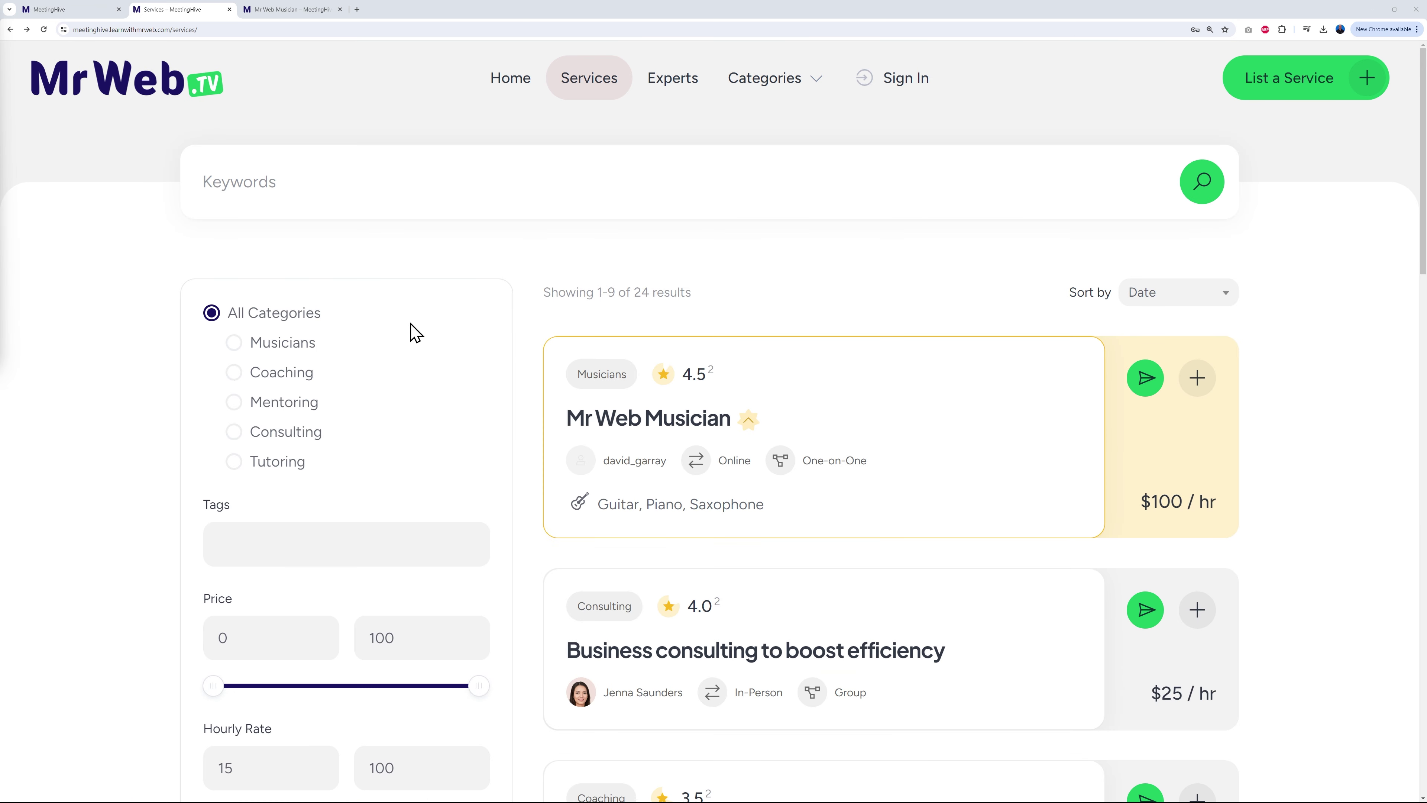
Step: Browse the listings, checking the Setting and Format filters without choosing any option
{"action": "scroll", "coordinate": [100, 417], "scroll_direction": "down", "scroll_amount": 2}
{"action": "scroll", "coordinate": [125, 458], "scroll_direction": "down", "scroll_amount": 3}
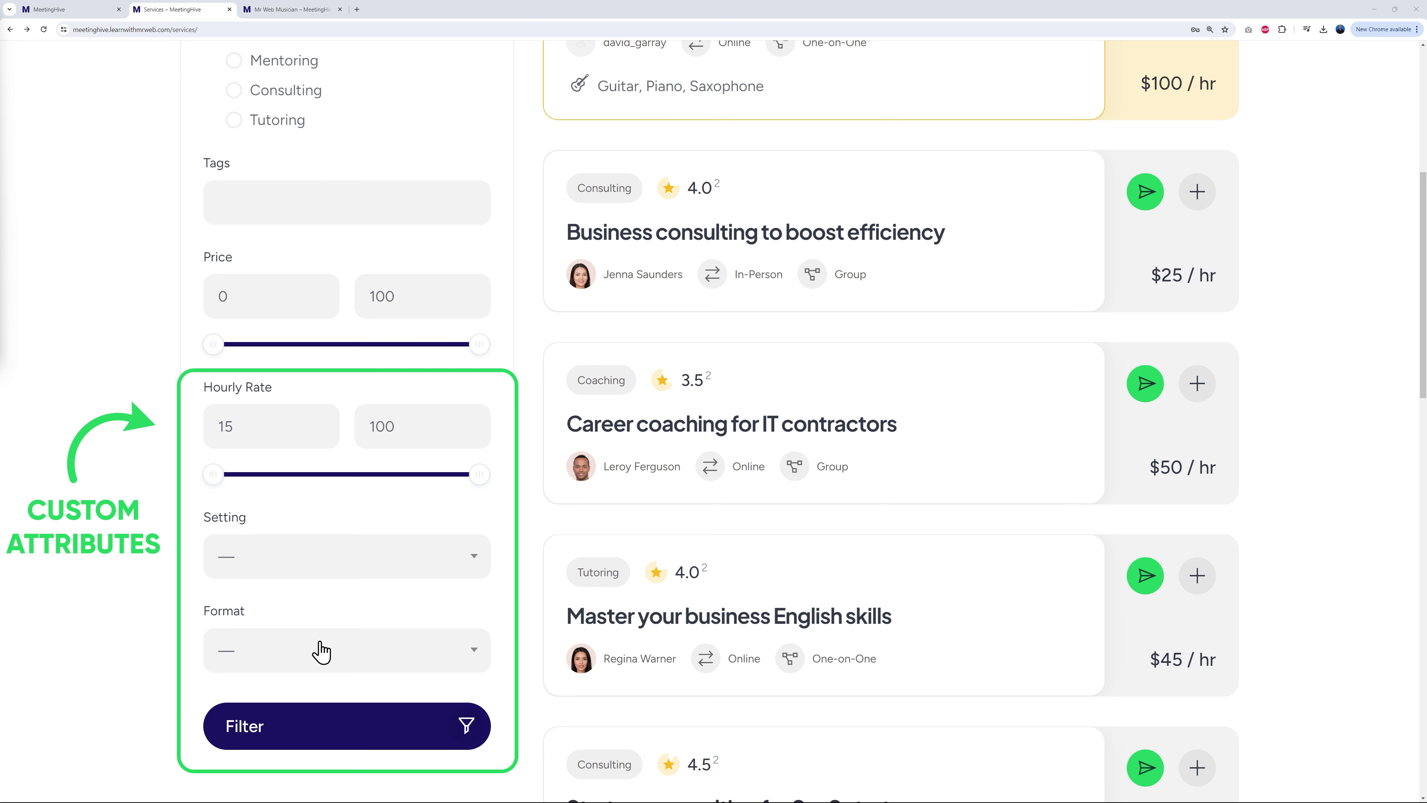
{"action": "left_click", "coordinate": [463, 556]}
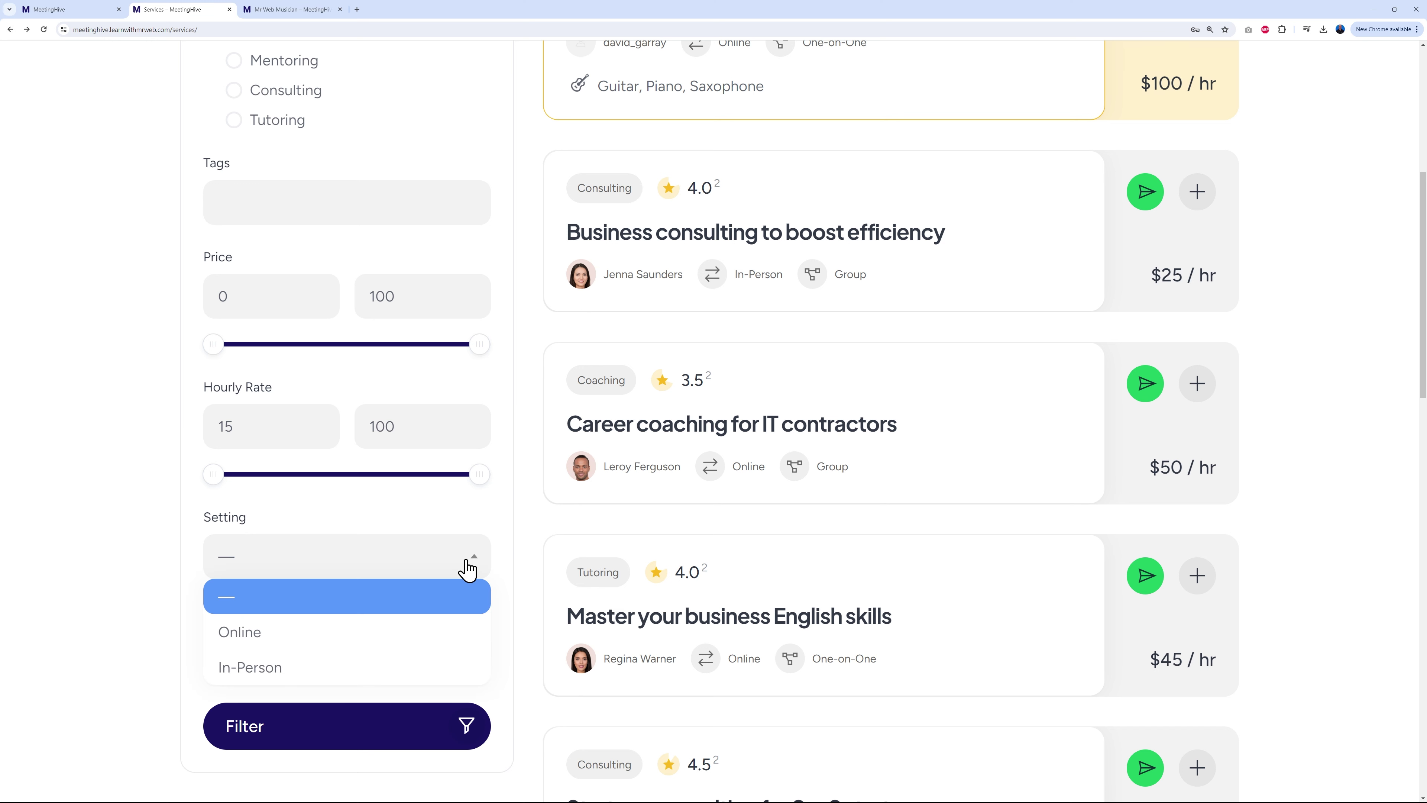
{"action": "left_click", "coordinate": [121, 630]}
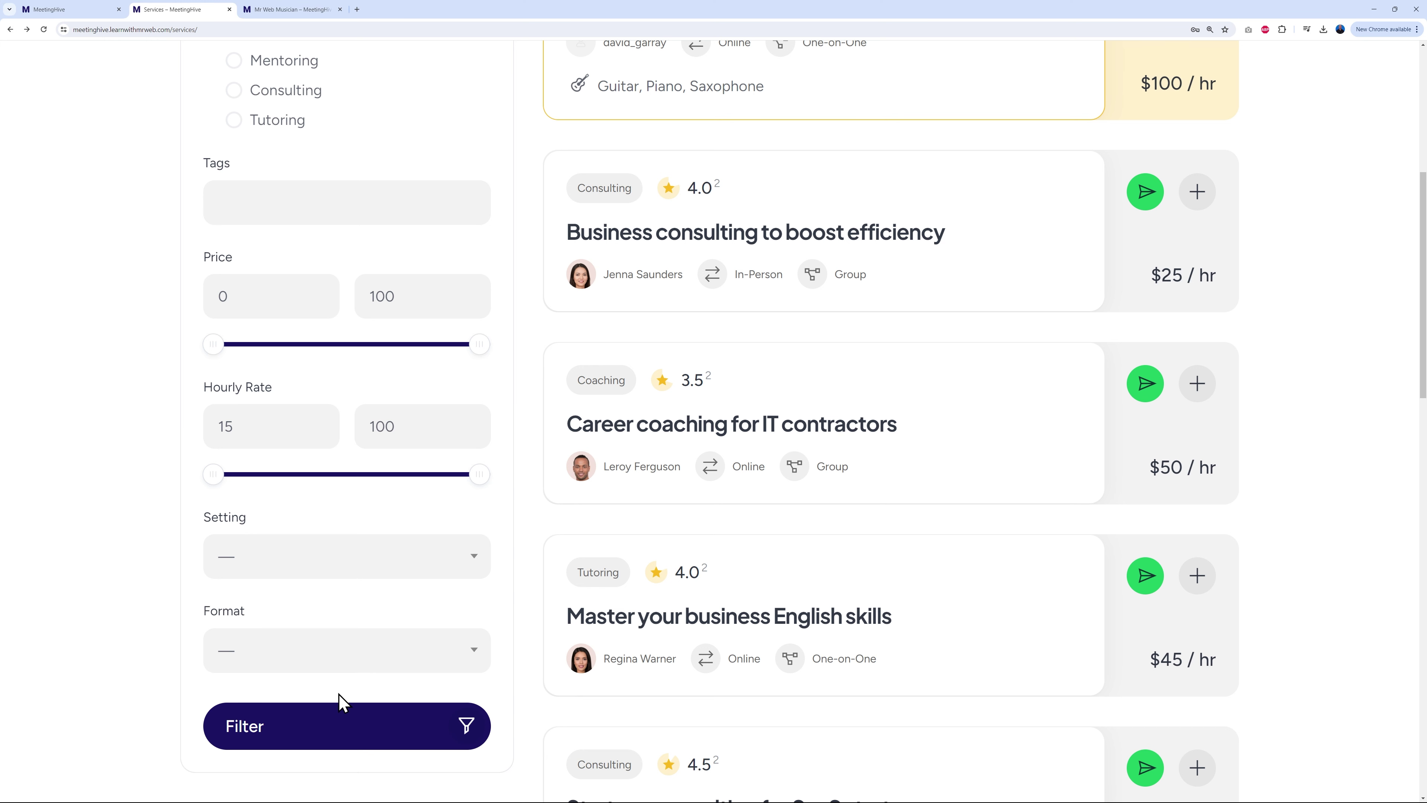
{"action": "left_click", "coordinate": [420, 666]}
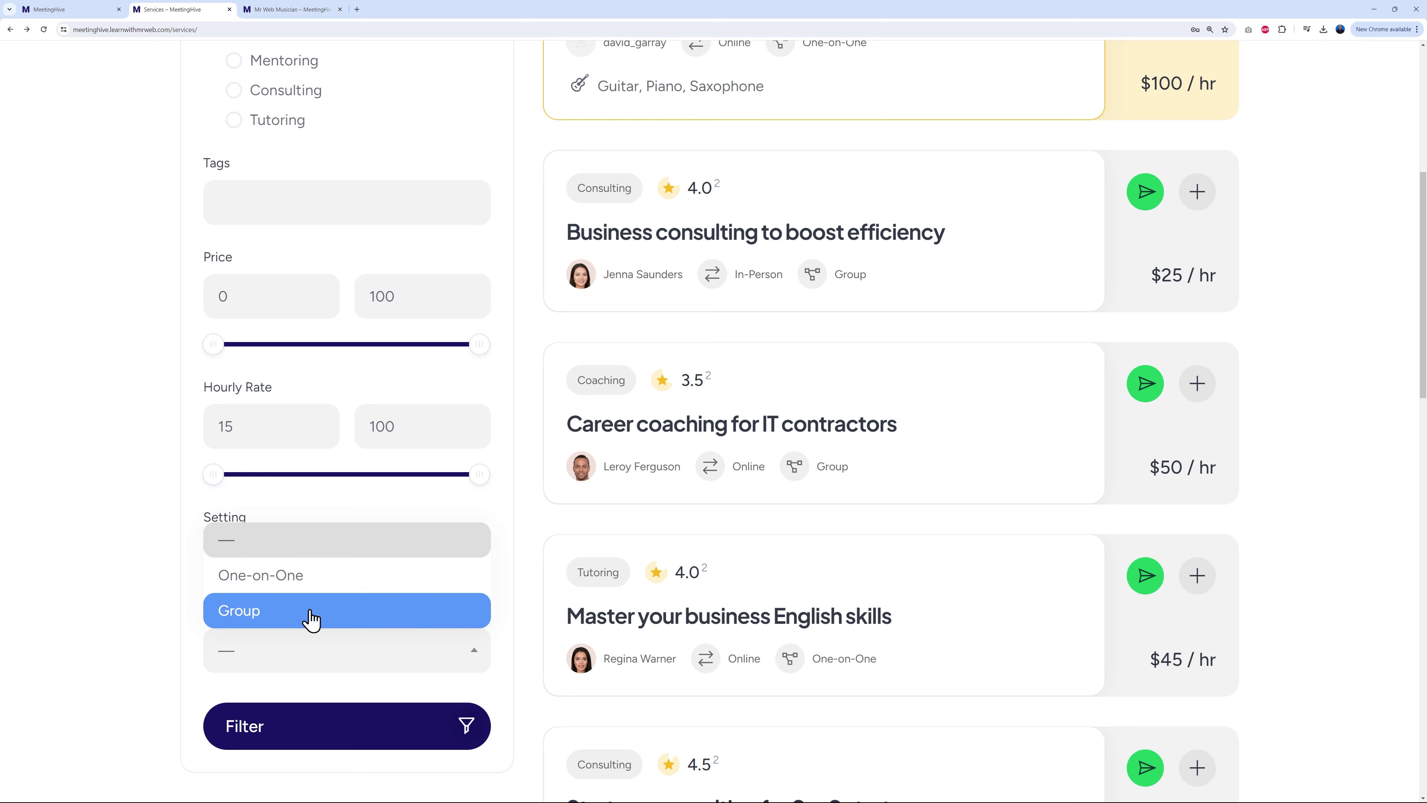
{"action": "left_click", "coordinate": [130, 649]}
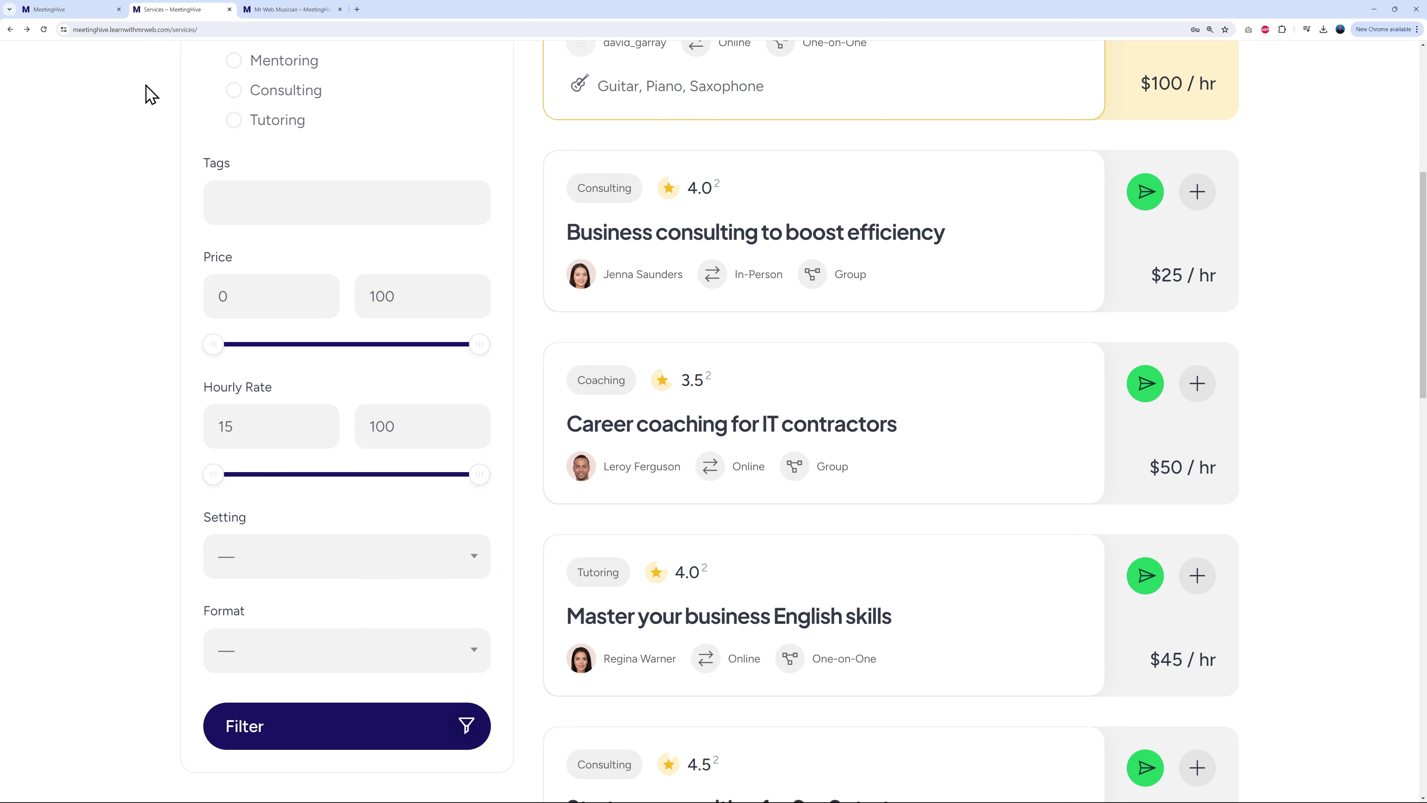
{"action": "scroll", "coordinate": [539, 495], "scroll_direction": "up", "scroll_amount": 7}
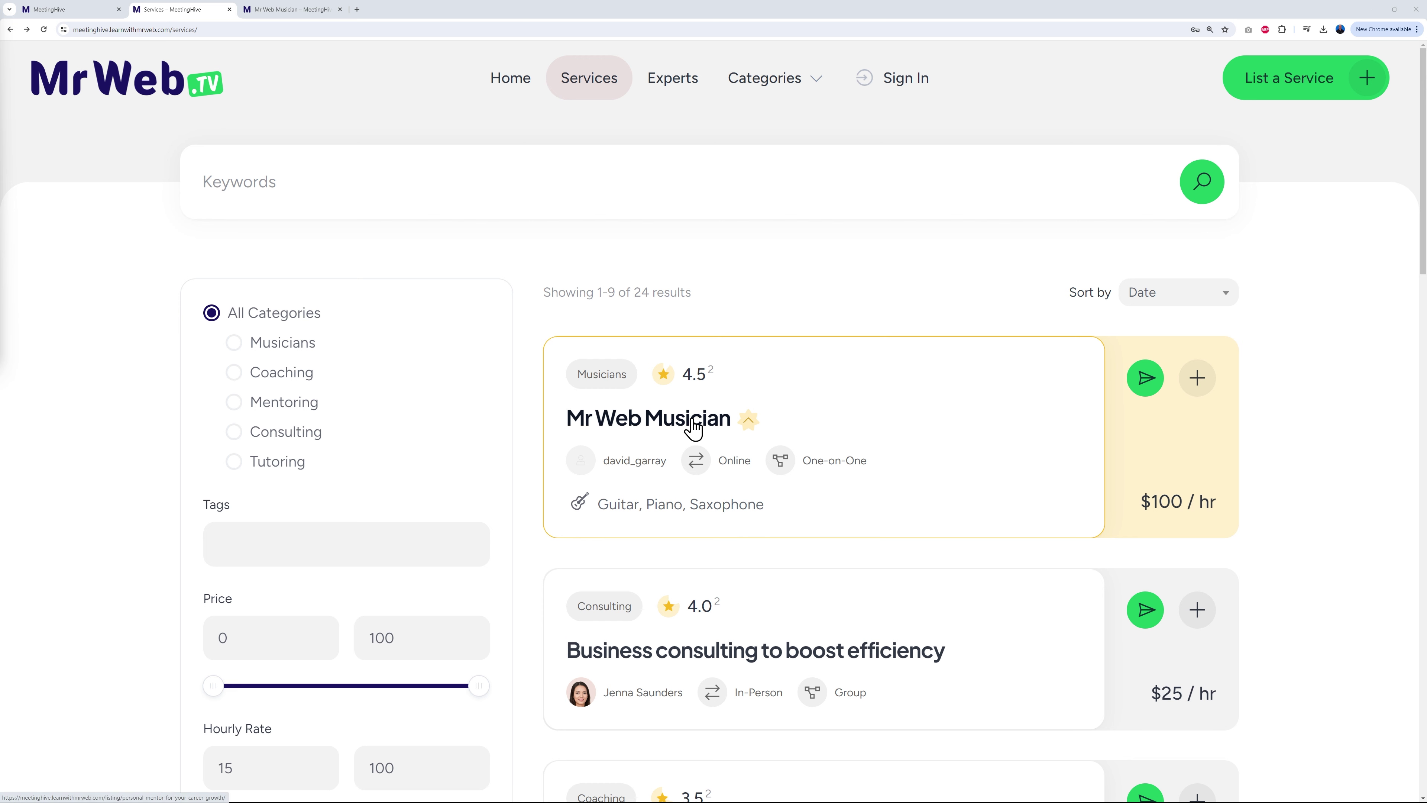
Step: Book the Mr Web Musician service for May 30, 2024 at an available time slot
{"action": "left_click", "coordinate": [1153, 344]}
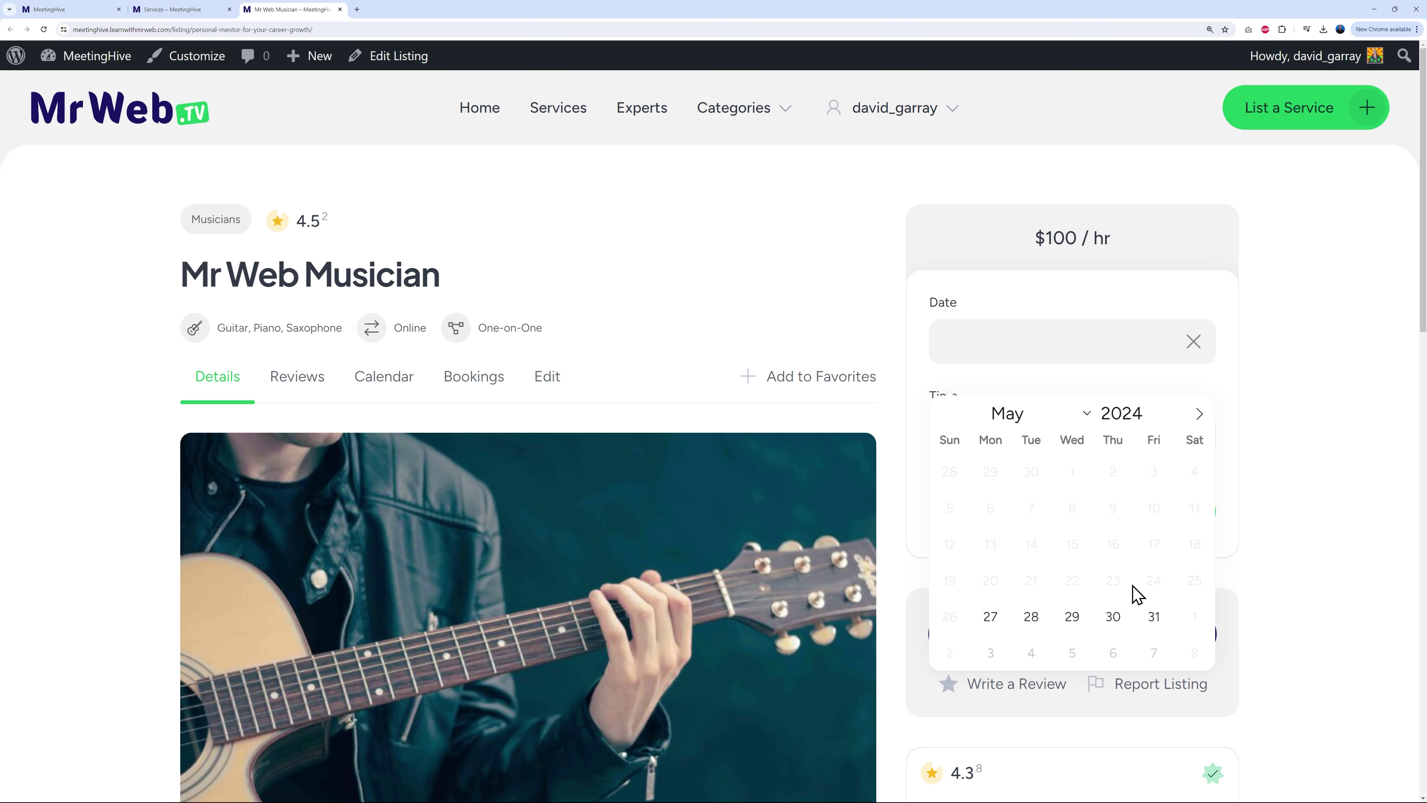
{"action": "left_click", "coordinate": [1118, 618]}
{"action": "left_click", "coordinate": [1144, 499]}
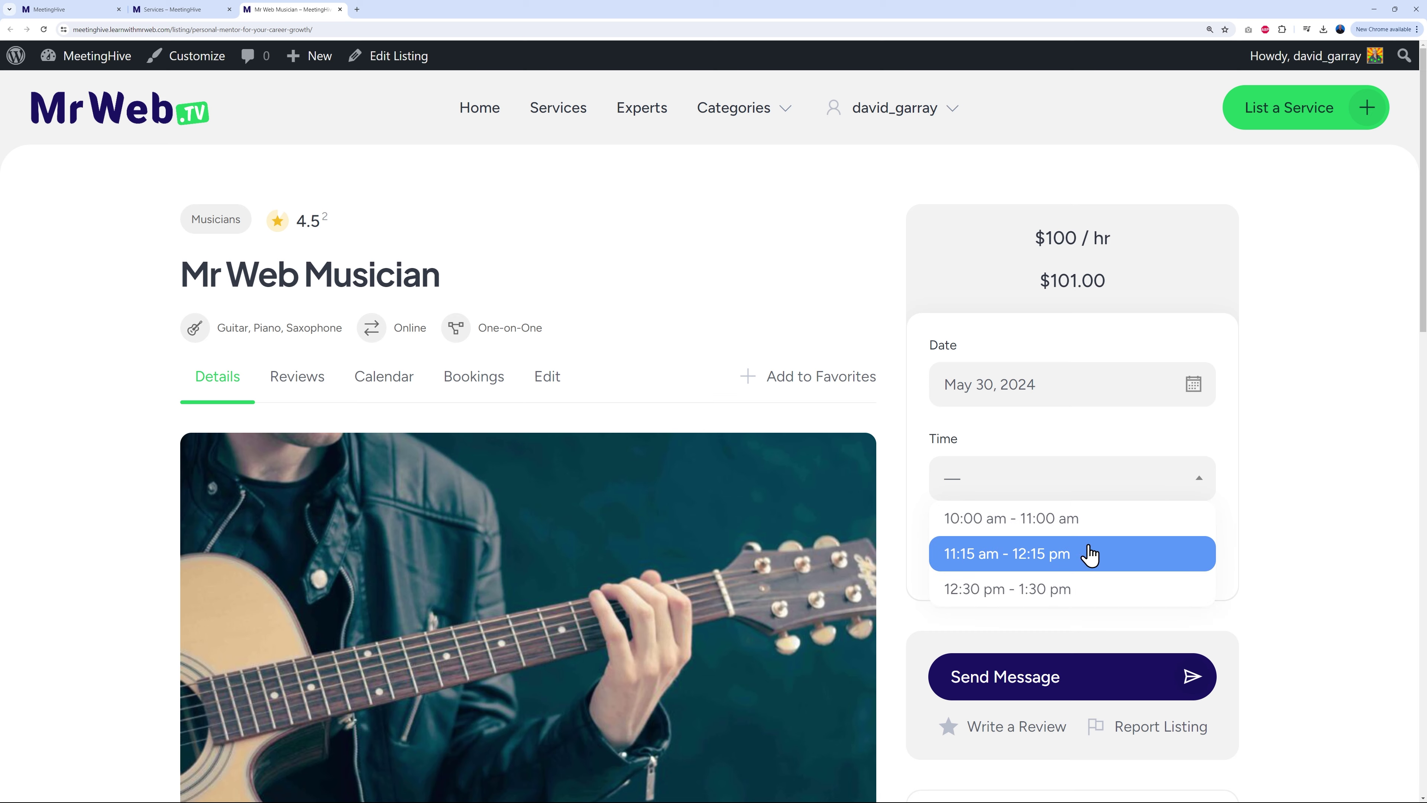
{"action": "left_click", "coordinate": [1135, 588]}
{"action": "left_click", "coordinate": [1064, 562]}
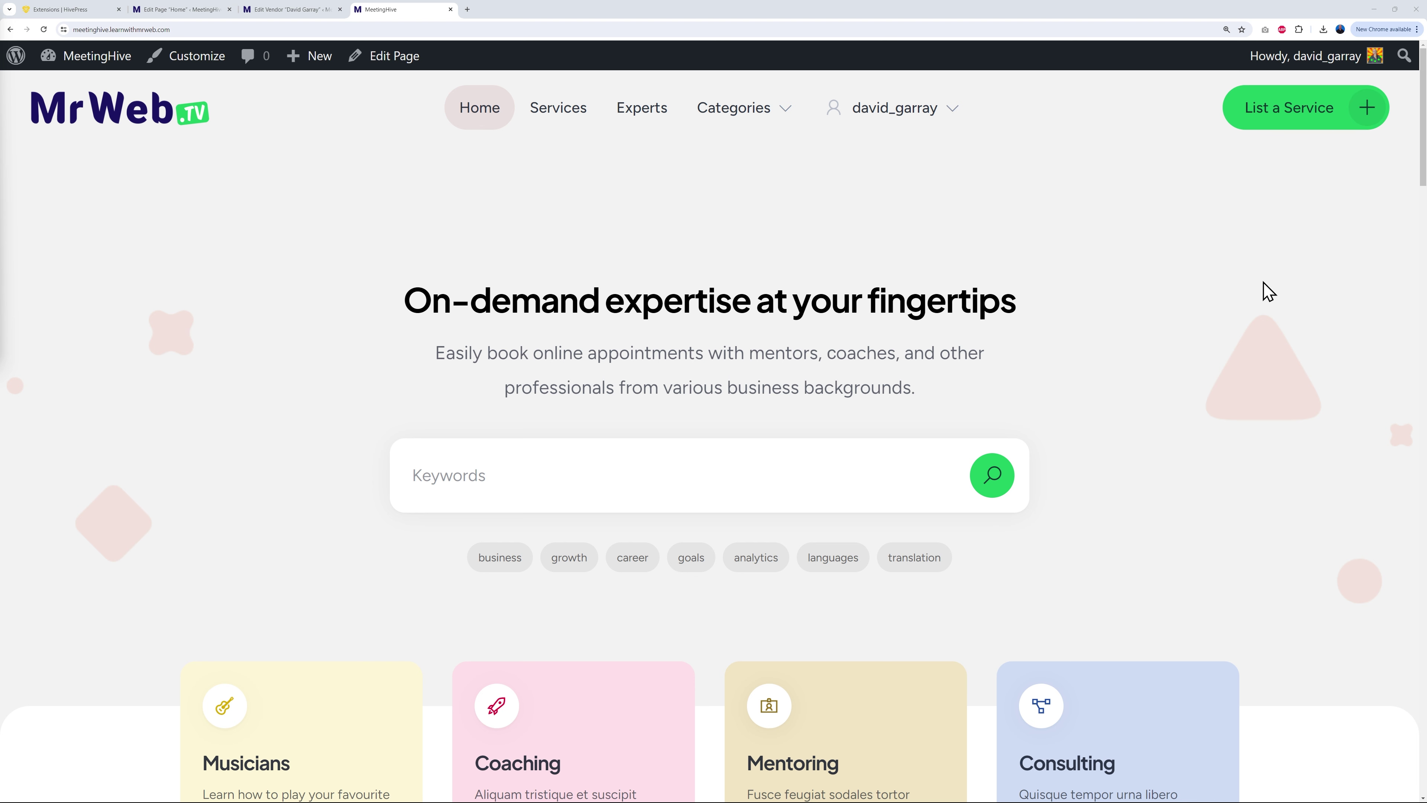
{"action": "scroll", "coordinate": [1232, 365], "scroll_direction": "down", "scroll_amount": 2}
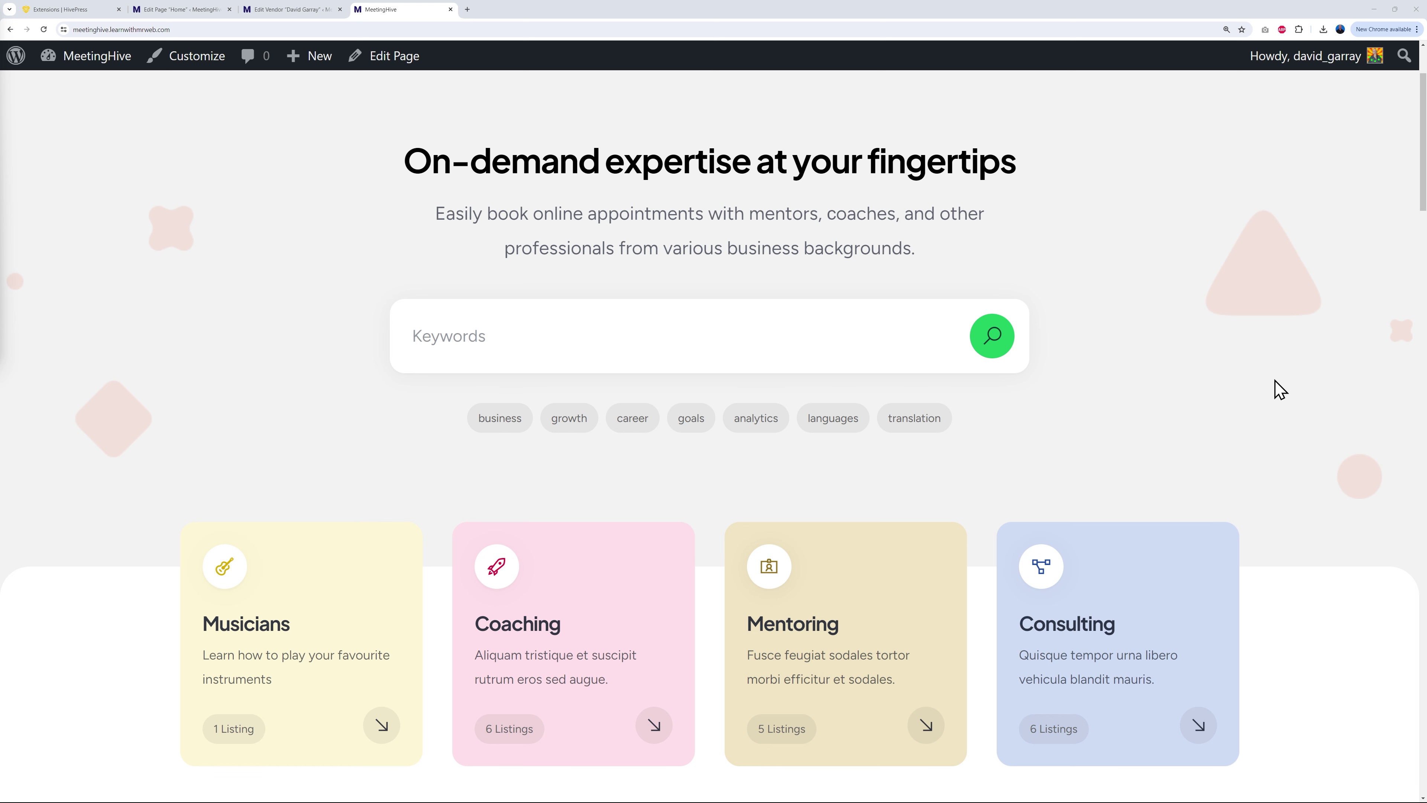
{"action": "scroll", "coordinate": [1292, 389], "scroll_direction": "down", "scroll_amount": 2}
{"action": "scroll", "coordinate": [1293, 393], "scroll_direction": "down", "scroll_amount": 1}
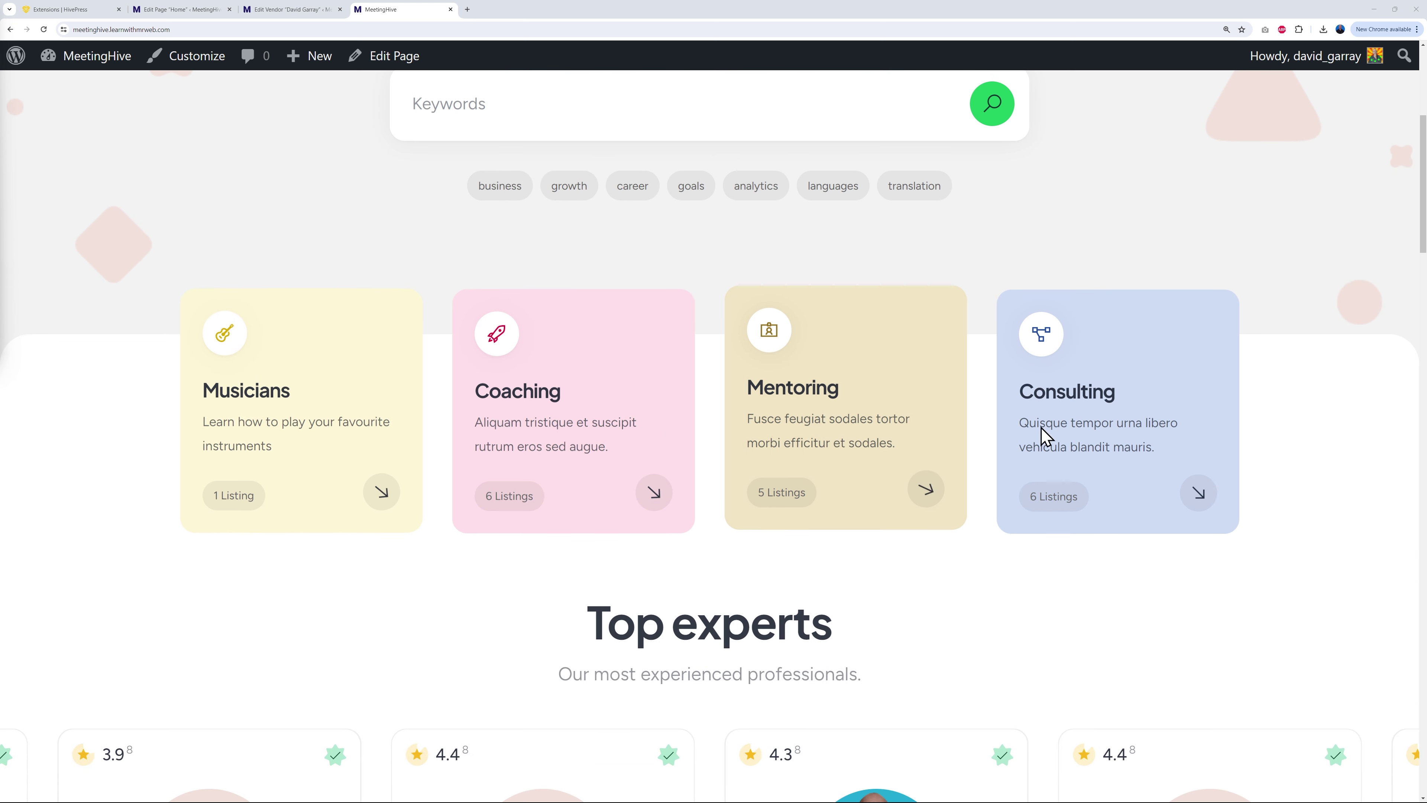
{"action": "scroll", "coordinate": [1372, 401], "scroll_direction": "down", "scroll_amount": 5}
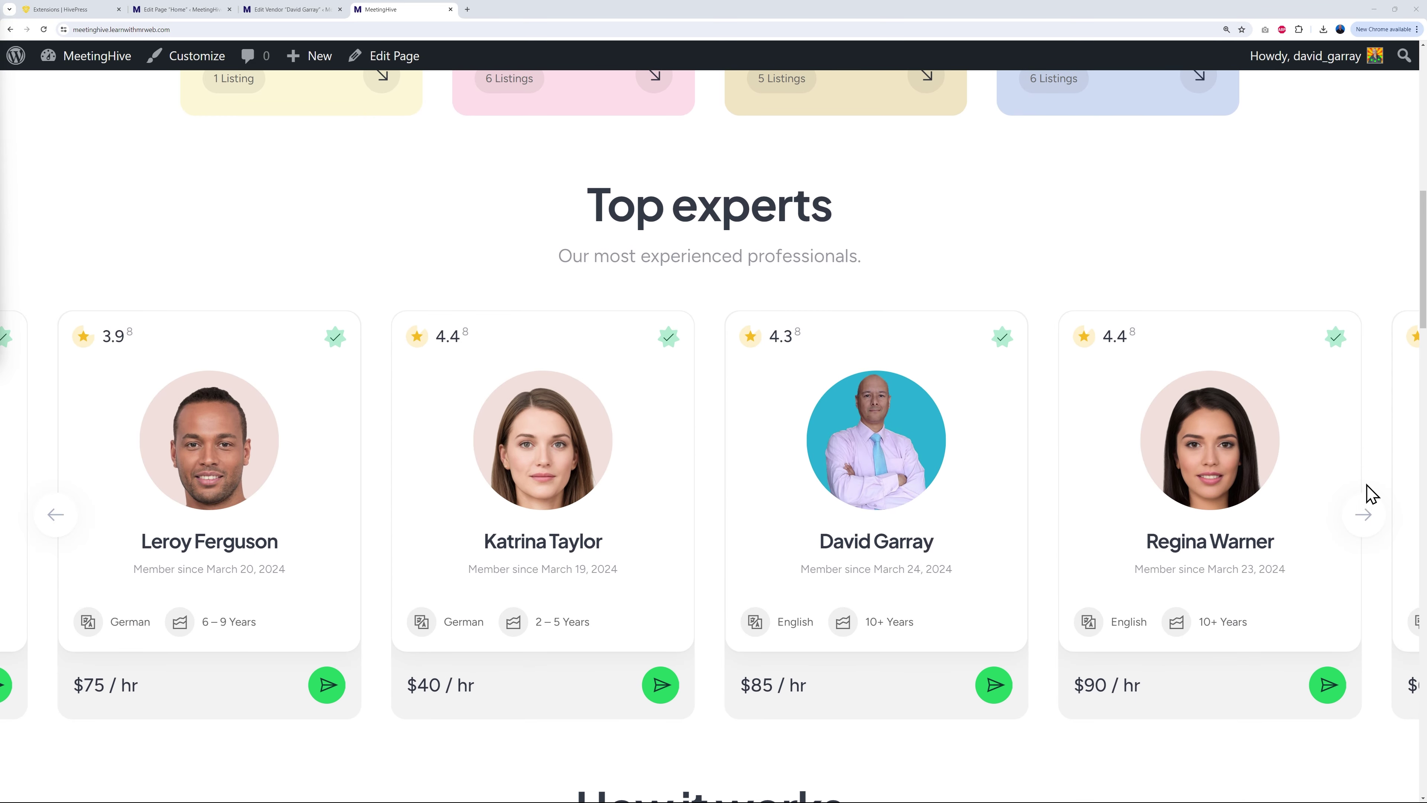
{"action": "left_click", "coordinate": [1367, 516]}
{"action": "left_click", "coordinate": [1366, 517]}
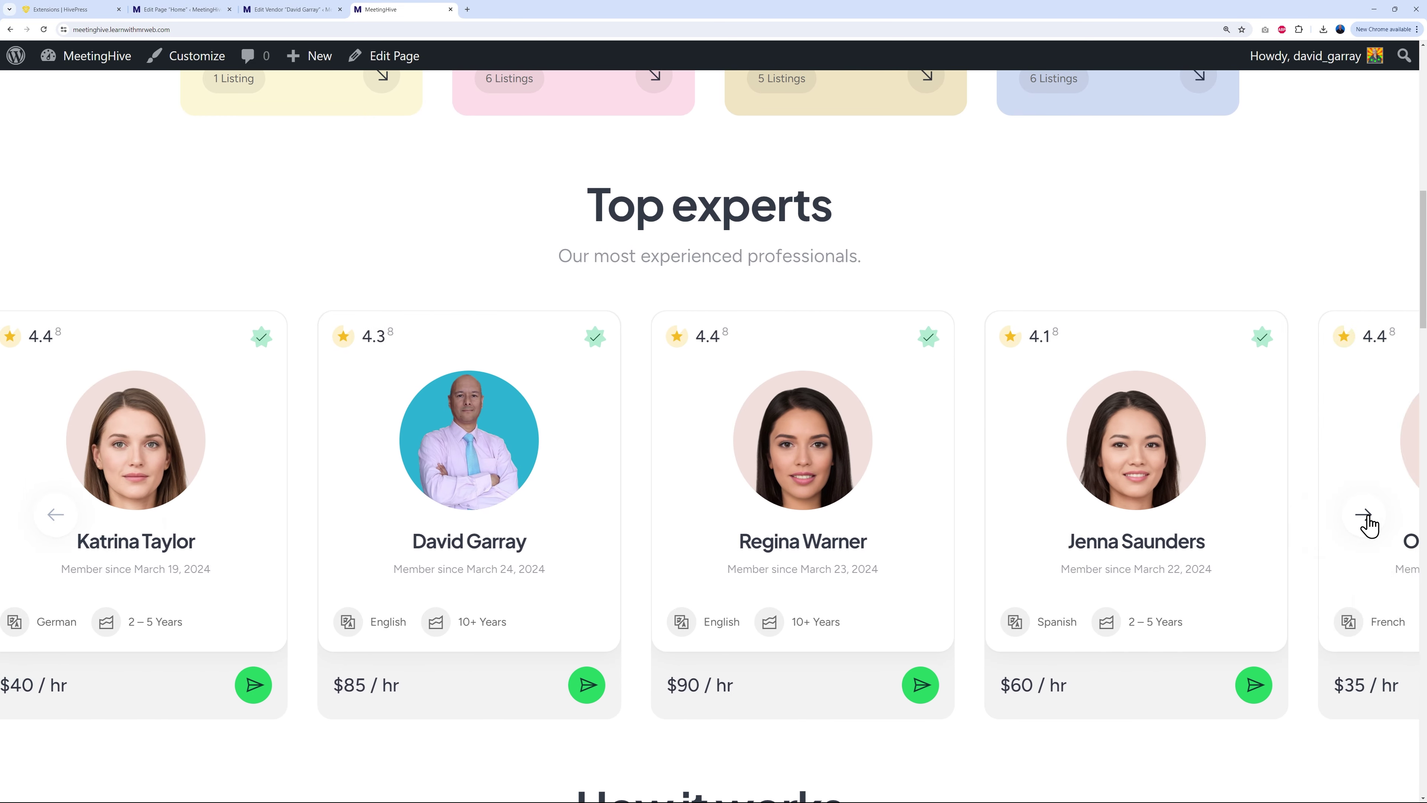
{"action": "left_click", "coordinate": [1367, 517]}
{"action": "left_click", "coordinate": [1367, 517]}
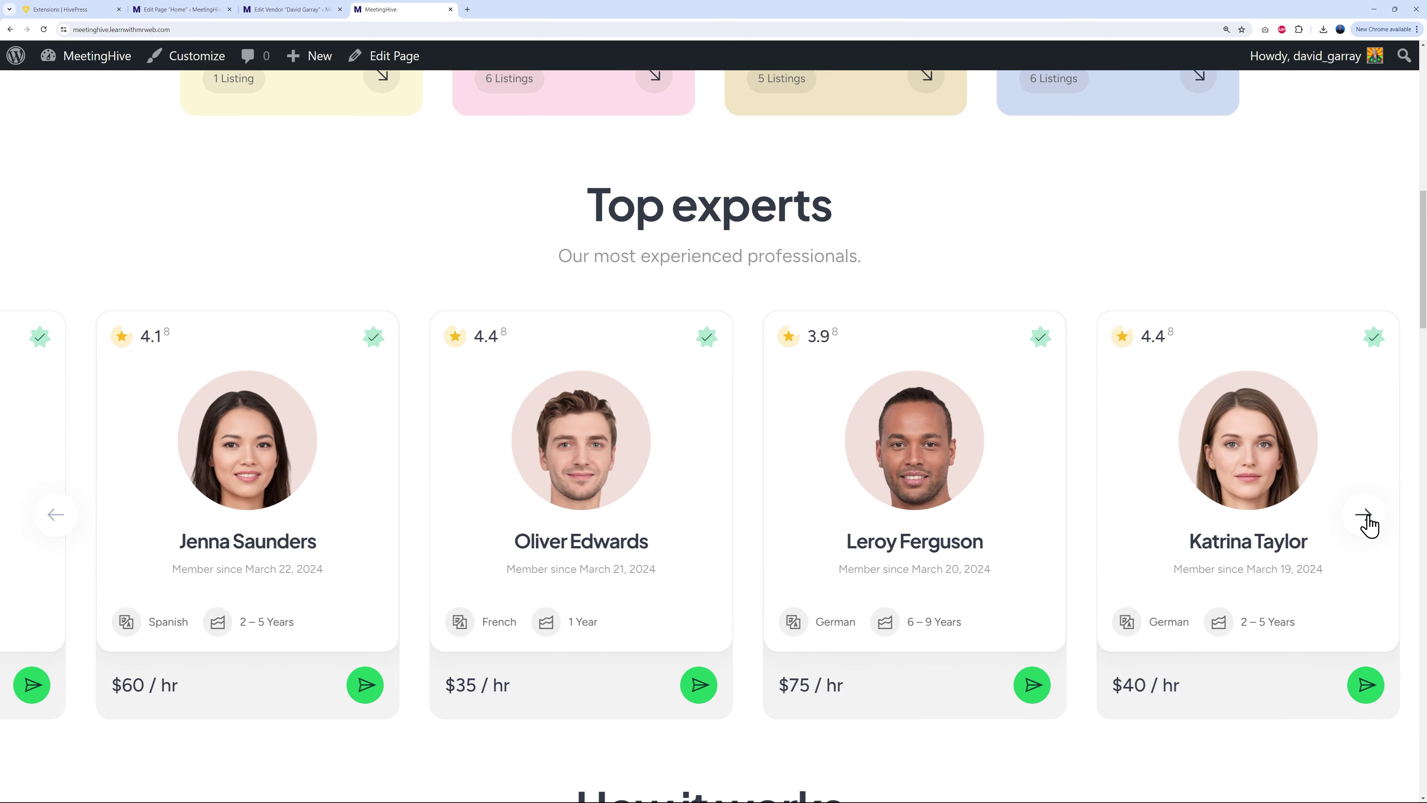
{"action": "scroll", "coordinate": [1369, 521], "scroll_direction": "down", "scroll_amount": 8}
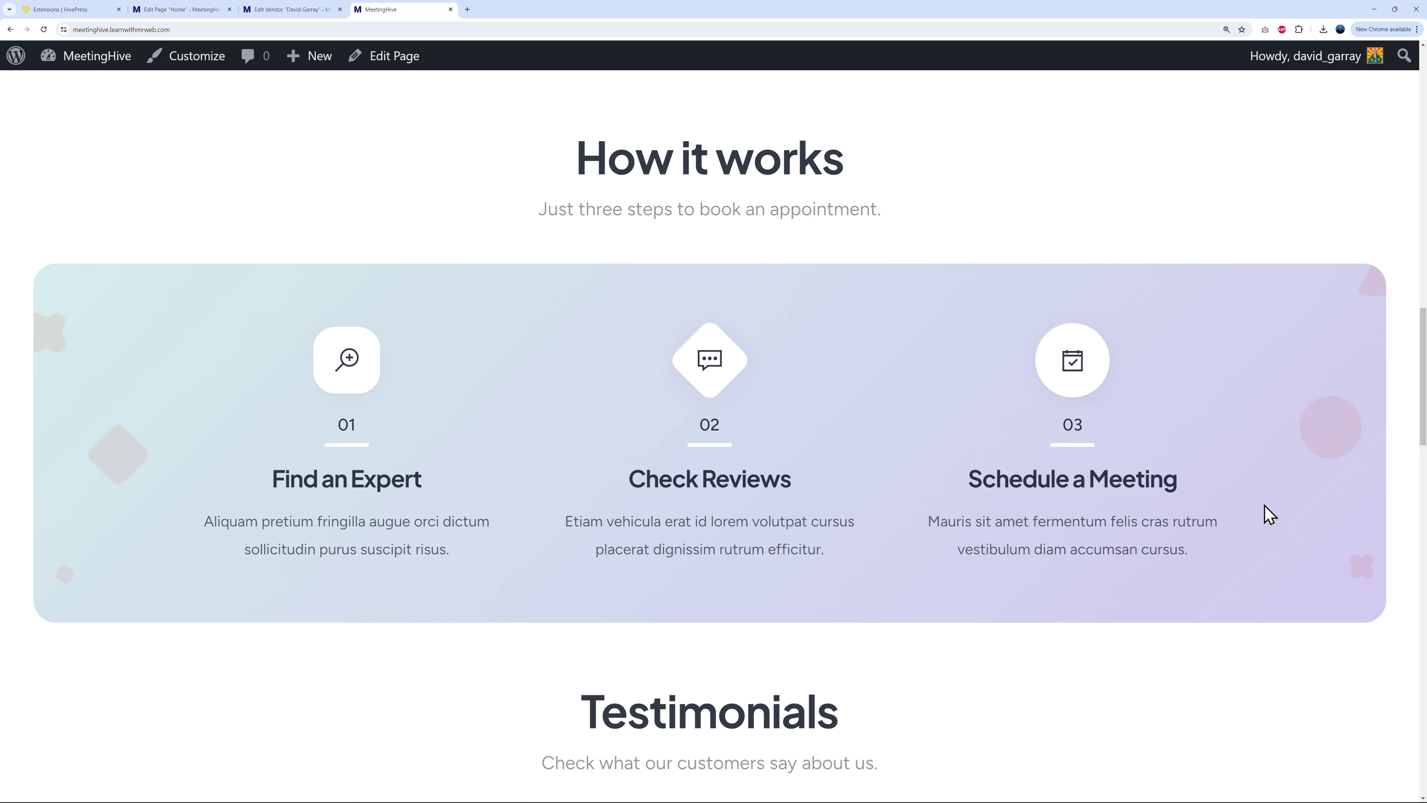
{"action": "scroll", "coordinate": [1261, 513], "scroll_direction": "down", "scroll_amount": 5}
{"action": "scroll", "coordinate": [1352, 478], "scroll_direction": "down", "scroll_amount": 1}
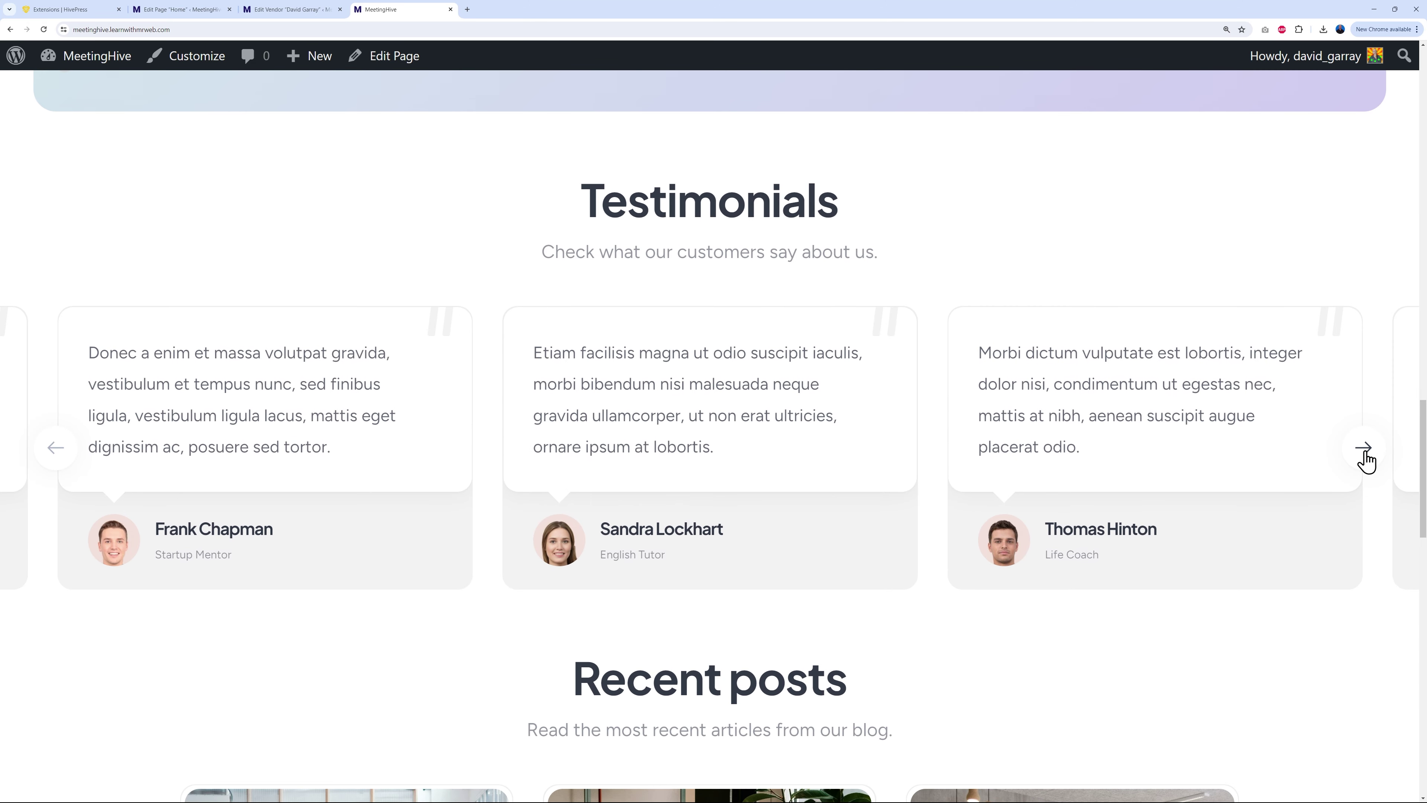
{"action": "left_click", "coordinate": [1365, 456]}
{"action": "left_click", "coordinate": [1366, 458]}
{"action": "scroll", "coordinate": [1349, 516], "scroll_direction": "down", "scroll_amount": 8}
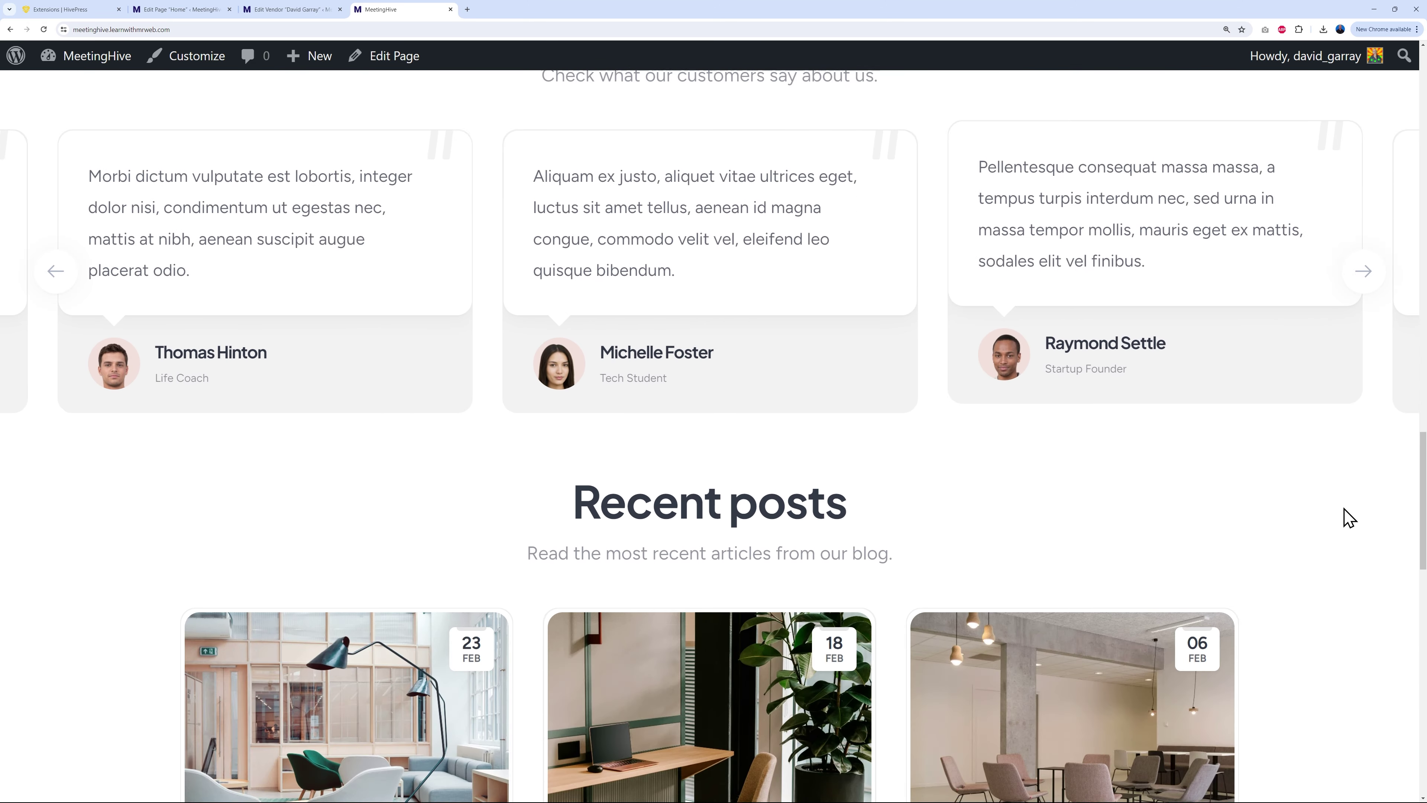
{"action": "scroll", "coordinate": [1358, 516], "scroll_direction": "down", "scroll_amount": 7}
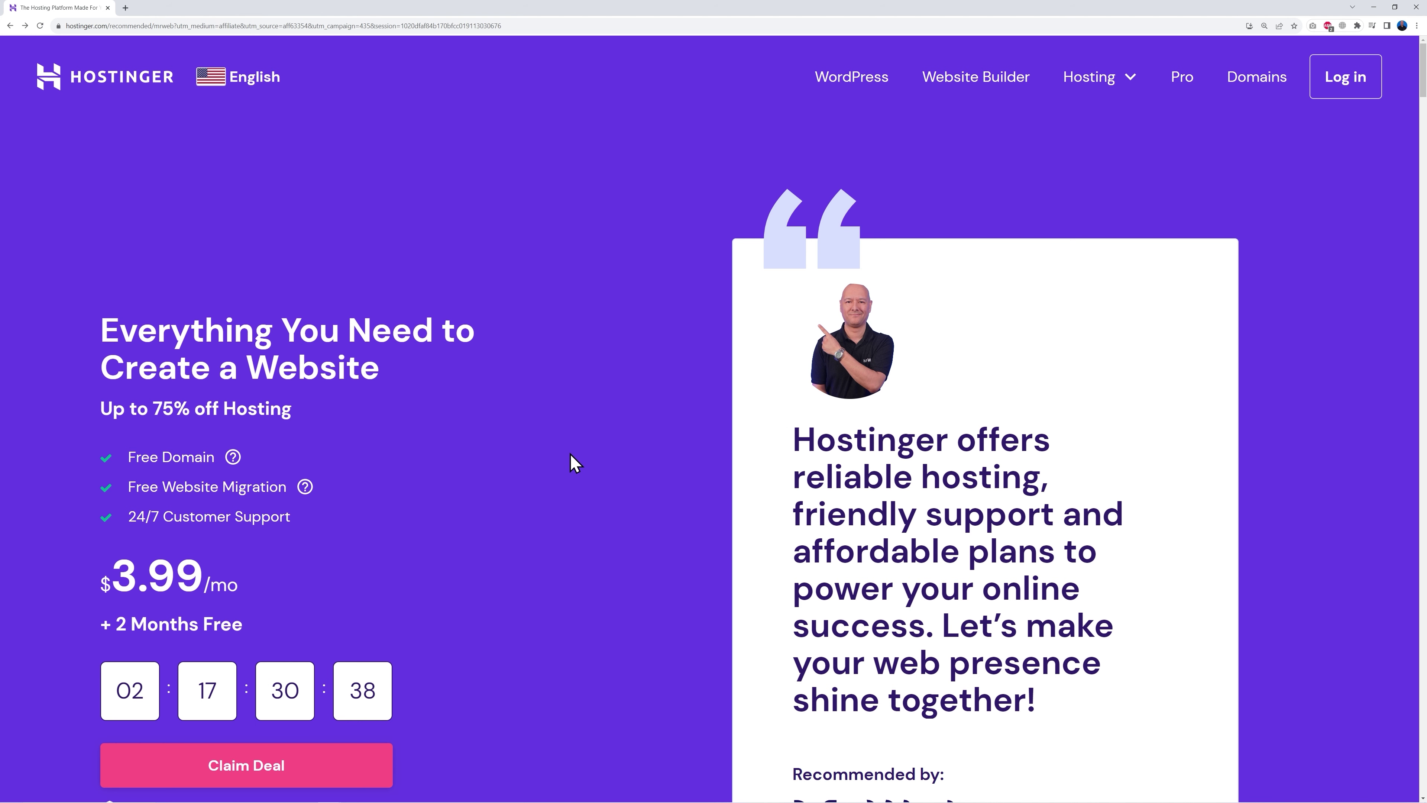
{"action": "scroll", "coordinate": [612, 441], "scroll_direction": "down", "scroll_amount": 10}
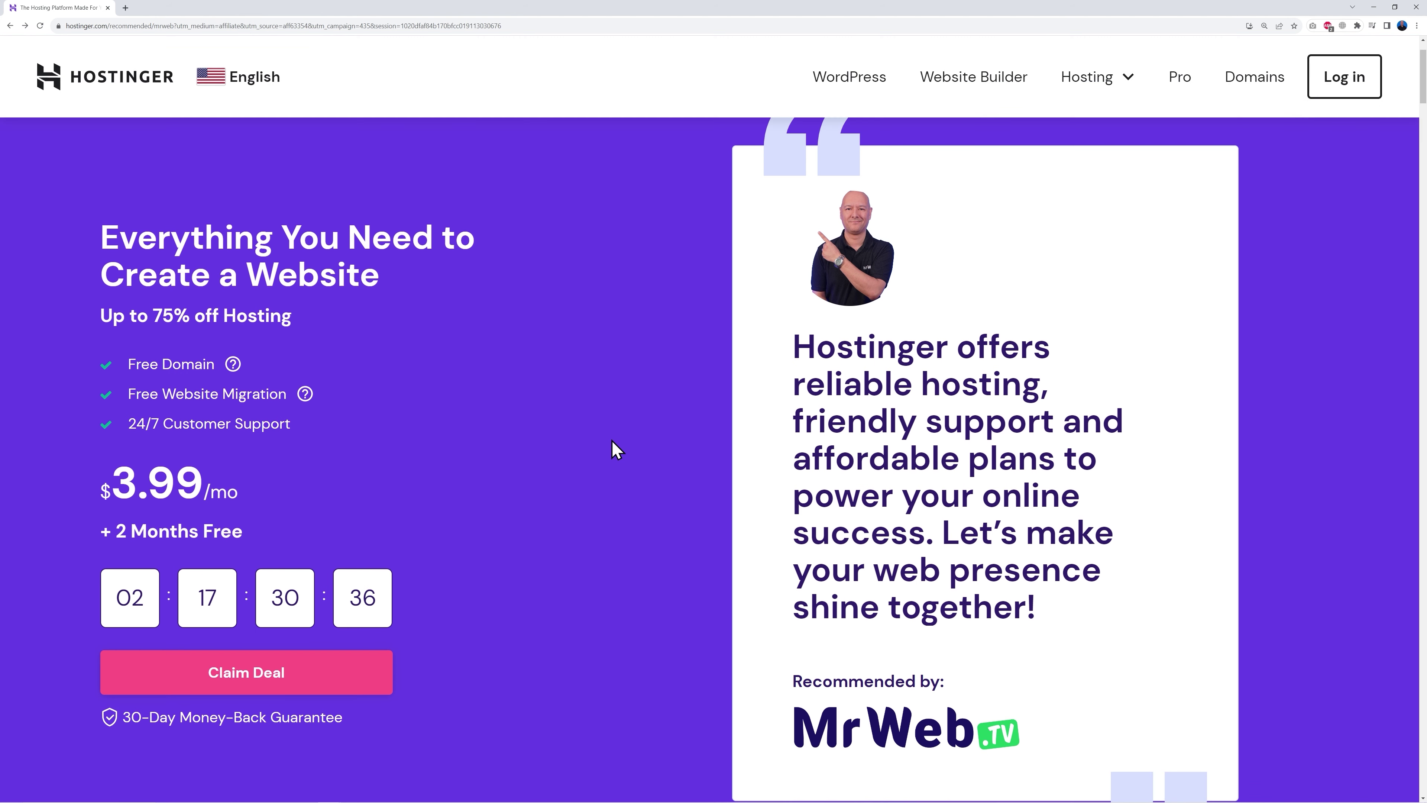
{"action": "scroll", "coordinate": [668, 444], "scroll_direction": "down", "scroll_amount": 8}
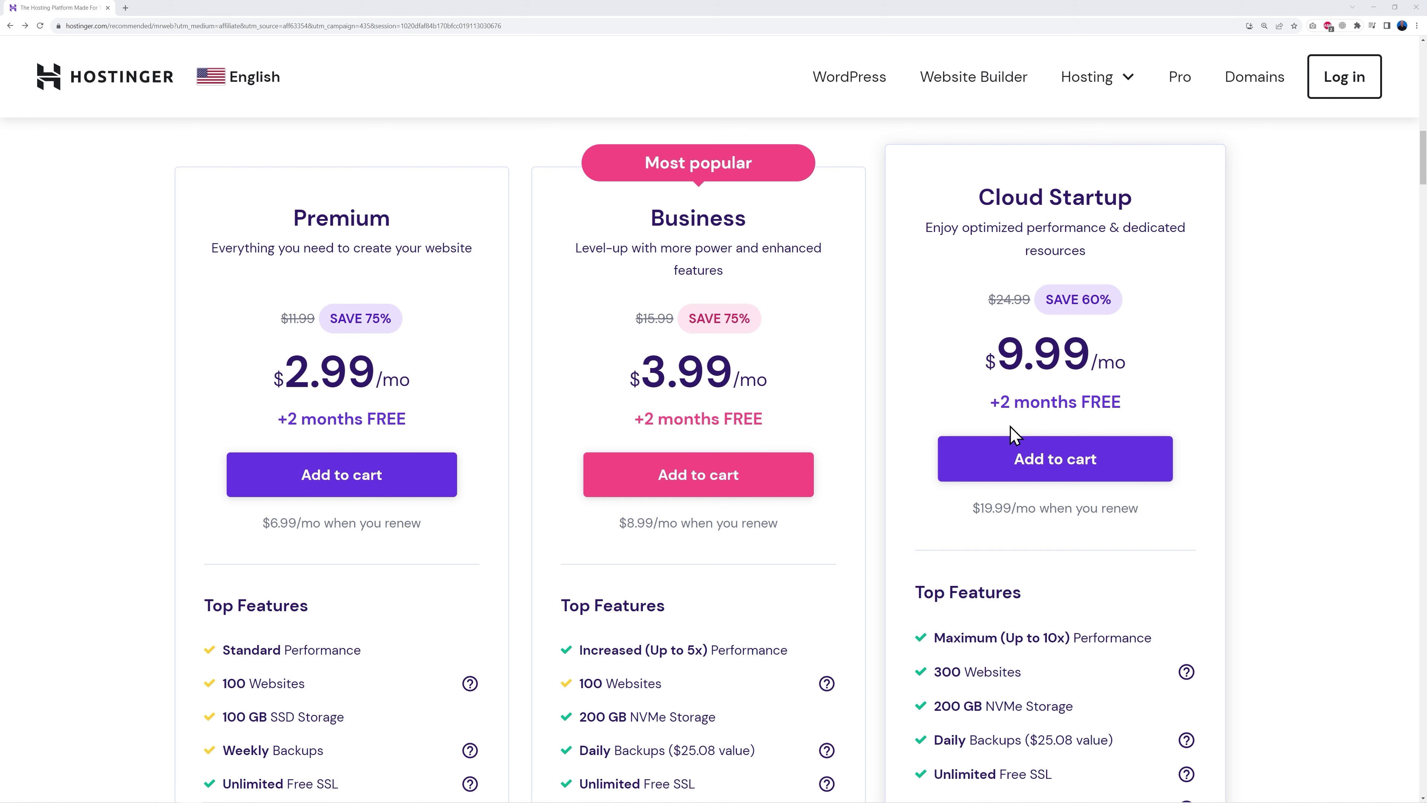
{"action": "scroll", "coordinate": [1261, 479], "scroll_direction": "down", "scroll_amount": 5}
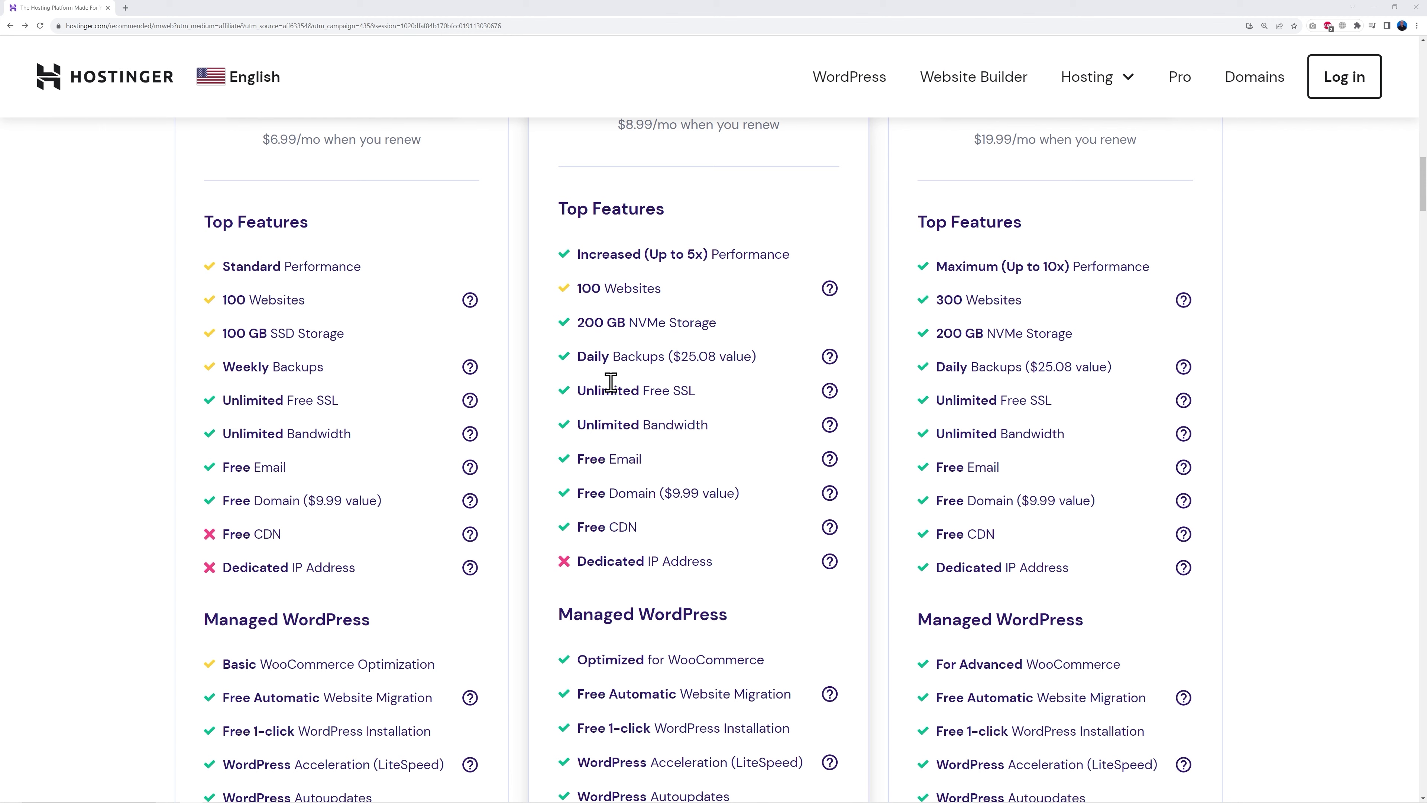
{"action": "scroll", "coordinate": [731, 467], "scroll_direction": "up", "scroll_amount": 5}
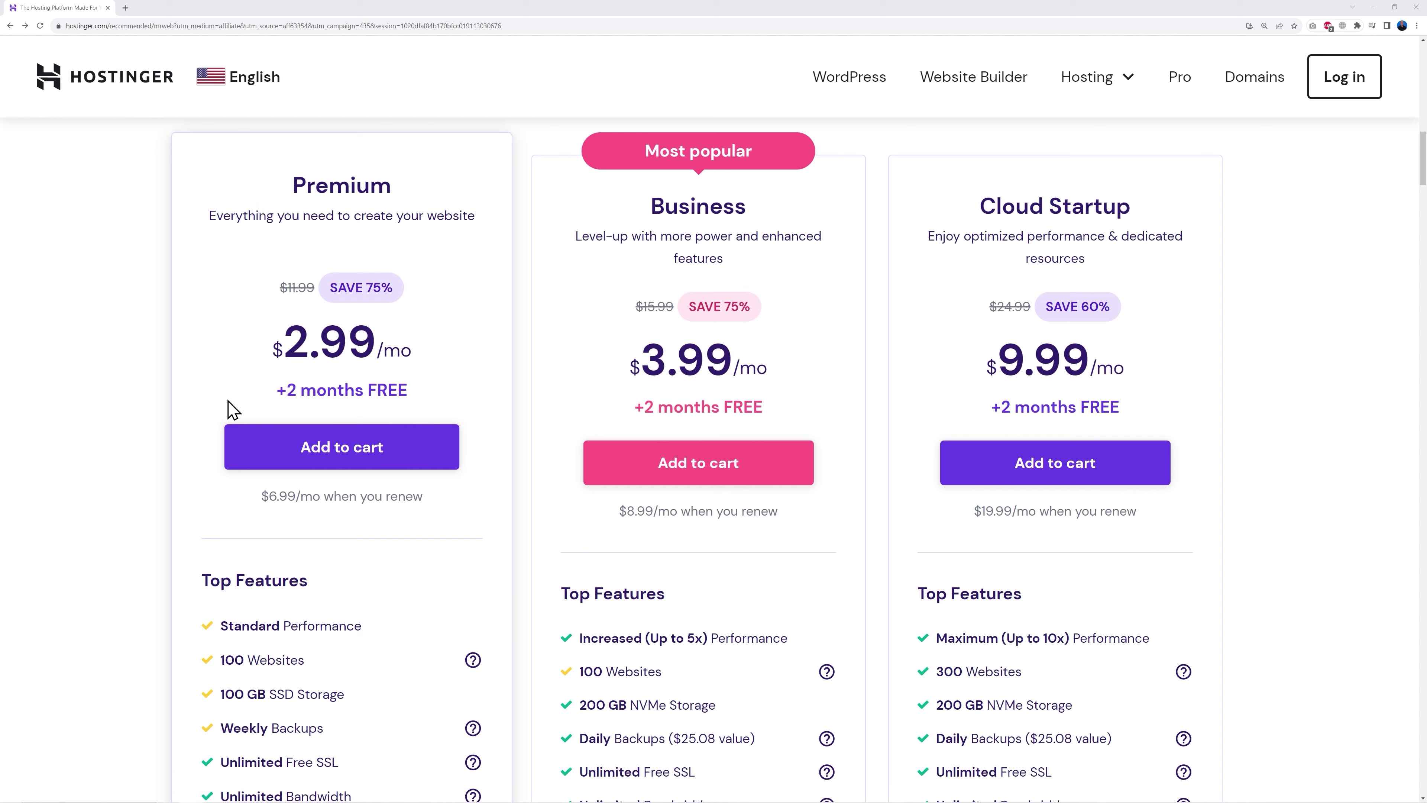
Step: Add the Premium hosting plan to the cart and scroll down the checkout page
{"action": "left_click", "coordinate": [346, 450]}
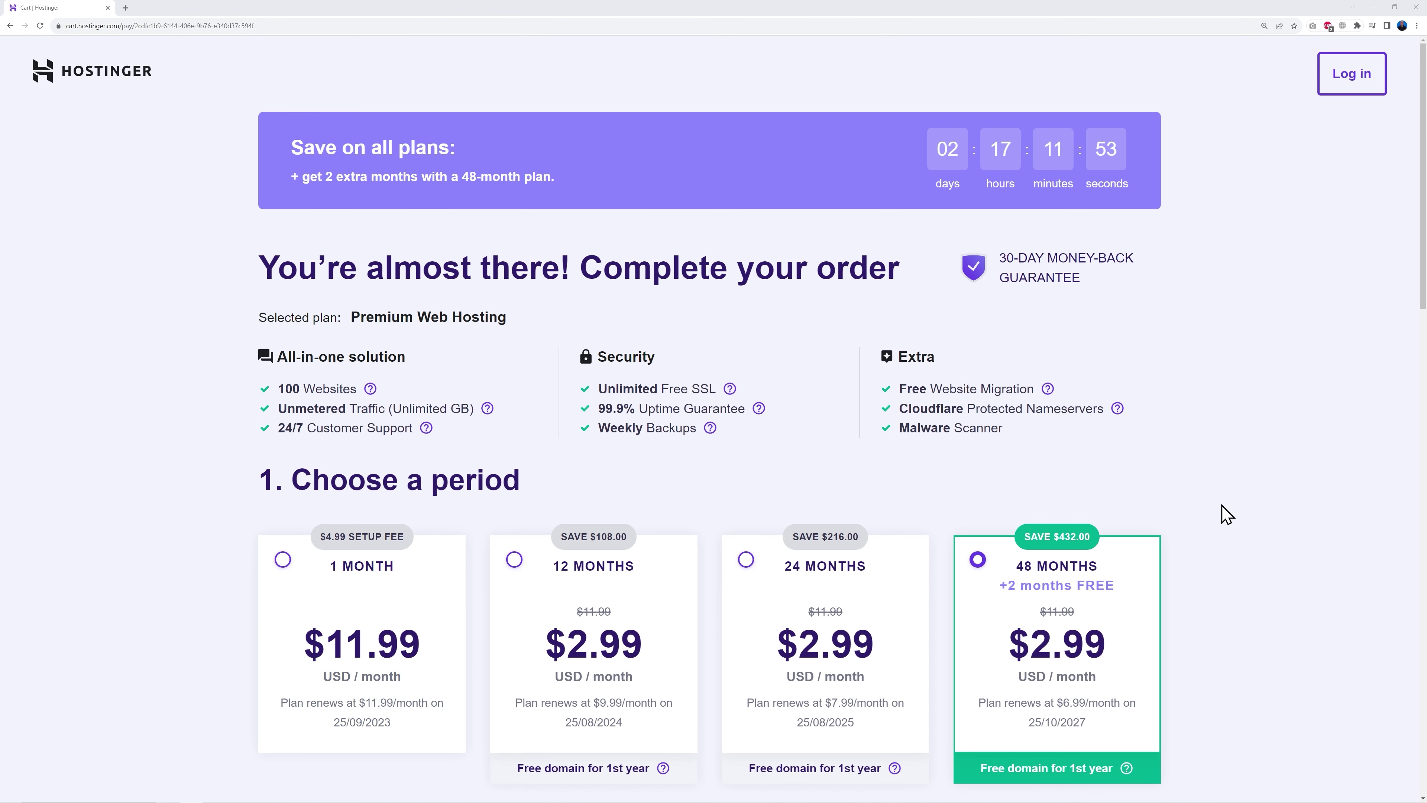
{"action": "scroll", "coordinate": [1223, 507], "scroll_direction": "down", "scroll_amount": 5}
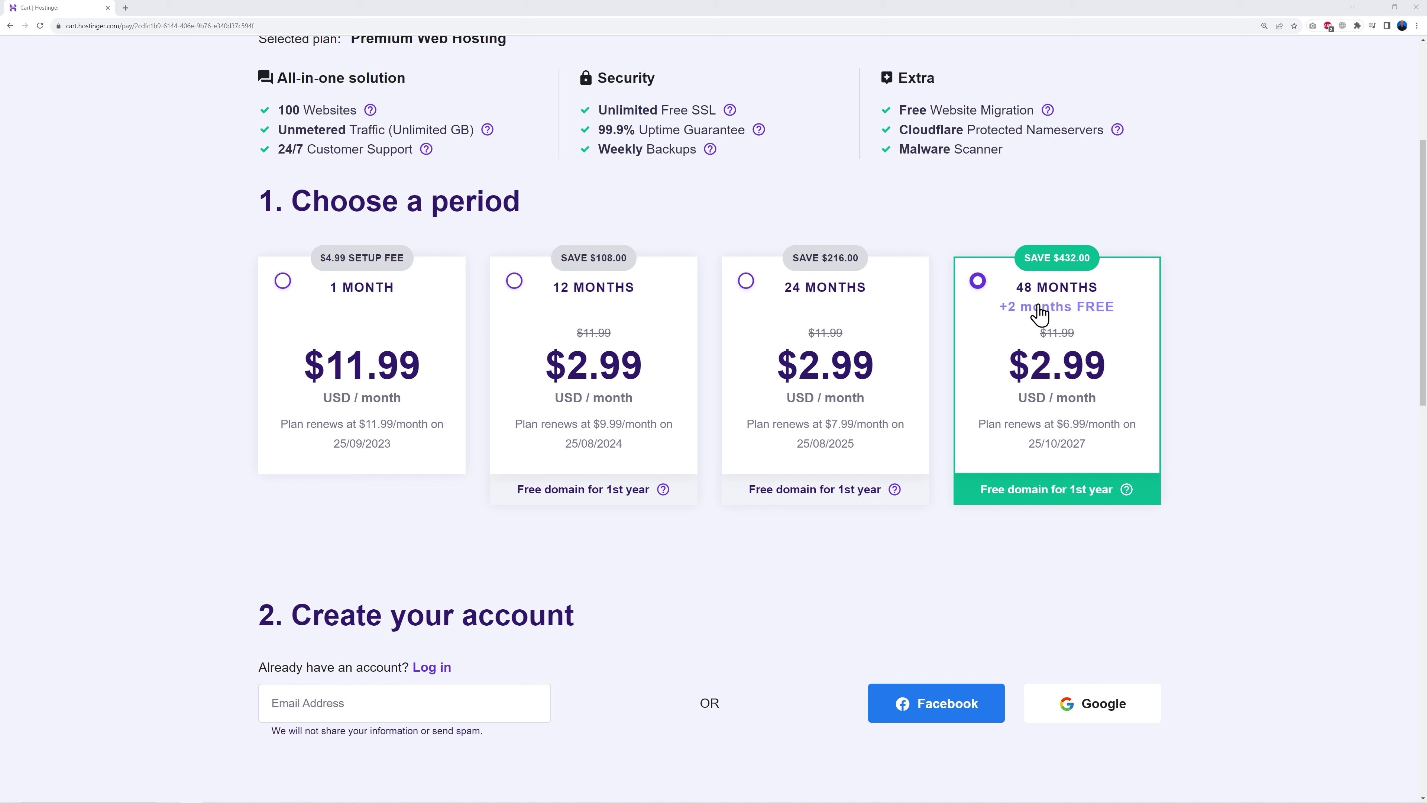
{"action": "scroll", "coordinate": [1208, 392], "scroll_direction": "down", "scroll_amount": 8}
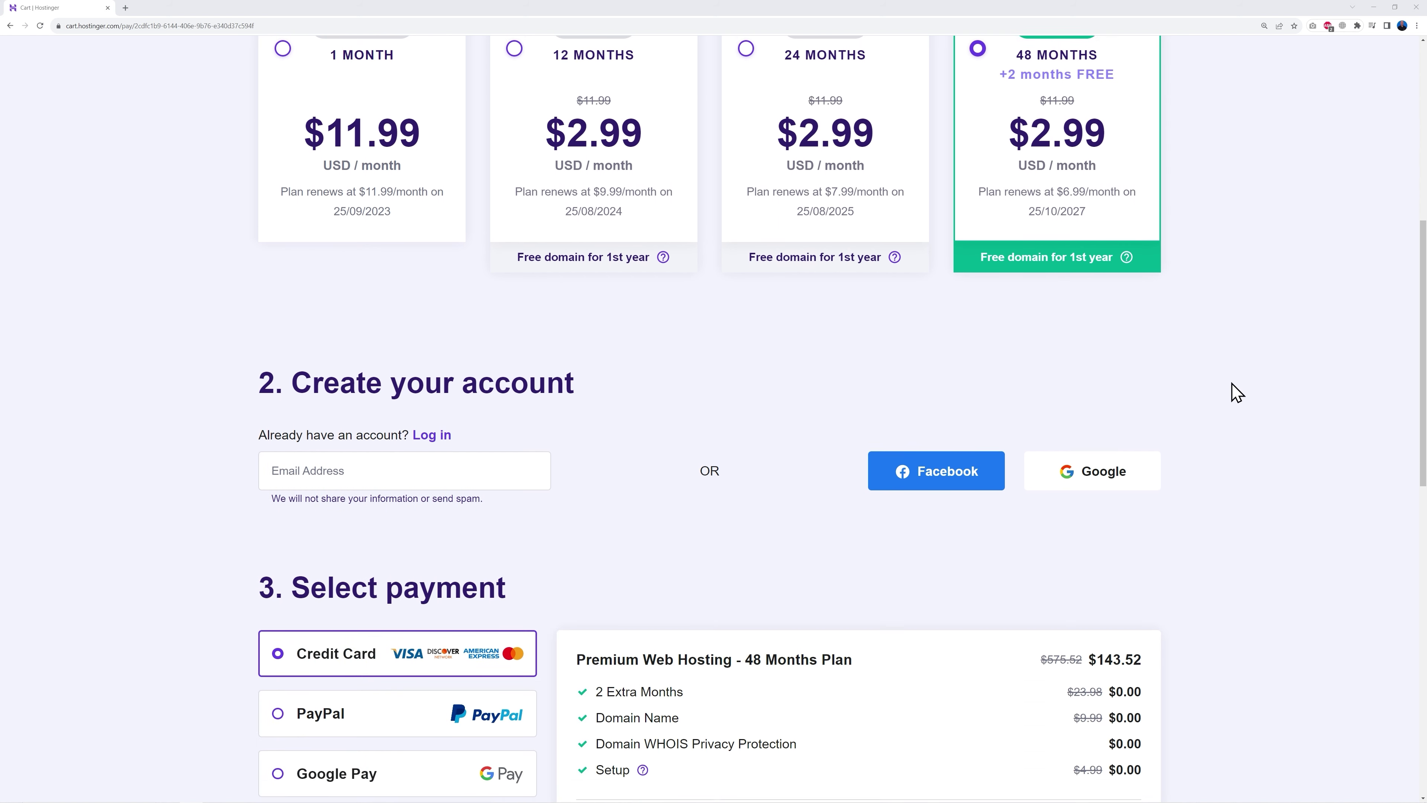
{"action": "scroll", "coordinate": [854, 249], "scroll_direction": "down", "scroll_amount": 2}
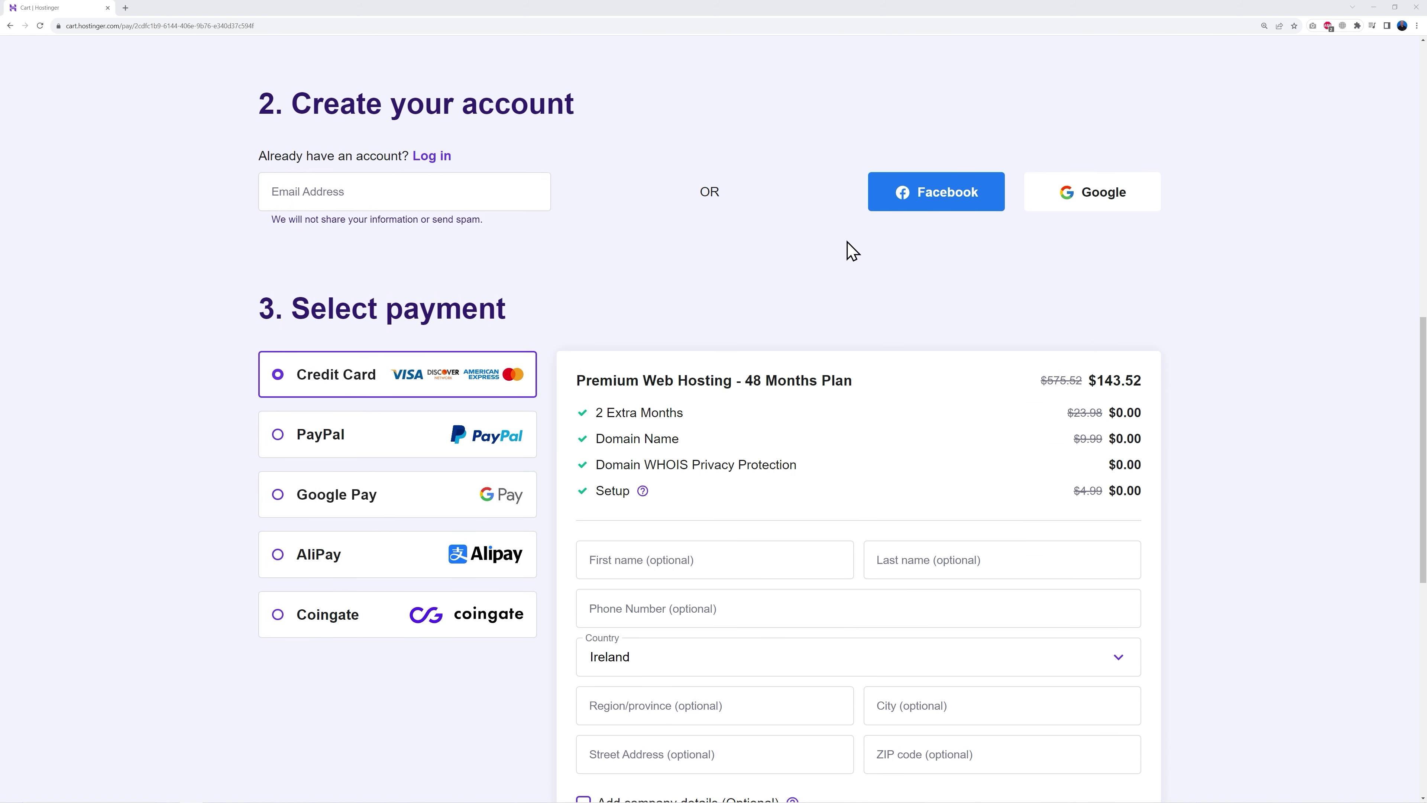
{"action": "scroll", "coordinate": [1177, 586], "scroll_direction": "down", "scroll_amount": 4}
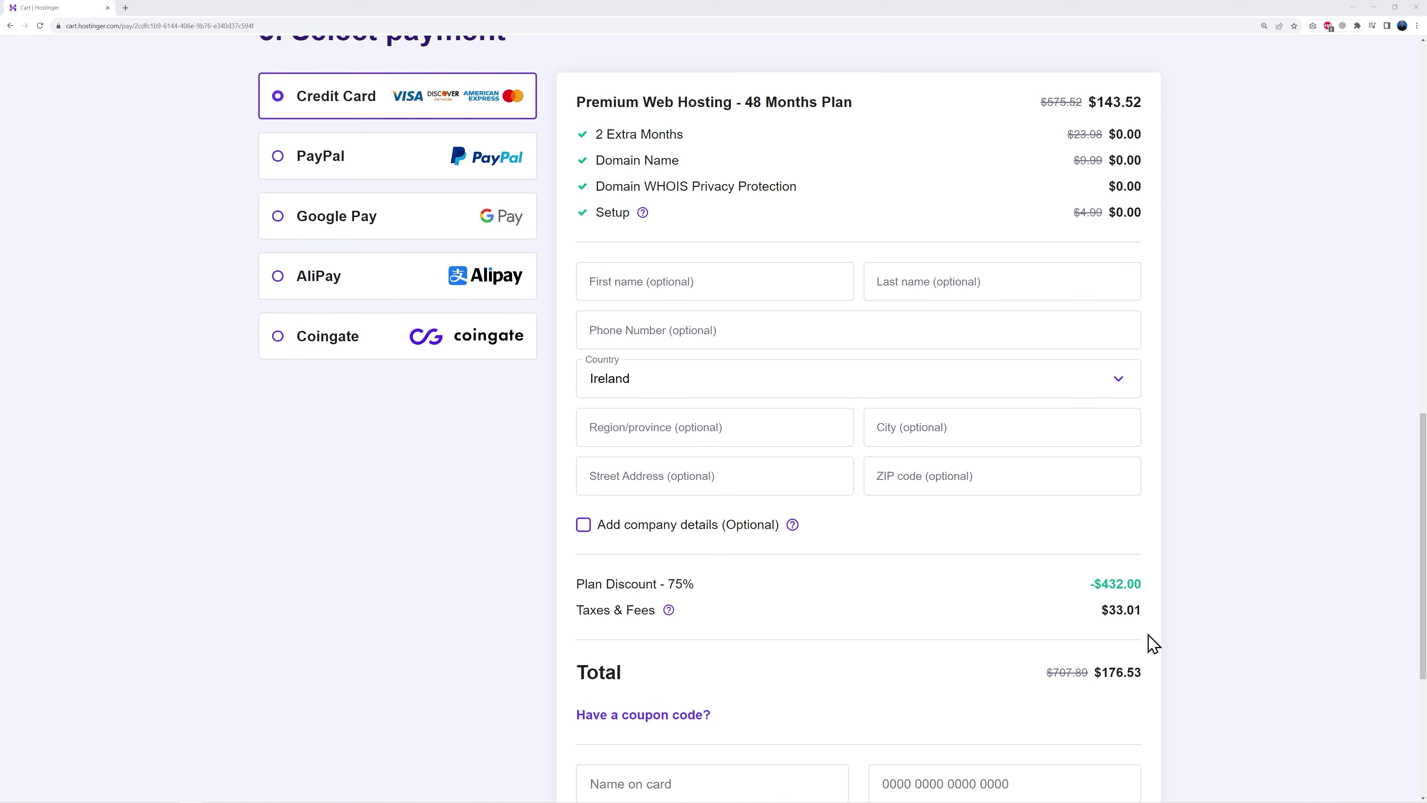
{"action": "scroll", "coordinate": [1195, 565], "scroll_direction": "down", "scroll_amount": 5}
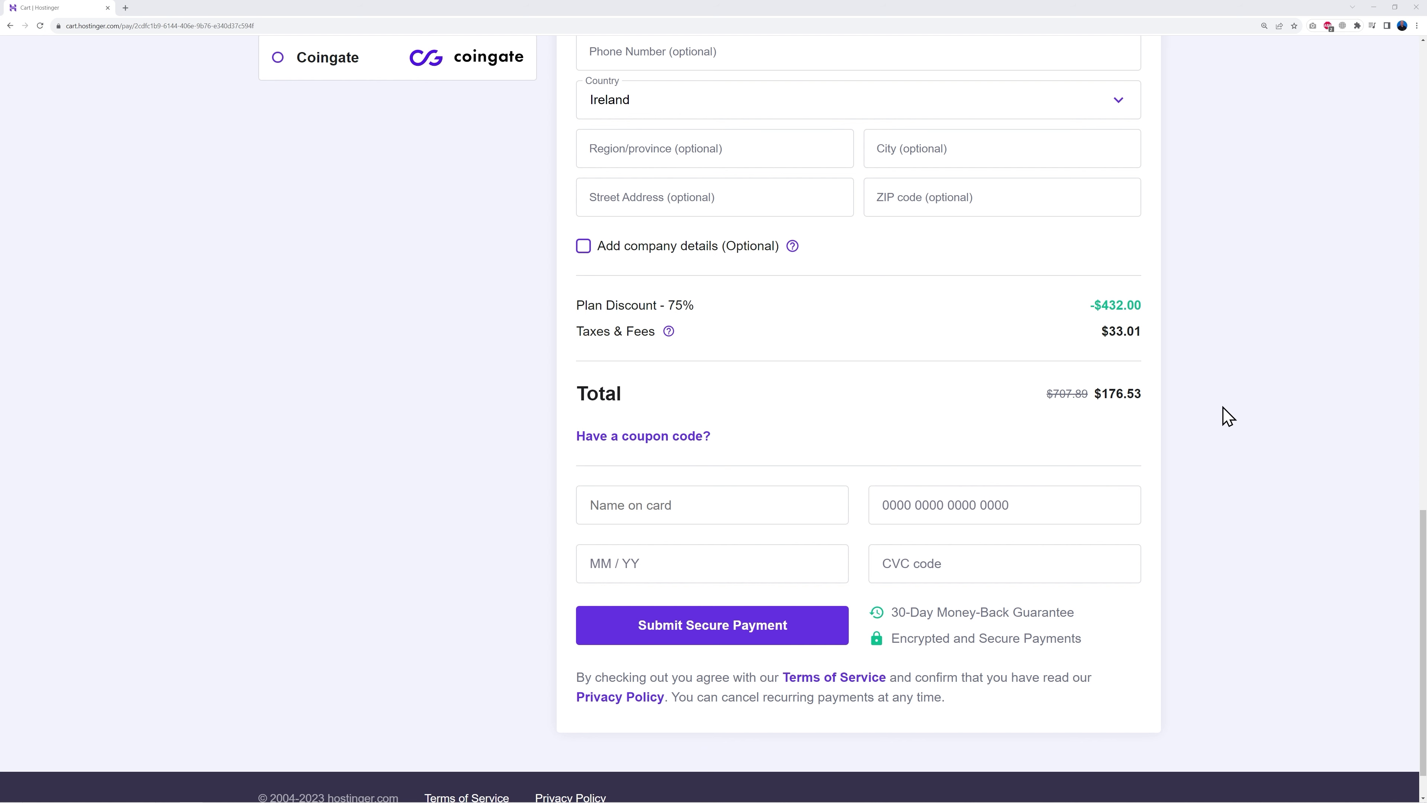
Step: Apply the MRWEB coupon so the discount shows 78% and the total $158.88
{"action": "left_click", "coordinate": [696, 439]}
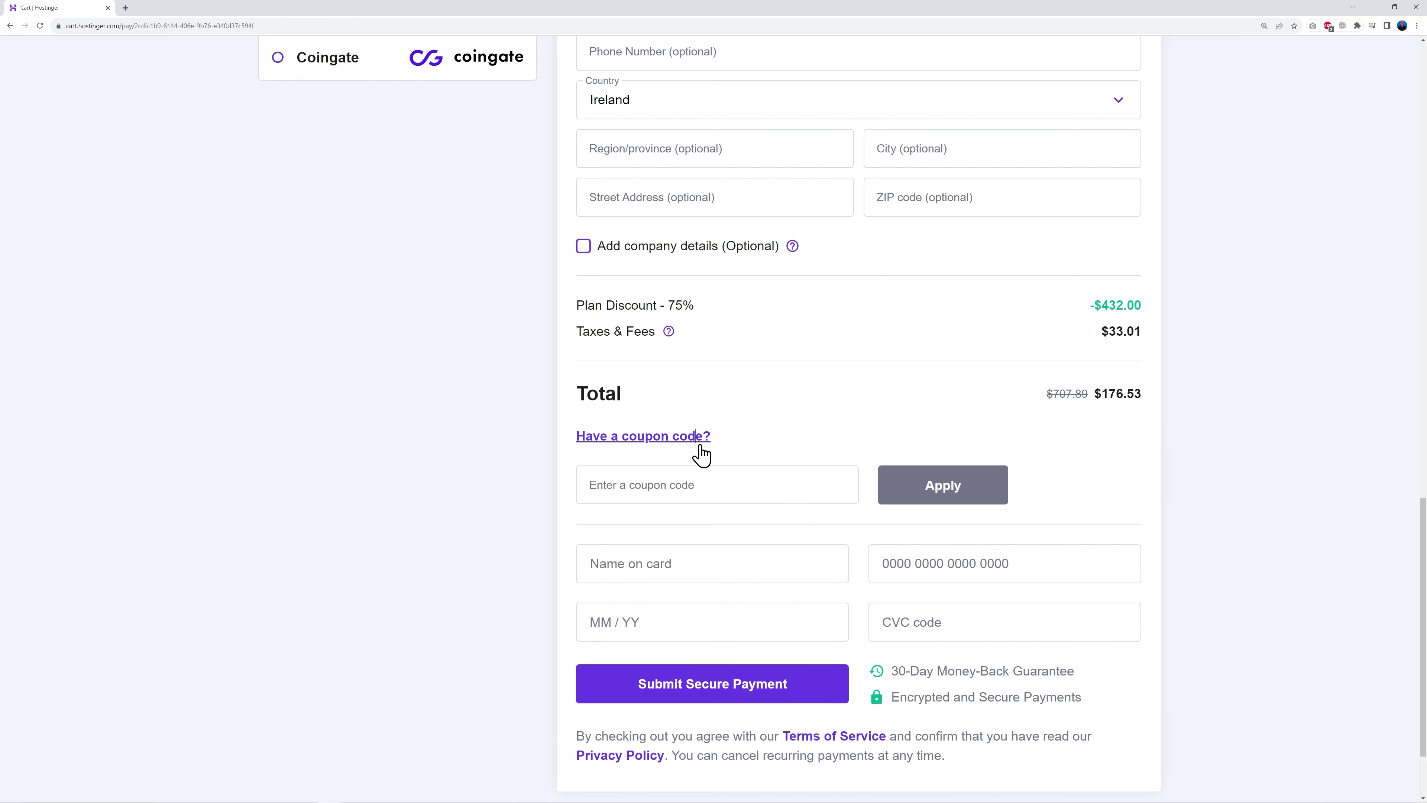
{"action": "left_click", "coordinate": [741, 484]}
{"action": "type", "text": "MRWEB"}
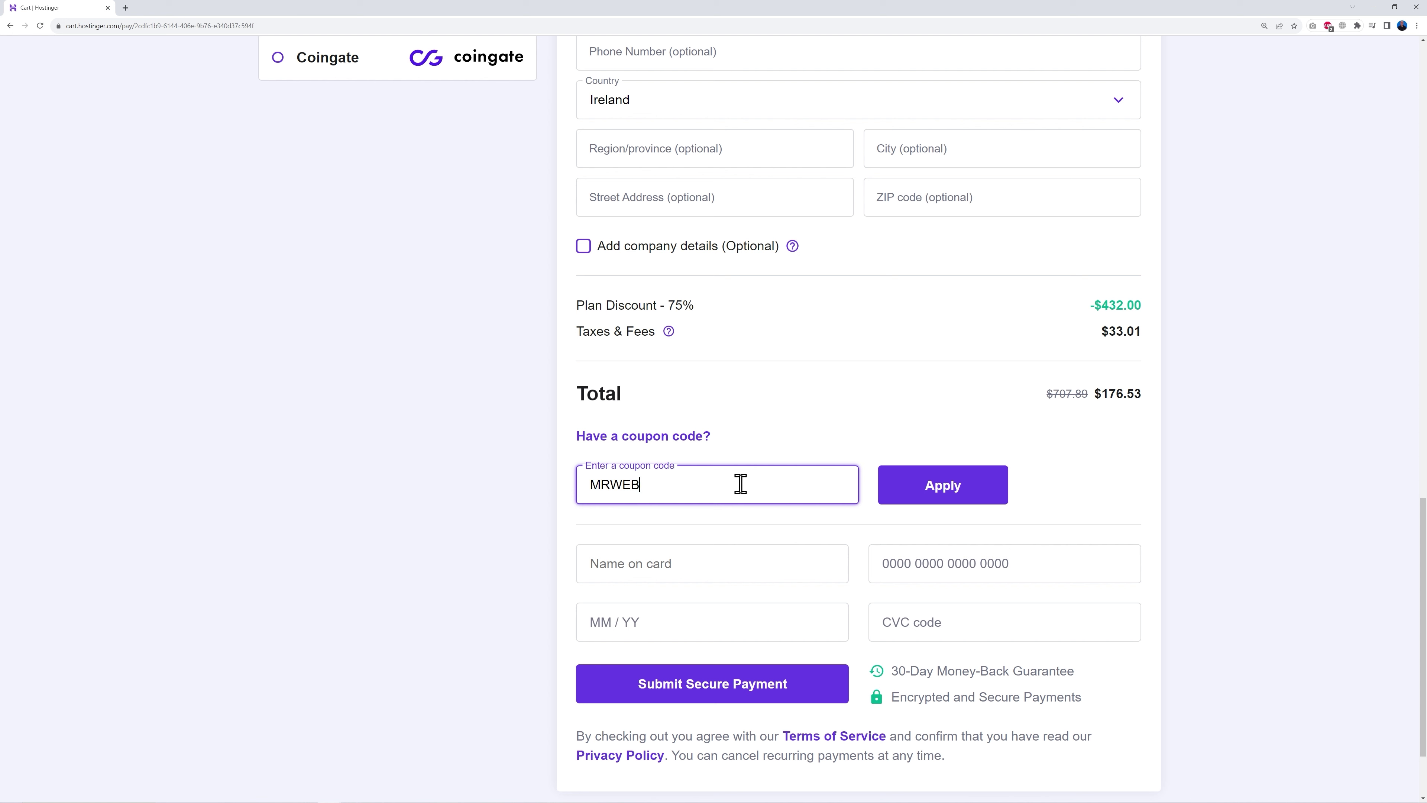
{"action": "left_click", "coordinate": [1170, 417]}
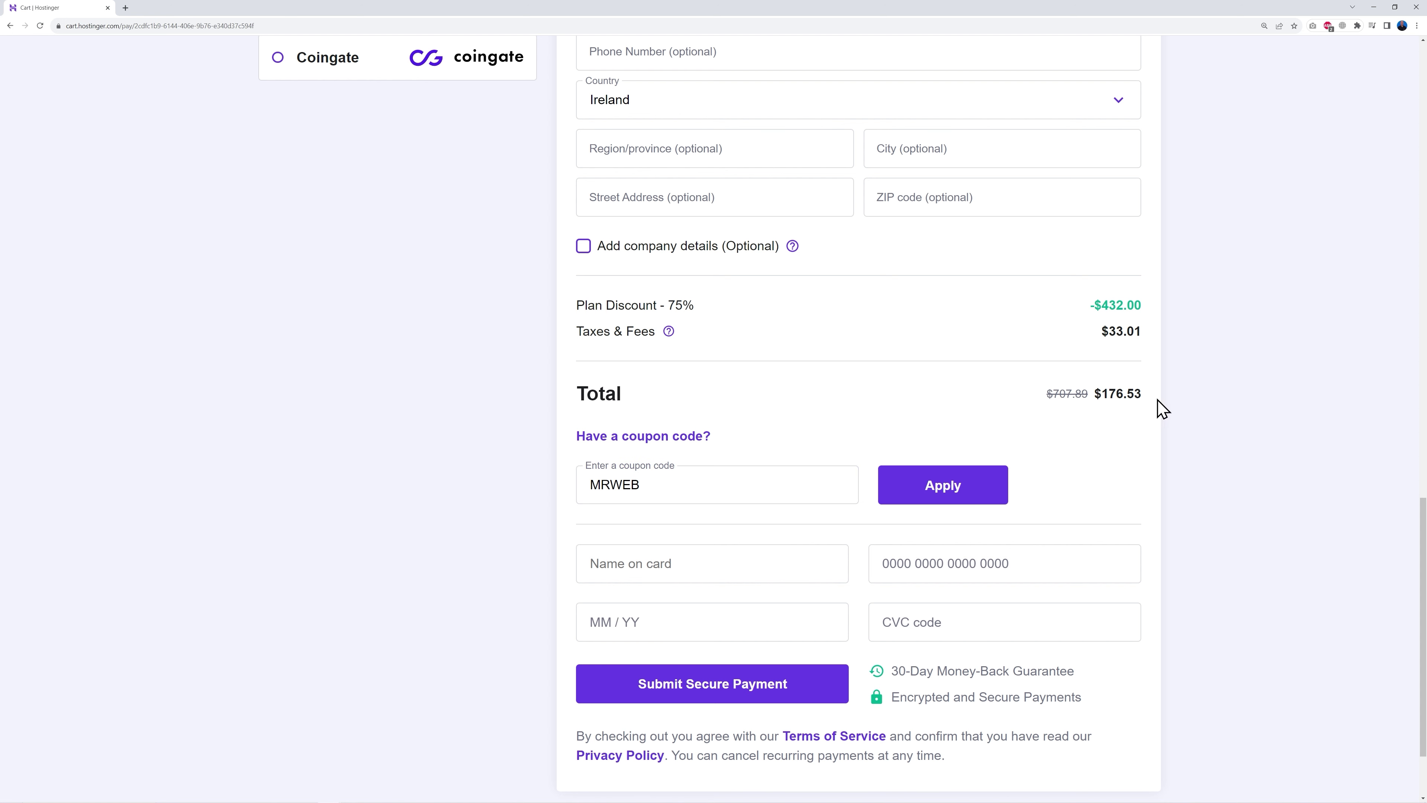
{"action": "left_click", "coordinate": [944, 493]}
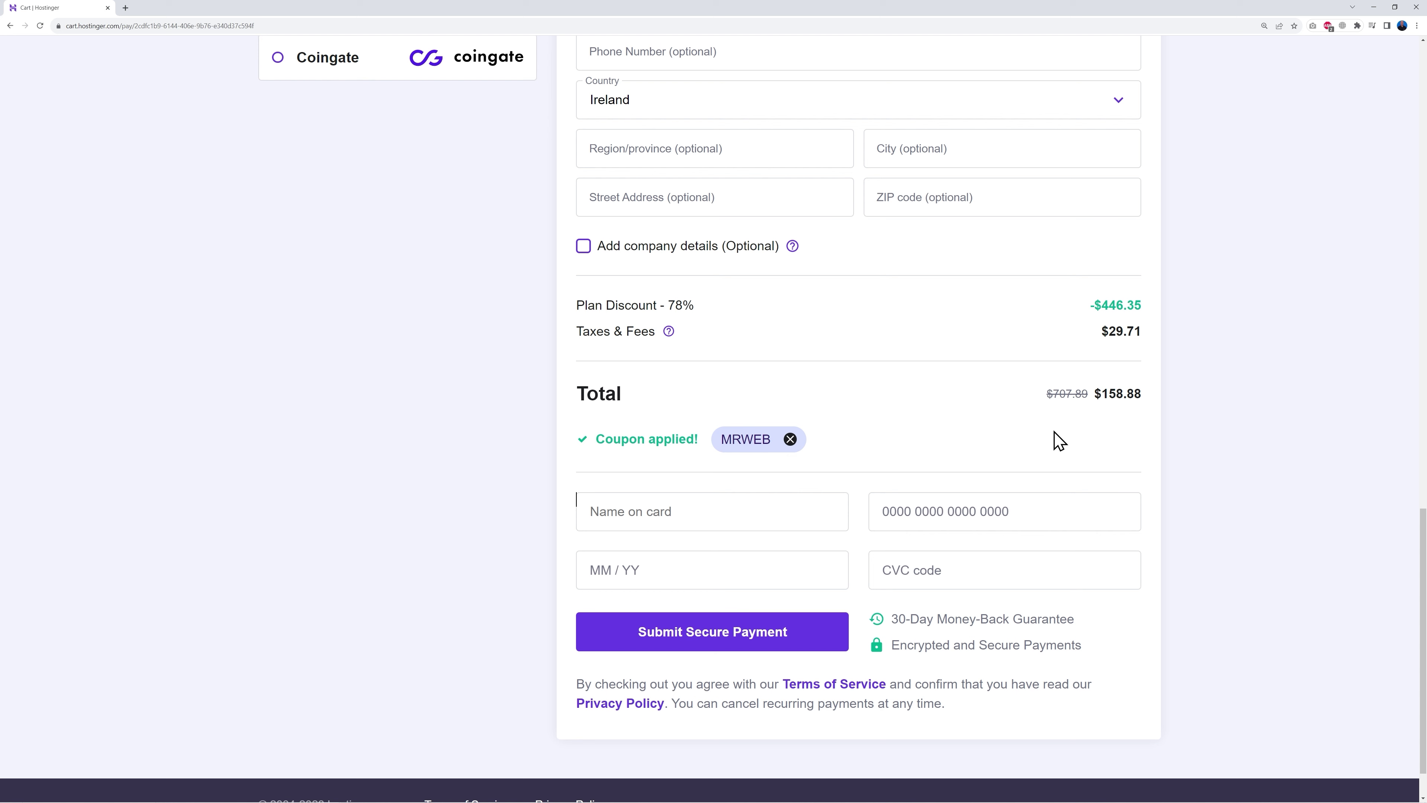
{"action": "double_click", "coordinate": [669, 306]}
{"action": "left_click", "coordinate": [774, 335]}
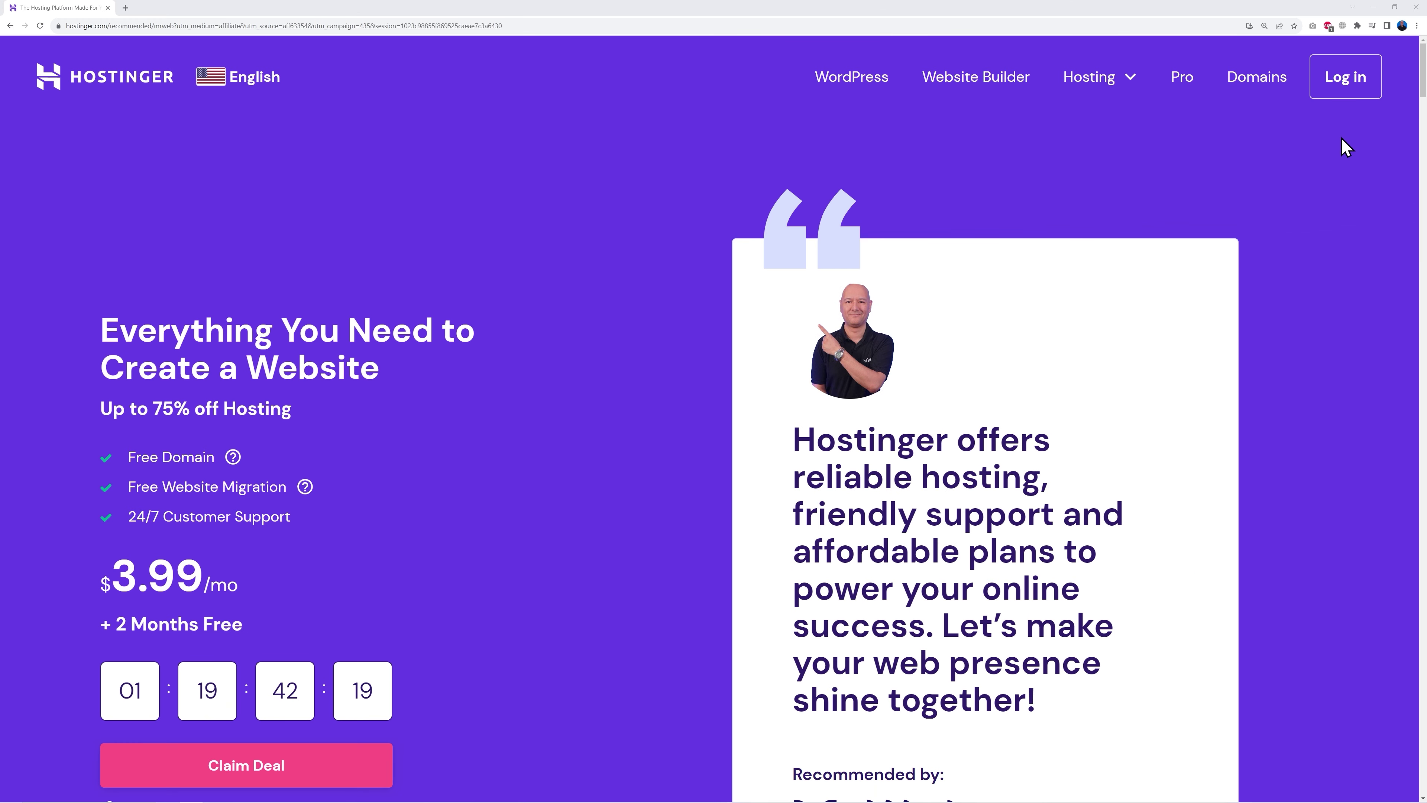
Step: Log in to the Hostinger account with the saved credentials
{"action": "left_click", "coordinate": [1324, 90]}
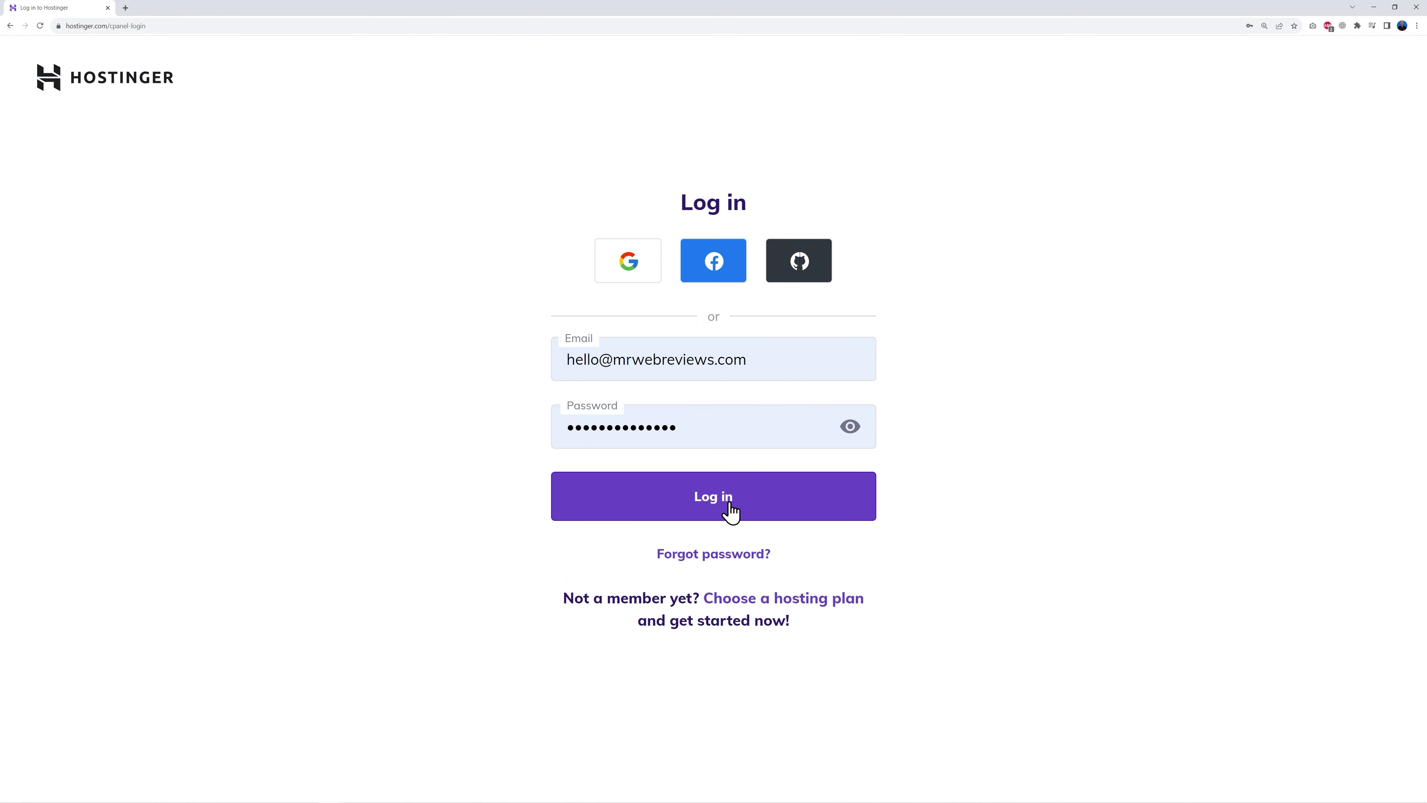
{"action": "left_click", "coordinate": [729, 506]}
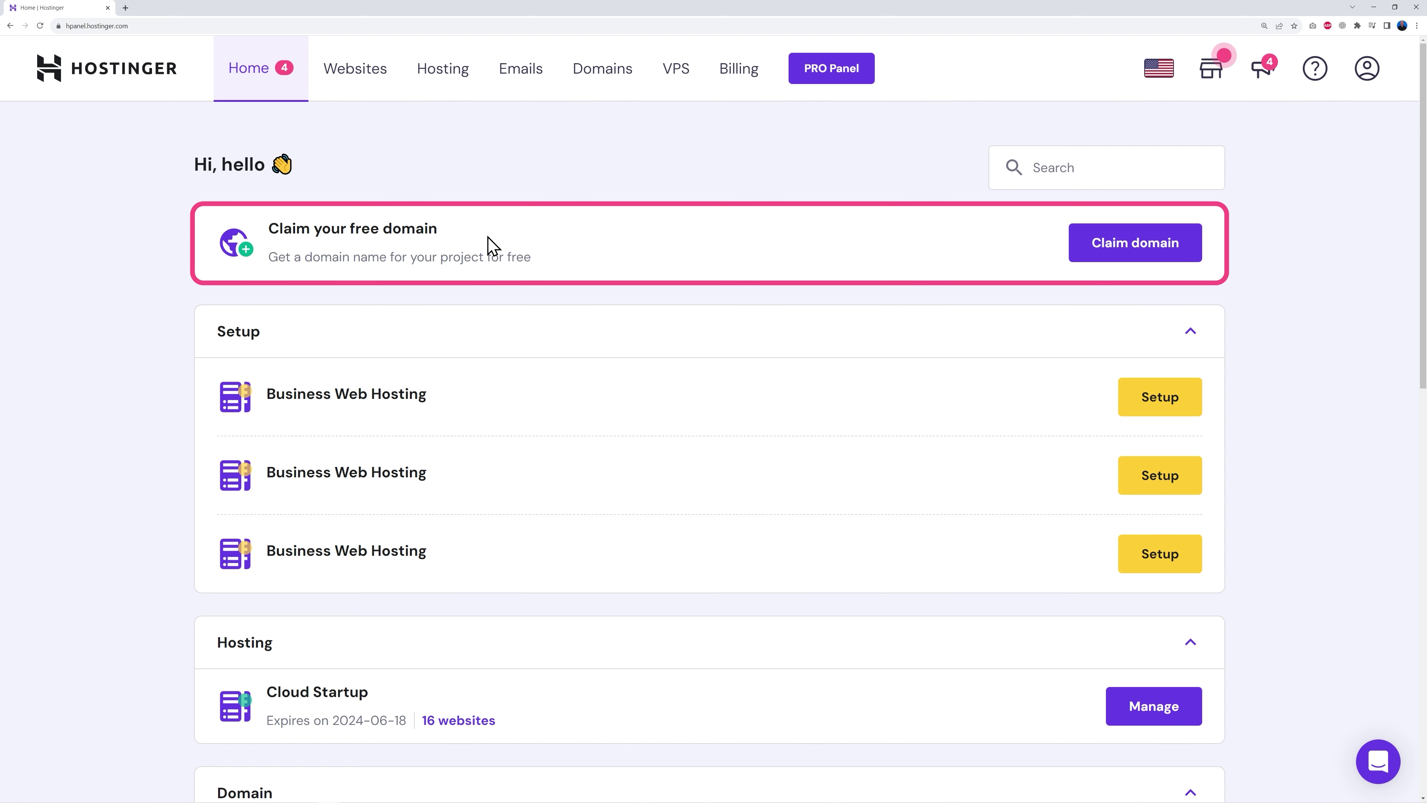
Step: Start claiming the free domain and check a name's availability with the .com extension
{"action": "left_click", "coordinate": [1133, 258]}
{"action": "left_click", "coordinate": [600, 419]}
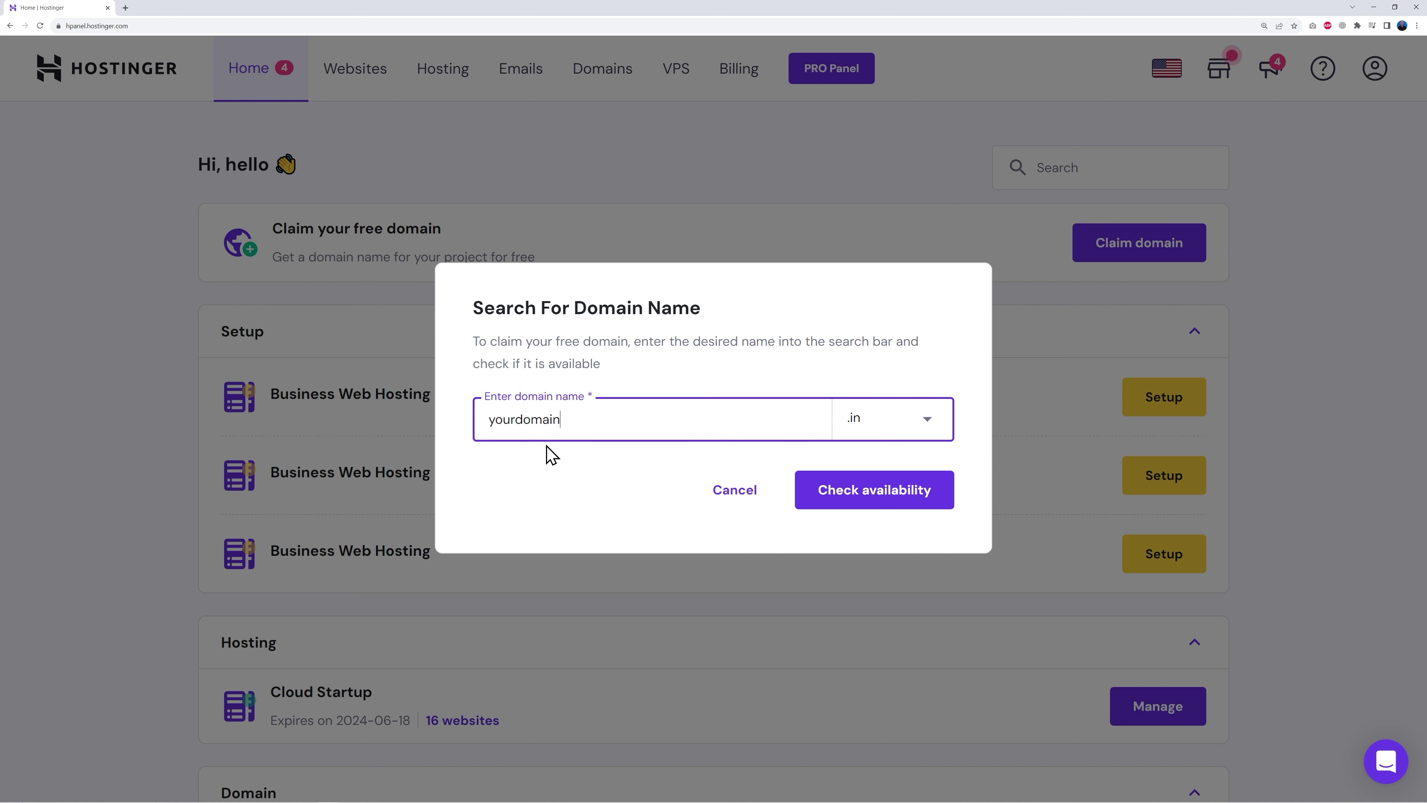
{"action": "left_click", "coordinate": [882, 430]}
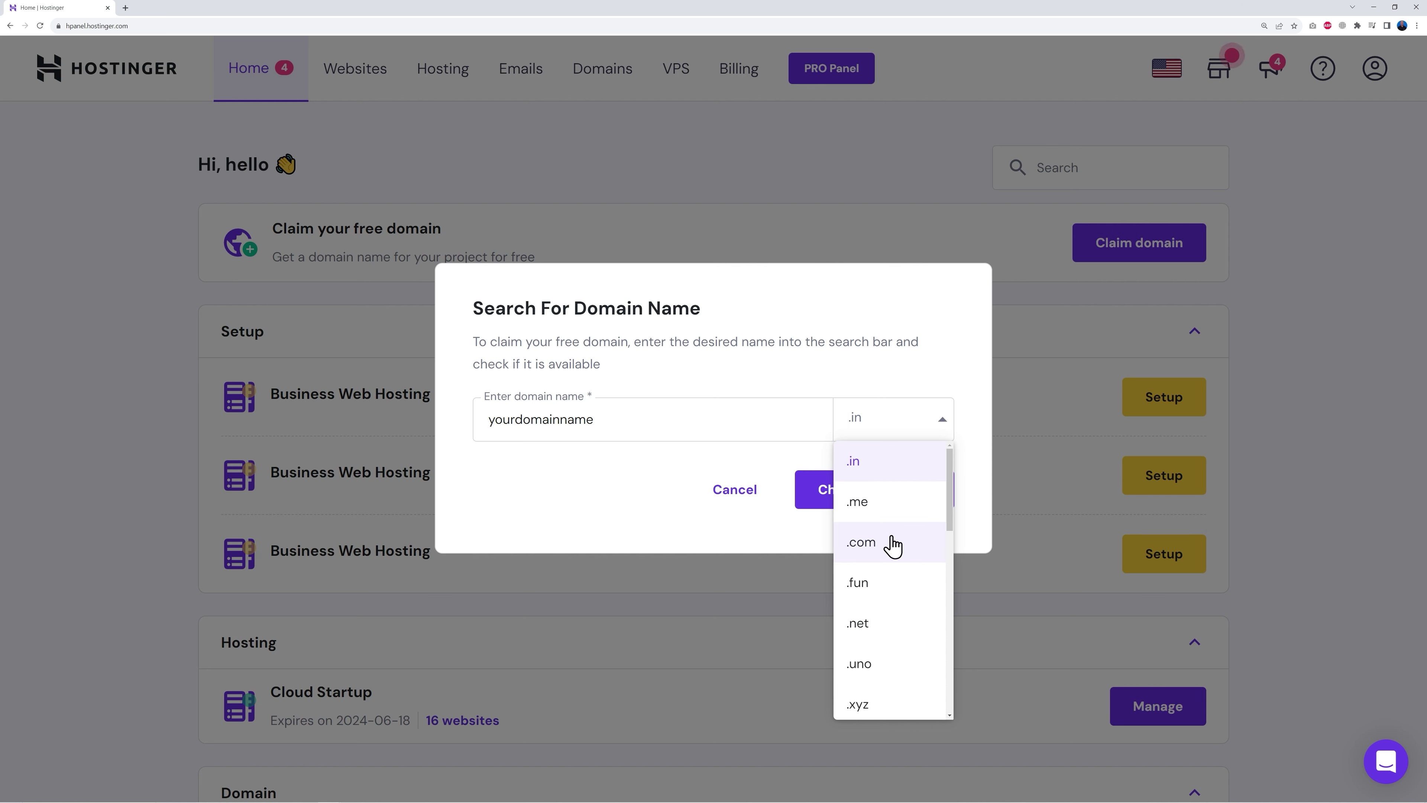
{"action": "scroll", "coordinate": [896, 612], "scroll_direction": "down", "scroll_amount": 3}
{"action": "scroll", "coordinate": [895, 605], "scroll_direction": "down", "scroll_amount": 8}
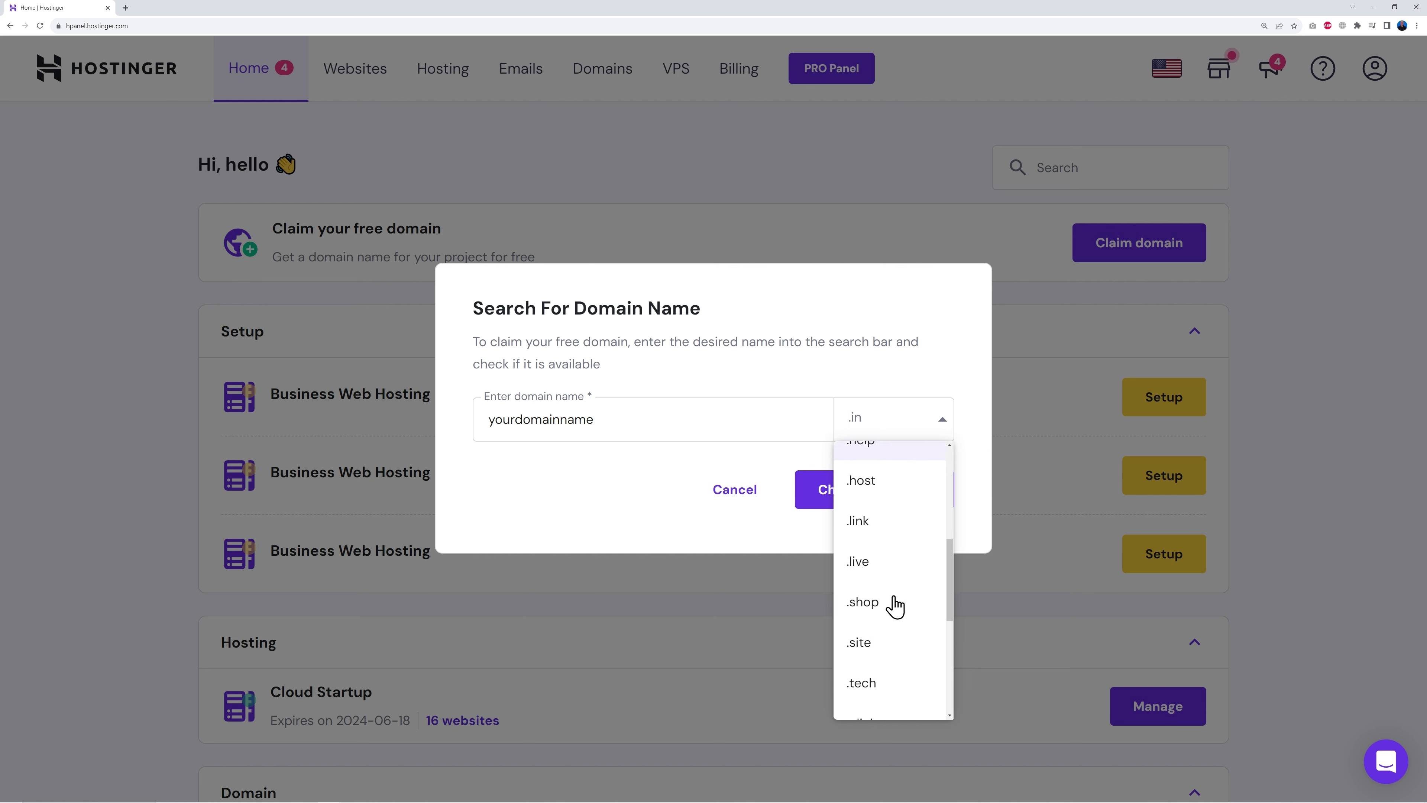
{"action": "scroll", "coordinate": [901, 642], "scroll_direction": "down", "scroll_amount": 1}
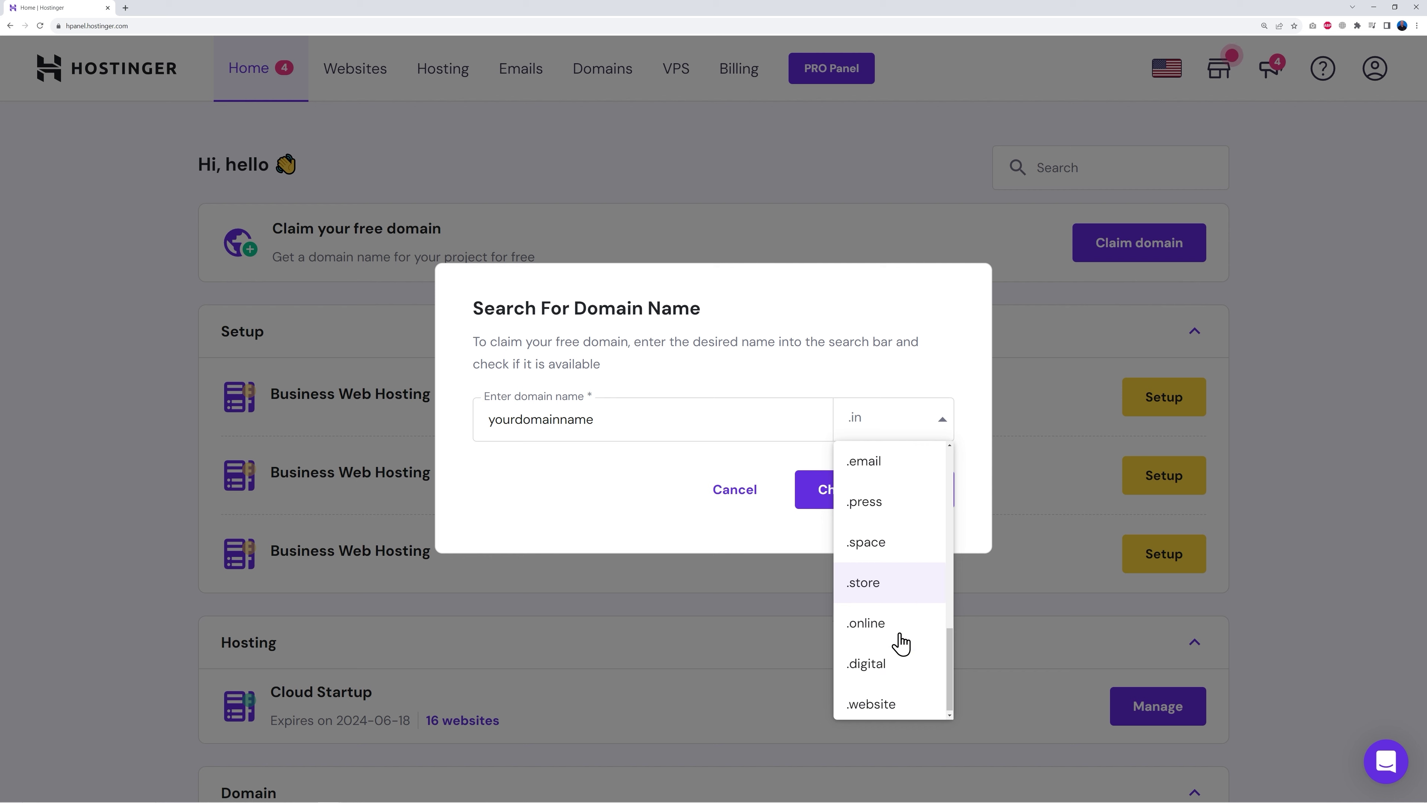
{"action": "scroll", "coordinate": [901, 642], "scroll_direction": "up", "scroll_amount": 6}
{"action": "scroll", "coordinate": [900, 643], "scroll_direction": "up", "scroll_amount": 3}
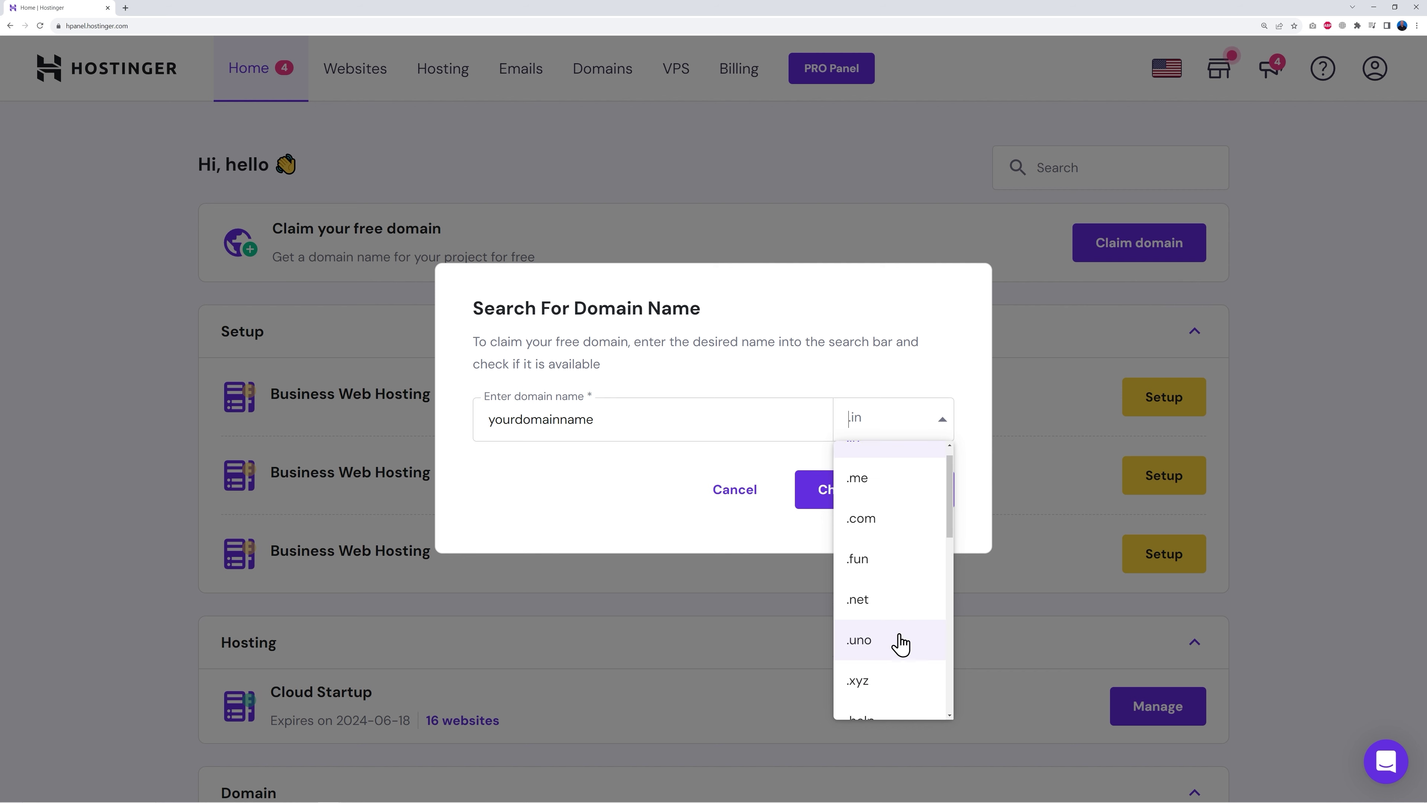
{"action": "left_click", "coordinate": [887, 546]}
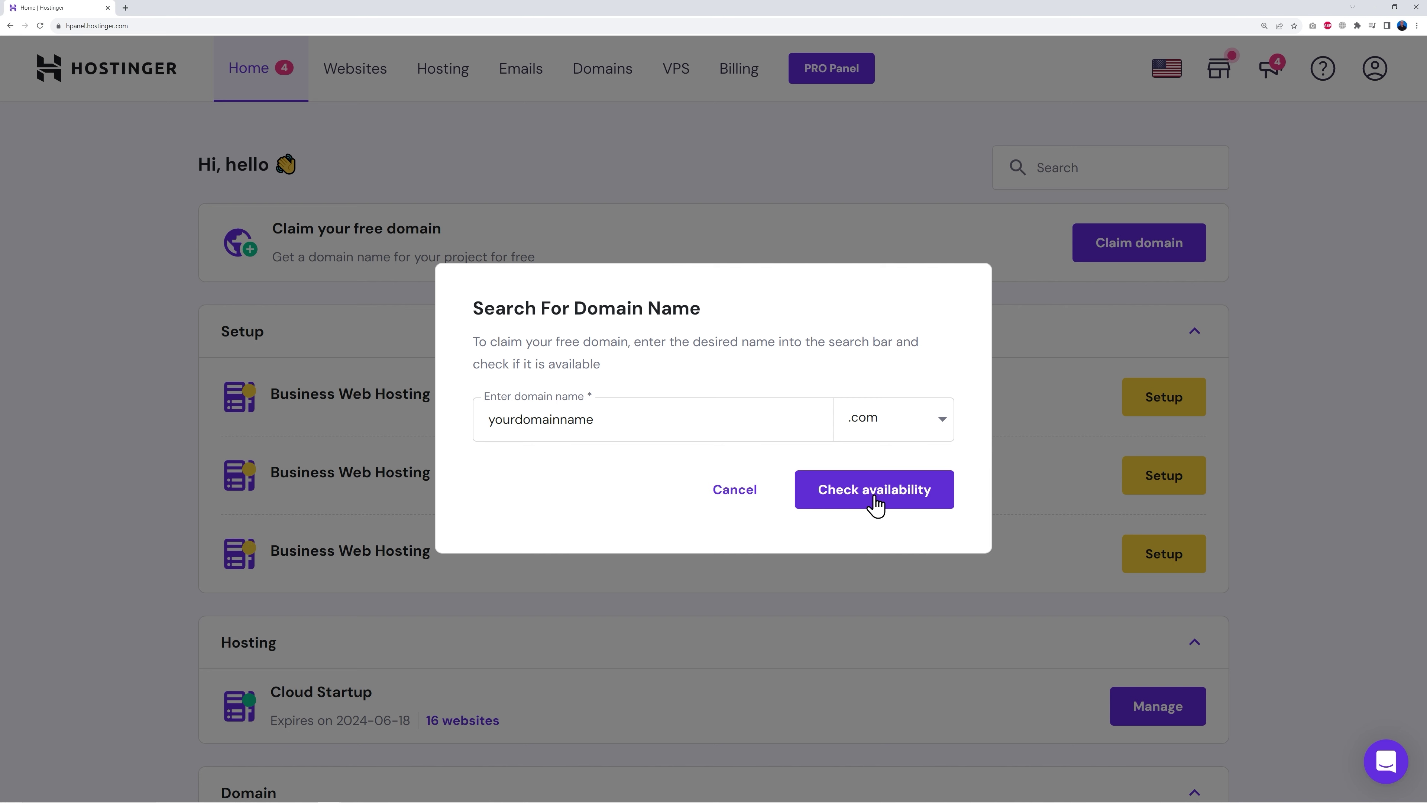
{"action": "left_click", "coordinate": [876, 499]}
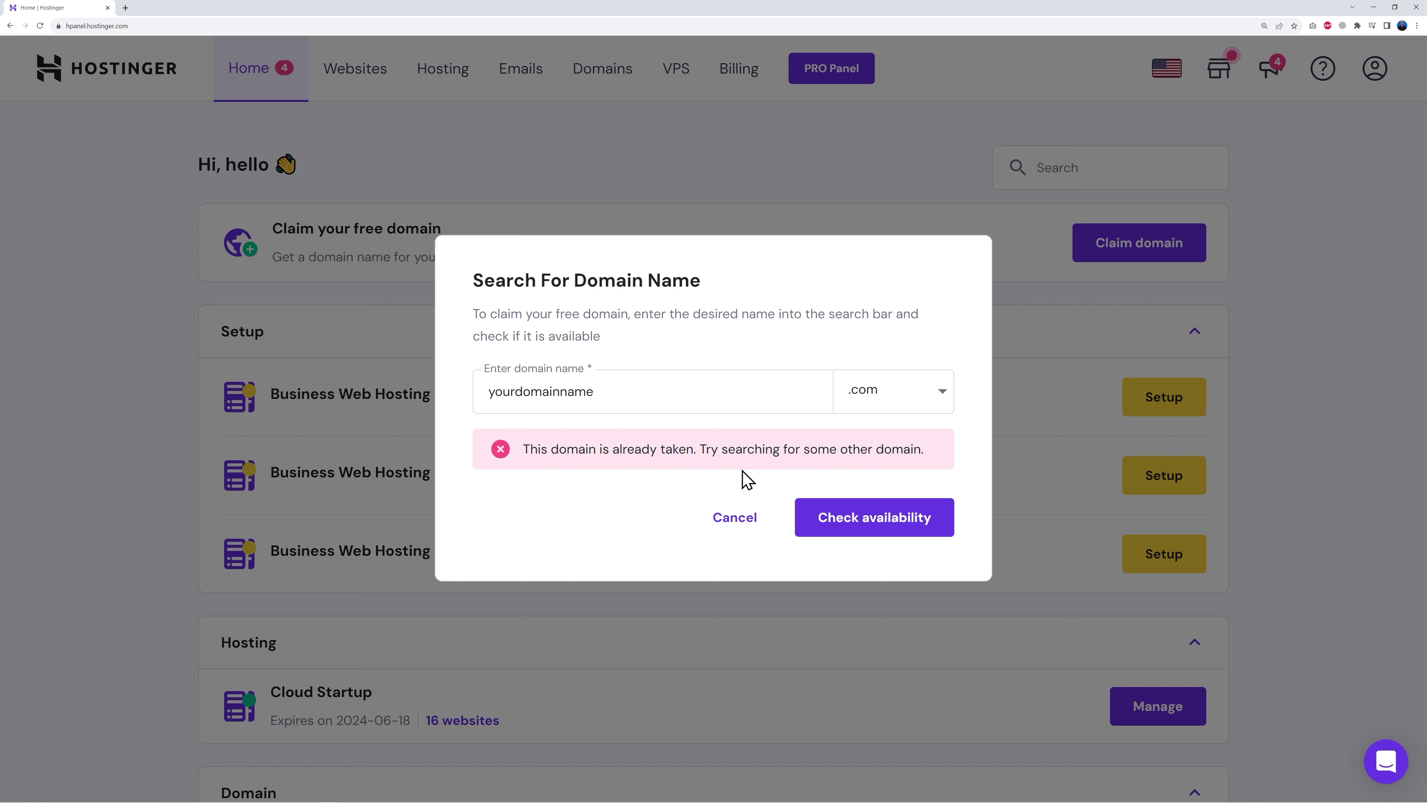
Step: Replace the name with learnwithmrweb.com, confirm it is available, and claim it
{"action": "left_click_drag", "start_coordinate": [484, 391], "coordinate": [656, 392]}
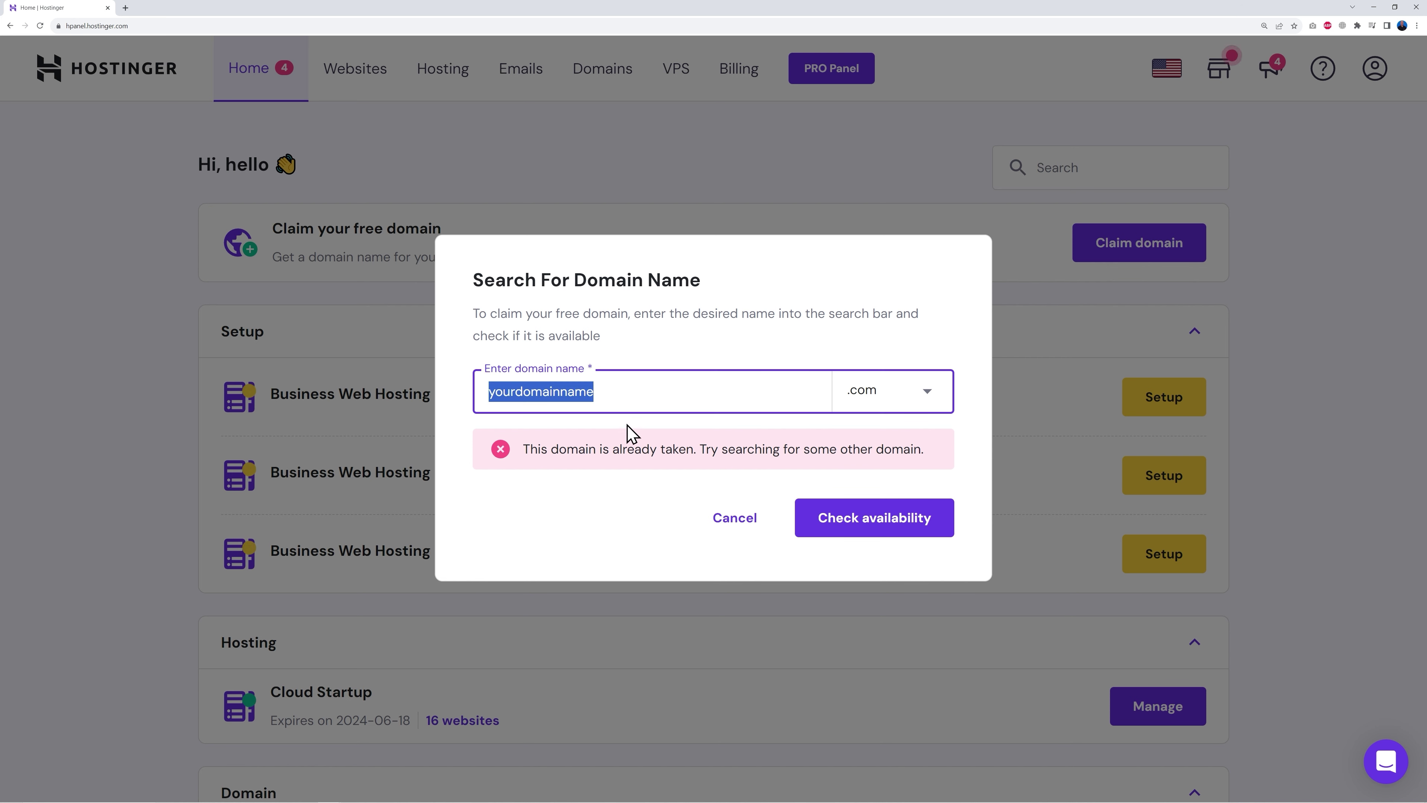
{"action": "type", "text": "learnwithmrweb"}
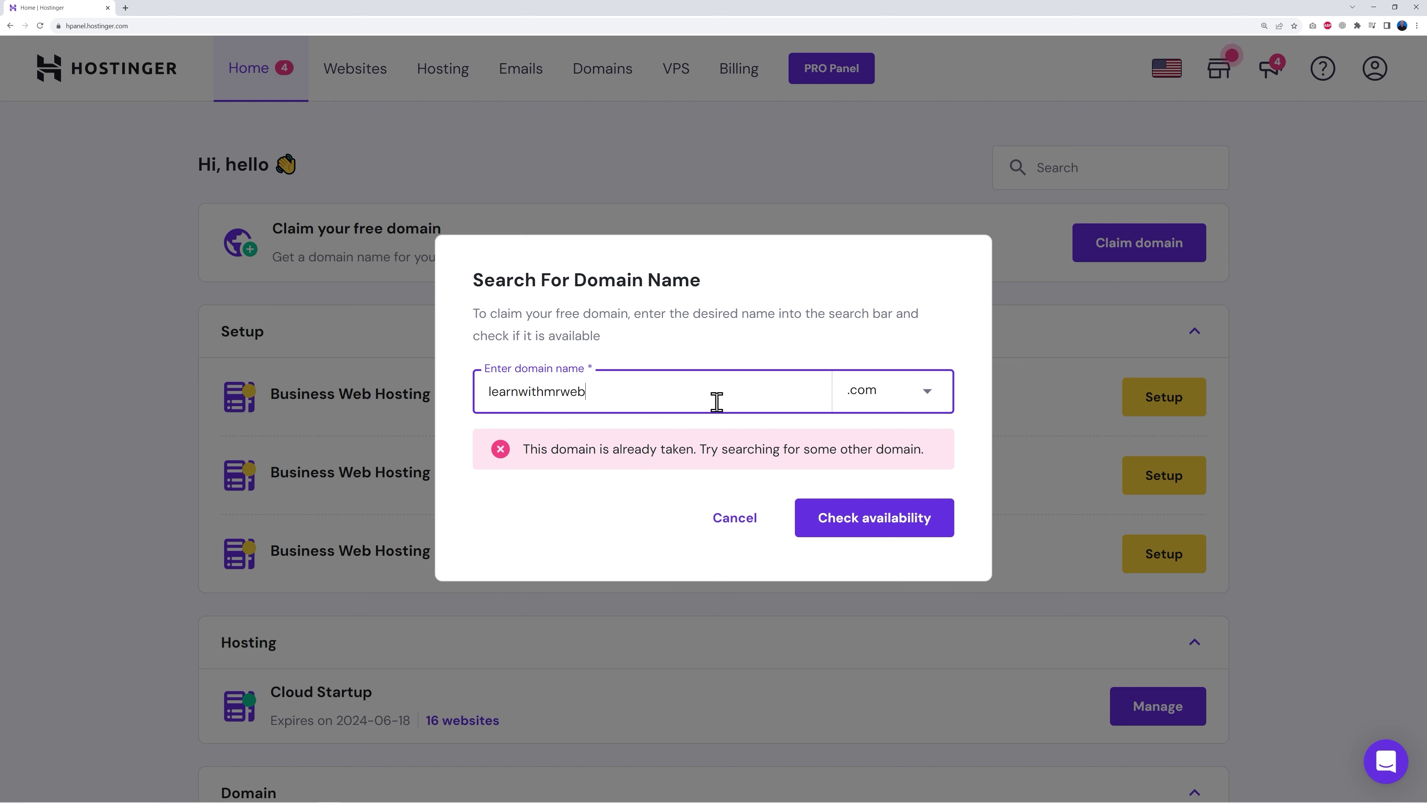
{"action": "left_click", "coordinate": [870, 520]}
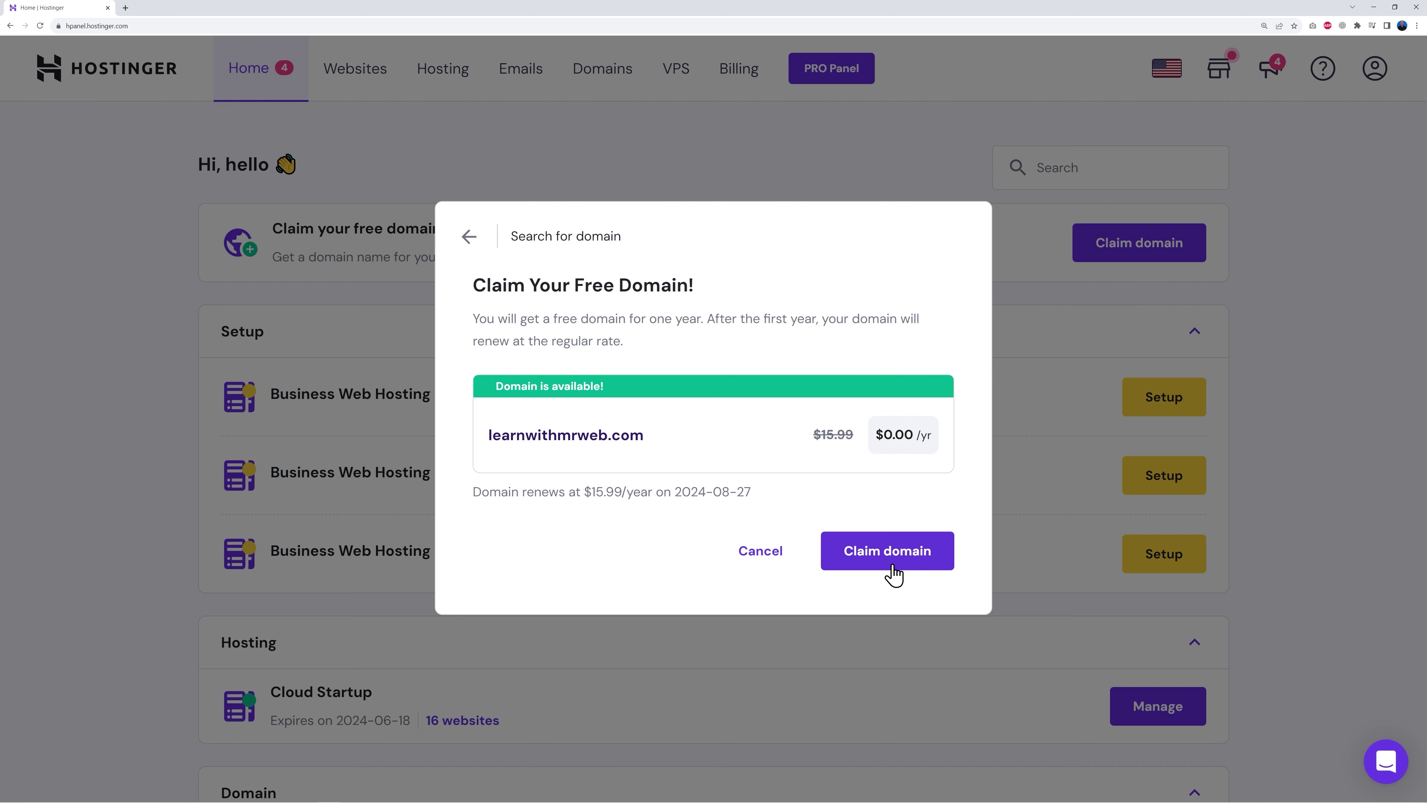
{"action": "left_click", "coordinate": [888, 563]}
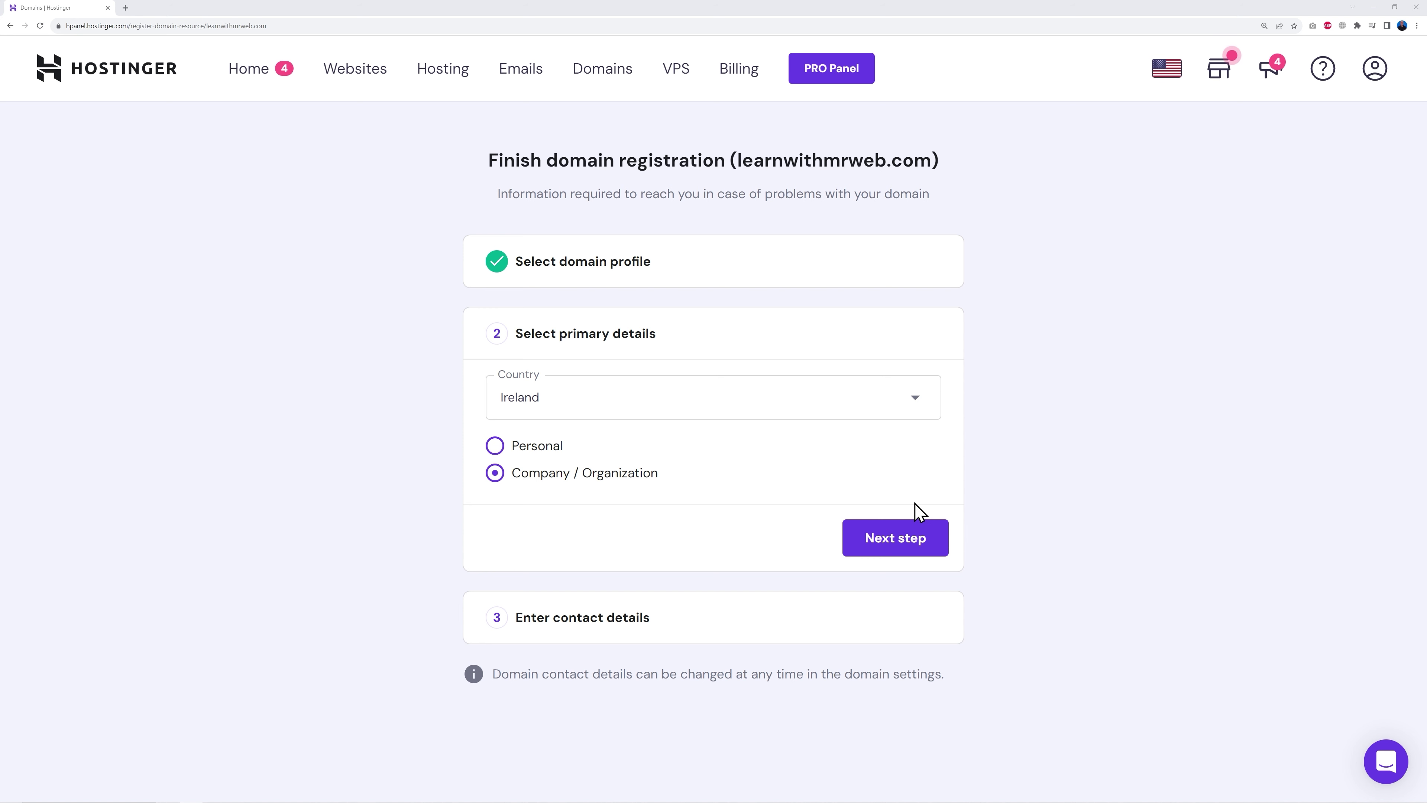
Step: Register learnwithmrweb.com with the Ireland company contact details, refresh its status, and return Home
{"action": "left_click", "coordinate": [914, 548]}
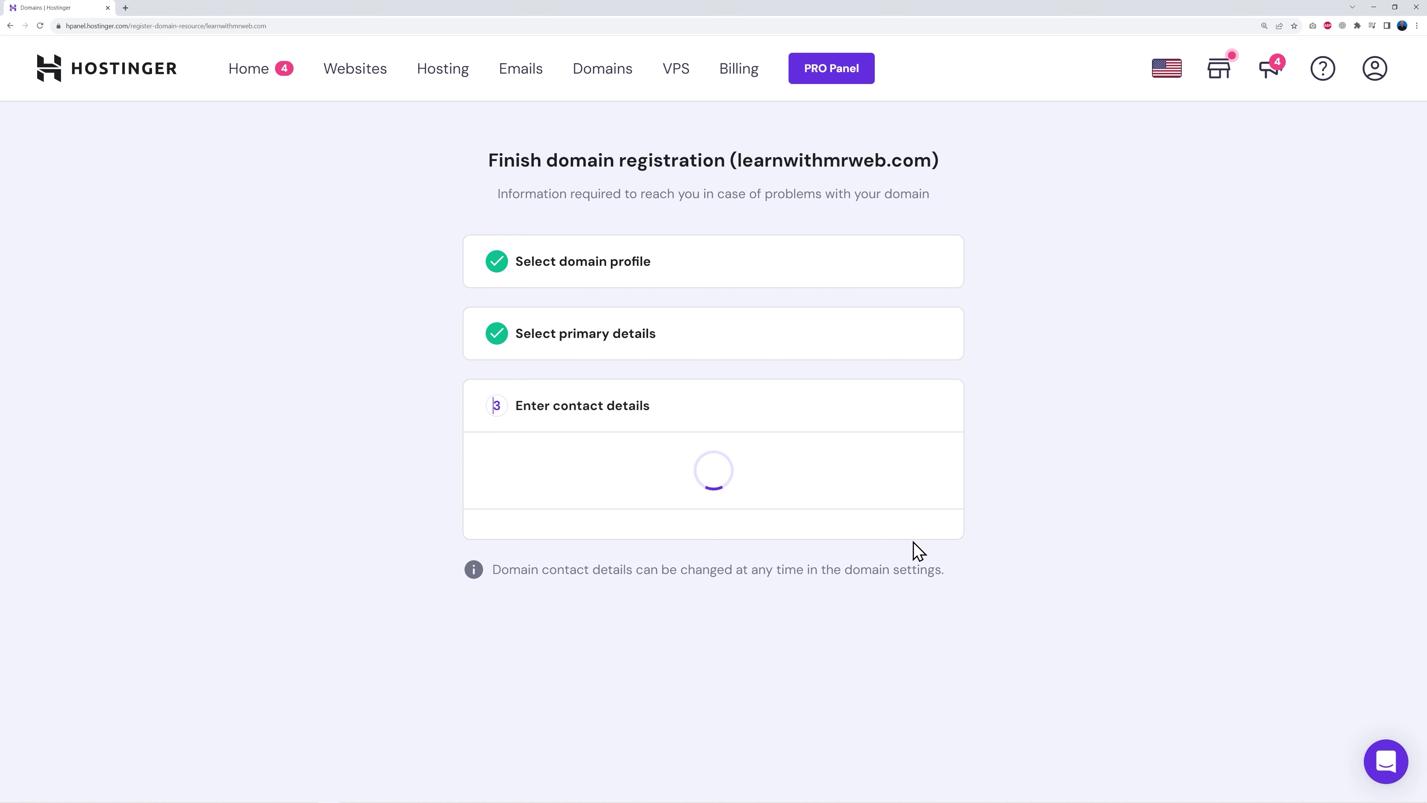
{"action": "scroll", "coordinate": [1043, 544], "scroll_direction": "down", "scroll_amount": 3}
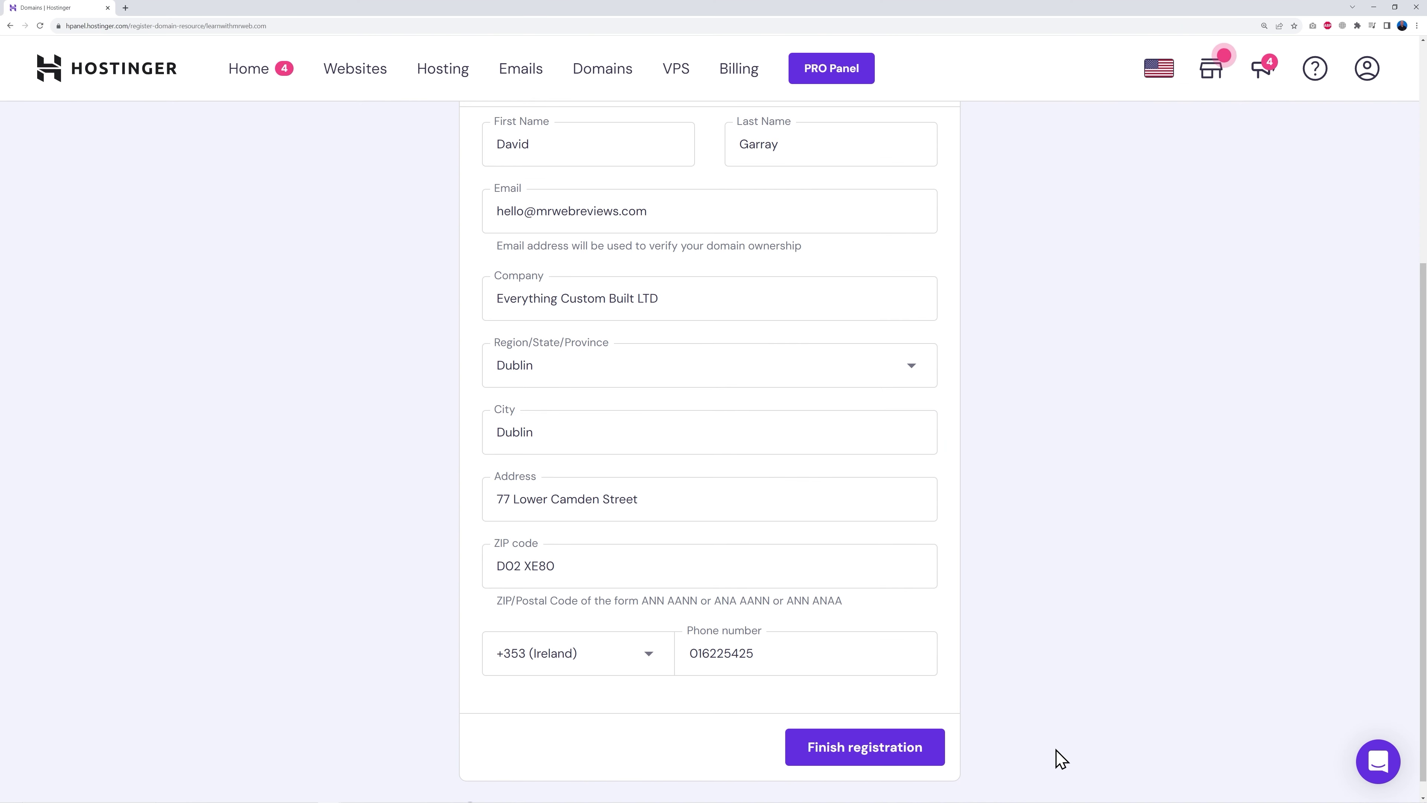
{"action": "left_click", "coordinate": [863, 765]}
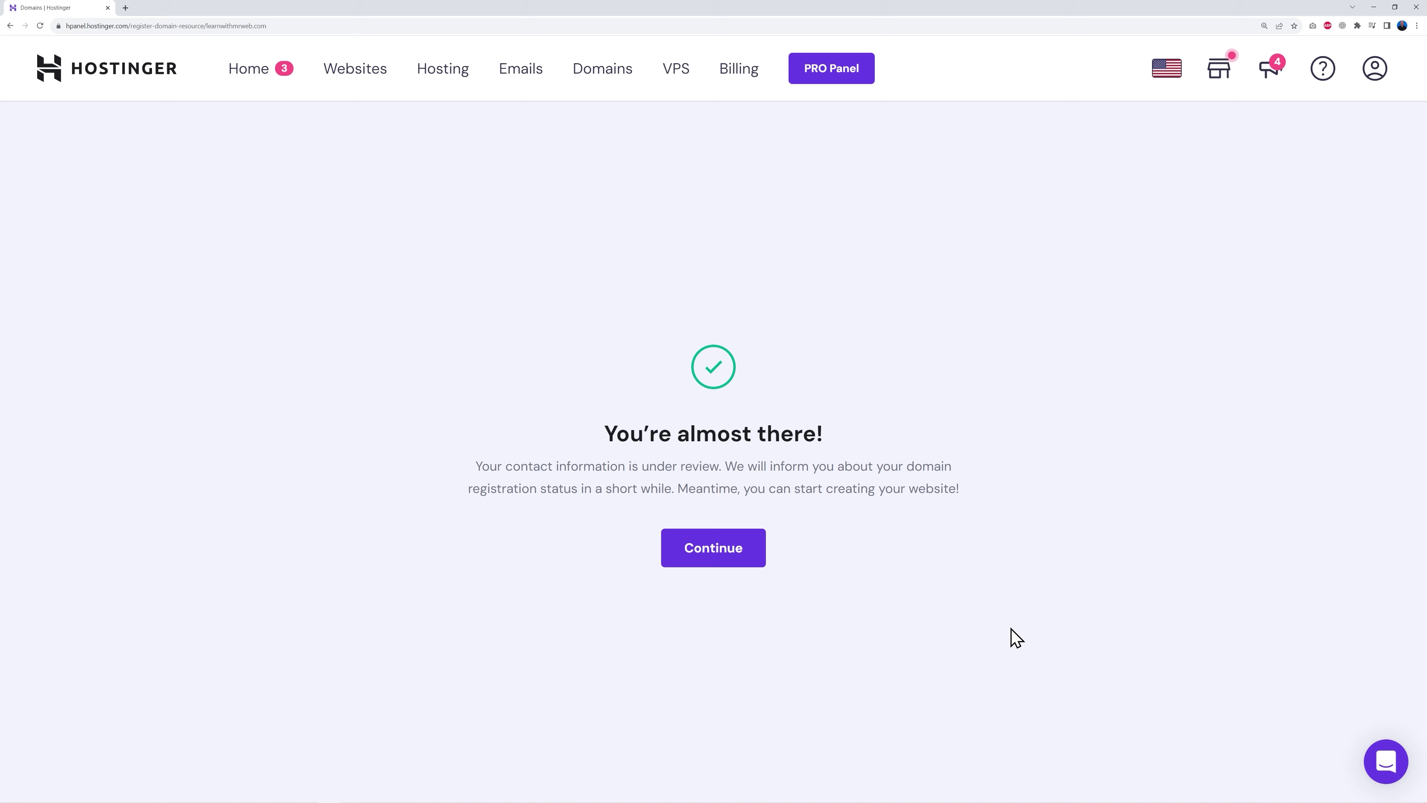
{"action": "left_click", "coordinate": [714, 554]}
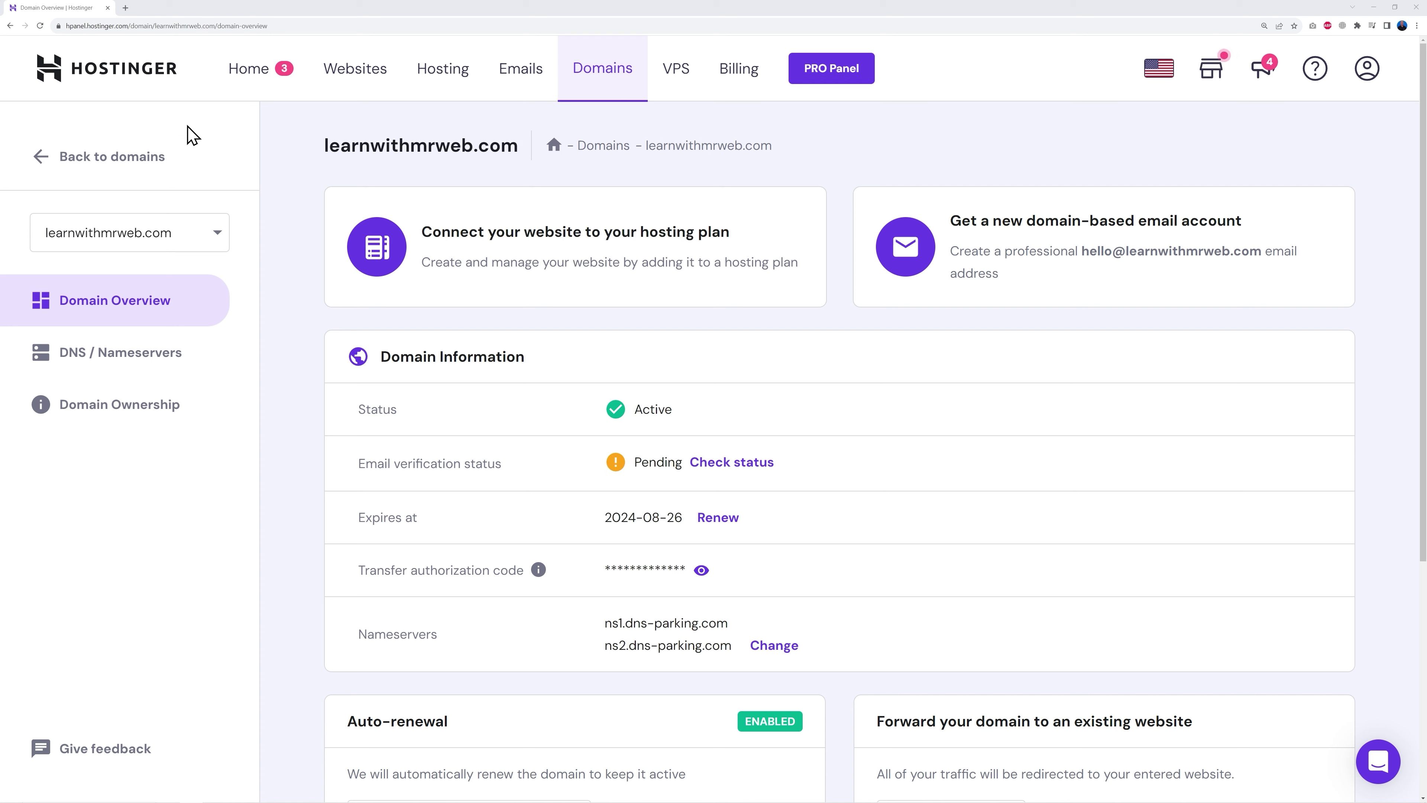
{"action": "left_click", "coordinate": [40, 25]}
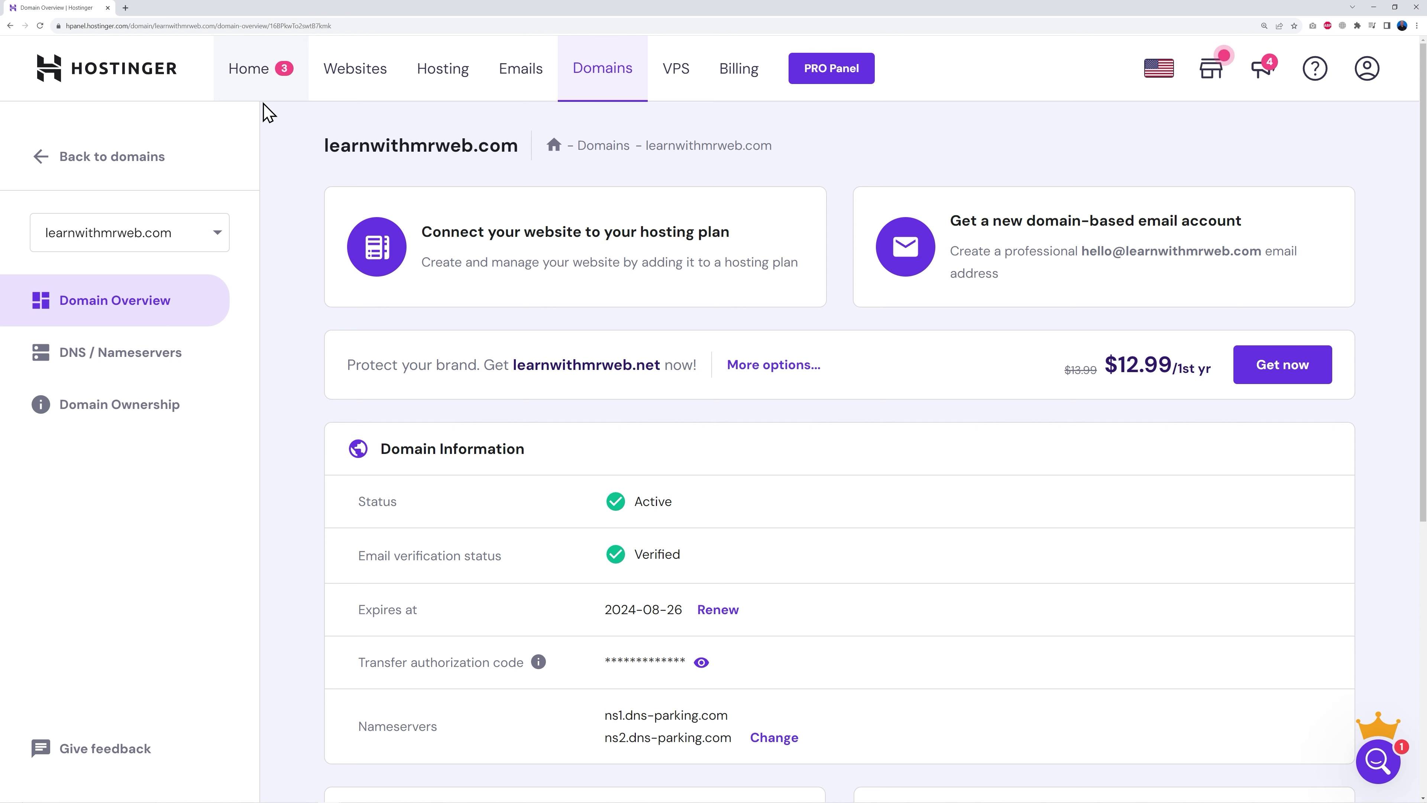
{"action": "left_click", "coordinate": [257, 72]}
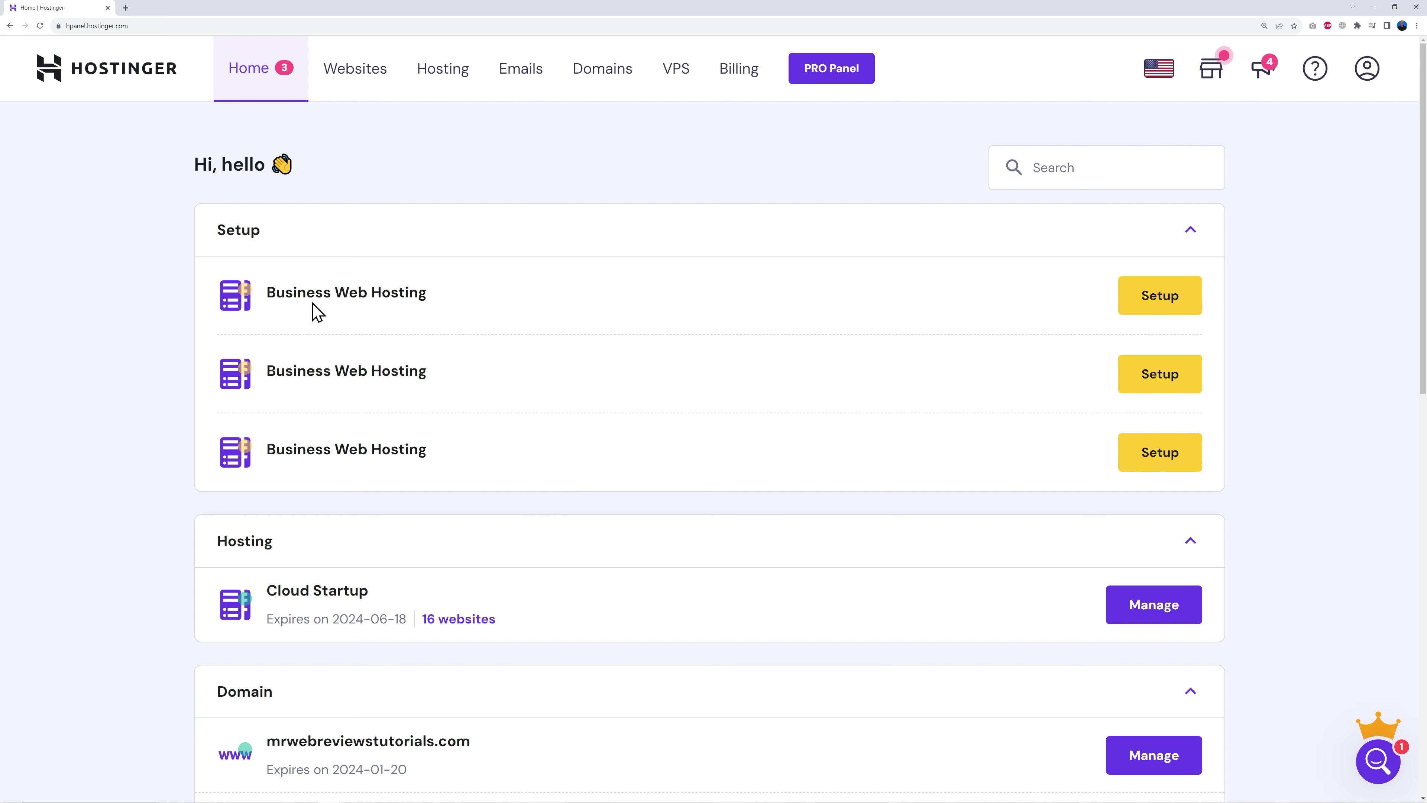
Step: Set up a Business Web Hosting plan as a new from-scratch website on learnwithmrweb.com
{"action": "left_click", "coordinate": [1149, 295]}
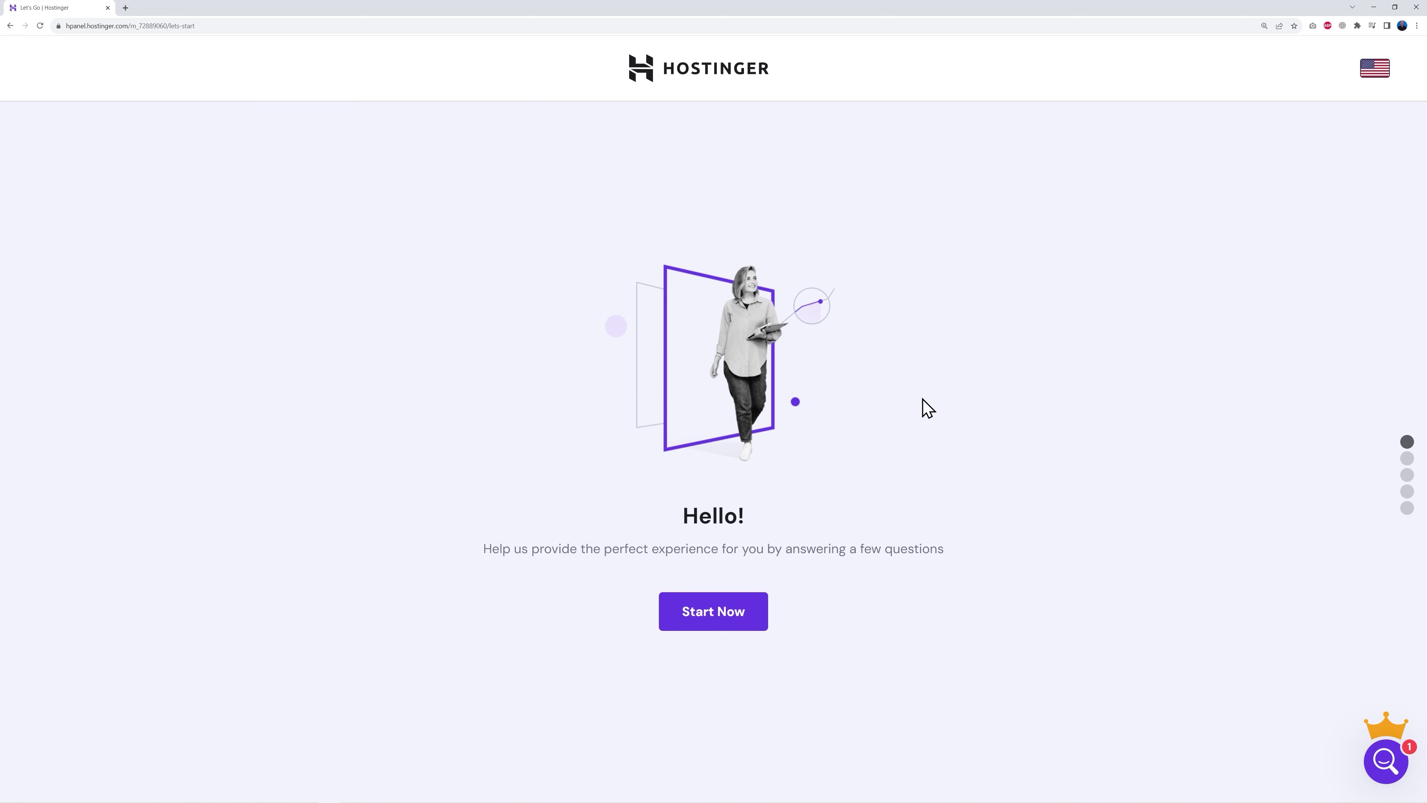
{"action": "left_click", "coordinate": [737, 617]}
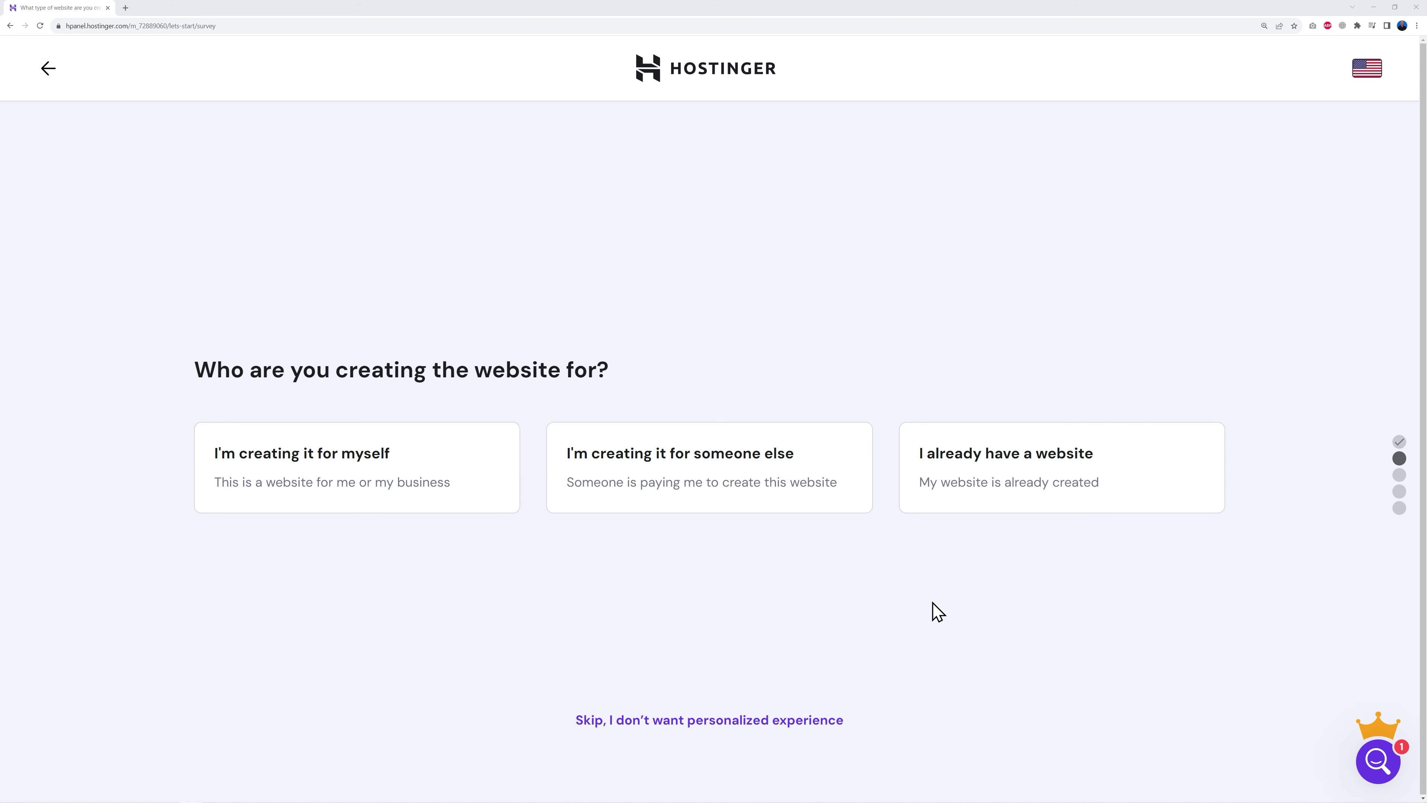
{"action": "left_click", "coordinate": [692, 725]}
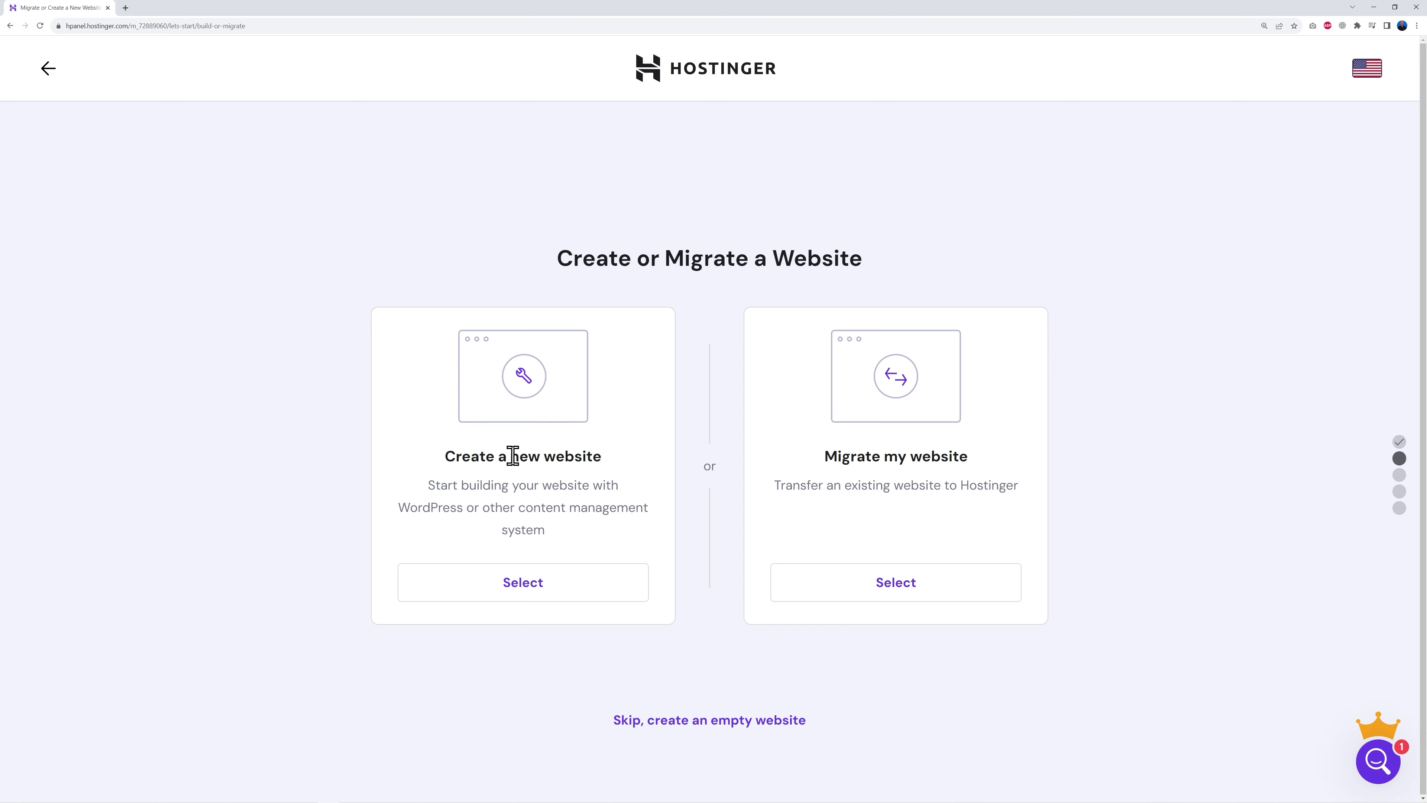
{"action": "left_click", "coordinate": [528, 590]}
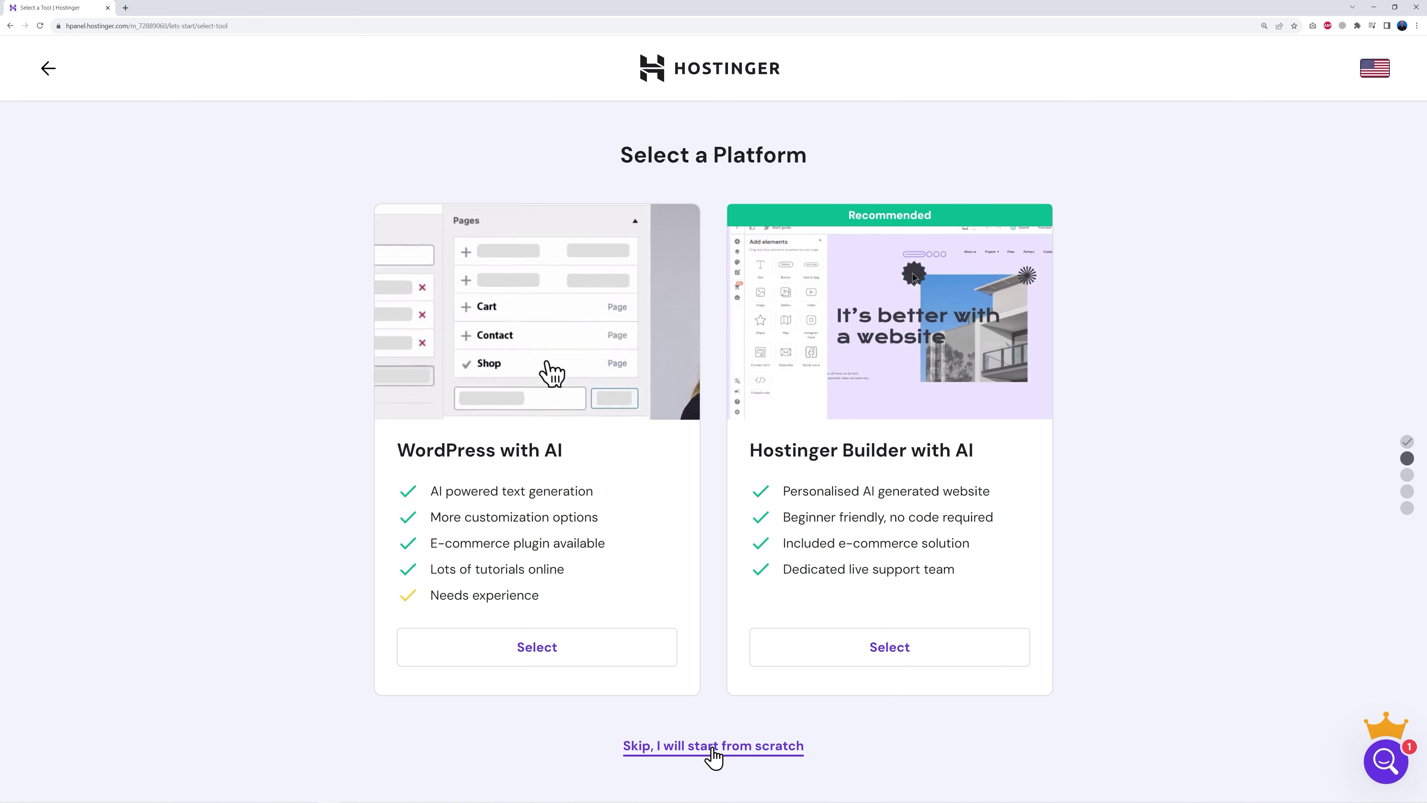
{"action": "left_click", "coordinate": [712, 746]}
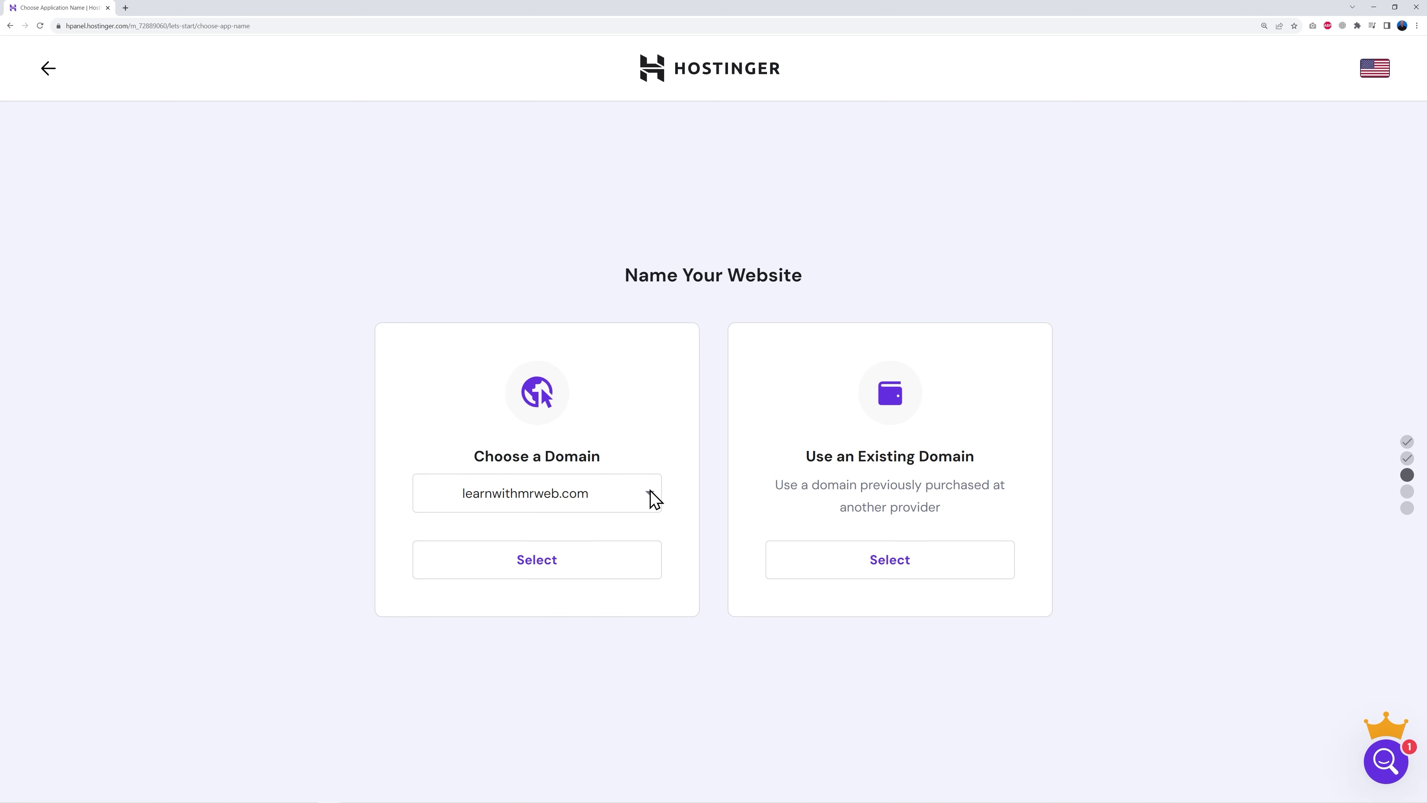
{"action": "left_click", "coordinate": [618, 500]}
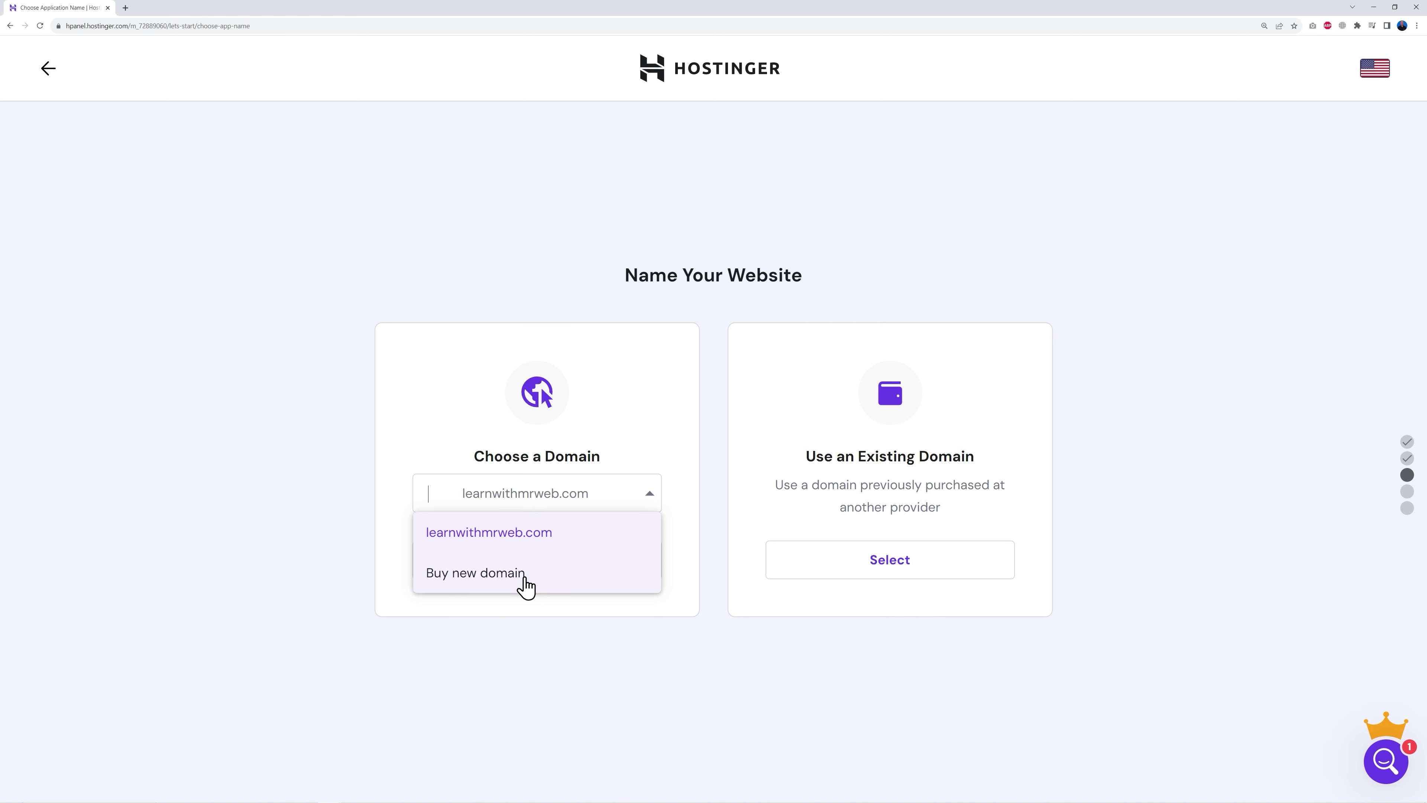
{"action": "left_click", "coordinate": [546, 539]}
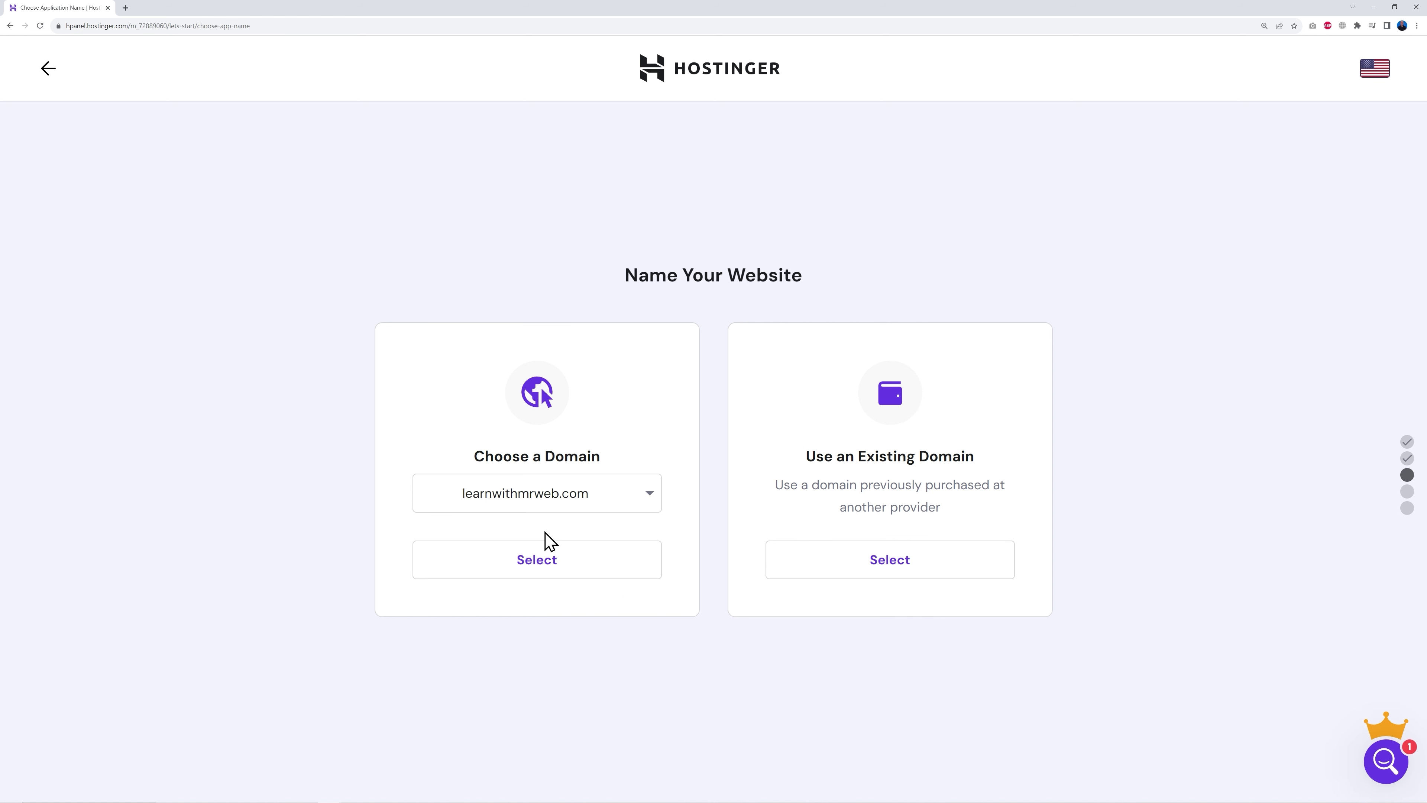
{"action": "left_click", "coordinate": [542, 574]}
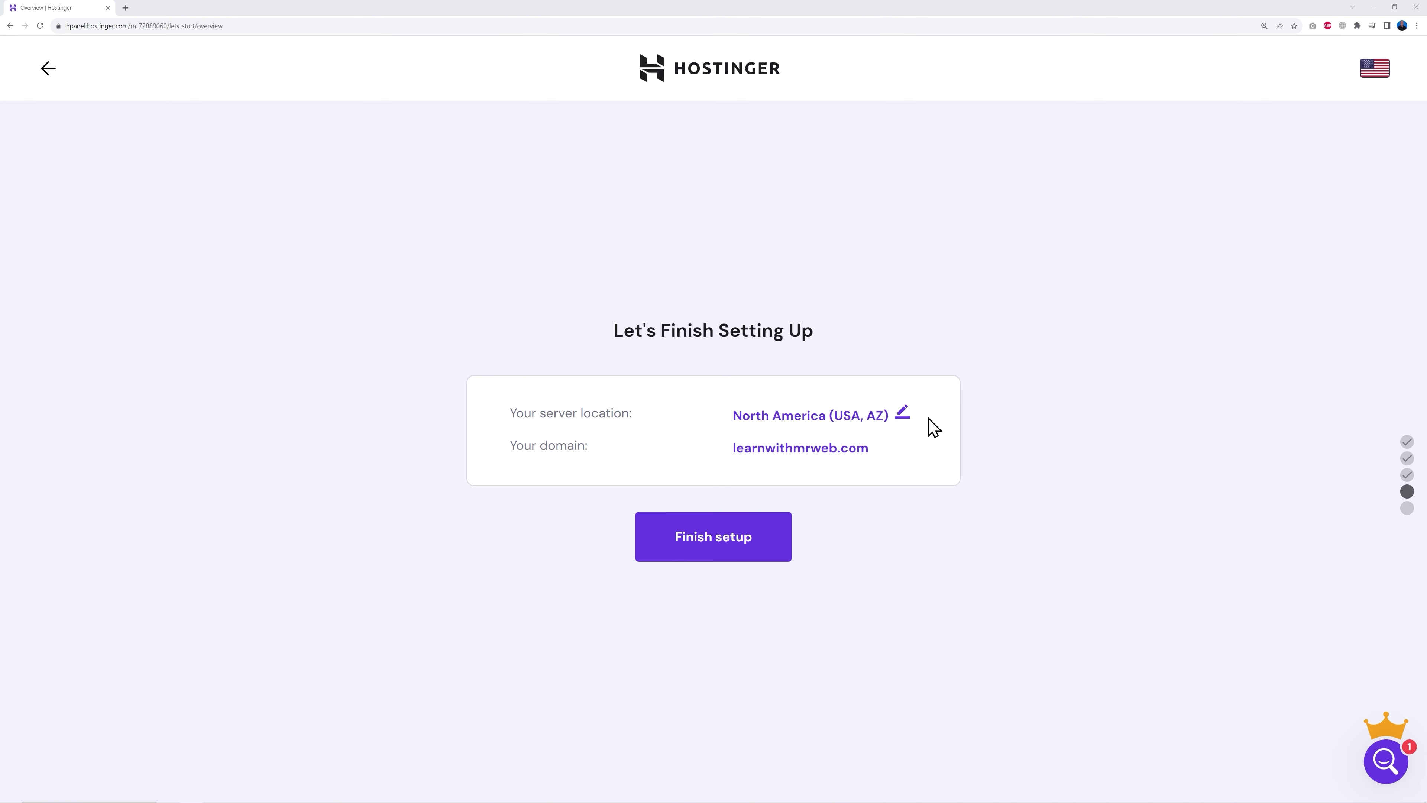
Step: Change the server location to Europe (United Kingdom), finish setup, and open the site's dashboard
{"action": "left_click", "coordinate": [902, 414]}
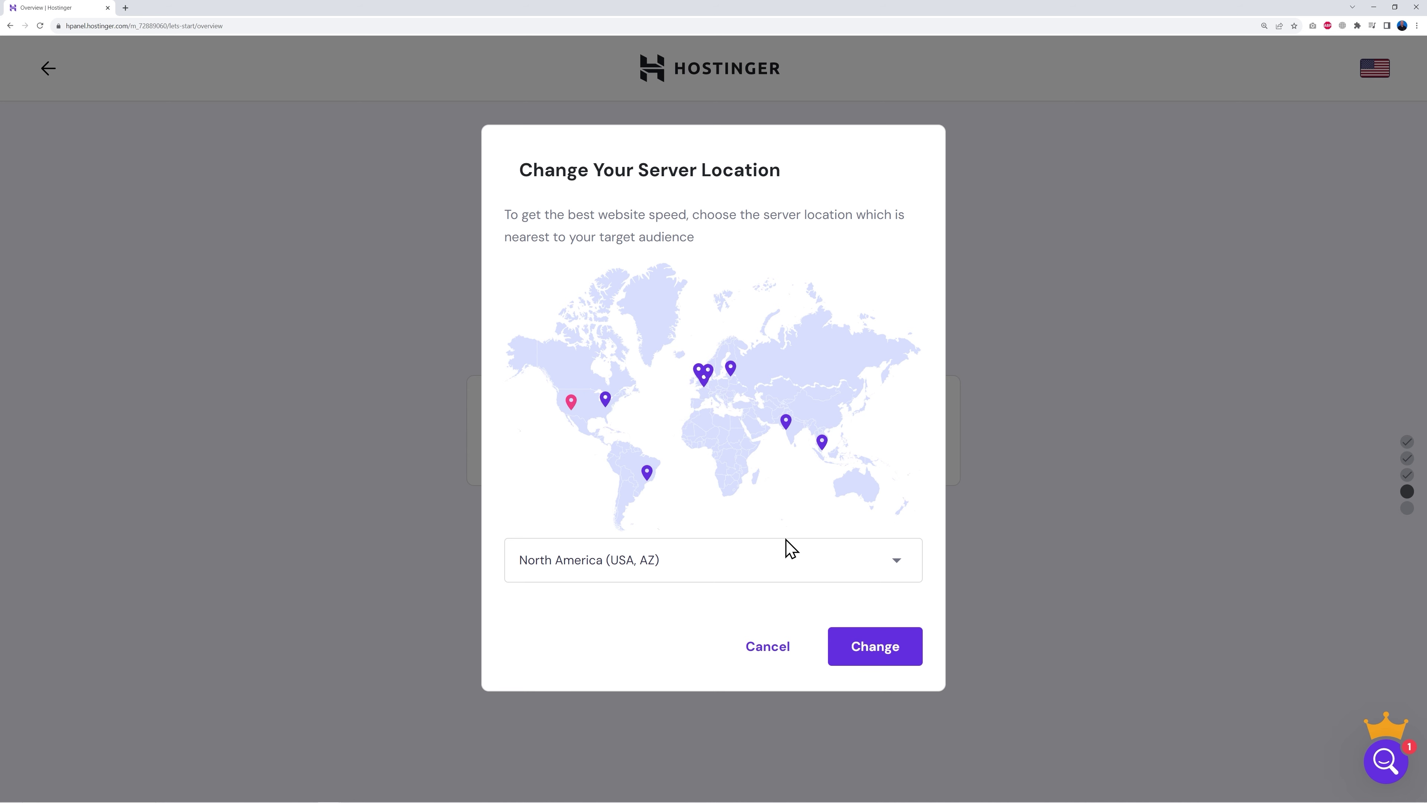
{"action": "left_click", "coordinate": [896, 565]}
{"action": "scroll", "coordinate": [805, 688], "scroll_direction": "down", "scroll_amount": 2}
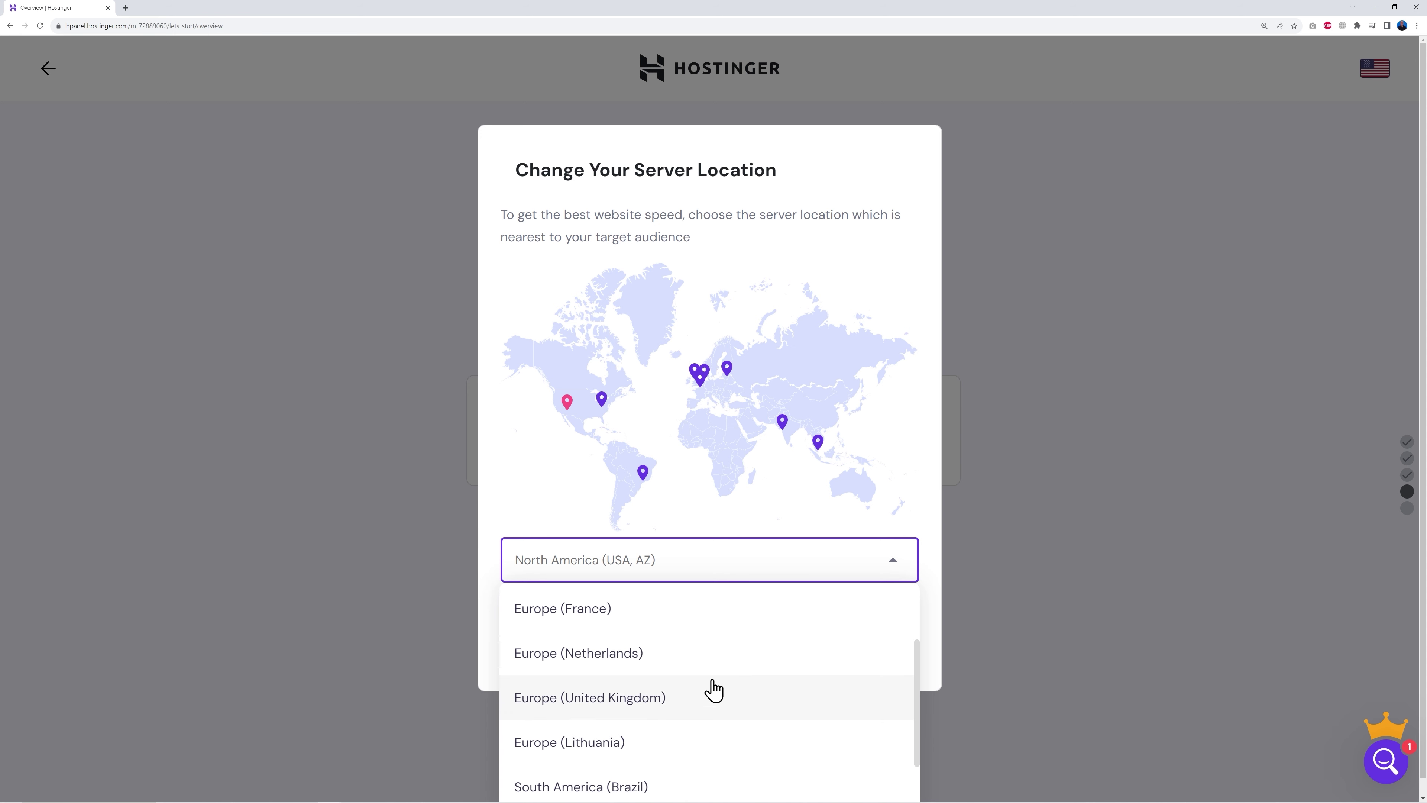
{"action": "left_click", "coordinate": [630, 703]}
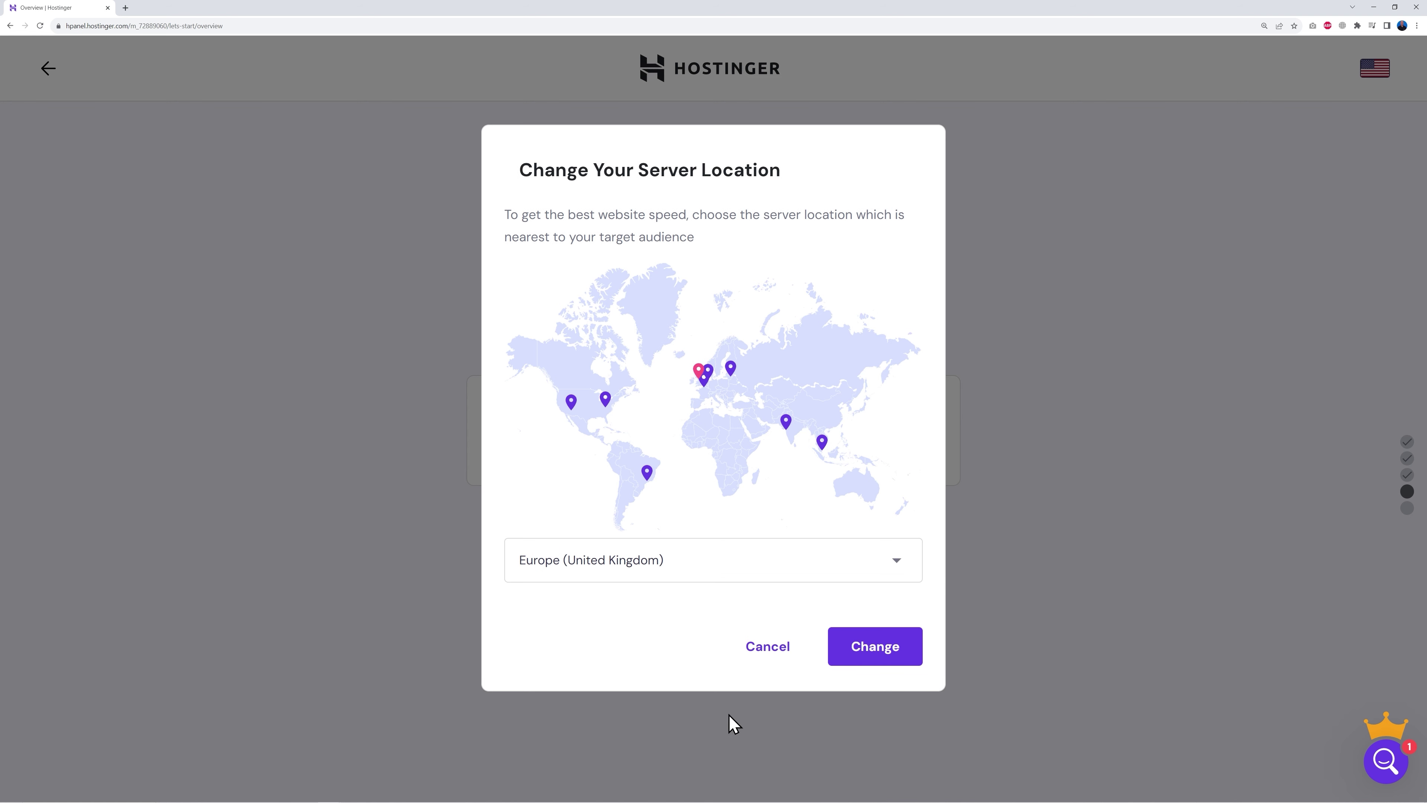
{"action": "left_click", "coordinate": [874, 653]}
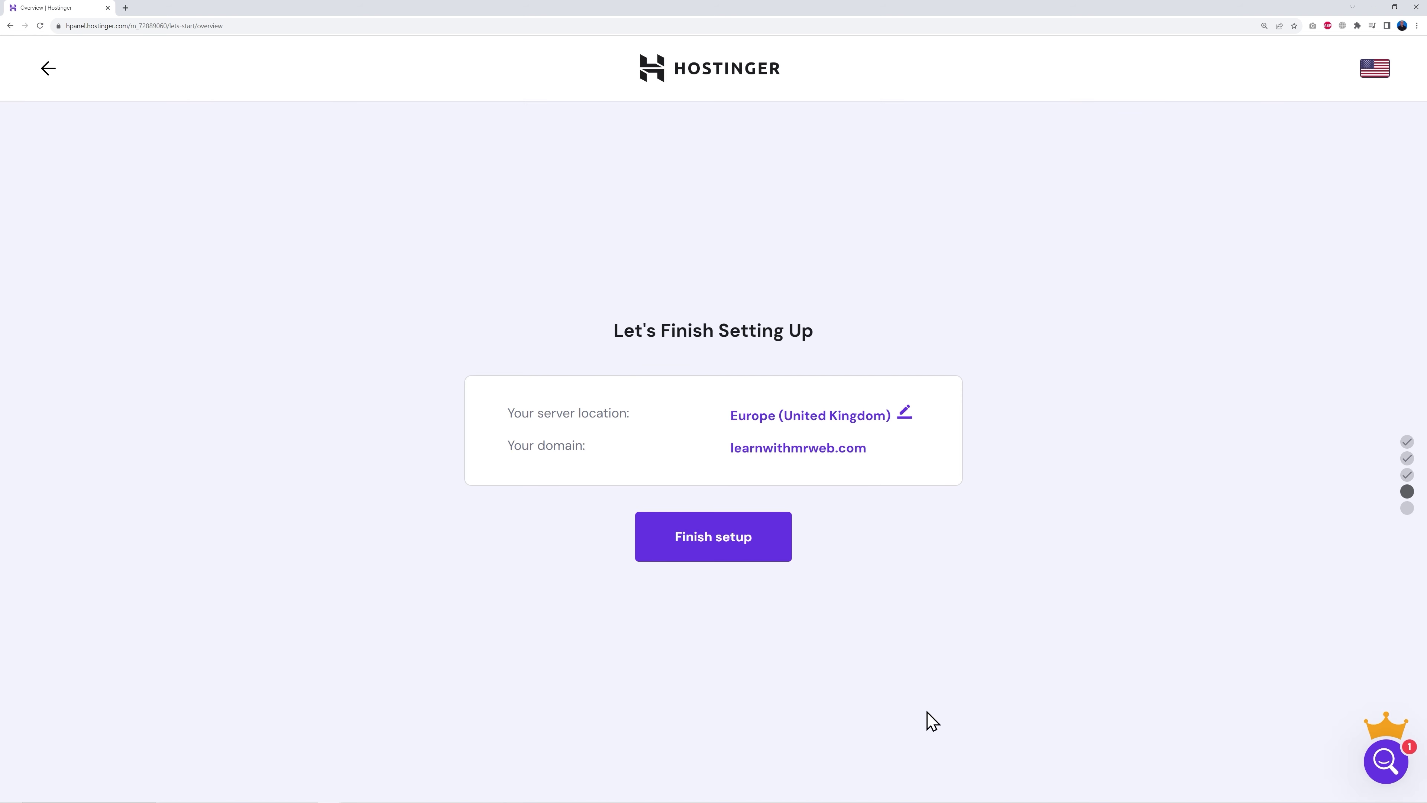
{"action": "left_click", "coordinate": [710, 539]}
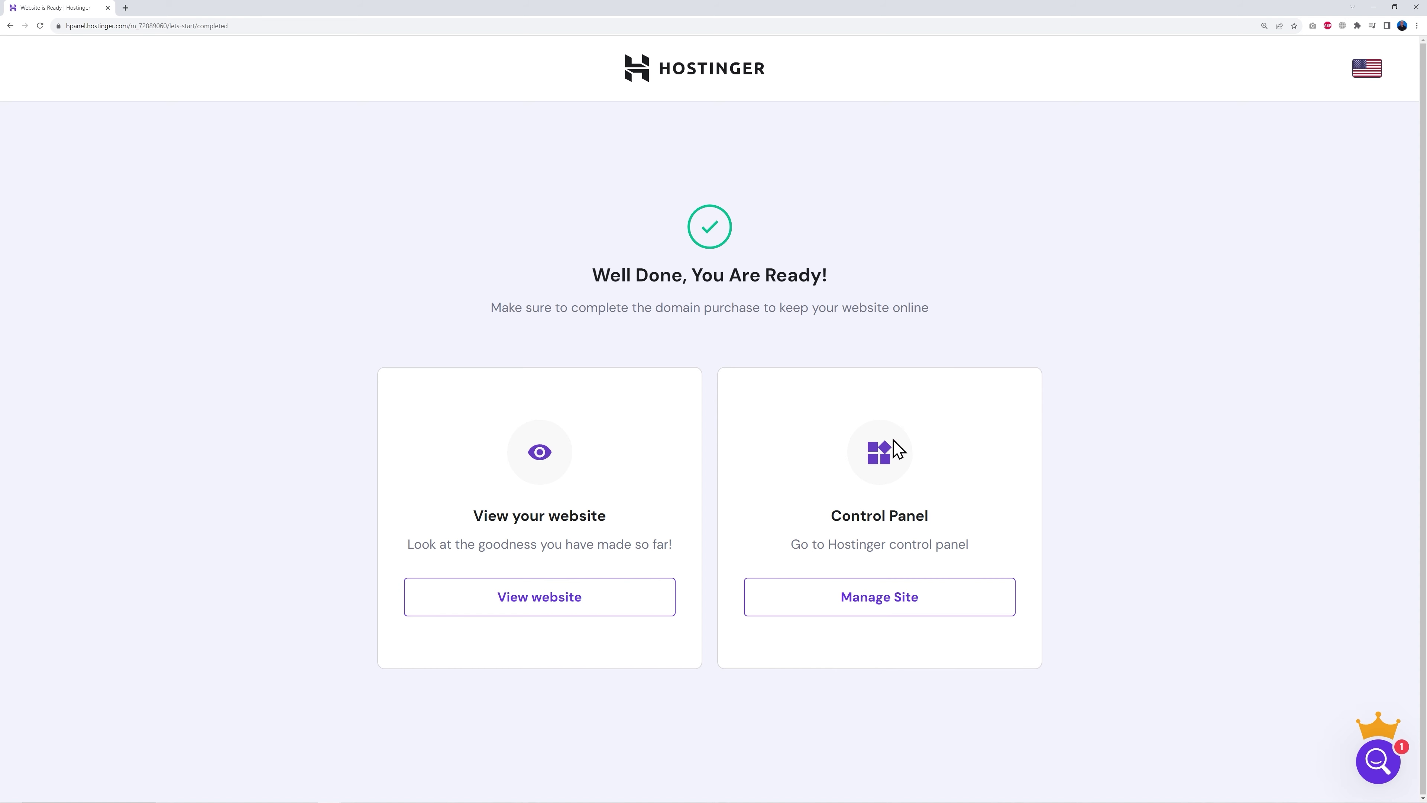
{"action": "left_click", "coordinate": [890, 605]}
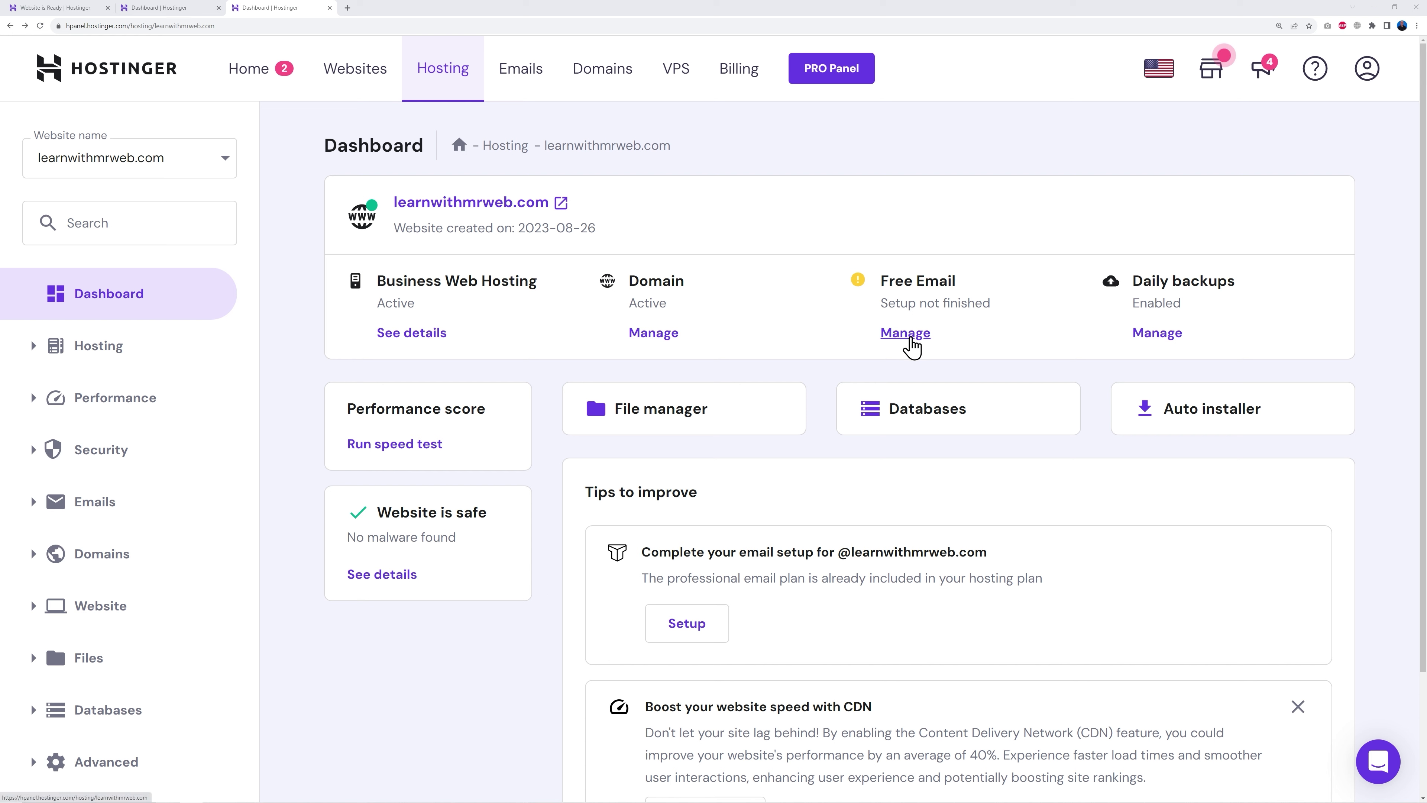
Step: Create a new admin mailbox on learnwithmrweb.com with a password and recovery e-mail, then open webmail
{"action": "left_click", "coordinate": [910, 344]}
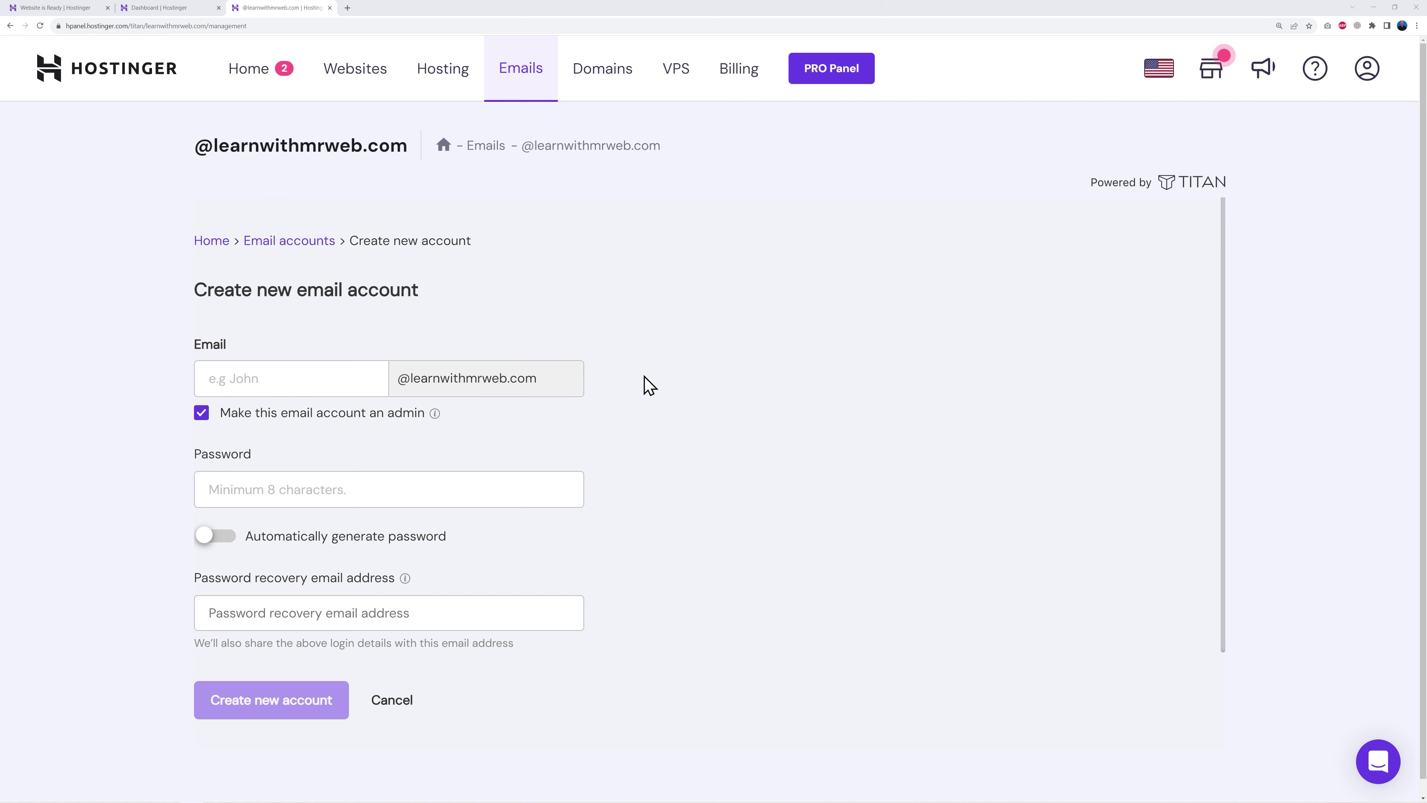
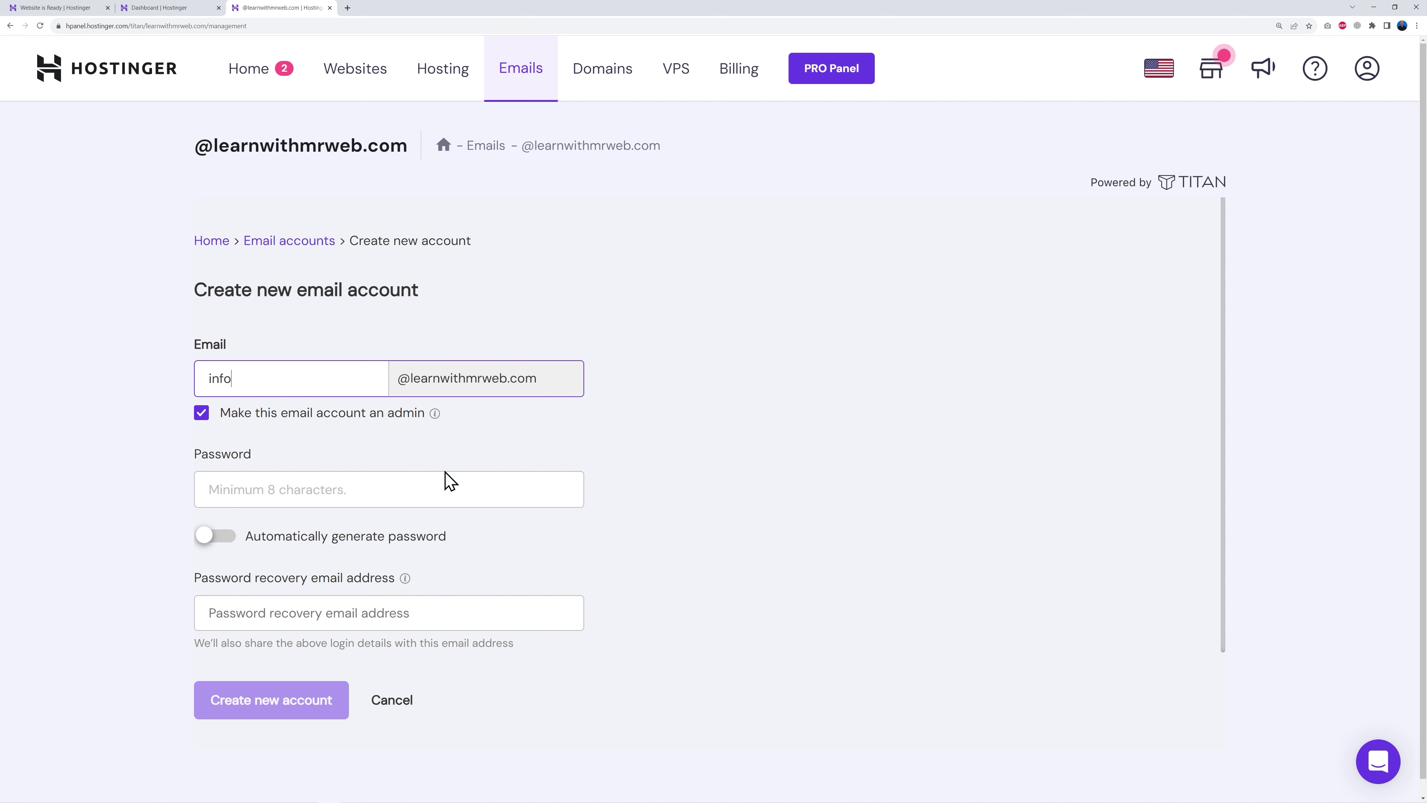
{"action": "left_click", "coordinate": [525, 489]}
{"action": "key", "text": "ctrl+v"}
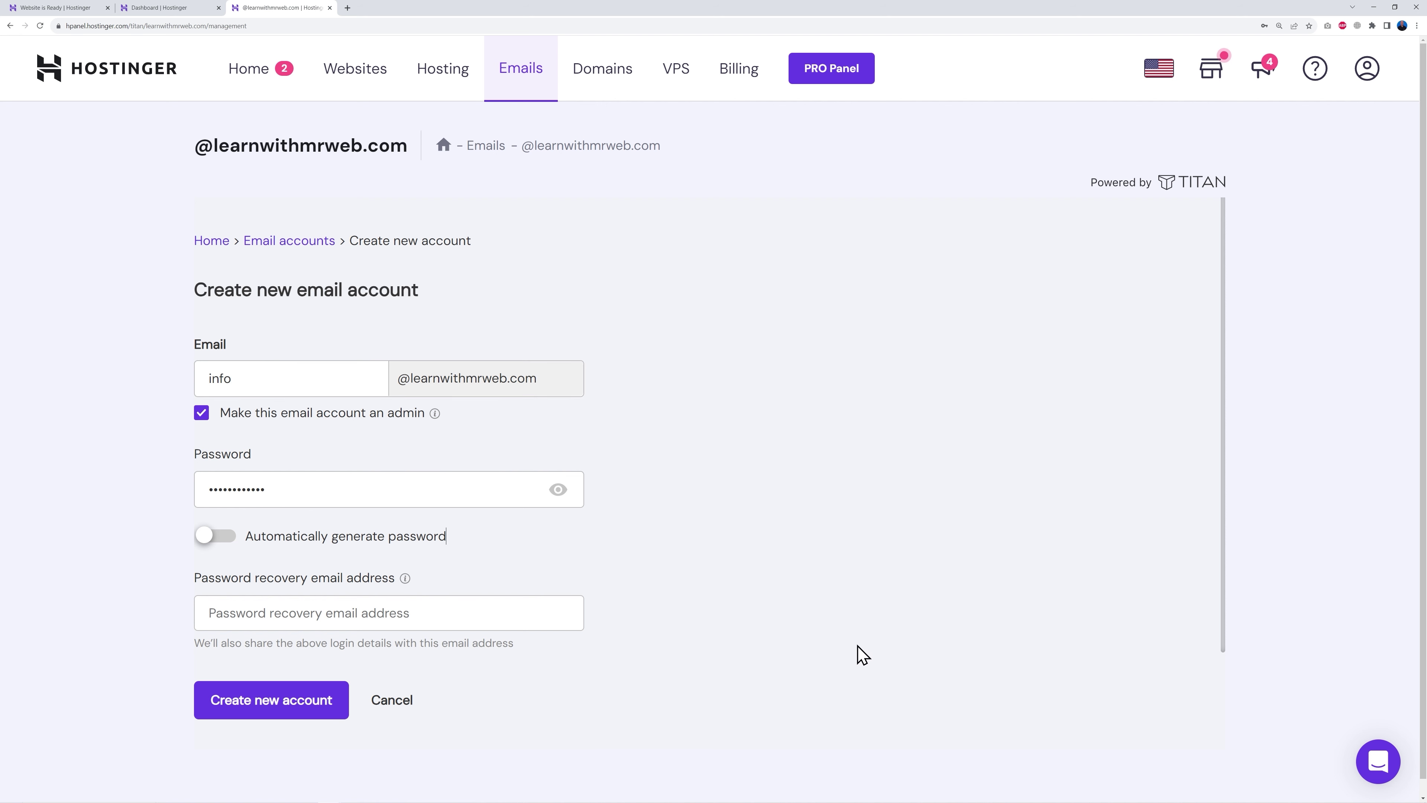
{"action": "left_click", "coordinate": [425, 615]}
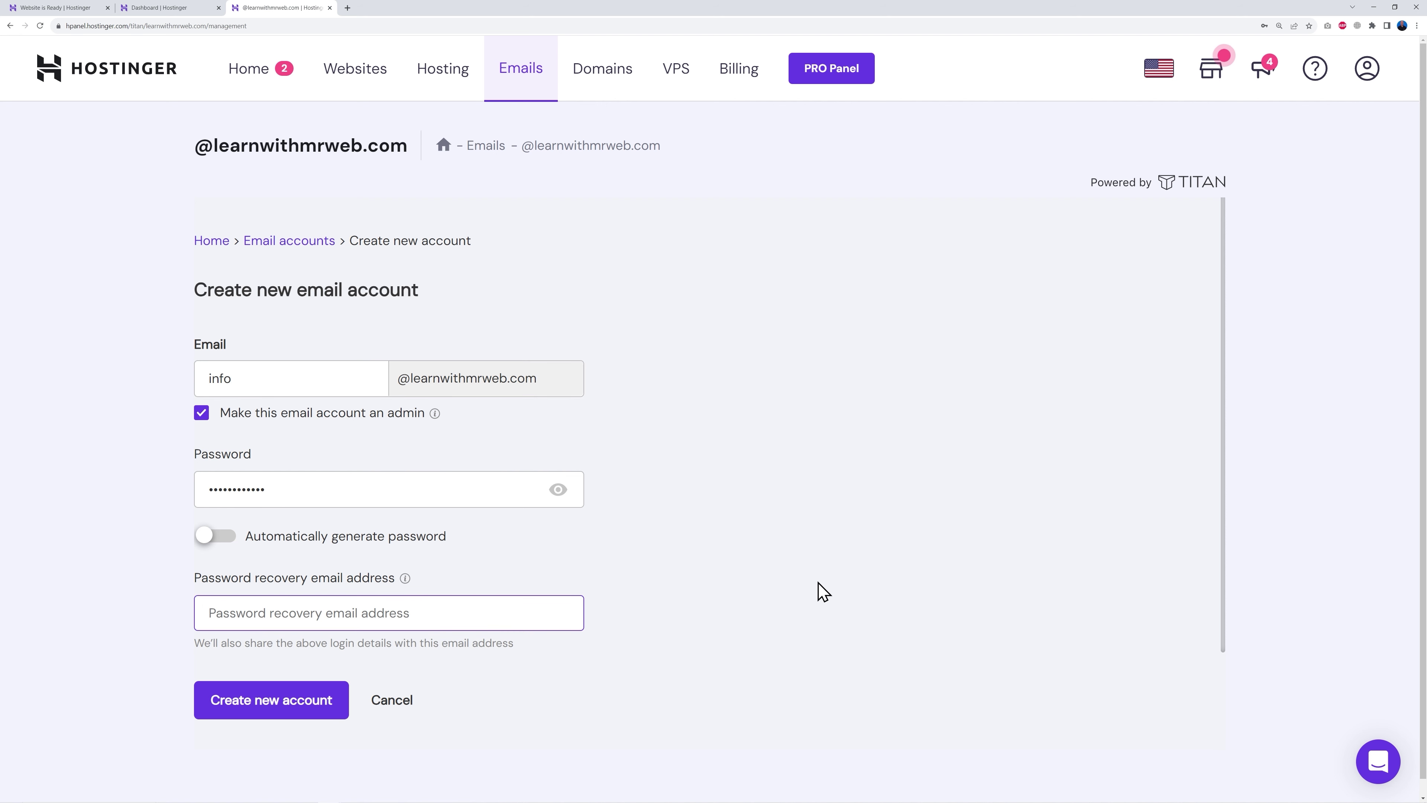
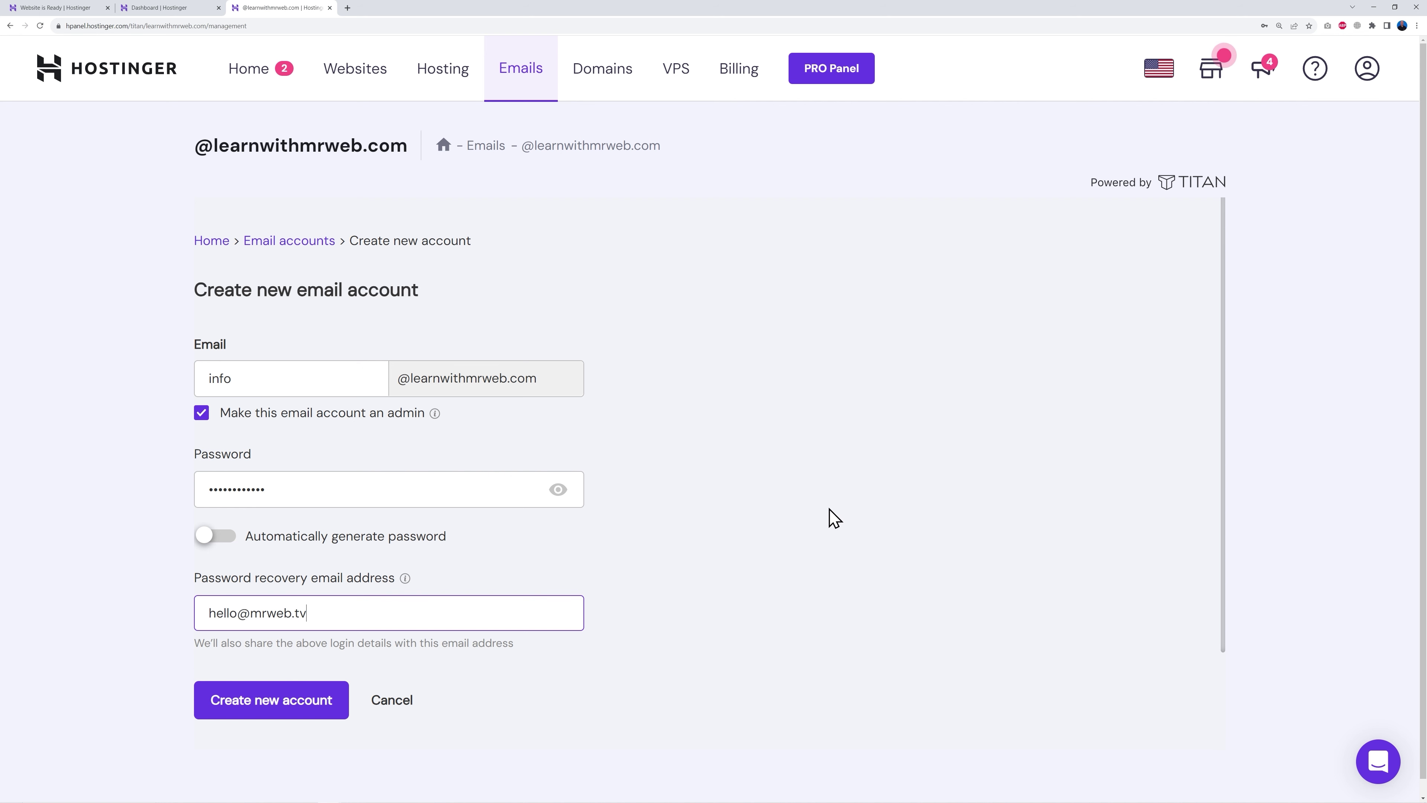
{"action": "left_click", "coordinate": [292, 717]}
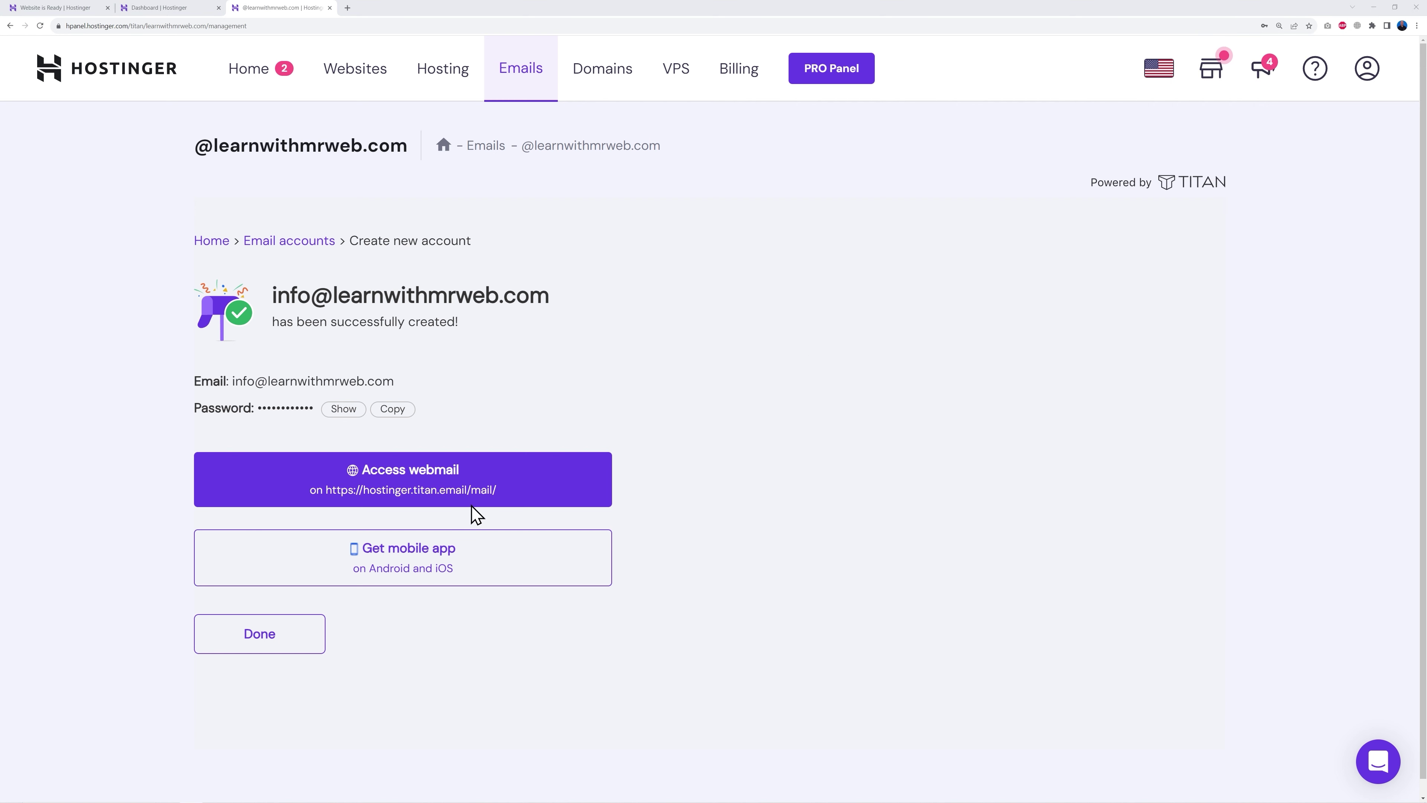
{"action": "left_click", "coordinate": [432, 482]}
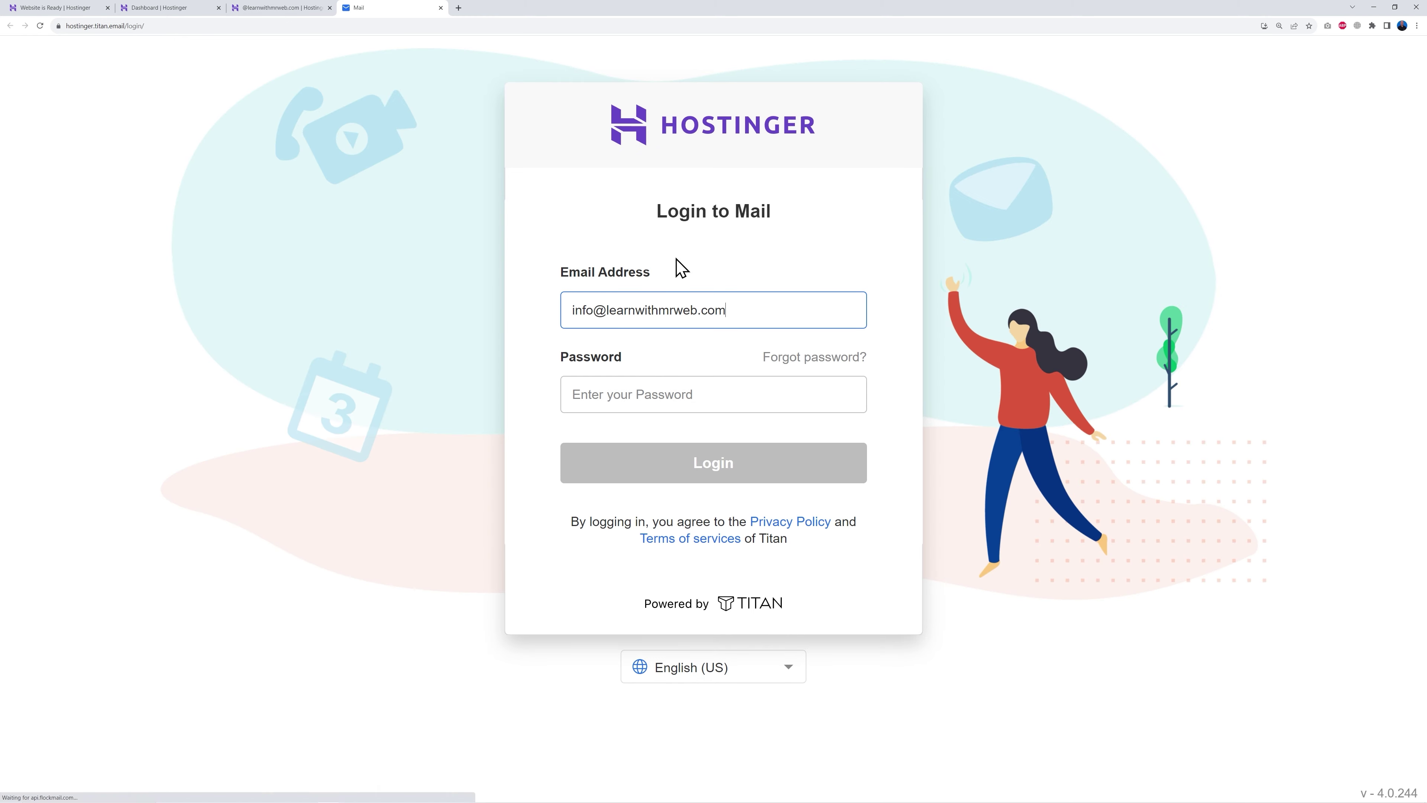
Step: Sign in to Titan Mail using the saved mailbox password
{"action": "left_click", "coordinate": [635, 386]}
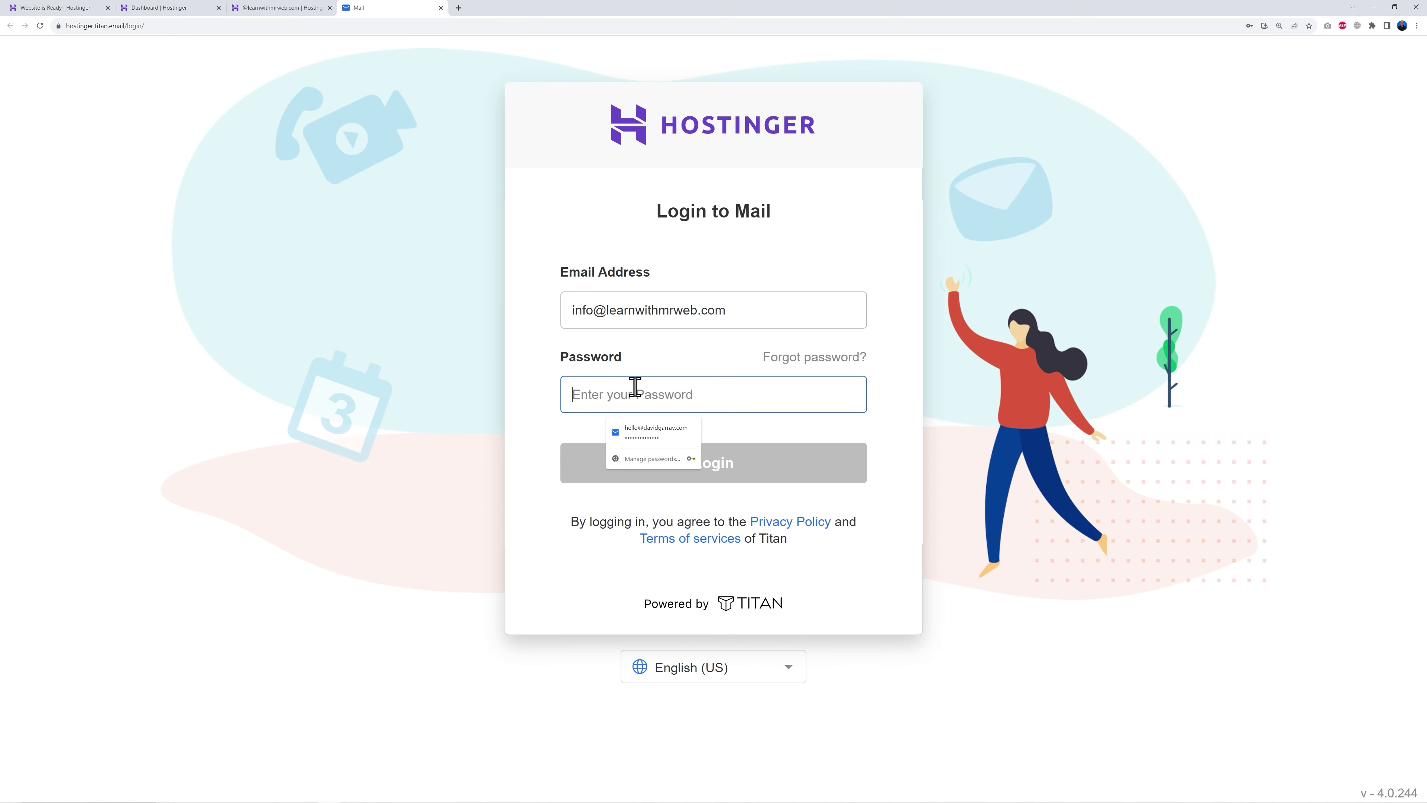
{"action": "key", "text": "ctrl+v"}
{"action": "left_click", "coordinate": [752, 470]}
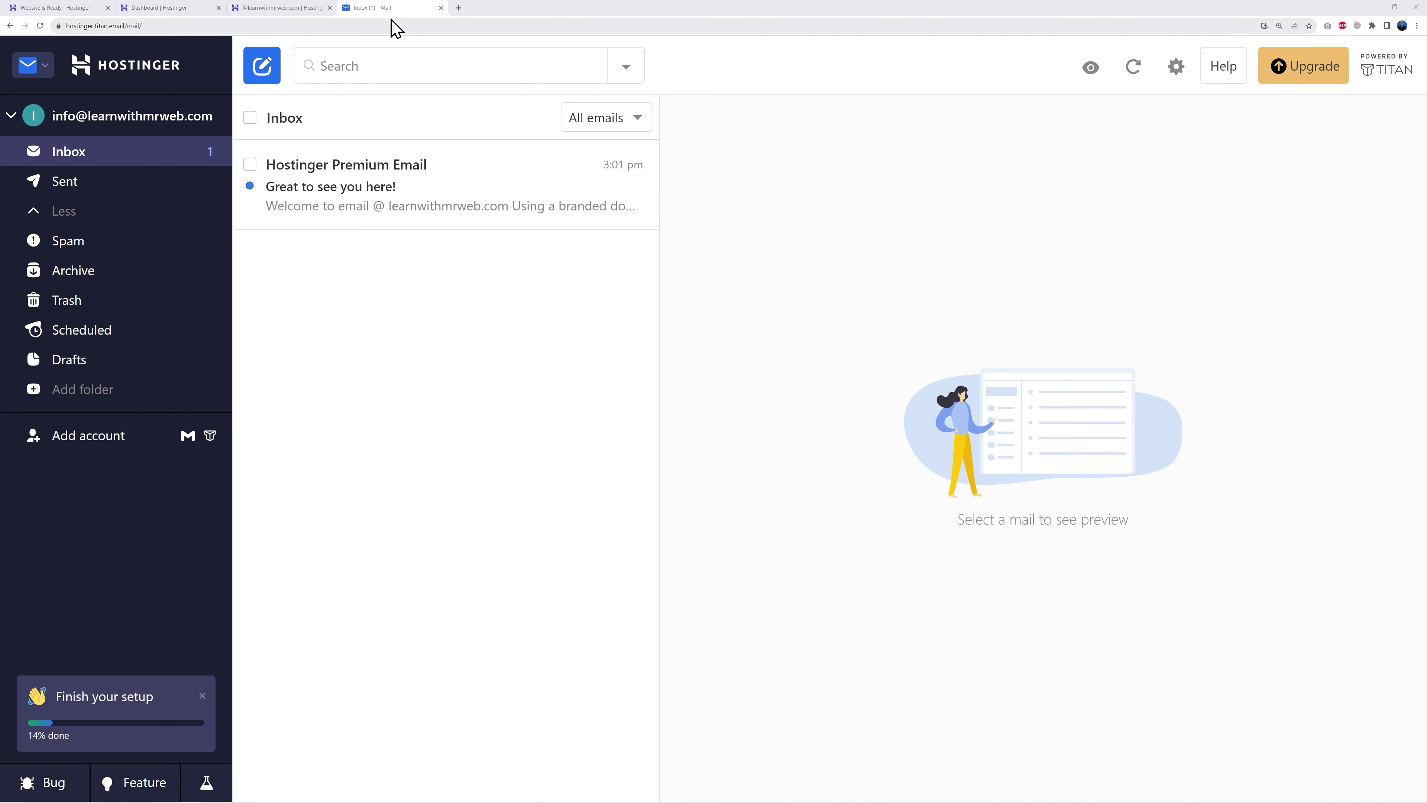
Step: Open the Auto Installer from the hosting dashboard's Website section
{"action": "left_click", "coordinate": [166, 8]}
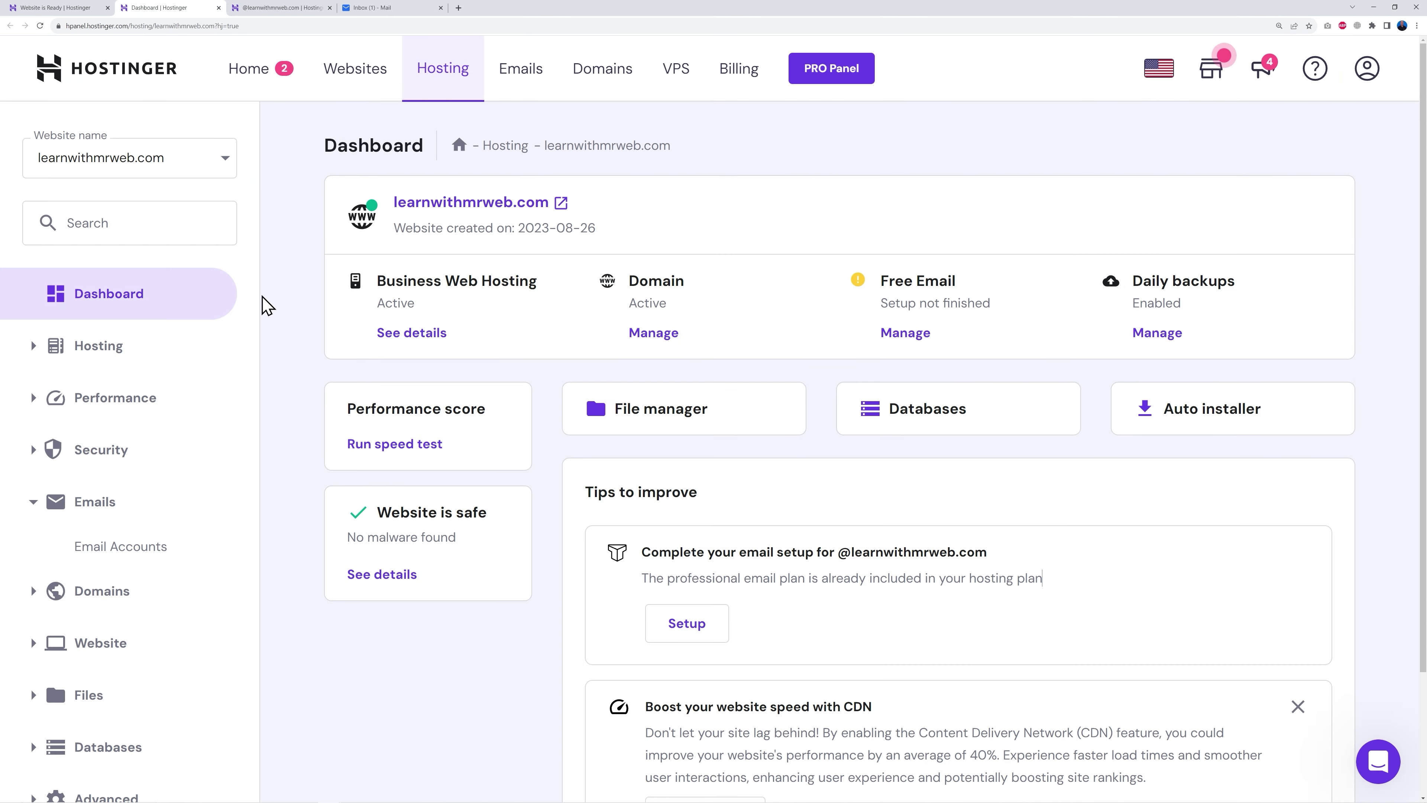
{"action": "scroll", "coordinate": [401, 645], "scroll_direction": "down", "scroll_amount": 3}
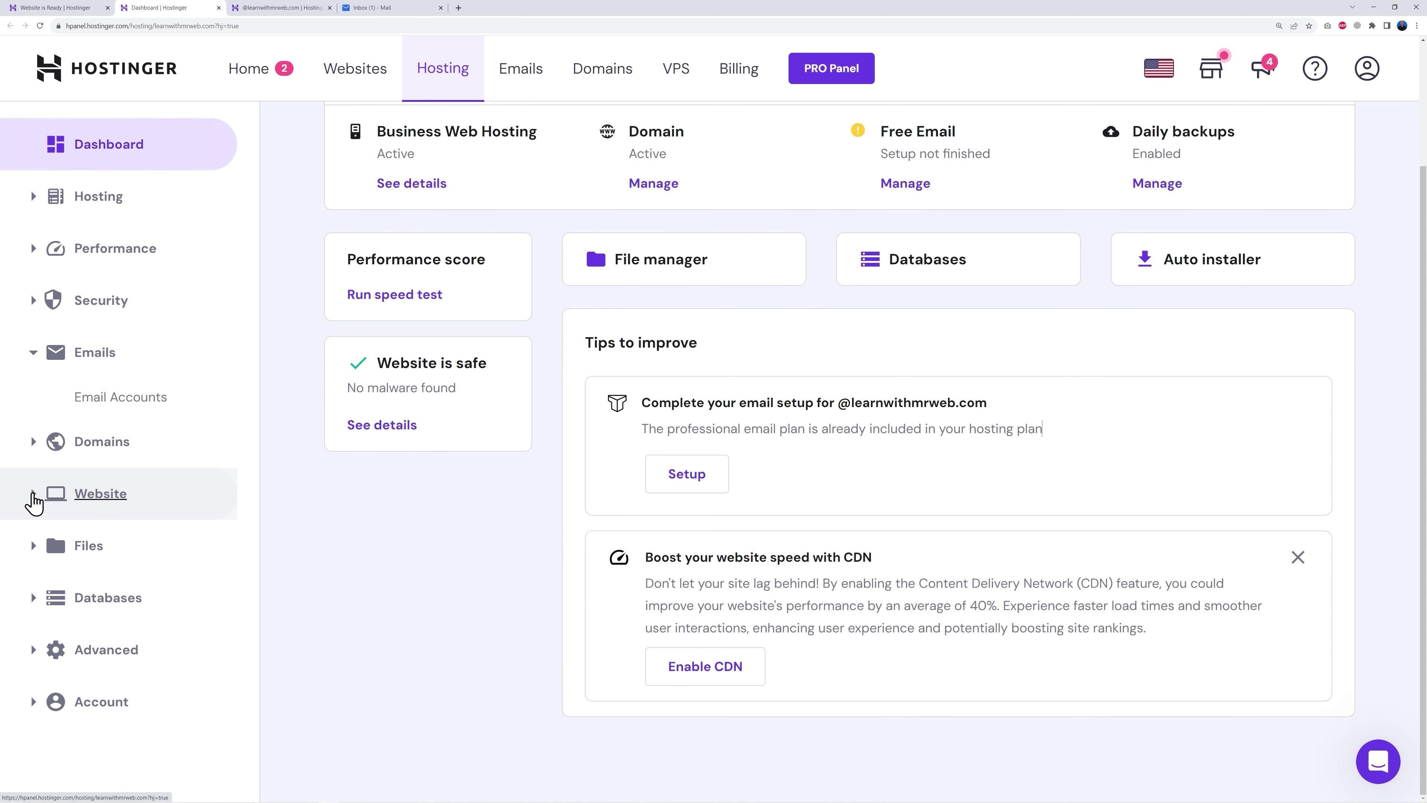
{"action": "left_click", "coordinate": [31, 494]}
{"action": "scroll", "coordinate": [328, 523], "scroll_direction": "down", "scroll_amount": 2}
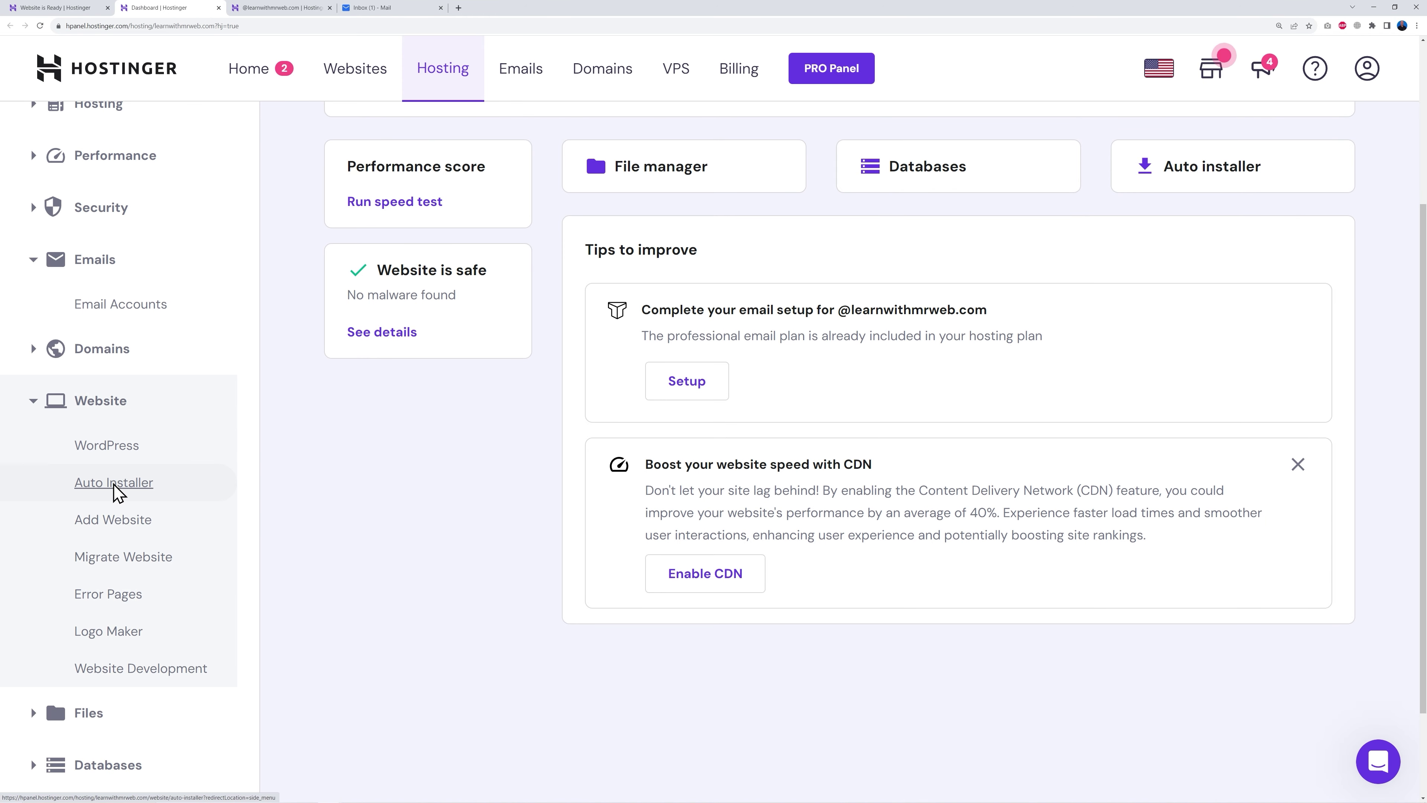
{"action": "left_click", "coordinate": [114, 483]}
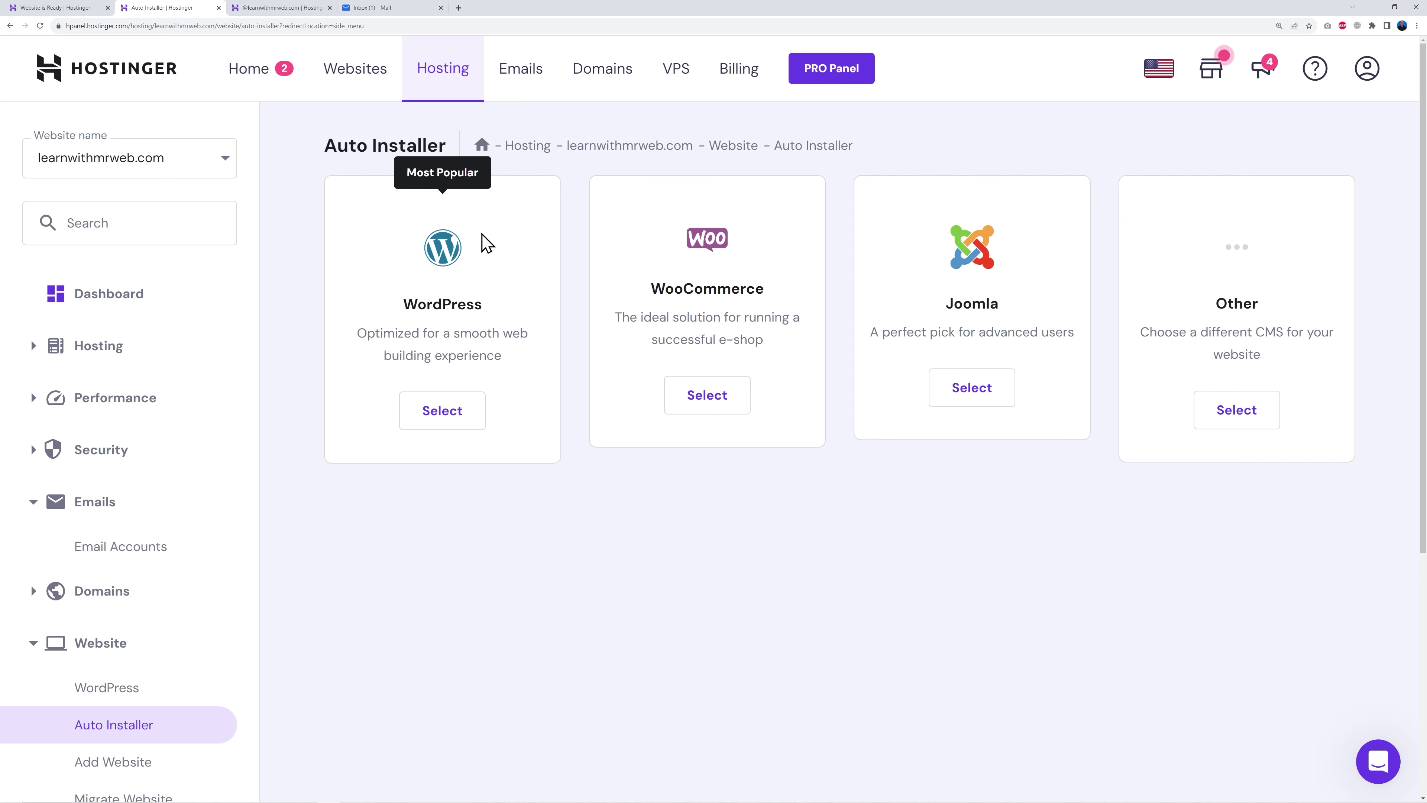
Step: Install WordPress titled 'Learn with Mr Web', always updating to the latest version
{"action": "left_click", "coordinate": [441, 422]}
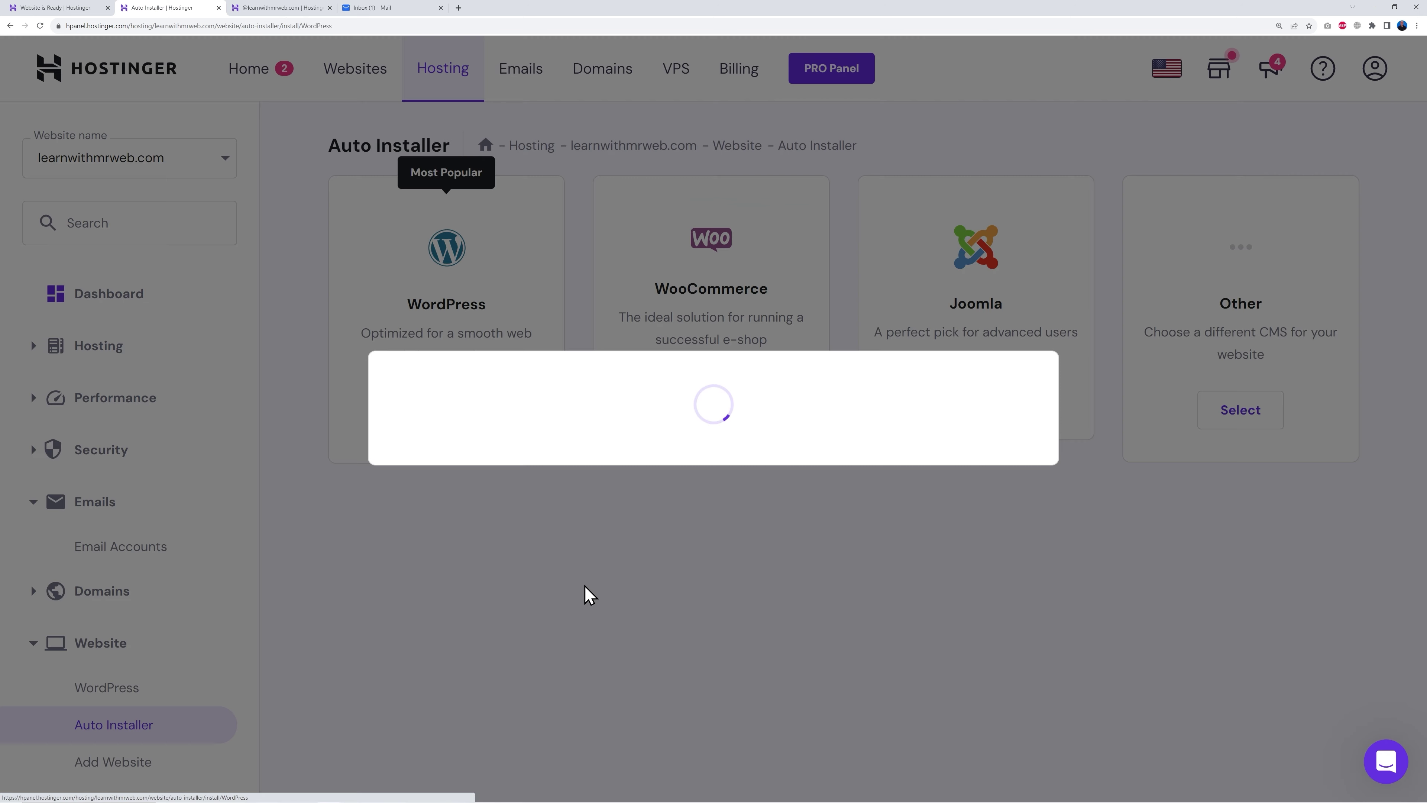
{"action": "left_click", "coordinate": [550, 371]}
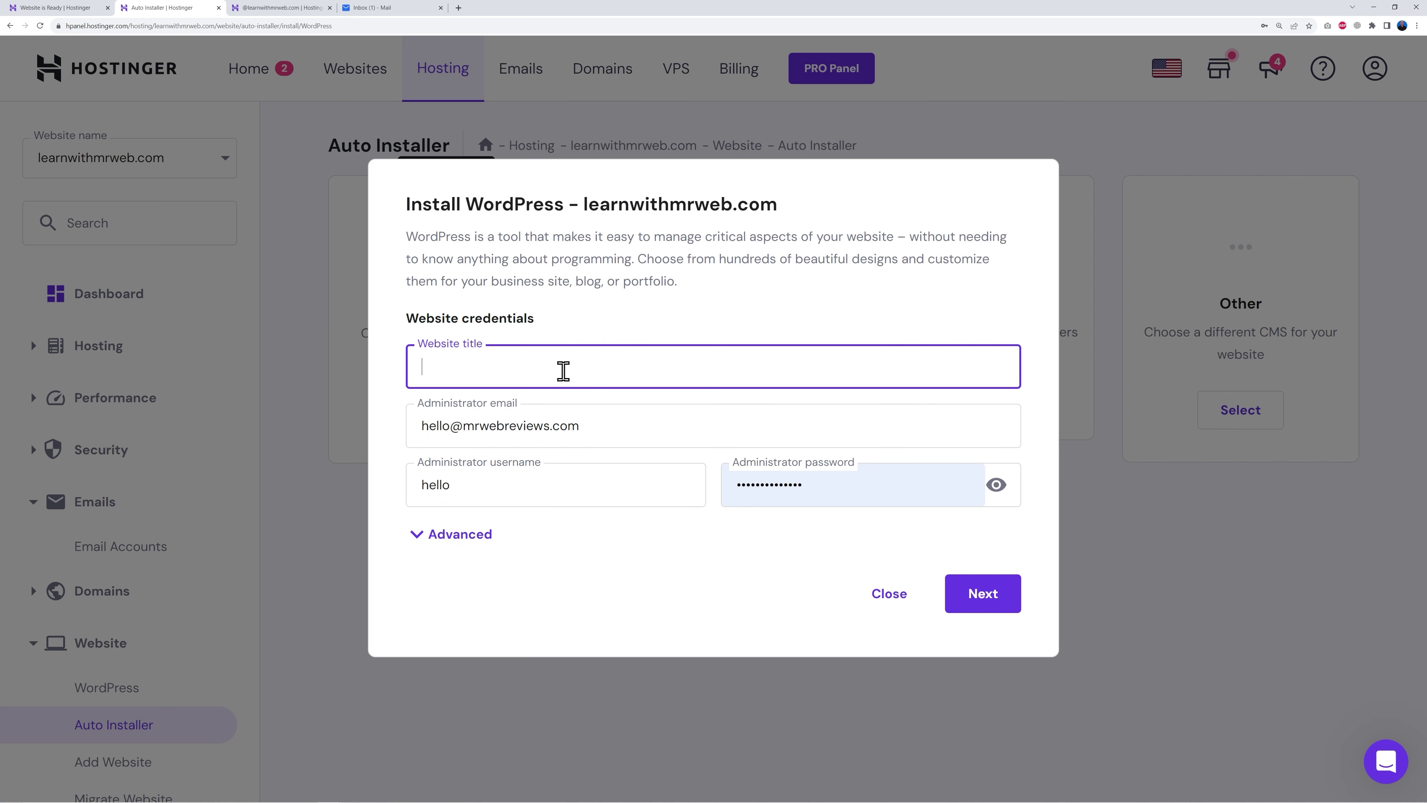
{"action": "type", "text": "Learn with Mr Web"}
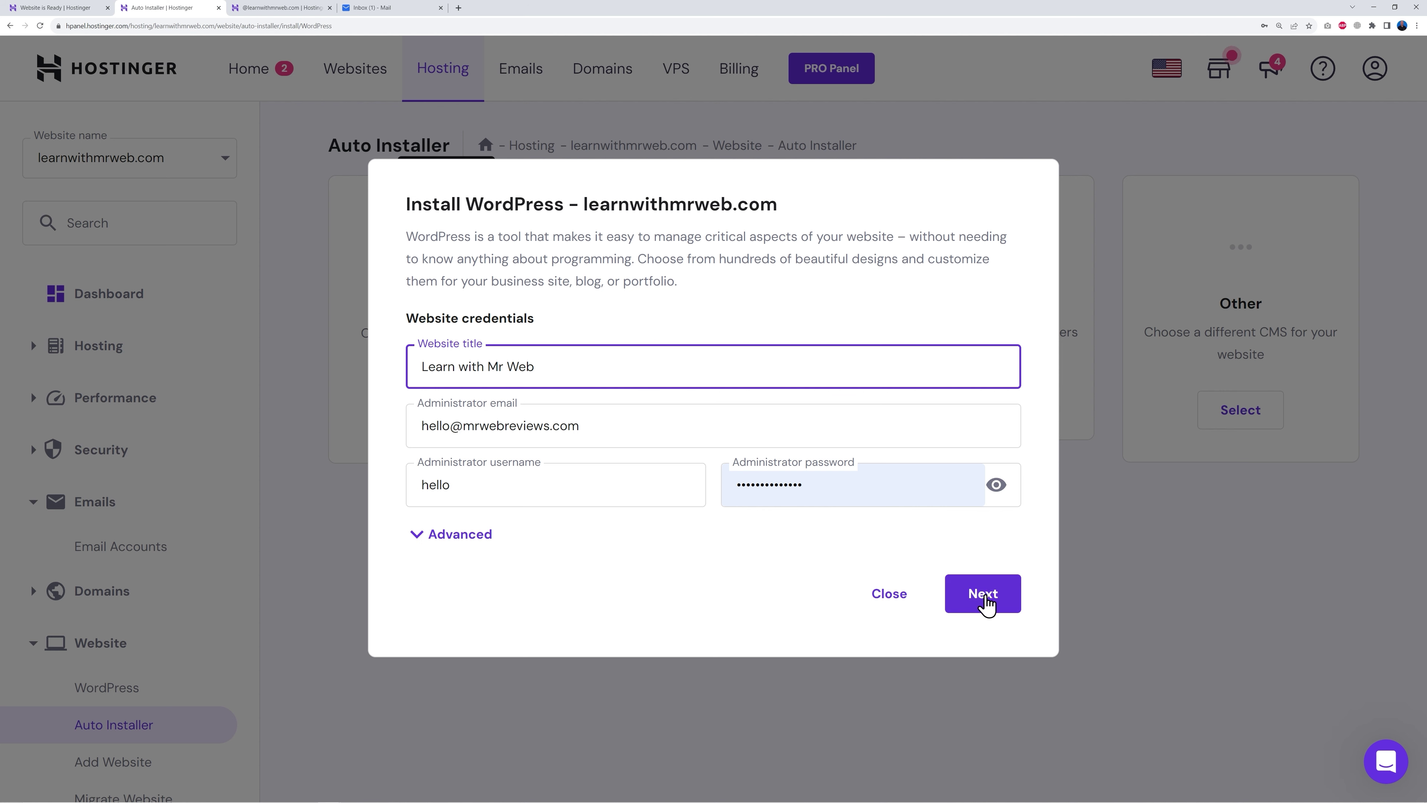
{"action": "left_click", "coordinate": [987, 601]}
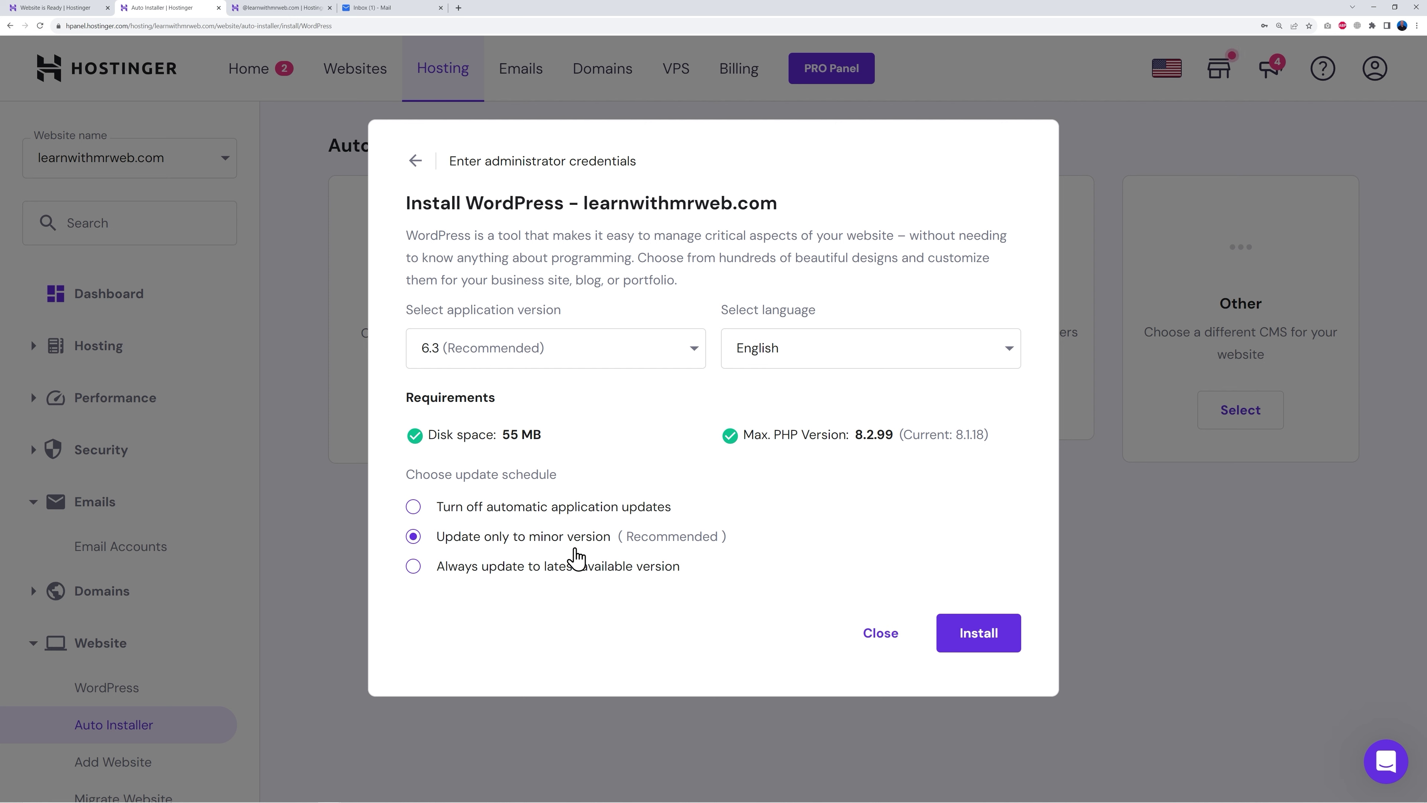
{"action": "left_click", "coordinate": [414, 567]}
{"action": "left_click", "coordinate": [994, 637]}
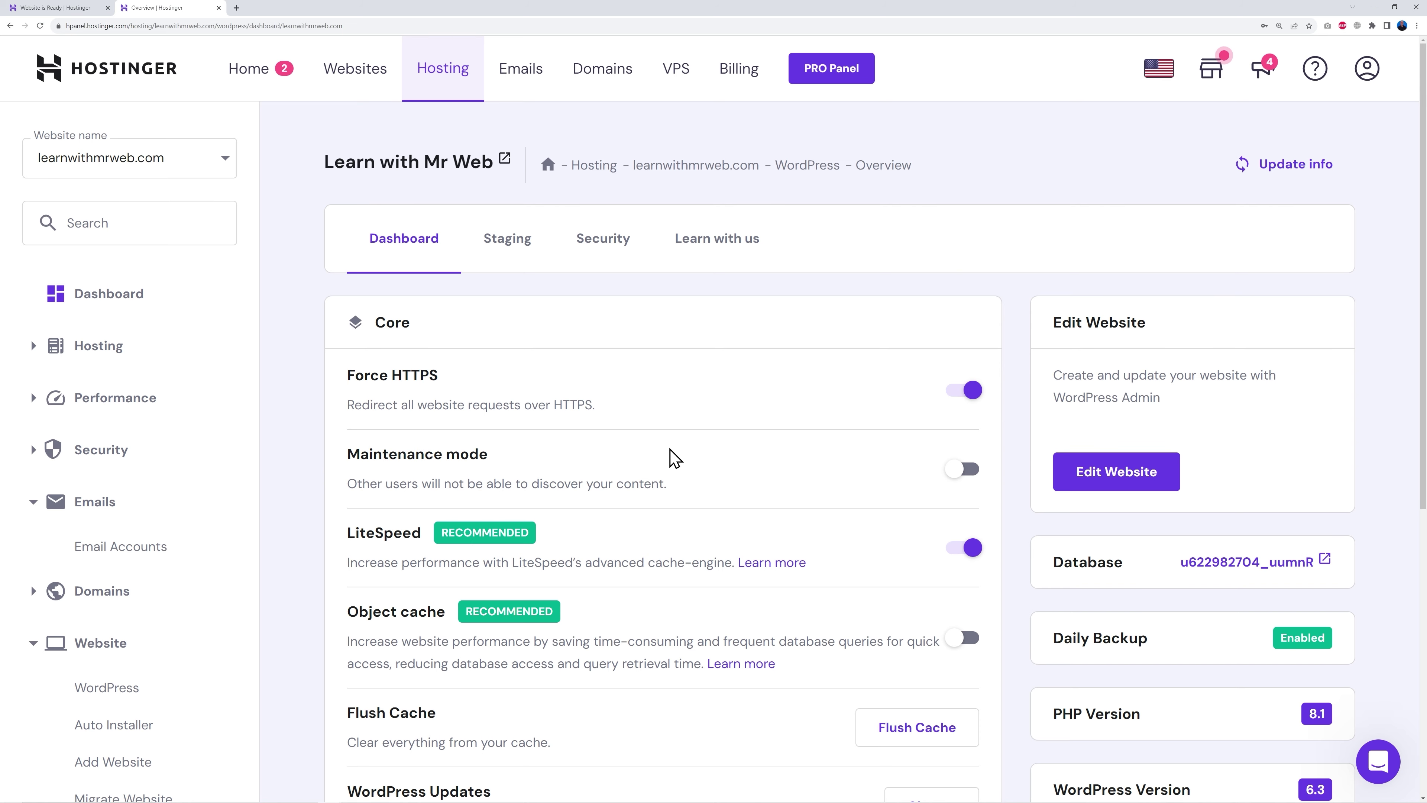
Step: Review the Hostinger WordPress Overview page, then launch the site's admin with Edit Website
{"action": "scroll", "coordinate": [674, 458], "scroll_direction": "down", "scroll_amount": 5}
{"action": "scroll", "coordinate": [671, 461], "scroll_direction": "down", "scroll_amount": 2}
{"action": "scroll", "coordinate": [707, 475], "scroll_direction": "up", "scroll_amount": 2}
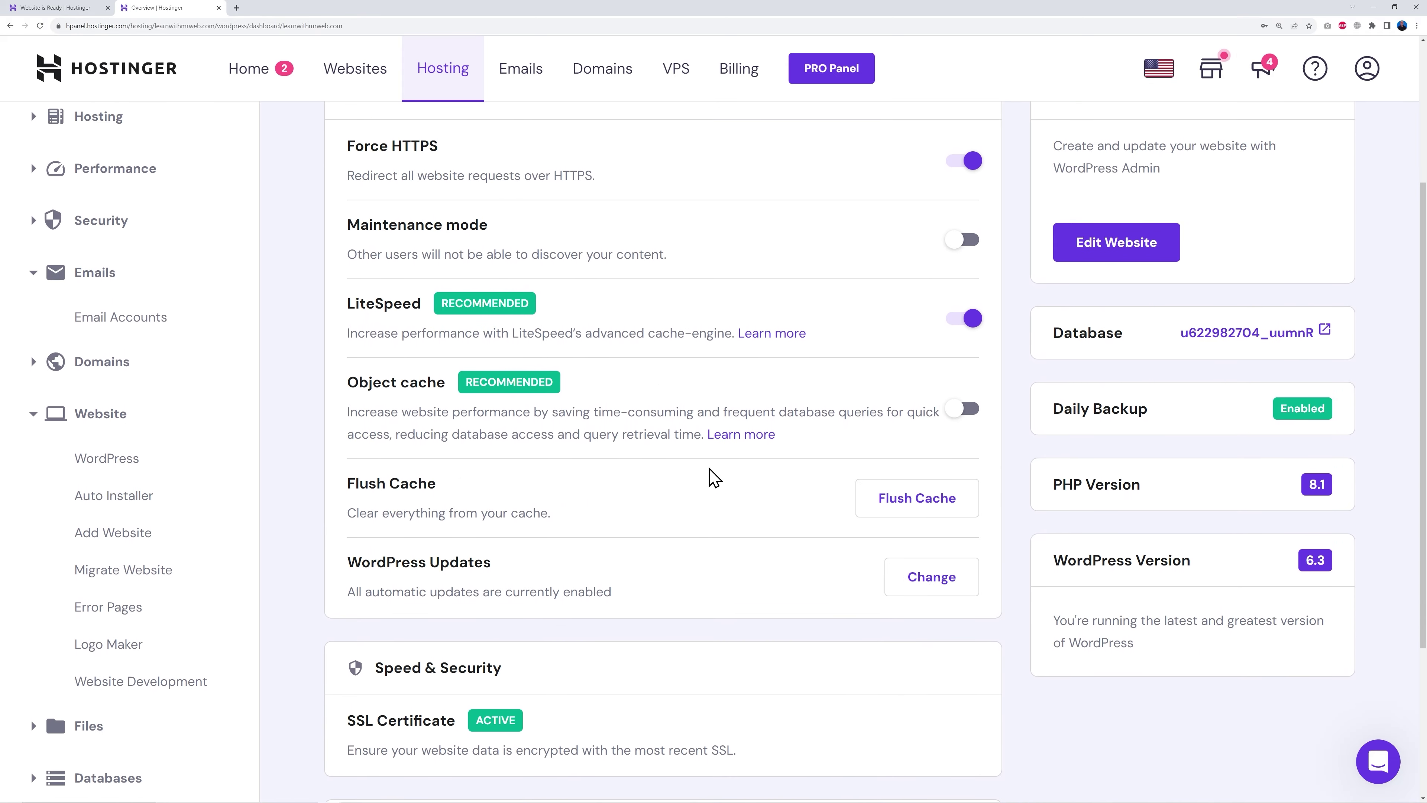
{"action": "scroll", "coordinate": [713, 477], "scroll_direction": "down", "scroll_amount": 5}
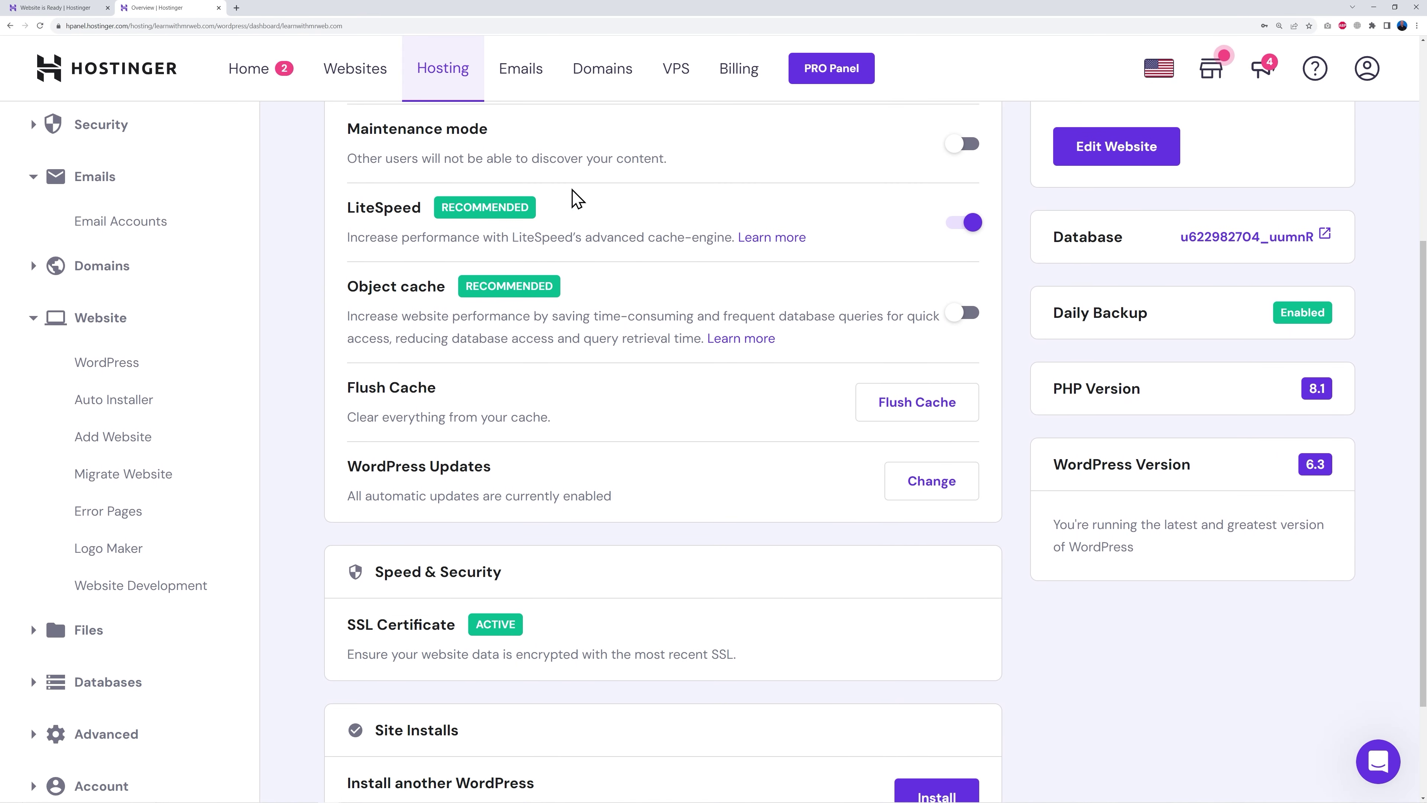
{"action": "scroll", "coordinate": [649, 263], "scroll_direction": "down", "scroll_amount": 1}
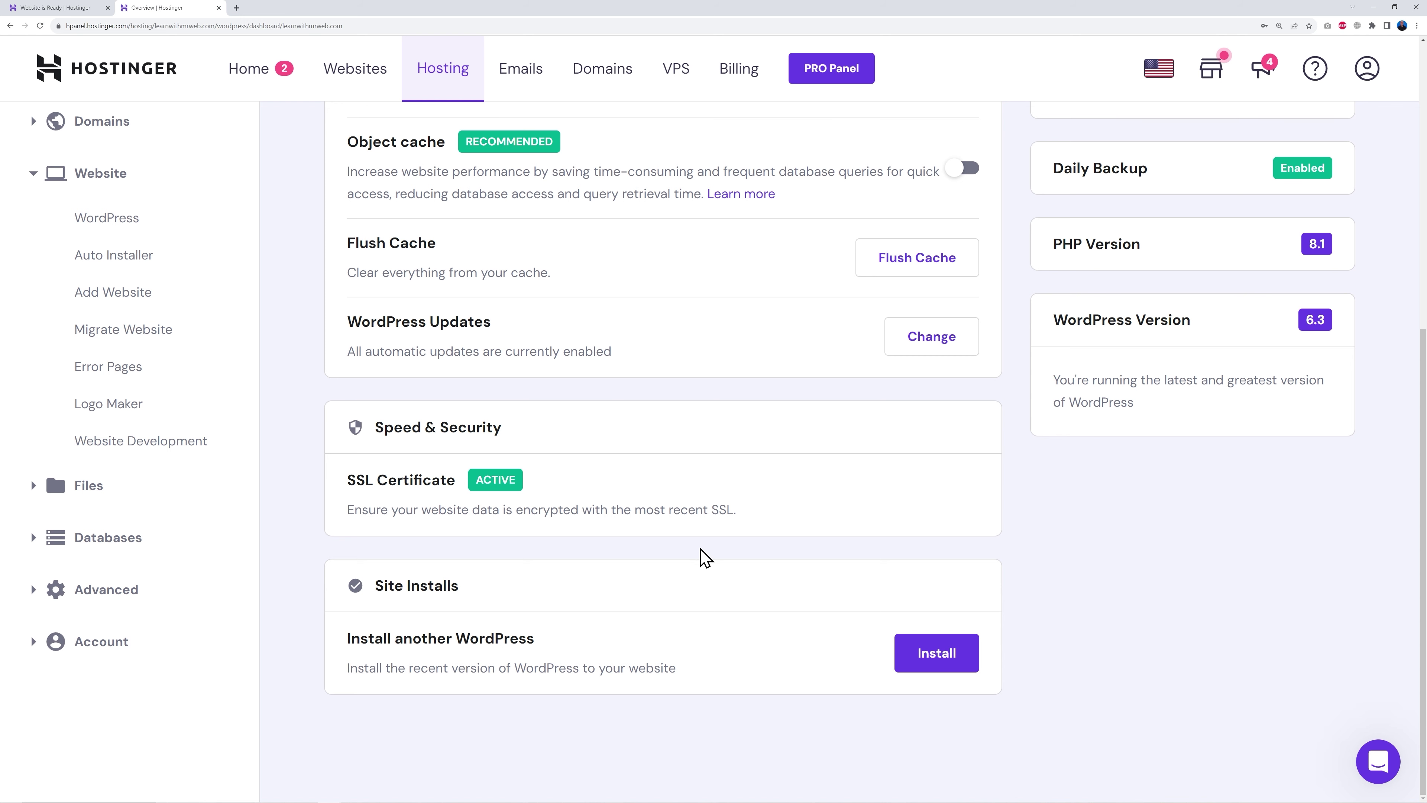
{"action": "scroll", "coordinate": [743, 577], "scroll_direction": "up", "scroll_amount": 8}
{"action": "scroll", "coordinate": [727, 532], "scroll_direction": "down", "scroll_amount": 1}
{"action": "scroll", "coordinate": [720, 519], "scroll_direction": "up", "scroll_amount": 1}
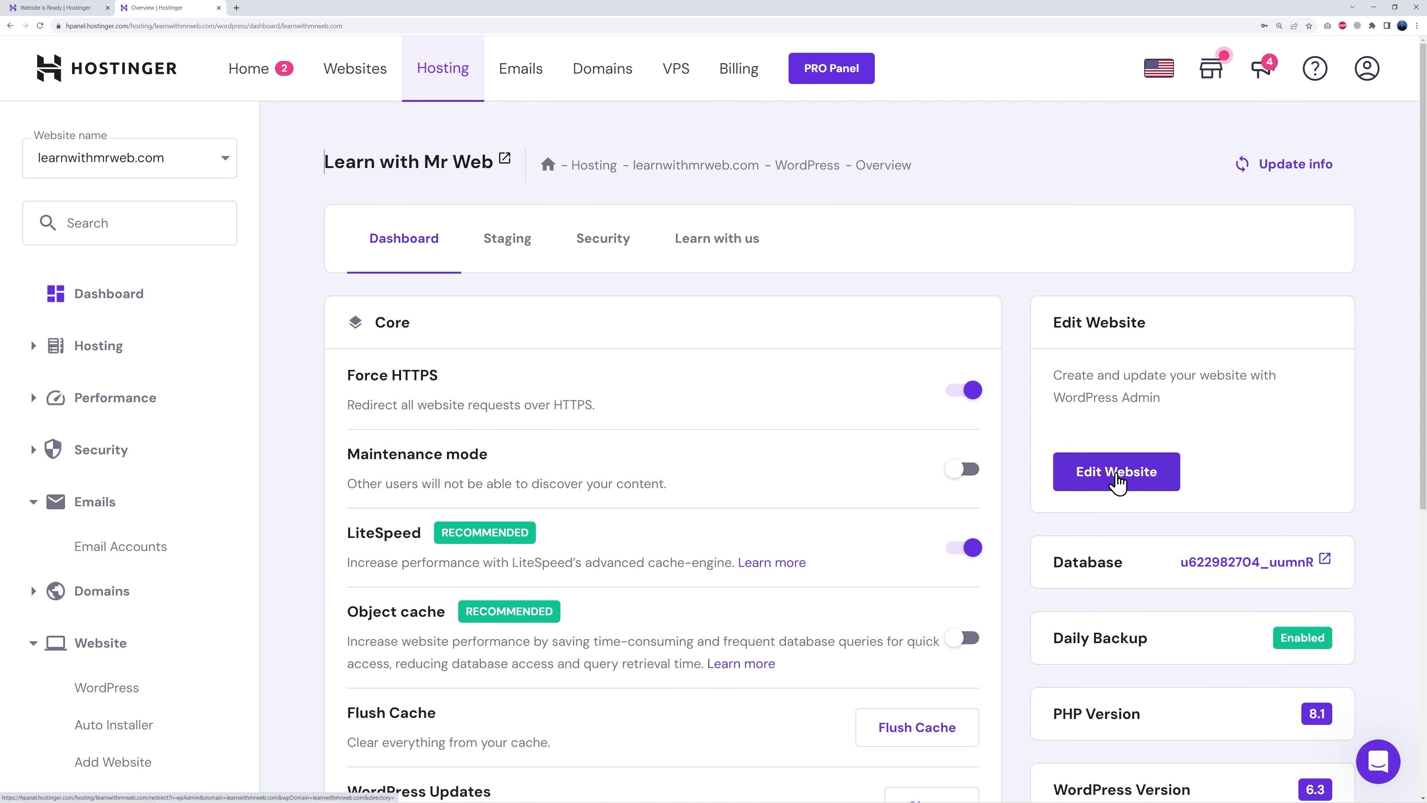
{"action": "left_click", "coordinate": [1116, 472]}
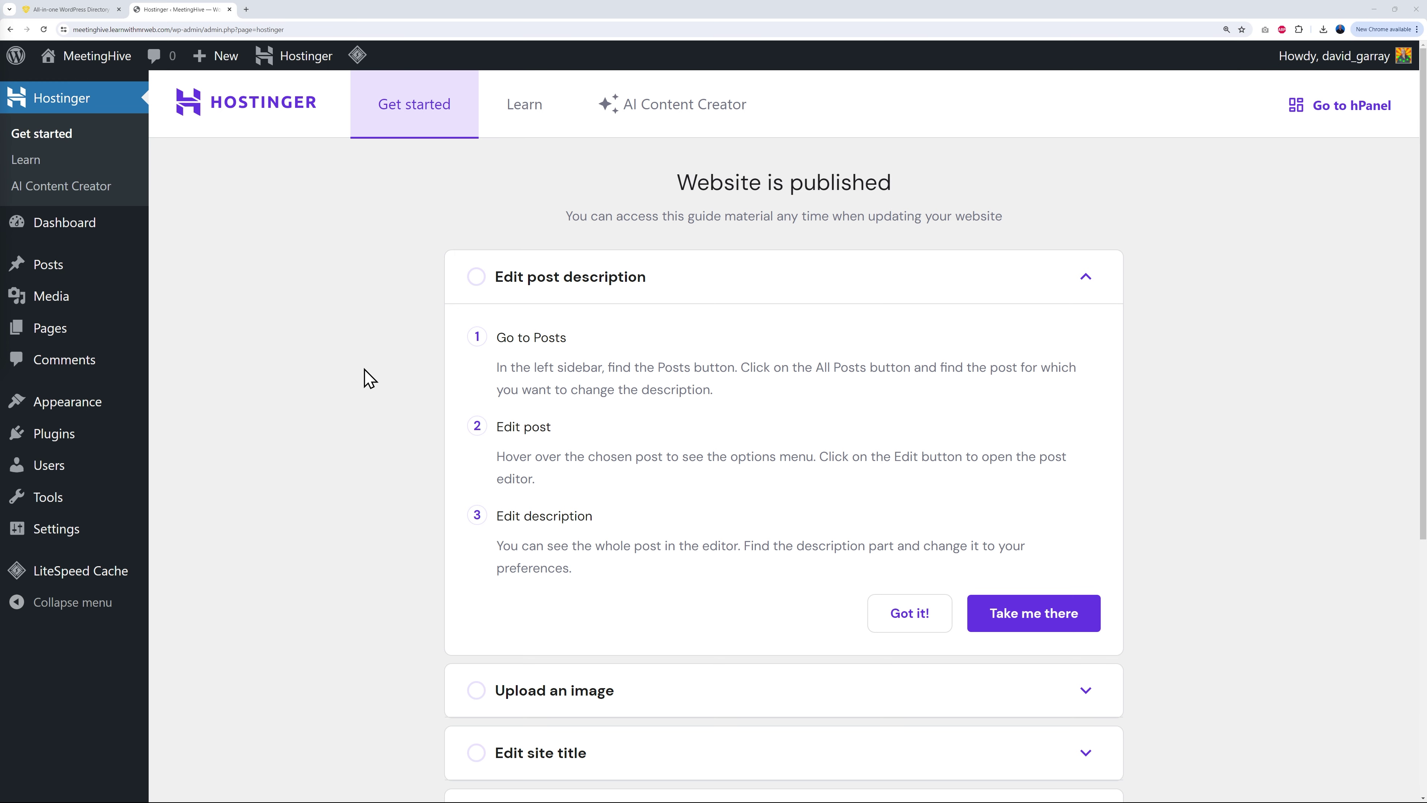
Step: Deactivate the LiteSpeed Cache plugin from the Plugins list
{"action": "mouse_move", "coordinate": [62, 585]}
{"action": "left_click", "coordinate": [69, 442]}
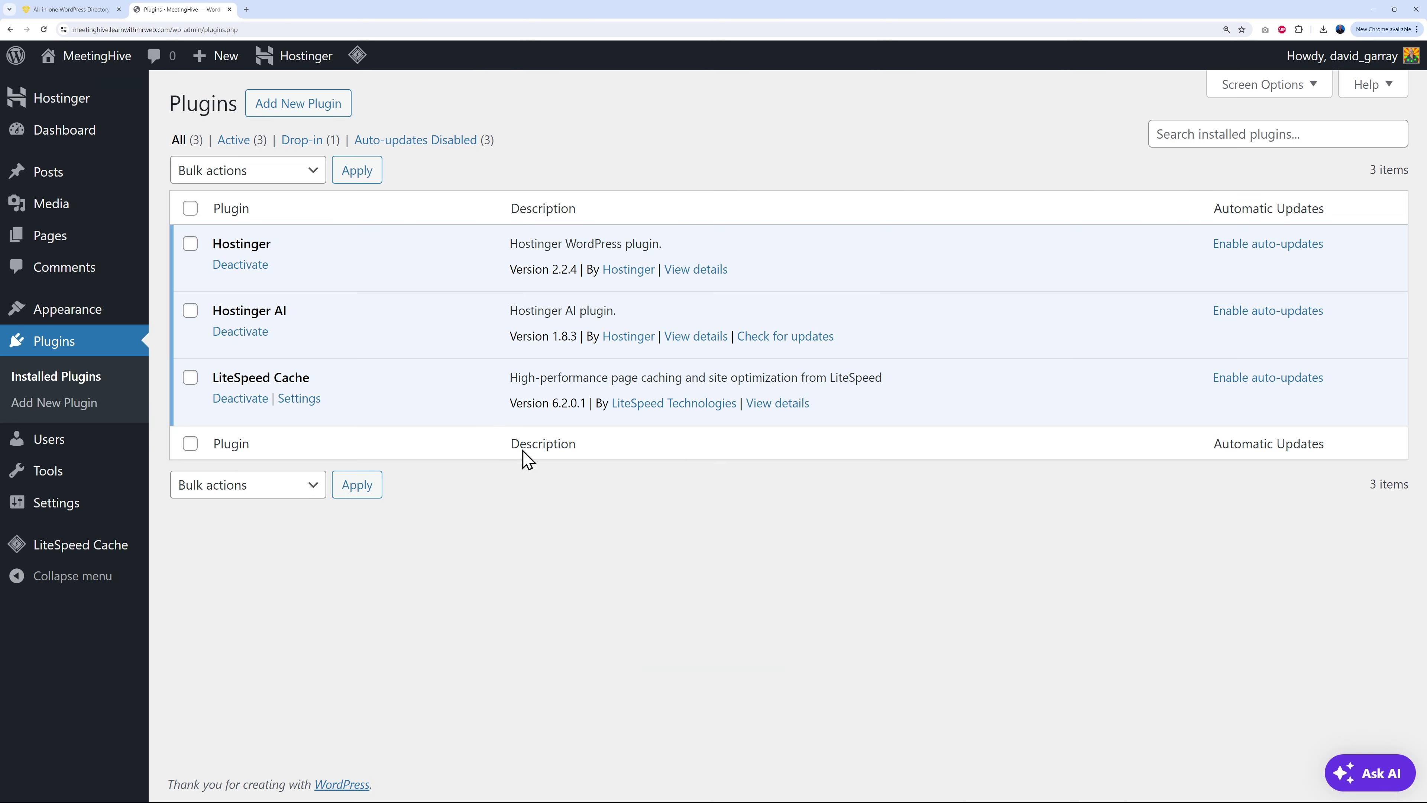
{"action": "left_click", "coordinate": [240, 398]}
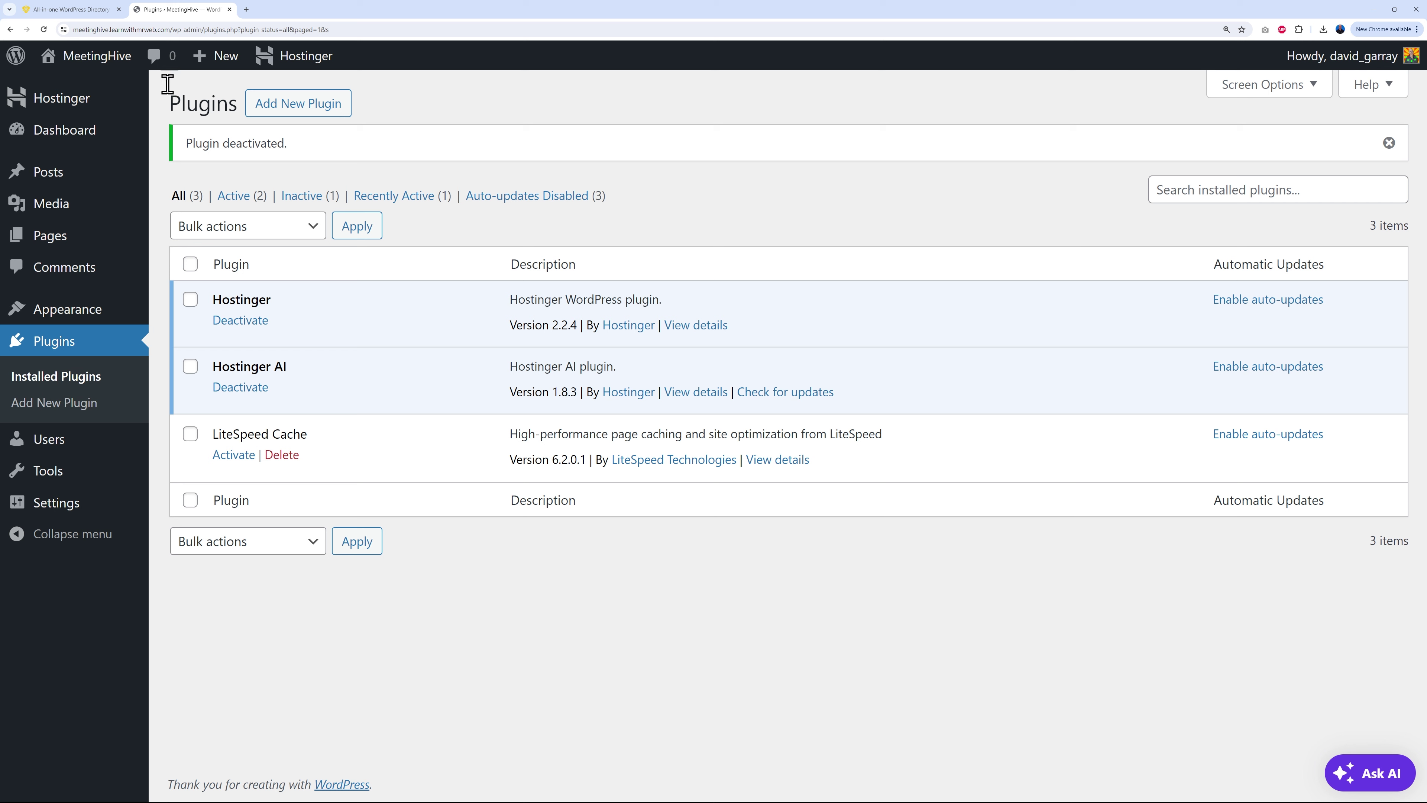
Step: Open the MeetingHive site's front page in a new browser tab via Visit Site
{"action": "mouse_move", "coordinate": [84, 68]}
{"action": "right_click", "coordinate": [74, 90]}
{"action": "left_click", "coordinate": [107, 99]}
Step: Scroll through the live front page's default Études content, then return to the top
{"action": "left_click", "coordinate": [296, 10]}
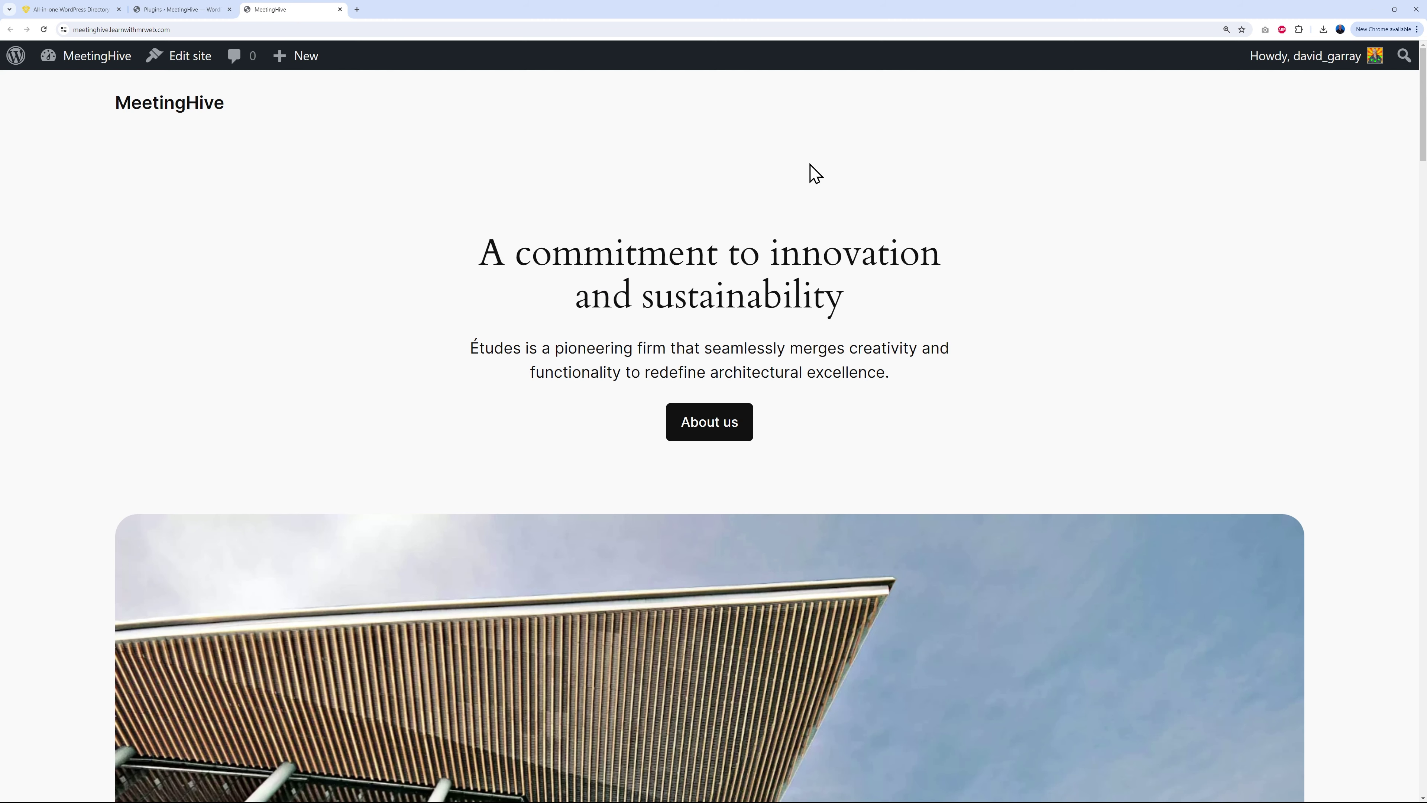
{"action": "scroll", "coordinate": [1234, 416], "scroll_direction": "down", "scroll_amount": 10}
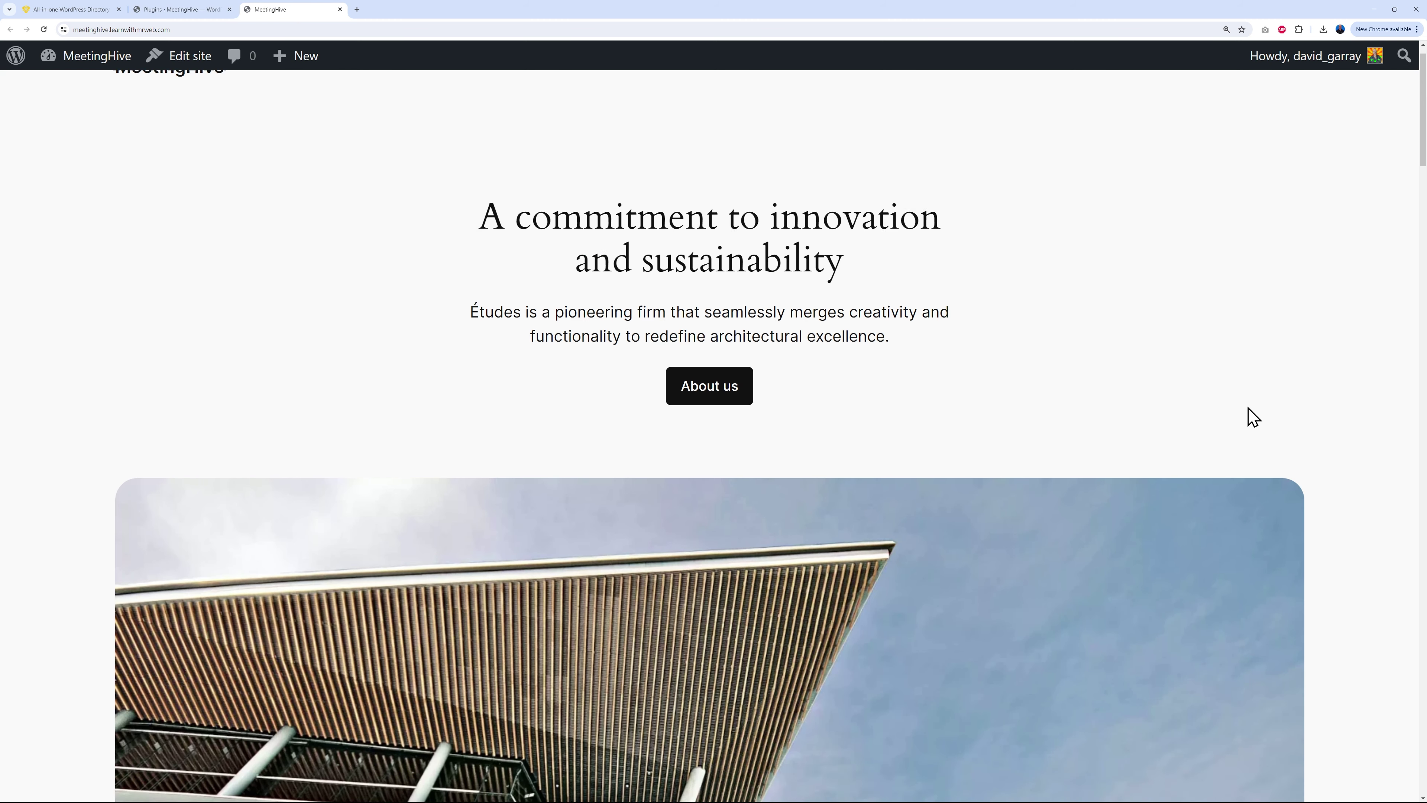
{"action": "scroll", "coordinate": [1298, 408], "scroll_direction": "down", "scroll_amount": 5}
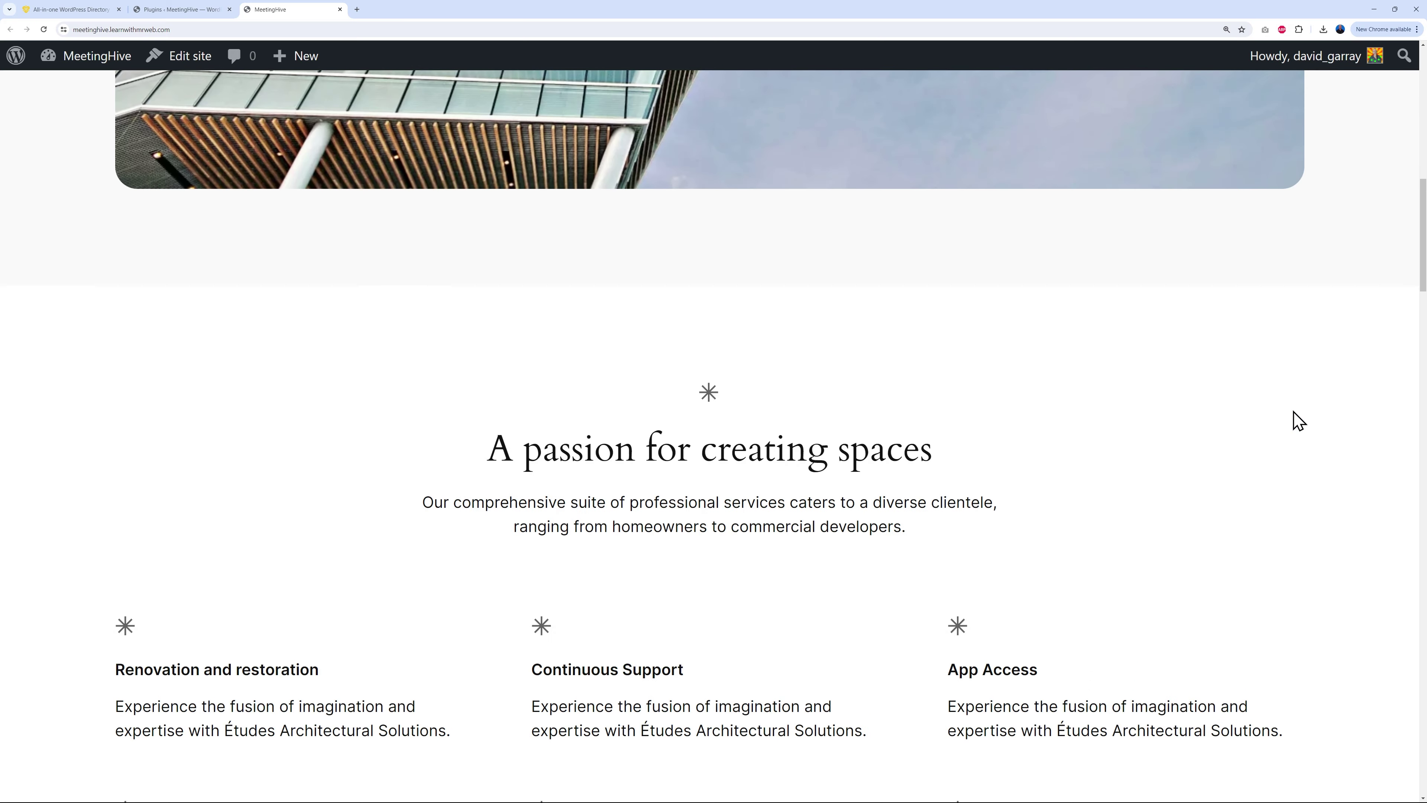
{"action": "scroll", "coordinate": [1313, 422], "scroll_direction": "down", "scroll_amount": 10}
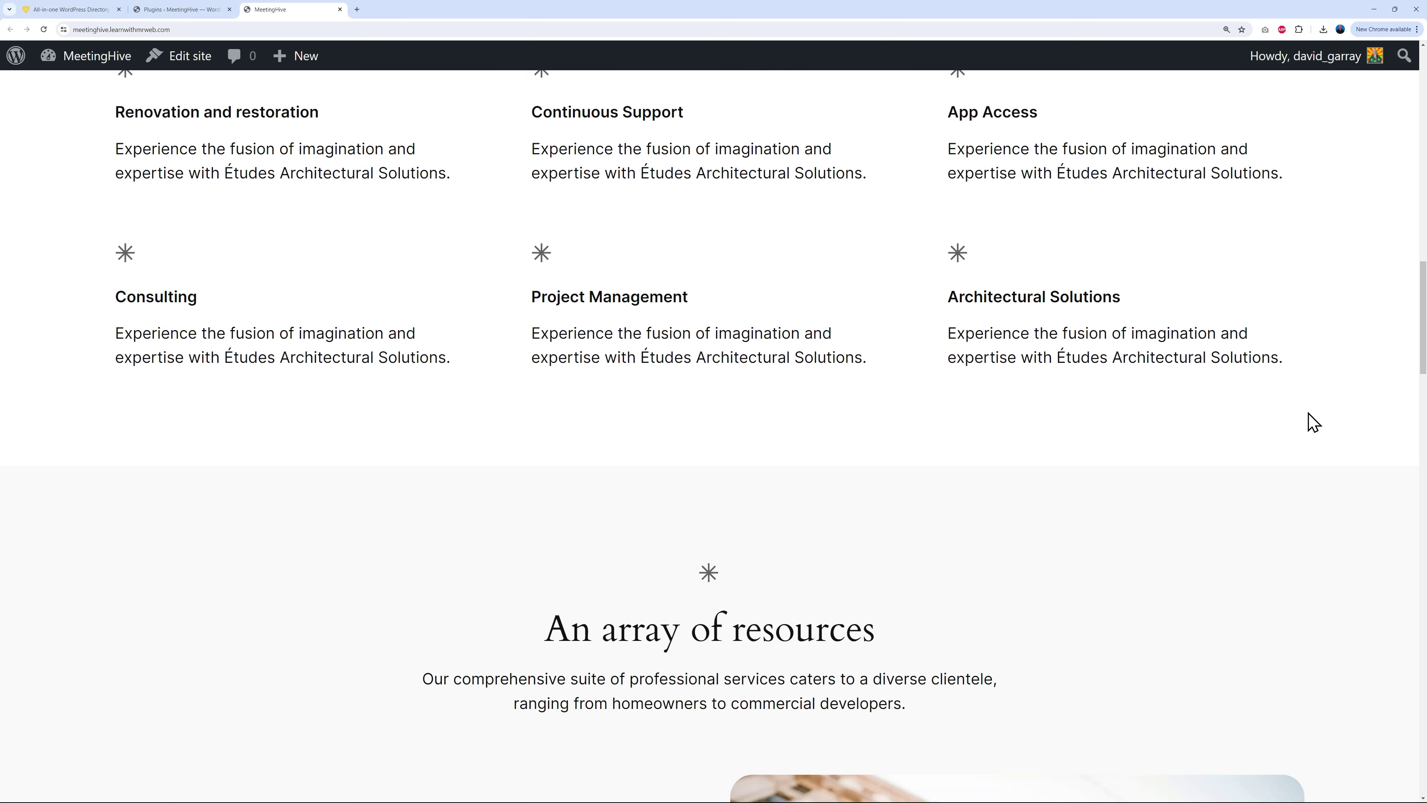
{"action": "scroll", "coordinate": [1313, 421], "scroll_direction": "down", "scroll_amount": 10}
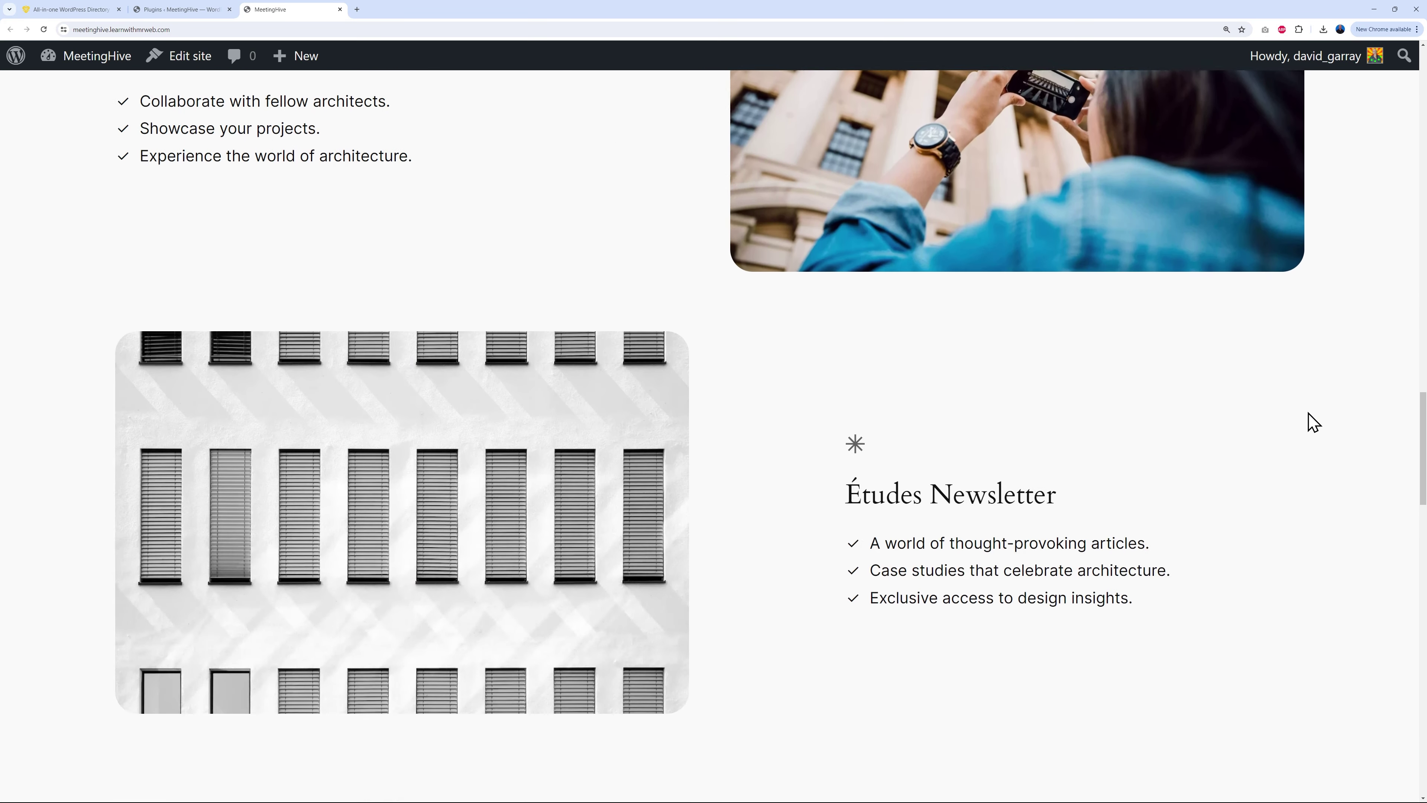
{"action": "key", "text": "Home"}
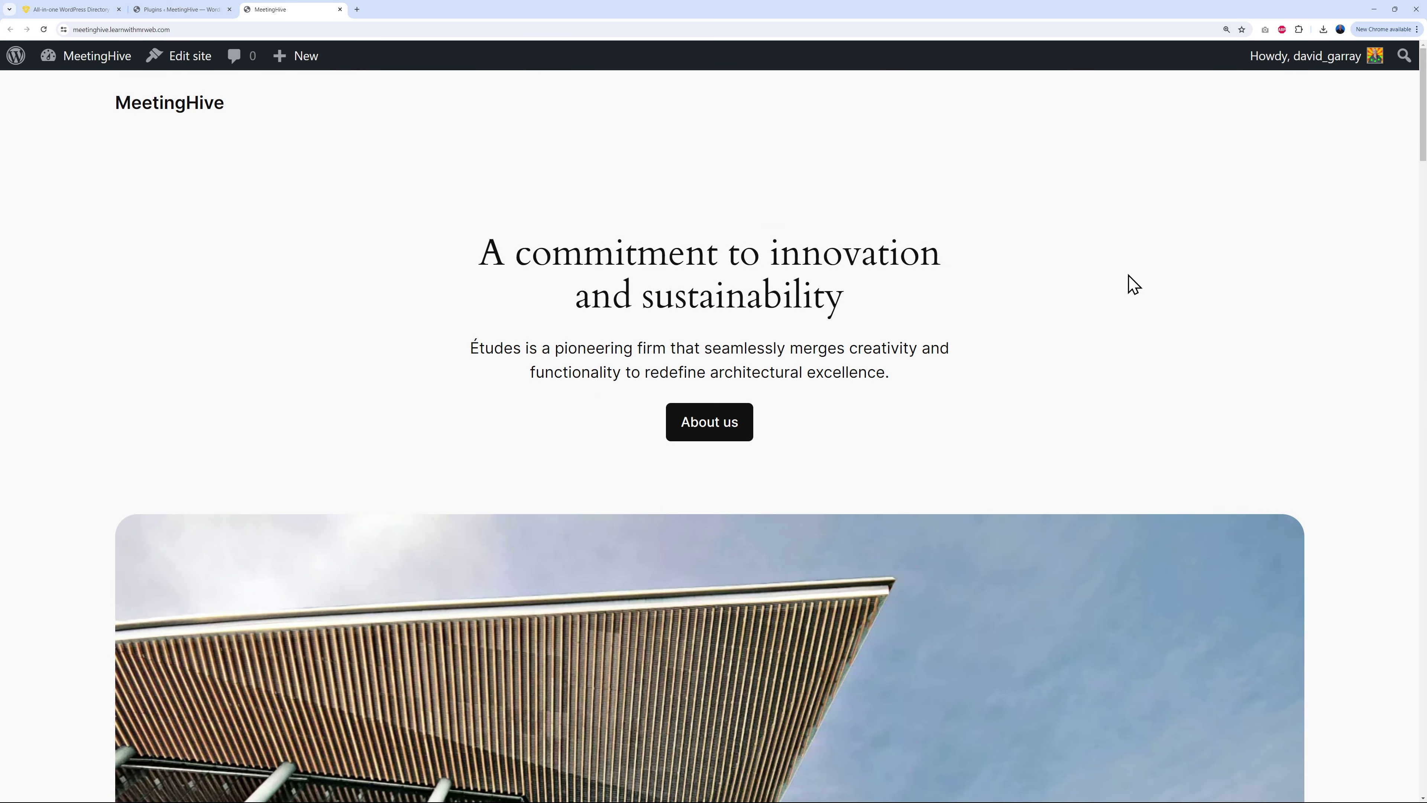
Step: On hivepress.io, open Store > Themes, view MeetingHive's details and jump to its pricing
{"action": "left_click", "coordinate": [92, 12]}
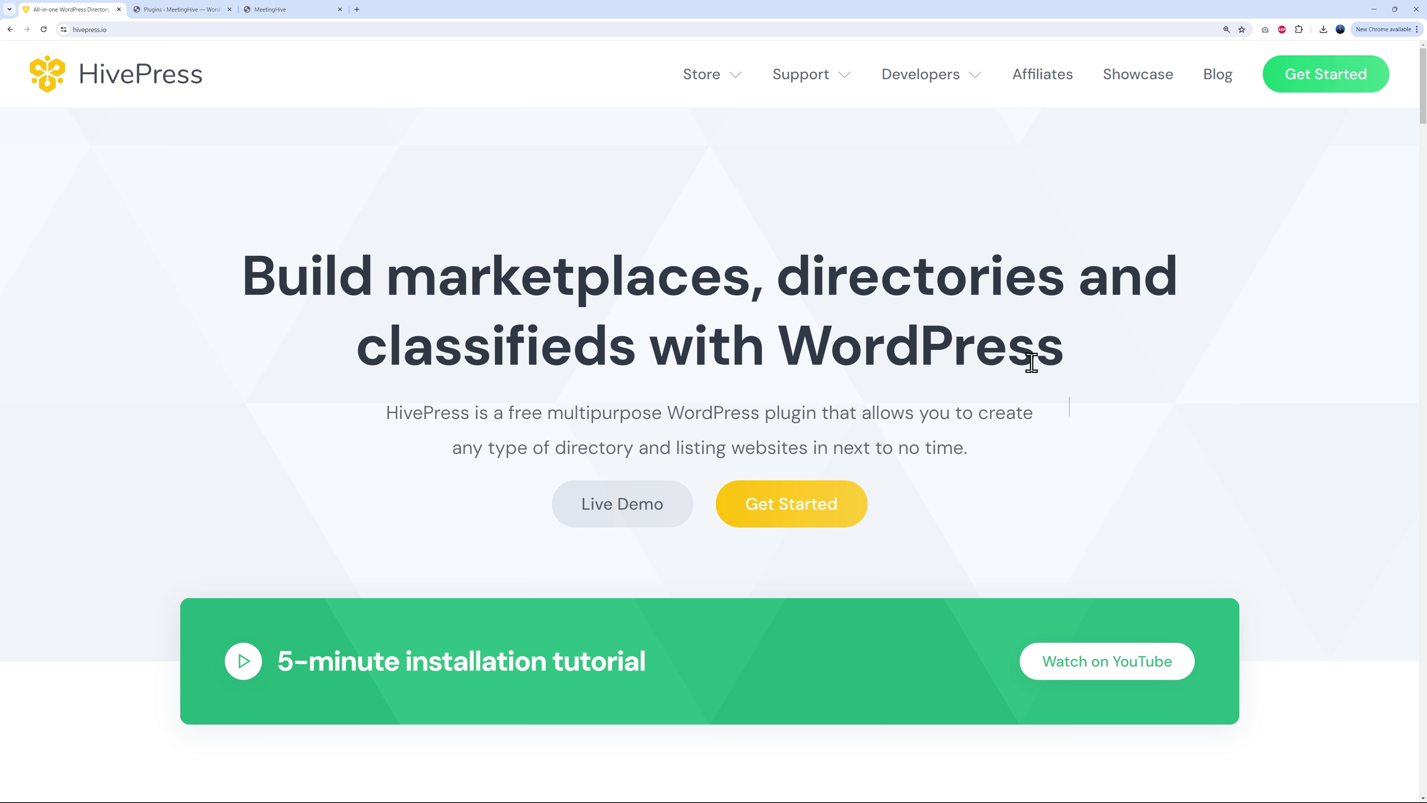
{"action": "mouse_move", "coordinate": [729, 78]}
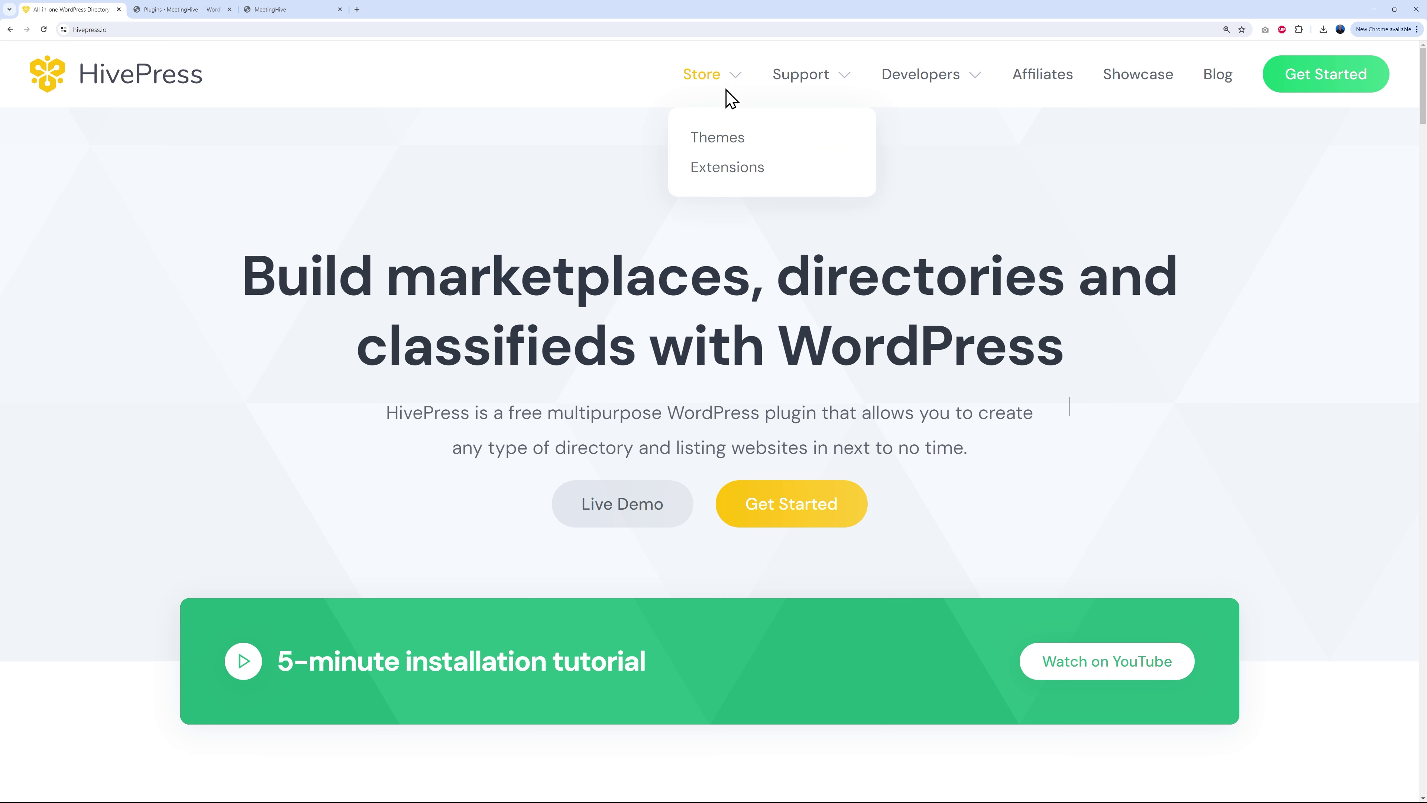
{"action": "left_click", "coordinate": [728, 141]}
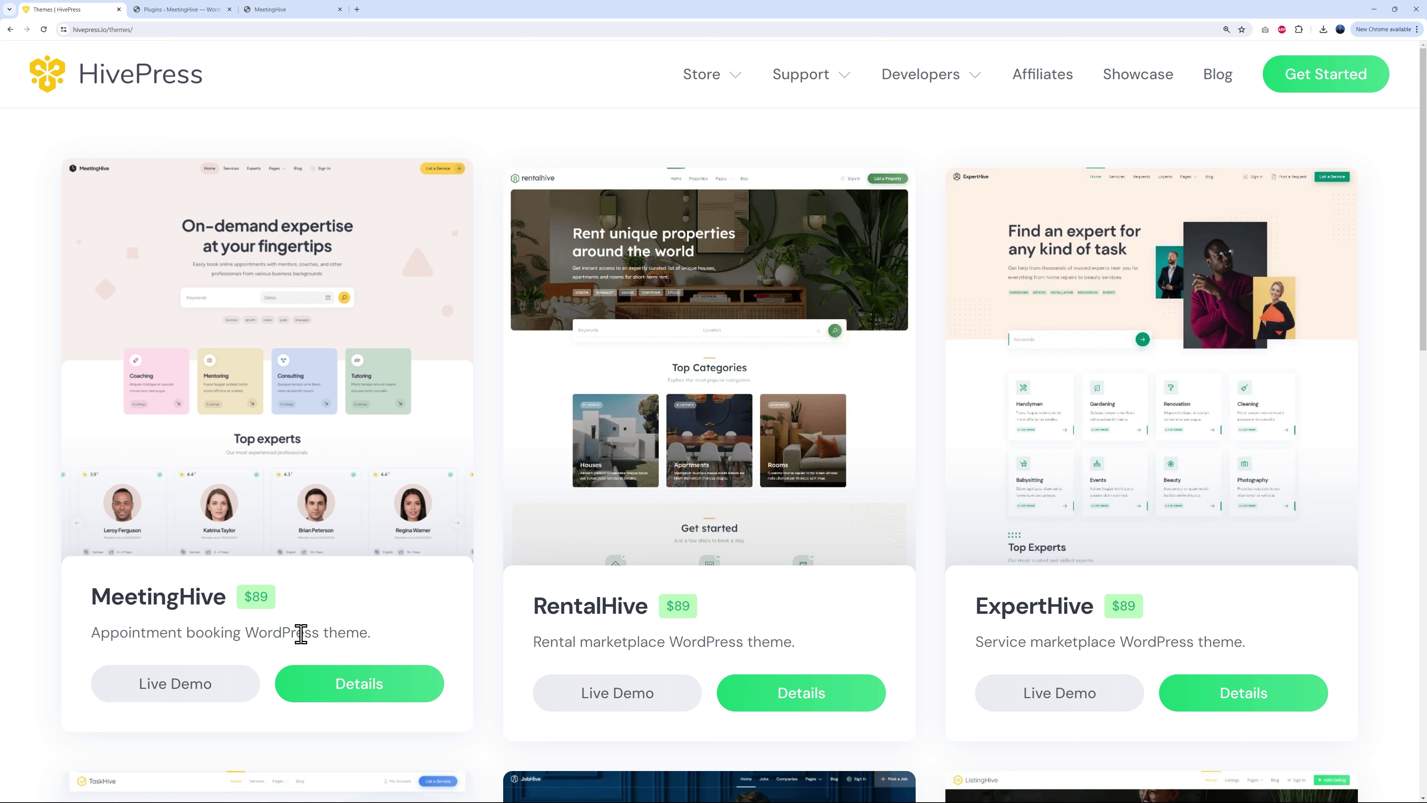
{"action": "left_click", "coordinate": [360, 699]}
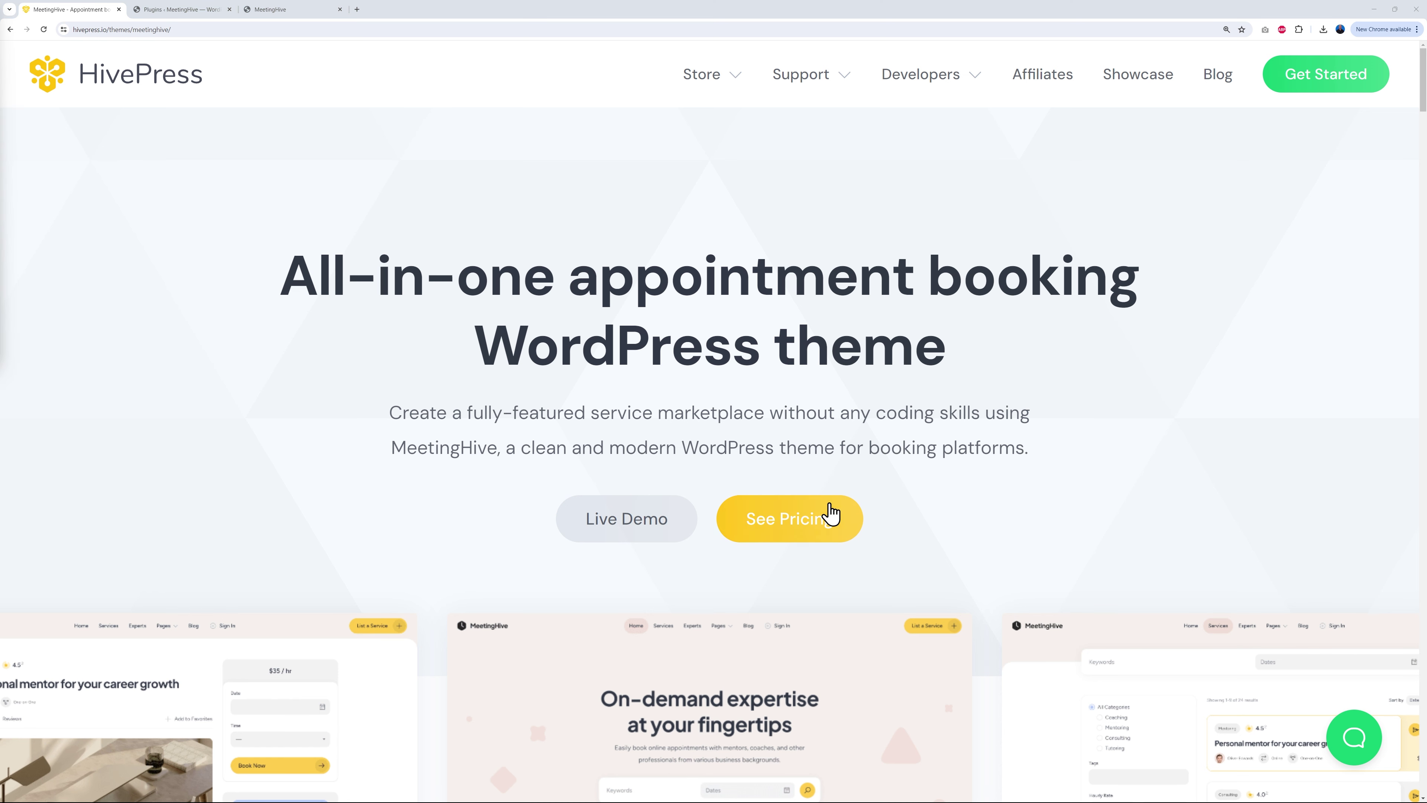
{"action": "left_click", "coordinate": [816, 531]}
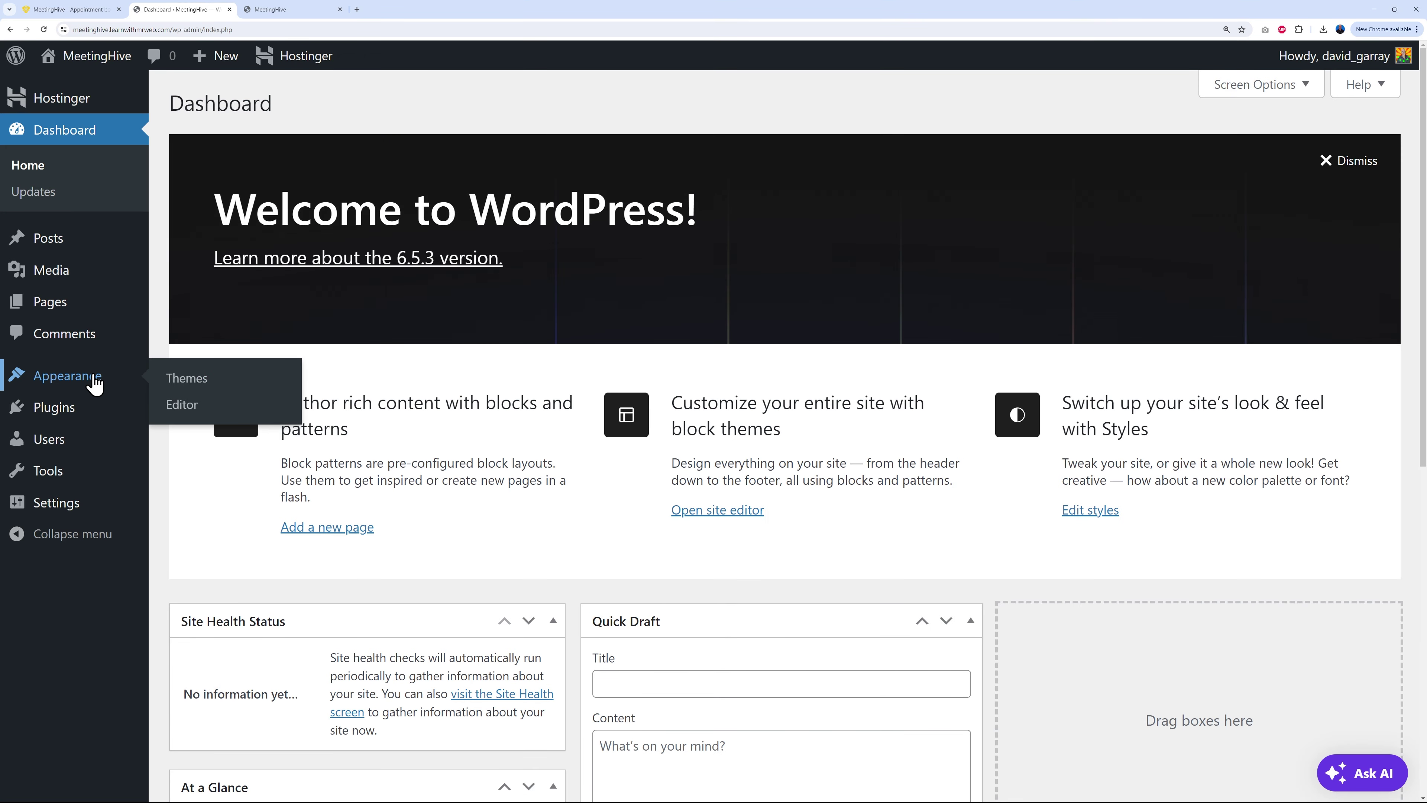
Step: Open WordPress's Themes page showing the installed themes with Twenty Twenty-Four active
{"action": "left_click", "coordinate": [182, 381]}
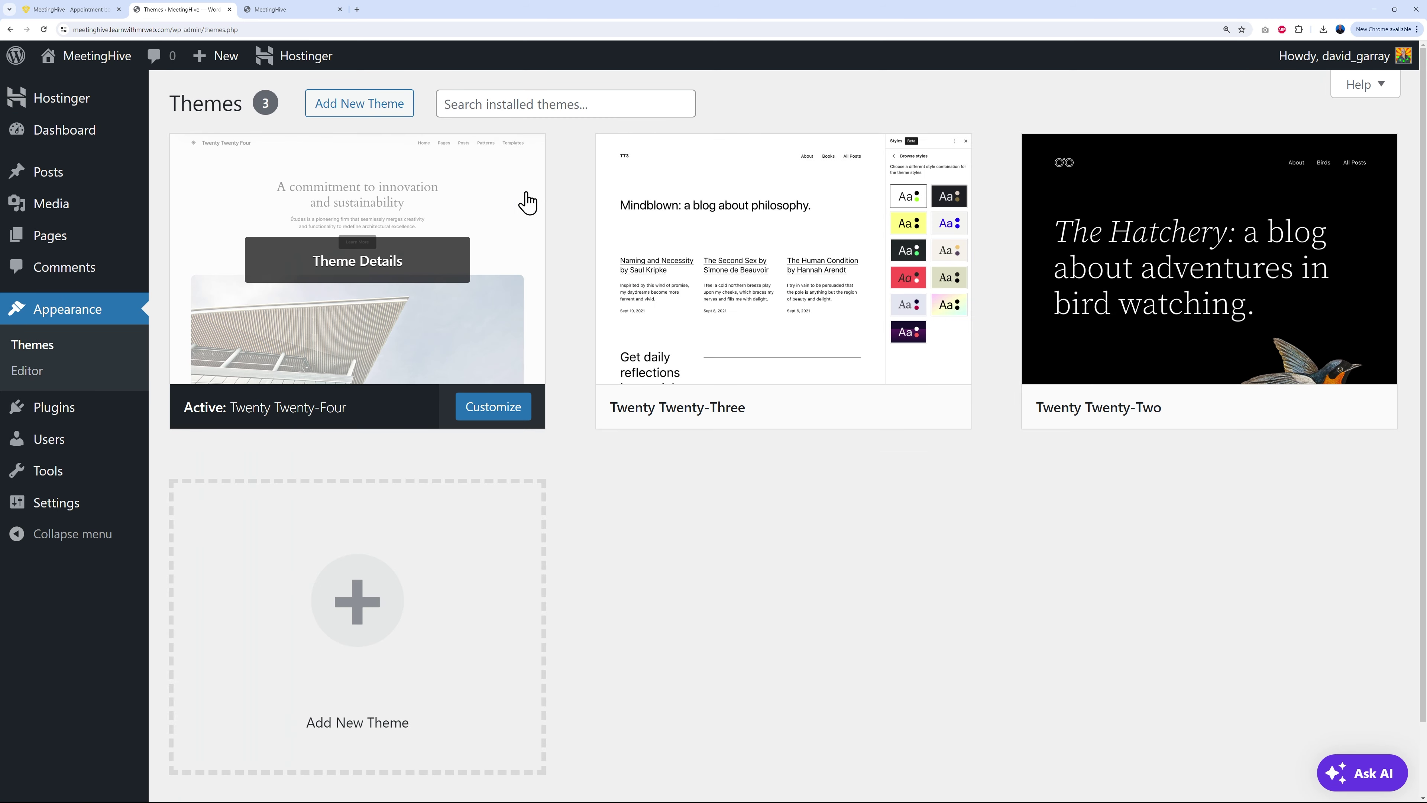
Step: Upload meetinghive.zip as a new theme, install it, and activate MeetingHive
{"action": "left_click", "coordinate": [365, 107]}
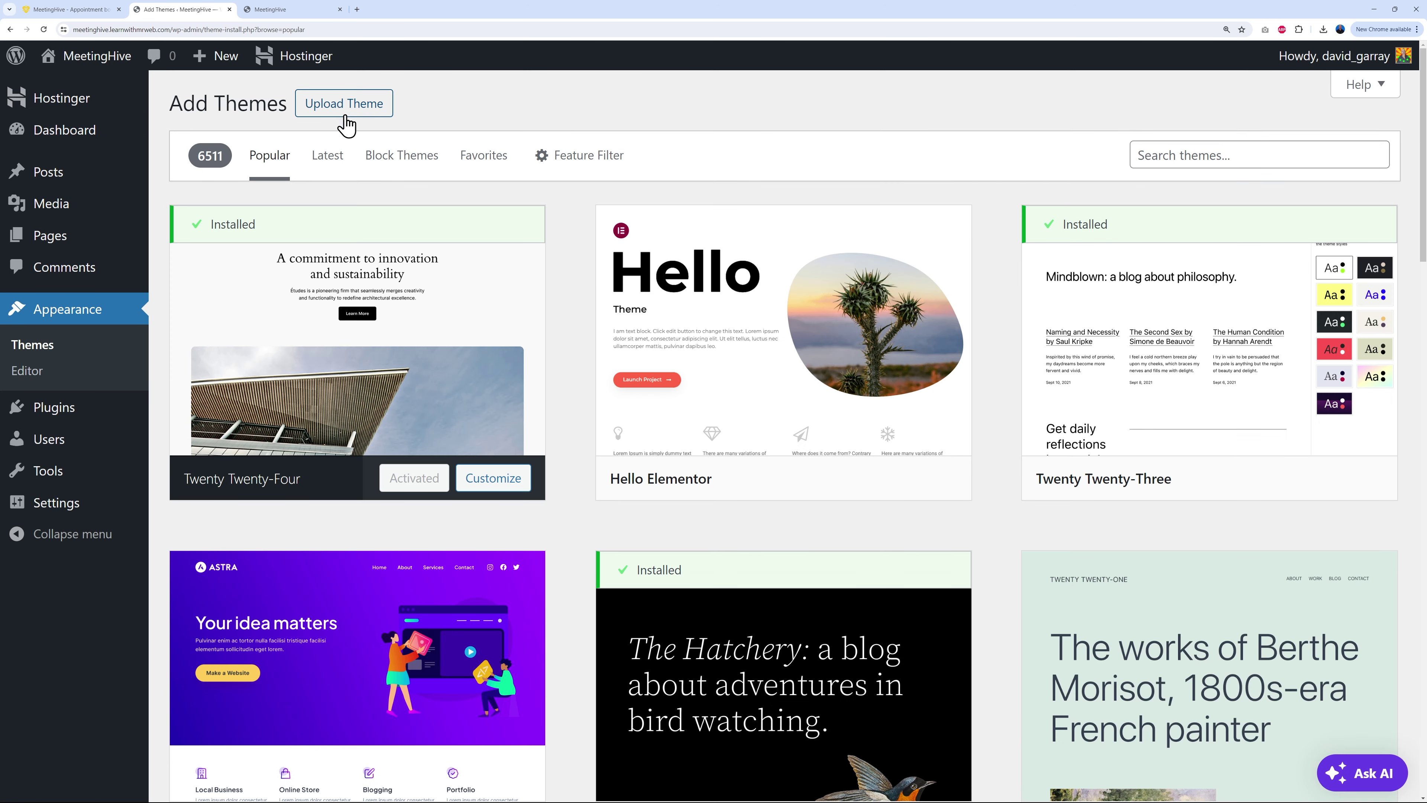
{"action": "left_click", "coordinate": [345, 105]}
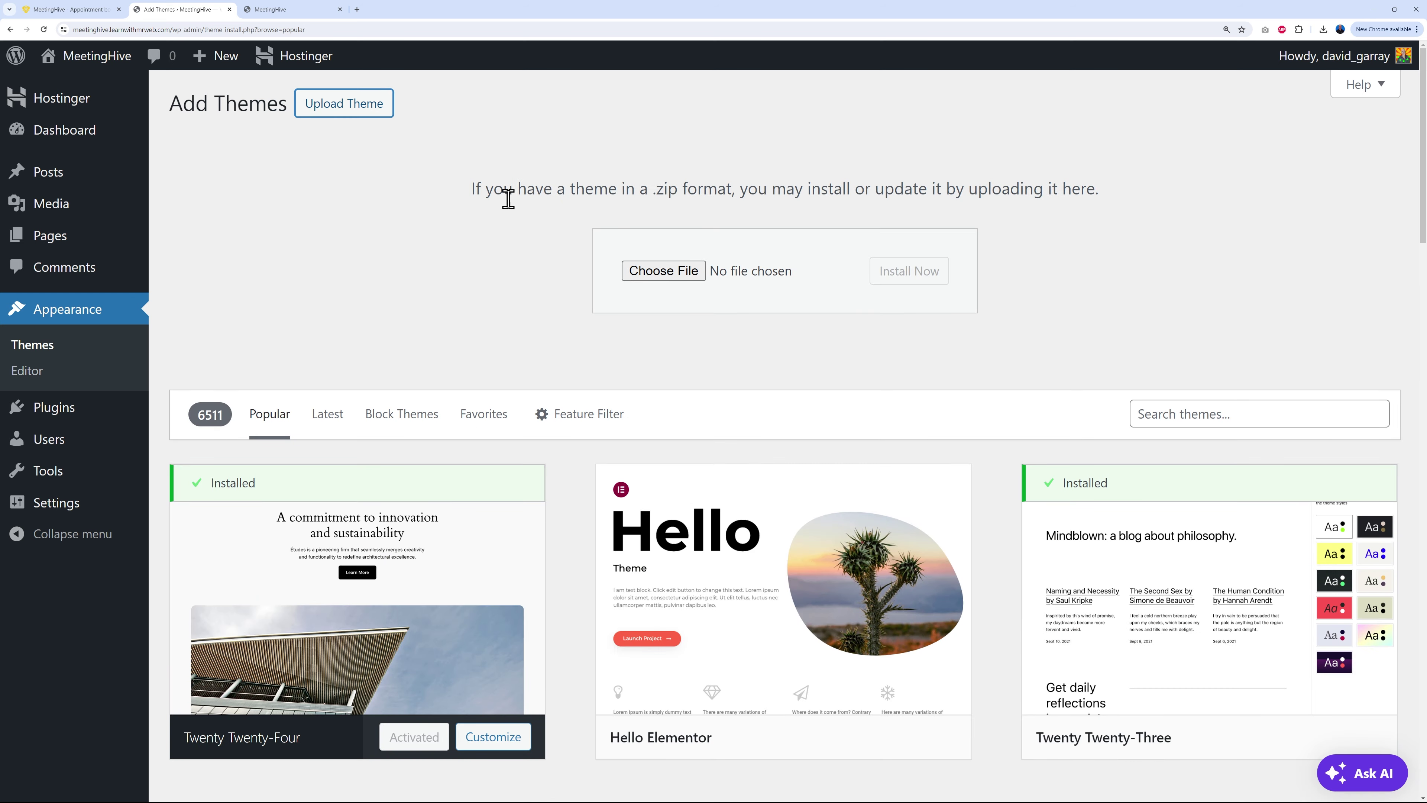
{"action": "left_click", "coordinate": [653, 276]}
{"action": "left_click", "coordinate": [172, 121]}
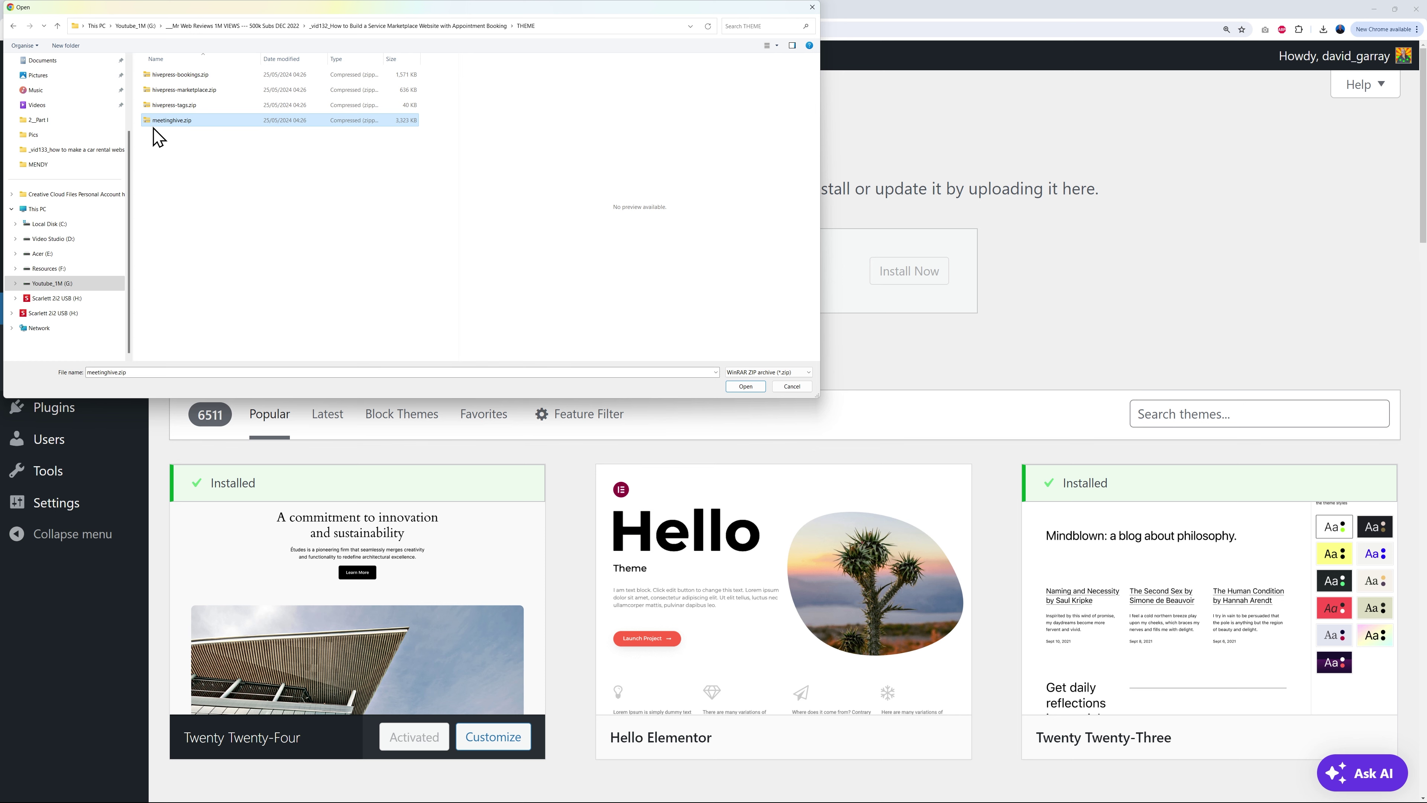
{"action": "left_click", "coordinate": [730, 387]}
{"action": "left_click", "coordinate": [893, 286]}
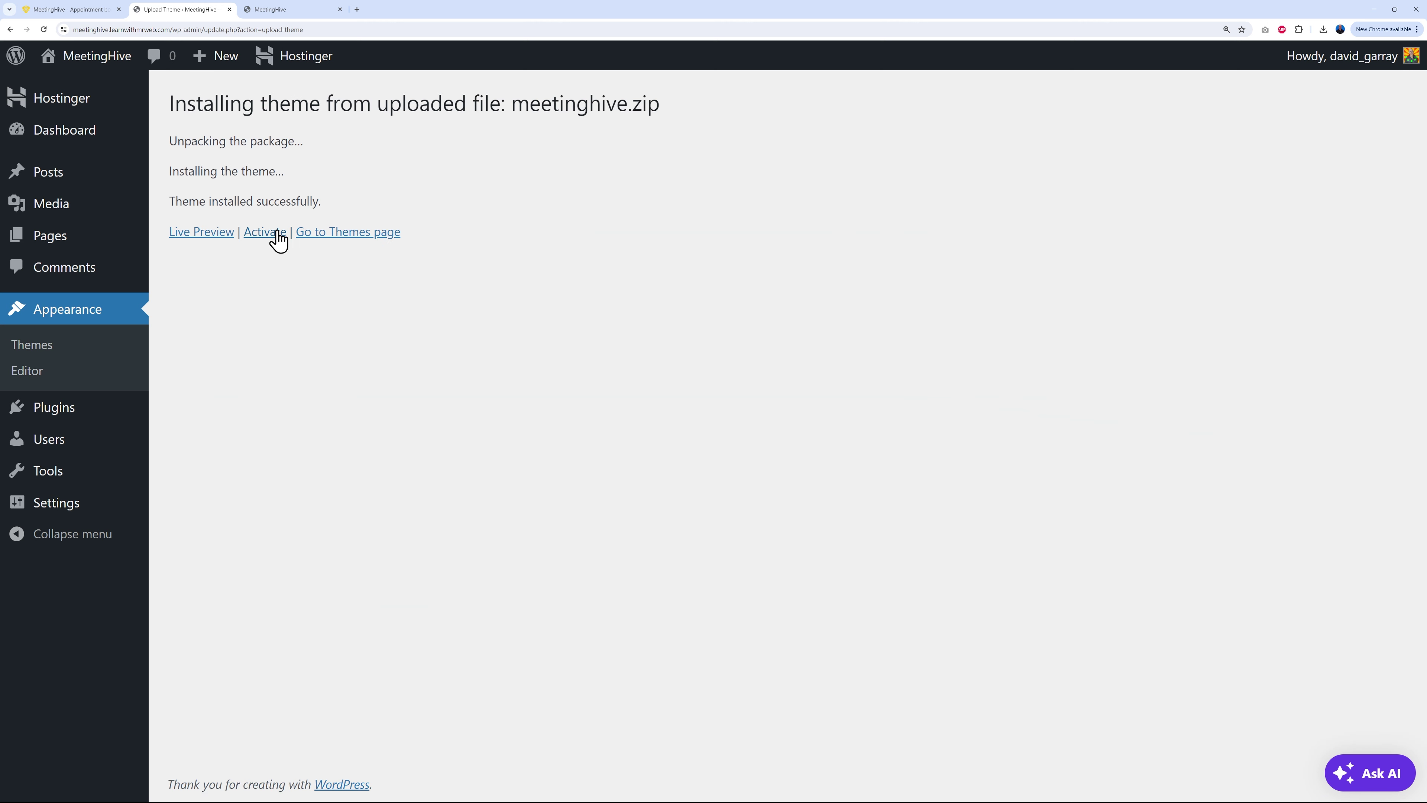
{"action": "left_click", "coordinate": [274, 233]}
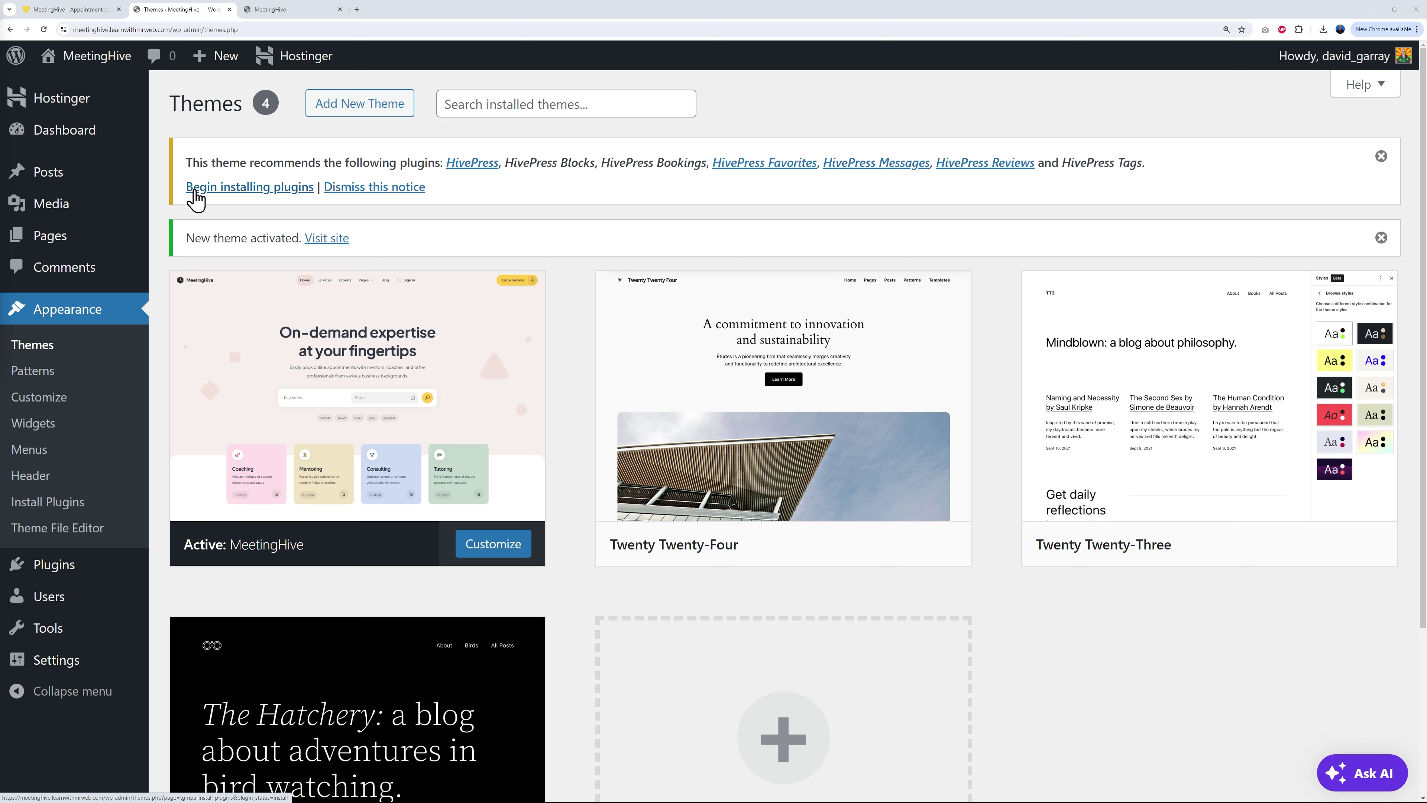
Step: Bulk-install all seven recommended HivePress plugins
{"action": "left_click", "coordinate": [253, 194]}
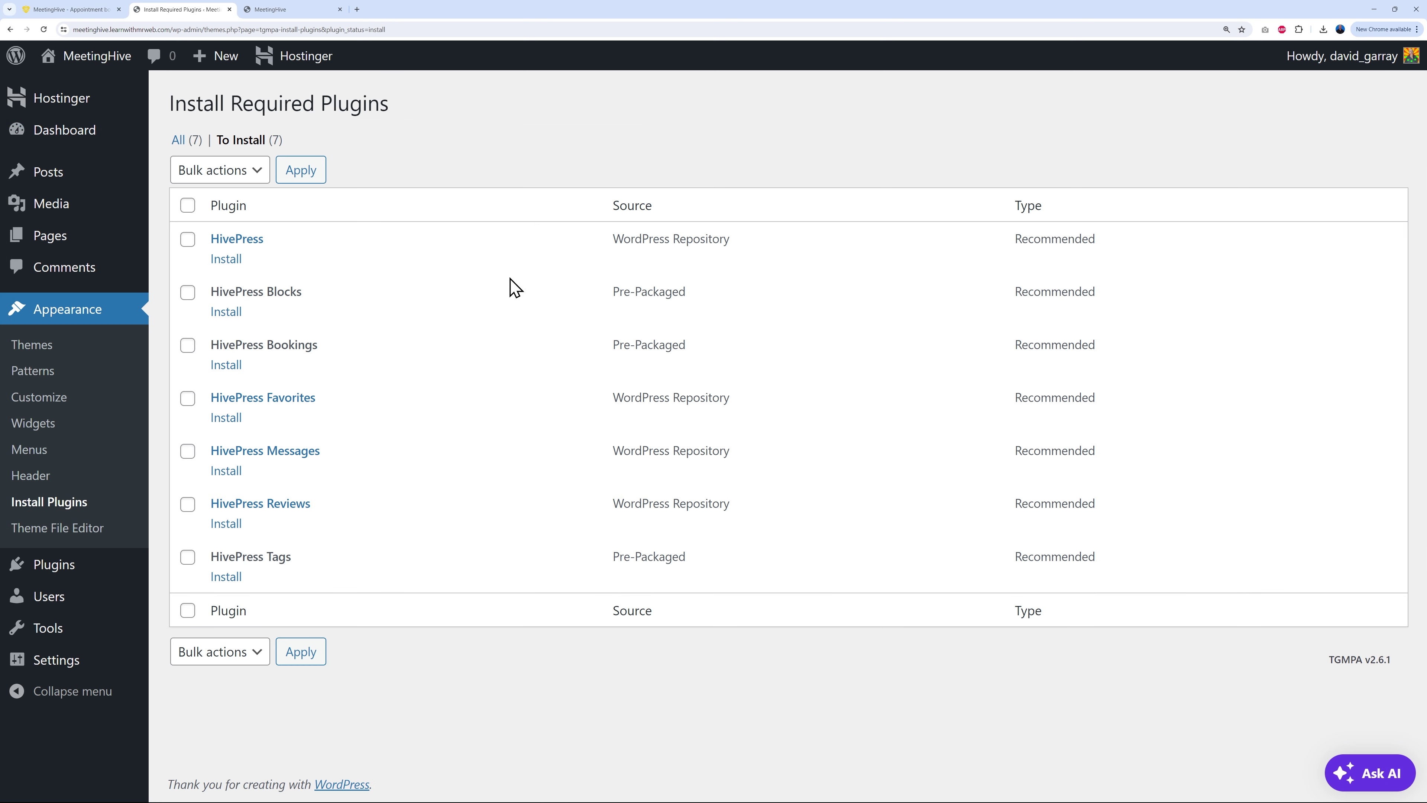
{"action": "left_click", "coordinate": [191, 207]}
{"action": "left_click", "coordinate": [251, 181]}
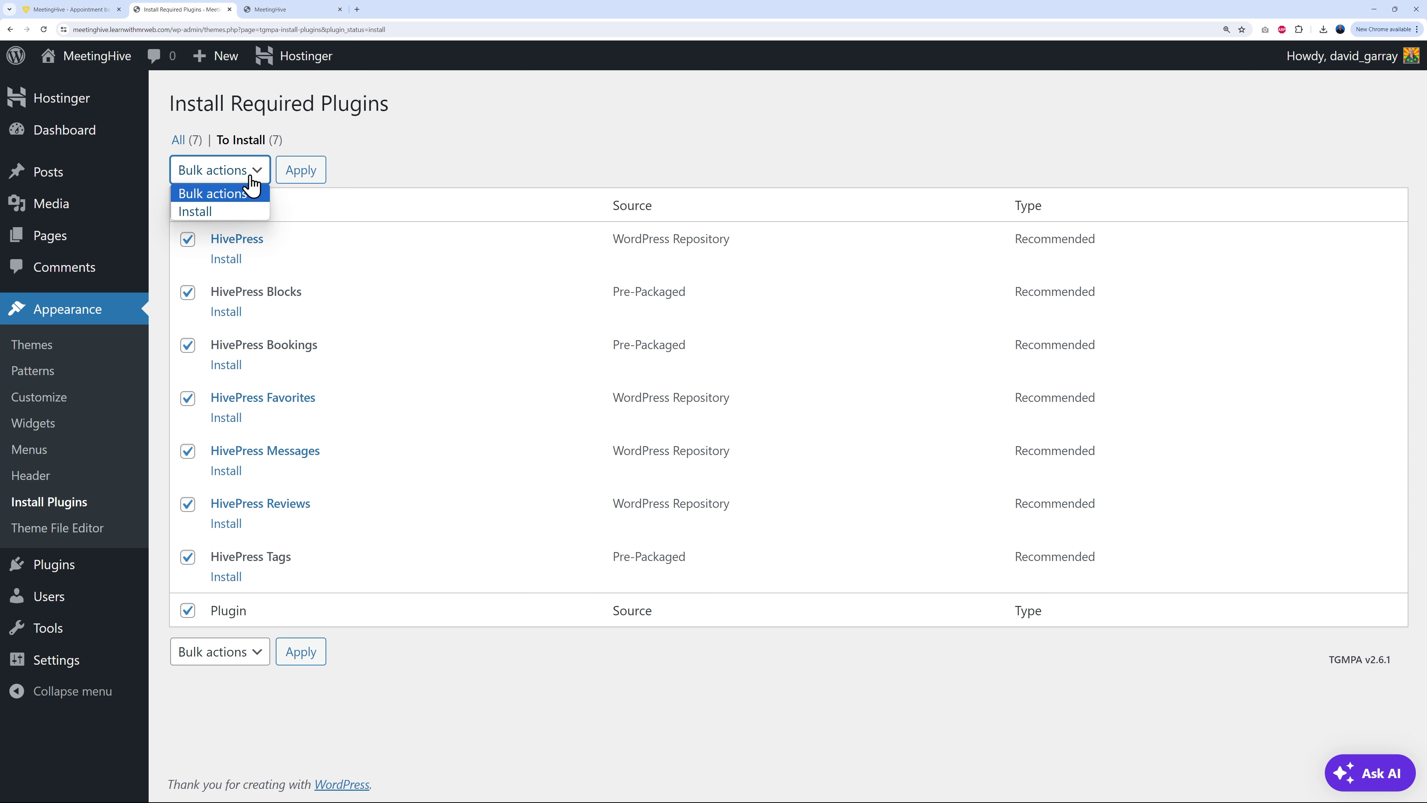
{"action": "left_click", "coordinate": [227, 214]}
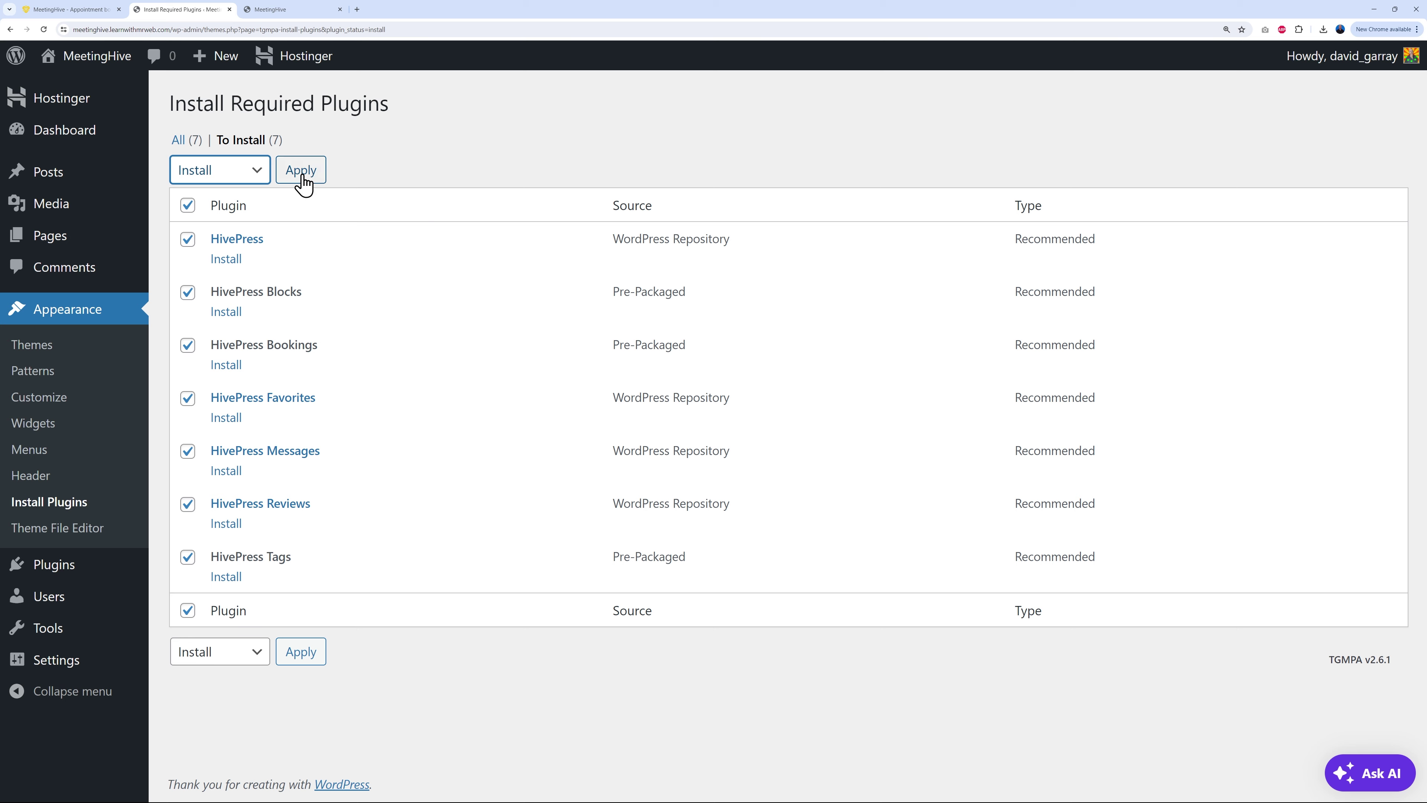
{"action": "left_click", "coordinate": [301, 170]}
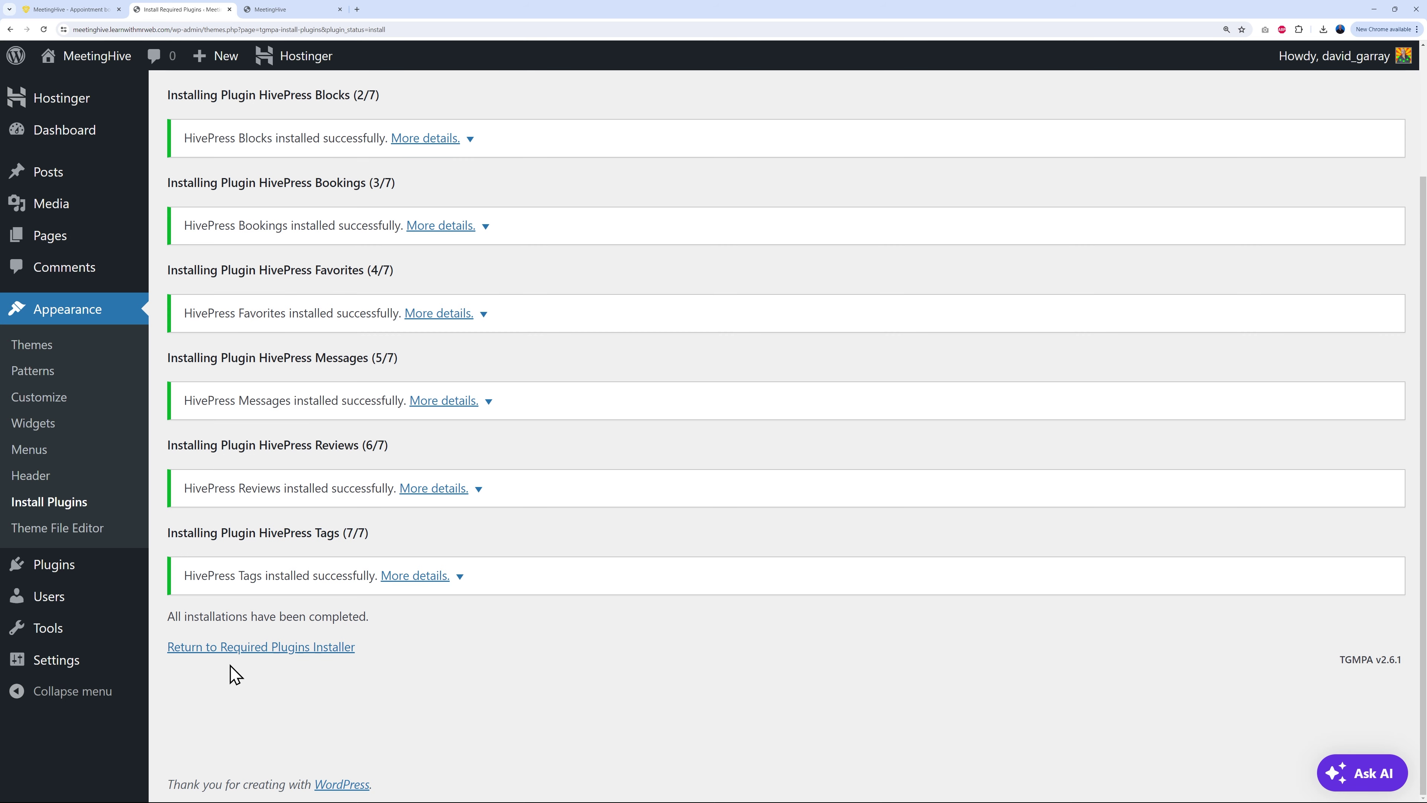
Step: Bulk-activate the seven HivePress plugins and check them in the Plugins list
{"action": "left_click", "coordinate": [287, 651]}
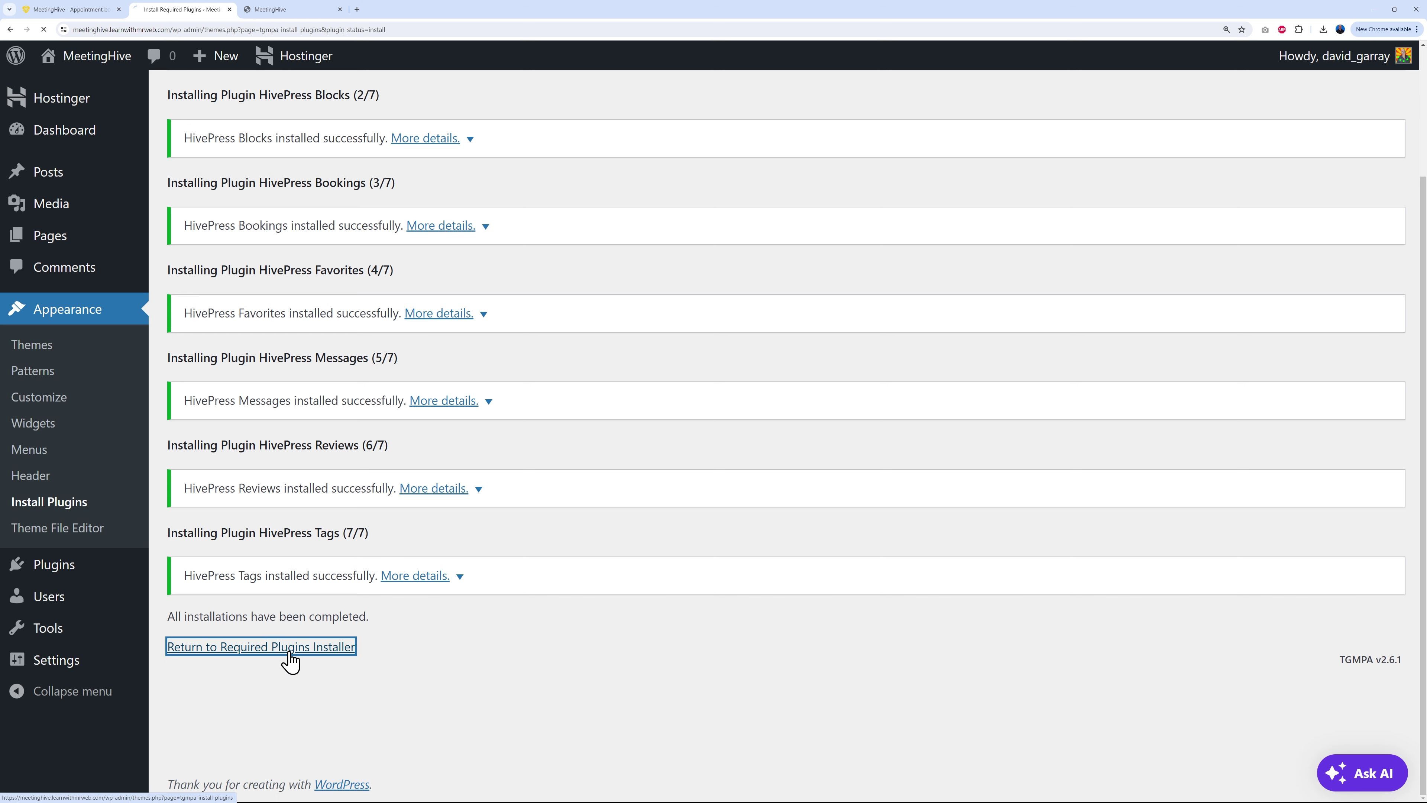
{"action": "left_click", "coordinate": [188, 206]}
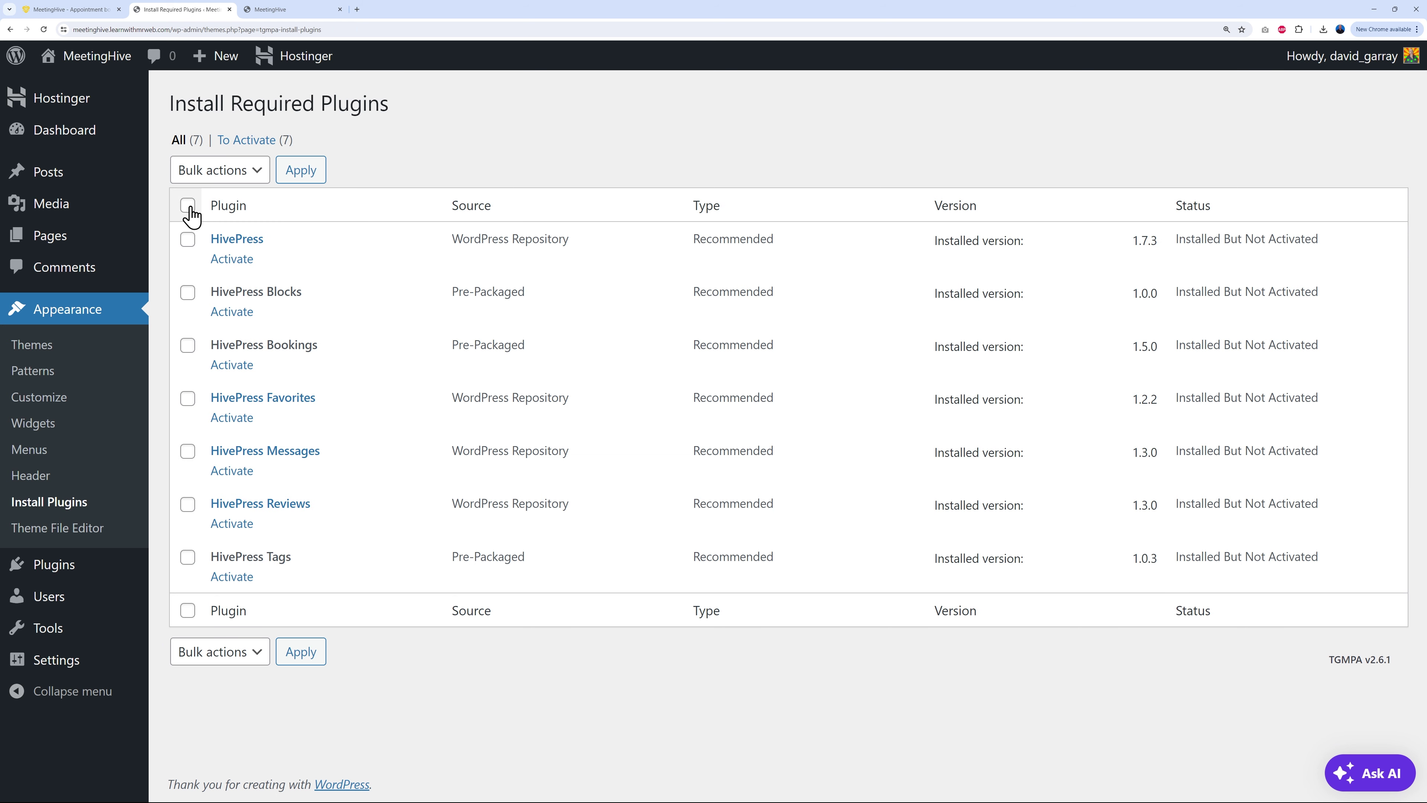
{"action": "left_click", "coordinate": [257, 169]}
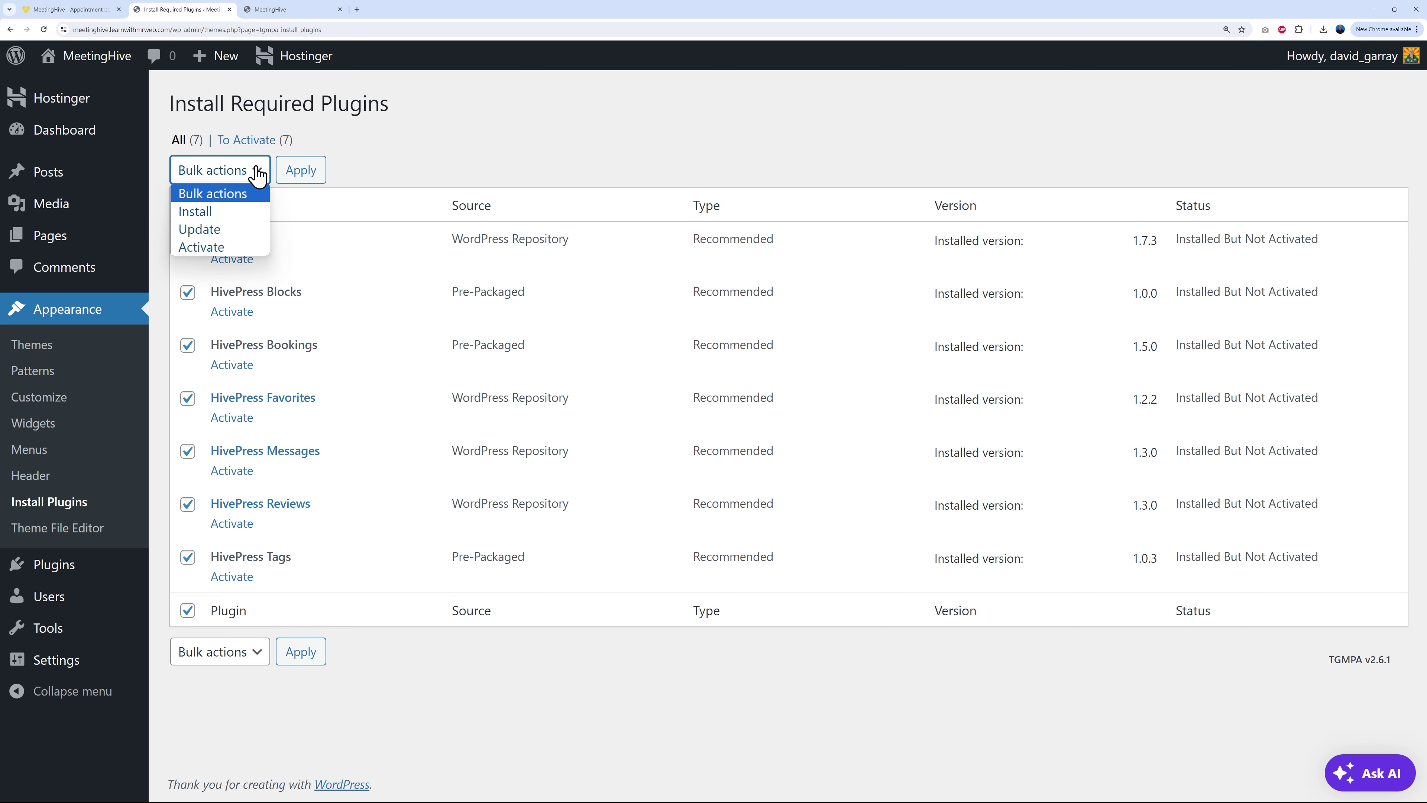
{"action": "left_click", "coordinate": [232, 248]}
{"action": "left_click", "coordinate": [303, 174]}
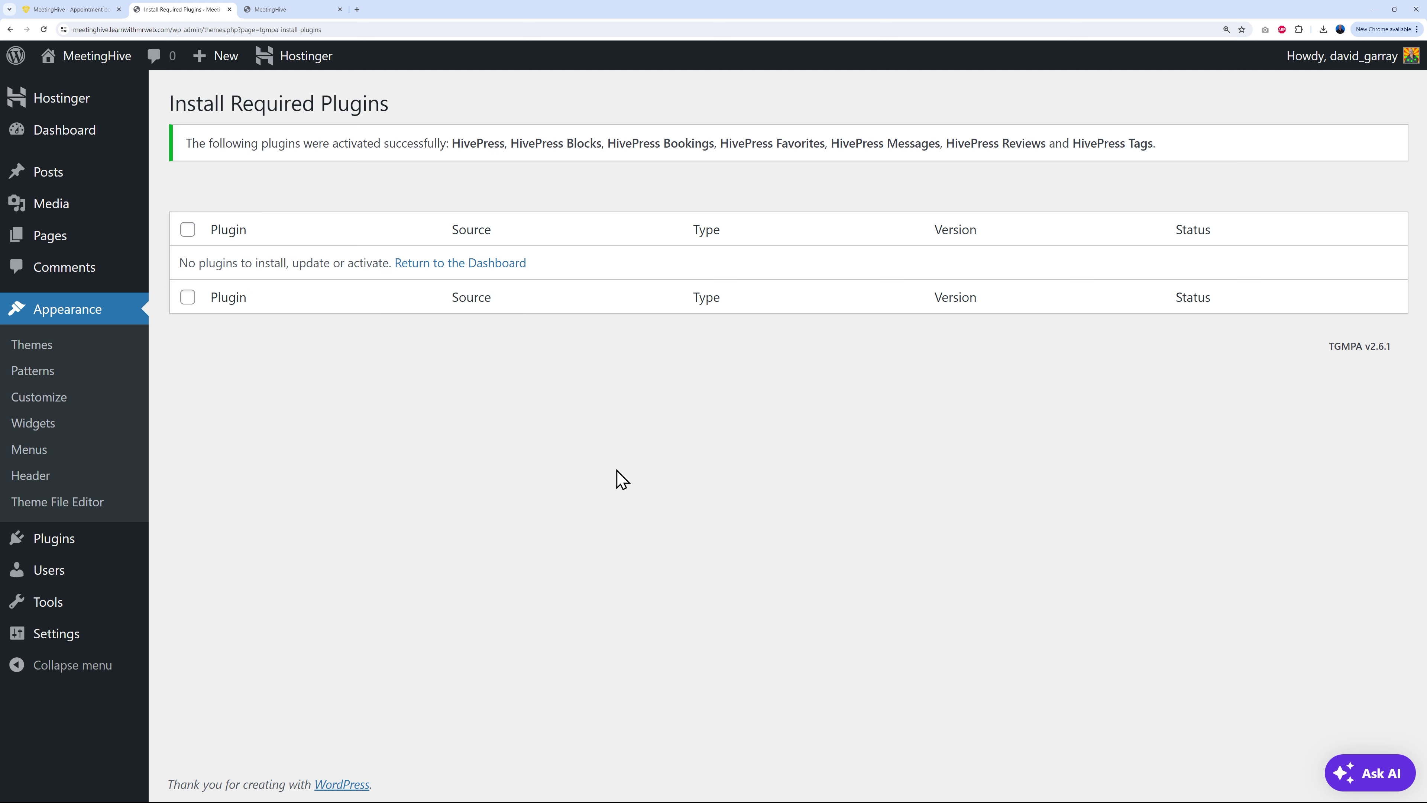
{"action": "mouse_move", "coordinate": [49, 550]}
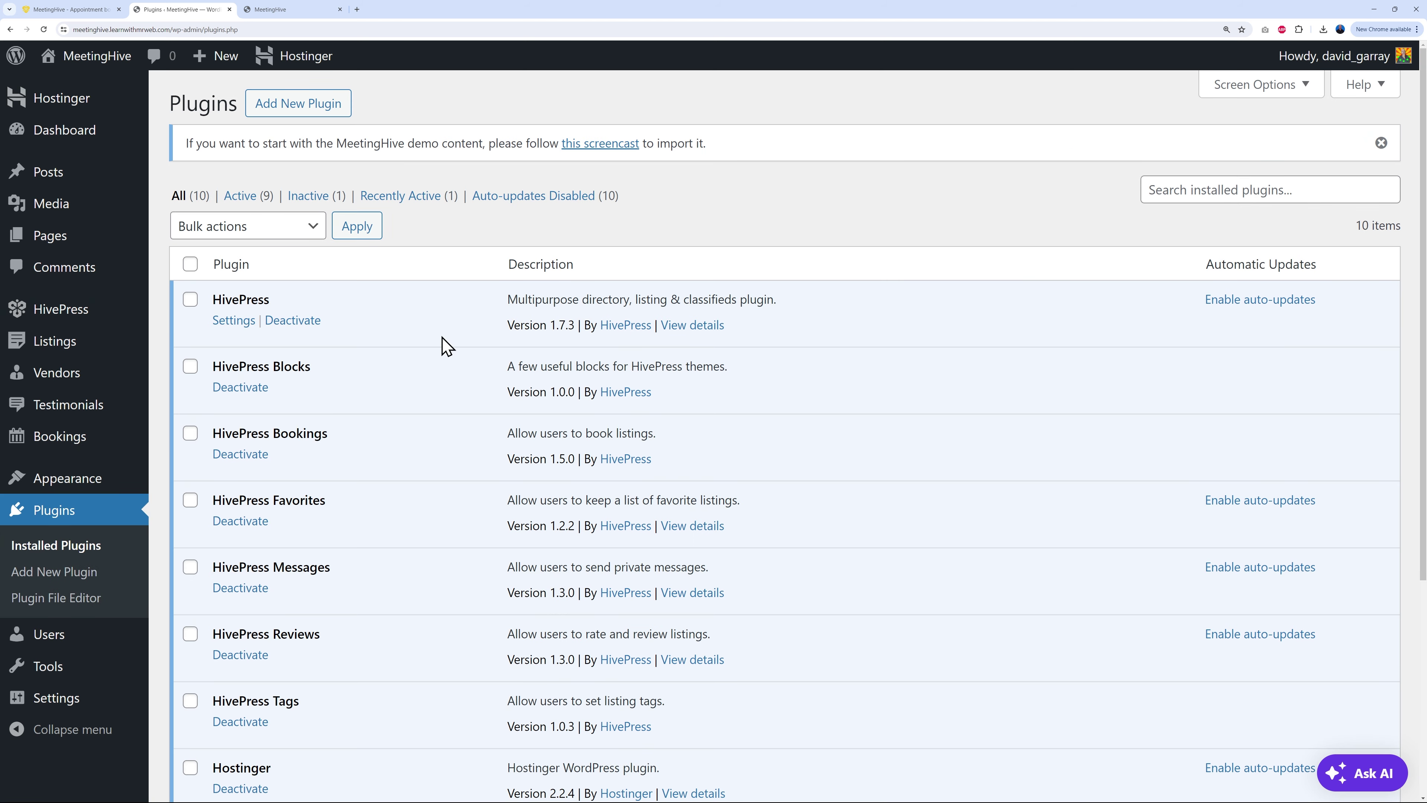
{"action": "scroll", "coordinate": [453, 371], "scroll_direction": "down", "scroll_amount": 6}
{"action": "scroll", "coordinate": [444, 620], "scroll_direction": "up", "scroll_amount": 5}
{"action": "scroll", "coordinate": [443, 620], "scroll_direction": "up", "scroll_amount": 1}
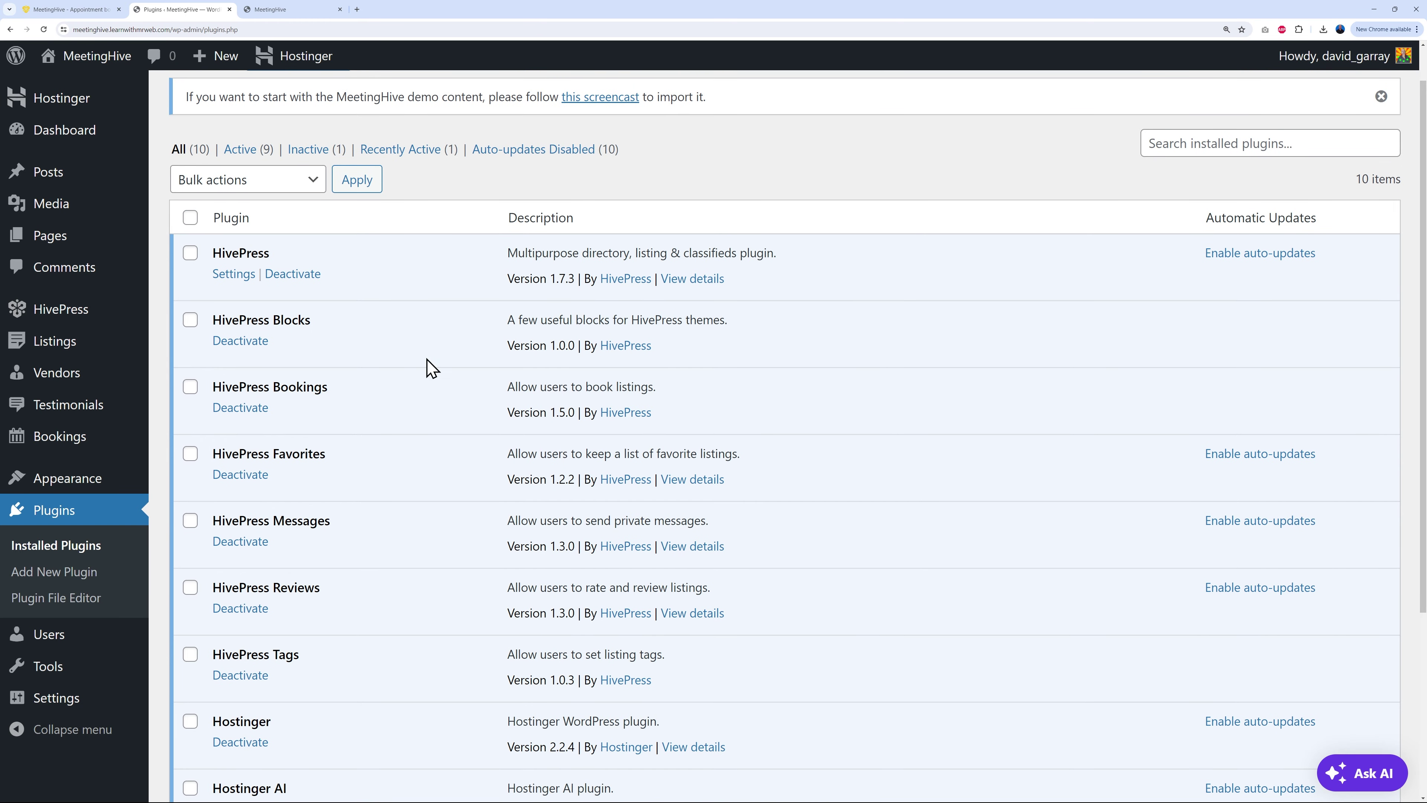
{"action": "scroll", "coordinate": [416, 548], "scroll_direction": "up", "scroll_amount": 1}
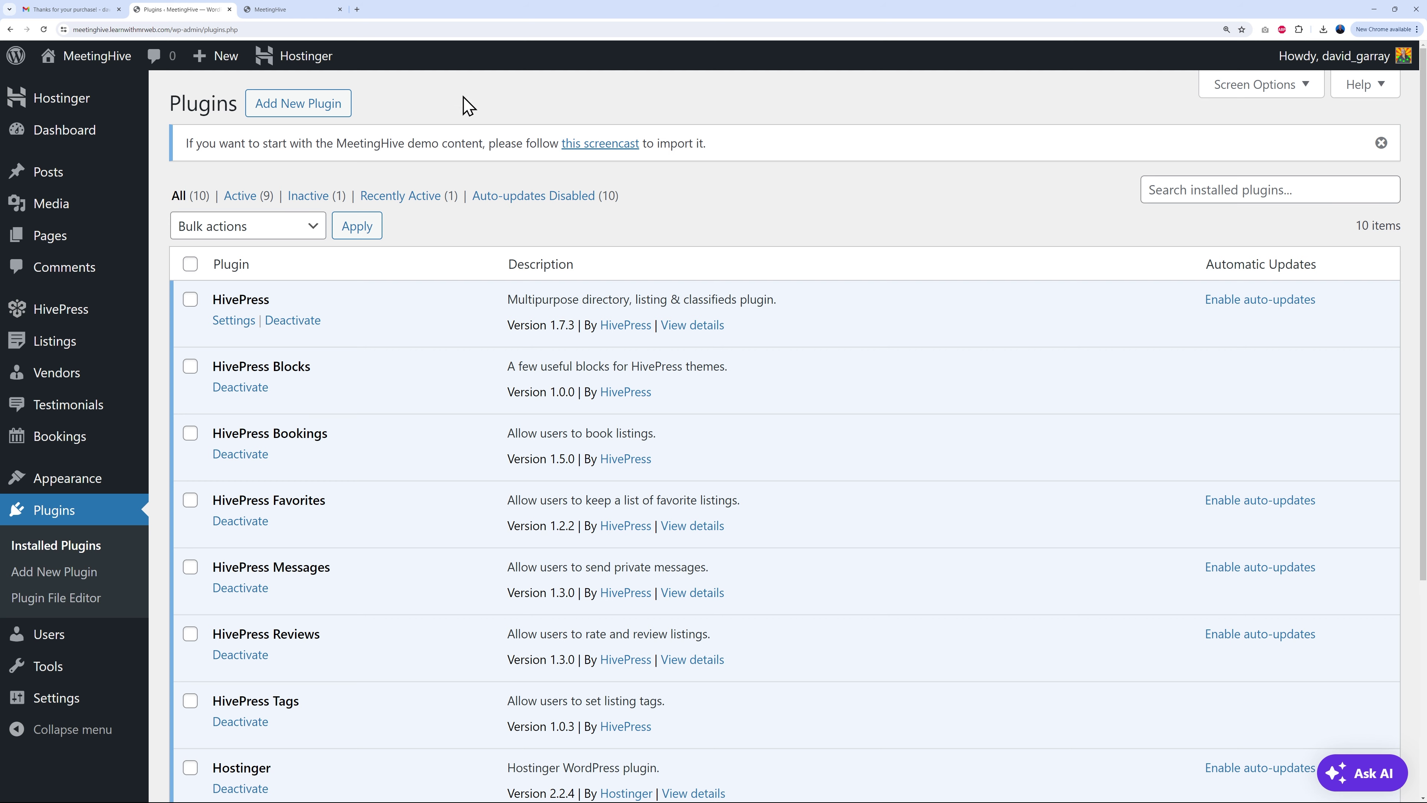
{"action": "left_click", "coordinate": [68, 9]}
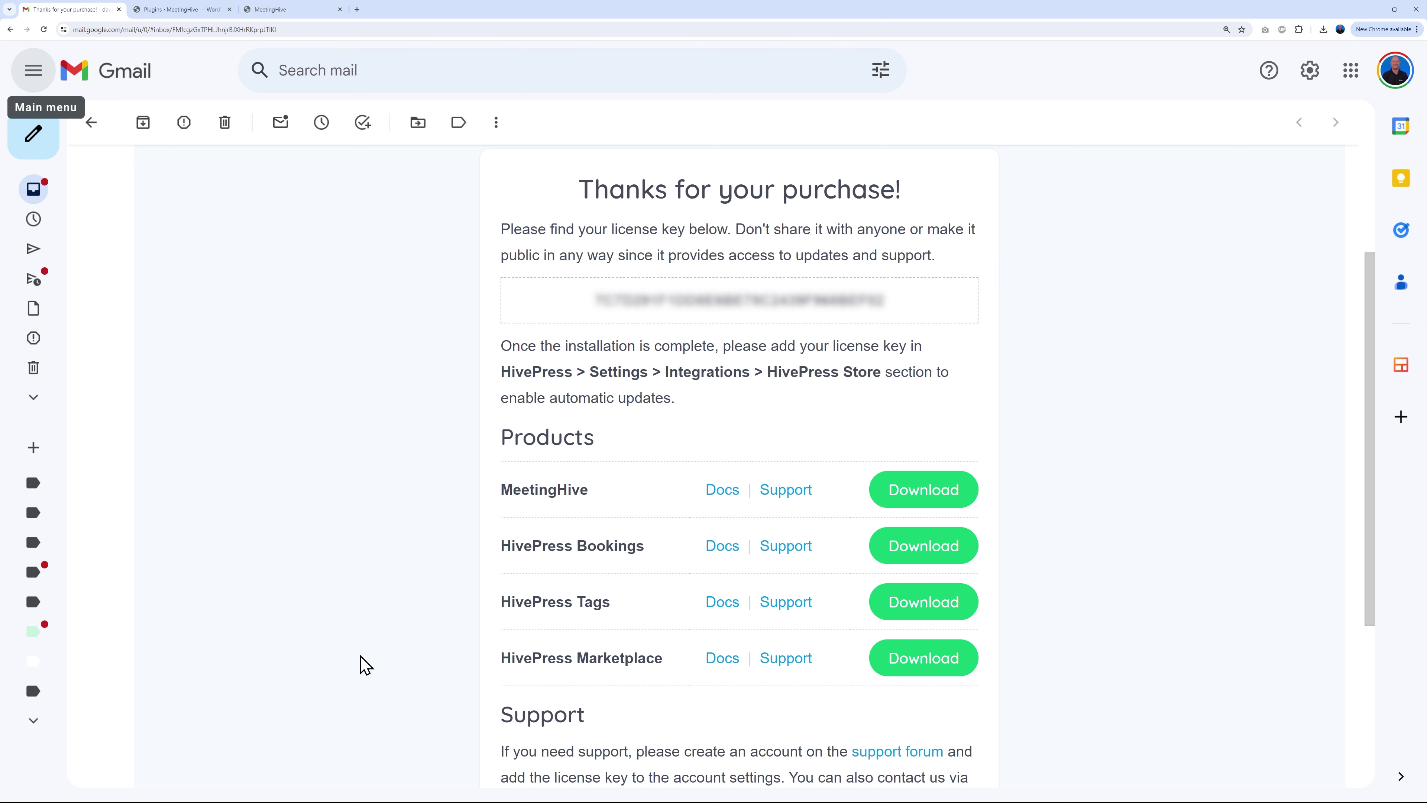
{"action": "left_click", "coordinate": [185, 10]}
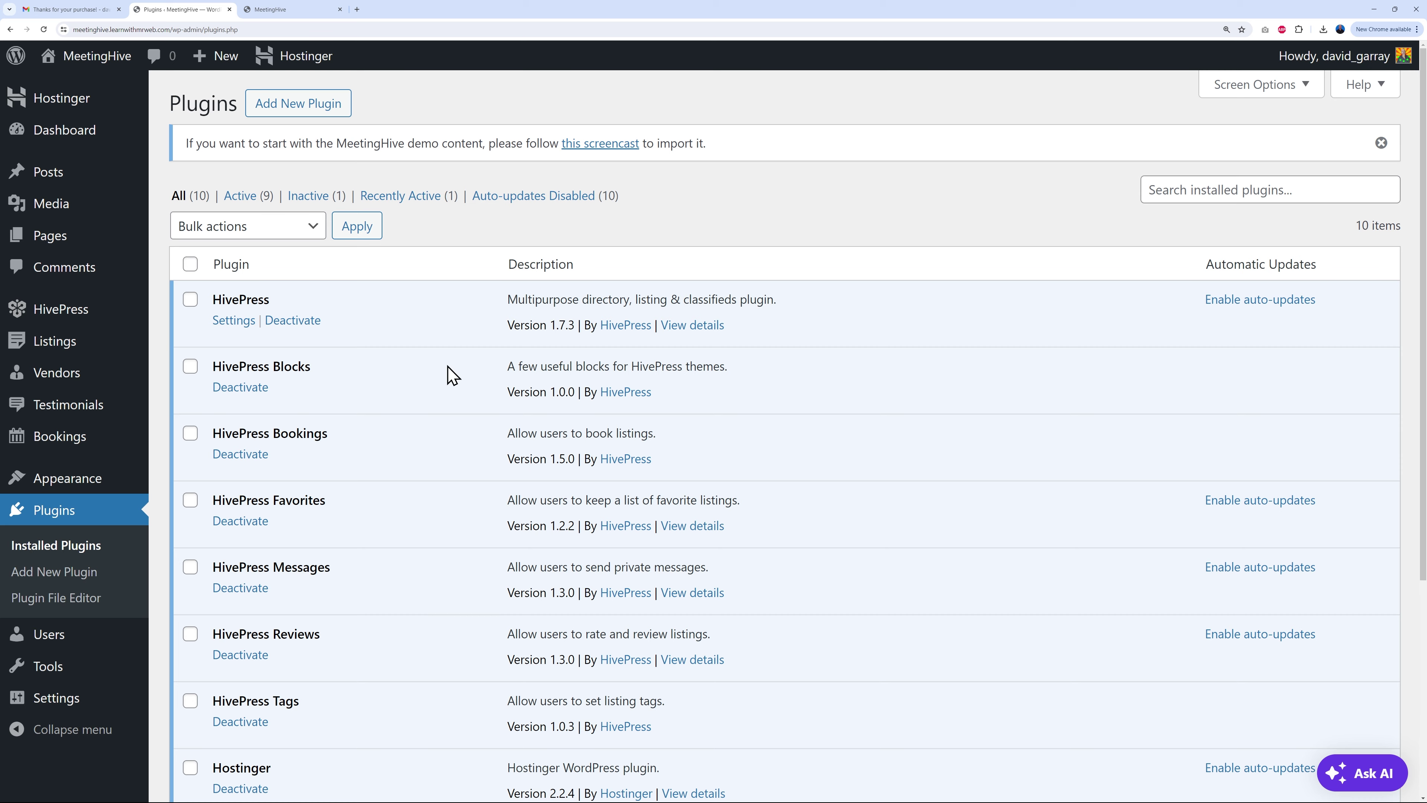
Step: Upload hivepress-marketplace.zip as a plugin, install it, and activate HivePress Marketplace
{"action": "scroll", "coordinate": [462, 629], "scroll_direction": "down", "scroll_amount": 3}
{"action": "scroll", "coordinate": [452, 664], "scroll_direction": "up", "scroll_amount": 1}
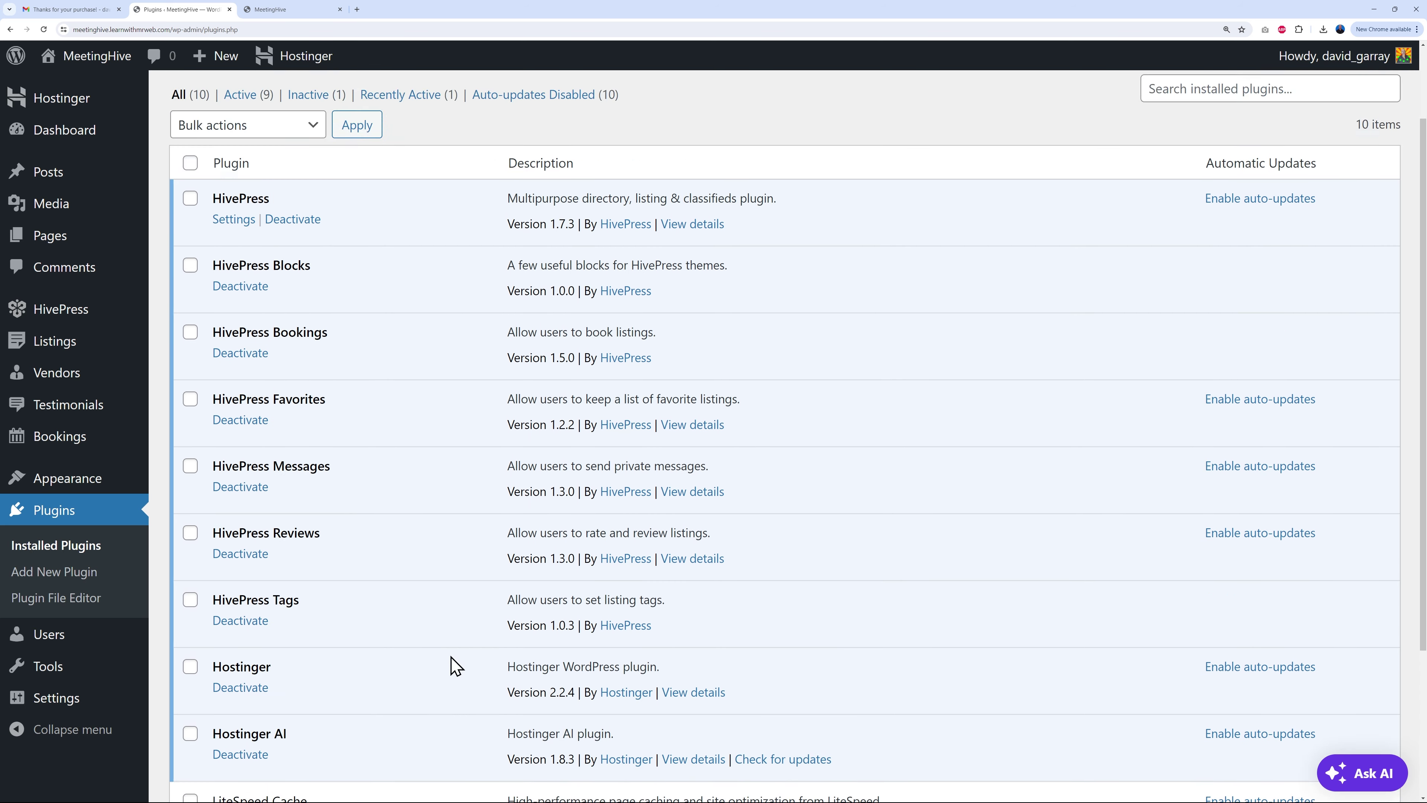
{"action": "scroll", "coordinate": [455, 666], "scroll_direction": "up", "scroll_amount": 2}
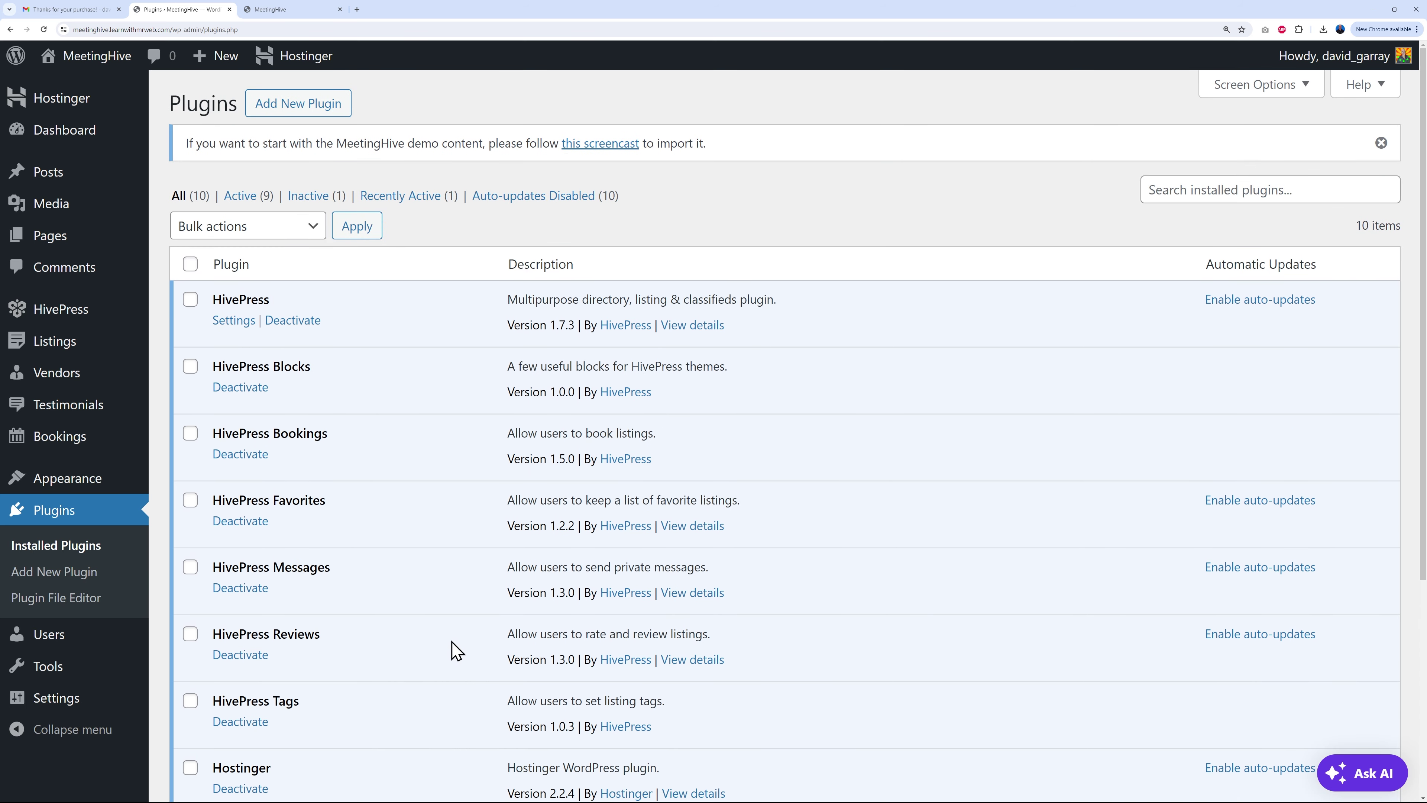
{"action": "left_click", "coordinate": [274, 110]}
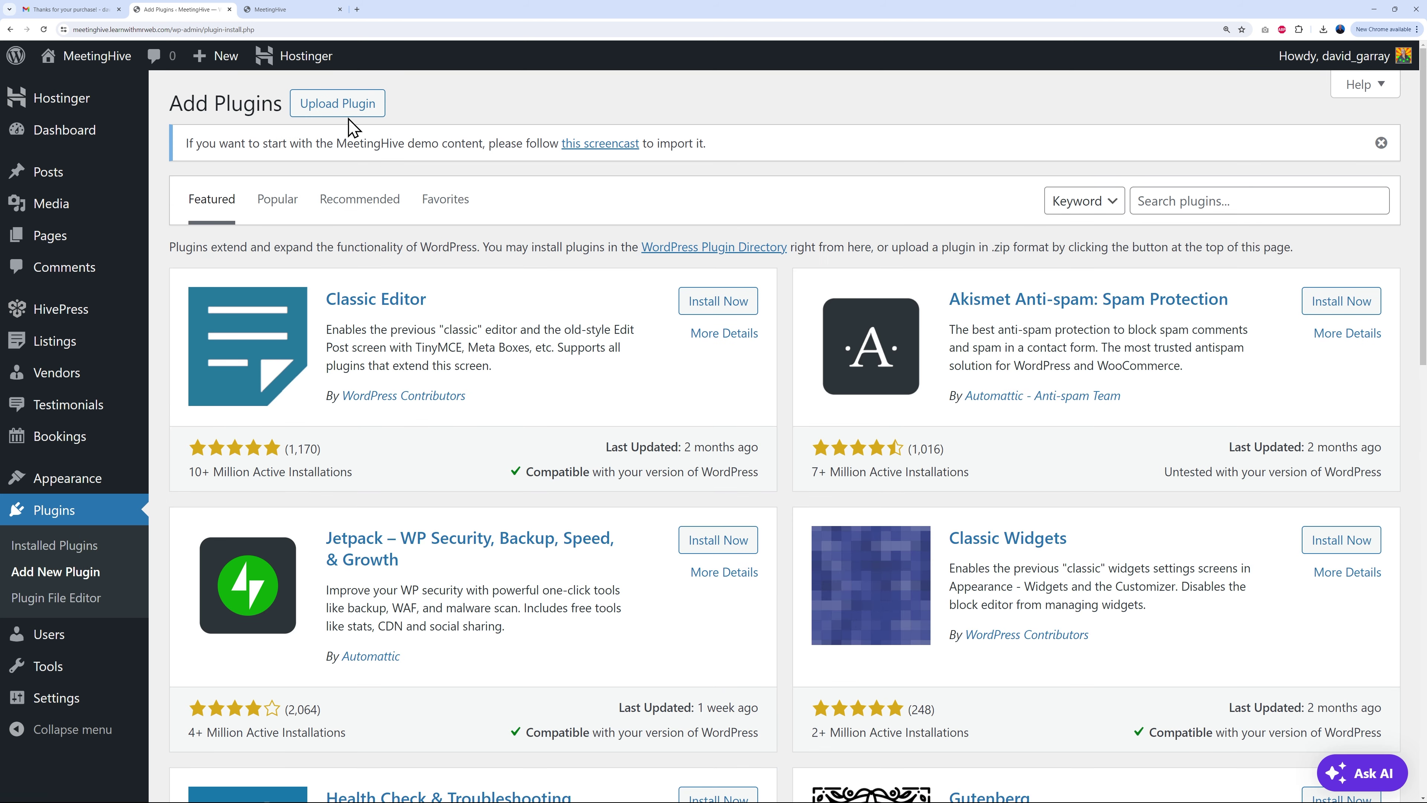
{"action": "left_click", "coordinate": [350, 117]}
{"action": "left_click", "coordinate": [655, 328]}
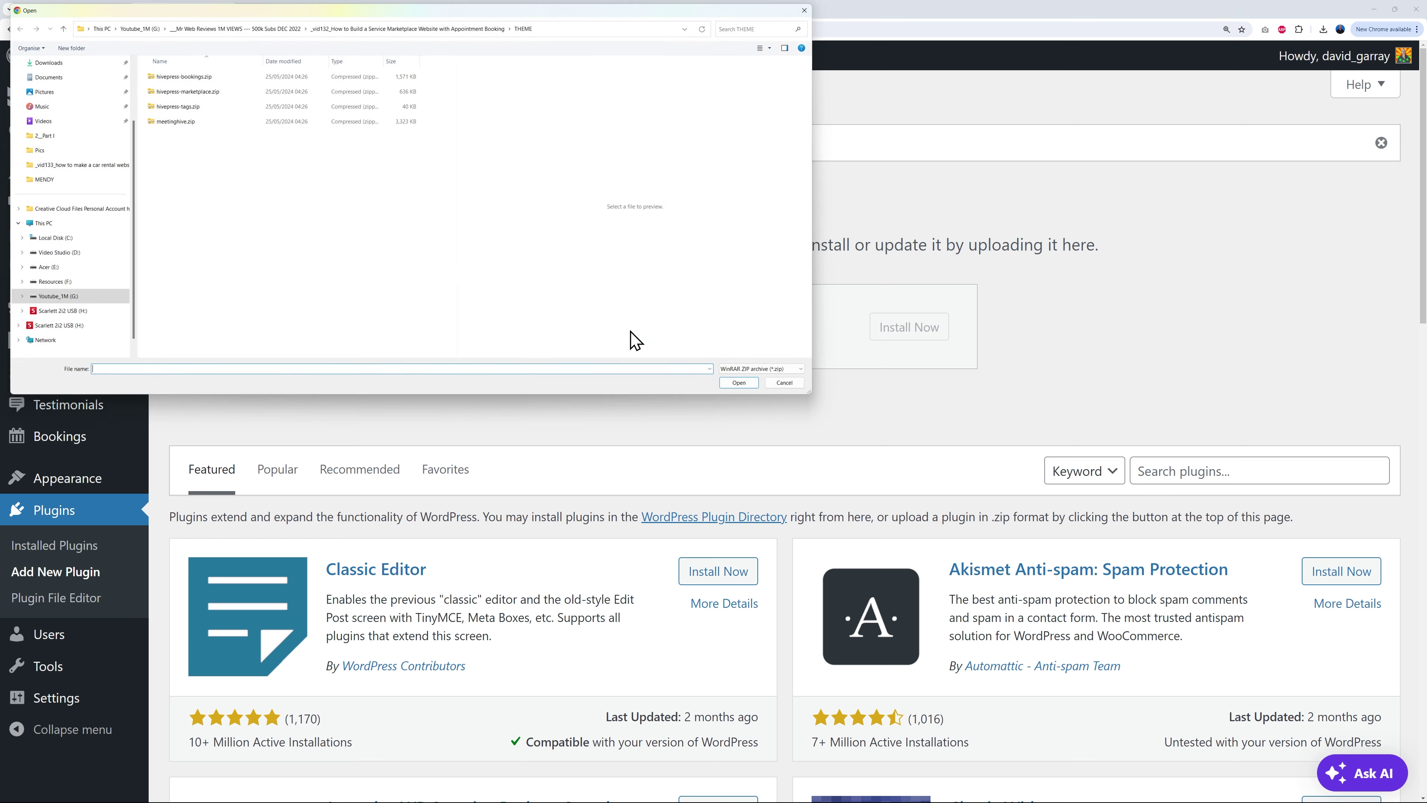
{"action": "left_click", "coordinate": [181, 93]}
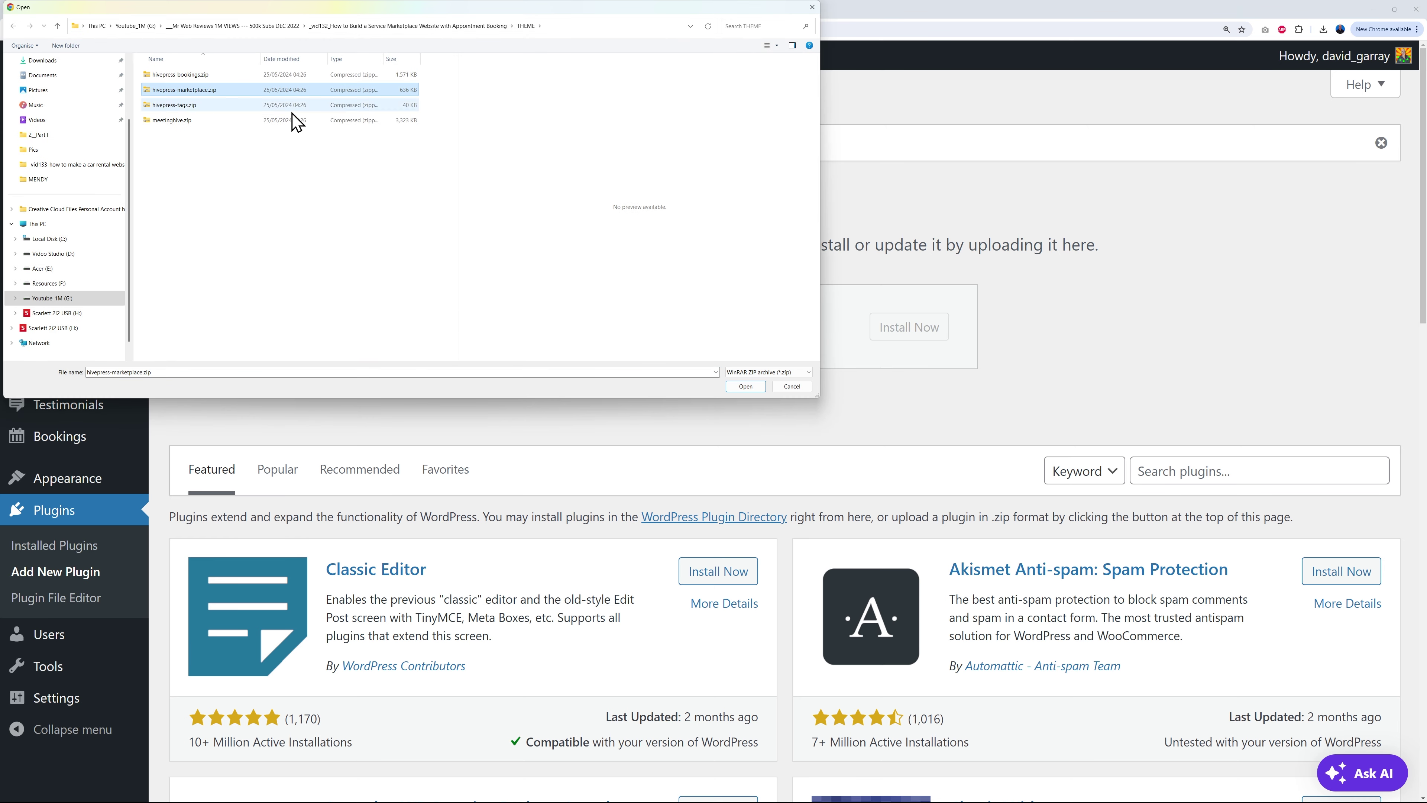
{"action": "left_click", "coordinate": [736, 388]}
{"action": "left_click", "coordinate": [916, 327]}
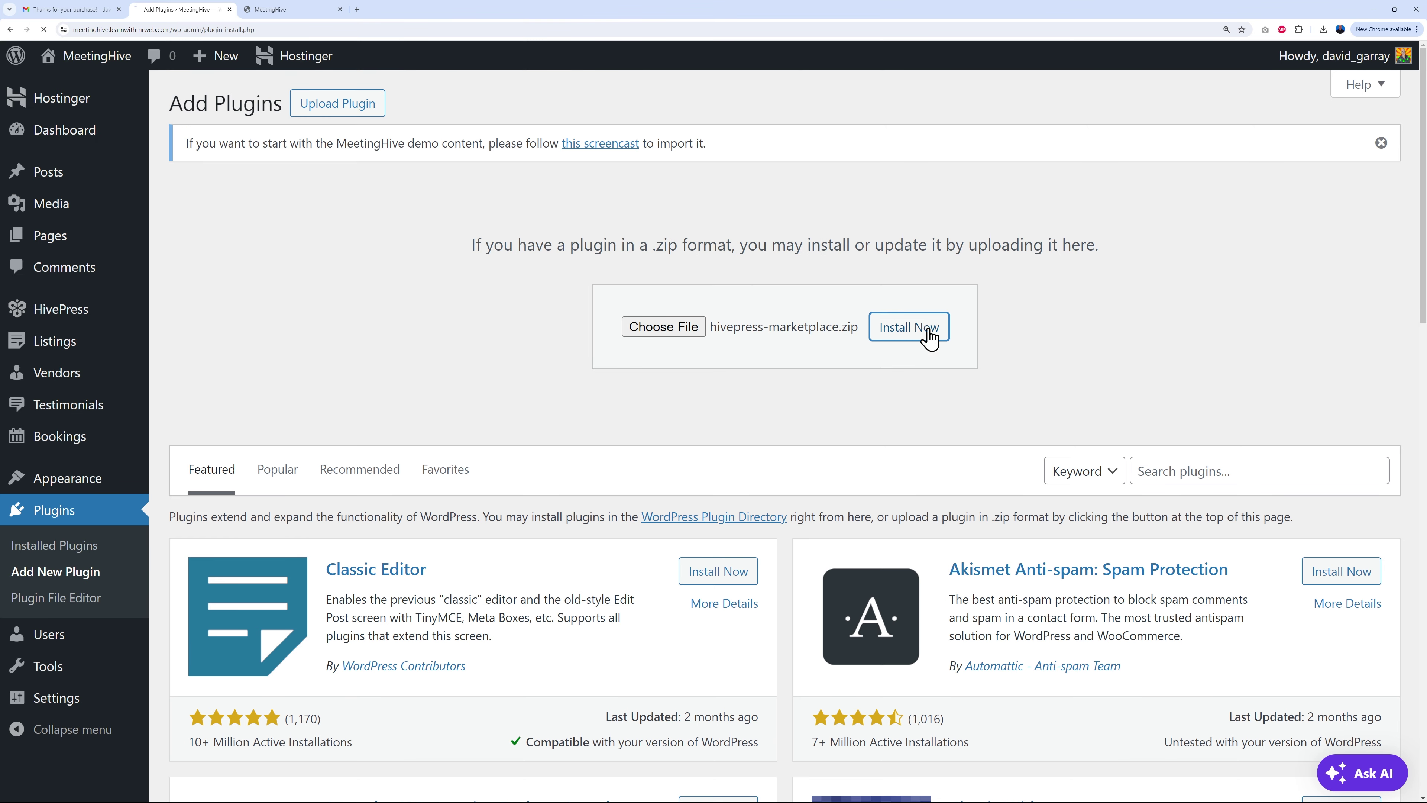
{"action": "left_click", "coordinate": [228, 280]}
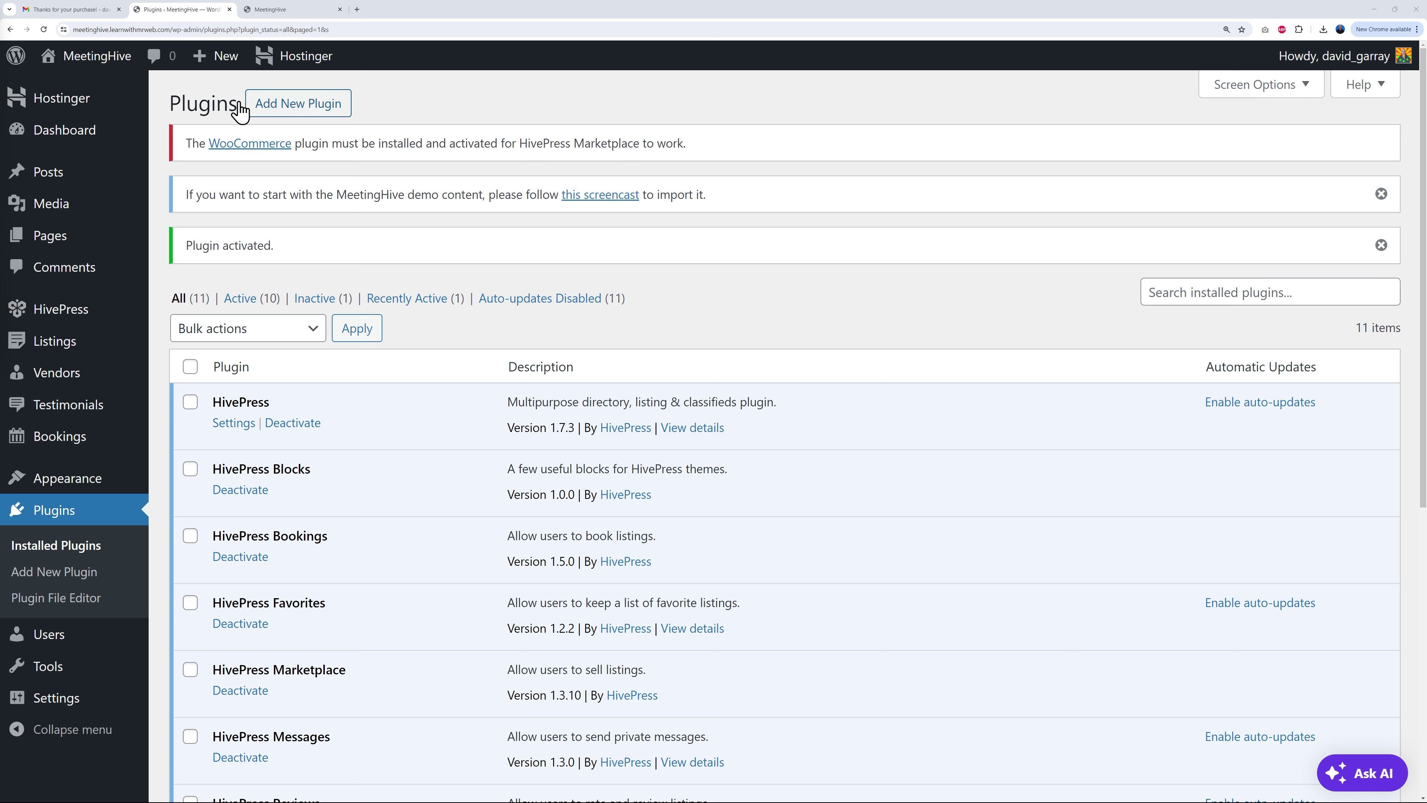
Step: Search plugins for 'woocommerce', install and activate WooCommerce, then return to the live site
{"action": "left_click", "coordinate": [299, 107]}
{"action": "left_click", "coordinate": [1235, 253]}
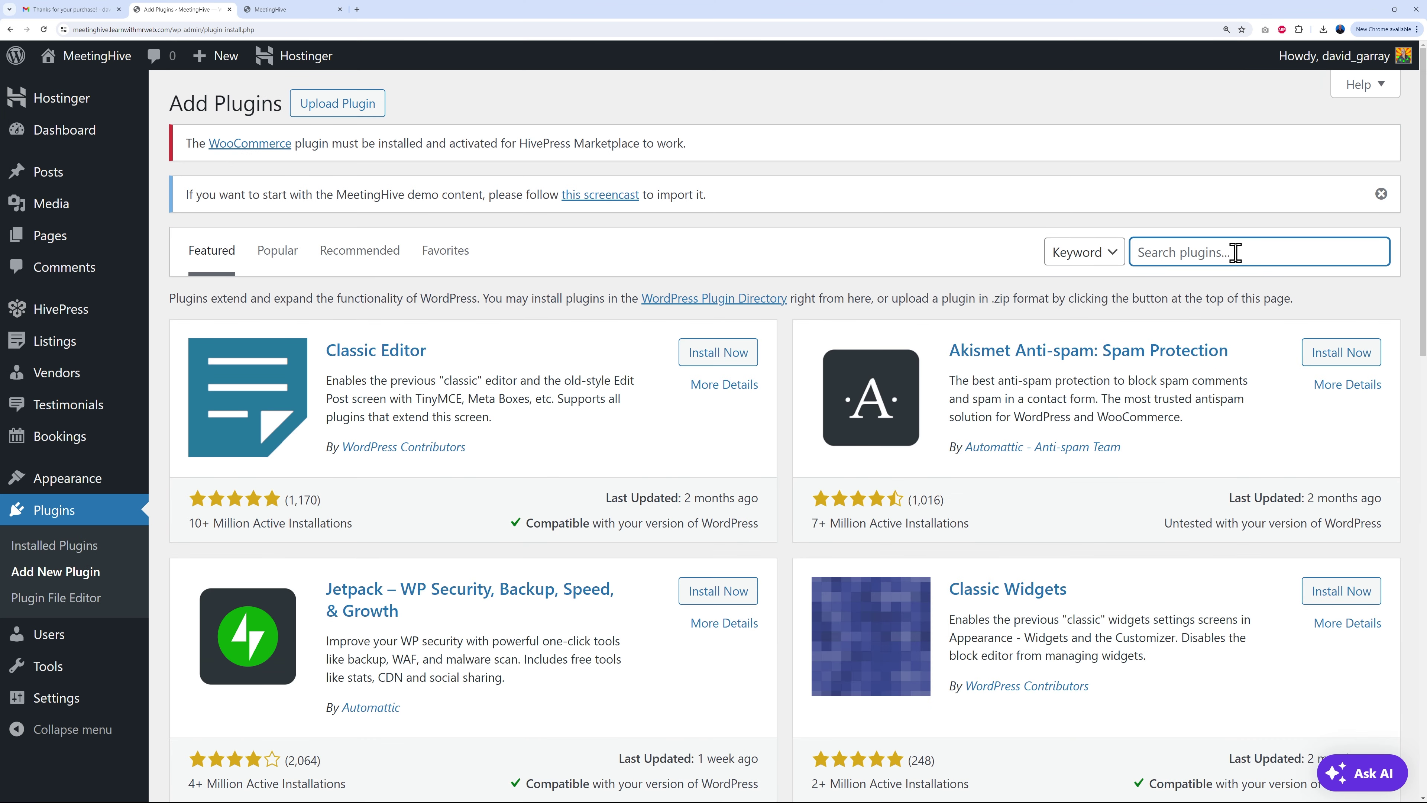
{"action": "type", "text": "woocommerce"}
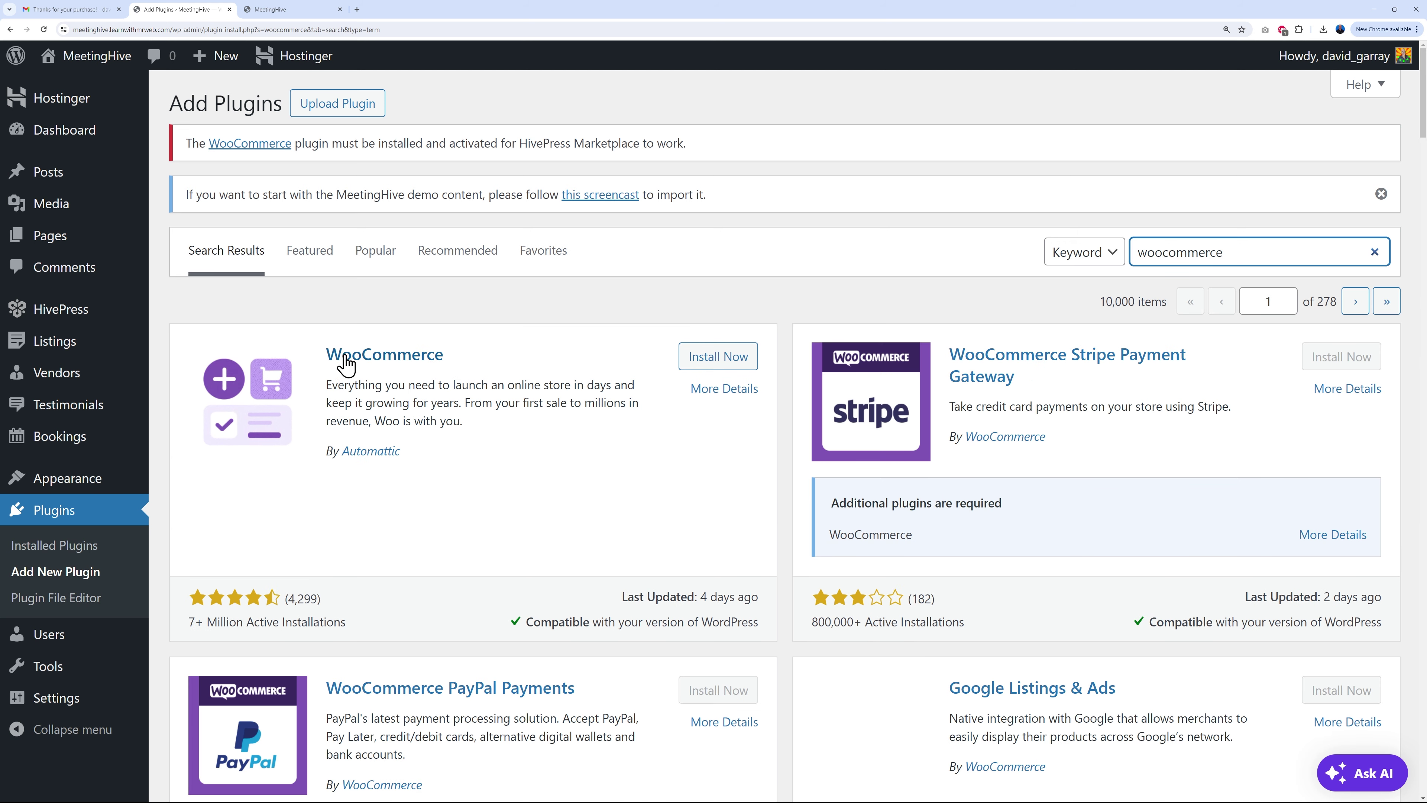
{"action": "left_click", "coordinate": [741, 358]}
{"action": "left_click", "coordinate": [734, 359]}
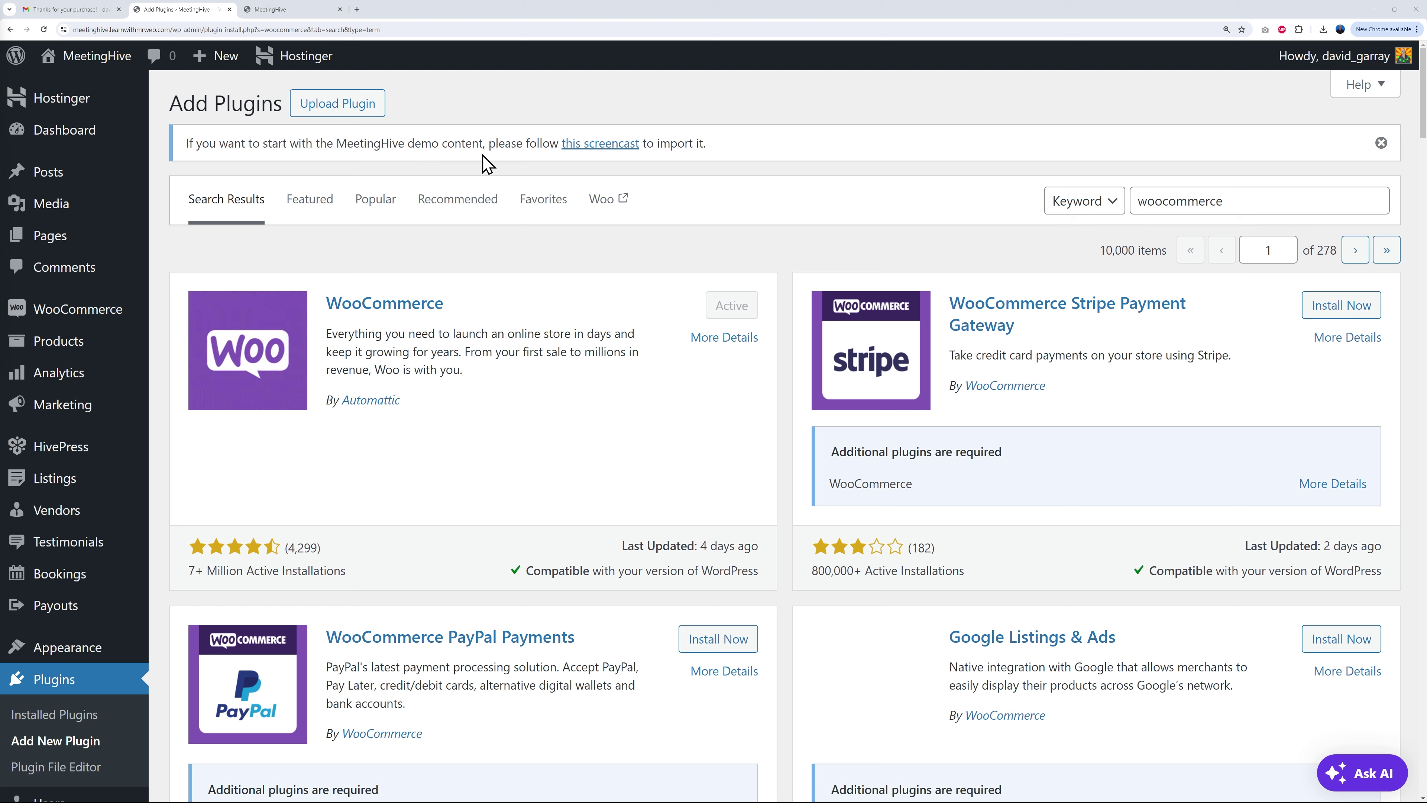
{"action": "left_click", "coordinate": [280, 12]}
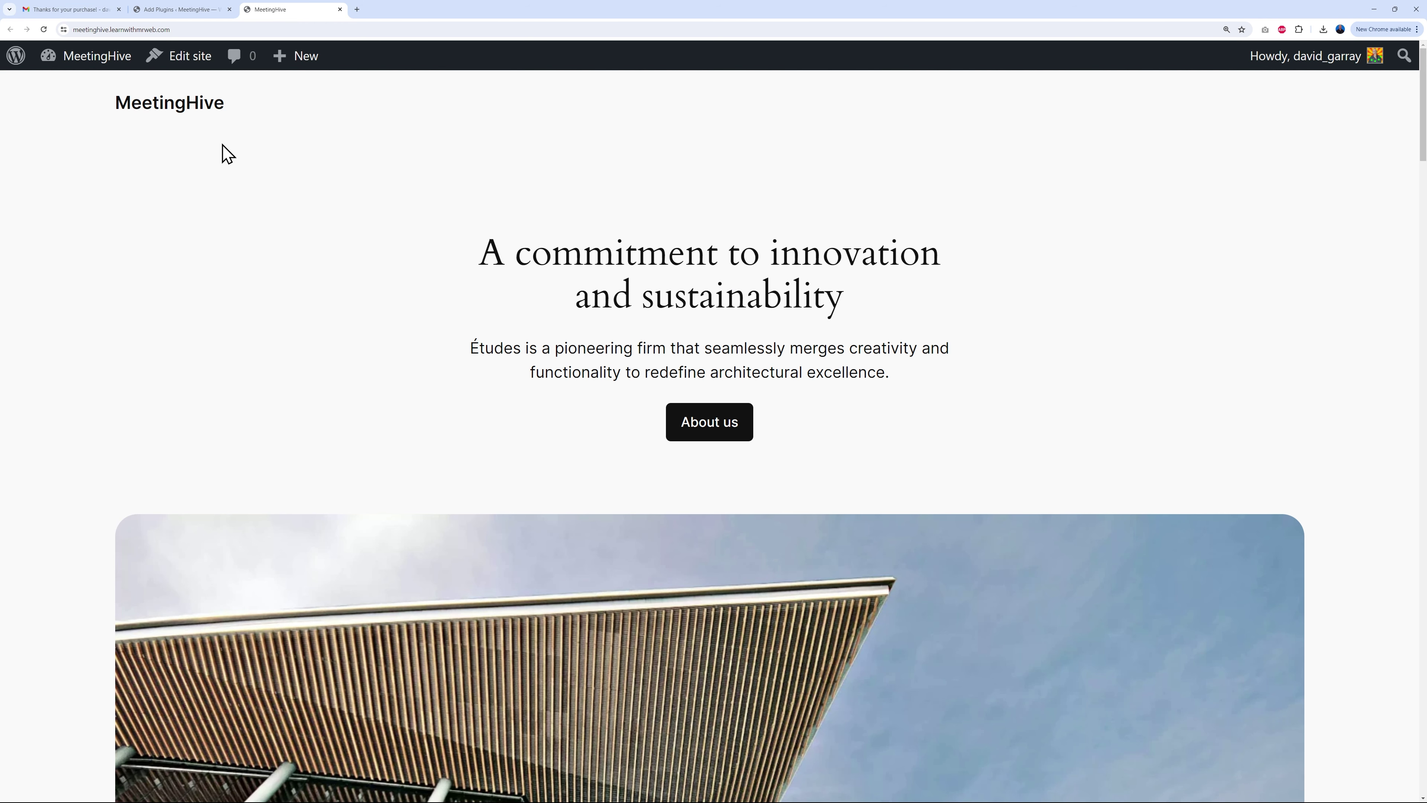
{"action": "left_click", "coordinate": [183, 115]}
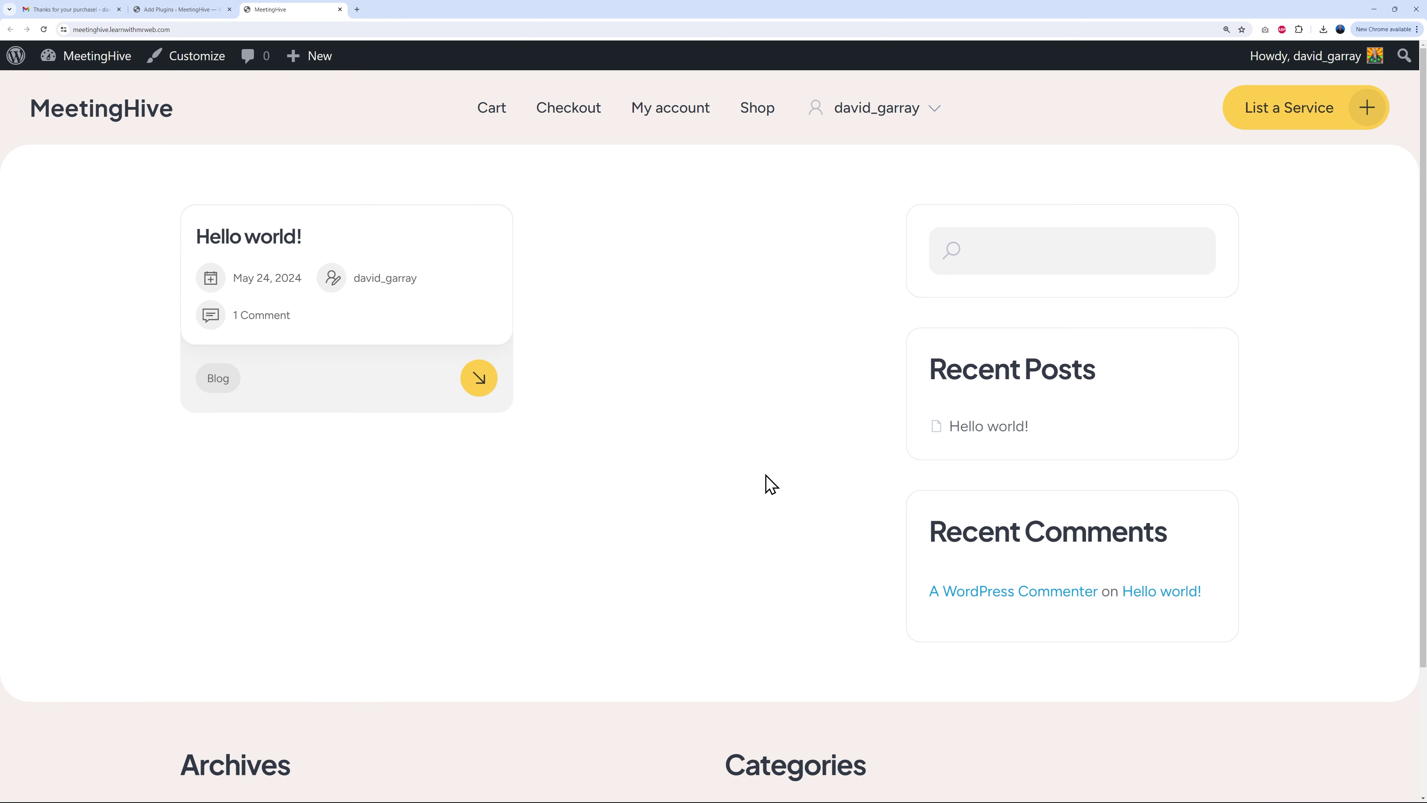
{"action": "scroll", "coordinate": [733, 448], "scroll_direction": "down", "scroll_amount": 3}
{"action": "scroll", "coordinate": [713, 510], "scroll_direction": "up", "scroll_amount": 3}
{"action": "left_click", "coordinate": [195, 14]}
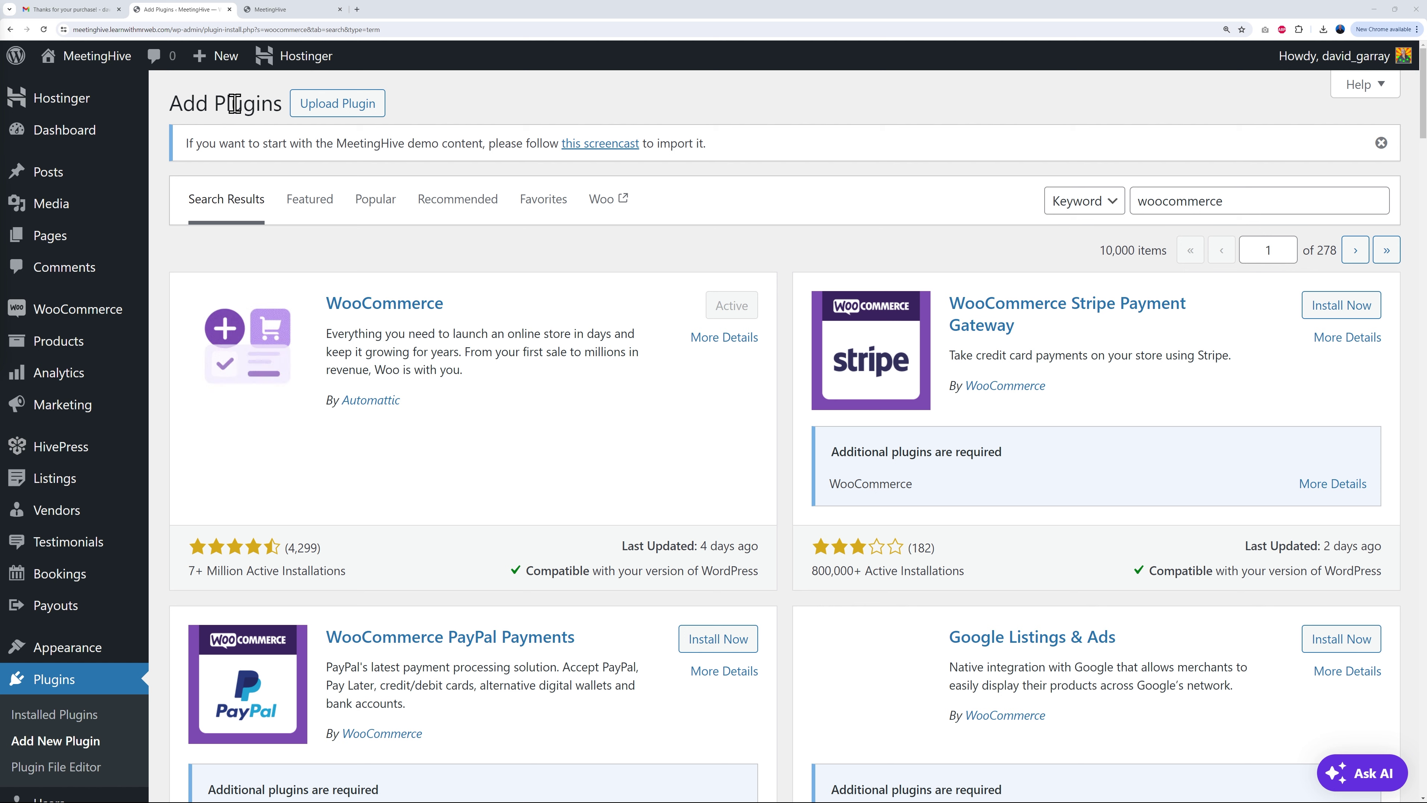
Step: Search plugins for 'one click import' and install and activate One Click Demo Import
{"action": "left_click_drag", "start_coordinate": [1225, 191], "coordinate": [1136, 201]}
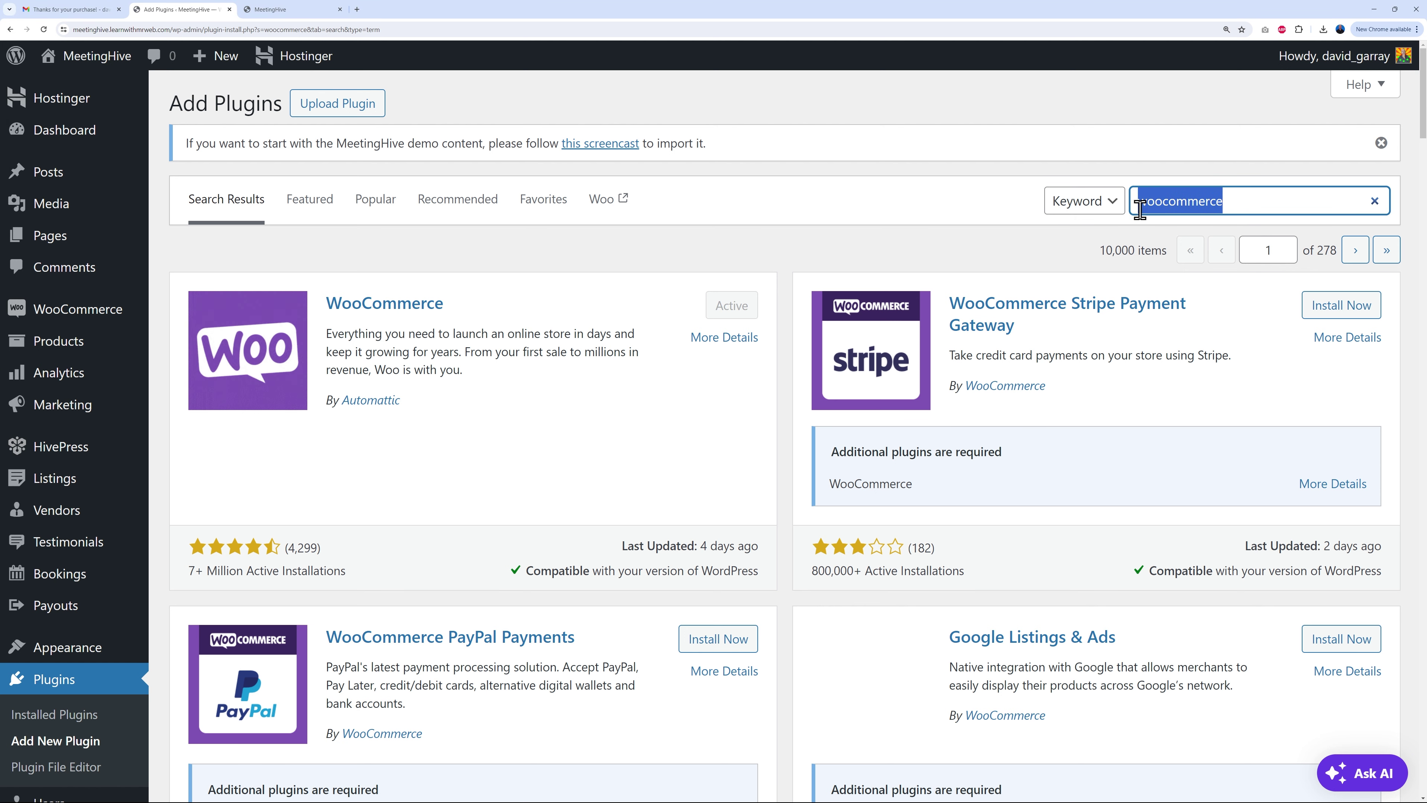
{"action": "type", "text": "one c"}
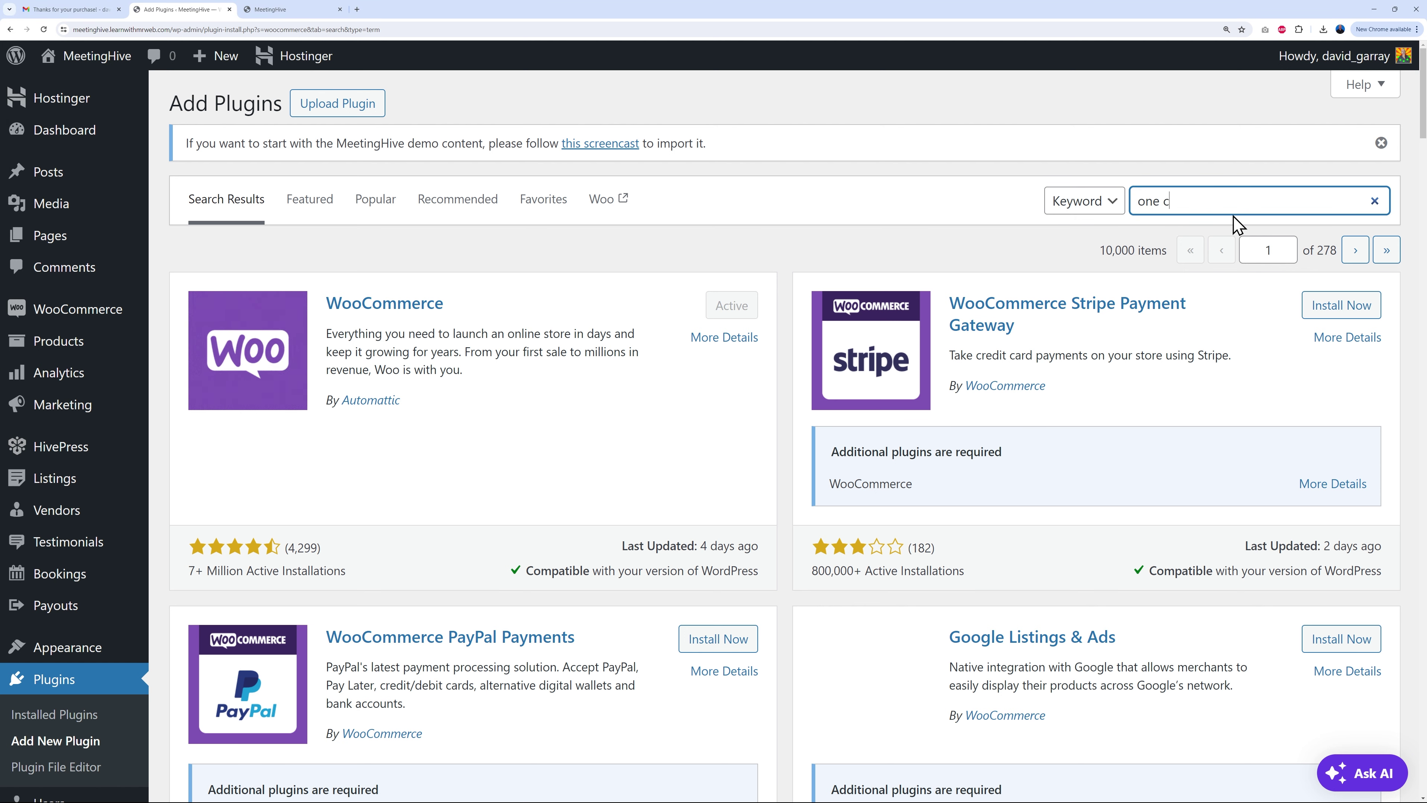
{"action": "type", "text": "lick import"}
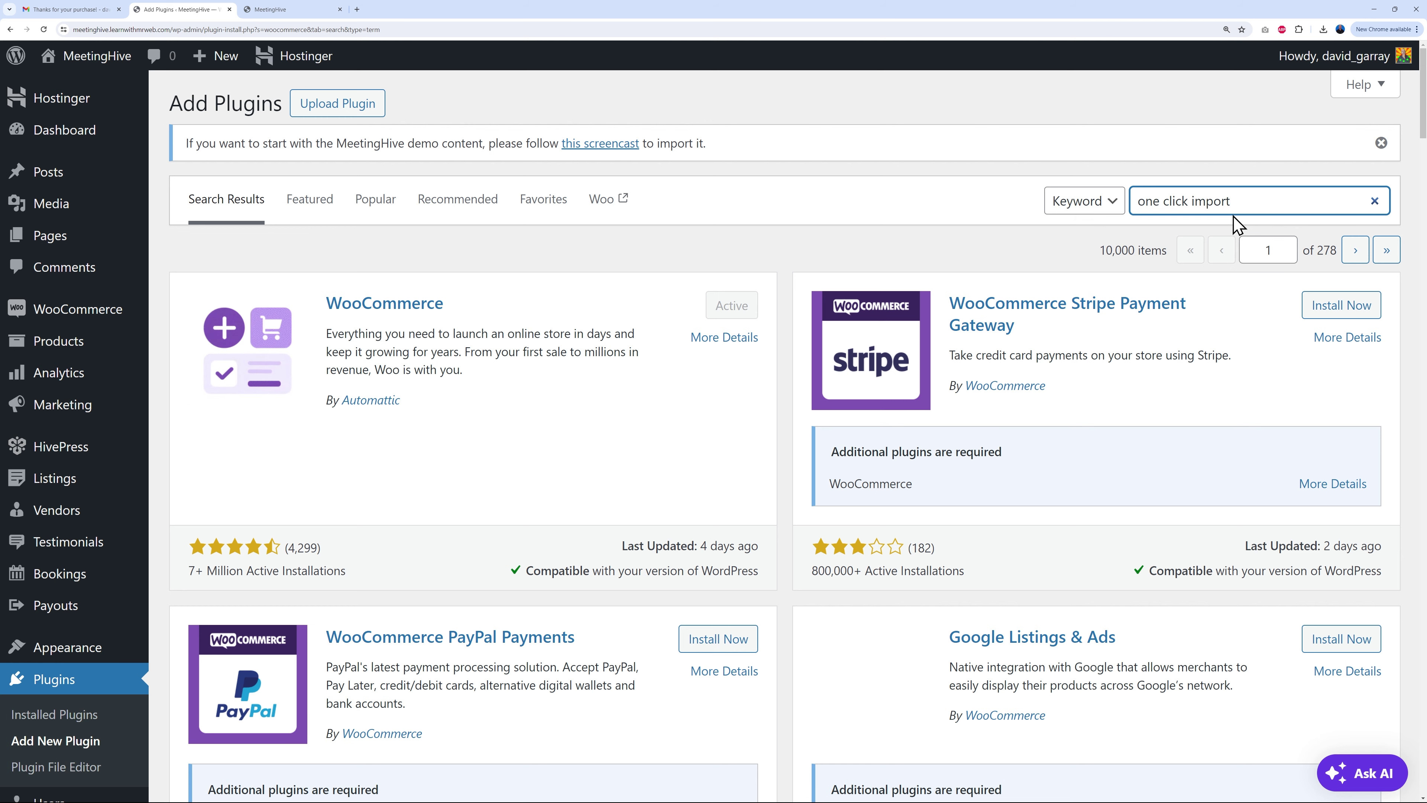
{"action": "scroll", "coordinate": [222, 408], "scroll_direction": "down", "scroll_amount": 2}
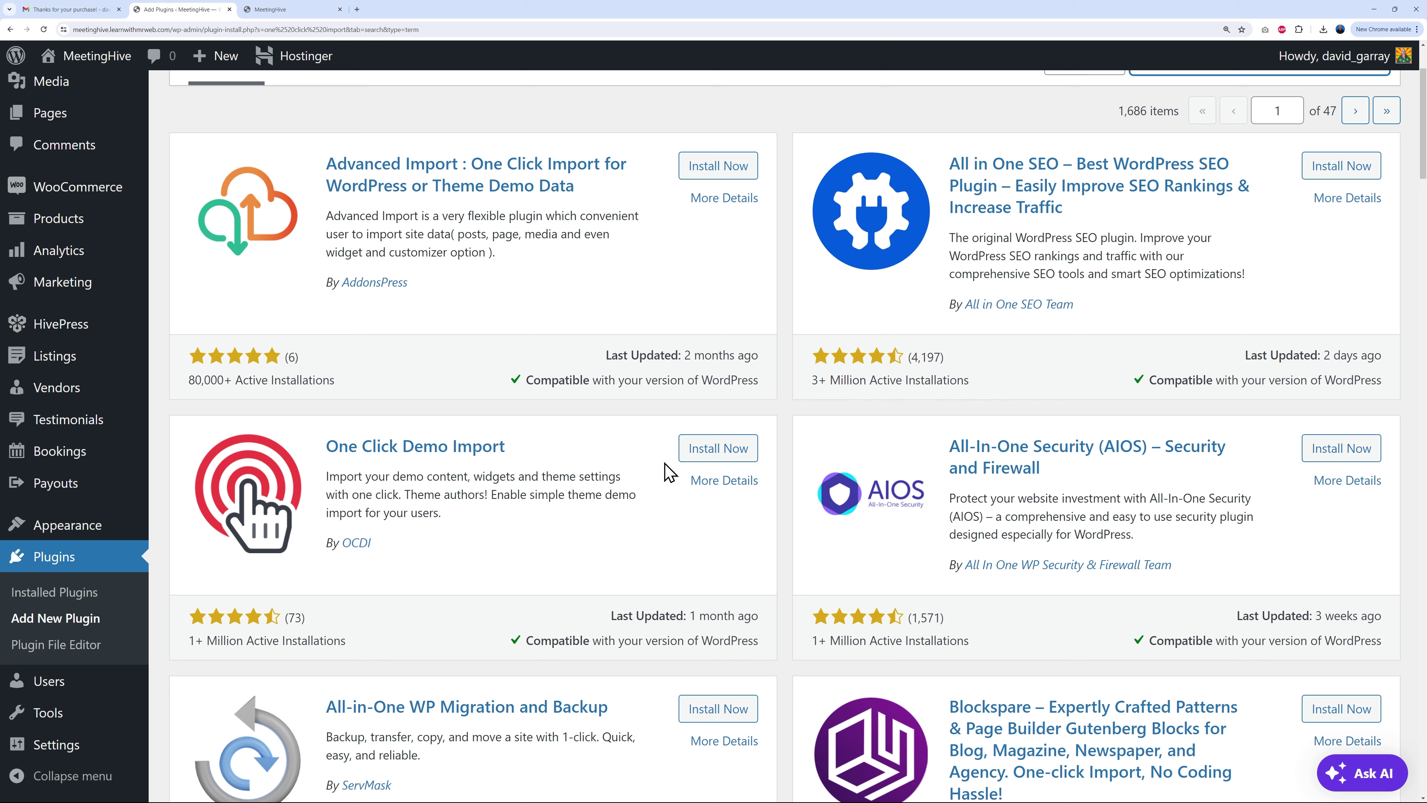
{"action": "left_click", "coordinate": [701, 452]}
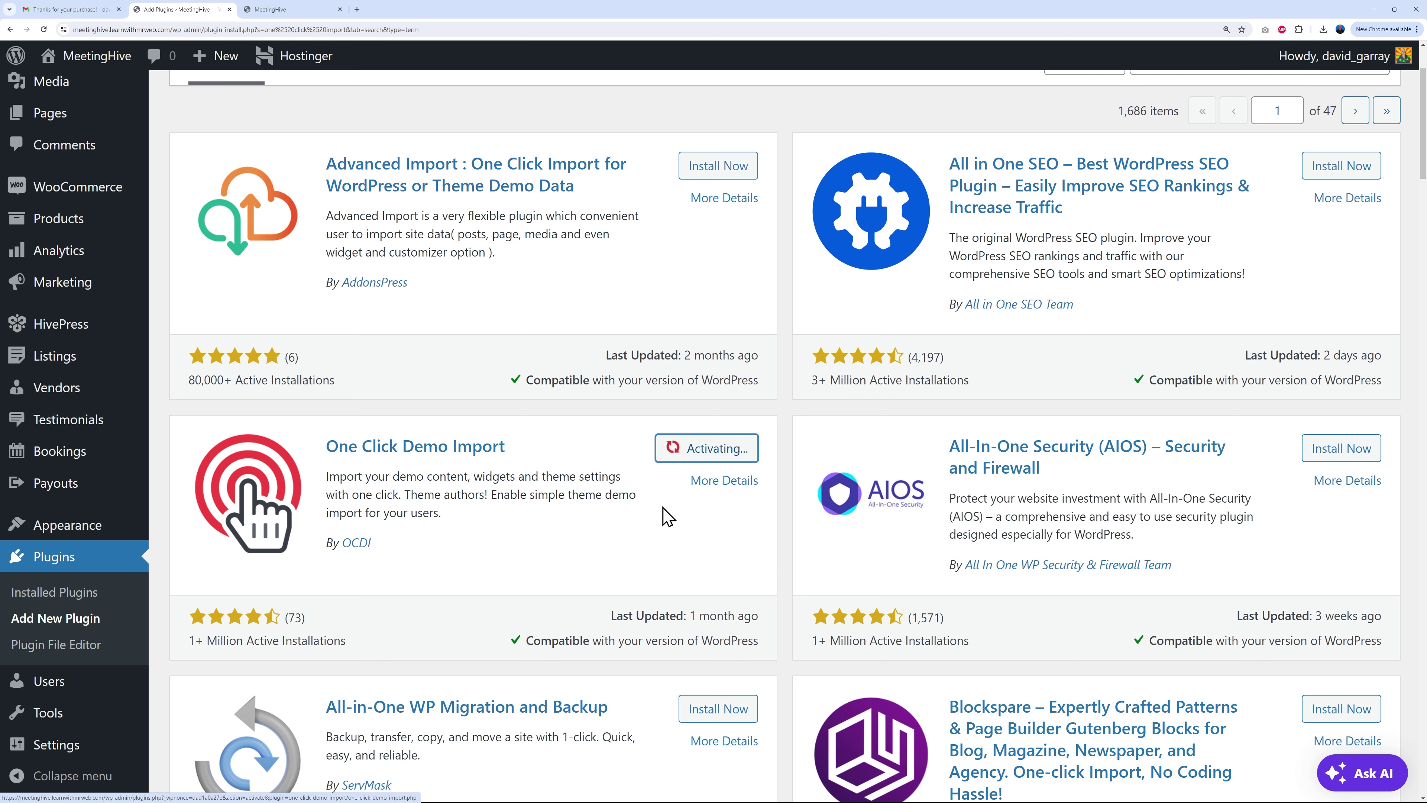
{"action": "left_click", "coordinate": [75, 529]}
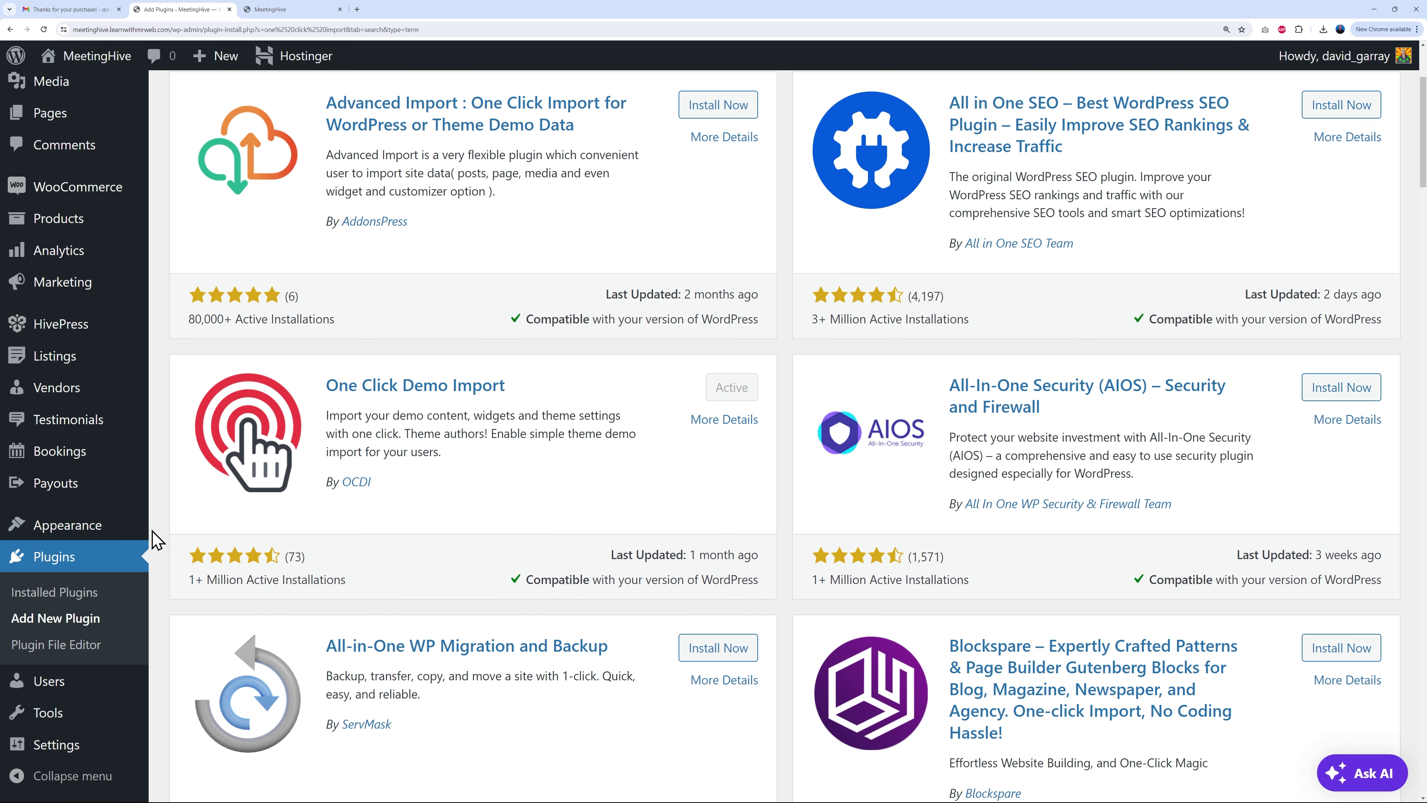
{"action": "mouse_move", "coordinate": [92, 531]}
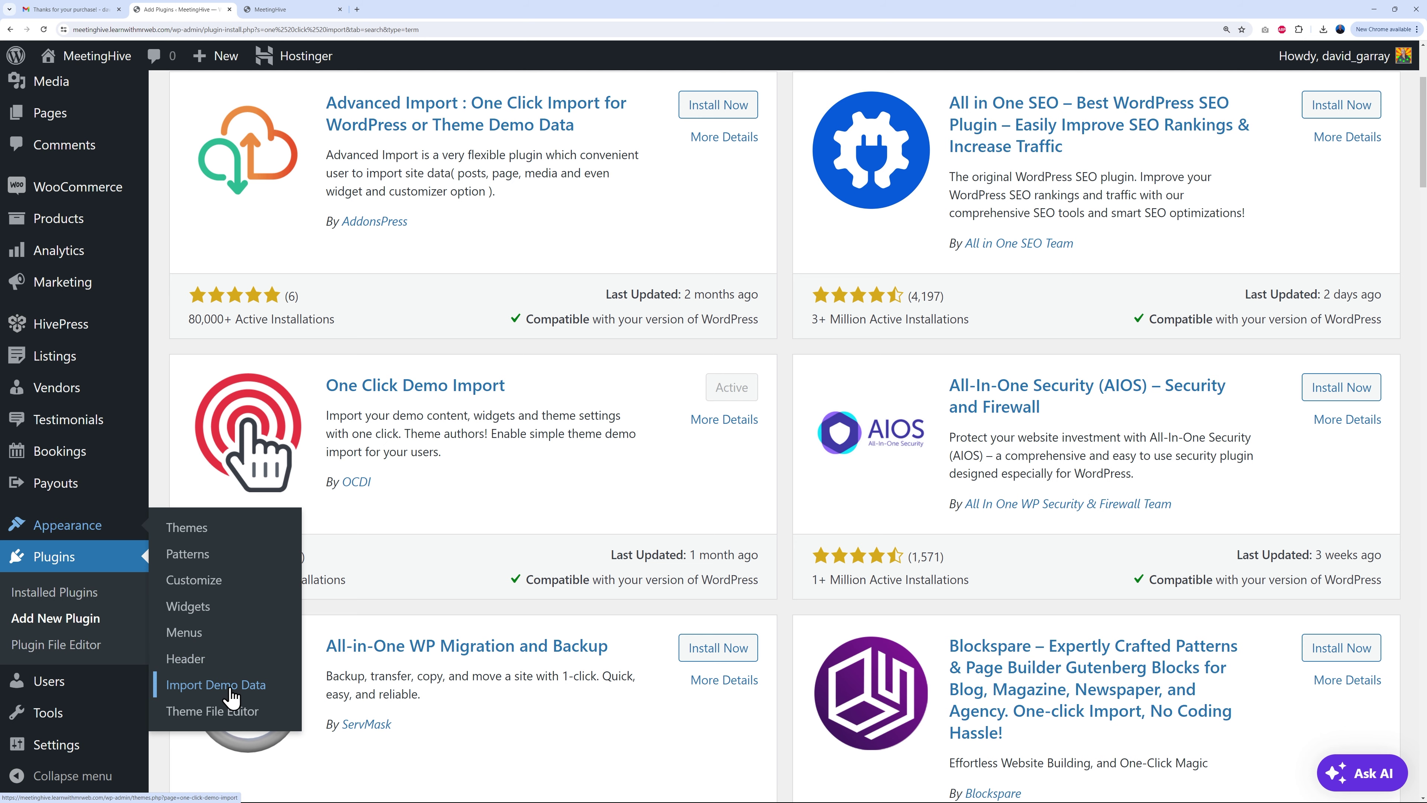
Step: Run the One Click Demo Import to load the MeetingHive demo content
{"action": "left_click", "coordinate": [230, 697]}
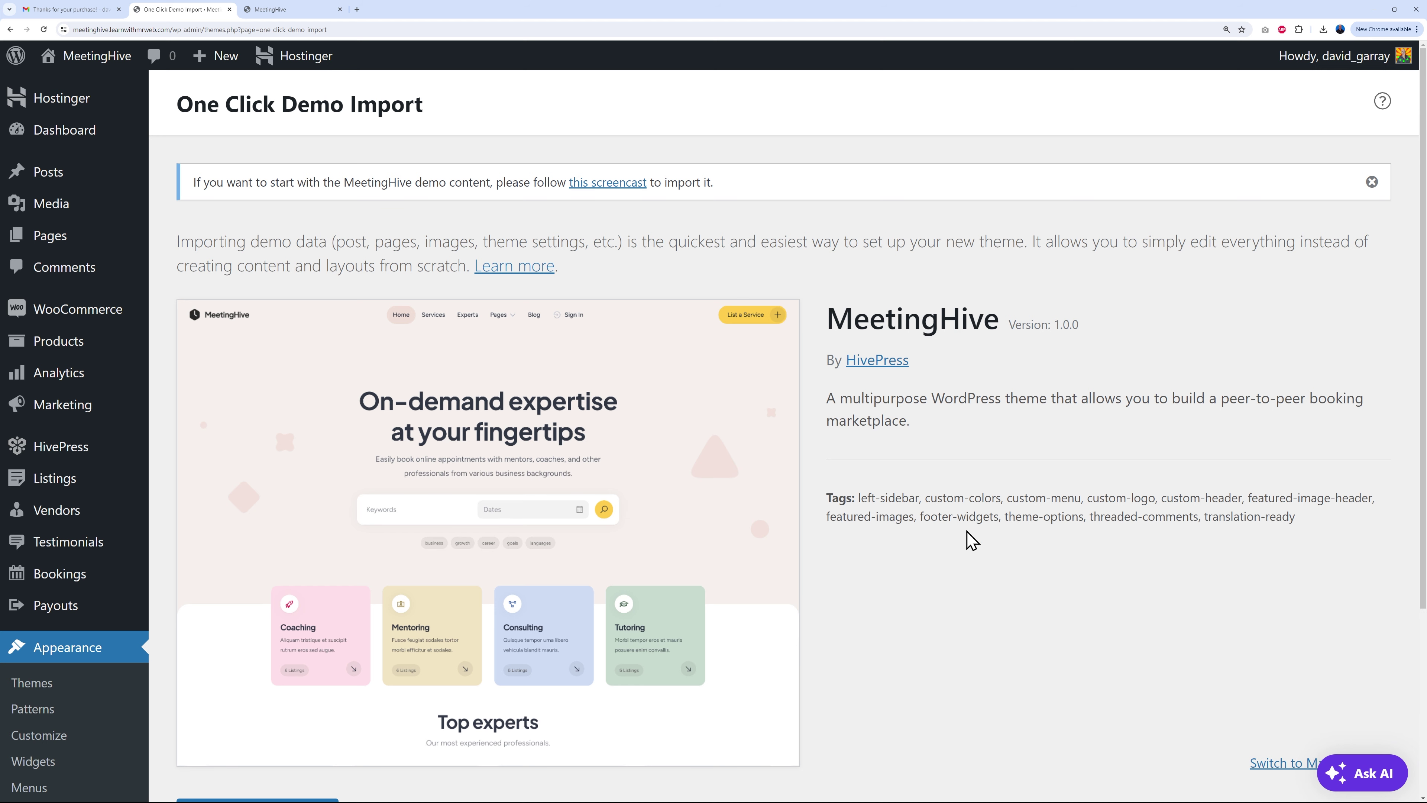
{"action": "scroll", "coordinate": [969, 493], "scroll_direction": "down", "scroll_amount": 5}
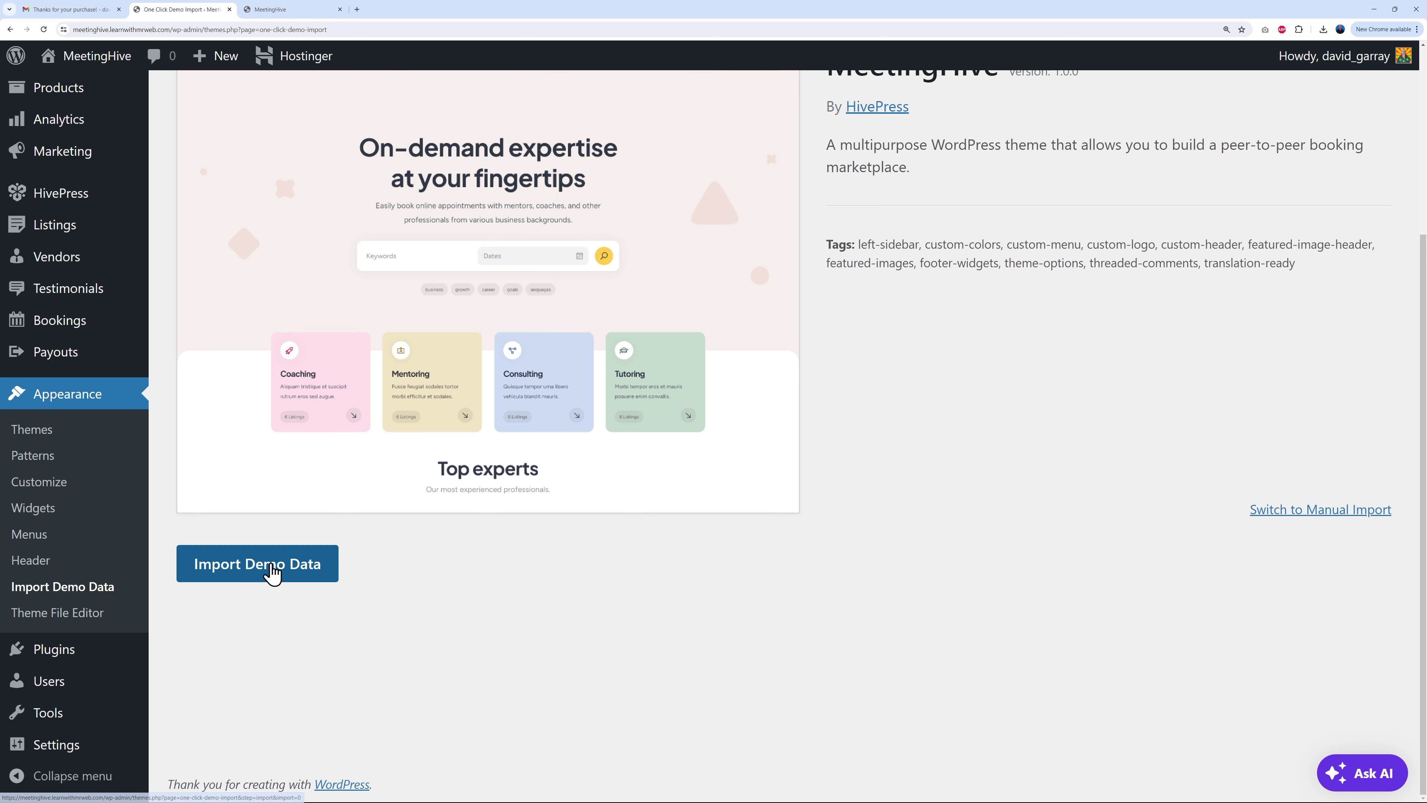
{"action": "left_click", "coordinate": [274, 573]}
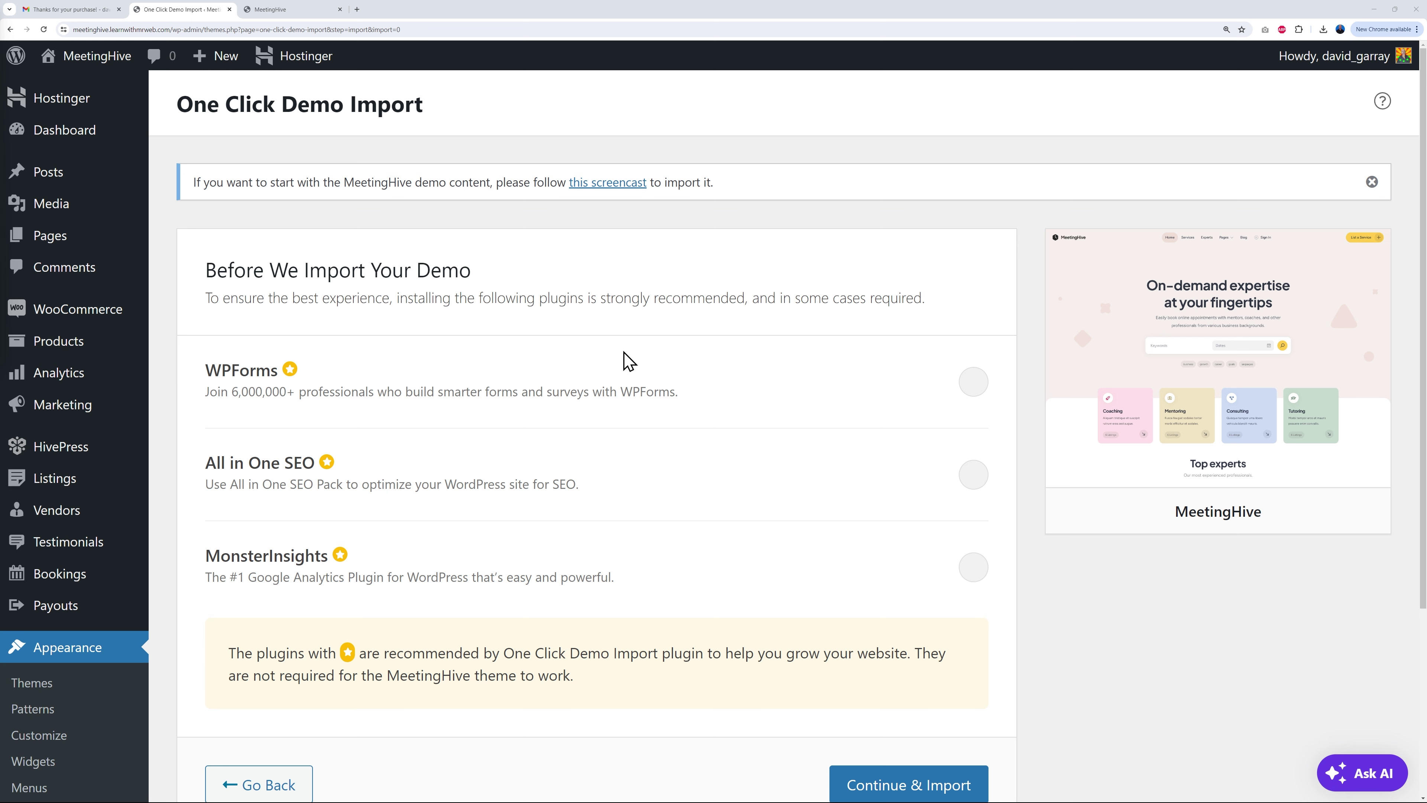
{"action": "scroll", "coordinate": [732, 443], "scroll_direction": "down", "scroll_amount": 2}
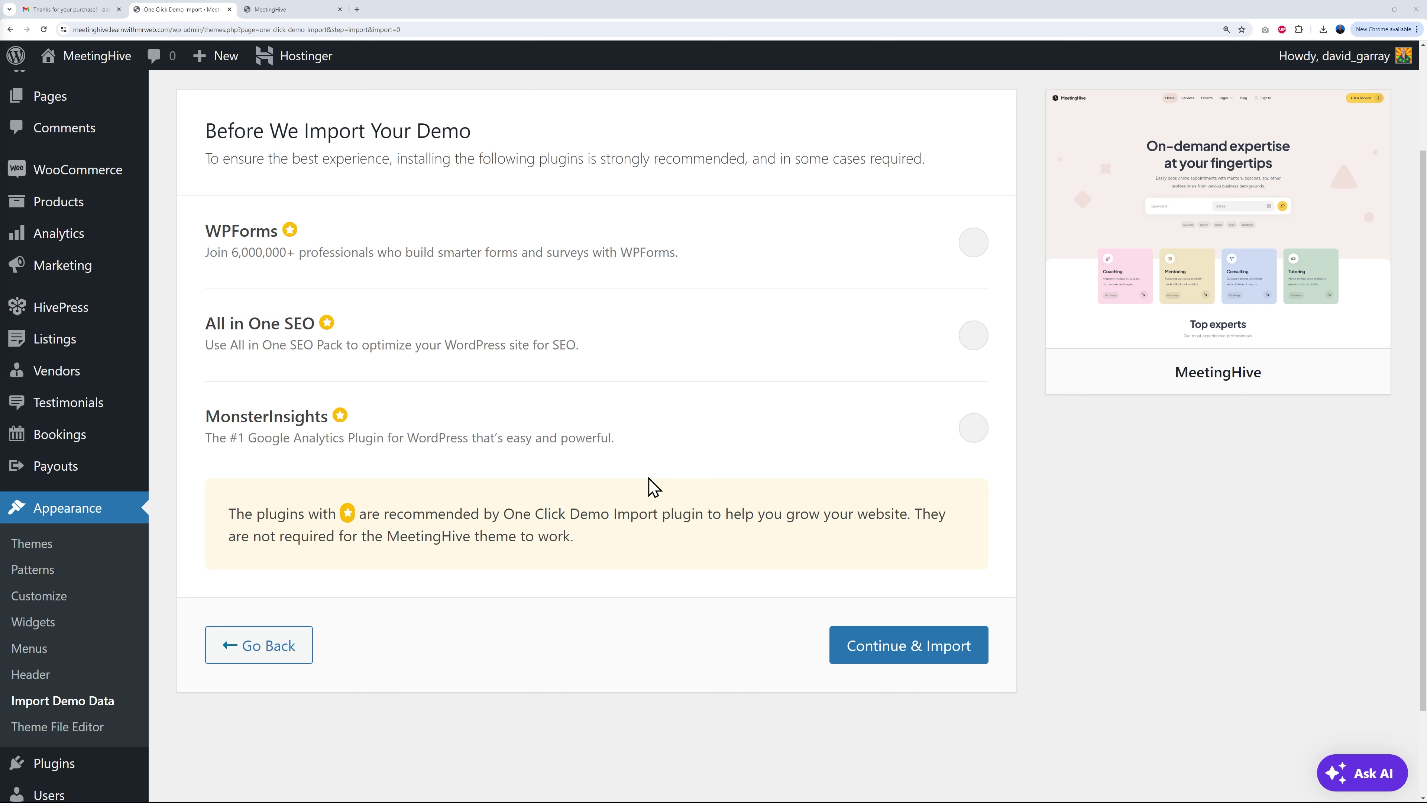
{"action": "left_click", "coordinate": [940, 666]}
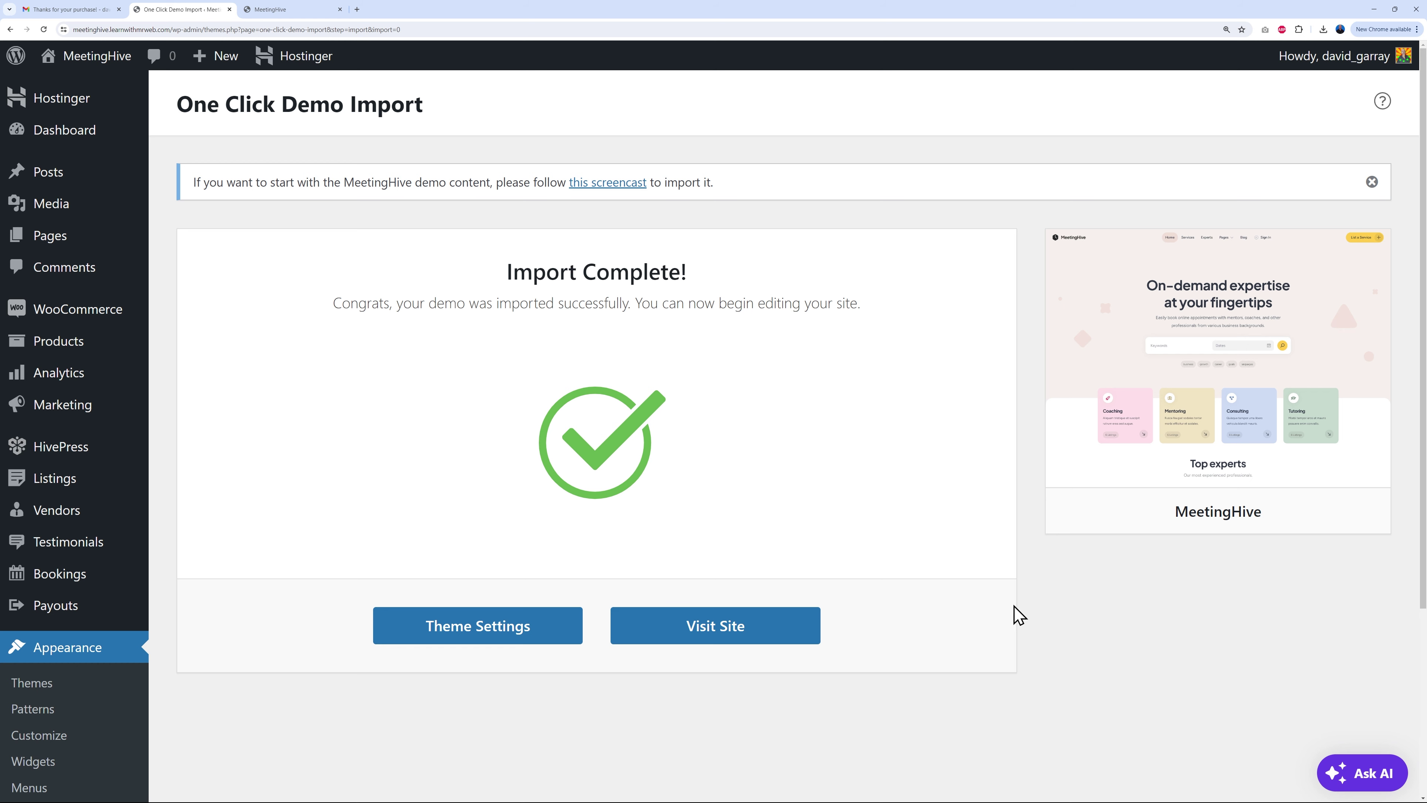
{"action": "left_click", "coordinate": [283, 13]}
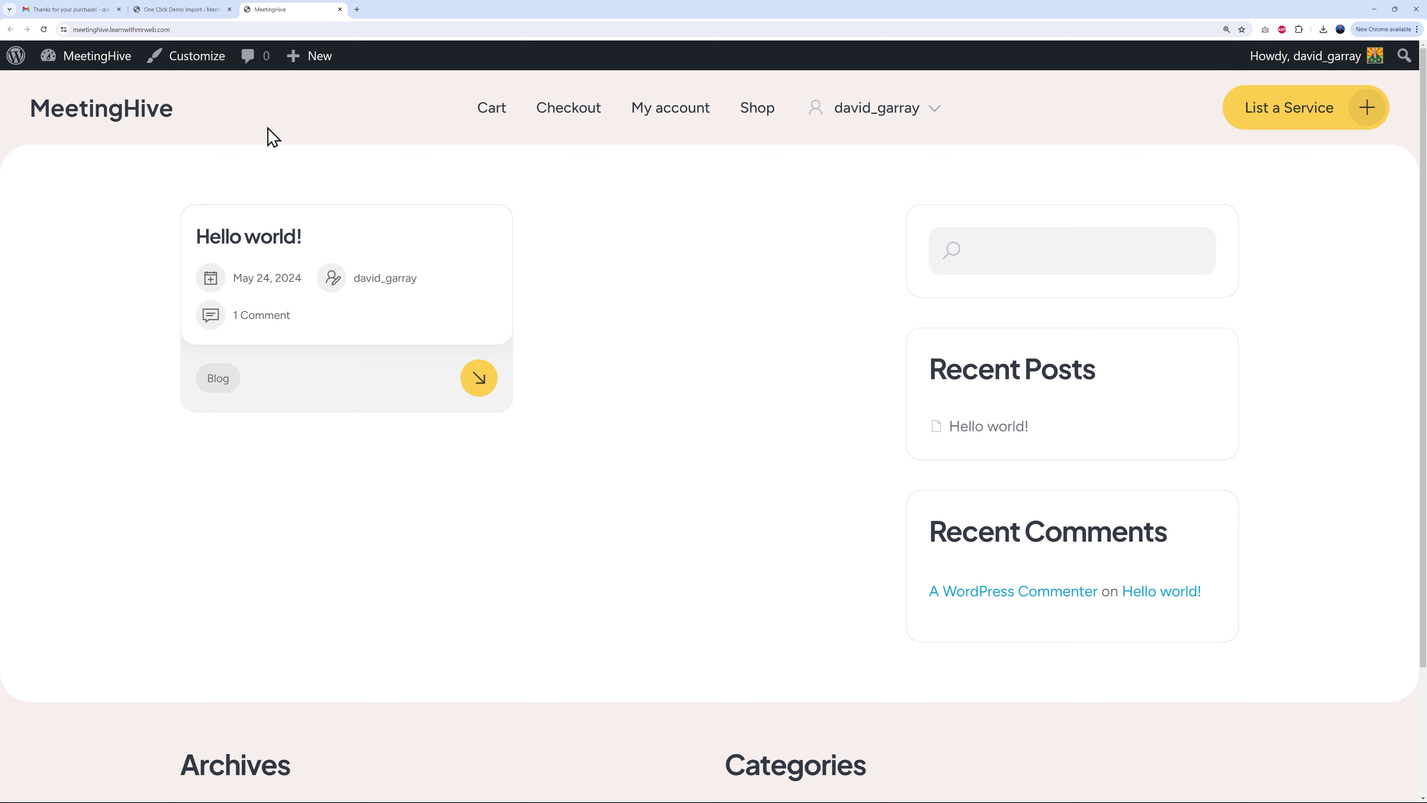
{"action": "left_click", "coordinate": [111, 116]}
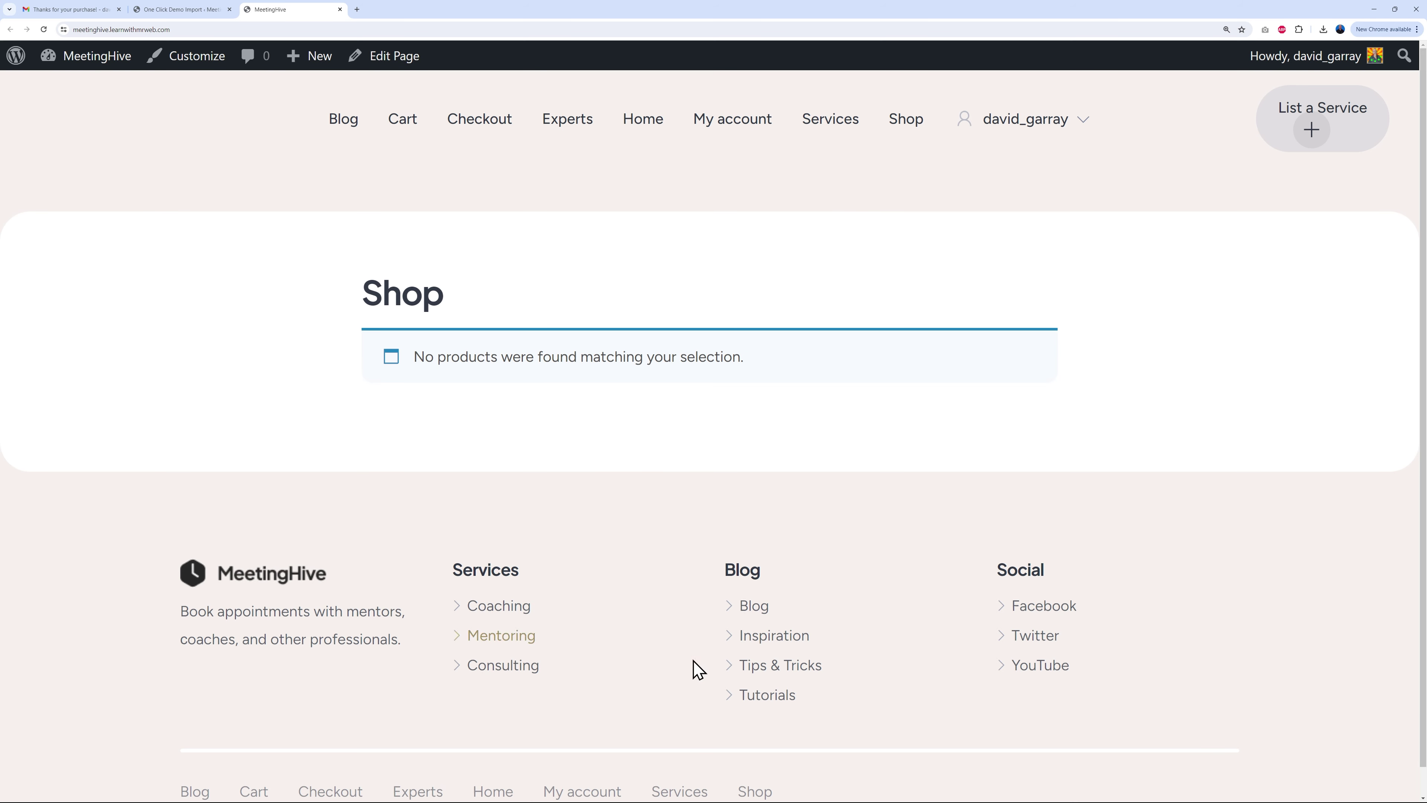
{"action": "scroll", "coordinate": [1209, 630], "scroll_direction": "down", "scroll_amount": 1}
{"action": "scroll", "coordinate": [1146, 605], "scroll_direction": "up", "scroll_amount": 1}
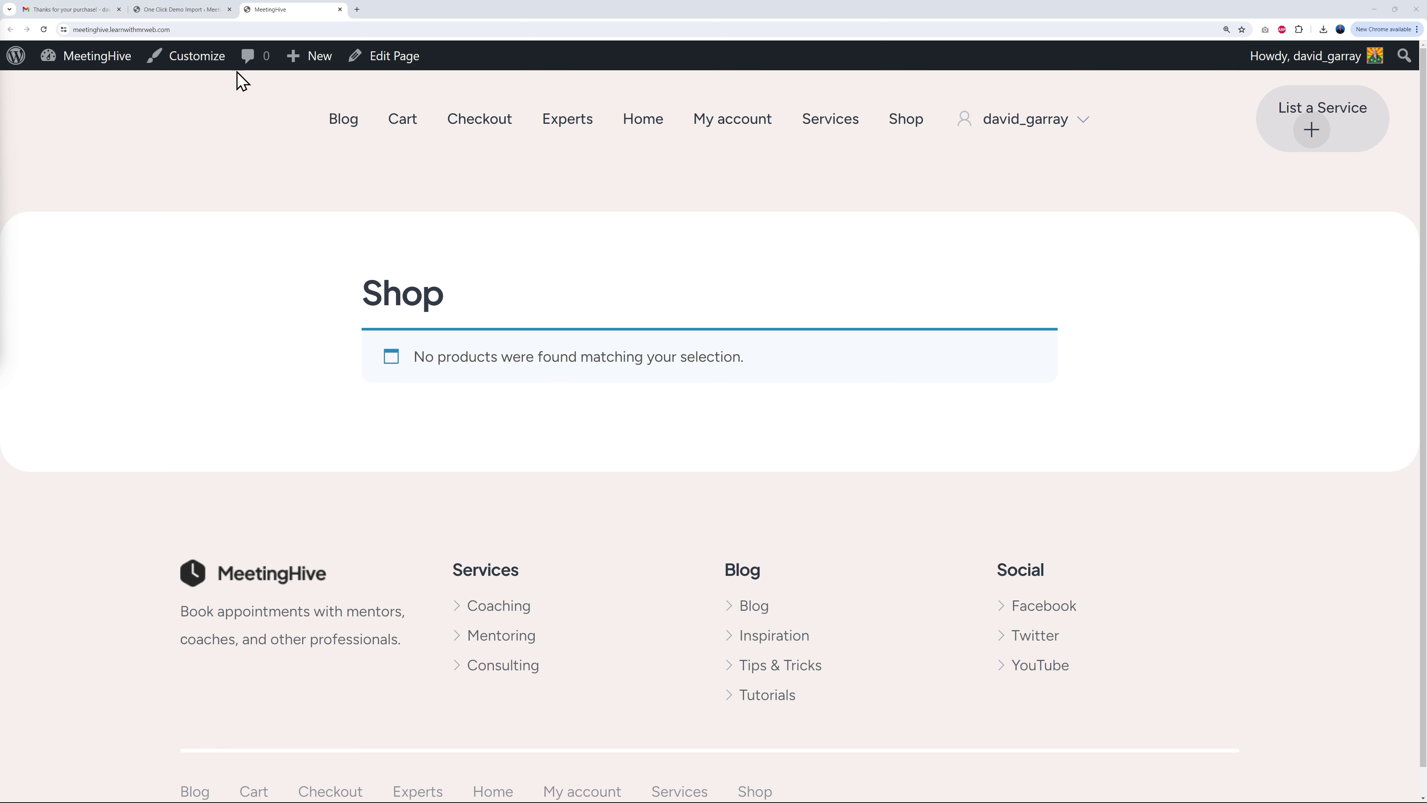
{"action": "left_click", "coordinate": [200, 10]}
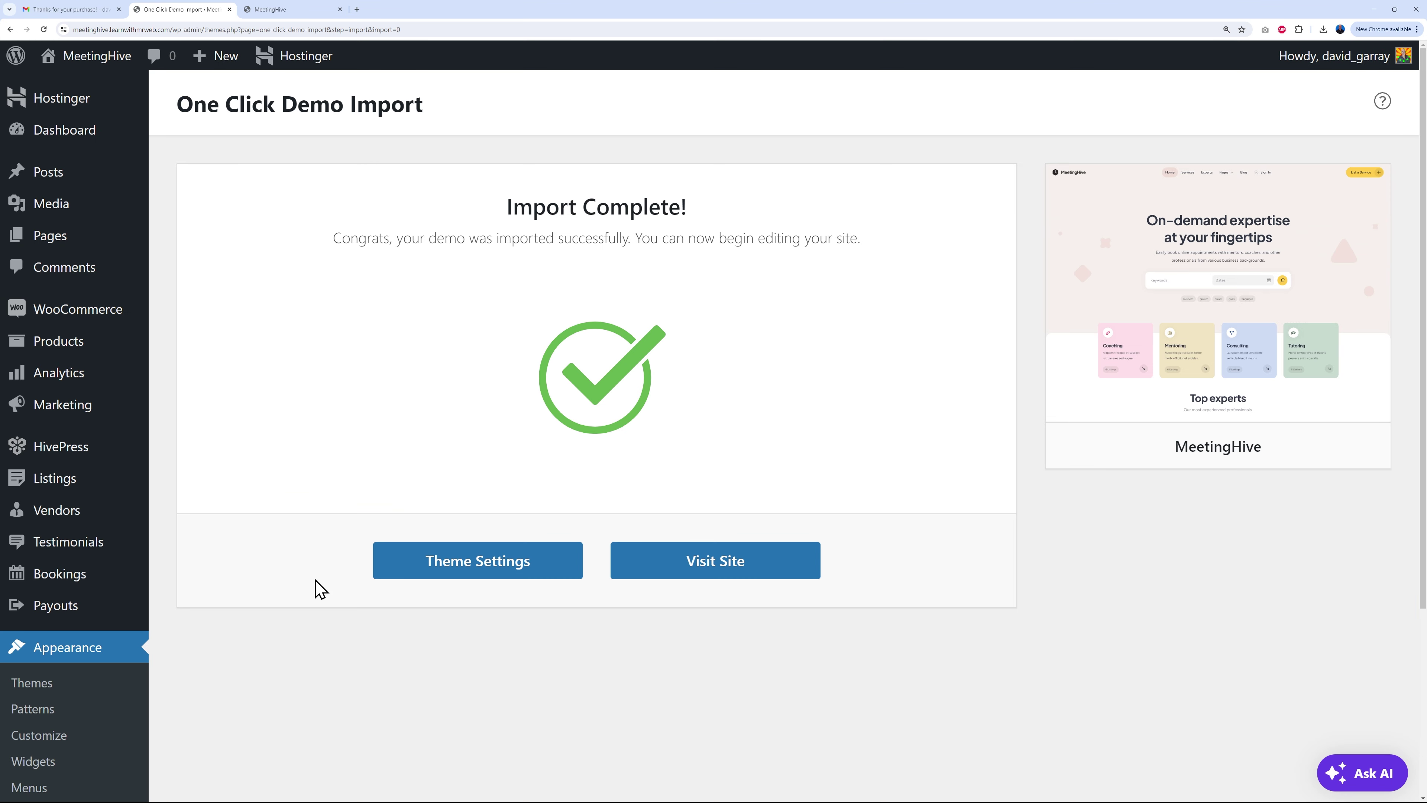
Step: Save General Settings with Site Title 'MeetingHive' and the Tagline left empty
{"action": "scroll", "coordinate": [317, 591], "scroll_direction": "down", "scroll_amount": 4}
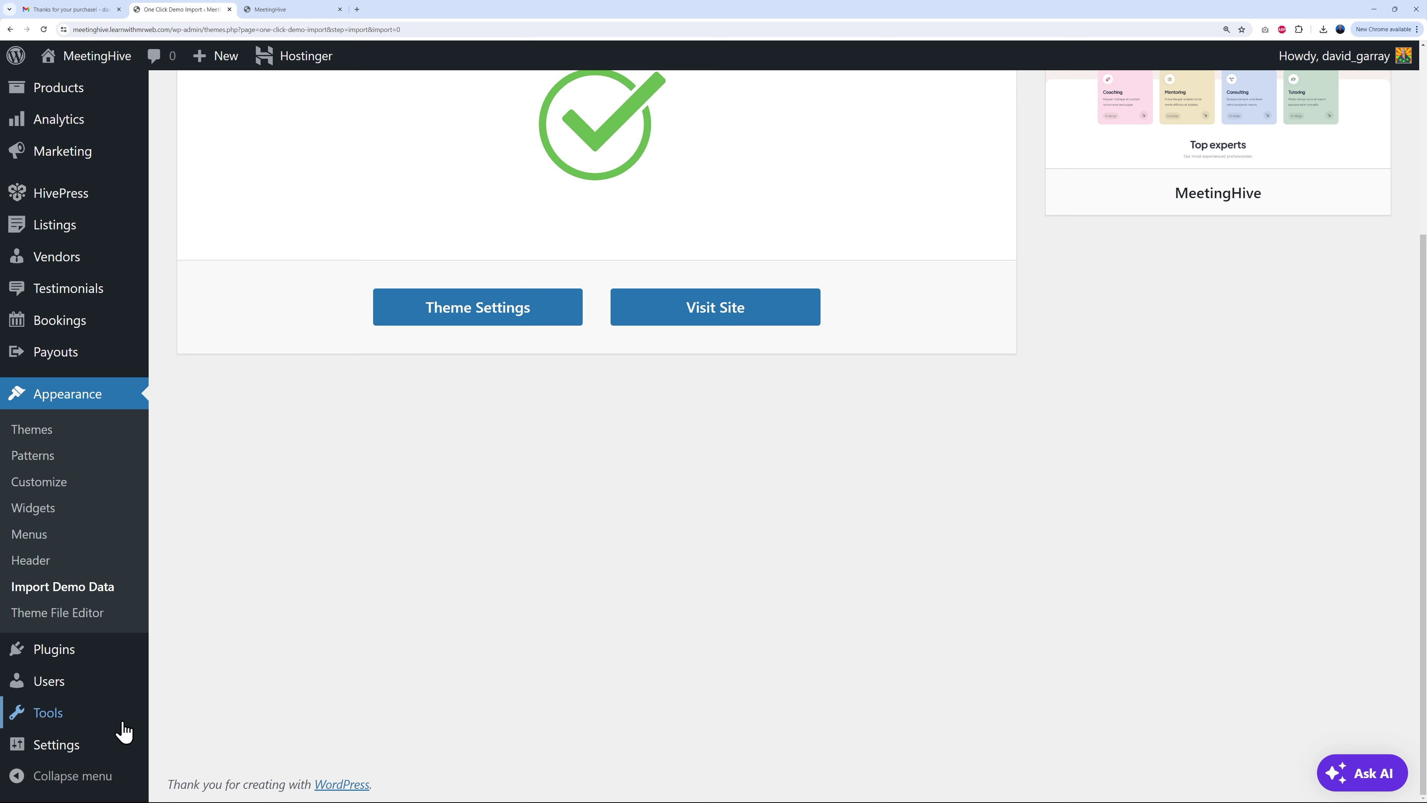
{"action": "mouse_move", "coordinate": [86, 748]}
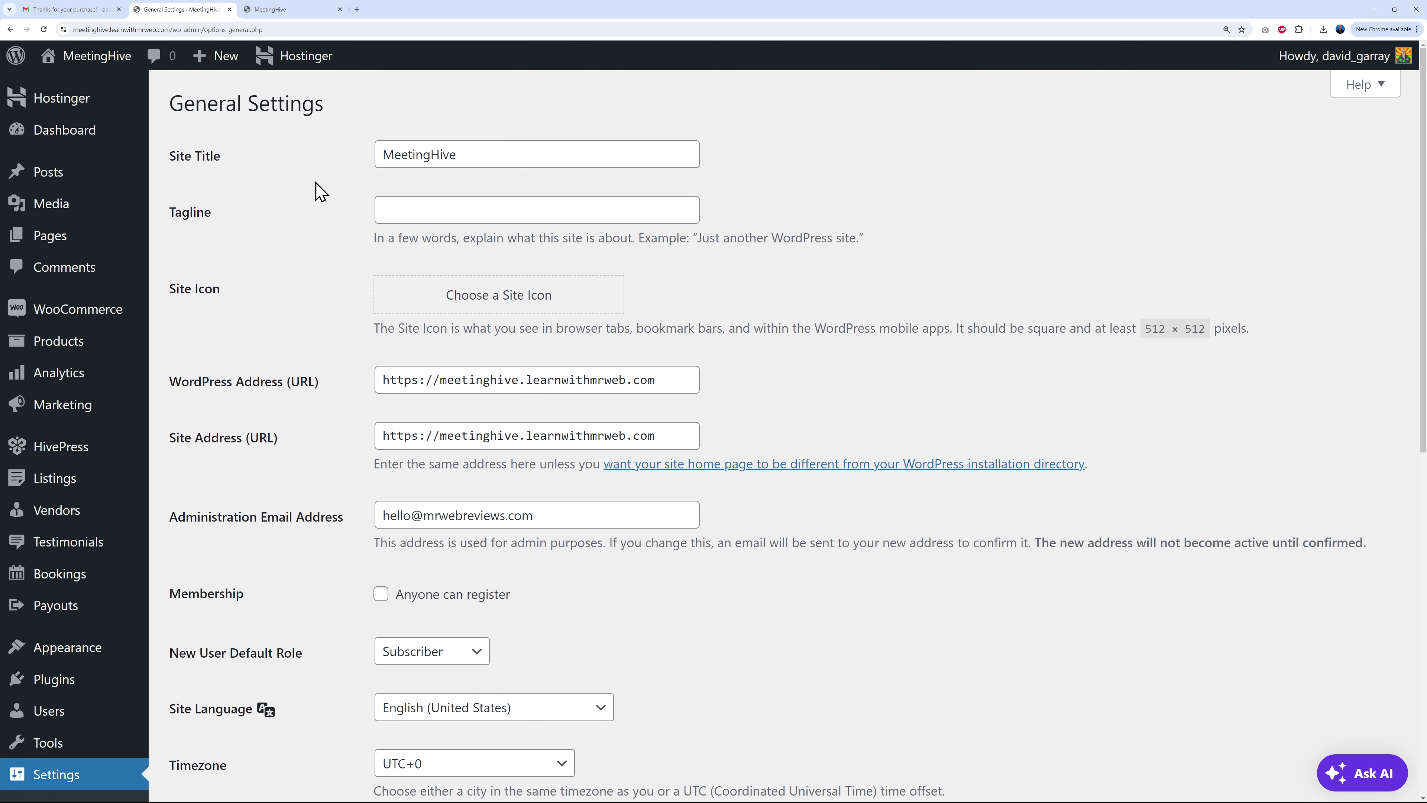
{"action": "left_click_drag", "start_coordinate": [385, 154], "coordinate": [538, 154]}
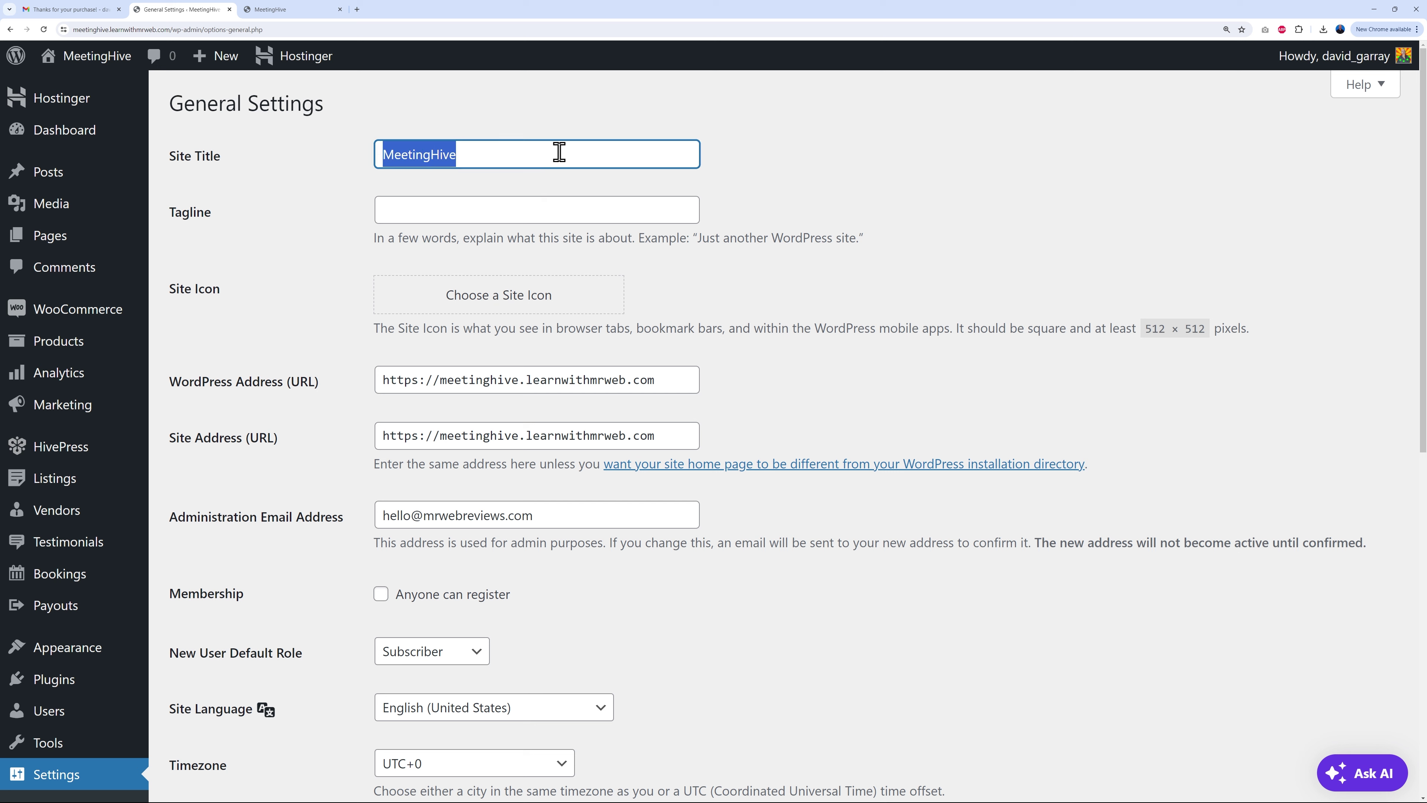
{"action": "left_click", "coordinate": [885, 179]}
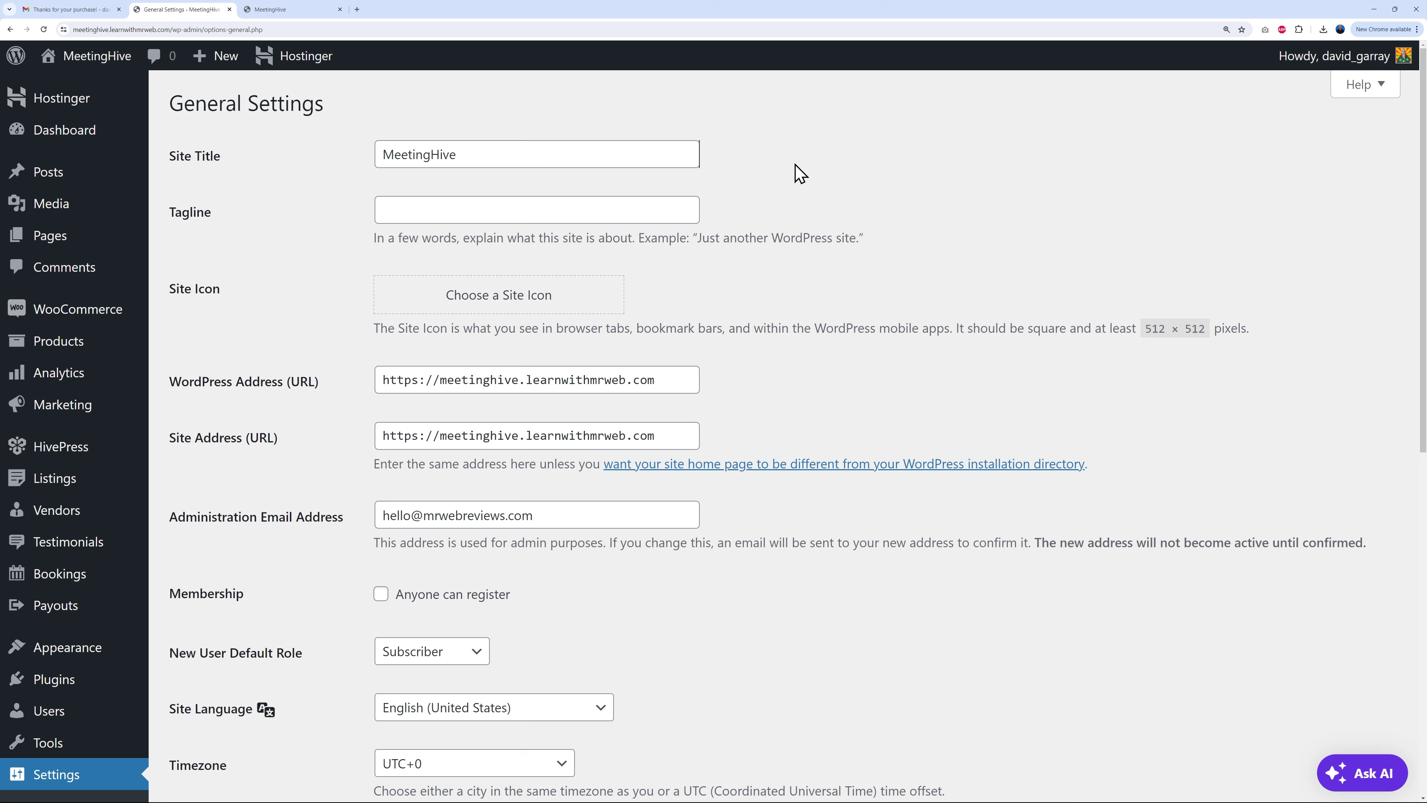
{"action": "left_click", "coordinate": [501, 208]}
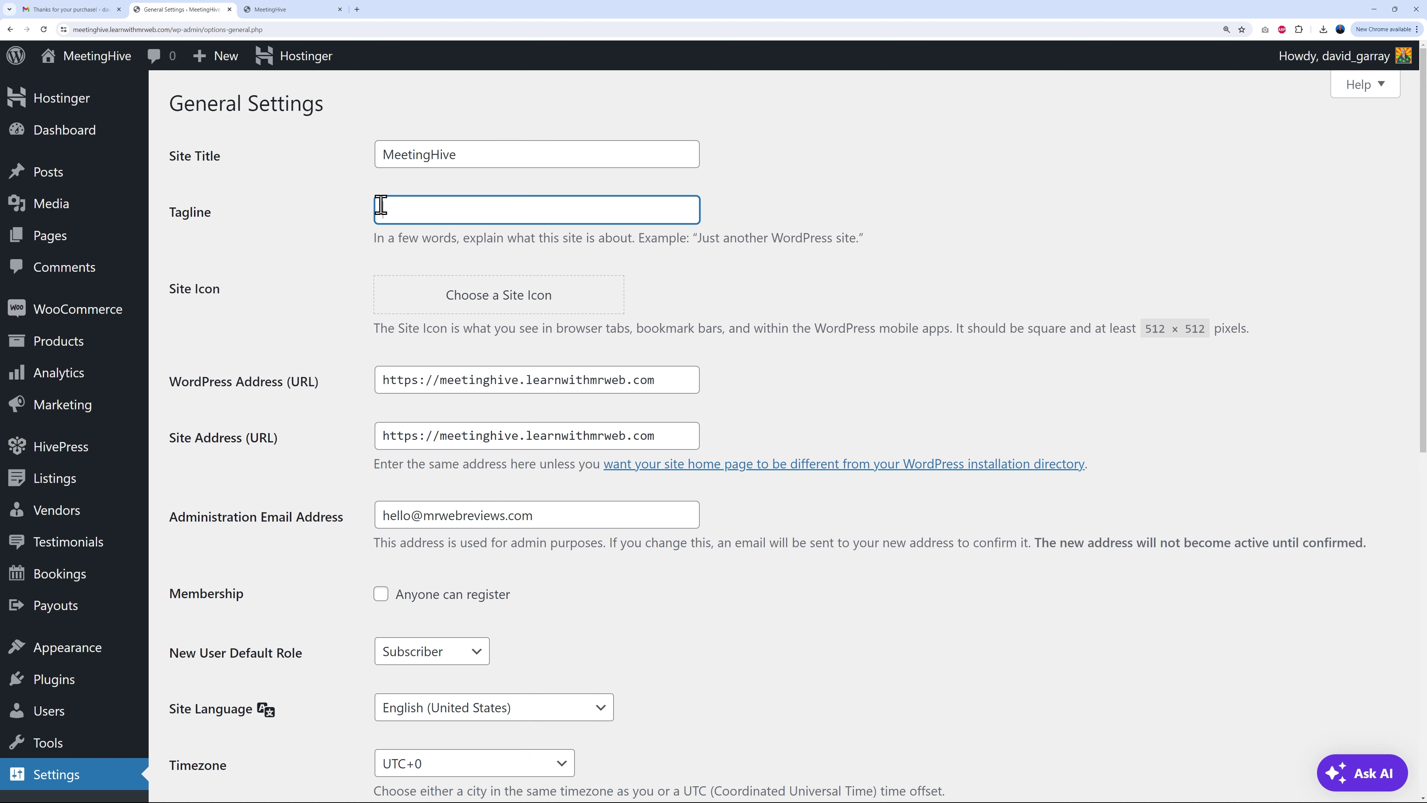
{"action": "scroll", "coordinate": [1050, 325], "scroll_direction": "down", "scroll_amount": 1}
{"action": "scroll", "coordinate": [1045, 322], "scroll_direction": "down", "scroll_amount": 1}
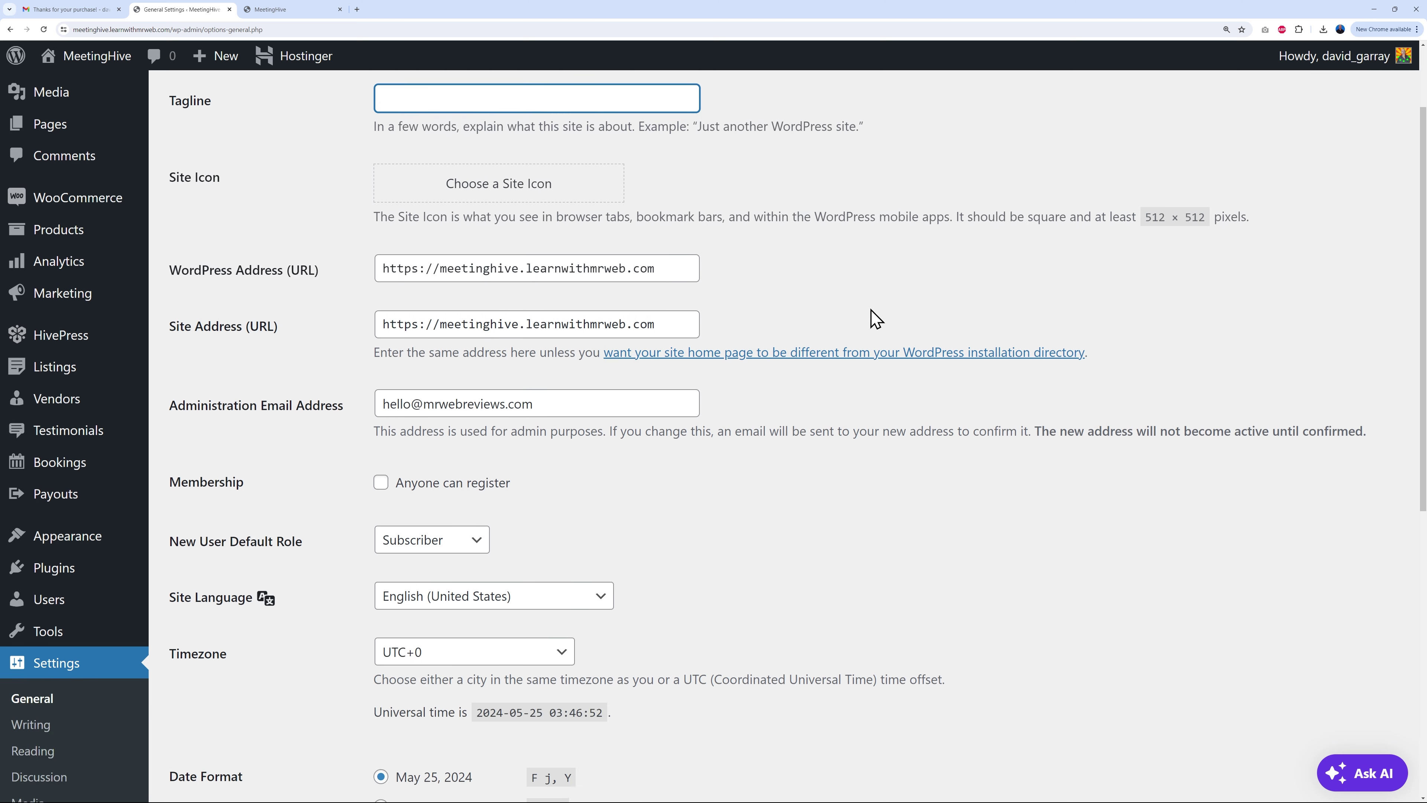
{"action": "left_click_drag", "start_coordinate": [384, 375], "coordinate": [558, 376]}
{"action": "left_click", "coordinate": [809, 475]}
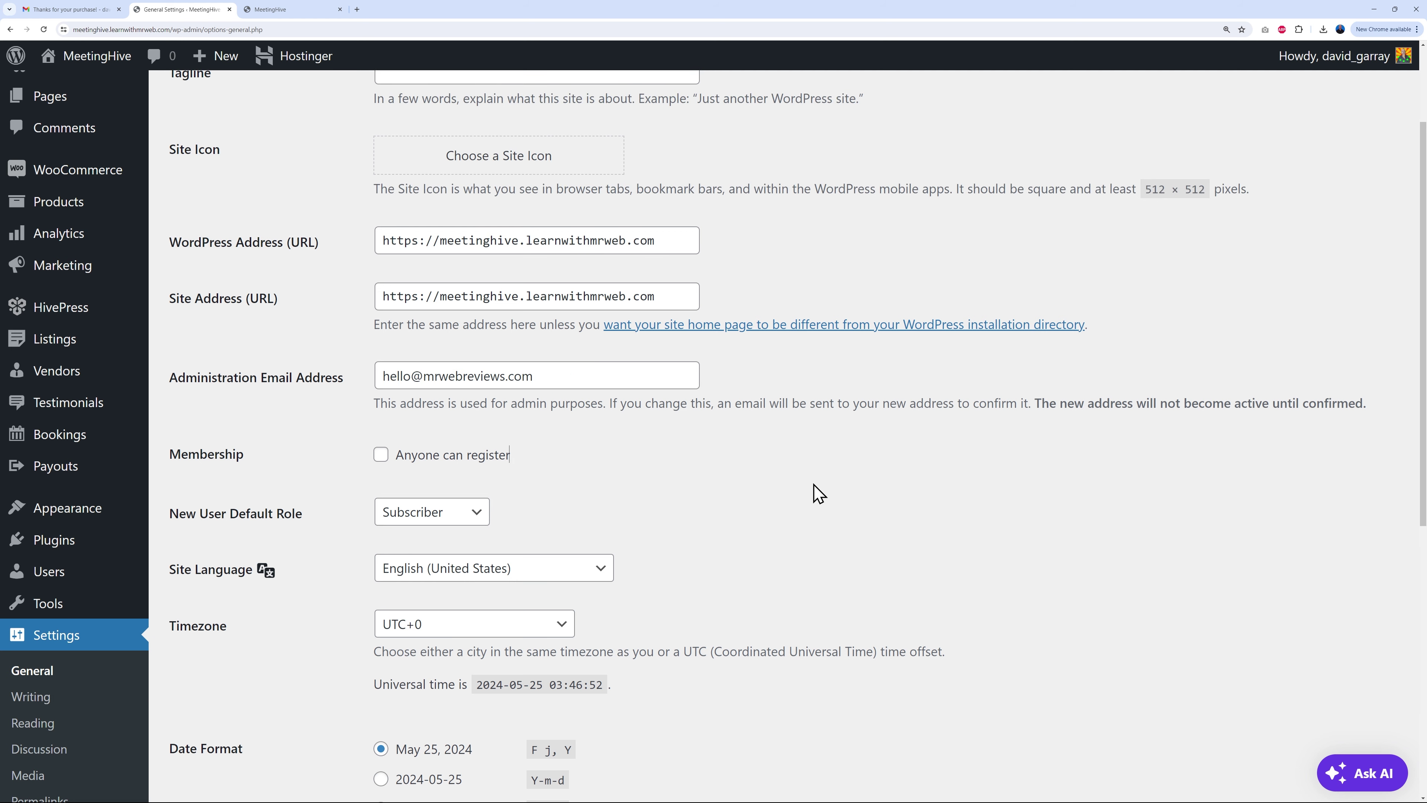
{"action": "scroll", "coordinate": [904, 442], "scroll_direction": "down", "scroll_amount": 10}
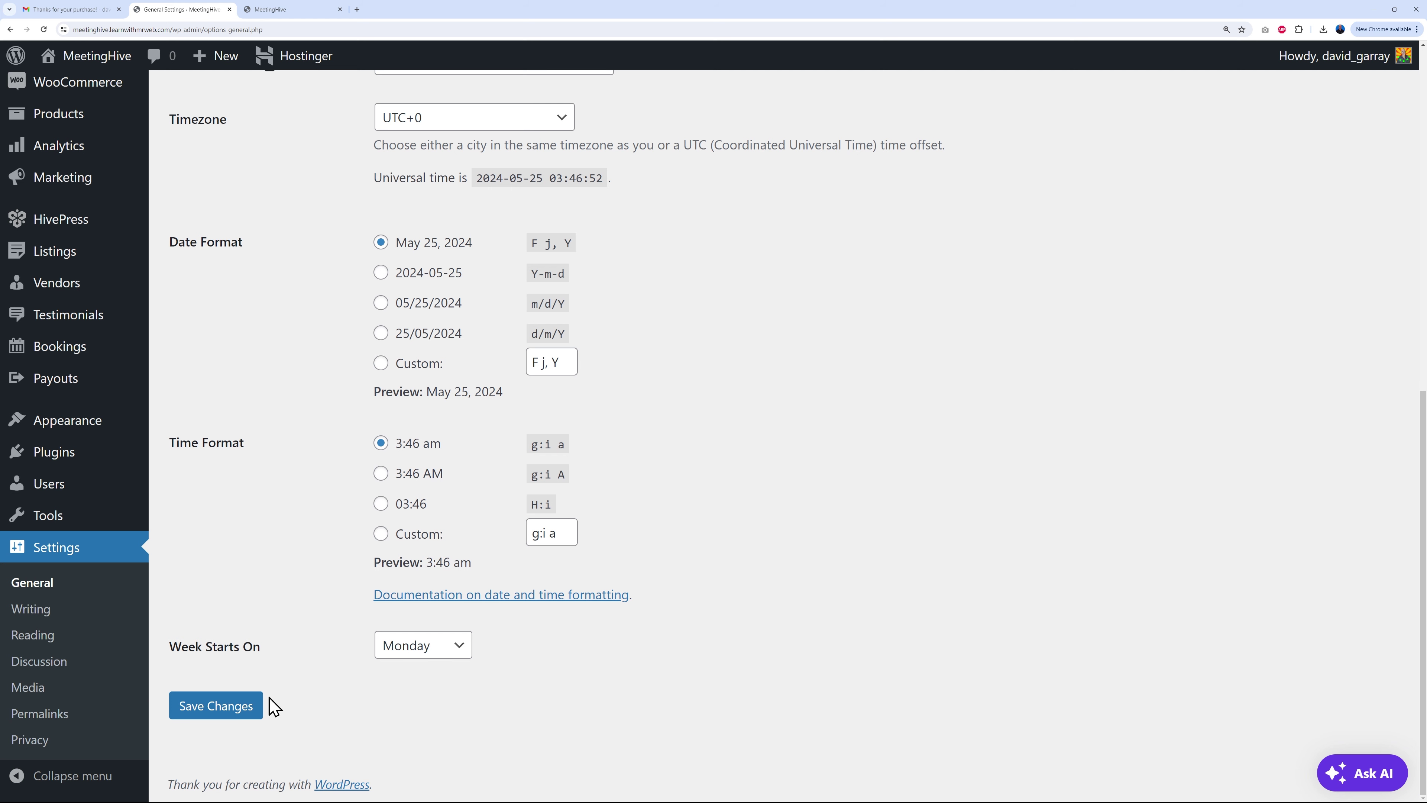
{"action": "left_click", "coordinate": [227, 707]}
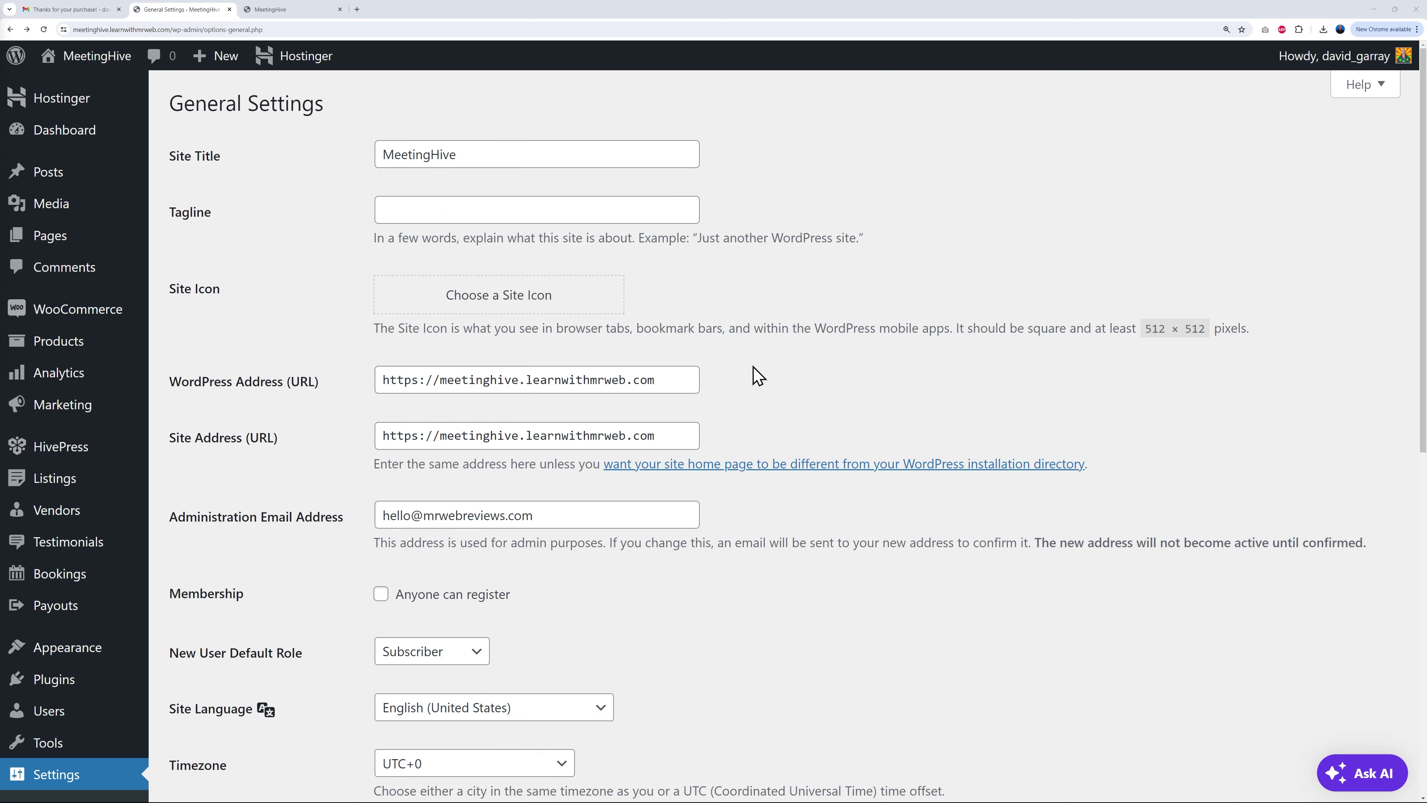
{"action": "scroll", "coordinate": [759, 376], "scroll_direction": "down", "scroll_amount": 5}
Step: In Reading settings, set Homepage to Home and Posts page to Blog, then save
{"action": "left_click", "coordinate": [48, 646]}
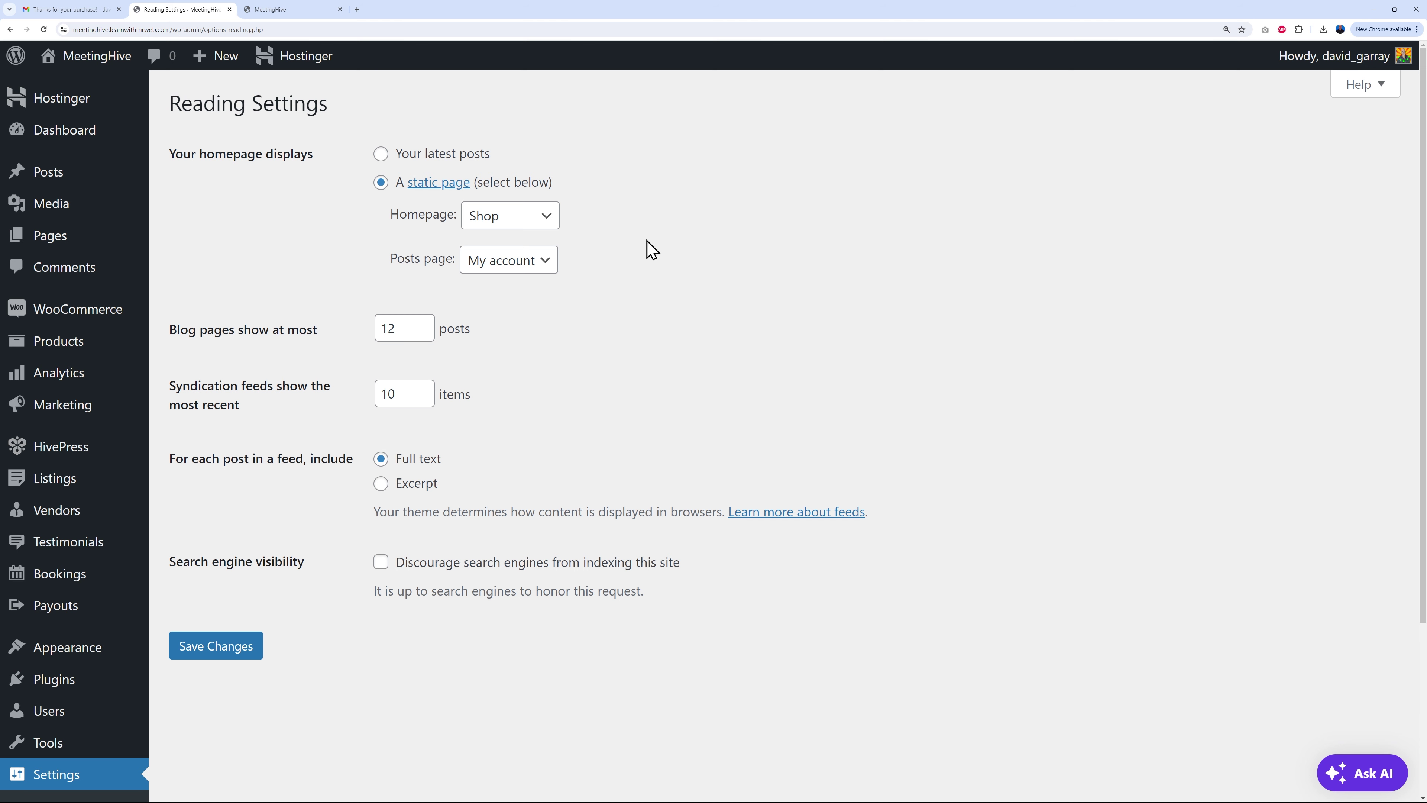
{"action": "left_click", "coordinate": [303, 10]}
{"action": "left_click", "coordinate": [203, 13]}
{"action": "left_click", "coordinate": [551, 220]}
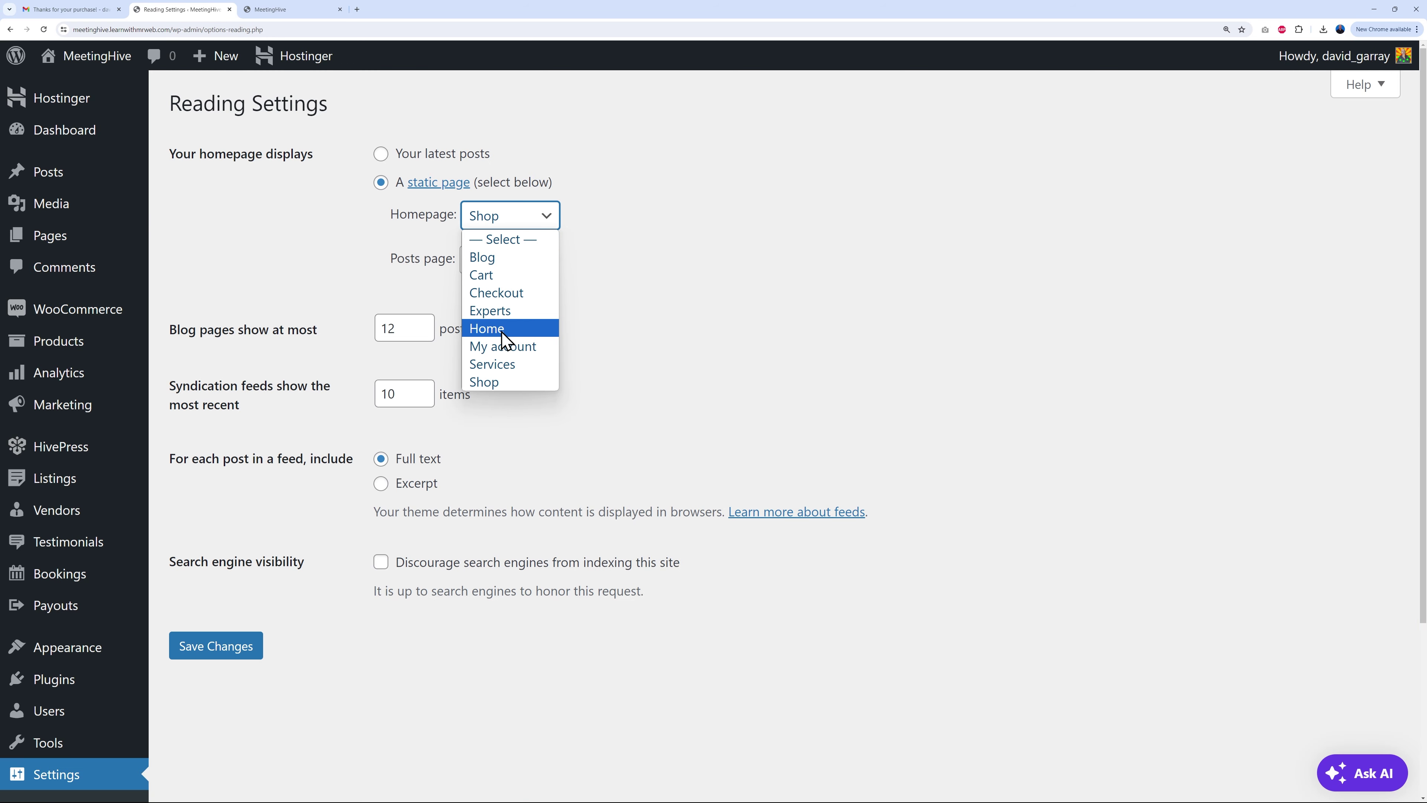
{"action": "left_click", "coordinate": [502, 329]}
{"action": "left_click", "coordinate": [532, 262]}
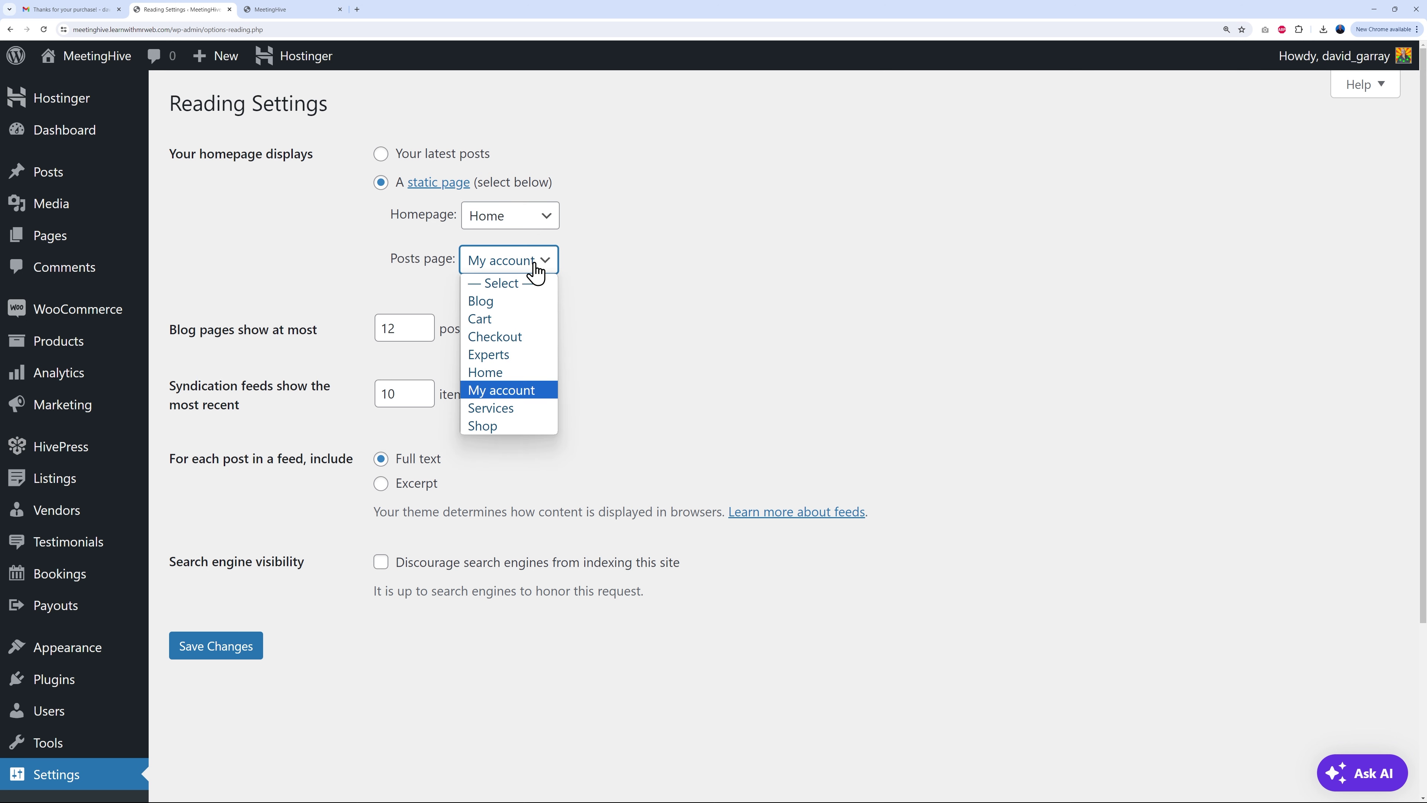
{"action": "left_click", "coordinate": [523, 304]}
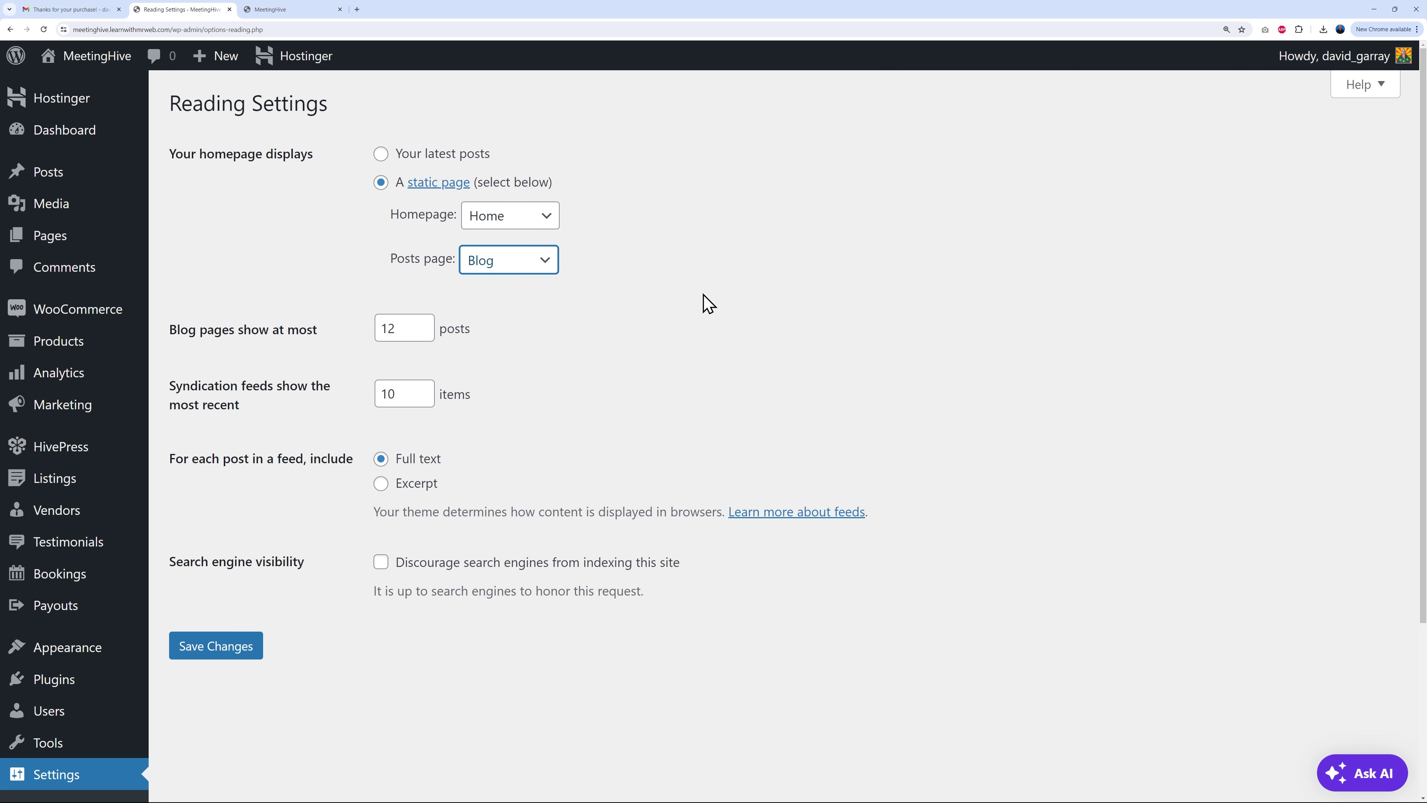
{"action": "left_click", "coordinate": [233, 647]}
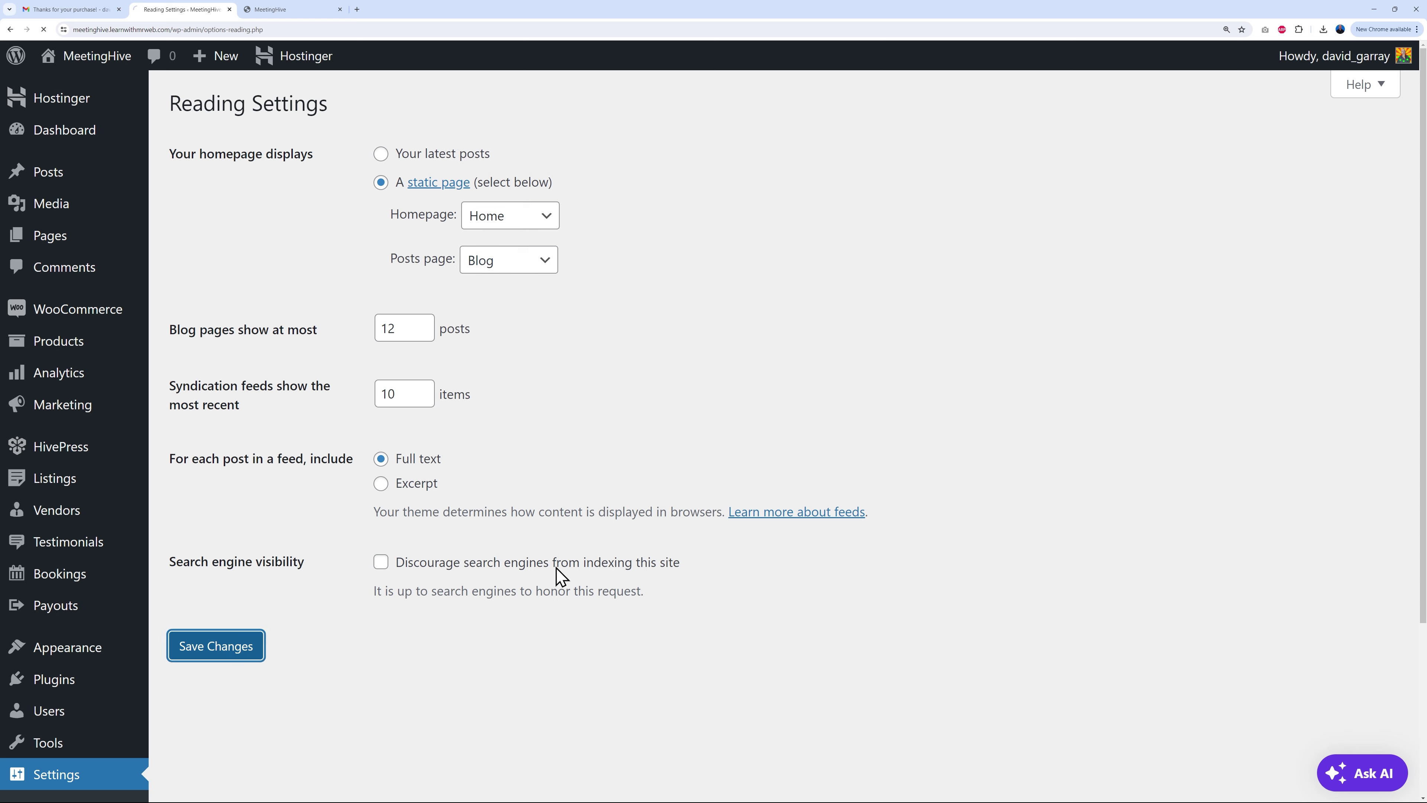
{"action": "scroll", "coordinate": [697, 430], "scroll_direction": "down", "scroll_amount": 5}
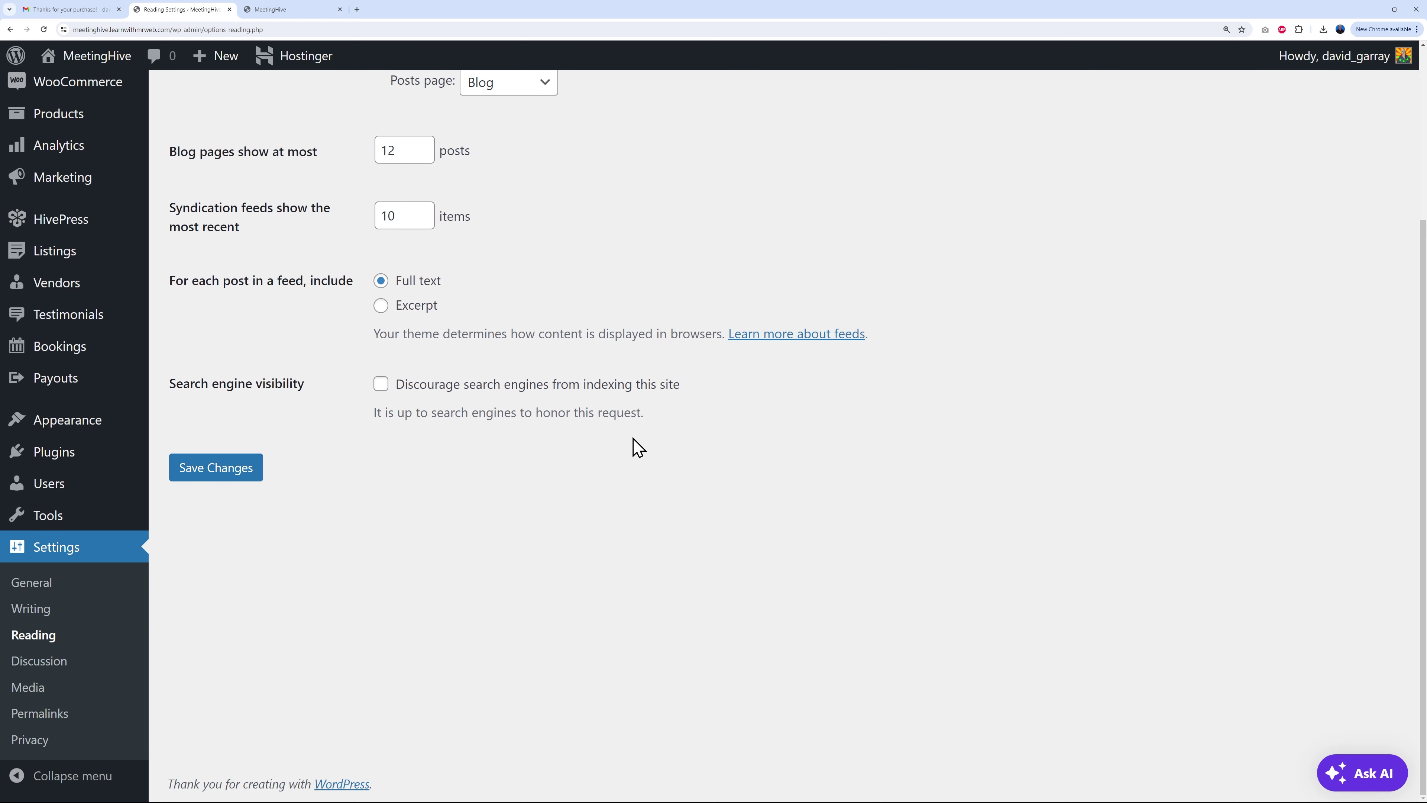
Step: Re-save the Permalink Settings with the Post name structure unchanged
{"action": "left_click", "coordinate": [65, 715]}
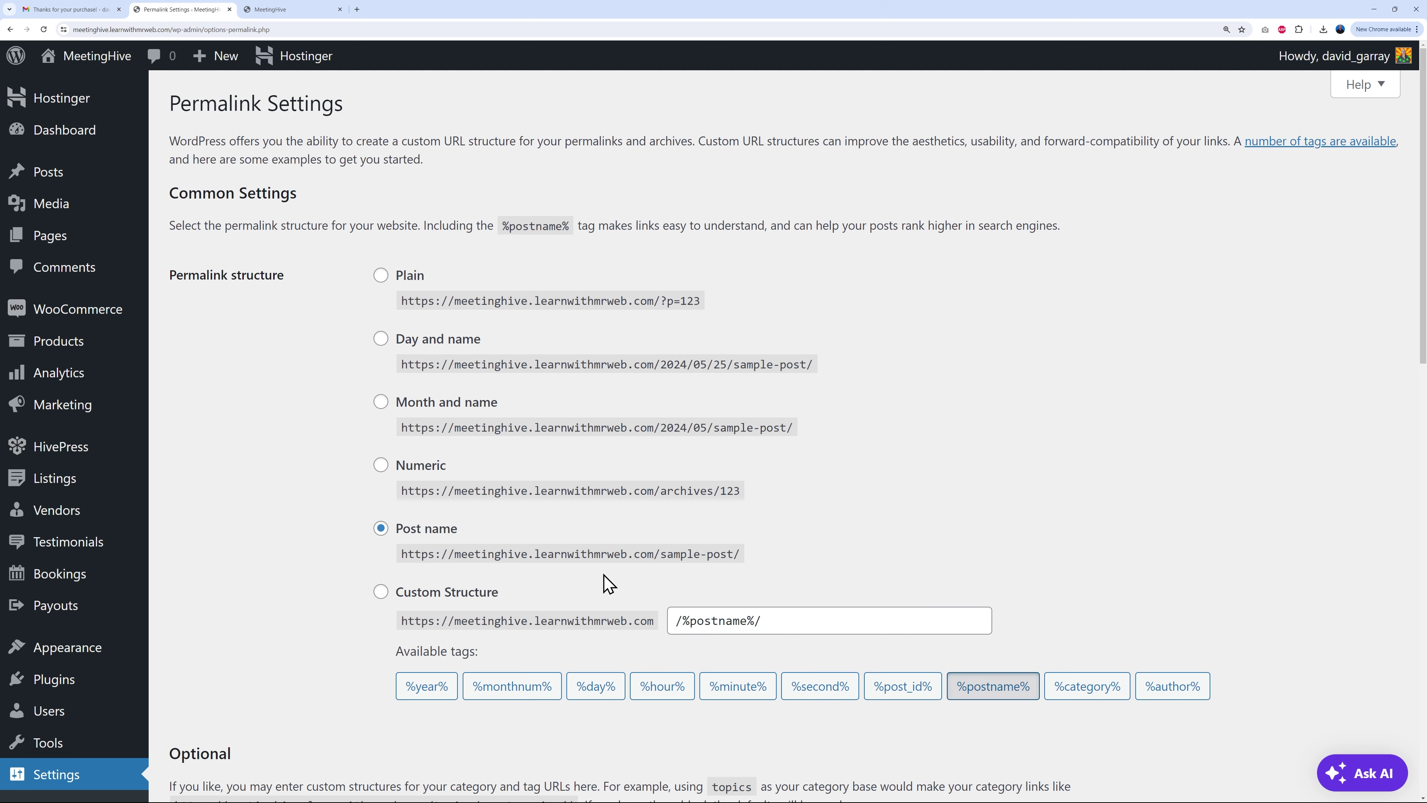
{"action": "scroll", "coordinate": [494, 579], "scroll_direction": "down", "scroll_amount": 10}
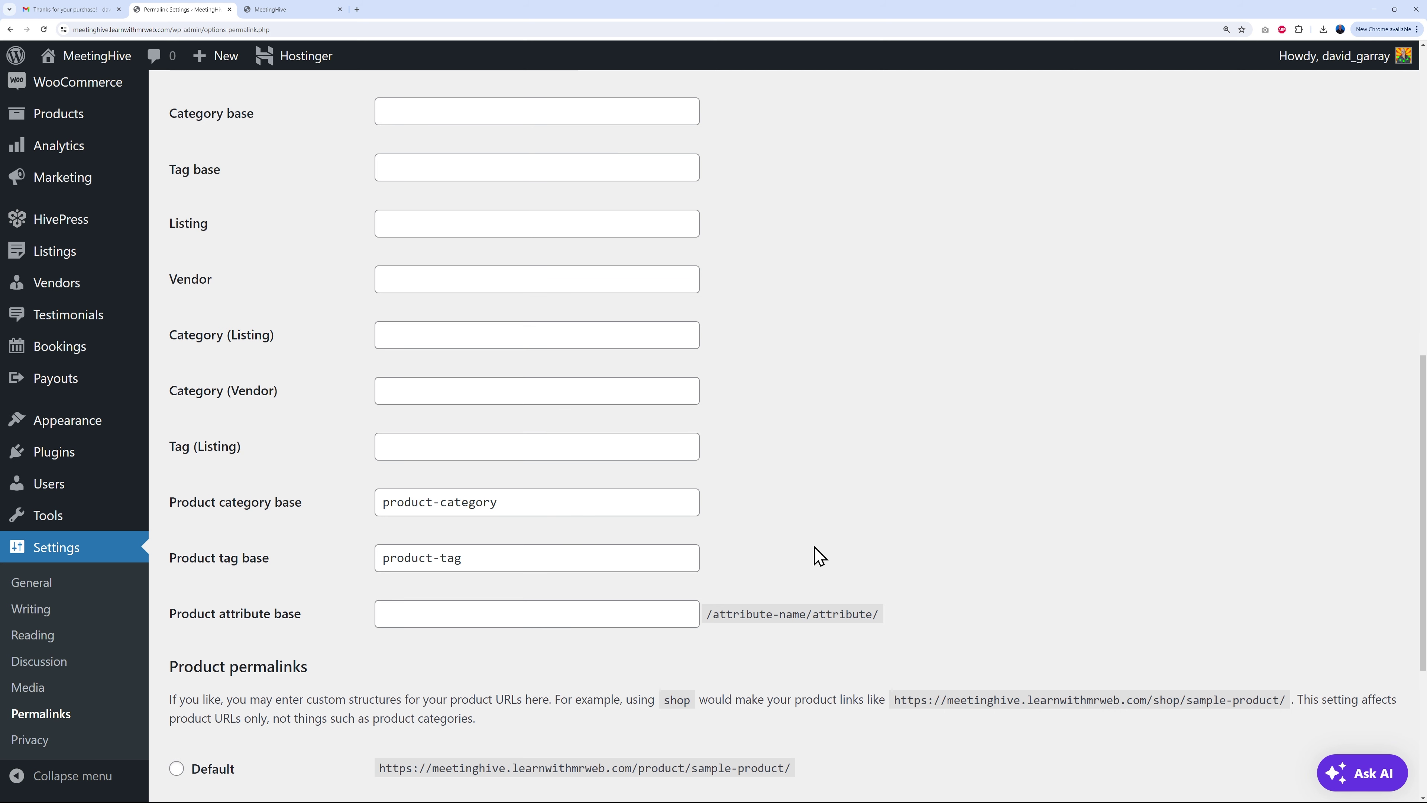
{"action": "scroll", "coordinate": [764, 551], "scroll_direction": "down", "scroll_amount": 4}
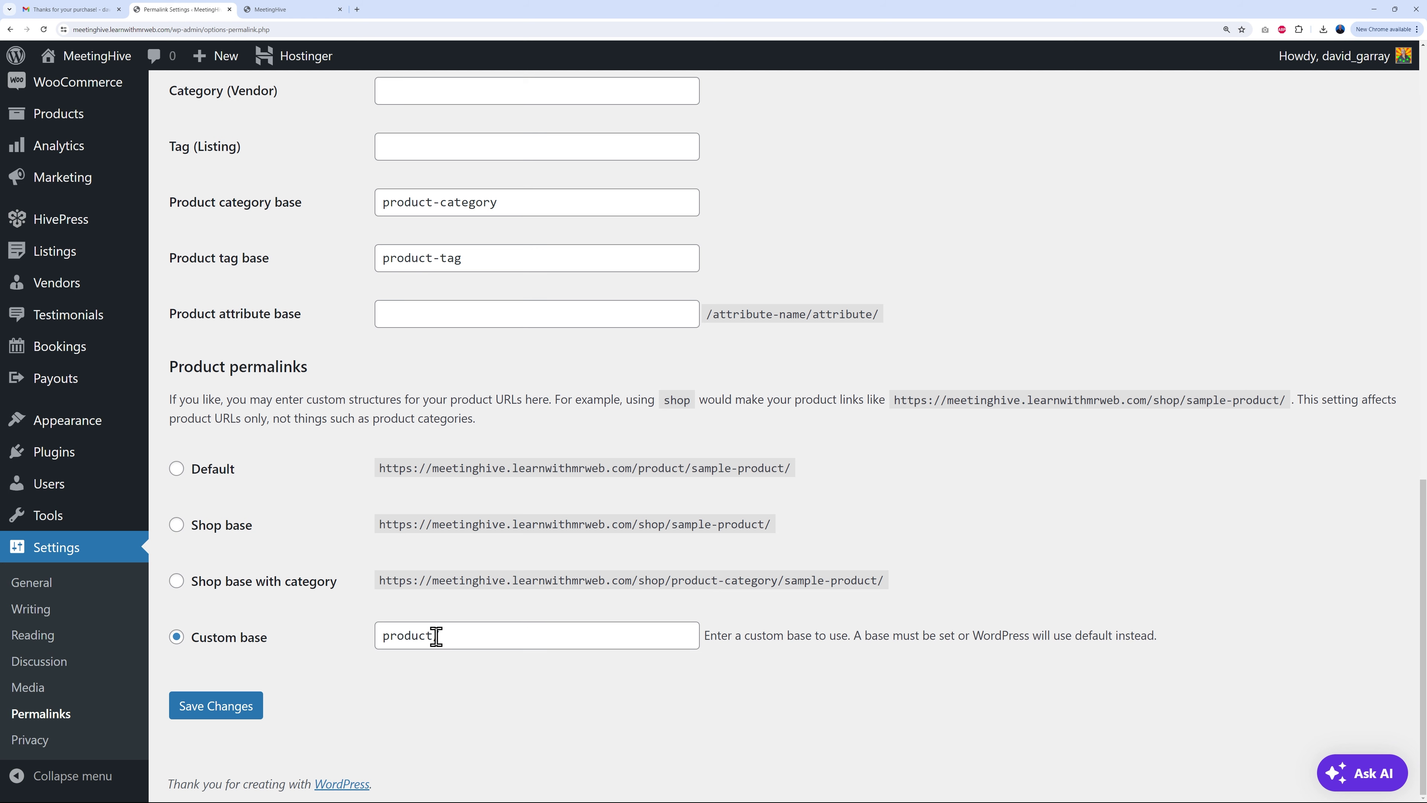
{"action": "left_click", "coordinate": [225, 707]}
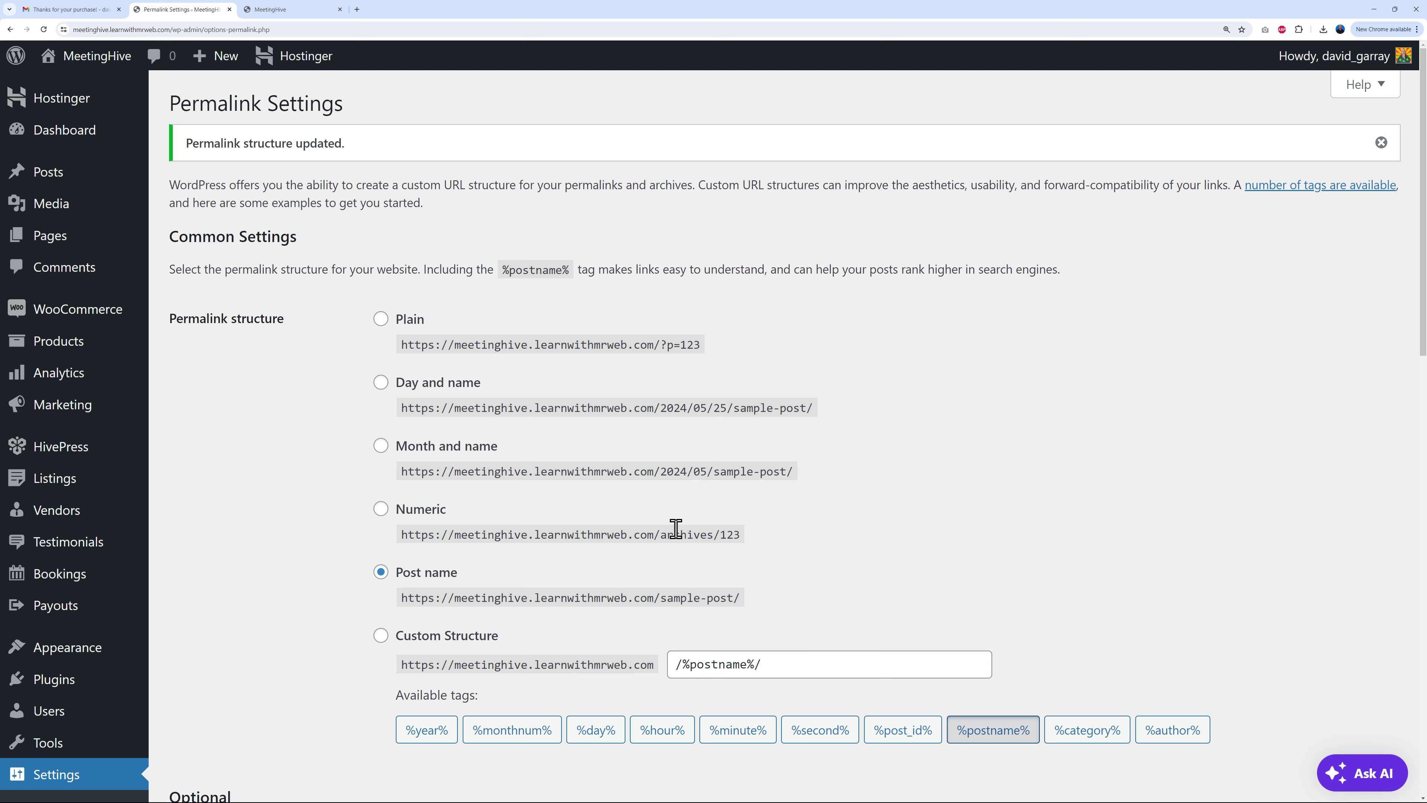
{"action": "left_click", "coordinate": [303, 10]}
Step: Reload the live site, browse the On-demand expertise homepage, and open the new service listing form
{"action": "left_click", "coordinate": [43, 30]}
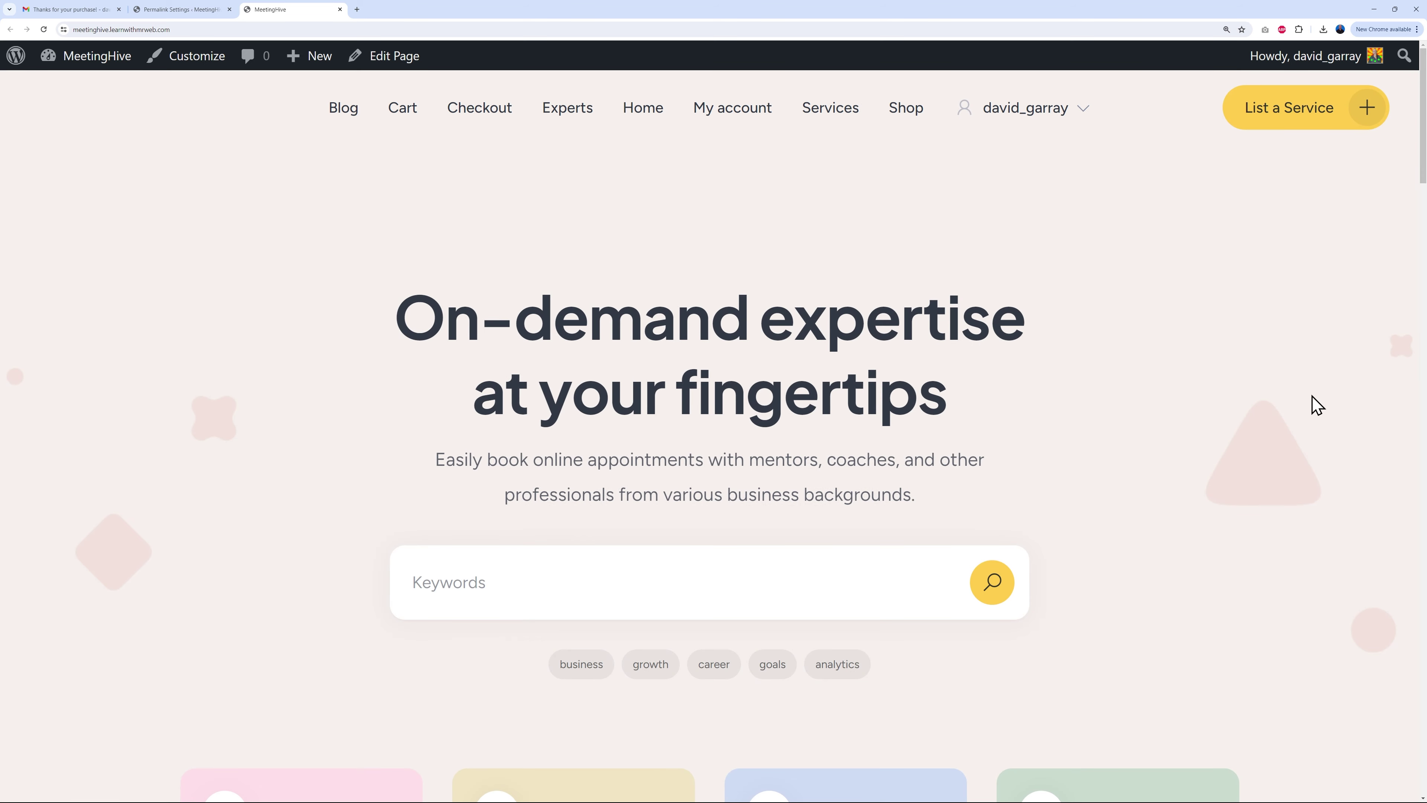
{"action": "scroll", "coordinate": [1351, 388], "scroll_direction": "down", "scroll_amount": 10}
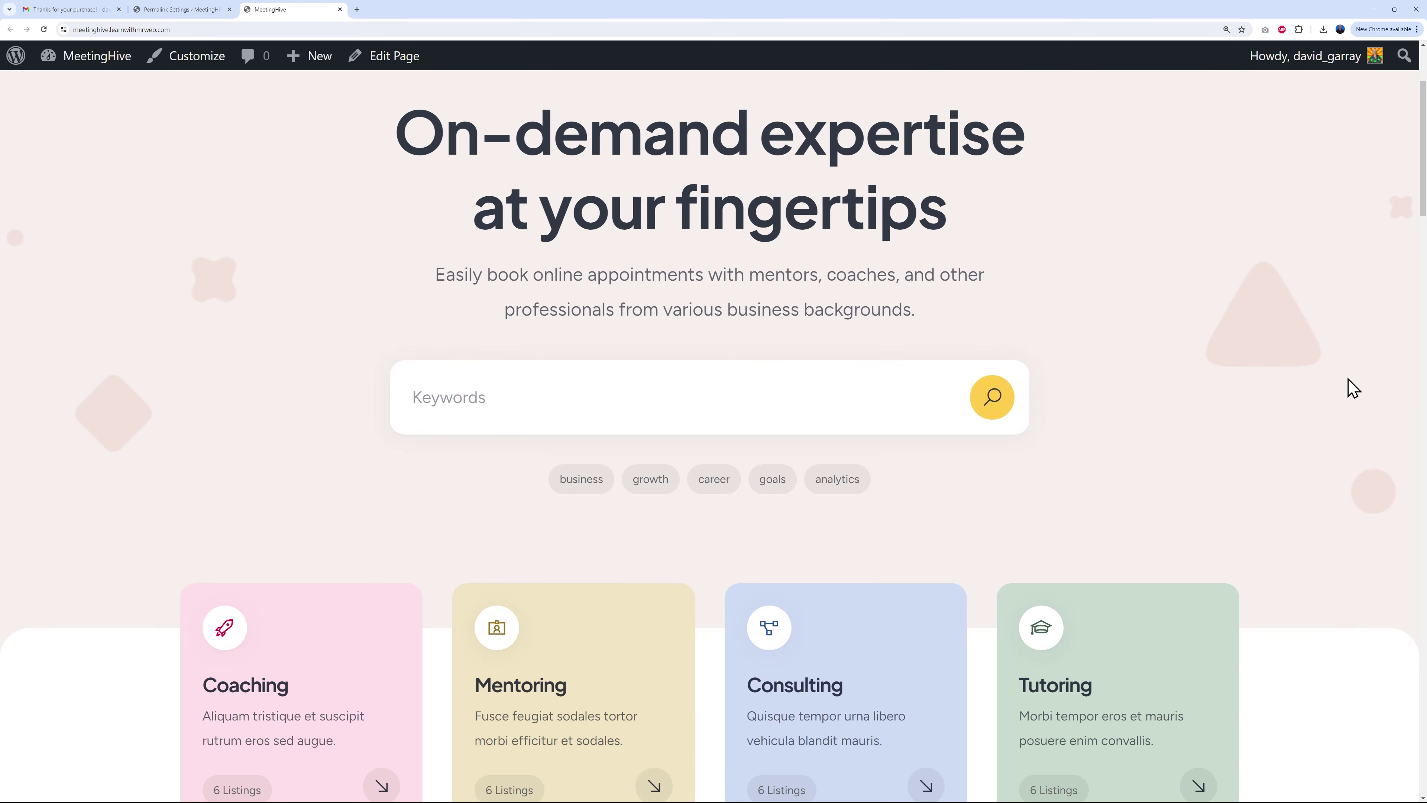
{"action": "scroll", "coordinate": [1395, 381], "scroll_direction": "down", "scroll_amount": 8}
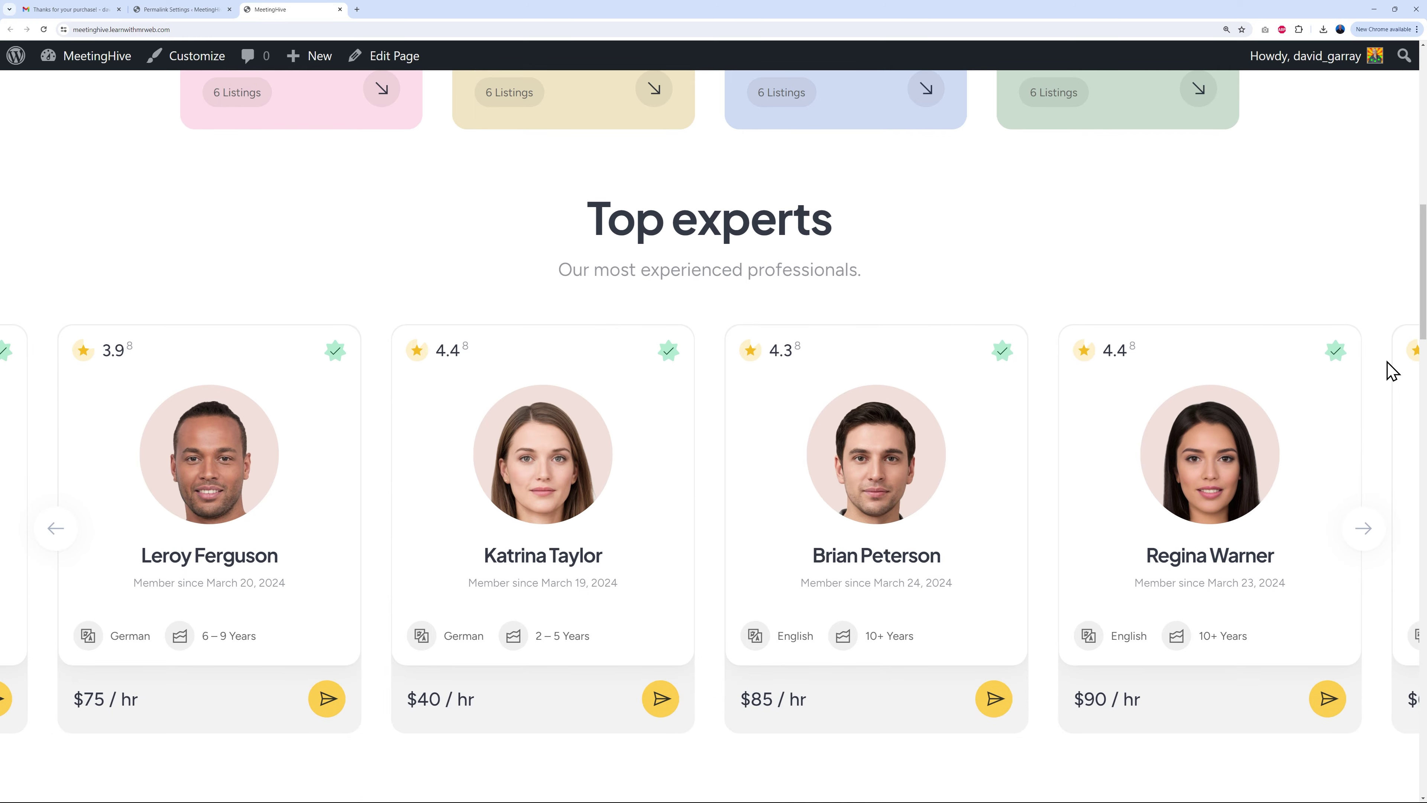
{"action": "scroll", "coordinate": [1380, 389], "scroll_direction": "down", "scroll_amount": 15}
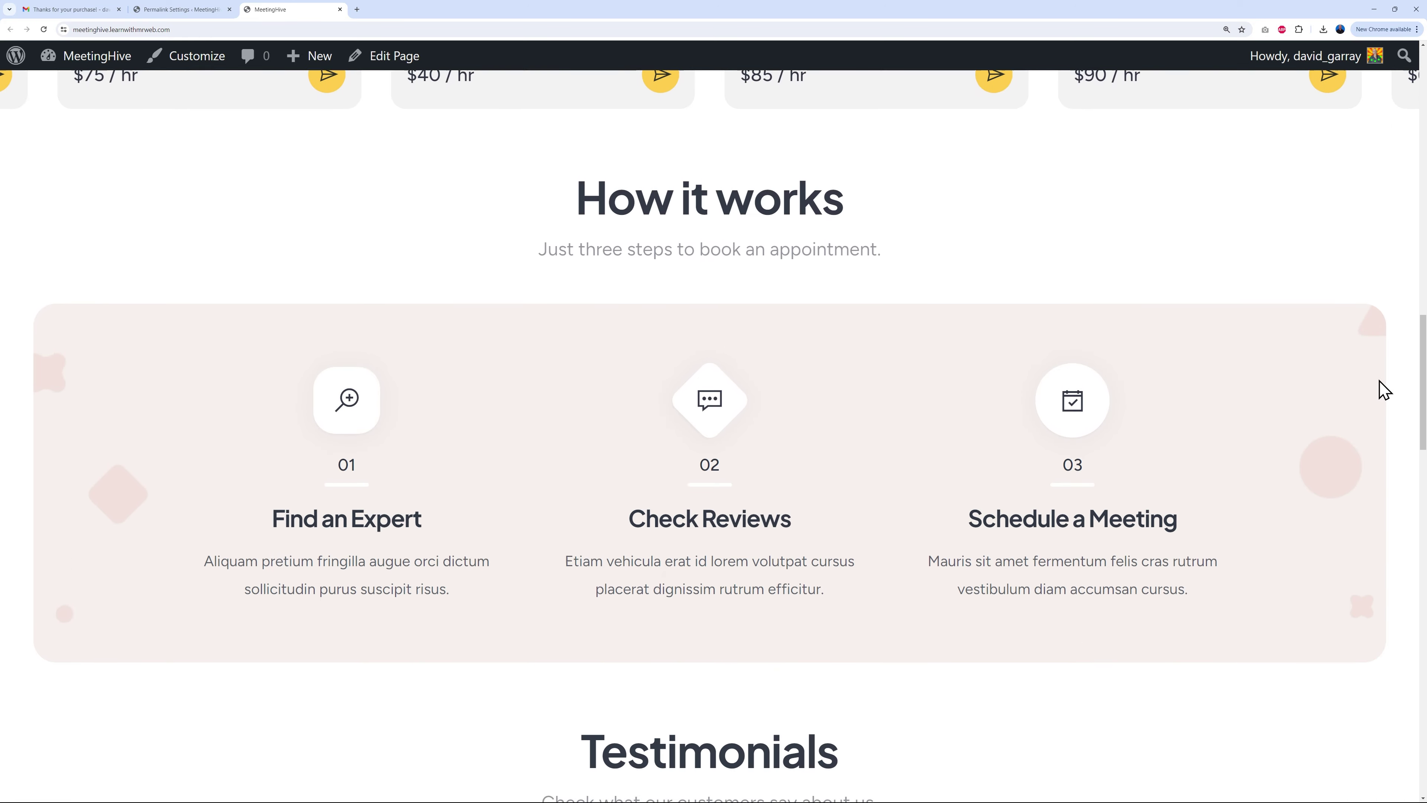
{"action": "scroll", "coordinate": [1388, 396], "scroll_direction": "down", "scroll_amount": 10}
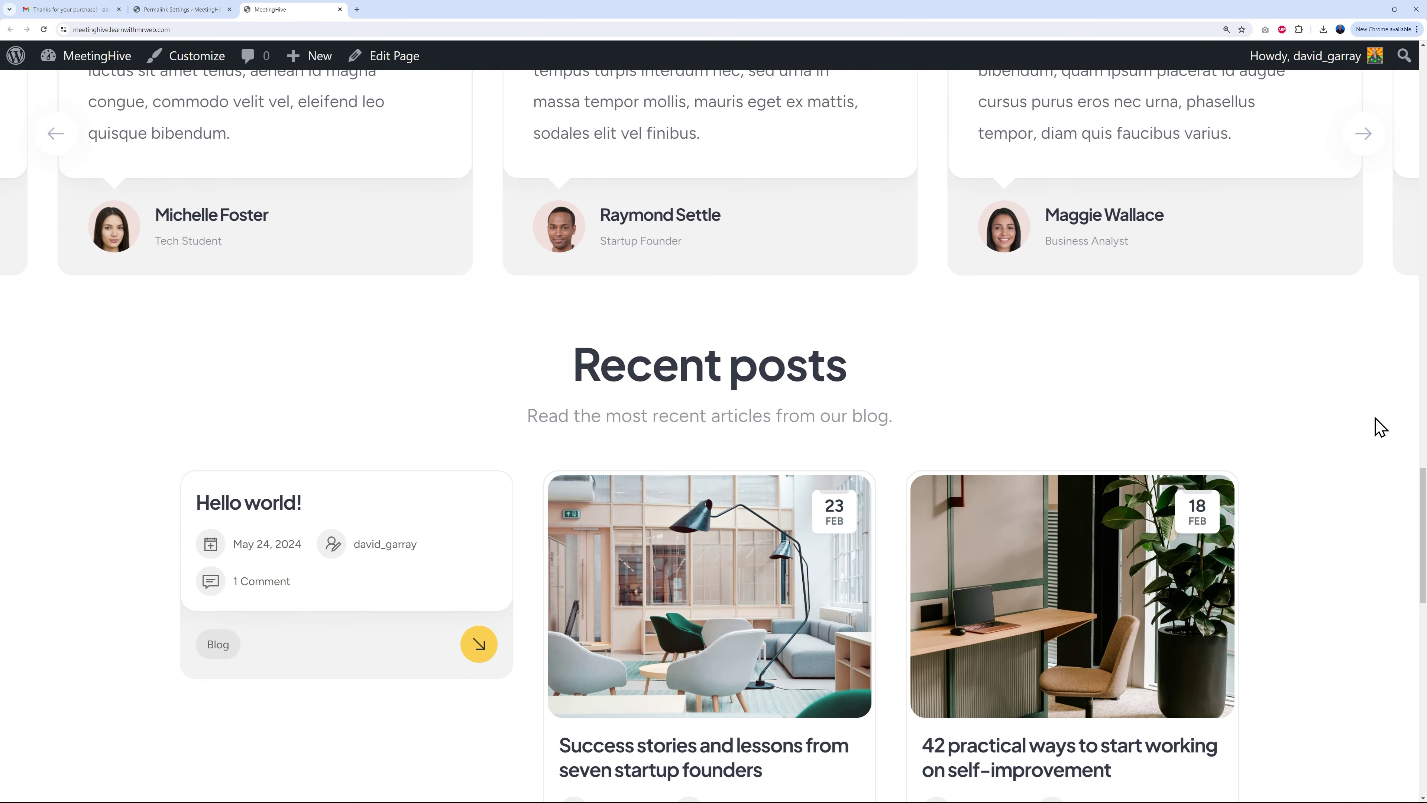
{"action": "scroll", "coordinate": [1380, 445], "scroll_direction": "down", "scroll_amount": 8}
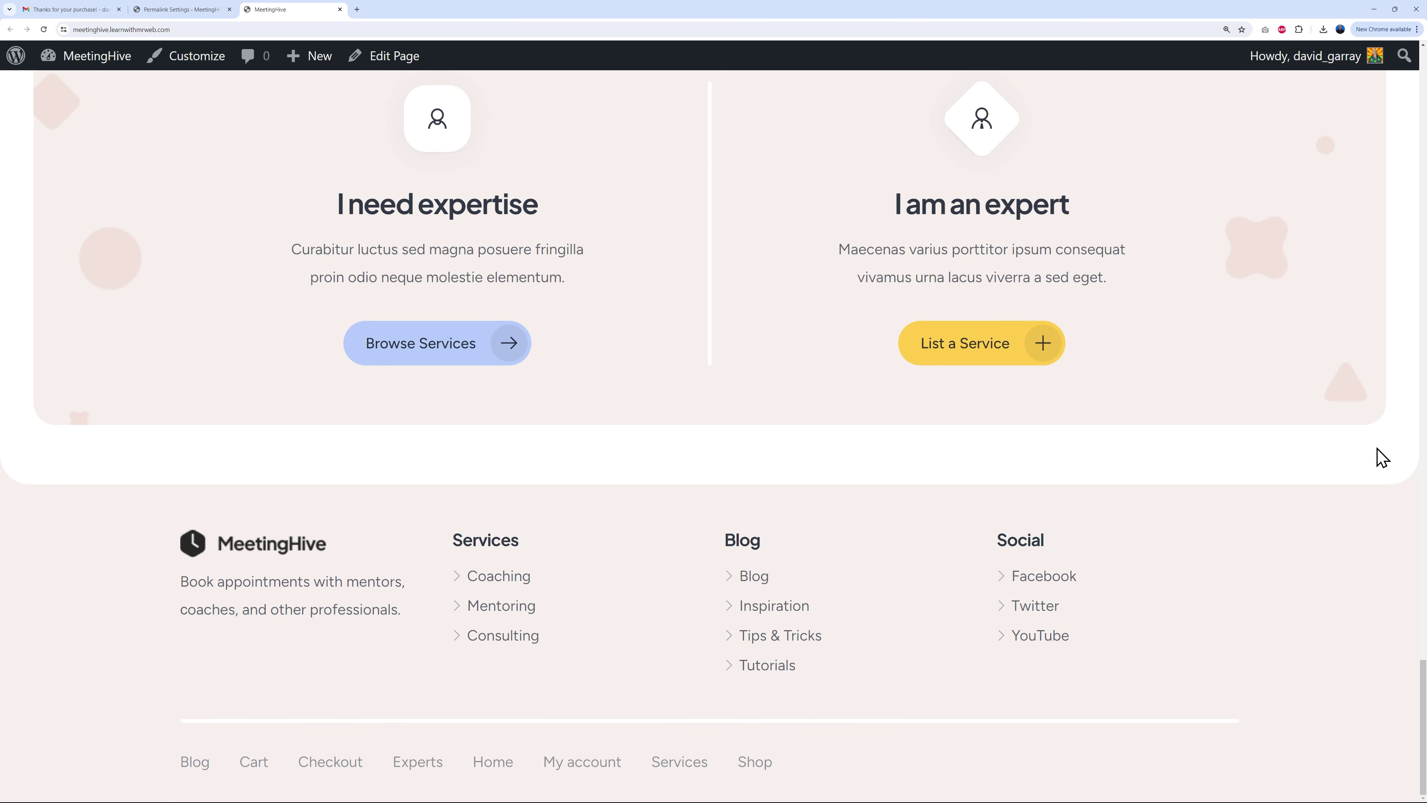
{"action": "scroll", "coordinate": [1381, 458], "scroll_direction": "up", "scroll_amount": 20}
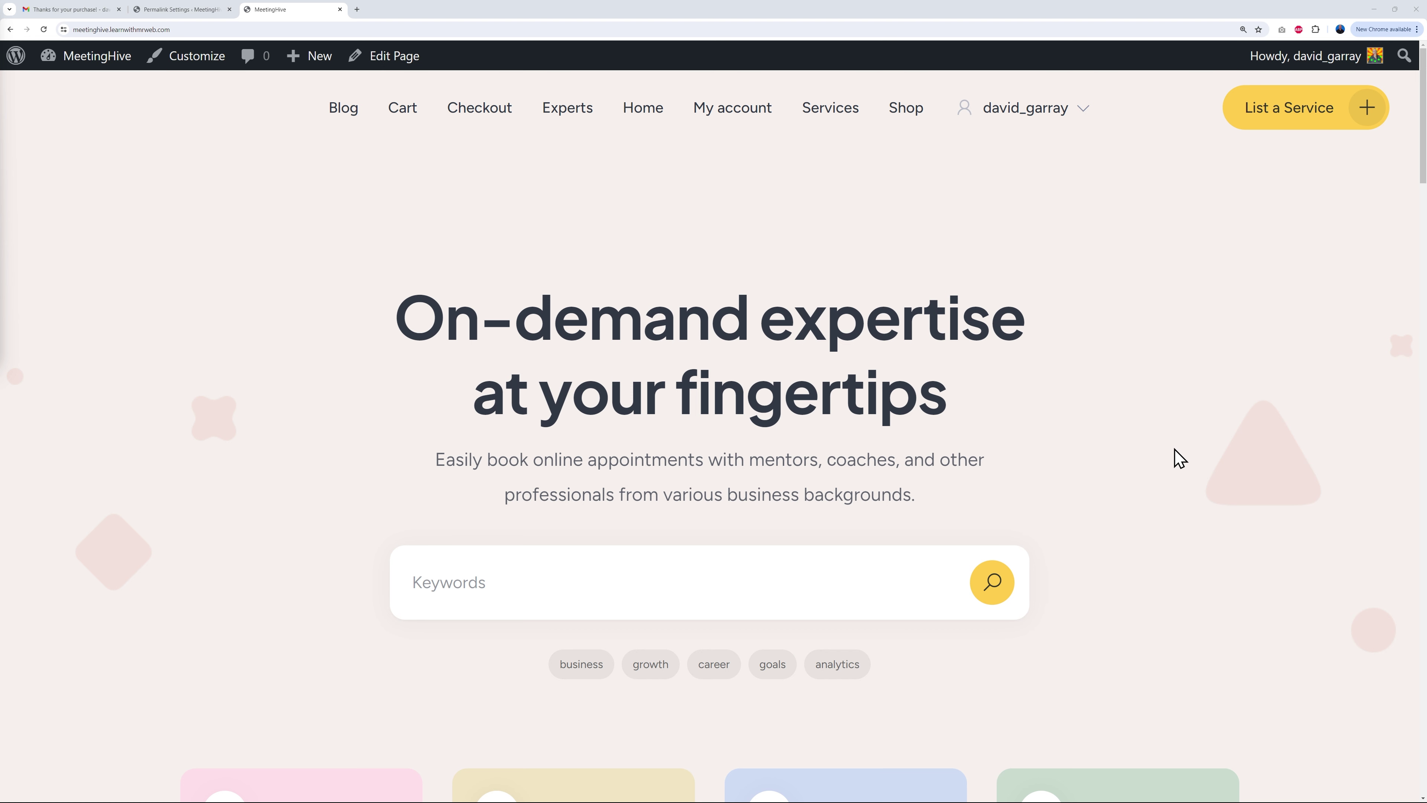
{"action": "scroll", "coordinate": [1178, 457], "scroll_direction": "down", "scroll_amount": 3}
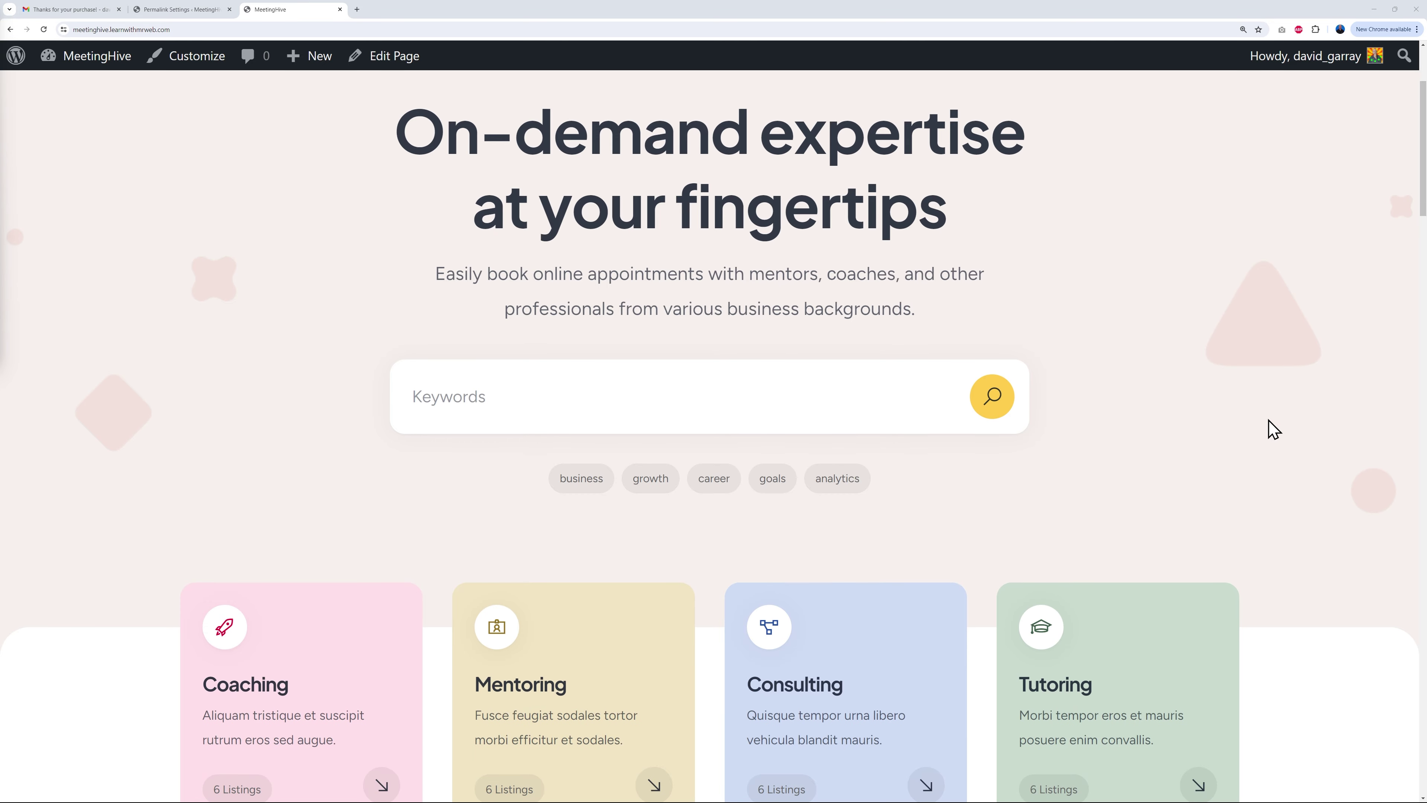
{"action": "scroll", "coordinate": [1287, 422], "scroll_direction": "down", "scroll_amount": 2}
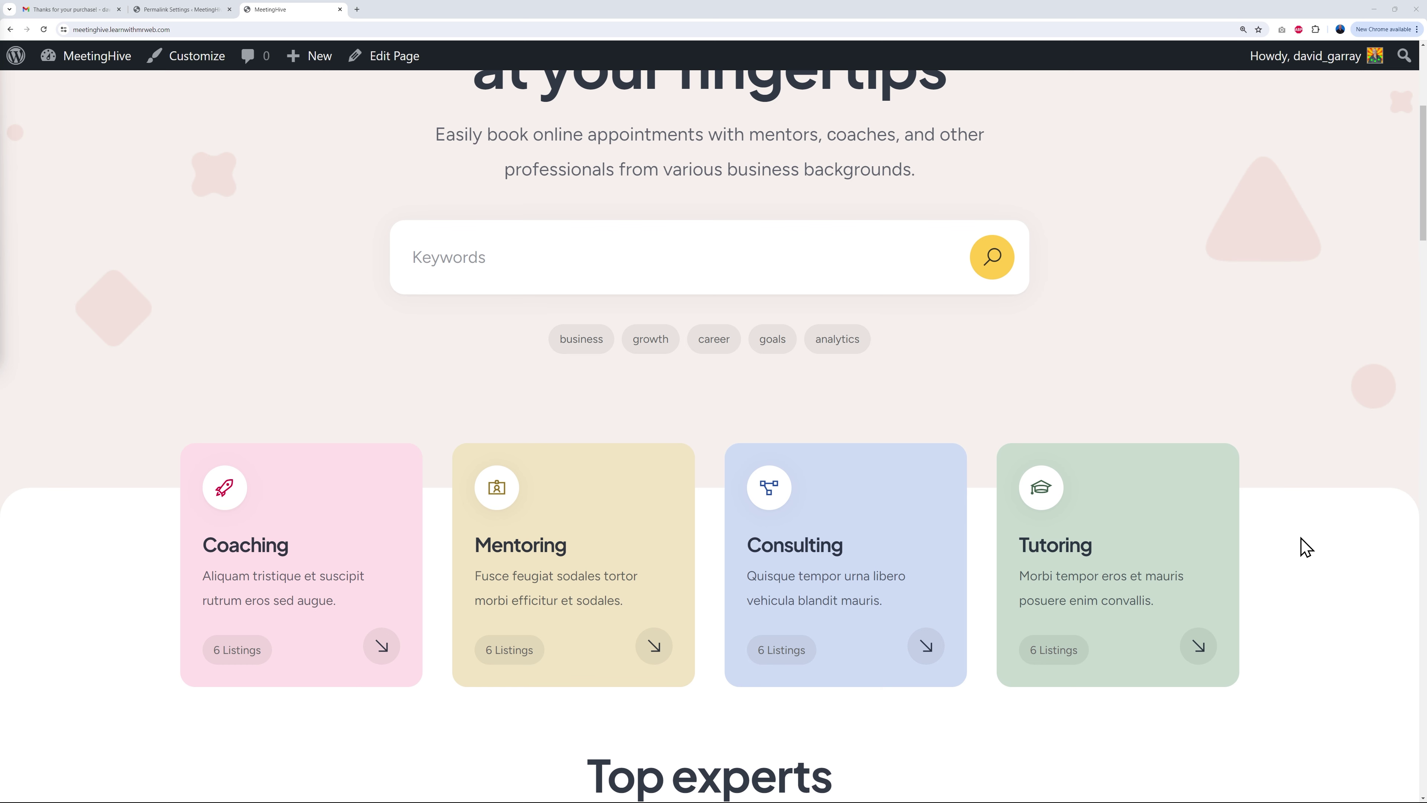
{"action": "scroll", "coordinate": [1304, 540], "scroll_direction": "up", "scroll_amount": 5}
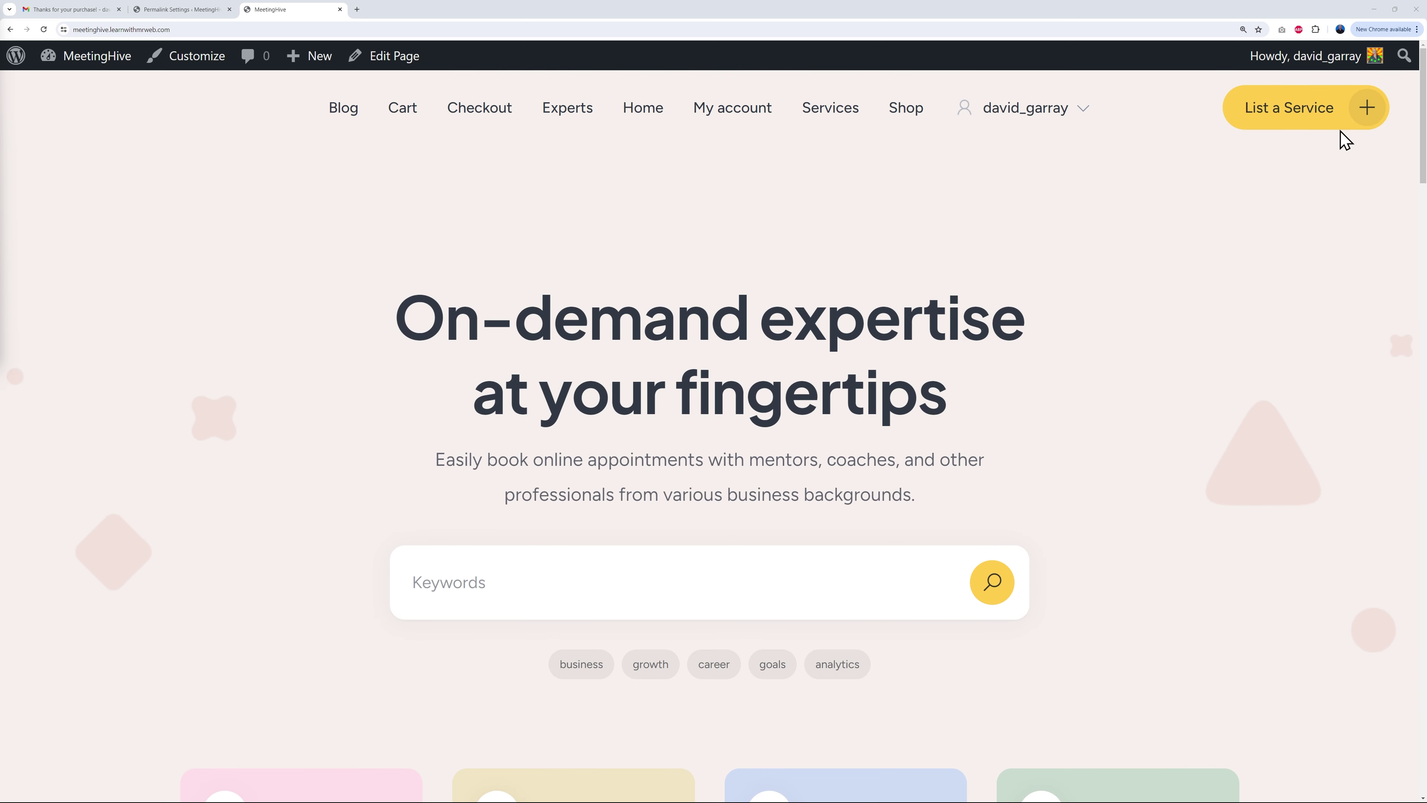
{"action": "left_click", "coordinate": [1304, 125]}
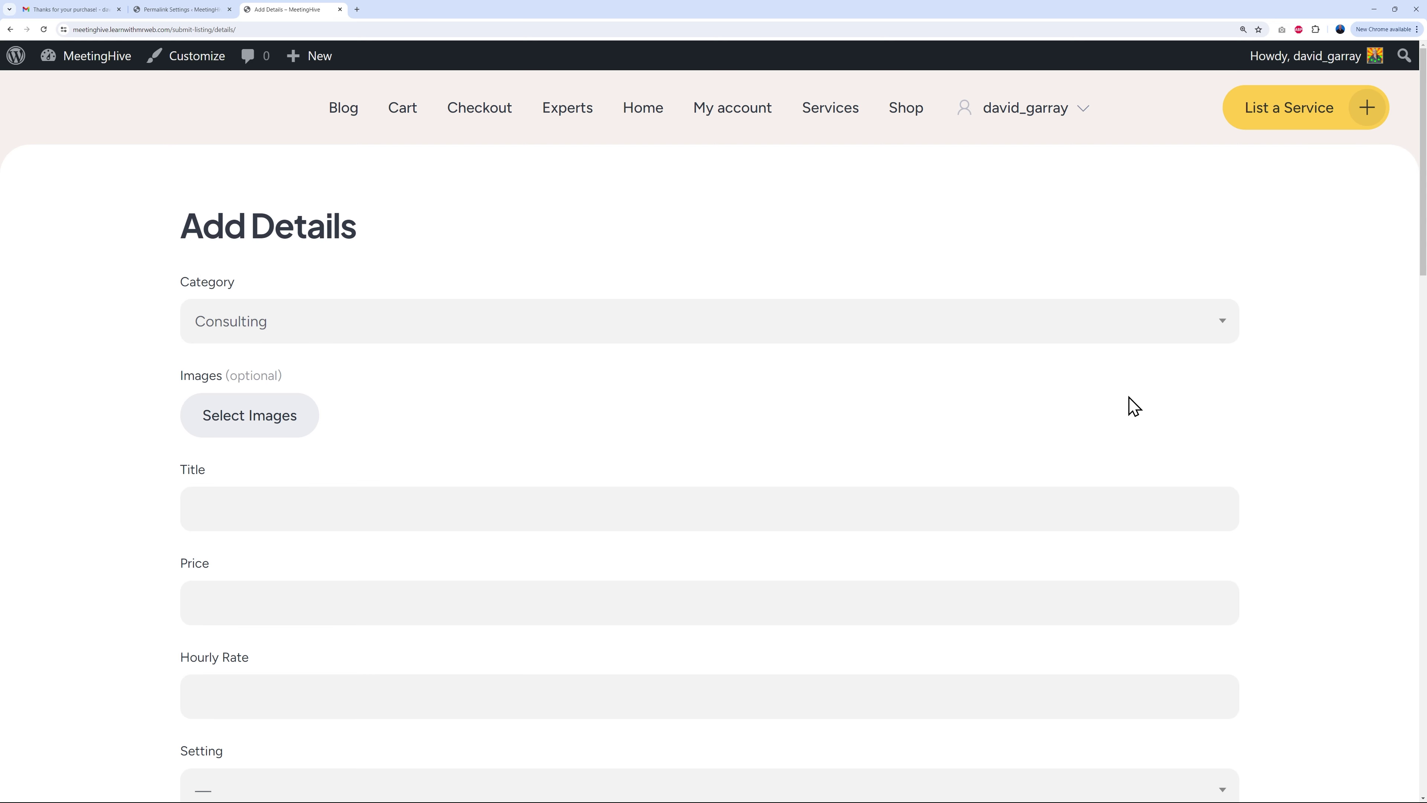
Step: Choose Coaching as the category in the listing form
{"action": "left_click", "coordinate": [252, 322]}
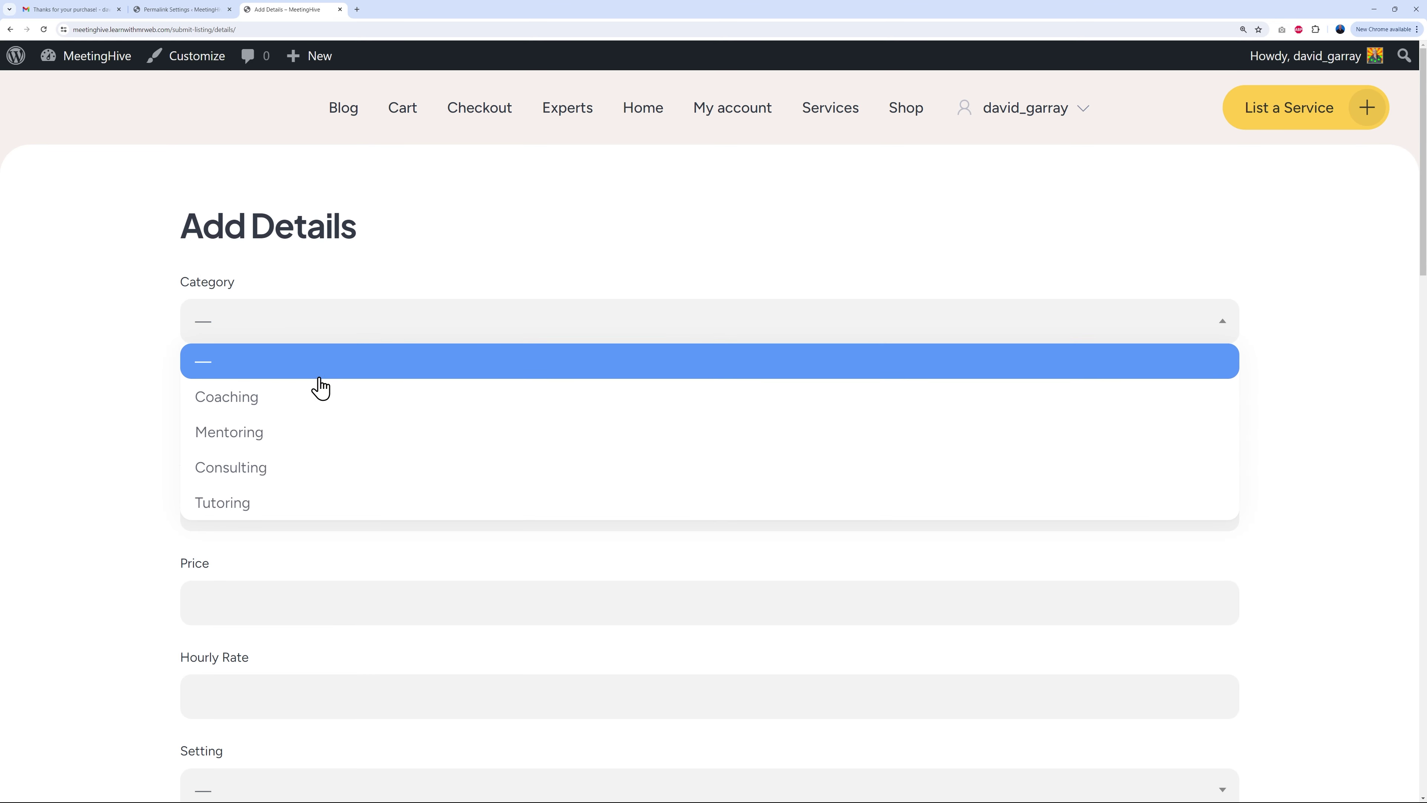
{"action": "left_click", "coordinate": [288, 419]}
{"action": "scroll", "coordinate": [112, 517], "scroll_direction": "down", "scroll_amount": 5}
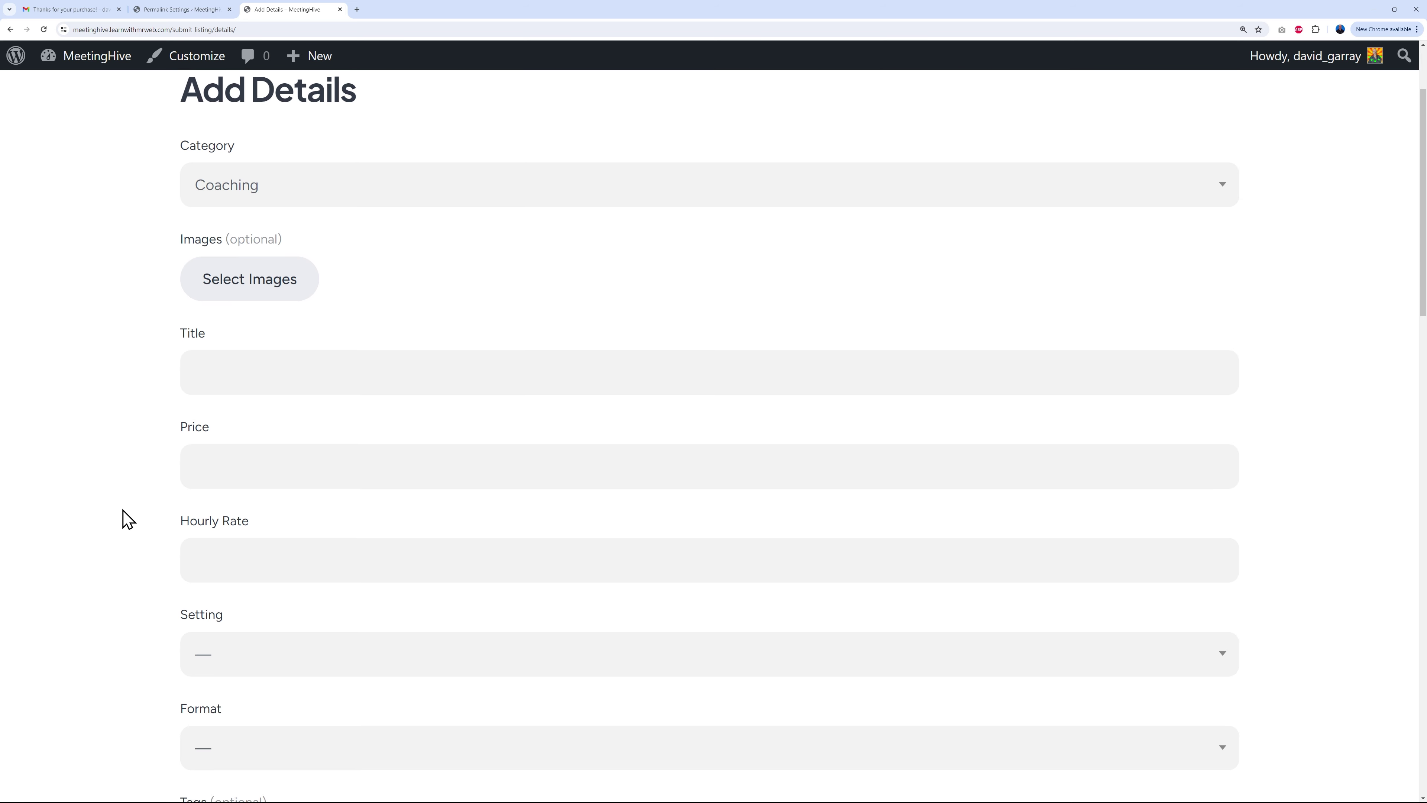
{"action": "scroll", "coordinate": [128, 520], "scroll_direction": "down", "scroll_amount": 2}
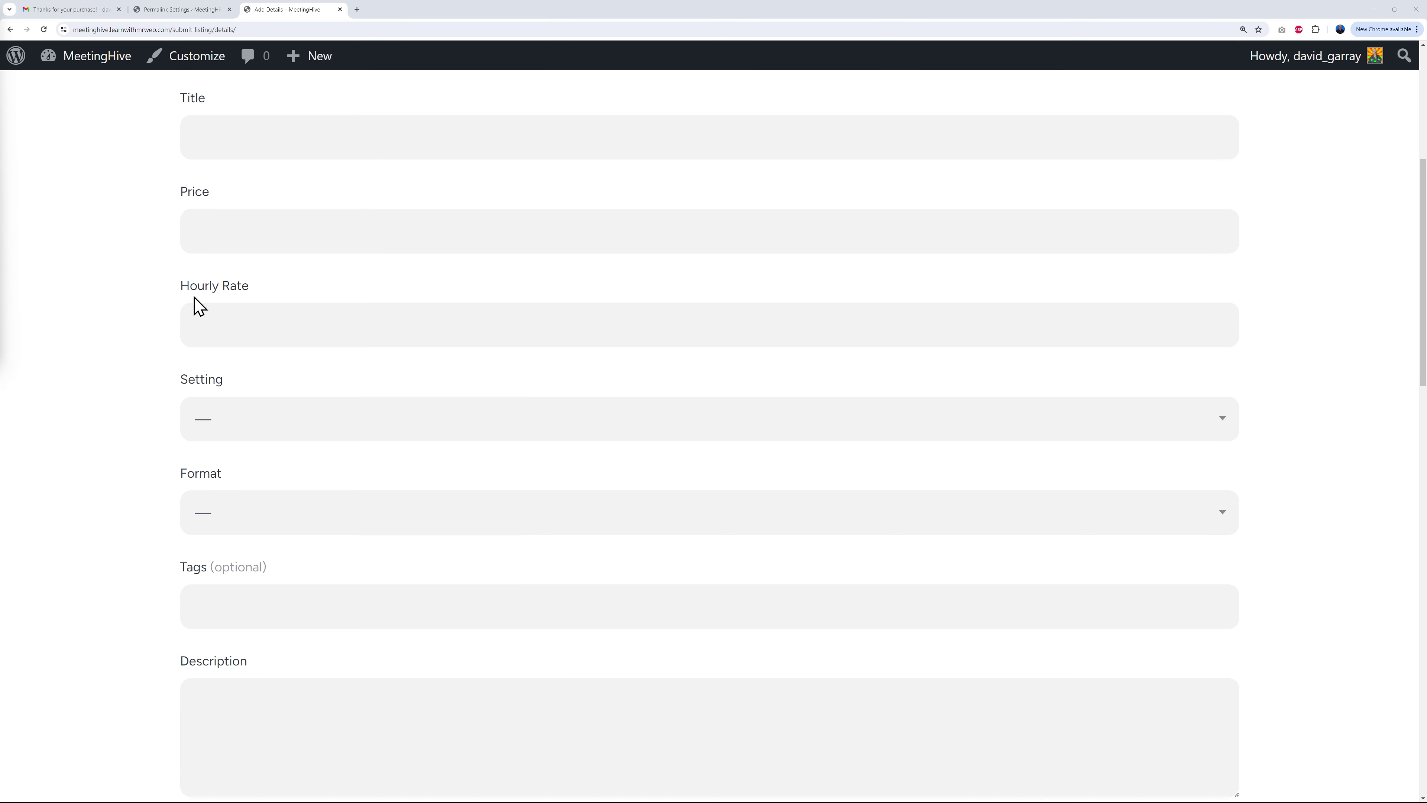
Step: Preview the Setting and Format dropdown options without selecting any
{"action": "left_click", "coordinate": [276, 434]}
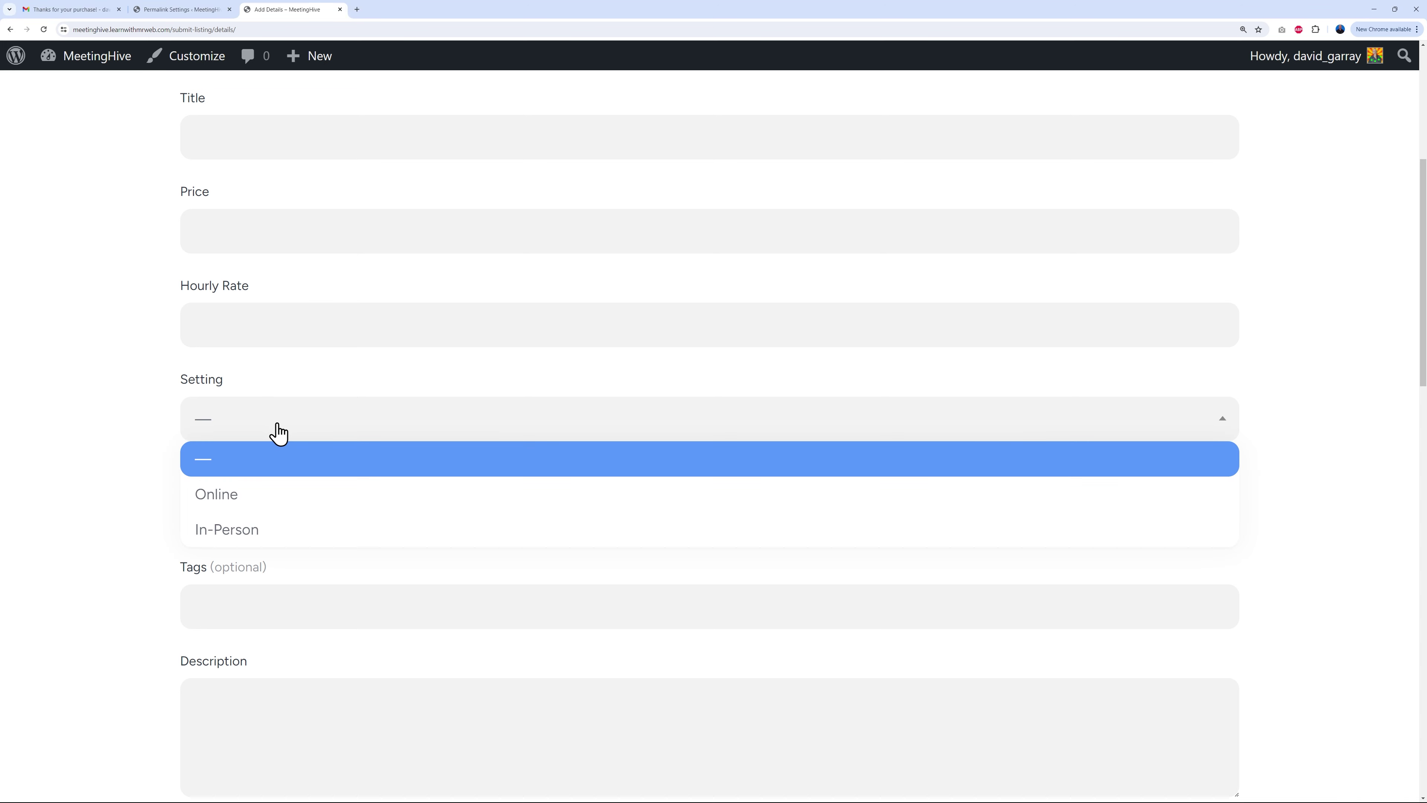
{"action": "left_click", "coordinate": [78, 502]}
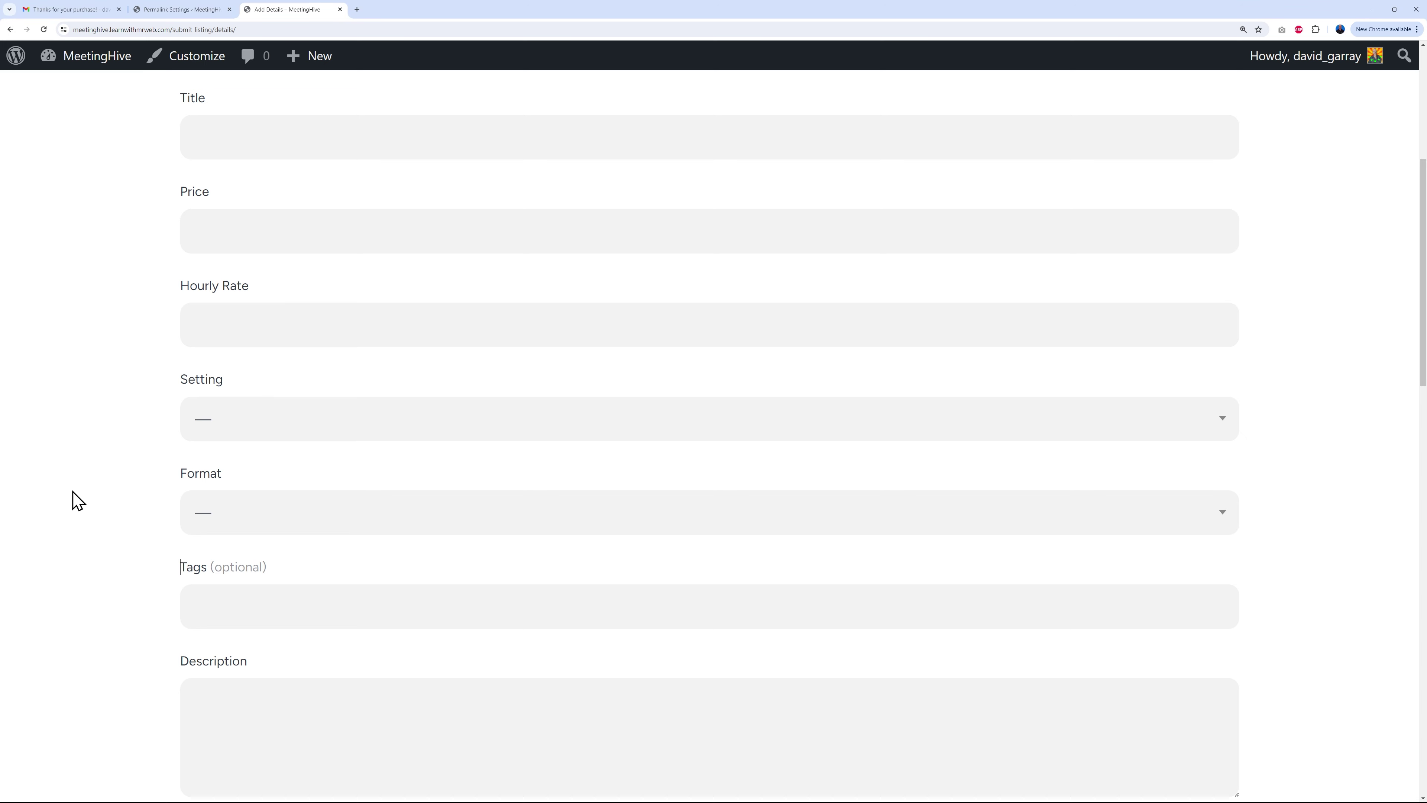
{"action": "left_click", "coordinate": [339, 518]}
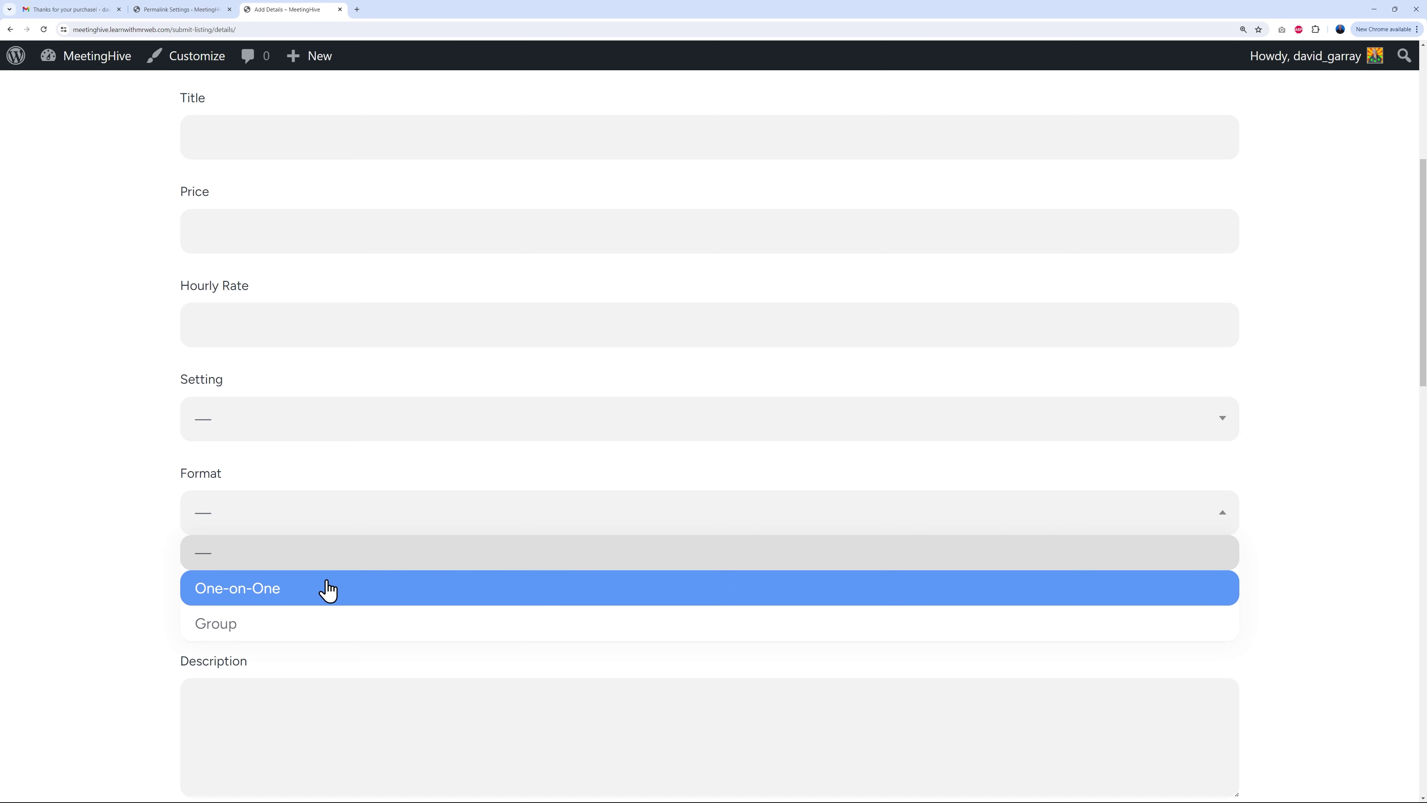
{"action": "left_click", "coordinate": [127, 579]}
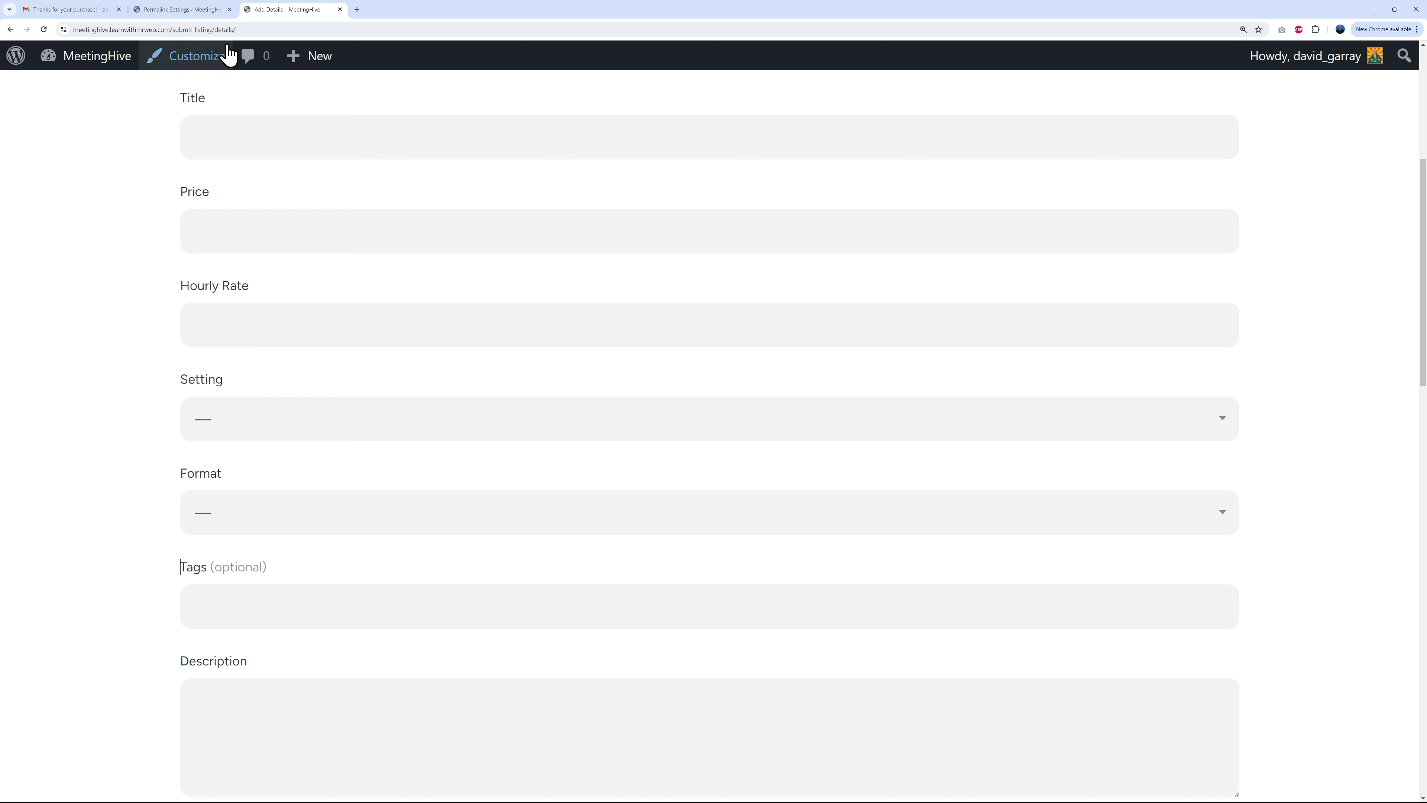
{"action": "left_click", "coordinate": [206, 10]}
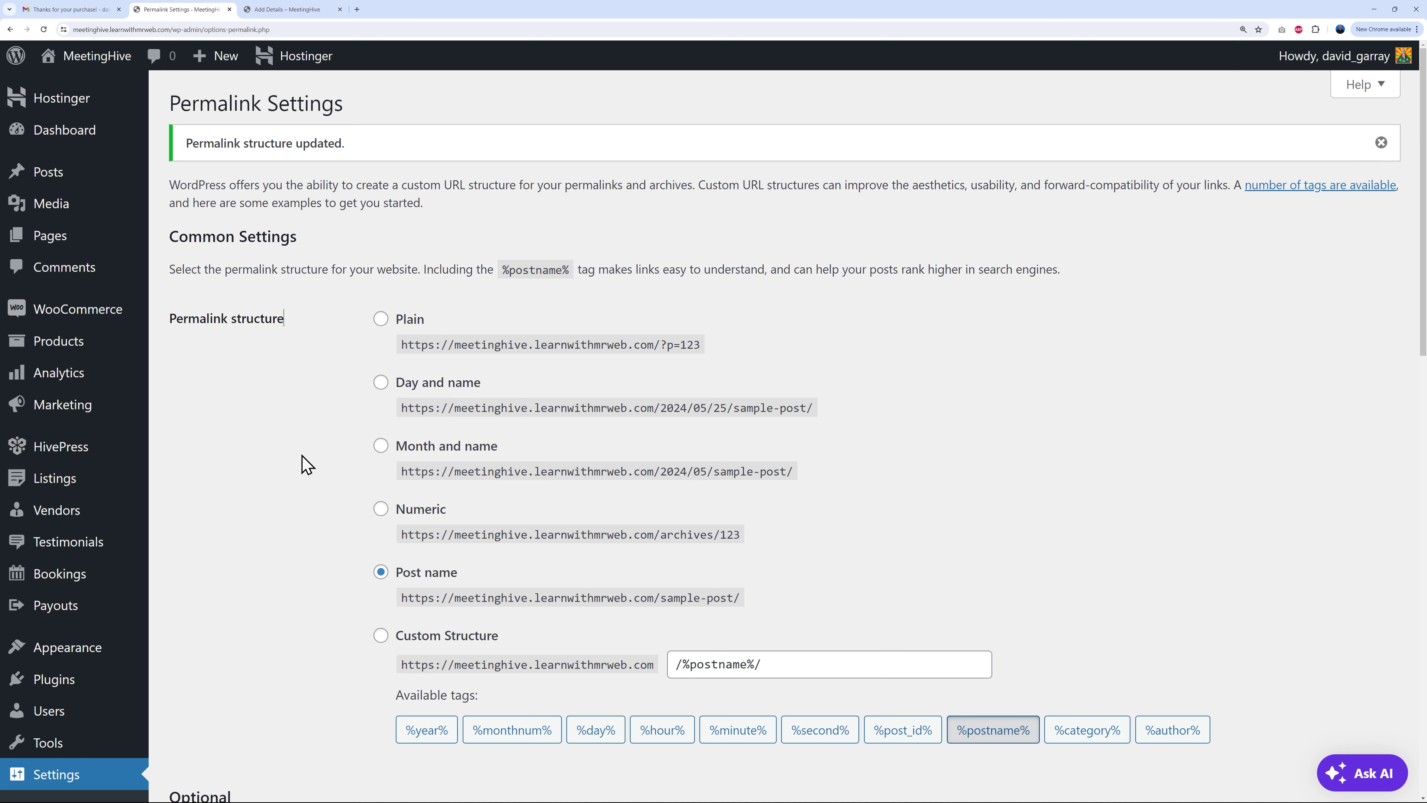
Step: Go to Listings > Categories in the admin sidebar
{"action": "mouse_move", "coordinate": [56, 483]}
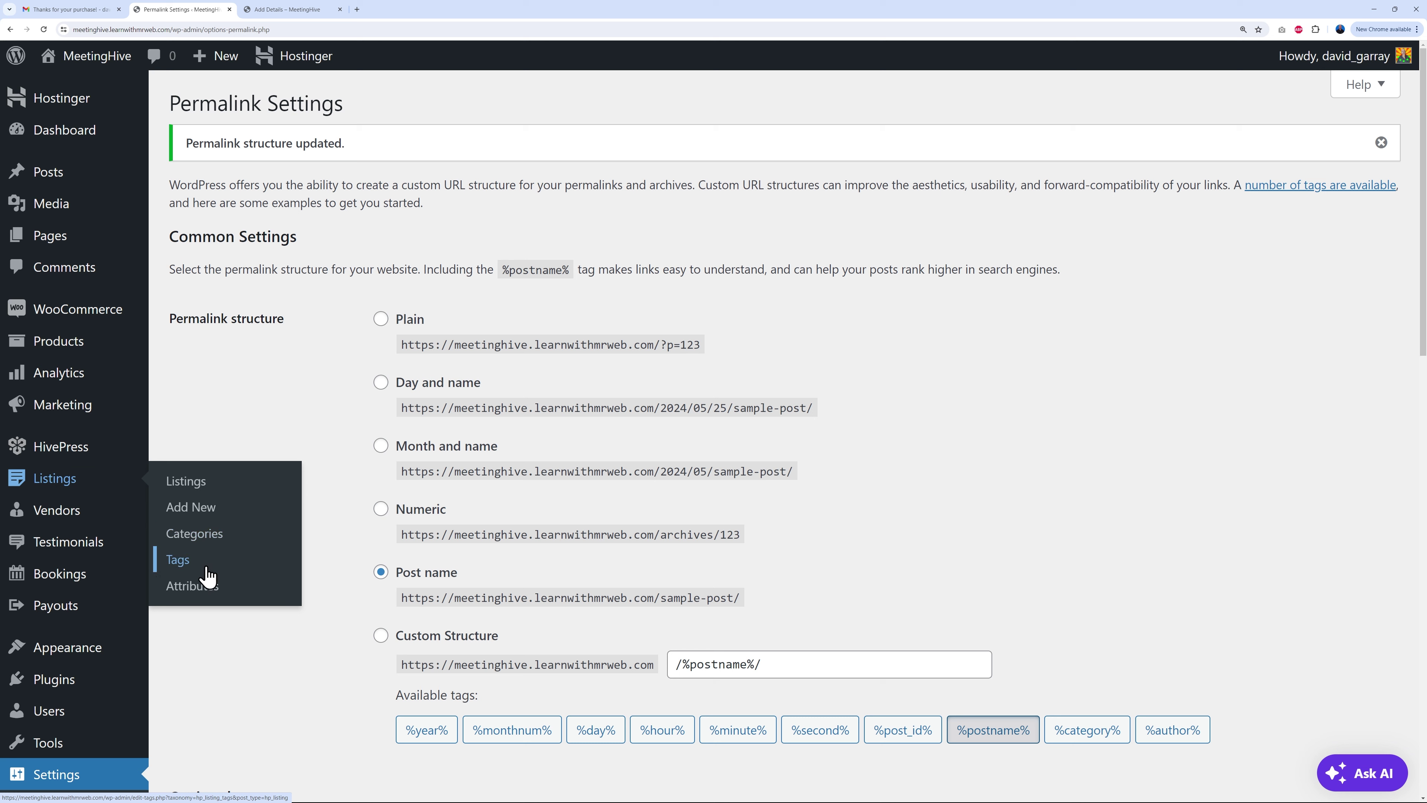
{"action": "left_click", "coordinate": [195, 533]}
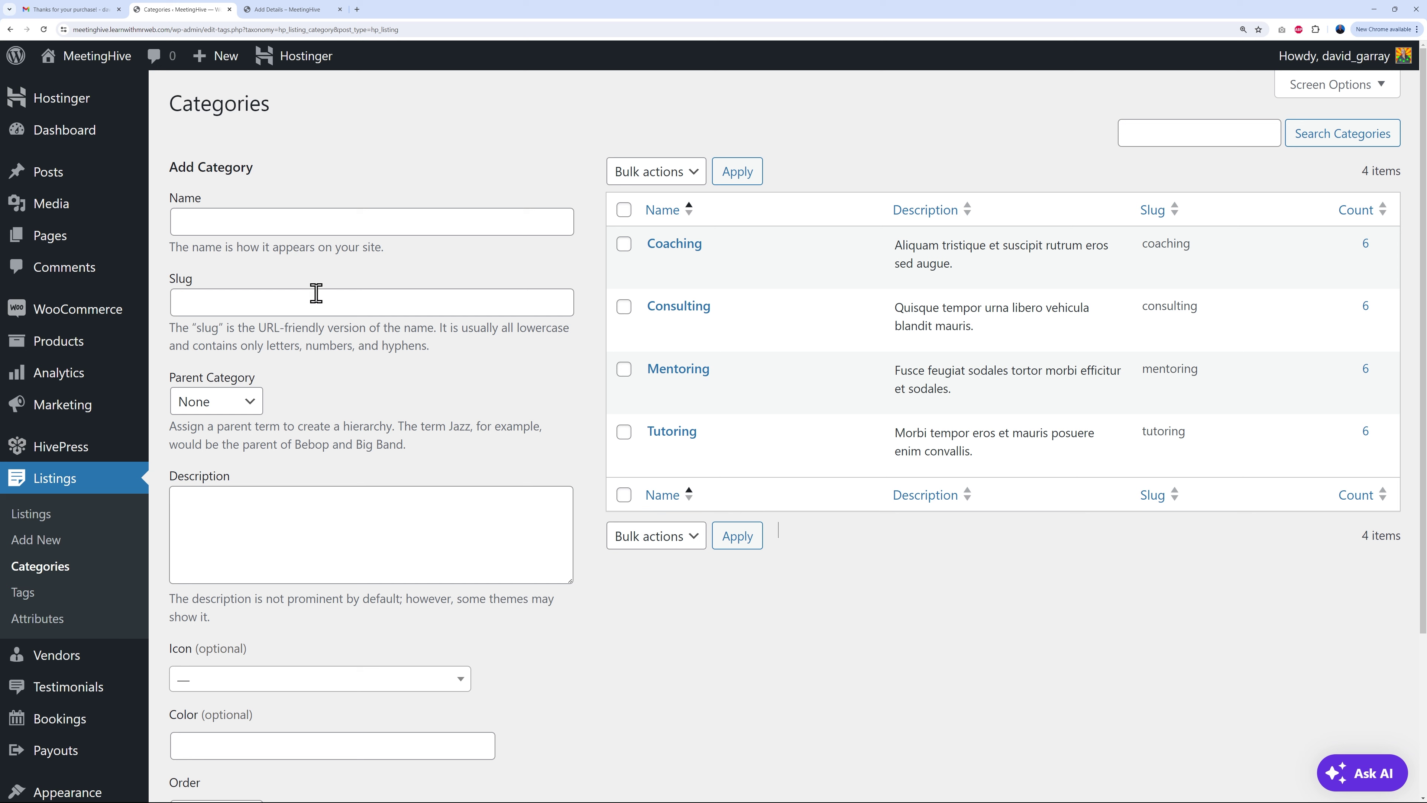
Step: Enter 'Musicians' as the new category name after checking the homepage category cards
{"action": "left_click", "coordinate": [339, 227]}
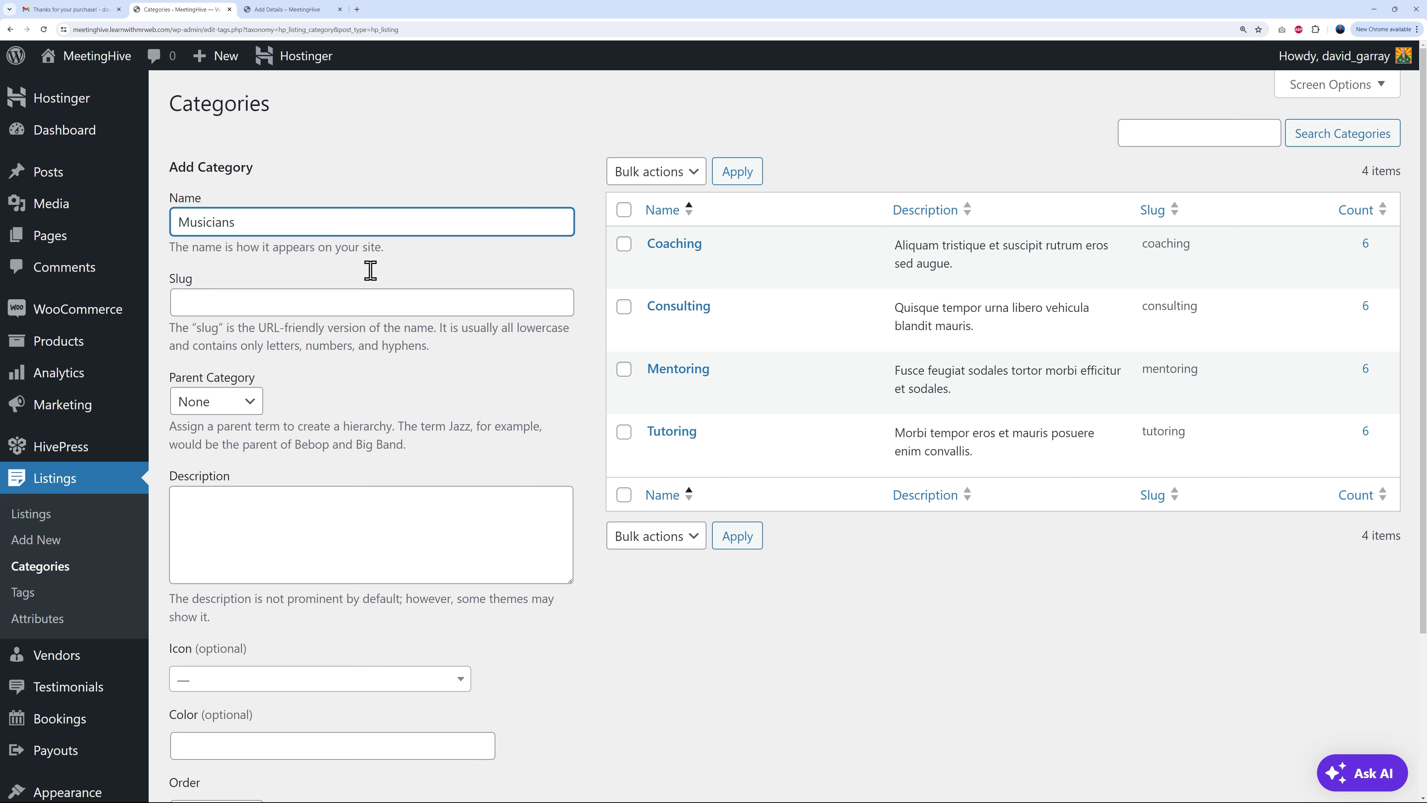
{"action": "left_click", "coordinate": [466, 375]}
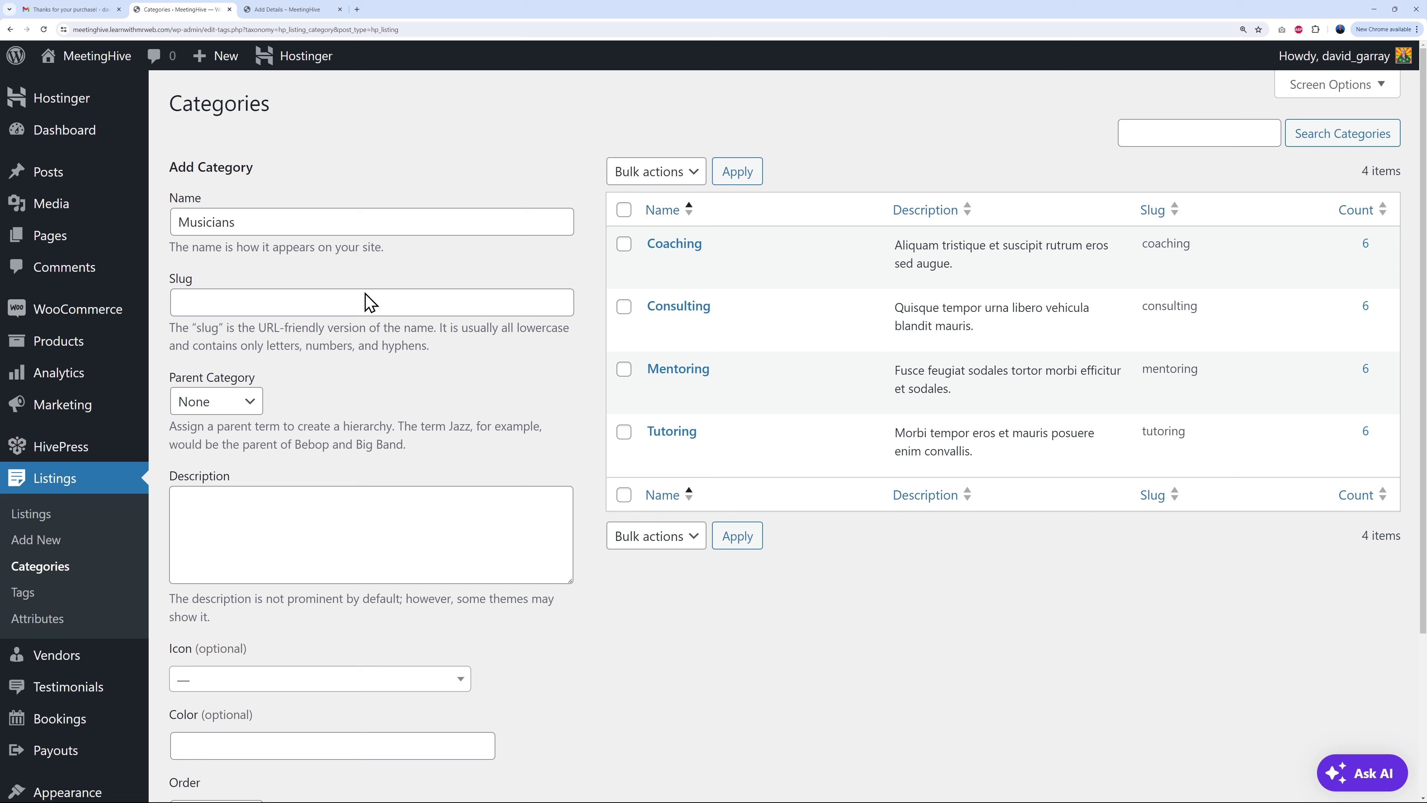
{"action": "left_click", "coordinate": [322, 11]}
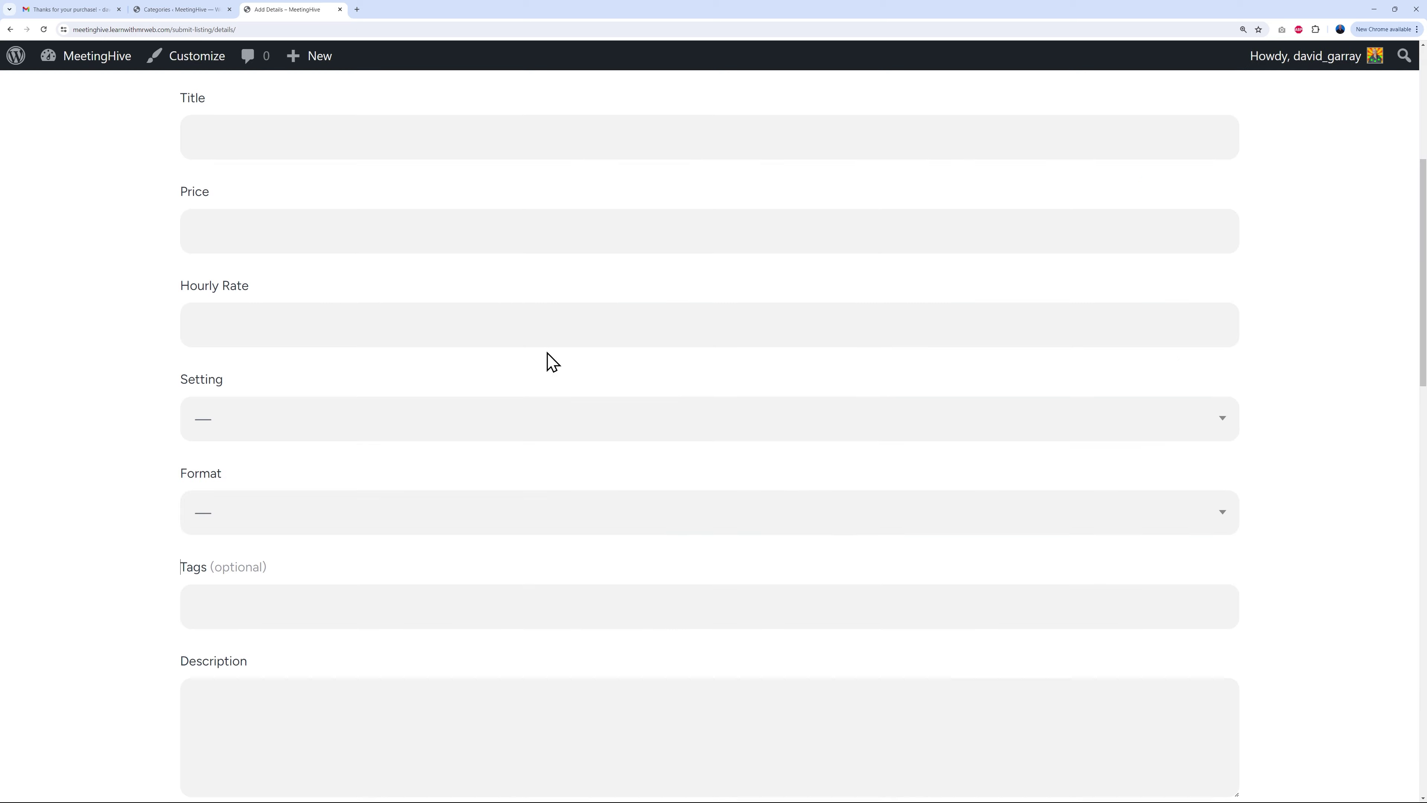
{"action": "scroll", "coordinate": [783, 482], "scroll_direction": "up", "scroll_amount": 5}
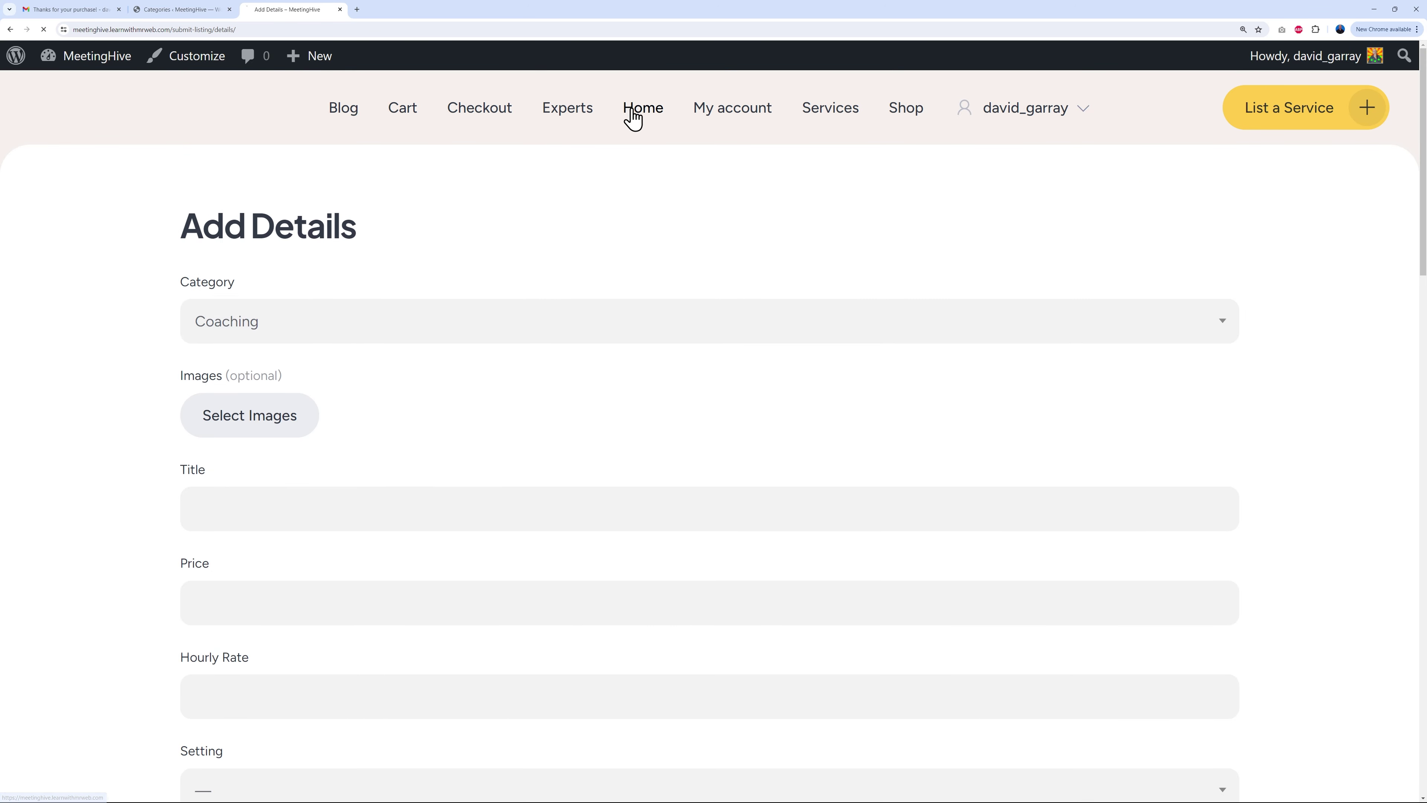
{"action": "left_click", "coordinate": [632, 111]}
{"action": "scroll", "coordinate": [1344, 446], "scroll_direction": "down", "scroll_amount": 6}
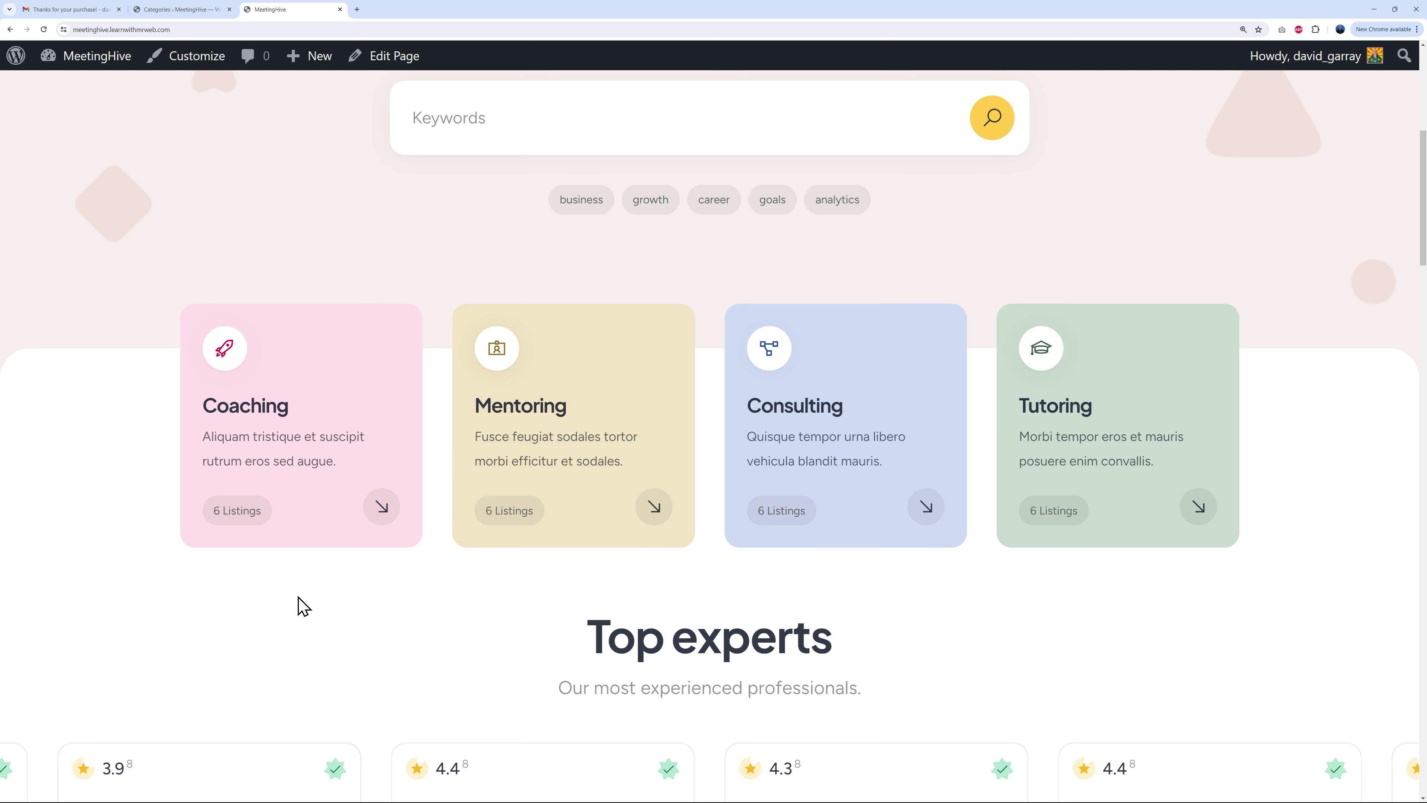
{"action": "left_click", "coordinate": [207, 9]}
{"action": "left_click", "coordinate": [226, 302]}
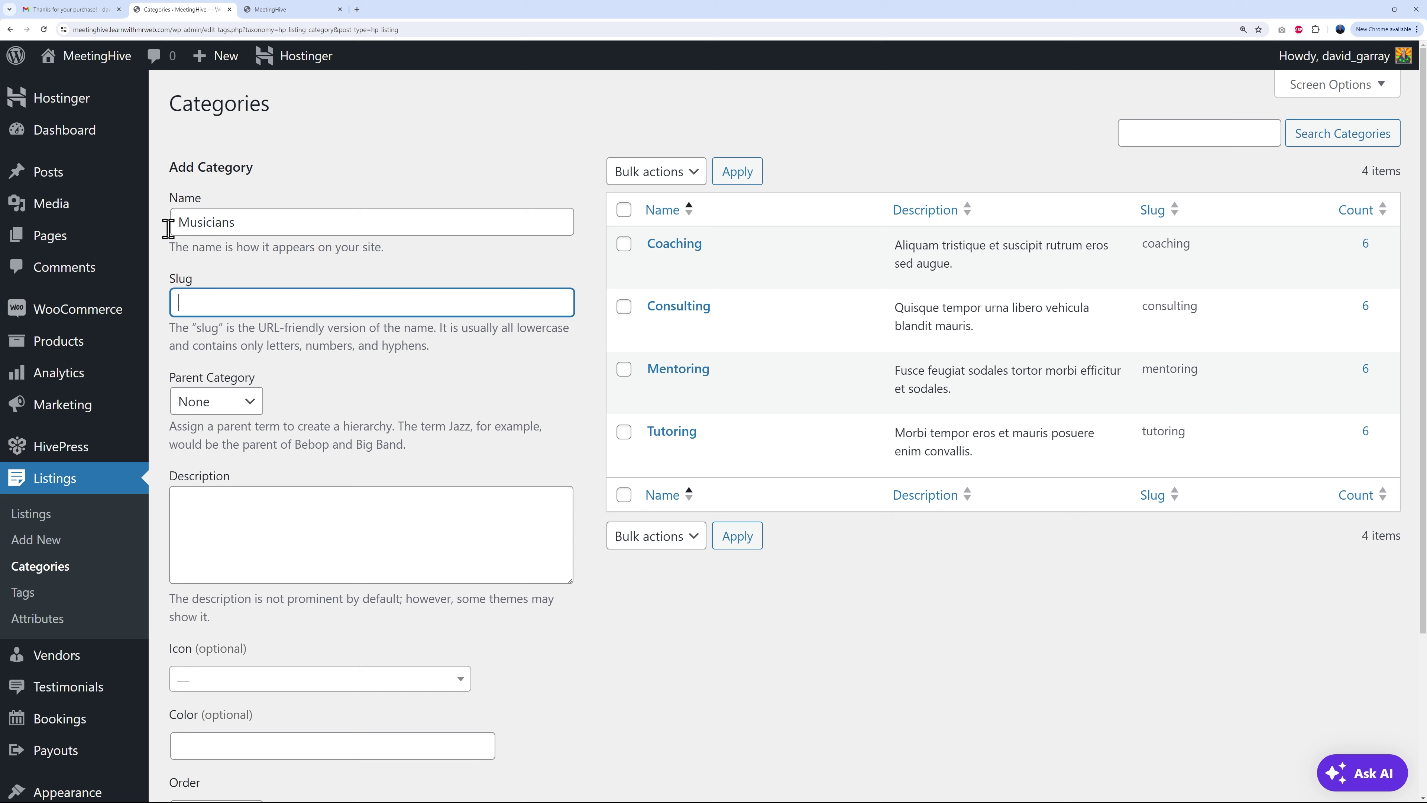
Step: Paste 'Learn how to play your favourite instruments' as the Musicians category description
{"action": "key", "text": "Tab"}
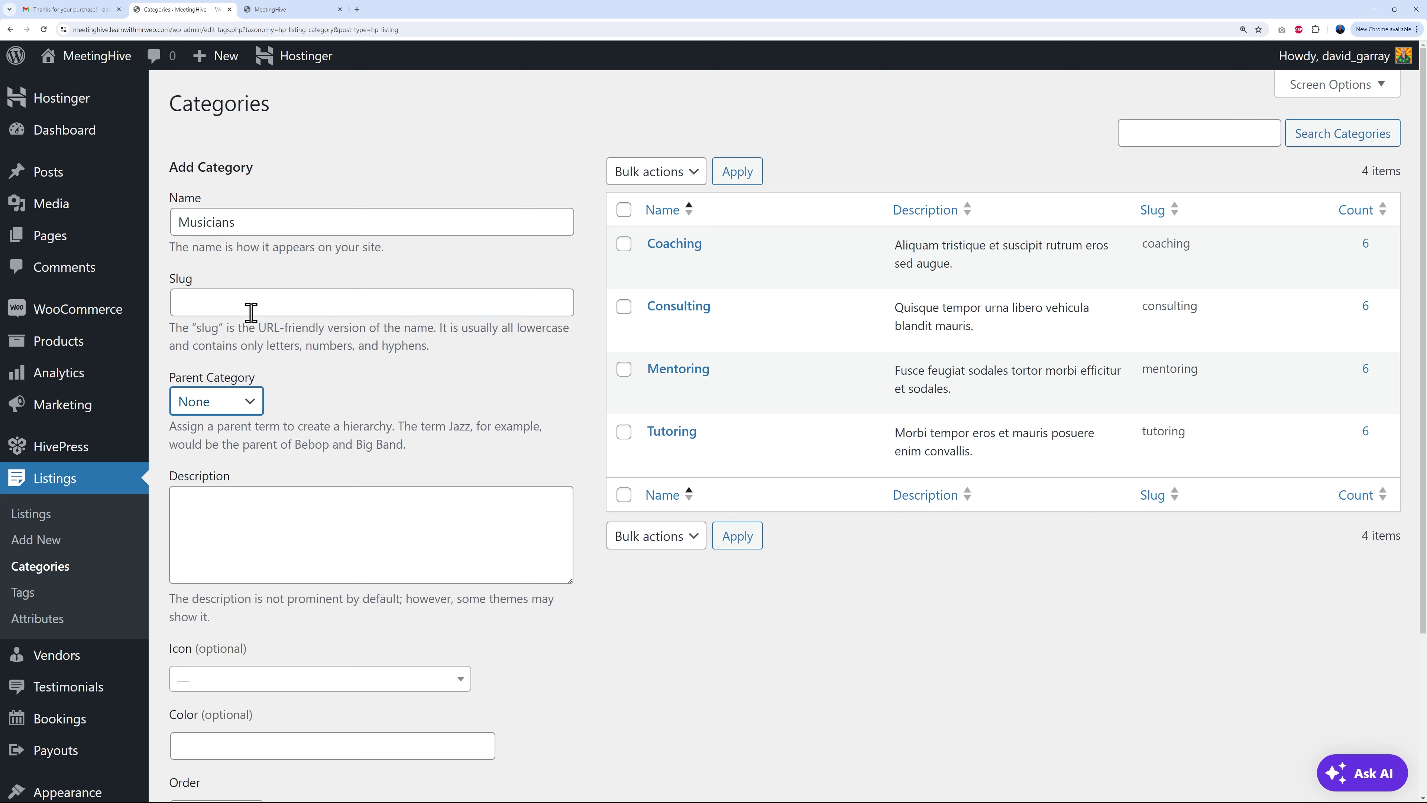
{"action": "left_click", "coordinate": [426, 518]}
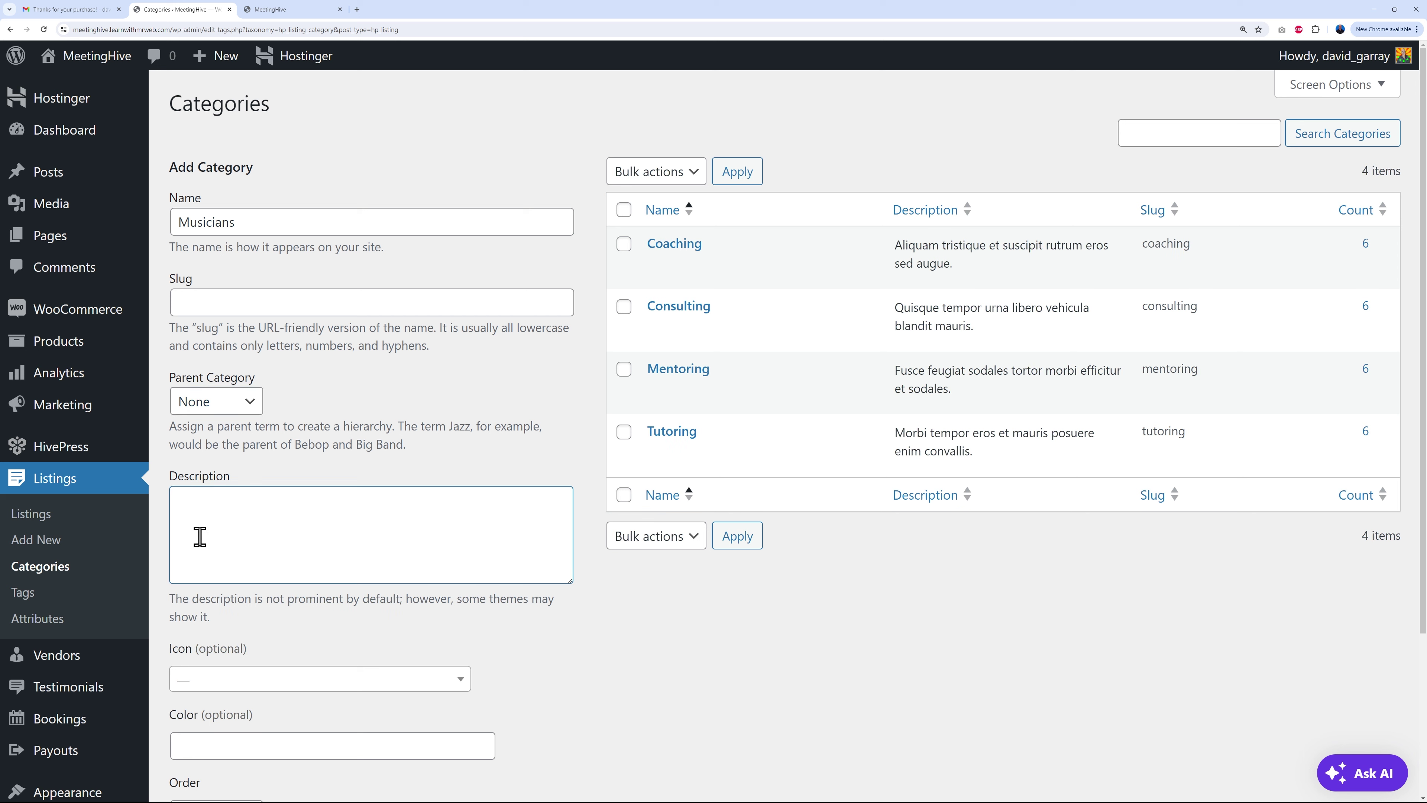
{"action": "type", "text": "Learn how to play your favourite instruments"}
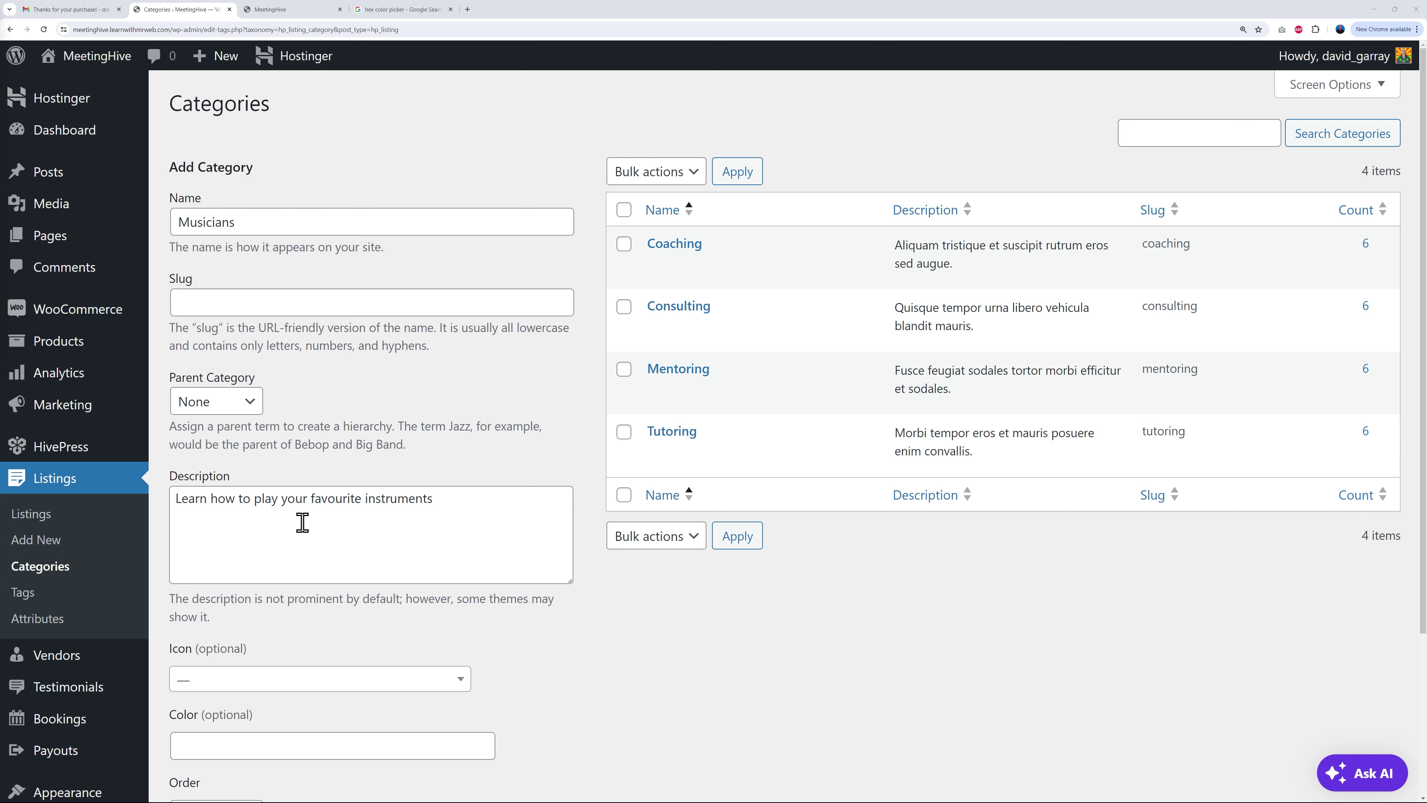
{"action": "scroll", "coordinate": [659, 638], "scroll_direction": "down", "scroll_amount": 3}
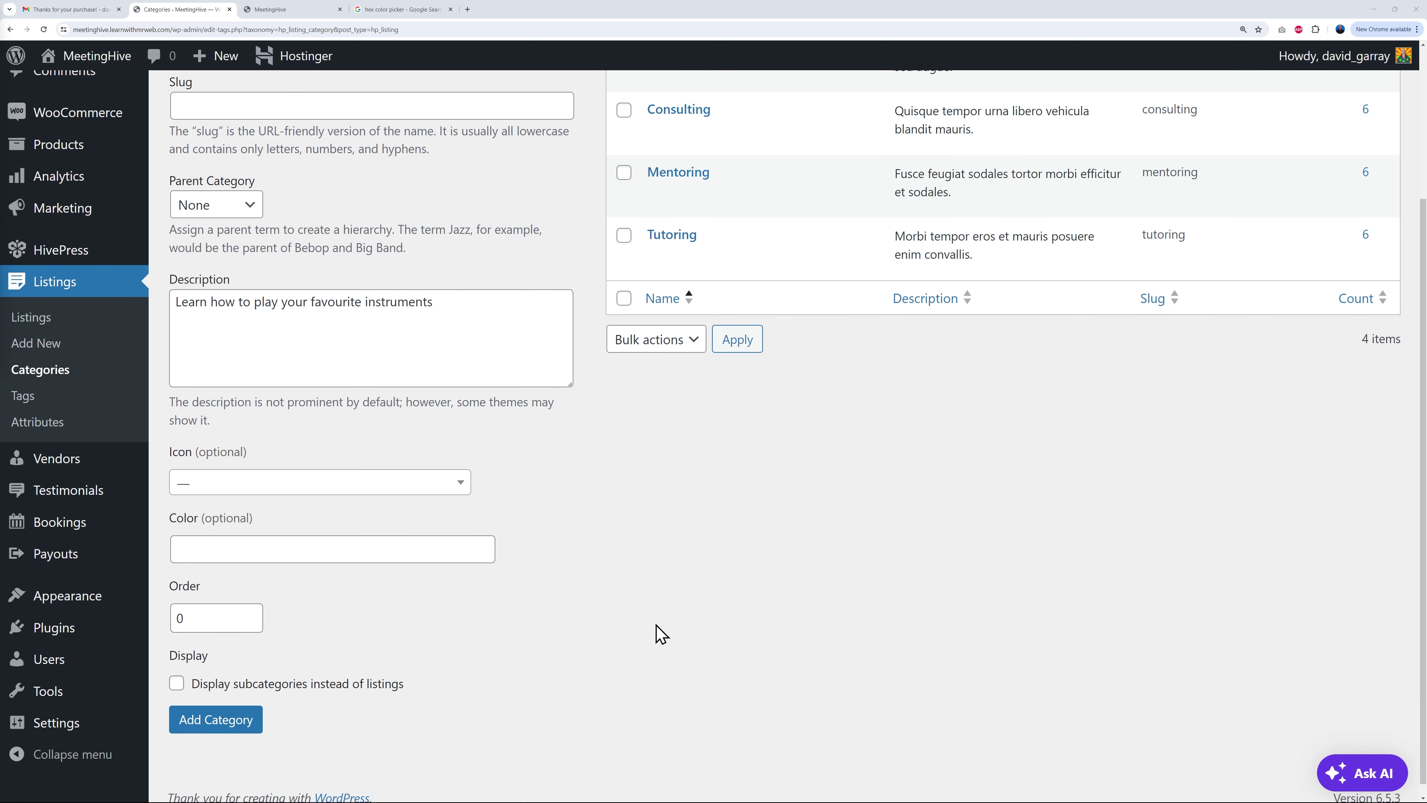
Step: Search 'guit' in the Icon list and choose the guitar icon for Musicians
{"action": "left_click", "coordinate": [458, 469]}
{"action": "scroll", "coordinate": [411, 619], "scroll_direction": "down", "scroll_amount": 5}
{"action": "scroll", "coordinate": [409, 631], "scroll_direction": "down", "scroll_amount": 5}
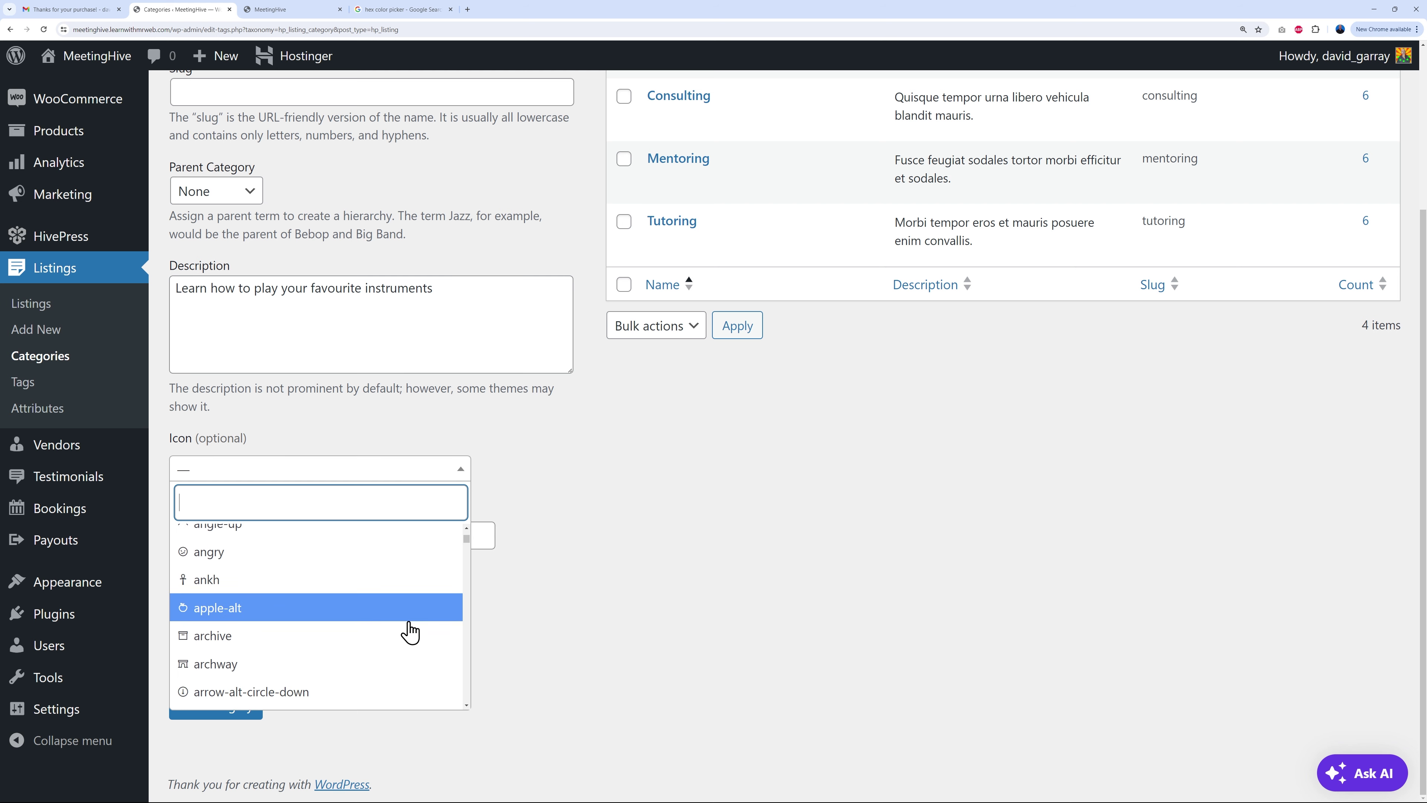
{"action": "scroll", "coordinate": [408, 632], "scroll_direction": "up", "scroll_amount": 5}
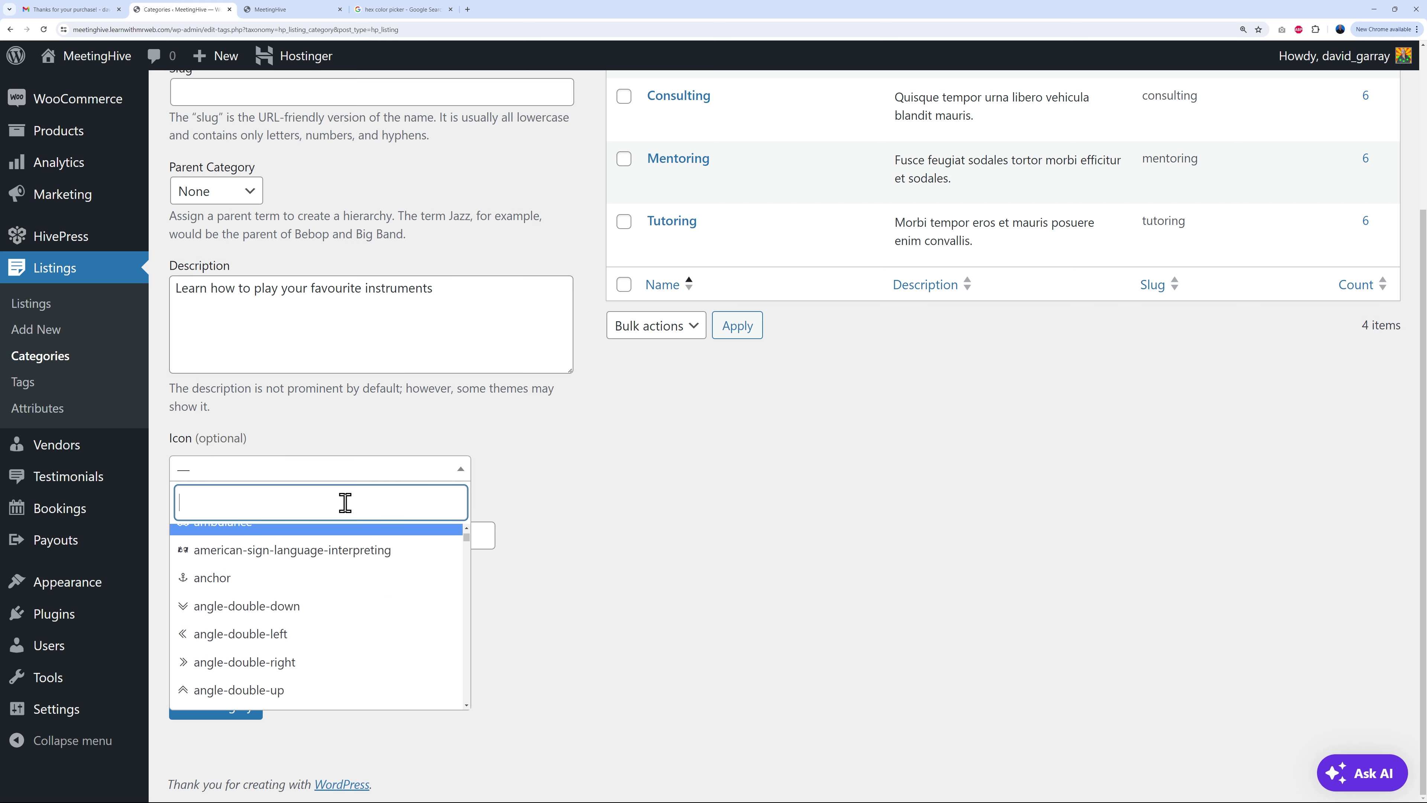
{"action": "type", "text": "guit"}
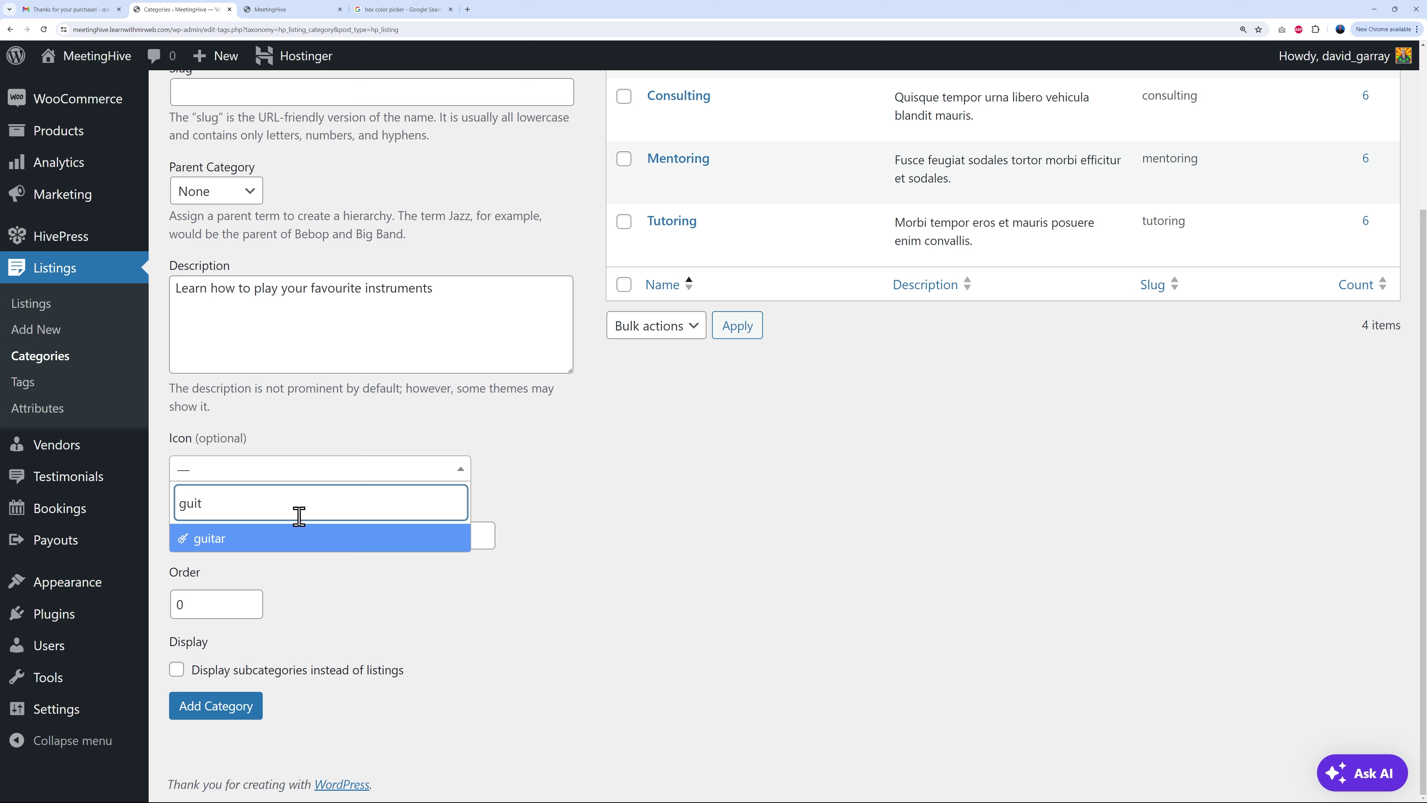
{"action": "left_click", "coordinate": [255, 539]}
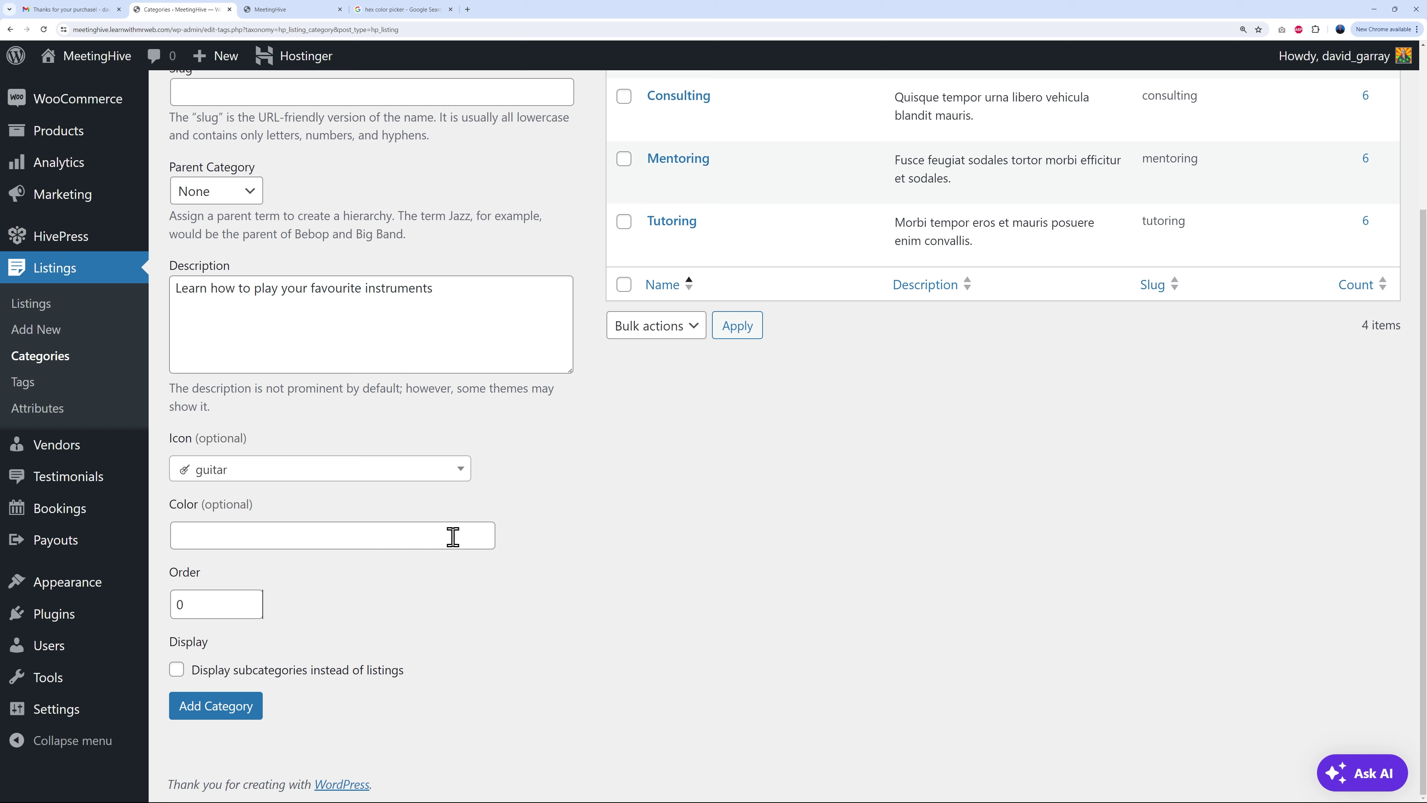
{"action": "left_click", "coordinate": [269, 9]}
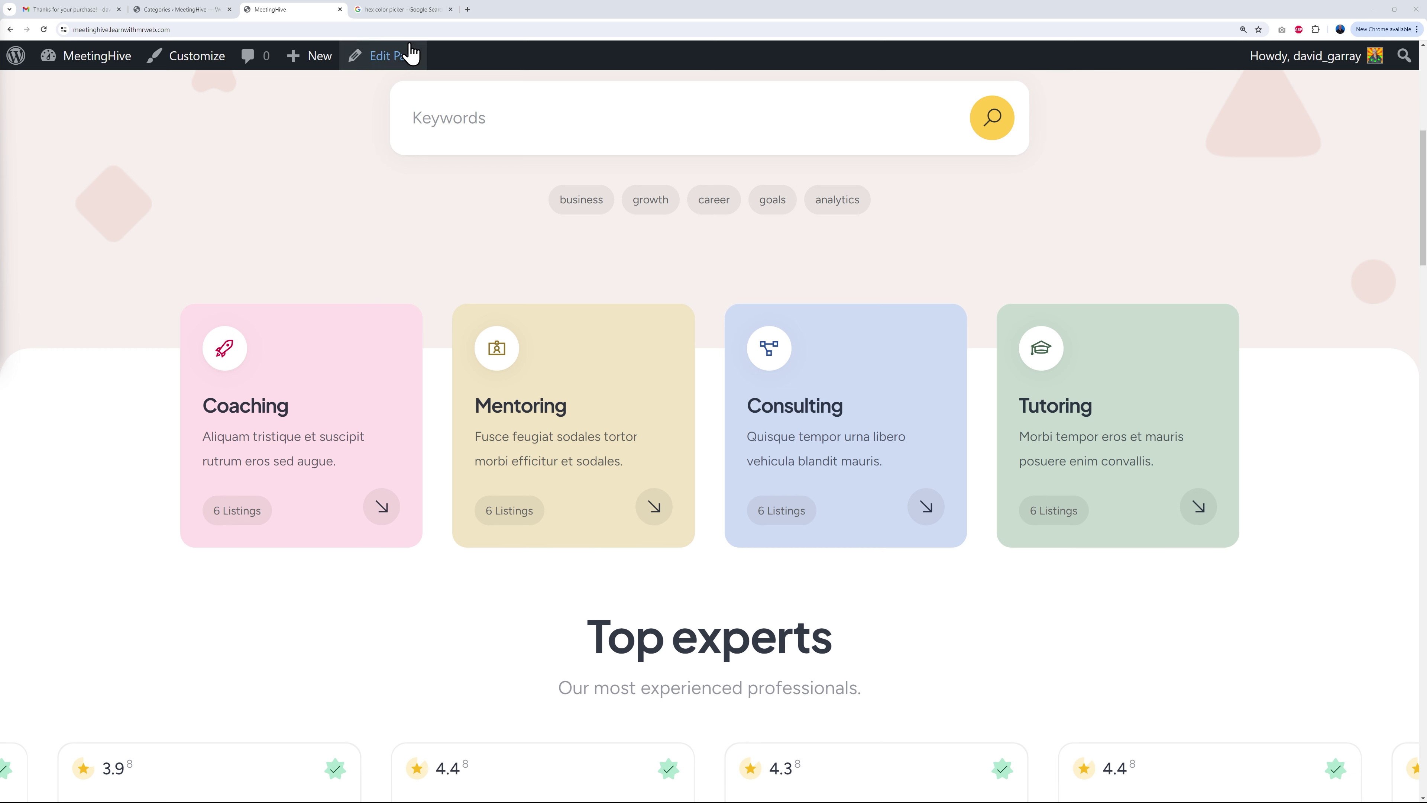
Step: Pick pale yellow #fff7d6 in Google's colour picker and paste it into the category's Color field
{"action": "left_click", "coordinate": [402, 9]}
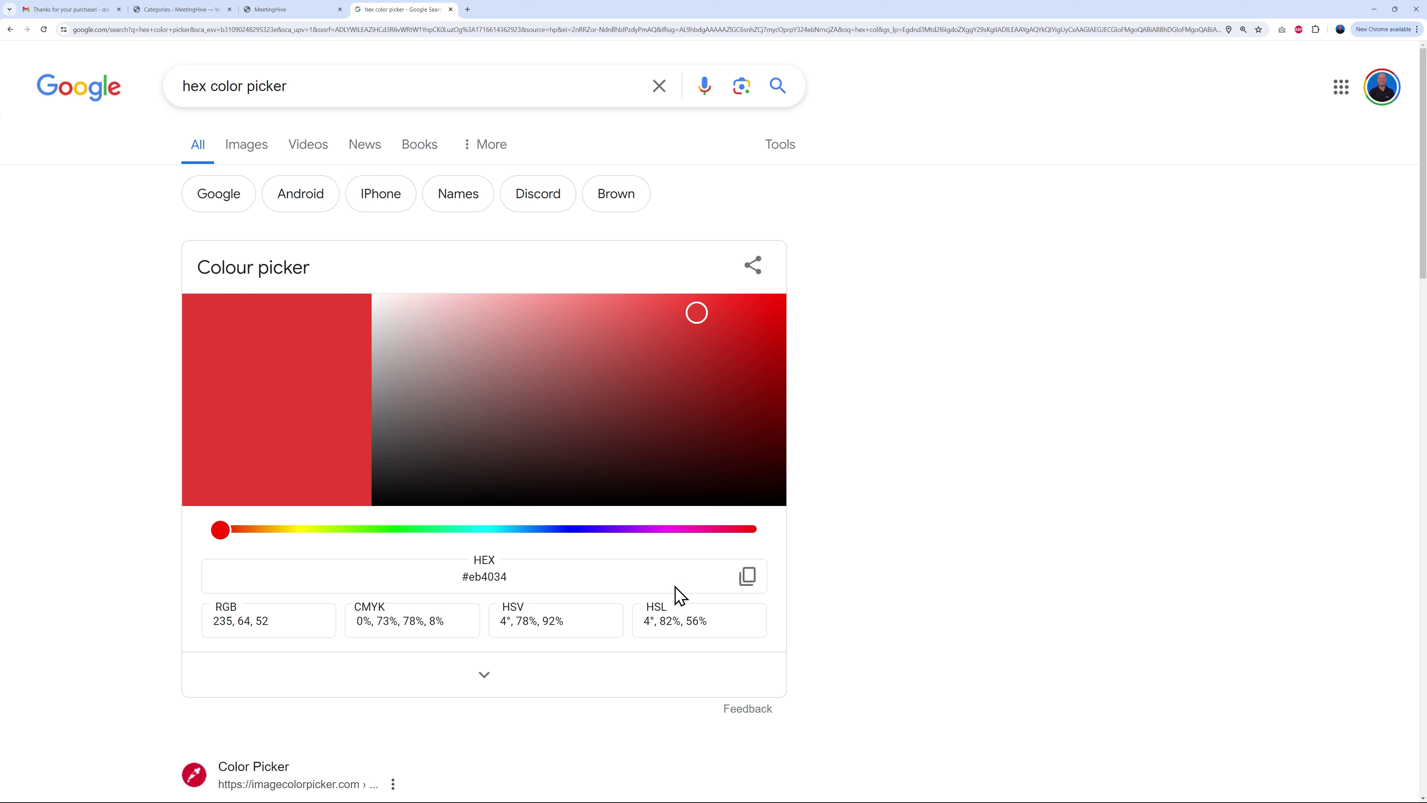
{"action": "left_click", "coordinate": [287, 530]}
{"action": "left_click_drag", "start_coordinate": [449, 328], "coordinate": [439, 302]}
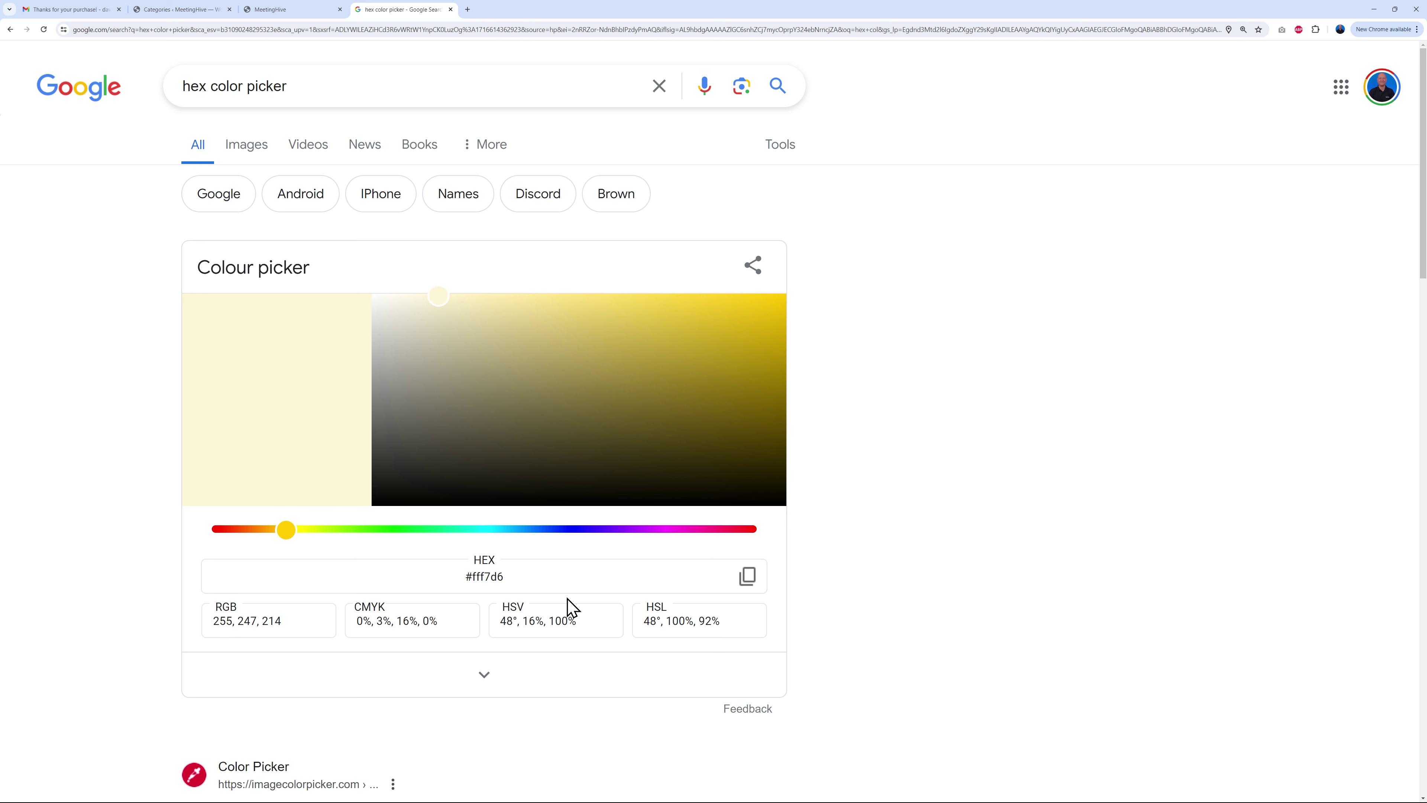
{"action": "left_click", "coordinate": [473, 577]}
{"action": "left_click", "coordinate": [746, 576]}
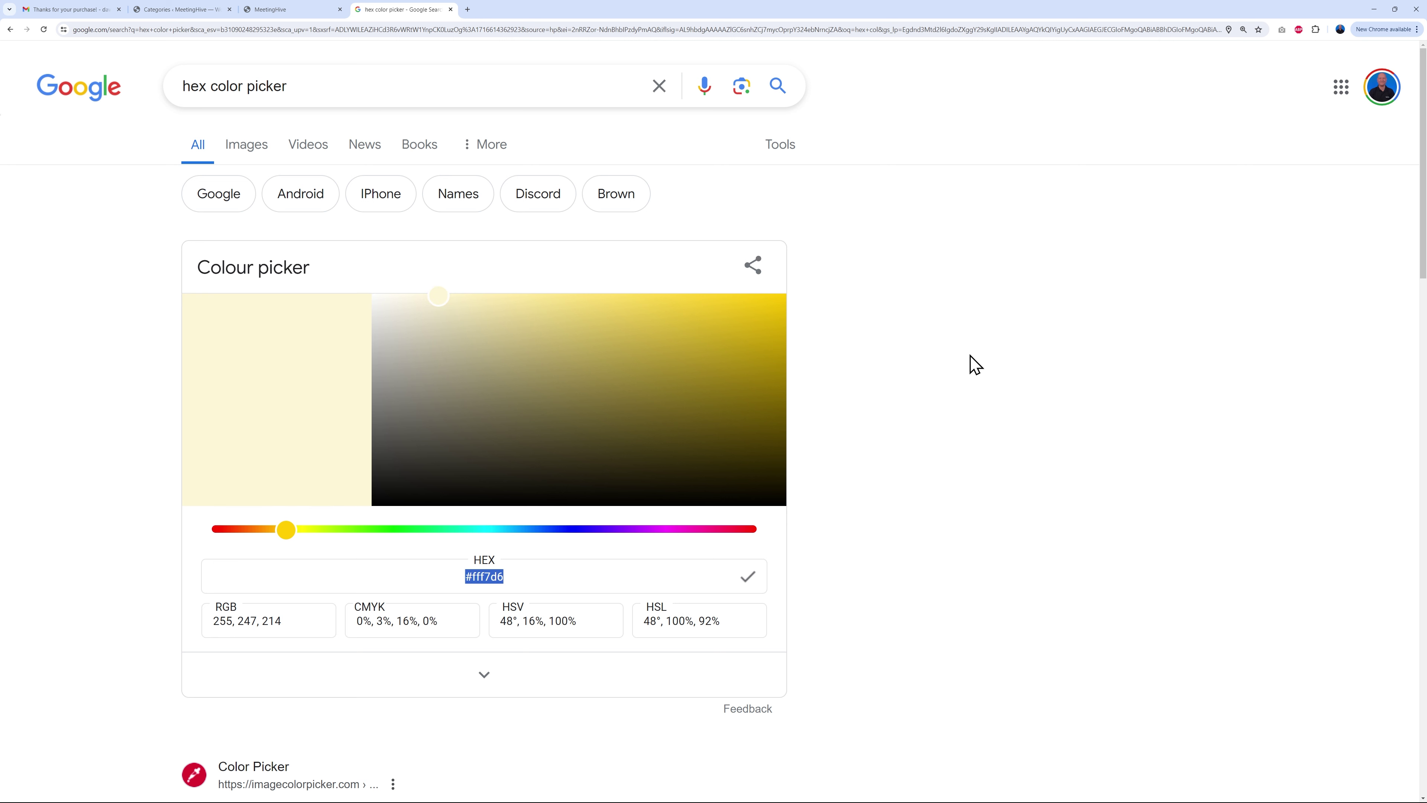
{"action": "left_click", "coordinate": [203, 10]}
{"action": "left_click", "coordinate": [328, 537]}
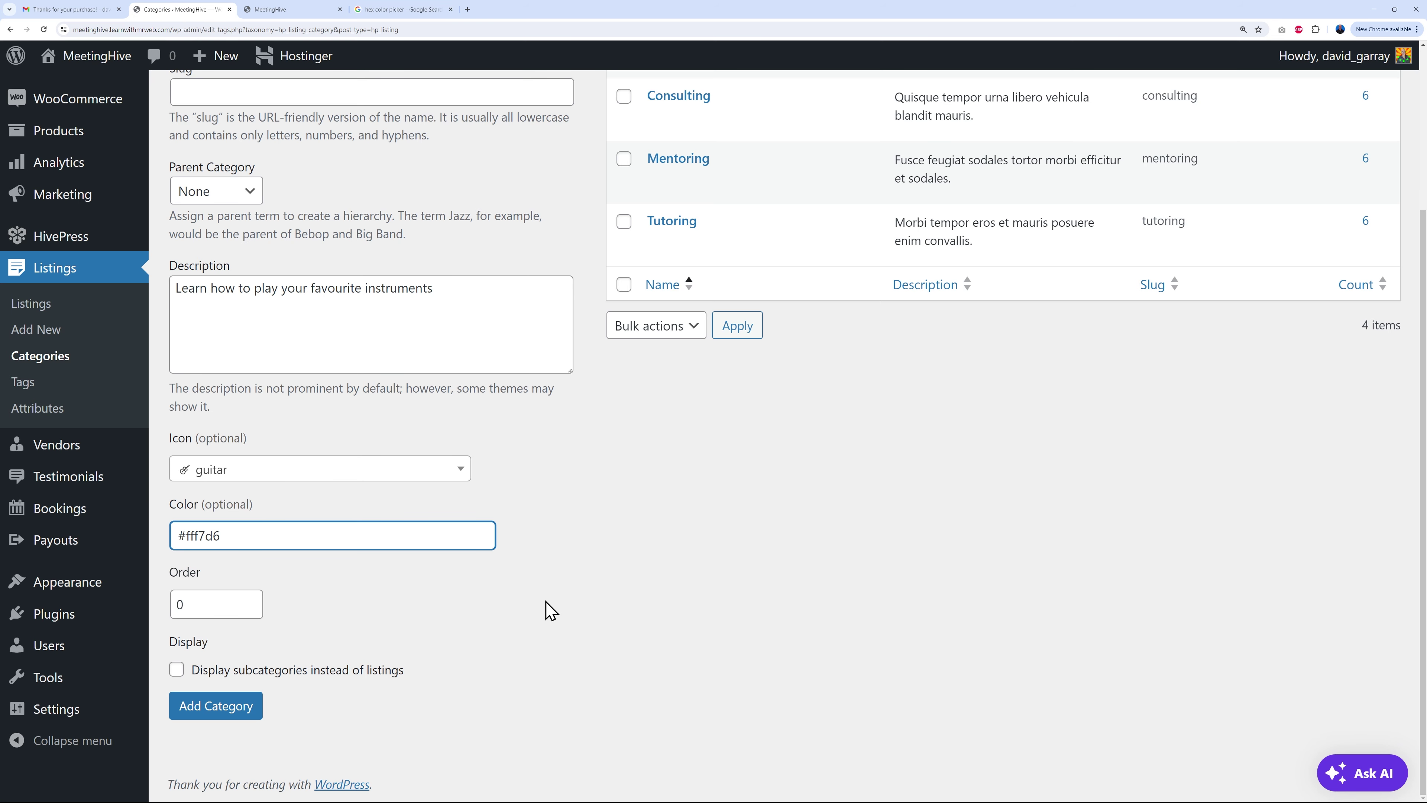
Step: Save the Musicians category, check it on the reloaded homepage, then return to the categories list
{"action": "left_click", "coordinate": [243, 708]}
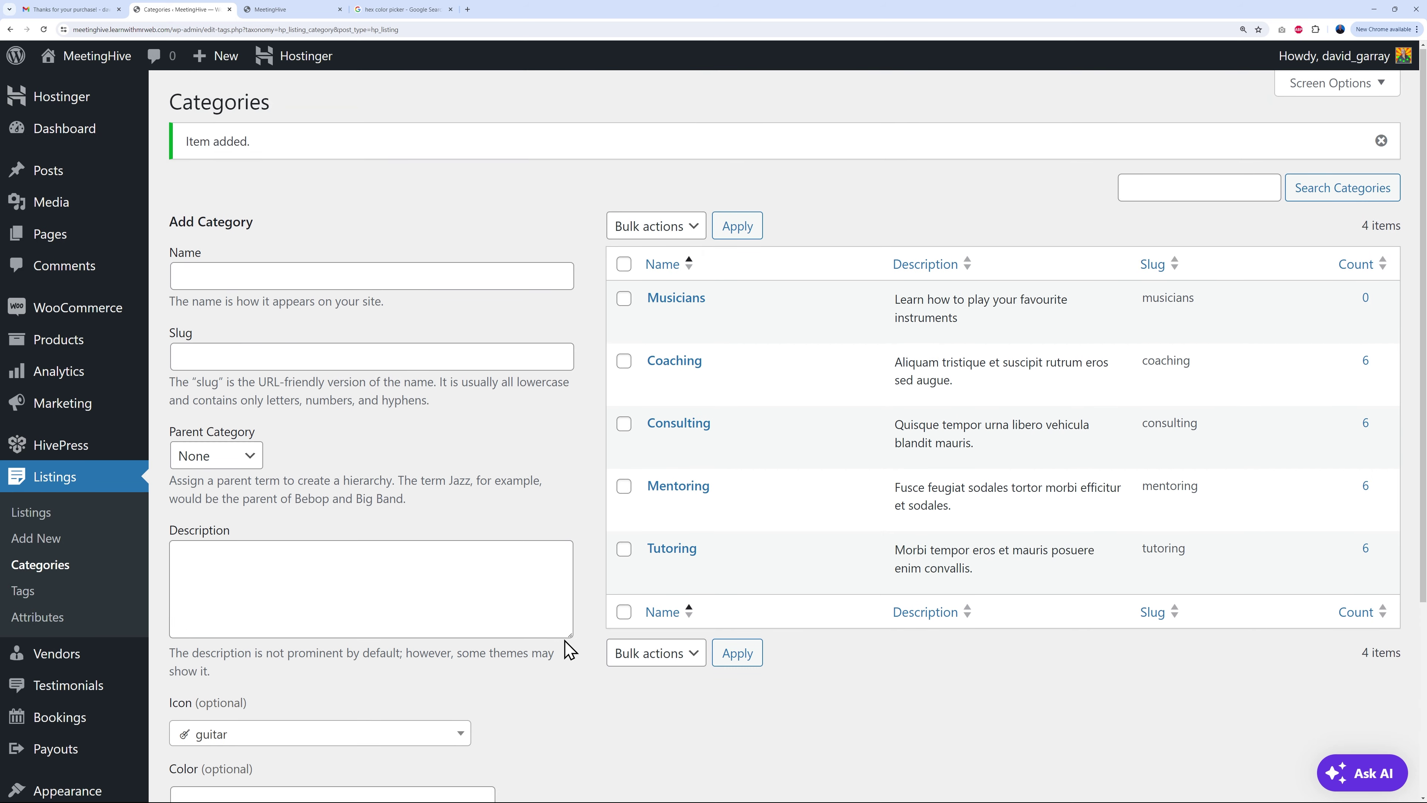
{"action": "mouse_move", "coordinate": [733, 316]}
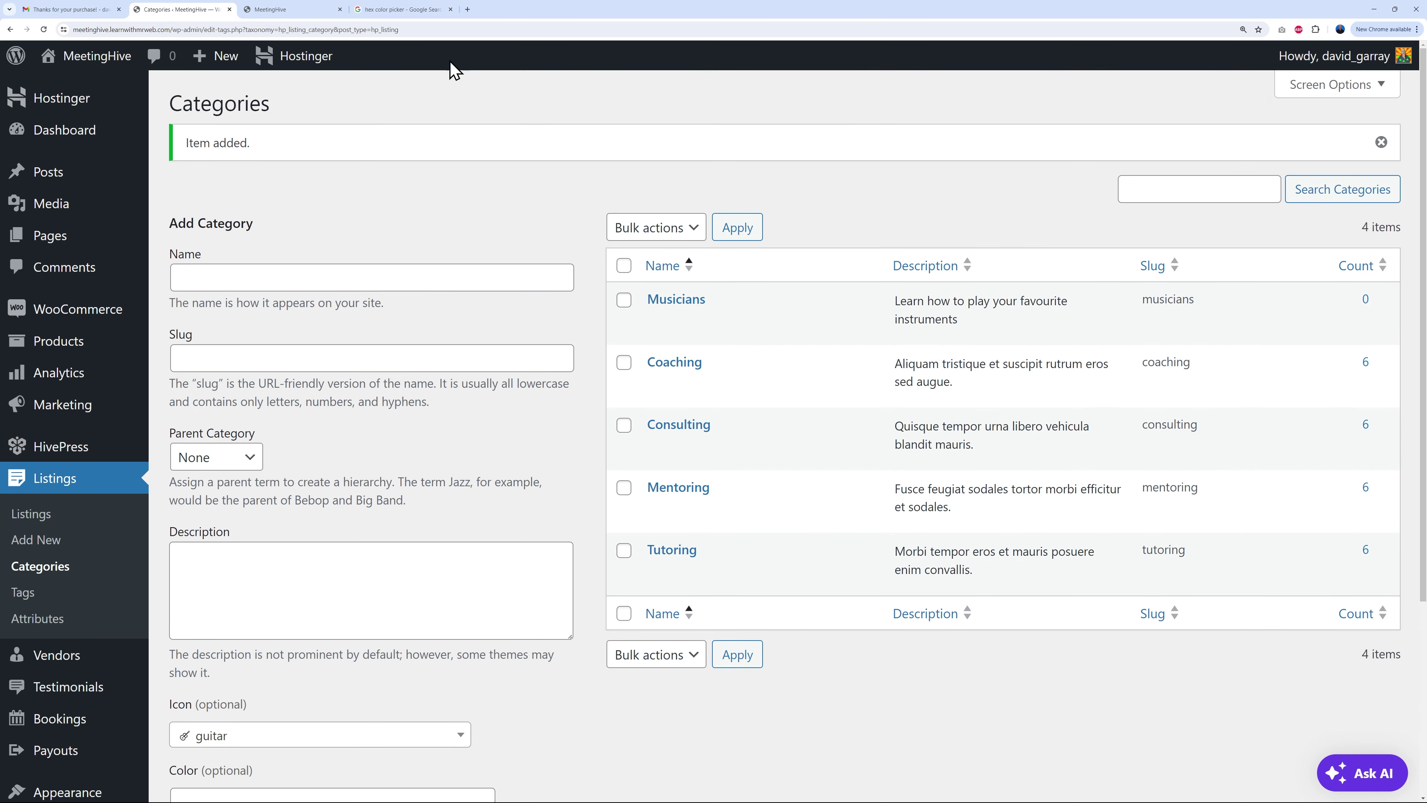
{"action": "left_click", "coordinate": [299, 10]}
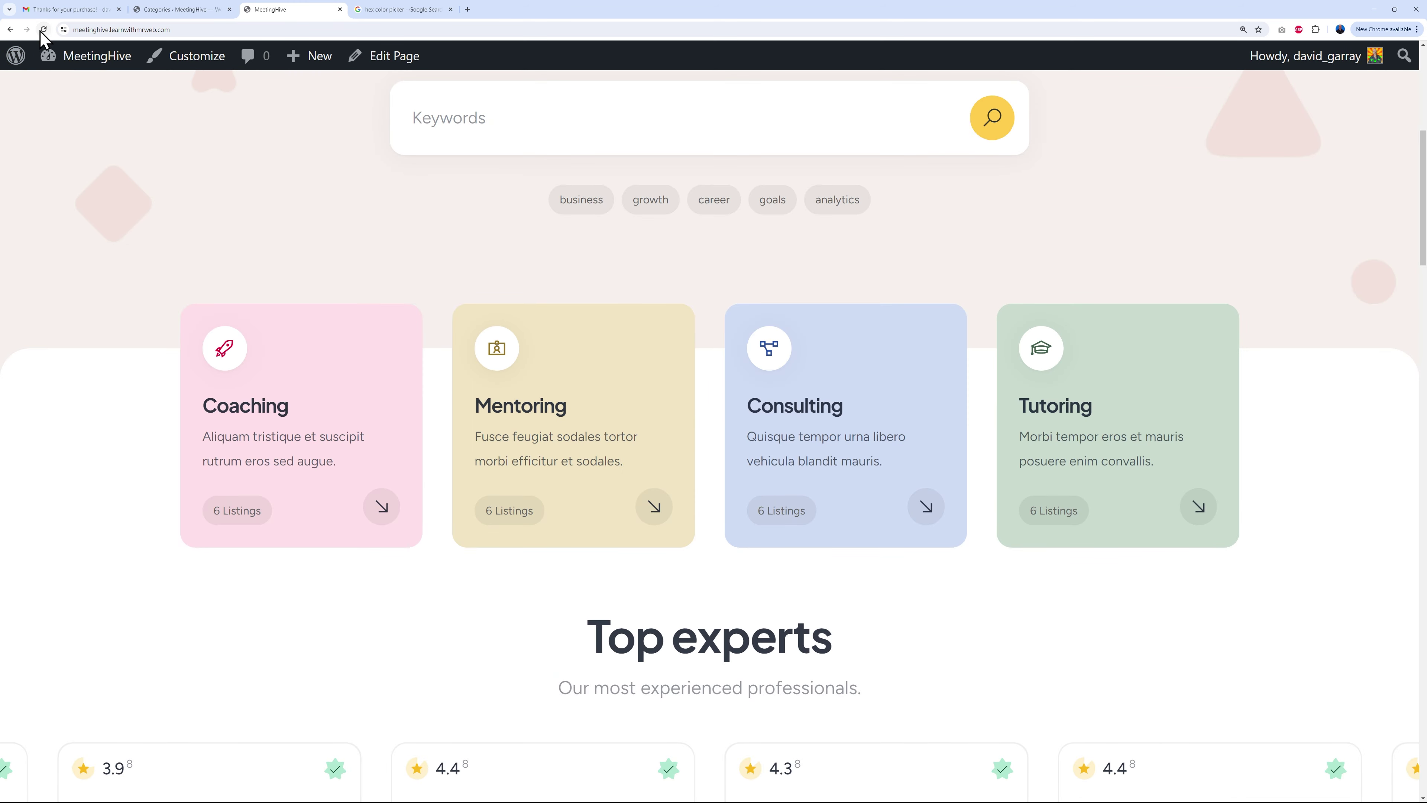
{"action": "left_click", "coordinate": [43, 30]}
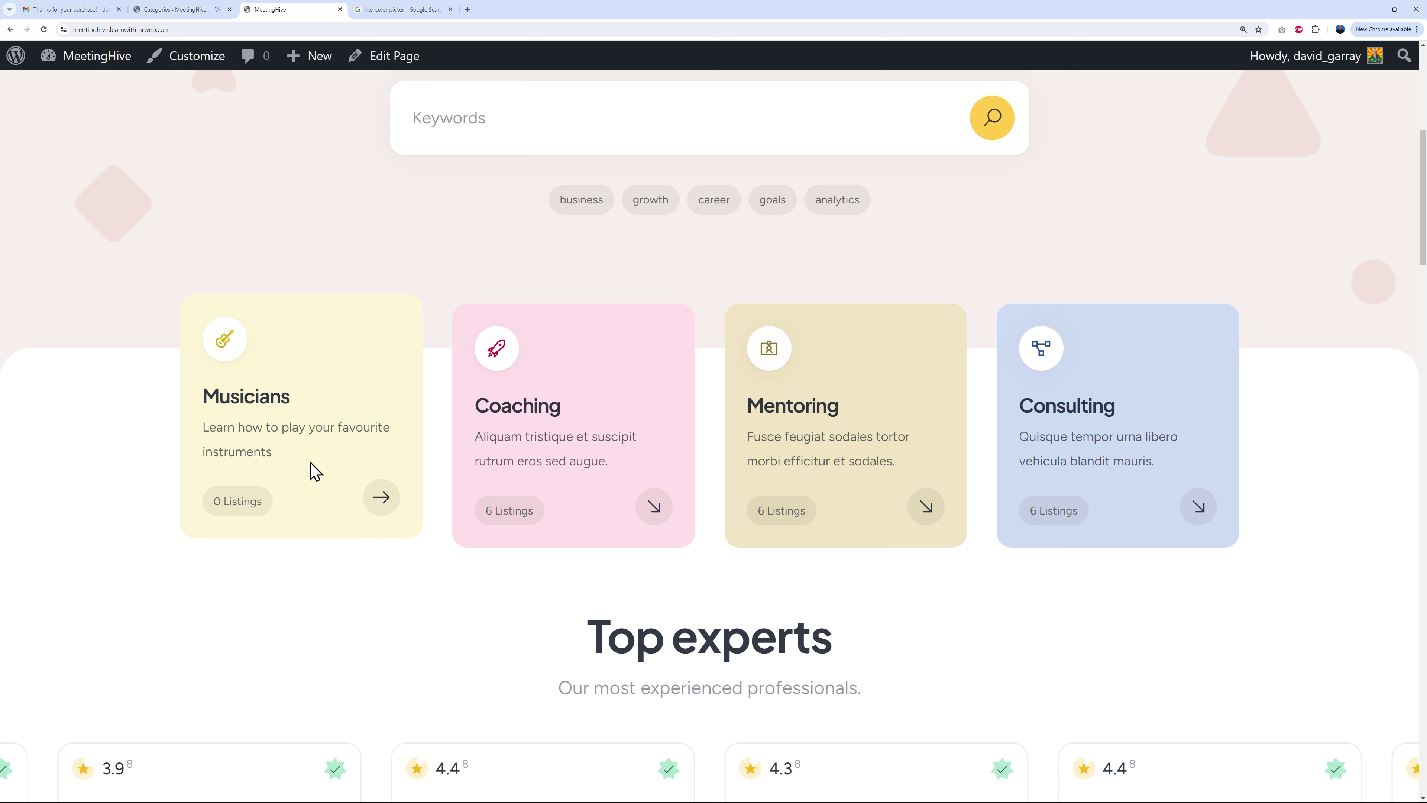
{"action": "left_click", "coordinate": [188, 9]}
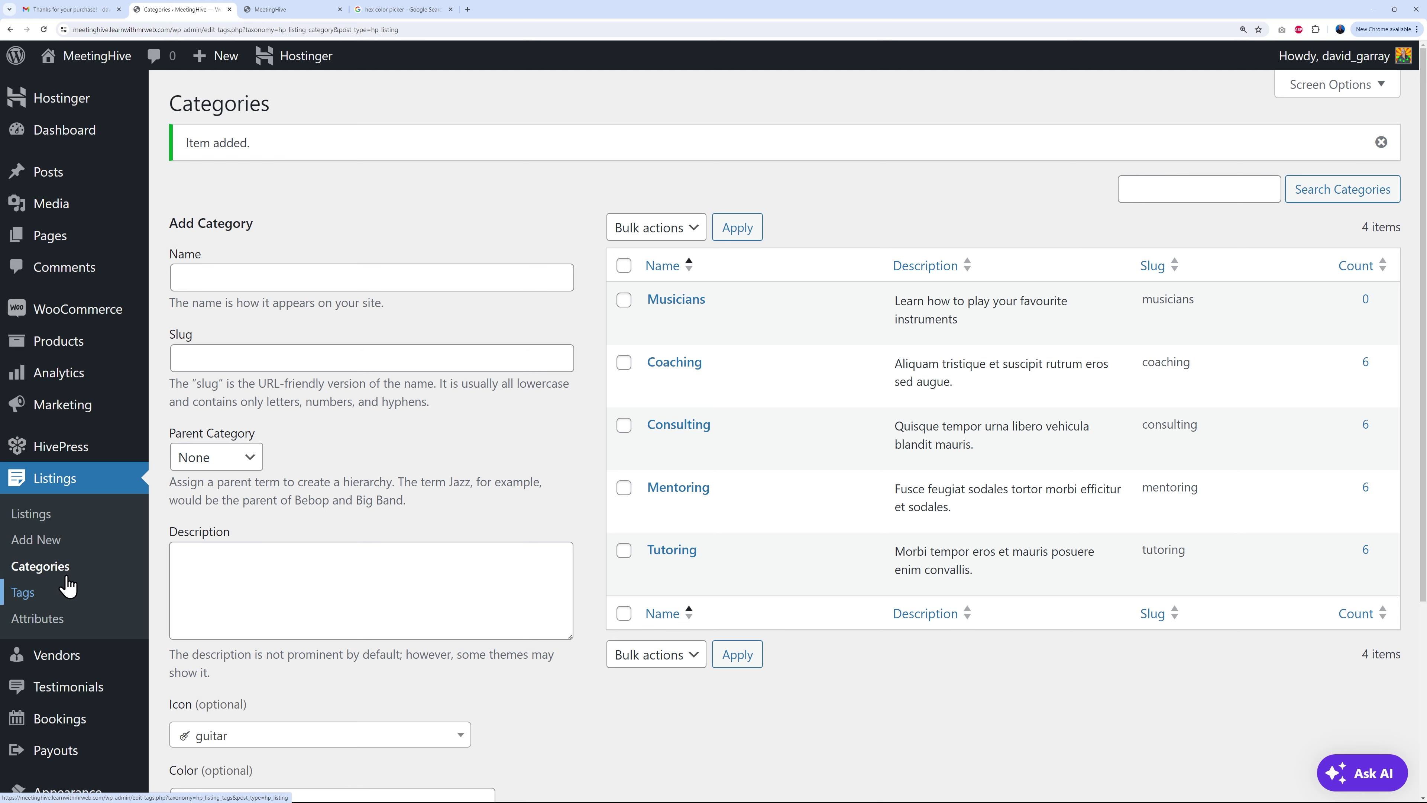
Step: Open the listing tags page and try the homepage keyword search with 'gu'
{"action": "left_click", "coordinate": [27, 604]}
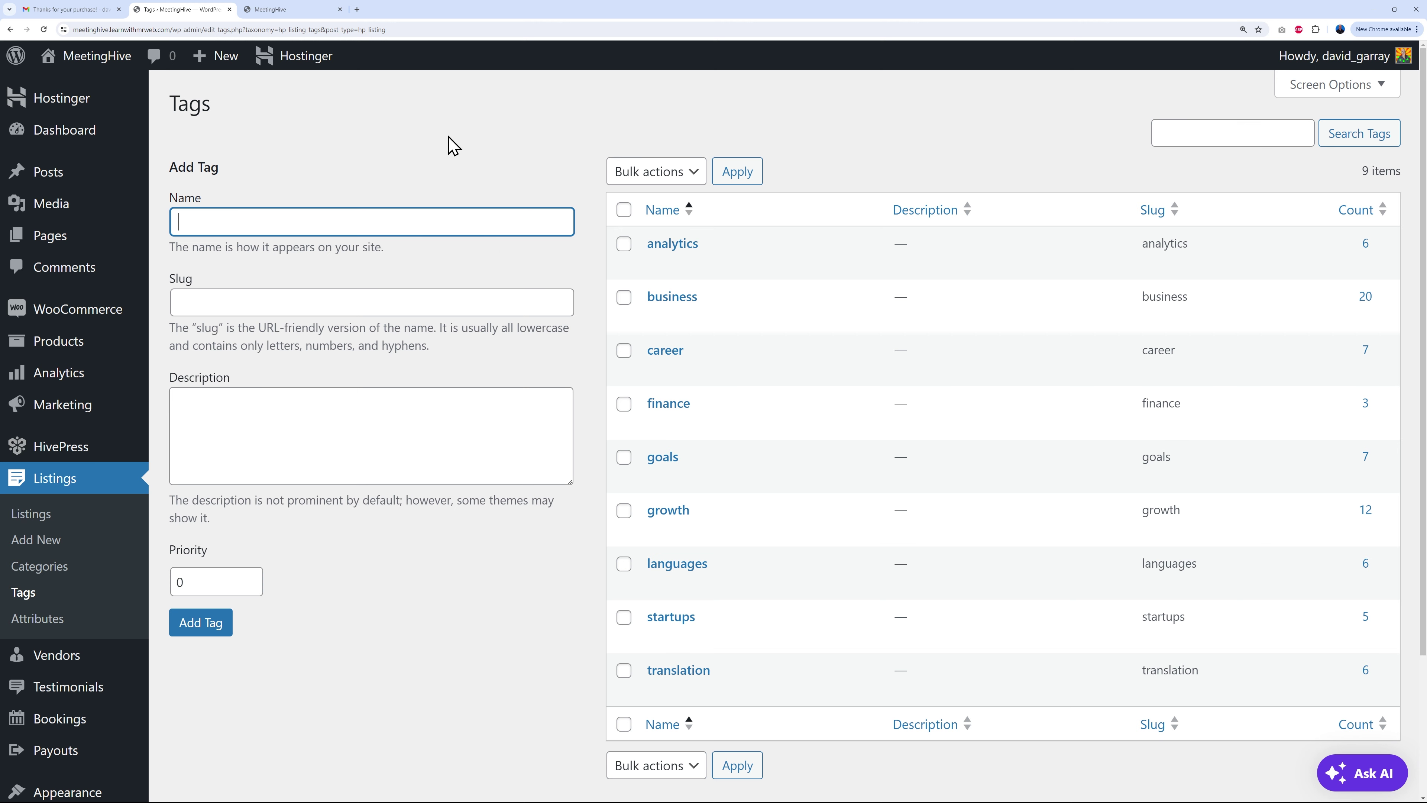
{"action": "left_click", "coordinate": [289, 9]}
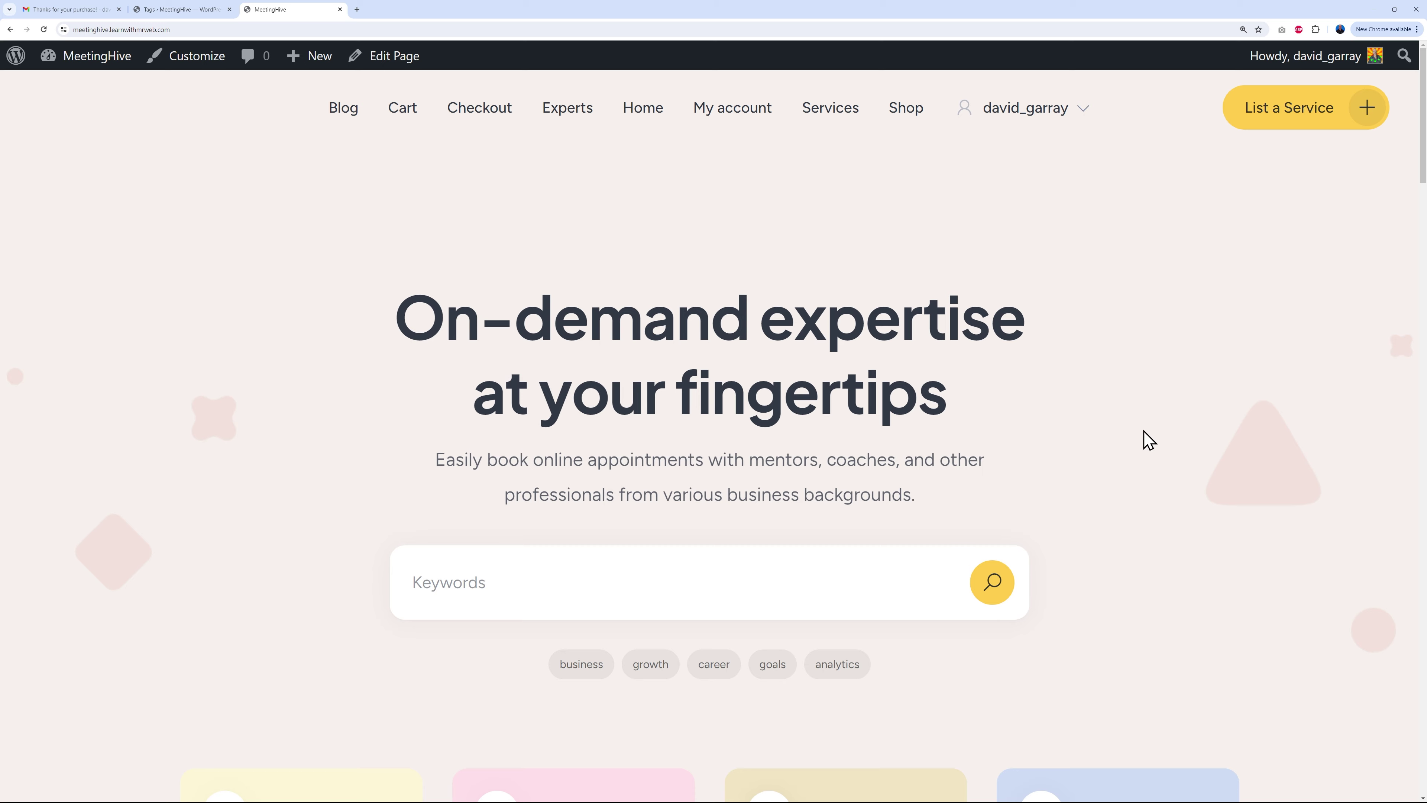
{"action": "scroll", "coordinate": [1152, 438], "scroll_direction": "down", "scroll_amount": 2}
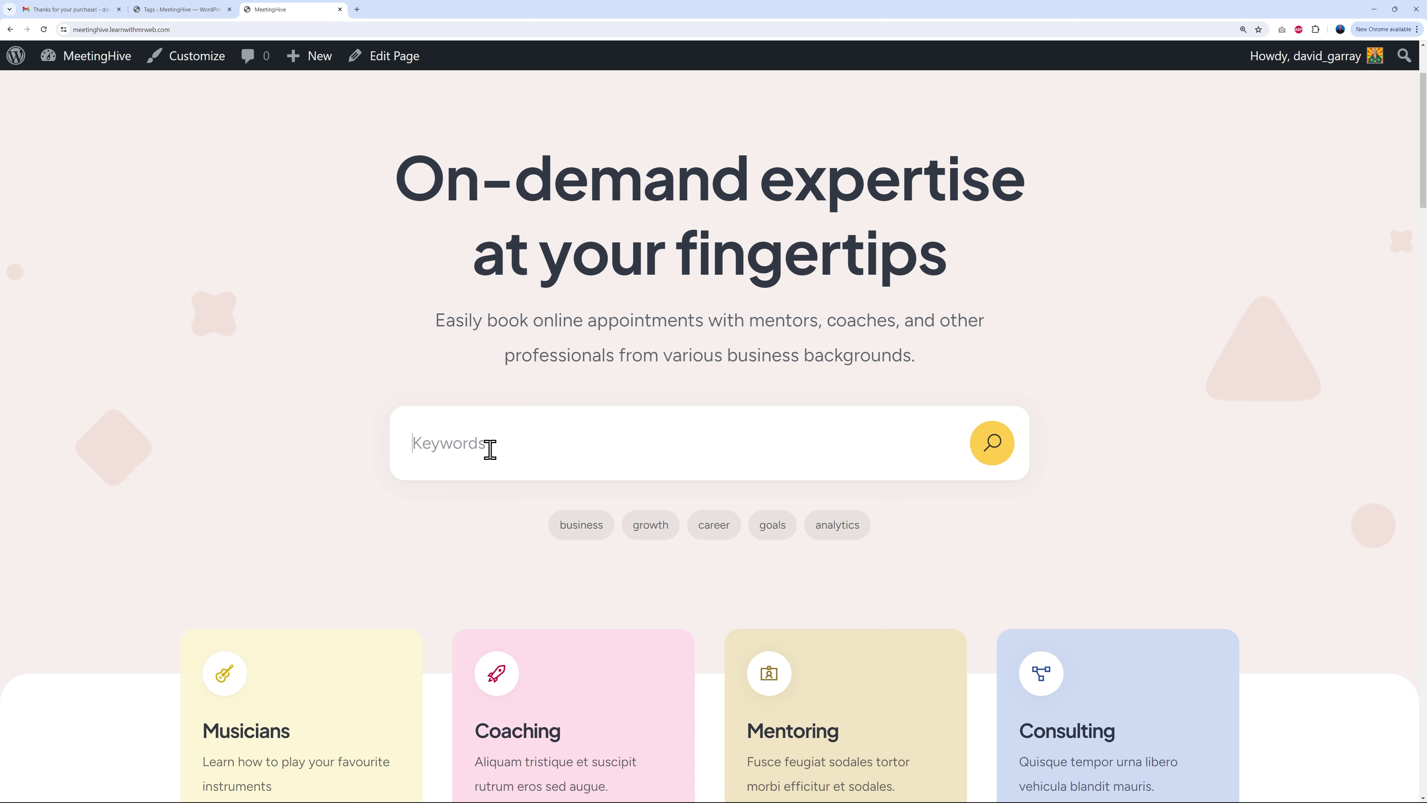
{"action": "scroll", "coordinate": [245, 475], "scroll_direction": "down", "scroll_amount": 2}
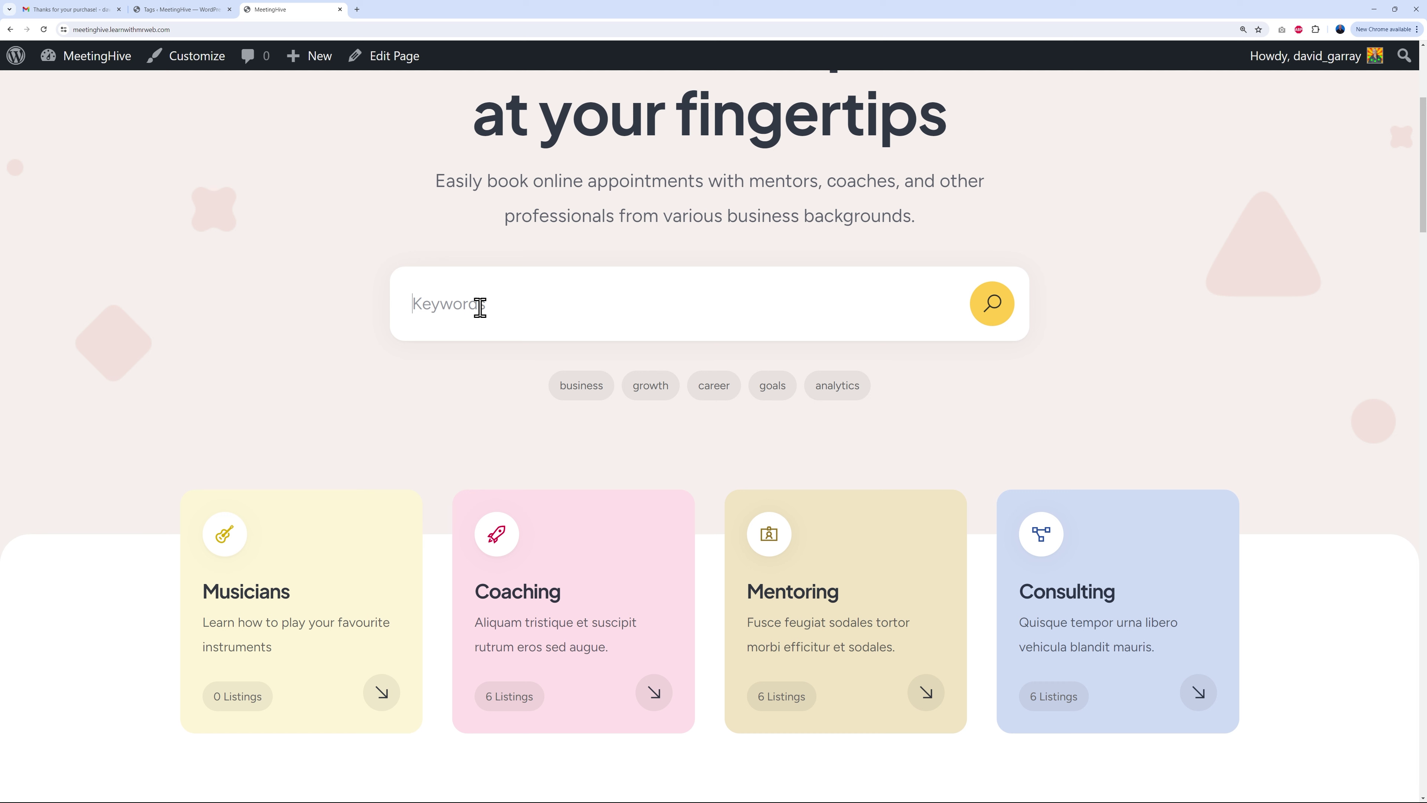
{"action": "type", "text": "gu"}
{"action": "key", "text": "BackSpace"}
{"action": "key", "text": "BackSpace"}
{"action": "key", "text": "BackSpace"}
{"action": "key", "text": "BackSpace"}
{"action": "key", "text": "BackSpace"}
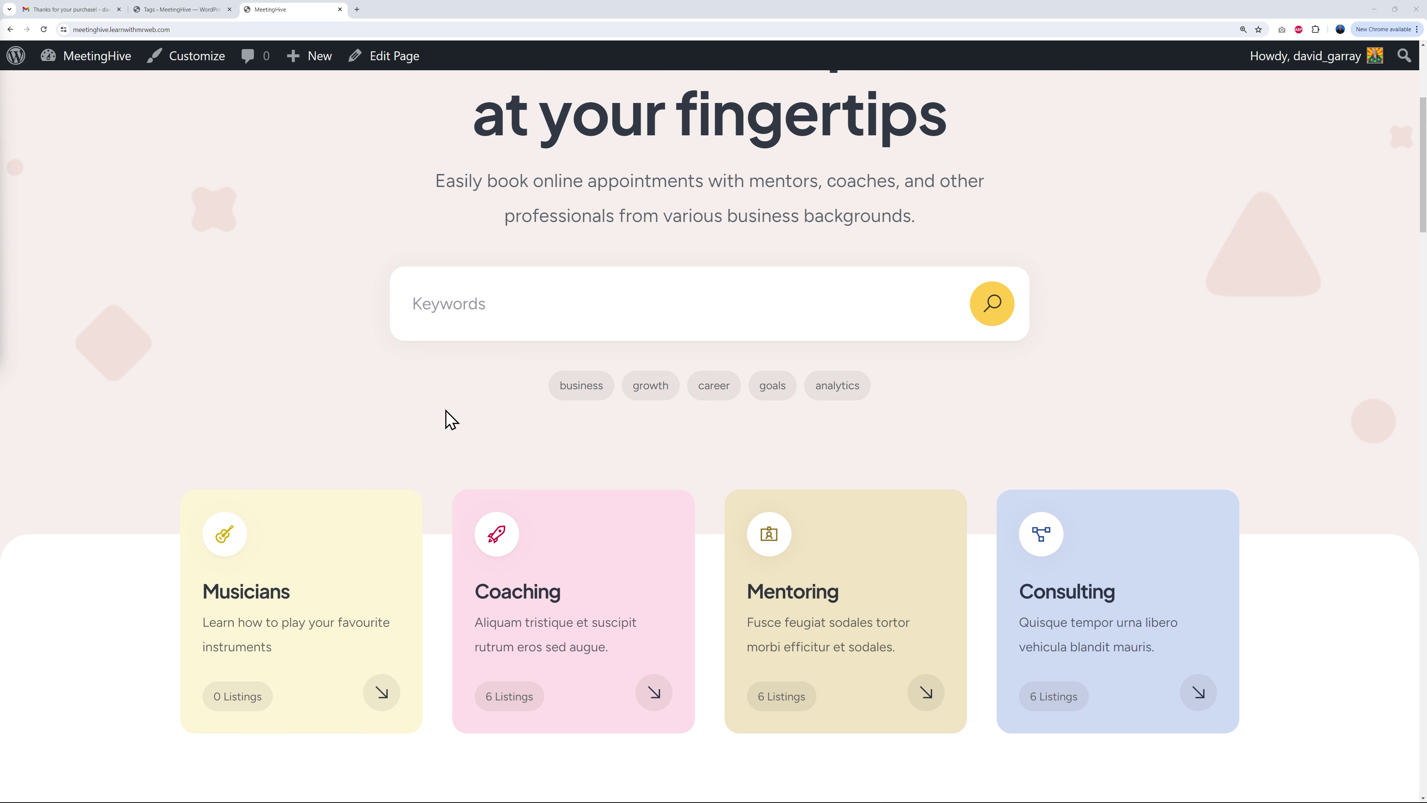
{"action": "scroll", "coordinate": [446, 417], "scroll_direction": "up", "scroll_amount": 4}
{"action": "left_click", "coordinate": [182, 10]}
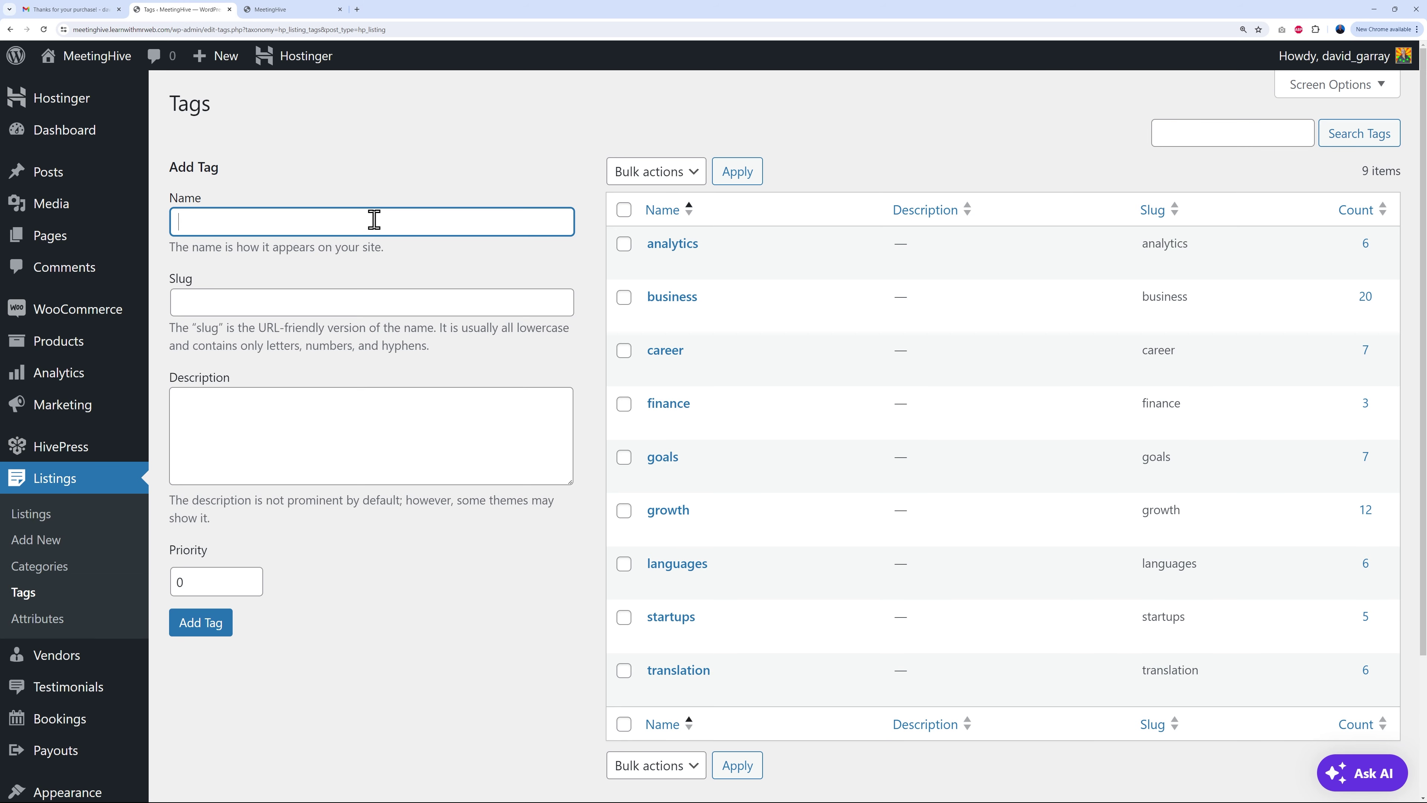
Step: Add 'jazz' and 'classical music' as new listing tags
{"action": "left_click", "coordinate": [211, 623]}
{"action": "left_click", "coordinate": [320, 278]}
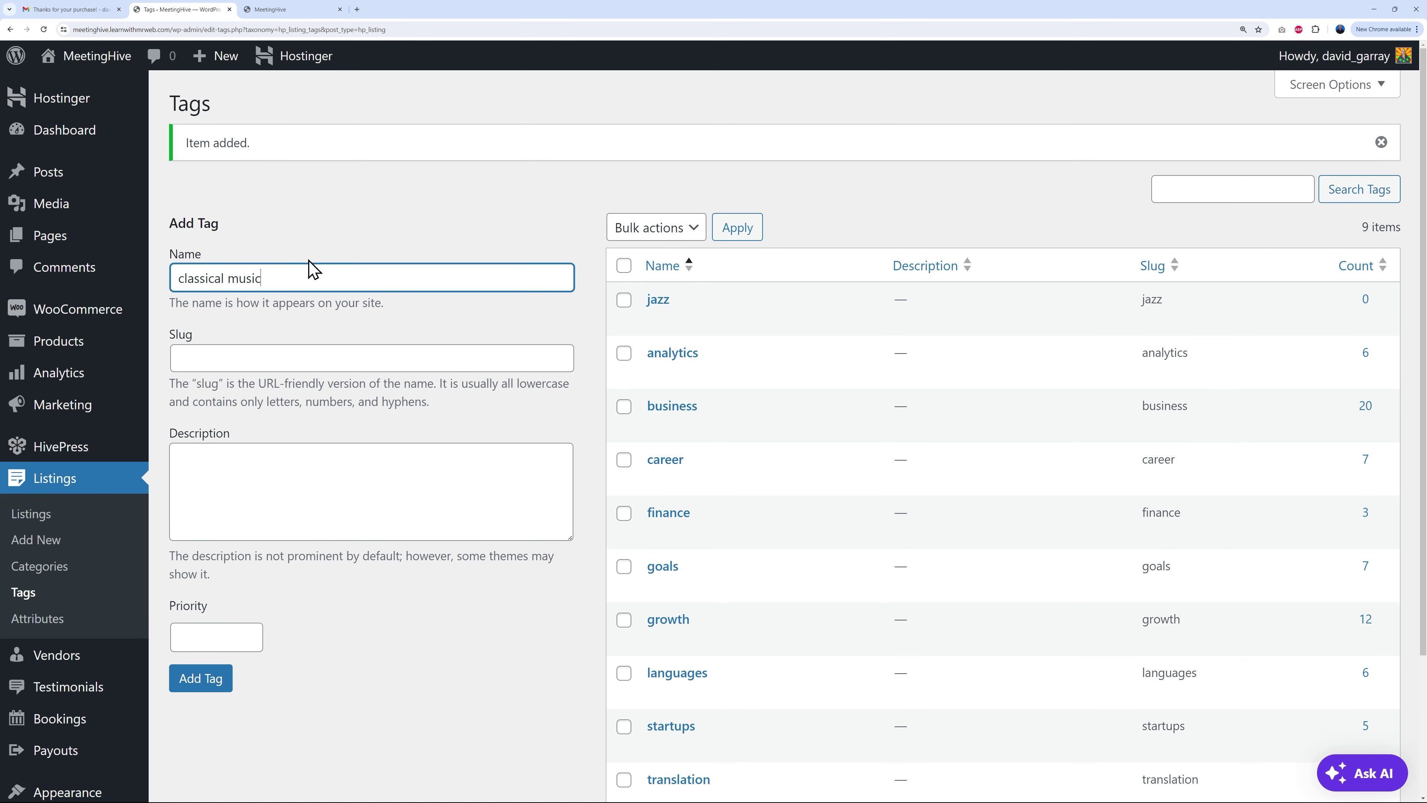
{"action": "left_click", "coordinate": [227, 681]}
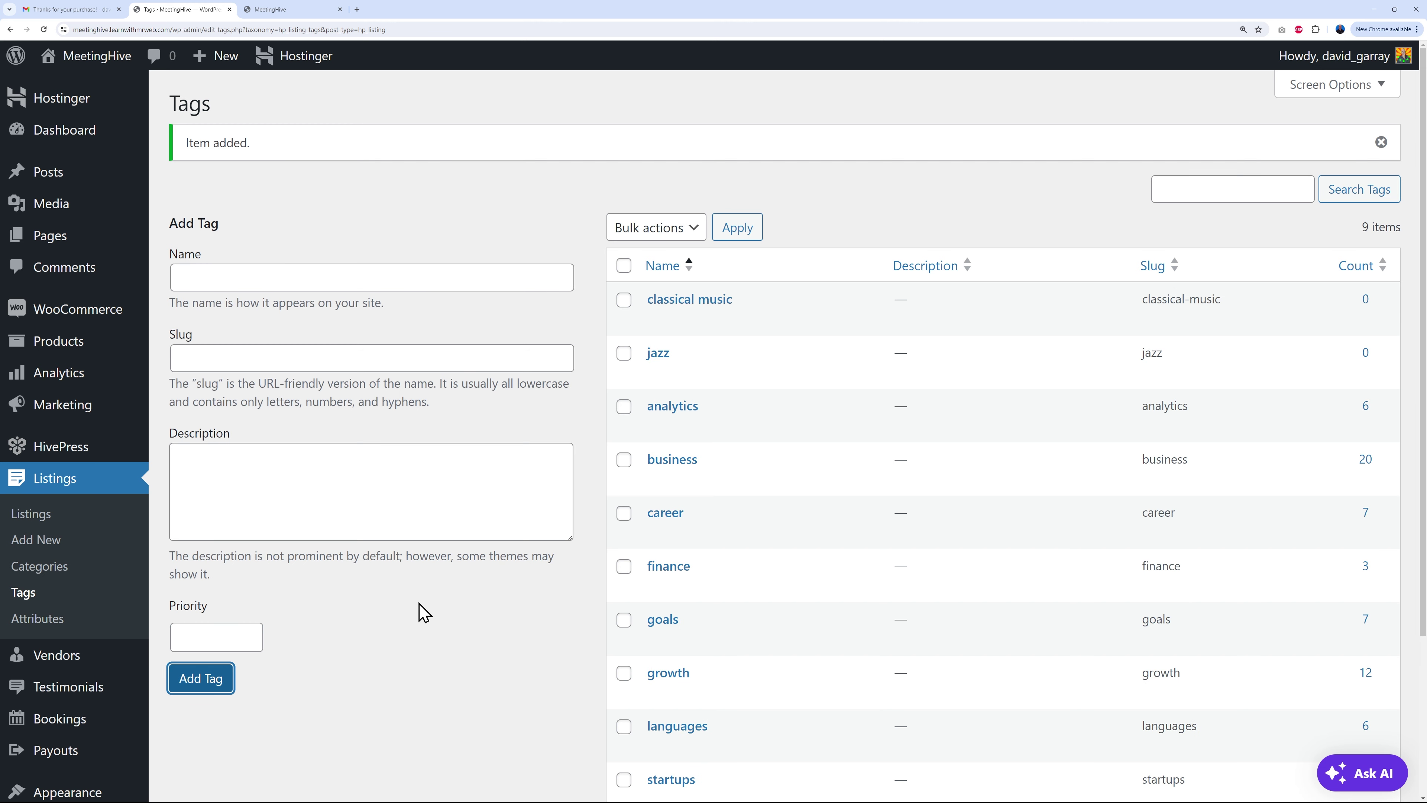
{"action": "scroll", "coordinate": [541, 621], "scroll_direction": "down", "scroll_amount": 2}
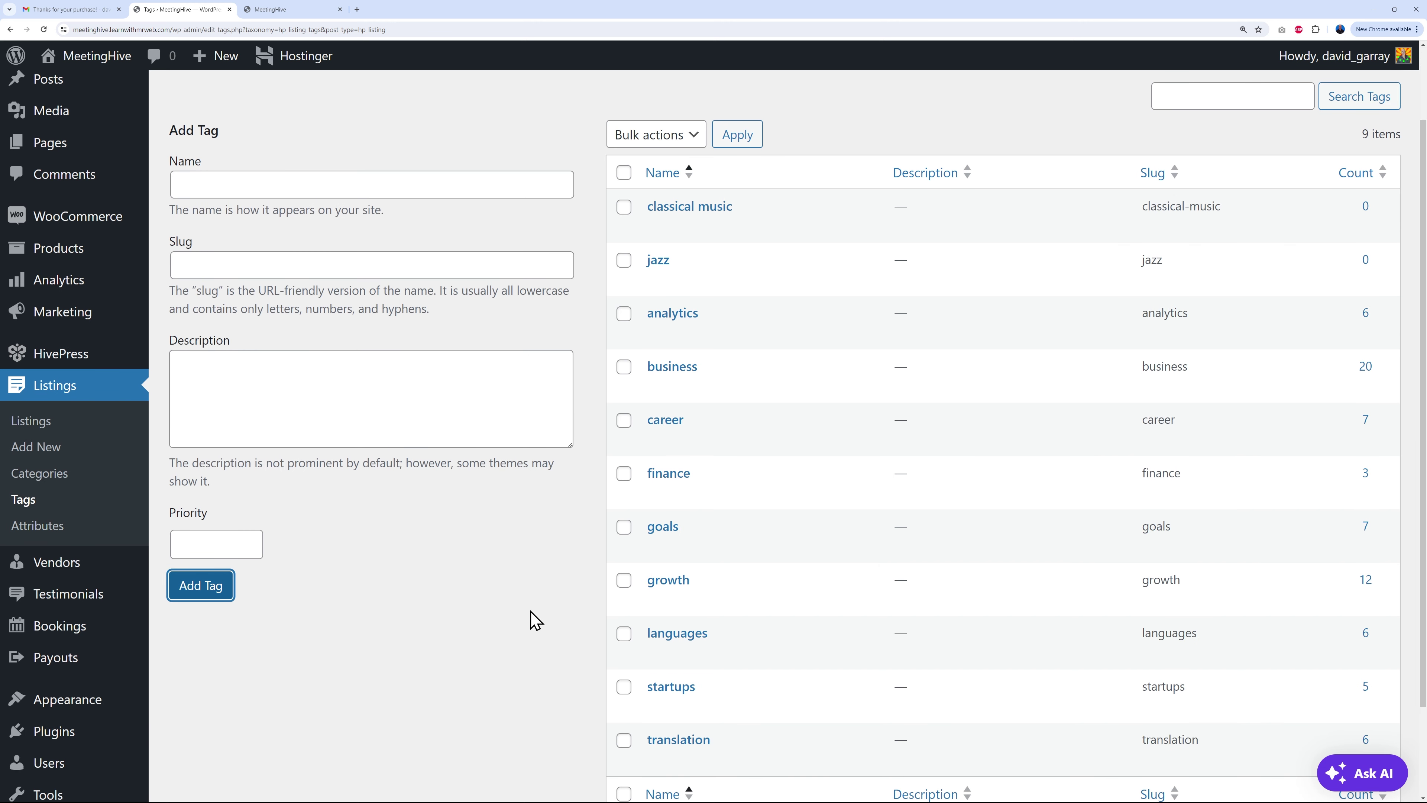
{"action": "scroll", "coordinate": [536, 620], "scroll_direction": "up", "scroll_amount": 2}
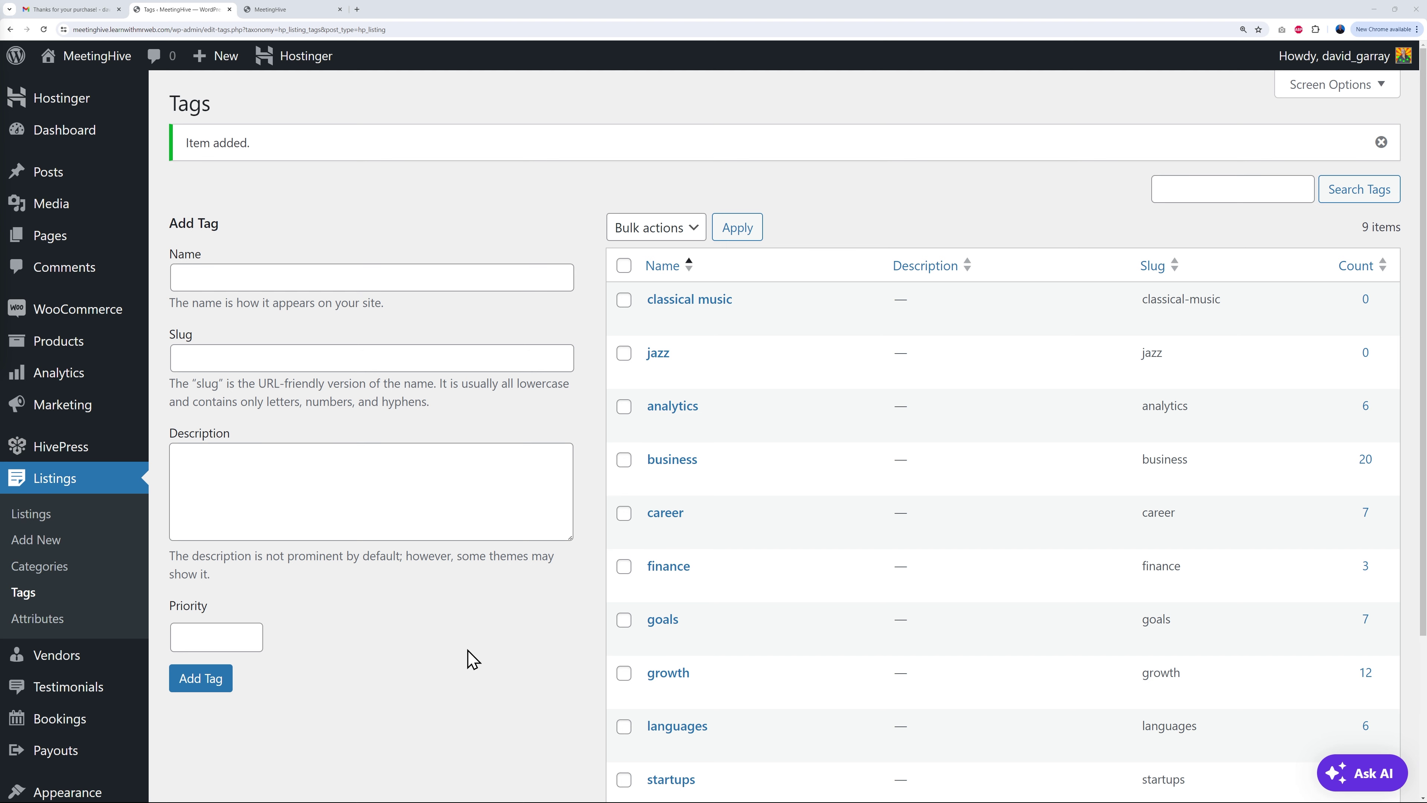
{"action": "left_click", "coordinate": [56, 621]}
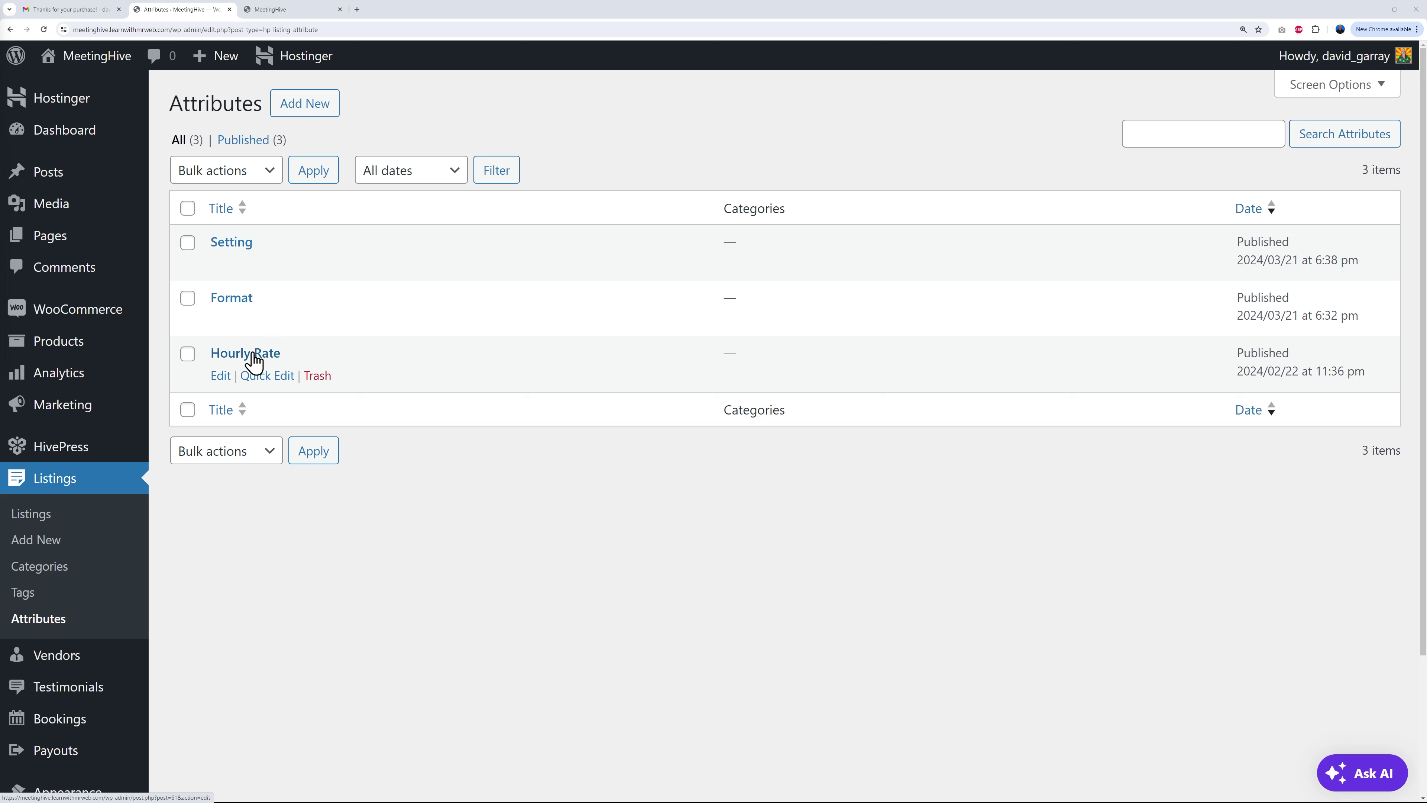
Step: Open the front-end new listing form and review its category choices, keeping Coaching
{"action": "left_click", "coordinate": [287, 10]}
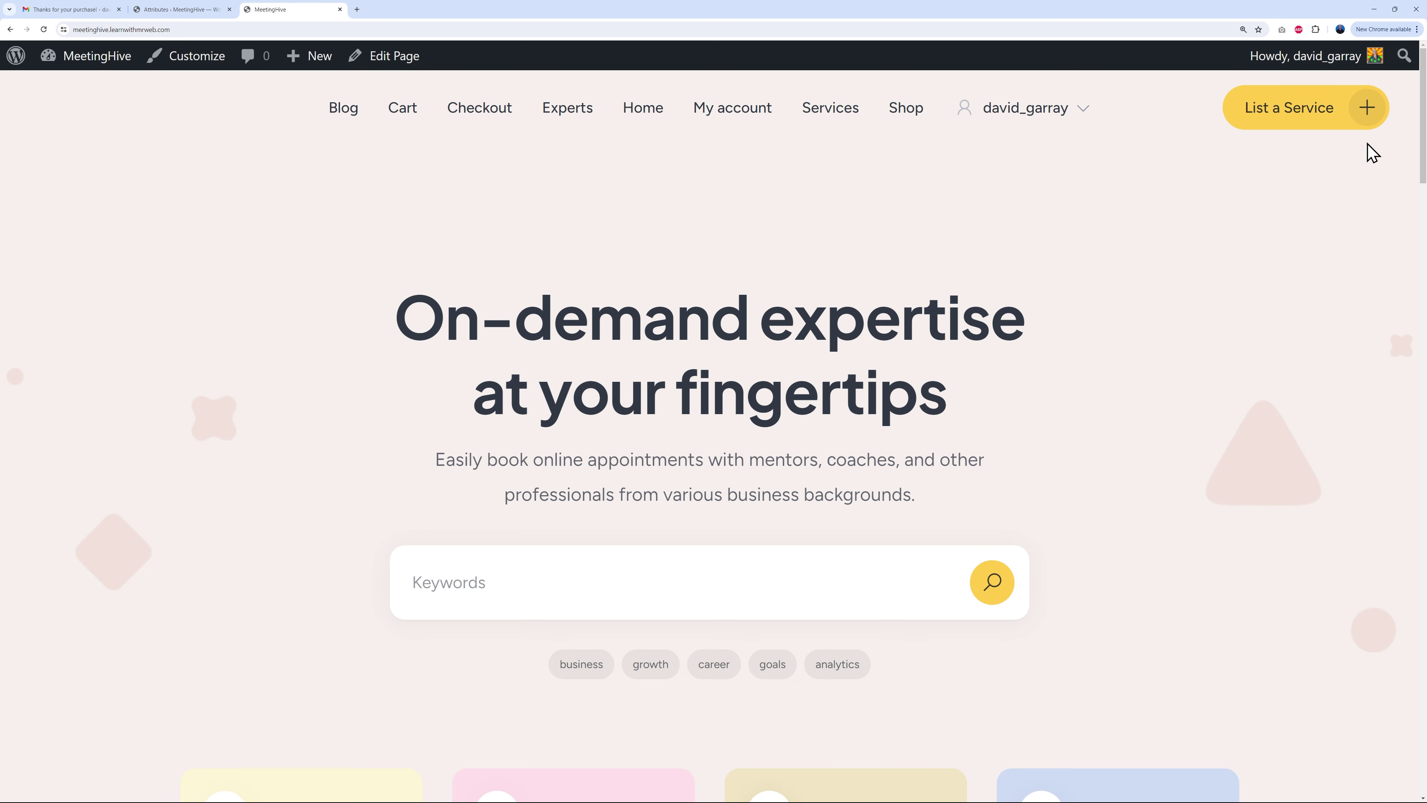
{"action": "left_click", "coordinate": [1334, 118]}
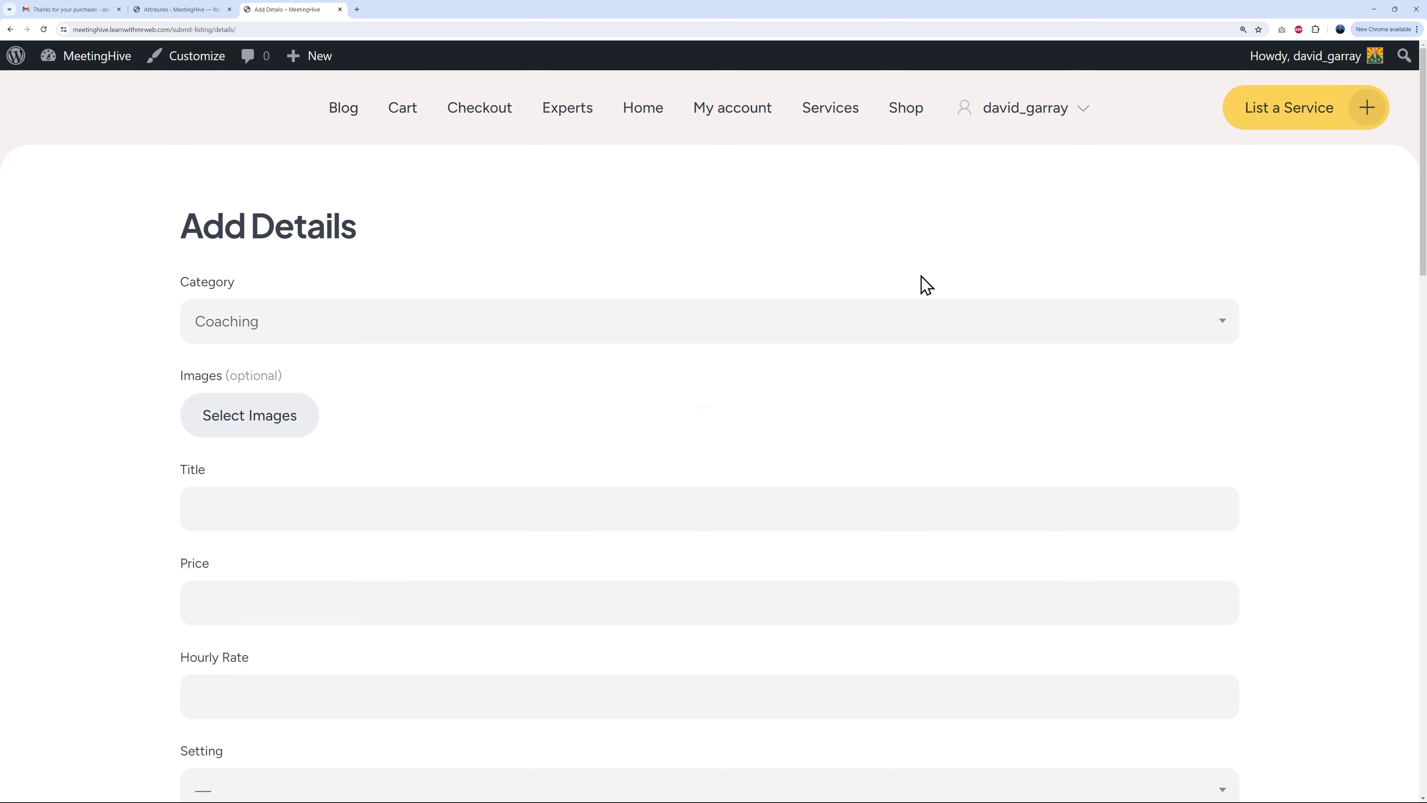
{"action": "left_click", "coordinate": [509, 332]}
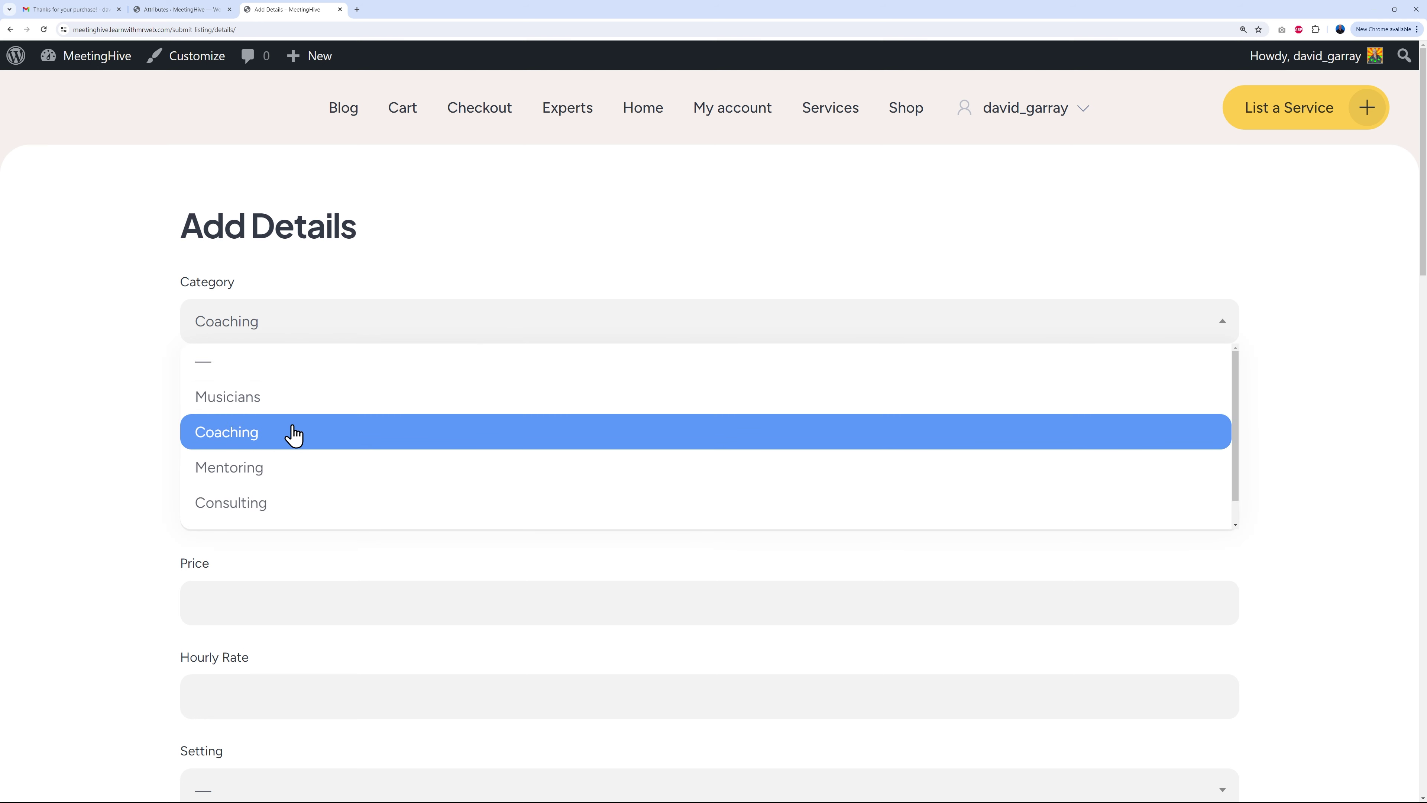
{"action": "left_click", "coordinate": [262, 436]}
Step: Check the form's Setting (Online/In-Person) and Format (One-on-One/Group) options, then return to Attributes
{"action": "scroll", "coordinate": [90, 550], "scroll_direction": "down", "scroll_amount": 6}
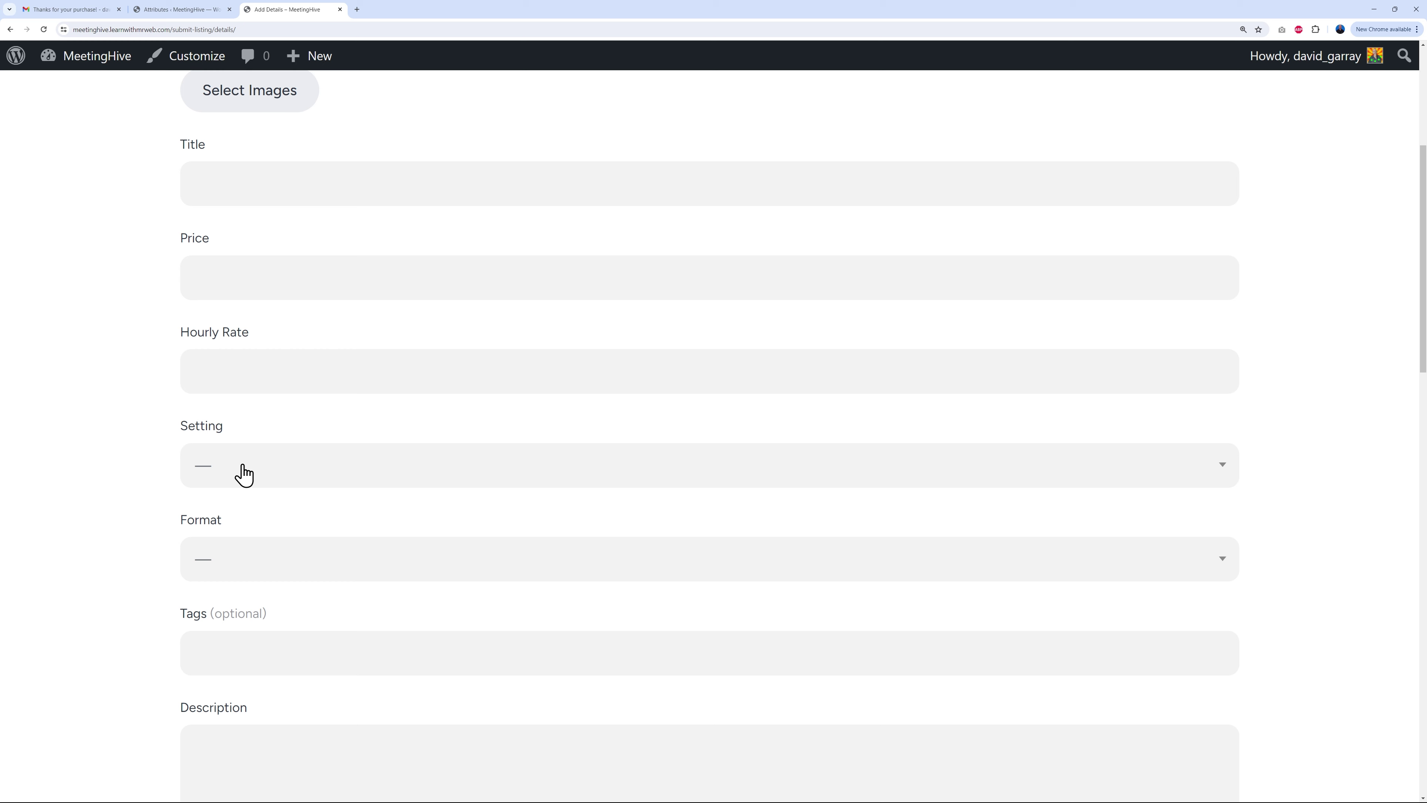
{"action": "left_click", "coordinate": [256, 467]}
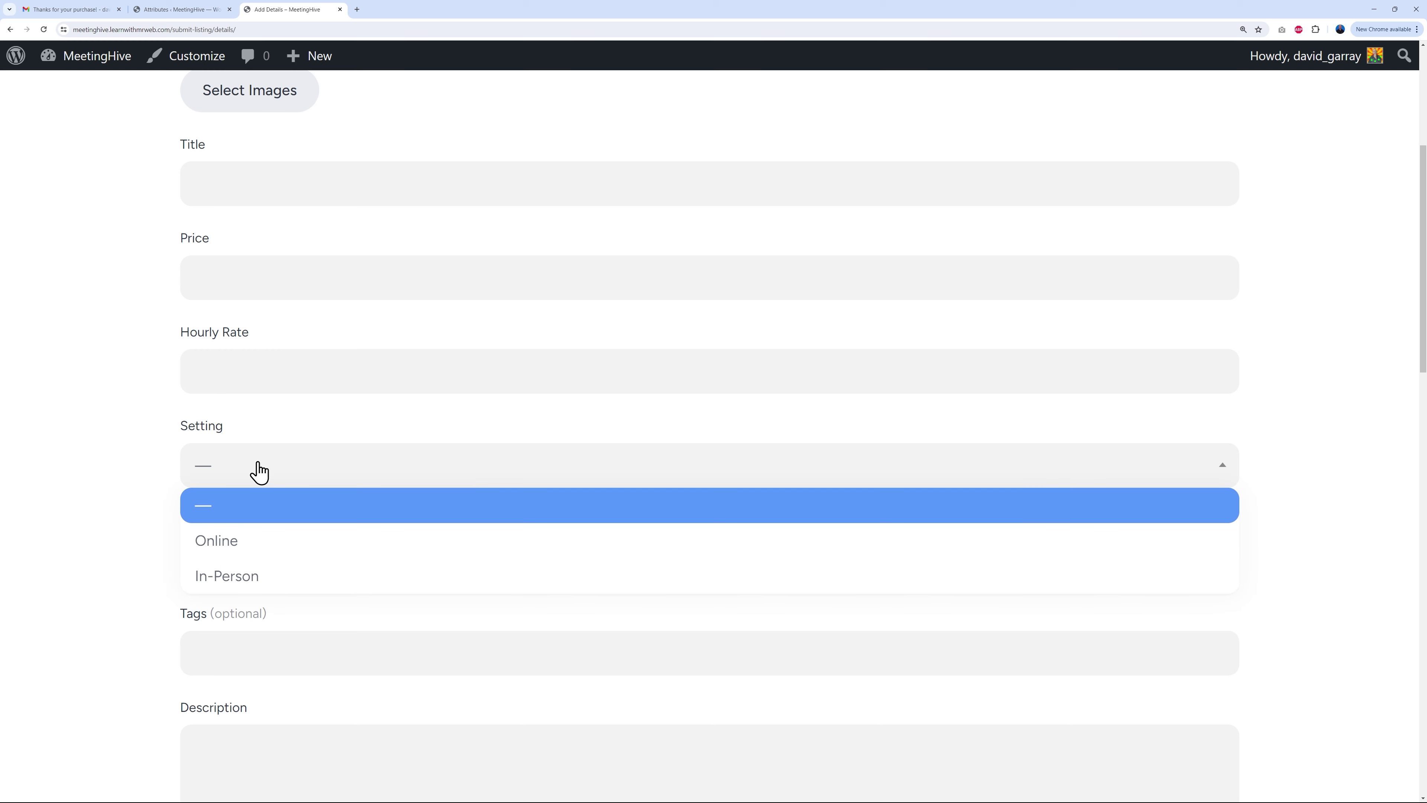
{"action": "left_click", "coordinate": [110, 548]}
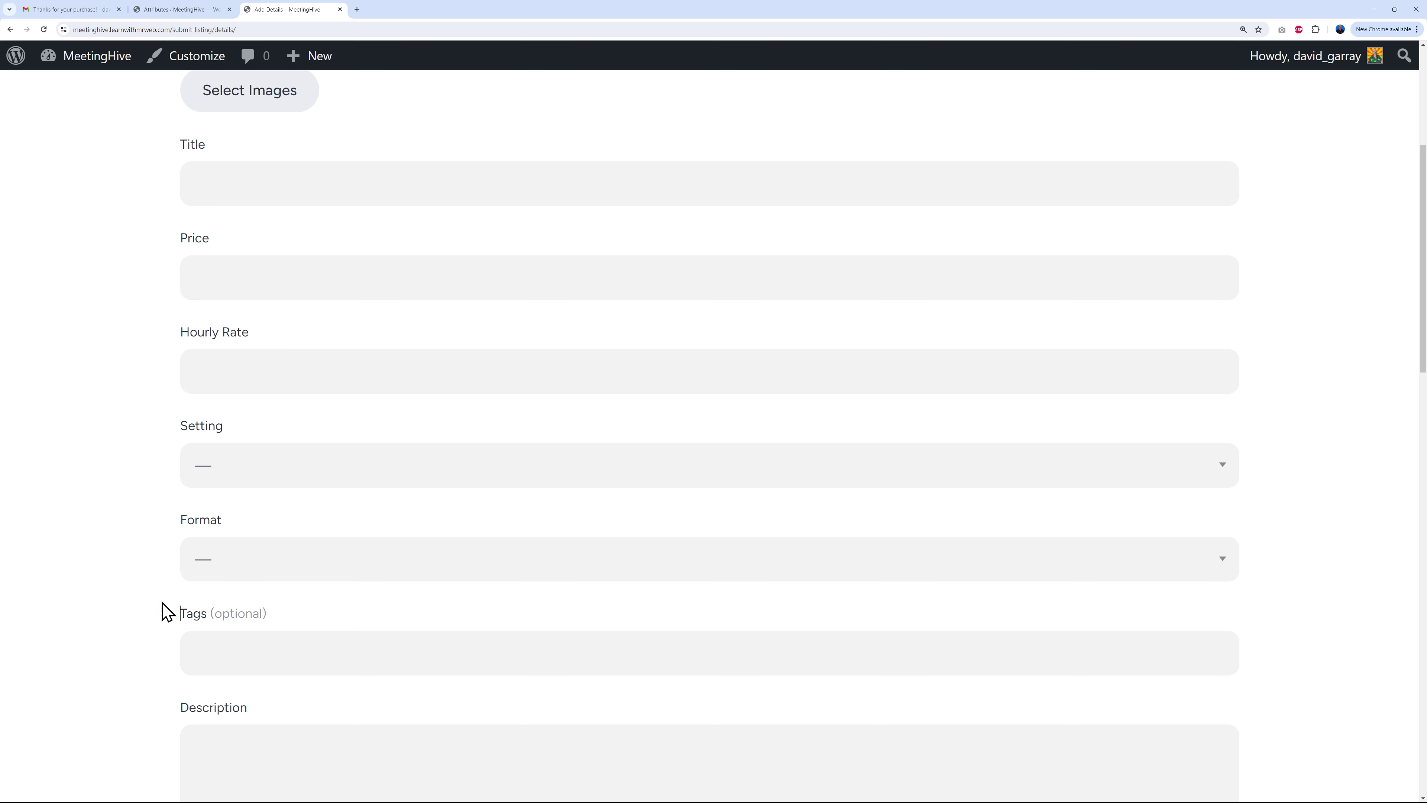
{"action": "left_click", "coordinate": [260, 559]}
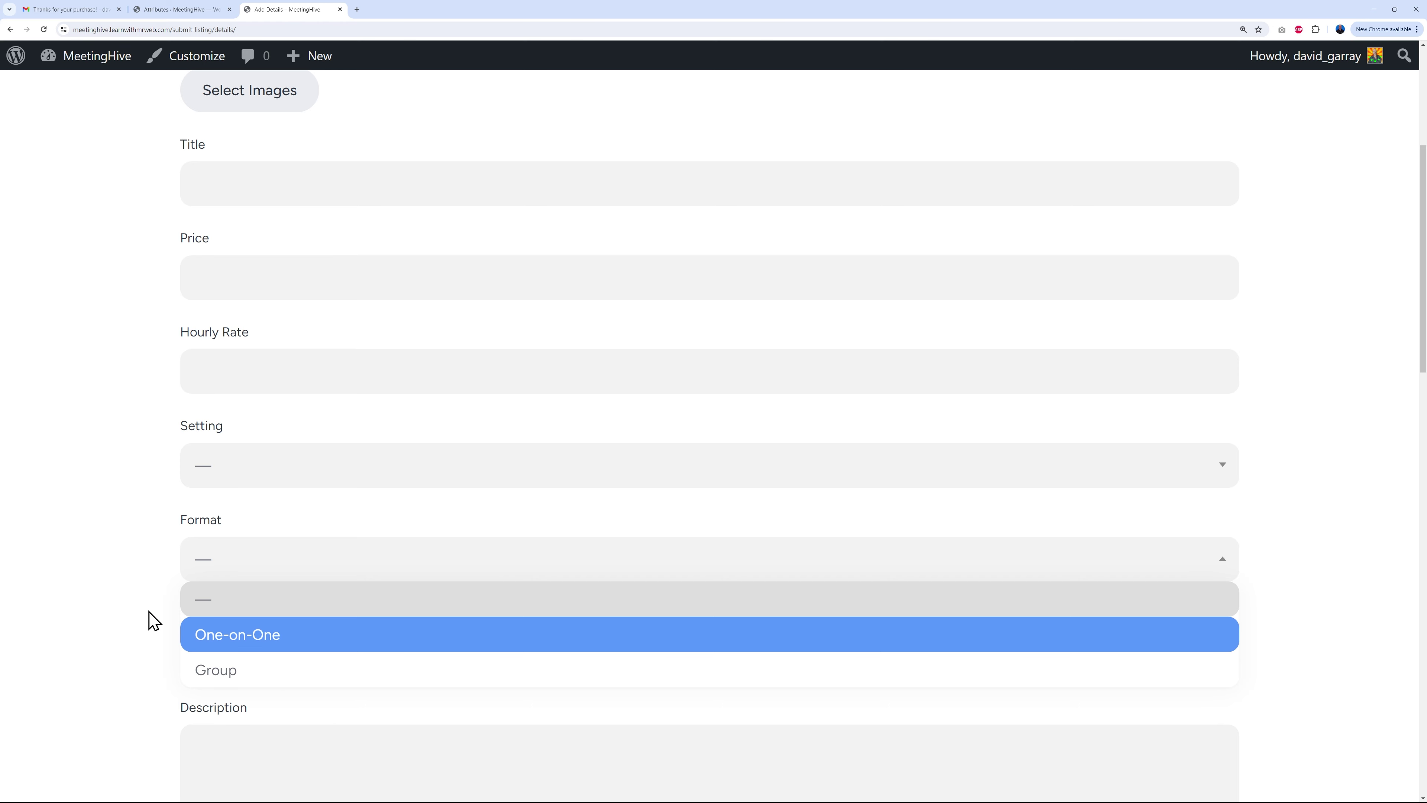
{"action": "left_click", "coordinate": [150, 619]}
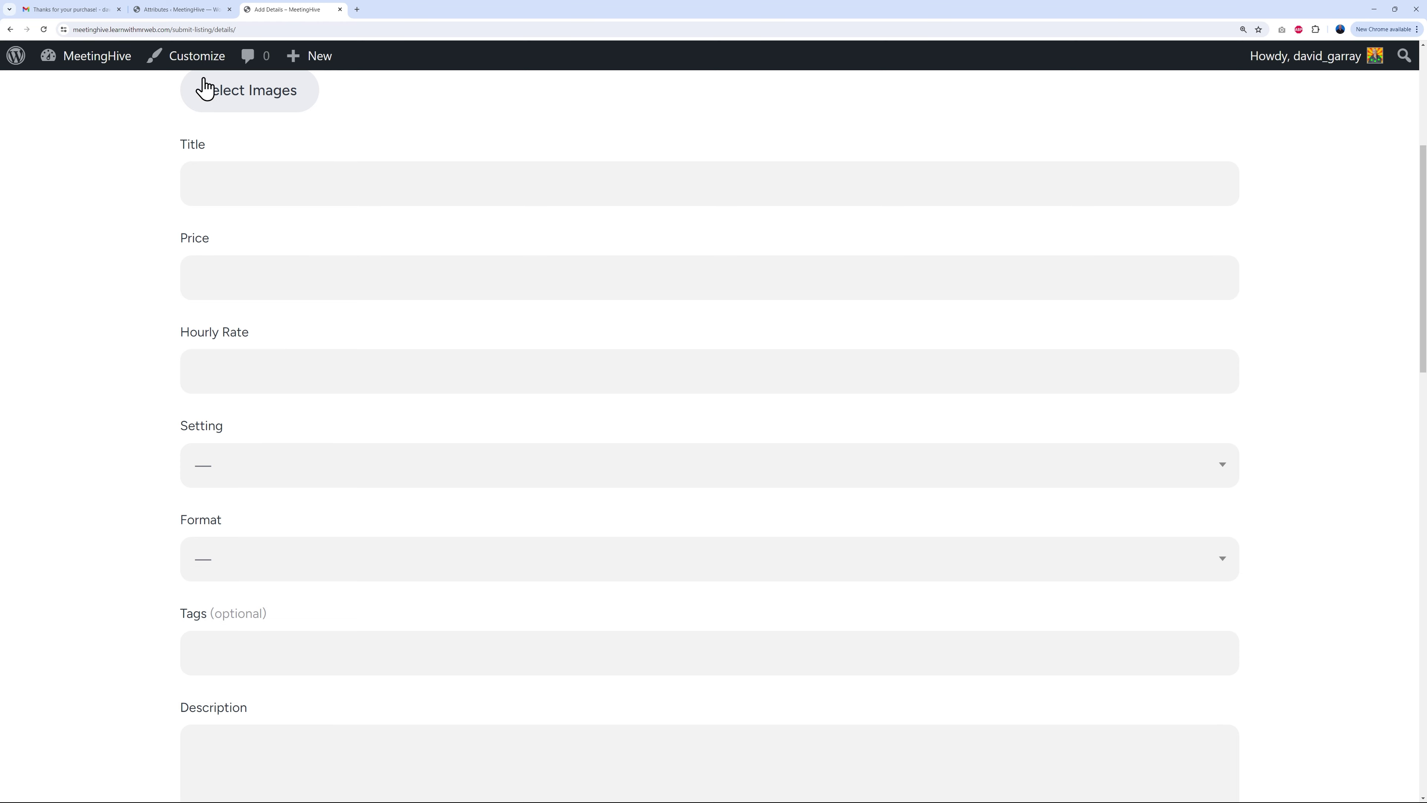
{"action": "left_click", "coordinate": [183, 14]}
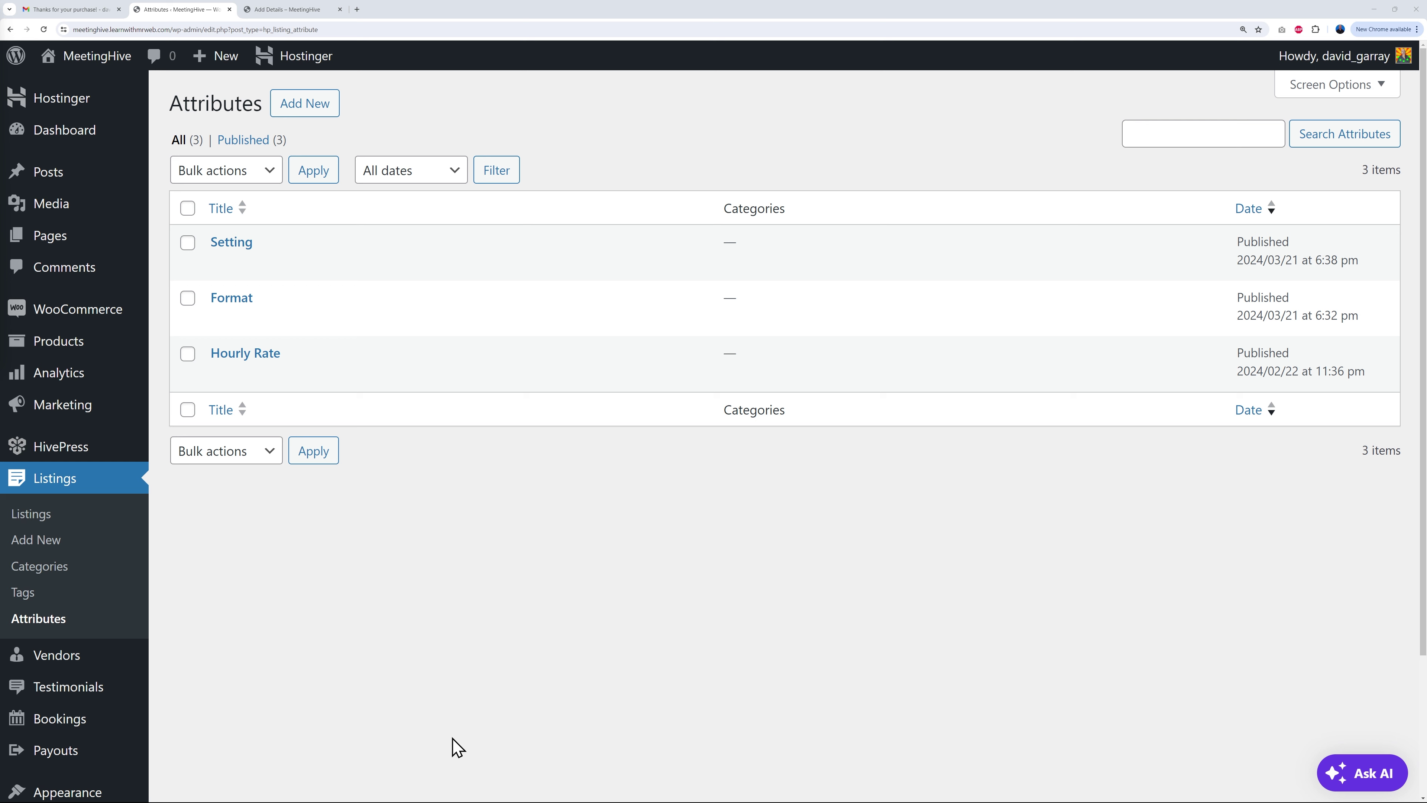
Step: Create a new listing attribute and enter 'Instrument' as its title
{"action": "left_click", "coordinate": [318, 109]}
{"action": "type", "text": "Instrument"}
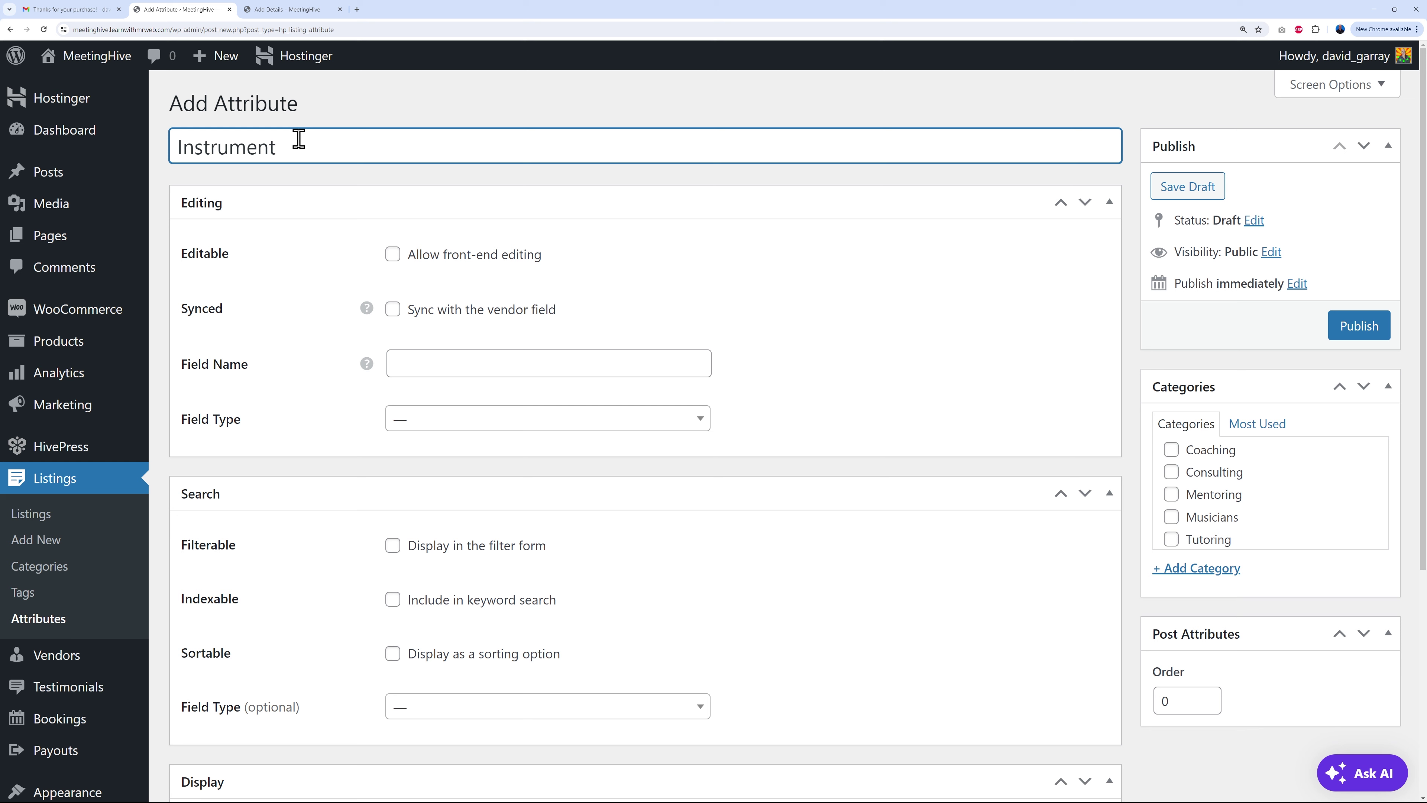
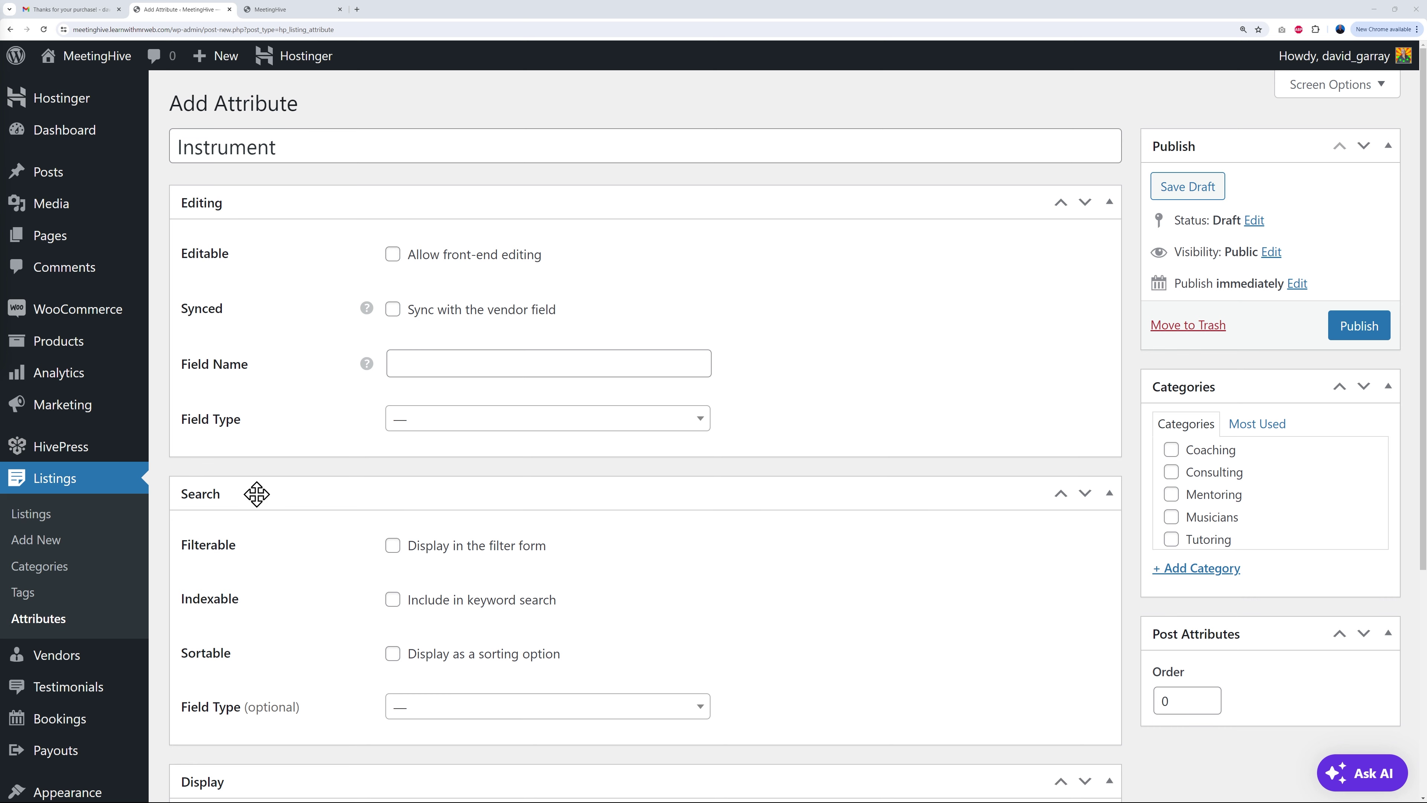
Step: Allow front-end editing of the Instrument attribute, checking the submission form alongside
{"action": "scroll", "coordinate": [258, 498], "scroll_direction": "down", "scroll_amount": 4}
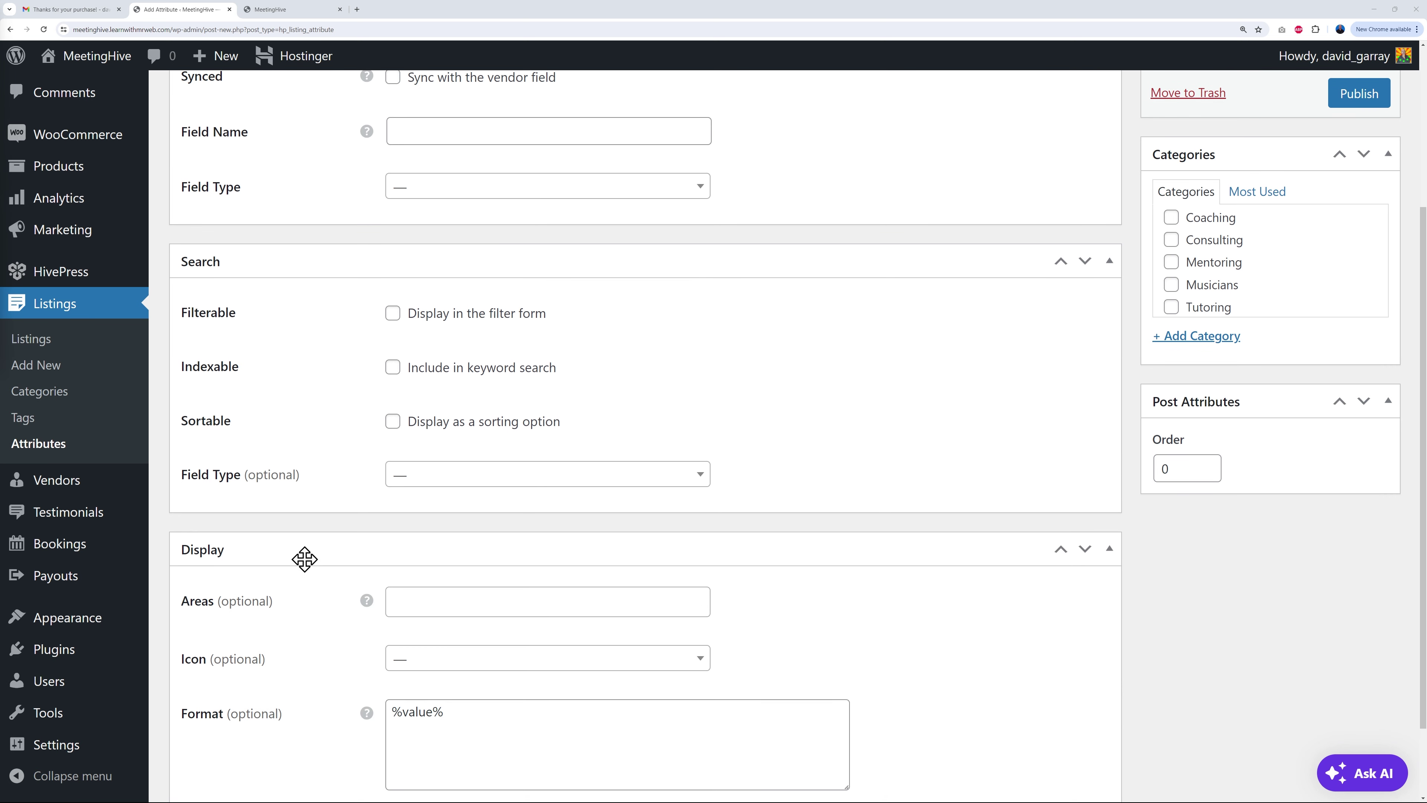
{"action": "scroll", "coordinate": [304, 560], "scroll_direction": "up", "scroll_amount": 4}
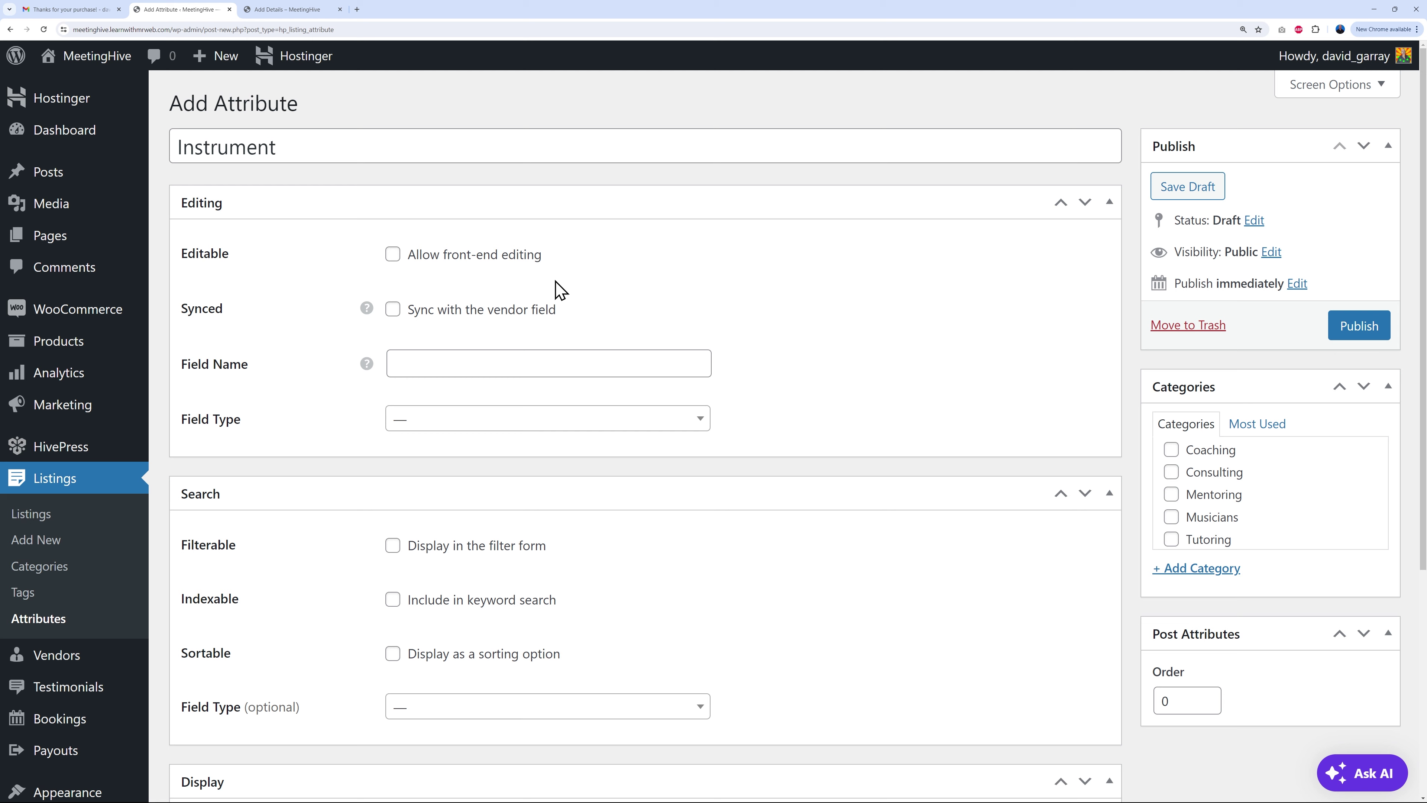
{"action": "left_click", "coordinate": [394, 256]}
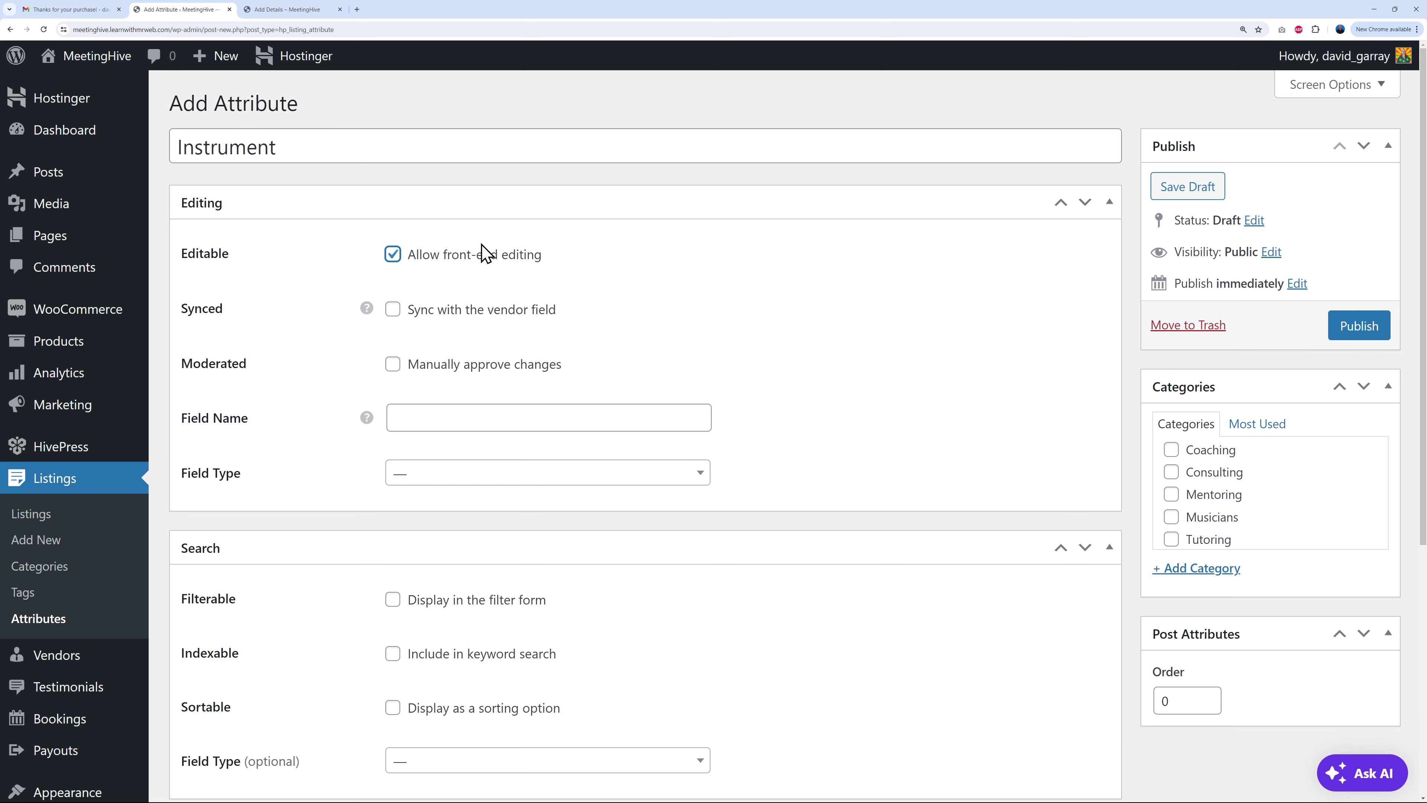
{"action": "left_click", "coordinate": [292, 10]}
{"action": "scroll", "coordinate": [605, 303], "scroll_direction": "down", "scroll_amount": 5}
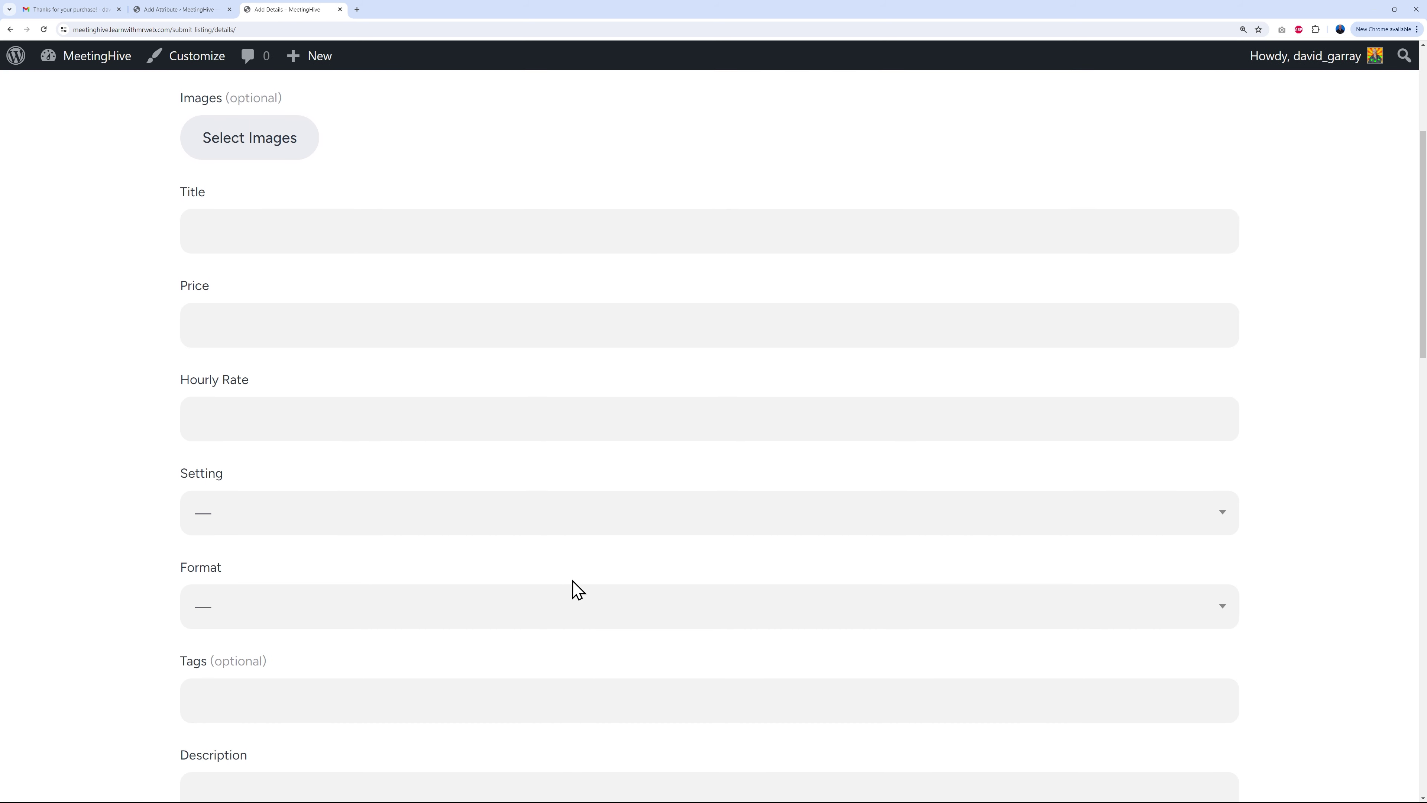
{"action": "scroll", "coordinate": [565, 614], "scroll_direction": "up", "scroll_amount": 5}
{"action": "left_click", "coordinate": [179, 10]}
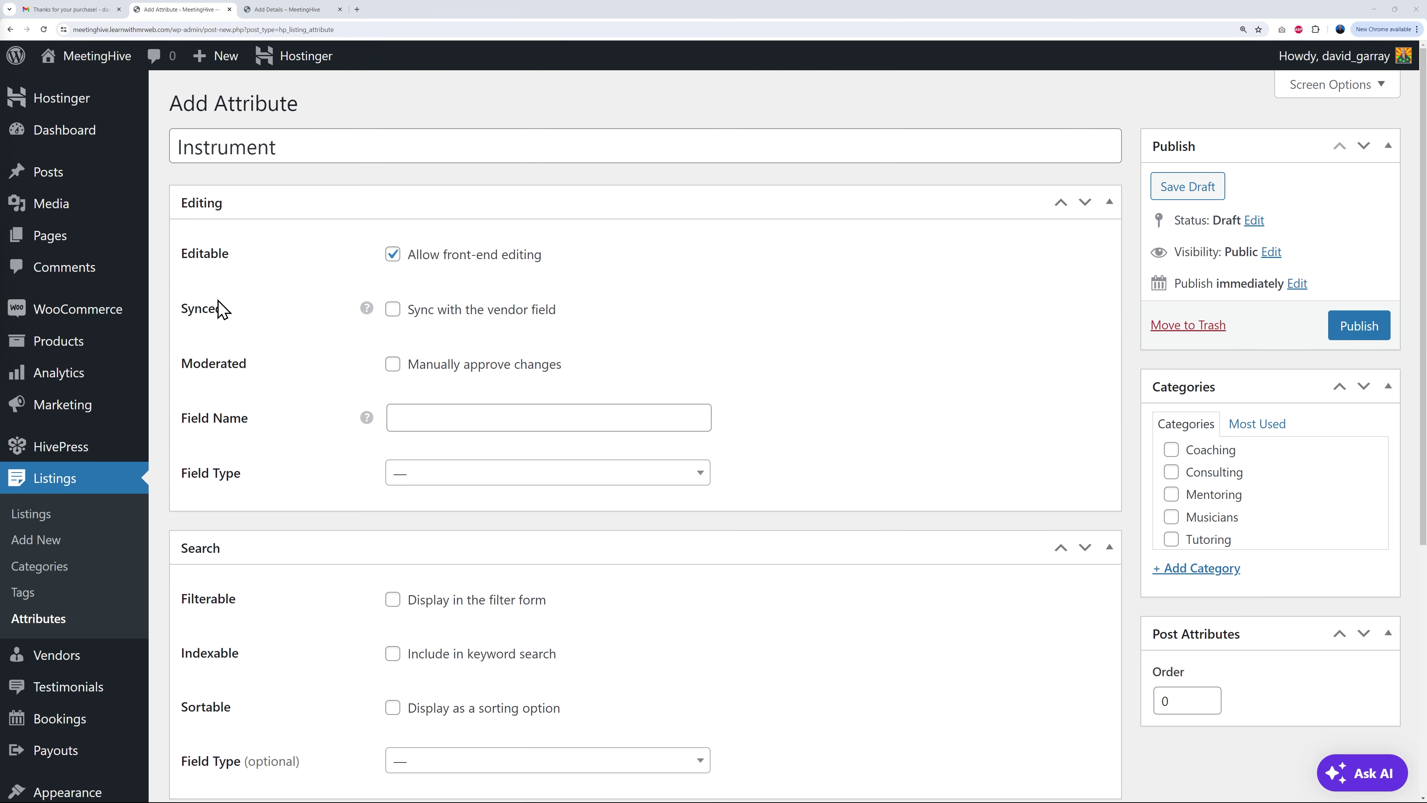
Step: Try vendor-field syncing and manual approval but leave both off, then select the 'Instrument' title
{"action": "left_click", "coordinate": [393, 310]}
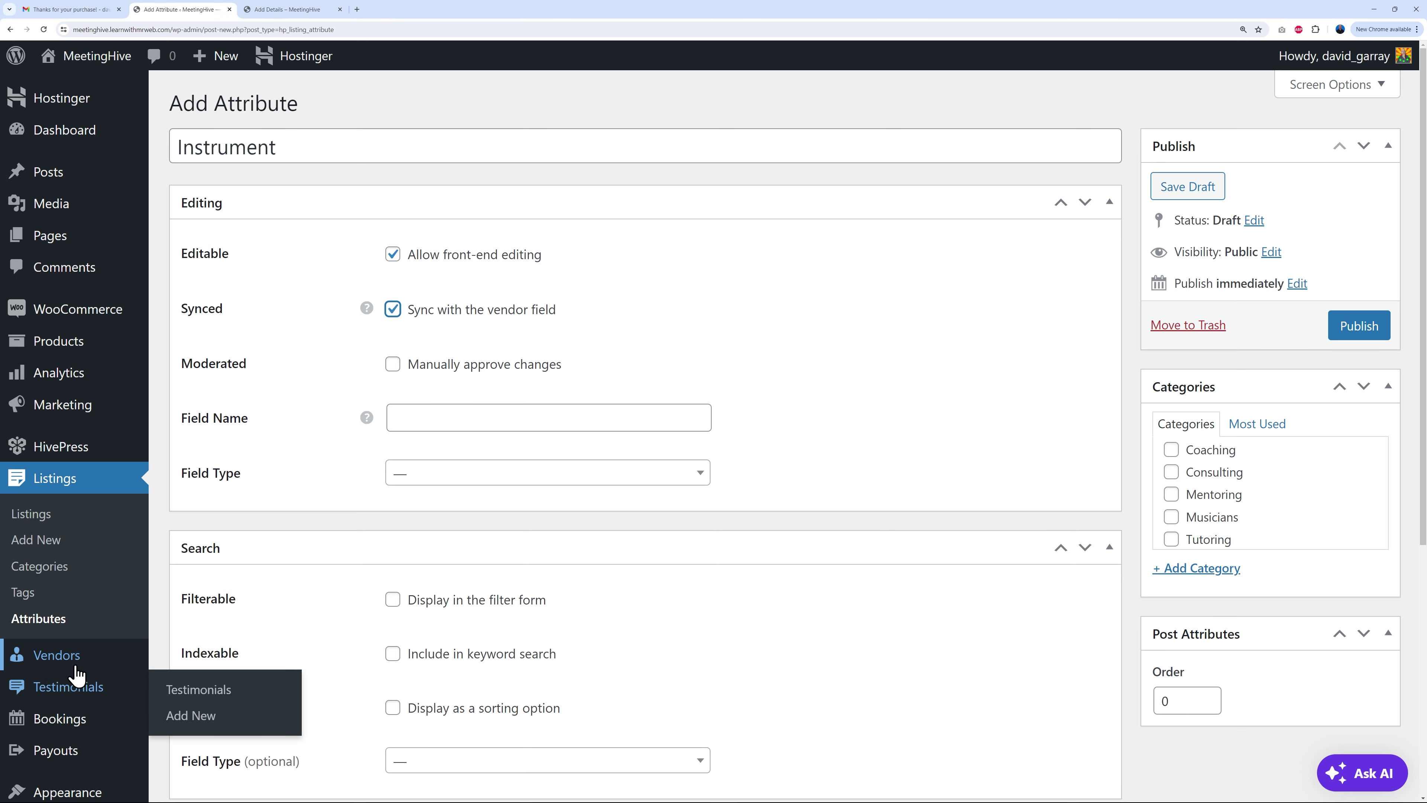
{"action": "mouse_move", "coordinate": [97, 664]}
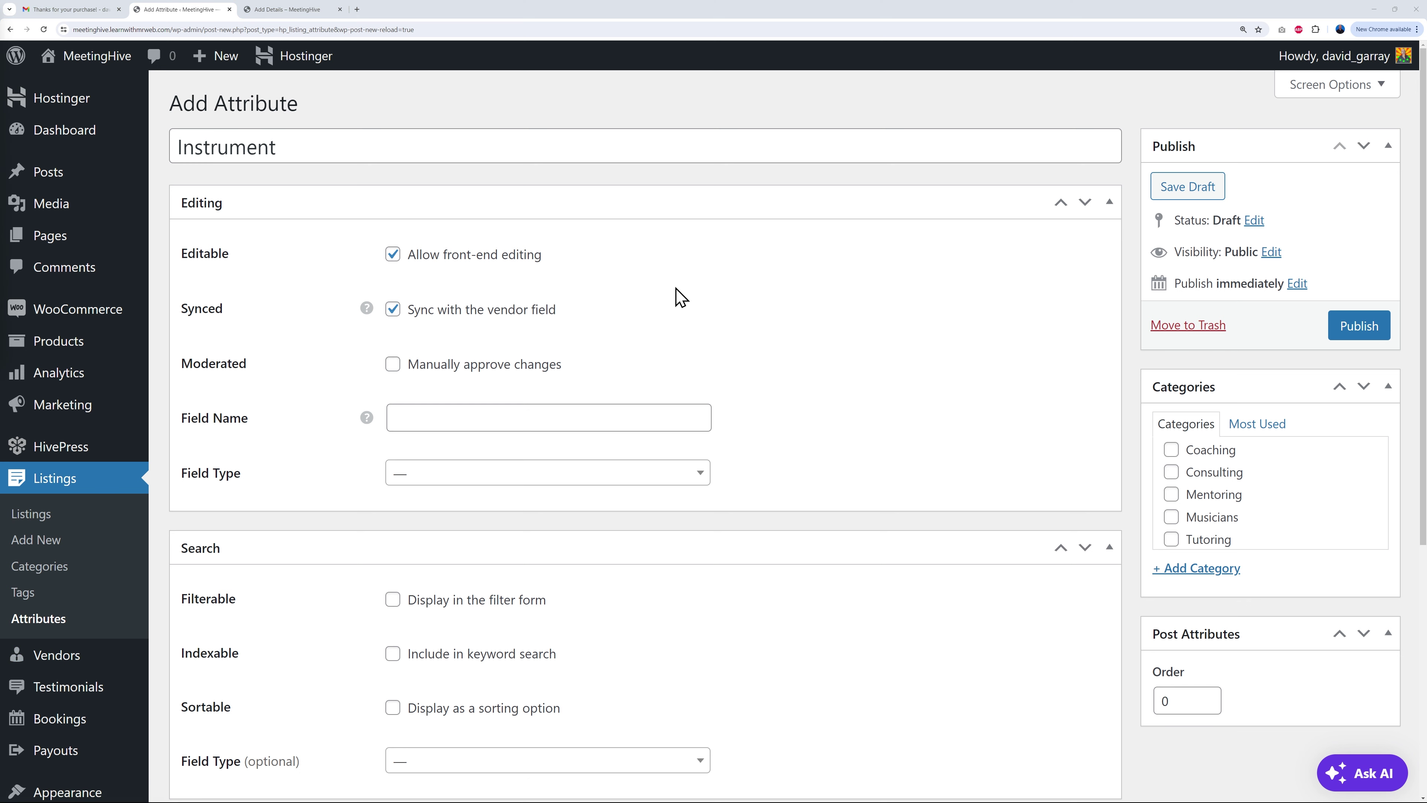
{"action": "left_click", "coordinate": [392, 310]}
{"action": "left_click", "coordinate": [393, 367]}
{"action": "left_click", "coordinate": [392, 367]}
{"action": "double_click", "coordinate": [248, 155]}
{"action": "key", "text": "ctrl+c"}
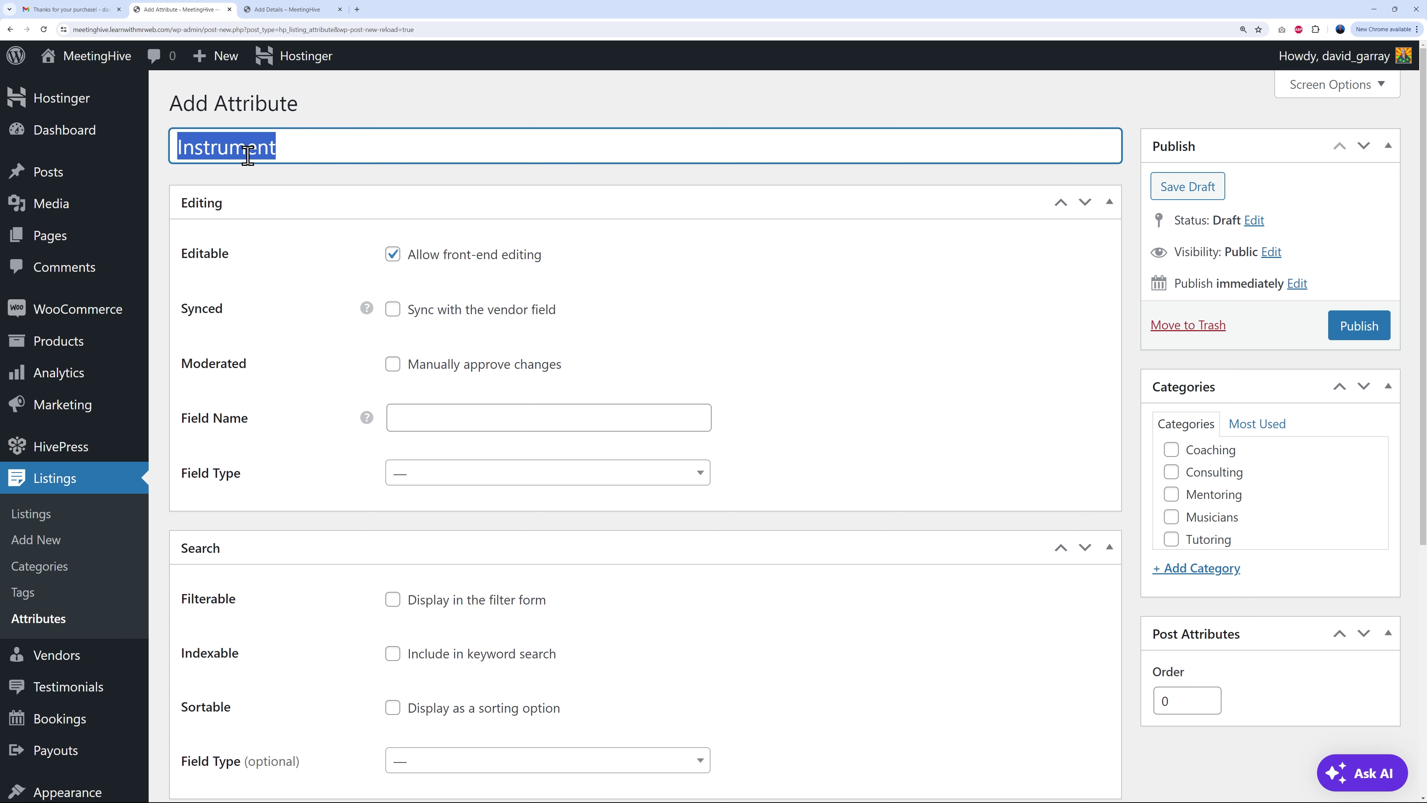
Step: Paste the title into Field Name and lowercase it to 'instrument'
{"action": "left_click", "coordinate": [560, 416]}
{"action": "key", "text": "ctrl+v"}
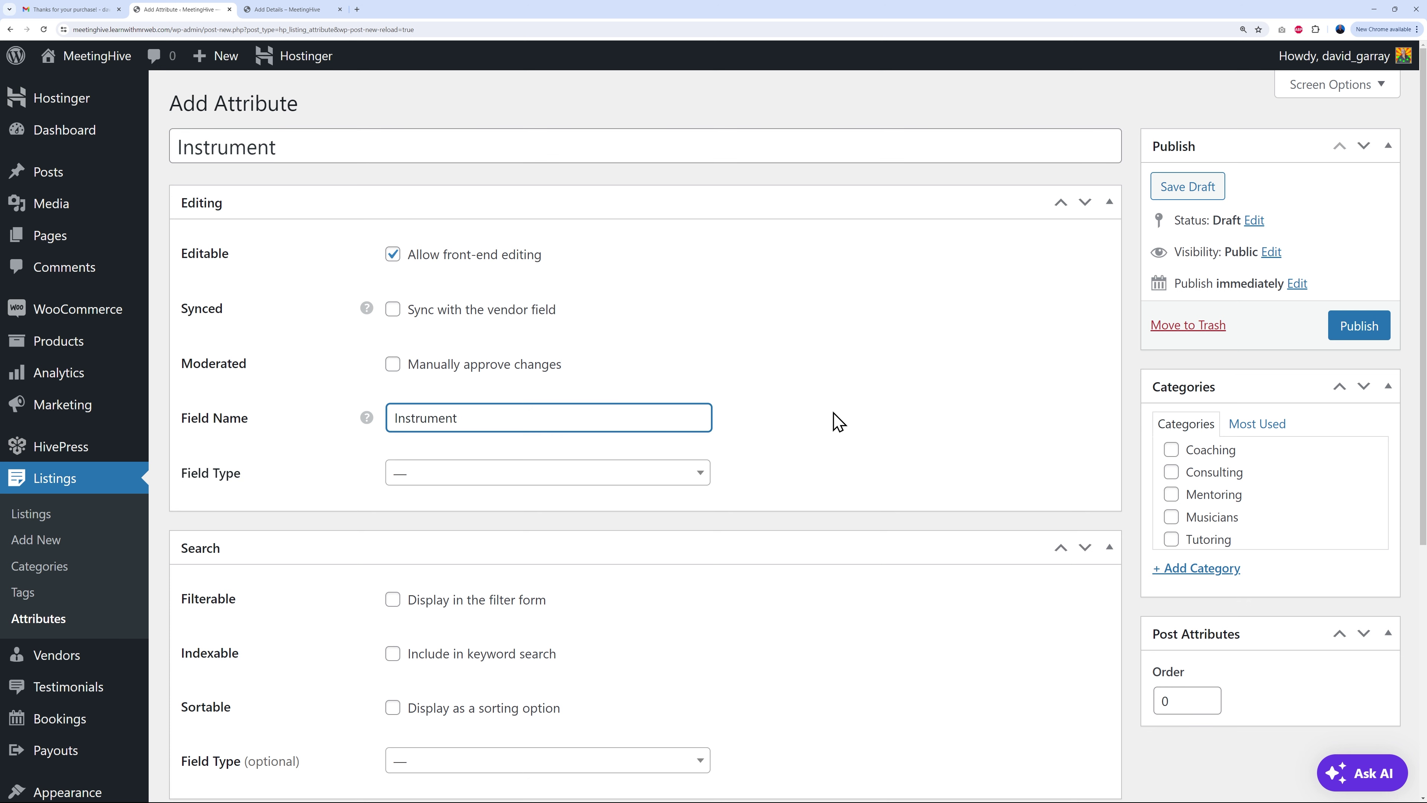
{"action": "key", "text": "Home"}
{"action": "key", "text": "Delete"}
{"action": "type", "text": "i"}
{"action": "left_click", "coordinate": [833, 422]}
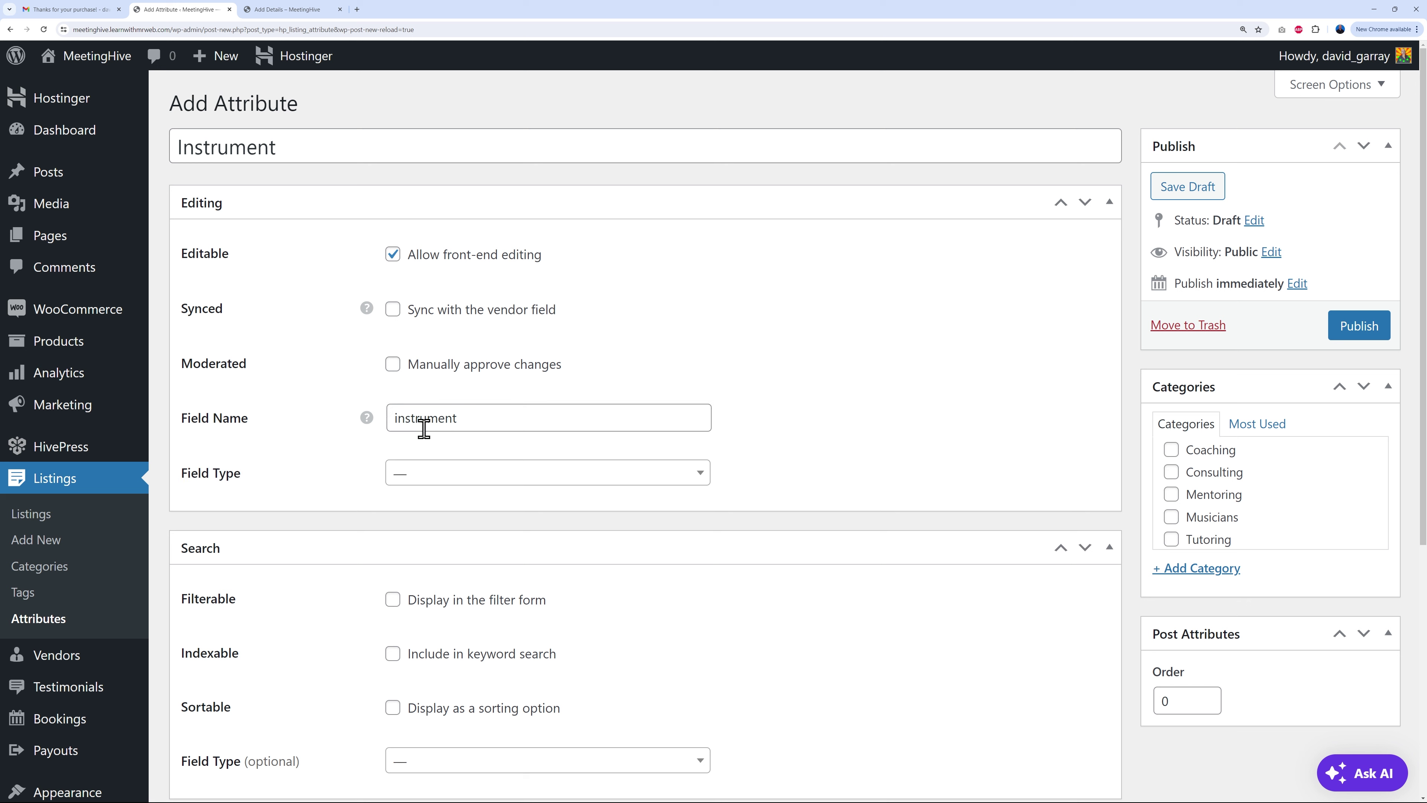
Step: Browse the field type choices and try the Coaching and Consulting categories, leaving both unticked
{"action": "left_click", "coordinate": [560, 480]}
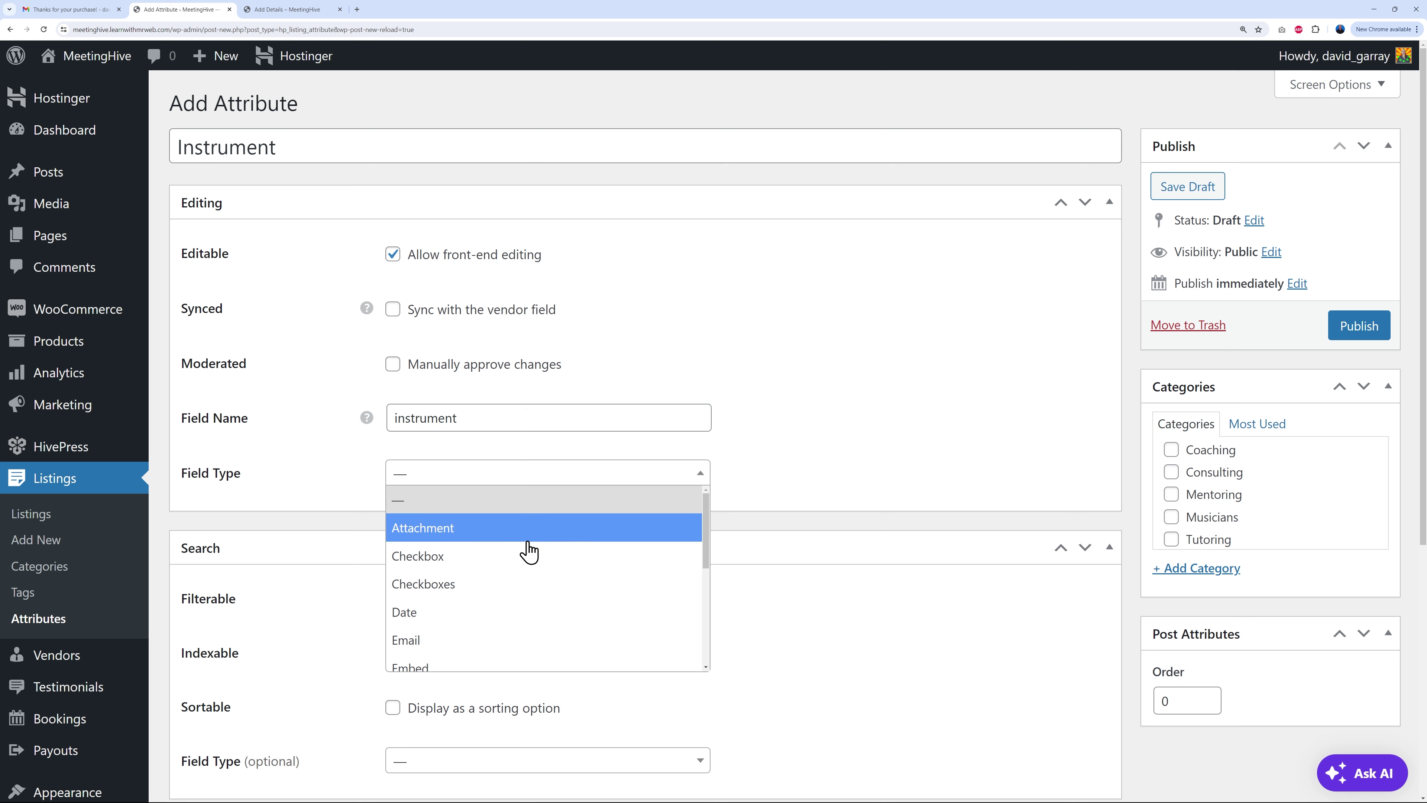
{"action": "scroll", "coordinate": [508, 614], "scroll_direction": "down", "scroll_amount": 1}
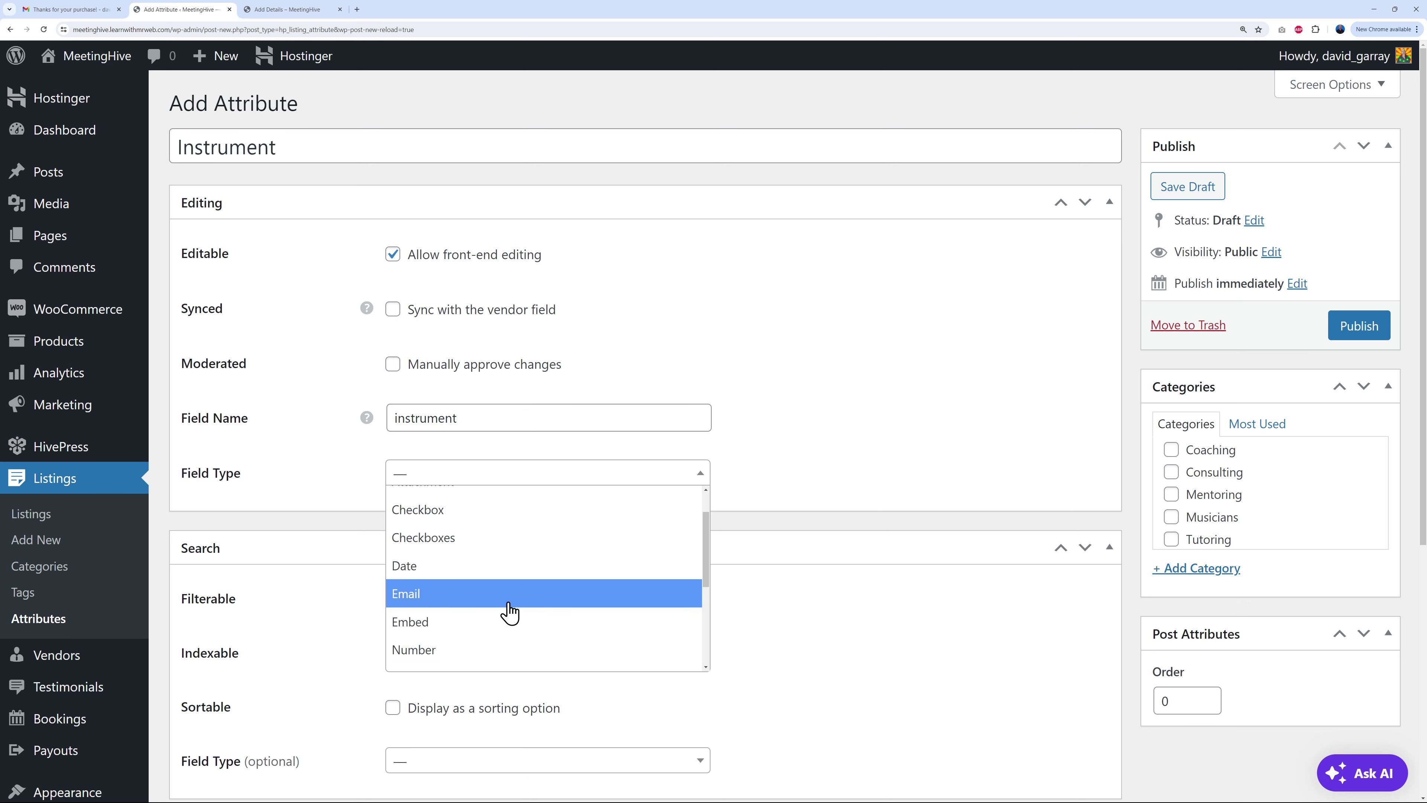
{"action": "scroll", "coordinate": [511, 607], "scroll_direction": "down", "scroll_amount": 3}
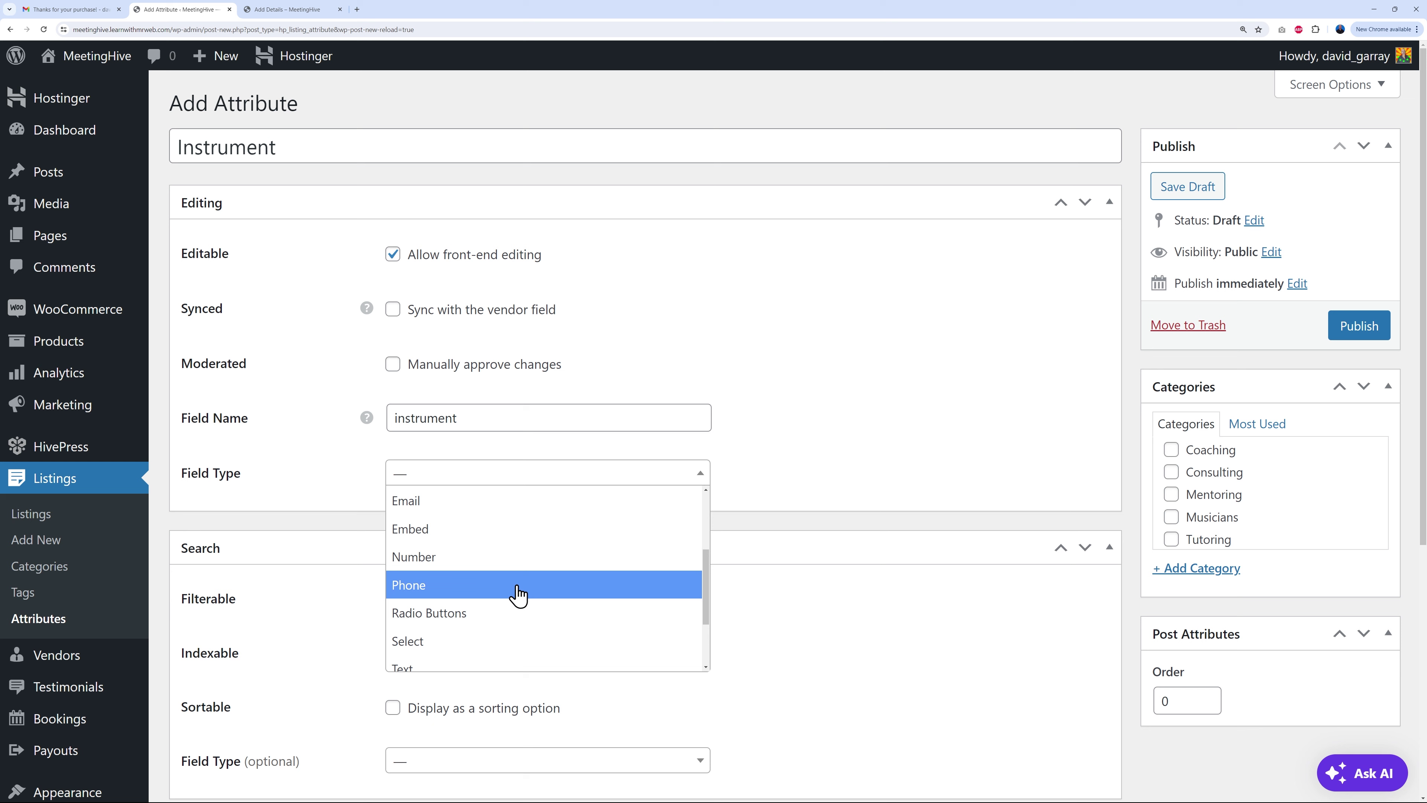
{"action": "scroll", "coordinate": [514, 590], "scroll_direction": "down", "scroll_amount": 2}
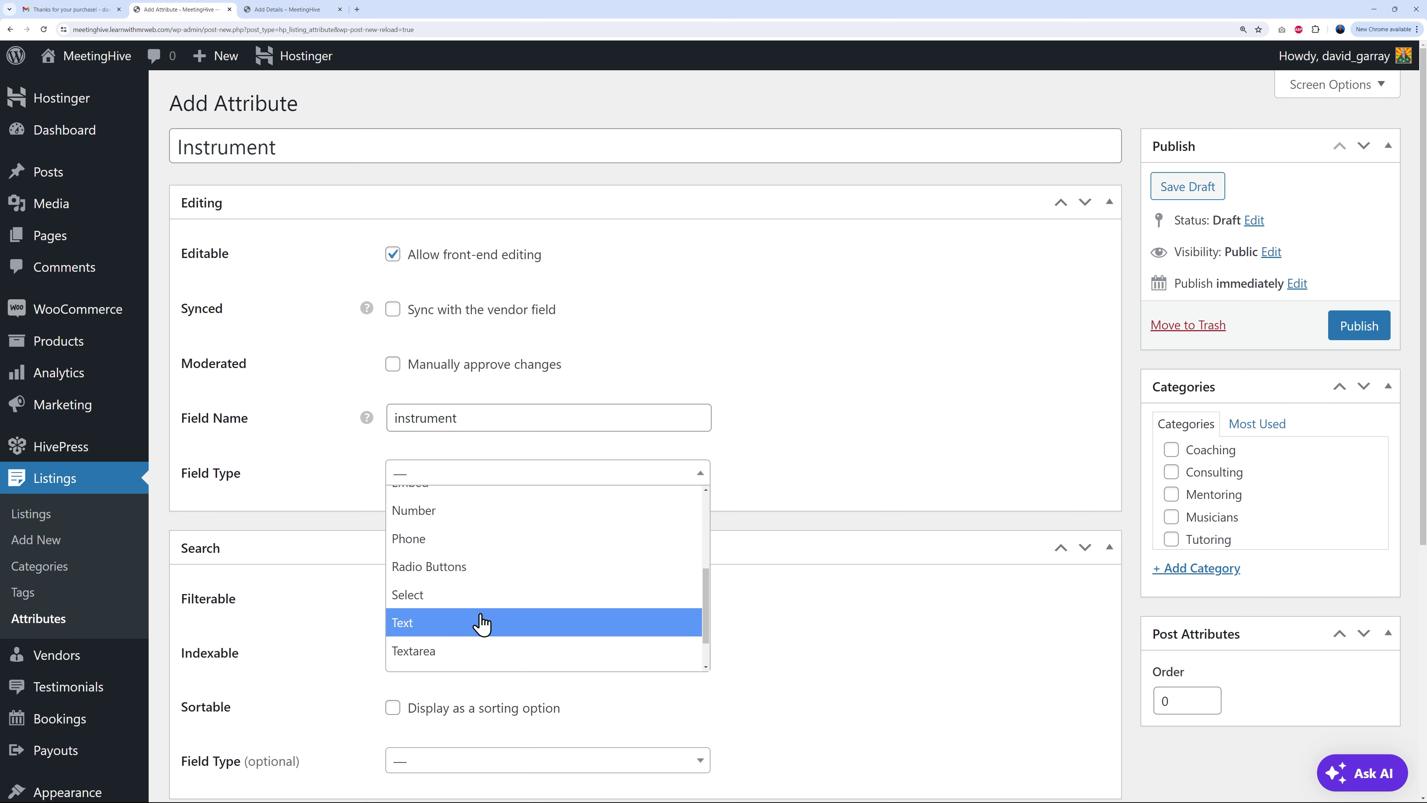
{"action": "scroll", "coordinate": [548, 607], "scroll_direction": "up", "scroll_amount": 1}
{"action": "scroll", "coordinate": [540, 612], "scroll_direction": "down", "scroll_amount": 1}
{"action": "scroll", "coordinate": [534, 619], "scroll_direction": "up", "scroll_amount": 3}
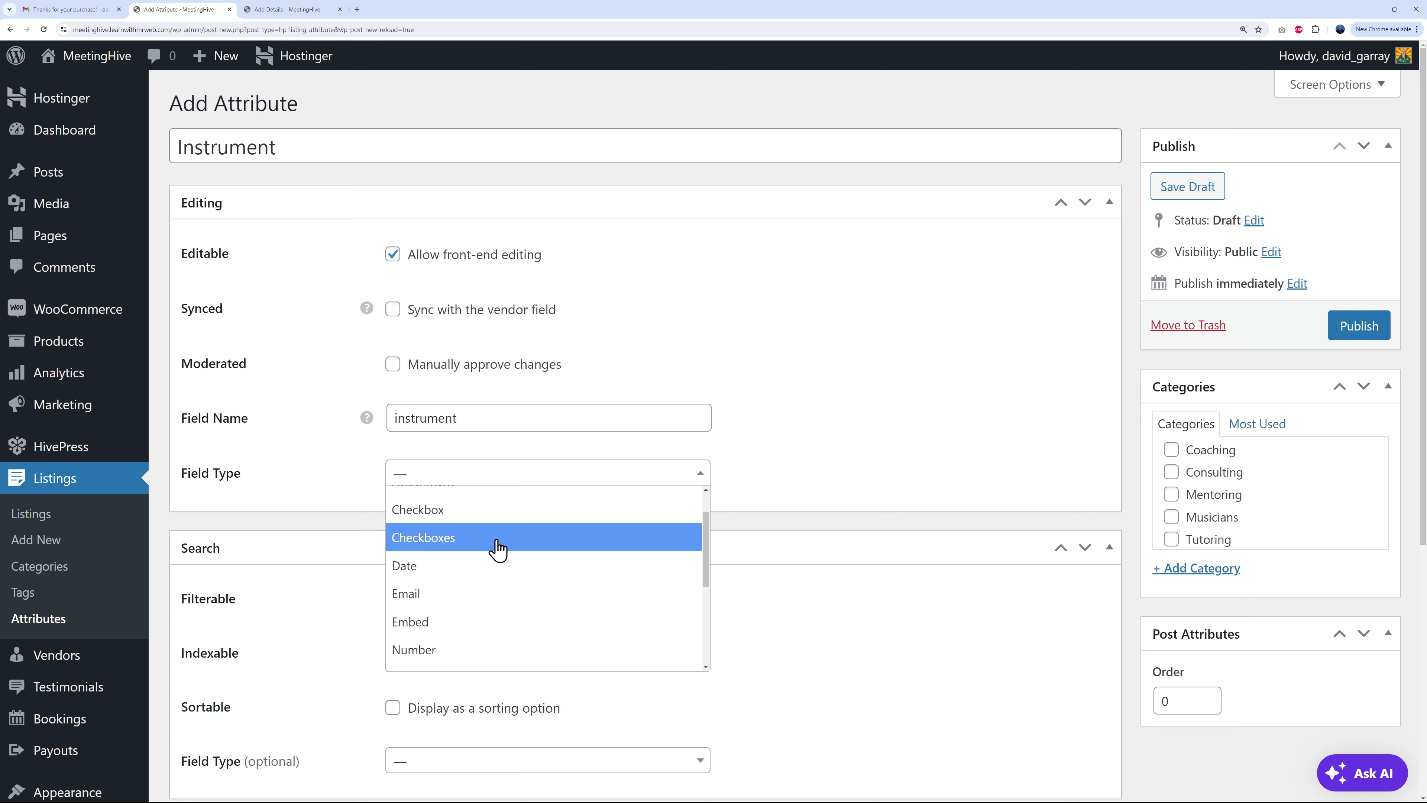
{"action": "left_click", "coordinate": [806, 468]}
{"action": "left_click", "coordinate": [1172, 450]}
{"action": "left_click", "coordinate": [1171, 473]}
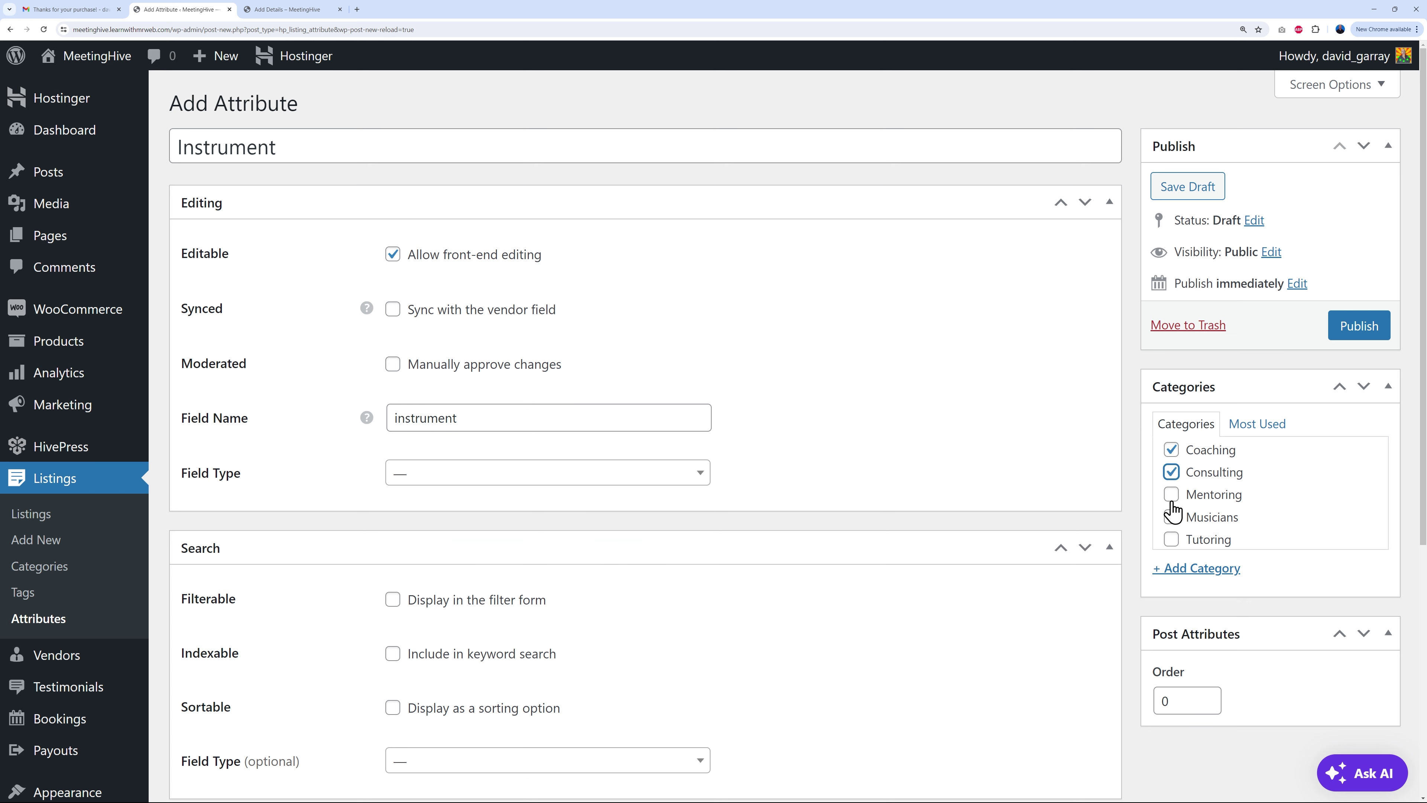
{"action": "left_click", "coordinate": [1172, 472]}
{"action": "left_click", "coordinate": [1172, 450]}
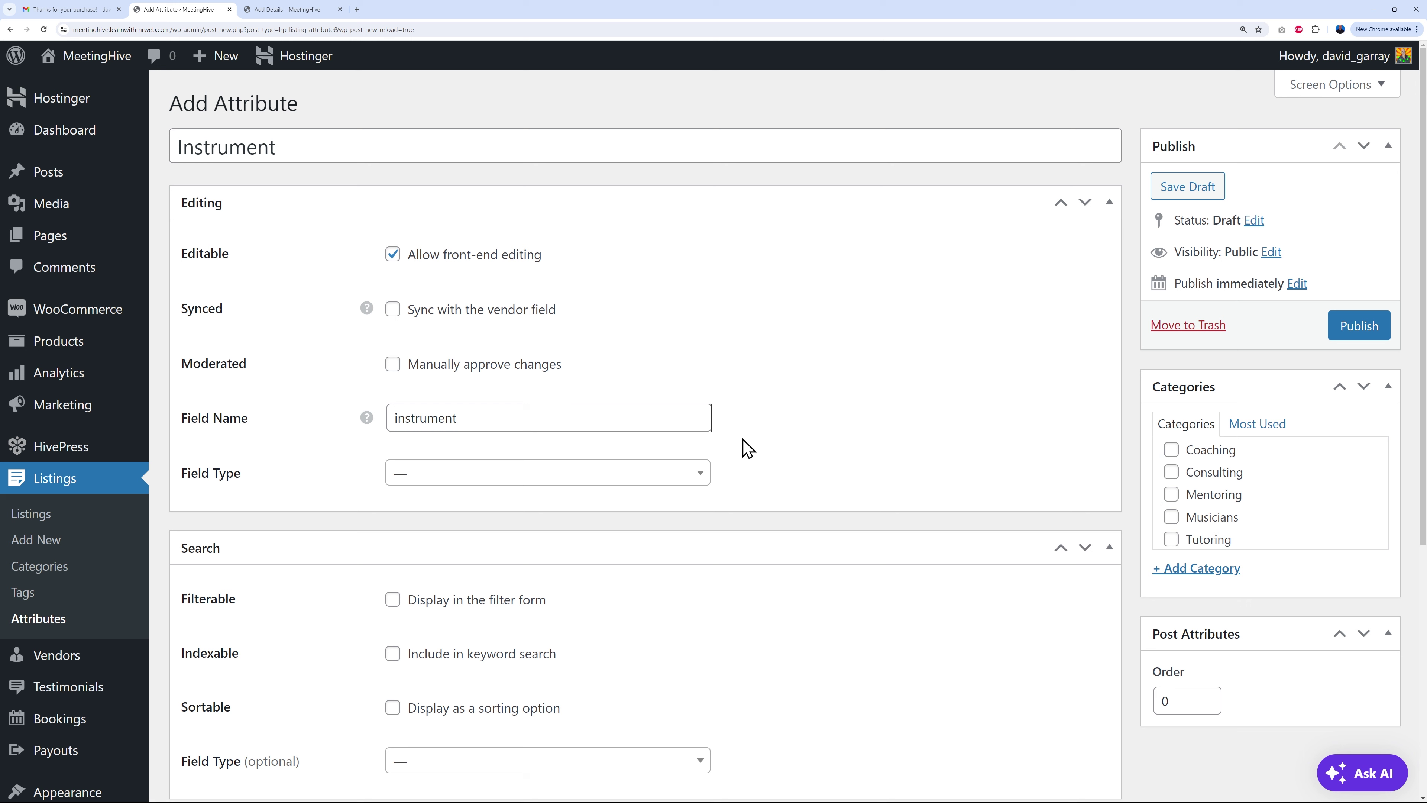
Step: Set the field type to Checkboxes and publish the attribute
{"action": "left_click", "coordinate": [685, 473]}
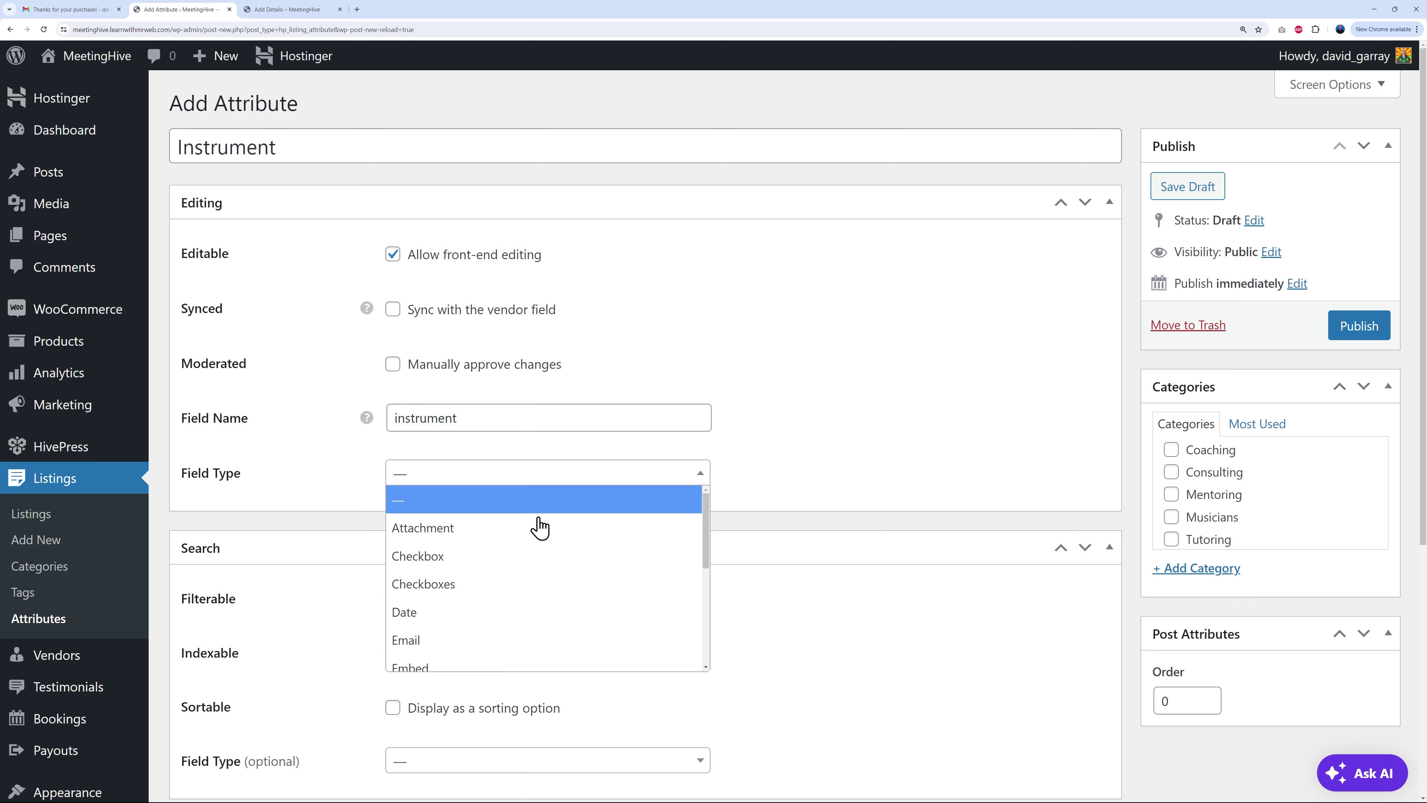
{"action": "left_click", "coordinate": [544, 588]}
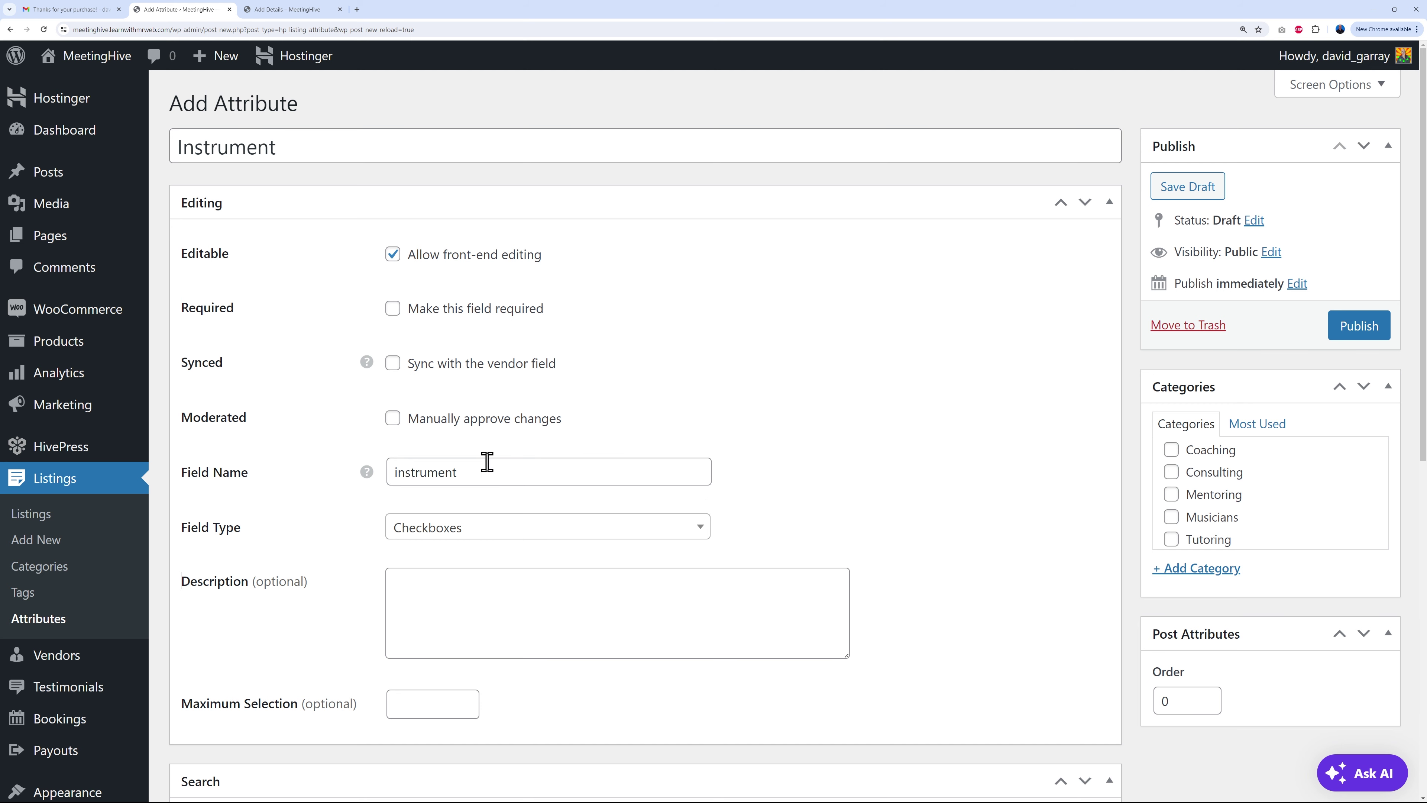
{"action": "left_click", "coordinate": [1348, 326]}
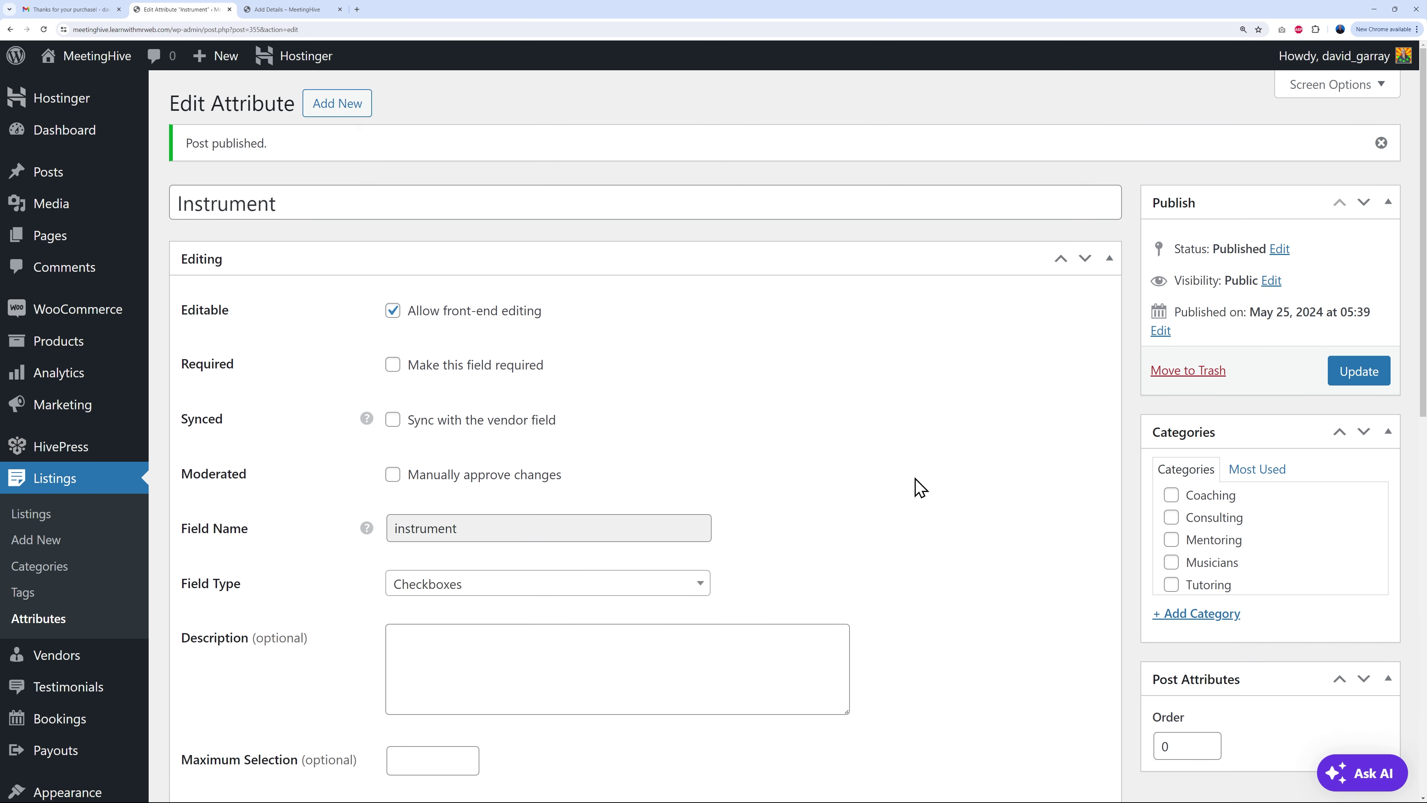
Step: Add Piano, Guitar, Violin, Saxophone and Flute as options, then reopen the Instrument attribute
{"action": "scroll", "coordinate": [919, 487], "scroll_direction": "down", "scroll_amount": 3}
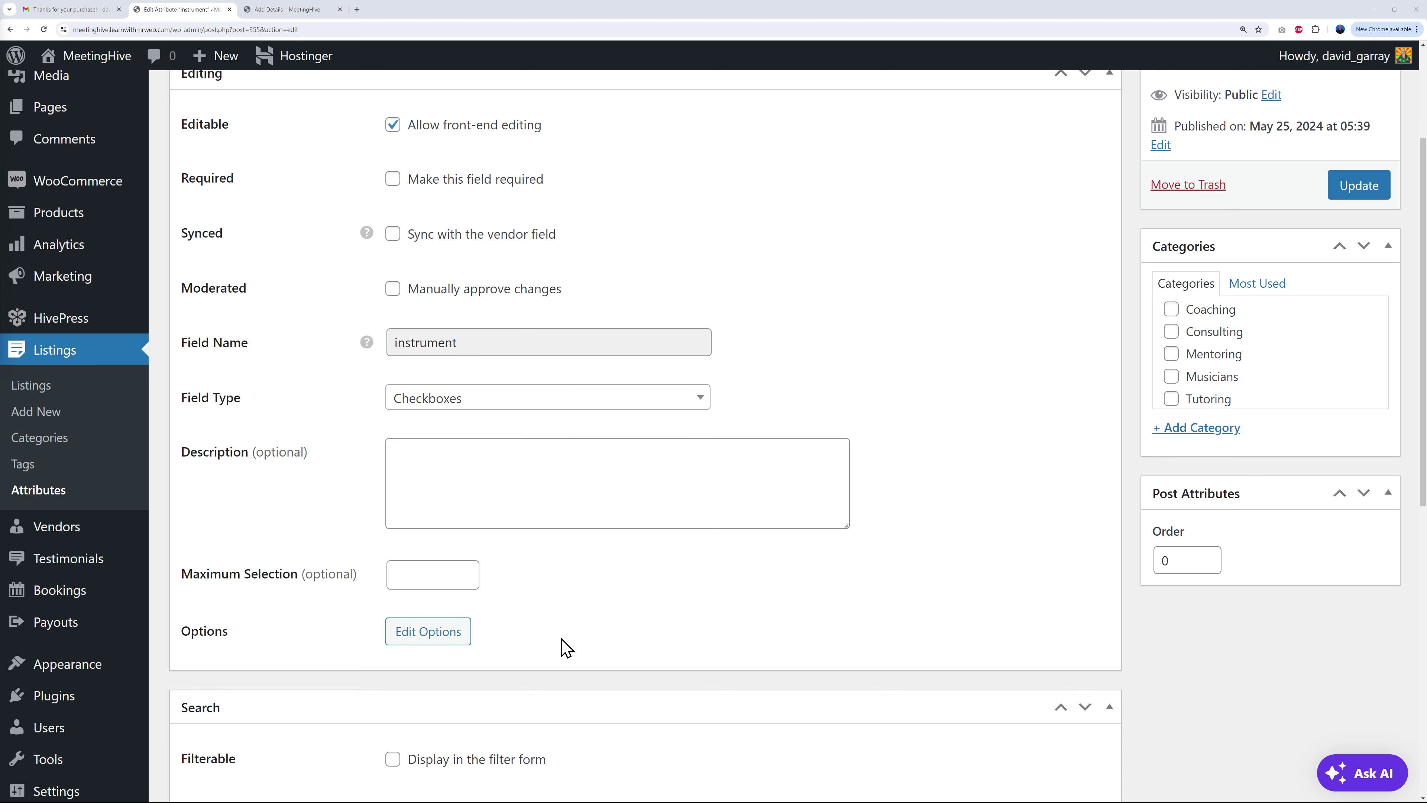
{"action": "left_click", "coordinate": [444, 642]}
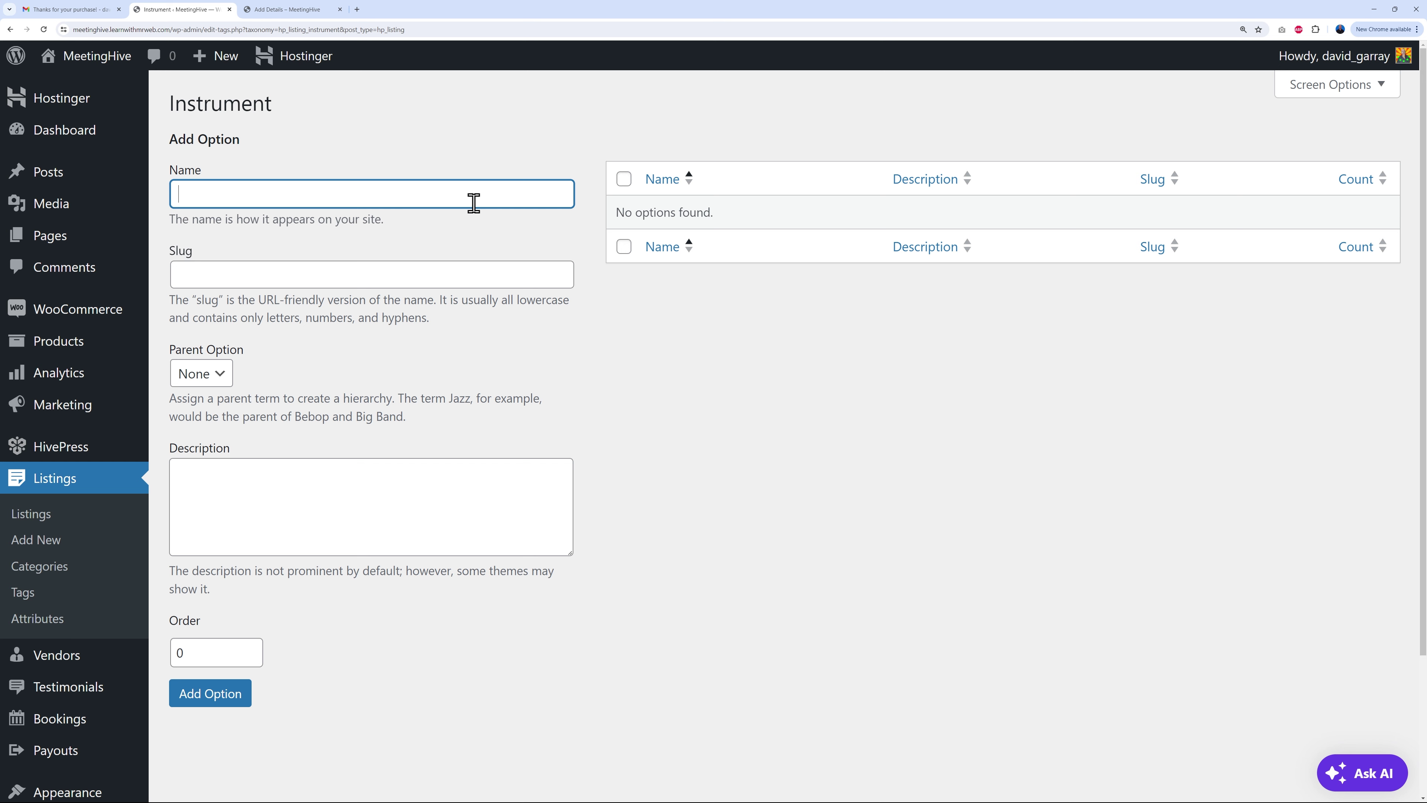
{"action": "left_click", "coordinate": [236, 694]}
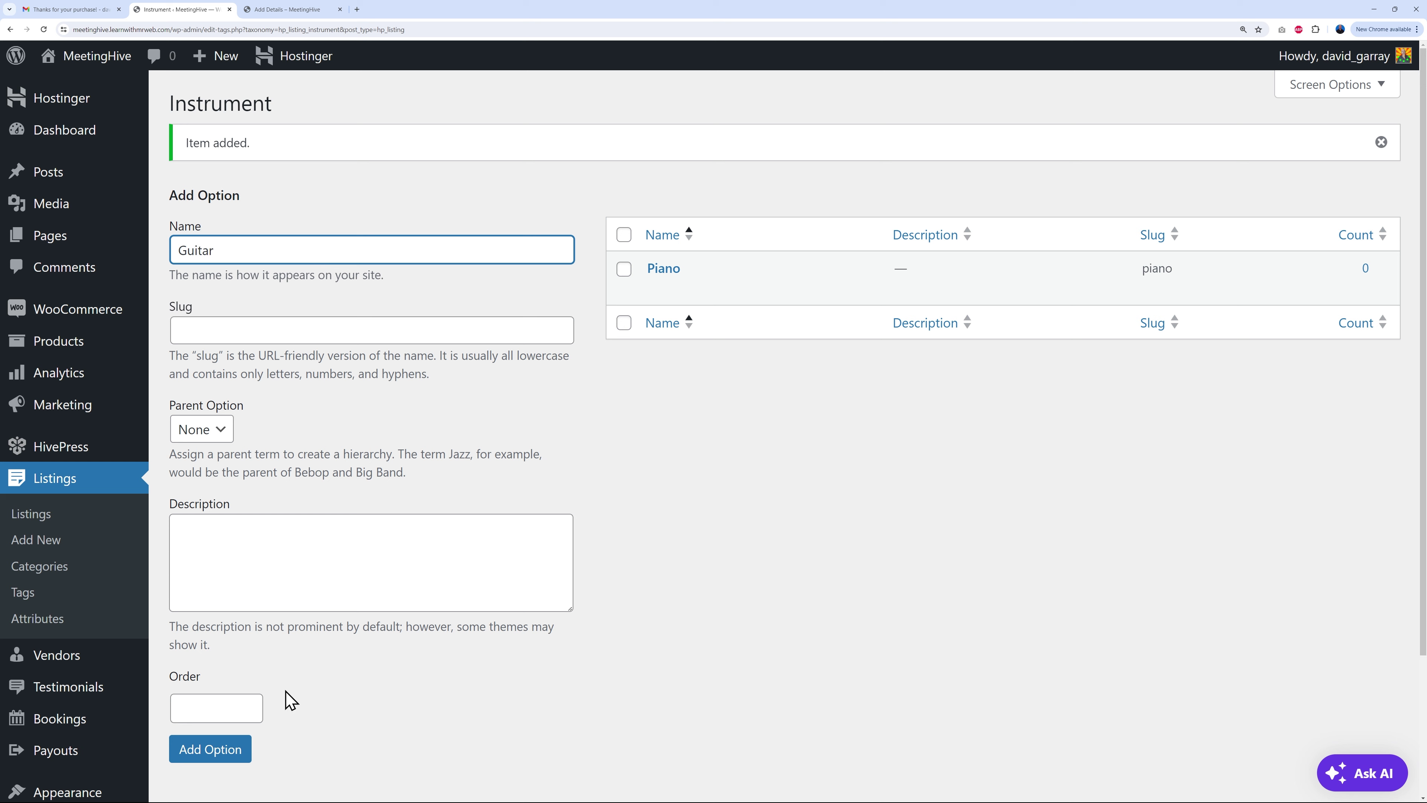
{"action": "left_click", "coordinate": [233, 750]}
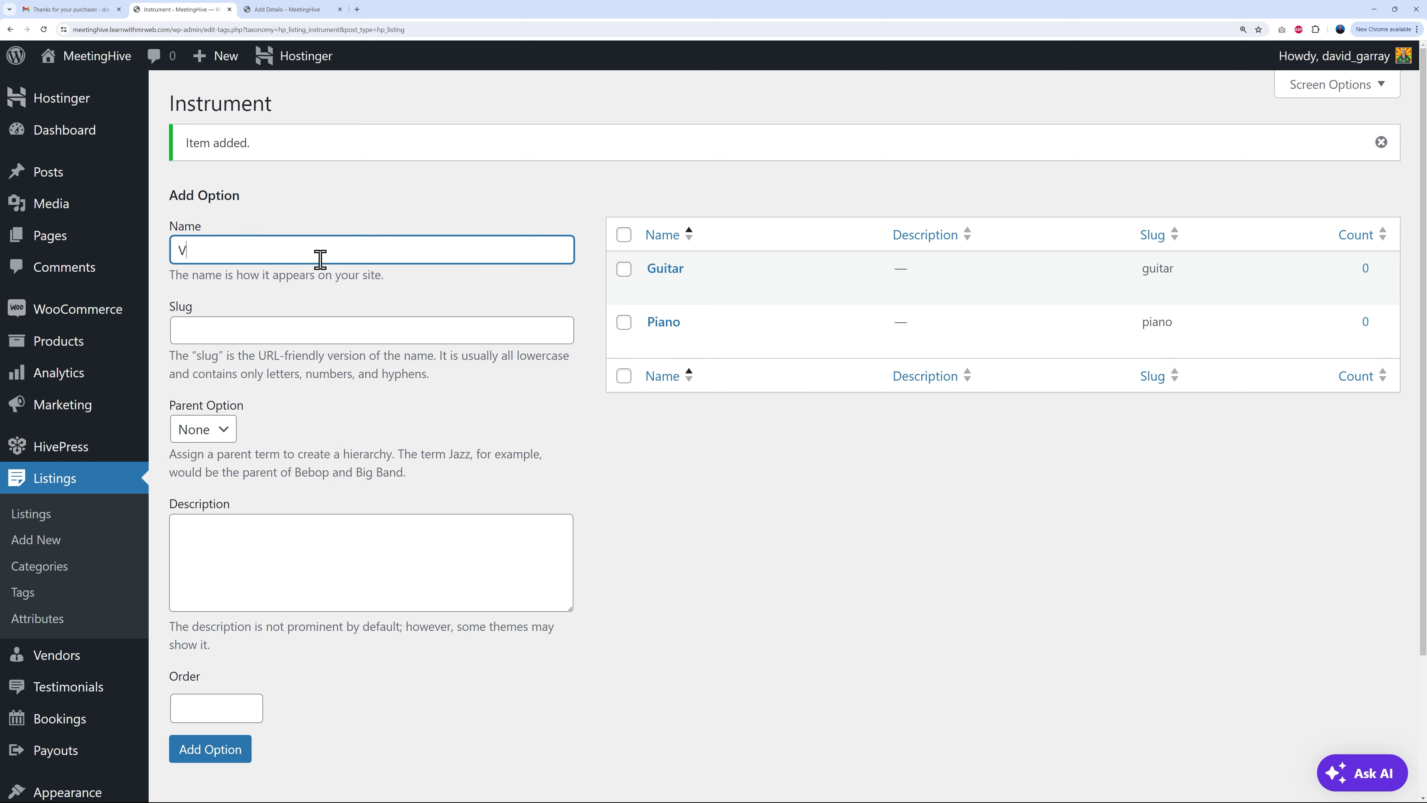
{"action": "left_click", "coordinate": [238, 756]}
{"action": "left_click", "coordinate": [312, 250]}
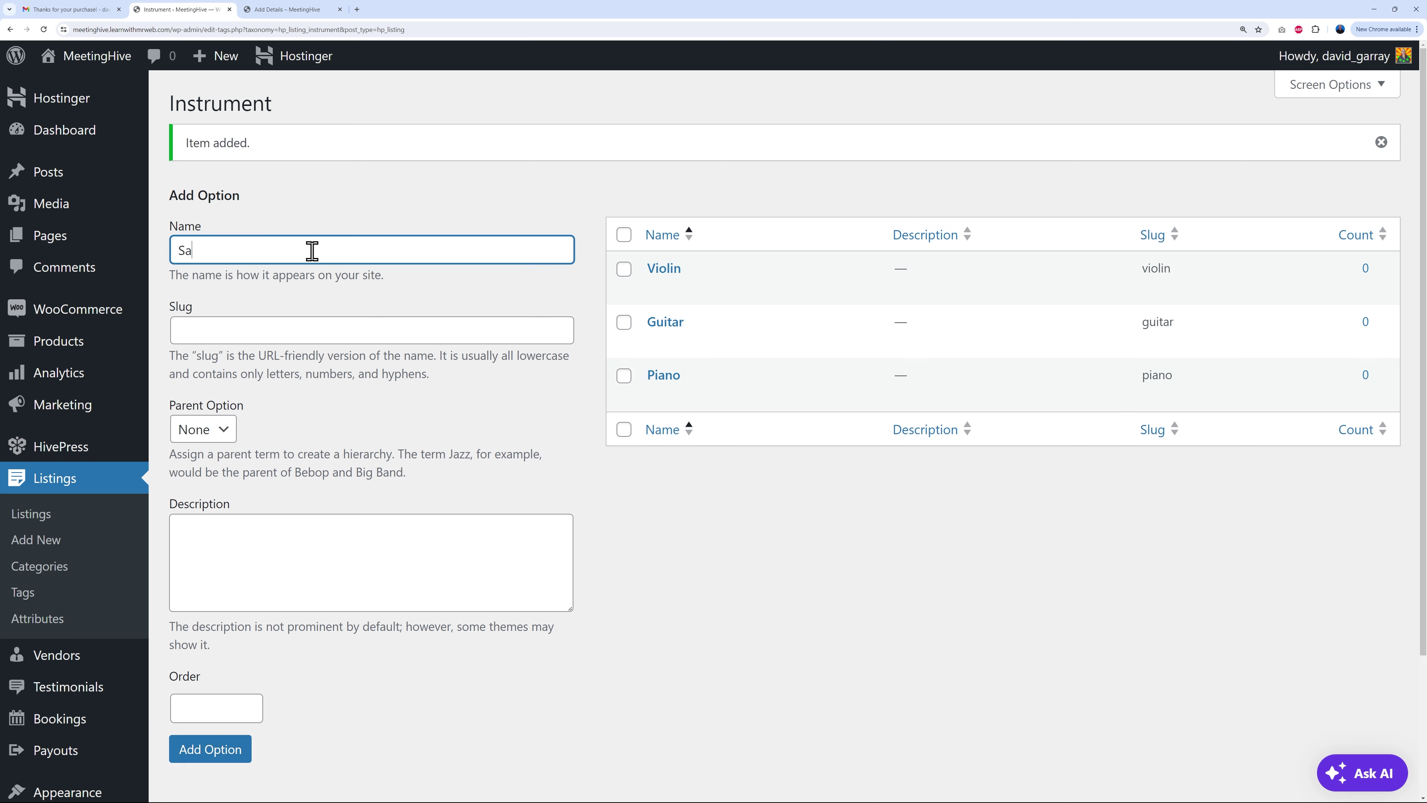
{"action": "left_click", "coordinate": [247, 744]}
{"action": "left_click", "coordinate": [334, 251]}
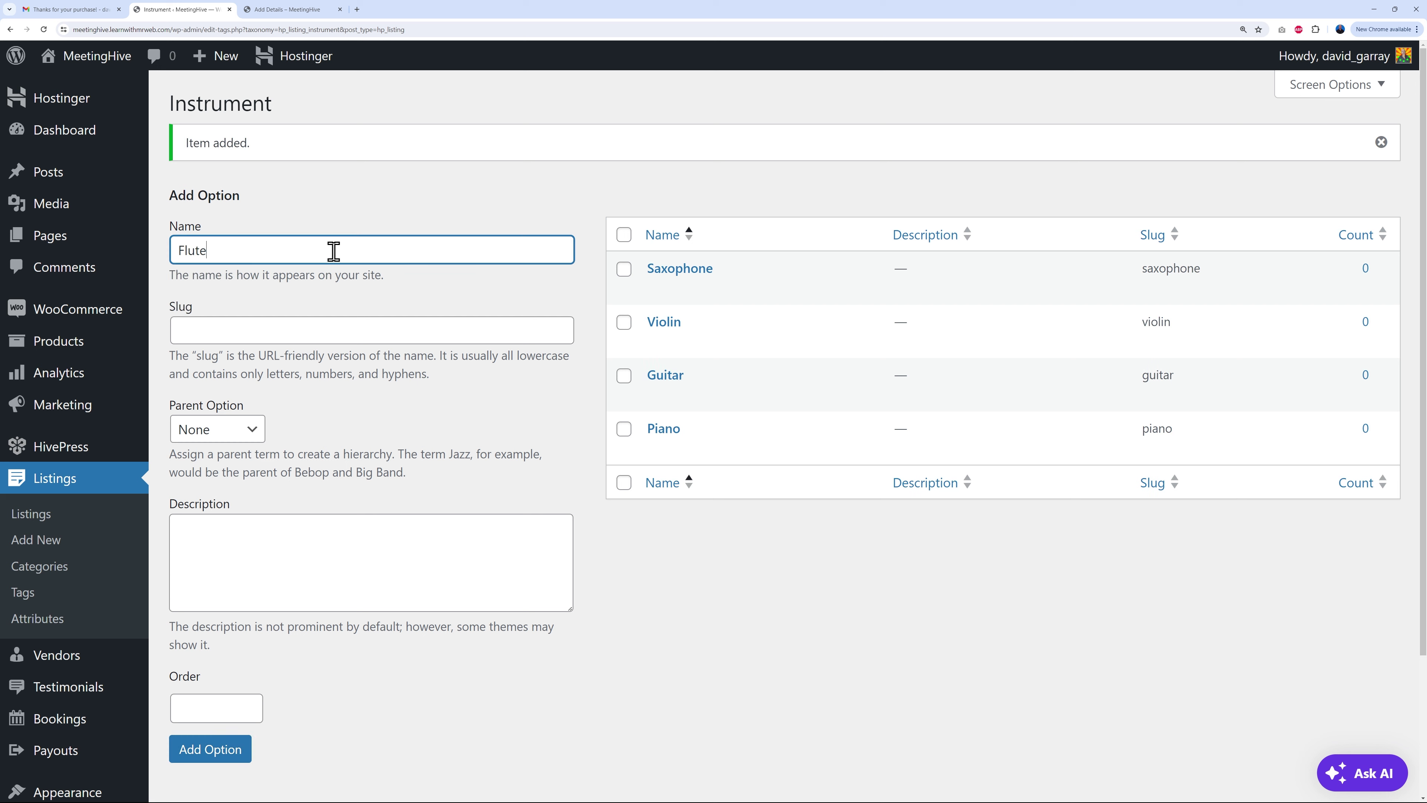
{"action": "left_click", "coordinate": [241, 753]}
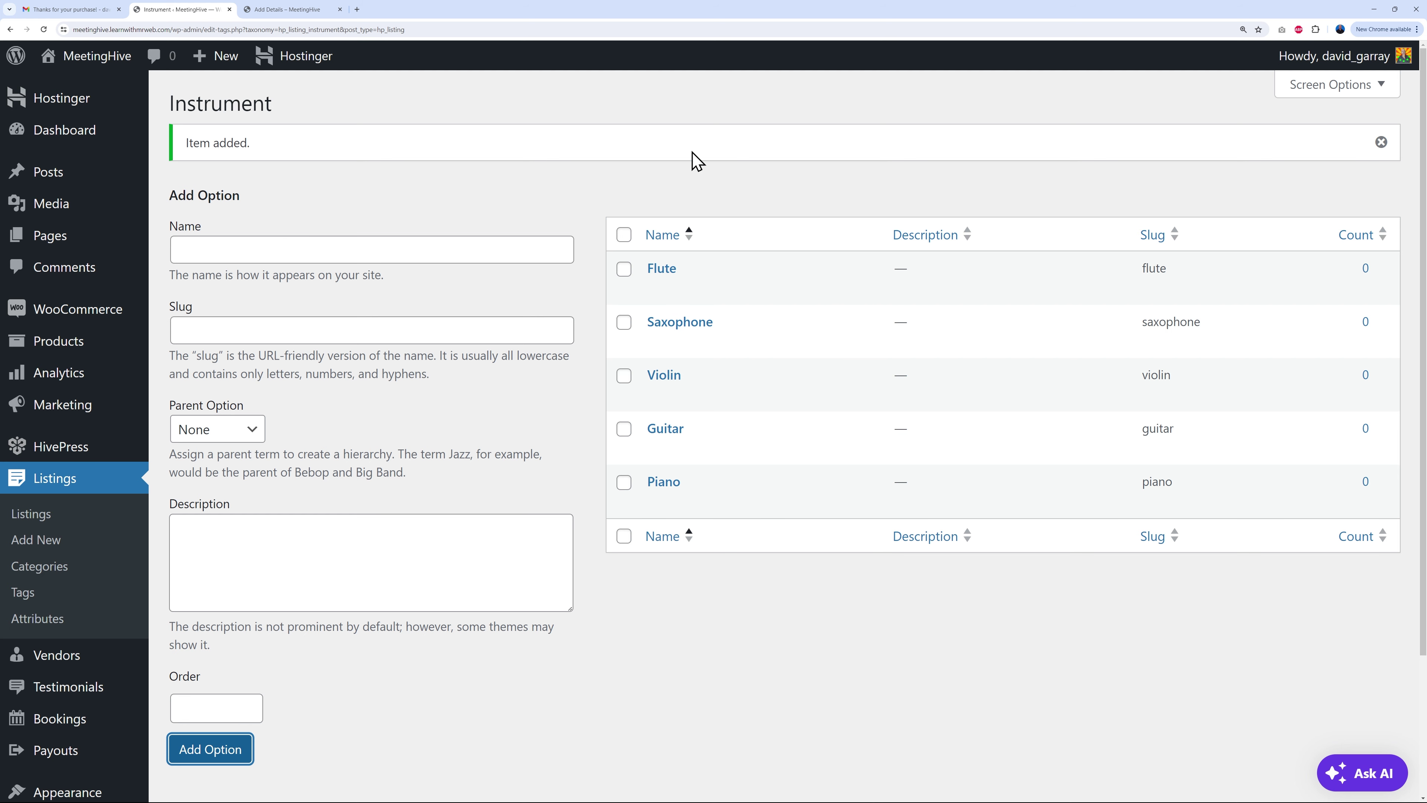
{"action": "left_click", "coordinate": [57, 623]}
{"action": "left_click", "coordinate": [276, 252]}
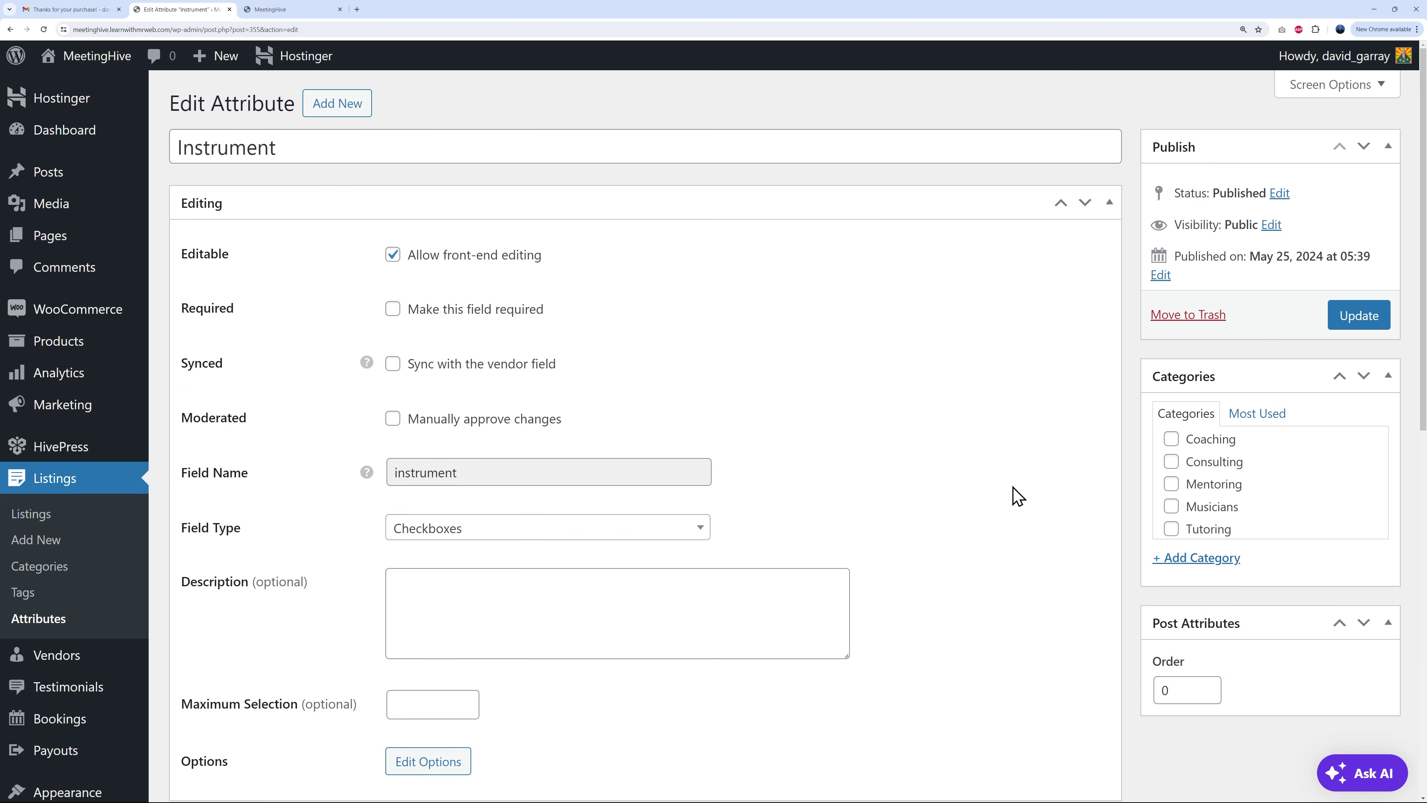
Step: Look through the front-end Services page, which lacks an Instrument filter, then return to the attribute
{"action": "scroll", "coordinate": [899, 408], "scroll_direction": "down", "scroll_amount": 5}
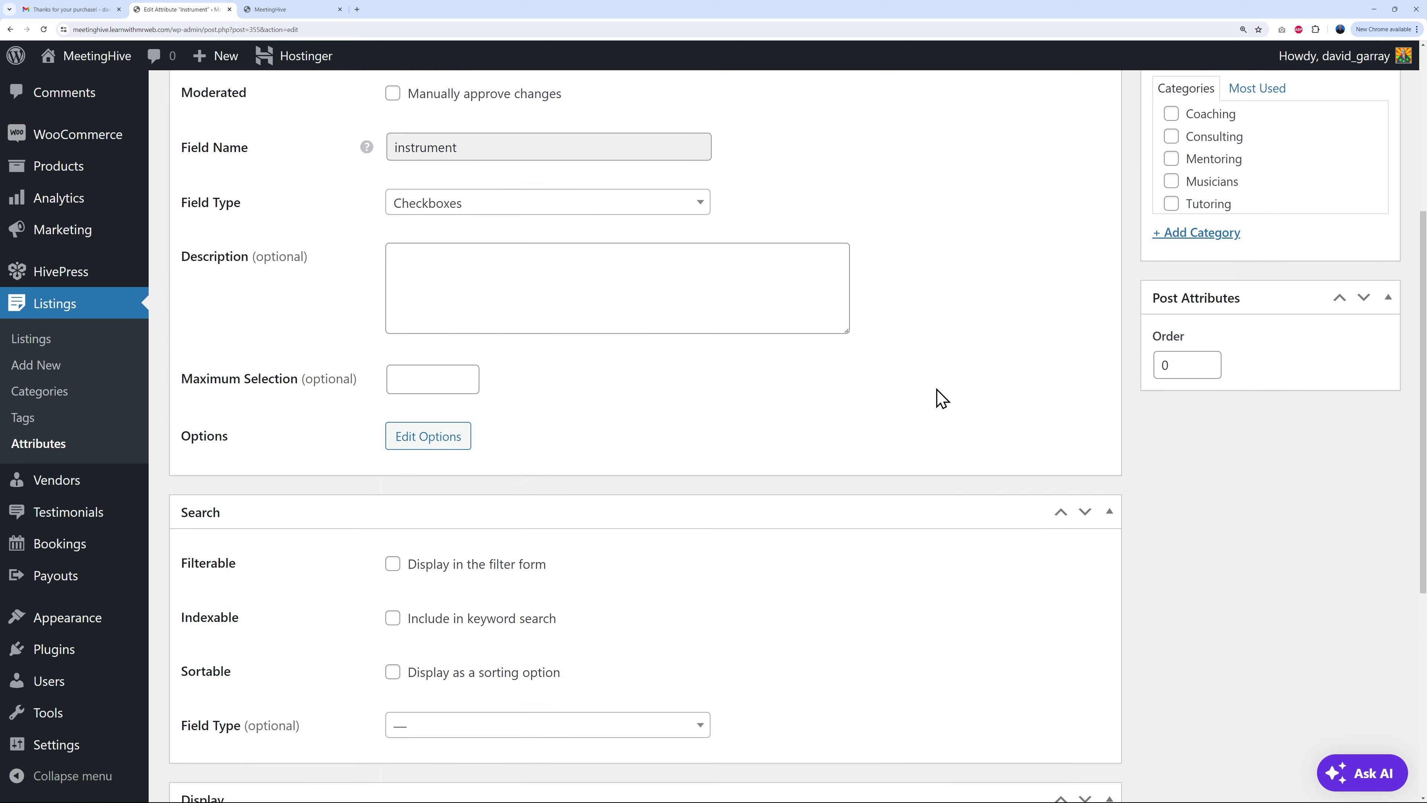
{"action": "scroll", "coordinate": [937, 399], "scroll_direction": "down", "scroll_amount": 4}
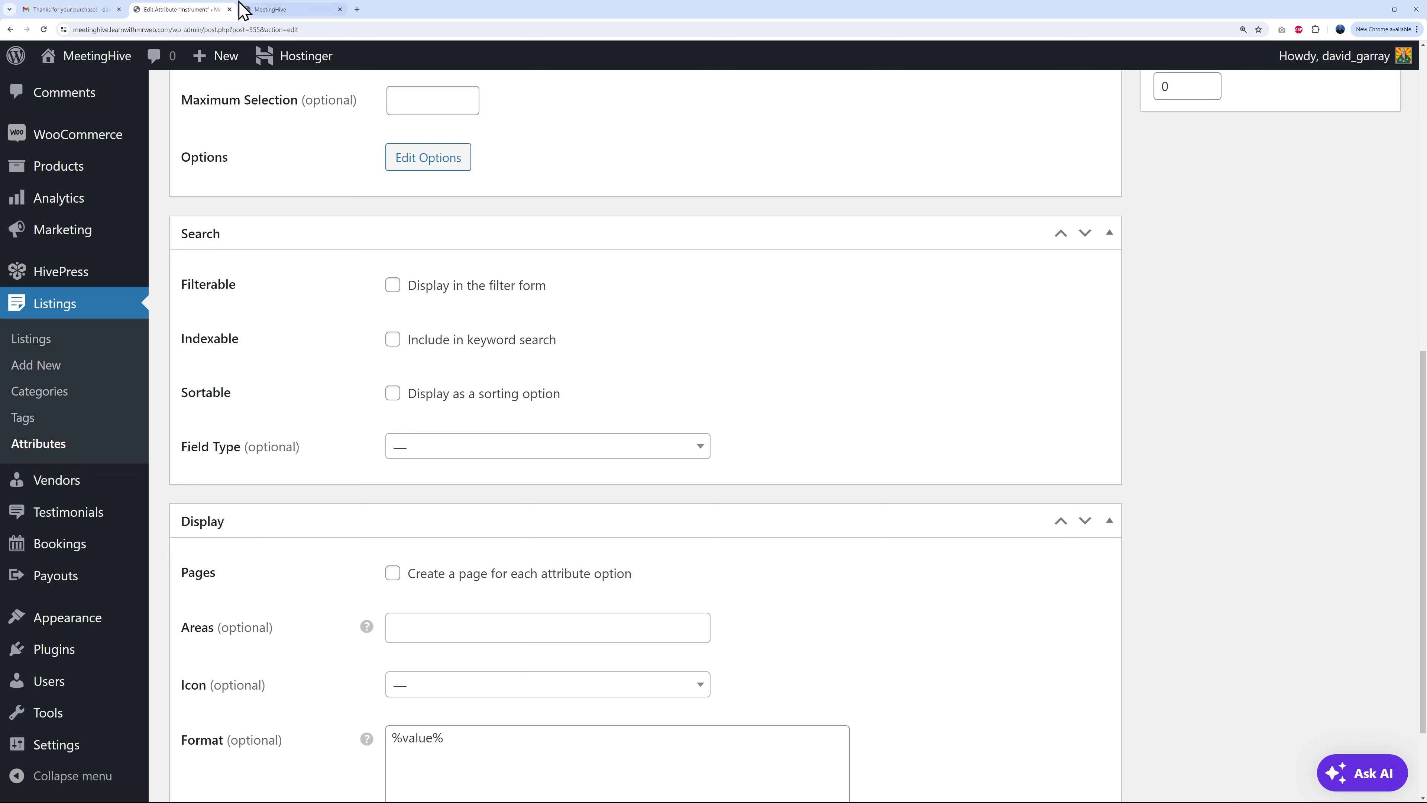
{"action": "left_click", "coordinate": [281, 11]}
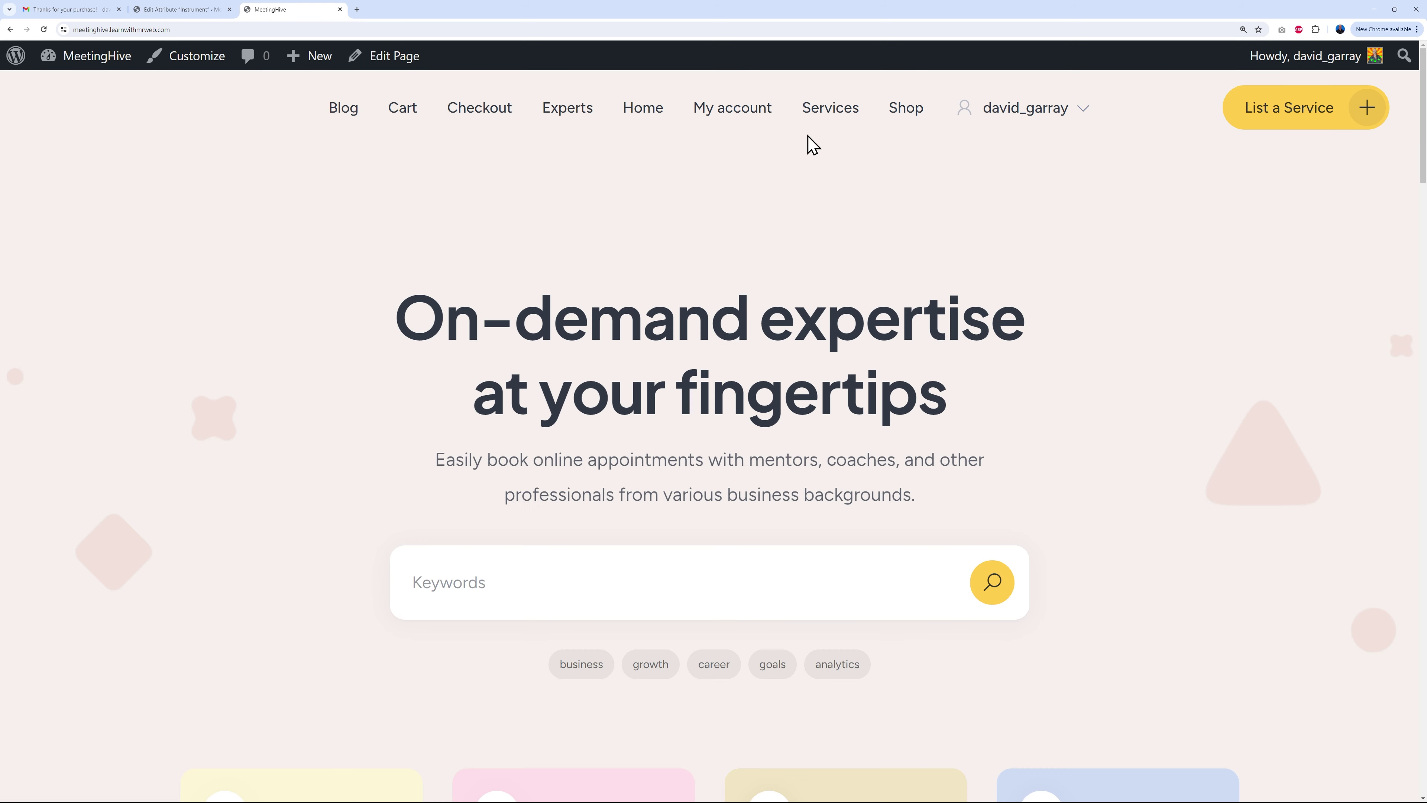
{"action": "left_click", "coordinate": [819, 115]}
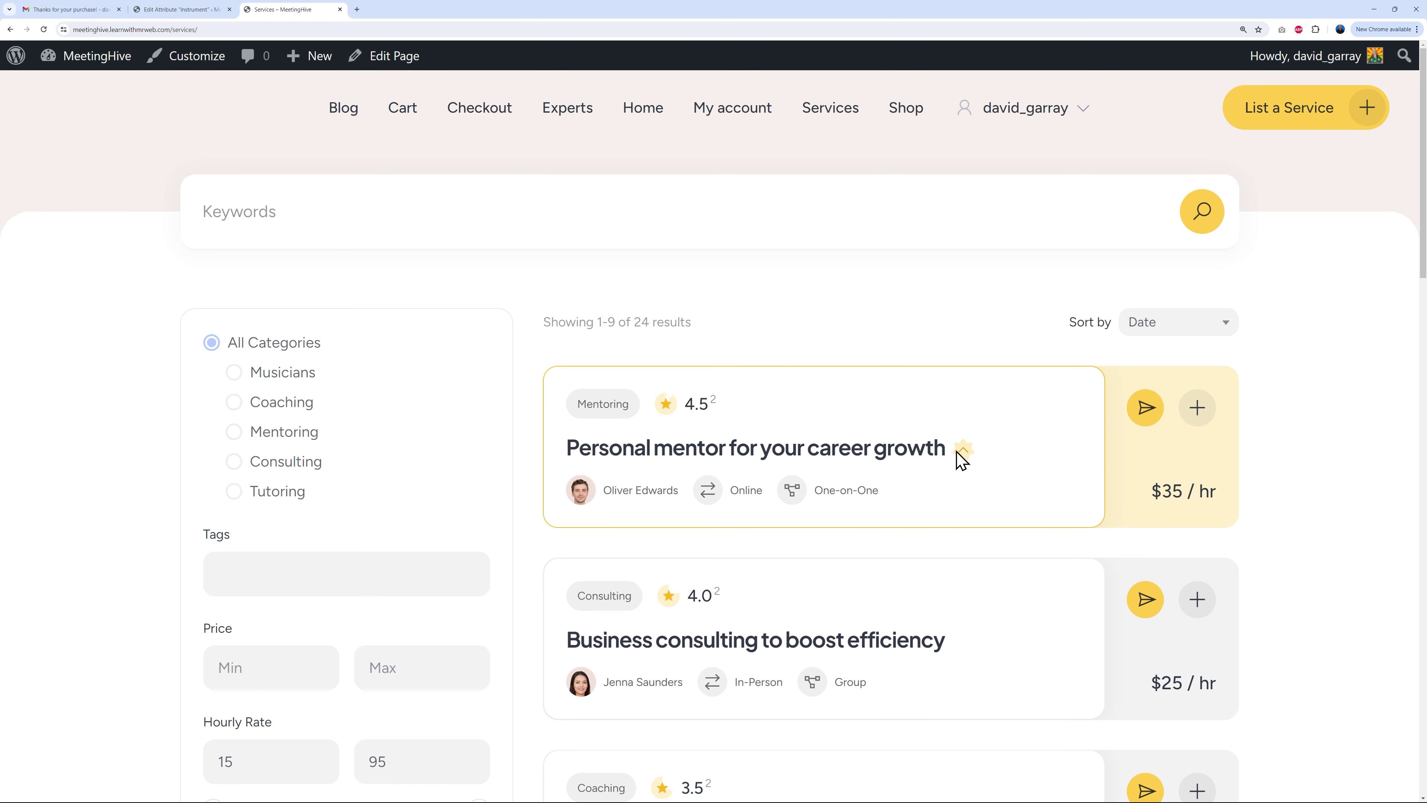
{"action": "scroll", "coordinate": [908, 662], "scroll_direction": "down", "scroll_amount": 1}
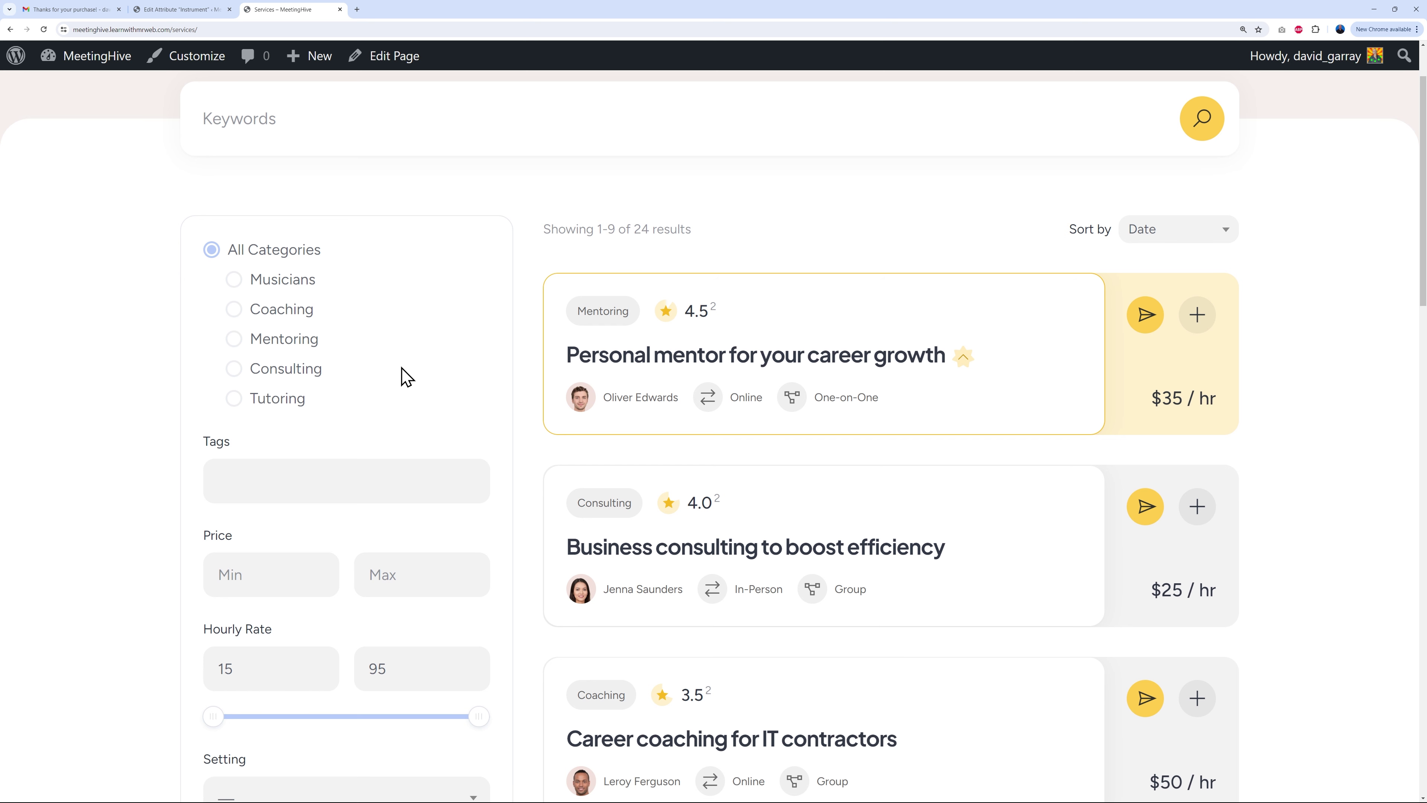
{"action": "scroll", "coordinate": [474, 372], "scroll_direction": "down", "scroll_amount": 1}
{"action": "scroll", "coordinate": [322, 389], "scroll_direction": "down", "scroll_amount": 3}
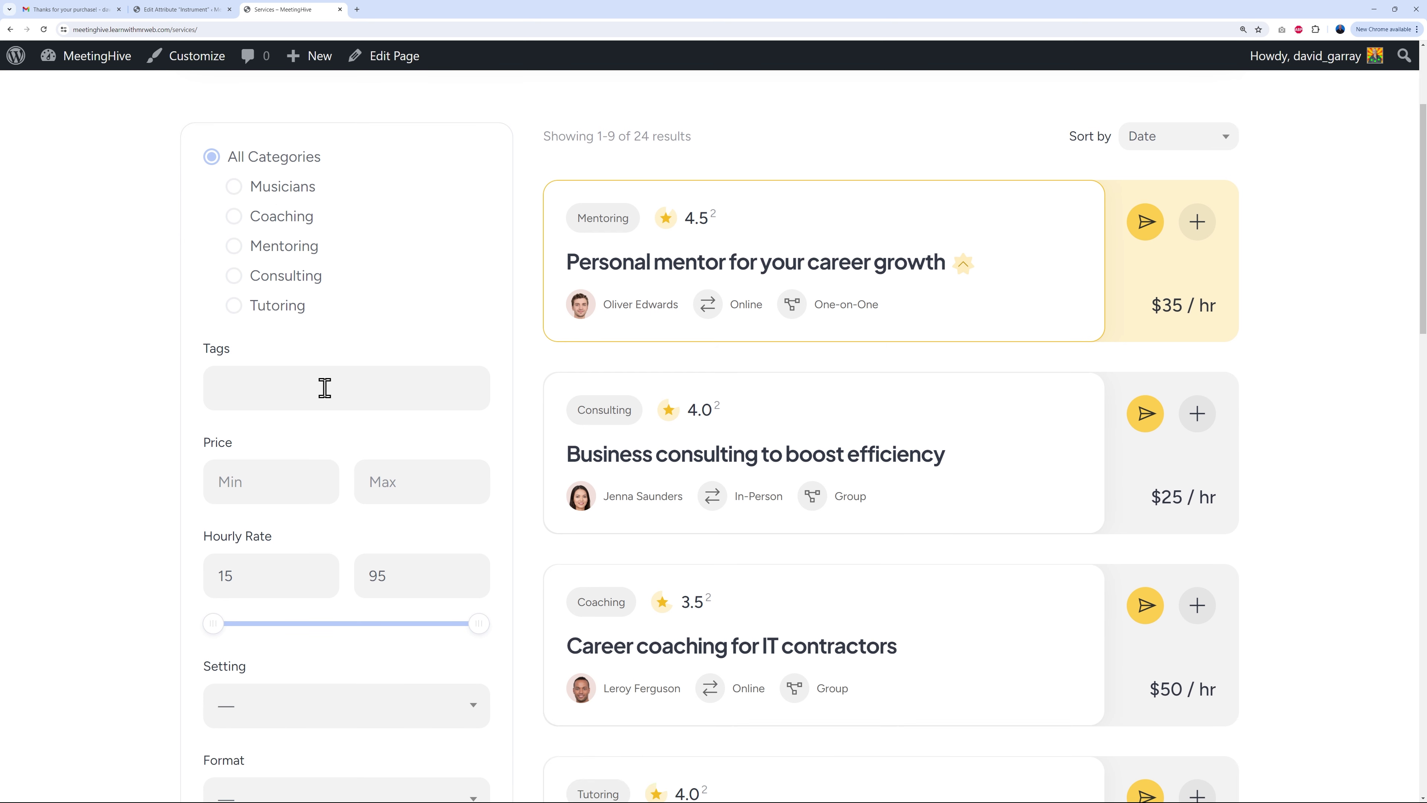
{"action": "scroll", "coordinate": [289, 433], "scroll_direction": "down", "scroll_amount": 2}
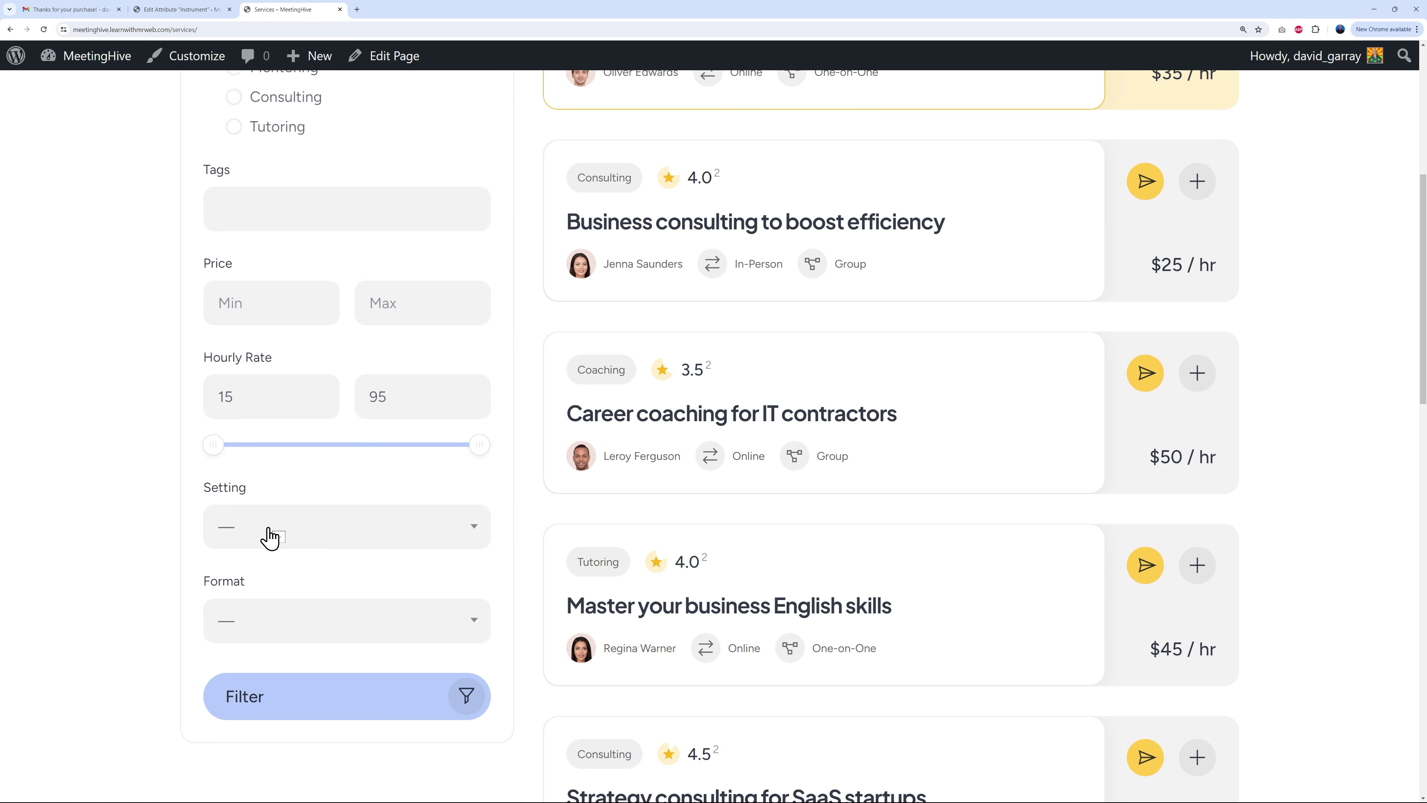
{"action": "left_click", "coordinate": [194, 14]}
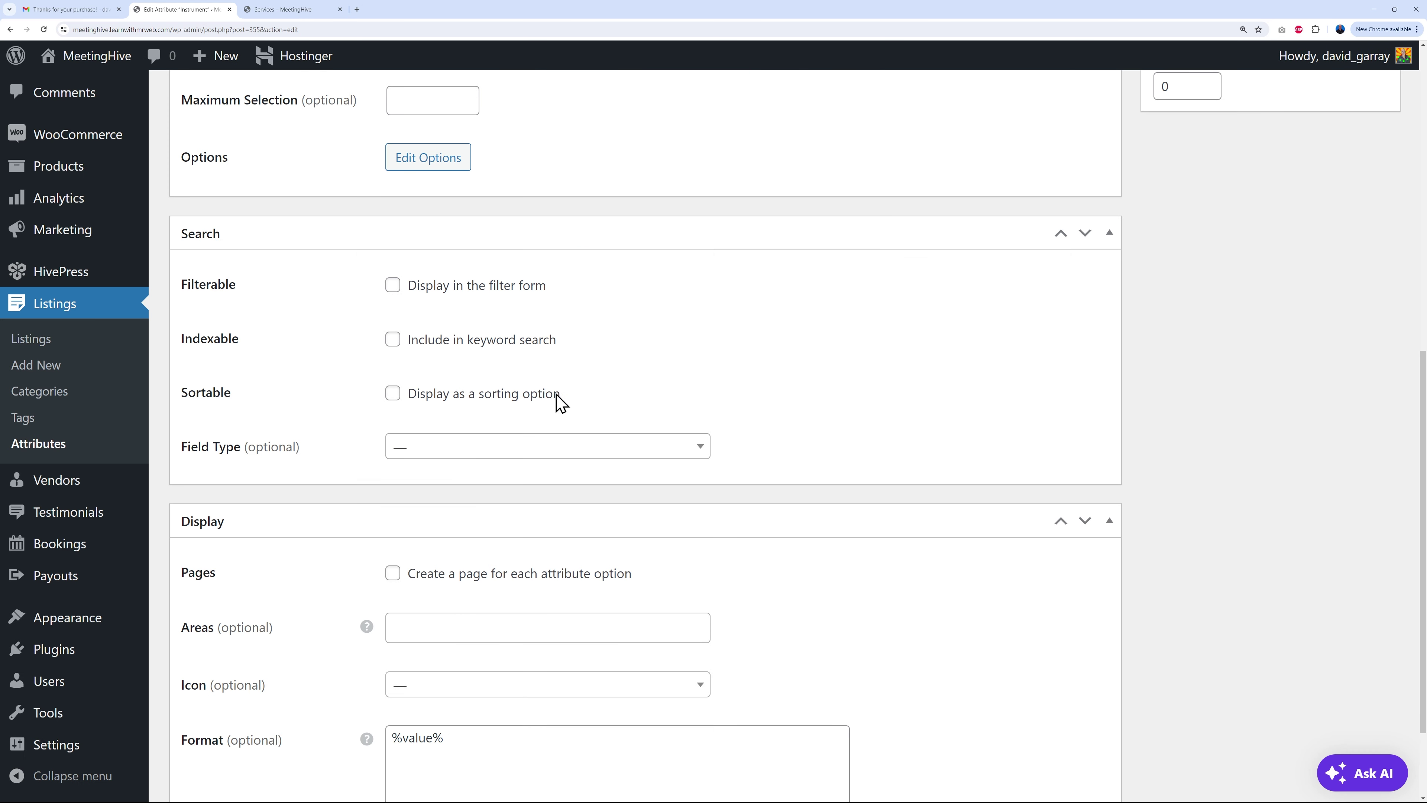
Step: Make Instrument filterable, indexable and sortable with a Checkboxes search field, and update it
{"action": "left_click", "coordinate": [392, 287]}
{"action": "left_click", "coordinate": [392, 342]}
{"action": "left_click", "coordinate": [393, 395]}
{"action": "left_click", "coordinate": [460, 453]}
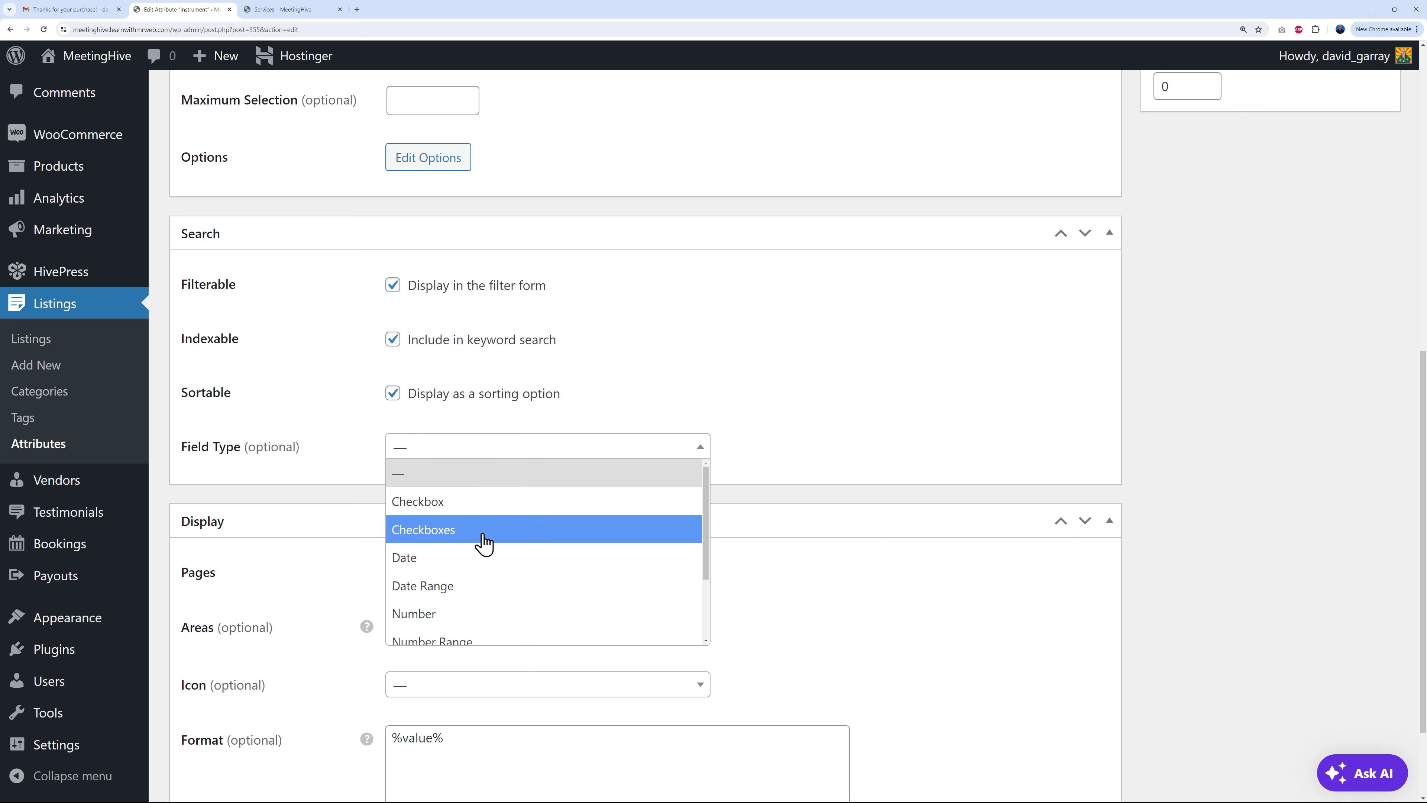
{"action": "scroll", "coordinate": [488, 587], "scroll_direction": "down", "scroll_amount": 3}
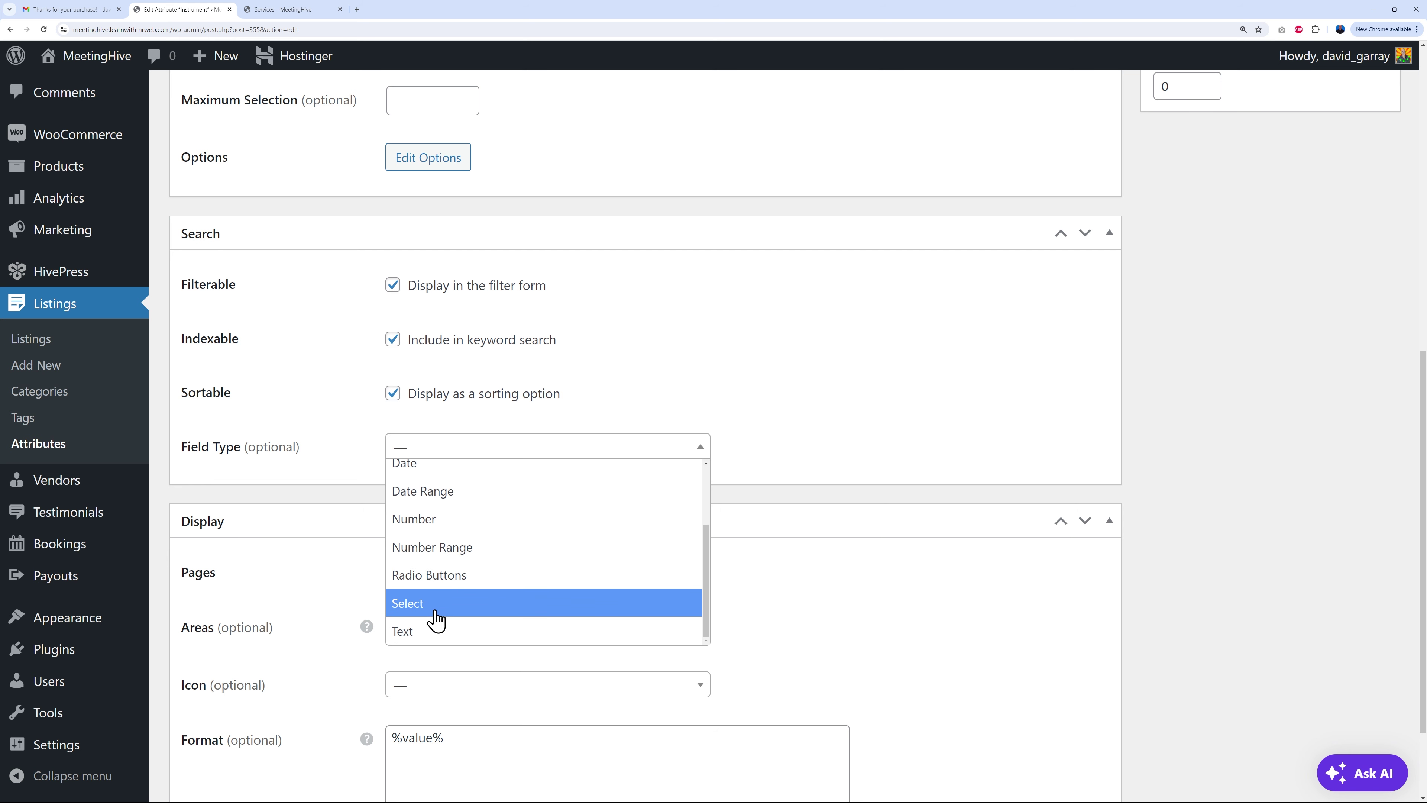
{"action": "scroll", "coordinate": [542, 606], "scroll_direction": "up", "scroll_amount": 3}
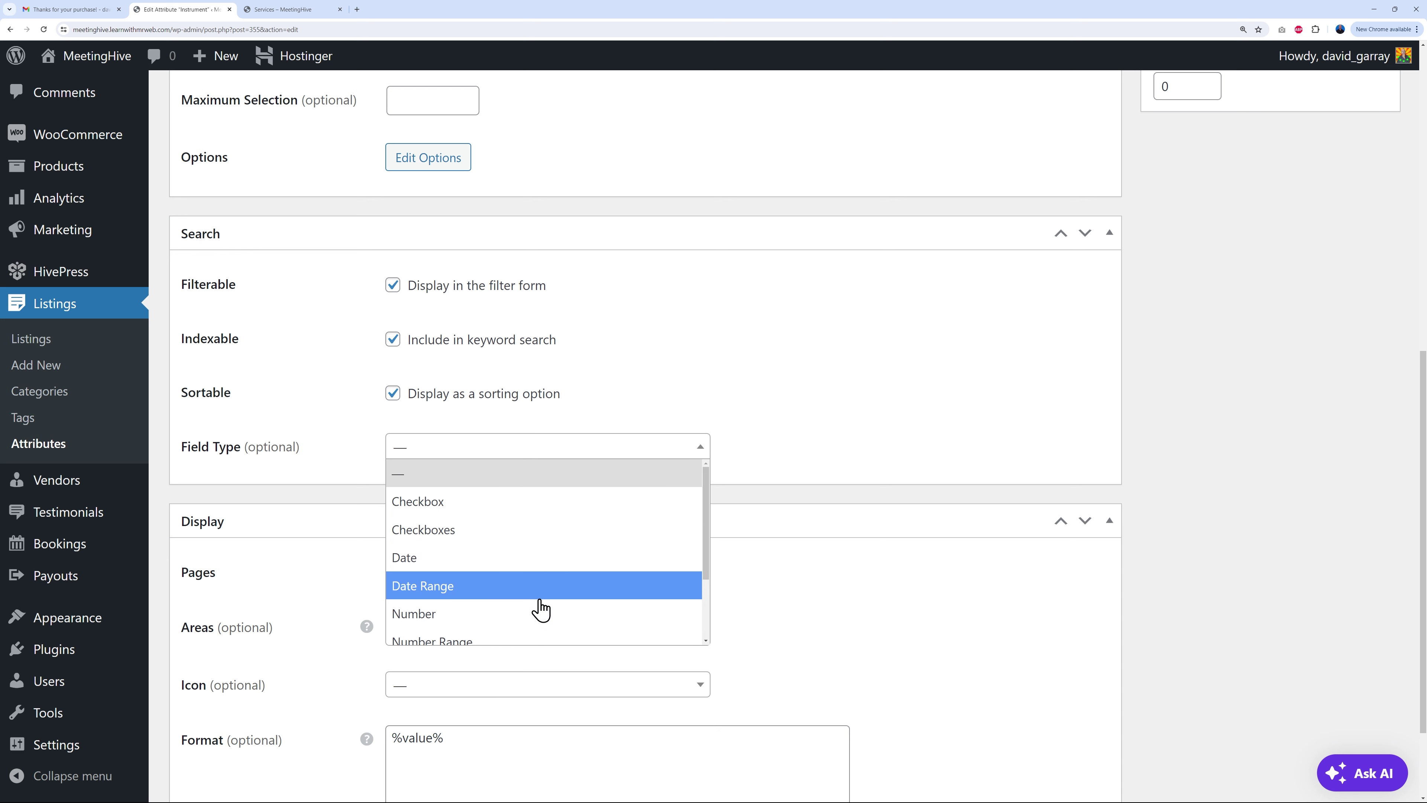
{"action": "left_click", "coordinate": [467, 542]}
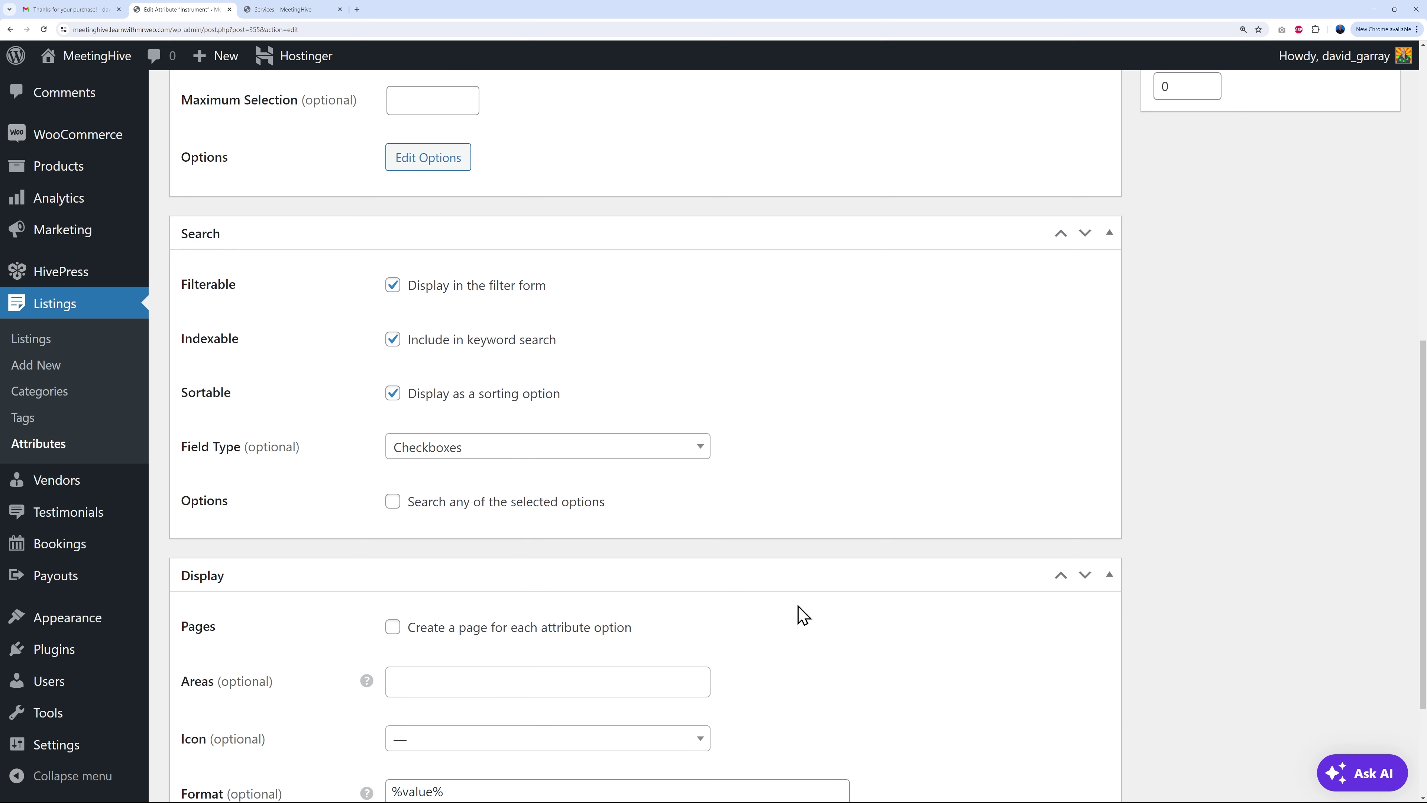
{"action": "scroll", "coordinate": [803, 615], "scroll_direction": "up", "scroll_amount": 8}
{"action": "left_click", "coordinate": [1378, 276]}
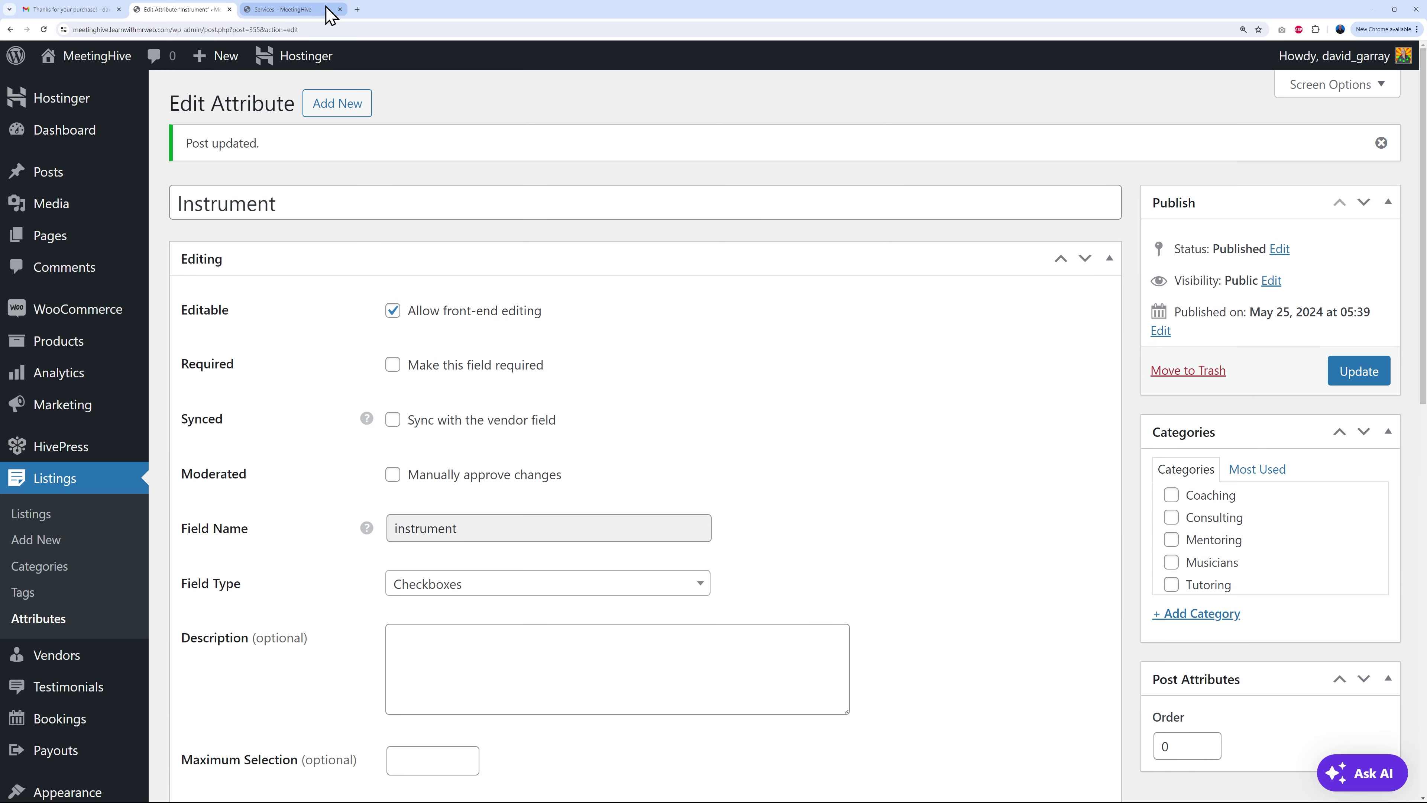
Step: Reload Services and test the Instrument filter by ticking and unticking Guitar and Piano
{"action": "left_click", "coordinate": [322, 10]}
{"action": "left_click", "coordinate": [42, 30]}
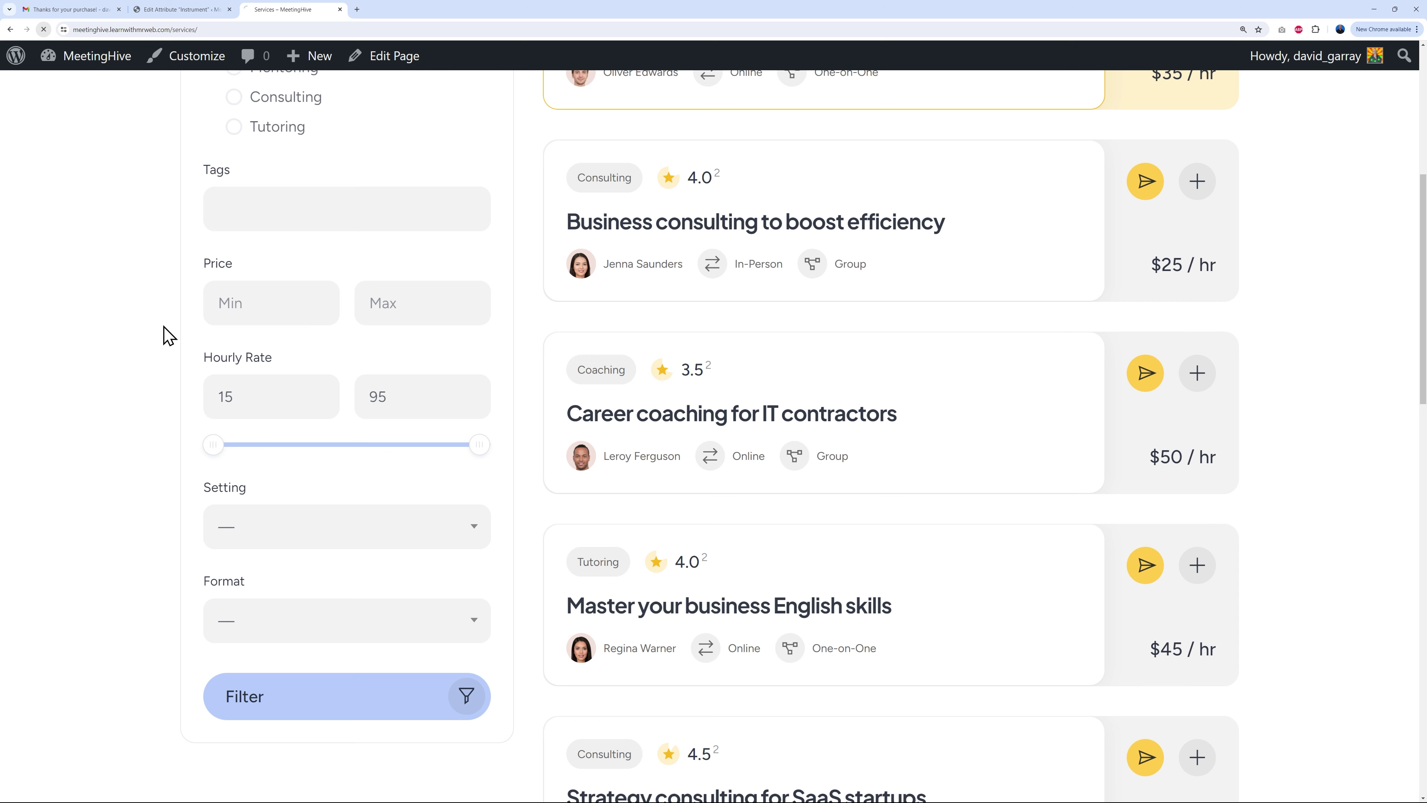
{"action": "scroll", "coordinate": [129, 401], "scroll_direction": "down", "scroll_amount": 2}
{"action": "scroll", "coordinate": [135, 401], "scroll_direction": "down", "scroll_amount": 2}
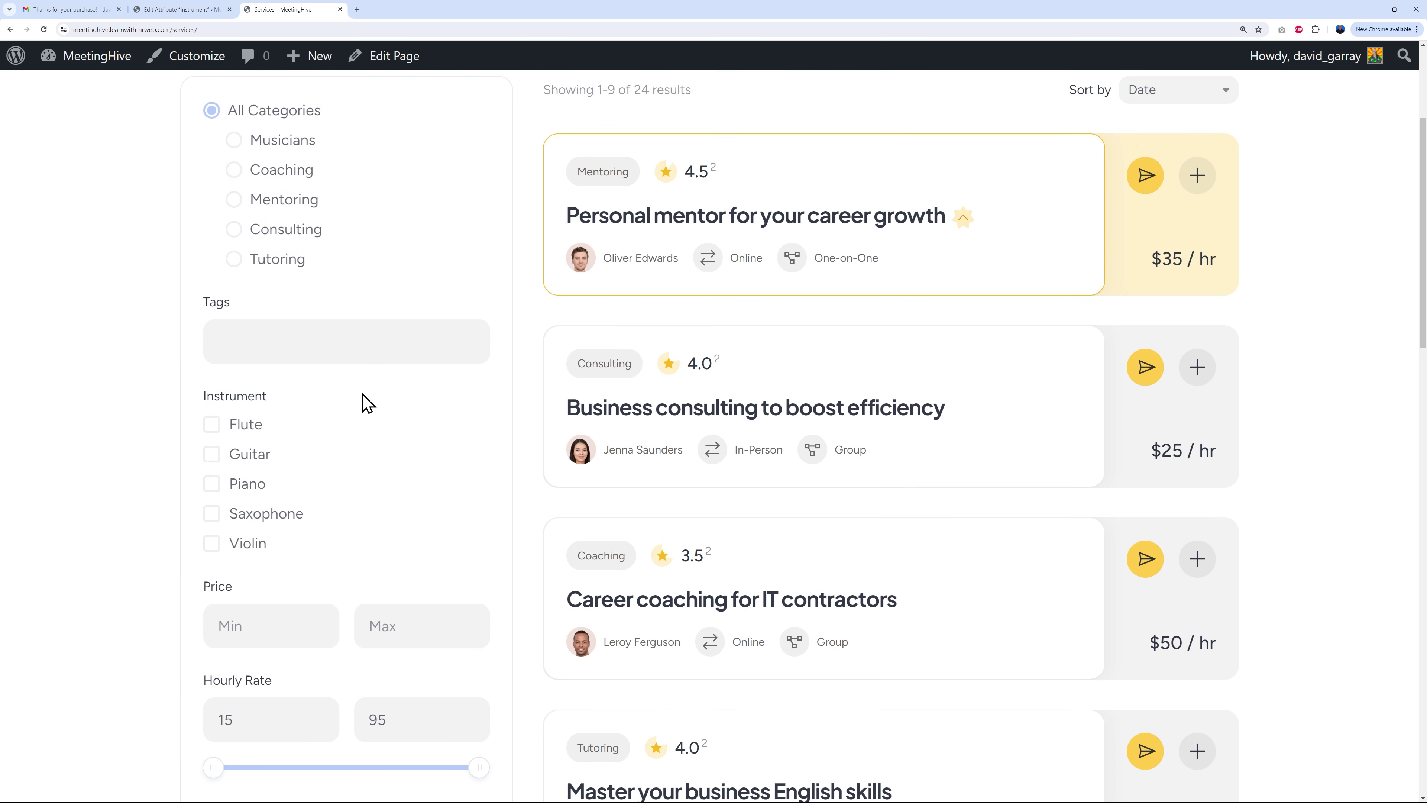
{"action": "scroll", "coordinate": [279, 411], "scroll_direction": "down", "scroll_amount": 2}
{"action": "left_click", "coordinate": [213, 365]}
{"action": "left_click", "coordinate": [211, 397]}
{"action": "left_click", "coordinate": [212, 393]}
{"action": "left_click", "coordinate": [211, 361]}
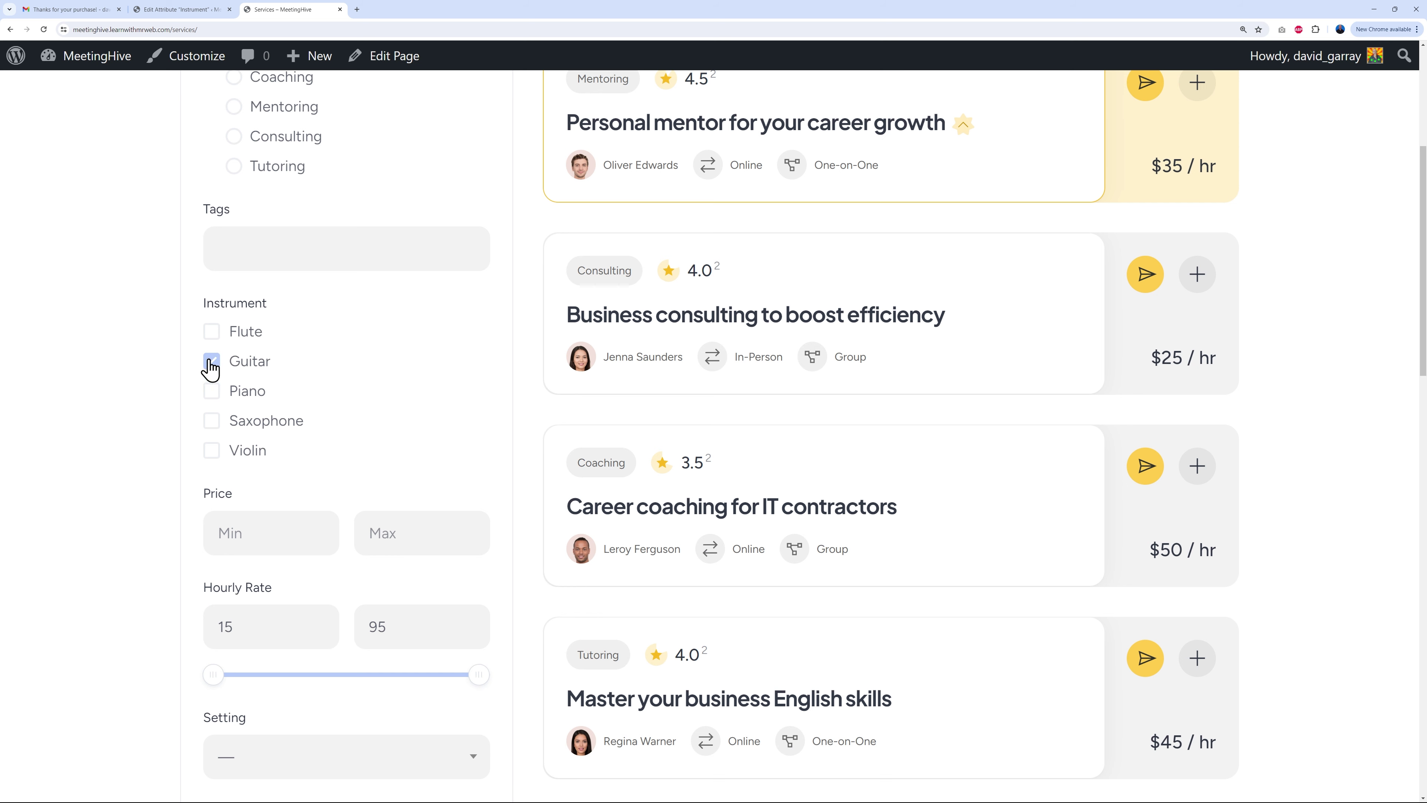
Step: Turn on Pages so each Instrument option gets its own page
{"action": "left_click", "coordinate": [177, 9]}
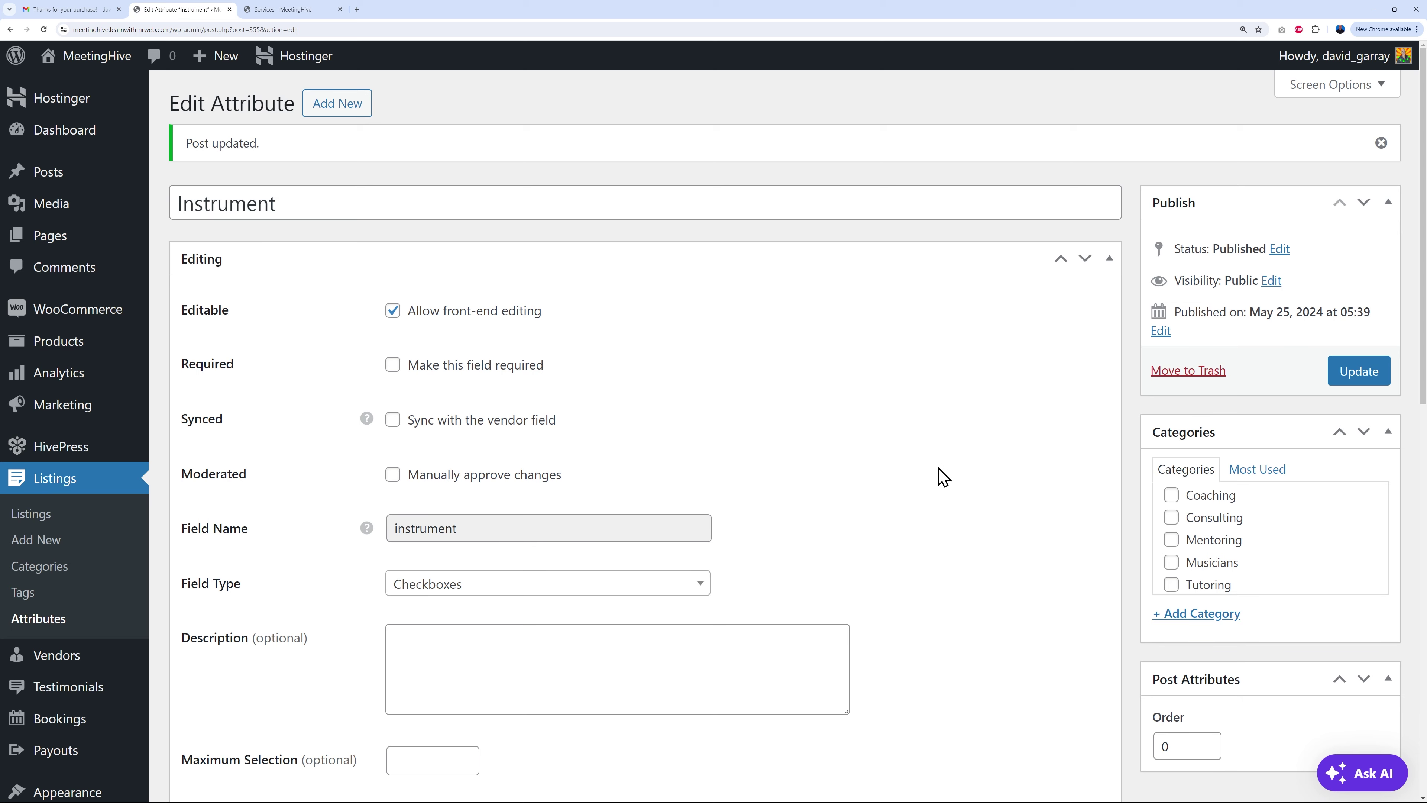
{"action": "scroll", "coordinate": [941, 477], "scroll_direction": "down", "scroll_amount": 10}
{"action": "scroll", "coordinate": [942, 477], "scroll_direction": "down", "scroll_amount": 2}
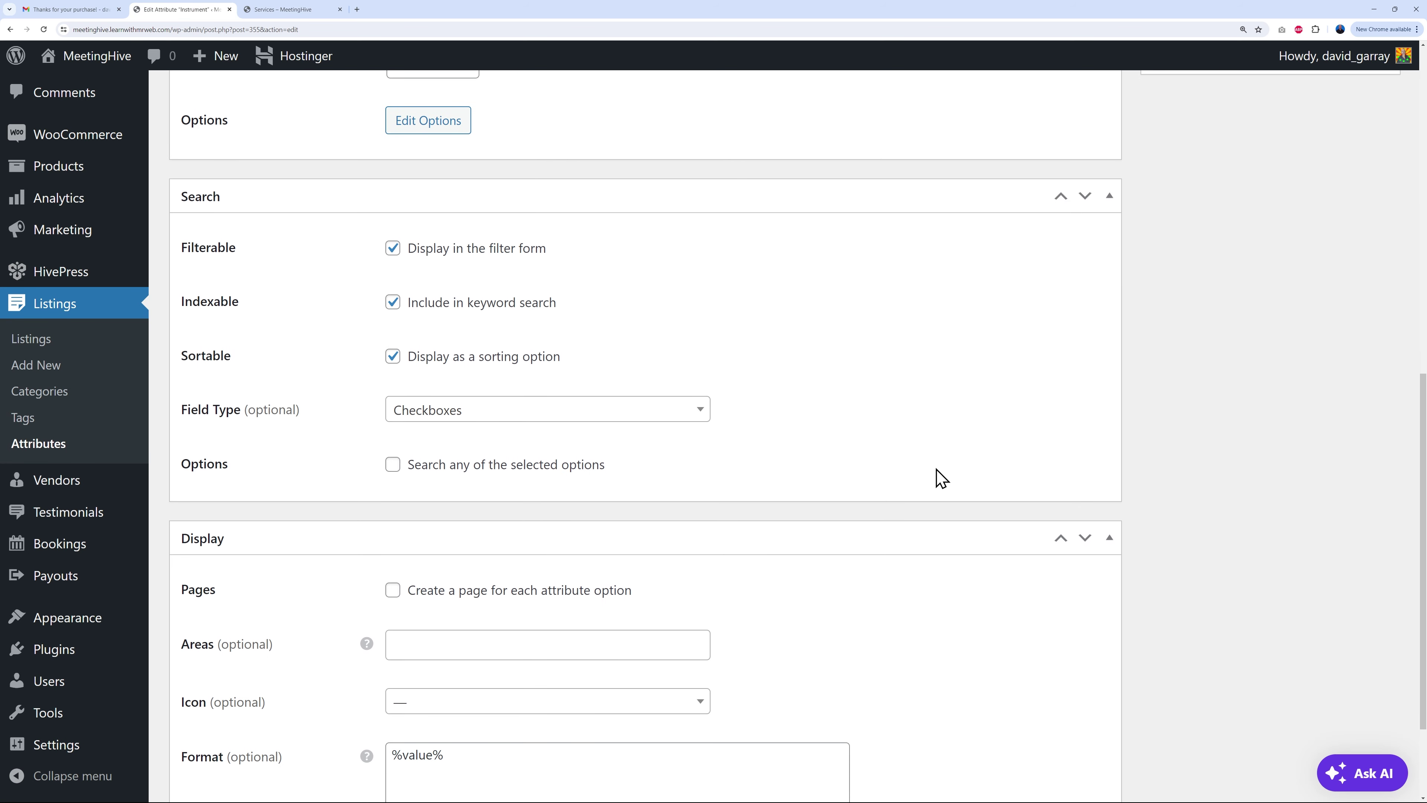
{"action": "scroll", "coordinate": [904, 455], "scroll_direction": "down", "scroll_amount": 2}
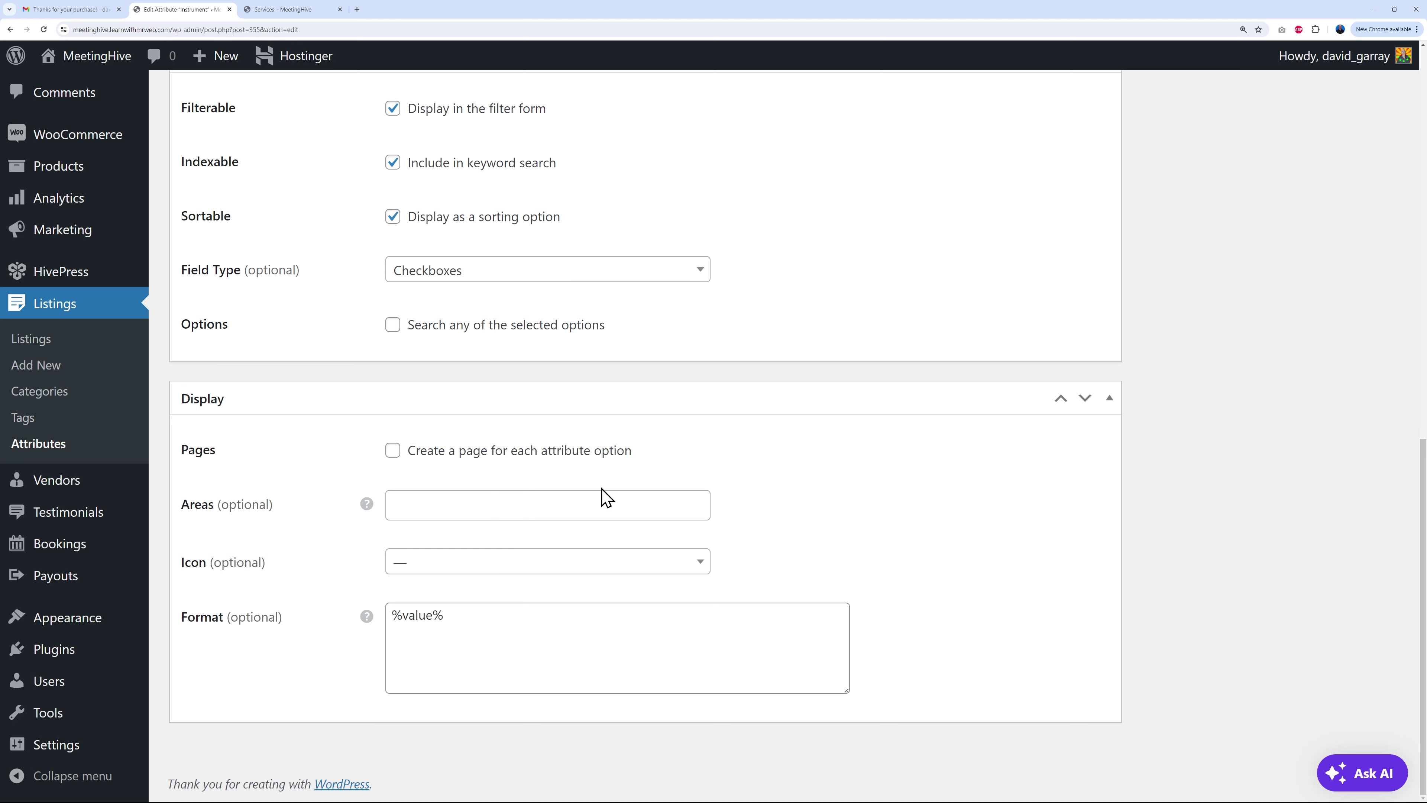
{"action": "left_click", "coordinate": [281, 9]}
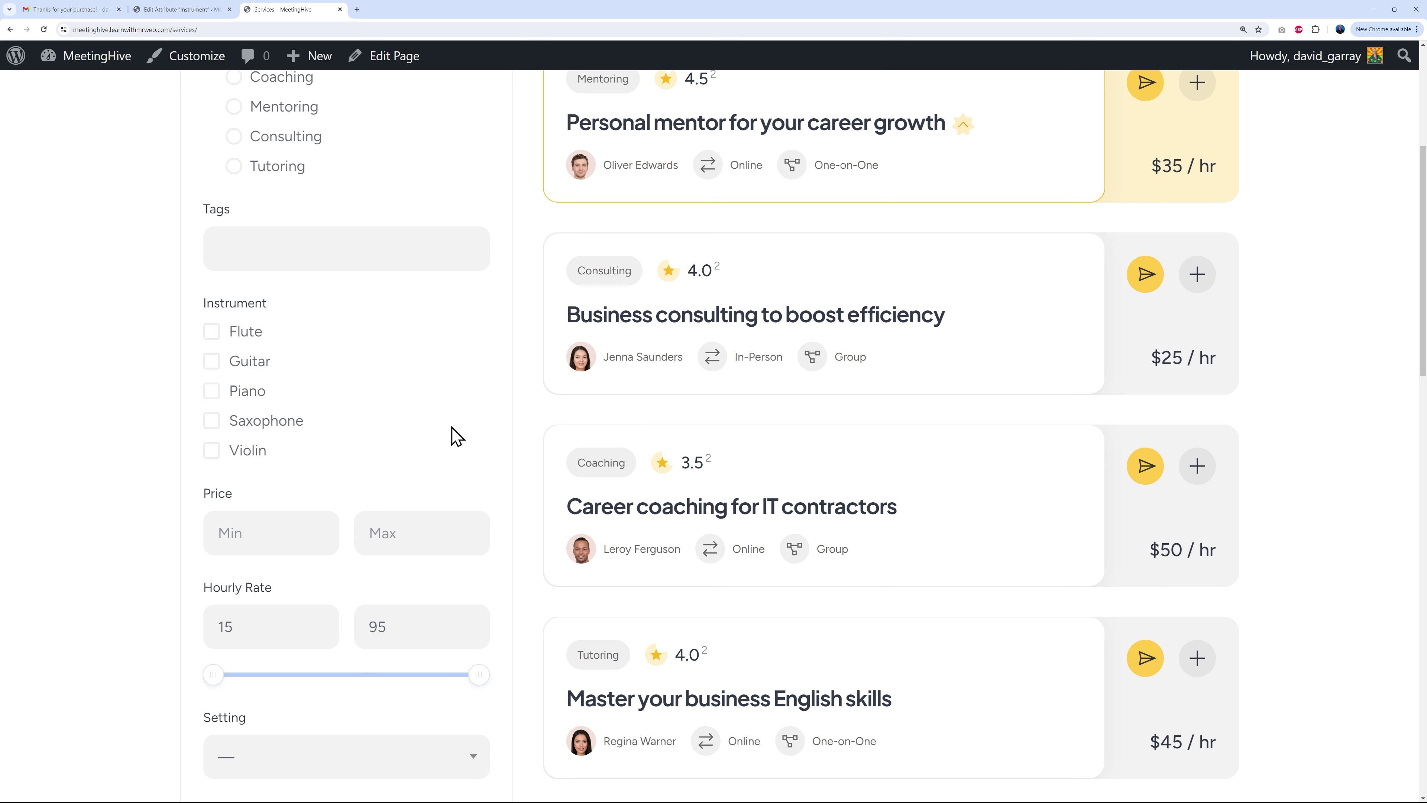
{"action": "scroll", "coordinate": [547, 452], "scroll_direction": "up", "scroll_amount": 5}
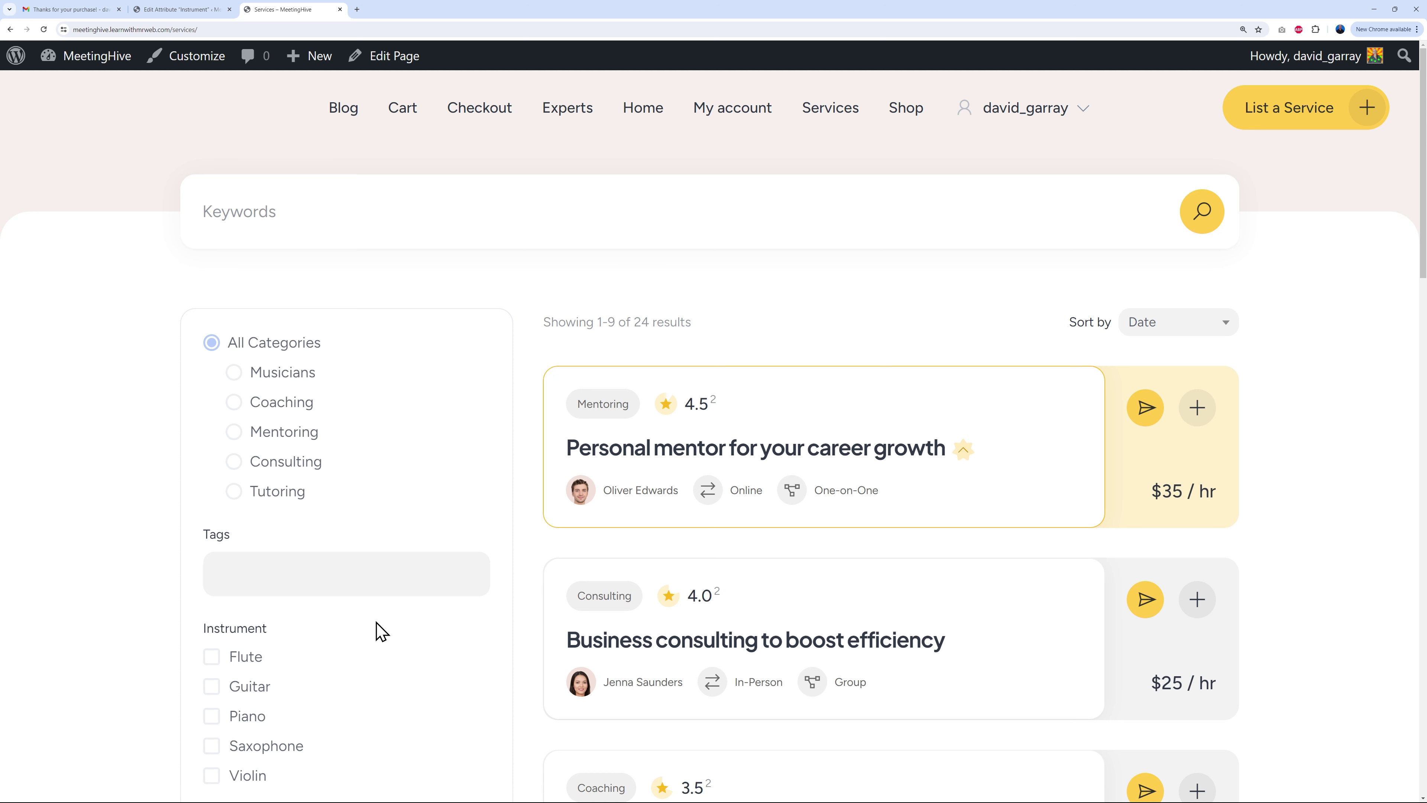
{"action": "scroll", "coordinate": [422, 695], "scroll_direction": "down", "scroll_amount": 2}
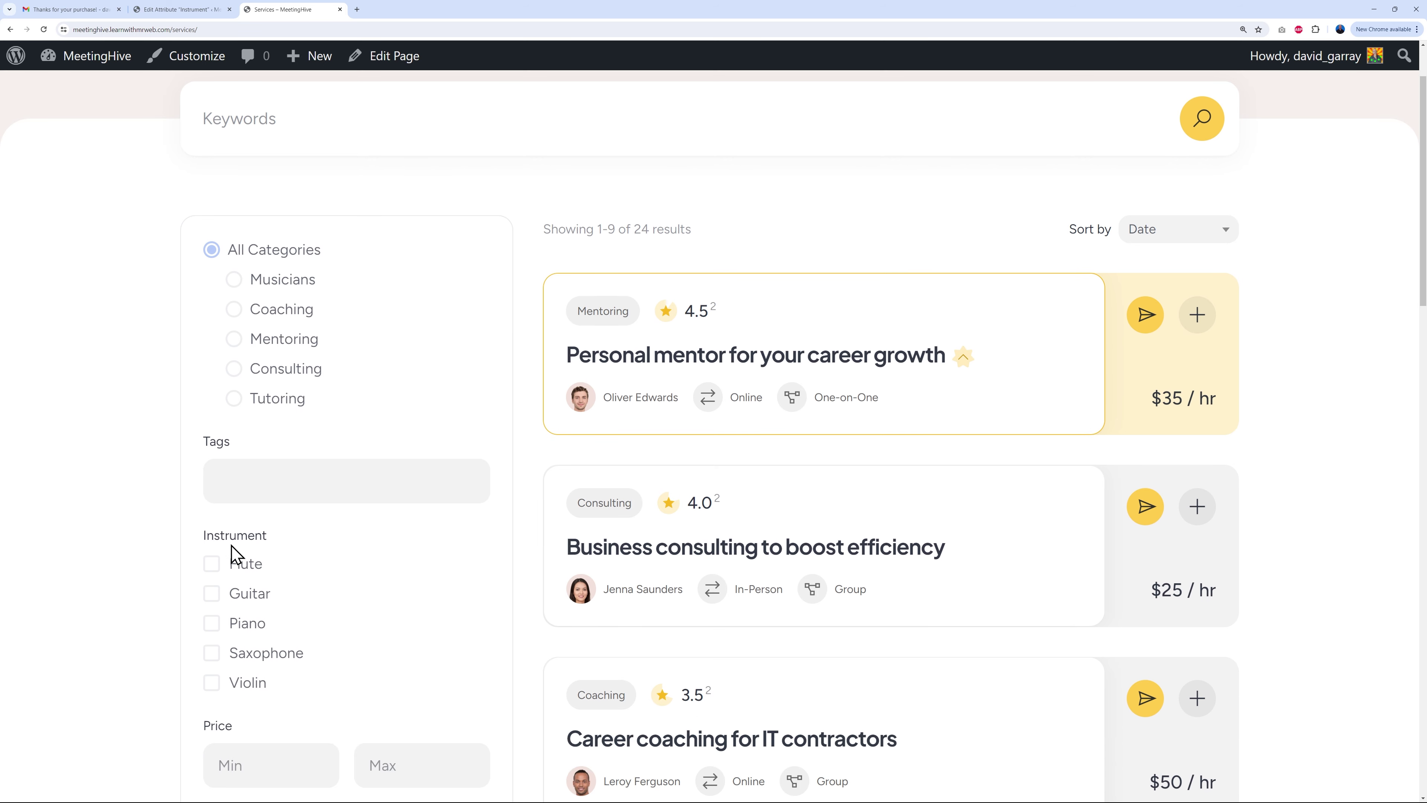
{"action": "left_click", "coordinate": [191, 9]}
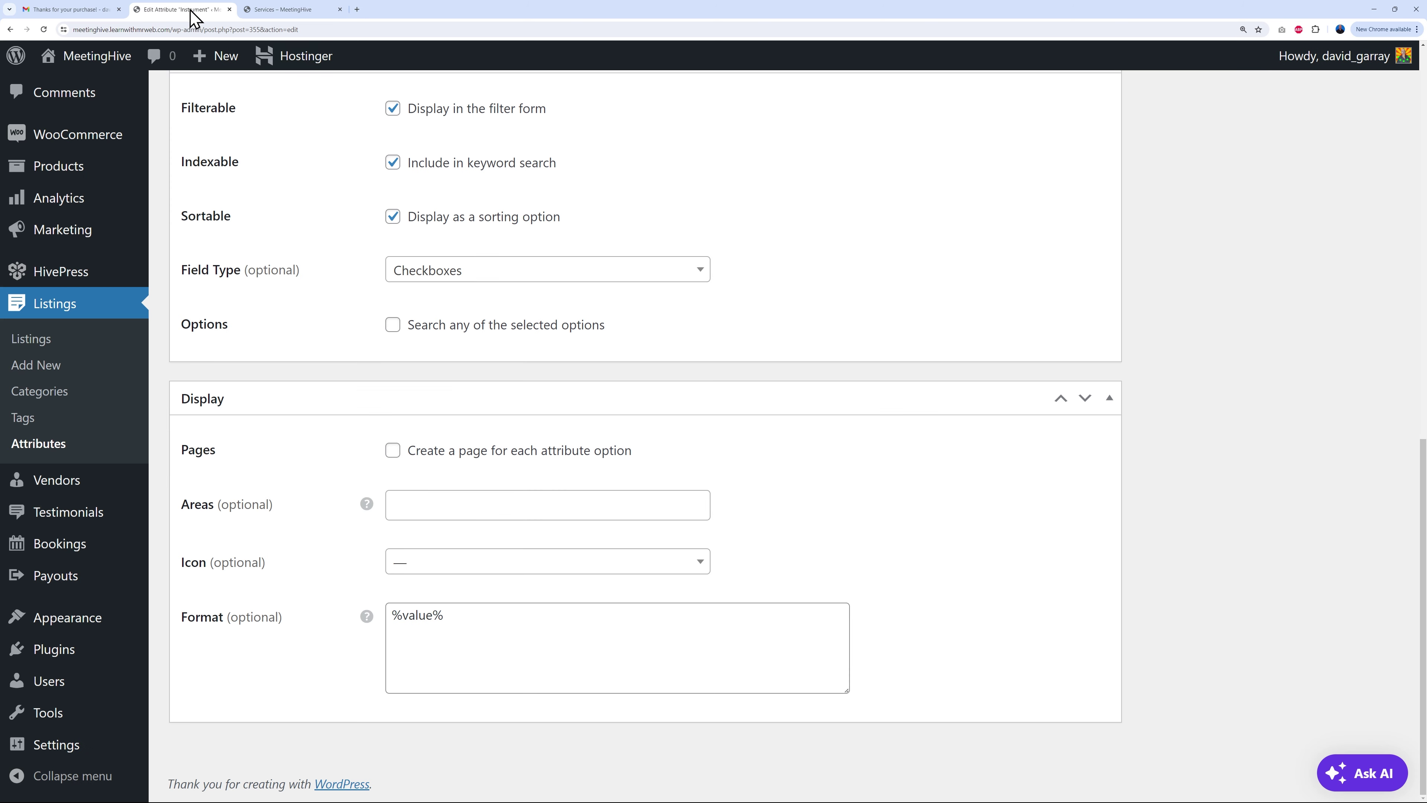
{"action": "left_click", "coordinate": [391, 452]}
{"action": "left_click", "coordinate": [953, 486]}
Step: Open the 'Personal mentor for your career growth' listing from Services in a new tab
{"action": "left_click", "coordinate": [292, 10]}
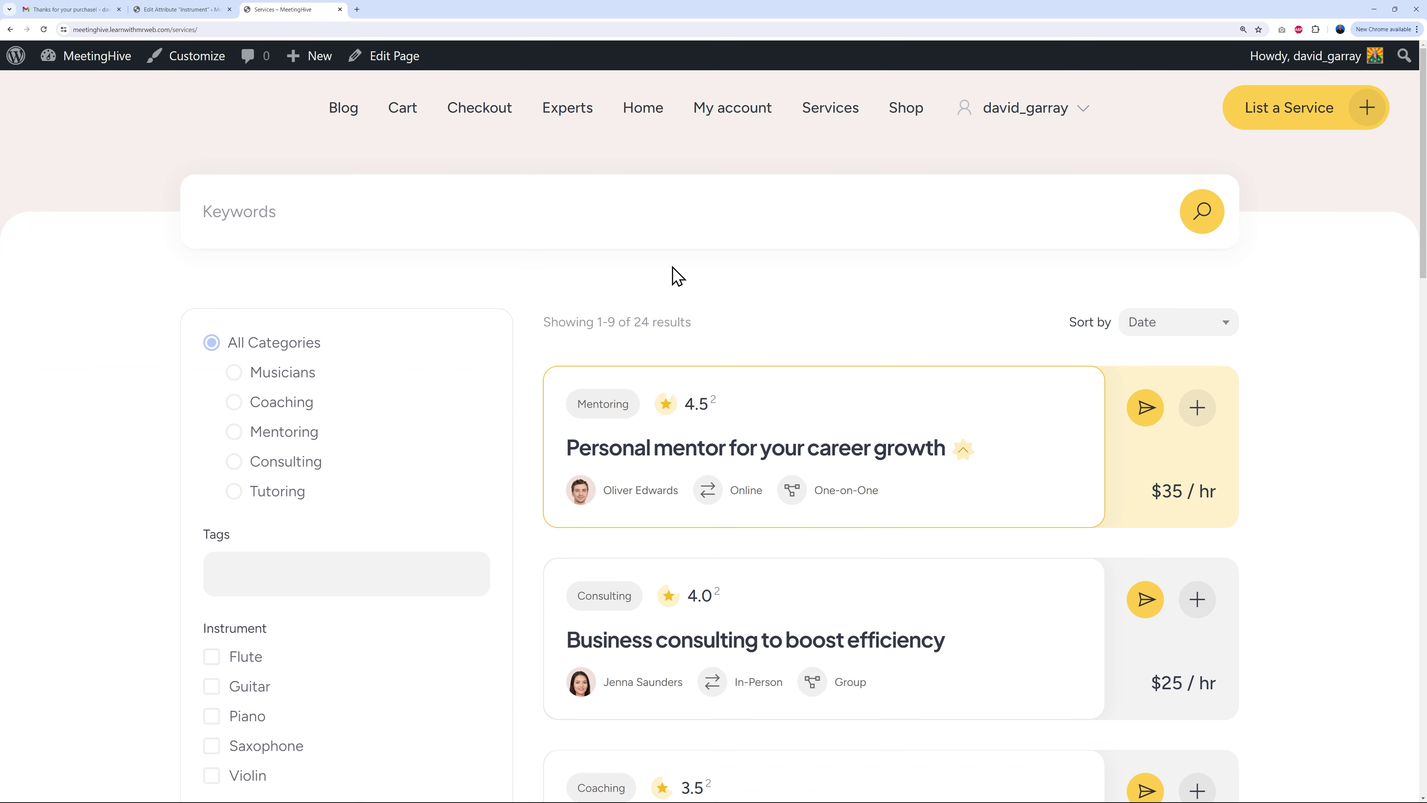
{"action": "scroll", "coordinate": [790, 315], "scroll_direction": "down", "scroll_amount": 1}
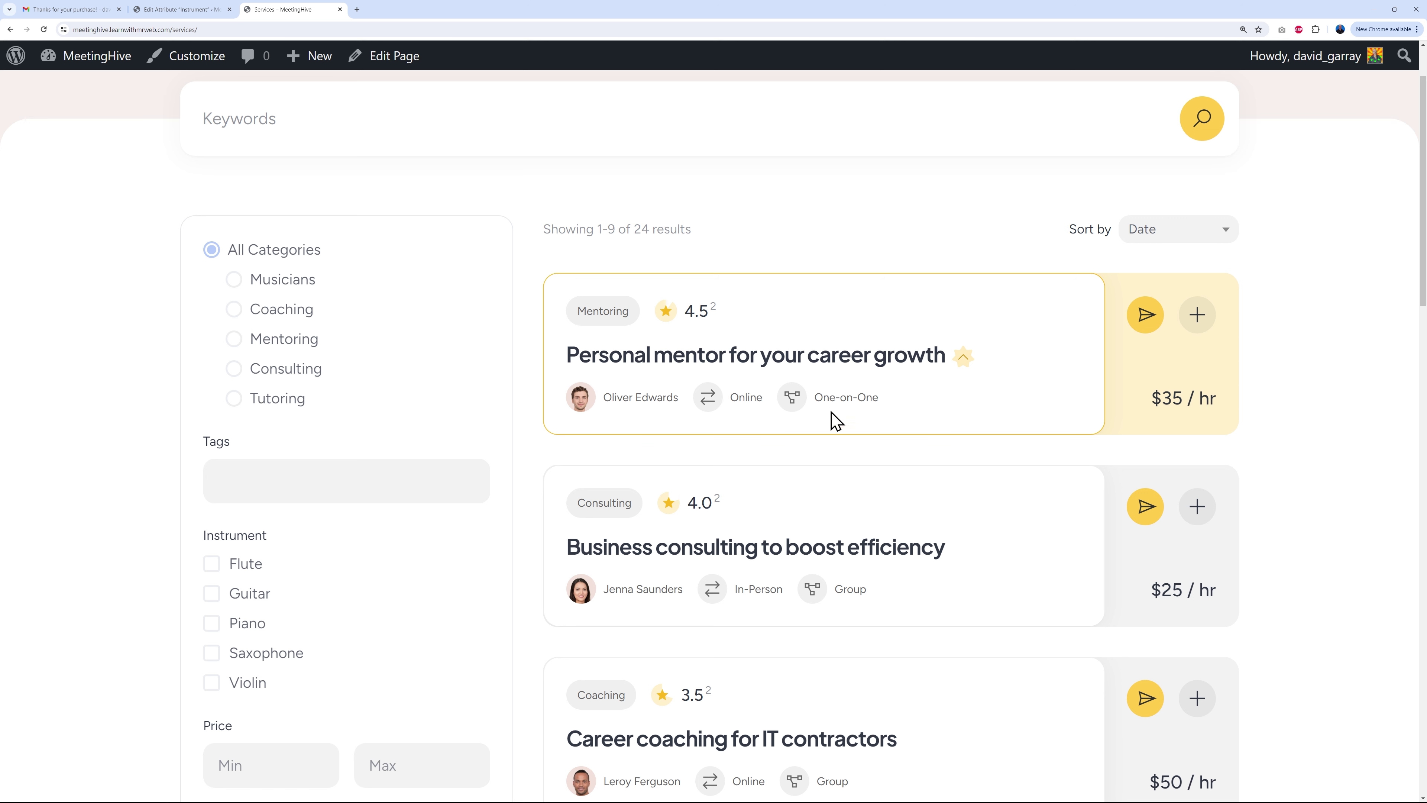
{"action": "right_click", "coordinate": [675, 356]}
{"action": "left_click", "coordinate": [696, 367]}
{"action": "left_click", "coordinate": [406, 10]}
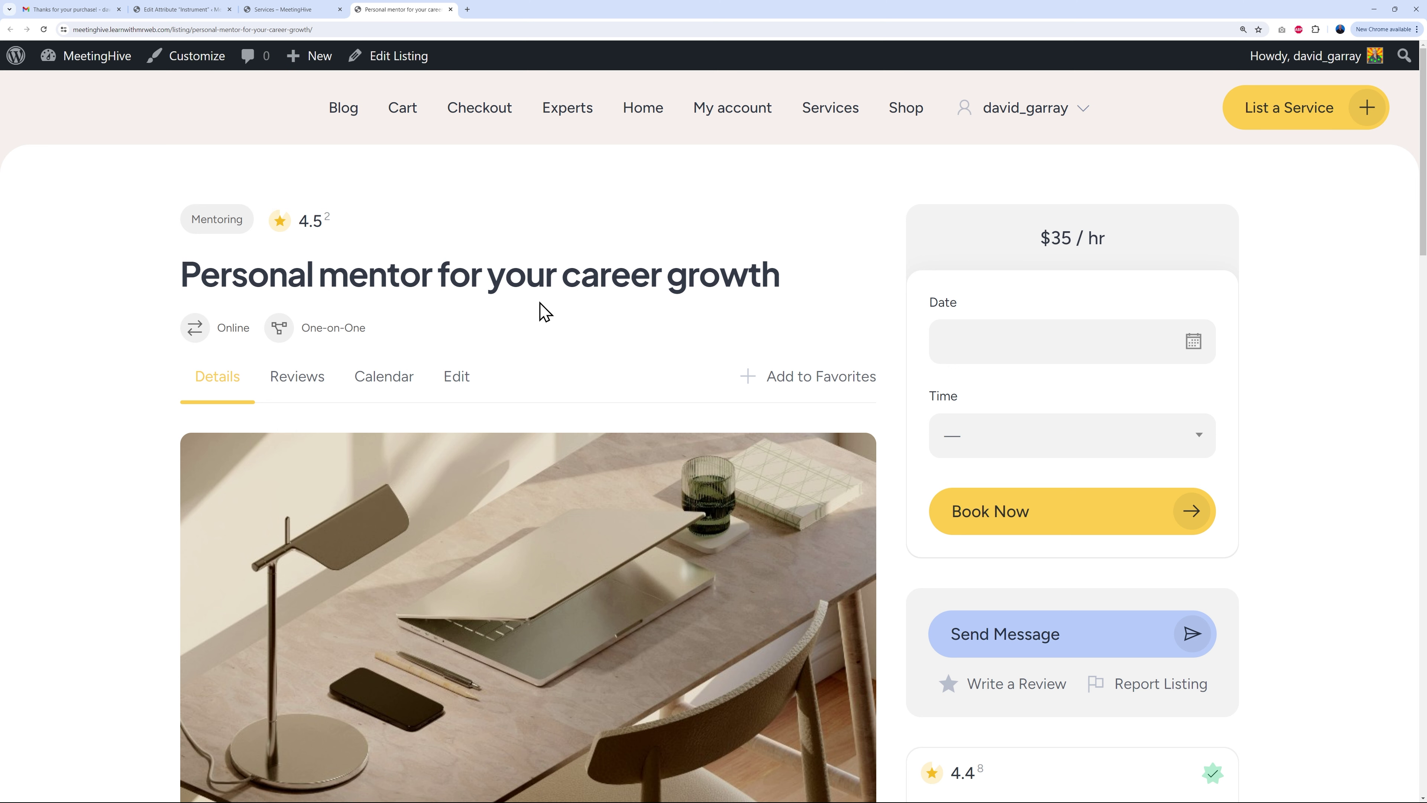
Step: Review the attribute's display areas list against the front-end pages without choosing one
{"action": "left_click", "coordinate": [187, 16]}
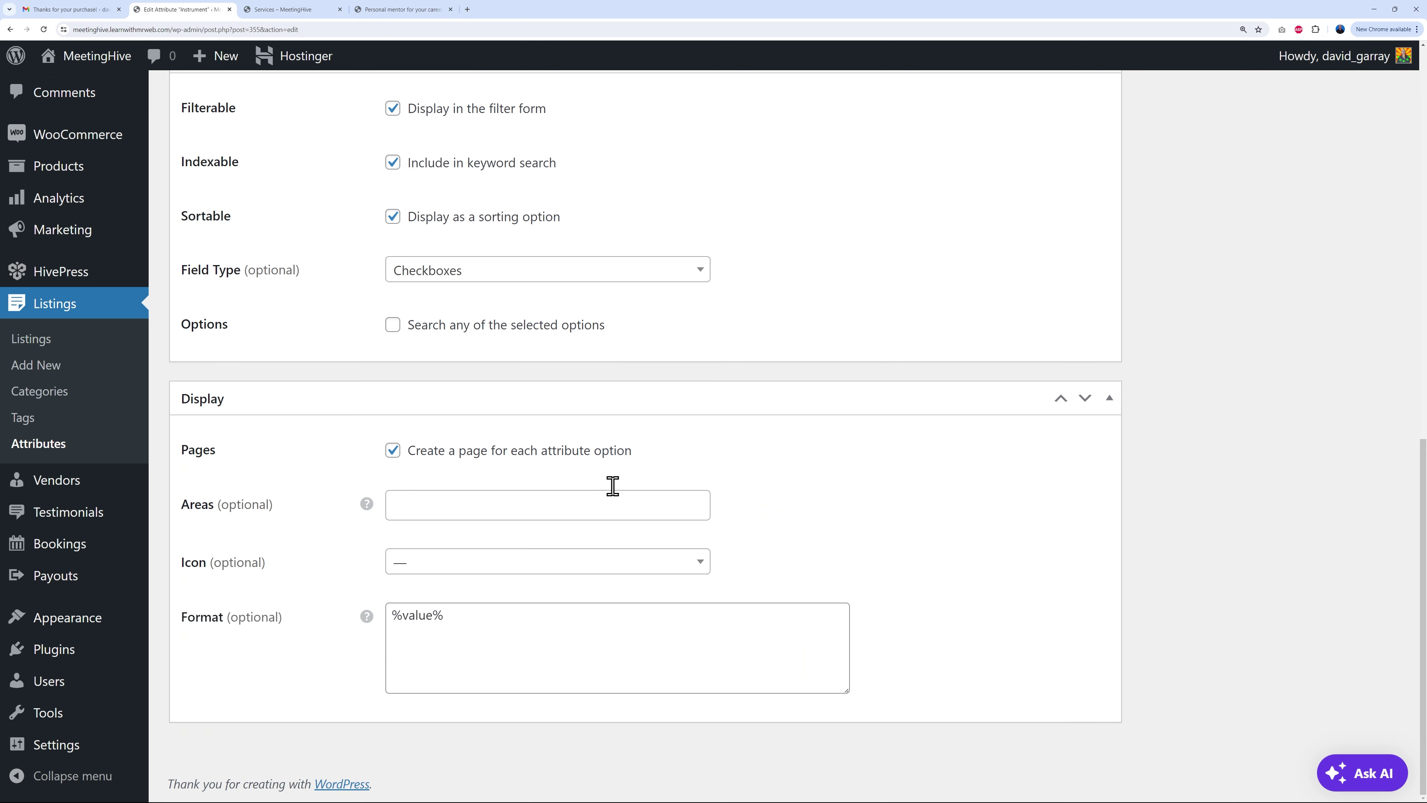
{"action": "left_click", "coordinate": [472, 508]}
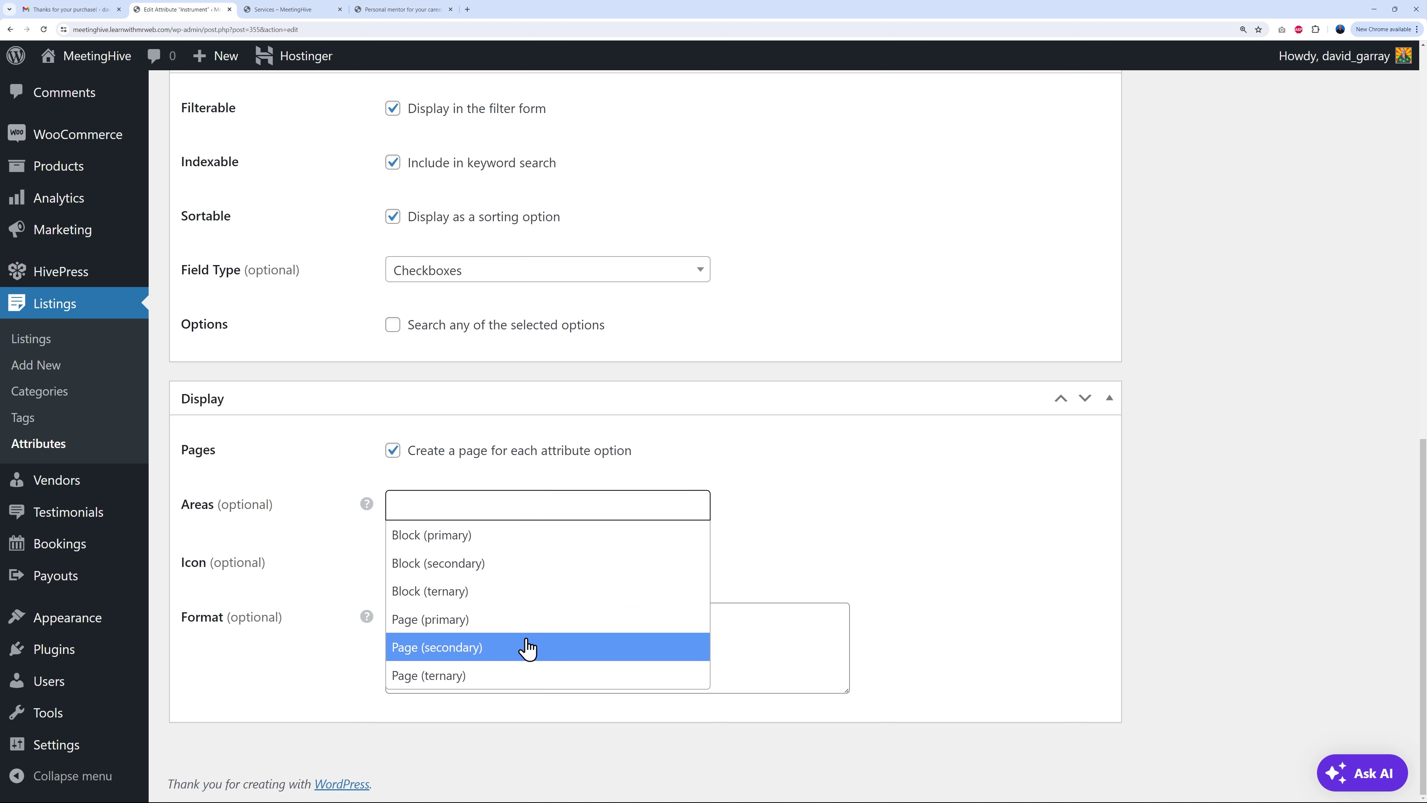
{"action": "left_click", "coordinate": [296, 10]}
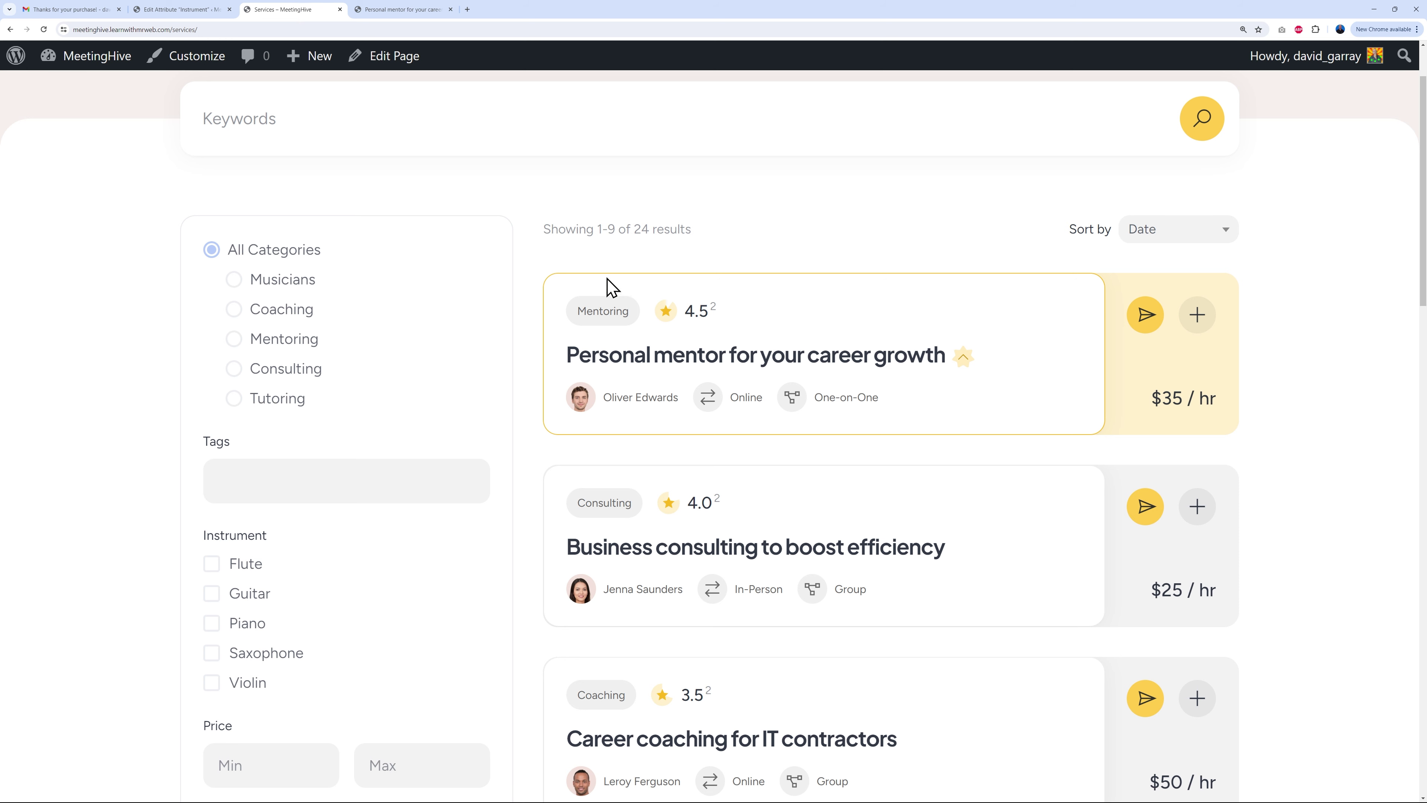
{"action": "left_click", "coordinate": [433, 13]}
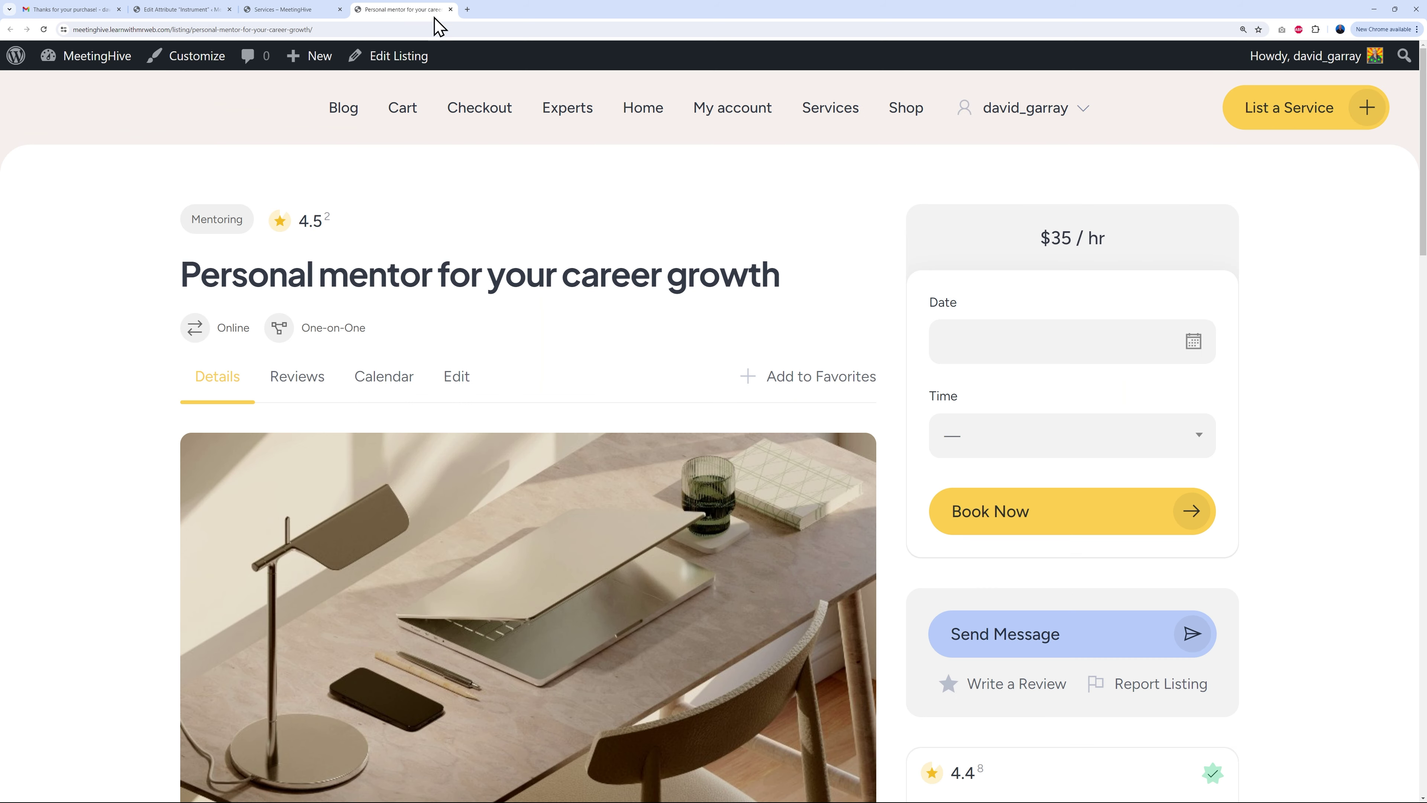
{"action": "left_click", "coordinate": [182, 10]}
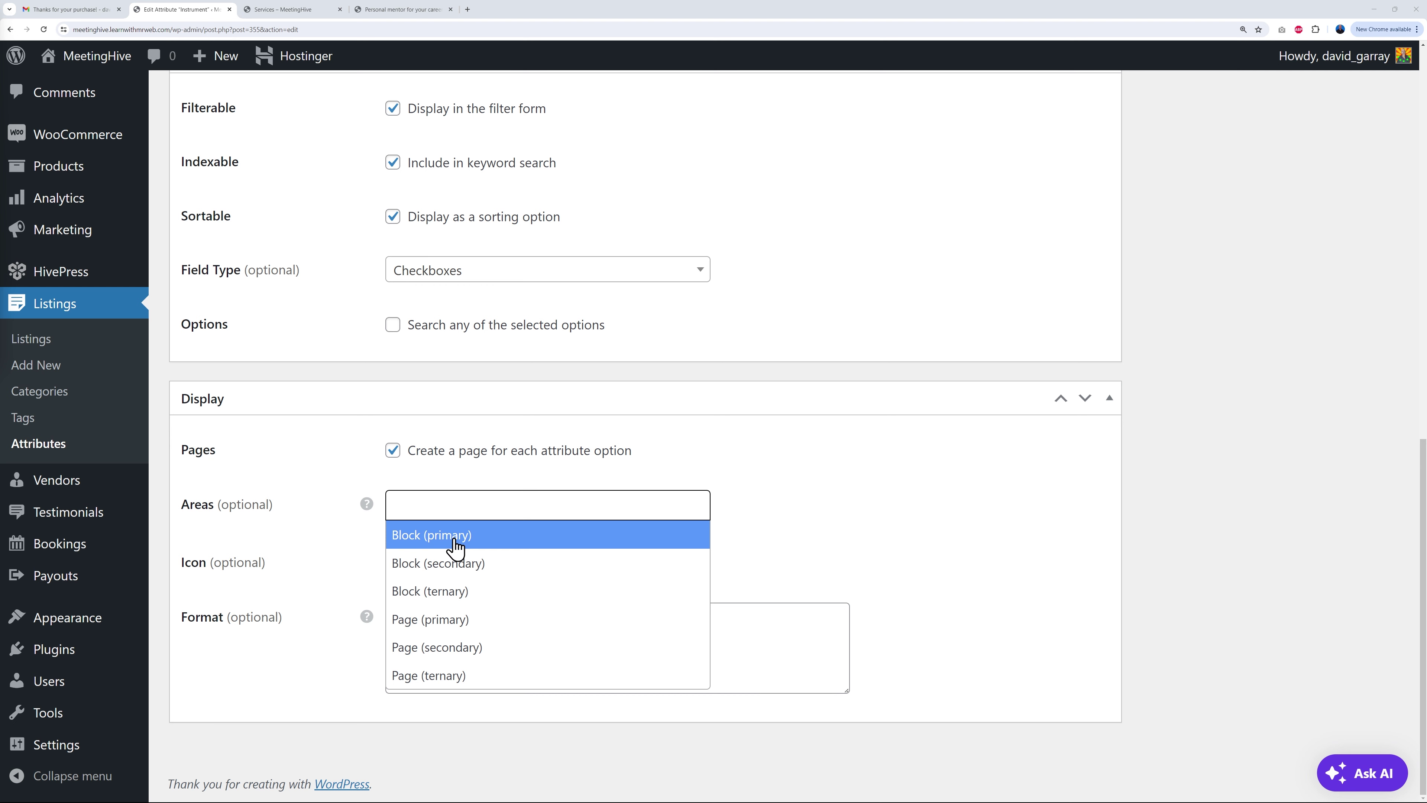
{"action": "left_click", "coordinate": [808, 544]}
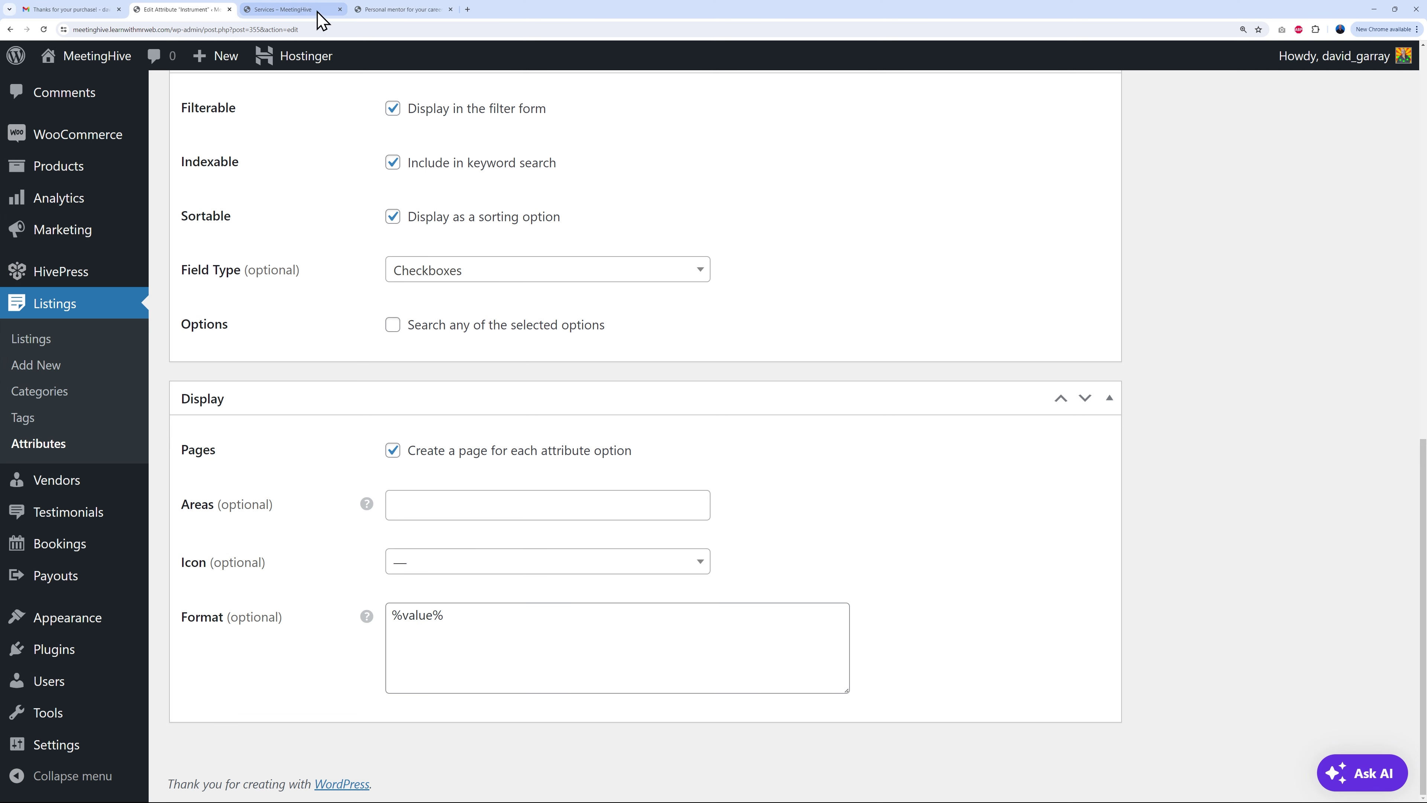
{"action": "left_click", "coordinate": [311, 11]}
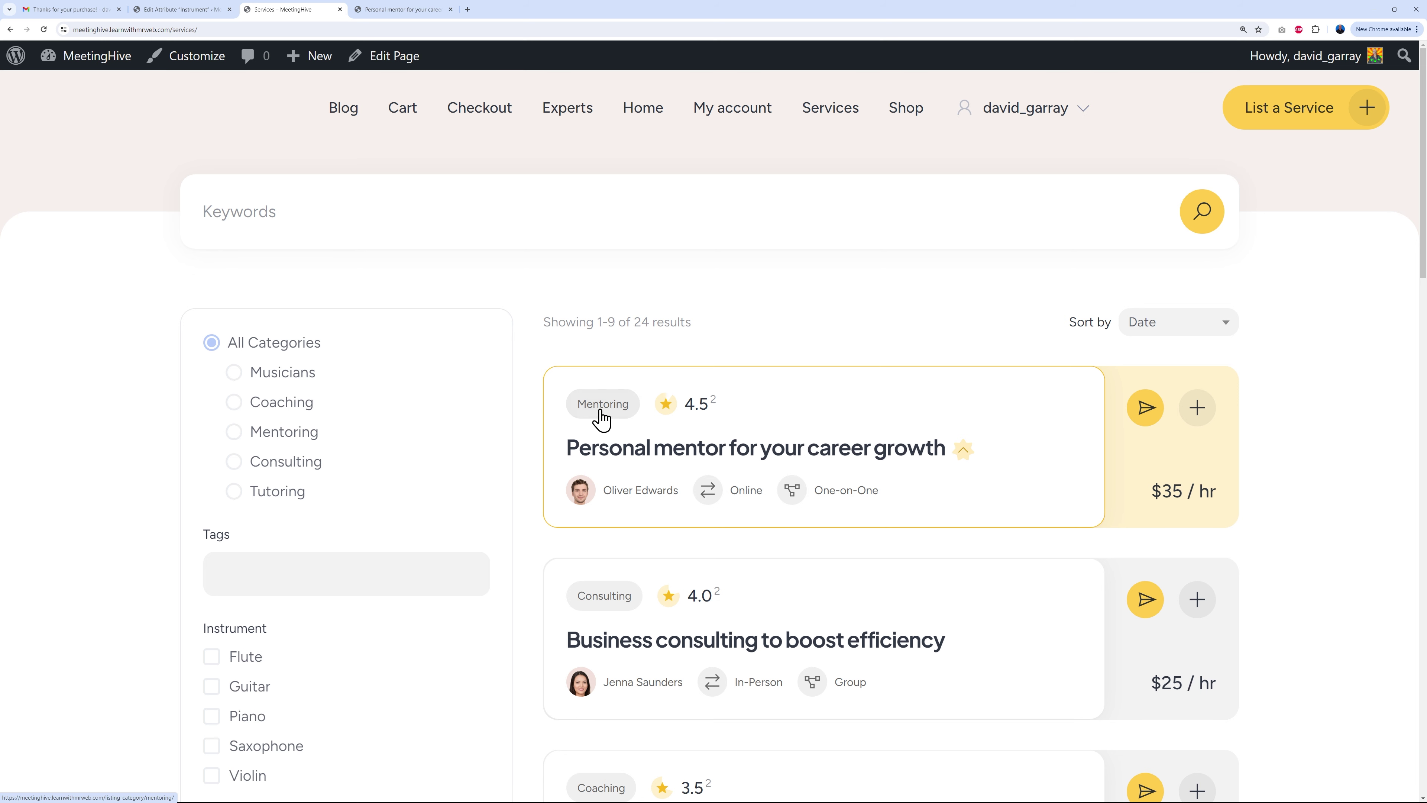
{"action": "left_click", "coordinate": [197, 10]}
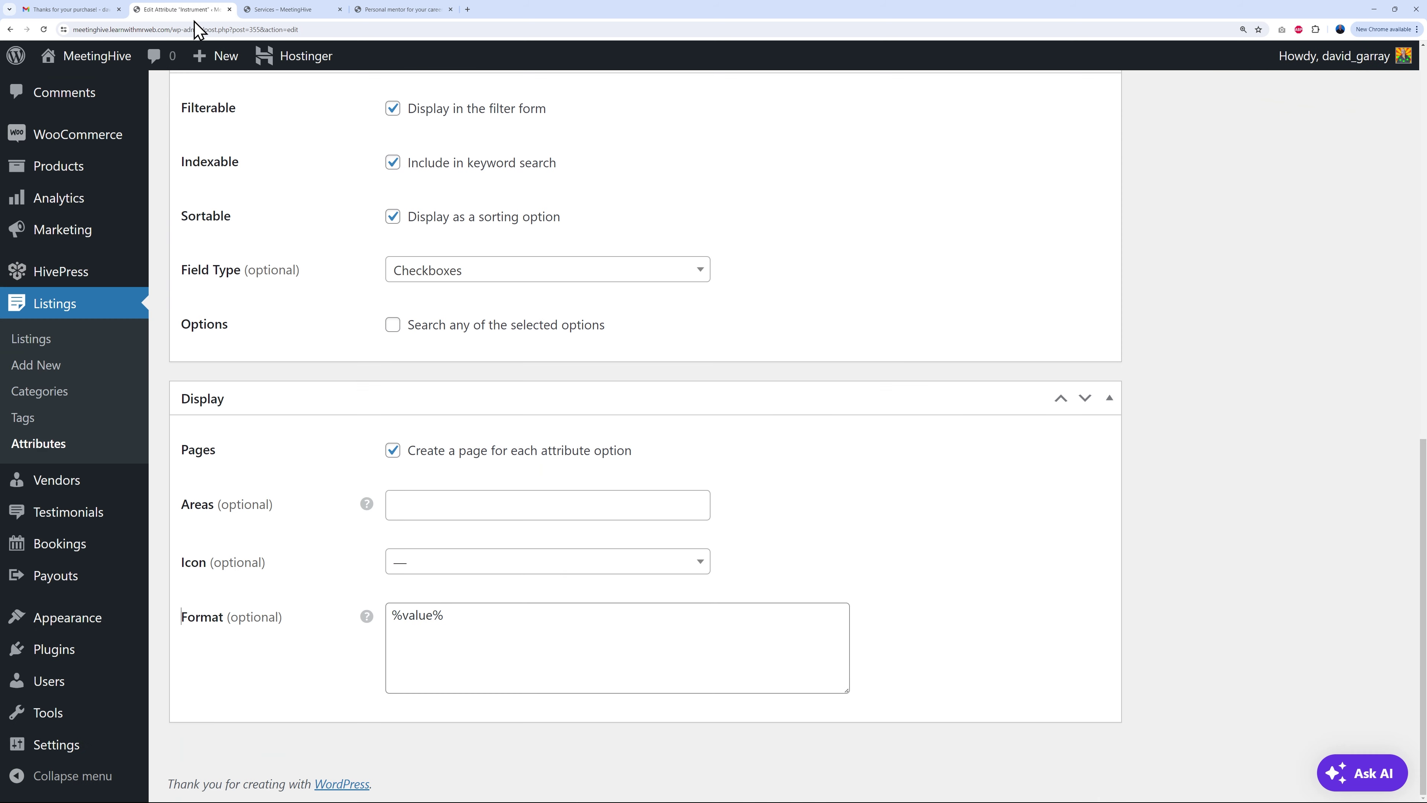
Step: Open Listings > Listings from the admin sidebar in a new tab
{"action": "right_click", "coordinate": [35, 338]}
{"action": "left_click", "coordinate": [85, 344]}
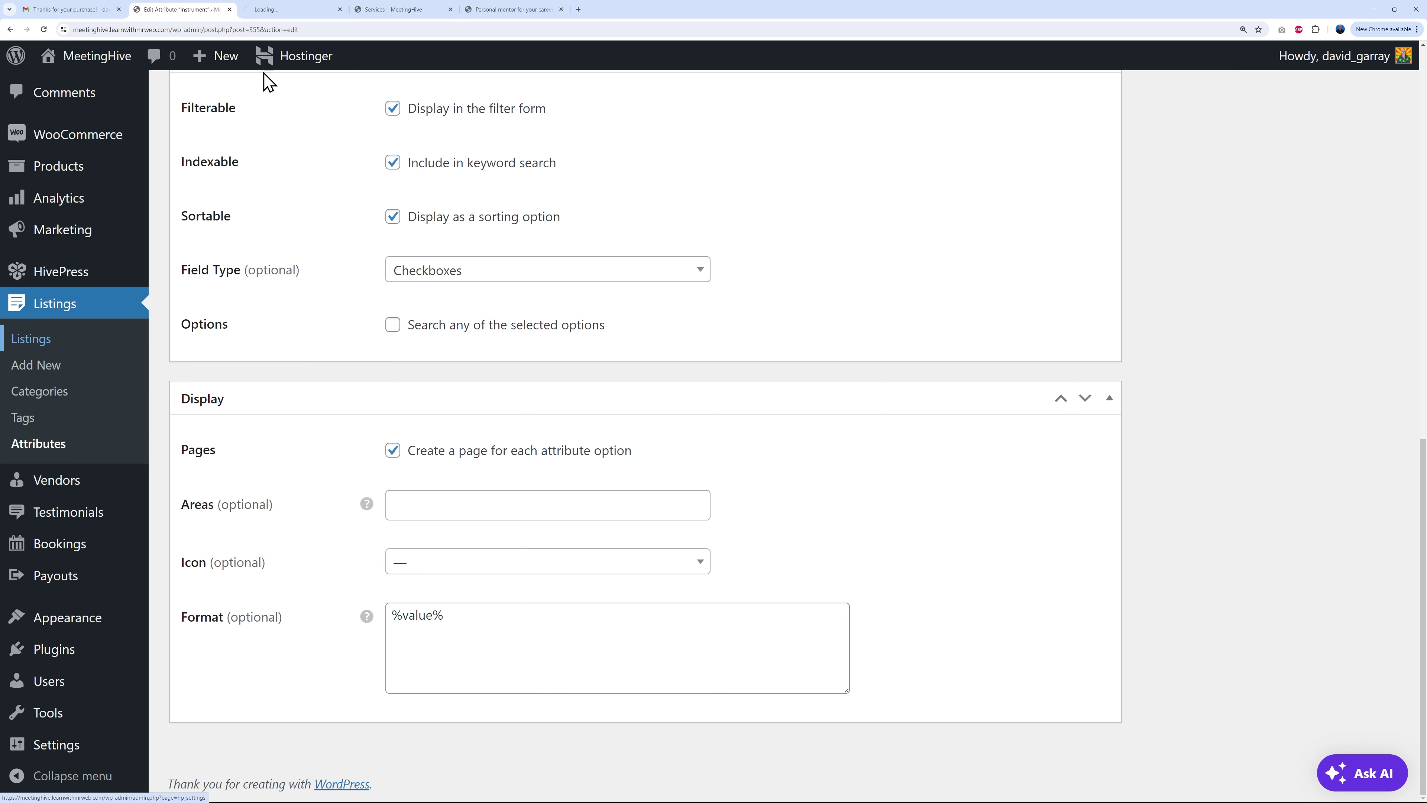
{"action": "left_click", "coordinate": [287, 10]}
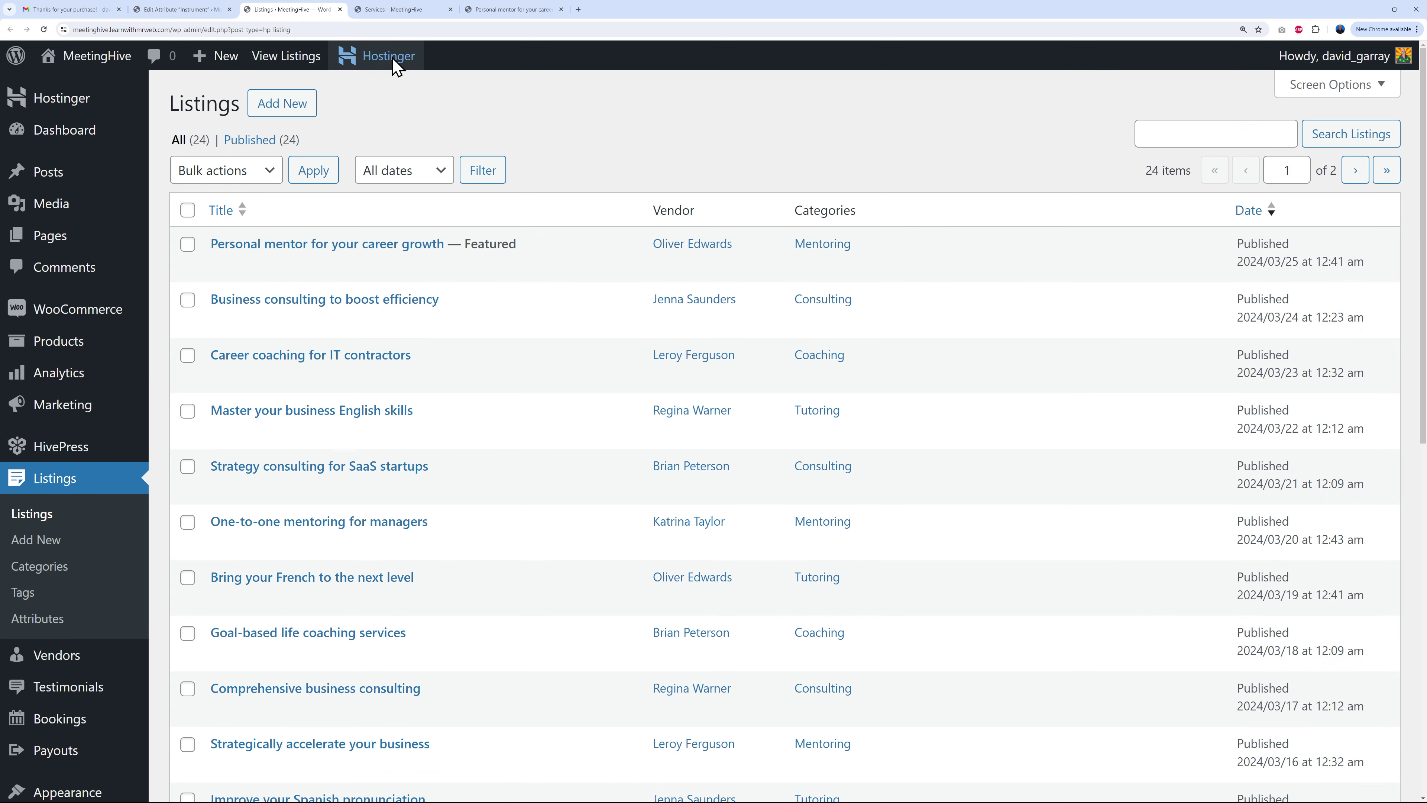
Step: Edit the Personal mentor listing, moving it from Mentoring to the Musicians category
{"action": "left_click", "coordinate": [399, 10]}
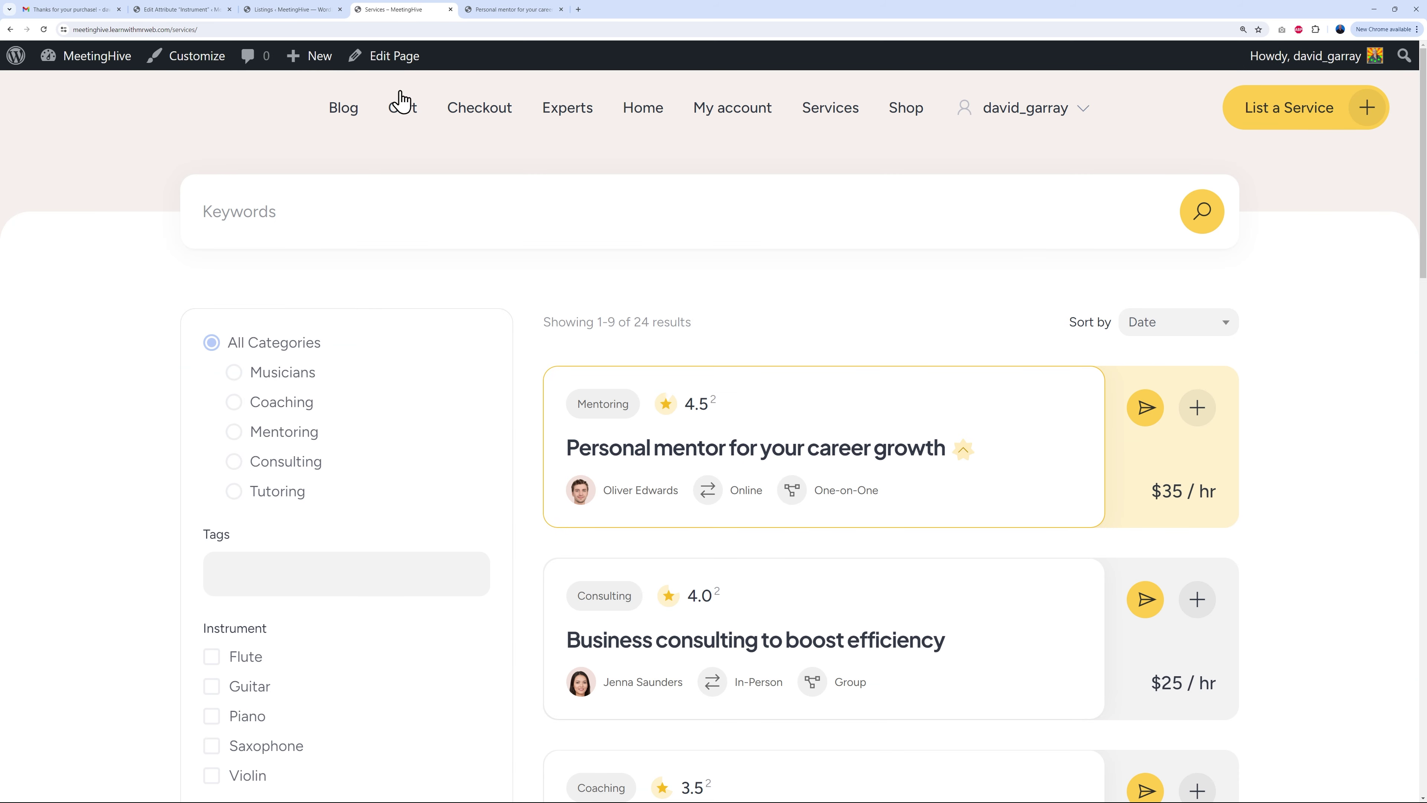
{"action": "left_click", "coordinate": [298, 10]}
{"action": "left_click", "coordinate": [363, 245]}
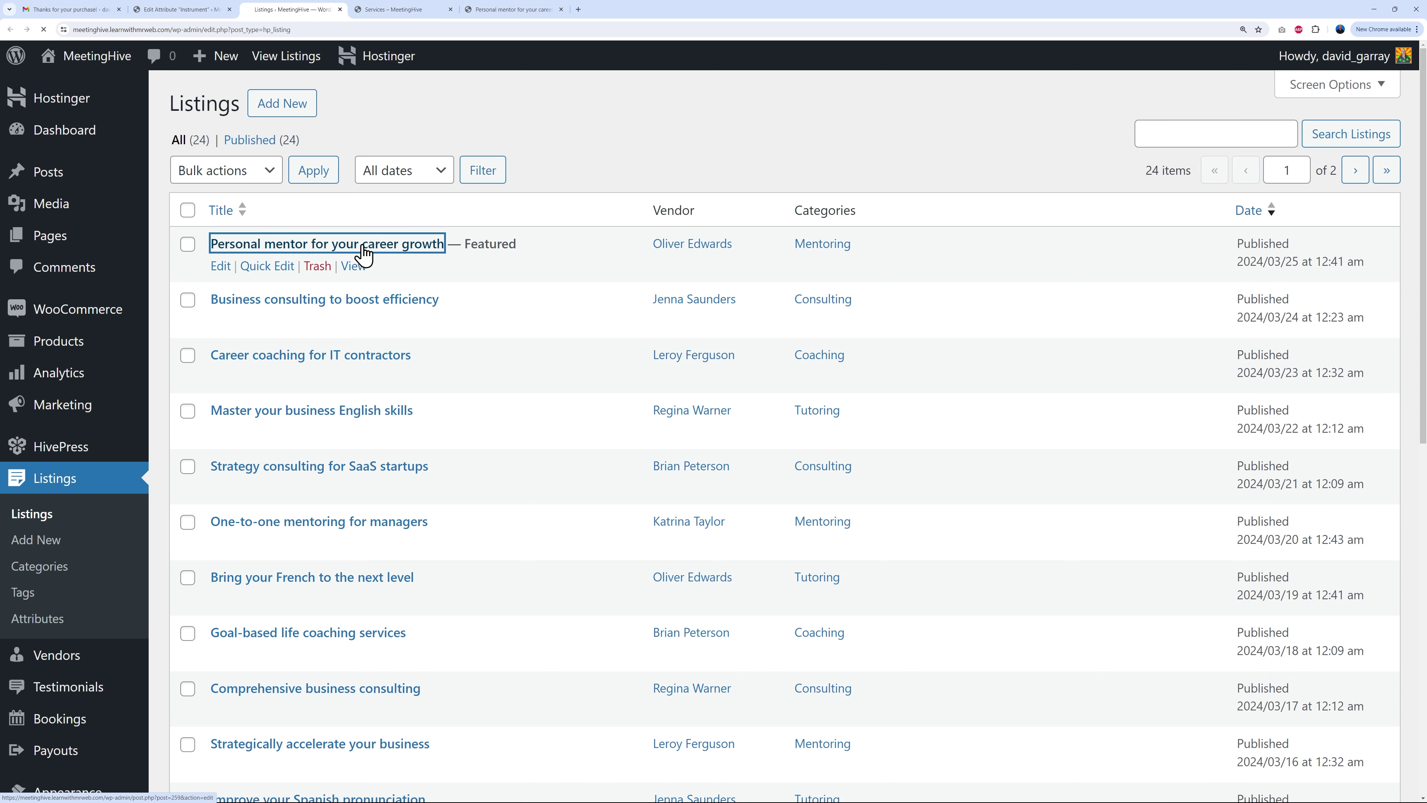
{"action": "left_click", "coordinate": [1172, 450]}
{"action": "left_click", "coordinate": [1171, 518]}
{"action": "left_click", "coordinate": [1354, 332]}
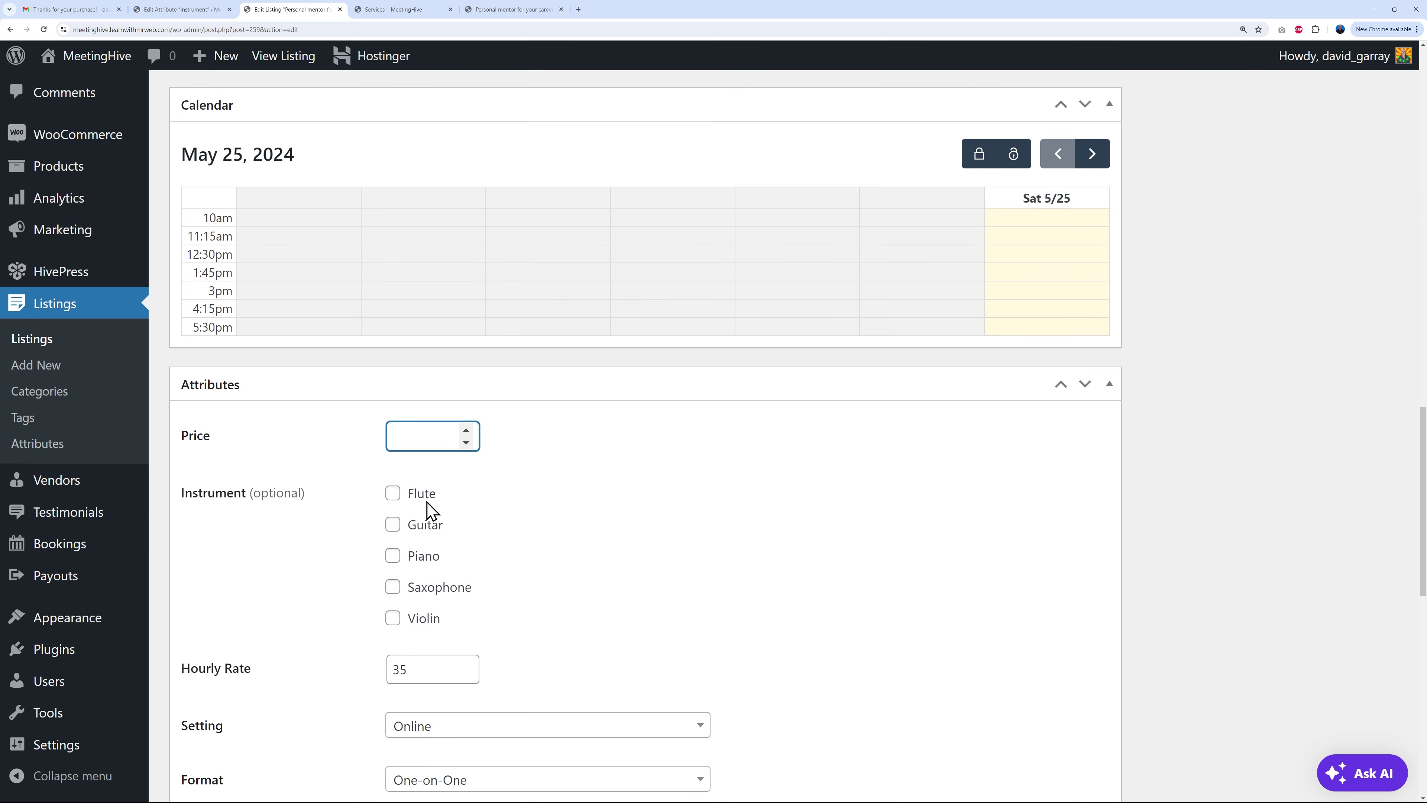
Step: Tick Guitar, Piano and Saxophone, enter a $50.00 price, update, and reload Services
{"action": "left_click", "coordinate": [393, 524]}
{"action": "left_click", "coordinate": [393, 556]}
{"action": "left_click", "coordinate": [393, 586]}
{"action": "left_click", "coordinate": [431, 428]}
{"action": "scroll", "coordinate": [1256, 549], "scroll_direction": "up", "scroll_amount": 20}
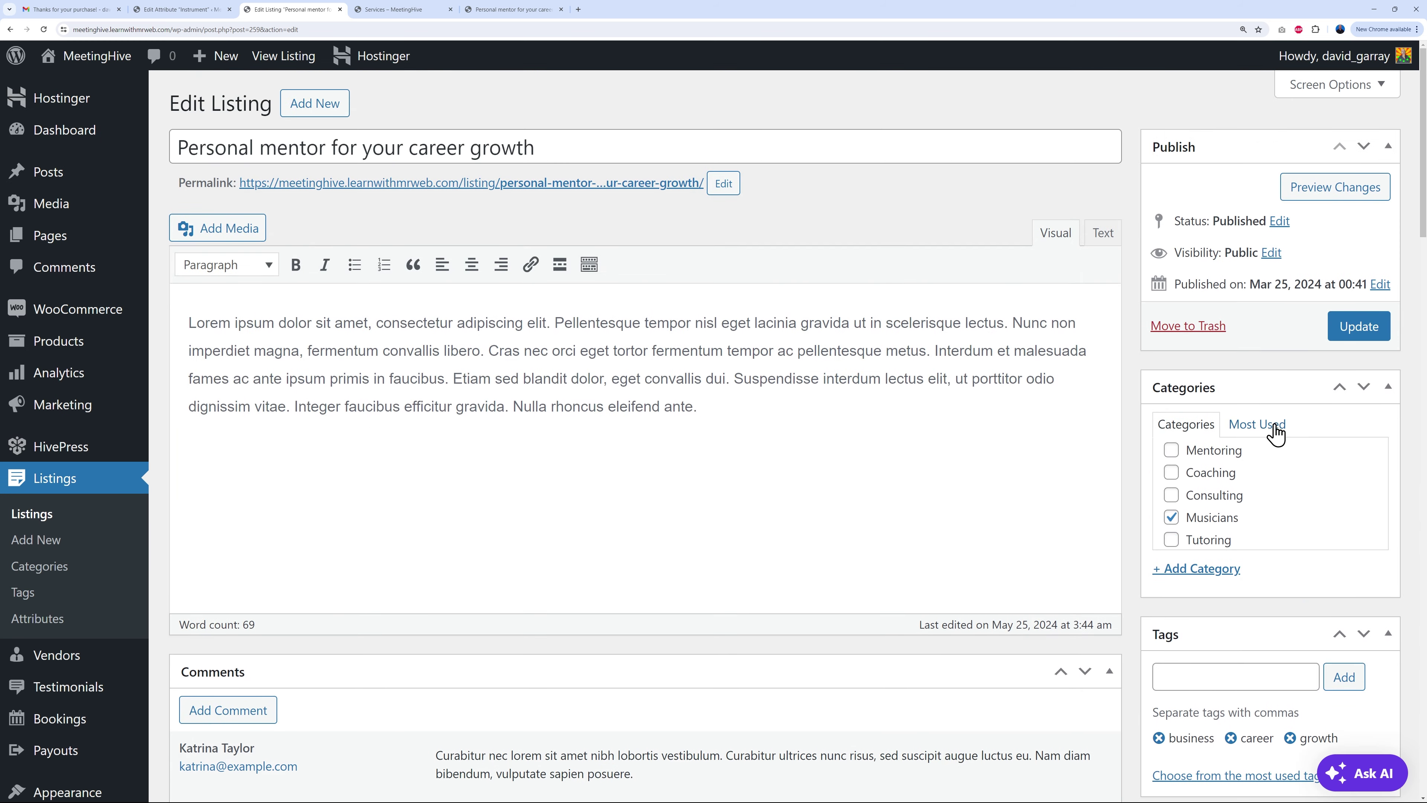
{"action": "left_click", "coordinate": [1359, 328]}
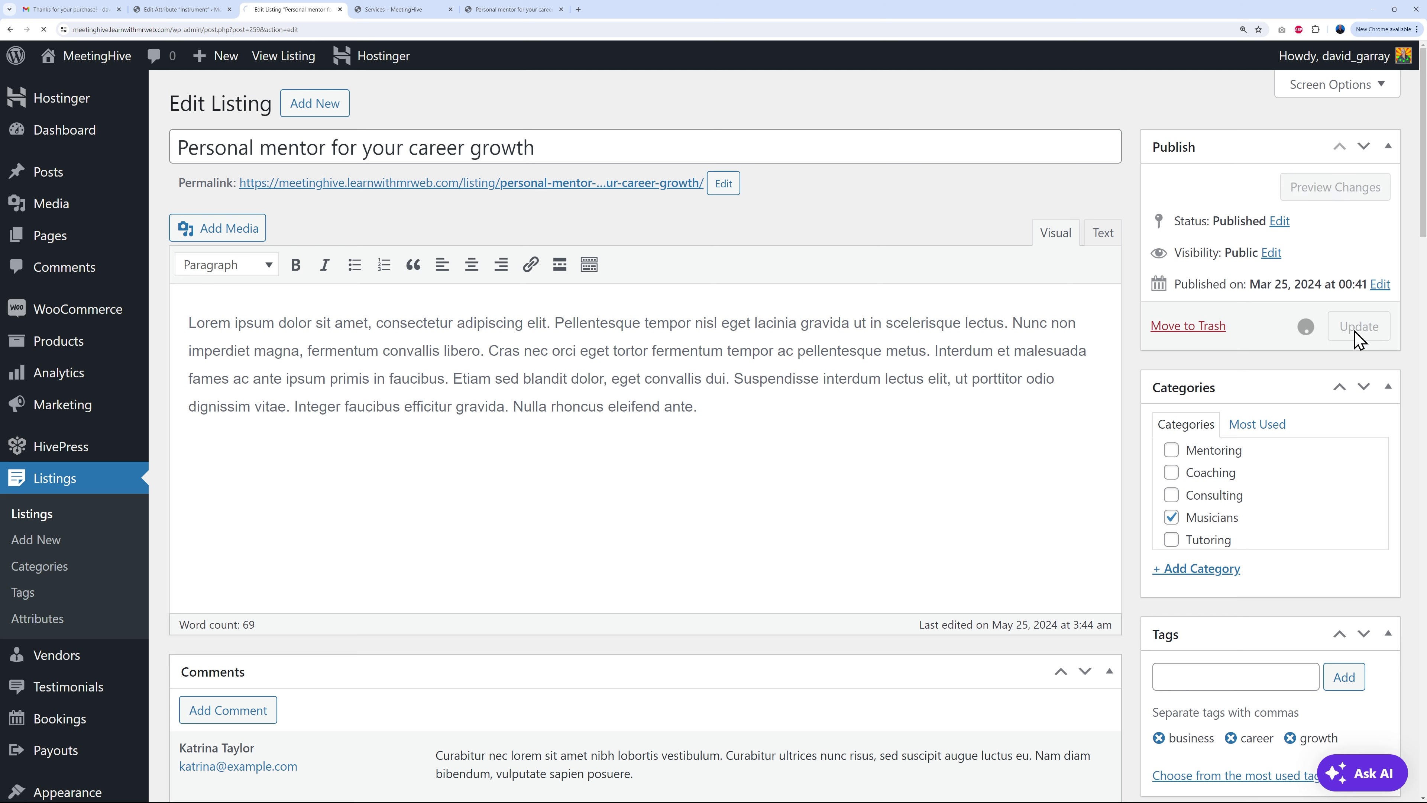
{"action": "left_click", "coordinate": [340, 9]}
{"action": "left_click", "coordinate": [43, 29]}
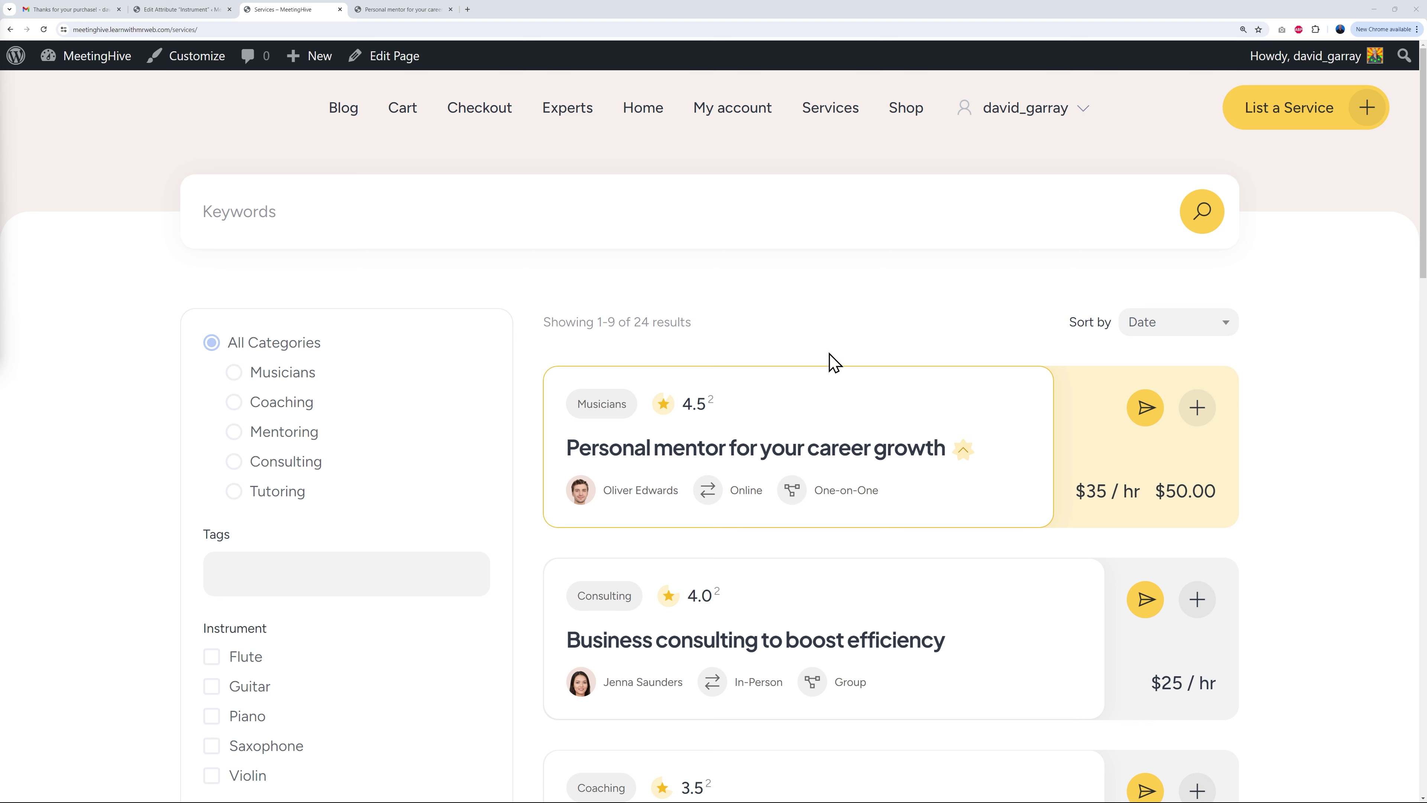
Step: Show the Instrument attribute in Block (primary) with the guitar icon
{"action": "left_click", "coordinate": [190, 10]}
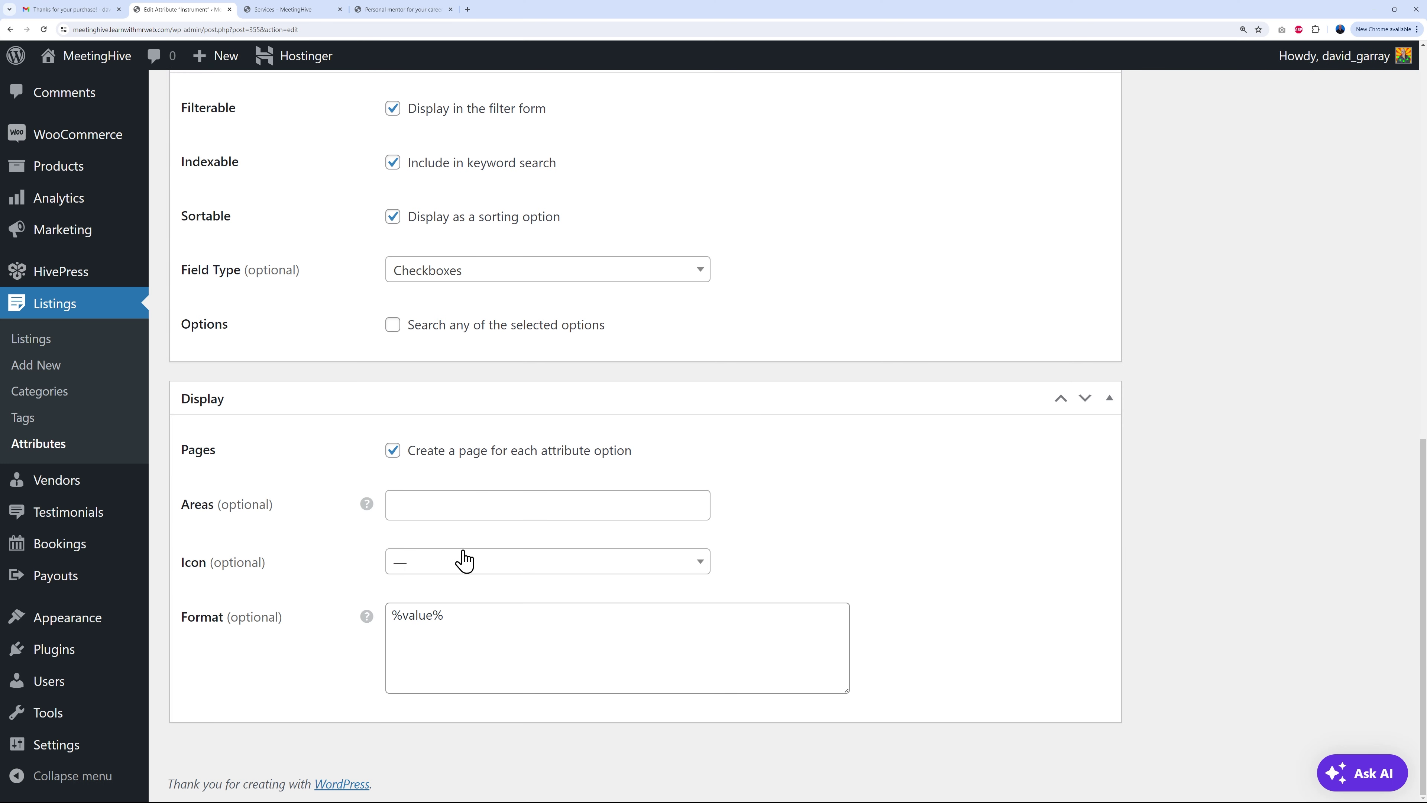
{"action": "left_click", "coordinate": [447, 504]}
{"action": "left_click", "coordinate": [441, 548]}
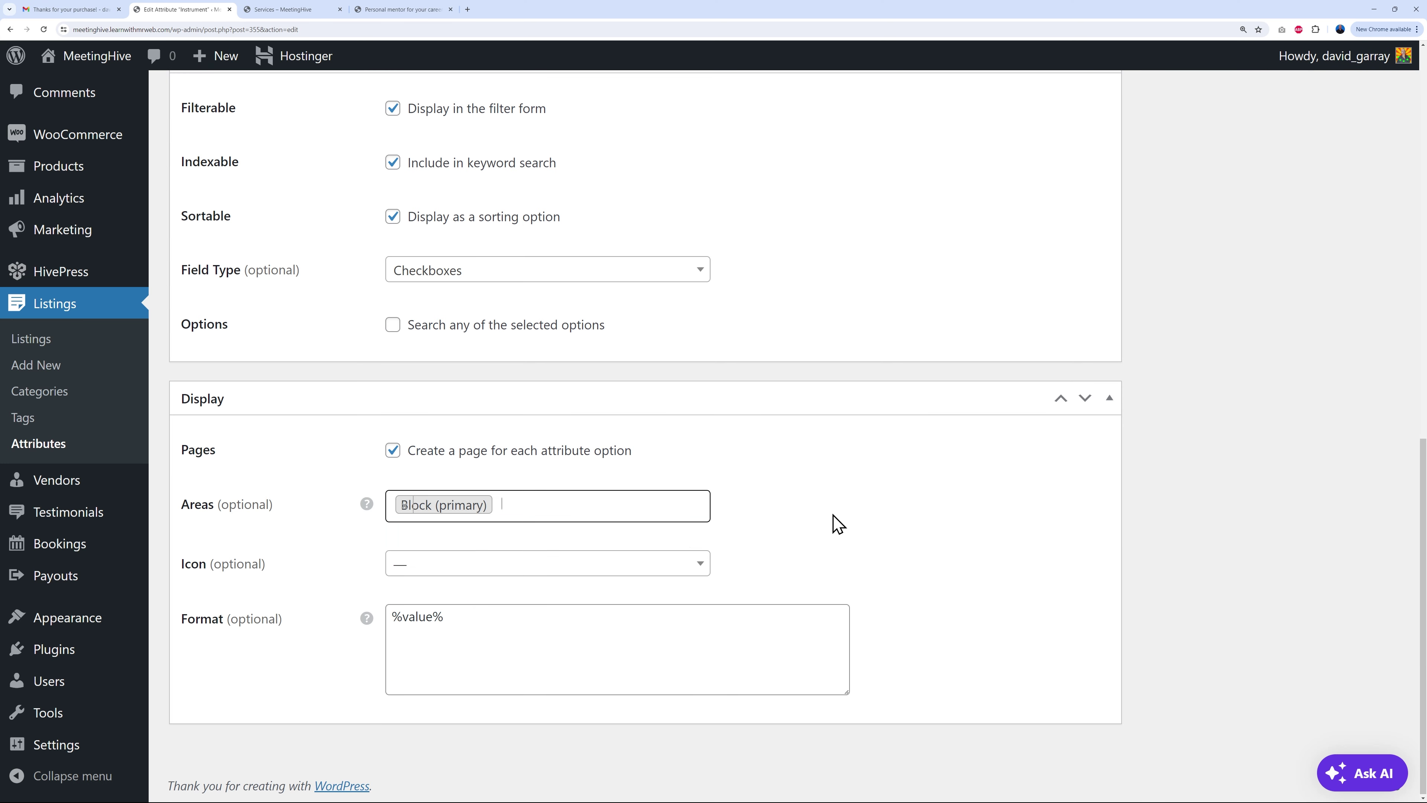
{"action": "left_click", "coordinate": [646, 566]}
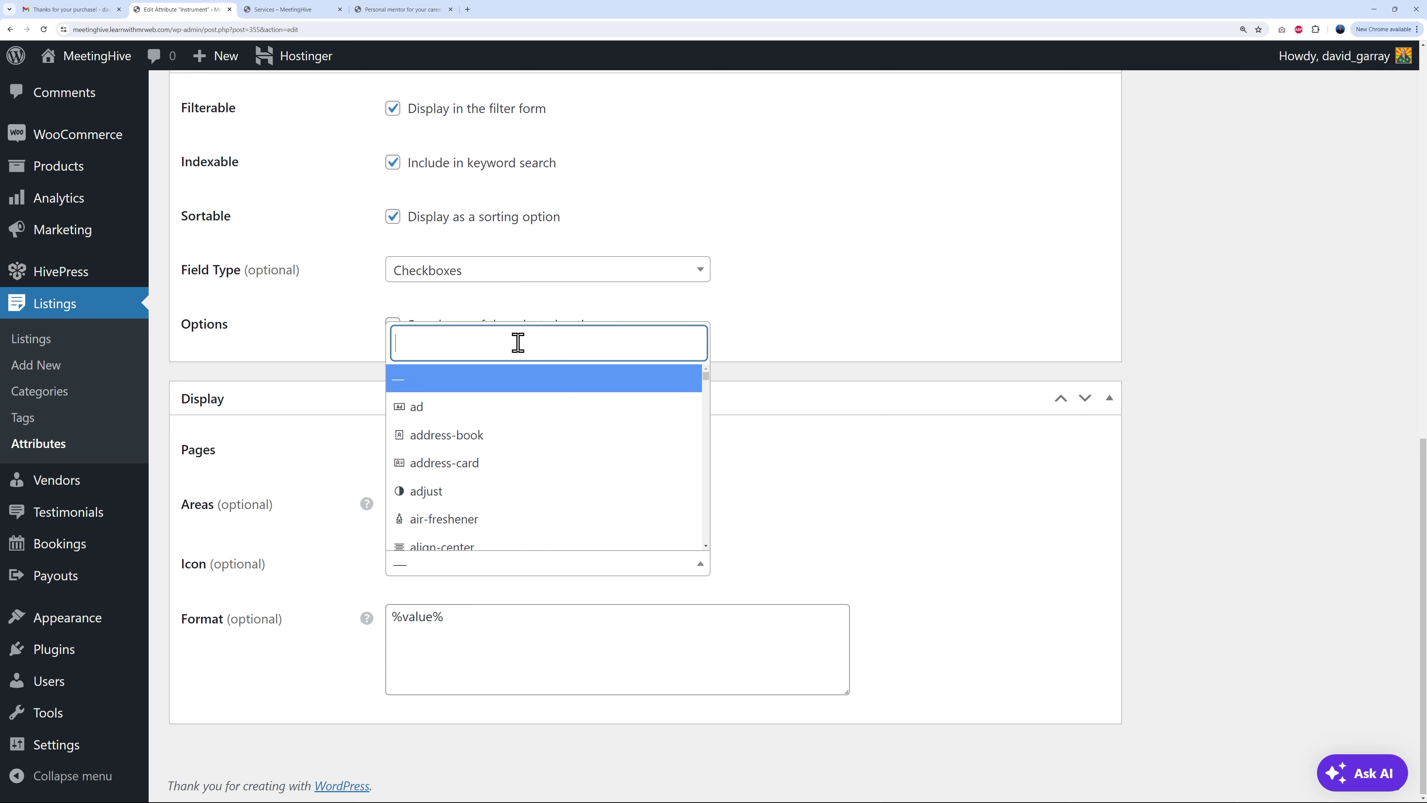
{"action": "type", "text": "guit"}
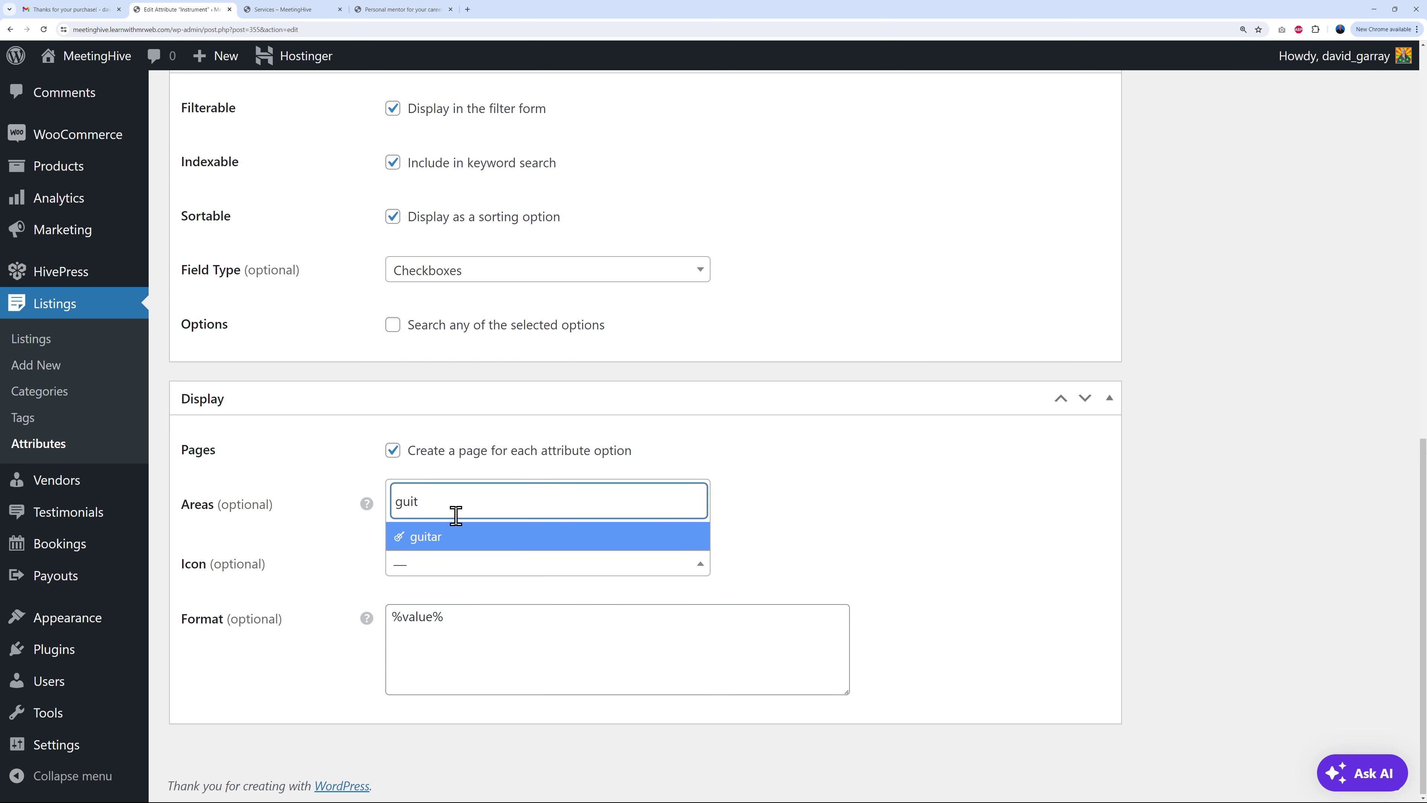
{"action": "left_click", "coordinate": [457, 538]}
Step: Set the display format to '%icon% %value%' and update the attribute
{"action": "left_click", "coordinate": [487, 641]}
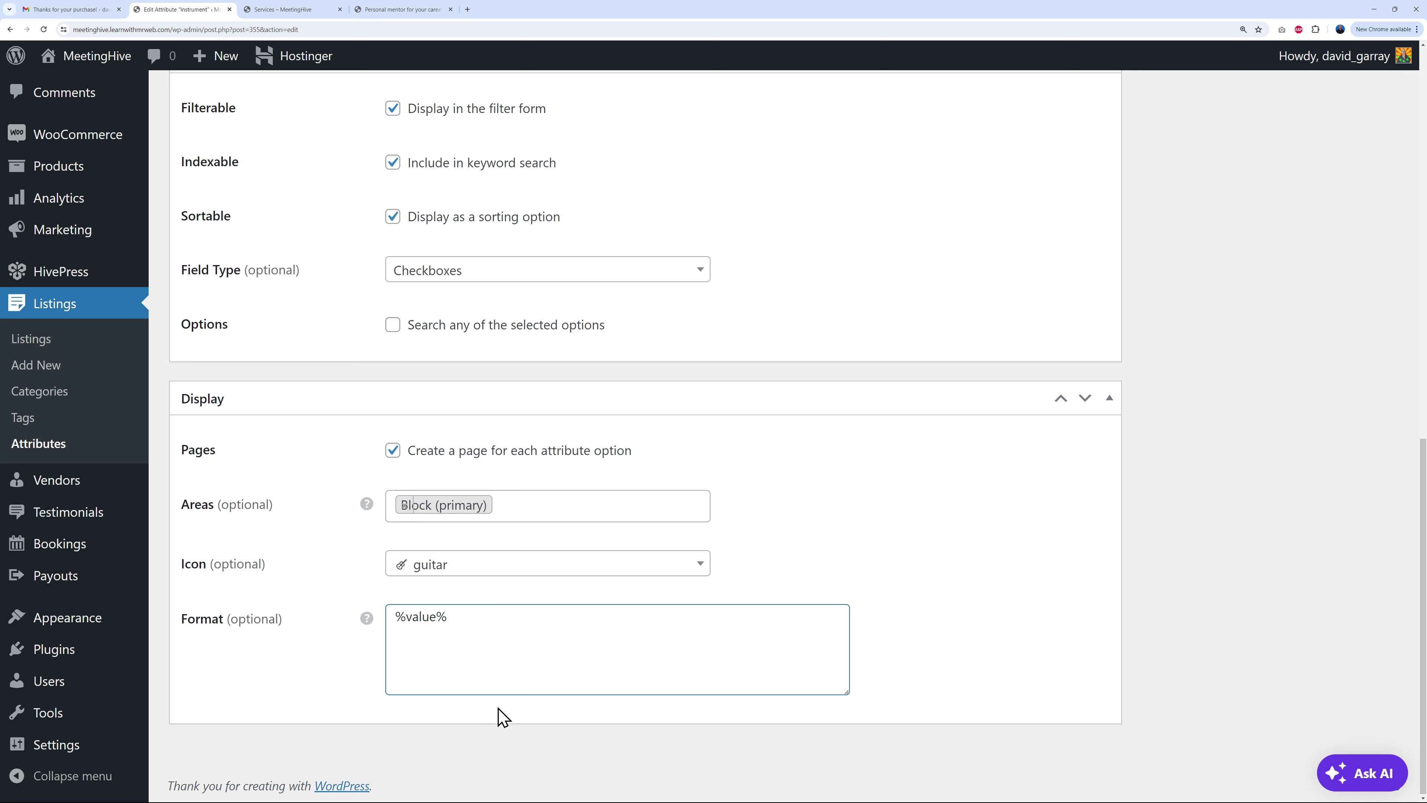
{"action": "type", "text": "%icon%"}
{"action": "scroll", "coordinate": [1246, 579], "scroll_direction": "up", "scroll_amount": 15}
{"action": "left_click", "coordinate": [1359, 373]}
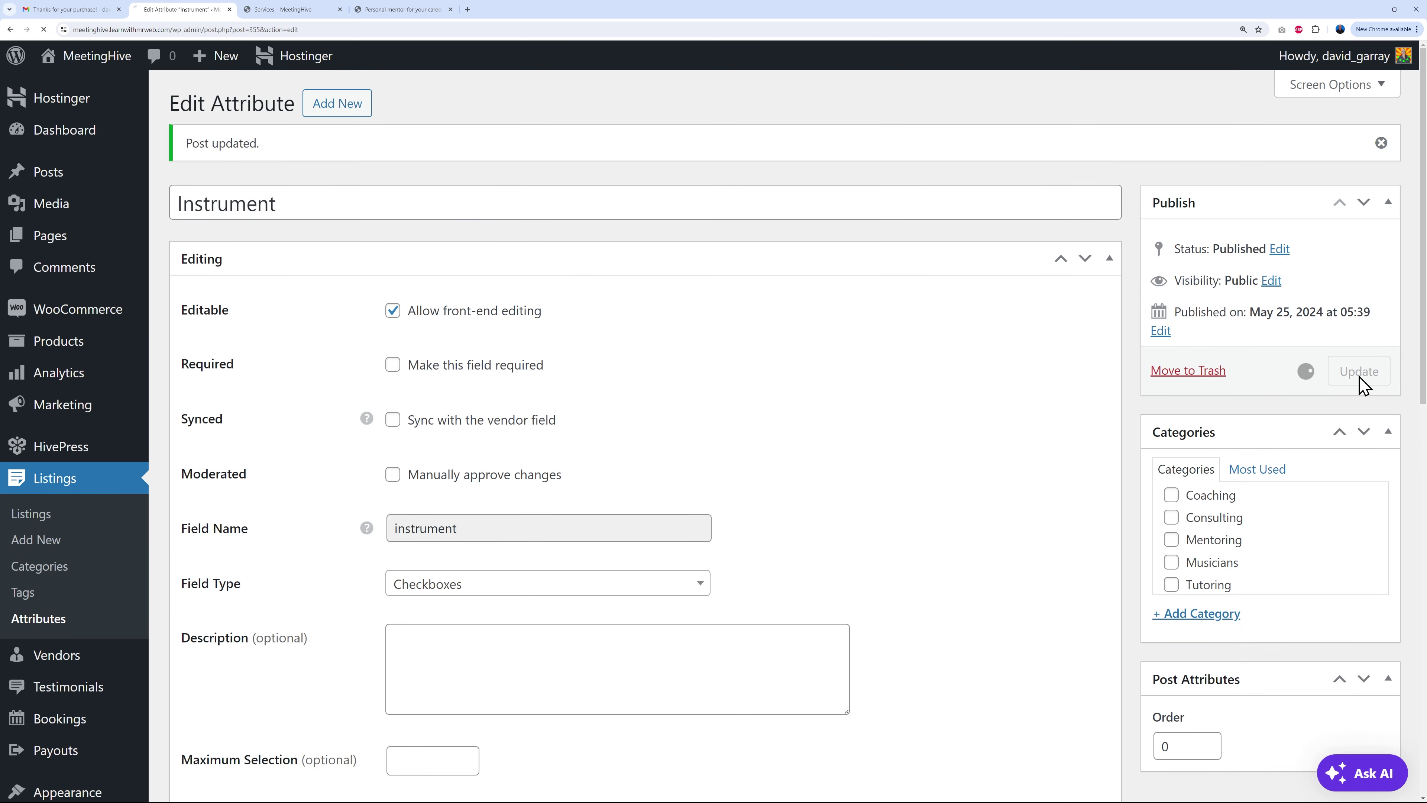
Step: Reload Services and confirm the card lists Guitar, Piano, Saxophone
{"action": "left_click", "coordinate": [279, 18]}
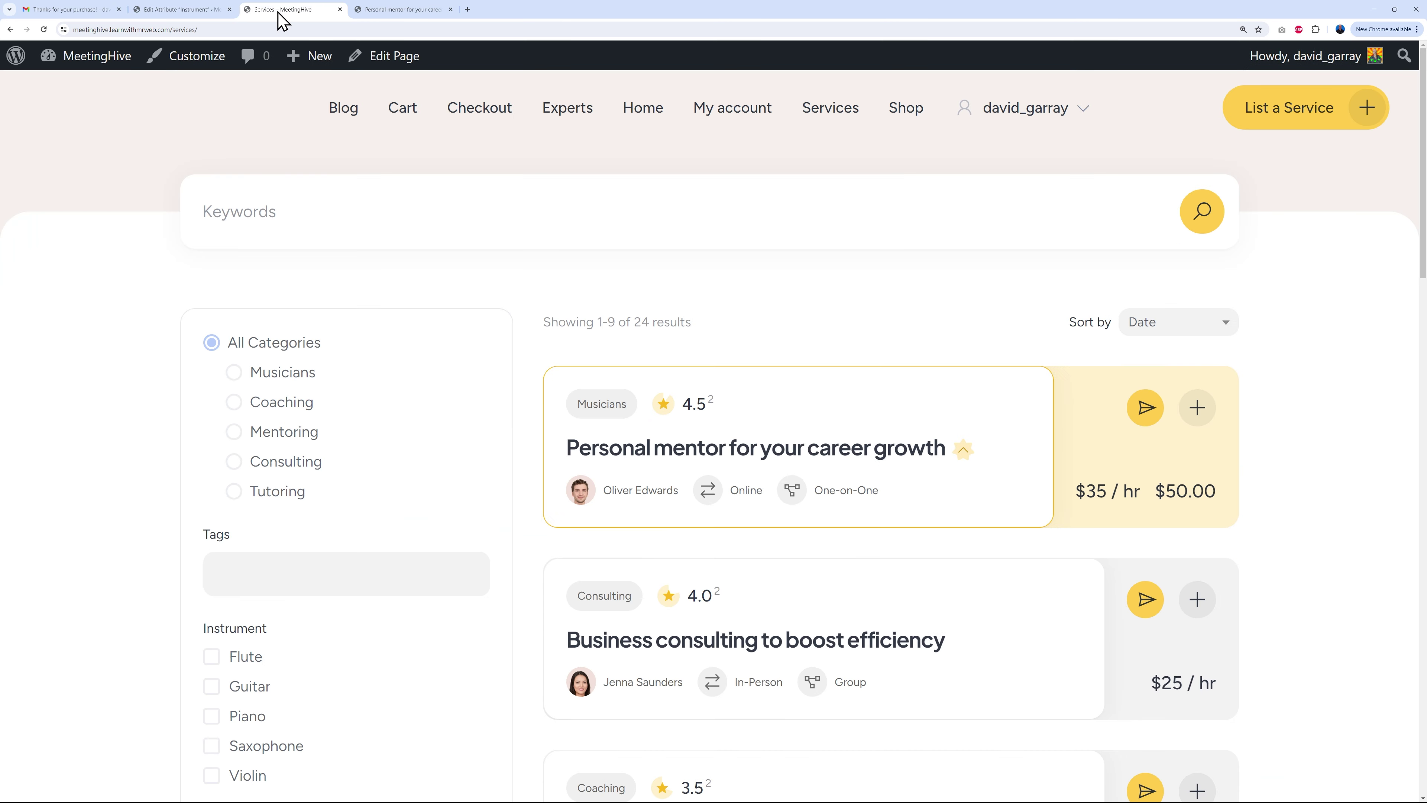
{"action": "left_click", "coordinate": [43, 29]}
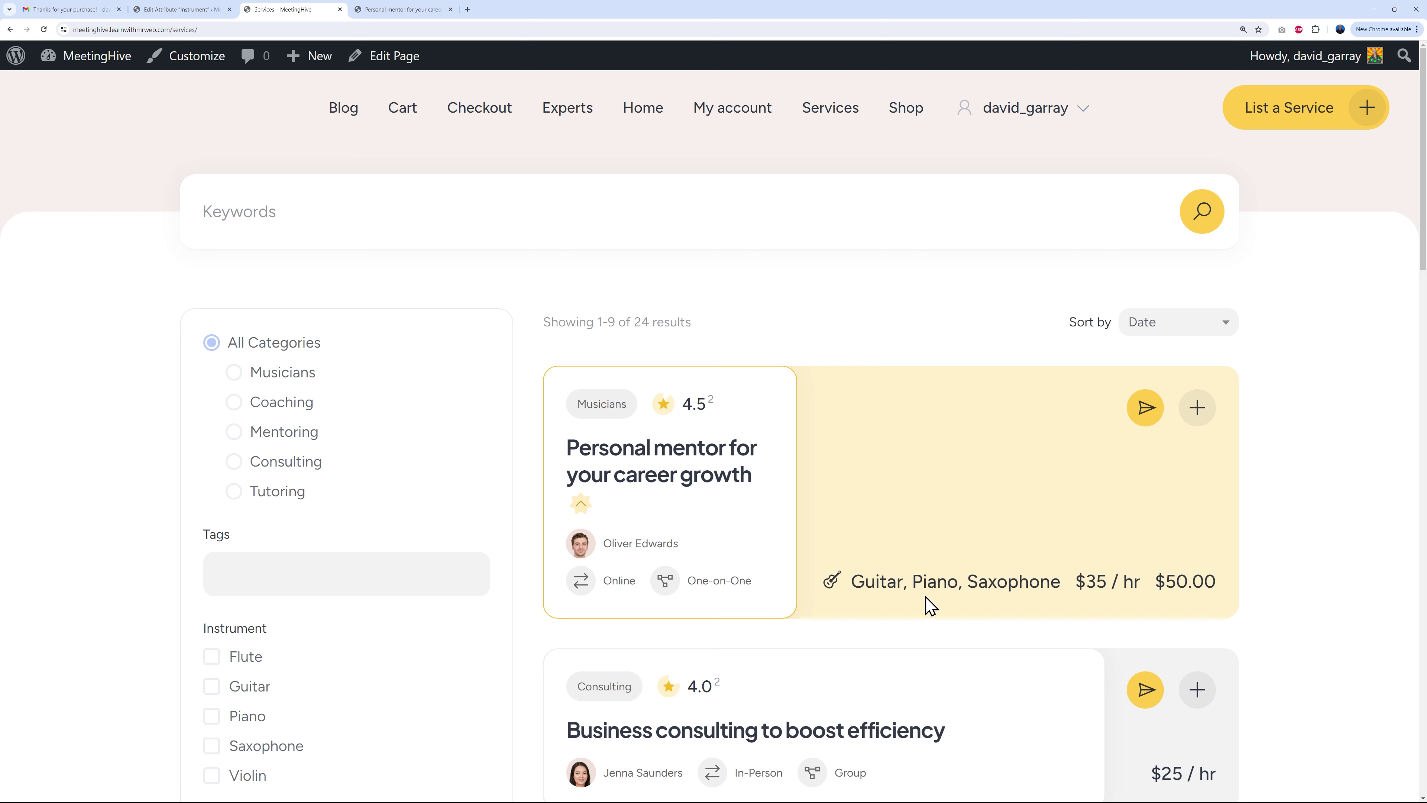
{"action": "left_click_drag", "start_coordinate": [851, 583], "coordinate": [1054, 584]}
{"action": "left_click", "coordinate": [1055, 585]}
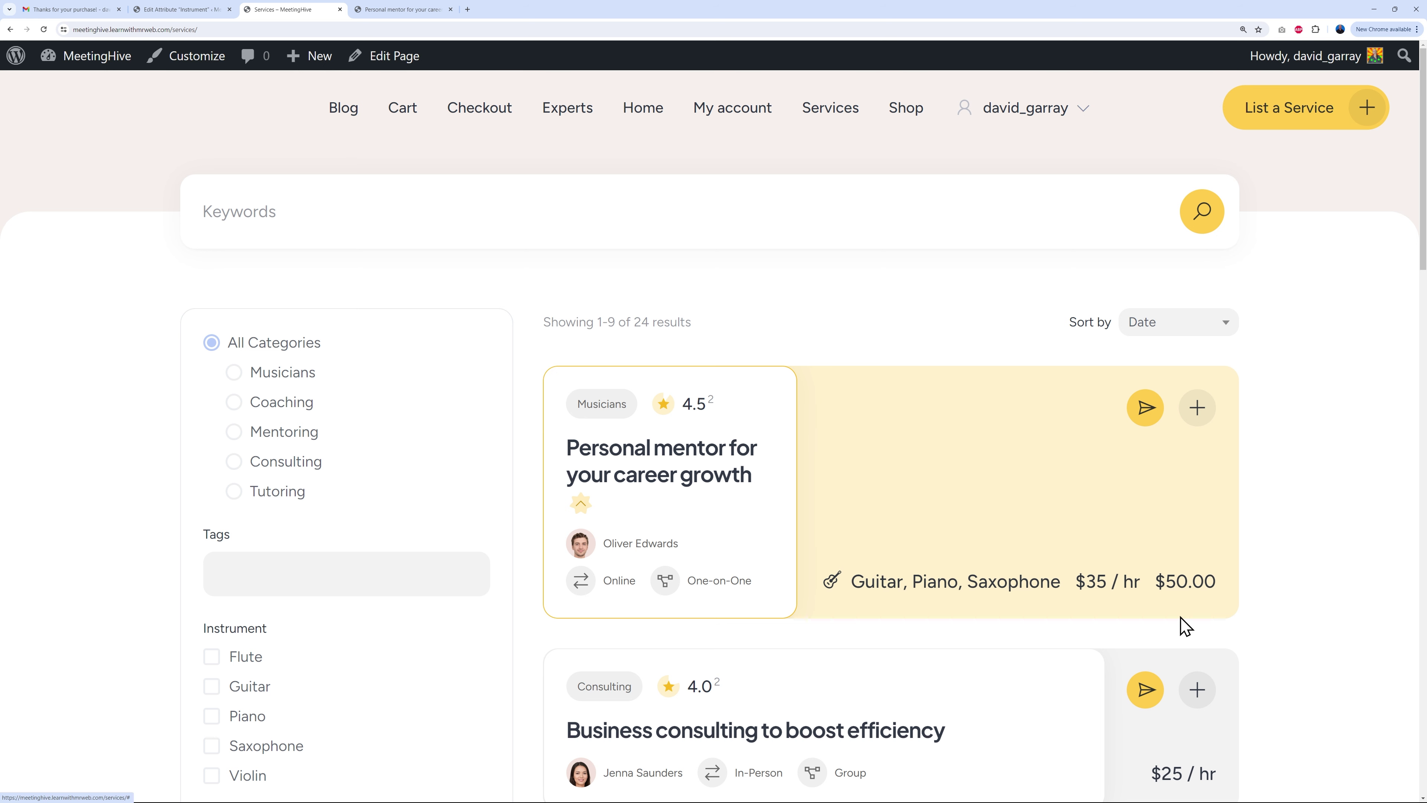
Step: Switch the Instrument attribute's display area from Block (primary) to Block (secondary), update, and reload Services
{"action": "left_click", "coordinate": [181, 10]}
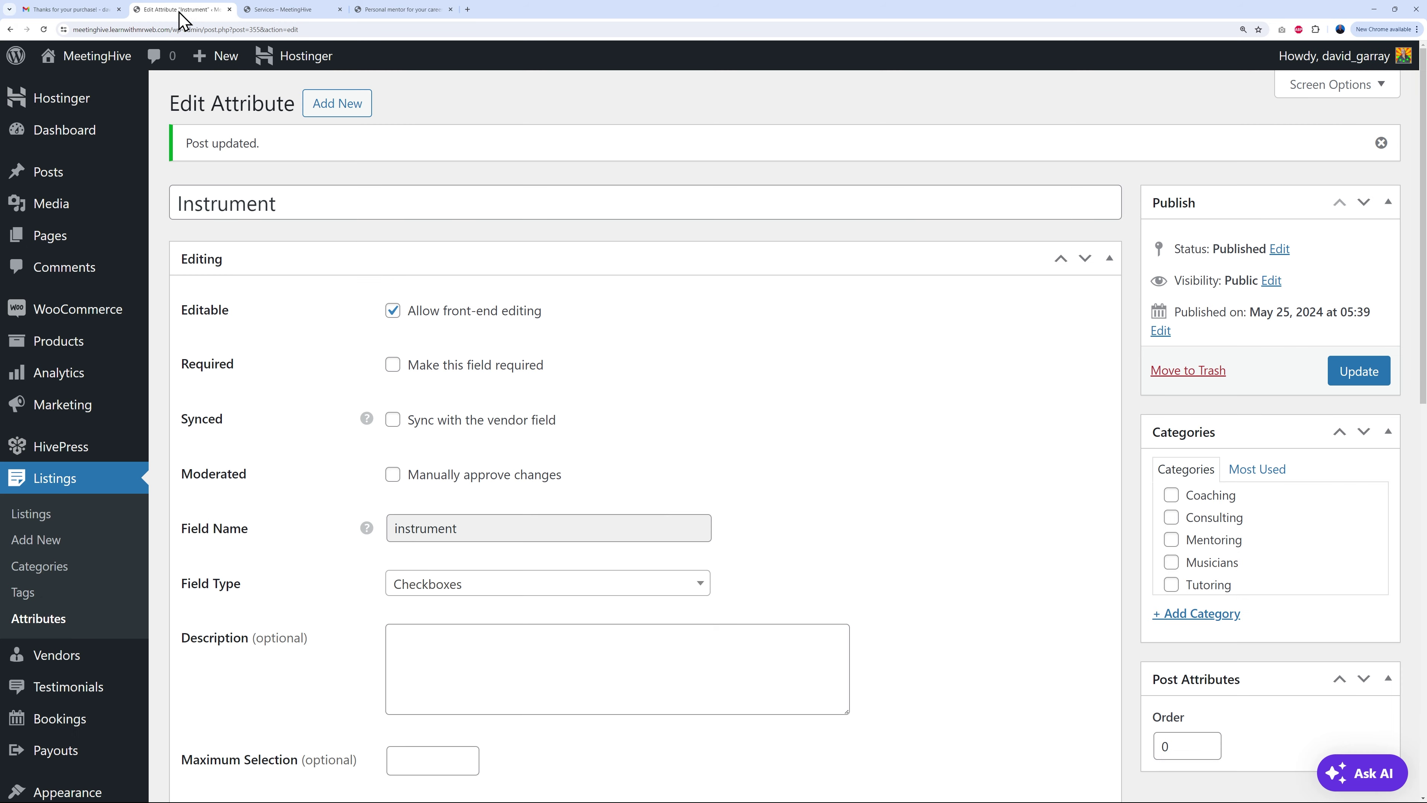
{"action": "scroll", "coordinate": [691, 510], "scroll_direction": "down", "scroll_amount": 6}
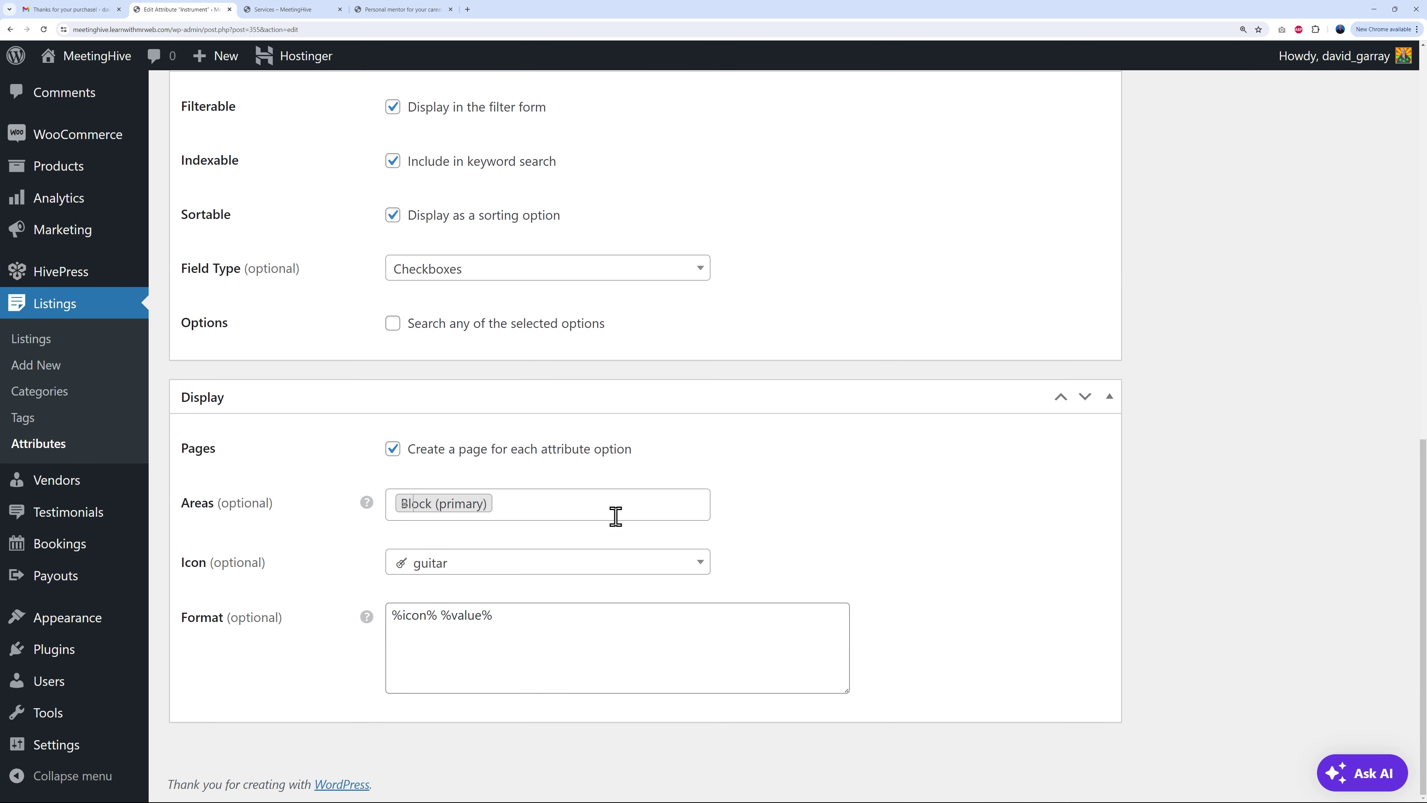
{"action": "left_click", "coordinate": [570, 502]}
{"action": "left_click", "coordinate": [408, 502]}
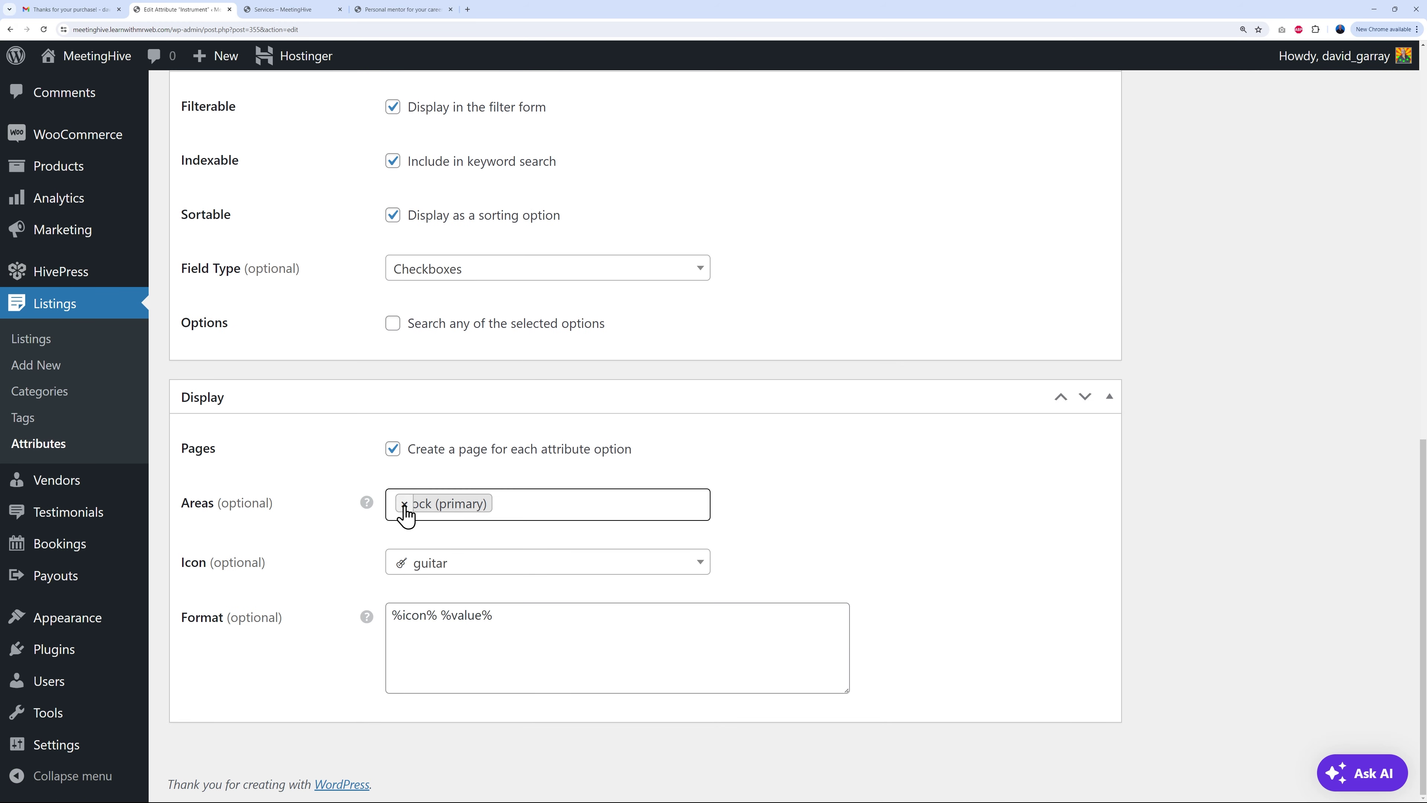
{"action": "left_click", "coordinate": [404, 504]}
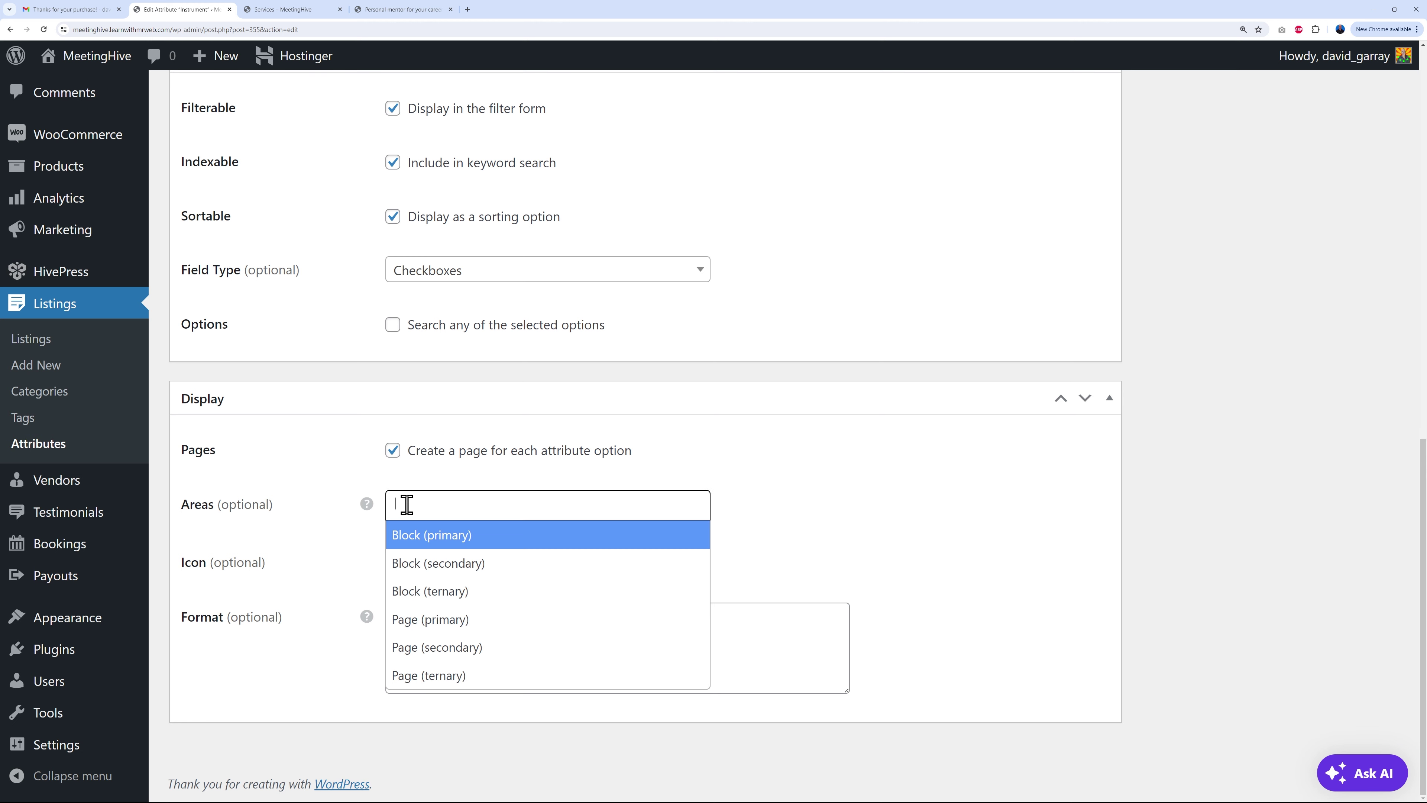
{"action": "left_click", "coordinate": [492, 569]}
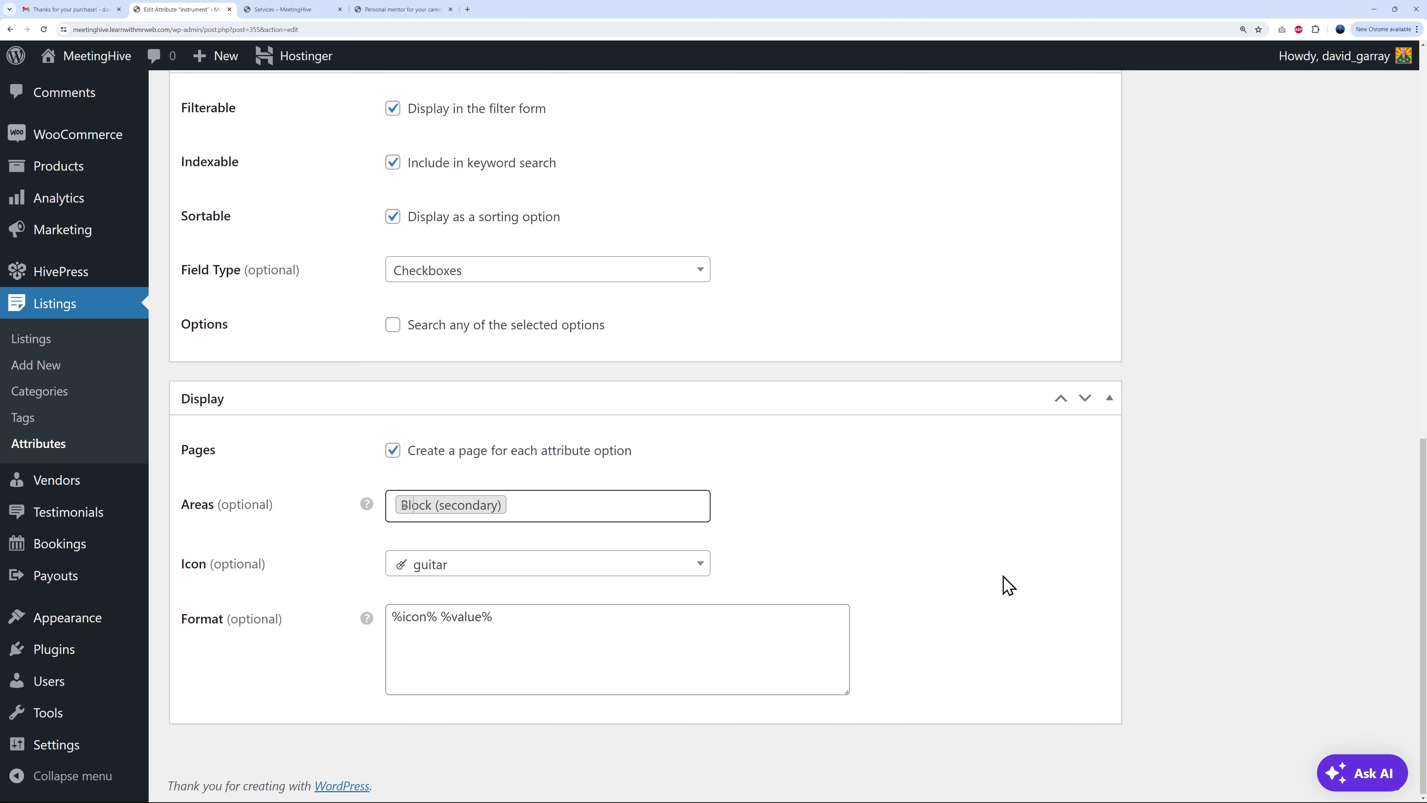
{"action": "scroll", "coordinate": [1009, 585], "scroll_direction": "up", "scroll_amount": 15}
{"action": "left_click", "coordinate": [1359, 372]}
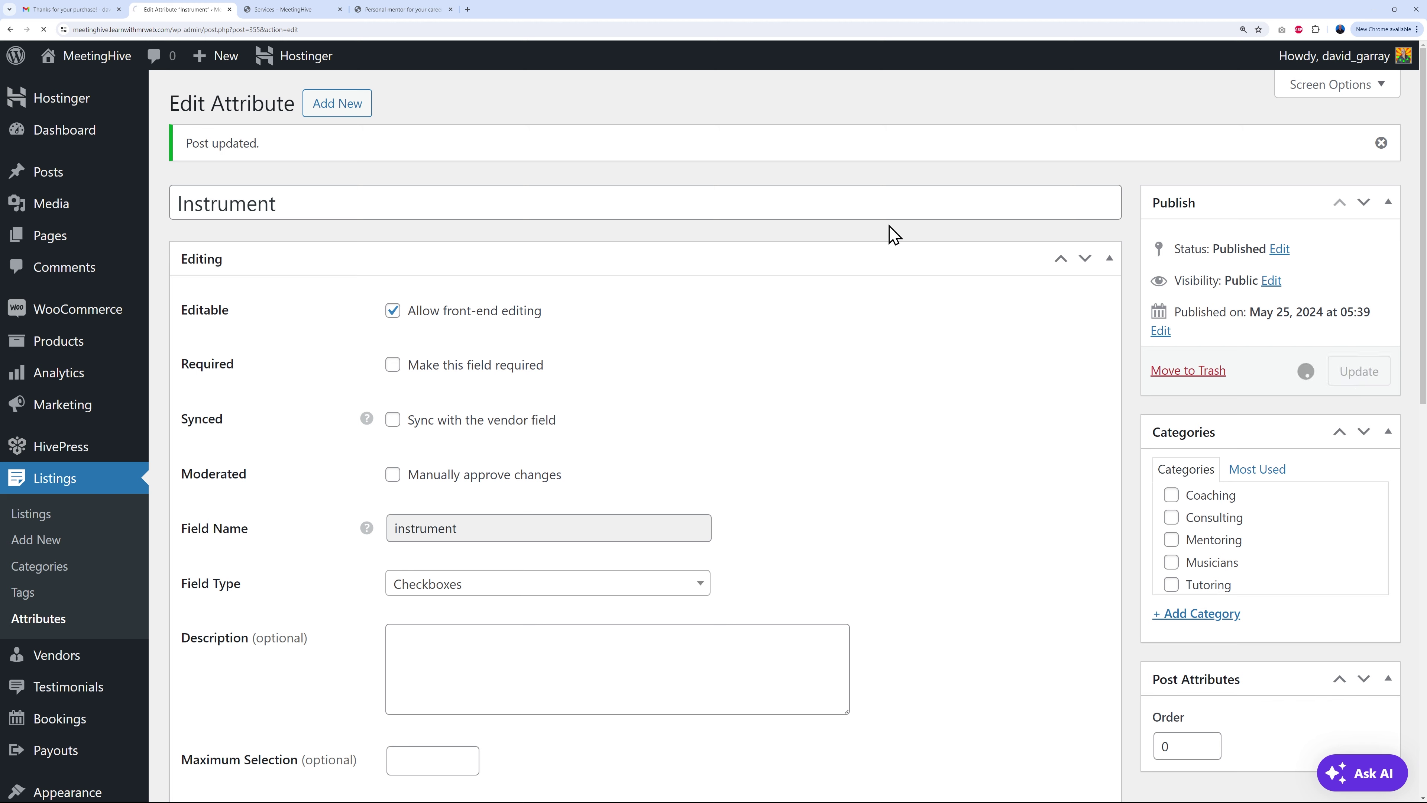
{"action": "left_click", "coordinate": [303, 11]}
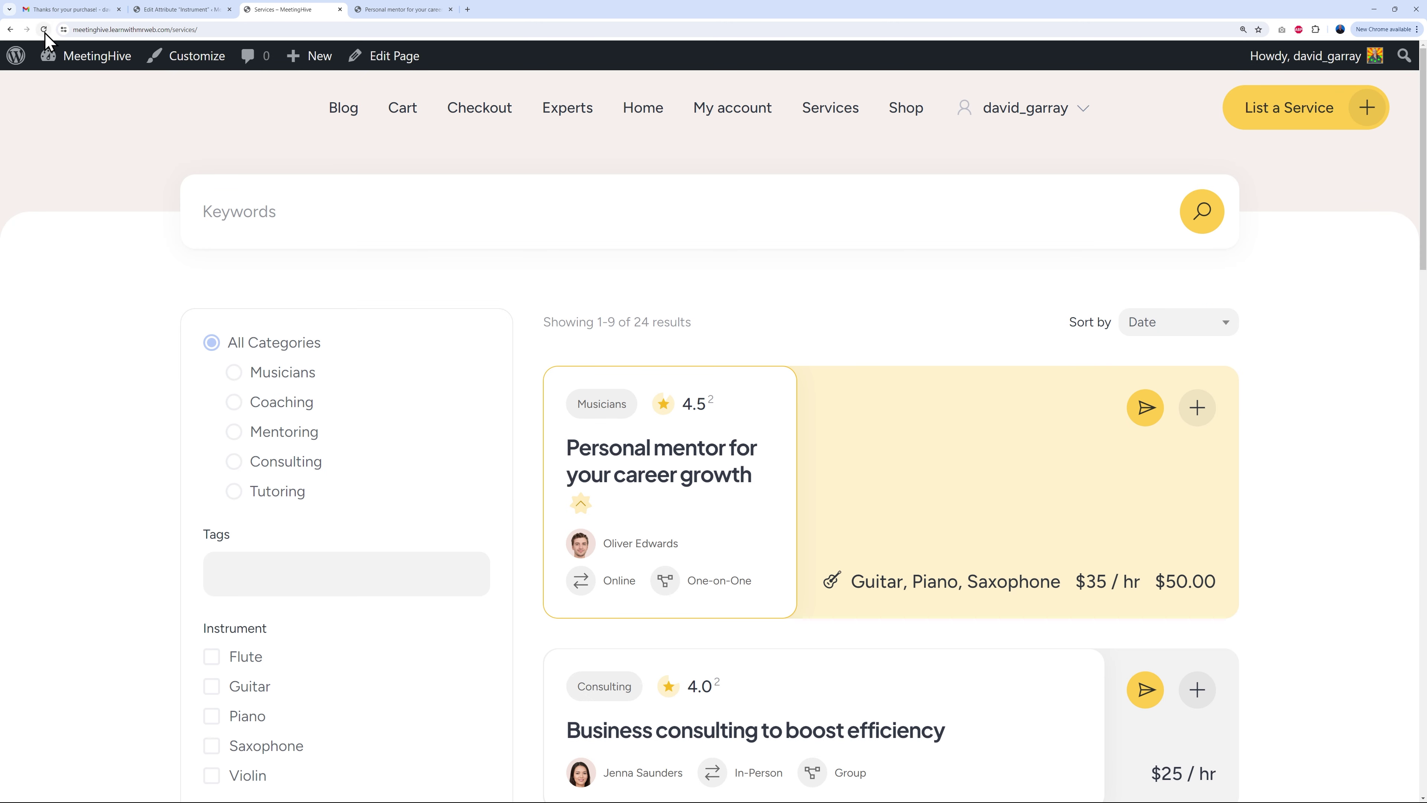
{"action": "left_click", "coordinate": [43, 30]}
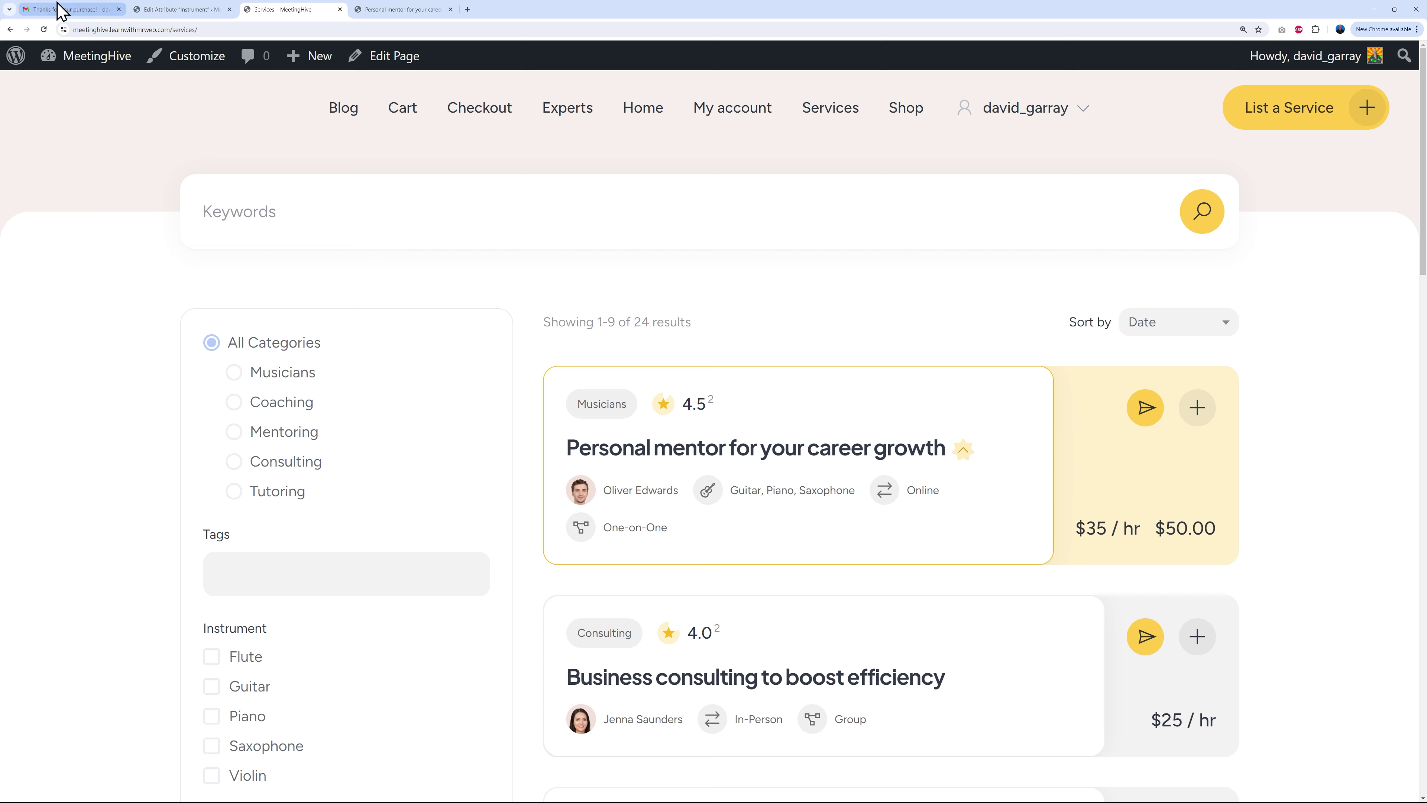
Step: Replace Block (secondary) with Block (ternary) as Instrument's display area and update the attribute
{"action": "left_click", "coordinate": [183, 10]}
{"action": "scroll", "coordinate": [823, 546], "scroll_direction": "down", "scroll_amount": 10}
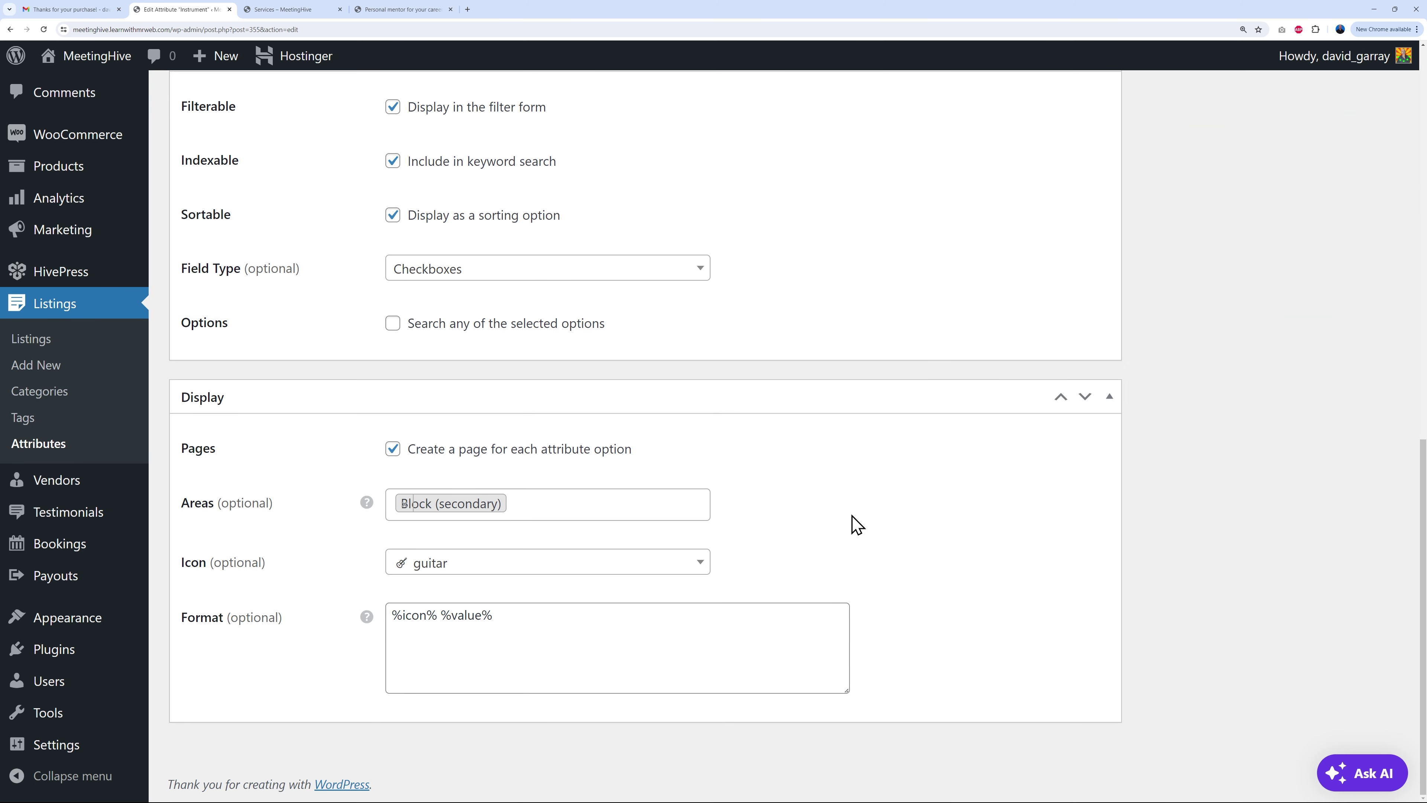
{"action": "left_click", "coordinate": [405, 504]}
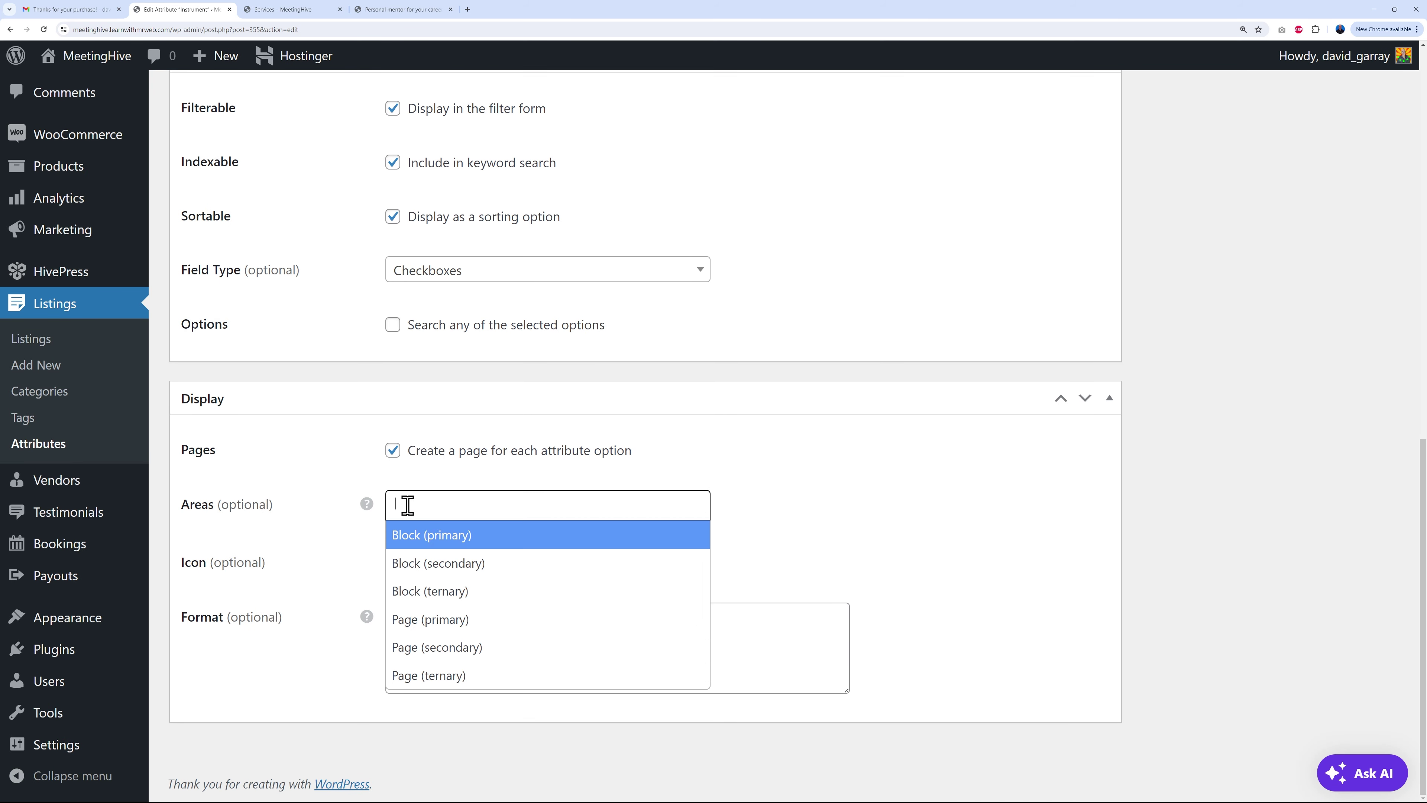
{"action": "left_click", "coordinate": [468, 591]}
{"action": "scroll", "coordinate": [822, 590], "scroll_direction": "up", "scroll_amount": 10}
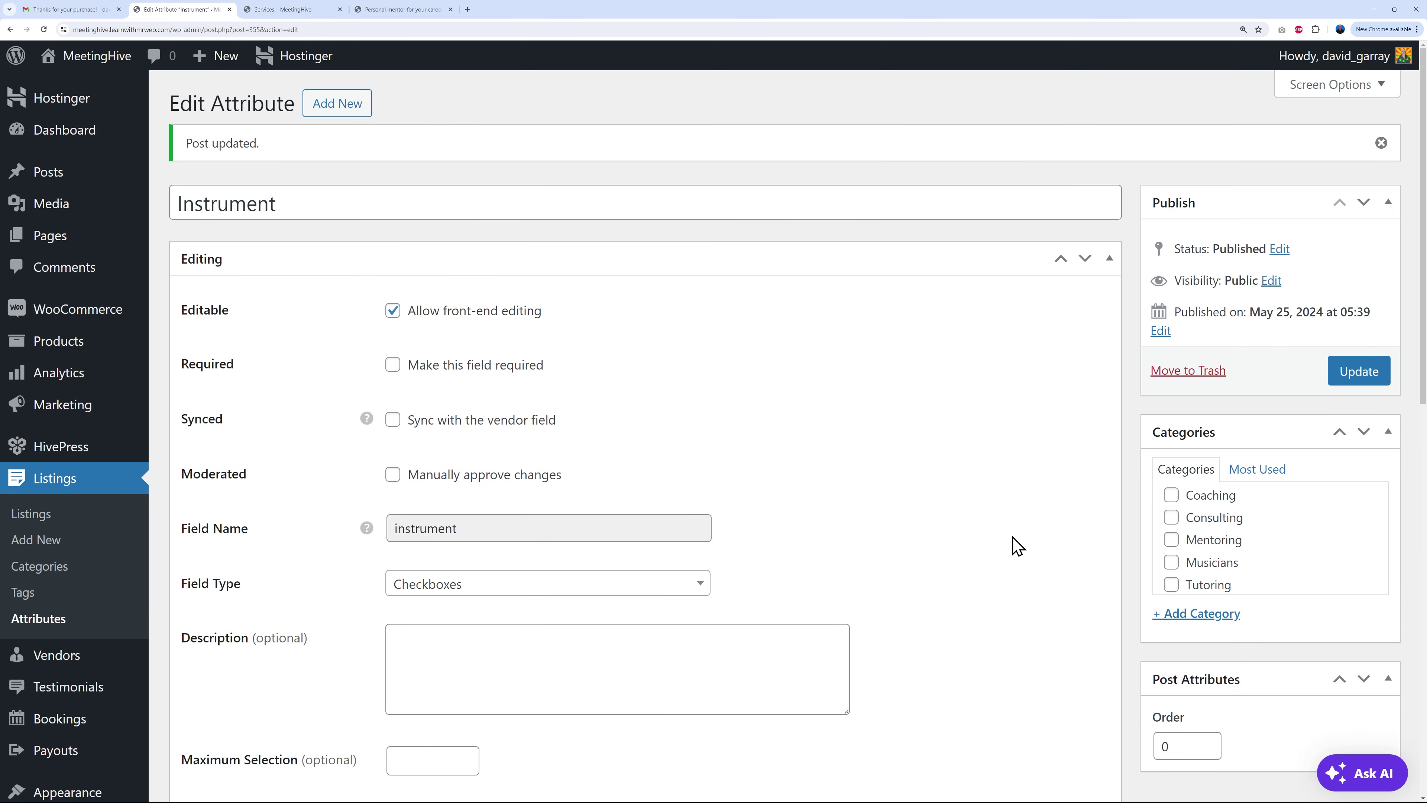
{"action": "left_click", "coordinate": [1364, 387]}
{"action": "left_click", "coordinate": [321, 12]}
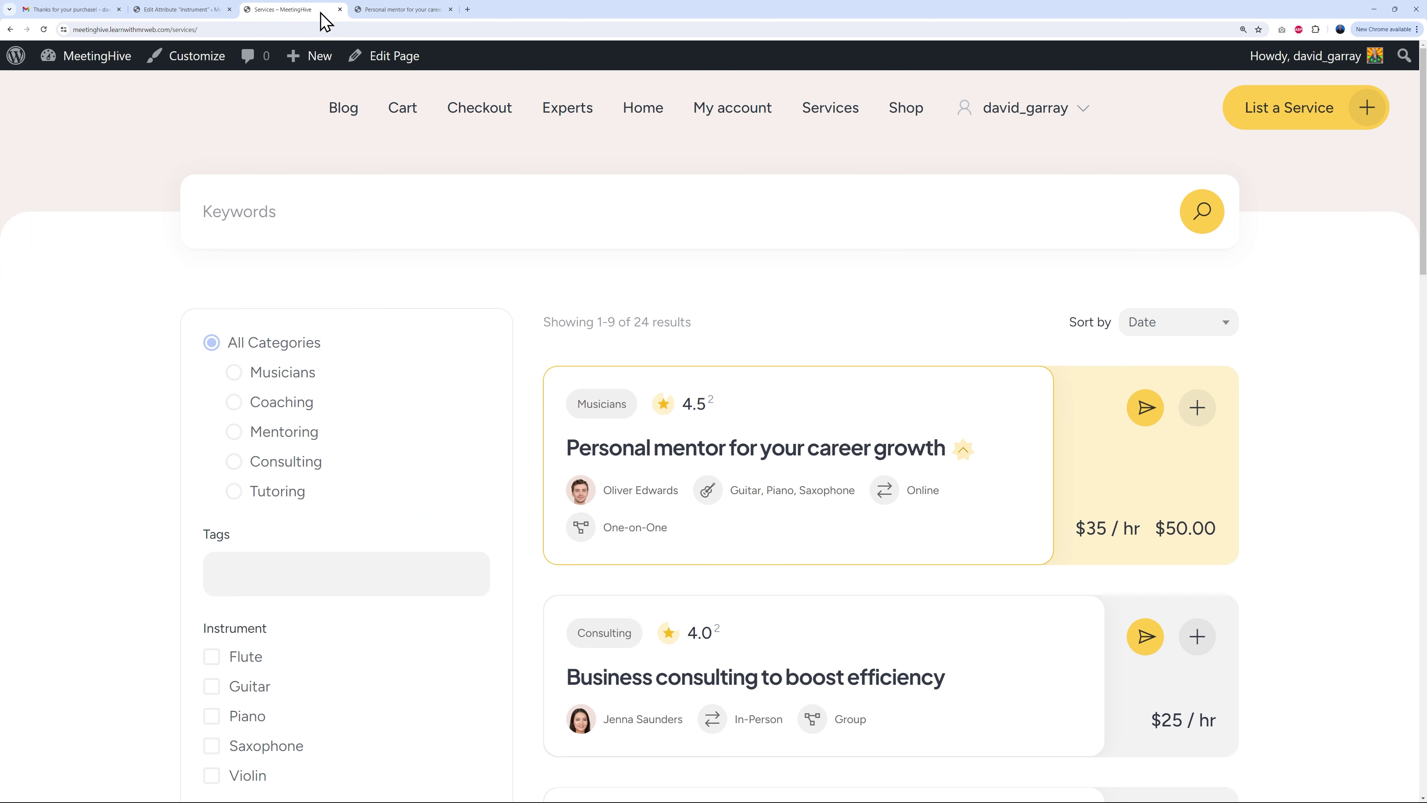
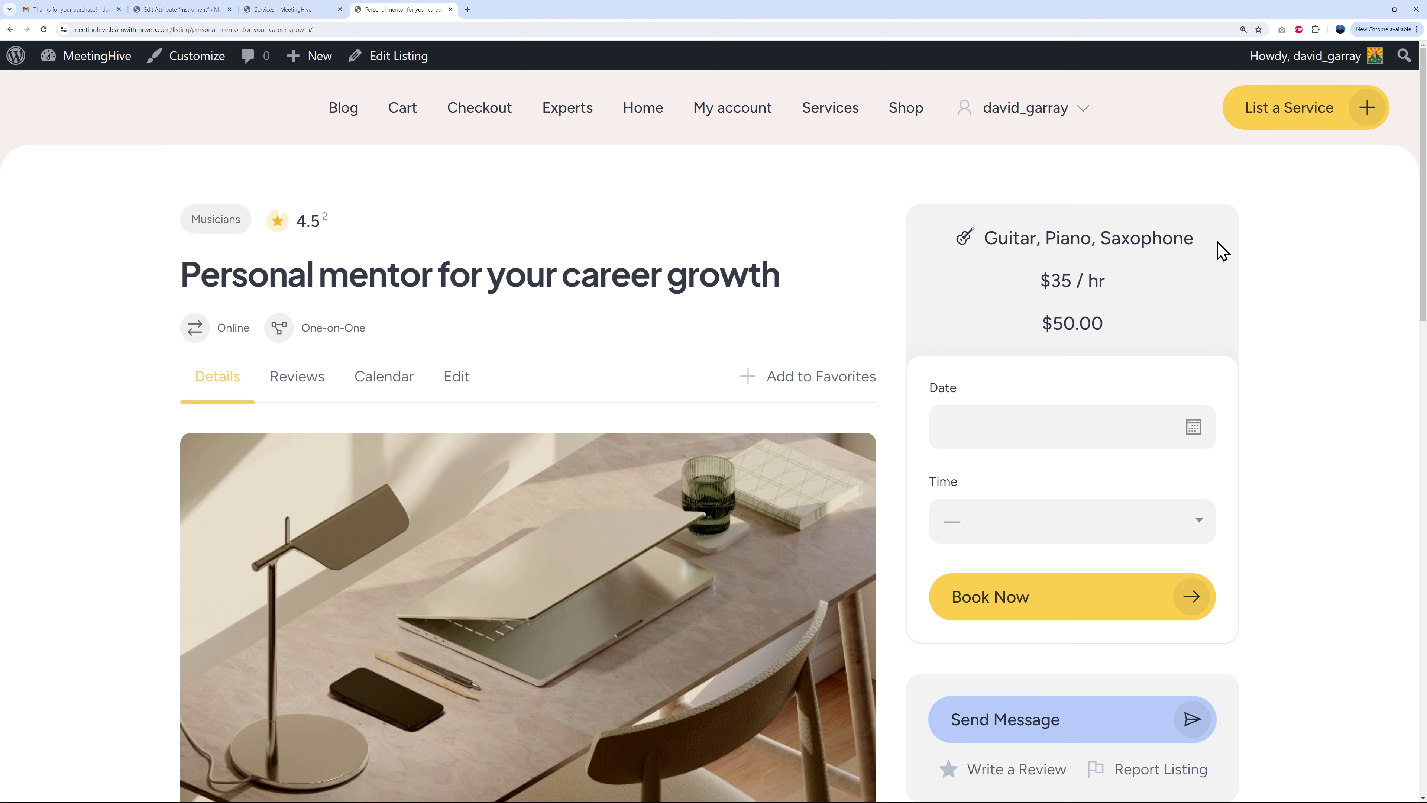
Step: Replace Page (primary) with Page (secondary) in the Instrument attribute's display areas and update it
{"action": "left_click", "coordinate": [203, 10]}
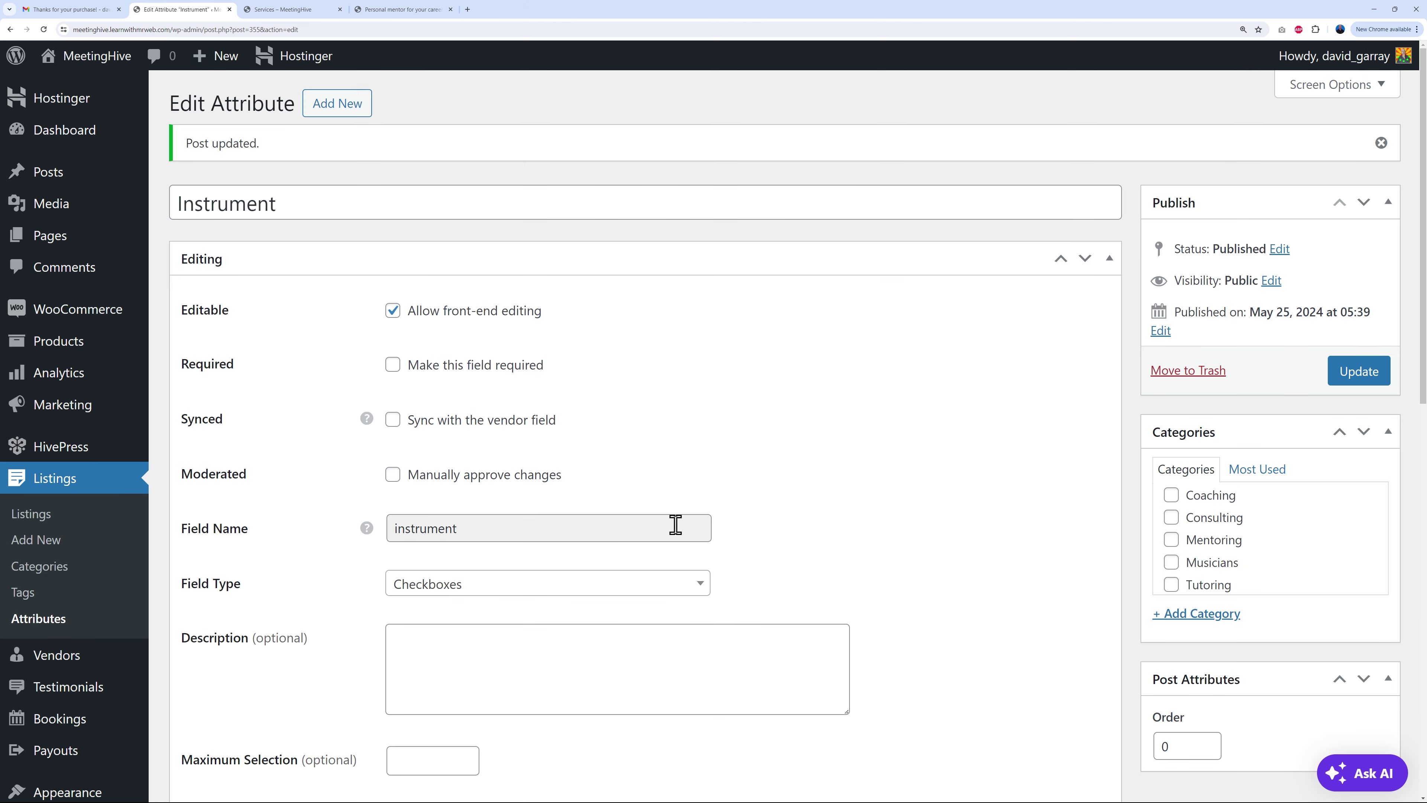
{"action": "scroll", "coordinate": [820, 512], "scroll_direction": "down", "scroll_amount": 15}
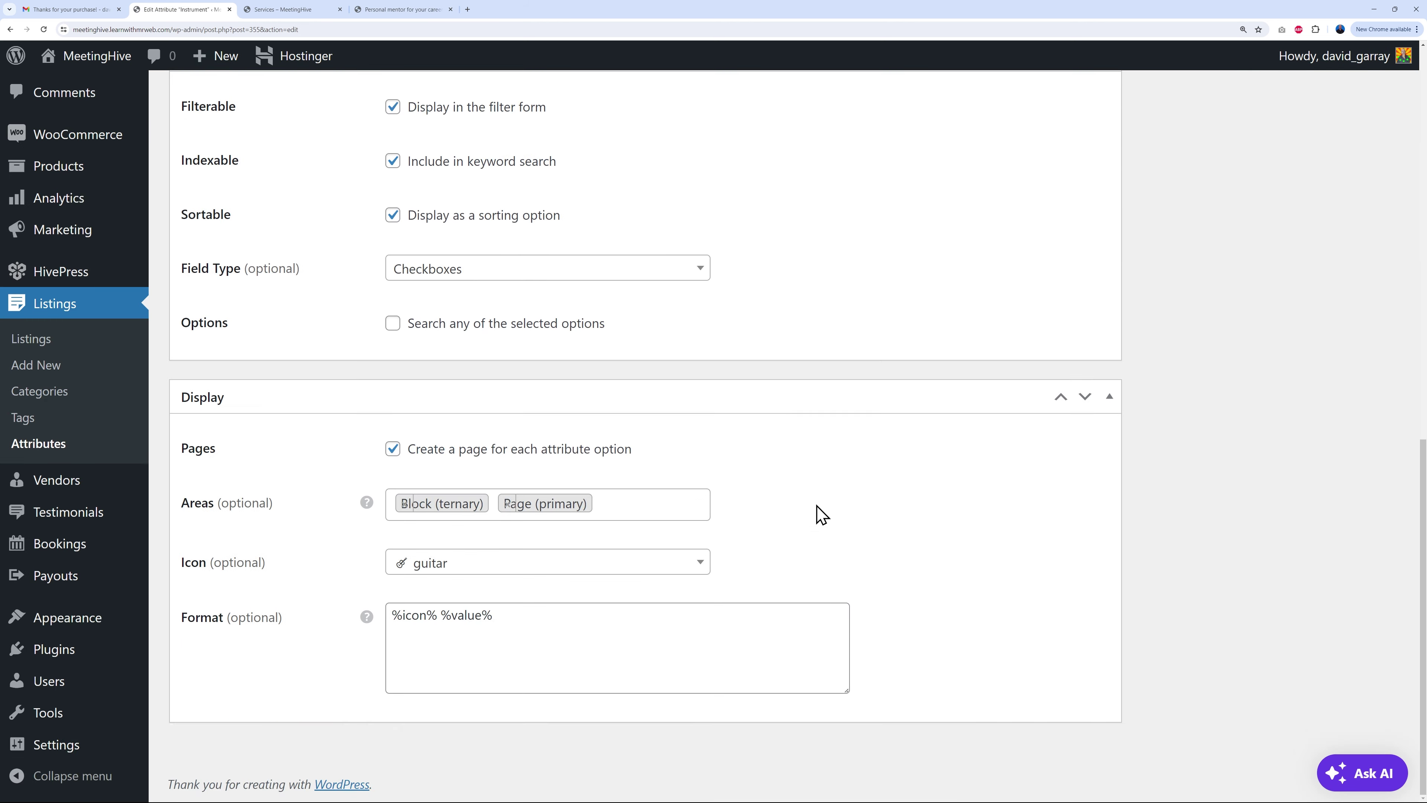
{"action": "left_click", "coordinate": [508, 503]}
{"action": "left_click", "coordinate": [513, 504]}
{"action": "left_click", "coordinate": [519, 504]}
{"action": "left_click", "coordinate": [488, 648]}
{"action": "scroll", "coordinate": [1031, 582], "scroll_direction": "up", "scroll_amount": 15}
{"action": "left_click", "coordinate": [1359, 372]}
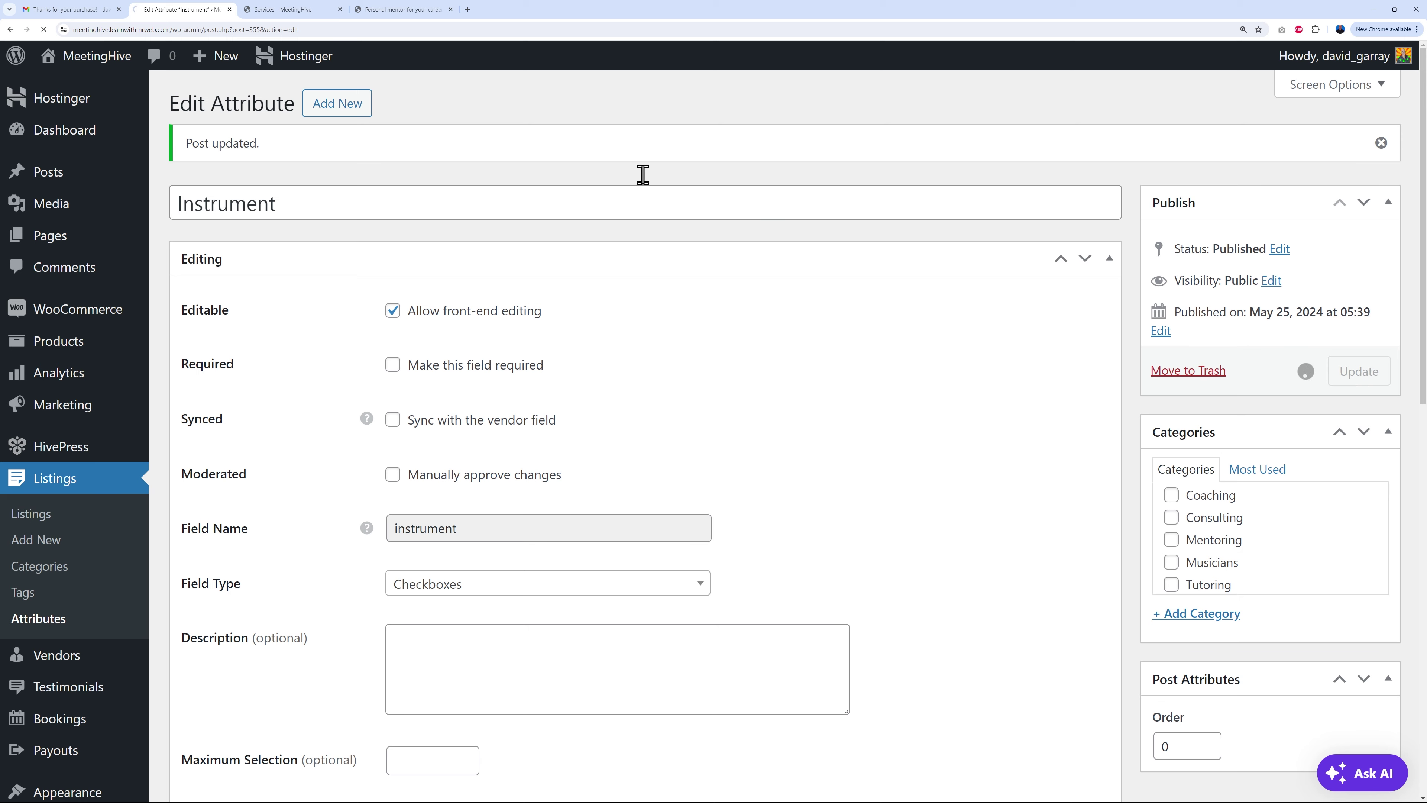
Step: Reload the Personal mentor listing to check where Guitar, Piano, Saxophone now appear
{"action": "left_click", "coordinate": [393, 10]}
{"action": "left_click", "coordinate": [44, 29]}
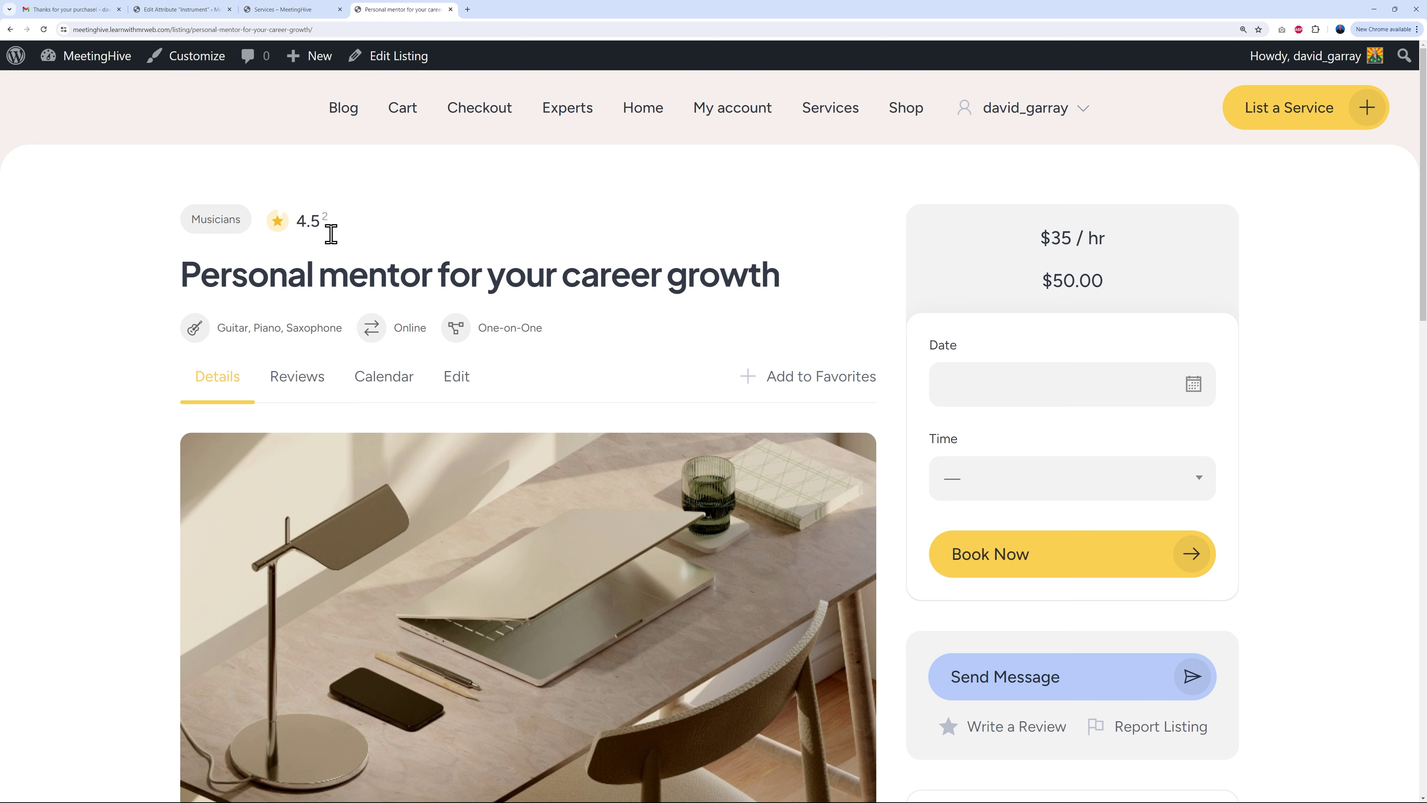
{"action": "left_click", "coordinate": [183, 10]}
Step: Swap the Instrument display area from Page (secondary) to Page (ternary) and update the attribute
{"action": "scroll", "coordinate": [695, 573], "scroll_direction": "down", "scroll_amount": 10}
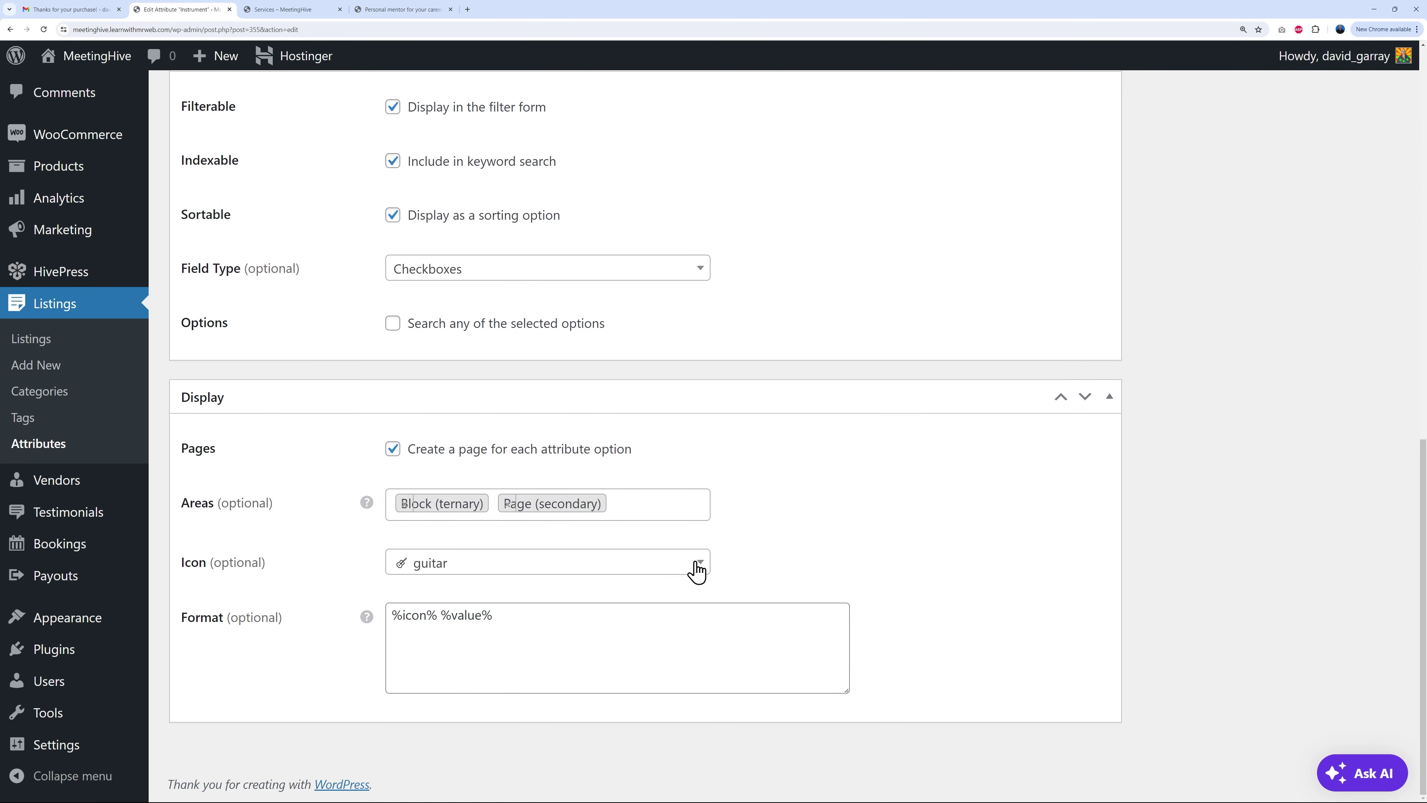
{"action": "left_click", "coordinate": [508, 503]}
{"action": "left_click", "coordinate": [520, 506]}
{"action": "left_click", "coordinate": [521, 506]}
{"action": "left_click", "coordinate": [472, 675]}
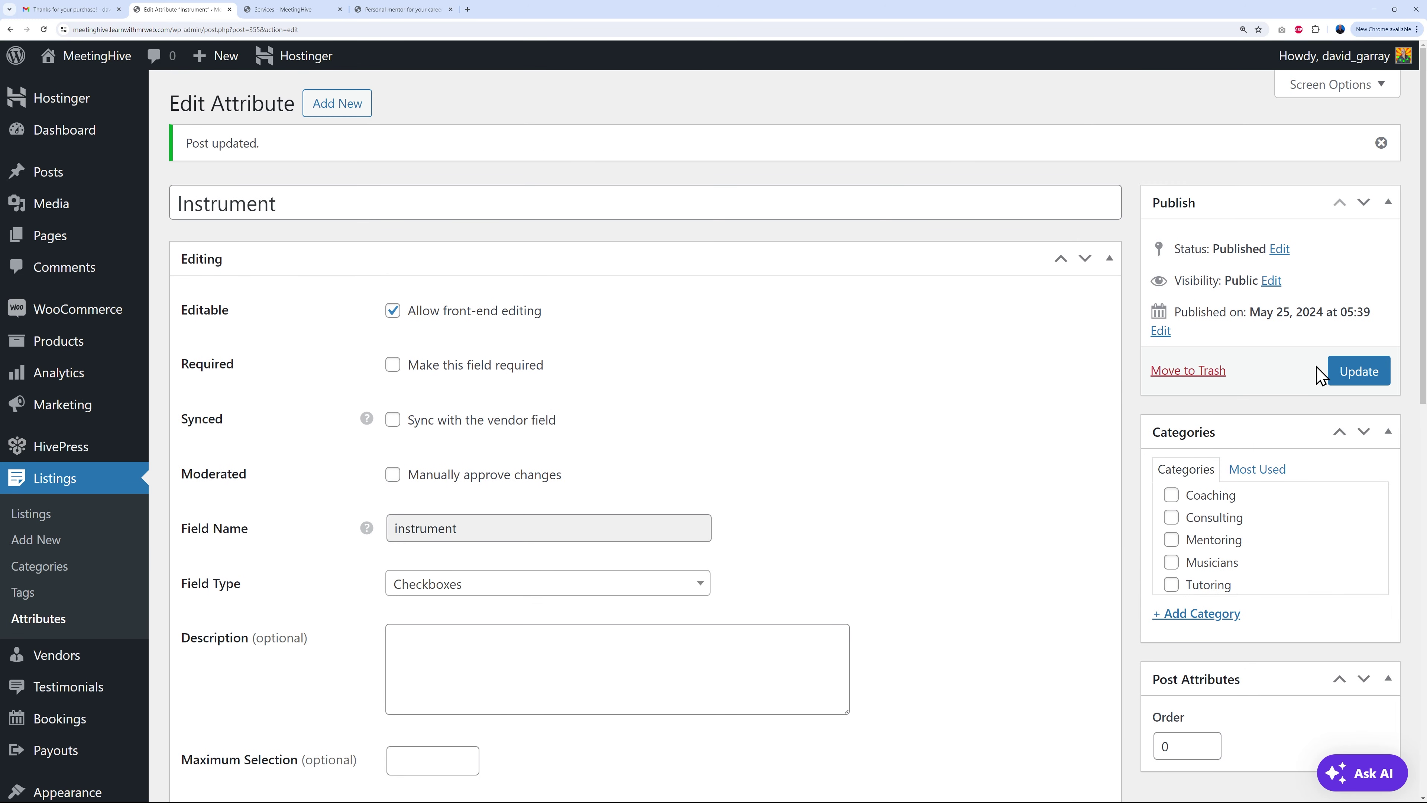
Step: Reload the Personal mentor listing and check the instruments' new placement below the photo
{"action": "left_click", "coordinate": [393, 9]}
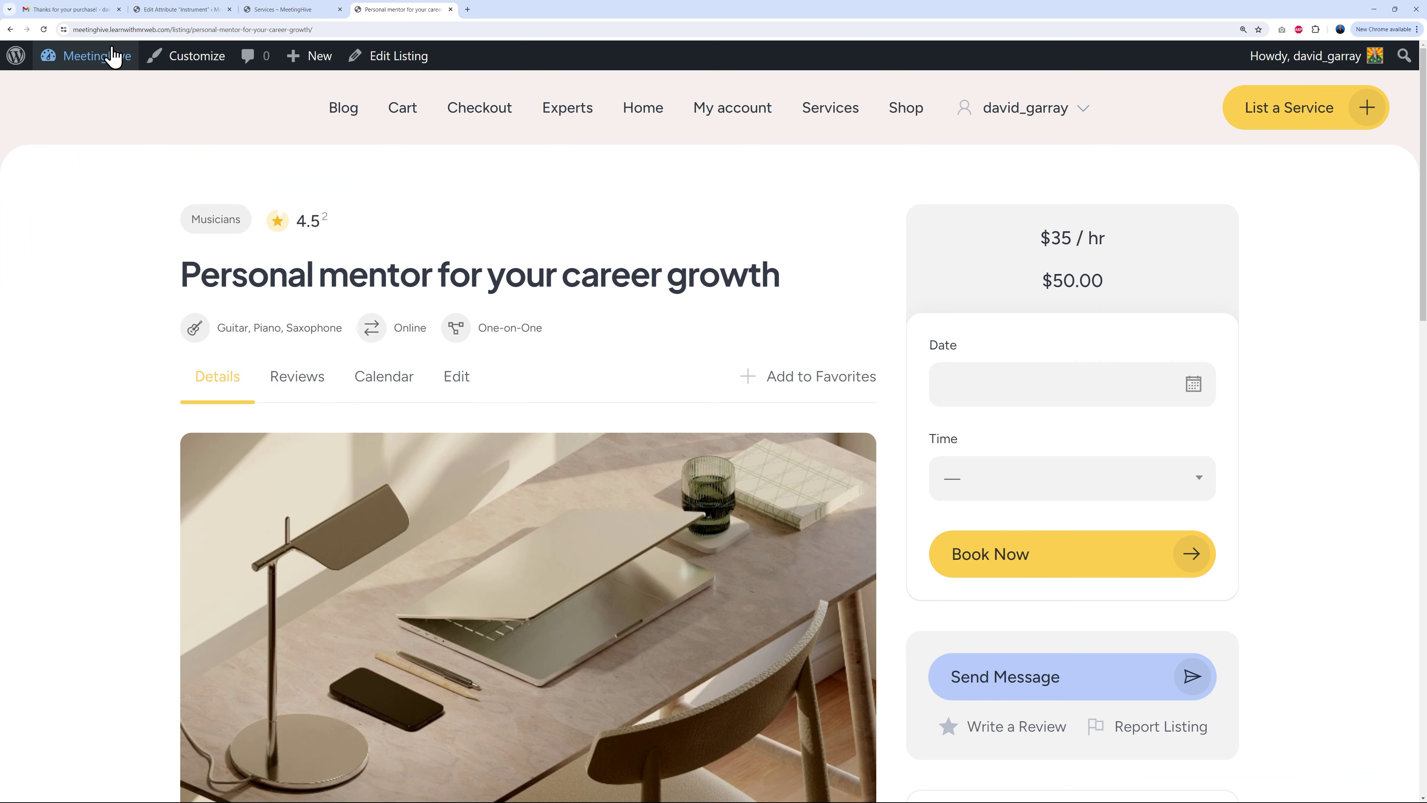
{"action": "left_click", "coordinate": [44, 30]}
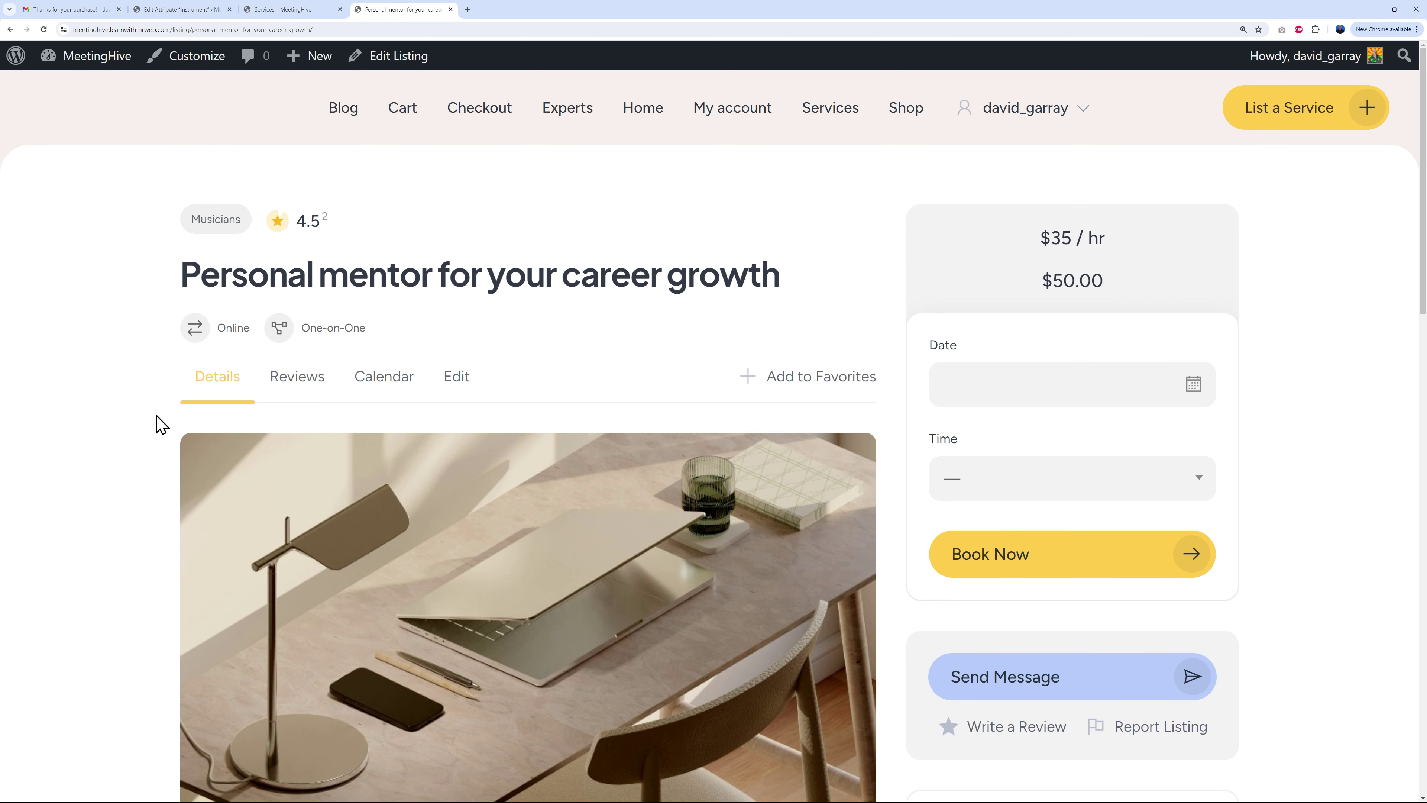
{"action": "scroll", "coordinate": [157, 424], "scroll_direction": "down", "scroll_amount": 8}
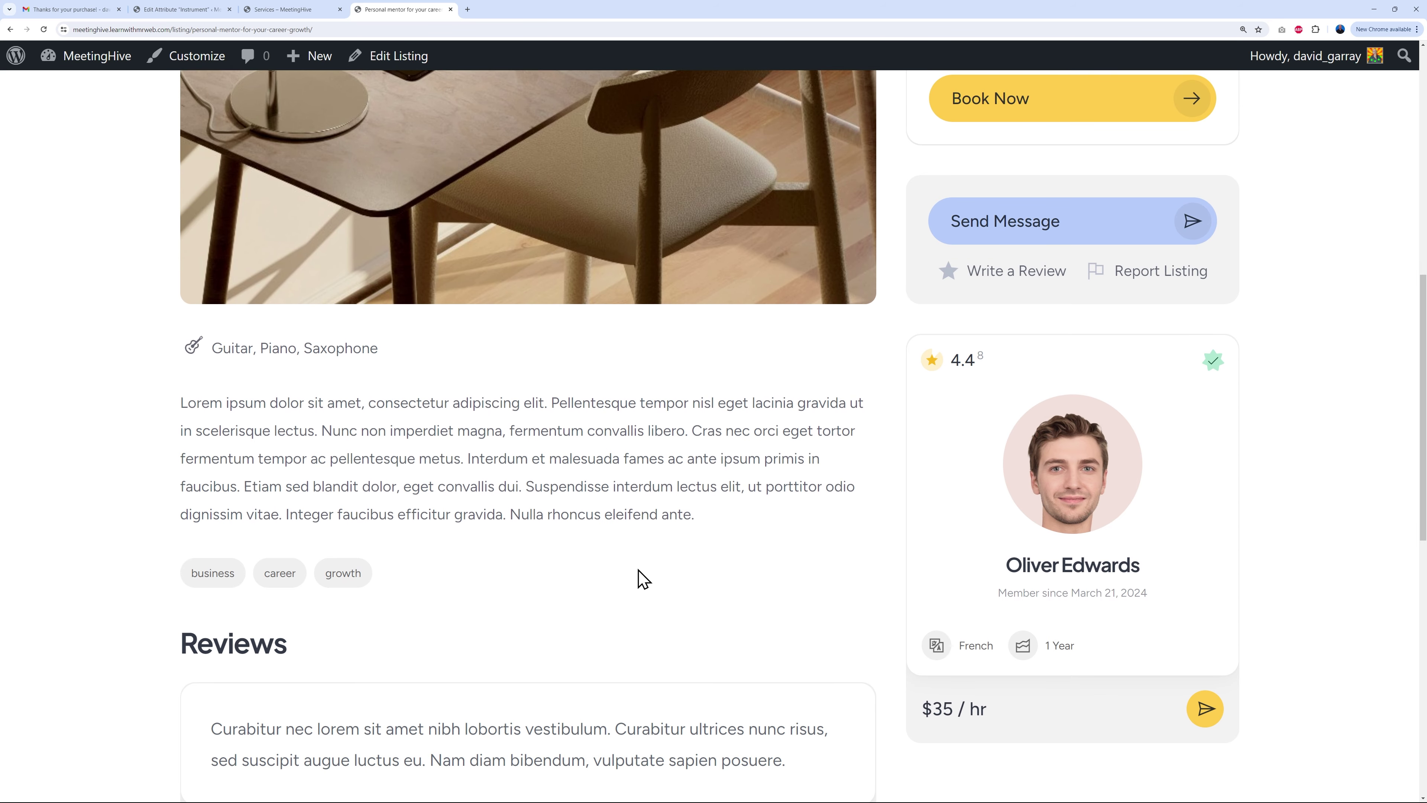
{"action": "scroll", "coordinate": [640, 576], "scroll_direction": "up", "scroll_amount": 8}
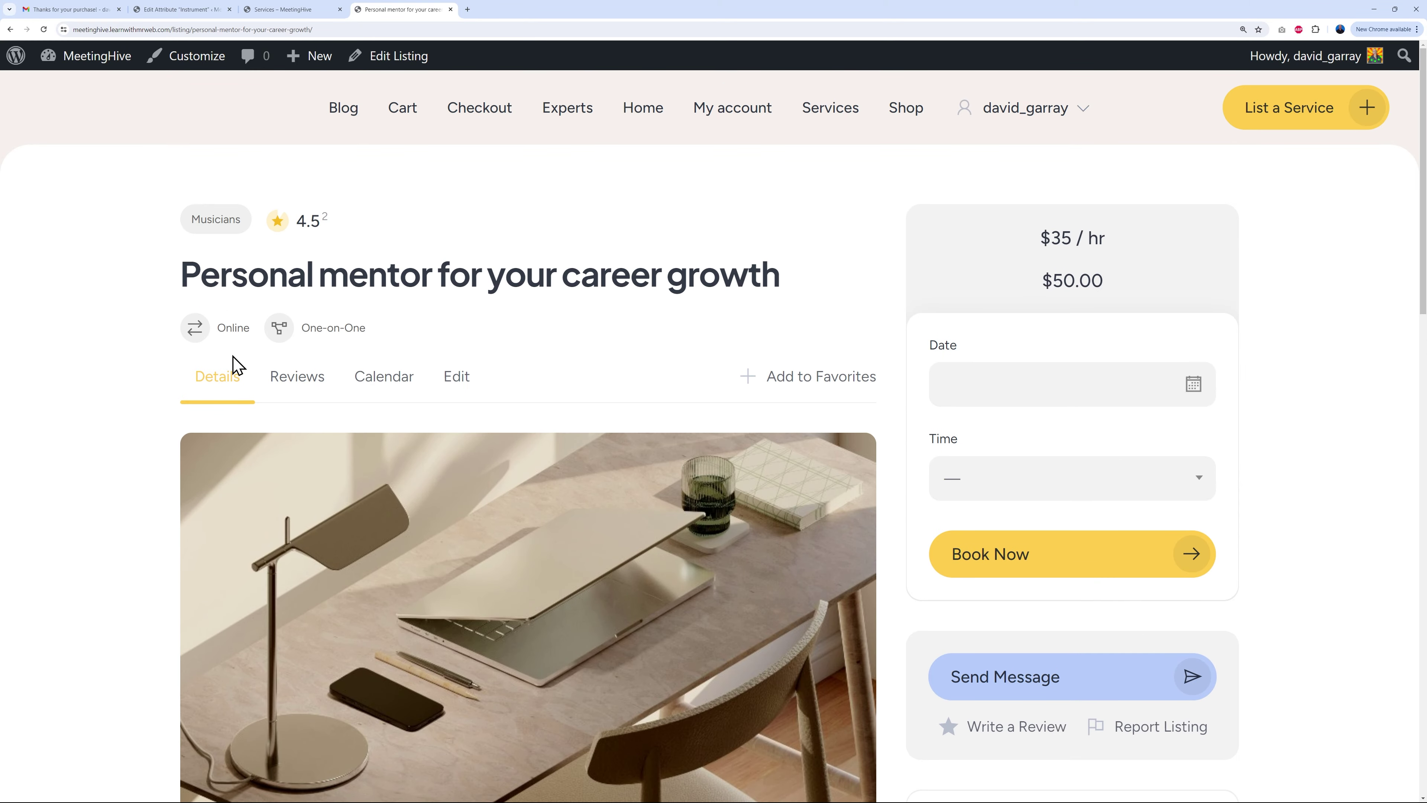
Step: Switch the Instrument display area back from Page (ternary) to Page (secondary) and update
{"action": "left_click", "coordinate": [185, 9]}
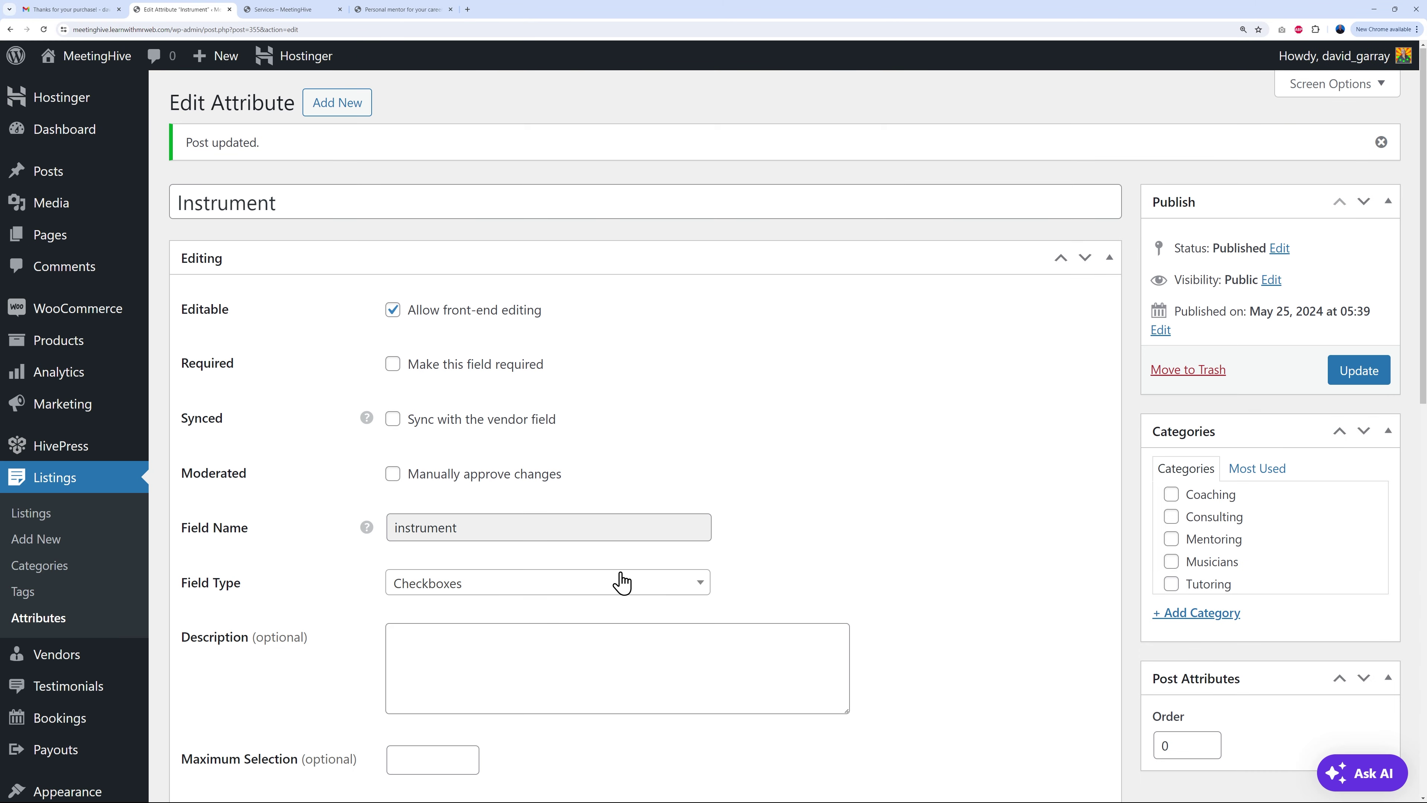
{"action": "scroll", "coordinate": [618, 568], "scroll_direction": "down", "scroll_amount": 6}
{"action": "scroll", "coordinate": [618, 568], "scroll_direction": "down", "scroll_amount": 8}
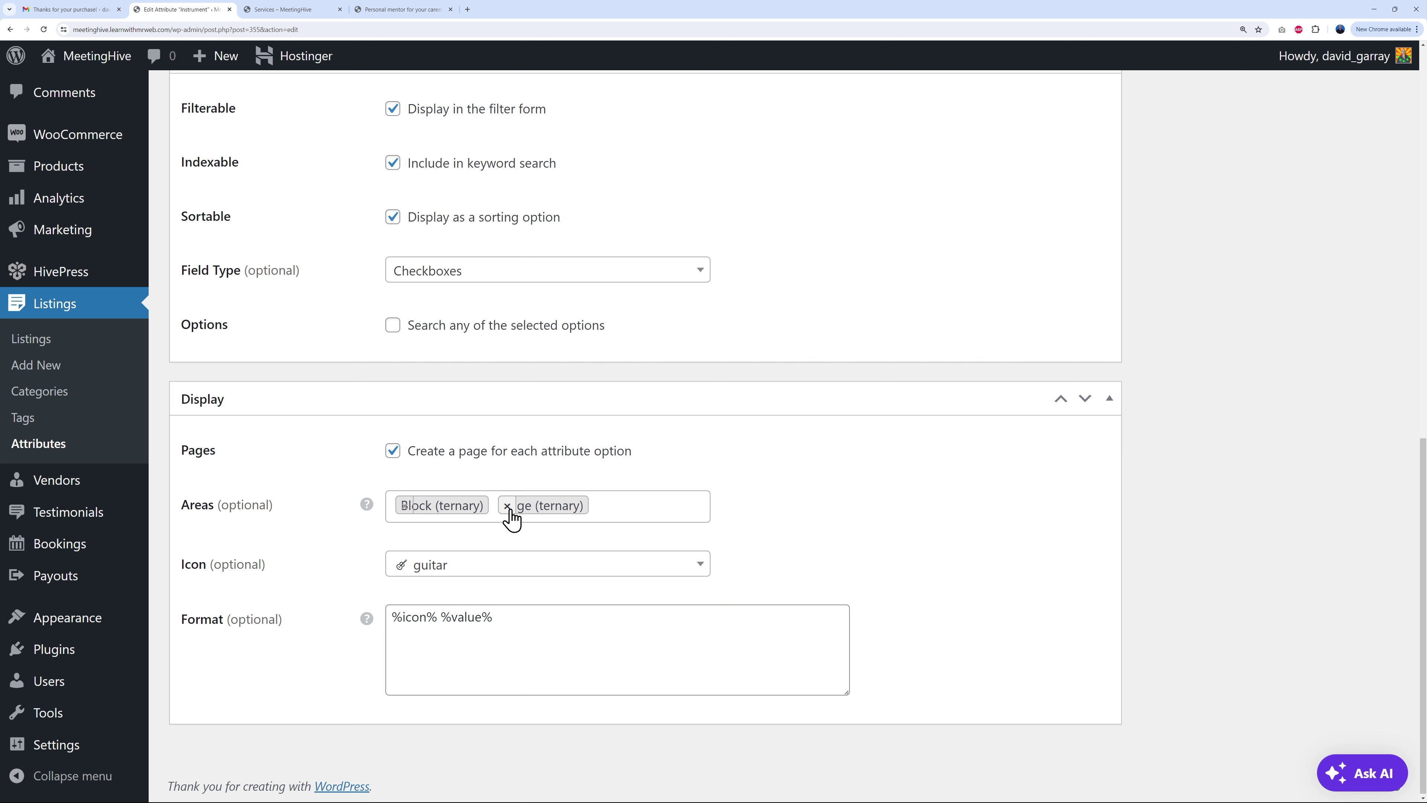
{"action": "left_click", "coordinate": [505, 504]}
{"action": "left_click", "coordinate": [468, 648]}
{"action": "scroll", "coordinate": [896, 606], "scroll_direction": "up", "scroll_amount": 15}
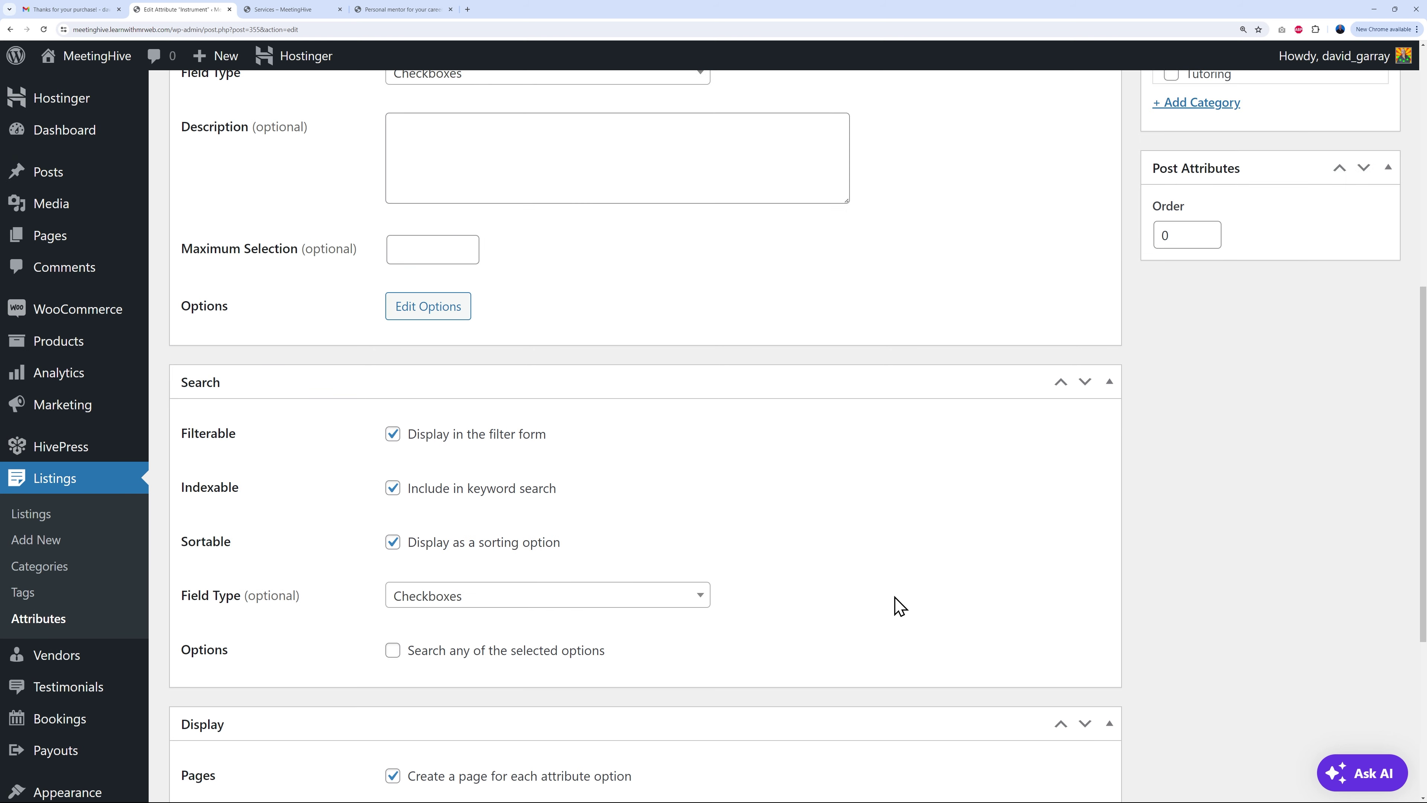
{"action": "left_click", "coordinate": [1348, 375]}
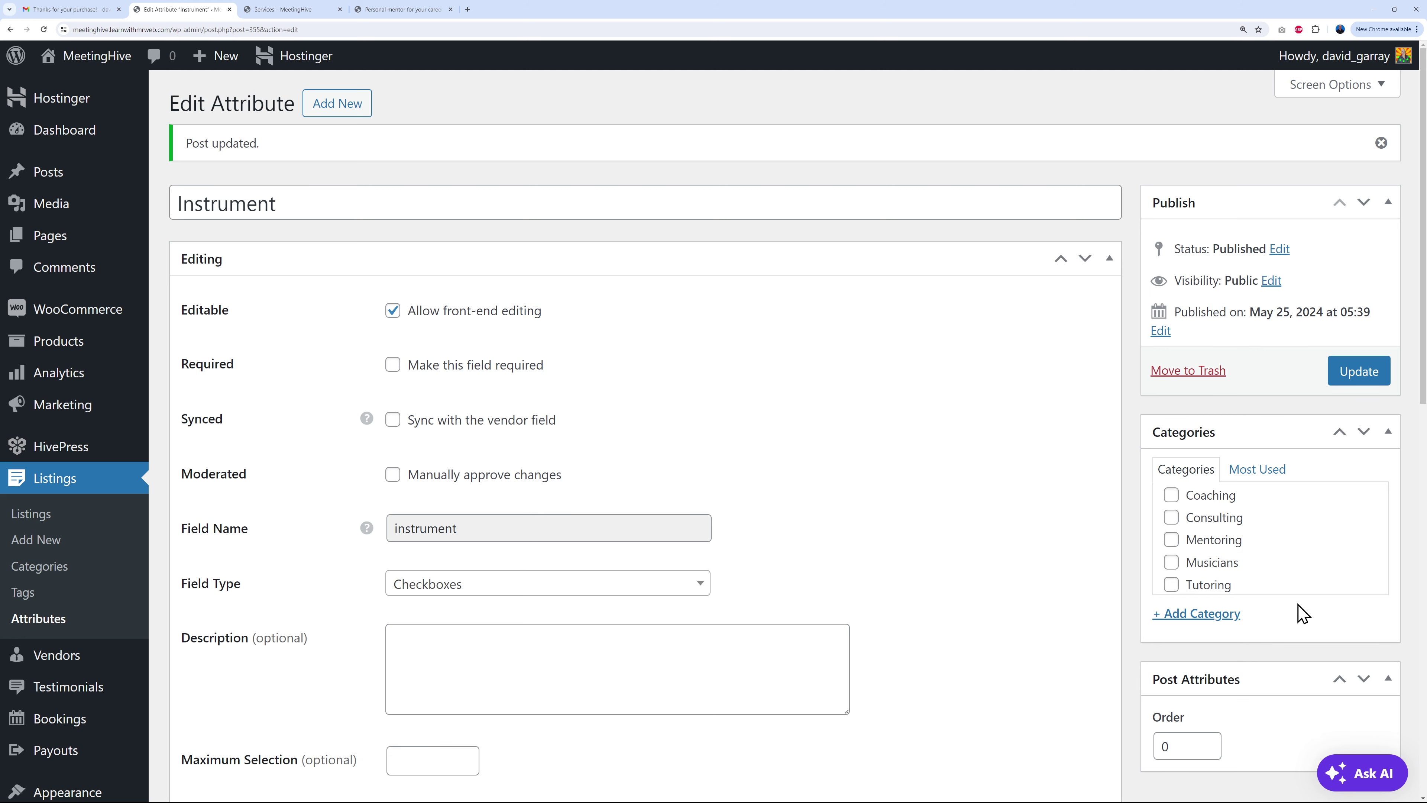
Step: Open the List a Service form and choose Coaching as the category
{"action": "left_click", "coordinate": [418, 10]}
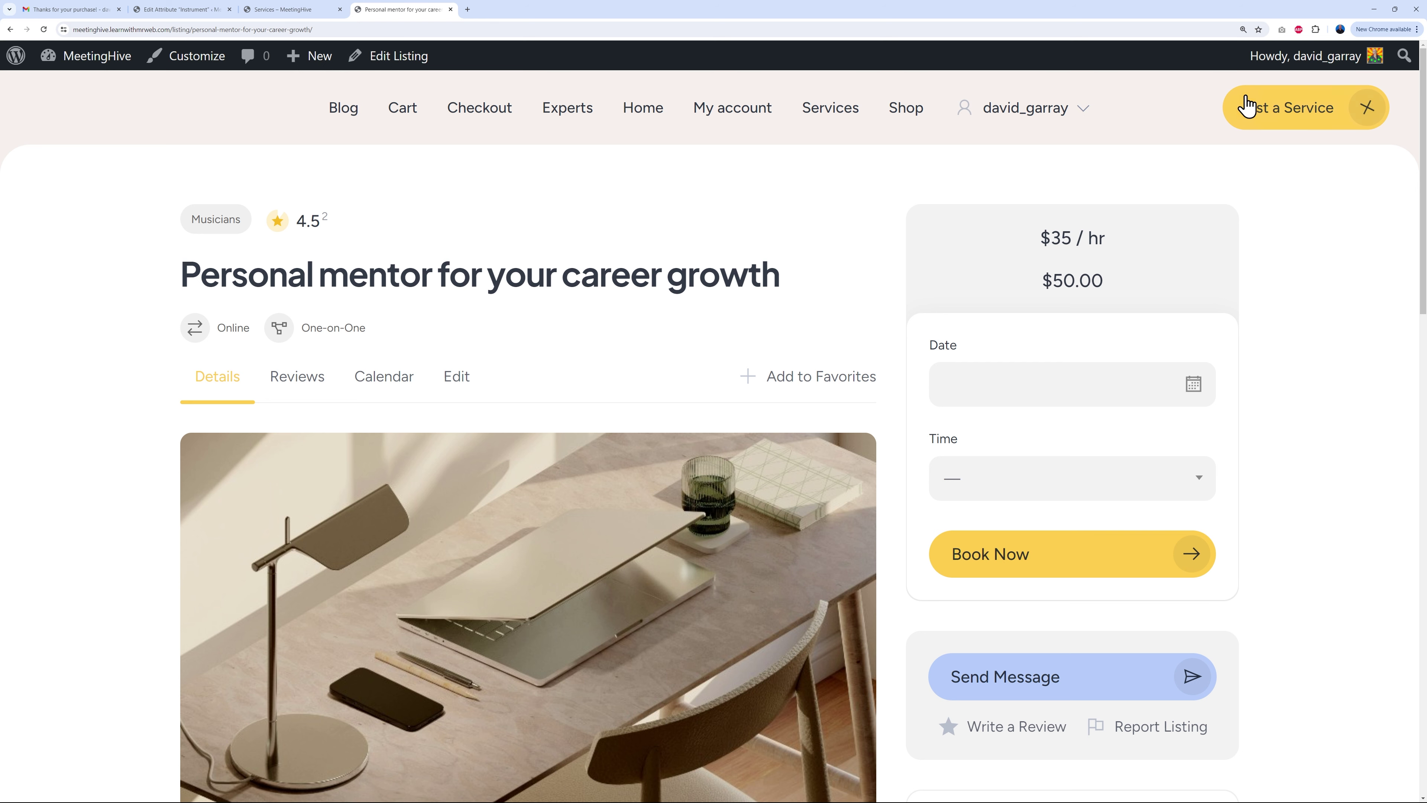
{"action": "left_click", "coordinate": [1291, 117]}
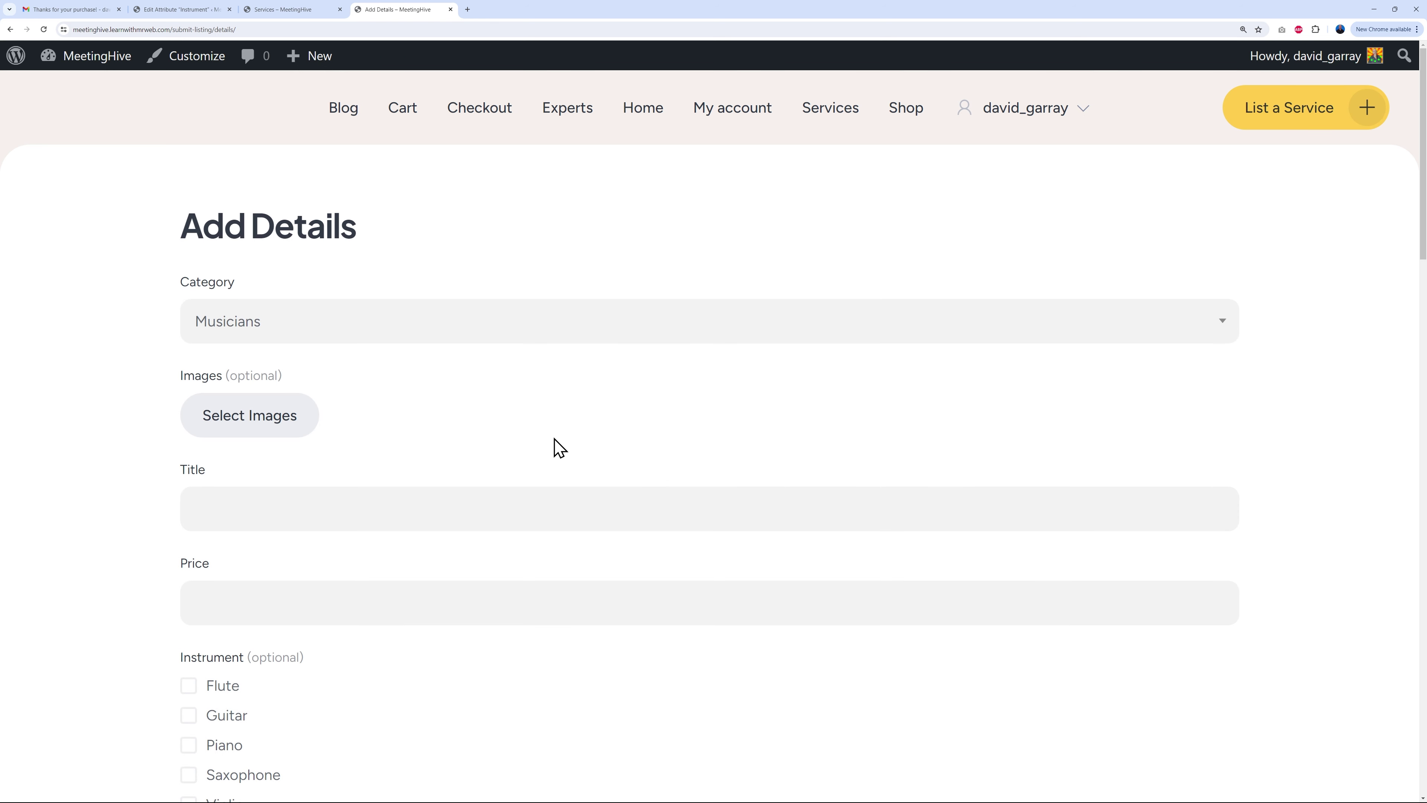
{"action": "left_click", "coordinate": [412, 335]}
{"action": "left_click", "coordinate": [343, 431]}
{"action": "scroll", "coordinate": [169, 505], "scroll_direction": "down", "scroll_amount": 2}
{"action": "scroll", "coordinate": [408, 621], "scroll_direction": "up", "scroll_amount": 3}
Step: Change the service category to Mentoring, then Consulting, checking the form's fields
{"action": "left_click", "coordinate": [416, 331]}
{"action": "left_click", "coordinate": [323, 465]}
{"action": "left_click", "coordinate": [408, 334]}
{"action": "left_click", "coordinate": [319, 505]}
{"action": "scroll", "coordinate": [616, 637], "scroll_direction": "down", "scroll_amount": 2}
{"action": "scroll", "coordinate": [615, 637], "scroll_direction": "up", "scroll_amount": 1}
Step: Try Musicians and then Coaching as the category, then return to the Instrument attribute
{"action": "left_click", "coordinate": [386, 275]}
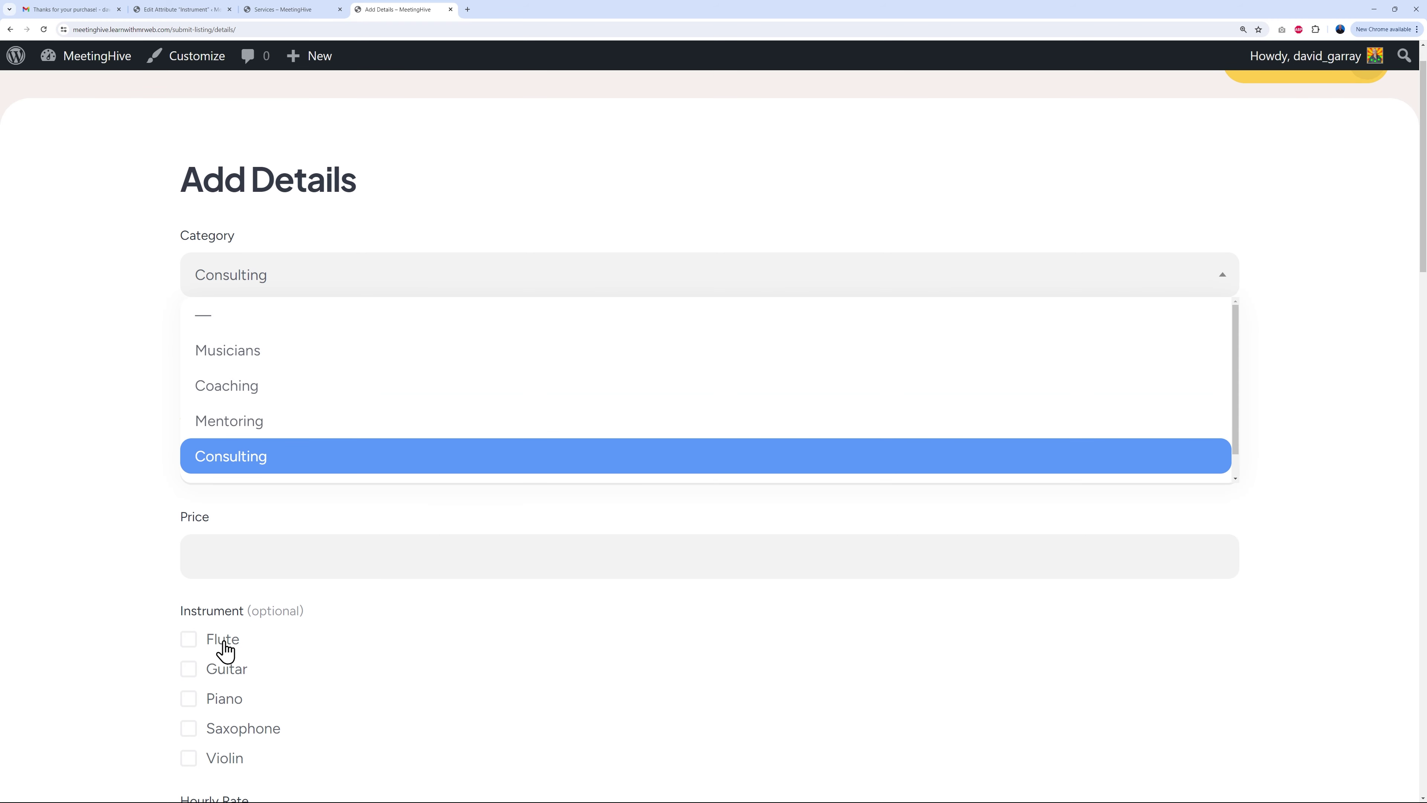
{"action": "left_click", "coordinate": [230, 354]}
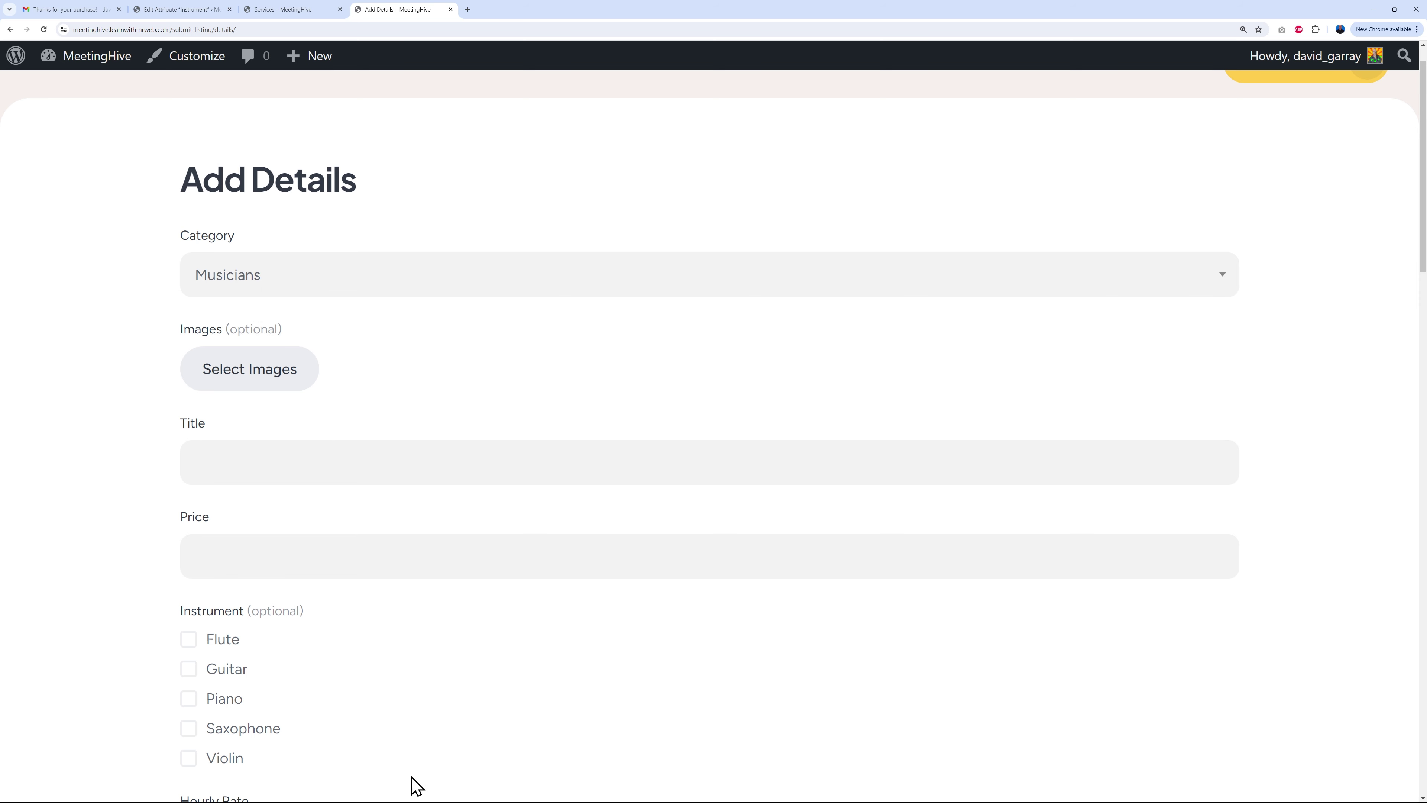
{"action": "left_click", "coordinate": [429, 287]}
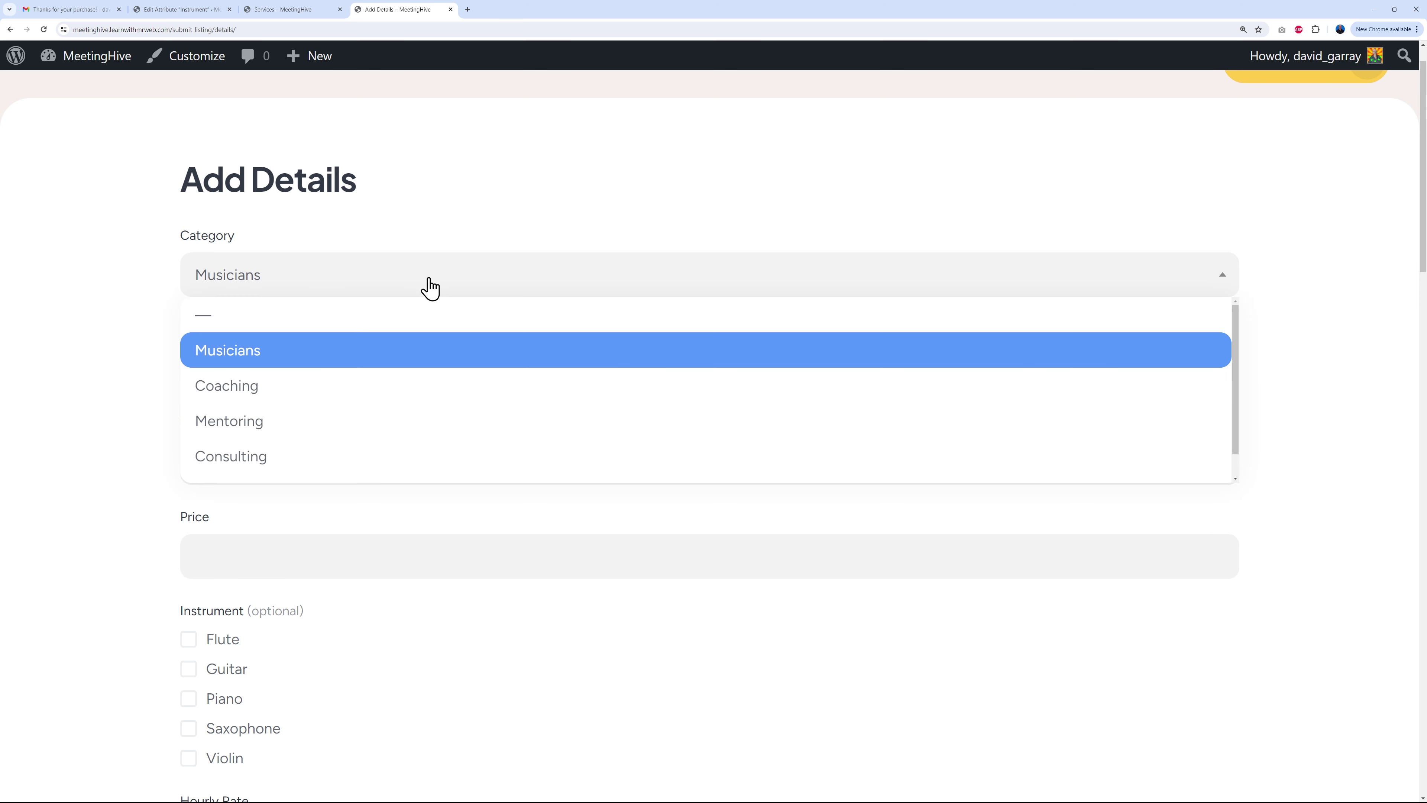
{"action": "left_click", "coordinate": [306, 394]}
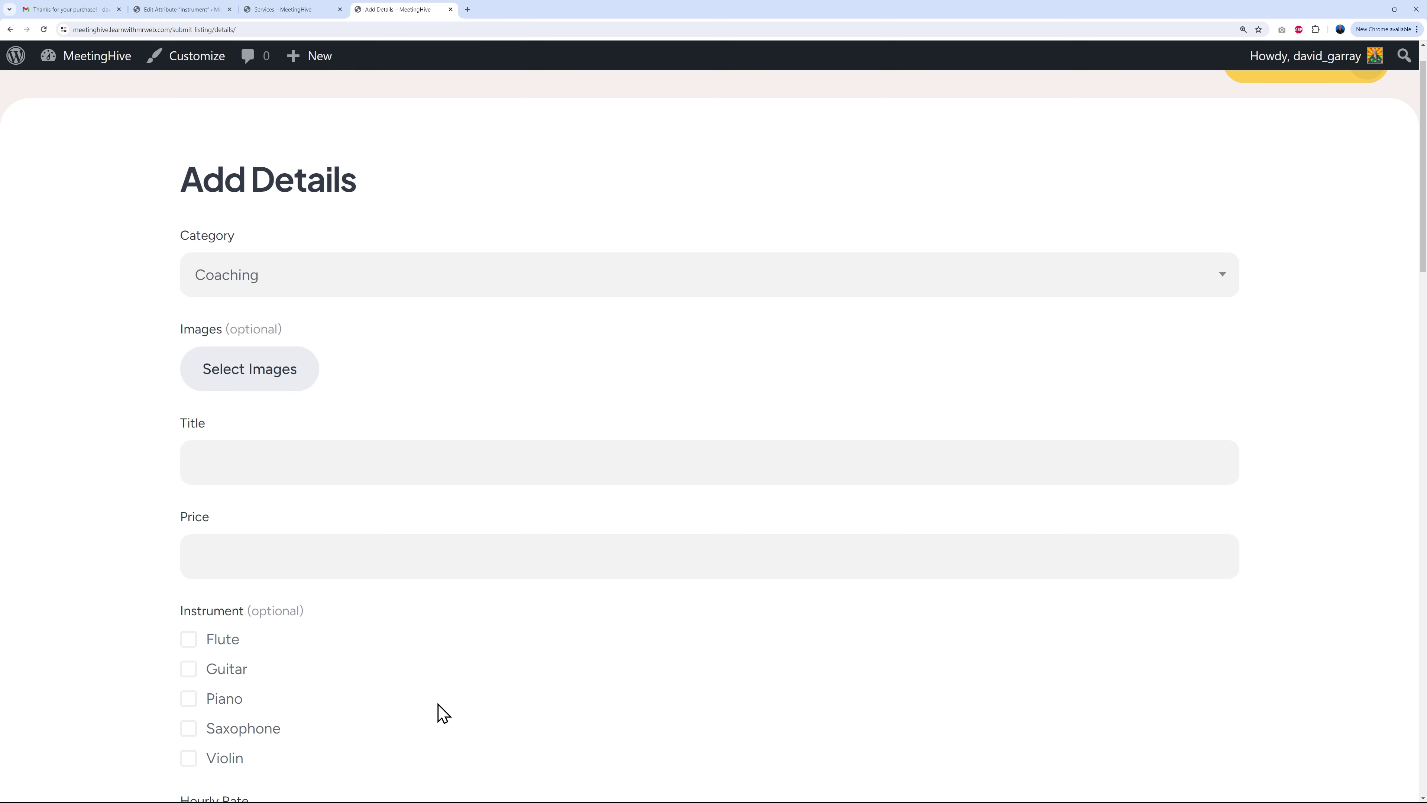
{"action": "left_click", "coordinate": [198, 11]}
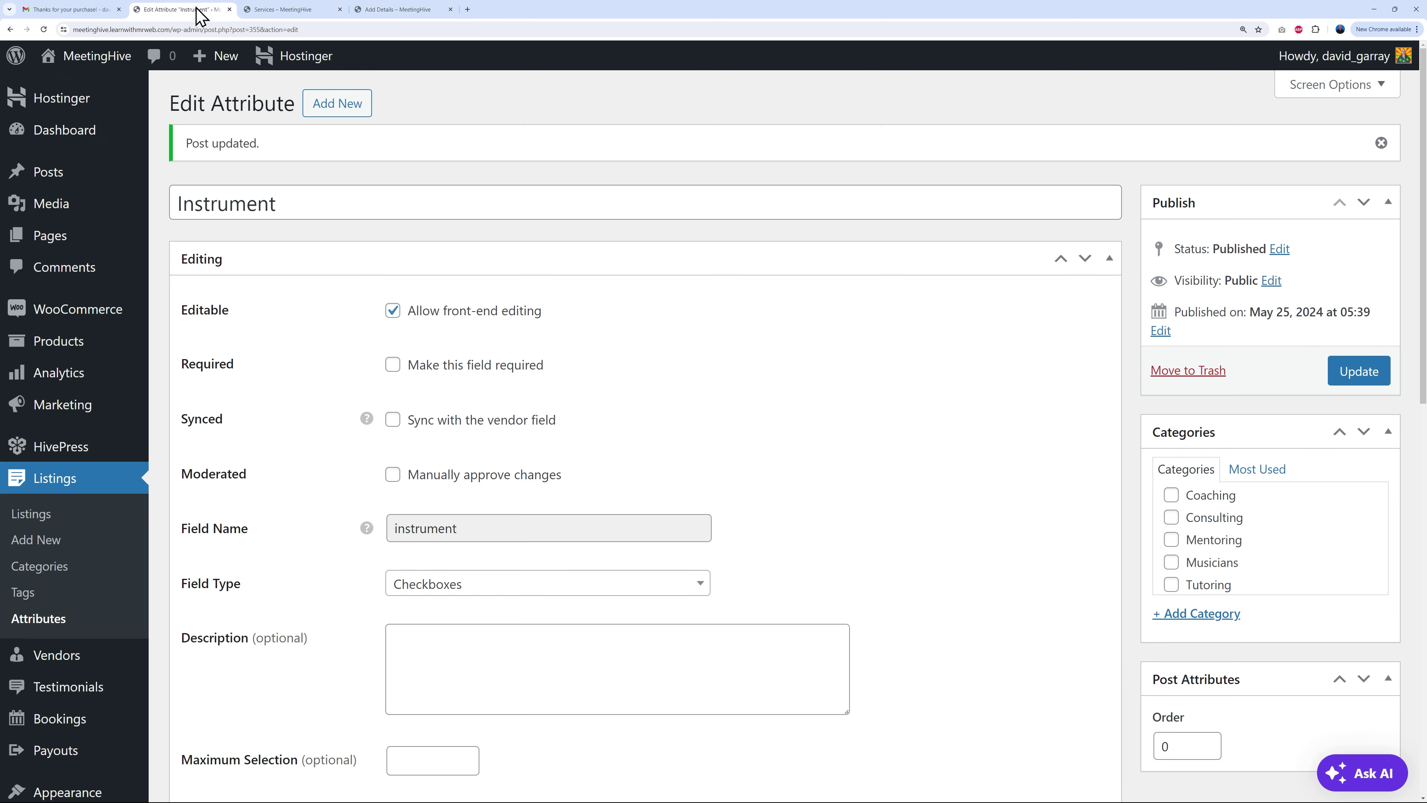
Step: Limit the Instrument attribute to the Musicians category, save it, and reload the new-service form
{"action": "left_click", "coordinate": [1169, 562]}
{"action": "left_click", "coordinate": [1360, 383]}
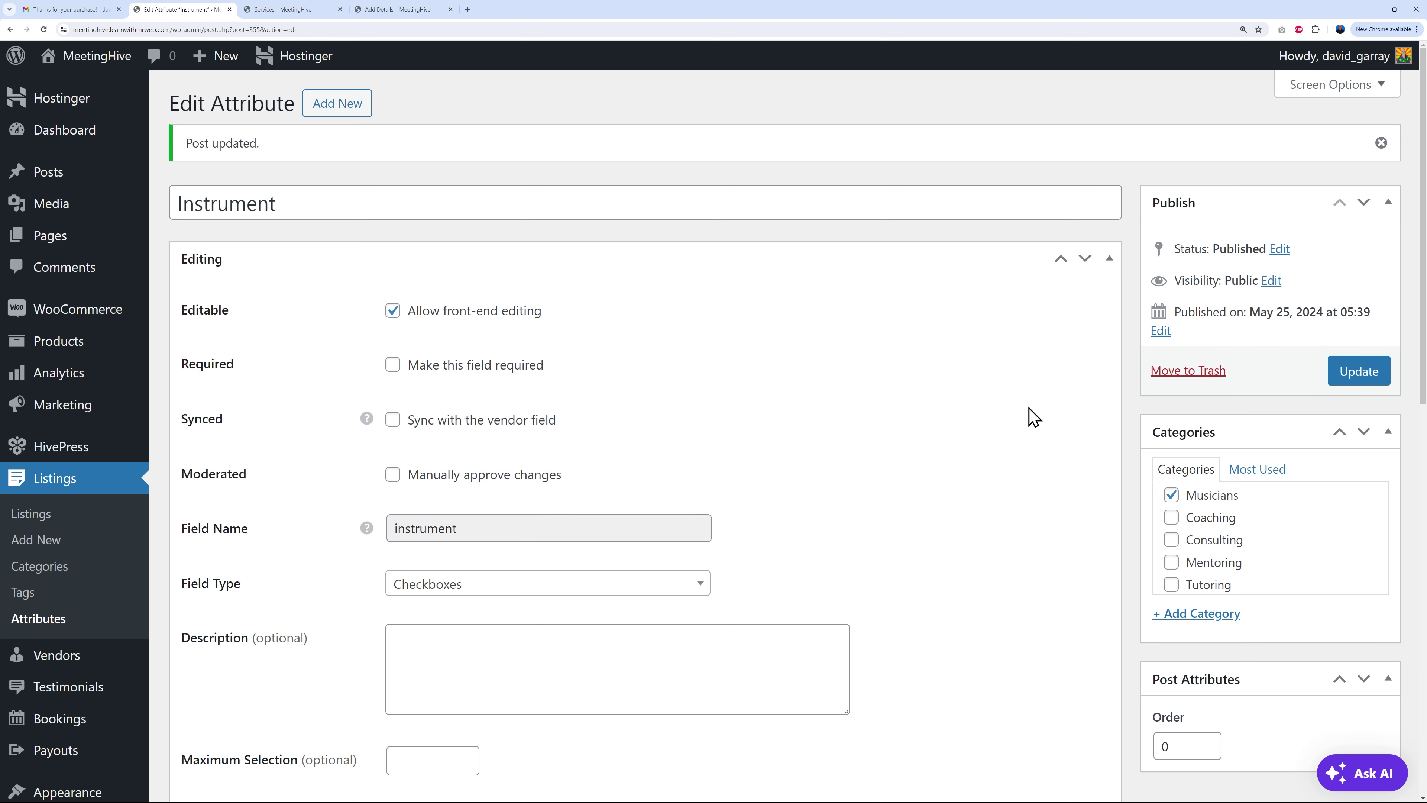
{"action": "left_click", "coordinate": [433, 11]}
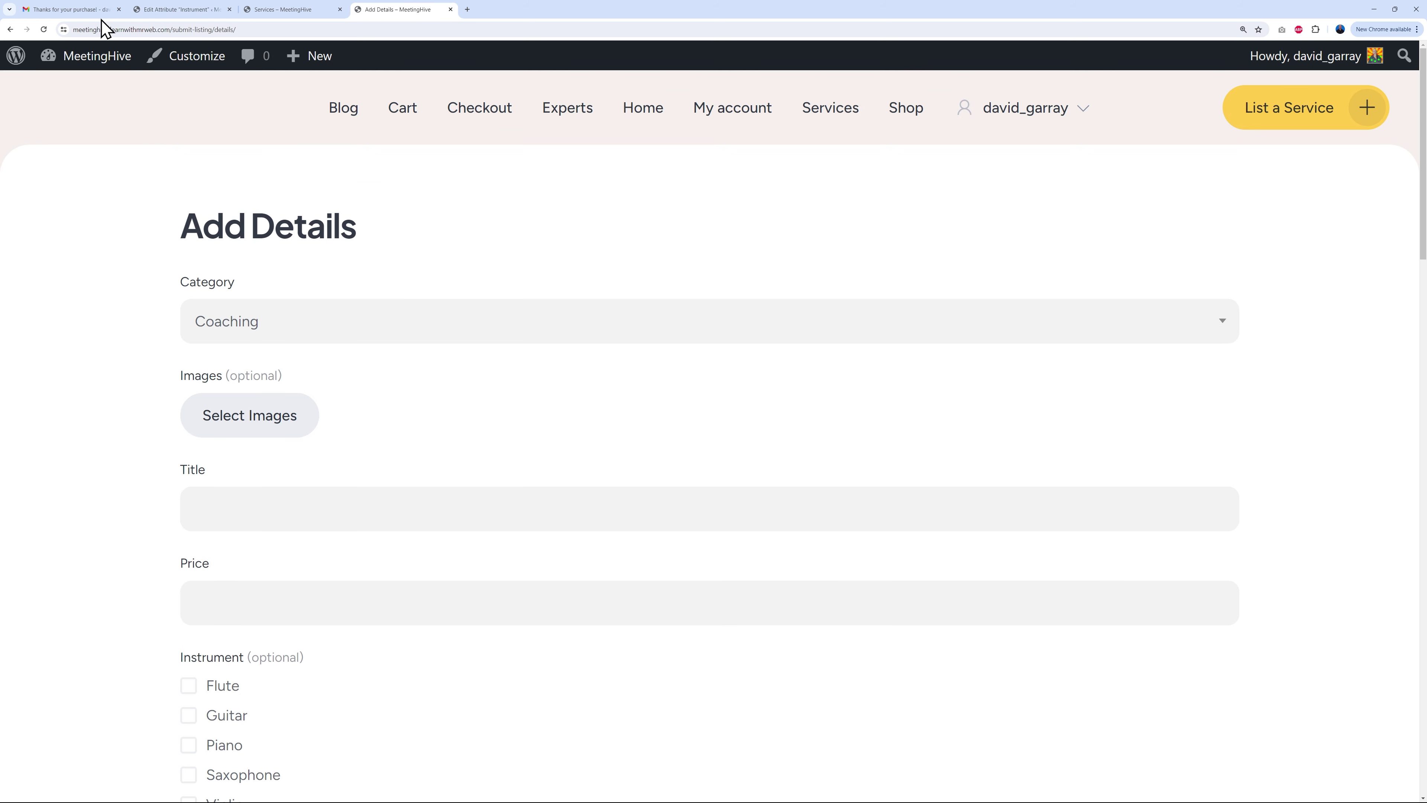
{"action": "left_click", "coordinate": [43, 29]}
Step: Choose Mentoring as the category and confirm the Instrument options are gone
{"action": "scroll", "coordinate": [87, 387], "scroll_direction": "down", "scroll_amount": 2}
{"action": "scroll", "coordinate": [86, 394], "scroll_direction": "up", "scroll_amount": 2}
{"action": "scroll", "coordinate": [565, 403], "scroll_direction": "down", "scroll_amount": 1}
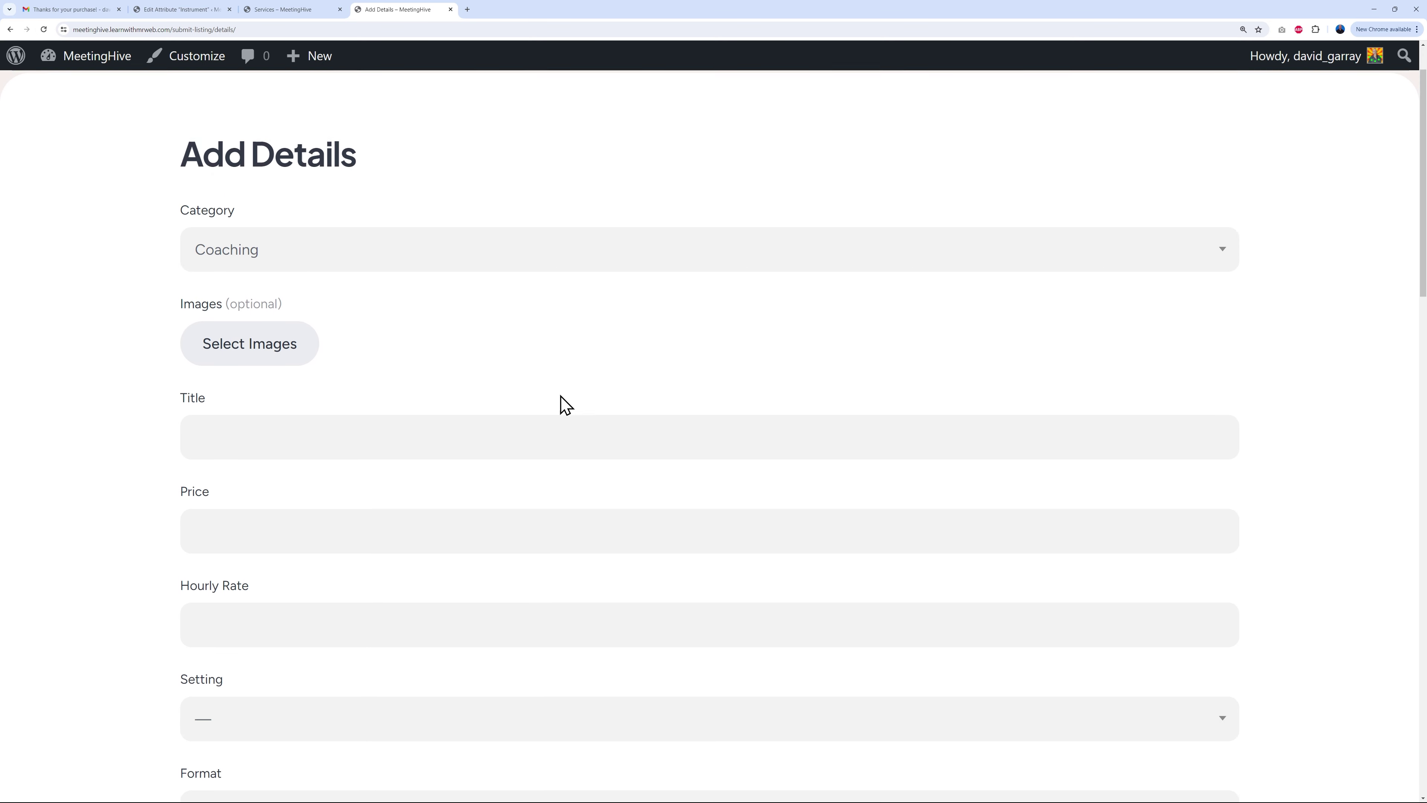
{"action": "scroll", "coordinate": [565, 403], "scroll_direction": "down", "scroll_amount": 4}
{"action": "scroll", "coordinate": [389, 587], "scroll_direction": "up", "scroll_amount": 5}
{"action": "left_click", "coordinate": [436, 275]}
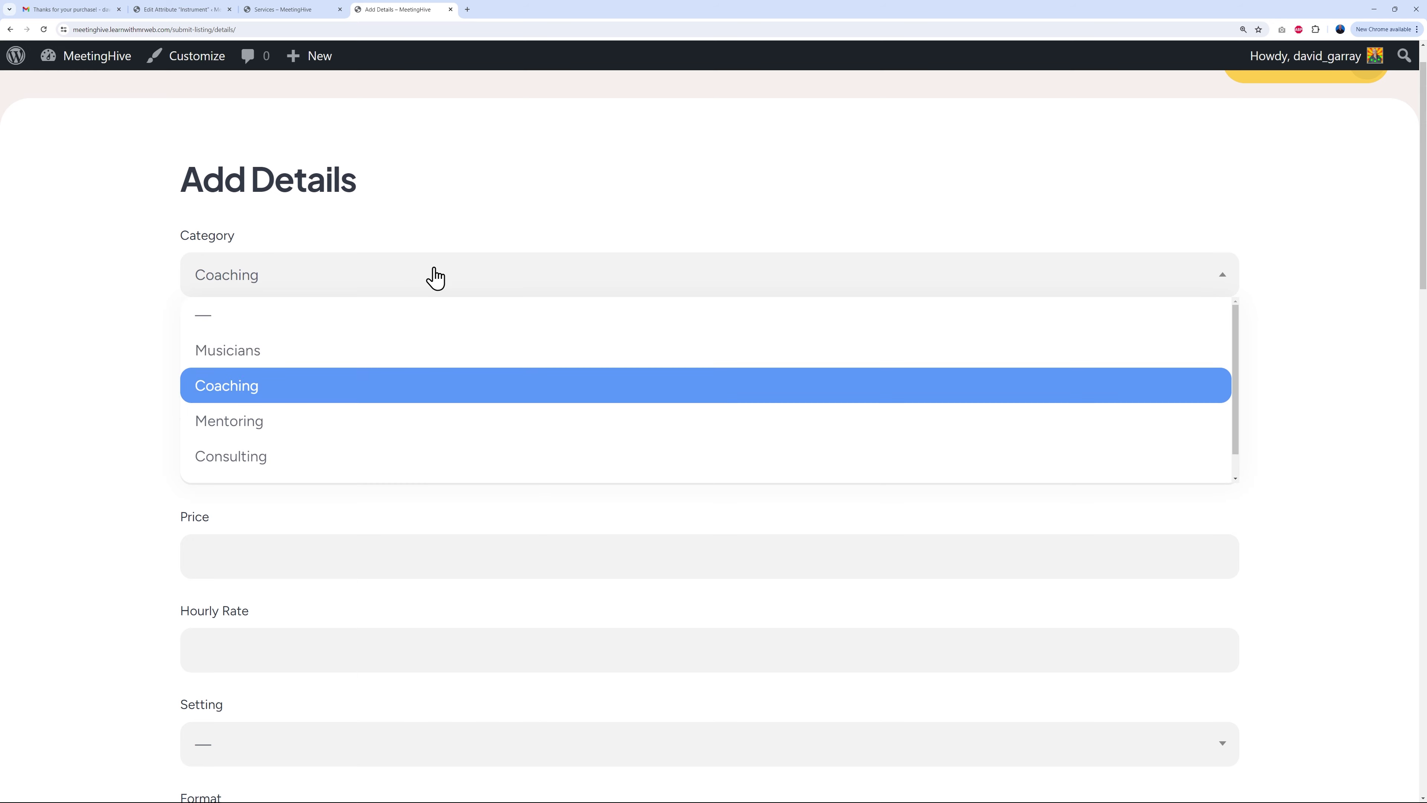
{"action": "left_click", "coordinate": [331, 421]}
{"action": "scroll", "coordinate": [144, 503], "scroll_direction": "down", "scroll_amount": 3}
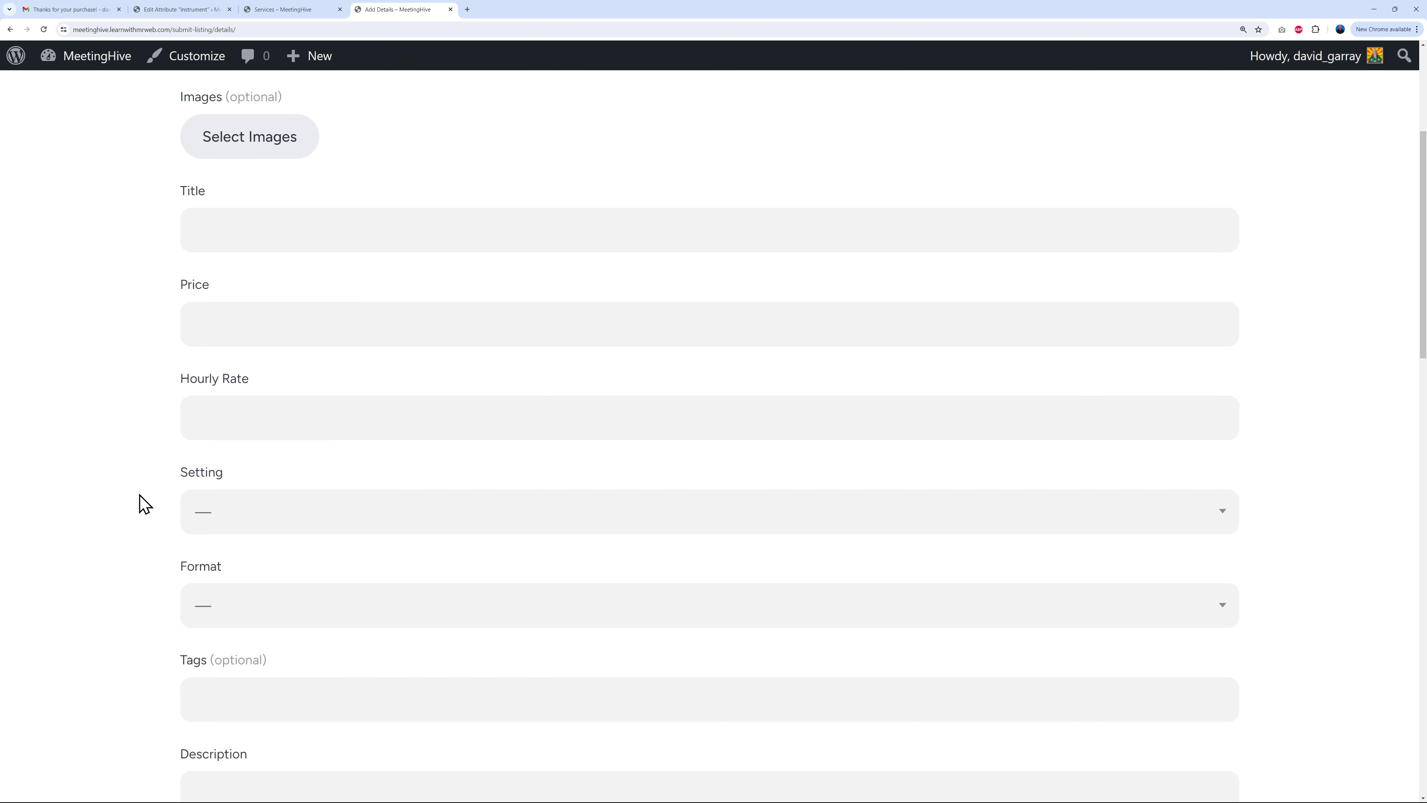
{"action": "scroll", "coordinate": [141, 504], "scroll_direction": "down", "scroll_amount": 3}
{"action": "scroll", "coordinate": [132, 506], "scroll_direction": "up", "scroll_amount": 7}
Step: Switch the category to Consulting, then Musicians to bring back the Instrument checkboxes
{"action": "left_click", "coordinate": [370, 328]}
{"action": "left_click", "coordinate": [319, 506]}
{"action": "scroll", "coordinate": [118, 501], "scroll_direction": "down", "scroll_amount": 4}
{"action": "scroll", "coordinate": [125, 500], "scroll_direction": "up", "scroll_amount": 4}
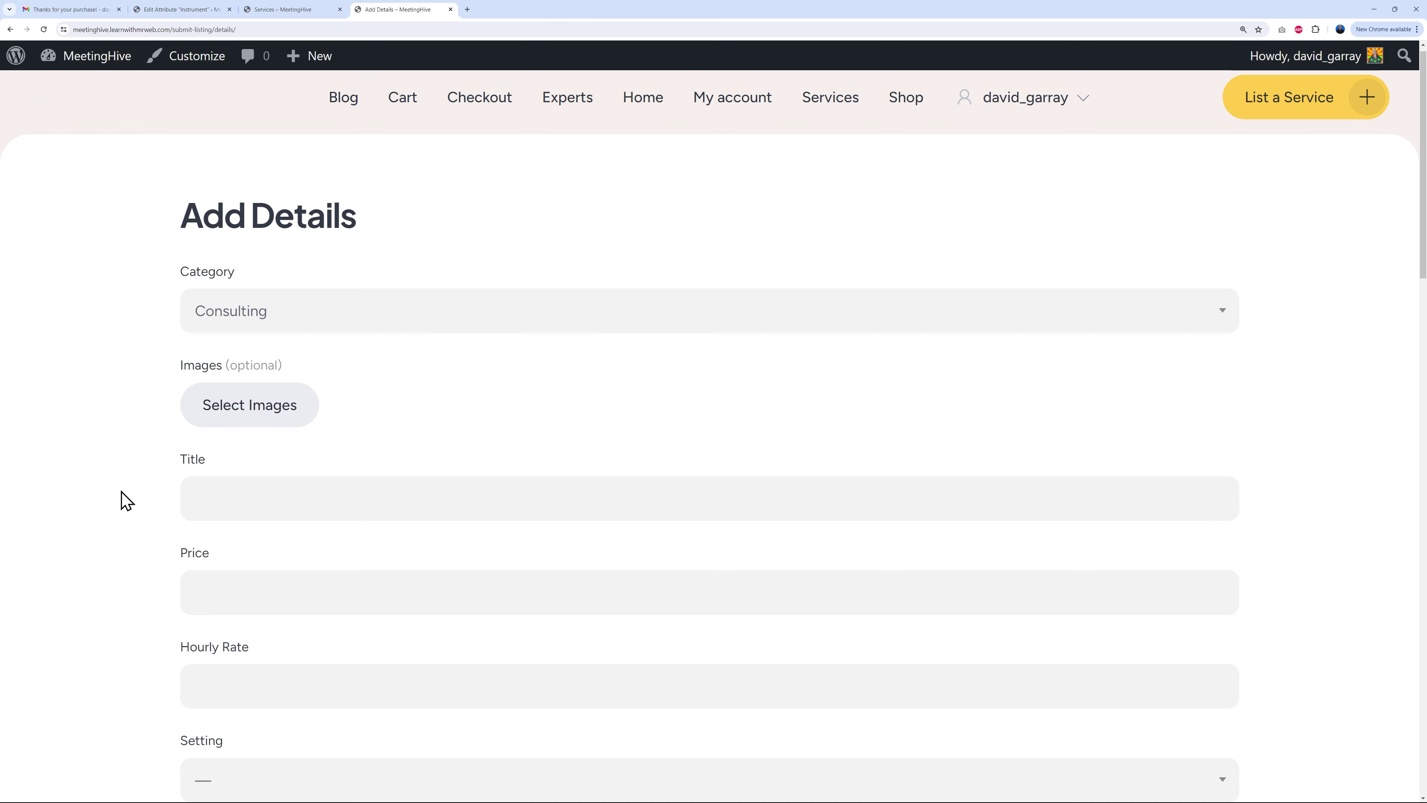
{"action": "left_click", "coordinate": [434, 328]}
{"action": "left_click", "coordinate": [345, 396]}
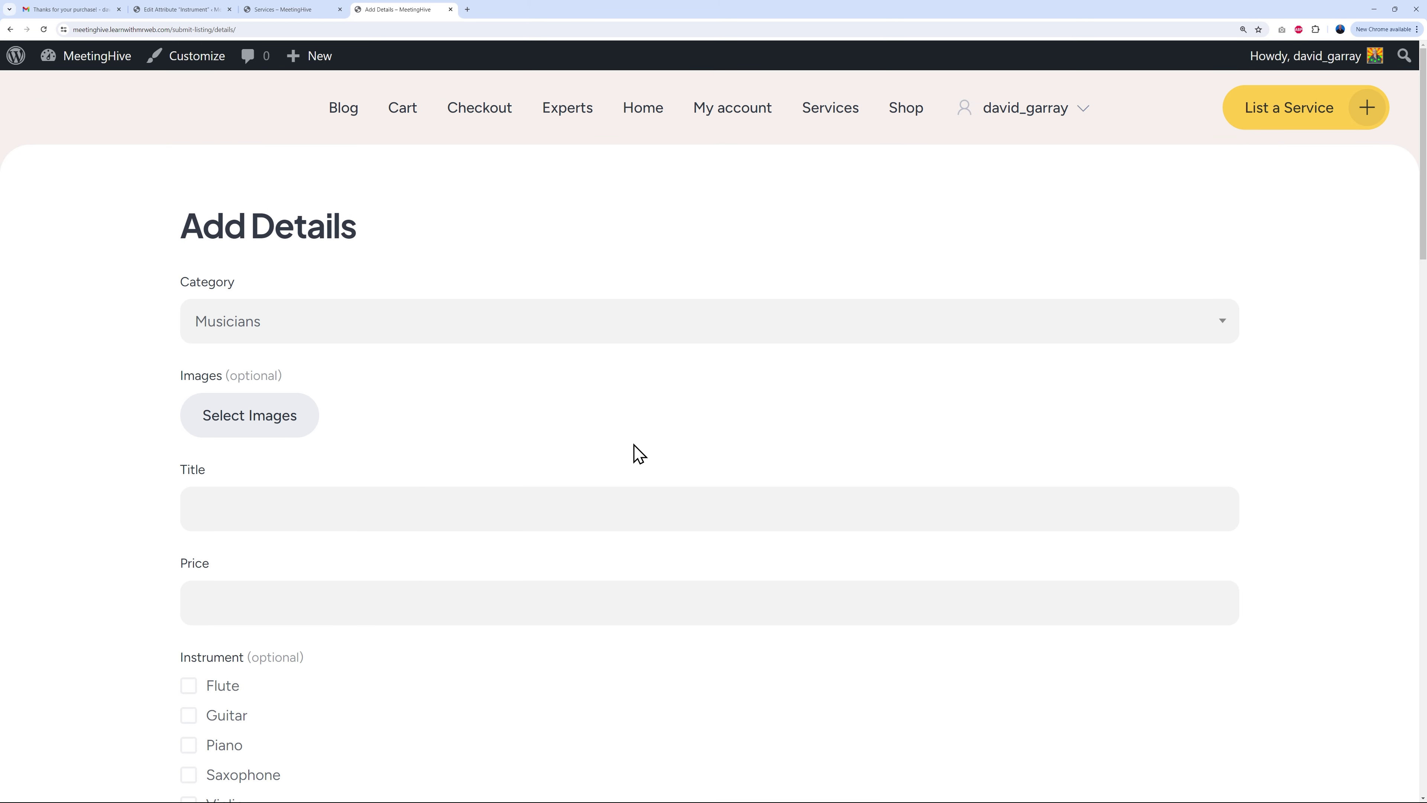
{"action": "scroll", "coordinate": [635, 449], "scroll_direction": "down", "scroll_amount": 5}
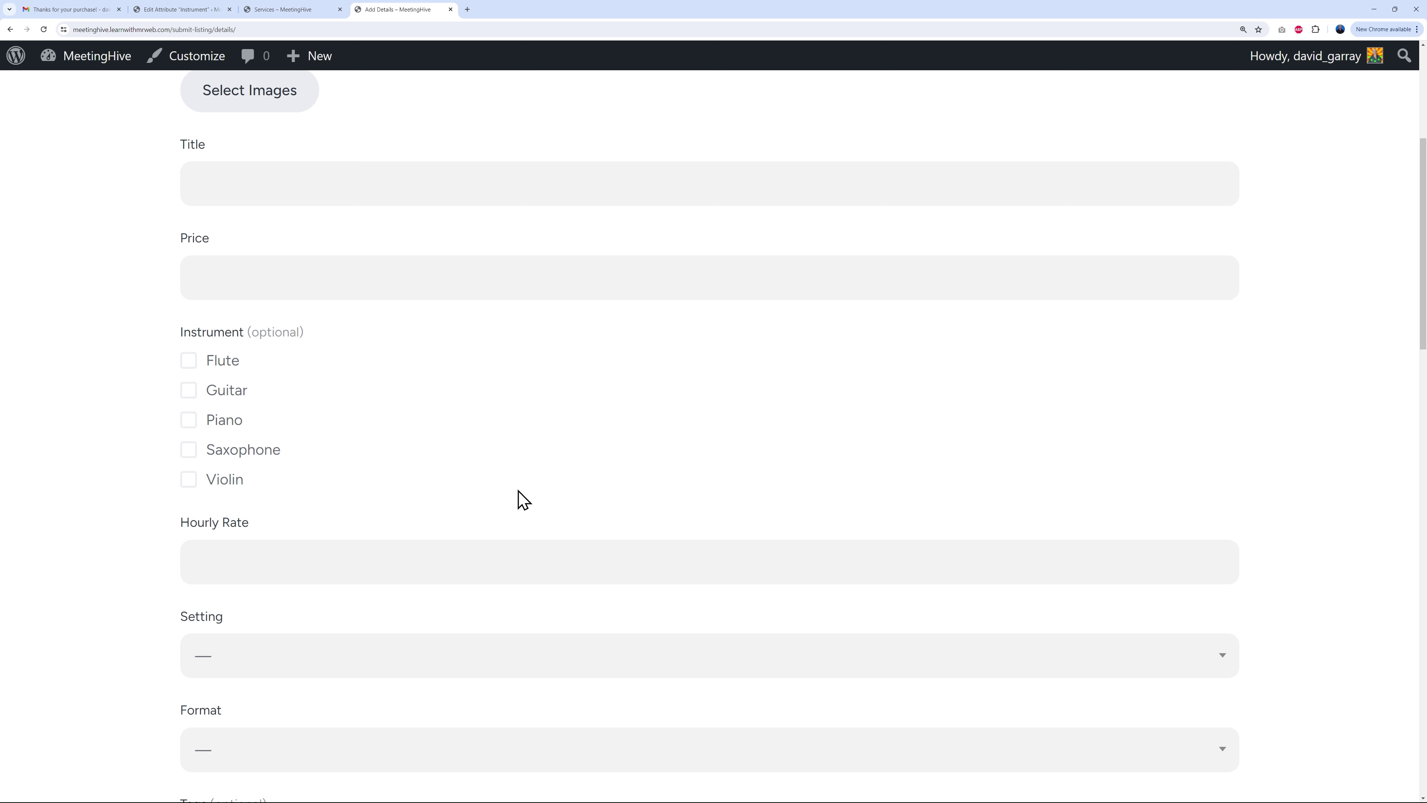
{"action": "scroll", "coordinate": [587, 478], "scroll_direction": "up", "scroll_amount": 3}
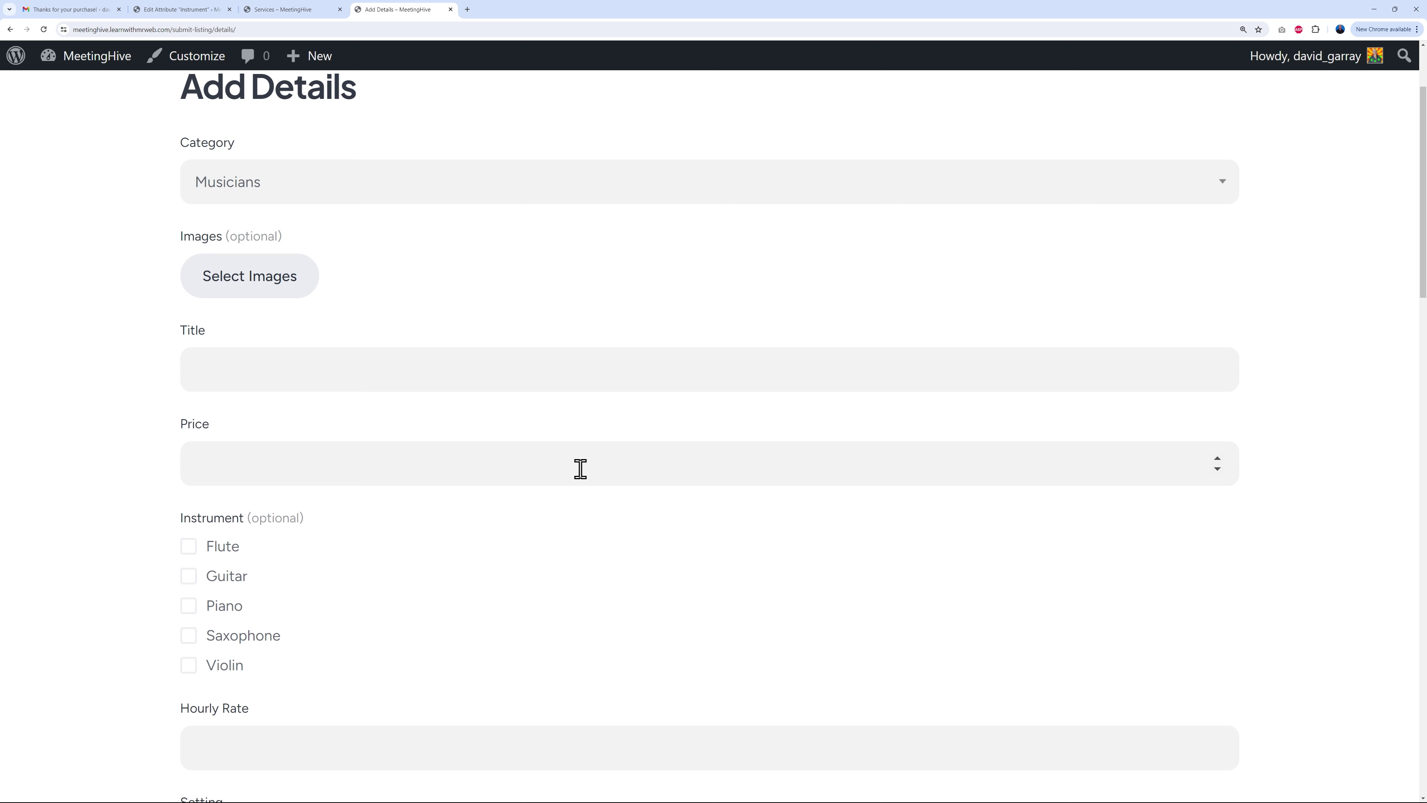
Step: Try Coaching, then settle on Musicians as the listing category
{"action": "left_click", "coordinate": [519, 191]}
{"action": "left_click", "coordinate": [303, 294]}
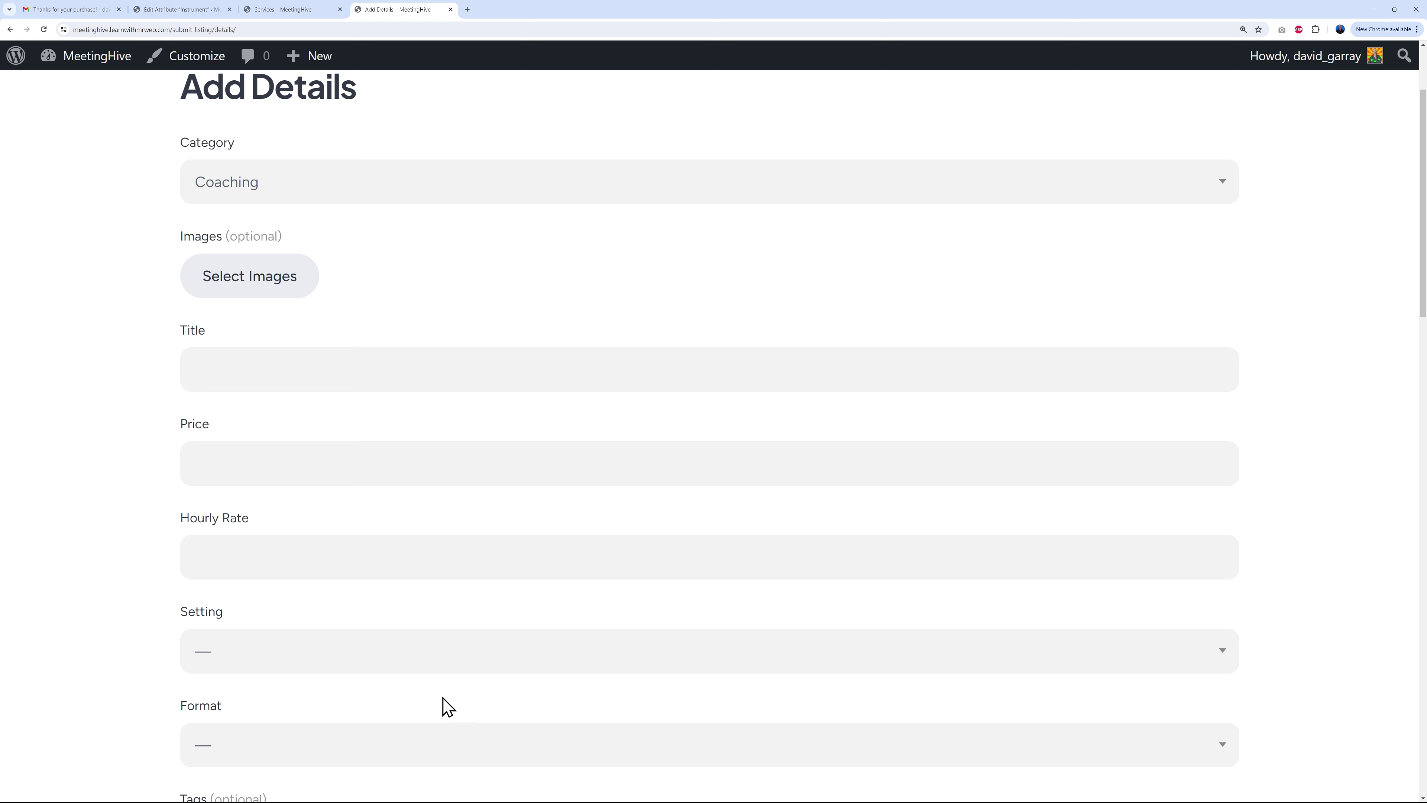
{"action": "left_click", "coordinate": [364, 189]}
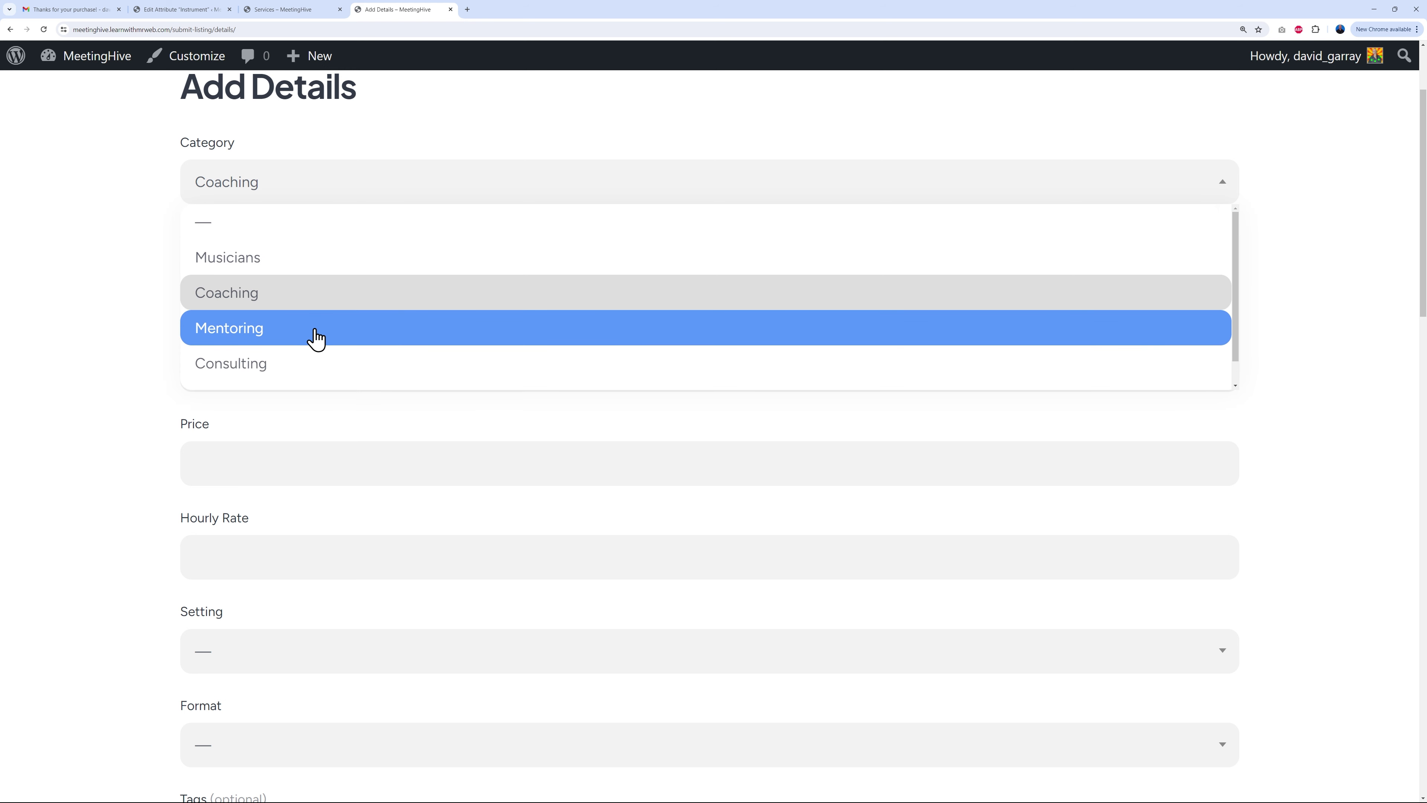
{"action": "left_click", "coordinate": [328, 258]}
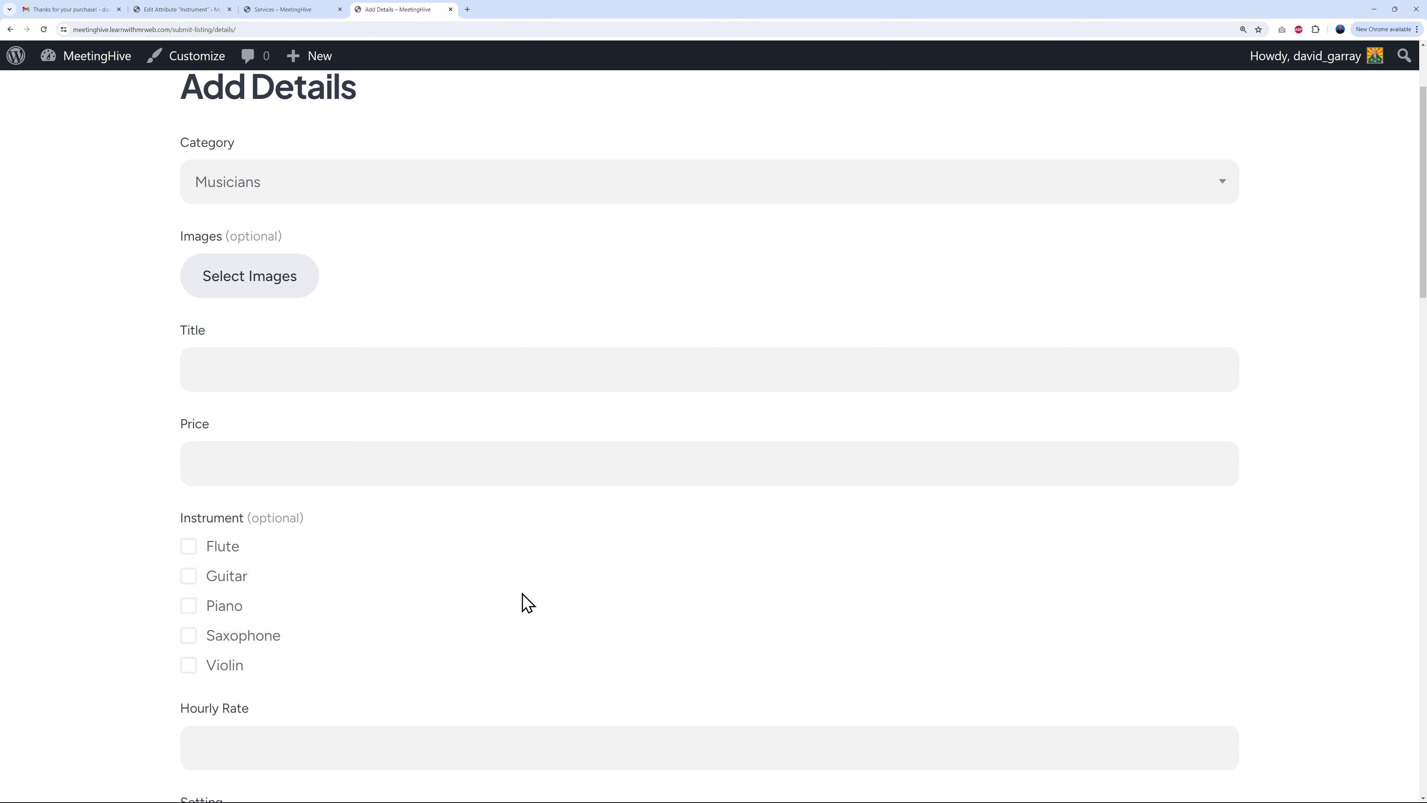
{"action": "scroll", "coordinate": [666, 516], "scroll_direction": "up", "scroll_amount": 3}
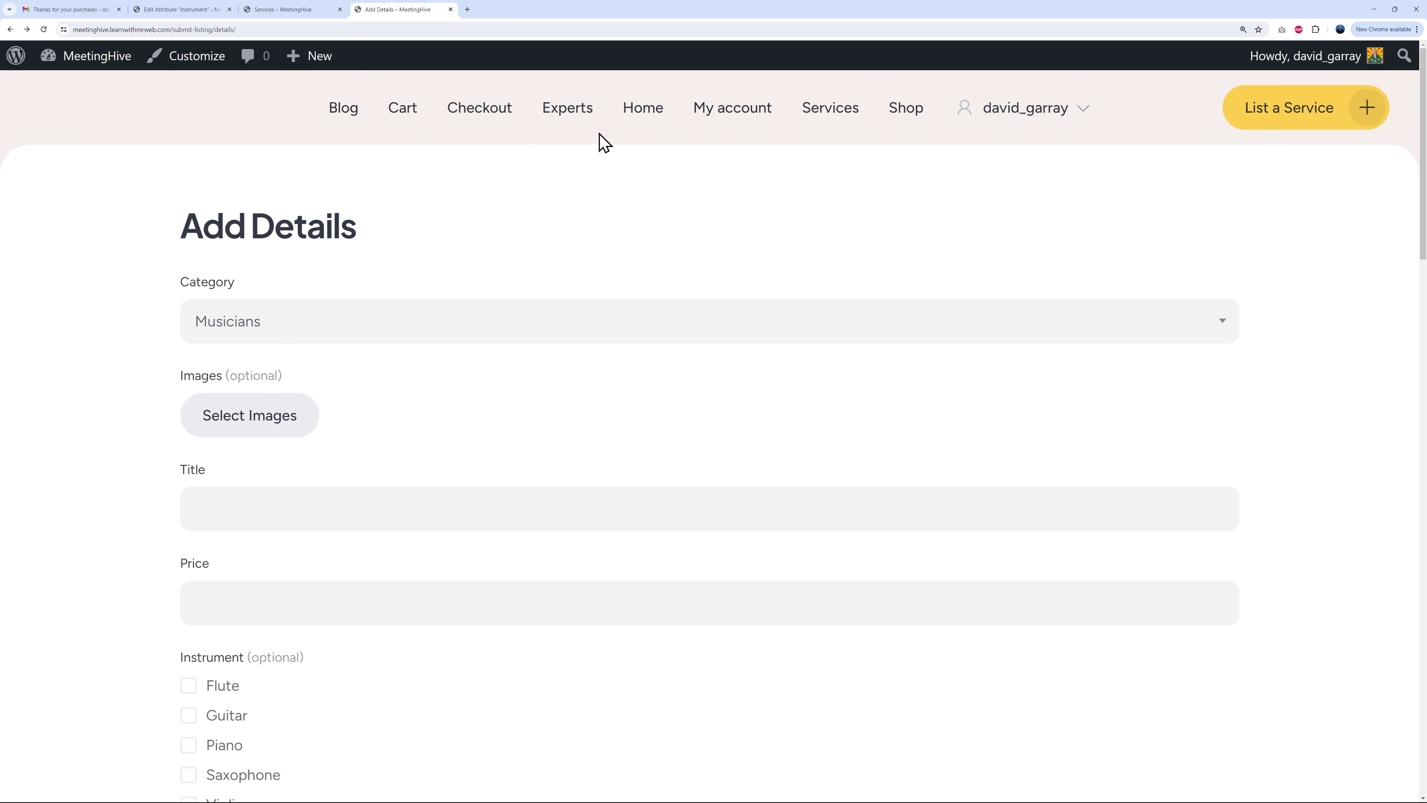
{"action": "left_click", "coordinate": [567, 121]}
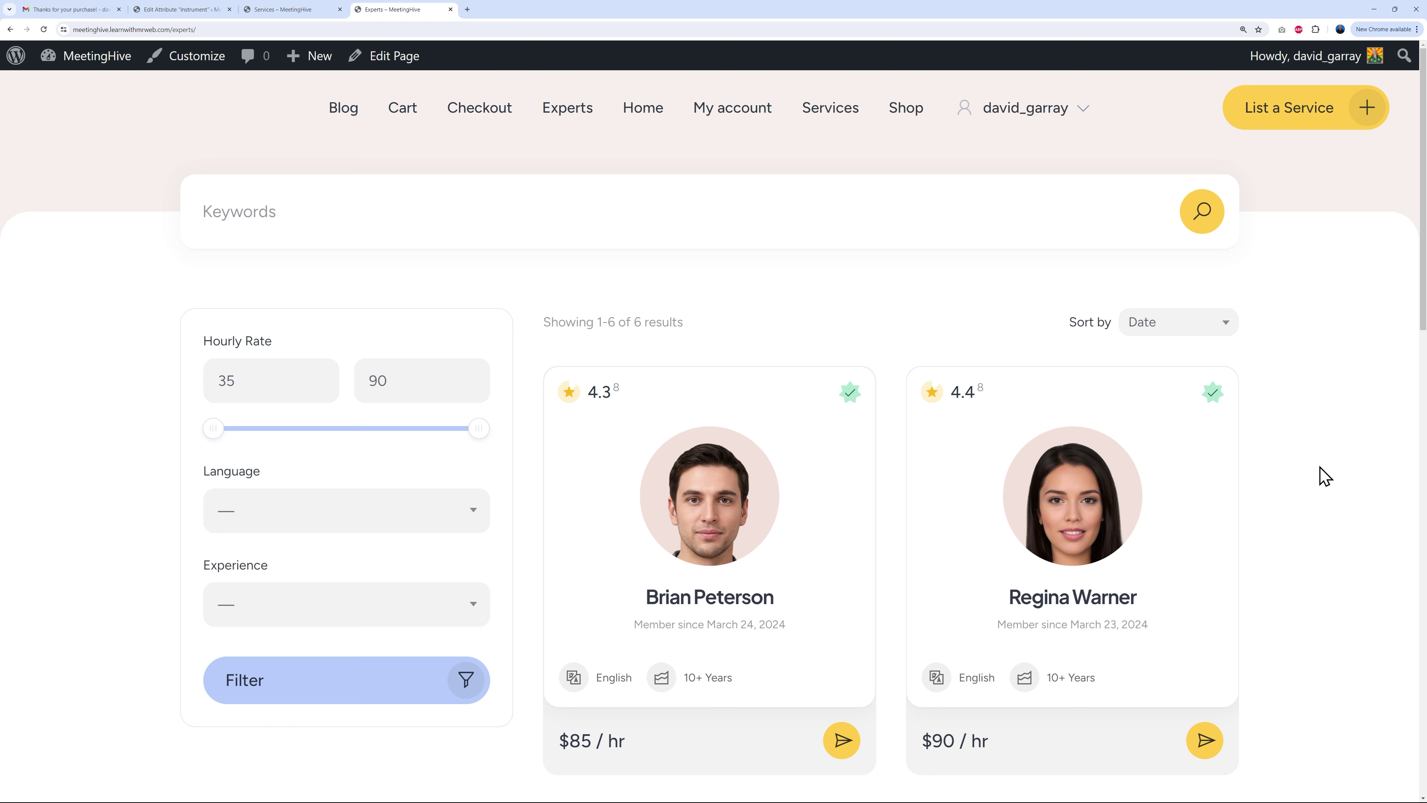
Step: Scroll through the Experts page, then return to the Instrument attribute's edit page
{"action": "scroll", "coordinate": [1325, 475], "scroll_direction": "down", "scroll_amount": 3}
{"action": "scroll", "coordinate": [1324, 476], "scroll_direction": "up", "scroll_amount": 2}
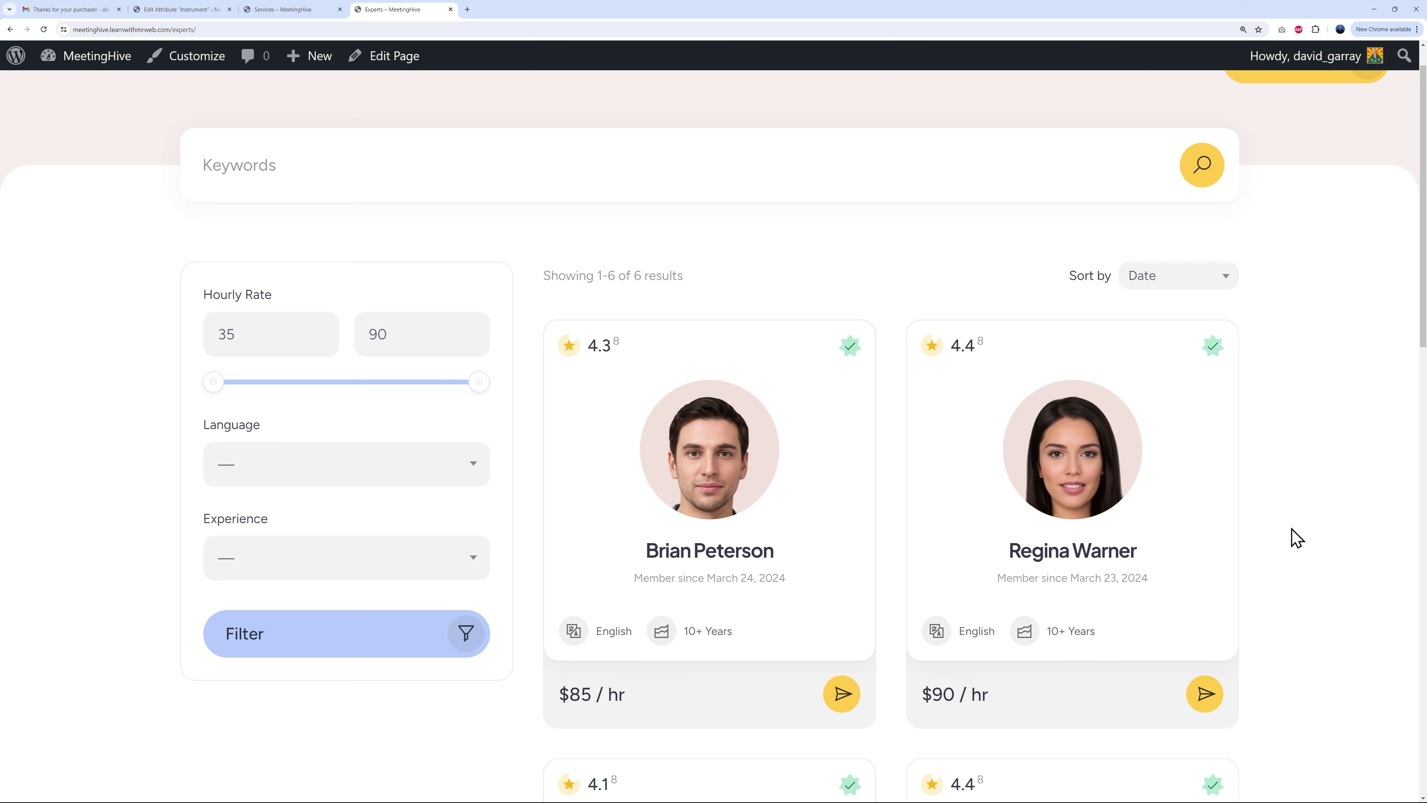
{"action": "left_click", "coordinate": [182, 9]}
{"action": "scroll", "coordinate": [267, 481], "scroll_direction": "down", "scroll_amount": 2}
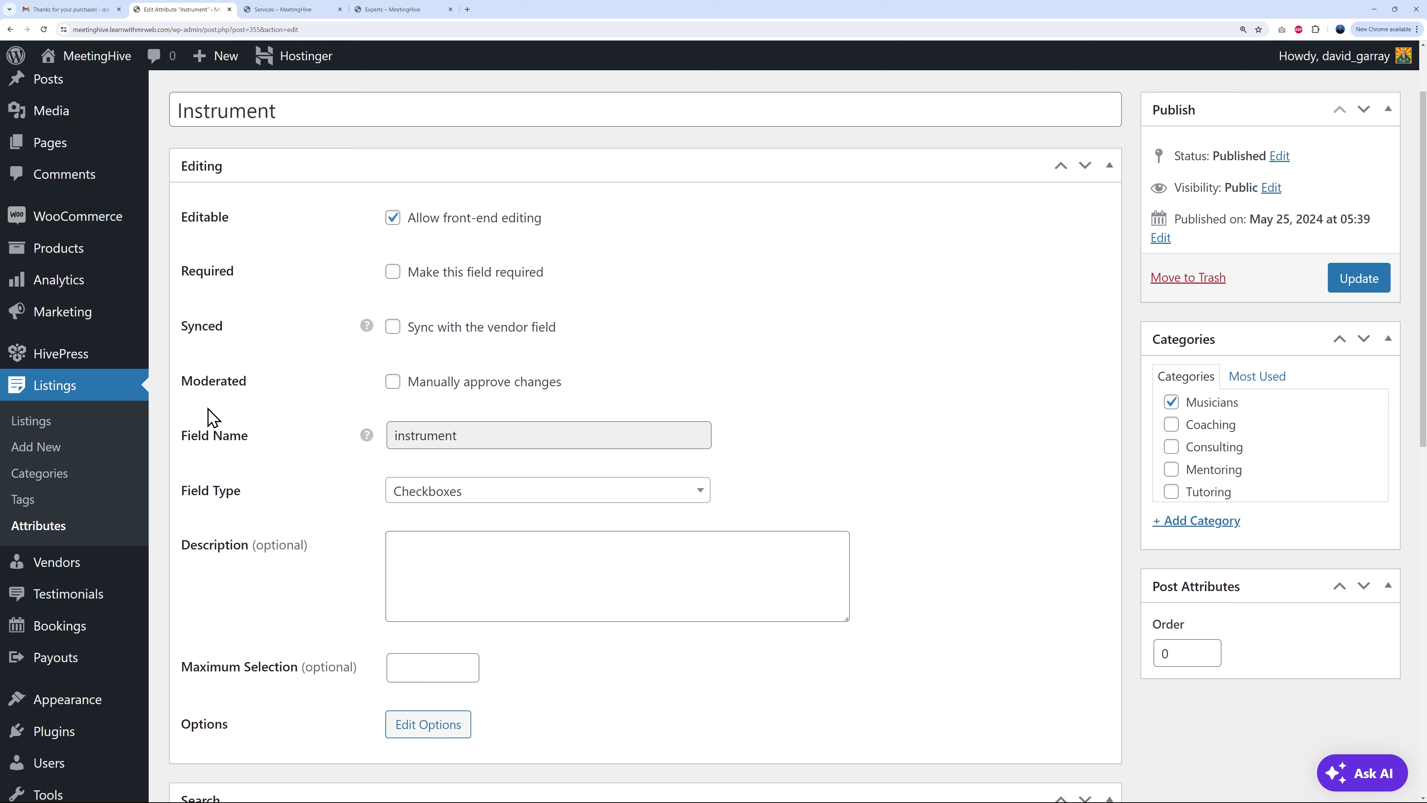
Step: Visit Vendors > Categories, review the vendor Language attribute's settings, and return to the Attributes list
{"action": "left_click", "coordinate": [72, 574]}
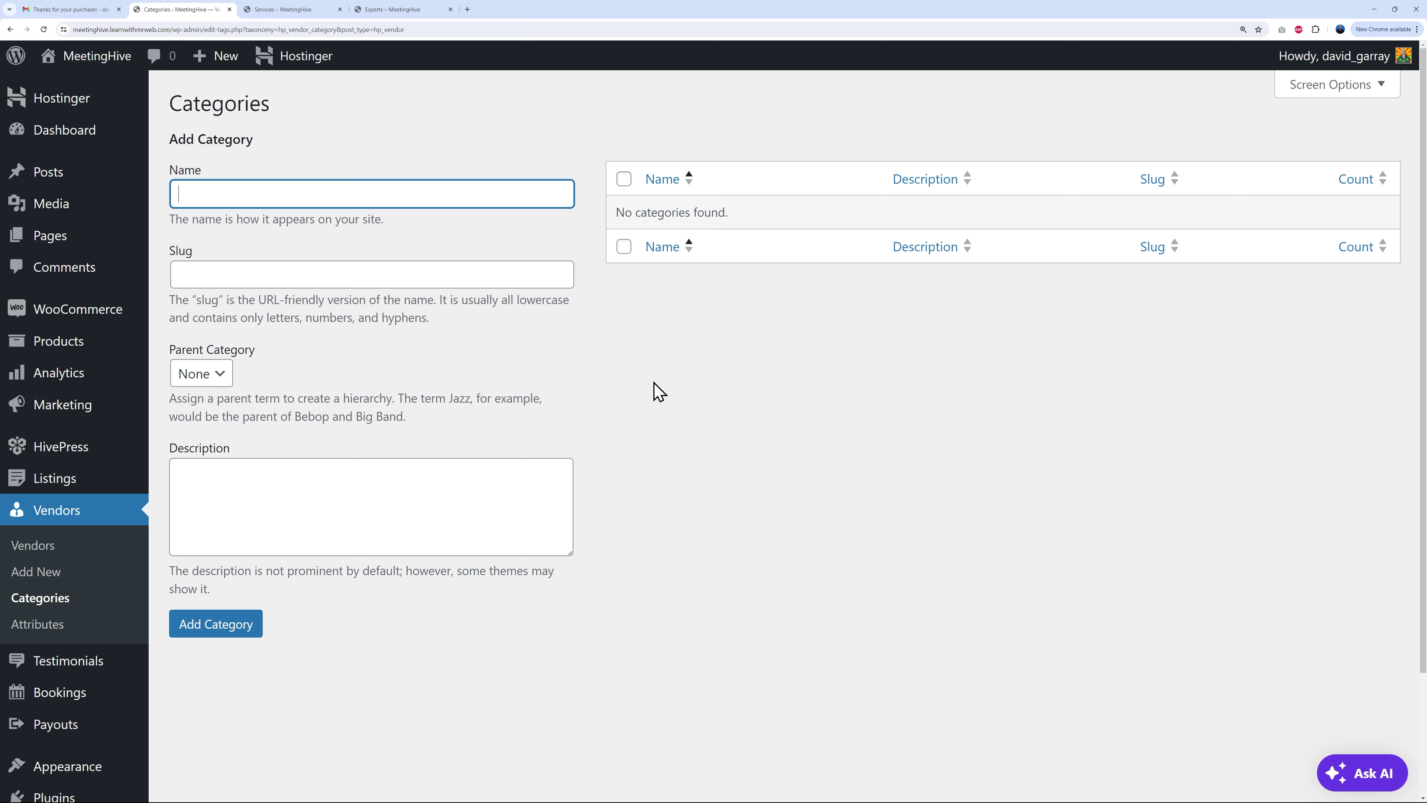
{"action": "left_click", "coordinate": [35, 624]}
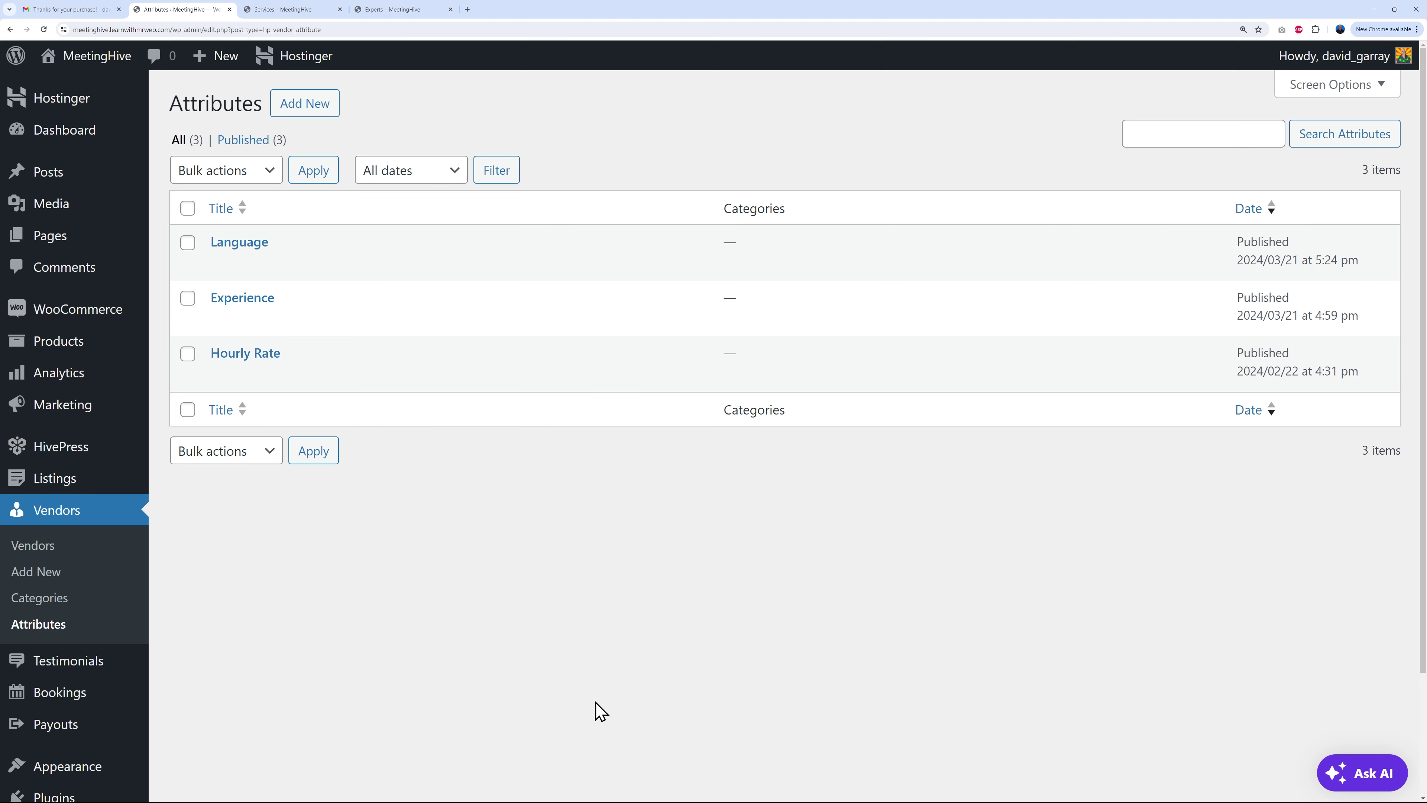
{"action": "mouse_move", "coordinate": [57, 483]}
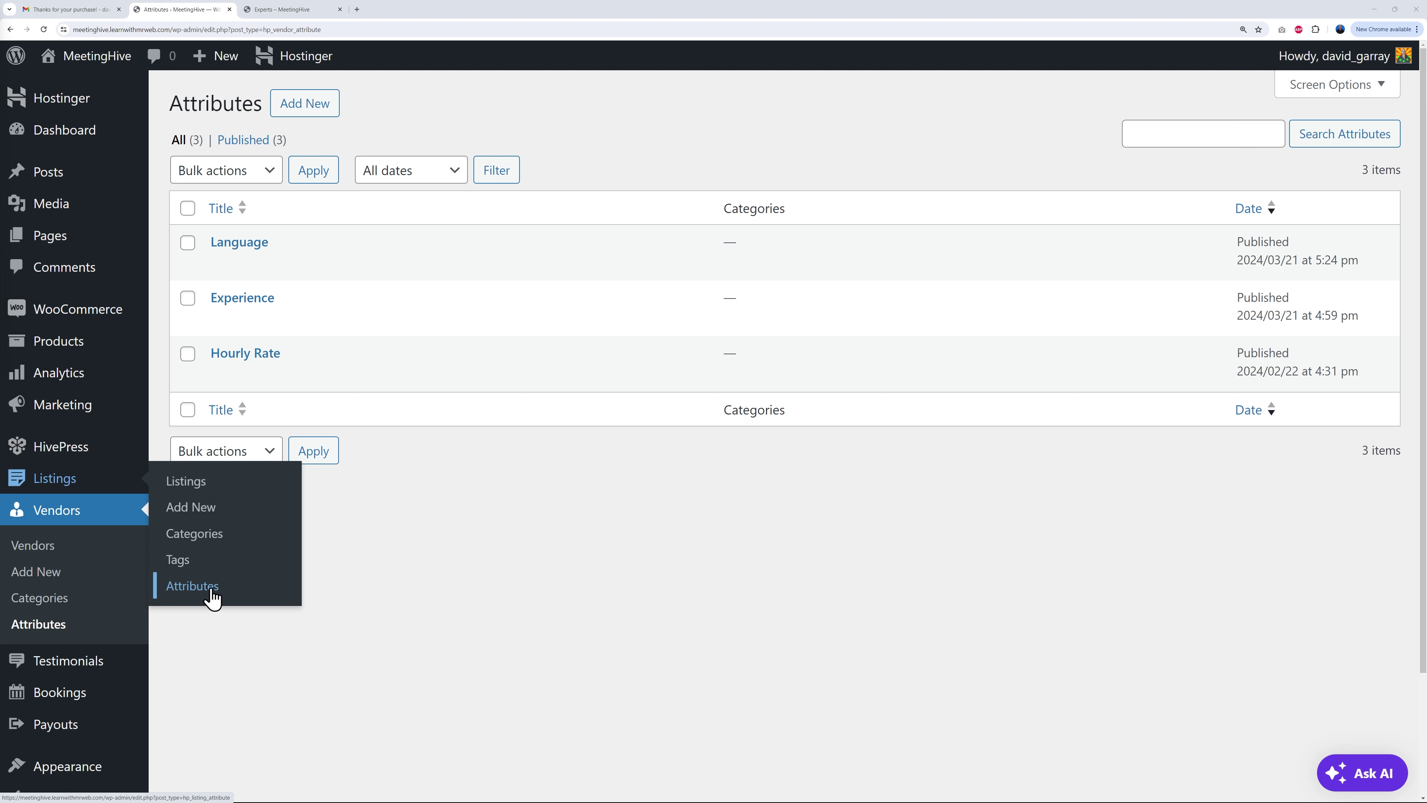
{"action": "left_click", "coordinate": [256, 248]}
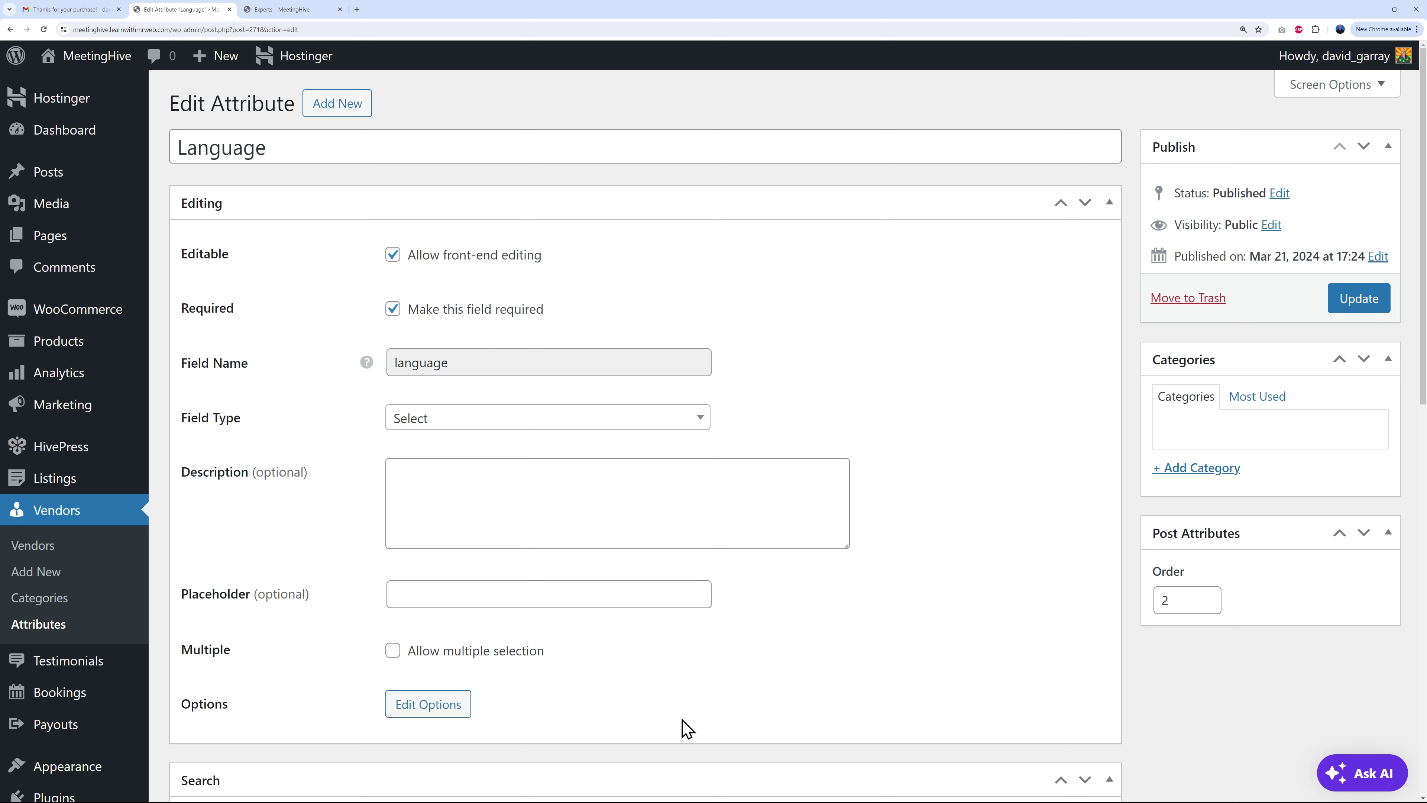
{"action": "scroll", "coordinate": [767, 583], "scroll_direction": "down", "scroll_amount": 6}
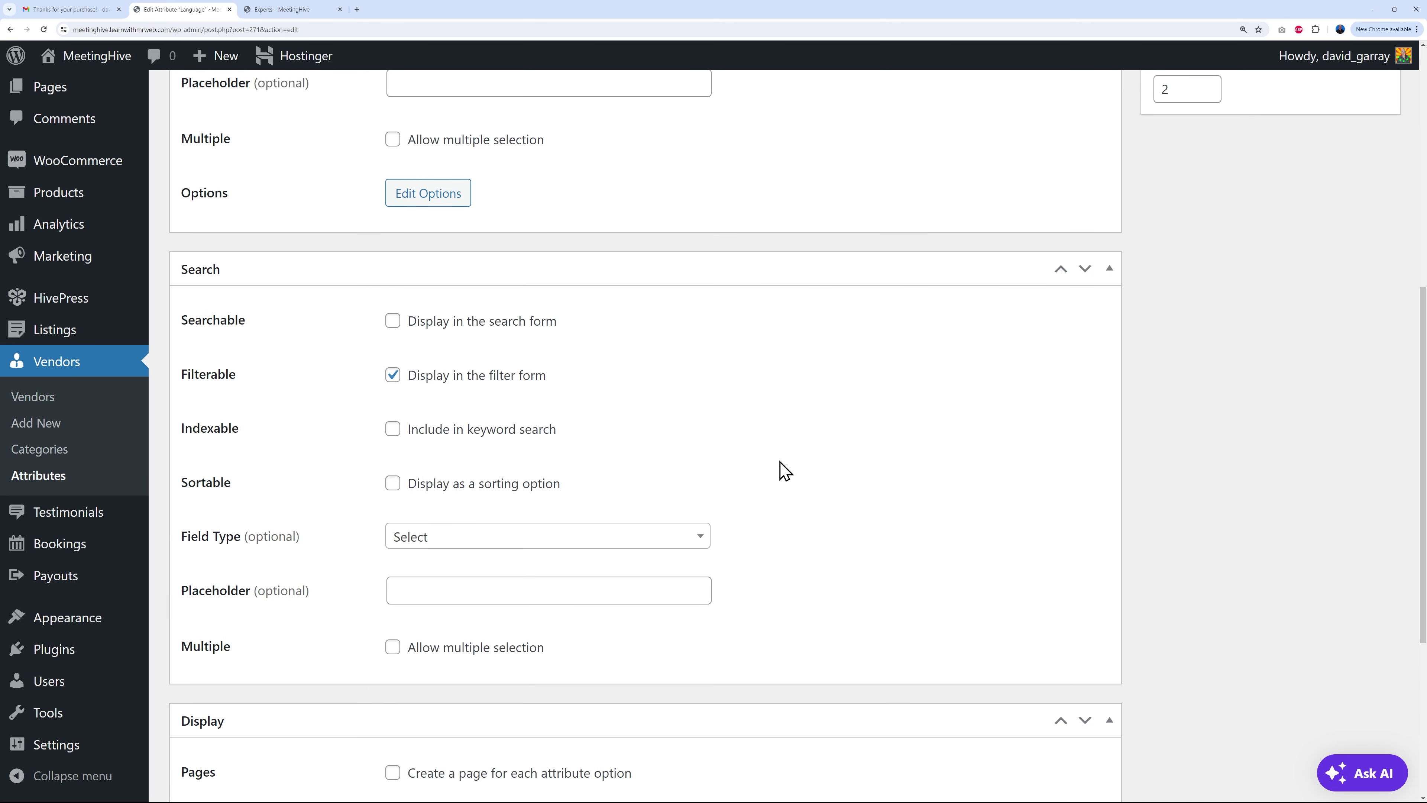
{"action": "scroll", "coordinate": [785, 471], "scroll_direction": "down", "scroll_amount": 2}
{"action": "scroll", "coordinate": [785, 471], "scroll_direction": "up", "scroll_amount": 1}
{"action": "scroll", "coordinate": [785, 471], "scroll_direction": "down", "scroll_amount": 3}
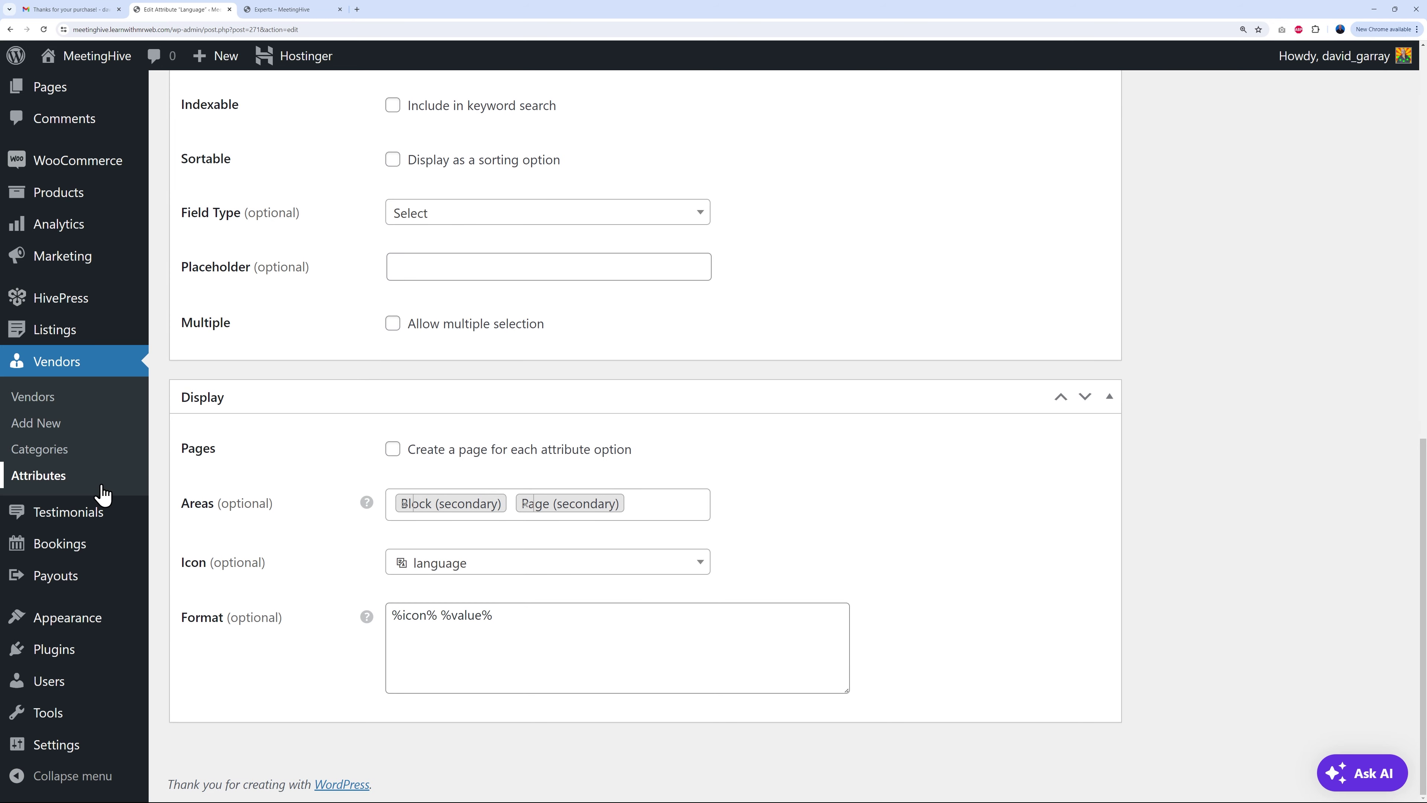
{"action": "left_click", "coordinate": [62, 479]}
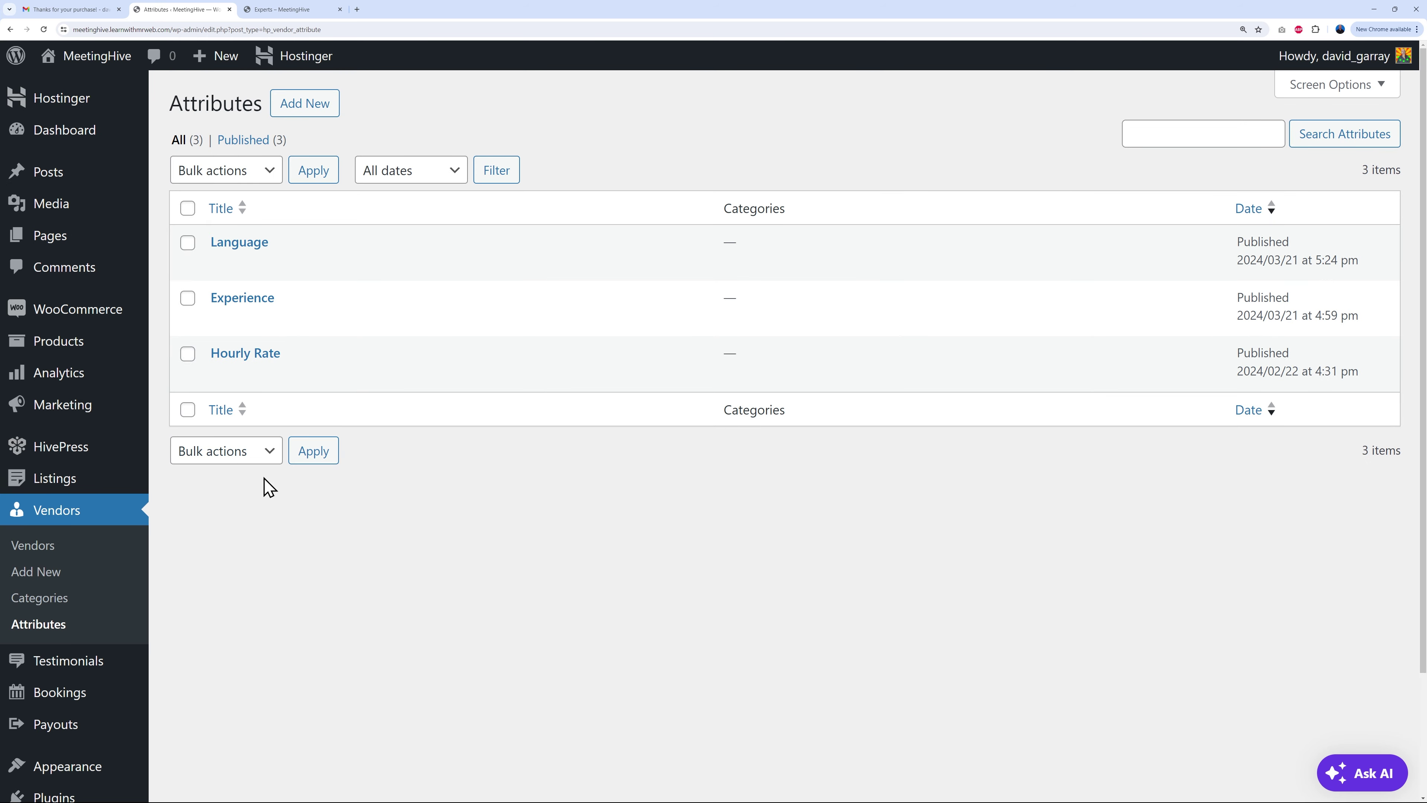
Step: Open the vendor Hourly Rate attribute, then bring back the Experts – MeetingHive page
{"action": "left_click", "coordinate": [250, 360]}
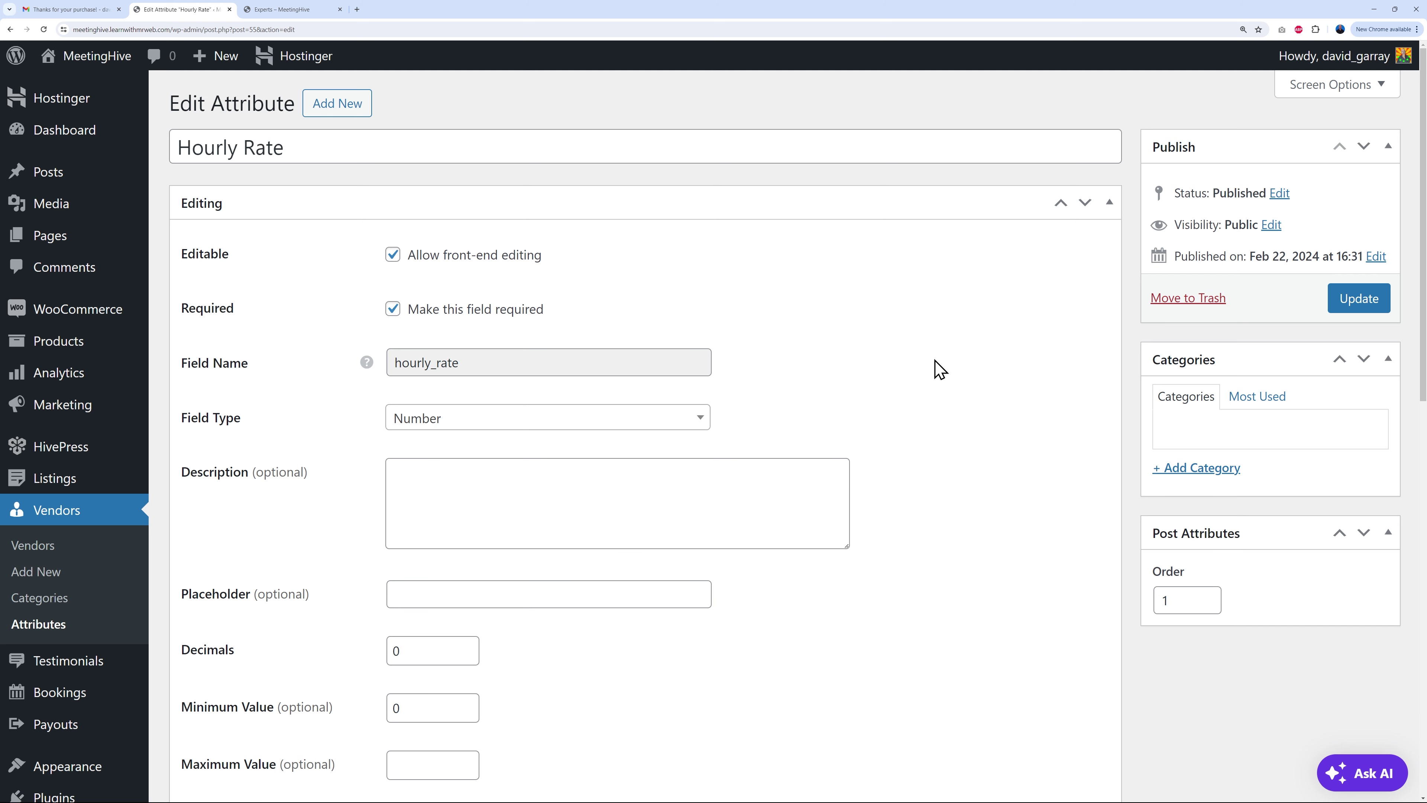
{"action": "left_click", "coordinate": [284, 9]}
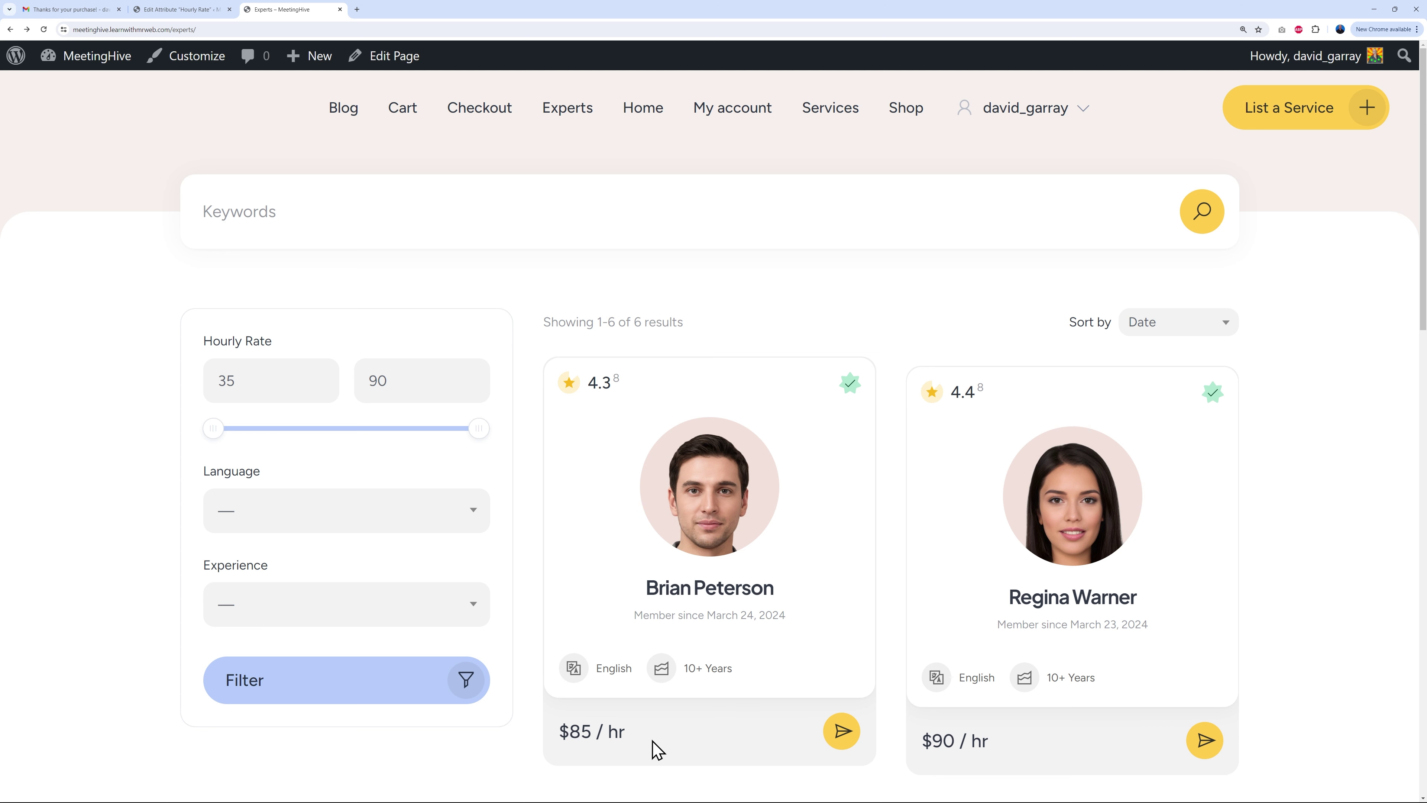
Step: Browse the first expert's vendor page and listings, then go back to the Hourly Rate attribute
{"action": "left_click", "coordinate": [708, 589]}
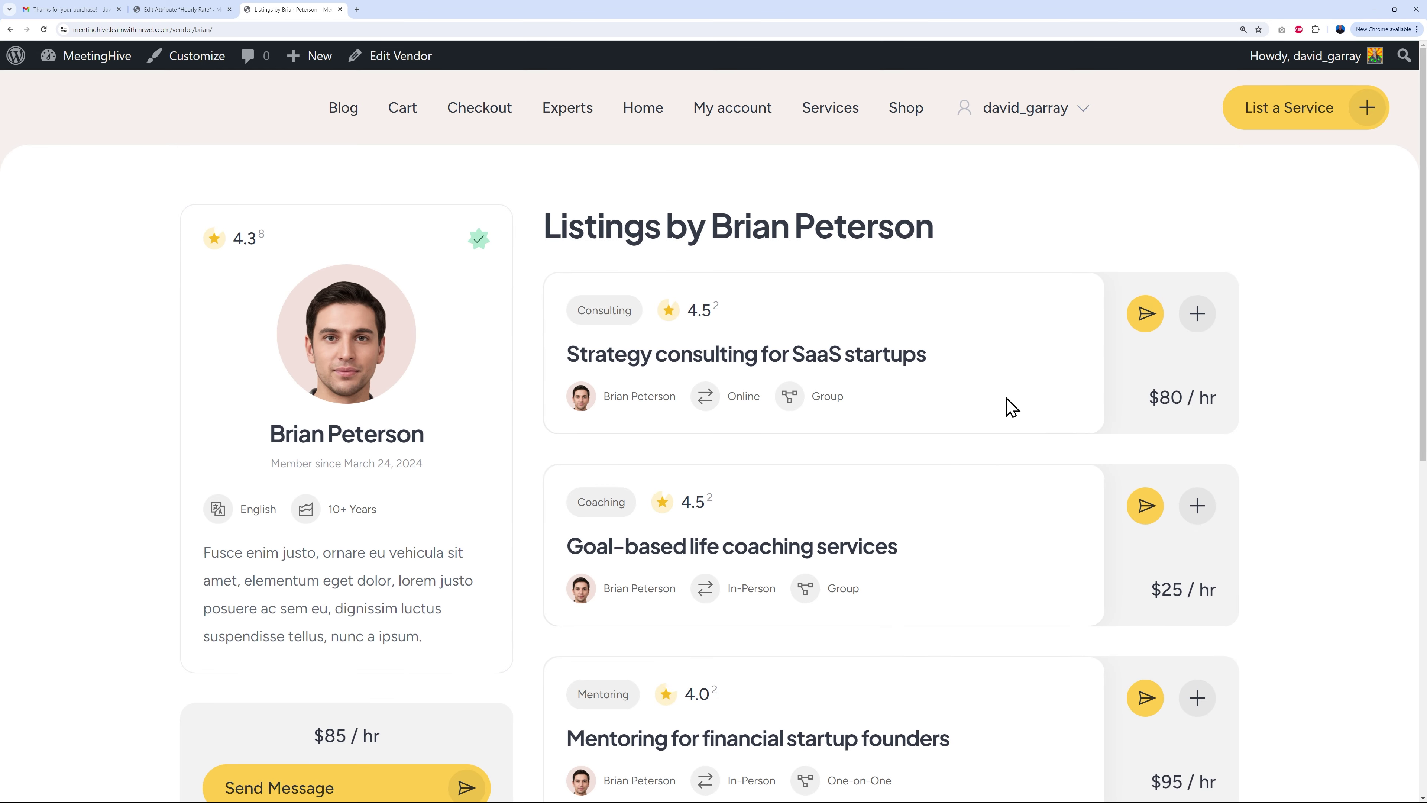
{"action": "scroll", "coordinate": [1011, 406], "scroll_direction": "down", "scroll_amount": 8}
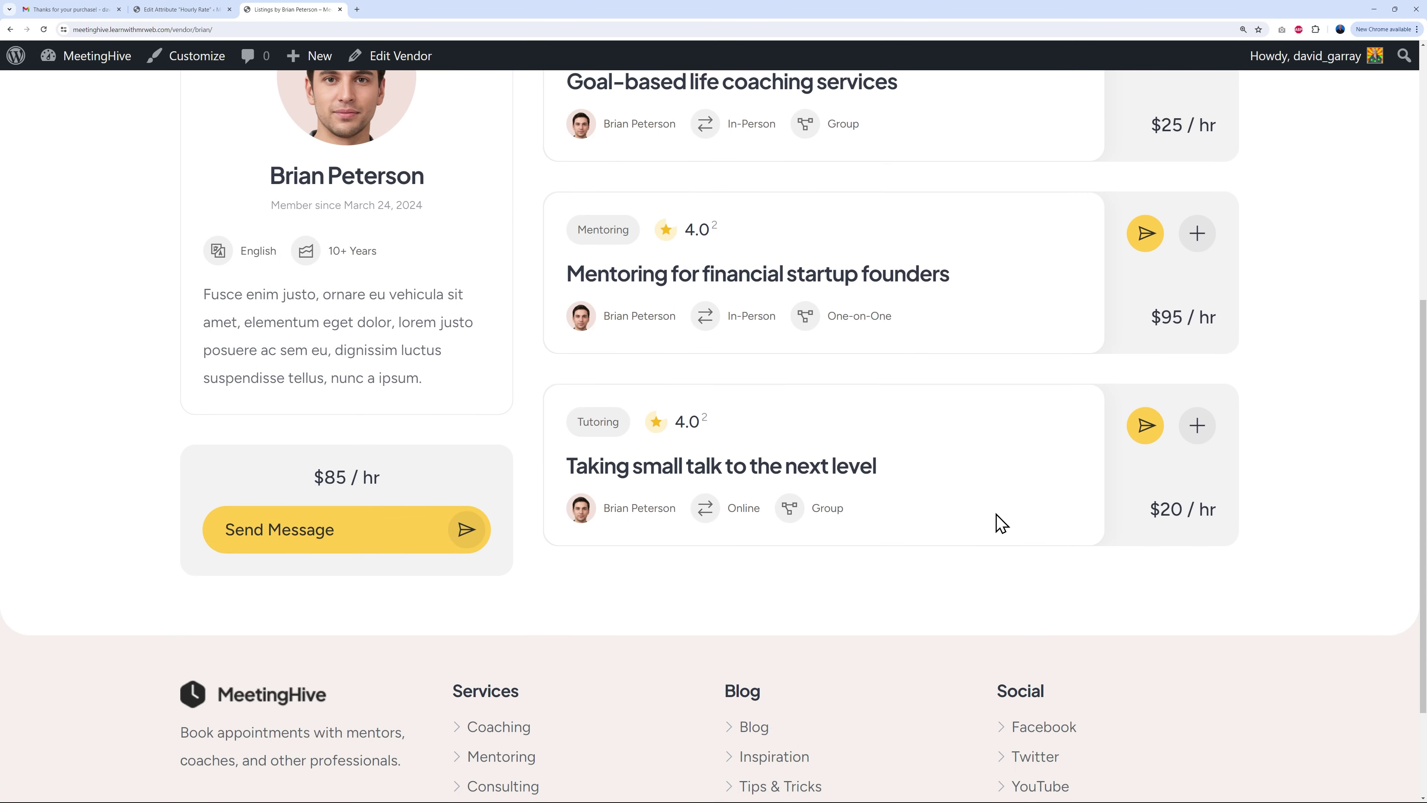
{"action": "scroll", "coordinate": [1001, 523], "scroll_direction": "up", "scroll_amount": 7}
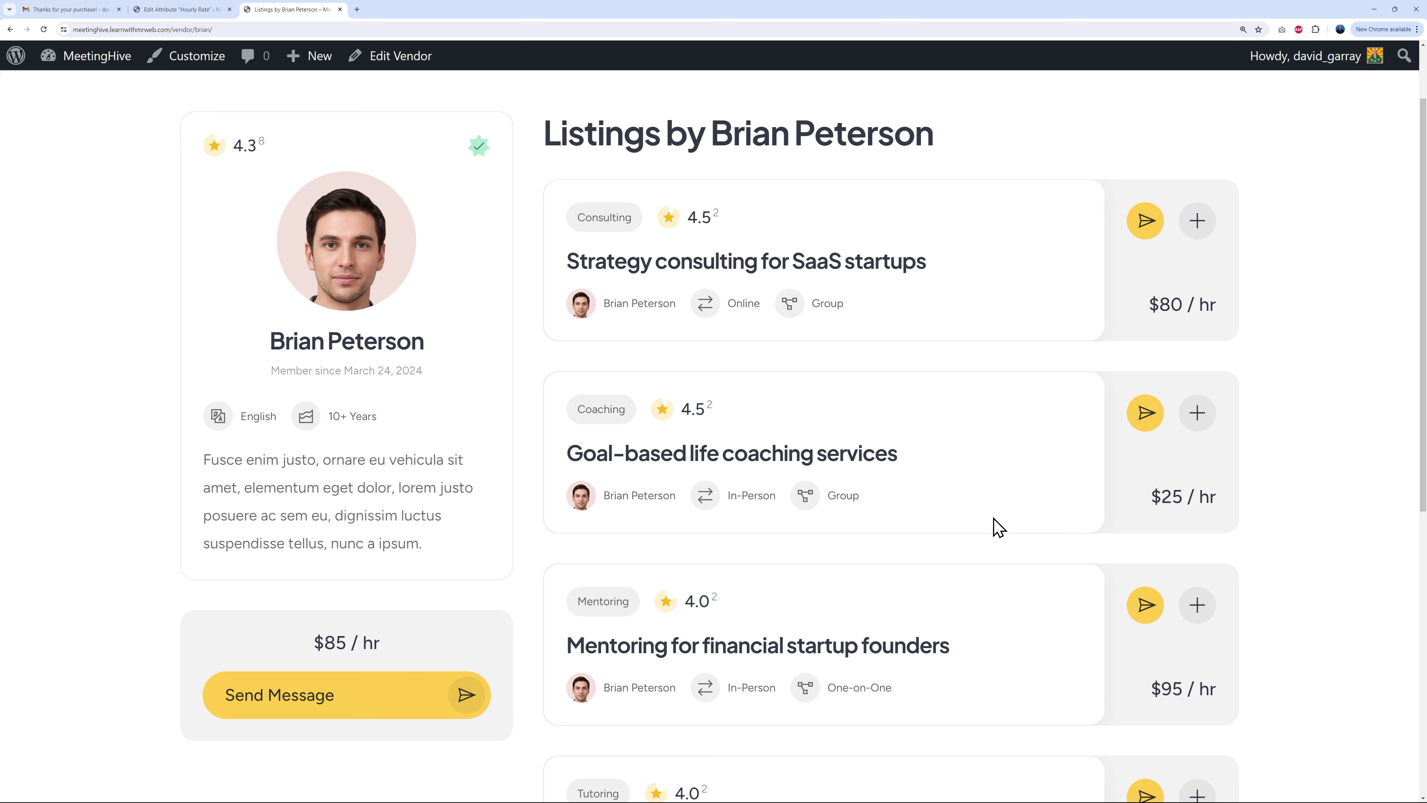
{"action": "scroll", "coordinate": [998, 526], "scroll_direction": "up", "scroll_amount": 1}
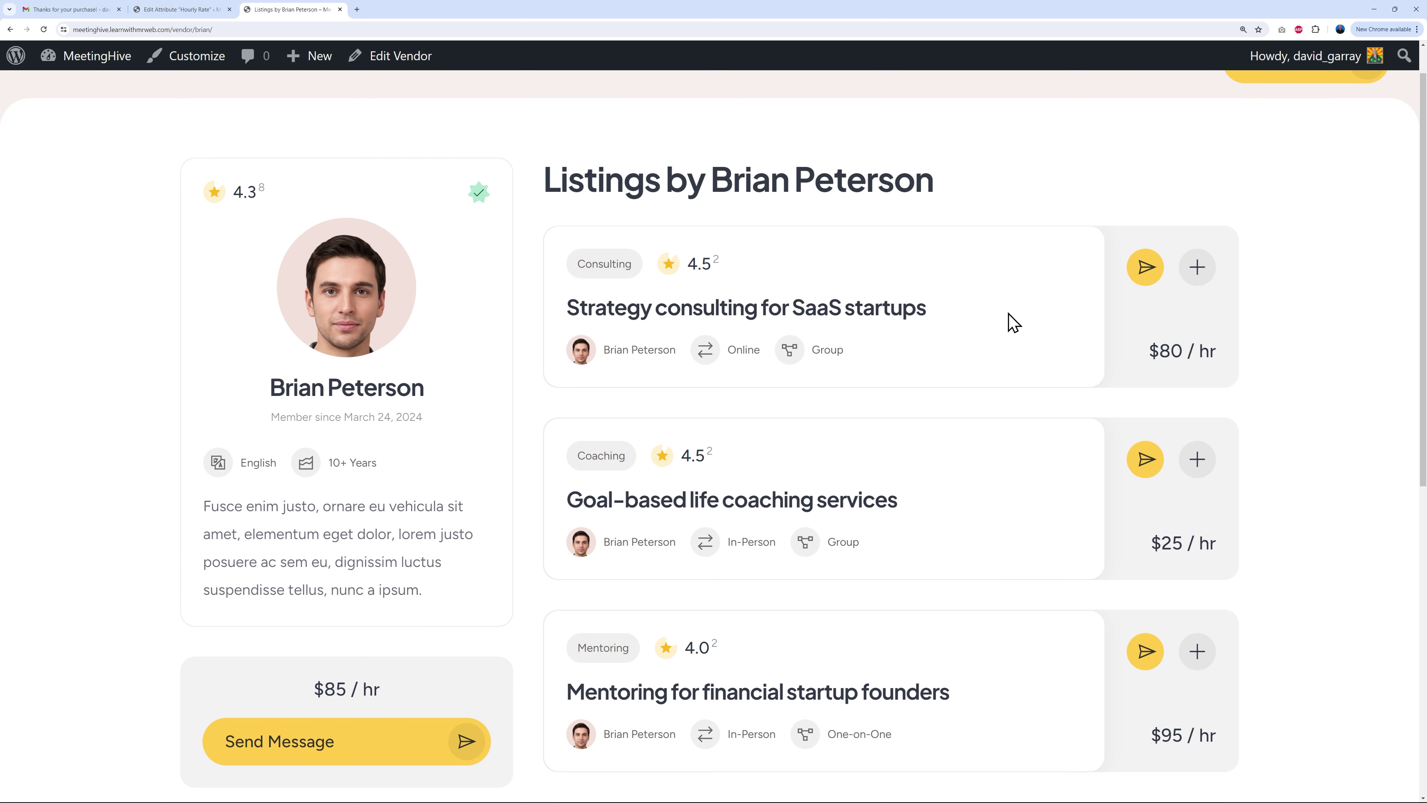
{"action": "scroll", "coordinate": [1074, 406], "scroll_direction": "down", "scroll_amount": 4}
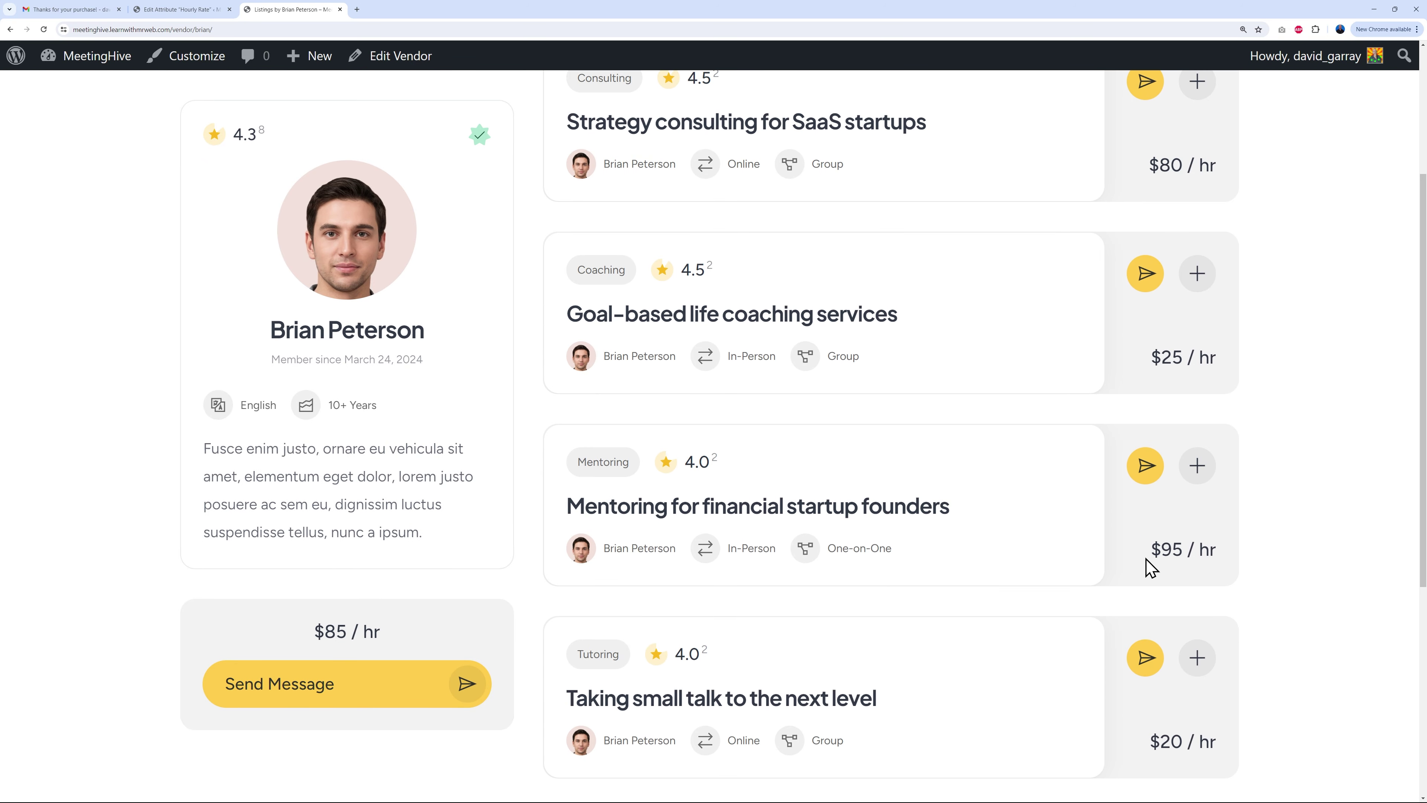
{"action": "scroll", "coordinate": [1140, 565], "scroll_direction": "down", "scroll_amount": 2}
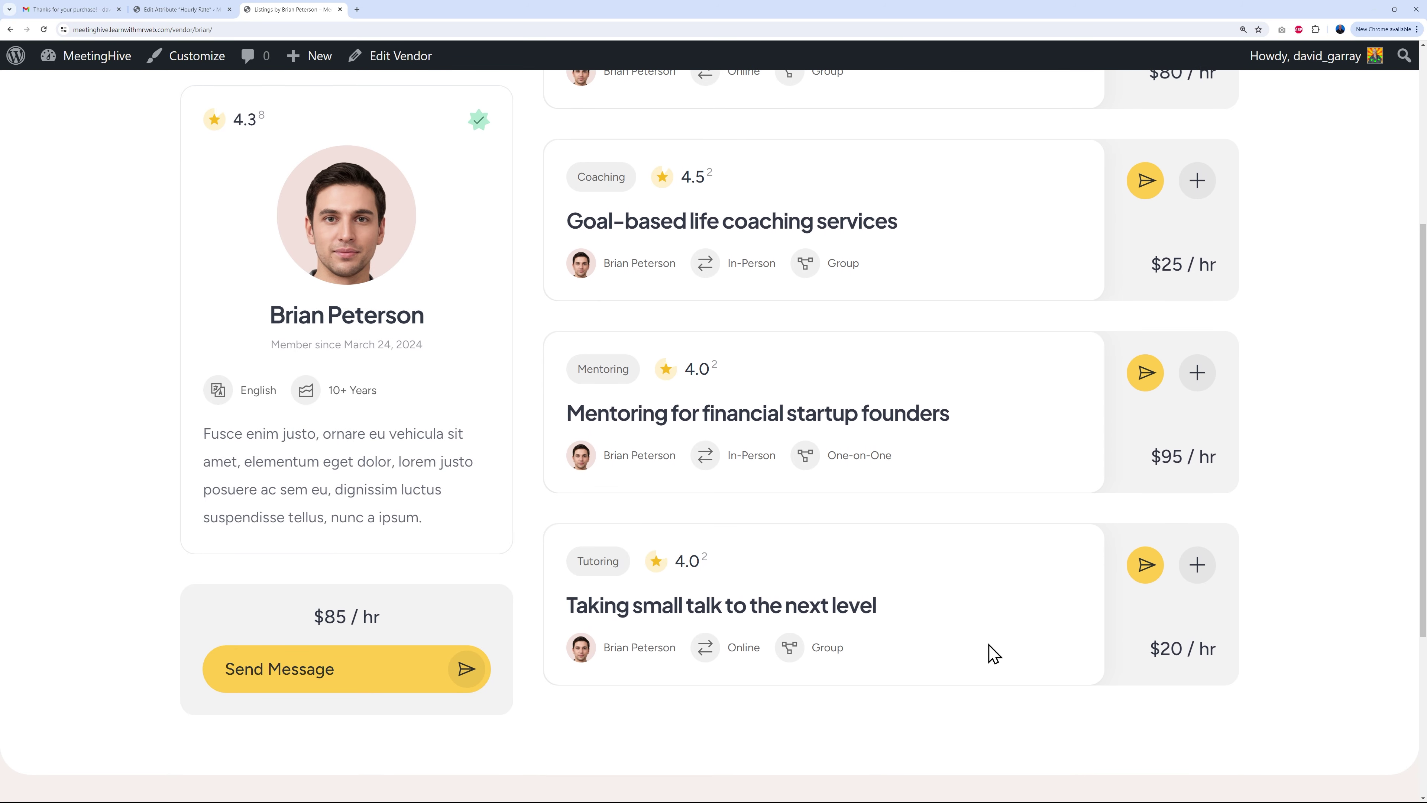
{"action": "scroll", "coordinate": [993, 652], "scroll_direction": "up", "scroll_amount": 7}
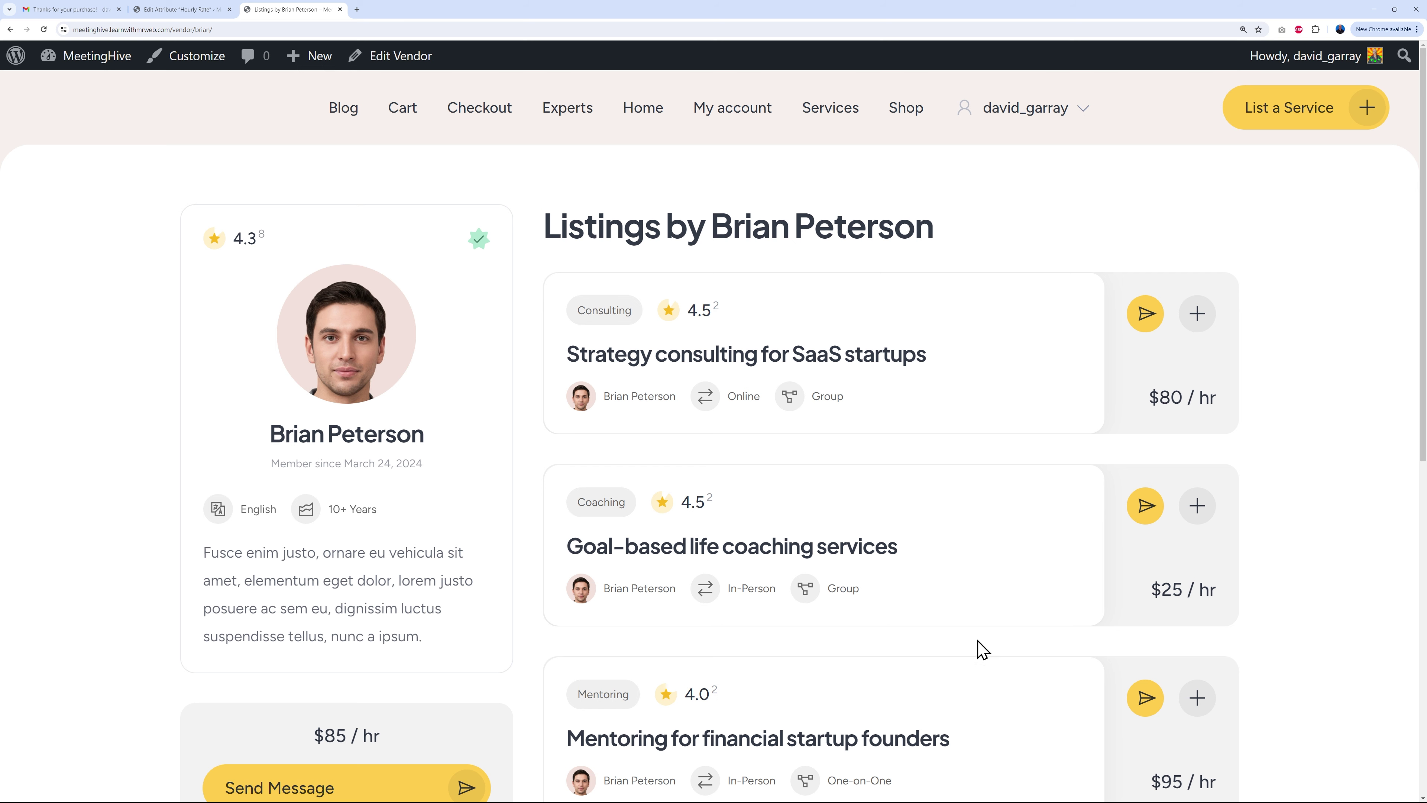
{"action": "left_click", "coordinate": [194, 17]}
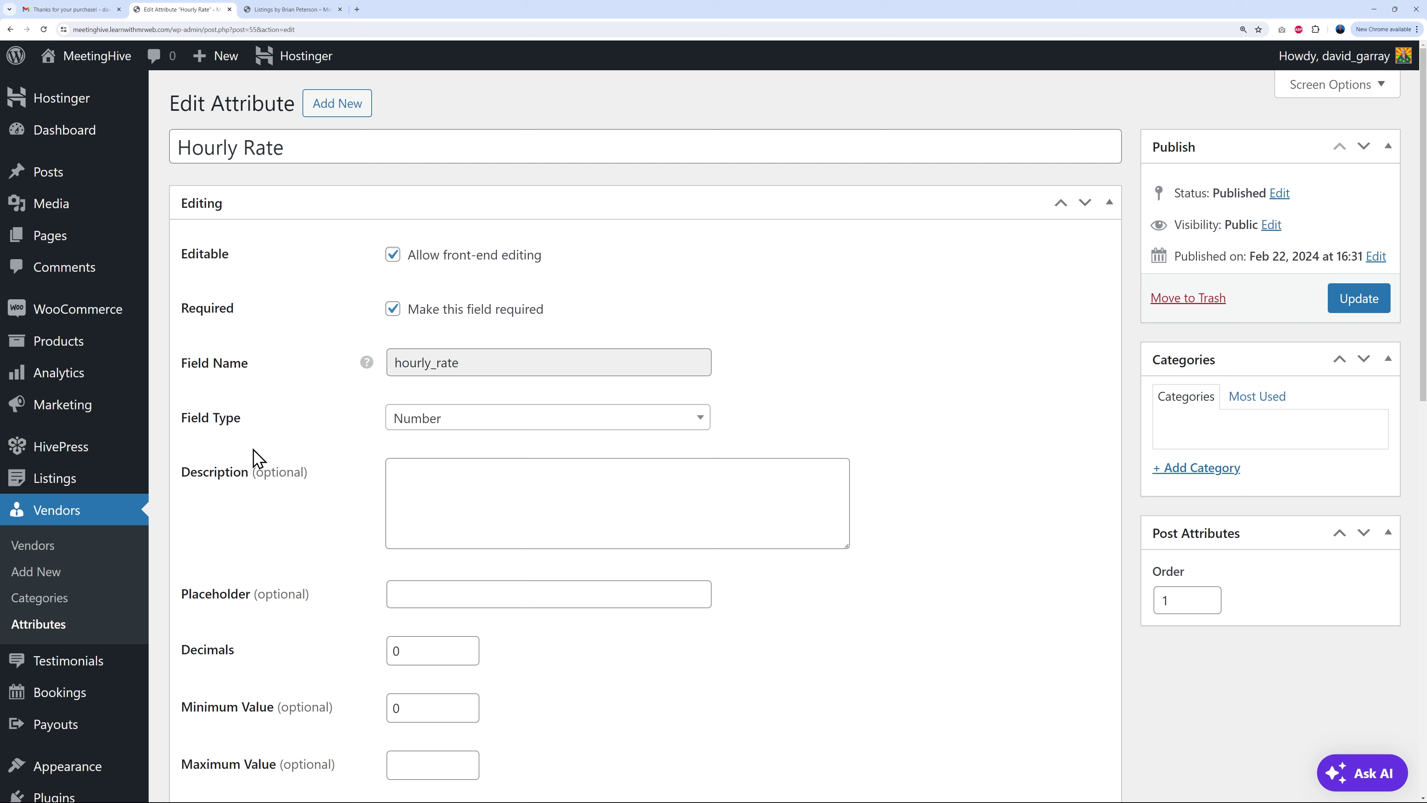
Step: Open Listings > Attributes in a new tab and view the listing Hourly Rate attribute
{"action": "mouse_move", "coordinate": [96, 484]}
{"action": "right_click", "coordinate": [193, 591]}
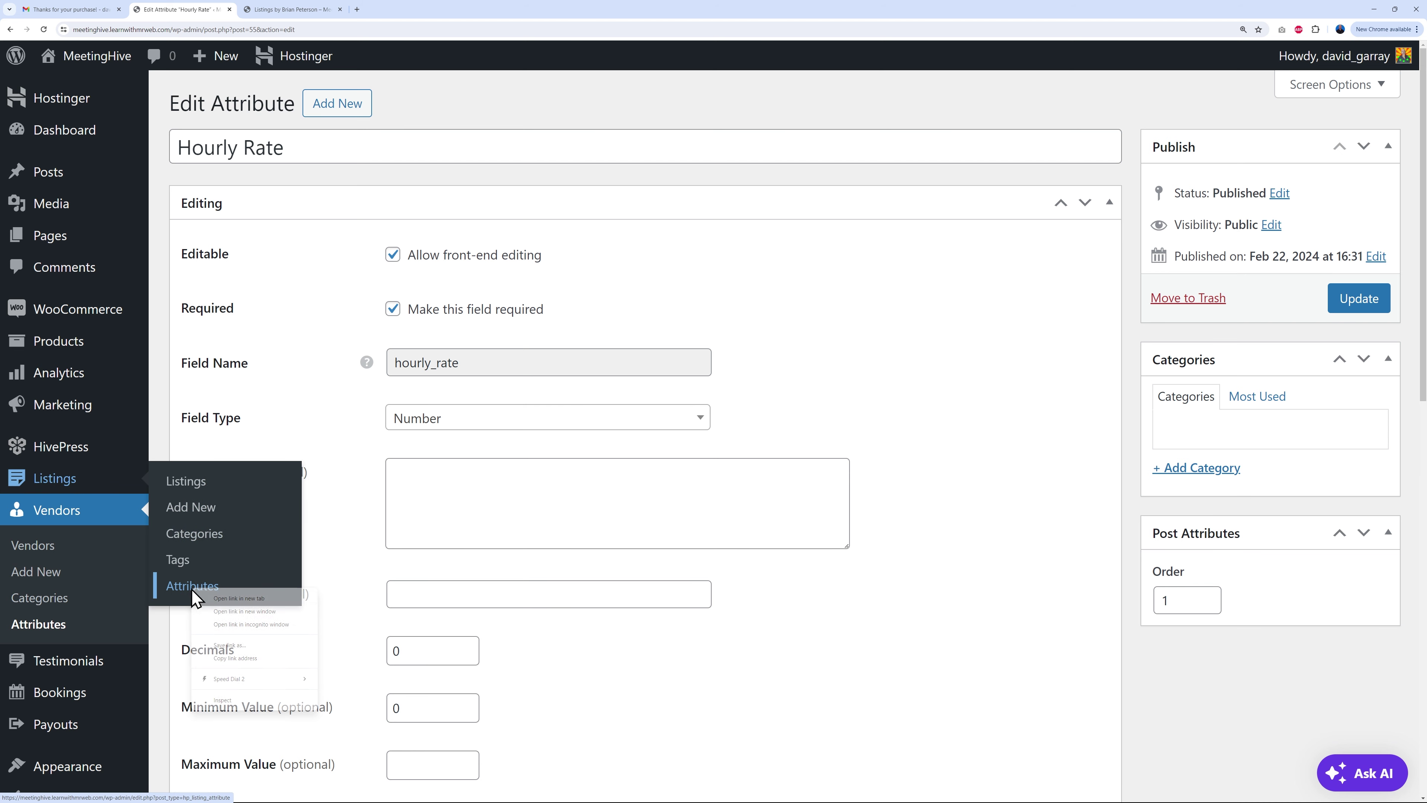
{"action": "left_click", "coordinate": [236, 597]}
{"action": "left_click", "coordinate": [292, 10]}
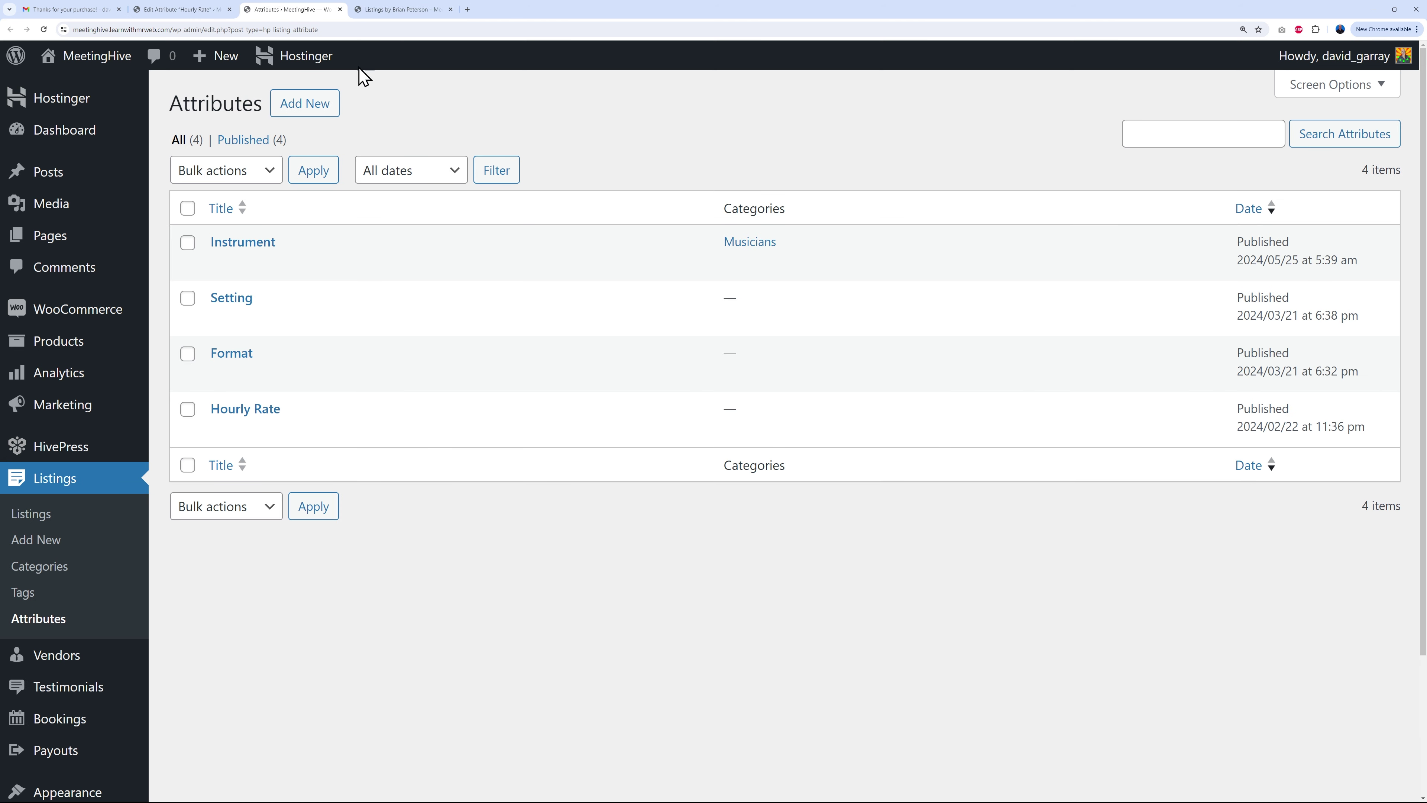
{"action": "left_click", "coordinate": [264, 412]}
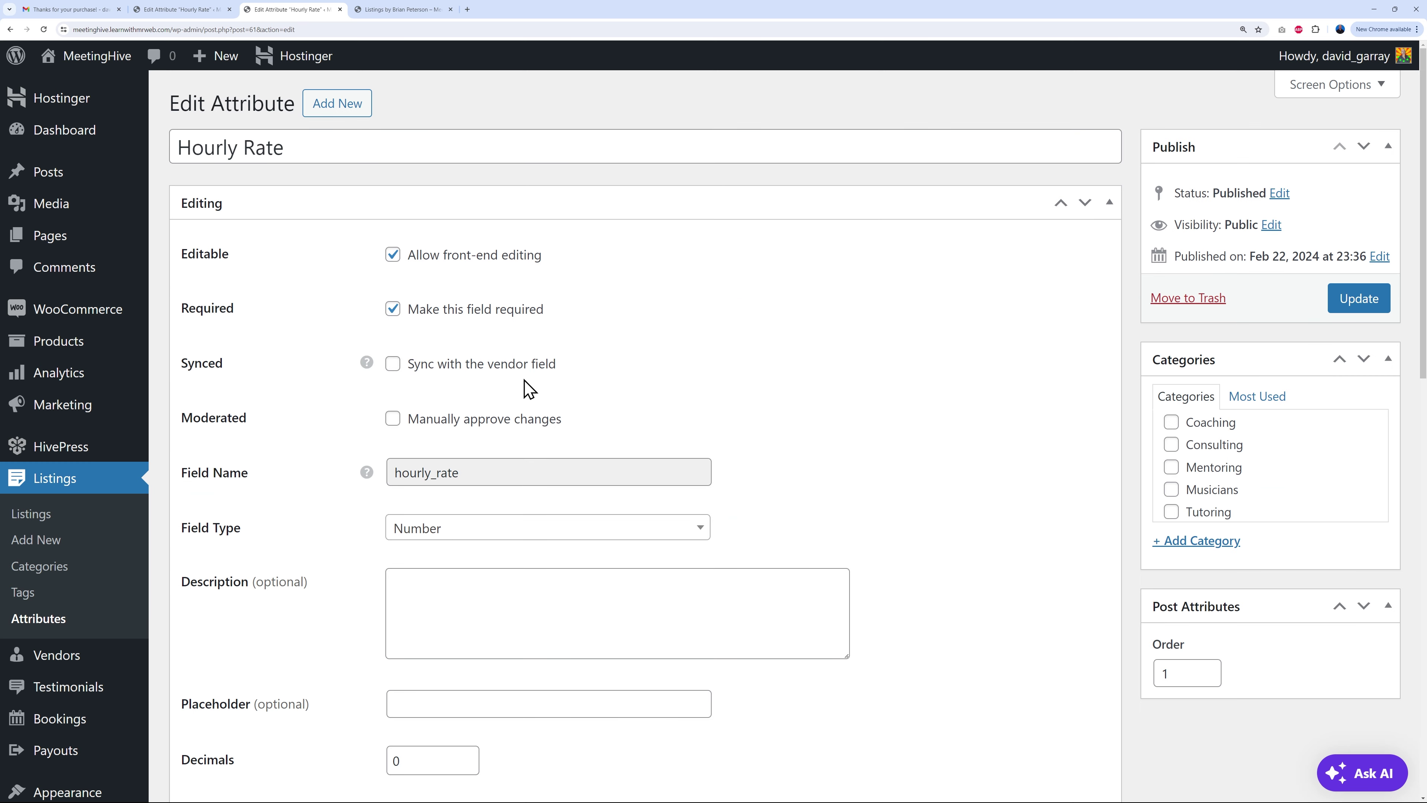
Step: Compare the hourly_rate field name on the listing and vendor Hourly Rate attributes
{"action": "left_click_drag", "start_coordinate": [392, 475], "coordinate": [463, 474]}
{"action": "left_click", "coordinate": [717, 414]}
{"action": "left_click", "coordinate": [196, 10]}
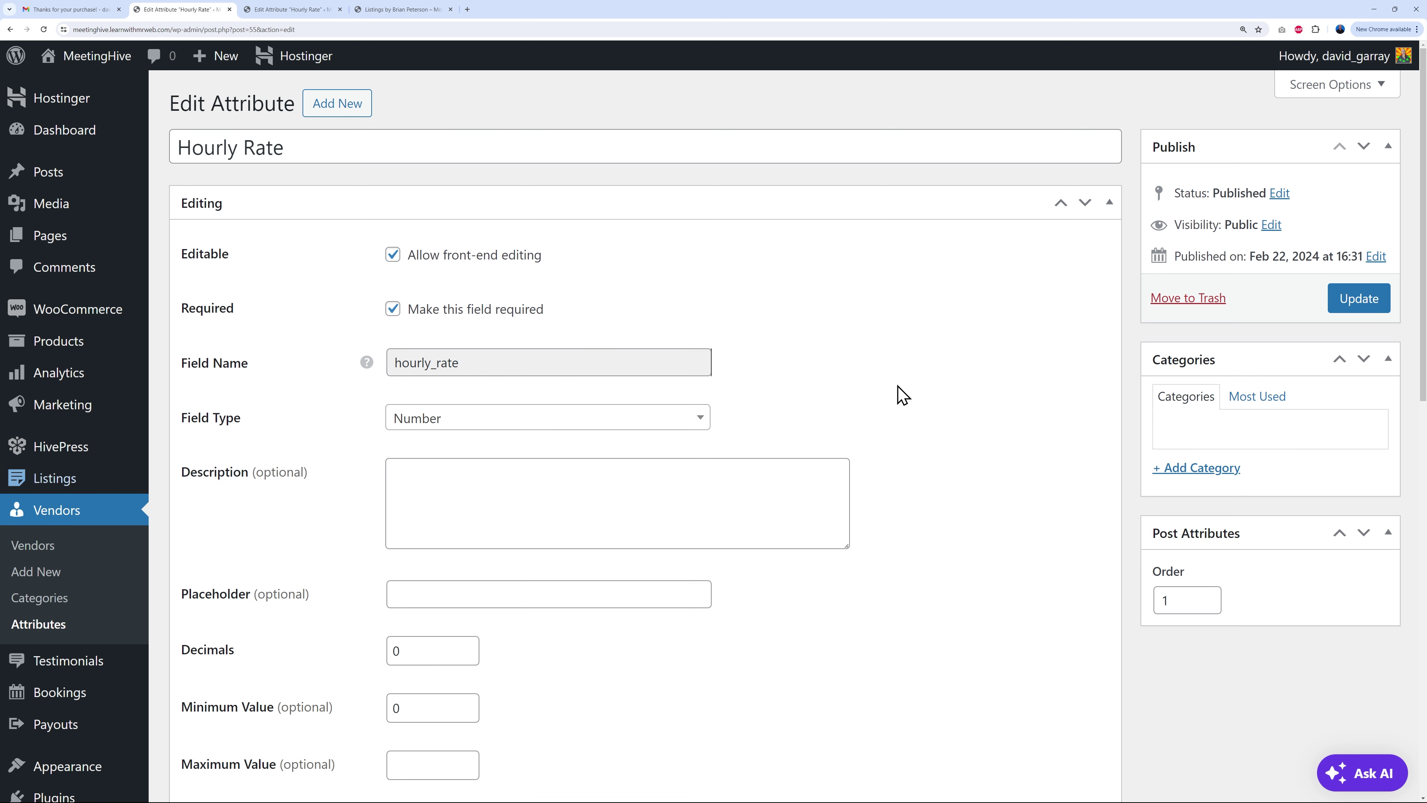
{"action": "left_click_drag", "start_coordinate": [391, 360], "coordinate": [467, 362]}
{"action": "left_click", "coordinate": [892, 395]}
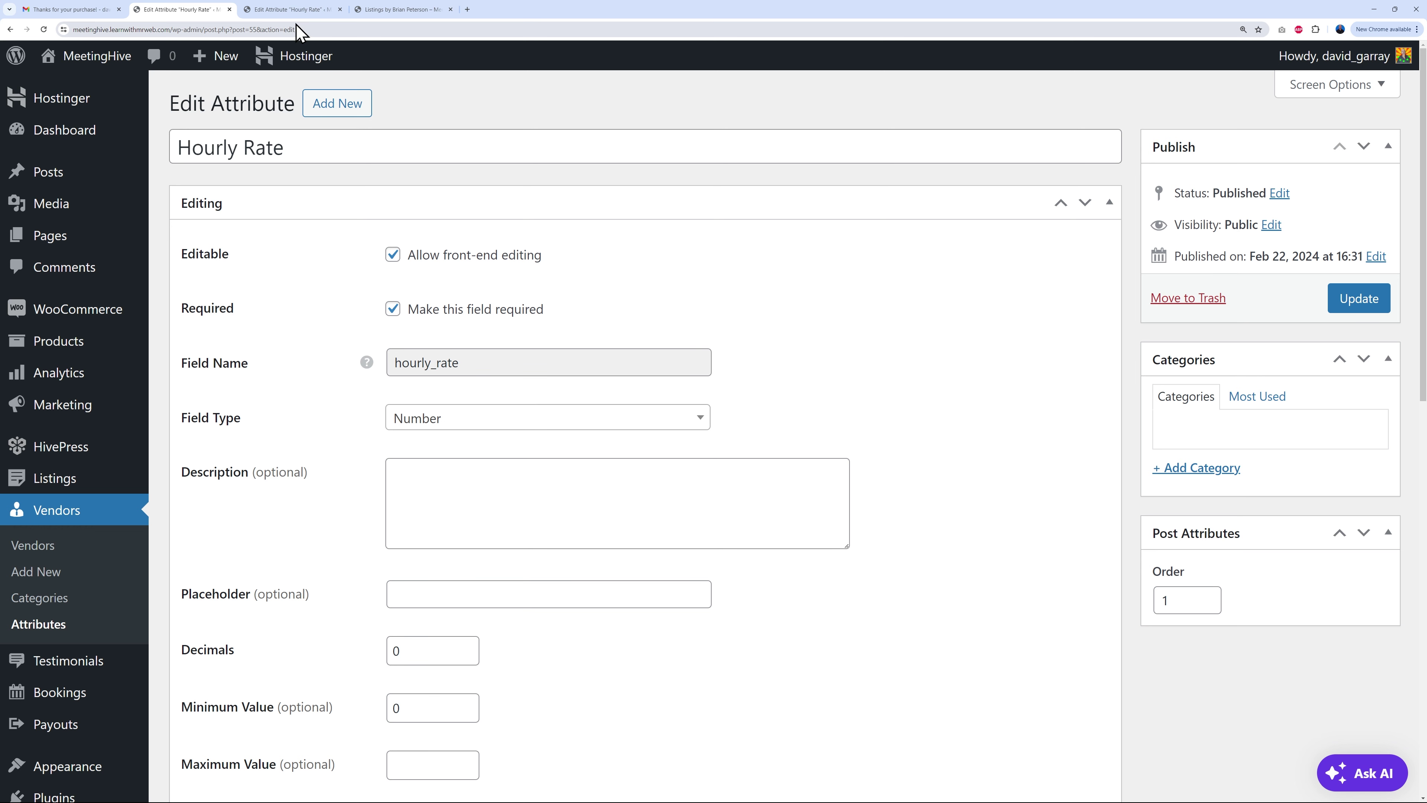
Step: Leave vendor field sync off on the listing Hourly Rate, close that tab, return to the expert's page
{"action": "left_click", "coordinate": [296, 11]}
{"action": "left_click", "coordinate": [396, 366]}
{"action": "left_click", "coordinate": [396, 367]}
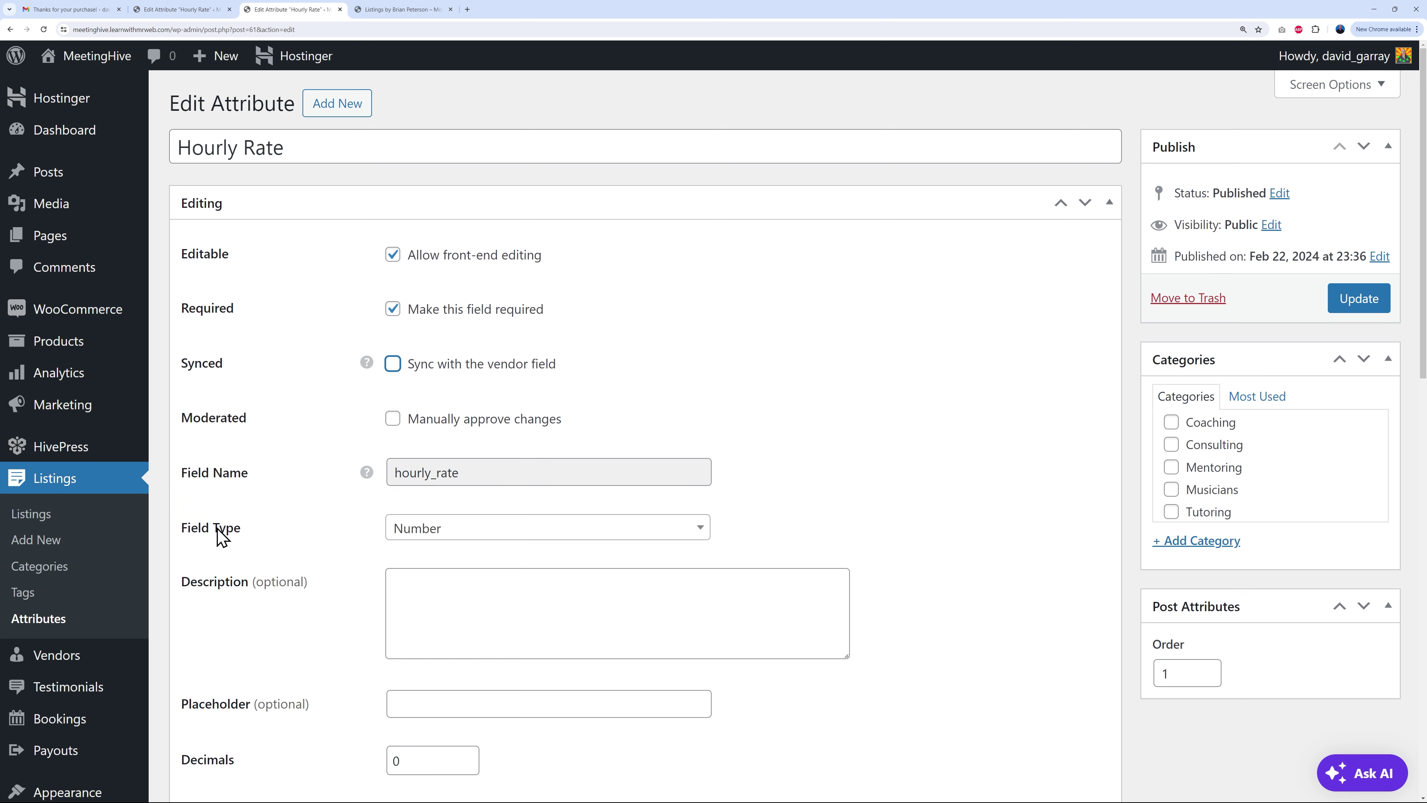
{"action": "left_click", "coordinate": [750, 404]}
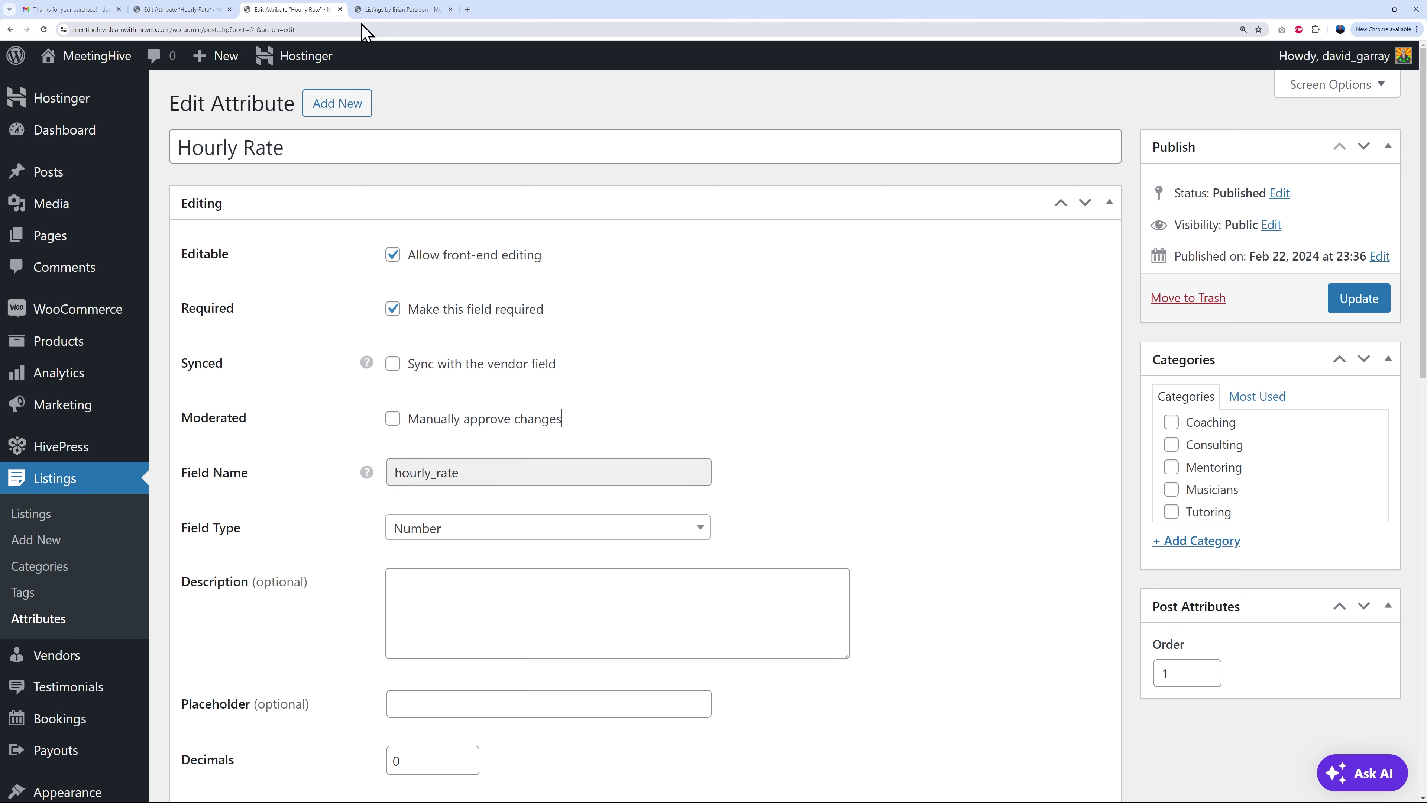
{"action": "left_click", "coordinate": [340, 9]}
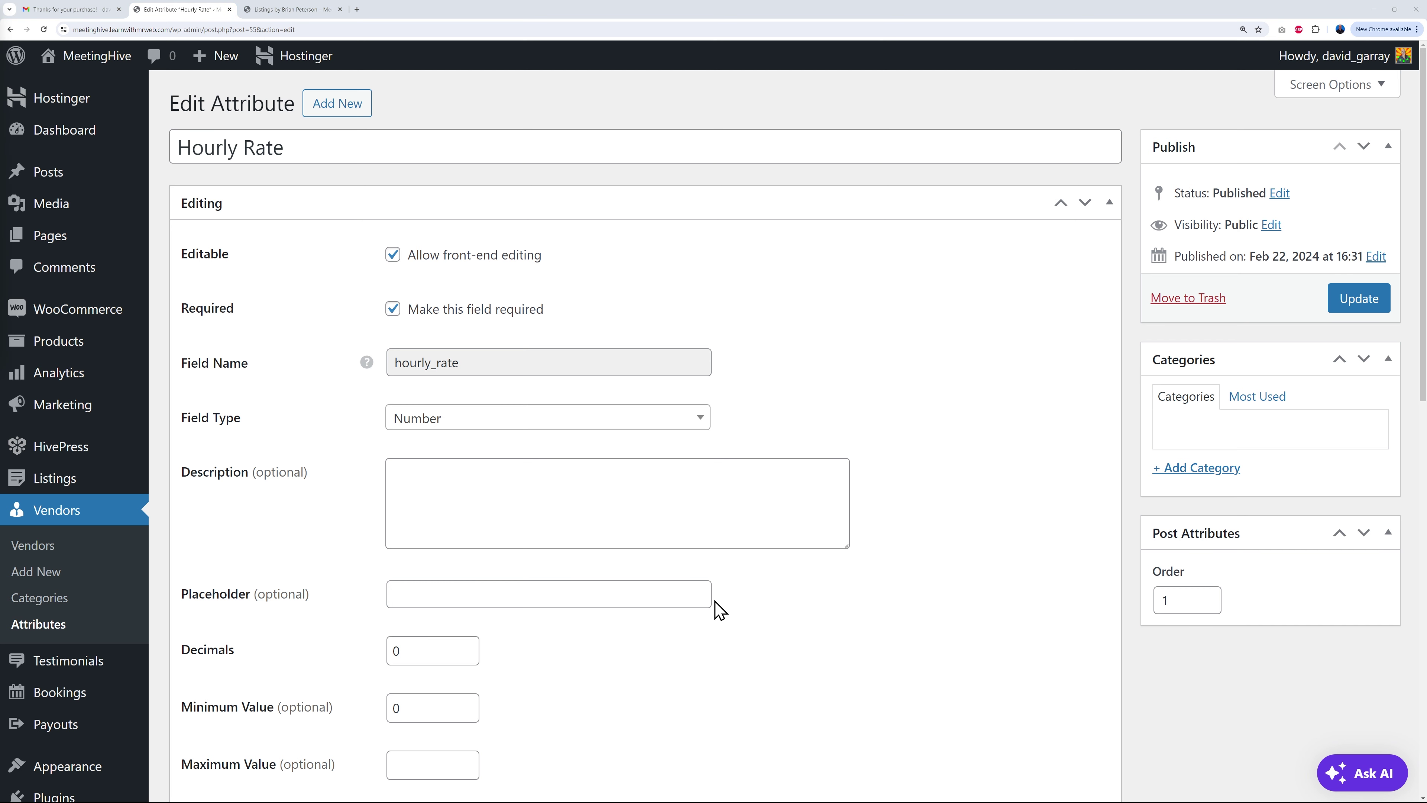
{"action": "left_click", "coordinate": [294, 11]}
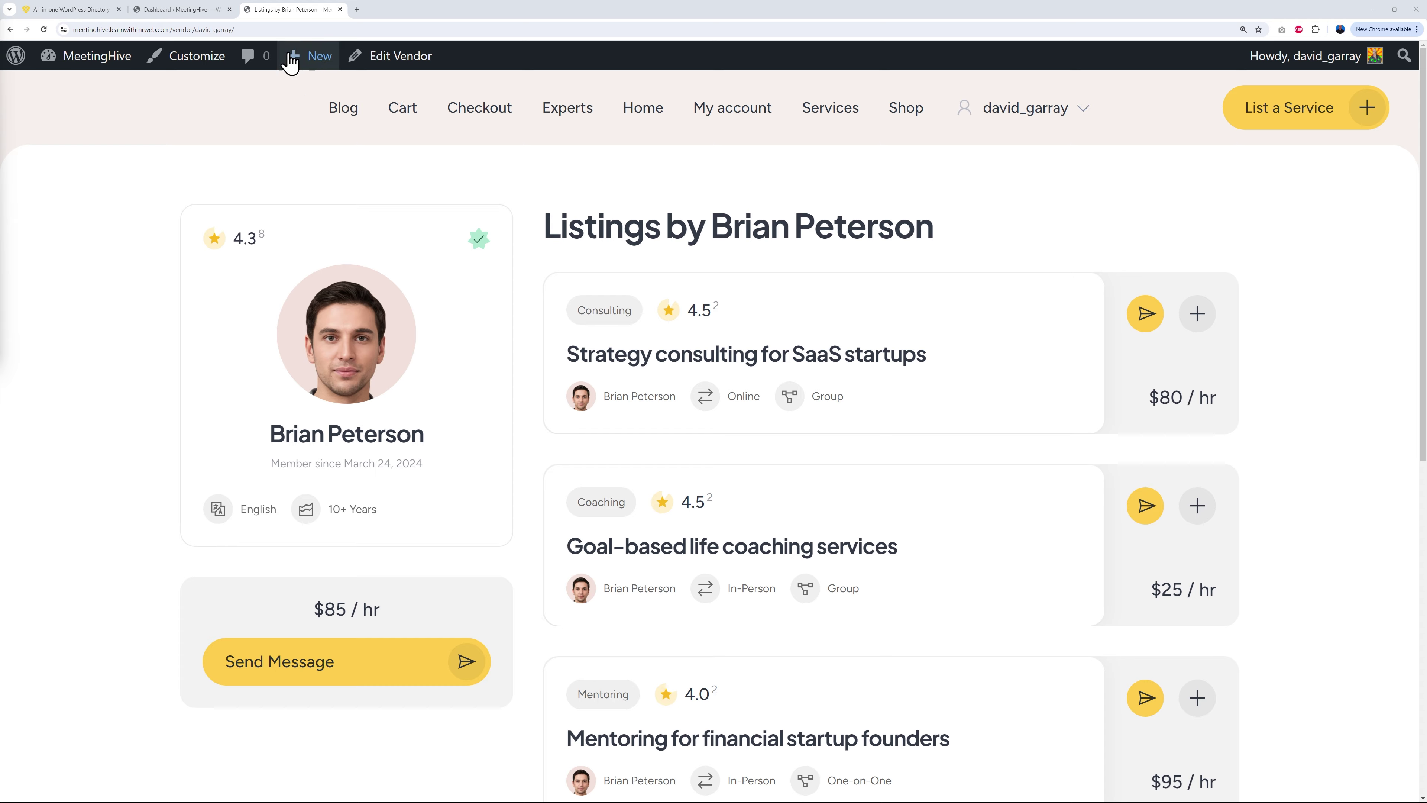
Step: Open HivePress Settings from the Dashboard and scroll through the Listings tab's display, submission and selling options
{"action": "left_click", "coordinate": [196, 11]}
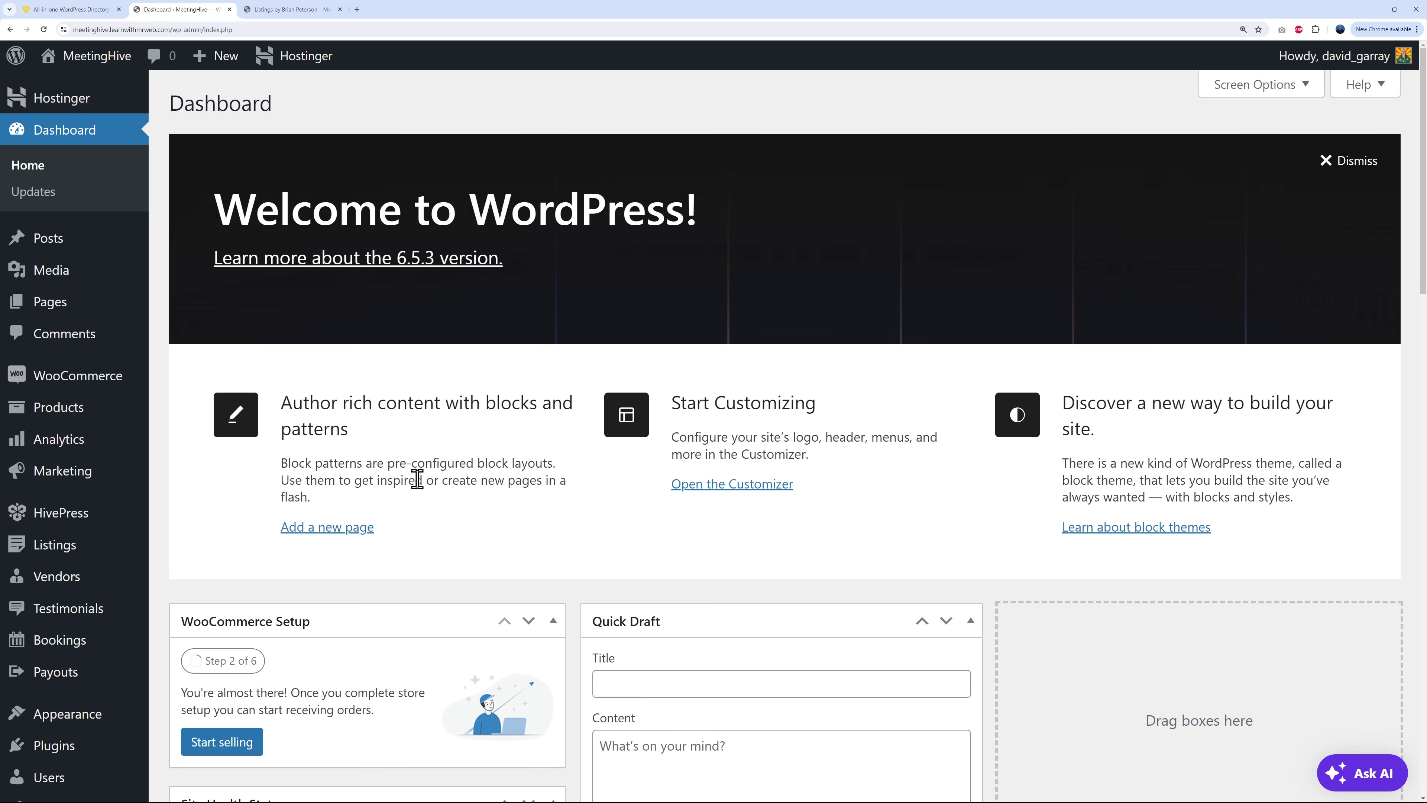
{"action": "mouse_move", "coordinate": [90, 527]}
{"action": "left_click", "coordinate": [180, 524]}
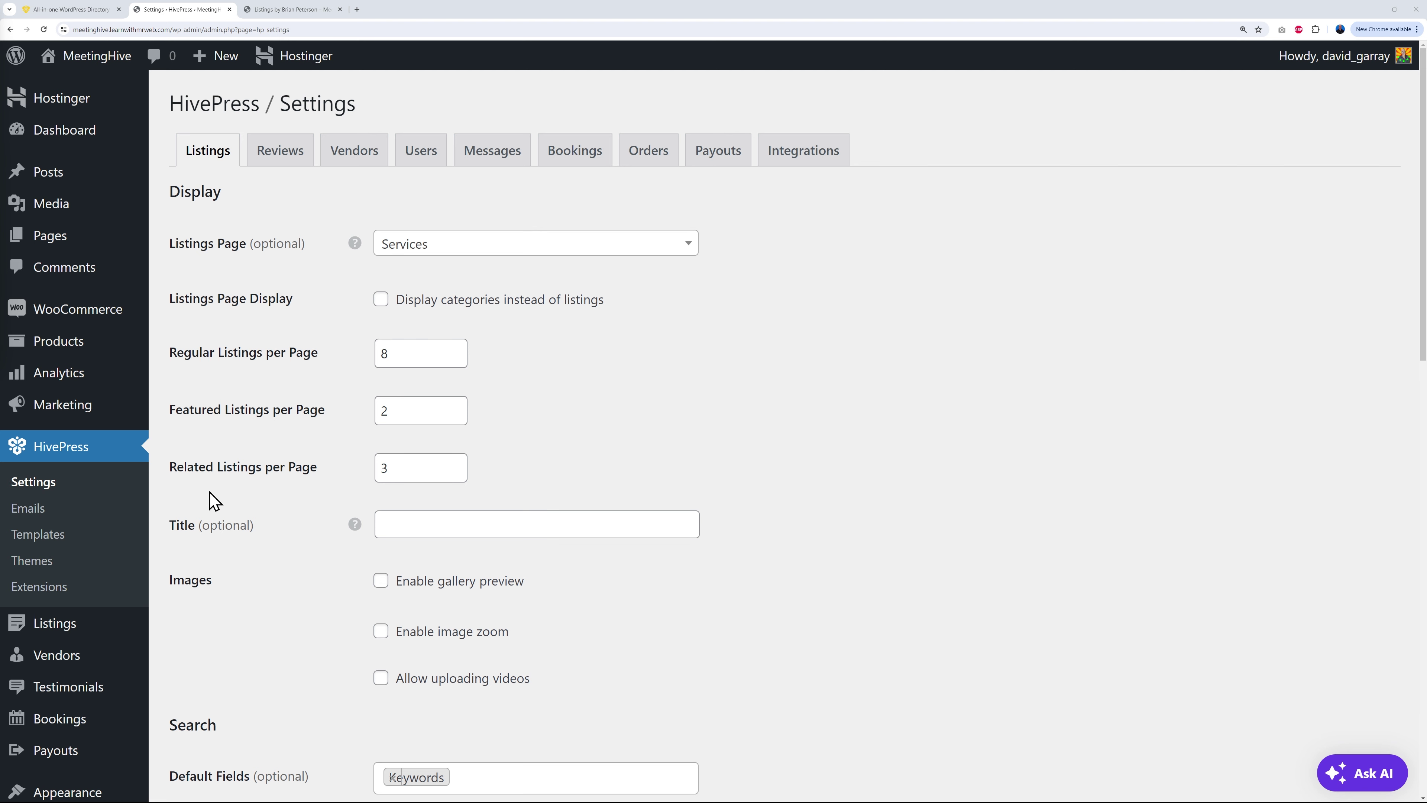
{"action": "scroll", "coordinate": [804, 496], "scroll_direction": "down", "scroll_amount": 5}
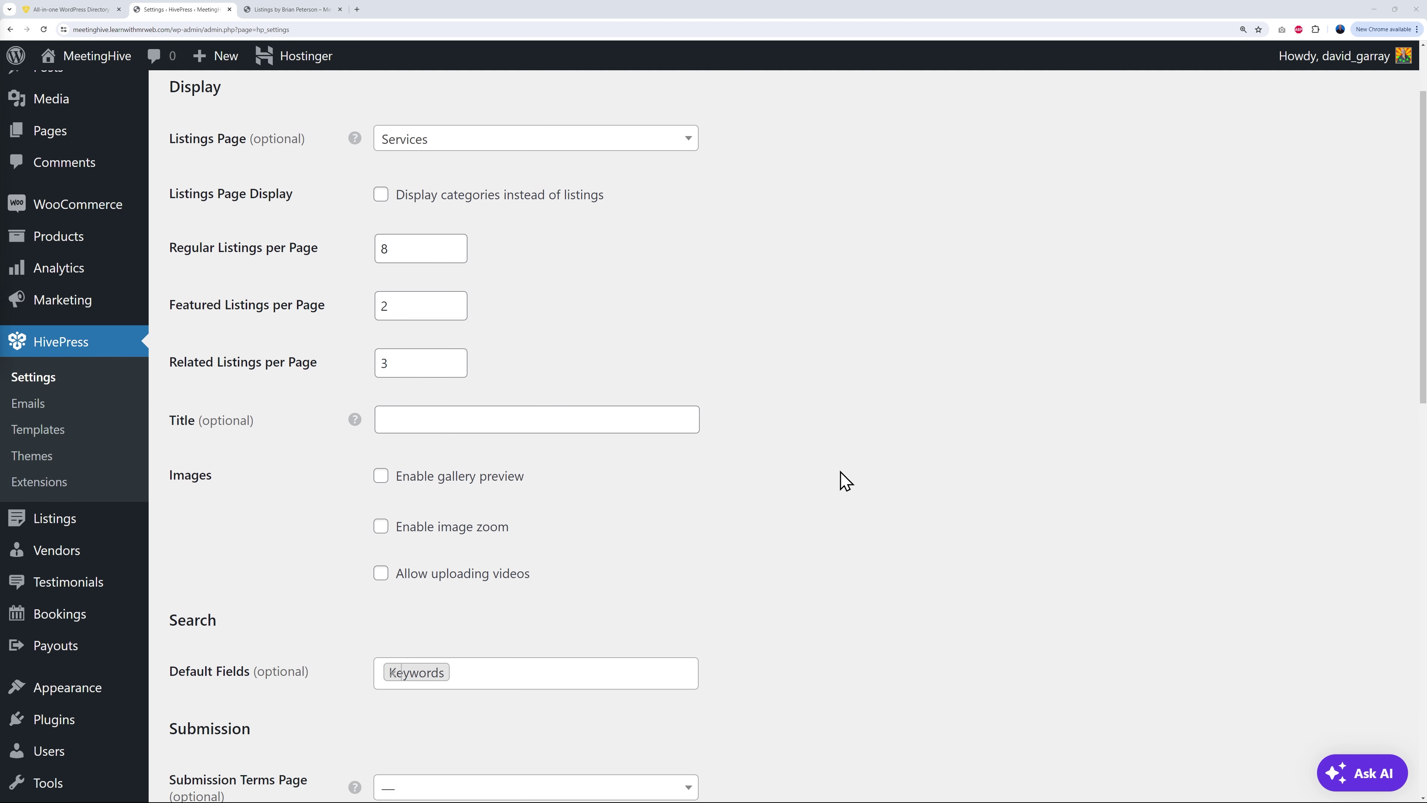
{"action": "scroll", "coordinate": [765, 422], "scroll_direction": "down", "scroll_amount": 5}
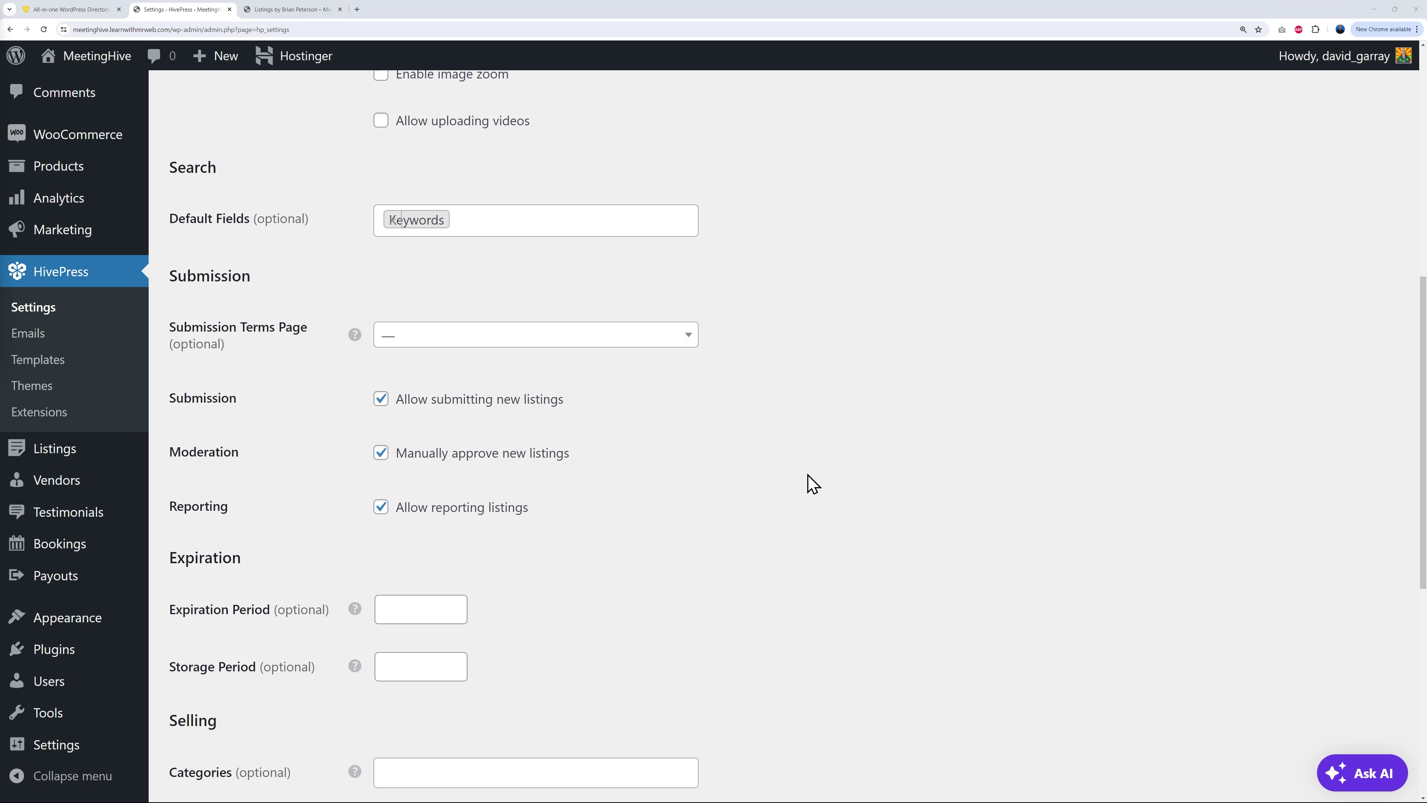
{"action": "scroll", "coordinate": [857, 462], "scroll_direction": "down", "scroll_amount": 2}
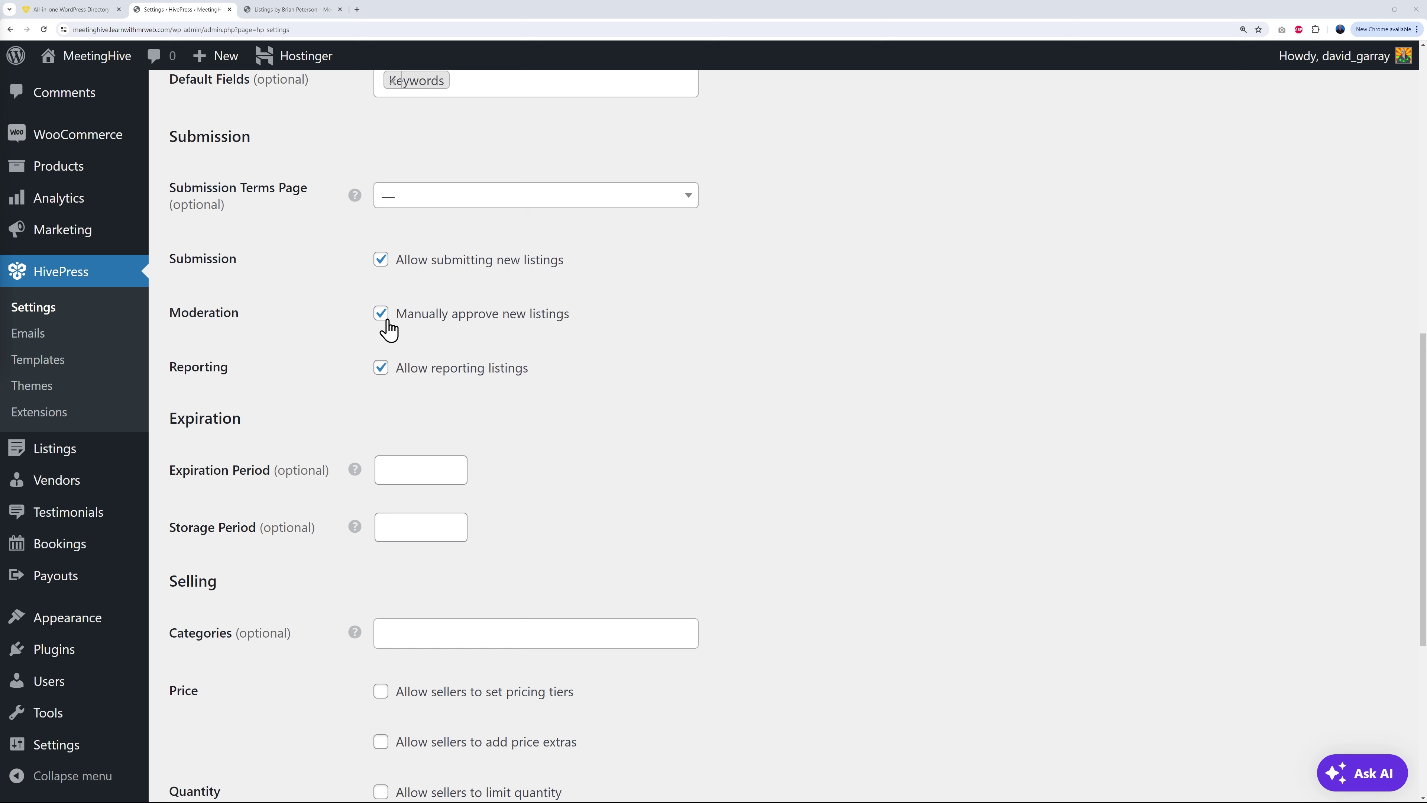
{"action": "scroll", "coordinate": [814, 433], "scroll_direction": "down", "scroll_amount": 5}
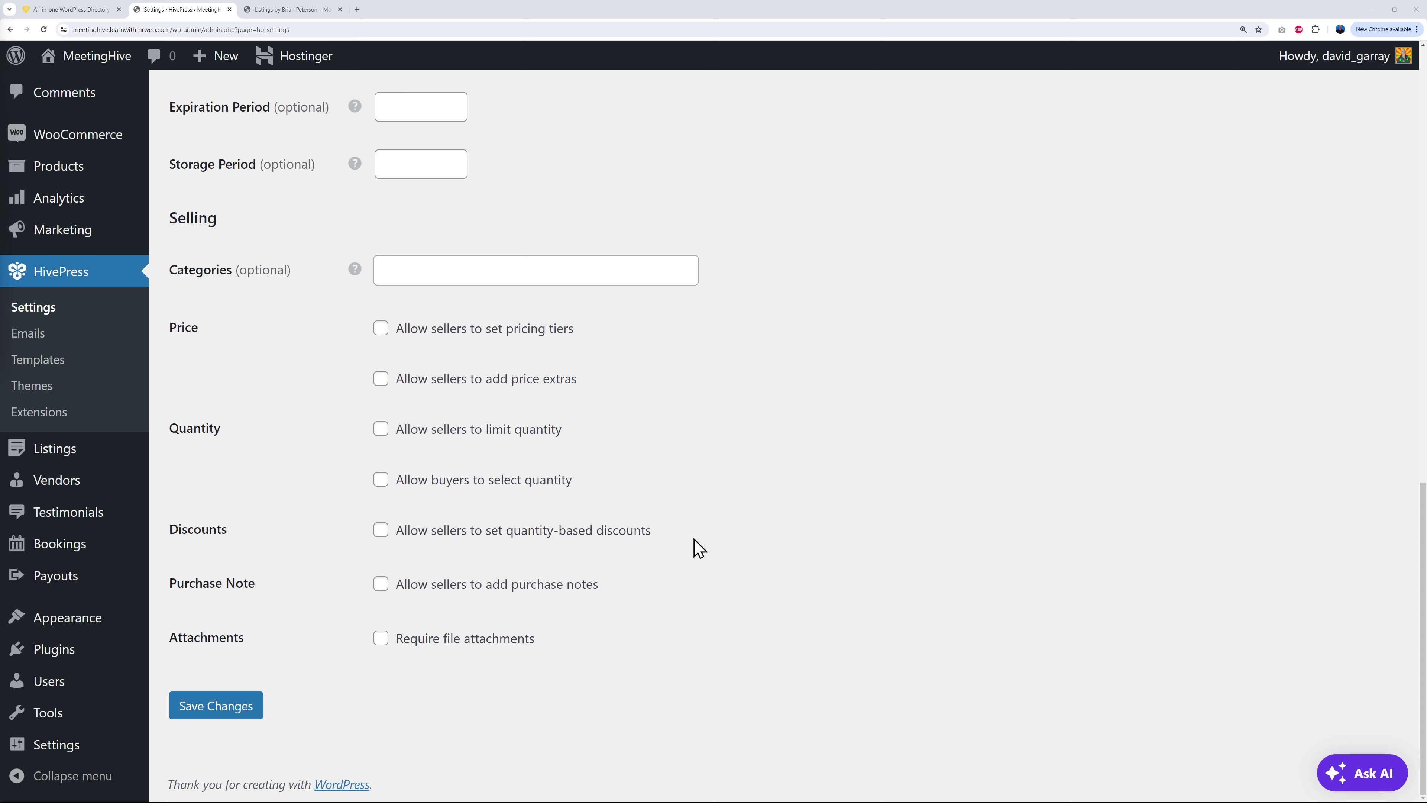
{"action": "scroll", "coordinate": [807, 582], "scroll_direction": "up", "scroll_amount": 5}
{"action": "scroll", "coordinate": [807, 582], "scroll_direction": "up", "scroll_amount": 10}
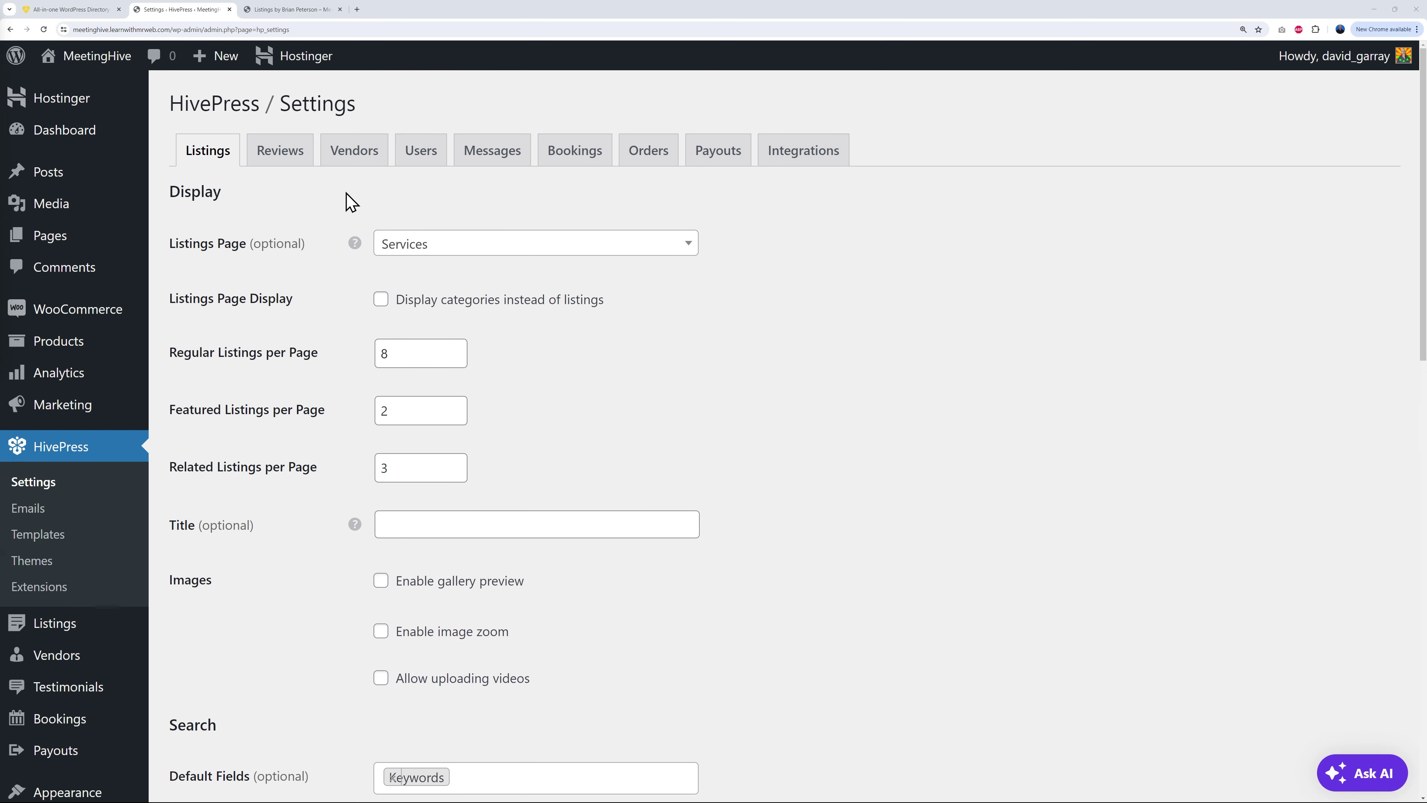
Step: In HivePress's Vendors settings, enter 10 as the vendor commission rate
{"action": "left_click", "coordinate": [362, 161]}
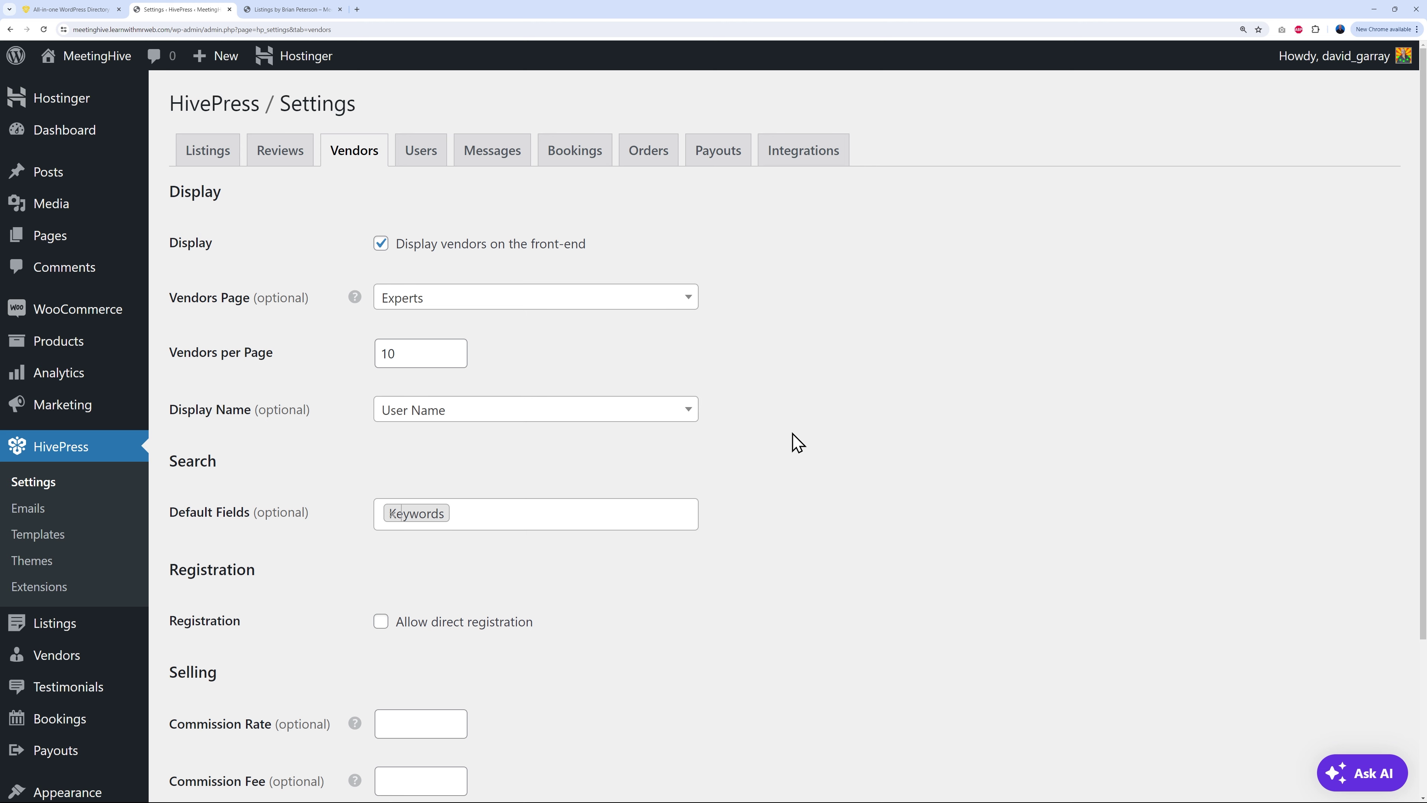
{"action": "scroll", "coordinate": [798, 442], "scroll_direction": "down", "scroll_amount": 4}
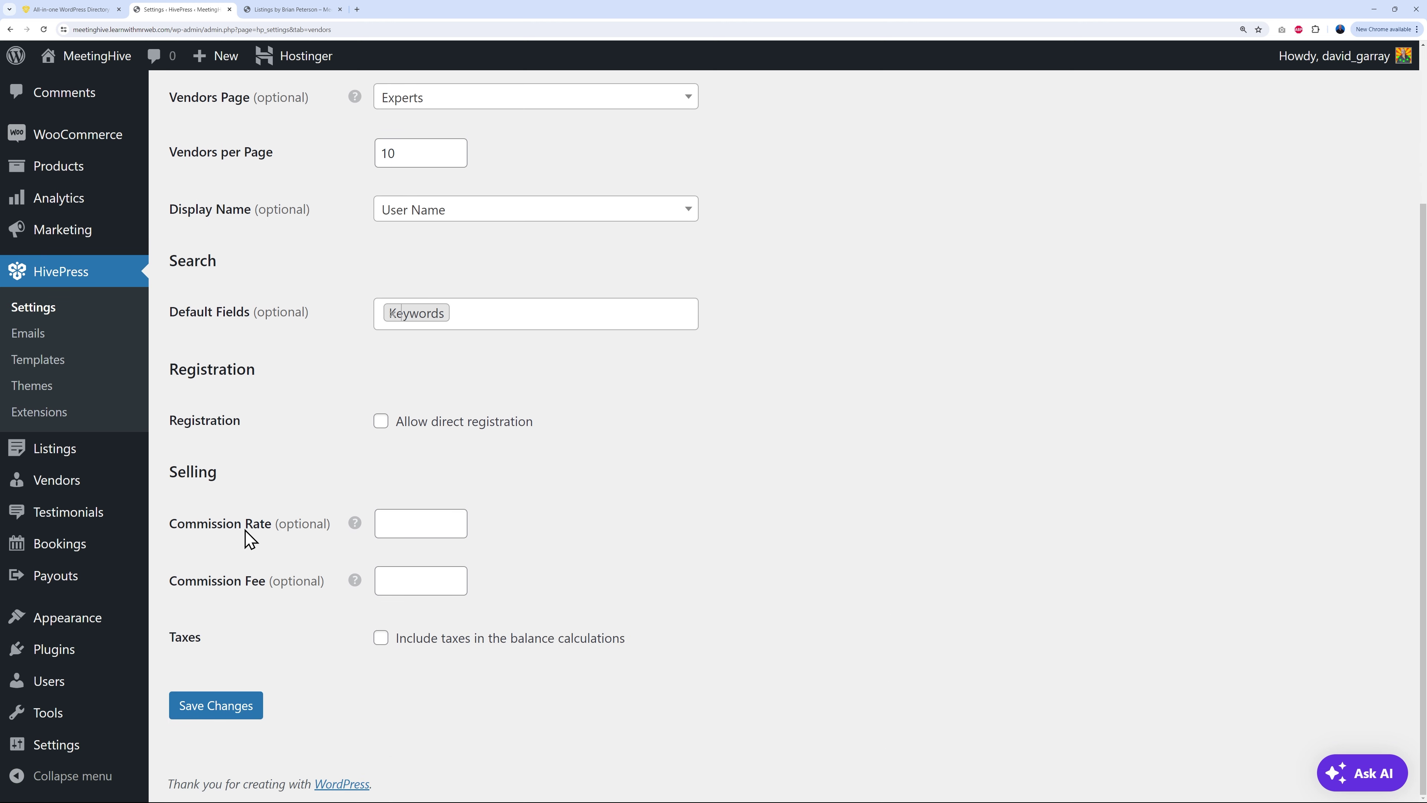
{"action": "mouse_move", "coordinate": [256, 523]}
{"action": "mouse_move", "coordinate": [229, 604]}
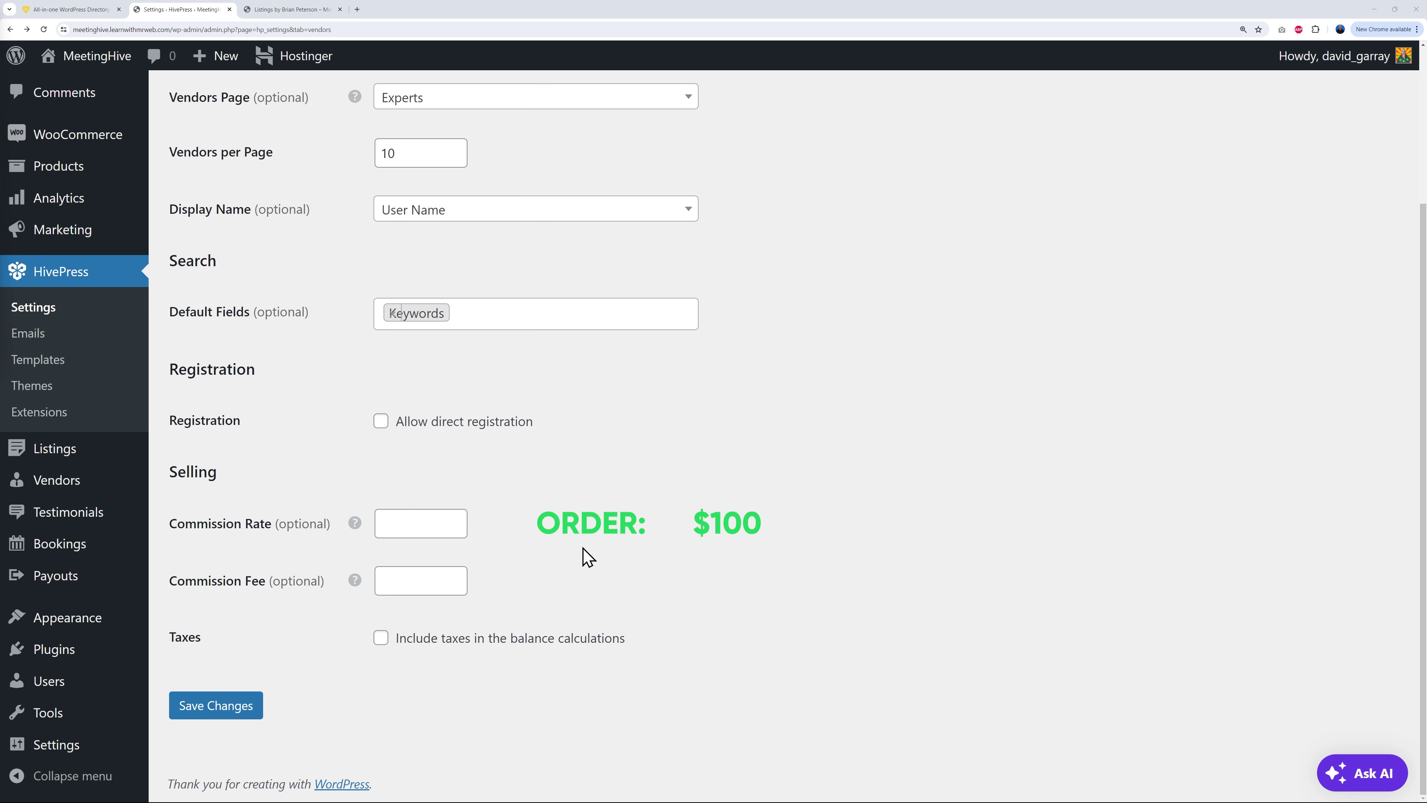
{"action": "left_click", "coordinate": [422, 523]}
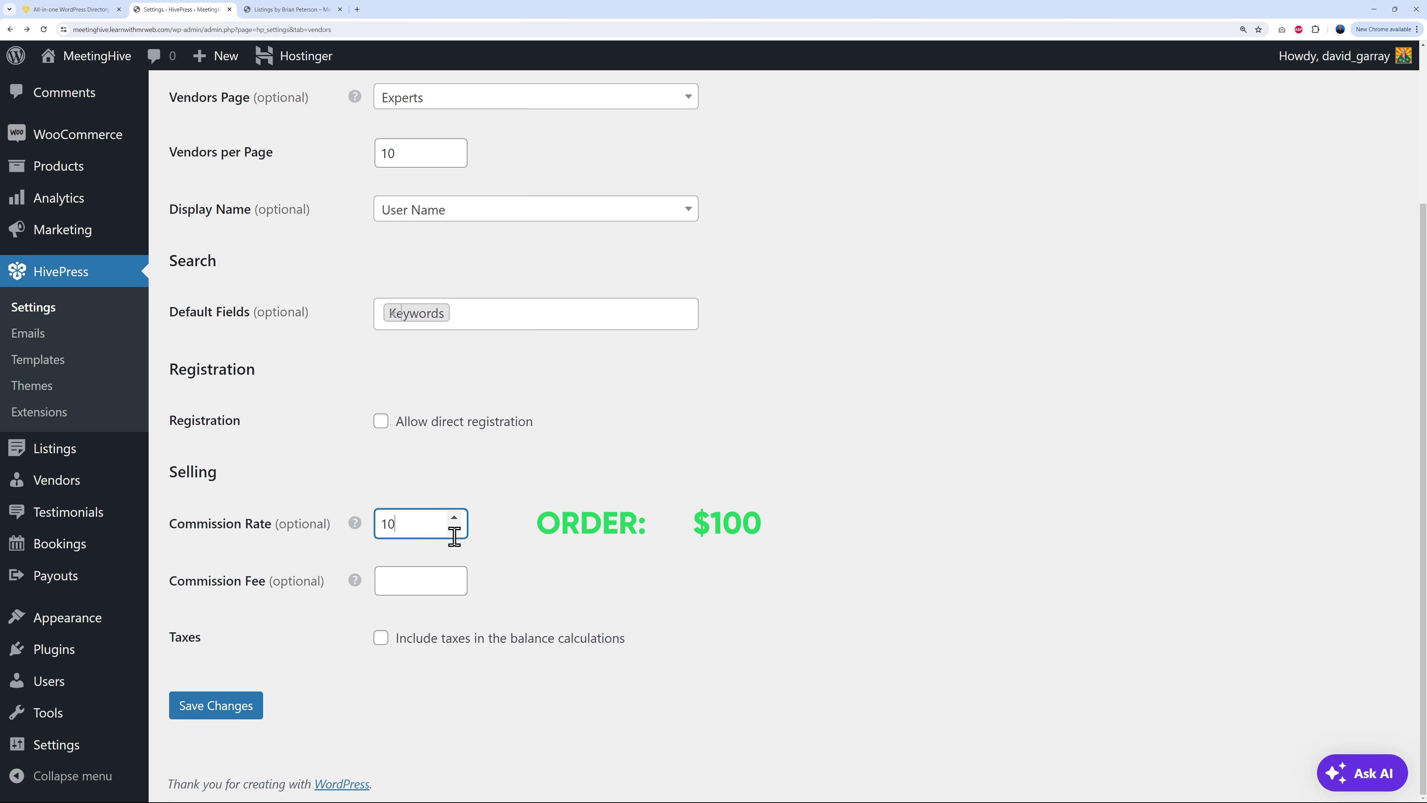
{"action": "left_click", "coordinate": [484, 551]}
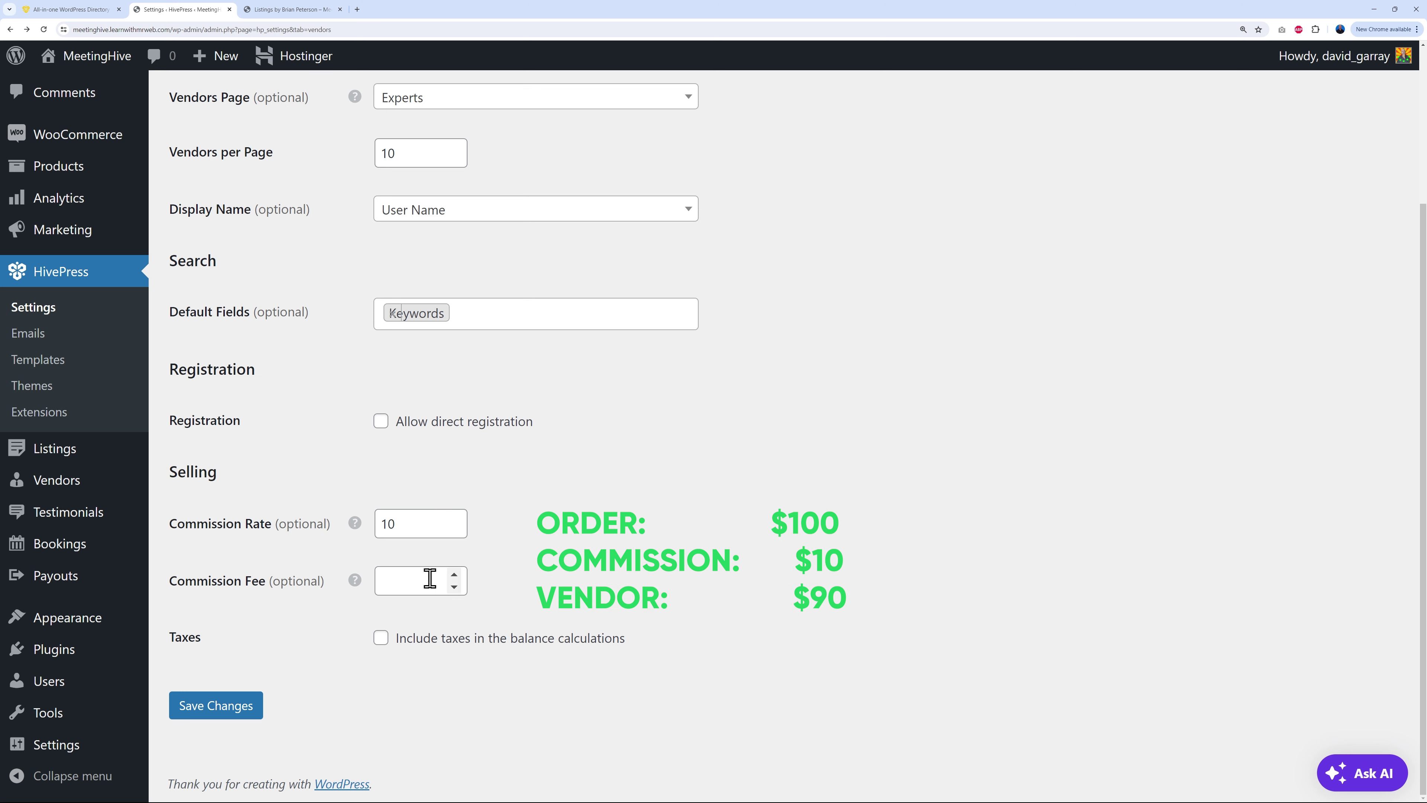
{"action": "double_click", "coordinate": [386, 523]}
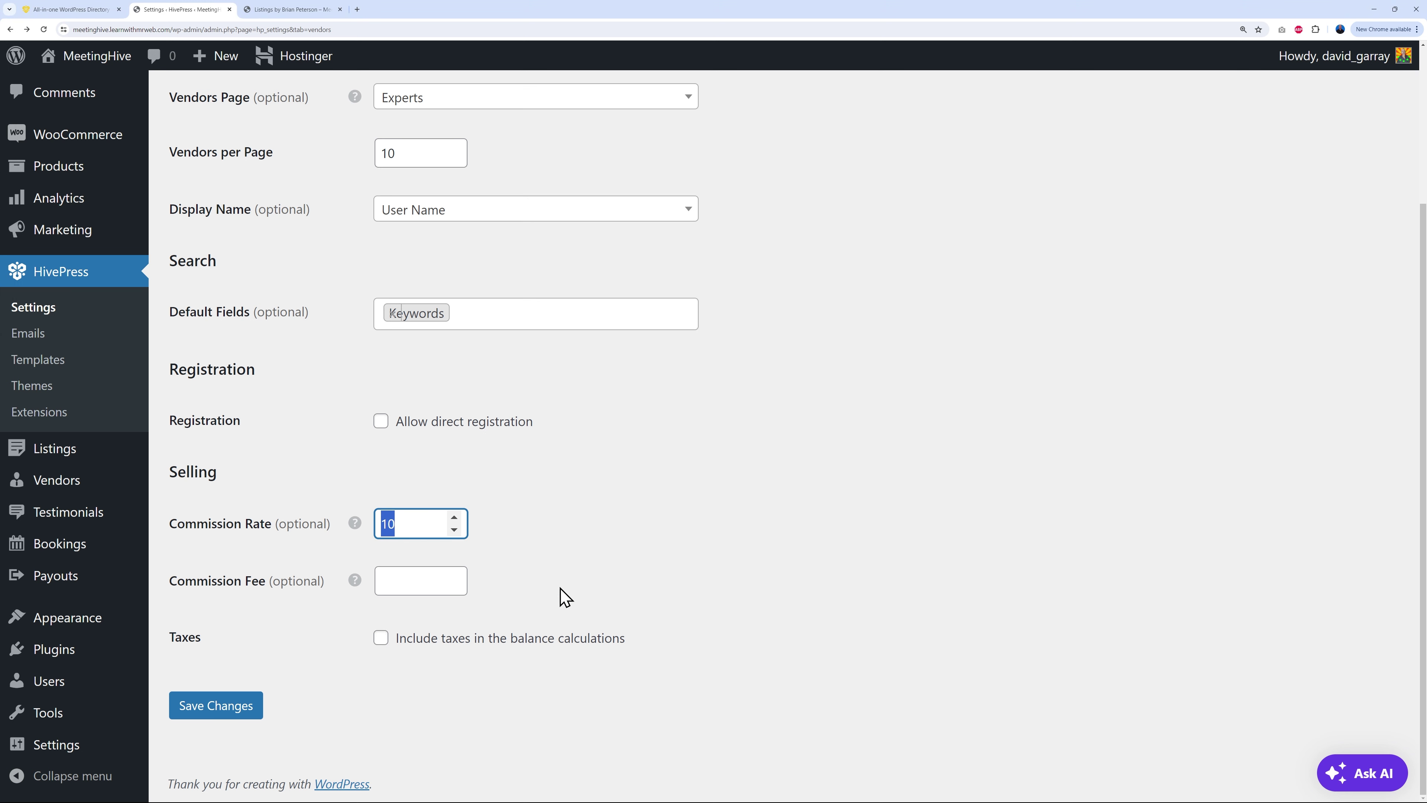
{"action": "key", "text": "BackSpace"}
{"action": "left_click", "coordinate": [535, 588]}
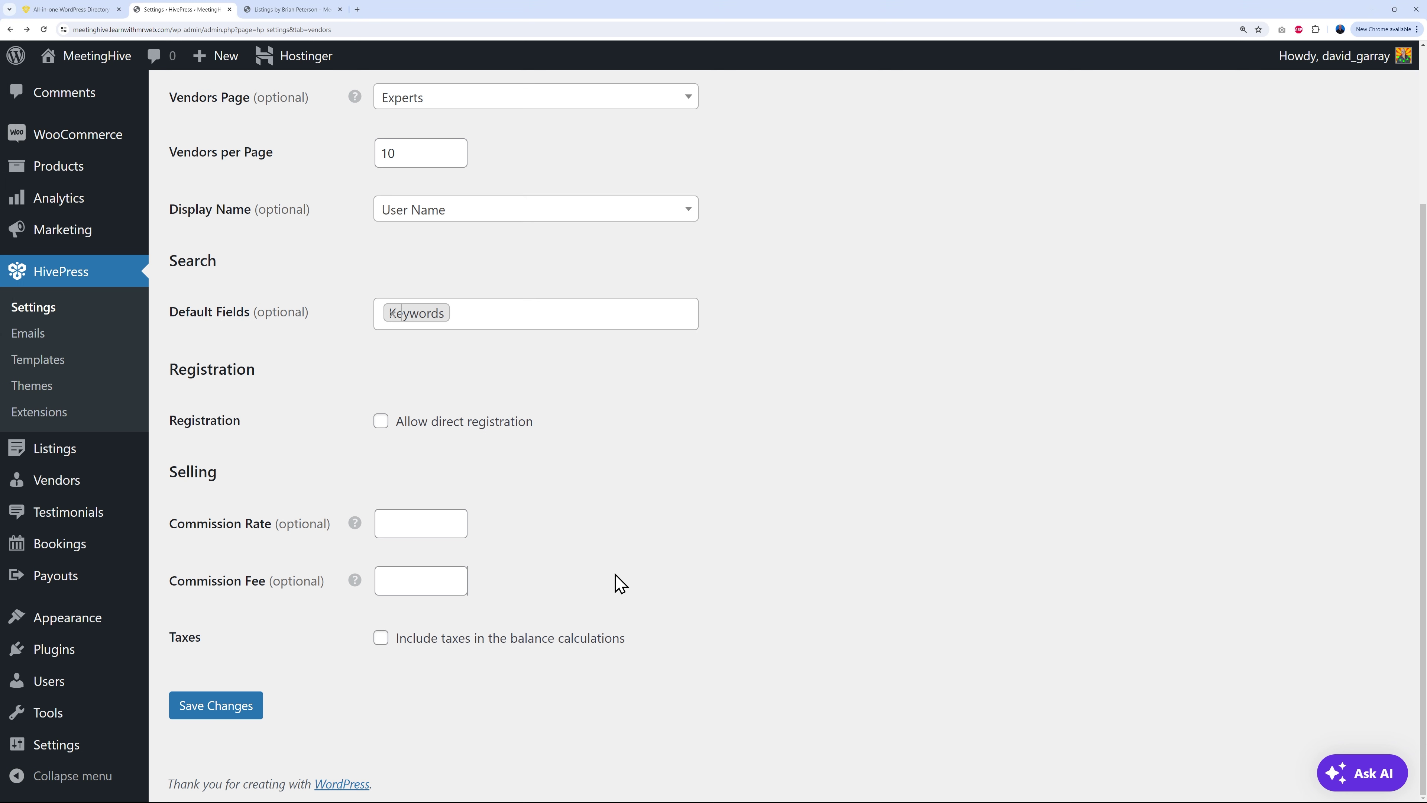
Step: Set the vendor commission fee to 2.5, leaving the commission rate at 10
{"action": "left_click", "coordinate": [393, 590]}
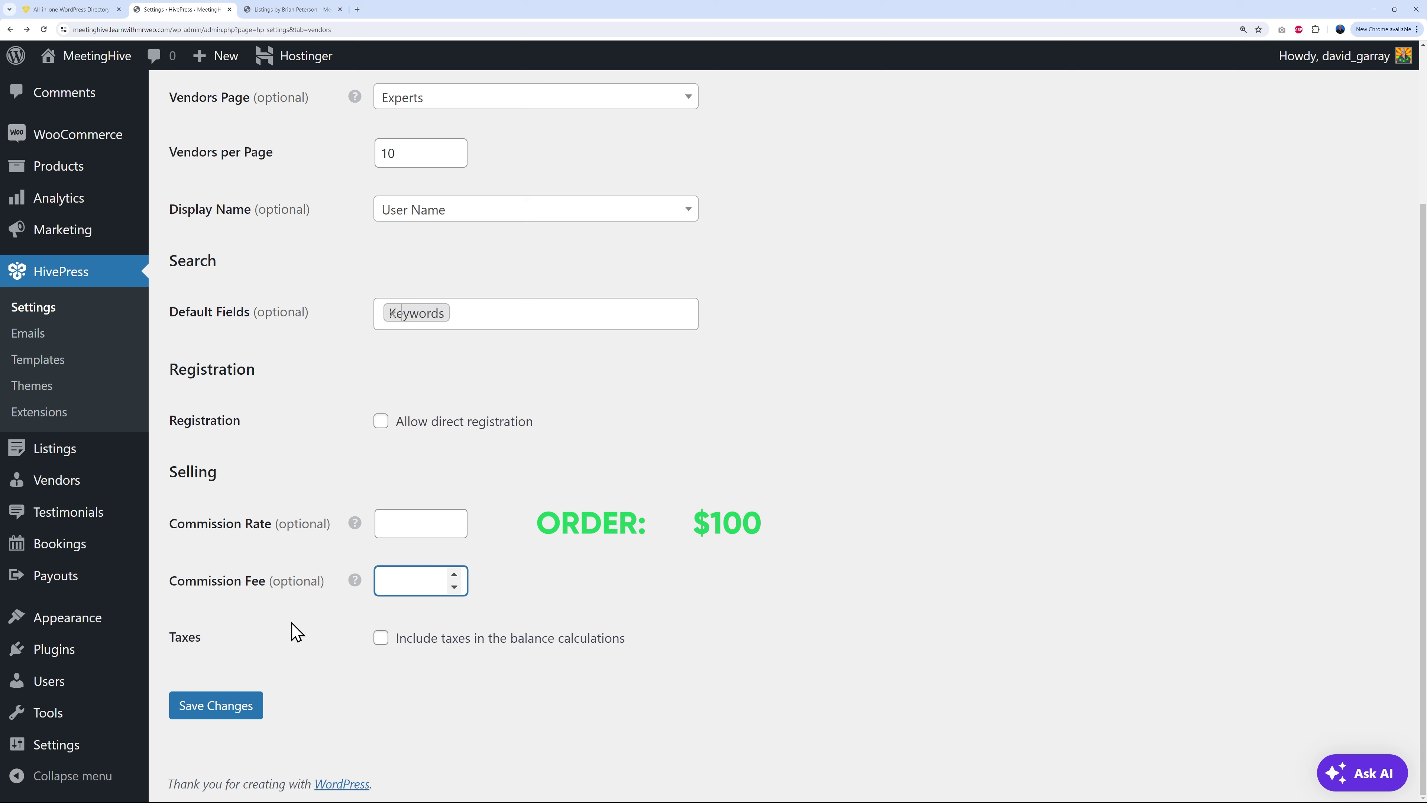
{"action": "type", "text": "5"}
{"action": "left_click", "coordinate": [559, 612]}
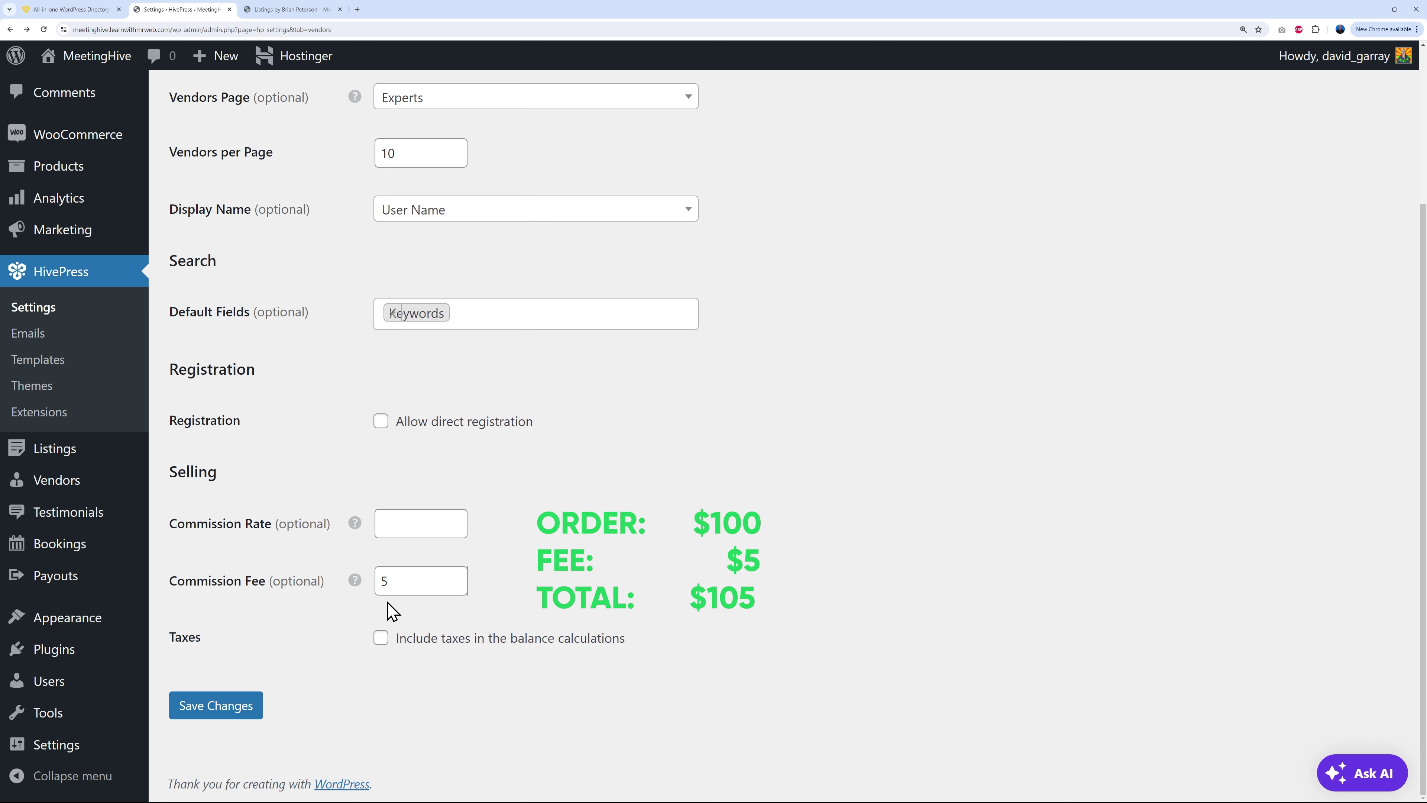
{"action": "left_click", "coordinate": [394, 523]}
{"action": "left_click_drag", "start_coordinate": [410, 580], "coordinate": [374, 591]}
{"action": "left_click", "coordinate": [498, 619]}
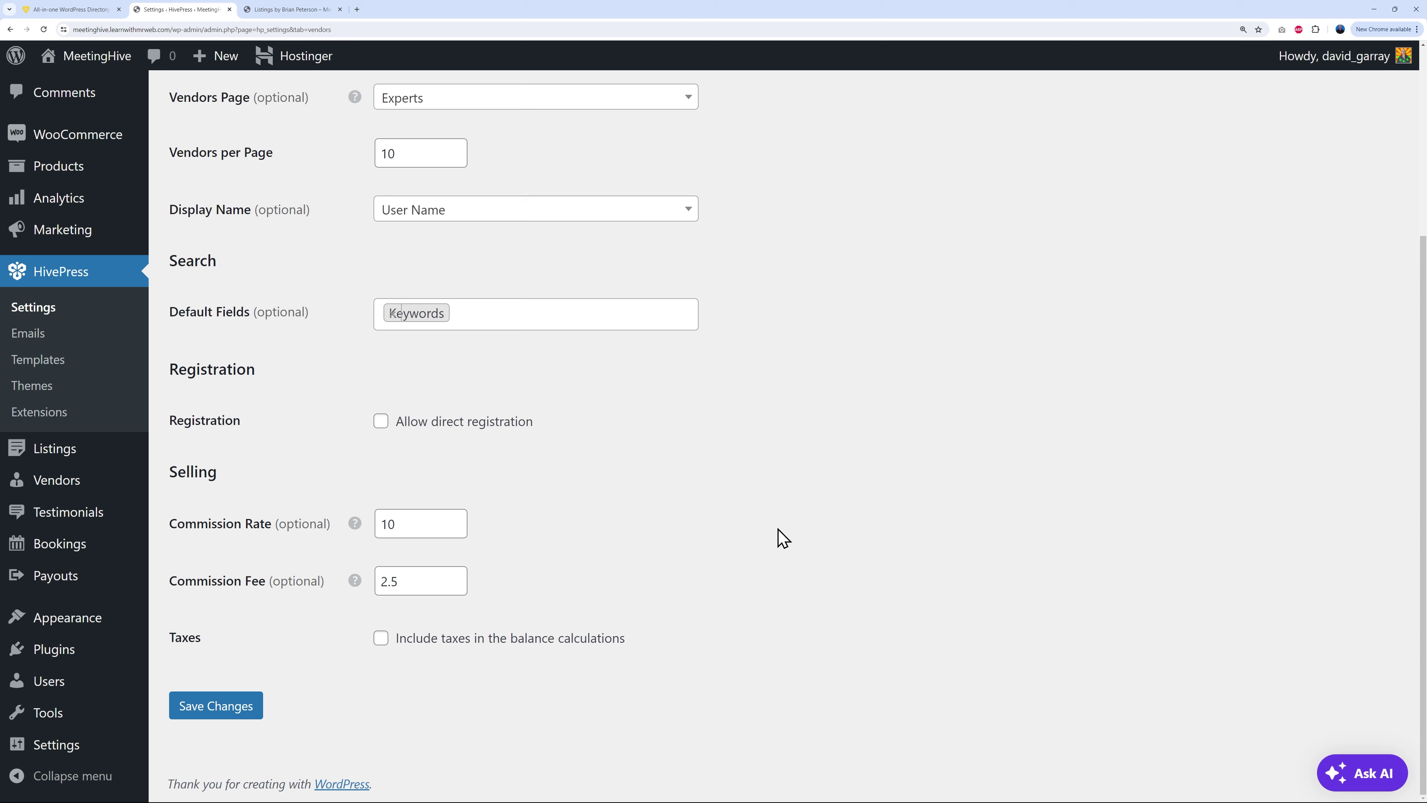
{"action": "scroll", "coordinate": [786, 523], "scroll_direction": "up", "scroll_amount": 4}
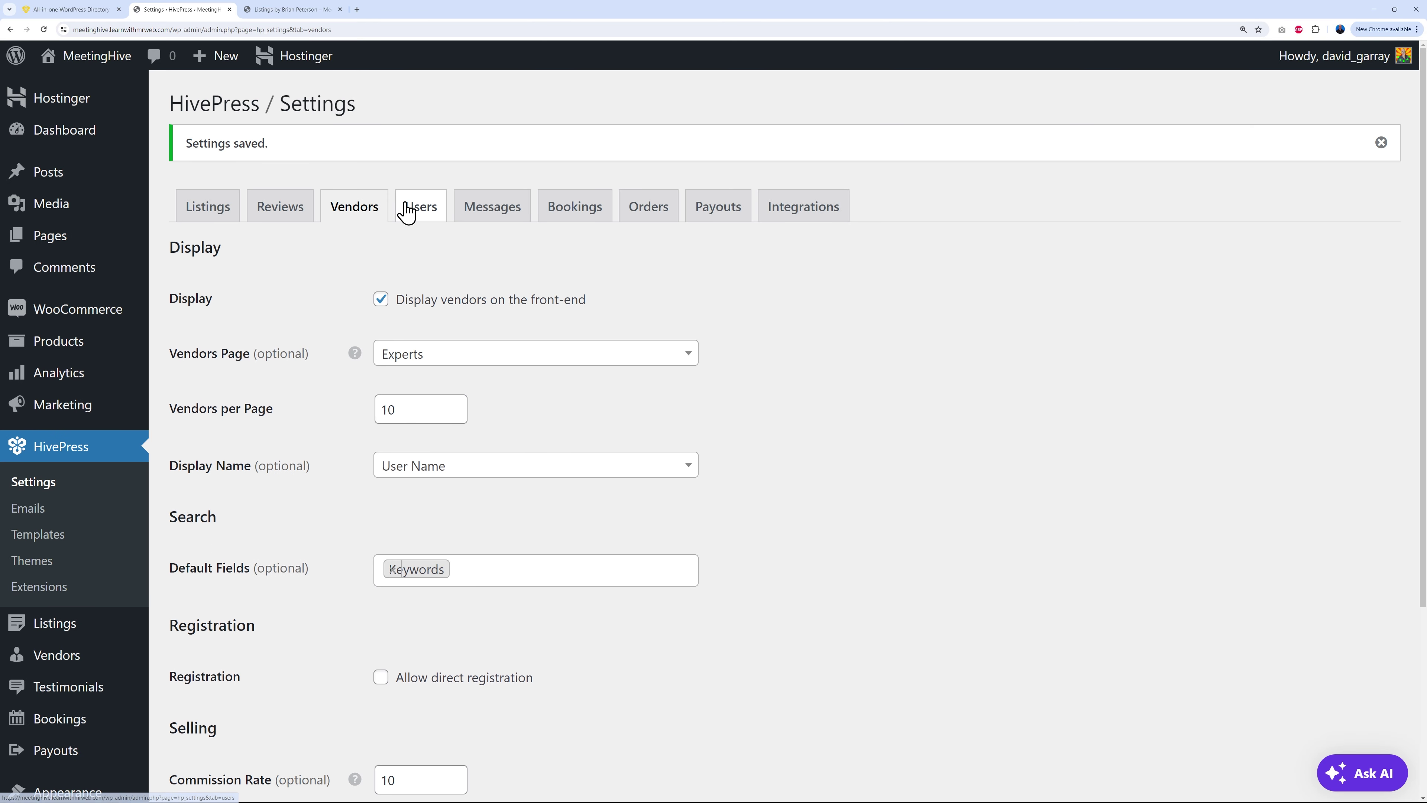
Step: On the Users settings tab, find the buyer Commission Rate field under Buying
{"action": "left_click", "coordinate": [409, 209]}
{"action": "scroll", "coordinate": [775, 467], "scroll_direction": "down", "scroll_amount": 3}
{"action": "scroll", "coordinate": [787, 471], "scroll_direction": "down", "scroll_amount": 1}
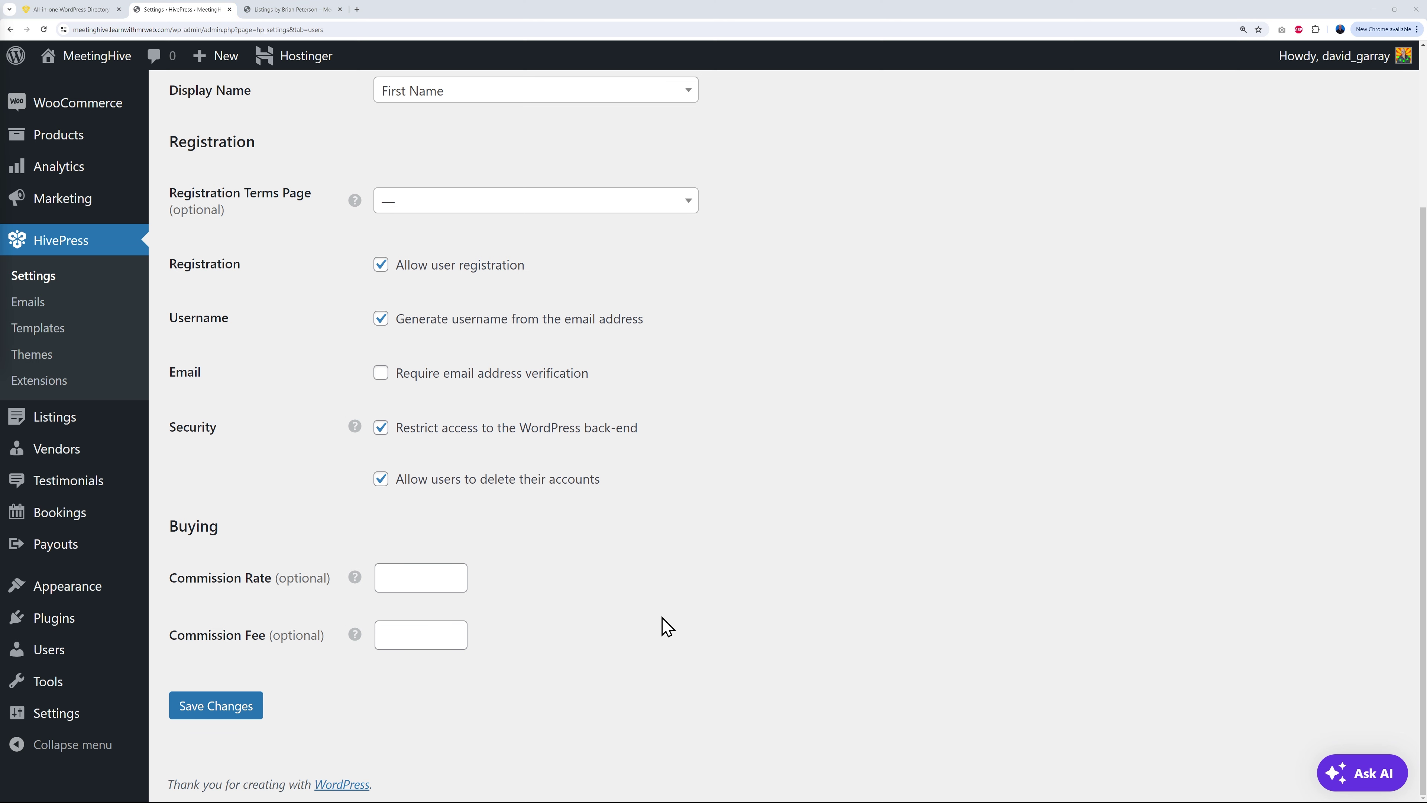
{"action": "scroll", "coordinate": [663, 618], "scroll_direction": "up", "scroll_amount": 3}
{"action": "scroll", "coordinate": [673, 535], "scroll_direction": "down", "scroll_amount": 3}
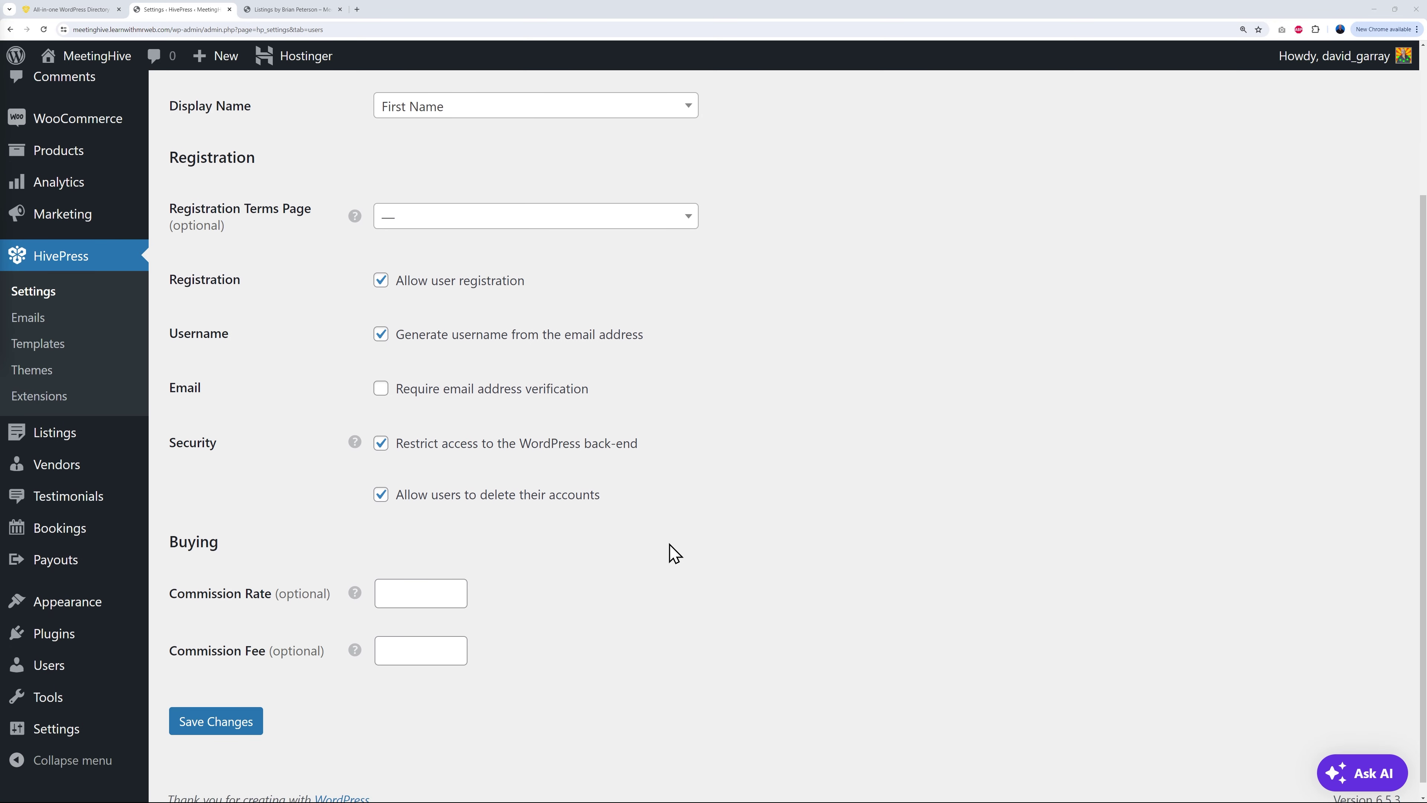
{"action": "scroll", "coordinate": [357, 542], "scroll_direction": "up", "scroll_amount": 1}
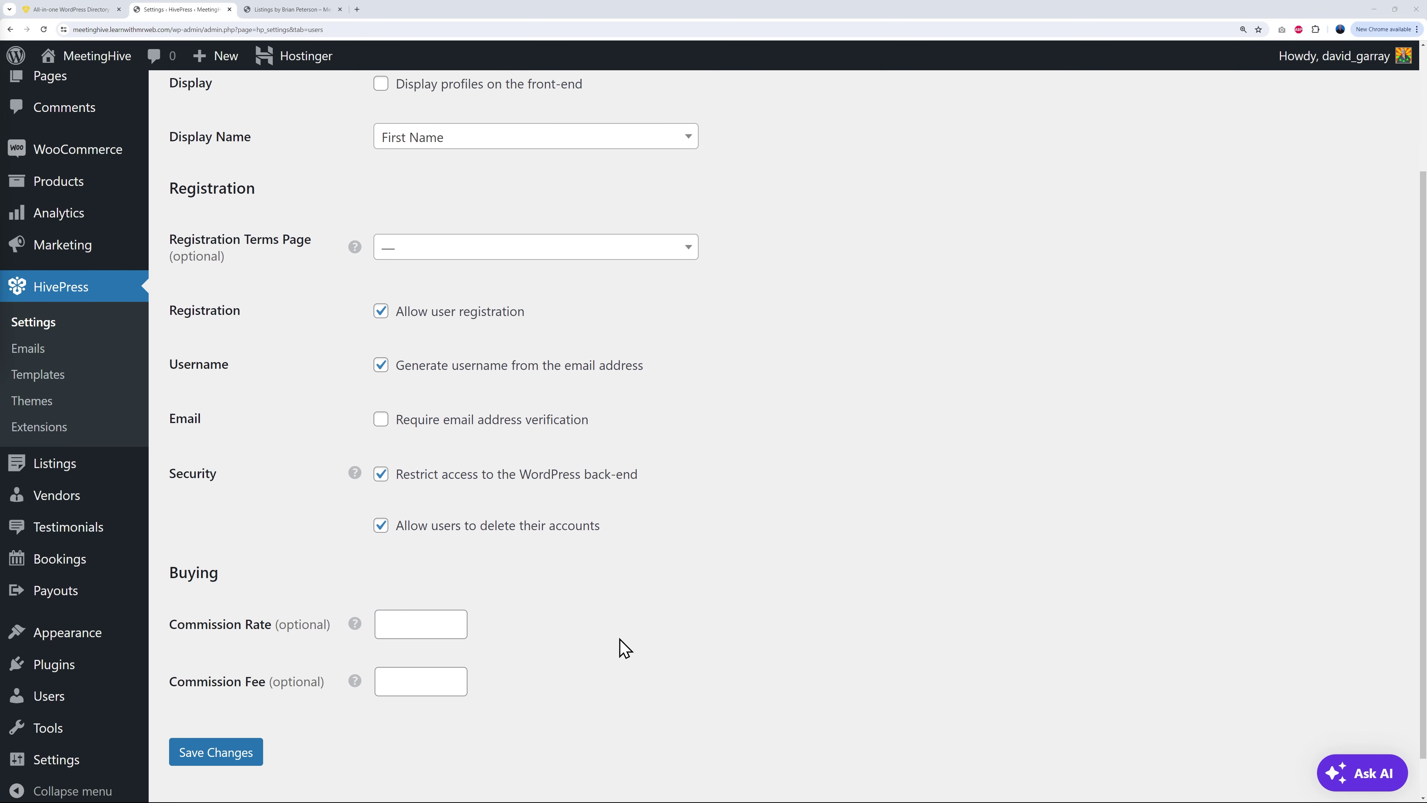
{"action": "scroll", "coordinate": [628, 634], "scroll_direction": "down", "scroll_amount": 1}
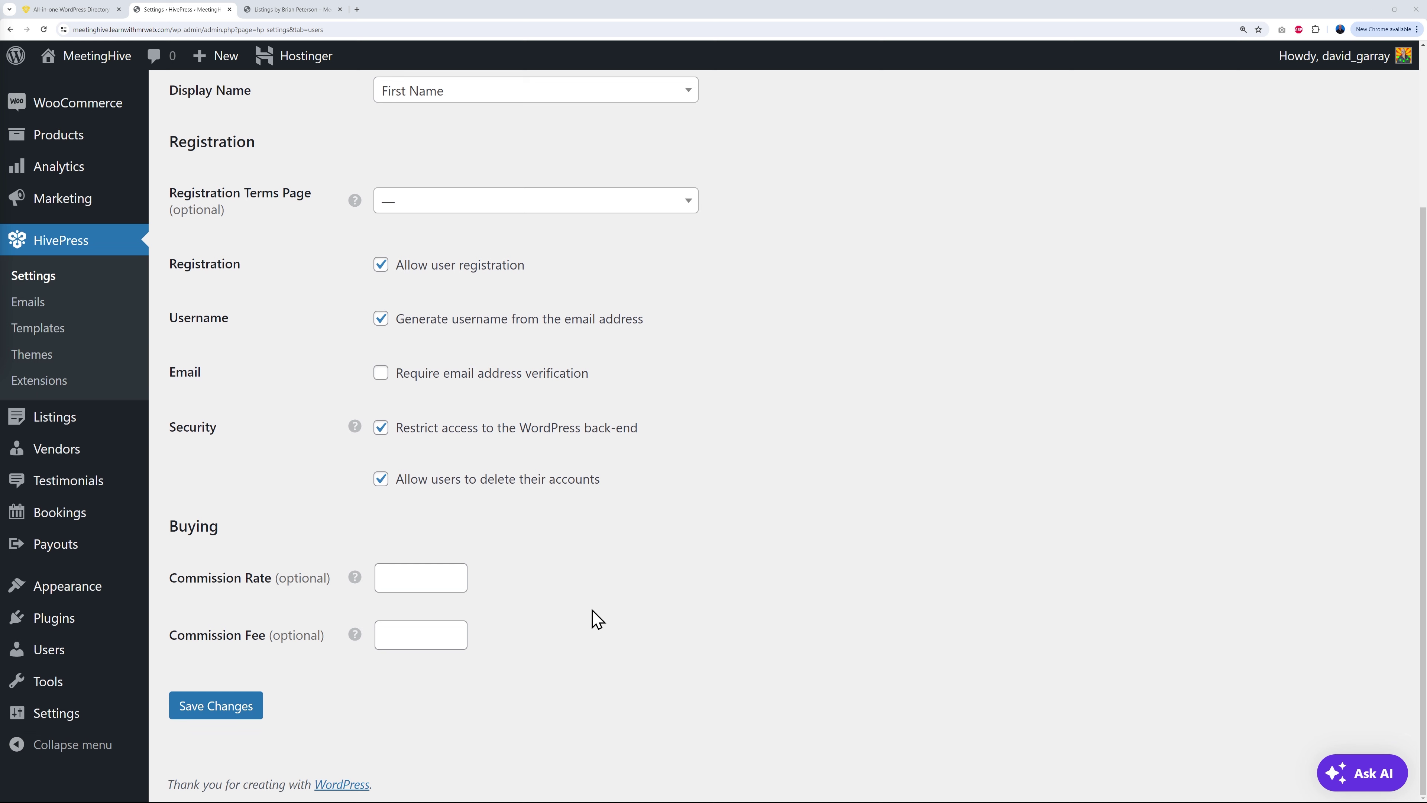
{"action": "left_click", "coordinate": [425, 576]}
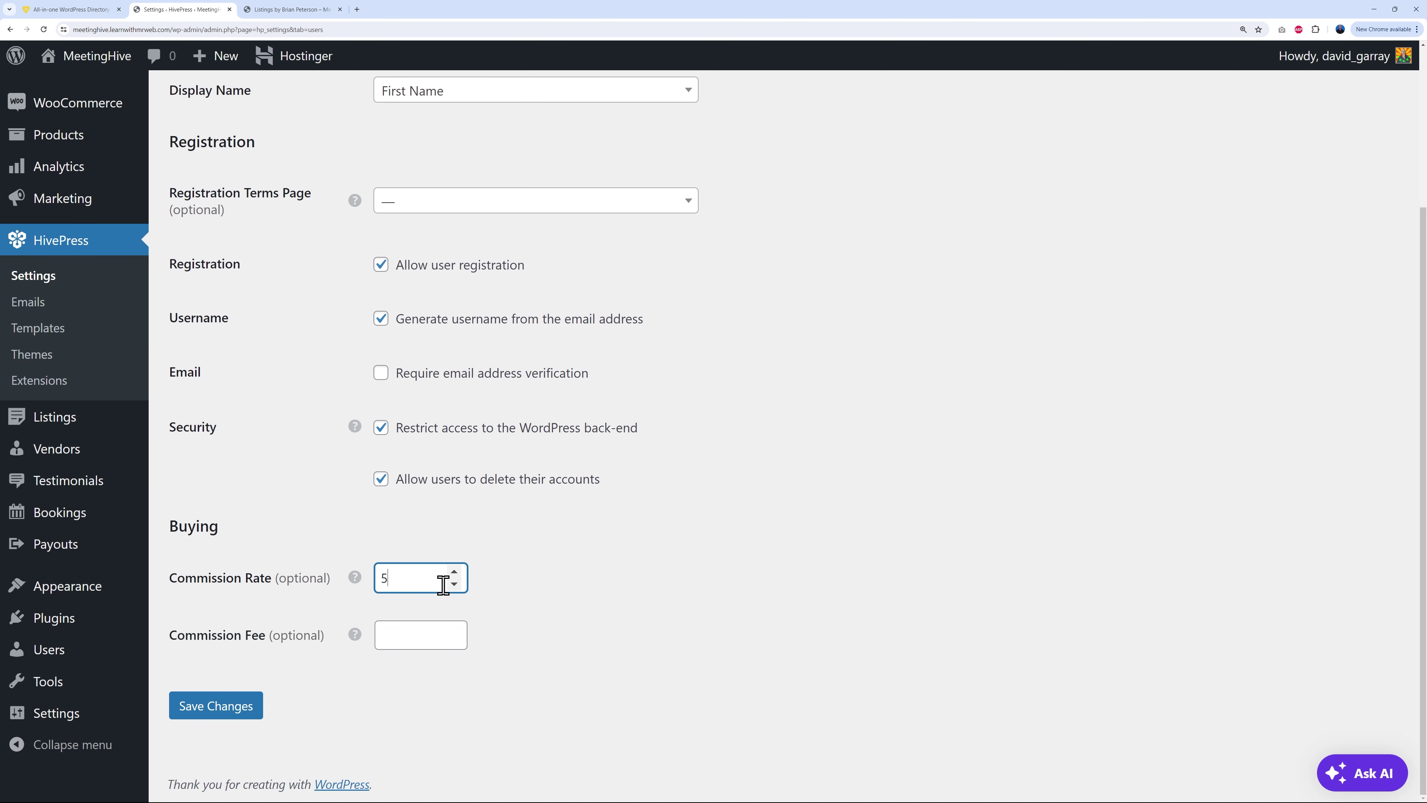
{"action": "left_click", "coordinate": [548, 599]}
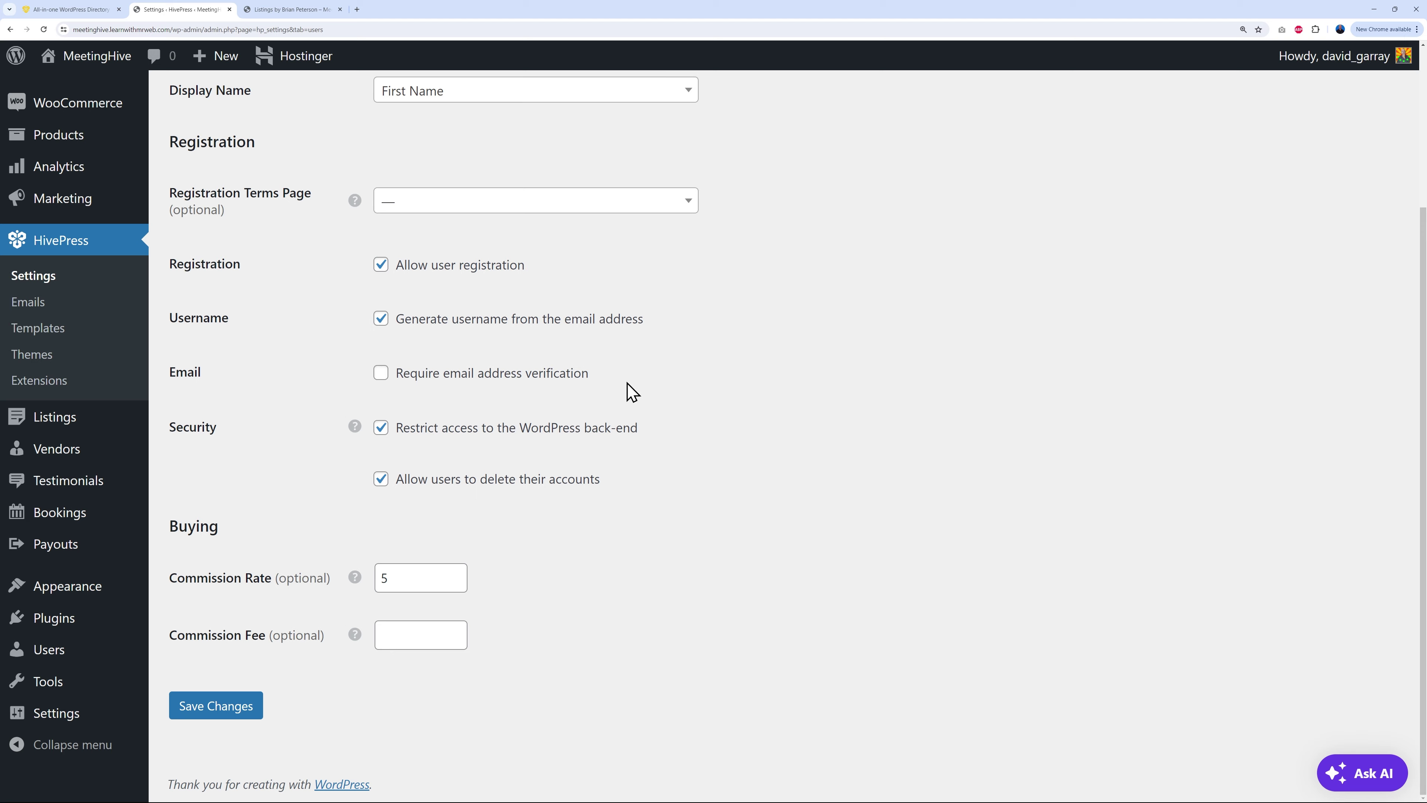
Step: Clear the buyer commission rate and set the buyer commission fee to 2.5
{"action": "scroll", "coordinate": [606, 392], "scroll_direction": "up", "scroll_amount": 3}
{"action": "scroll", "coordinate": [534, 315], "scroll_direction": "up", "scroll_amount": 1}
{"action": "scroll", "coordinate": [582, 394], "scroll_direction": "down", "scroll_amount": 4}
{"action": "left_click", "coordinate": [419, 642]}
{"action": "left_click", "coordinate": [388, 577]}
{"action": "key", "text": "BackSpace"}
{"action": "type", "text": "2"}
{"action": "key", "text": "BackSpace"}
{"action": "left_click", "coordinate": [422, 625]}
{"action": "type", "text": "2.5"}
{"action": "left_click", "coordinate": [515, 578]}
Step: Check the vendor's listings page, then browse the Extensions catalogue on hivepress.io
{"action": "left_click", "coordinate": [298, 10]}
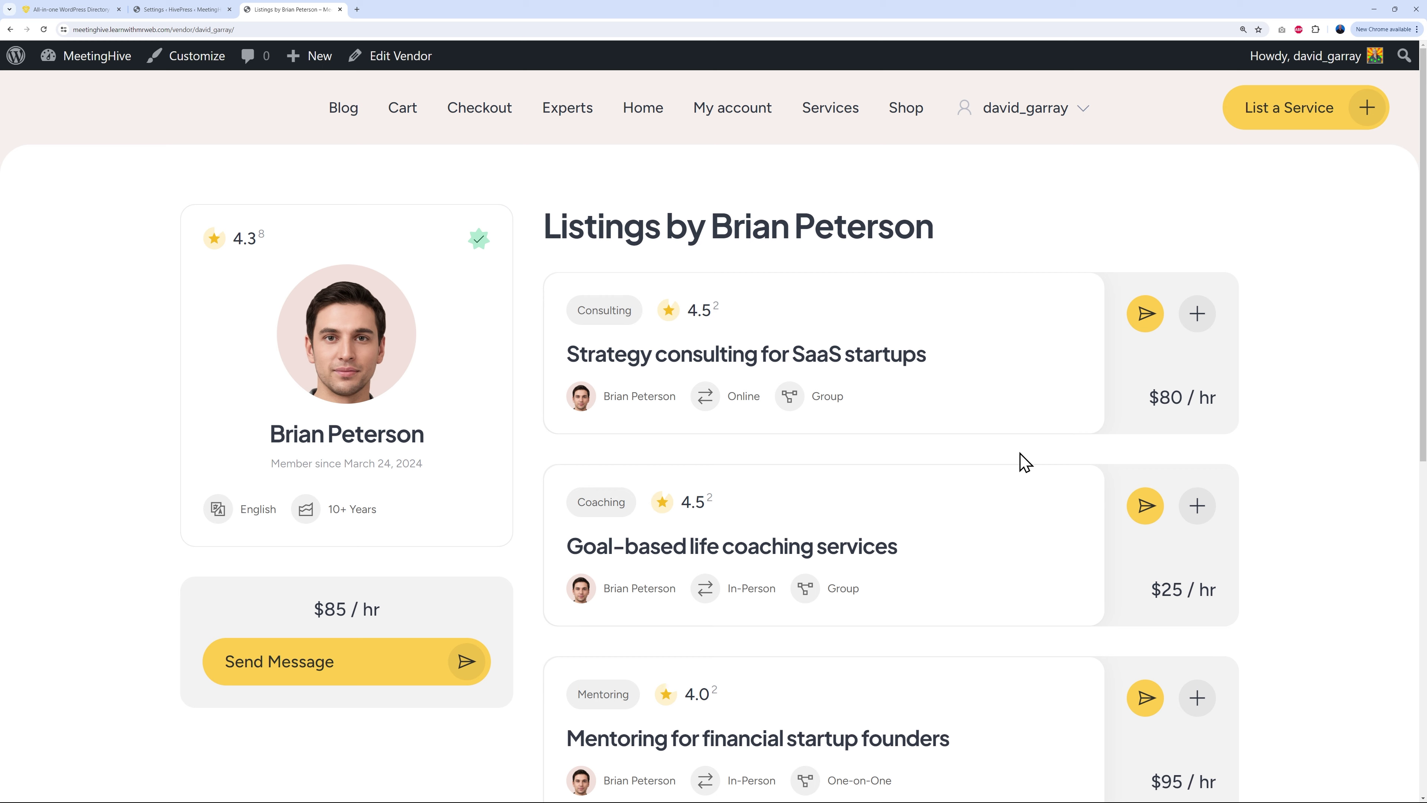
{"action": "left_click", "coordinate": [70, 10]}
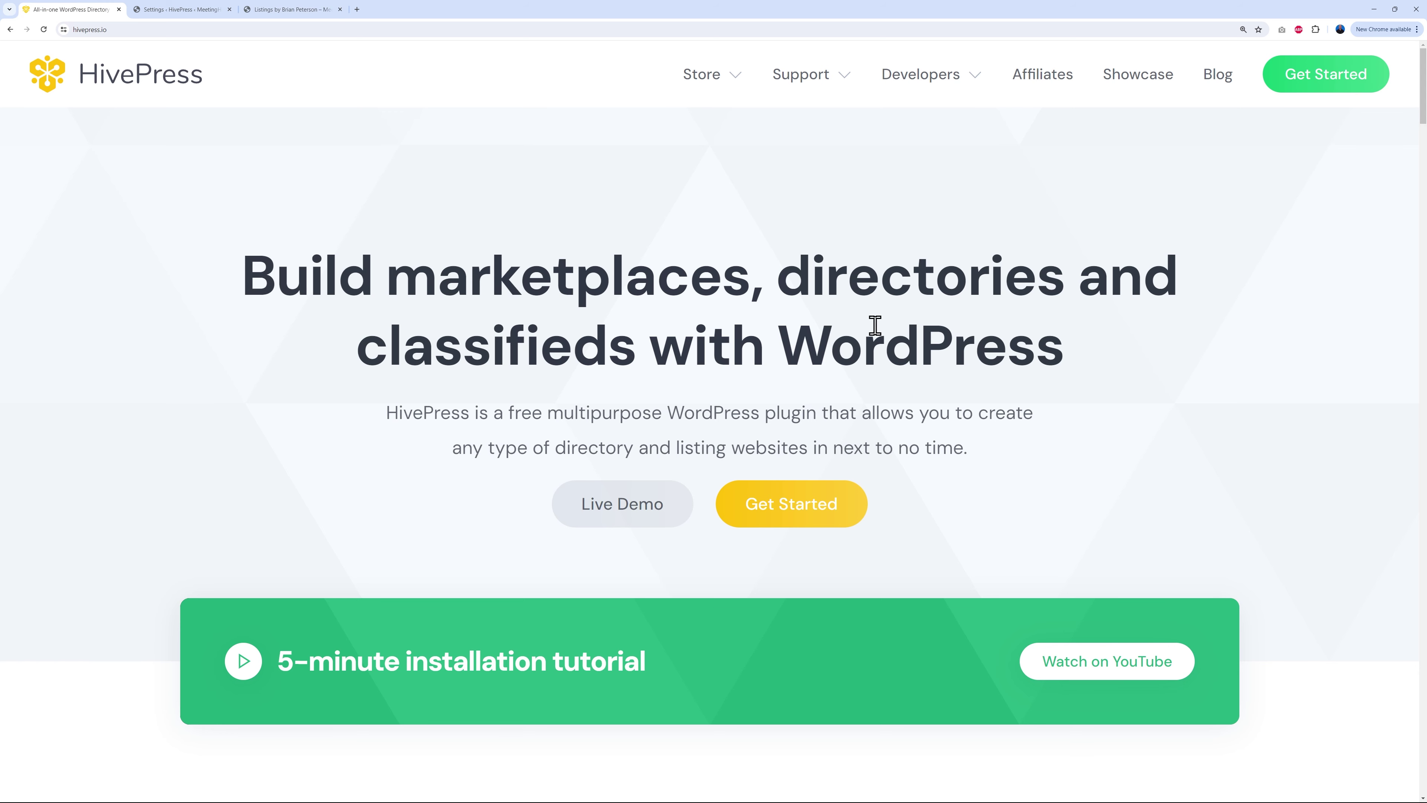
{"action": "mouse_move", "coordinate": [727, 85]}
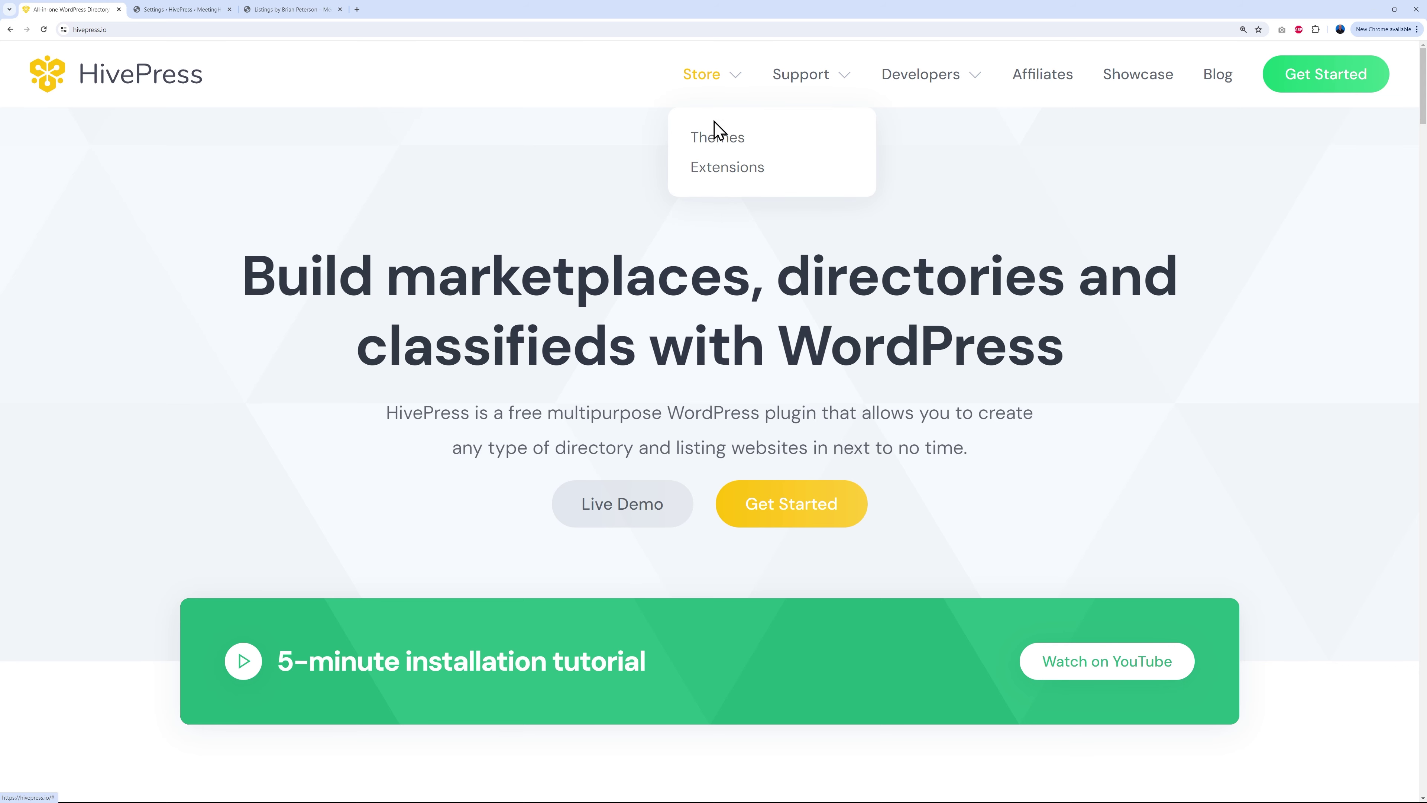
{"action": "left_click", "coordinate": [729, 170]}
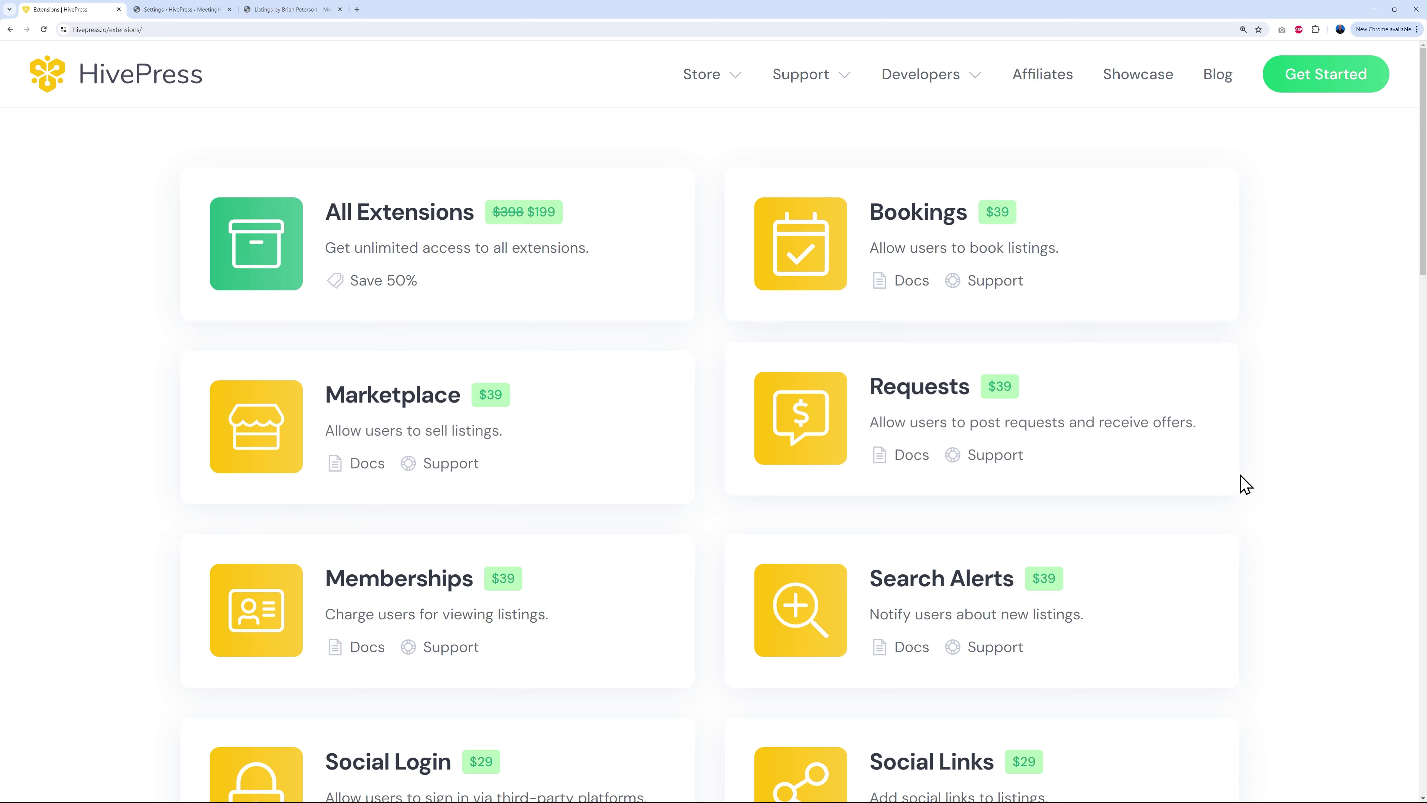
{"action": "scroll", "coordinate": [1313, 471], "scroll_direction": "down", "scroll_amount": 5}
{"action": "scroll", "coordinate": [1317, 472], "scroll_direction": "down", "scroll_amount": 9}
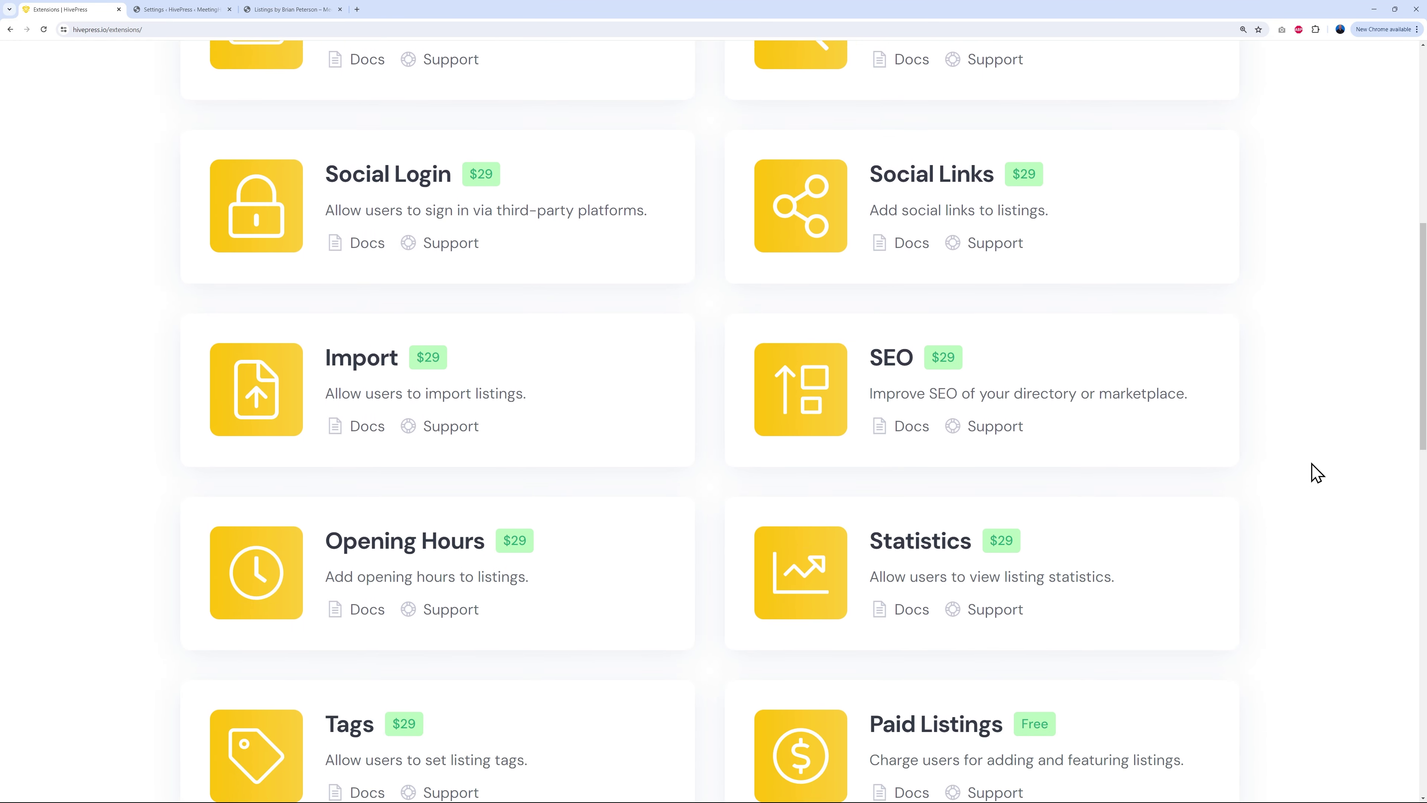
{"action": "scroll", "coordinate": [1317, 495], "scroll_direction": "down", "scroll_amount": 2}
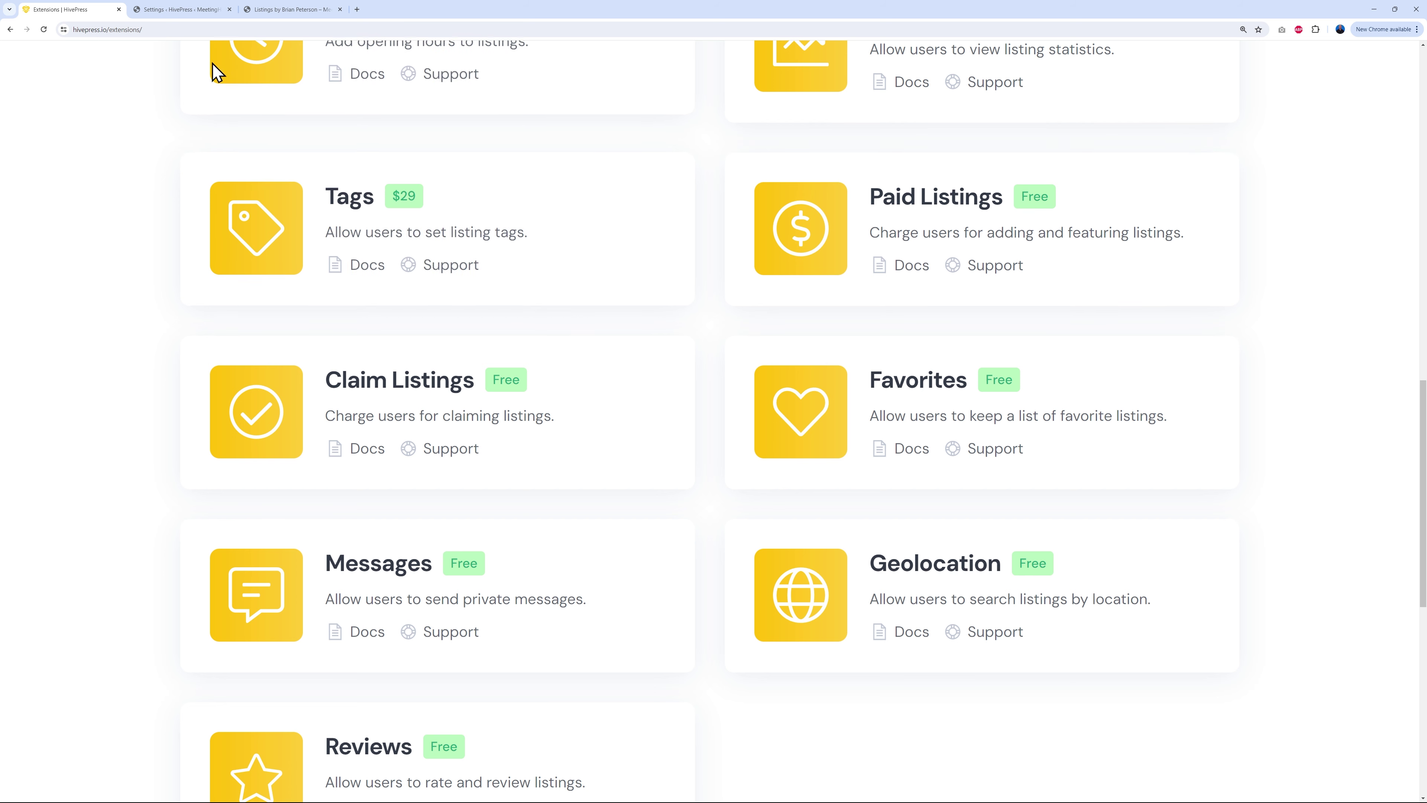
{"action": "left_click", "coordinate": [186, 10]}
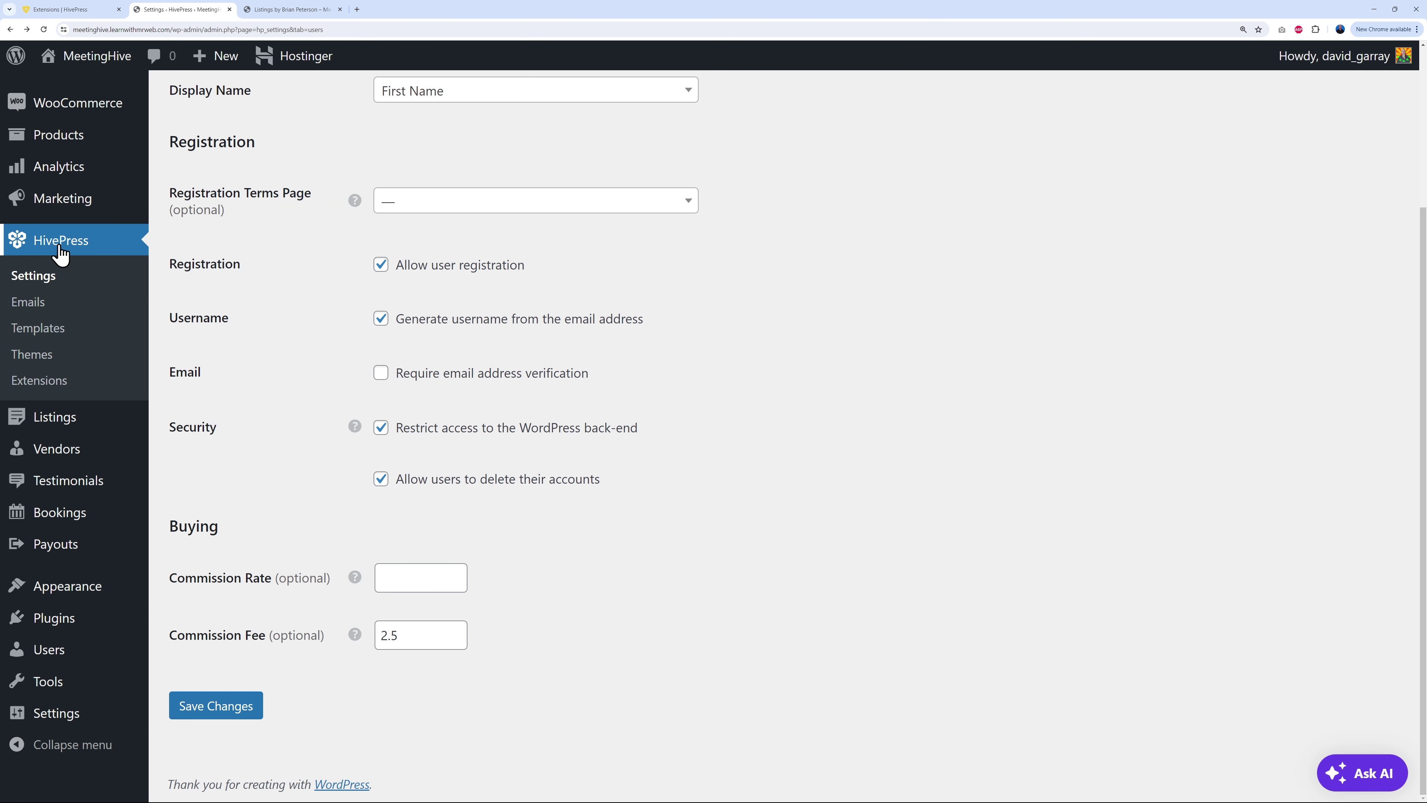
Step: Install the free Paid Listings extension from HivePress > Extensions and activate the plugin
{"action": "left_click", "coordinate": [56, 390]}
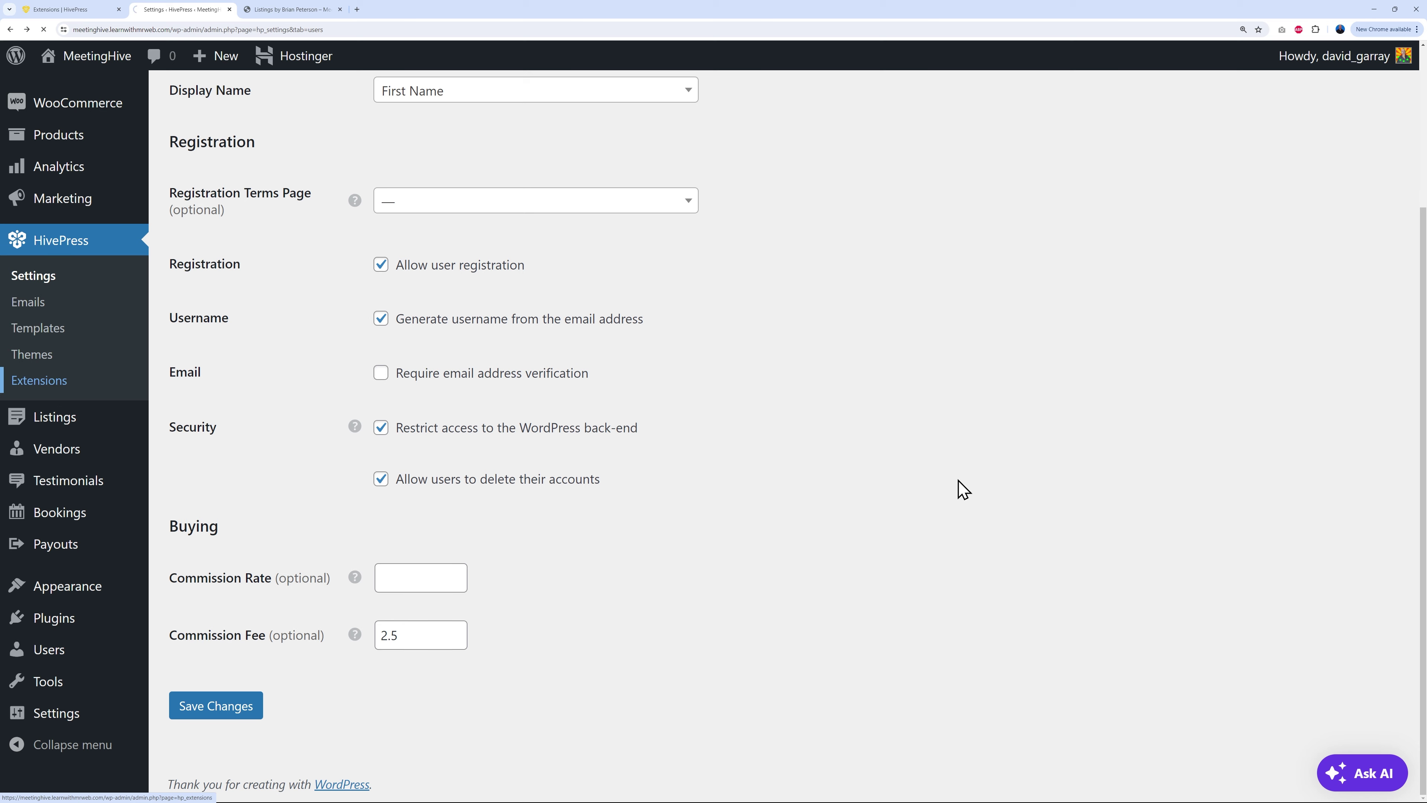
{"action": "scroll", "coordinate": [793, 452], "scroll_direction": "down", "scroll_amount": 15}
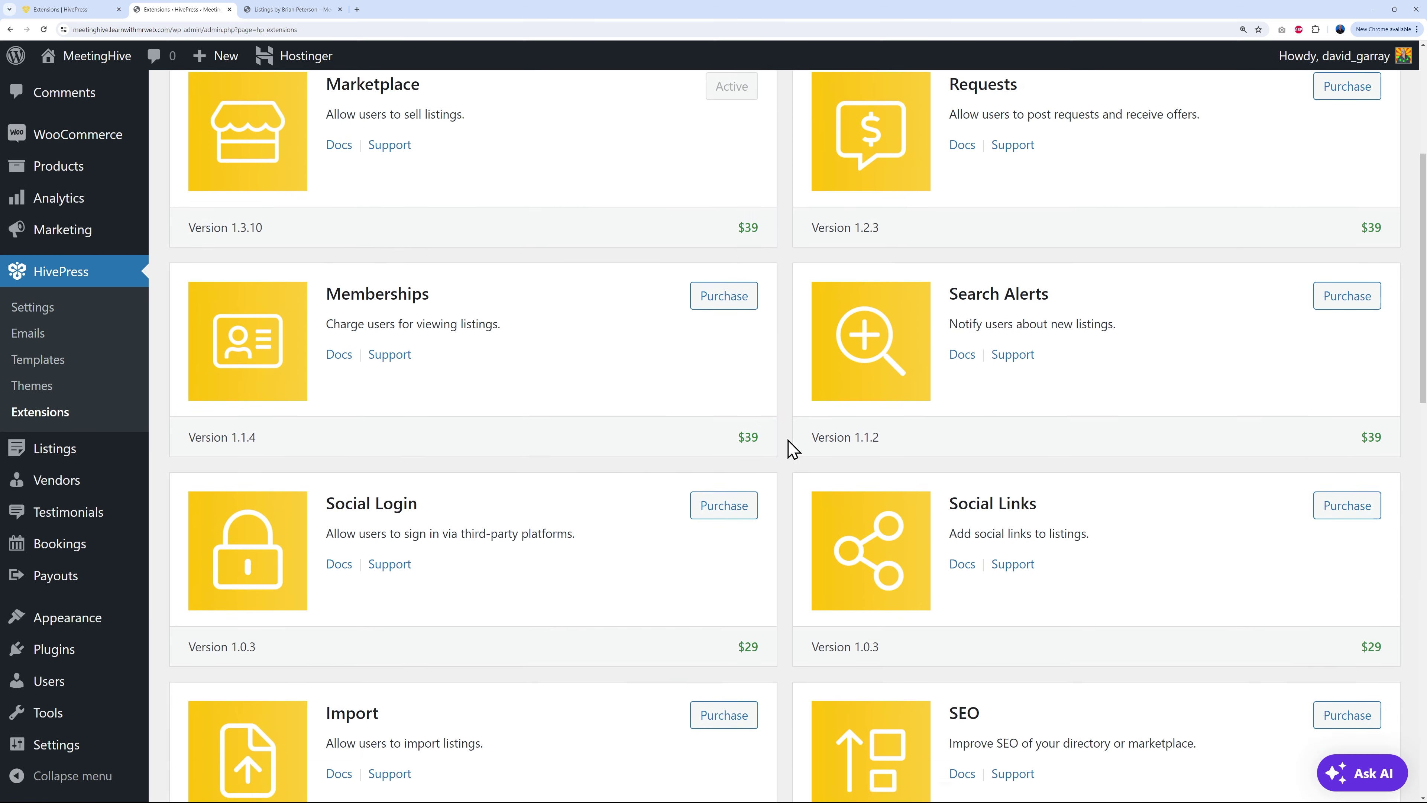
{"action": "scroll", "coordinate": [798, 449], "scroll_direction": "down", "scroll_amount": 10}
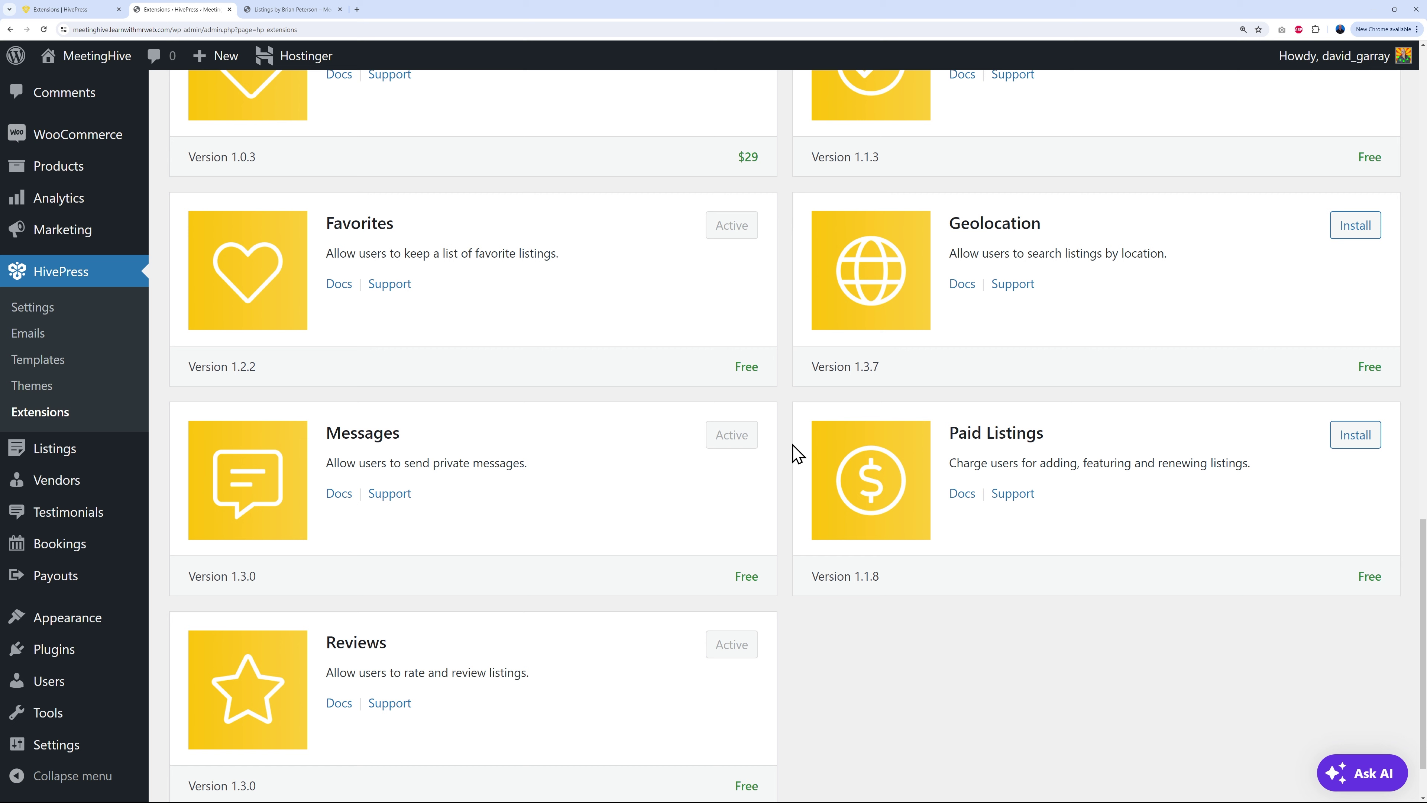
{"action": "left_click", "coordinate": [1343, 449]}
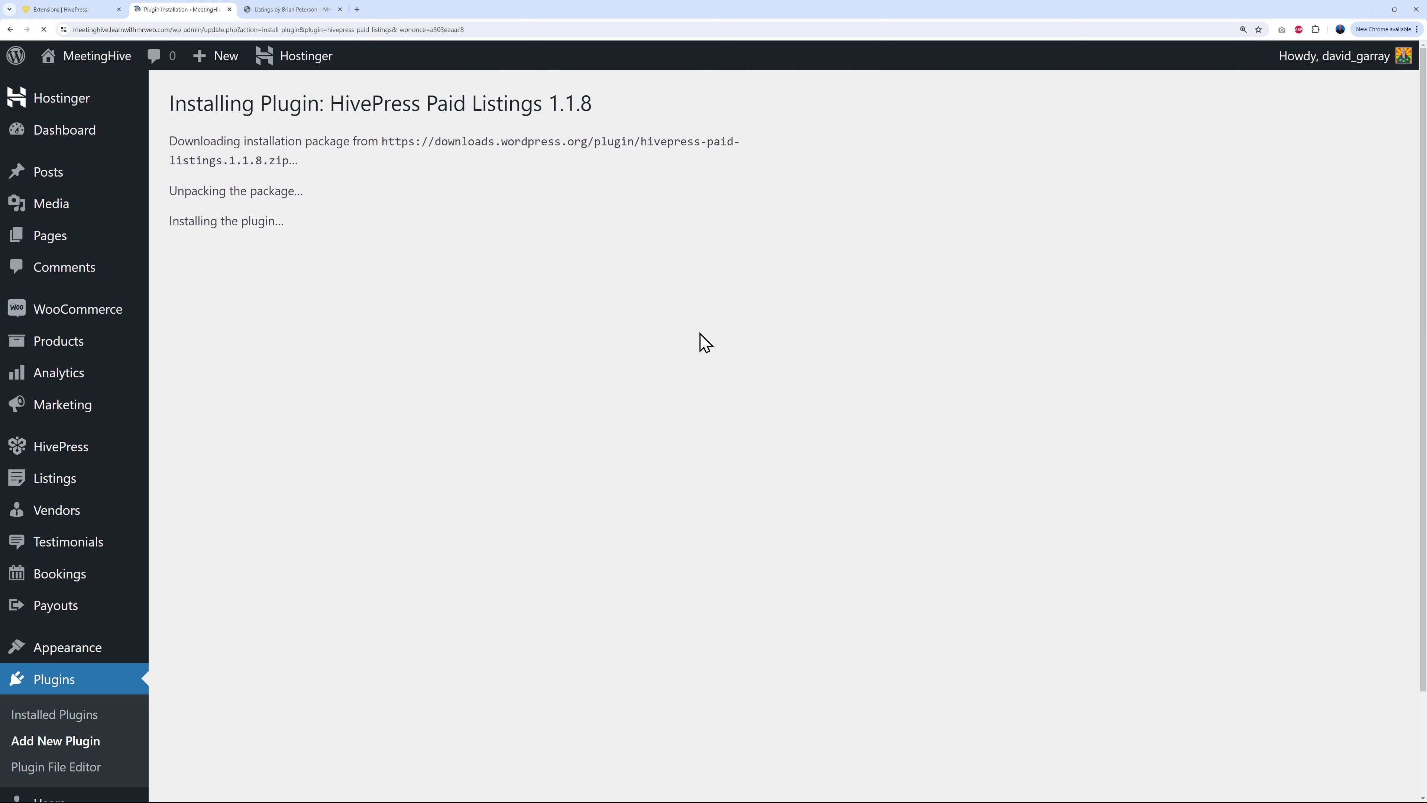
{"action": "left_click", "coordinate": [232, 295]}
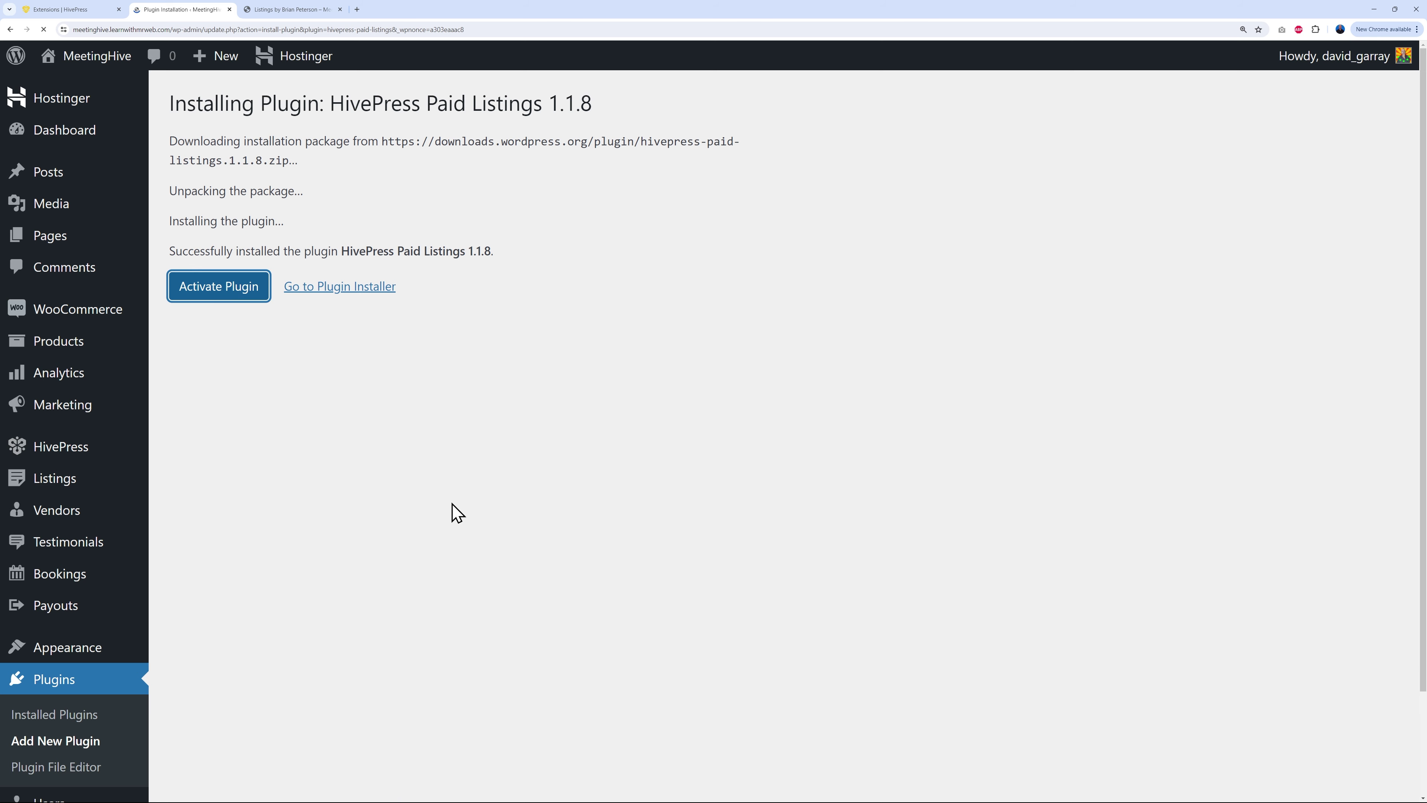
{"action": "scroll", "coordinate": [803, 443], "scroll_direction": "down", "scroll_amount": 4}
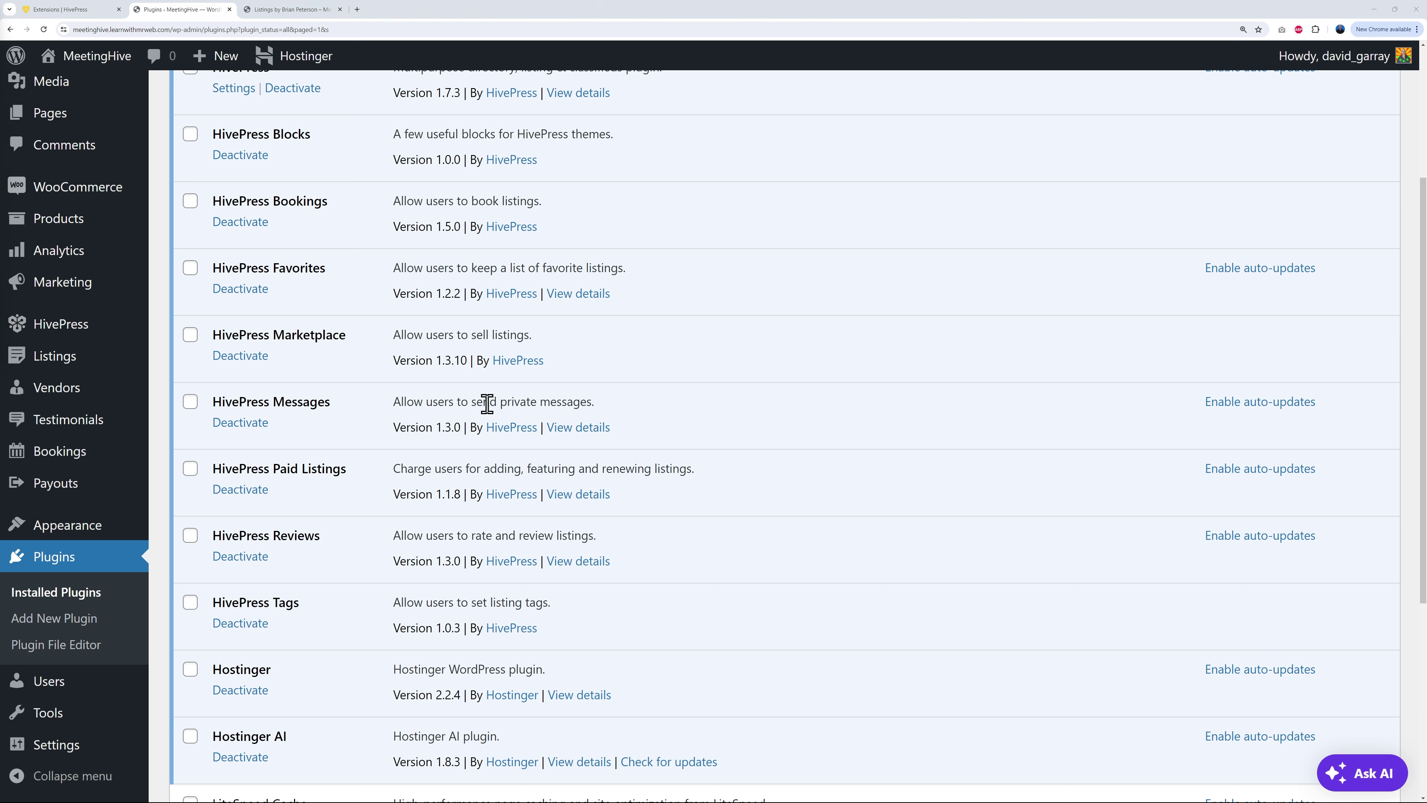
Step: Create a new listing package titled 'Free' with the prepared free-trial description
{"action": "mouse_move", "coordinate": [62, 365]}
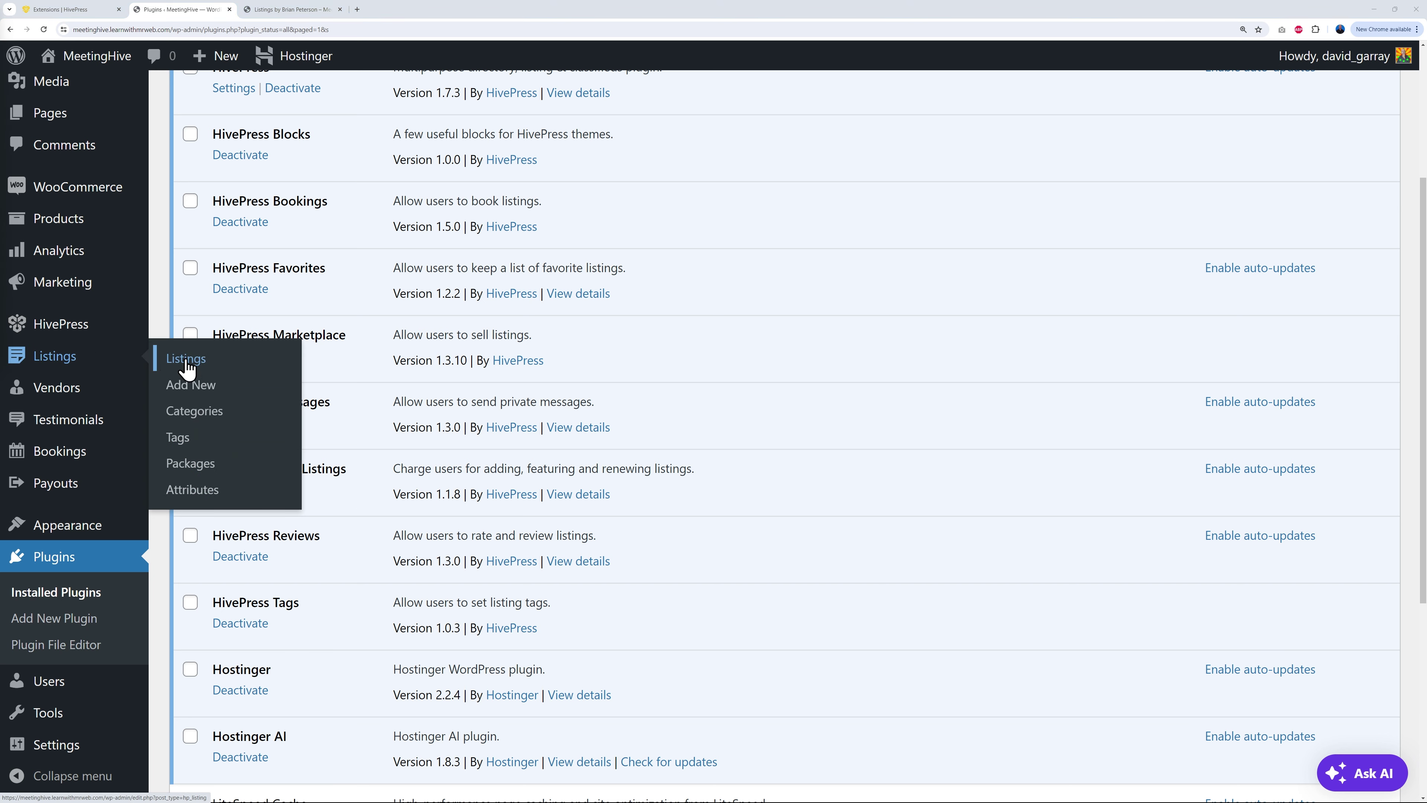
{"action": "left_click", "coordinate": [224, 473]}
{"action": "left_click", "coordinate": [319, 110]}
{"action": "type", "text": "Free"}
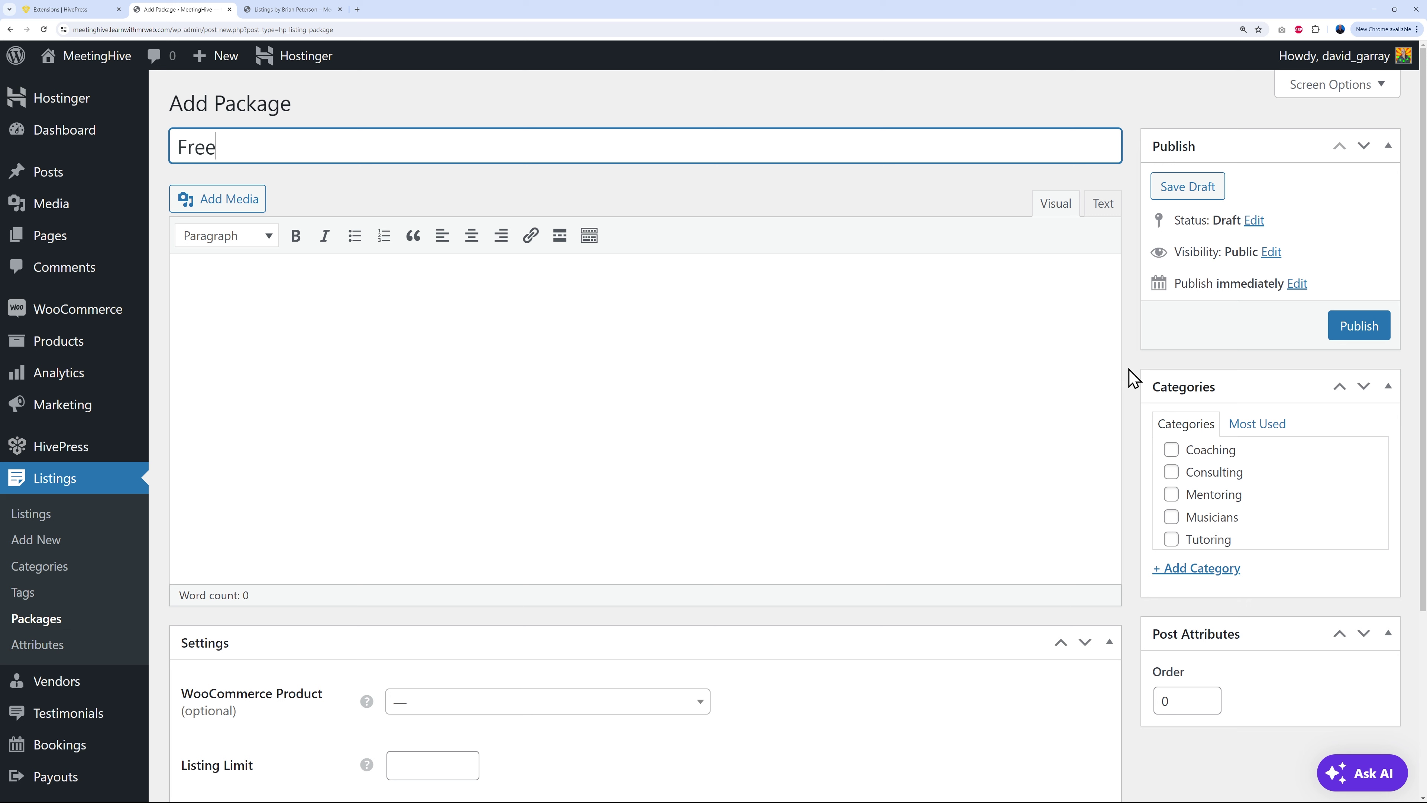
{"action": "left_click", "coordinate": [372, 369]}
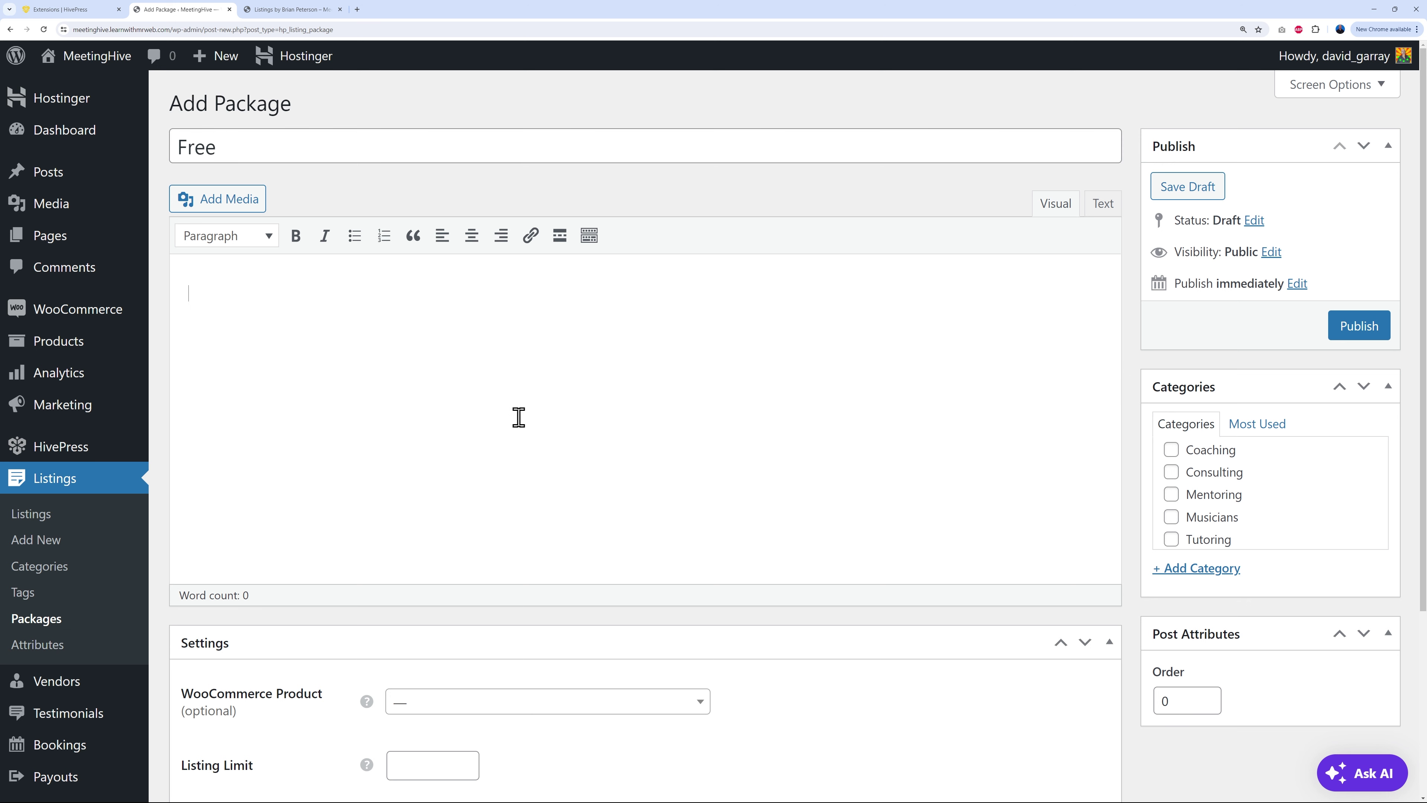
{"action": "type", "text": "Try our platform for free. Upload up to 3 FREE listings"}
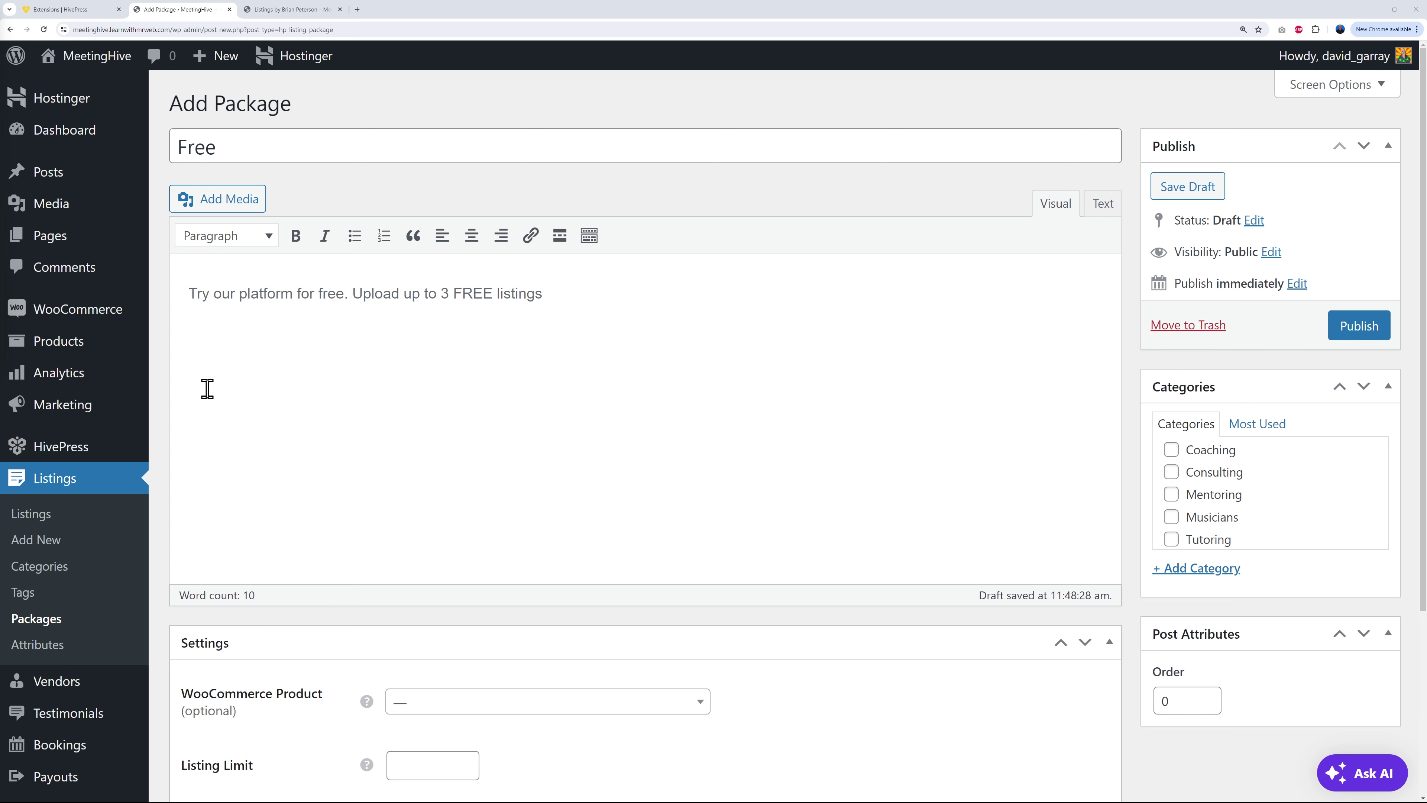
{"action": "scroll", "coordinate": [829, 381], "scroll_direction": "down", "scroll_amount": 5}
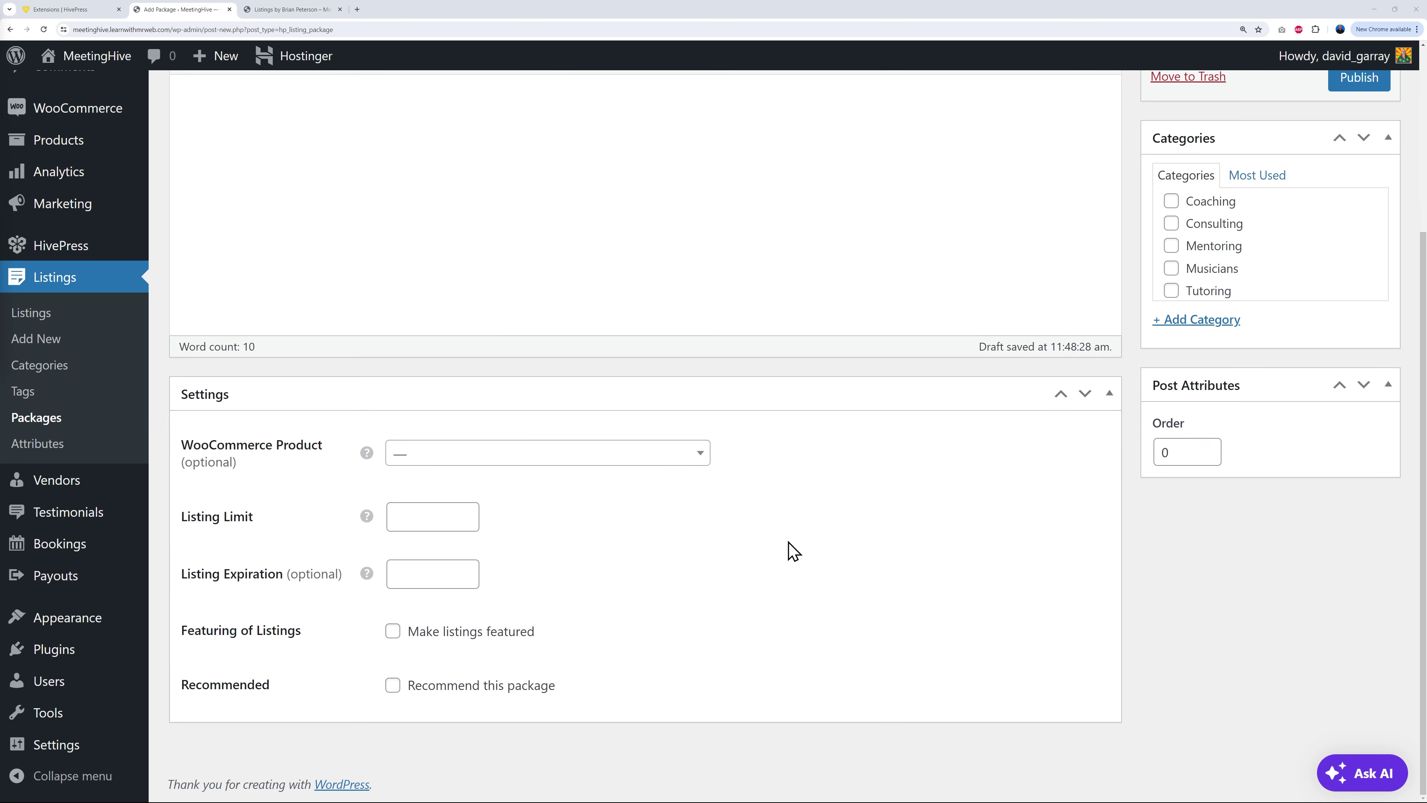
{"action": "scroll", "coordinate": [792, 551], "scroll_direction": "up", "scroll_amount": 4}
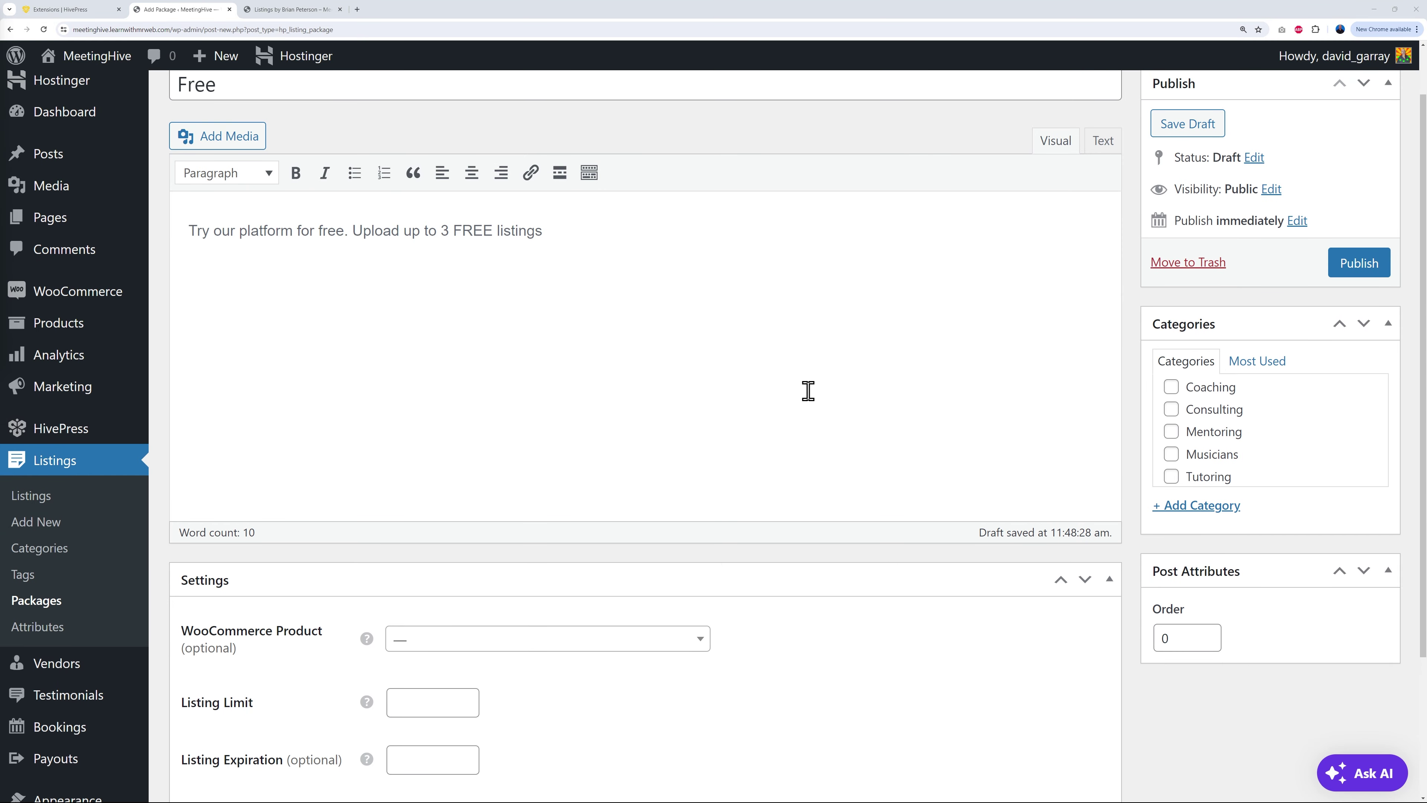
{"action": "scroll", "coordinate": [813, 644], "scroll_direction": "down", "scroll_amount": 4}
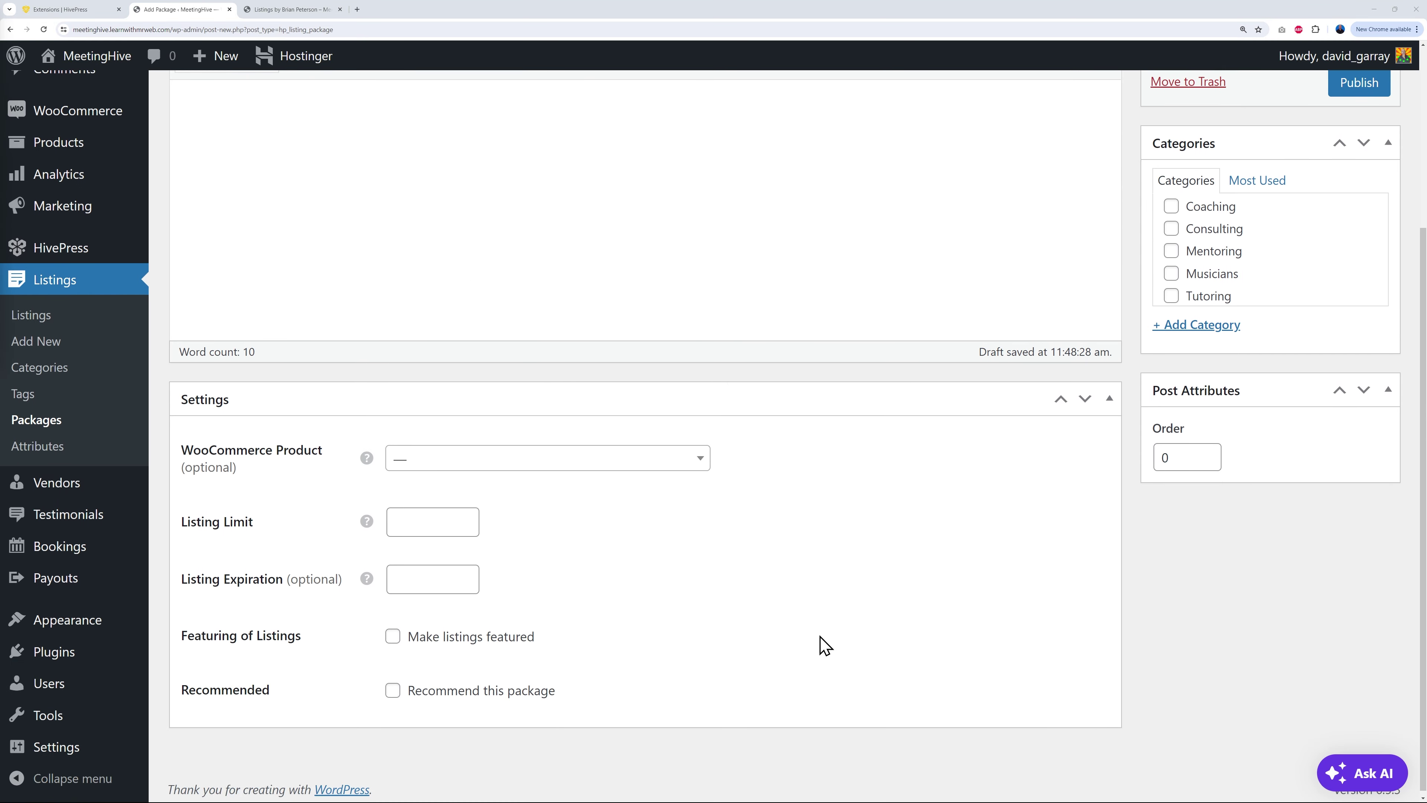
Step: Set the Free package's Listing Limit to 3 and Listing Expiration to 30
{"action": "left_click", "coordinate": [415, 511]}
{"action": "left_click", "coordinate": [807, 509]}
{"action": "scroll", "coordinate": [816, 504], "scroll_direction": "up", "scroll_amount": 4}
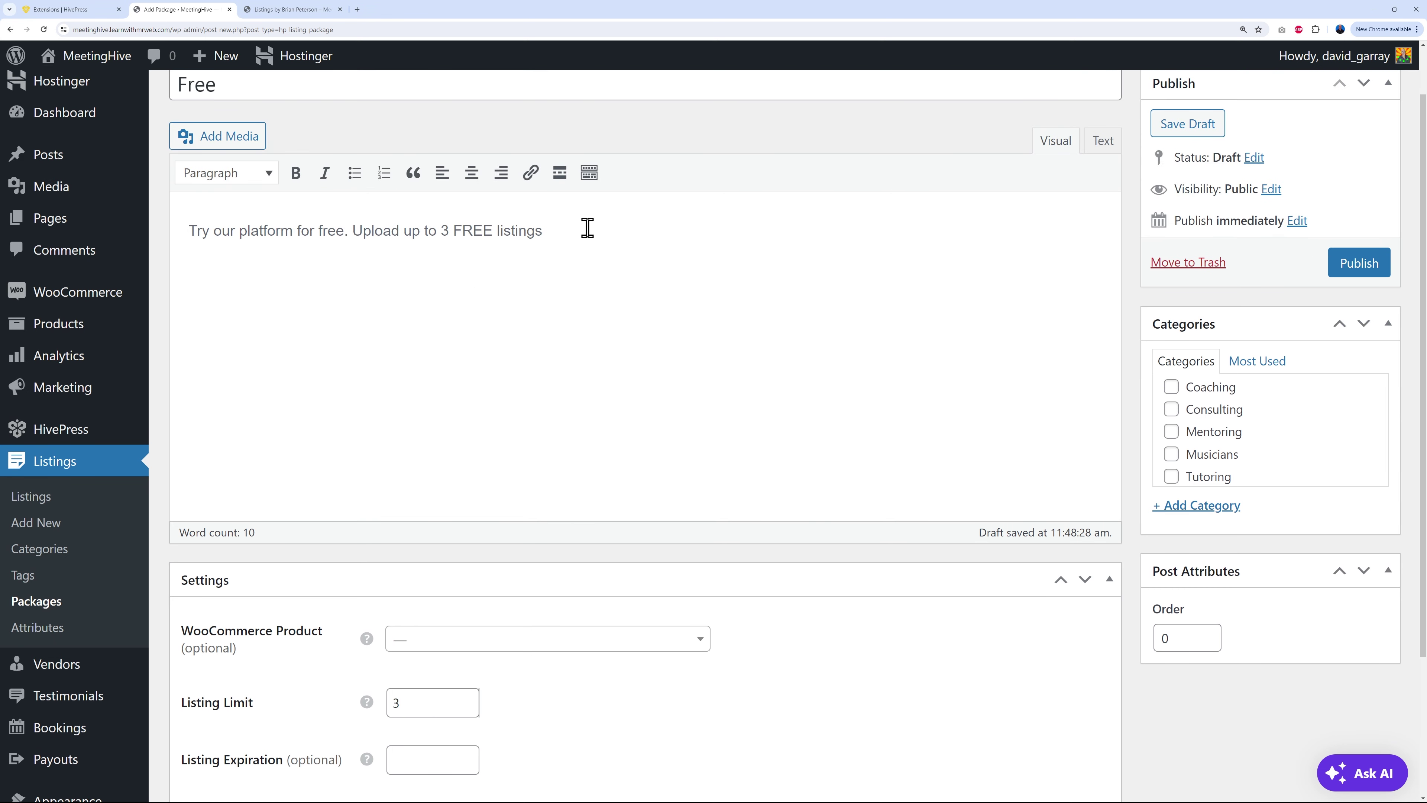
{"action": "scroll", "coordinate": [823, 660], "scroll_direction": "down", "scroll_amount": 4}
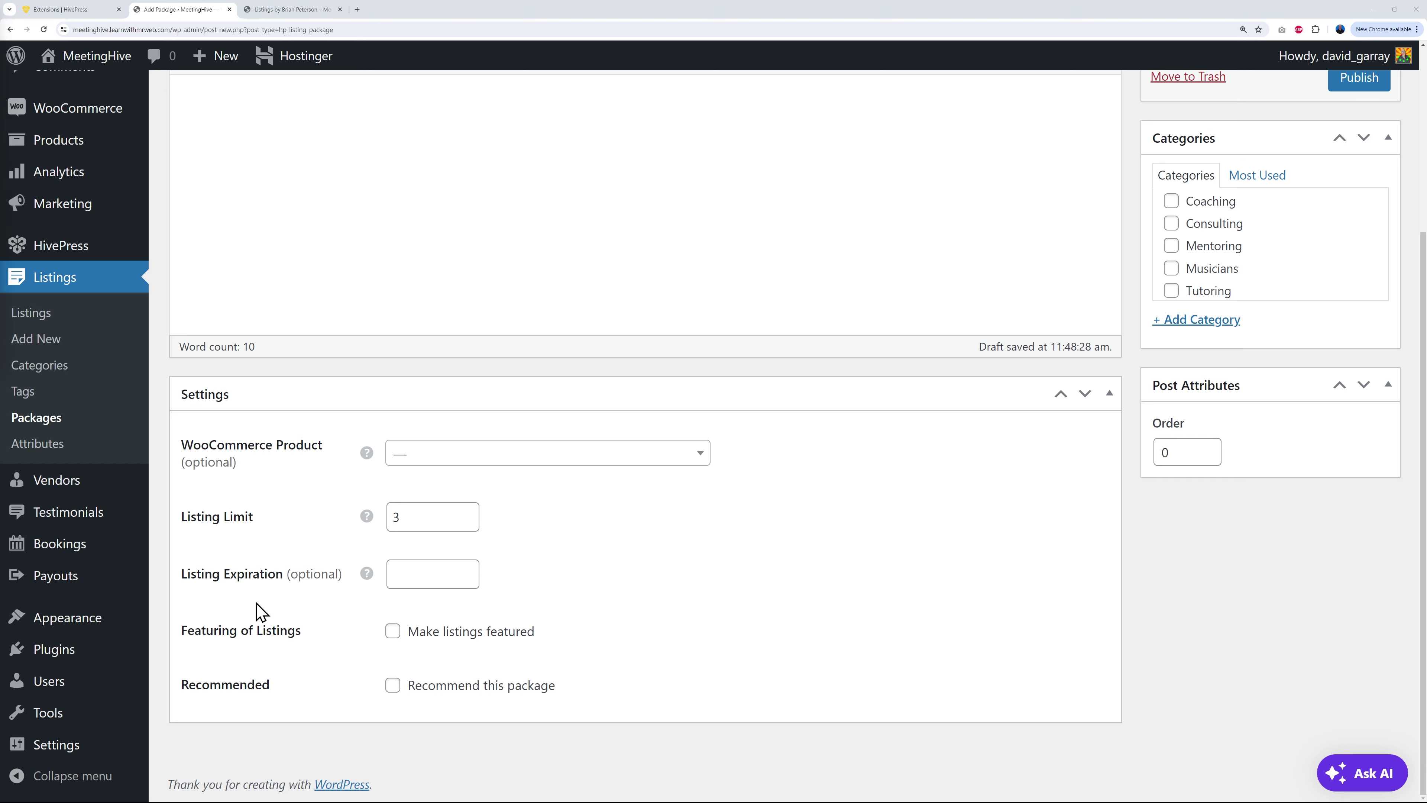
{"action": "left_click", "coordinate": [417, 580]}
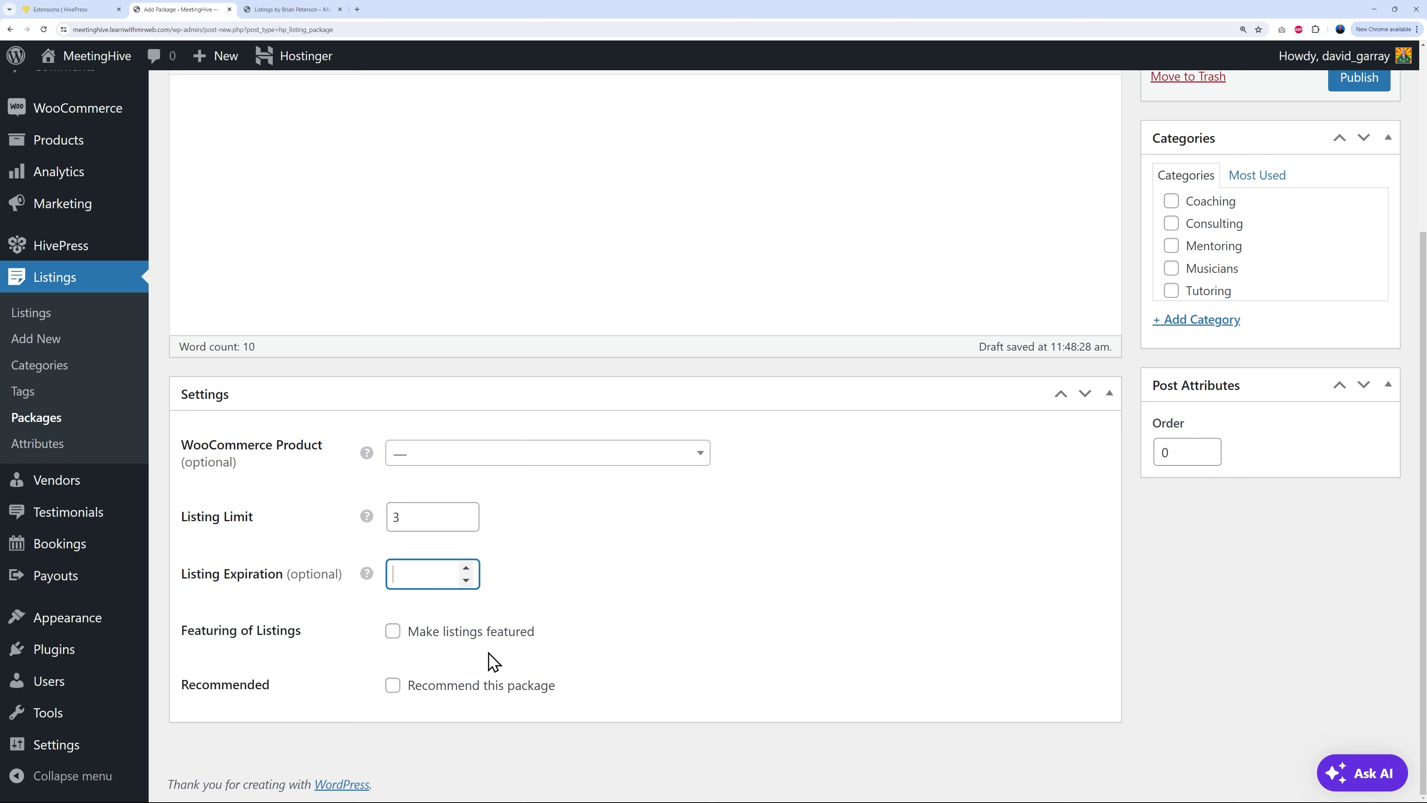
{"action": "left_click_drag", "start_coordinate": [418, 574], "coordinate": [400, 574]}
{"action": "type", "text": "30"}
{"action": "left_click", "coordinate": [686, 579]}
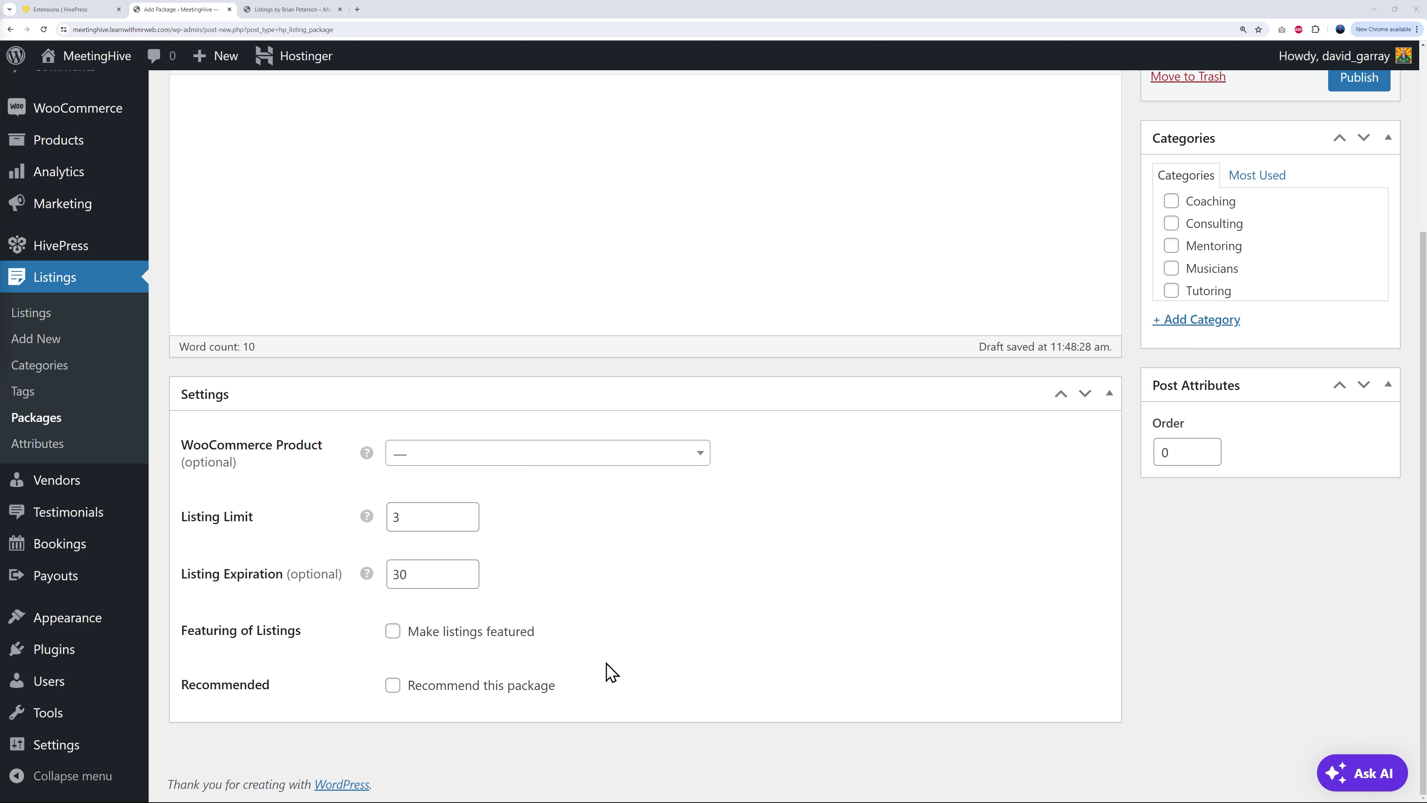
{"action": "scroll", "coordinate": [900, 714], "scroll_direction": "up", "scroll_amount": 5}
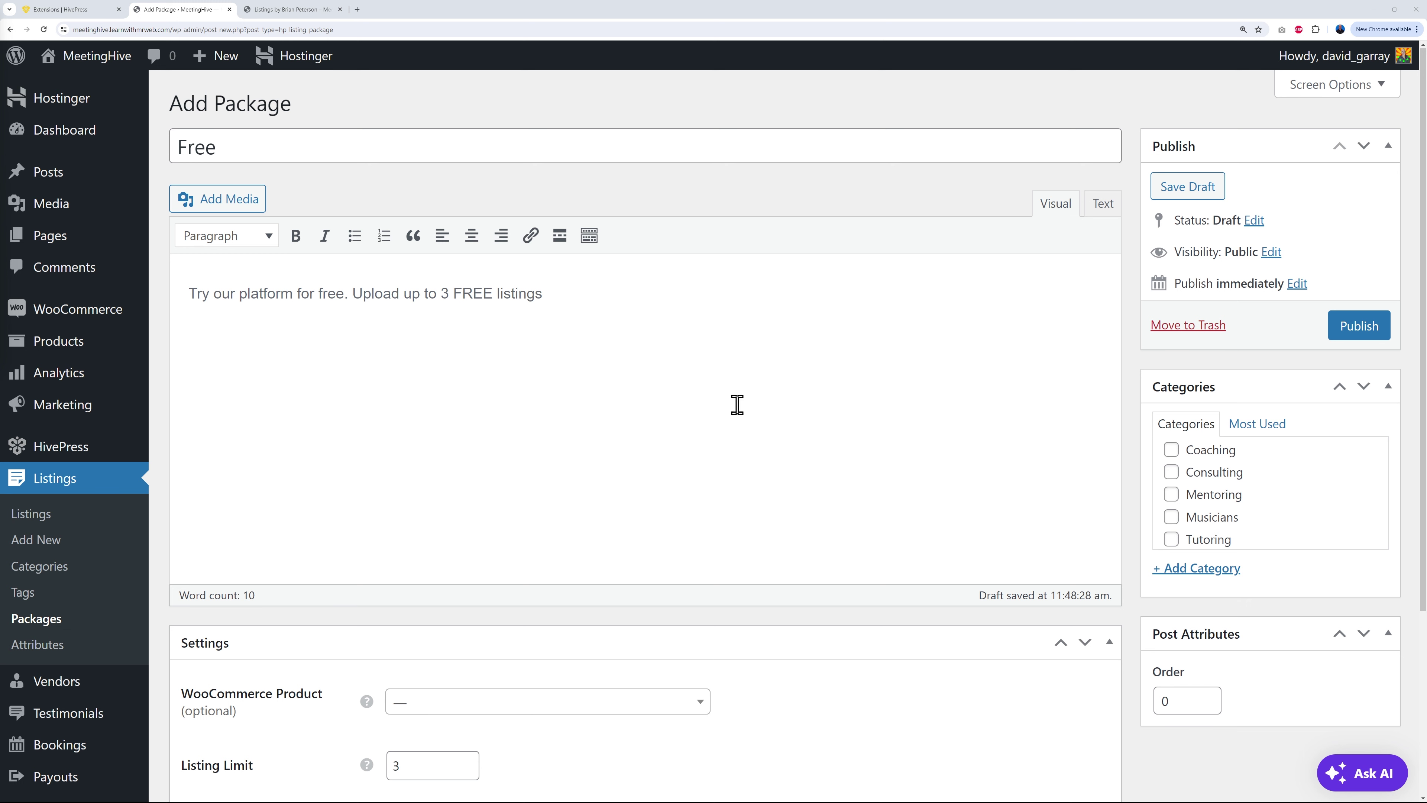
Step: Leave the Musicians category unticked and publish the Free package
{"action": "left_click", "coordinate": [1173, 521]}
{"action": "left_click", "coordinate": [1176, 523]}
{"action": "left_click", "coordinate": [1130, 562]}
{"action": "left_click", "coordinate": [1352, 338]}
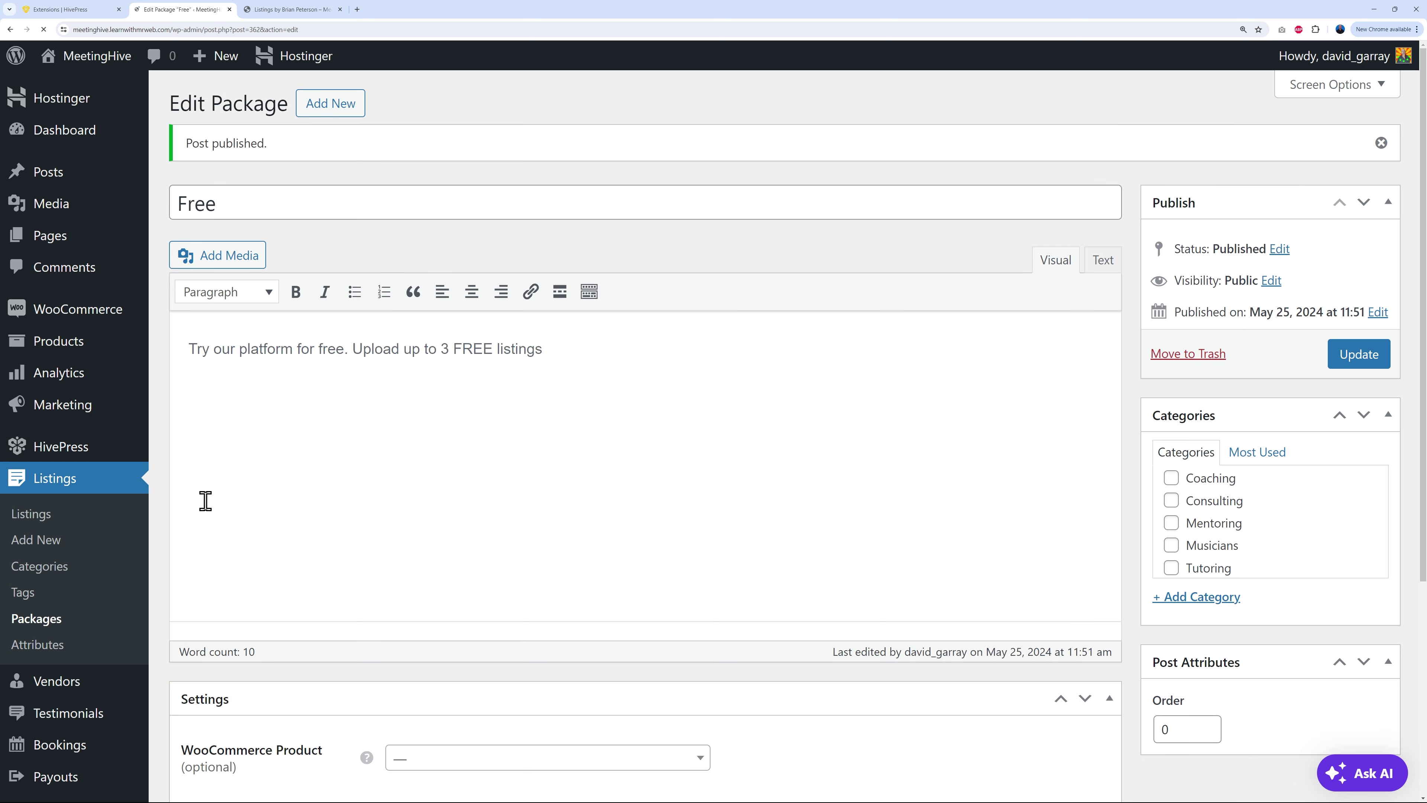
Step: Go back to the Packages list, showing Free as the only package dated 2024/05/25
{"action": "left_click", "coordinate": [60, 625]}
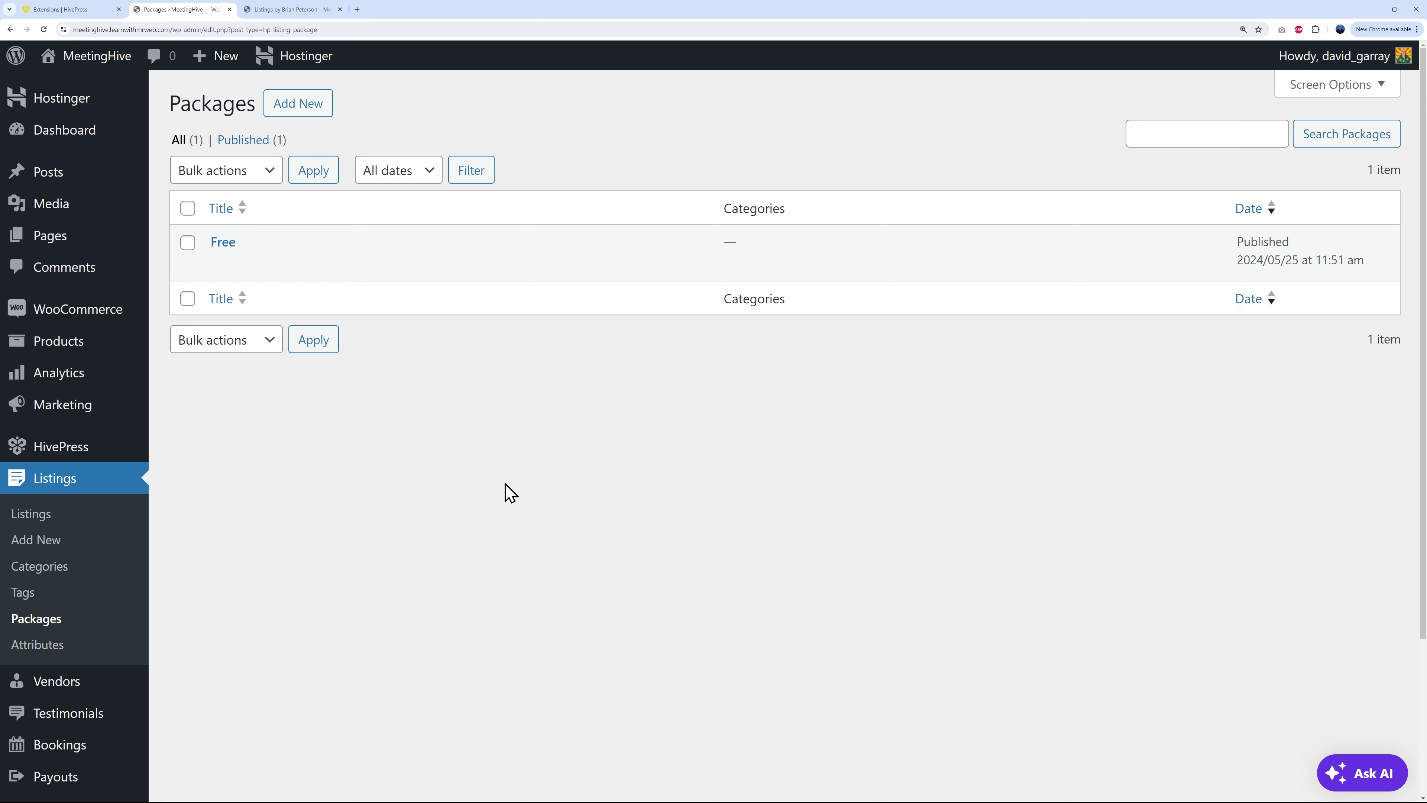
{"action": "mouse_move", "coordinate": [62, 344]}
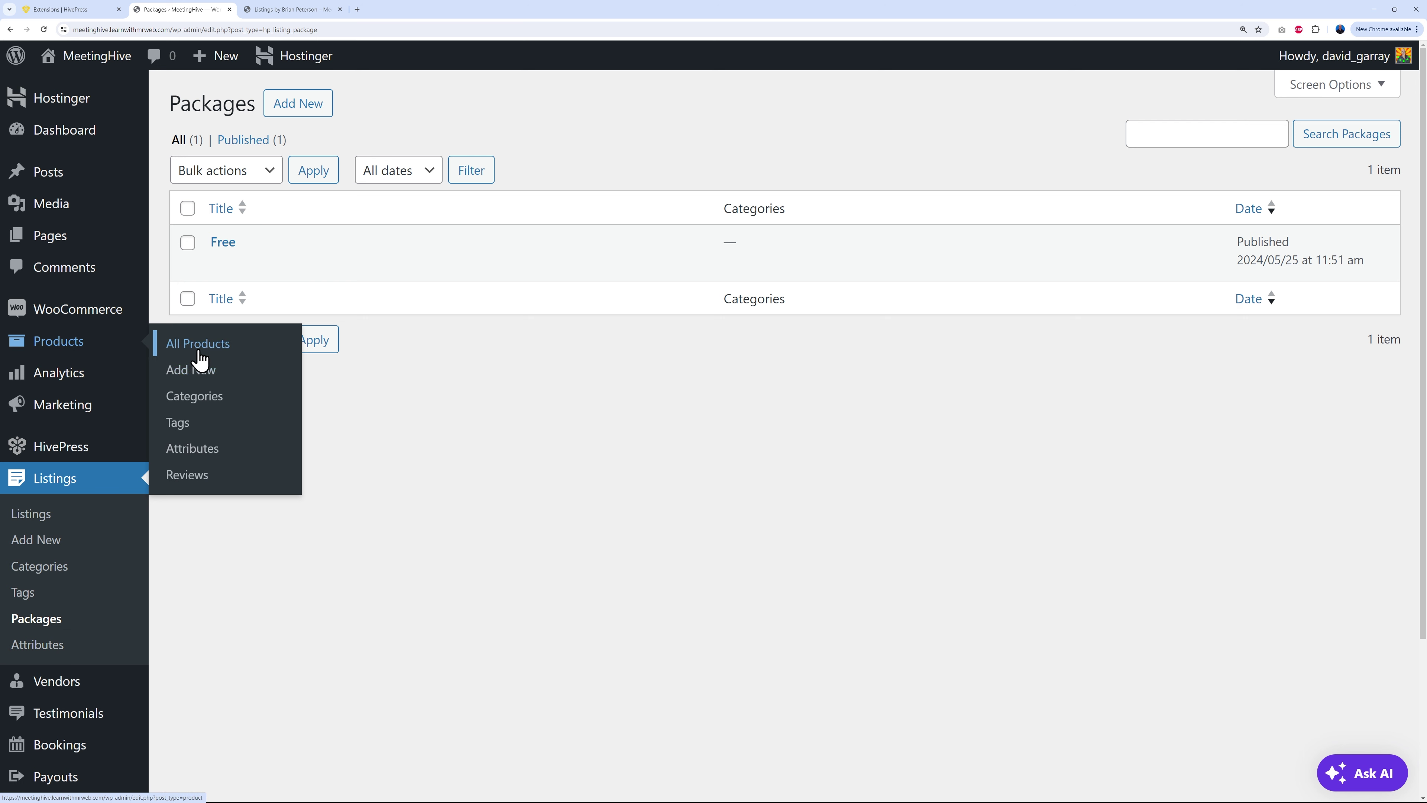
{"action": "right_click", "coordinate": [204, 380]}
Step: Start a new WooCommerce product in a new tab and name it Silver
{"action": "left_click", "coordinate": [227, 384]}
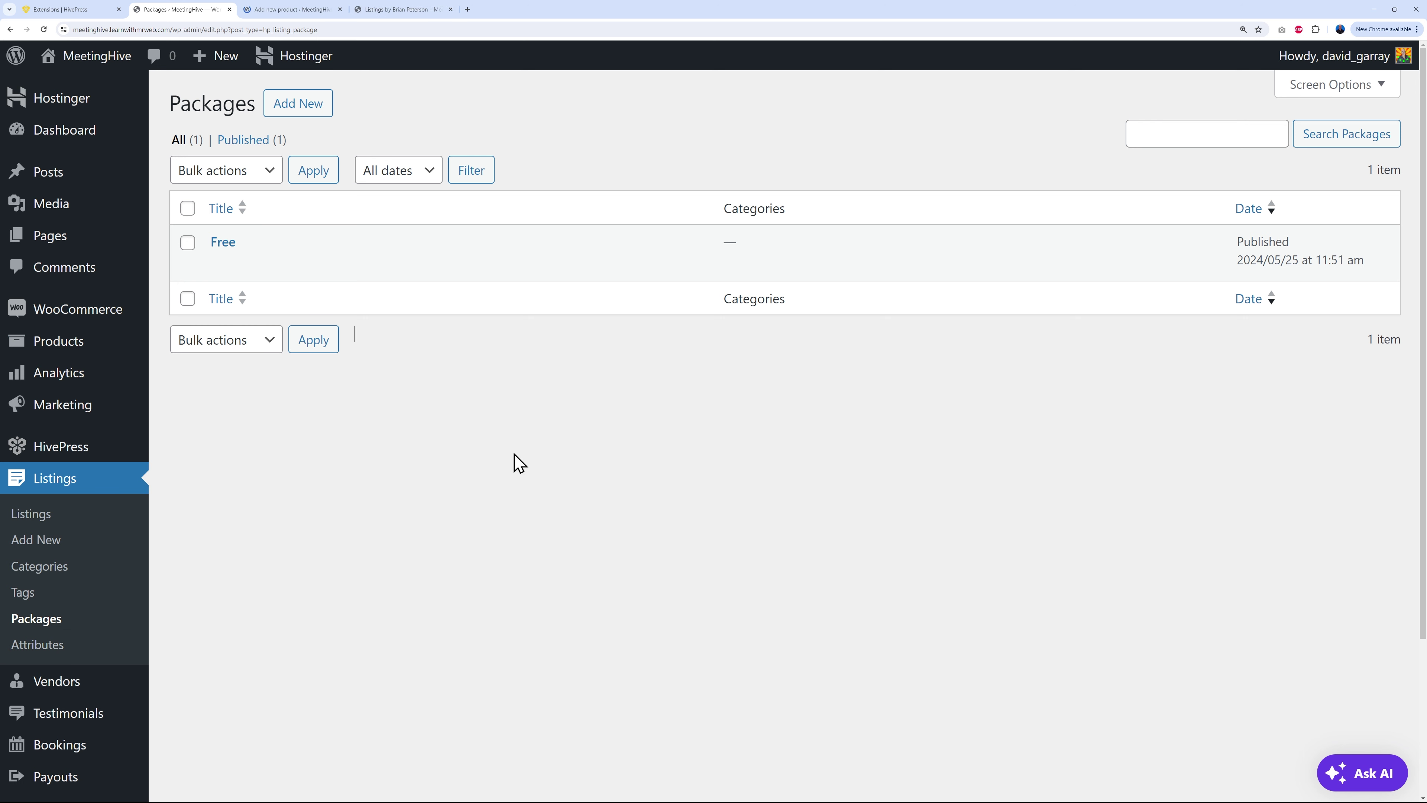
{"action": "left_click", "coordinate": [288, 10]}
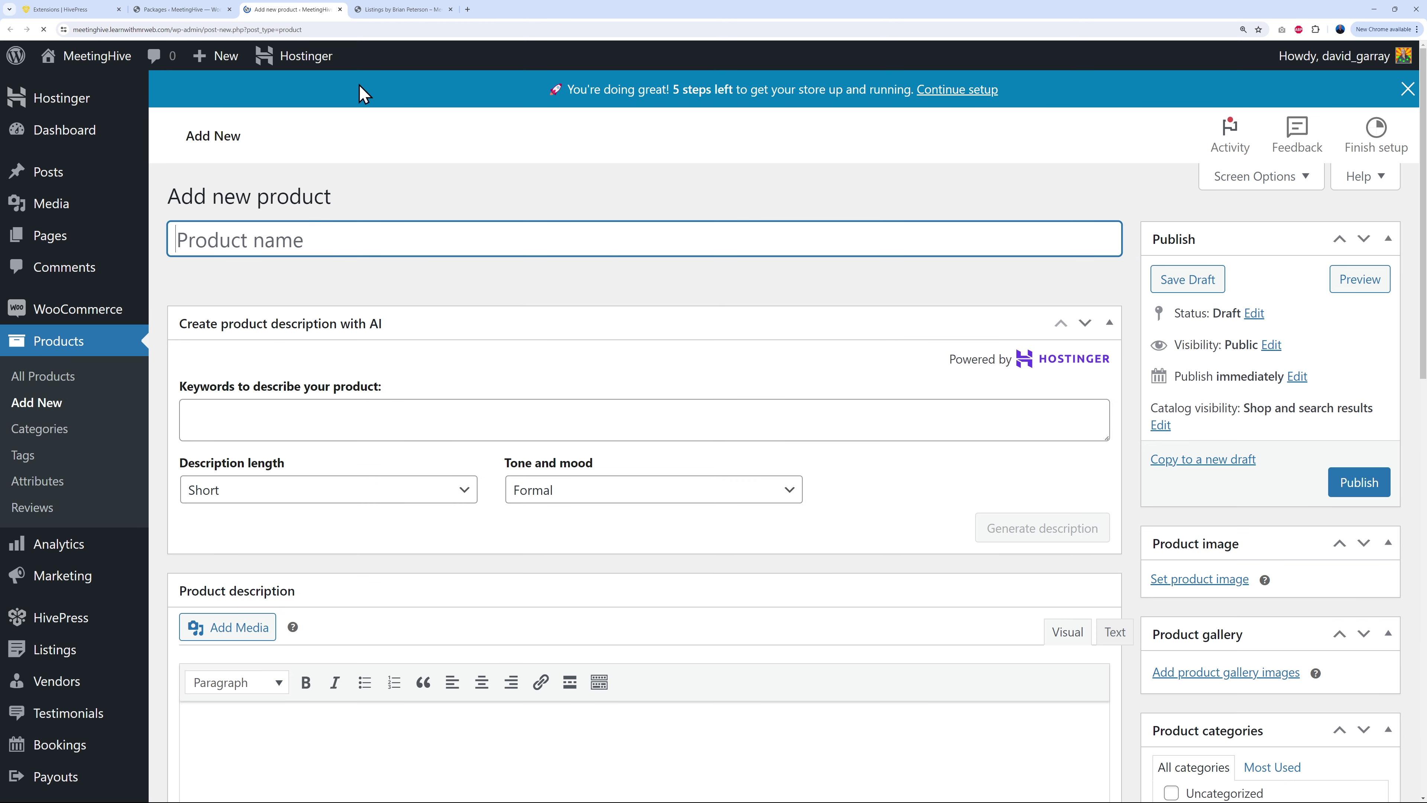
{"action": "type", "text": "Sil"}
{"action": "left_click", "coordinate": [598, 292]}
Step: Give the Silver product a regular price of 19.99 and publish it
{"action": "scroll", "coordinate": [1021, 391], "scroll_direction": "down", "scroll_amount": 2}
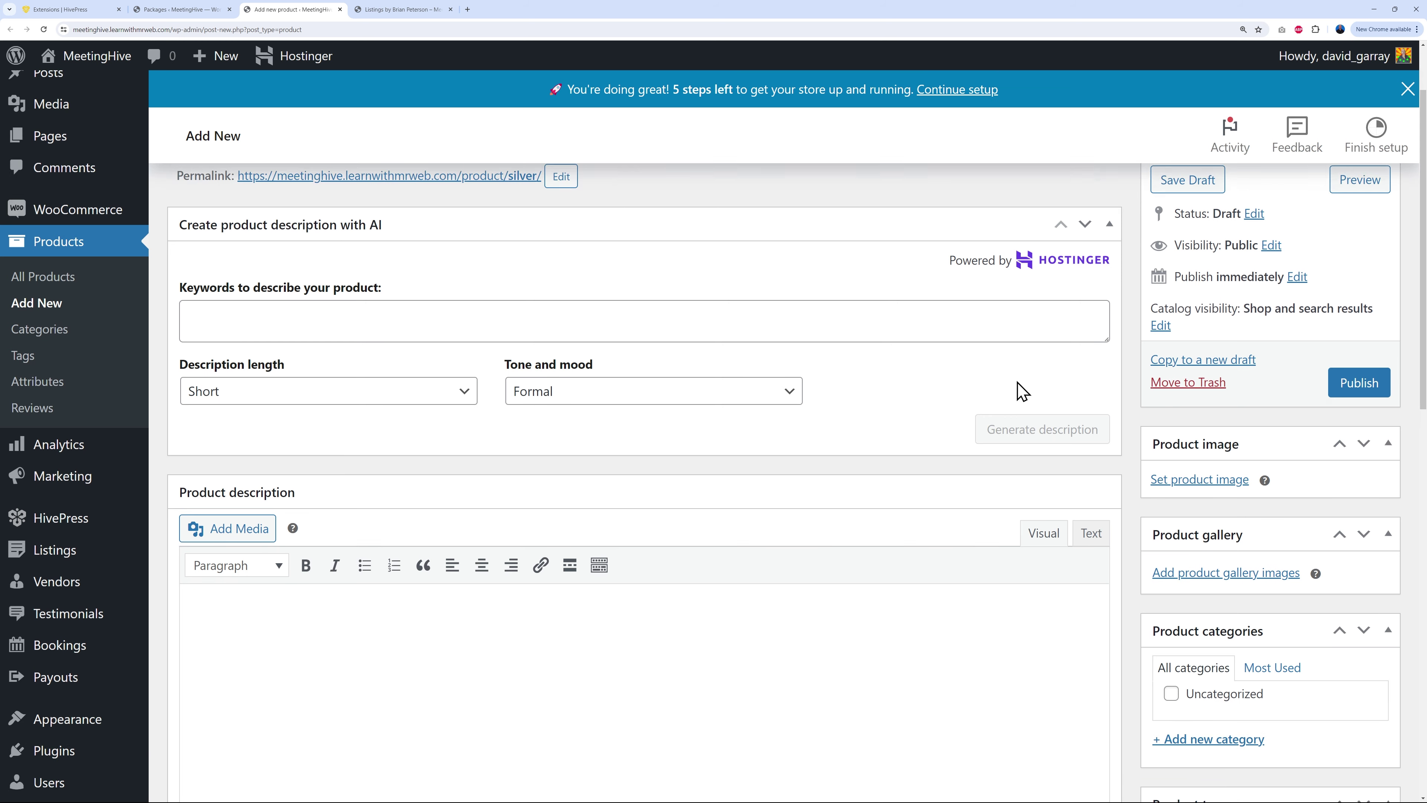
{"action": "scroll", "coordinate": [1020, 394], "scroll_direction": "down", "scroll_amount": 5}
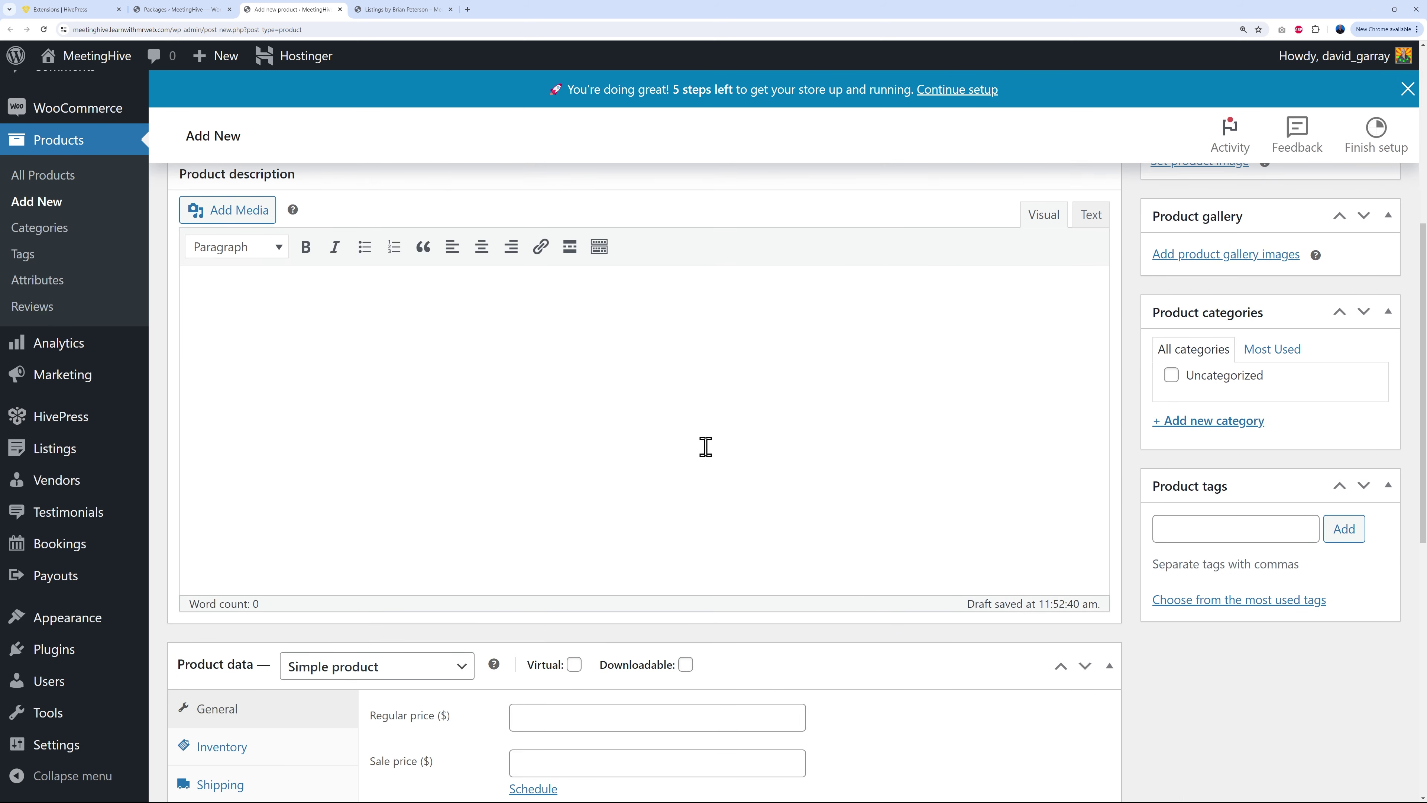
{"action": "scroll", "coordinate": [1131, 497], "scroll_direction": "down", "scroll_amount": 6}
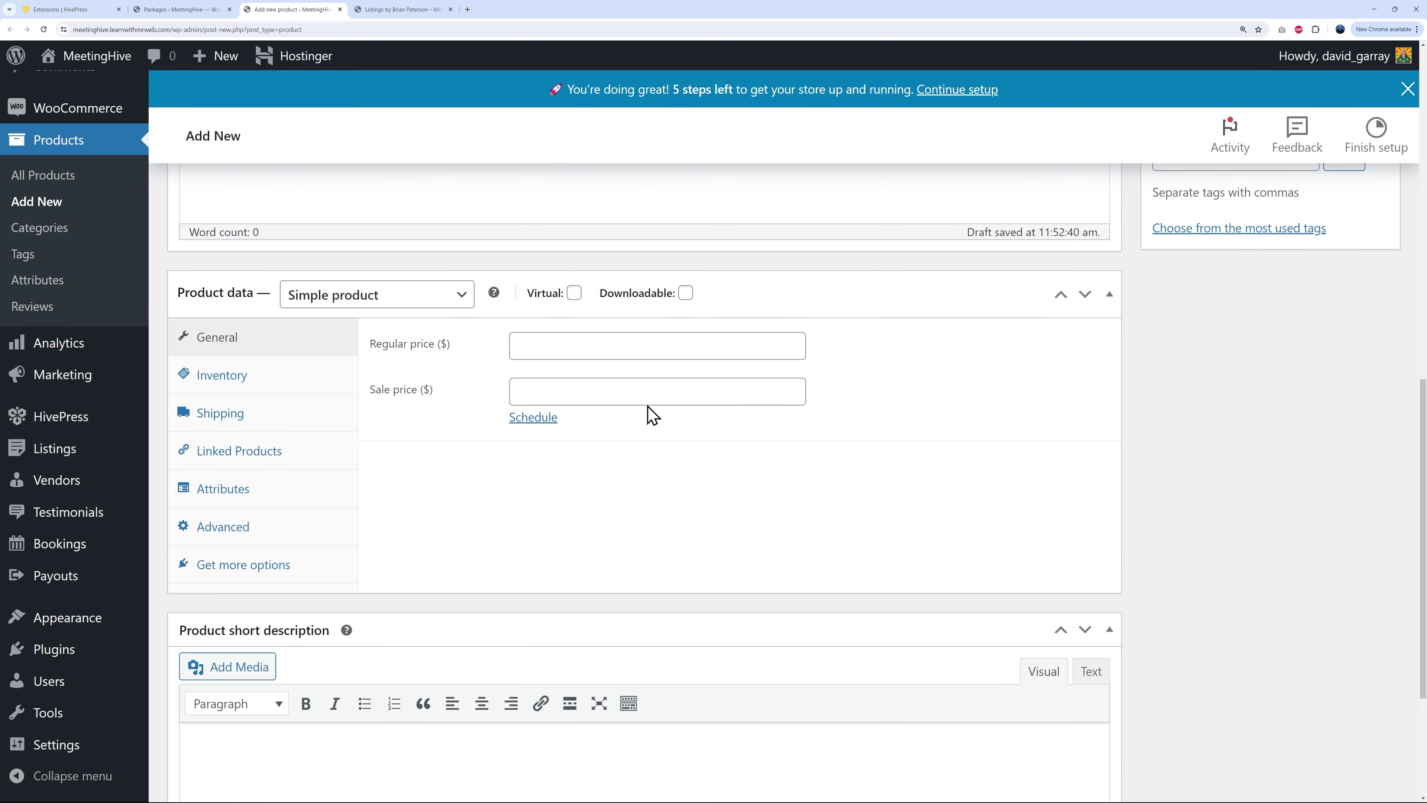
{"action": "left_click", "coordinate": [626, 355]}
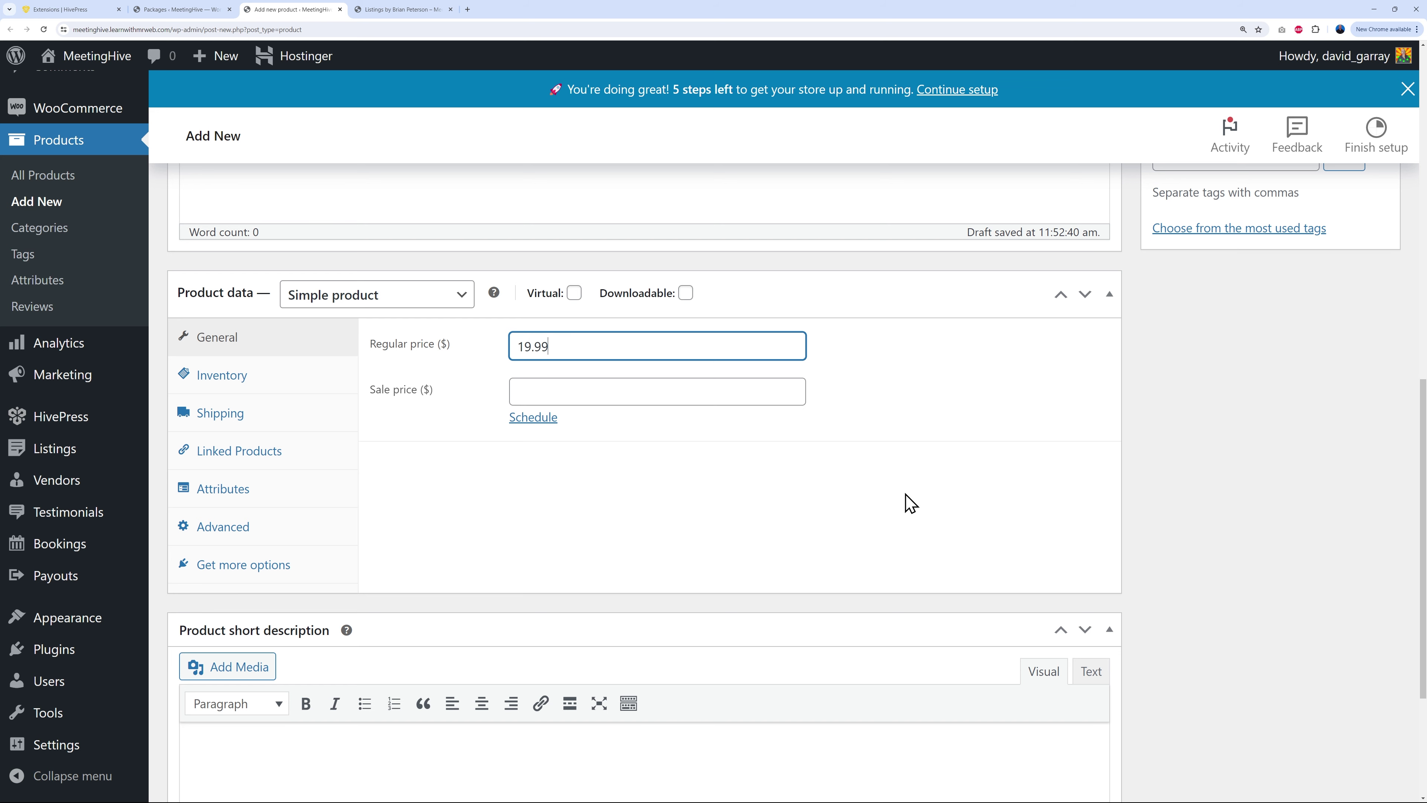
{"action": "left_click", "coordinate": [1004, 443]}
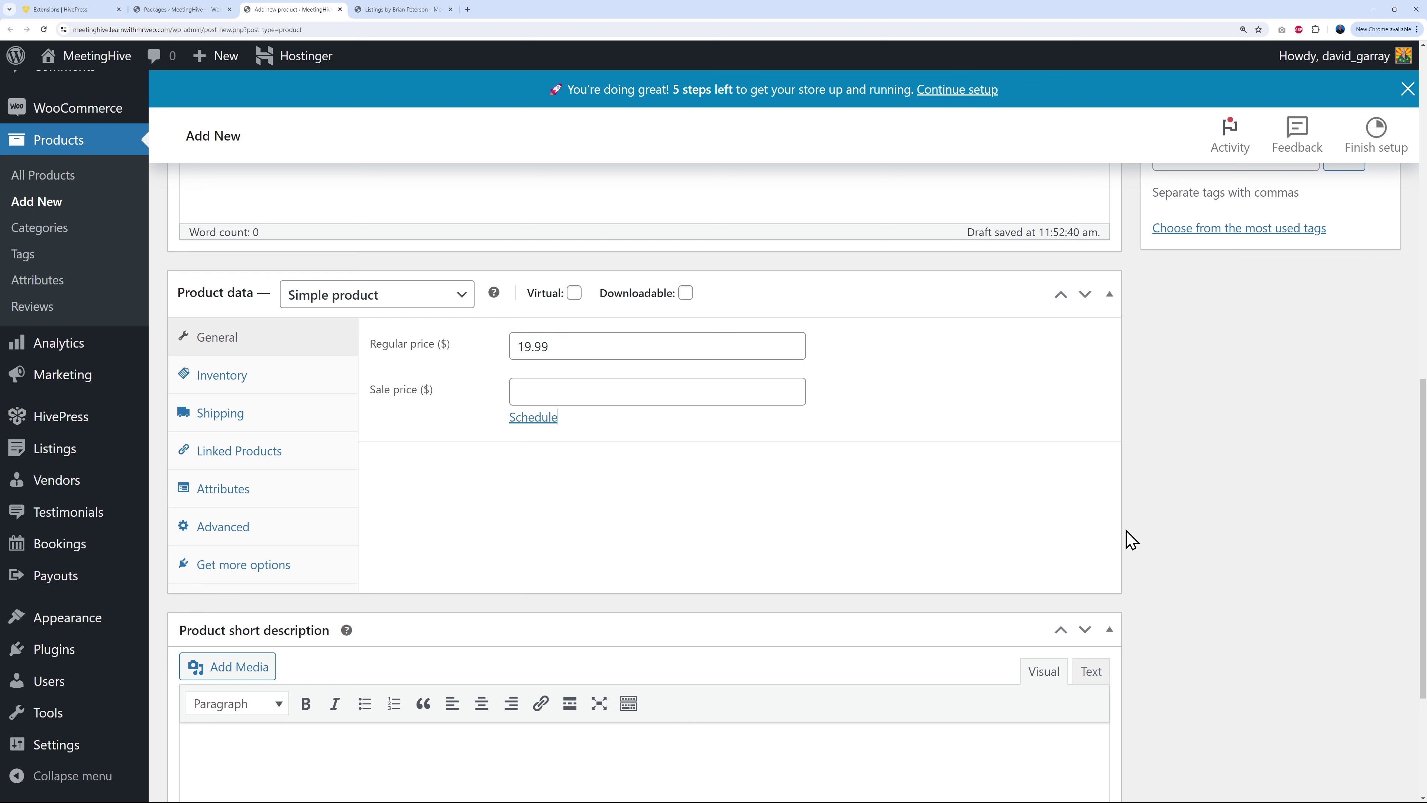
{"action": "scroll", "coordinate": [1112, 543], "scroll_direction": "up", "scroll_amount": 11}
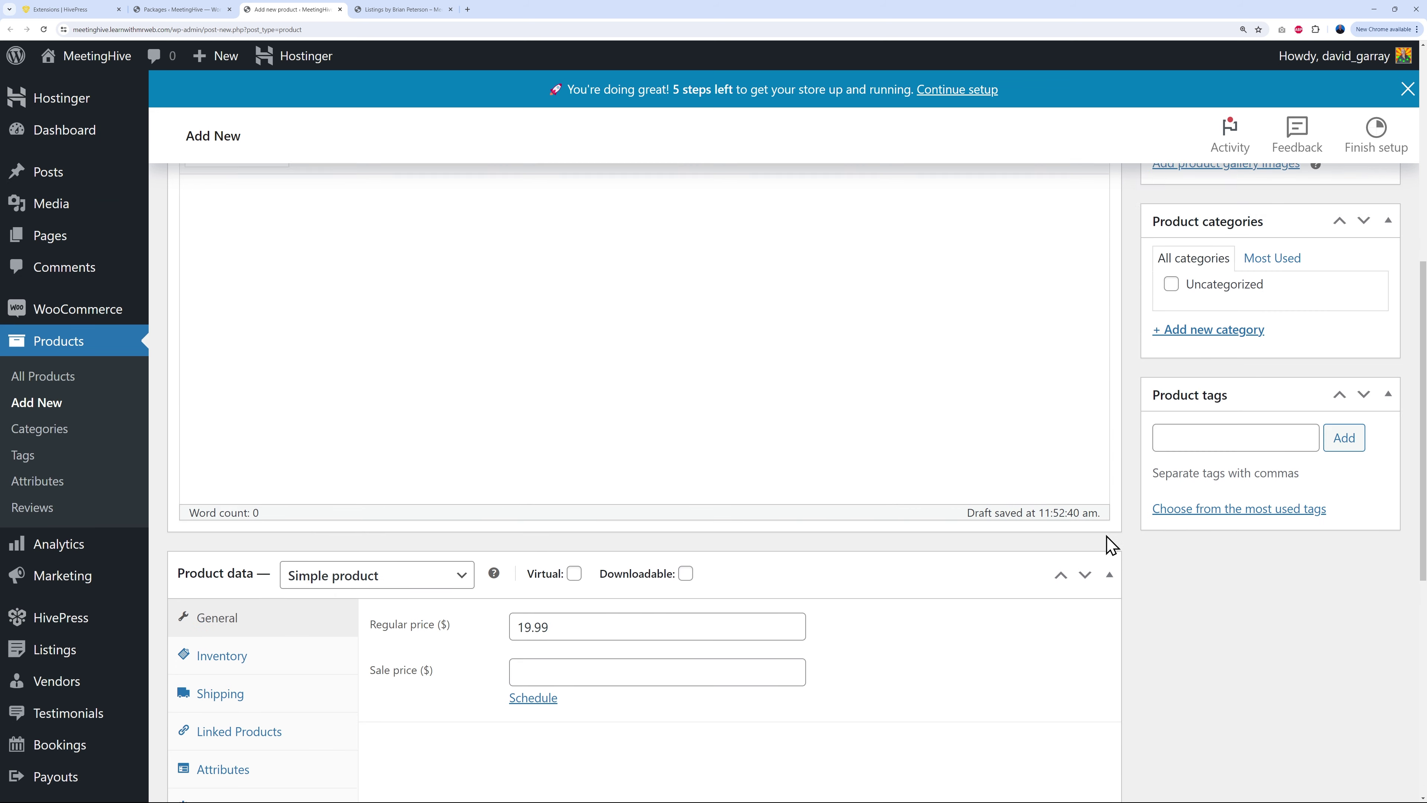
{"action": "left_click", "coordinate": [1344, 397]}
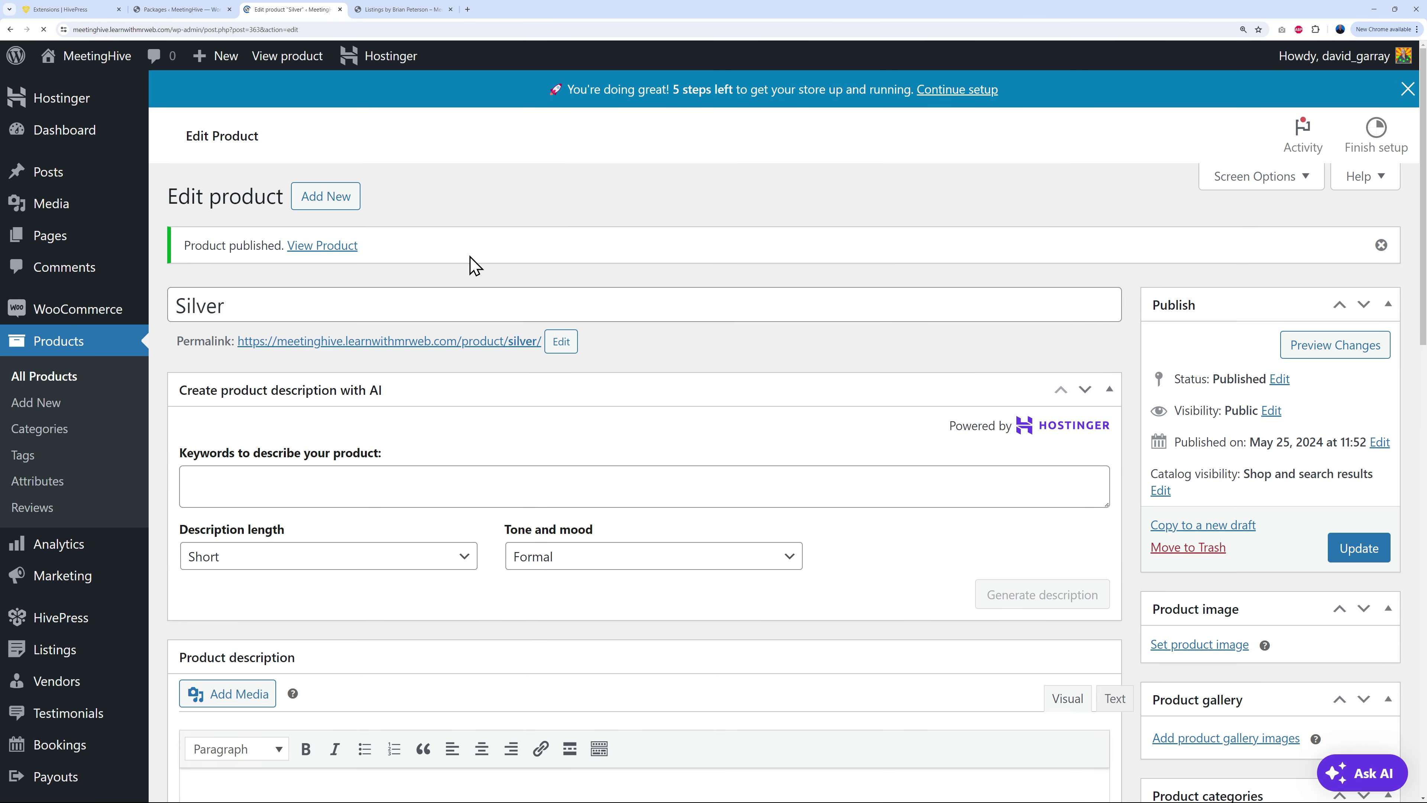
{"action": "left_click", "coordinate": [340, 196]}
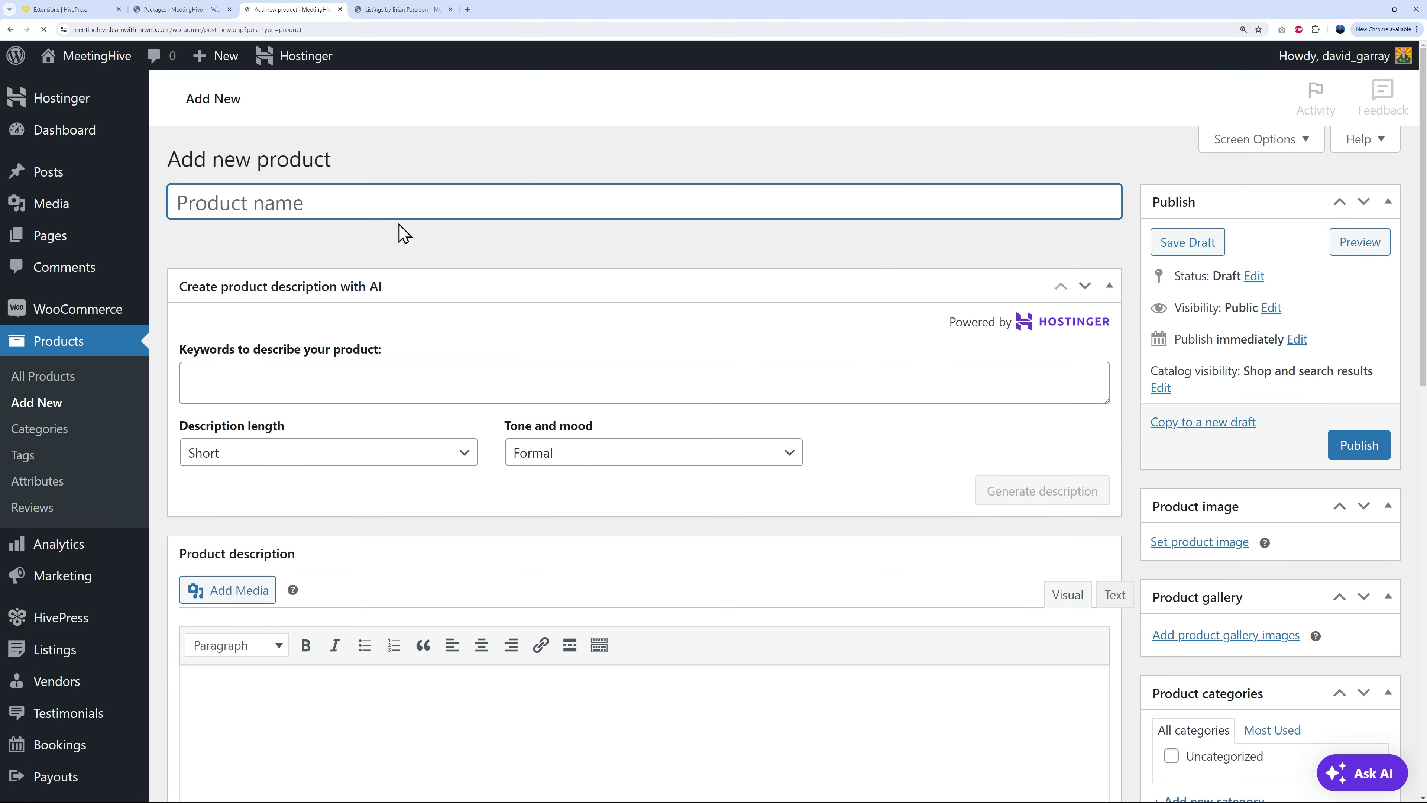
Step: Name the new product Gold, set its regular price to 34.99, and publish it
{"action": "type", "text": "Gold"}
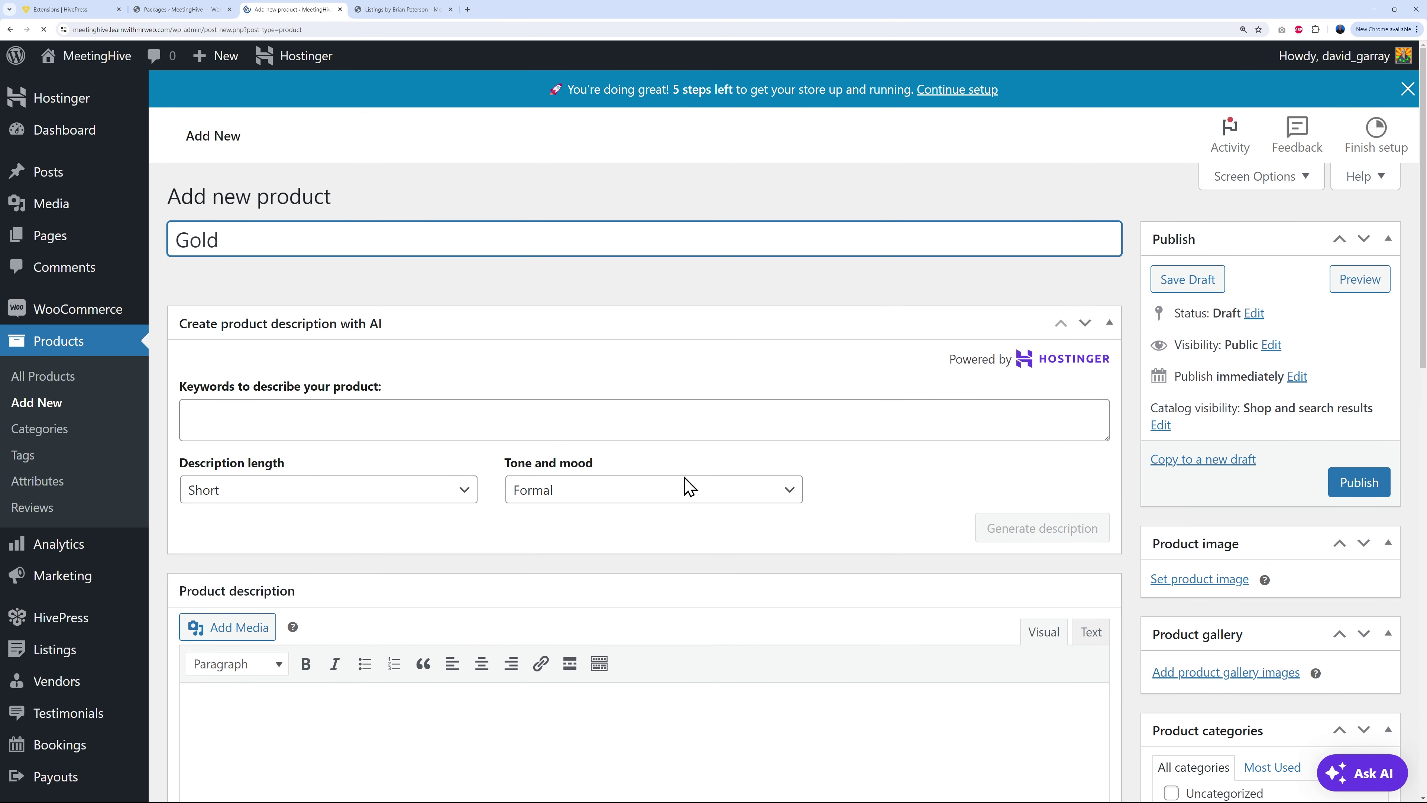
{"action": "scroll", "coordinate": [826, 556], "scroll_direction": "down", "scroll_amount": 8}
{"action": "left_click", "coordinate": [568, 577]}
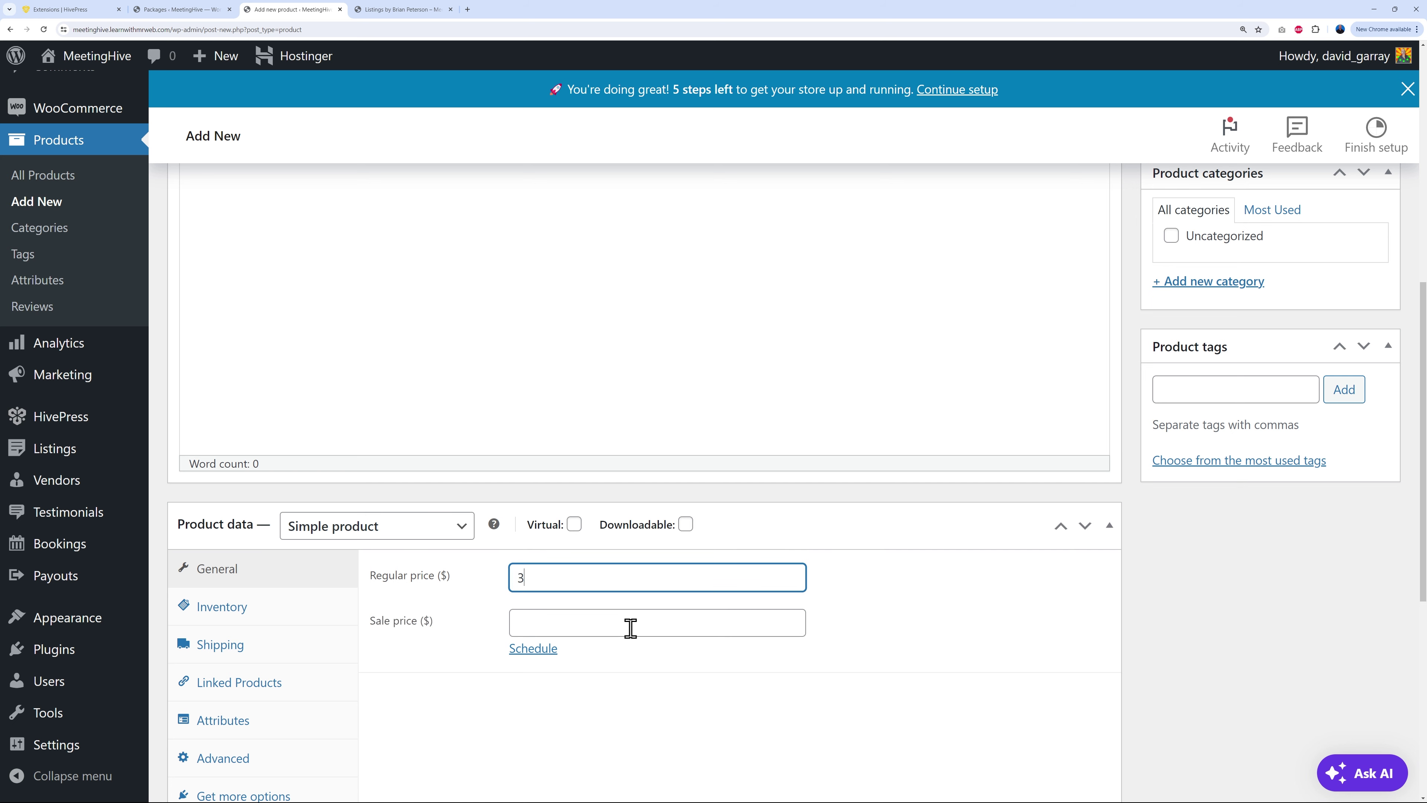
{"action": "type", "text": "34.99"}
{"action": "left_click", "coordinate": [1163, 646]}
{"action": "scroll", "coordinate": [1163, 646], "scroll_direction": "up", "scroll_amount": 10}
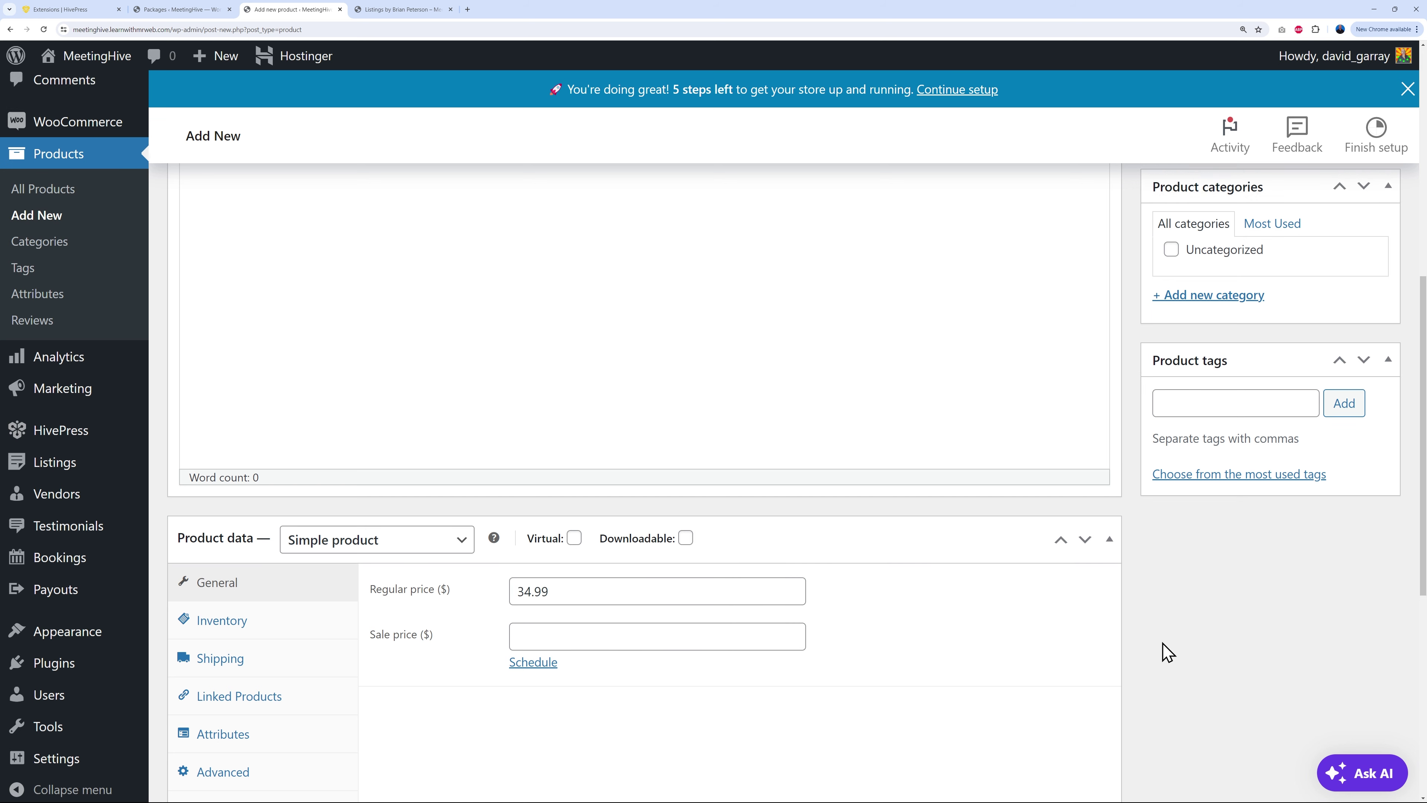
{"action": "left_click", "coordinate": [1357, 350]}
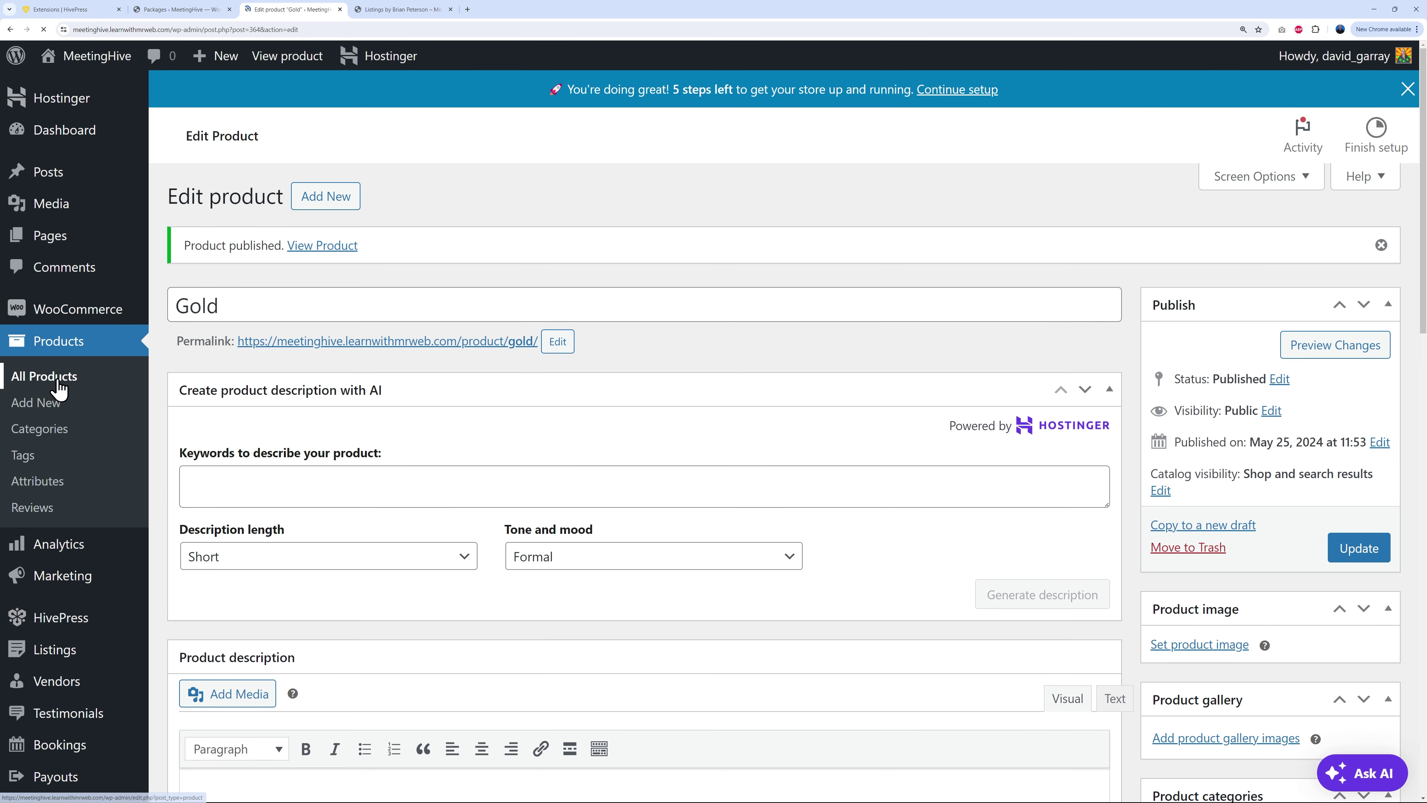
{"action": "left_click", "coordinate": [53, 376]}
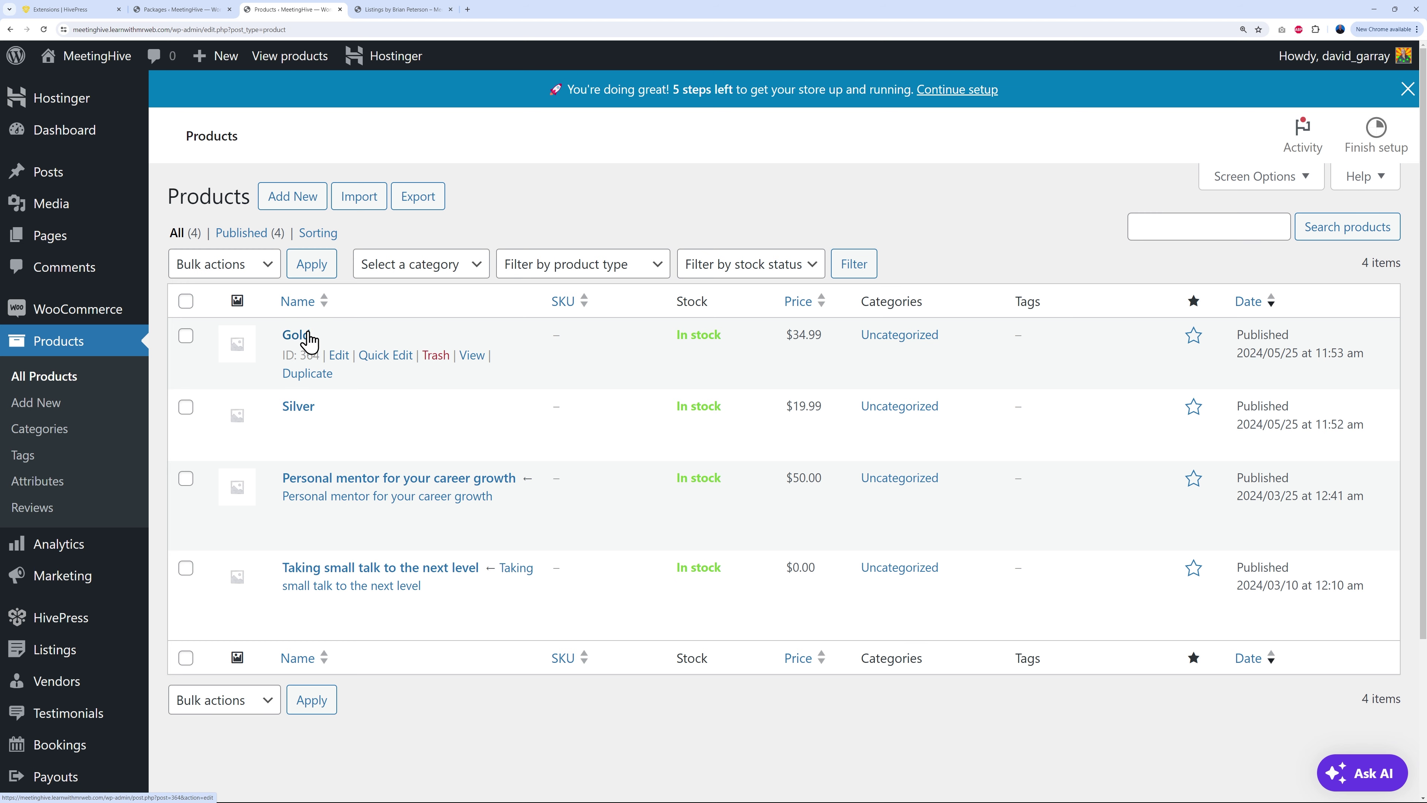
{"action": "left_click", "coordinate": [169, 10]}
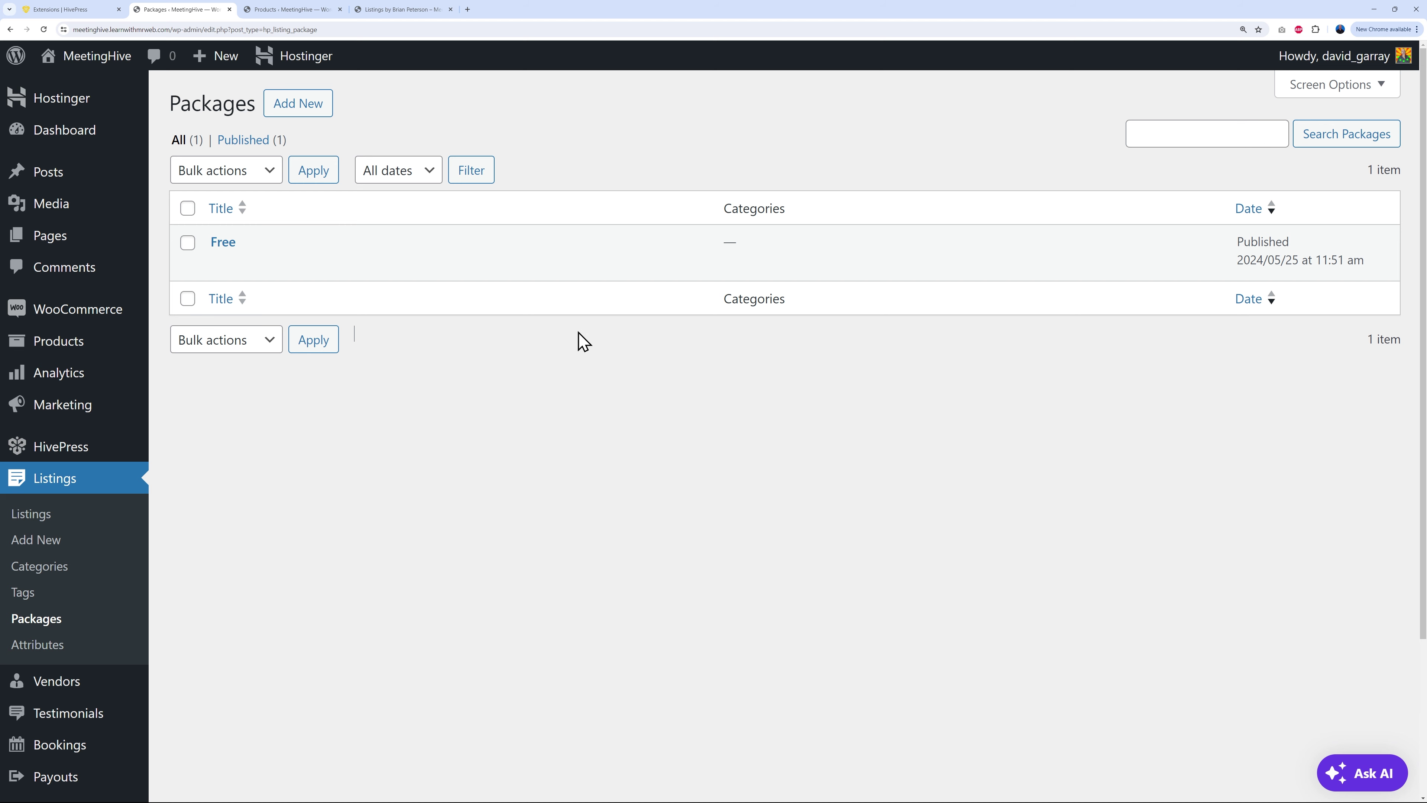
Step: Create a Silver listing package with a description, linked to the Silver product
{"action": "left_click", "coordinate": [322, 107]}
{"action": "type", "text": "Silver"}
{"action": "left_click", "coordinate": [378, 333]}
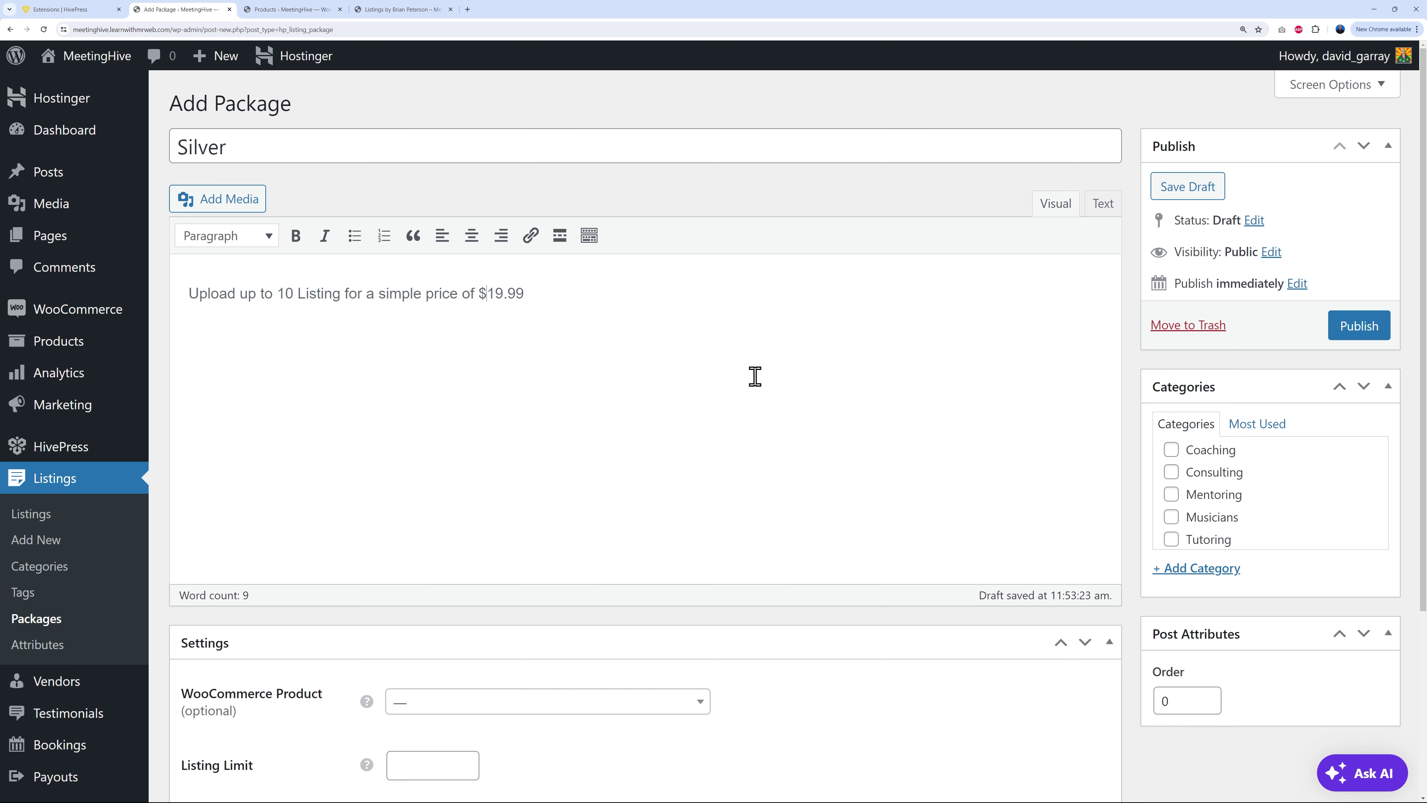
{"action": "scroll", "coordinate": [828, 460], "scroll_direction": "down", "scroll_amount": 4}
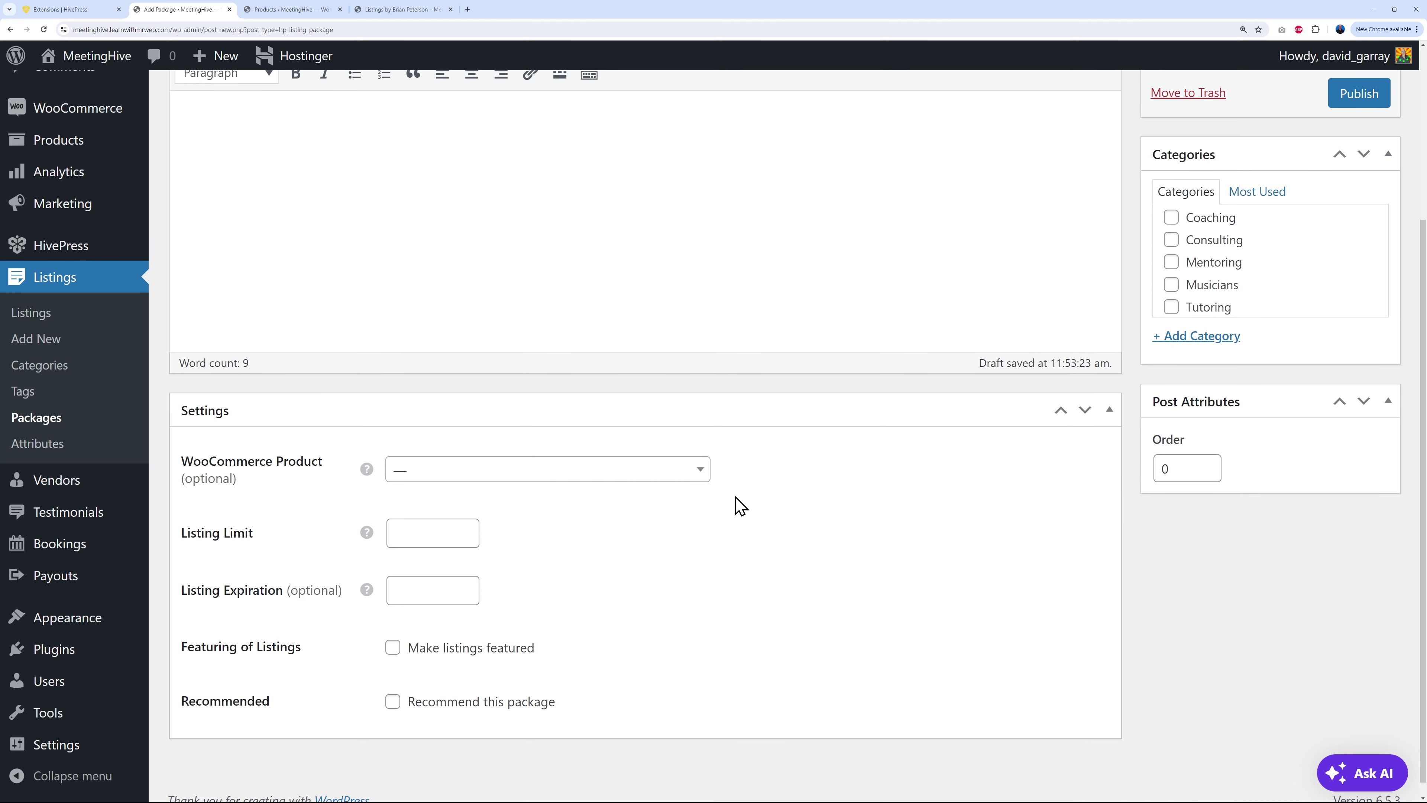
{"action": "left_click", "coordinate": [687, 478]}
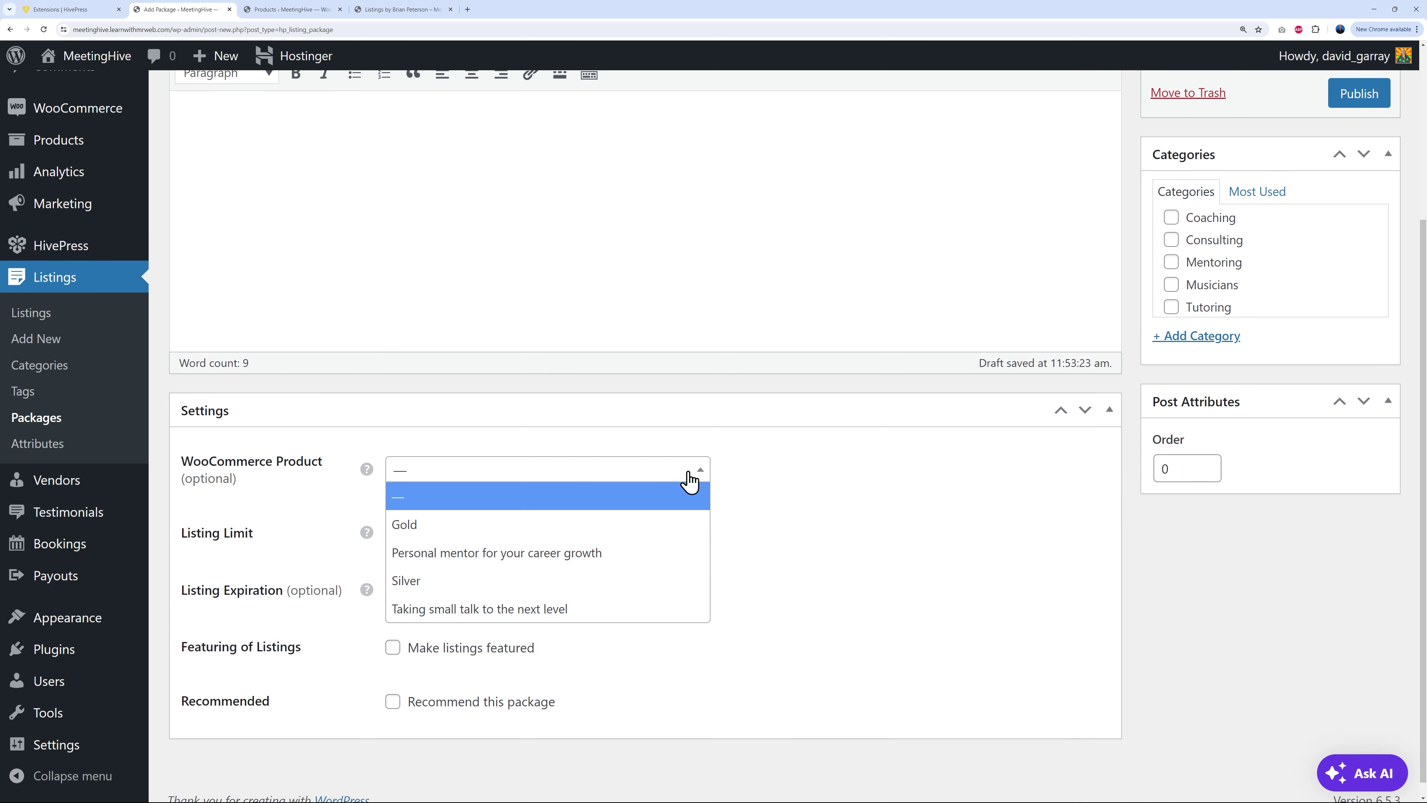
{"action": "left_click", "coordinate": [451, 582]}
Step: Set Listing Limit 10 and Listing Expiration 90, then publish the Silver package
{"action": "left_click", "coordinate": [427, 531]}
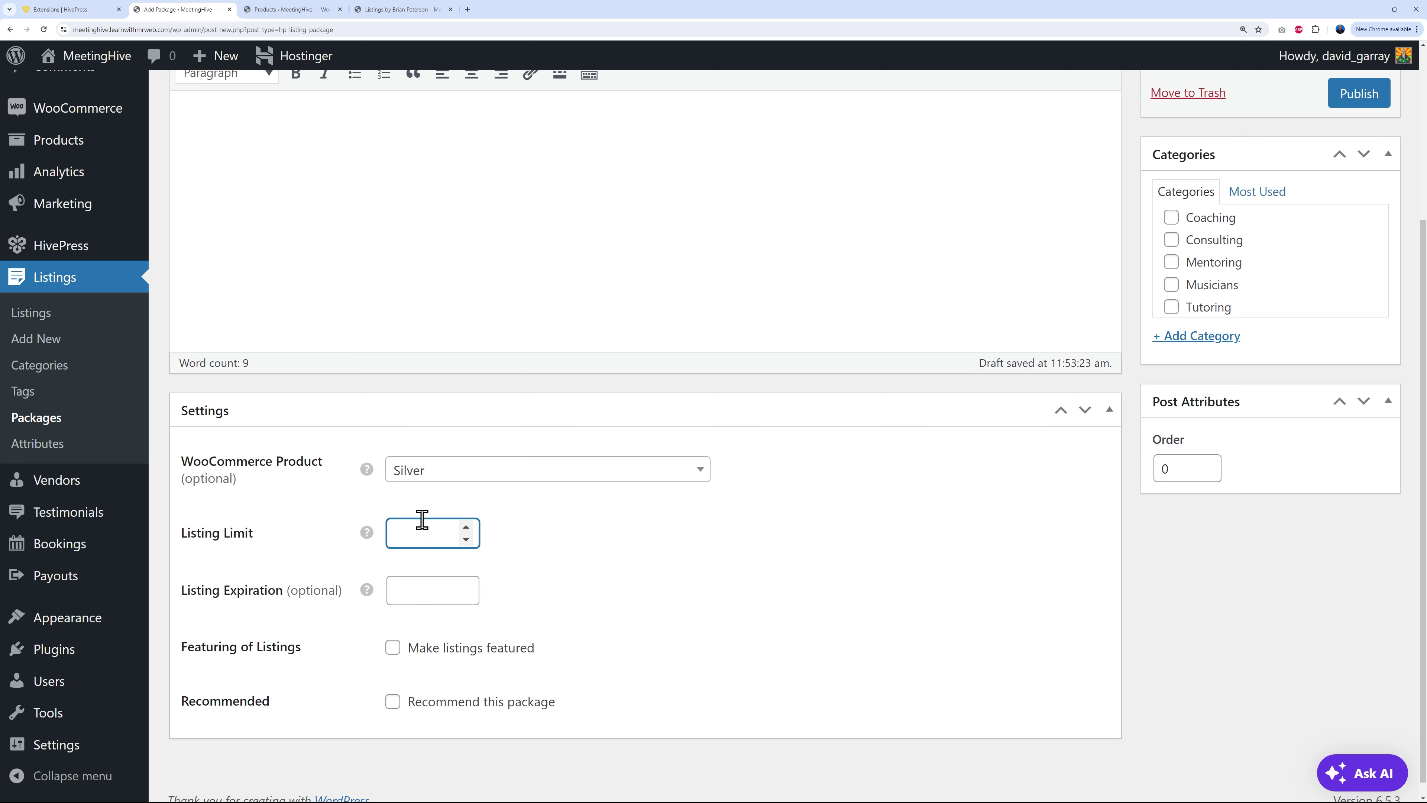
{"action": "left_click", "coordinate": [632, 551]}
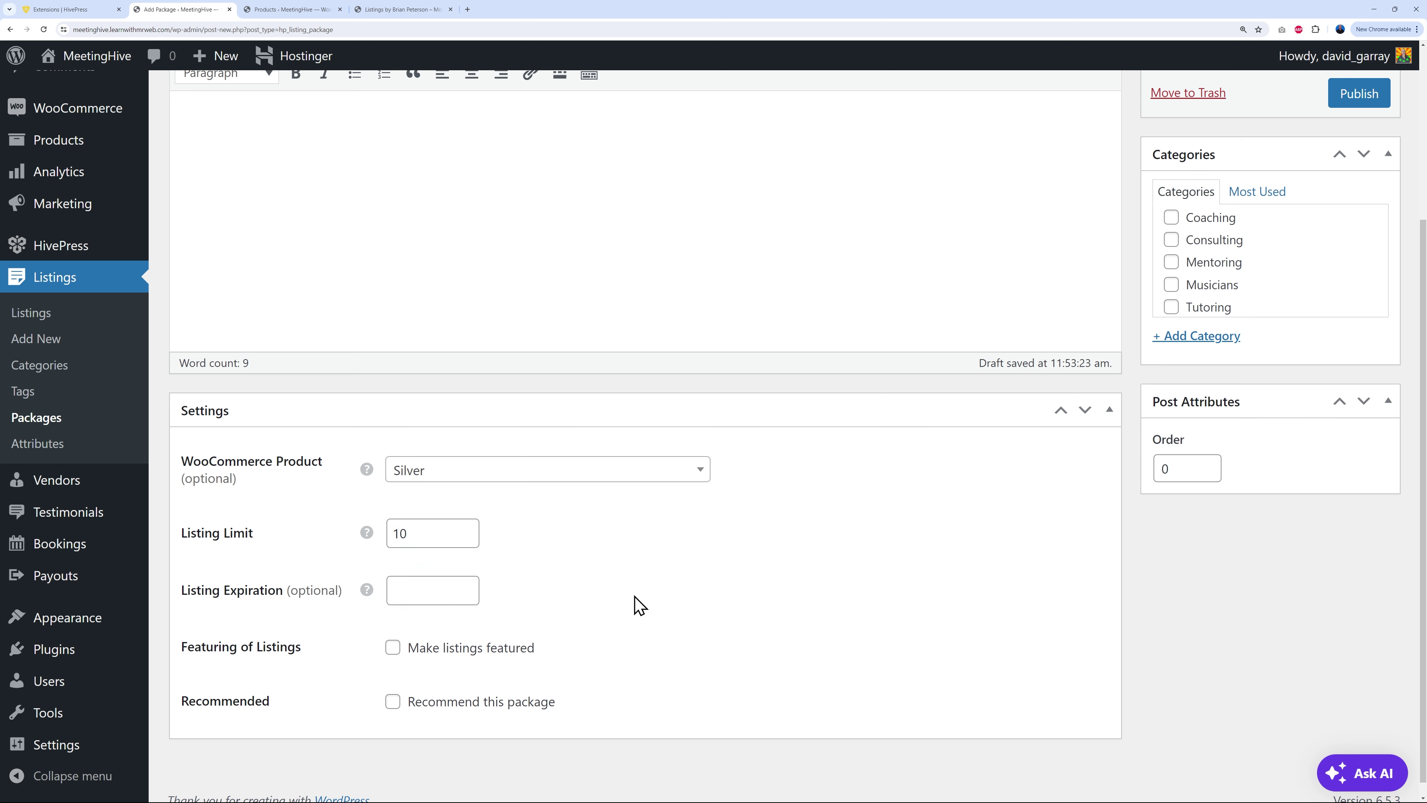
{"action": "left_click", "coordinate": [400, 590]}
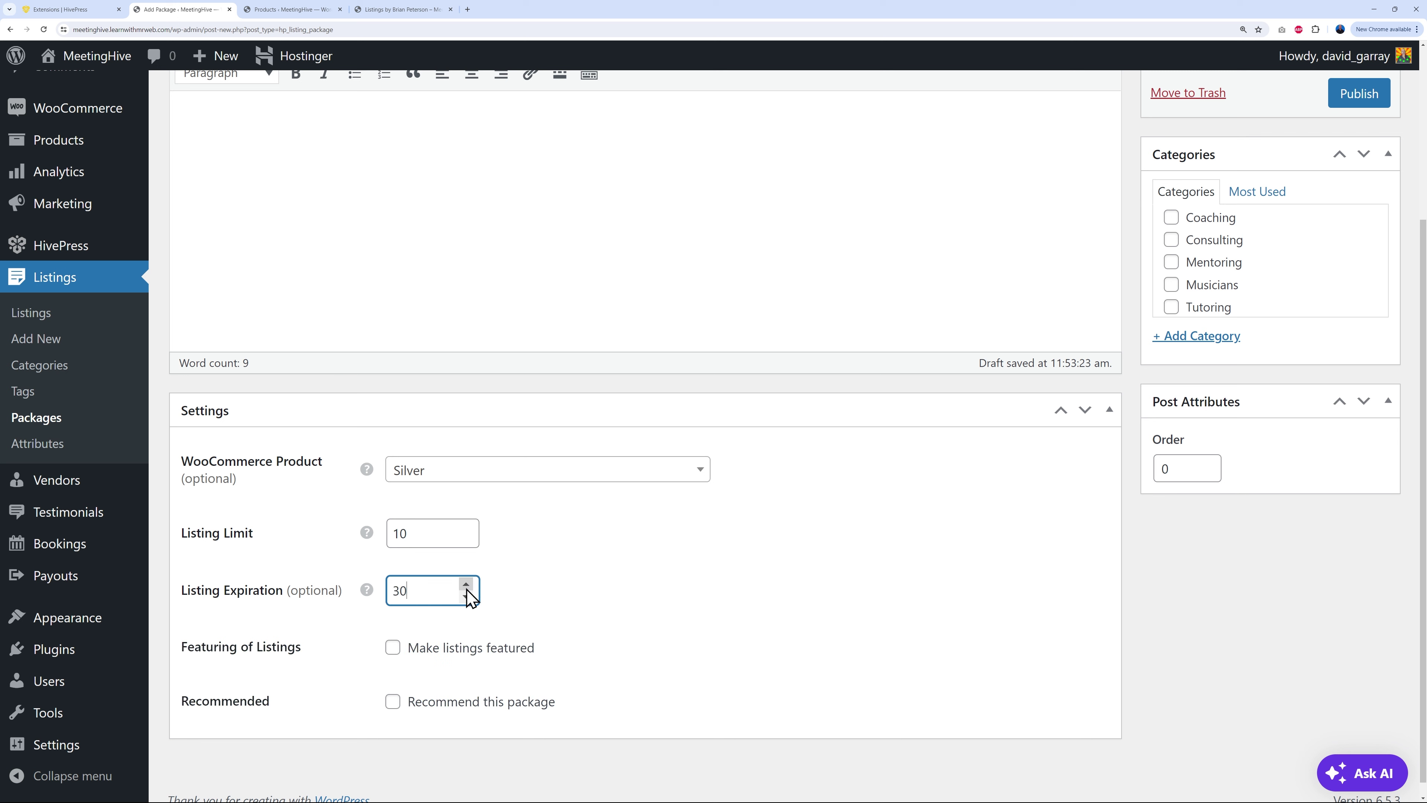
{"action": "left_click_drag", "start_coordinate": [393, 592], "coordinate": [426, 593]}
{"action": "type", "text": "90"}
{"action": "left_click", "coordinate": [692, 582]}
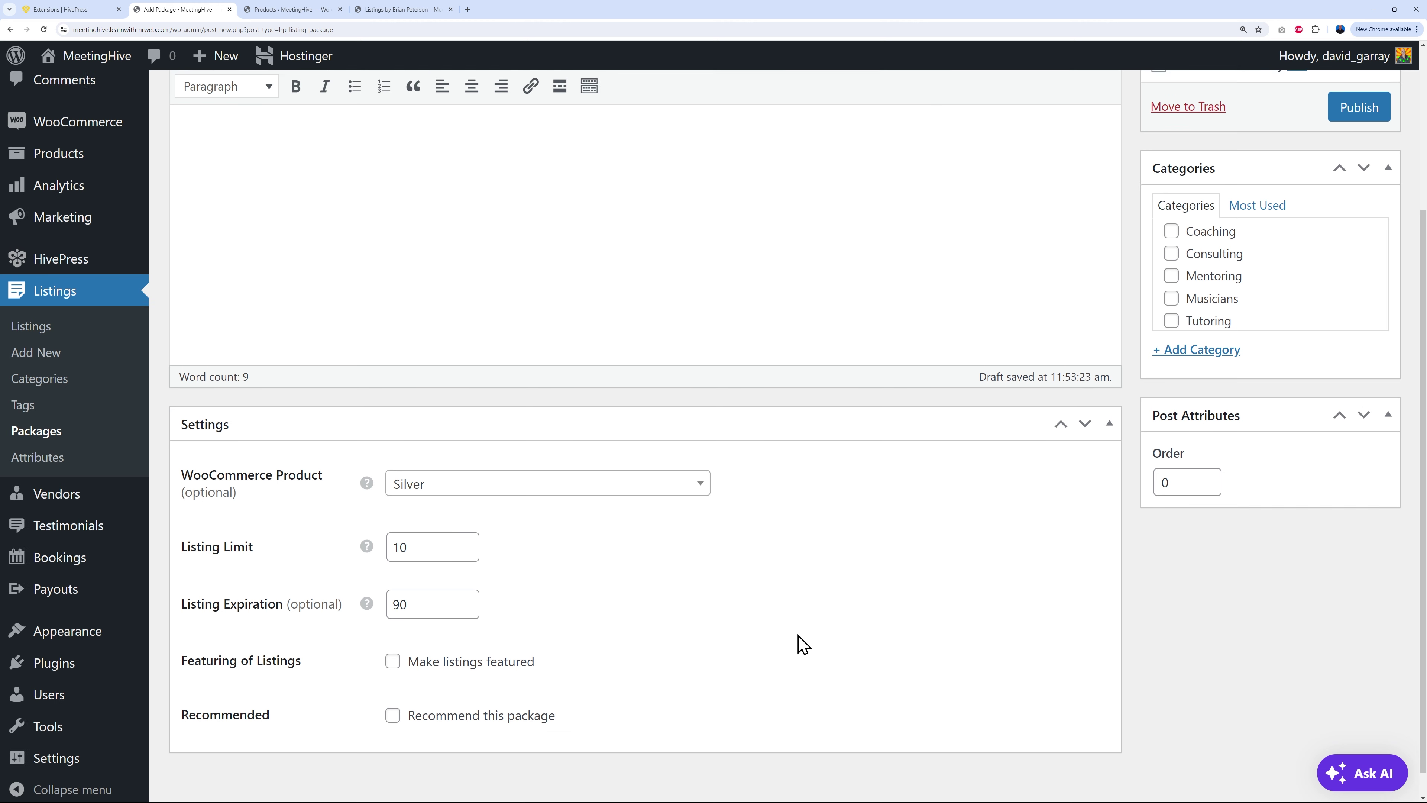
{"action": "scroll", "coordinate": [797, 641], "scroll_direction": "up", "scroll_amount": 4}
{"action": "left_click", "coordinate": [1371, 331]}
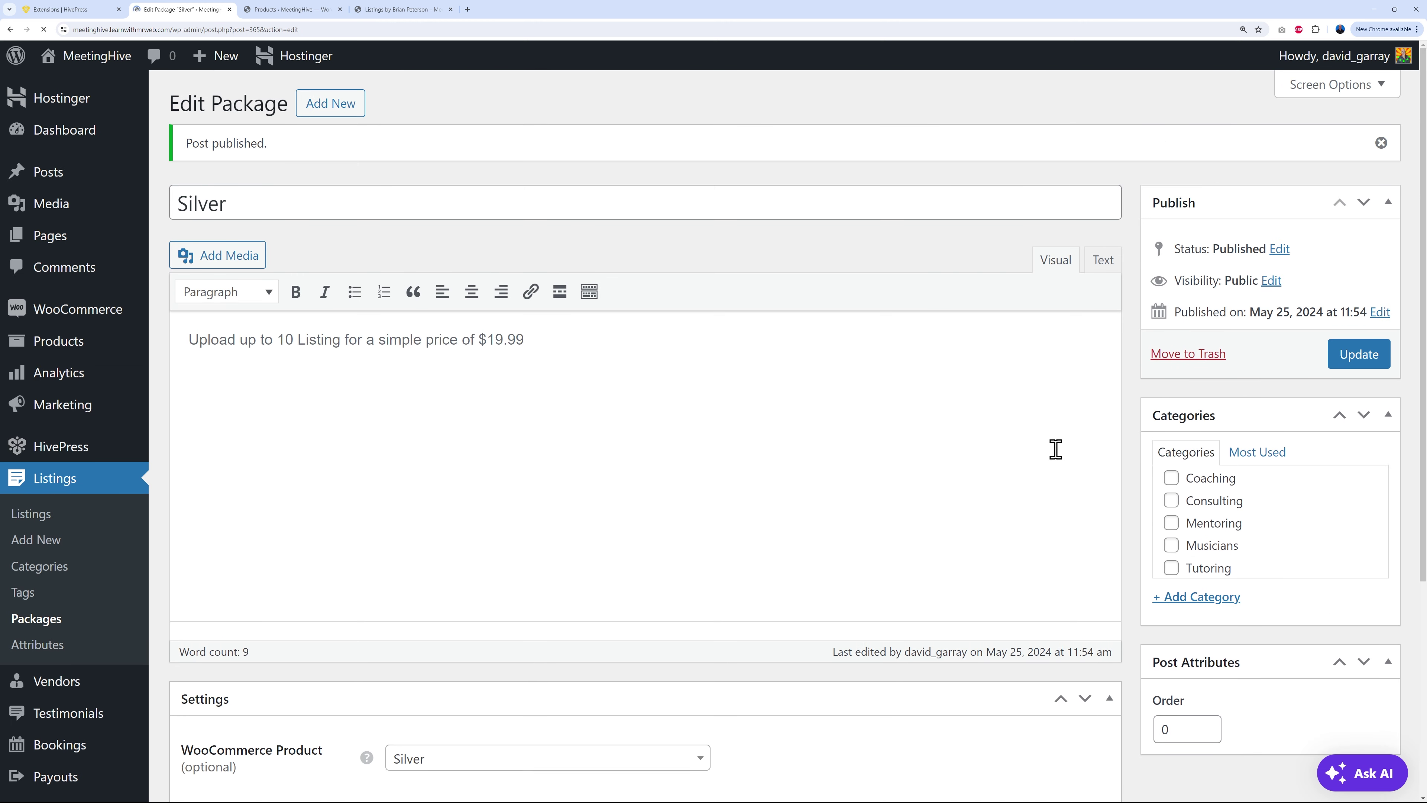
Step: Create a Gold listing package with the pasted description, linked to the Gold product
{"action": "left_click", "coordinate": [339, 107]}
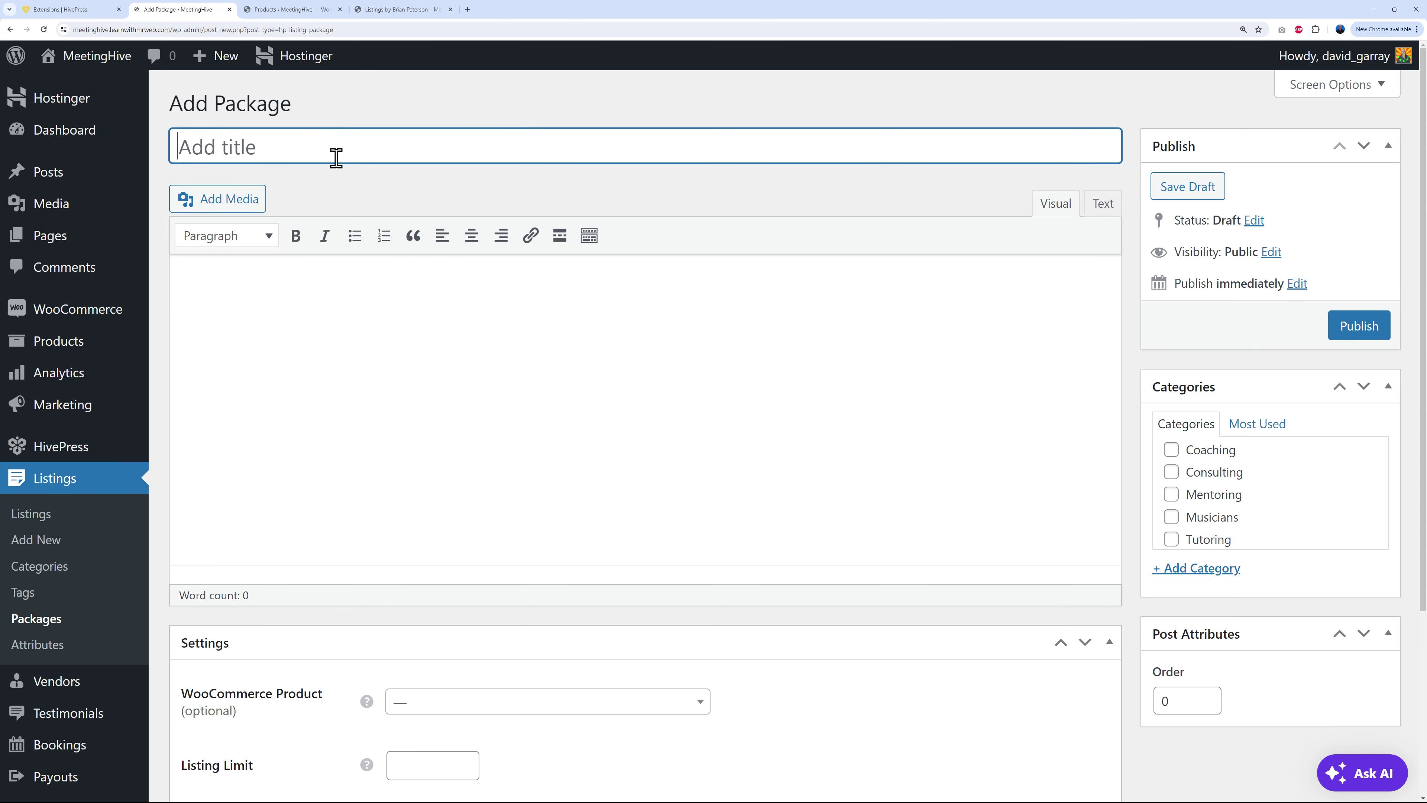
{"action": "type", "text": "Gold"}
{"action": "left_click", "coordinate": [341, 368]}
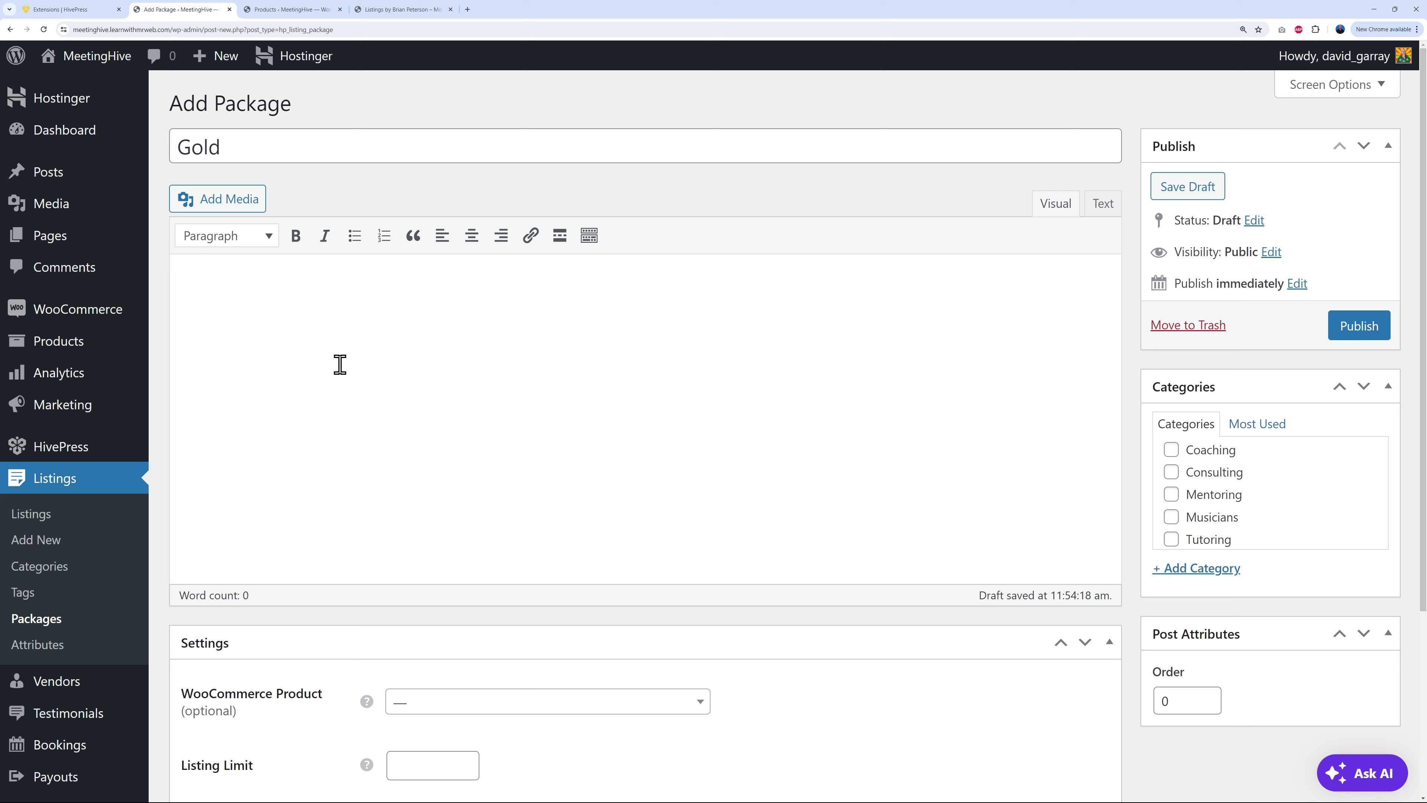
{"action": "type", "text": "Upload up to 25 listing for a simple price of $34.99"}
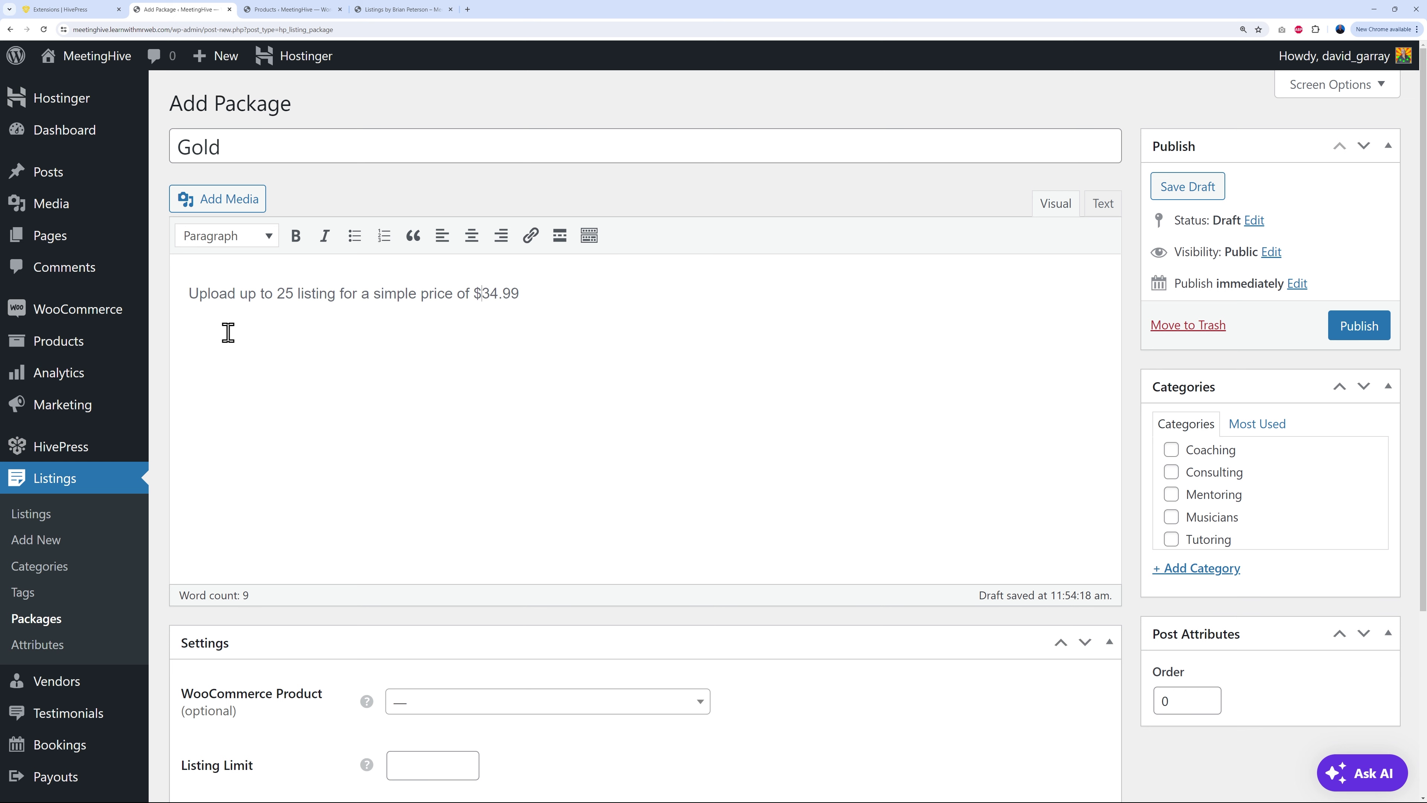
{"action": "type", "text": "s"}
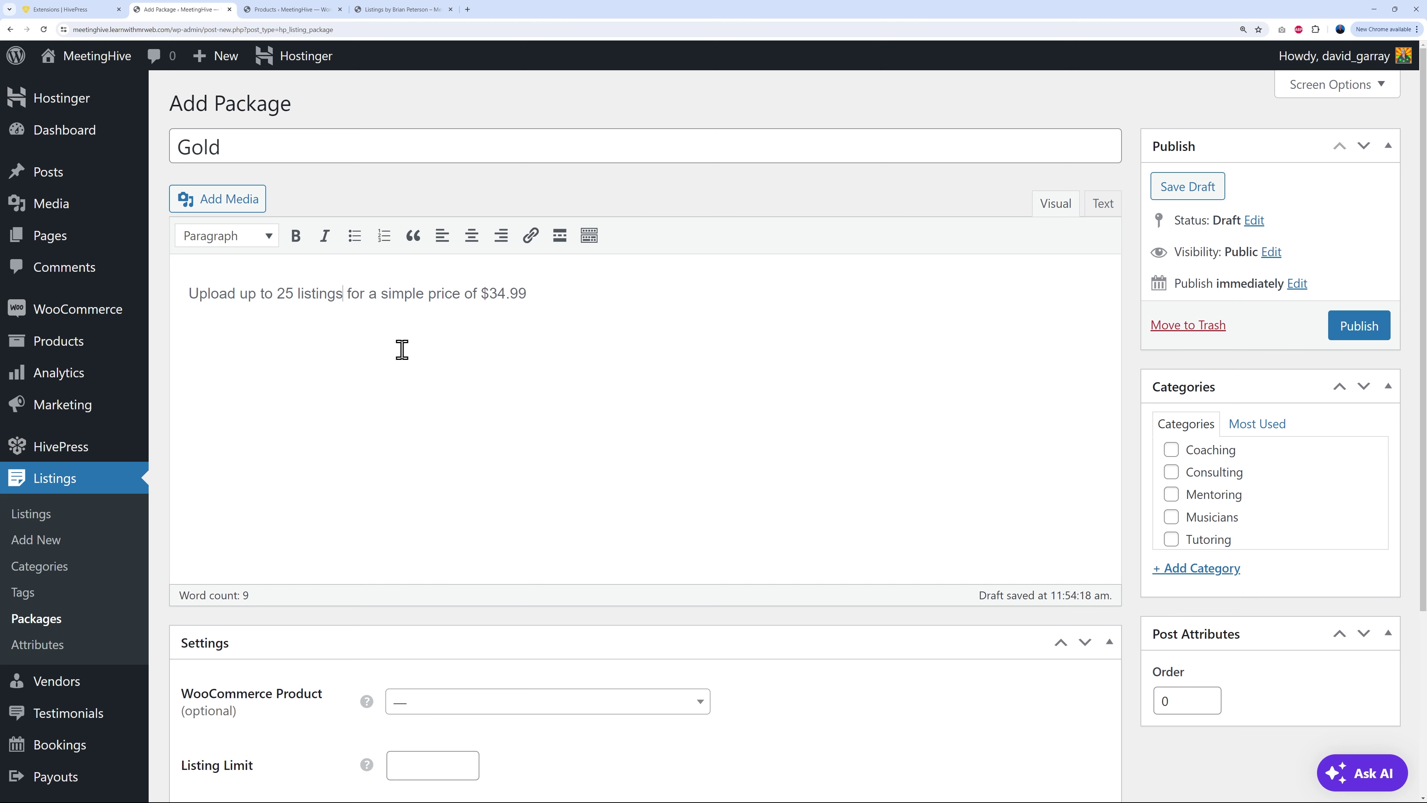
{"action": "scroll", "coordinate": [811, 444], "scroll_direction": "down", "scroll_amount": 3}
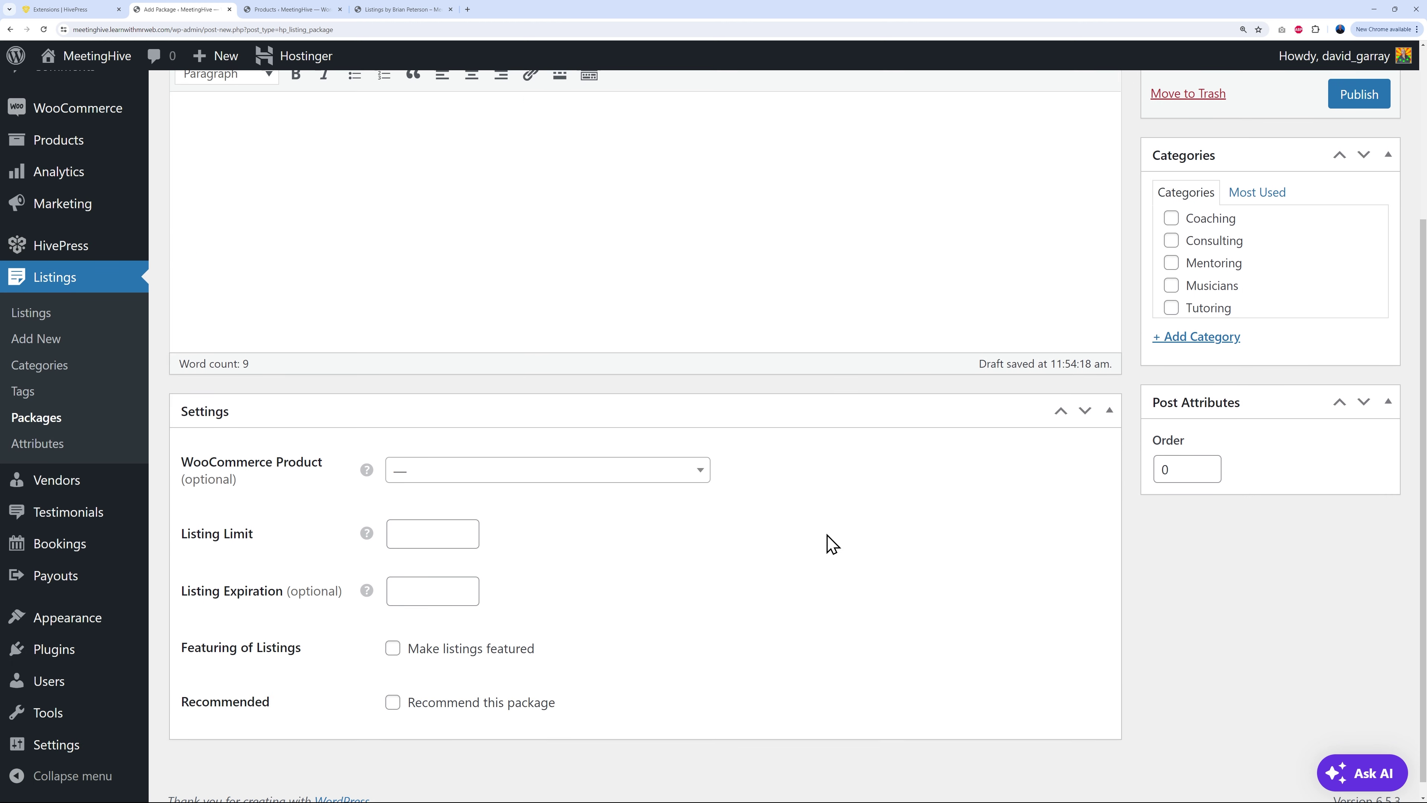
{"action": "left_click", "coordinate": [696, 470]}
{"action": "left_click", "coordinate": [528, 520]}
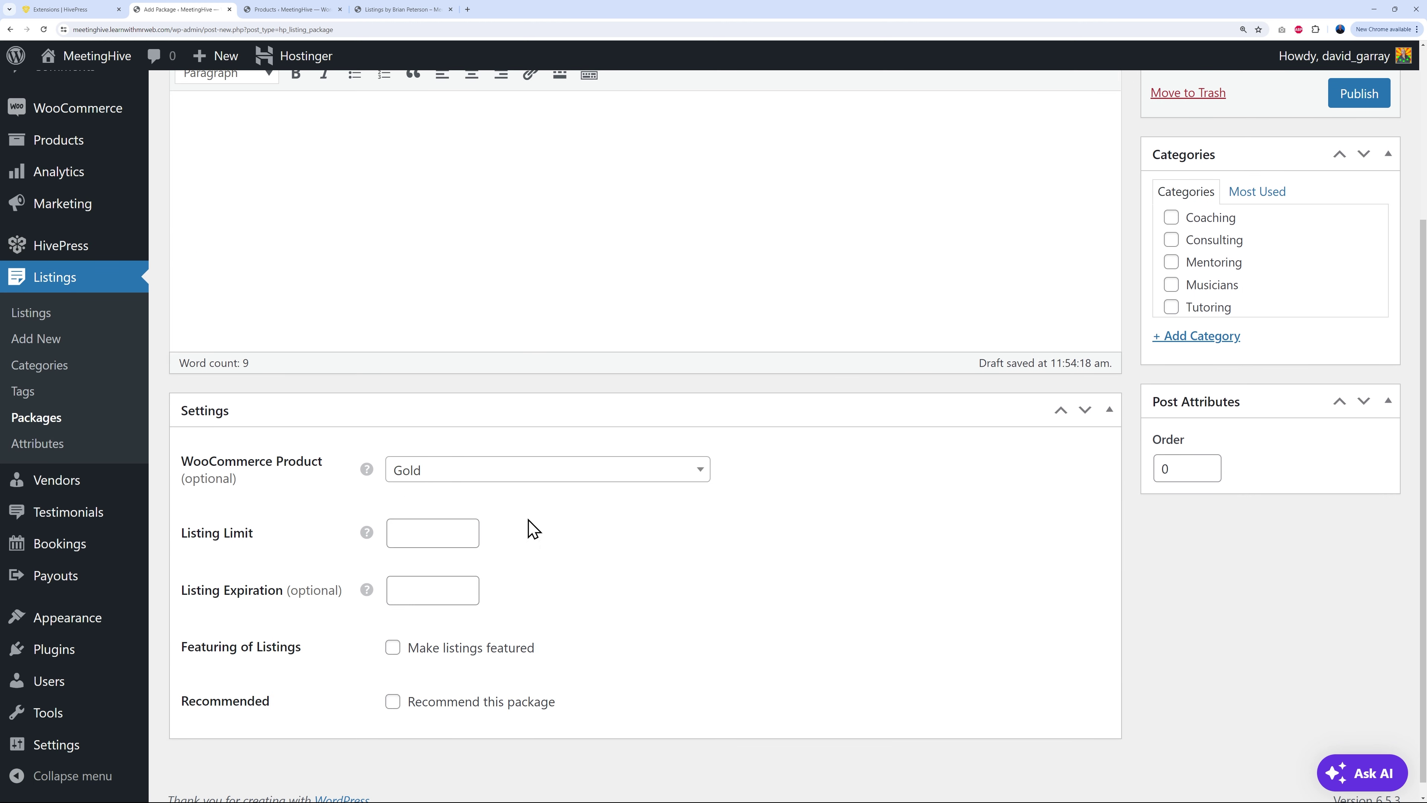
Step: Set Listing Limit 25 and Expiration 120, publish, and return to the Packages list
{"action": "left_click", "coordinate": [439, 537]}
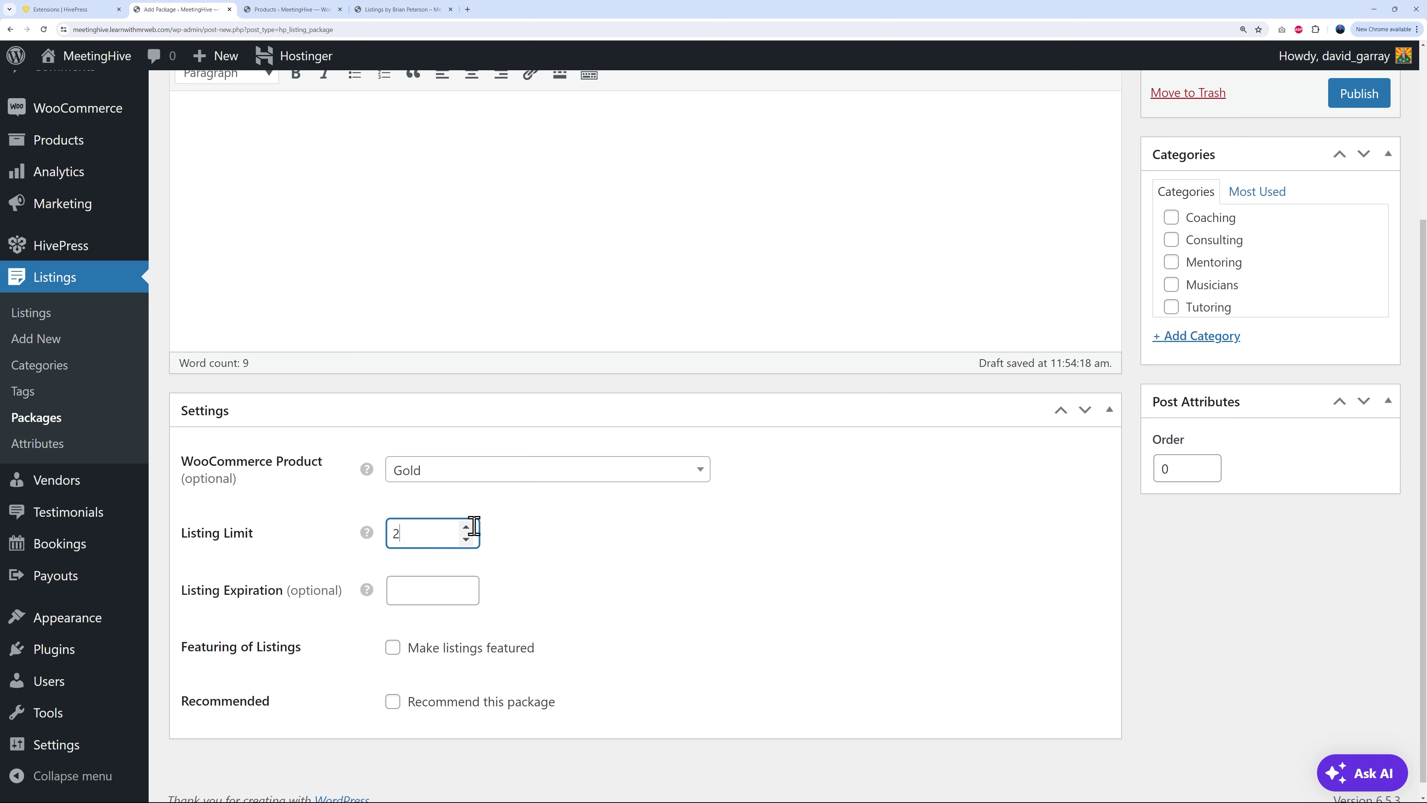
{"action": "left_click", "coordinate": [419, 590]}
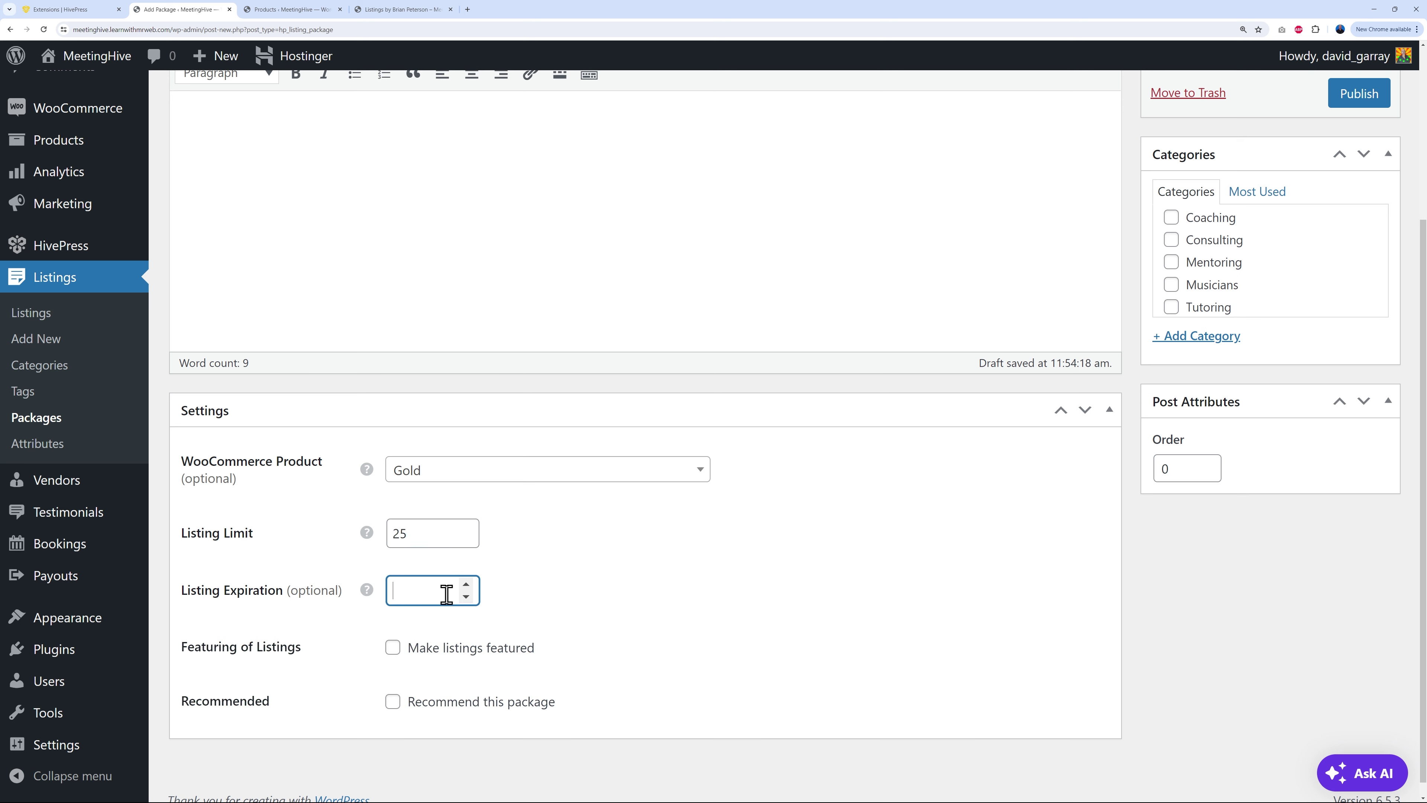
{"action": "left_click", "coordinate": [600, 607]}
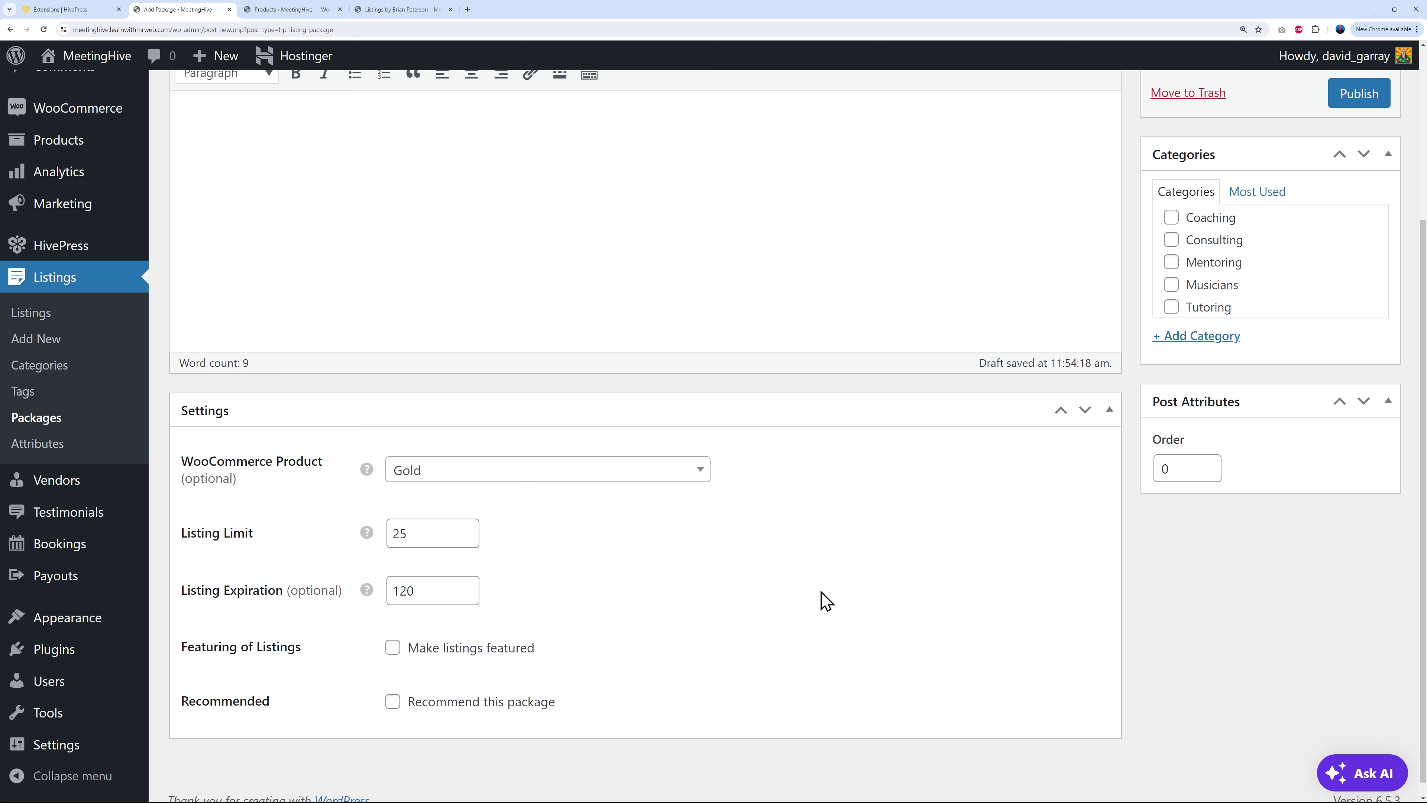
{"action": "scroll", "coordinate": [910, 607], "scroll_direction": "up", "scroll_amount": 5}
{"action": "left_click", "coordinate": [1360, 326]}
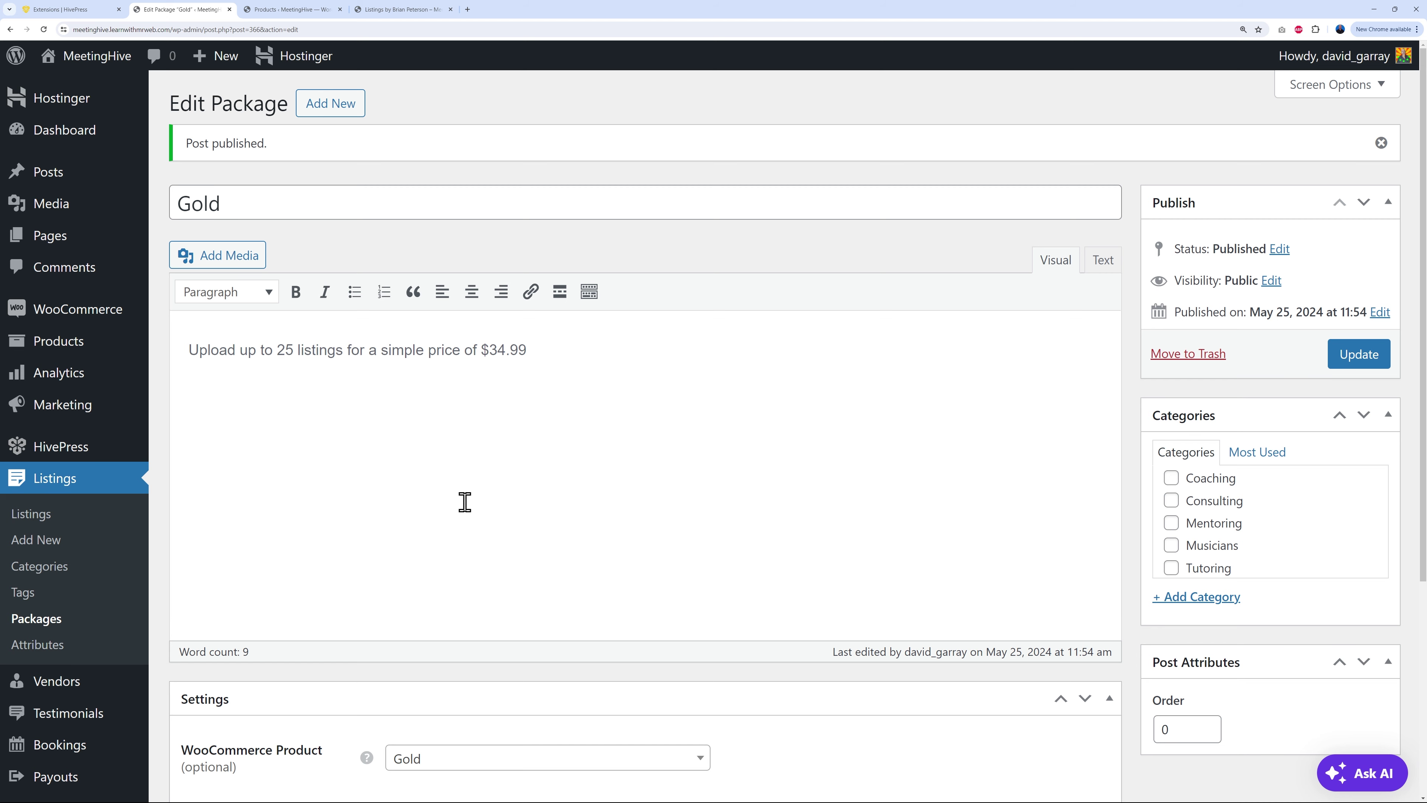
{"action": "scroll", "coordinate": [658, 540], "scroll_direction": "down", "scroll_amount": 2}
{"action": "scroll", "coordinate": [579, 743], "scroll_direction": "down", "scroll_amount": 2}
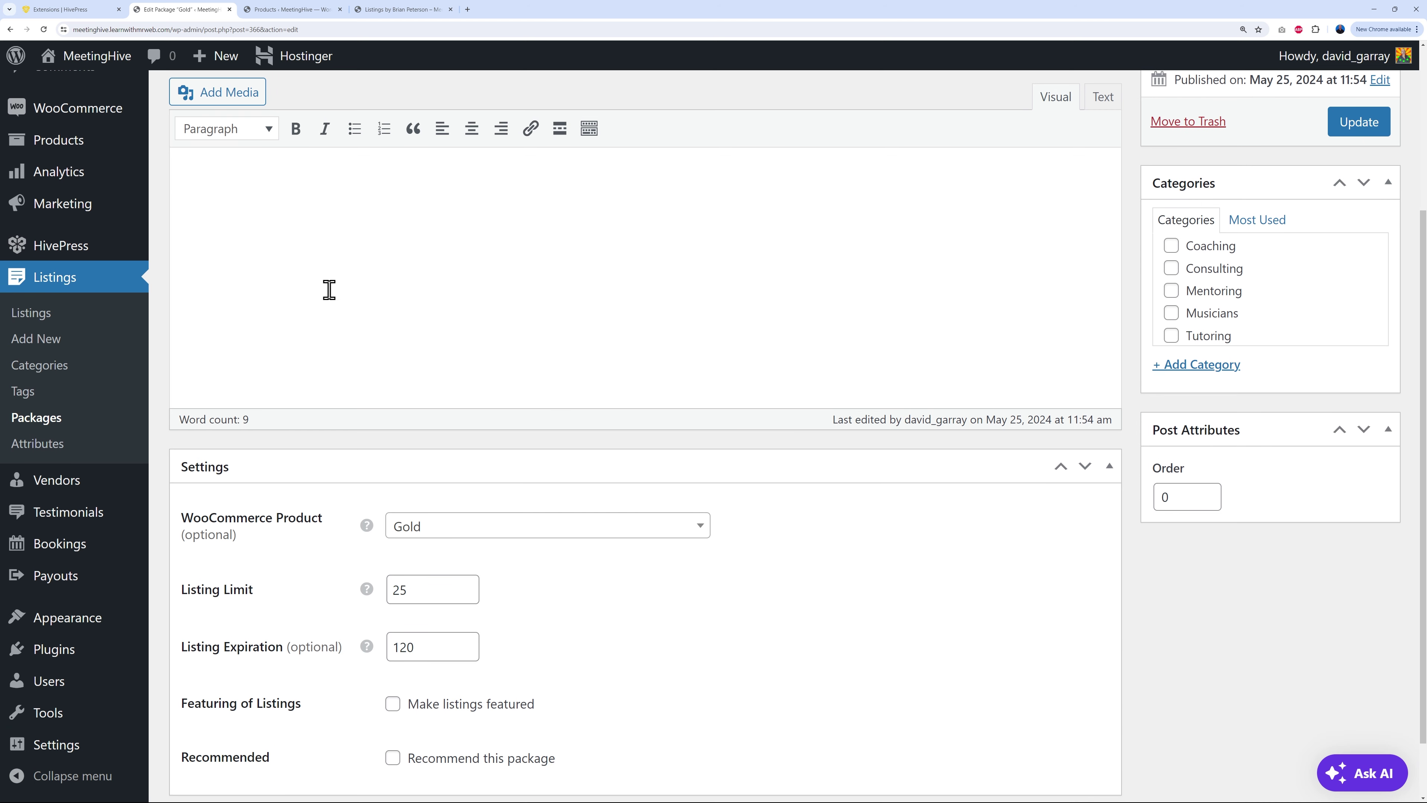
{"action": "scroll", "coordinate": [756, 624], "scroll_direction": "up", "scroll_amount": 4}
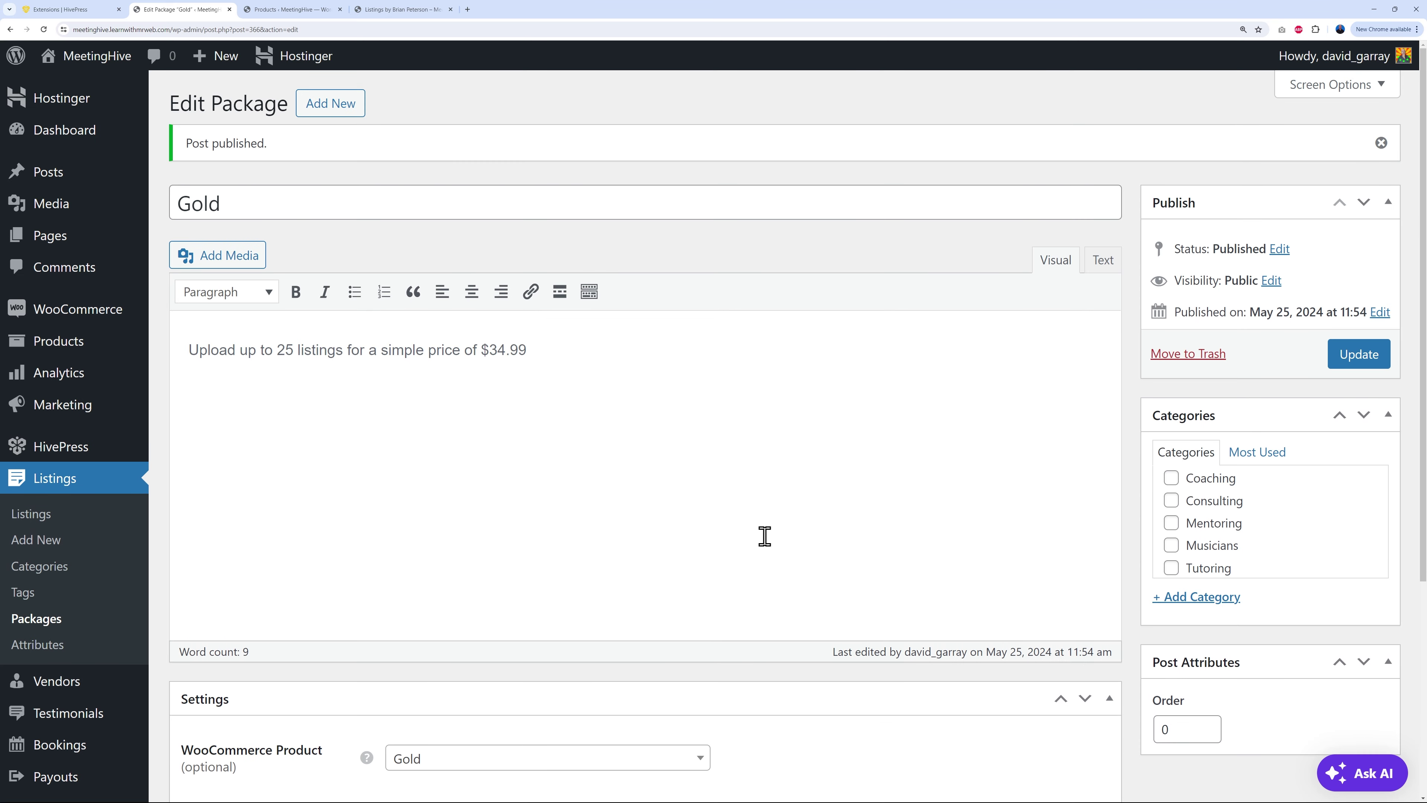
{"action": "left_click", "coordinate": [55, 624]}
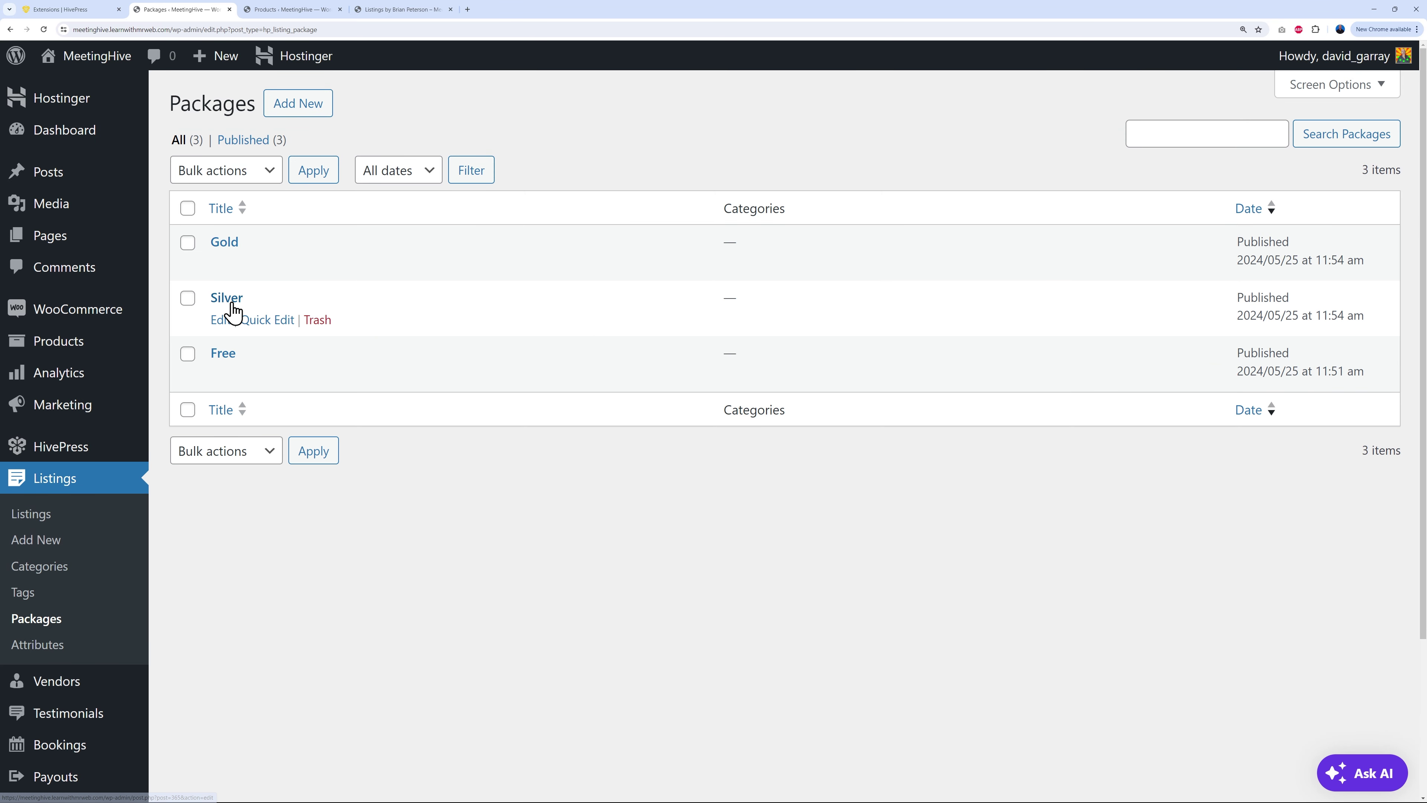
Step: Set the Free package's order to 1 and save it
{"action": "left_click", "coordinate": [223, 353]}
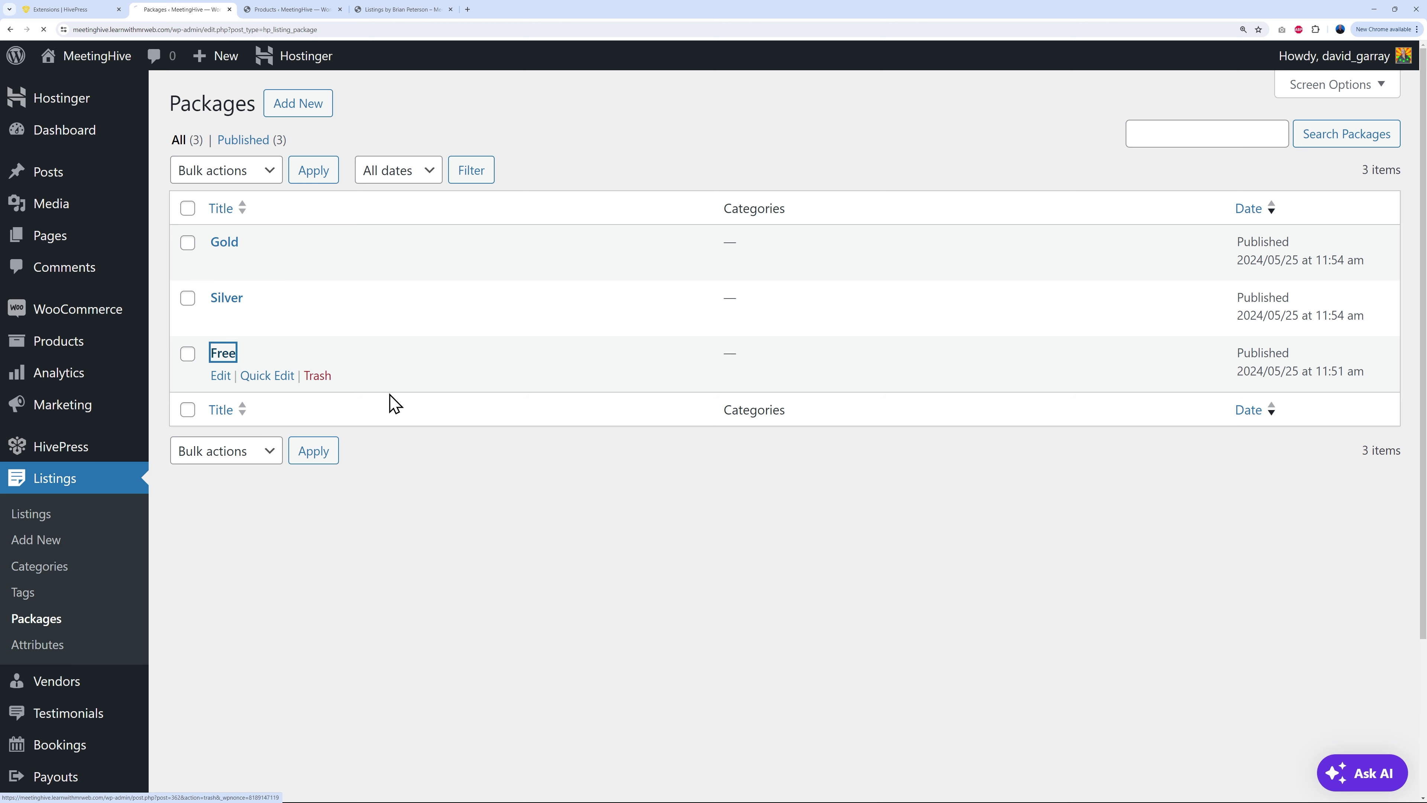
{"action": "scroll", "coordinate": [837, 705], "scroll_direction": "down", "scroll_amount": 2}
{"action": "scroll", "coordinate": [838, 705], "scroll_direction": "down", "scroll_amount": 3}
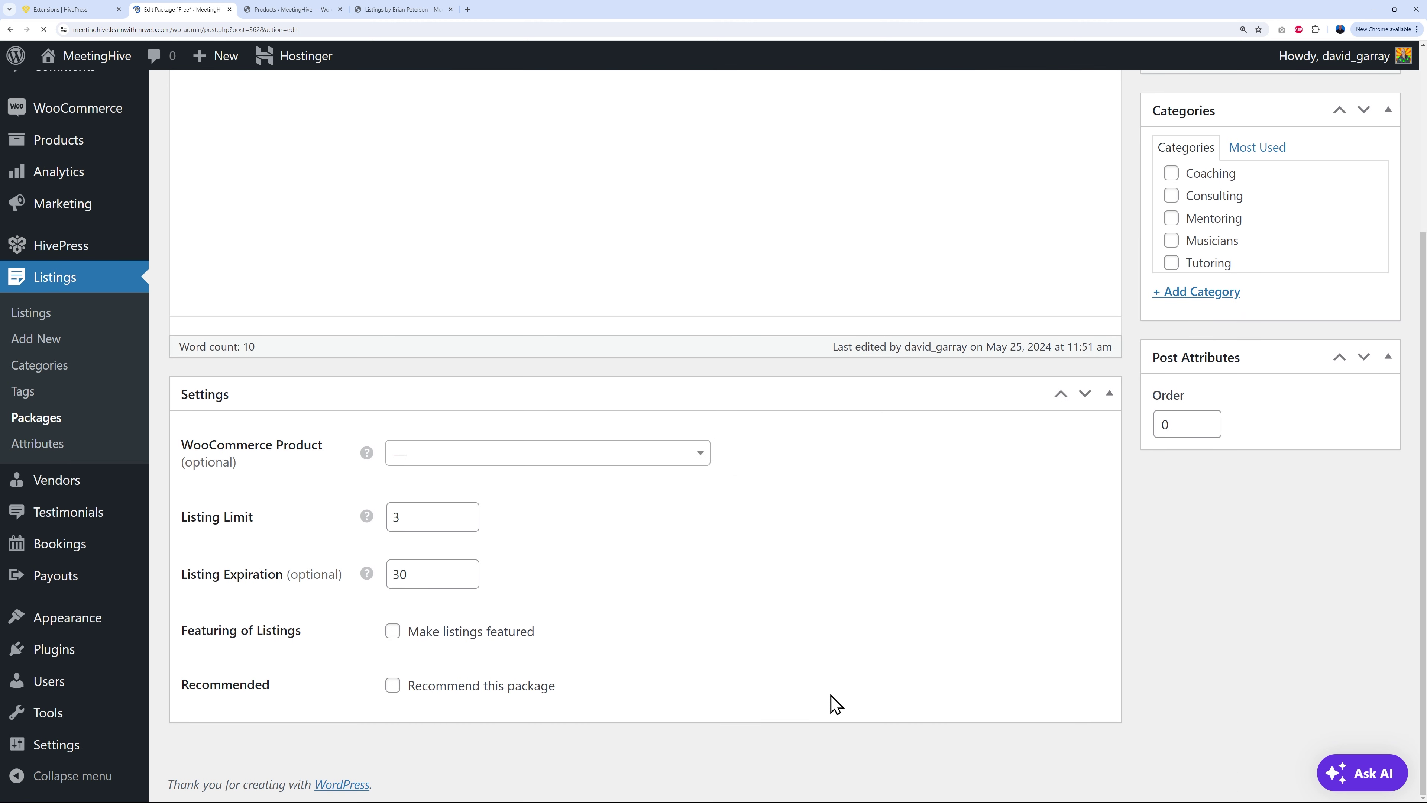
{"action": "scroll", "coordinate": [834, 702], "scroll_direction": "up", "scroll_amount": 1}
{"action": "left_click", "coordinate": [1180, 461]}
{"action": "left_click_drag", "start_coordinate": [1180, 461], "coordinate": [1138, 495]}
{"action": "type", "text": "1"}
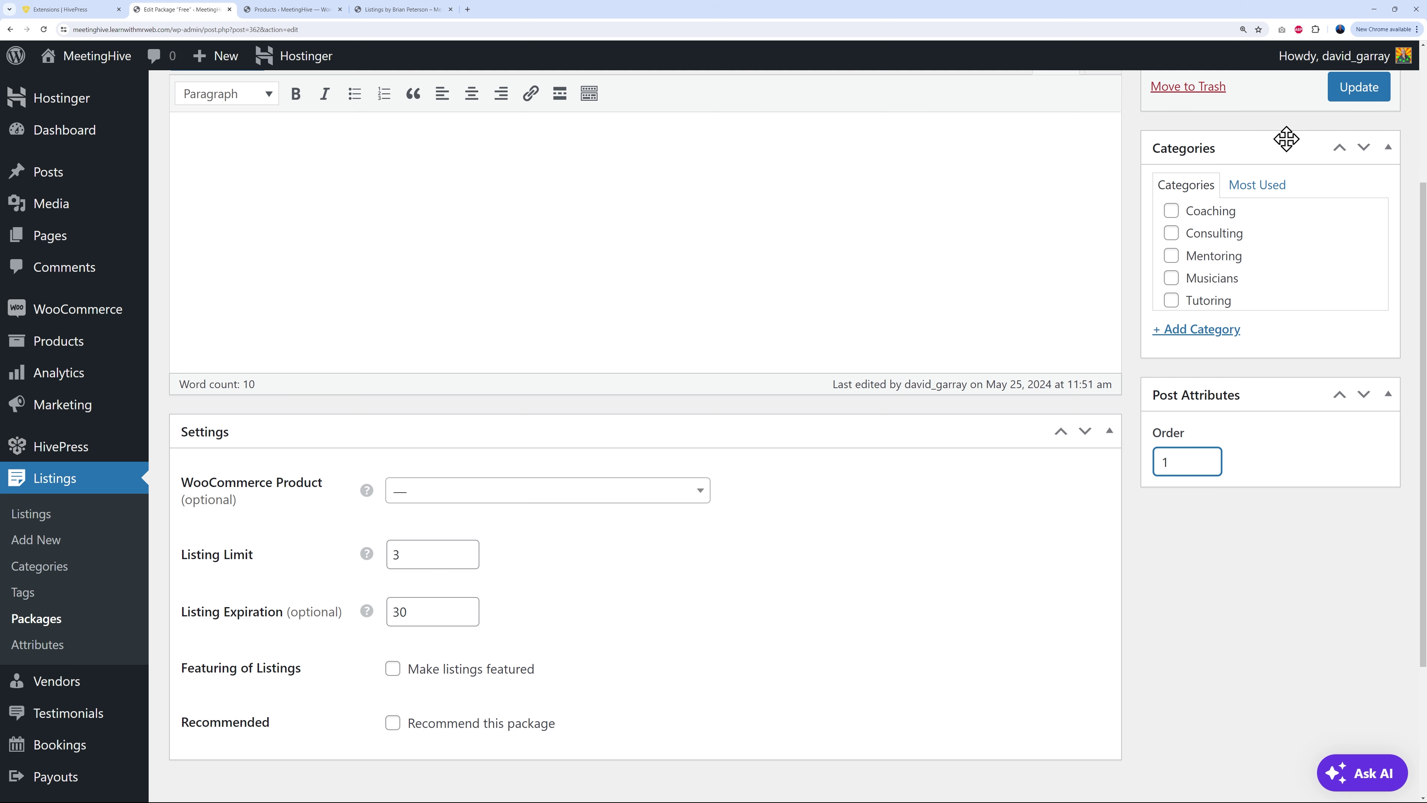
{"action": "left_click", "coordinate": [1360, 88]}
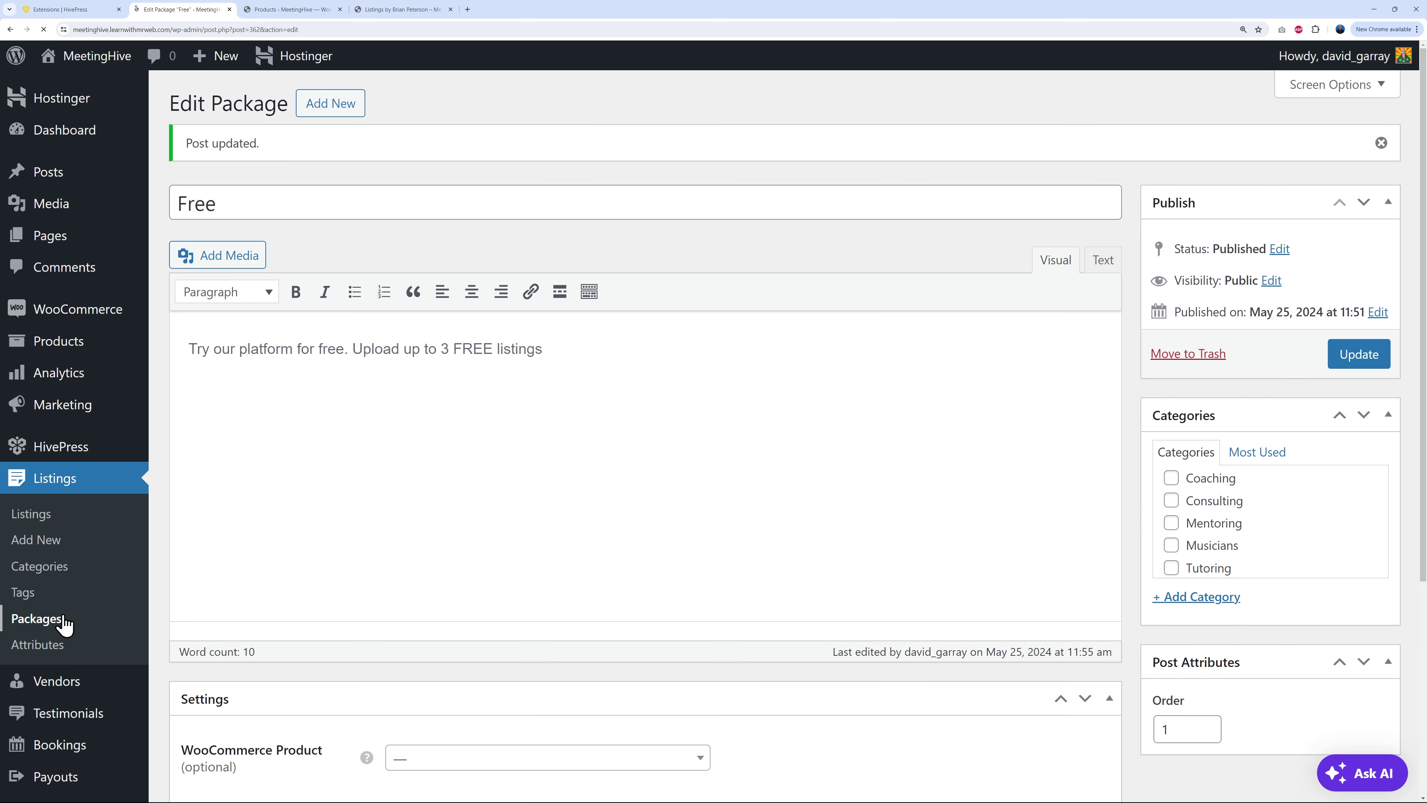
{"action": "left_click", "coordinate": [56, 619]}
Step: Set the Silver package's order to 2 and save it
{"action": "left_click", "coordinate": [236, 304]}
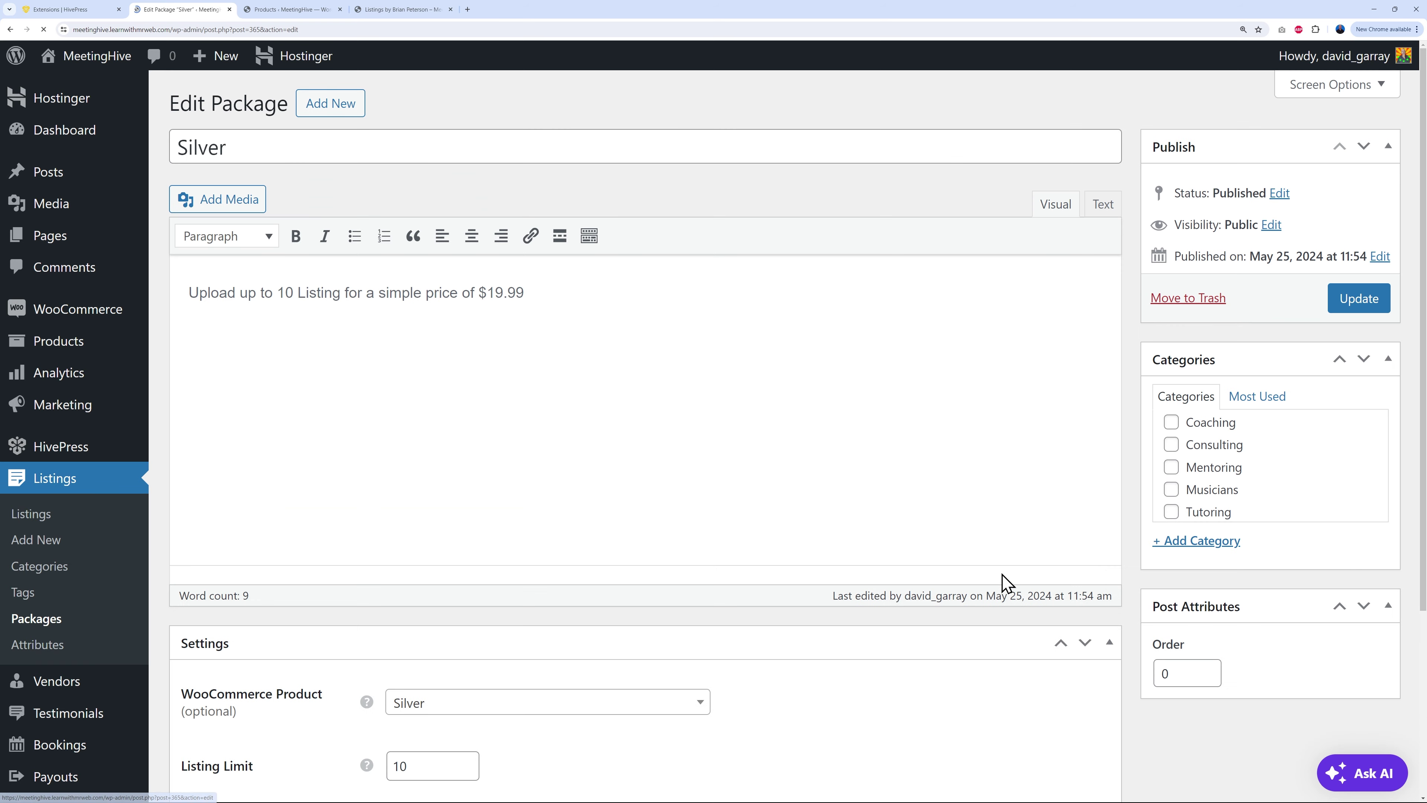
{"action": "left_click_drag", "start_coordinate": [1175, 672], "coordinate": [1099, 657]}
{"action": "type", "text": "2"}
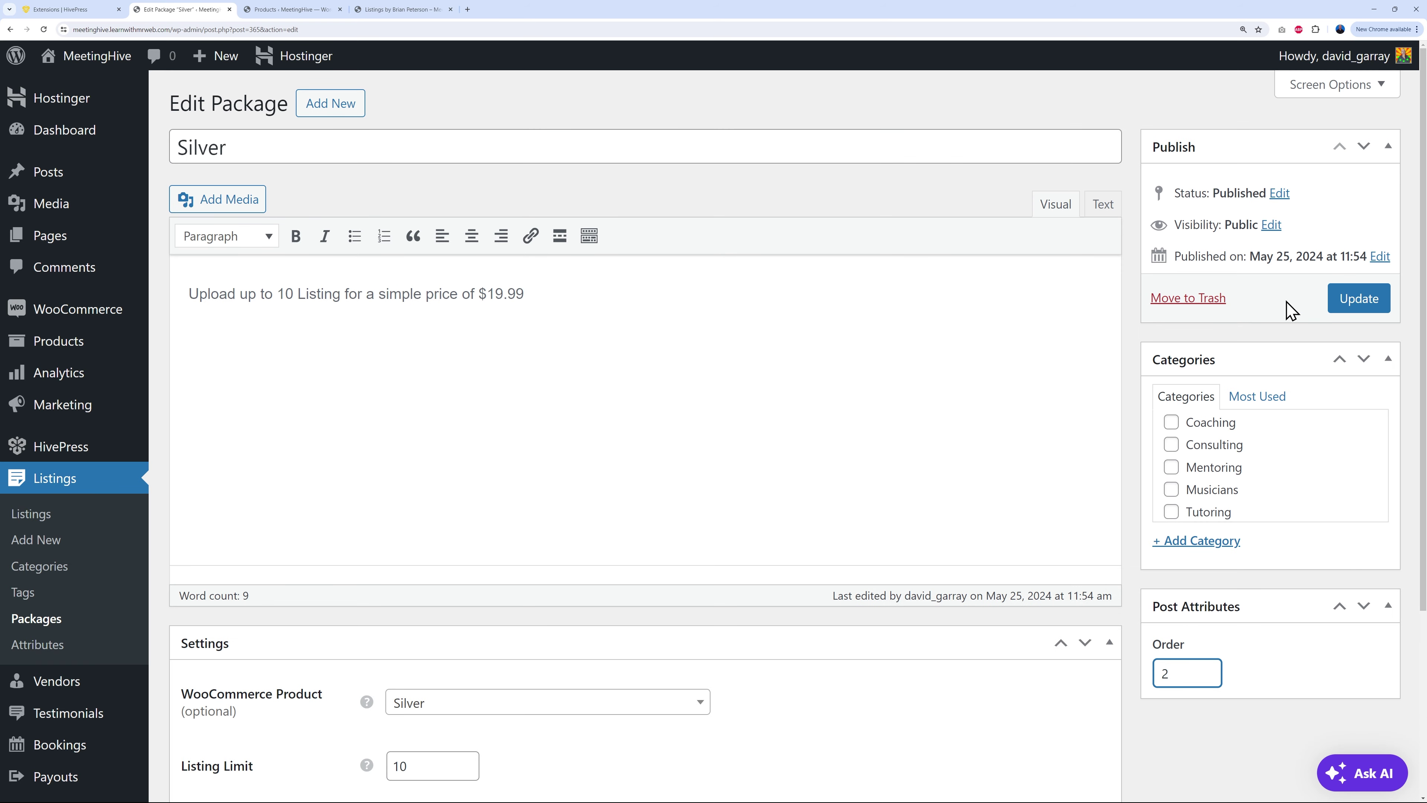
{"action": "left_click", "coordinate": [1353, 315]}
{"action": "left_click", "coordinate": [49, 619]}
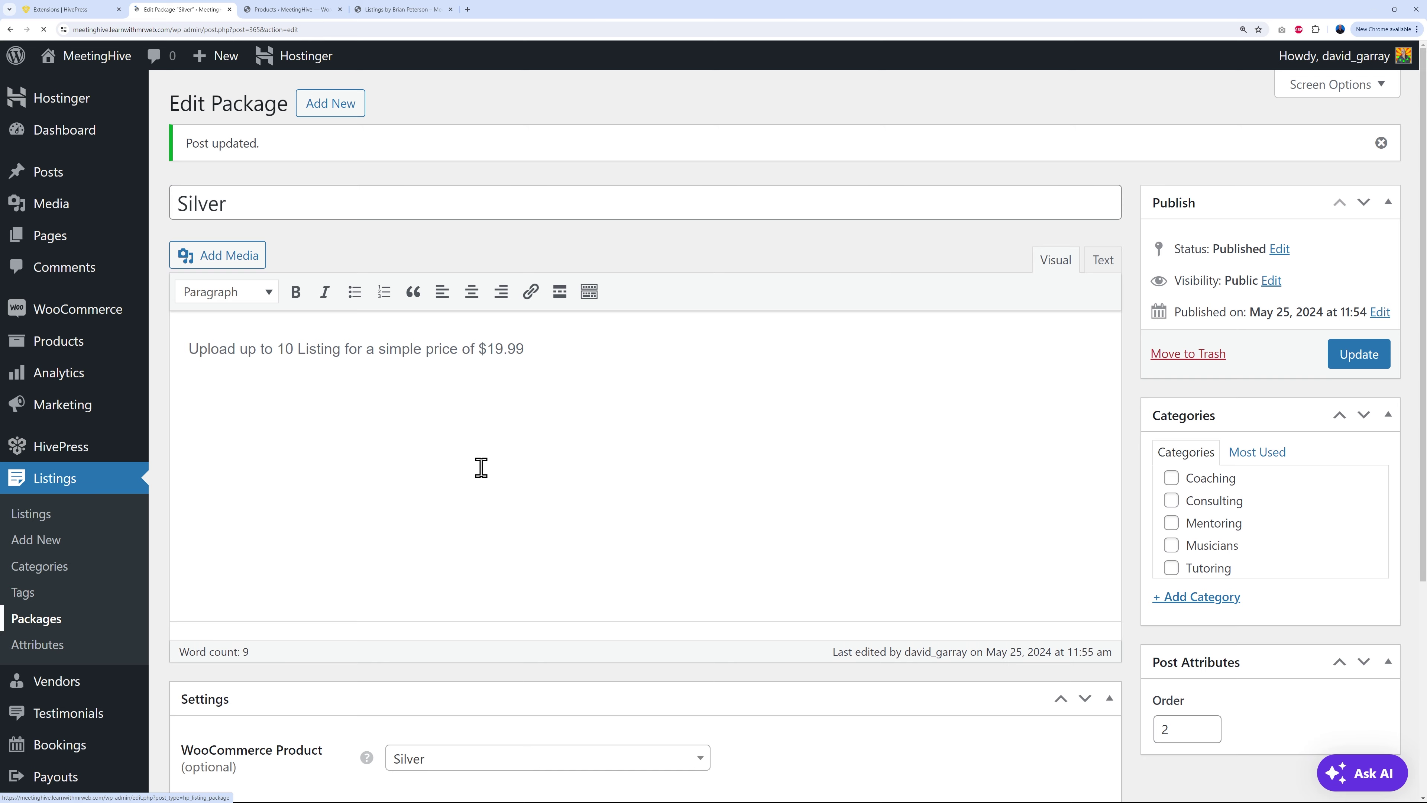
Step: Give the Gold package order 3, update it, and go back to Packages
{"action": "left_click", "coordinate": [224, 241]}
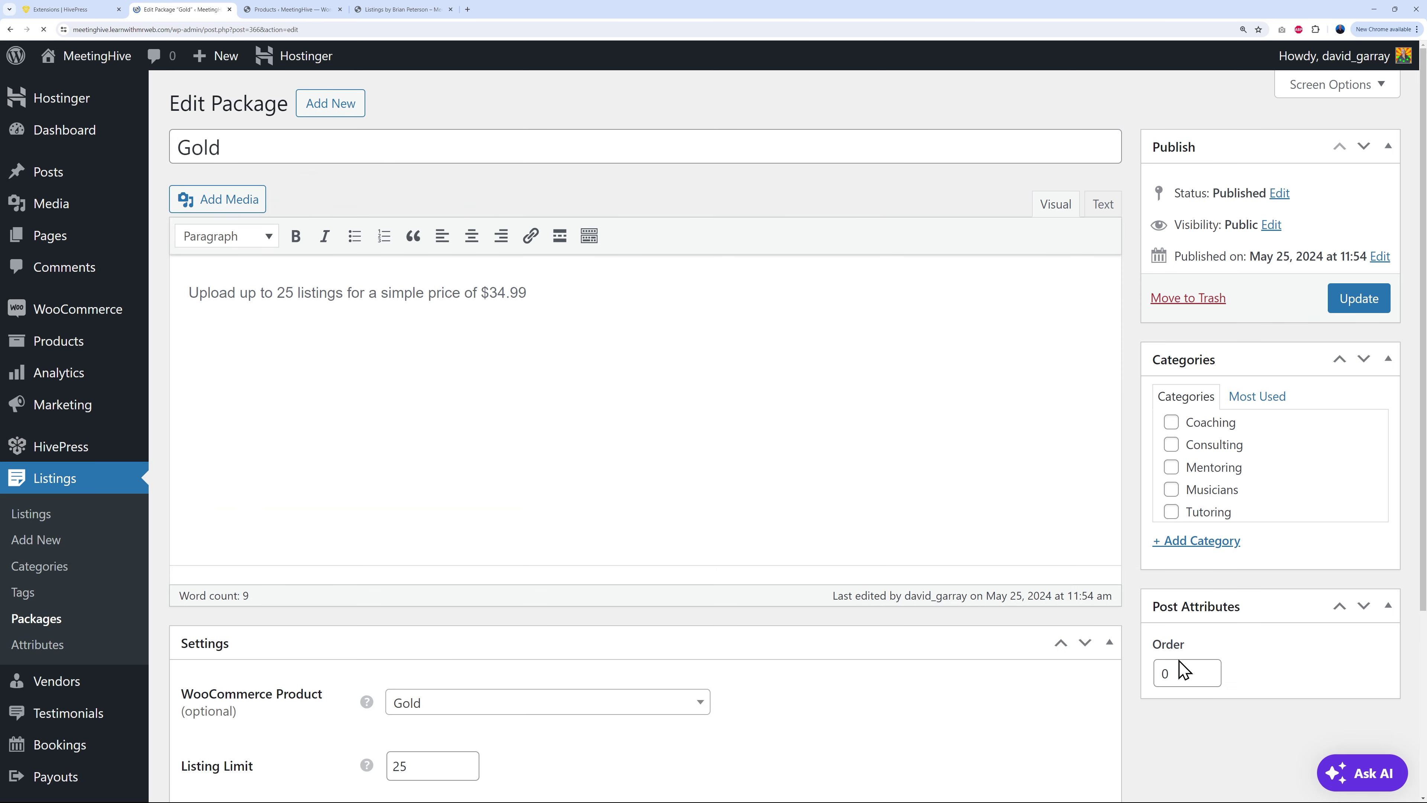
{"action": "left_click_drag", "start_coordinate": [1172, 672], "coordinate": [1147, 658]}
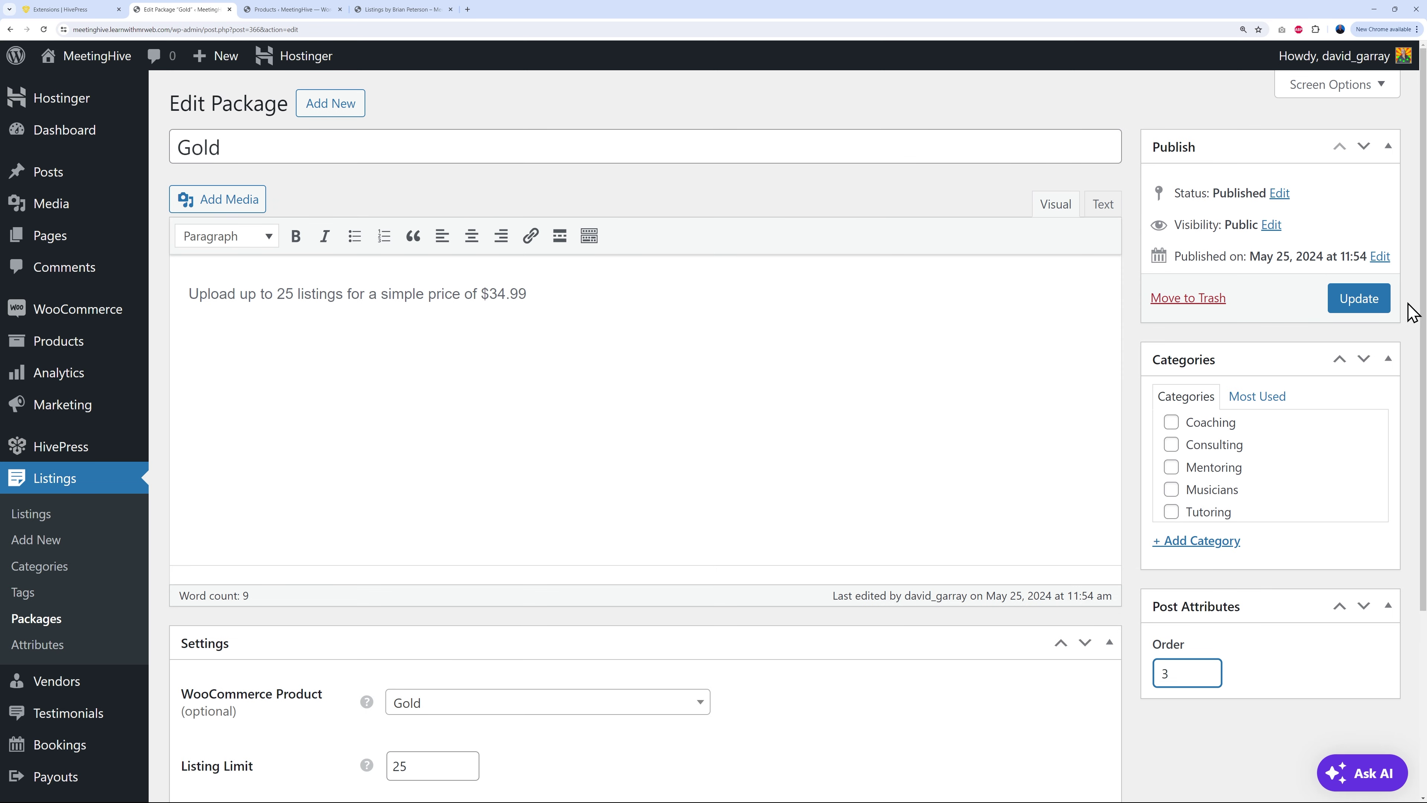
{"action": "left_click", "coordinate": [1366, 306]}
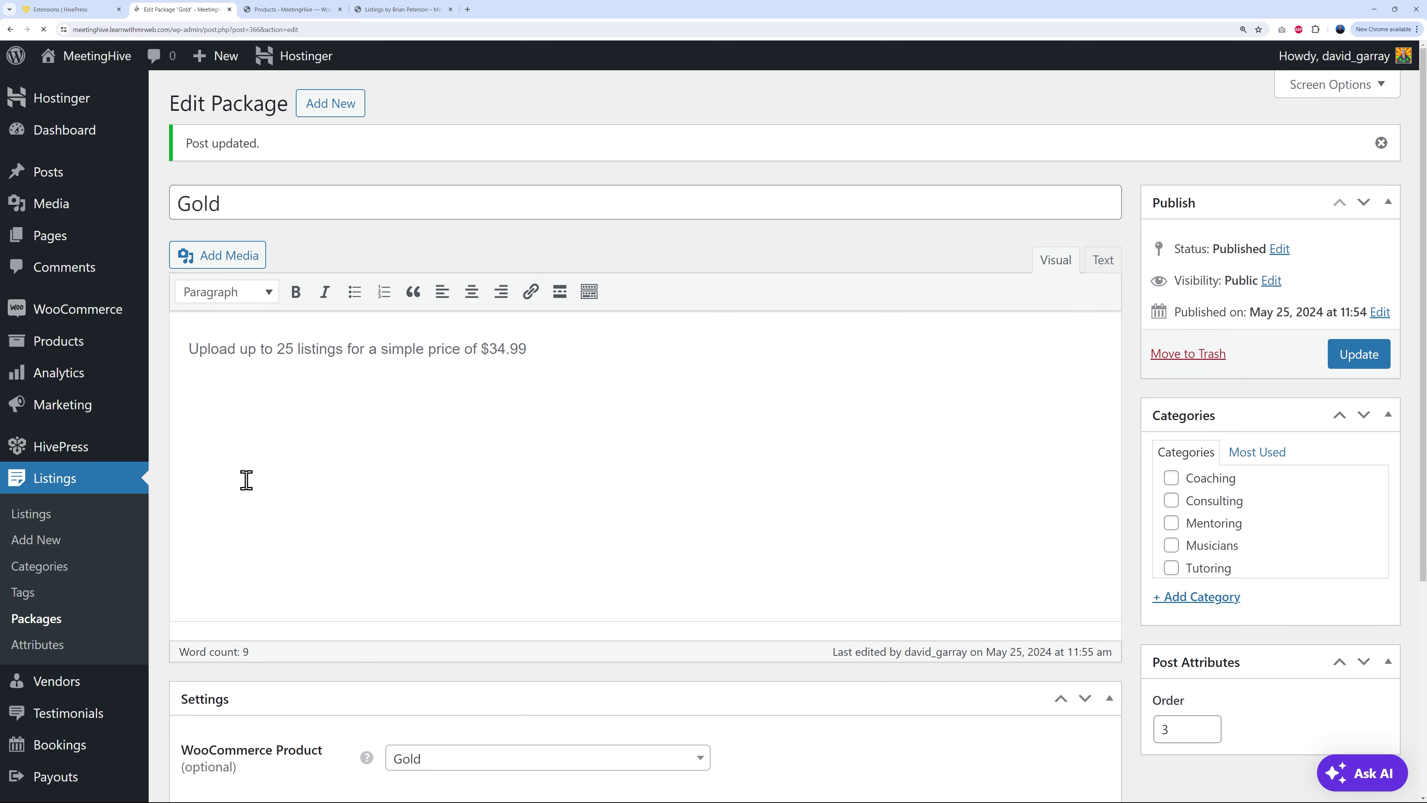
{"action": "left_click", "coordinate": [50, 620]}
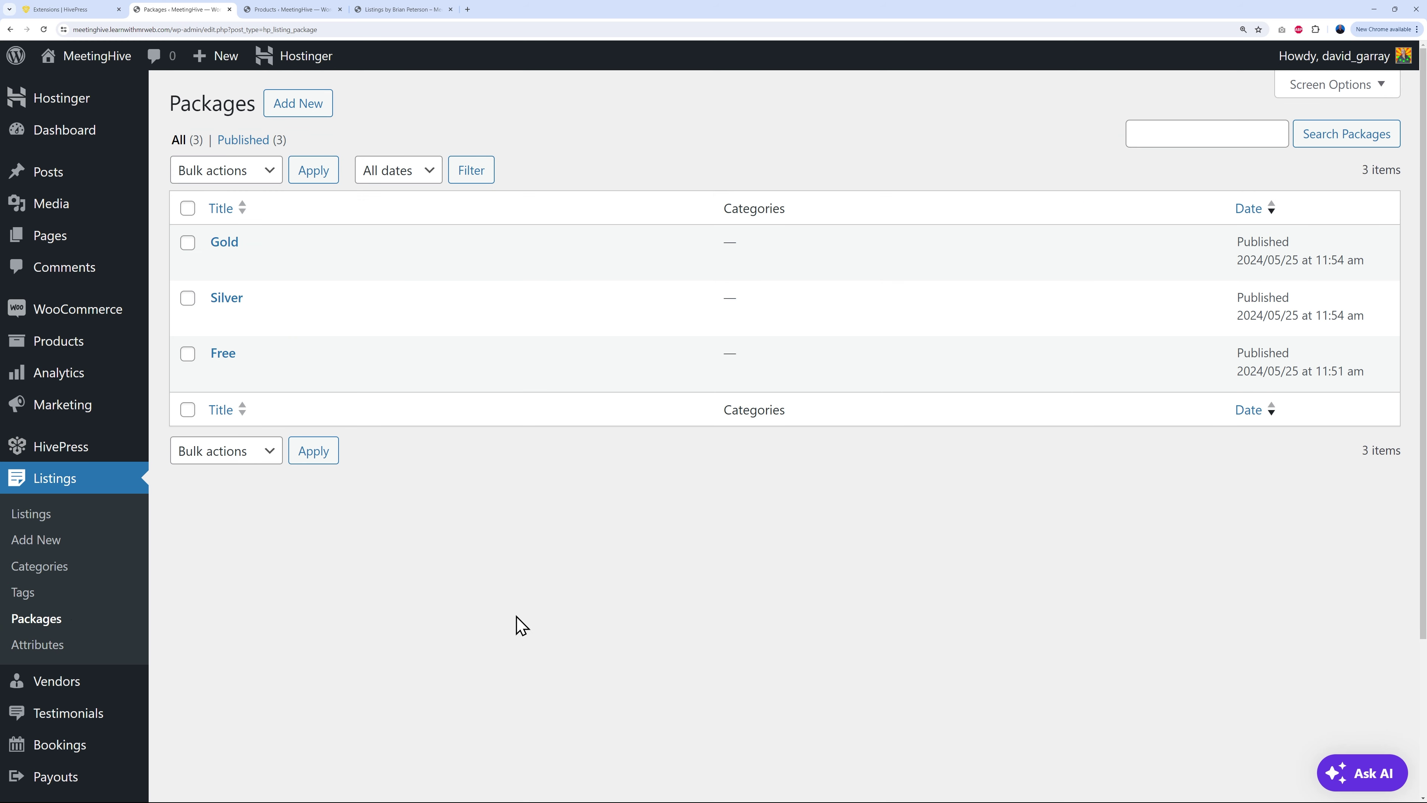
{"action": "left_click", "coordinate": [422, 10]}
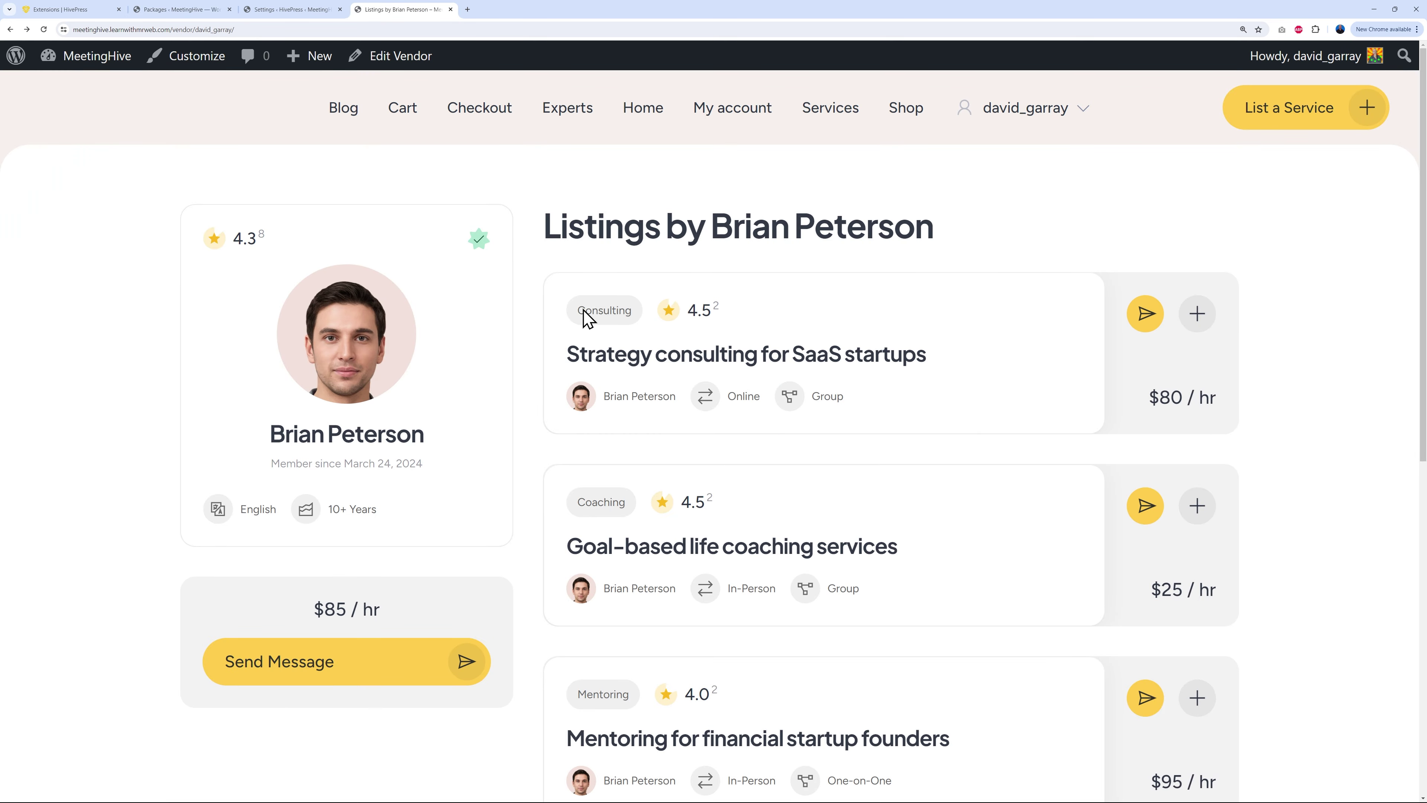
{"action": "left_click", "coordinate": [1360, 119]}
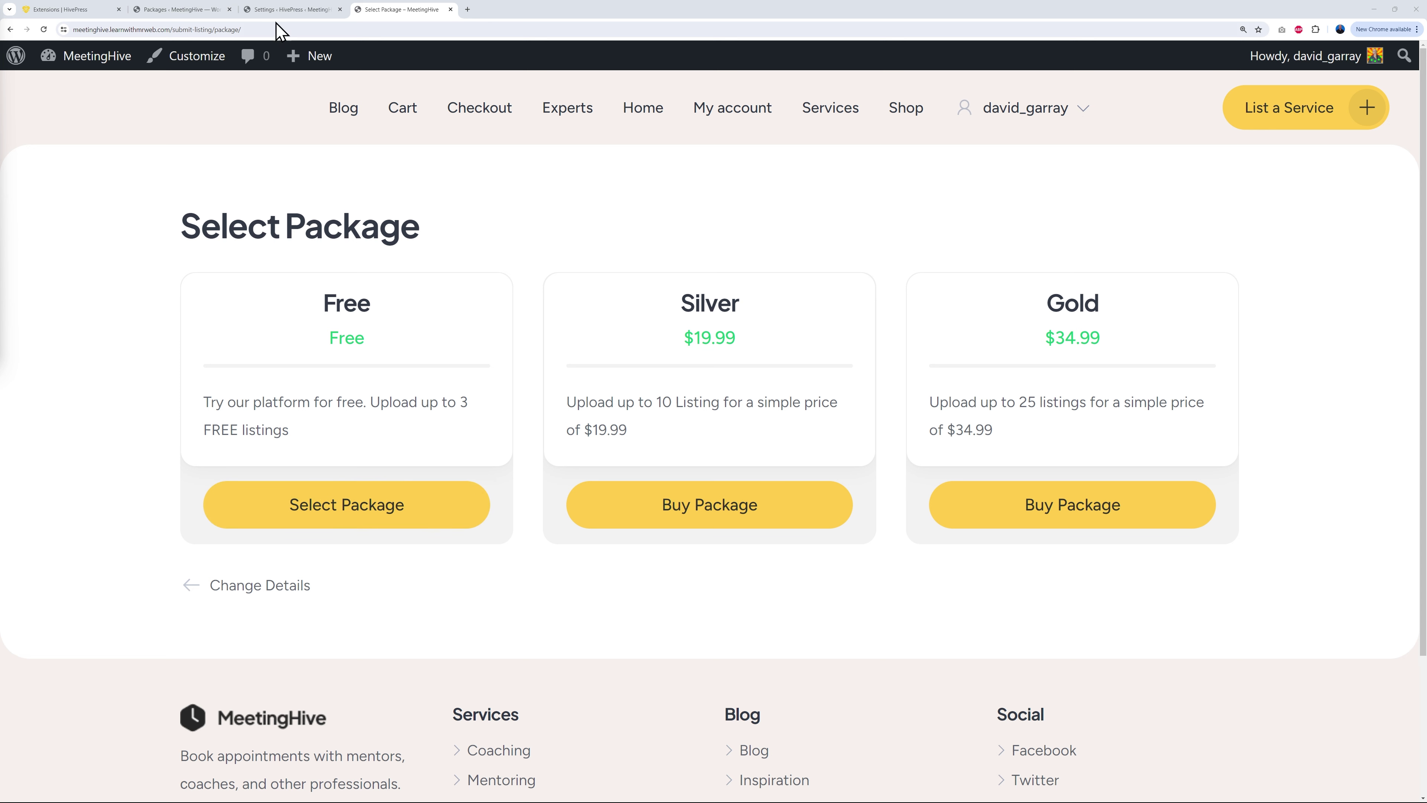
{"action": "left_click", "coordinate": [196, 10]}
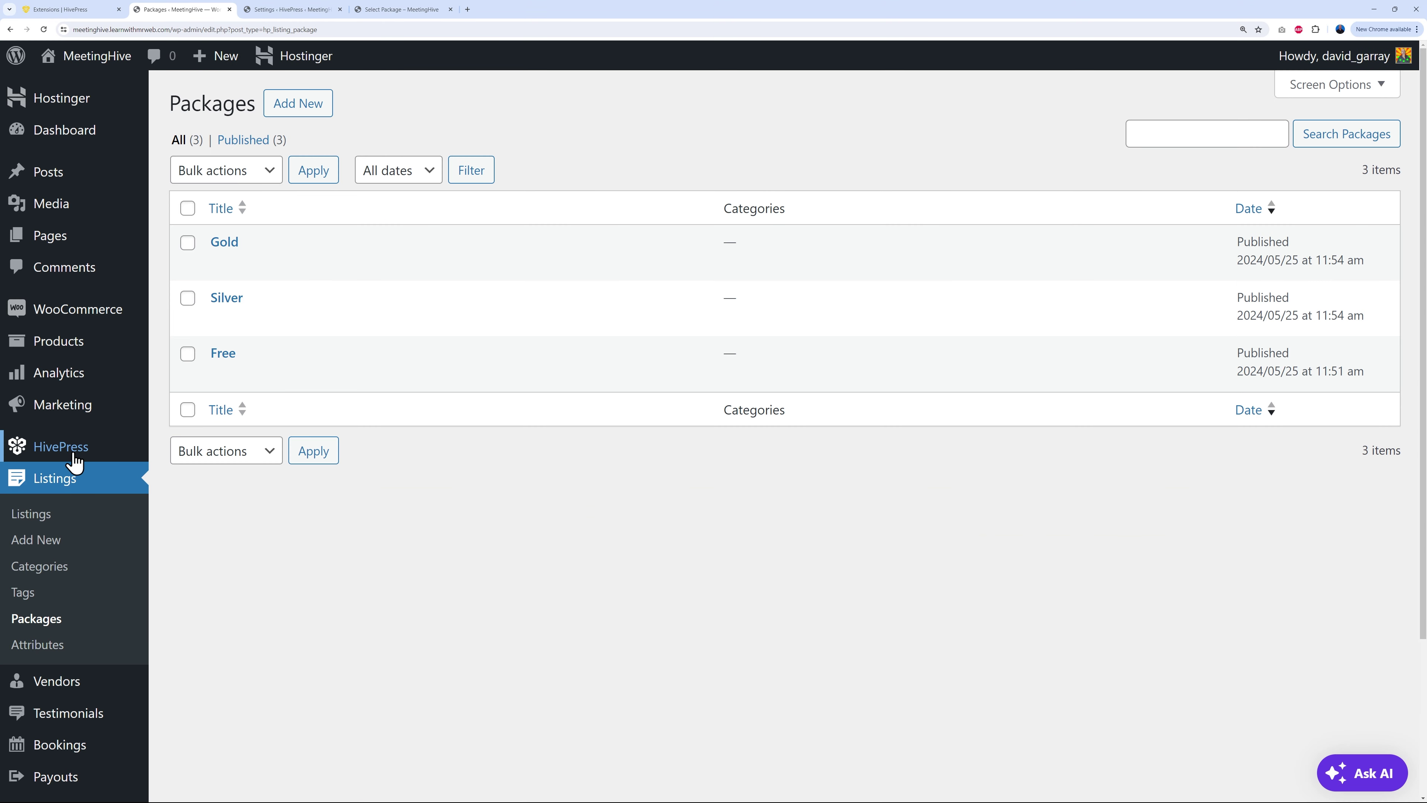
Step: In HivePress Settings, try 'Allow multiple free packages', preview the package page, then uncheck it
{"action": "mouse_move", "coordinate": [73, 450]}
{"action": "left_click", "coordinate": [182, 456]}
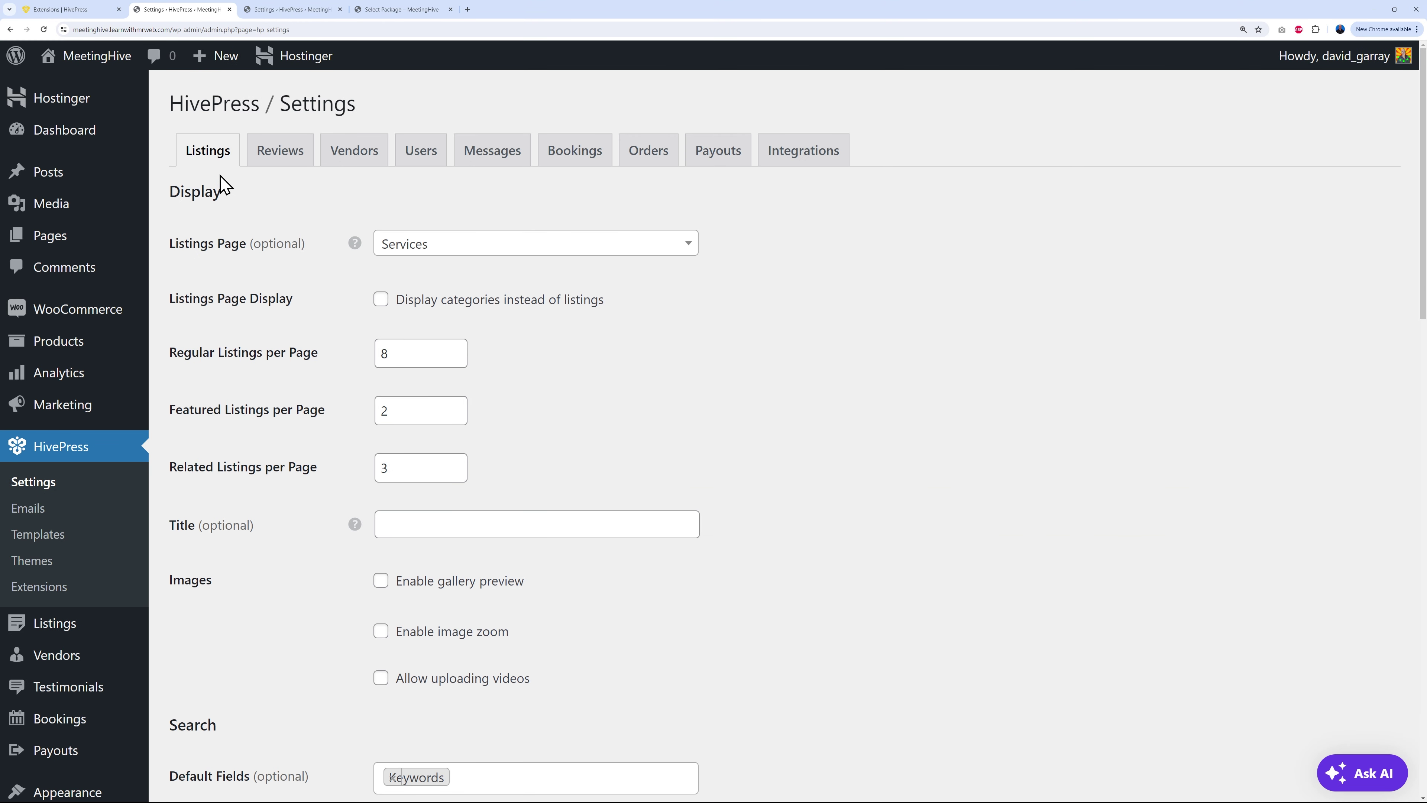
{"action": "scroll", "coordinate": [687, 523], "scroll_direction": "down", "scroll_amount": 6}
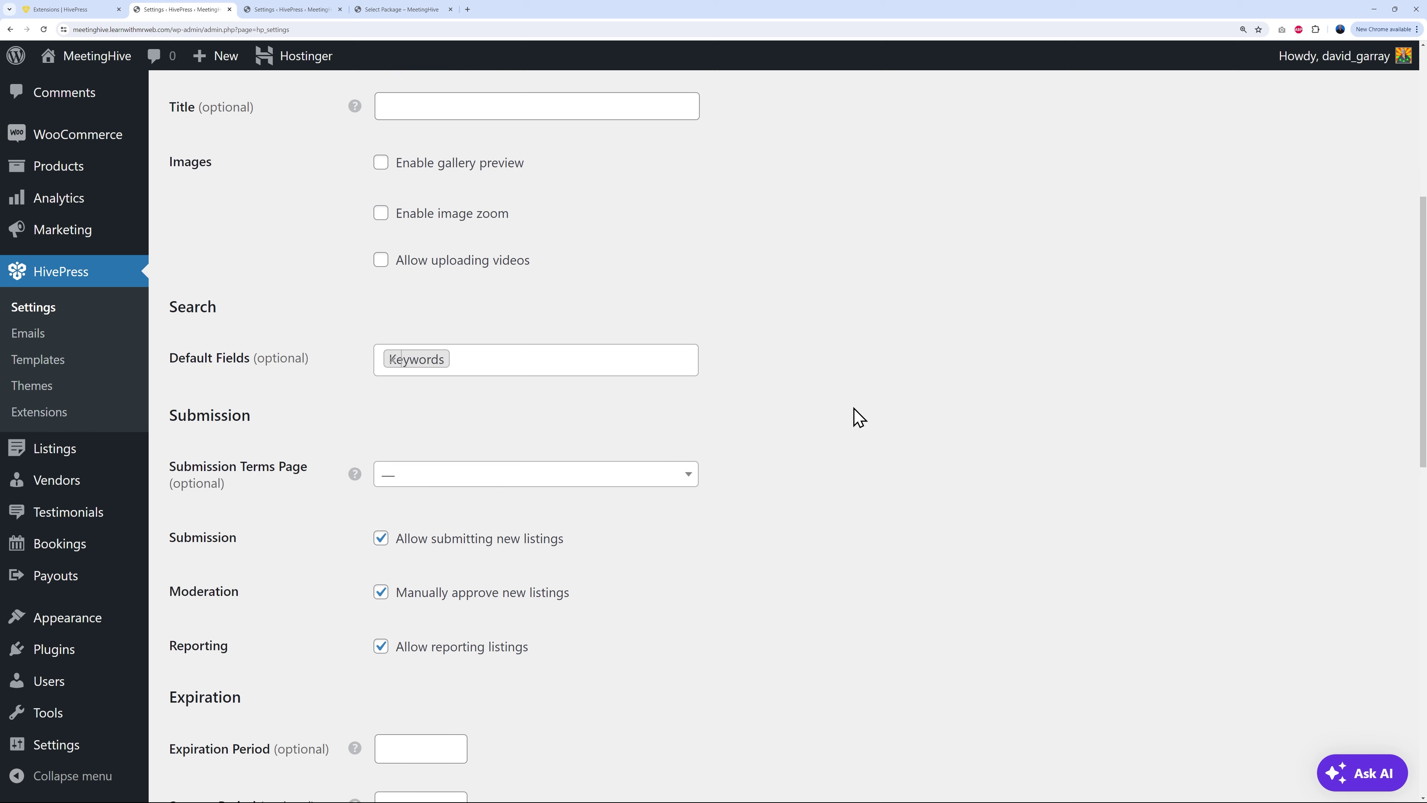
{"action": "scroll", "coordinate": [827, 412], "scroll_direction": "down", "scroll_amount": 2}
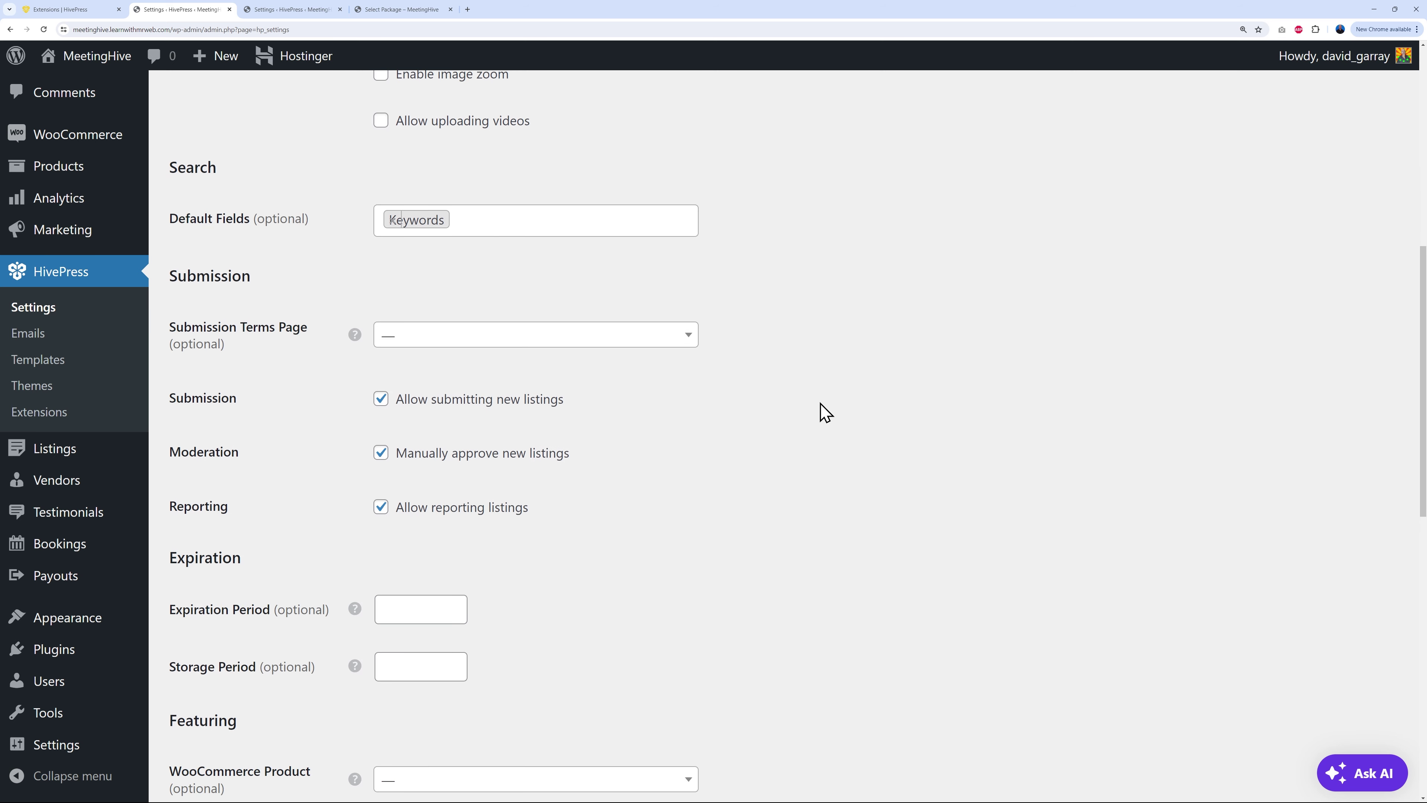
{"action": "scroll", "coordinate": [825, 413], "scroll_direction": "down", "scroll_amount": 3}
{"action": "scroll", "coordinate": [618, 411], "scroll_direction": "down", "scroll_amount": 2}
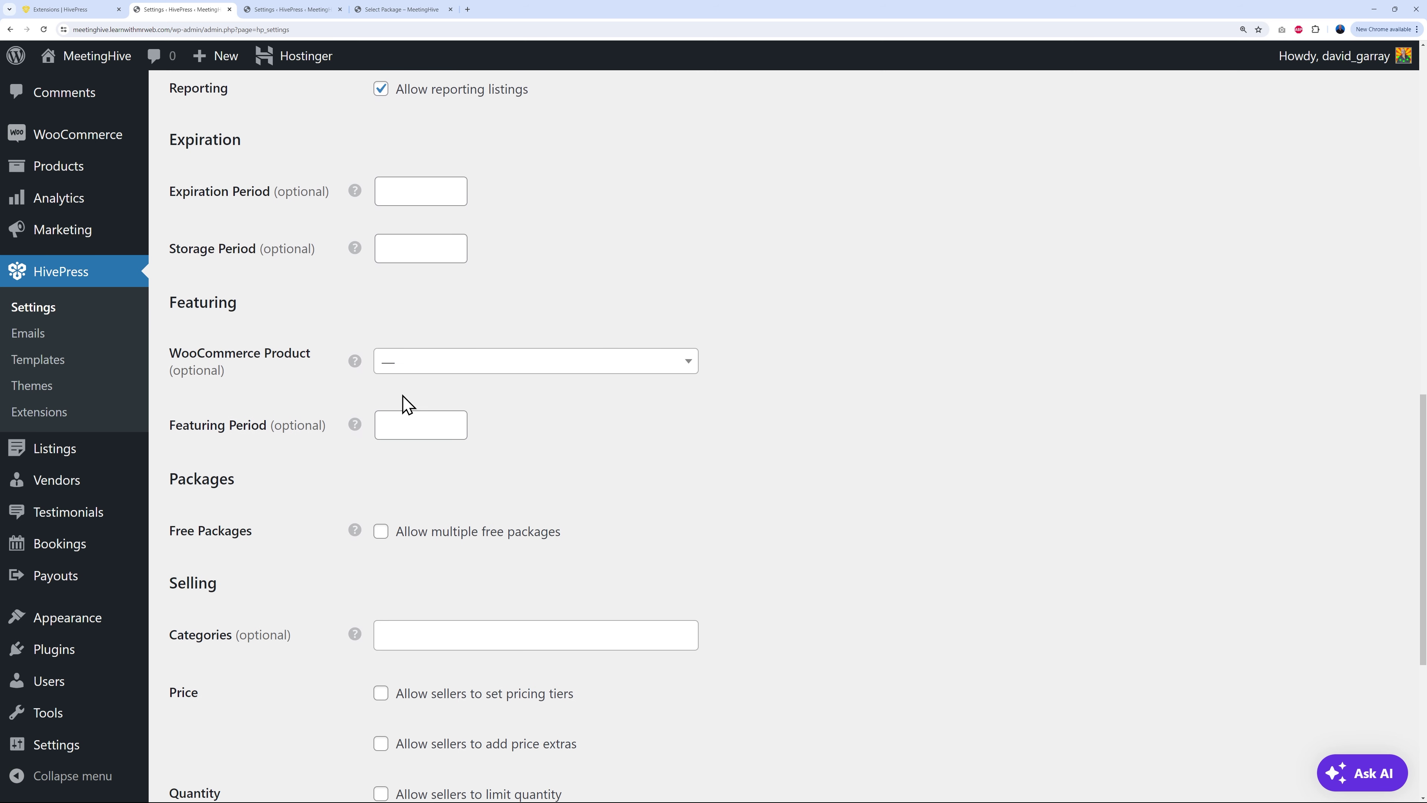
{"action": "scroll", "coordinate": [281, 449], "scroll_direction": "down", "scroll_amount": 2}
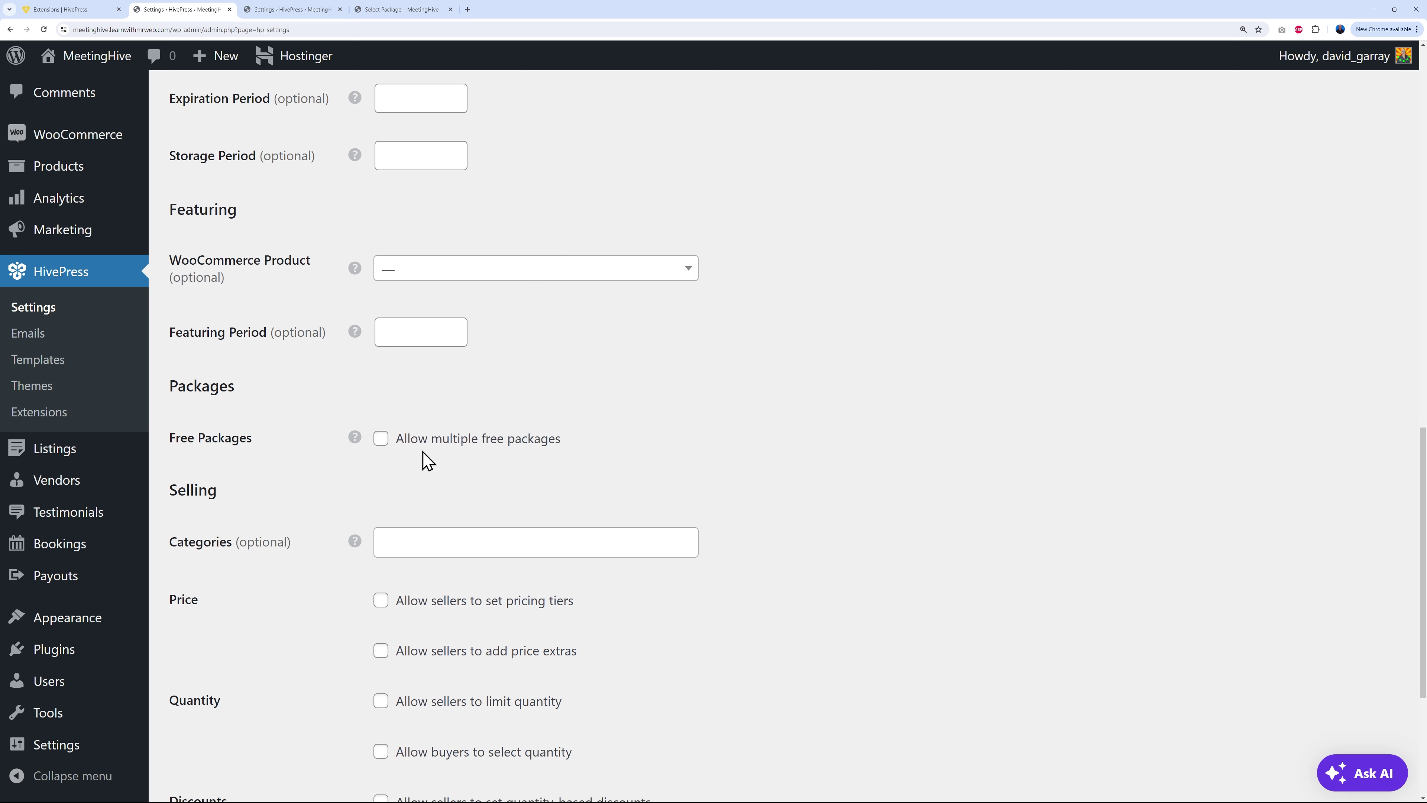
{"action": "left_click", "coordinate": [380, 439]}
{"action": "left_click", "coordinate": [397, 10]}
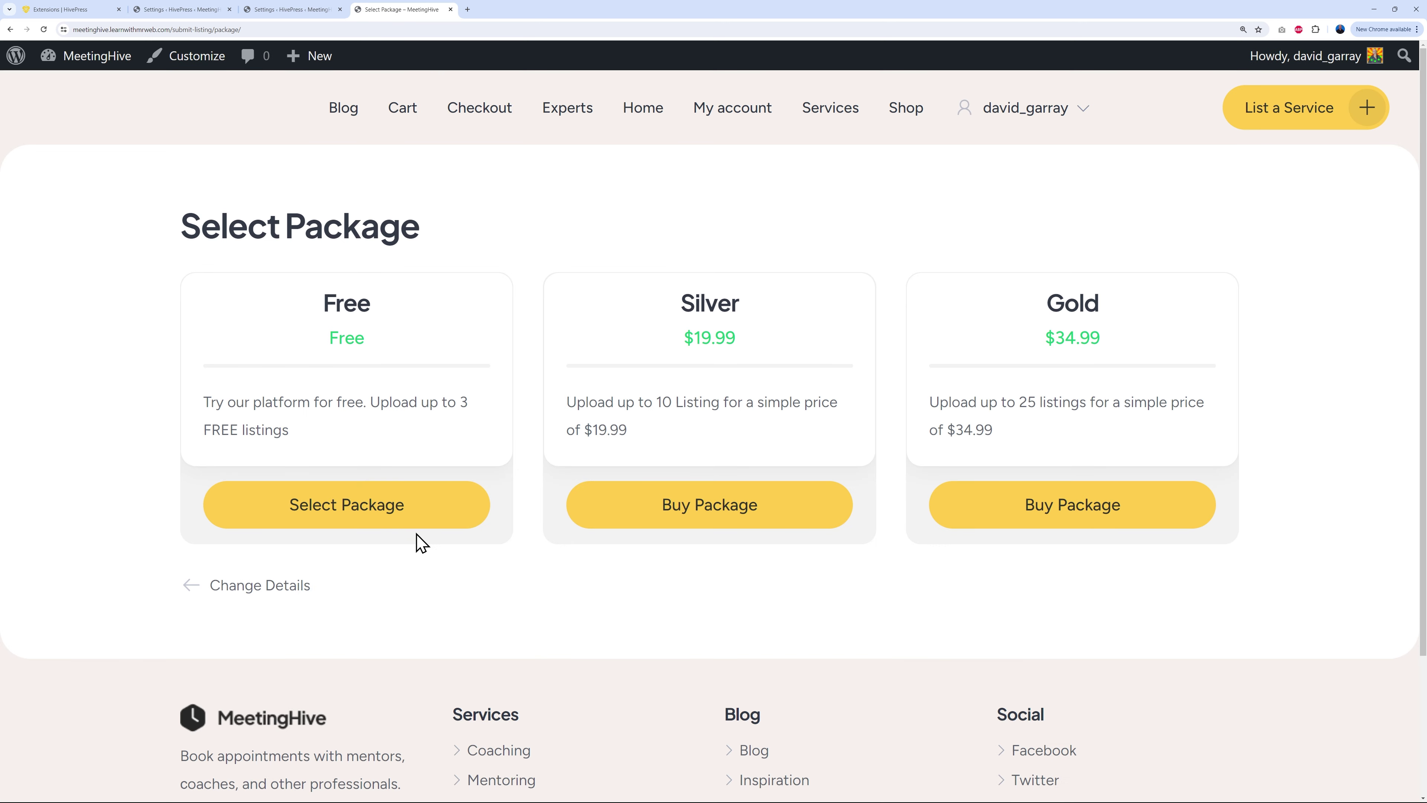
{"action": "left_click", "coordinate": [192, 12]}
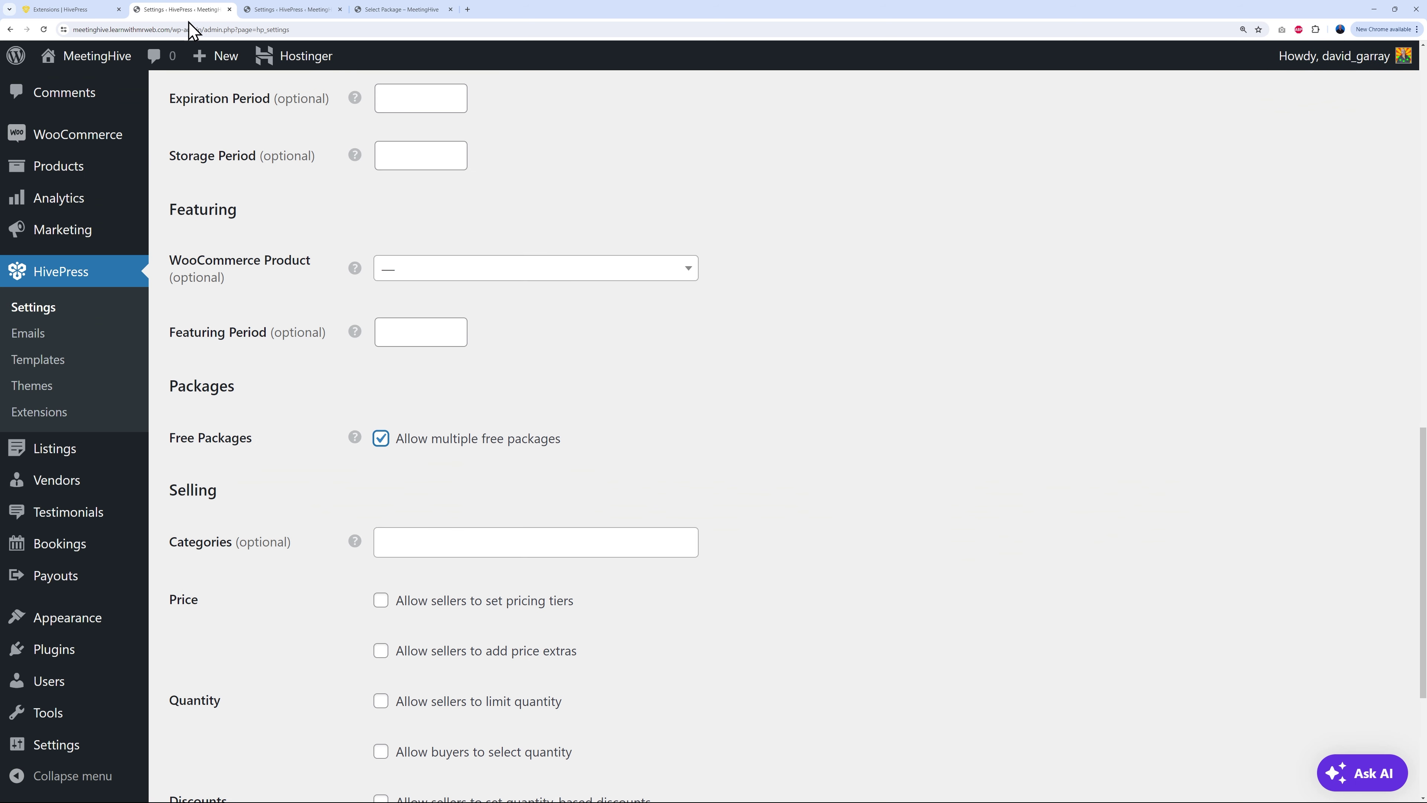
{"action": "left_click", "coordinate": [381, 439]}
Step: Review the Featuring WooCommerce Product choices without changing them
{"action": "scroll", "coordinate": [764, 466], "scroll_direction": "up", "scroll_amount": 1}
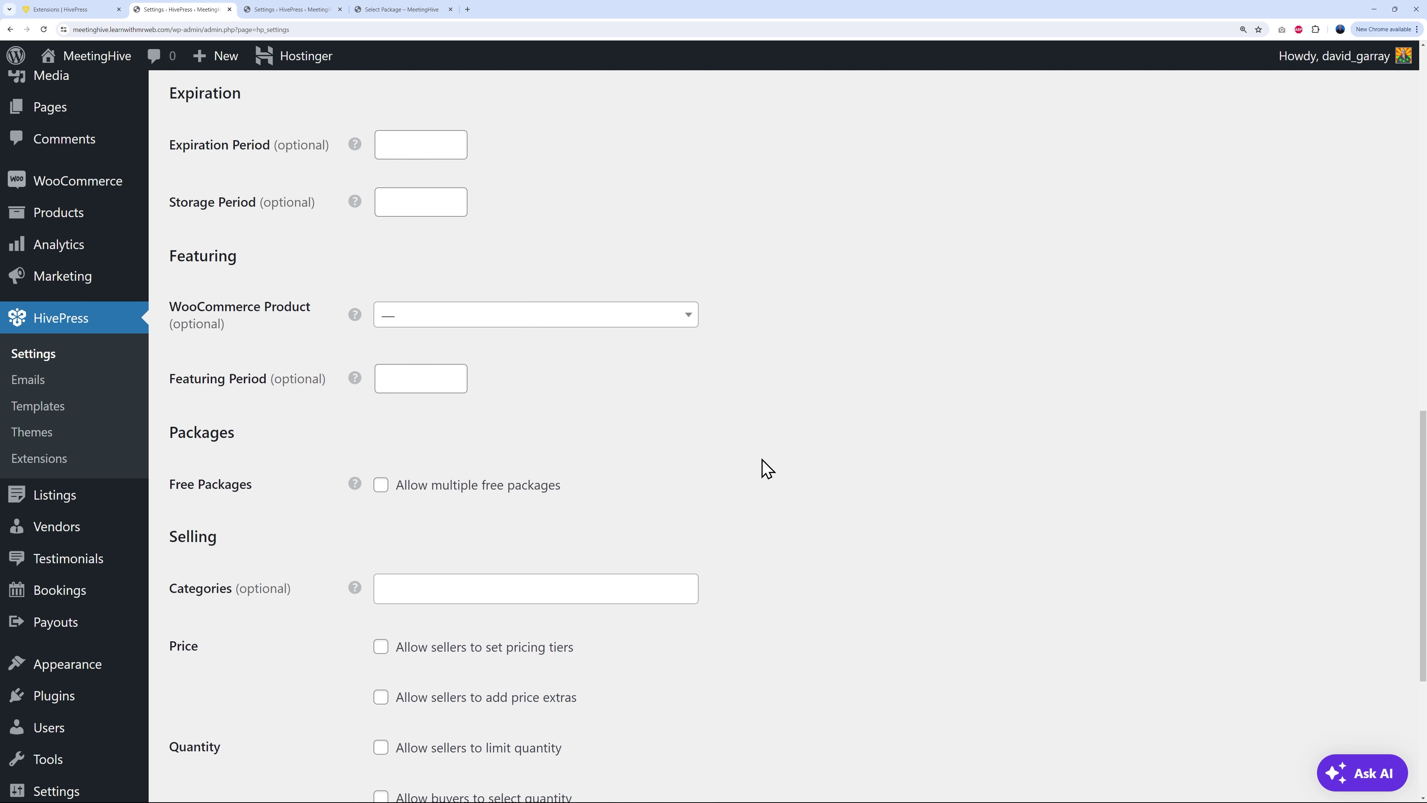
{"action": "left_click", "coordinate": [687, 316]}
{"action": "left_click", "coordinate": [808, 359]}
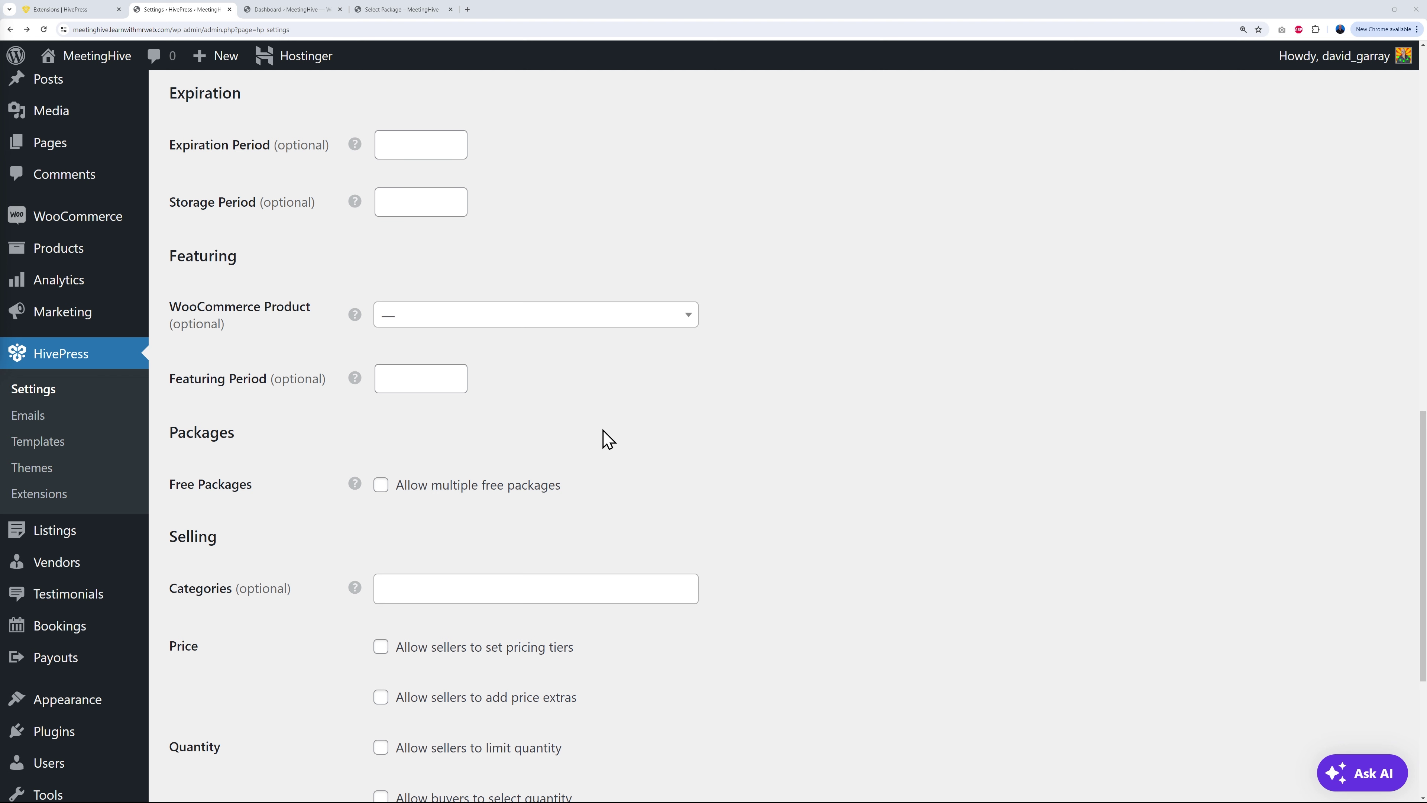
Step: Open HivePress Extensions, compare it with the Select Package page, and confirm Marketplace is Active
{"action": "left_click", "coordinate": [41, 502]}
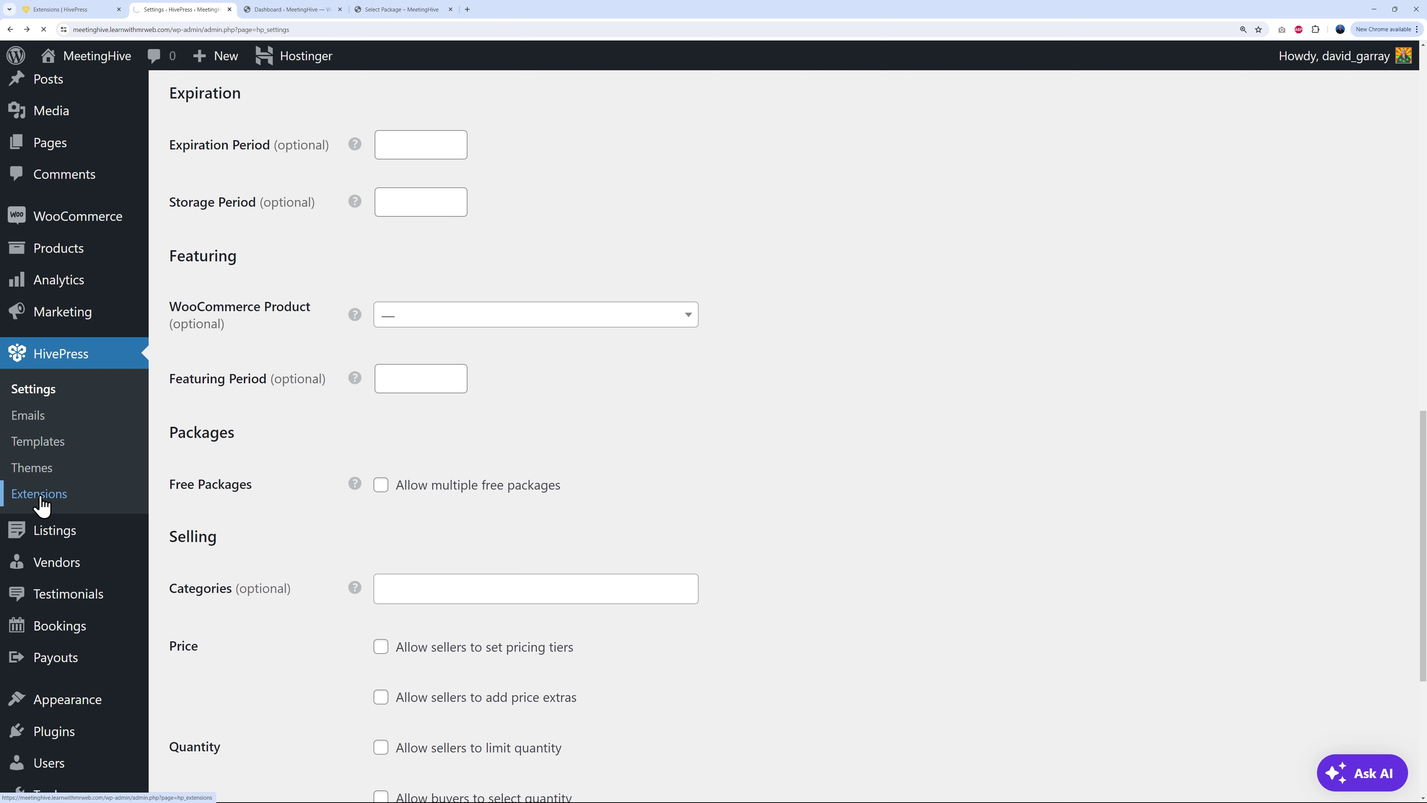
{"action": "scroll", "coordinate": [696, 452], "scroll_direction": "down", "scroll_amount": 4}
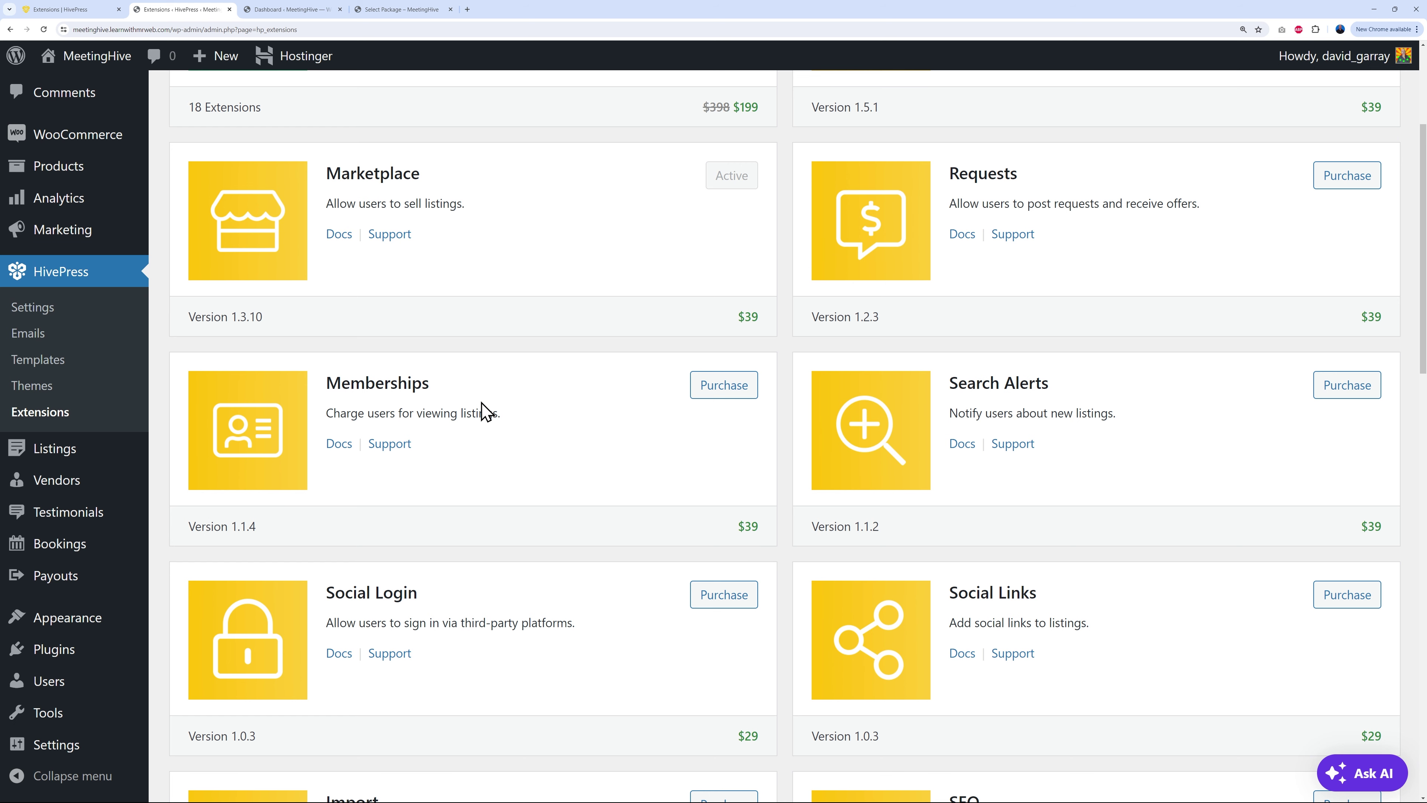
{"action": "left_click", "coordinate": [416, 10]}
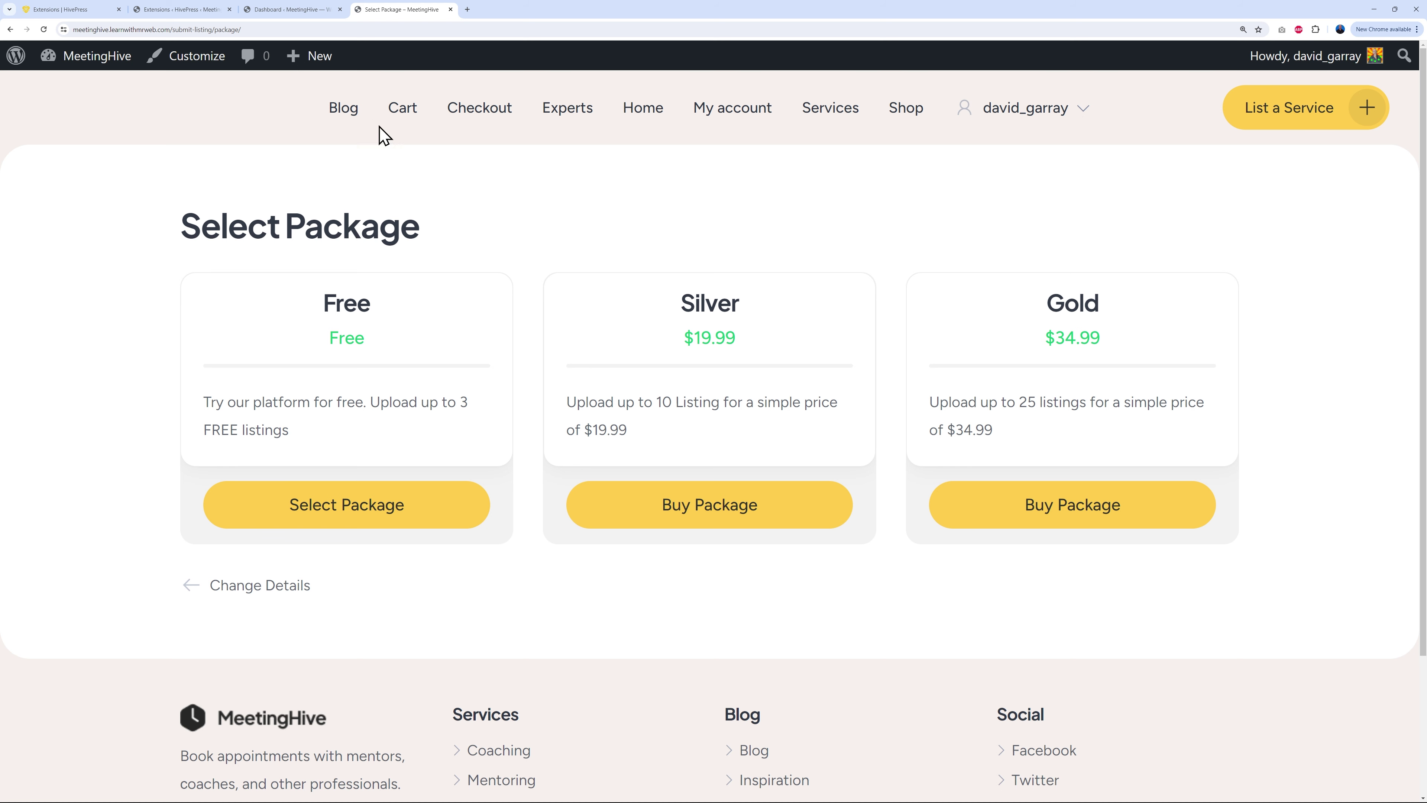
{"action": "left_click", "coordinate": [201, 11]}
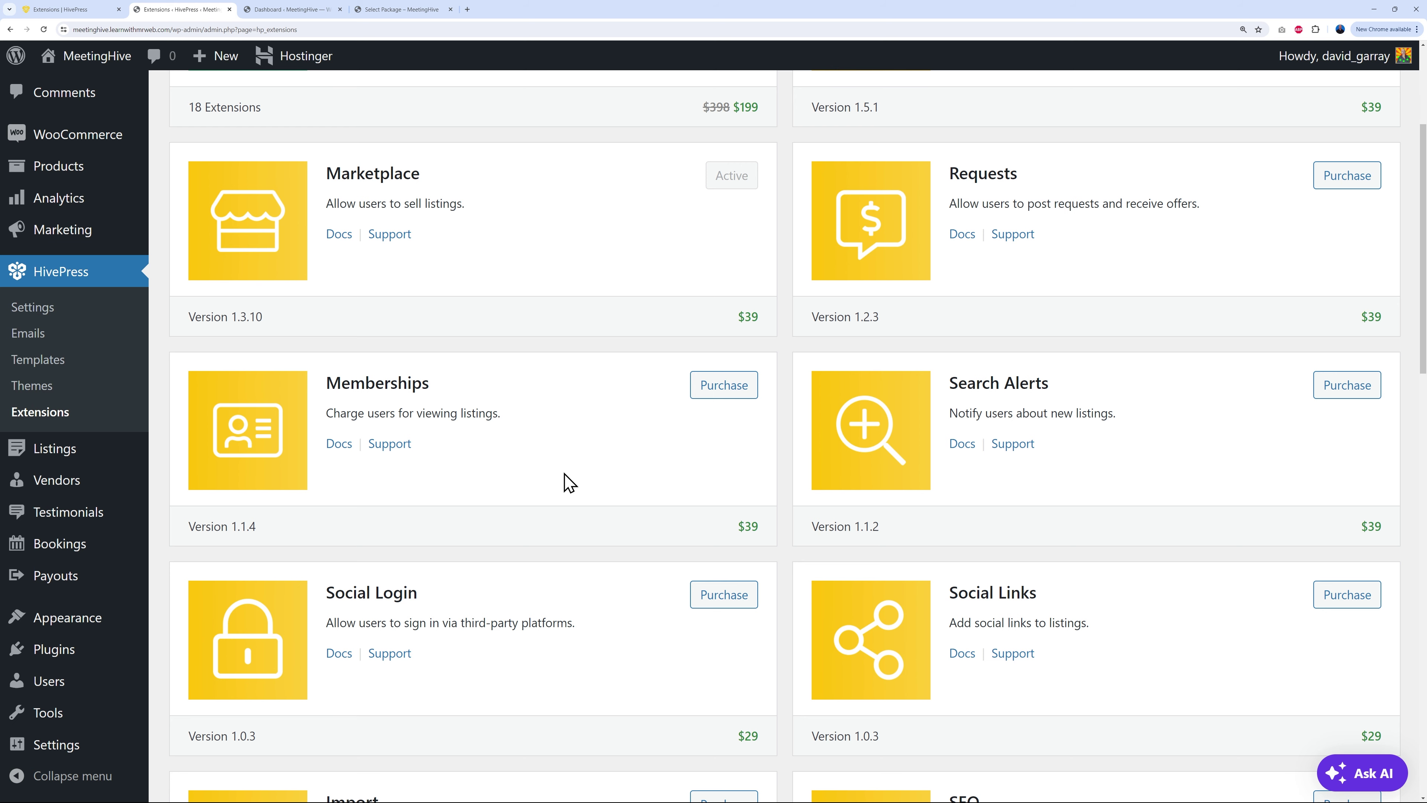
{"action": "left_click", "coordinate": [402, 10]}
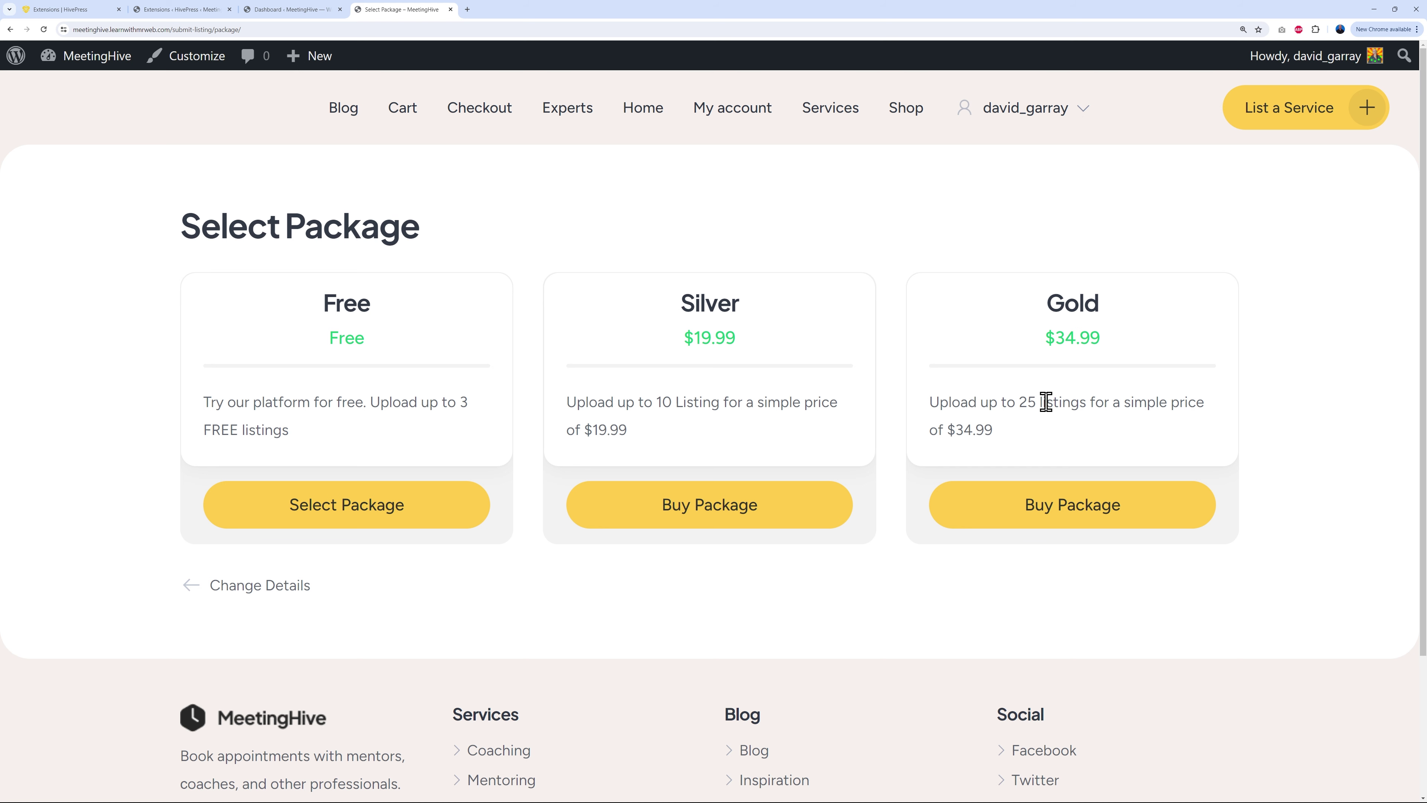
{"action": "left_click", "coordinate": [202, 10]}
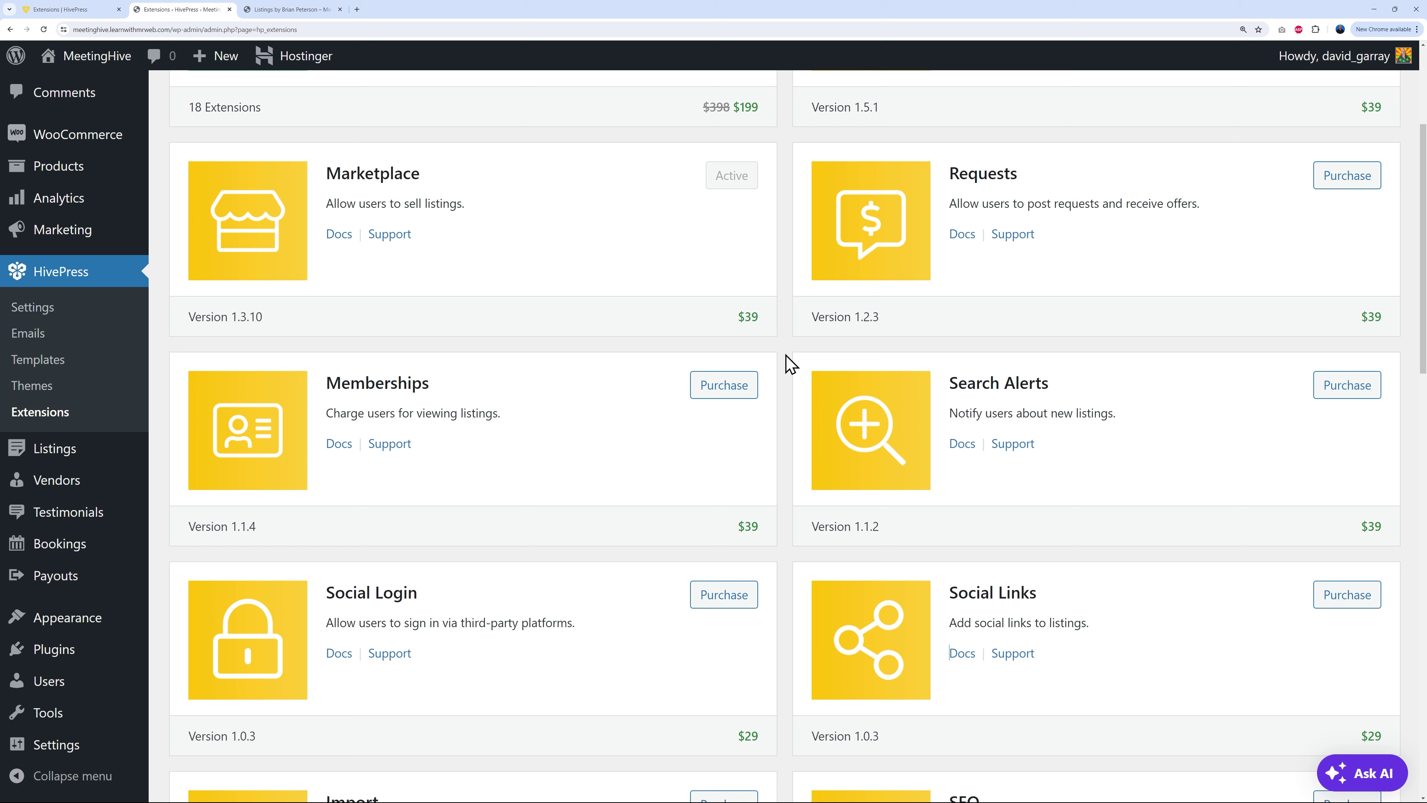
{"action": "scroll", "coordinate": [787, 359], "scroll_direction": "up", "scroll_amount": 3}
{"action": "mouse_move", "coordinate": [79, 309]}
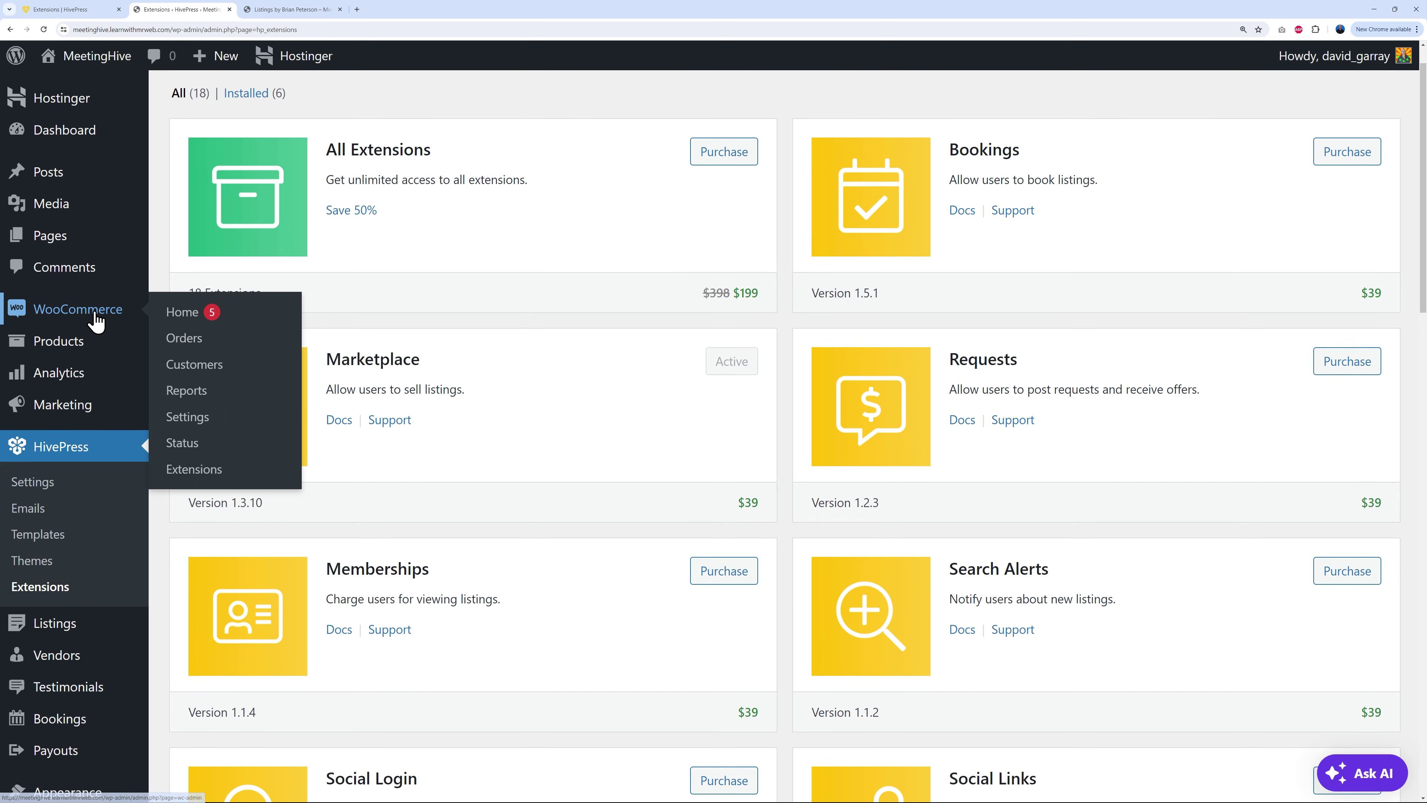
Step: In WooCommerce General settings, sell to all countries, disable shipping, keep Shop country/region as default location
{"action": "left_click", "coordinate": [196, 421]}
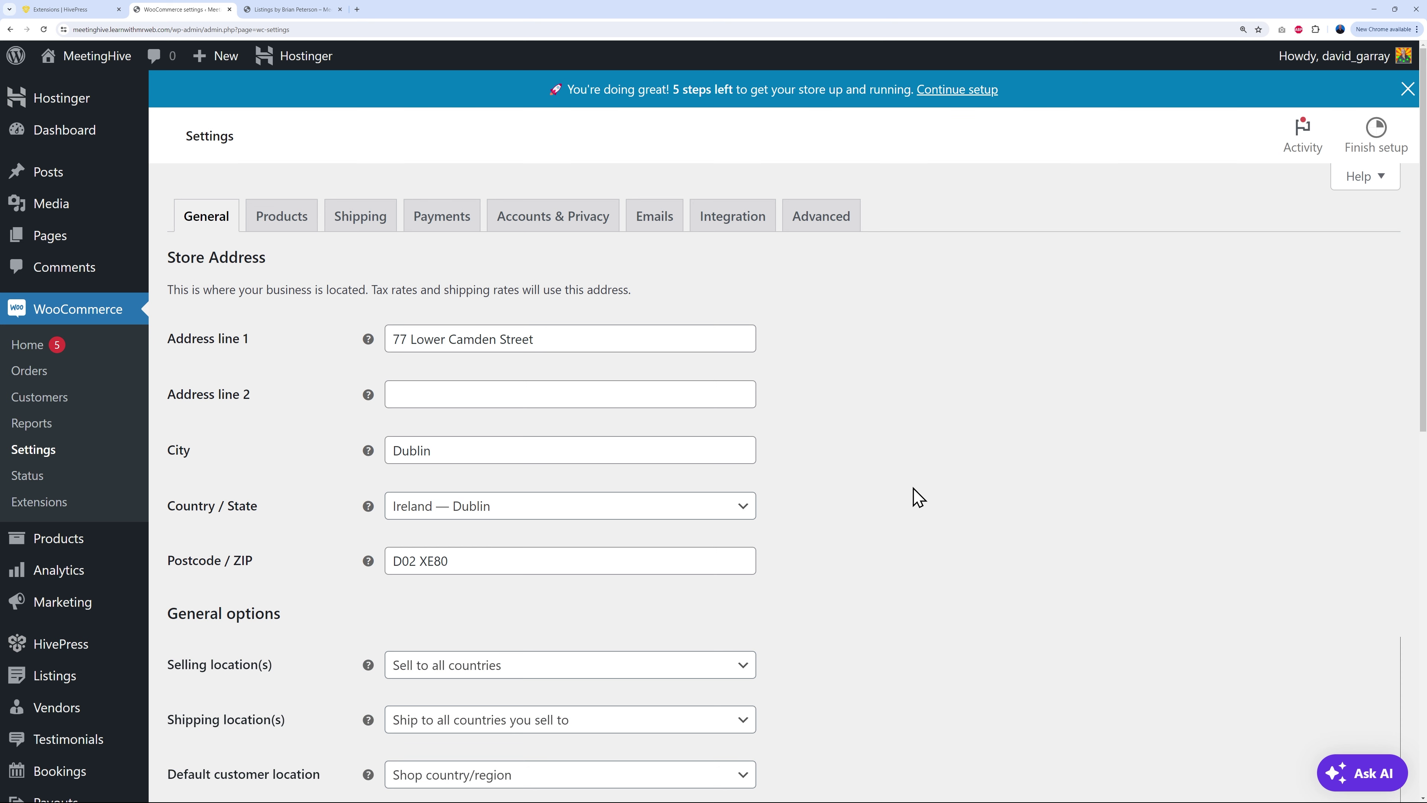
{"action": "scroll", "coordinate": [883, 506], "scroll_direction": "down", "scroll_amount": 4}
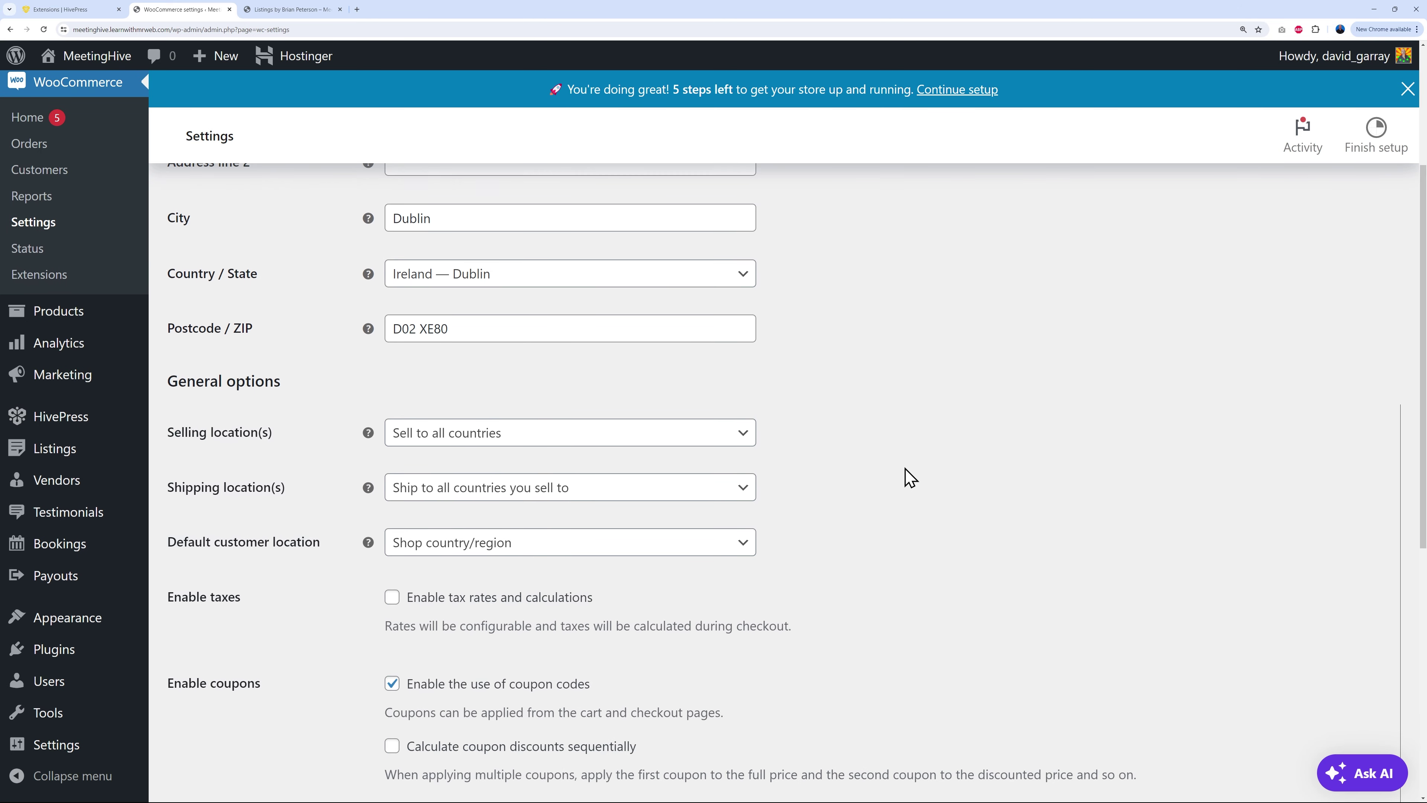
{"action": "scroll", "coordinate": [916, 478], "scroll_direction": "down", "scroll_amount": 2}
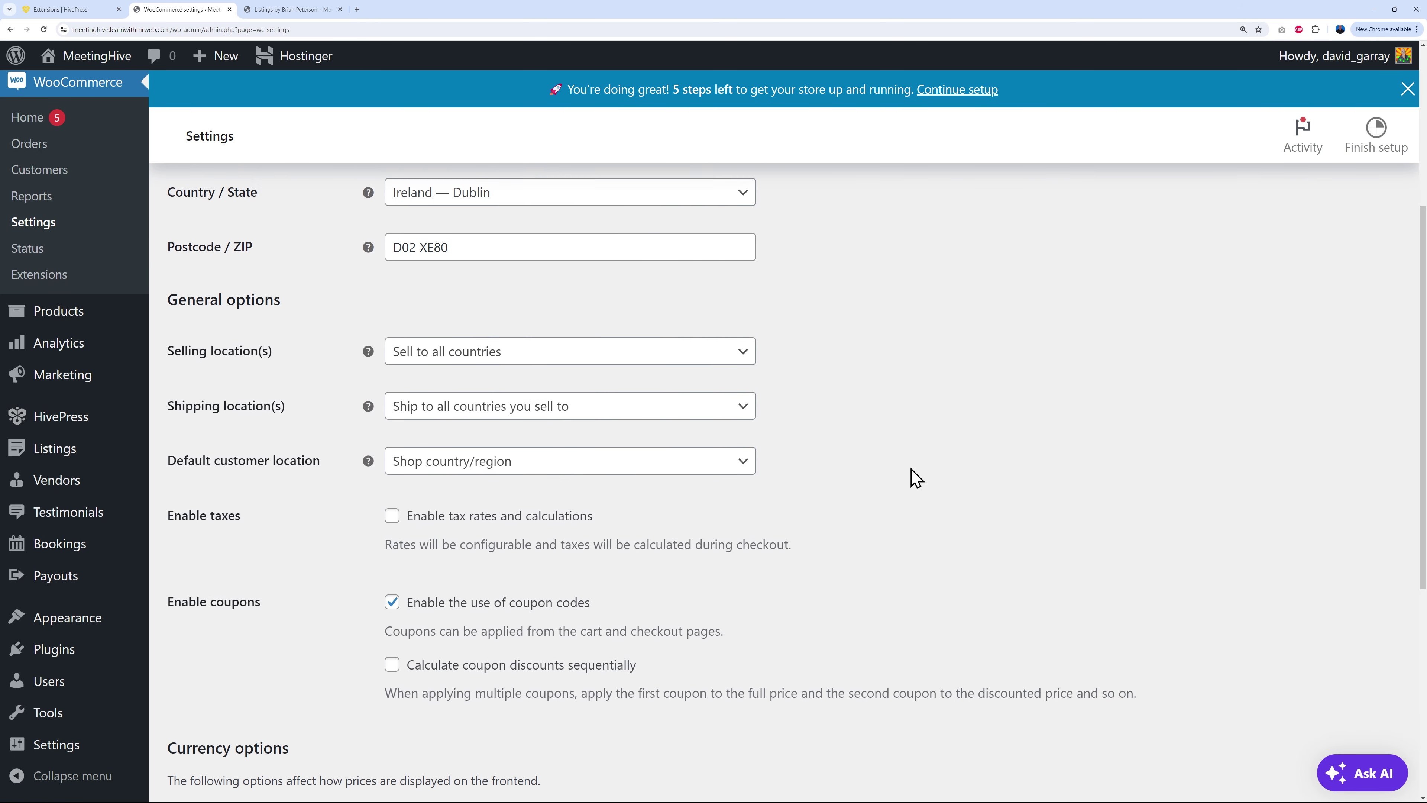
{"action": "left_click", "coordinate": [728, 344]}
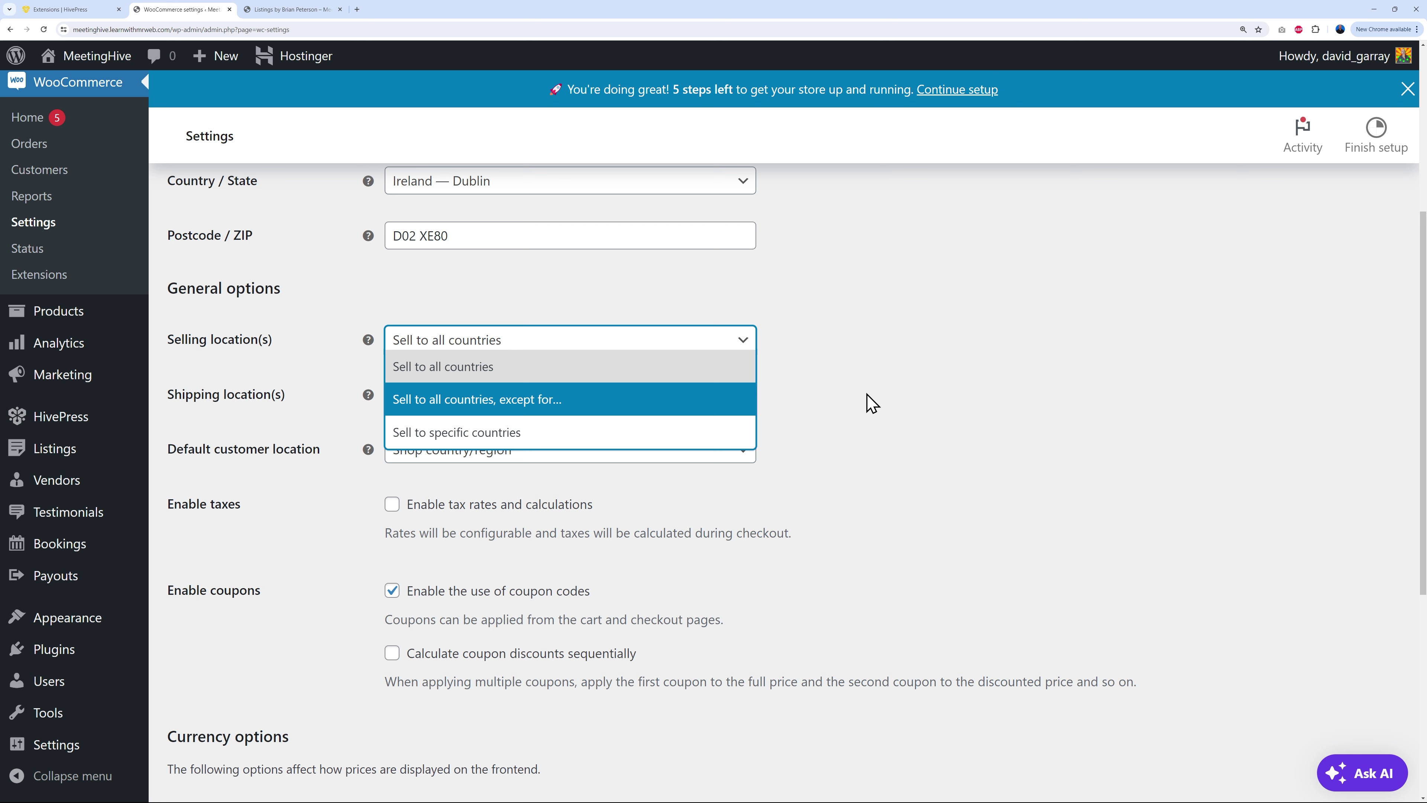
{"action": "left_click", "coordinate": [510, 371]}
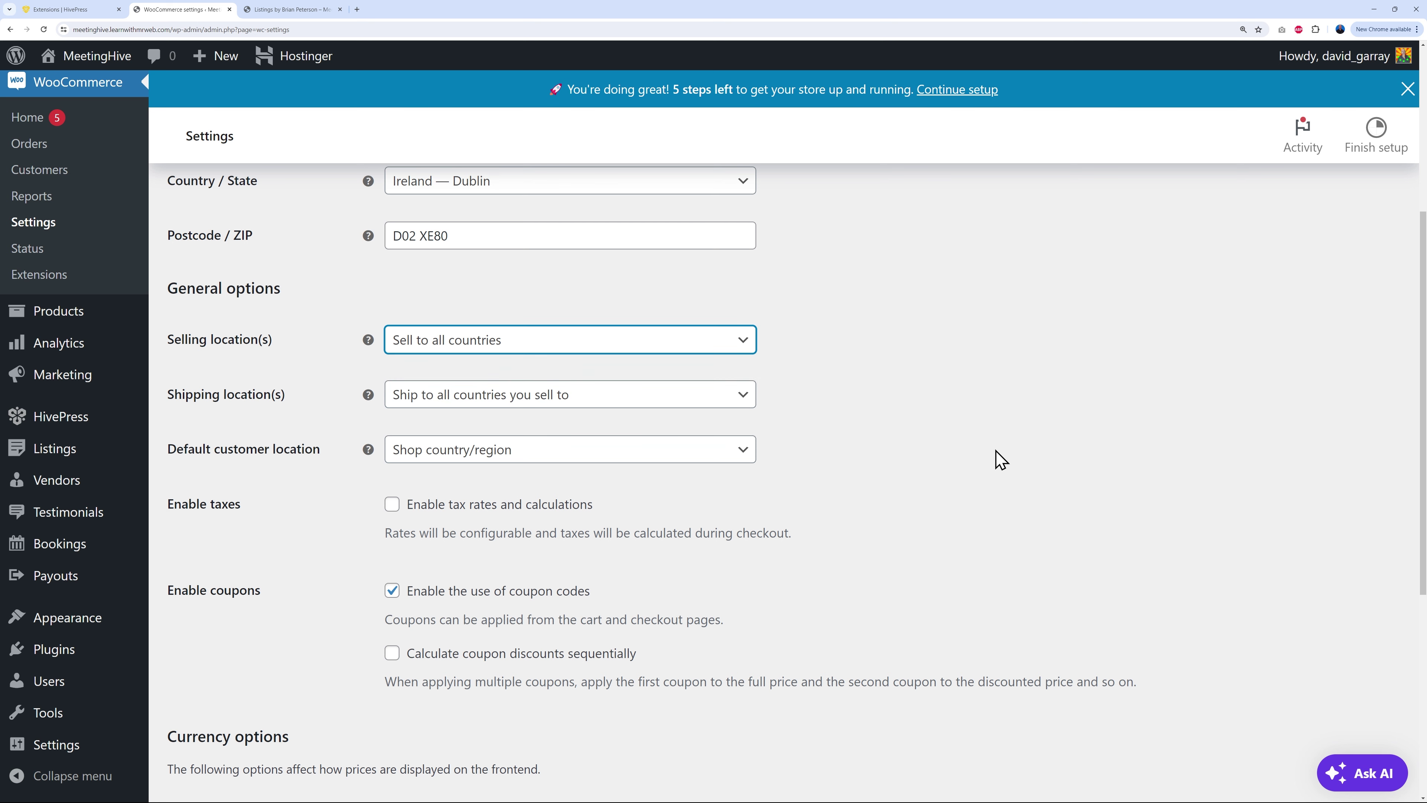
{"action": "left_click", "coordinate": [737, 400]}
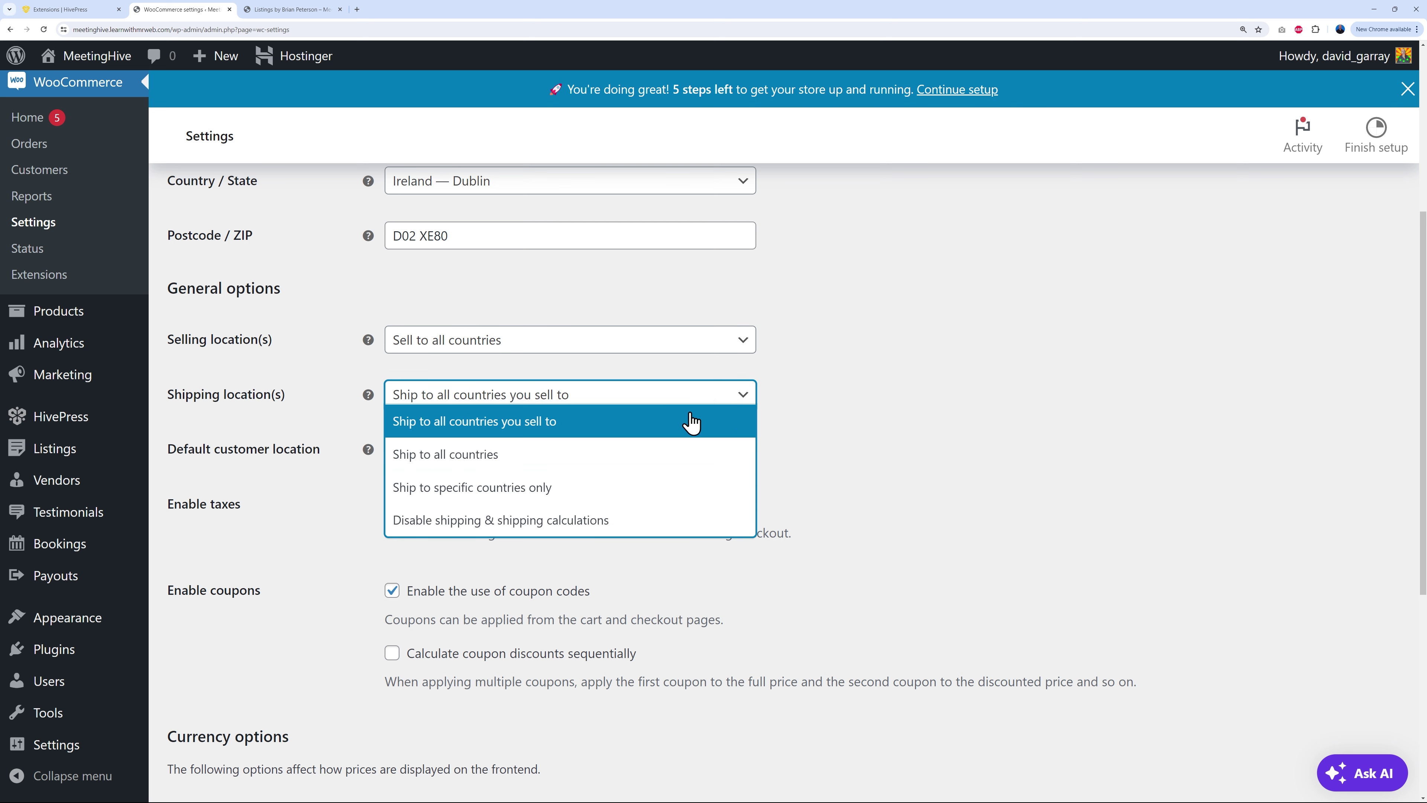
{"action": "left_click", "coordinate": [506, 523]}
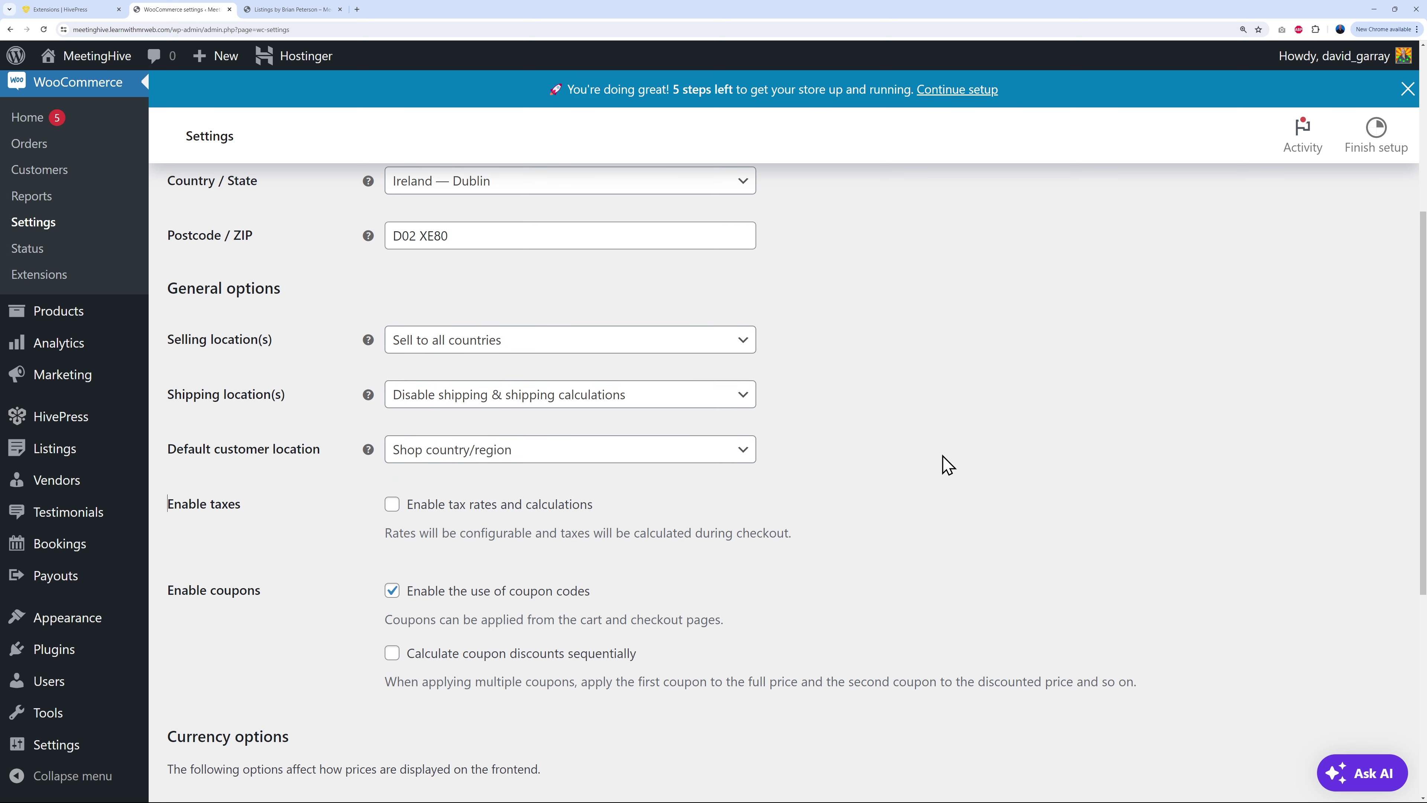
{"action": "left_click", "coordinate": [741, 456]}
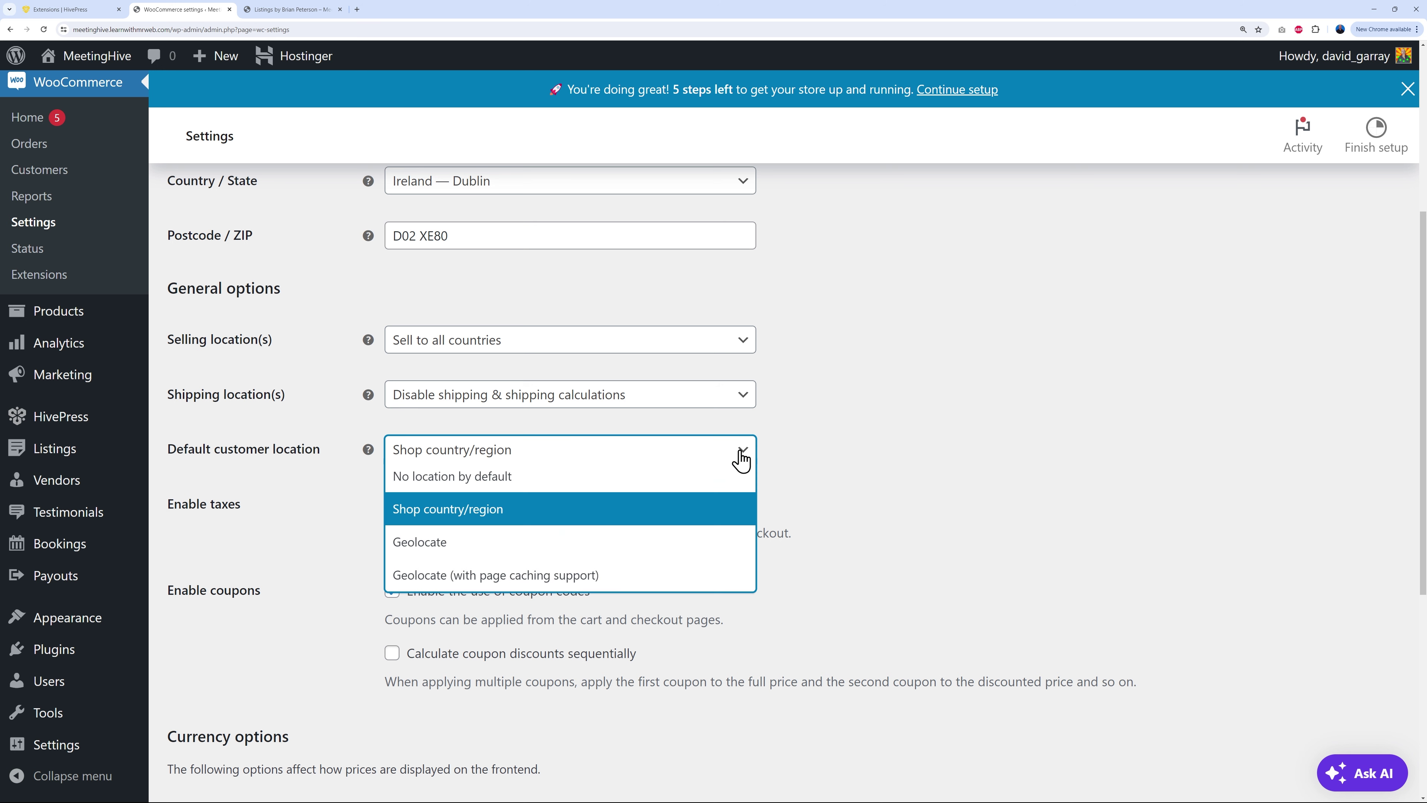
{"action": "left_click", "coordinate": [510, 522]}
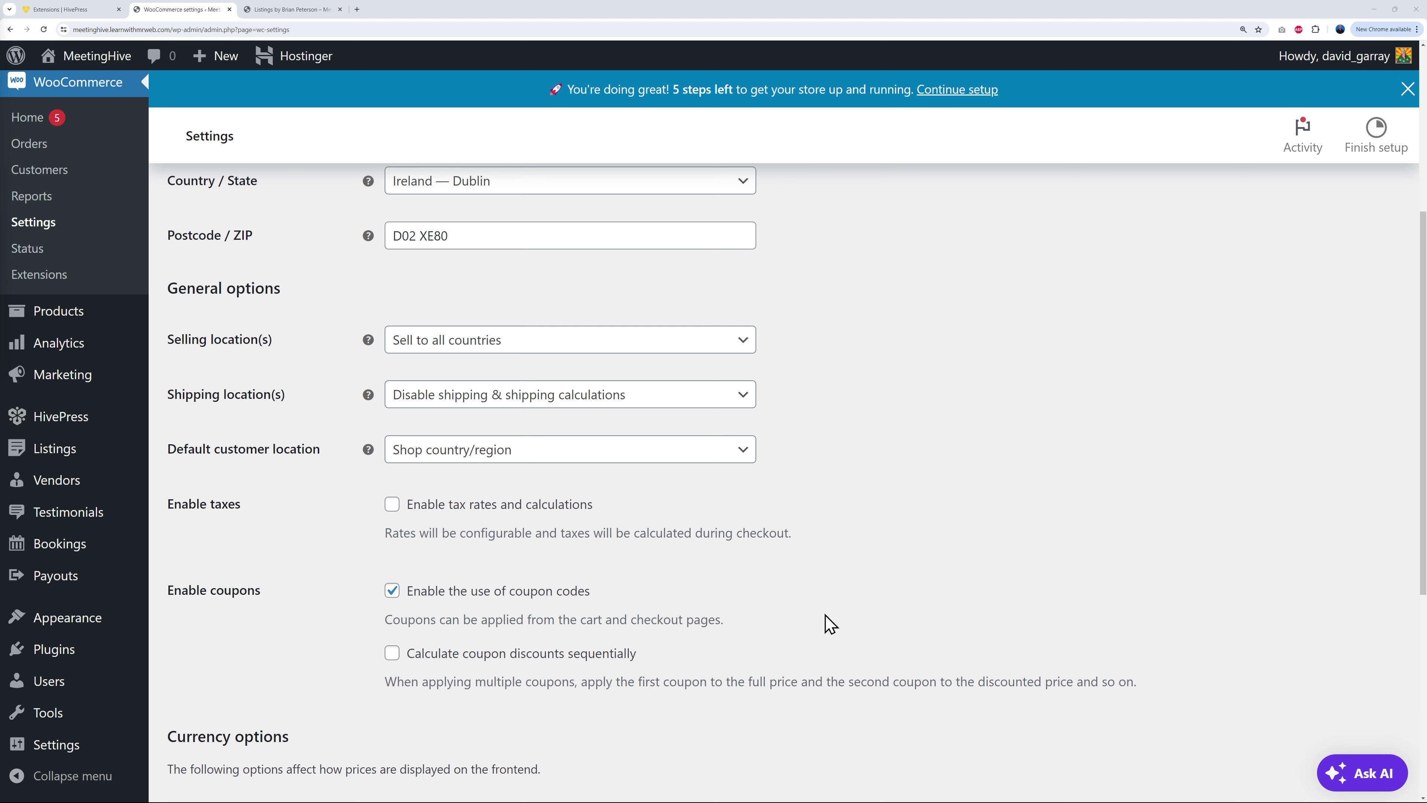
Step: Enable tax rates and calculations and save the general store settings
{"action": "left_click", "coordinate": [392, 504]}
{"action": "scroll", "coordinate": [1011, 590], "scroll_direction": "down", "scroll_amount": 1}
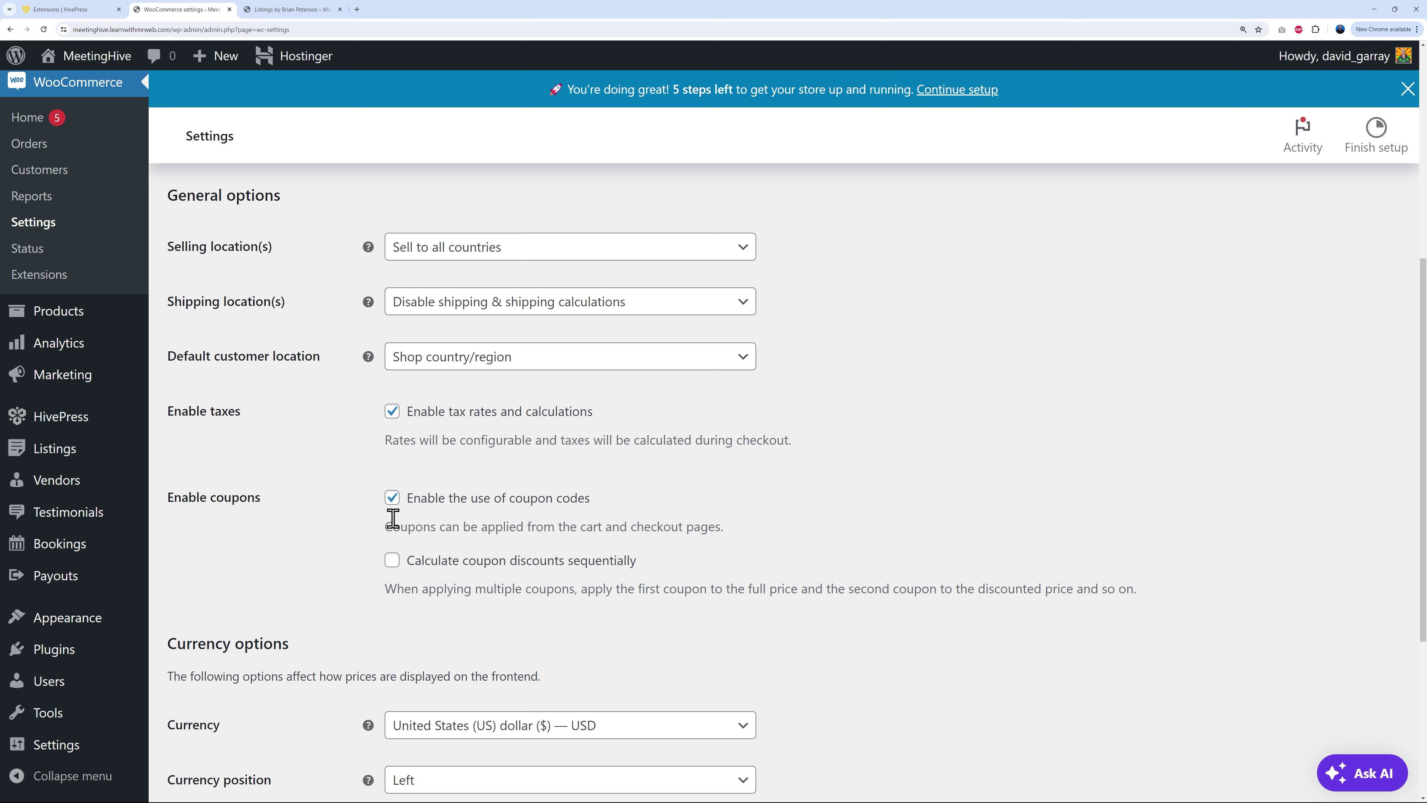
{"action": "scroll", "coordinate": [861, 584], "scroll_direction": "down", "scroll_amount": 3}
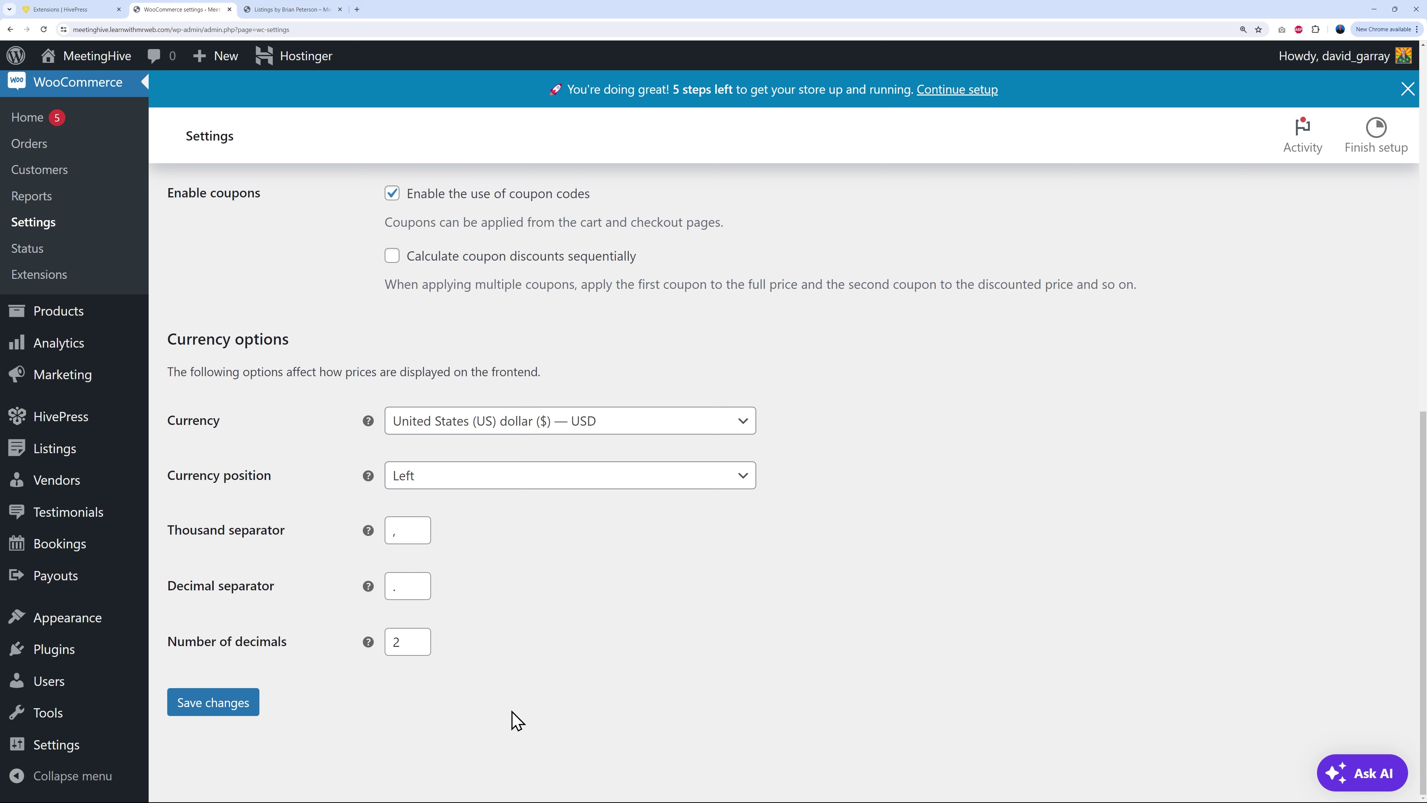
{"action": "left_click", "coordinate": [228, 705]}
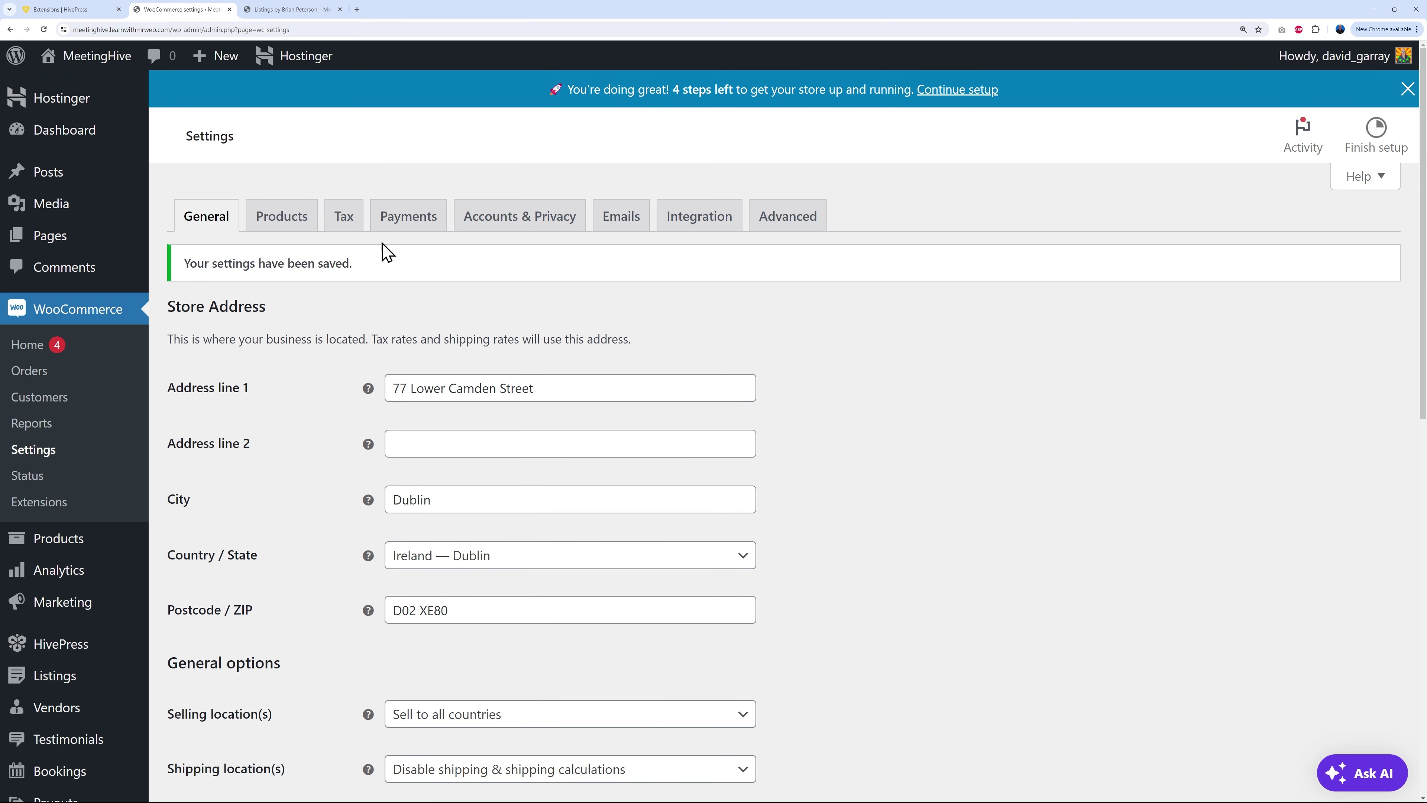
{"action": "left_click", "coordinate": [347, 220]}
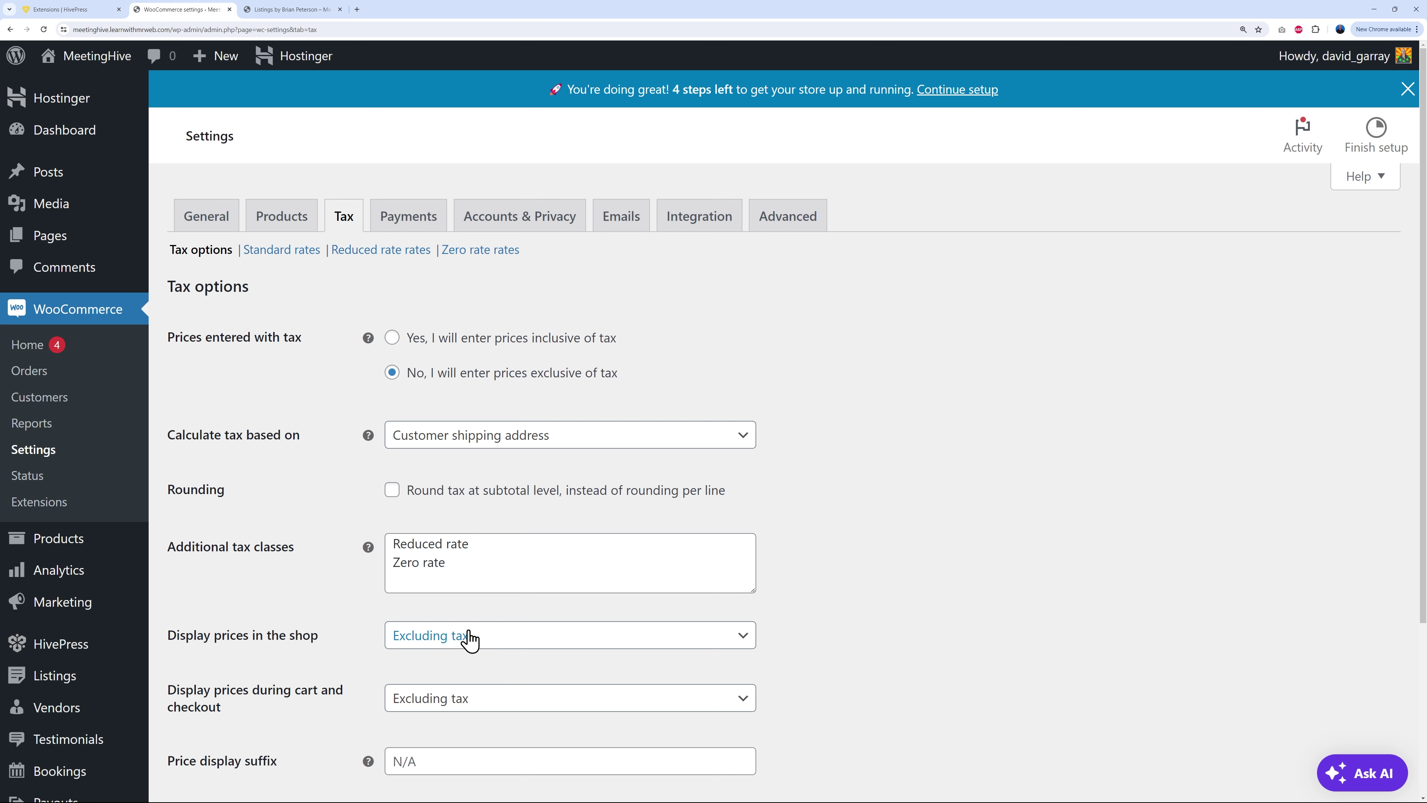
Step: Enter prices inclusive of tax, display shop and cart prices including tax, and save
{"action": "left_click", "coordinate": [392, 338]}
{"action": "scroll", "coordinate": [899, 541], "scroll_direction": "down", "scroll_amount": 2}
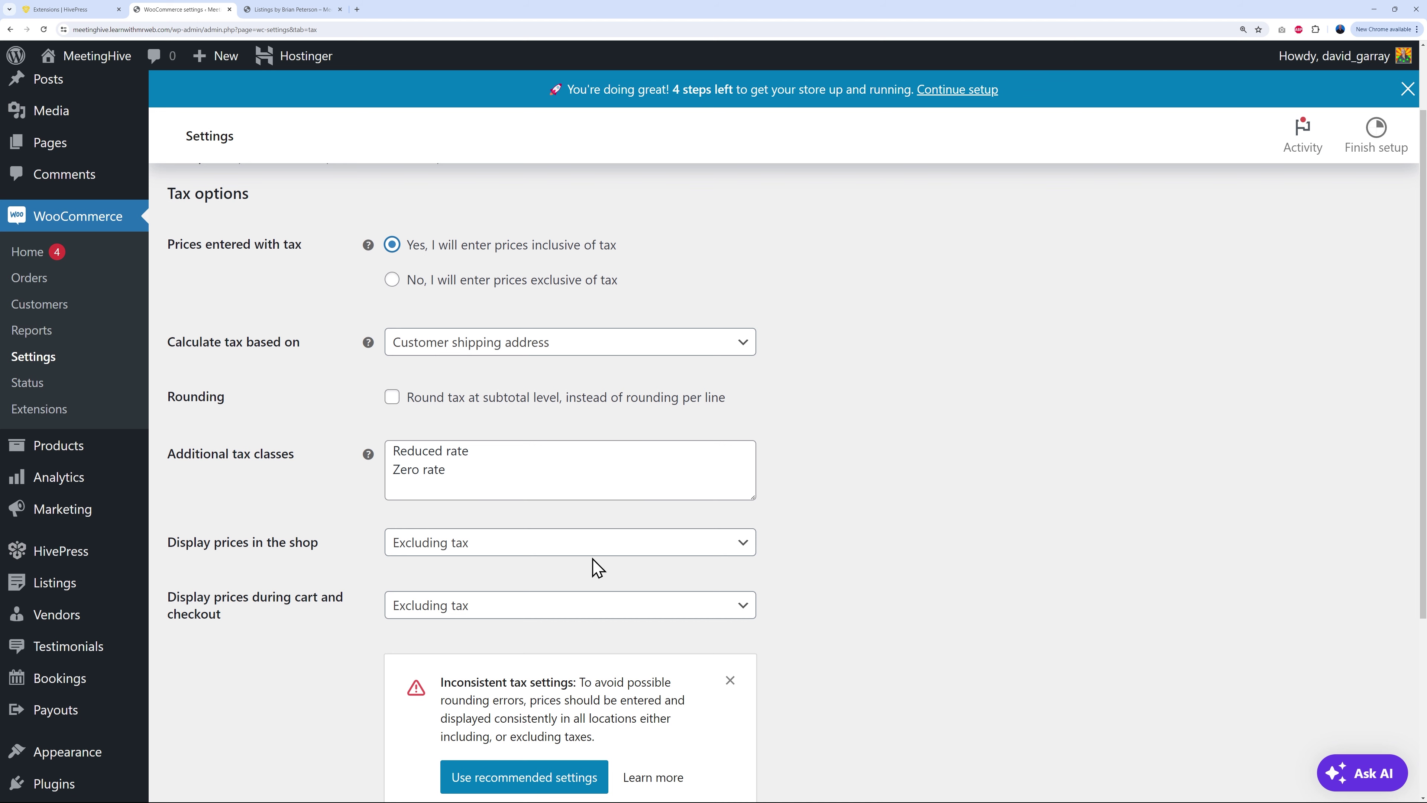
{"action": "left_click", "coordinate": [587, 547]}
{"action": "left_click", "coordinate": [543, 566]}
{"action": "left_click", "coordinate": [469, 606]}
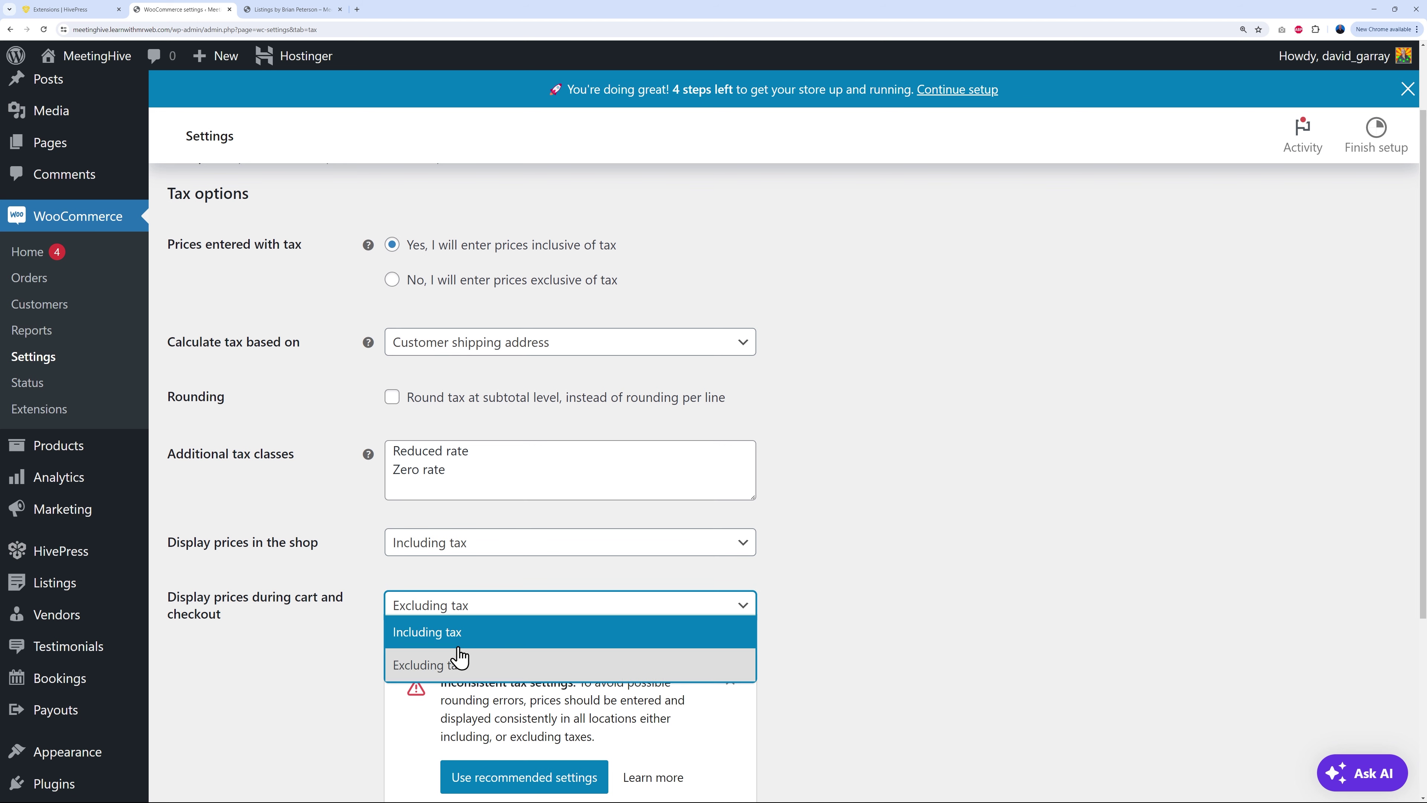
{"action": "left_click", "coordinate": [695, 632]}
{"action": "scroll", "coordinate": [954, 589], "scroll_direction": "down", "scroll_amount": 2}
{"action": "left_click", "coordinate": [241, 655]}
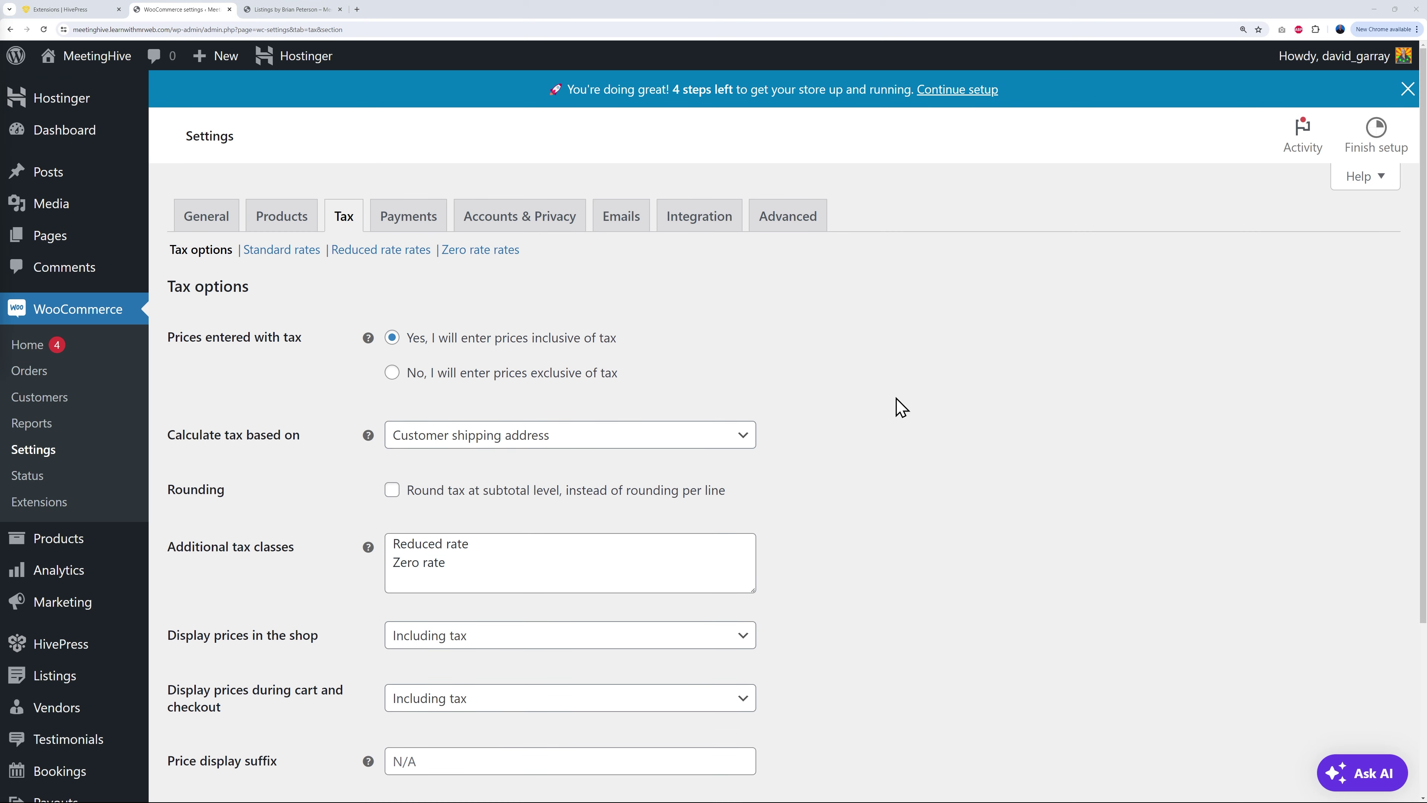
{"action": "left_click", "coordinate": [281, 255]}
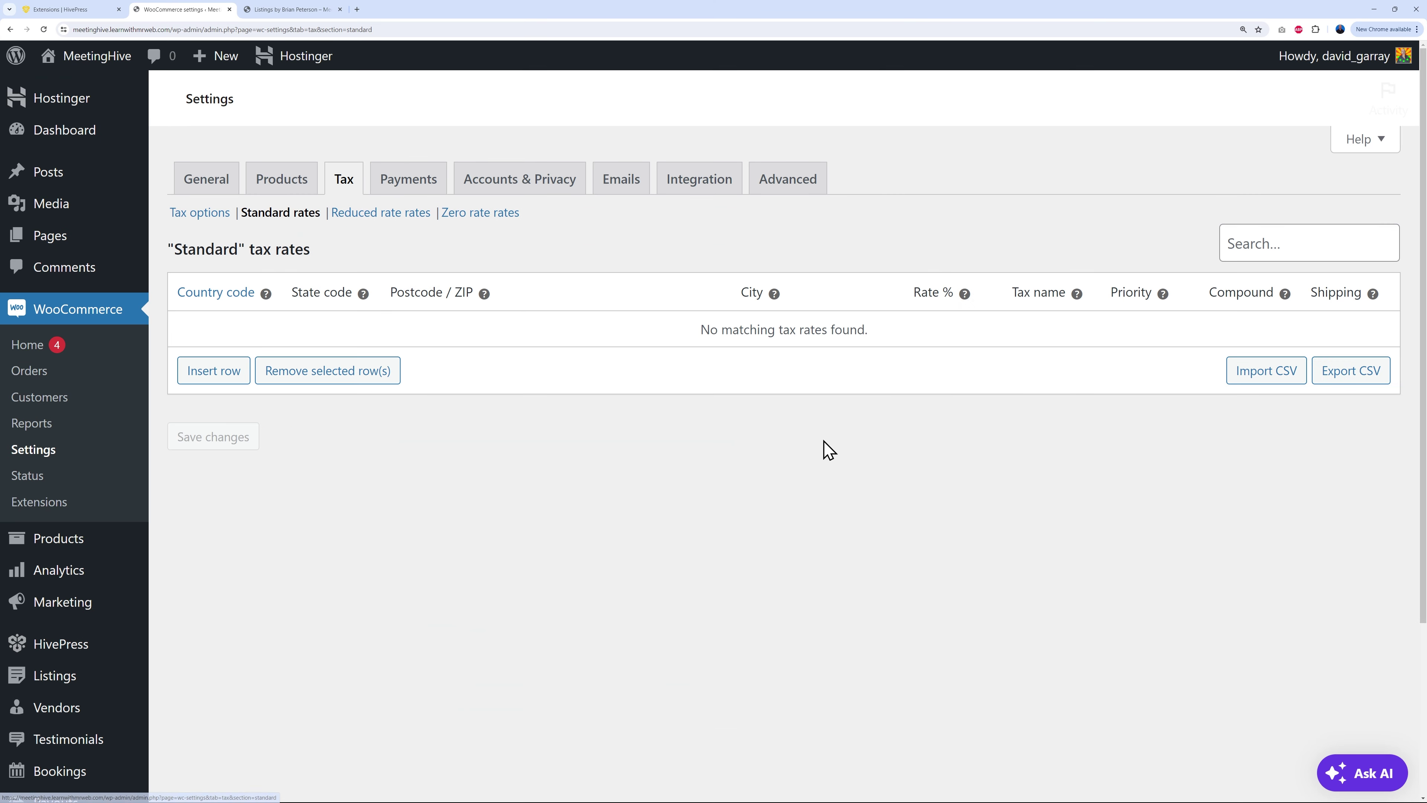
{"action": "left_click", "coordinate": [242, 412]}
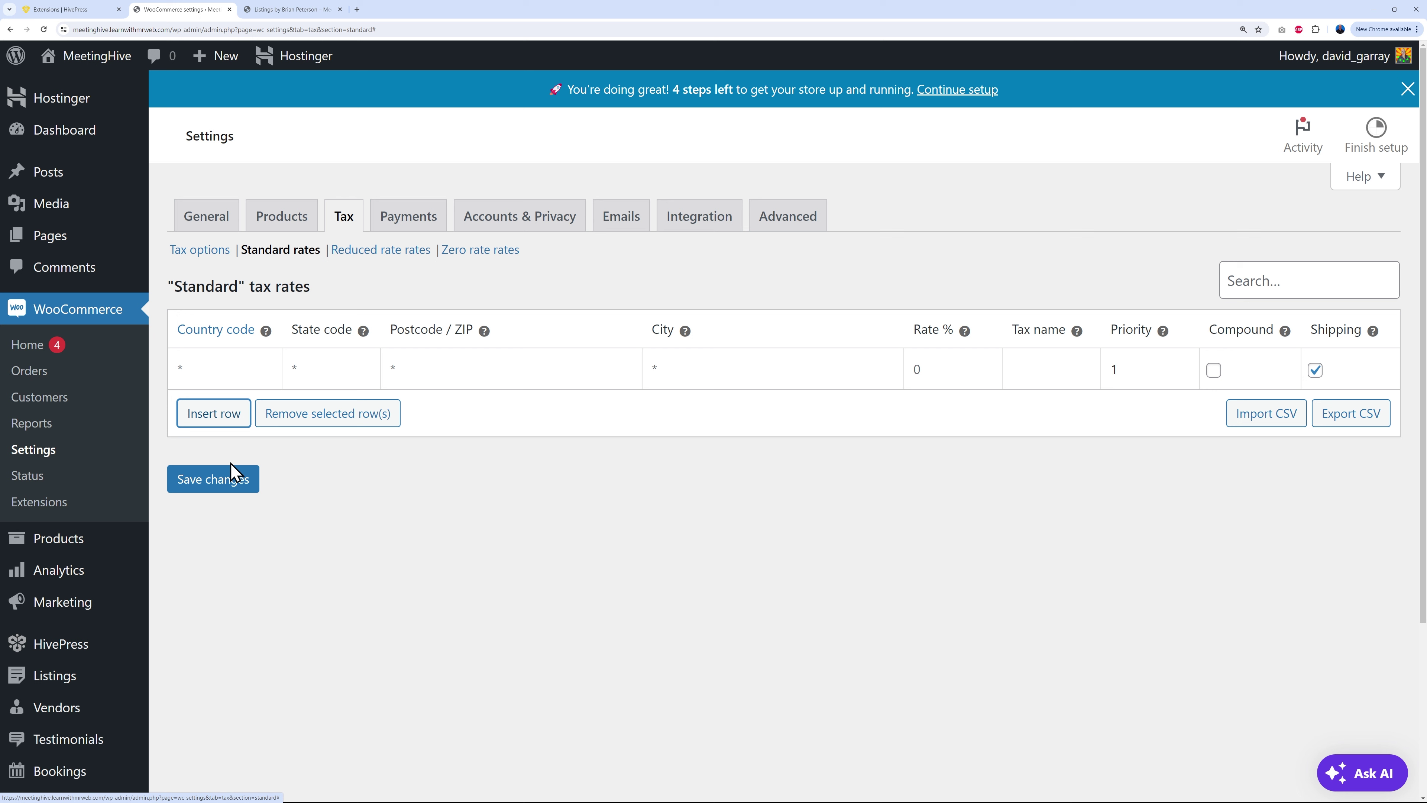
{"action": "left_click", "coordinate": [211, 369]}
{"action": "type", "text": "IR"}
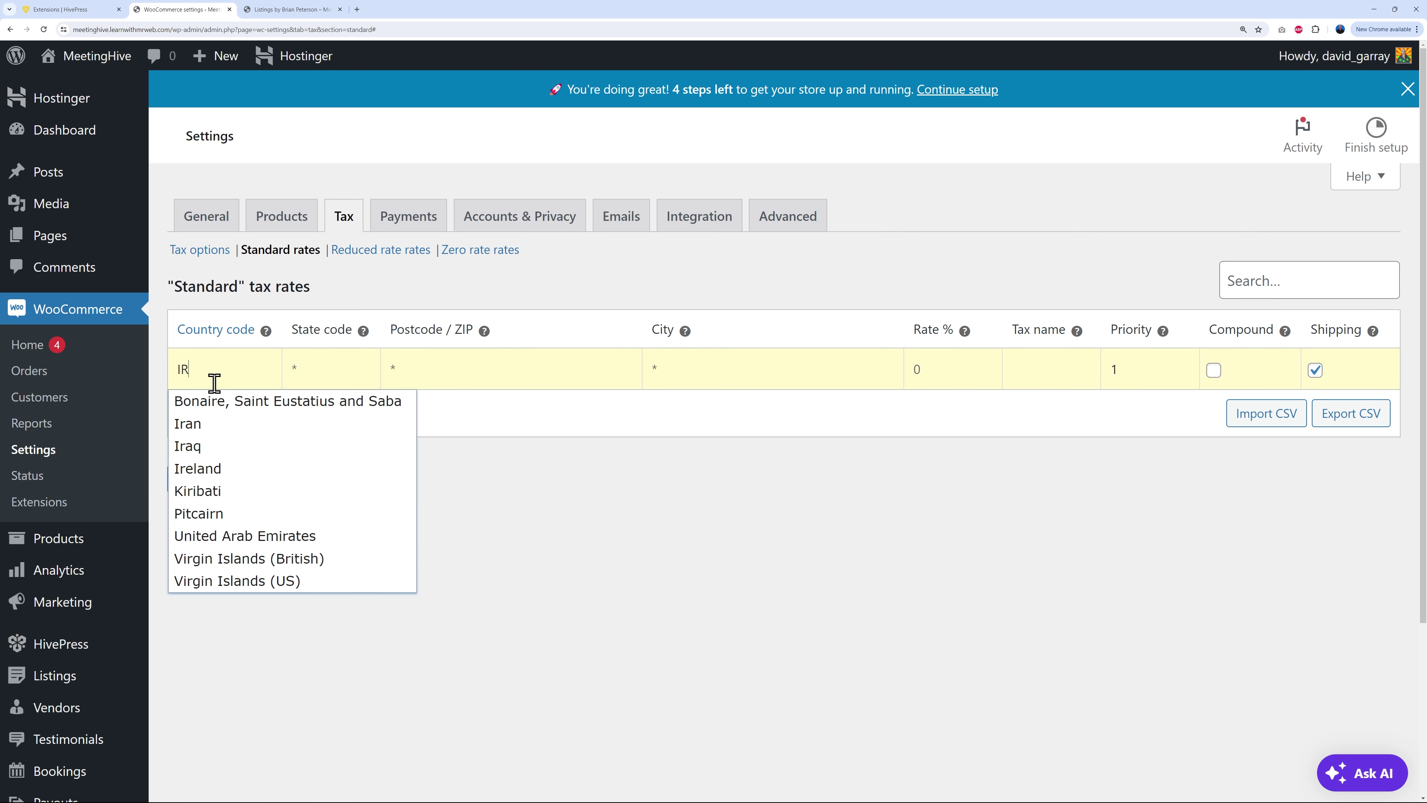
{"action": "left_click", "coordinate": [218, 470]}
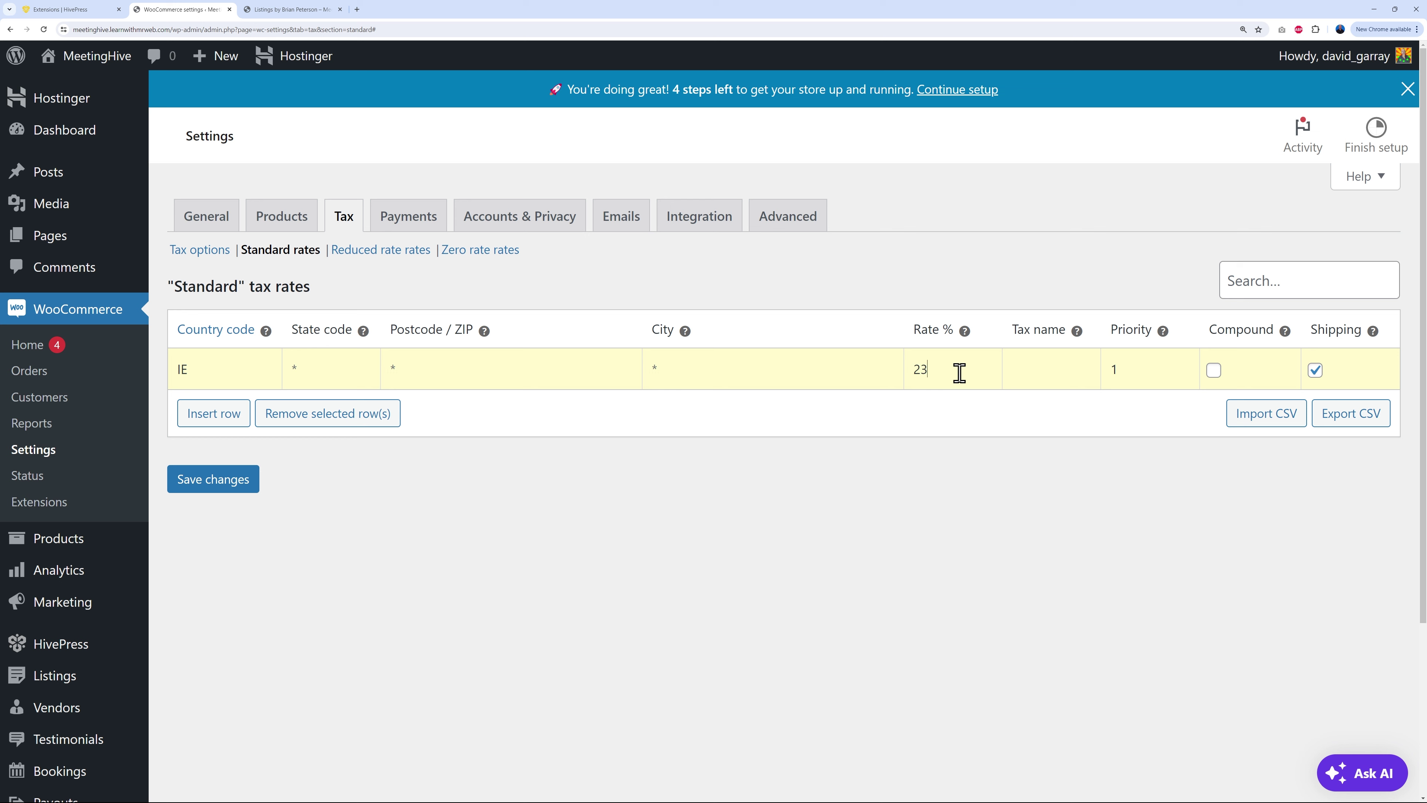
{"action": "left_click", "coordinate": [1040, 371]}
{"action": "left_click", "coordinate": [1315, 370]}
{"action": "left_click", "coordinate": [254, 477]}
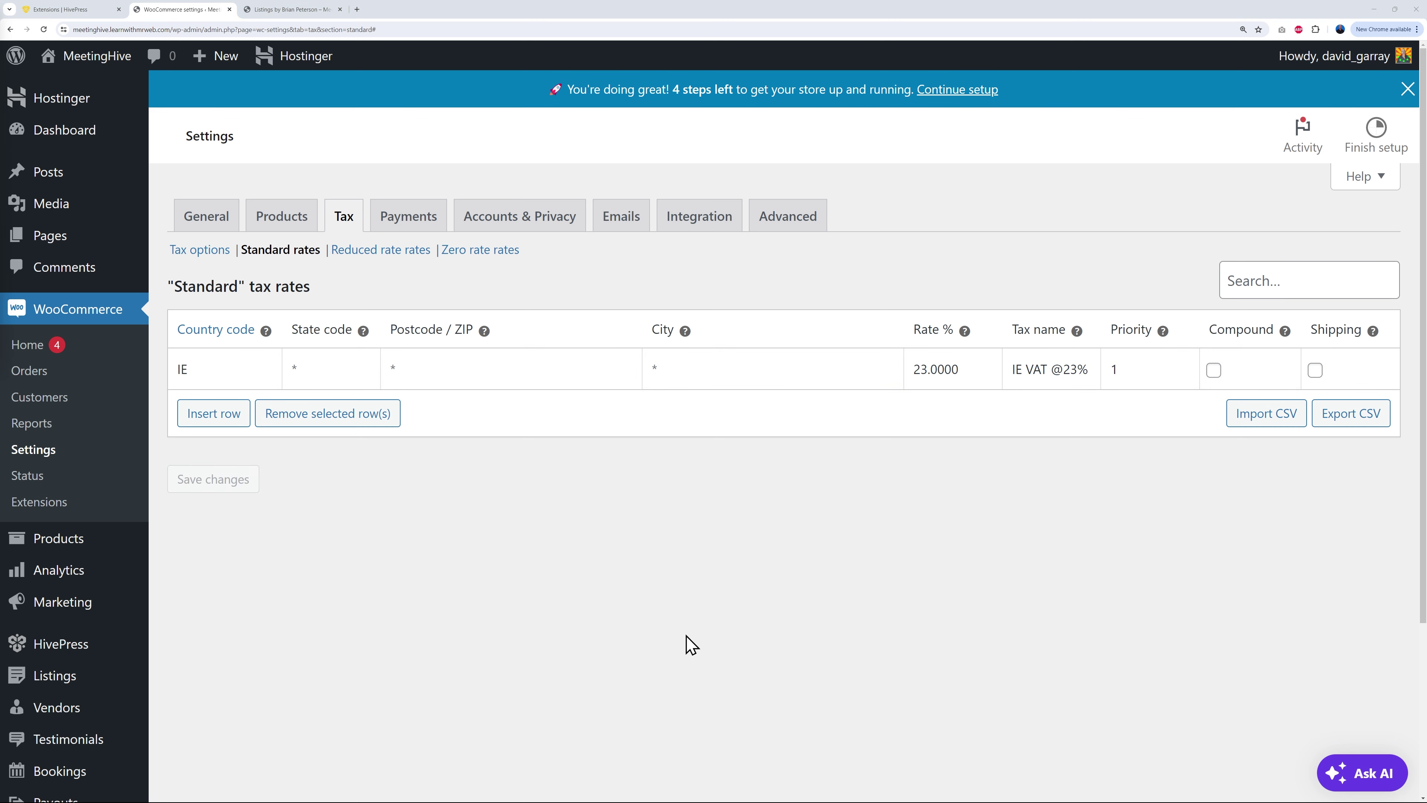
{"action": "left_click", "coordinate": [420, 216]}
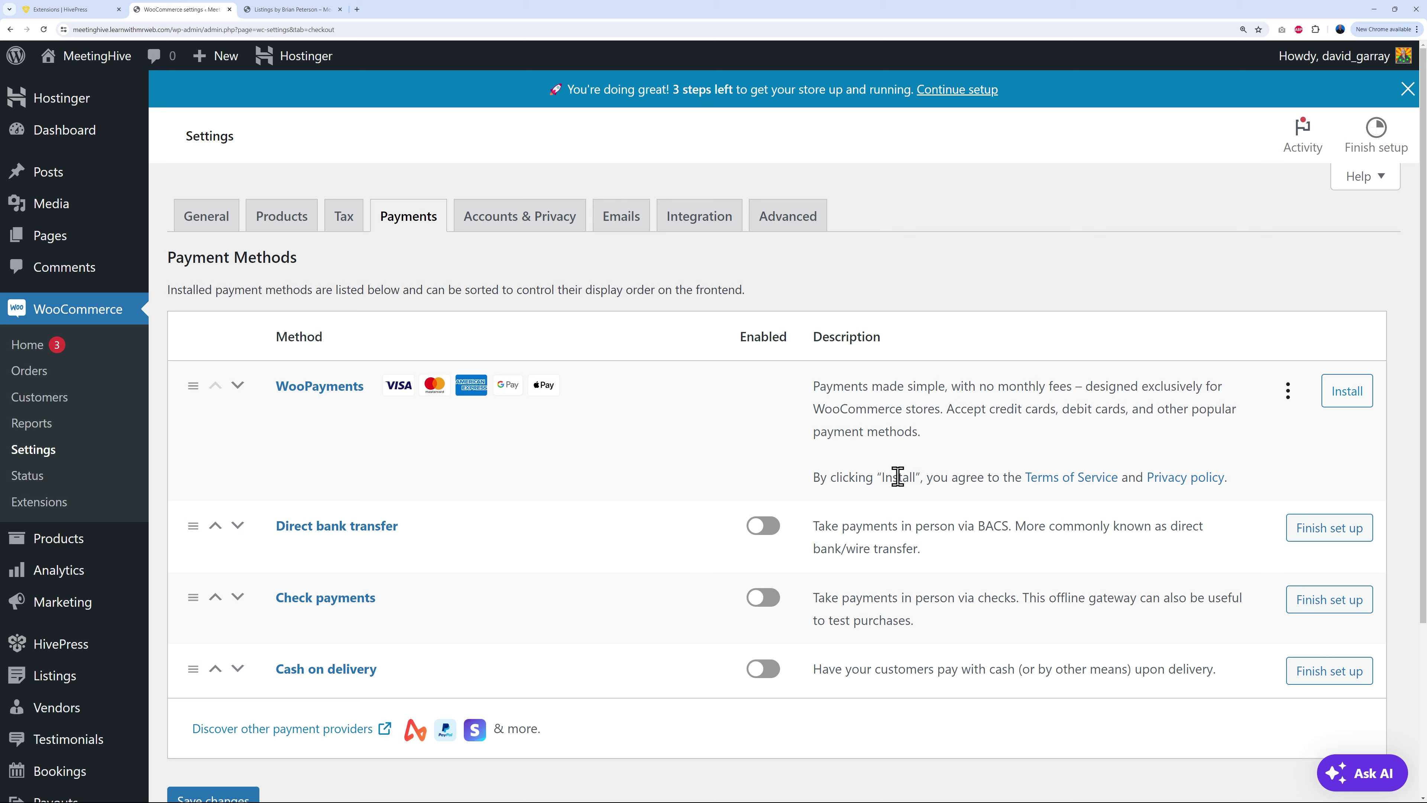
Step: Start installing WooPayments from the WooCommerce Payments tab
{"action": "left_click", "coordinate": [1358, 396]}
{"action": "scroll", "coordinate": [101, 615], "scroll_direction": "down", "scroll_amount": 4}
{"action": "mouse_move", "coordinate": [53, 658]}
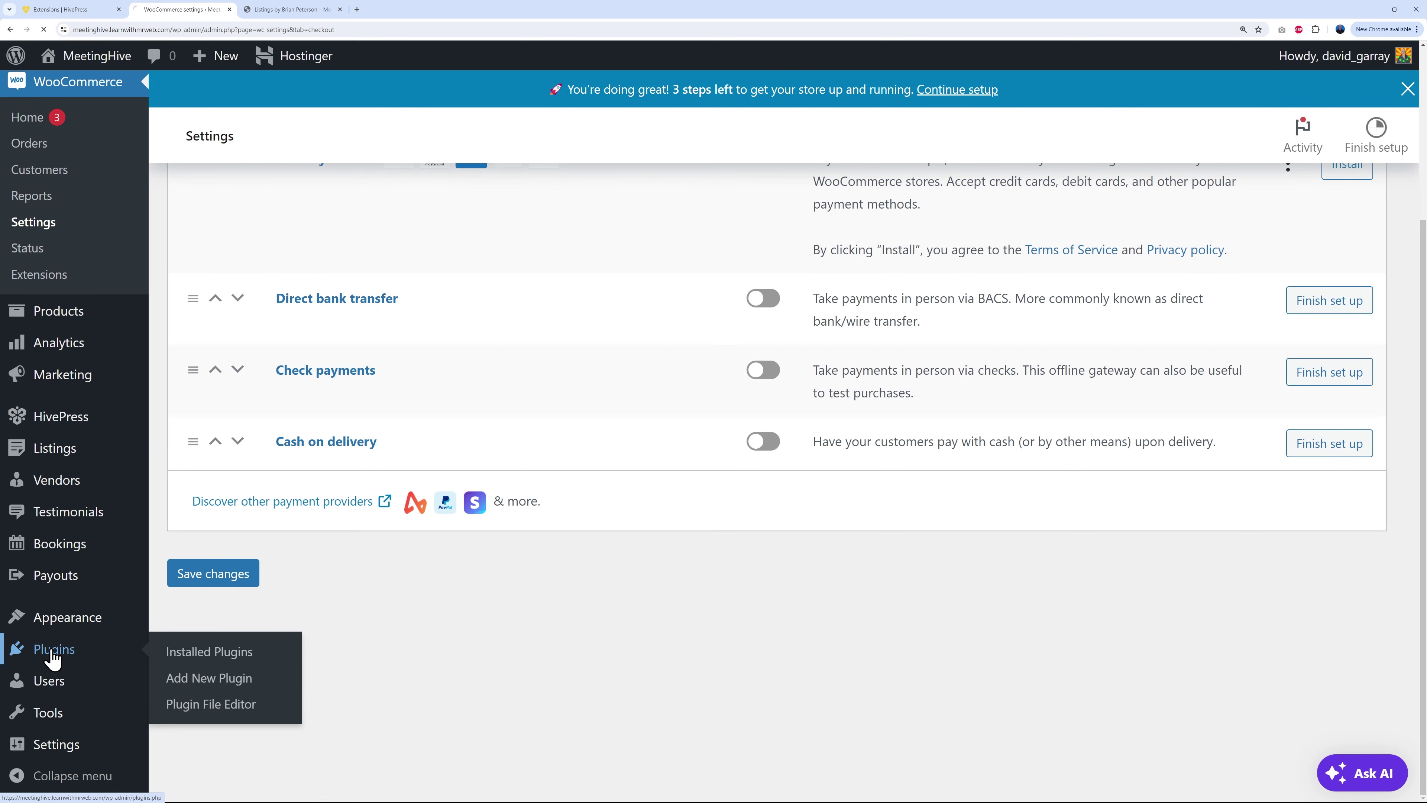
Step: Search plugins for 'woocommerce stripe' and install Payment Plugins for Stripe WooCommerce
{"action": "left_click", "coordinate": [333, 107]}
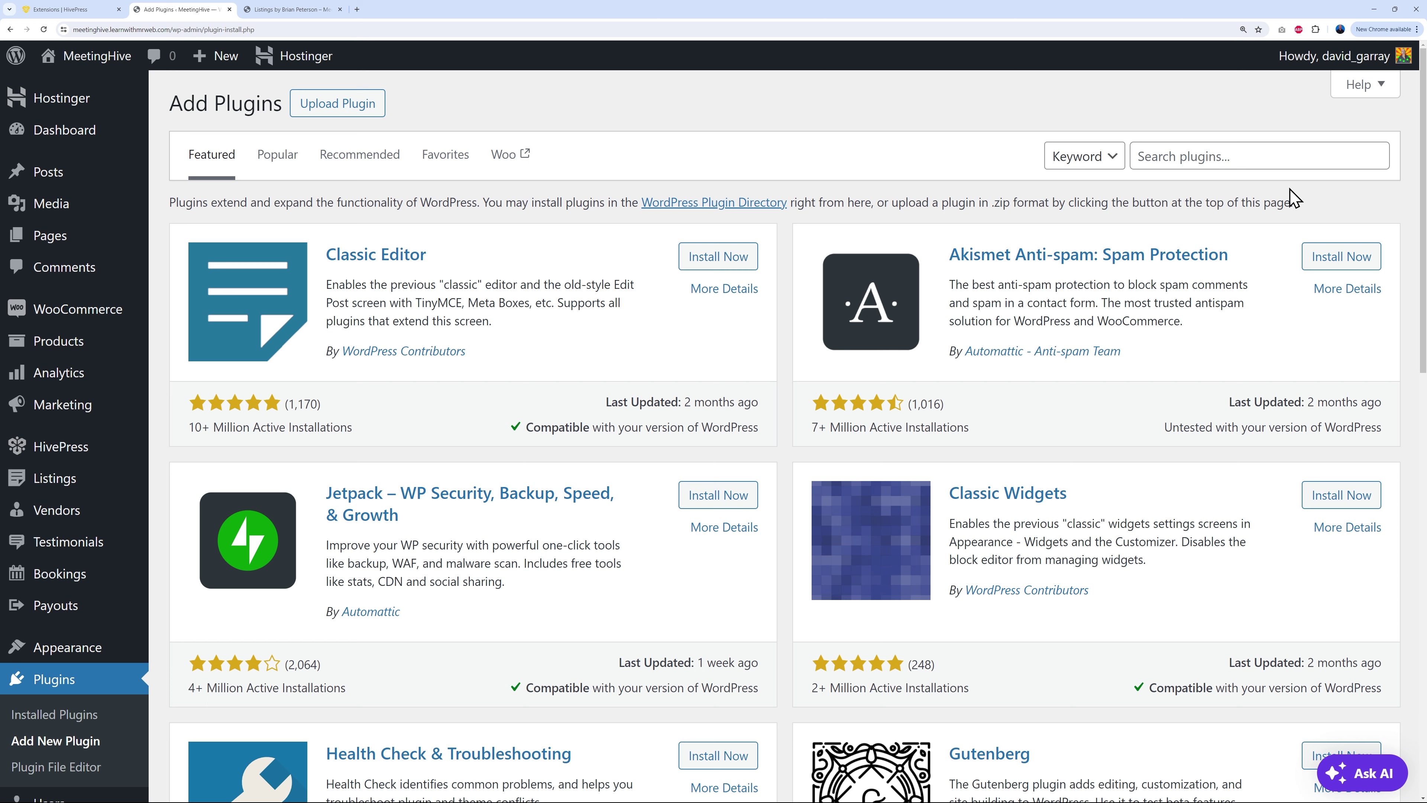
{"action": "left_click", "coordinate": [1176, 154]}
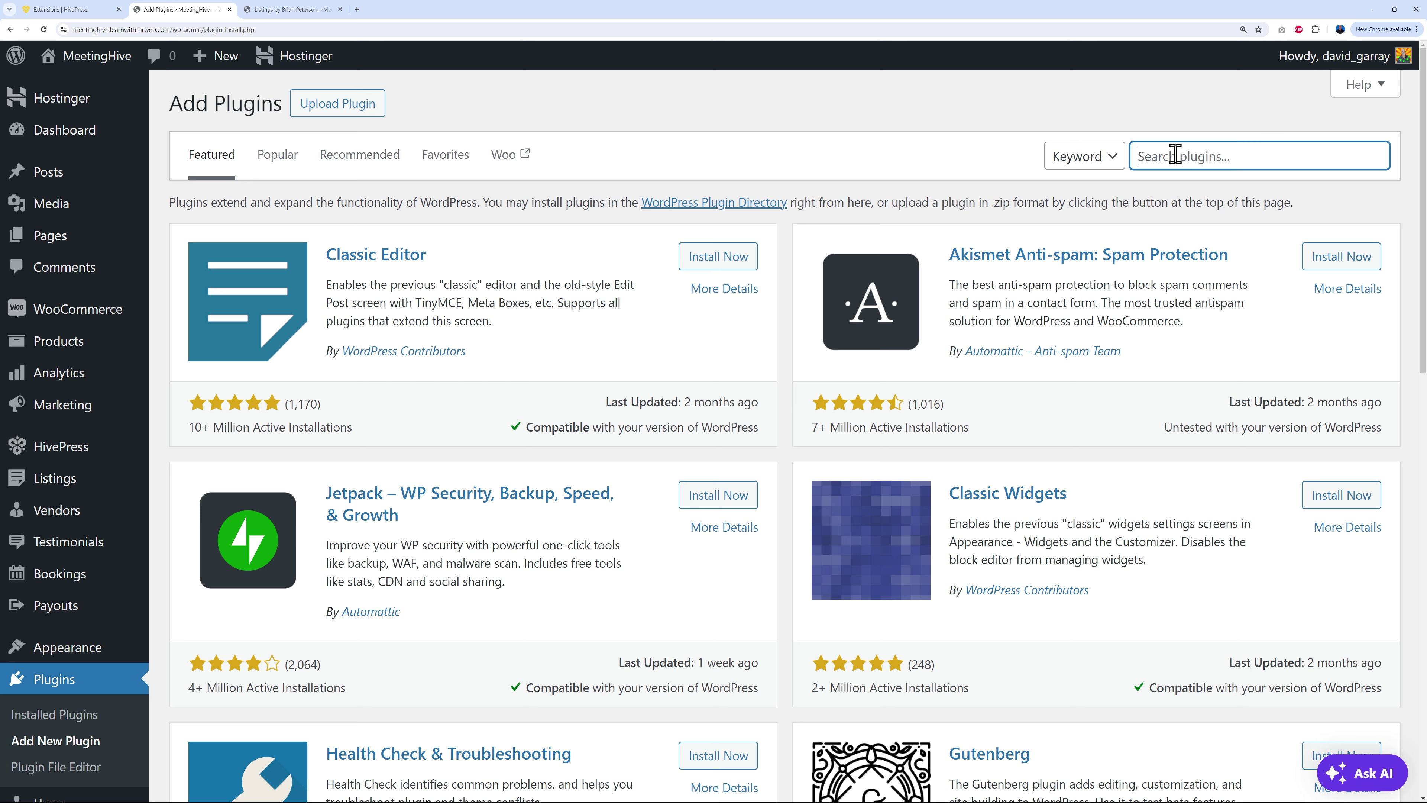
{"action": "type", "text": "woocommerce stripe"}
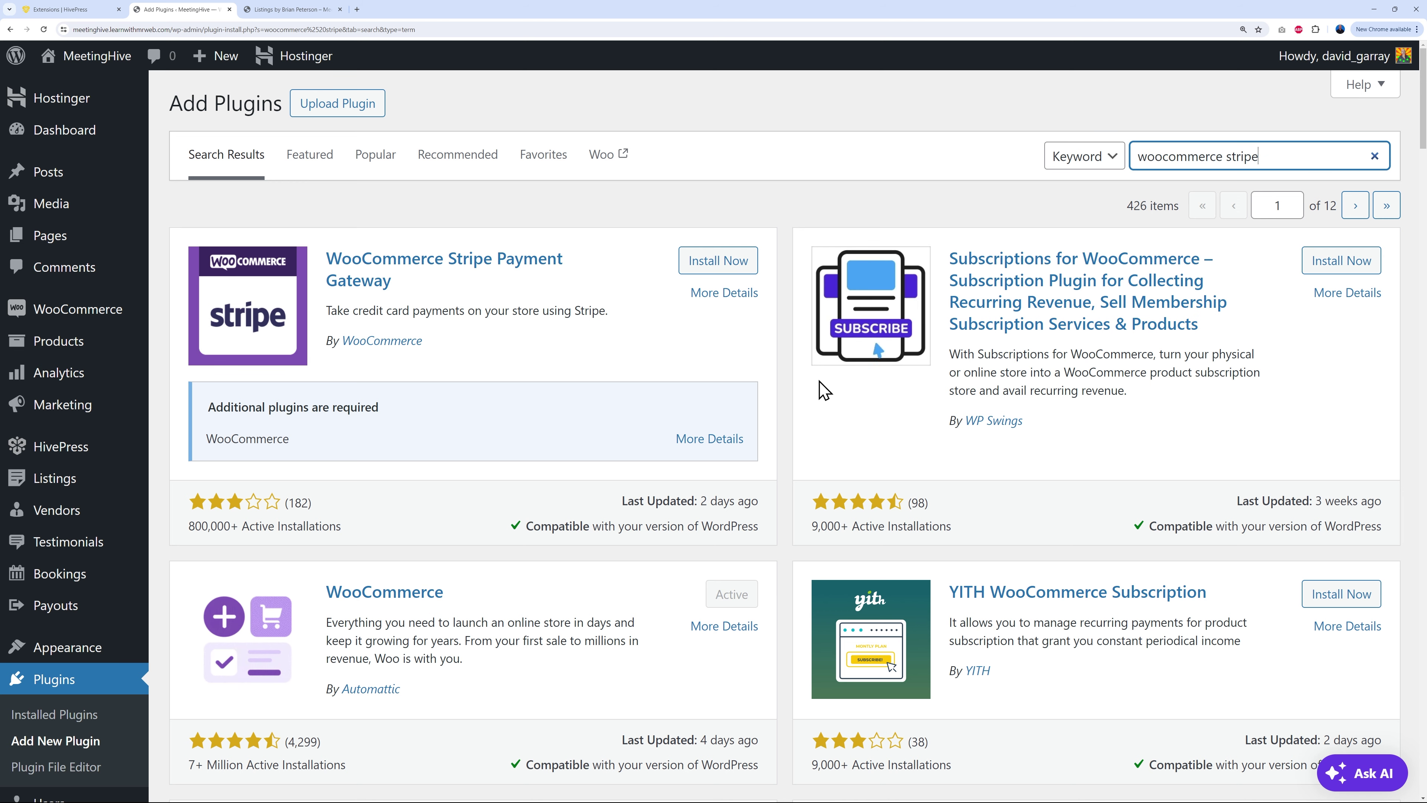
{"action": "scroll", "coordinate": [785, 382], "scroll_direction": "down", "scroll_amount": 2}
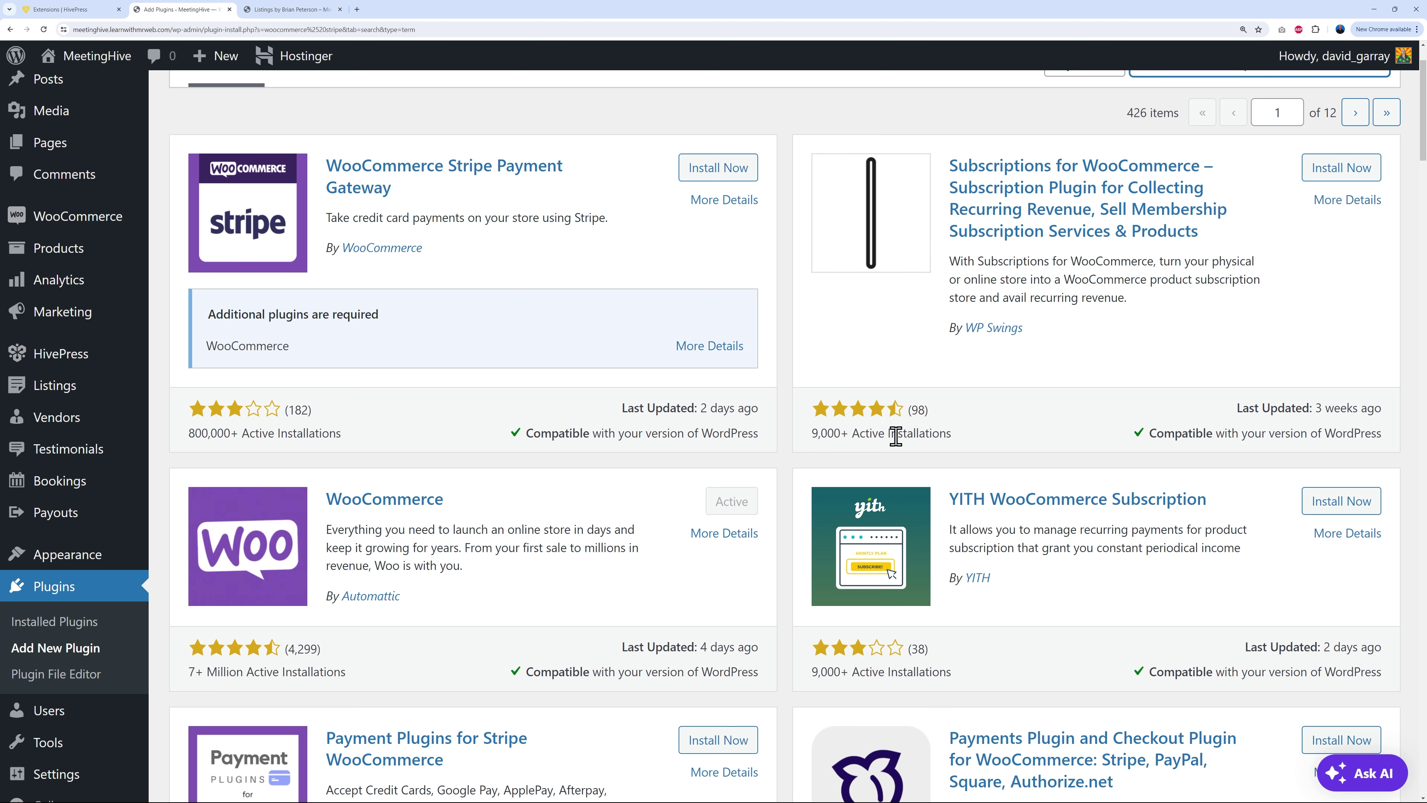
{"action": "scroll", "coordinate": [1006, 513], "scroll_direction": "down", "scroll_amount": 5}
{"action": "scroll", "coordinate": [1006, 513], "scroll_direction": "down", "scroll_amount": 4}
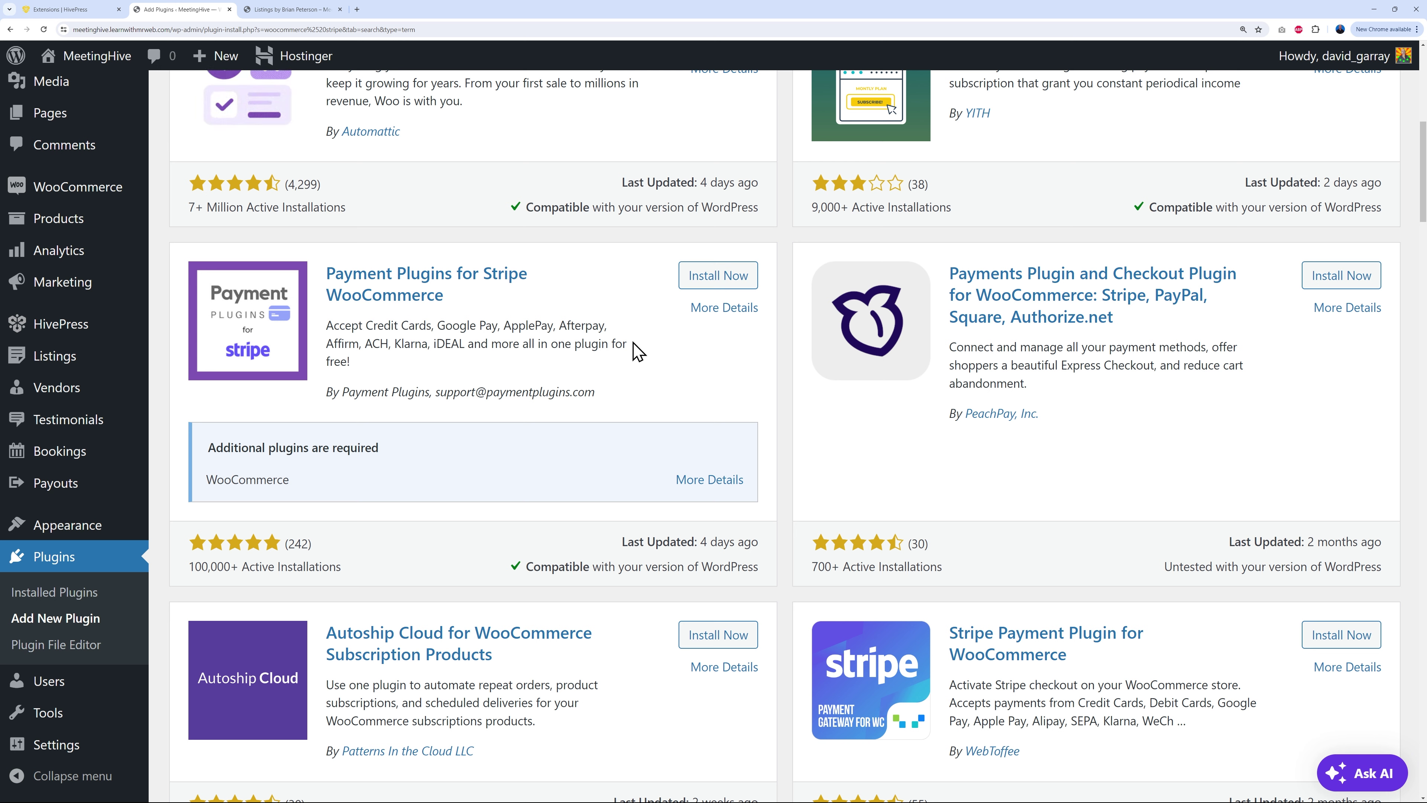
{"action": "left_click", "coordinate": [719, 288]}
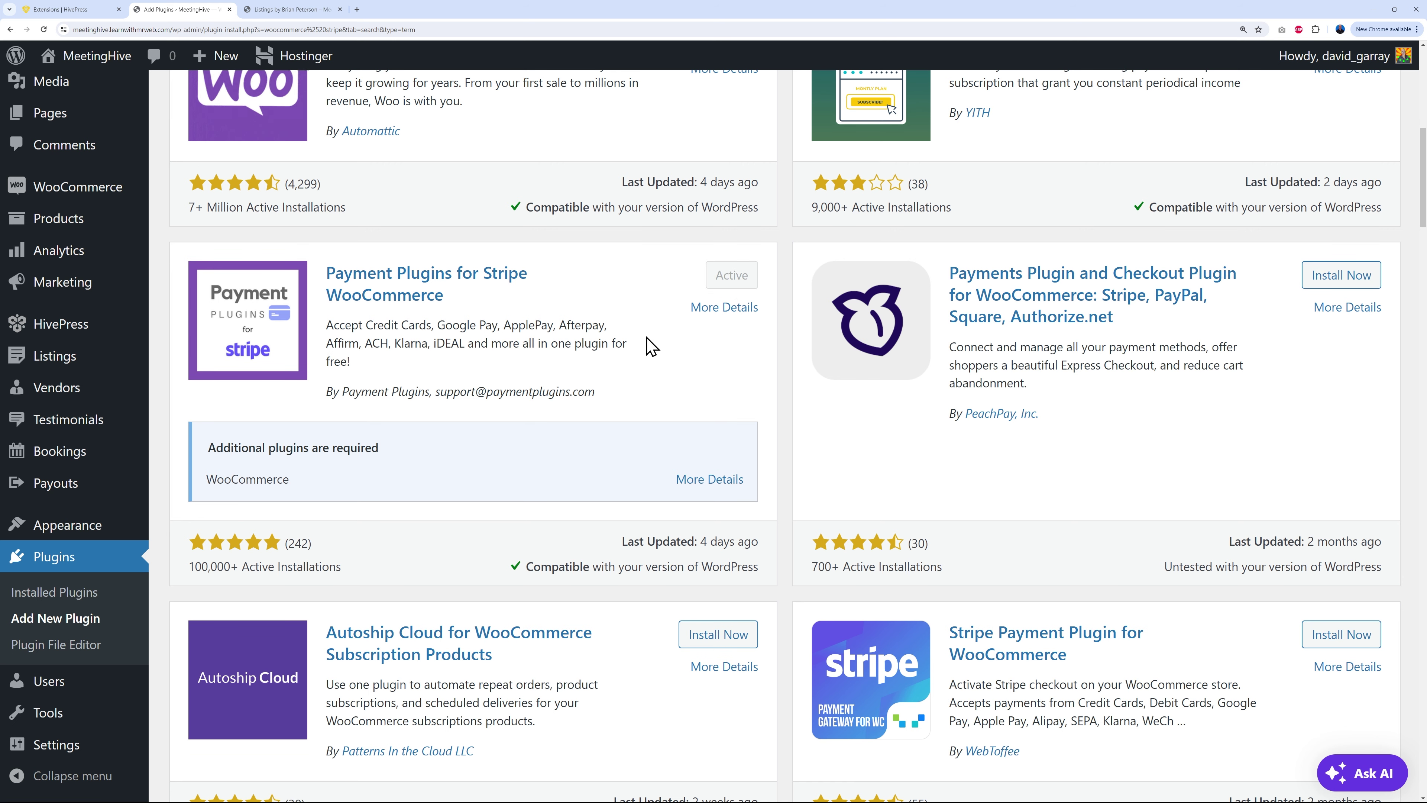
{"action": "mouse_move", "coordinate": [97, 191]}
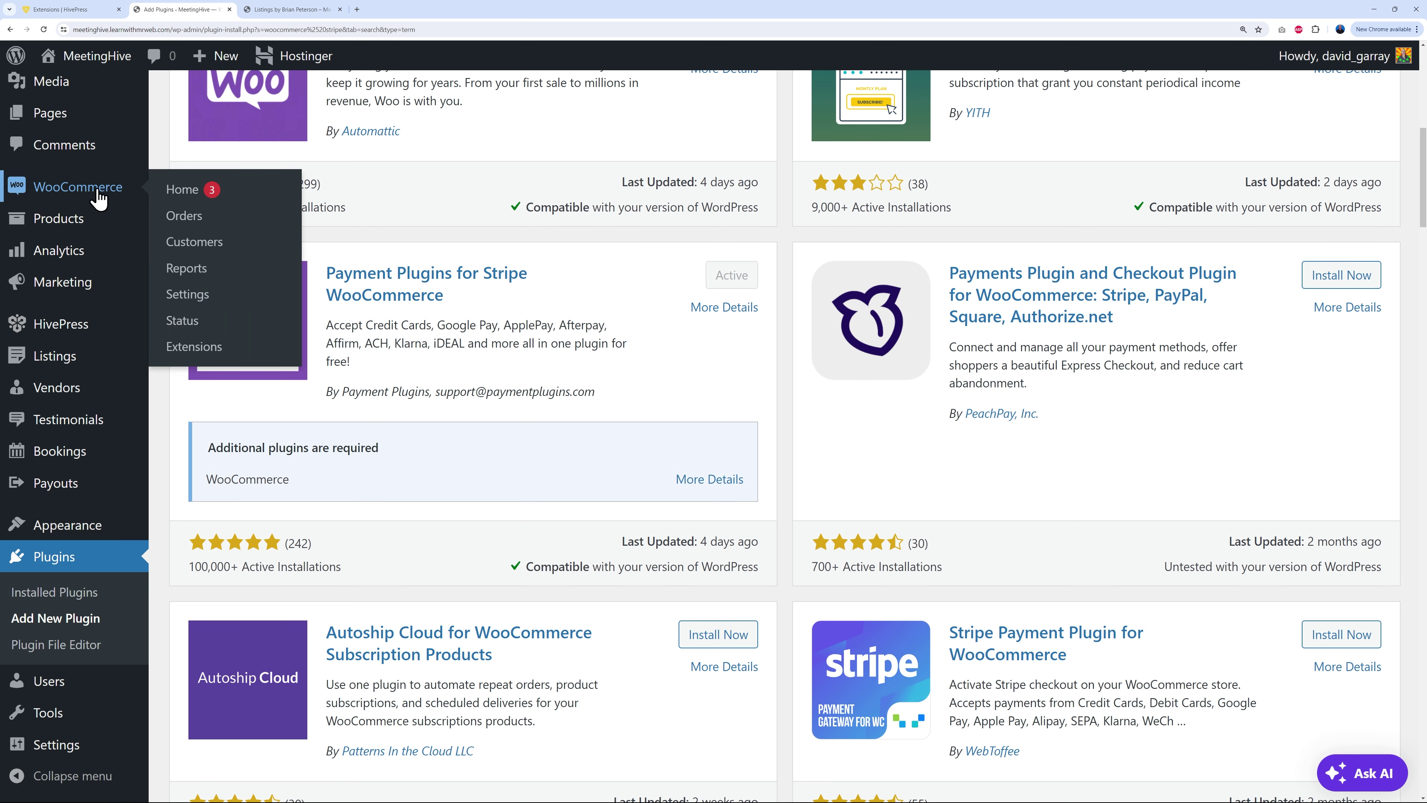
{"action": "left_click", "coordinate": [187, 294]}
Step: On the WooCommerce Payments tab, open Manage for Credit Cards (Stripe) by Payment Plugins
{"action": "left_click", "coordinate": [417, 233]}
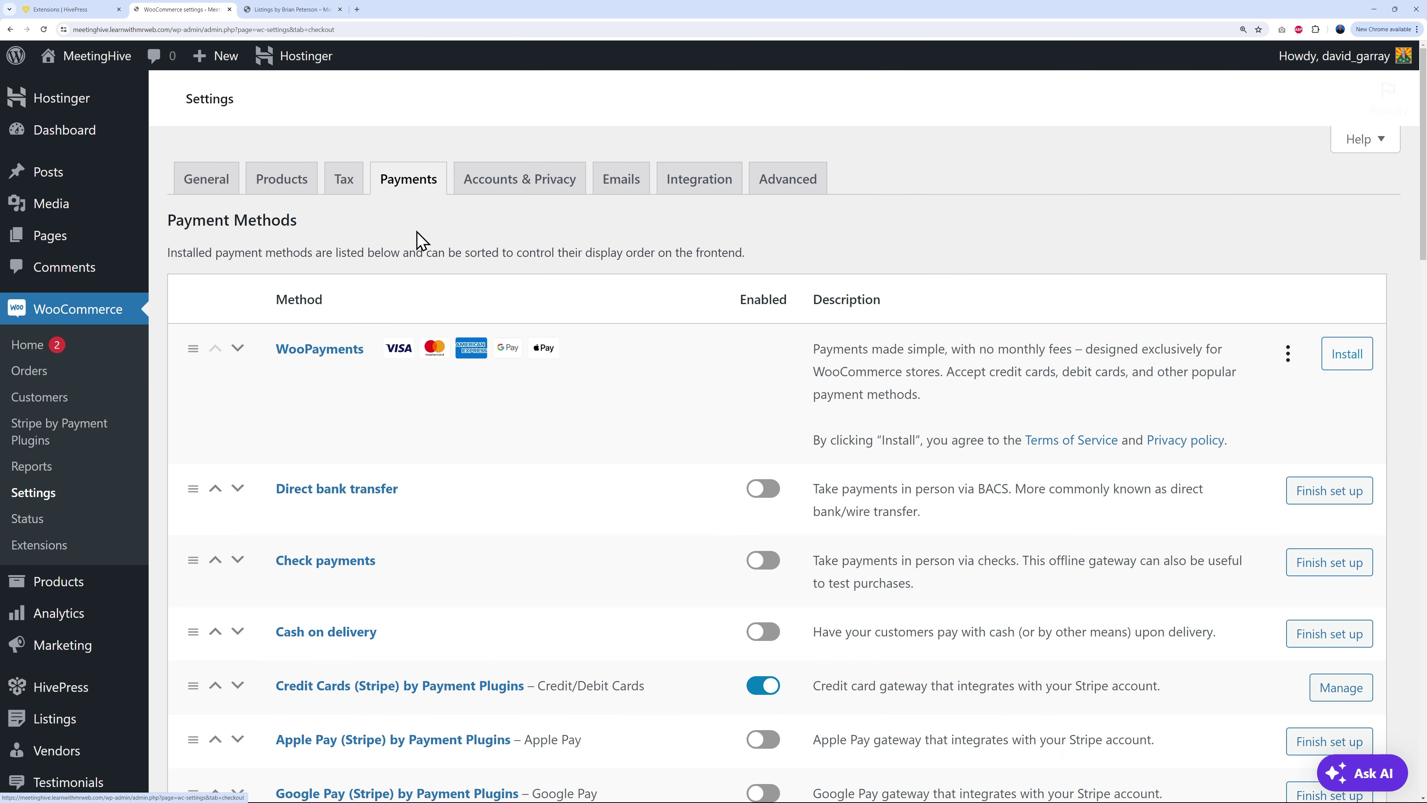
{"action": "scroll", "coordinate": [948, 493], "scroll_direction": "down", "scroll_amount": 3}
{"action": "scroll", "coordinate": [949, 494], "scroll_direction": "down", "scroll_amount": 3}
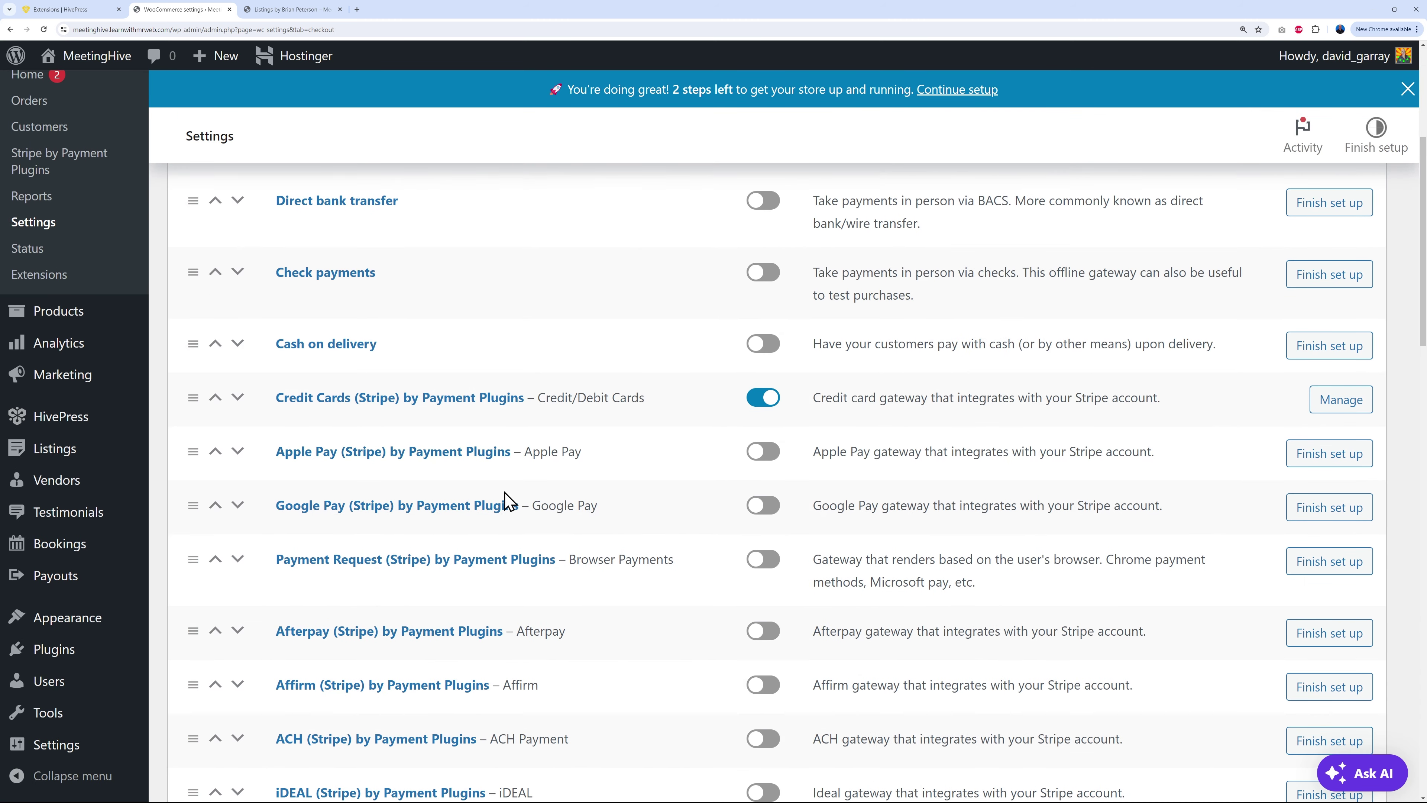
{"action": "scroll", "coordinate": [509, 482], "scroll_direction": "down", "scroll_amount": 8}
{"action": "scroll", "coordinate": [527, 579], "scroll_direction": "down", "scroll_amount": 2}
{"action": "scroll", "coordinate": [532, 567], "scroll_direction": "up", "scroll_amount": 2}
{"action": "scroll", "coordinate": [637, 549], "scroll_direction": "down", "scroll_amount": 2}
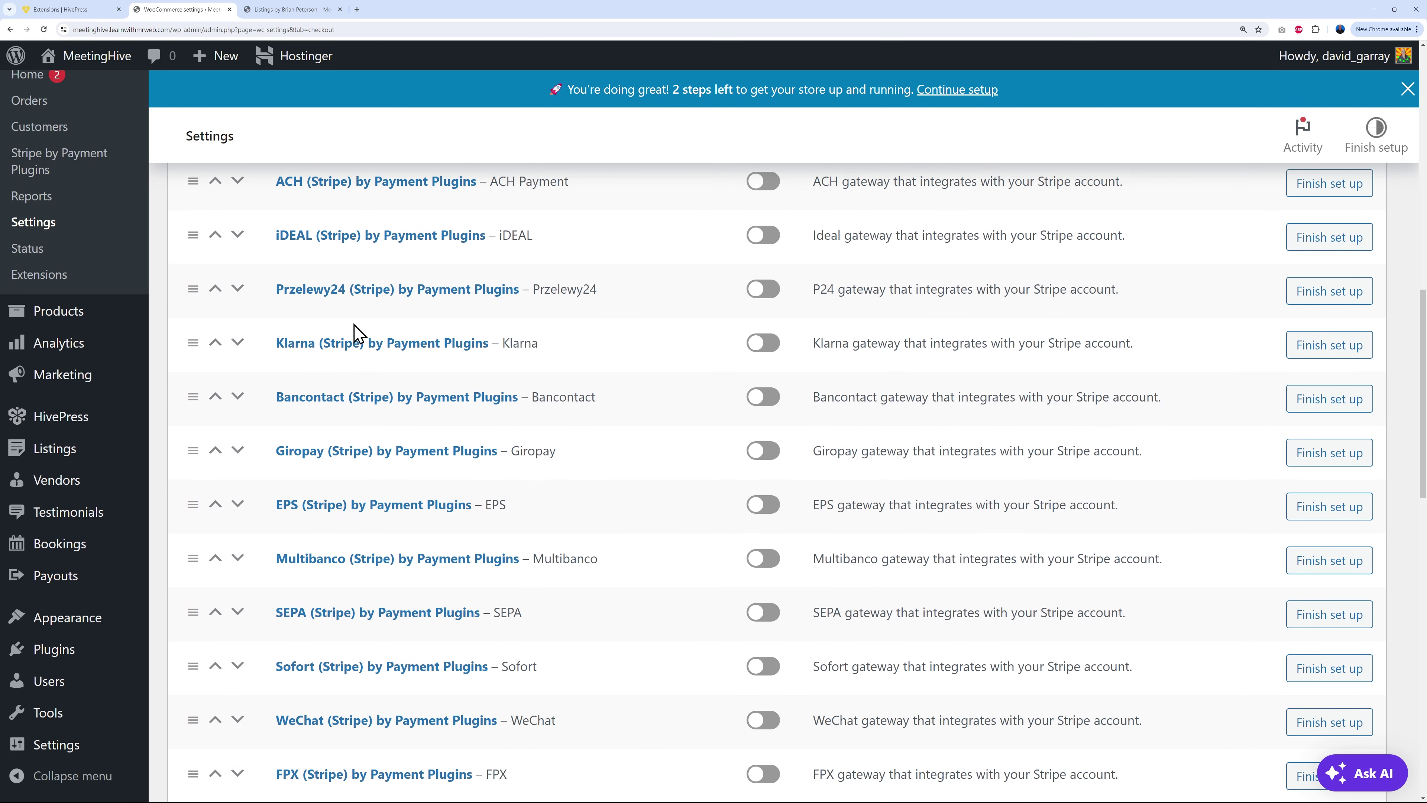
{"action": "scroll", "coordinate": [315, 420], "scroll_direction": "down", "scroll_amount": 2}
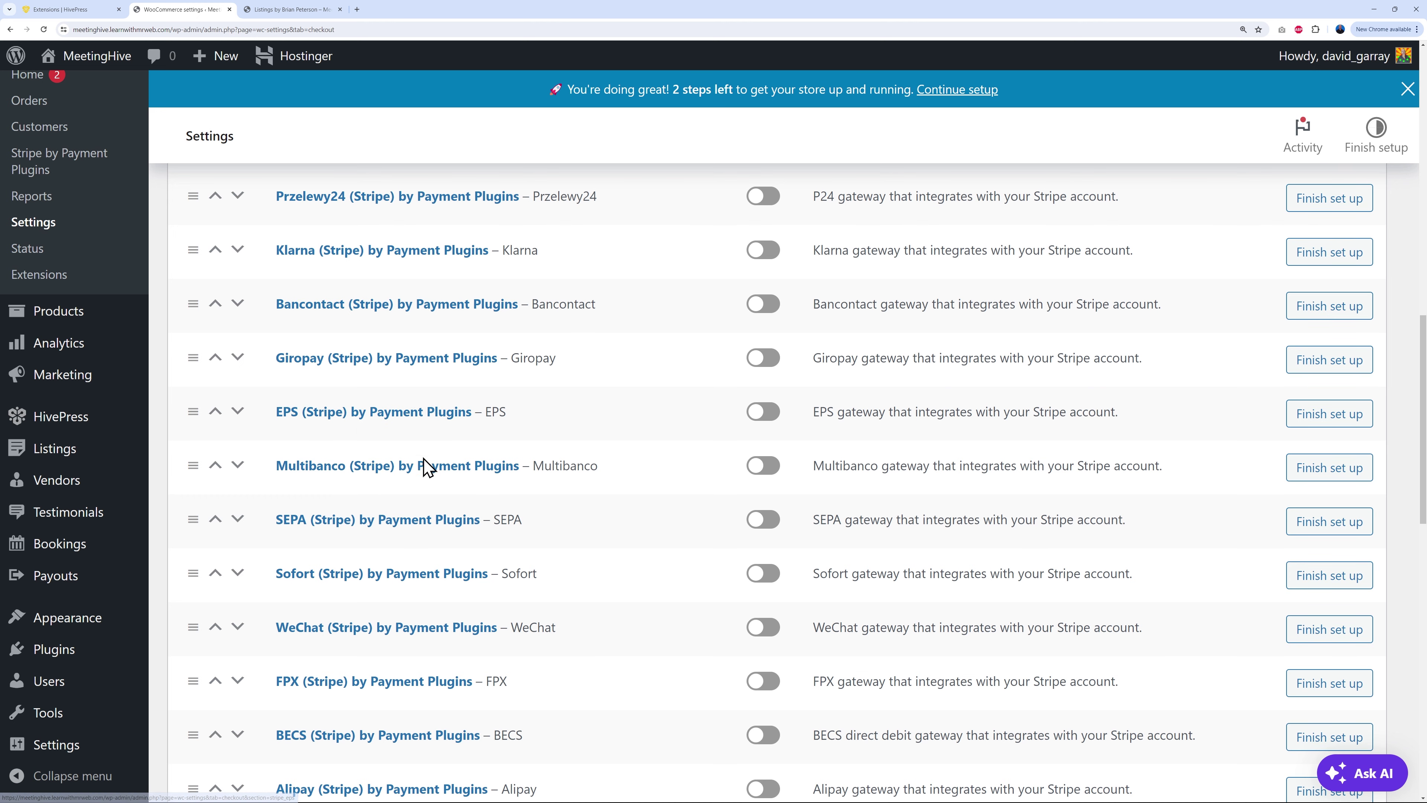
{"action": "scroll", "coordinate": [629, 593], "scroll_direction": "up", "scroll_amount": 10}
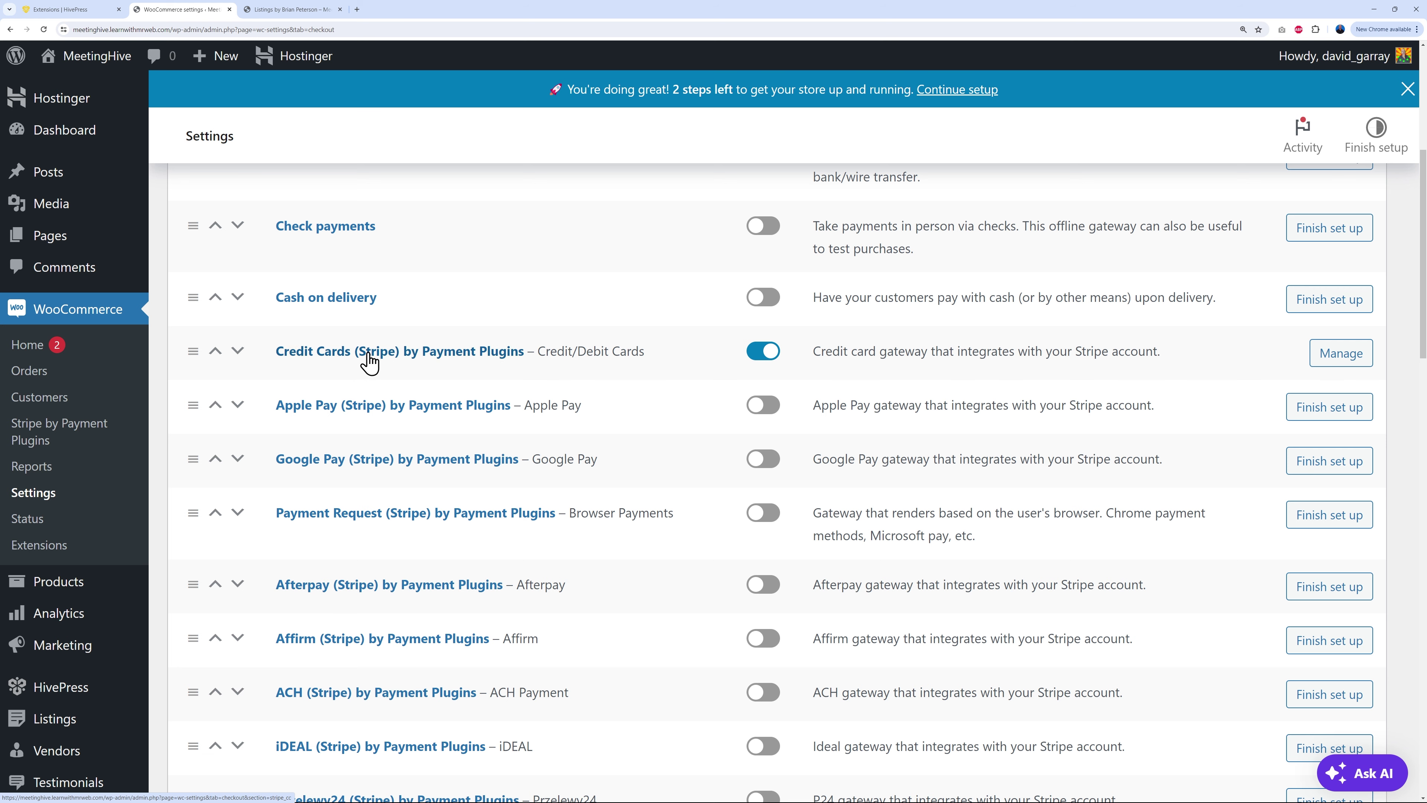
{"action": "left_click", "coordinate": [1349, 363]}
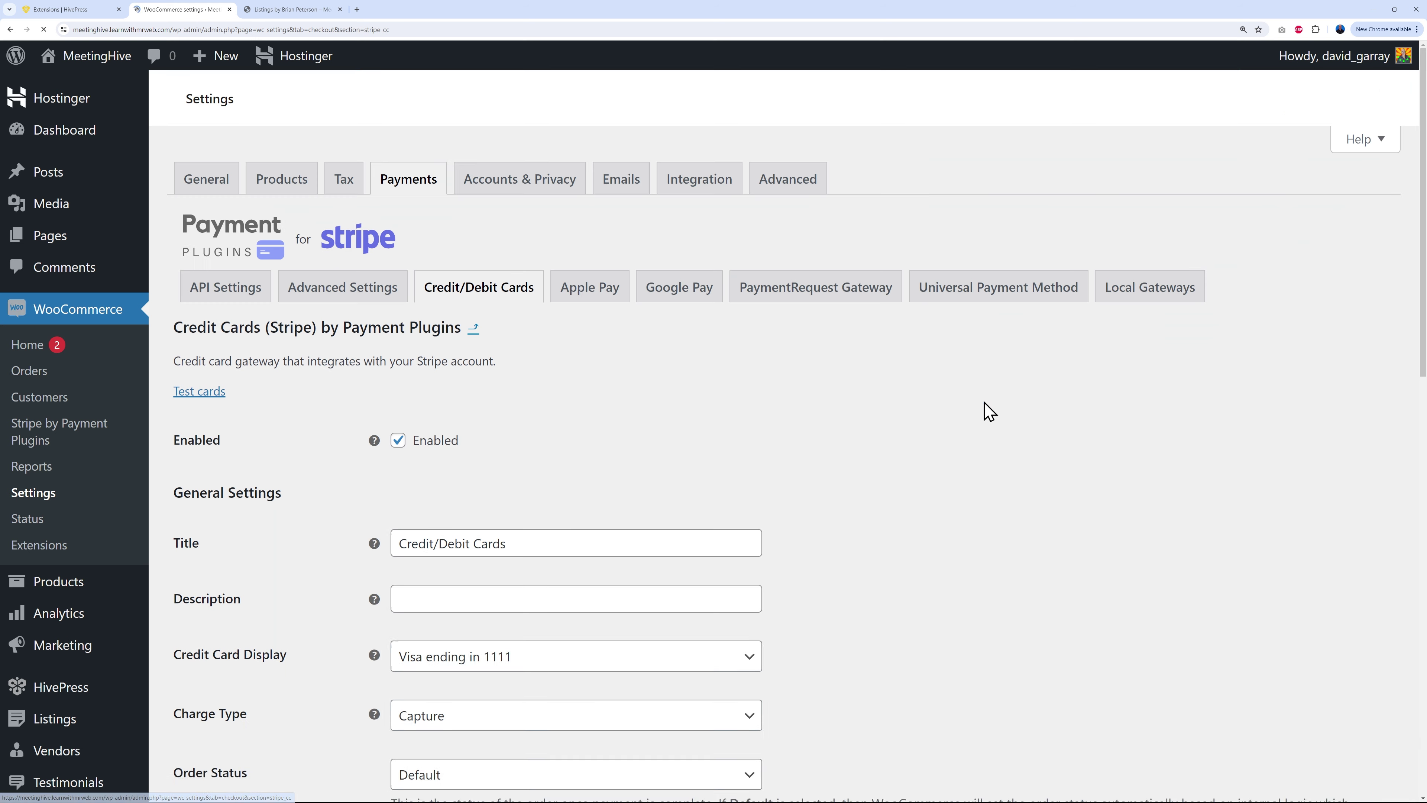
Step: Connect a Stripe account from the gateway's API Settings
{"action": "left_click", "coordinate": [225, 333]}
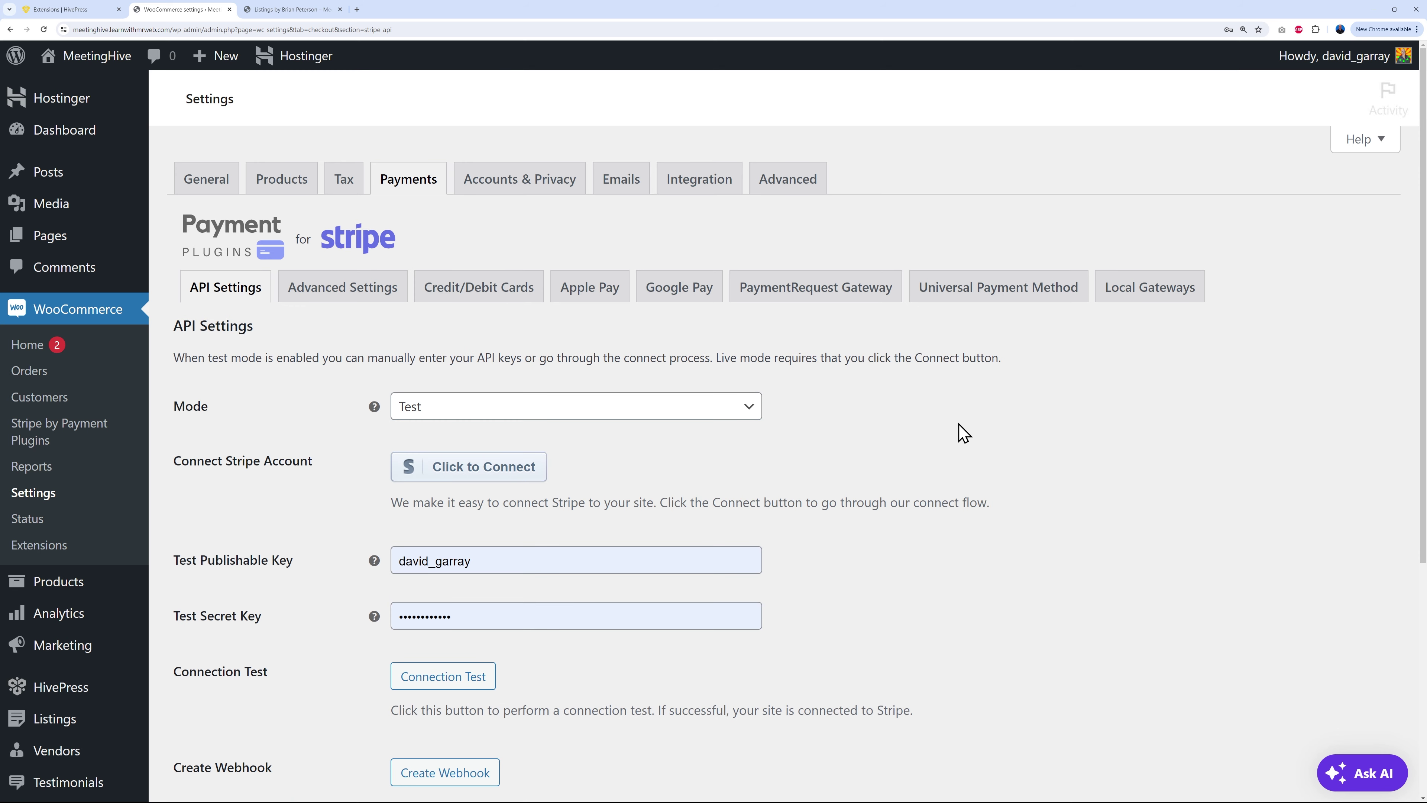
{"action": "scroll", "coordinate": [944, 501], "scroll_direction": "down", "scroll_amount": 2}
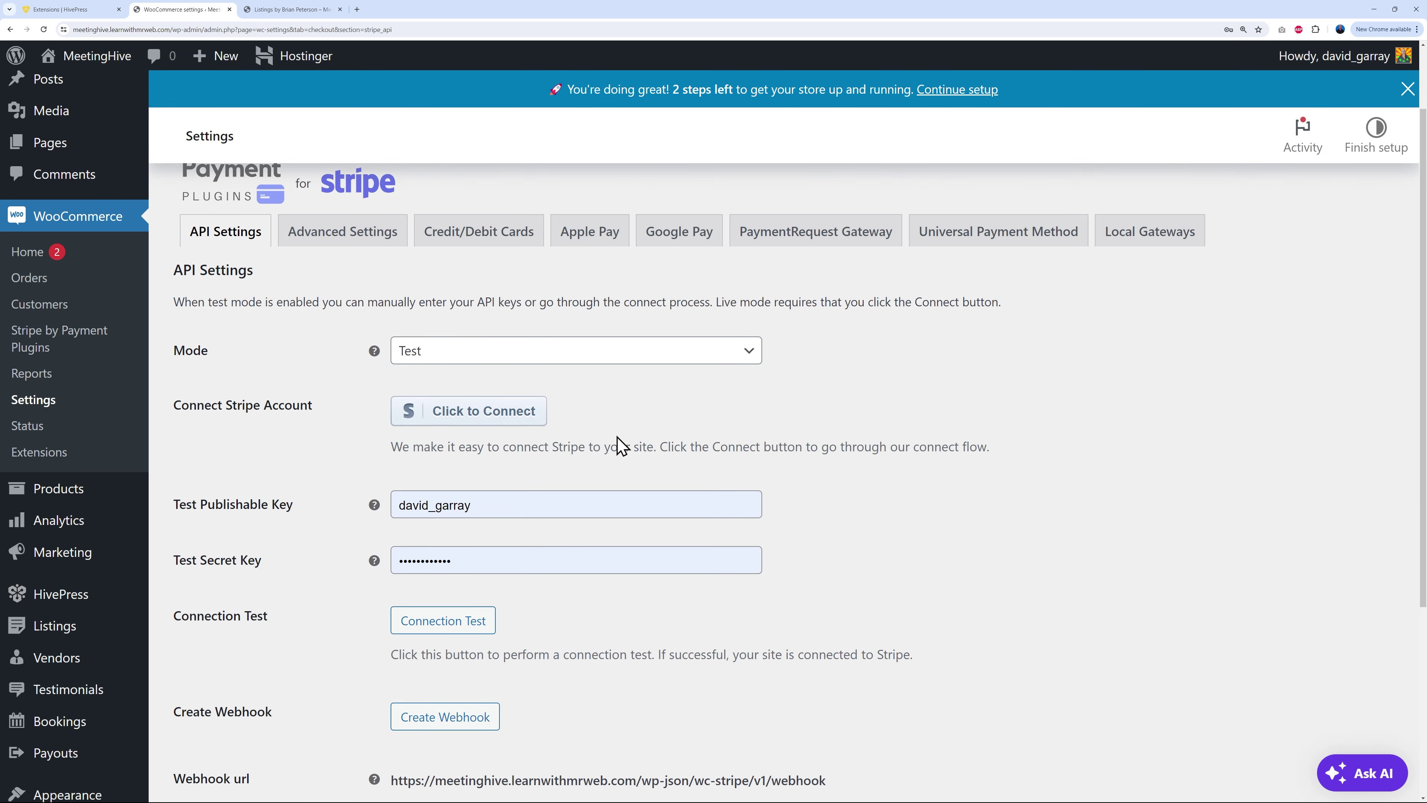
{"action": "left_click", "coordinate": [516, 425]}
{"action": "left_click", "coordinate": [766, 91]}
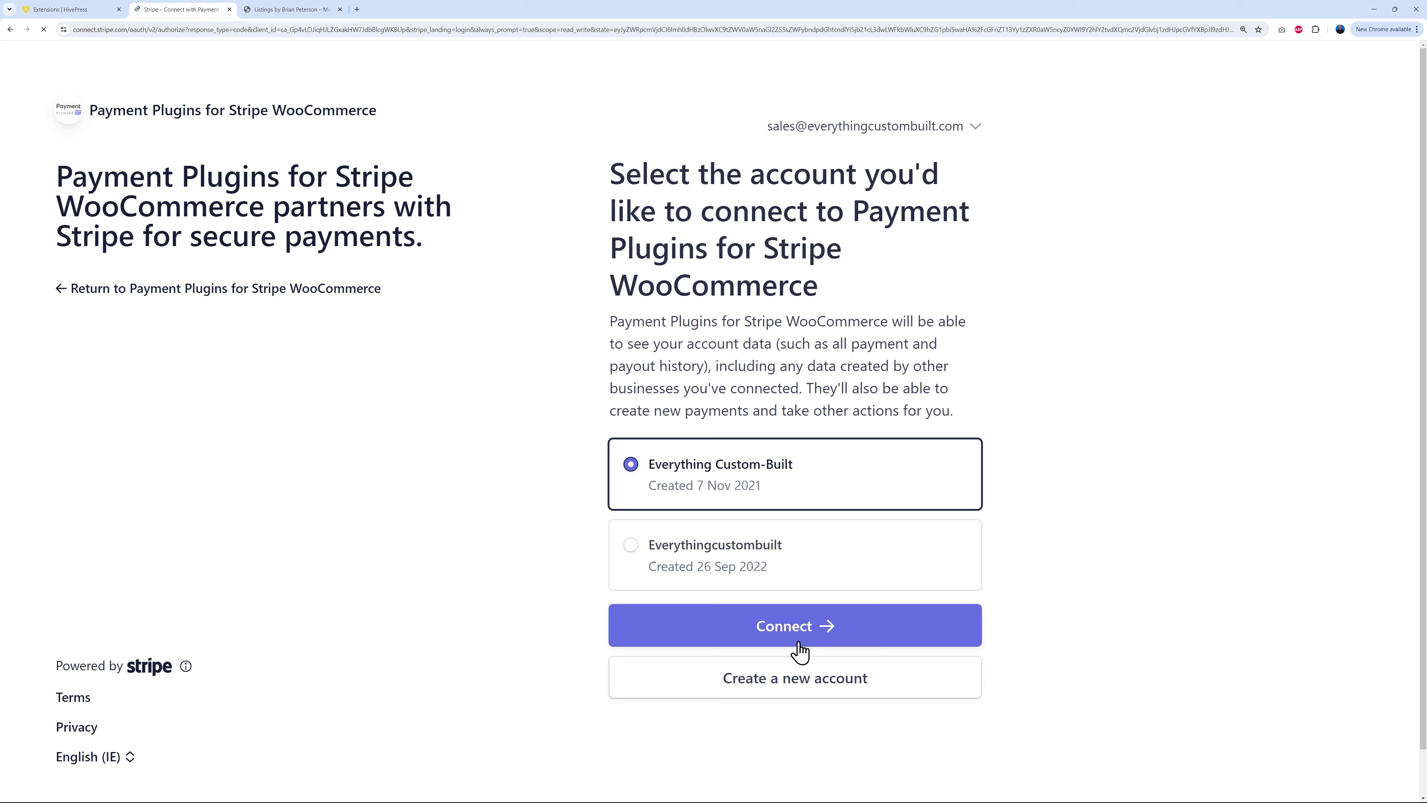
{"action": "left_click", "coordinate": [811, 634]}
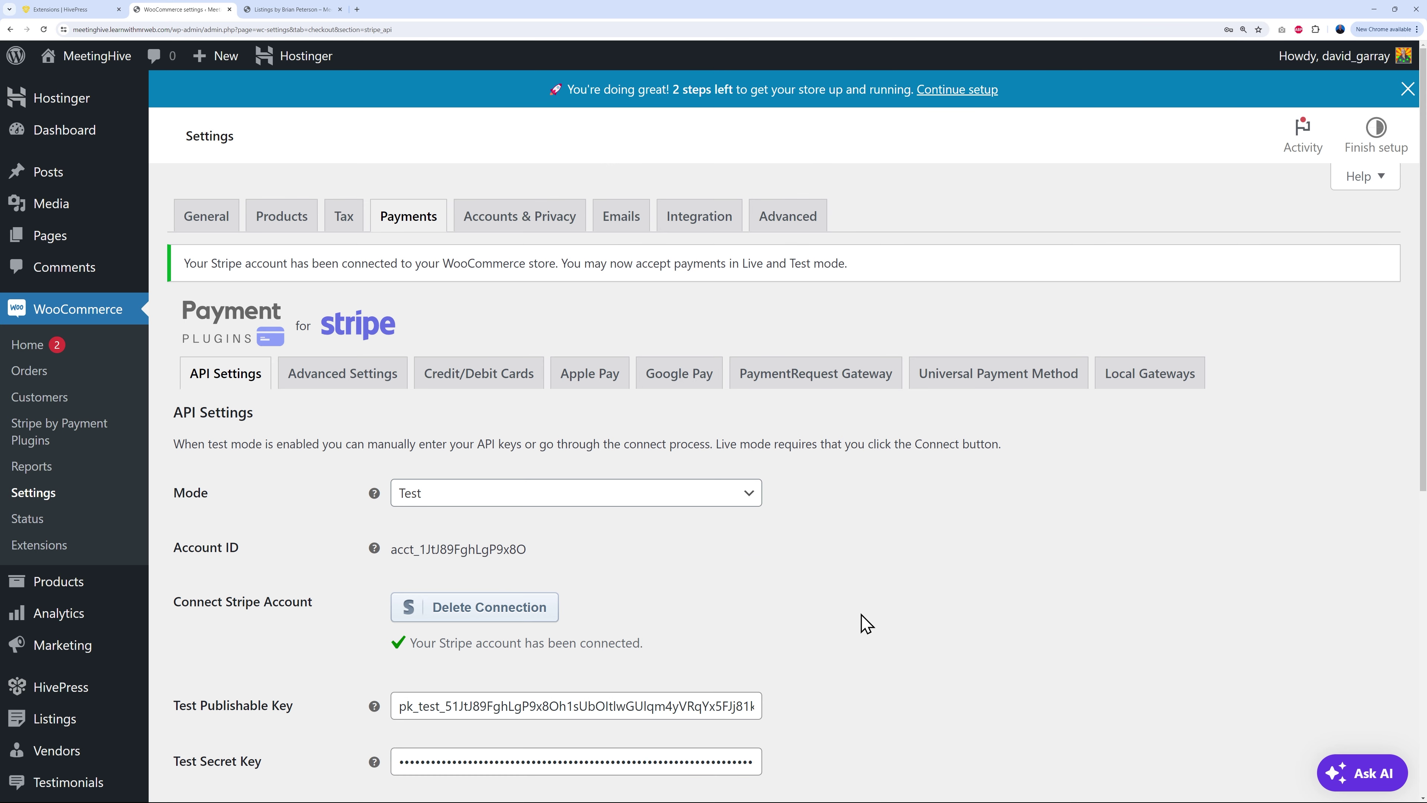
Step: Leave the Stripe gateway Mode set to Test
{"action": "left_click", "coordinate": [736, 407]}
{"action": "left_click", "coordinate": [603, 433]}
{"action": "left_click", "coordinate": [839, 454]}
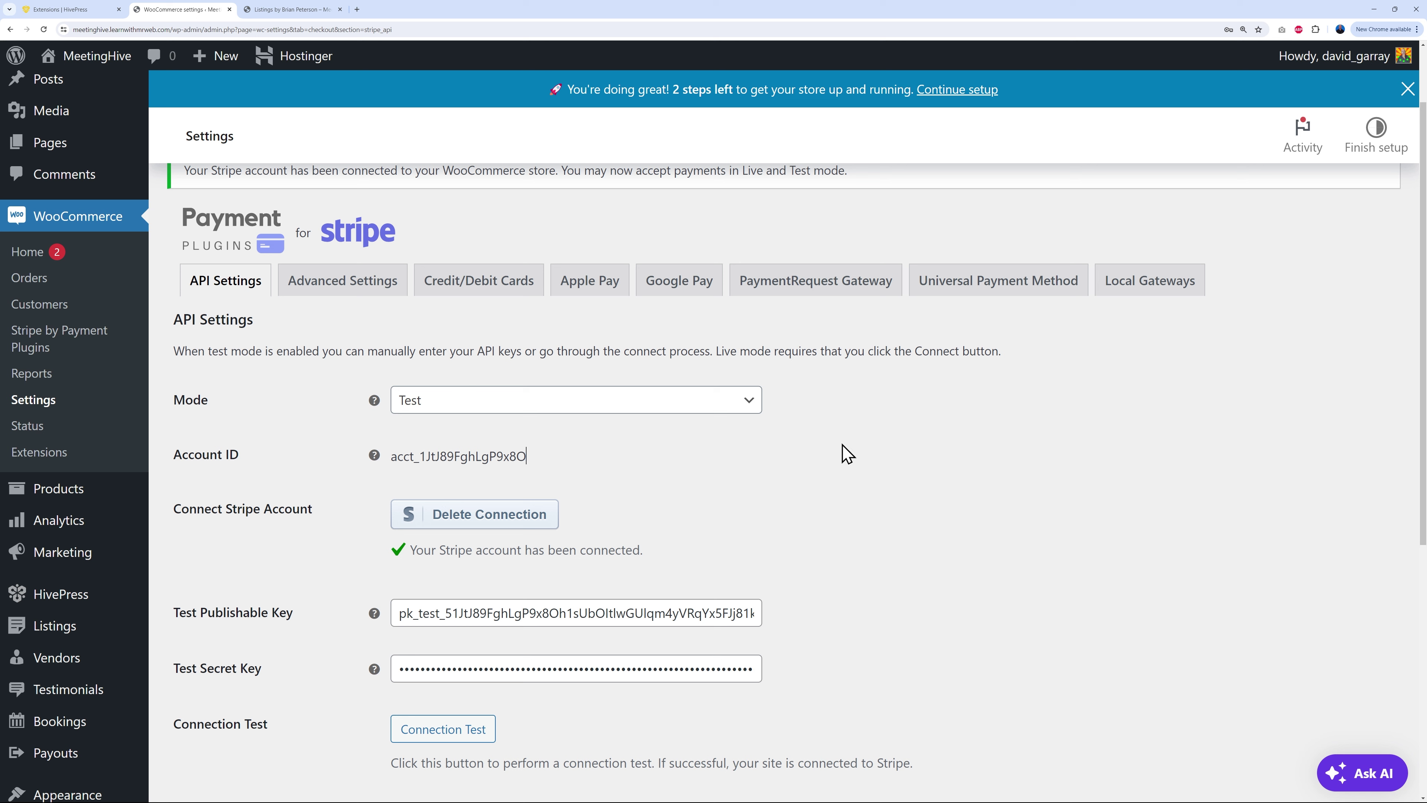
{"action": "left_click", "coordinate": [741, 400]}
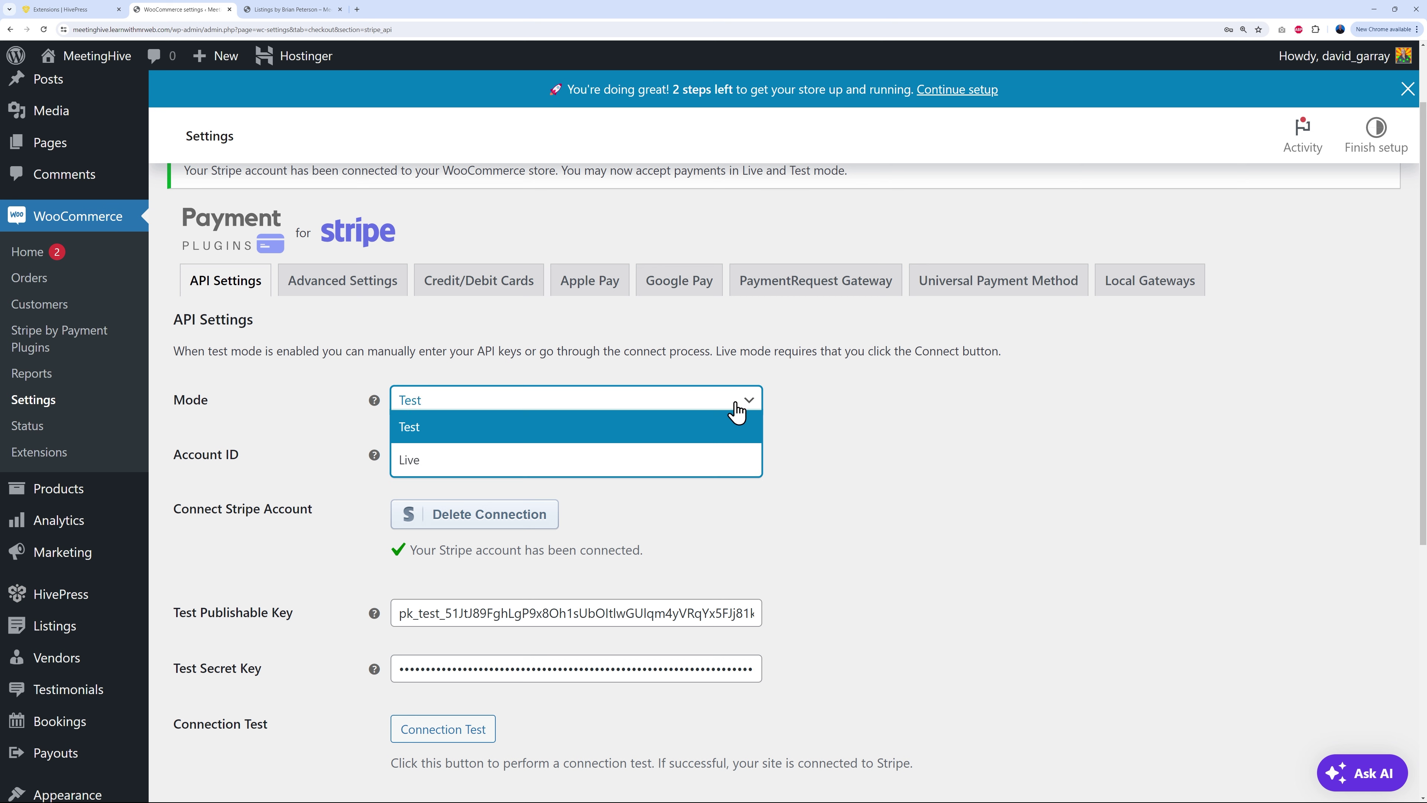
{"action": "left_click", "coordinate": [836, 487]}
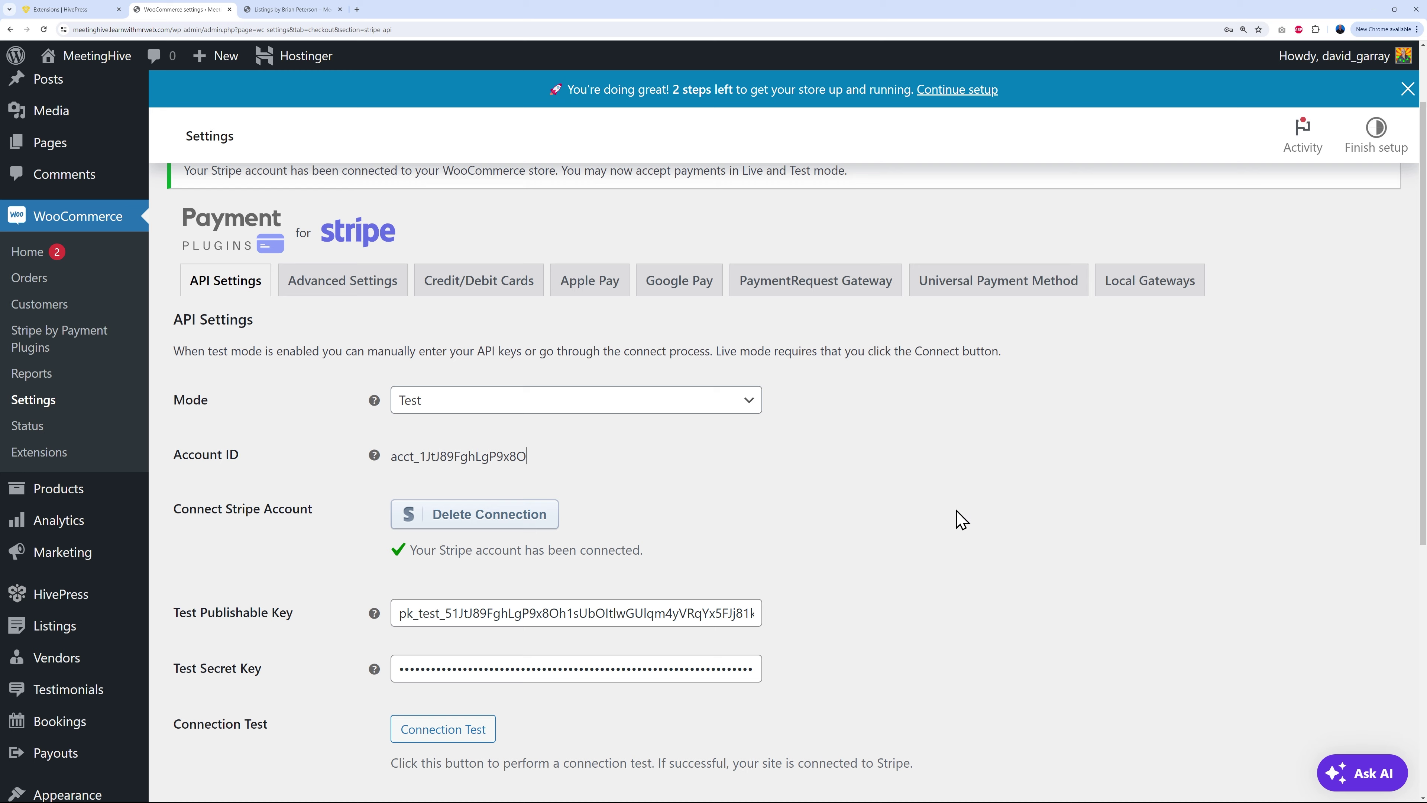
{"action": "scroll", "coordinate": [962, 519], "scroll_direction": "up", "scroll_amount": 2}
{"action": "left_click", "coordinate": [622, 218]}
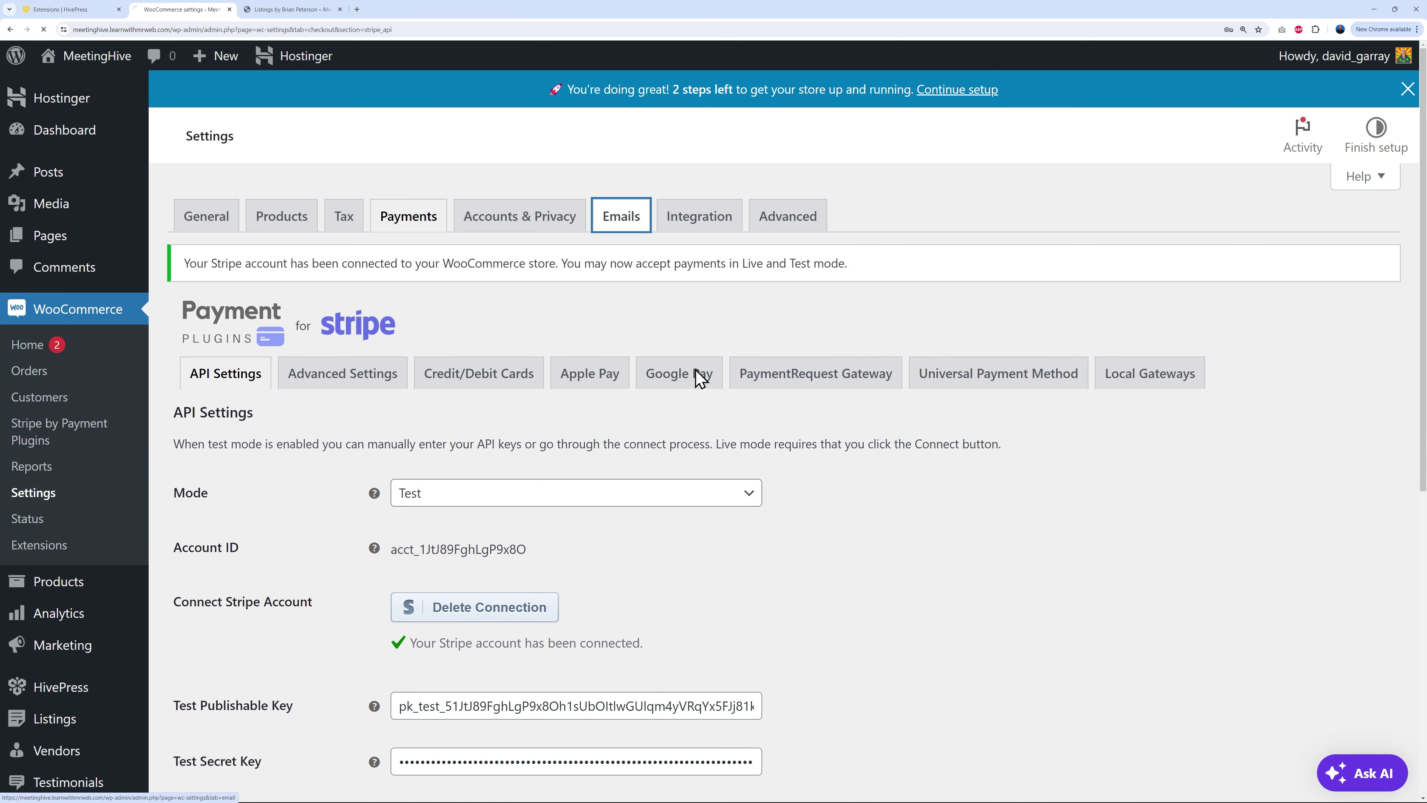
Step: Change the domain of the WooCommerce 'From' sender email address
{"action": "scroll", "coordinate": [755, 418], "scroll_direction": "down", "scroll_amount": 10}
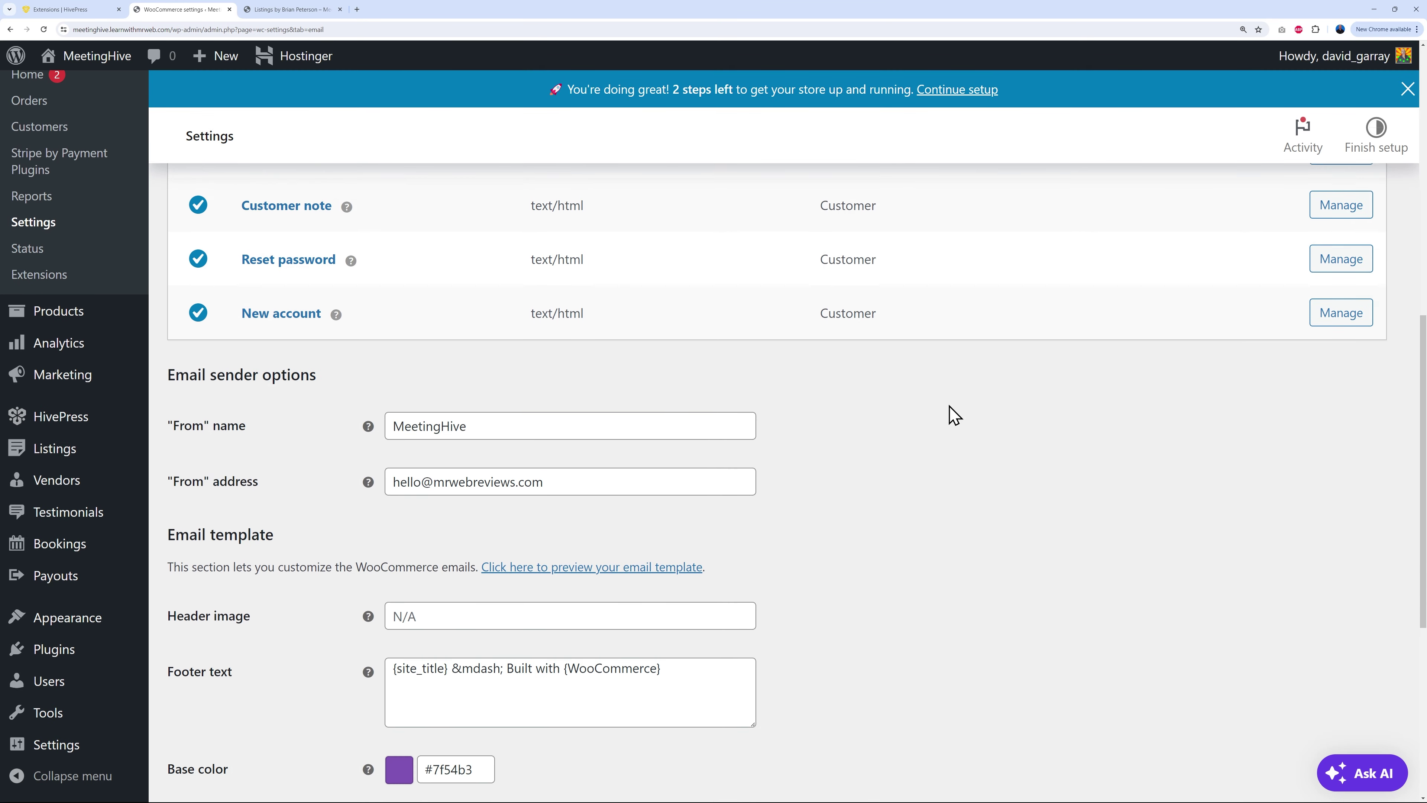
{"action": "scroll", "coordinate": [944, 405], "scroll_direction": "down", "scroll_amount": 2}
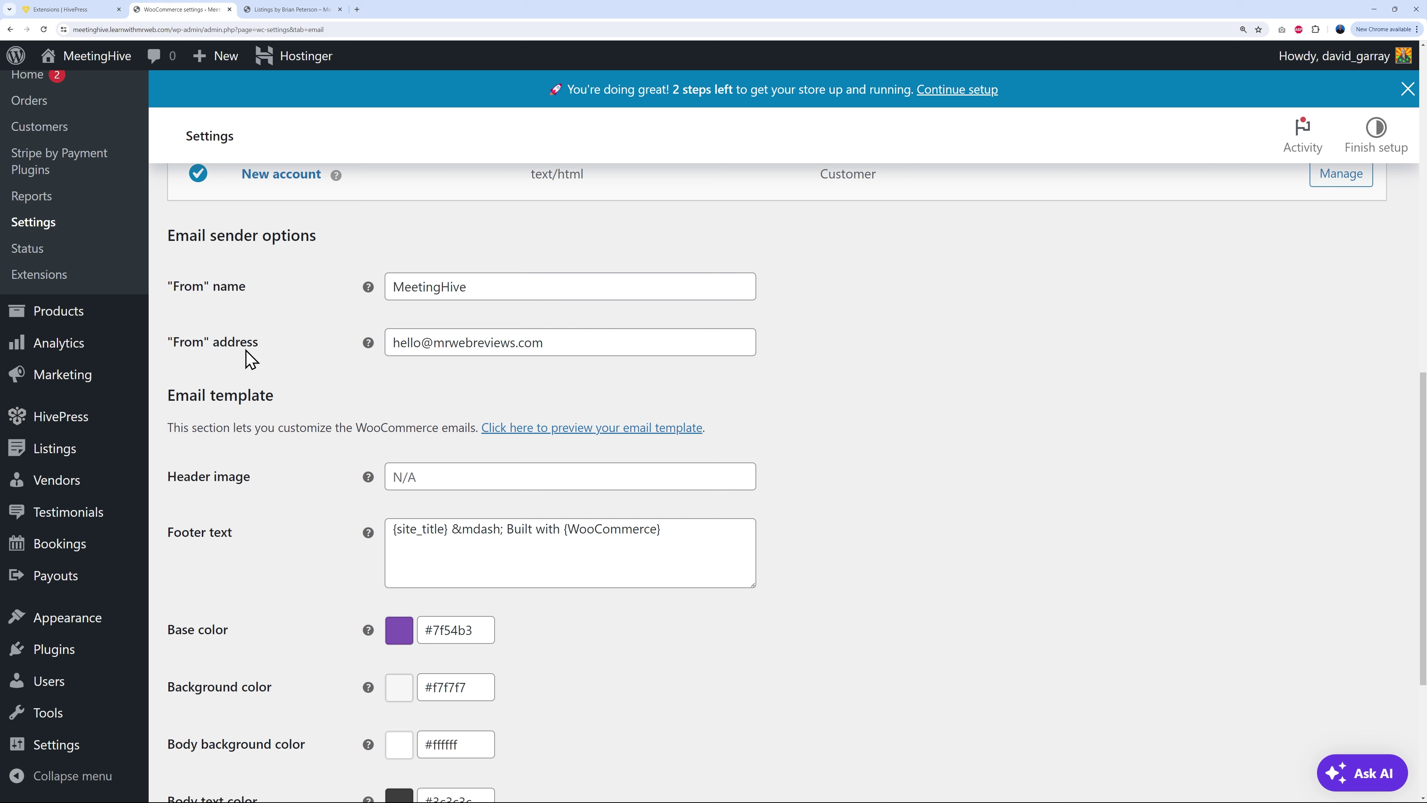
{"action": "left_click_drag", "start_coordinate": [436, 344], "coordinate": [775, 374]}
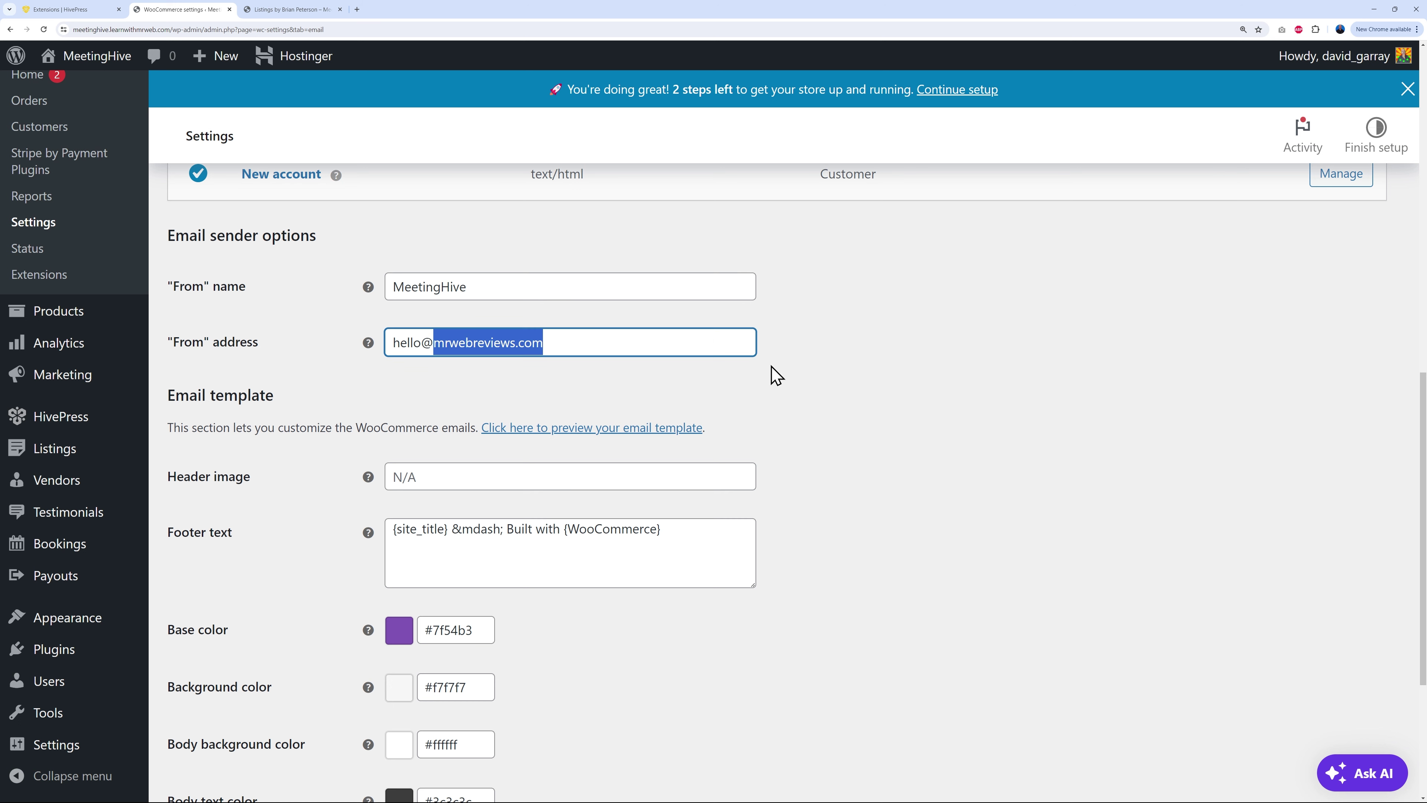
{"action": "type", "text": "mrwe"}
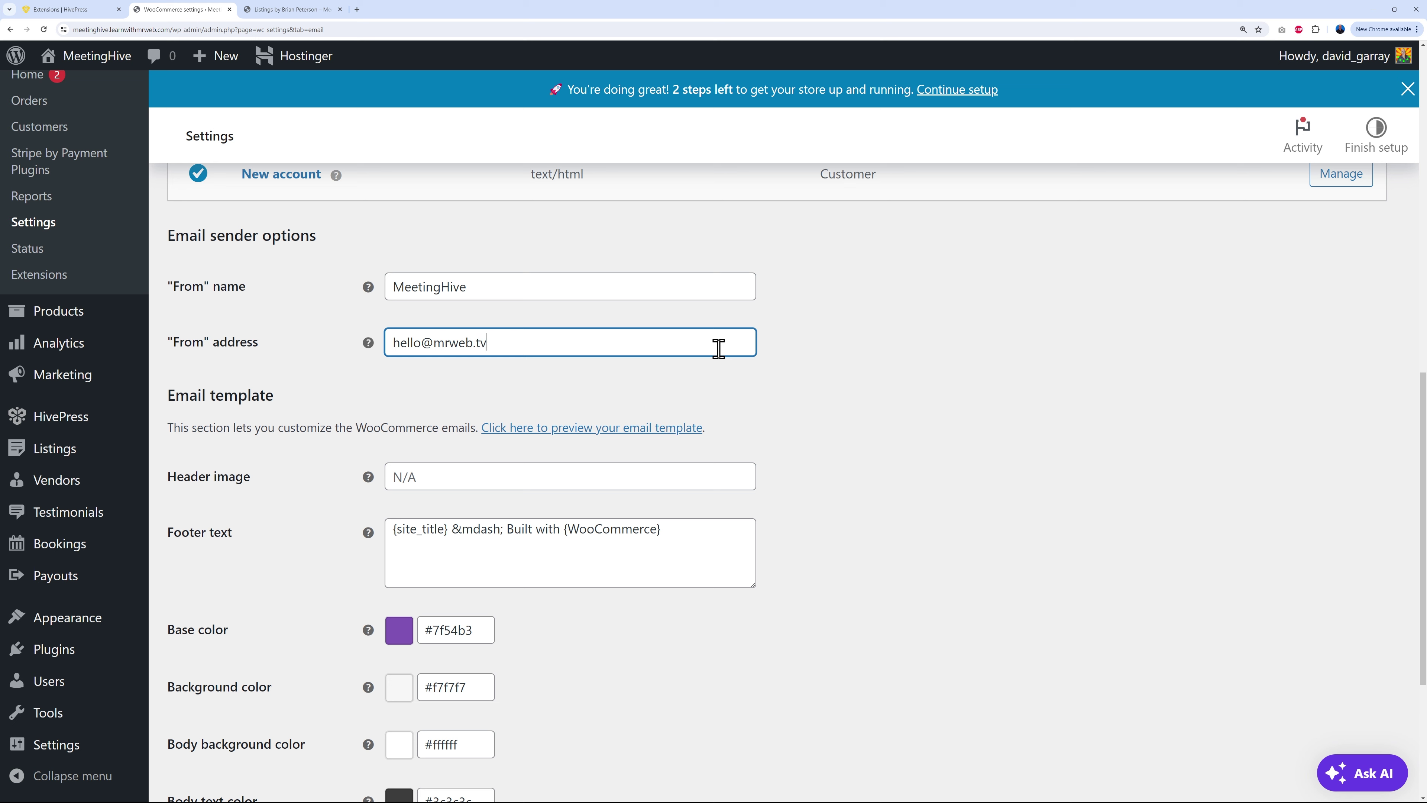
{"action": "left_click", "coordinate": [859, 409]}
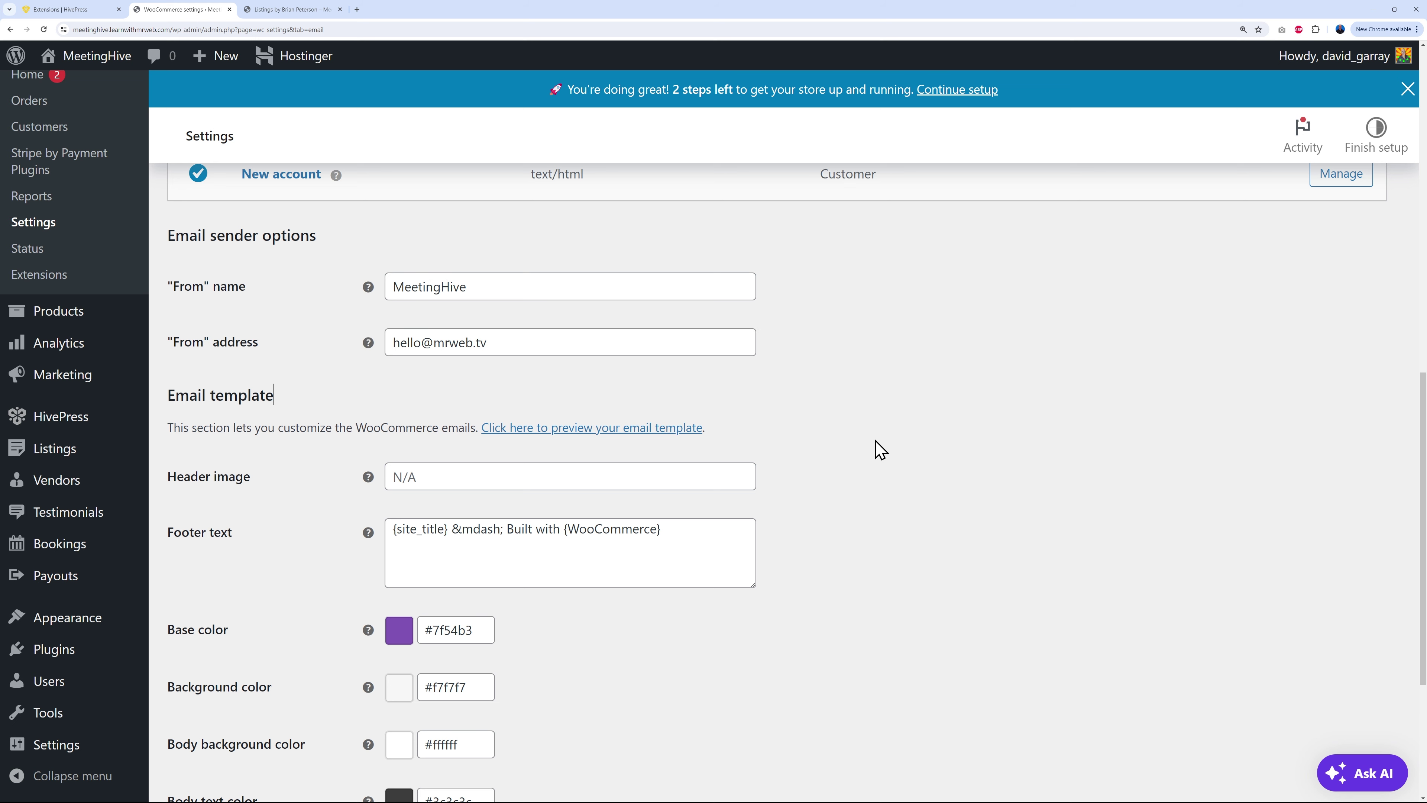
Step: Set the email Base colour to #1b1464 and save the email settings
{"action": "scroll", "coordinate": [879, 445], "scroll_direction": "down", "scroll_amount": 3}
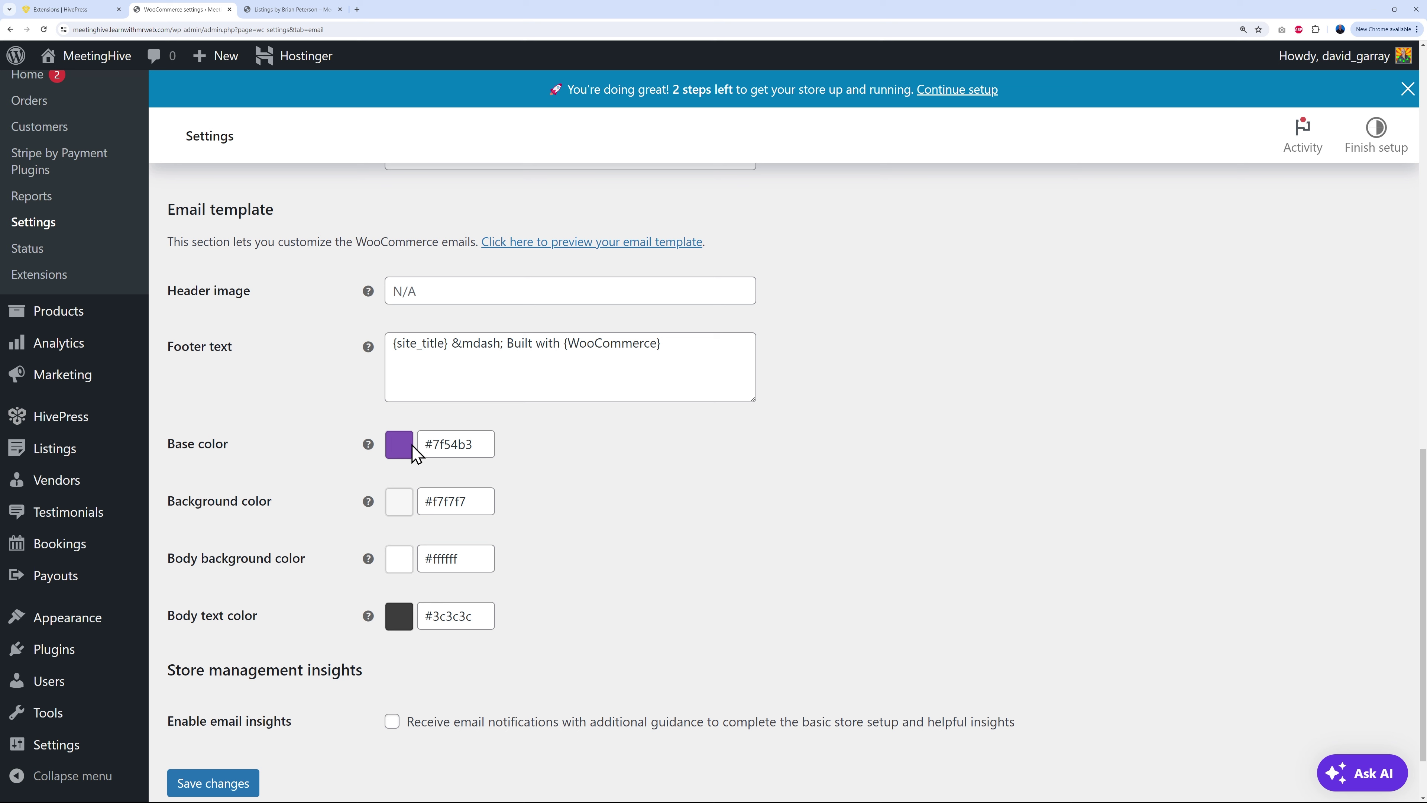
{"action": "left_click", "coordinate": [425, 444]}
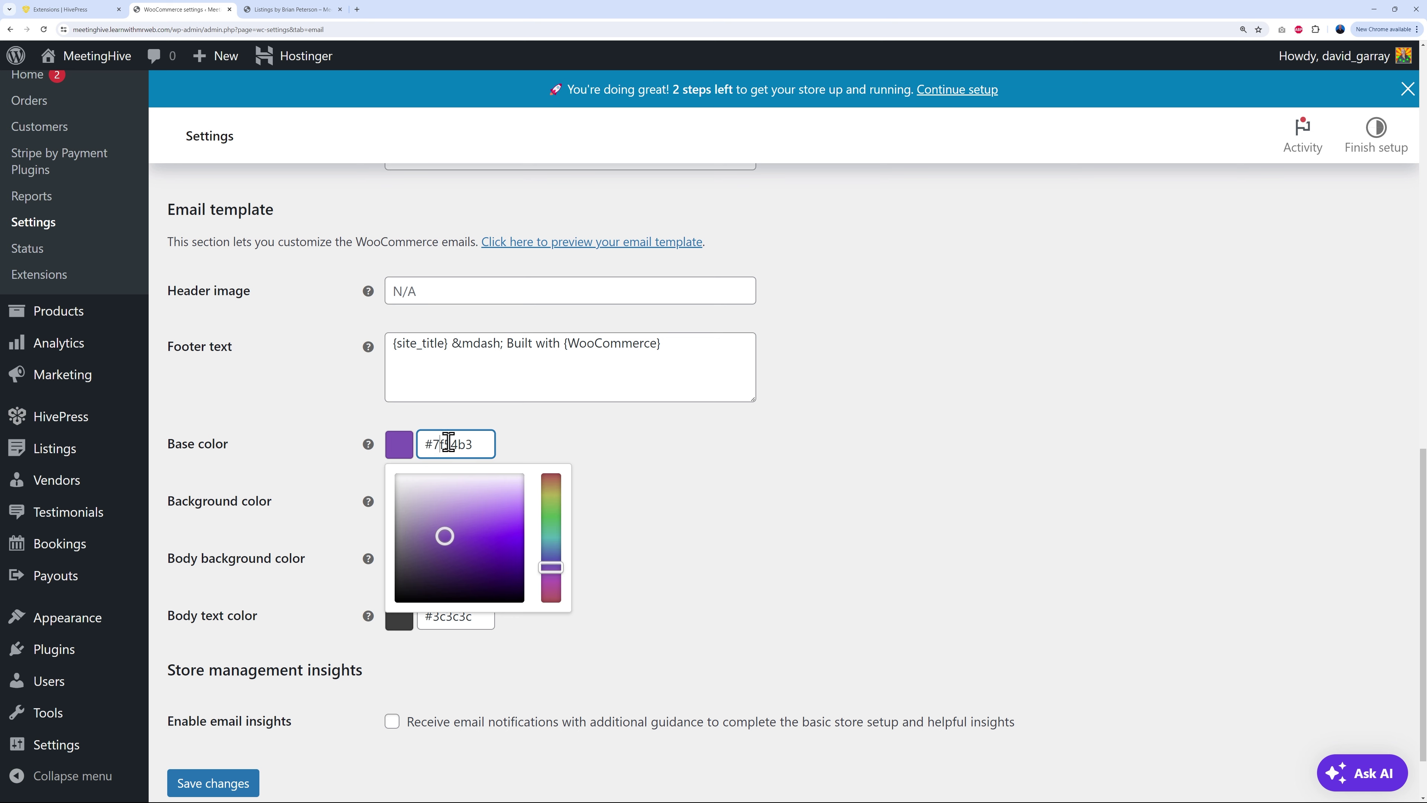
{"action": "left_click_drag", "start_coordinate": [433, 444], "coordinate": [488, 445]}
{"action": "type", "text": "#1b1464"}
{"action": "left_click", "coordinate": [650, 473]}
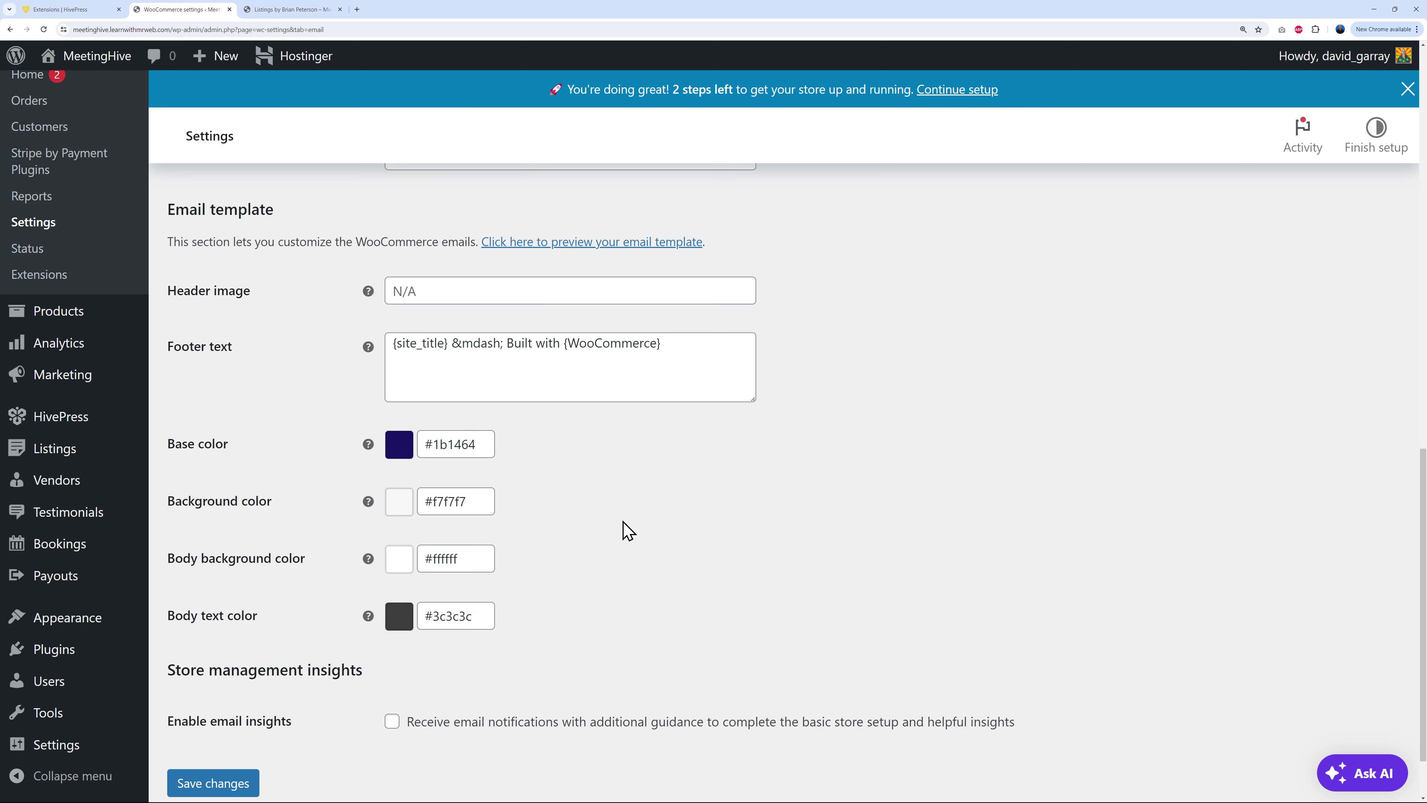
{"action": "scroll", "coordinate": [703, 531], "scroll_direction": "down", "scroll_amount": 3}
{"action": "left_click", "coordinate": [242, 711]}
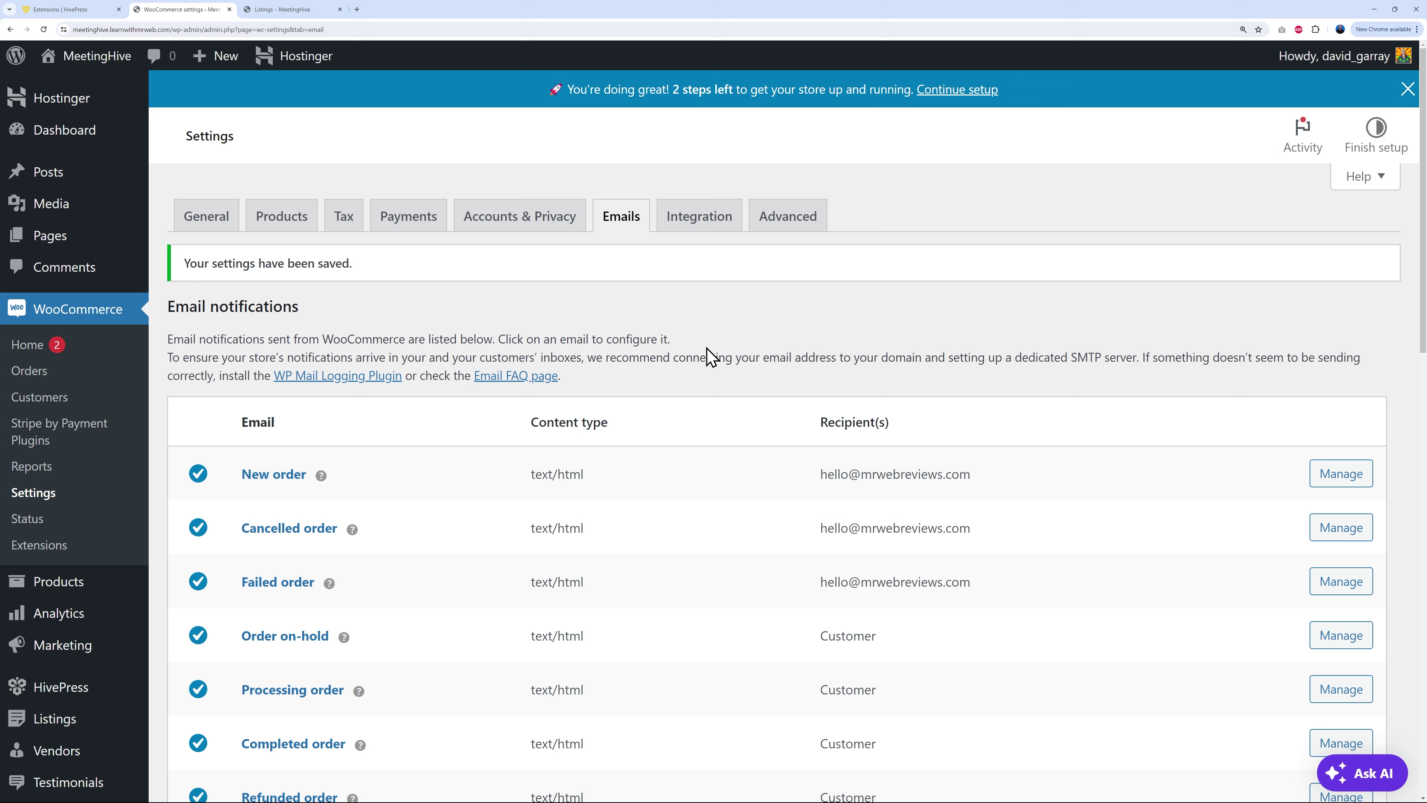
Step: Check the Vendors commission, then set the Users Commission Fee to 1 and save
{"action": "mouse_move", "coordinate": [62, 687]}
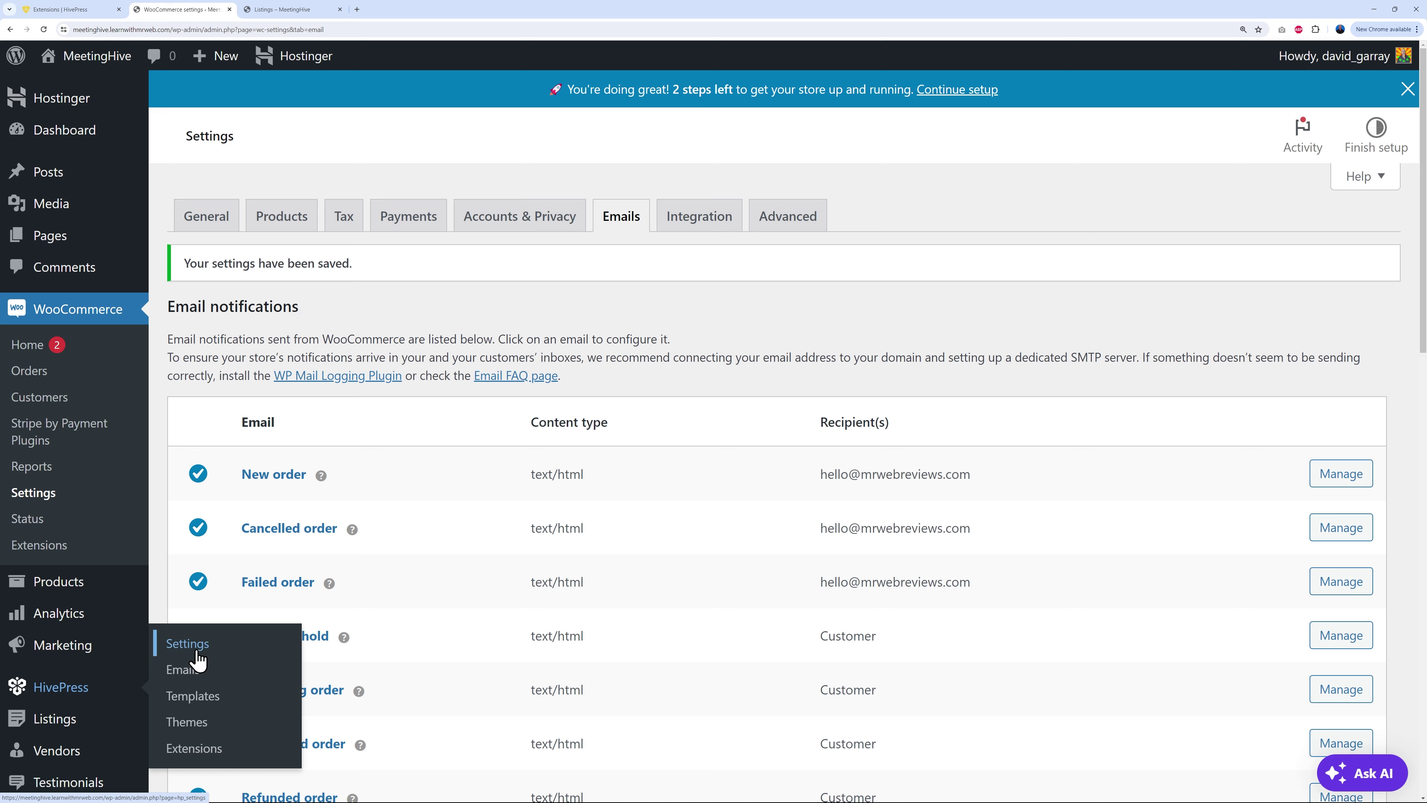
{"action": "left_click", "coordinate": [198, 660]}
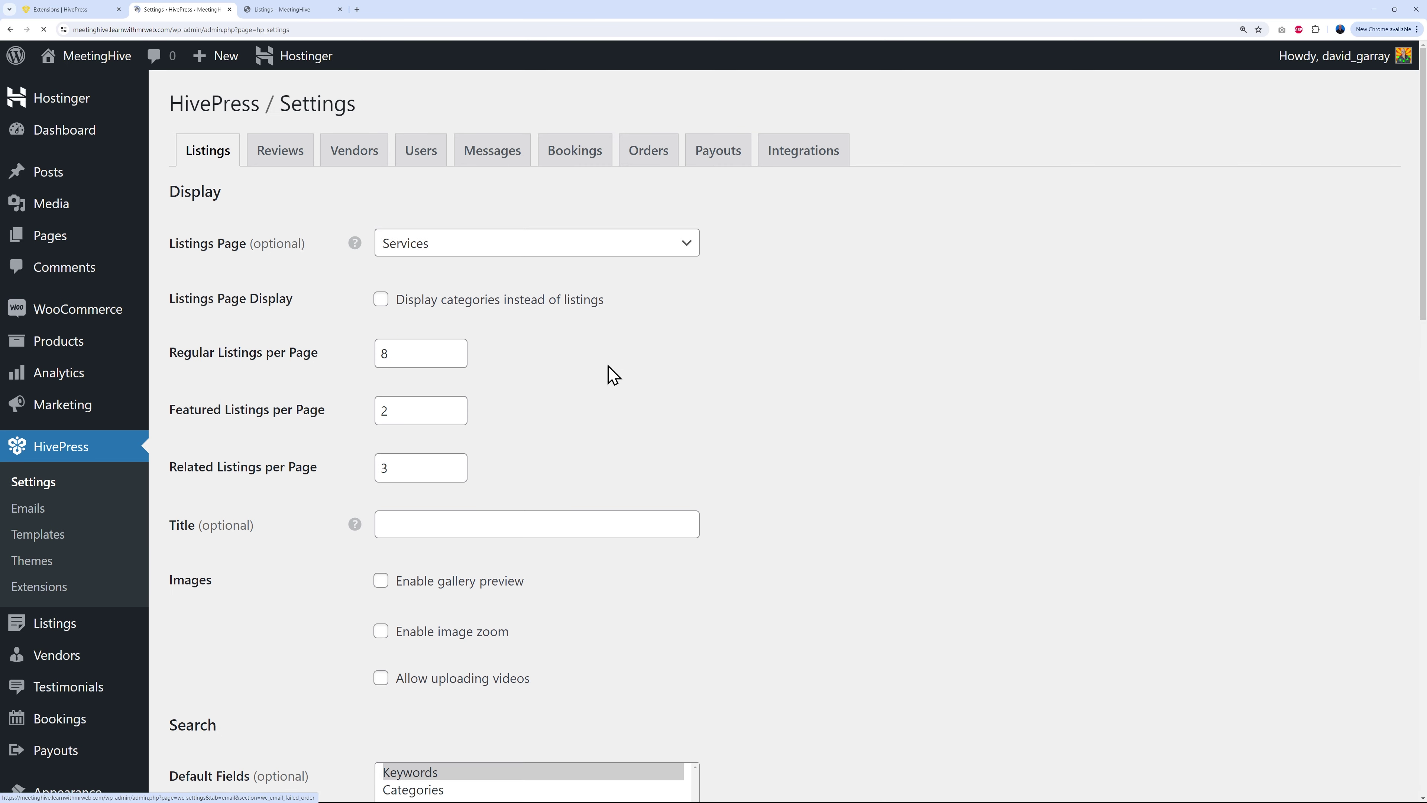
{"action": "left_click", "coordinate": [360, 152]}
{"action": "scroll", "coordinate": [823, 472], "scroll_direction": "down", "scroll_amount": 3}
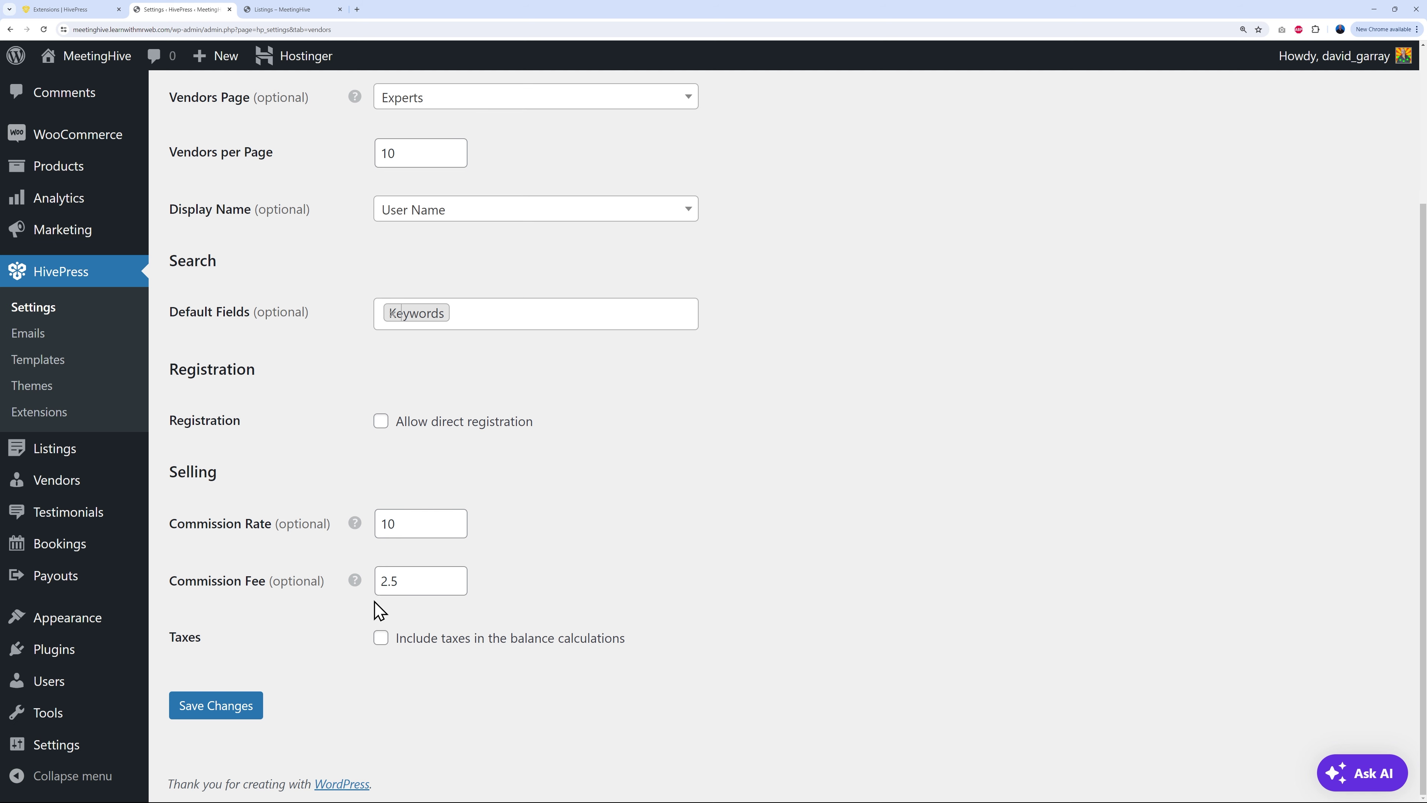
{"action": "scroll", "coordinate": [516, 641], "scroll_direction": "up", "scroll_amount": 3}
{"action": "left_click", "coordinate": [421, 161]}
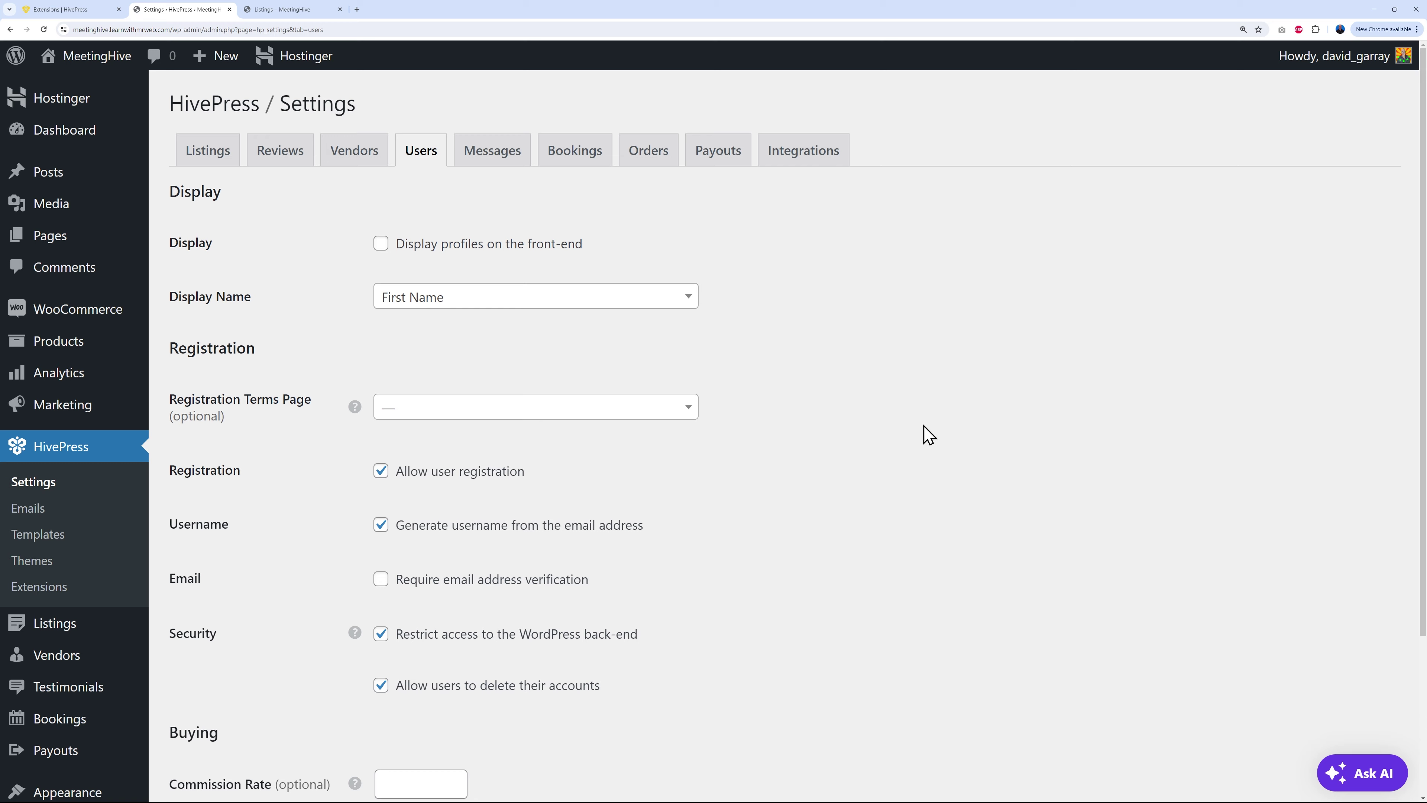
{"action": "scroll", "coordinate": [915, 434], "scroll_direction": "down", "scroll_amount": 4}
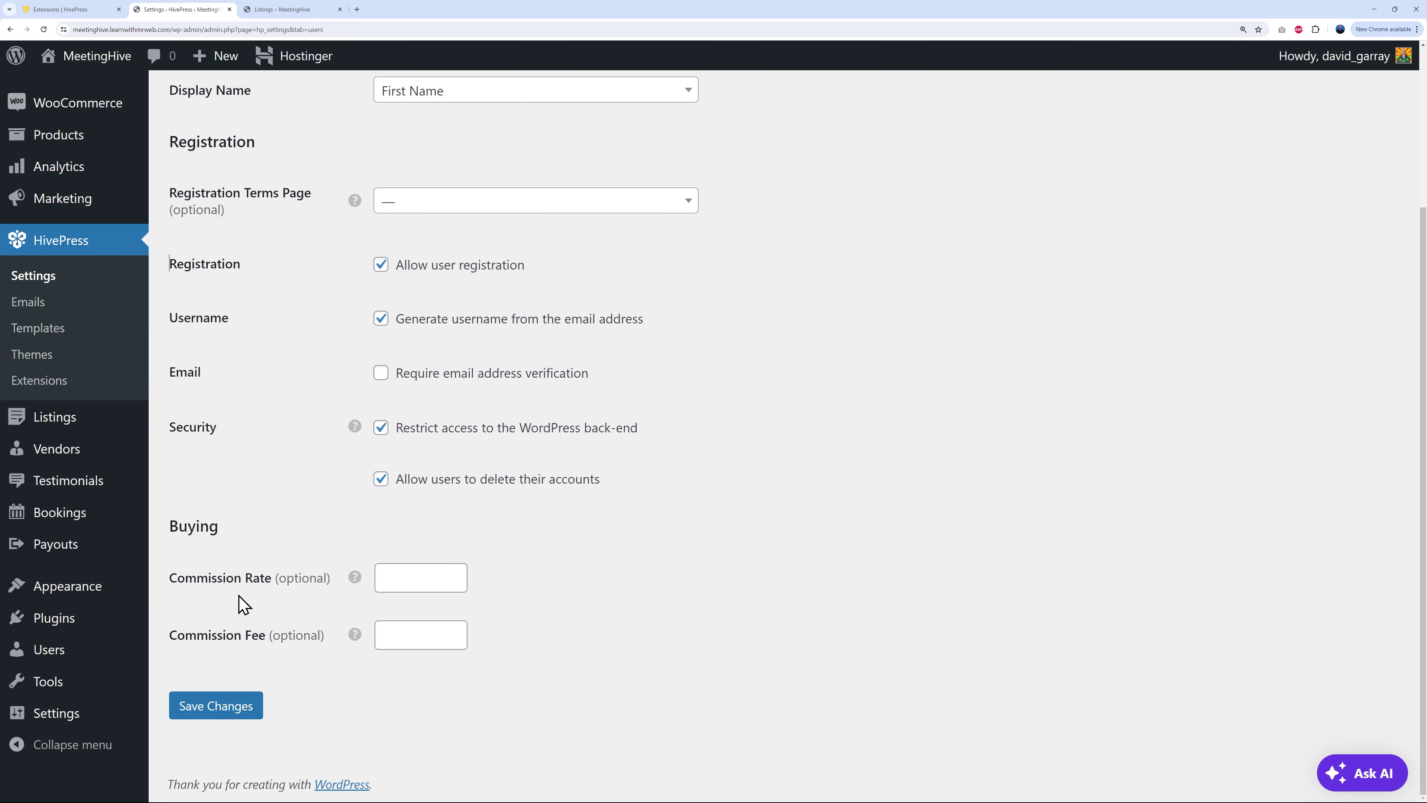
{"action": "left_click", "coordinate": [385, 646]}
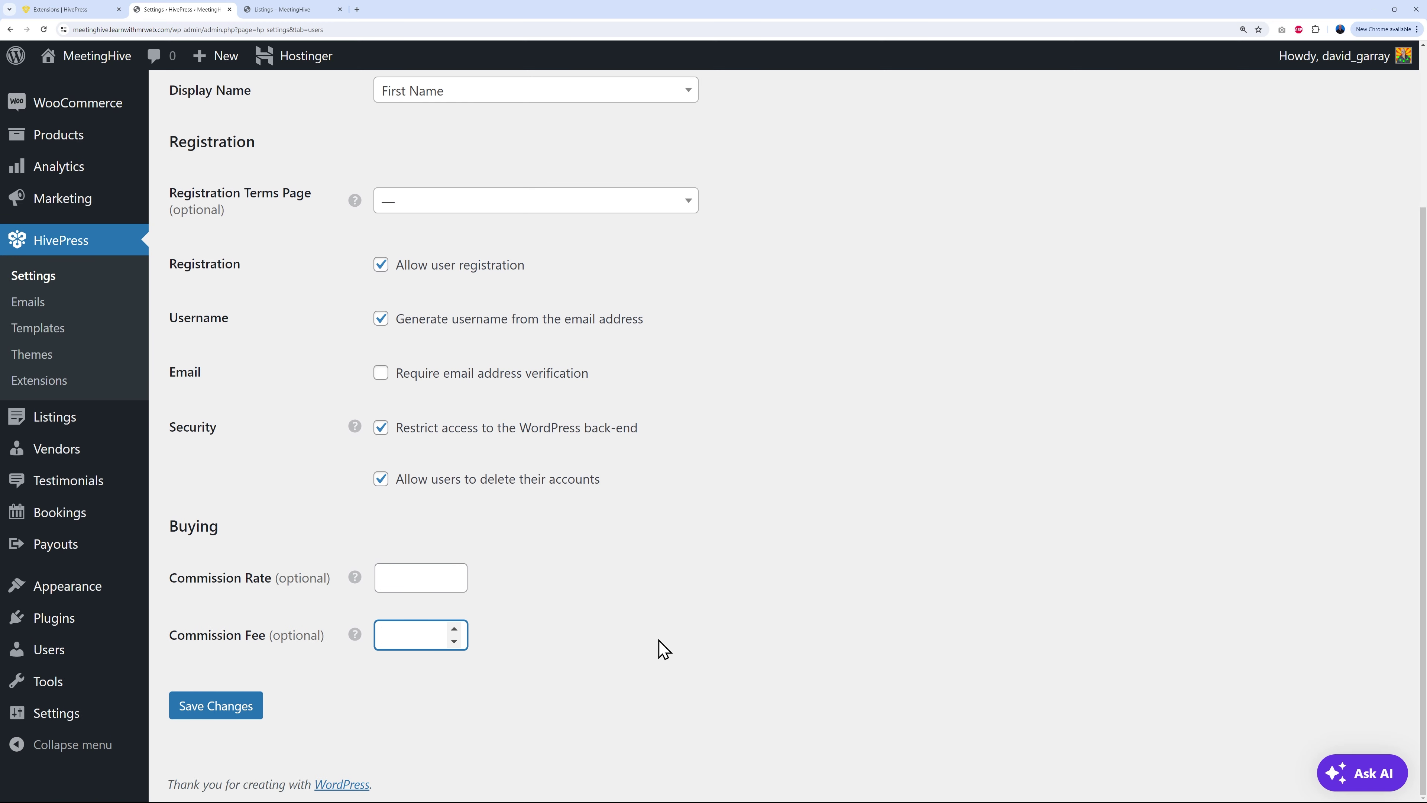
{"action": "left_click", "coordinate": [699, 633]}
{"action": "left_click", "coordinate": [253, 707]}
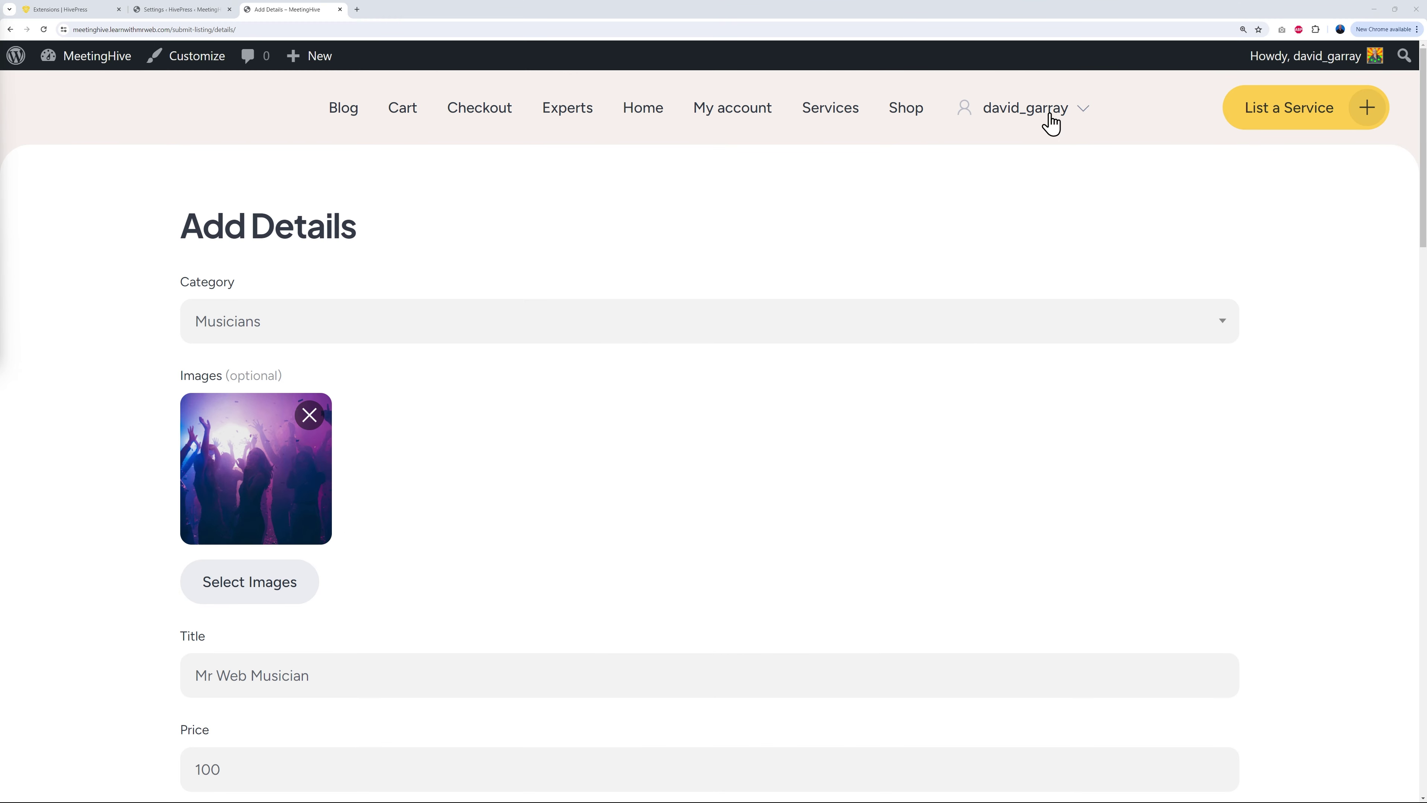
Step: Scroll down the Musicians listing's Add Details form and try the Booking Window field
{"action": "scroll", "coordinate": [718, 447], "scroll_direction": "down", "scroll_amount": 2}
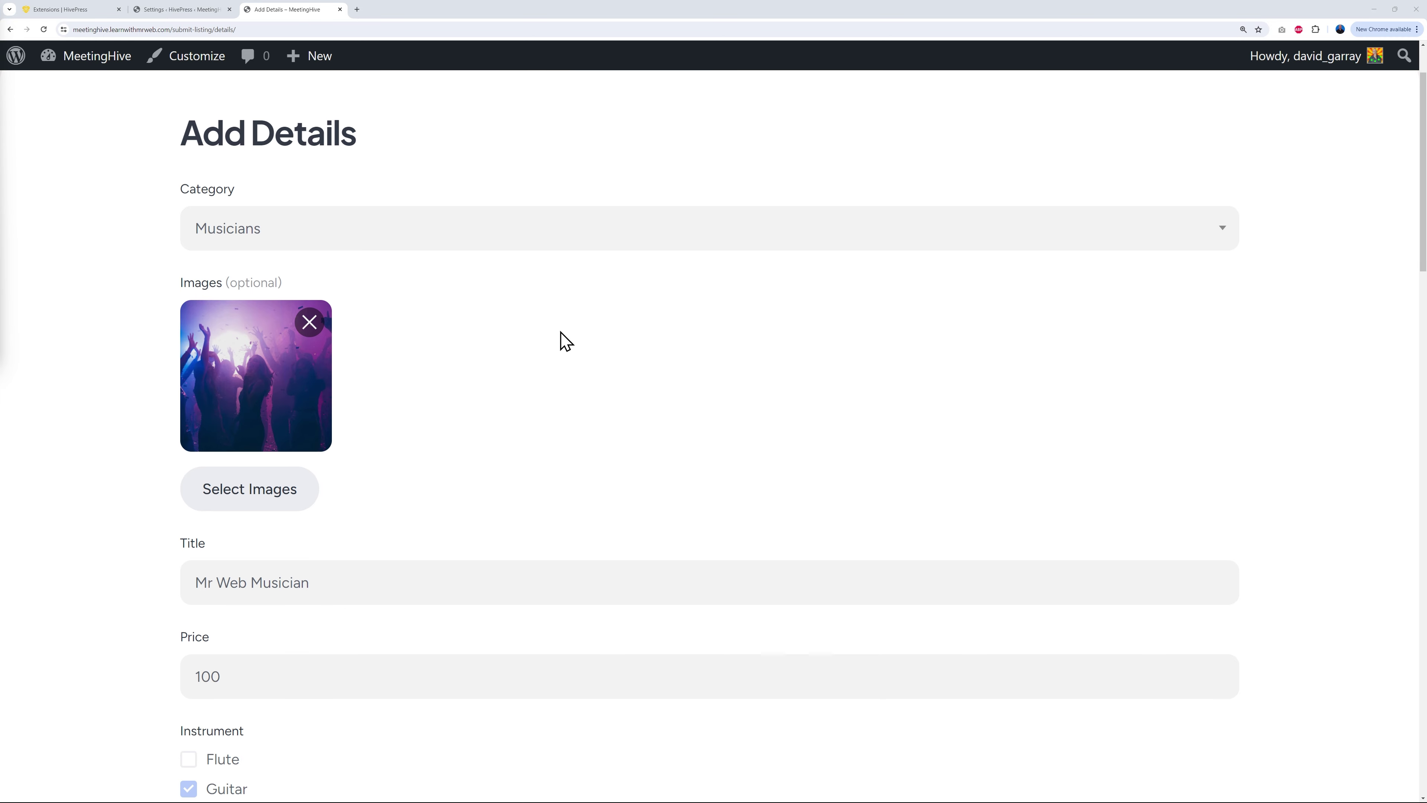
{"action": "scroll", "coordinate": [691, 422], "scroll_direction": "down", "scroll_amount": 3}
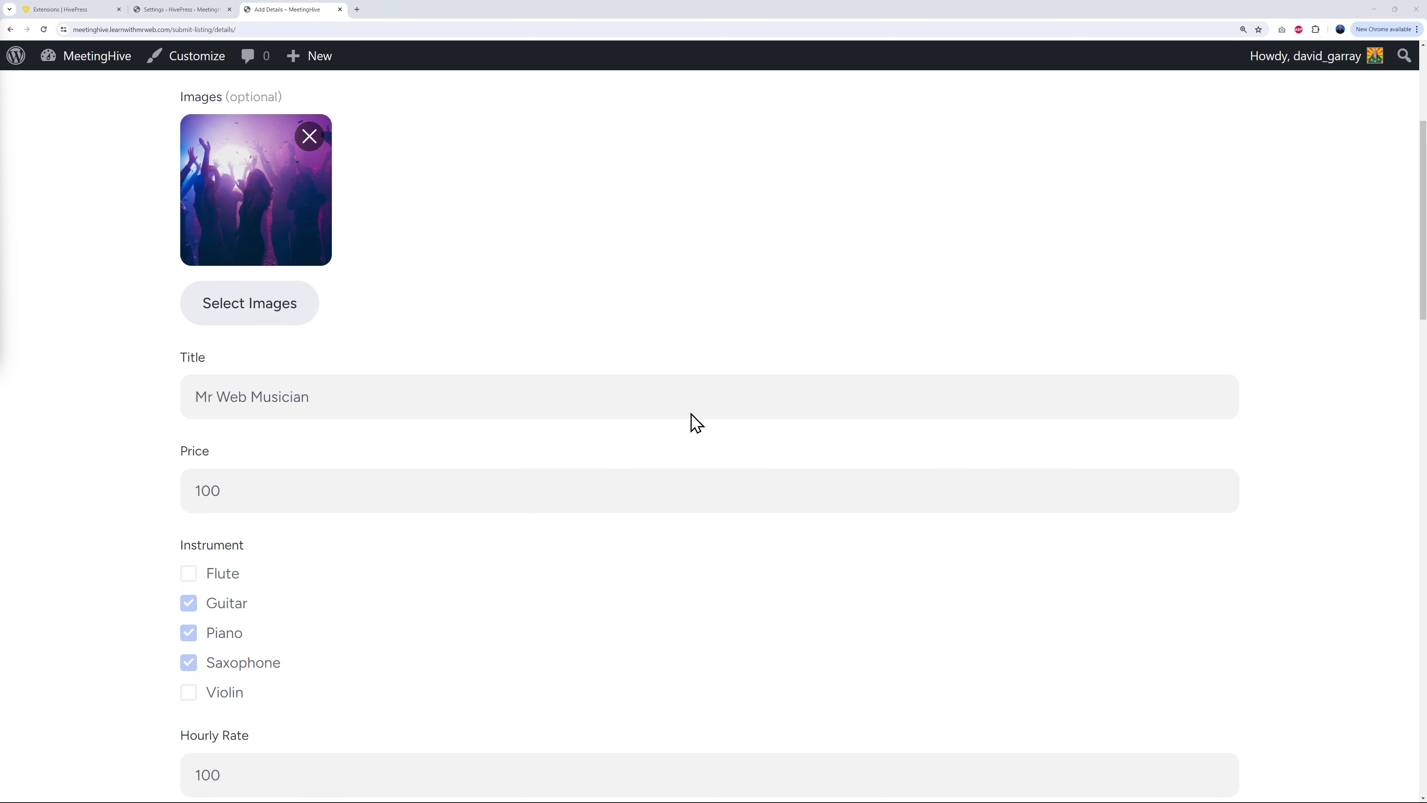
{"action": "scroll", "coordinate": [674, 556], "scroll_direction": "down", "scroll_amount": 6}
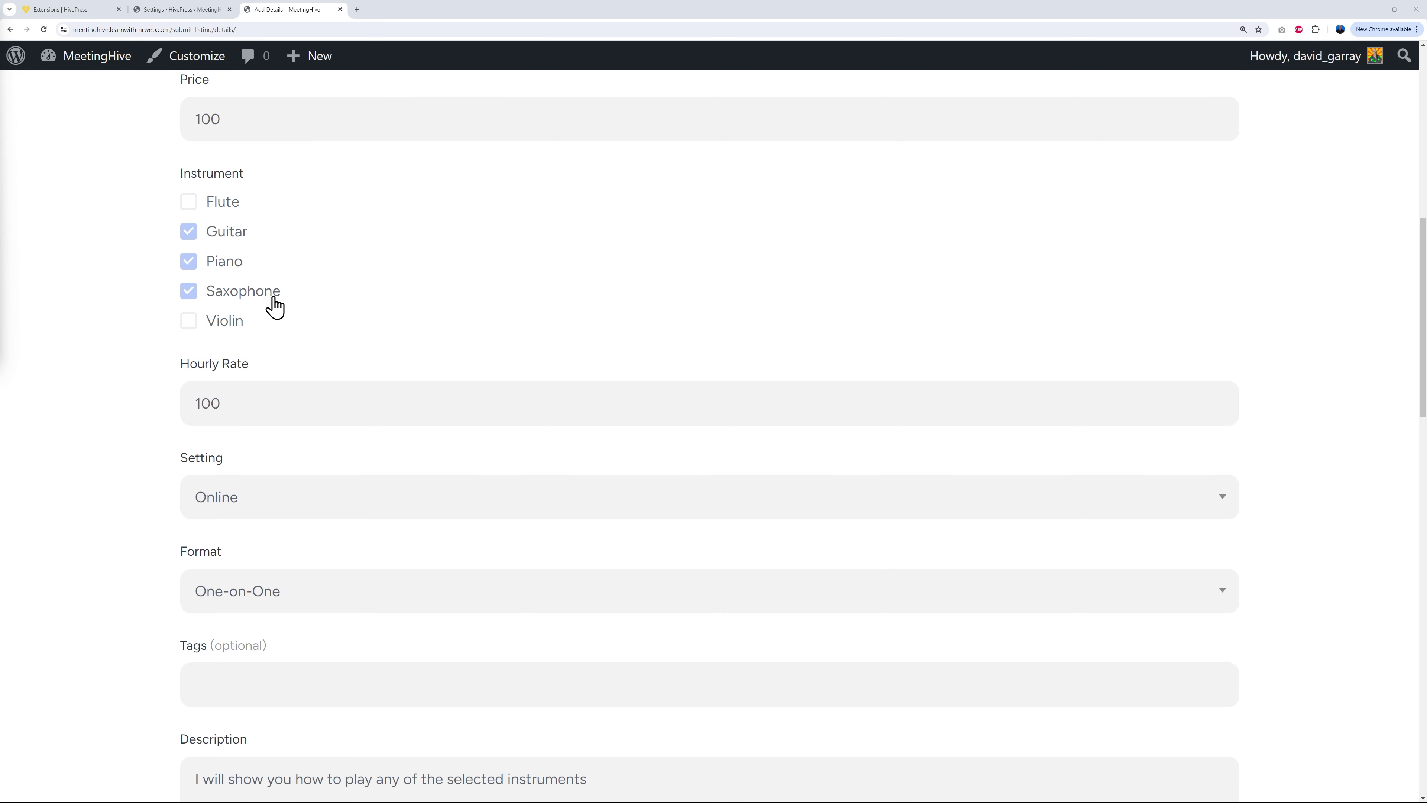
{"action": "scroll", "coordinate": [430, 363], "scroll_direction": "down", "scroll_amount": 1}
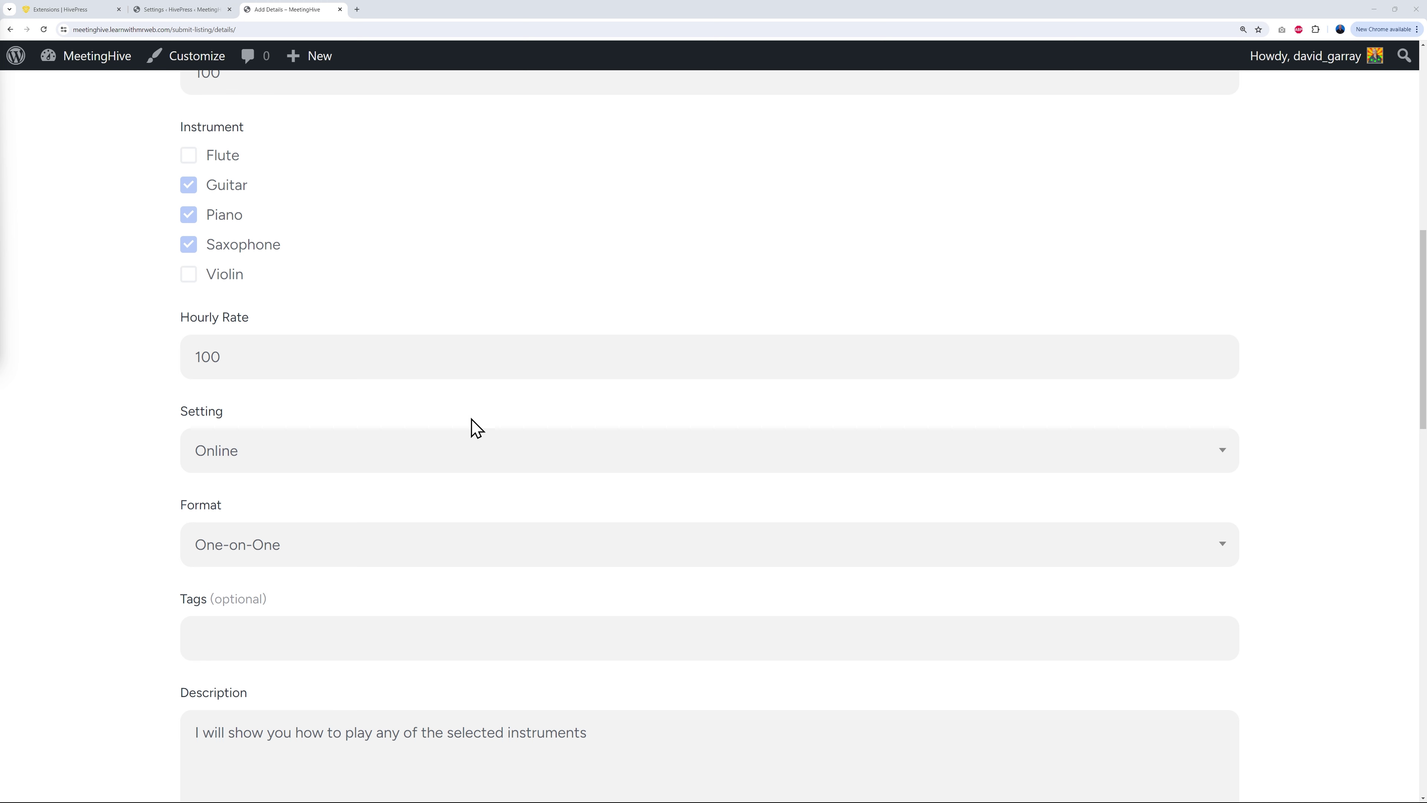
{"action": "scroll", "coordinate": [478, 424], "scroll_direction": "down", "scroll_amount": 2}
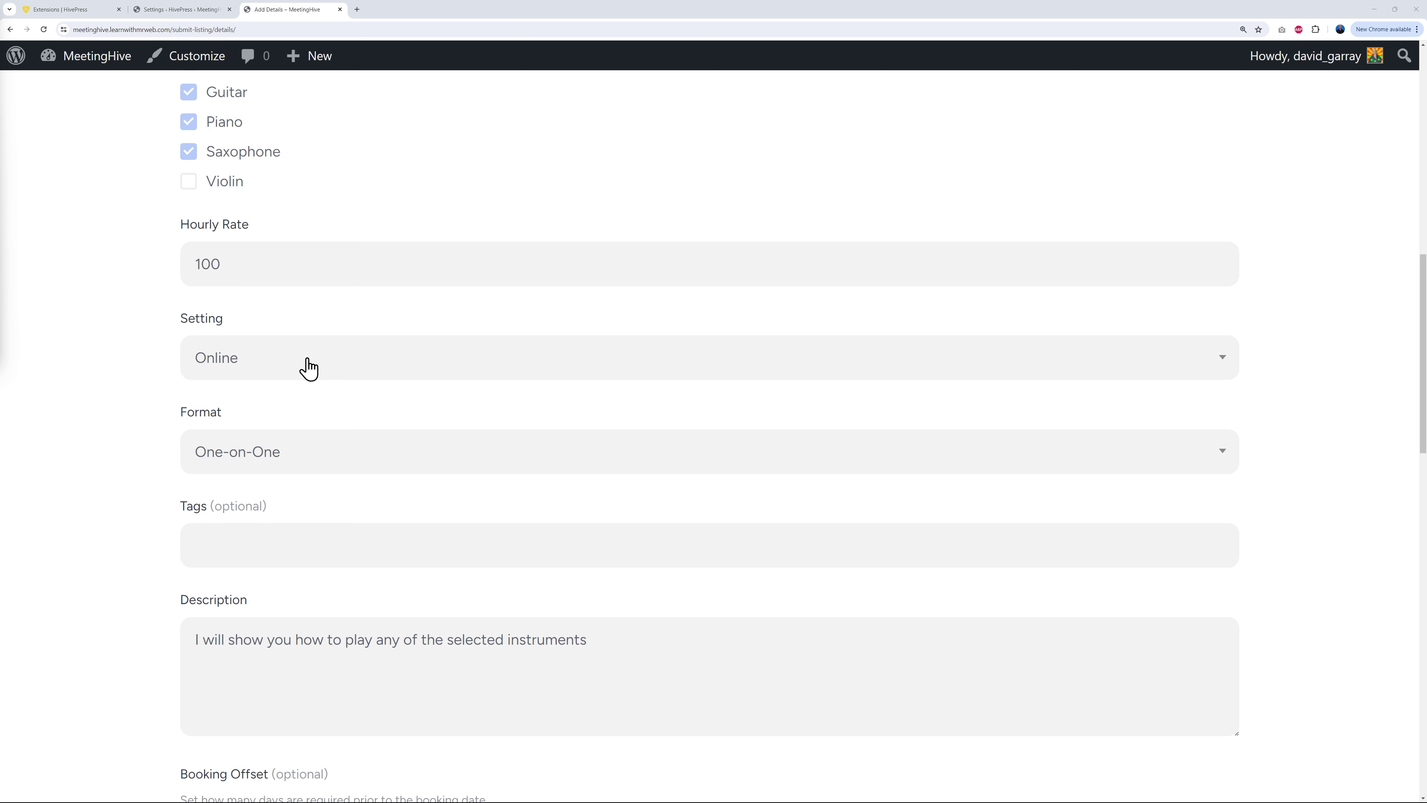
{"action": "scroll", "coordinate": [395, 468], "scroll_direction": "down", "scroll_amount": 3}
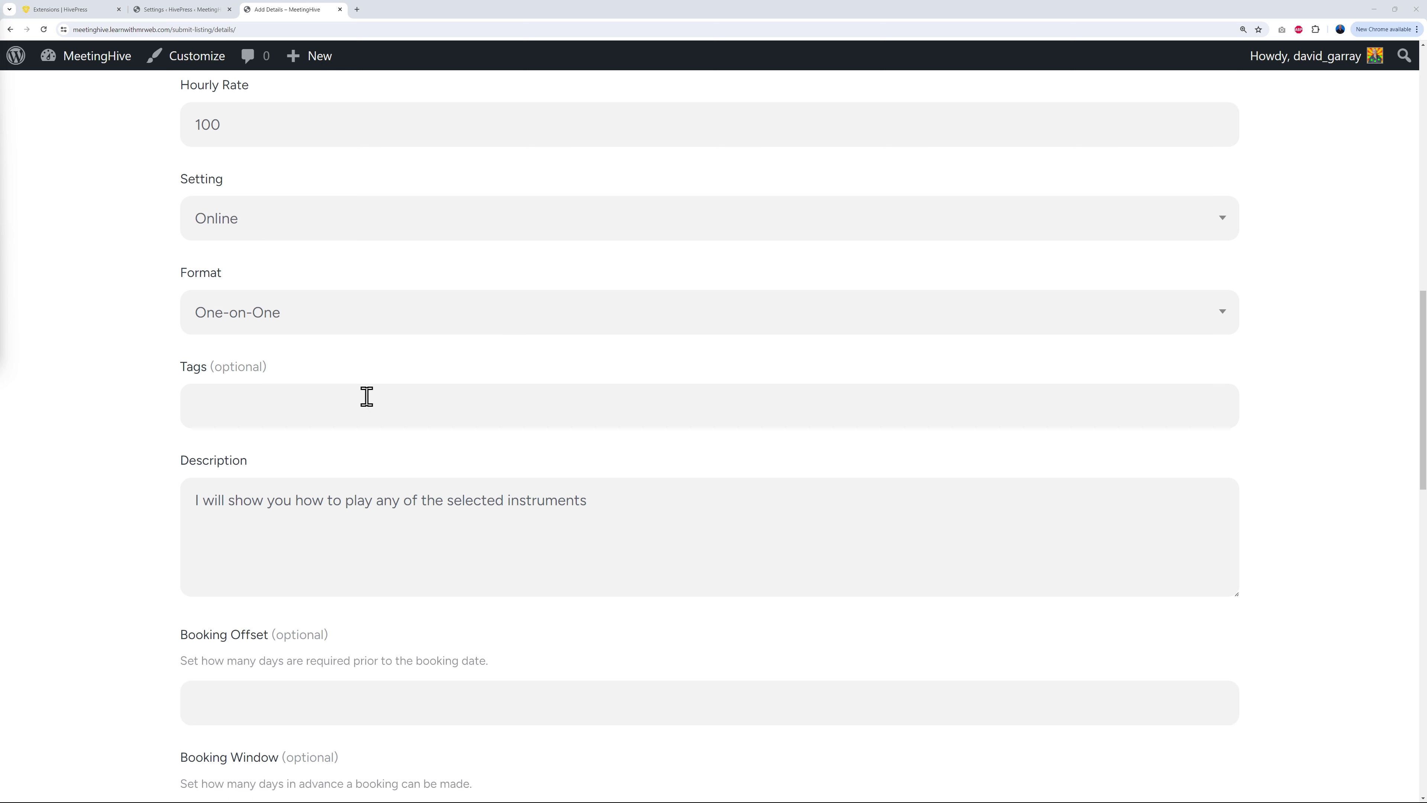
{"action": "scroll", "coordinate": [578, 632], "scroll_direction": "down", "scroll_amount": 3}
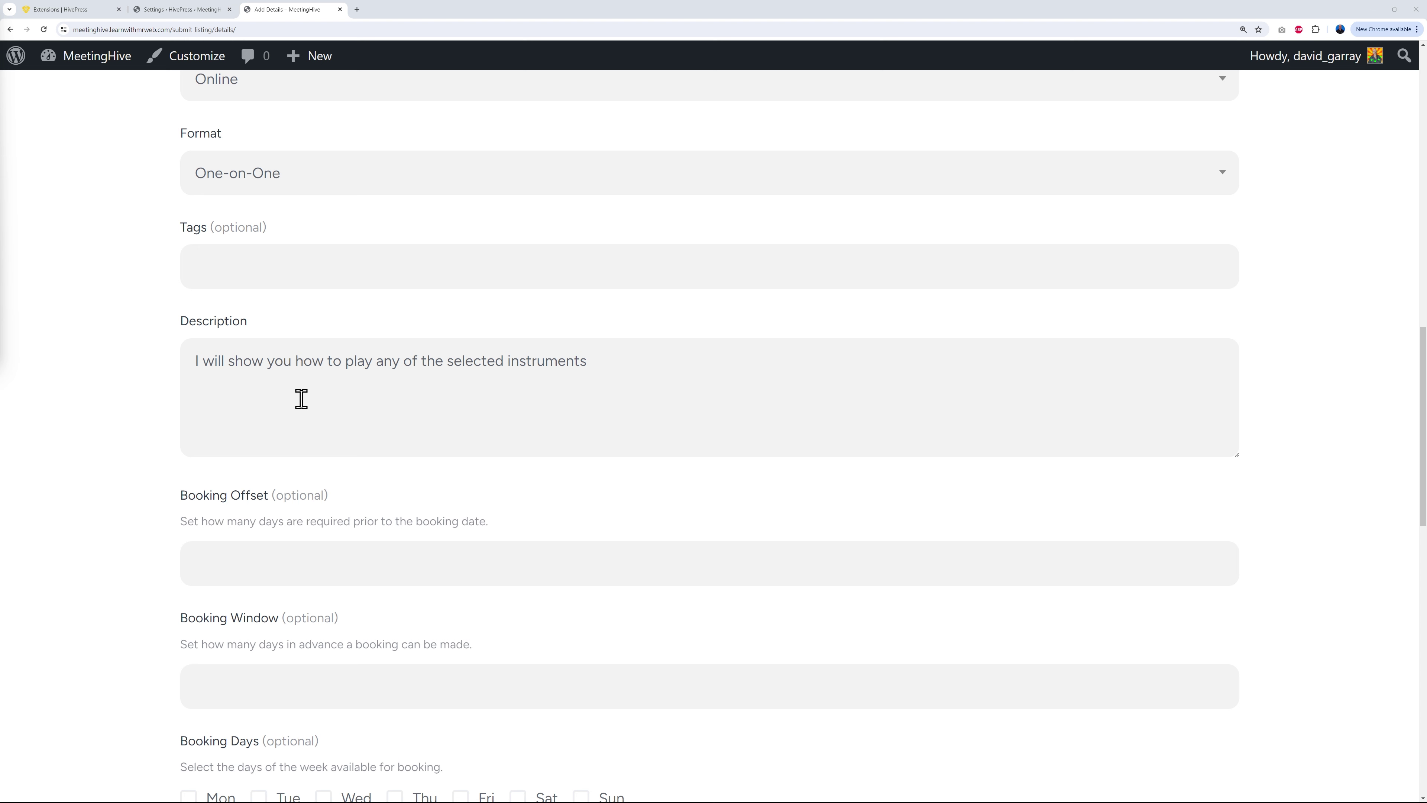
{"action": "scroll", "coordinate": [144, 414], "scroll_direction": "down", "scroll_amount": 7}
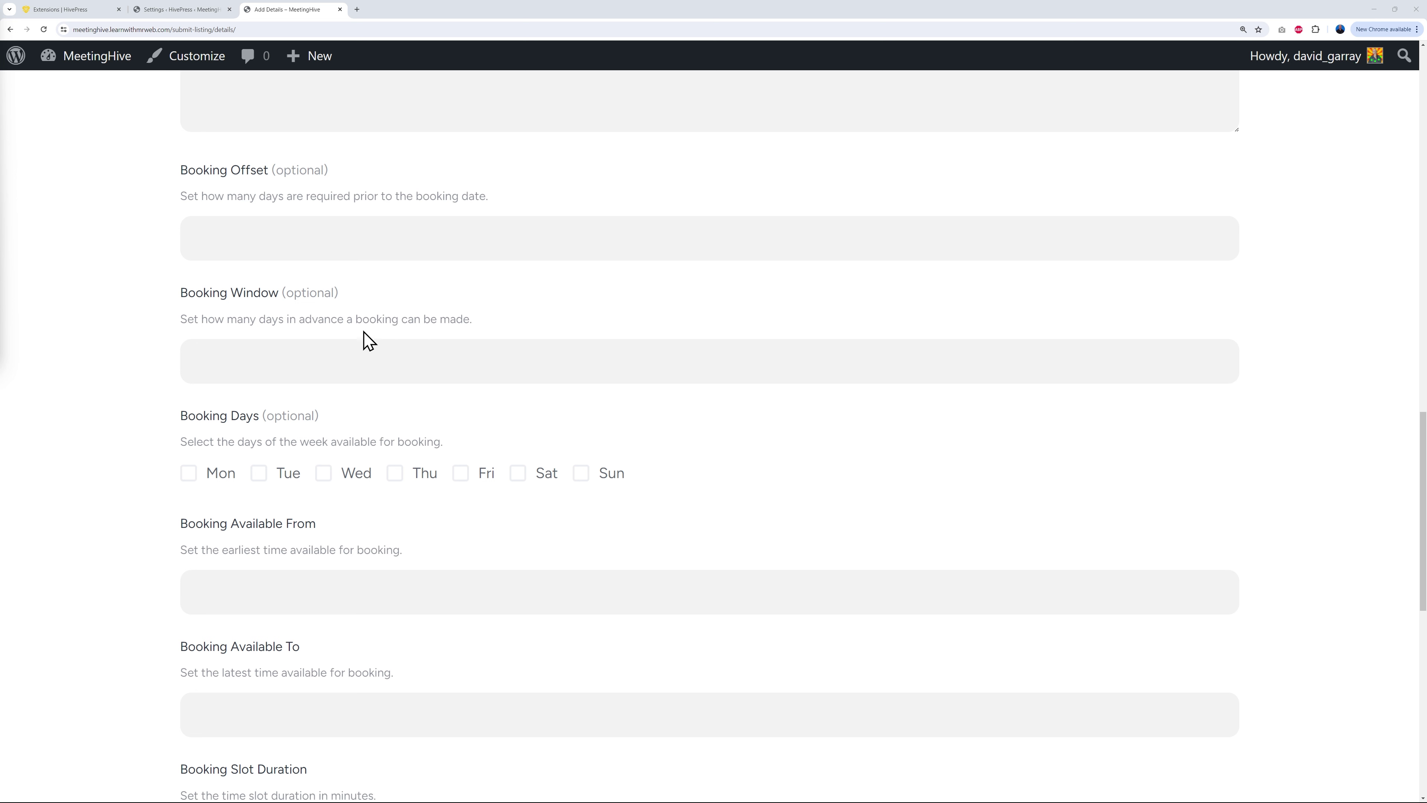
{"action": "left_click", "coordinate": [352, 359]}
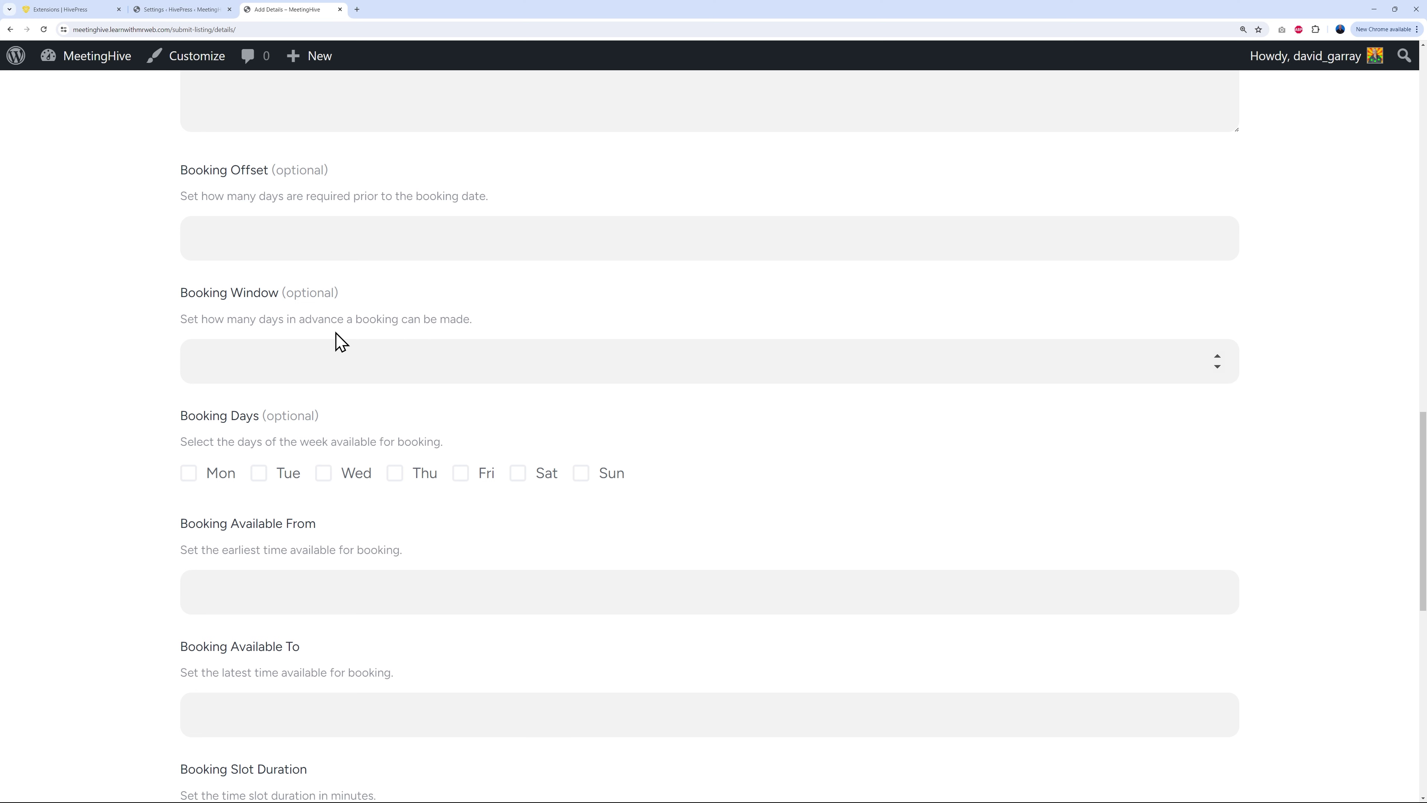
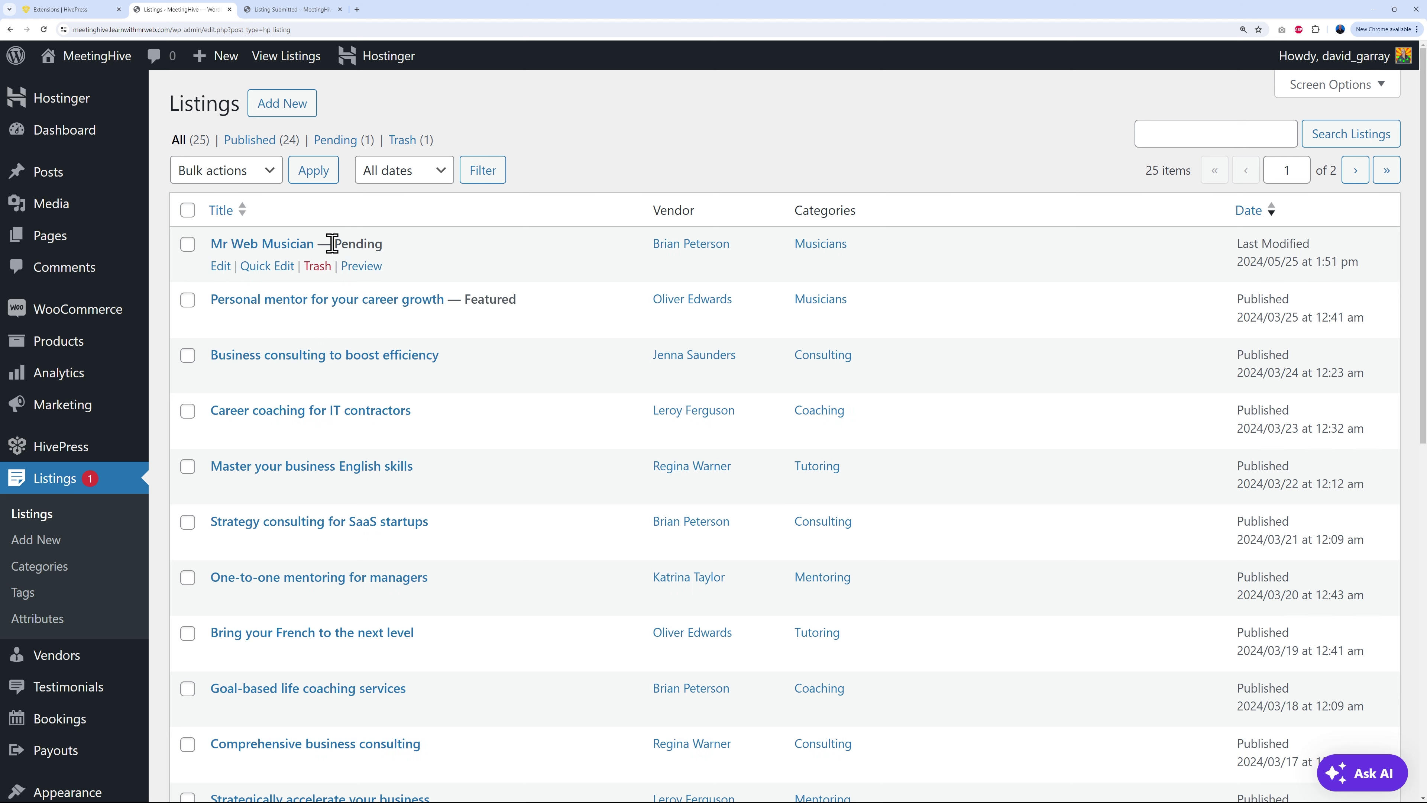
Step: Open the pending Mr Web Musician listing, review its fields, and publish it
{"action": "left_click", "coordinate": [598, 160]}
{"action": "left_click", "coordinate": [281, 244]}
{"action": "scroll", "coordinate": [1067, 595], "scroll_direction": "down", "scroll_amount": 2}
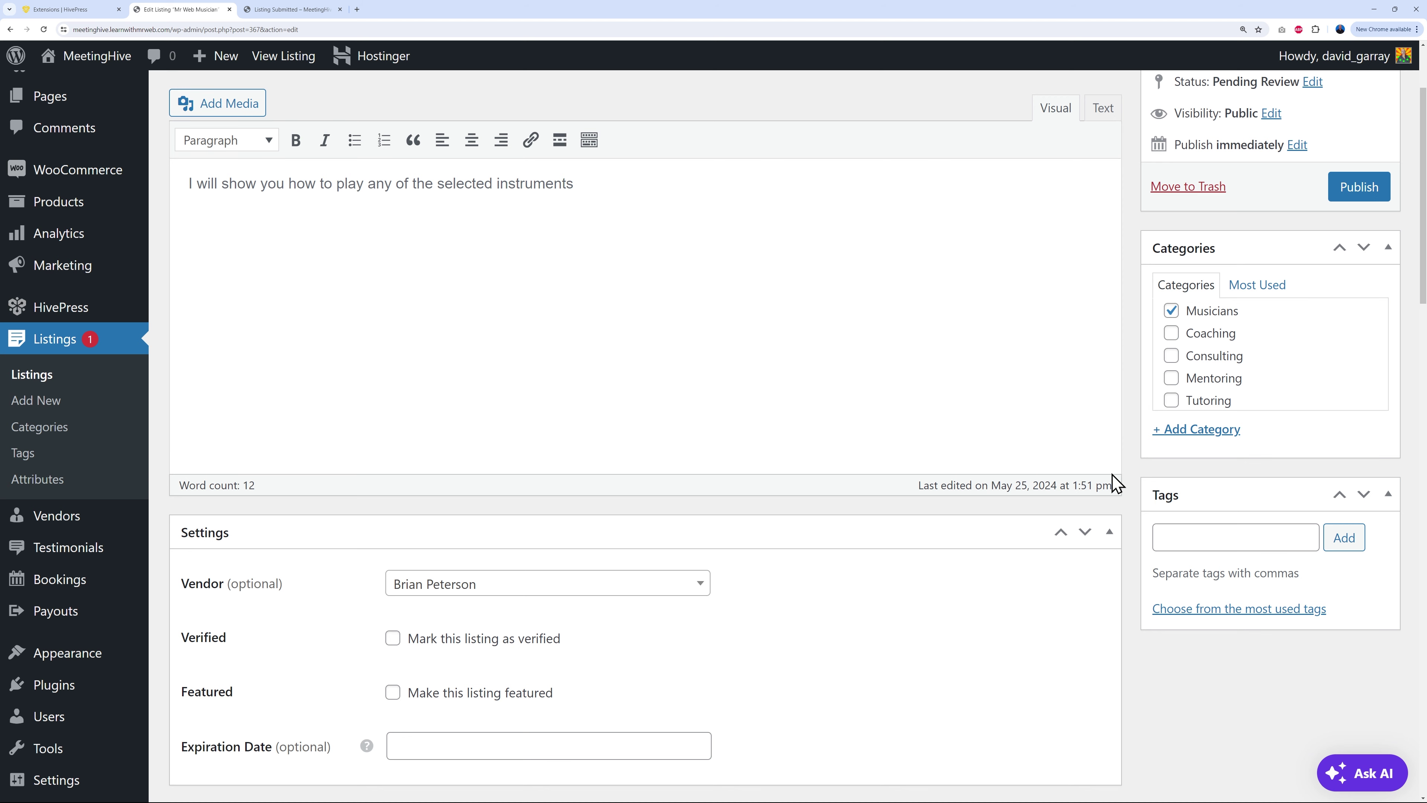
{"action": "scroll", "coordinate": [1131, 484], "scroll_direction": "down", "scroll_amount": 10}
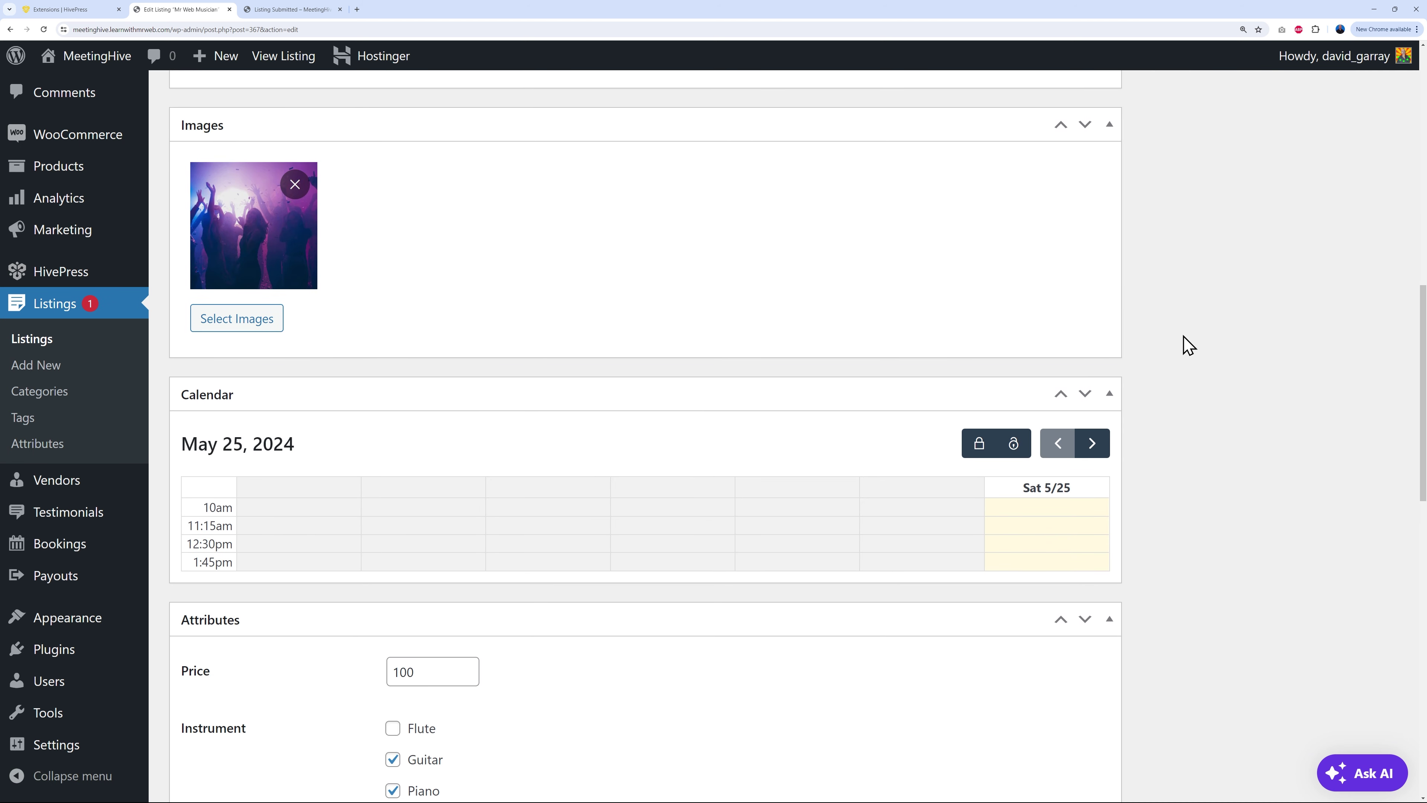
{"action": "scroll", "coordinate": [1182, 360], "scroll_direction": "down", "scroll_amount": 6}
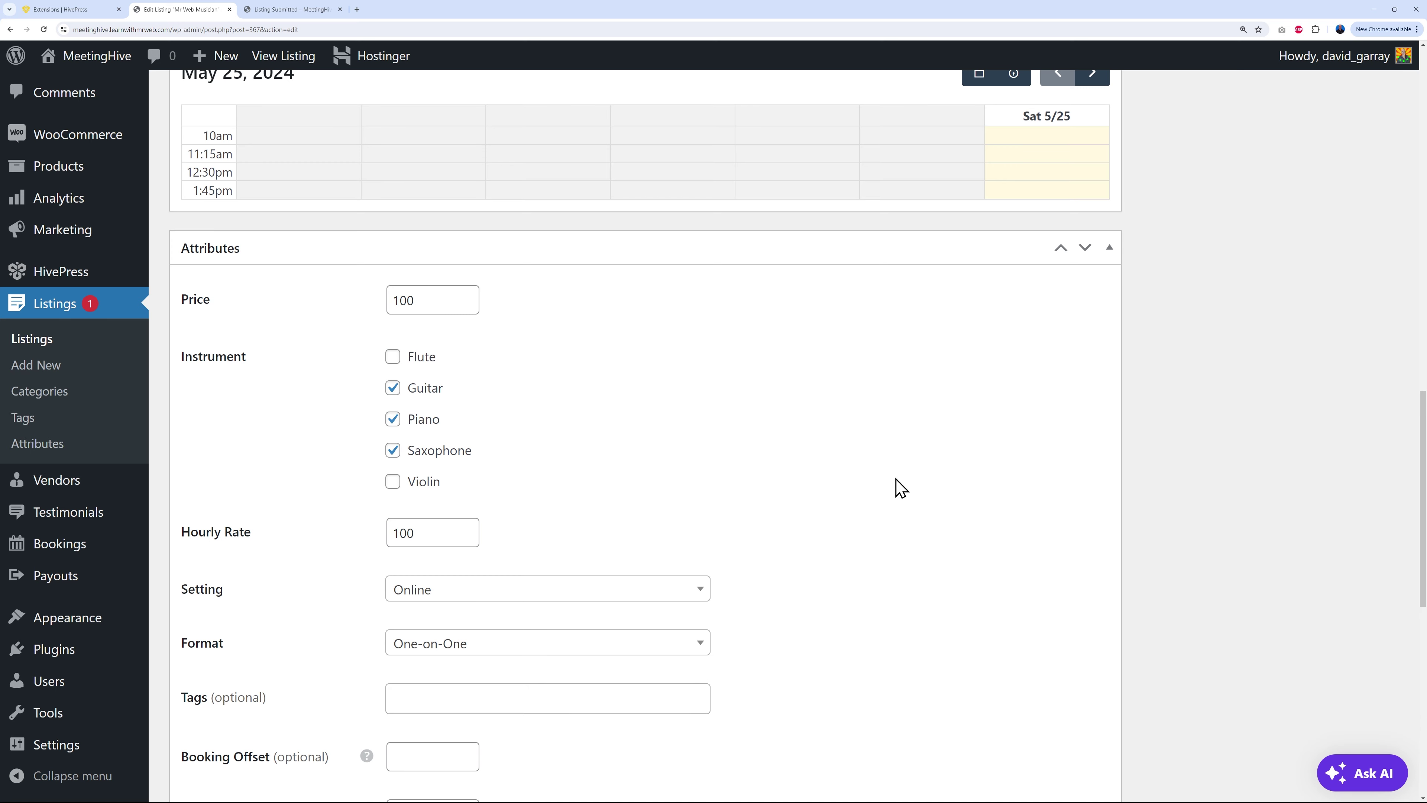
{"action": "scroll", "coordinate": [791, 475], "scroll_direction": "down", "scroll_amount": 5}
{"action": "scroll", "coordinate": [596, 555], "scroll_direction": "down", "scroll_amount": 2}
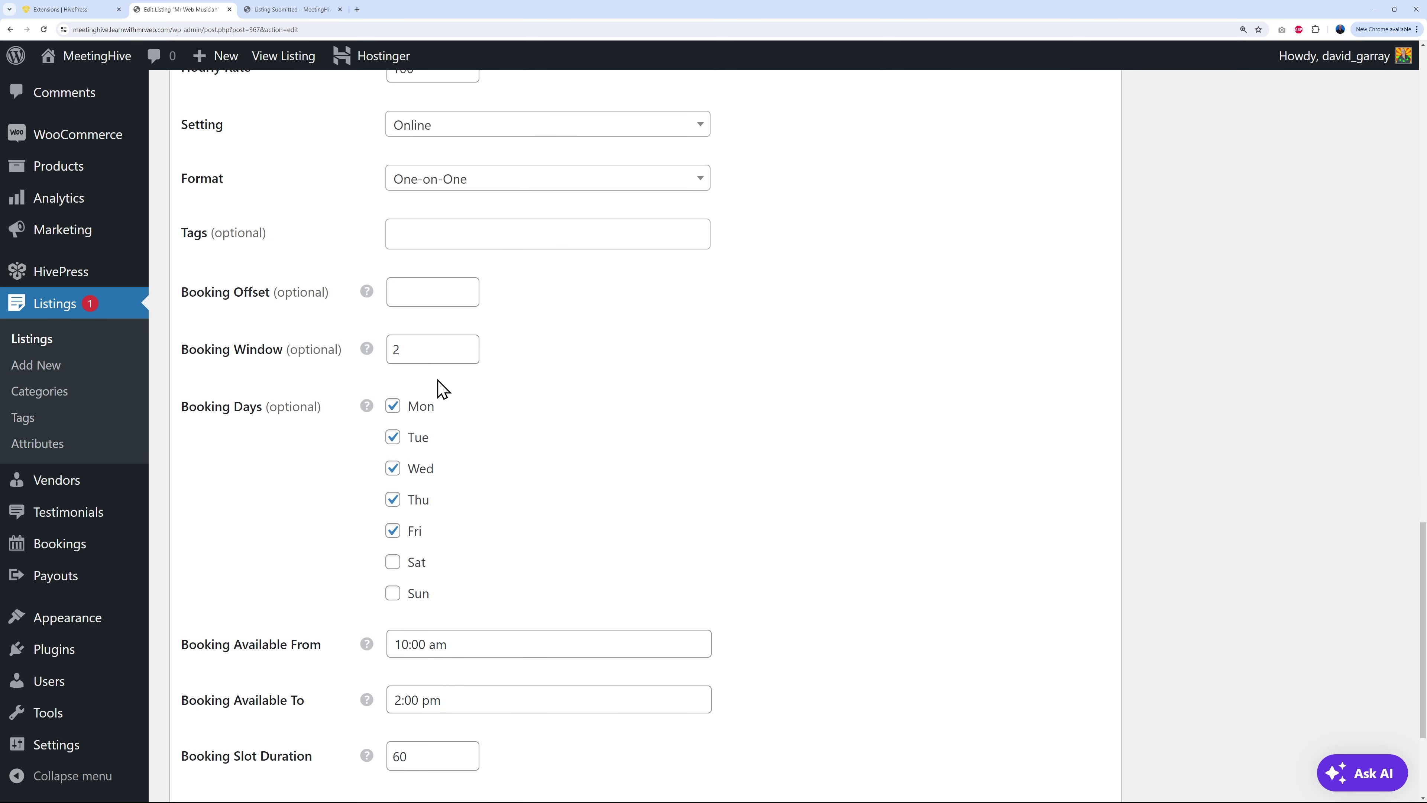
{"action": "scroll", "coordinate": [799, 573], "scroll_direction": "down", "scroll_amount": 3}
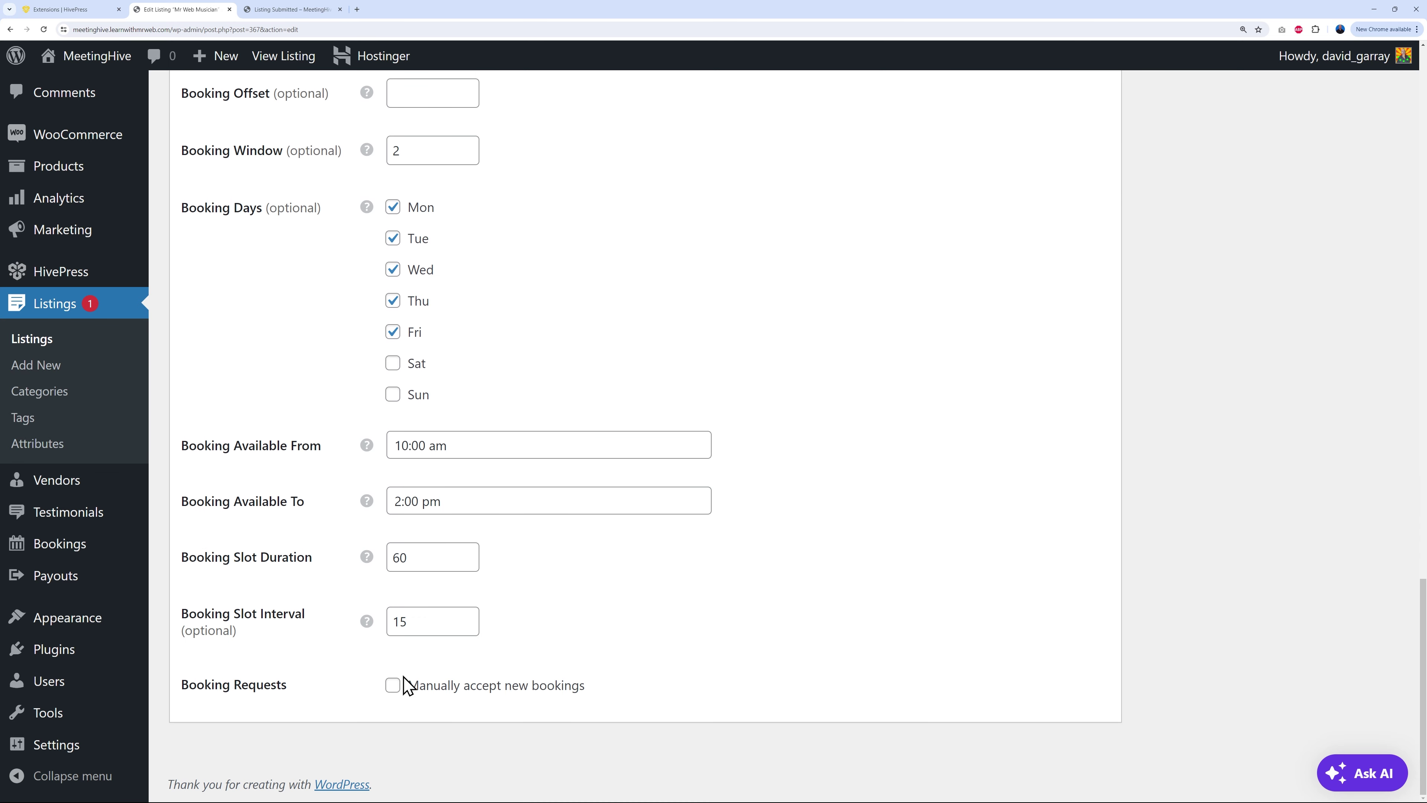
{"action": "scroll", "coordinate": [968, 624], "scroll_direction": "up", "scroll_amount": 15}
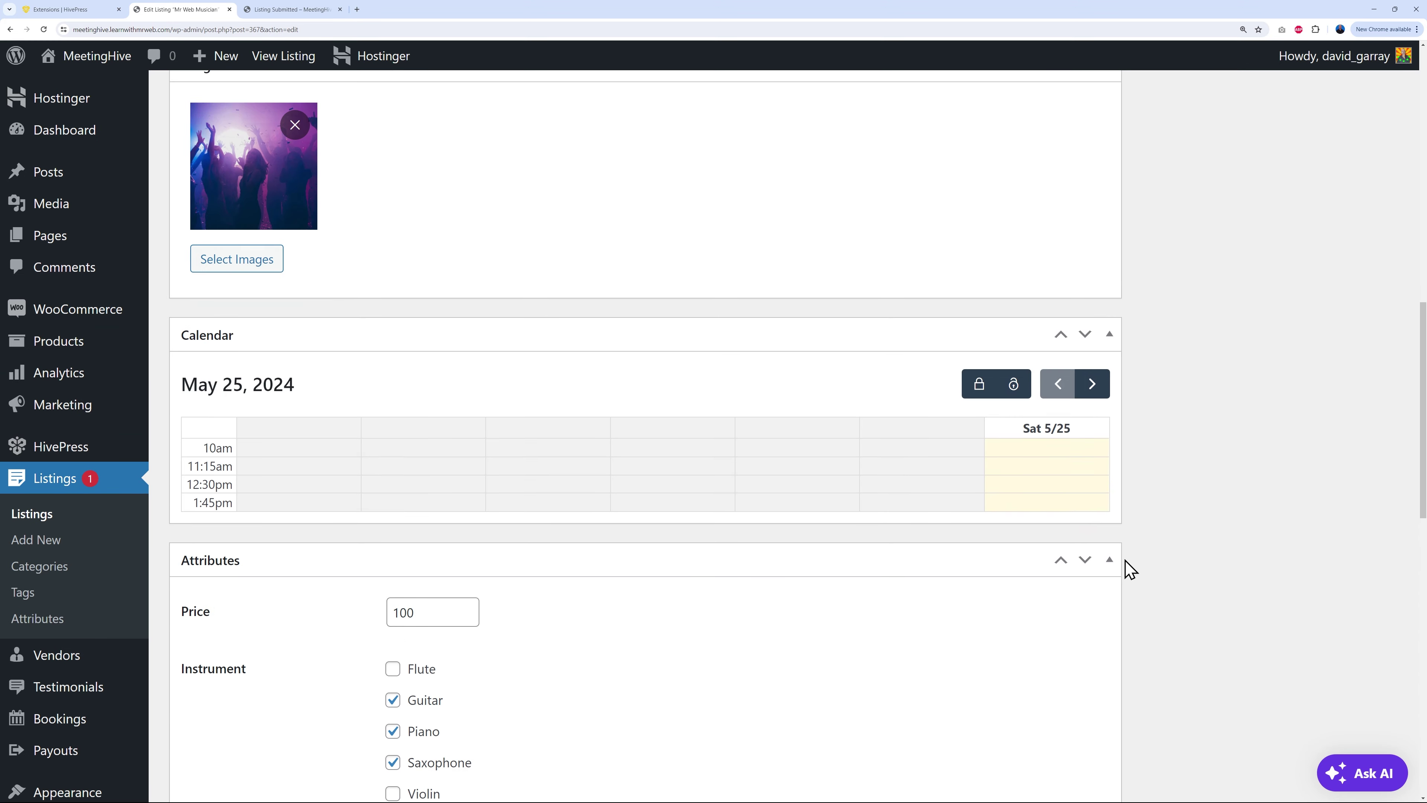
{"action": "scroll", "coordinate": [1127, 568], "scroll_direction": "up", "scroll_amount": 14}
{"action": "left_click", "coordinate": [1374, 328]}
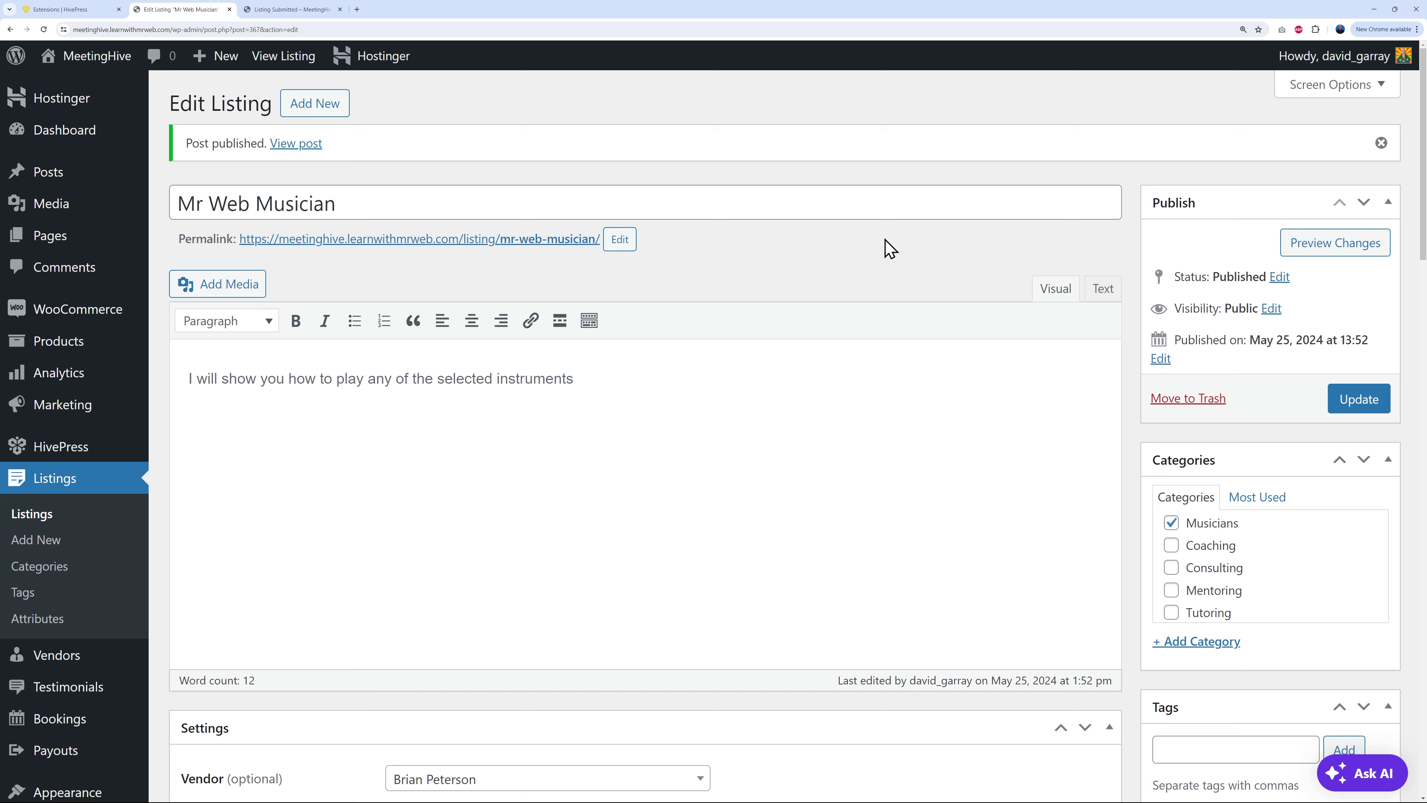
Step: From the vendor Dashboard's Listings, check Mr Web Musician's booking calendar, then return to the list
{"action": "left_click", "coordinate": [300, 10]}
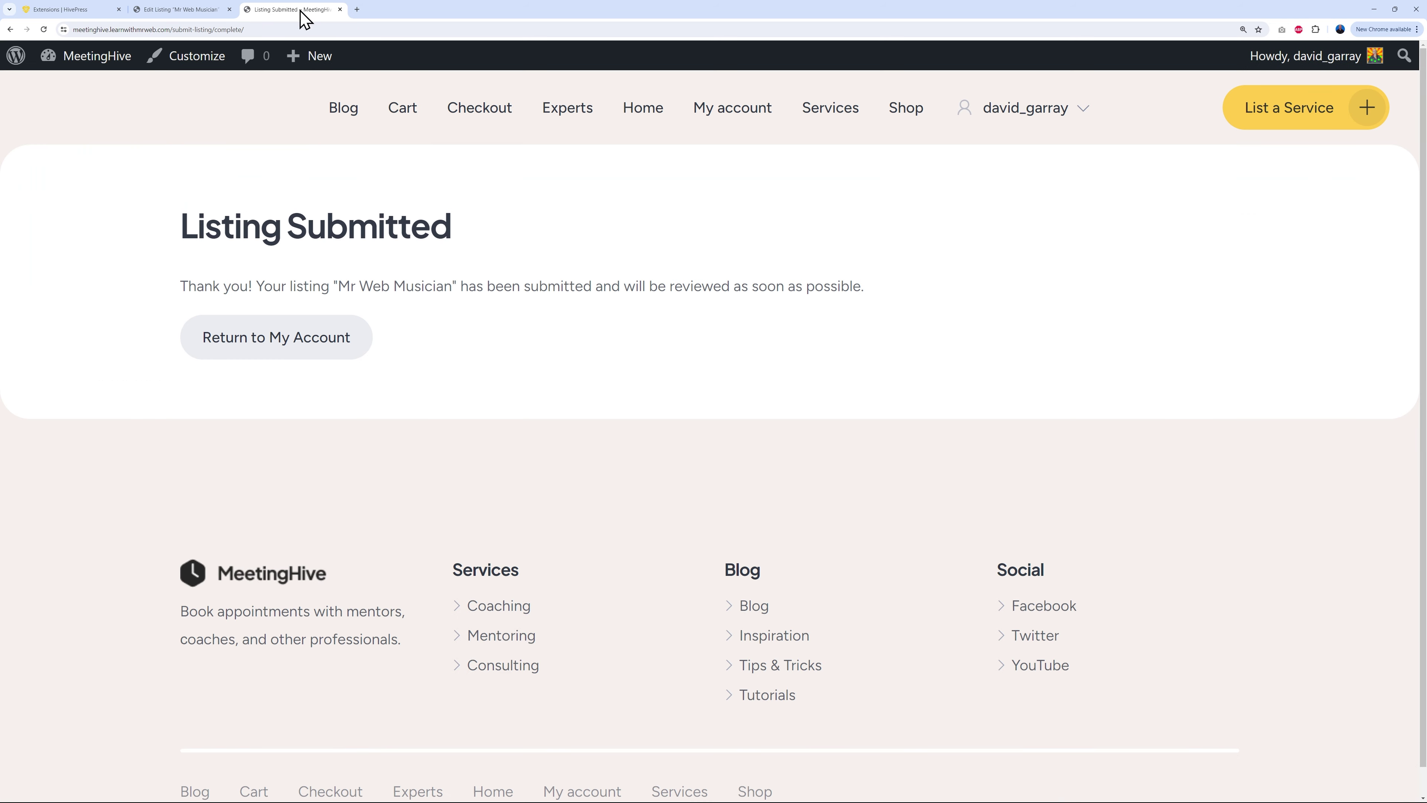
{"action": "mouse_move", "coordinate": [1090, 112]}
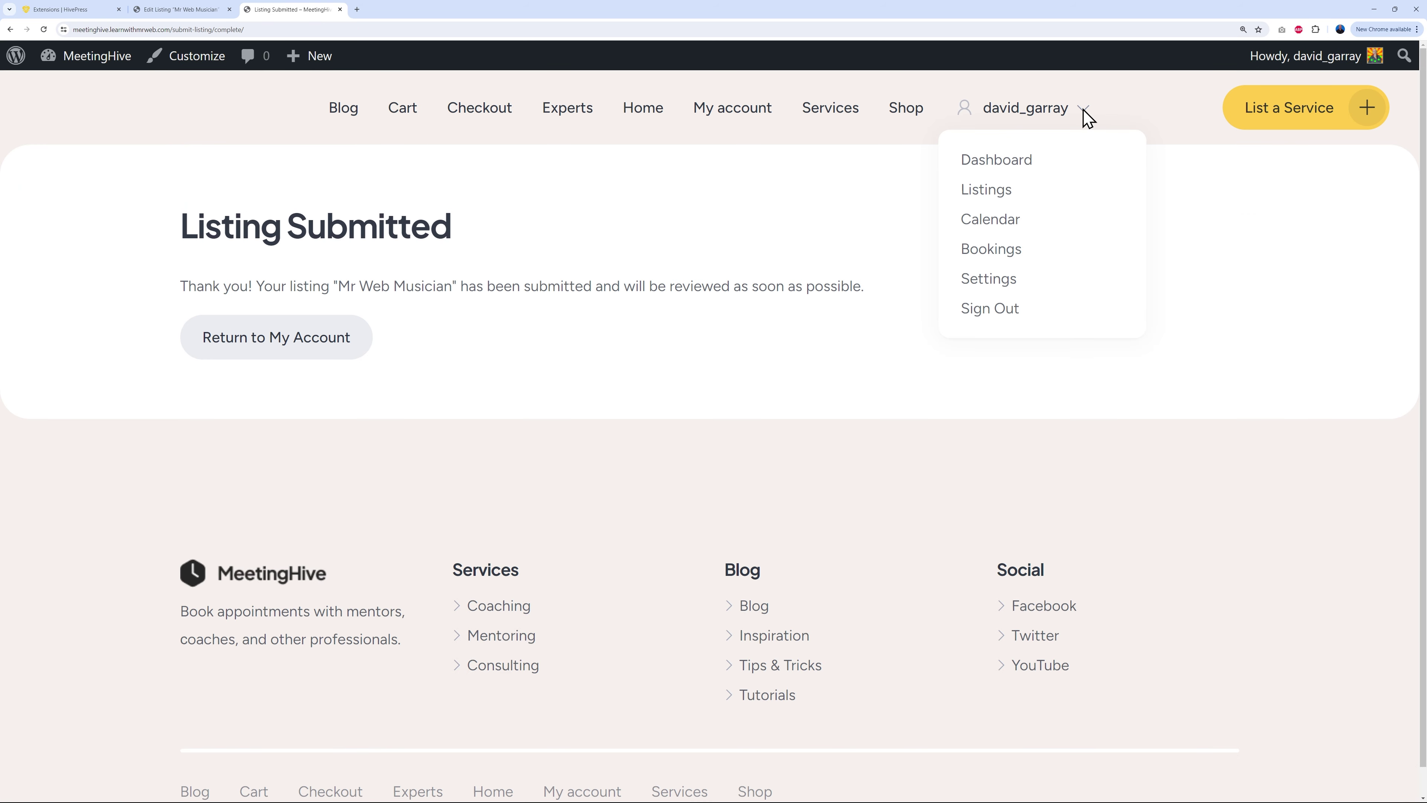
{"action": "left_click", "coordinate": [1024, 164]}
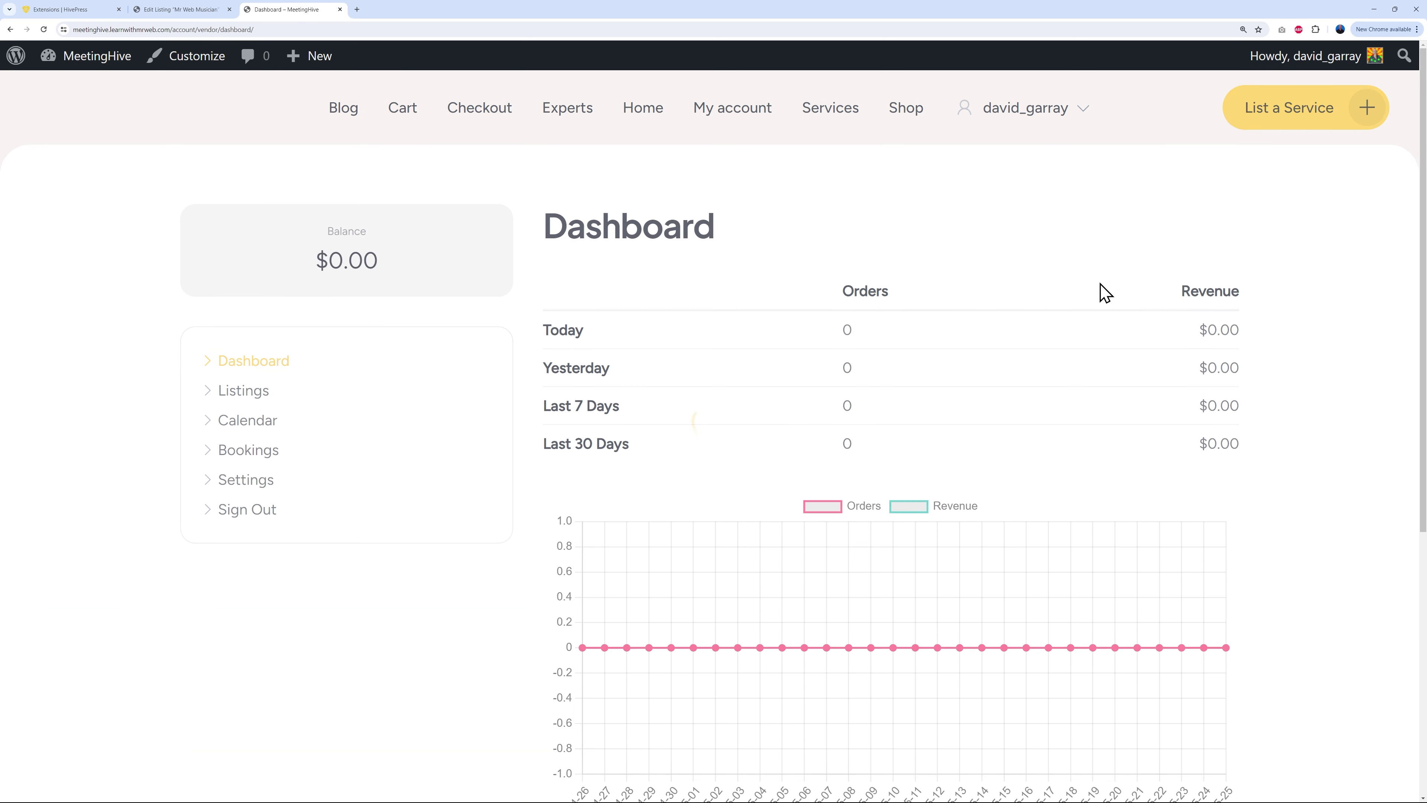
{"action": "left_click", "coordinate": [253, 395]}
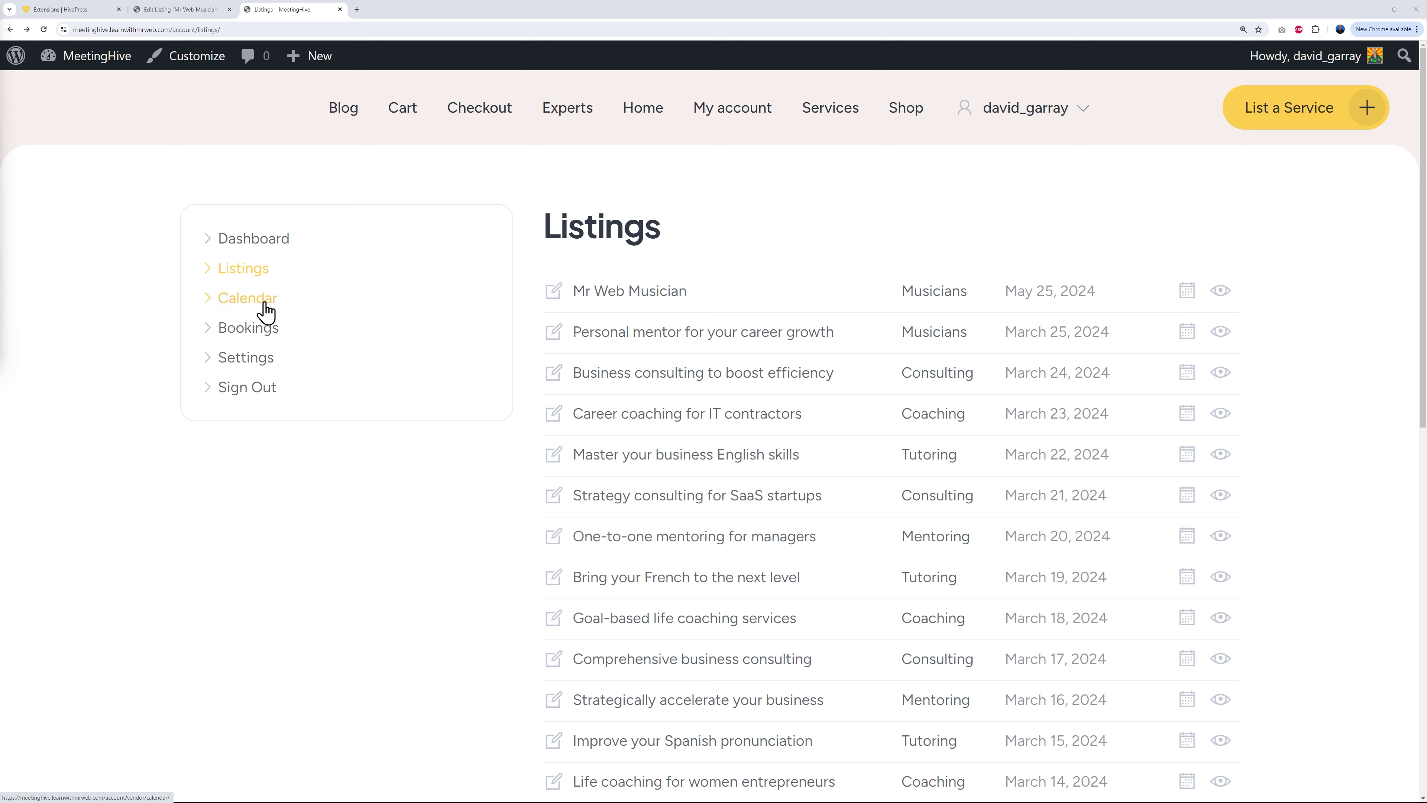
{"action": "left_click", "coordinate": [1185, 294]}
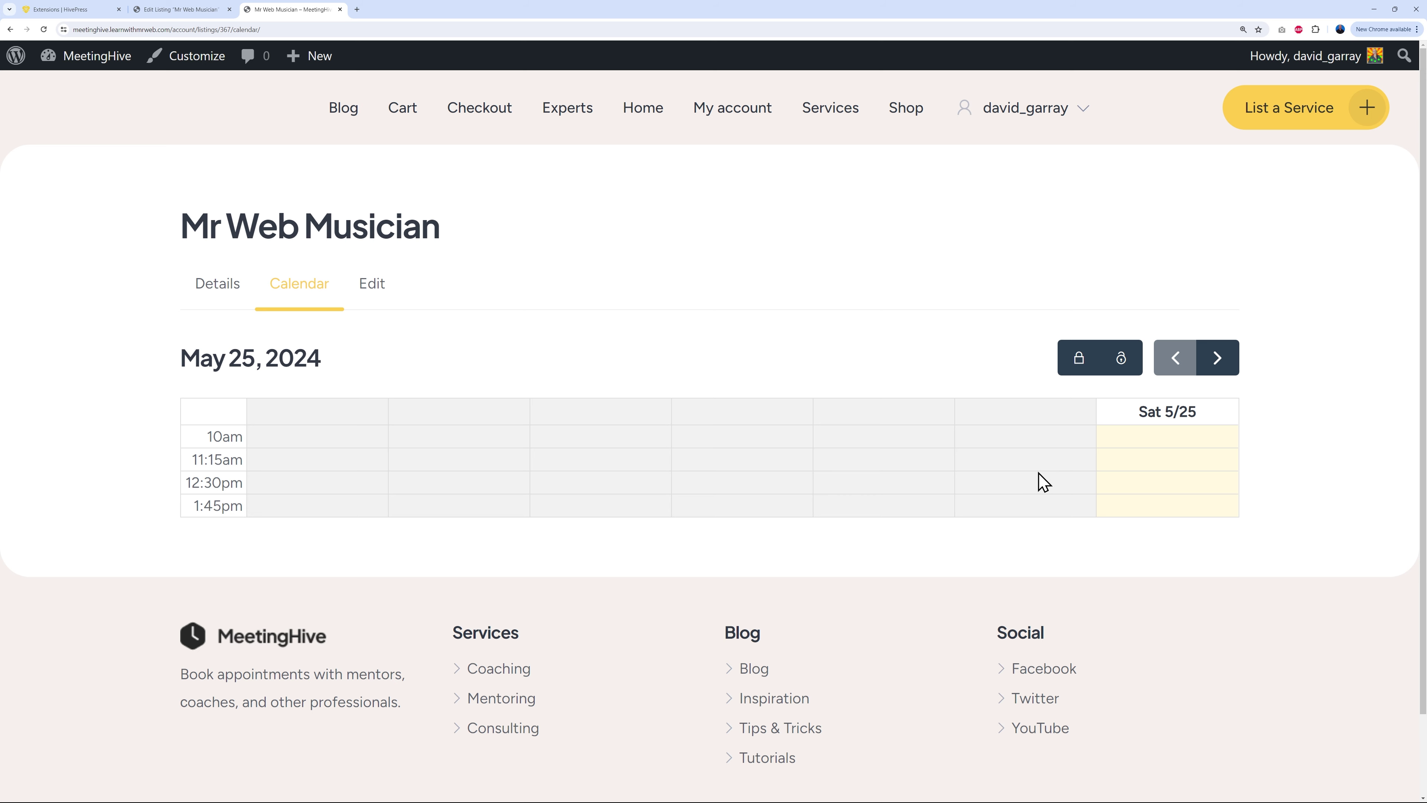
{"action": "left_click", "coordinate": [10, 30]}
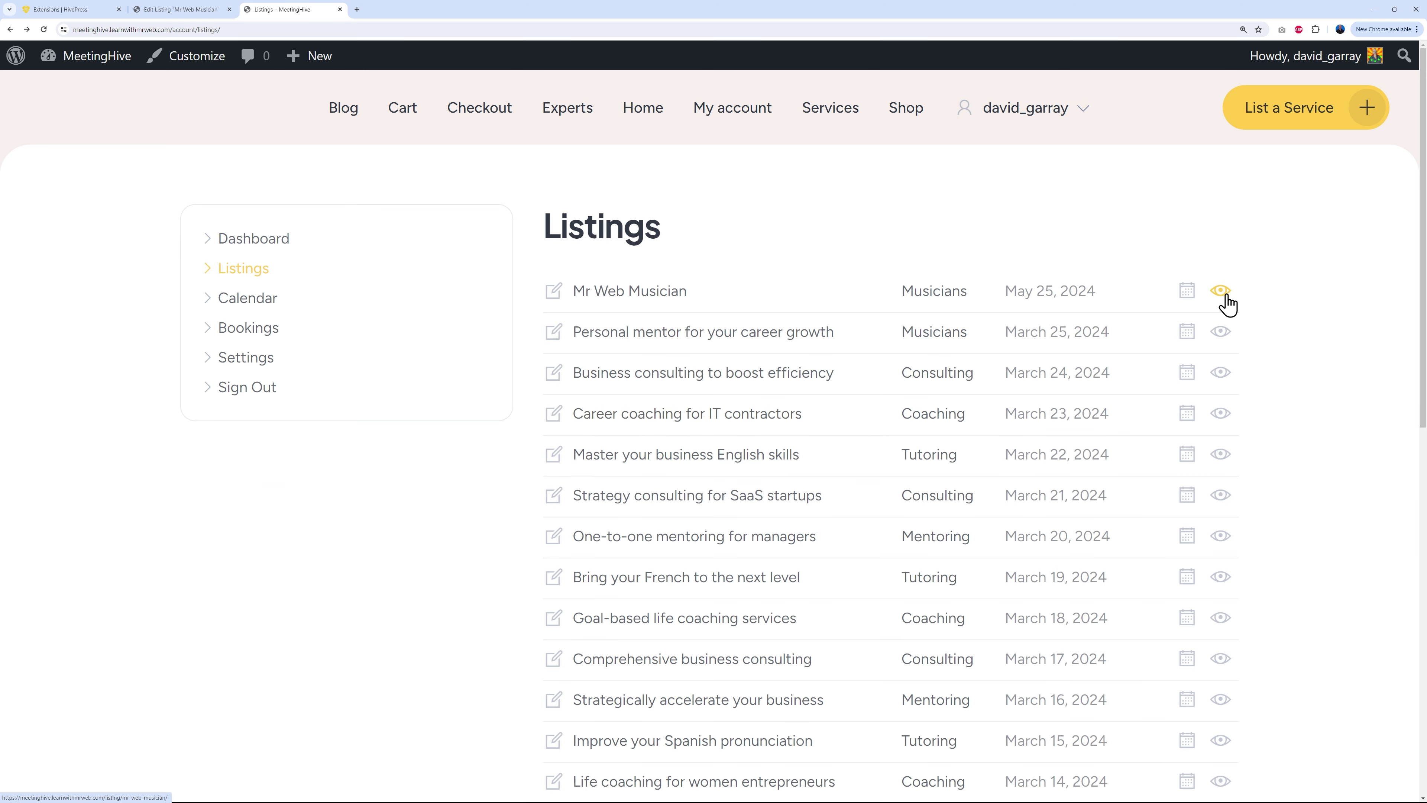
{"action": "left_click", "coordinate": [1226, 304]}
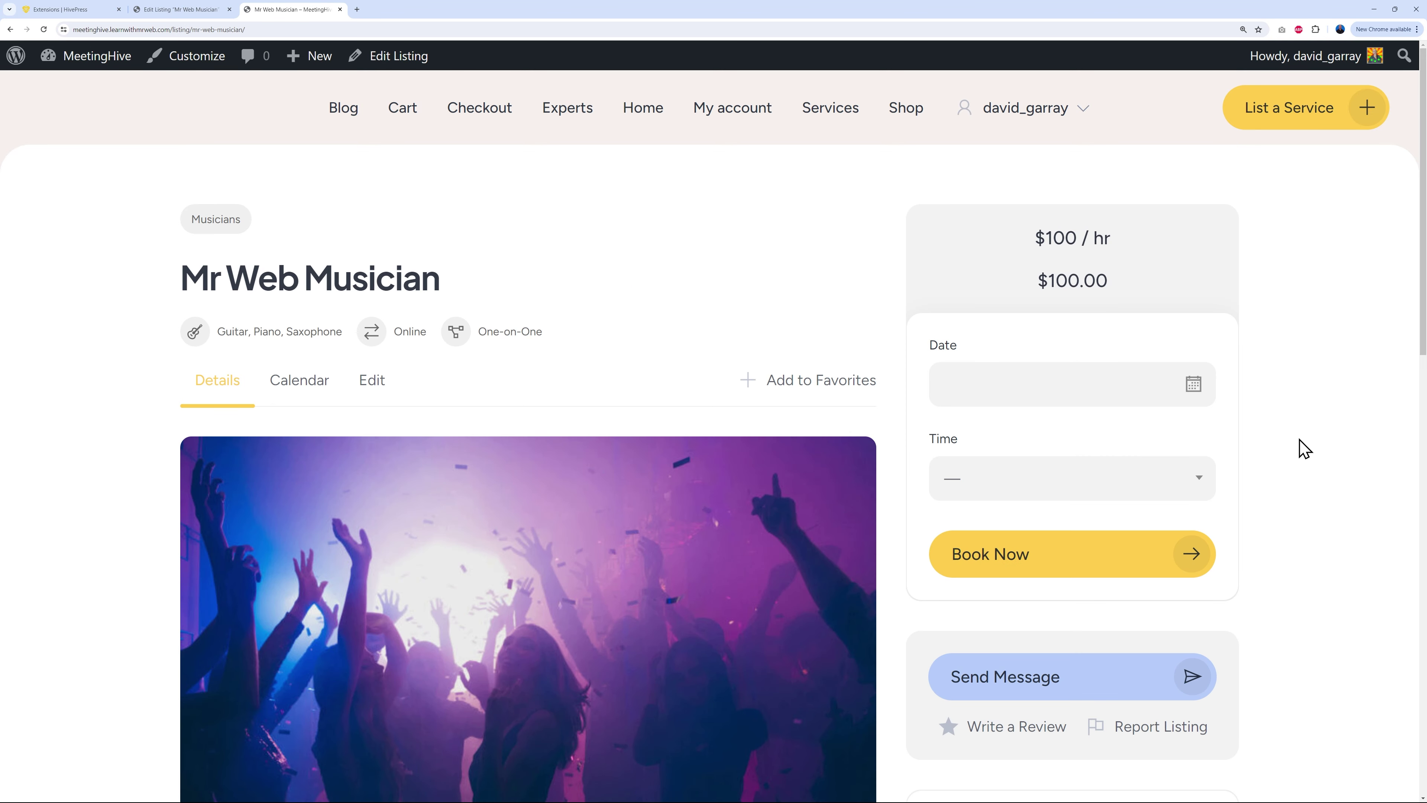
{"action": "scroll", "coordinate": [1305, 448], "scroll_direction": "down", "scroll_amount": 10}
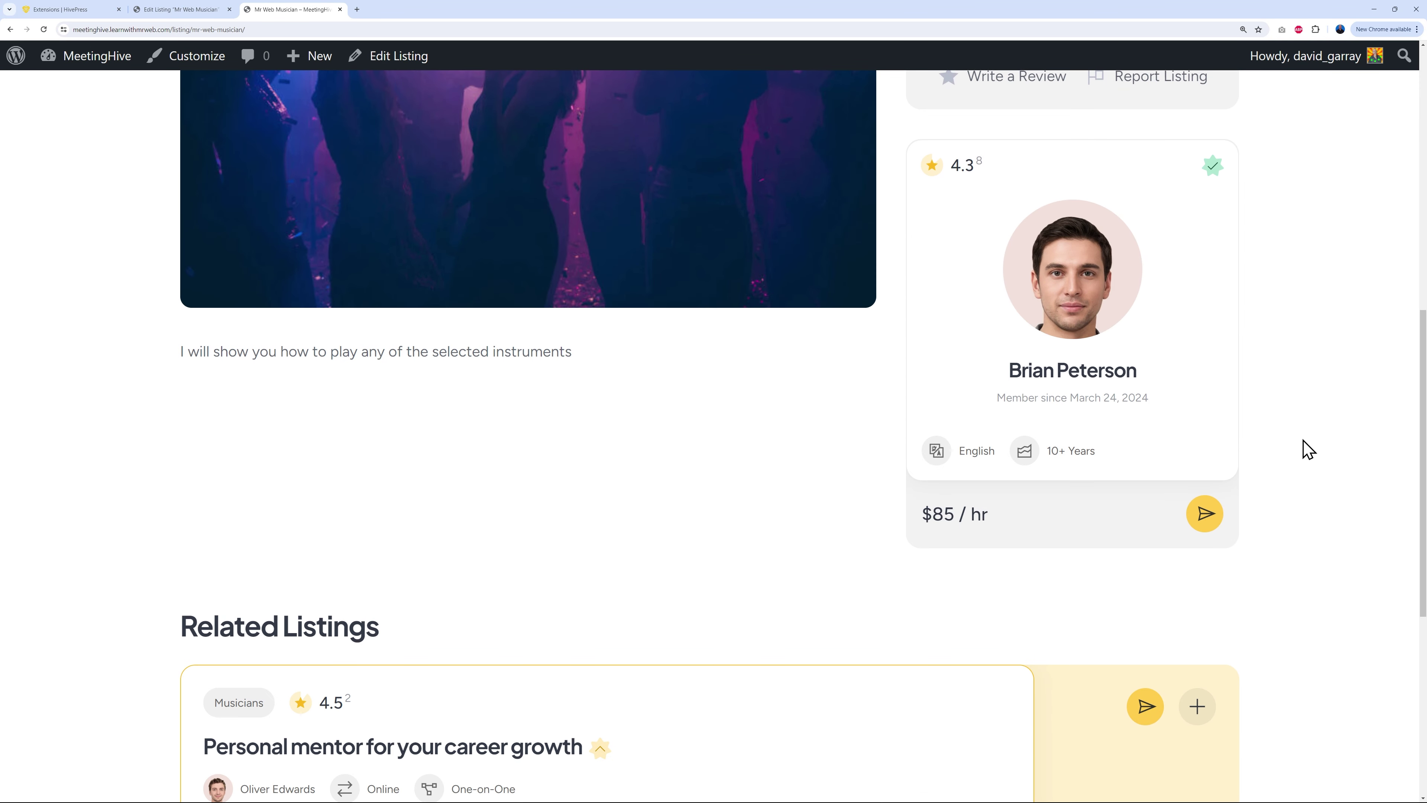
{"action": "scroll", "coordinate": [1308, 450], "scroll_direction": "down", "scroll_amount": 5}
{"action": "scroll", "coordinate": [1308, 450], "scroll_direction": "up", "scroll_amount": 12}
{"action": "scroll", "coordinate": [1305, 449], "scroll_direction": "up", "scroll_amount": 4}
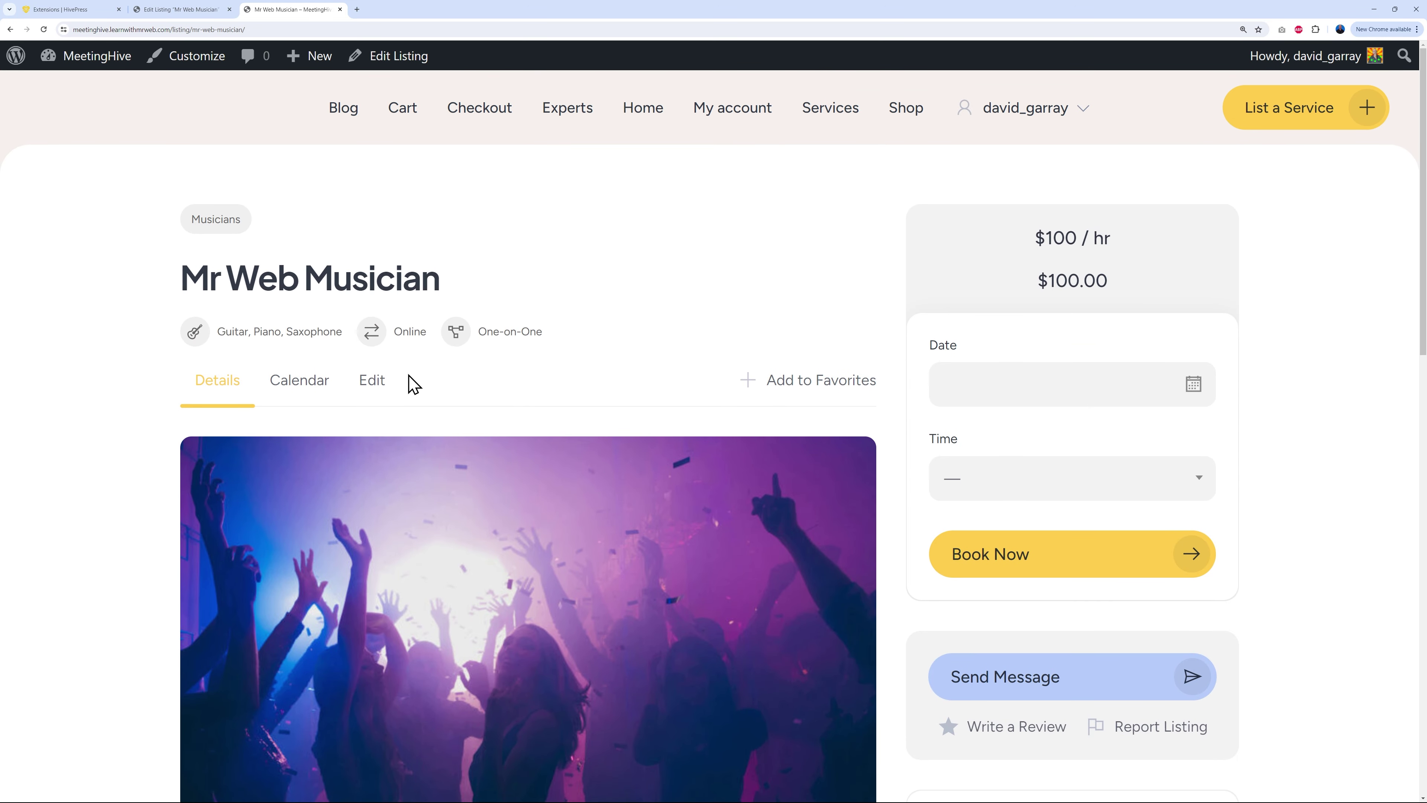
{"action": "left_click", "coordinate": [377, 387]}
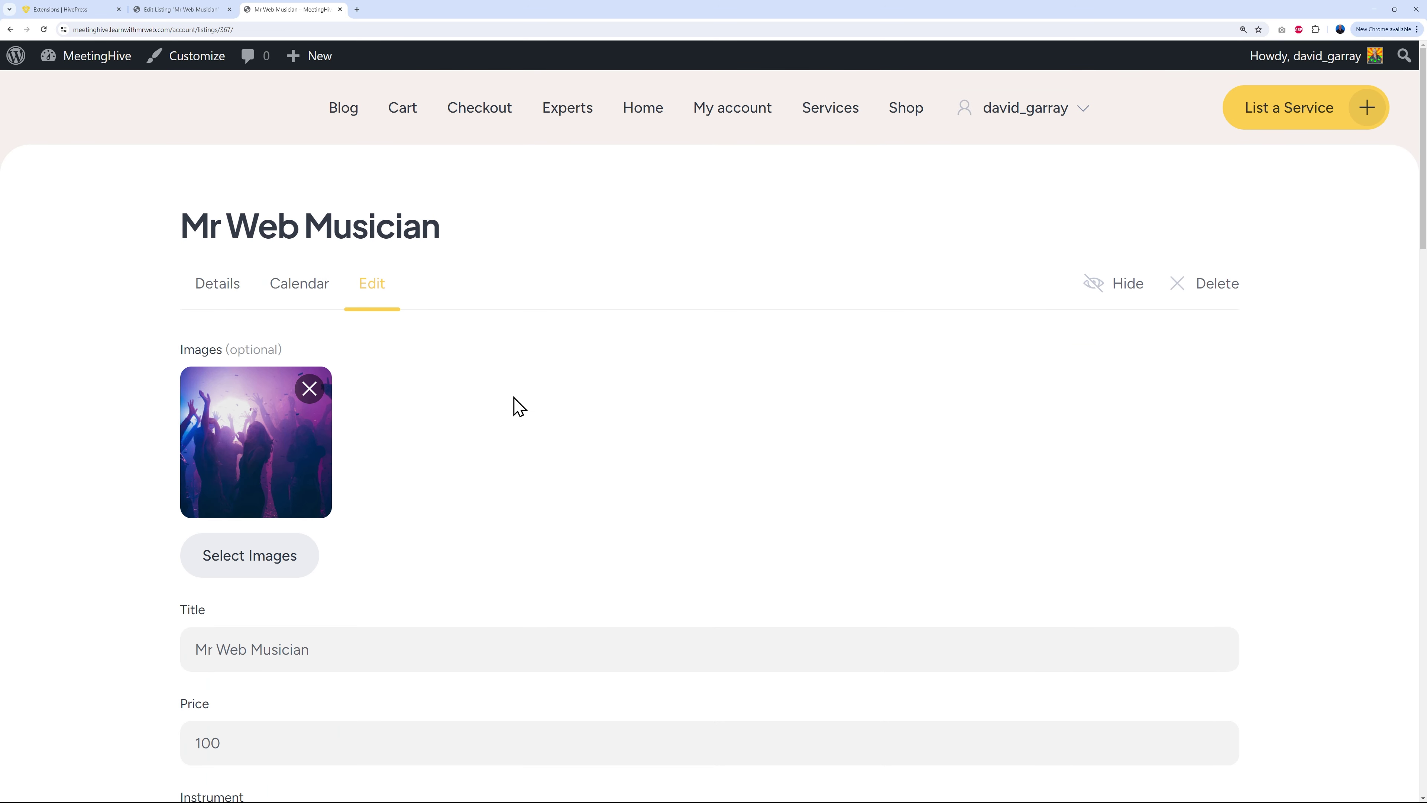
{"action": "scroll", "coordinate": [529, 418], "scroll_direction": "down", "scroll_amount": 10}
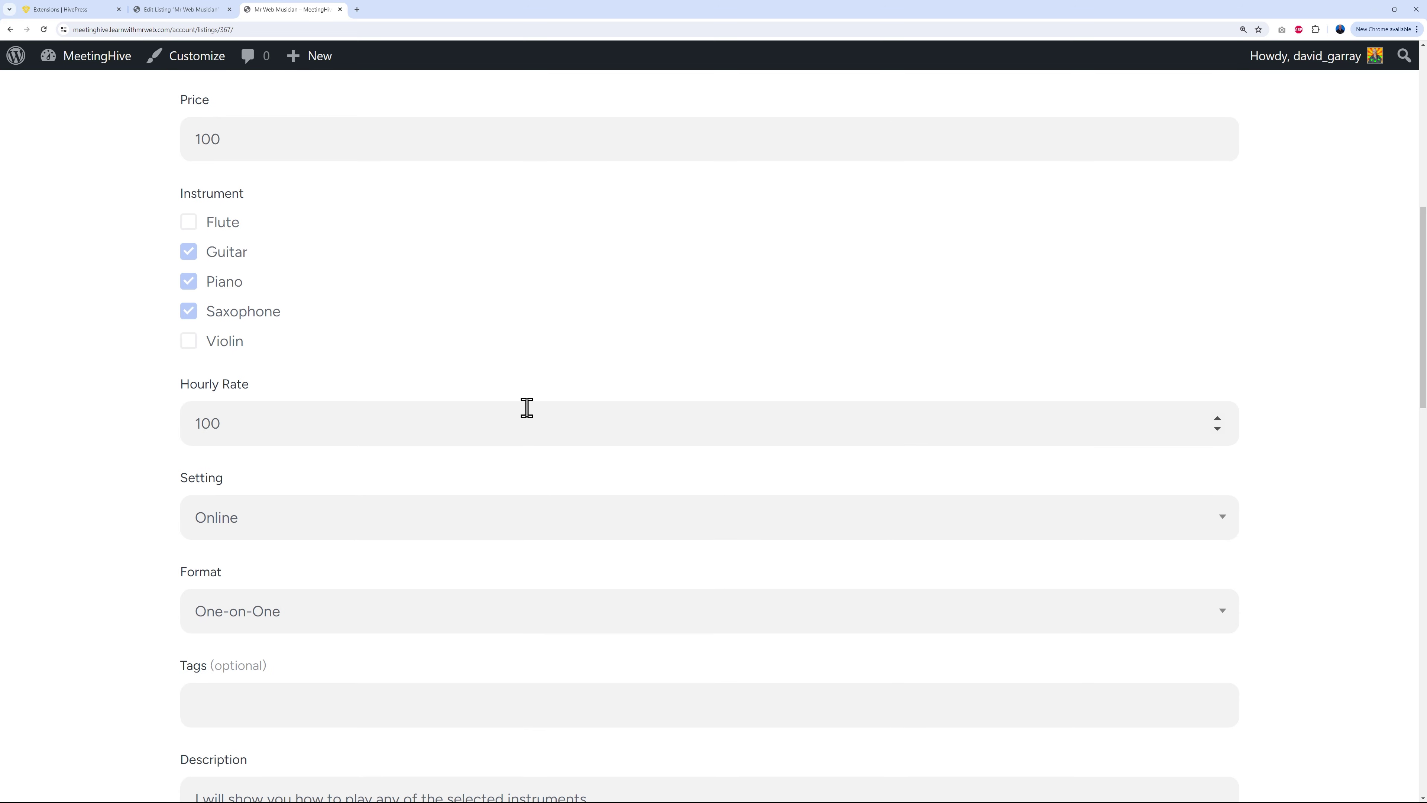
{"action": "scroll", "coordinate": [526, 407], "scroll_direction": "up", "scroll_amount": 10}
{"action": "mouse_move", "coordinate": [1048, 115]}
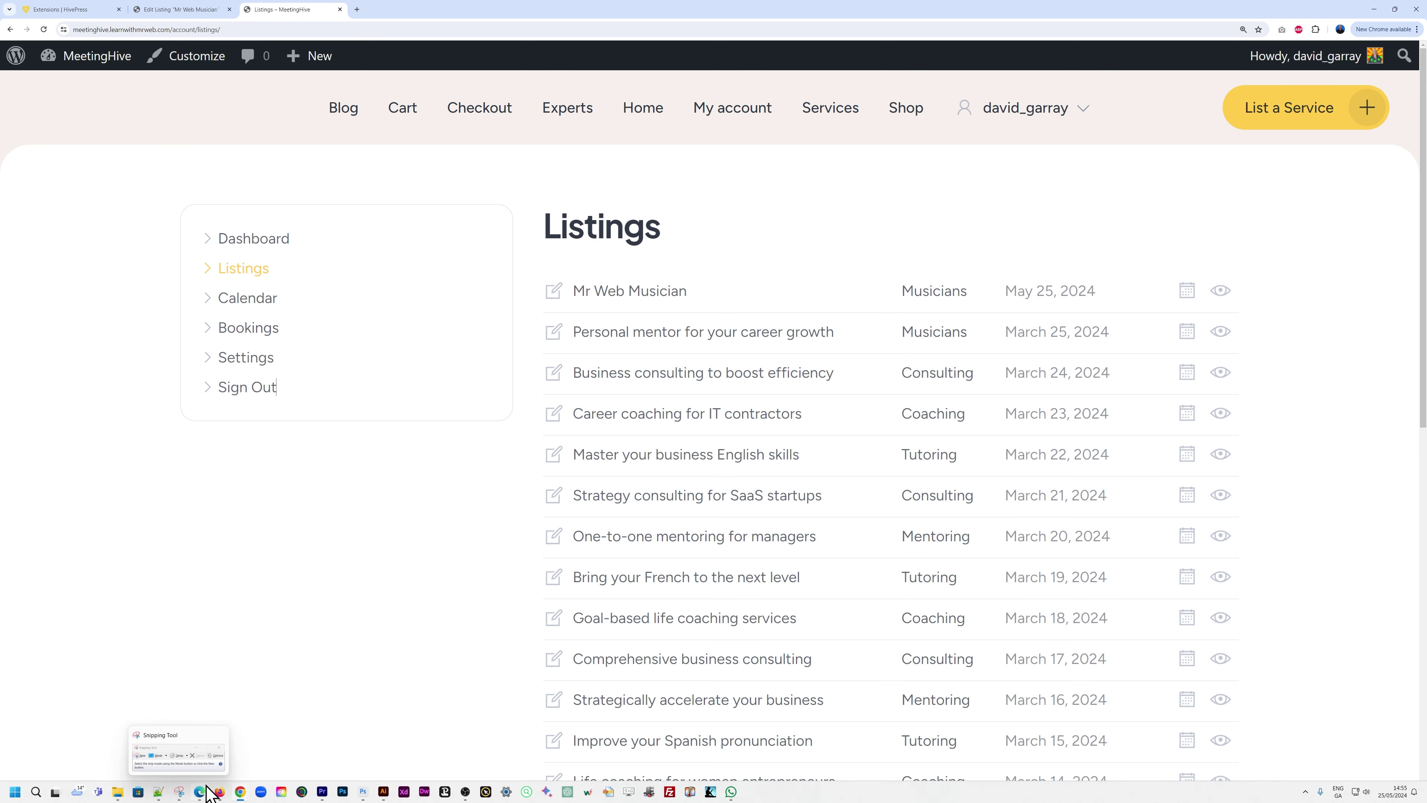
Step: In the signed-out browser, go through Experts and the vendor's page to the Mr Web Musician listing
{"action": "mouse_move", "coordinate": [220, 793]}
{"action": "left_click", "coordinate": [198, 757]}
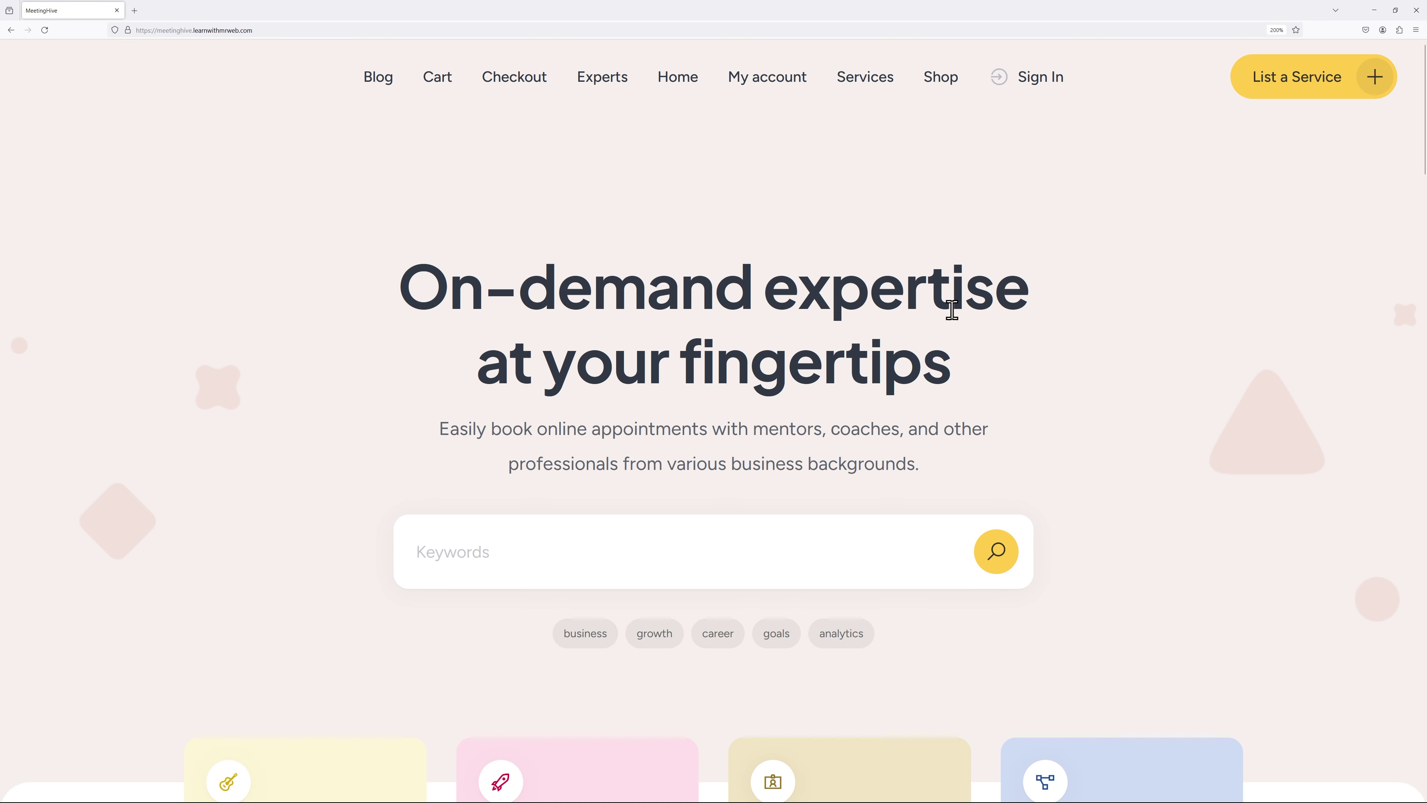
{"action": "scroll", "coordinate": [1271, 432], "scroll_direction": "down", "scroll_amount": 5}
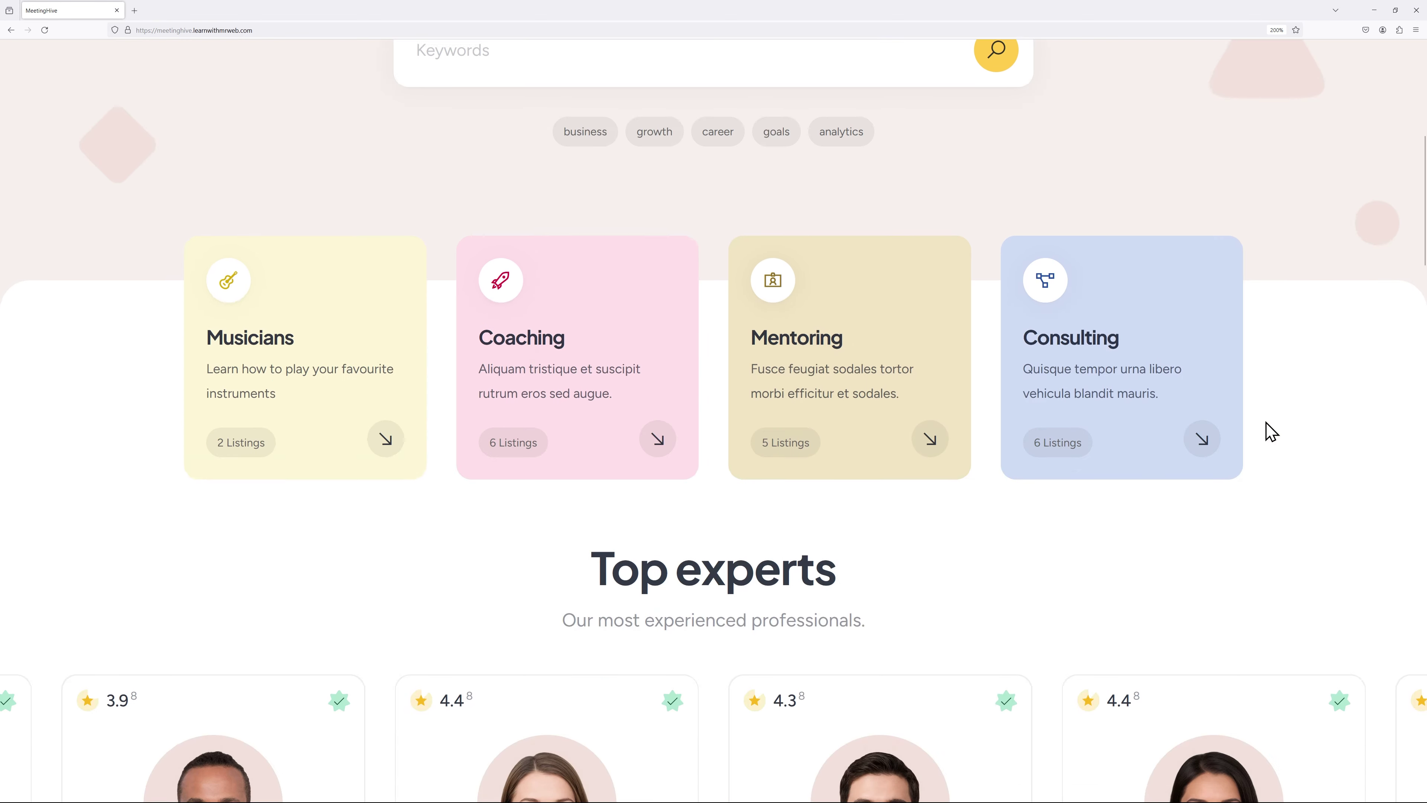
{"action": "scroll", "coordinate": [1271, 432], "scroll_direction": "down", "scroll_amount": 3}
{"action": "scroll", "coordinate": [1272, 430], "scroll_direction": "up", "scroll_amount": 10}
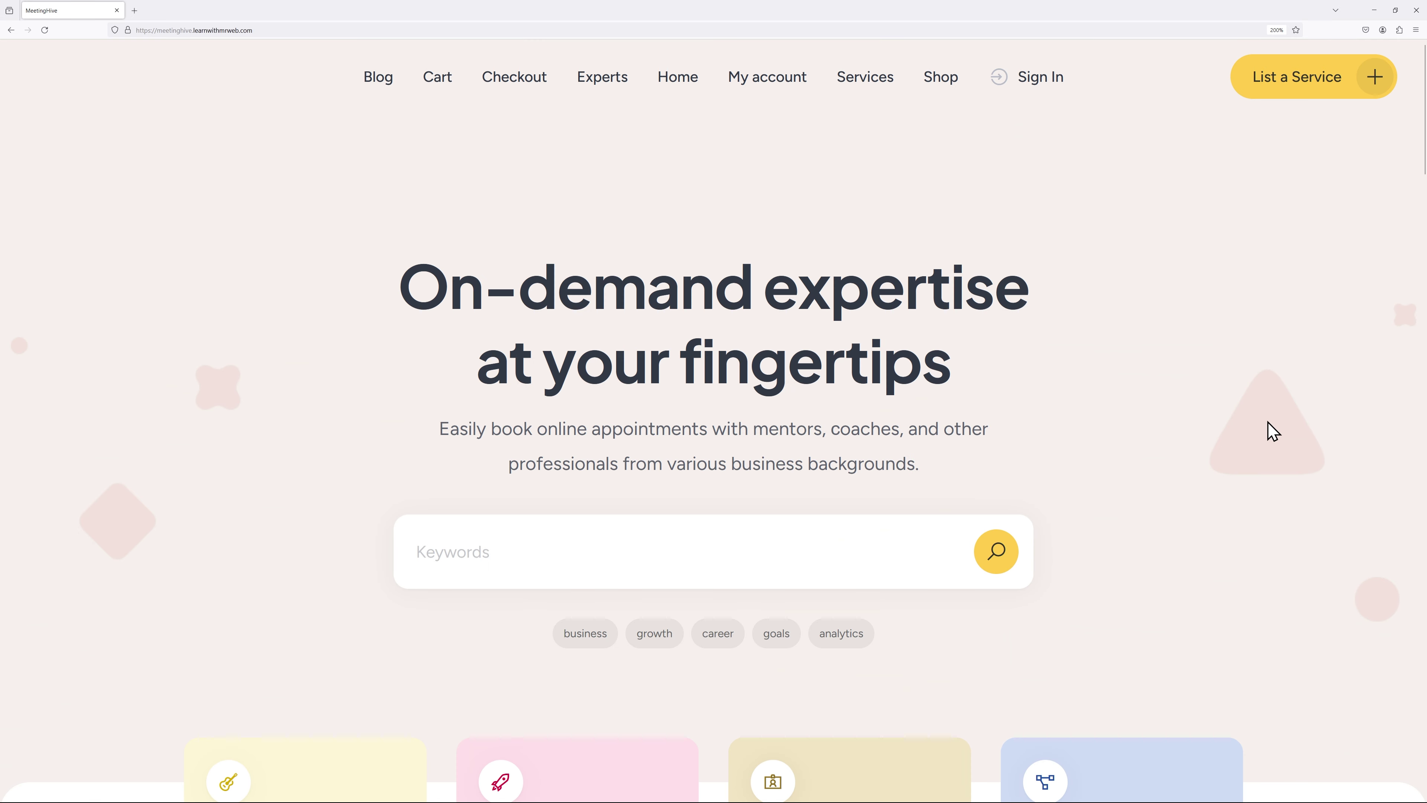
{"action": "left_click", "coordinate": [604, 90]}
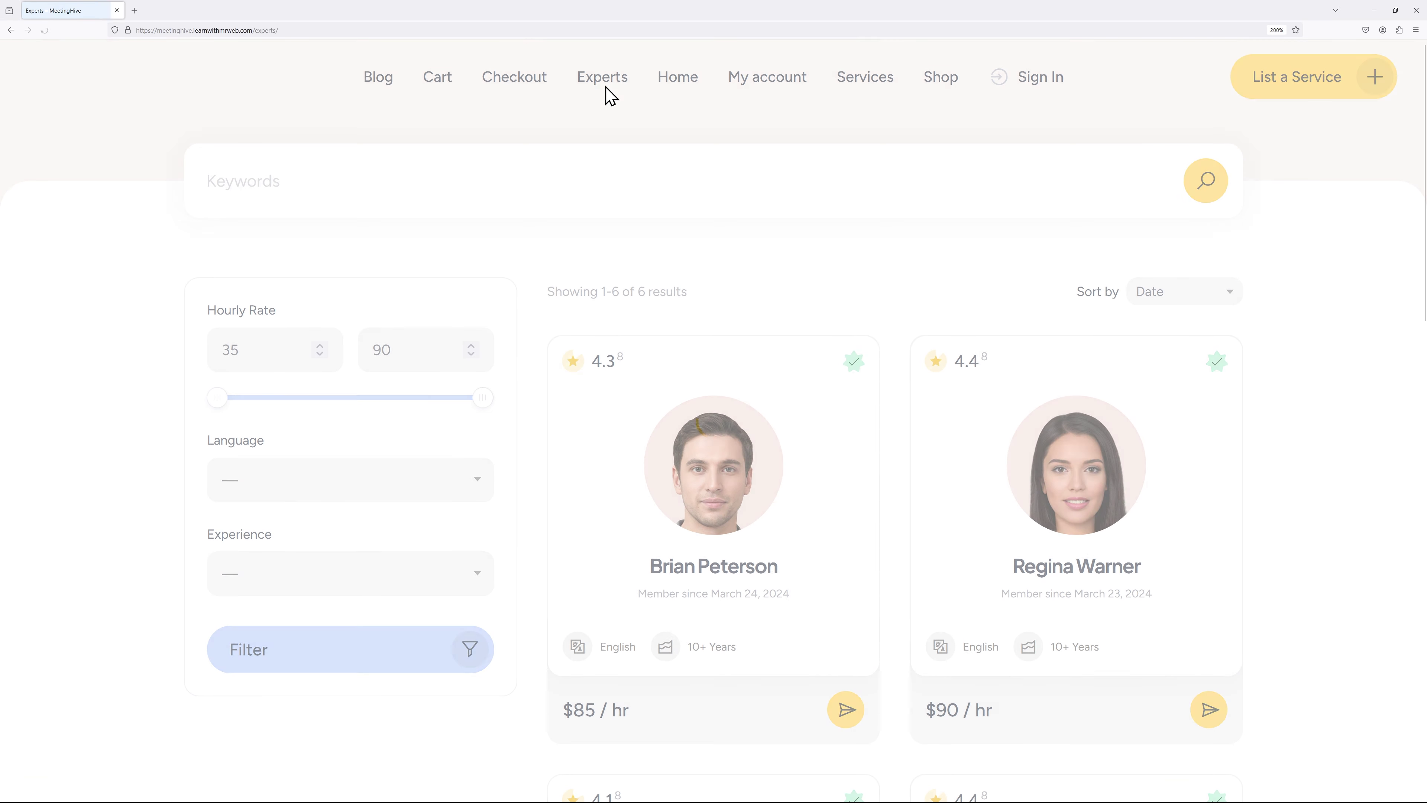
{"action": "left_click", "coordinate": [729, 504]}
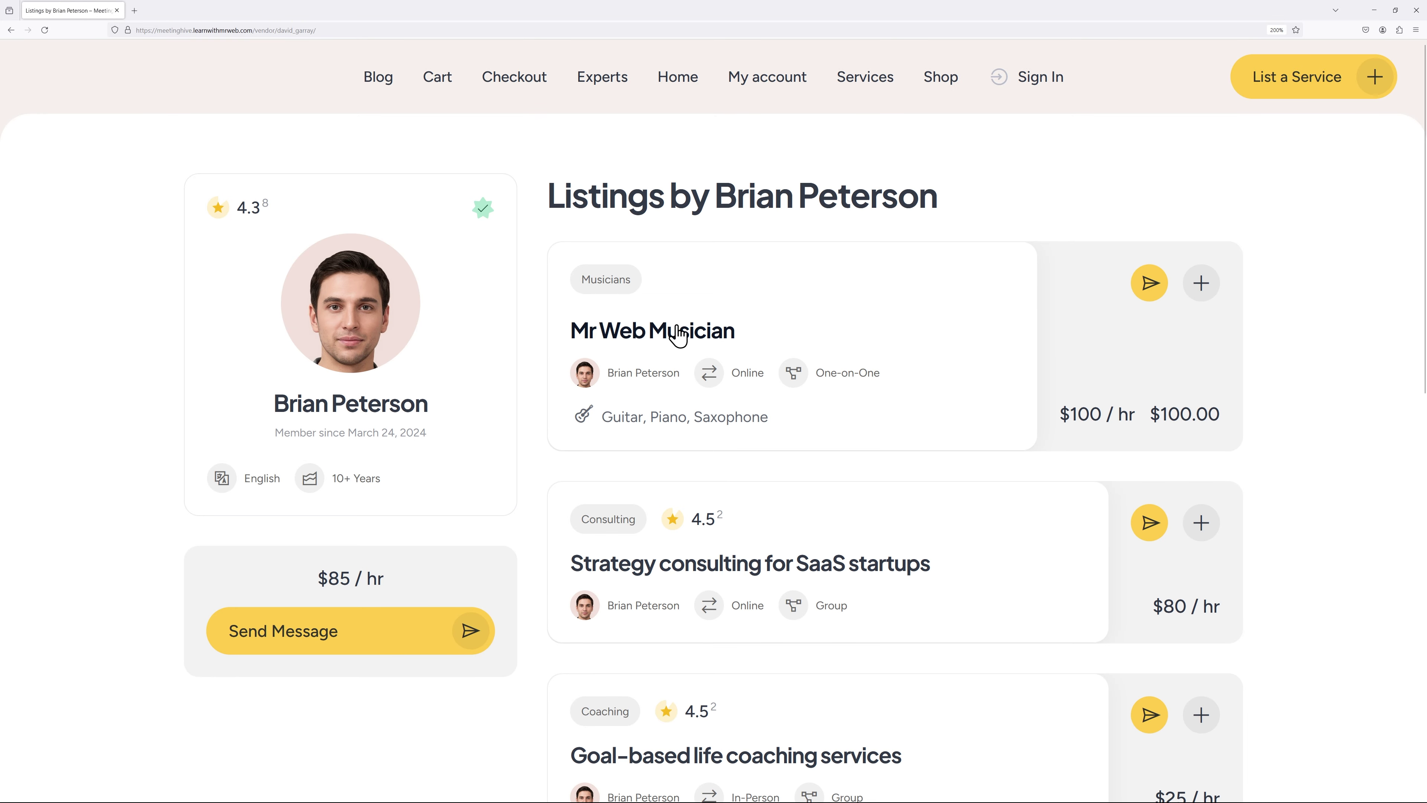
{"action": "left_click", "coordinate": [672, 337]}
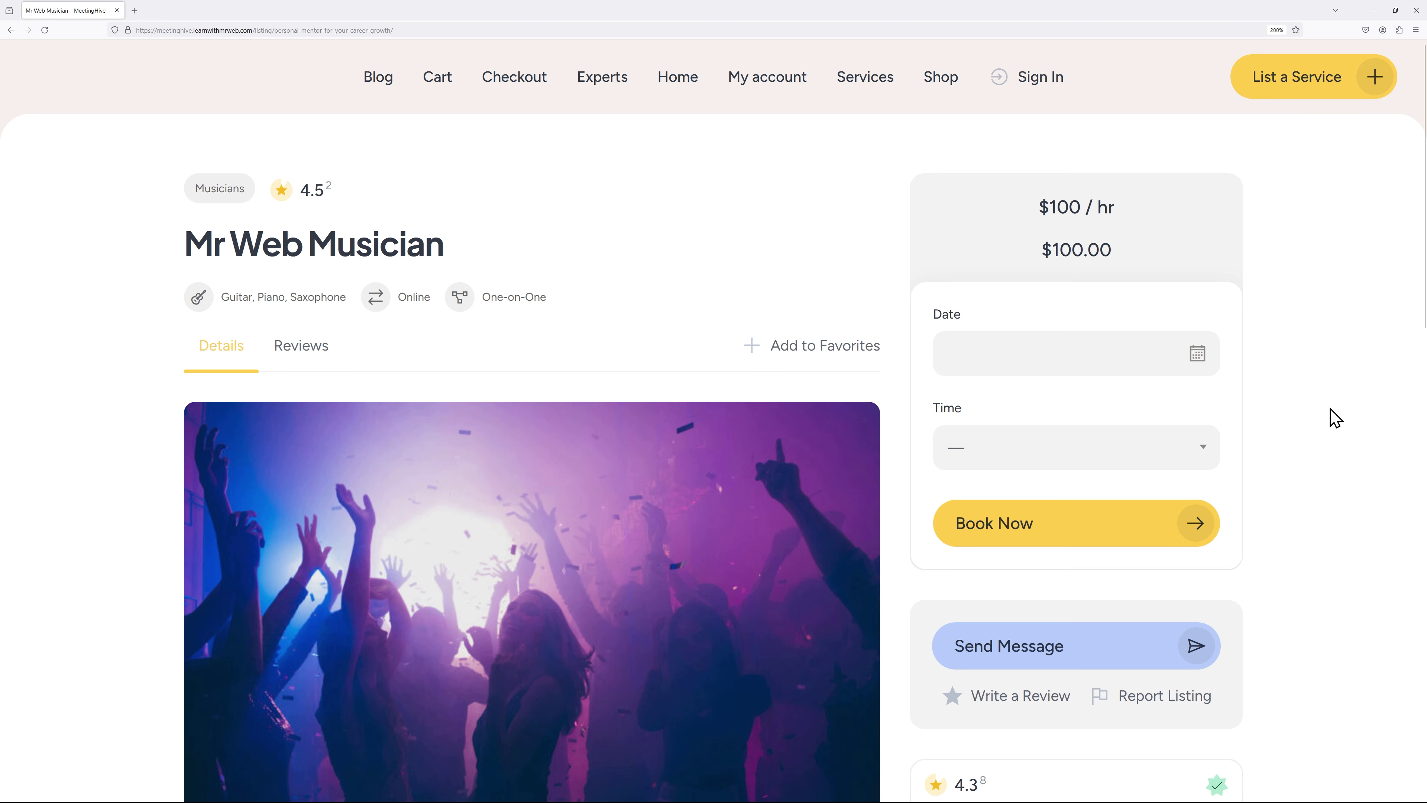
Step: Book Mr Web Musician for June 4, 2024, 12:30 pm - 1:30 pm
{"action": "left_click", "coordinate": [1125, 360]}
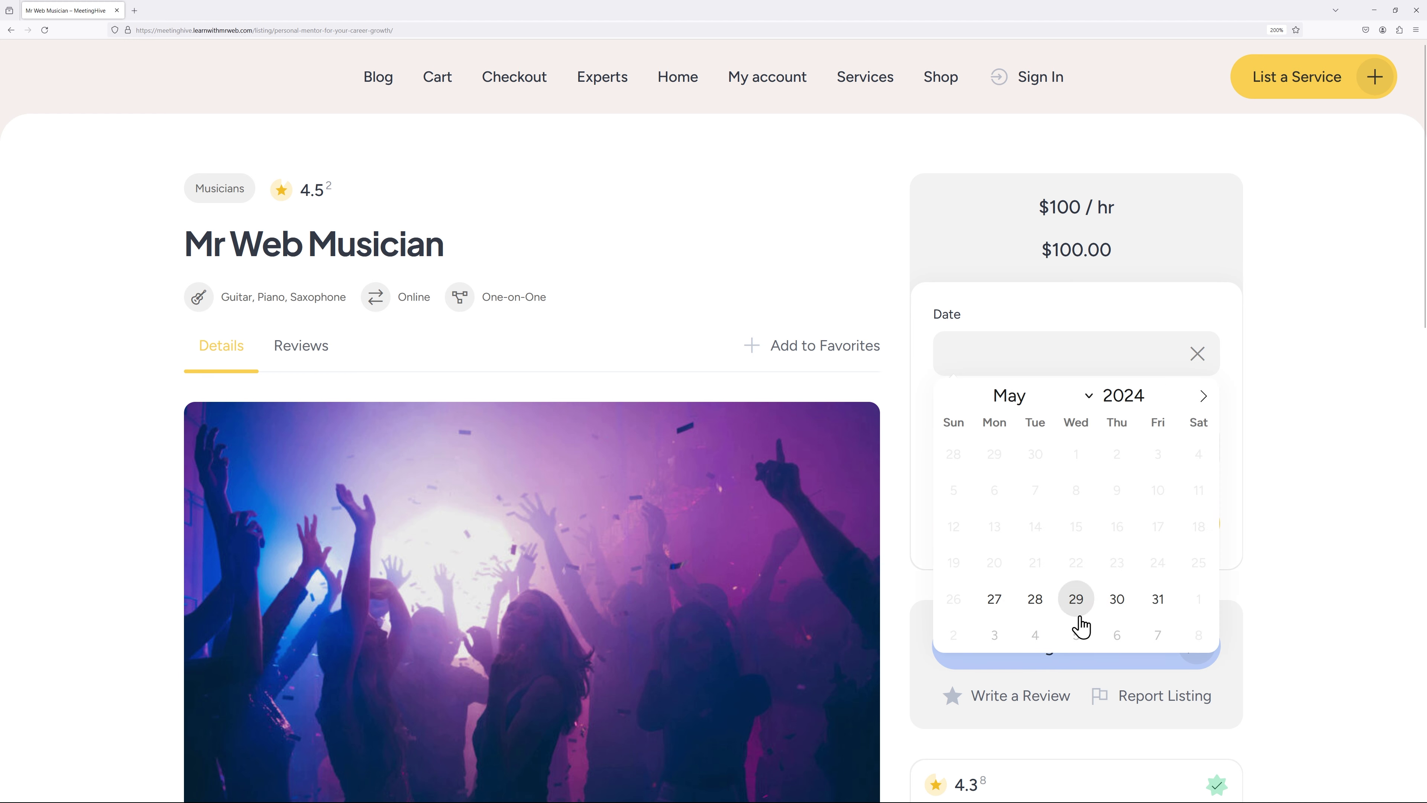
{"action": "left_click", "coordinate": [1202, 399]}
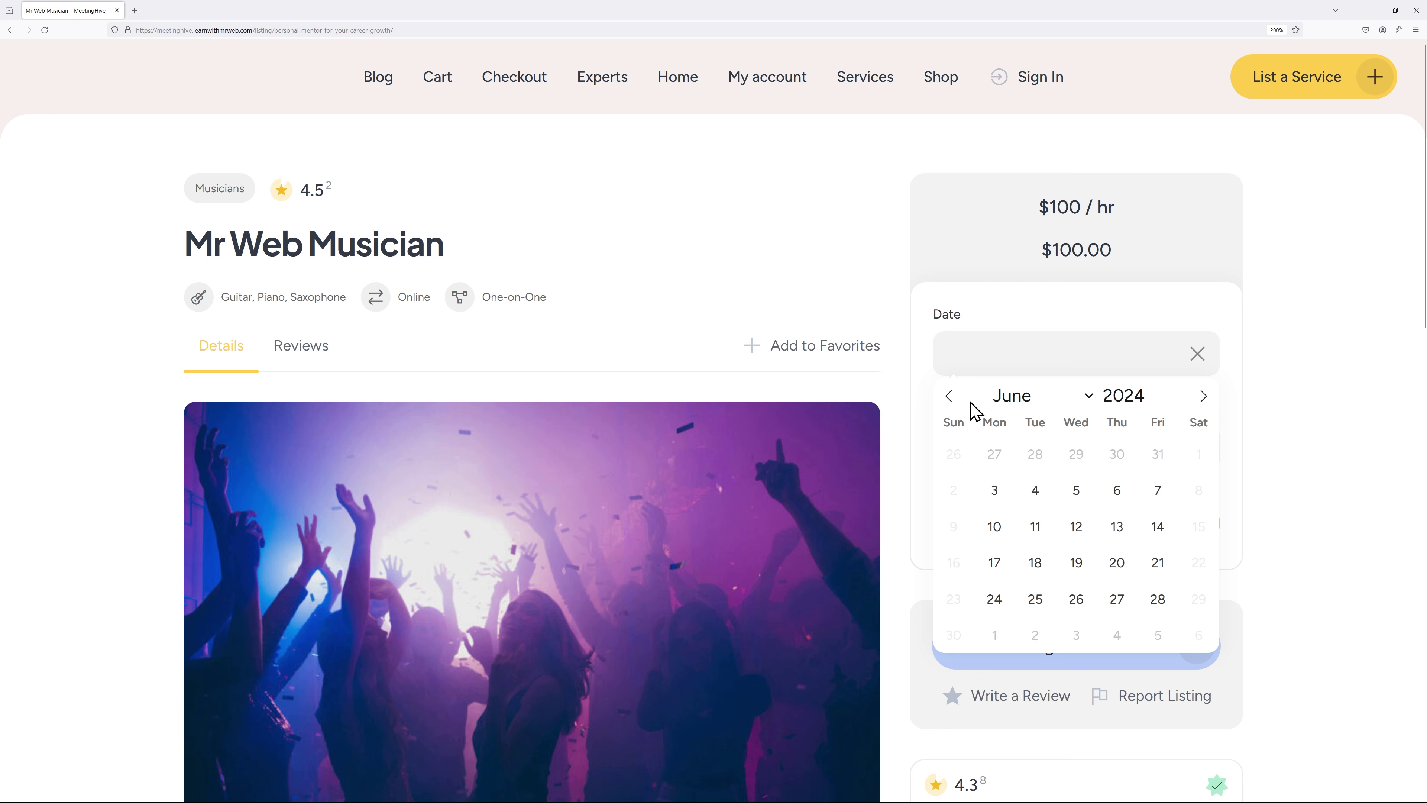
{"action": "left_click", "coordinate": [1037, 494]}
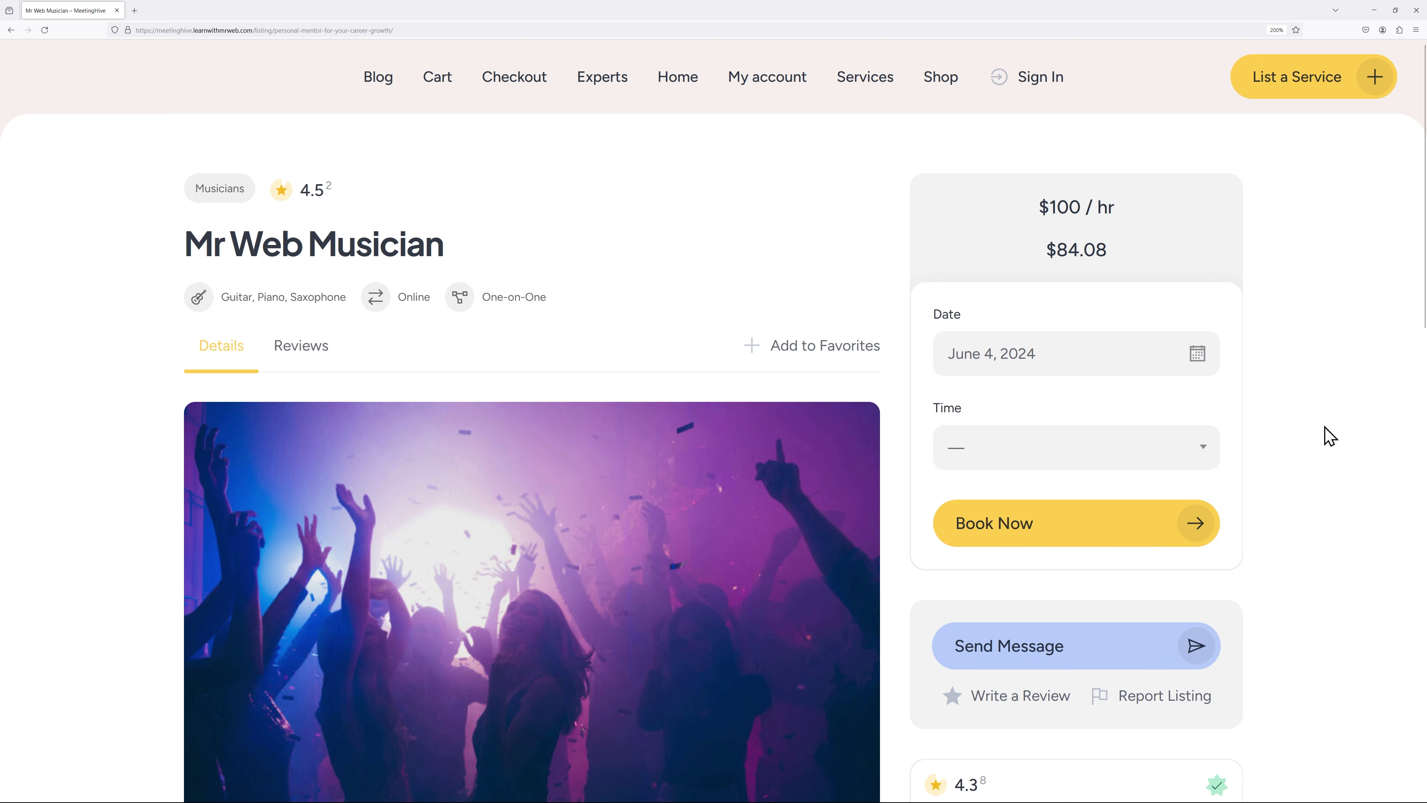
{"action": "left_click", "coordinate": [1082, 463]}
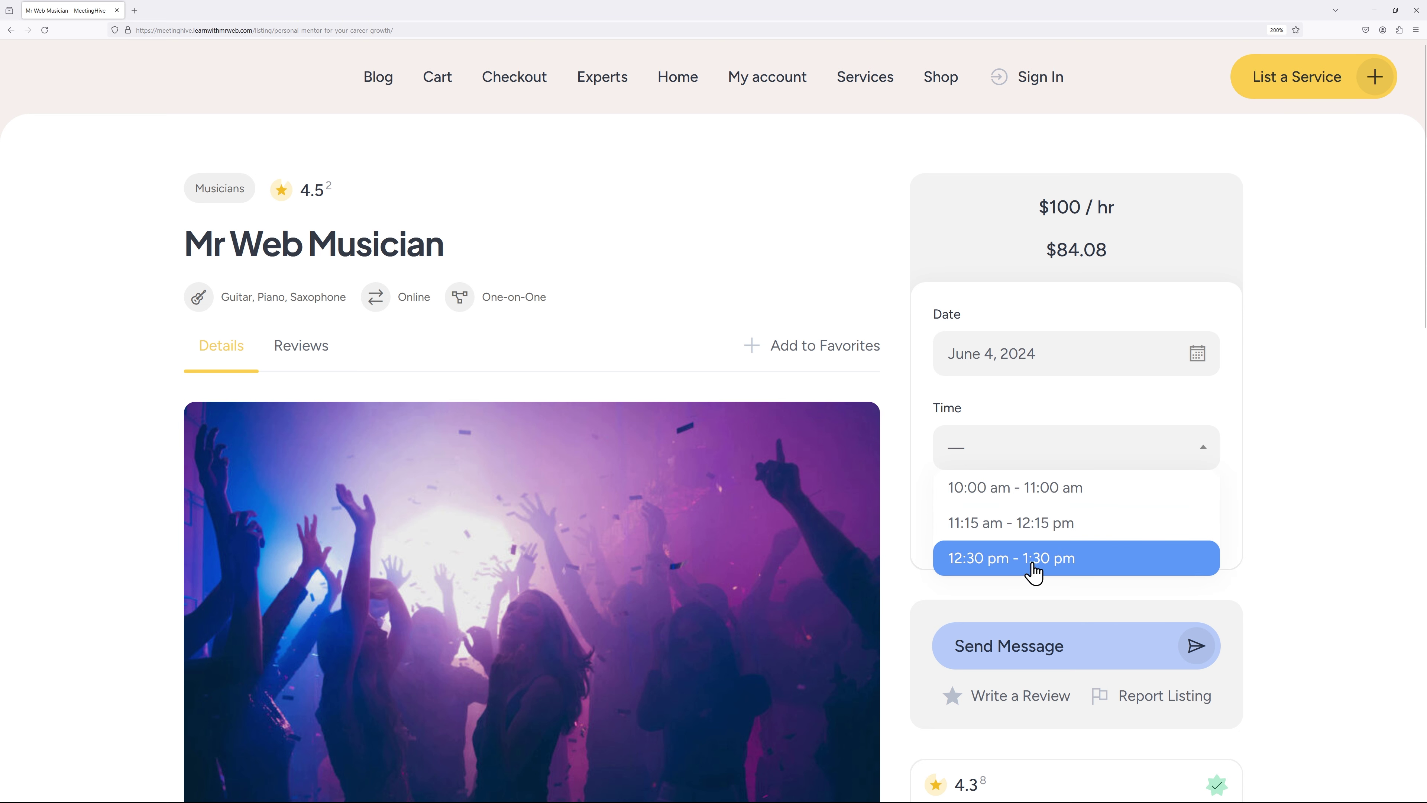
{"action": "left_click", "coordinate": [1033, 577]}
{"action": "left_click", "coordinate": [1186, 540]}
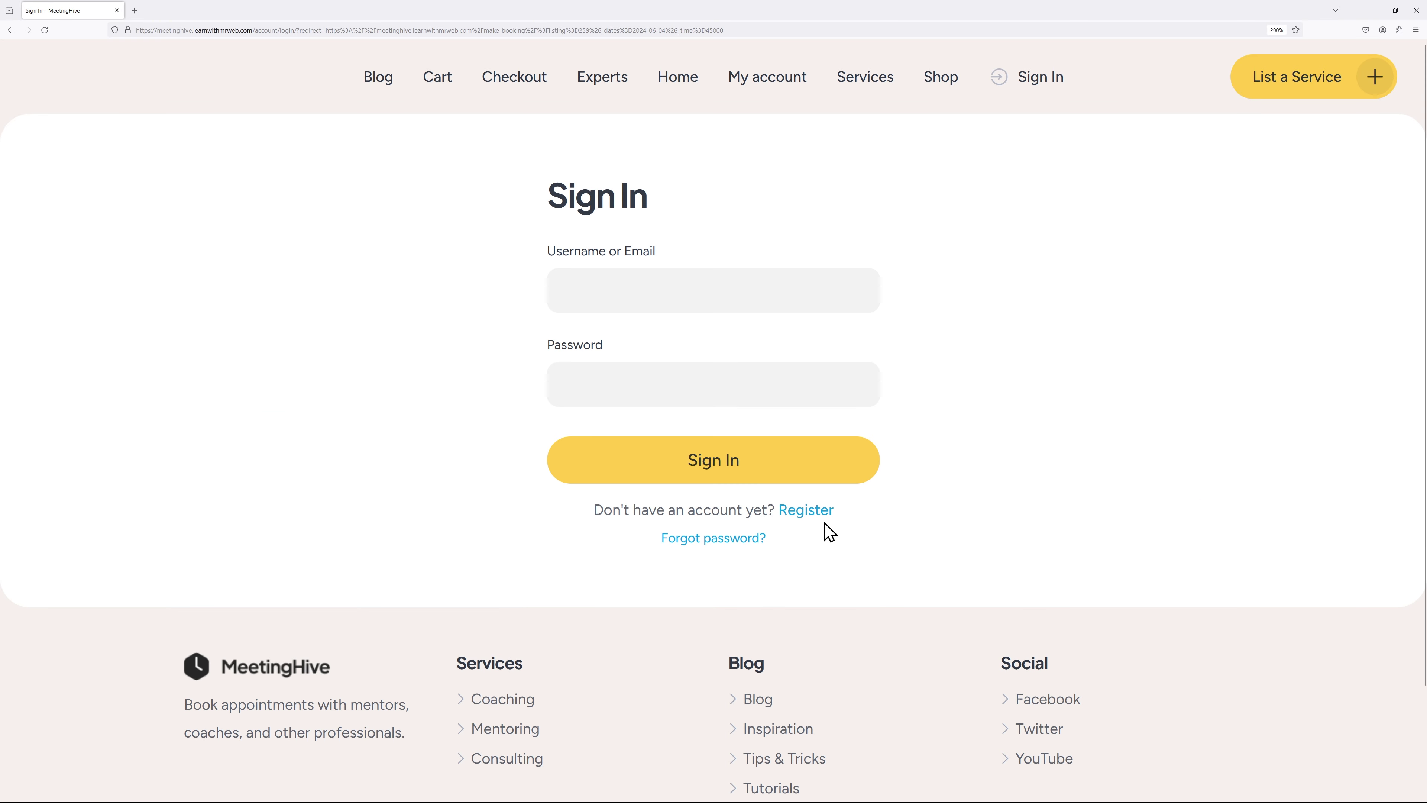
Step: Register a new customer account with autofilled credentials and proceed to payment for the $101.00 booking
{"action": "left_click", "coordinate": [818, 511]}
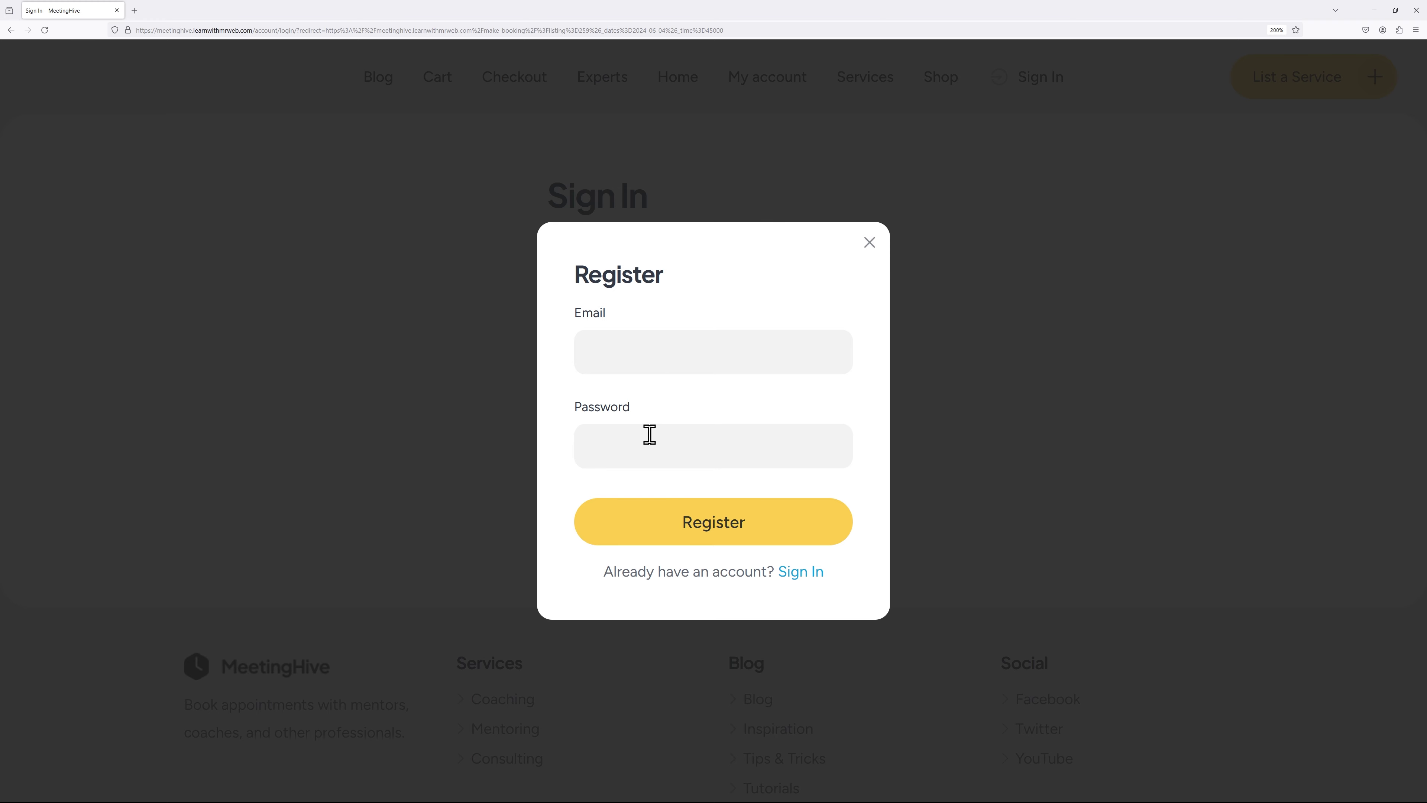
{"action": "left_click", "coordinate": [720, 542]}
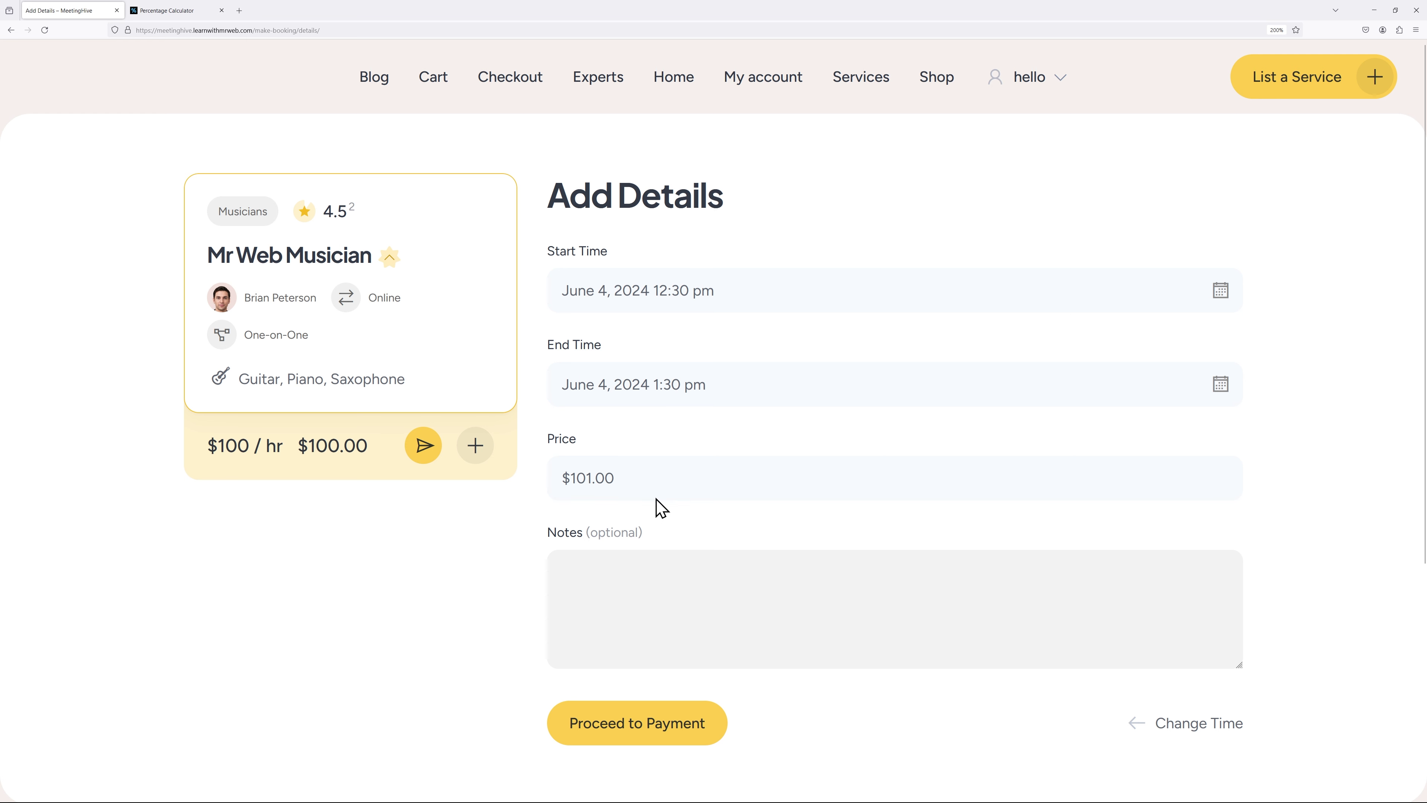
{"action": "left_click", "coordinate": [646, 735]}
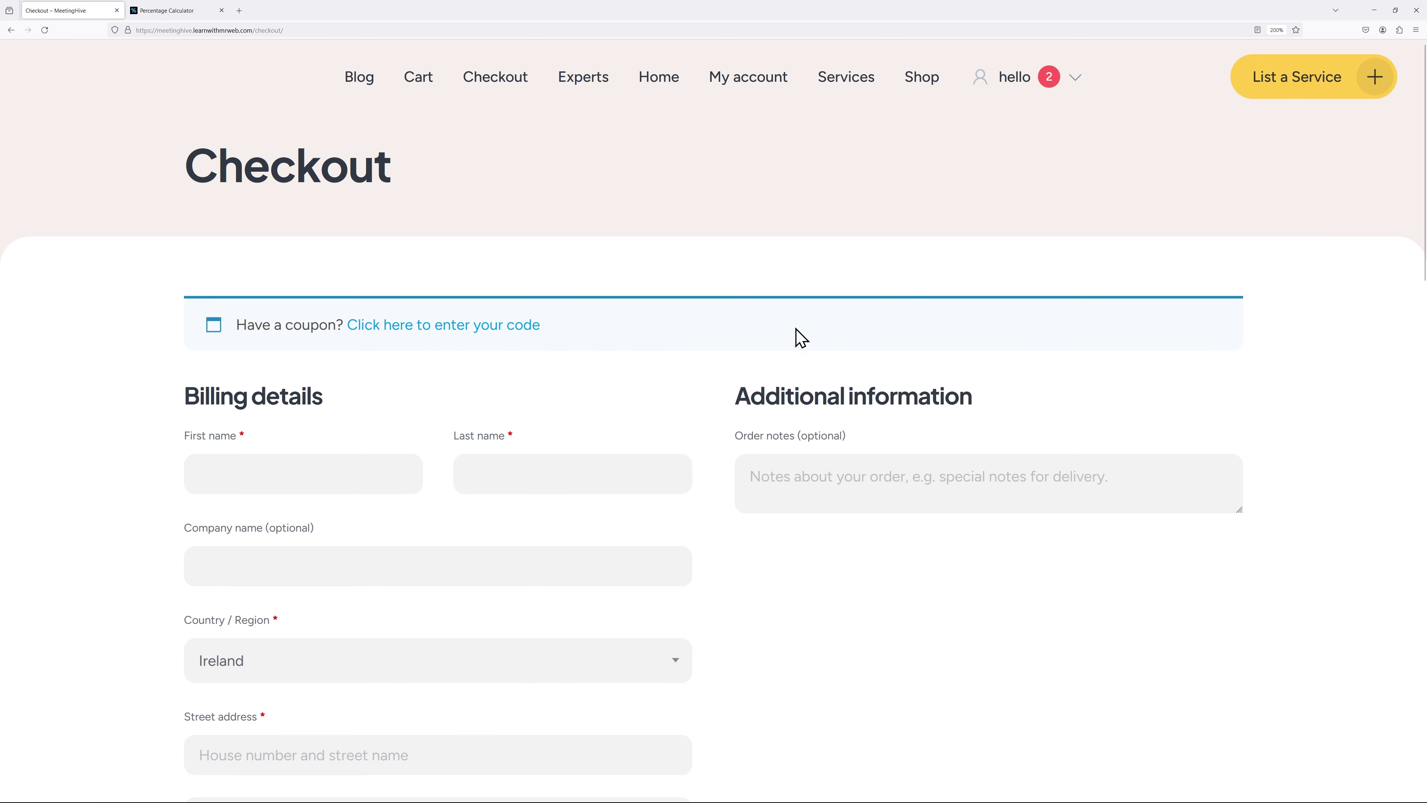
Step: Enter the test card number, expiry and CVC at checkout and place the $101.00 order
{"action": "scroll", "coordinate": [859, 592], "scroll_direction": "down", "scroll_amount": 5}
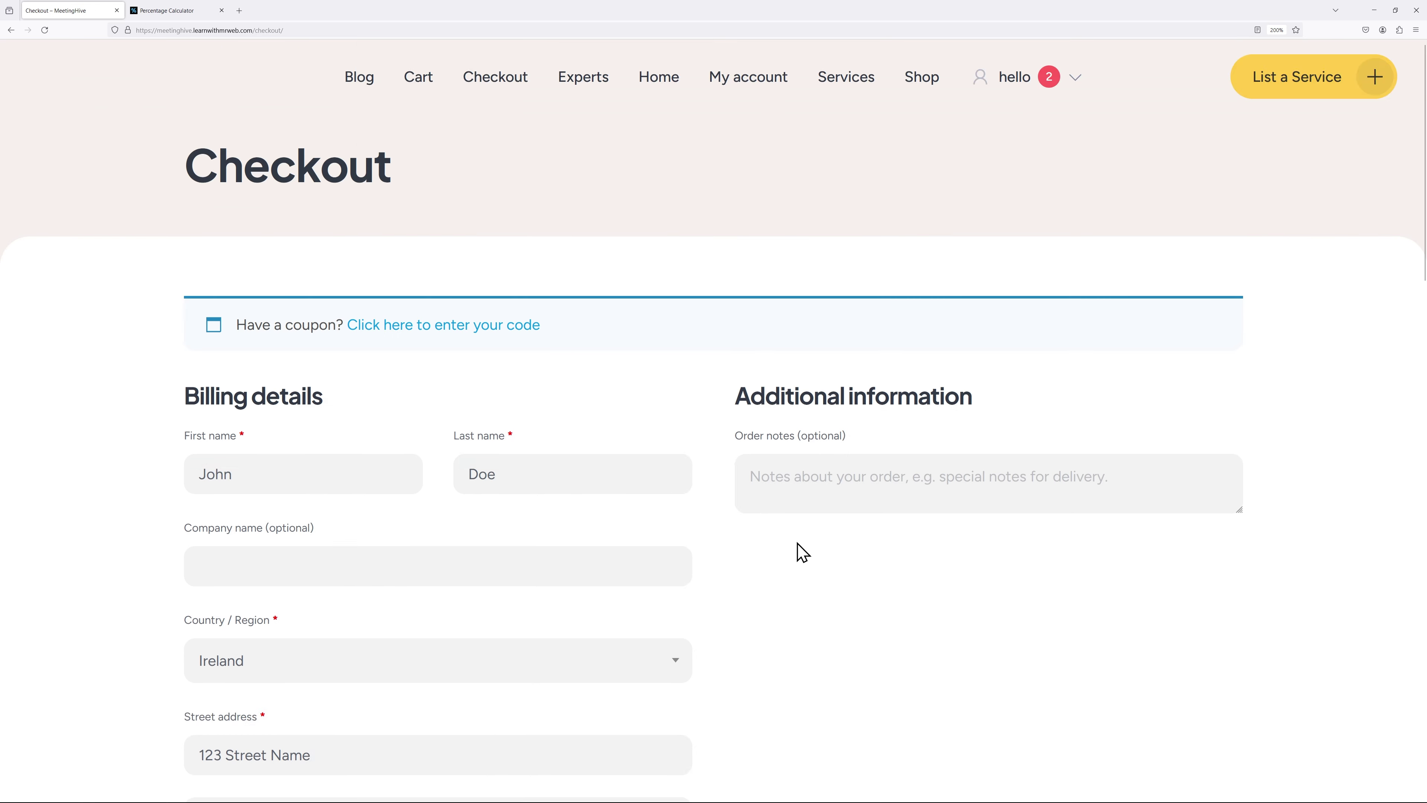
{"action": "scroll", "coordinate": [844, 552], "scroll_direction": "down", "scroll_amount": 9}
{"action": "scroll", "coordinate": [851, 552], "scroll_direction": "down", "scroll_amount": 3}
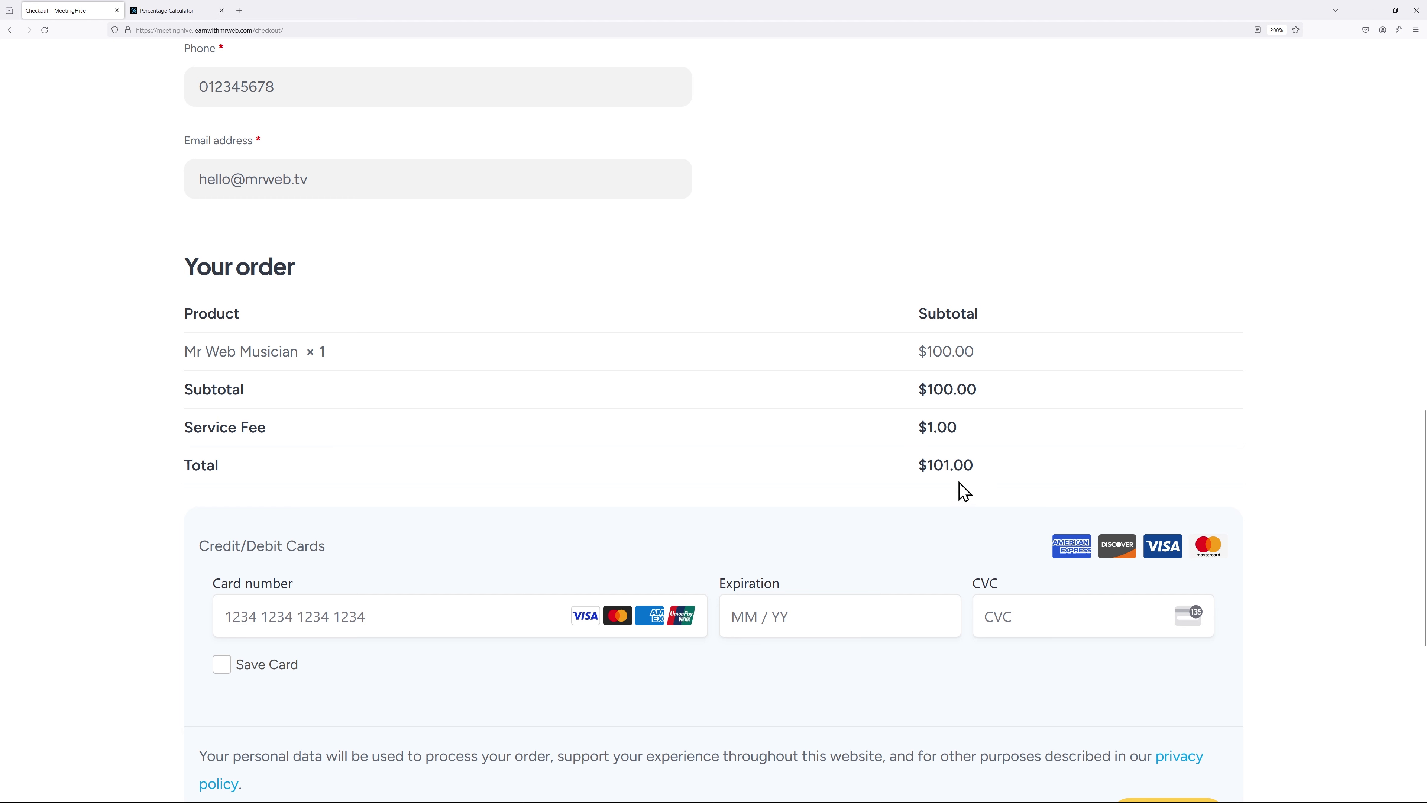
{"action": "scroll", "coordinate": [787, 534], "scroll_direction": "down", "scroll_amount": 5}
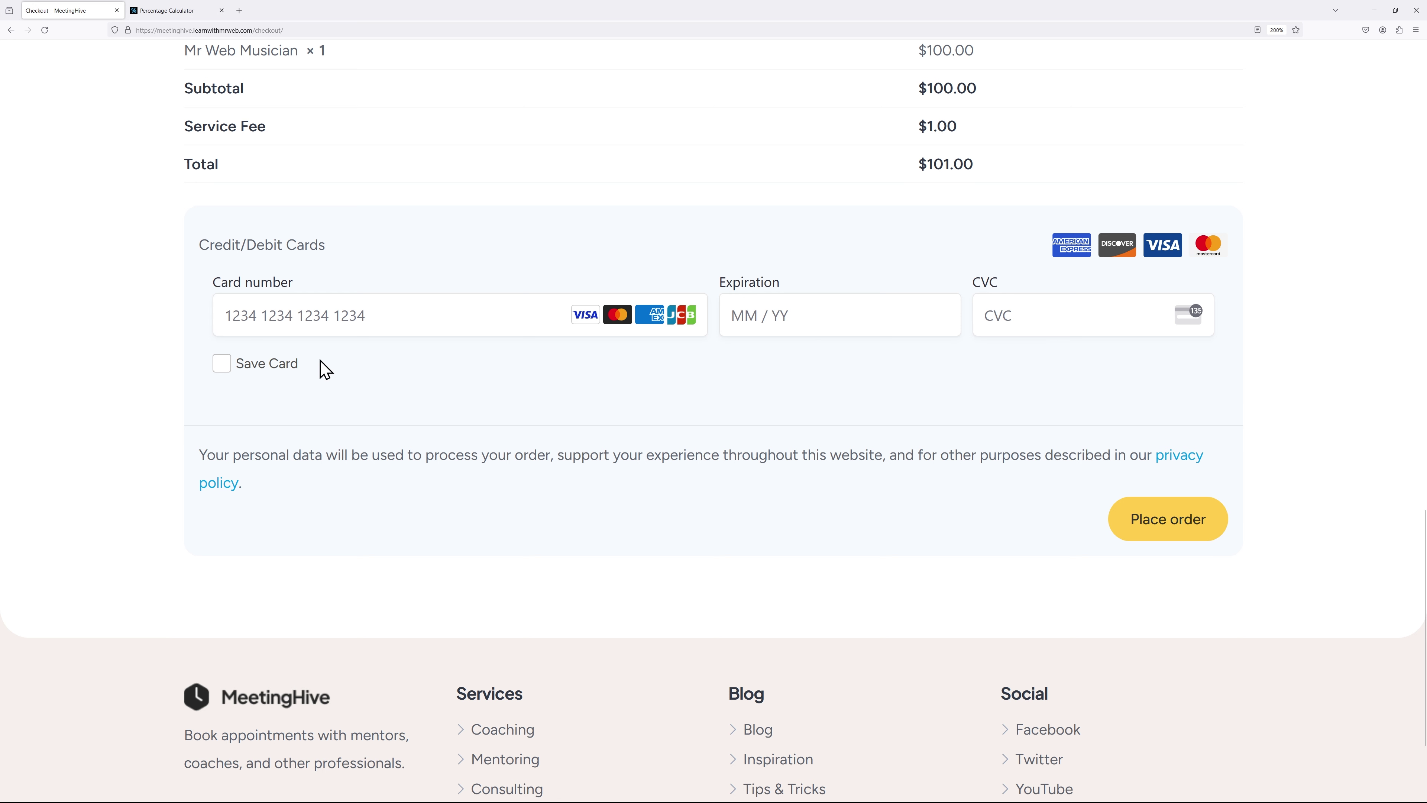
{"action": "left_click", "coordinate": [461, 315]}
{"action": "type", "text": "42"}
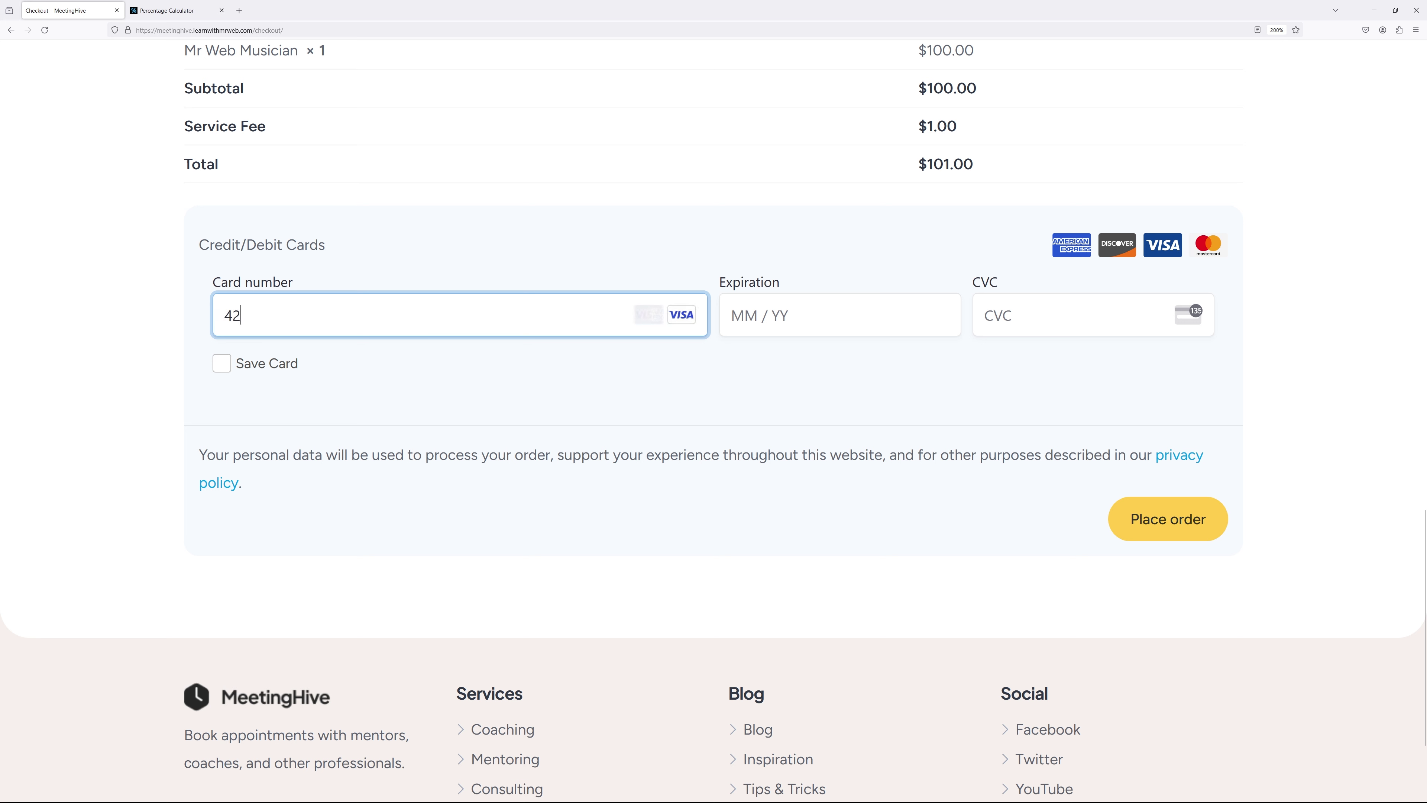
{"action": "type", "text": "42 4242 4242 4242"}
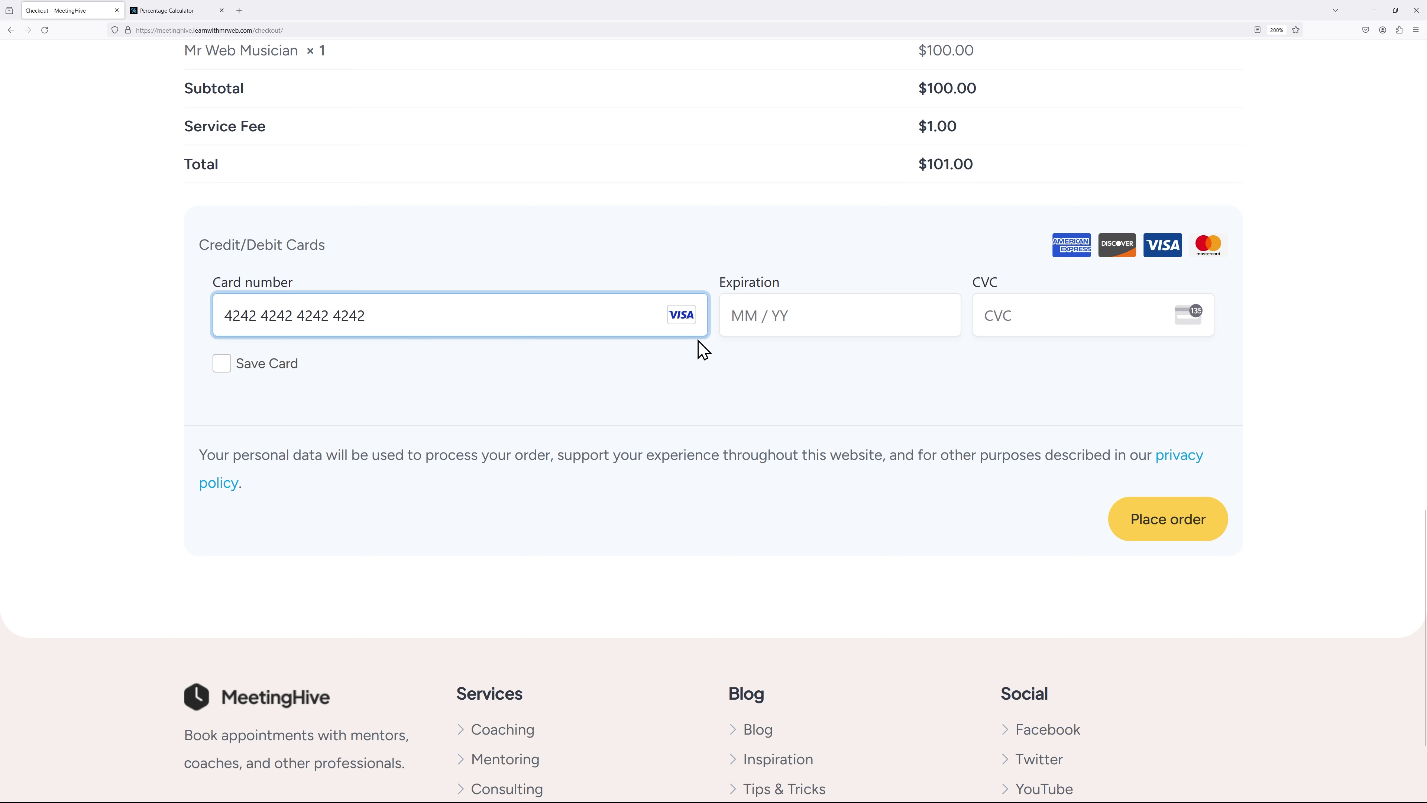
{"action": "left_click", "coordinate": [743, 304]}
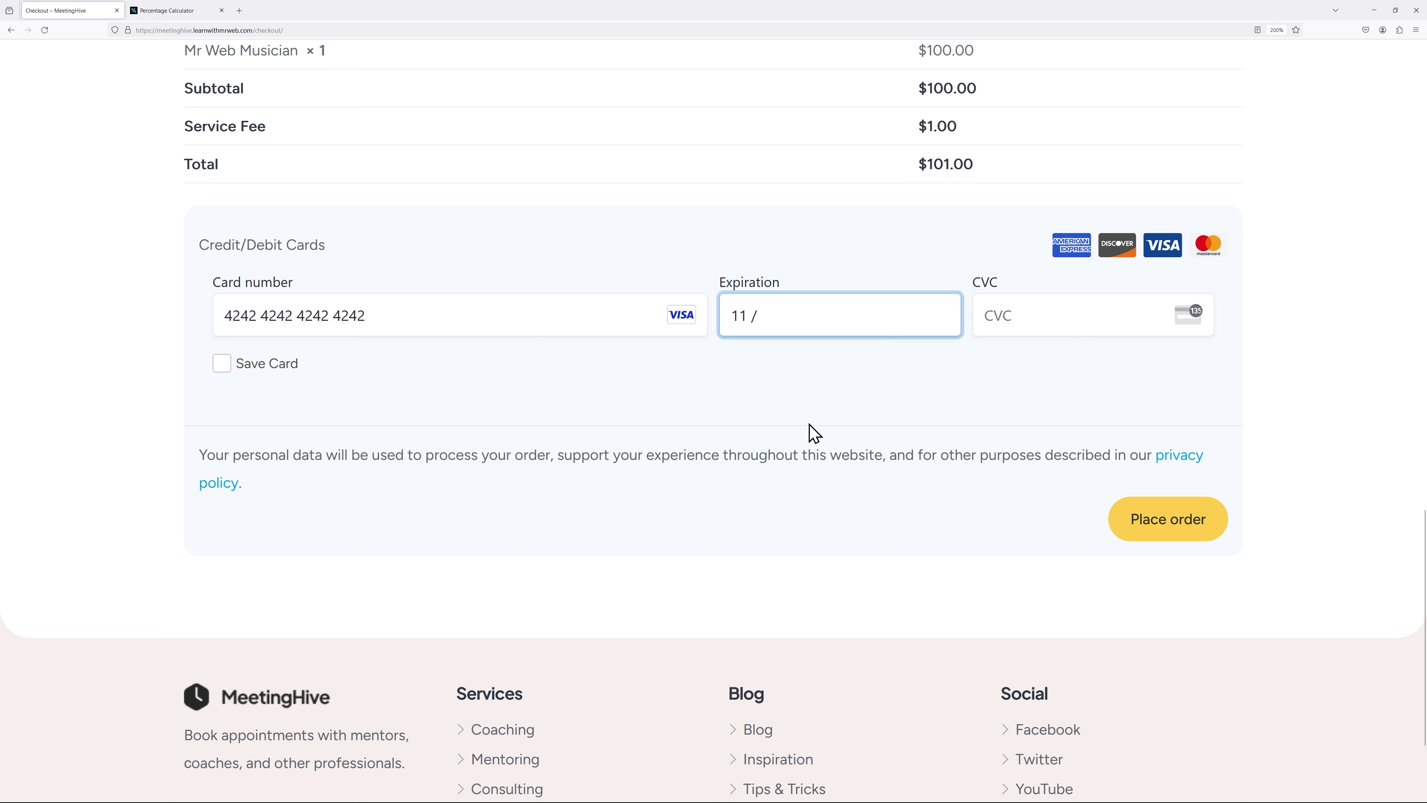
{"action": "left_click", "coordinate": [1016, 305]}
{"action": "type", "text": "123"}
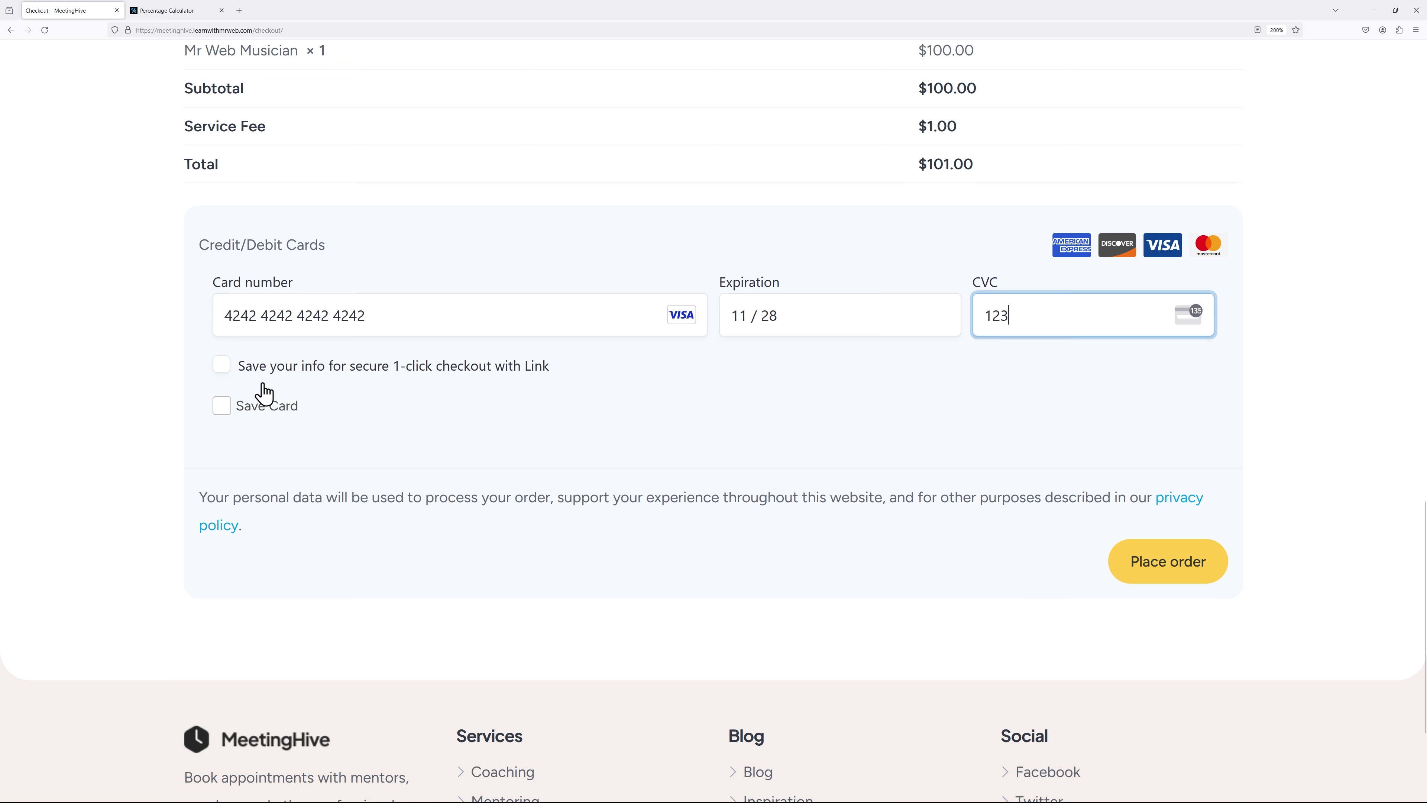
{"action": "left_click", "coordinate": [1133, 560]}
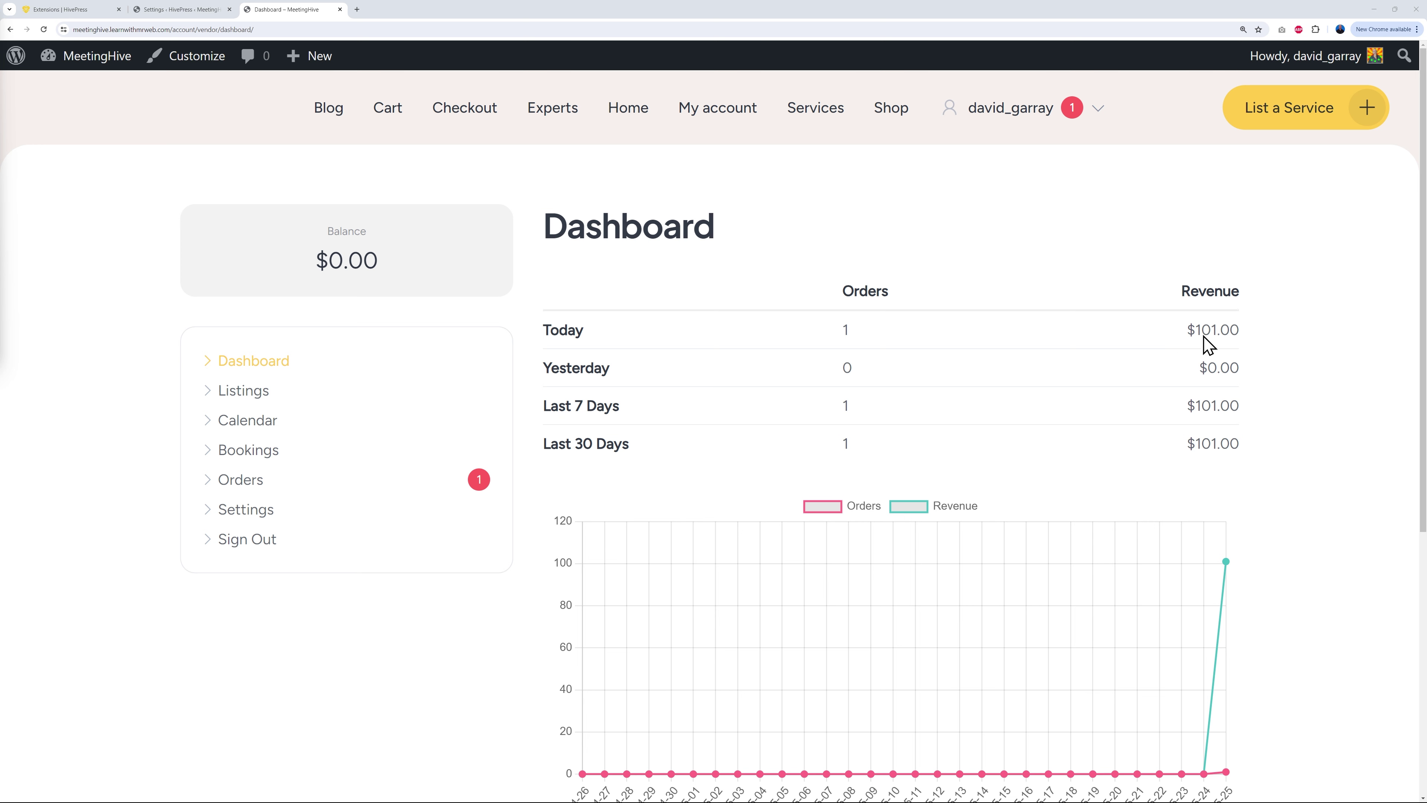
Step: Review the vendor's Orders and Bookings lists, then open the booking Calendar
{"action": "left_click", "coordinate": [256, 481]}
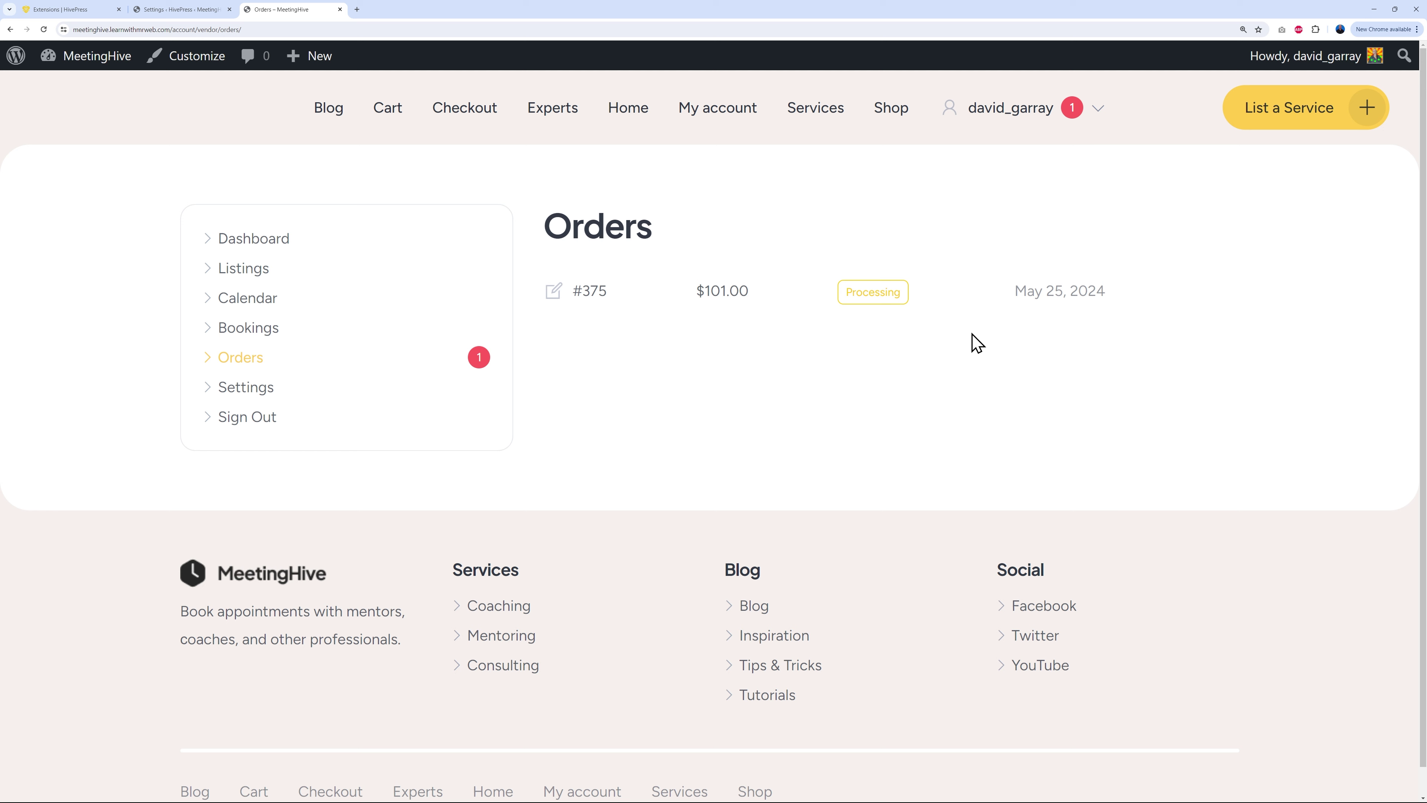
{"action": "left_click", "coordinate": [269, 333]}
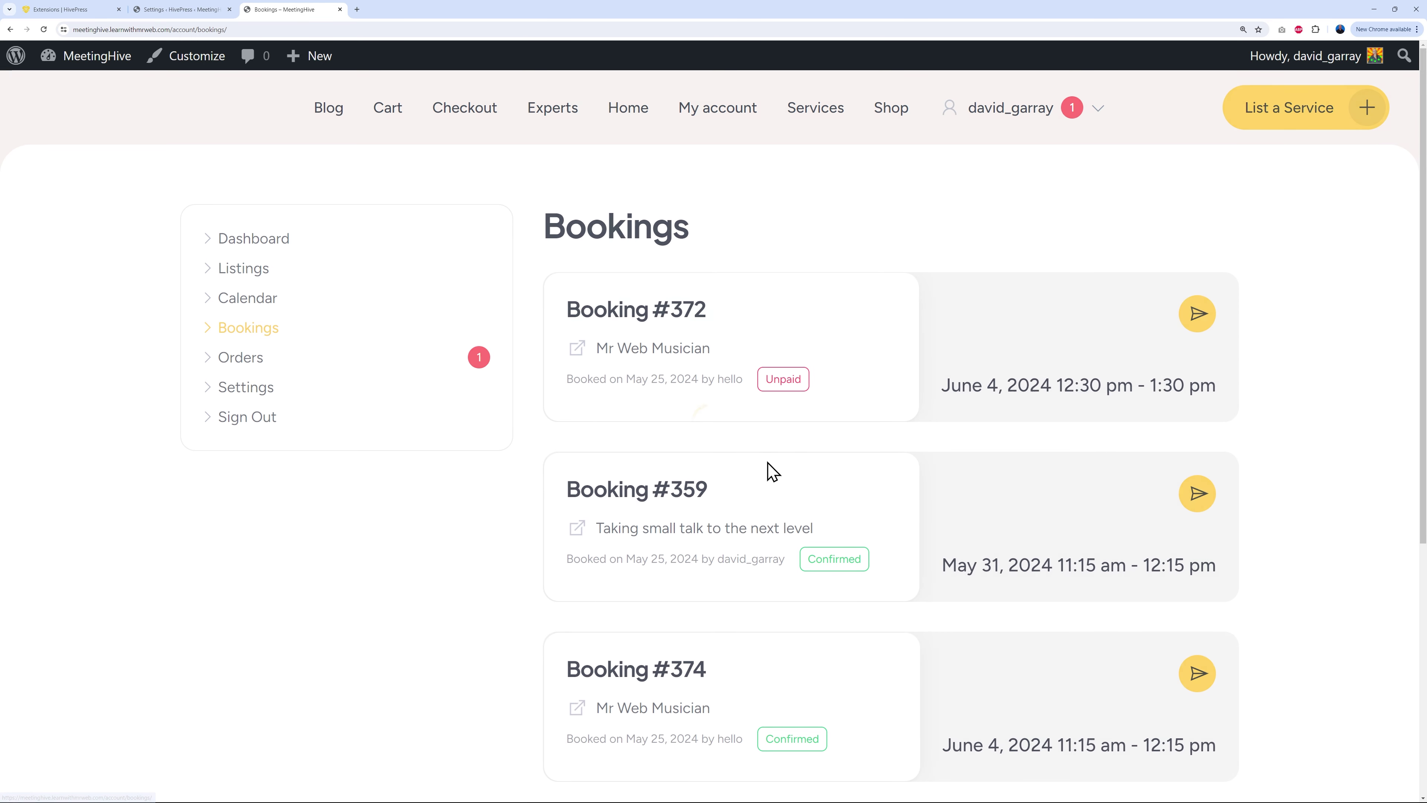
{"action": "scroll", "coordinate": [971, 631], "scroll_direction": "down", "scroll_amount": 2}
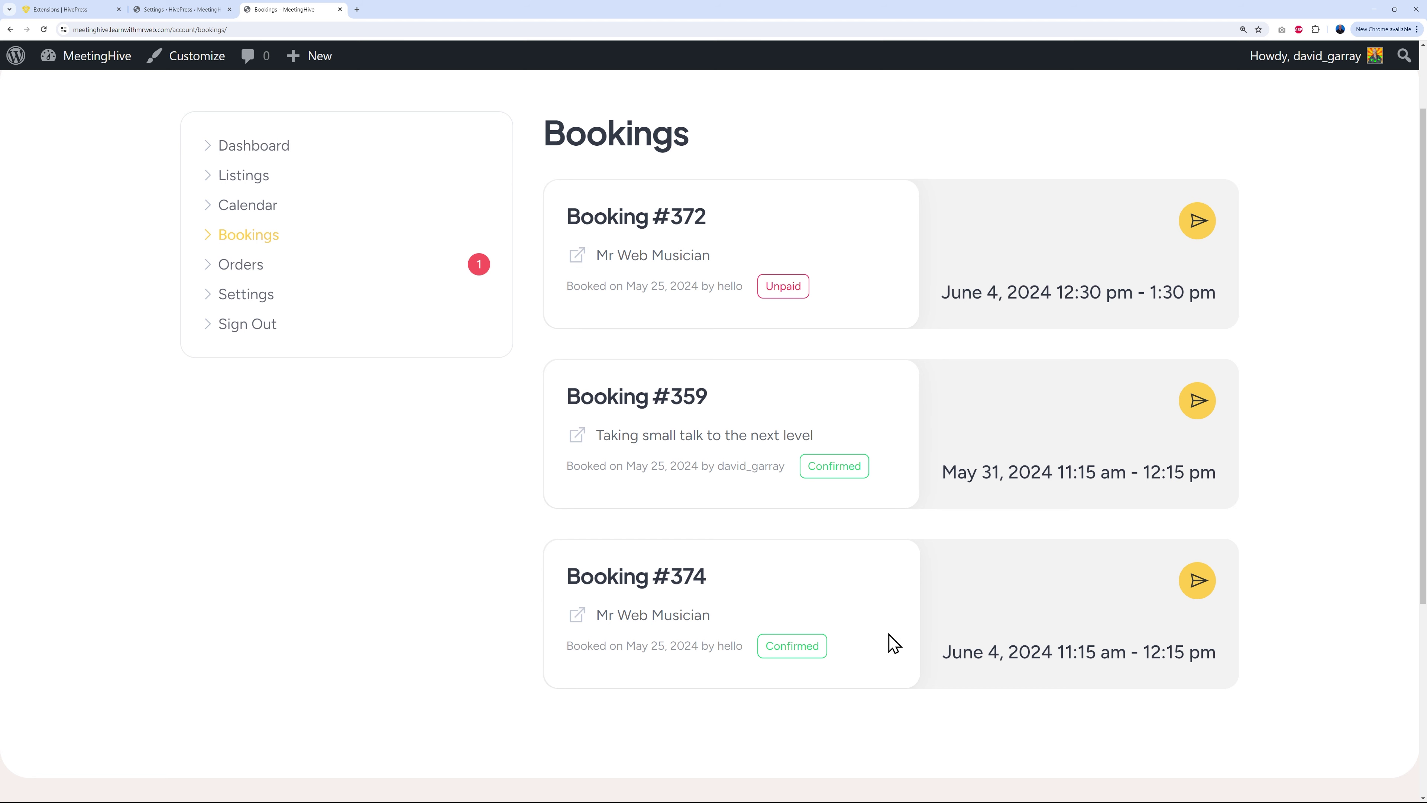
{"action": "scroll", "coordinate": [506, 635], "scroll_direction": "up", "scroll_amount": 2}
{"action": "left_click", "coordinate": [279, 306]}
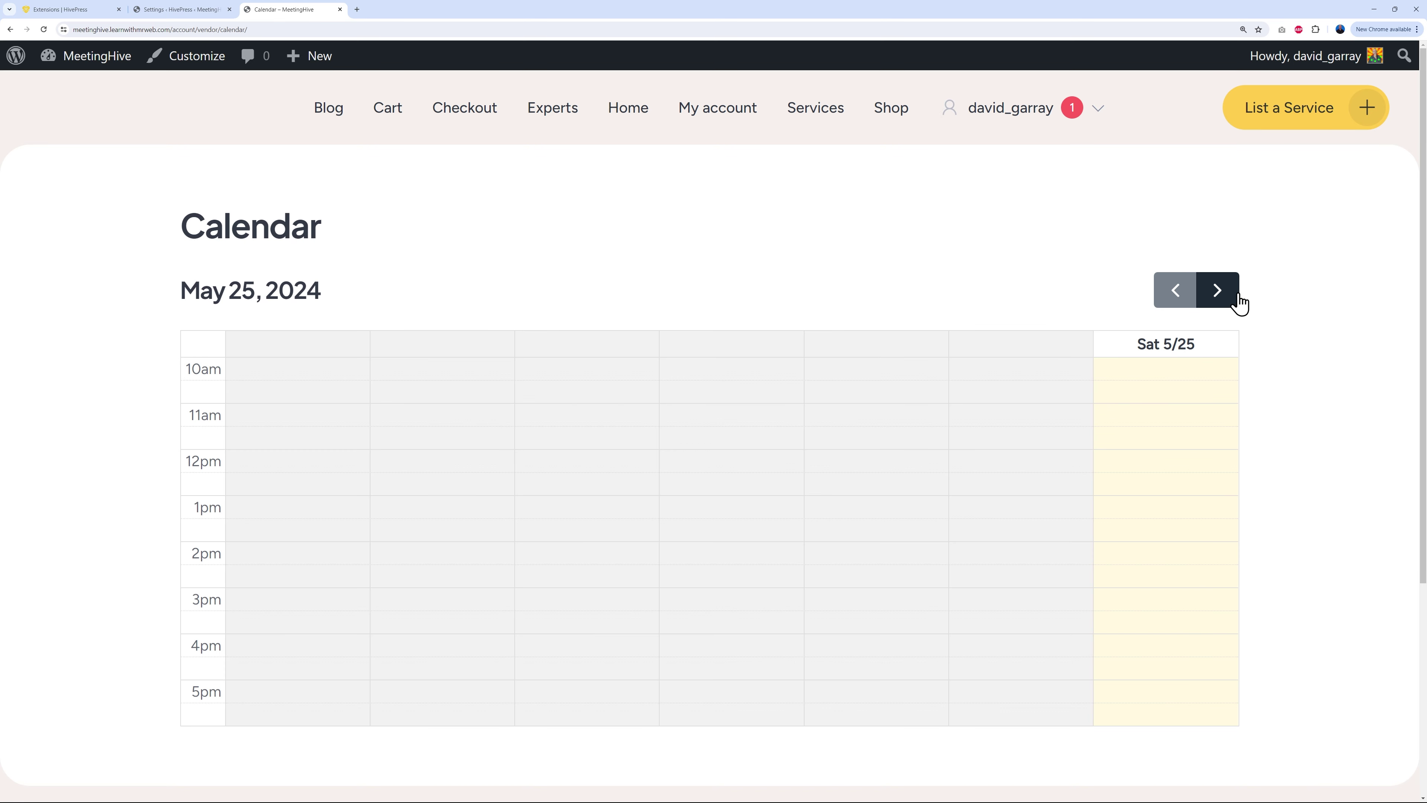
Step: Advance the calendar two weeks to June 2–8 and open order #375 from booking #374
{"action": "left_click", "coordinate": [1237, 297]}
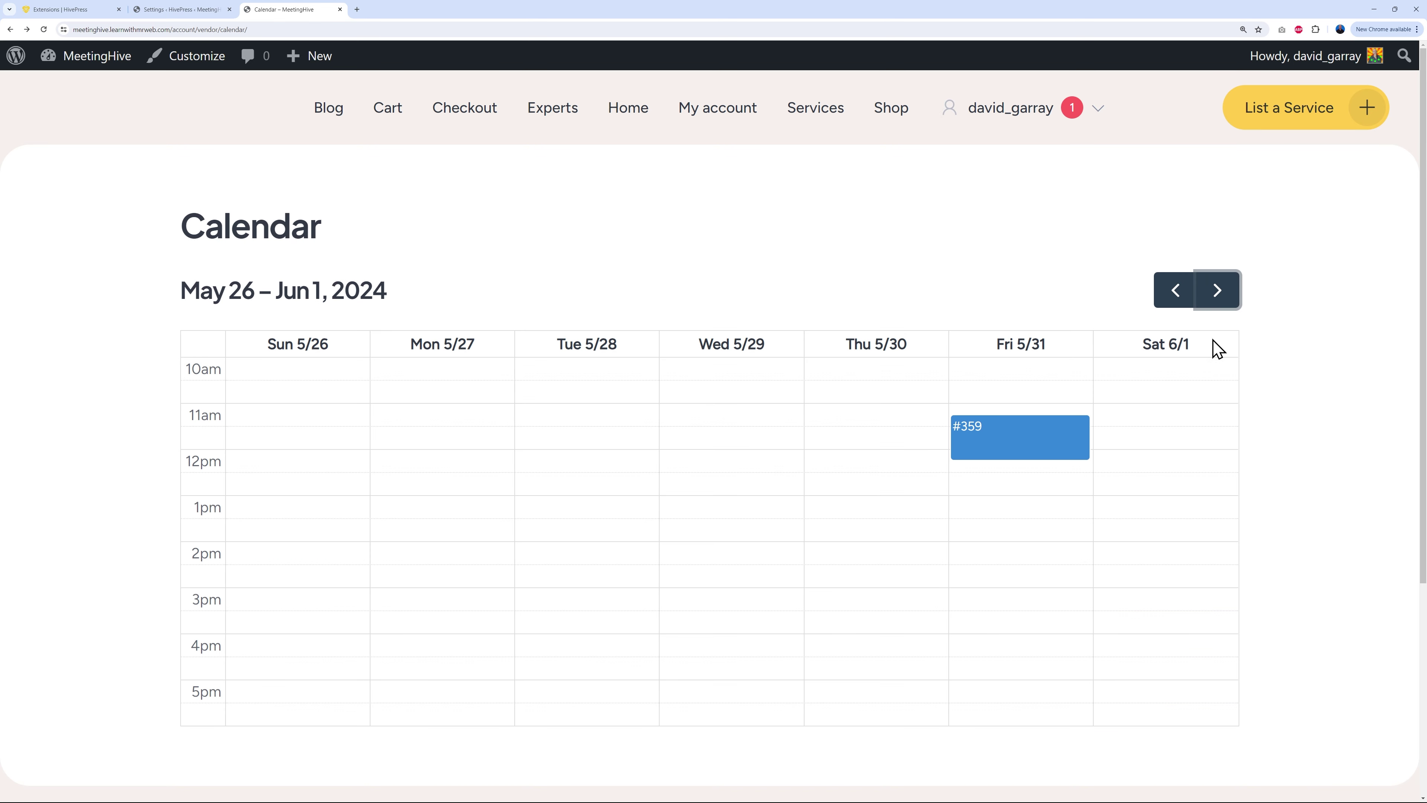
{"action": "left_click", "coordinate": [1217, 290]}
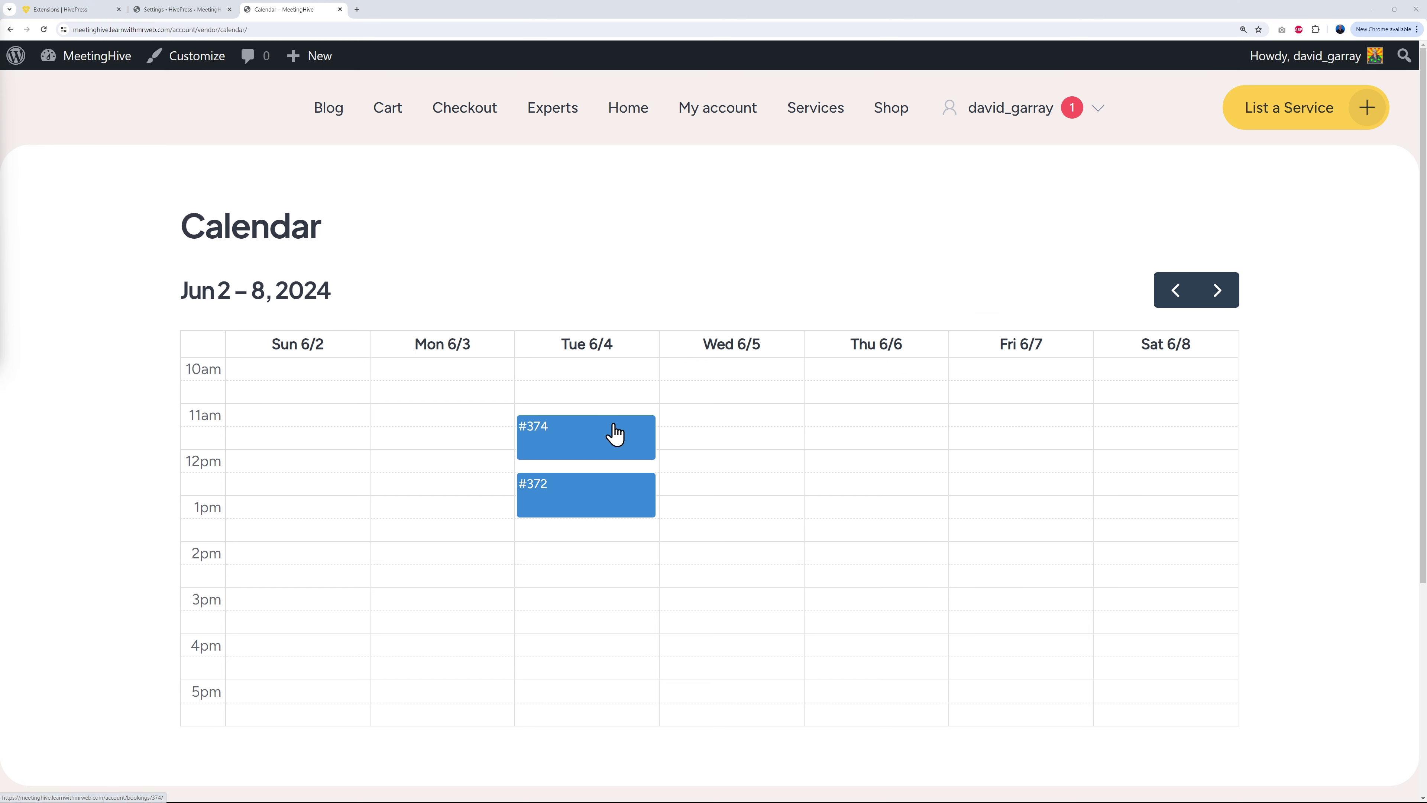
{"action": "left_click", "coordinate": [570, 450]}
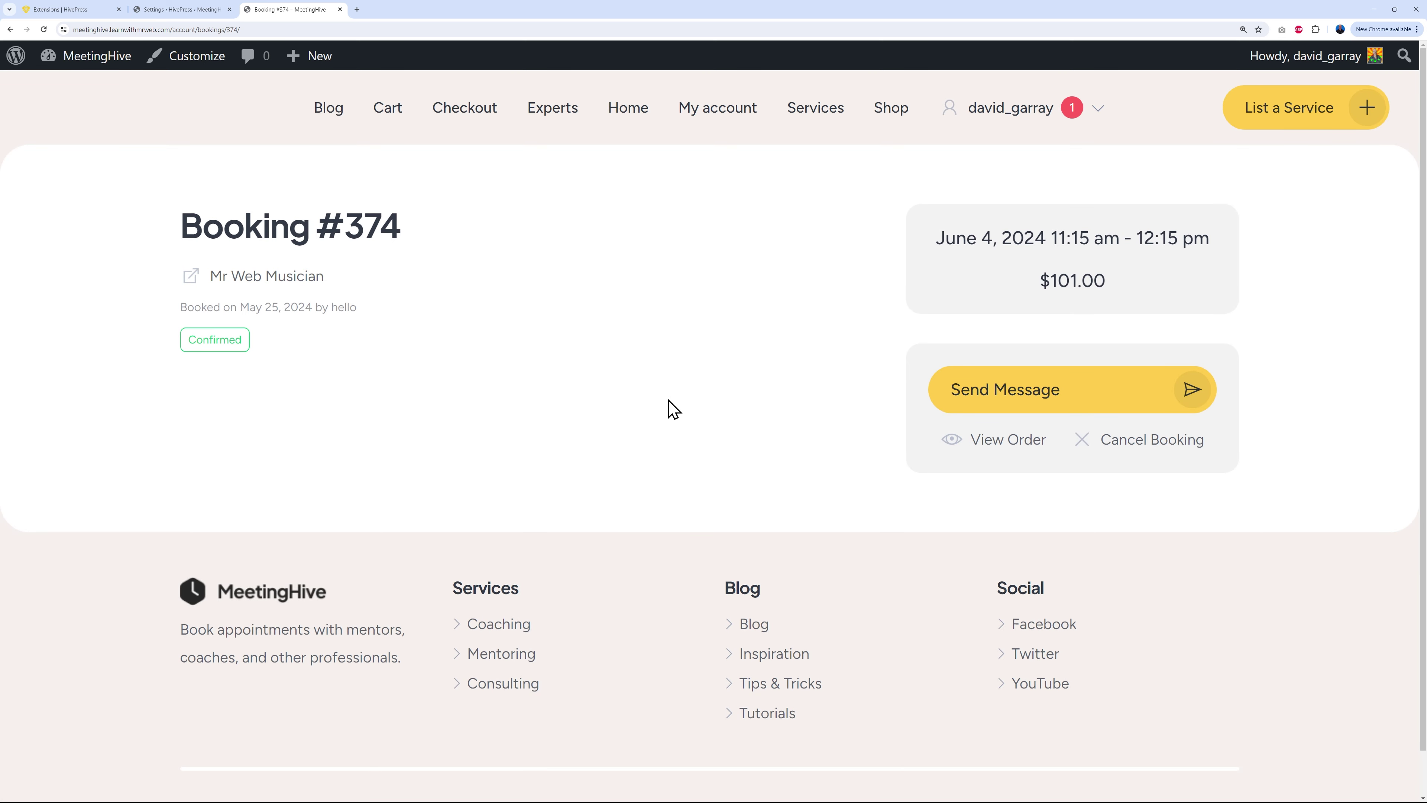
{"action": "left_click", "coordinate": [989, 443]}
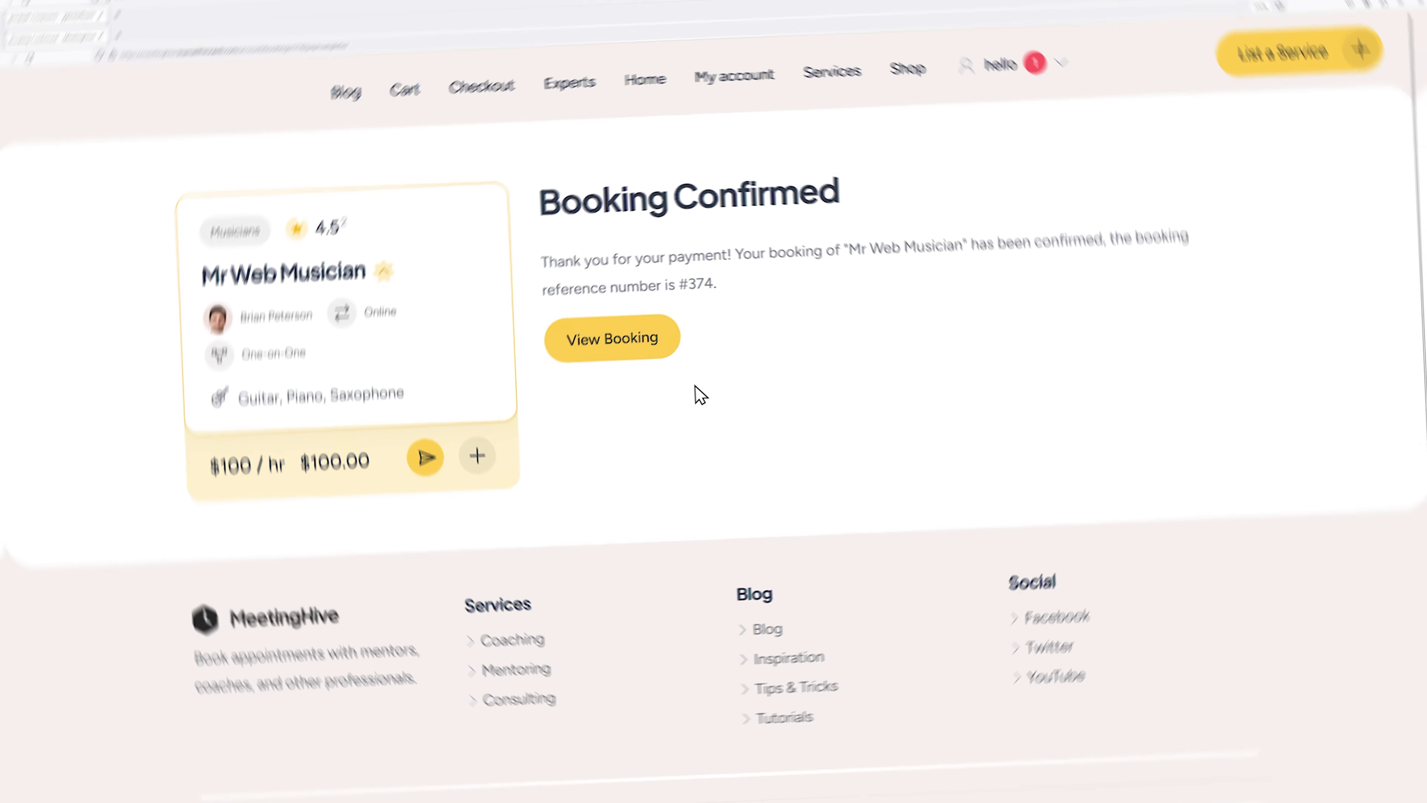
Step: As the customer, open booking #374's order #375 and confirm it as Complete Order
{"action": "left_click", "coordinate": [637, 337]}
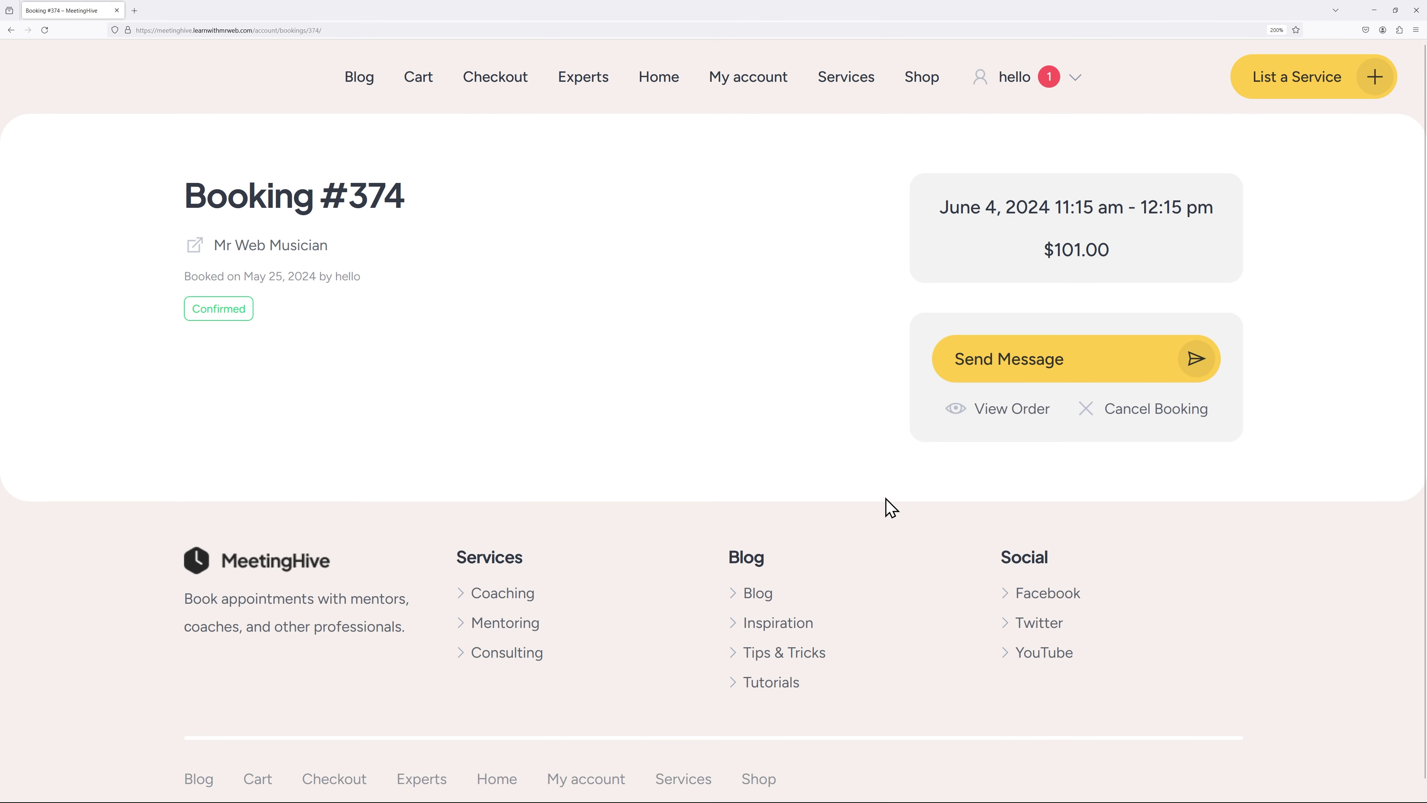
{"action": "left_click", "coordinate": [1025, 409]}
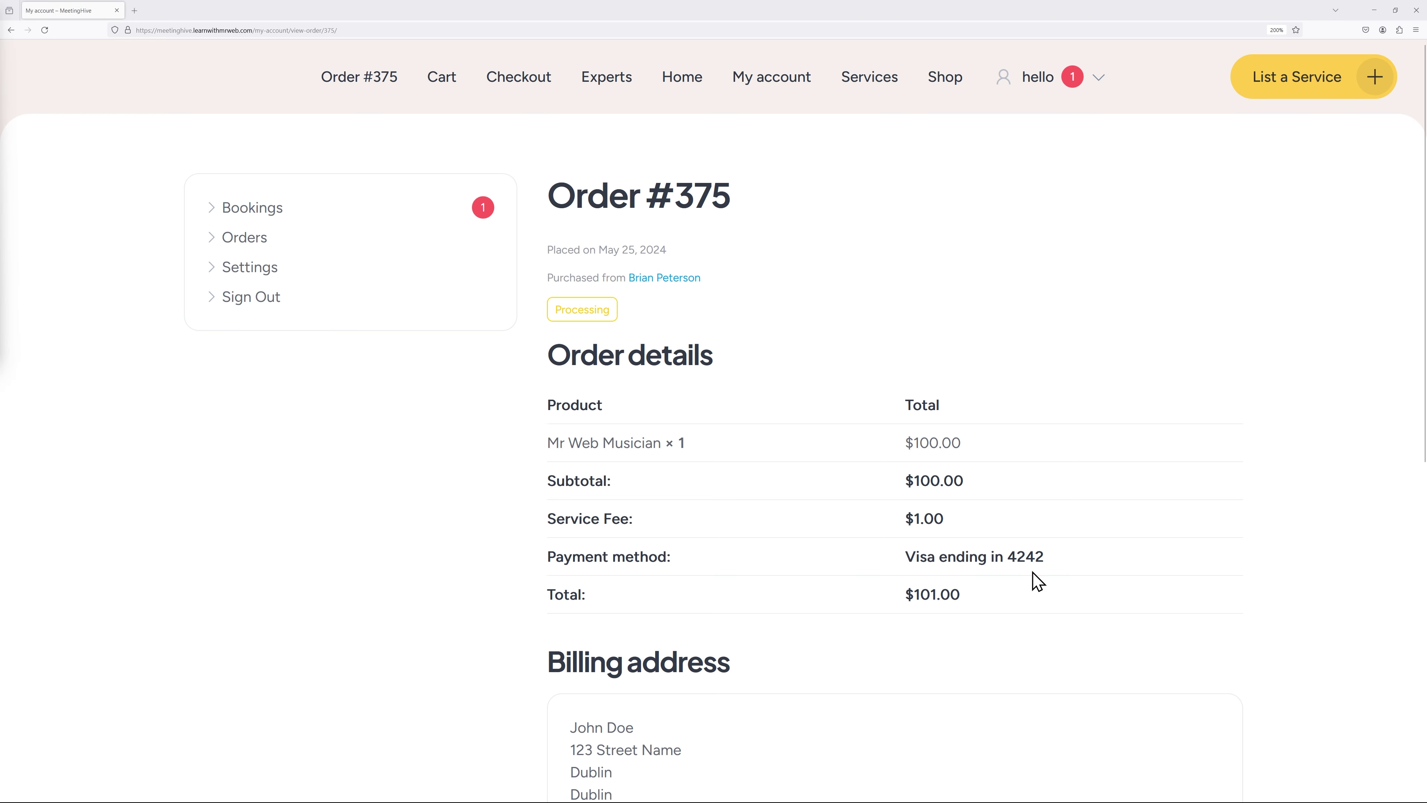
{"action": "scroll", "coordinate": [867, 288], "scroll_direction": "down", "scroll_amount": 10}
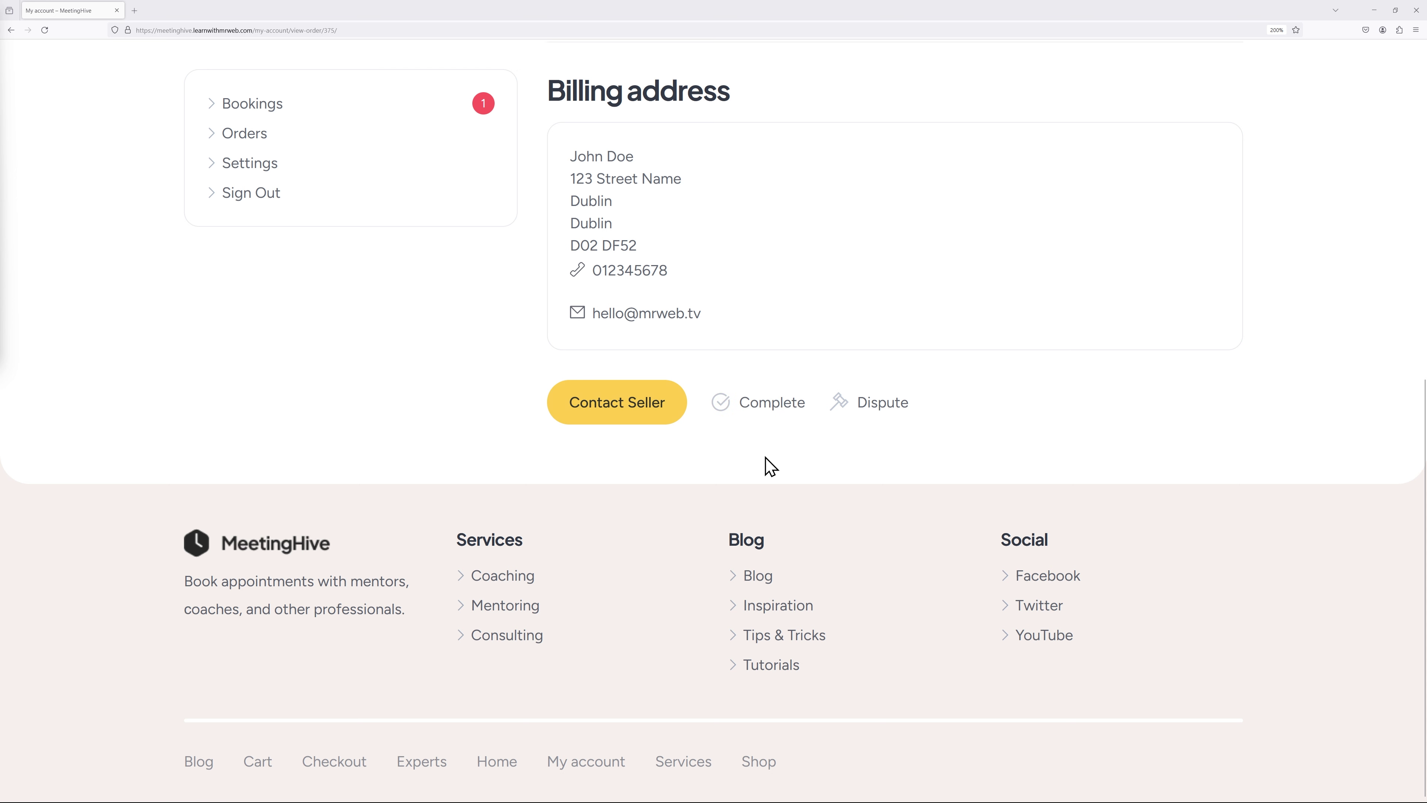
{"action": "left_click", "coordinate": [762, 403]}
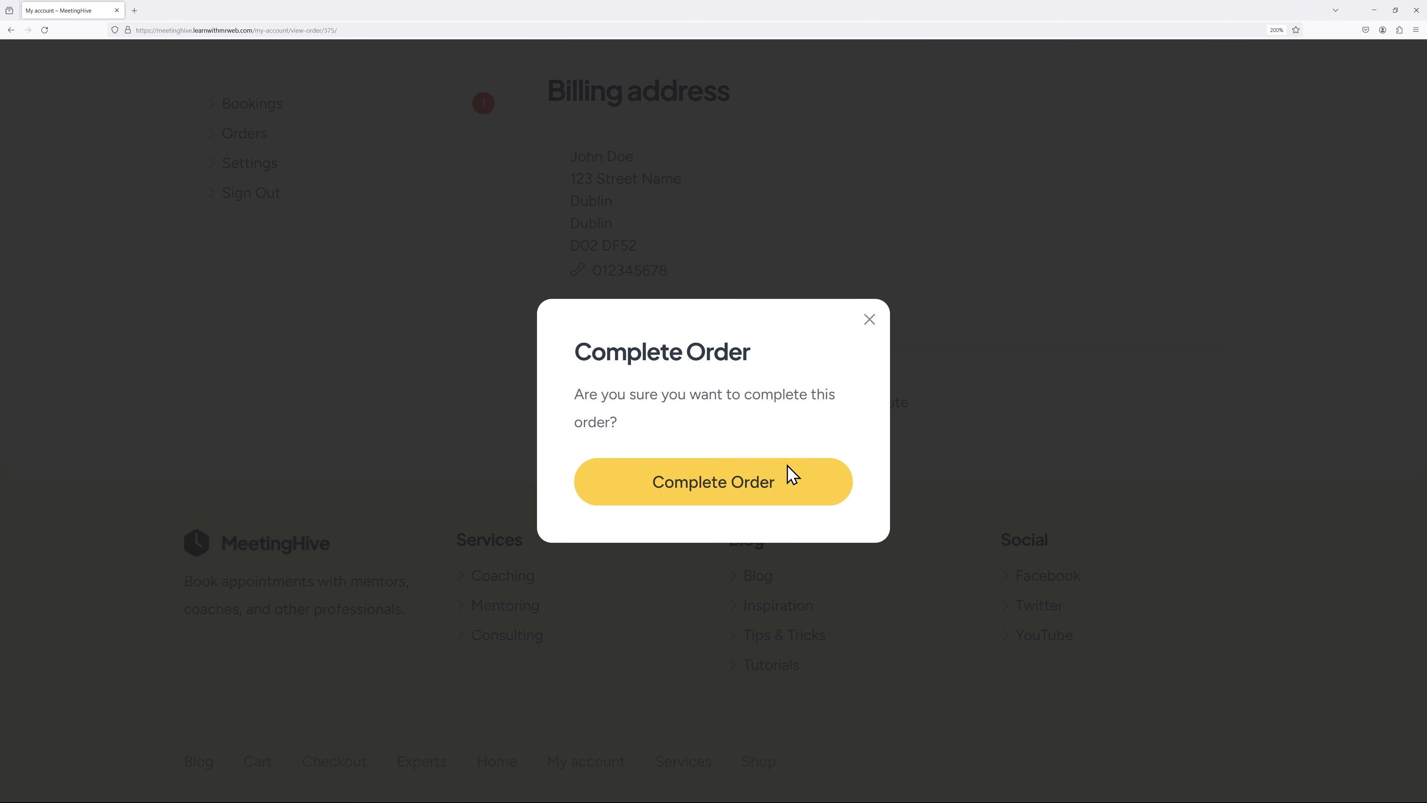
{"action": "left_click", "coordinate": [726, 485]}
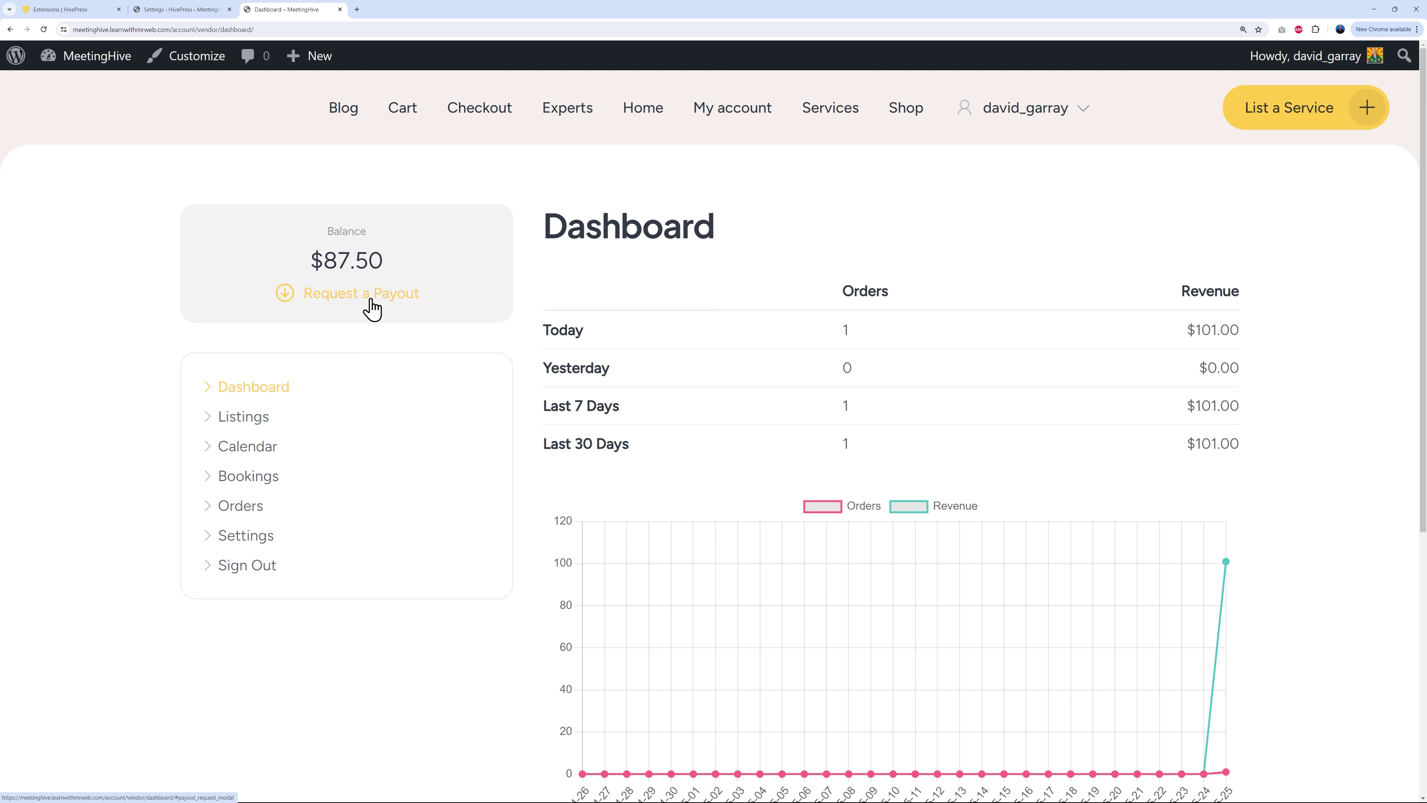
Step: Start a payout request for 87.5 and check its Method list, which offers only a blank option
{"action": "left_click", "coordinate": [349, 307]}
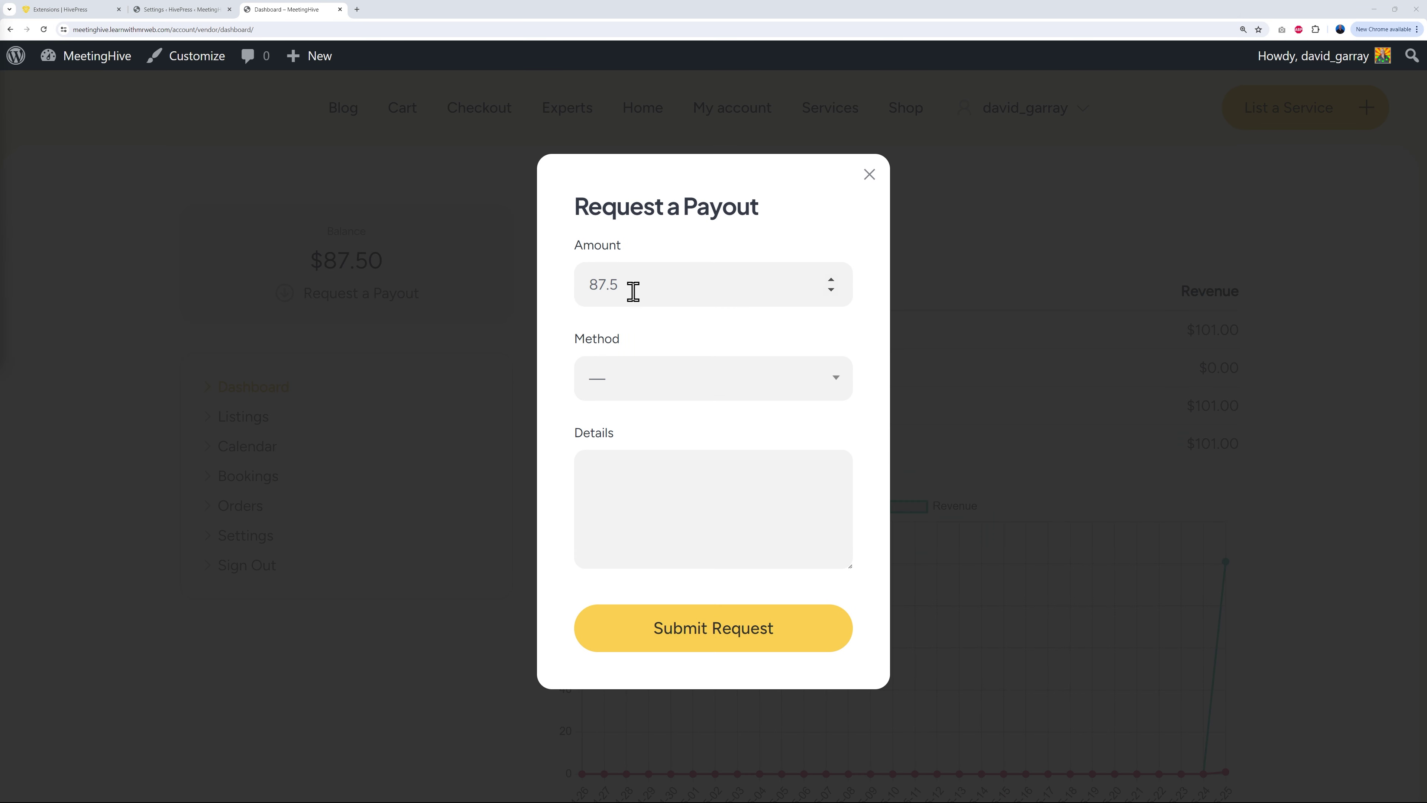
{"action": "left_click", "coordinate": [696, 384]}
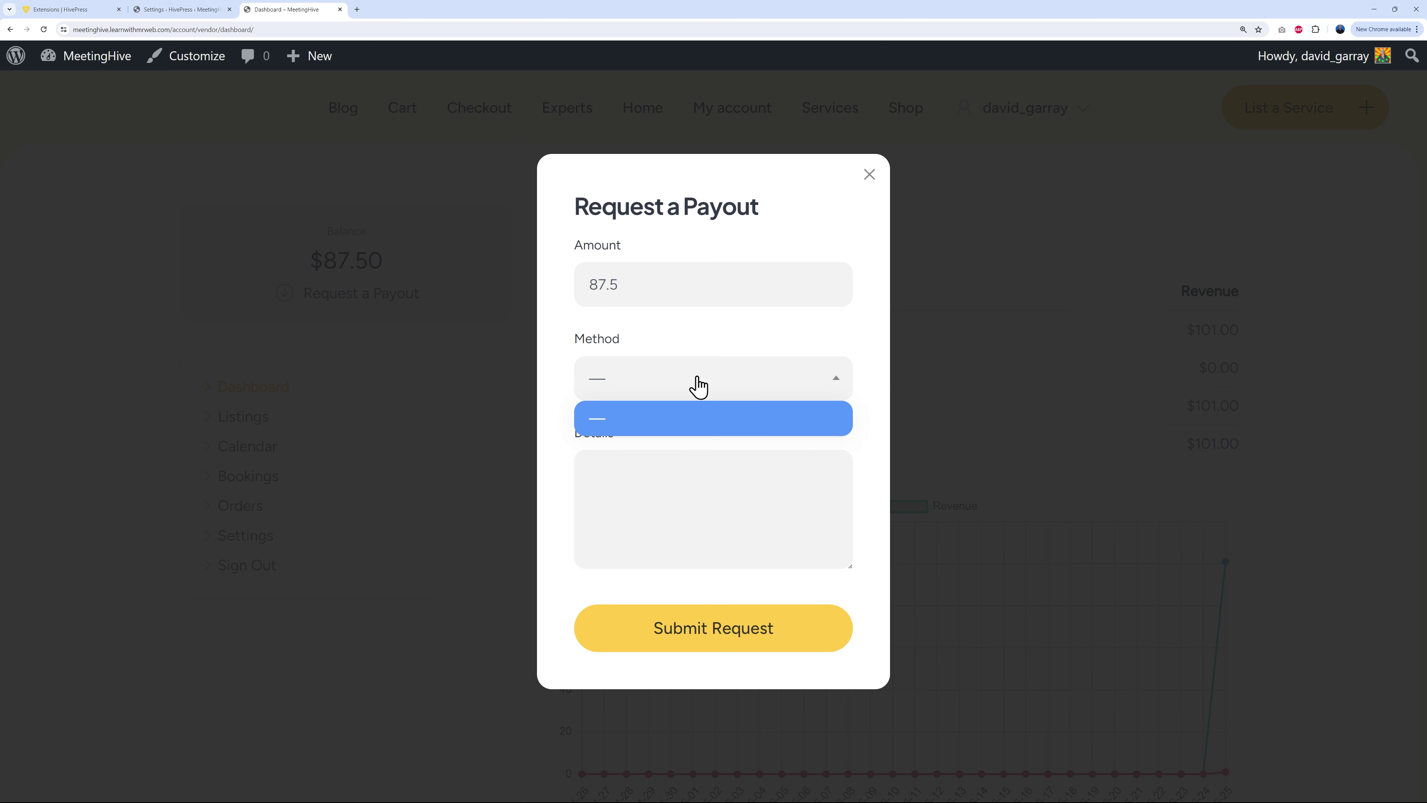
{"action": "left_click", "coordinate": [870, 383]}
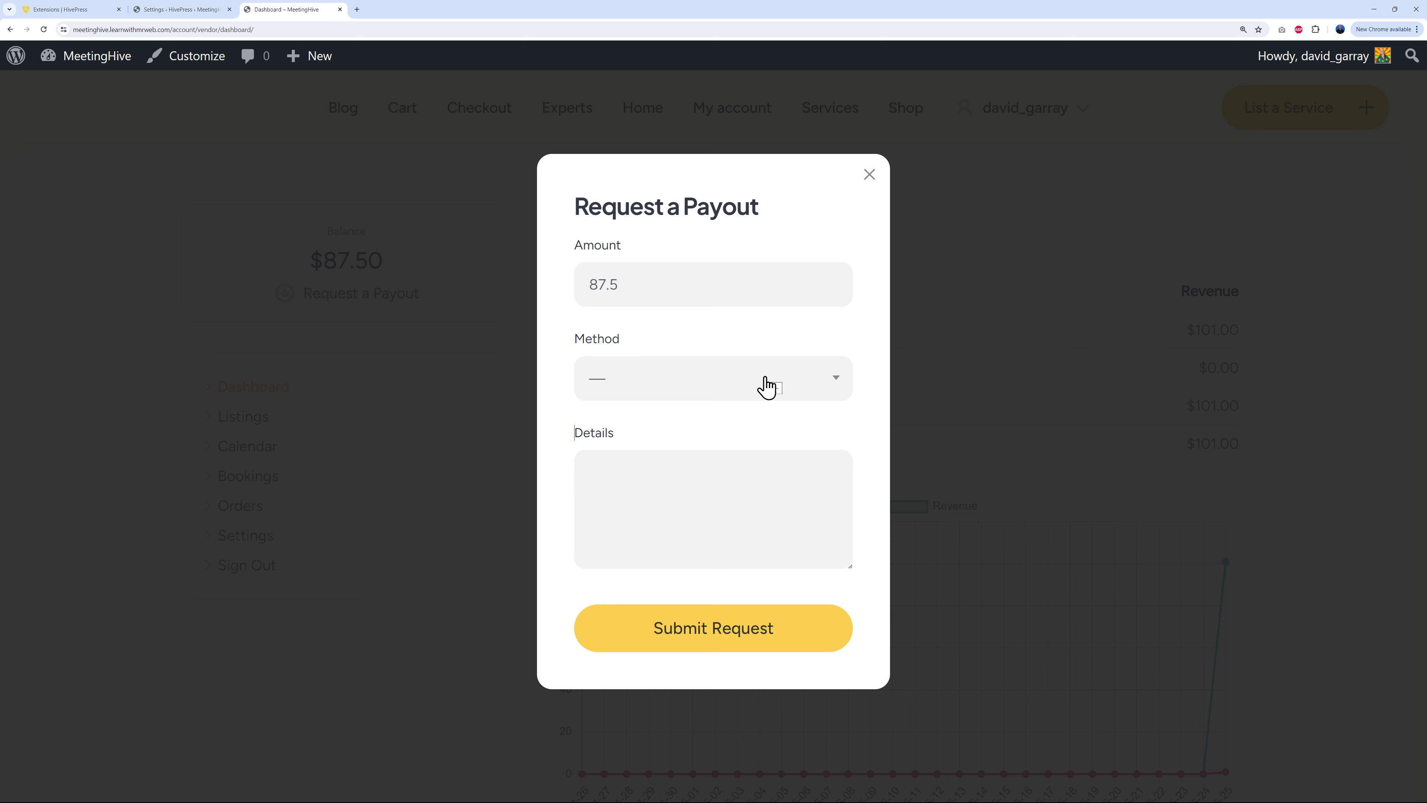
{"action": "left_click", "coordinate": [180, 10]}
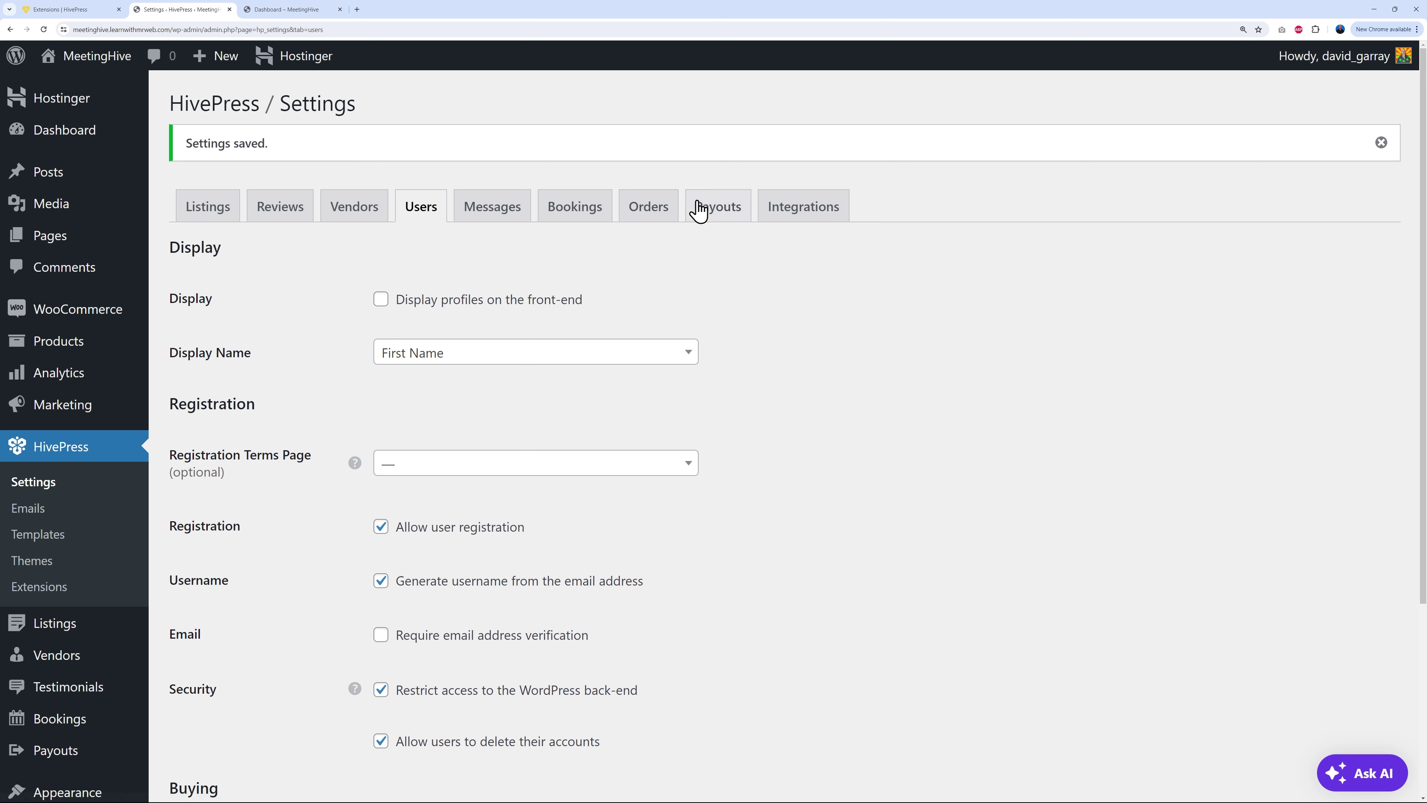
Step: Open the Payouts settings and confirm the 250 minimum payout amount
{"action": "left_click", "coordinate": [715, 217]}
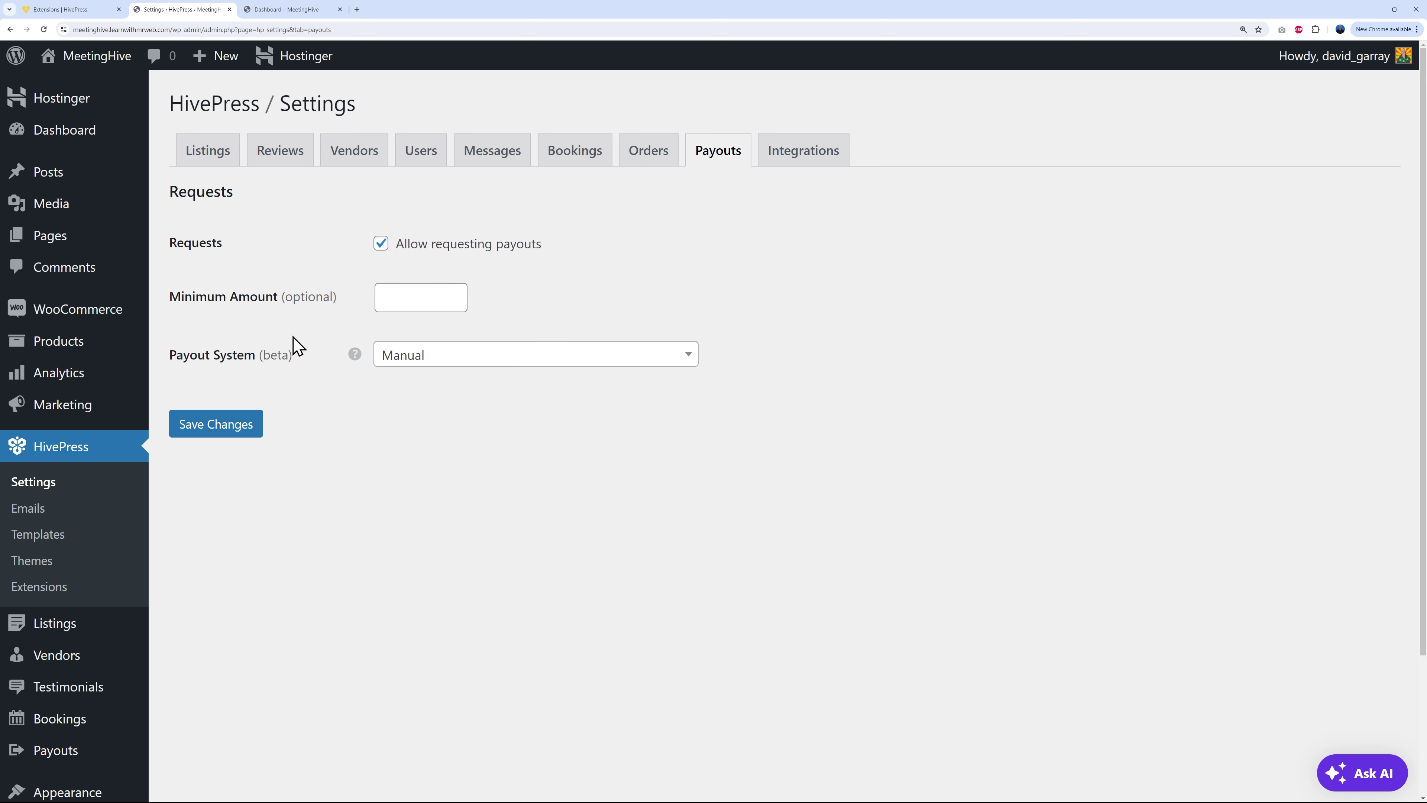
{"action": "left_click", "coordinate": [419, 297]}
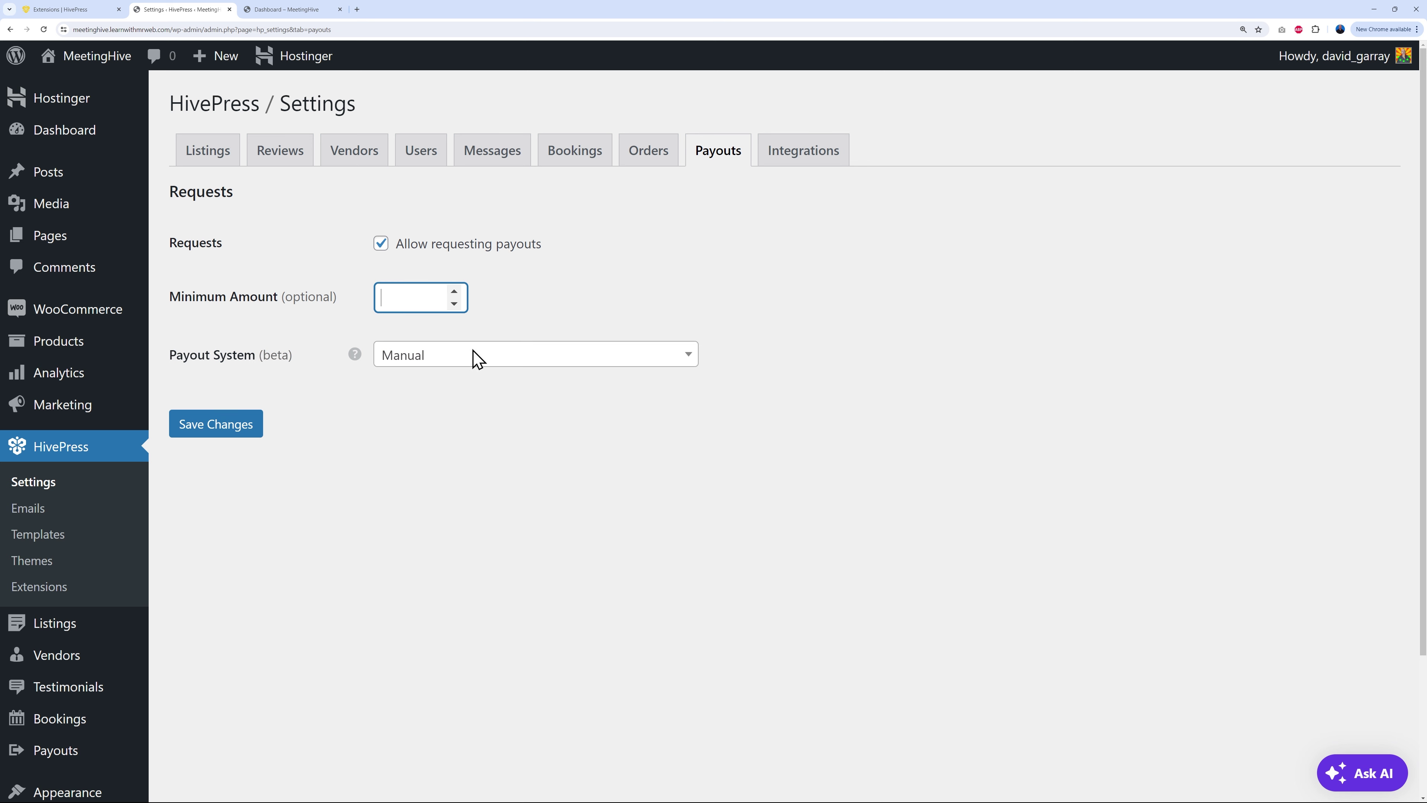
{"action": "left_click", "coordinate": [660, 550]}
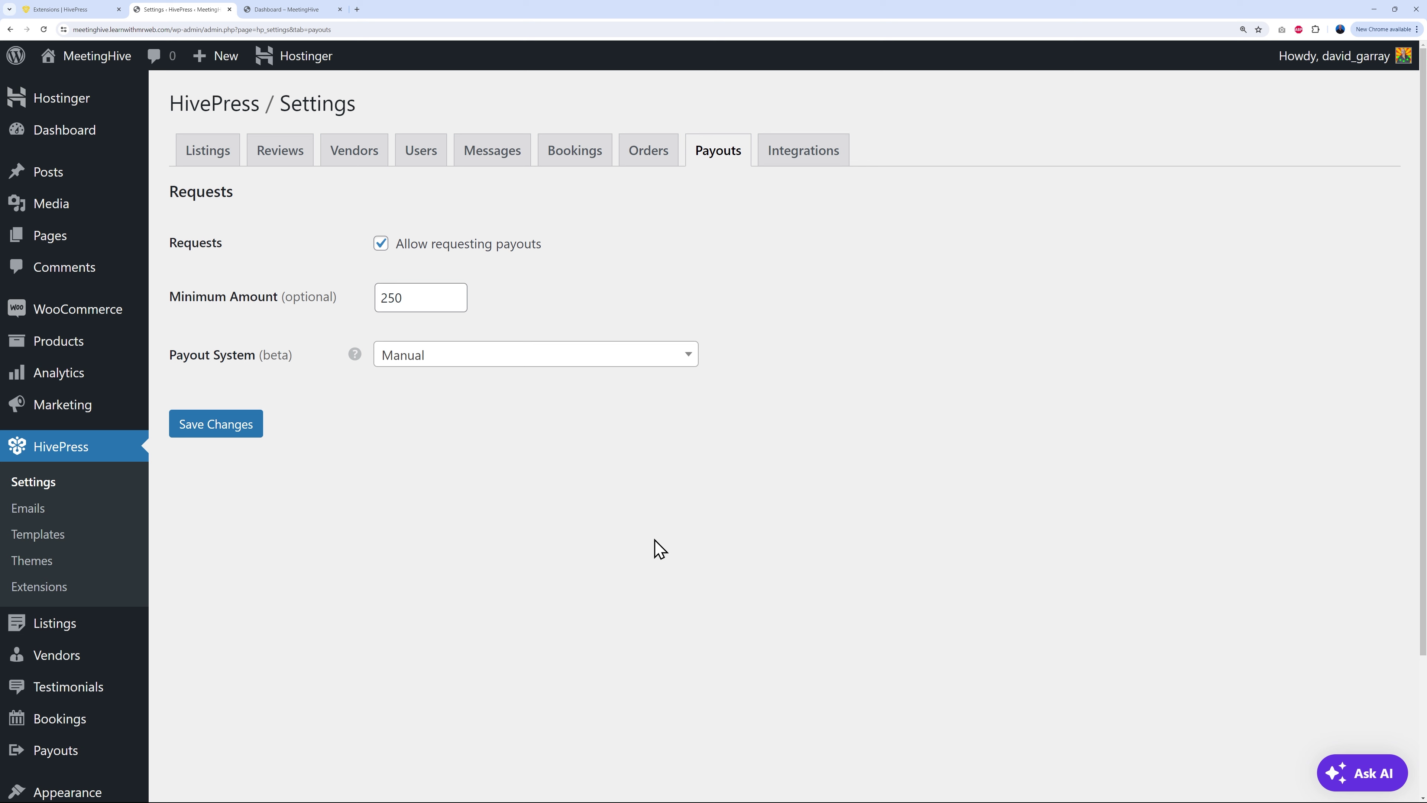
{"action": "left_click_drag", "start_coordinate": [457, 298], "coordinate": [375, 296]}
{"action": "left_click", "coordinate": [596, 293]}
Step: Try Direct, then set the payout system back to Manual and save the settings
{"action": "left_click", "coordinate": [447, 360]}
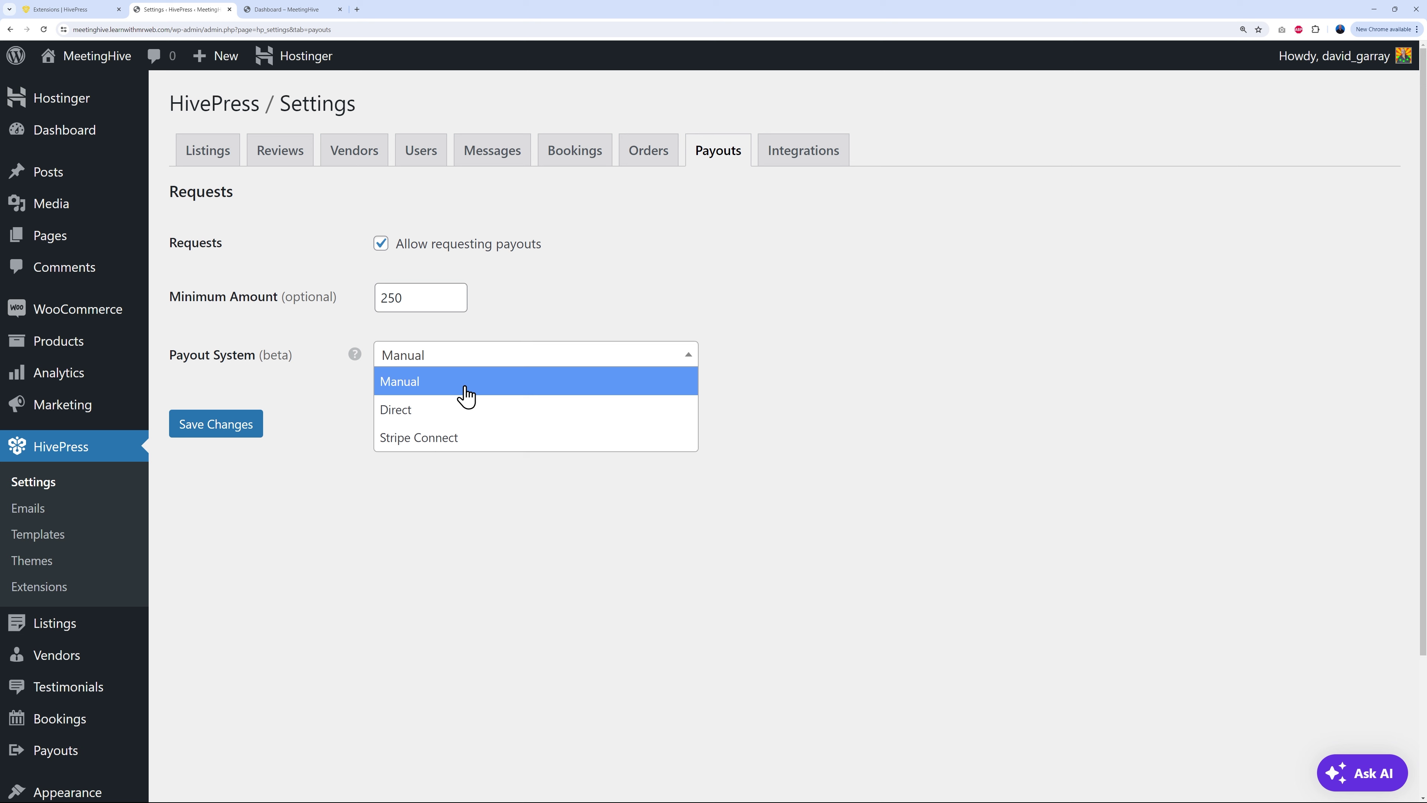
{"action": "left_click", "coordinate": [452, 411]}
{"action": "left_click", "coordinate": [486, 358]}
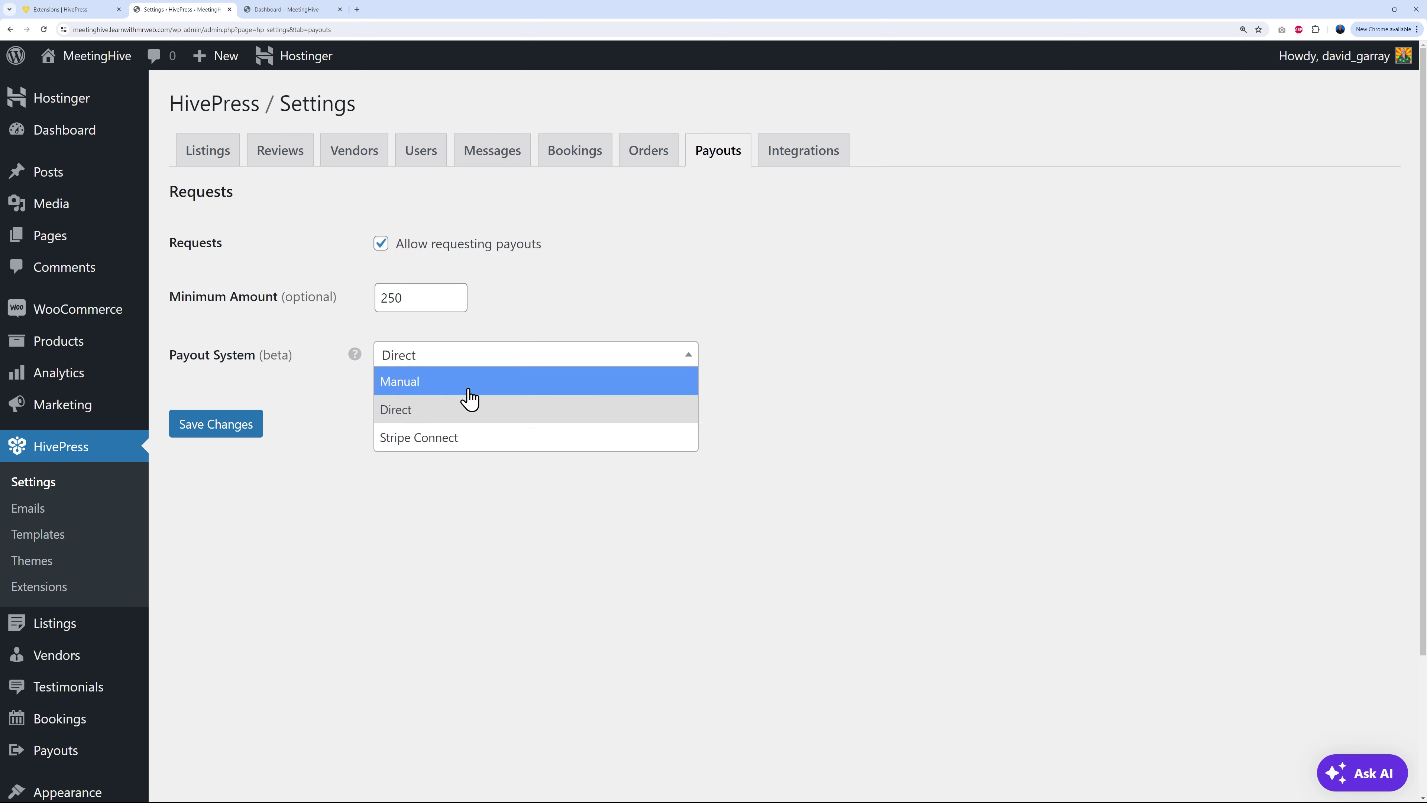
{"action": "left_click", "coordinate": [430, 386]}
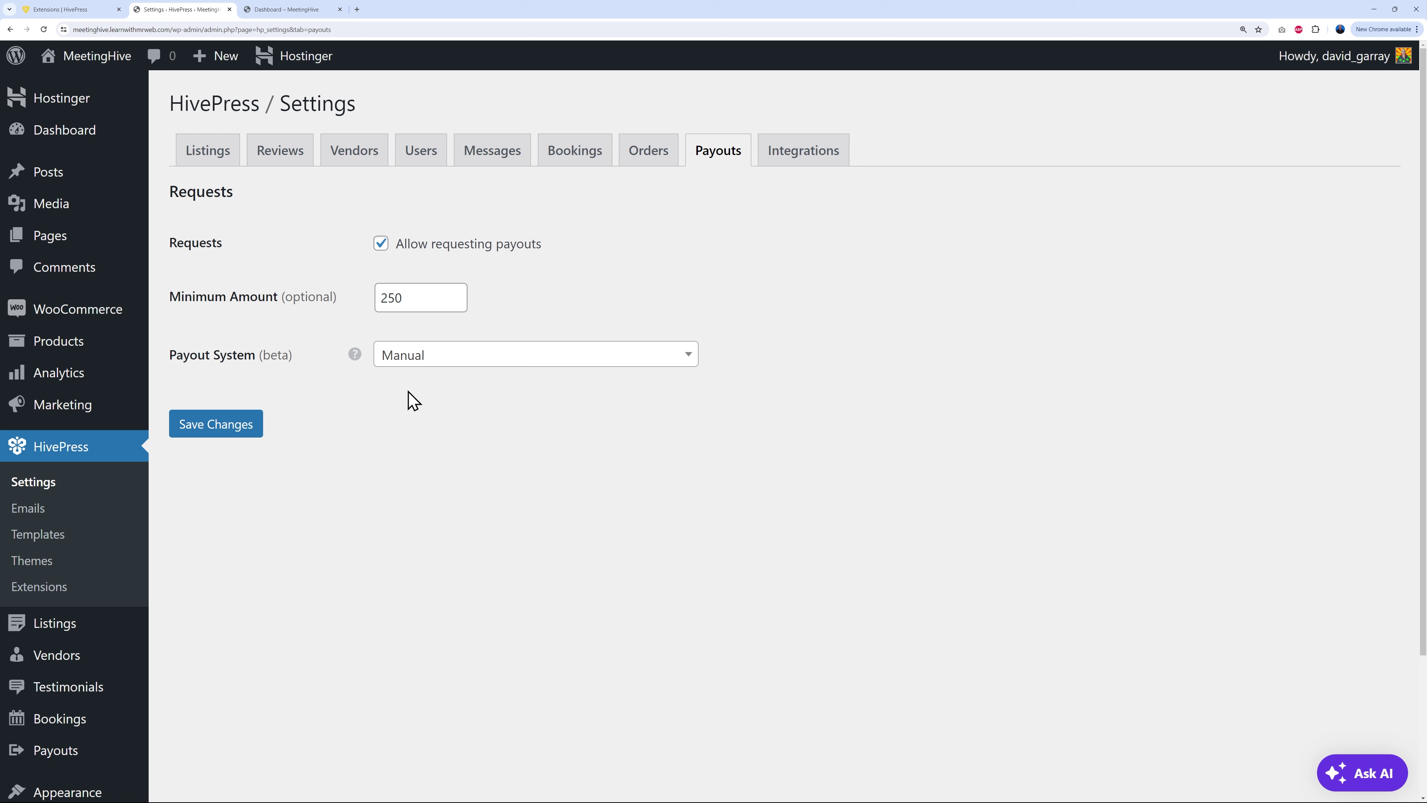
{"action": "left_click", "coordinate": [459, 355]}
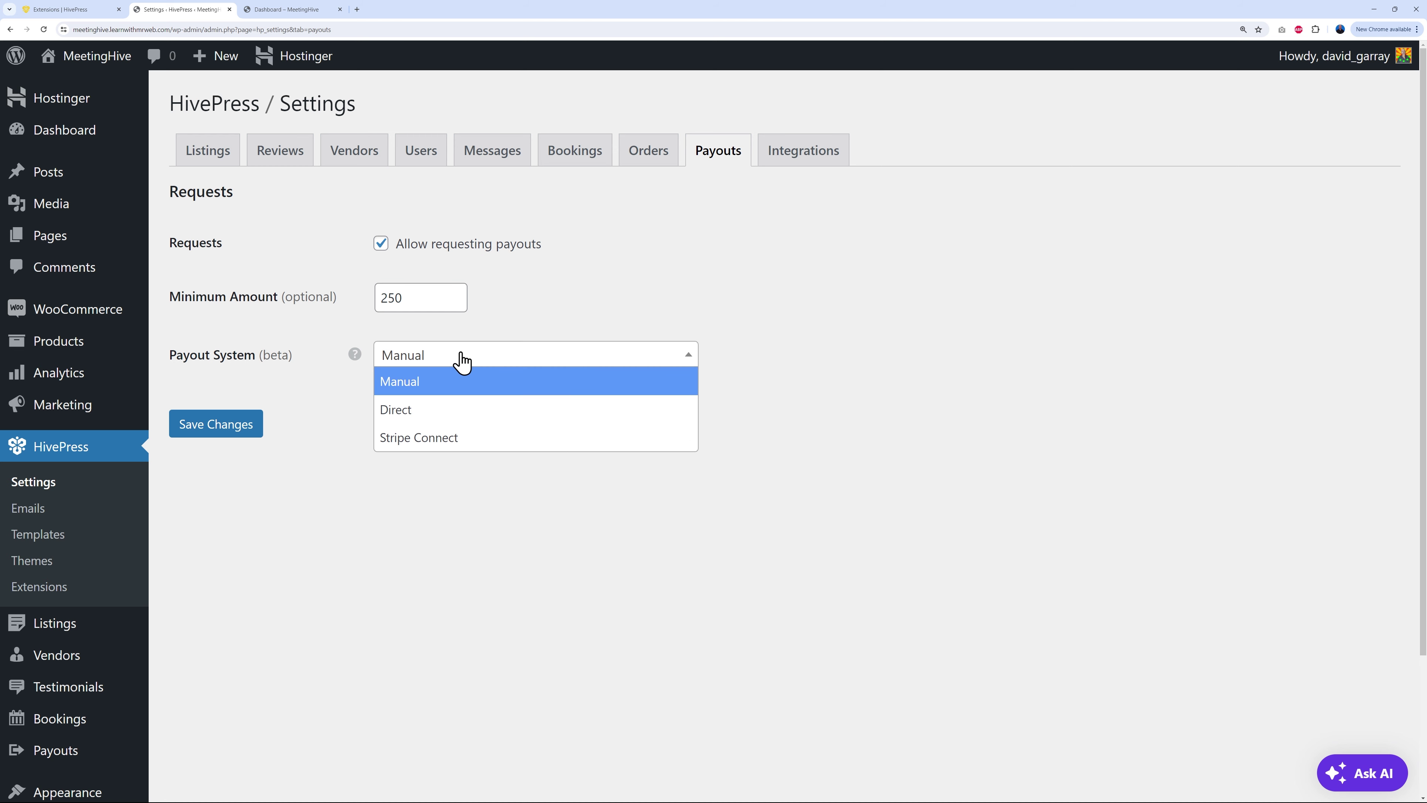
{"action": "left_click", "coordinate": [462, 360]}
{"action": "left_click", "coordinate": [236, 439]}
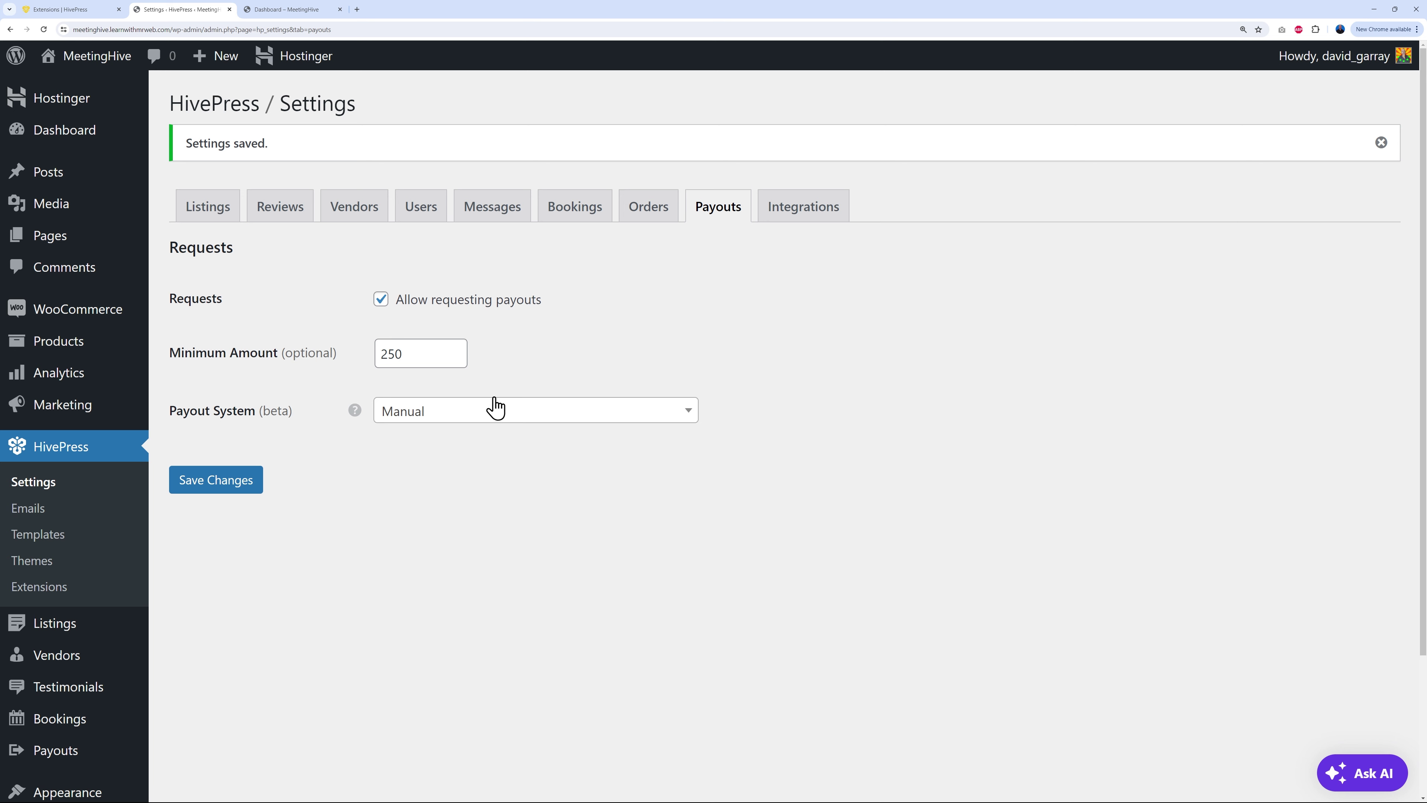
{"action": "mouse_move", "coordinate": [64, 760]}
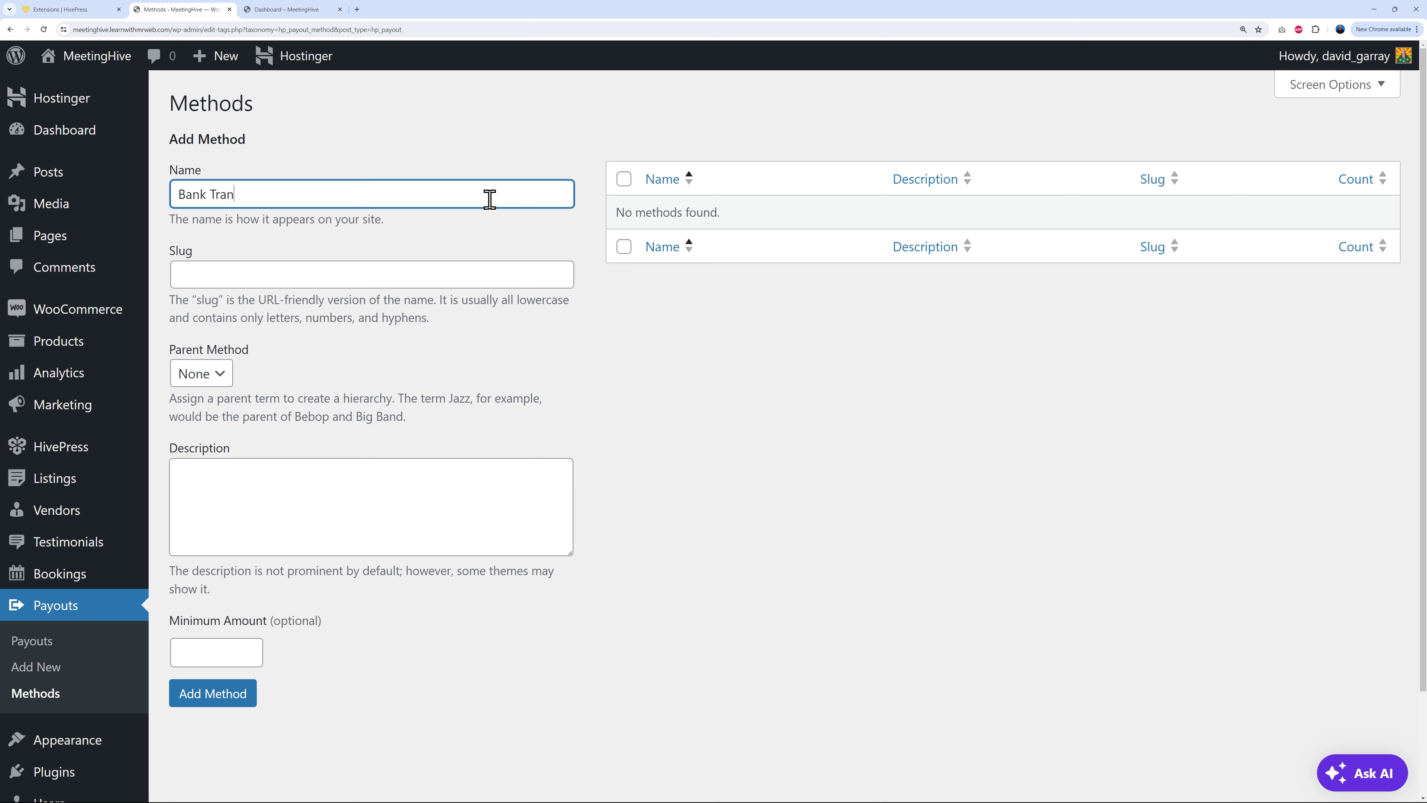
Step: Add Bank Transfer, PayPal and Cheque payout methods, then go back to the vendor dashboard
{"action": "left_click", "coordinate": [237, 697]}
{"action": "left_click", "coordinate": [308, 247]}
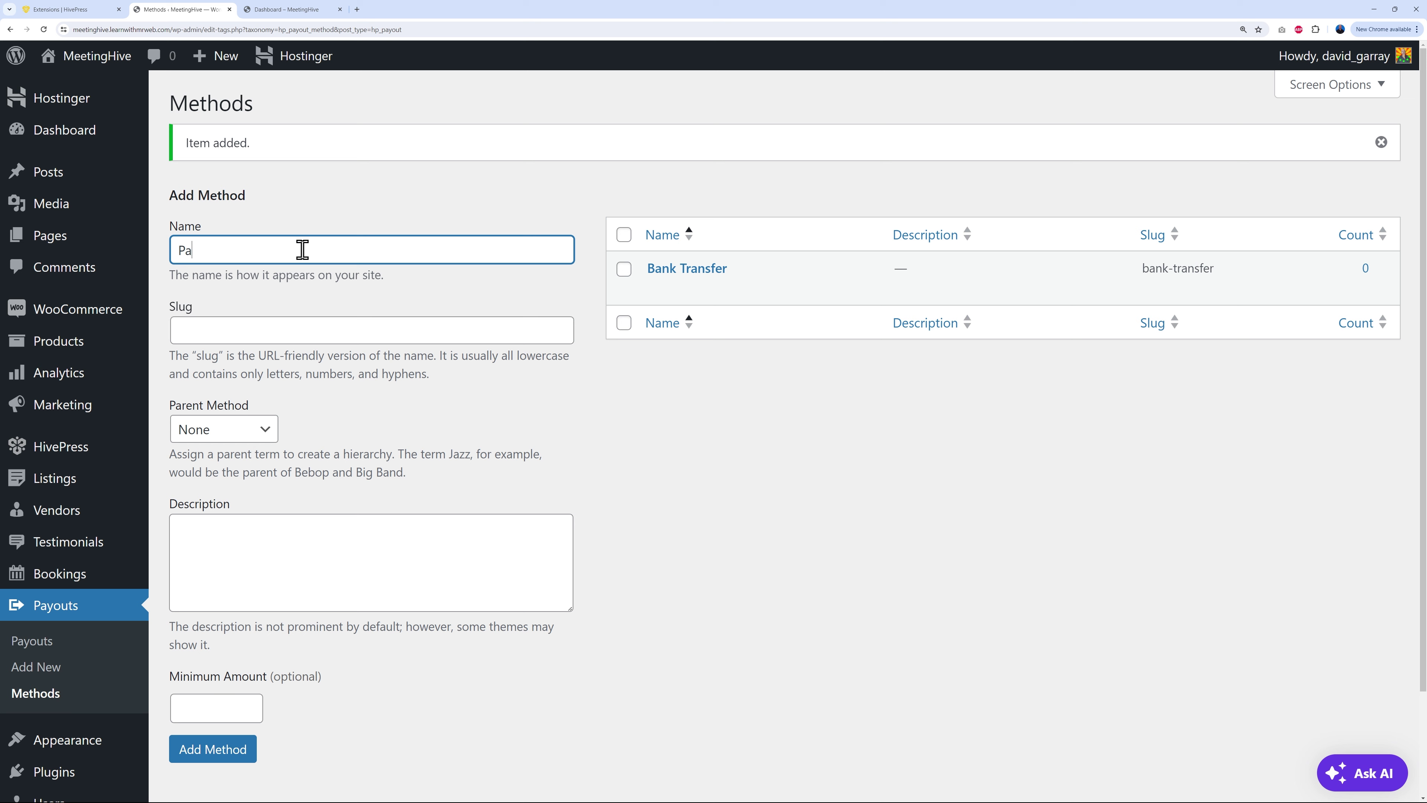
{"action": "left_click", "coordinate": [226, 749]}
{"action": "left_click", "coordinate": [382, 246]}
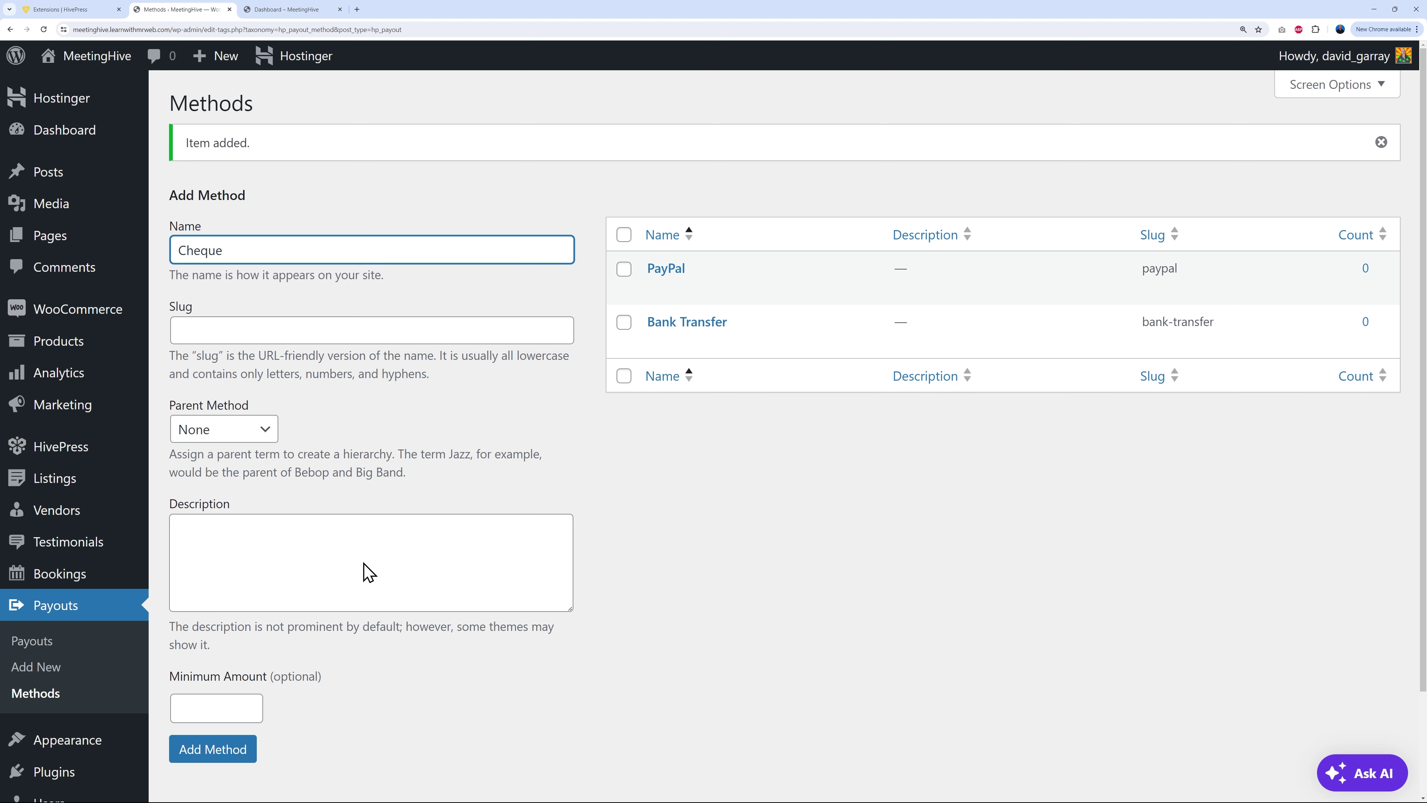
{"action": "left_click", "coordinate": [239, 751]}
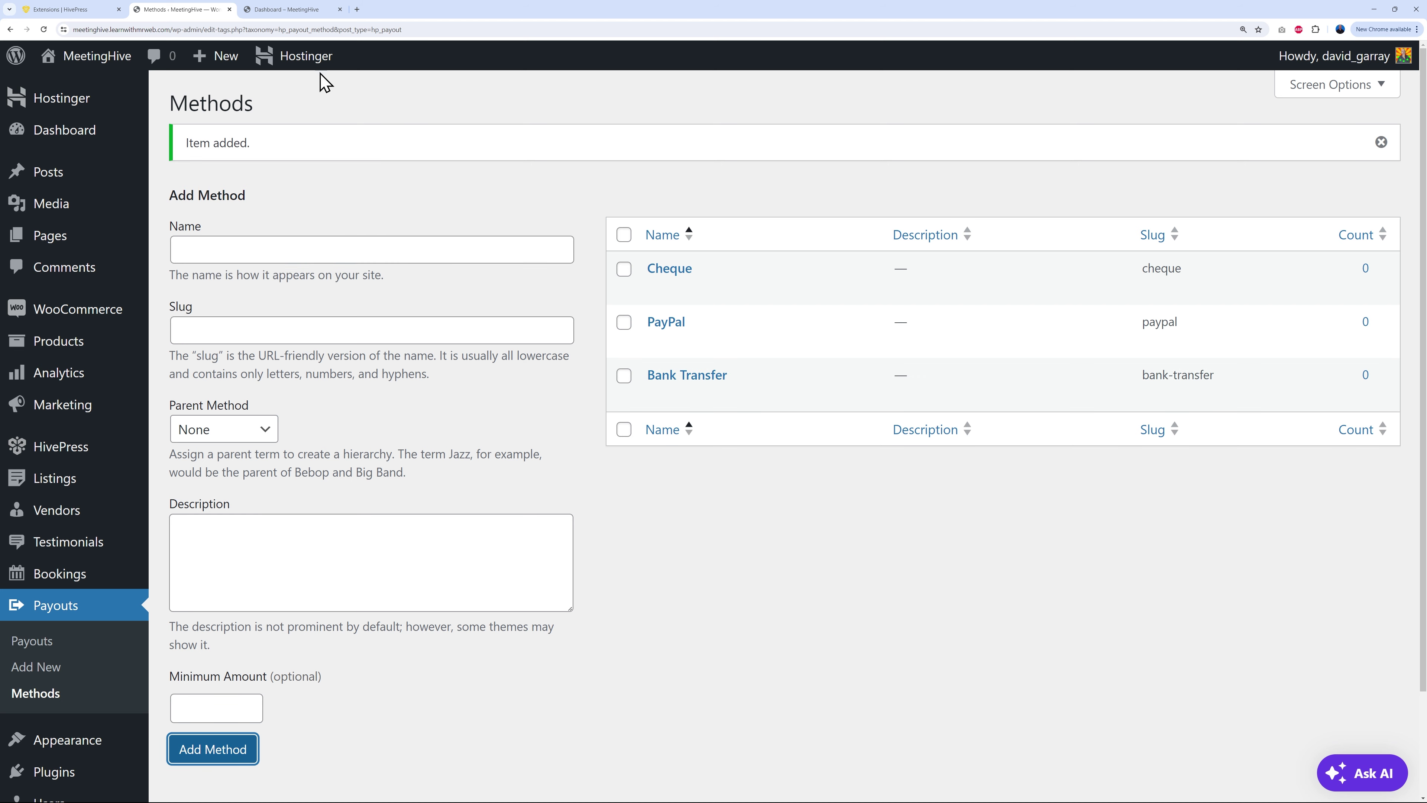
{"action": "left_click", "coordinate": [291, 10]}
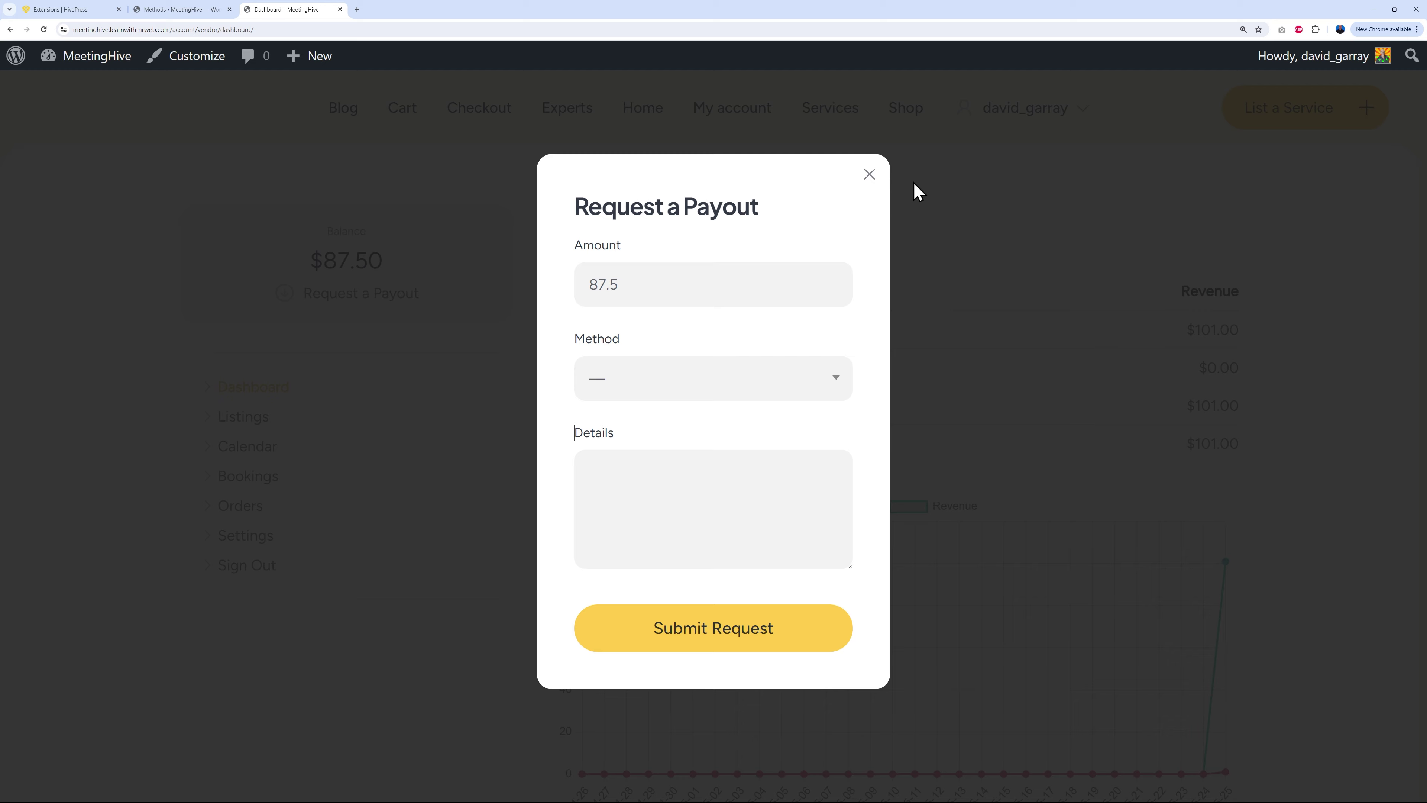
Step: Reload the vendor dashboard and start a payout request with PayPal as the method
{"action": "left_click", "coordinate": [870, 176]}
{"action": "left_click", "coordinate": [44, 30]}
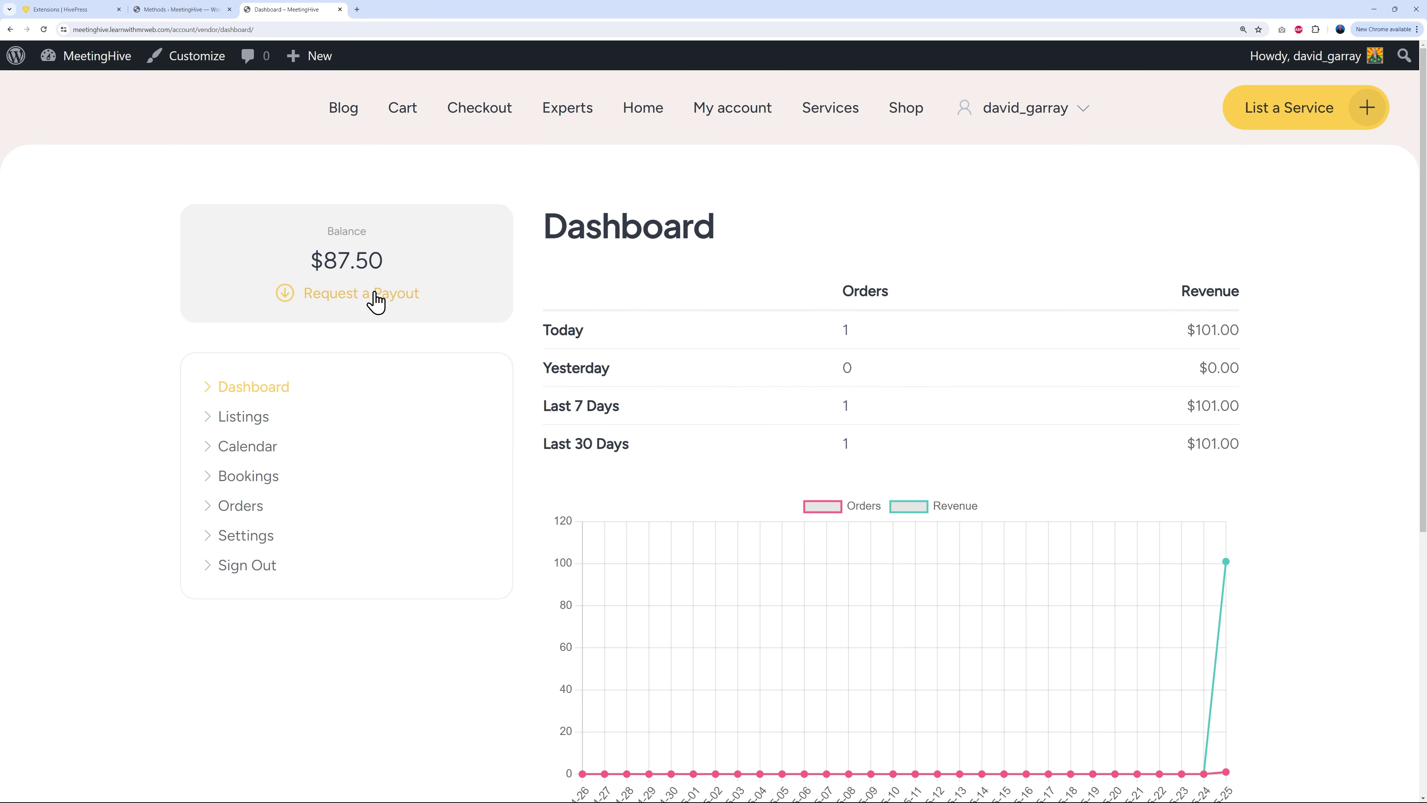
{"action": "left_click", "coordinate": [374, 296]}
{"action": "left_click", "coordinate": [838, 377]}
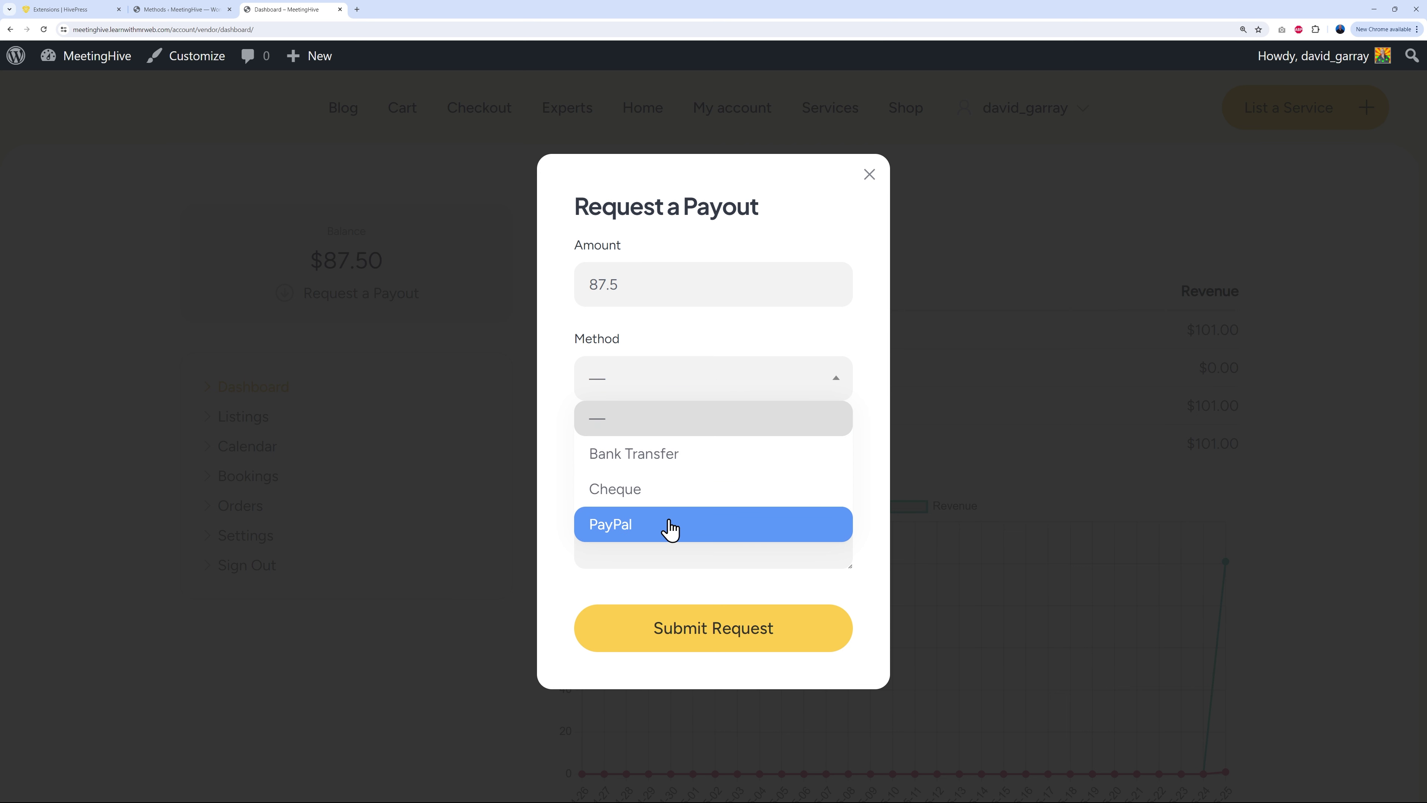
{"action": "left_click", "coordinate": [669, 533]}
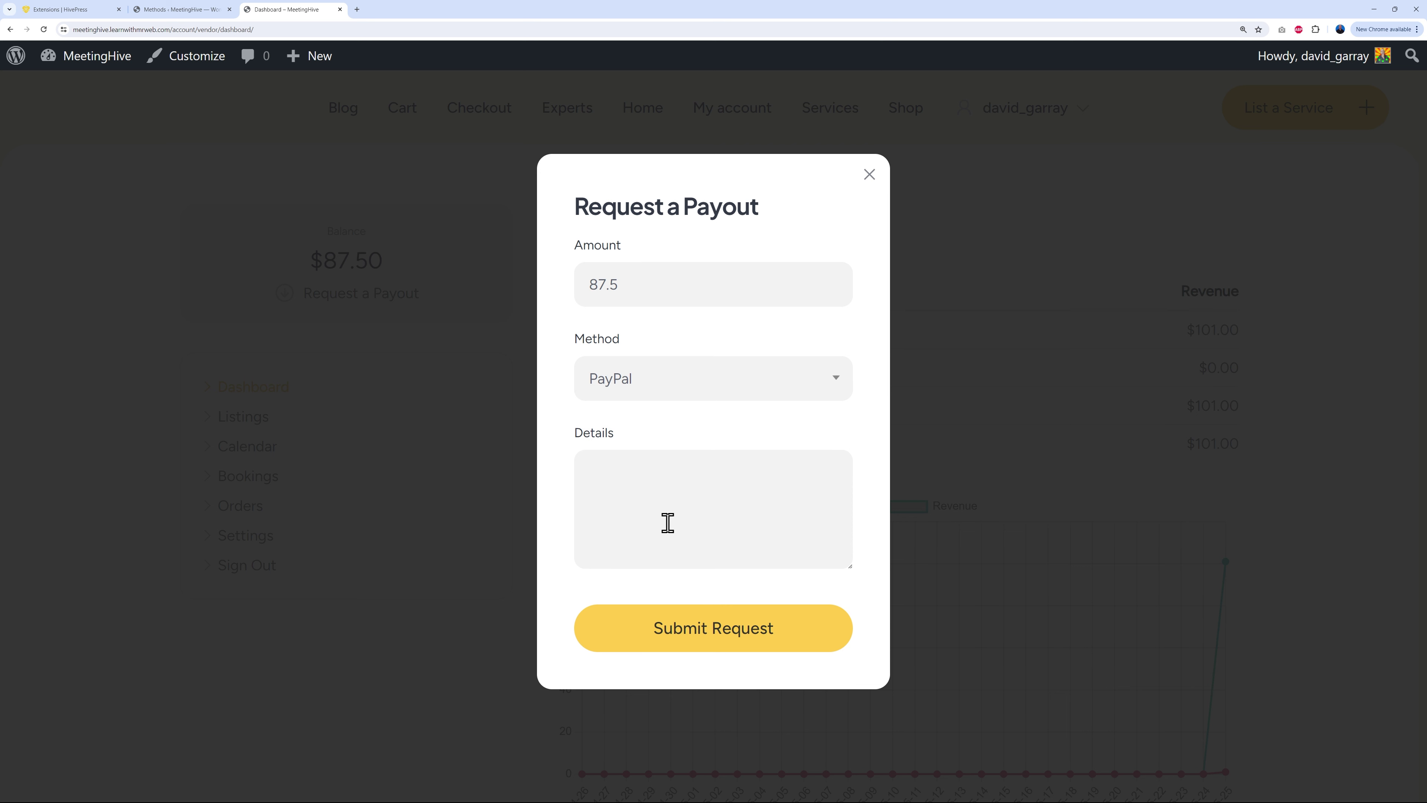
{"action": "left_click", "coordinate": [669, 506]}
Step: Enter the payout account e-mail in Details and submit the 87.5 payout request
{"action": "left_click", "coordinate": [643, 507]}
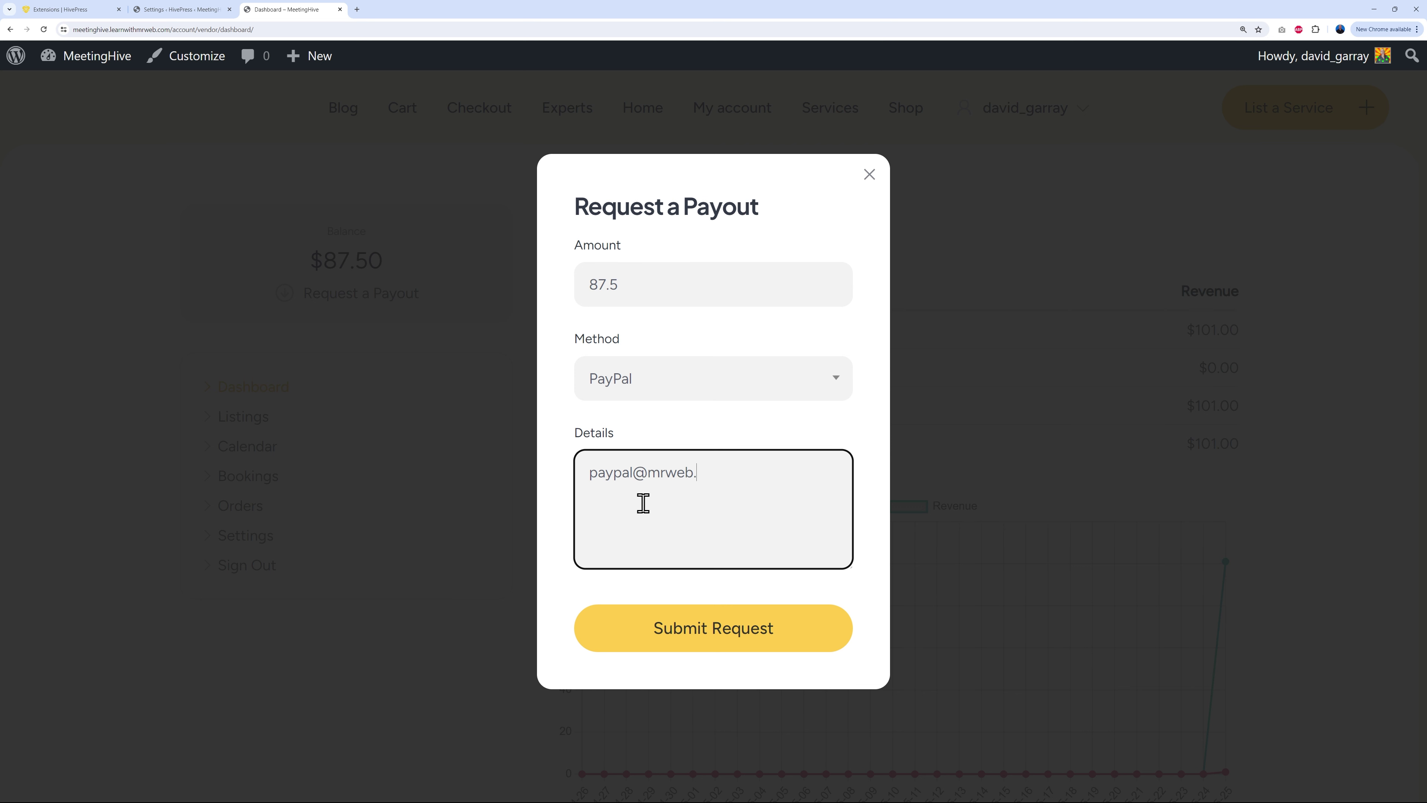
{"action": "left_click", "coordinate": [714, 629]}
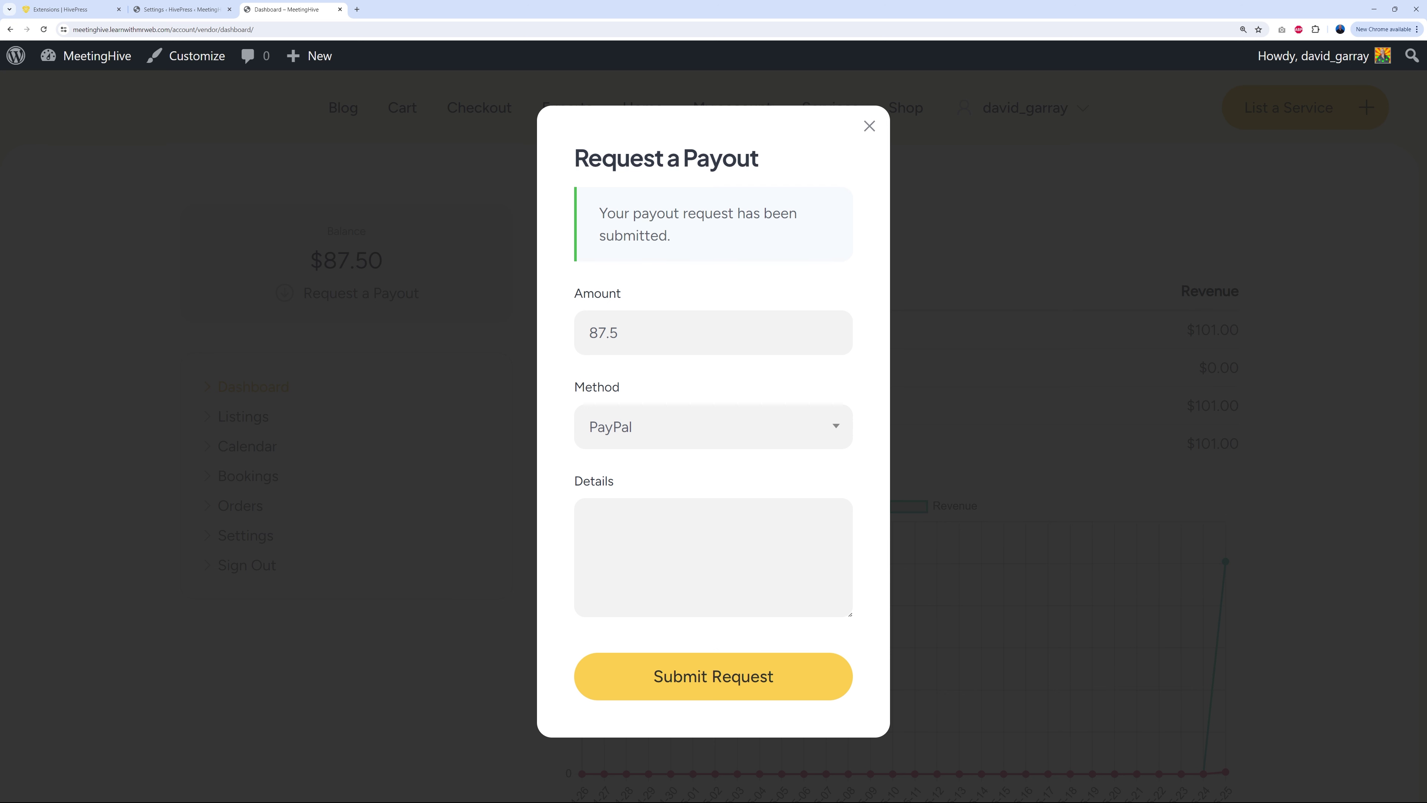
{"action": "left_click", "coordinate": [164, 10]}
{"action": "scroll", "coordinate": [627, 599], "scroll_direction": "down", "scroll_amount": 2}
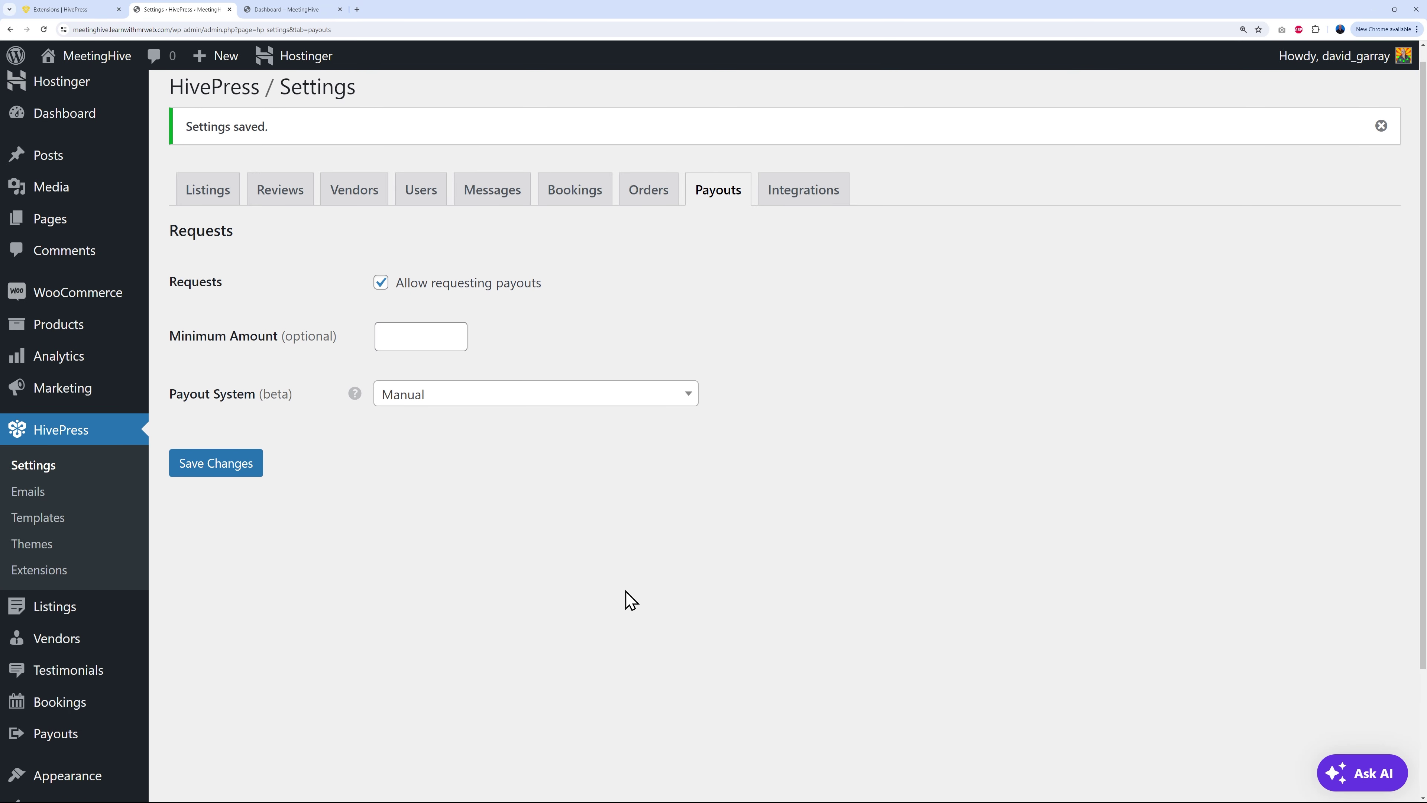
Step: Open pending payout #376 from the Payouts list, publish it, and return to the list
{"action": "left_click", "coordinate": [59, 664]}
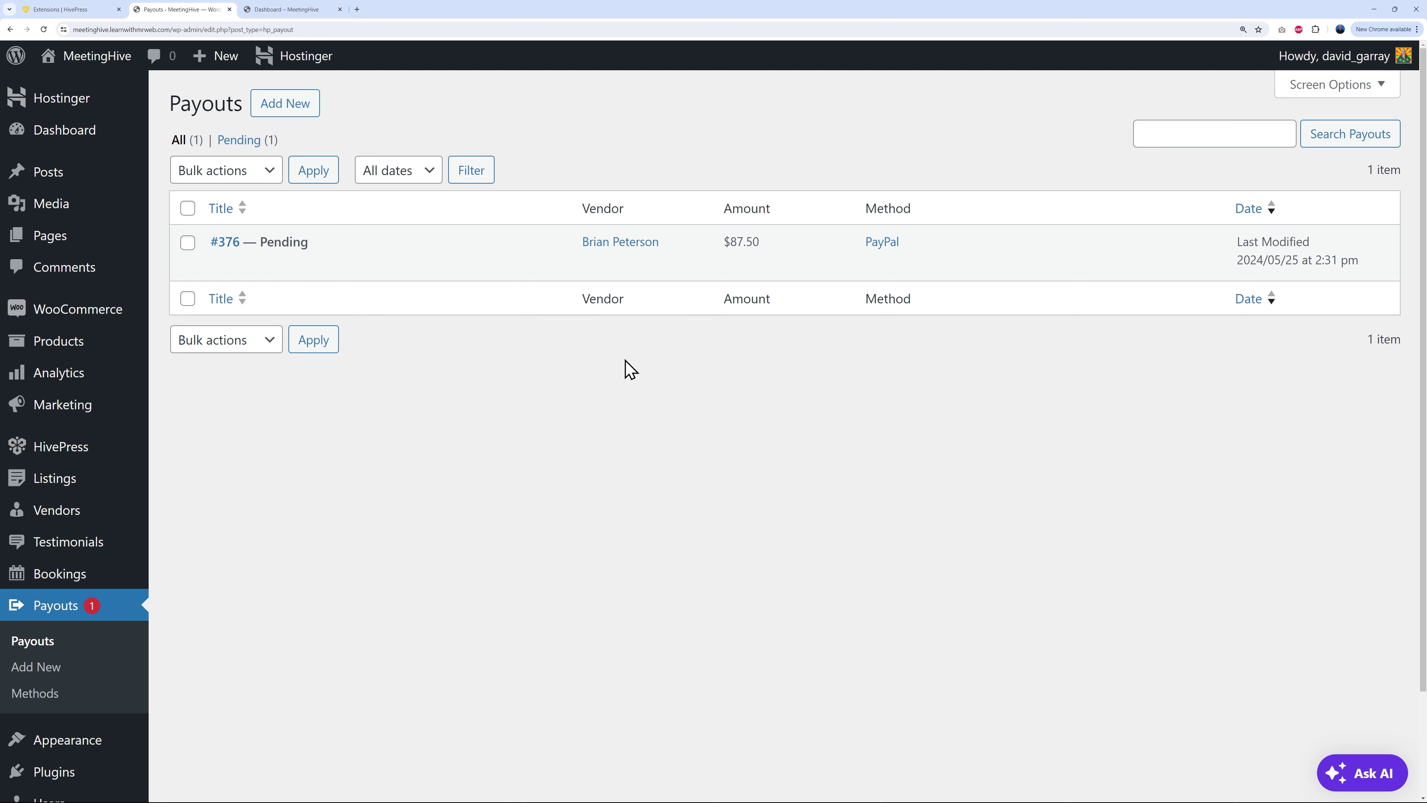
{"action": "left_click", "coordinate": [227, 242]}
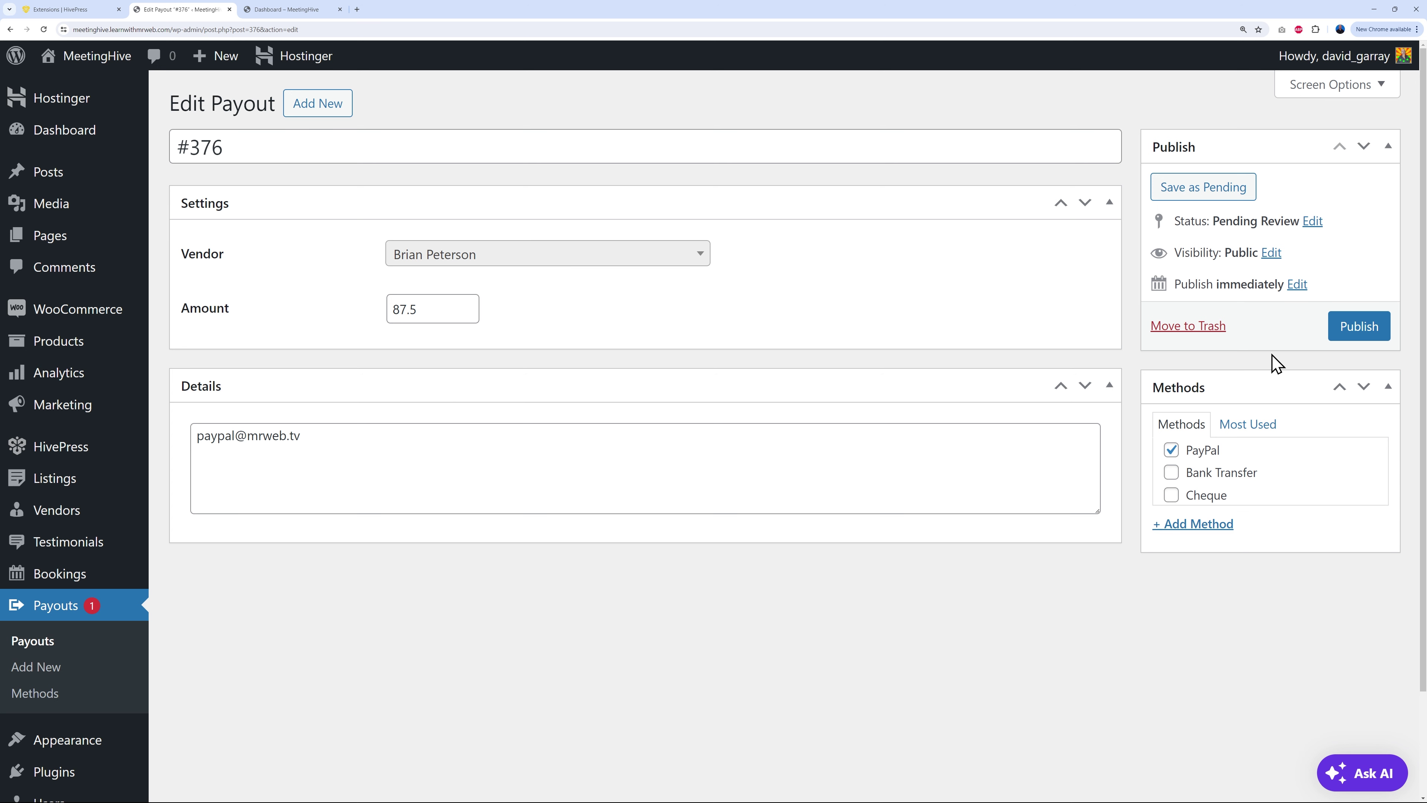
{"action": "left_click", "coordinate": [1349, 336]}
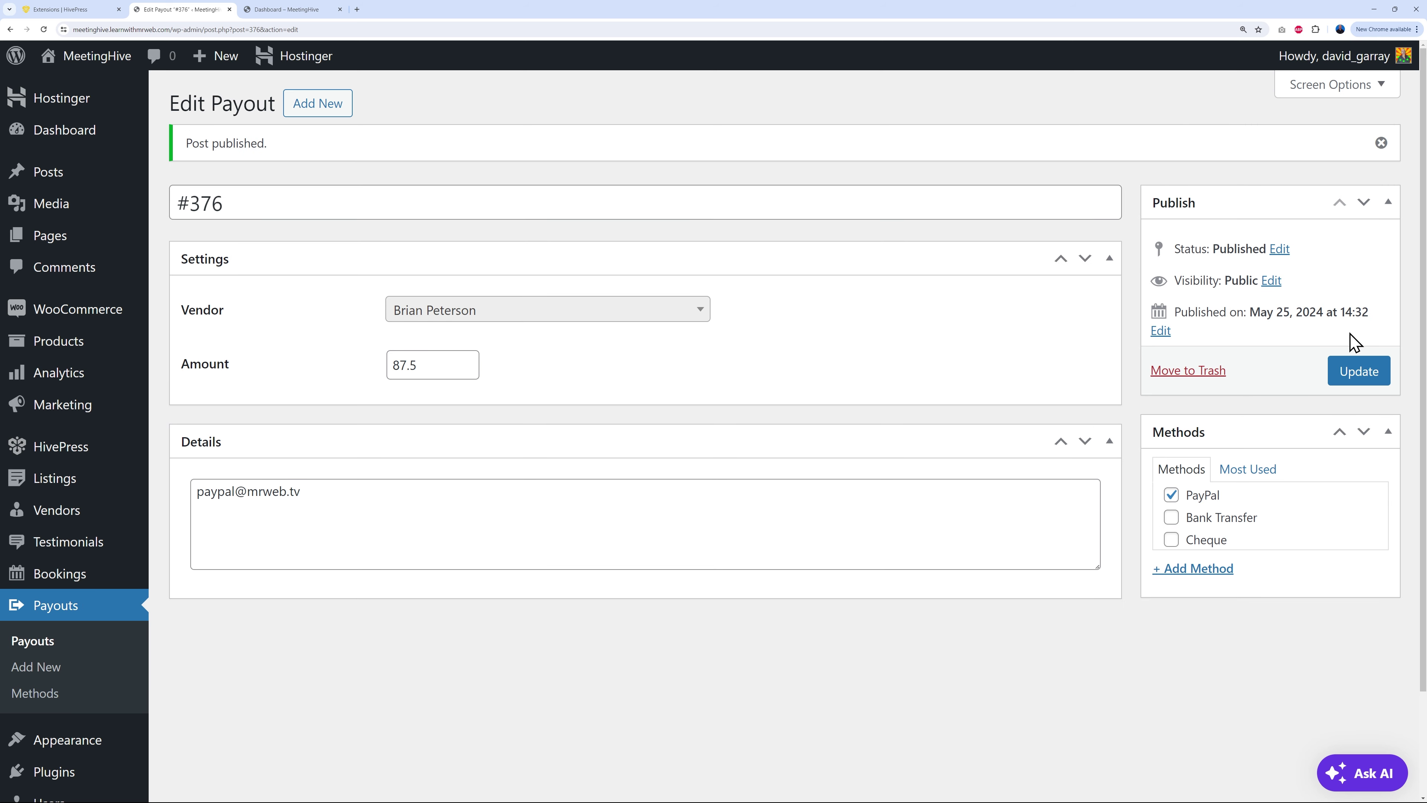
{"action": "left_click", "coordinate": [34, 644]}
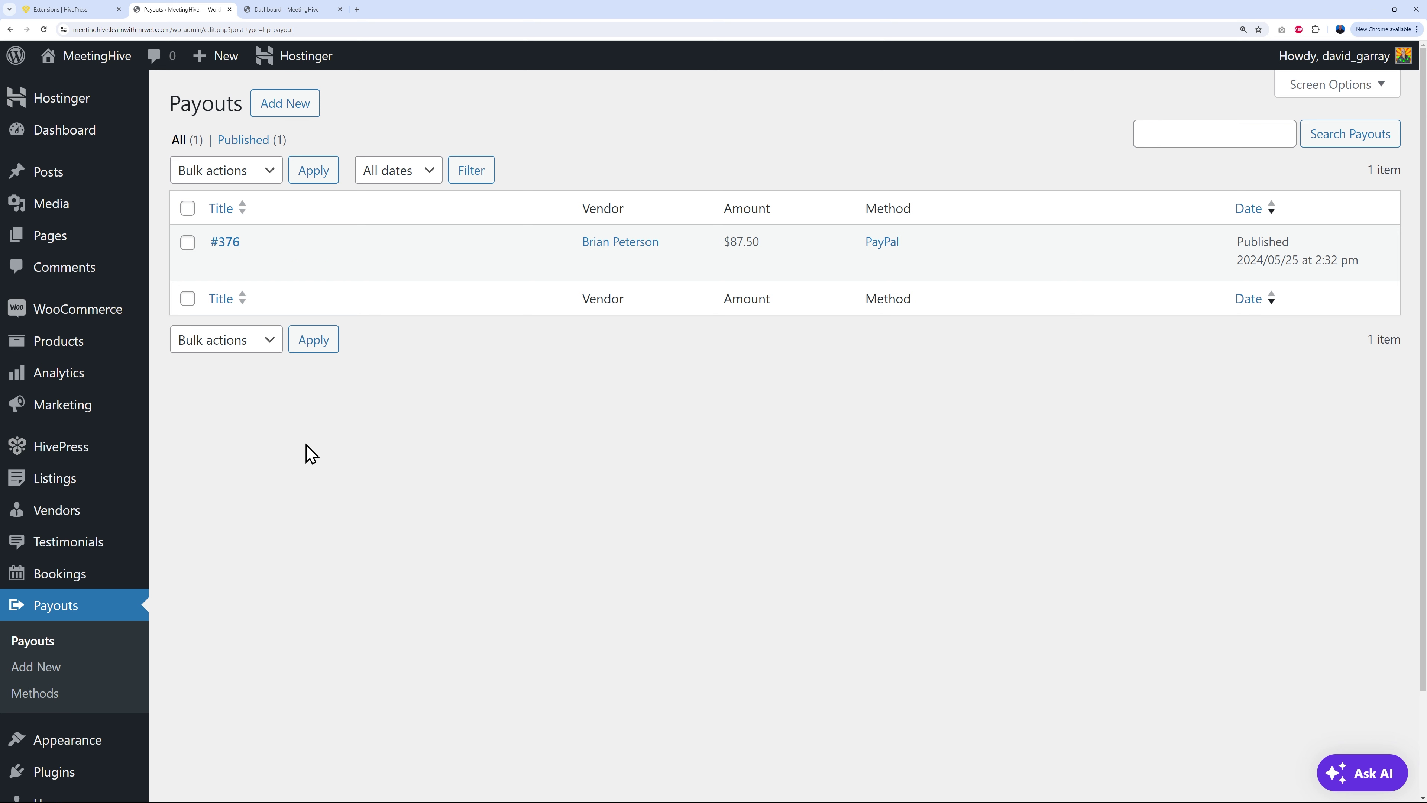
Step: Set the HivePress Payout System to Stripe Connect and save the changes
{"action": "mouse_move", "coordinate": [78, 450]}
{"action": "left_click", "coordinate": [197, 453]}
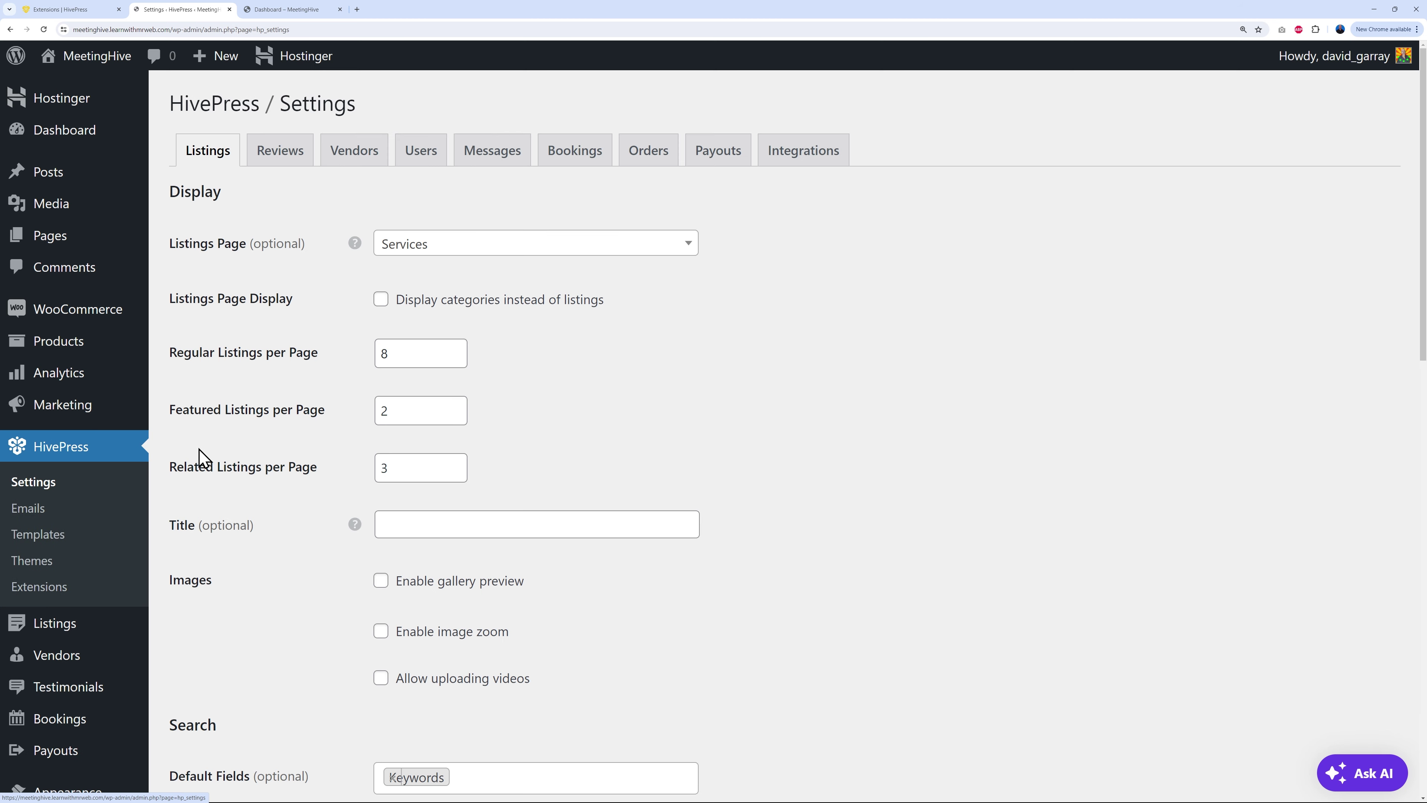
{"action": "left_click", "coordinate": [714, 159]}
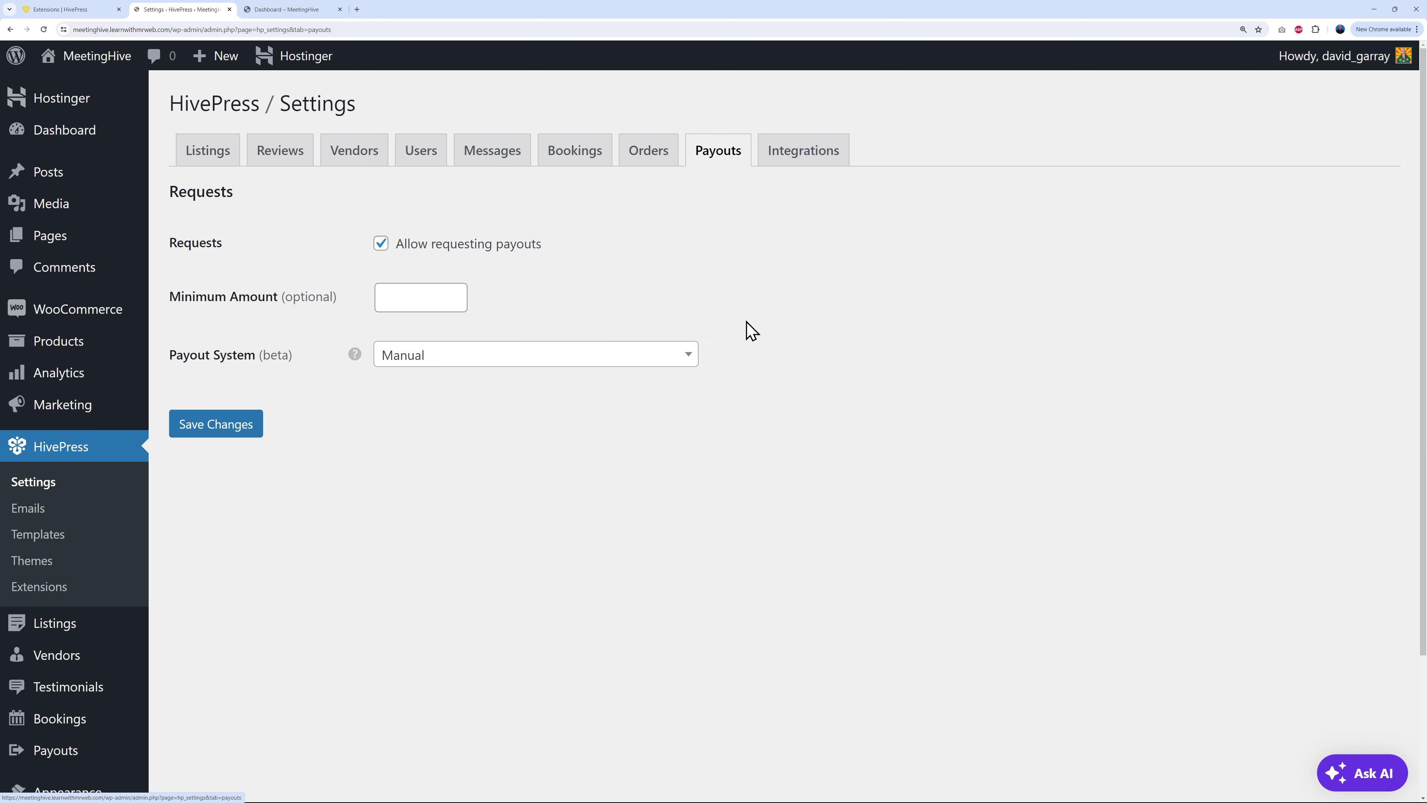
{"action": "left_click", "coordinate": [666, 363]}
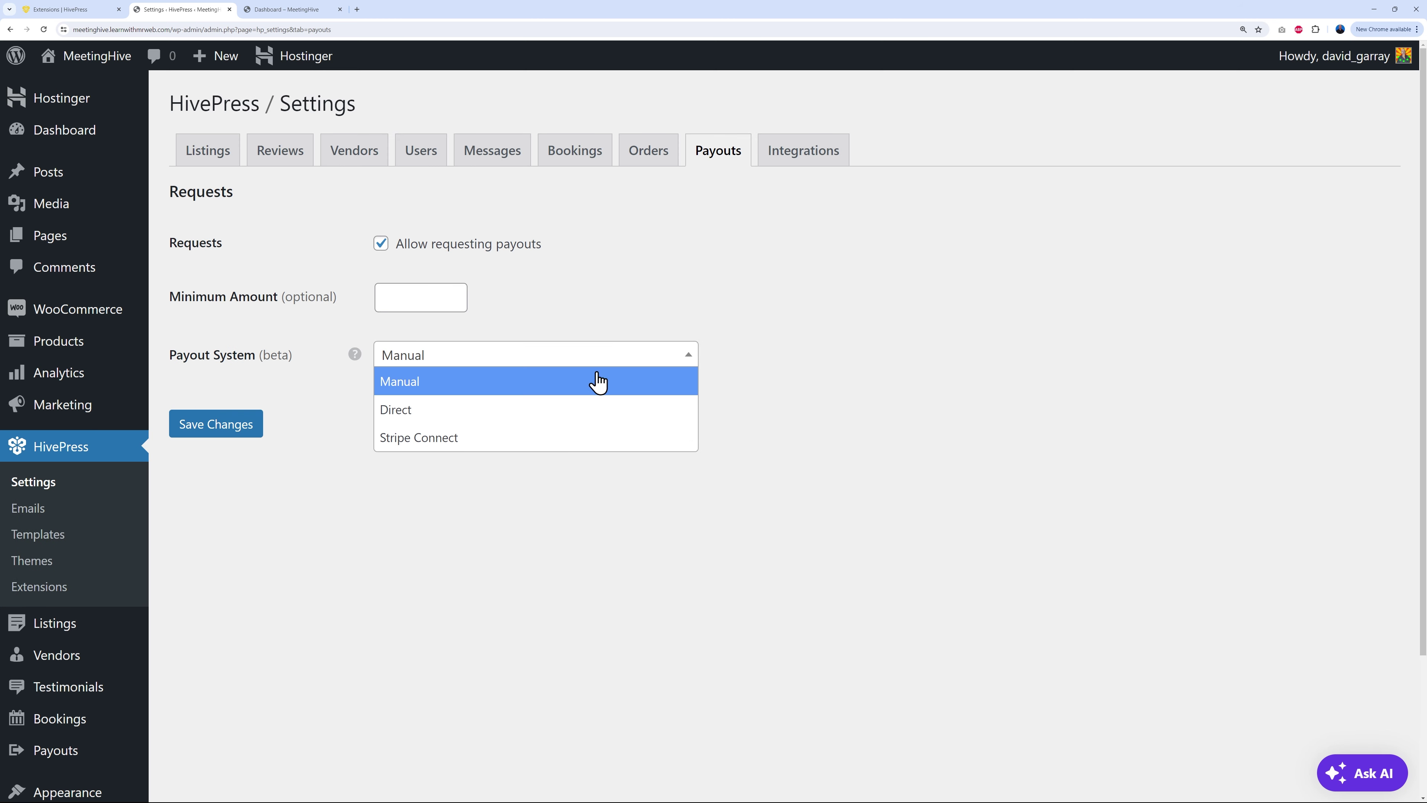
{"action": "left_click", "coordinate": [411, 444]}
{"action": "left_click", "coordinate": [241, 432]}
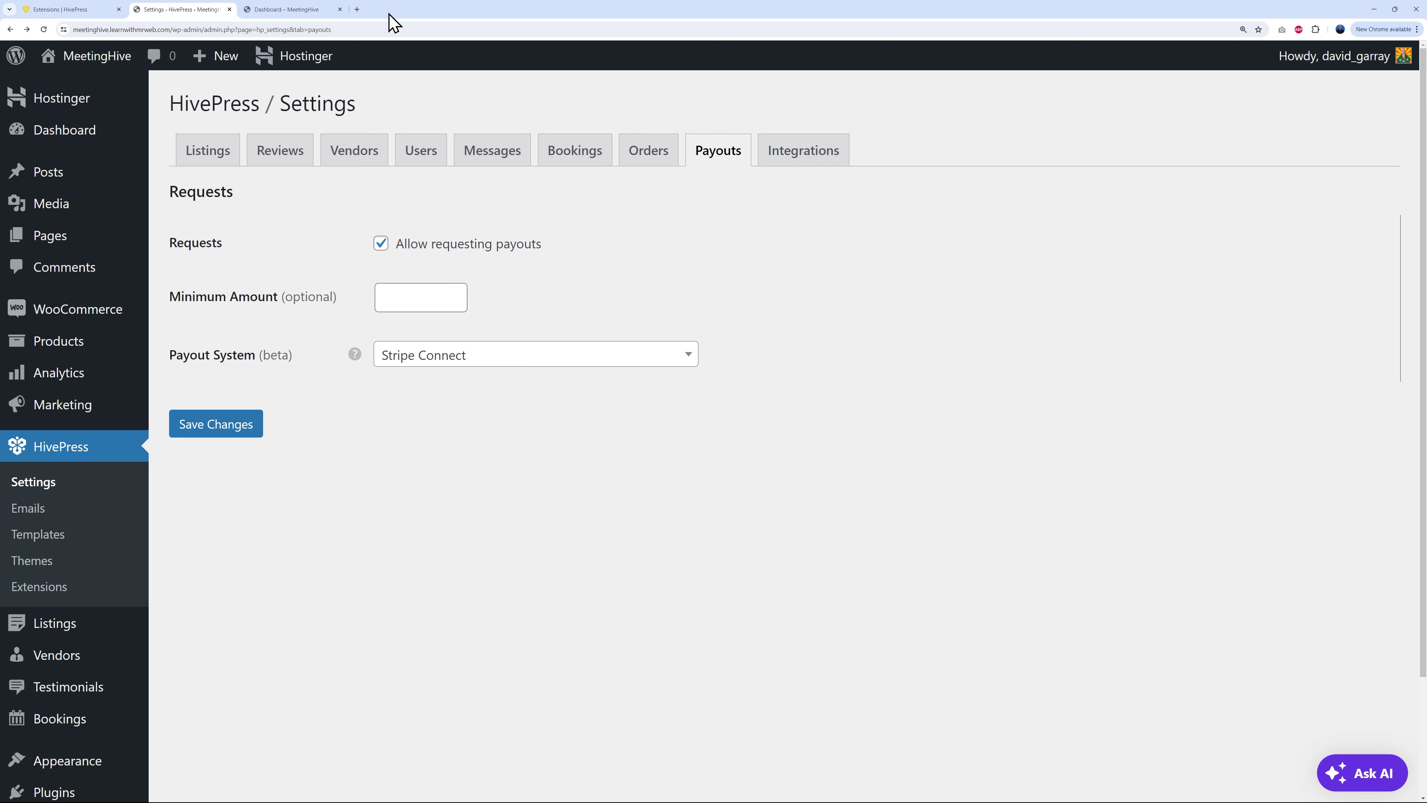
{"action": "left_click", "coordinate": [317, 11]}
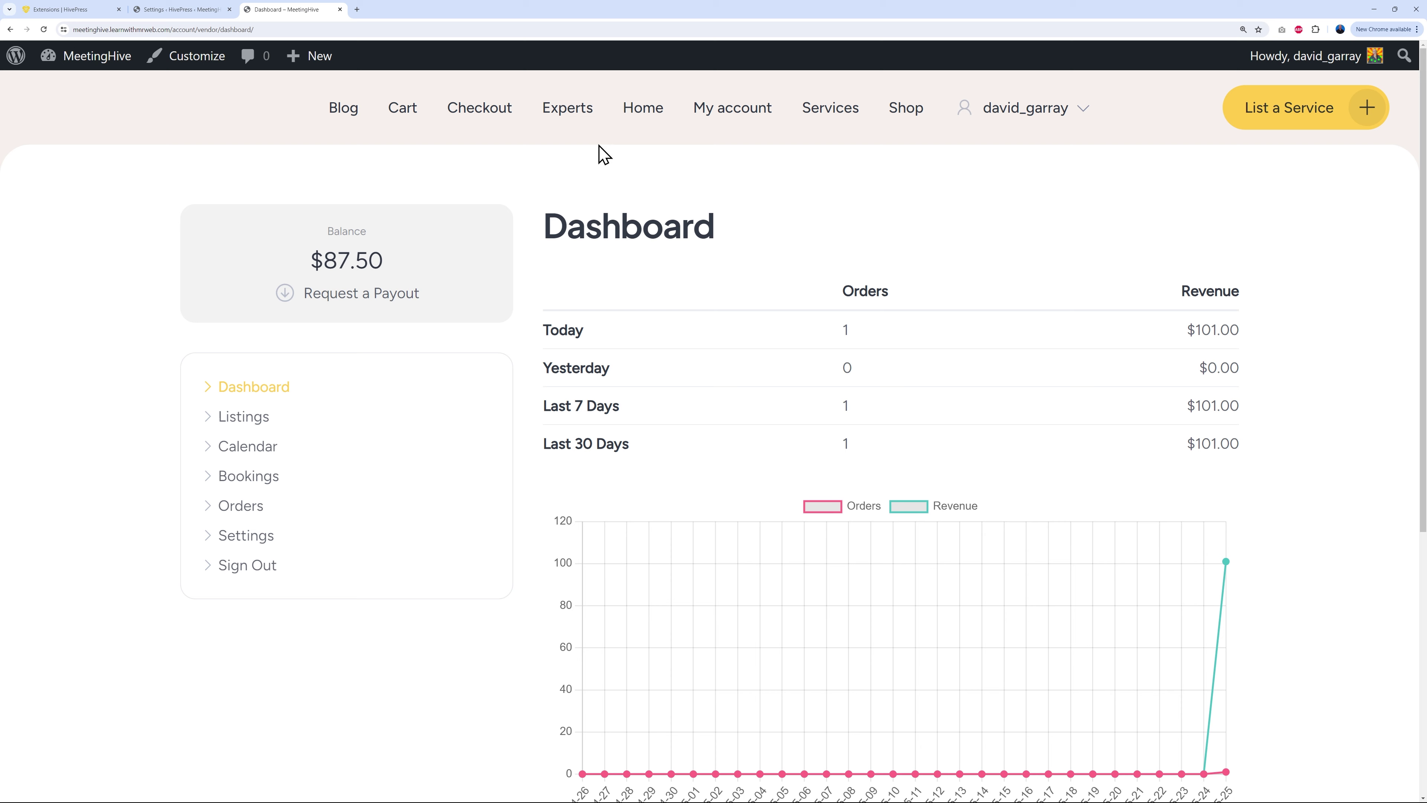
Step: Open the MeetingHive homepage and scroll past categories, Top experts and Testimonials to the footer
{"action": "left_click", "coordinate": [644, 110]}
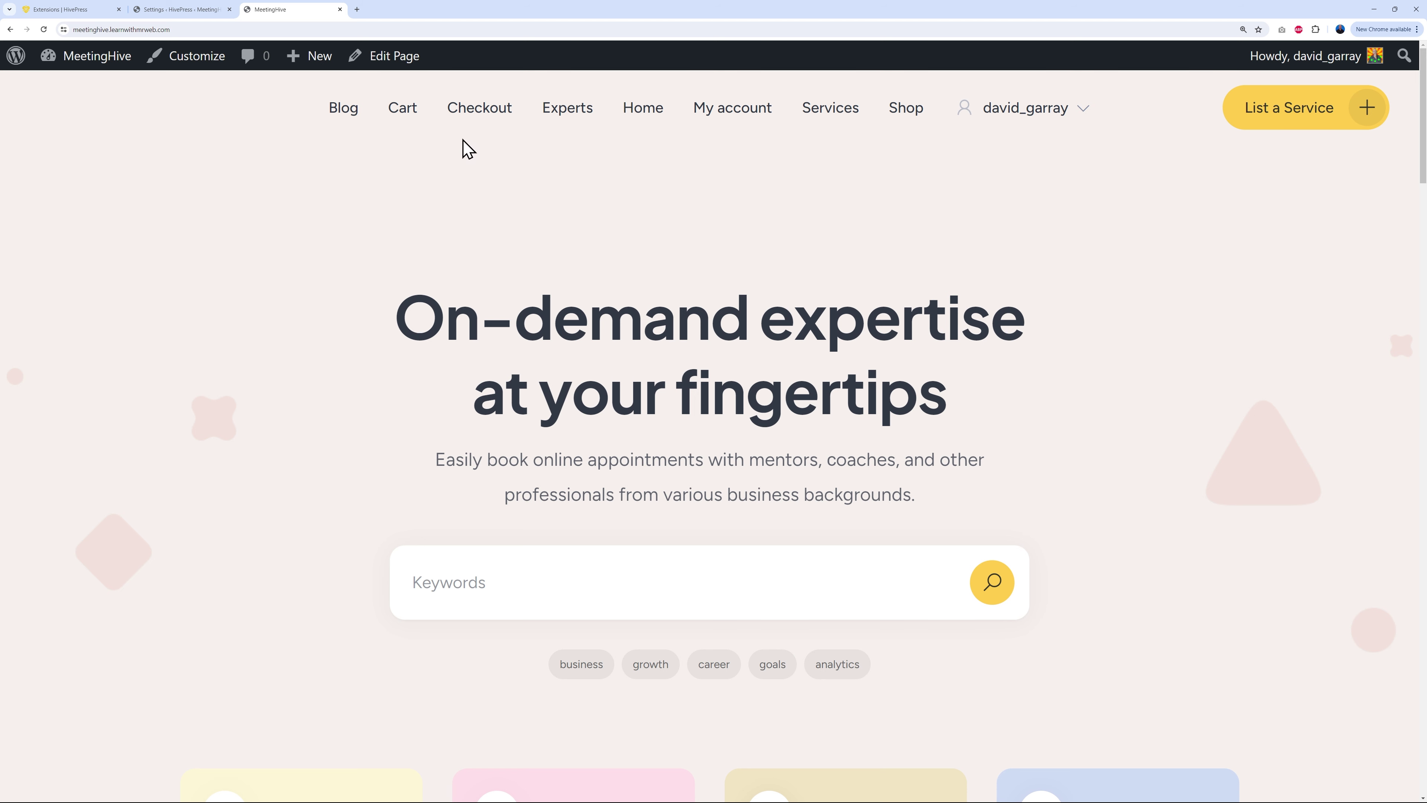
{"action": "scroll", "coordinate": [885, 428], "scroll_direction": "down", "scroll_amount": 2}
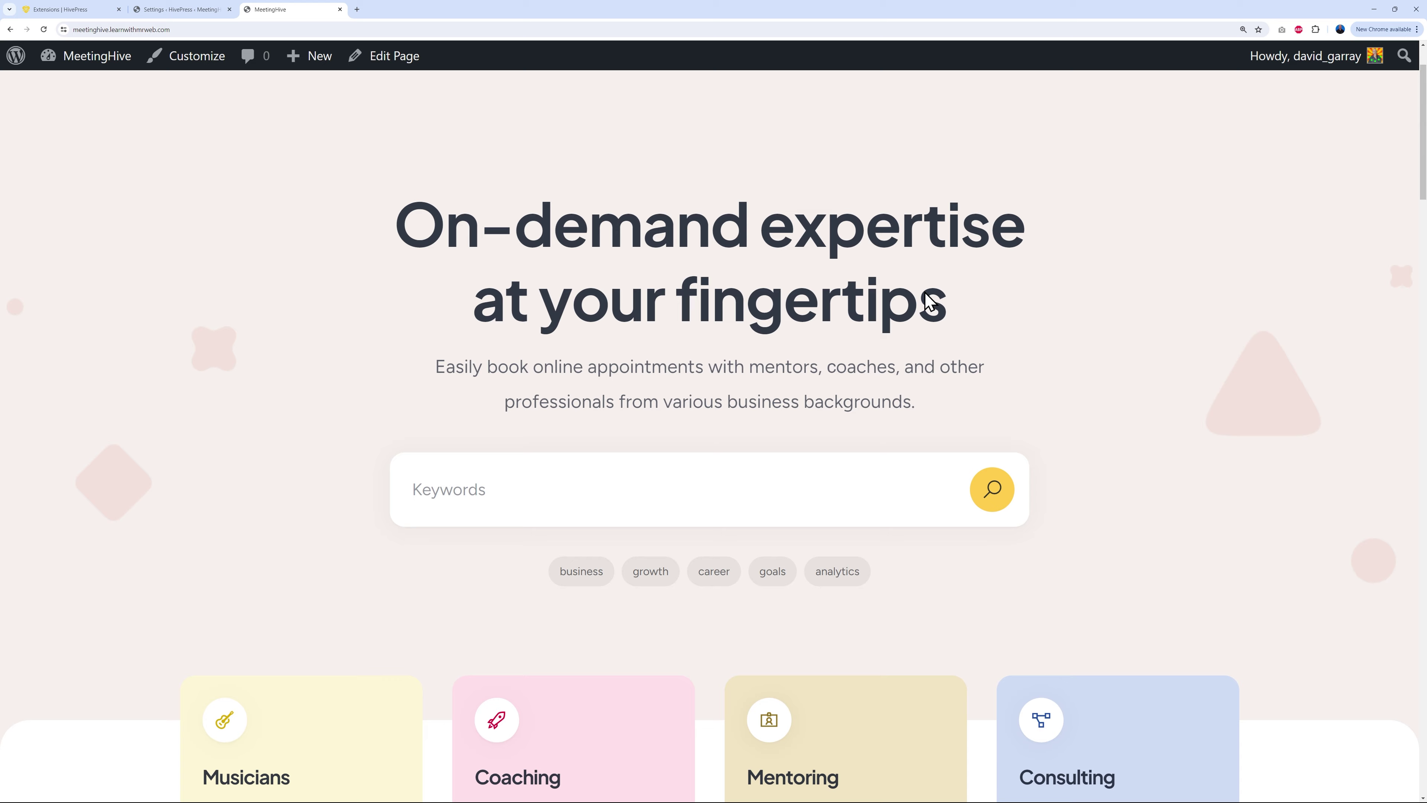
{"action": "scroll", "coordinate": [1354, 415], "scroll_direction": "down", "scroll_amount": 12}
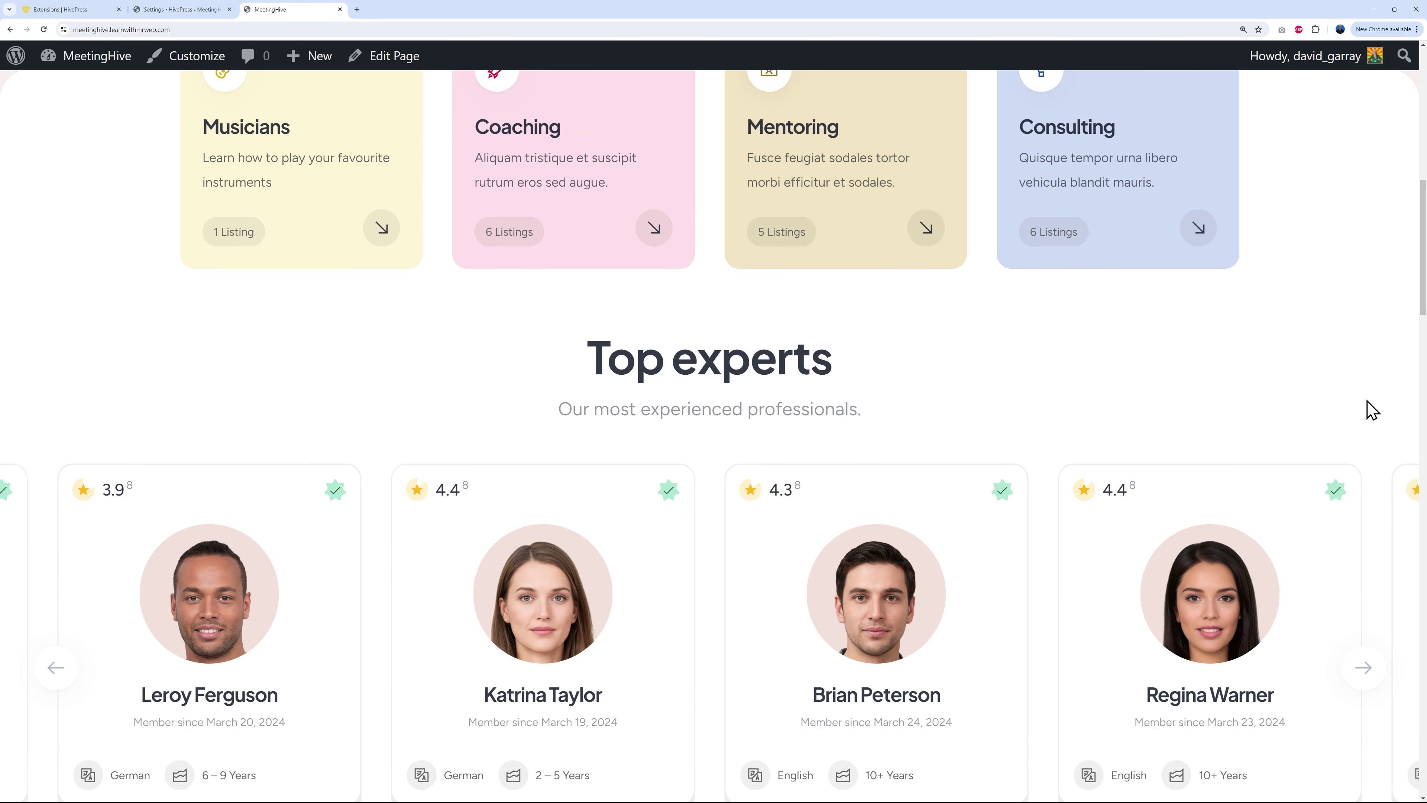
{"action": "scroll", "coordinate": [1371, 413], "scroll_direction": "down", "scroll_amount": 19}
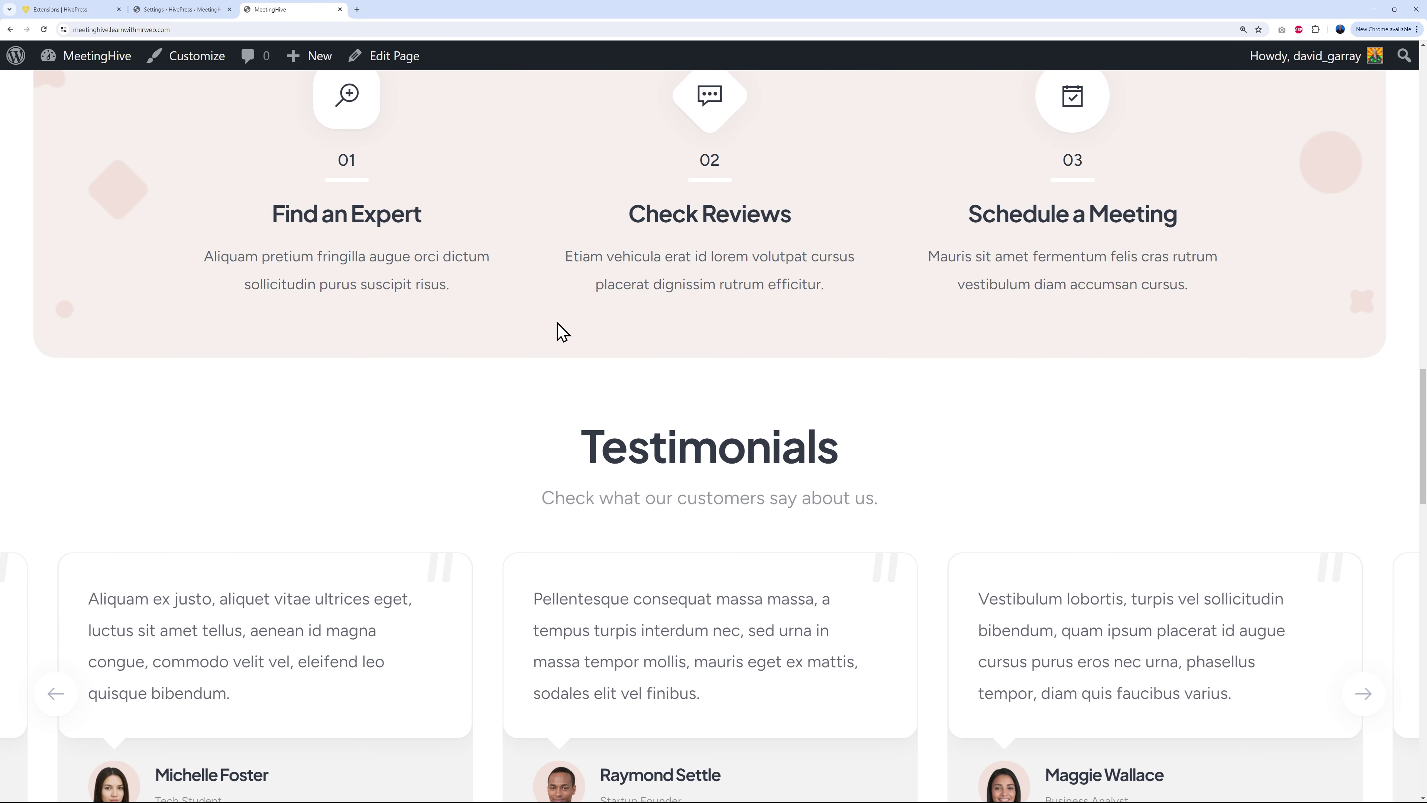
{"action": "scroll", "coordinate": [1316, 392], "scroll_direction": "down", "scroll_amount": 13}
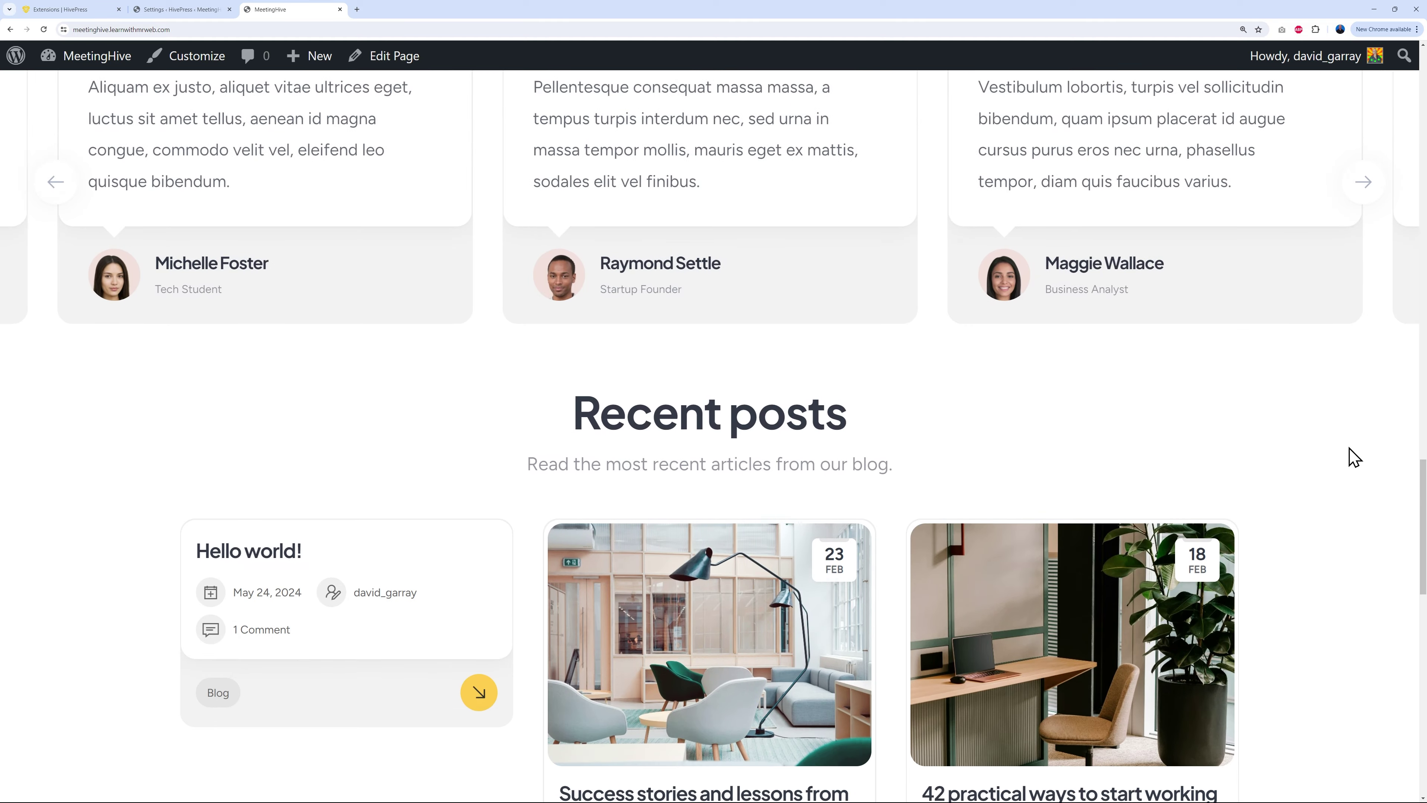
{"action": "scroll", "coordinate": [1355, 459], "scroll_direction": "down", "scroll_amount": 3}
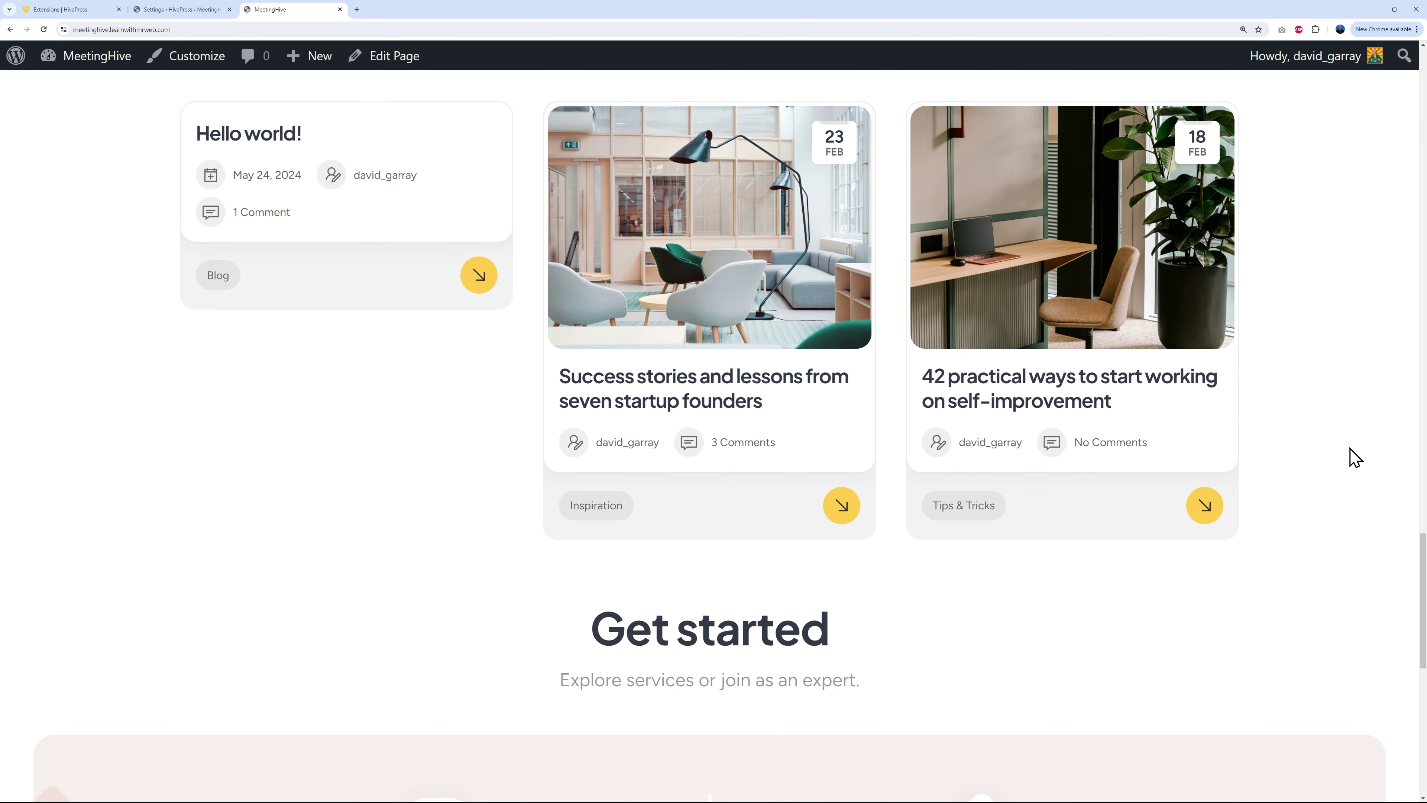
{"action": "scroll", "coordinate": [1355, 458], "scroll_direction": "down", "scroll_amount": 12}
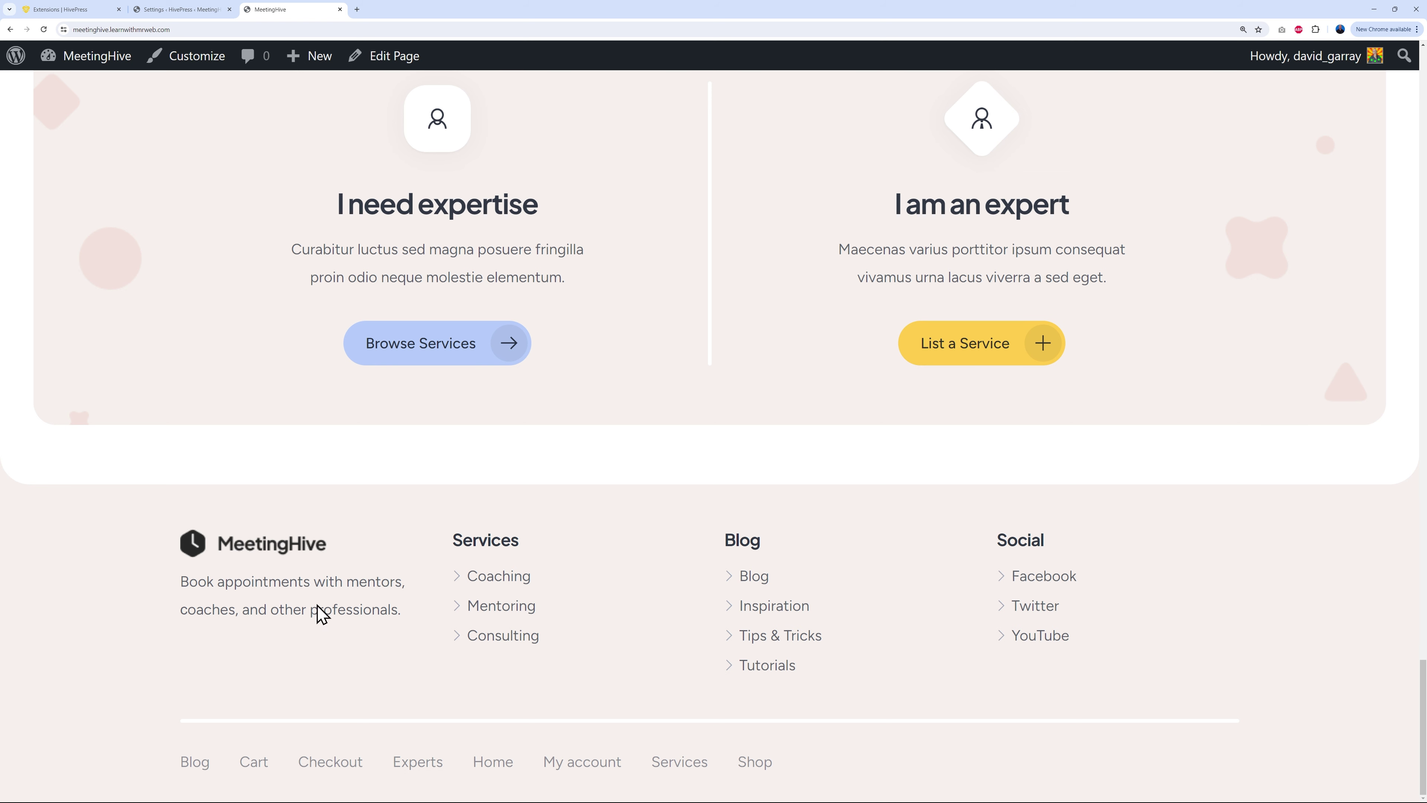
{"action": "left_click", "coordinate": [175, 12]}
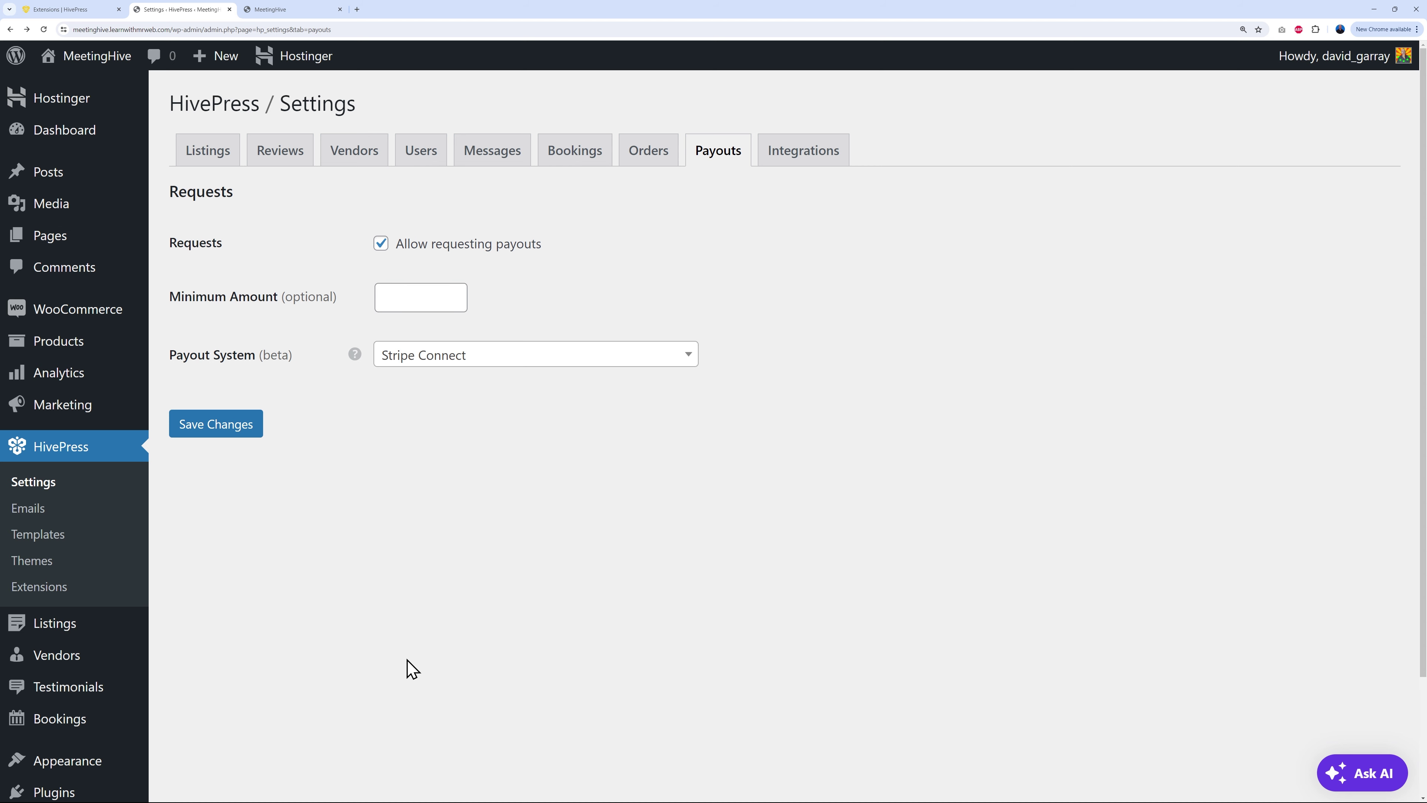
Step: Choose Appearance > Customize in the admin sidebar to launch the MeetingHive Customizer
{"action": "mouse_move", "coordinate": [38, 765]}
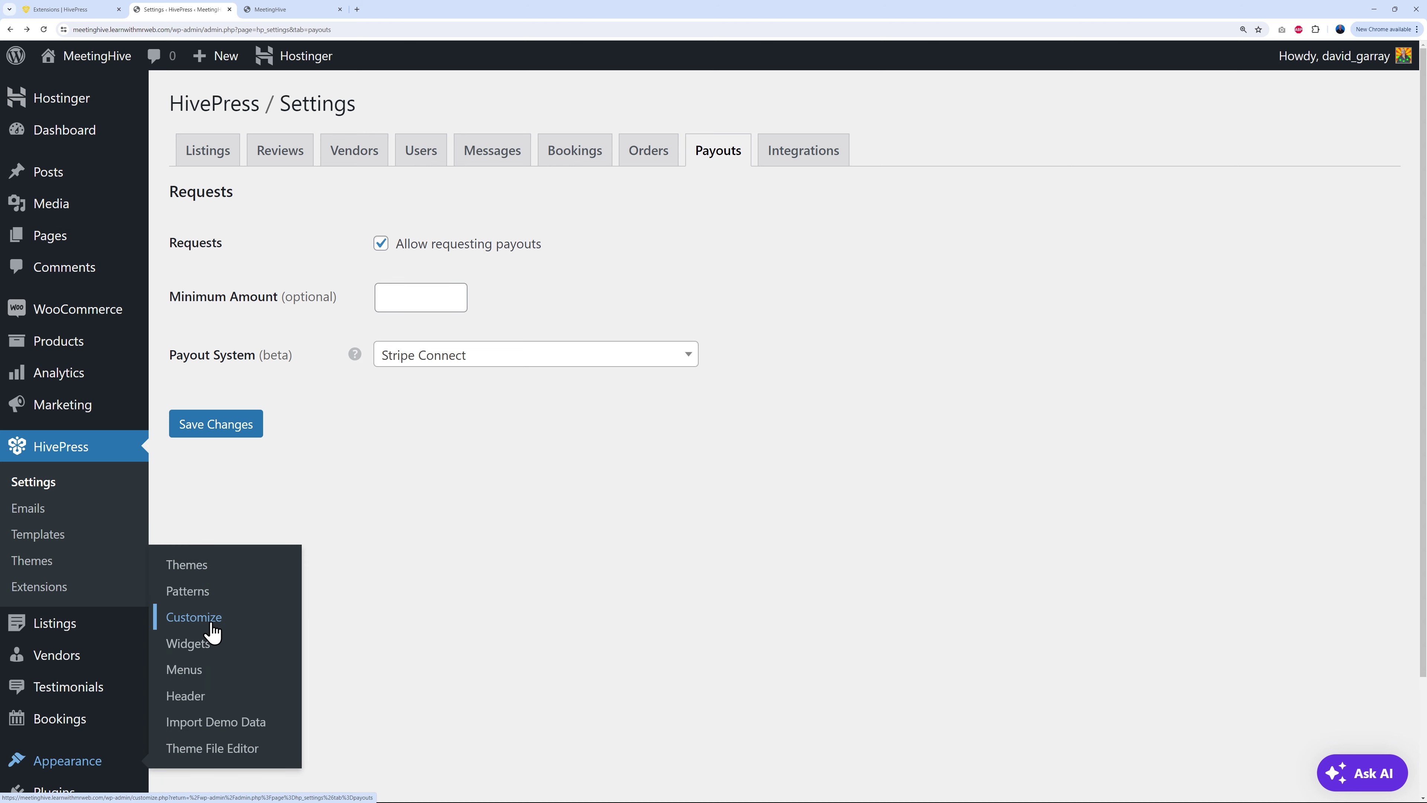
{"action": "left_click", "coordinate": [194, 617]}
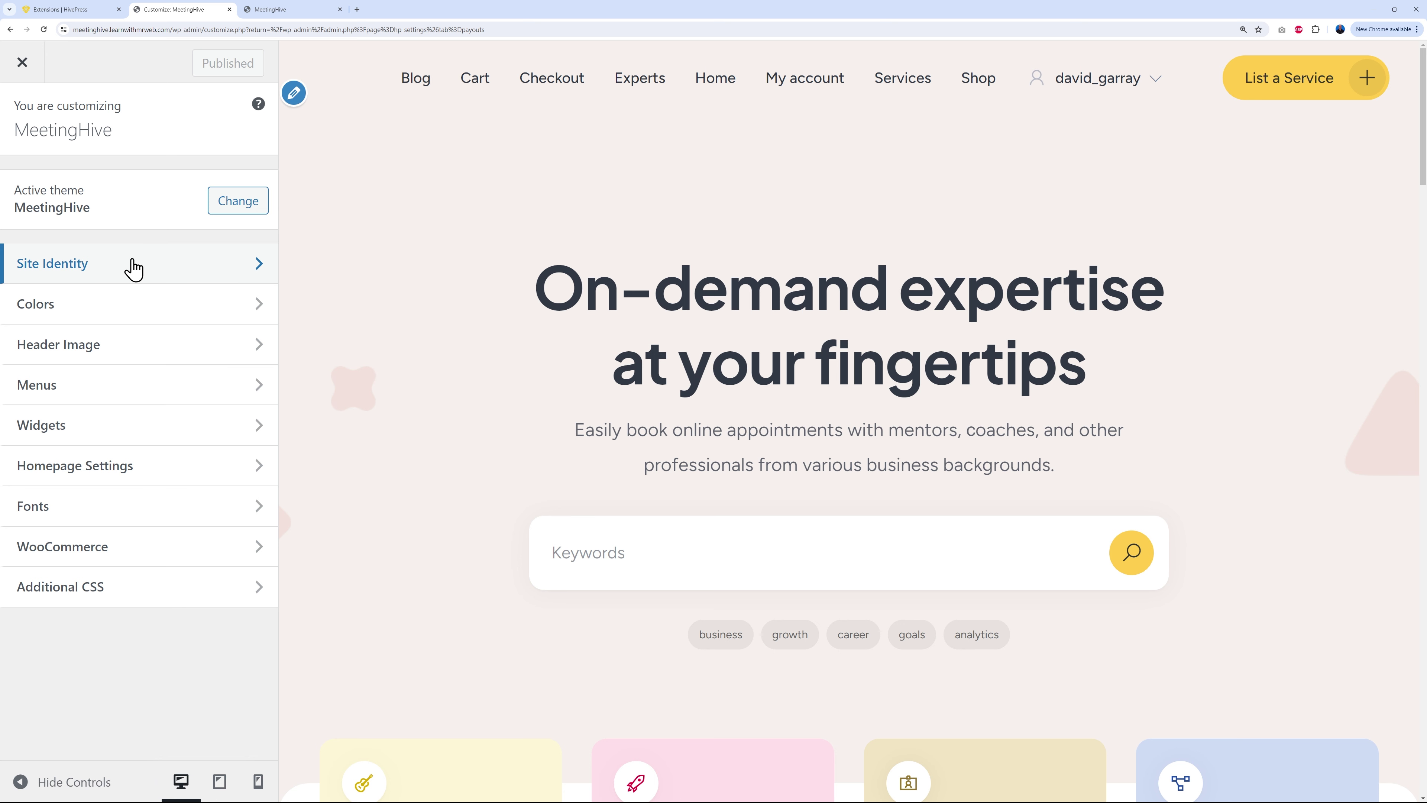
Step: In Site Identity, remove the current logo and start uploading new image files
{"action": "left_click", "coordinate": [90, 271]}
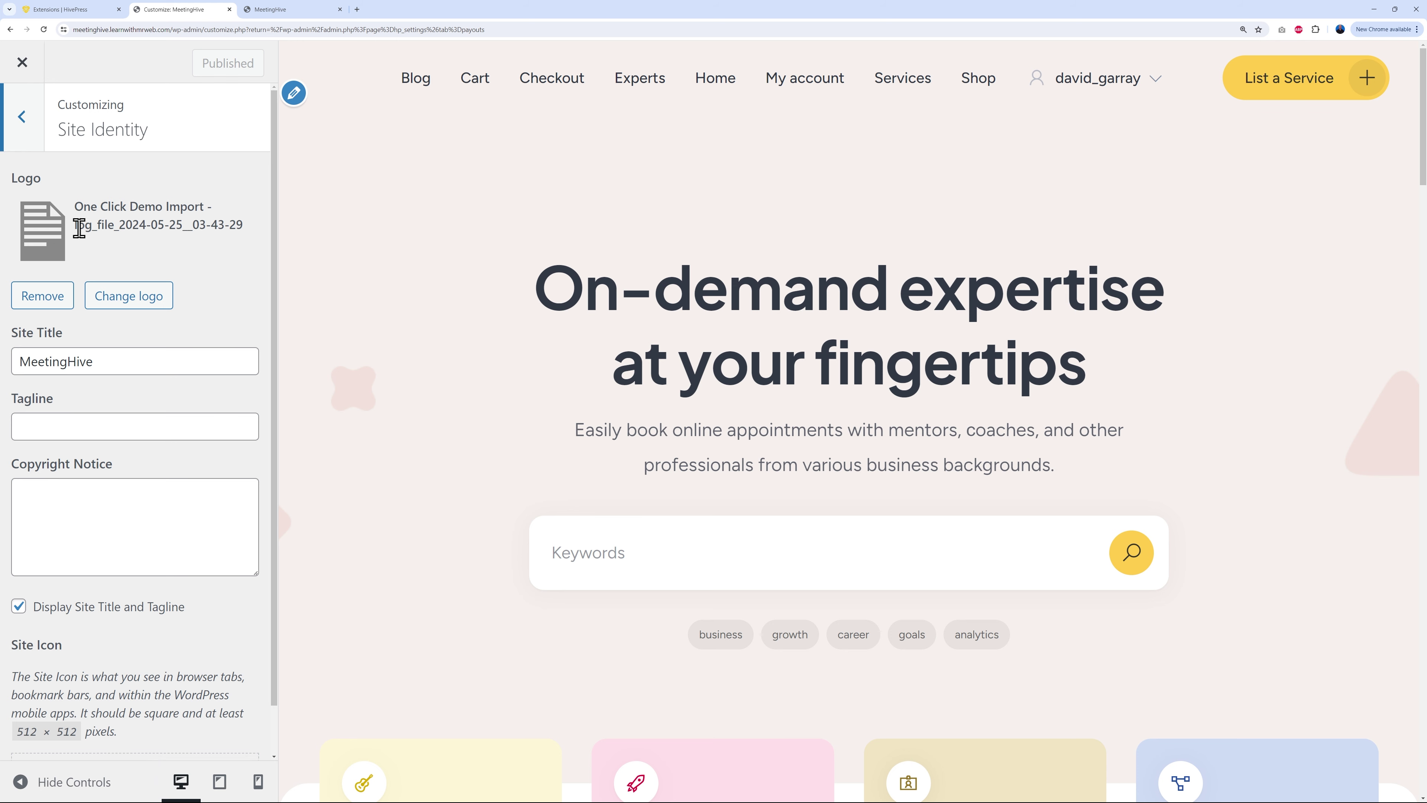
{"action": "left_click", "coordinate": [45, 290]}
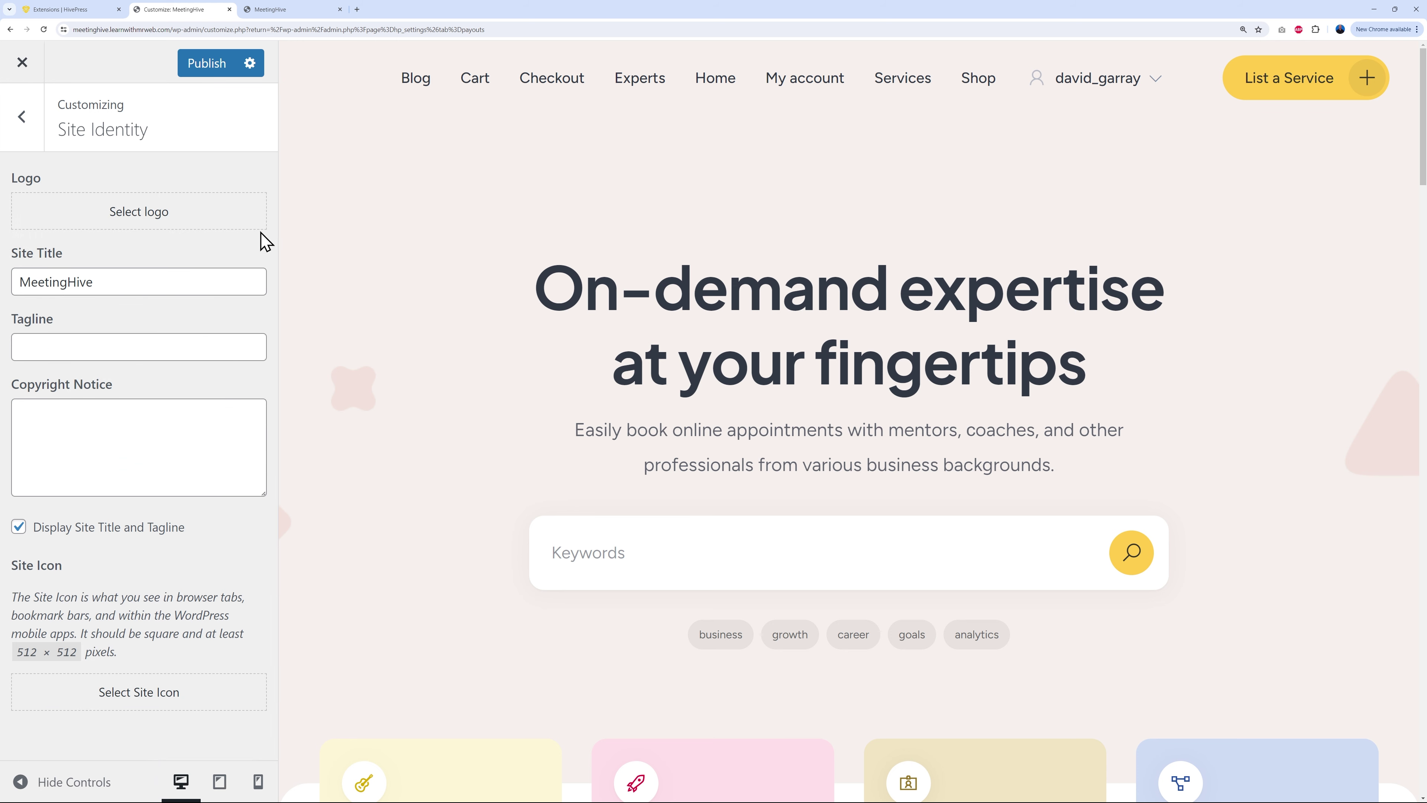
{"action": "left_click", "coordinate": [153, 222]}
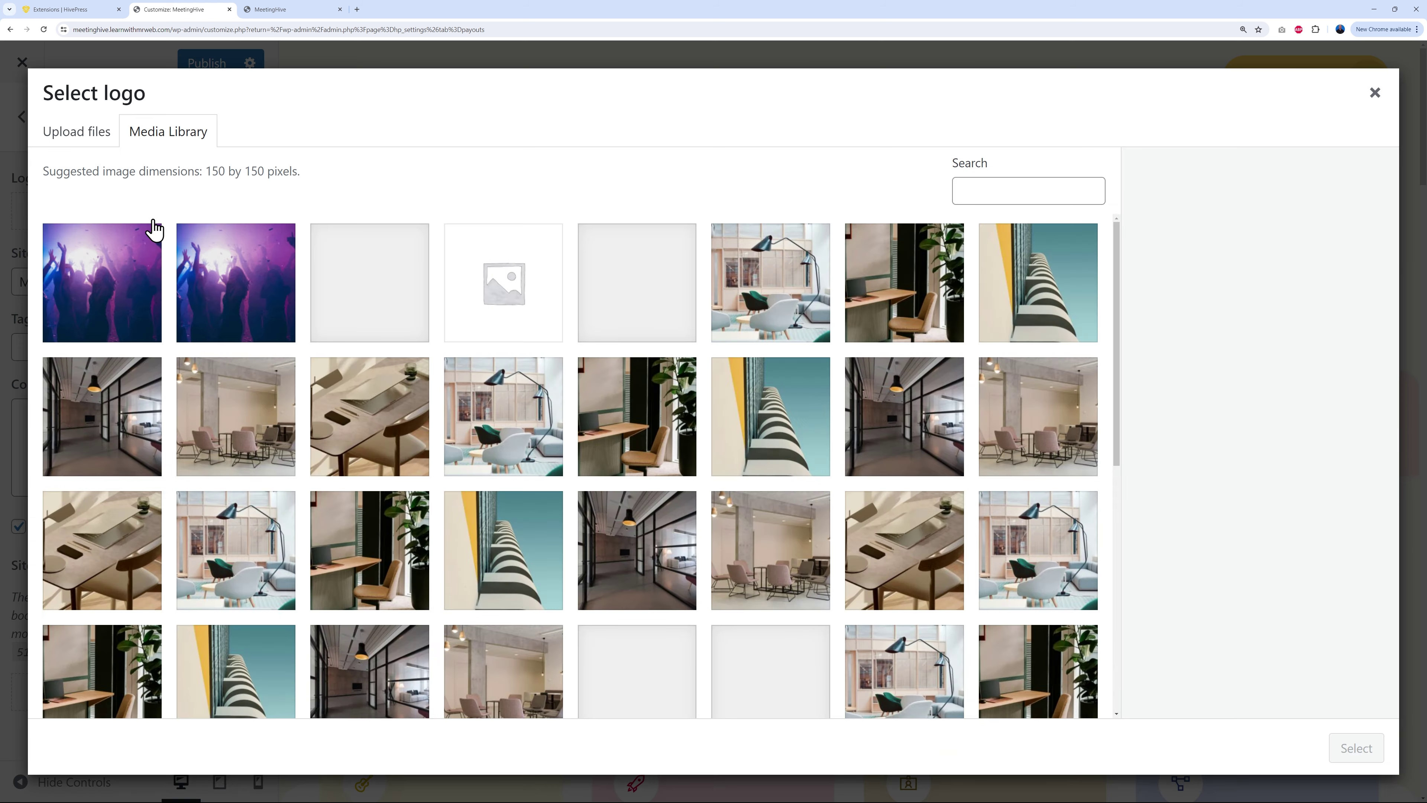
{"action": "left_click", "coordinate": [91, 142]}
{"action": "left_click", "coordinate": [702, 425]}
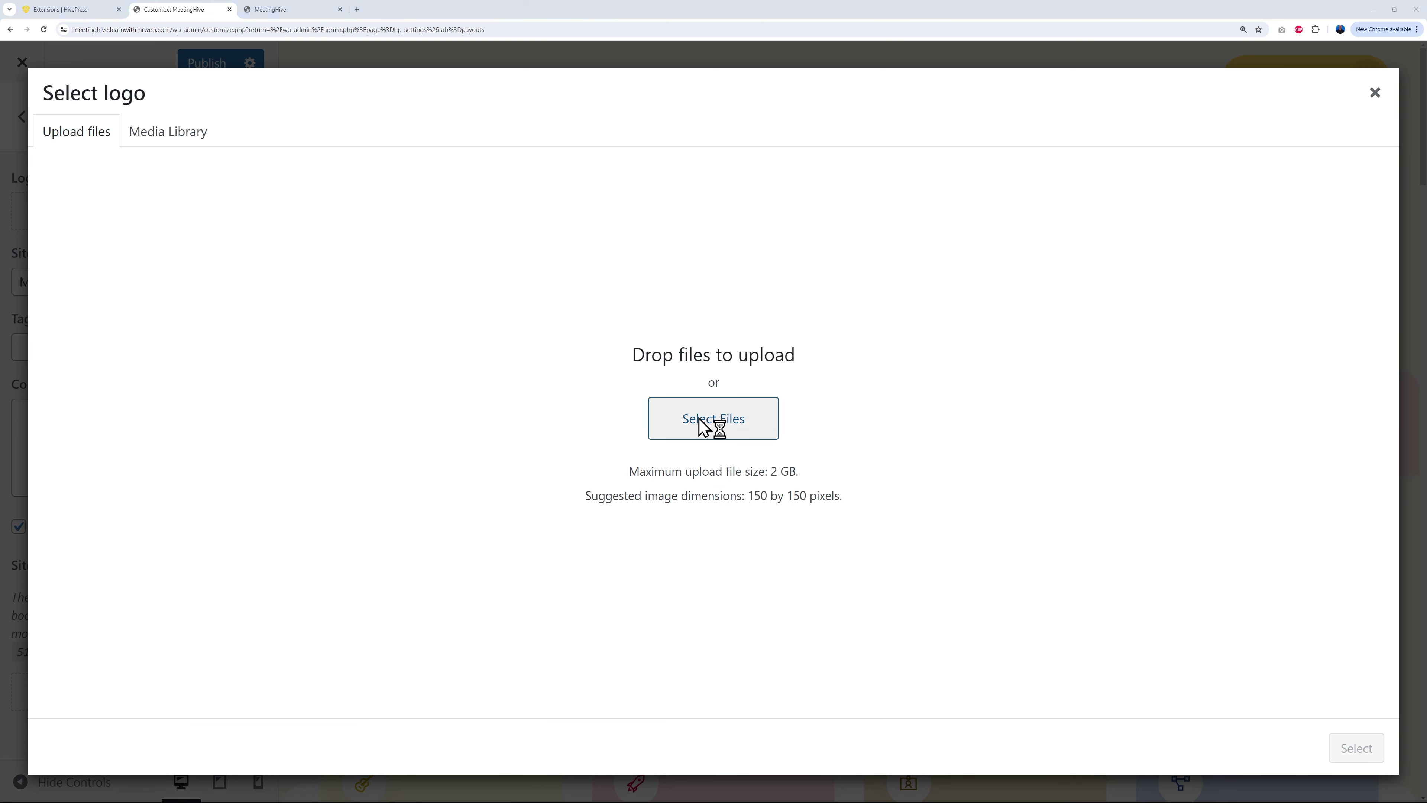
Step: Upload the MrWeb logo images and favicon.png, and use the blue-font logo uncropped
{"action": "left_click", "coordinate": [270, 124]}
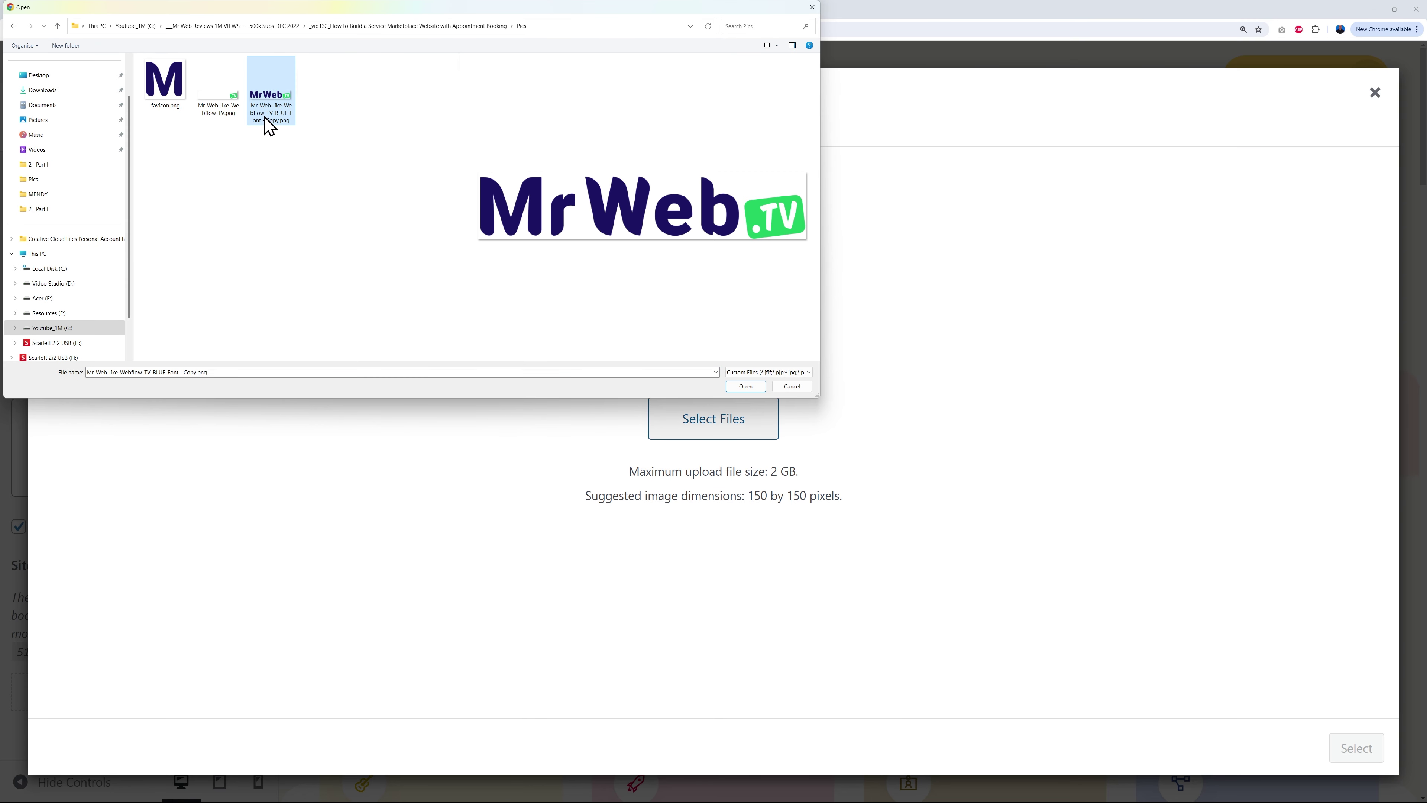
{"action": "left_click", "coordinate": [234, 121]}
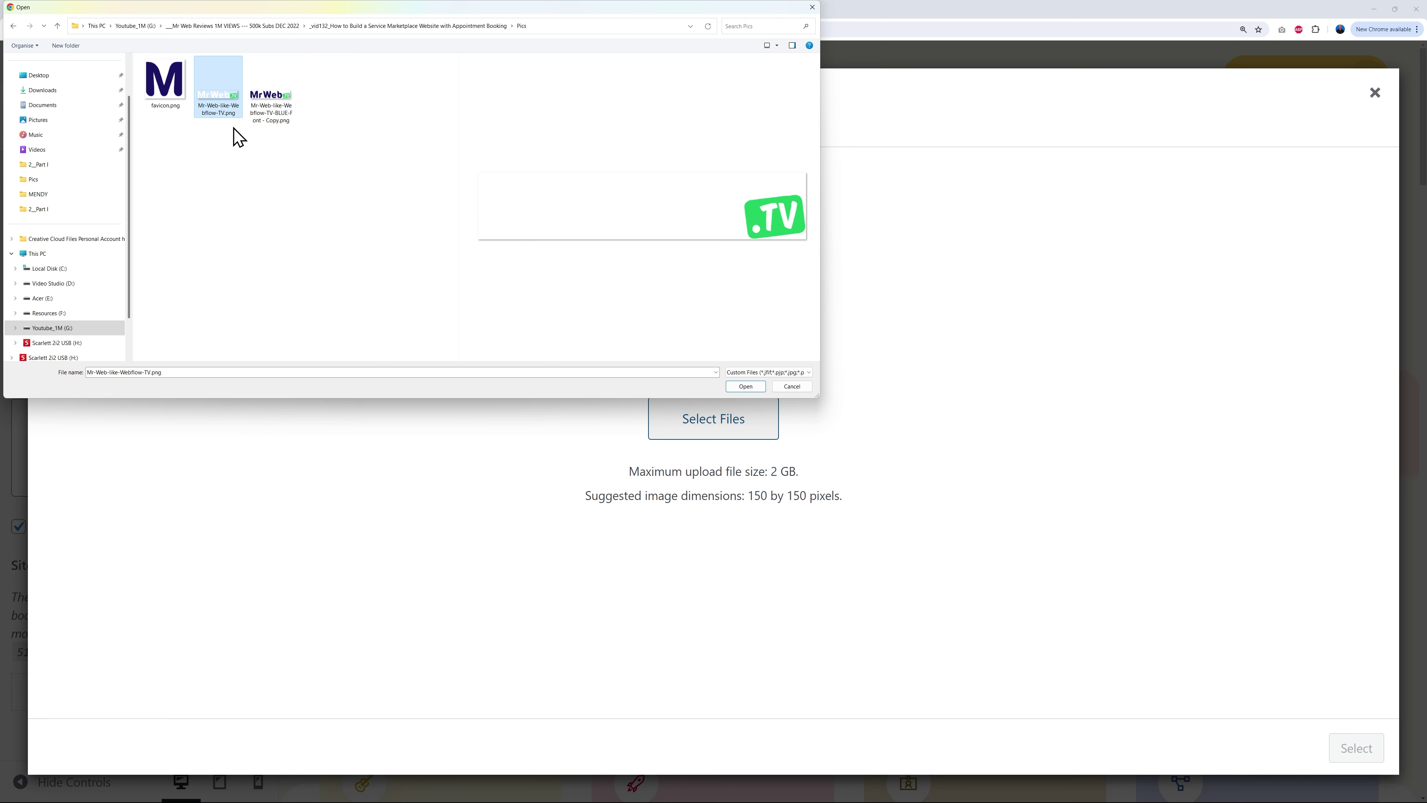
{"action": "left_click", "coordinate": [281, 121], "text": "ctrl"}
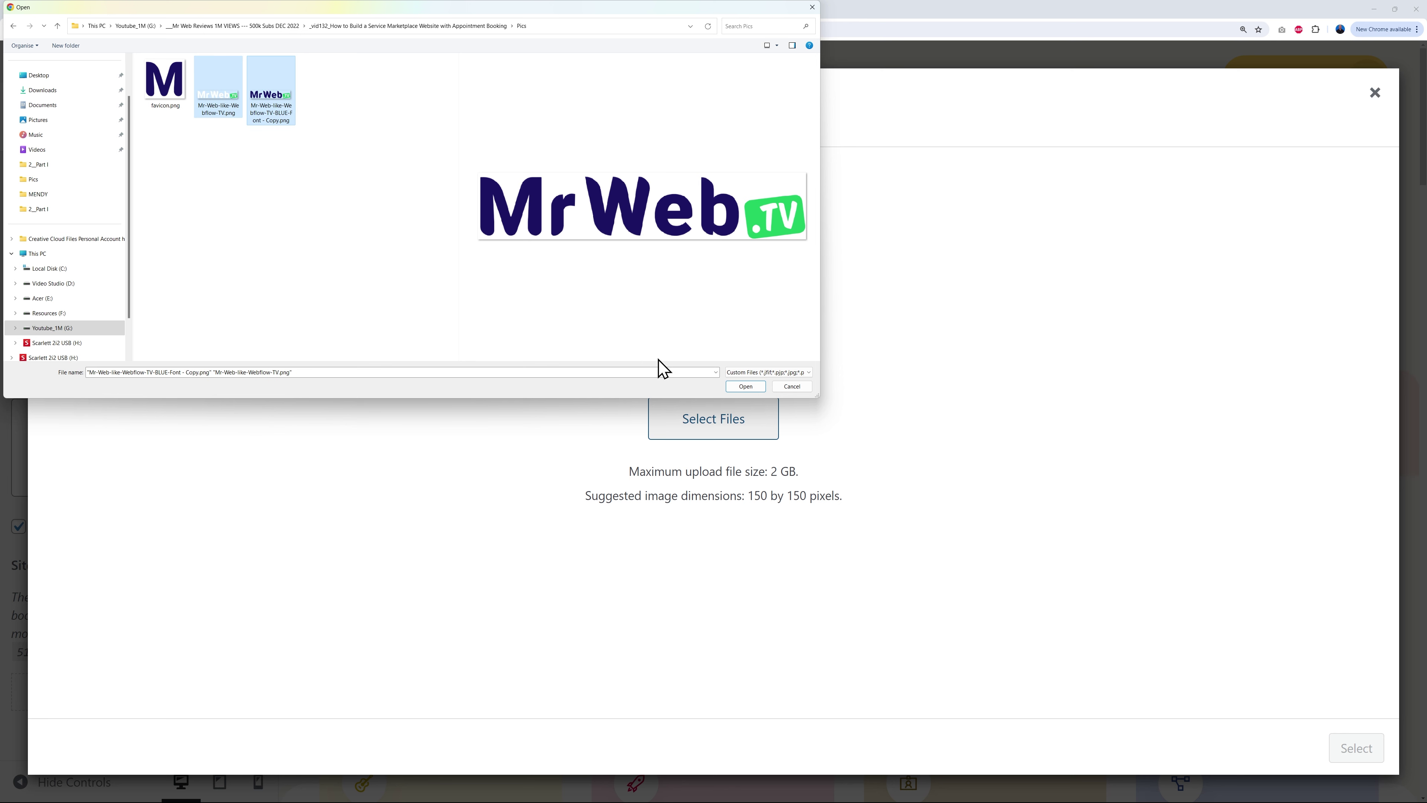
{"action": "left_click", "coordinate": [171, 105], "text": "ctrl"}
{"action": "left_click", "coordinate": [264, 124], "text": "ctrl"}
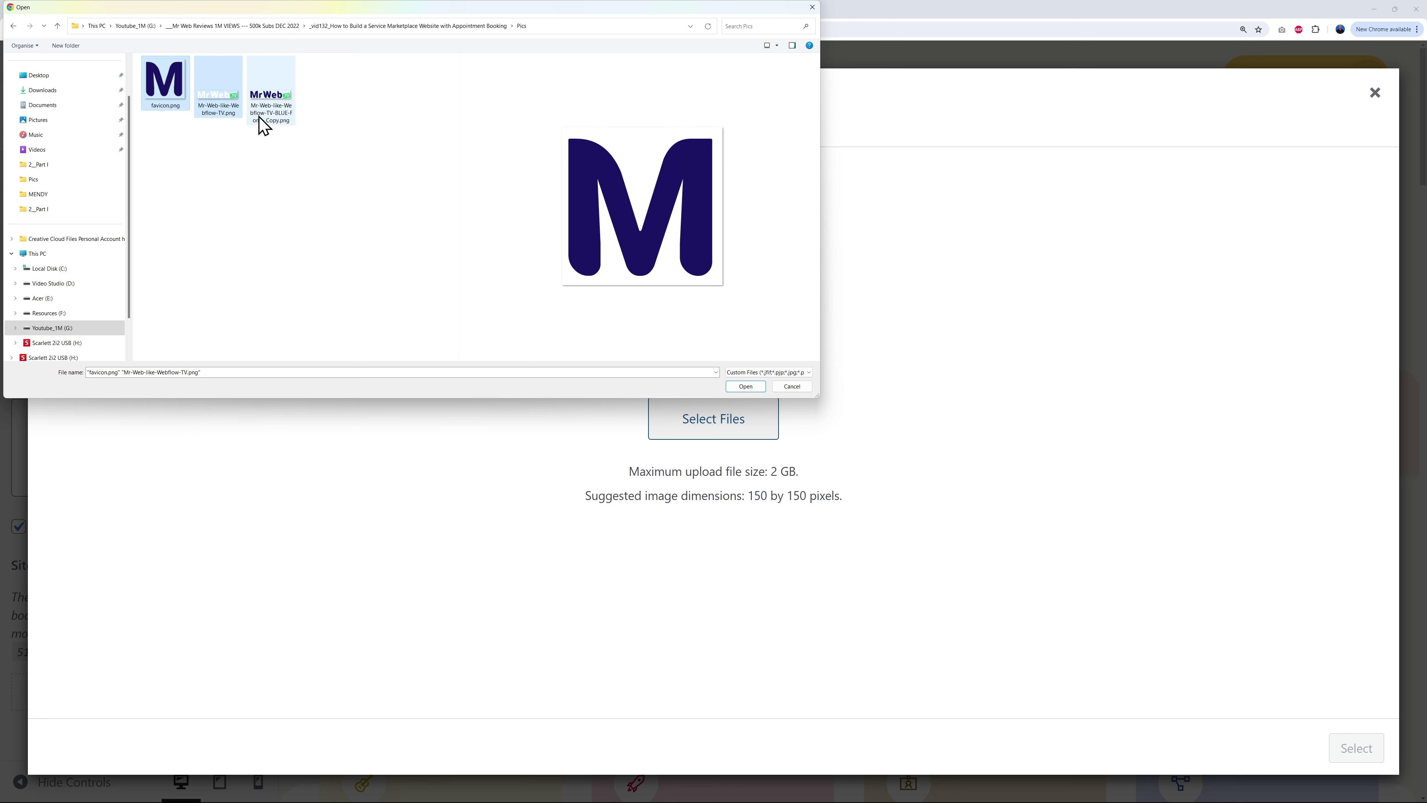
{"action": "left_click", "coordinate": [276, 123], "text": "ctrl"}
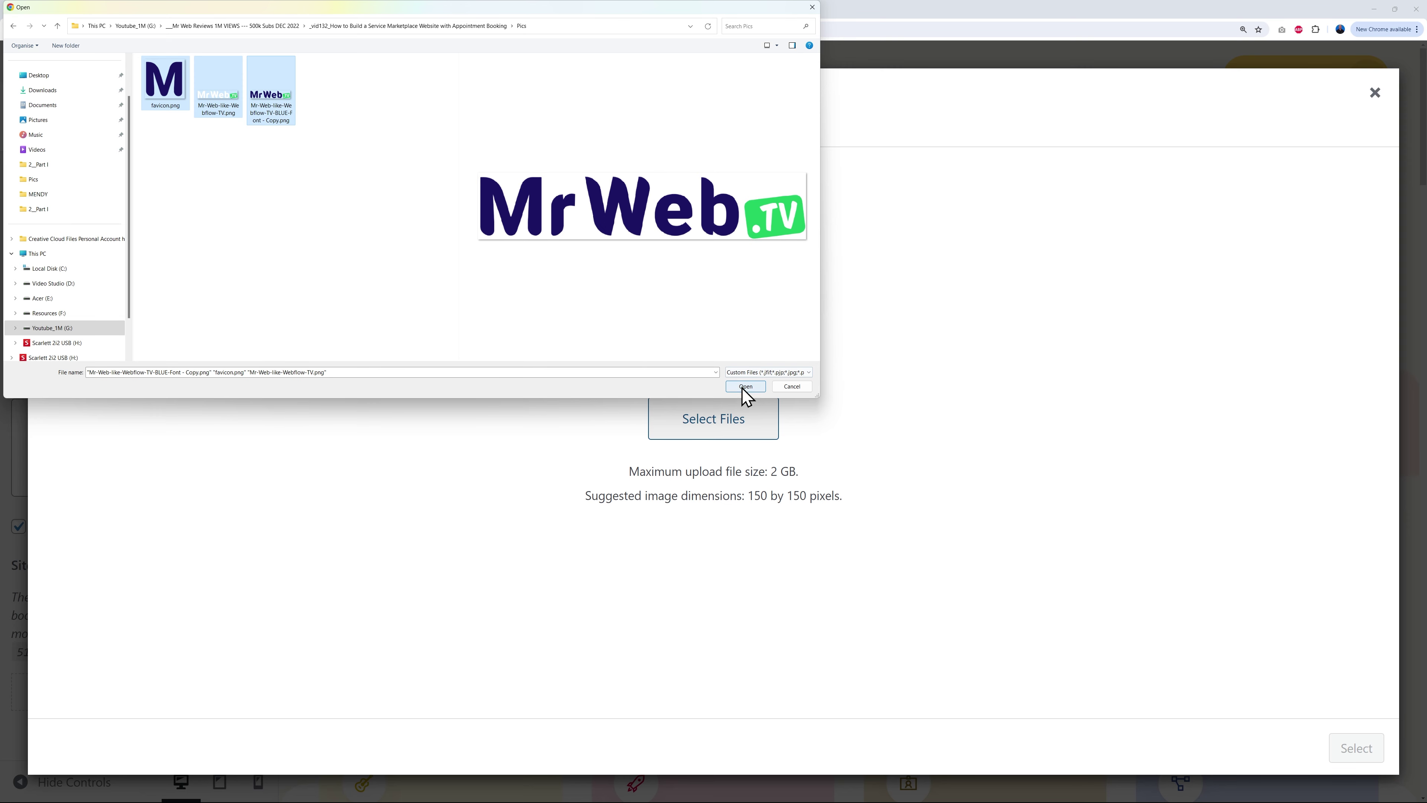
{"action": "left_click", "coordinate": [742, 388]}
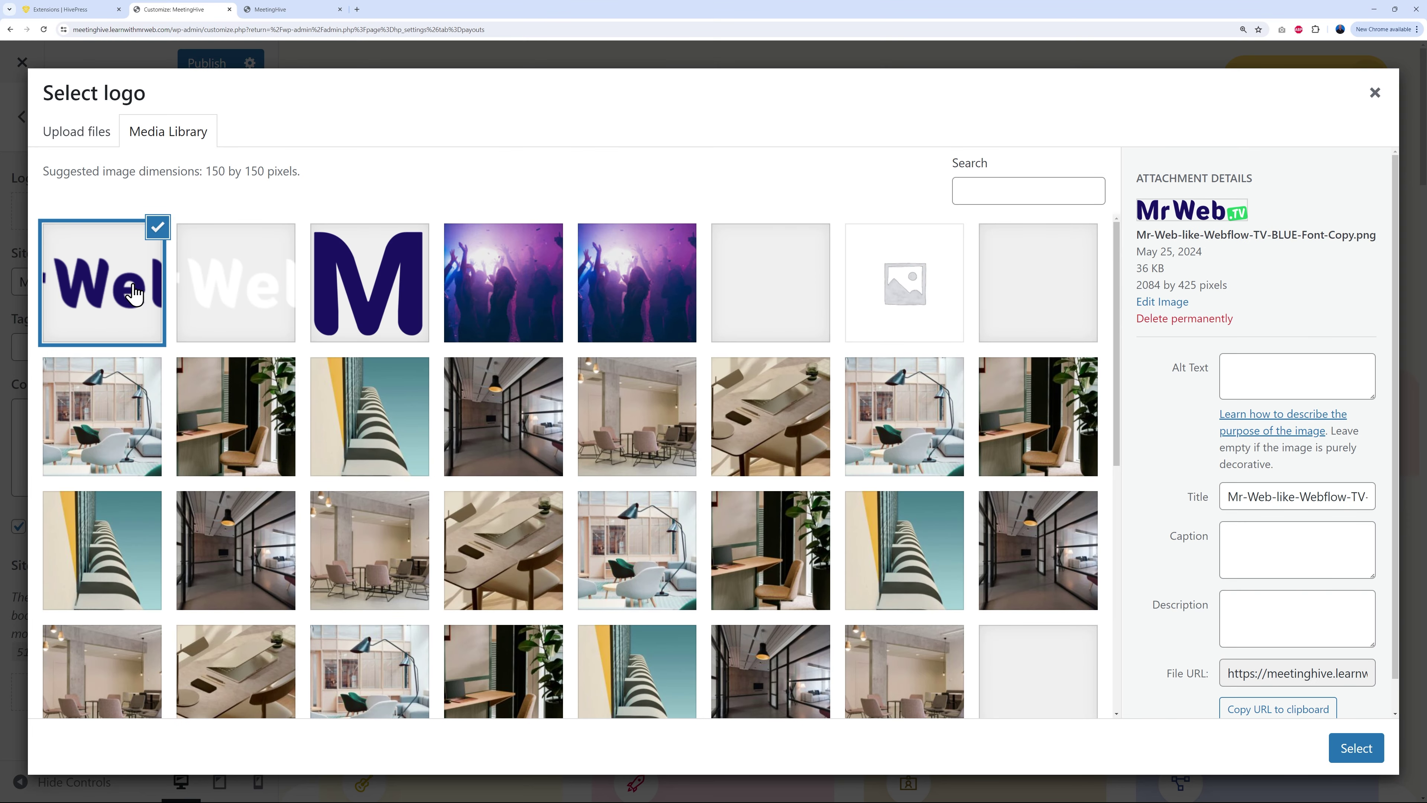
{"action": "left_click", "coordinate": [1365, 748]}
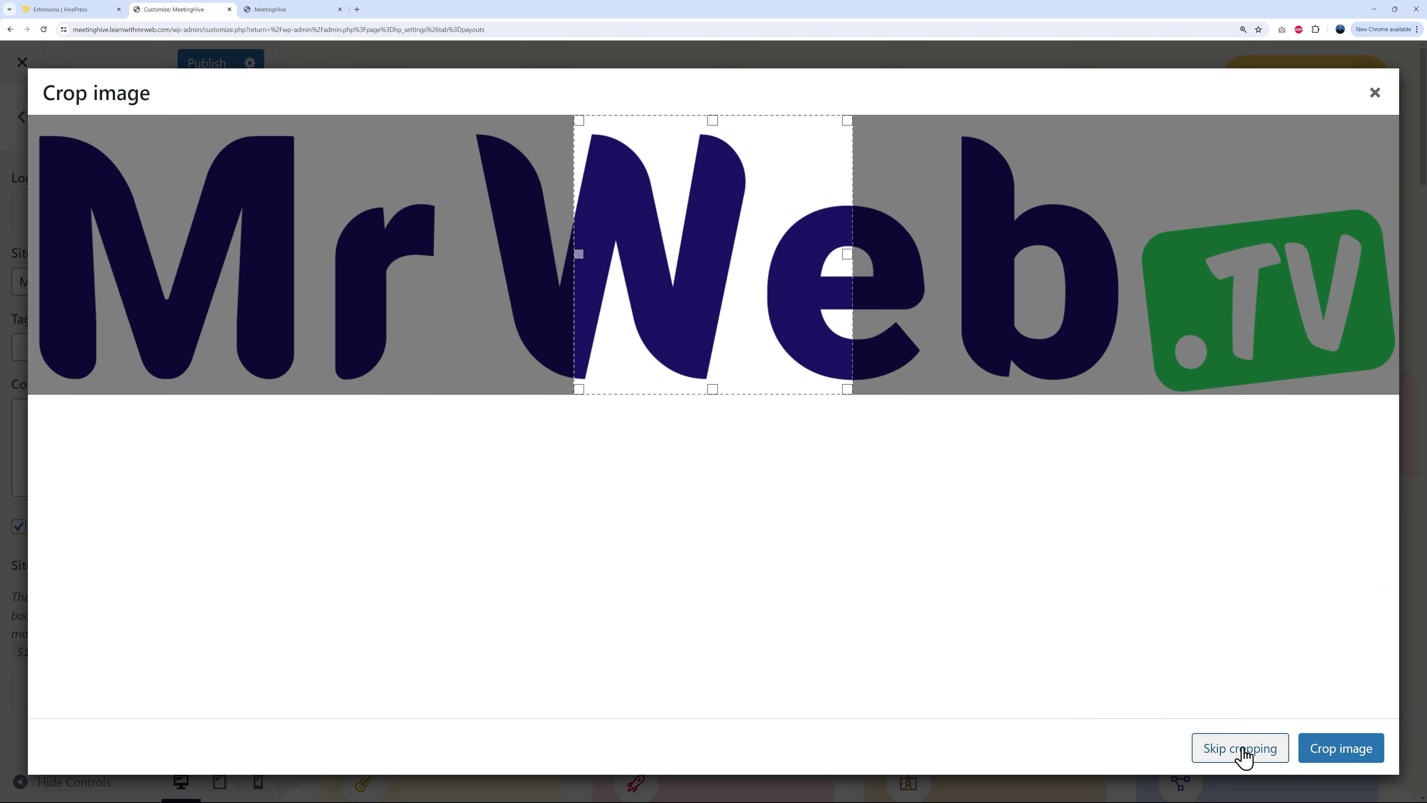
{"action": "left_click", "coordinate": [1240, 748]}
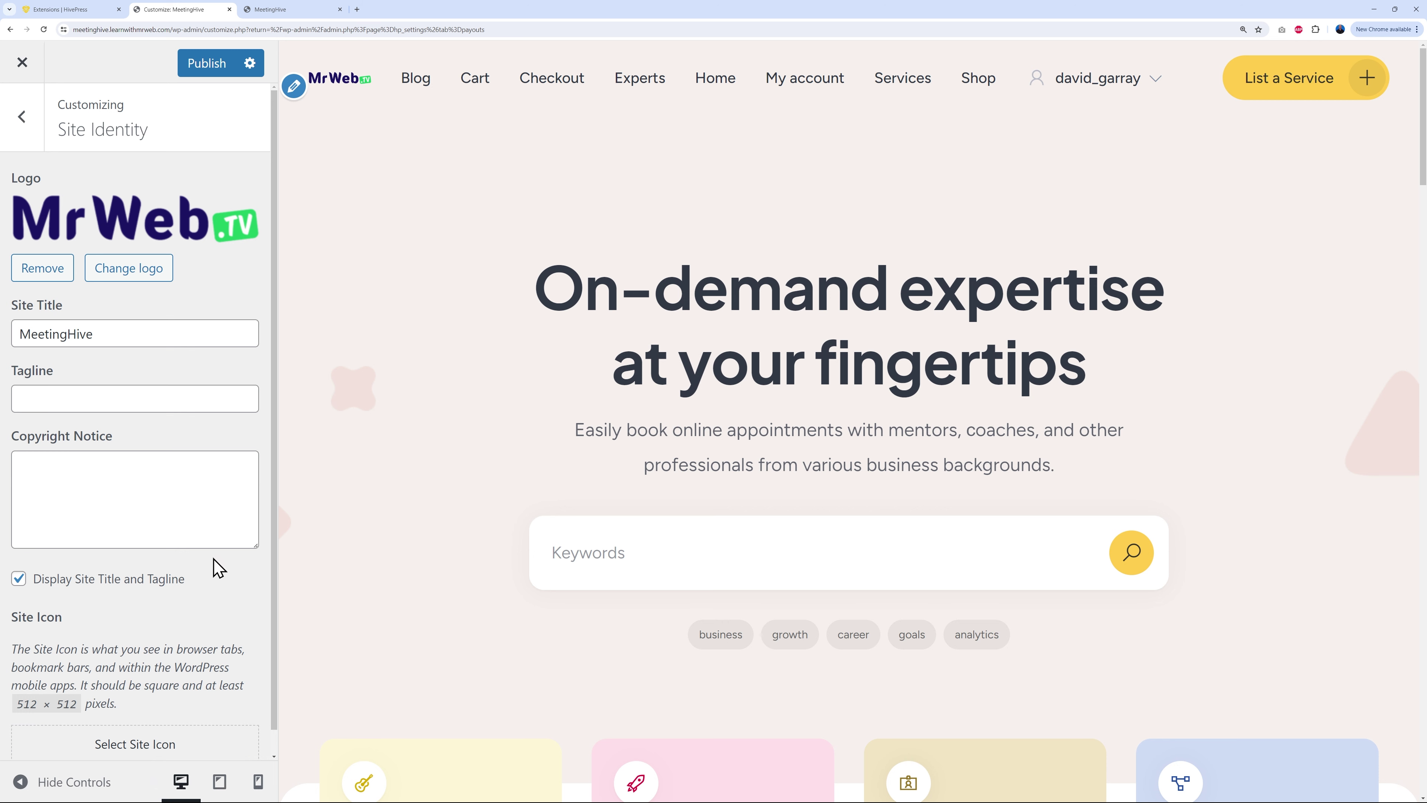
{"action": "scroll", "coordinate": [219, 569], "scroll_direction": "down", "scroll_amount": 1}
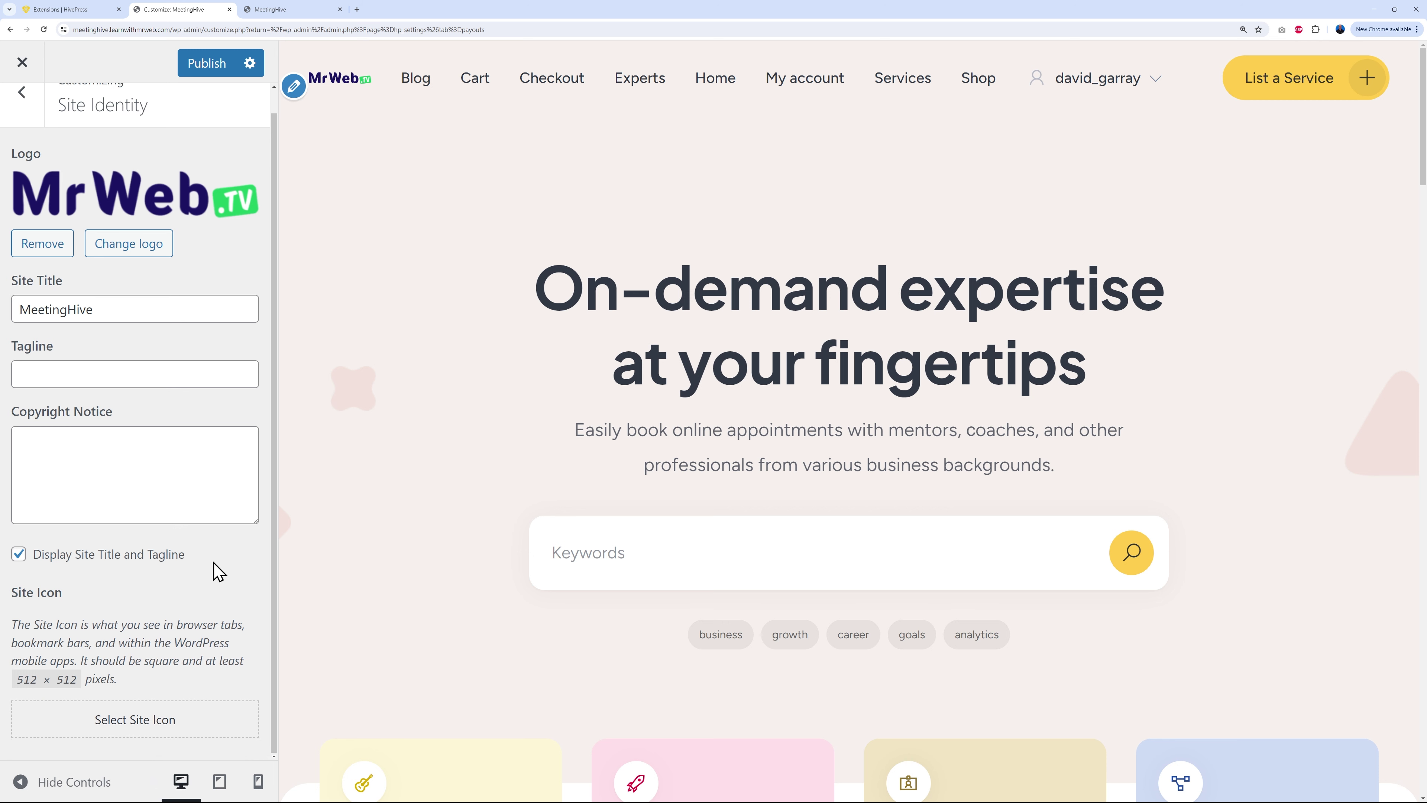
Step: Set the M image (favicon.png) as the uncropped site icon and publish the changes
{"action": "left_click", "coordinate": [144, 731]}
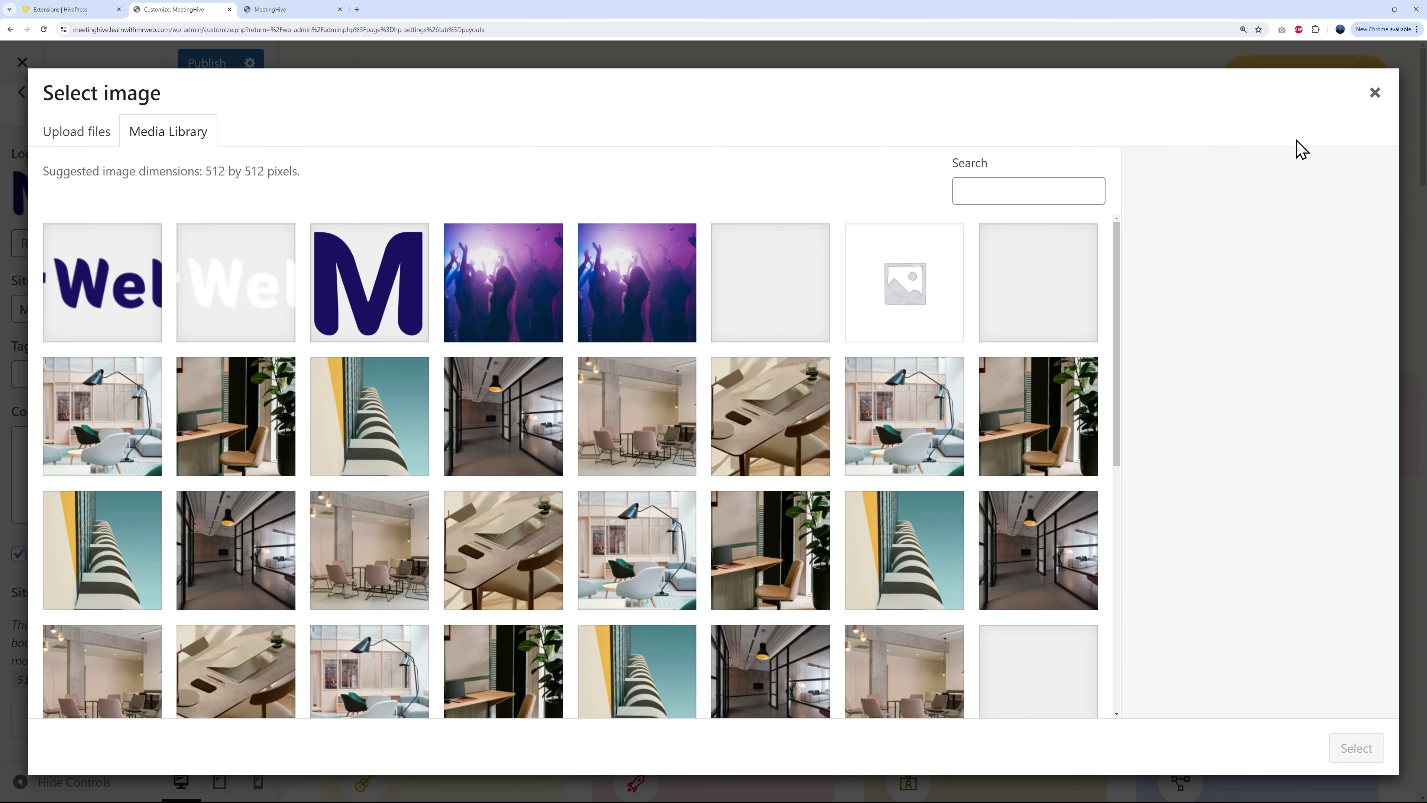
{"action": "left_click", "coordinate": [1374, 94]}
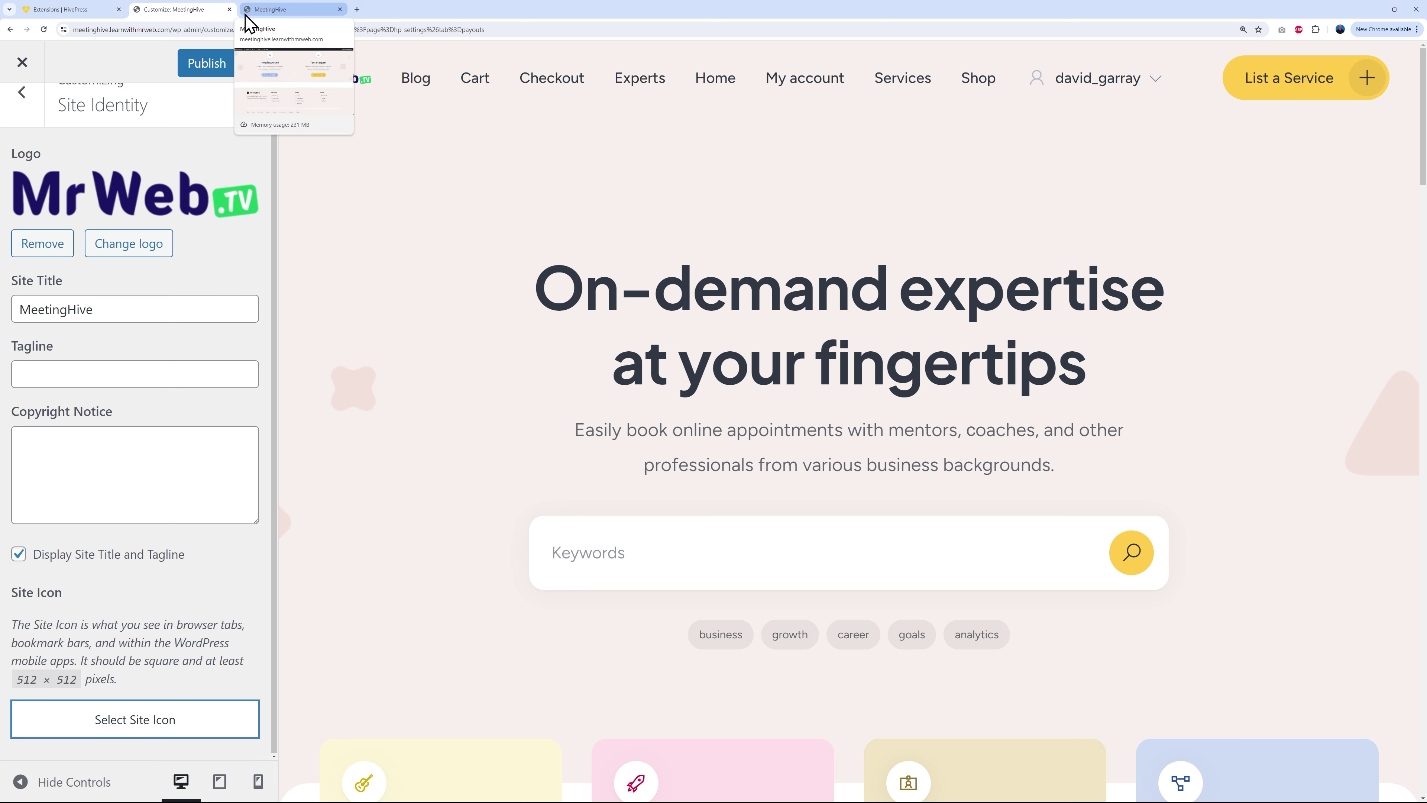
{"action": "left_click", "coordinate": [164, 719]}
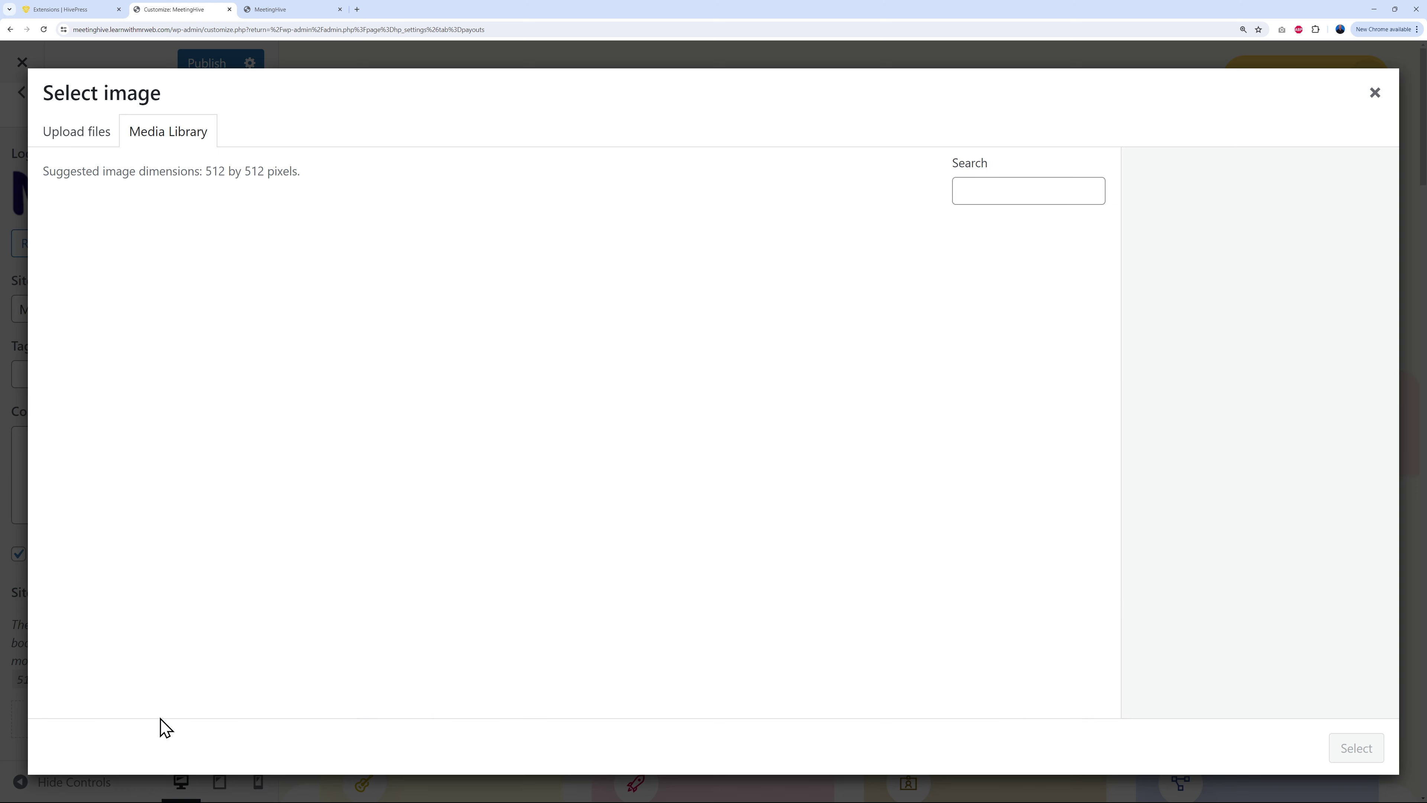
{"action": "left_click", "coordinate": [349, 312]}
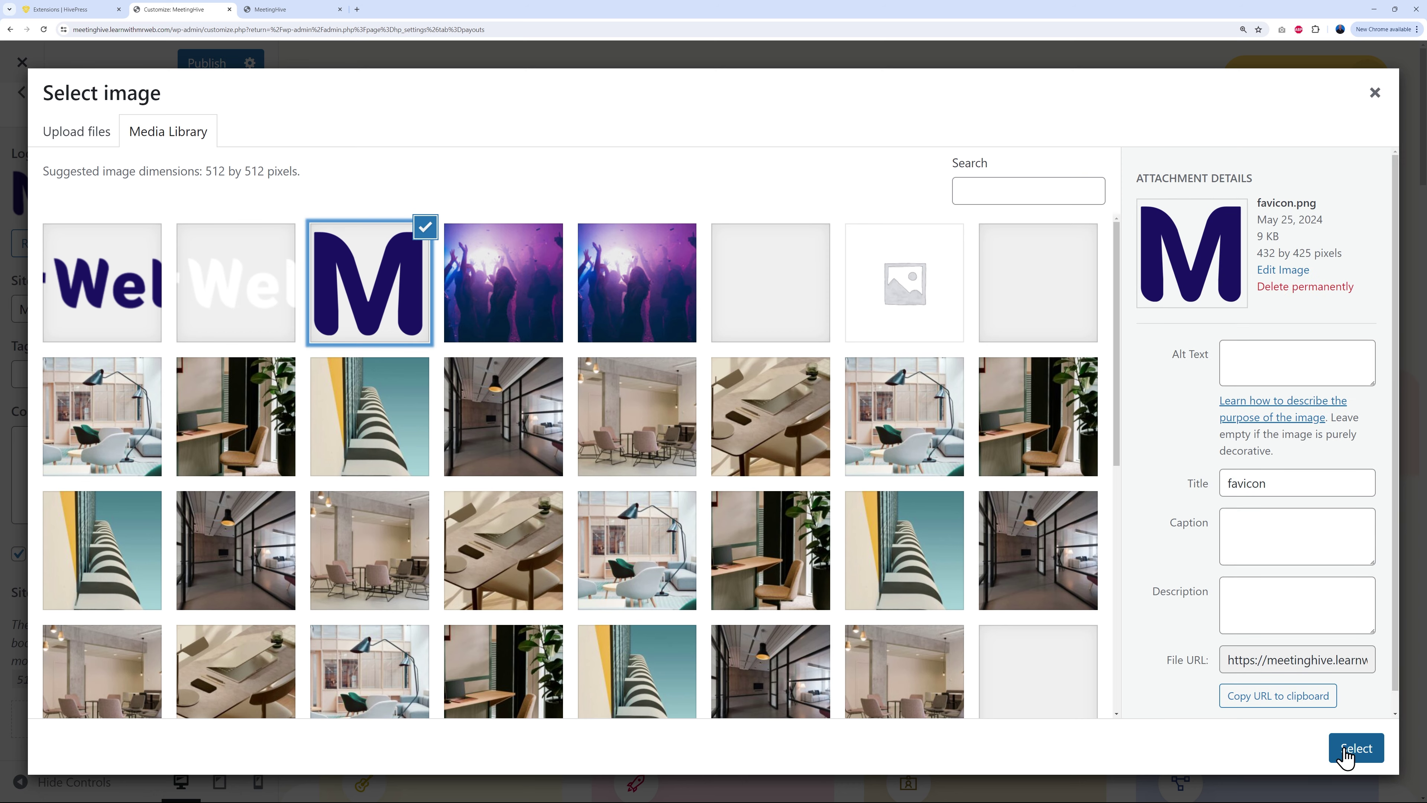
{"action": "left_click", "coordinate": [1357, 749]}
{"action": "left_click", "coordinate": [1276, 756]}
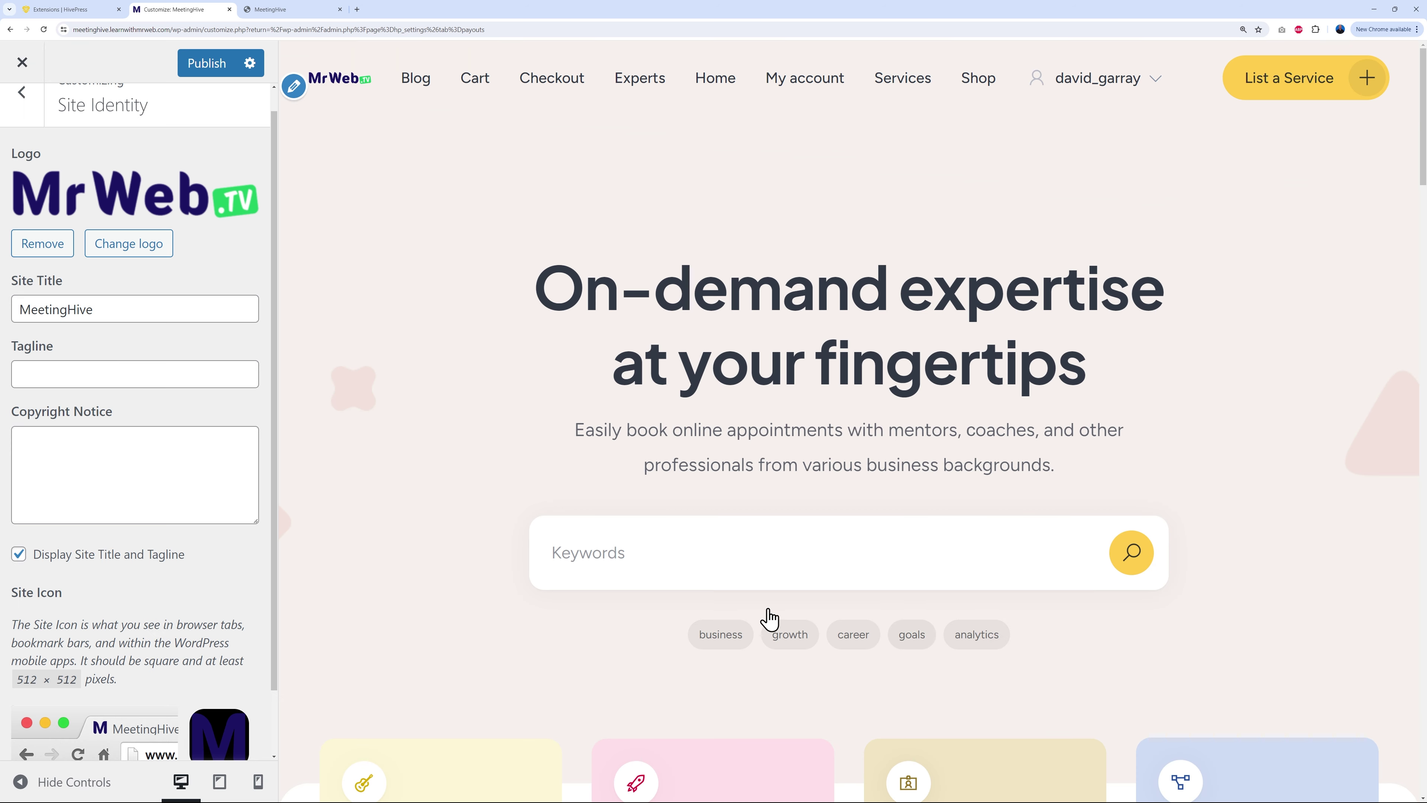
{"action": "left_click", "coordinate": [206, 63]}
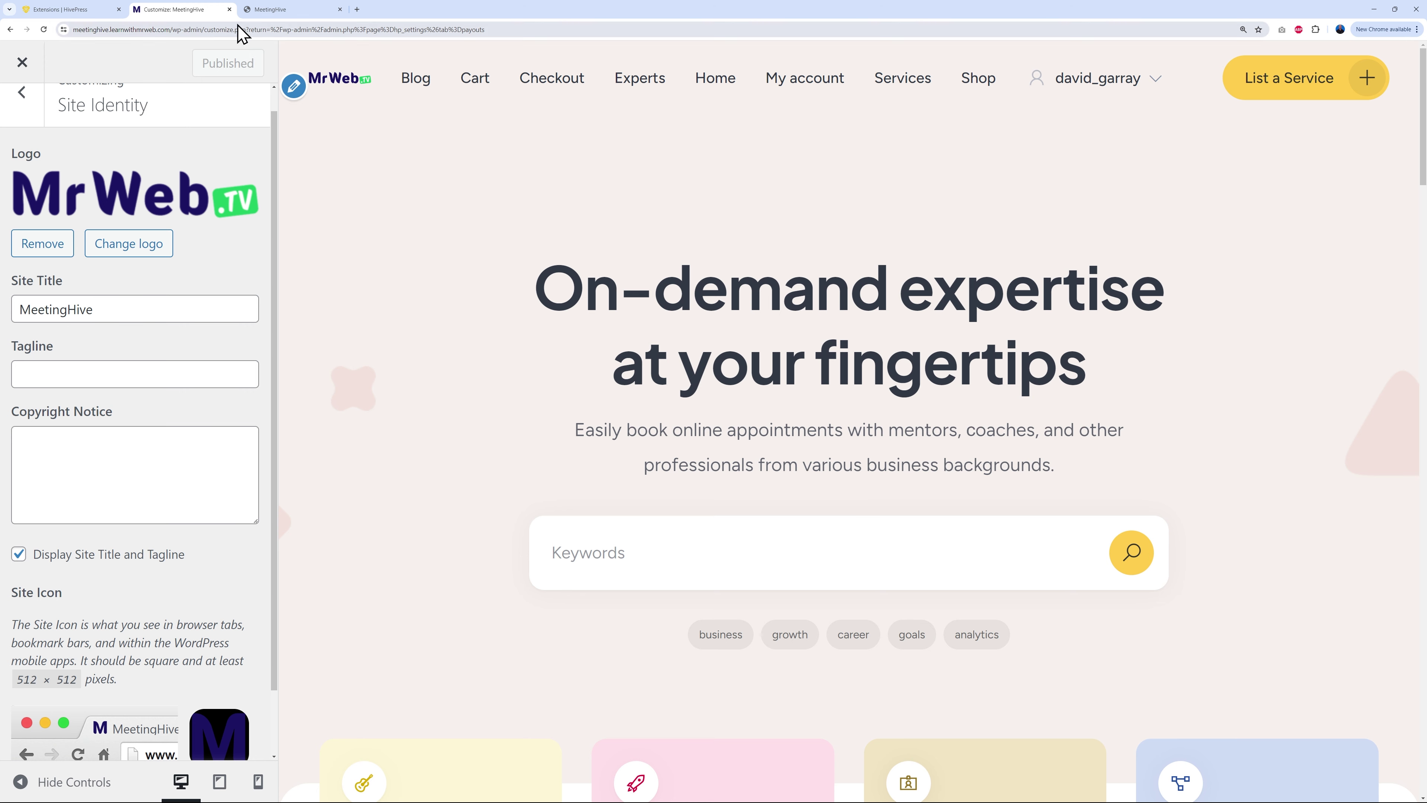
Step: Reload the live site to check the new logo, then return to the Customizer's main sections
{"action": "left_click", "coordinate": [270, 9]}
{"action": "left_click", "coordinate": [44, 29]}
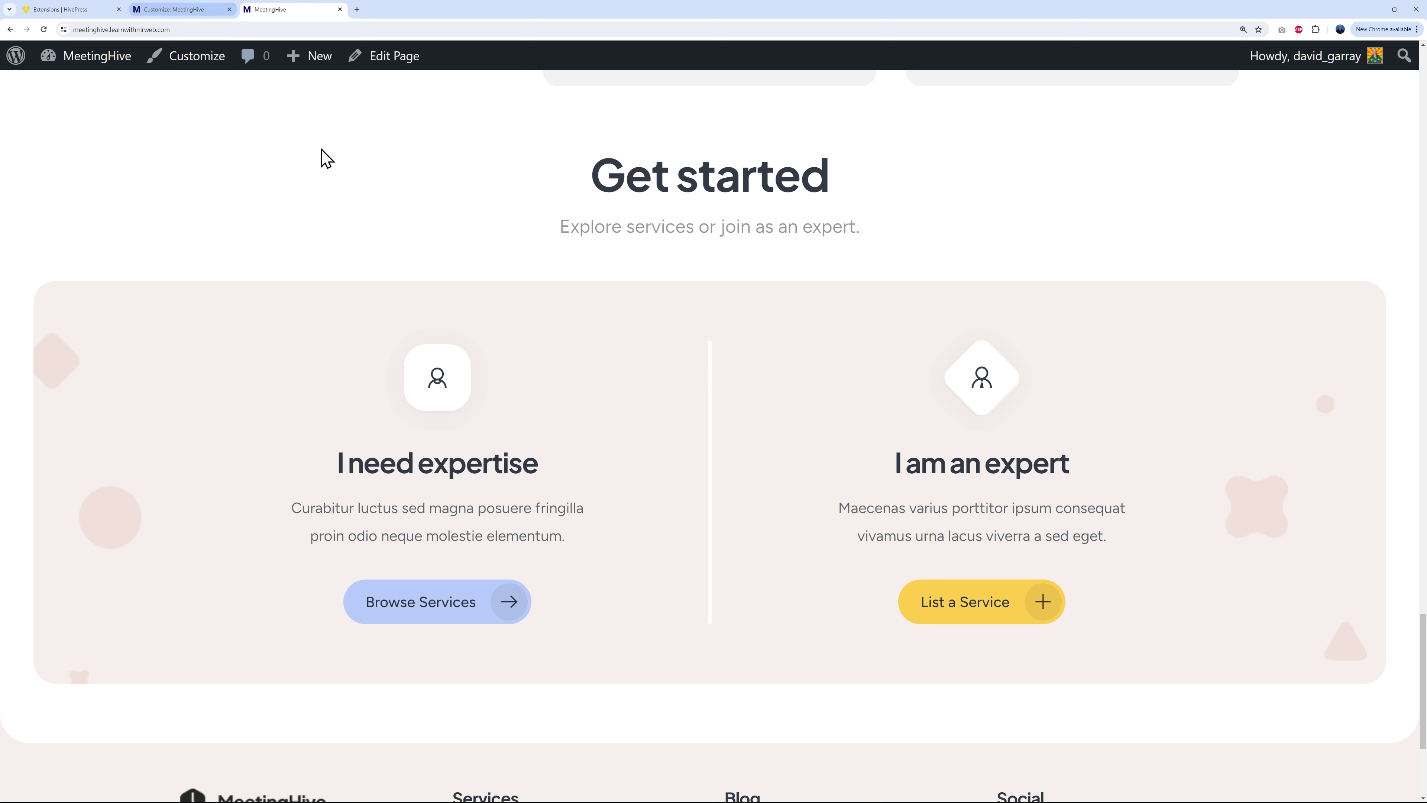
{"action": "left_click", "coordinate": [182, 11]}
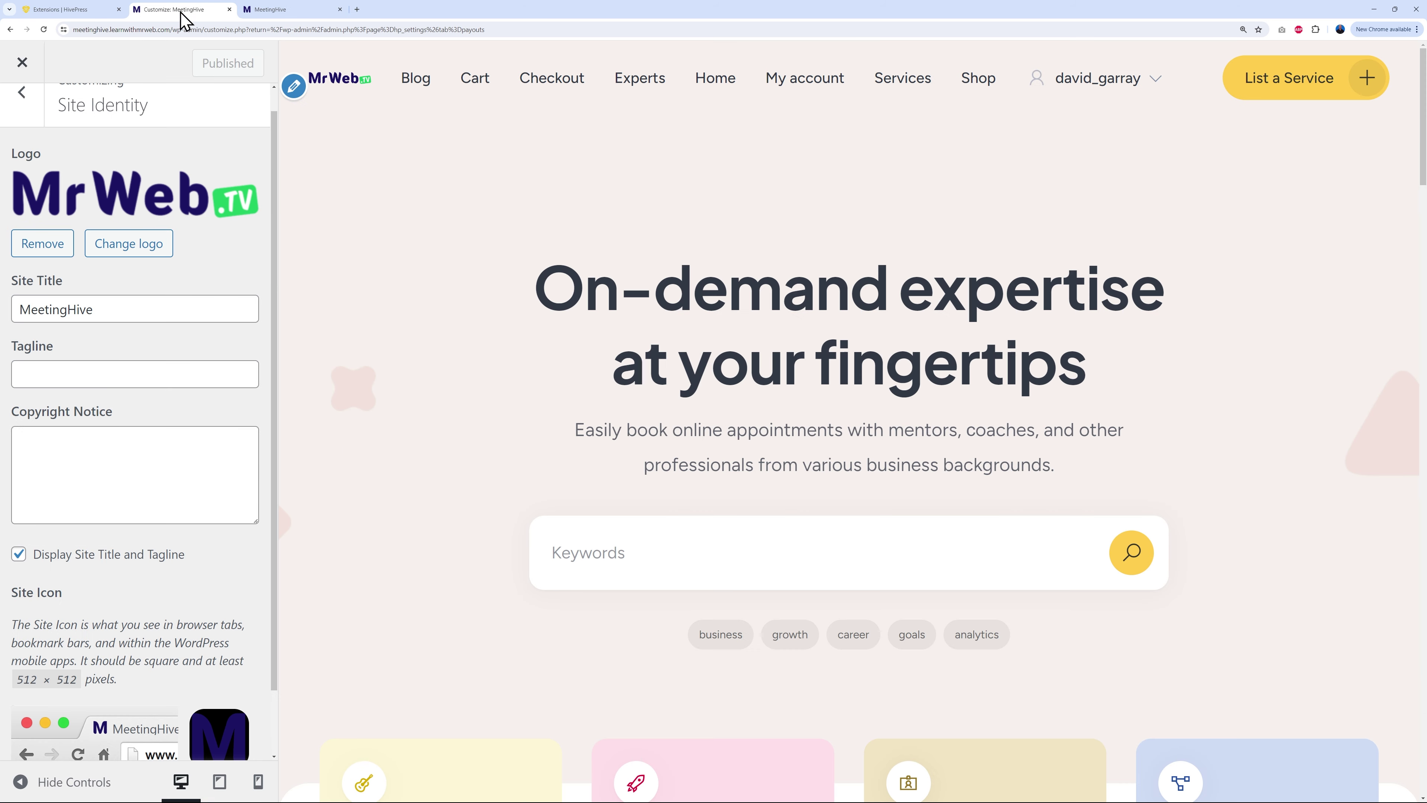
{"action": "scroll", "coordinate": [223, 577], "scroll_direction": "up", "scroll_amount": 1}
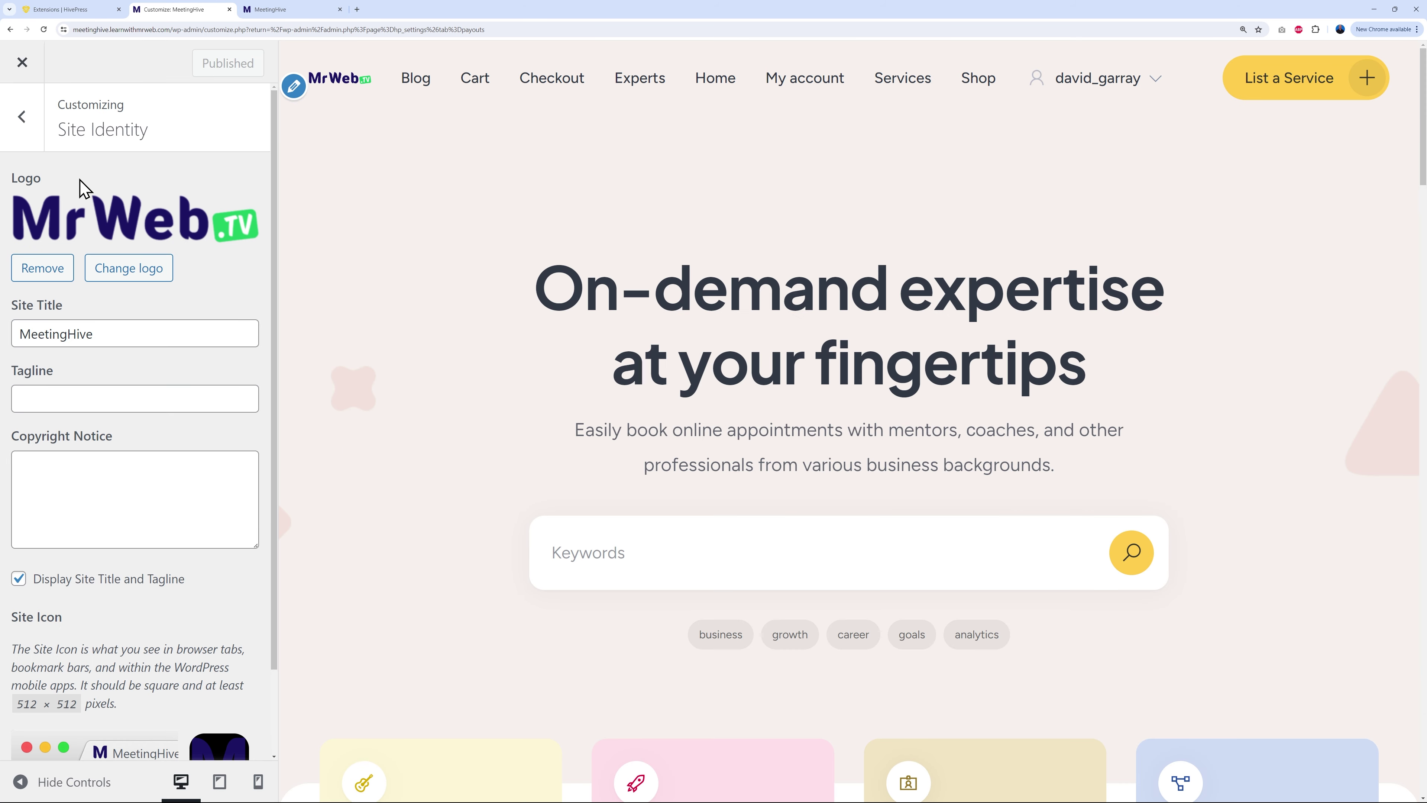
{"action": "left_click", "coordinate": [23, 116]}
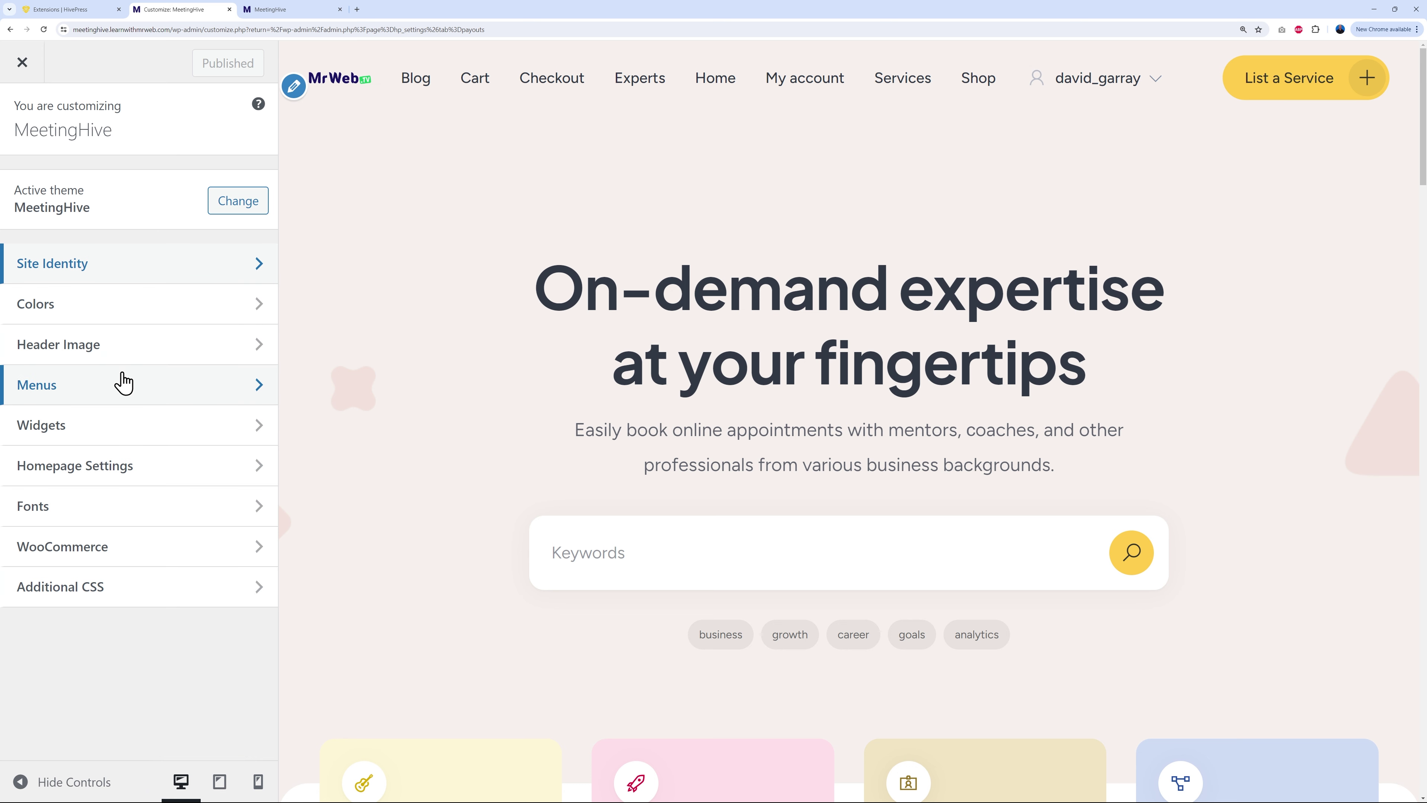
Step: In Colors, try a pale blue-grey site background colour
{"action": "left_click", "coordinate": [123, 316]}
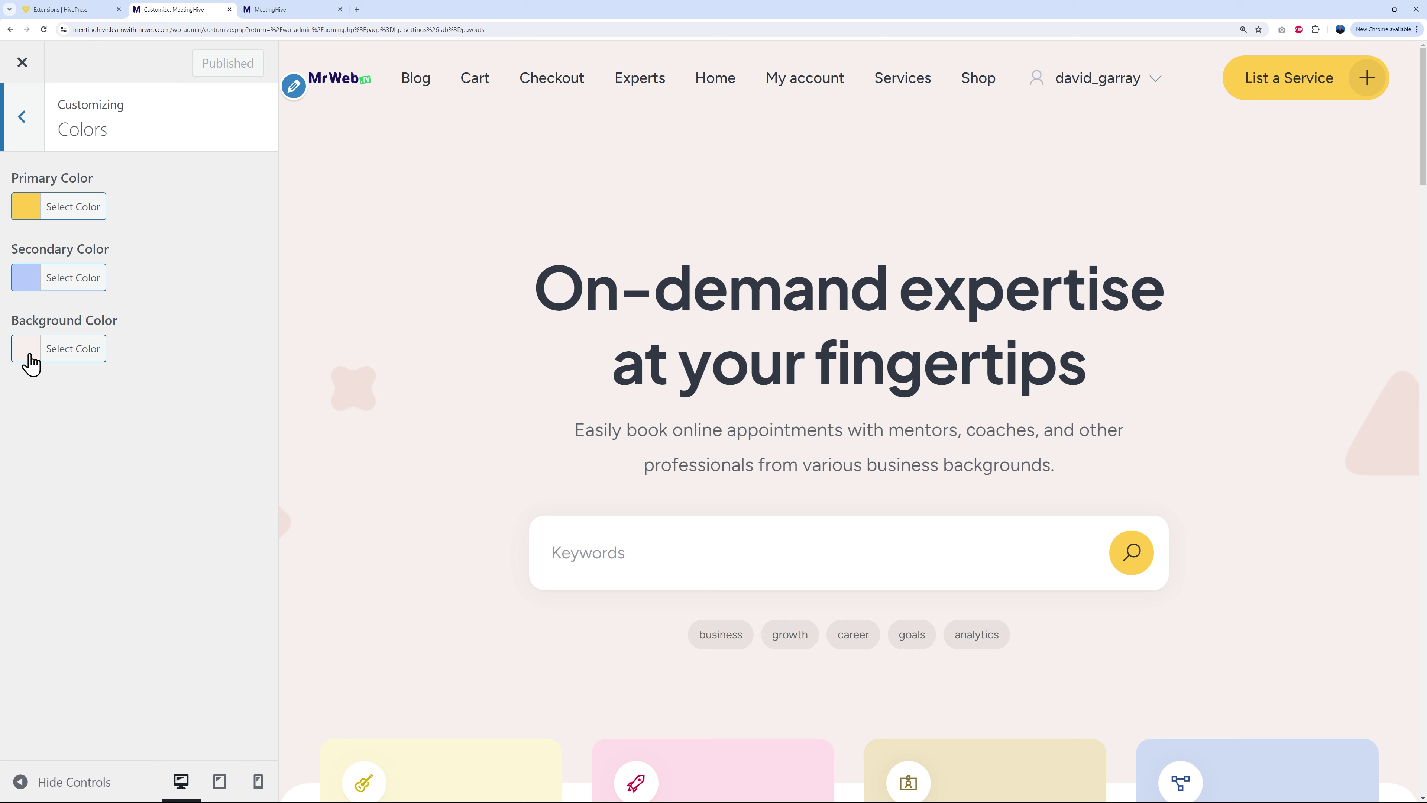
{"action": "left_click", "coordinate": [15, 359]}
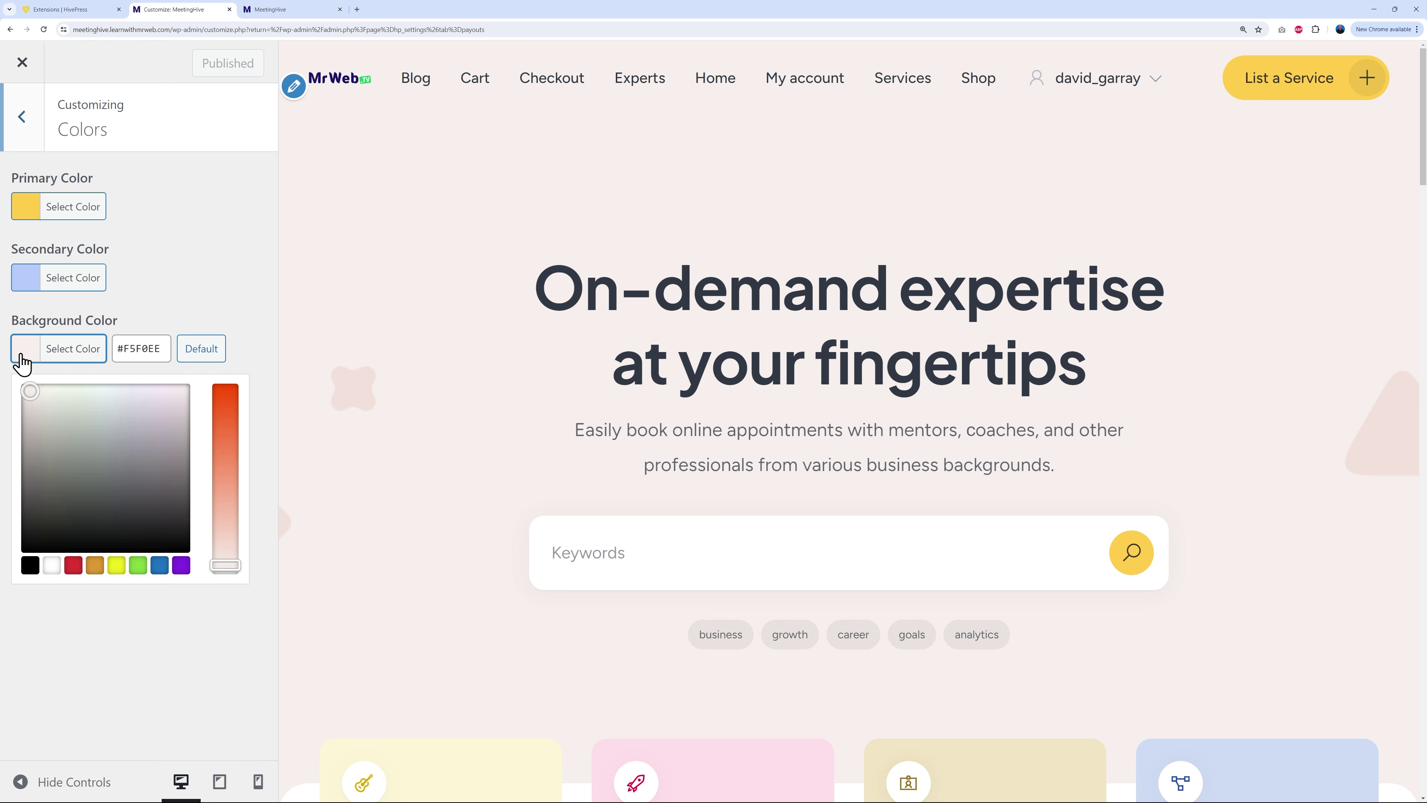
{"action": "left_click", "coordinate": [161, 565]}
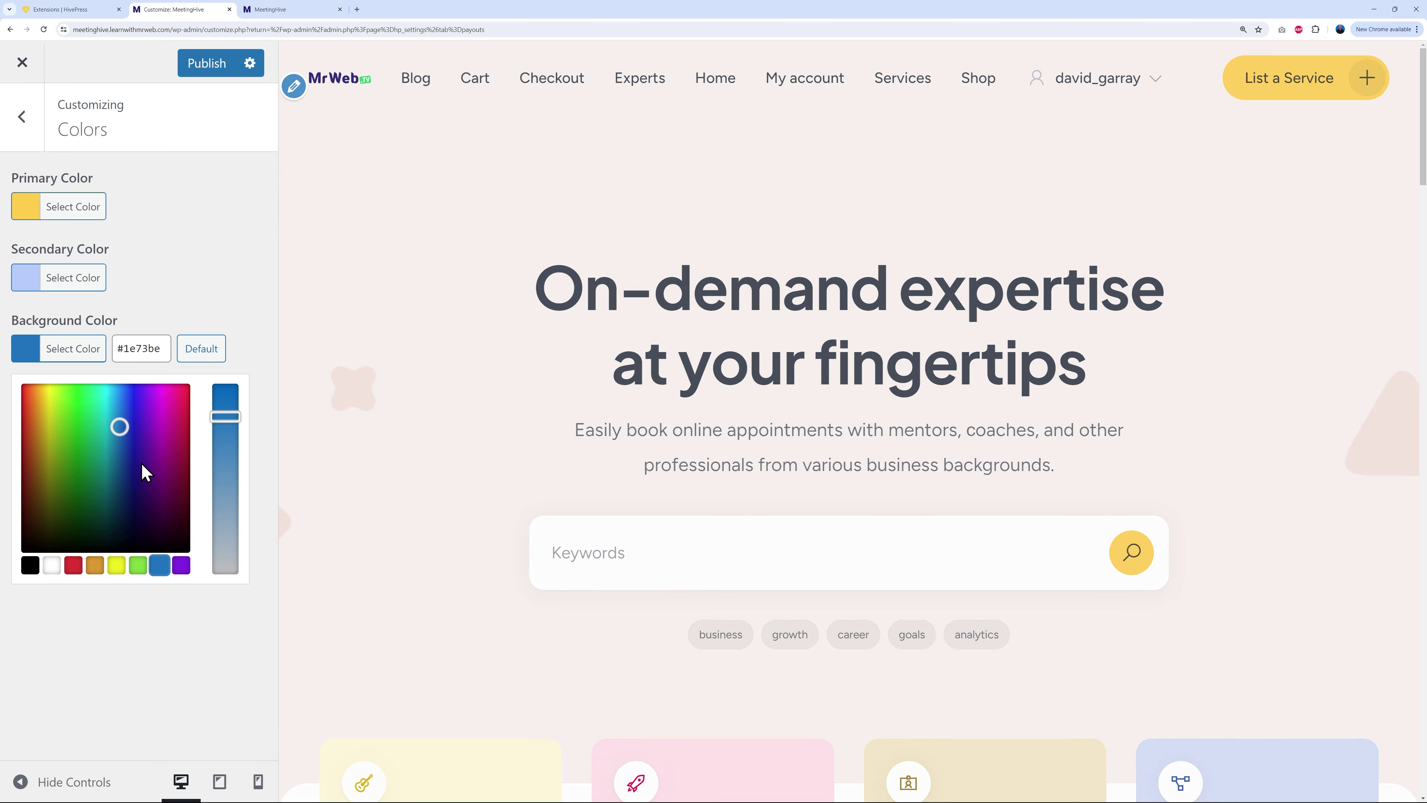
{"action": "left_click_drag", "start_coordinate": [216, 446], "coordinate": [223, 548]}
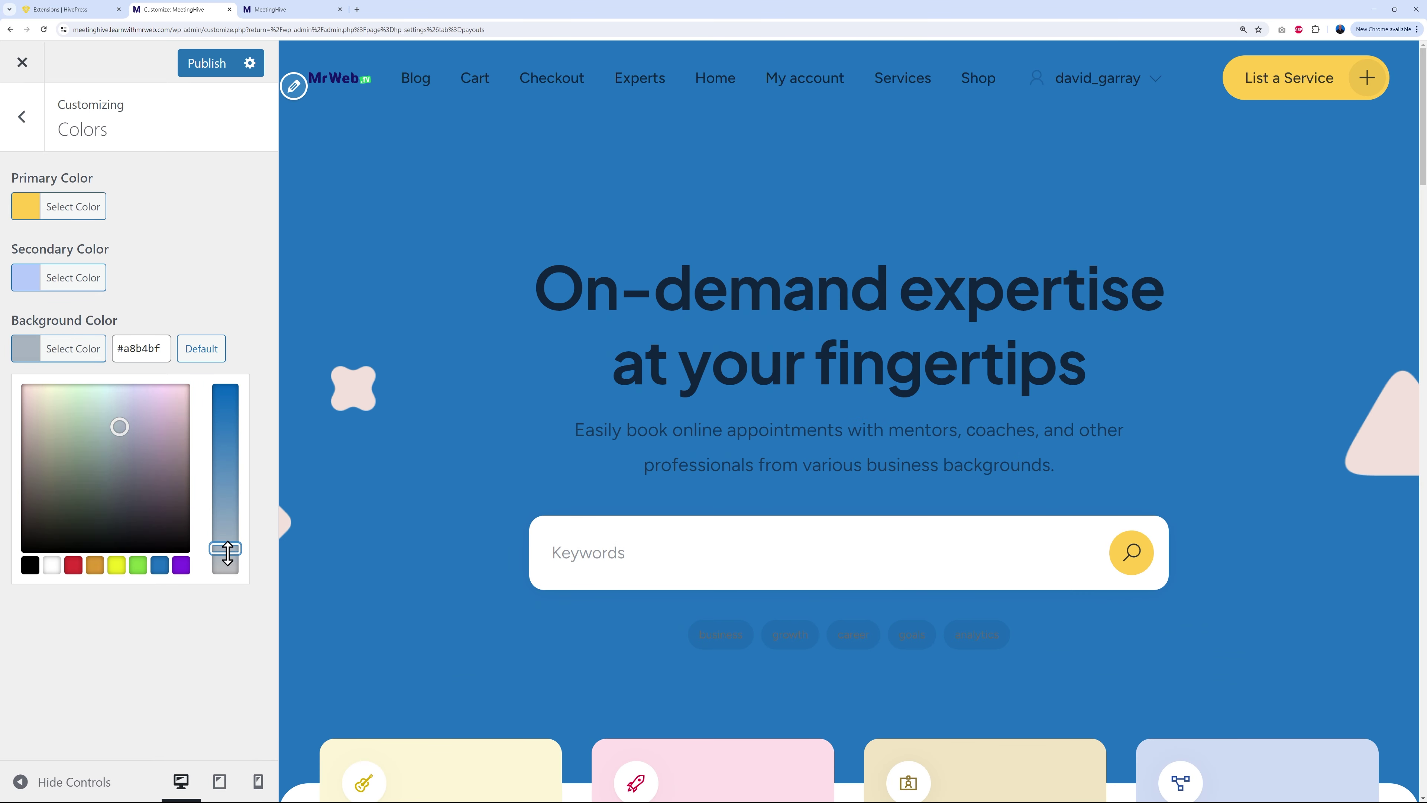
{"action": "left_click_drag", "start_coordinate": [120, 425], "coordinate": [117, 384]}
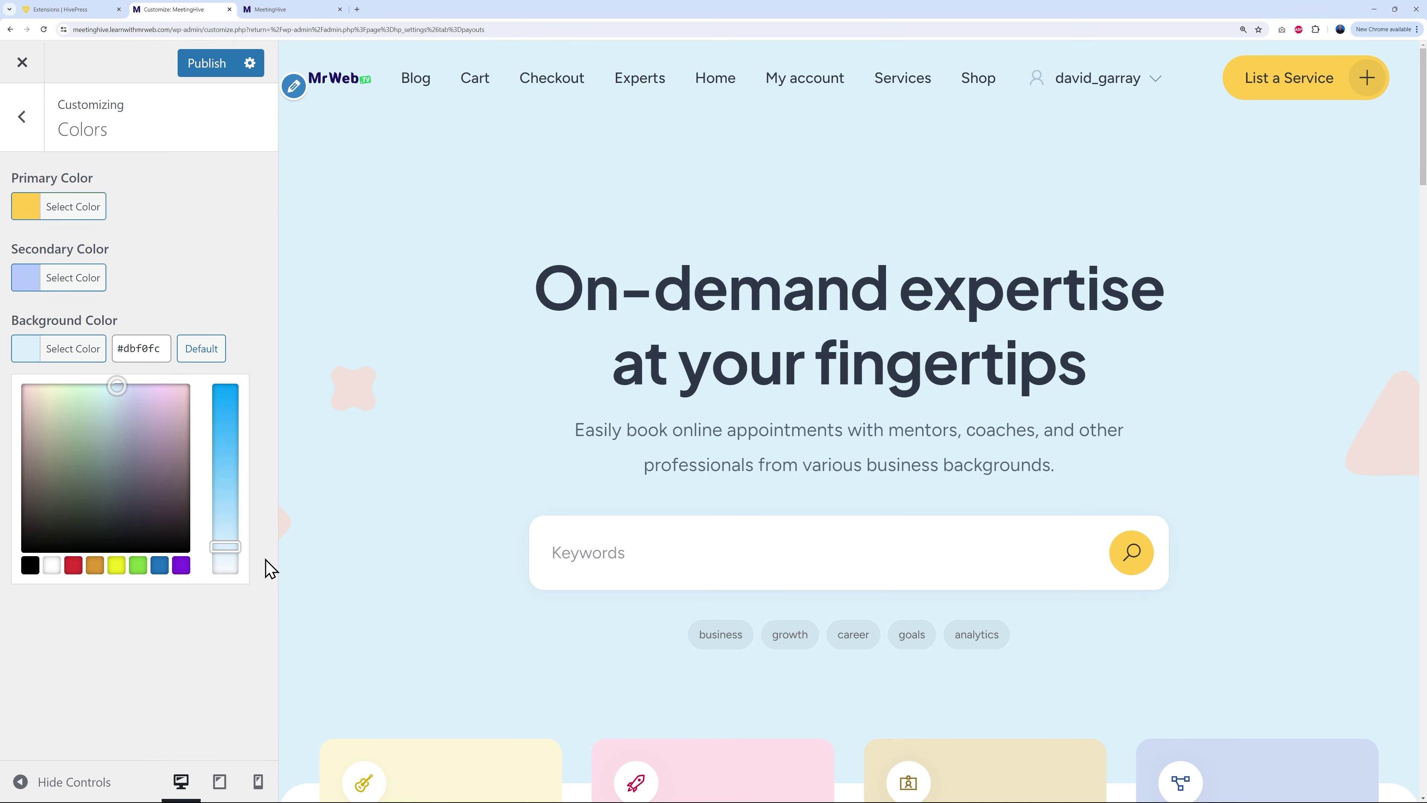
{"action": "left_click_drag", "start_coordinate": [228, 553], "coordinate": [232, 564]}
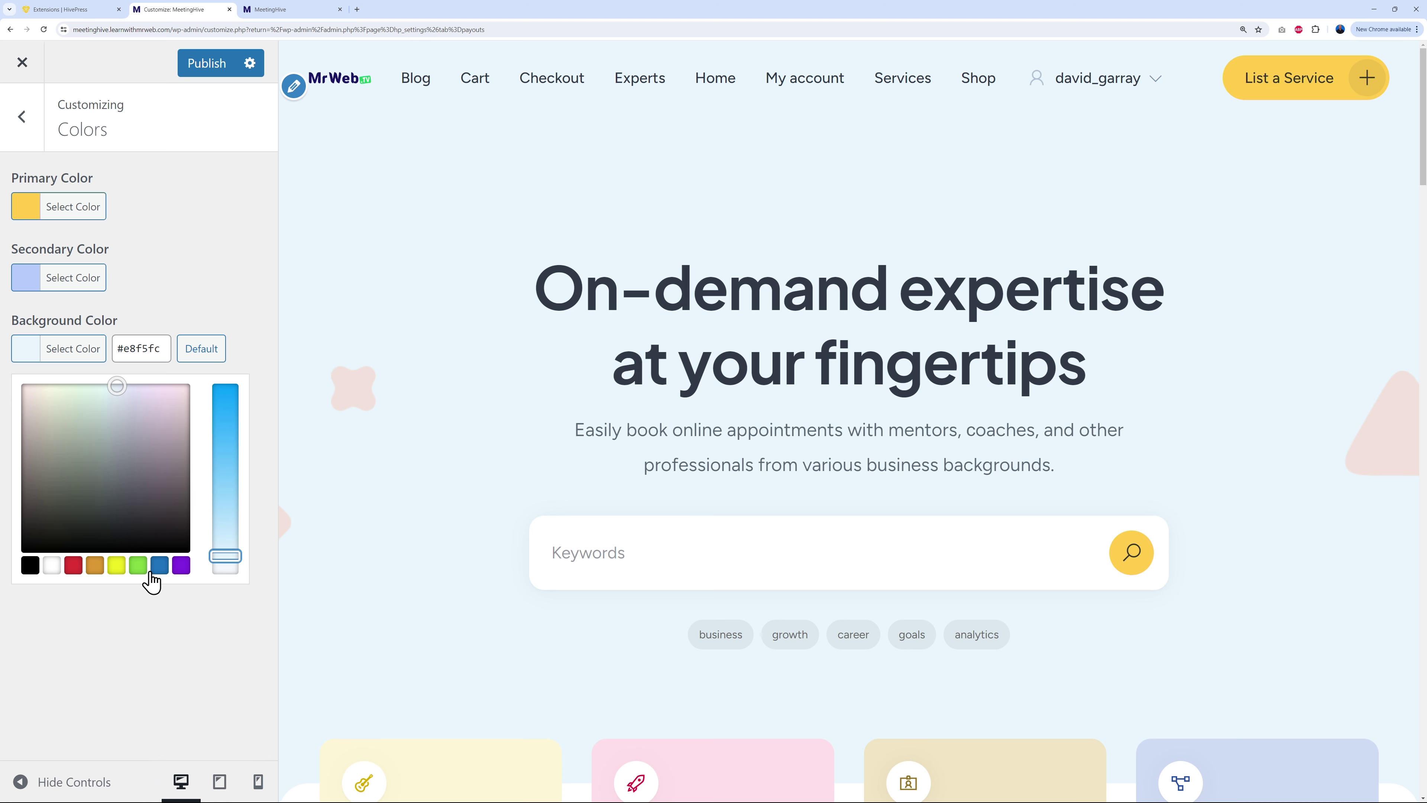
Step: Try pale green background shades, then reset the background to white
{"action": "left_click", "coordinate": [137, 565]}
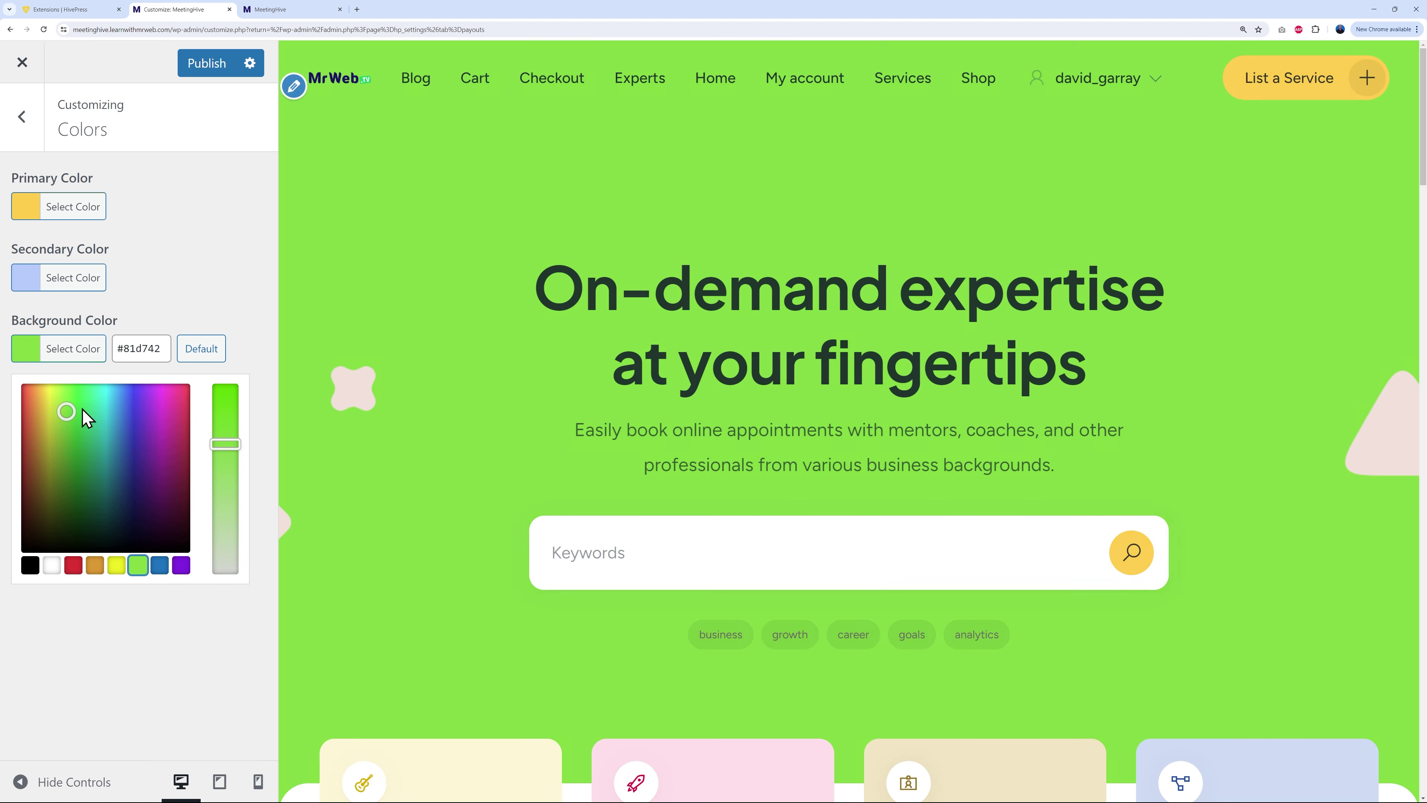
{"action": "mouse_move", "coordinate": [83, 409]}
{"action": "left_mouse_down"}
{"action": "mouse_move", "coordinate": [73, 389]}
{"action": "mouse_move", "coordinate": [73, 422]}
{"action": "left_mouse_up"}
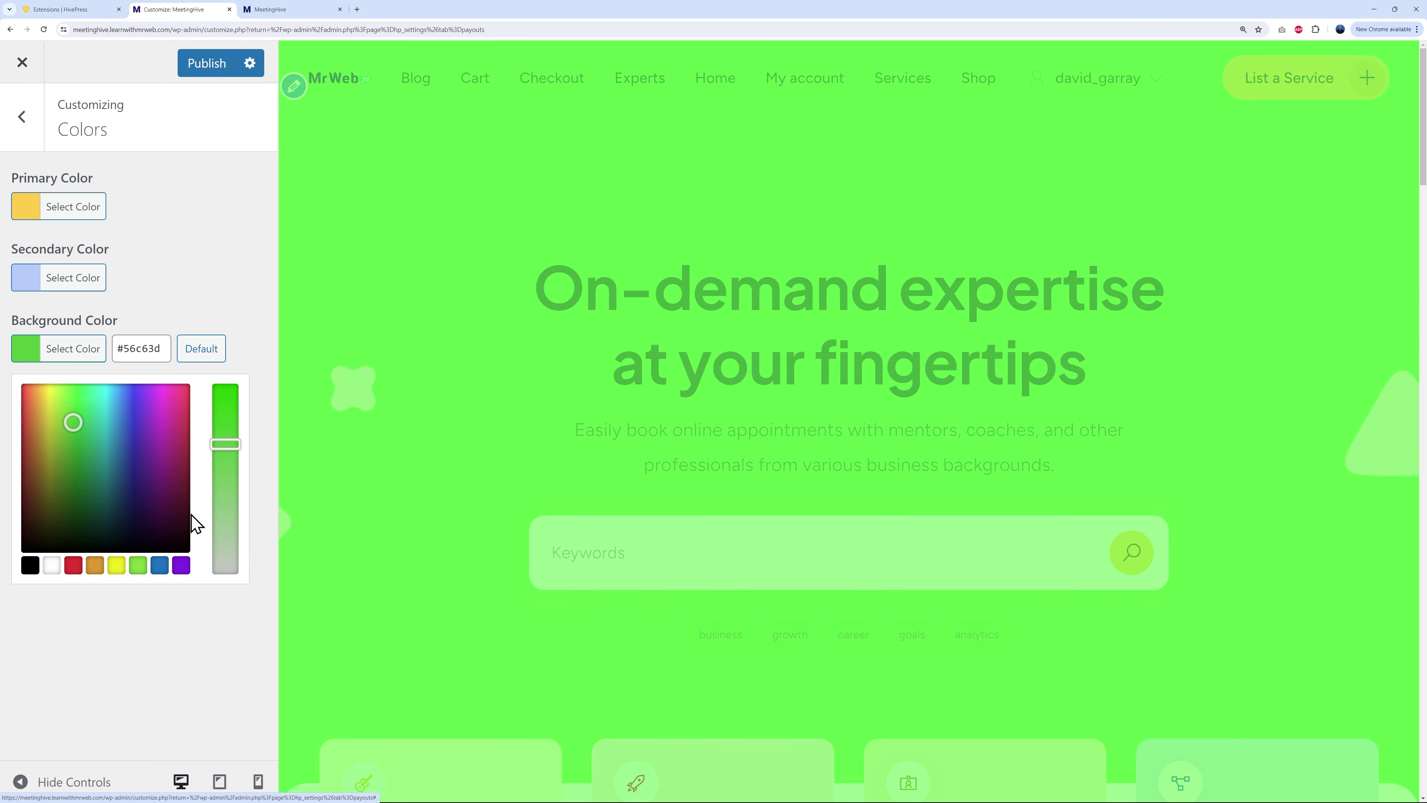
{"action": "left_click_drag", "start_coordinate": [225, 501], "coordinate": [227, 545]}
{"action": "left_click", "coordinate": [85, 385]}
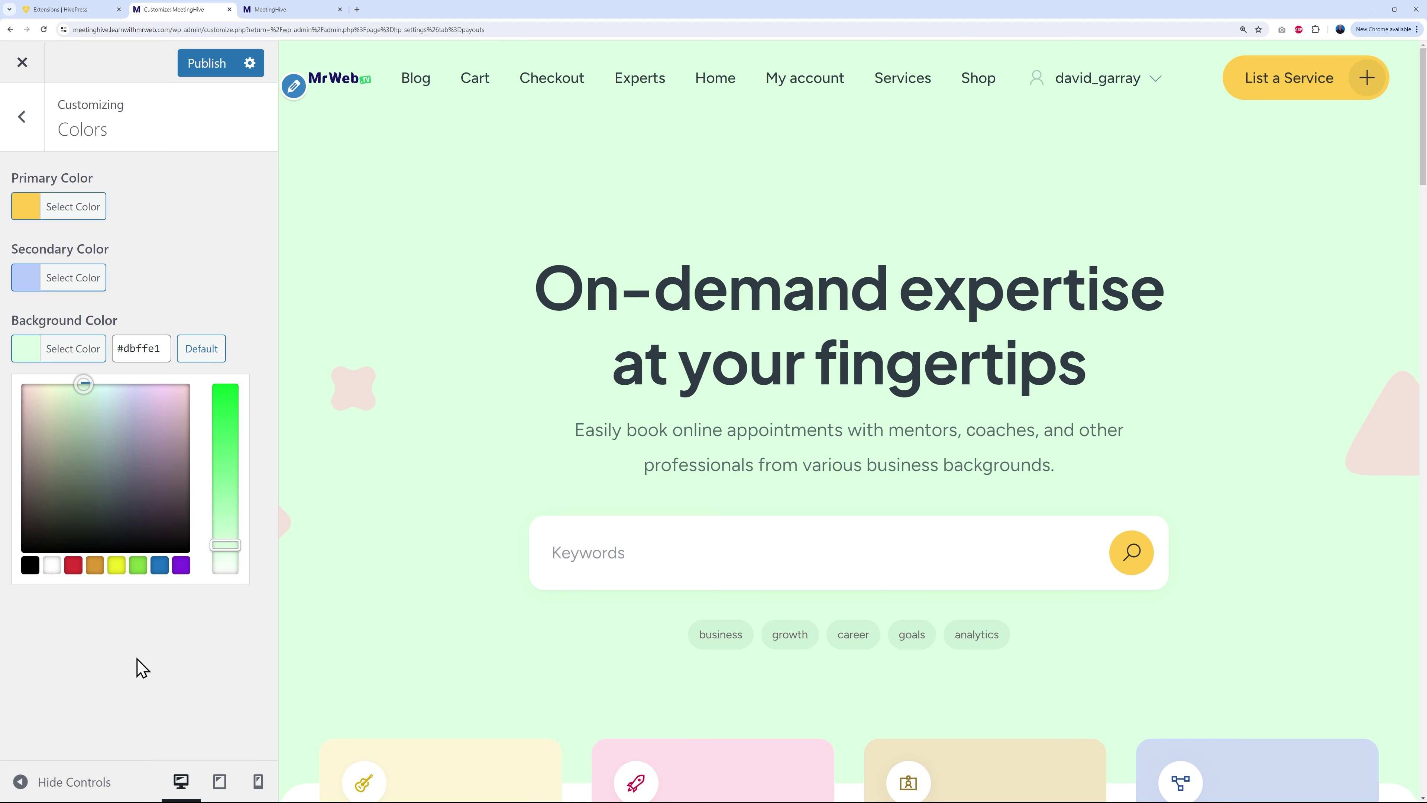
{"action": "left_click", "coordinate": [54, 568]}
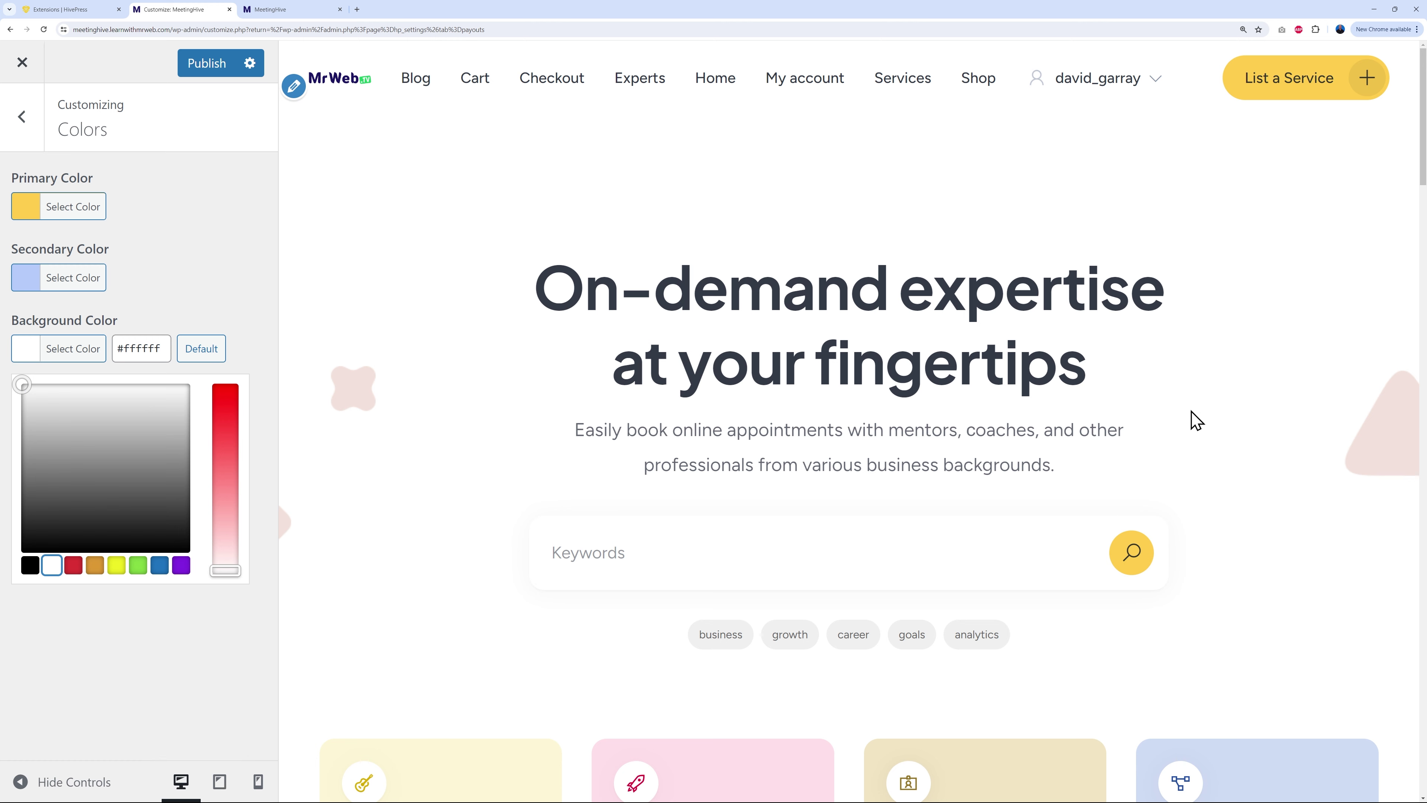
Step: Settle the background colour on the very light grey #f2f2f2
{"action": "scroll", "coordinate": [1299, 424], "scroll_direction": "down", "scroll_amount": 10}
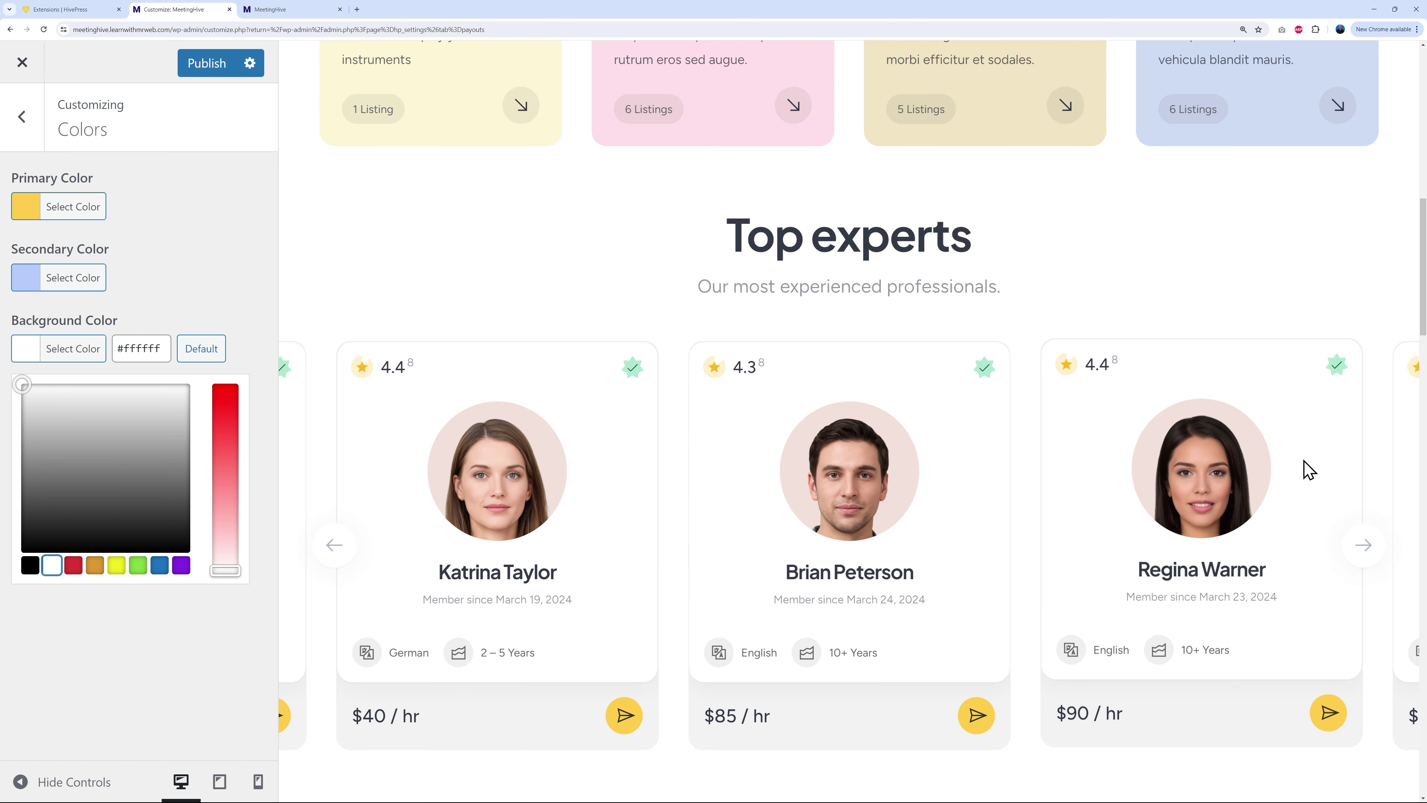
{"action": "scroll", "coordinate": [1315, 475], "scroll_direction": "down", "scroll_amount": 8}
{"action": "scroll", "coordinate": [1305, 520], "scroll_direction": "down", "scroll_amount": 2}
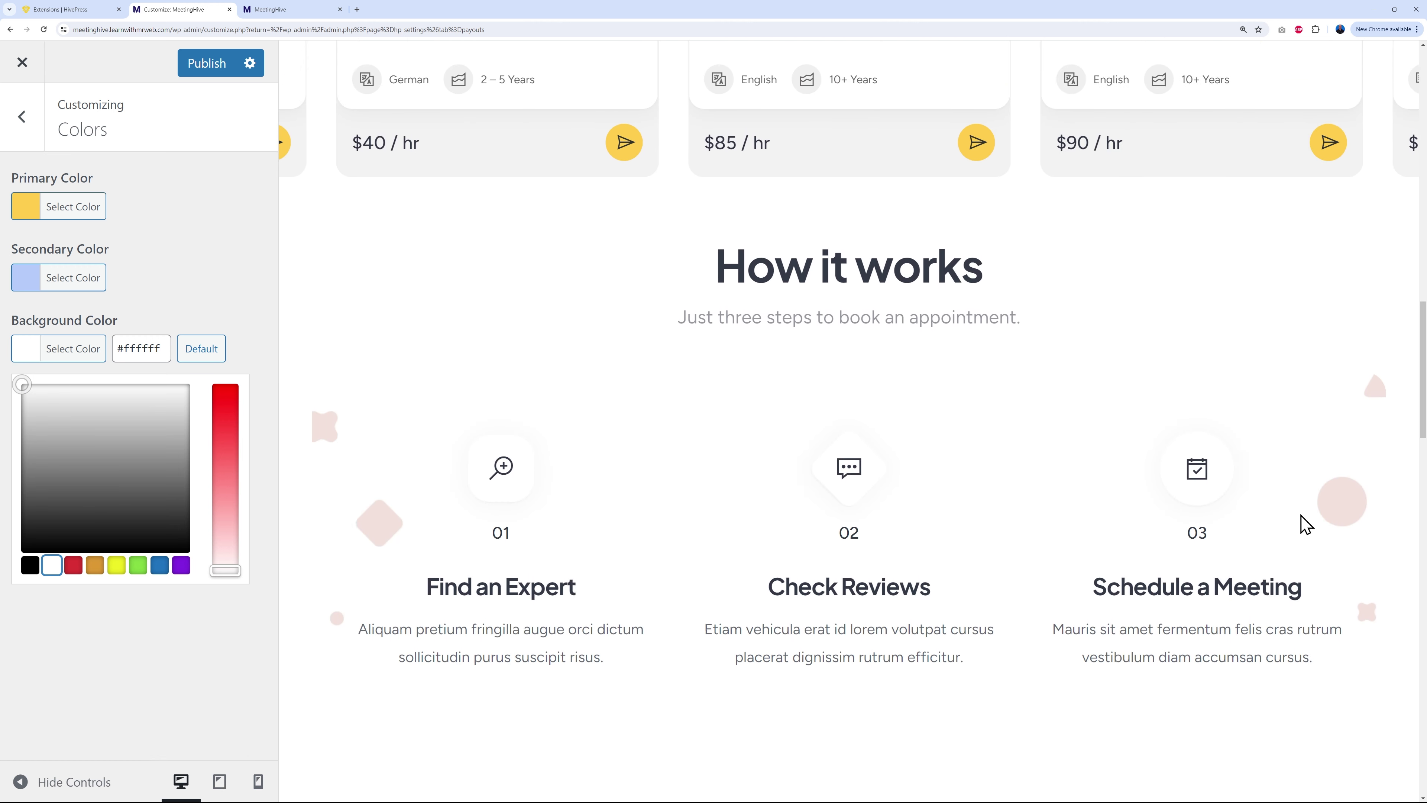
{"action": "scroll", "coordinate": [1304, 523], "scroll_direction": "up", "scroll_amount": 15}
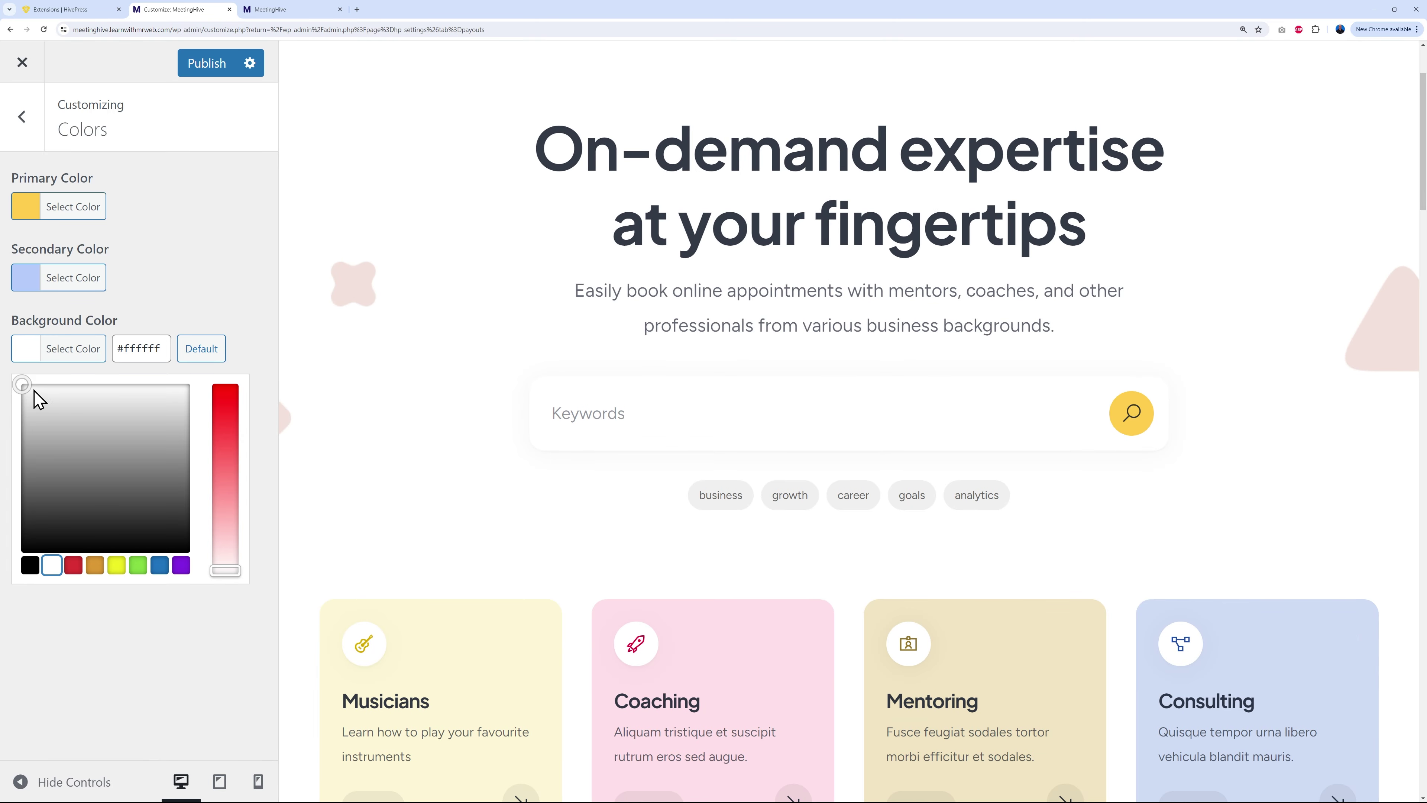
{"action": "left_click", "coordinate": [30, 391]}
{"action": "left_click_drag", "start_coordinate": [30, 391], "coordinate": [31, 393]}
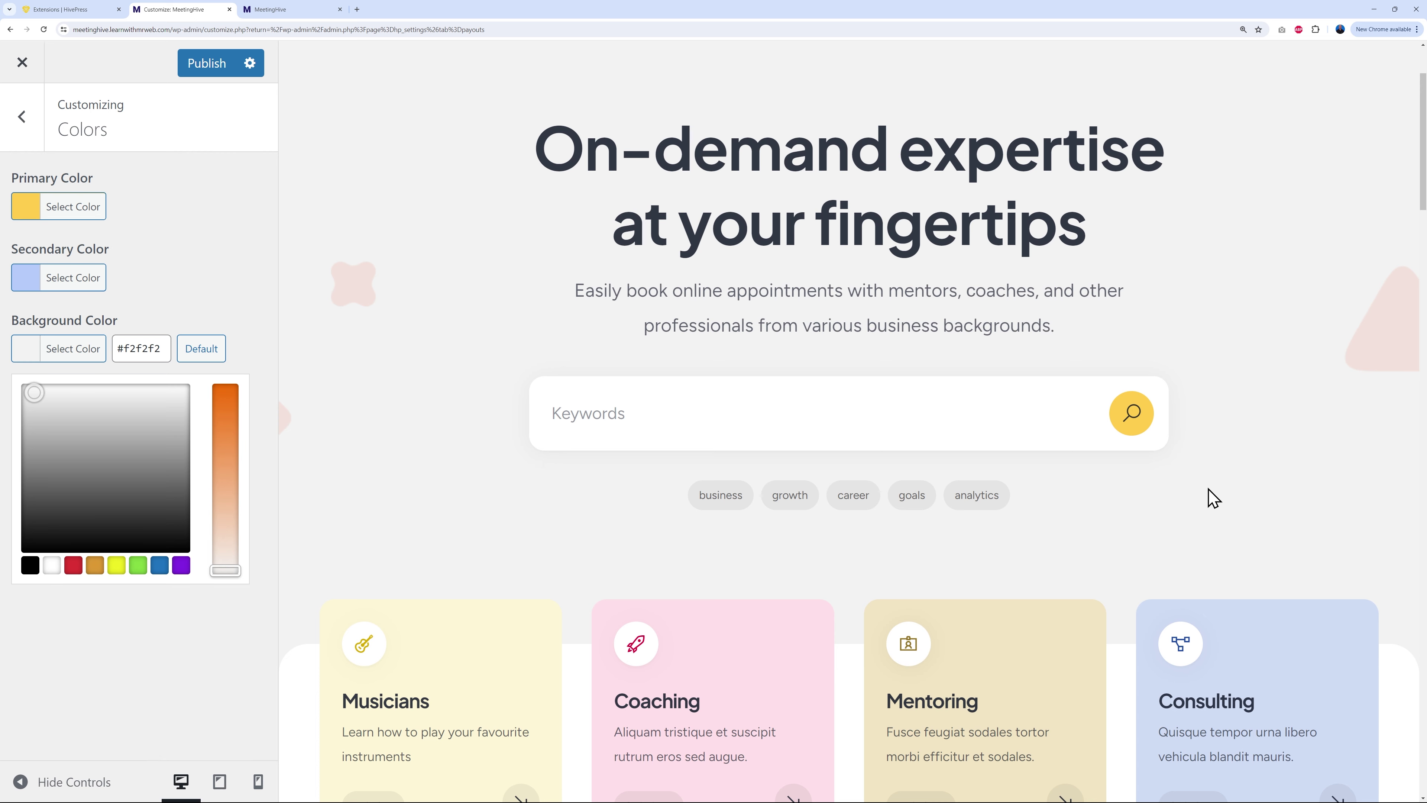
{"action": "scroll", "coordinate": [1231, 489], "scroll_direction": "up", "scroll_amount": 3}
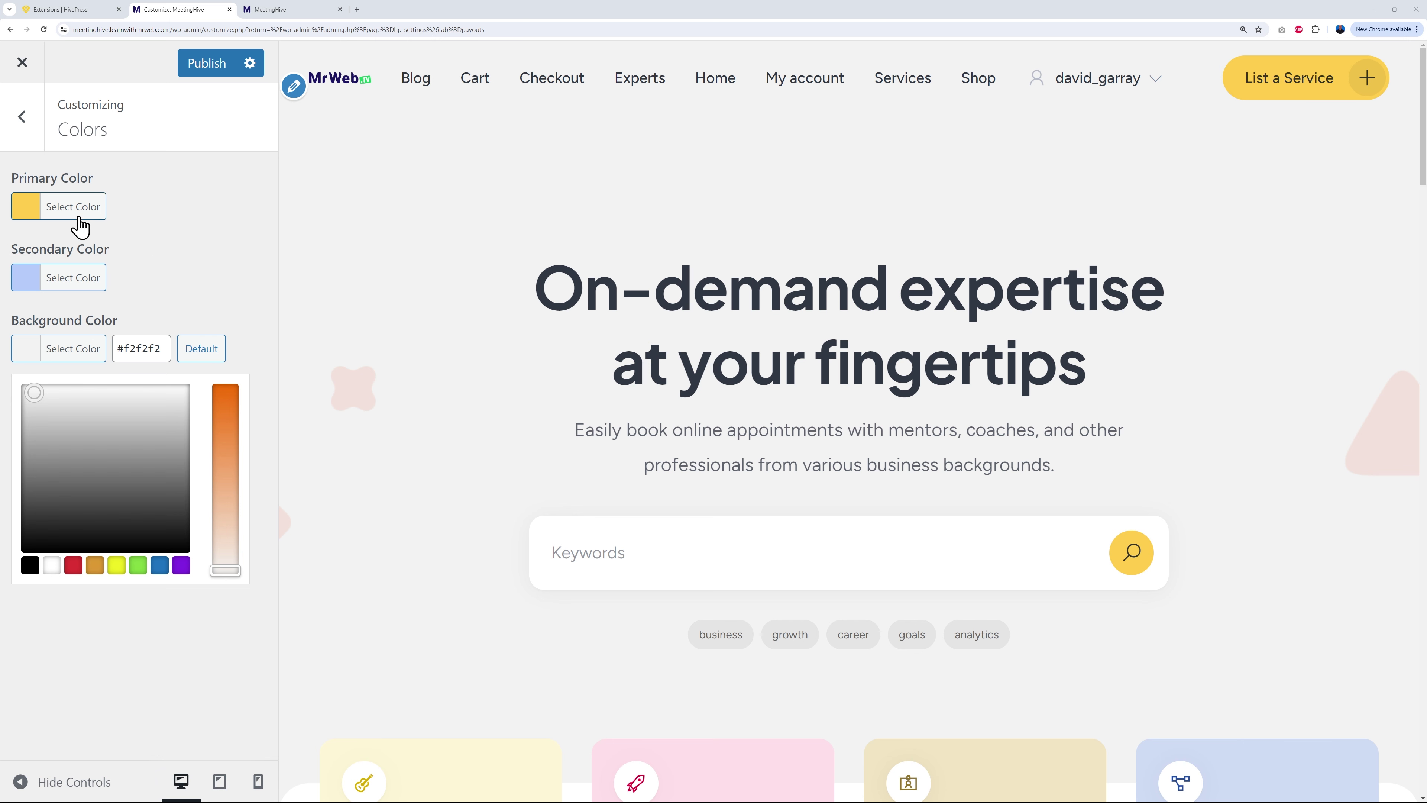
Step: Set the Primary Color to green #20ca62
{"action": "left_click", "coordinate": [25, 213]}
{"action": "left_click", "coordinate": [146, 207]}
{"action": "key", "text": "ctrl+a"}
{"action": "type", "text": "#20ca62"}
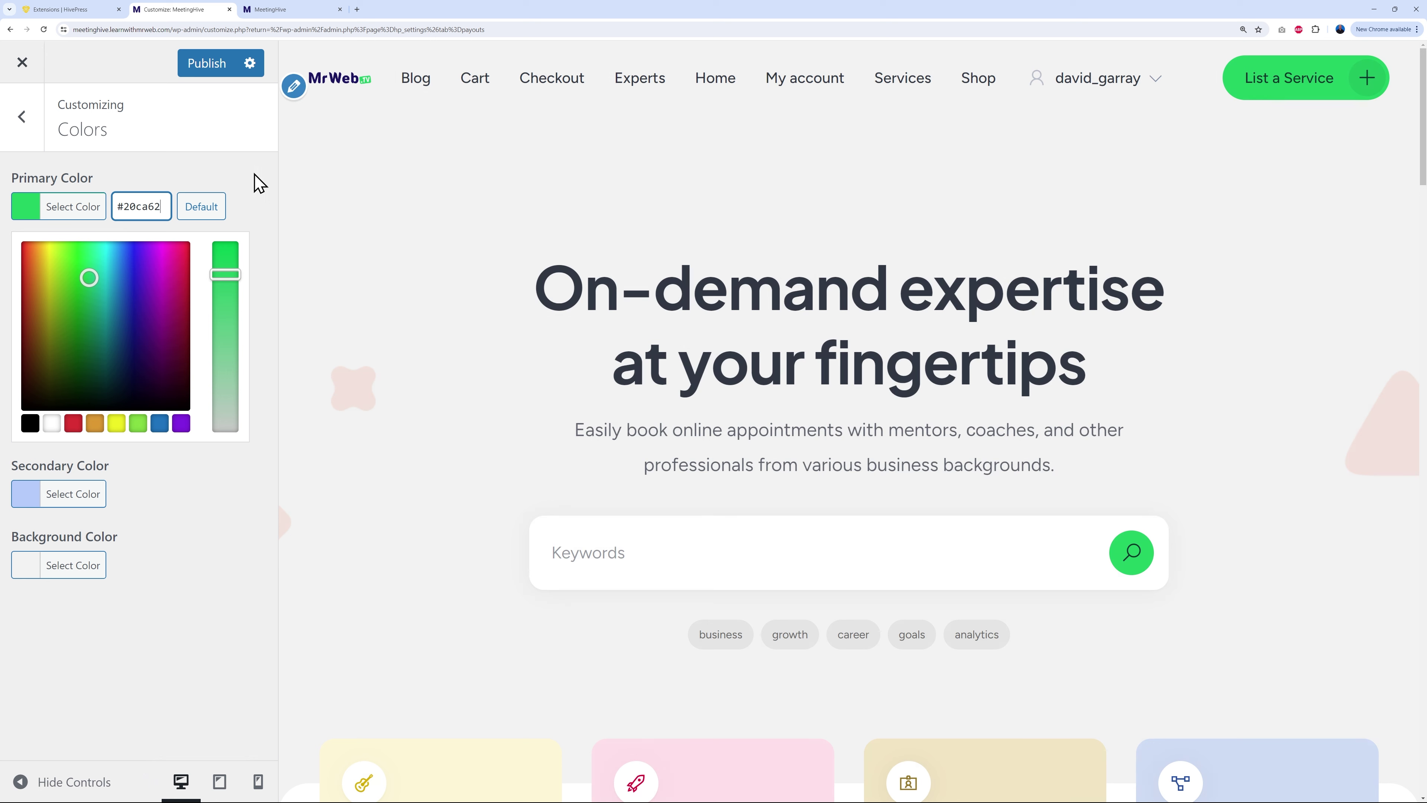
{"action": "left_click", "coordinate": [252, 182]}
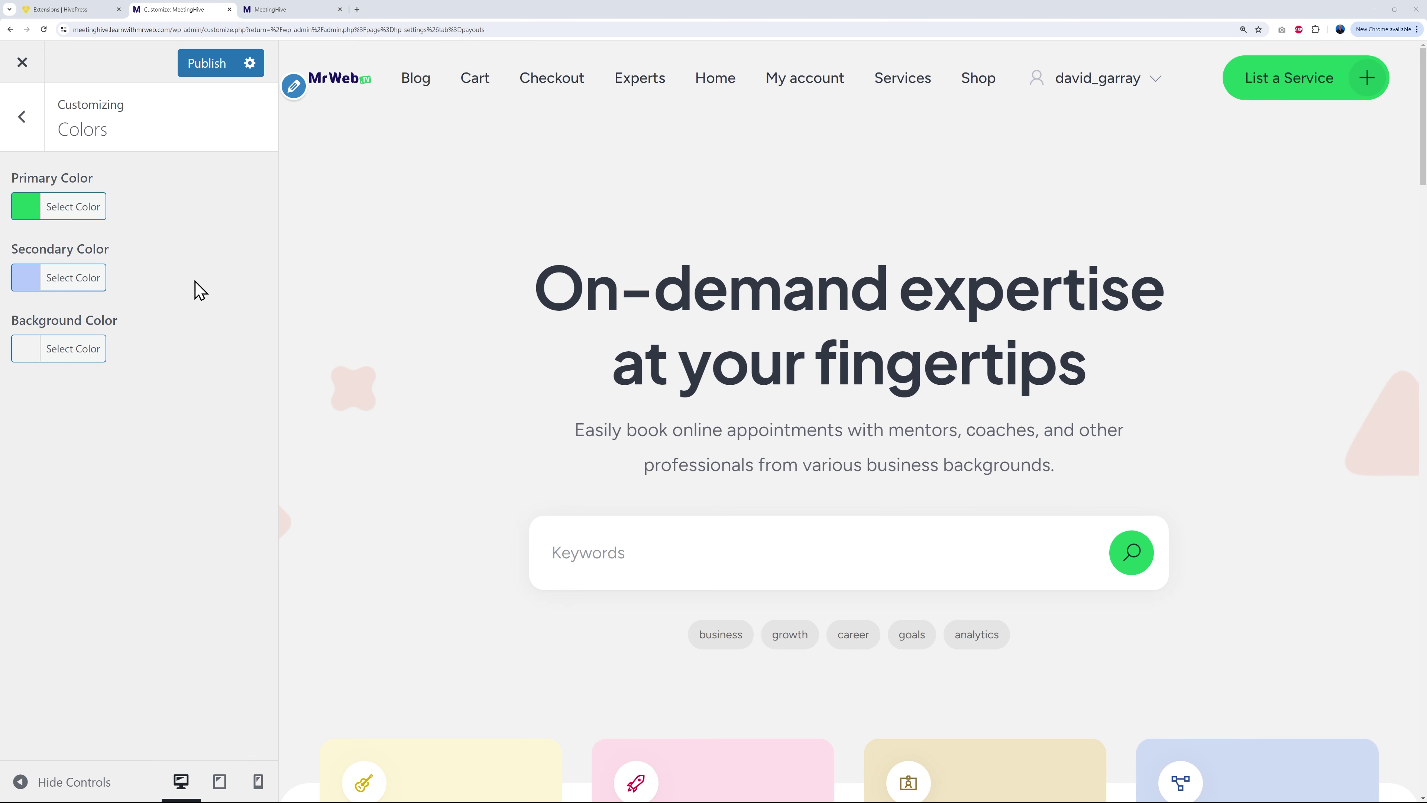
Step: Paste a dark navy hex into Secondary Color and publish both colour changes
{"action": "left_click", "coordinate": [17, 285]}
{"action": "left_click", "coordinate": [125, 278]}
{"action": "key", "text": "ctrl+a"}
{"action": "key", "text": "ctrl+v"}
{"action": "left_click", "coordinate": [193, 242]}
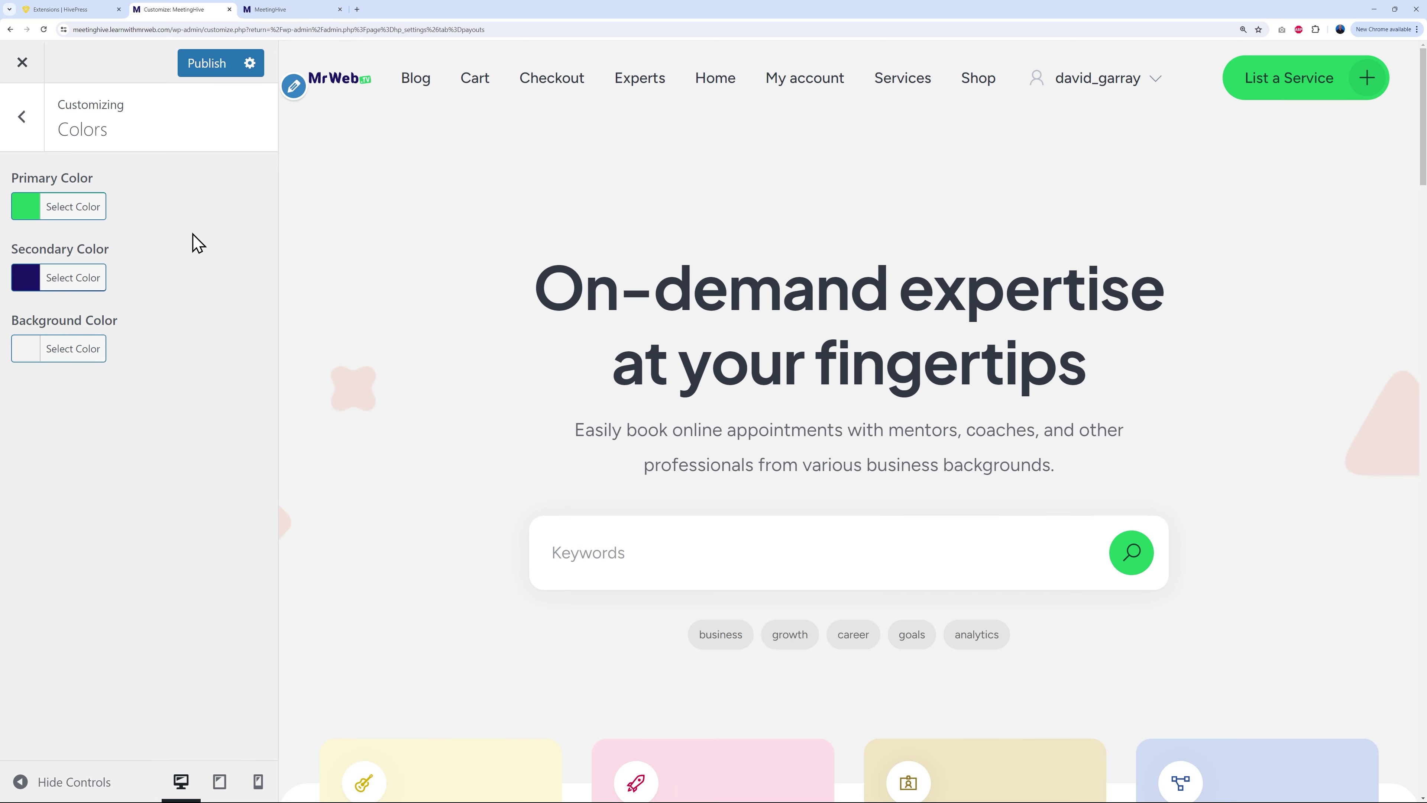
{"action": "left_click", "coordinate": [216, 66]}
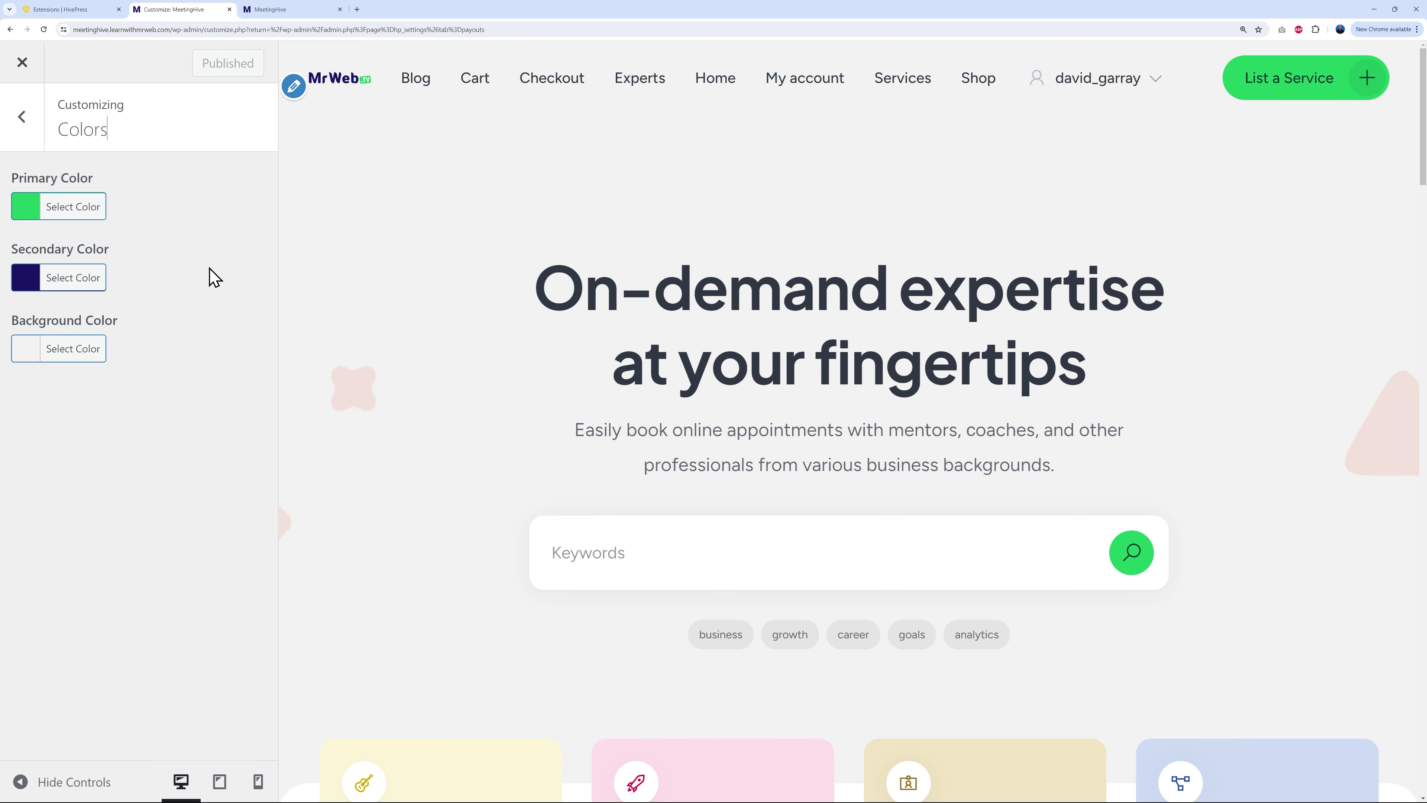
Step: Reload the live homepage to check the green buttons and grey background, then return to the Customizer
{"action": "left_click", "coordinate": [303, 11]}
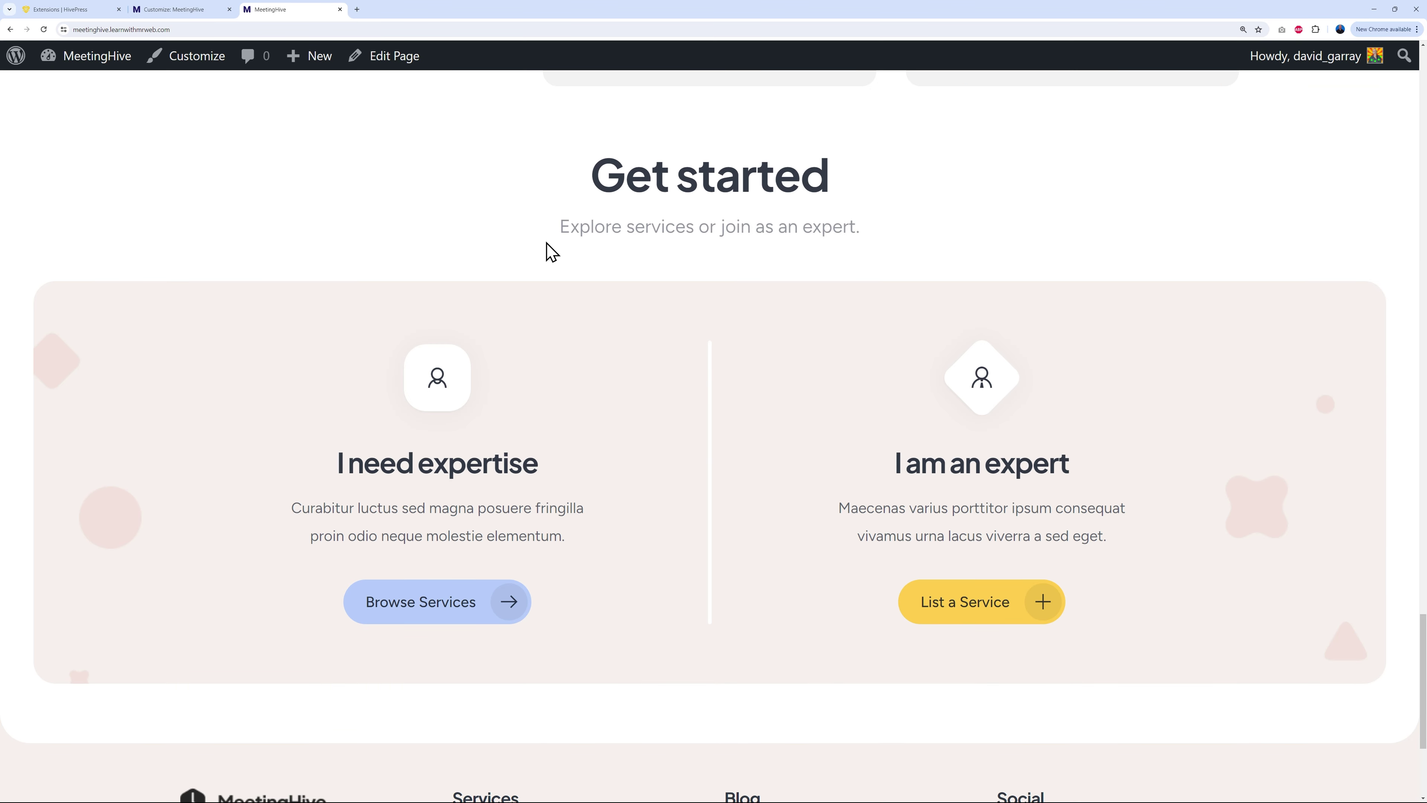
{"action": "scroll", "coordinate": [548, 254], "scroll_direction": "up", "scroll_amount": 15}
{"action": "left_click", "coordinate": [262, 132]}
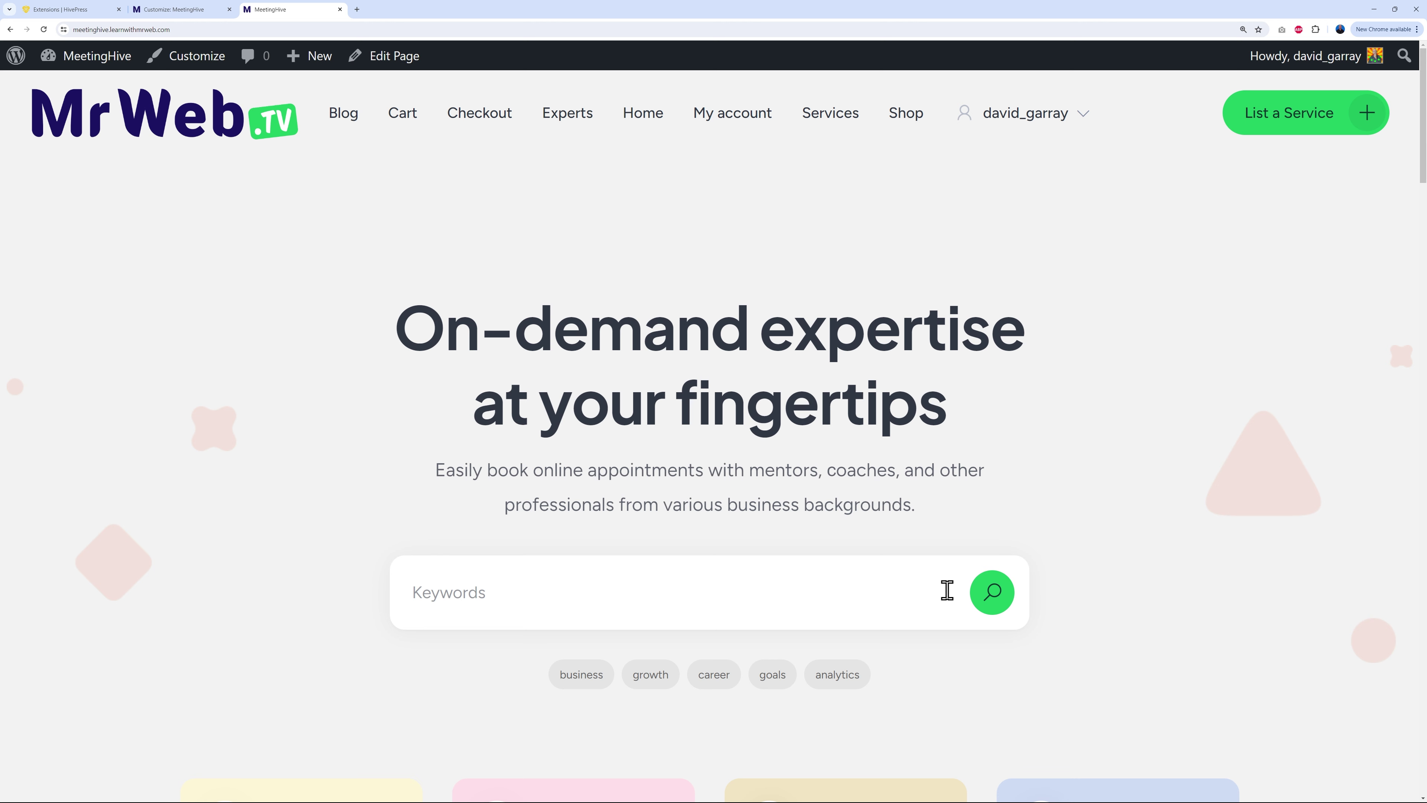
{"action": "scroll", "coordinate": [981, 446], "scroll_direction": "down", "scroll_amount": 15}
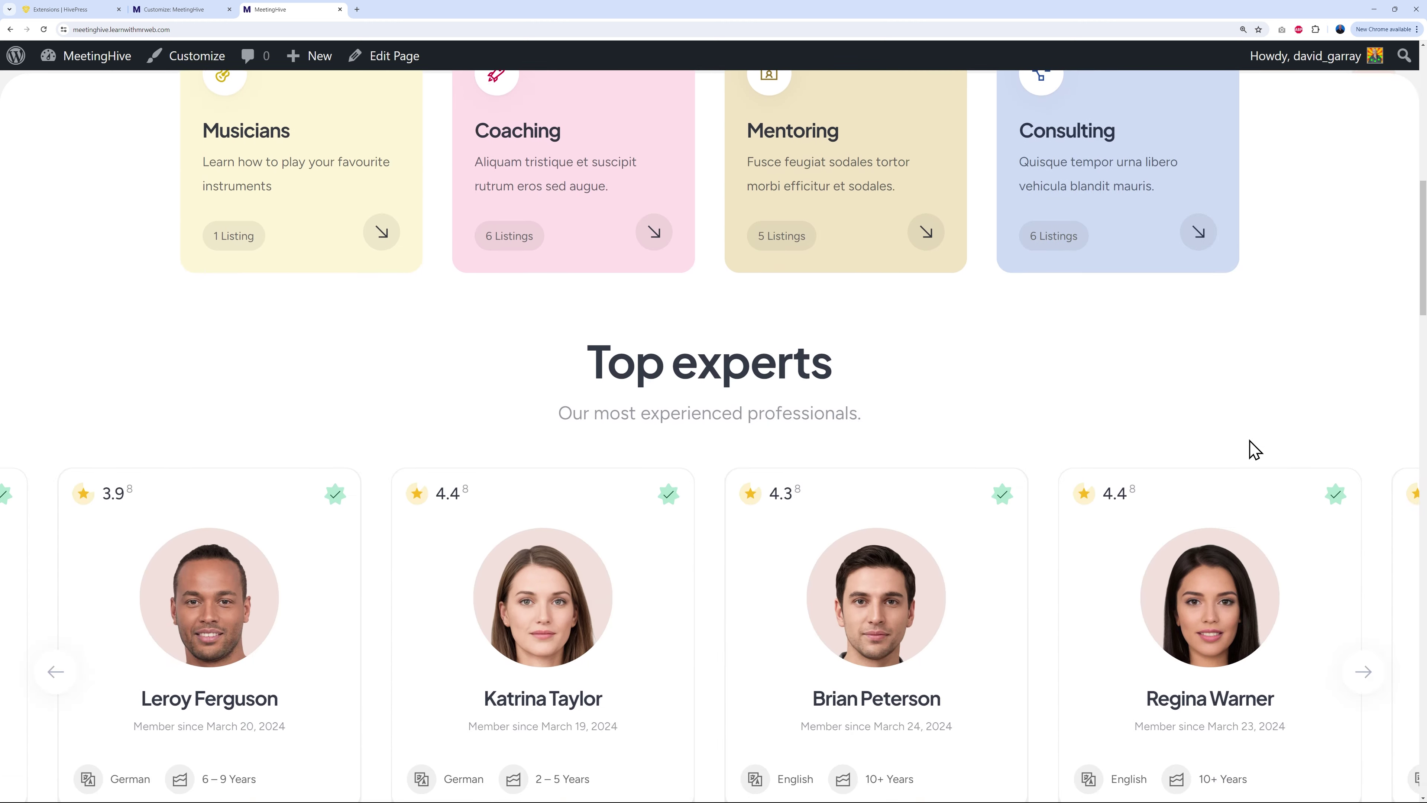
{"action": "scroll", "coordinate": [1250, 450], "scroll_direction": "down", "scroll_amount": 5}
{"action": "scroll", "coordinate": [1250, 450], "scroll_direction": "up", "scroll_amount": 20}
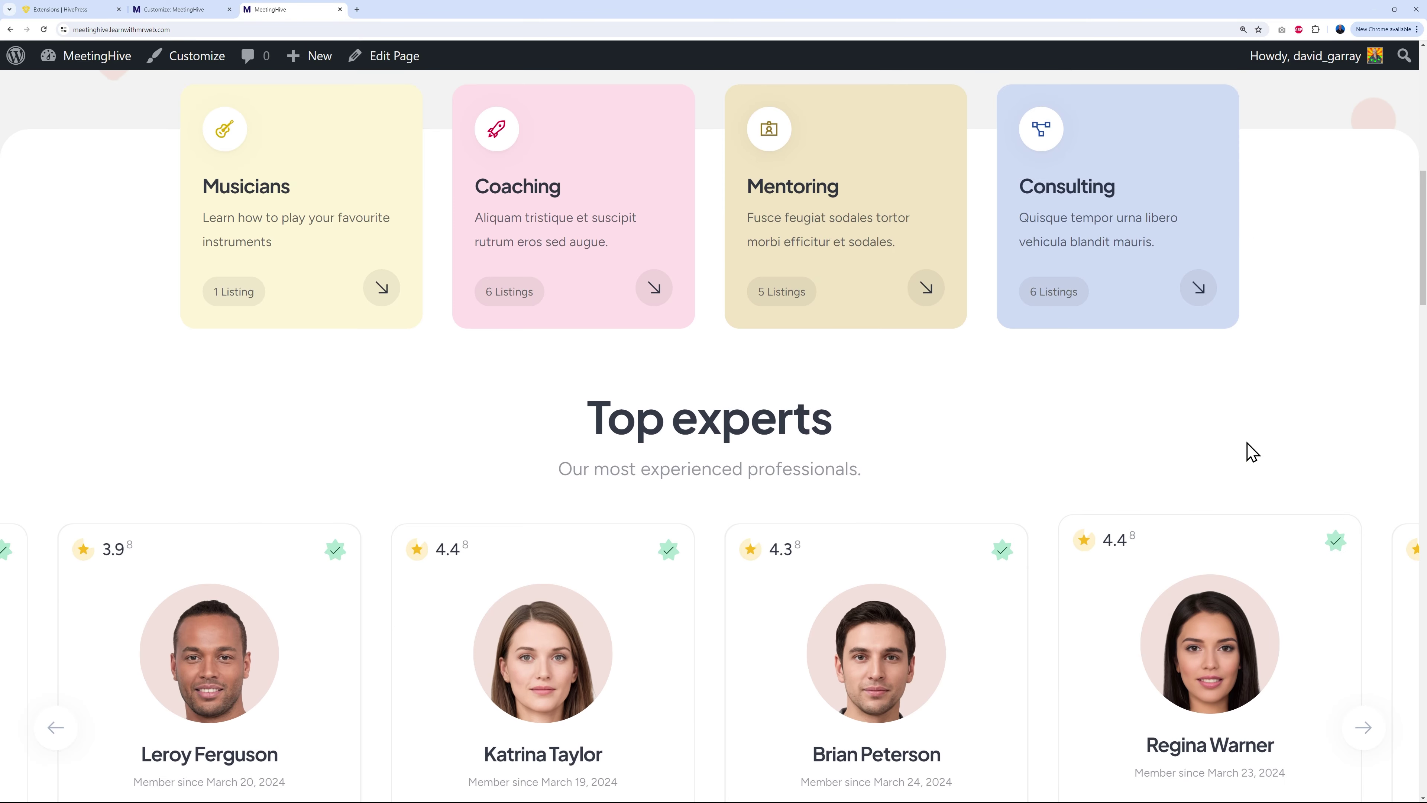
{"action": "scroll", "coordinate": [1249, 449], "scroll_direction": "up", "scroll_amount": 1}
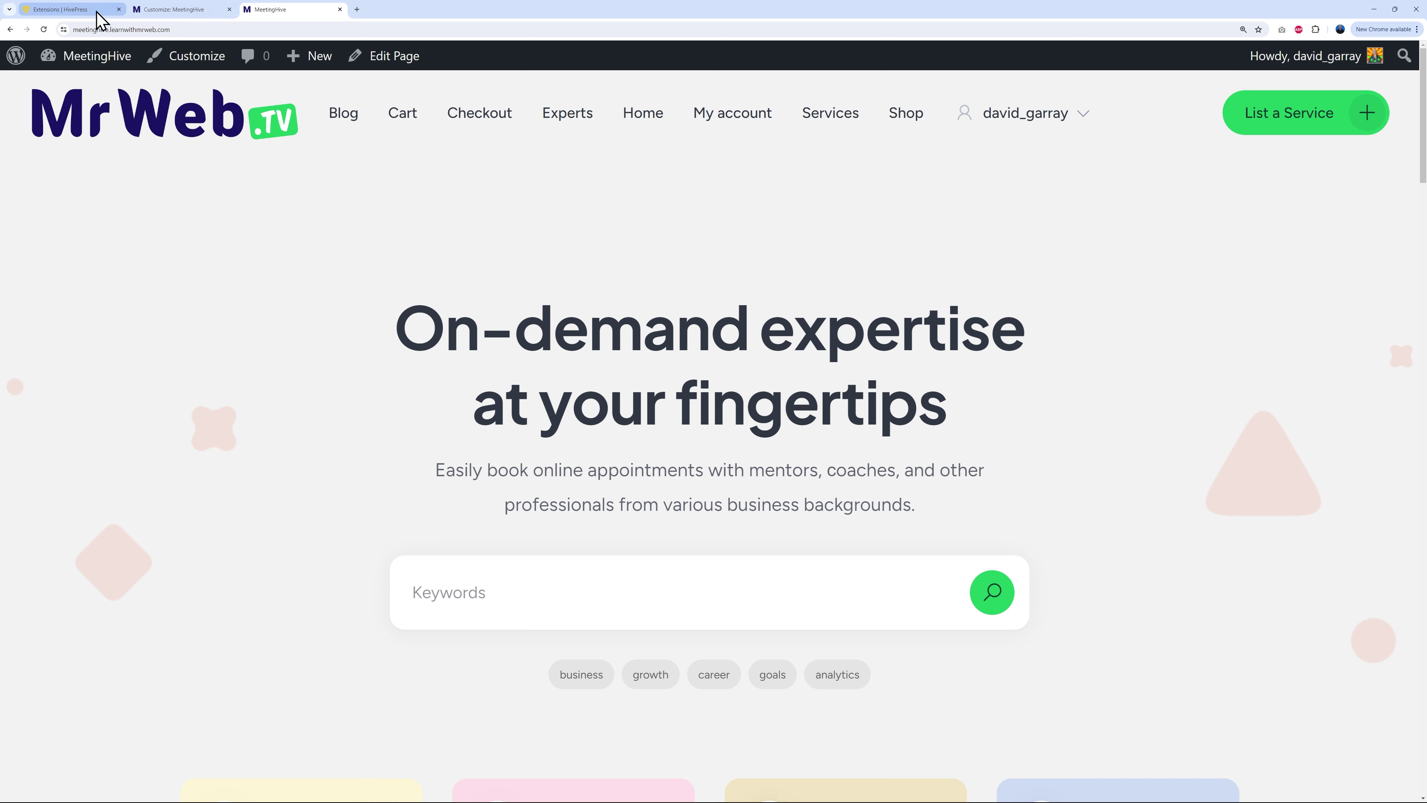
{"action": "left_click", "coordinate": [175, 9]}
Step: Choose the Header menu for the Header location under Menus > View All Locations and publish
{"action": "left_click", "coordinate": [23, 117]}
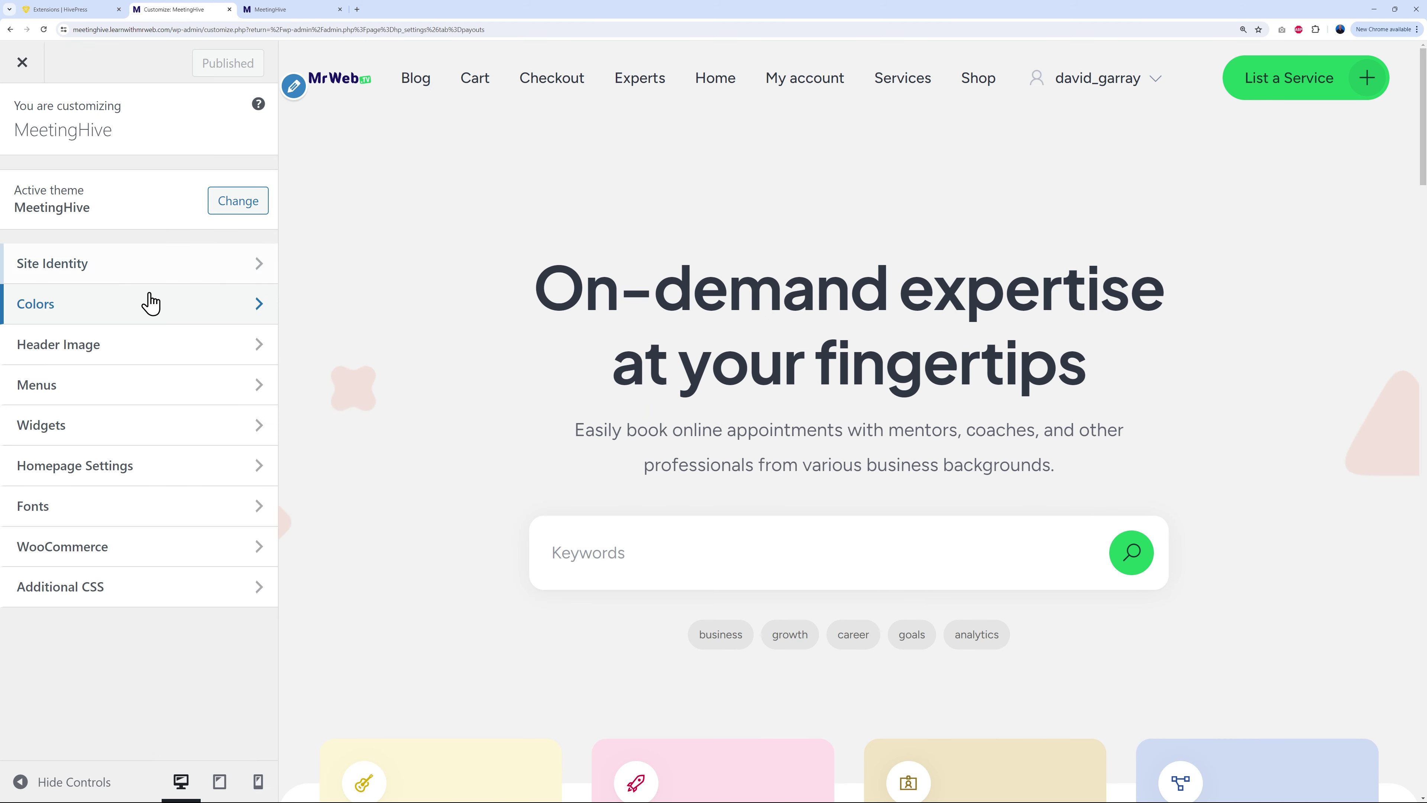
{"action": "left_click", "coordinate": [181, 395]}
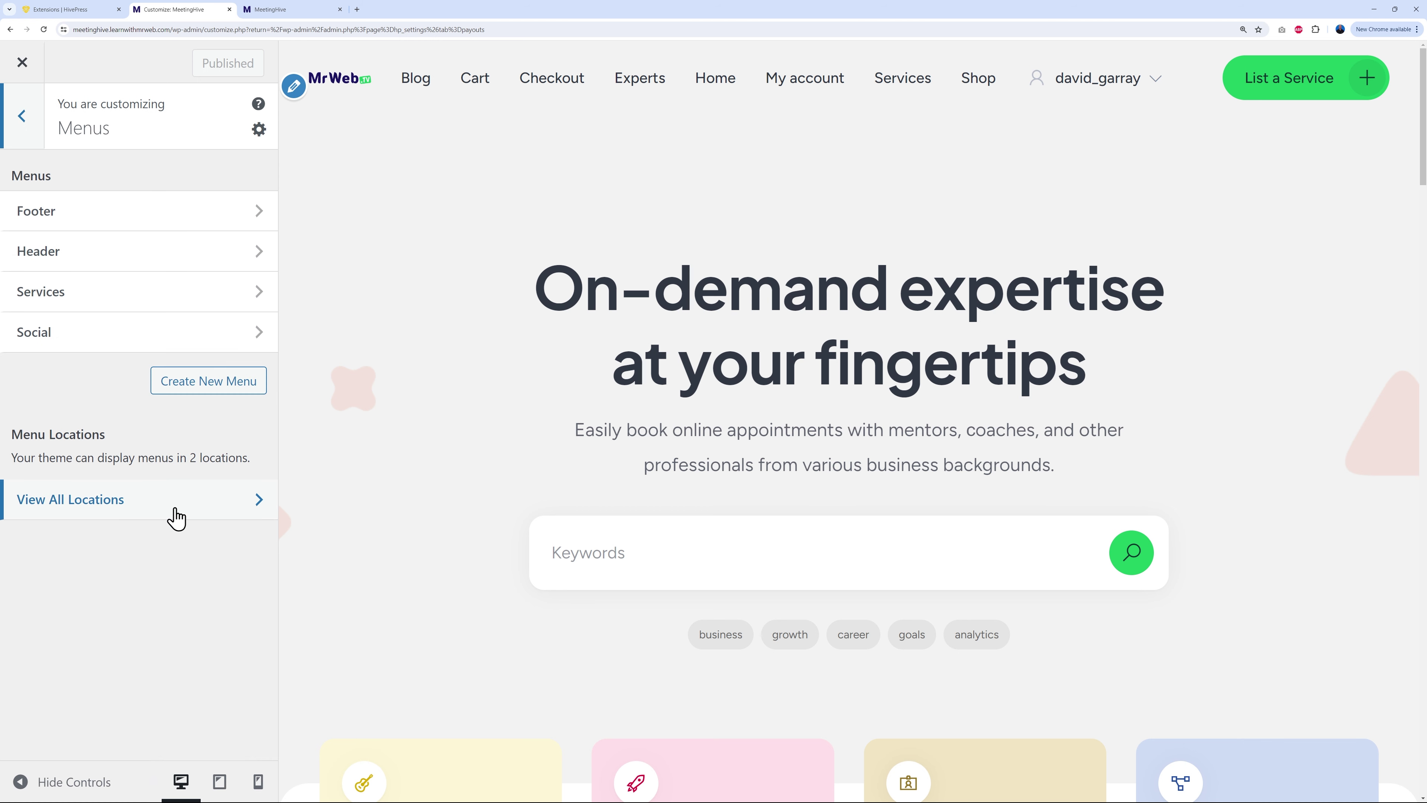
{"action": "left_click", "coordinate": [190, 514]}
{"action": "left_click", "coordinate": [253, 348]}
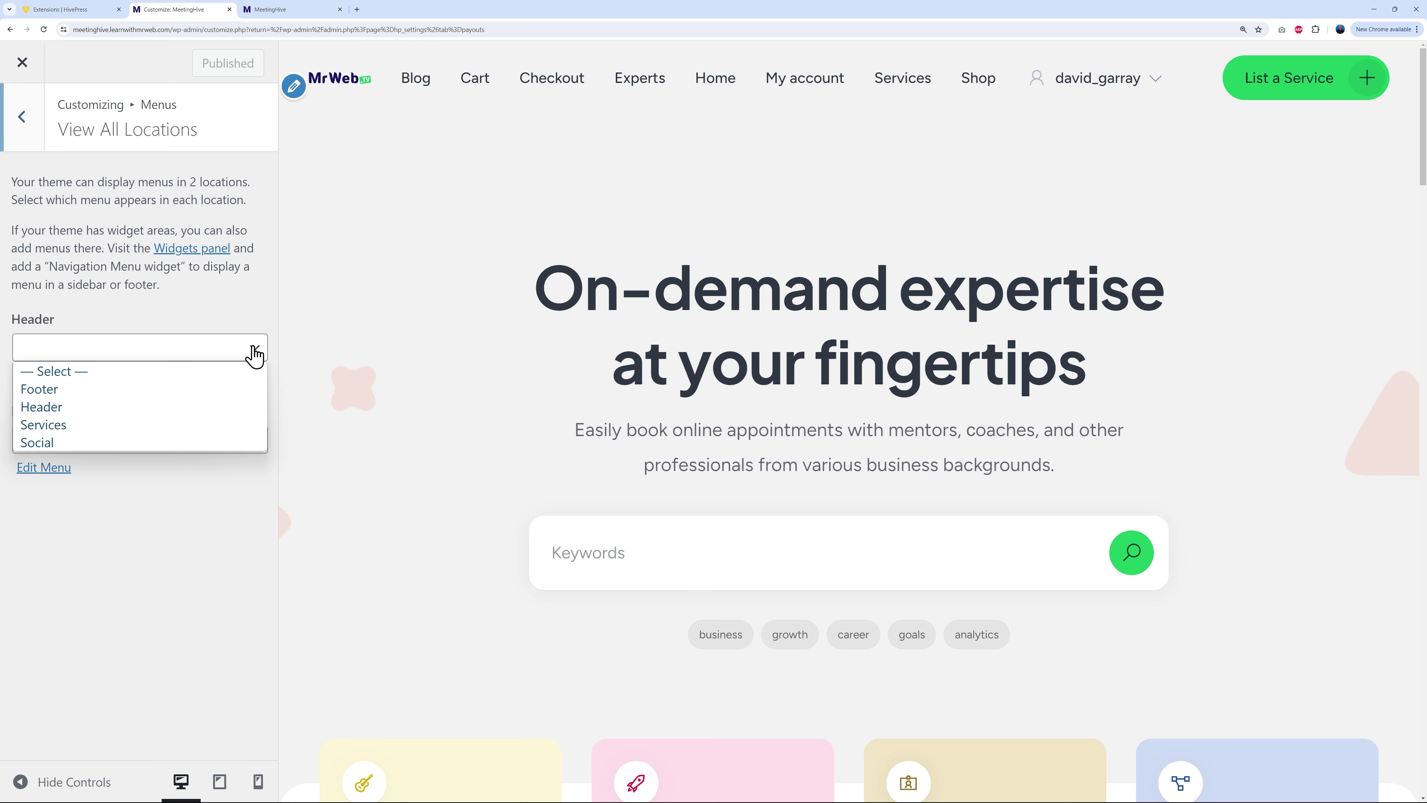
{"action": "left_click", "coordinate": [170, 560]}
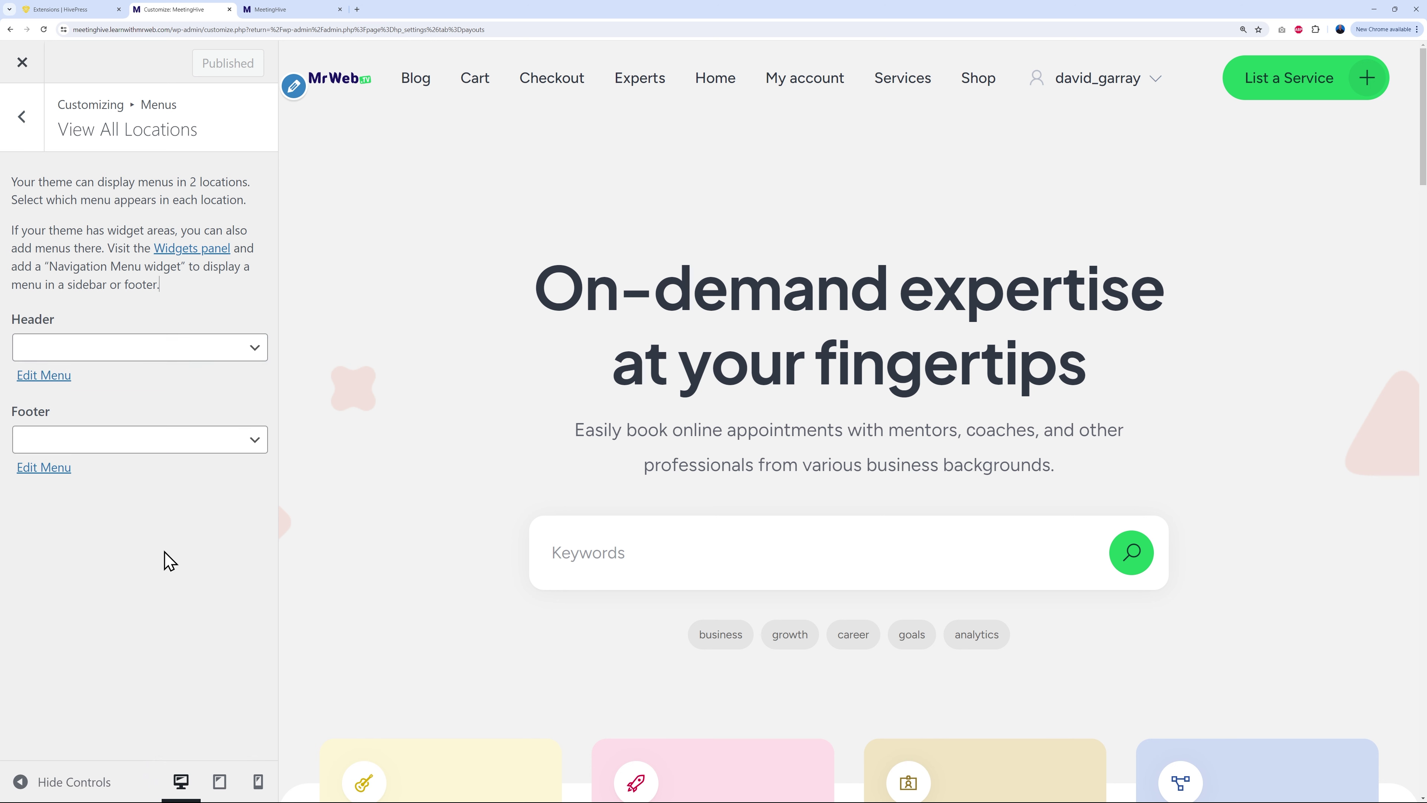
{"action": "left_click", "coordinate": [248, 355]}
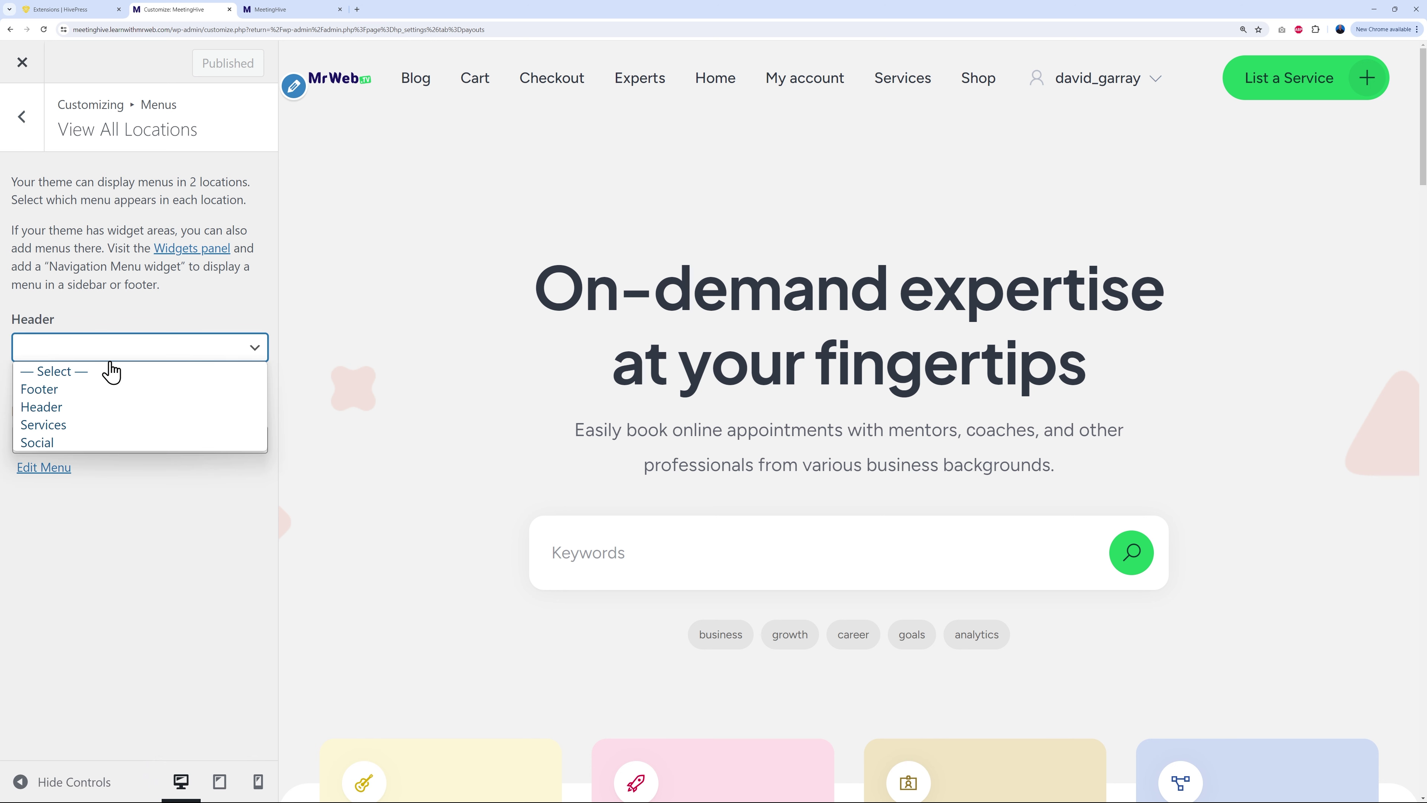
{"action": "left_click", "coordinate": [42, 407]}
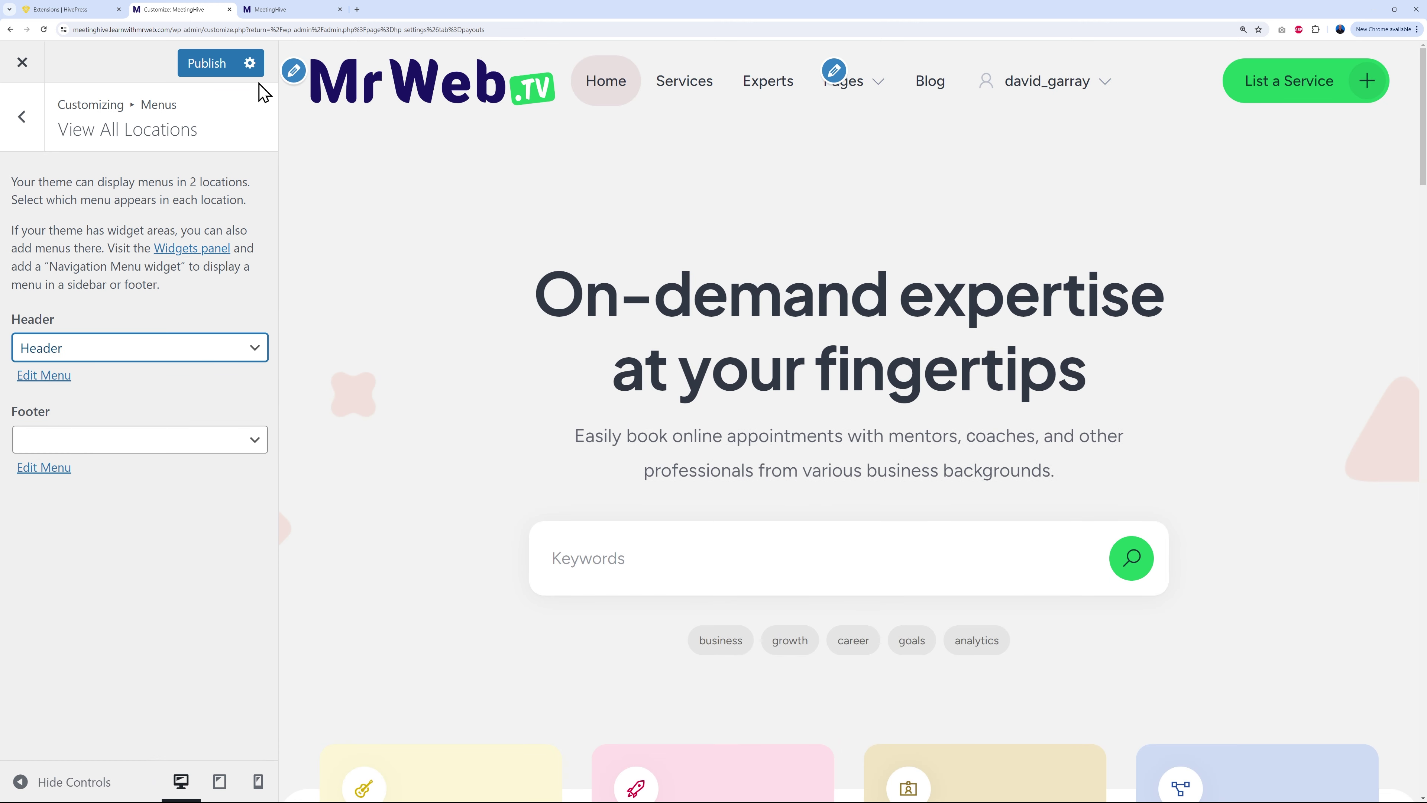
{"action": "left_click", "coordinate": [209, 64]}
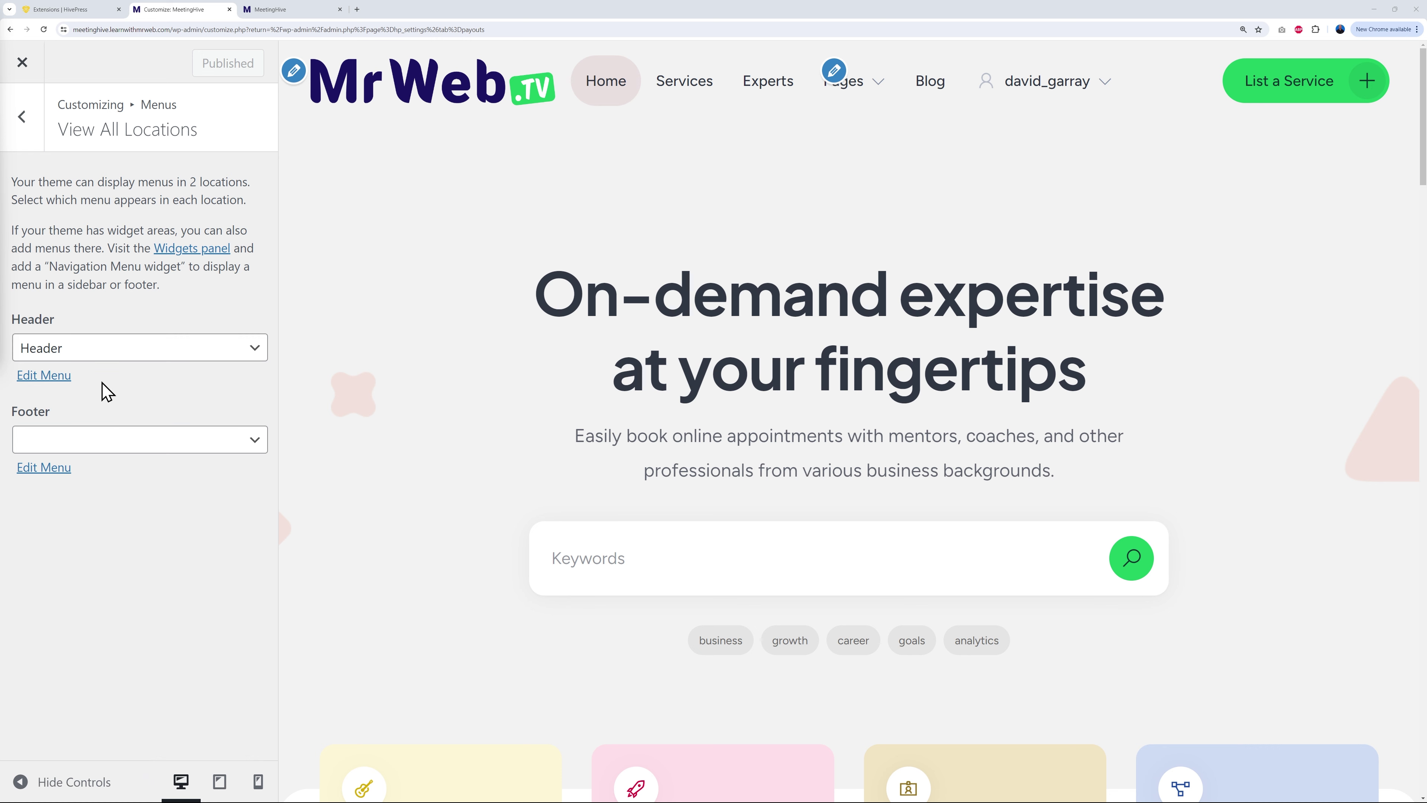
Step: Open the admin dashboard in a new tab placed second in the tab bar
{"action": "left_click", "coordinate": [292, 10]}
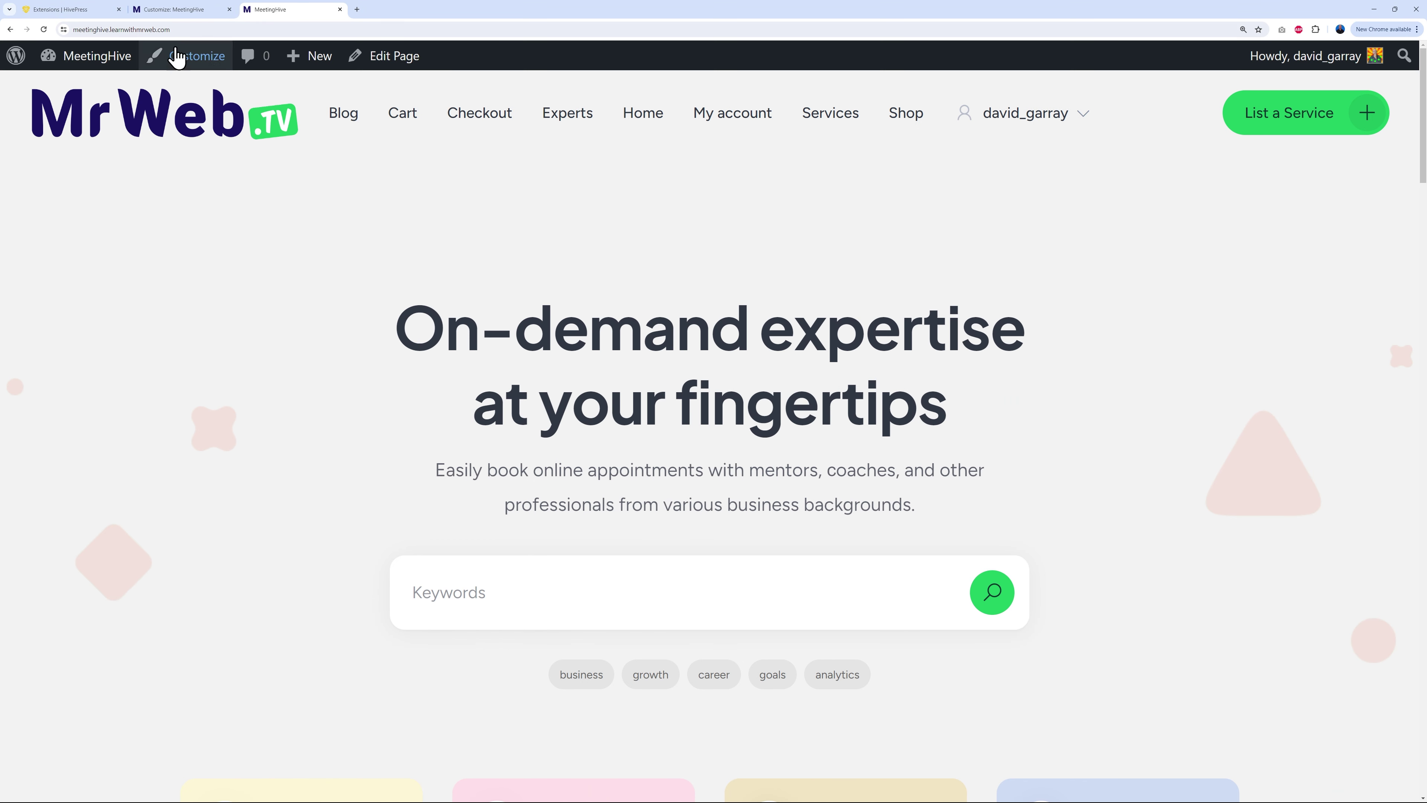
{"action": "mouse_move", "coordinate": [106, 56]}
{"action": "right_click", "coordinate": [100, 96]}
{"action": "left_click", "coordinate": [135, 104]}
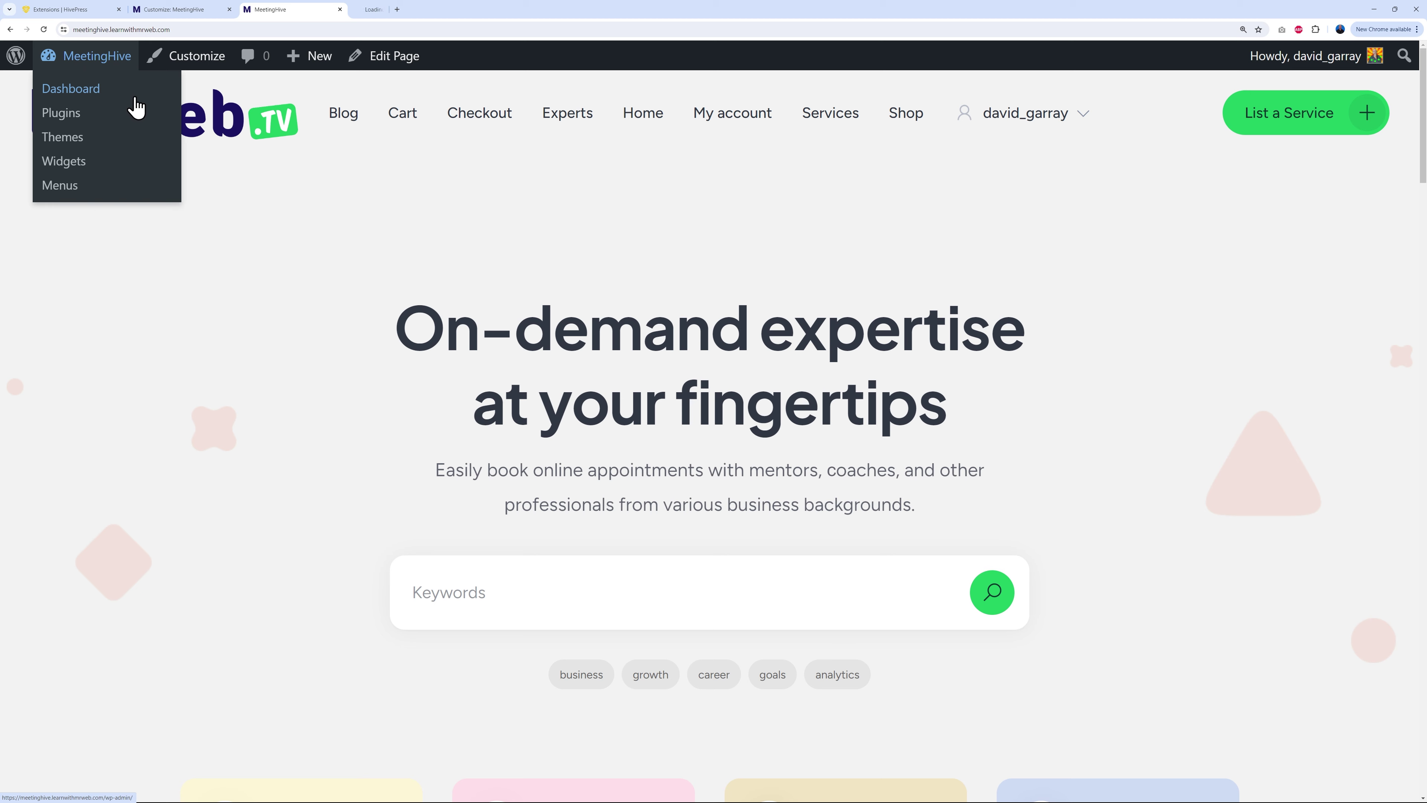
{"action": "left_click", "coordinate": [365, 10]}
{"action": "left_click_drag", "start_coordinate": [365, 10], "coordinate": [185, 10]}
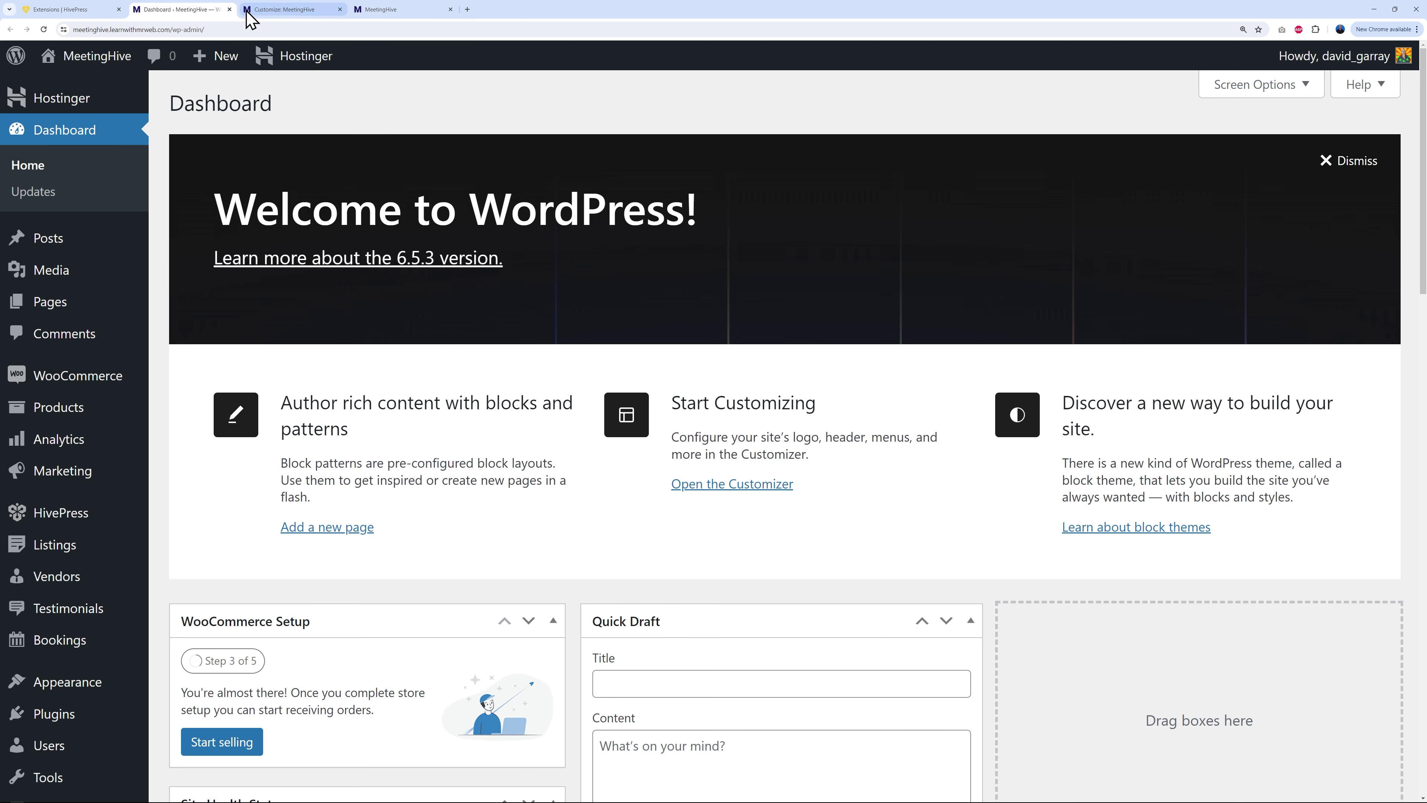
{"action": "left_click", "coordinate": [278, 12]}
{"action": "left_click", "coordinate": [382, 10]}
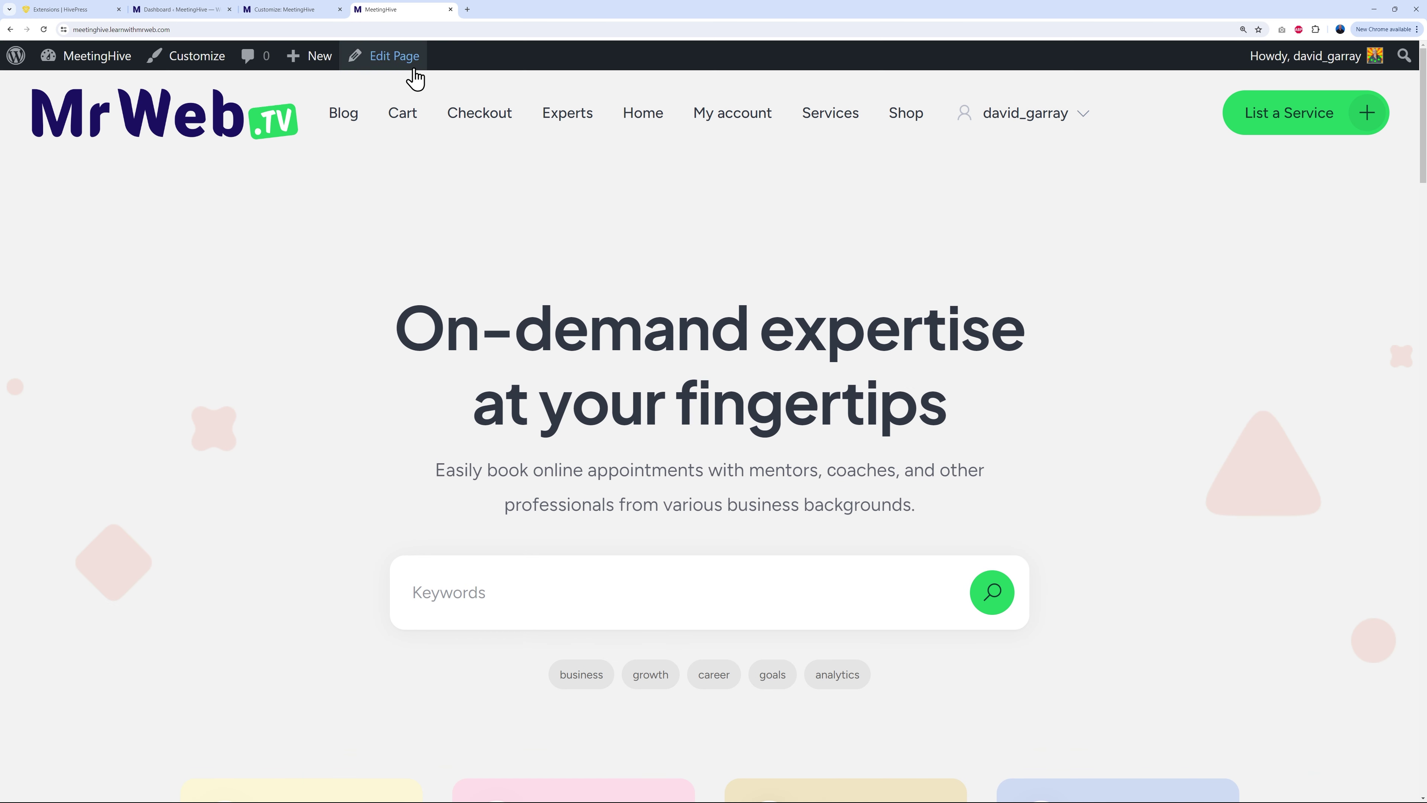
{"action": "left_click", "coordinate": [193, 11]}
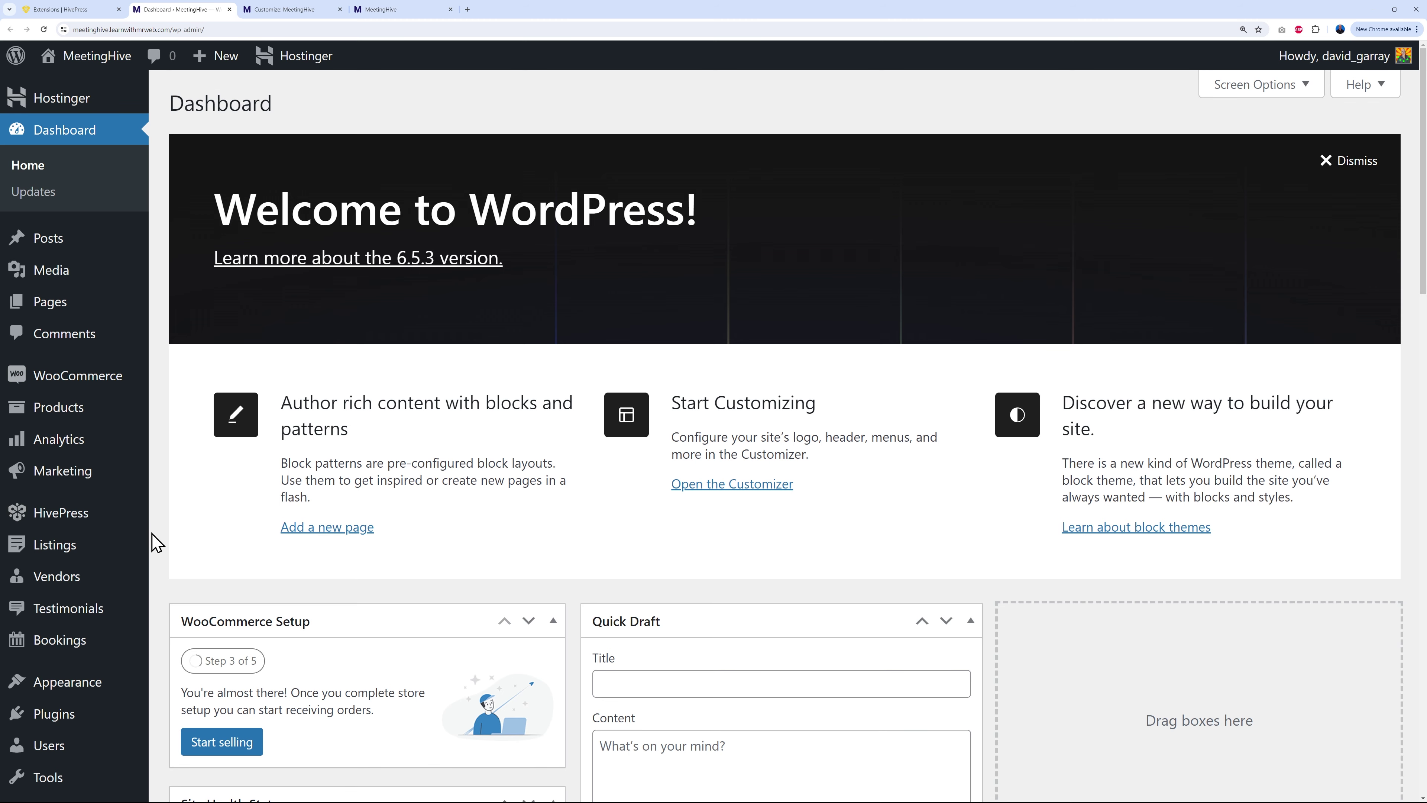
Step: Load the Header menu in Appearance > Menus and review its items
{"action": "mouse_move", "coordinate": [92, 687]}
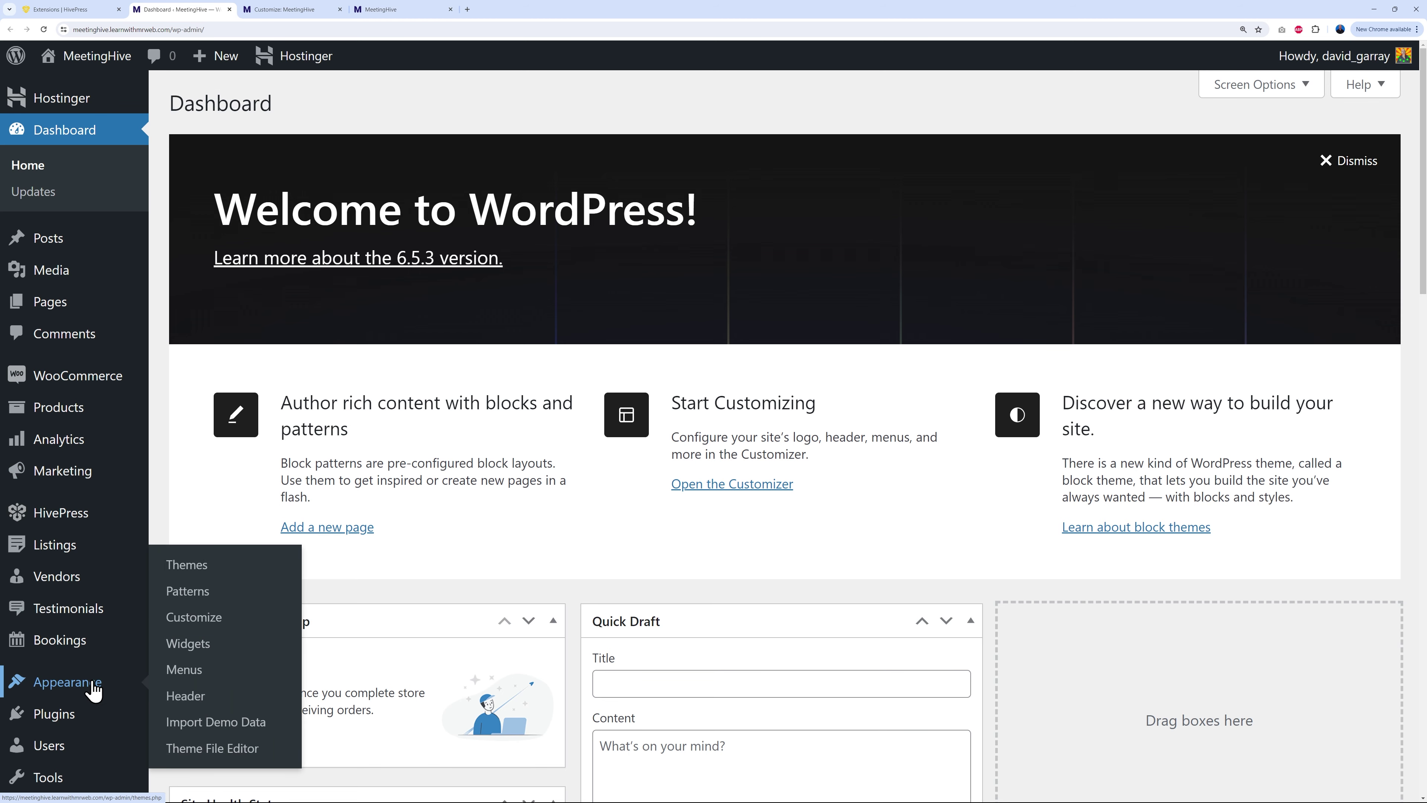
{"action": "left_click", "coordinate": [179, 669]}
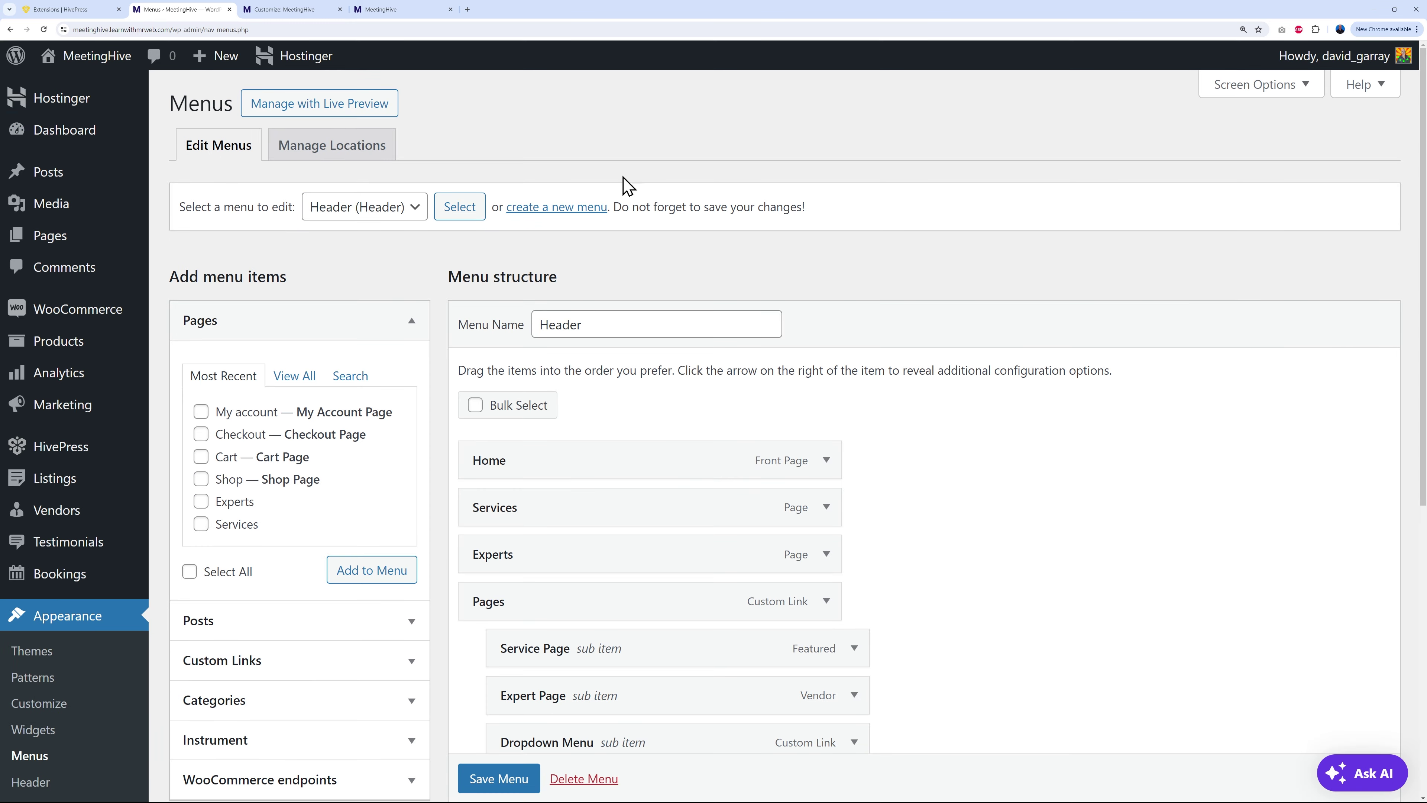
{"action": "left_click", "coordinate": [414, 207]}
{"action": "left_click", "coordinate": [384, 263]}
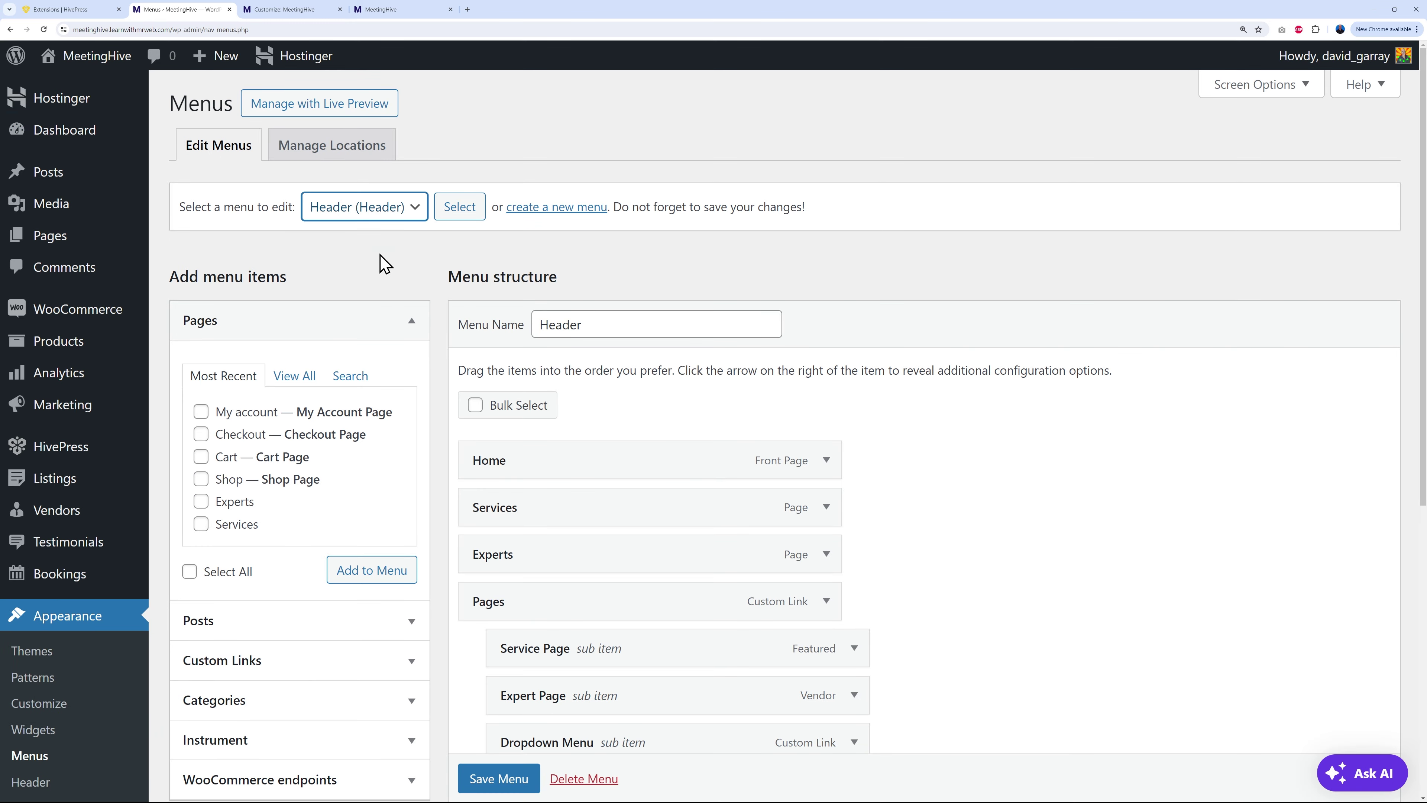
{"action": "left_click", "coordinate": [459, 213]}
{"action": "scroll", "coordinate": [1033, 554], "scroll_direction": "down", "scroll_amount": 2}
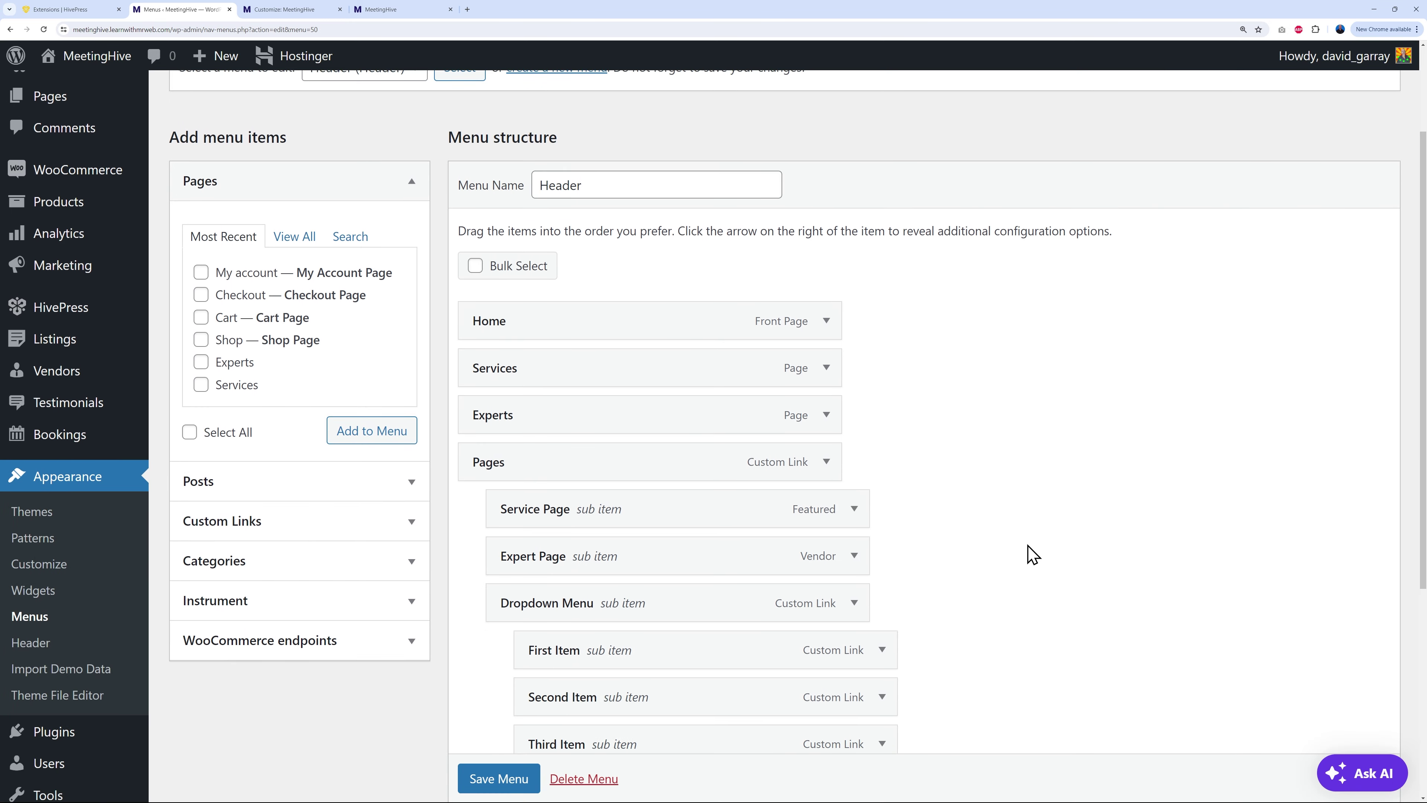
{"action": "scroll", "coordinate": [1033, 553], "scroll_direction": "down", "scroll_amount": 1}
{"action": "scroll", "coordinate": [1004, 532], "scroll_direction": "down", "scroll_amount": 1}
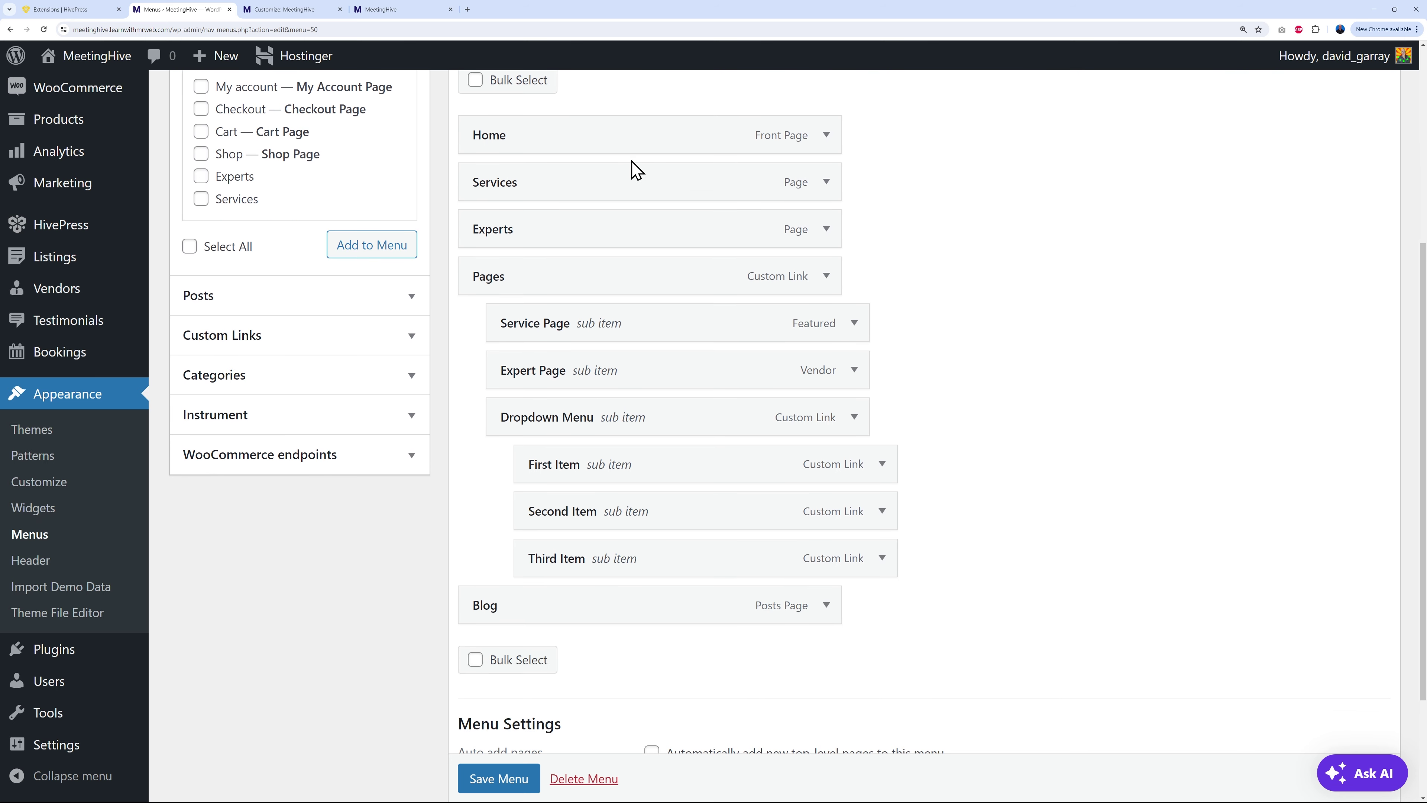
{"action": "scroll", "coordinate": [837, 504], "scroll_direction": "down", "scroll_amount": 1}
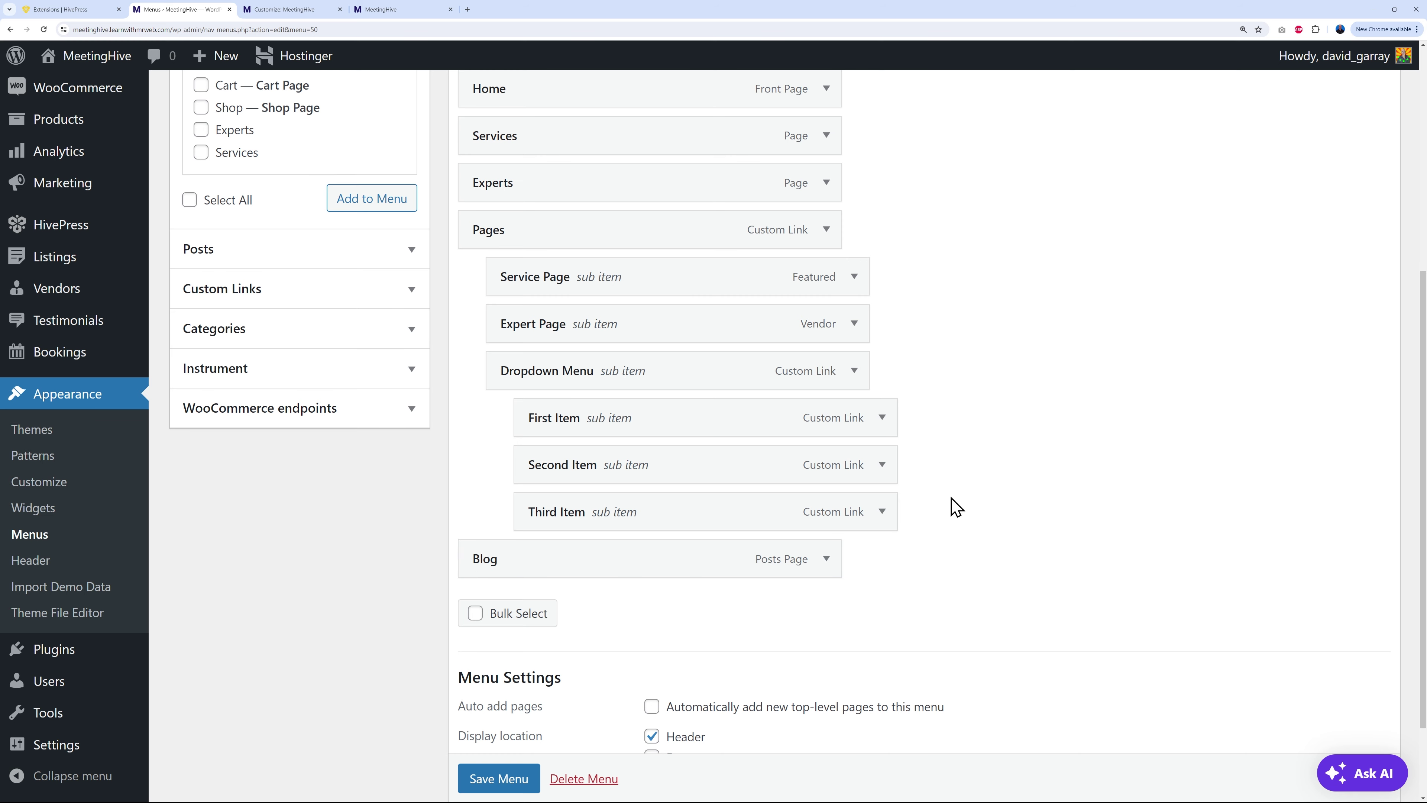
{"action": "scroll", "coordinate": [953, 501], "scroll_direction": "up", "scroll_amount": 2}
{"action": "scroll", "coordinate": [1016, 495], "scroll_direction": "down", "scroll_amount": 2}
{"action": "scroll", "coordinate": [1018, 495], "scroll_direction": "up", "scroll_amount": 1}
Step: Turn on Bulk Select and tick Third Item, Second Item, First Item and Blog
{"action": "left_click", "coordinate": [478, 661]}
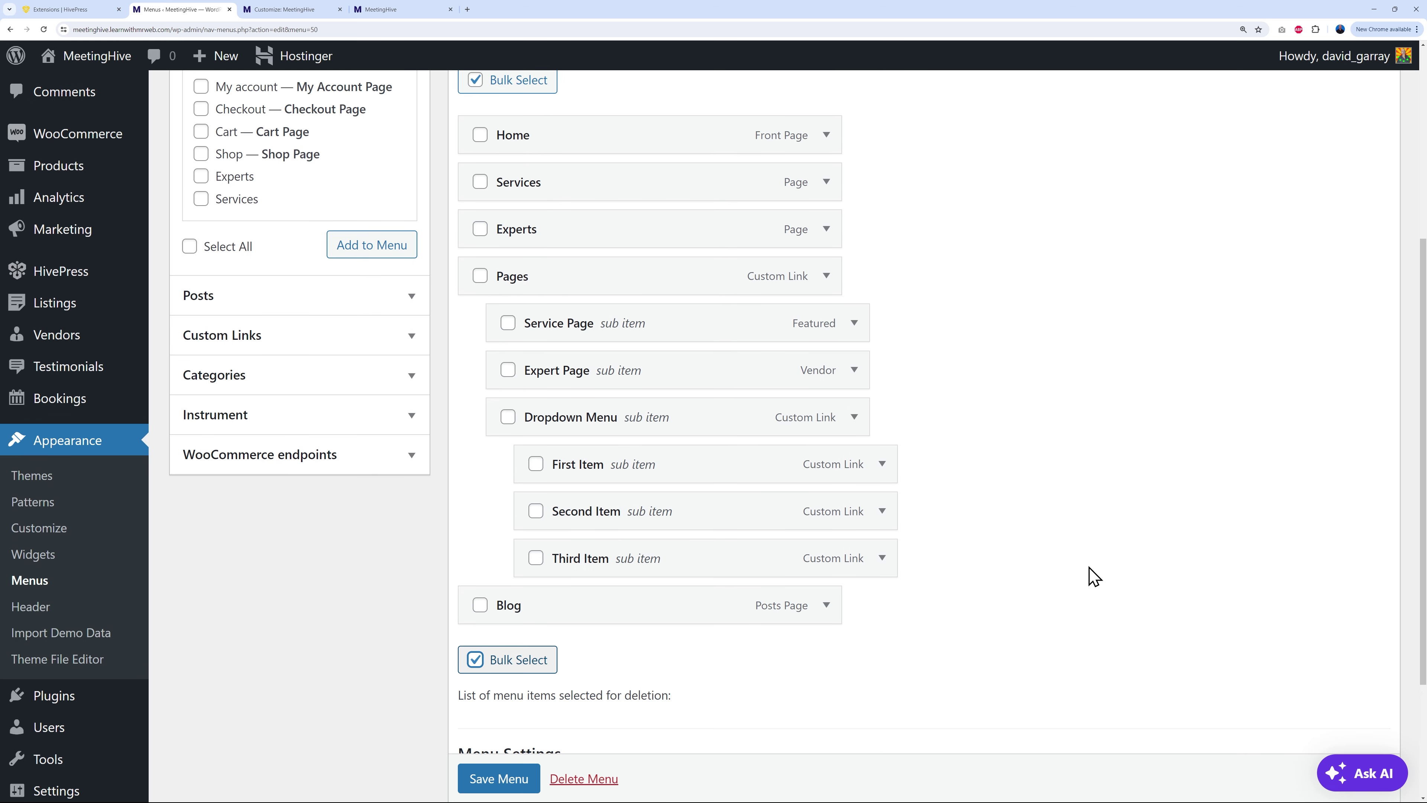
{"action": "scroll", "coordinate": [1090, 576], "scroll_direction": "up", "scroll_amount": 1}
{"action": "left_click", "coordinate": [536, 605]}
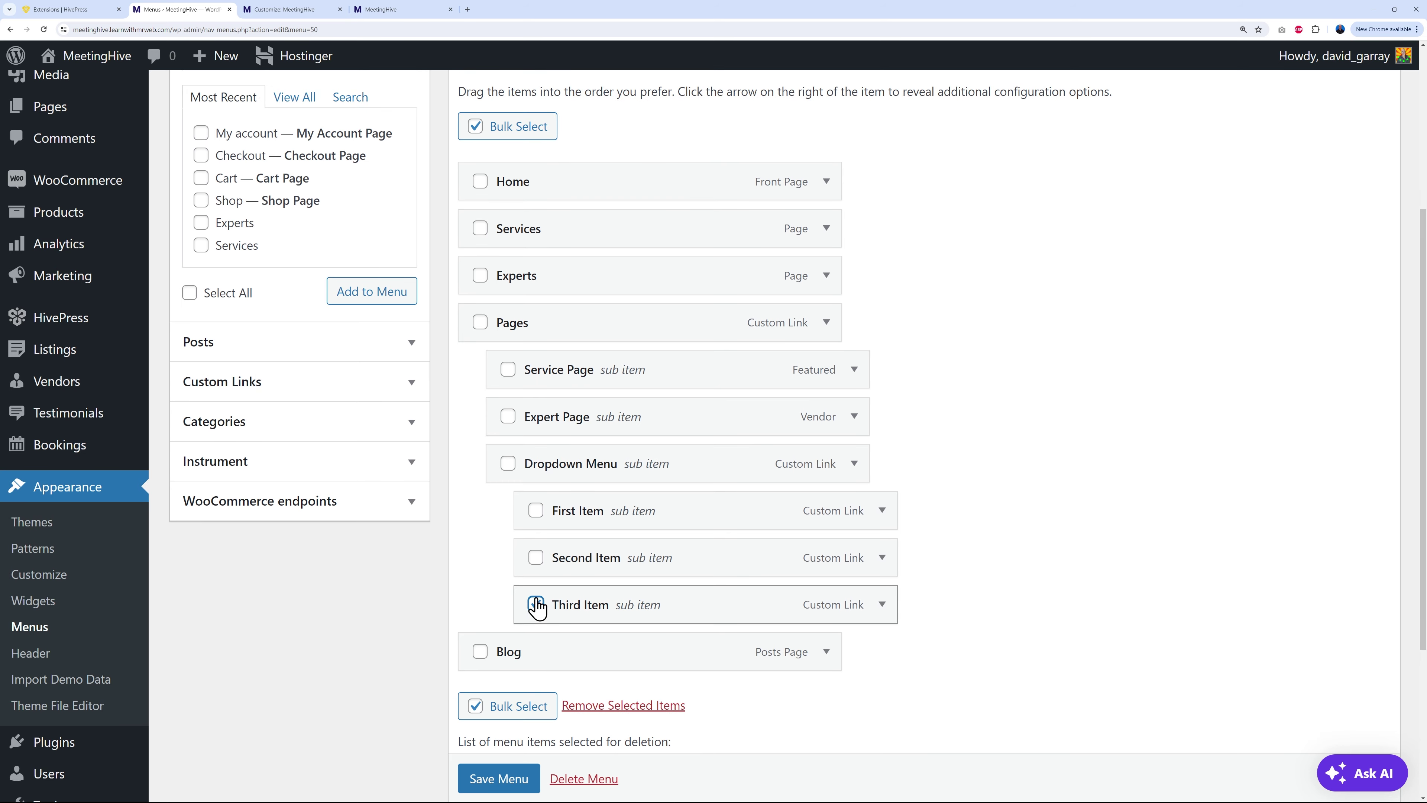
{"action": "left_click", "coordinate": [536, 557]}
{"action": "left_click", "coordinate": [536, 510]}
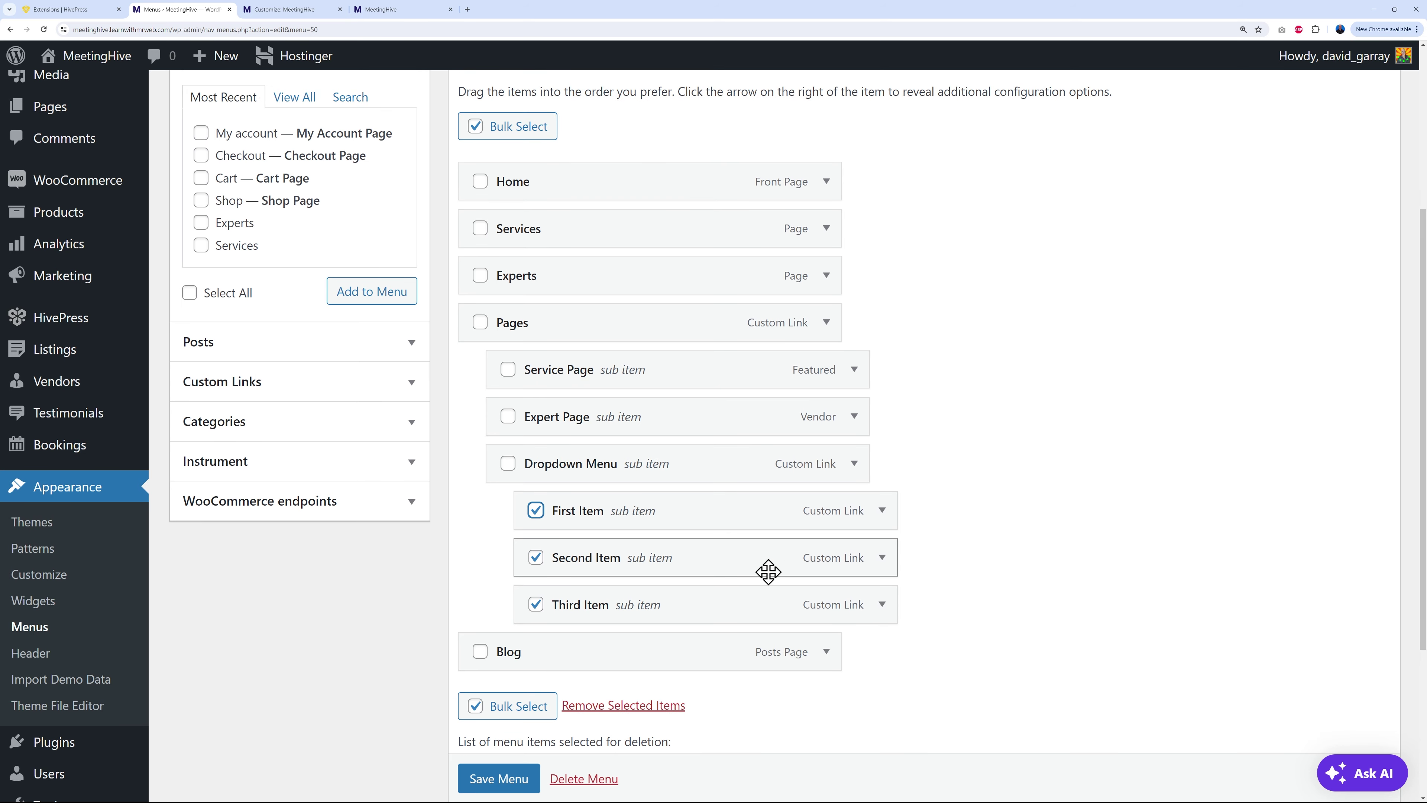
{"action": "left_click", "coordinate": [481, 654]}
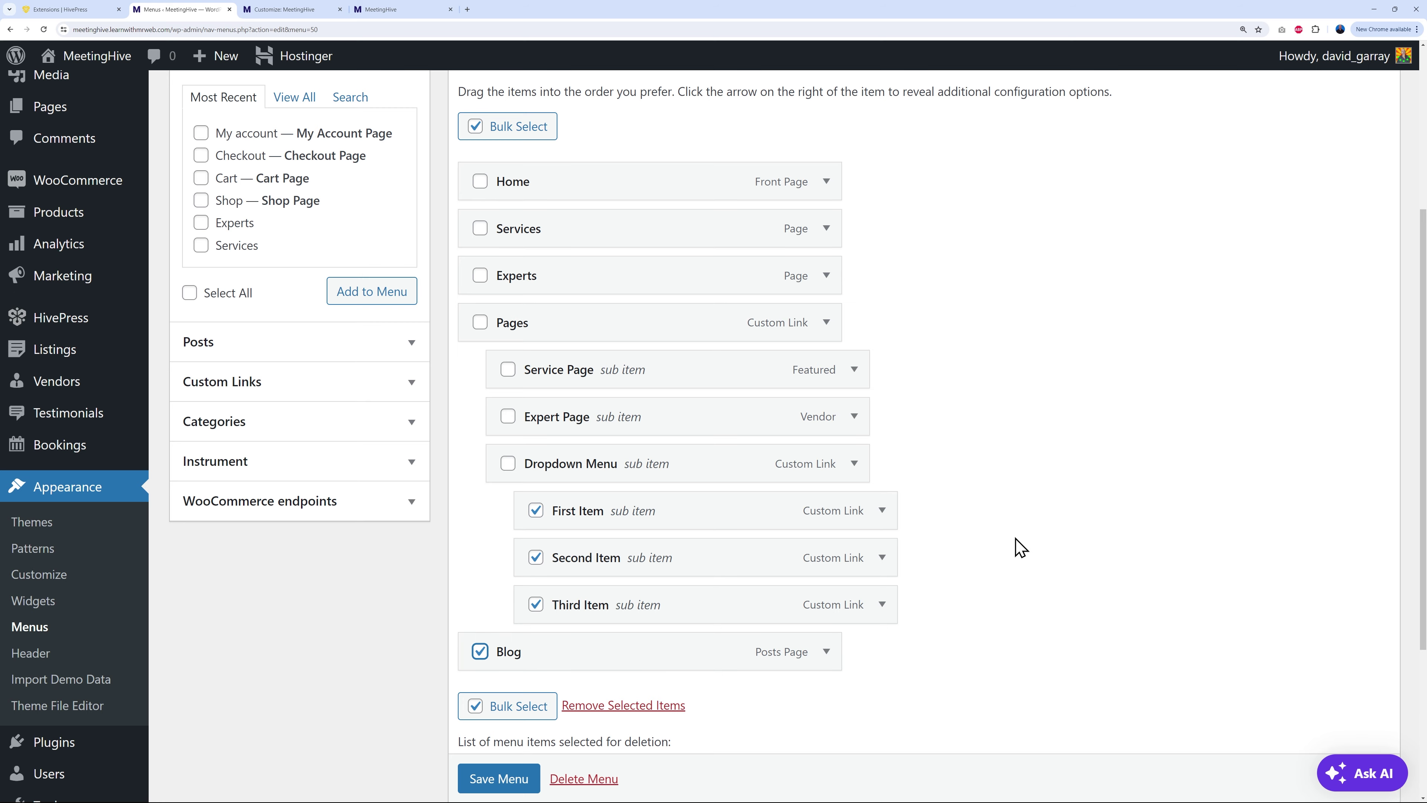
Step: Also tick Dropdown Menu, Expert Page, Service Page and Pages, then remove all selected items
{"action": "scroll", "coordinate": [1011, 549], "scroll_direction": "up", "scroll_amount": 2}
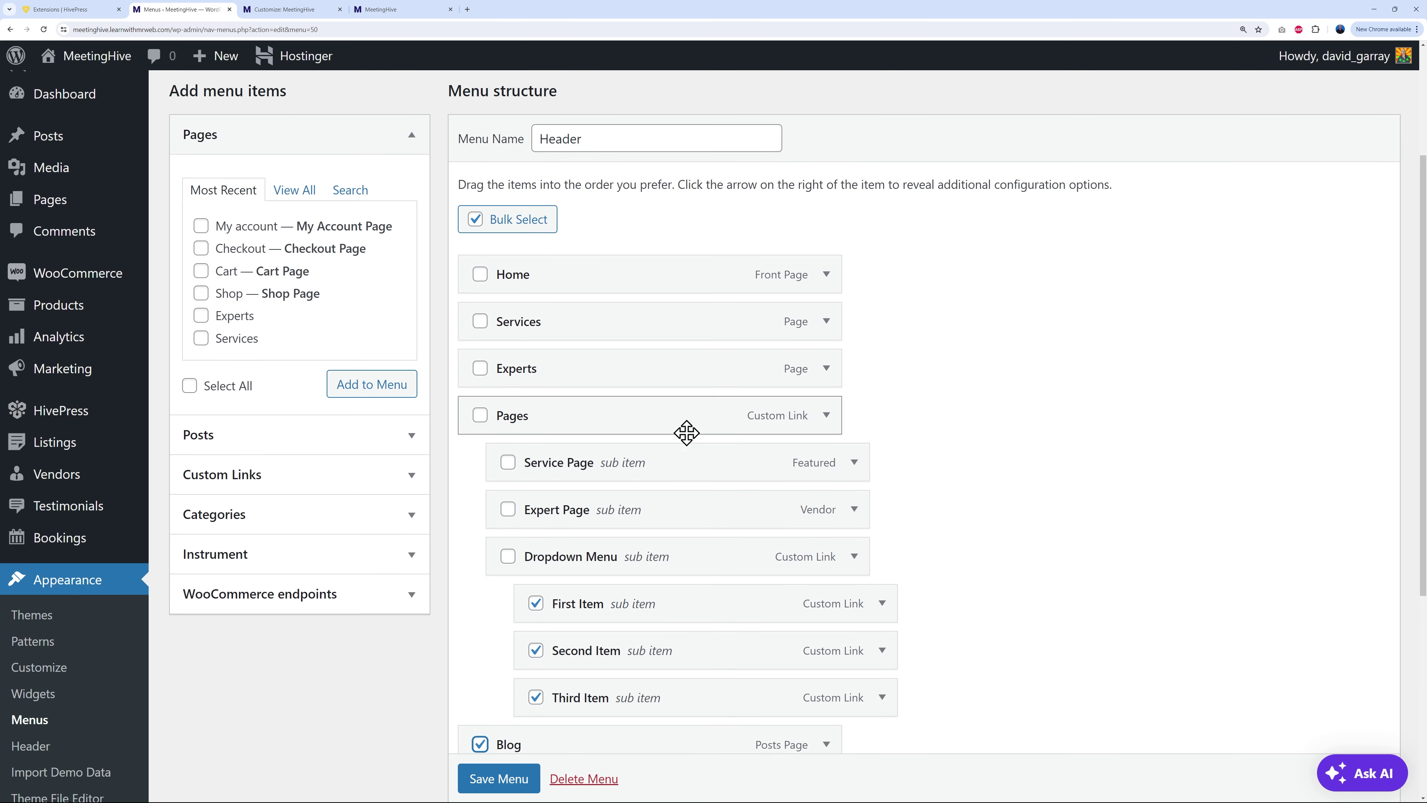
{"action": "left_click", "coordinate": [507, 558]}
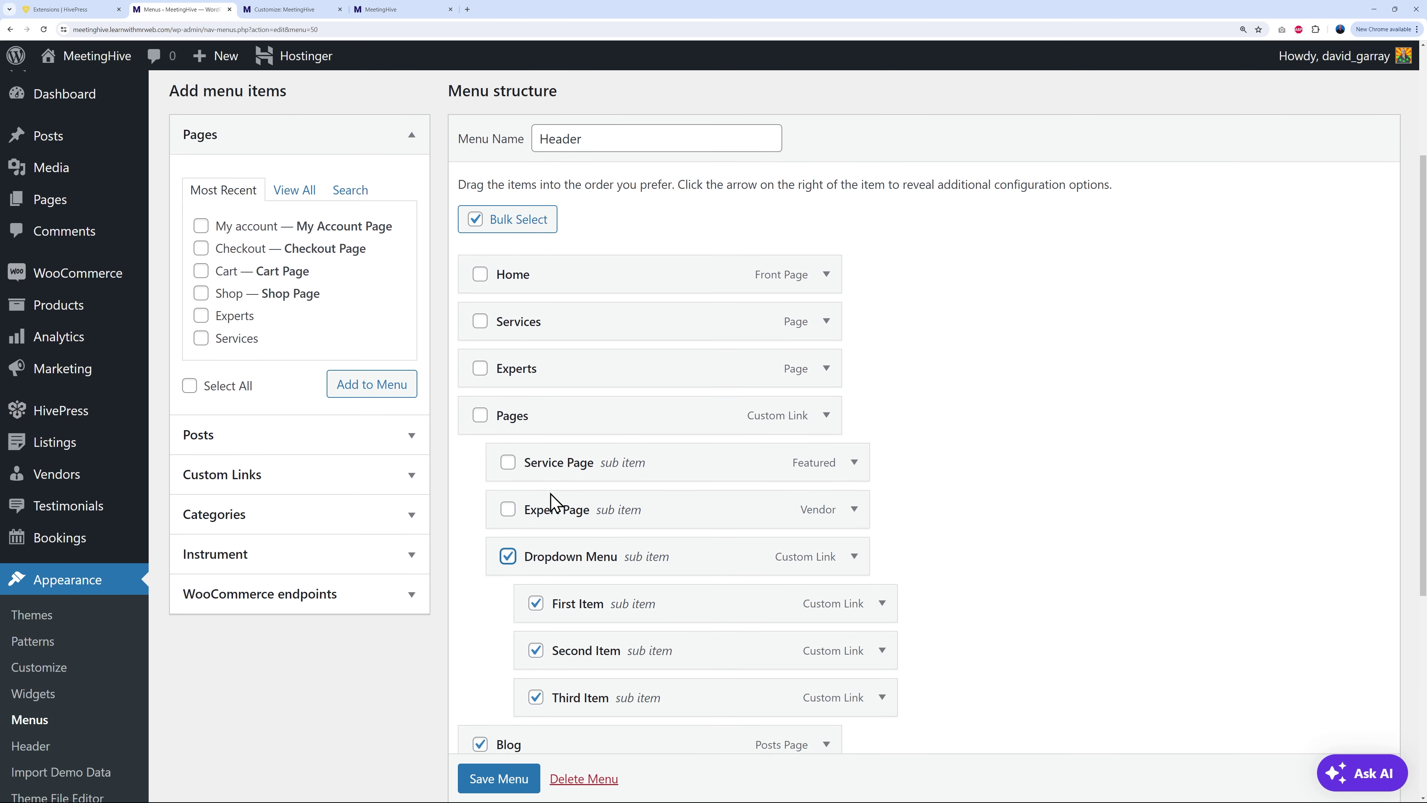
{"action": "left_click", "coordinate": [508, 510]}
{"action": "left_click", "coordinate": [507, 462]}
{"action": "left_click", "coordinate": [479, 416]}
{"action": "scroll", "coordinate": [1017, 447], "scroll_direction": "down", "scroll_amount": 3}
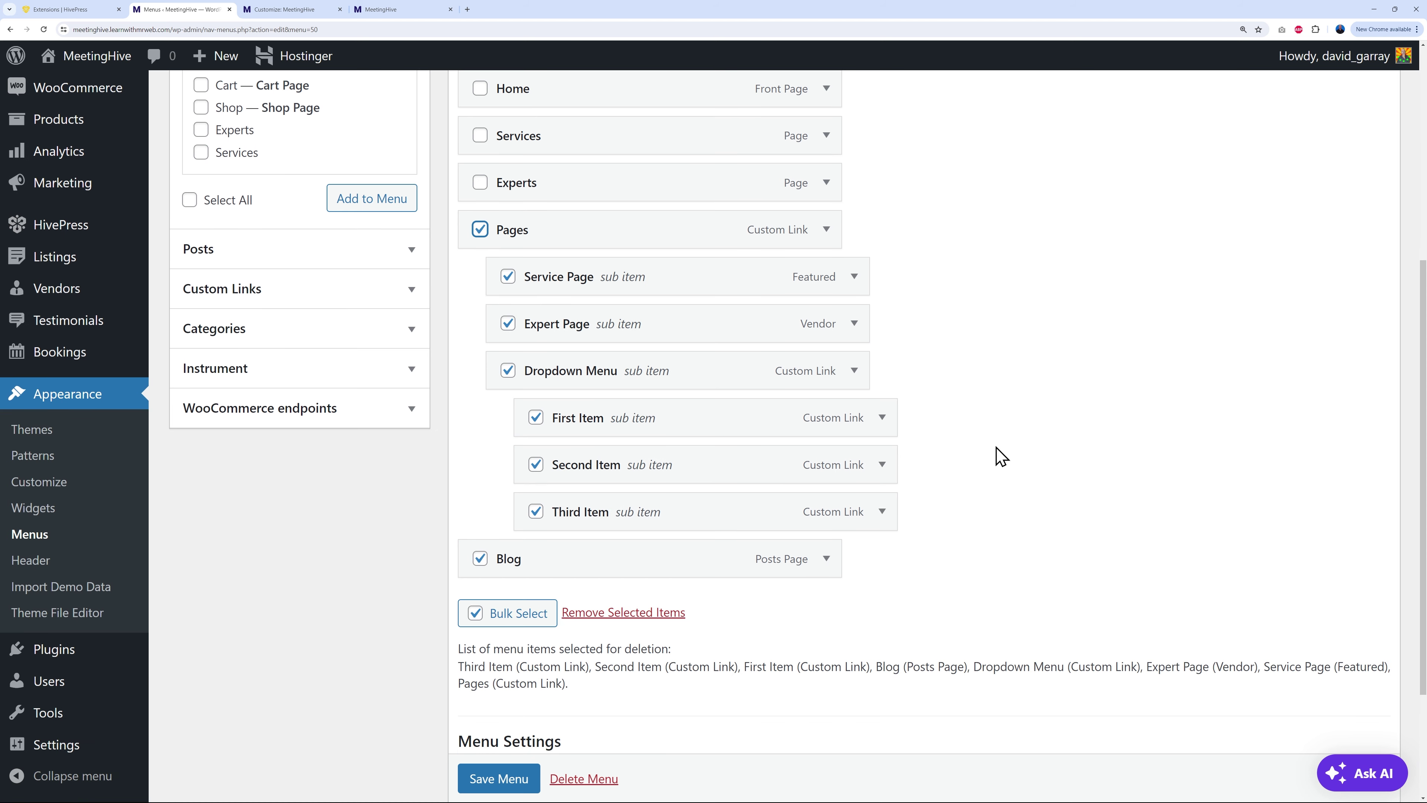
{"action": "left_click", "coordinate": [612, 617]}
{"action": "scroll", "coordinate": [978, 565], "scroll_direction": "up", "scroll_amount": 1}
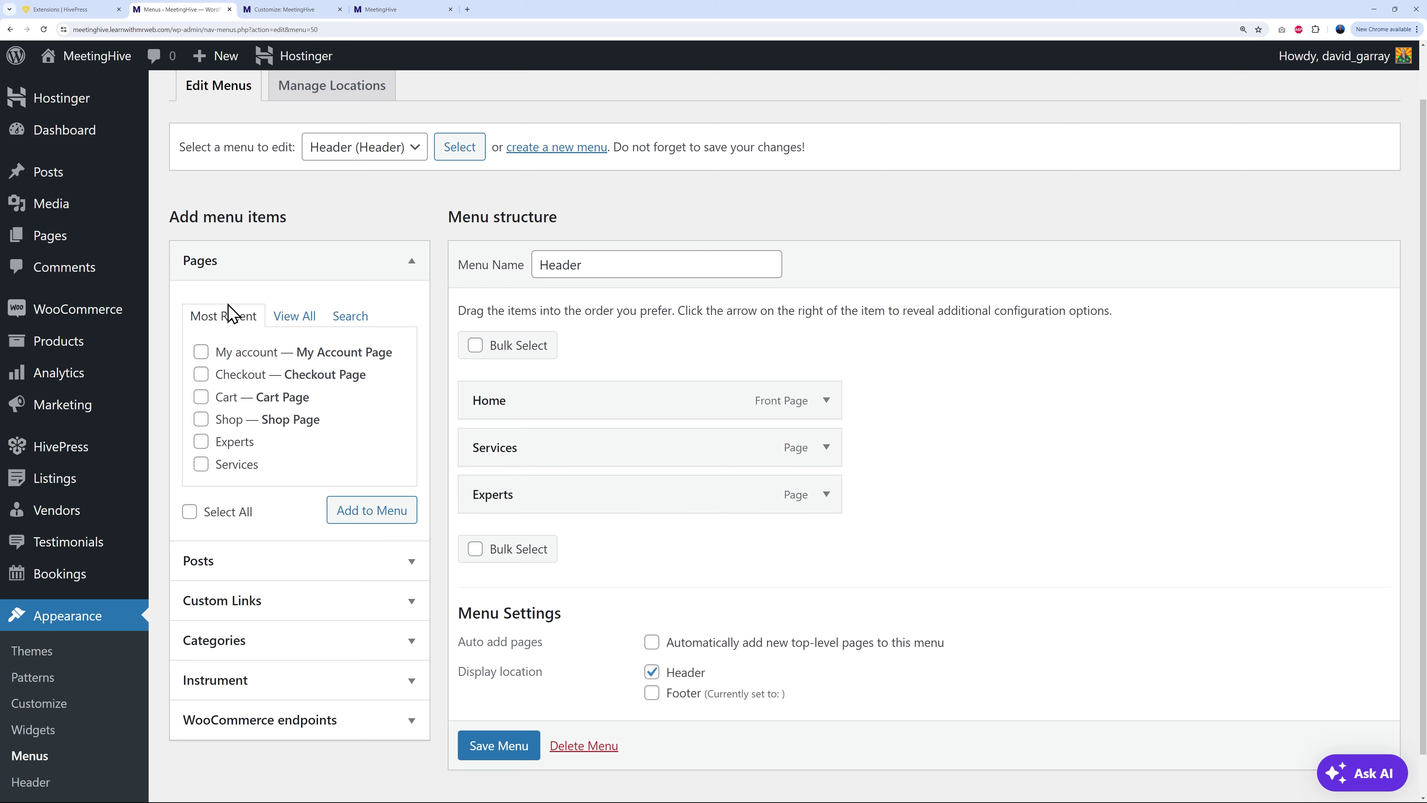
Step: Browse the Pages, Custom Links, Categories and Instruments panels for addable menu items
{"action": "left_click", "coordinate": [294, 316]}
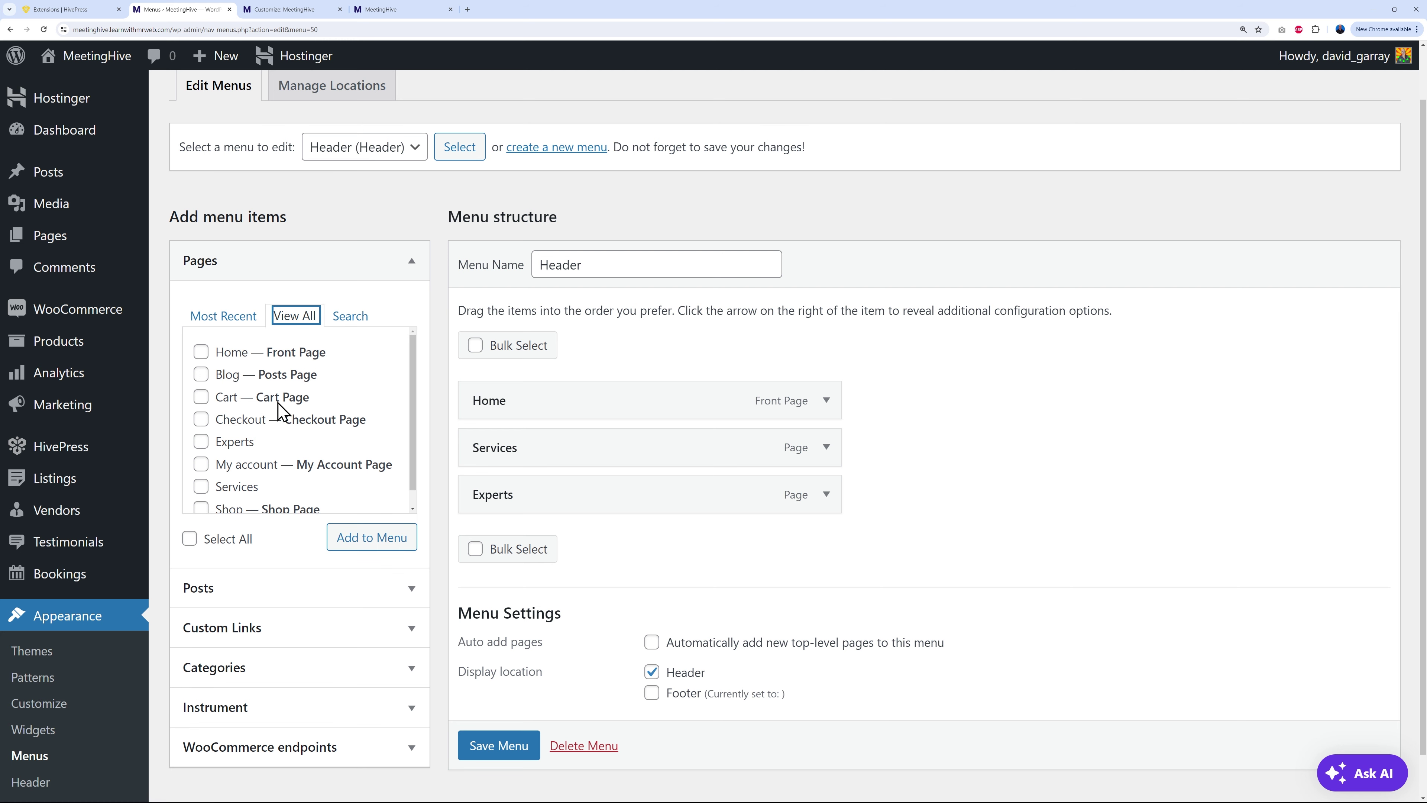
{"action": "scroll", "coordinate": [302, 448], "scroll_direction": "down", "scroll_amount": 1}
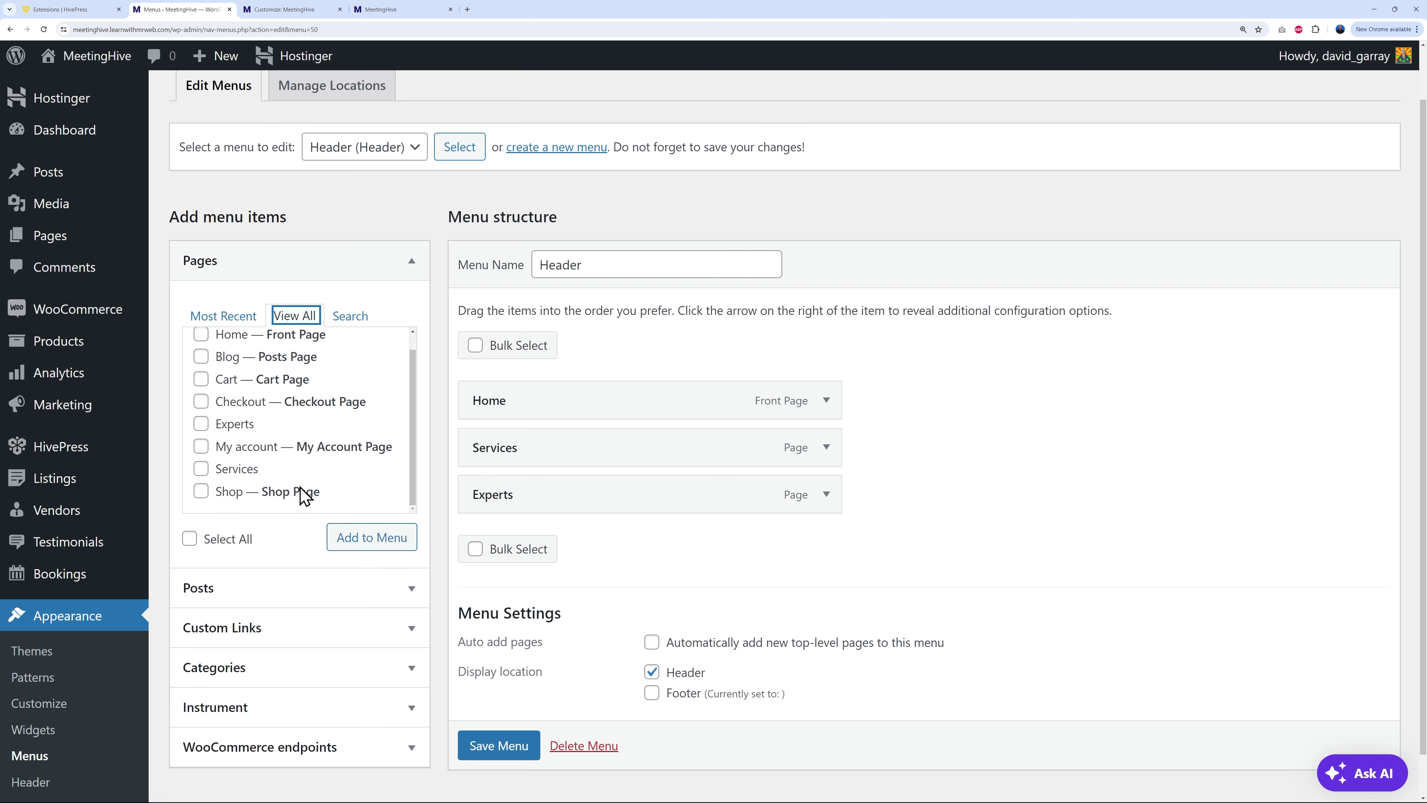
{"action": "left_click", "coordinate": [402, 634]}
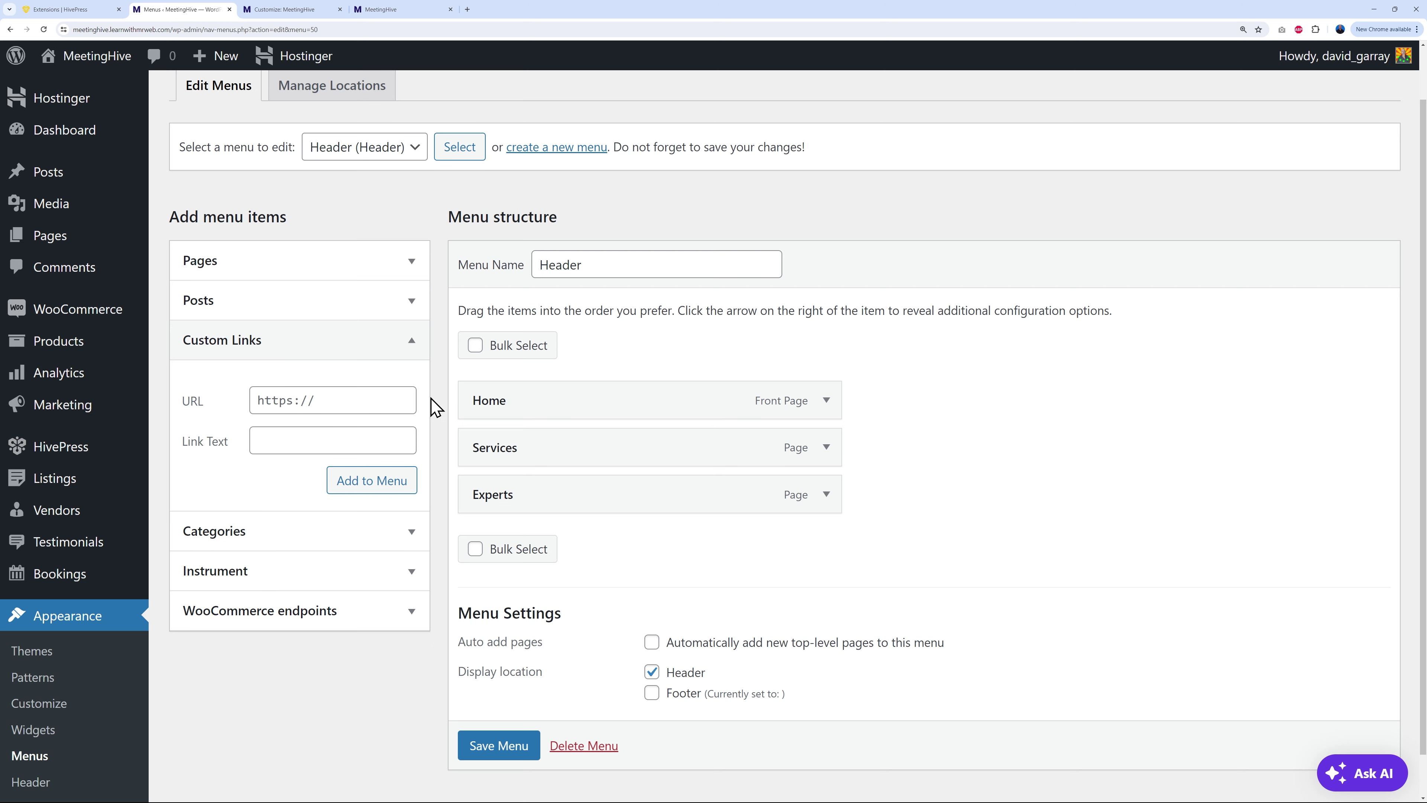
{"action": "left_click", "coordinate": [409, 537]}
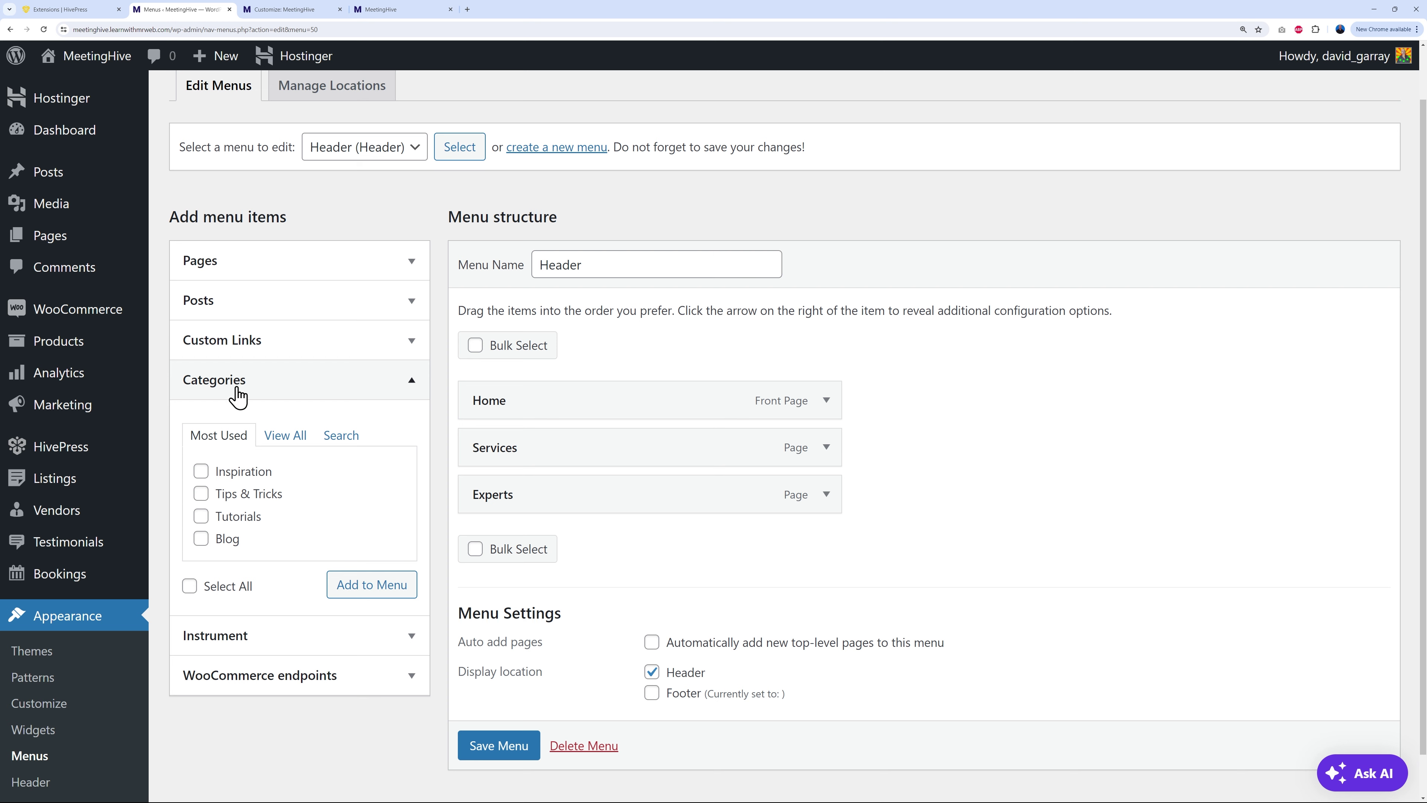
{"action": "left_click", "coordinate": [408, 639]}
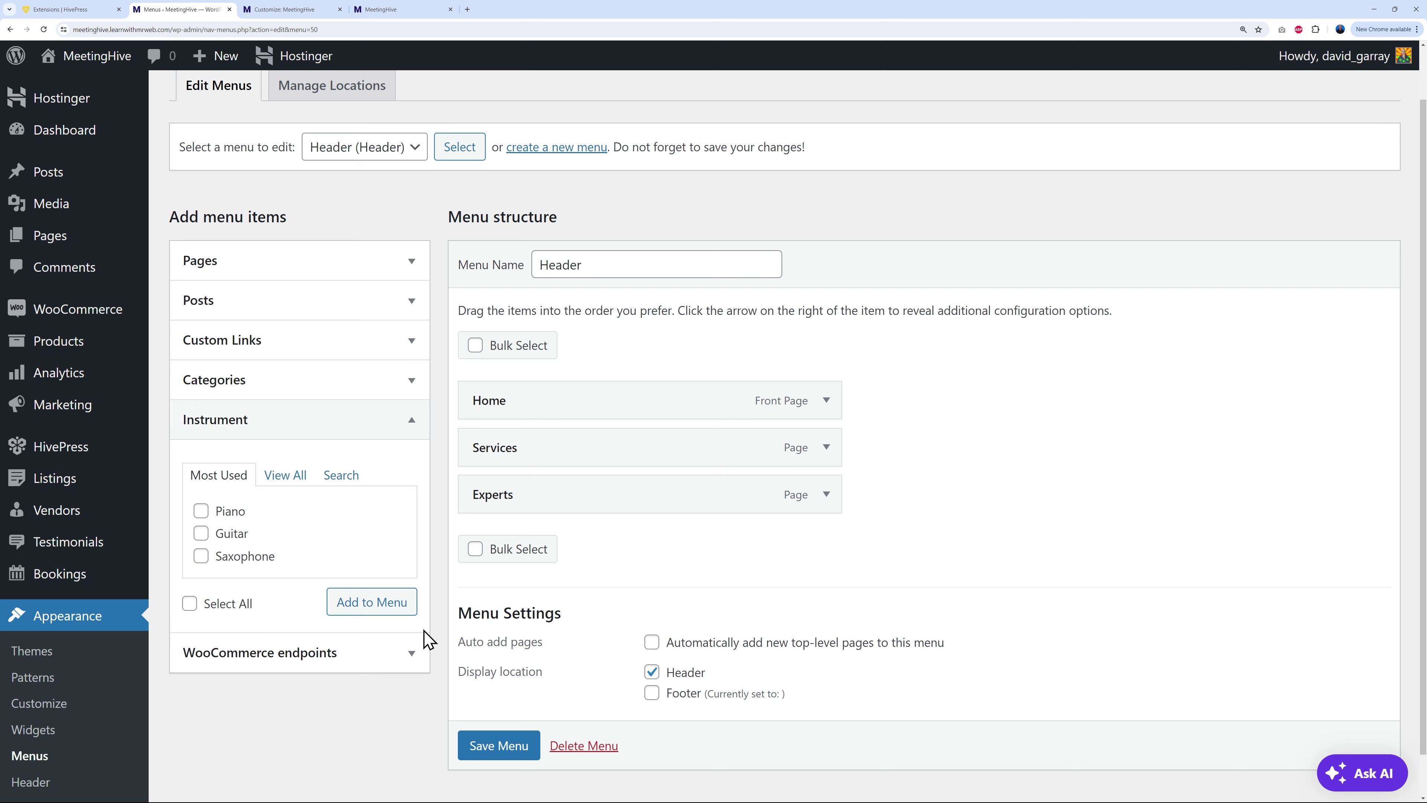
{"action": "left_click", "coordinate": [287, 477]}
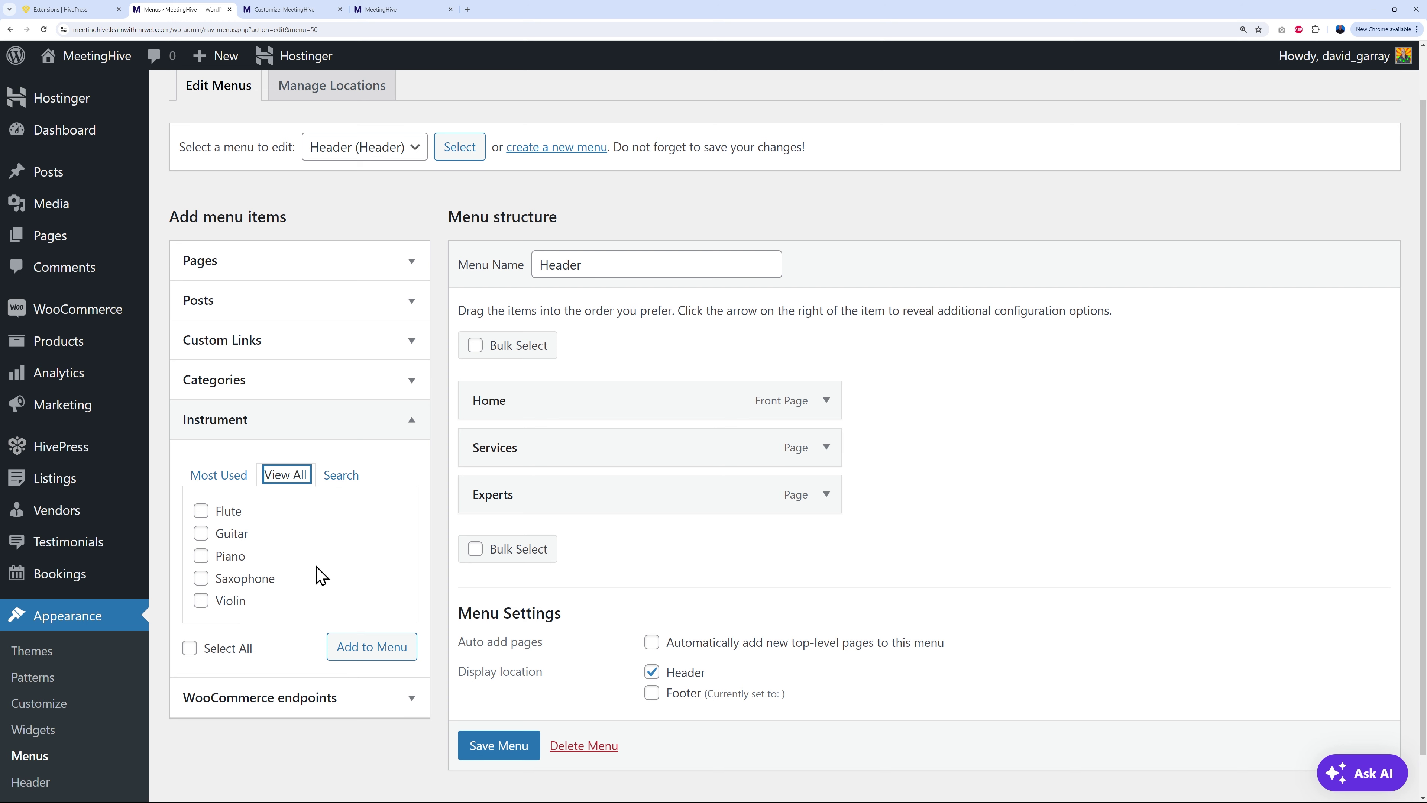
{"action": "scroll", "coordinate": [1257, 448], "scroll_direction": "up", "scroll_amount": 1}
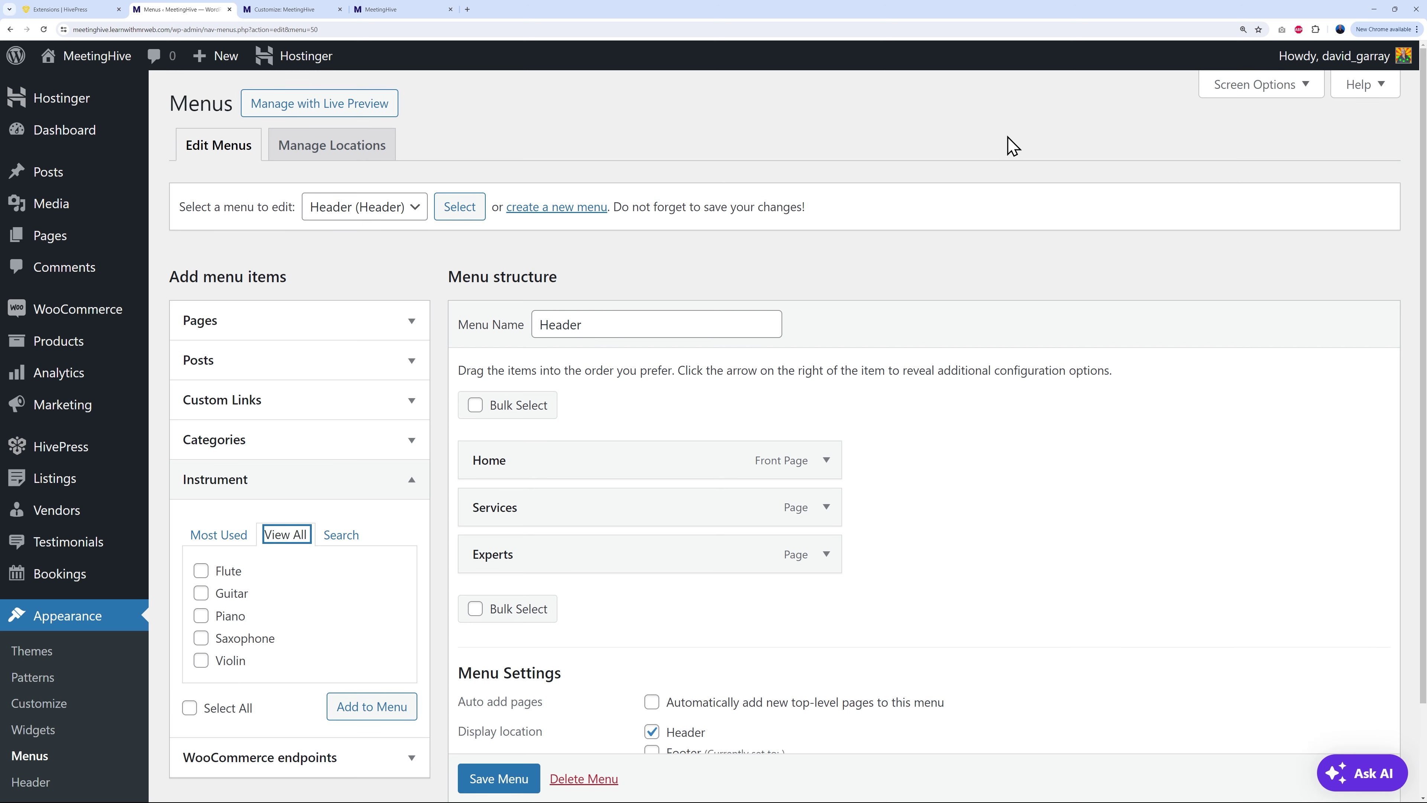
Step: Enable two extra Categories groups in Screen Options and expand the one with Coaching, Consulting and Musicians
{"action": "left_click", "coordinate": [1298, 93]}
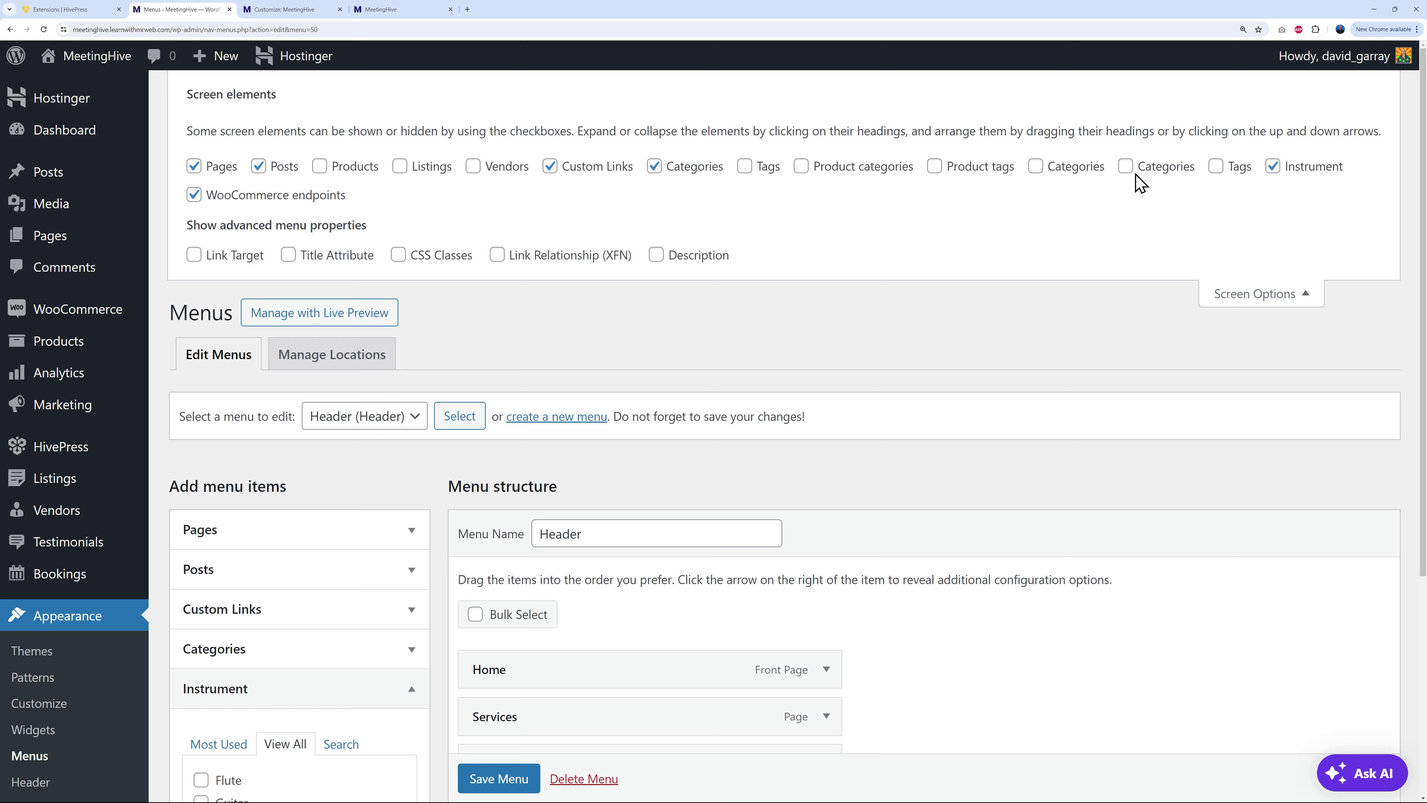
{"action": "left_click", "coordinate": [1126, 167]}
{"action": "left_click", "coordinate": [1036, 166]}
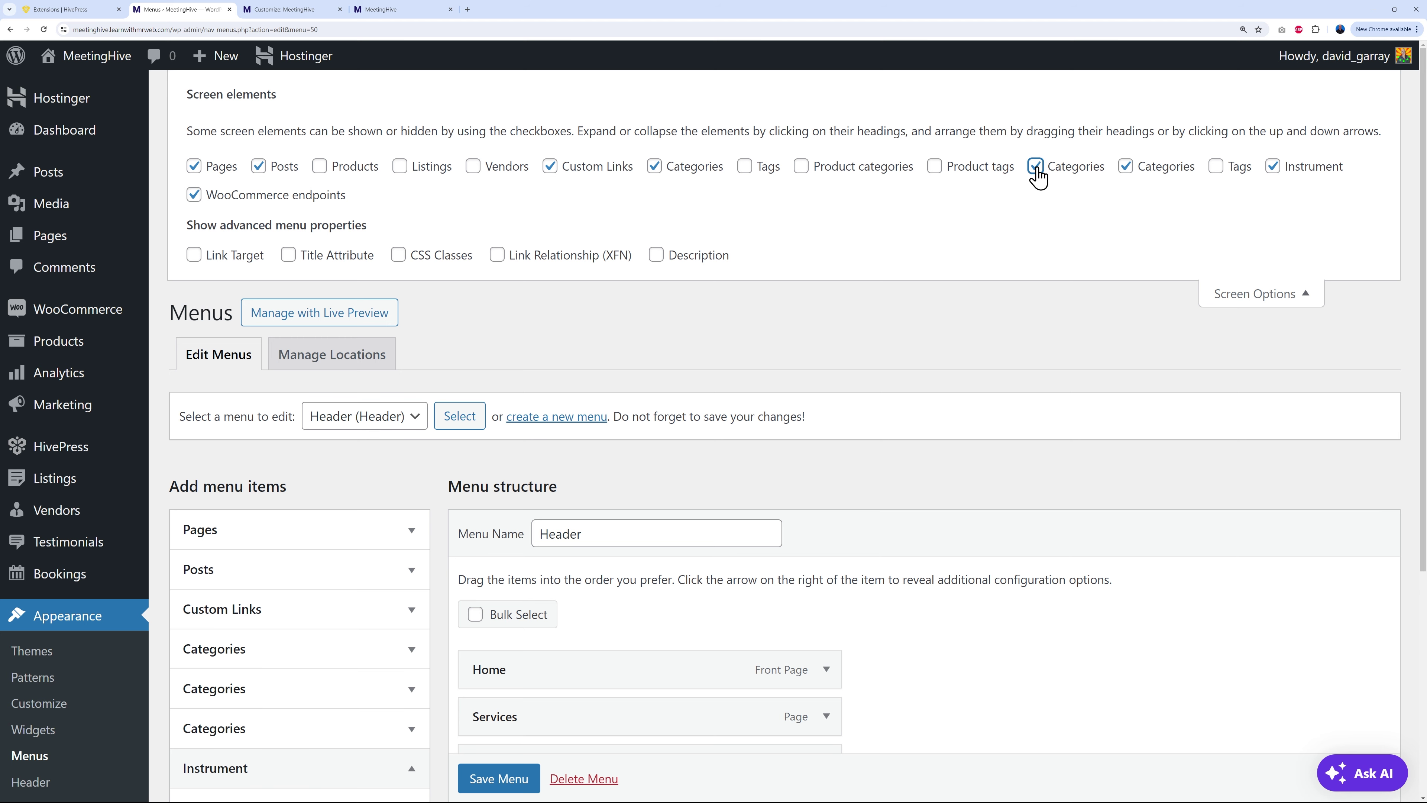
{"action": "scroll", "coordinate": [407, 646], "scroll_direction": "down", "scroll_amount": 2}
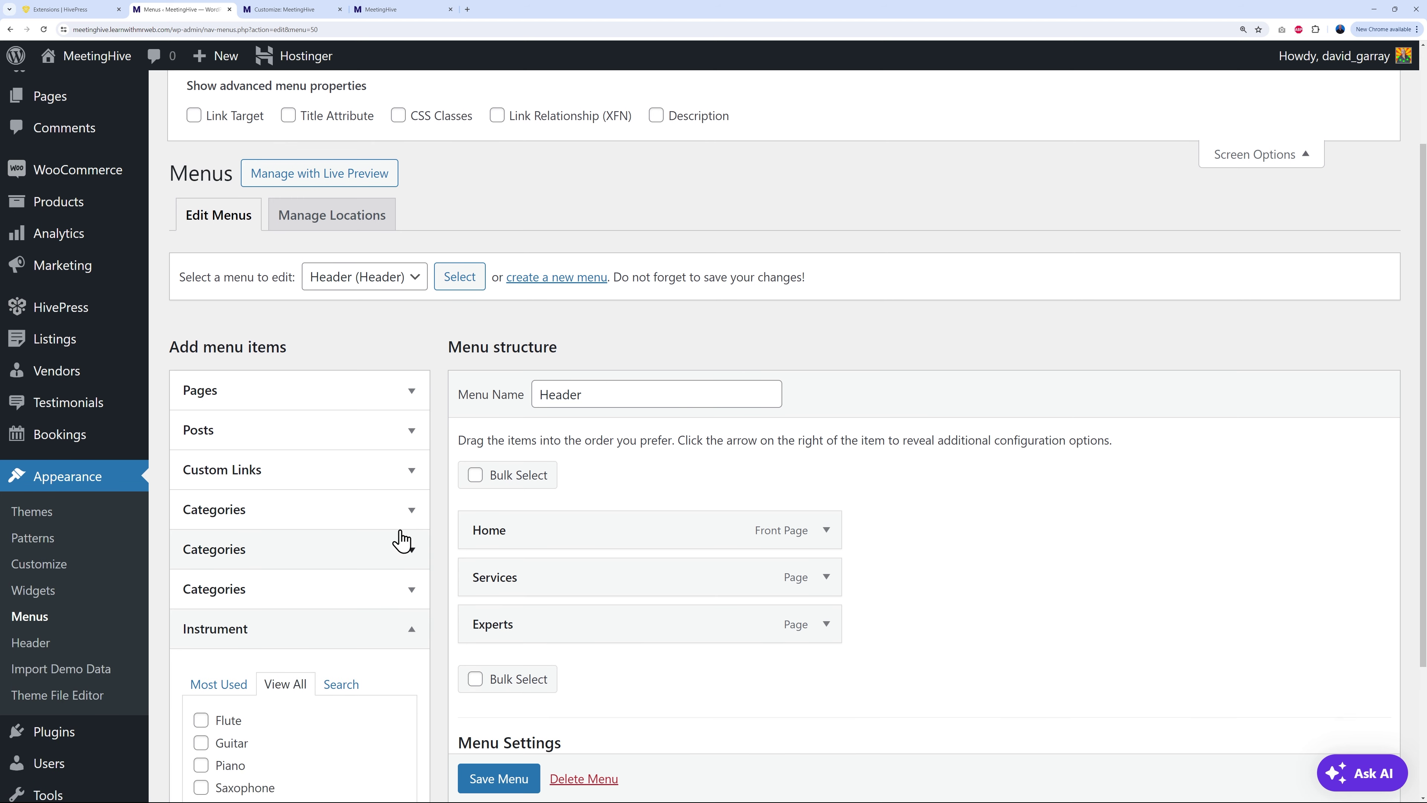
{"action": "left_click", "coordinate": [409, 591]}
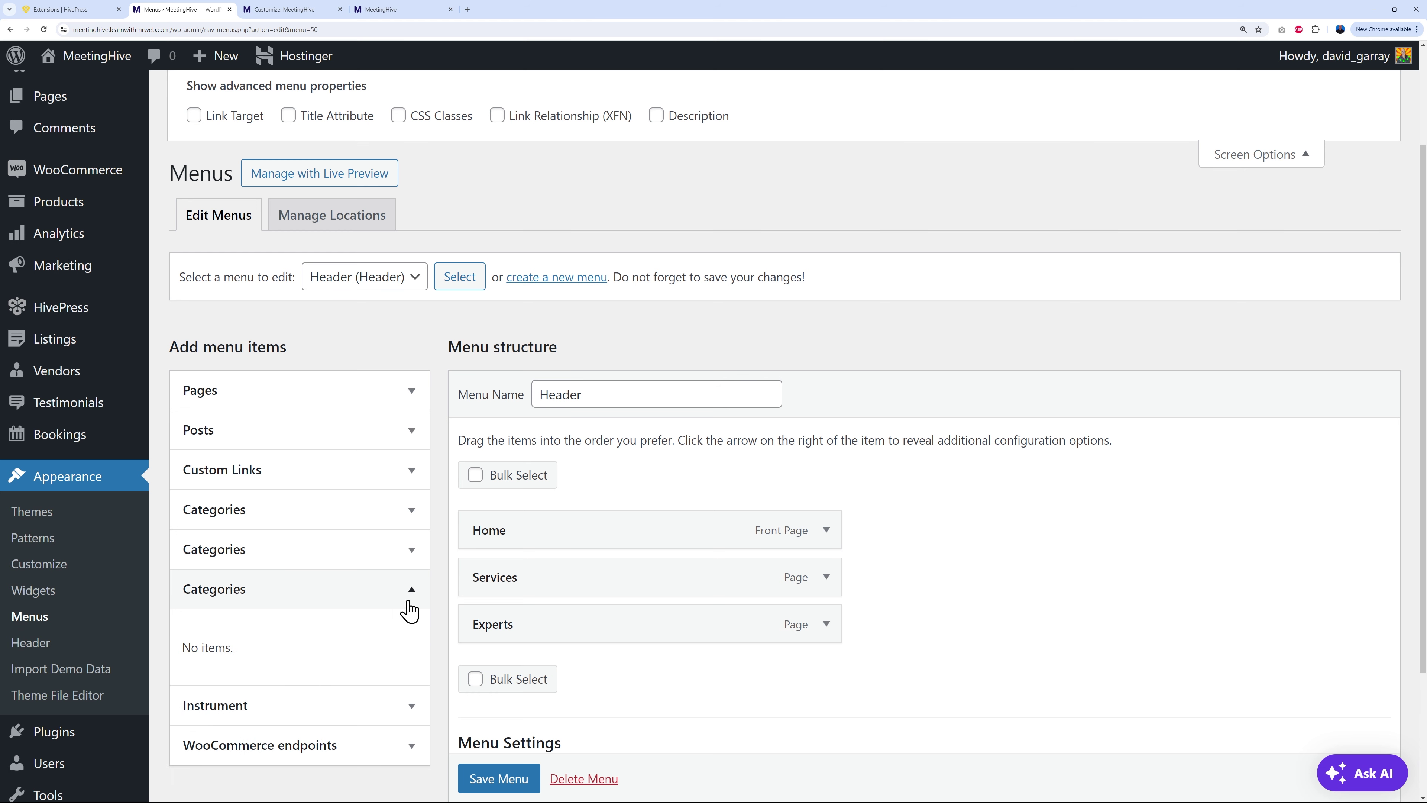
{"action": "left_click", "coordinate": [410, 556]}
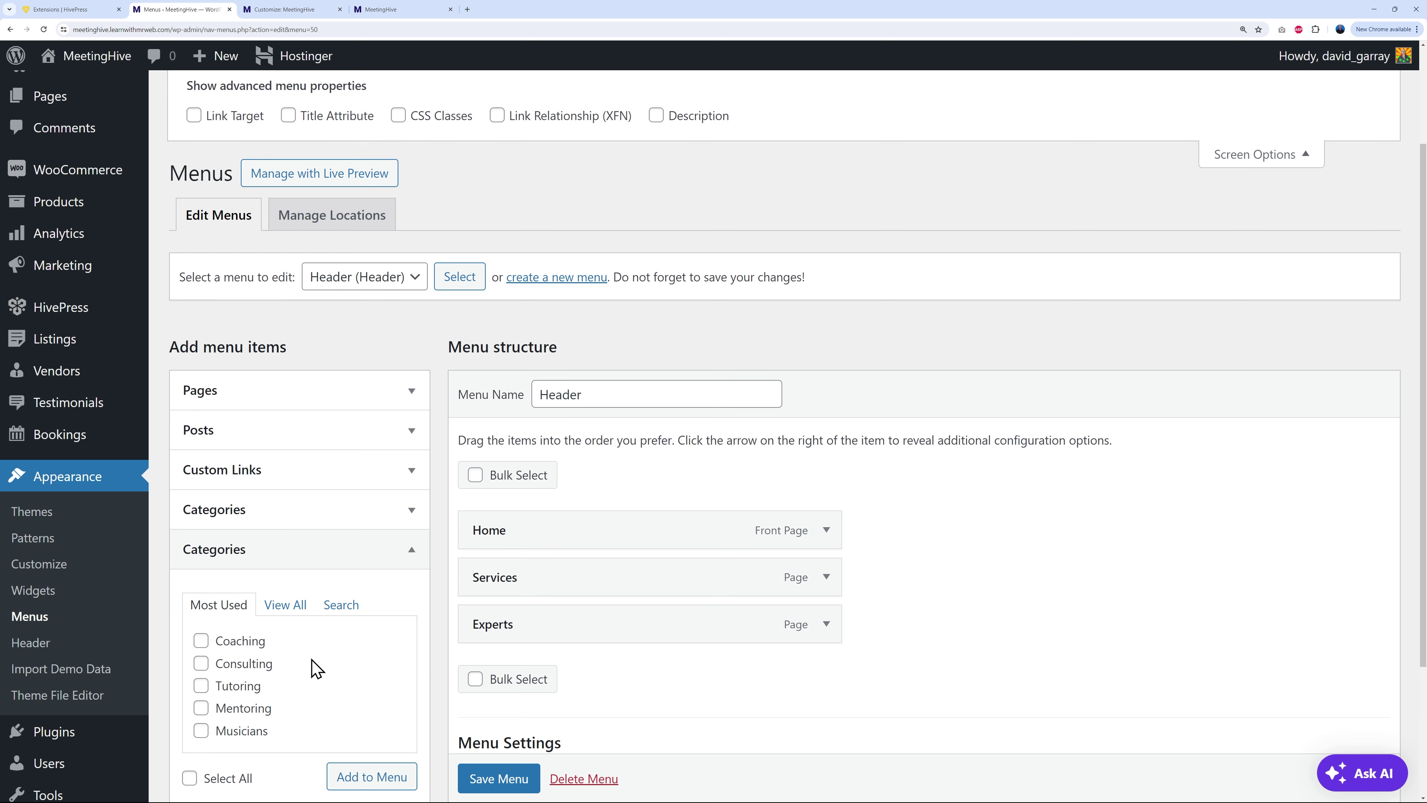
{"action": "scroll", "coordinate": [304, 669], "scroll_direction": "down", "scroll_amount": 1}
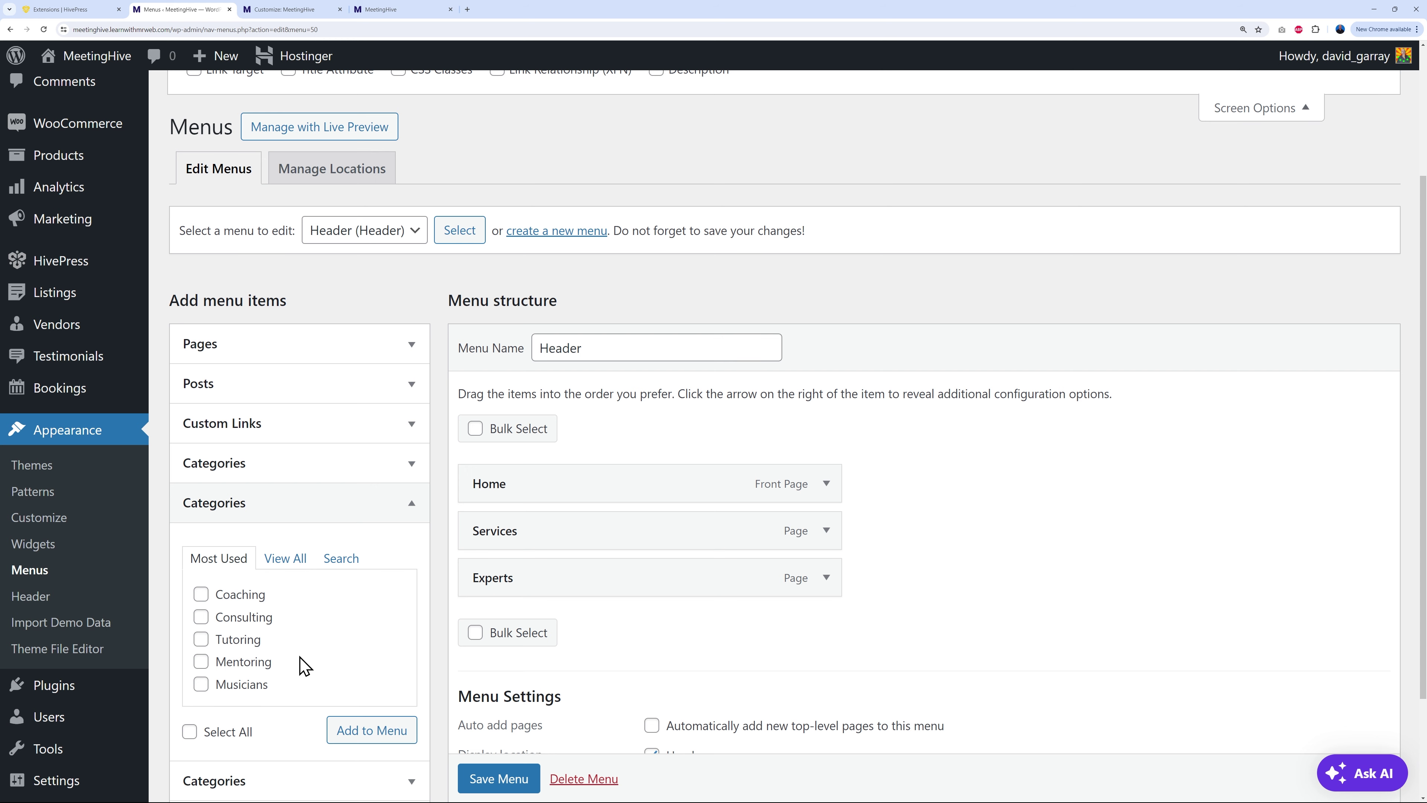
{"action": "scroll", "coordinate": [303, 666], "scroll_direction": "down", "scroll_amount": 2}
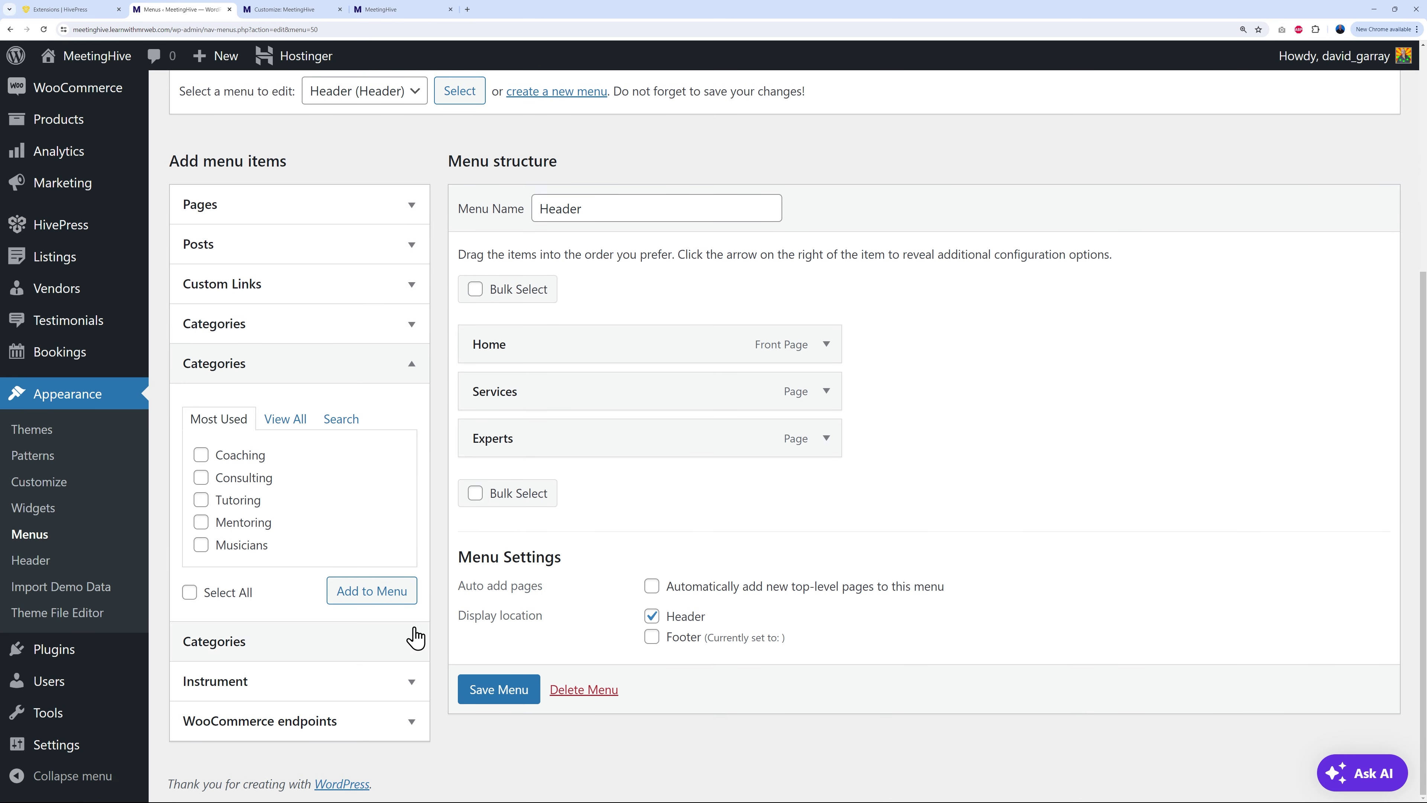
Step: Add a 'Categories' custom link to the Header menu
{"action": "left_click", "coordinate": [388, 295]}
{"action": "left_click", "coordinate": [357, 349]}
{"action": "left_click", "coordinate": [347, 394]}
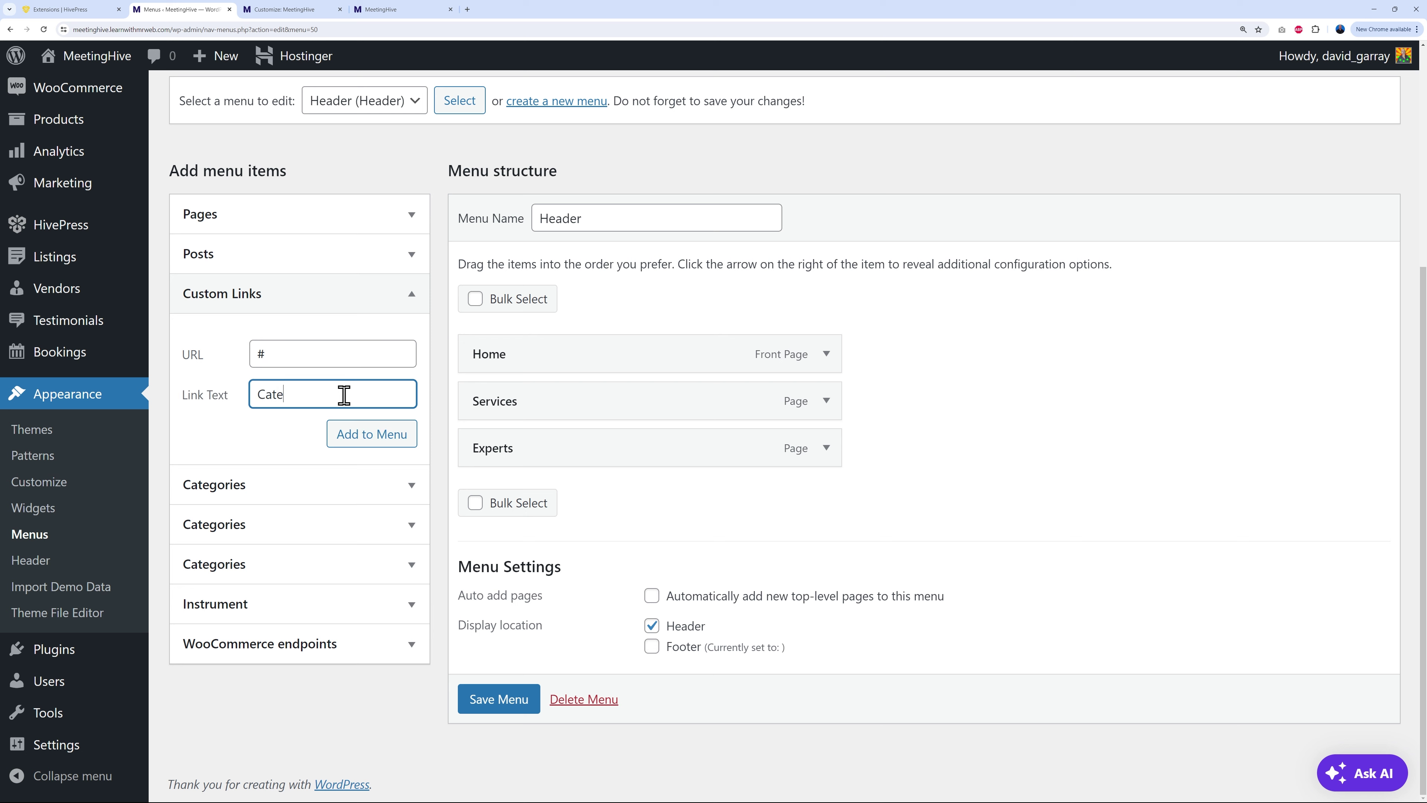
{"action": "left_click", "coordinate": [368, 433]}
Step: Tick Coaching, Consulting, Mentoring, Musicians and Tutoring and add them to the menu
{"action": "scroll", "coordinate": [664, 449], "scroll_direction": "down", "scroll_amount": 1}
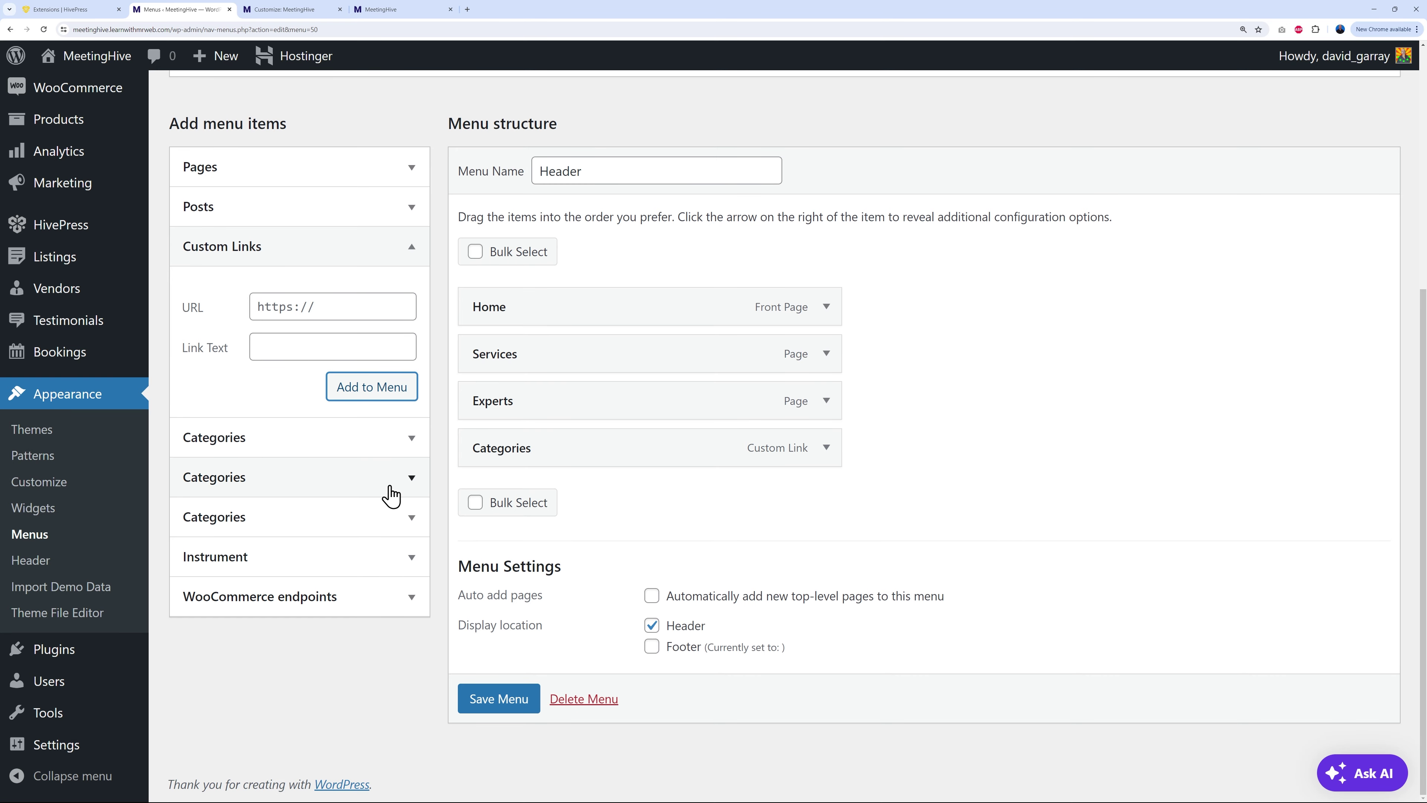
{"action": "left_click", "coordinate": [409, 479]}
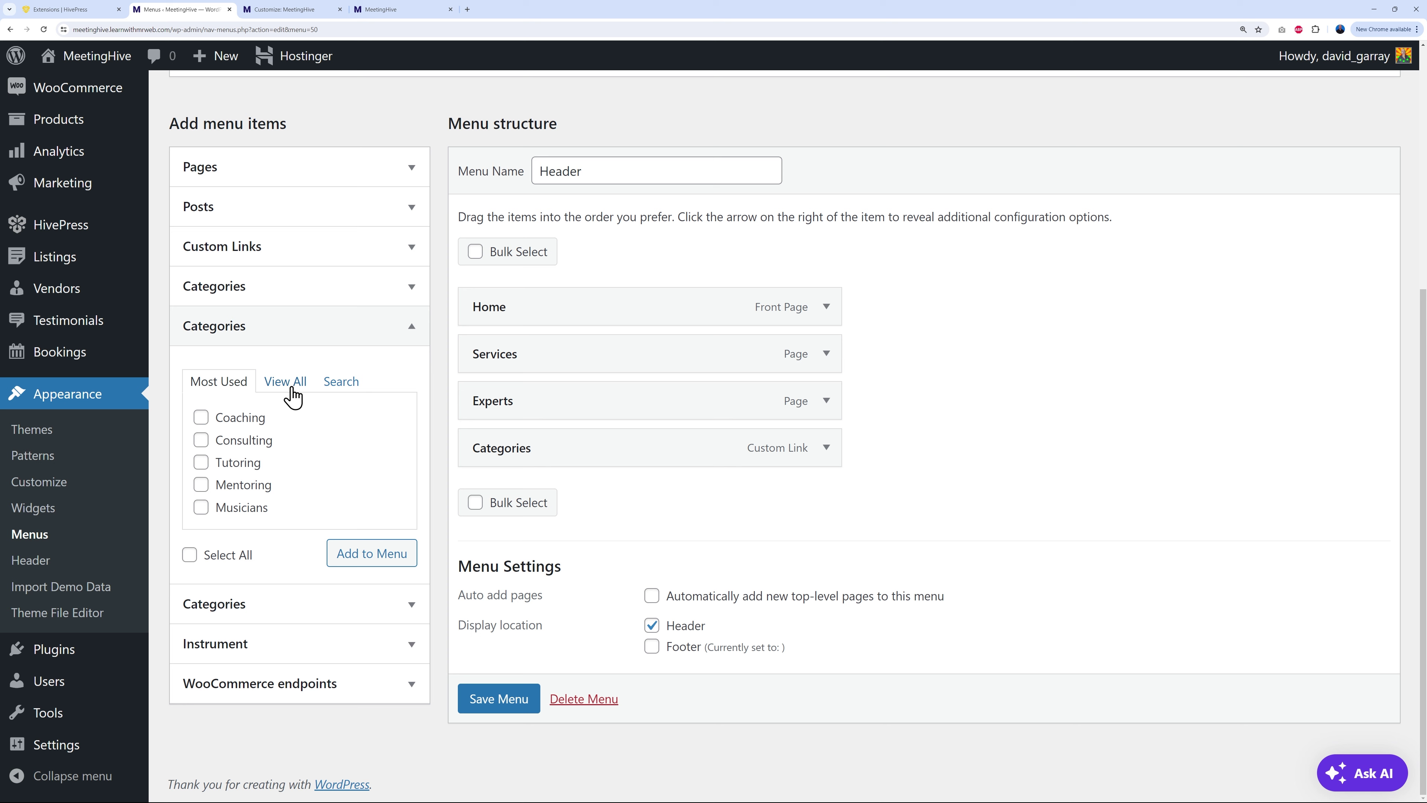
{"action": "left_click", "coordinate": [285, 381]}
{"action": "left_click", "coordinate": [201, 417]}
{"action": "left_click", "coordinate": [201, 440]}
{"action": "left_click", "coordinate": [201, 462]}
{"action": "left_click", "coordinate": [200, 485]}
{"action": "left_click", "coordinate": [201, 507]}
{"action": "left_click", "coordinate": [371, 553]}
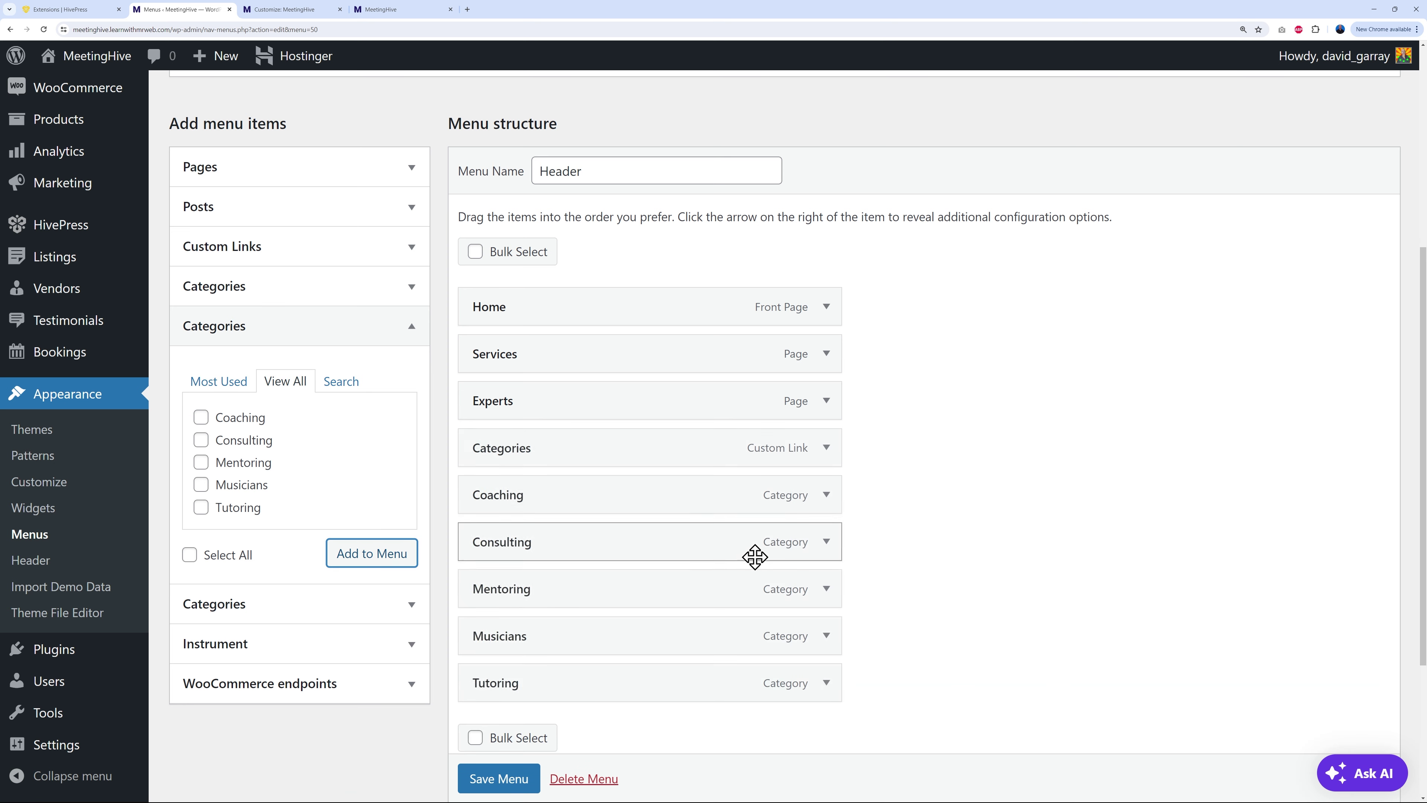
Step: Nest the five categories under Categories with Musicians on top, and save the menu
{"action": "scroll", "coordinate": [1051, 542], "scroll_direction": "down", "scroll_amount": 3}
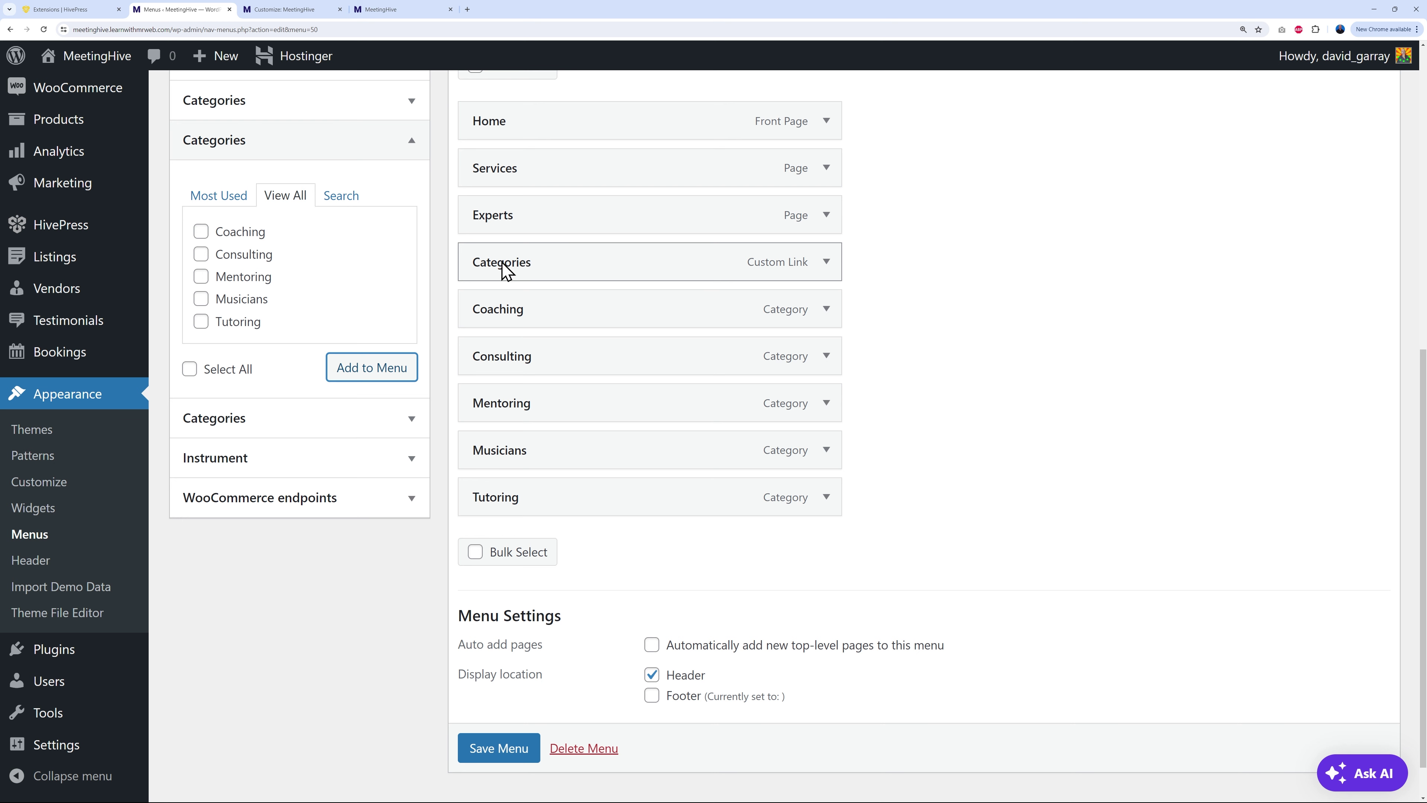
{"action": "left_click_drag", "start_coordinate": [557, 323], "coordinate": [586, 509]}
{"action": "left_click_drag", "start_coordinate": [604, 457], "coordinate": [633, 316]}
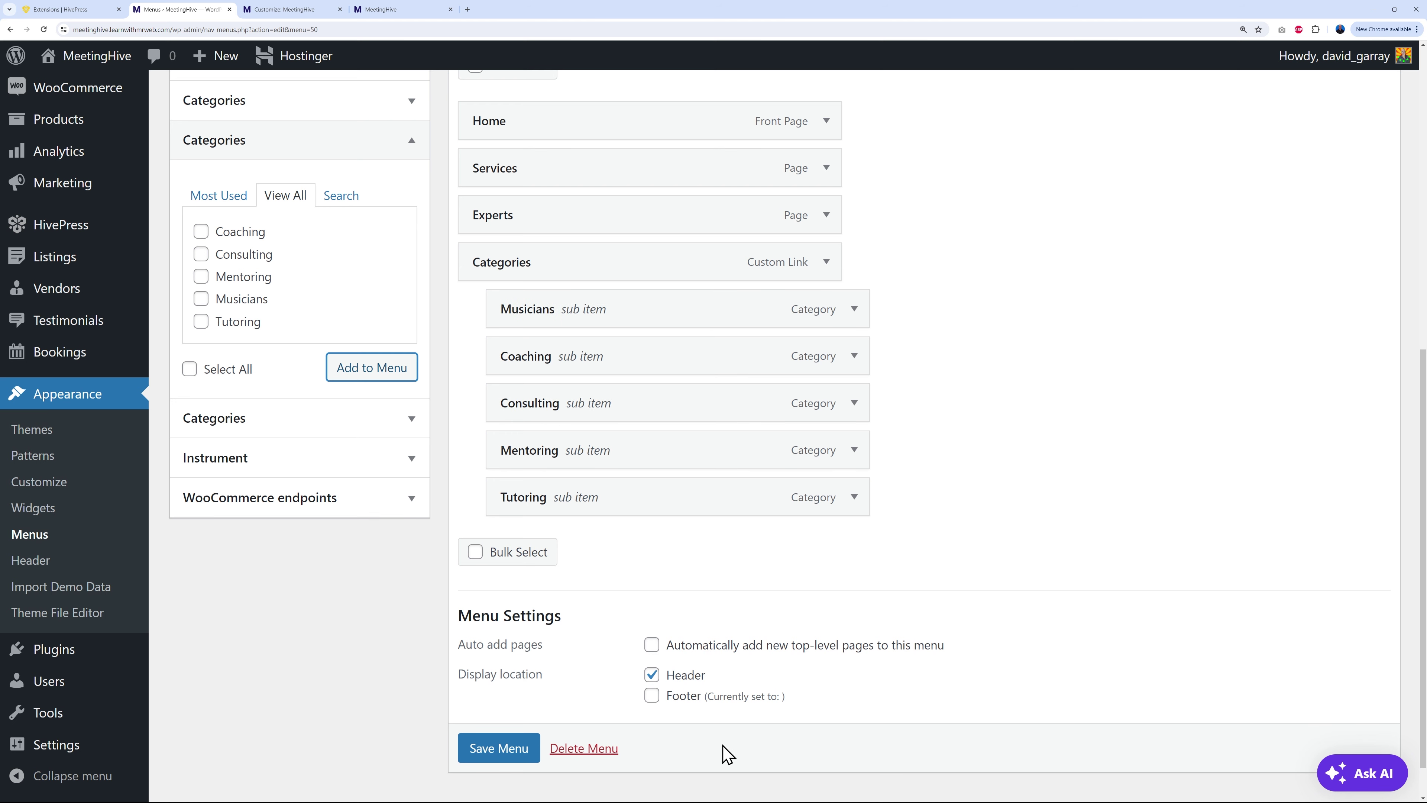
{"action": "left_click", "coordinate": [517, 753]}
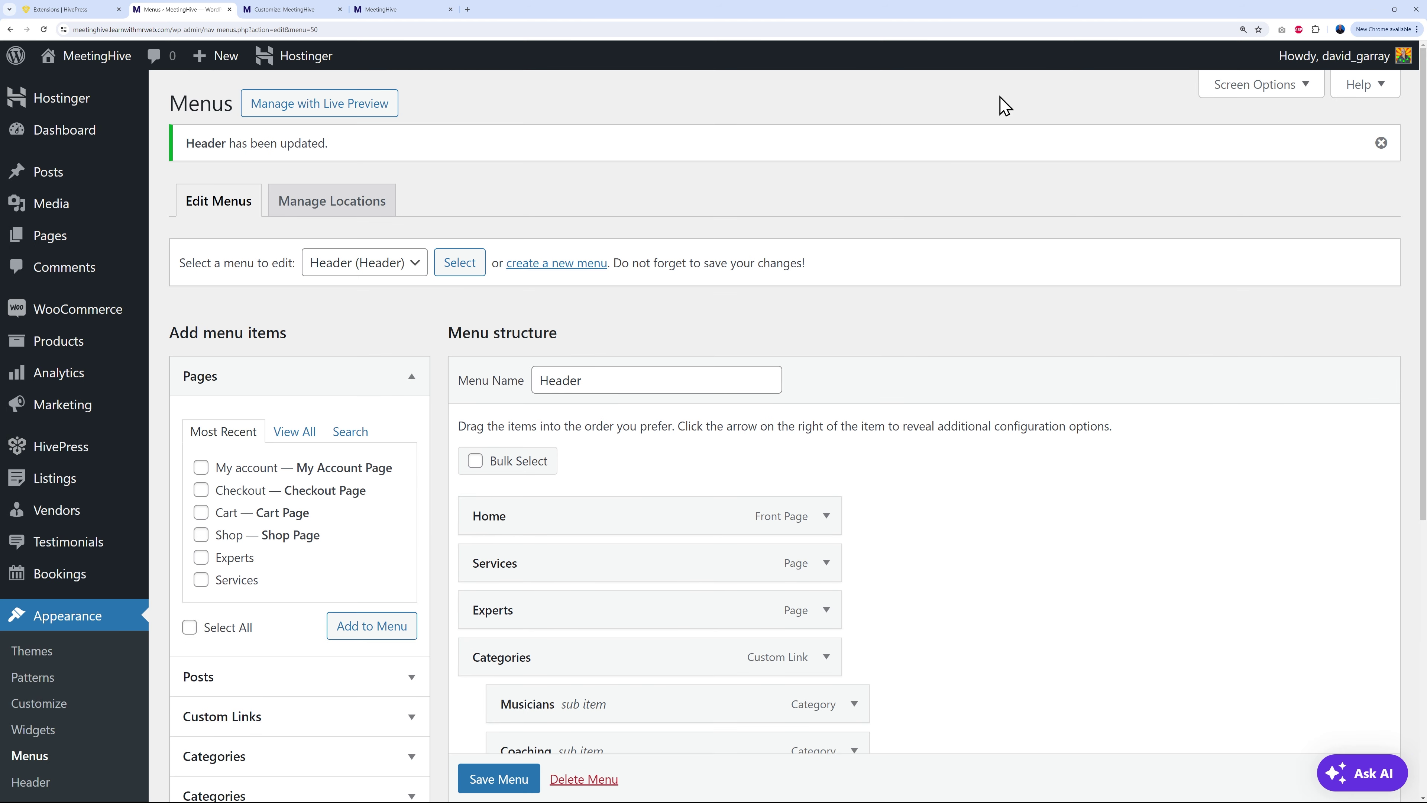
Step: Reload the live homepage, view the Categories > Musicians page with its one listing, then go back Home
{"action": "left_click", "coordinate": [385, 10]}
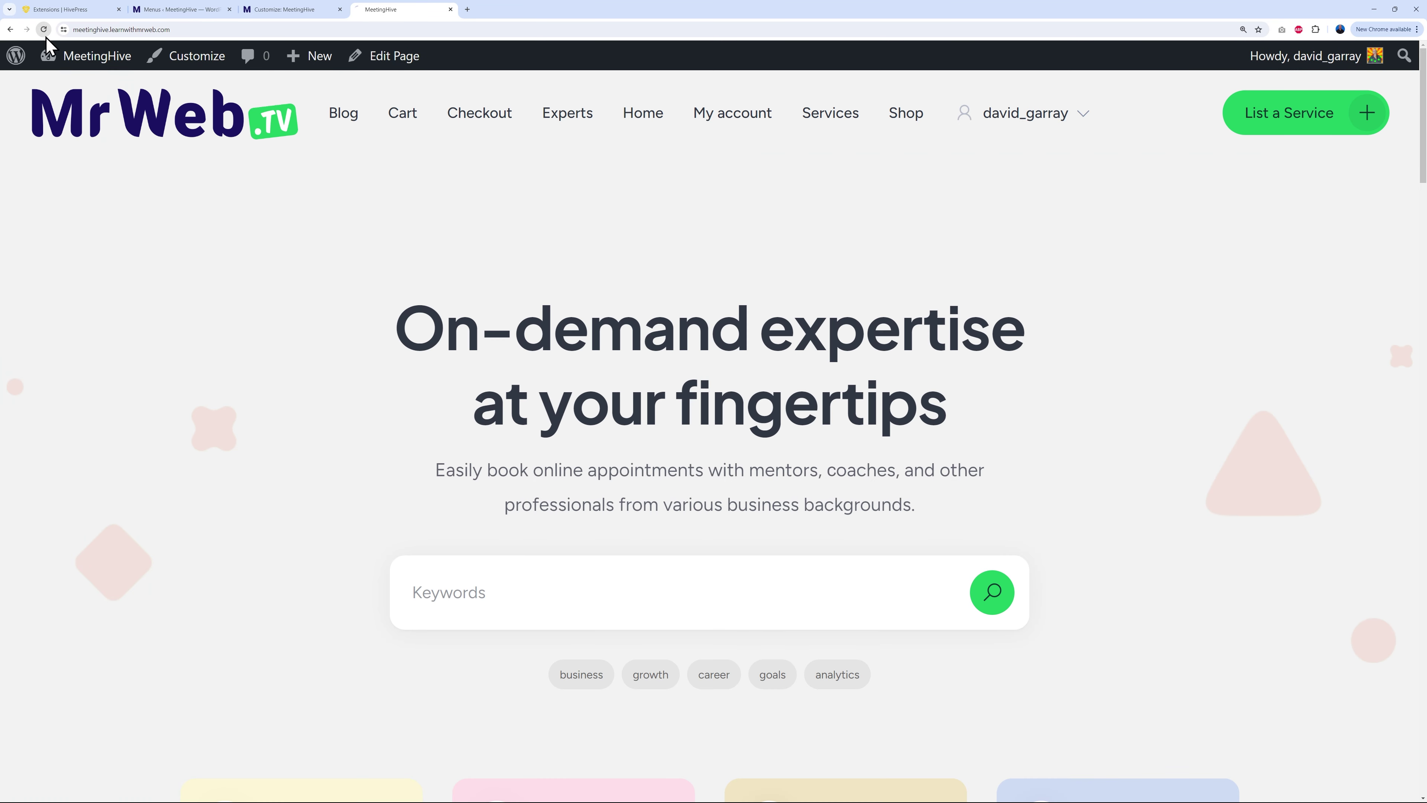
{"action": "left_click", "coordinate": [43, 30]}
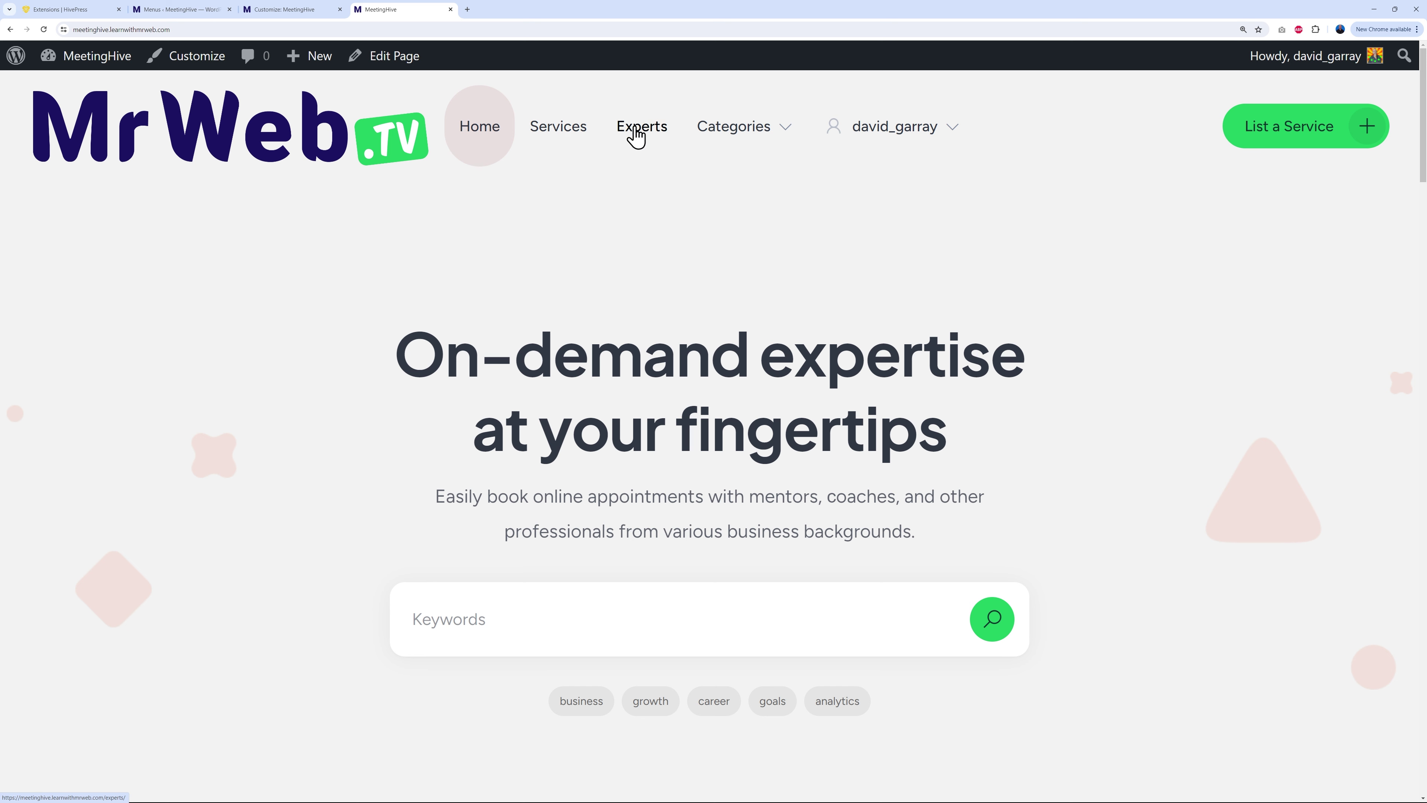
{"action": "mouse_move", "coordinate": [753, 134]}
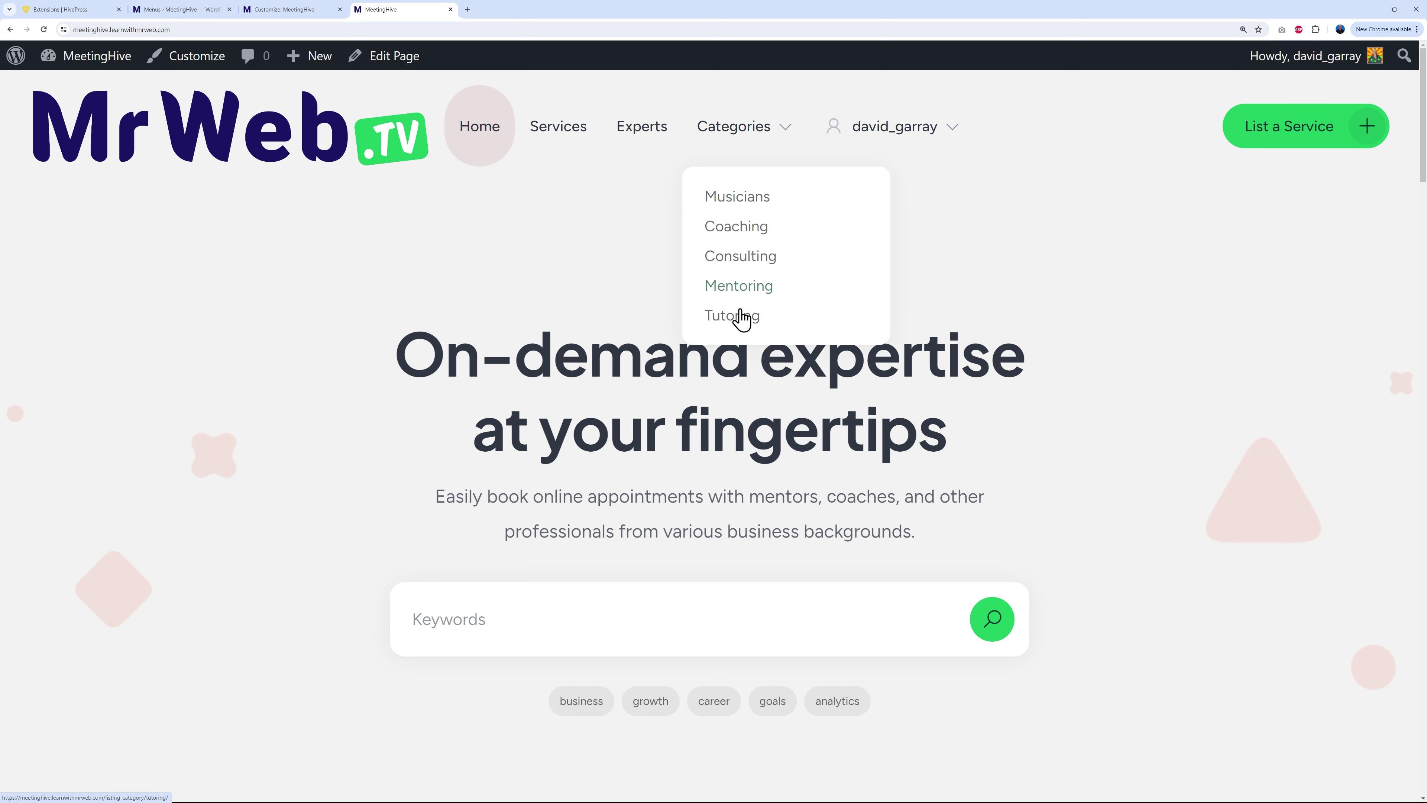
{"action": "left_click", "coordinate": [743, 209]}
{"action": "scroll", "coordinate": [1307, 440], "scroll_direction": "down", "scroll_amount": 8}
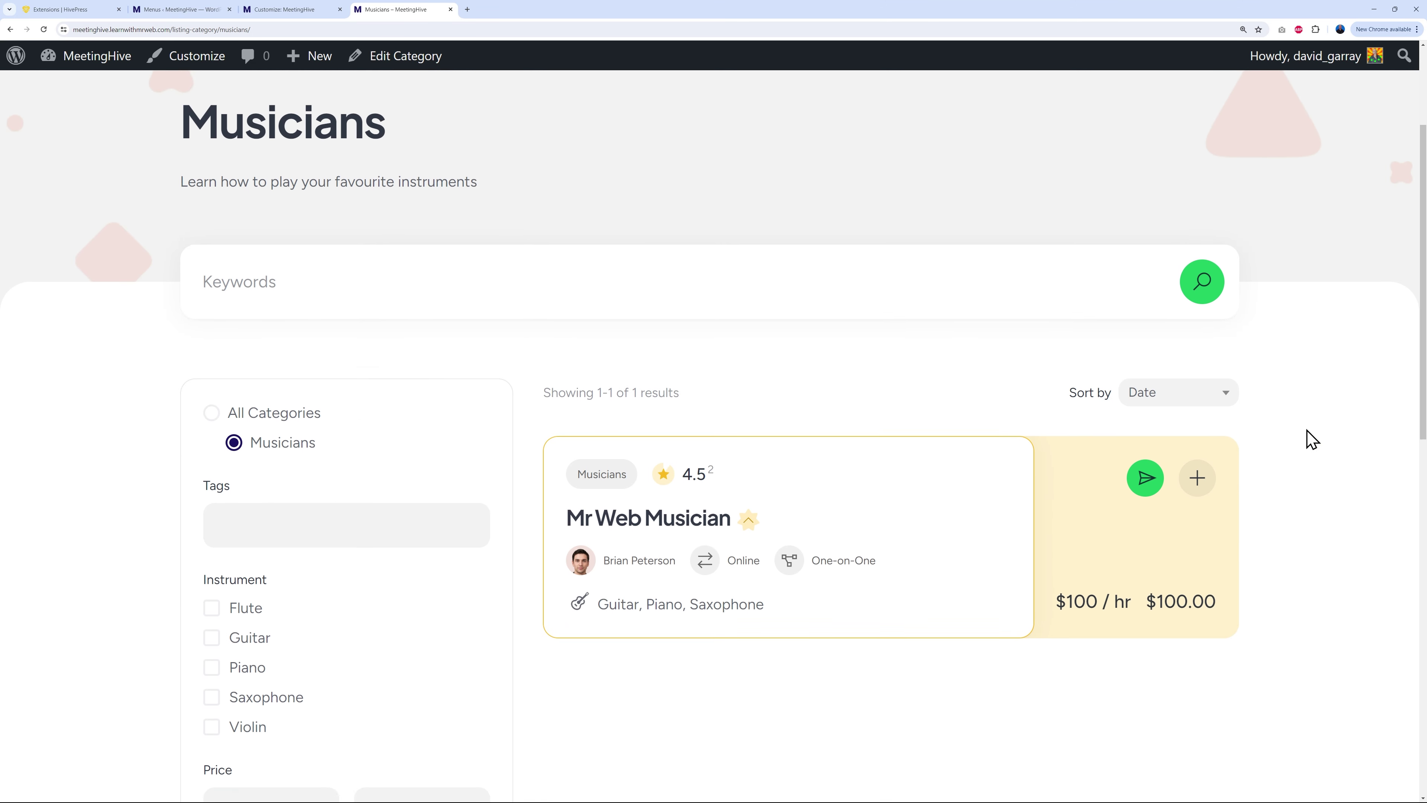
{"action": "scroll", "coordinate": [1329, 433], "scroll_direction": "up", "scroll_amount": 3}
{"action": "scroll", "coordinate": [1329, 433], "scroll_direction": "up", "scroll_amount": 1}
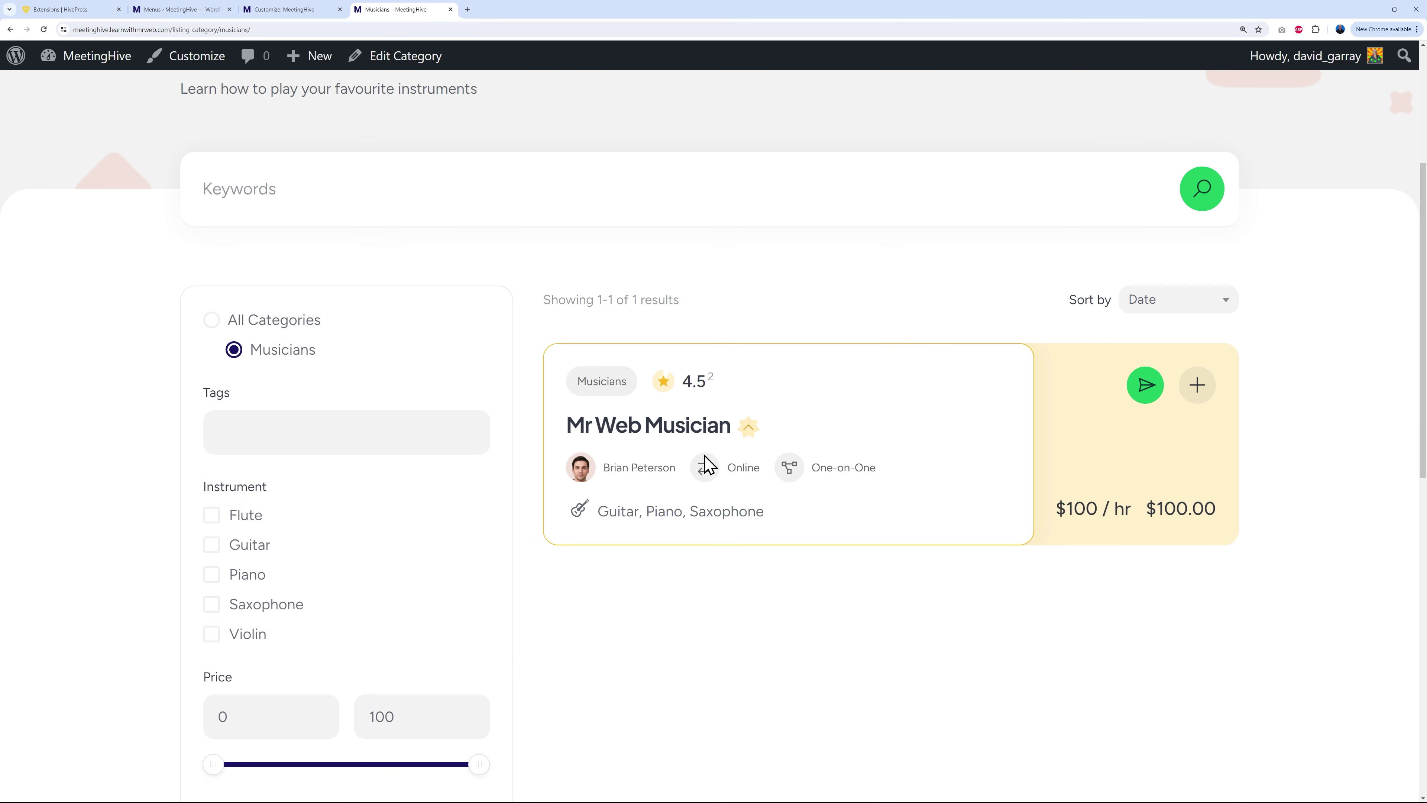
{"action": "scroll", "coordinate": [870, 528], "scroll_direction": "up", "scroll_amount": 5}
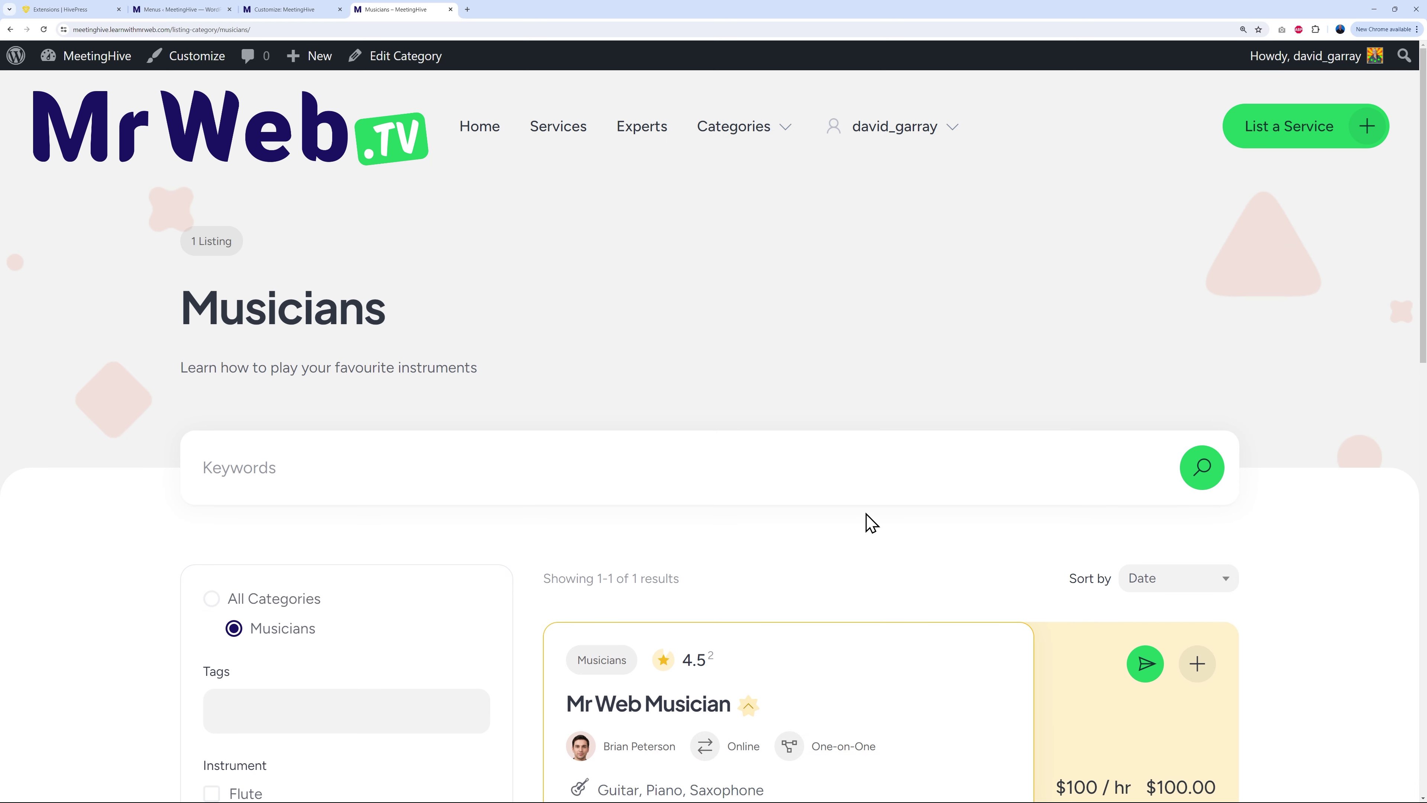
{"action": "left_click", "coordinate": [482, 130]}
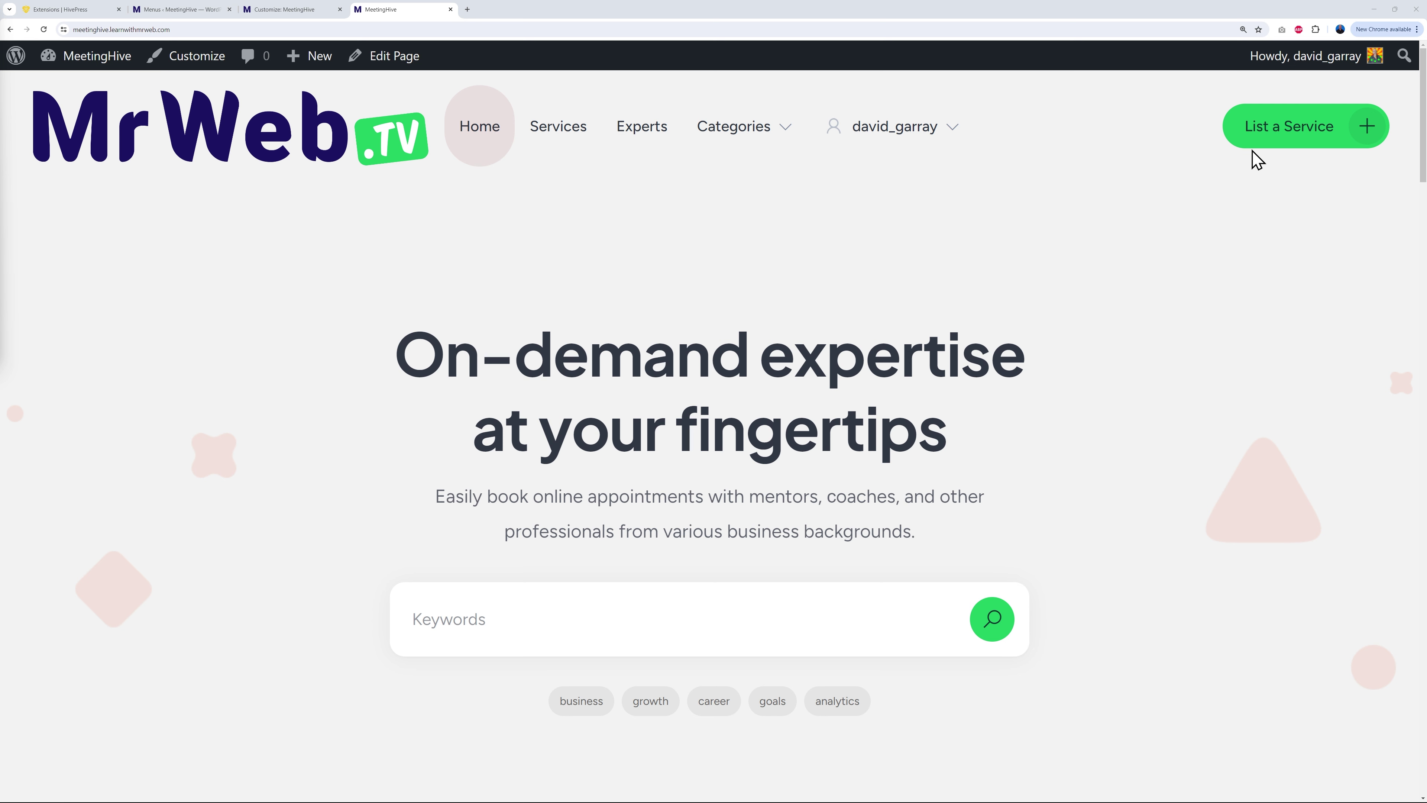
Step: Open the Customizer's Additional CSS section after glancing at Site Identity
{"action": "left_click", "coordinate": [286, 9]}
{"action": "left_click", "coordinate": [118, 272]}
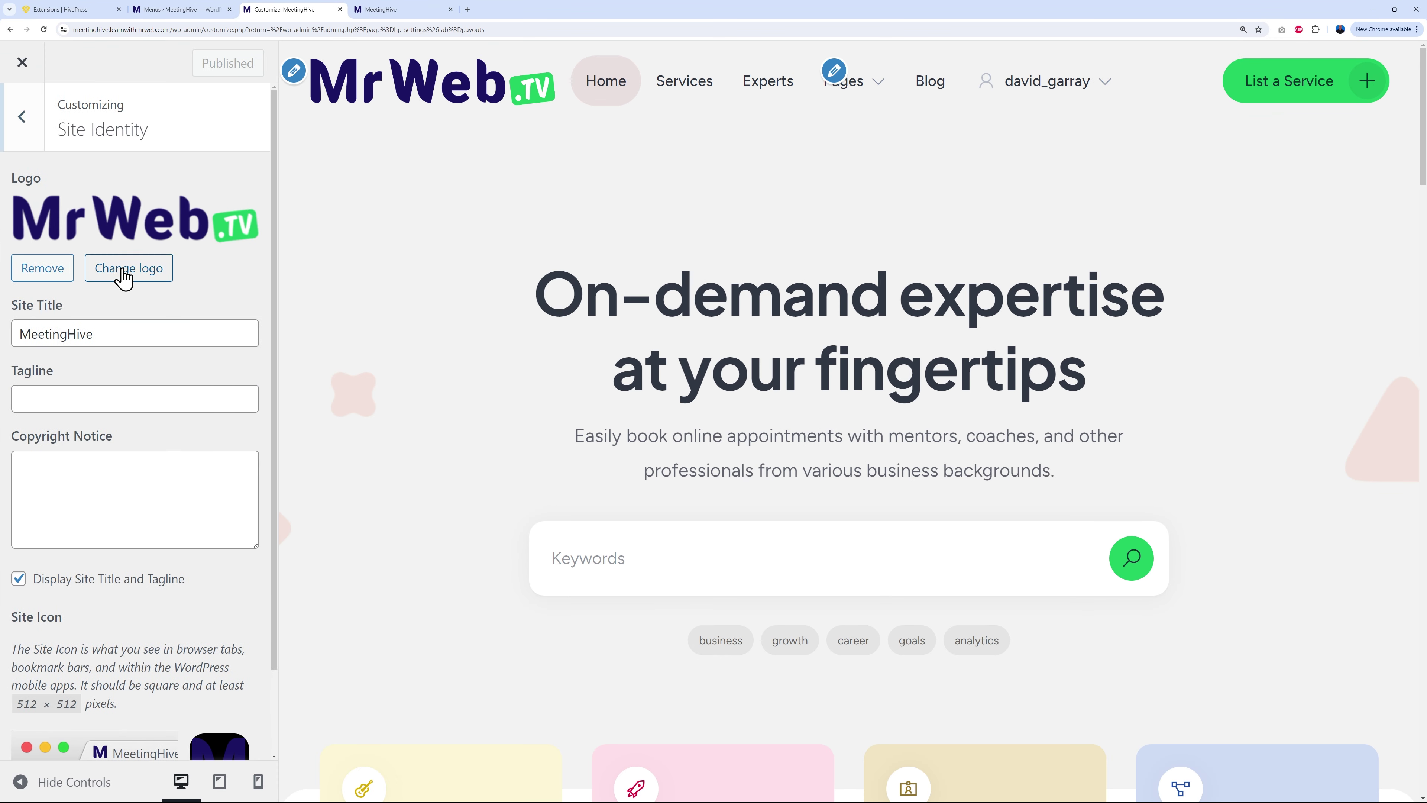
{"action": "scroll", "coordinate": [159, 574], "scroll_direction": "down", "scroll_amount": 2}
{"action": "scroll", "coordinate": [154, 589], "scroll_direction": "up", "scroll_amount": 2}
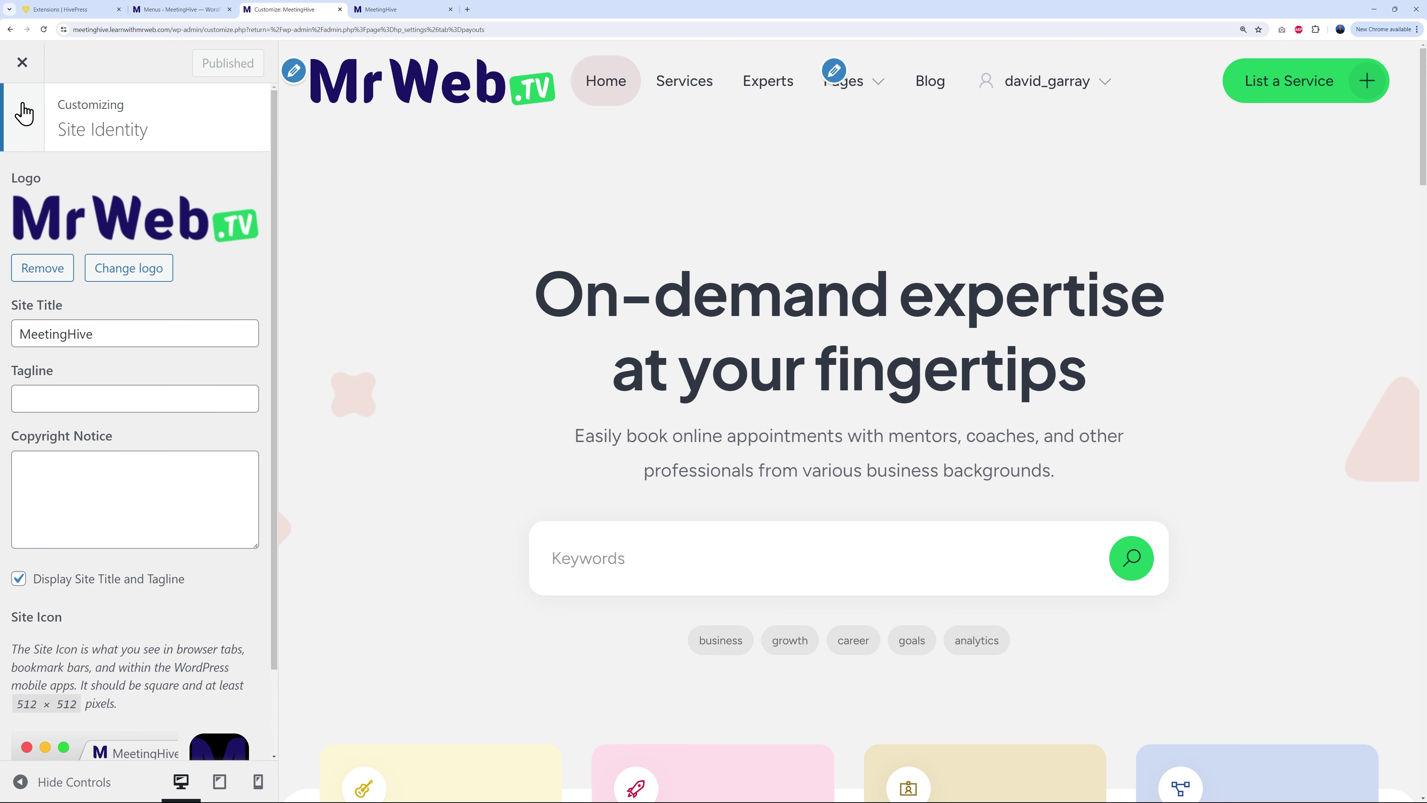
{"action": "left_click", "coordinate": [22, 116]}
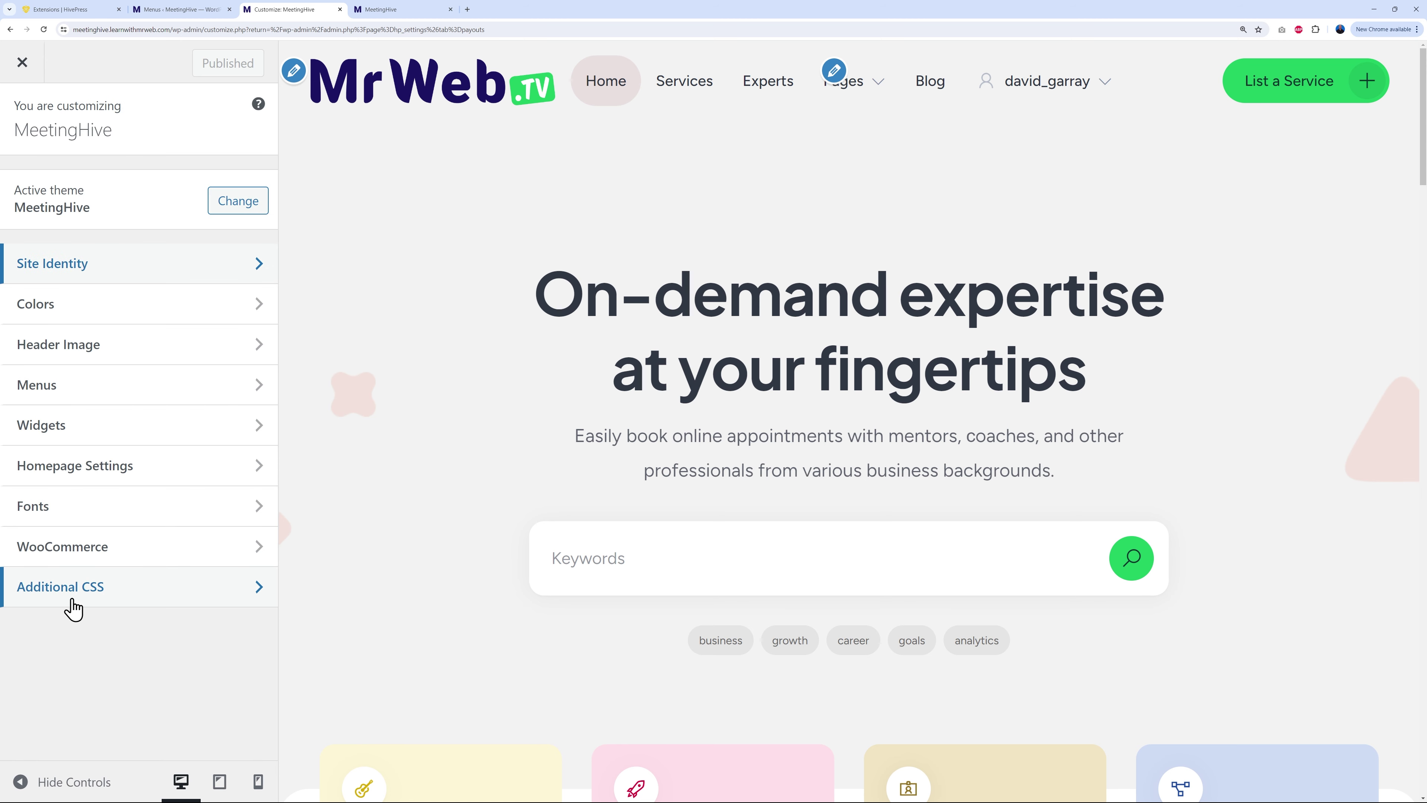
{"action": "left_click", "coordinate": [81, 595]}
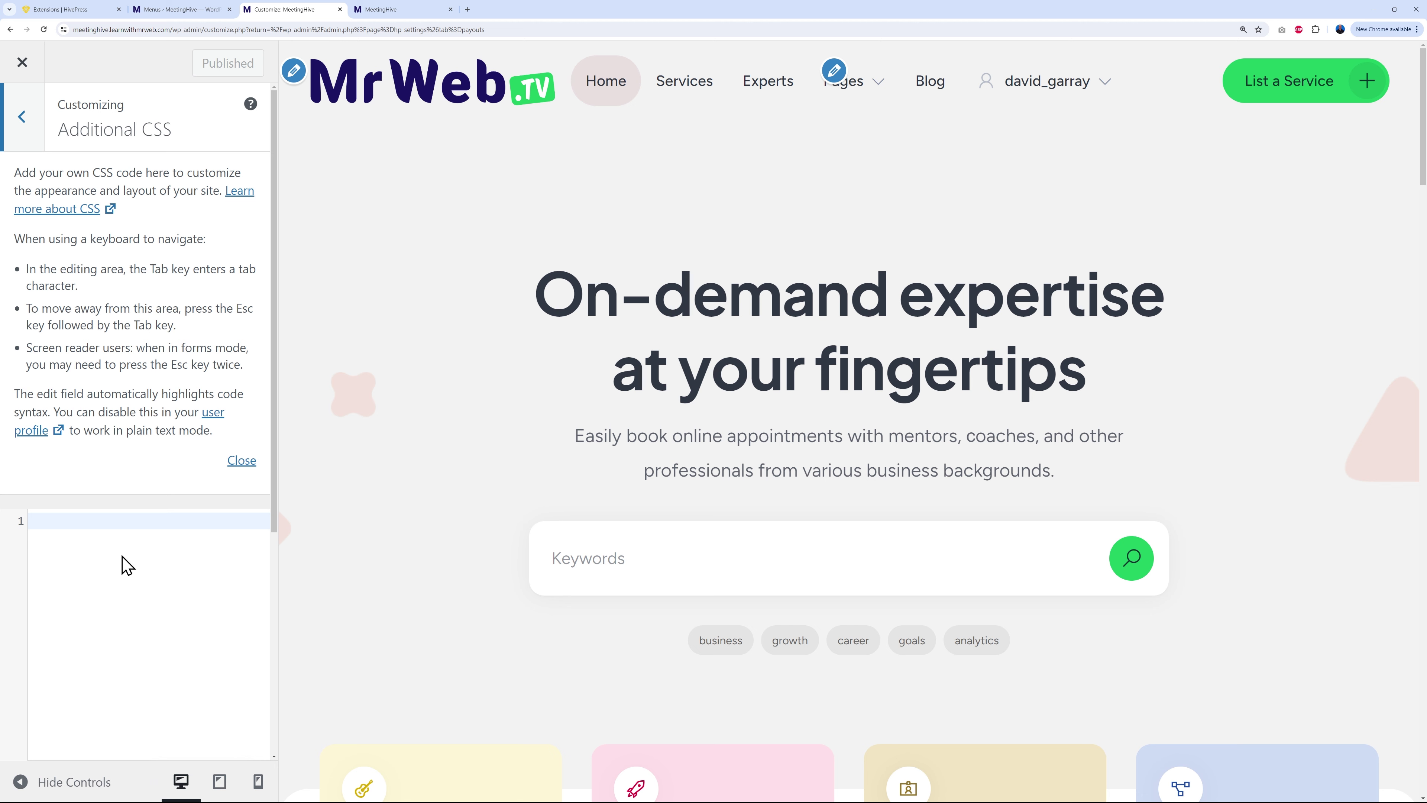
Step: Inspect the logo in DevTools, lower its width to 45%, and copy the .header-logo img rule
{"action": "left_click", "coordinate": [418, 12]}
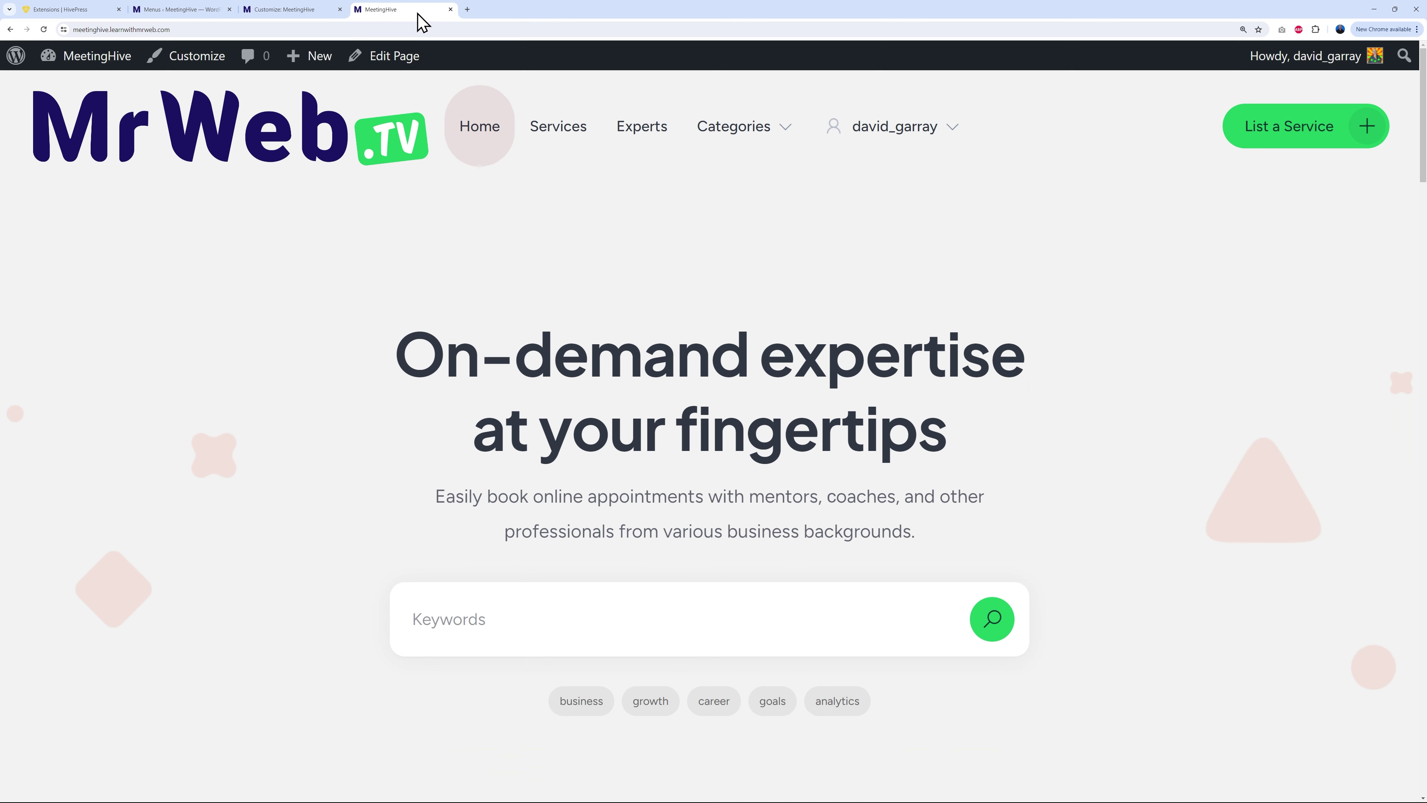
{"action": "right_click", "coordinate": [269, 144]}
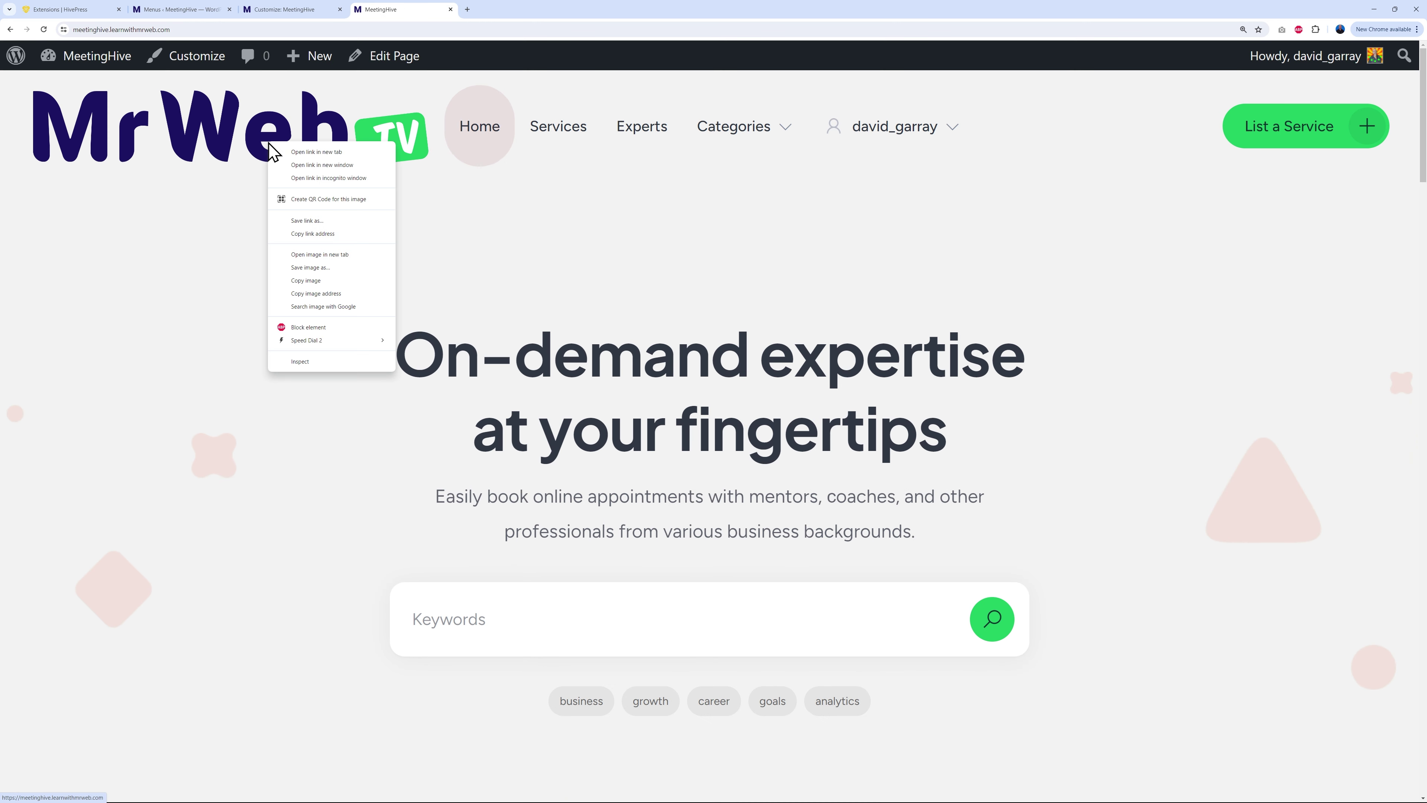
{"action": "left_click", "coordinate": [303, 363]}
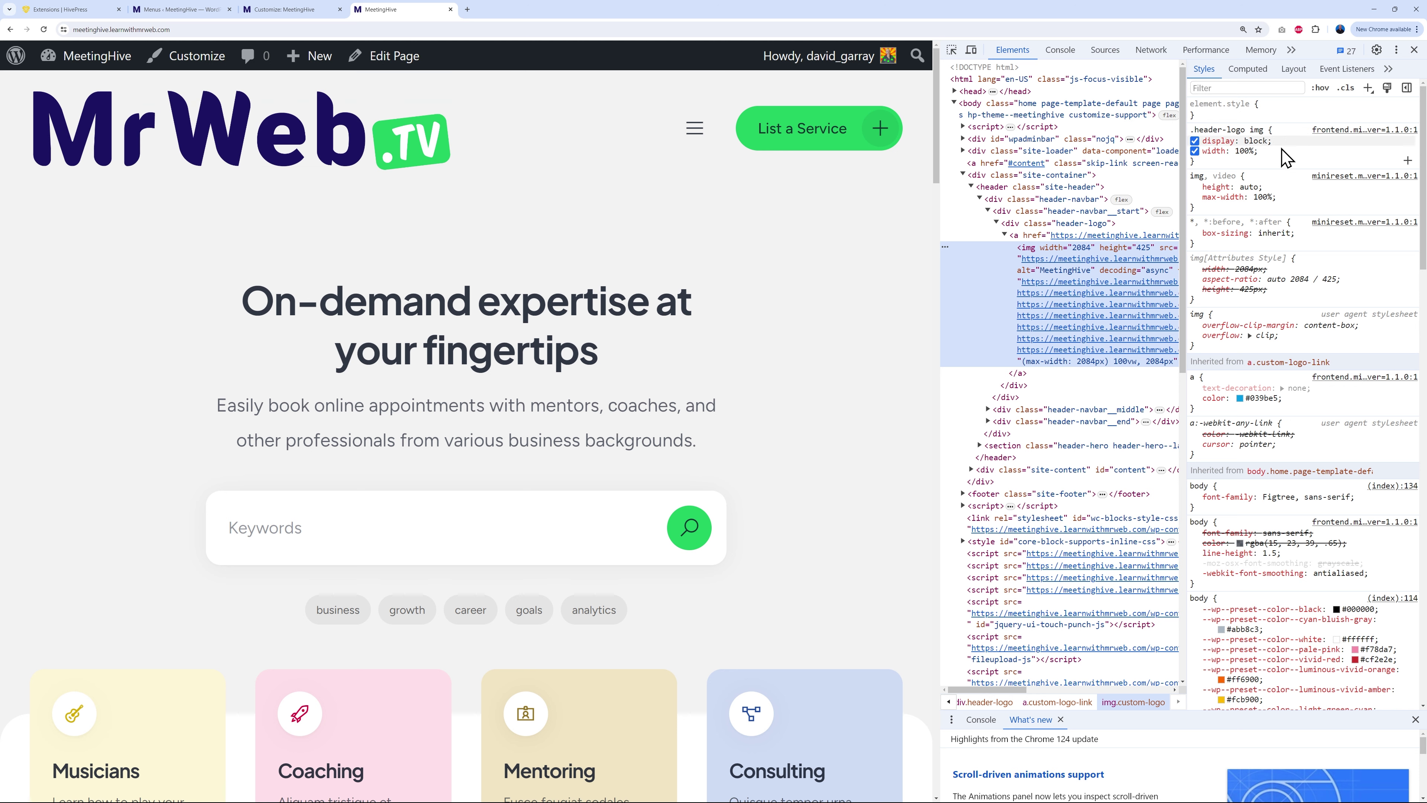
{"action": "left_click", "coordinate": [1243, 151]}
{"action": "key", "text": "Down"}
{"action": "key", "text": "Down"}
{"action": "key", "text": "Down"}
{"action": "key", "text": "Down"}
{"action": "key", "text": "Down"}
{"action": "key", "text": "Down"}
{"action": "key", "text": "Down"}
{"action": "key", "text": "Down"}
{"action": "key", "text": "Down"}
{"action": "key", "text": "Down"}
{"action": "key", "text": "Down"}
{"action": "key", "text": "Down"}
{"action": "key", "text": "Down"}
{"action": "key", "text": "Down"}
{"action": "key", "text": "Down"}
{"action": "key", "text": "Down"}
{"action": "key", "text": "Down"}
{"action": "key", "text": "Down"}
{"action": "key", "text": "Down"}
{"action": "key", "text": "Down"}
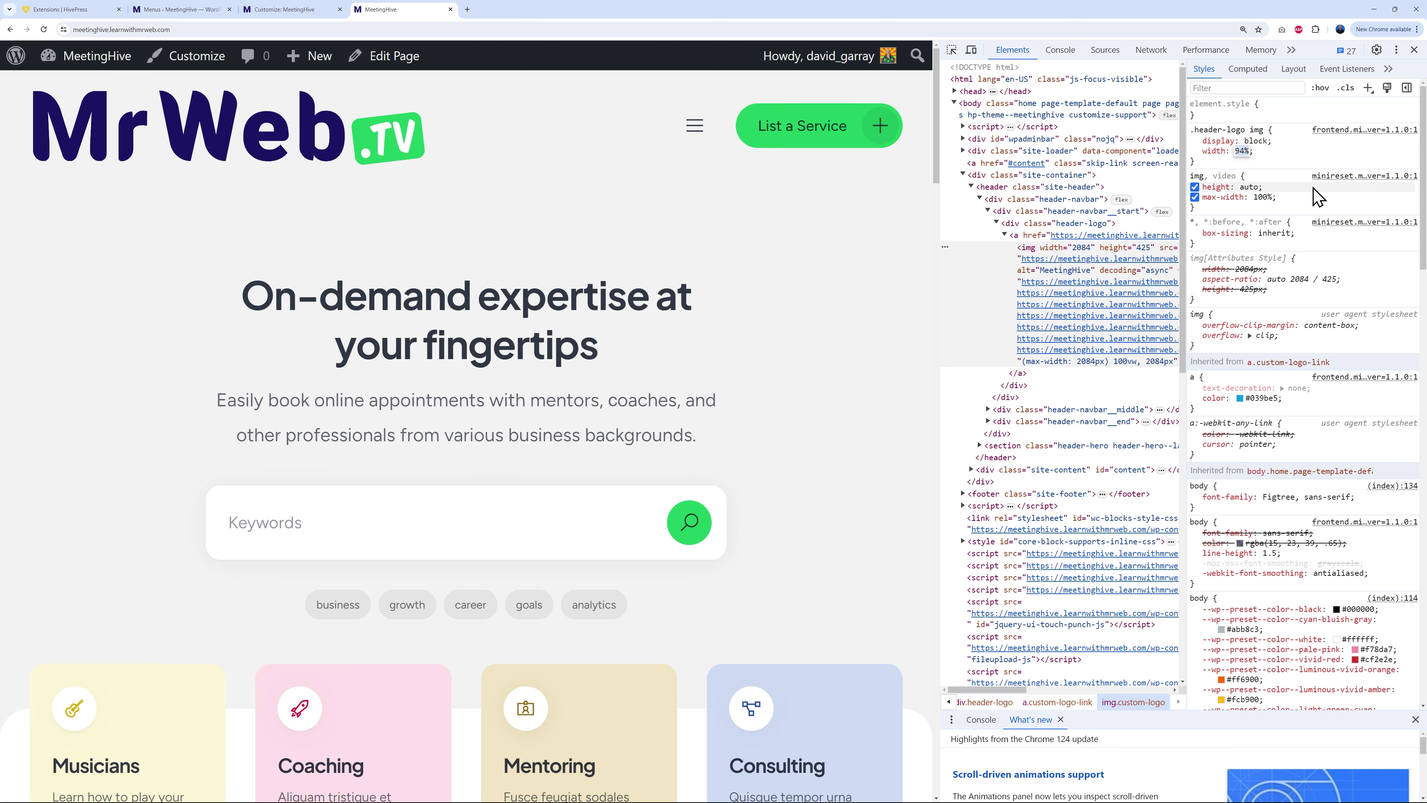
{"action": "key", "text": "Down"}
{"action": "key", "text": "Down"}
{"action": "key", "text": "Down"}
{"action": "key", "text": "Down"}
{"action": "key", "text": "Down"}
{"action": "key", "text": "Down"}
{"action": "key", "text": "Down"}
{"action": "key", "text": "Down"}
{"action": "key", "text": "Down"}
{"action": "key", "text": "Down"}
{"action": "key", "text": "Down"}
{"action": "key", "text": "Down"}
{"action": "key", "text": "Down"}
{"action": "key", "text": "Down"}
{"action": "key", "text": "Down"}
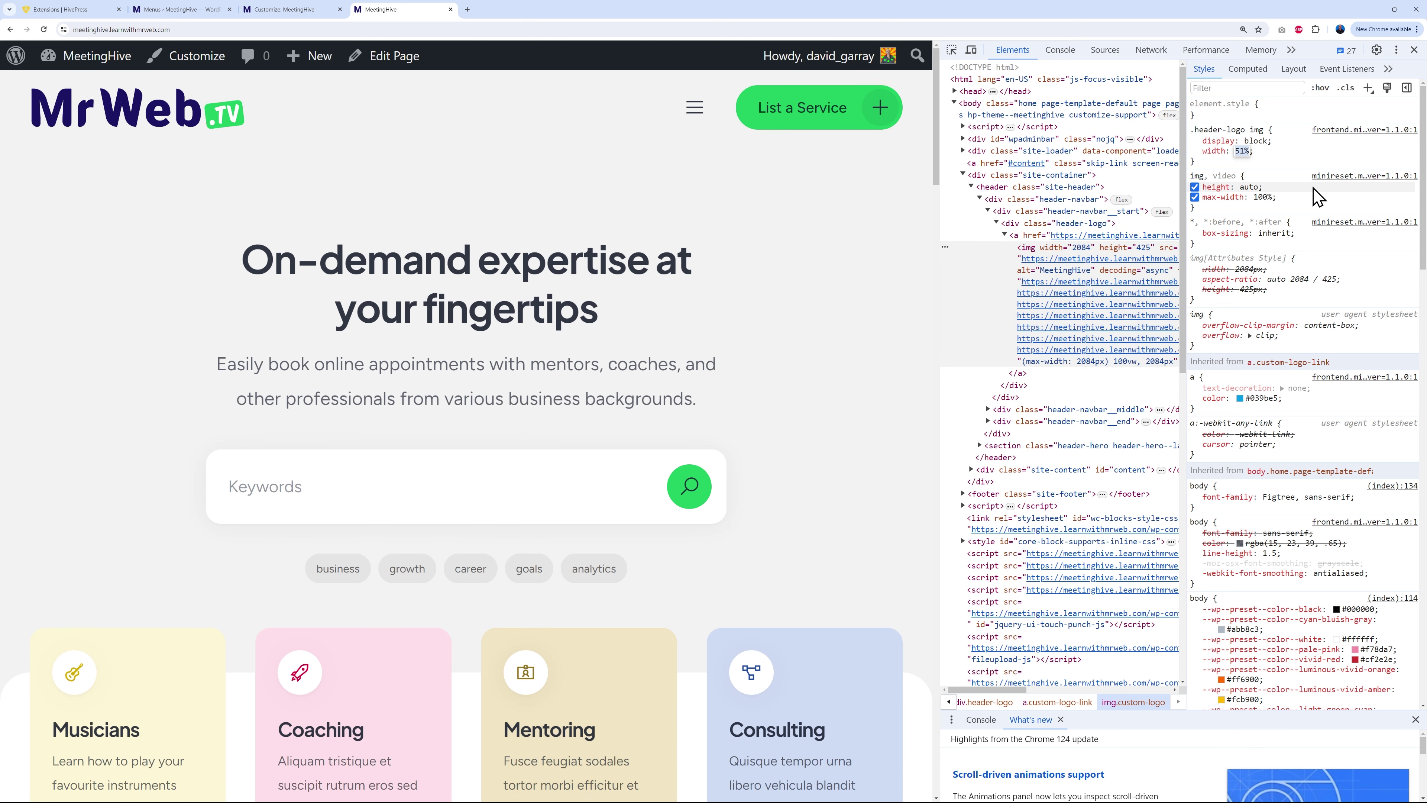
{"action": "key", "text": "Down"}
{"action": "key", "text": "Down"}
{"action": "key", "text": "Down"}
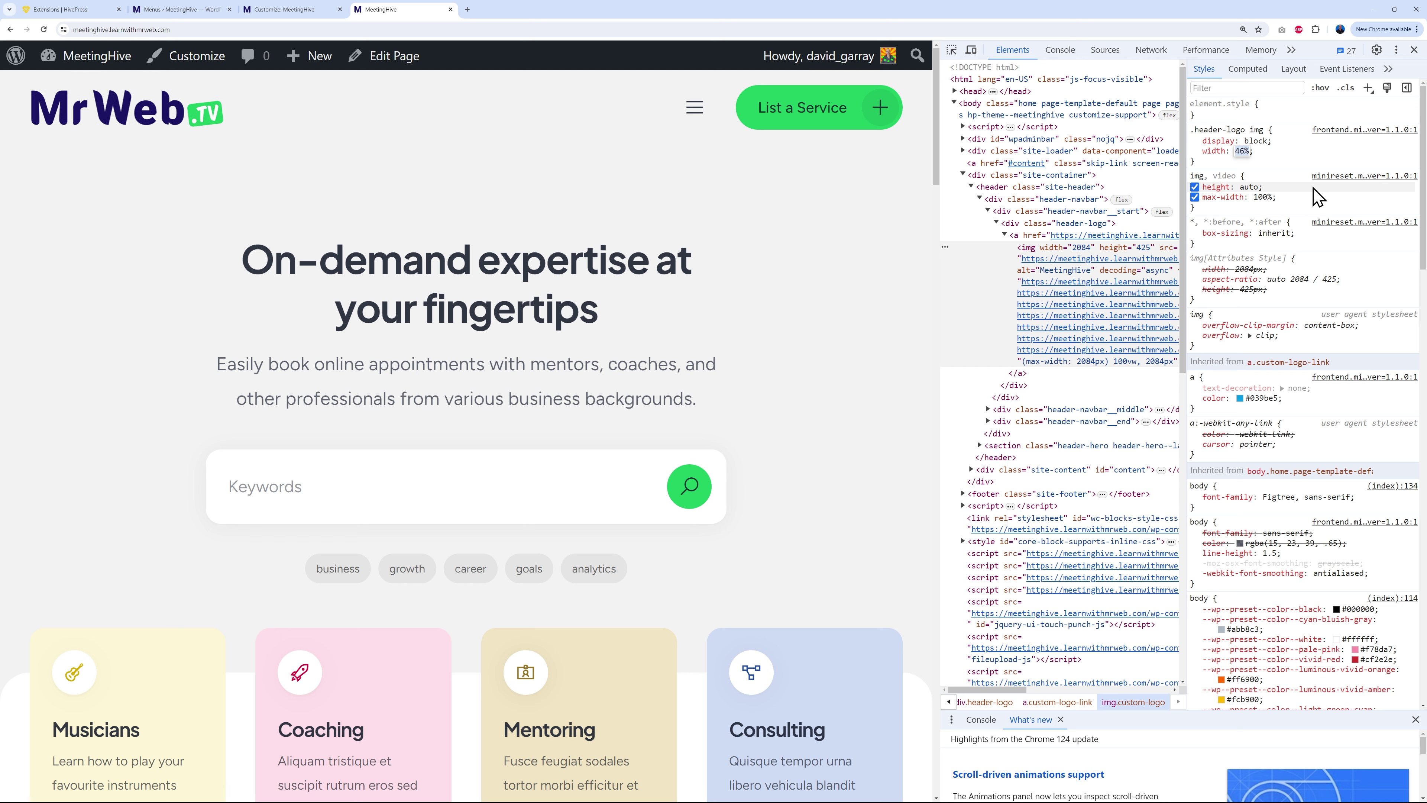
{"action": "key", "text": "Down"}
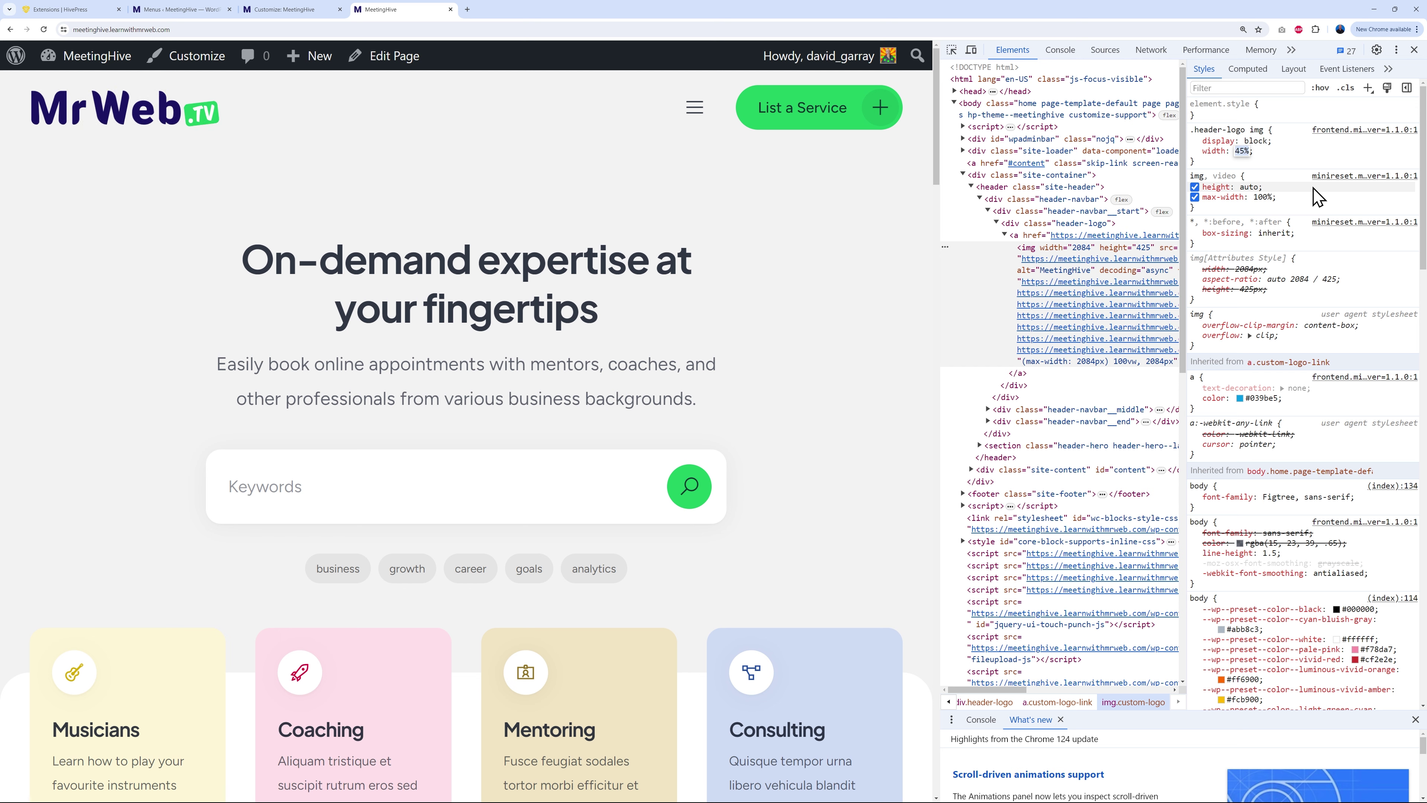
{"action": "left_click", "coordinate": [1301, 156]}
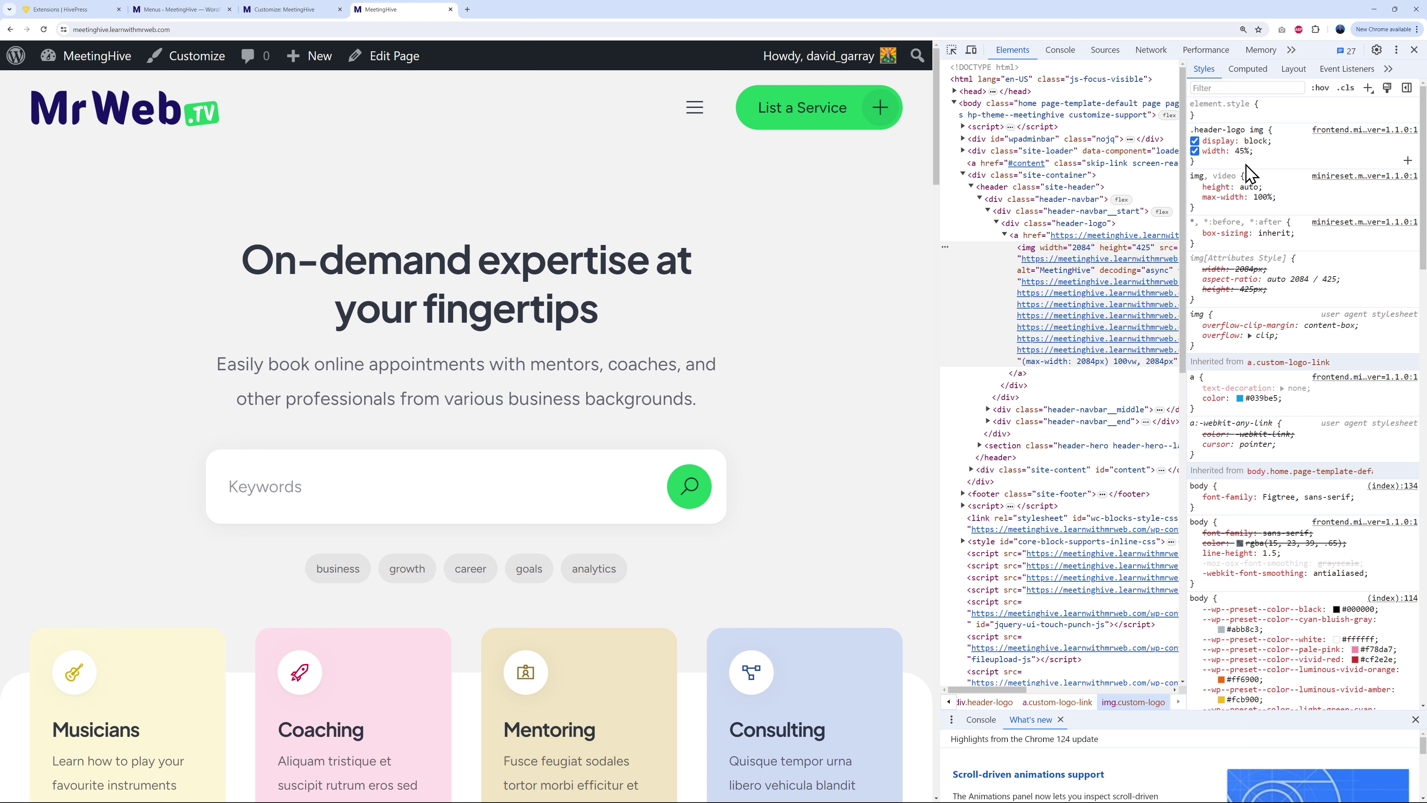
{"action": "left_click_drag", "start_coordinate": [1208, 164], "coordinate": [1192, 129]}
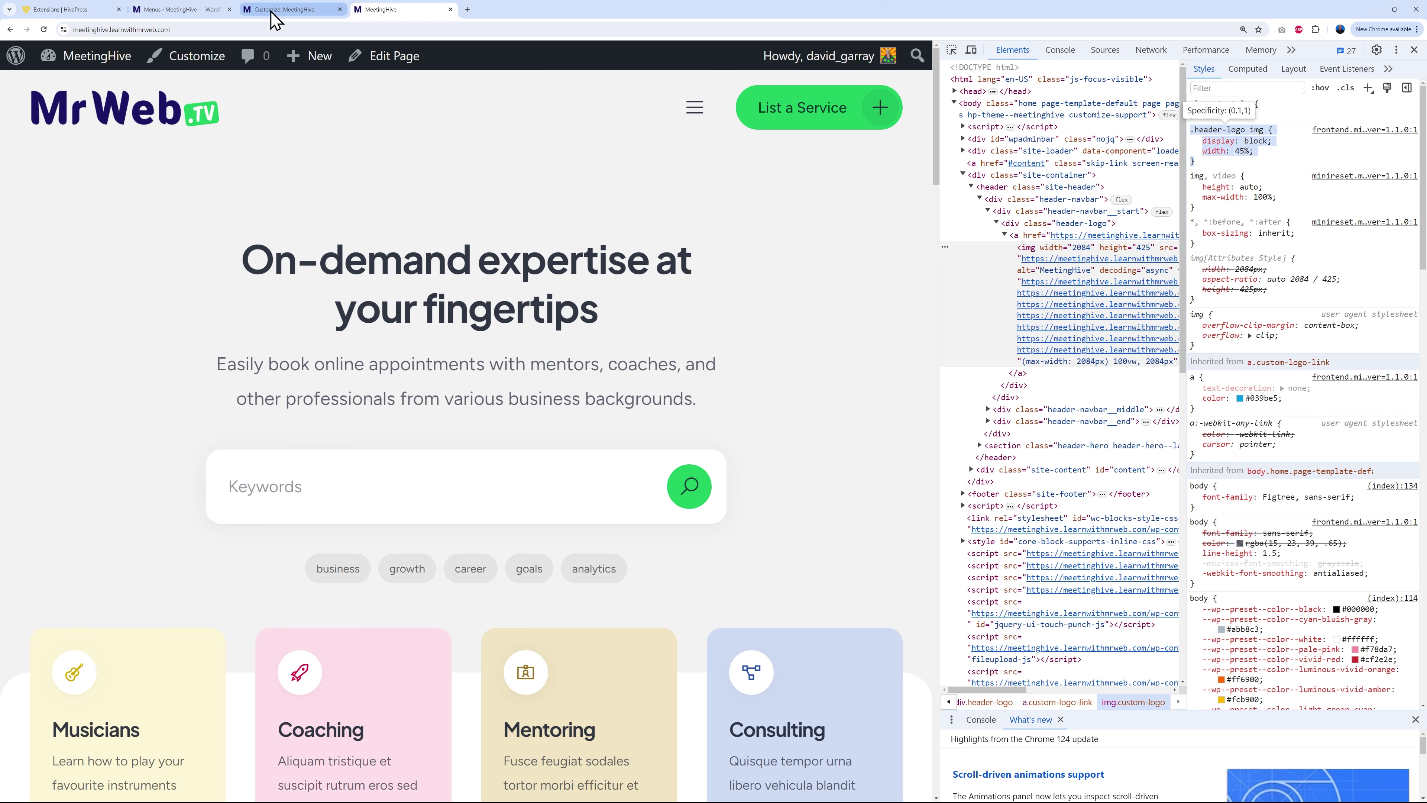
Step: Paste the rule into Additional CSS, add !important to the width, and publish
{"action": "left_click", "coordinate": [276, 10]}
{"action": "left_click", "coordinate": [115, 609]}
{"action": "type", "text": ".header-logo img {     display: block;     width: 45%; }"}
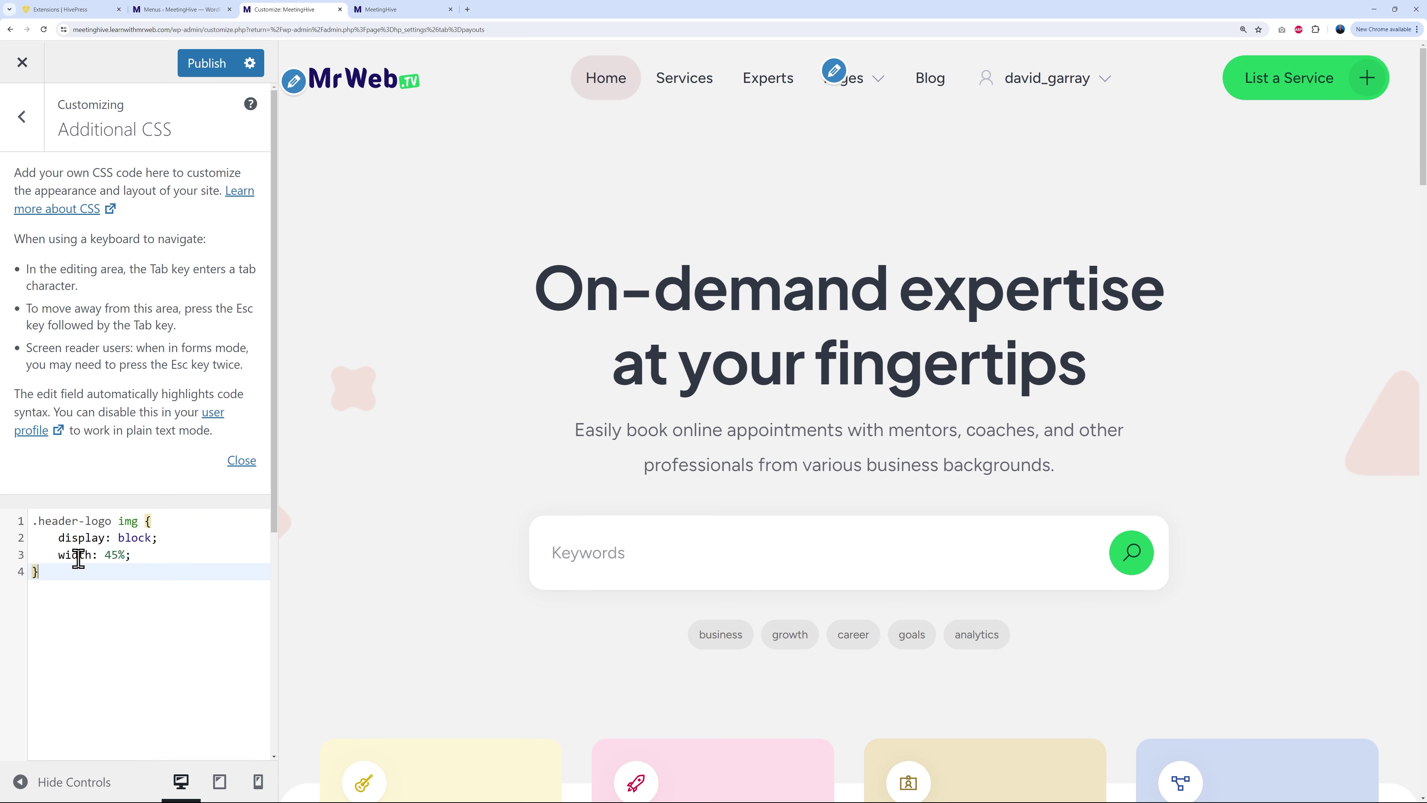
{"action": "left_click", "coordinate": [127, 557]}
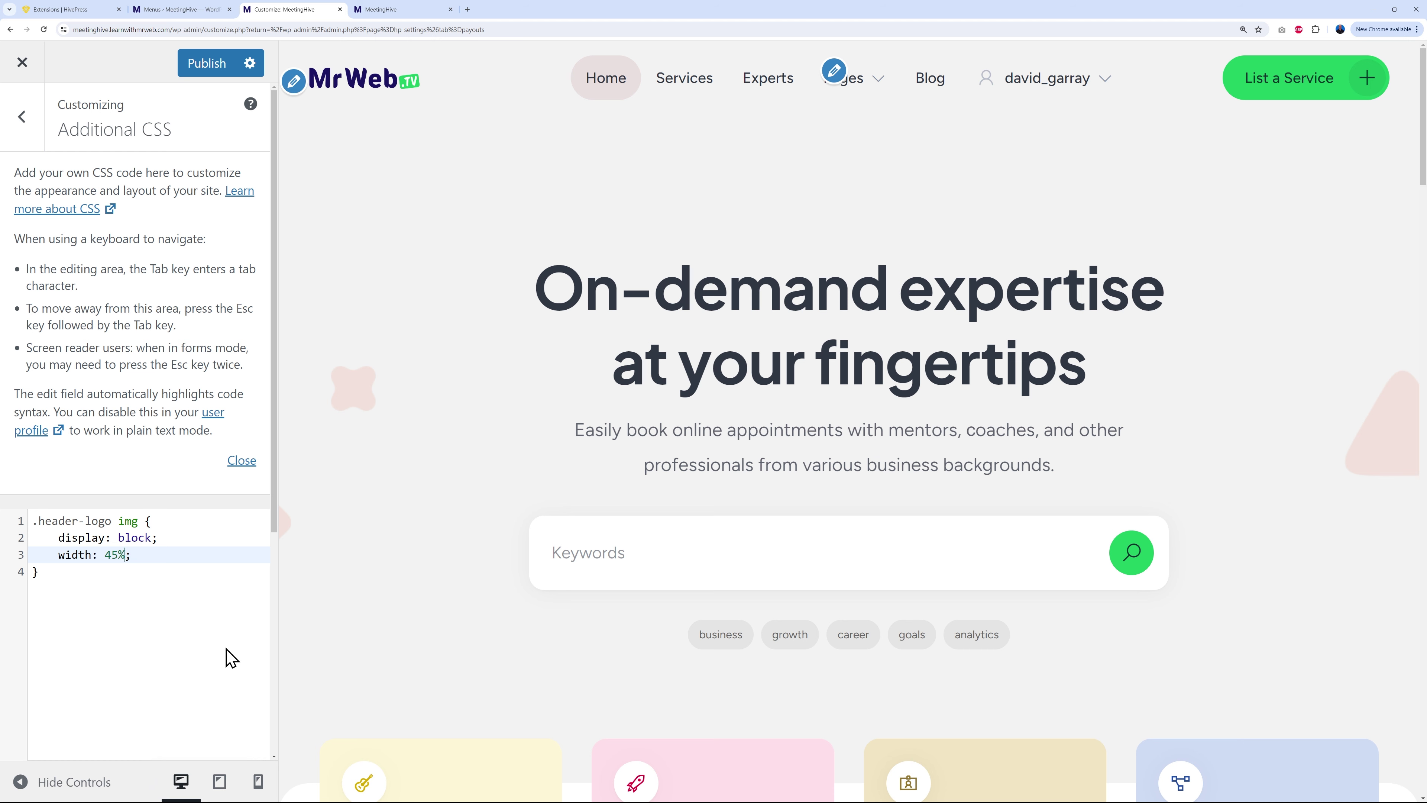
{"action": "type", "text": "!important"}
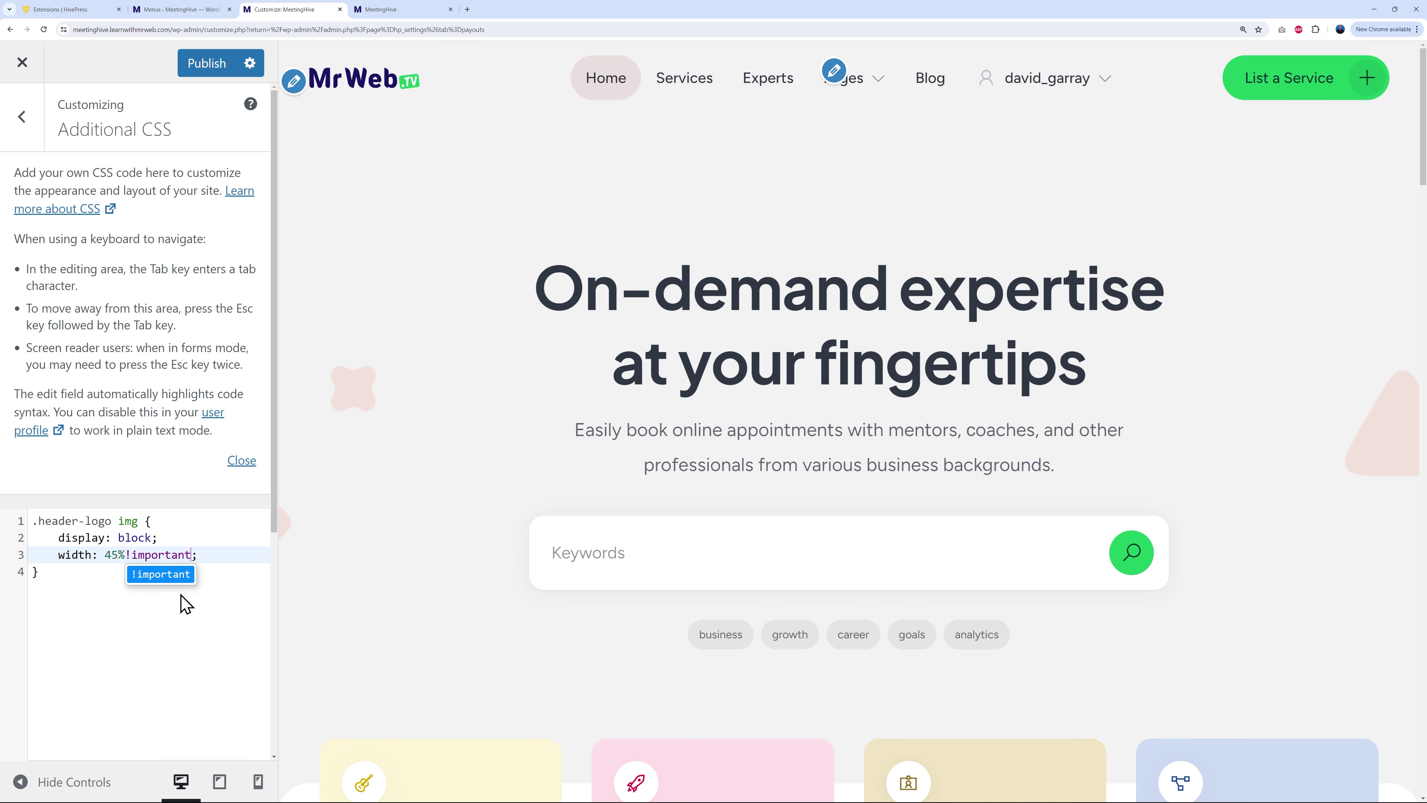
{"action": "left_click", "coordinate": [180, 634]}
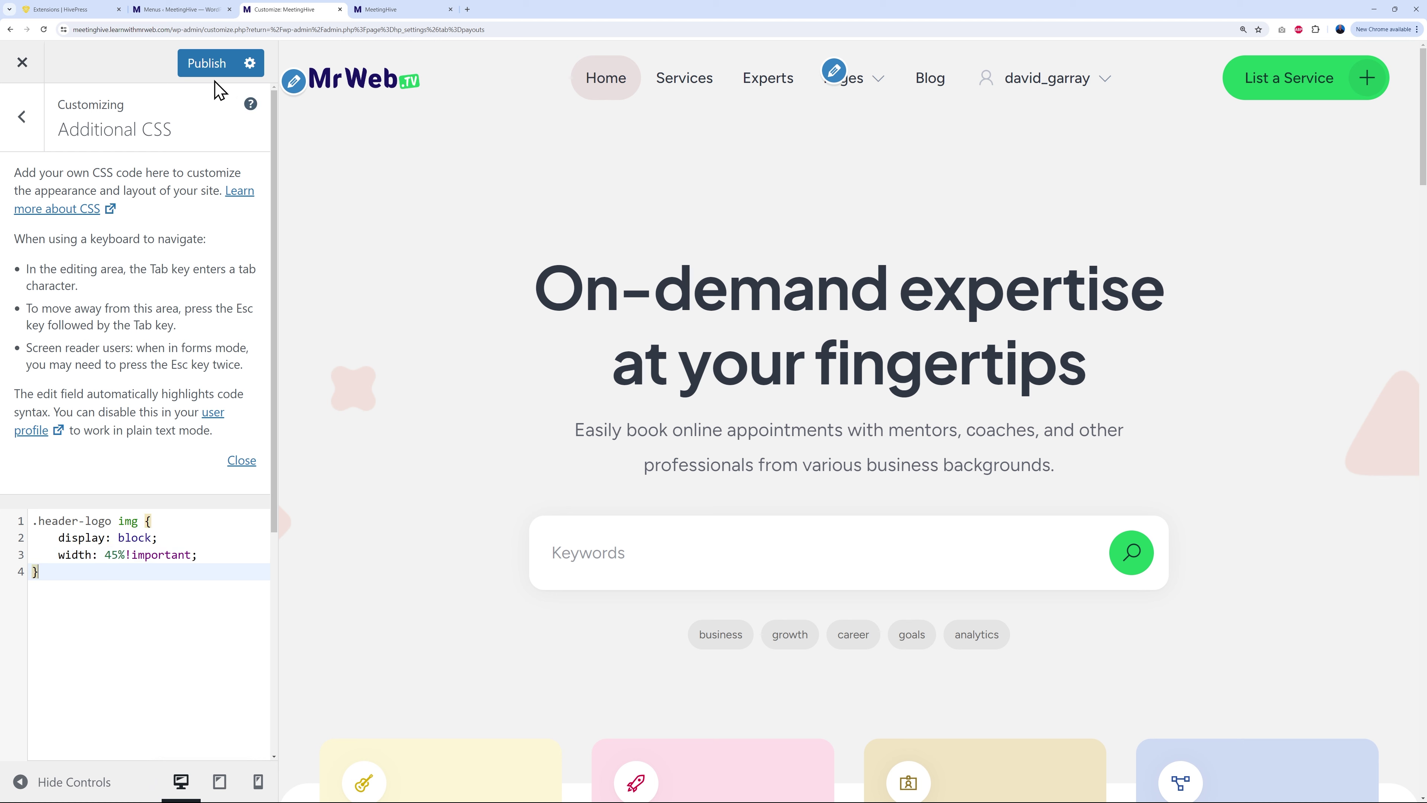
{"action": "left_click", "coordinate": [209, 66]}
{"action": "left_click", "coordinate": [384, 13]}
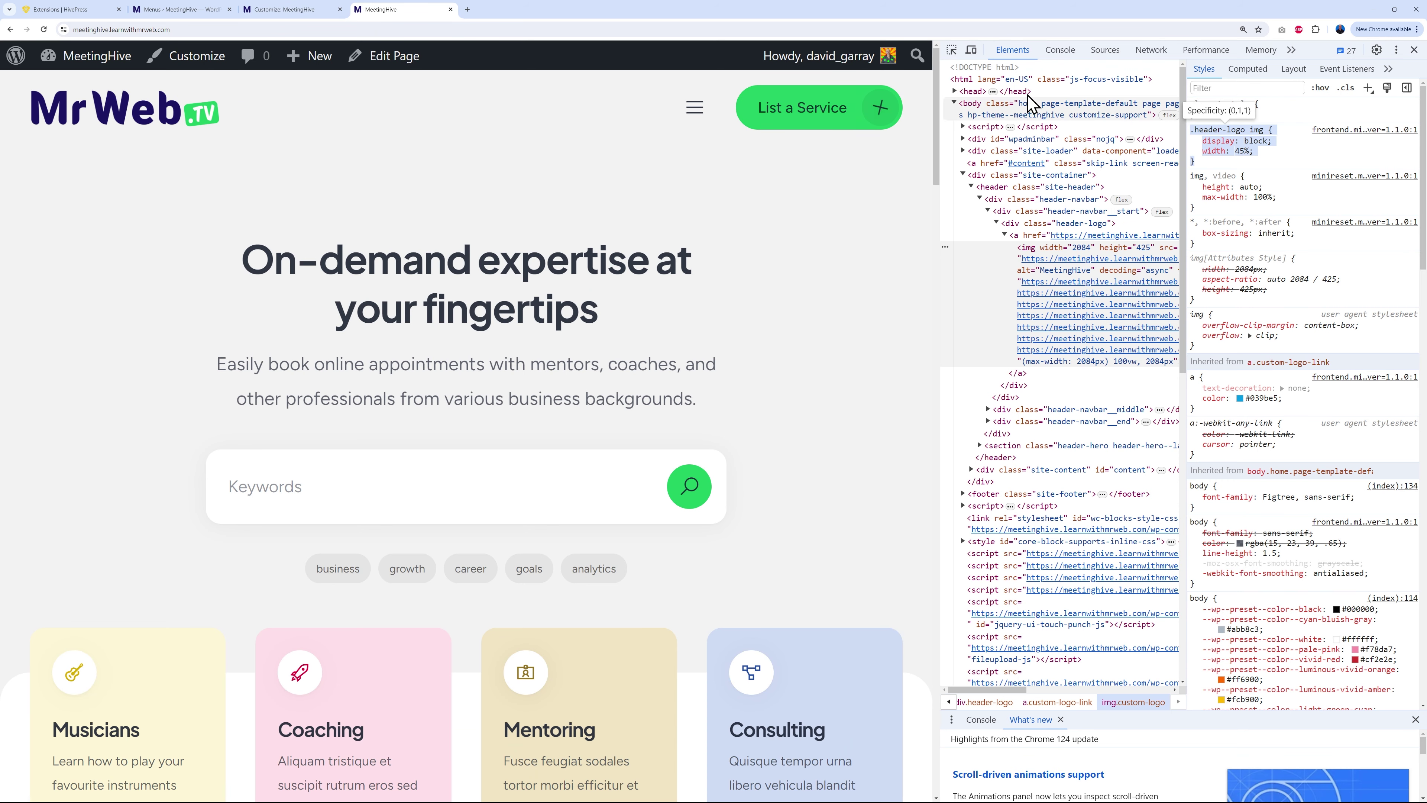
Step: Close DevTools on the live site and go back to the WordPress admin
{"action": "left_click", "coordinate": [1414, 50]}
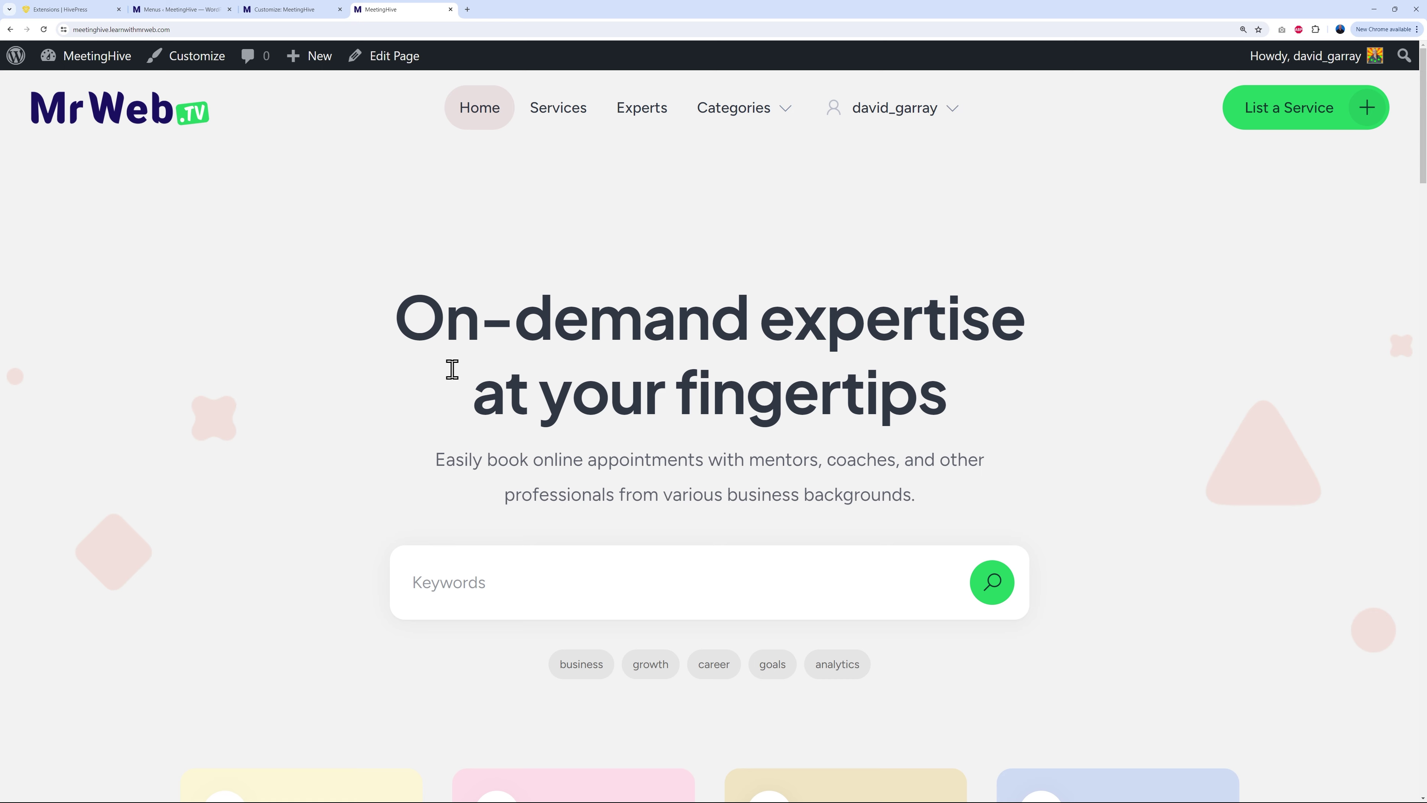
{"action": "left_click", "coordinate": [200, 11]}
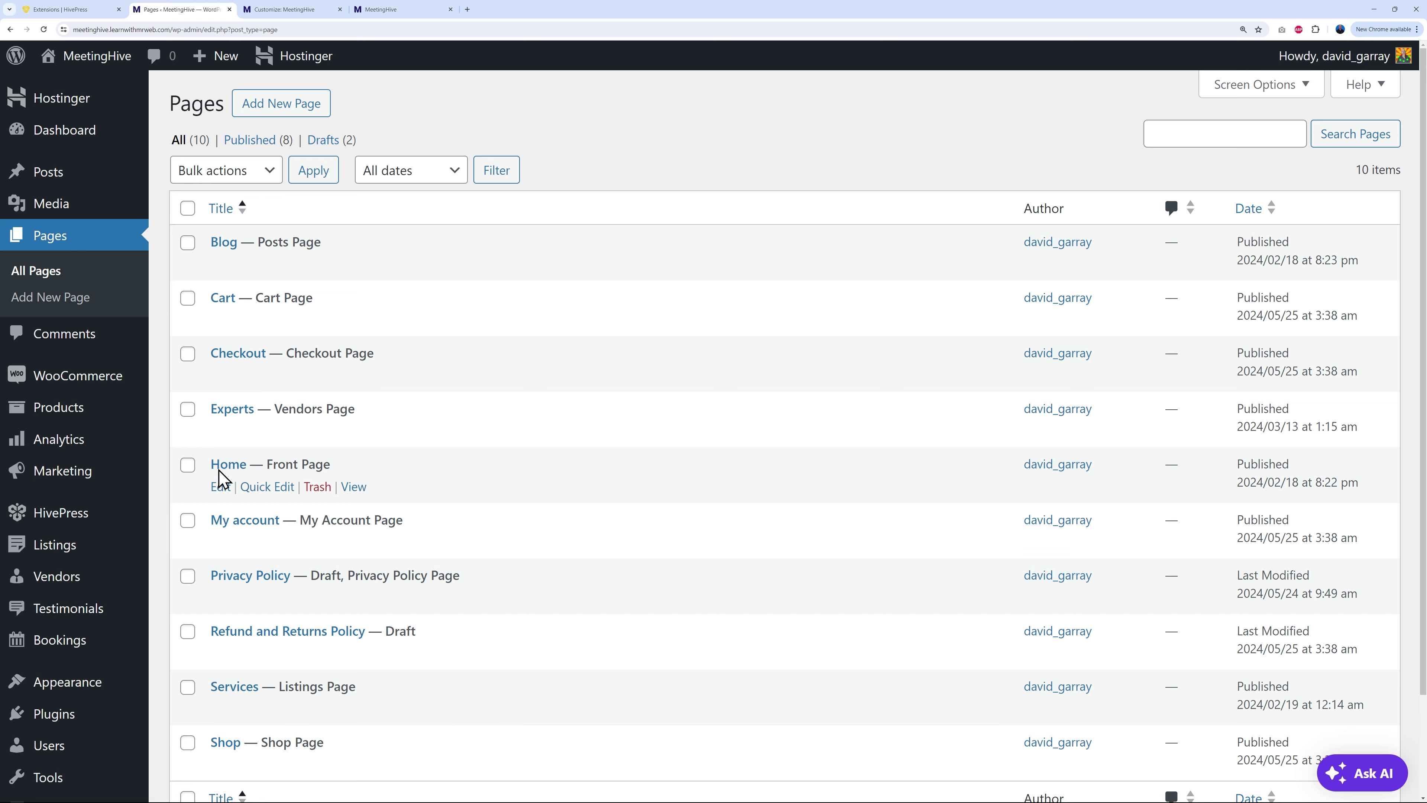
Step: In the Home page editor, test-edit the On-demand expertise heading, then restore its original wording
{"action": "left_click", "coordinate": [230, 466]}
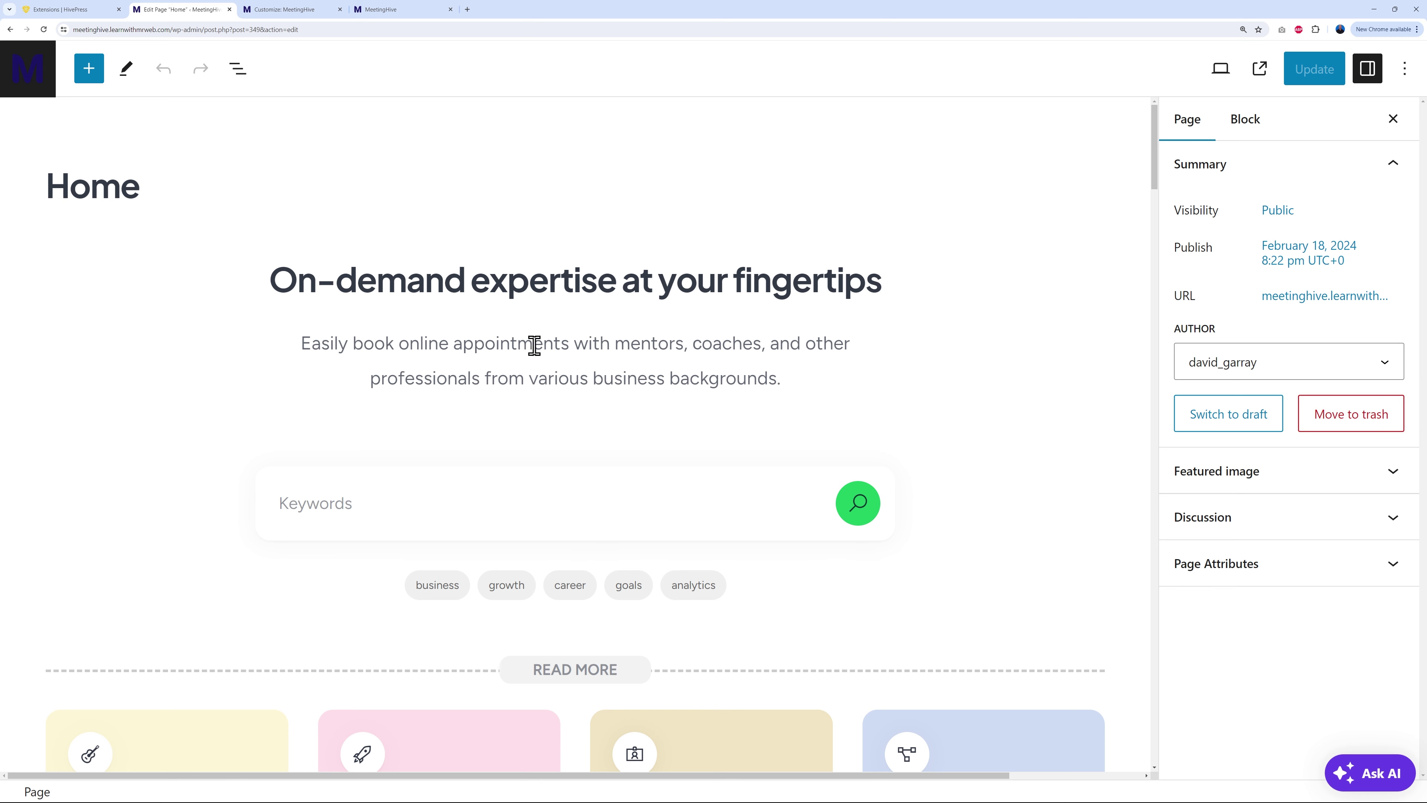
{"action": "left_click", "coordinate": [258, 277]}
{"action": "left_click_drag", "start_coordinate": [272, 281], "coordinate": [860, 292]}
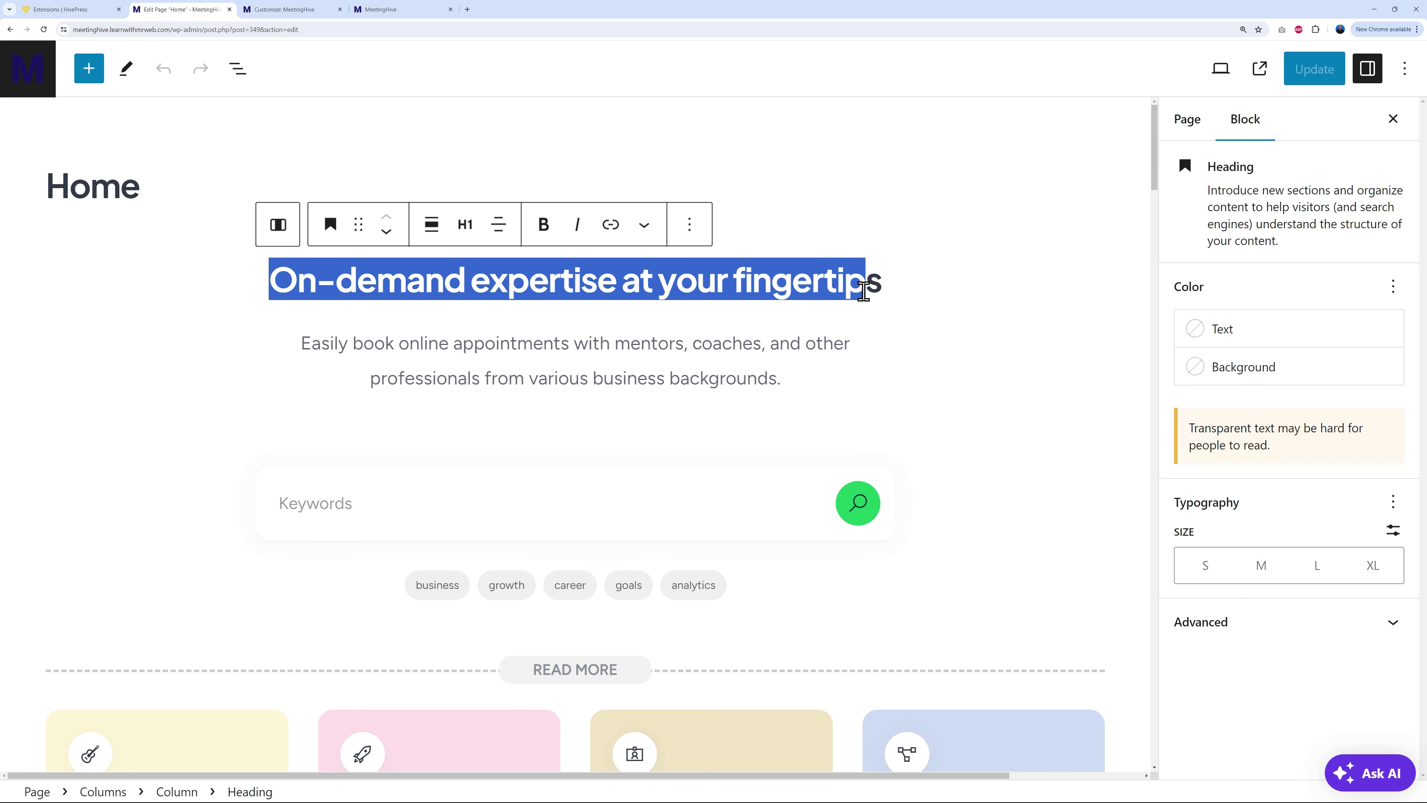
{"action": "left_click", "coordinate": [861, 284]}
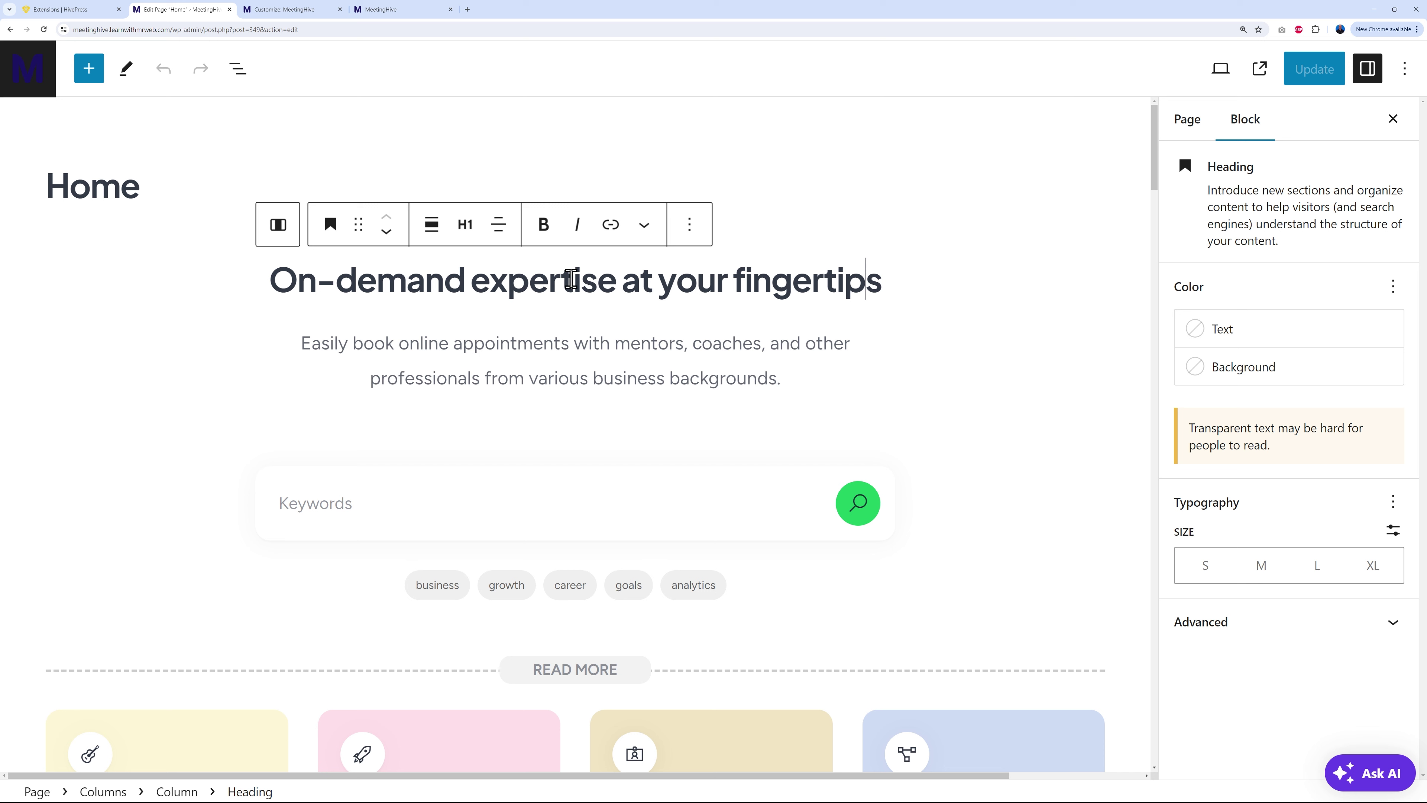
{"action": "left_click_drag", "start_coordinate": [883, 289], "coordinate": [503, 286]}
{"action": "left_click", "coordinate": [697, 281]}
{"action": "left_click", "coordinate": [728, 285]}
{"action": "left_click", "coordinate": [883, 283]}
{"action": "type", "text": "ty"}
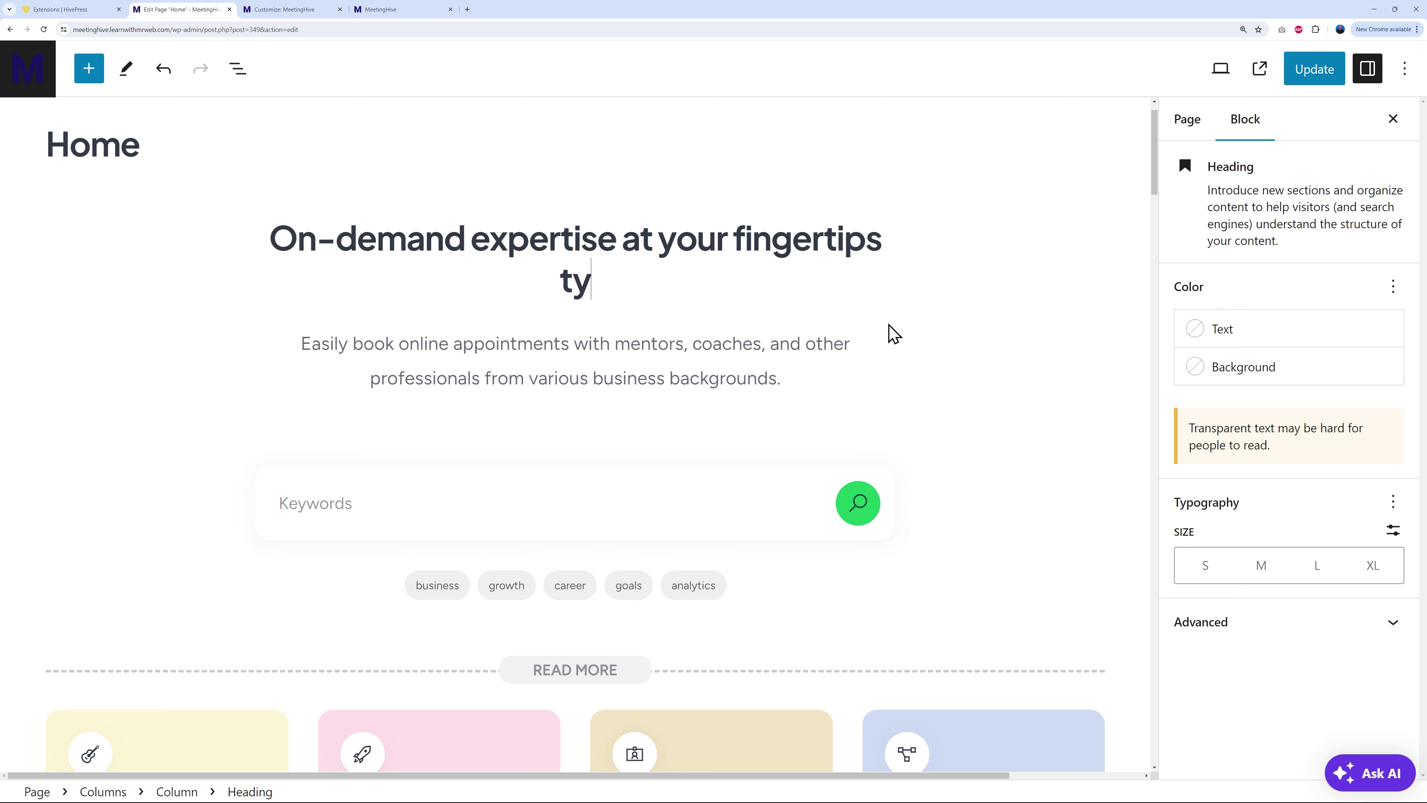
{"action": "type", "text": "ping"}
{"action": "key", "text": "BackSpace"}
{"action": "key", "text": "BackSpace"}
{"action": "key", "text": "BackSpace"}
{"action": "key", "text": "BackSpace"}
{"action": "key", "text": "BackSpace"}
{"action": "key", "text": "BackSpace"}
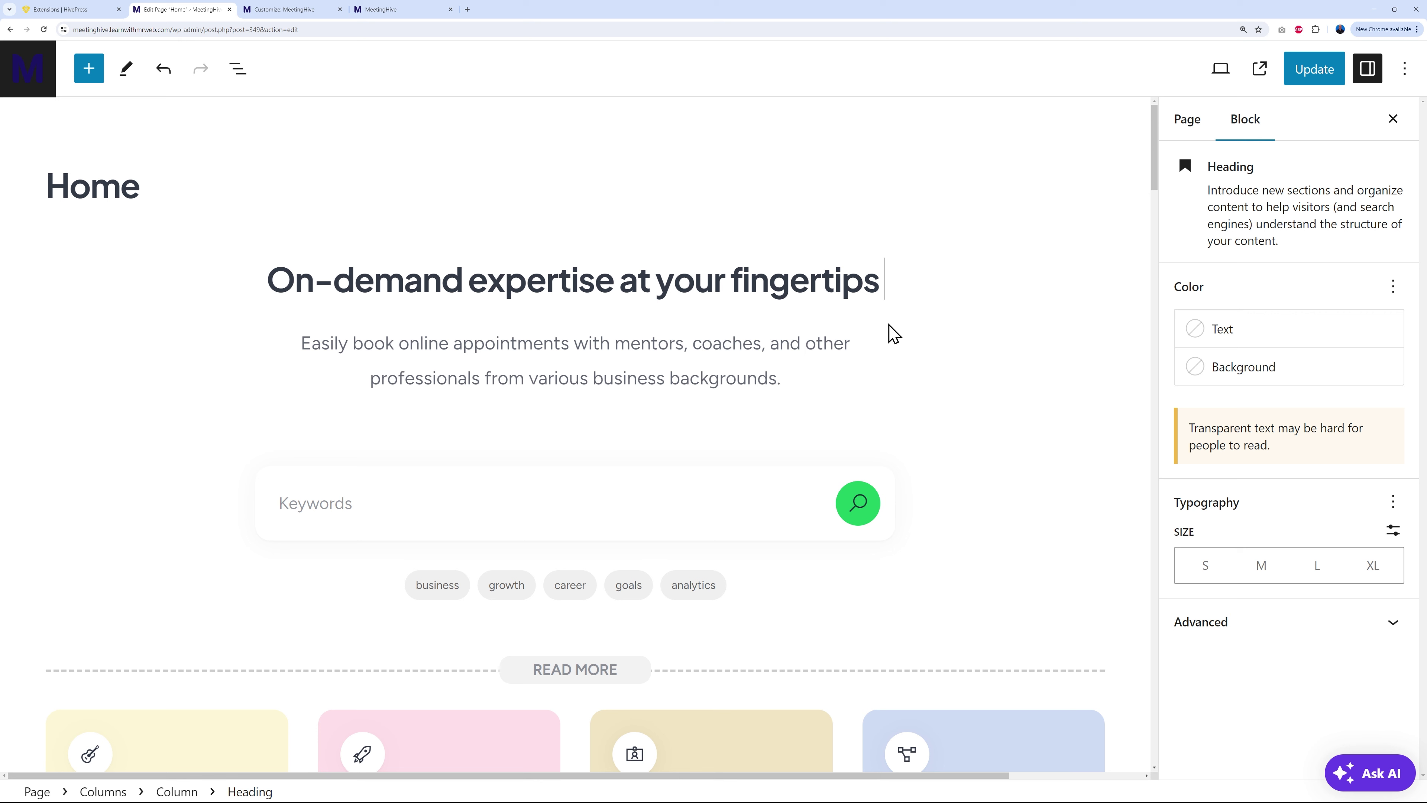
{"action": "key", "text": "BackSpace"}
Step: Give the On-demand expertise heading a custom 36 px font size and check the live homepage
{"action": "left_click", "coordinate": [485, 343]}
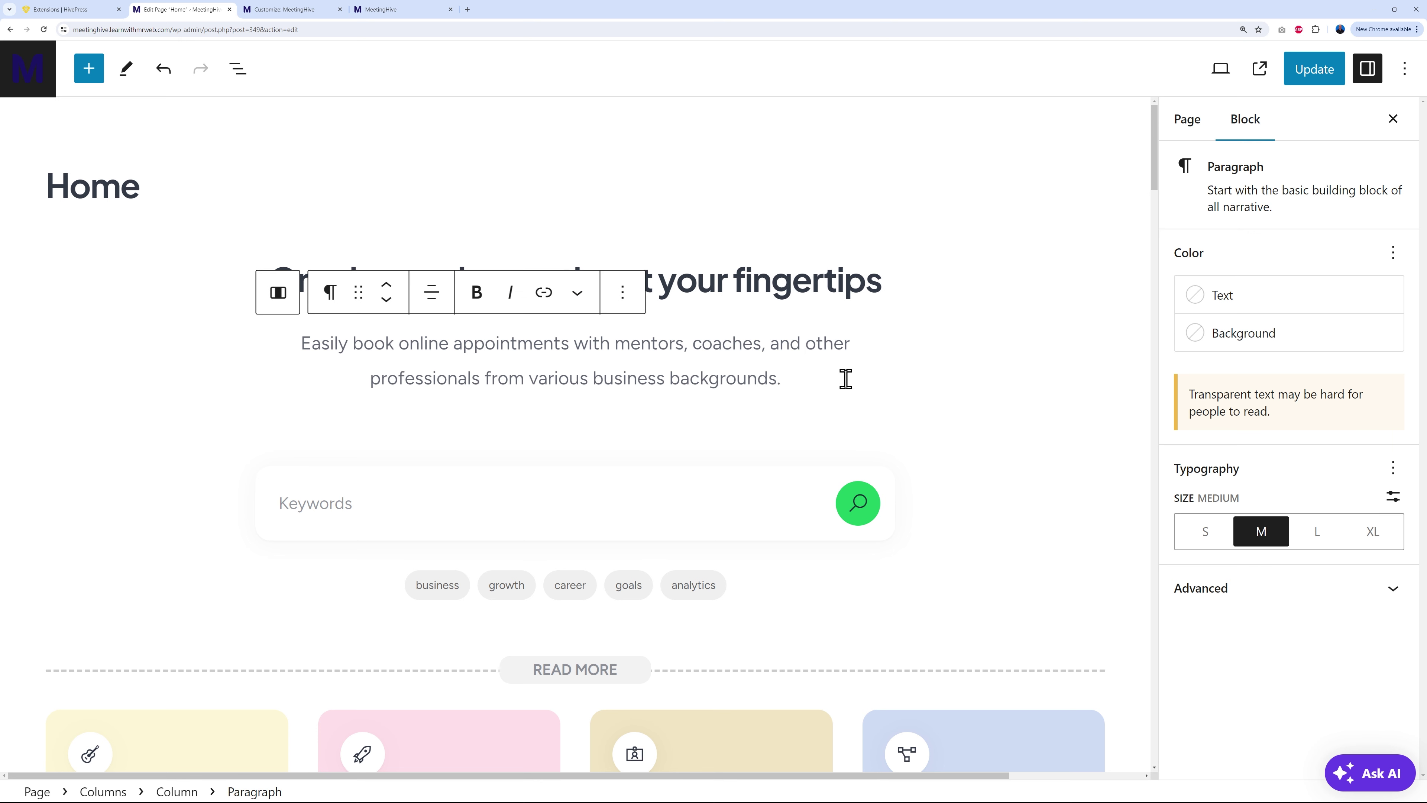
{"action": "left_click", "coordinate": [809, 275]}
{"action": "left_click_drag", "start_coordinate": [881, 280], "coordinate": [276, 294]}
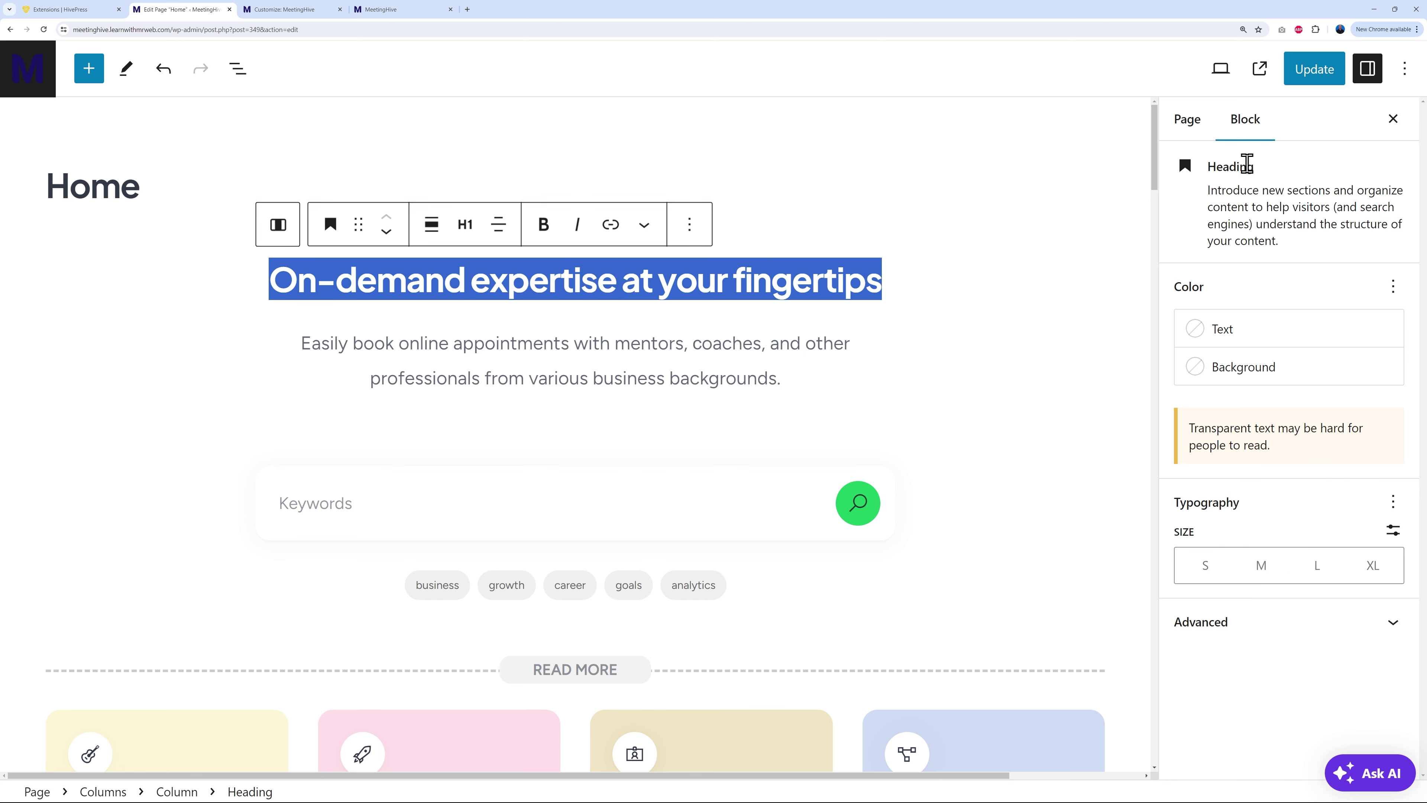
{"action": "left_click", "coordinate": [1190, 125]}
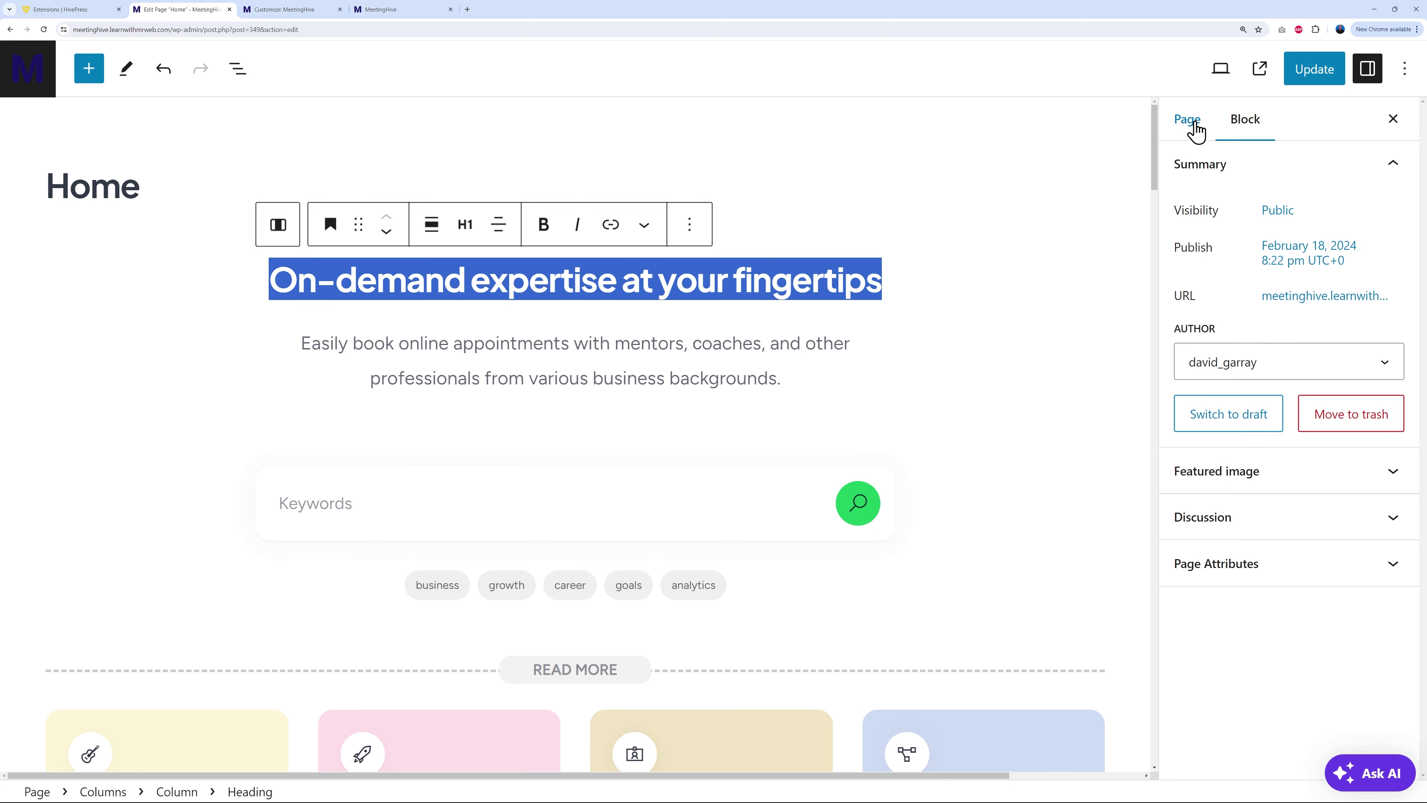
{"action": "left_click", "coordinate": [1256, 128]}
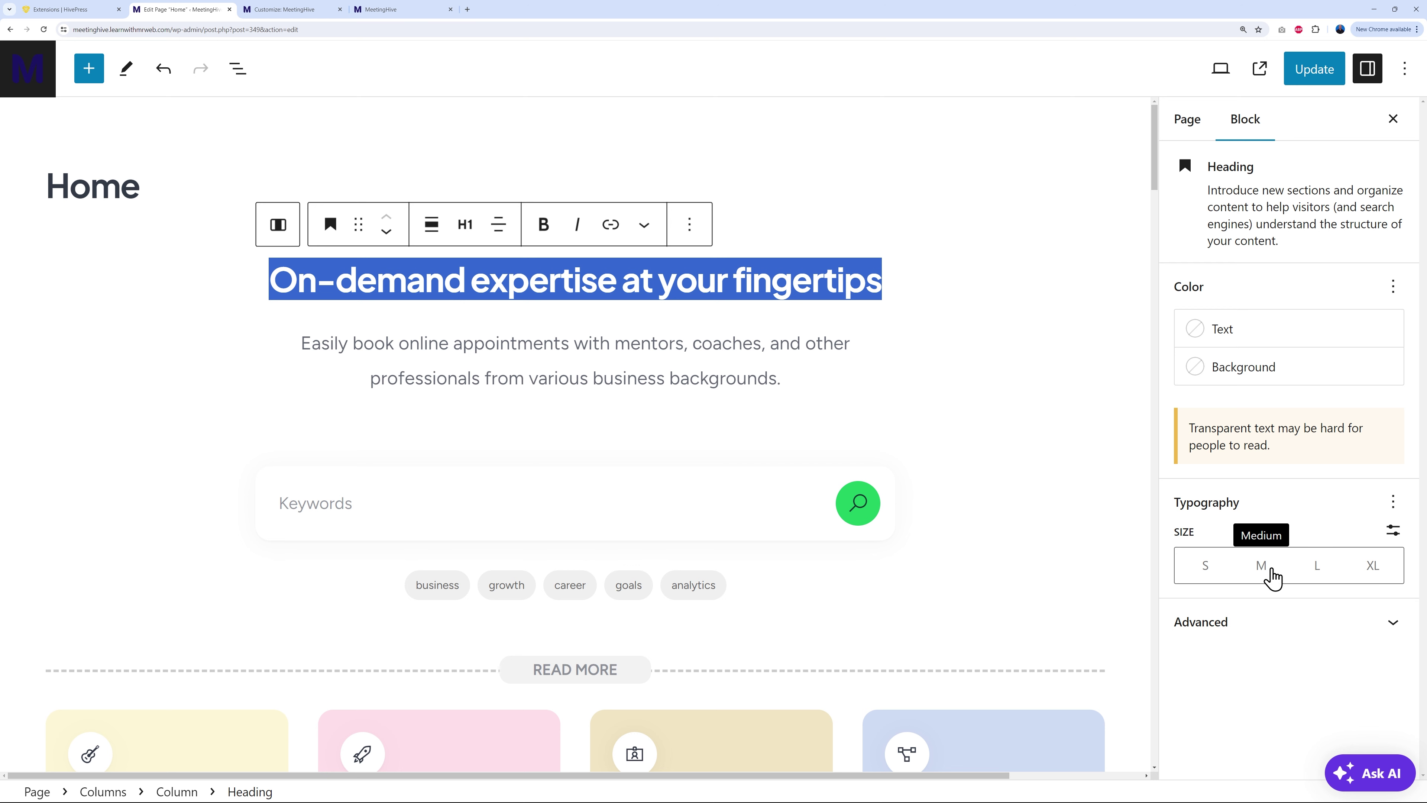
{"action": "left_click", "coordinate": [1394, 531]}
{"action": "mouse_move", "coordinate": [1349, 566]}
{"action": "left_mouse_down"}
{"action": "mouse_move", "coordinate": [1354, 580]}
{"action": "mouse_move", "coordinate": [1336, 579]}
{"action": "left_mouse_up"}
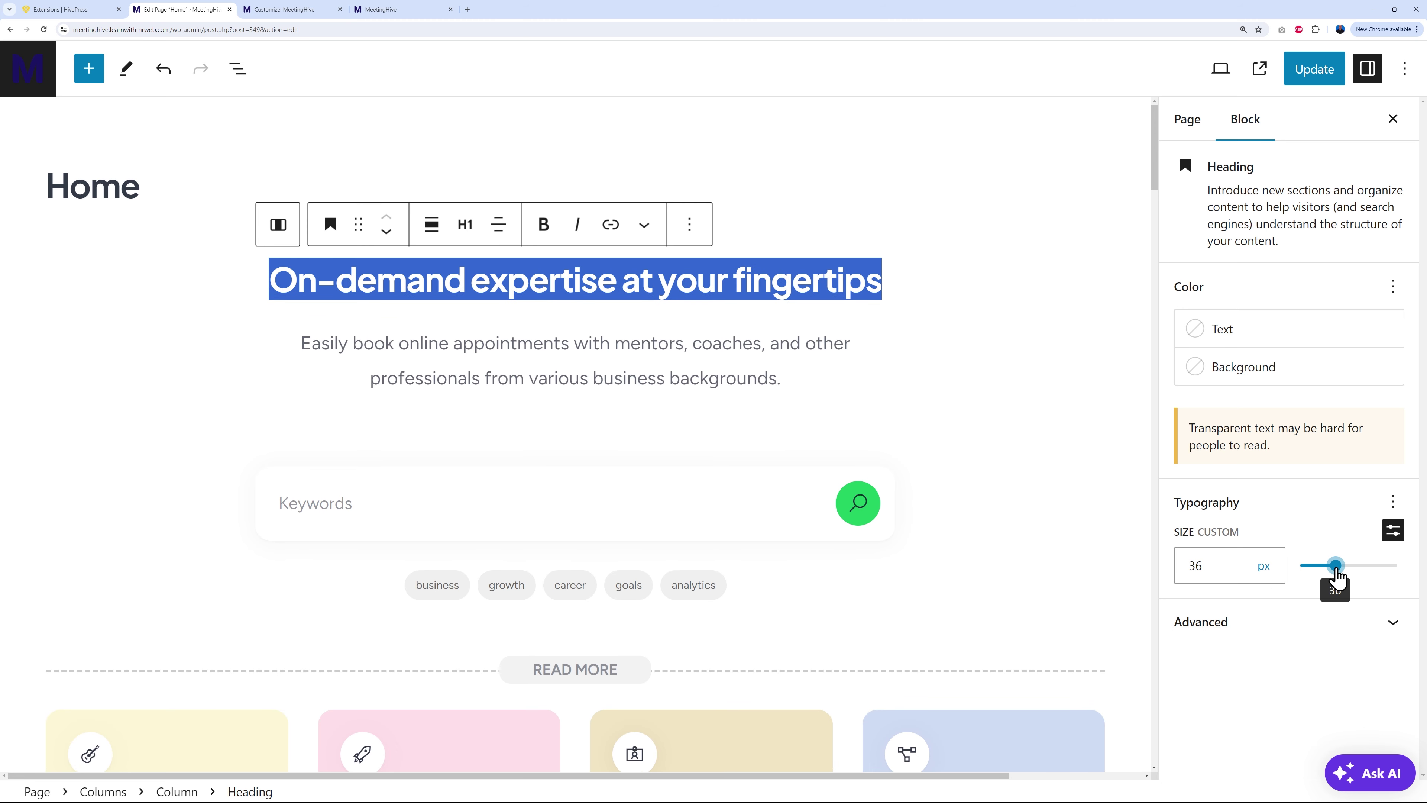
{"action": "left_click", "coordinate": [1393, 502]}
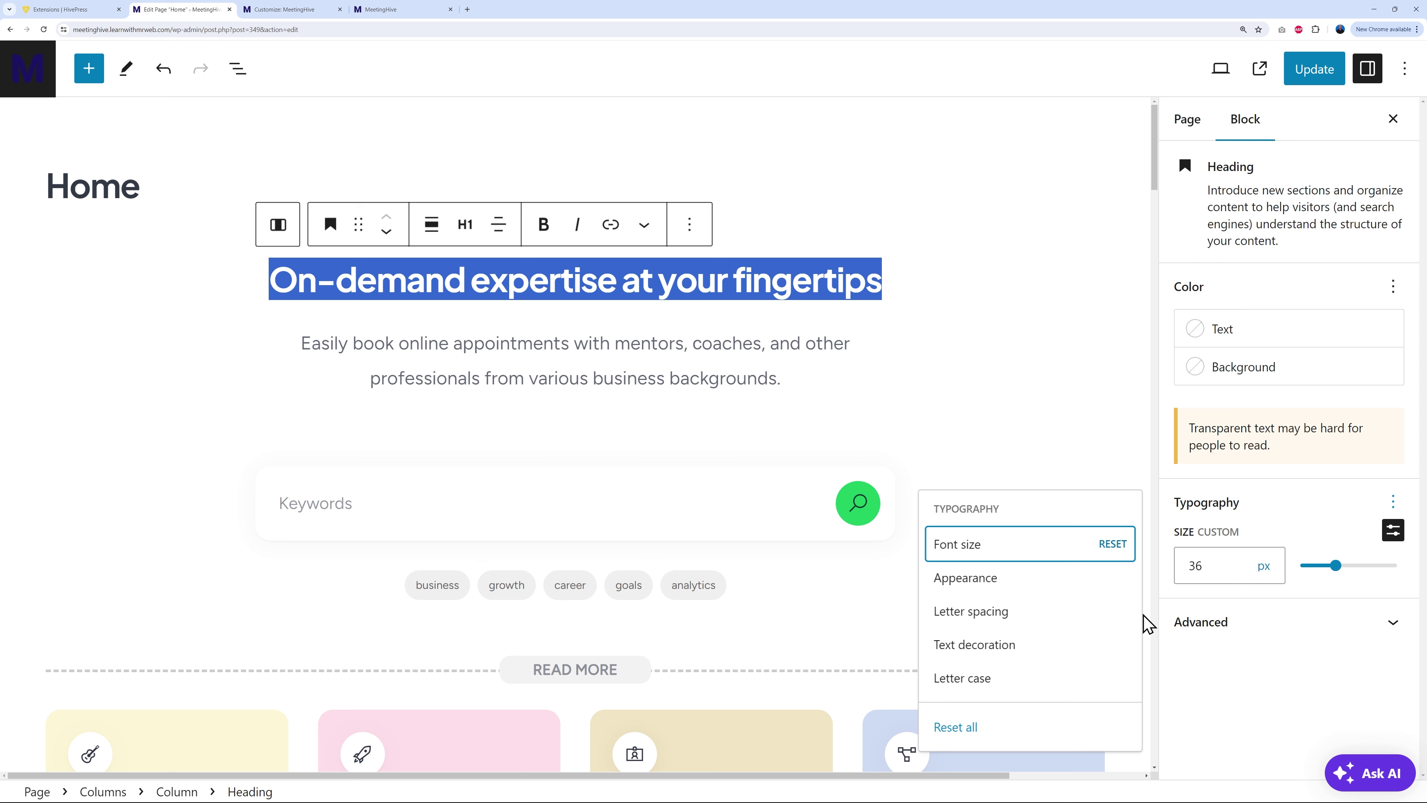
{"action": "left_click", "coordinate": [1336, 691]}
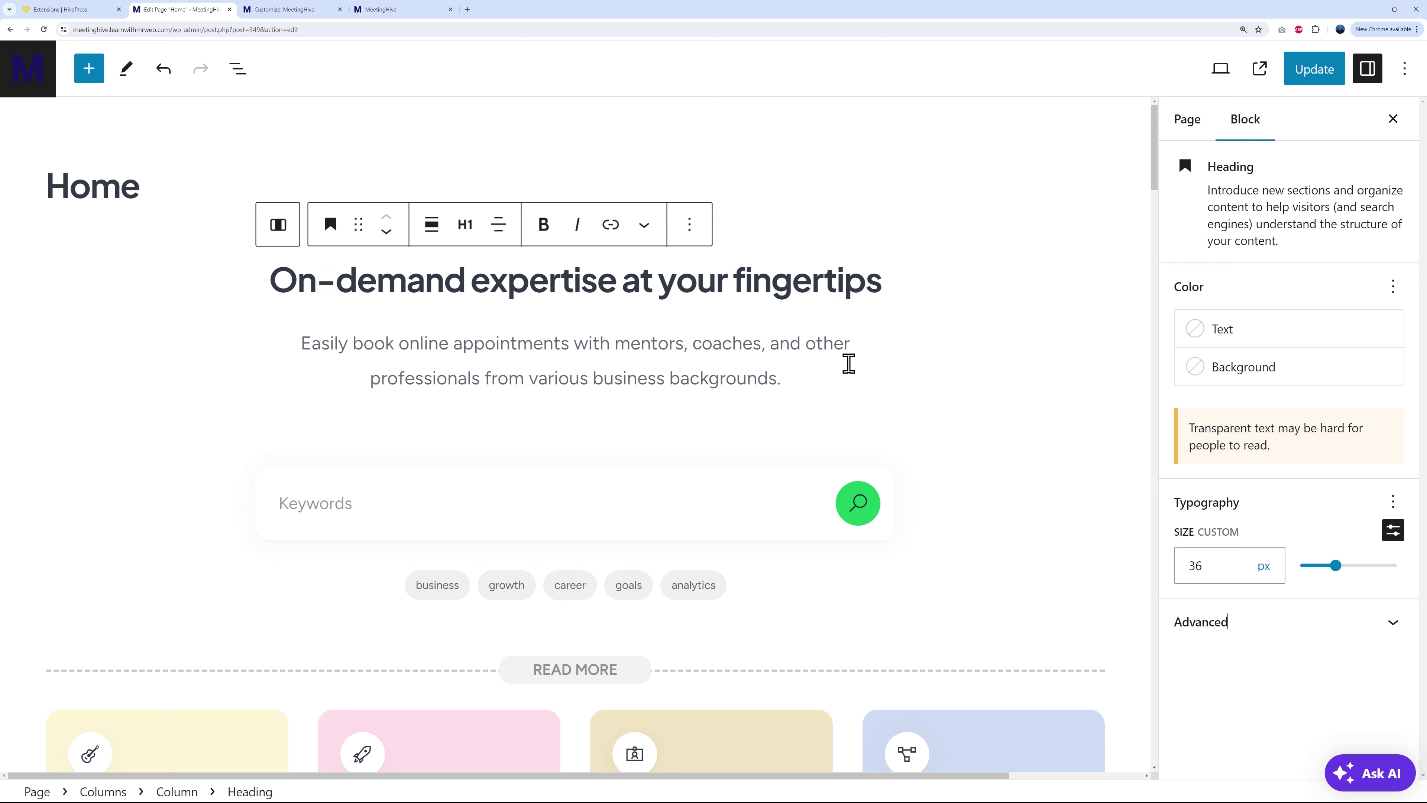
{"action": "left_click", "coordinate": [427, 11]}
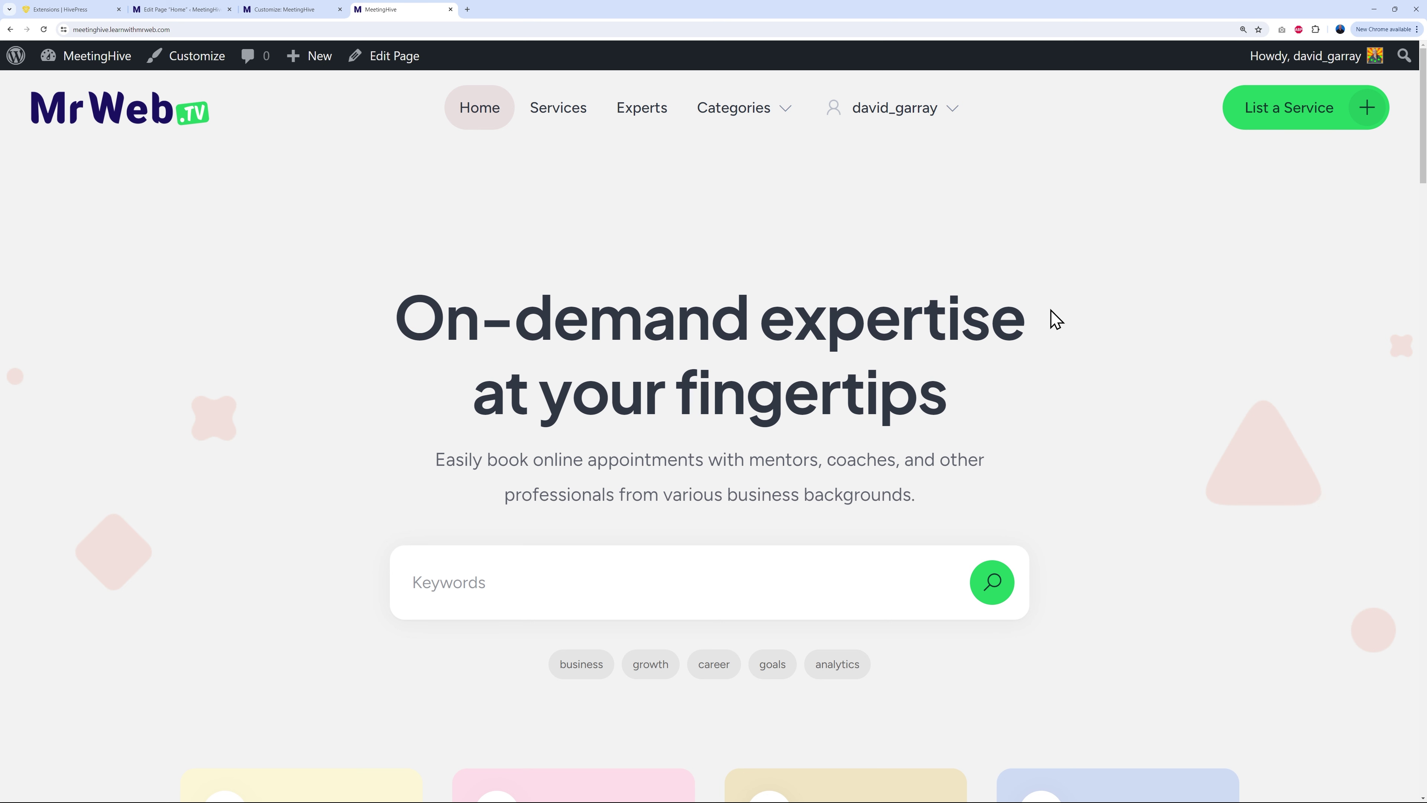
{"action": "left_click", "coordinate": [304, 12]}
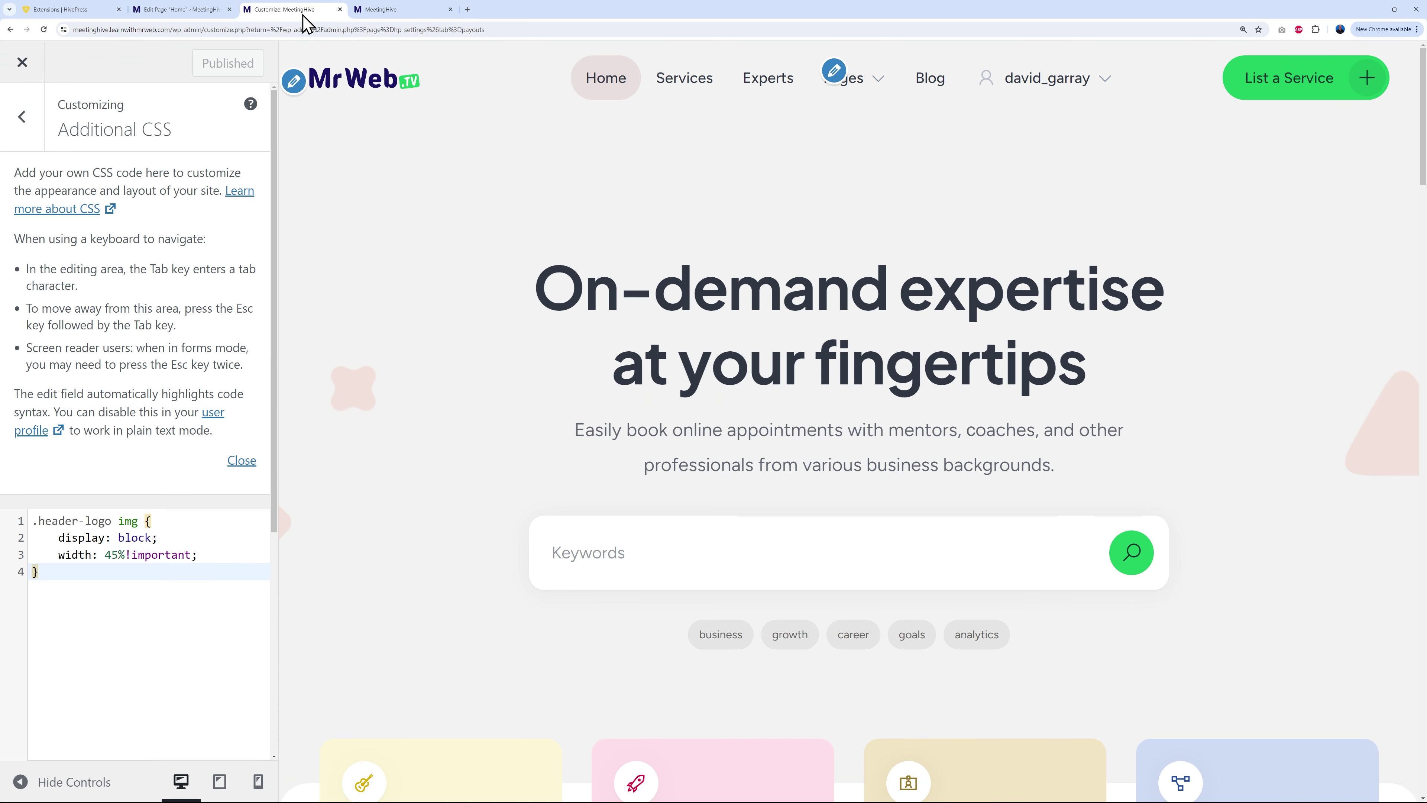
{"action": "left_click", "coordinate": [22, 117]}
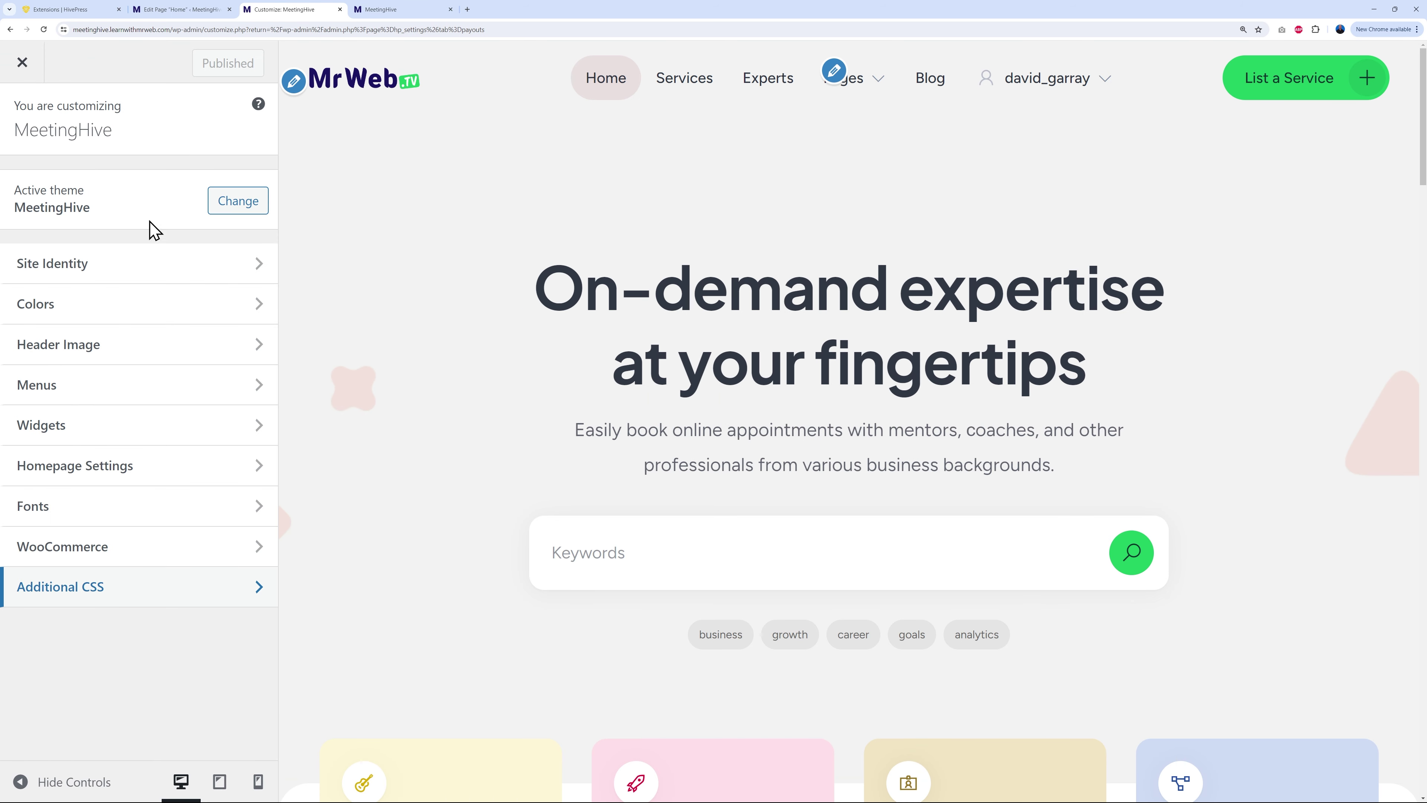
{"action": "left_click", "coordinate": [90, 360]}
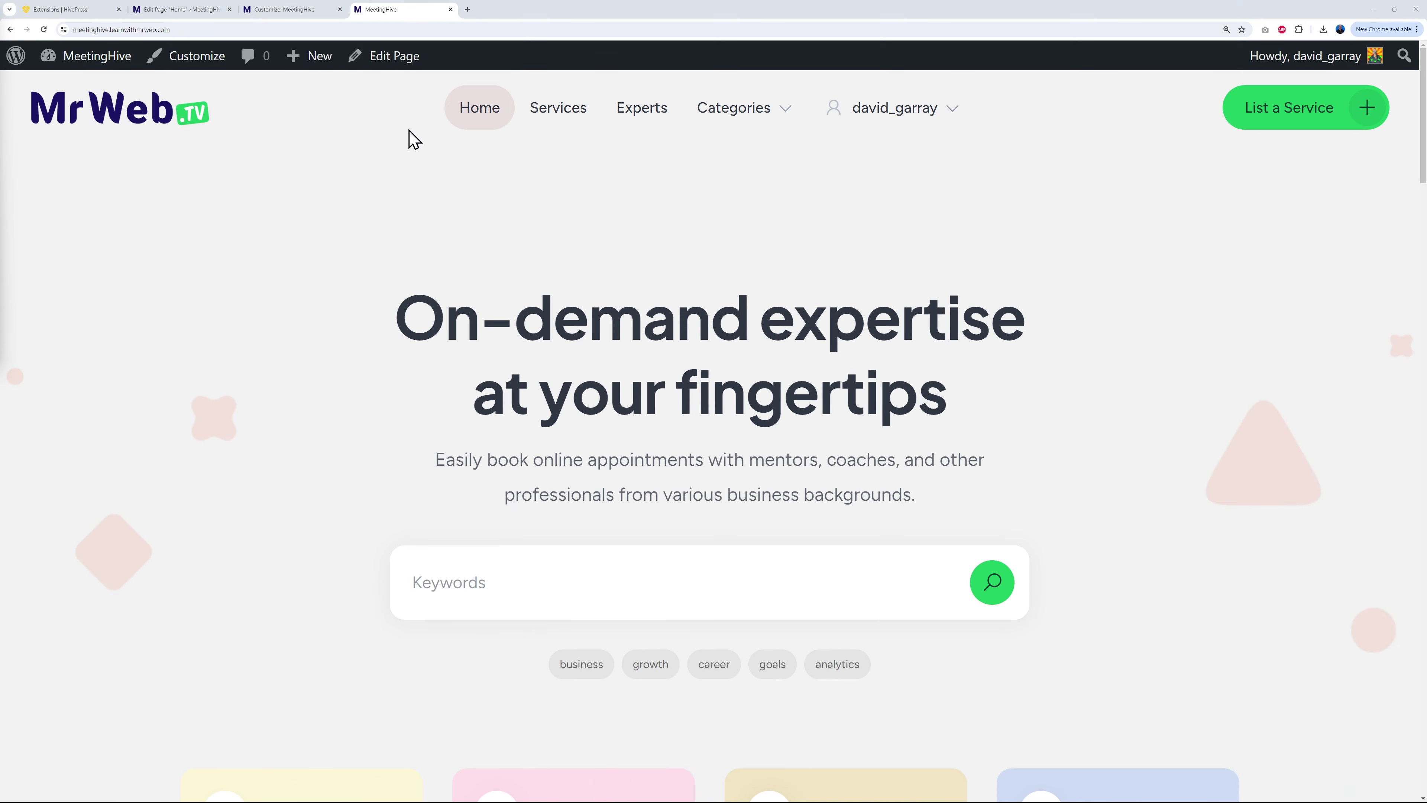
{"action": "left_click", "coordinate": [180, 9]}
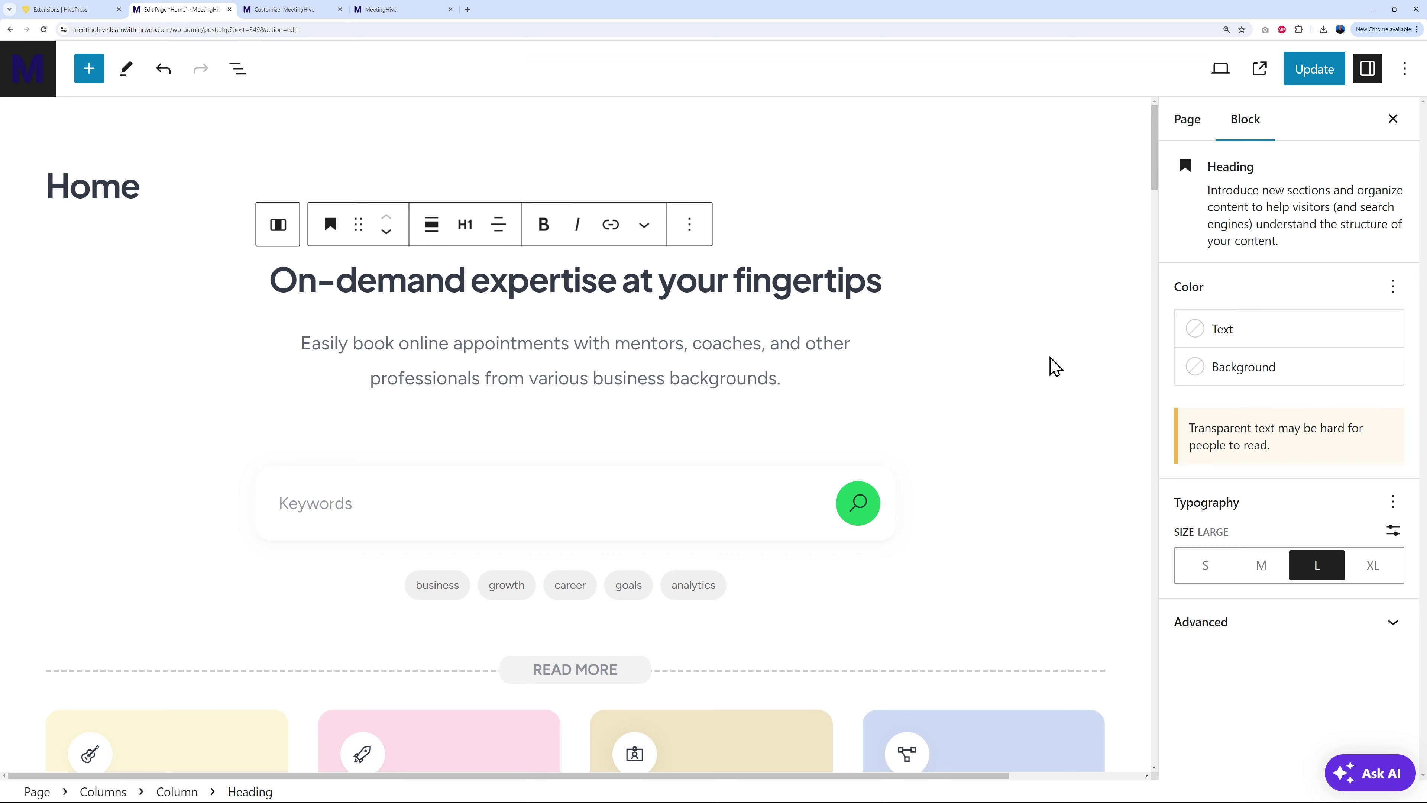
Step: Replace the Home page's featured image with cropped-takustik-rehearsal-room-header.jpg
{"action": "left_click", "coordinate": [1188, 128]}
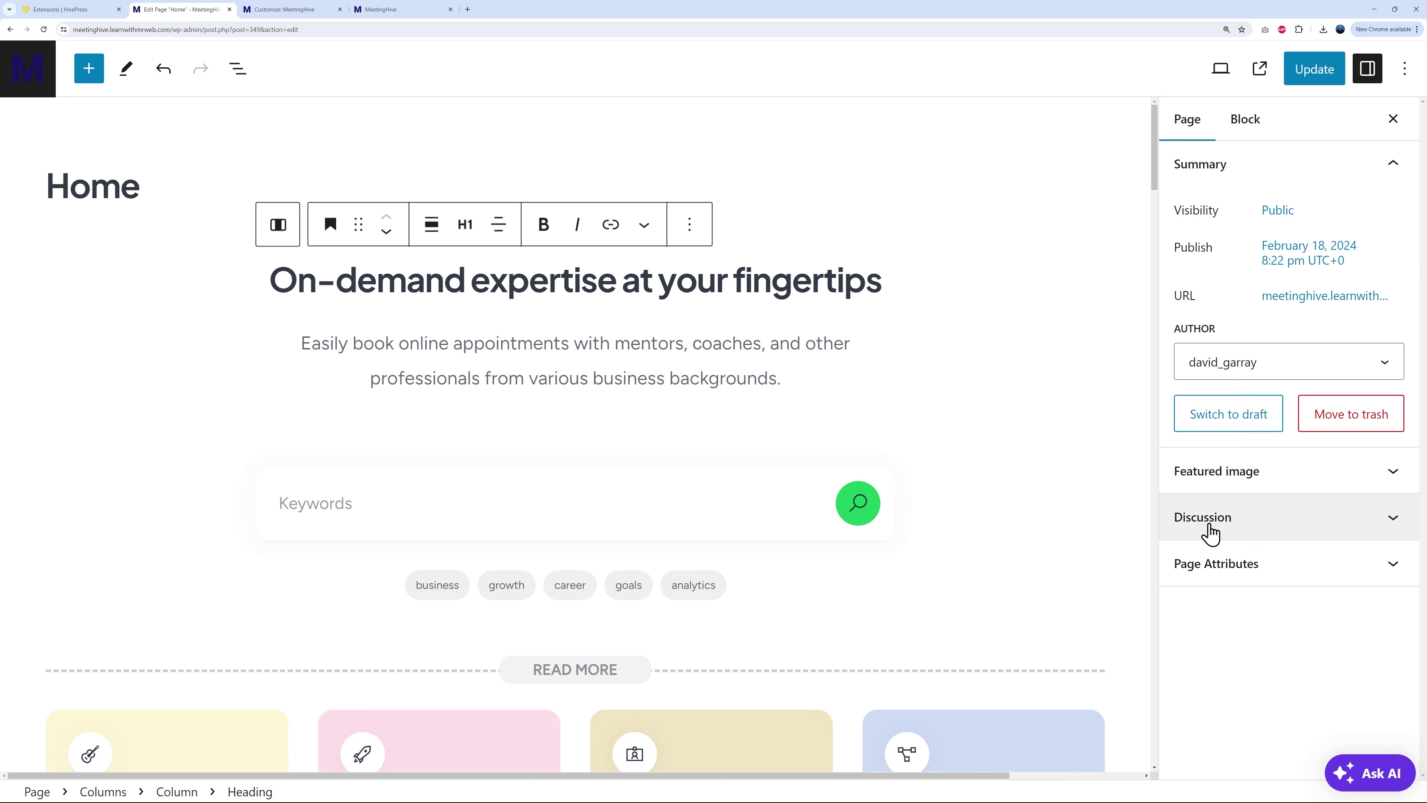
{"action": "left_click", "coordinate": [1393, 475]}
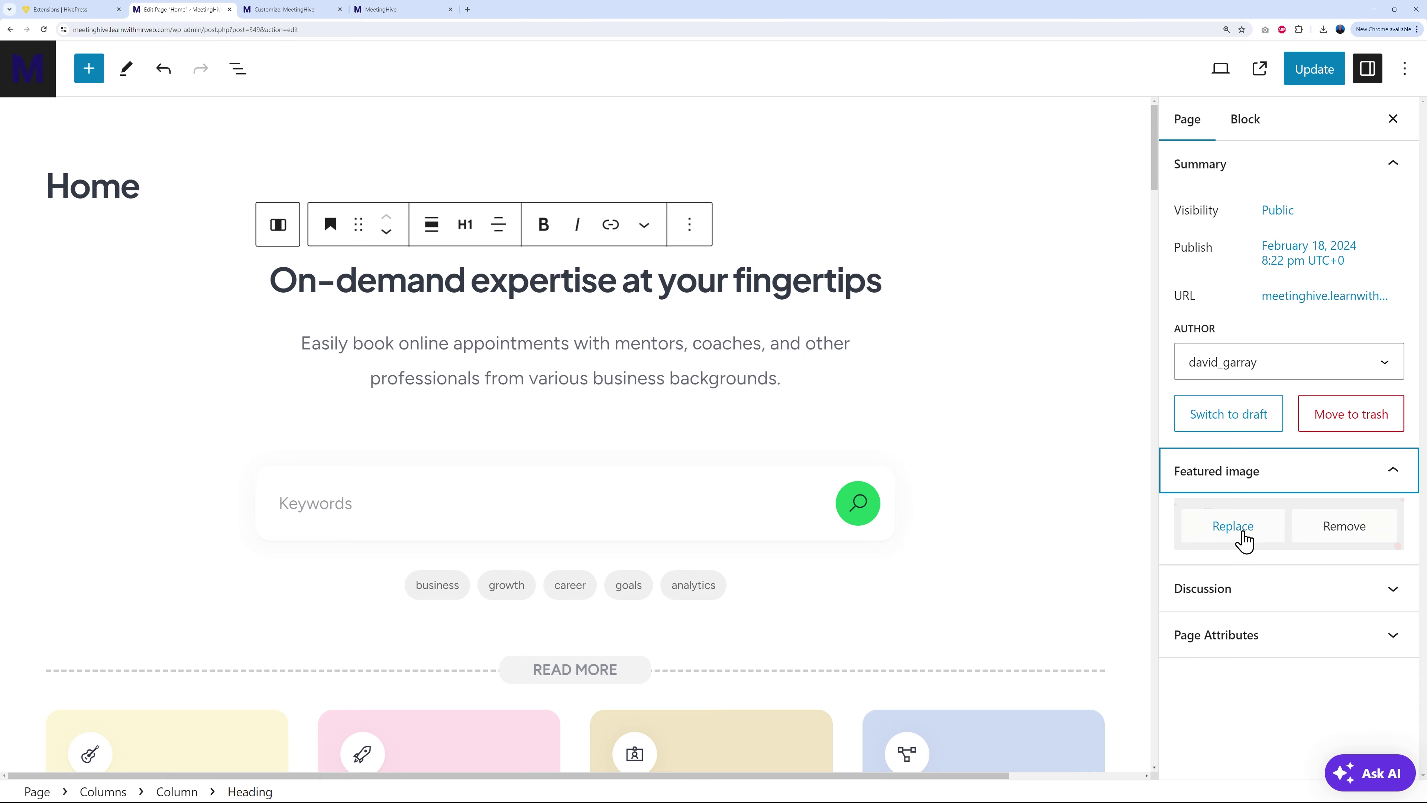
{"action": "left_click", "coordinate": [1241, 534]}
{"action": "left_click", "coordinate": [222, 317]}
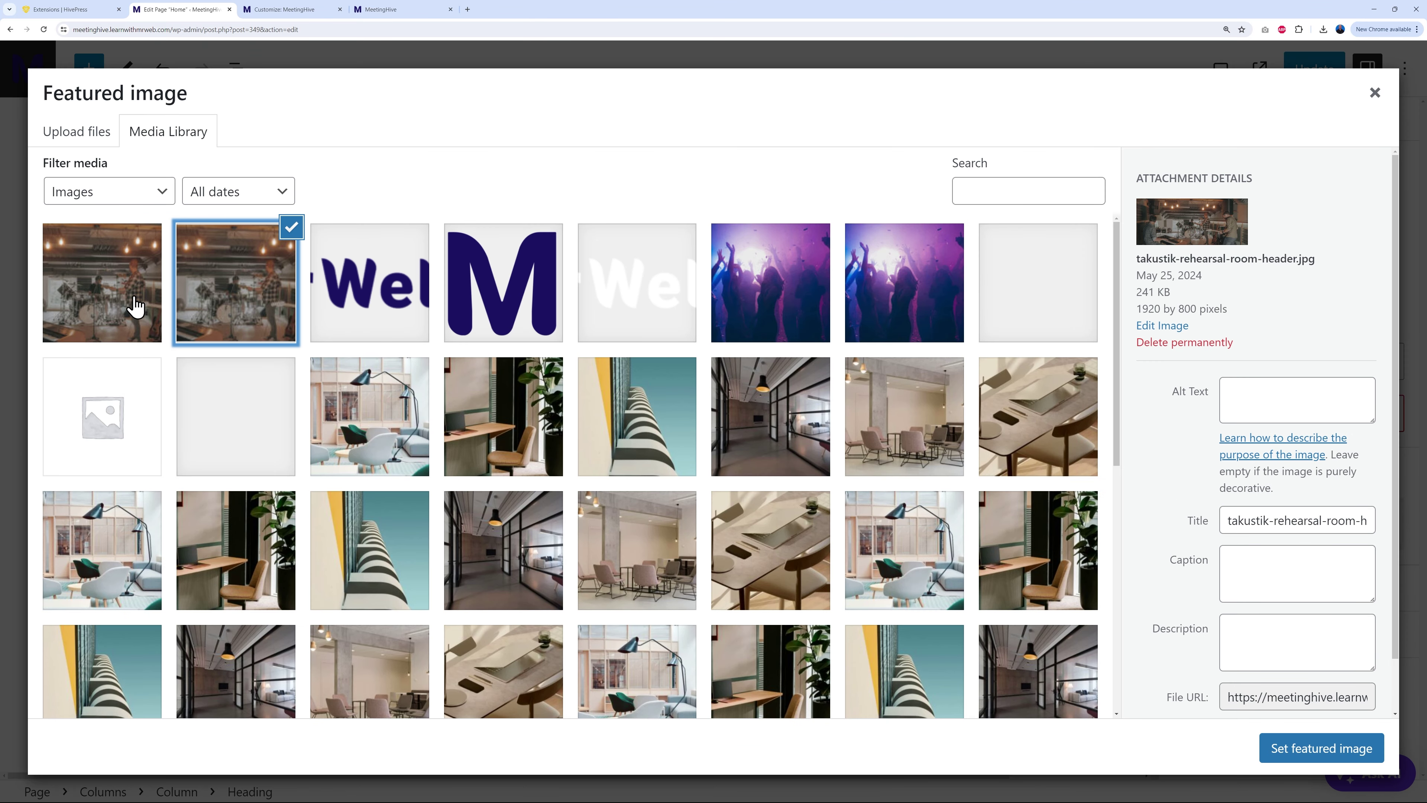
{"action": "left_click", "coordinate": [135, 308]}
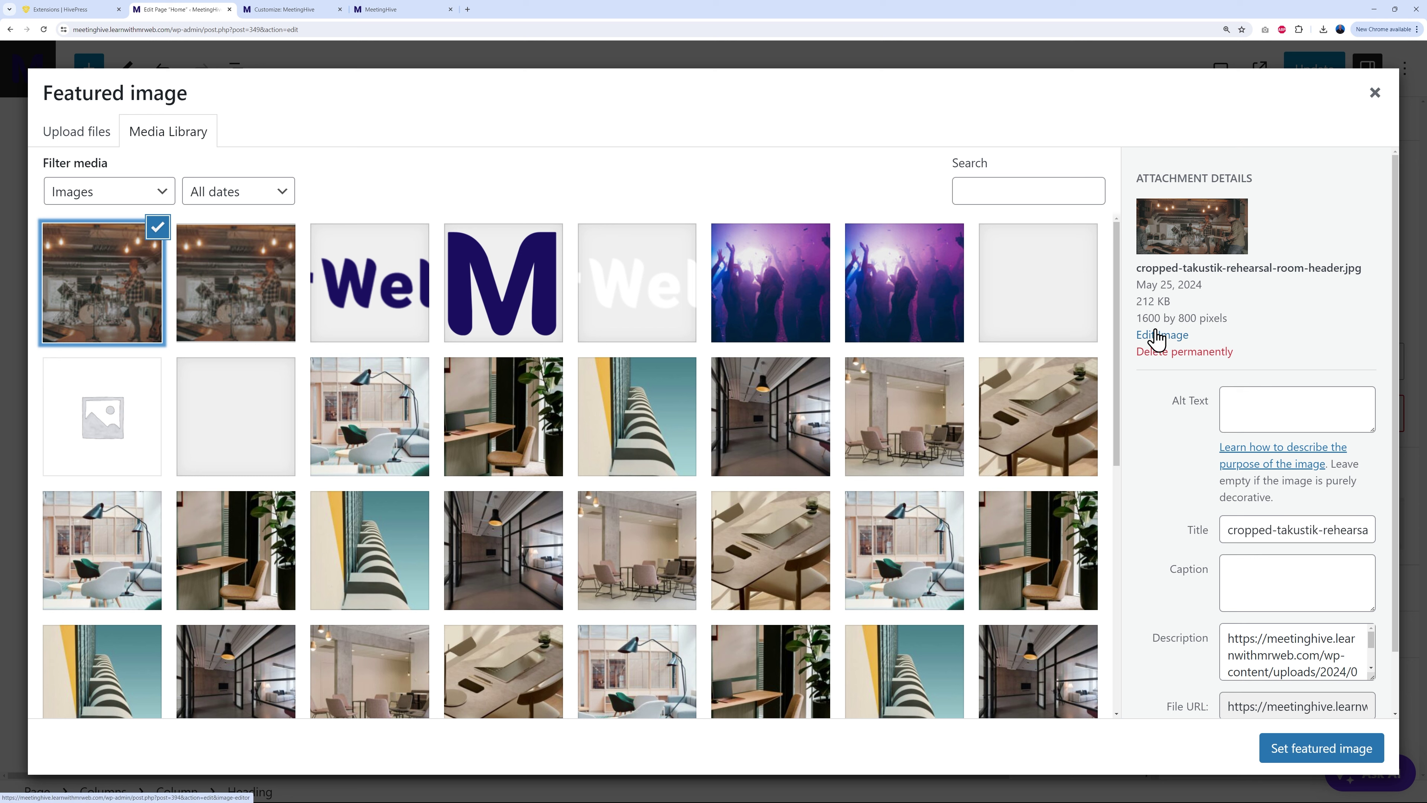
{"action": "left_click", "coordinate": [1320, 750]}
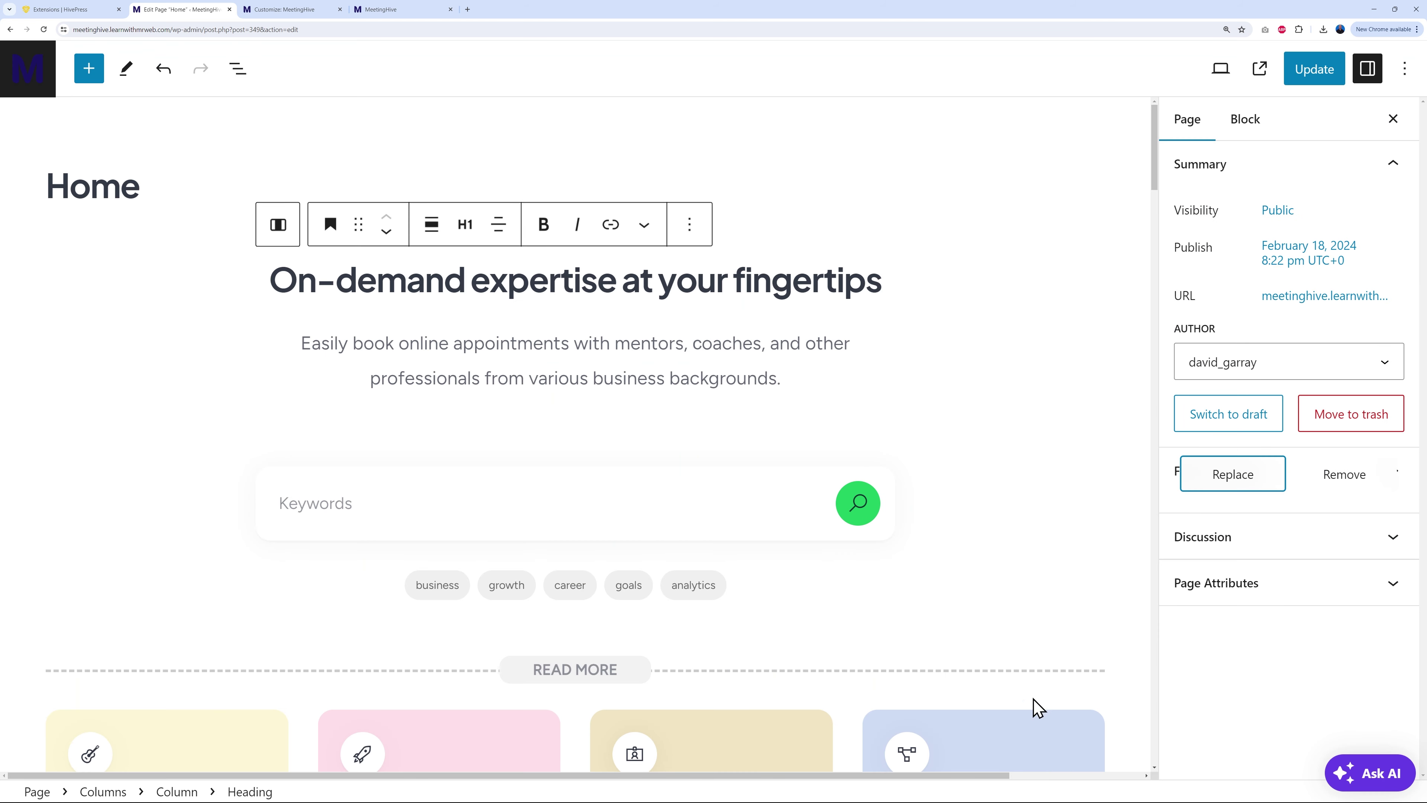
Step: Update the Home page and reload the live homepage to see the rehearsal background
{"action": "left_click", "coordinate": [1310, 76]}
{"action": "left_click", "coordinate": [403, 10]}
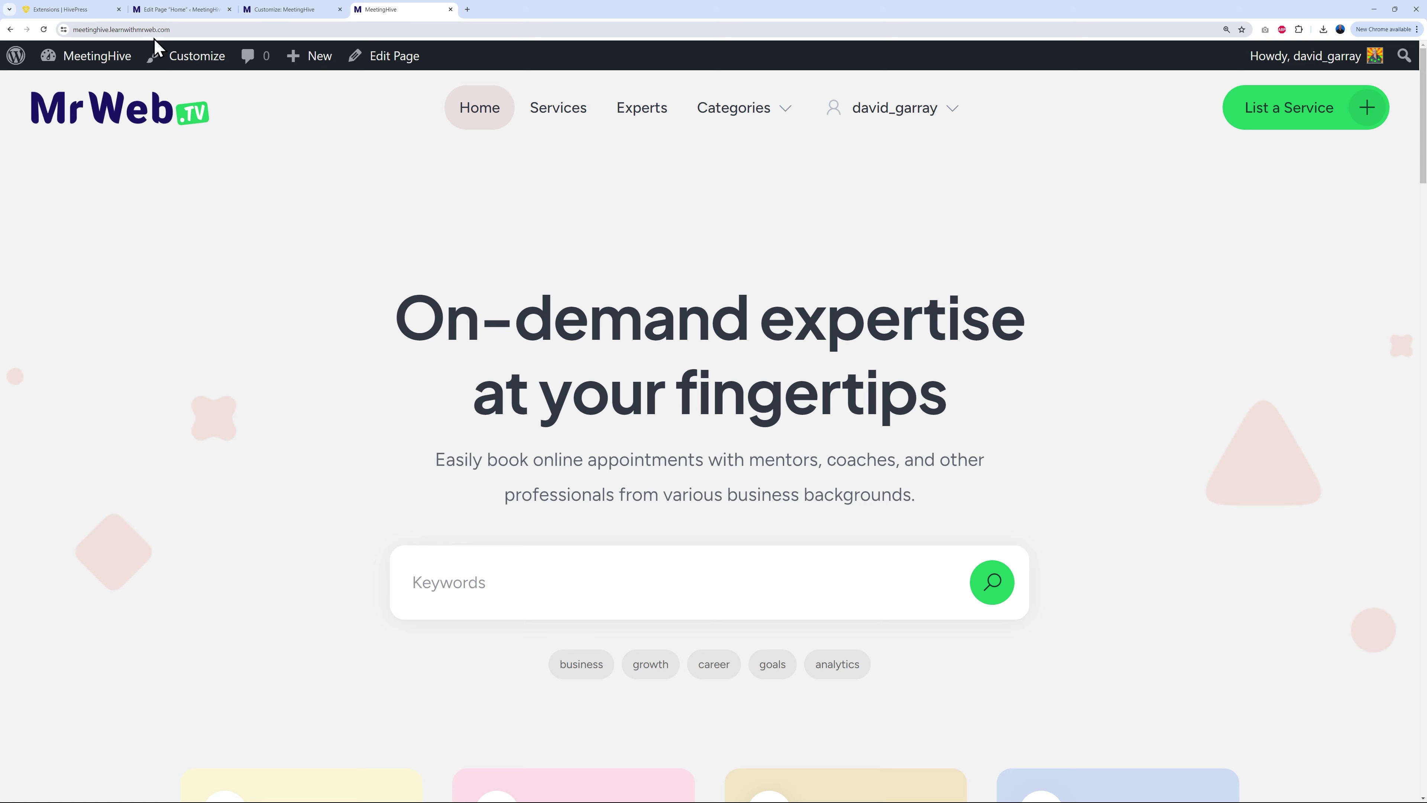
{"action": "left_click", "coordinate": [48, 36]}
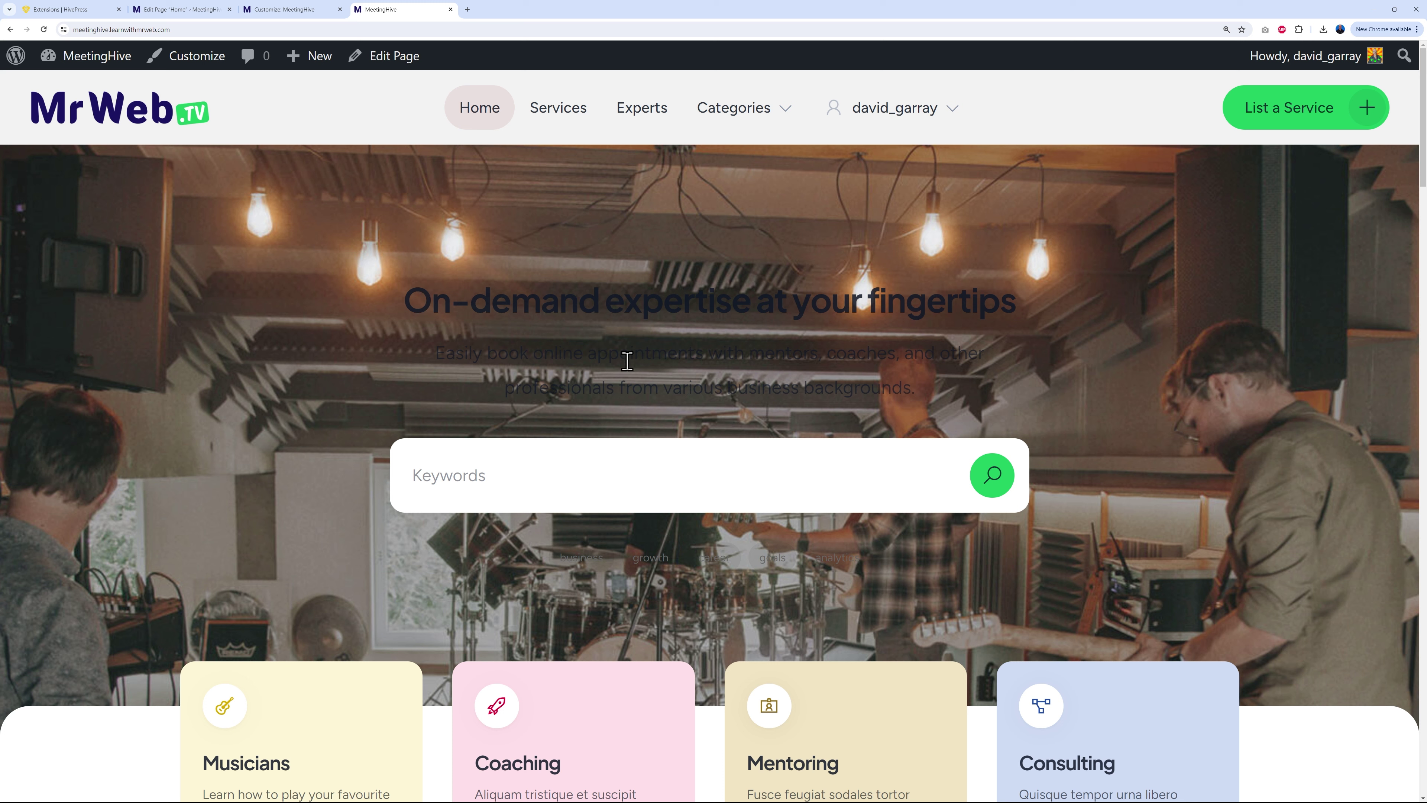
Step: Set the 'On-demand expertise at your fingertips' heading text colour to White and update the page
{"action": "left_click", "coordinate": [181, 10]}
{"action": "triple_click", "coordinate": [655, 279]}
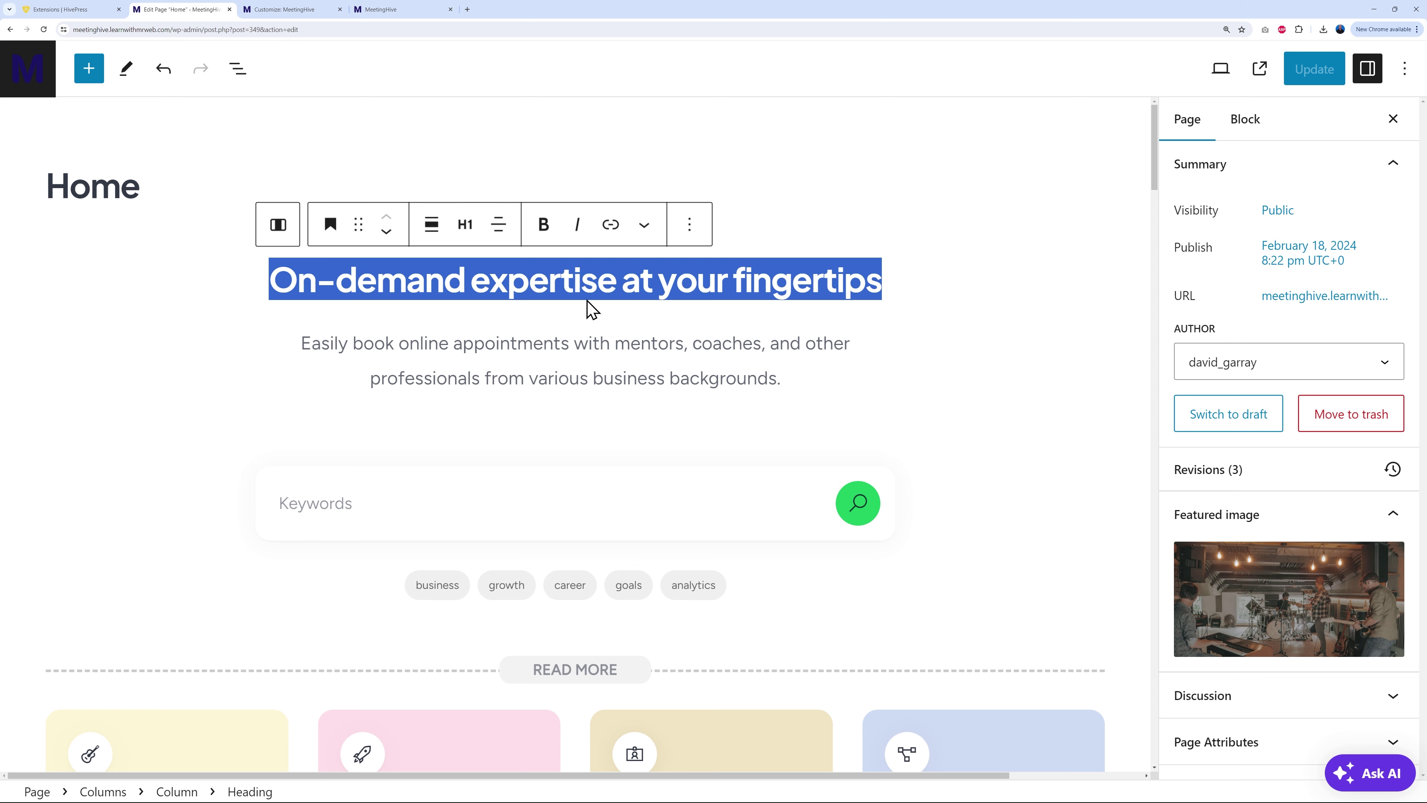
{"action": "left_click", "coordinate": [1246, 119]}
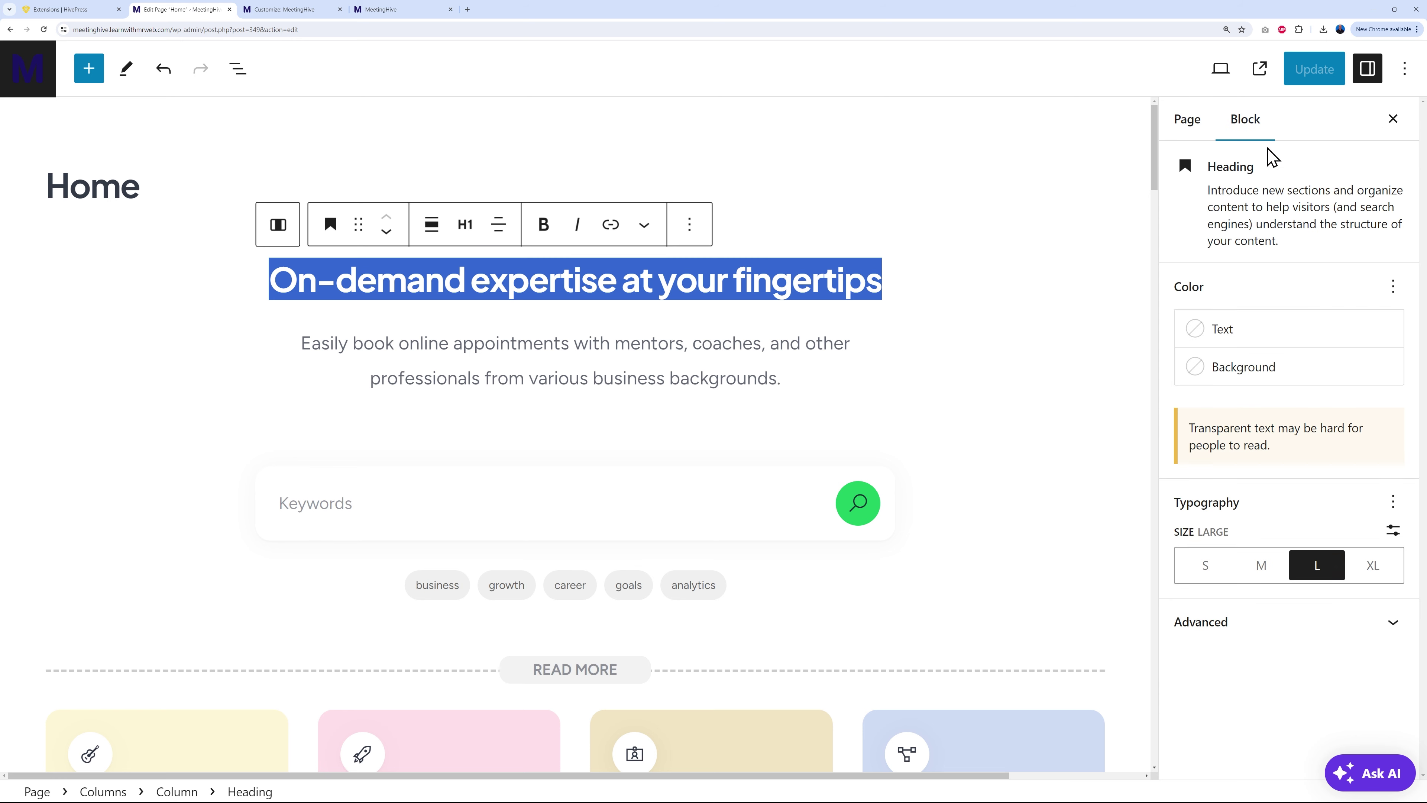
{"action": "left_click", "coordinate": [1249, 336]}
{"action": "left_click", "coordinate": [1001, 497]}
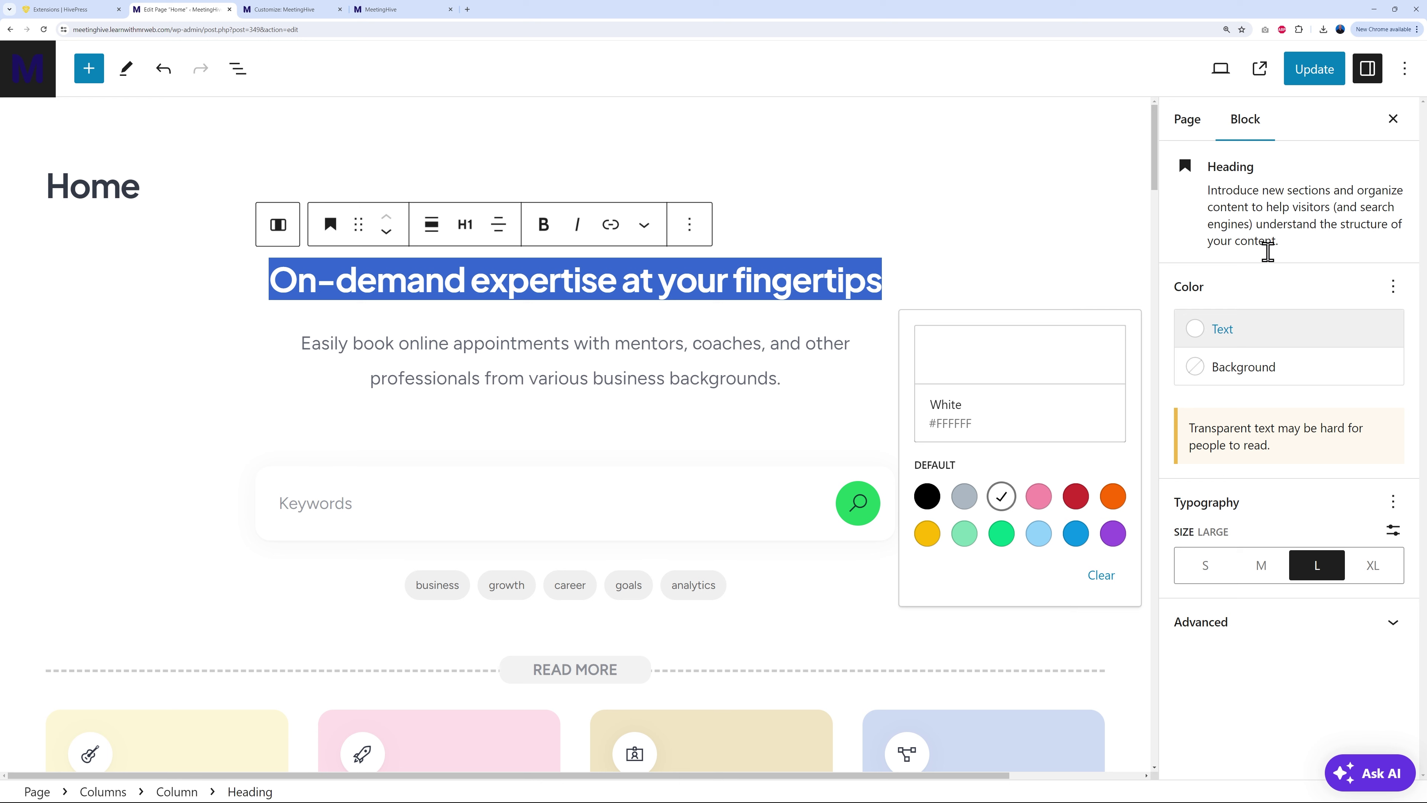
{"action": "left_click", "coordinate": [1303, 79]}
Step: Reload the live homepage to check the white heading, then go back to the editor
{"action": "left_click", "coordinate": [405, 10]}
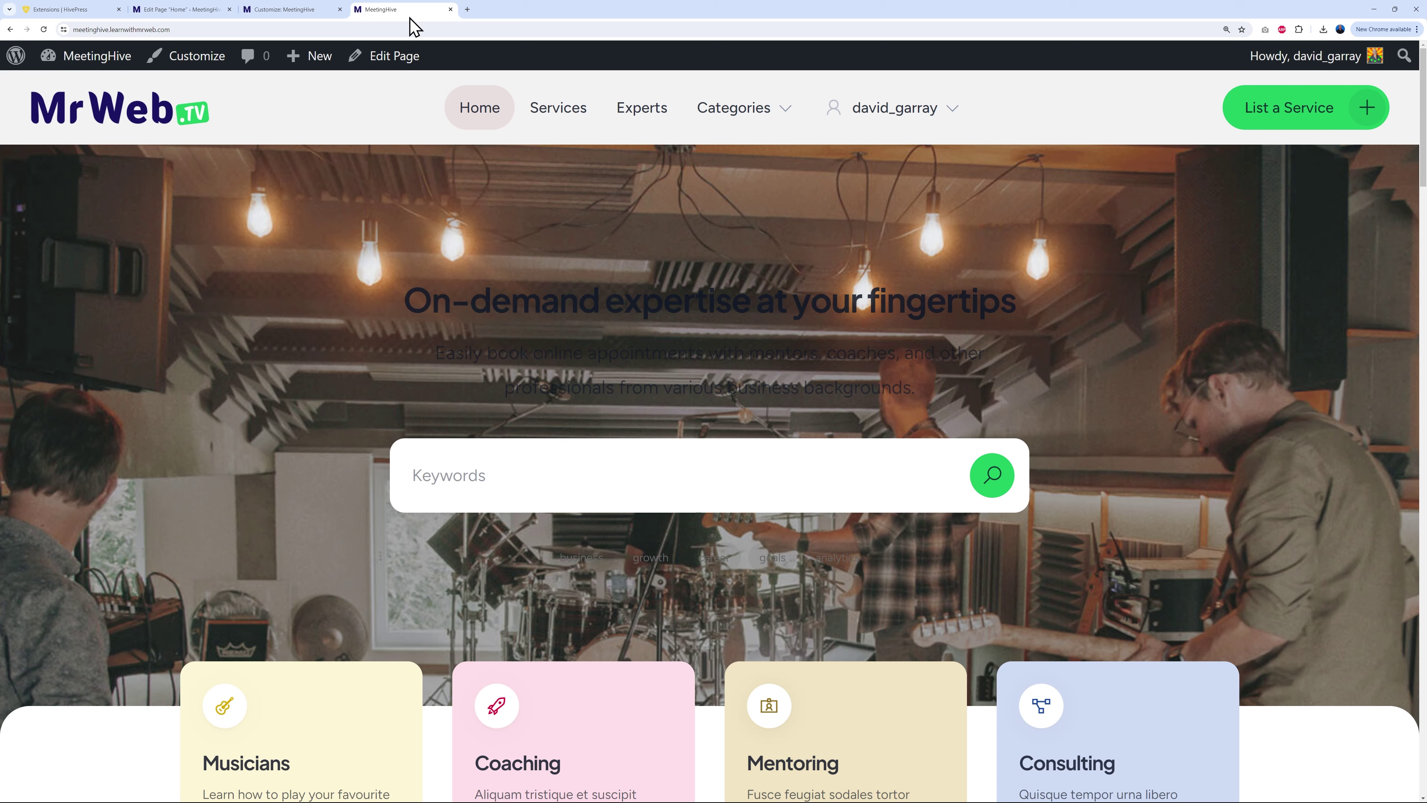
{"action": "left_click", "coordinate": [44, 30]}
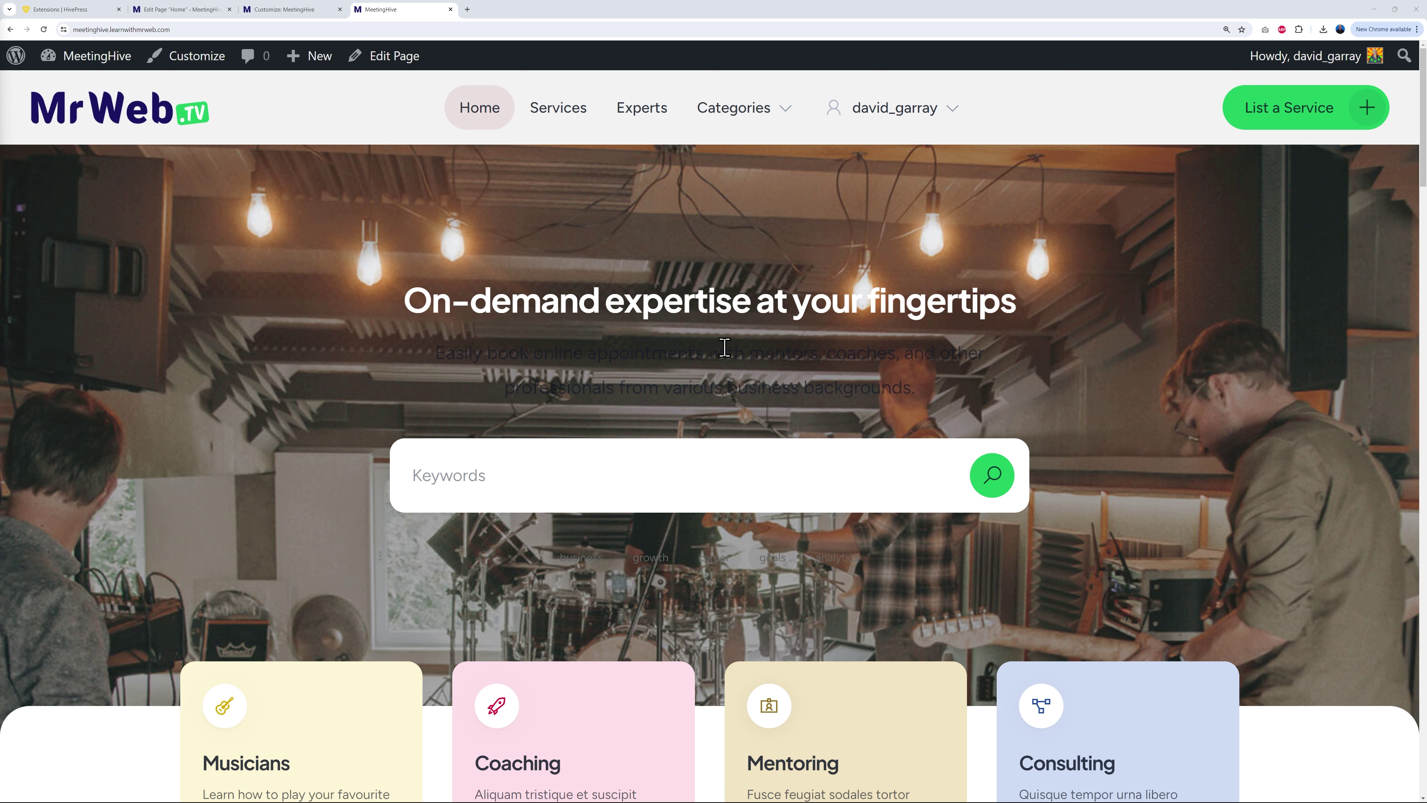
{"action": "left_click", "coordinate": [198, 10]}
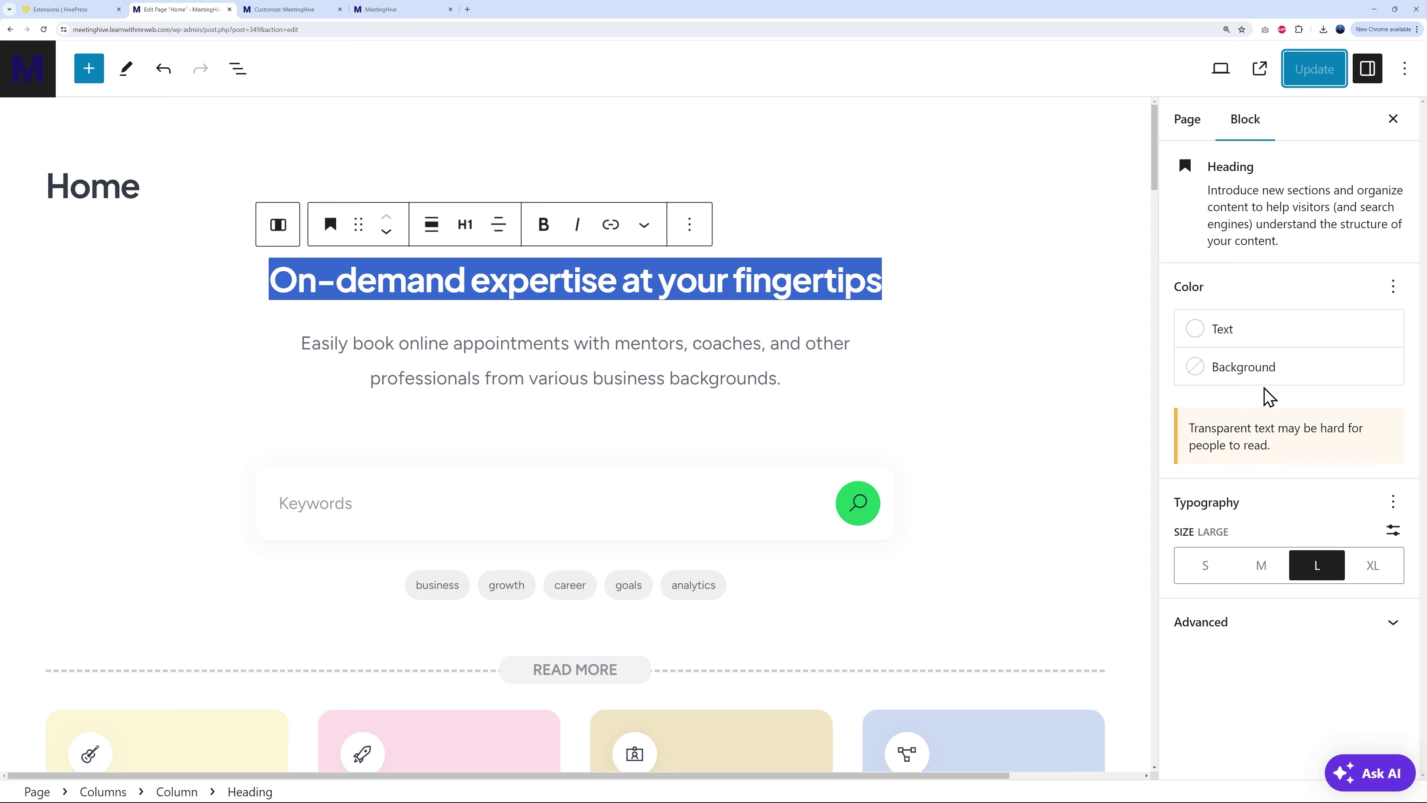
Step: Set the hero heading's text colour to Black
{"action": "left_click", "coordinate": [1206, 335]}
{"action": "left_click", "coordinate": [927, 497]}
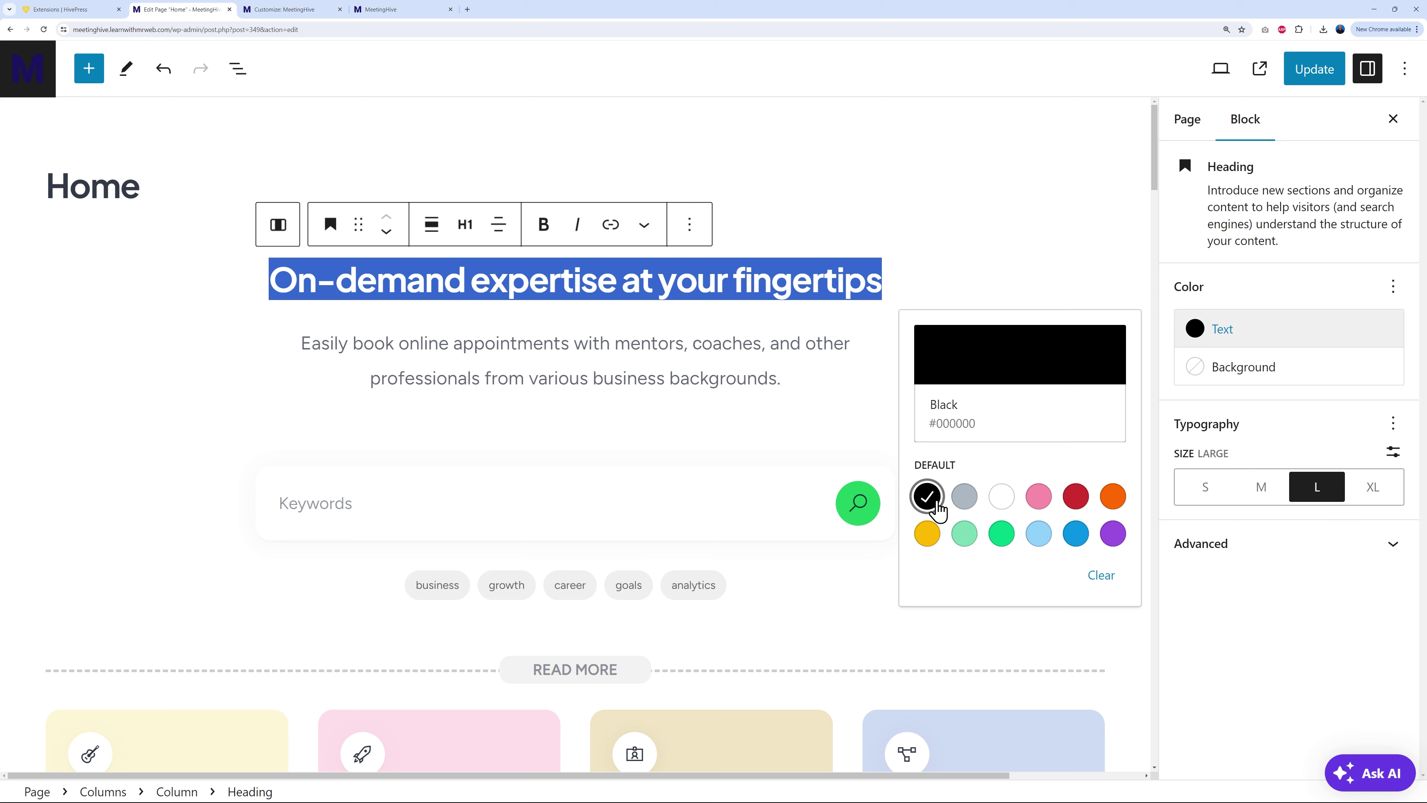
{"action": "left_click", "coordinate": [1118, 359]}
{"action": "left_click", "coordinate": [1284, 295]}
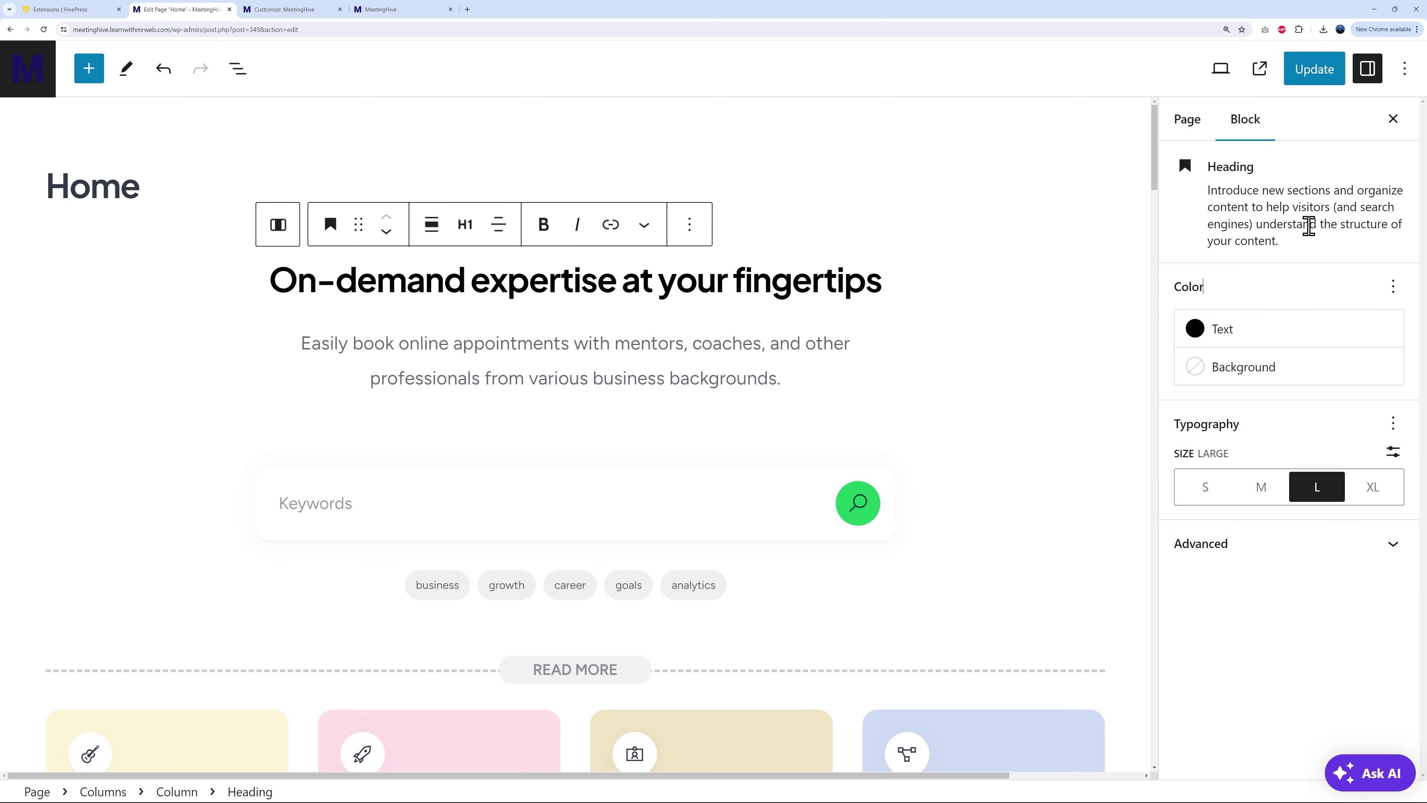
Step: Replace the Home page featured image with the light patterned image, update, and reload the live site
{"action": "left_click", "coordinate": [1190, 120]}
{"action": "mouse_move", "coordinate": [1371, 578]}
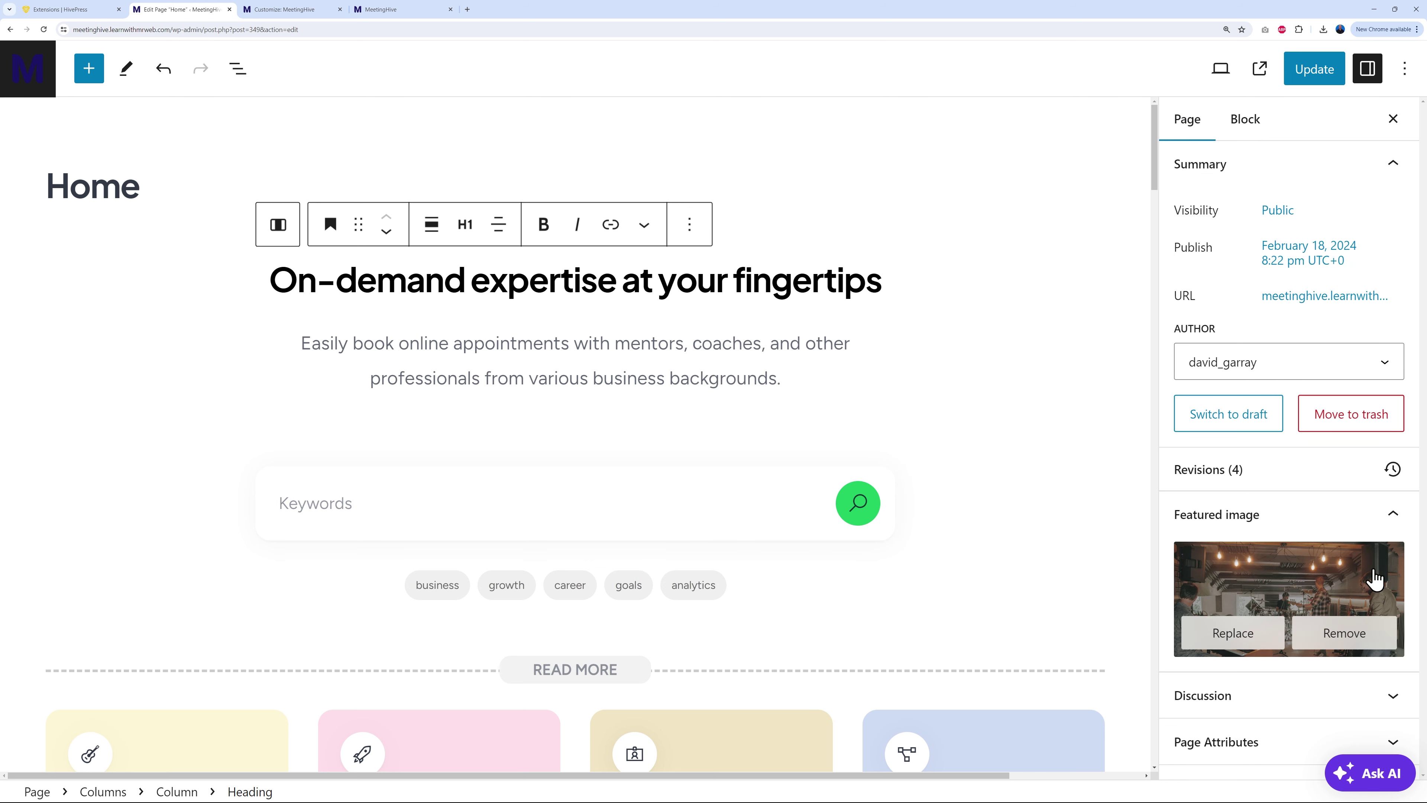
{"action": "left_click", "coordinate": [1255, 642]}
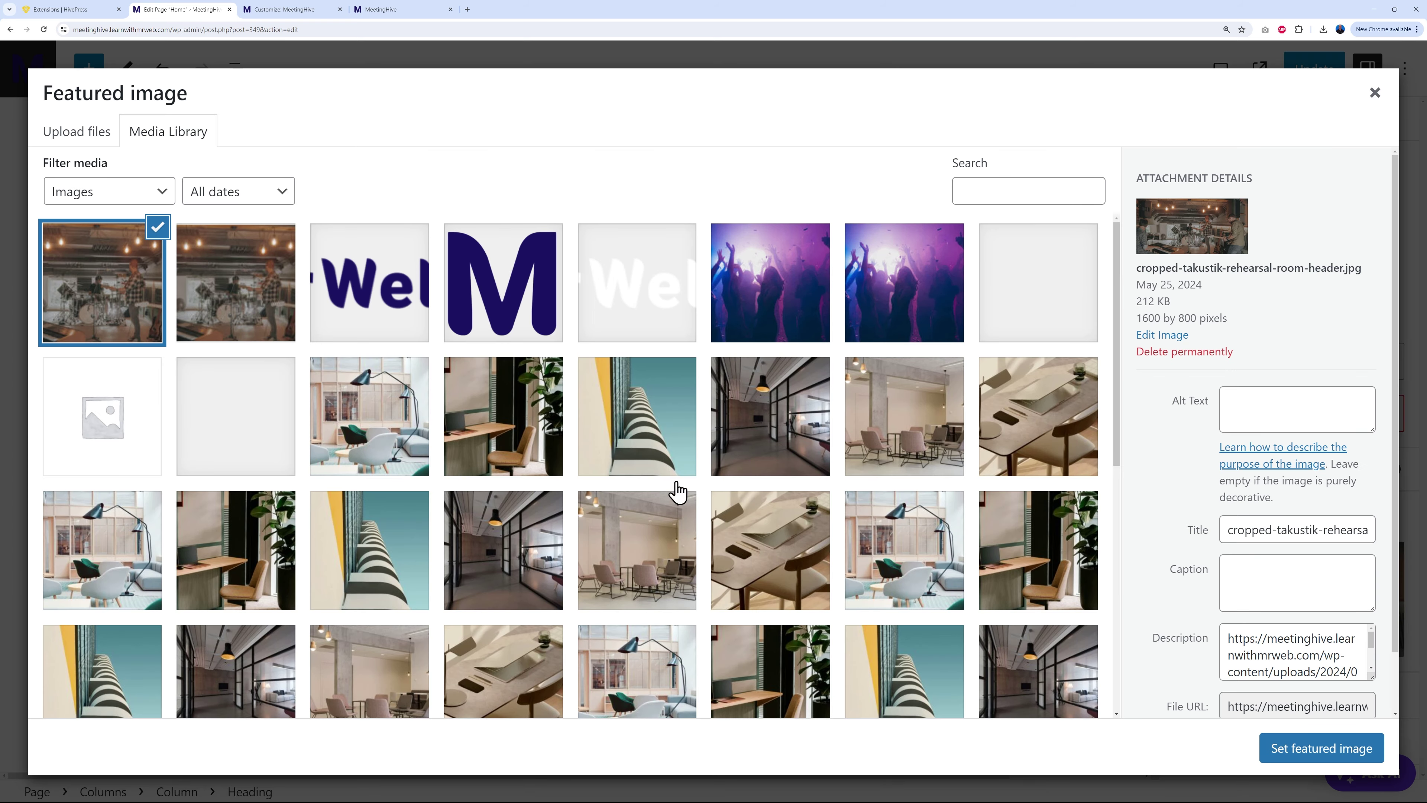
{"action": "left_click", "coordinate": [252, 443]}
{"action": "left_click", "coordinate": [1345, 761]}
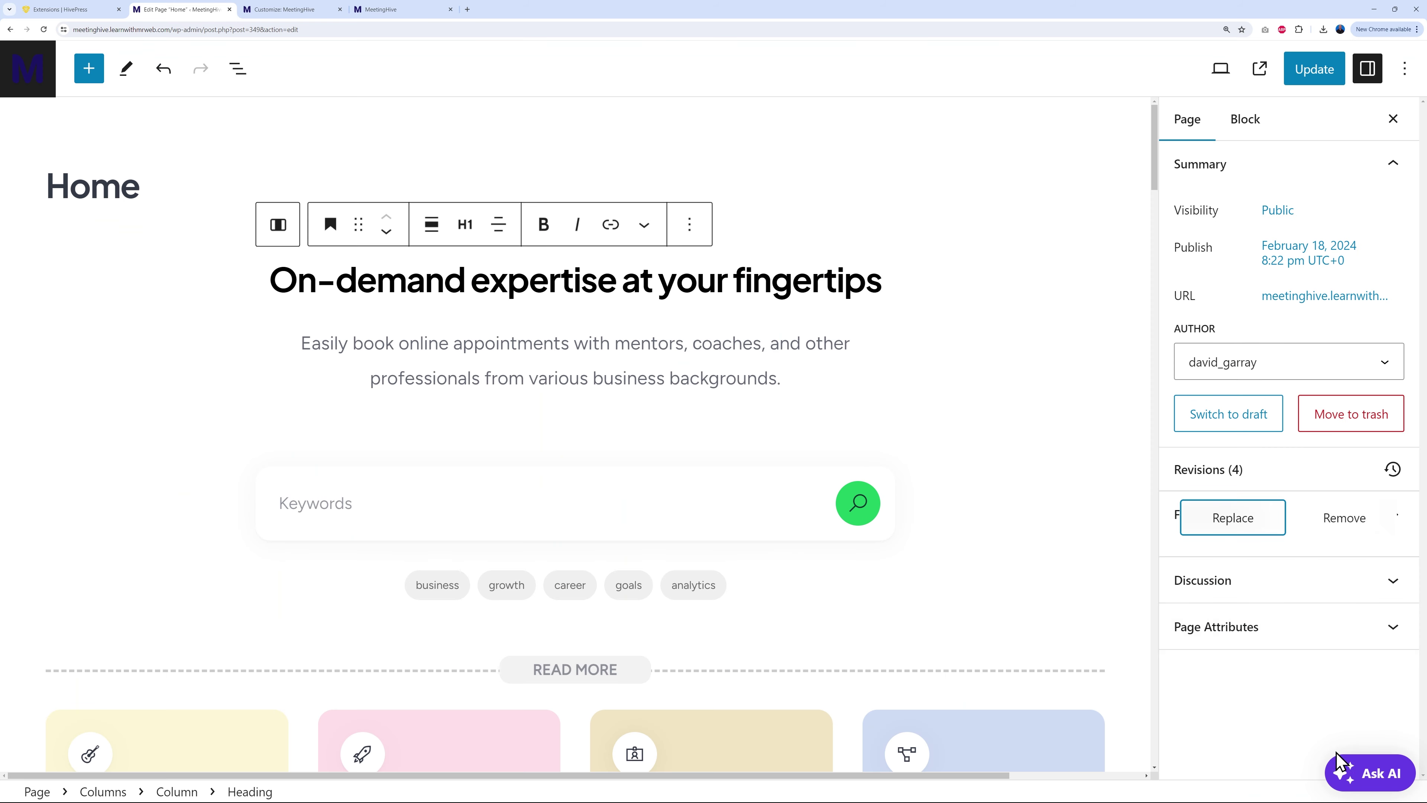
{"action": "left_click", "coordinate": [1323, 78]}
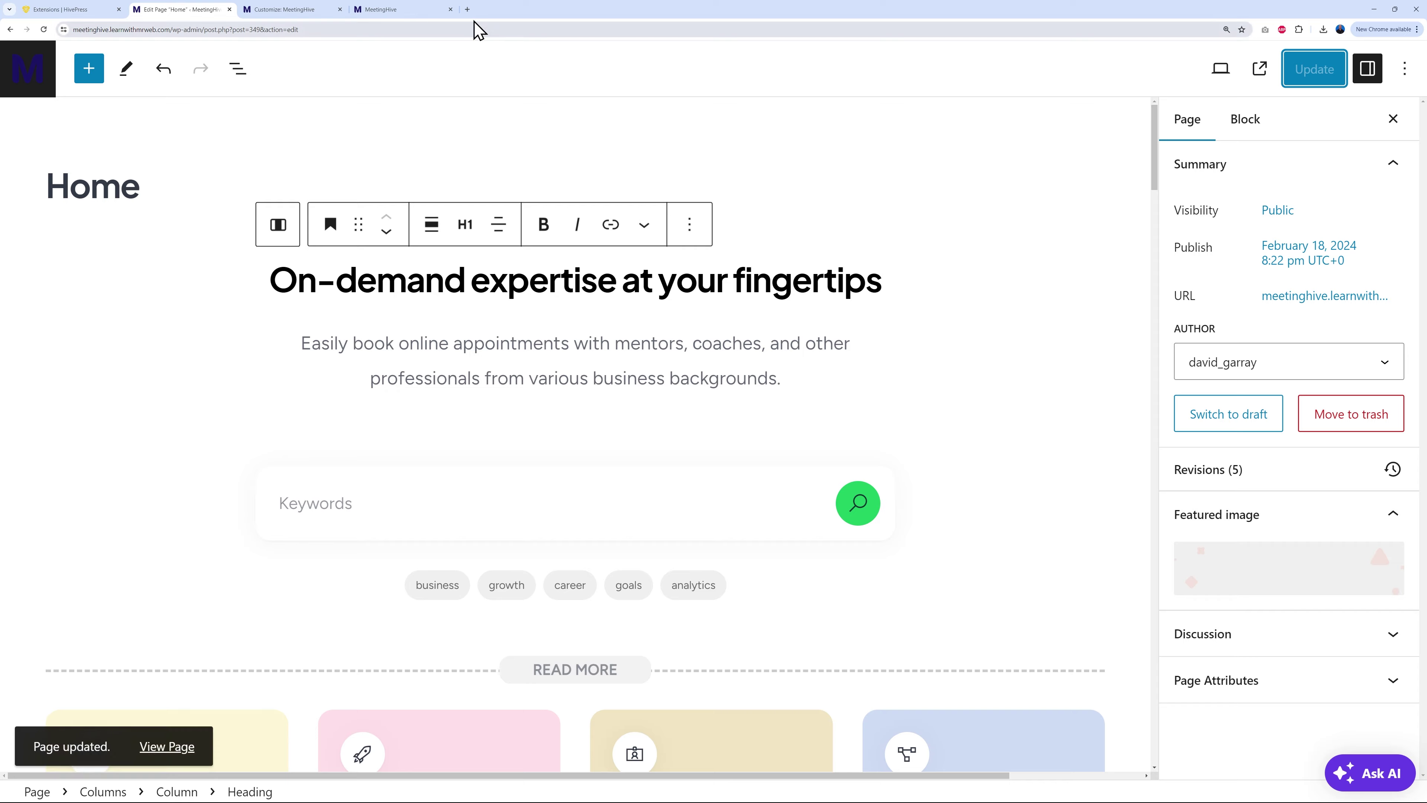
{"action": "left_click", "coordinate": [438, 11]}
{"action": "key", "text": "F5"}
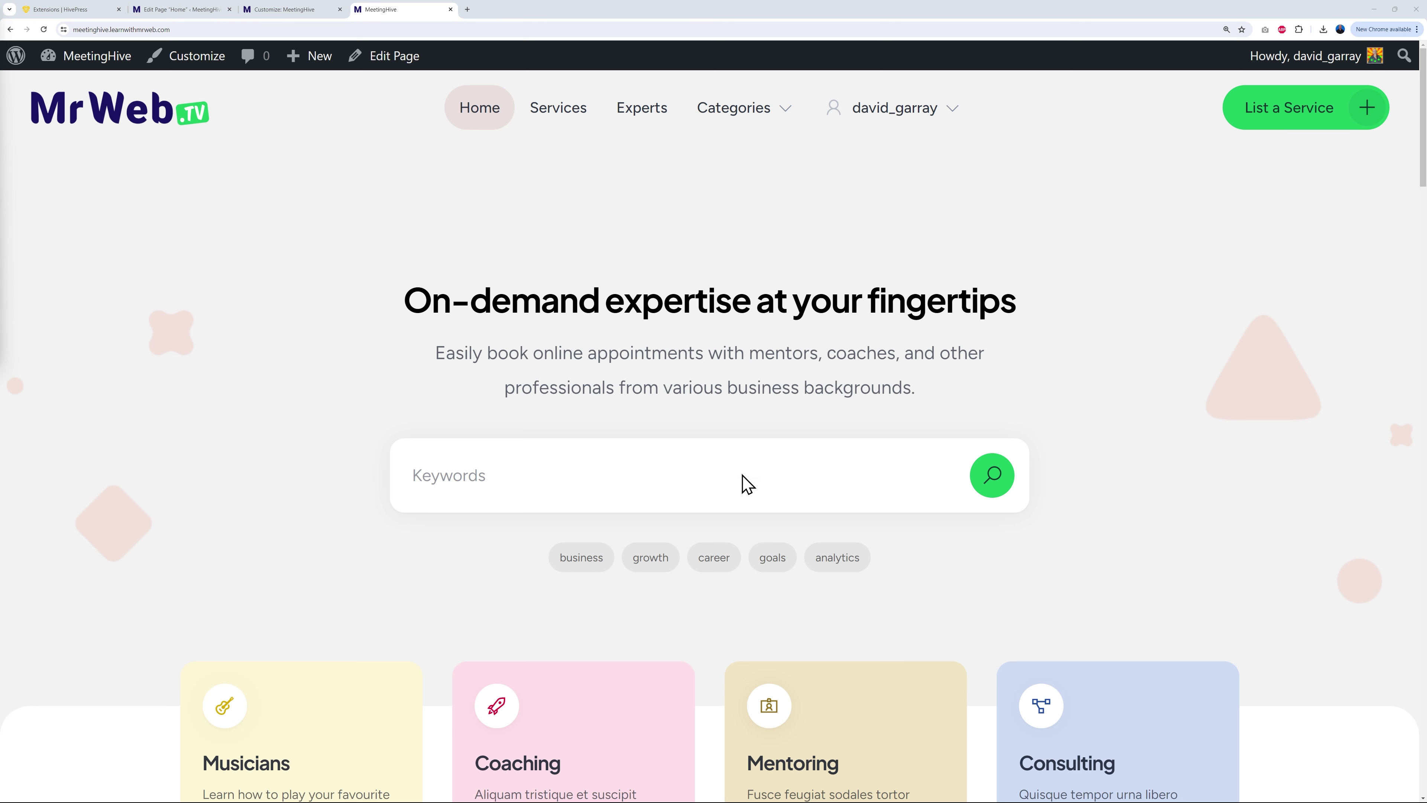
Step: Set the Listing Tags block under the search box to show 7 tags, ordered by Item Count
{"action": "left_click", "coordinate": [197, 10]}
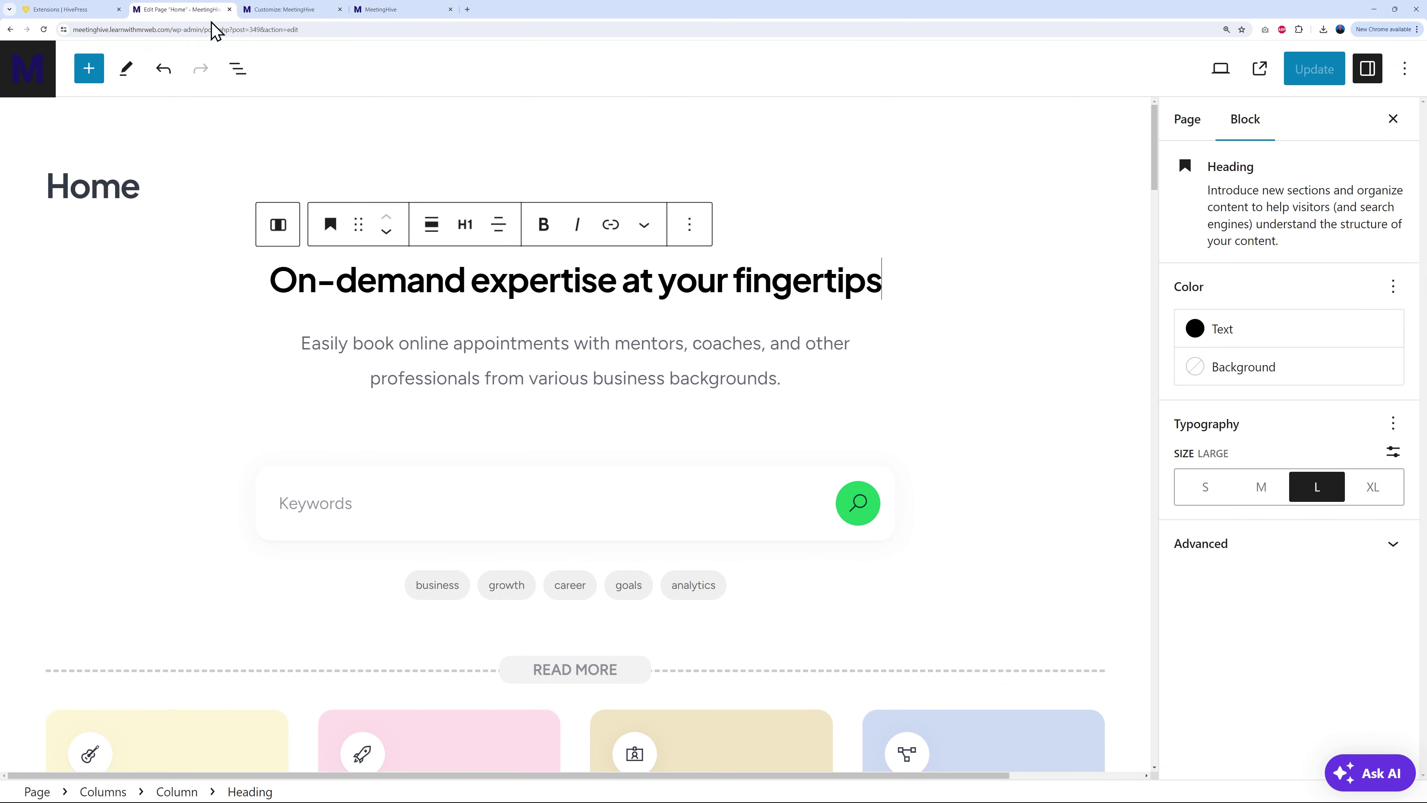
{"action": "left_click", "coordinate": [531, 505]}
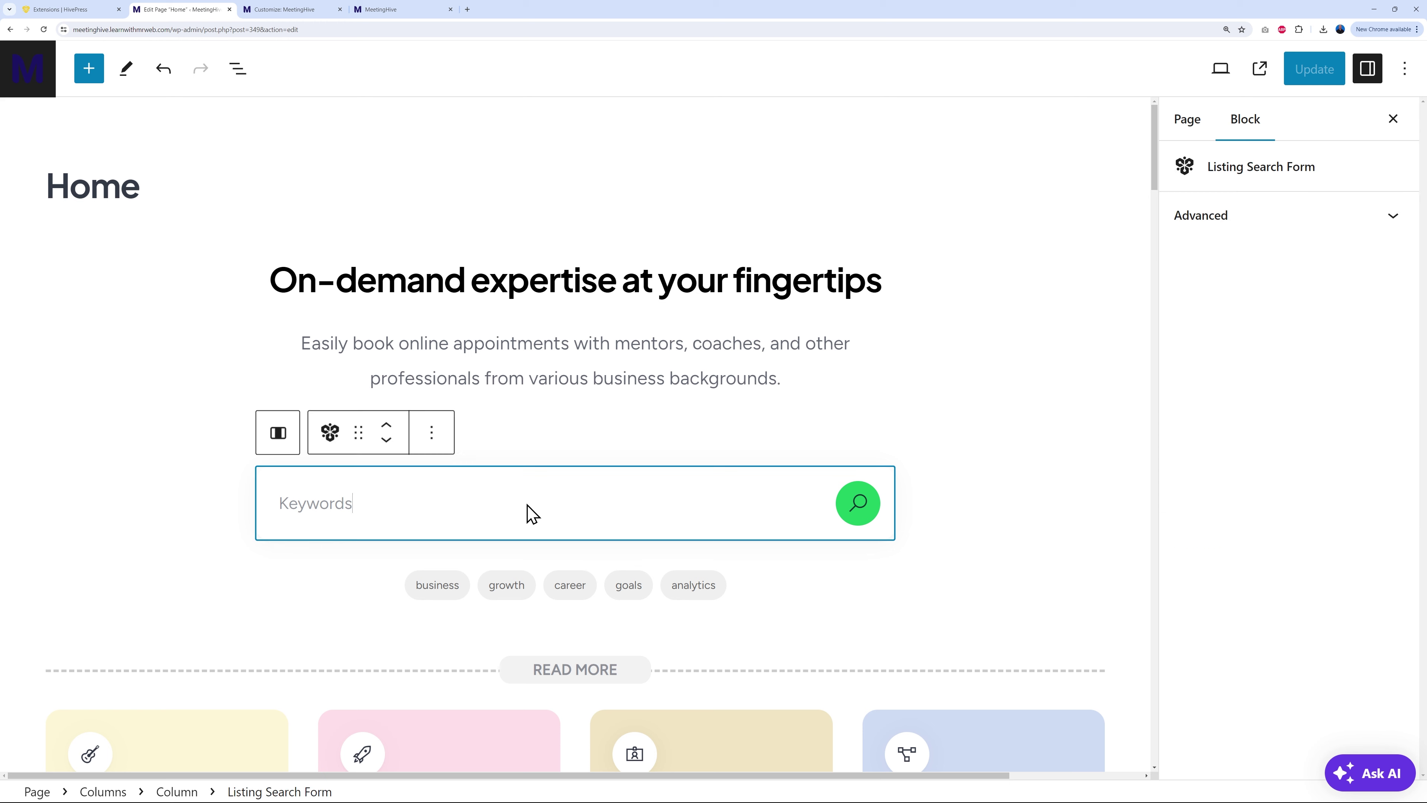
{"action": "left_click", "coordinate": [579, 380]}
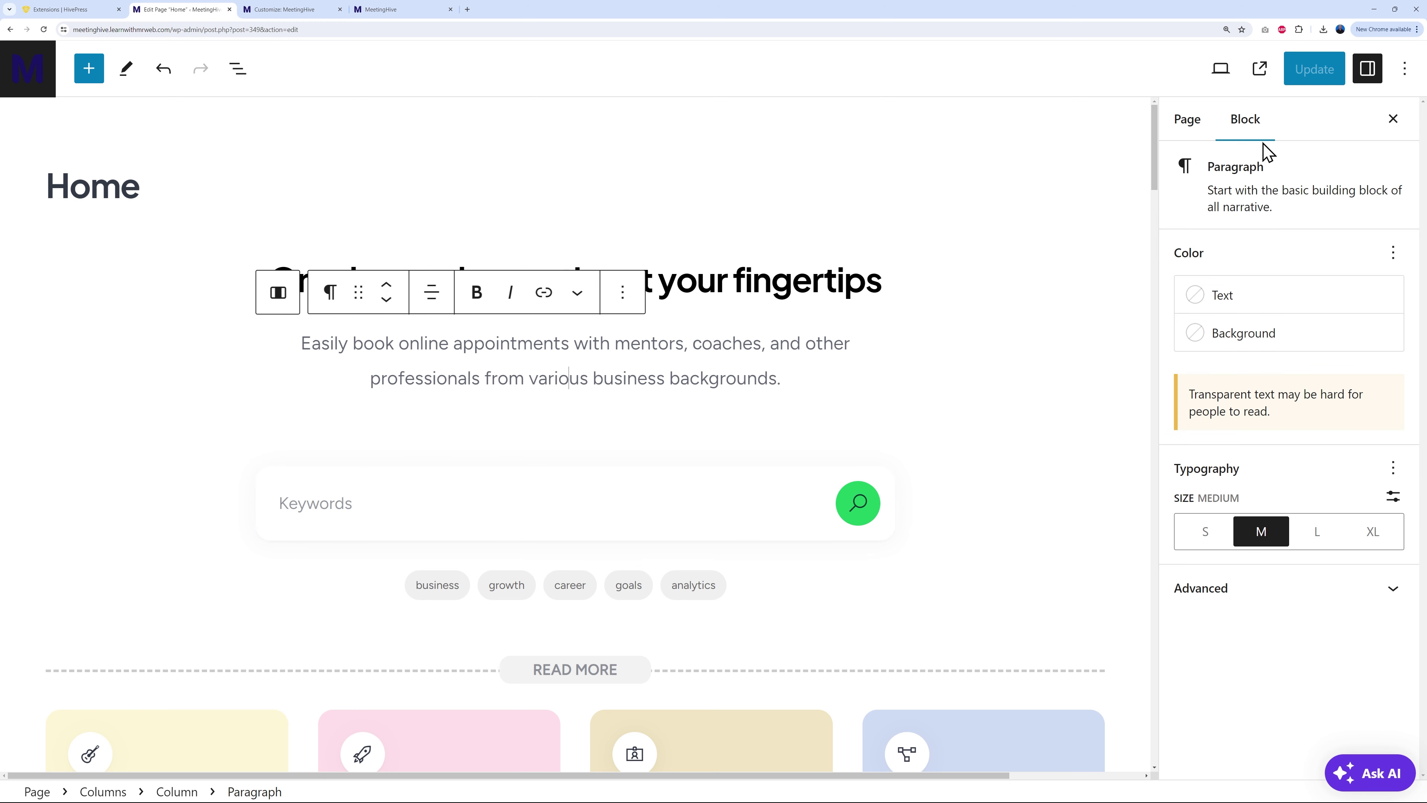
{"action": "left_click", "coordinate": [773, 298]}
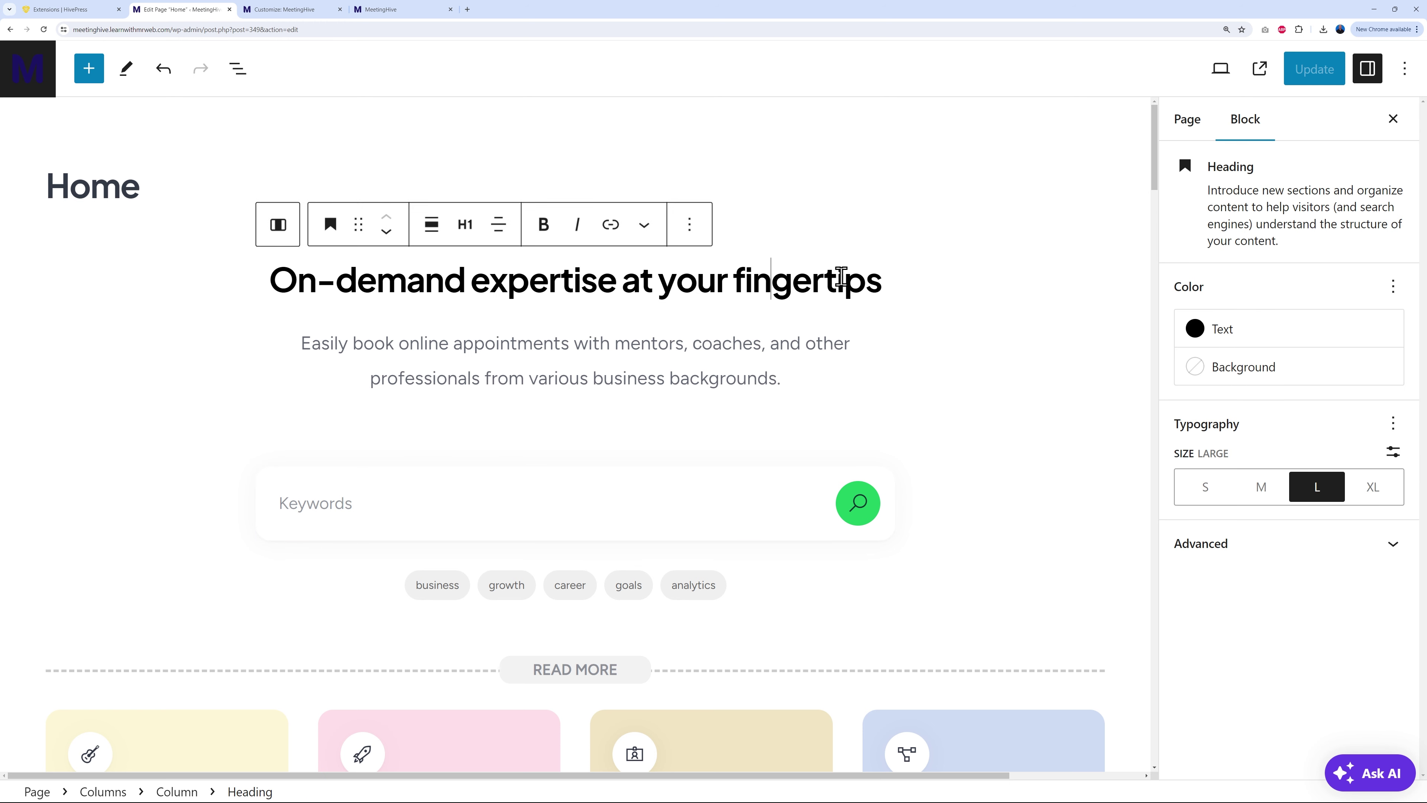
{"action": "left_click", "coordinate": [869, 331]}
{"action": "left_click", "coordinate": [710, 506]}
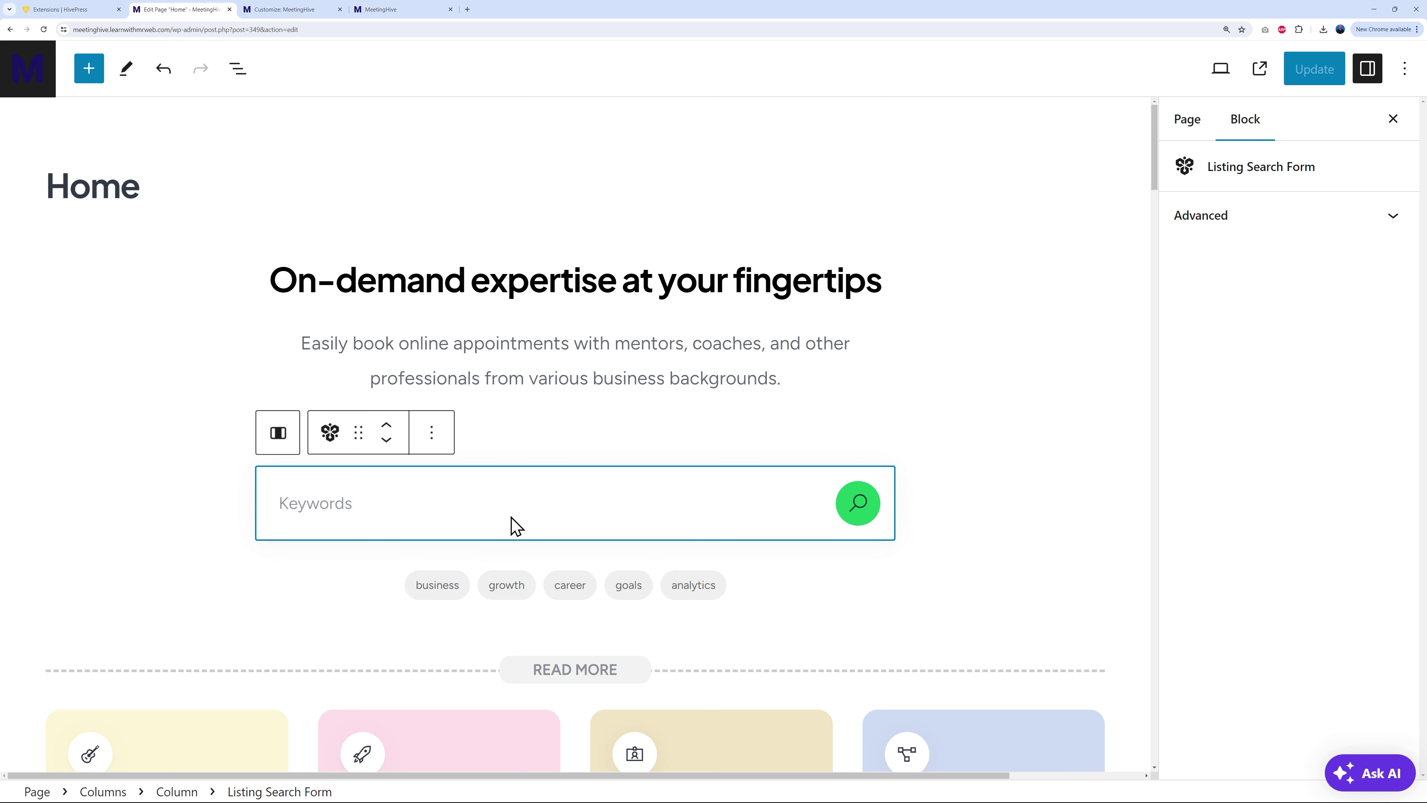
{"action": "left_click", "coordinate": [754, 591]}
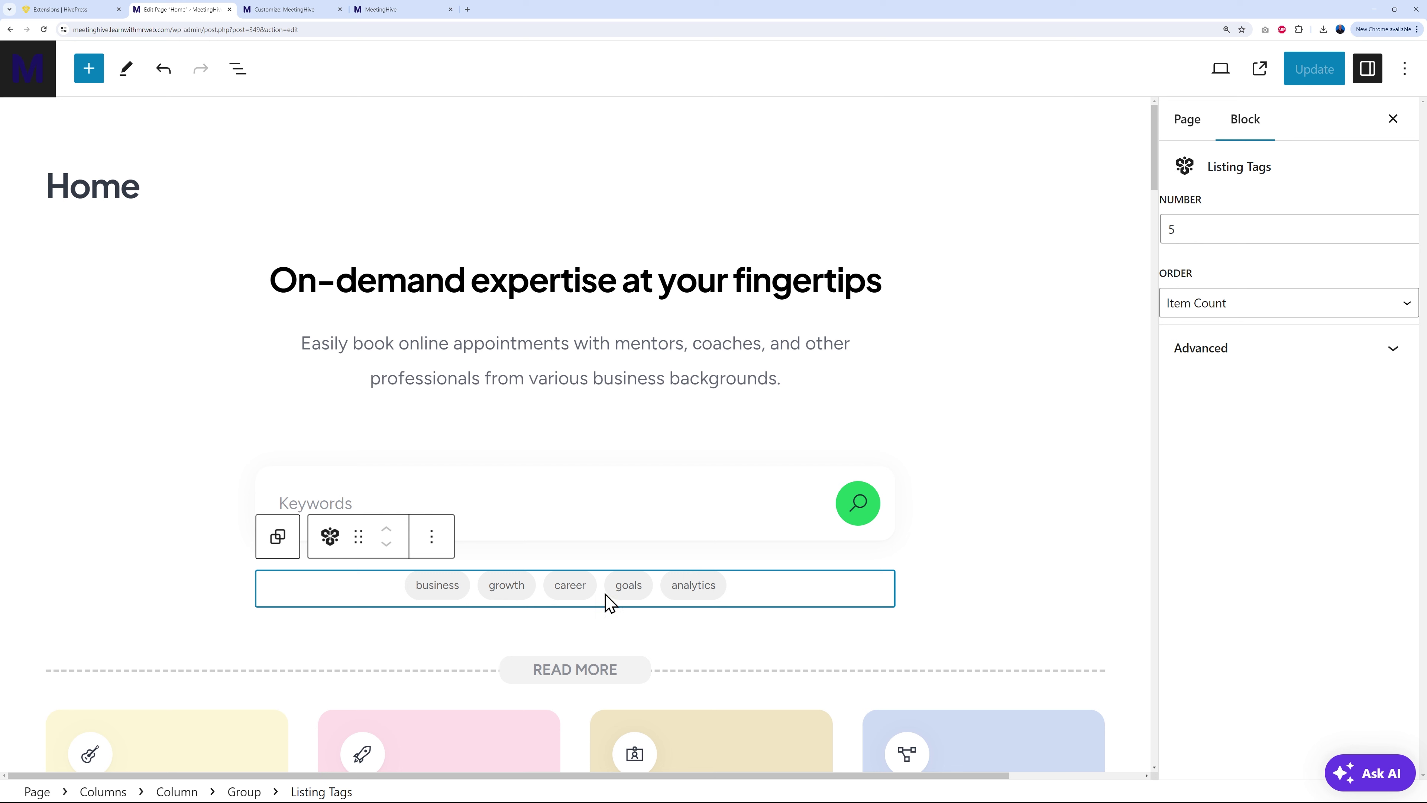
{"action": "left_click", "coordinate": [1405, 225]}
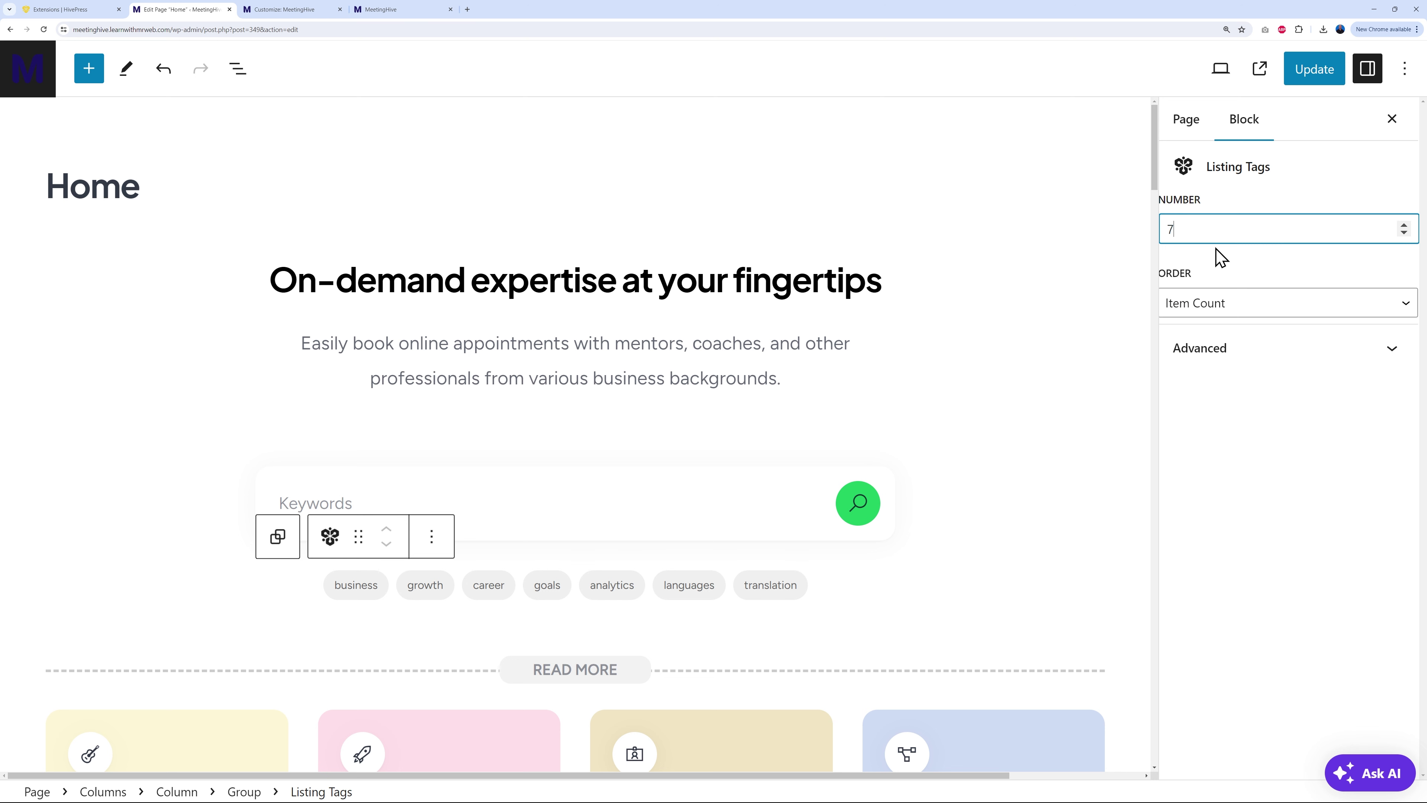
{"action": "left_click", "coordinate": [1398, 311]}
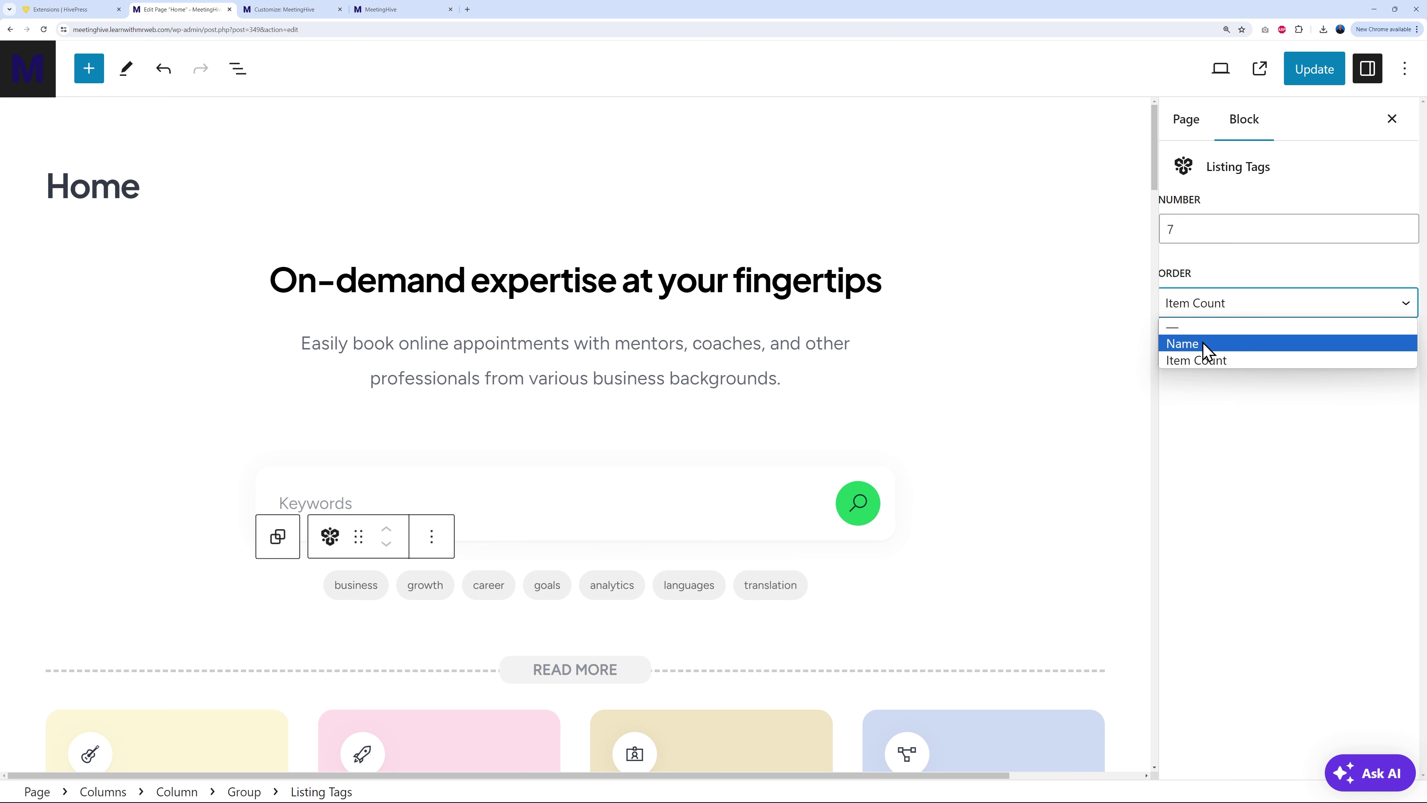
{"action": "left_click", "coordinate": [1221, 364]}
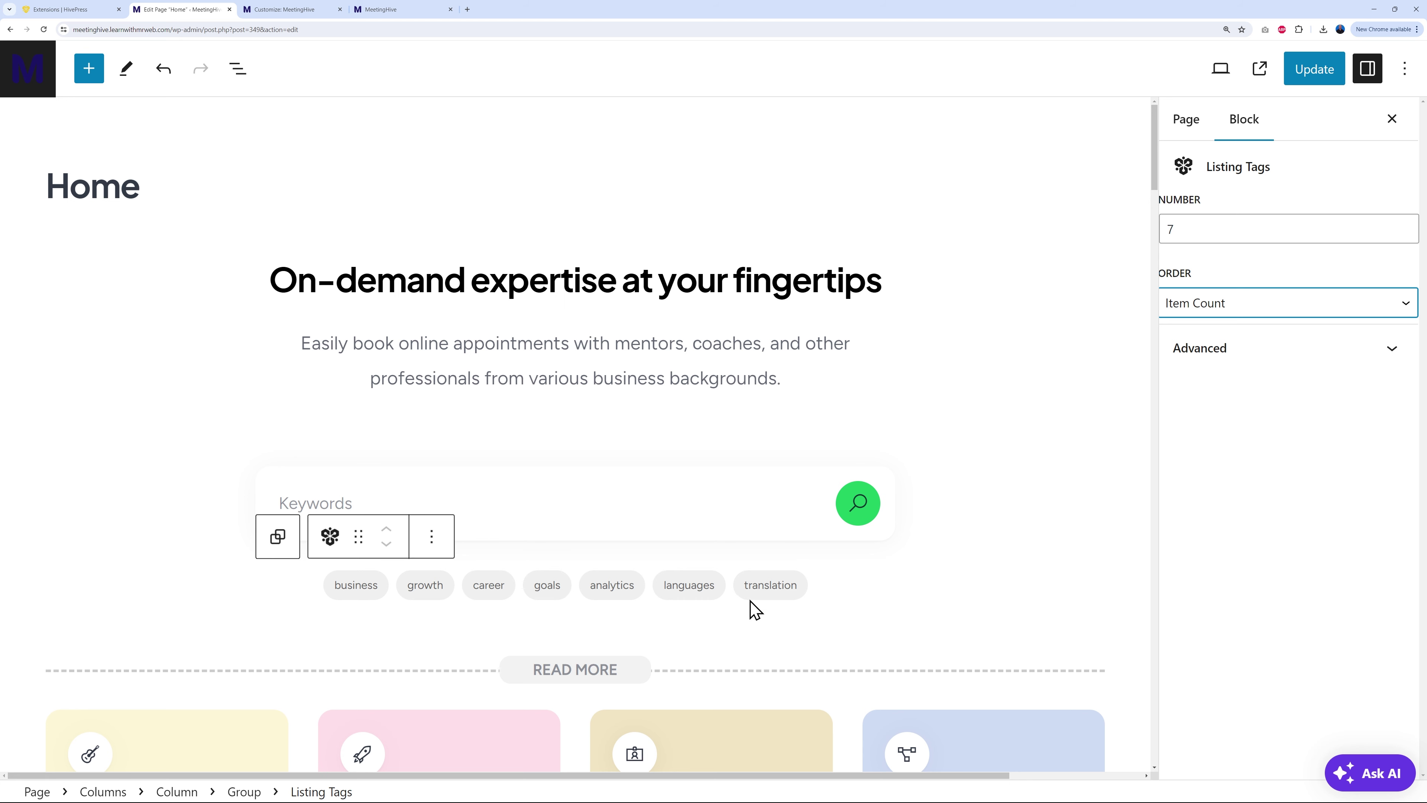
{"action": "scroll", "coordinate": [997, 375], "scroll_direction": "down", "scroll_amount": 8}
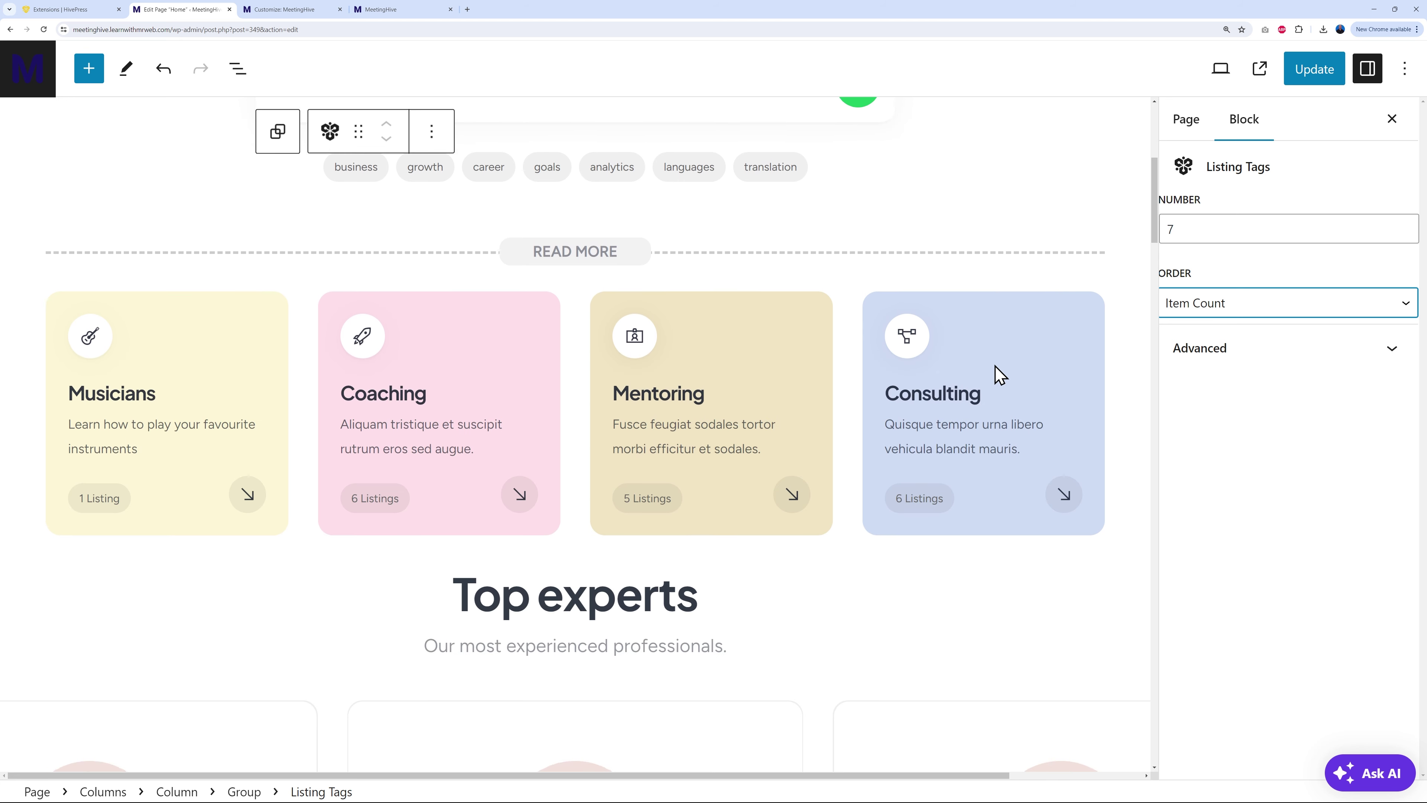
Step: Give the Listing Categories block 4 columns and 4 categories, ordered by Item Count
{"action": "left_click", "coordinate": [273, 304]}
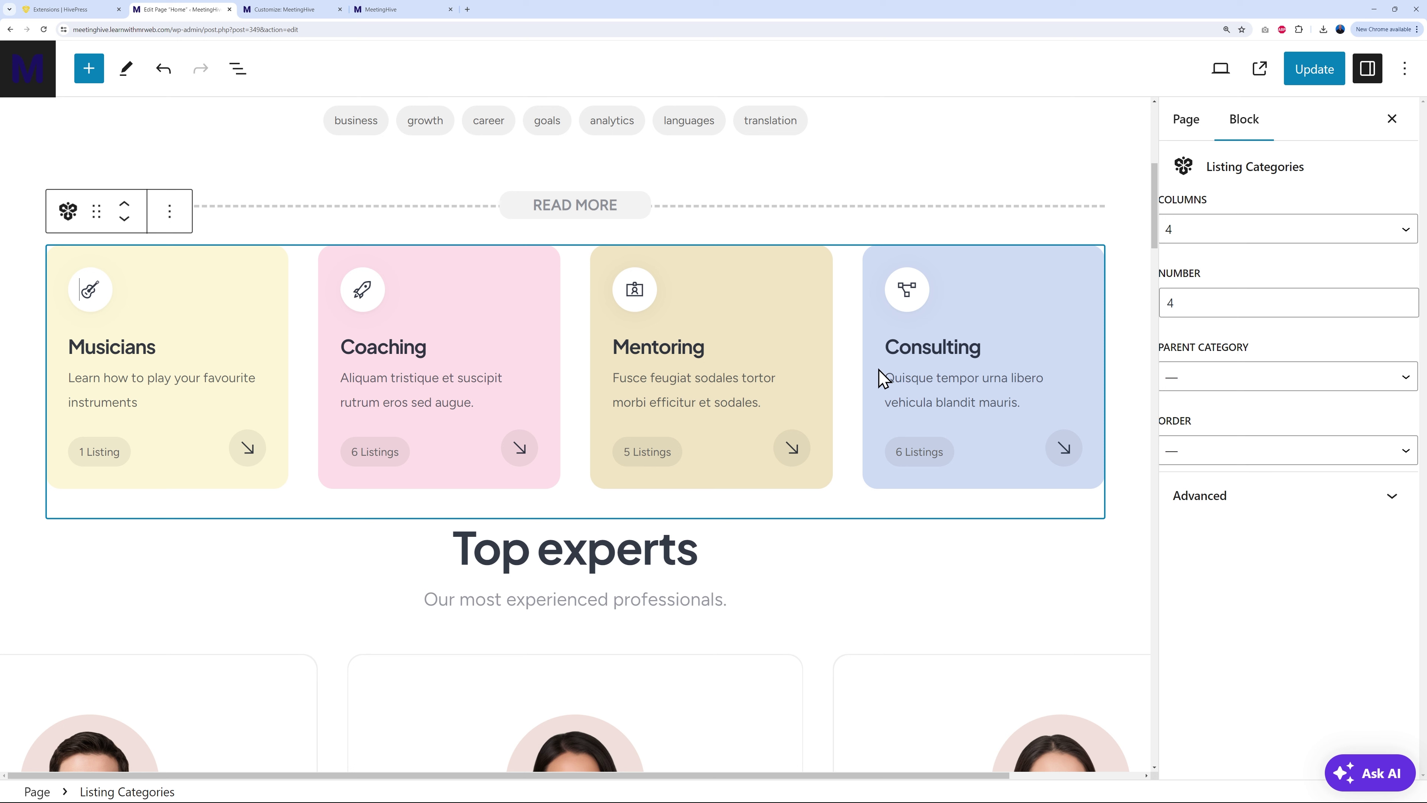
{"action": "left_click", "coordinate": [1397, 231]}
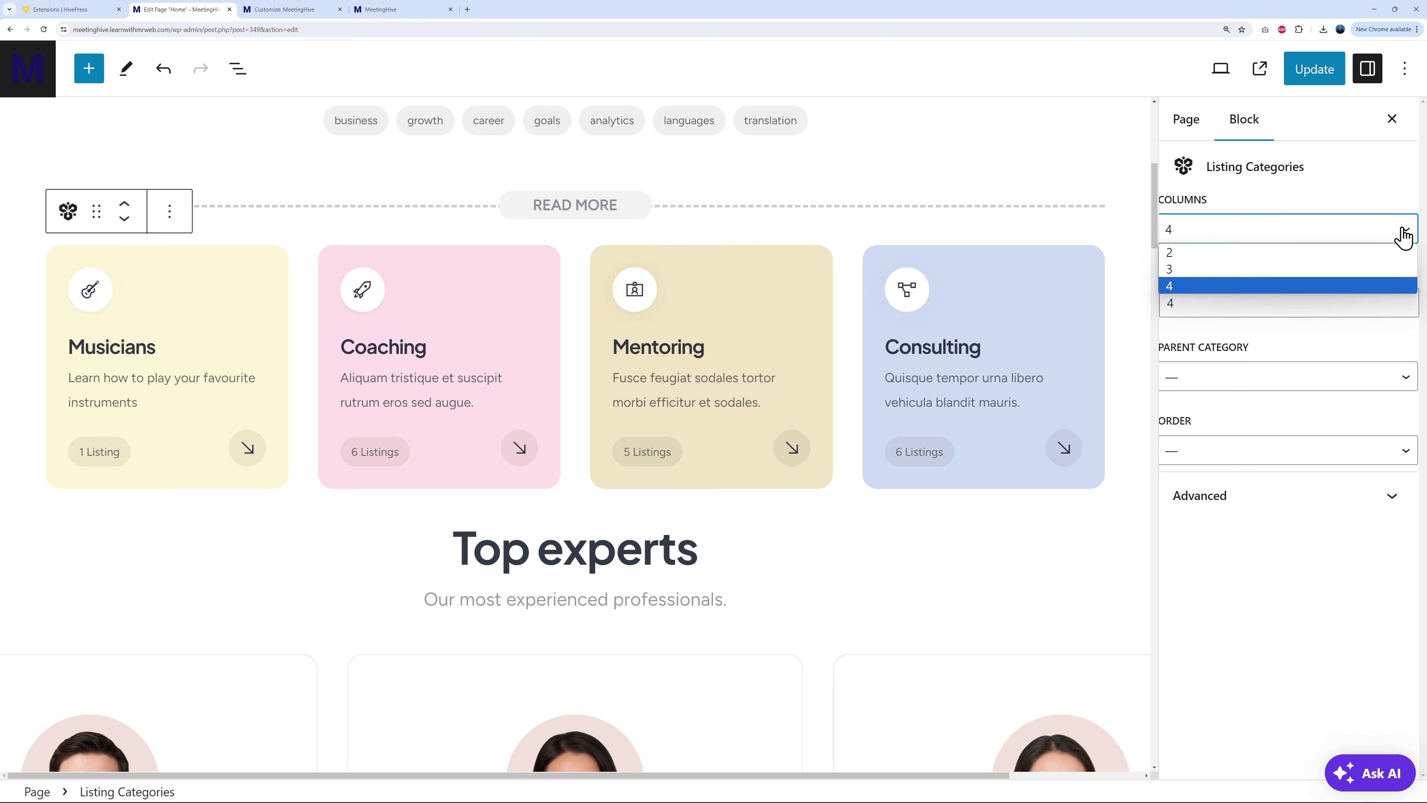
{"action": "left_click", "coordinate": [1217, 270]}
{"action": "left_click", "coordinate": [1404, 299]}
{"action": "left_click", "coordinate": [1404, 298]}
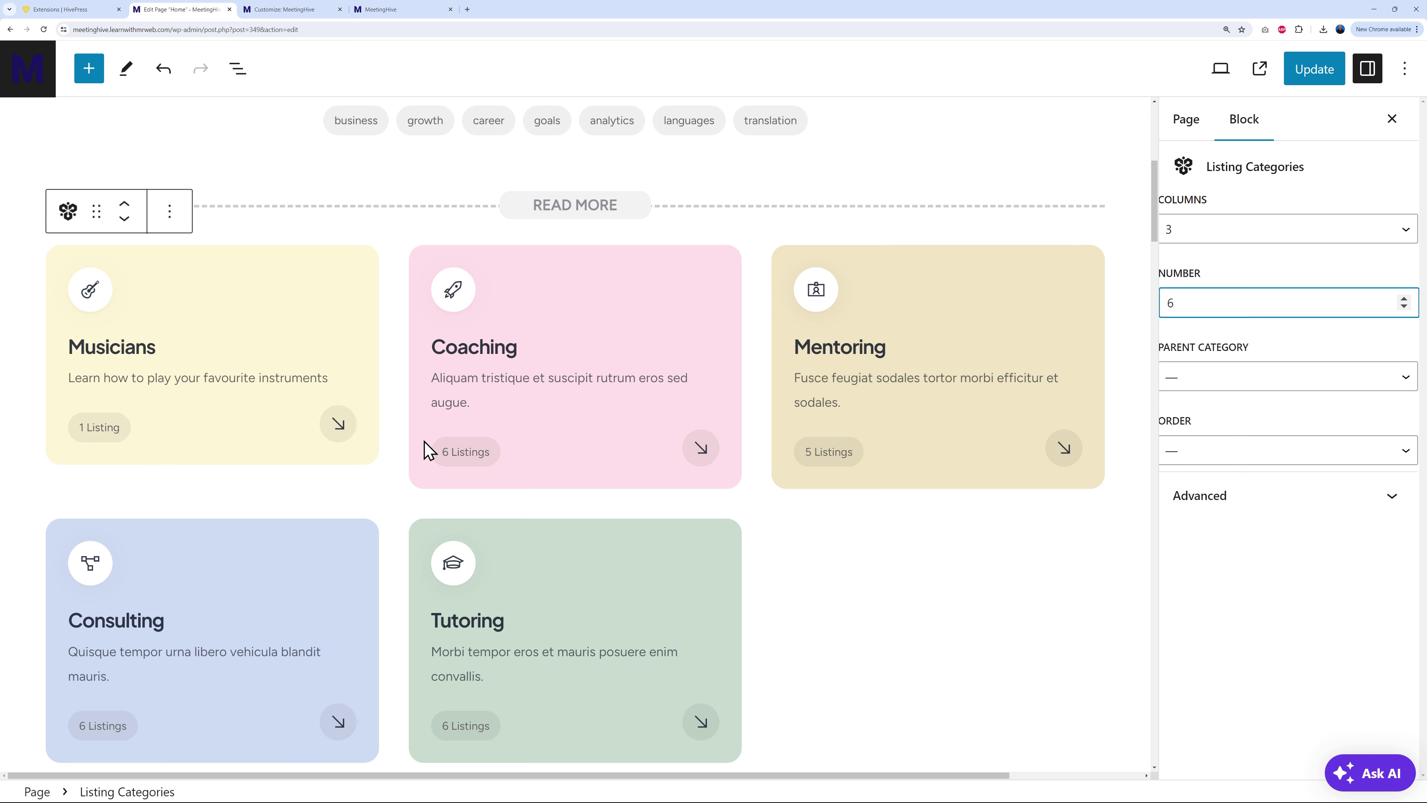
{"action": "left_click", "coordinate": [1405, 232]}
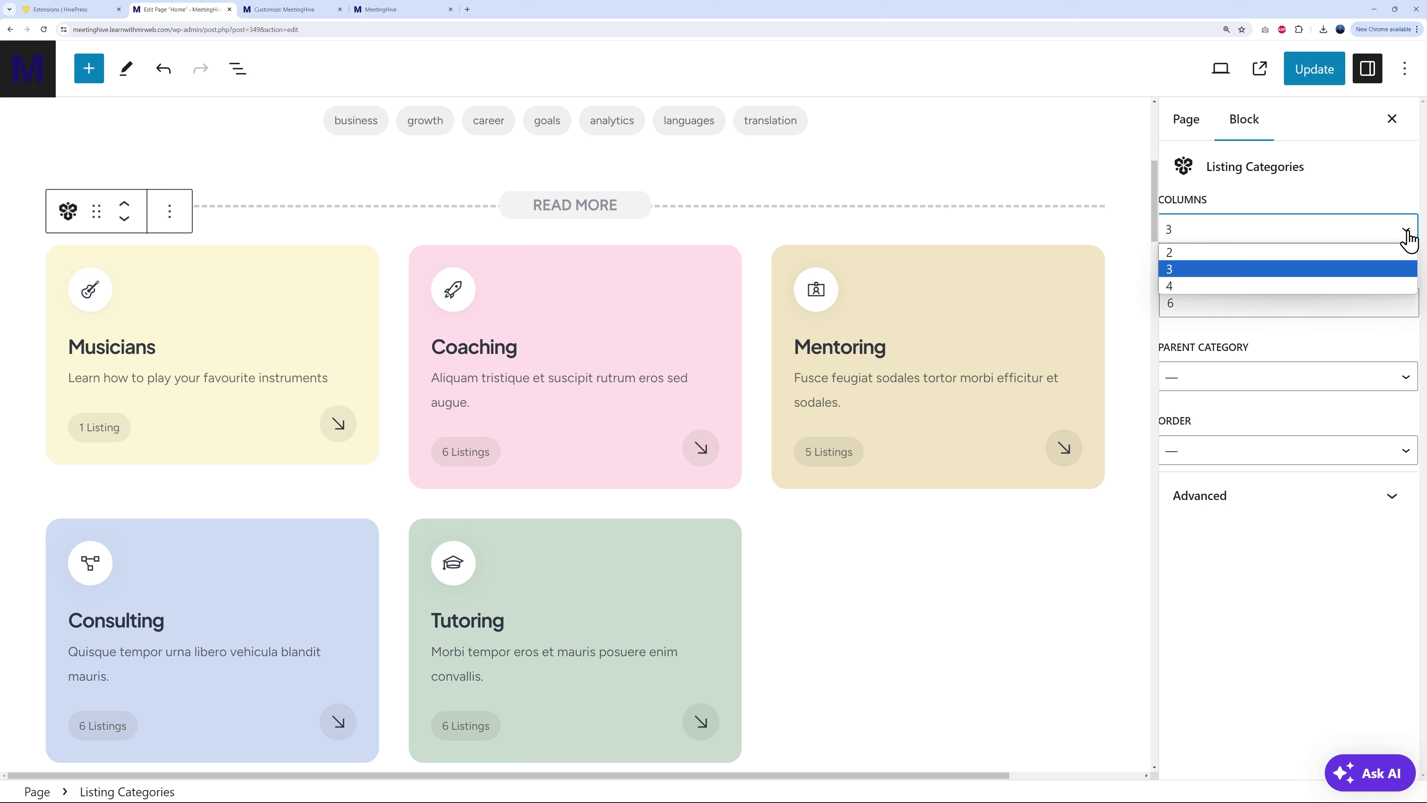
{"action": "left_click", "coordinate": [1284, 285]}
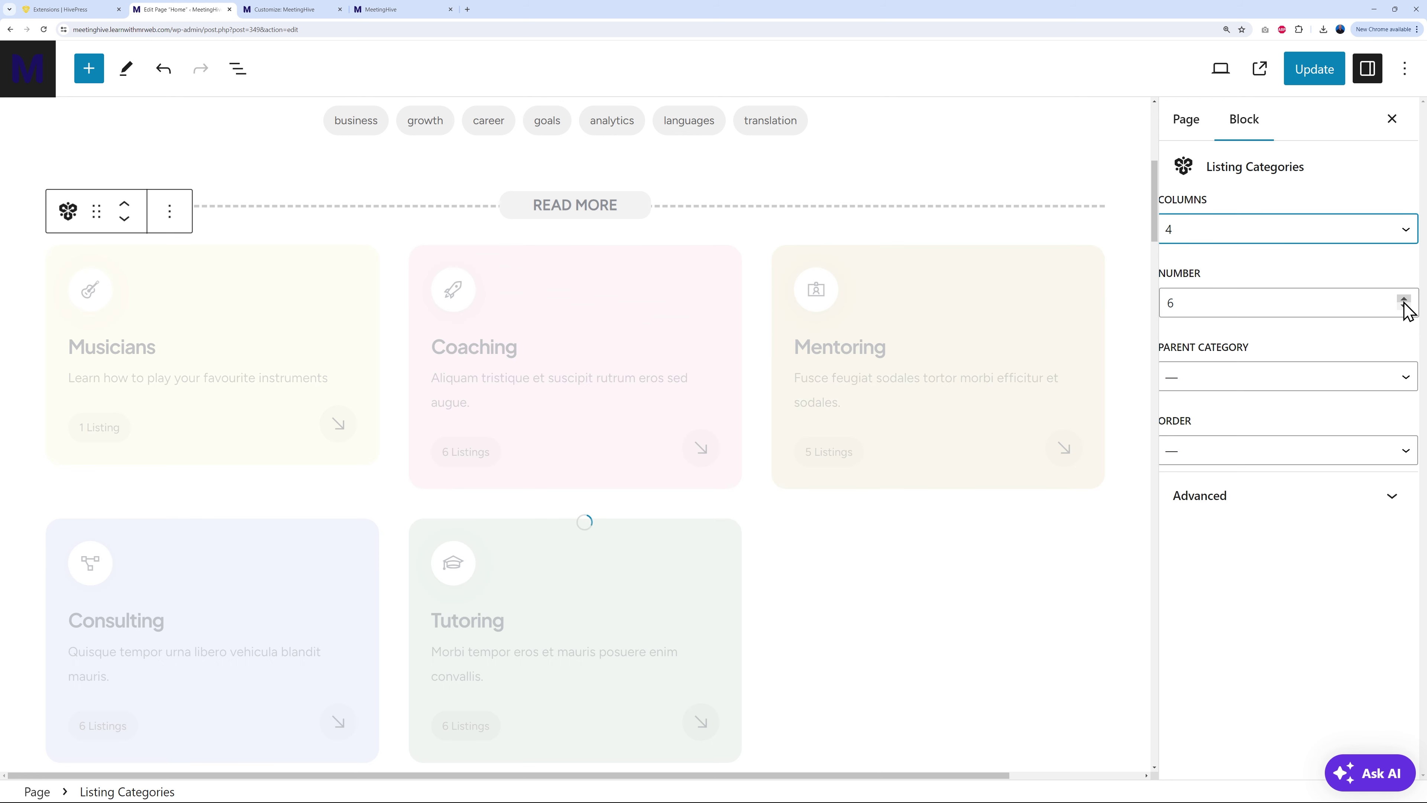
{"action": "left_click", "coordinate": [1403, 306]}
{"action": "left_click", "coordinate": [1403, 306]}
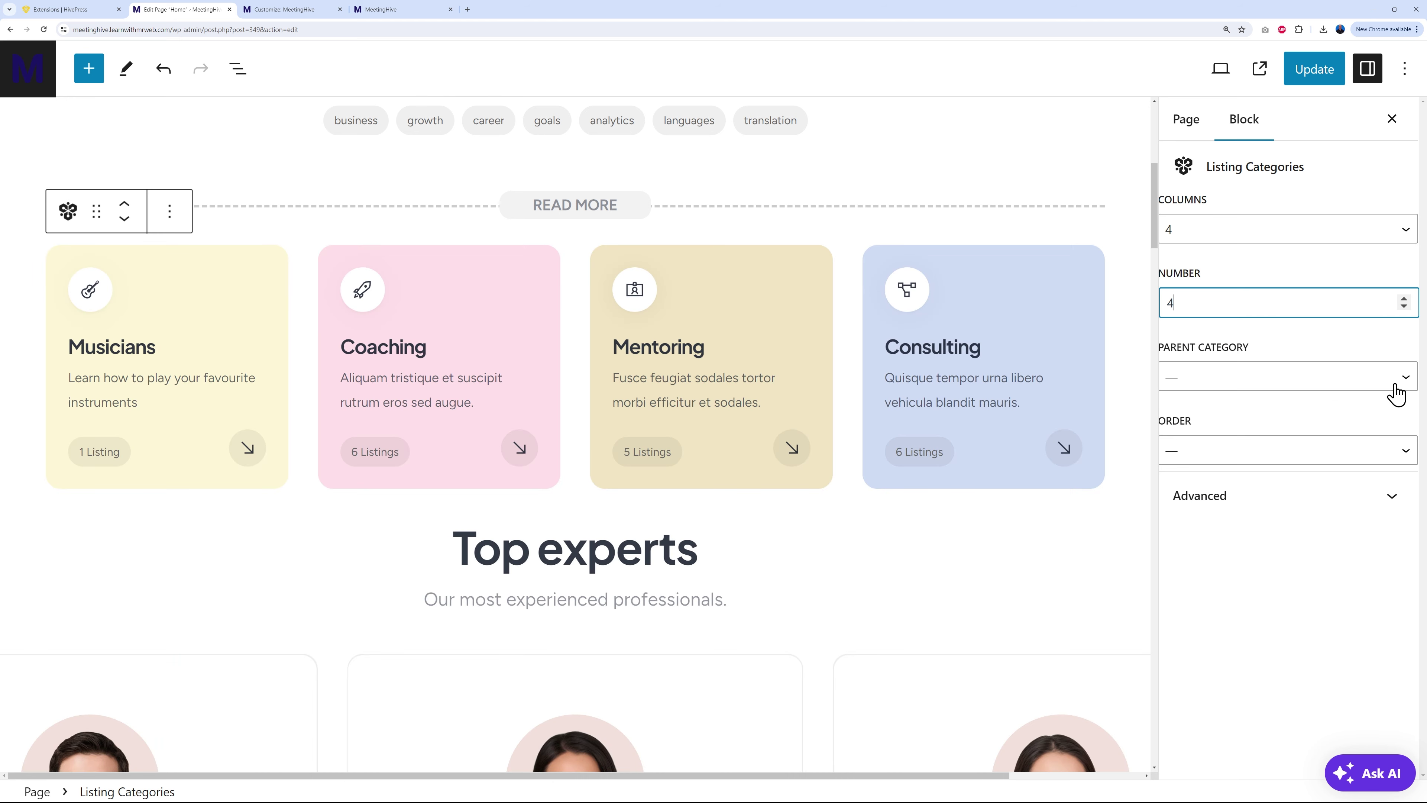
{"action": "left_click", "coordinate": [1412, 461]}
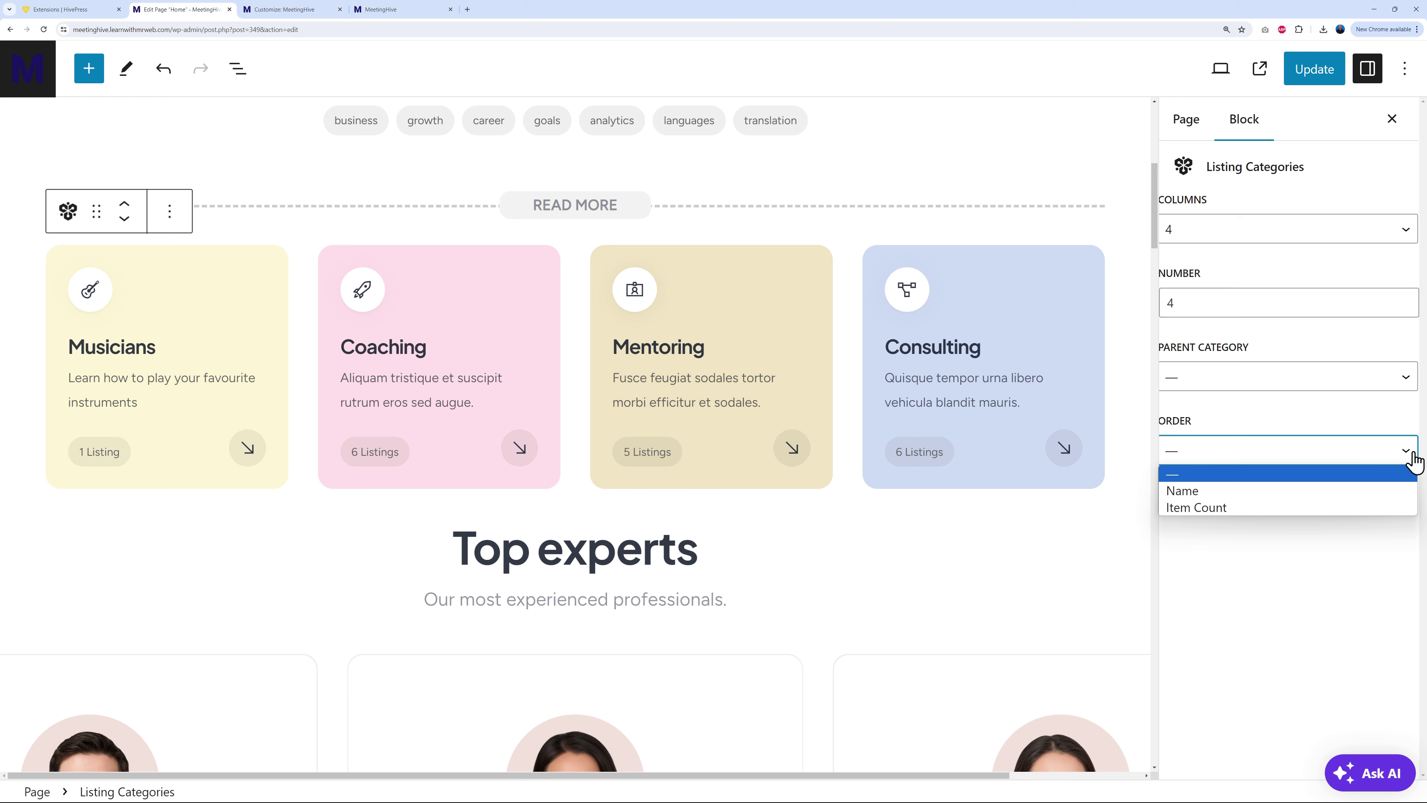
{"action": "left_click", "coordinate": [1214, 509]}
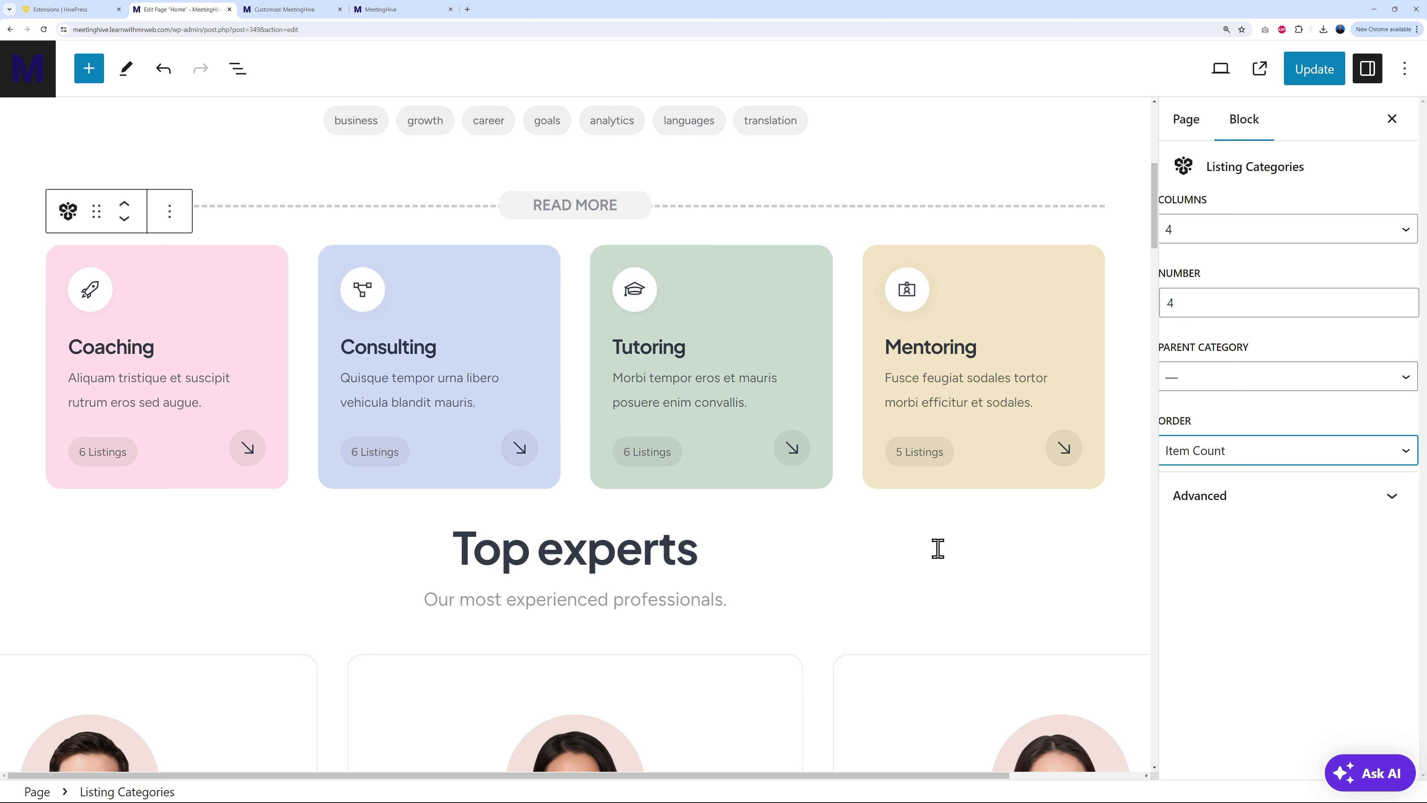
{"action": "scroll", "coordinate": [950, 540], "scroll_direction": "down", "scroll_amount": 6}
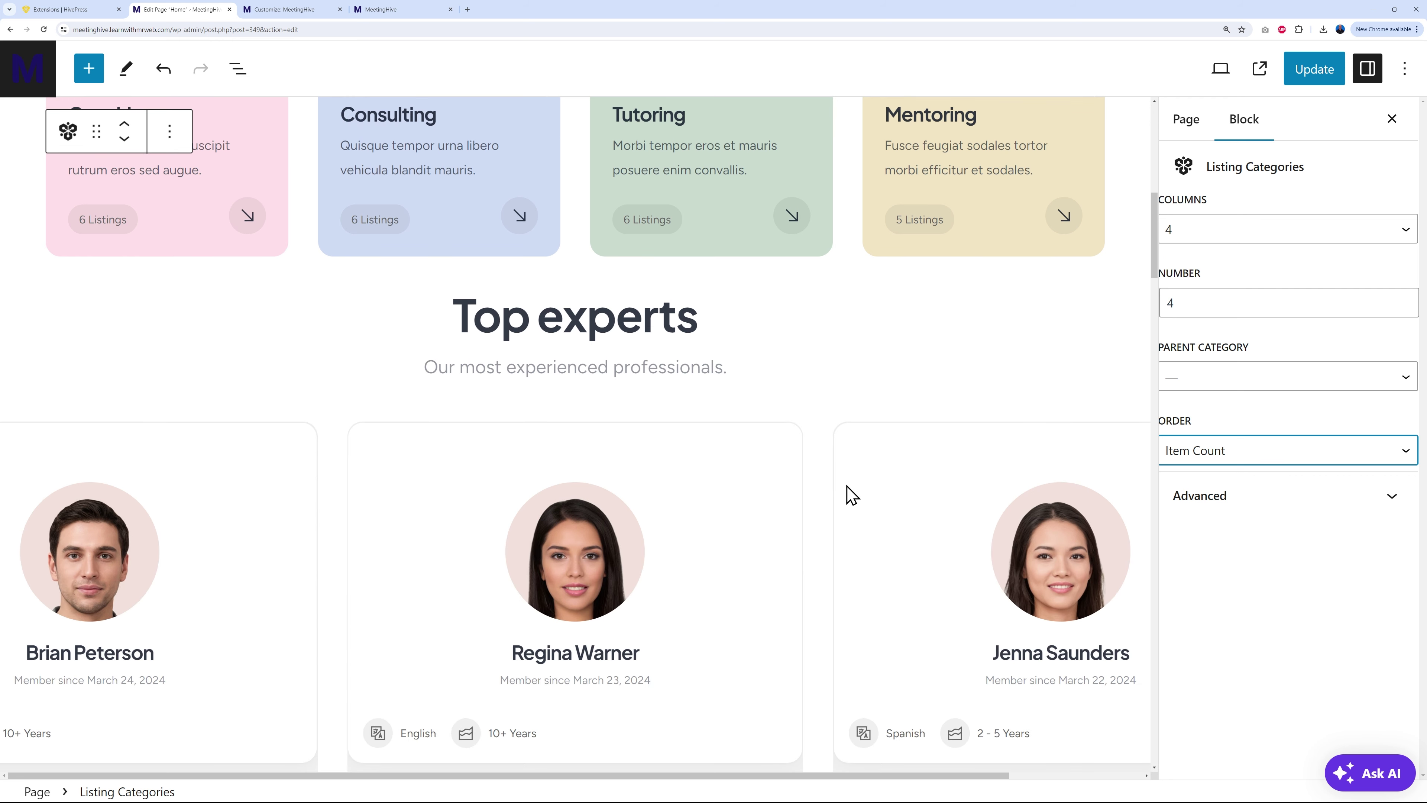
{"action": "left_click", "coordinate": [819, 475]}
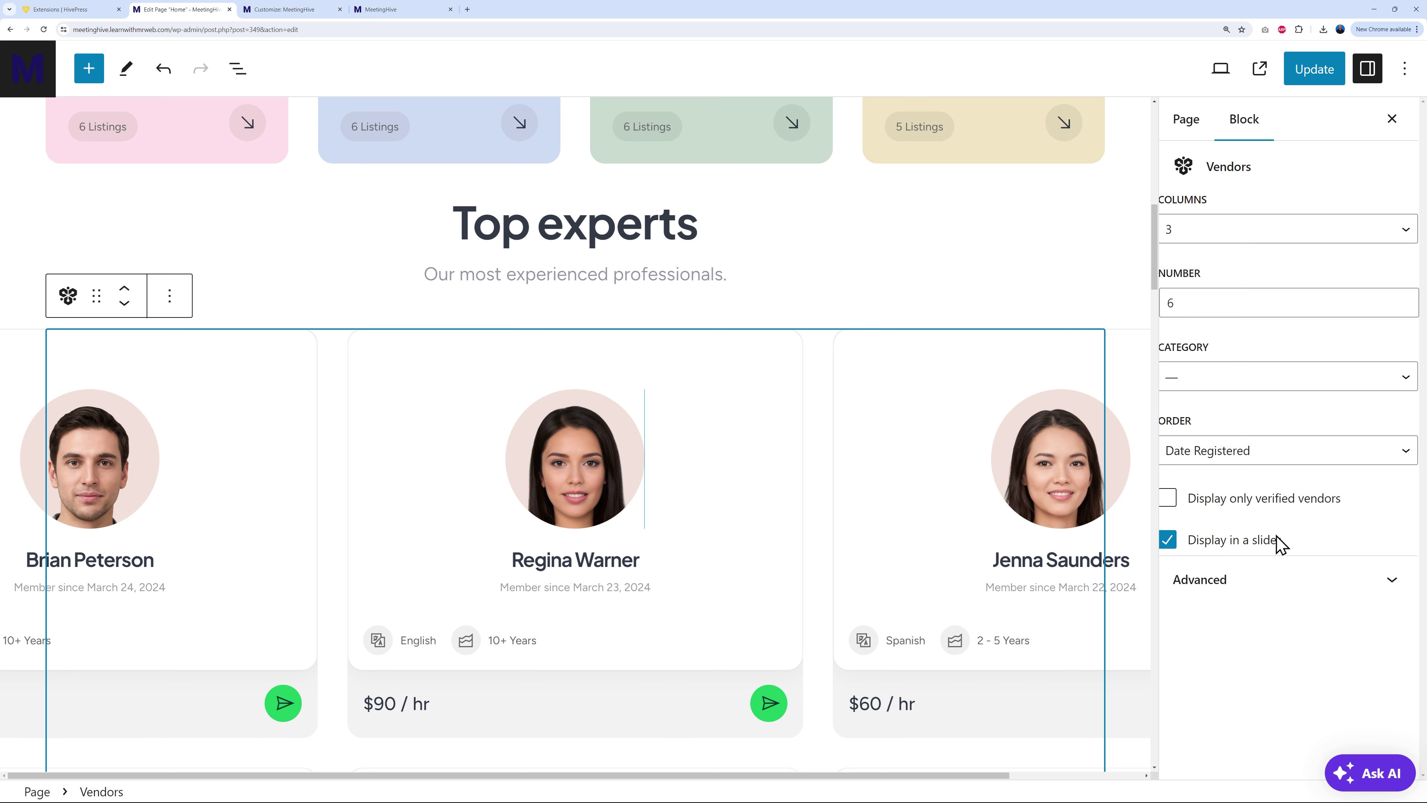
{"action": "left_click", "coordinate": [1182, 548]}
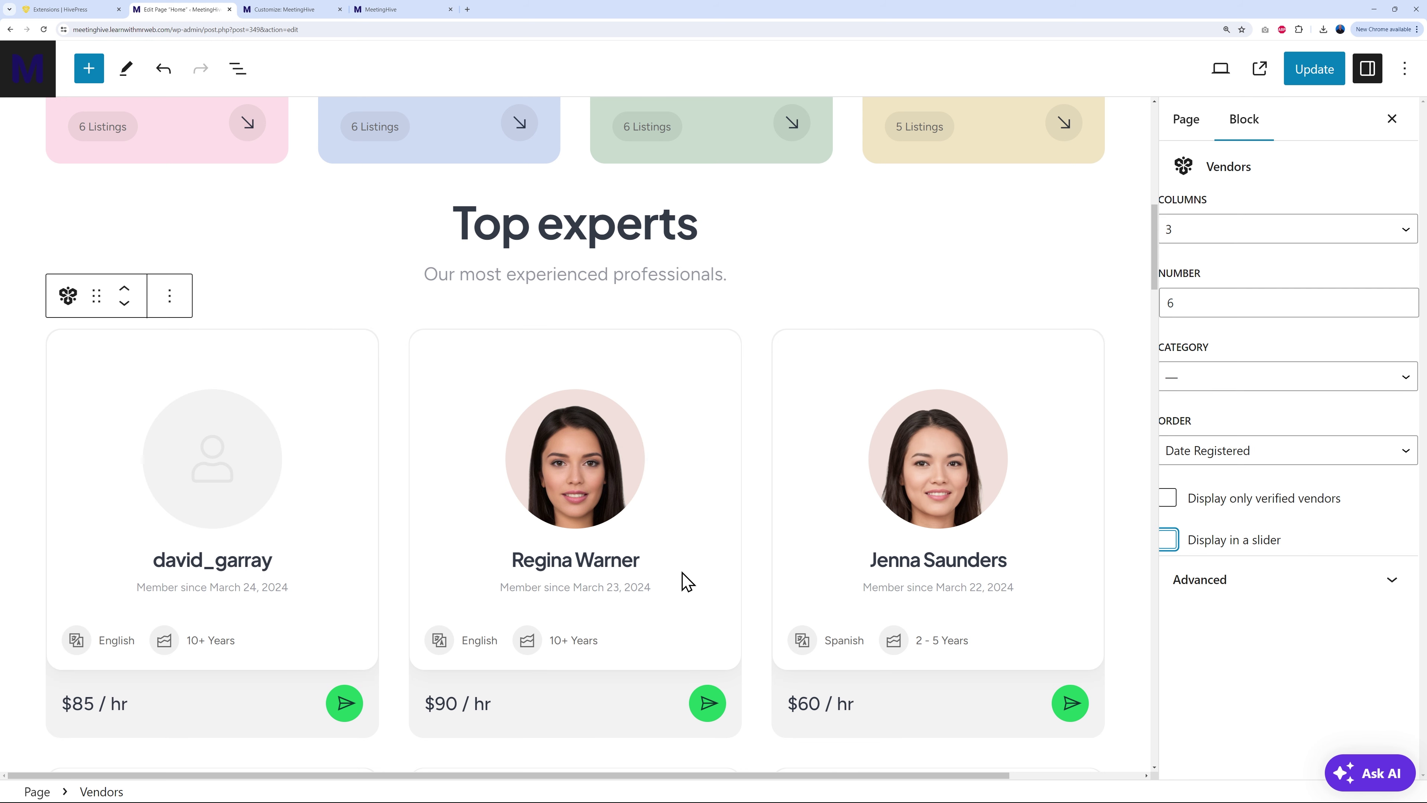
{"action": "scroll", "coordinate": [686, 582], "scroll_direction": "down", "scroll_amount": 5}
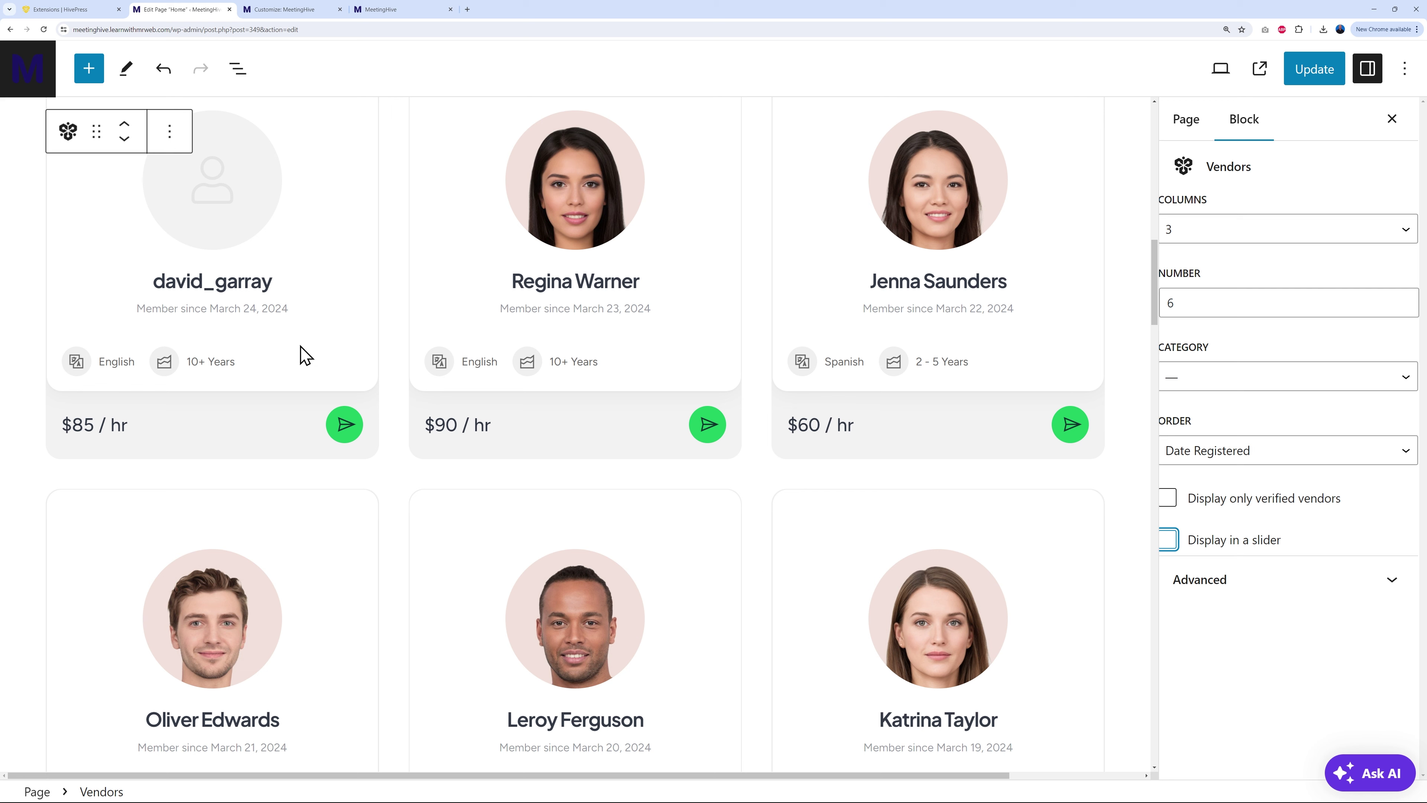
{"action": "scroll", "coordinate": [781, 554], "scroll_direction": "down", "scroll_amount": 2}
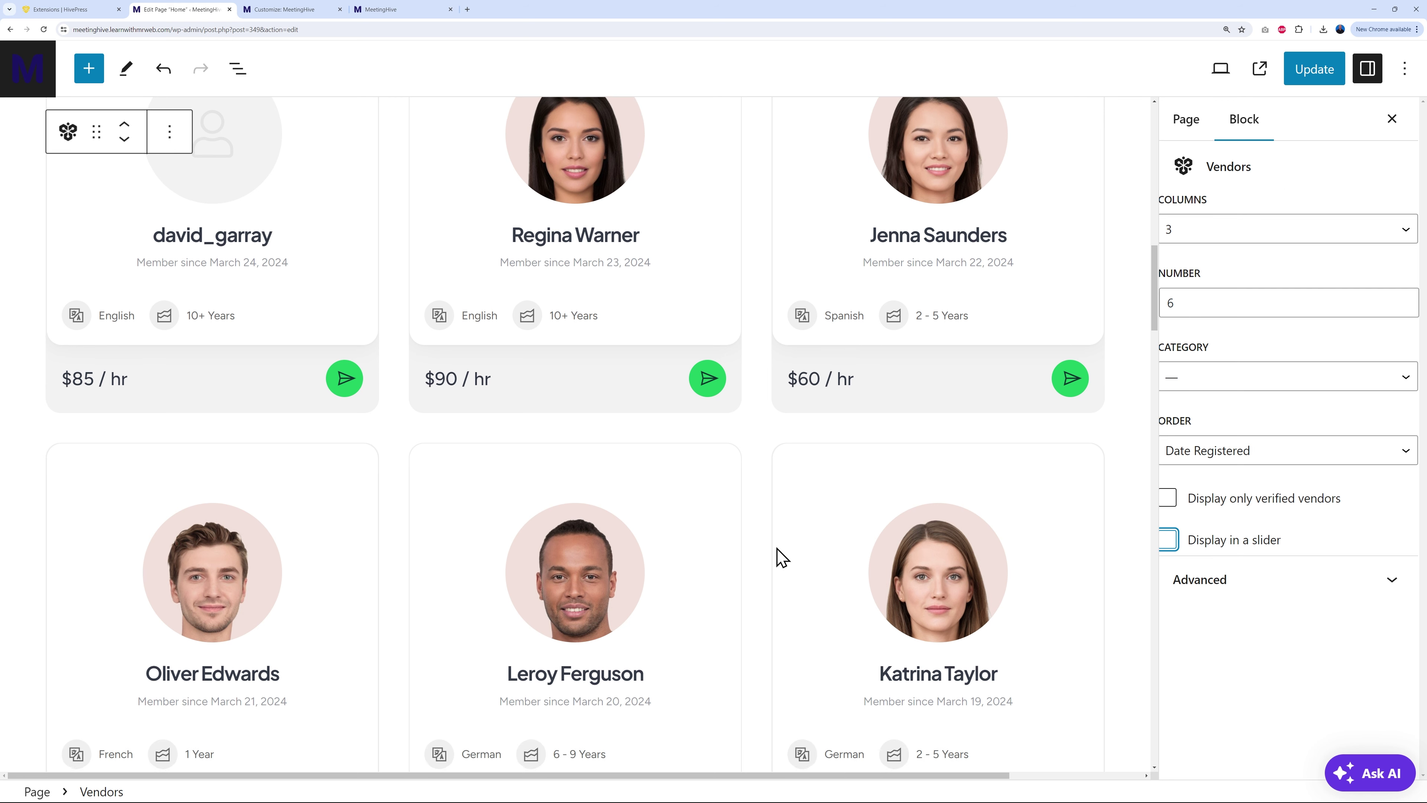
{"action": "scroll", "coordinate": [778, 556], "scroll_direction": "down", "scroll_amount": 2}
{"action": "scroll", "coordinate": [748, 506], "scroll_direction": "up", "scroll_amount": 4}
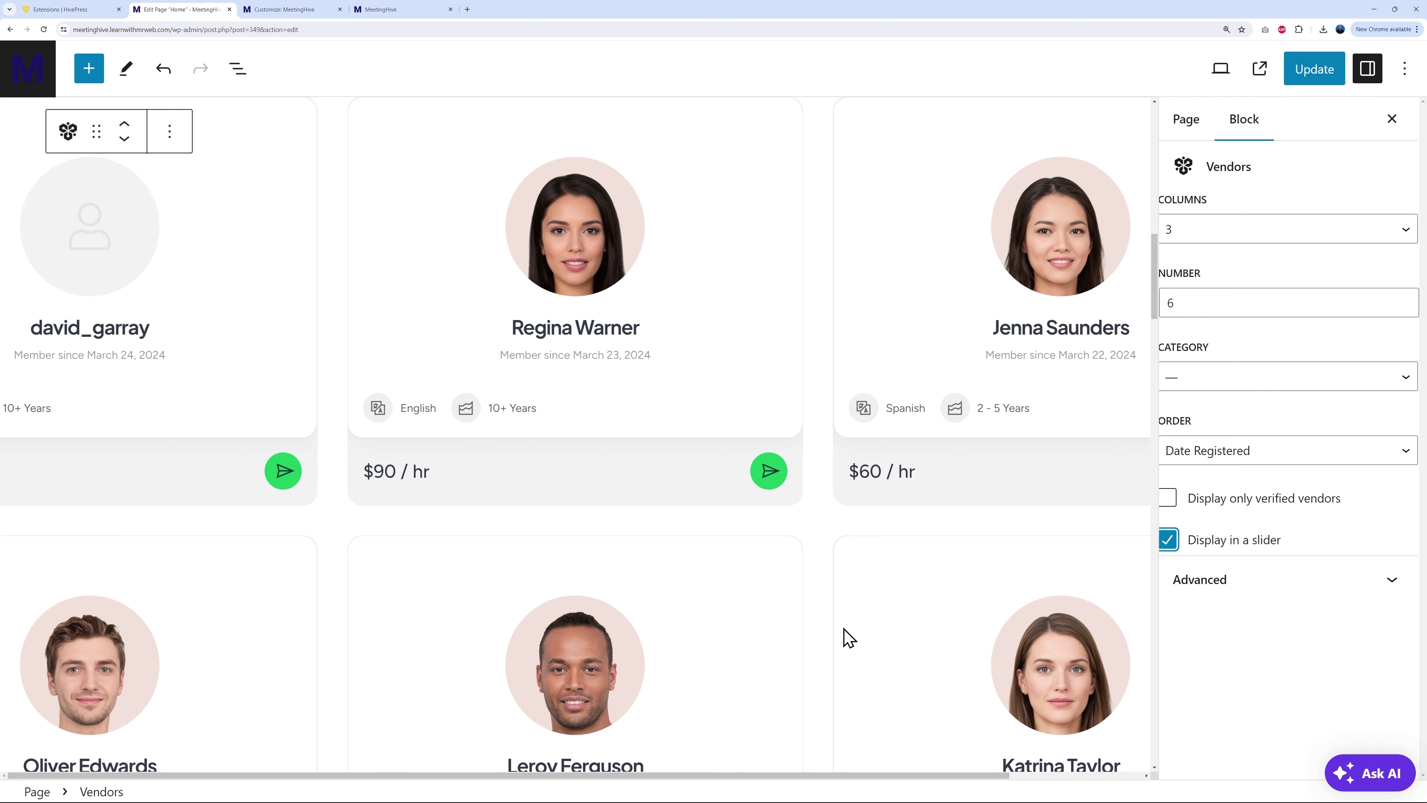
{"action": "scroll", "coordinate": [658, 526], "scroll_direction": "up", "scroll_amount": 5}
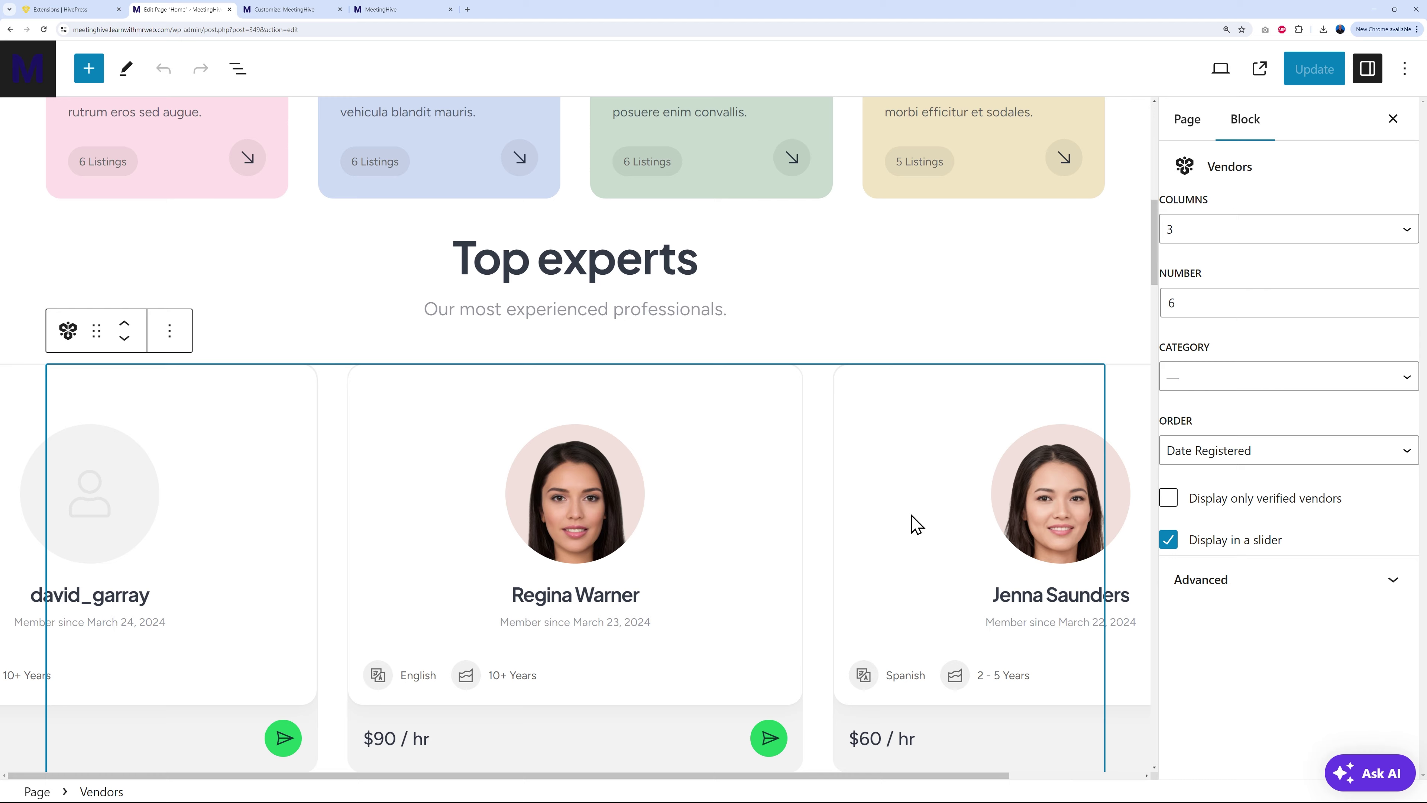
{"action": "scroll", "coordinate": [914, 523], "scroll_direction": "down", "scroll_amount": 6}
{"action": "scroll", "coordinate": [915, 523], "scroll_direction": "down", "scroll_amount": 8}
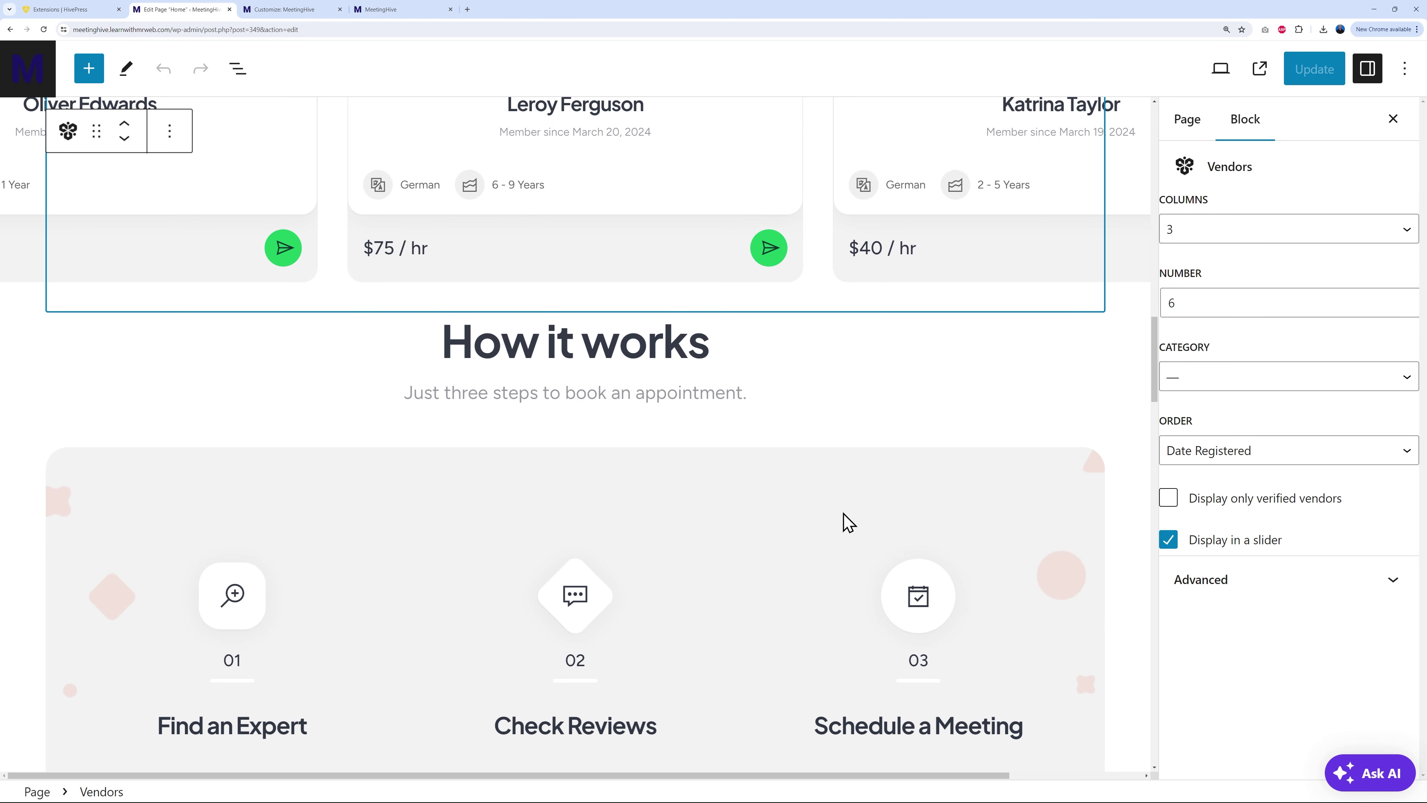
Step: Scroll to 'How it works' and select its Cover block to show the cover settings
{"action": "scroll", "coordinate": [775, 498], "scroll_direction": "down", "scroll_amount": 3}
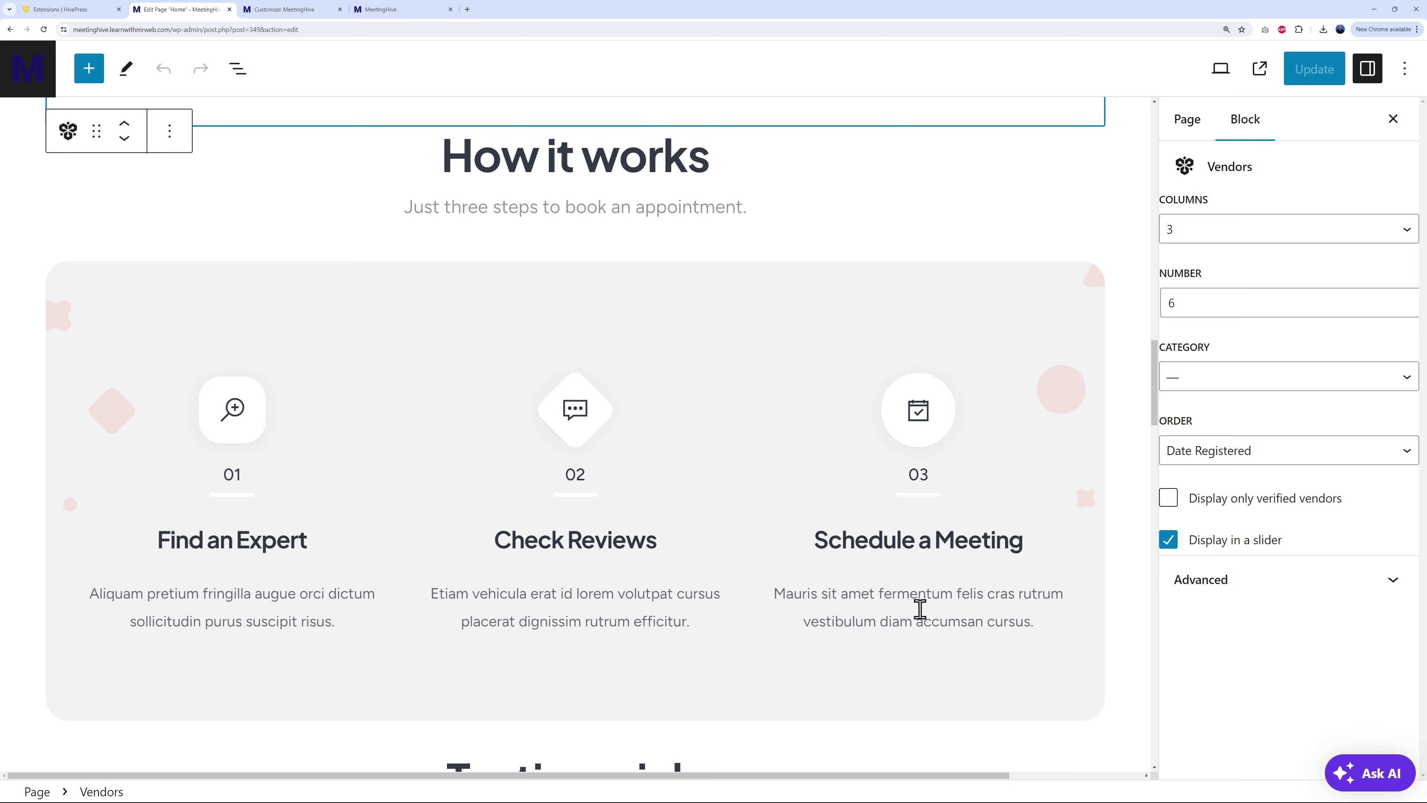
{"action": "left_click", "coordinate": [323, 618]}
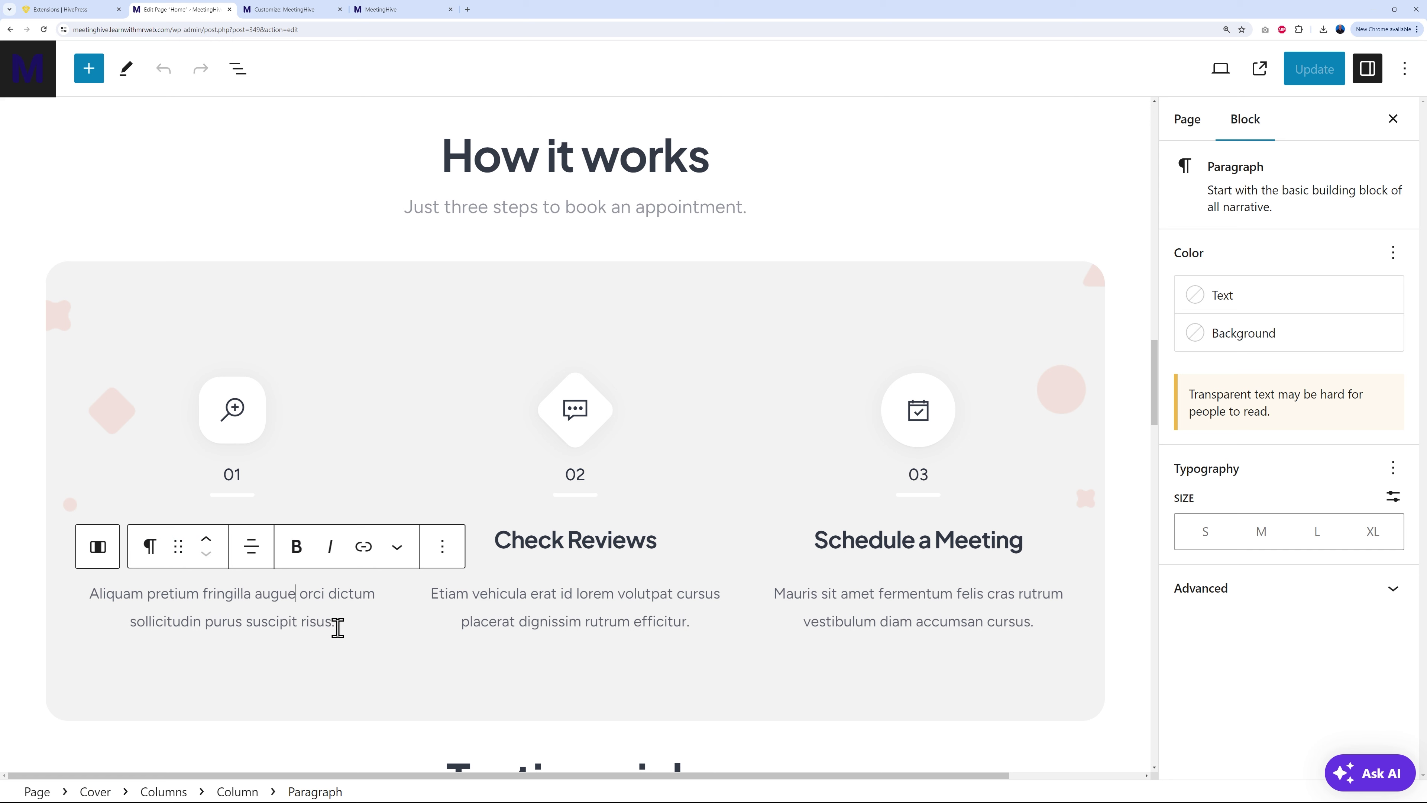
{"action": "left_click_drag", "start_coordinate": [331, 621], "coordinate": [67, 598]}
{"action": "left_click", "coordinate": [696, 621]}
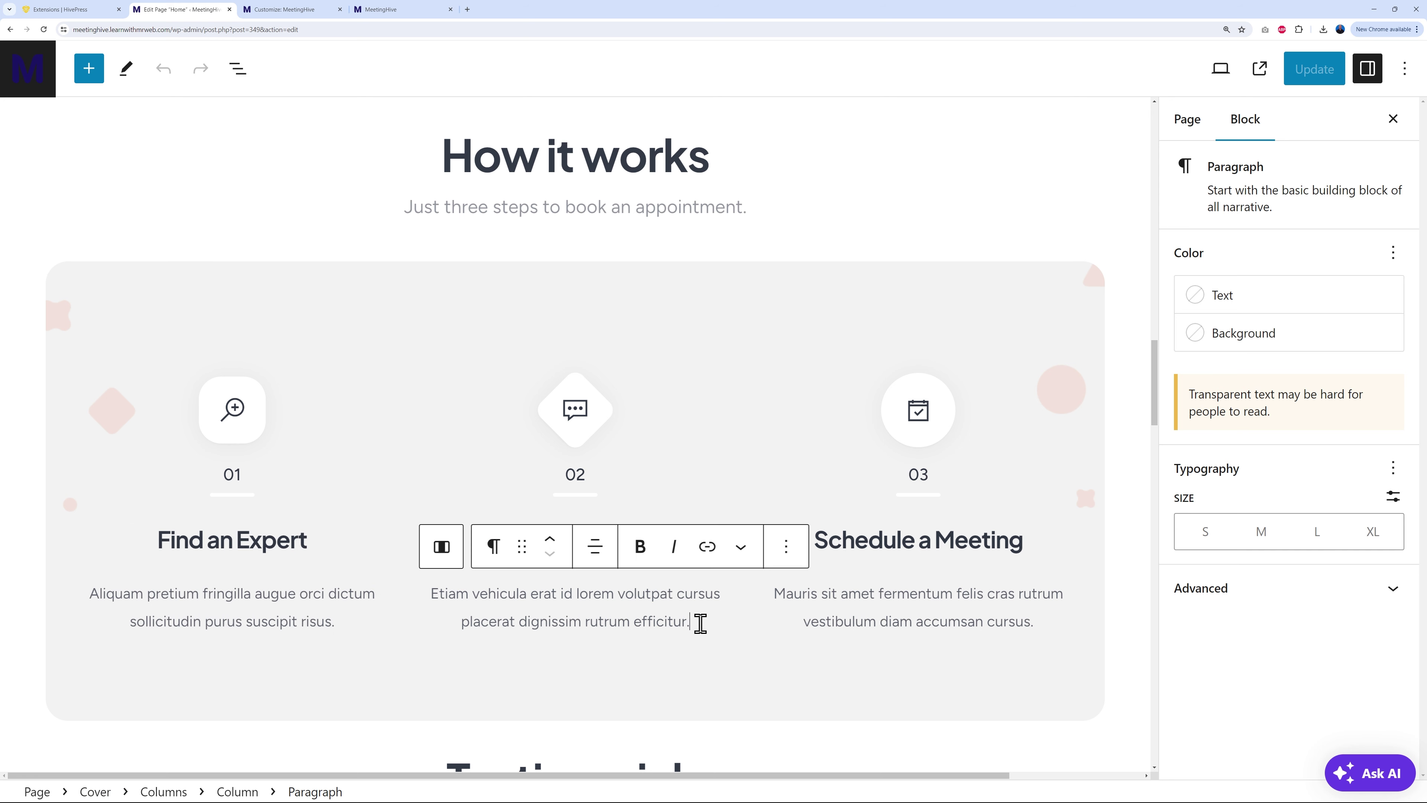
{"action": "left_click", "coordinate": [424, 279]}
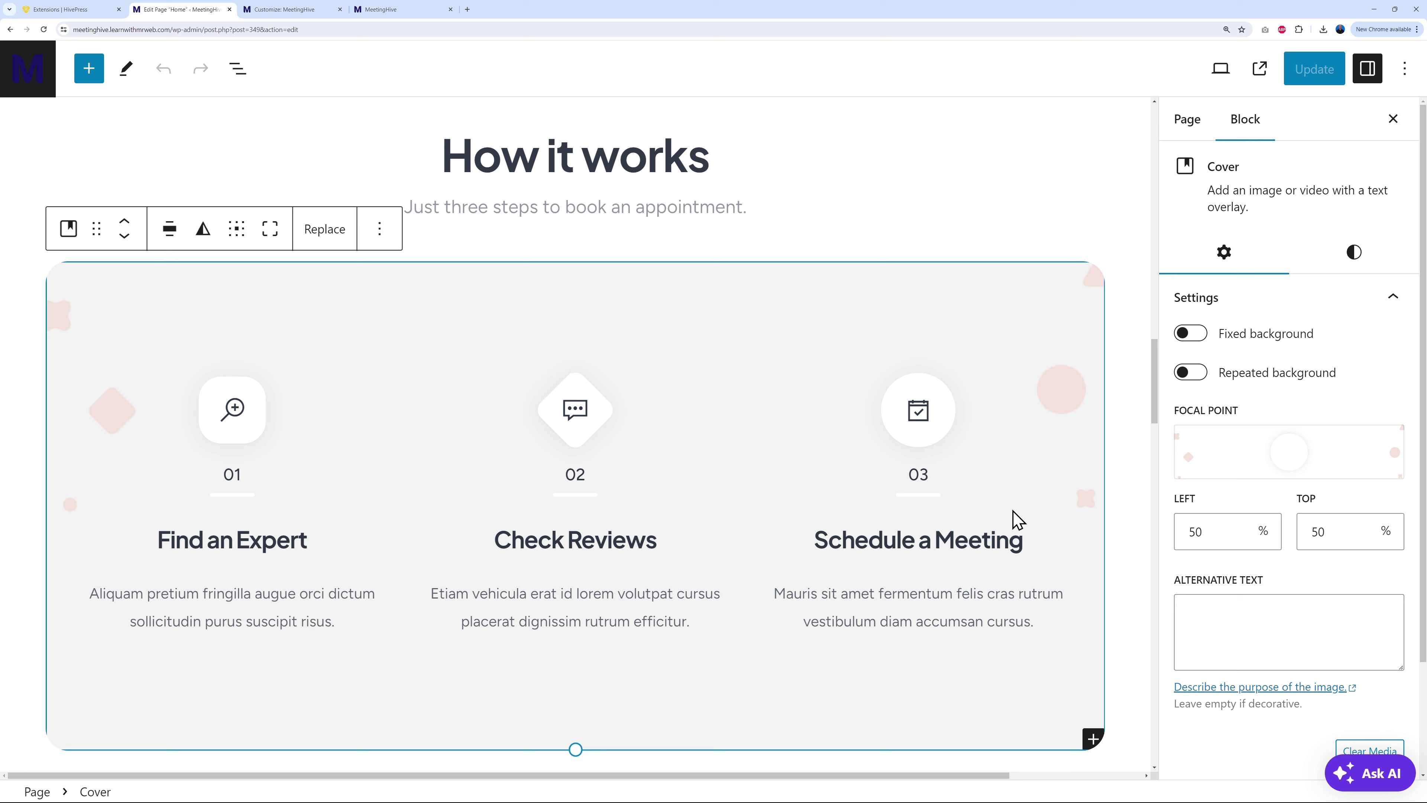
Step: Shift the cover's focal point, fix its background, and add a Pale cyan blue overlay at 40% opacity
{"action": "left_click_drag", "start_coordinate": [1296, 453], "coordinate": [1359, 450]}
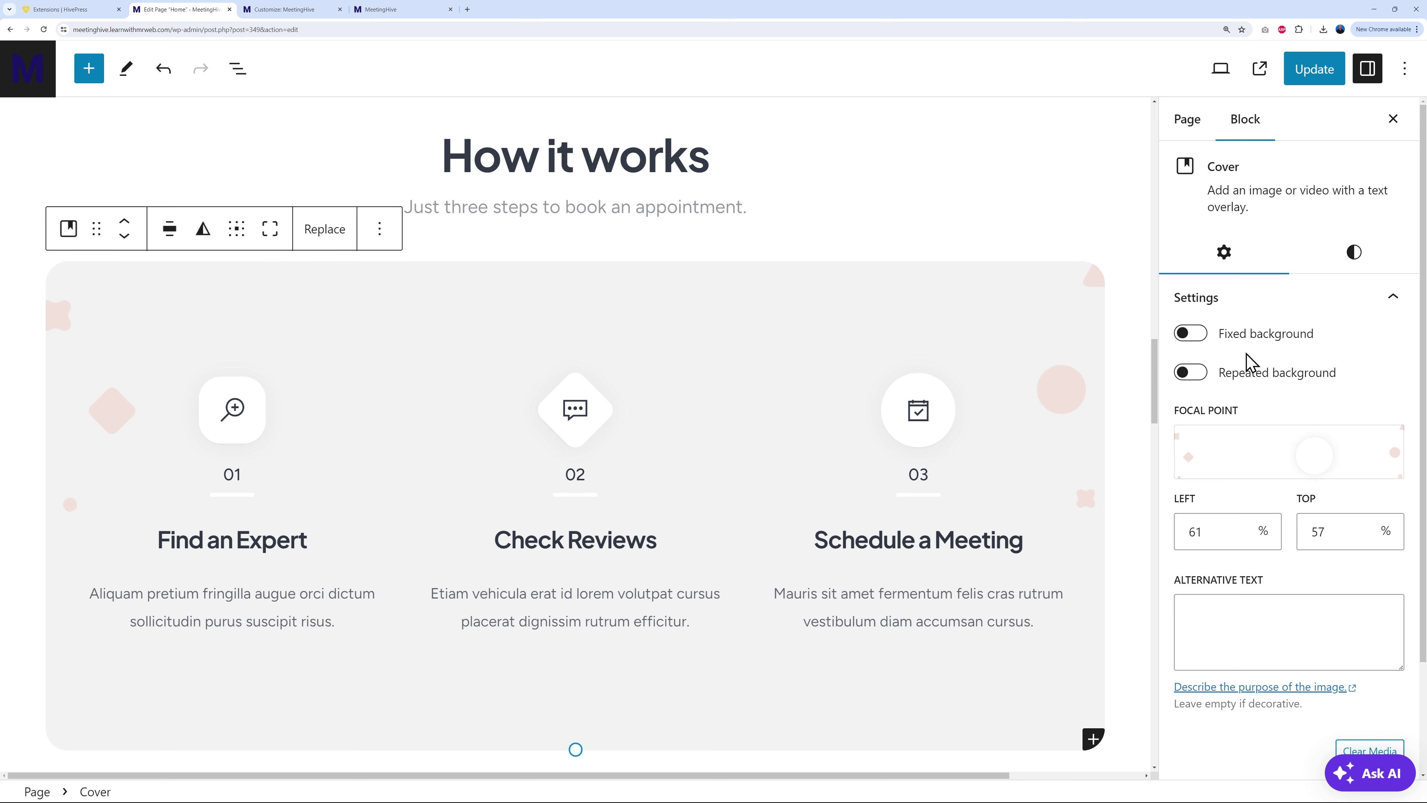
{"action": "left_click", "coordinate": [1190, 334]}
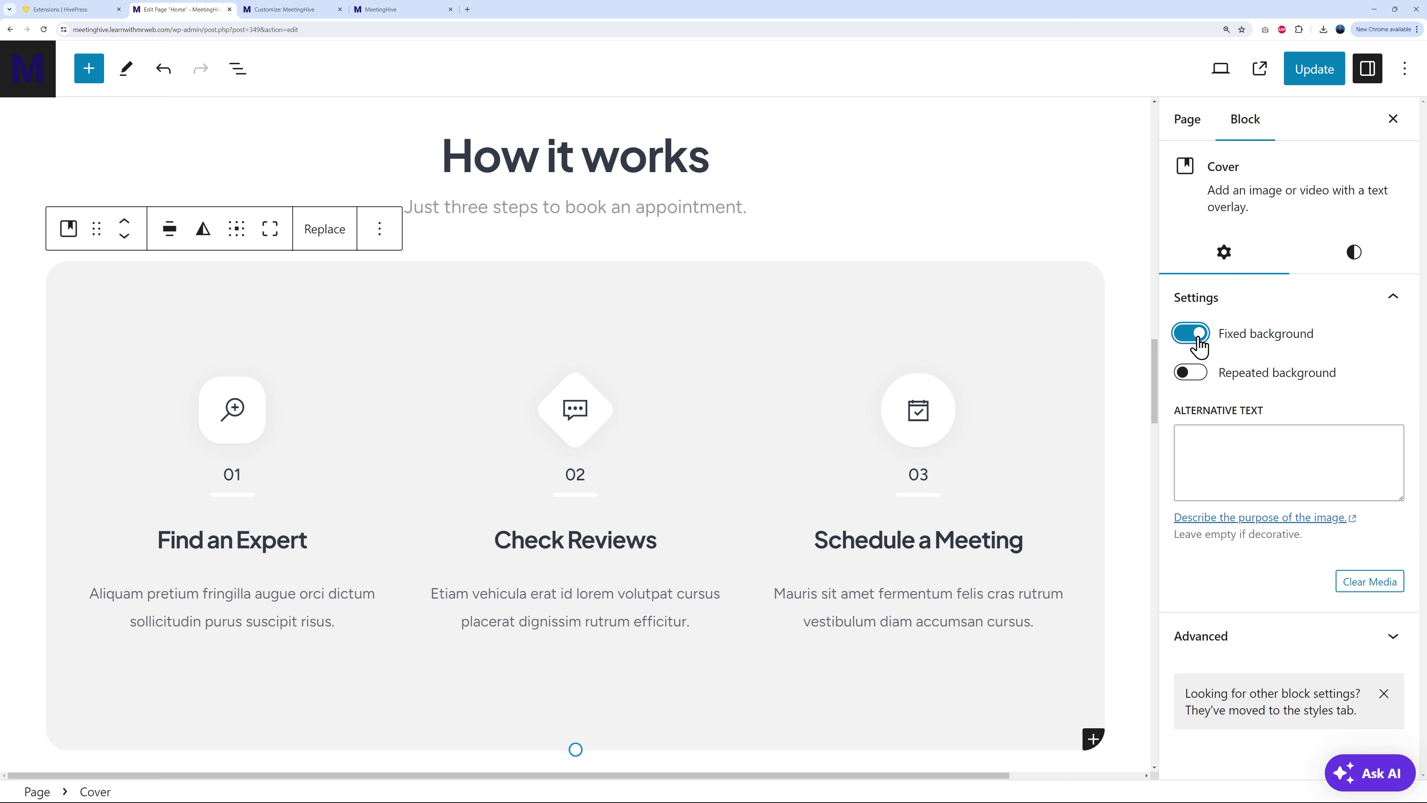
{"action": "left_click", "coordinate": [1352, 264]}
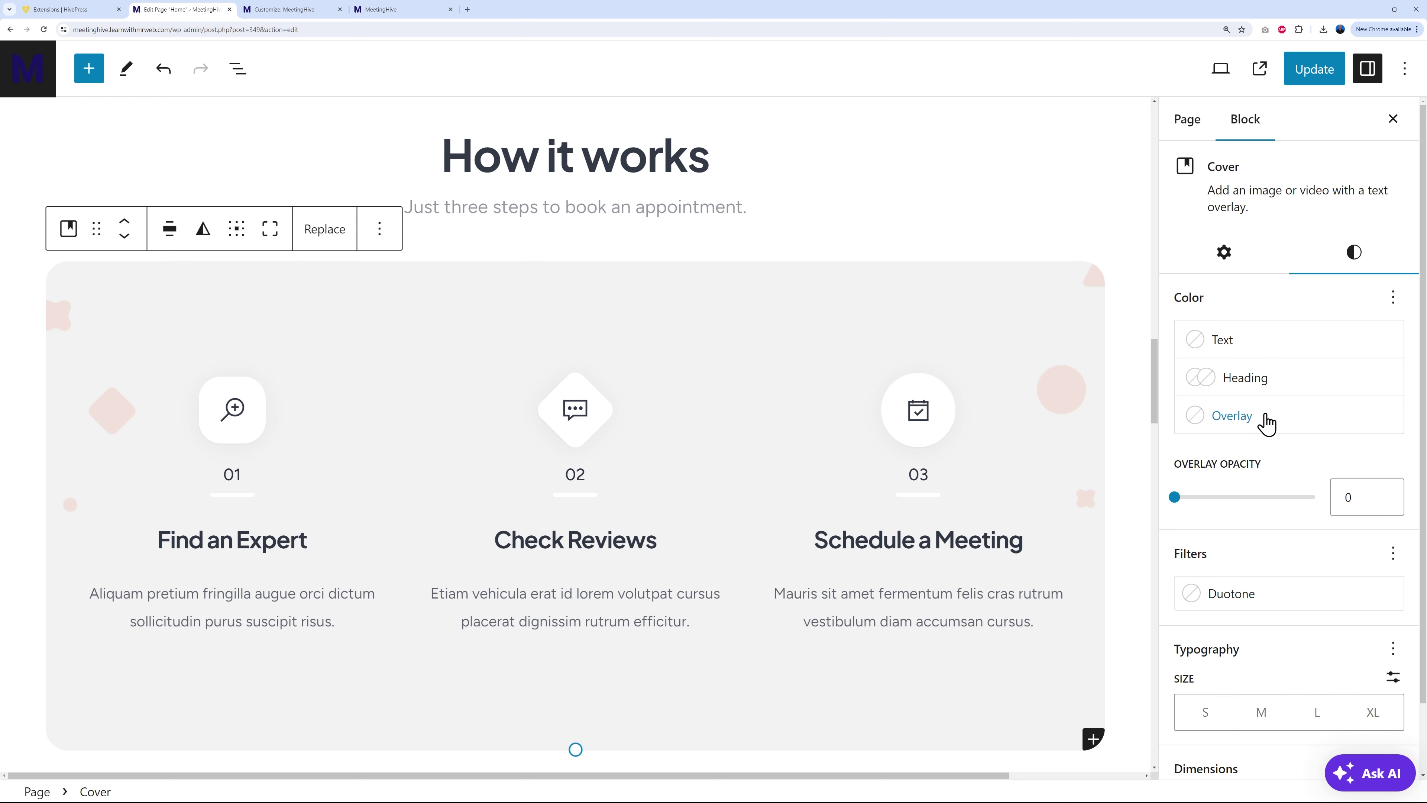
{"action": "left_click", "coordinate": [1242, 417]}
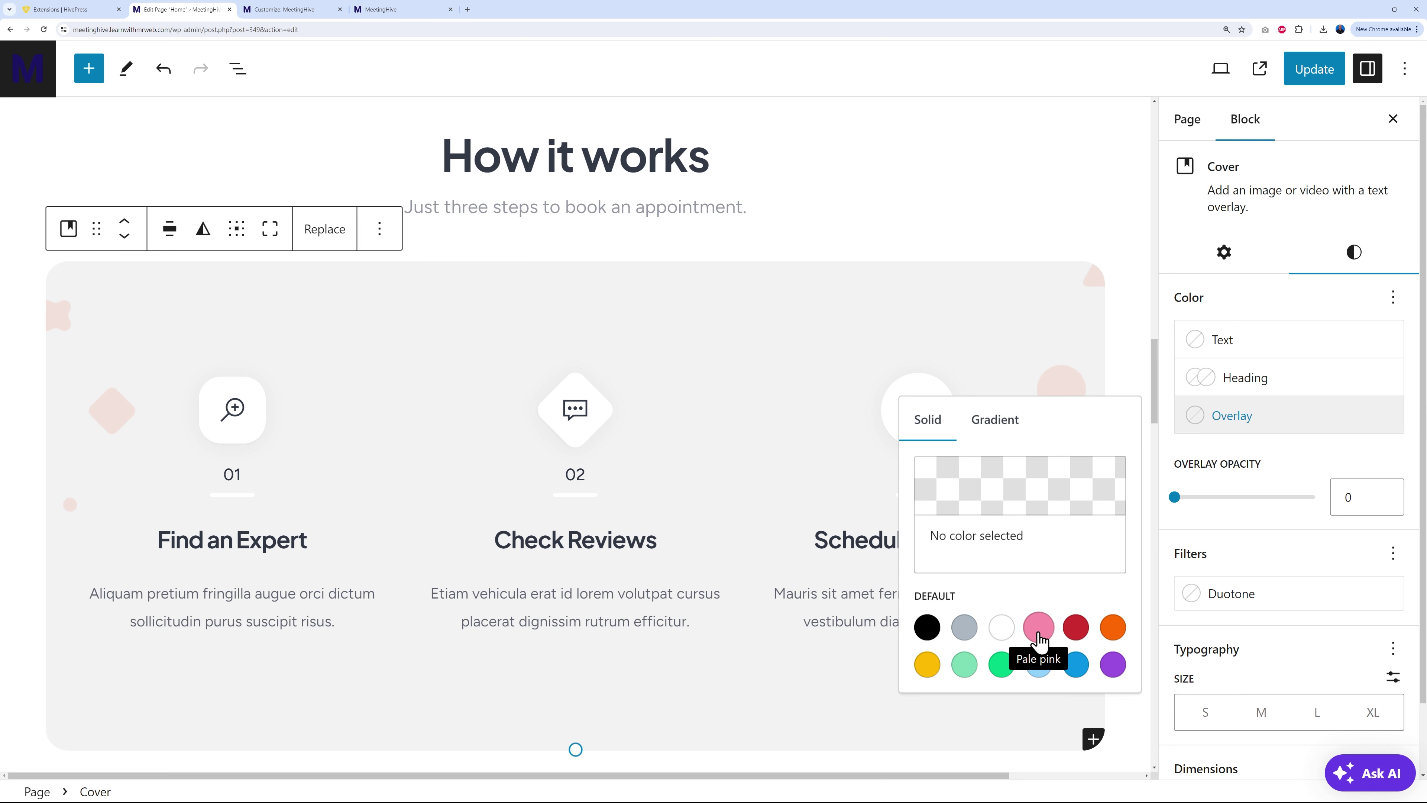
{"action": "left_click", "coordinate": [1039, 666]}
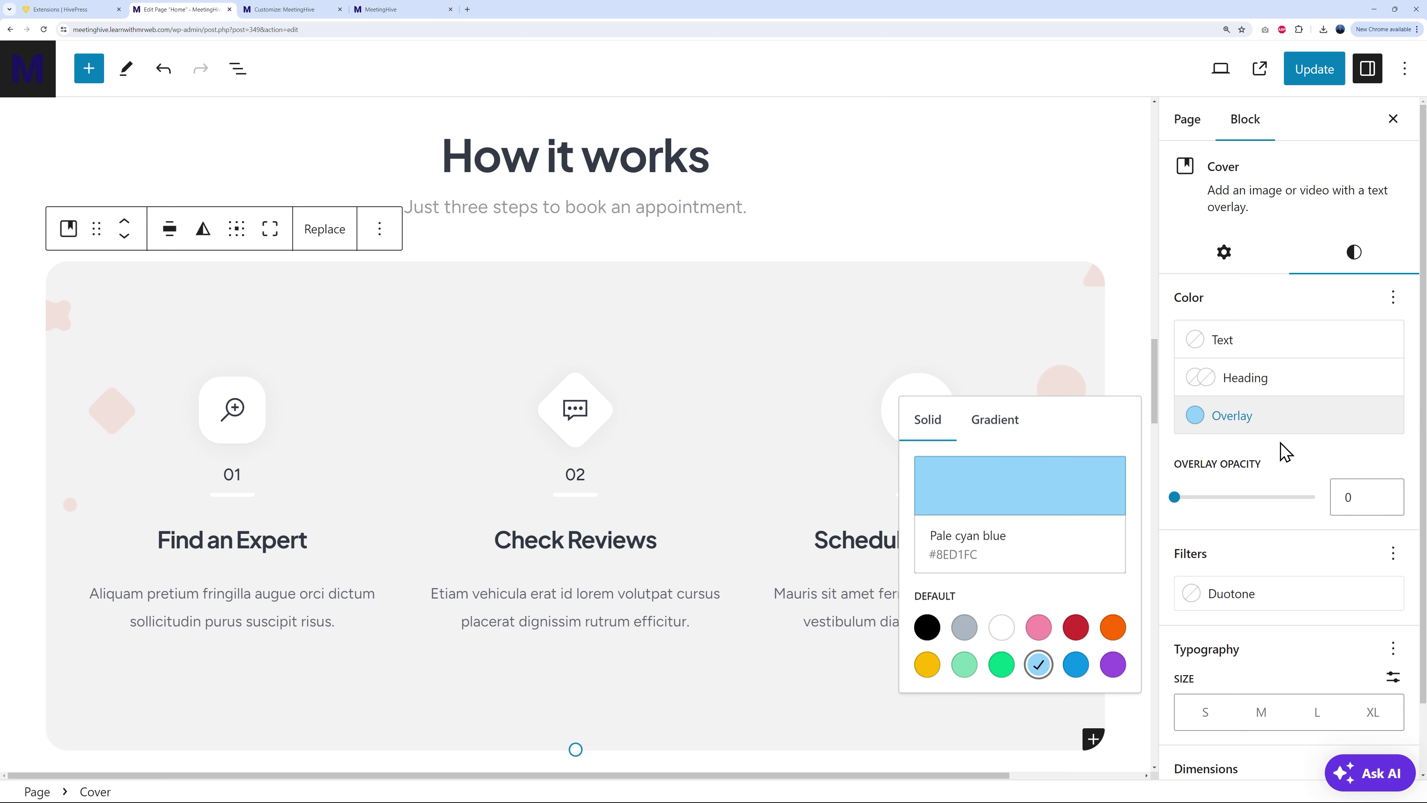
{"action": "left_click", "coordinate": [1280, 464]}
{"action": "left_click", "coordinate": [1177, 500]}
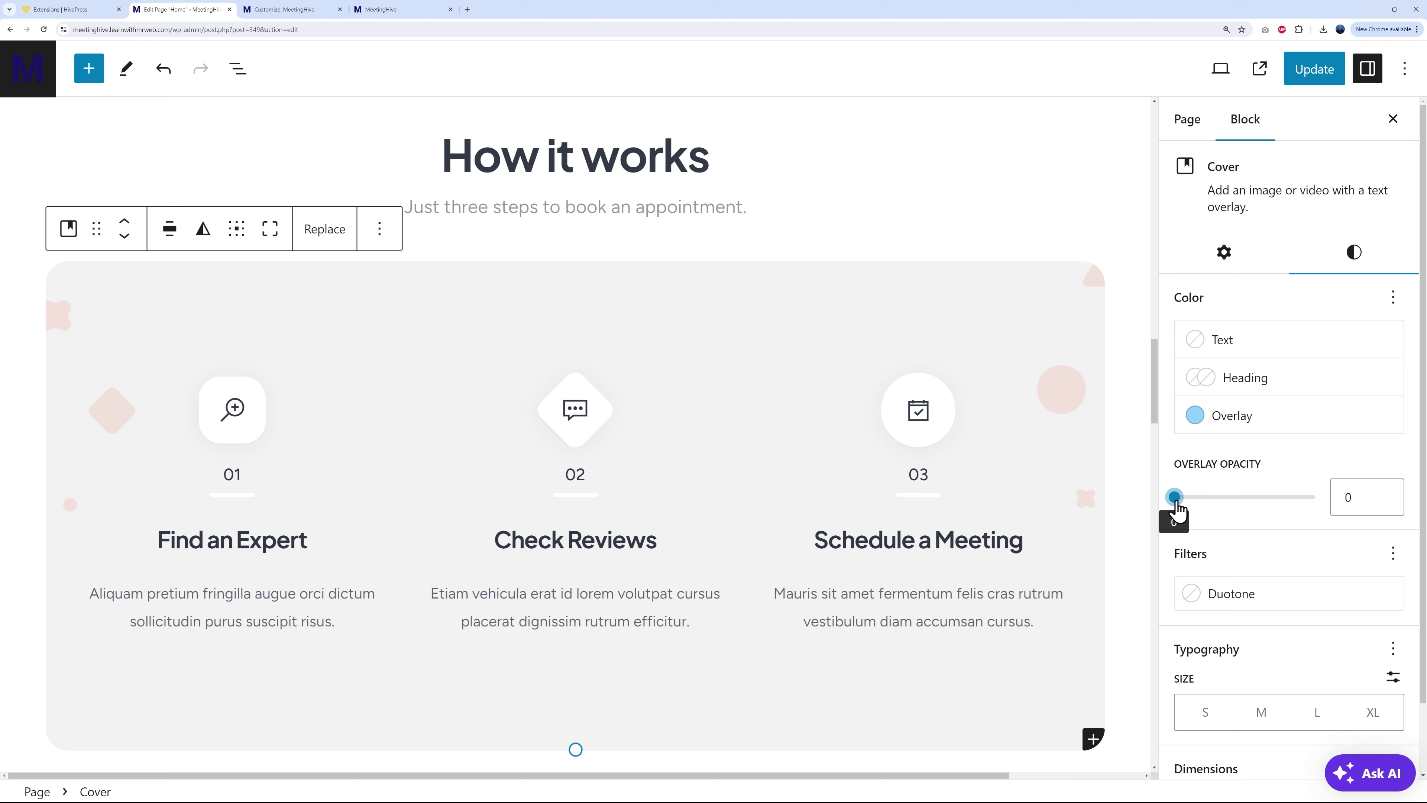
{"action": "left_click_drag", "start_coordinate": [1181, 509], "coordinate": [1232, 505]}
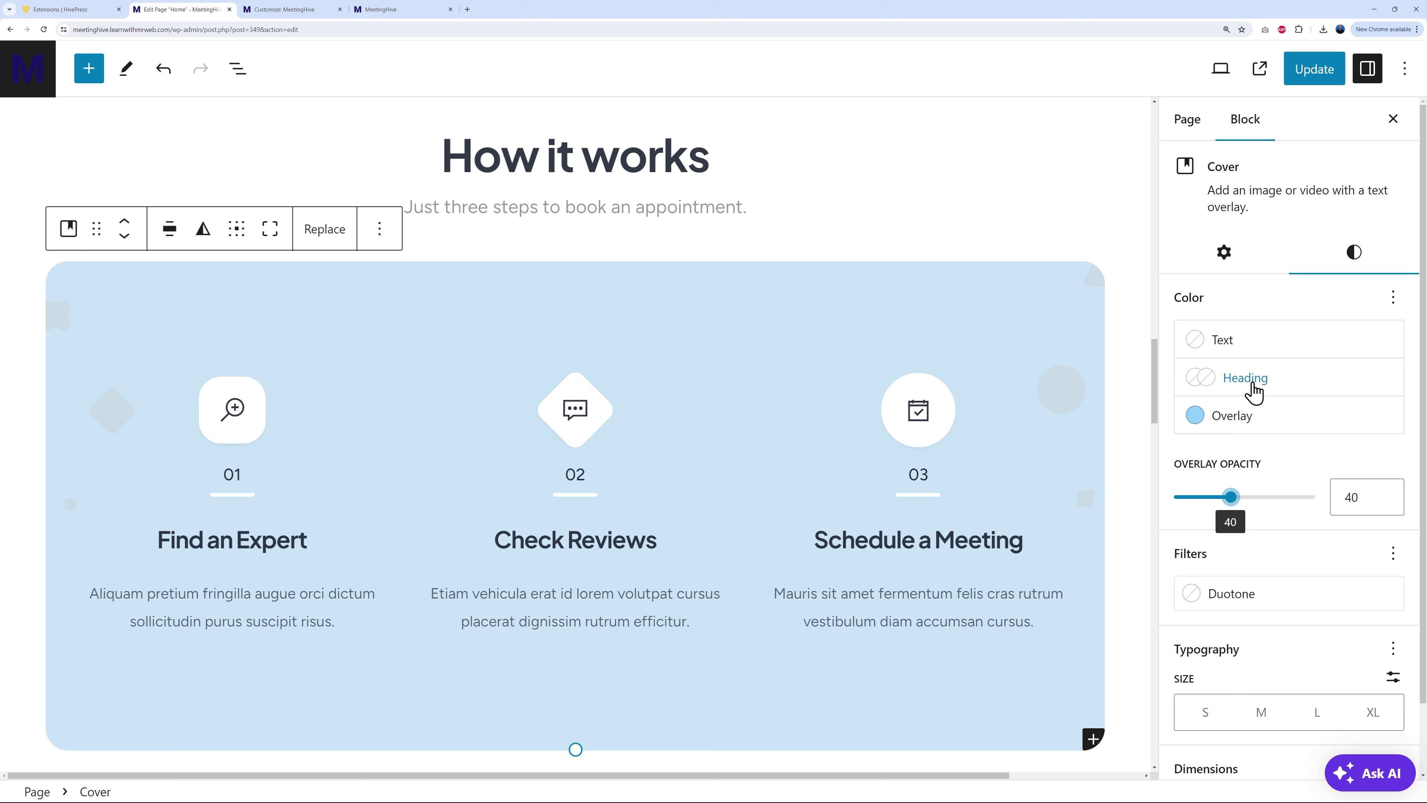
Step: Set the How it works cover's heading colour to Black
{"action": "left_click", "coordinate": [1196, 383]}
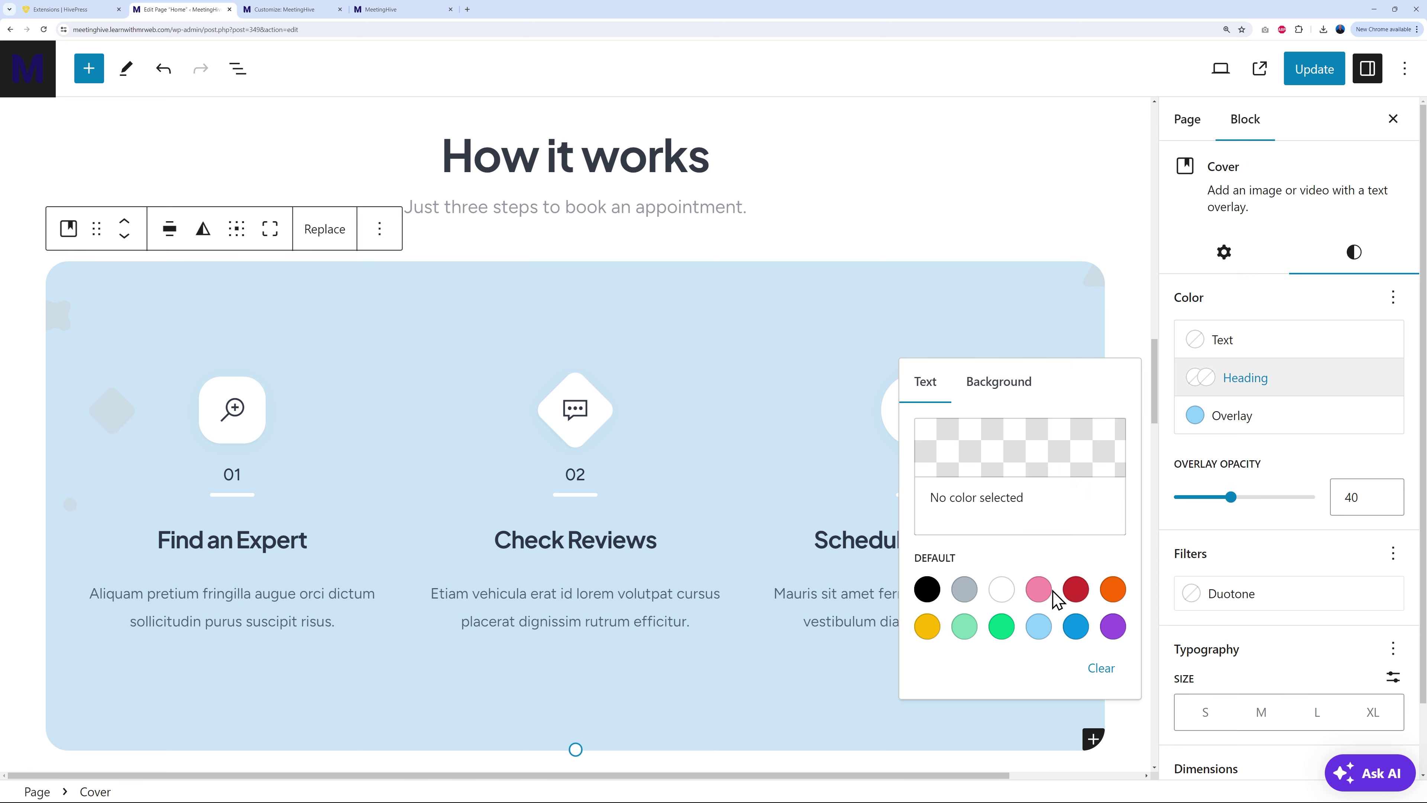
{"action": "left_click", "coordinate": [1076, 626]}
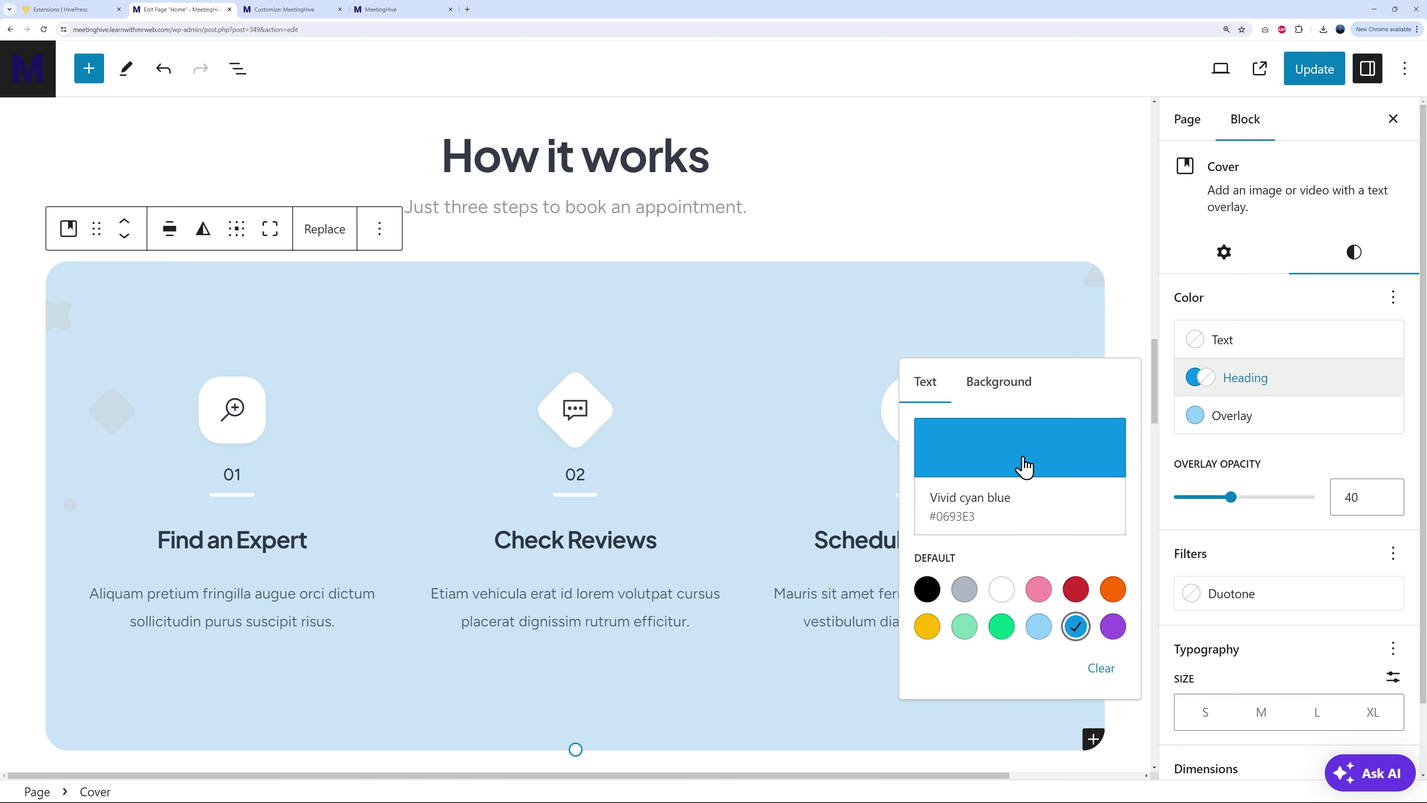
{"action": "left_click", "coordinate": [927, 590]}
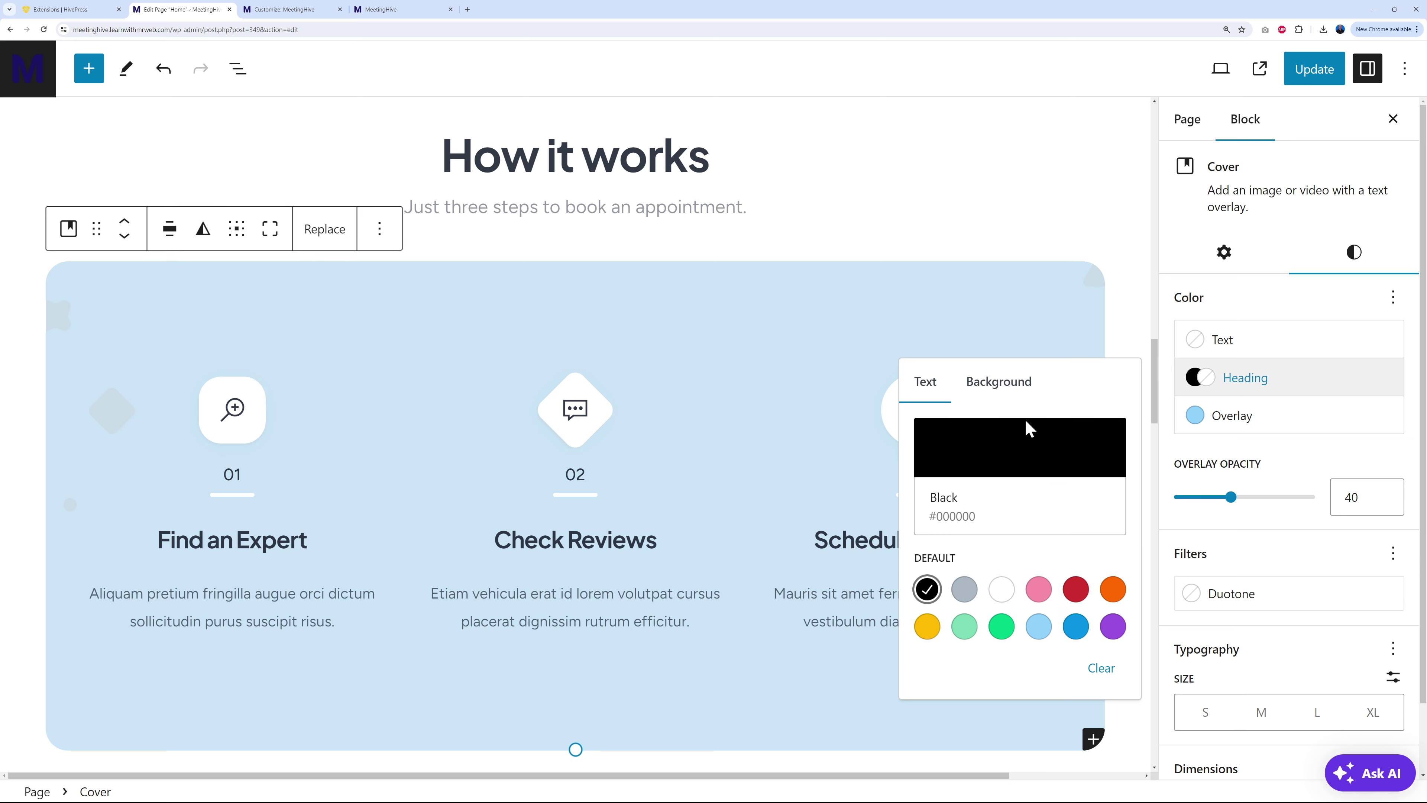
{"action": "left_click", "coordinate": [1273, 531]}
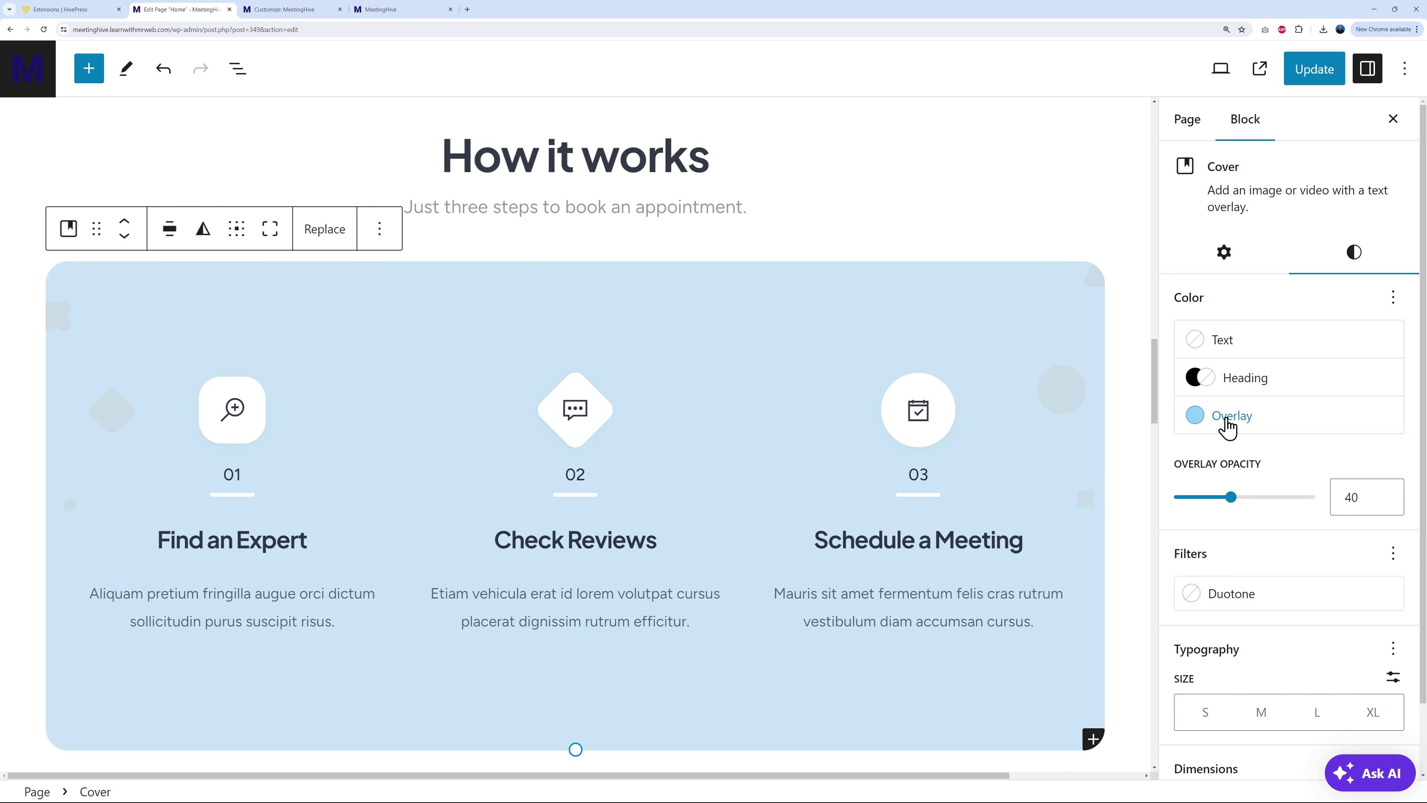
Step: Switch the overlay to a gradient preset and set its end colour to deep violet 4F34EB
{"action": "left_click", "coordinate": [1249, 419]}
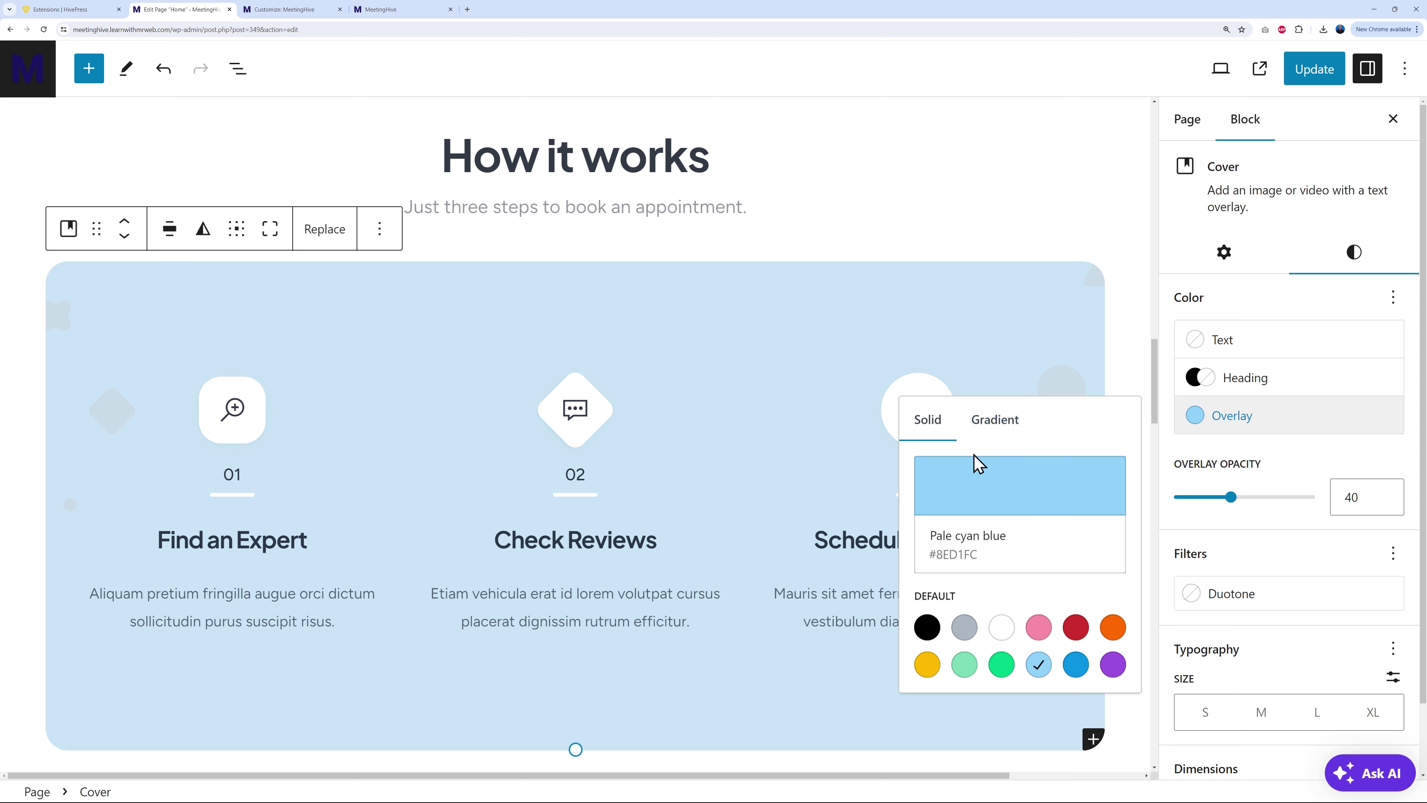
{"action": "left_click", "coordinate": [1008, 427]}
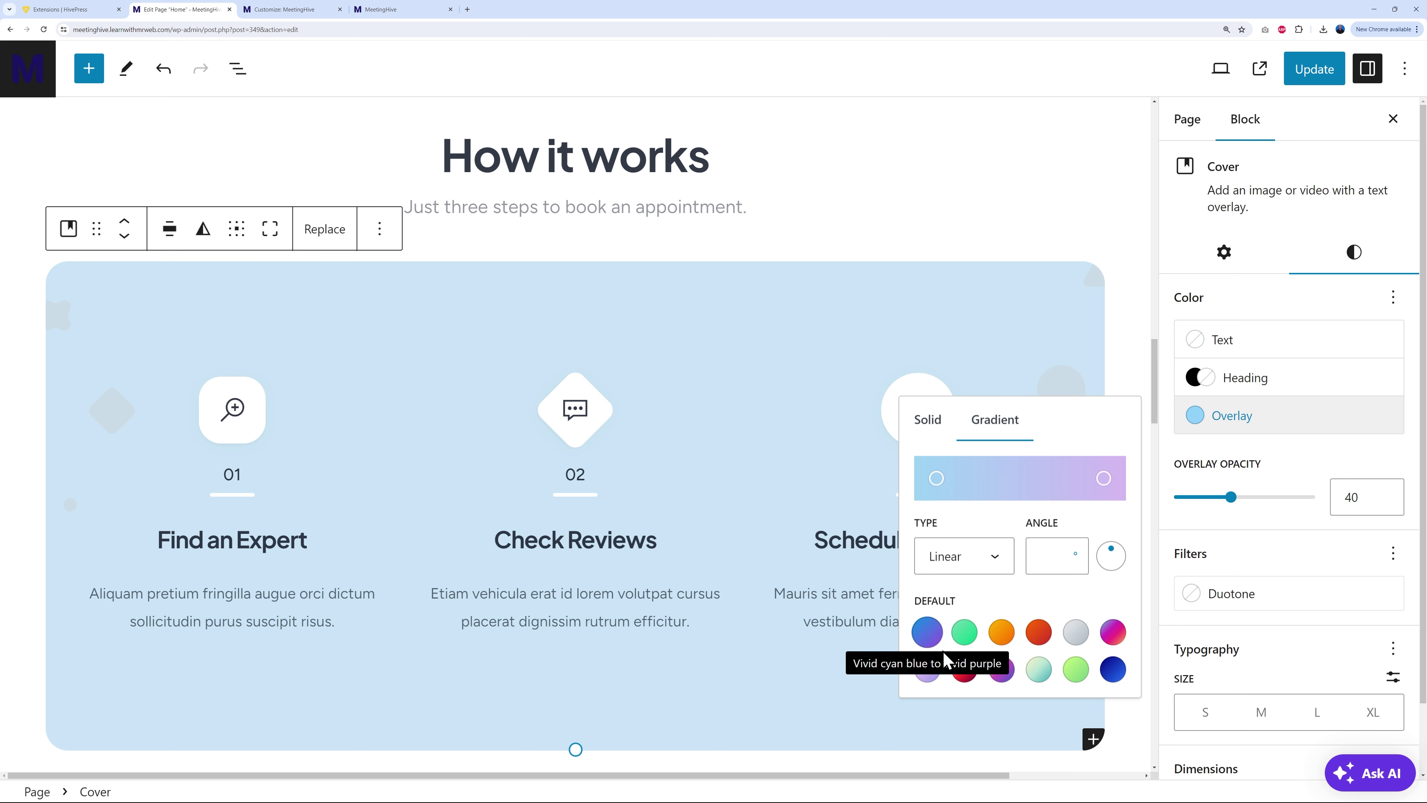
{"action": "left_click", "coordinate": [928, 670]}
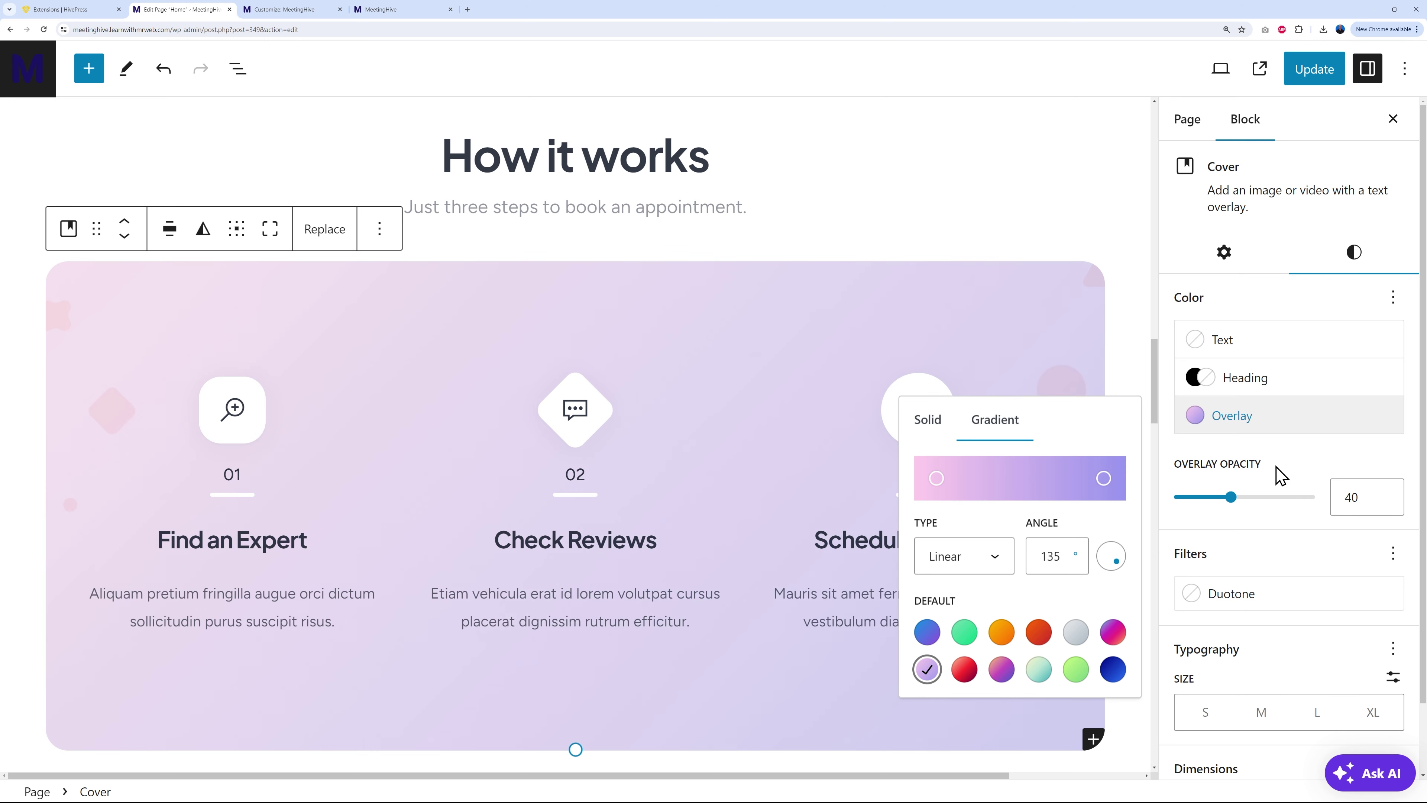
{"action": "left_click", "coordinate": [1104, 478]}
{"action": "left_click", "coordinate": [1135, 318]}
{"action": "left_click_drag", "start_coordinate": [1175, 108], "coordinate": [1159, 112]}
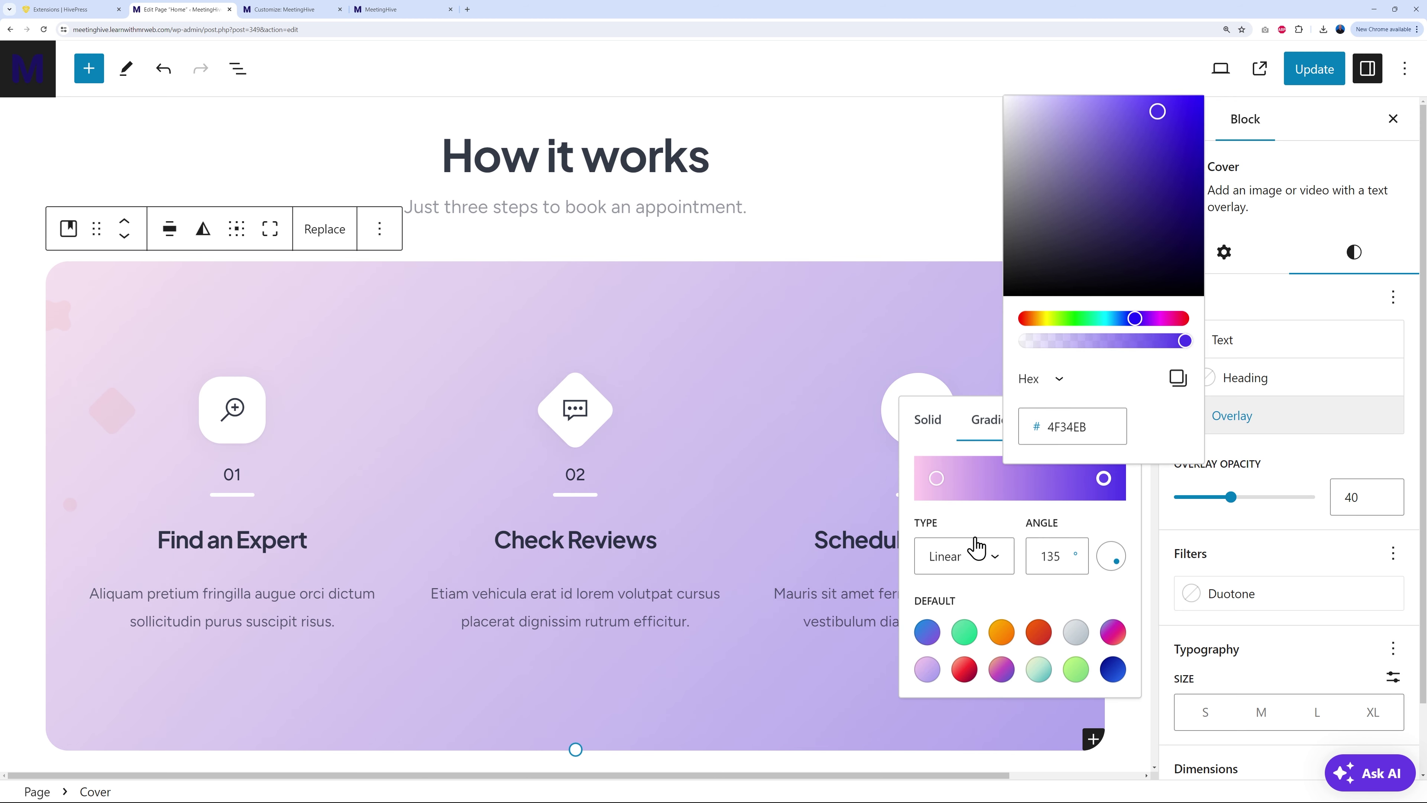
Step: Change the gradient's start colour to light cyan and lower the overlay opacity to 20
{"action": "left_click", "coordinate": [936, 478]}
{"action": "left_click_drag", "start_coordinate": [965, 321], "coordinate": [941, 319]}
{"action": "left_click", "coordinate": [974, 132]}
{"action": "left_click_drag", "start_coordinate": [974, 134], "coordinate": [956, 132]}
{"action": "left_click", "coordinate": [1090, 425]}
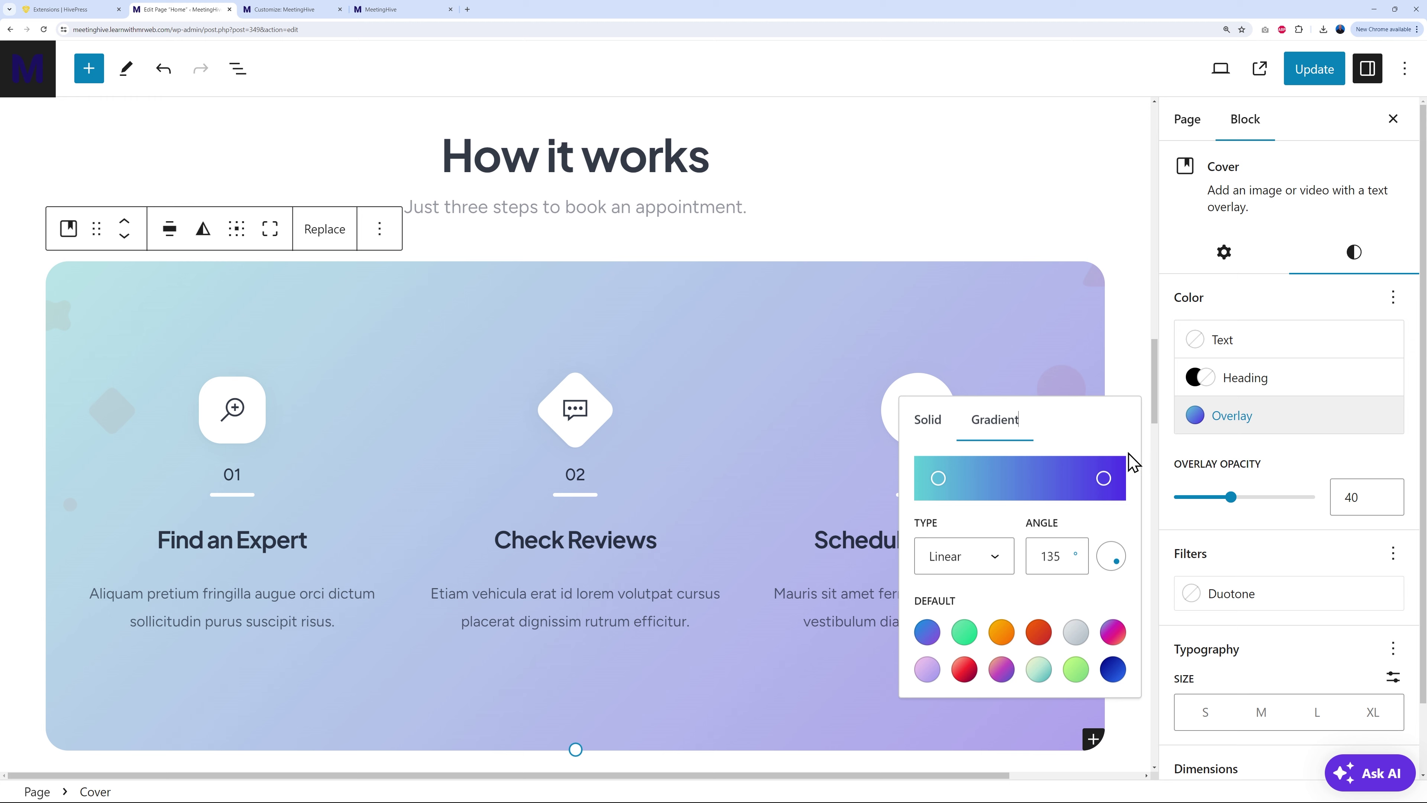
{"action": "left_click", "coordinate": [1274, 516]}
{"action": "mouse_move", "coordinate": [1232, 505]}
{"action": "left_mouse_down"}
{"action": "mouse_move", "coordinate": [1187, 508]}
{"action": "mouse_move", "coordinate": [1204, 508]}
{"action": "left_mouse_up"}
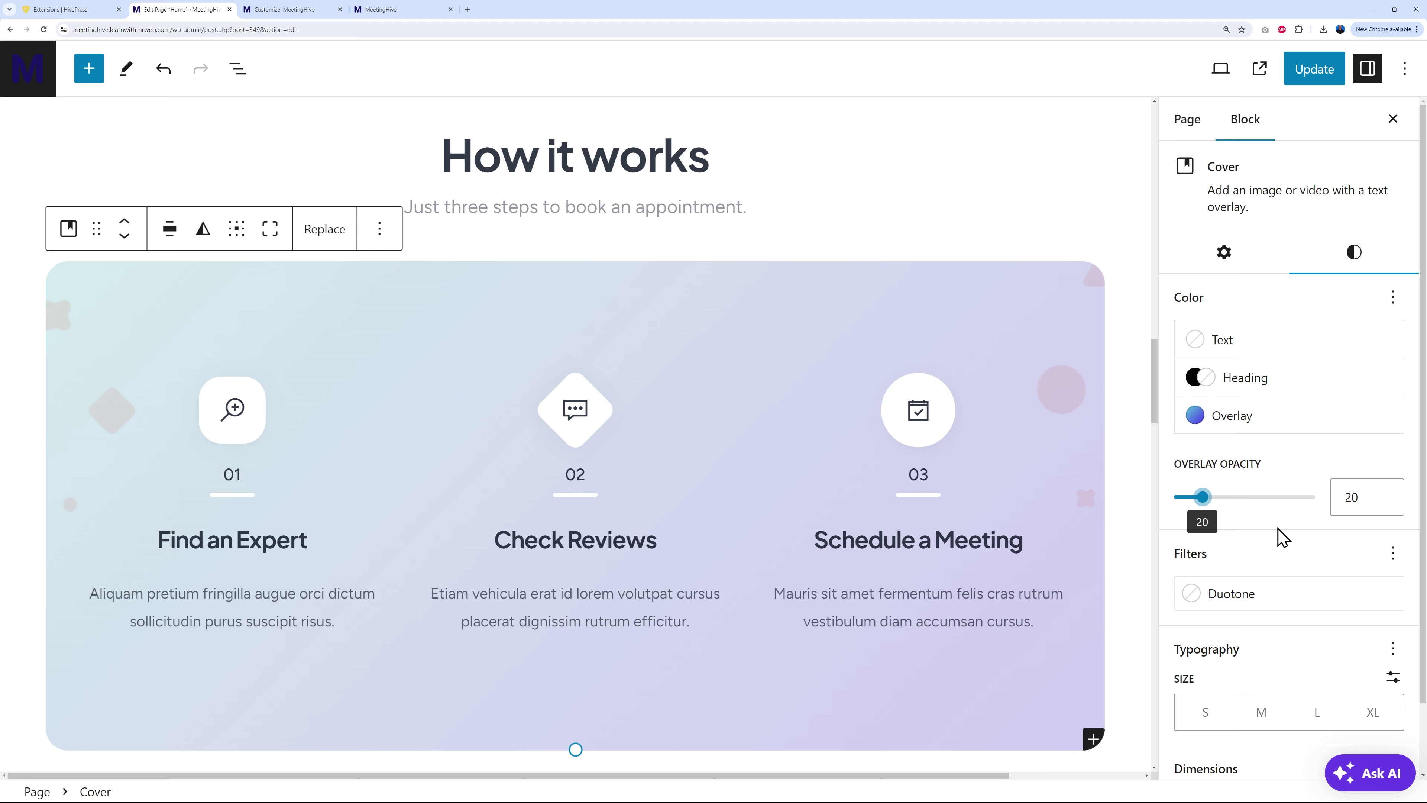
Step: Select the homepage Testimonials block to review its settings, then switch to HivePress Settings
{"action": "scroll", "coordinate": [1131, 531], "scroll_direction": "down", "scroll_amount": 8}
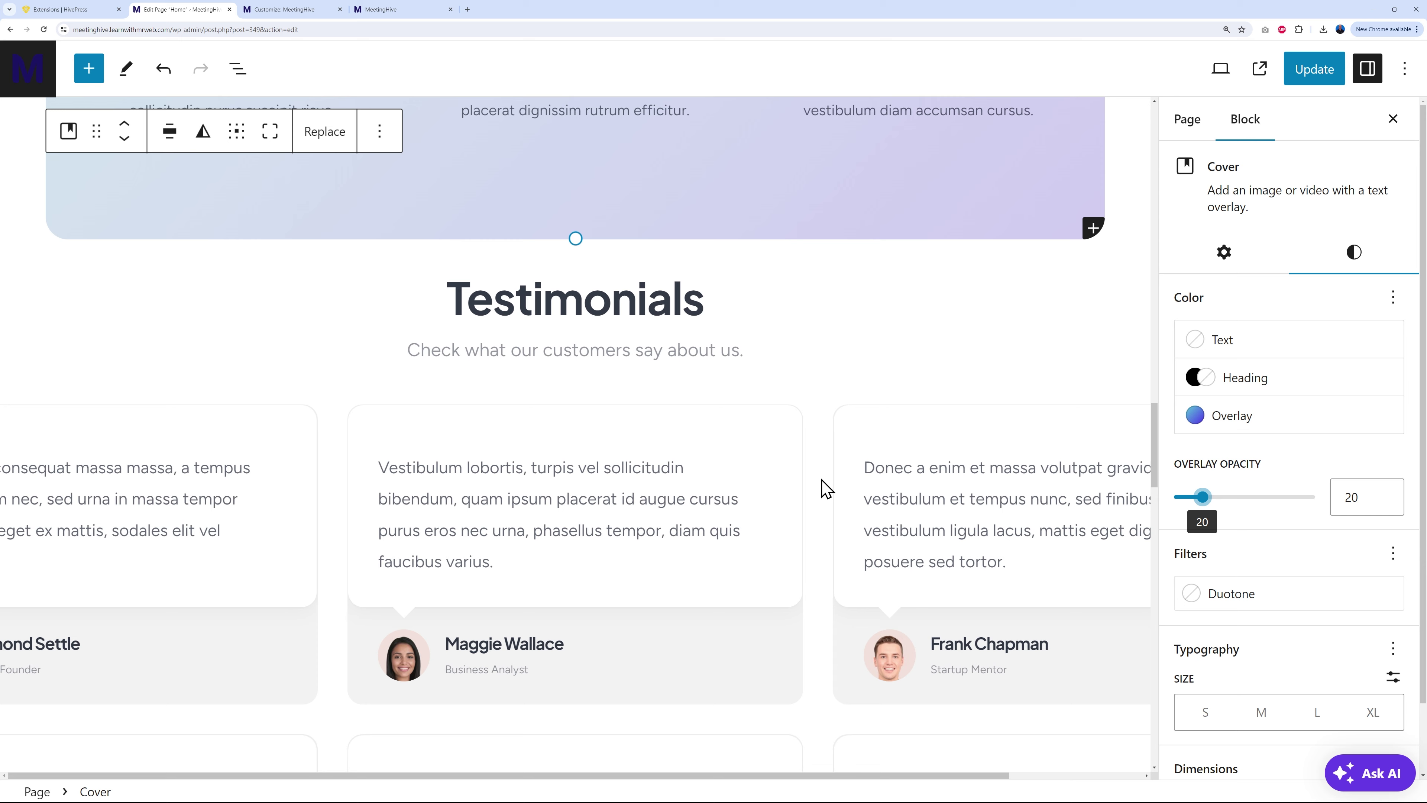
{"action": "left_click", "coordinate": [820, 491]}
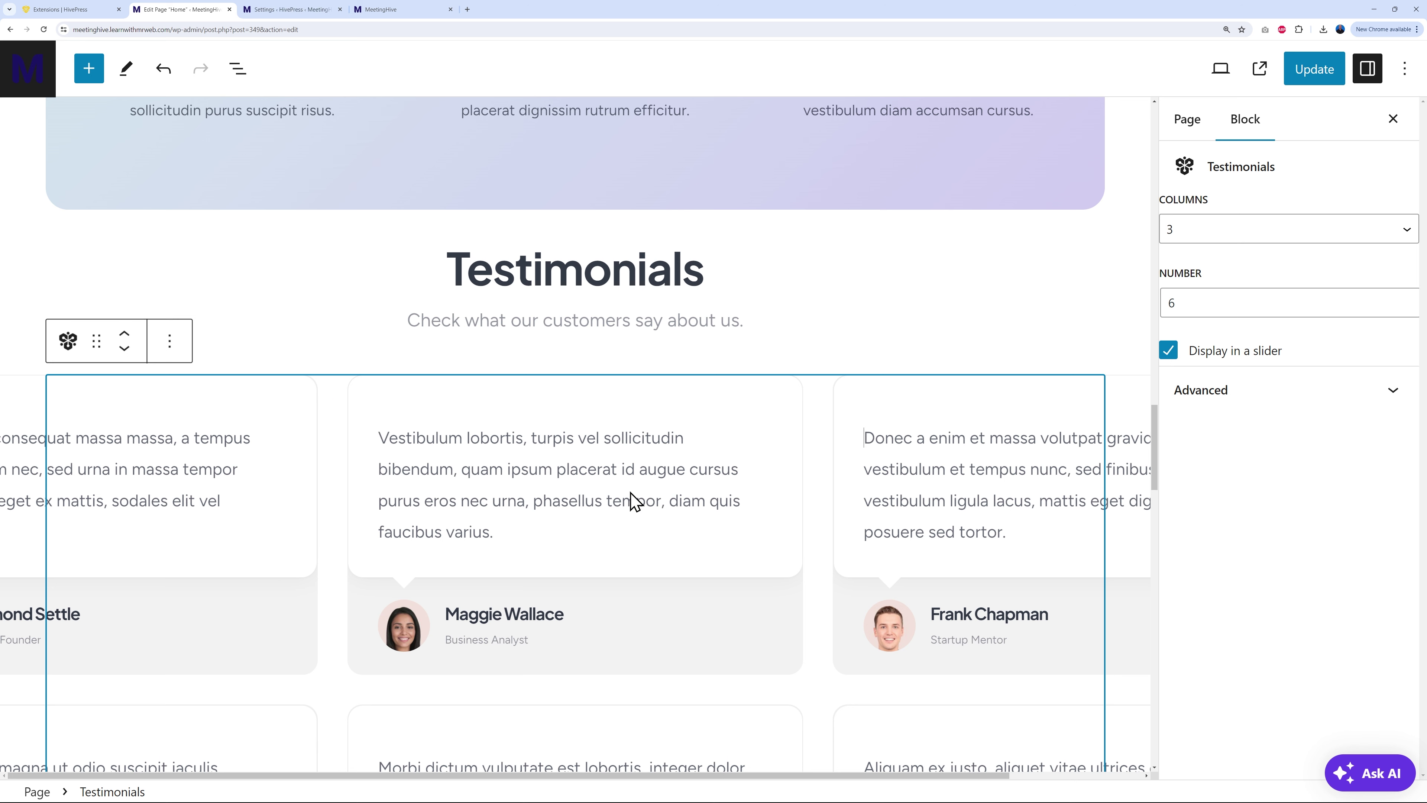
{"action": "left_click", "coordinate": [290, 10]}
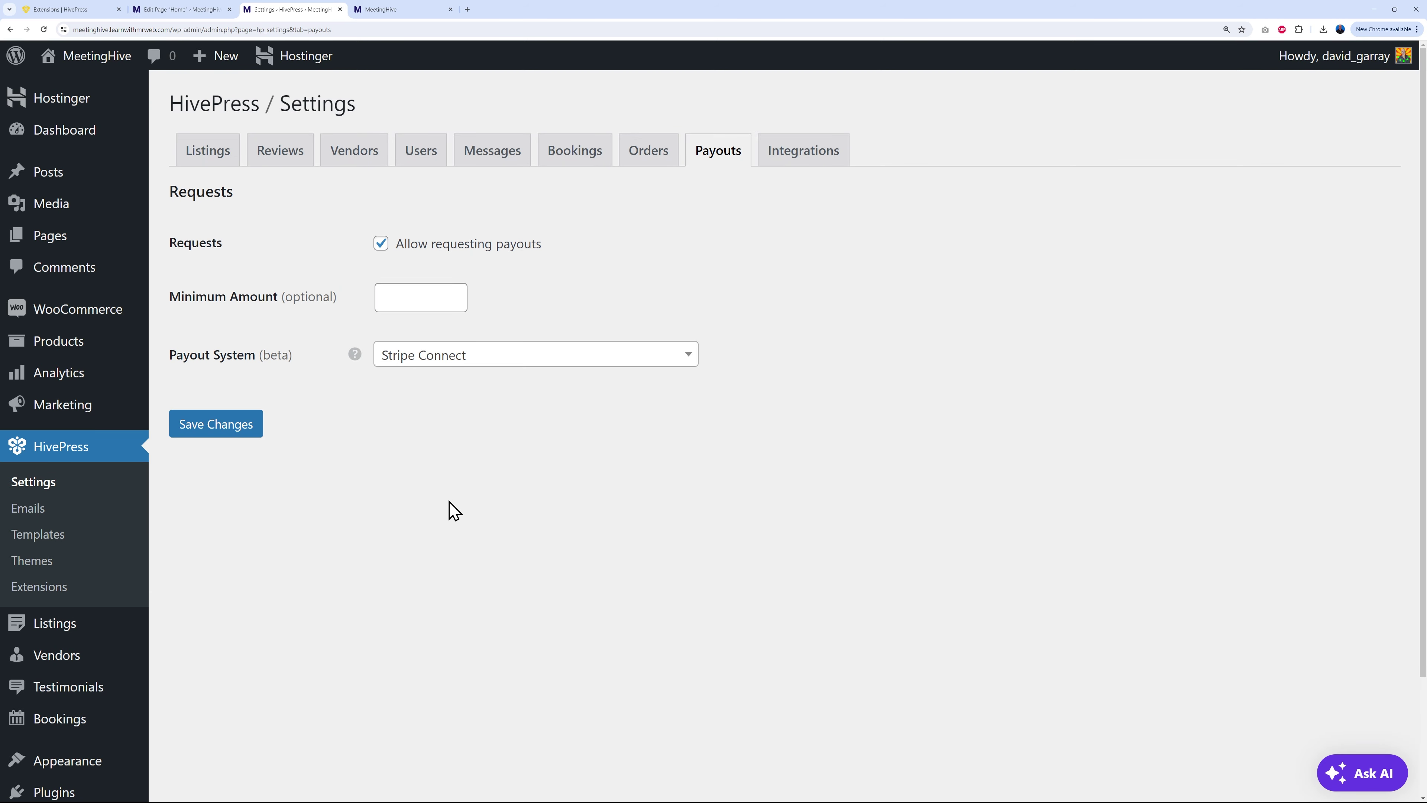
Step: Open the Startup Mentor testimonial from the Testimonials list, check its Position field, and return to the editor
{"action": "scroll", "coordinate": [455, 509], "scroll_direction": "down", "scroll_amount": 2}
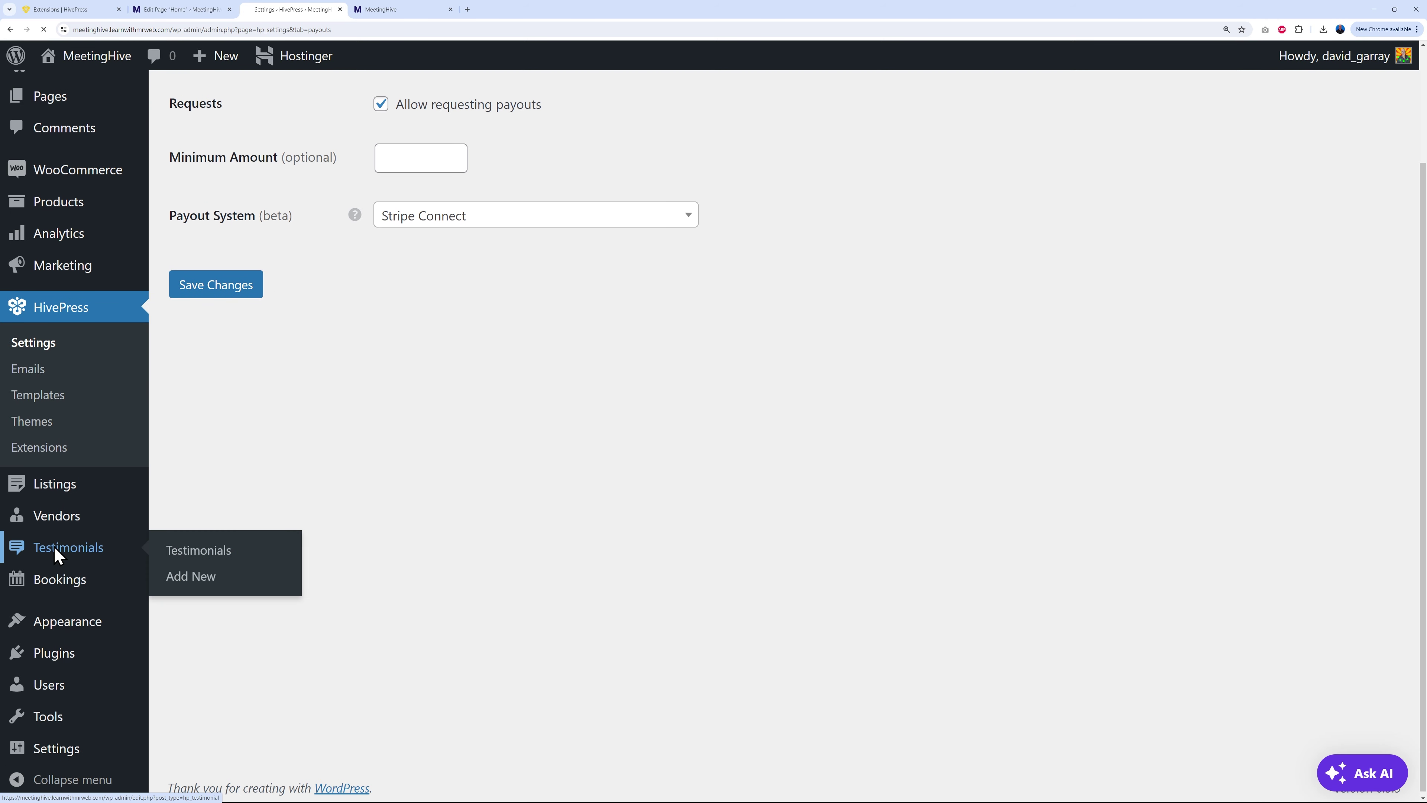
{"action": "left_click", "coordinate": [57, 550]}
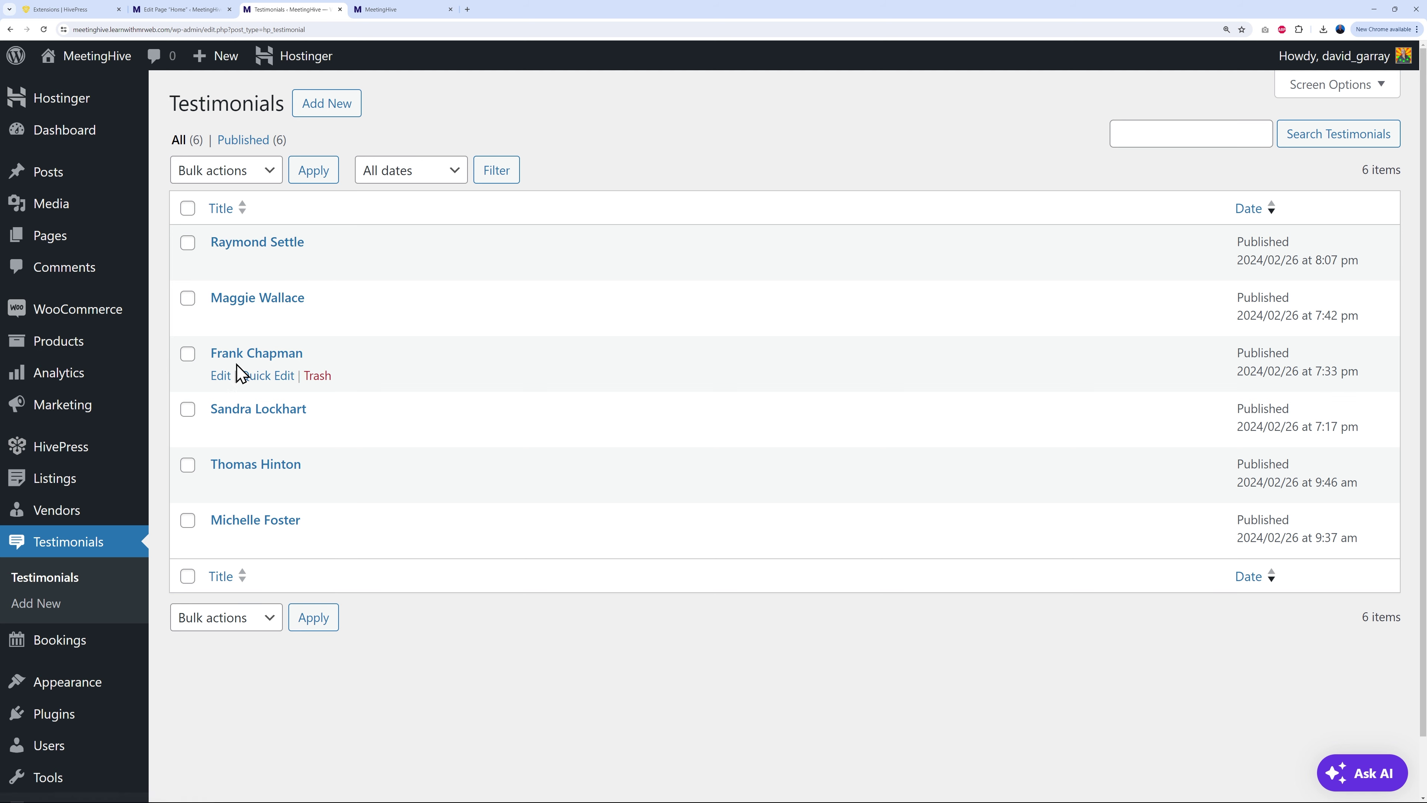
{"action": "left_click", "coordinate": [217, 9]}
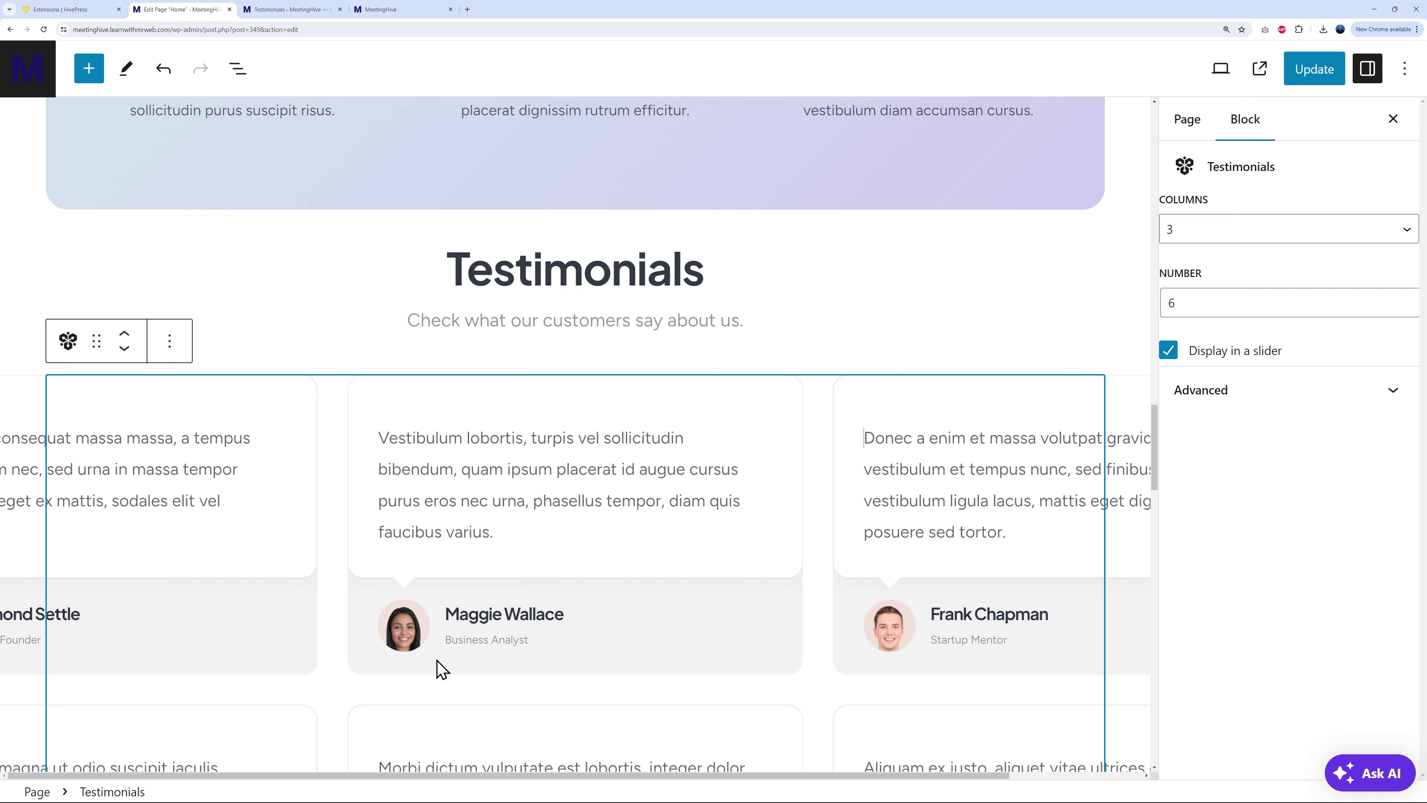
{"action": "left_click", "coordinate": [248, 9]}
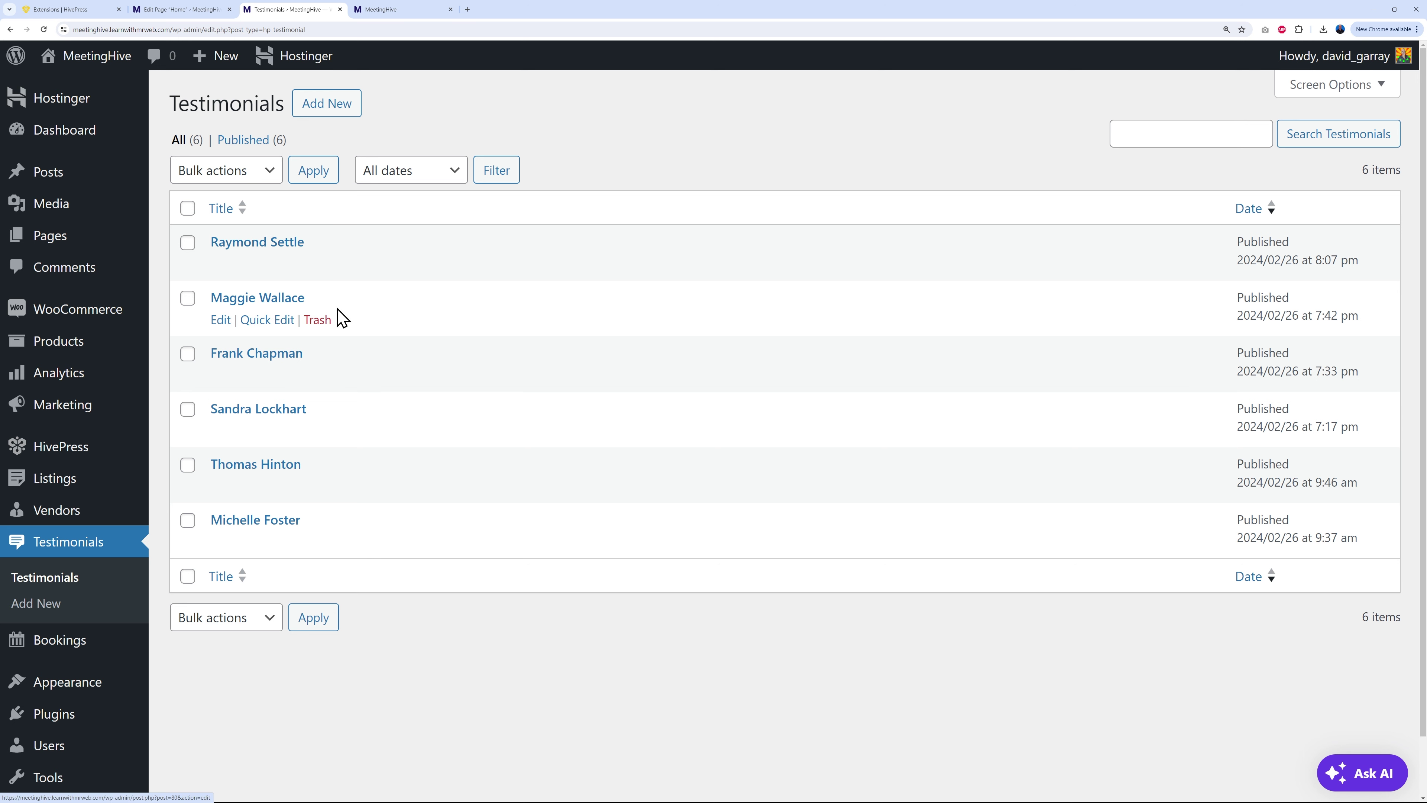
{"action": "left_click", "coordinate": [273, 356]}
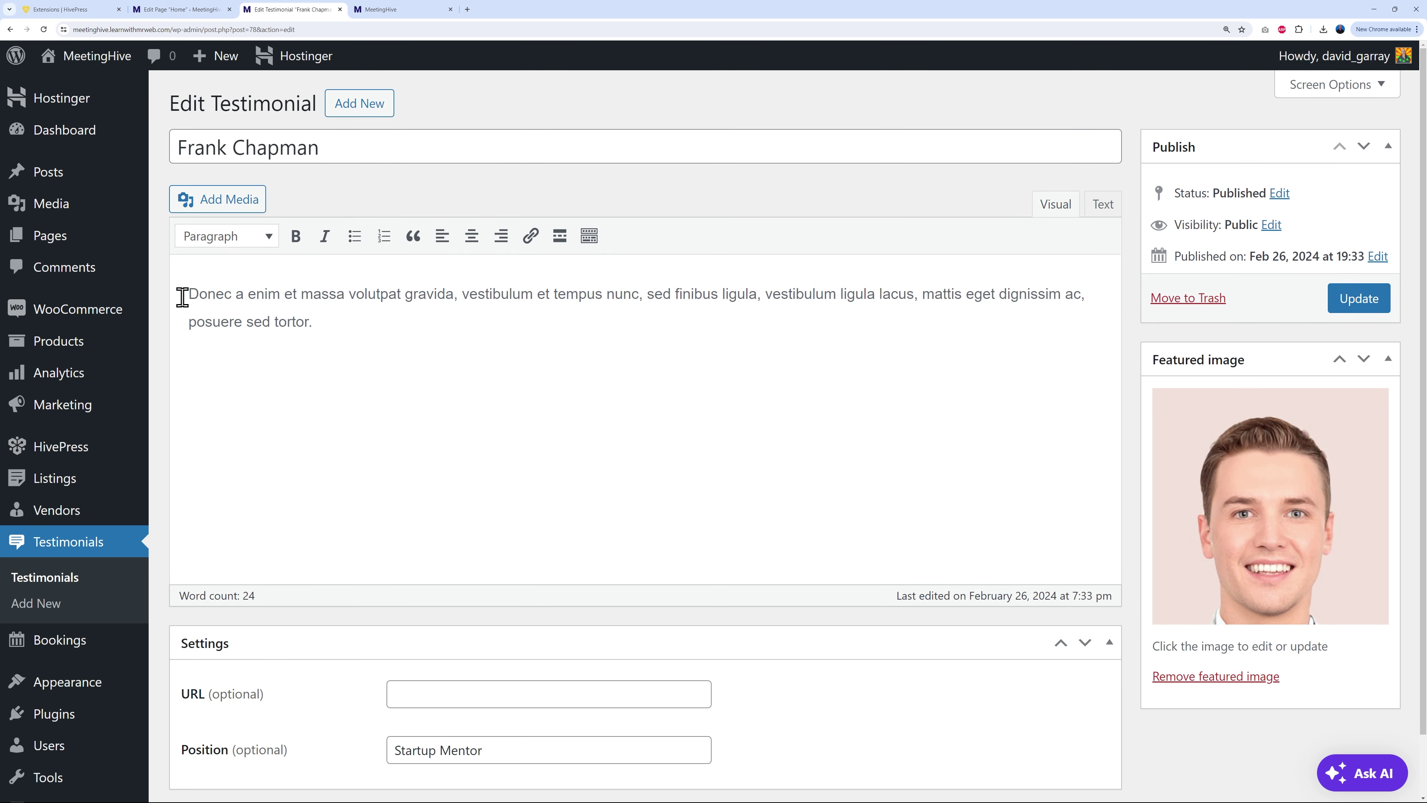
{"action": "scroll", "coordinate": [837, 609], "scroll_direction": "down", "scroll_amount": 2}
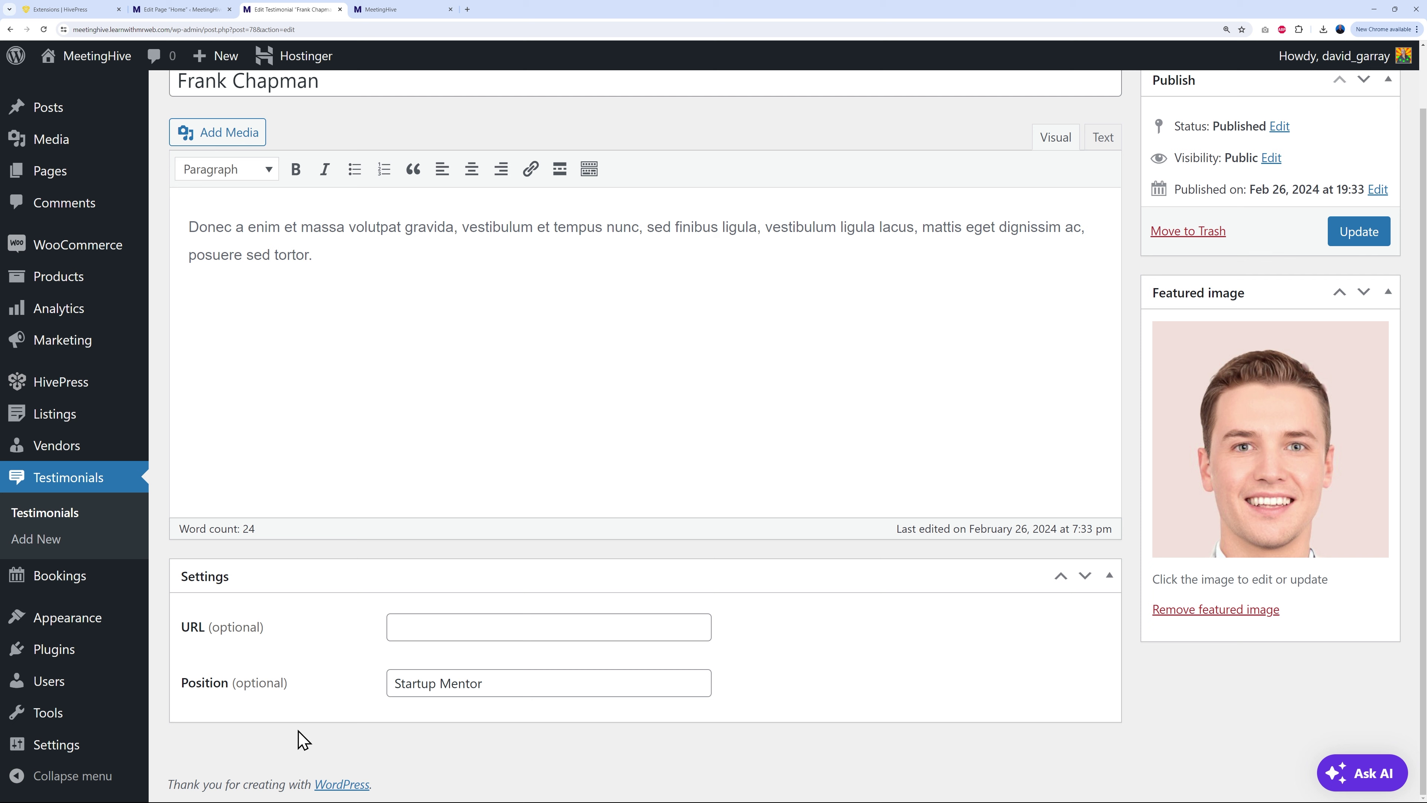
{"action": "left_click_drag", "start_coordinate": [402, 688], "coordinate": [854, 701]}
{"action": "left_click", "coordinate": [860, 703]}
{"action": "left_click", "coordinate": [213, 9]}
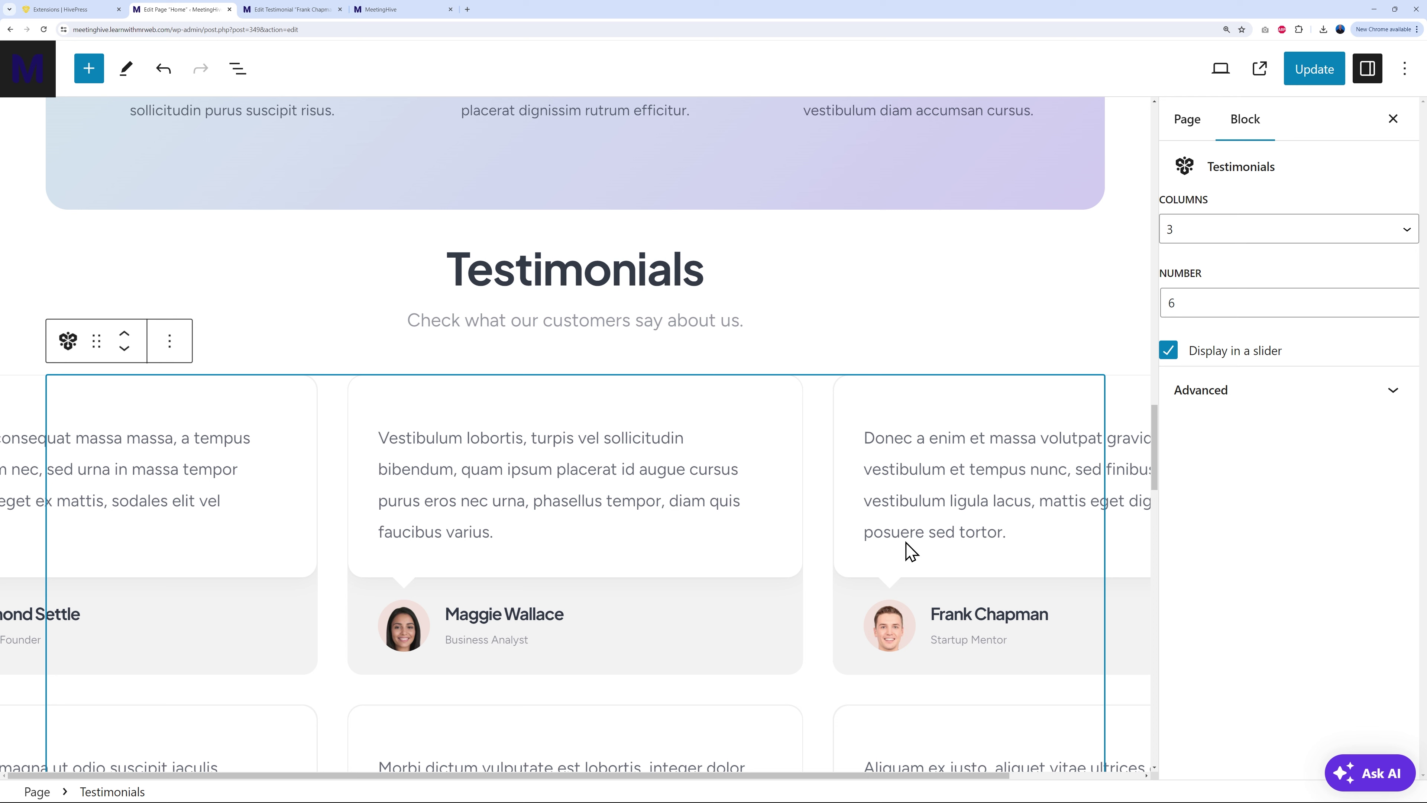
{"action": "left_click", "coordinate": [170, 344]}
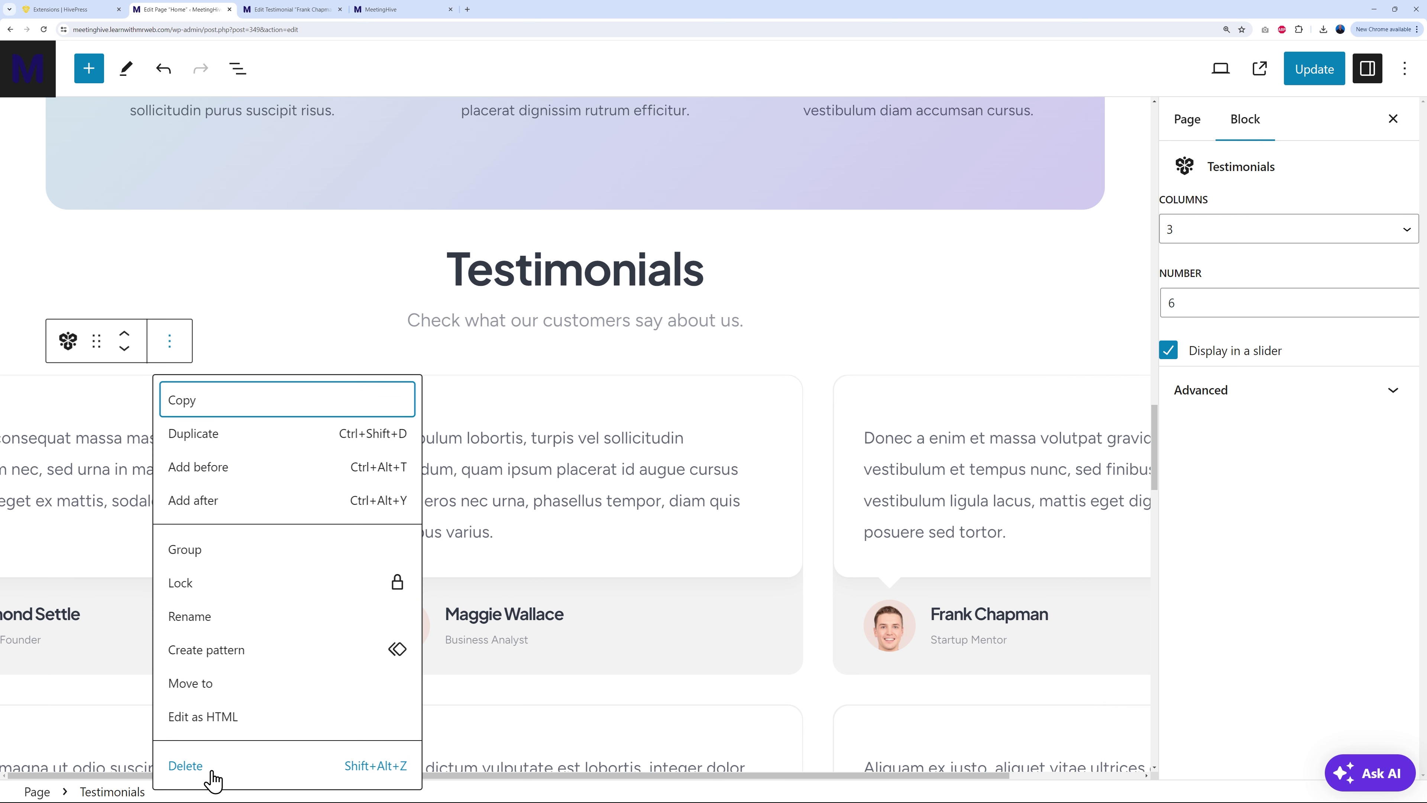
{"action": "left_click", "coordinate": [823, 453]}
{"action": "scroll", "coordinate": [822, 452], "scroll_direction": "down", "scroll_amount": 15}
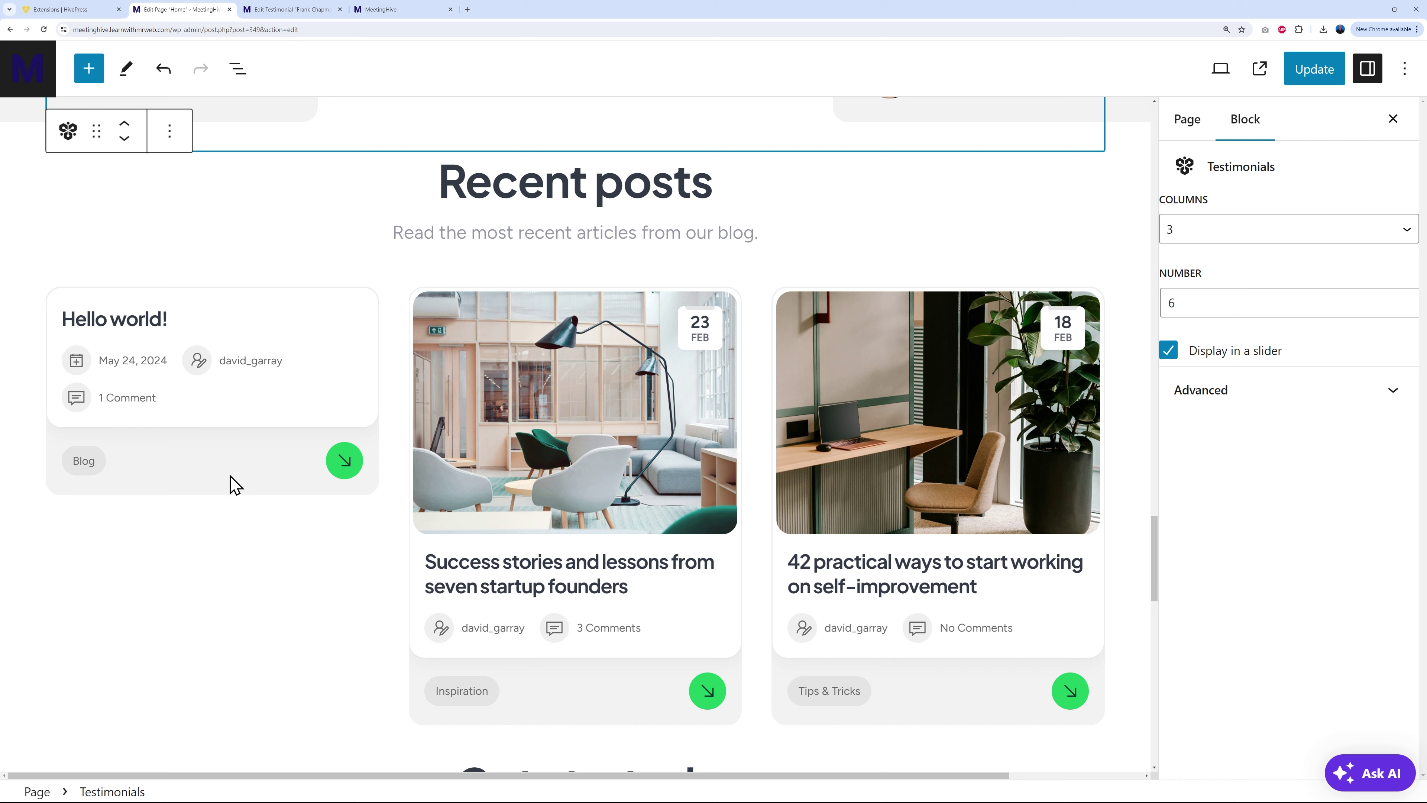
Step: Move the 'Hello world!' post to the trash from the All Posts list
{"action": "left_click", "coordinate": [276, 10]}
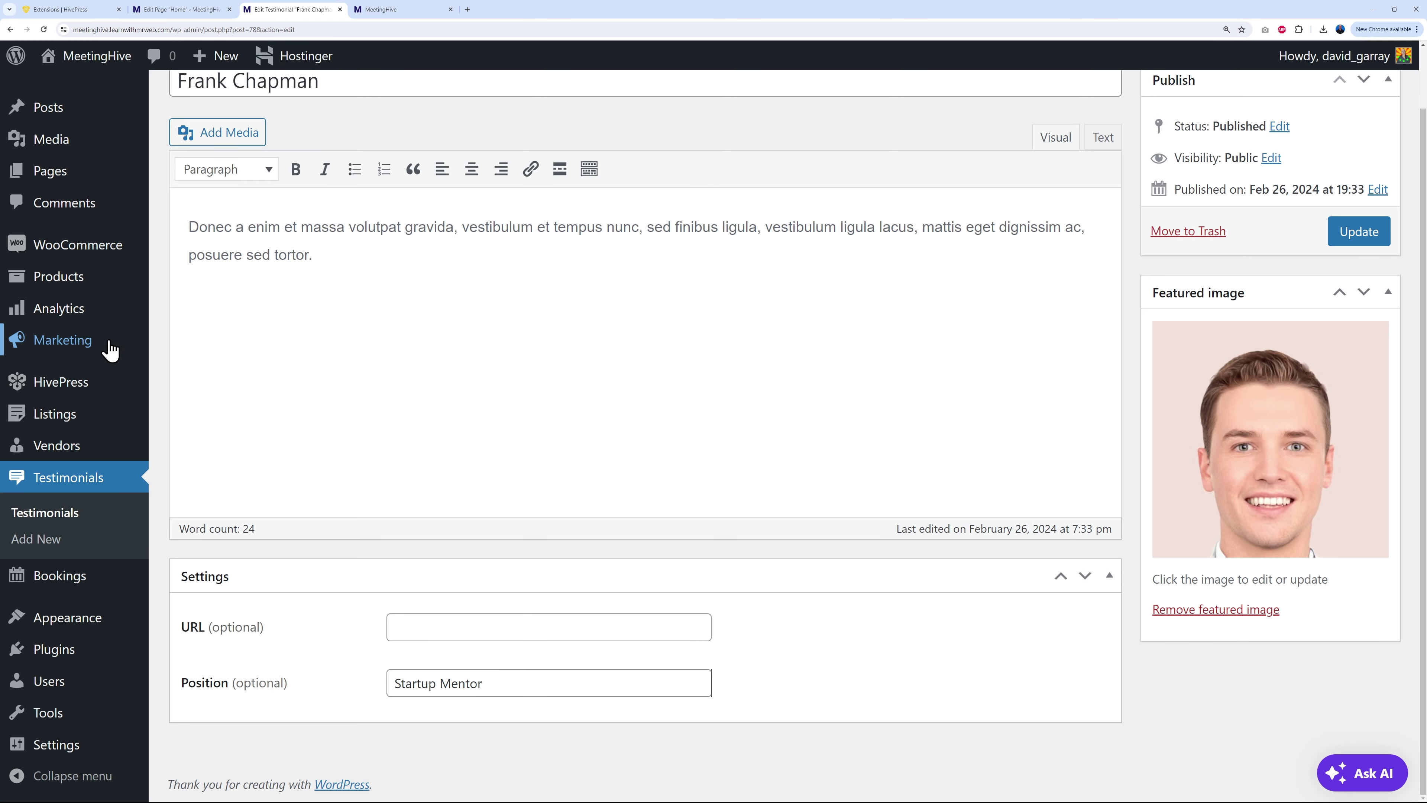
{"action": "scroll", "coordinate": [107, 343], "scroll_direction": "up", "scroll_amount": 2}
{"action": "left_click", "coordinate": [56, 177]}
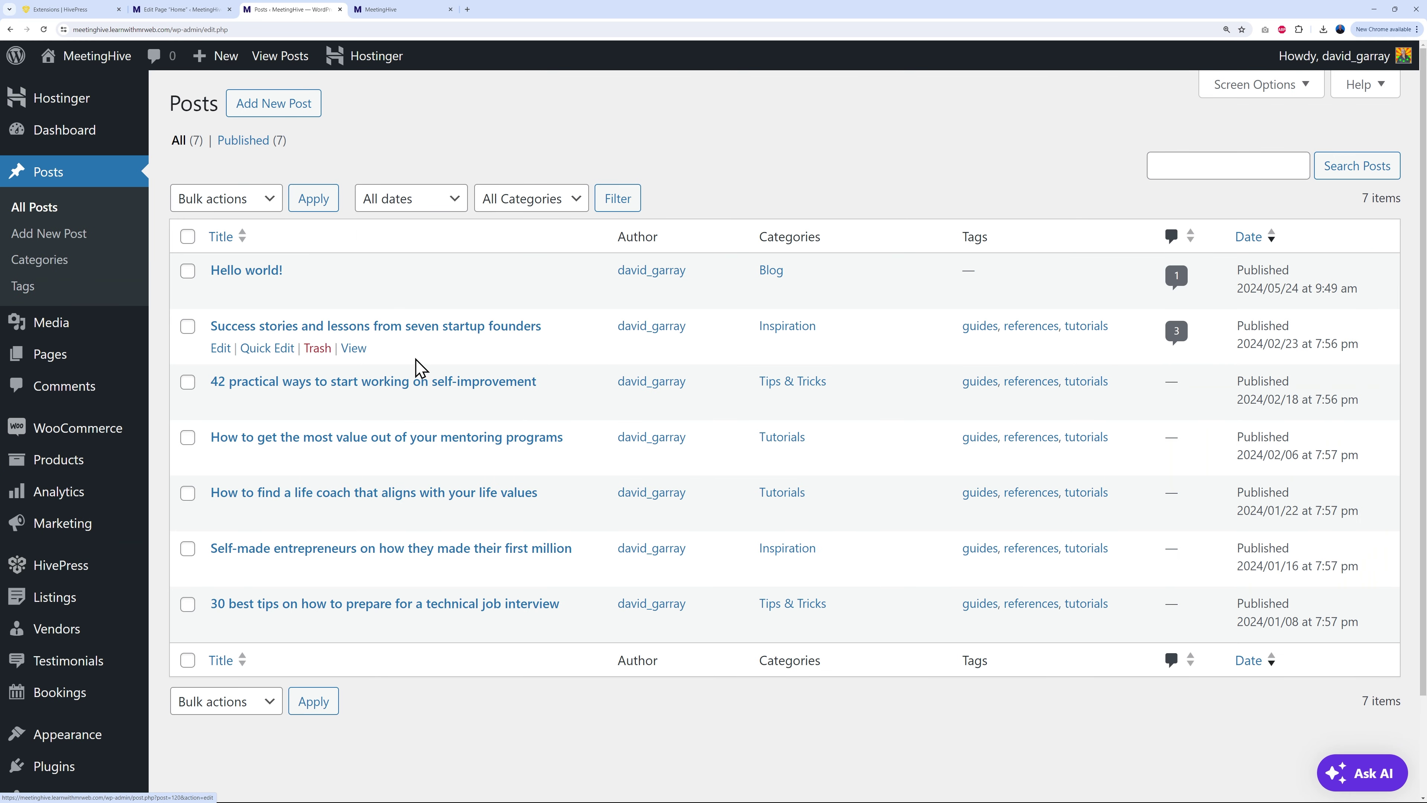
{"action": "left_click", "coordinate": [317, 293]}
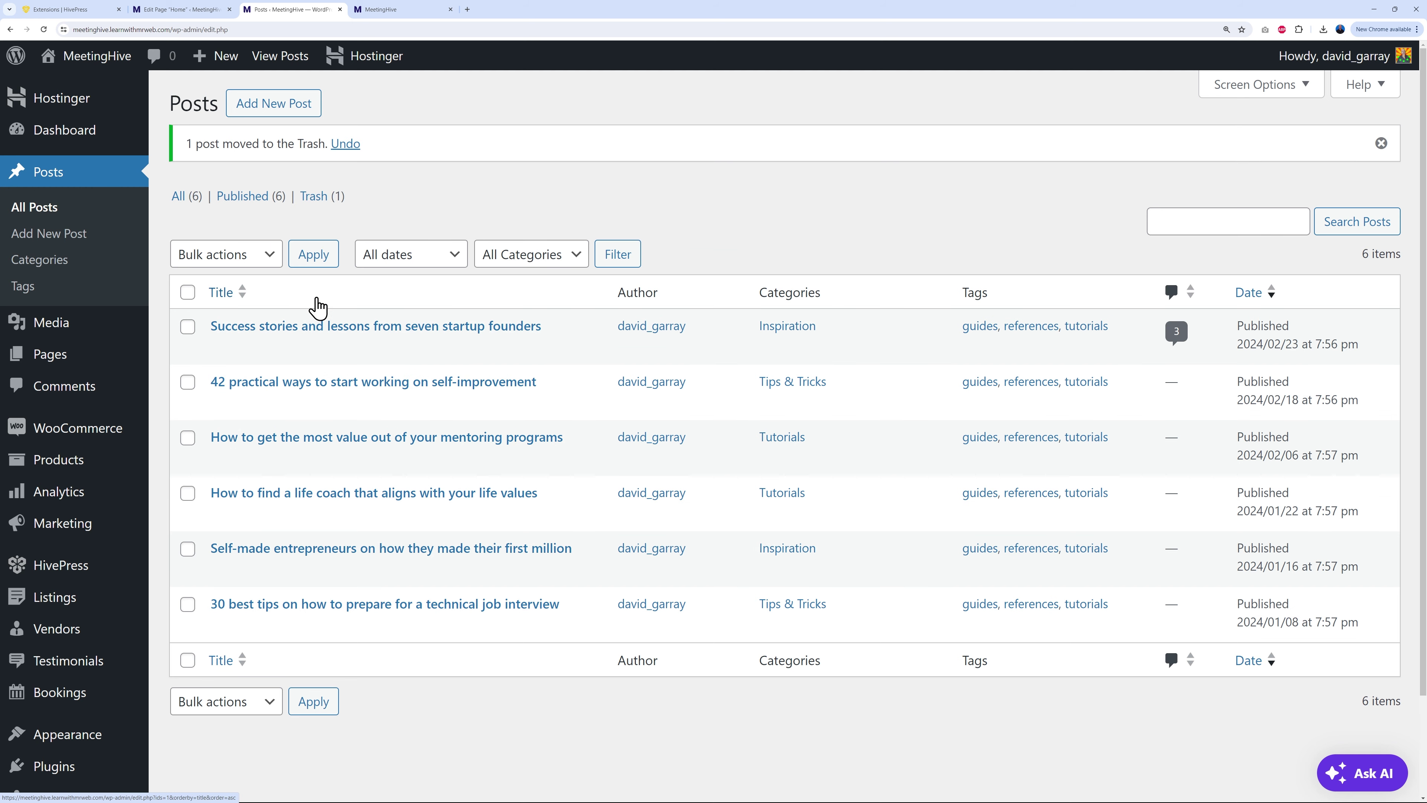
Step: Reload the live homepage, scroll through testimonials, recent posts and Get started, then return to the editor
{"action": "left_click", "coordinate": [394, 9]}
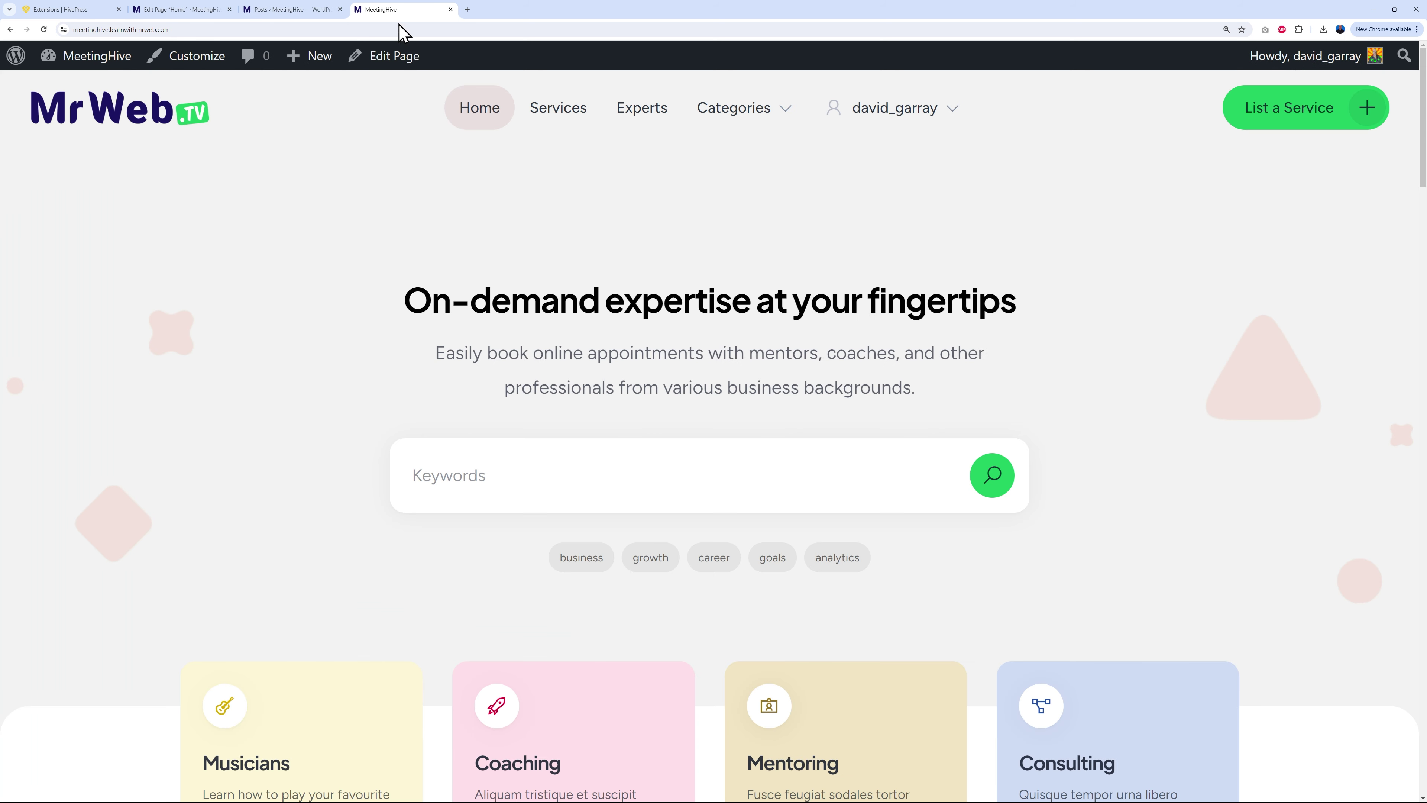
{"action": "left_click", "coordinate": [44, 29]}
{"action": "scroll", "coordinate": [927, 393], "scroll_direction": "down", "scroll_amount": 5}
{"action": "scroll", "coordinate": [956, 383], "scroll_direction": "down", "scroll_amount": 15}
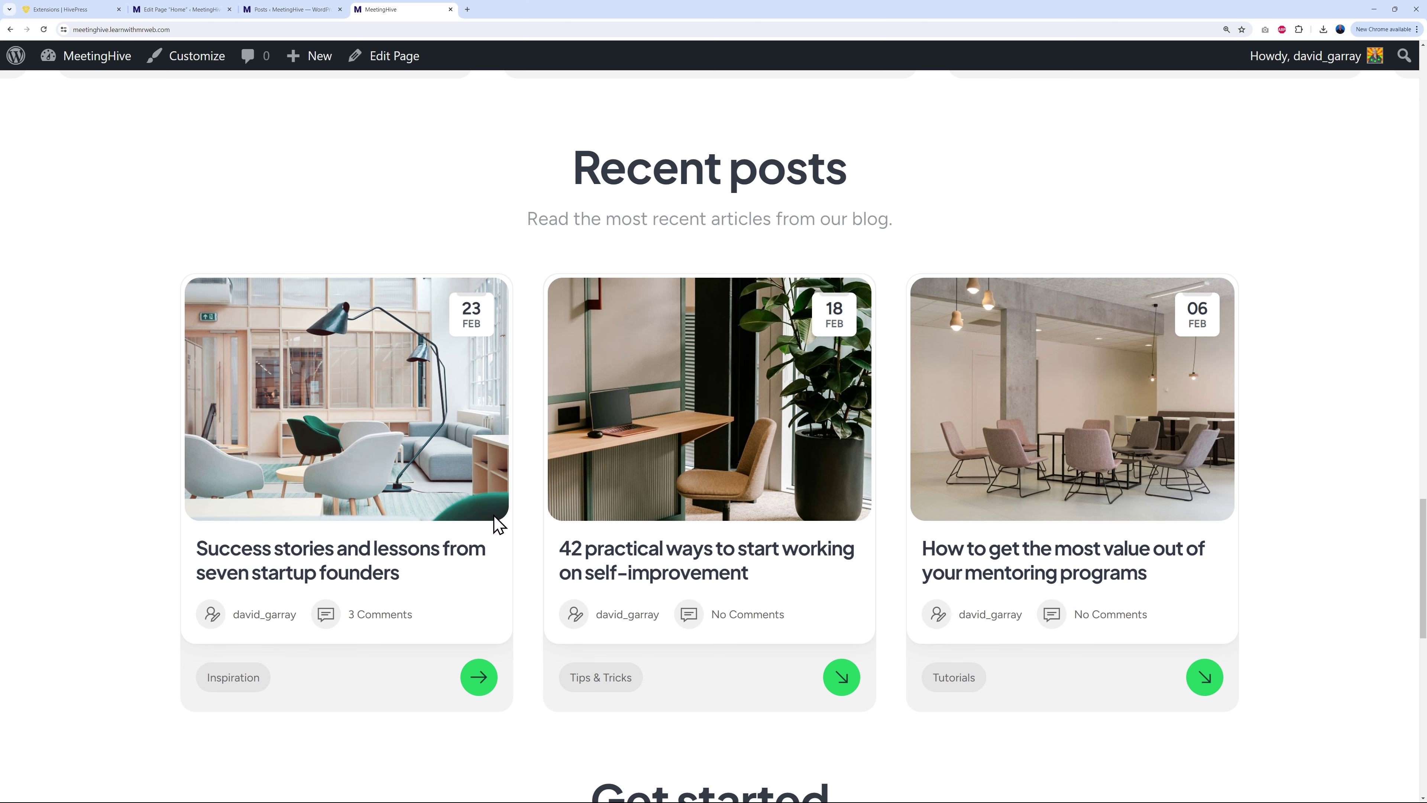
{"action": "scroll", "coordinate": [930, 466], "scroll_direction": "up", "scroll_amount": 3}
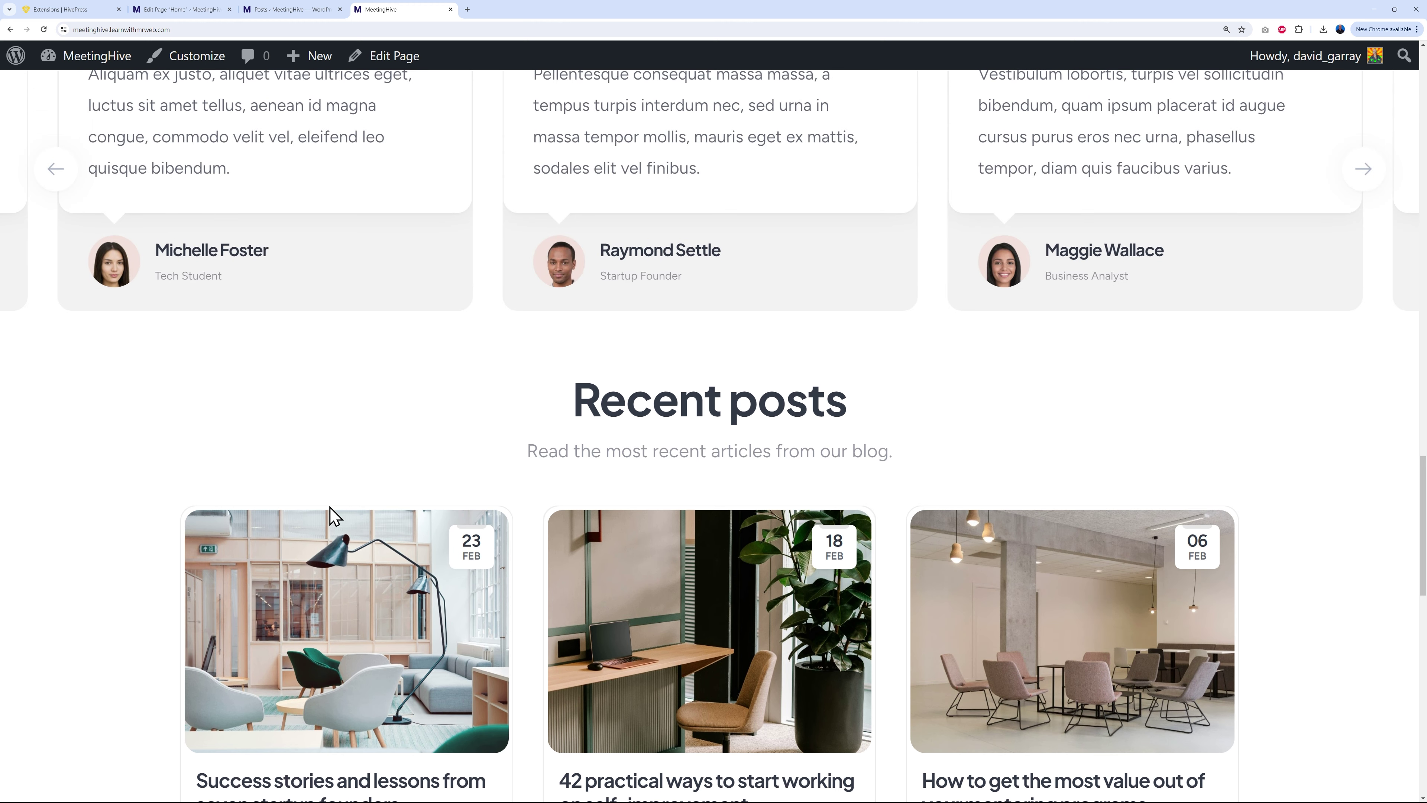
{"action": "scroll", "coordinate": [892, 484], "scroll_direction": "down", "scroll_amount": 4}
{"action": "scroll", "coordinate": [450, 526], "scroll_direction": "down", "scroll_amount": 1}
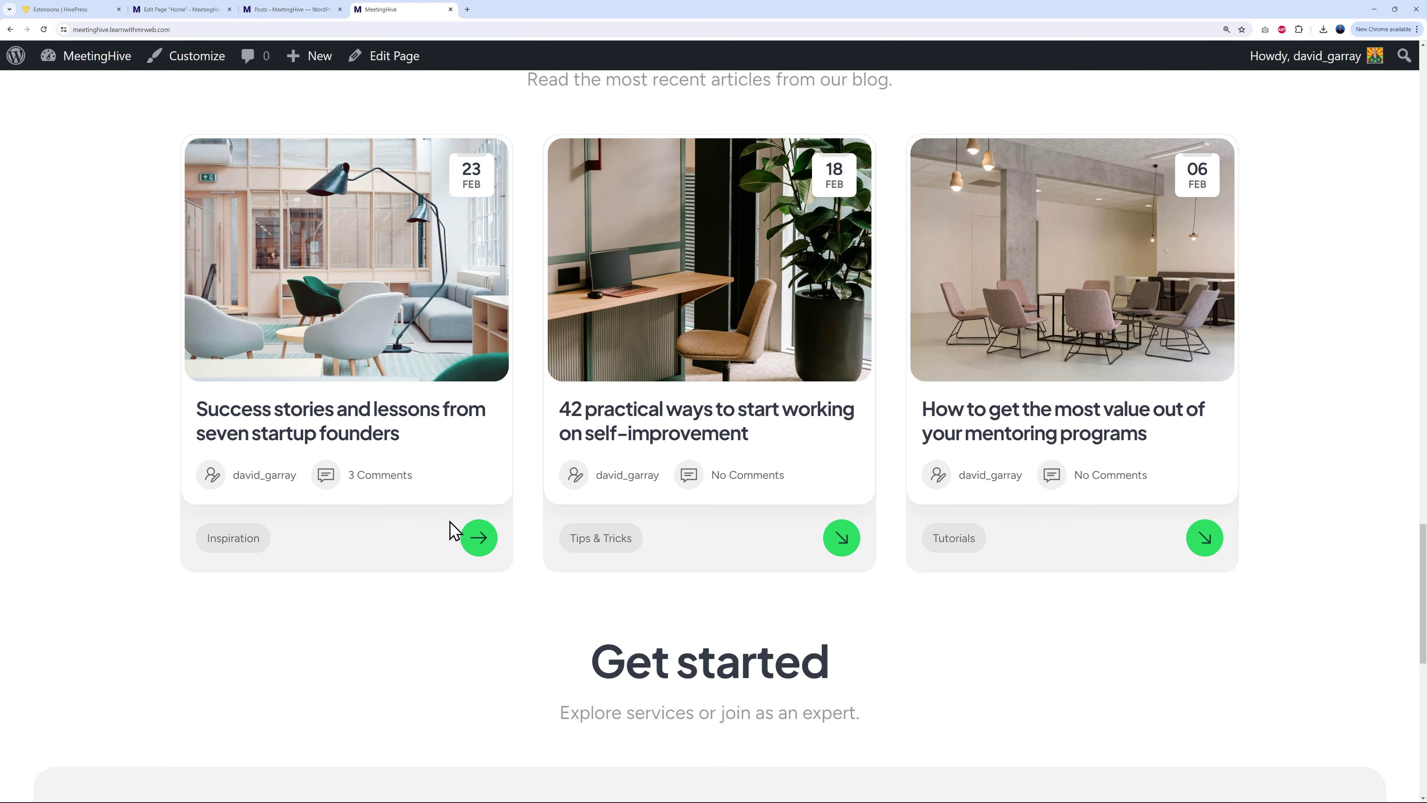
{"action": "scroll", "coordinate": [447, 533], "scroll_direction": "down", "scroll_amount": 3}
{"action": "scroll", "coordinate": [683, 495], "scroll_direction": "down", "scroll_amount": 2}
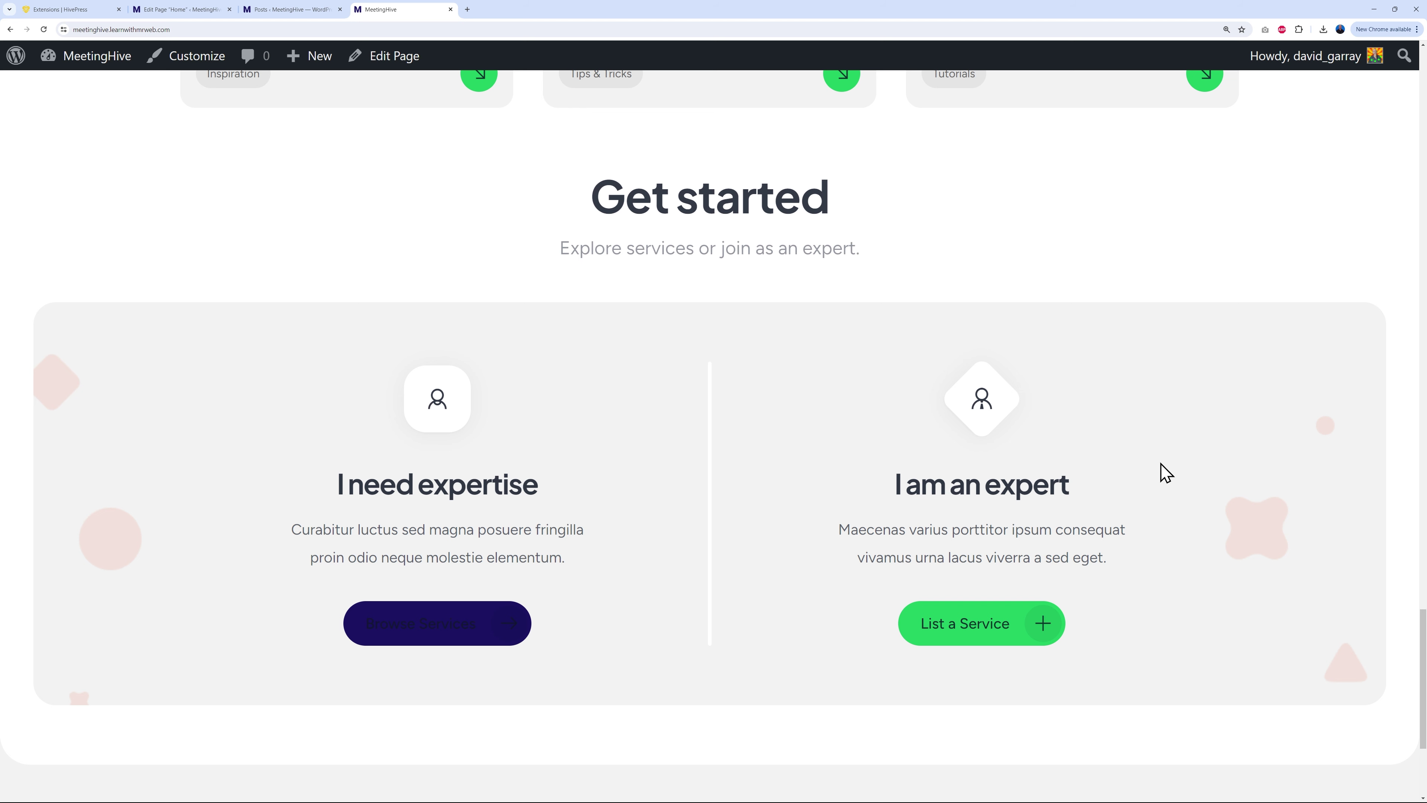
{"action": "left_click", "coordinate": [171, 9]}
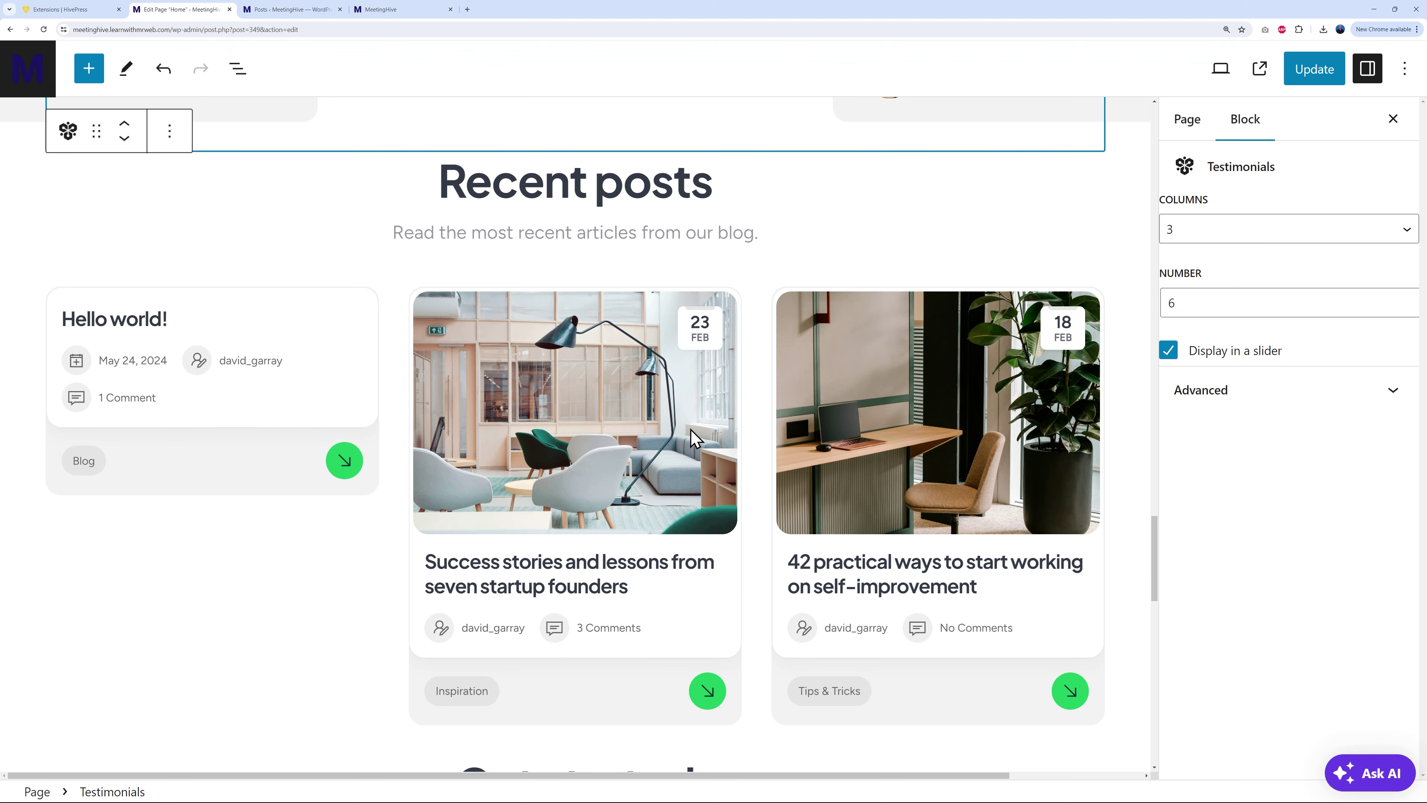
Step: Inspect the List a Service and Browse Services button links, leaving both unchanged
{"action": "scroll", "coordinate": [717, 438], "scroll_direction": "down", "scroll_amount": 12}
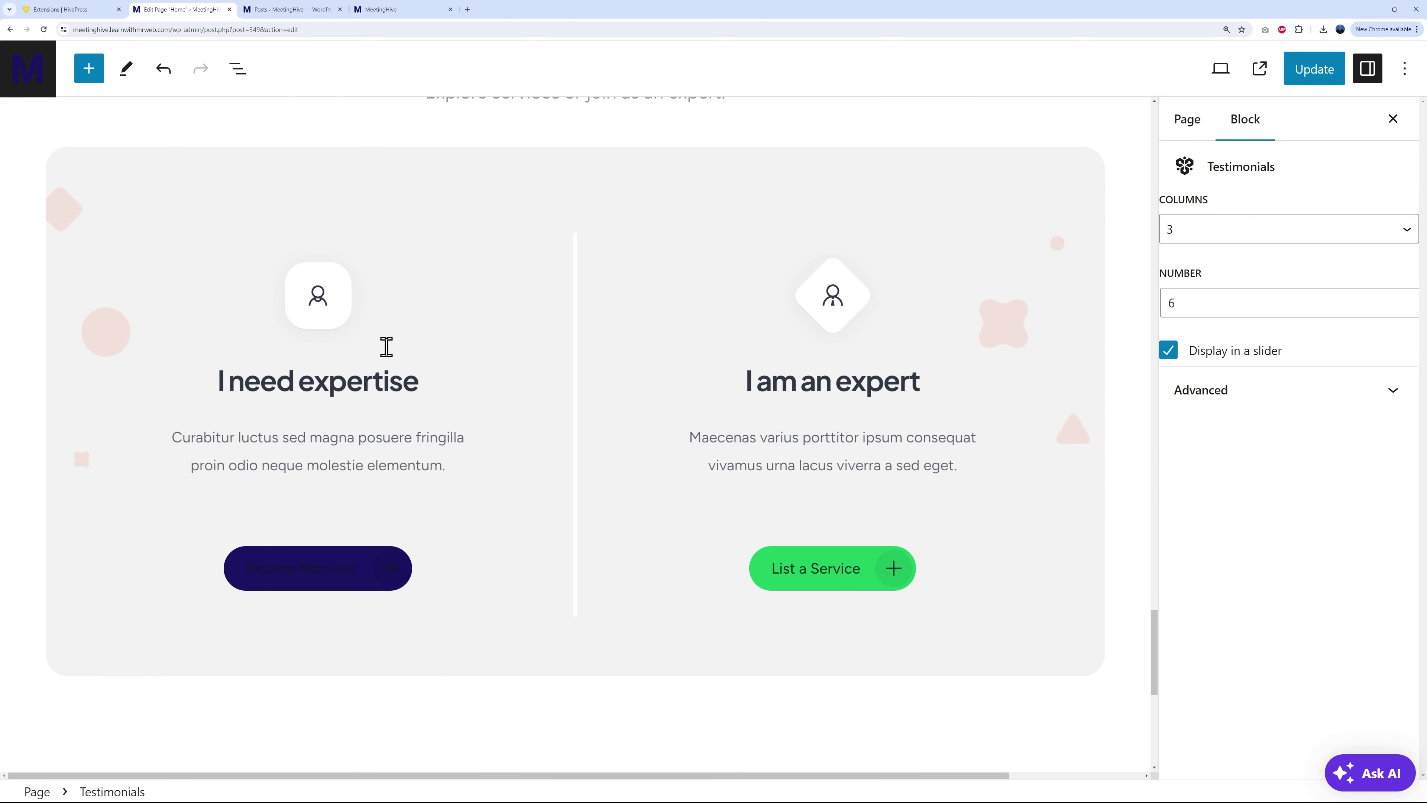
{"action": "left_click", "coordinate": [850, 578]}
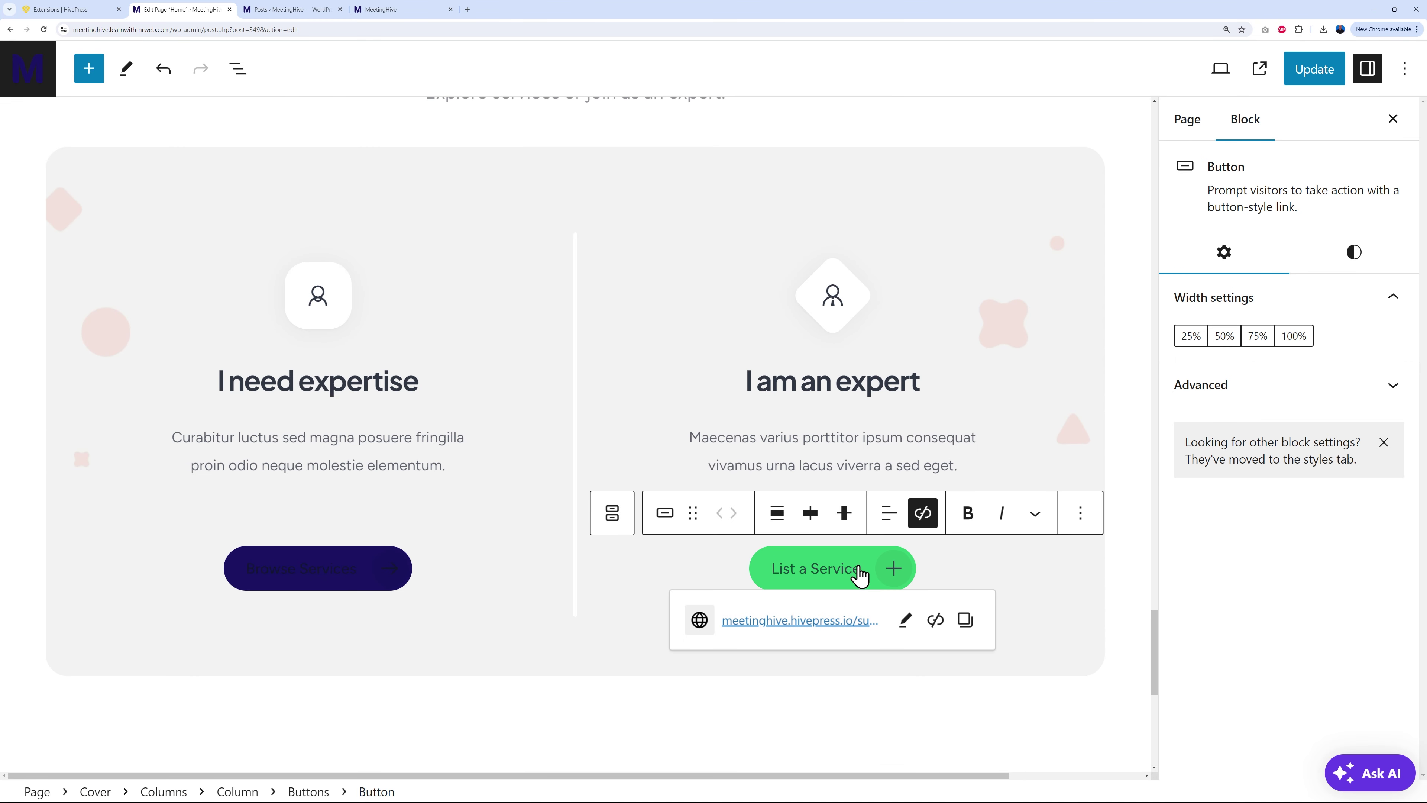
{"action": "left_click", "coordinate": [906, 622]}
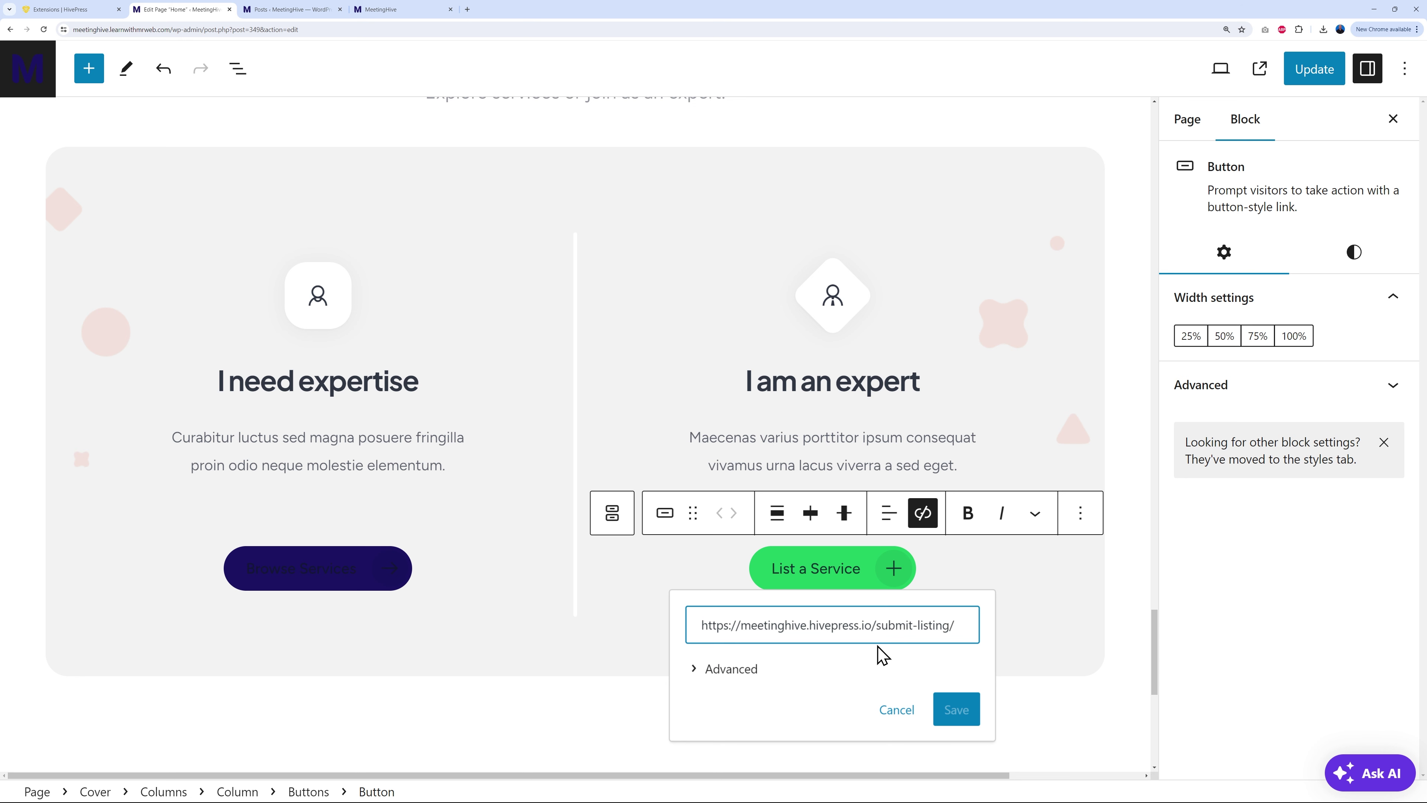
{"action": "left_click", "coordinate": [1038, 613]}
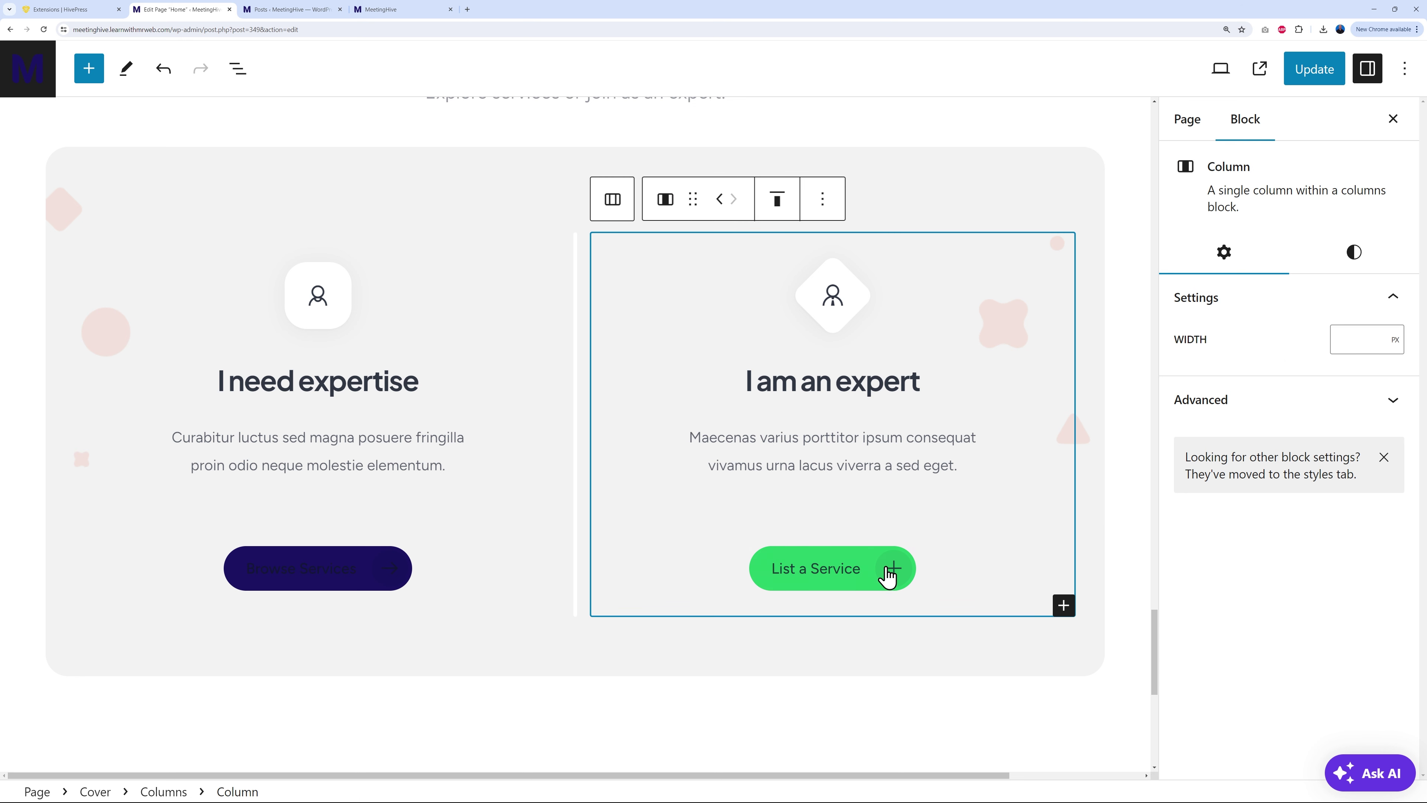
{"action": "left_click", "coordinate": [336, 585]}
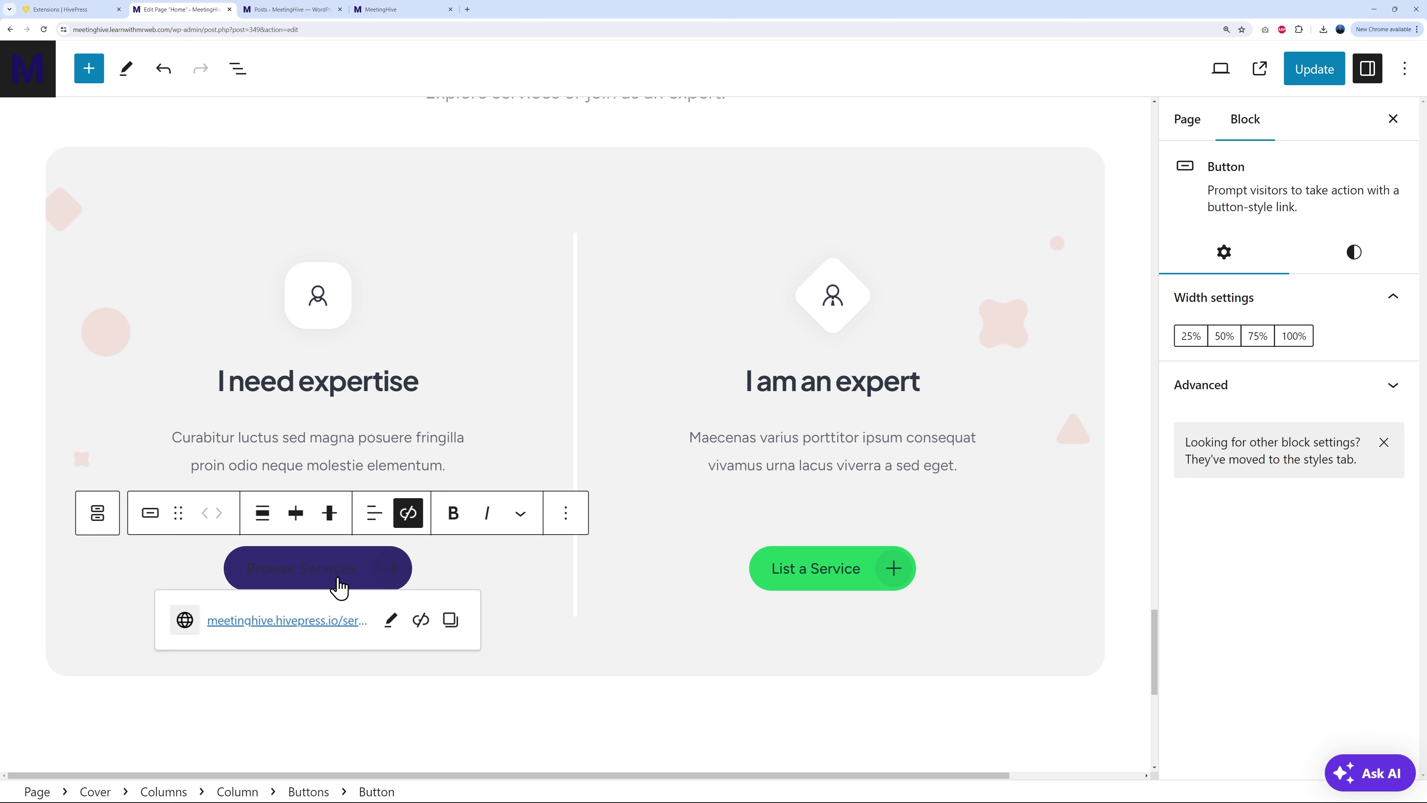
{"action": "left_click", "coordinate": [392, 621]}
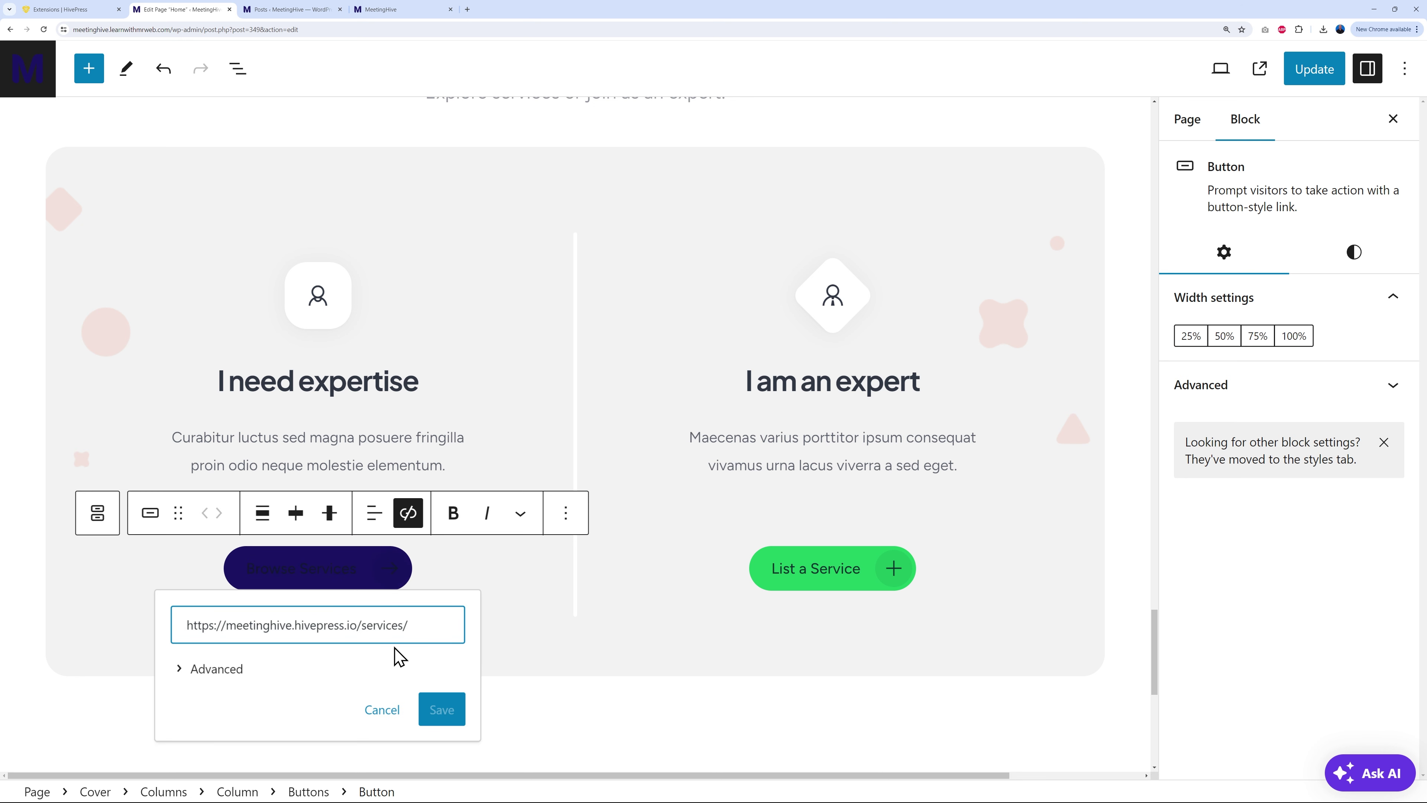
{"action": "left_click", "coordinate": [525, 628]}
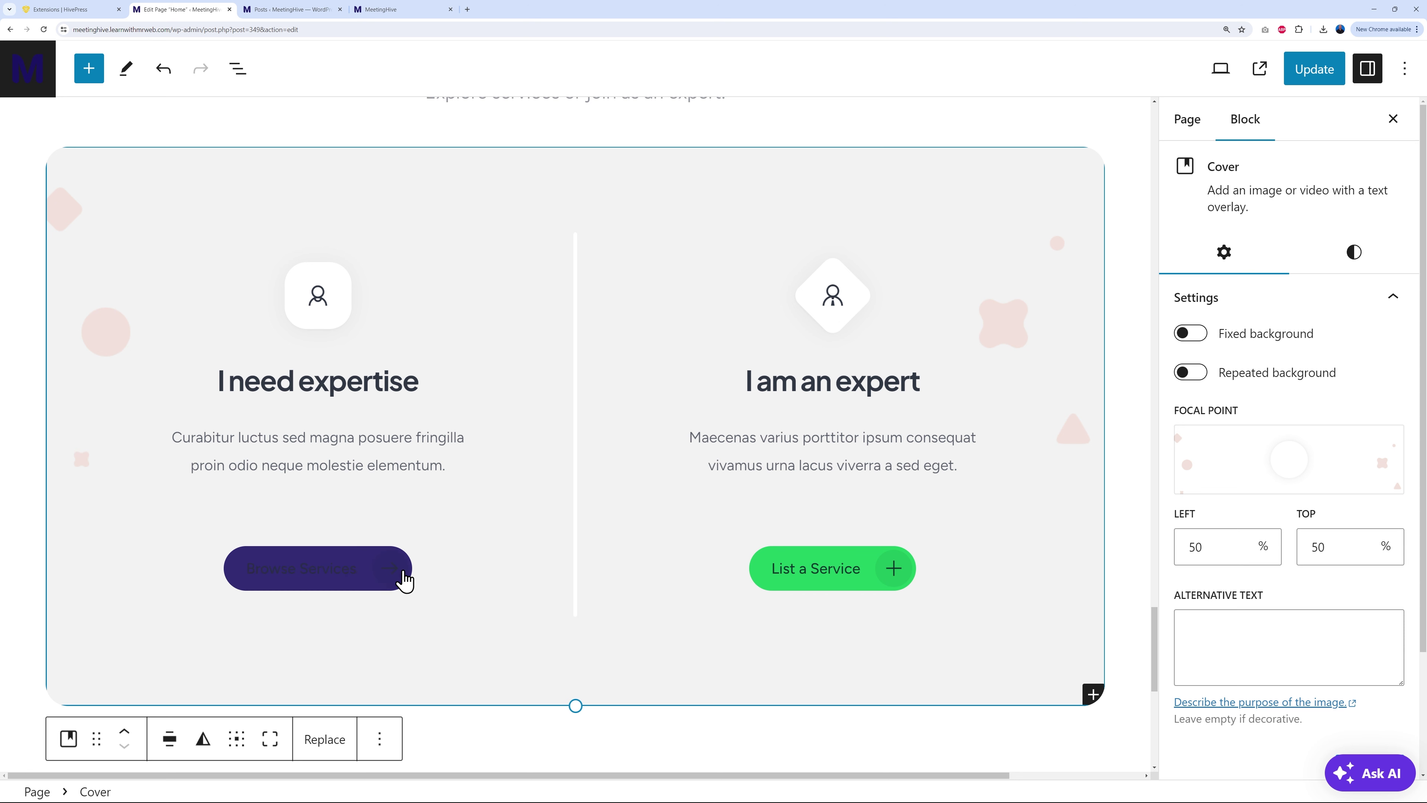
Step: Set the Browse Services button's text colour to White
{"action": "left_click", "coordinate": [366, 583]}
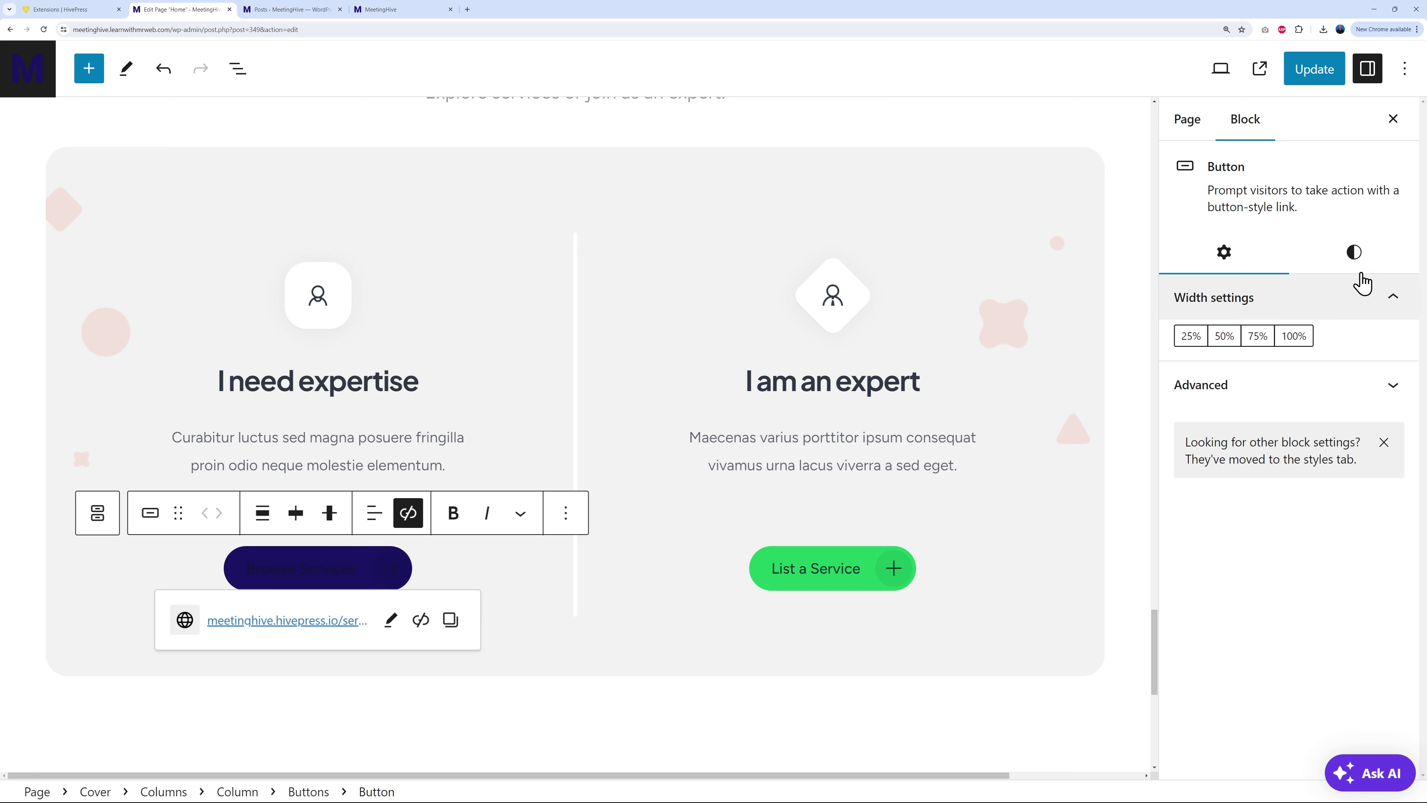
{"action": "left_click", "coordinate": [1359, 261]}
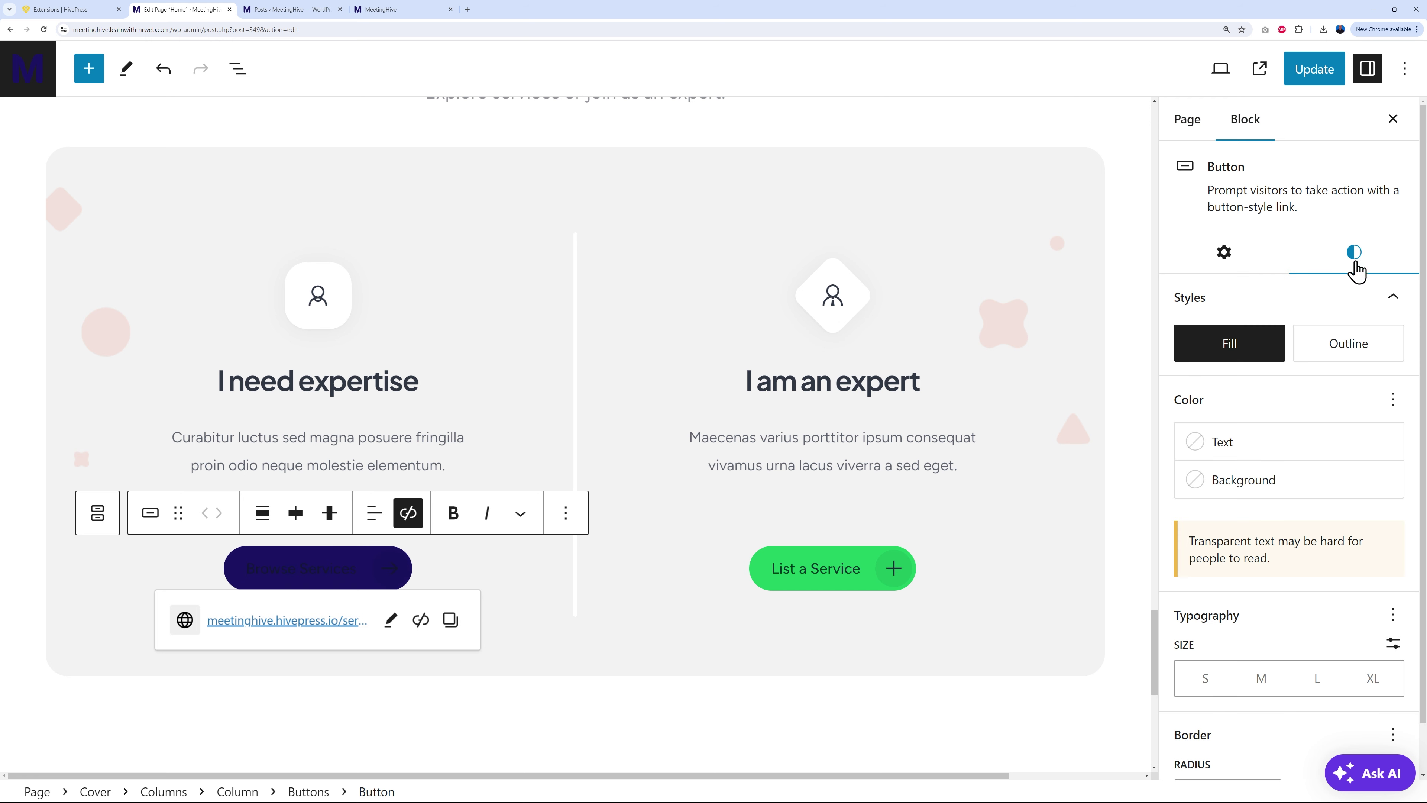
{"action": "left_click", "coordinate": [1251, 453]}
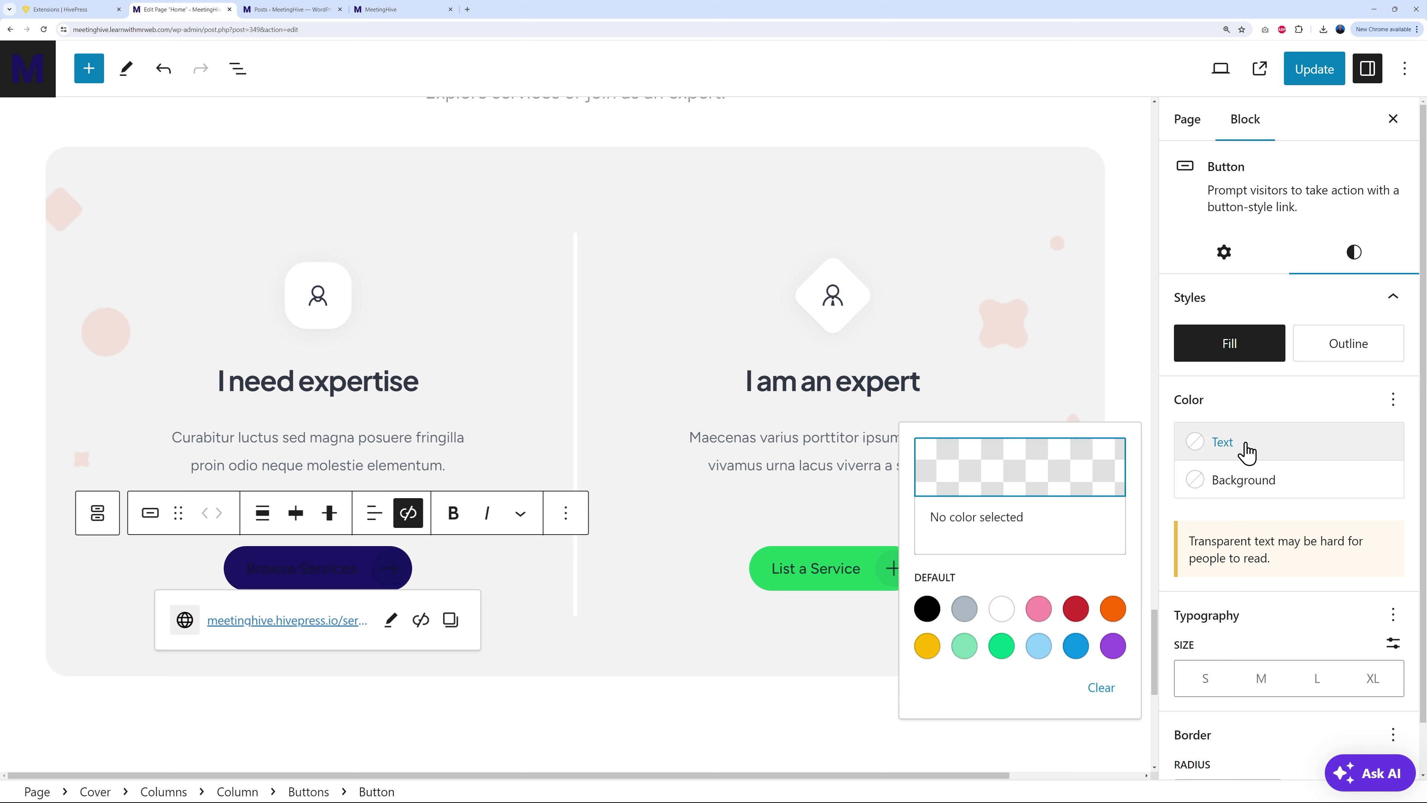
{"action": "left_click", "coordinate": [1006, 611]}
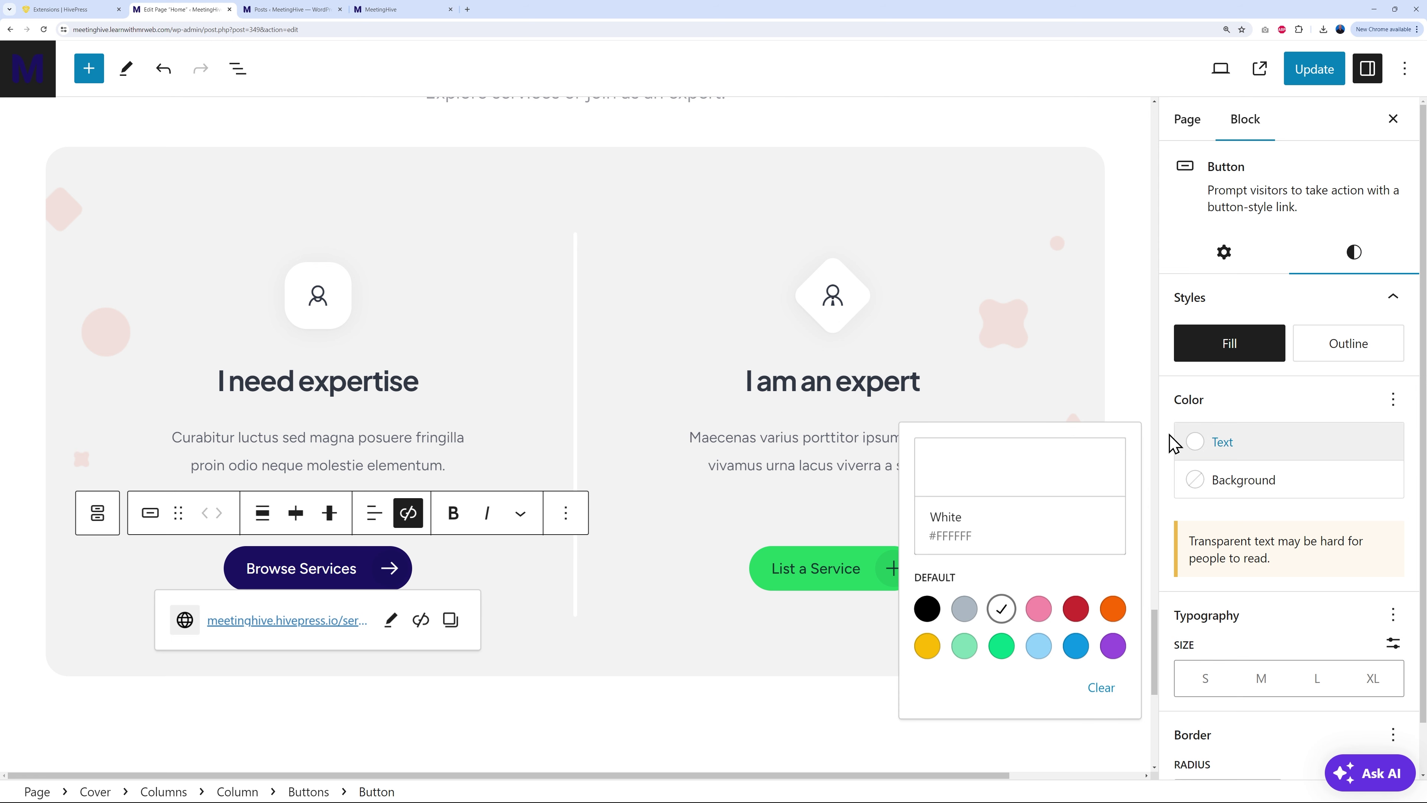
{"action": "left_click", "coordinate": [1227, 408]}
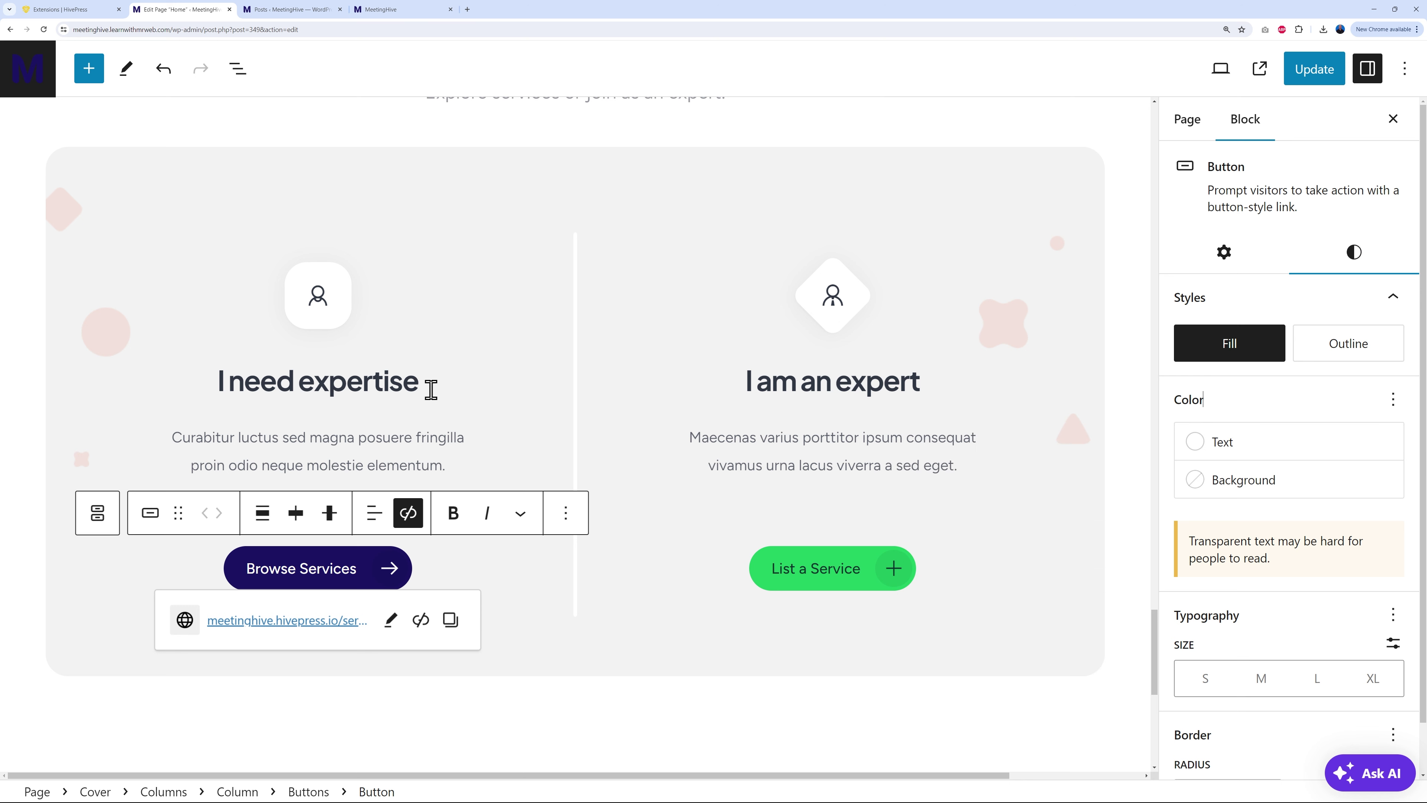
Step: Rename the column headings to 'I want to learn' and 'I am a teacher'
{"action": "left_click", "coordinate": [407, 384]}
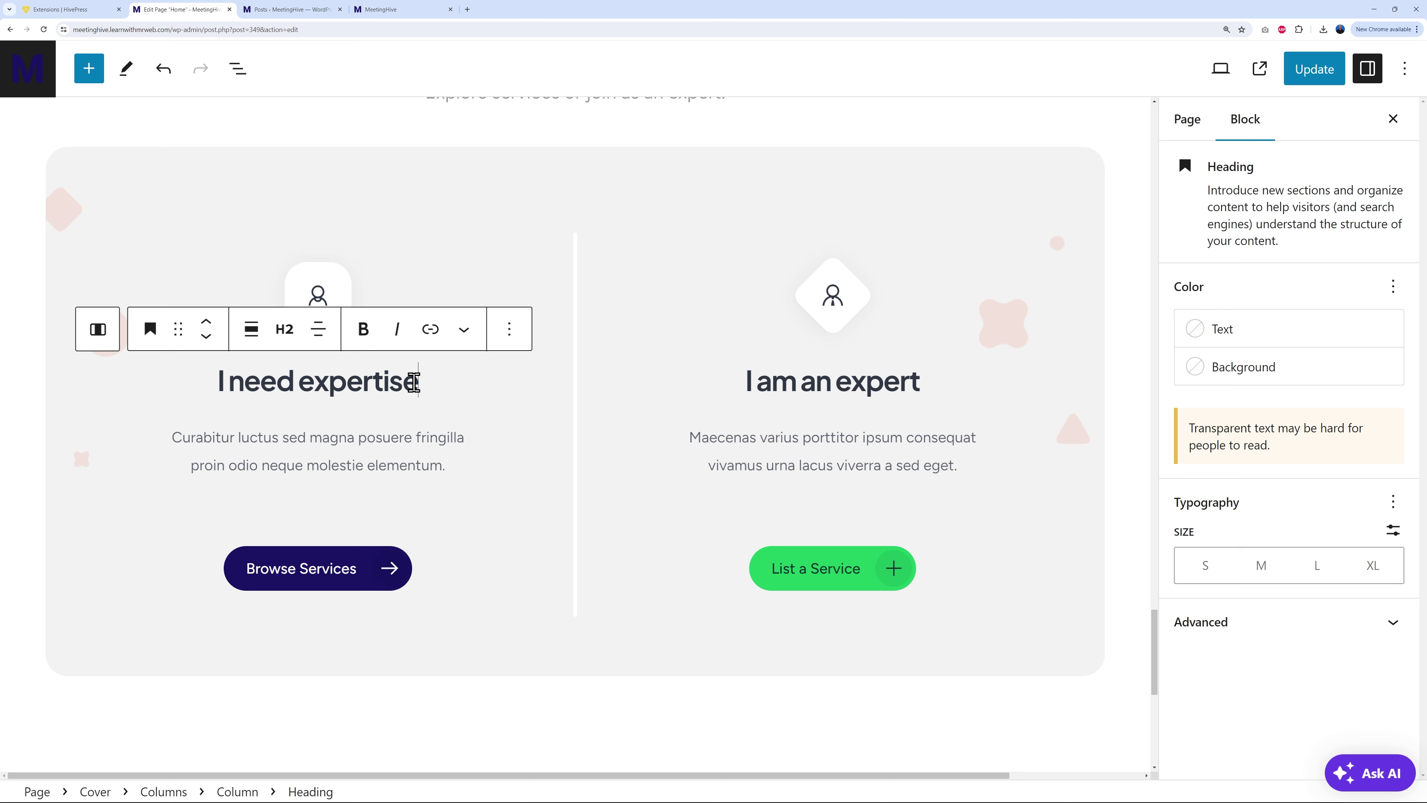
{"action": "left_click", "coordinate": [920, 386]}
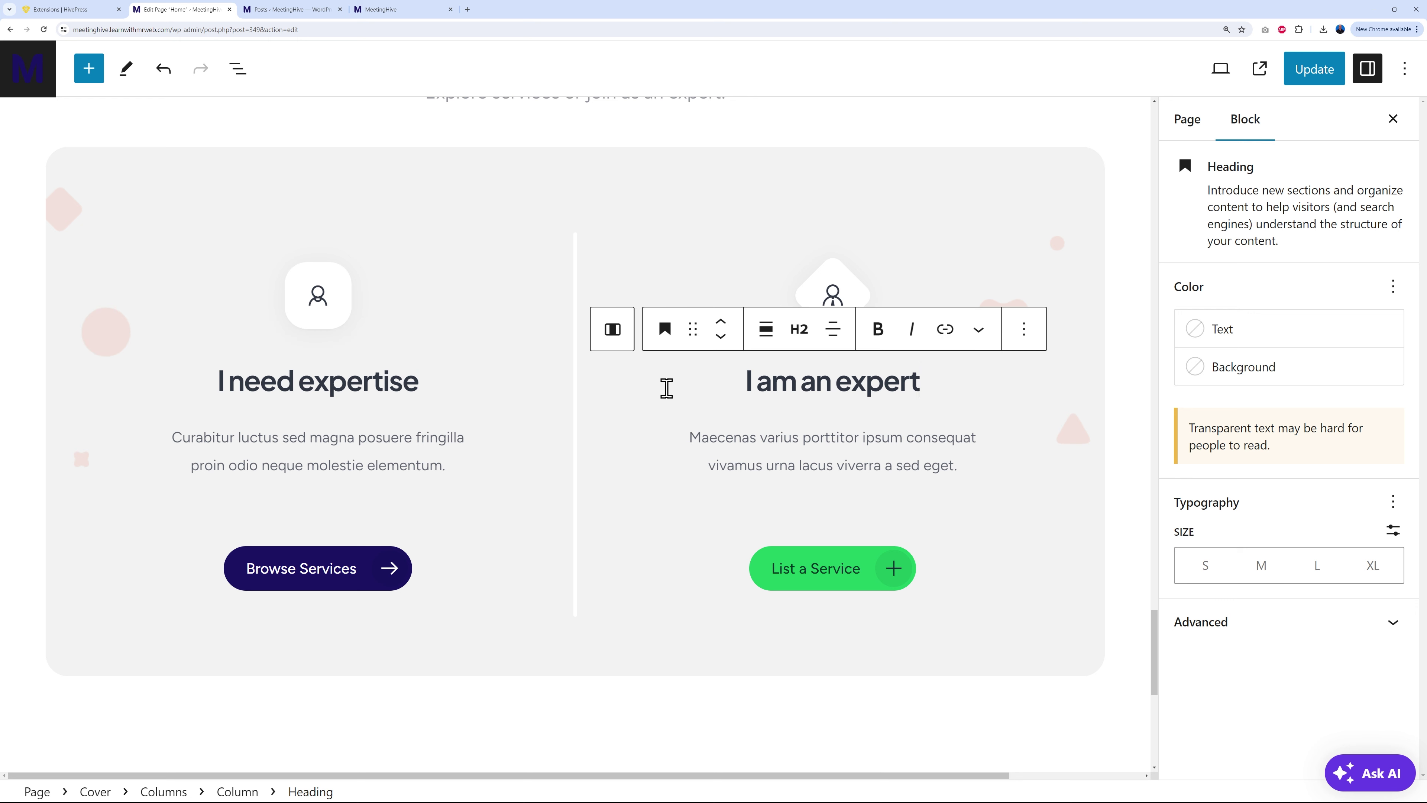
{"action": "left_click", "coordinate": [329, 386]}
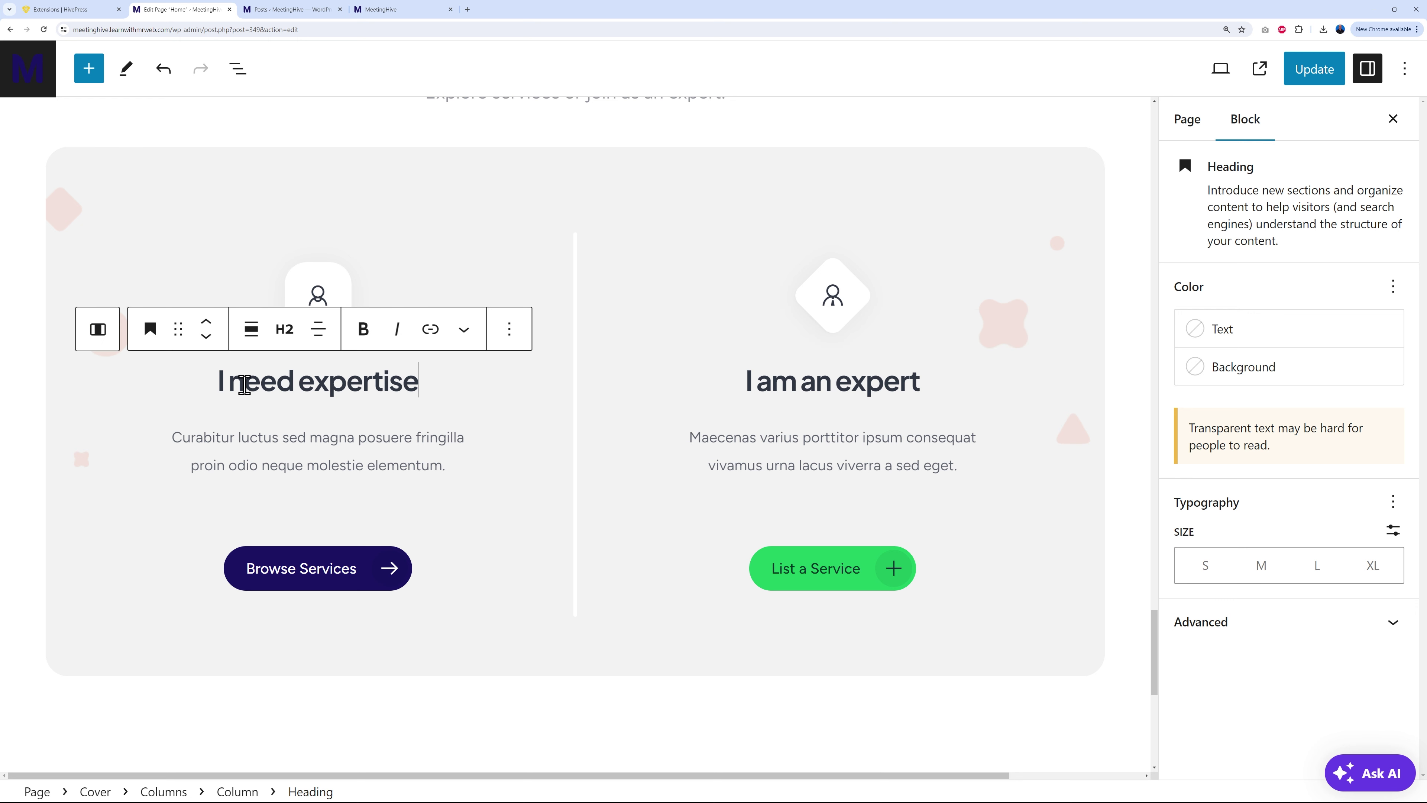
{"action": "left_click_drag", "start_coordinate": [229, 385], "coordinate": [415, 386]}
{"action": "type", "text": "want to learn"}
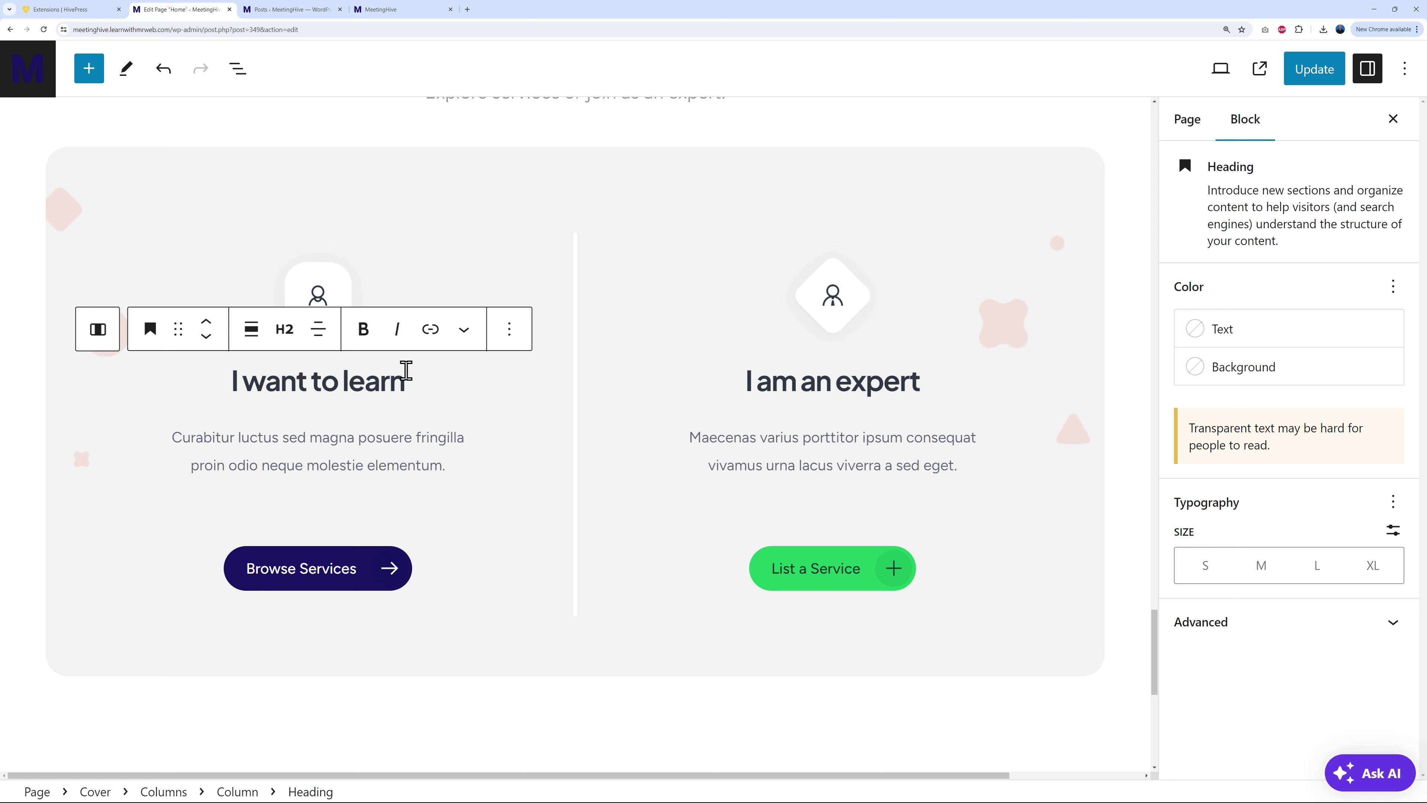
{"action": "left_click", "coordinate": [849, 386]}
{"action": "left_click_drag", "start_coordinate": [818, 383], "coordinate": [925, 384]}
{"action": "type", "text": "teacher"}
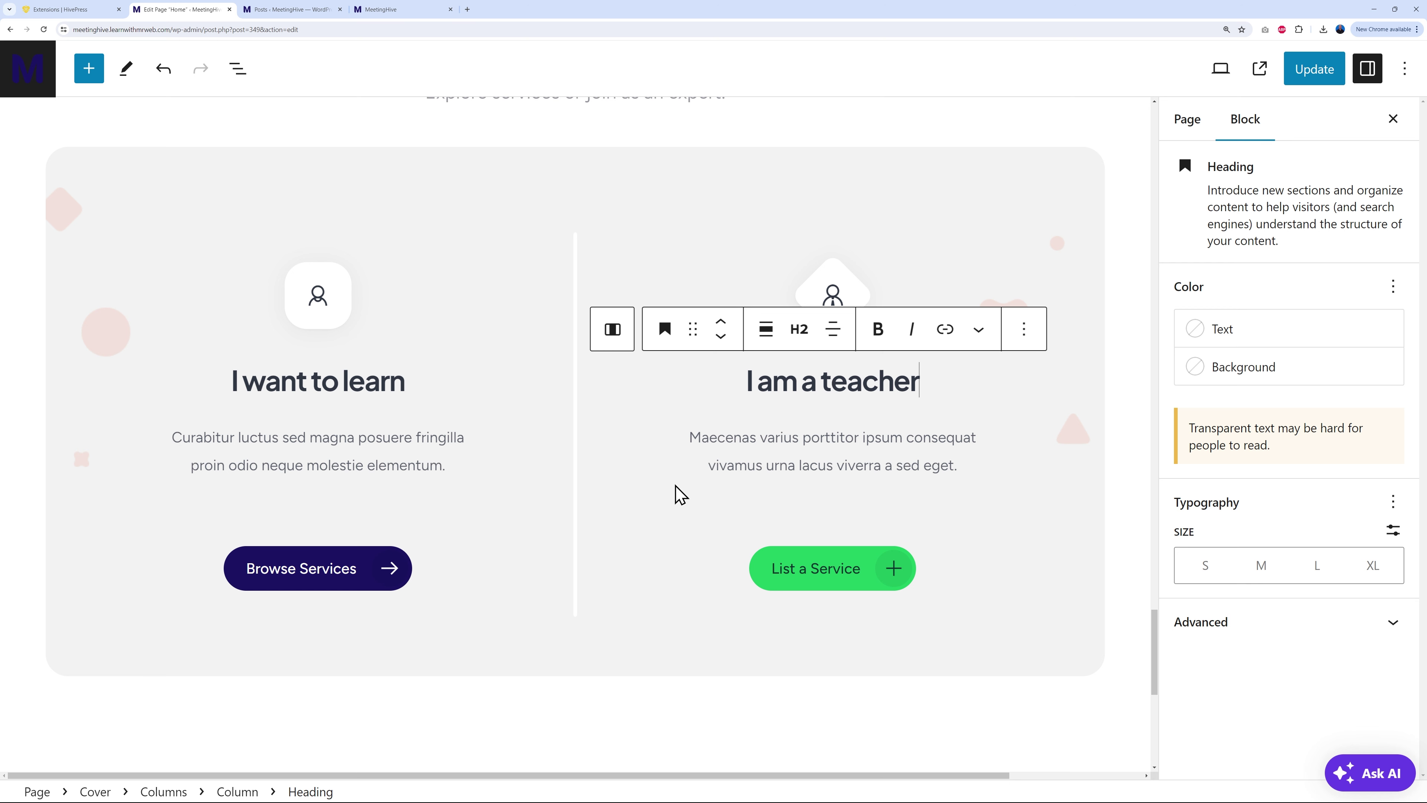
Step: Give the Get started cover a fixed background and a Pale cyan blue overlay
{"action": "left_click", "coordinate": [172, 198]}
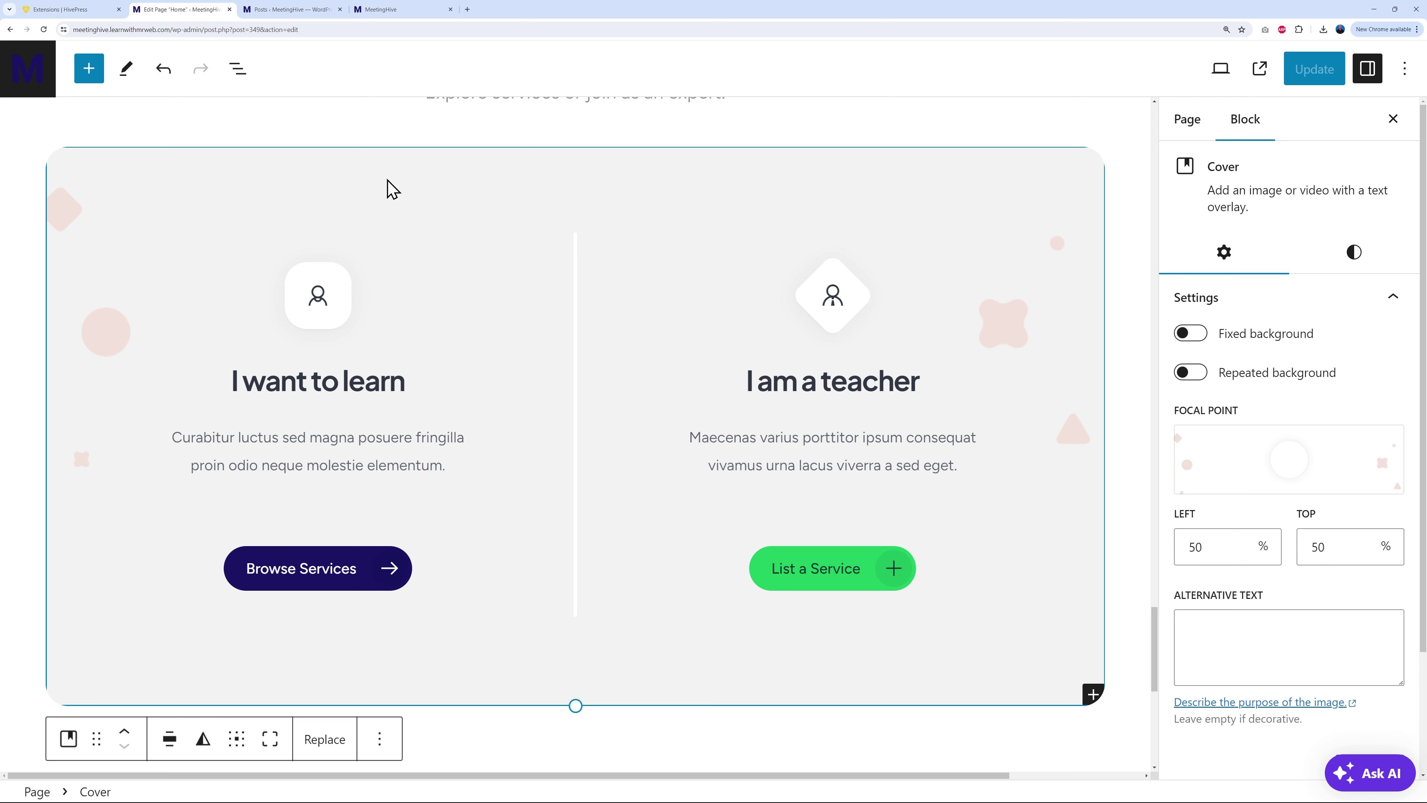
{"action": "left_click", "coordinate": [1187, 333]}
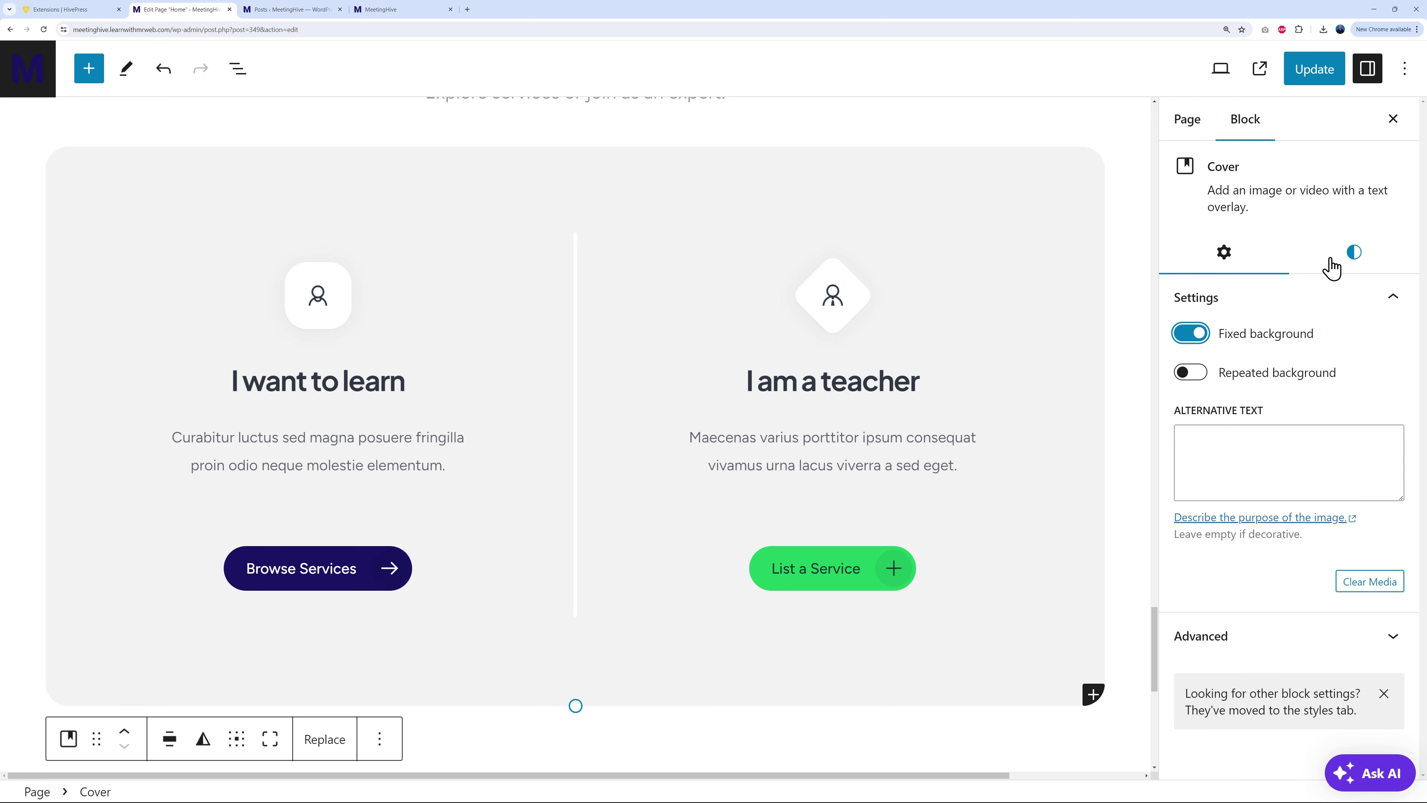
{"action": "left_click", "coordinate": [1348, 257]}
{"action": "left_click", "coordinate": [1267, 417]}
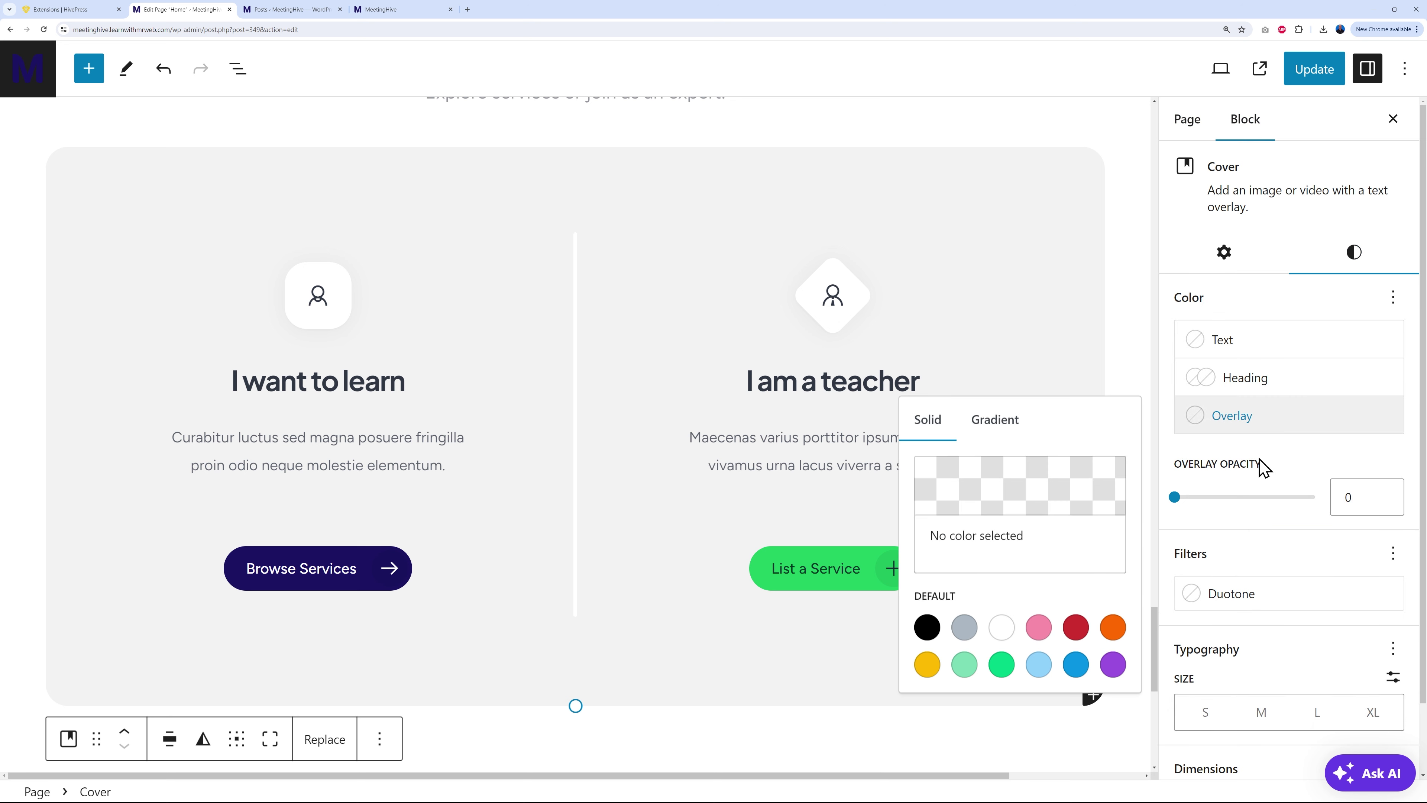
{"action": "left_click", "coordinate": [1037, 665]}
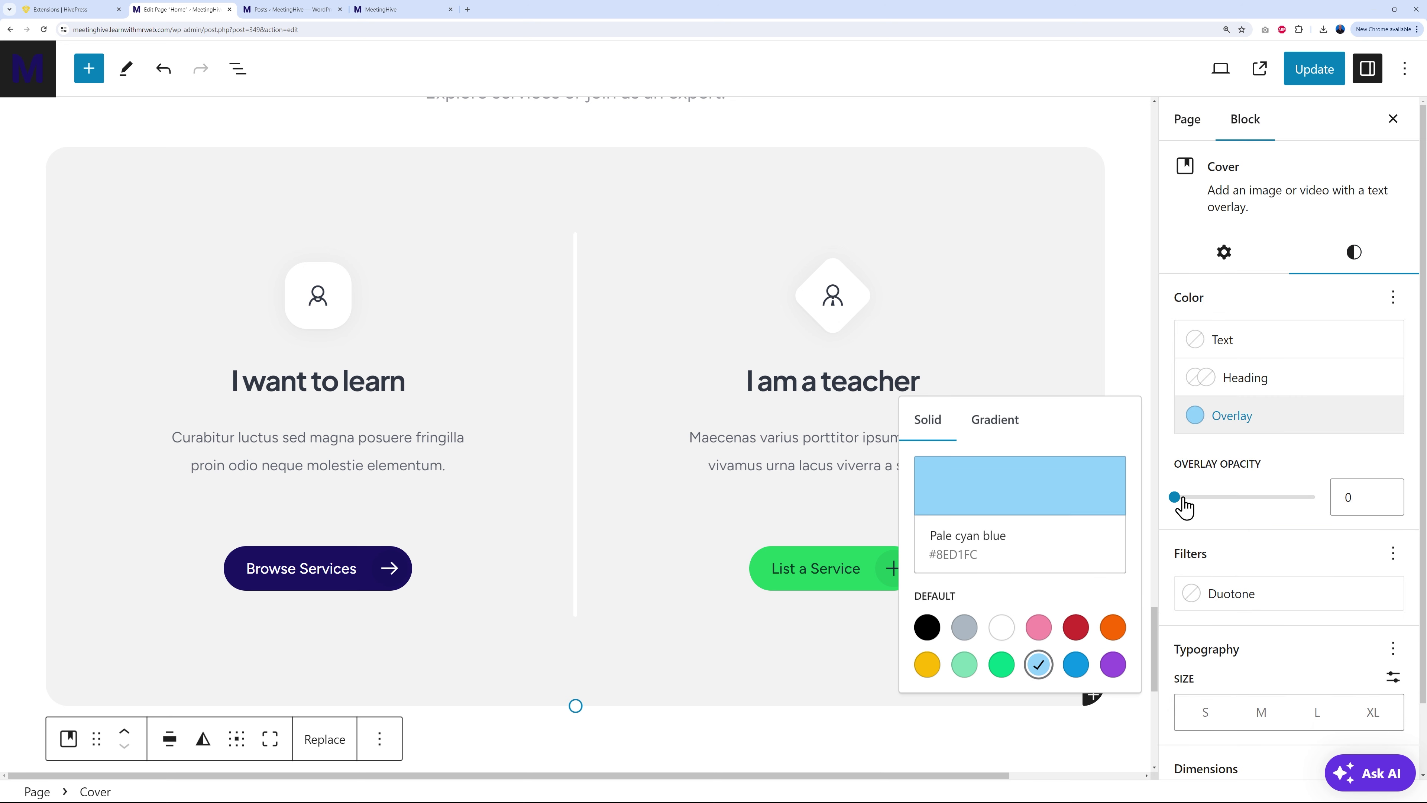
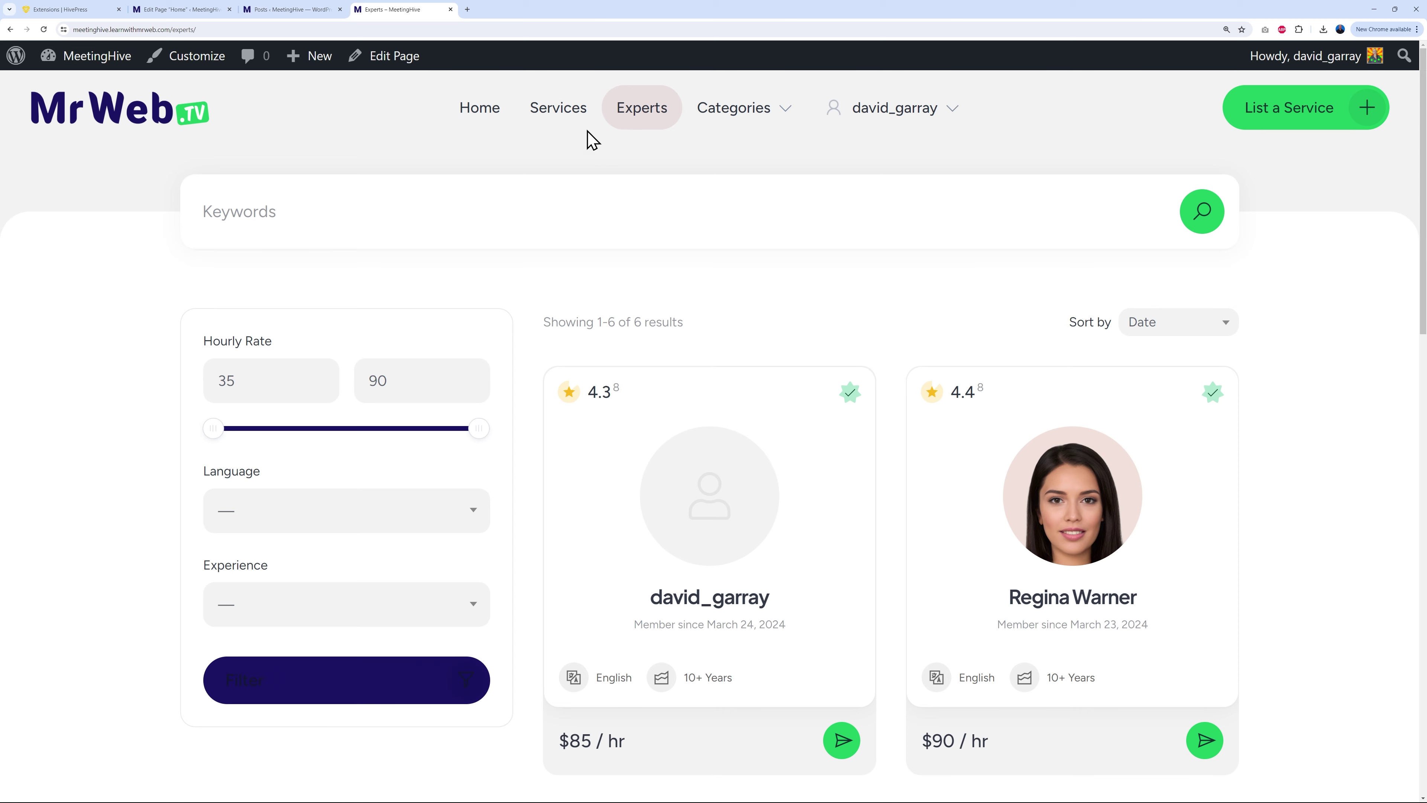
Step: Open the MeetingHive Services listings page from the top navigation
{"action": "left_click", "coordinate": [570, 115]}
Step: Inspect the Services page's Filter button in Chrome DevTools
{"action": "scroll", "coordinate": [684, 574], "scroll_direction": "down", "scroll_amount": 4}
{"action": "scroll", "coordinate": [684, 574], "scroll_direction": "down", "scroll_amount": 5}
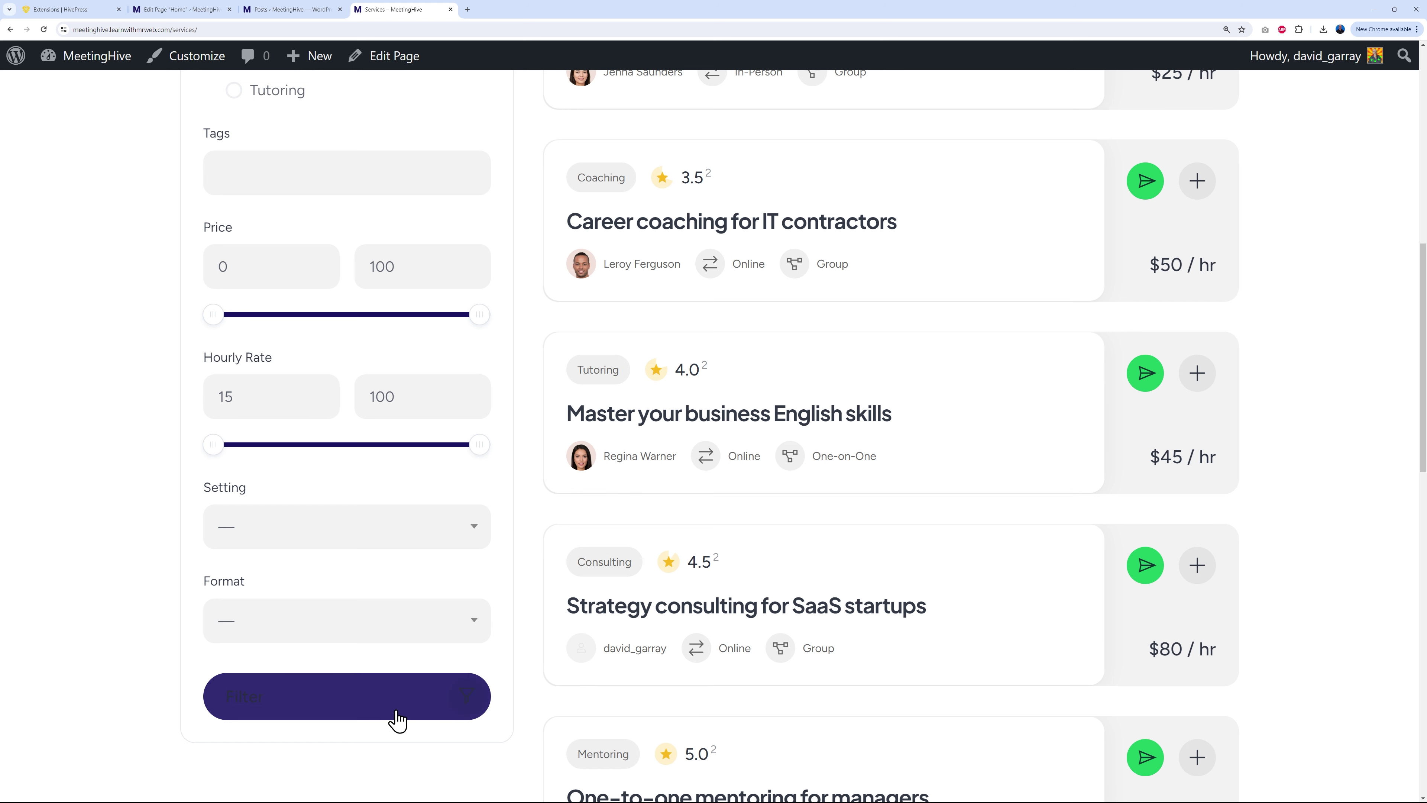
{"action": "right_click", "coordinate": [308, 690]}
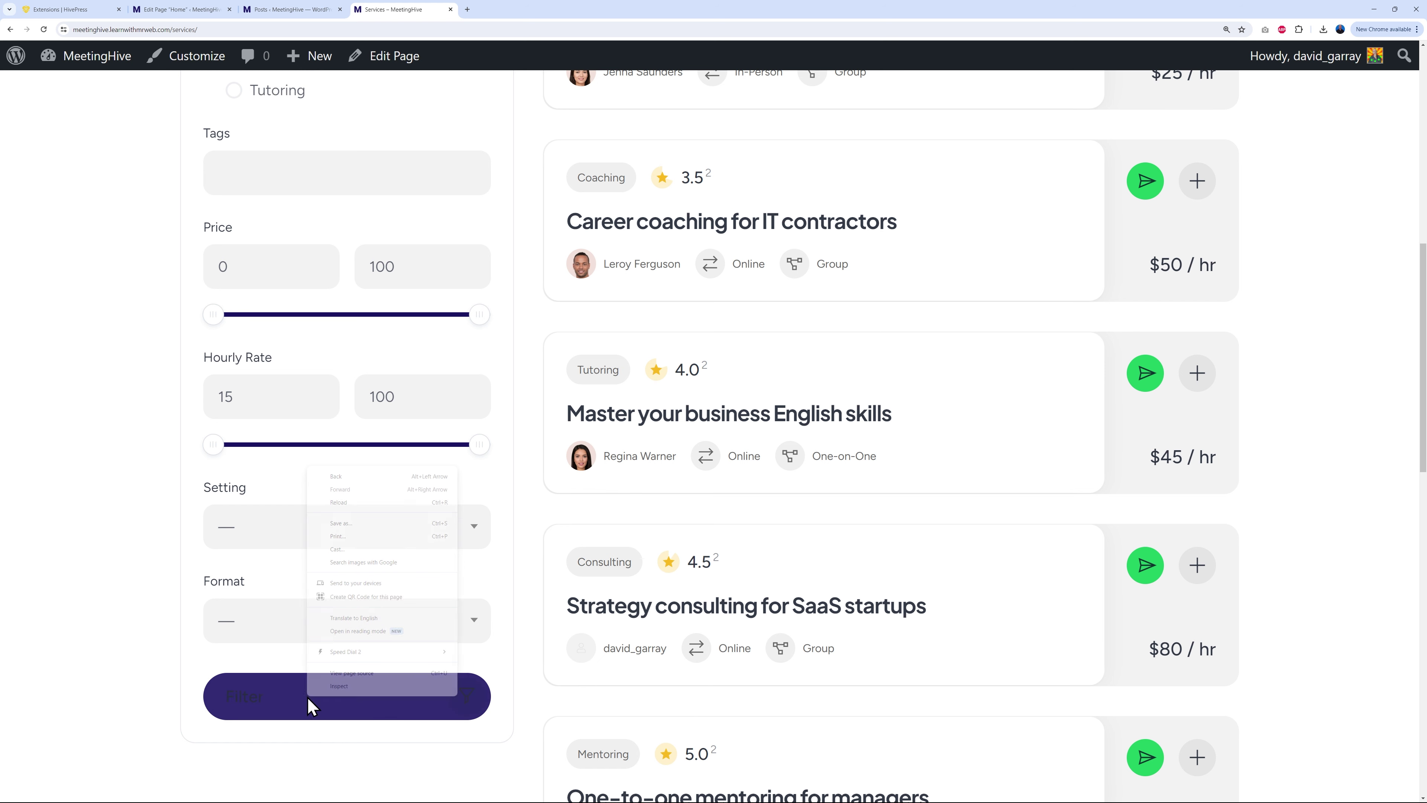
{"action": "left_click", "coordinate": [344, 687]}
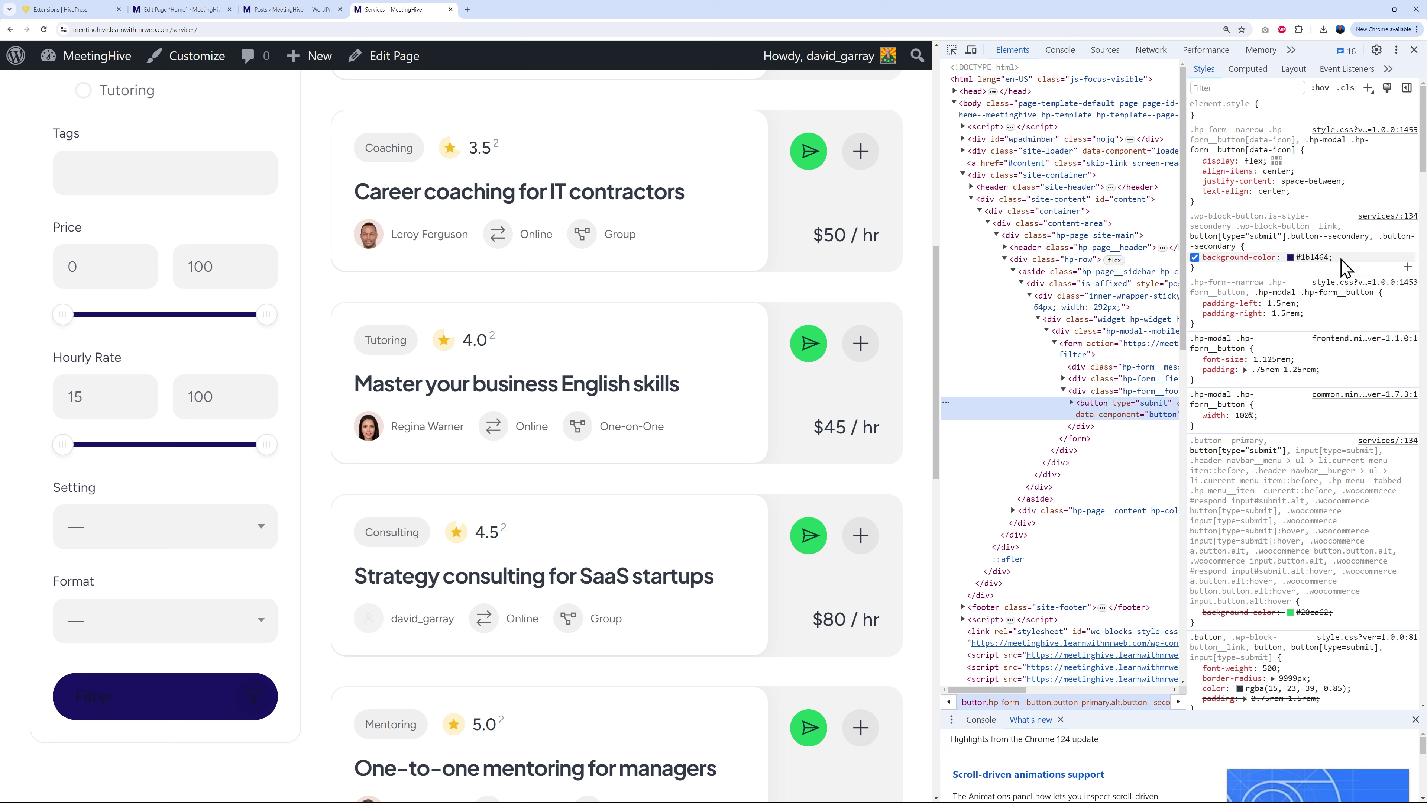
Step: Add color: white to the .button--secondary rule and copy the whole rule
{"action": "left_click_drag", "start_coordinate": [1342, 259], "coordinate": [1277, 270]}
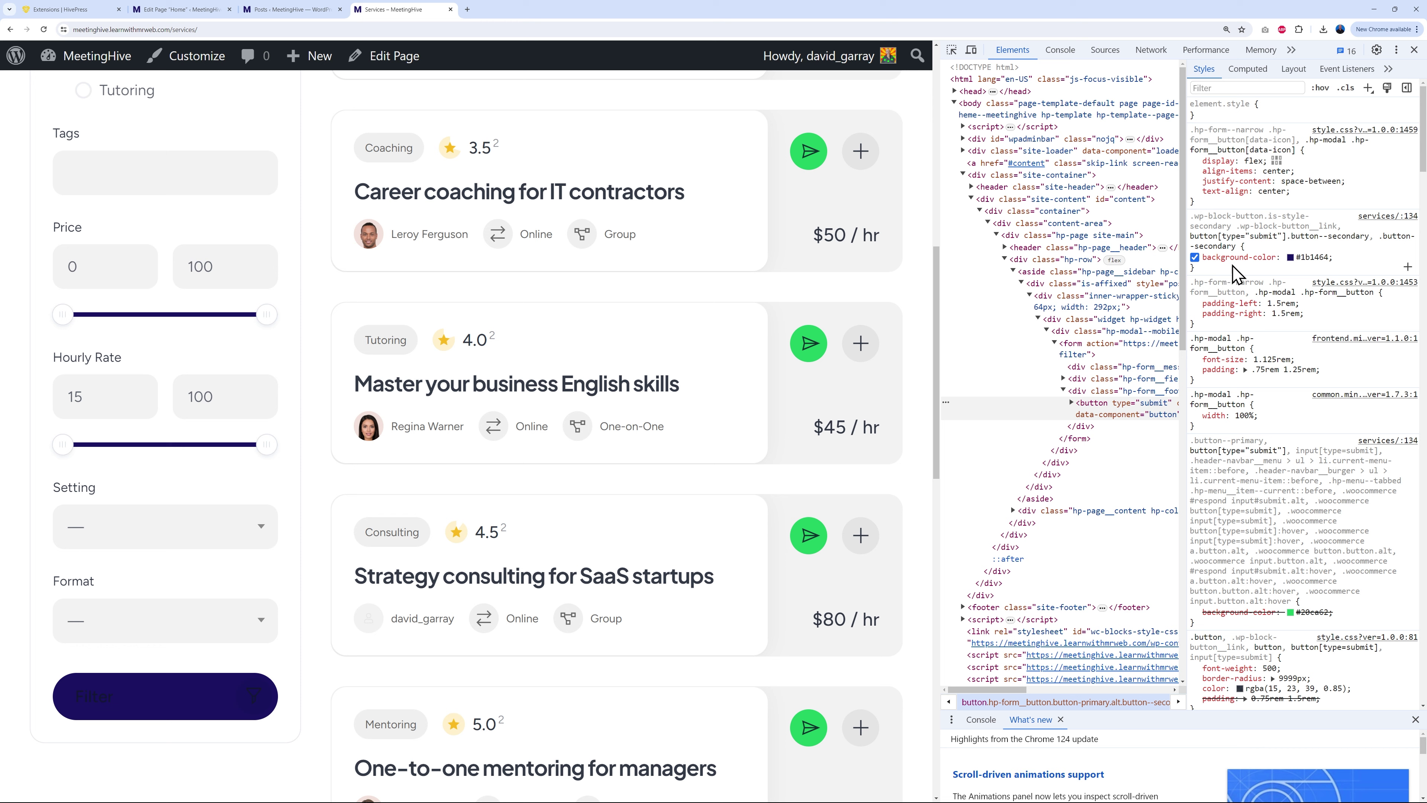
{"action": "left_click", "coordinate": [1292, 270]}
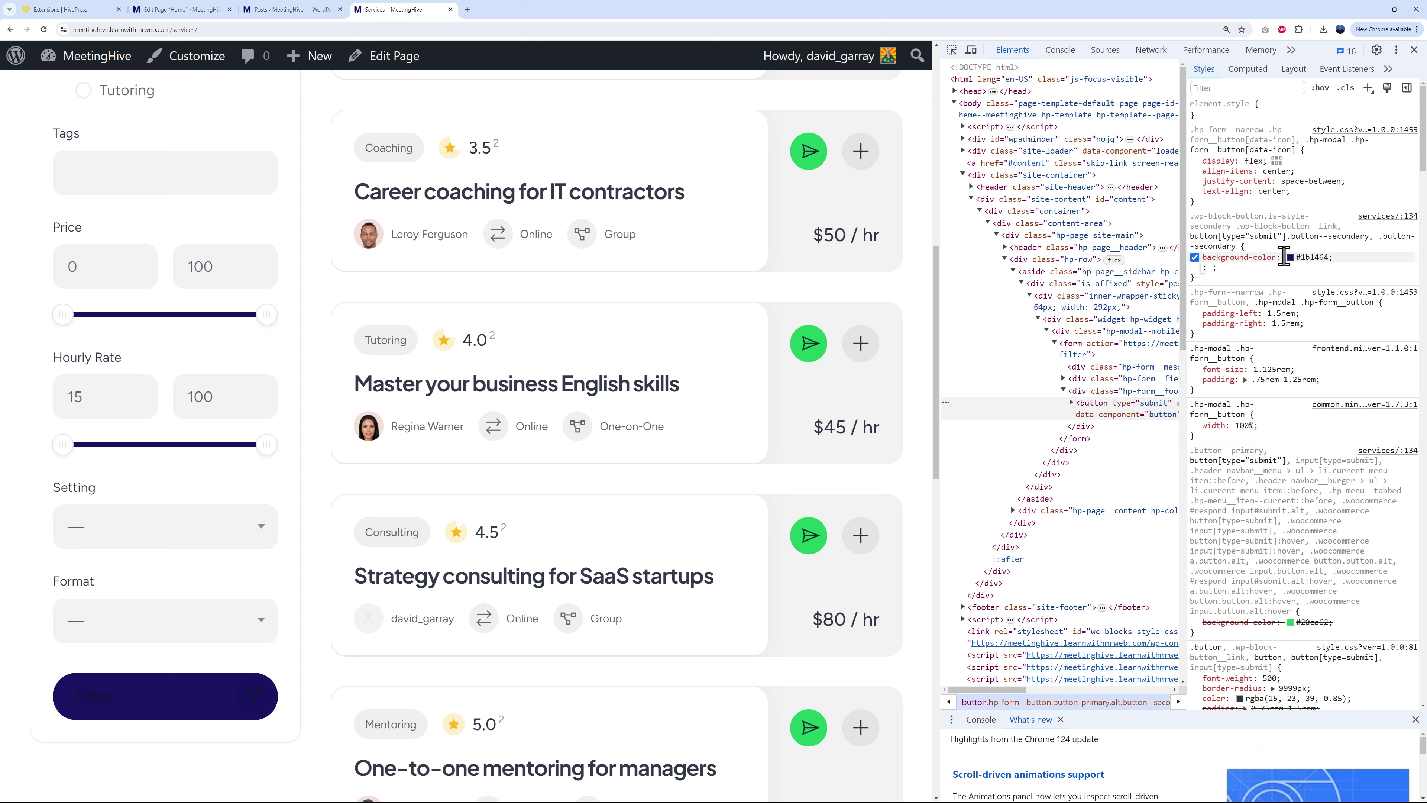
{"action": "type", "text": "color"}
{"action": "key", "text": "Tab"}
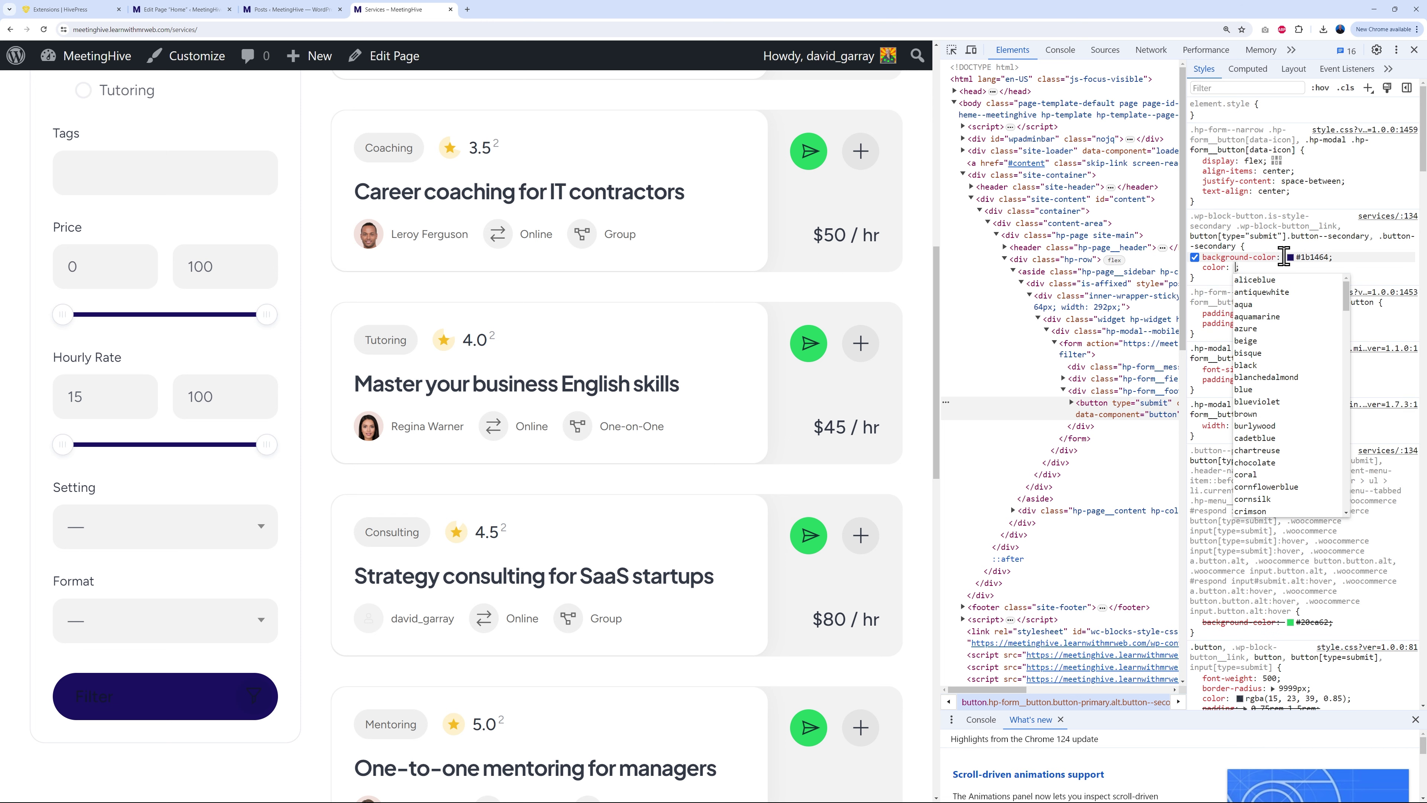
{"action": "type", "text": "white"}
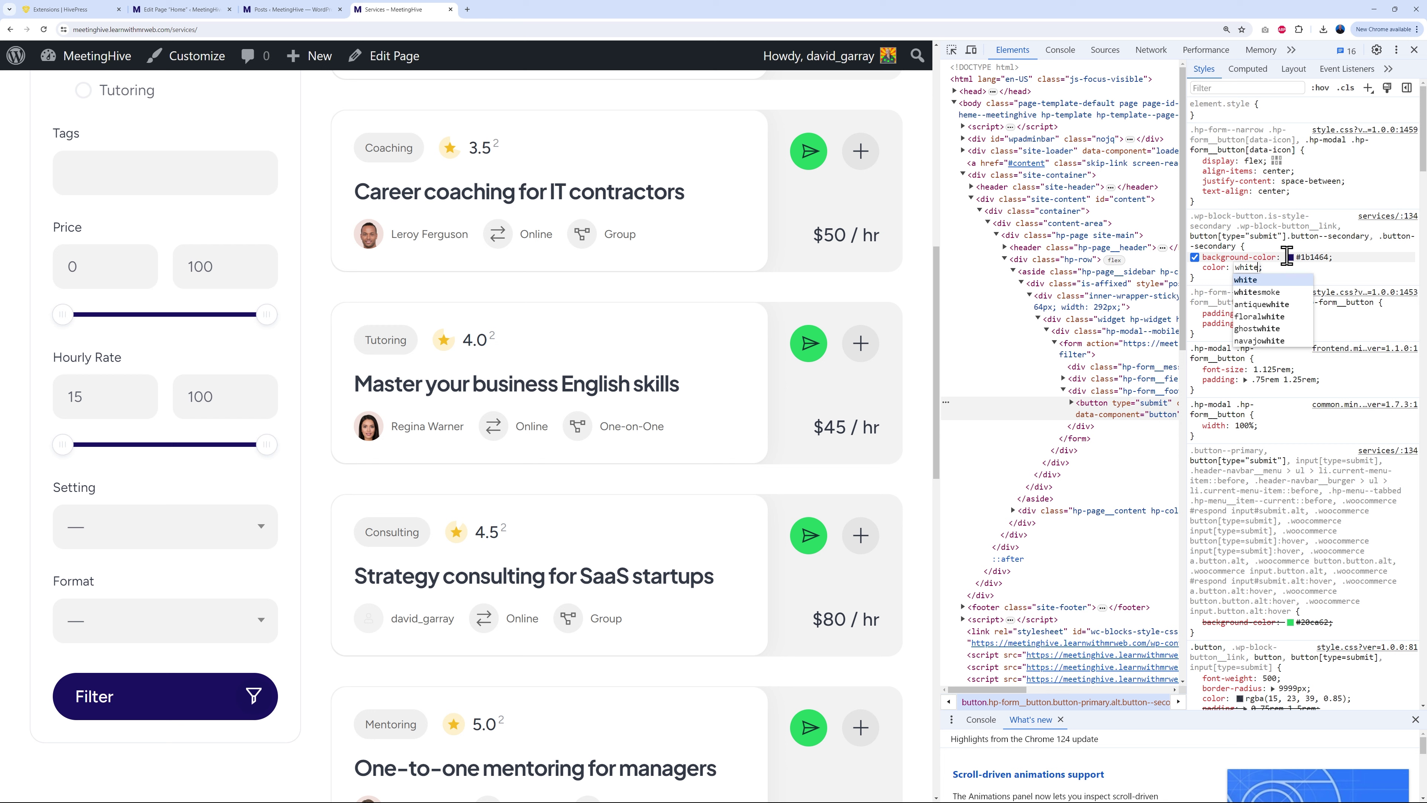
{"action": "left_click", "coordinate": [1343, 275]}
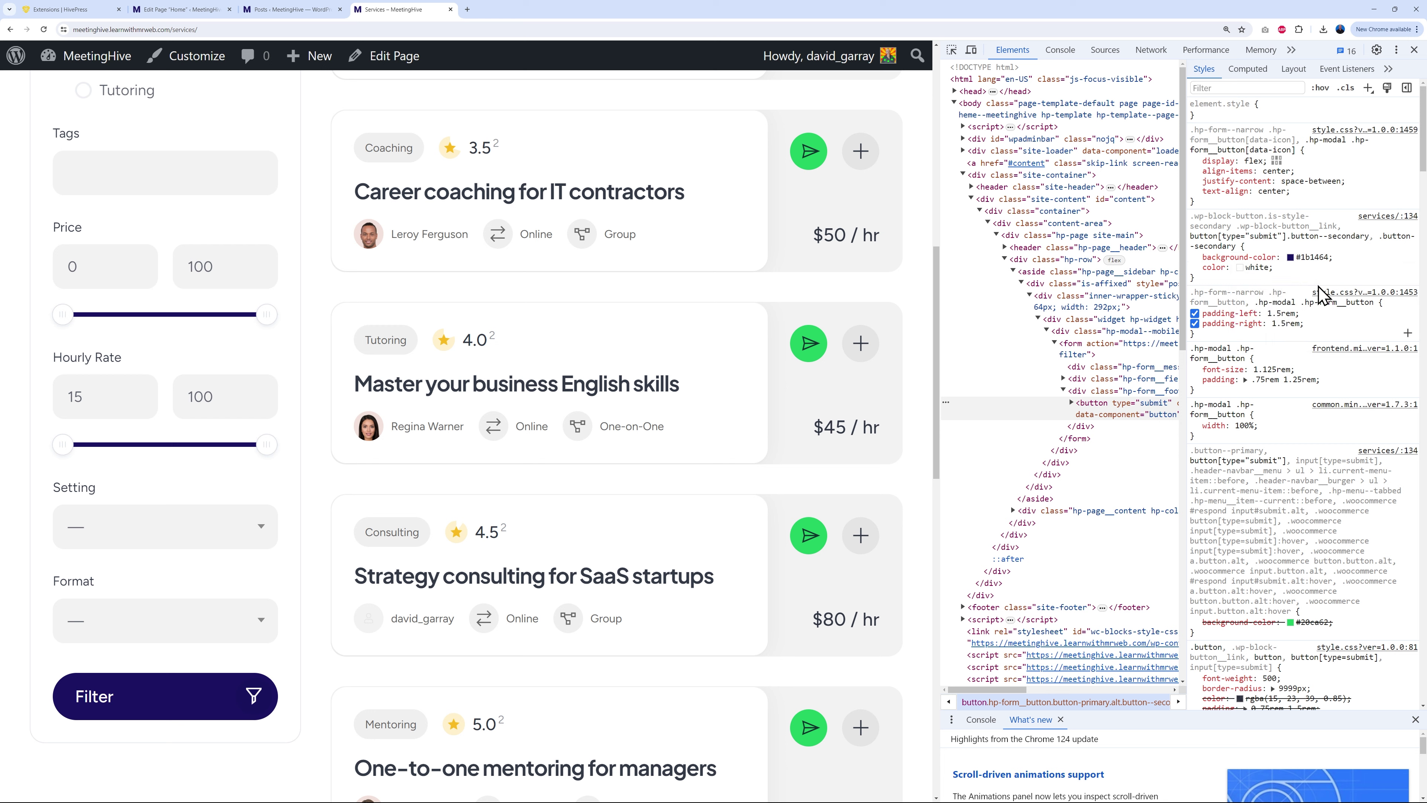
{"action": "left_click_drag", "start_coordinate": [1203, 280], "coordinate": [1190, 215]}
{"action": "key", "text": "ctrl+c"}
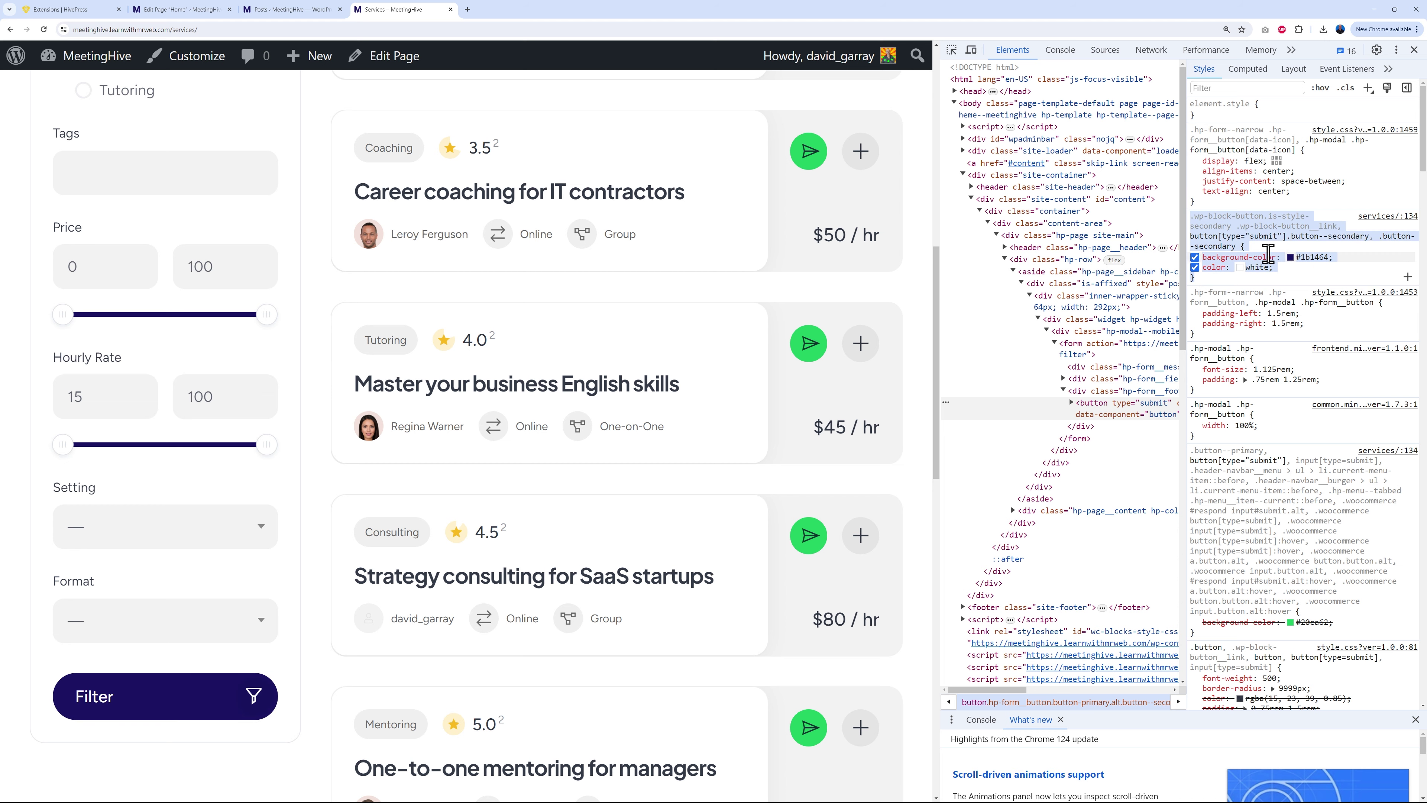
{"action": "left_click", "coordinate": [292, 10]}
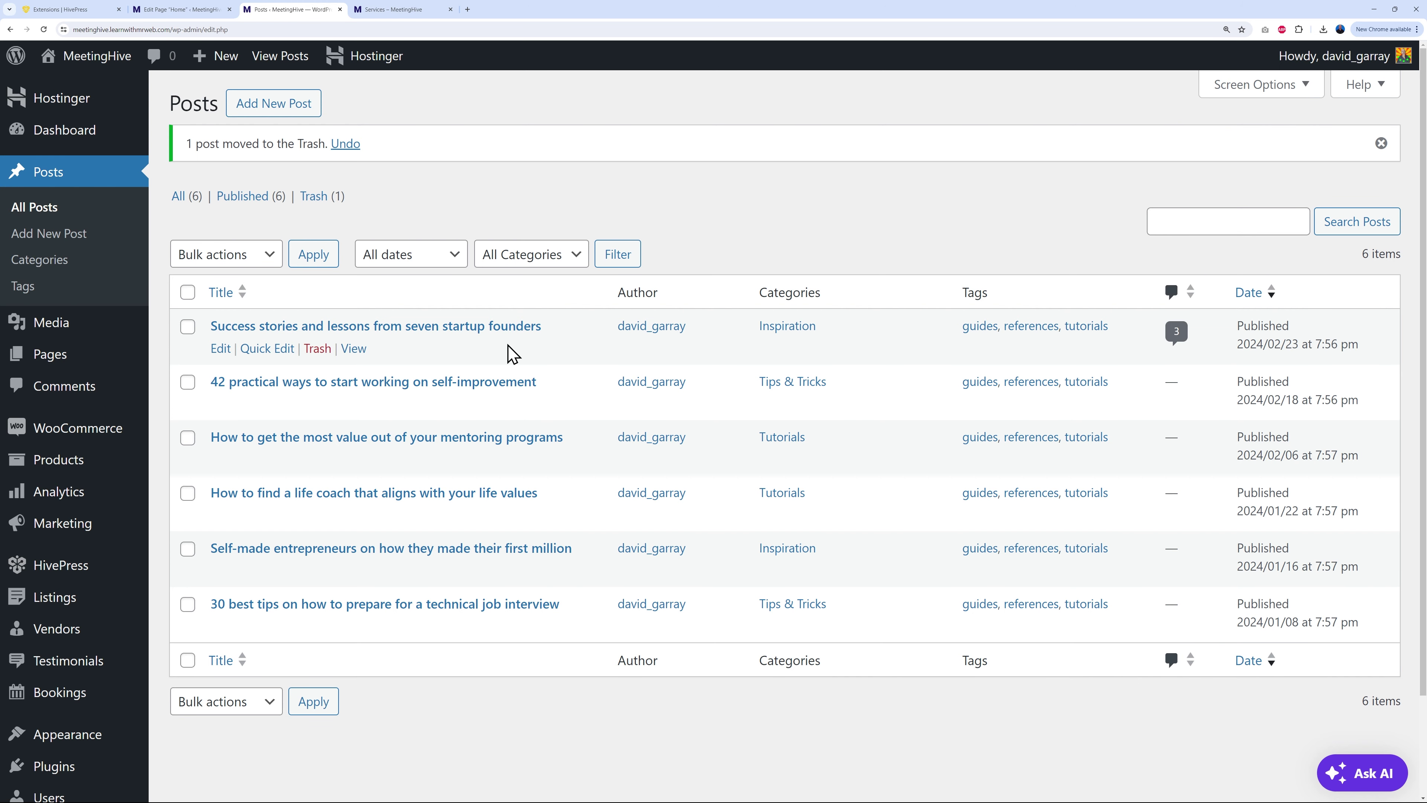
Step: Paste the secondary-button rule (#1b1464 background, white text) into Additional CSS and publish it
{"action": "mouse_move", "coordinate": [124, 694]}
{"action": "mouse_move", "coordinate": [71, 737]}
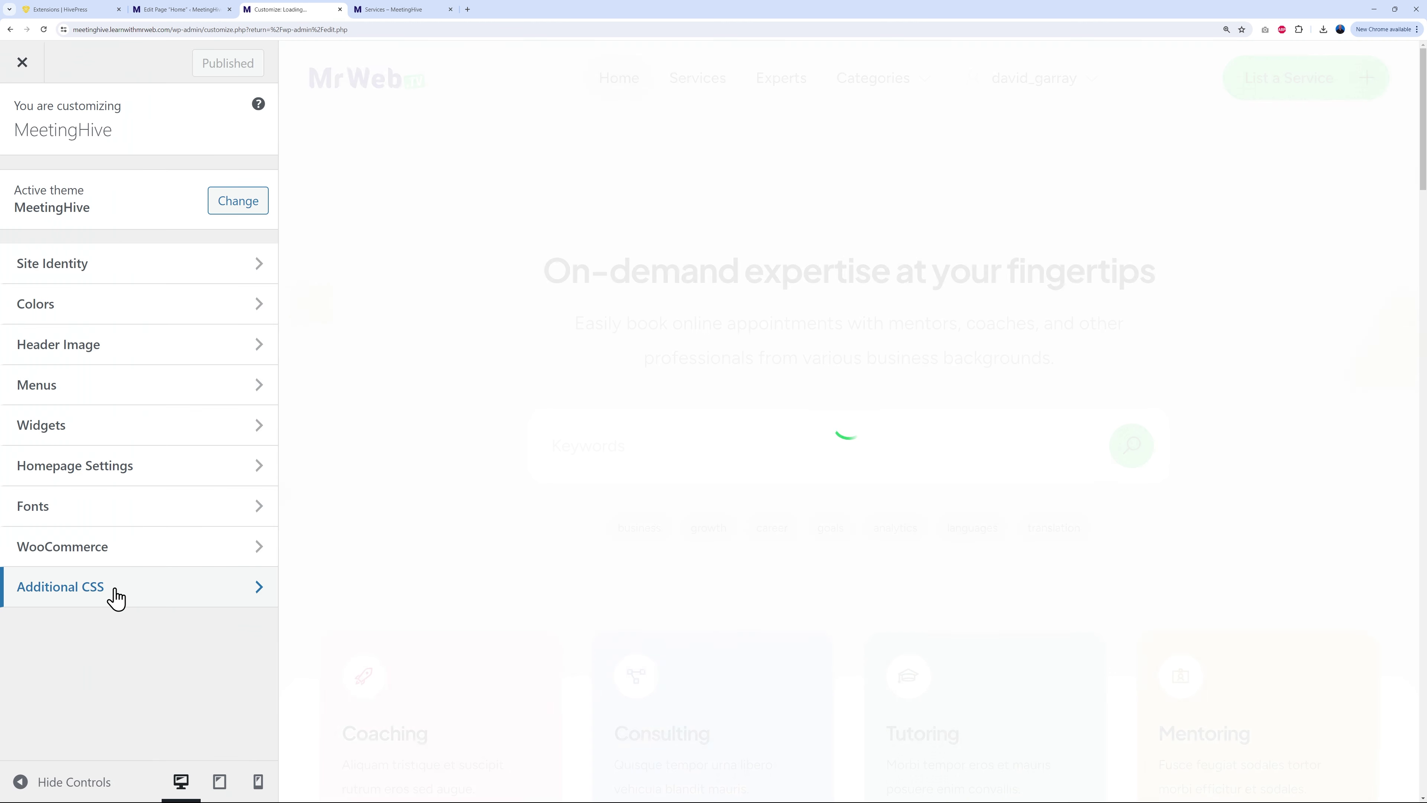
{"action": "left_click", "coordinate": [116, 590]}
{"action": "left_click", "coordinate": [127, 321]}
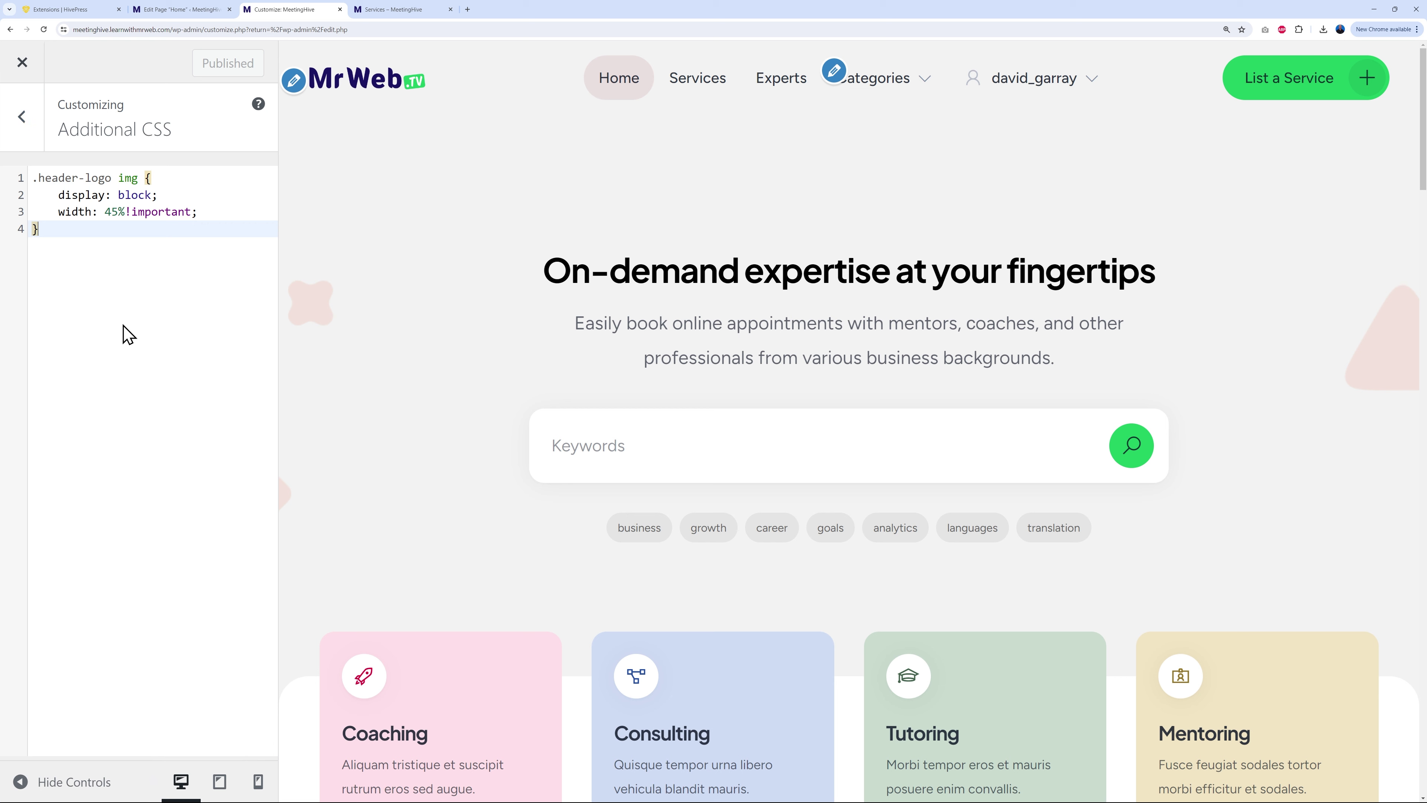
{"action": "key", "text": "Return"}
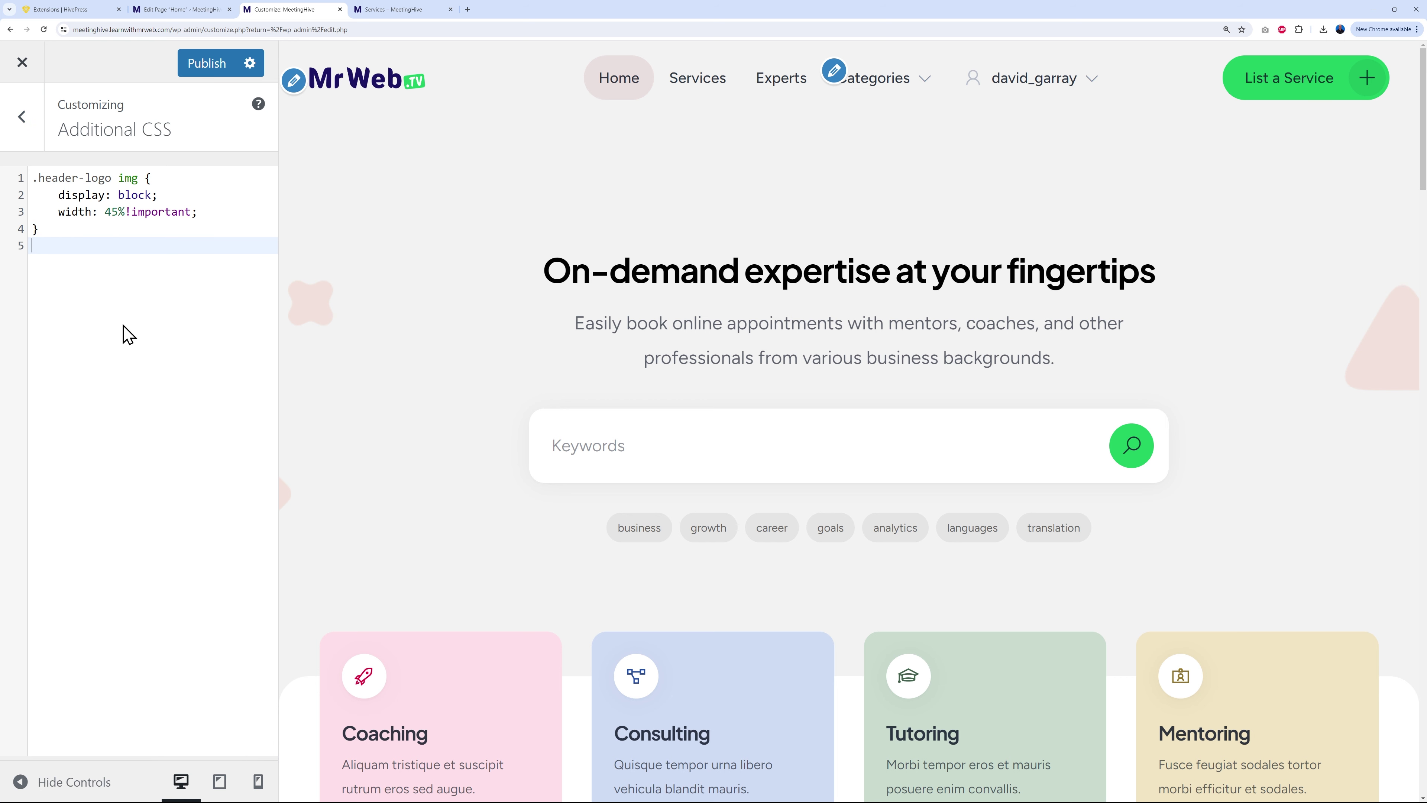
{"action": "key", "text": "ctrl+v"}
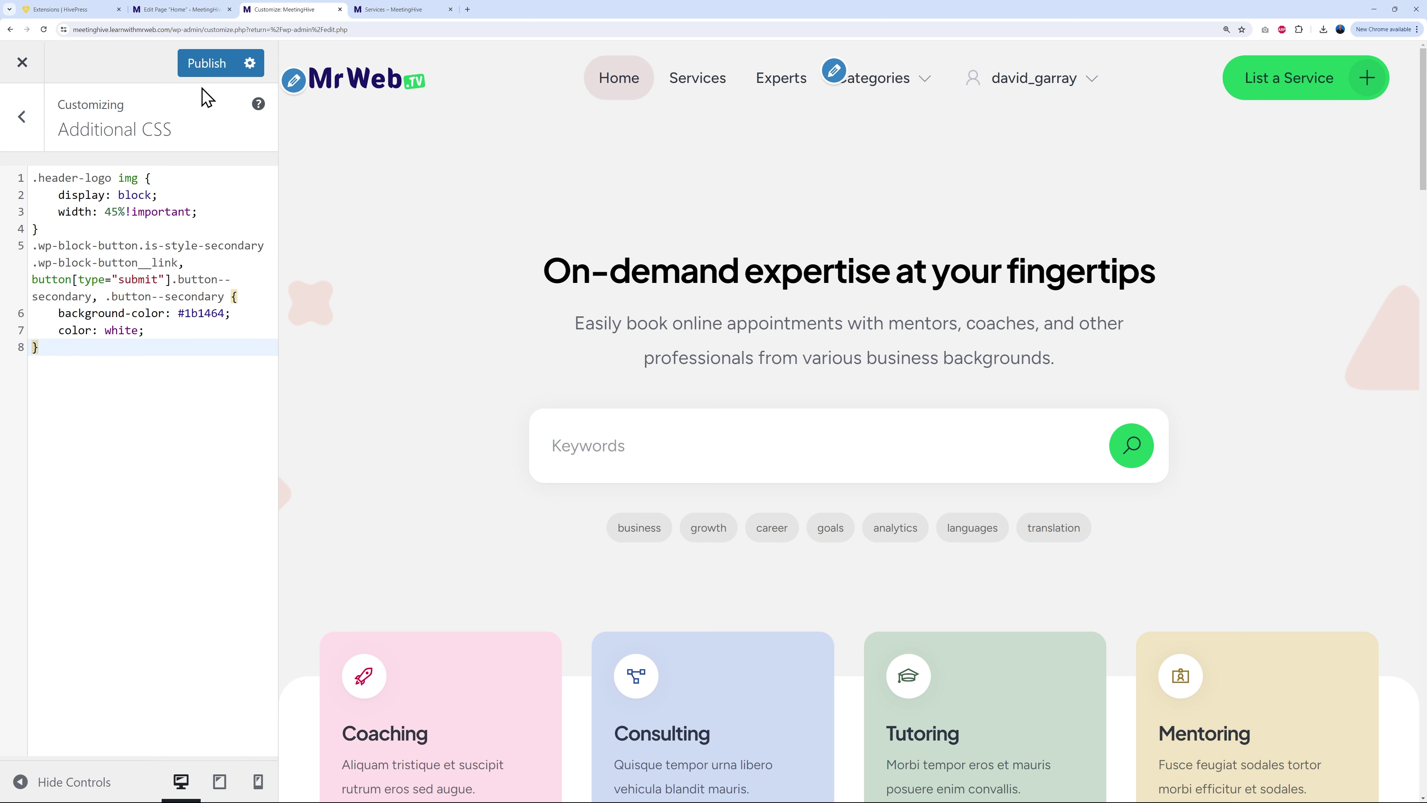
{"action": "left_click", "coordinate": [196, 63]}
{"action": "left_click", "coordinate": [408, 12]}
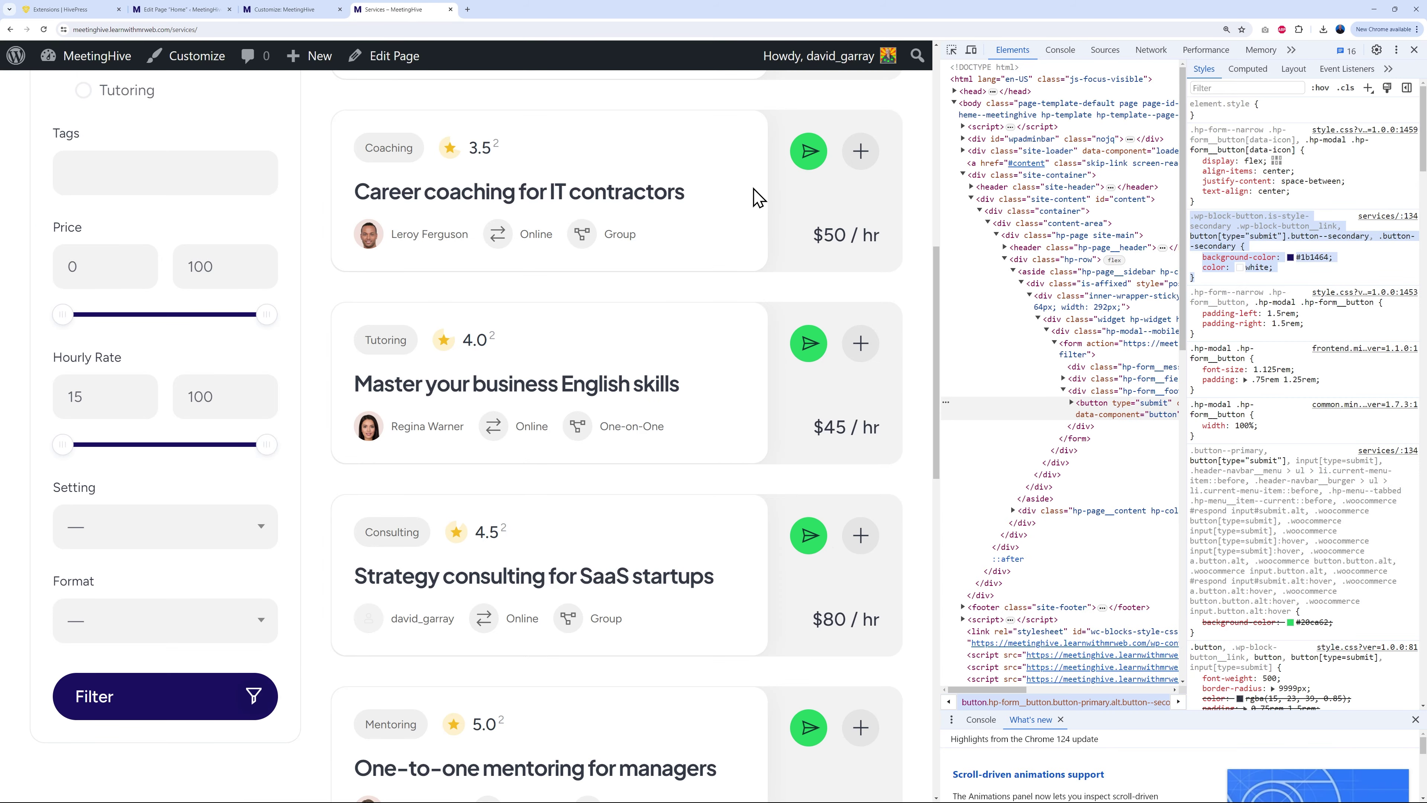
Step: Close DevTools and open the Musicians category page to check the white Filter button labels
{"action": "left_click", "coordinate": [1414, 50]}
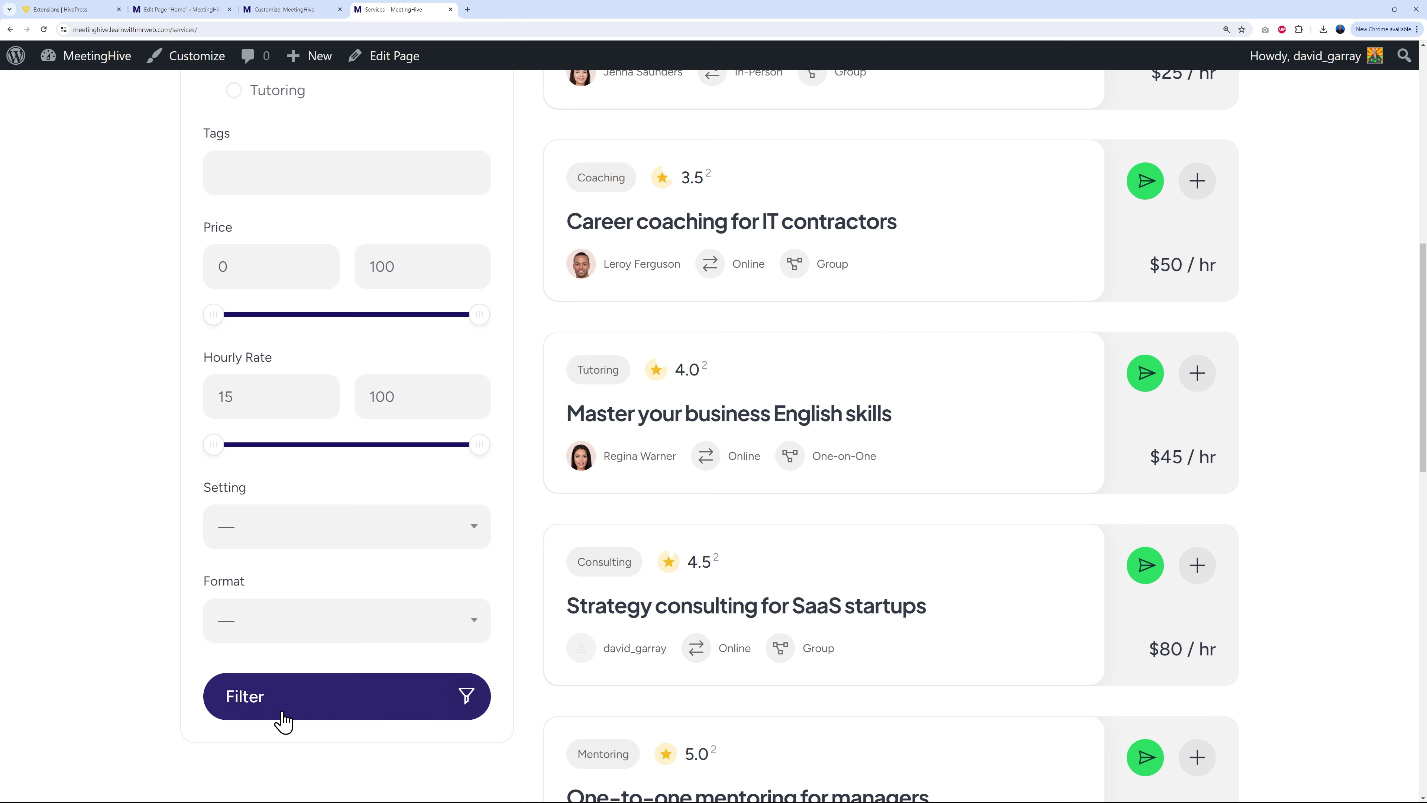
{"action": "scroll", "coordinate": [796, 599], "scroll_direction": "up", "scroll_amount": 7}
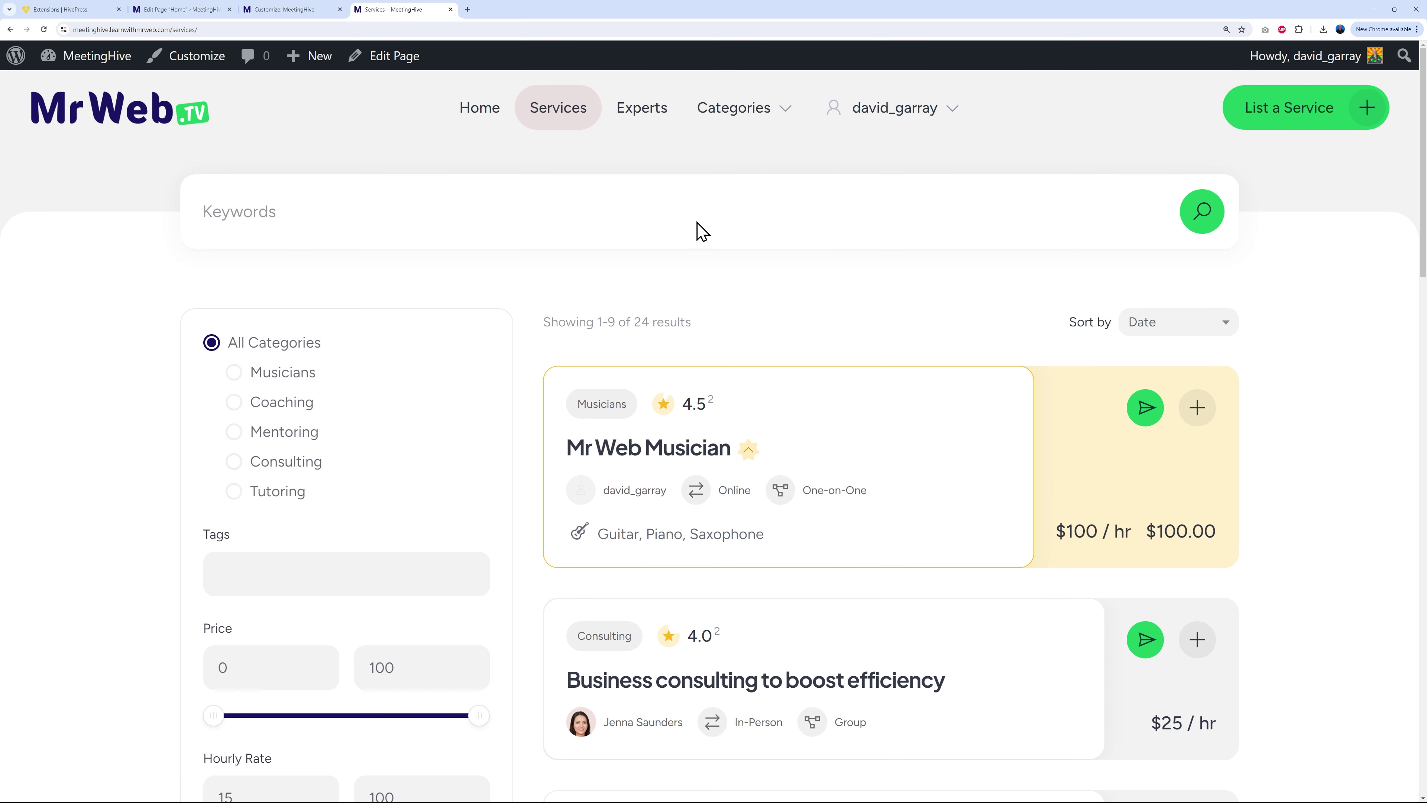
{"action": "left_click", "coordinate": [646, 113]}
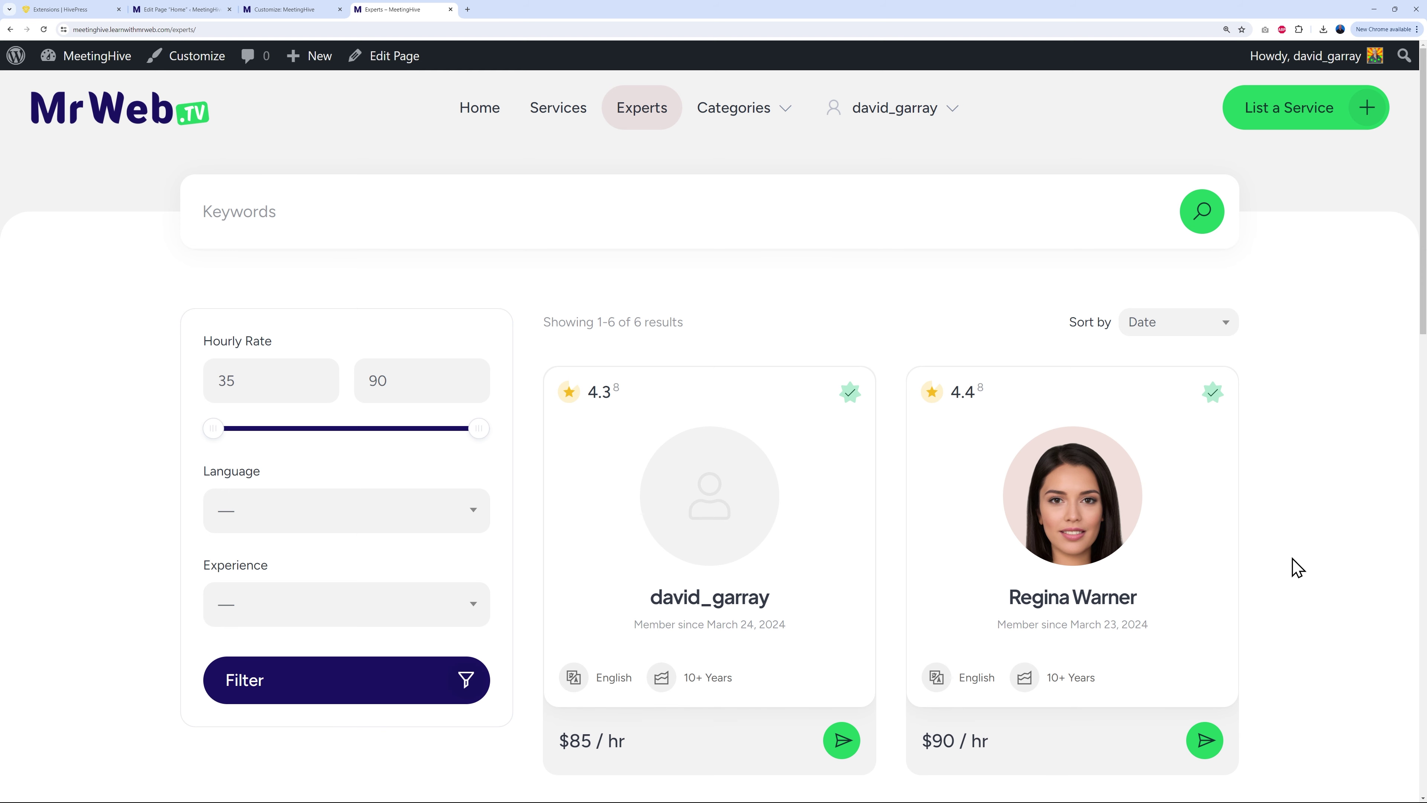
{"action": "mouse_move", "coordinate": [743, 115]}
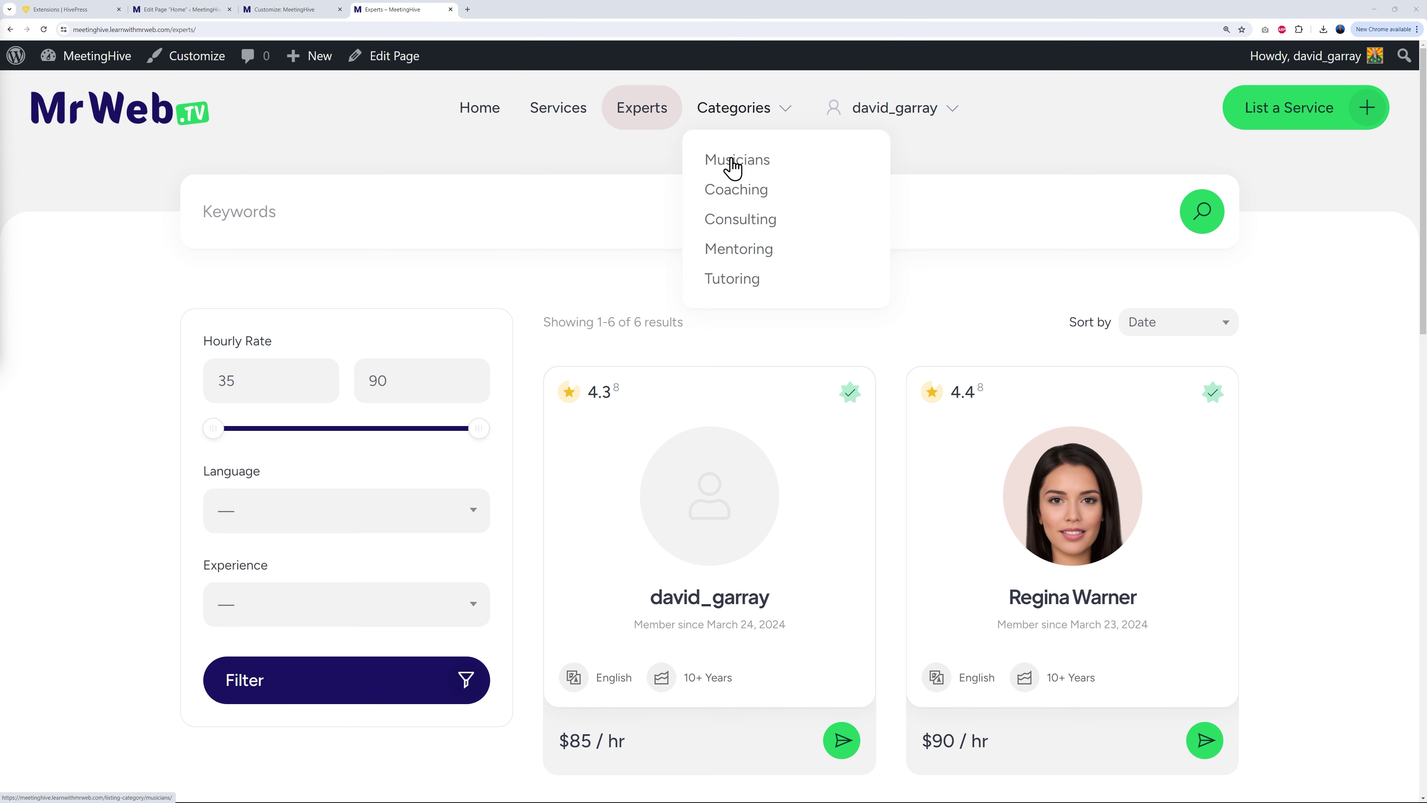
{"action": "left_click", "coordinate": [747, 174]}
{"action": "scroll", "coordinate": [822, 450], "scroll_direction": "down", "scroll_amount": 10}
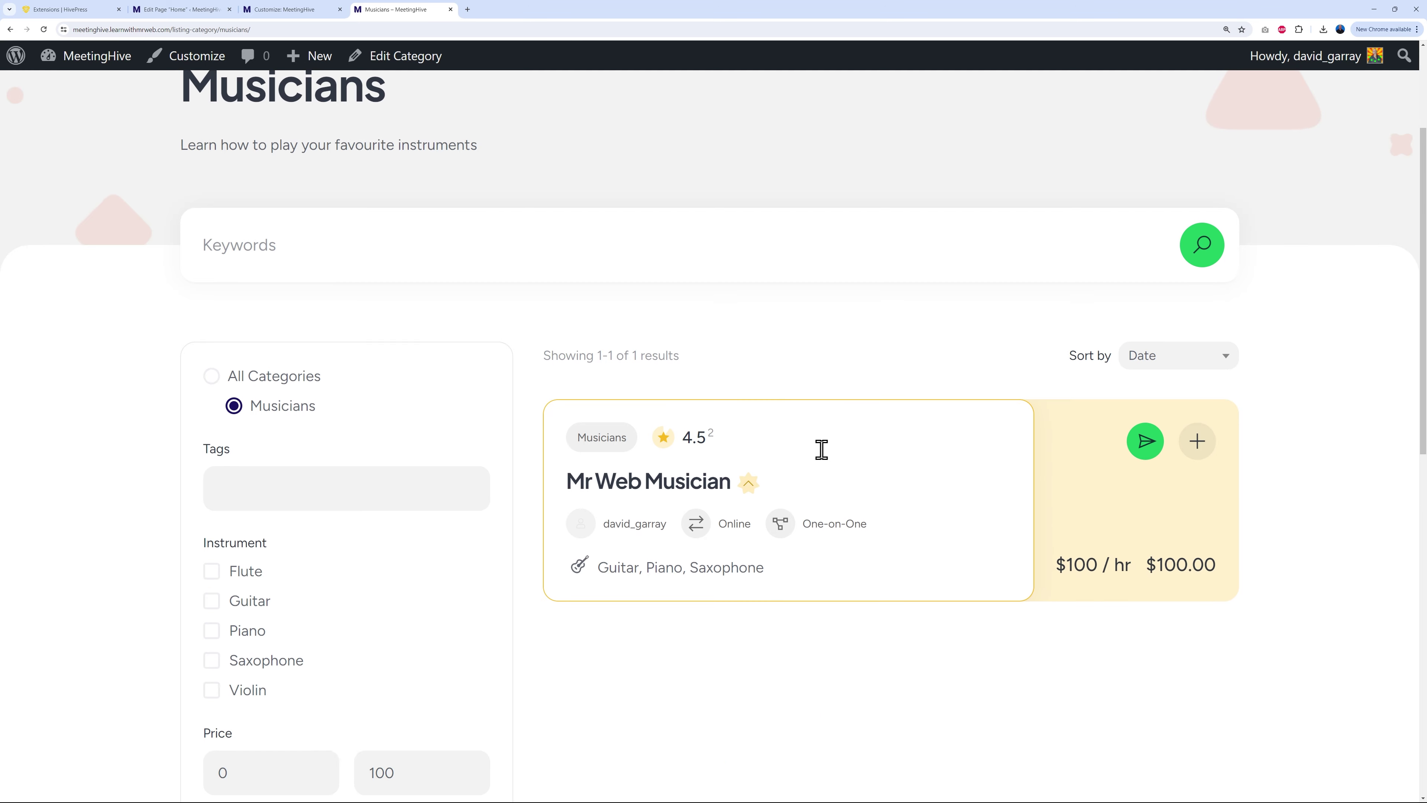
{"action": "scroll", "coordinate": [826, 460], "scroll_direction": "down", "scroll_amount": 5}
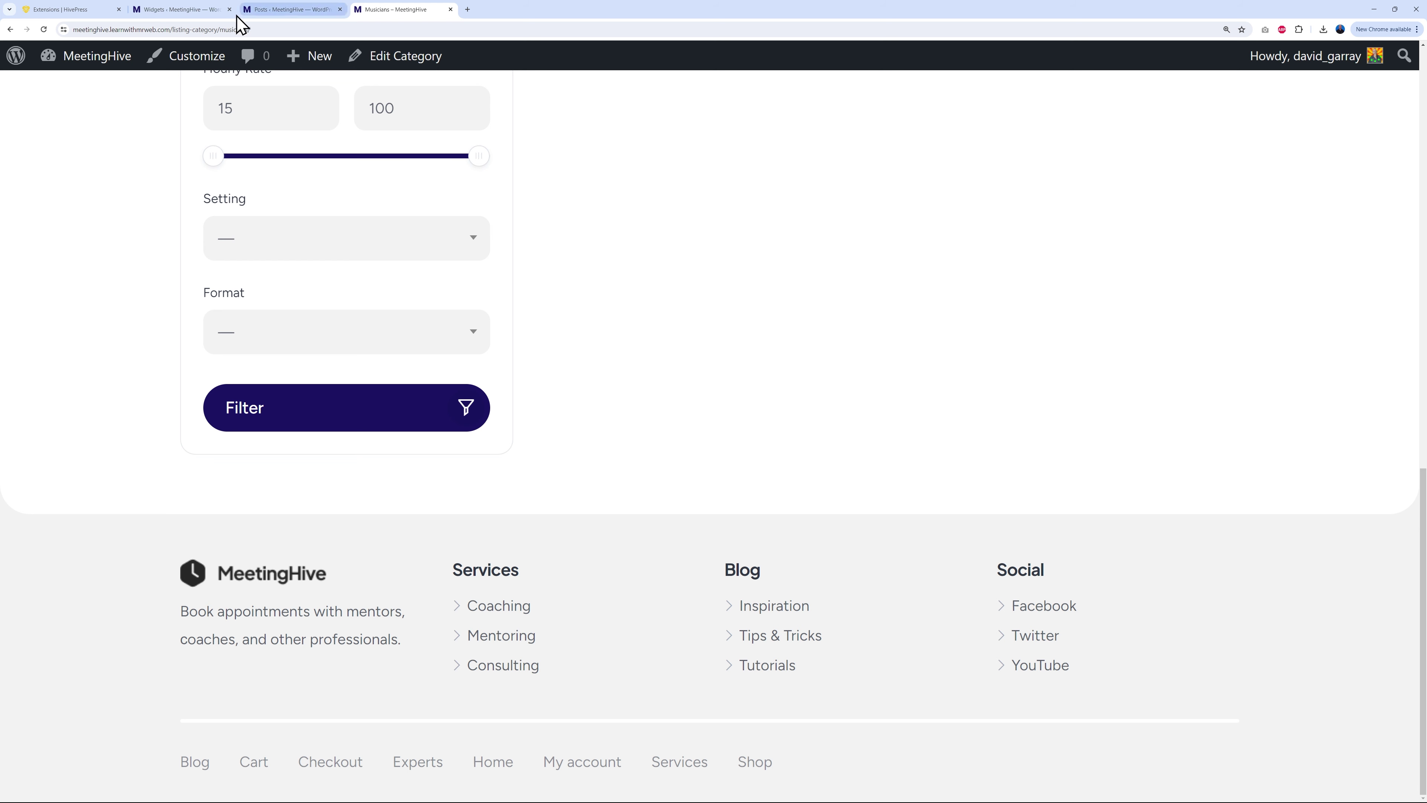
Step: In the Customizer, open the footer's Social and Services menu widgets for editing
{"action": "left_click", "coordinate": [167, 9]}
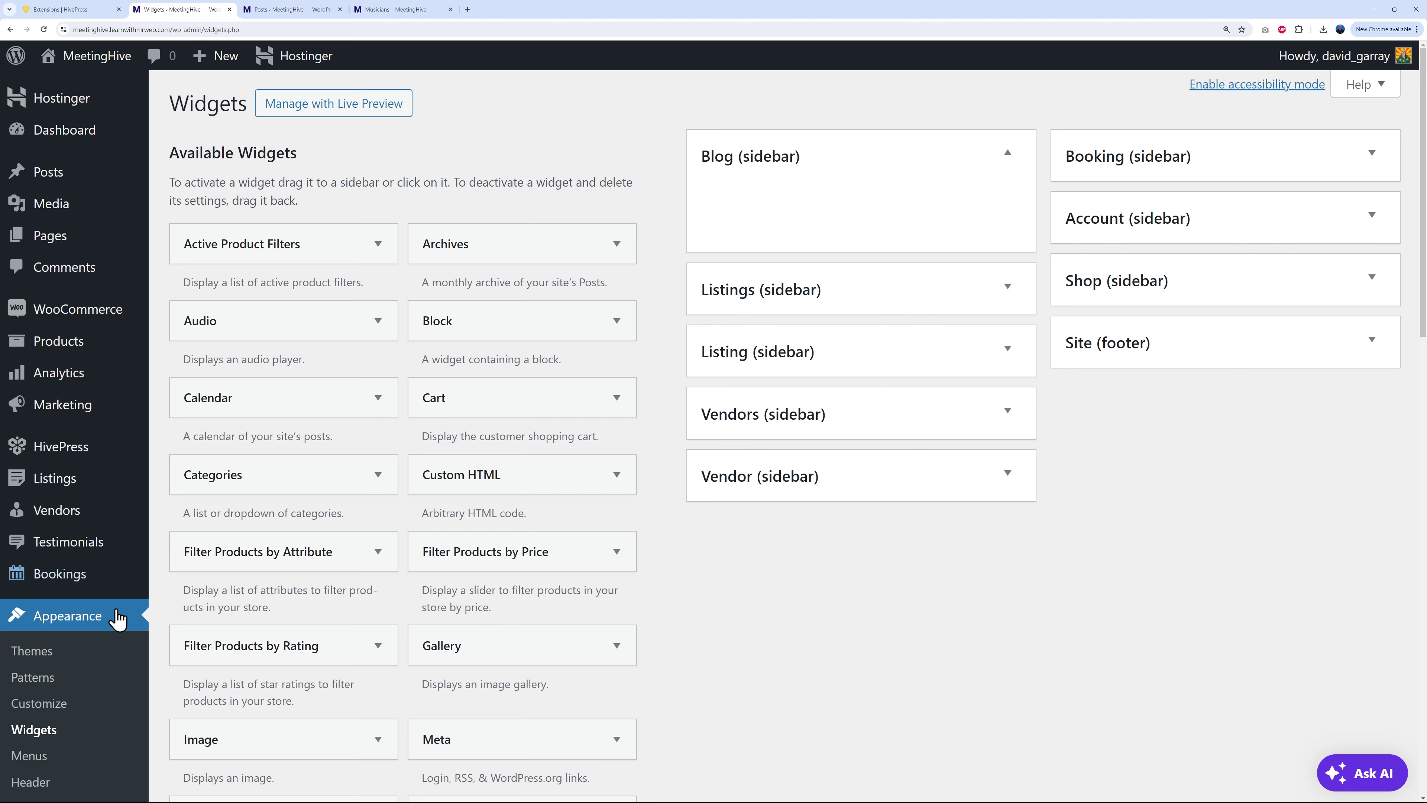
{"action": "left_click", "coordinate": [44, 705]}
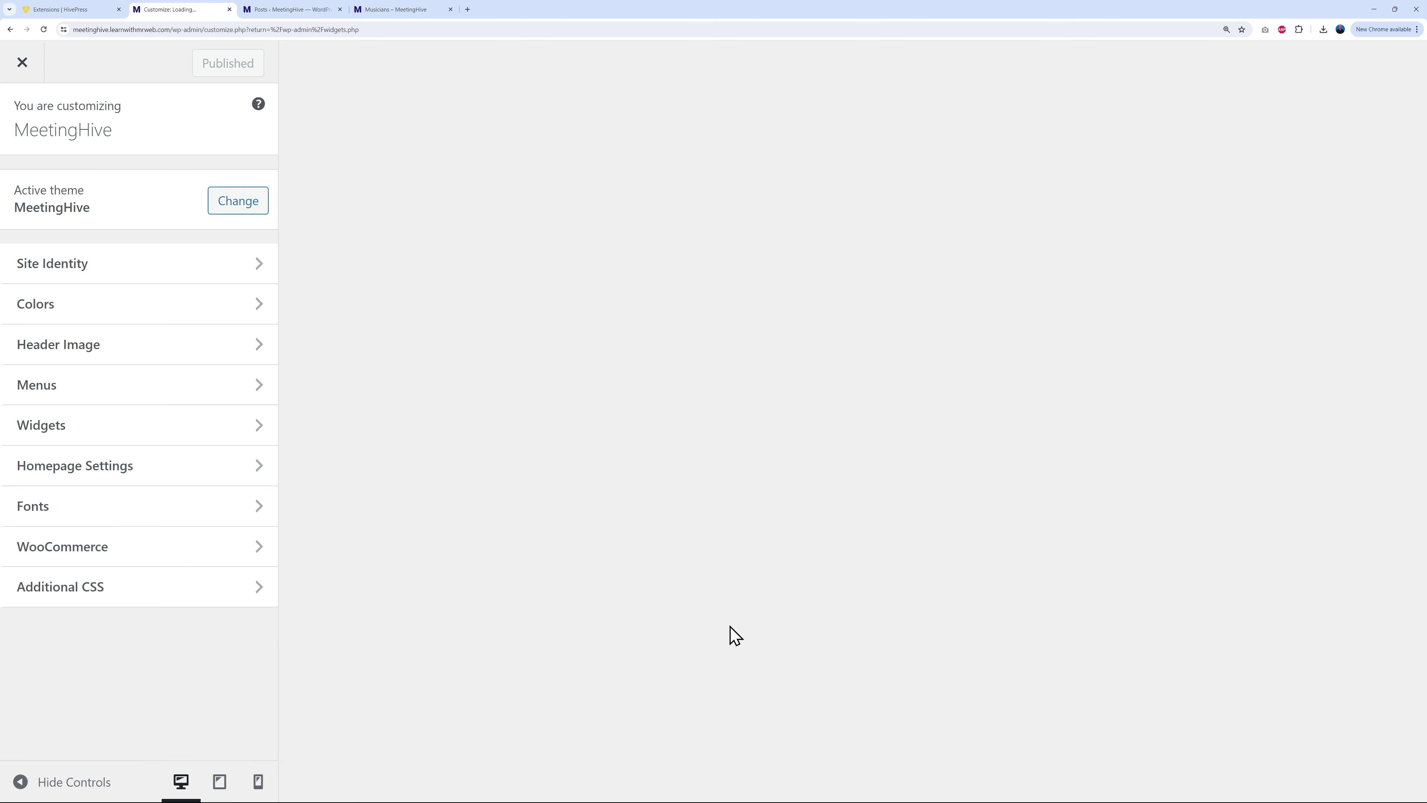
{"action": "scroll", "coordinate": [438, 486], "scroll_direction": "down", "scroll_amount": 20}
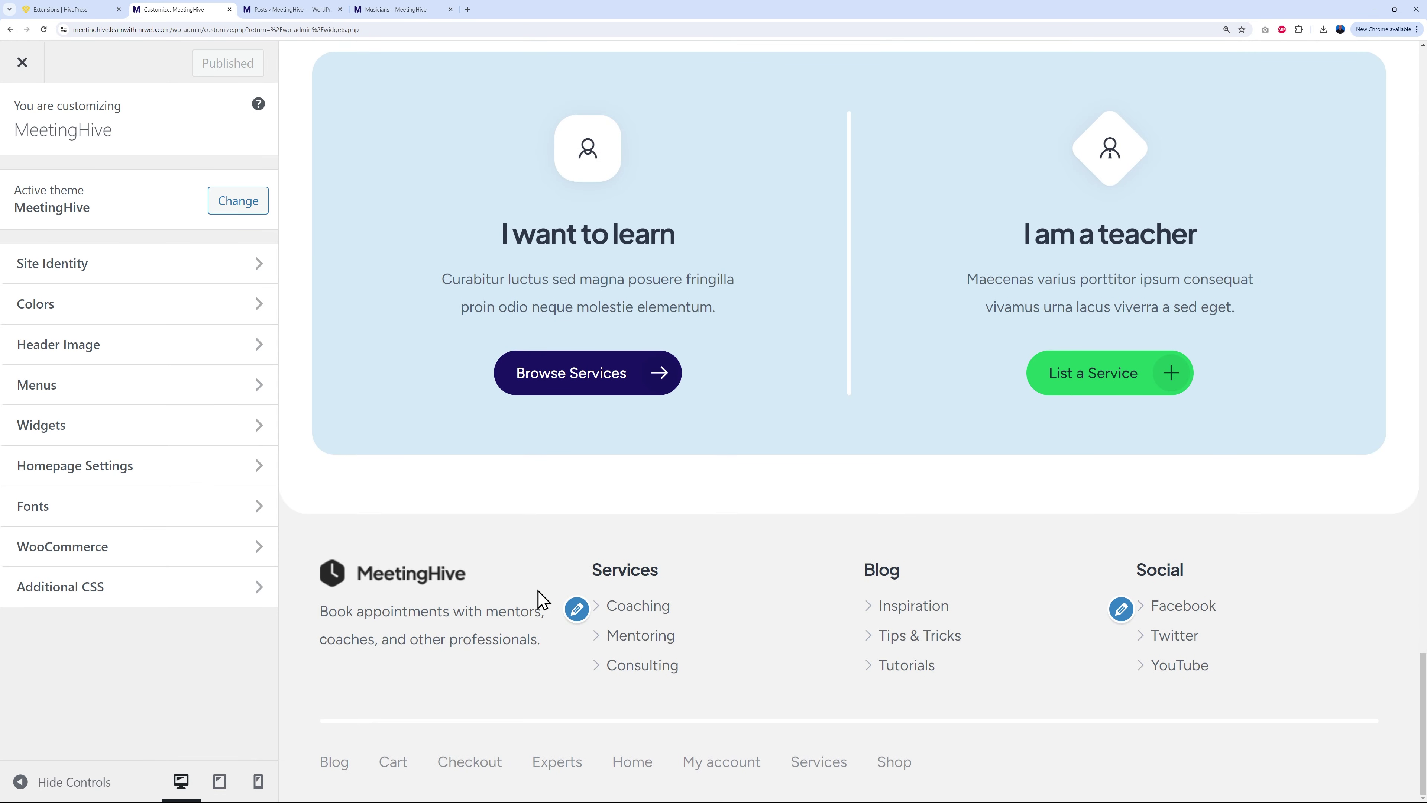
{"action": "left_click", "coordinate": [576, 608]}
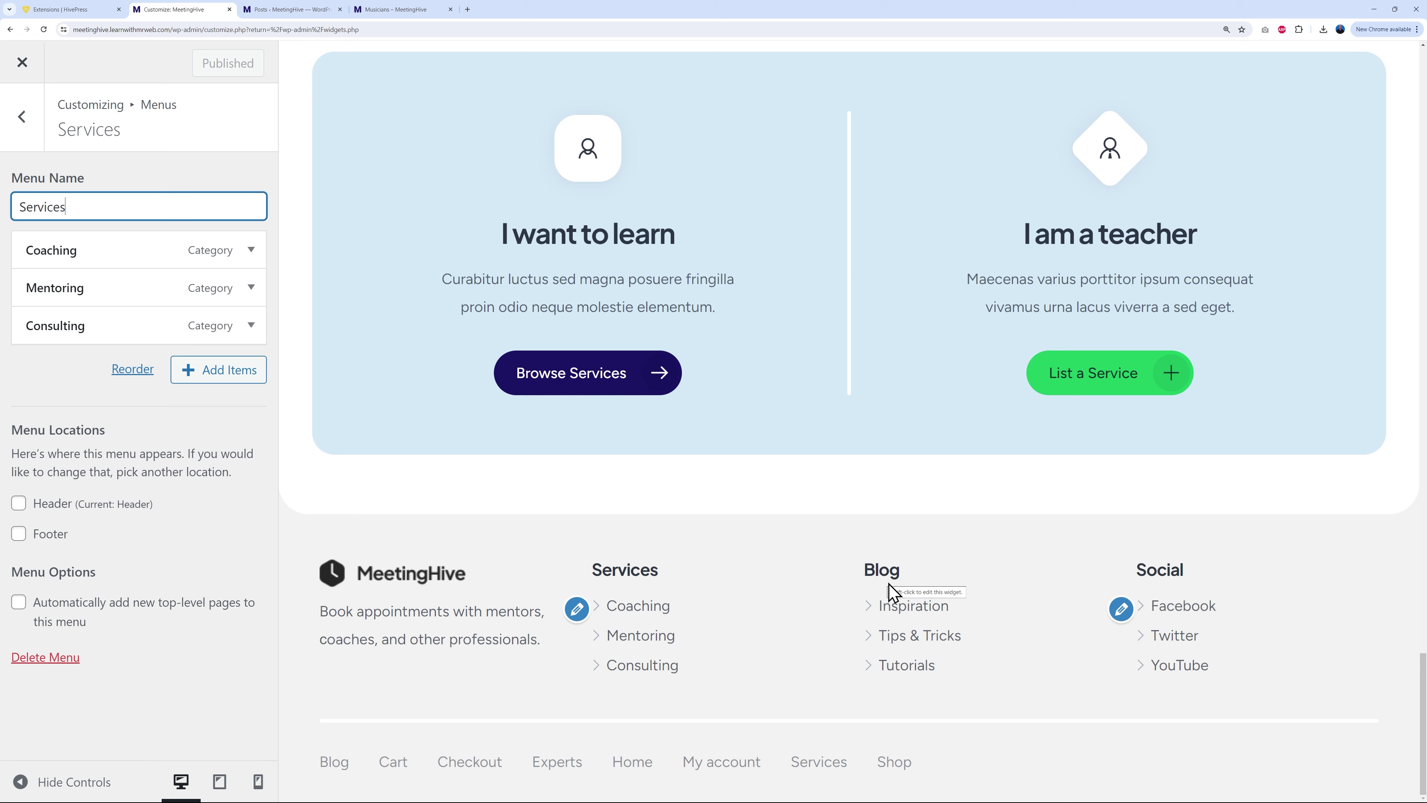
{"action": "left_click", "coordinate": [1123, 613]}
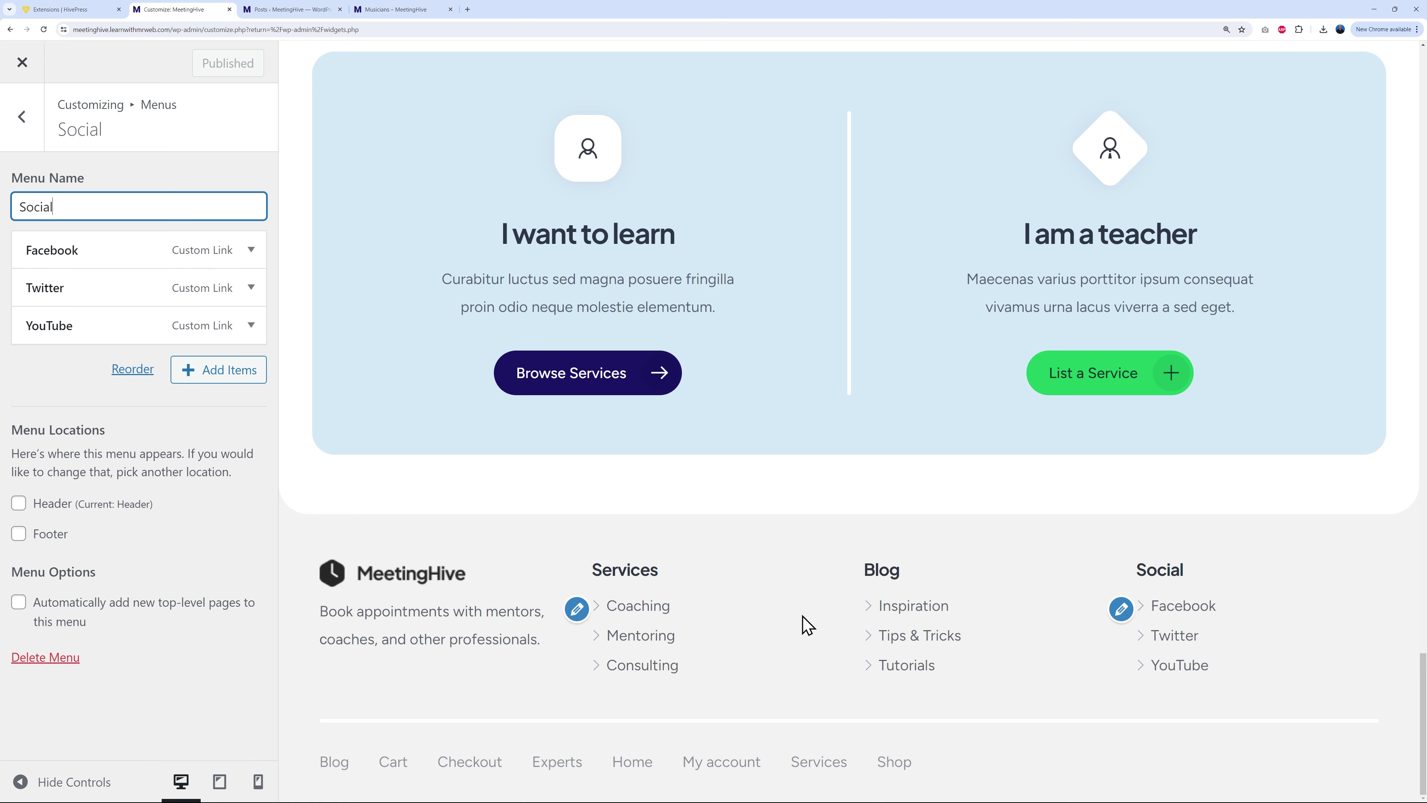
{"action": "left_click", "coordinate": [576, 609]}
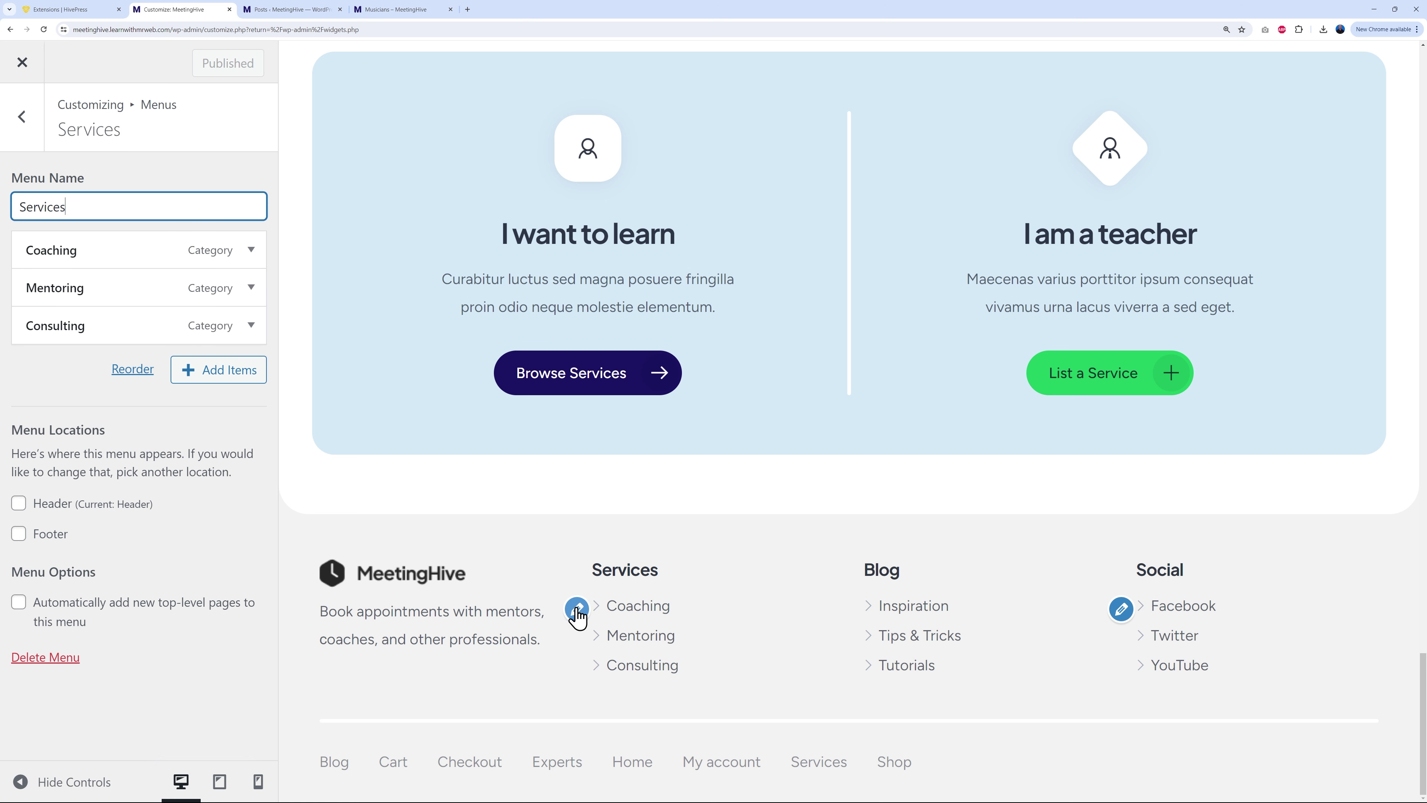
Step: Expand and collapse the Coaching, Mentoring and Consulting items of the Services menu
{"action": "left_click", "coordinate": [252, 251]}
{"action": "left_click", "coordinate": [251, 249]}
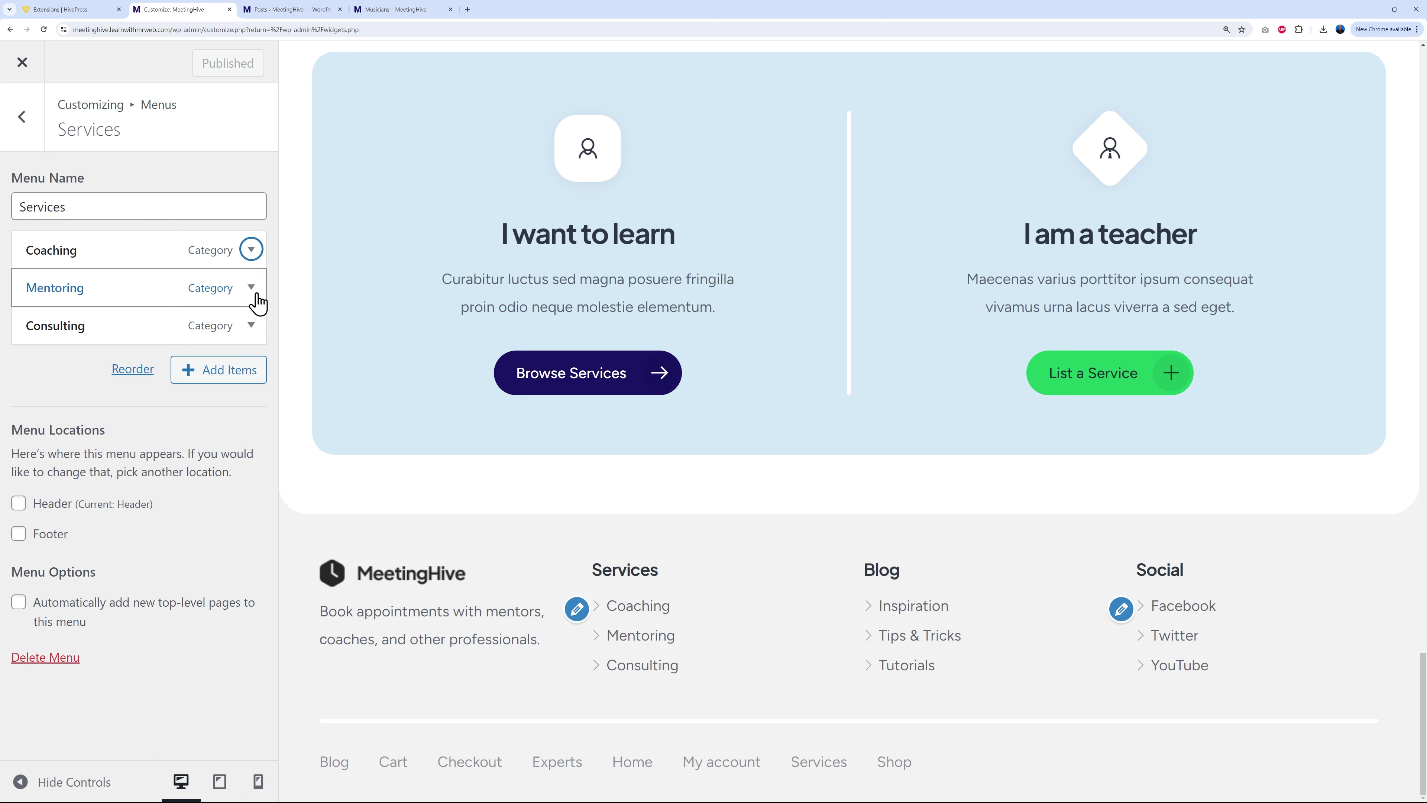
{"action": "left_click", "coordinate": [253, 290]}
{"action": "left_click", "coordinate": [253, 290]}
{"action": "left_click", "coordinate": [253, 329]}
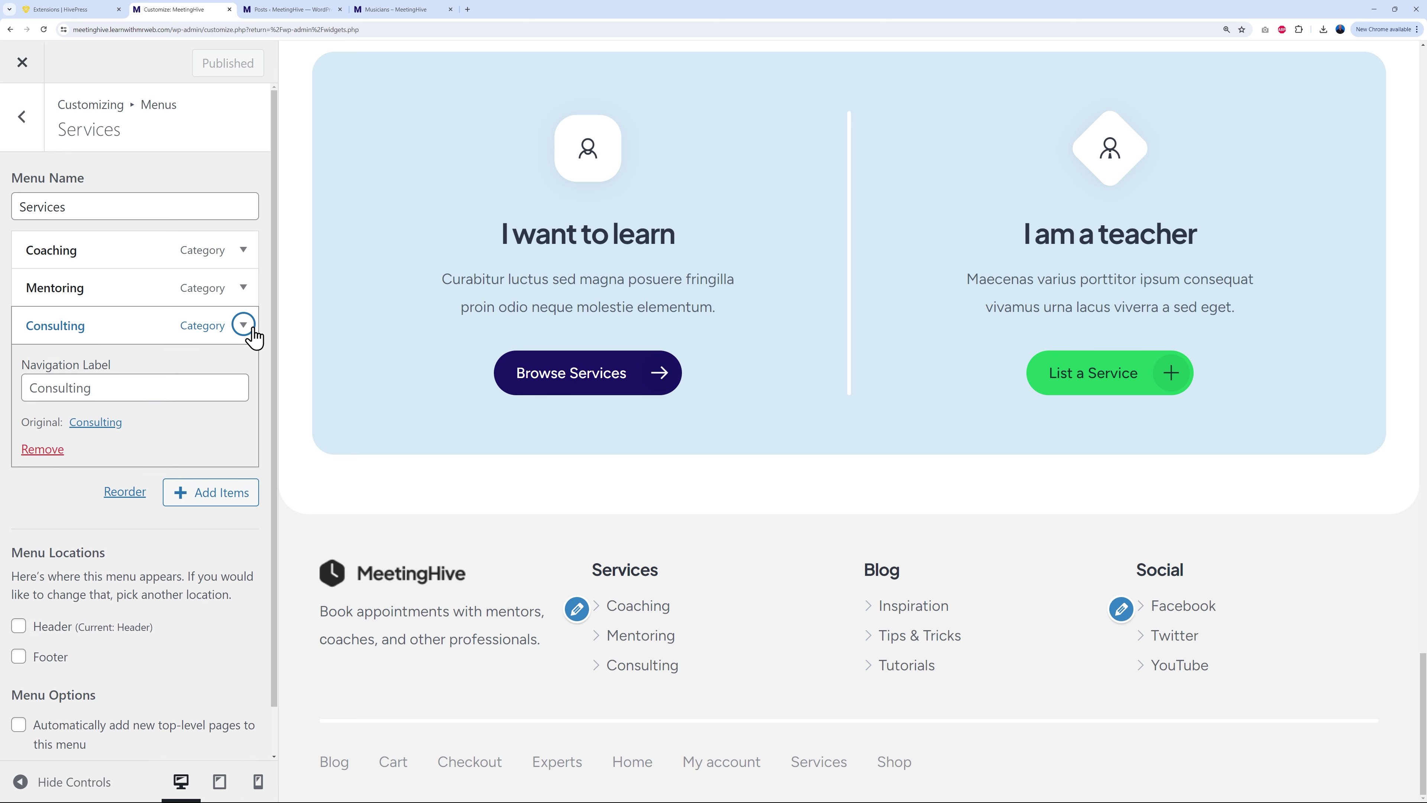
{"action": "left_click", "coordinate": [252, 330]}
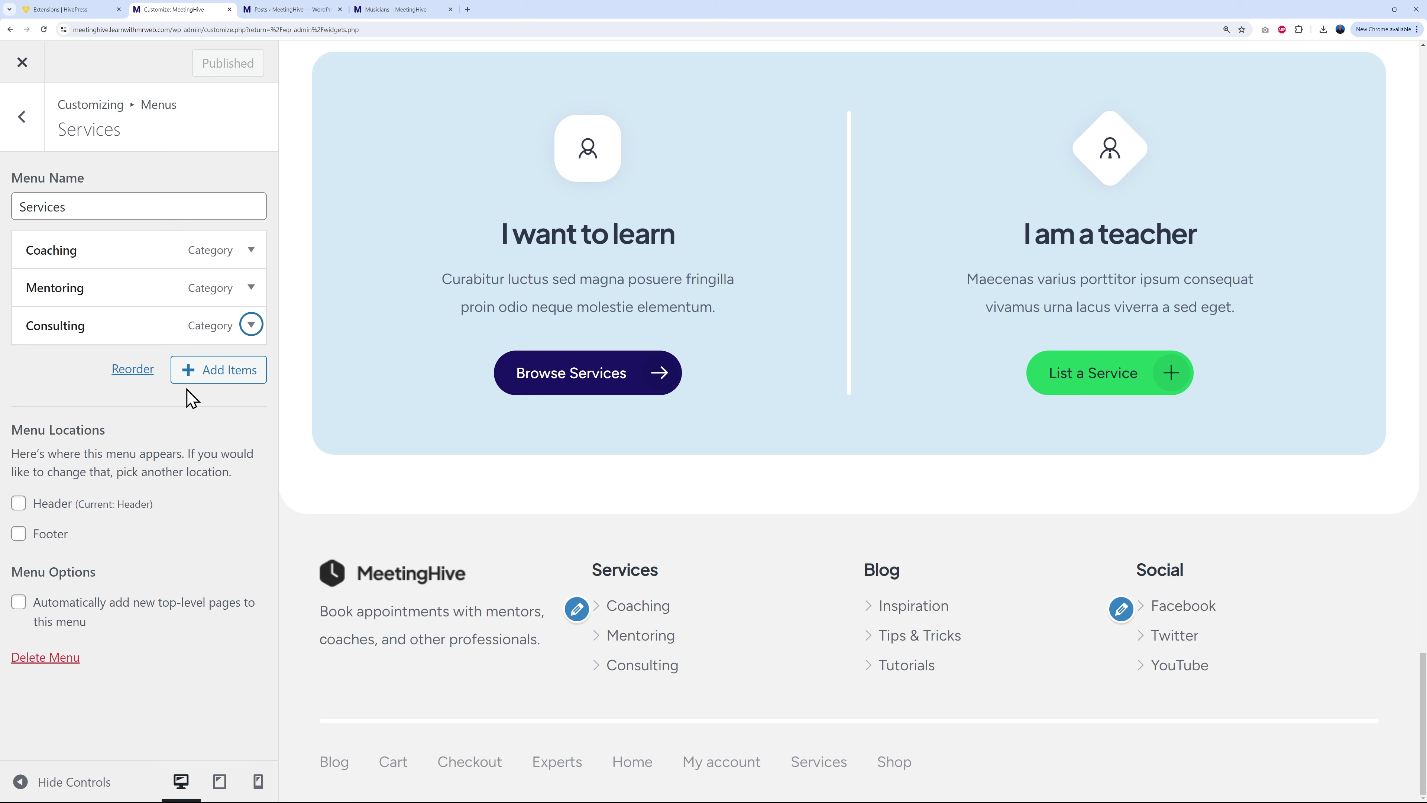
{"action": "left_click", "coordinate": [293, 10]}
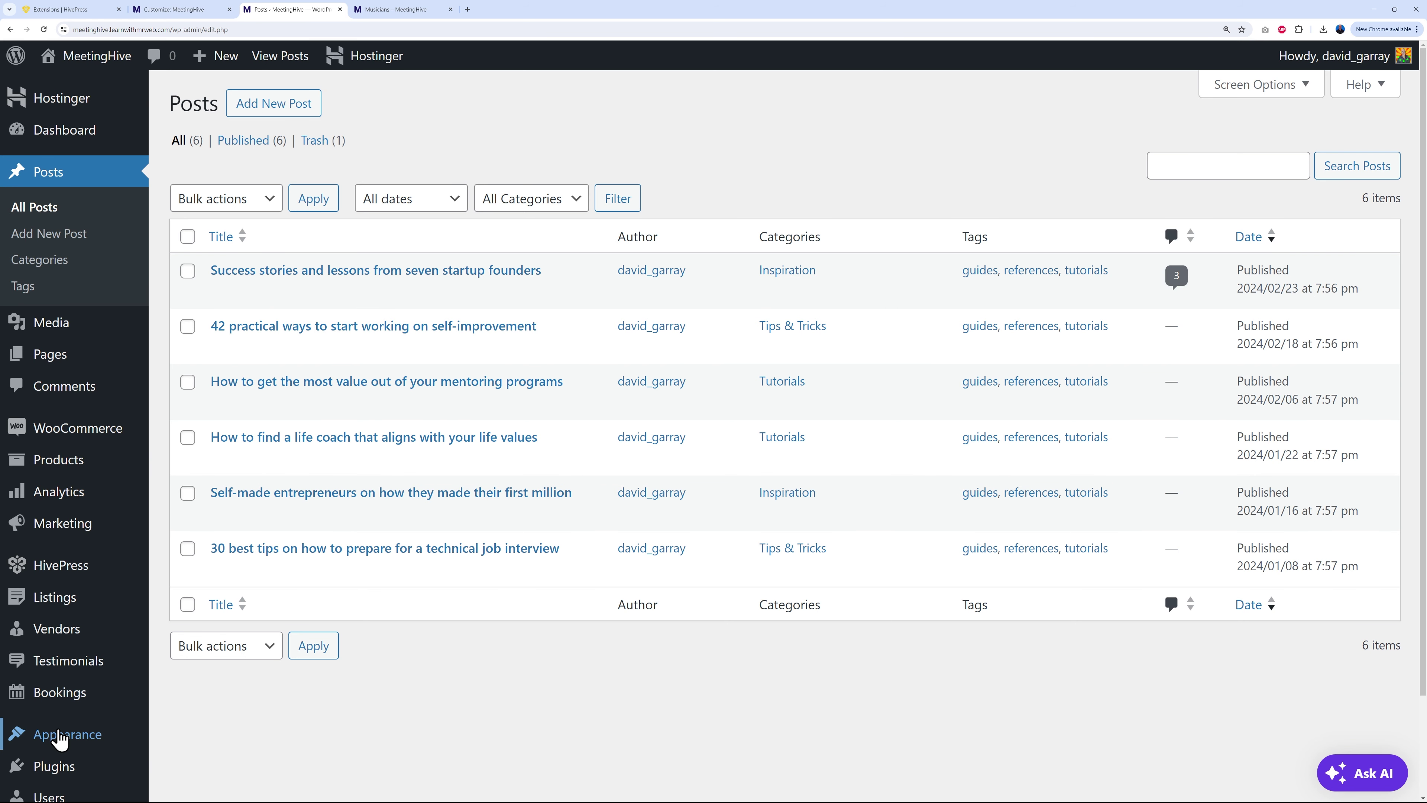
Step: Load the Services menu for editing in Appearance > Menus
{"action": "mouse_move", "coordinate": [57, 734]}
{"action": "left_click", "coordinate": [185, 670]}
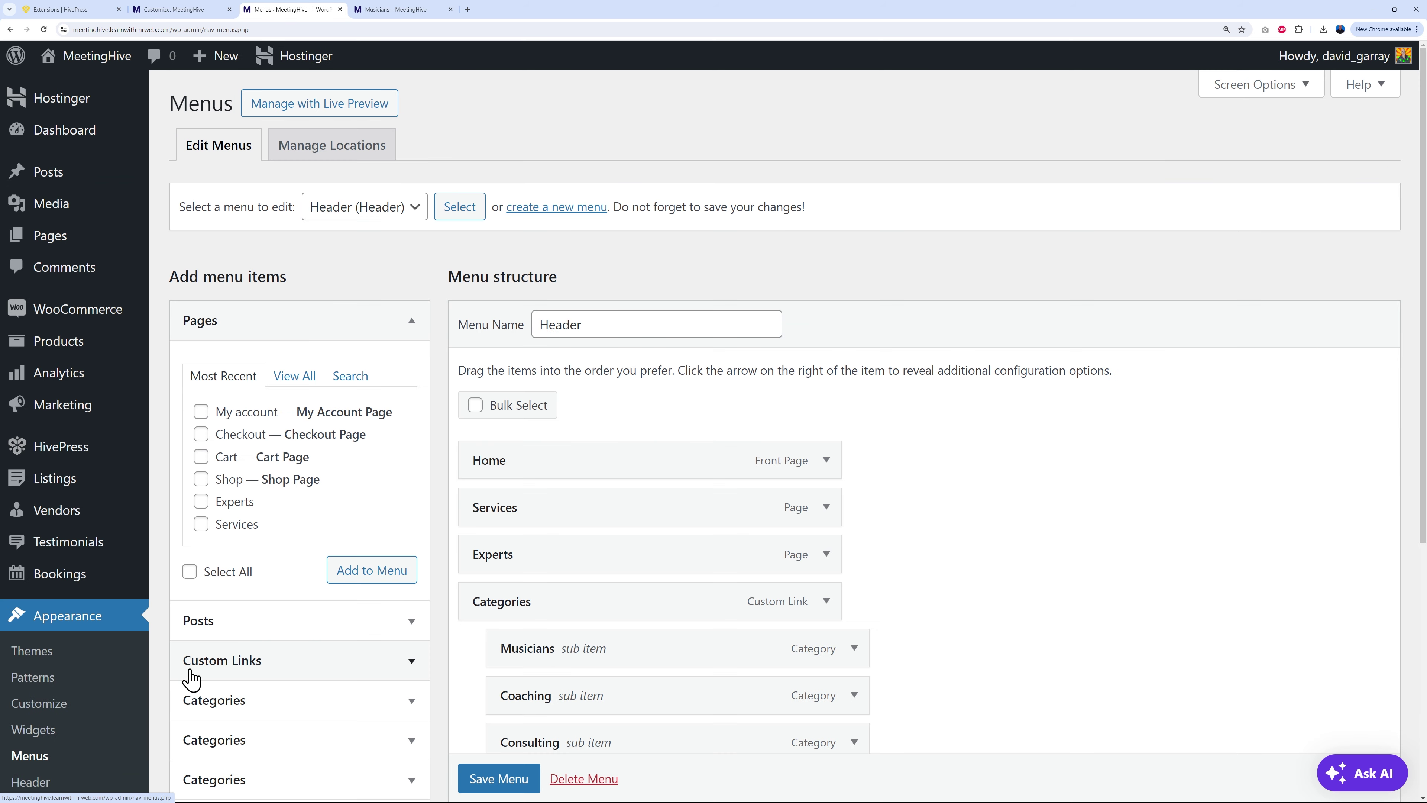
{"action": "left_click", "coordinate": [380, 212]}
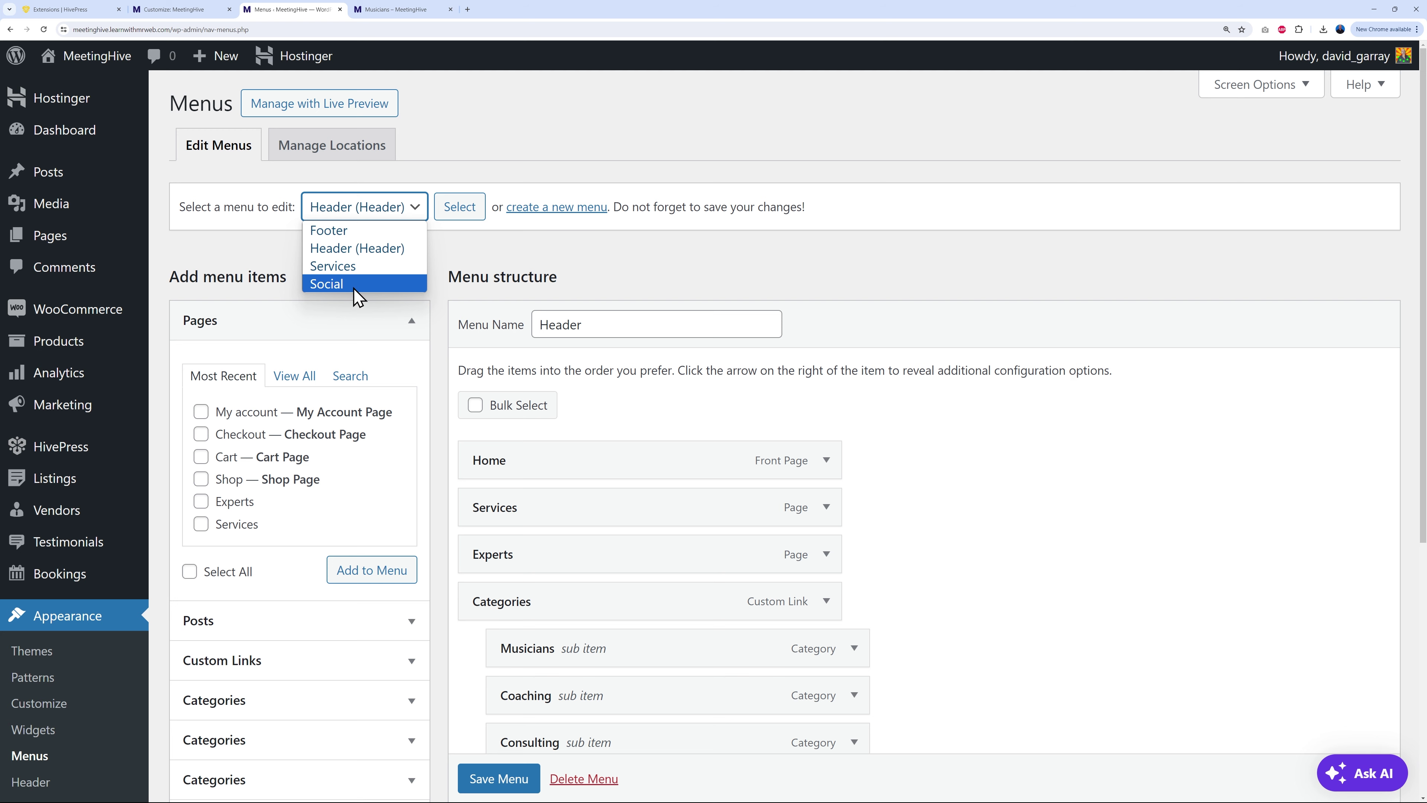
{"action": "left_click", "coordinate": [360, 270]}
{"action": "left_click", "coordinate": [461, 213]}
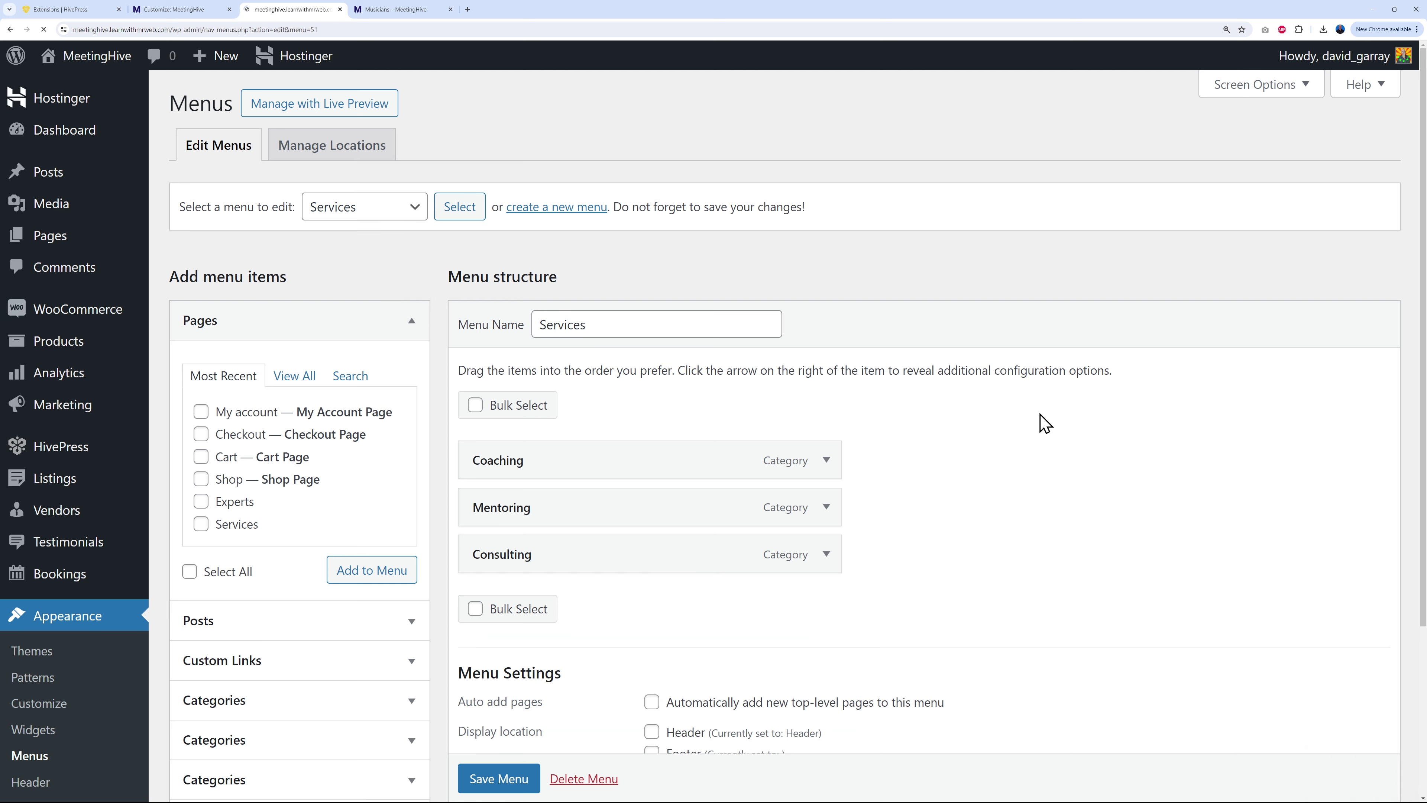
Step: Add the Tutoring and Musicians categories, move Musicians to the top, and save the menu
{"action": "scroll", "coordinate": [1055, 411], "scroll_direction": "down", "scroll_amount": 2}
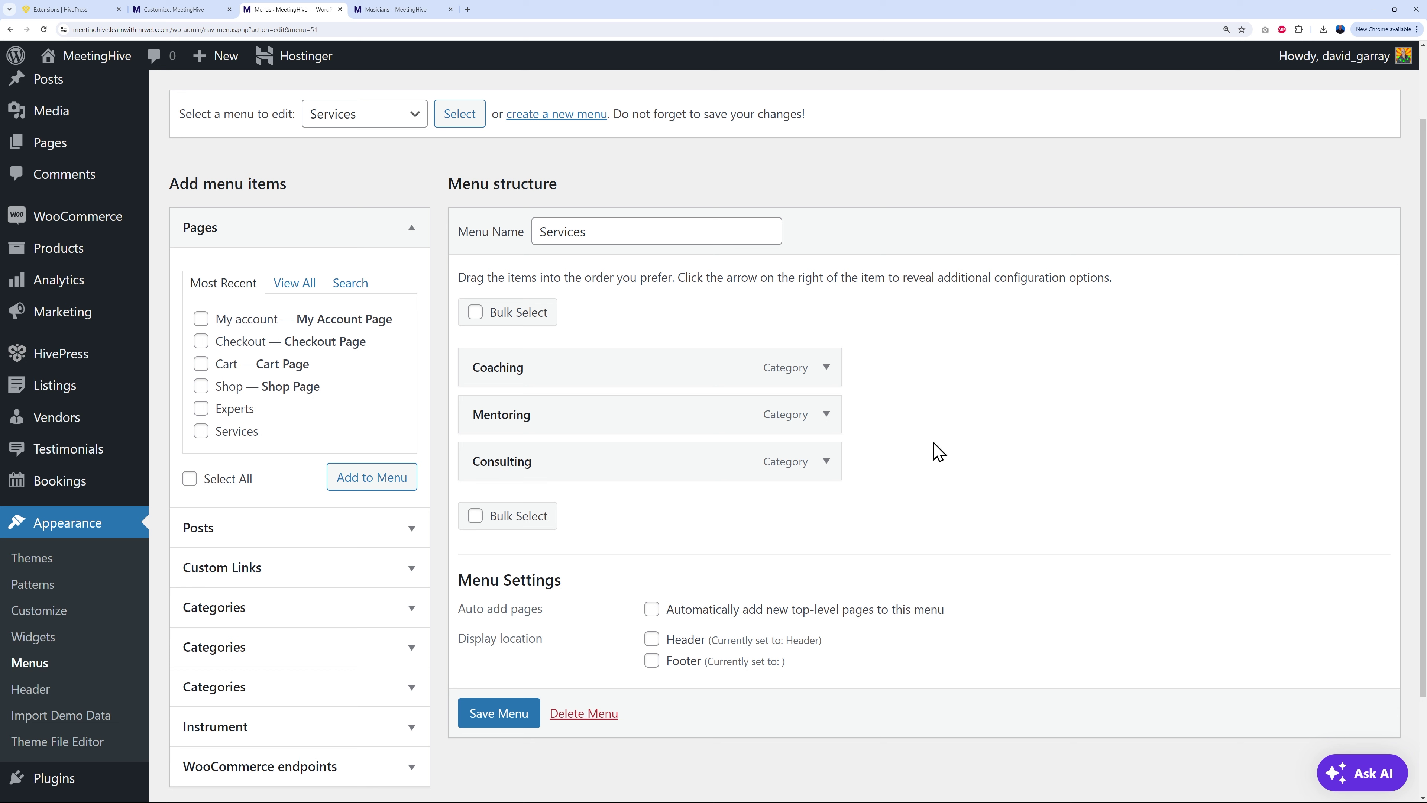
{"action": "left_click", "coordinate": [413, 612]}
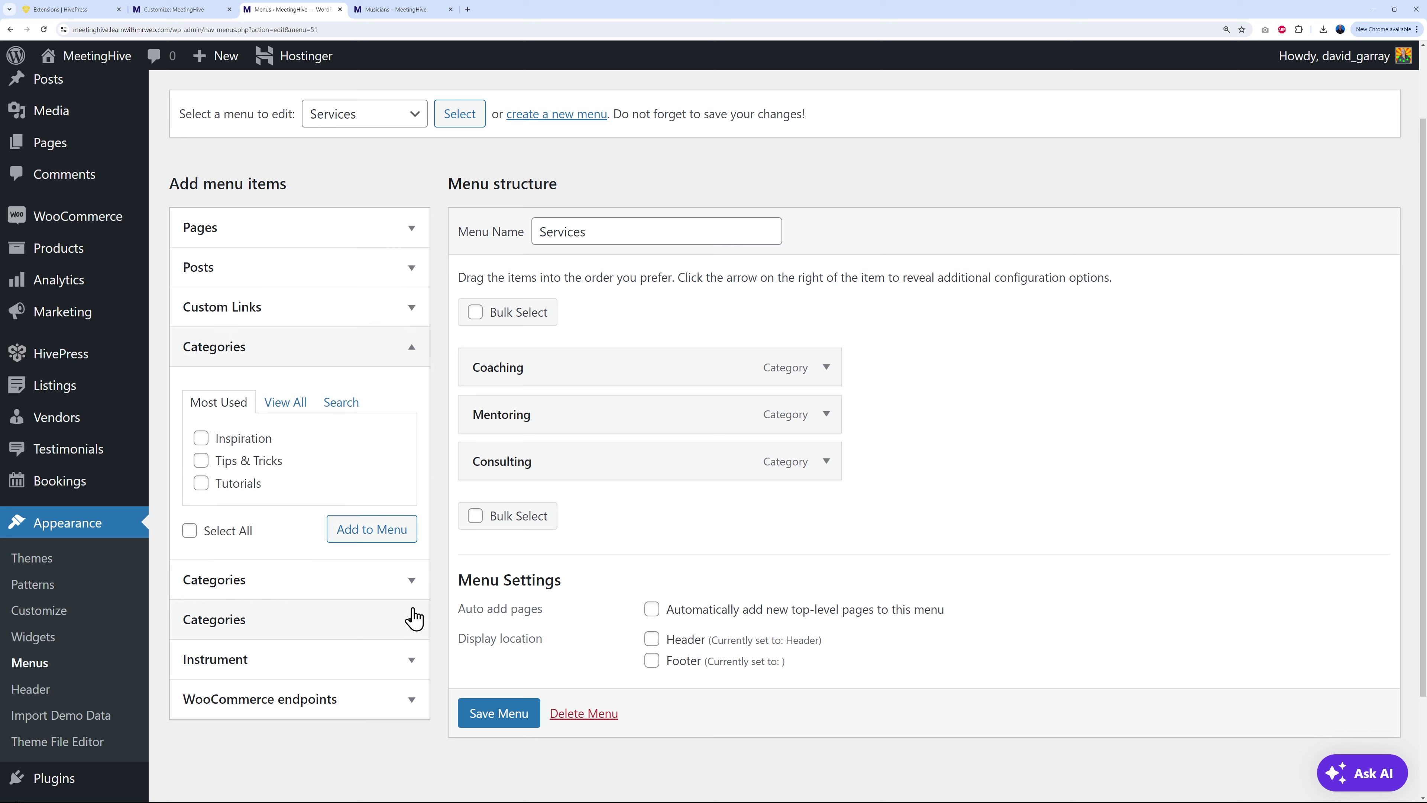
{"action": "left_click", "coordinate": [411, 586]}
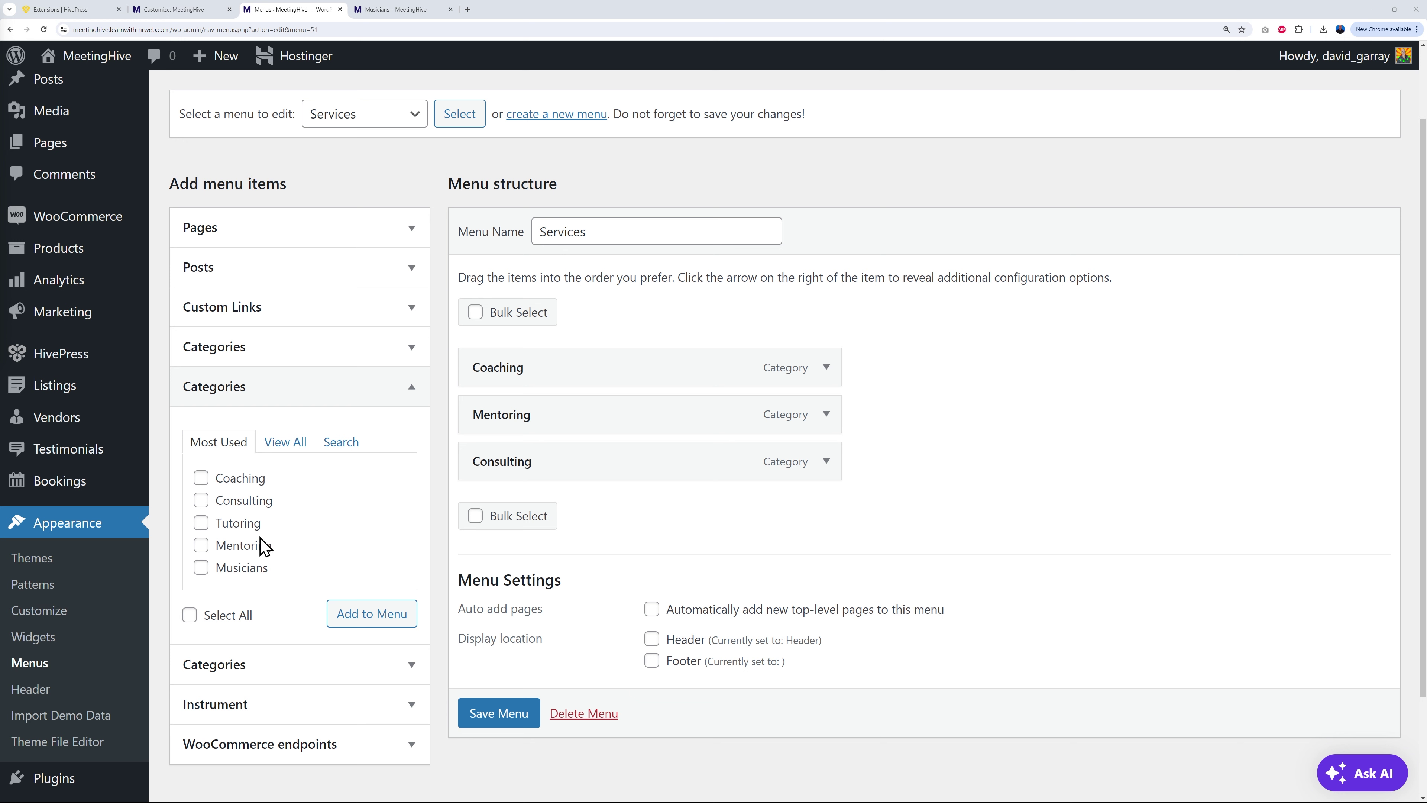
{"action": "left_click", "coordinate": [201, 523]}
{"action": "left_click", "coordinate": [201, 567]}
{"action": "left_click", "coordinate": [351, 618]}
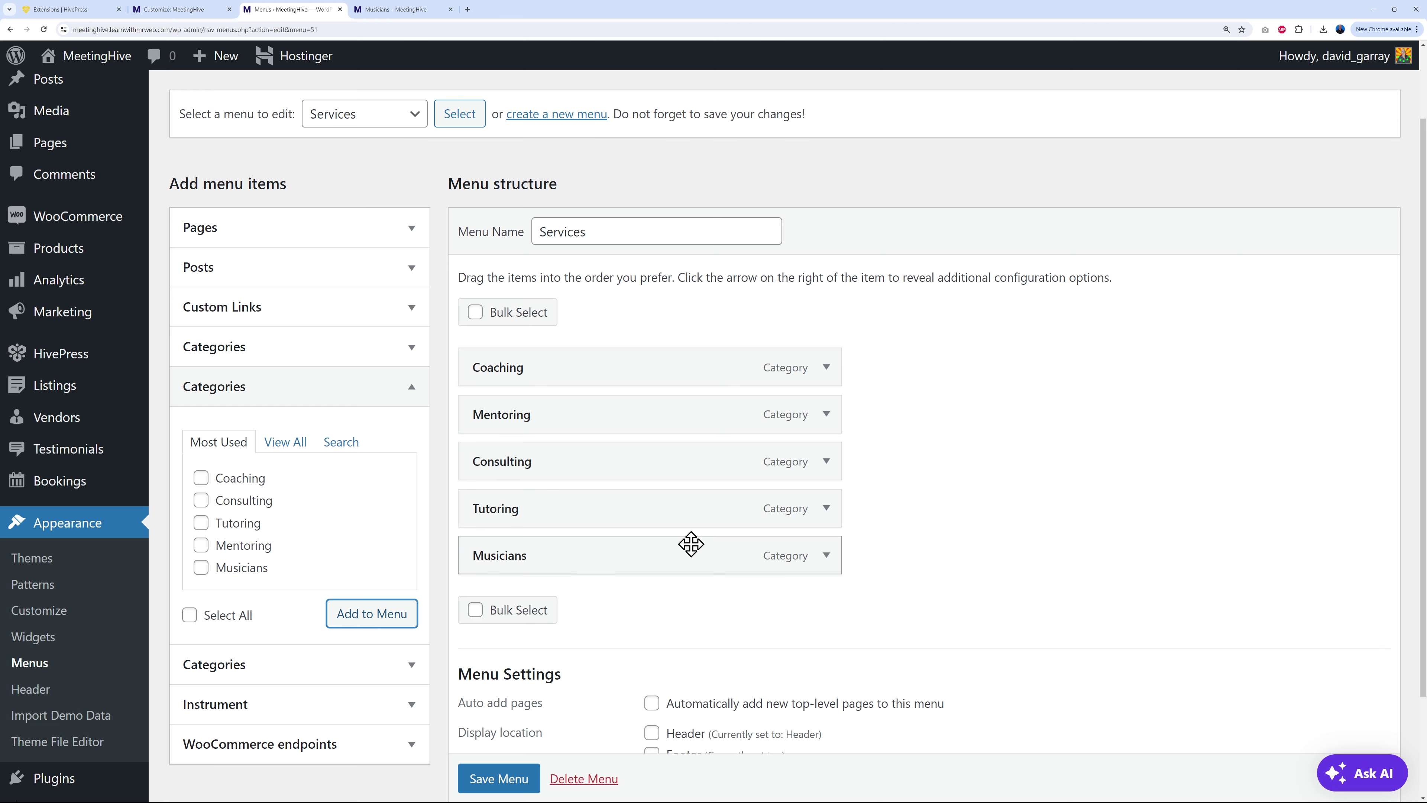
{"action": "left_click_drag", "start_coordinate": [537, 568], "coordinate": [530, 368]}
{"action": "left_click", "coordinate": [1005, 511]}
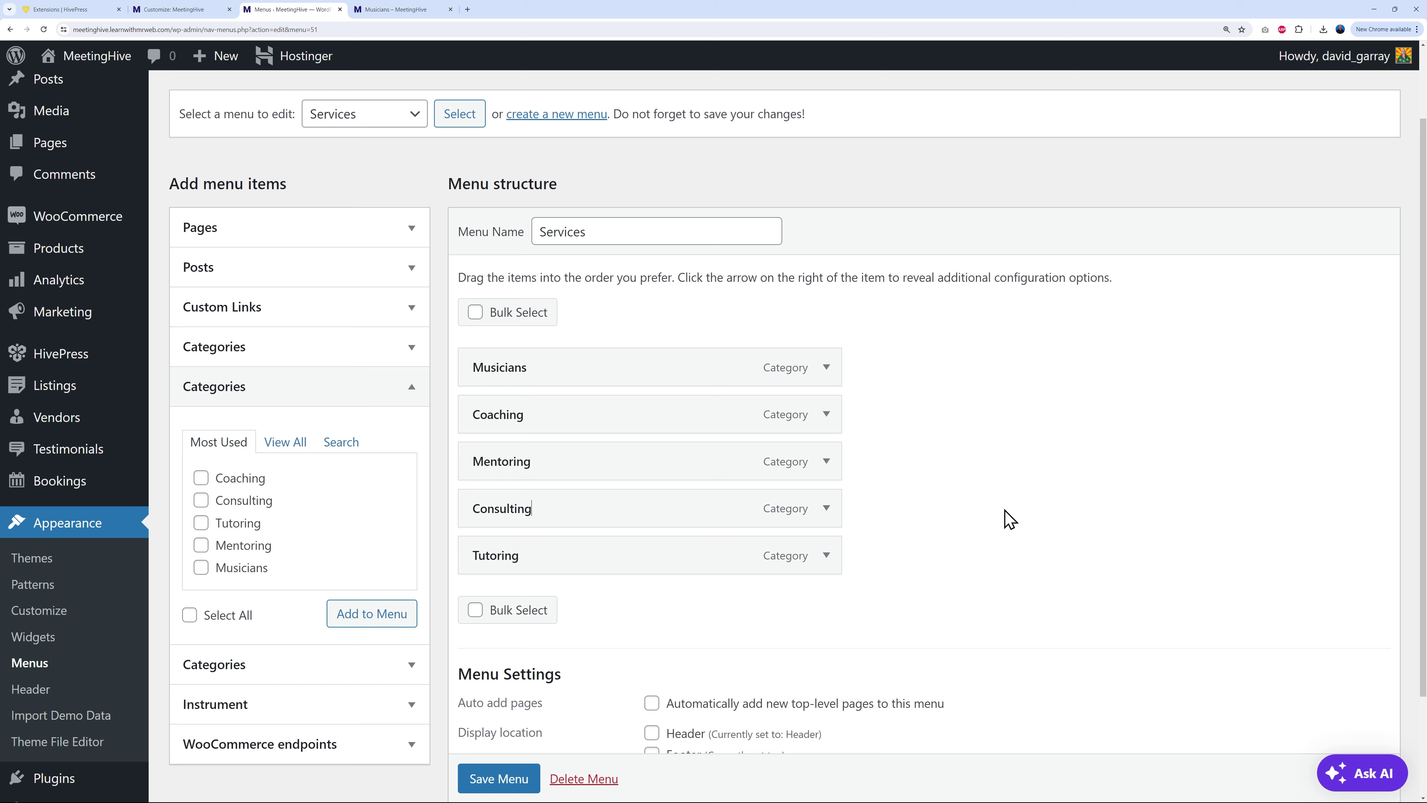
{"action": "scroll", "coordinate": [506, 776], "scroll_direction": "down", "scroll_amount": 1}
{"action": "left_click", "coordinate": [498, 753]}
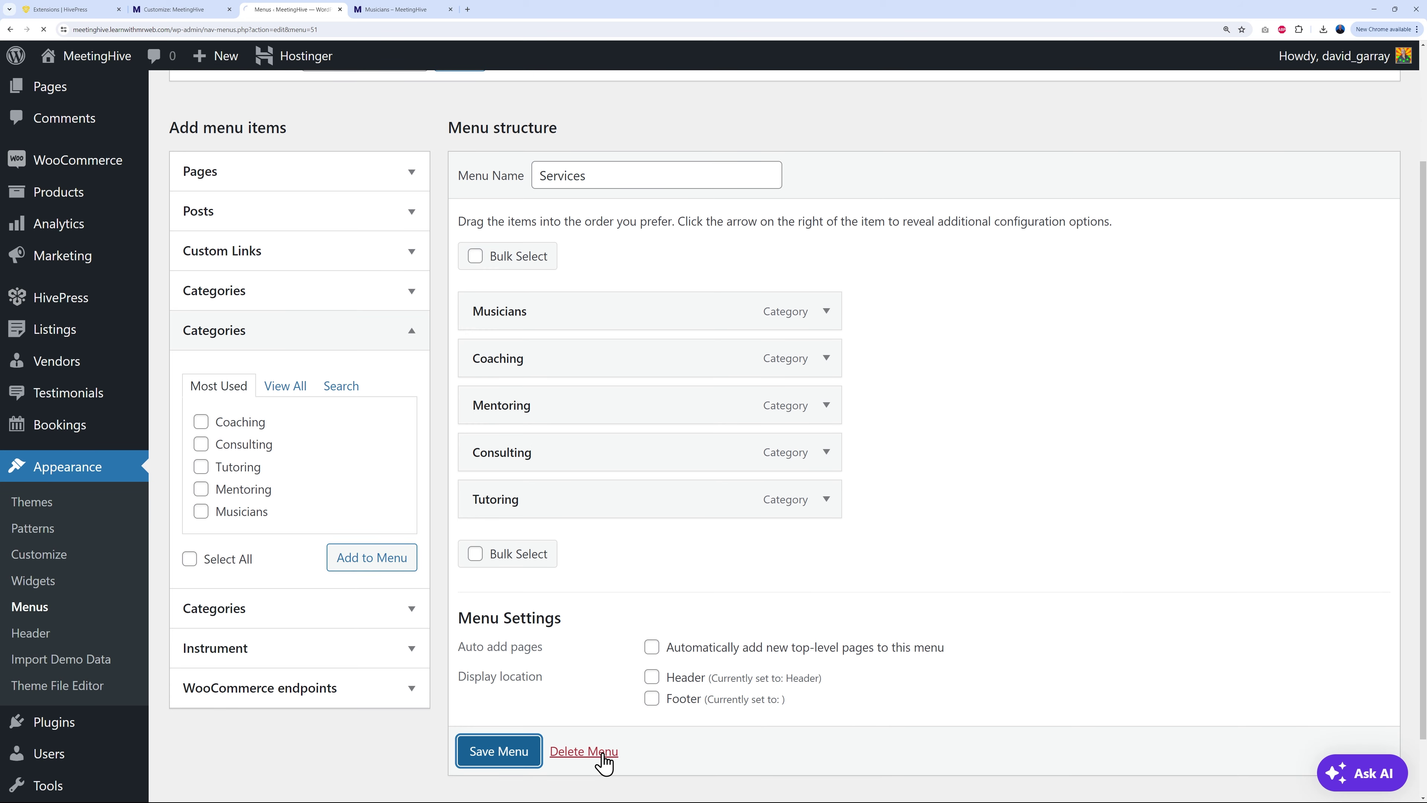
Step: Reload the Musicians page to confirm the footer's Services list shows the new categories
{"action": "left_click", "coordinate": [376, 10]}
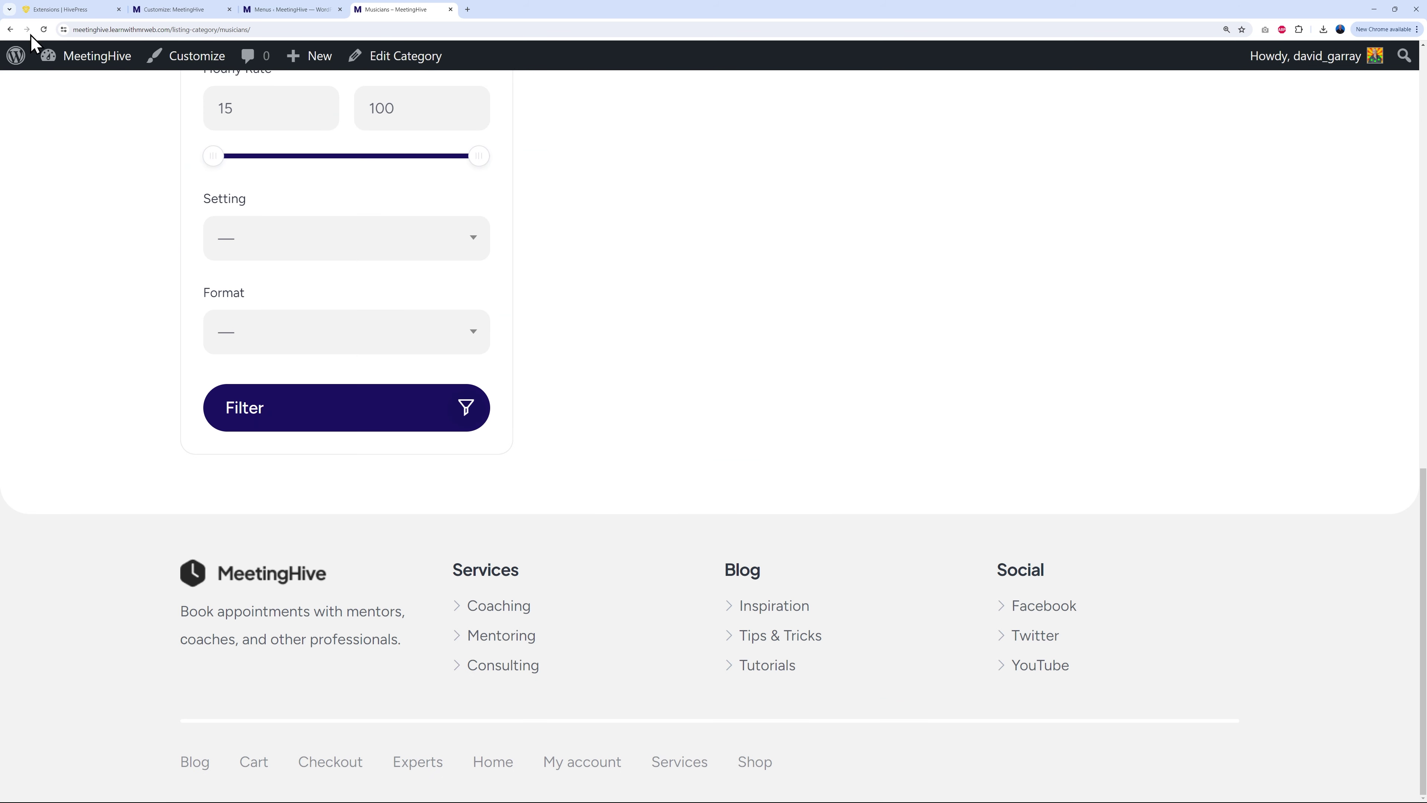
{"action": "left_click", "coordinate": [42, 32]}
{"action": "scroll", "coordinate": [618, 548], "scroll_direction": "down", "scroll_amount": 1}
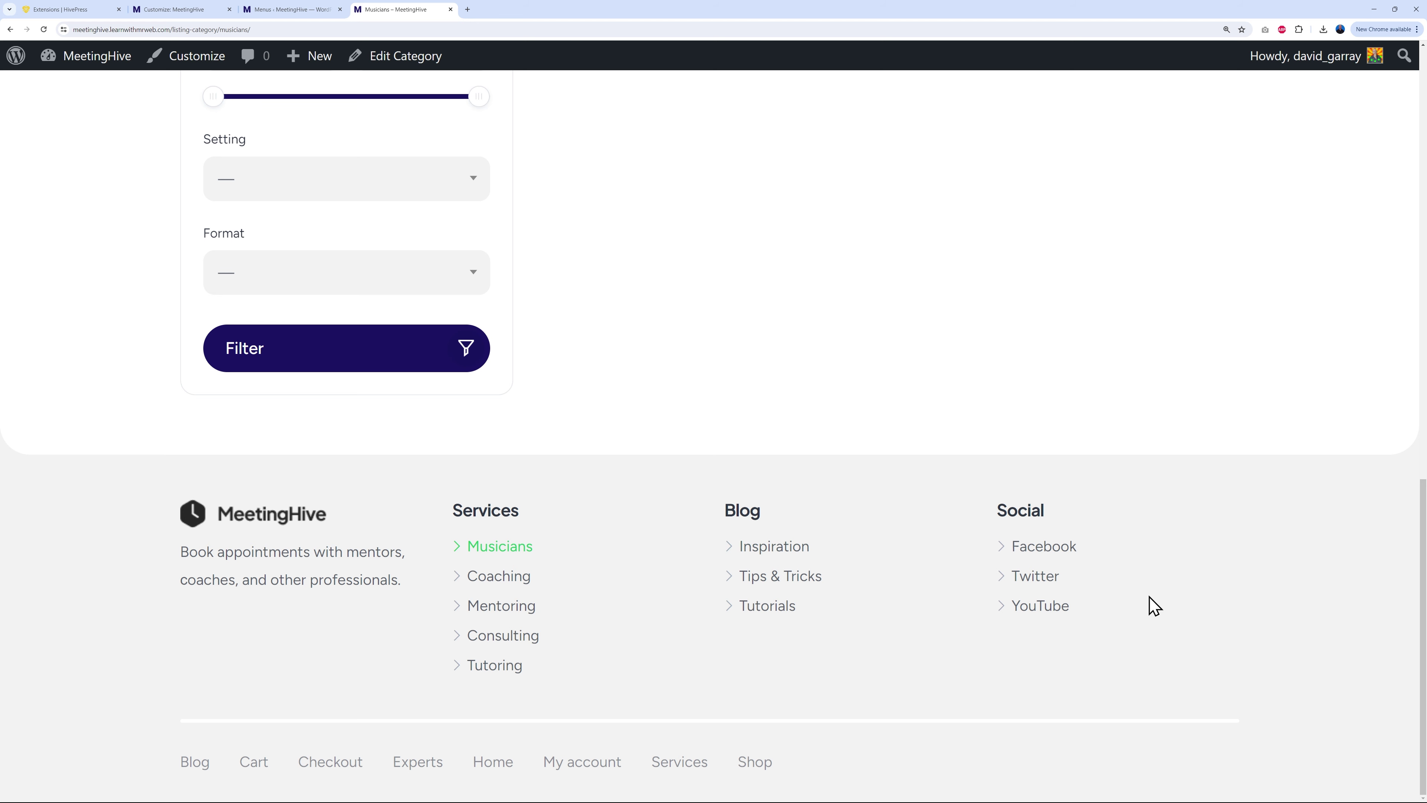
{"action": "left_click", "coordinate": [317, 10]}
{"action": "left_click", "coordinate": [368, 267]}
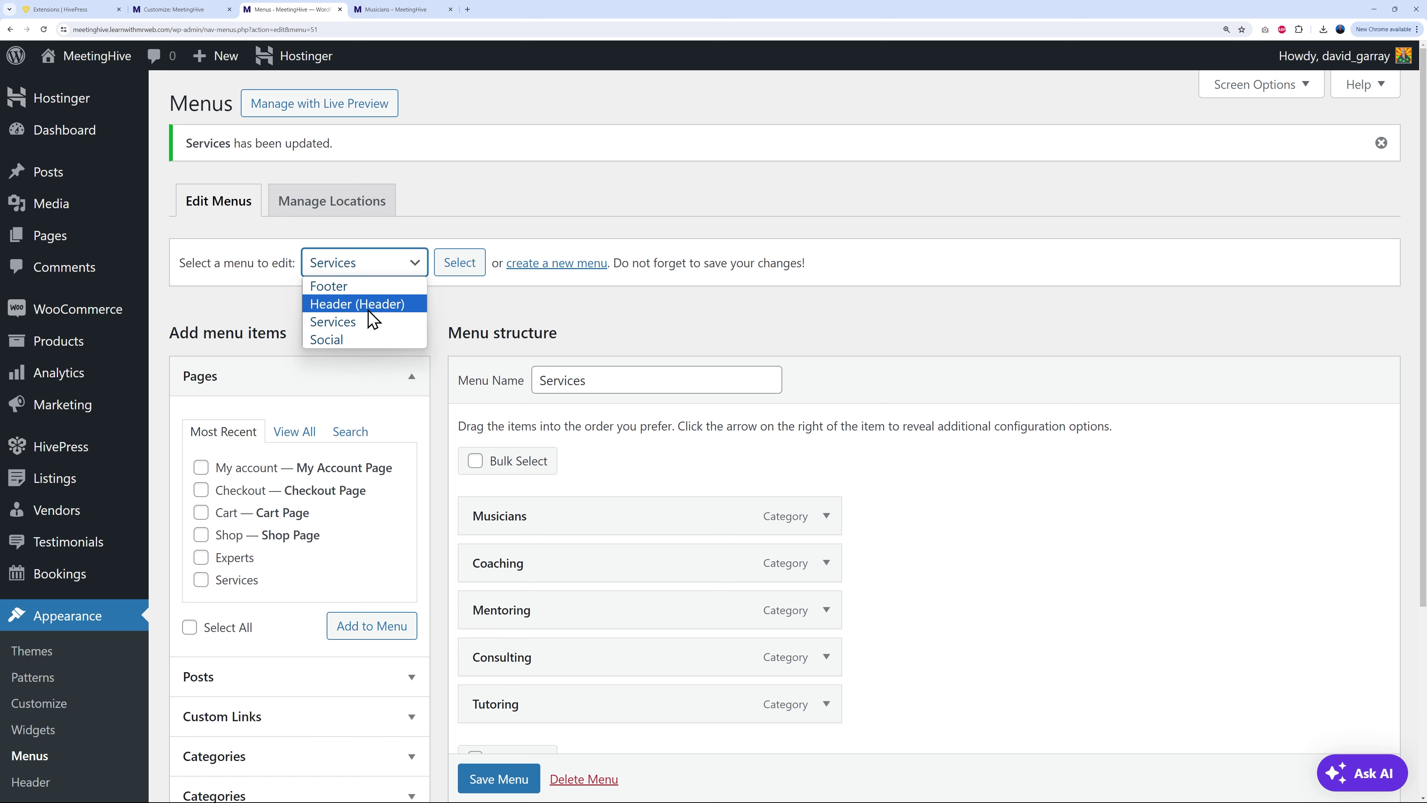
Step: Load the Social menu and check the Facebook link's URL
{"action": "left_click", "coordinate": [375, 340]}
{"action": "left_click", "coordinate": [461, 270]}
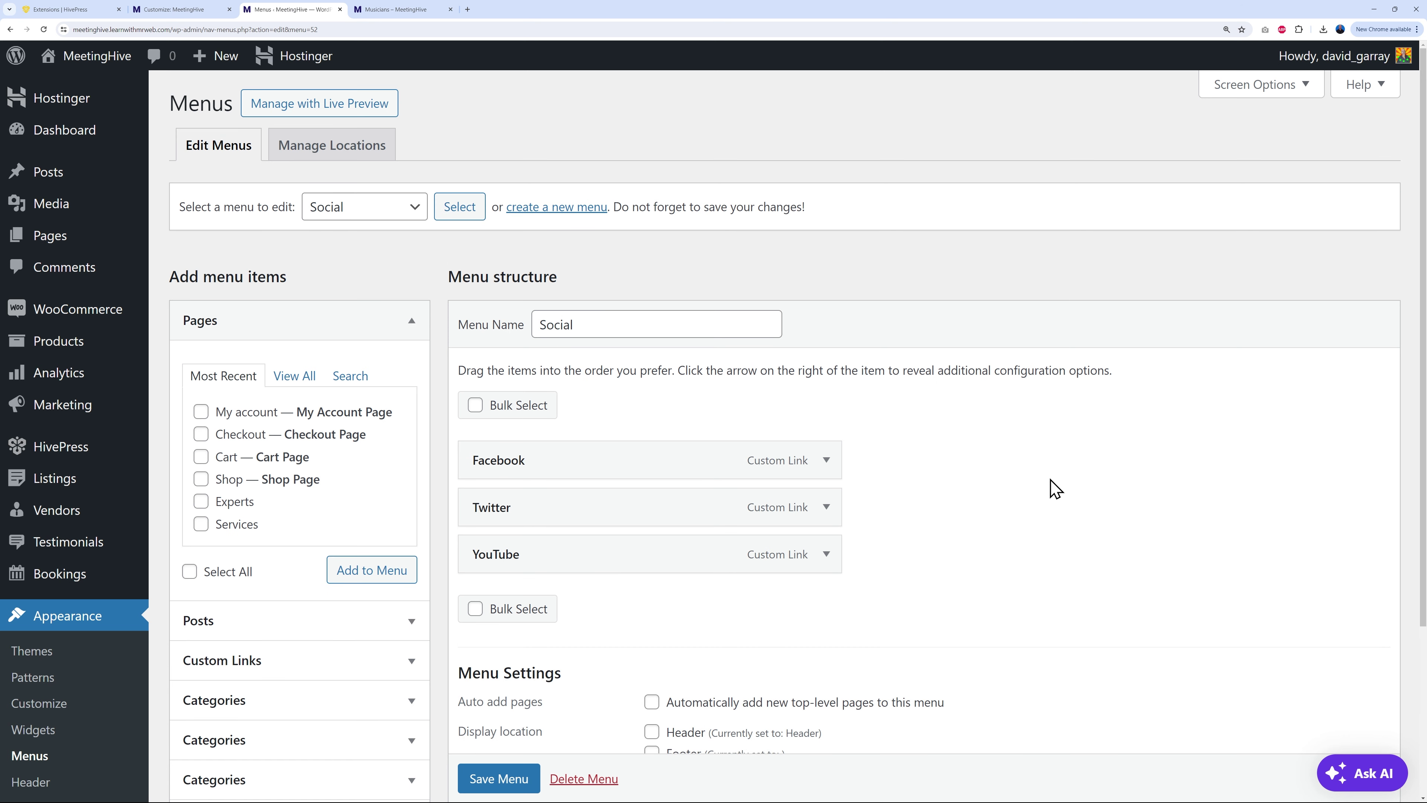
{"action": "left_click", "coordinate": [826, 460]}
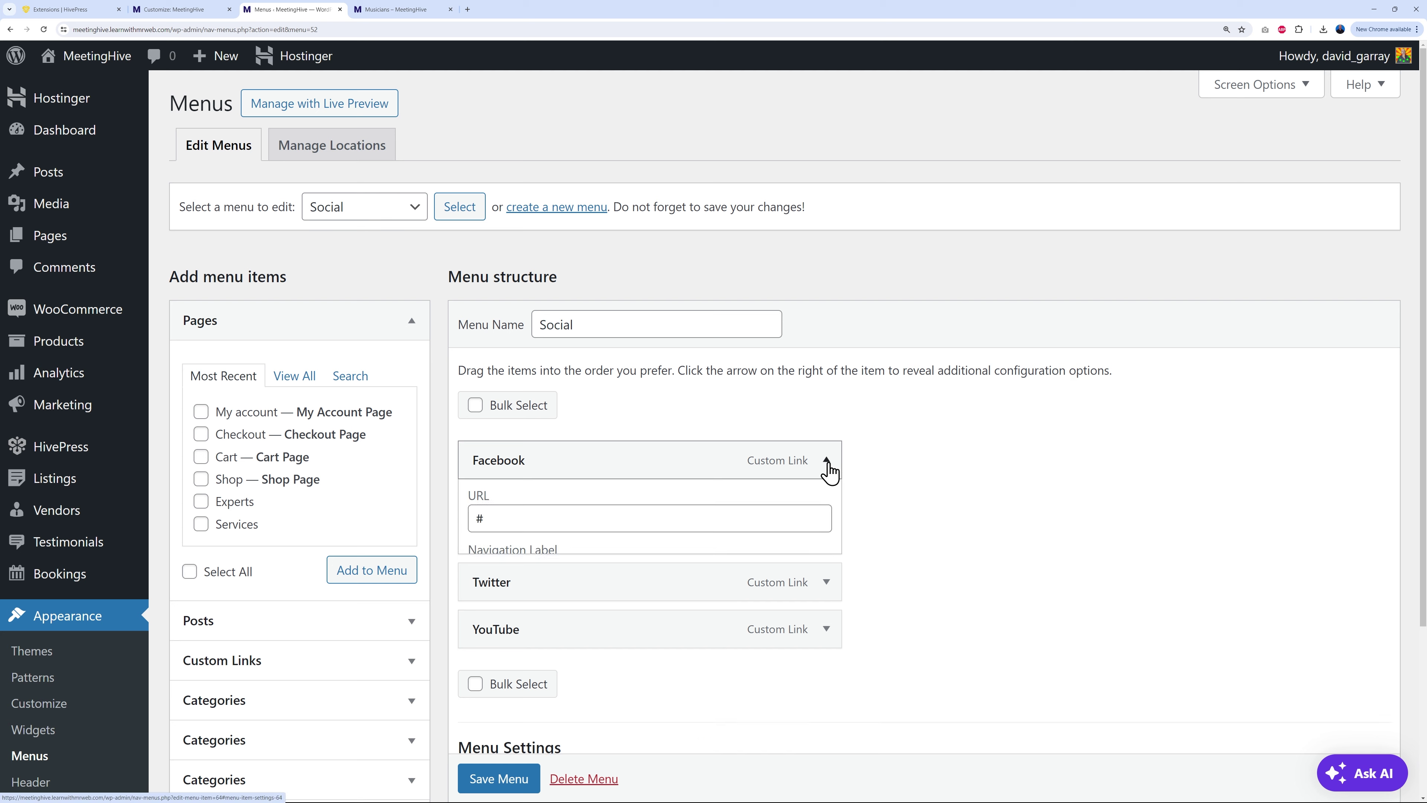
{"action": "left_click", "coordinate": [477, 529]}
{"action": "left_click", "coordinate": [826, 460]}
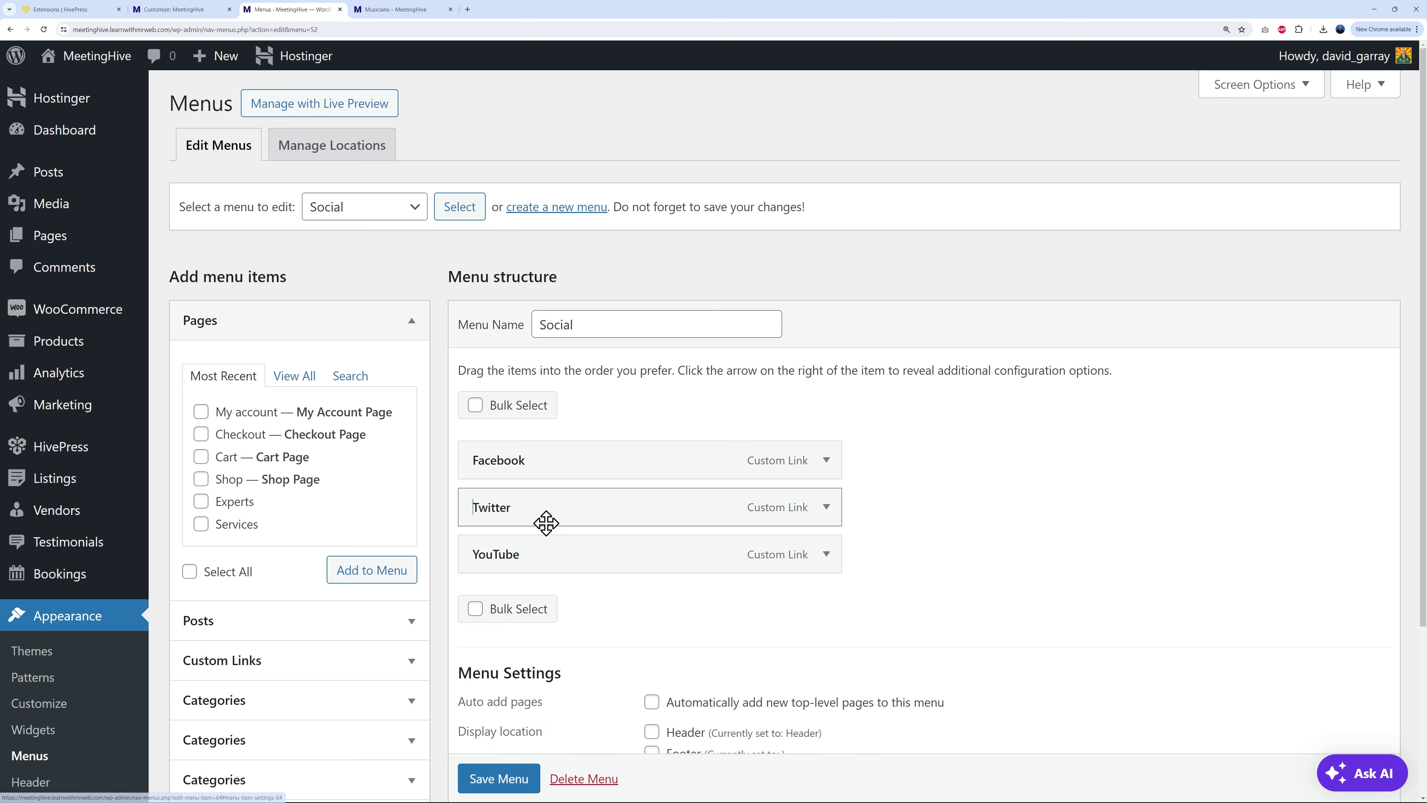
{"action": "scroll", "coordinate": [936, 615], "scroll_direction": "down", "scroll_amount": 1}
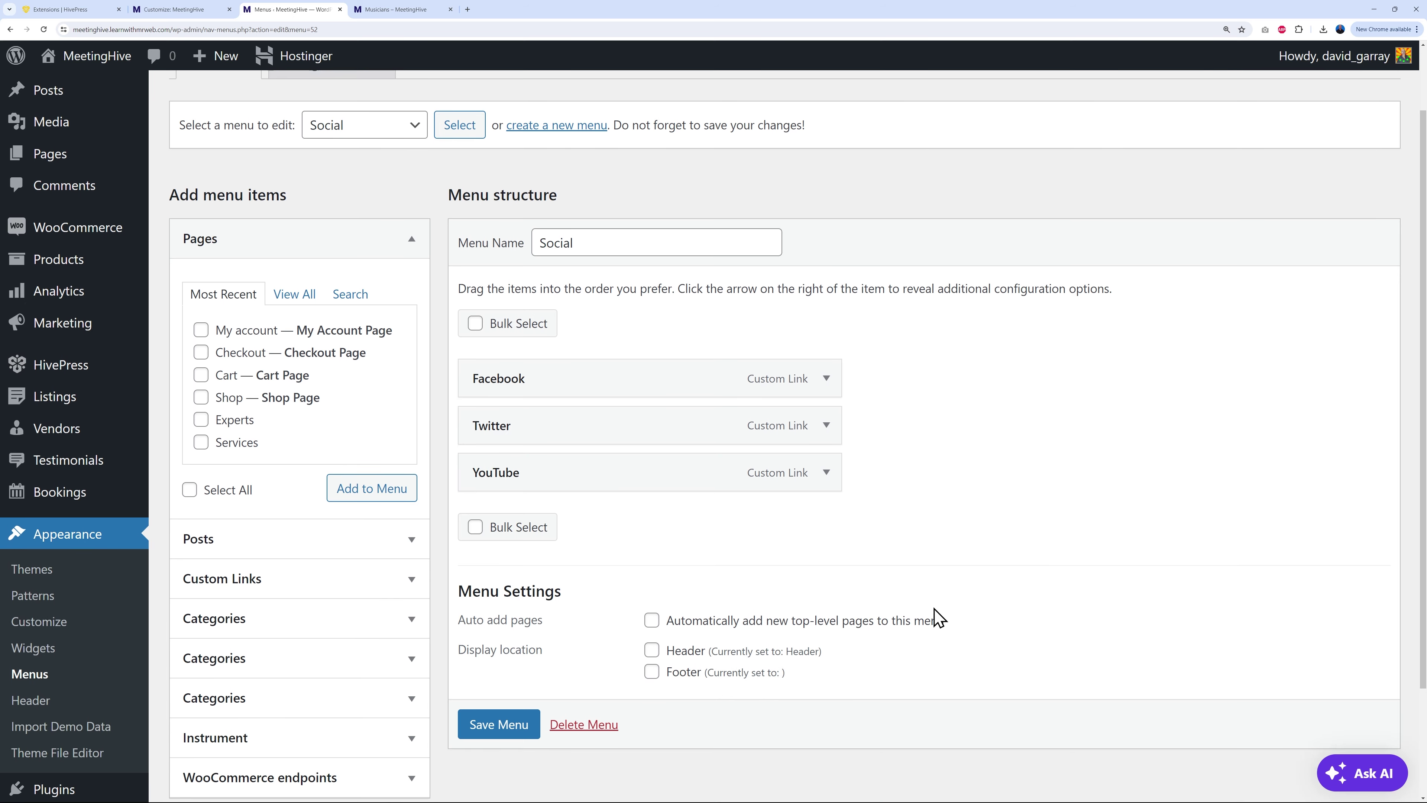
{"action": "scroll", "coordinate": [936, 616], "scroll_direction": "up", "scroll_amount": 1}
{"action": "scroll", "coordinate": [933, 619], "scroll_direction": "down", "scroll_amount": 2}
Step: Add LinkedIn and Instagram custom links with URL # to the Social menu and save it
{"action": "left_click", "coordinate": [412, 528]}
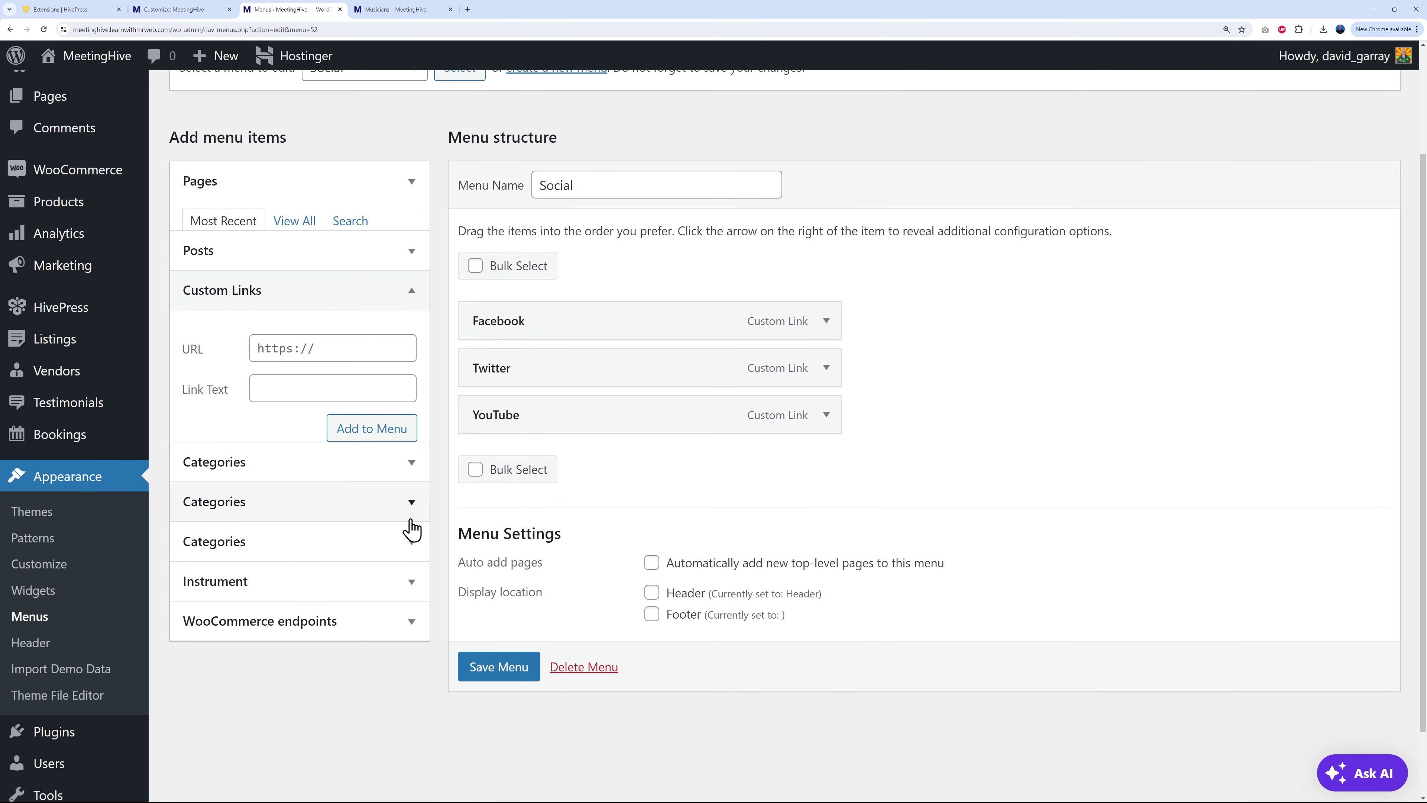
{"action": "left_click", "coordinate": [344, 319]}
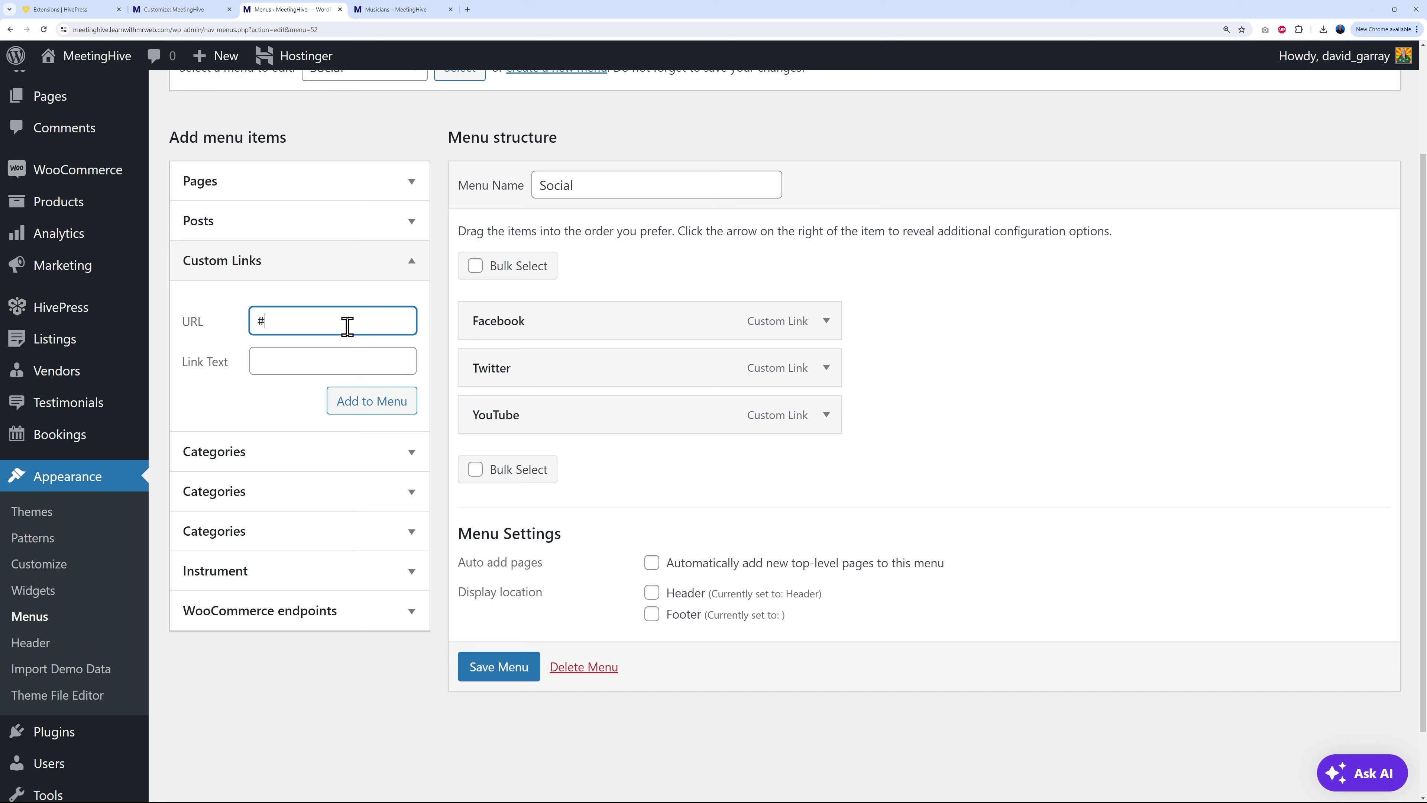
{"action": "key", "text": "Tab"}
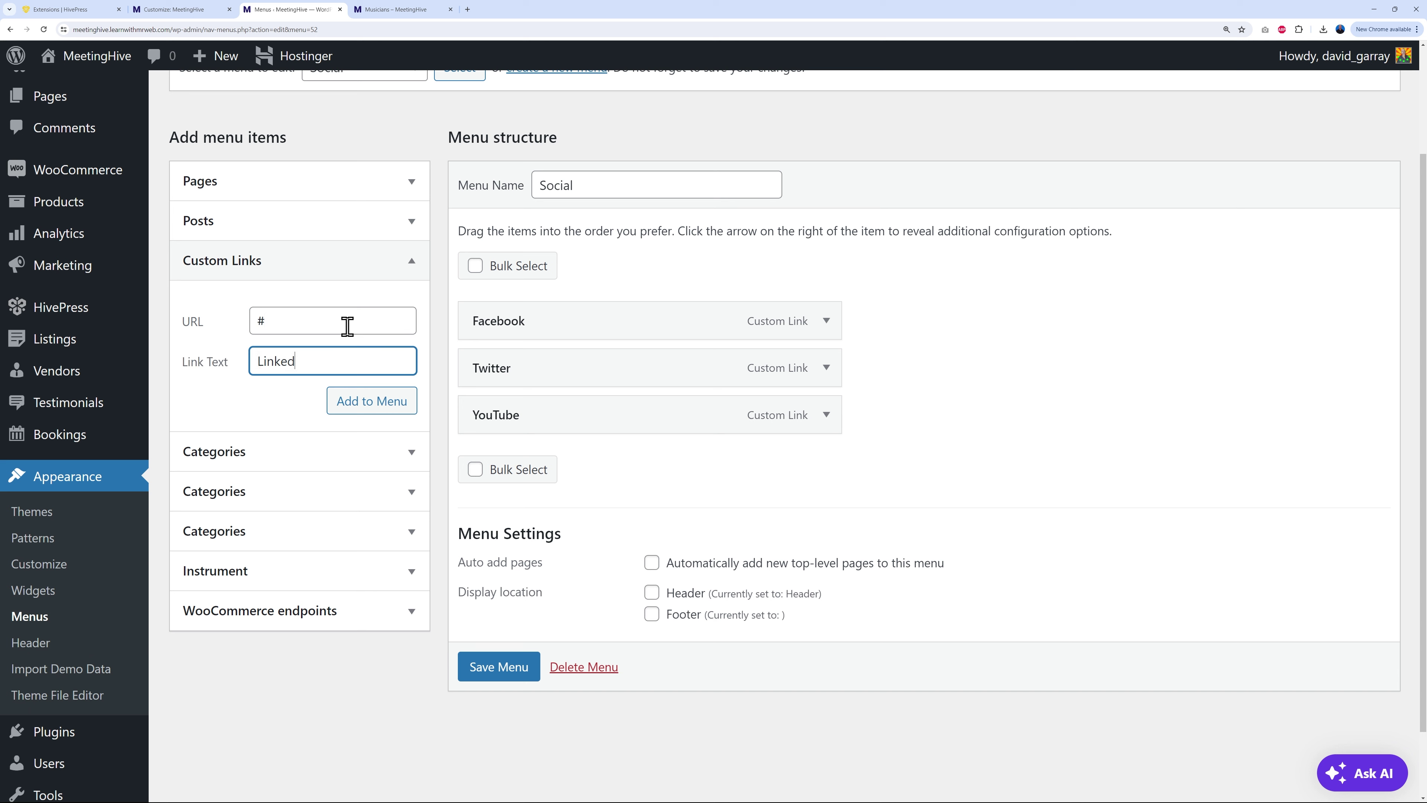
{"action": "left_click", "coordinate": [360, 404]}
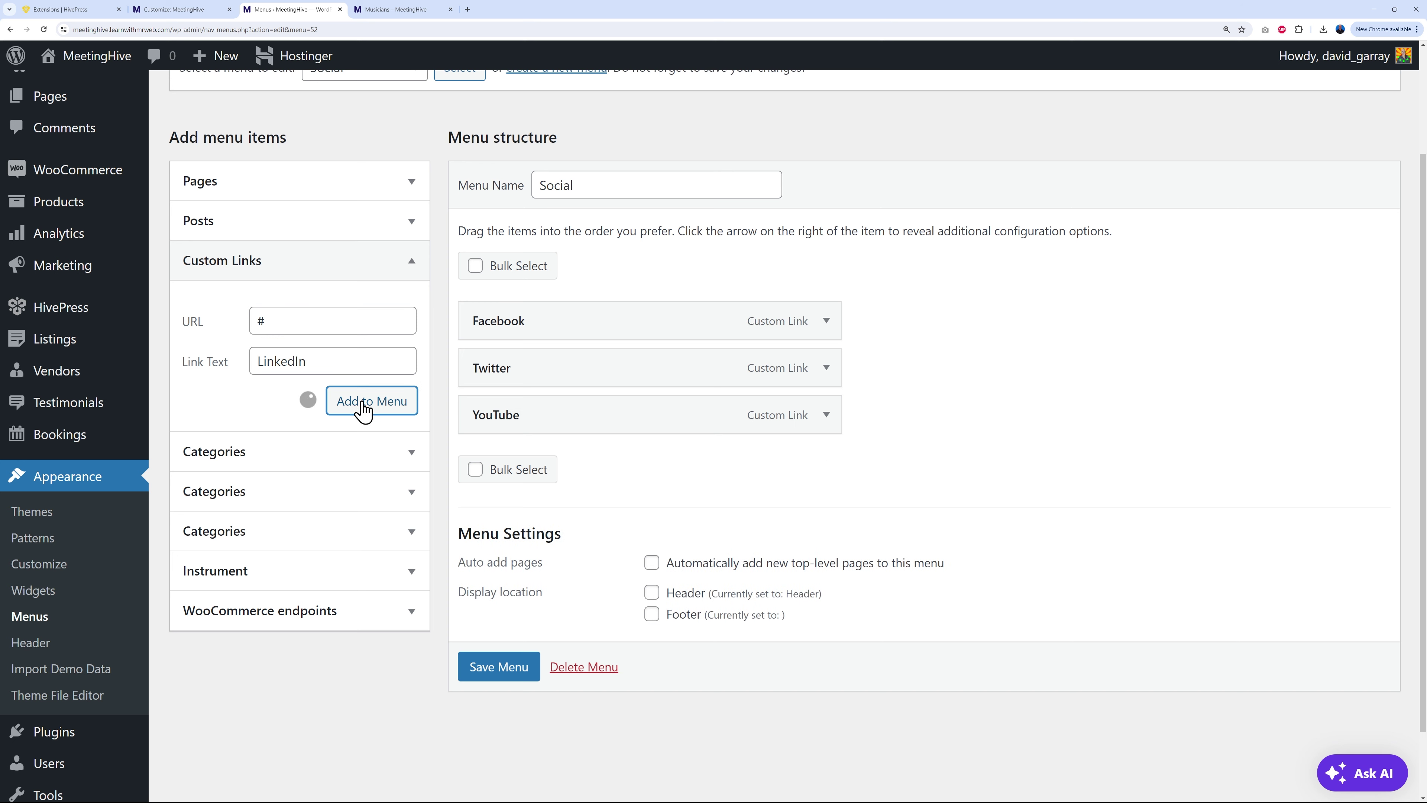
{"action": "left_click", "coordinate": [360, 330]}
{"action": "type", "text": "#"}
{"action": "key", "text": "Tab"}
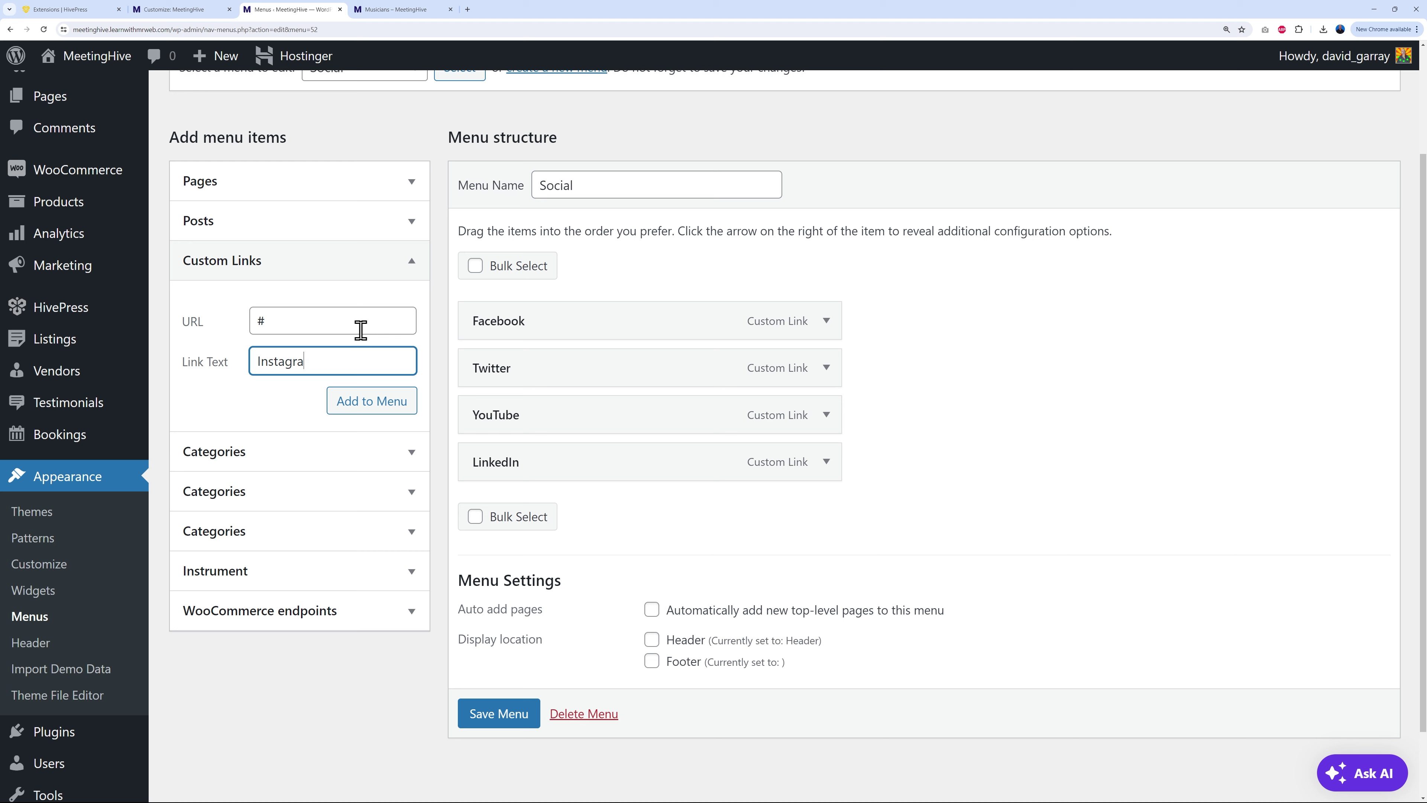
{"action": "left_click", "coordinate": [375, 401]}
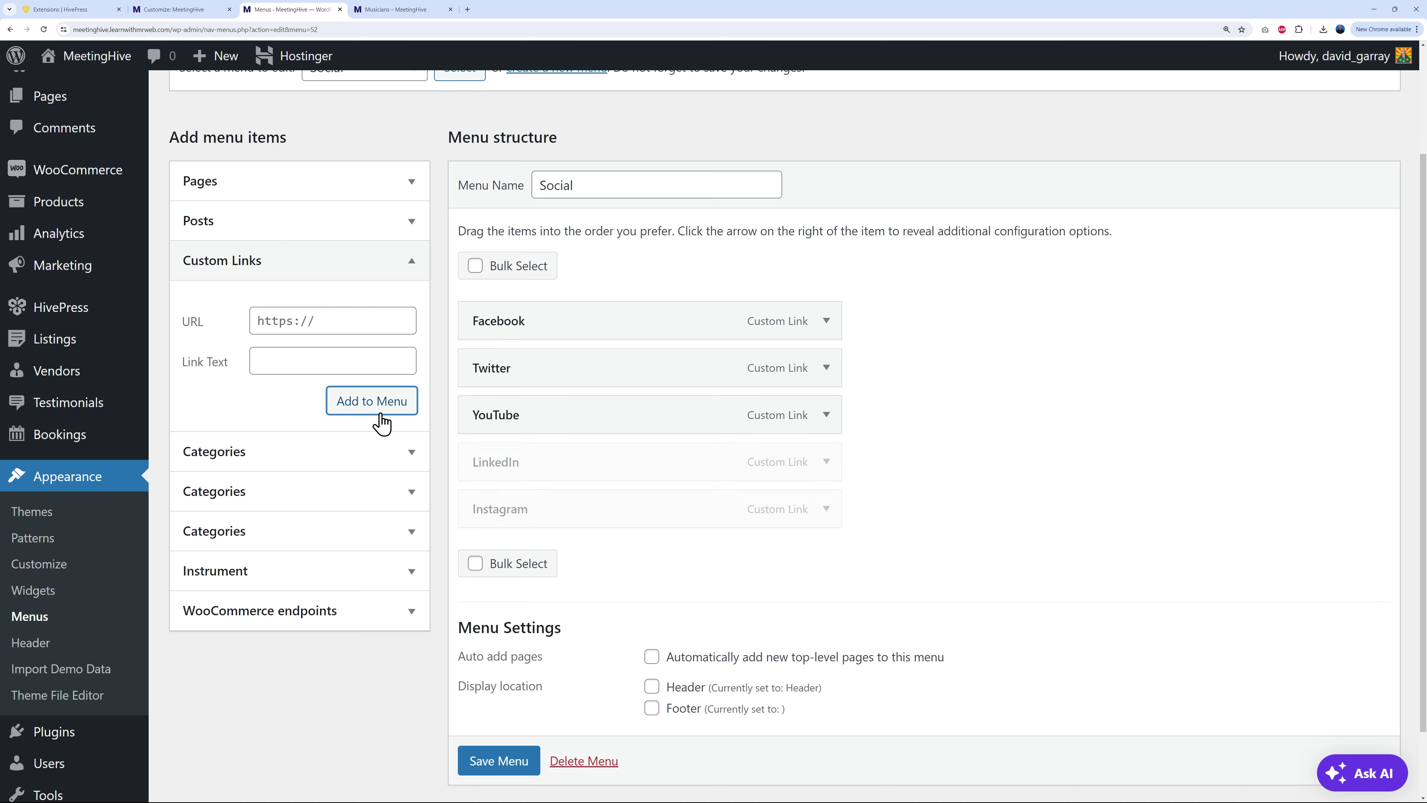
{"action": "left_click", "coordinate": [495, 762]}
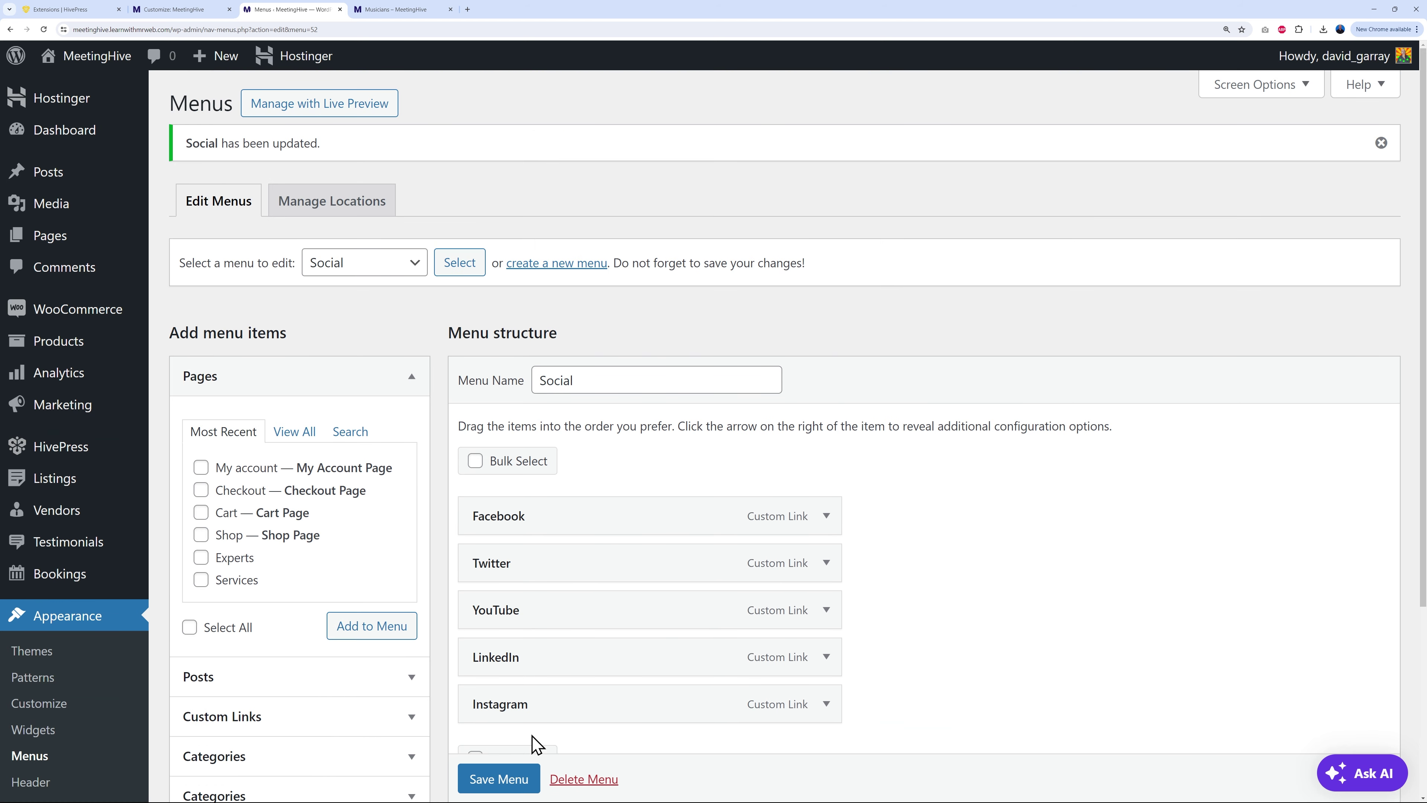
Step: Reload the live Musicians page to check the footer's Social column
{"action": "left_click", "coordinate": [417, 10]}
{"action": "left_click", "coordinate": [43, 29]}
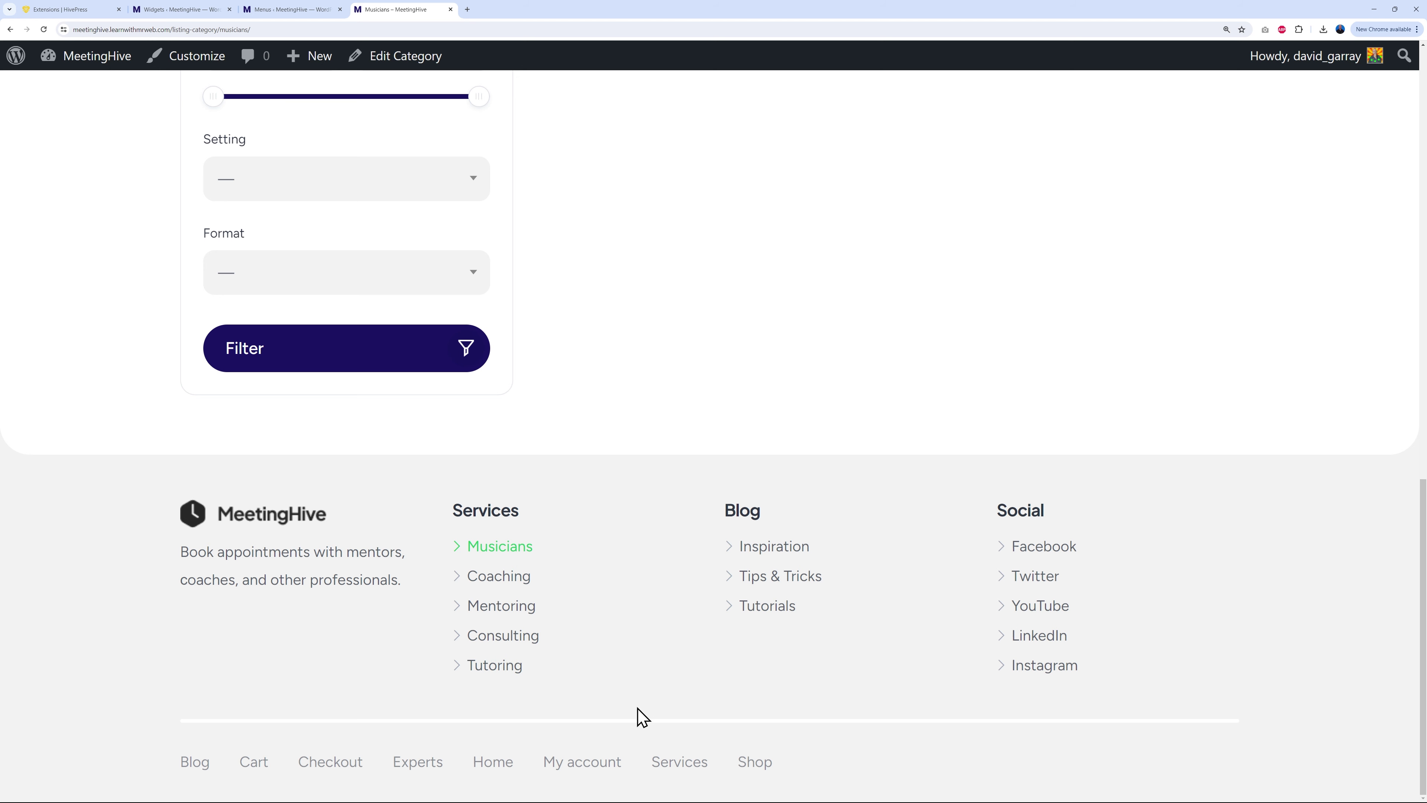
{"action": "left_click", "coordinate": [281, 19]}
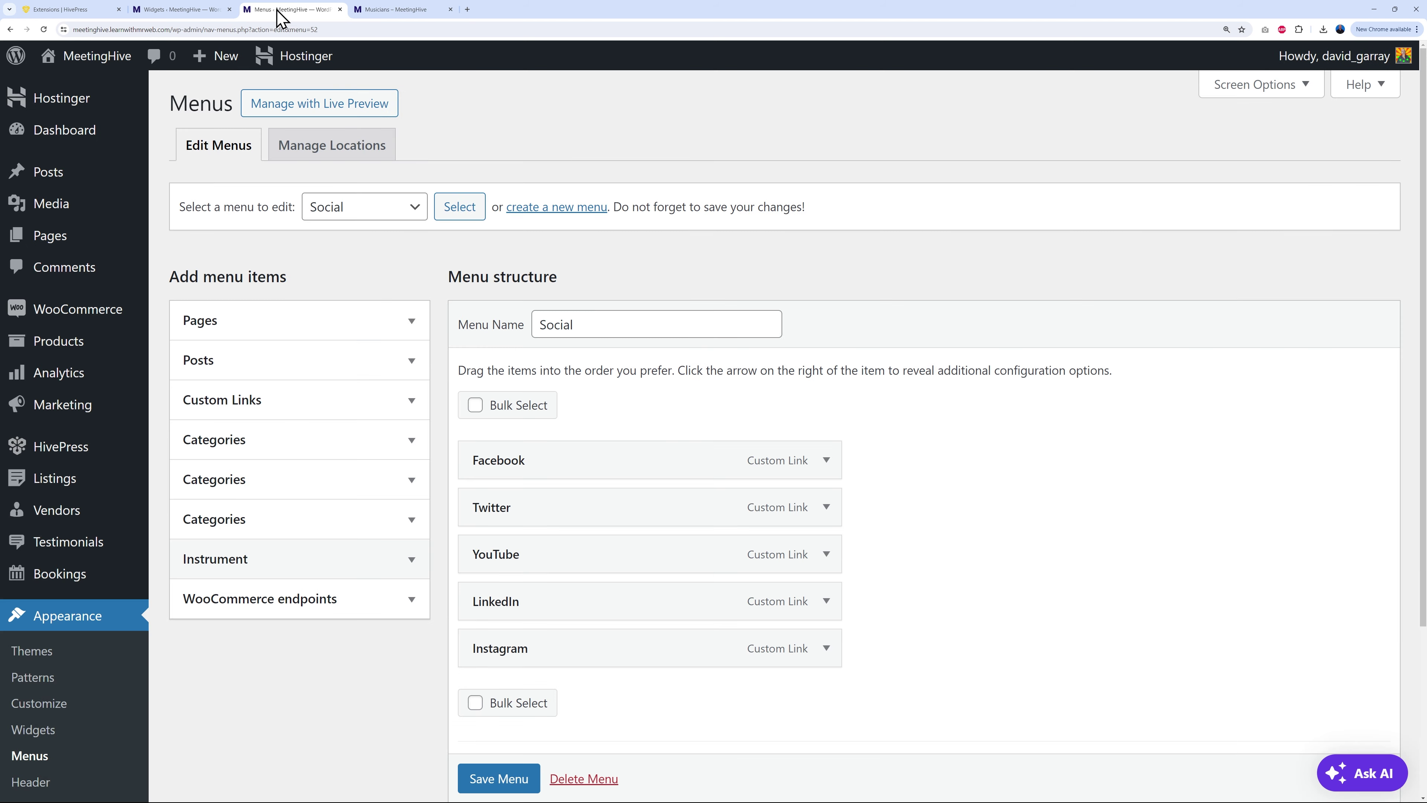
Step: Create a new menu named Instruments
{"action": "left_click", "coordinate": [562, 209]}
{"action": "left_click", "coordinate": [637, 322]}
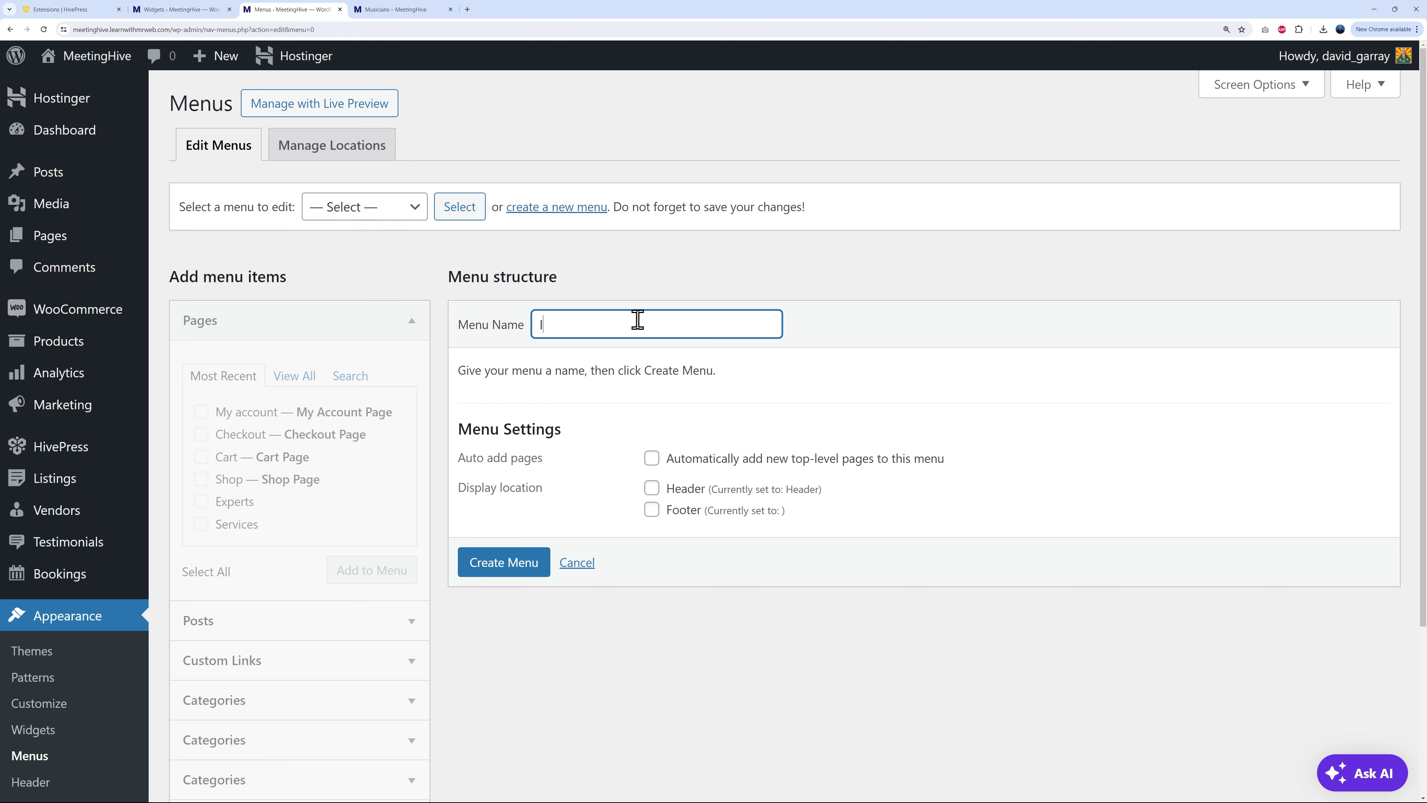
{"action": "left_click", "coordinate": [802, 405]}
{"action": "left_click", "coordinate": [511, 574]}
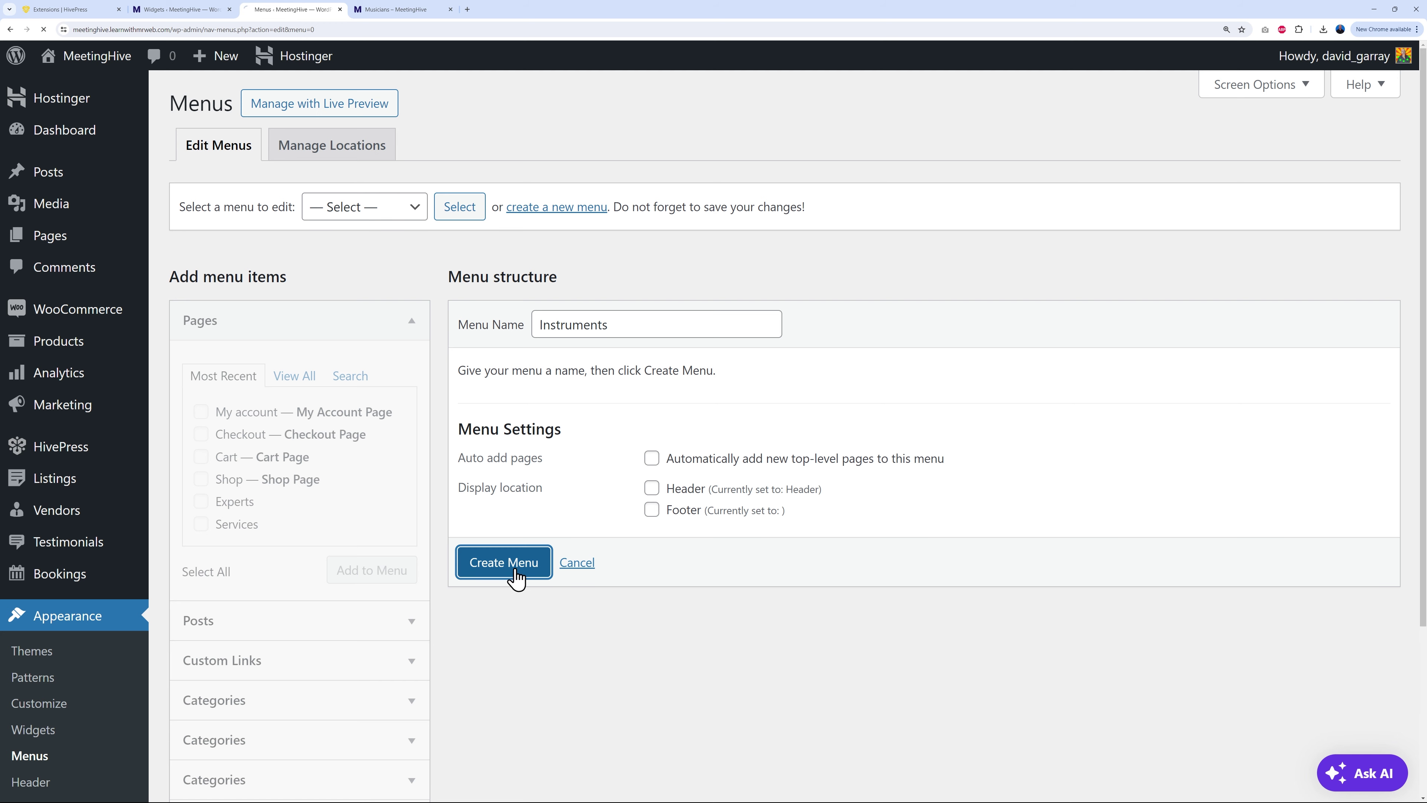
Step: Add the Flute, Guitar, Piano, Saxophone and Violin instrument items to the menu
{"action": "scroll", "coordinate": [785, 611], "scroll_direction": "down", "scroll_amount": 3}
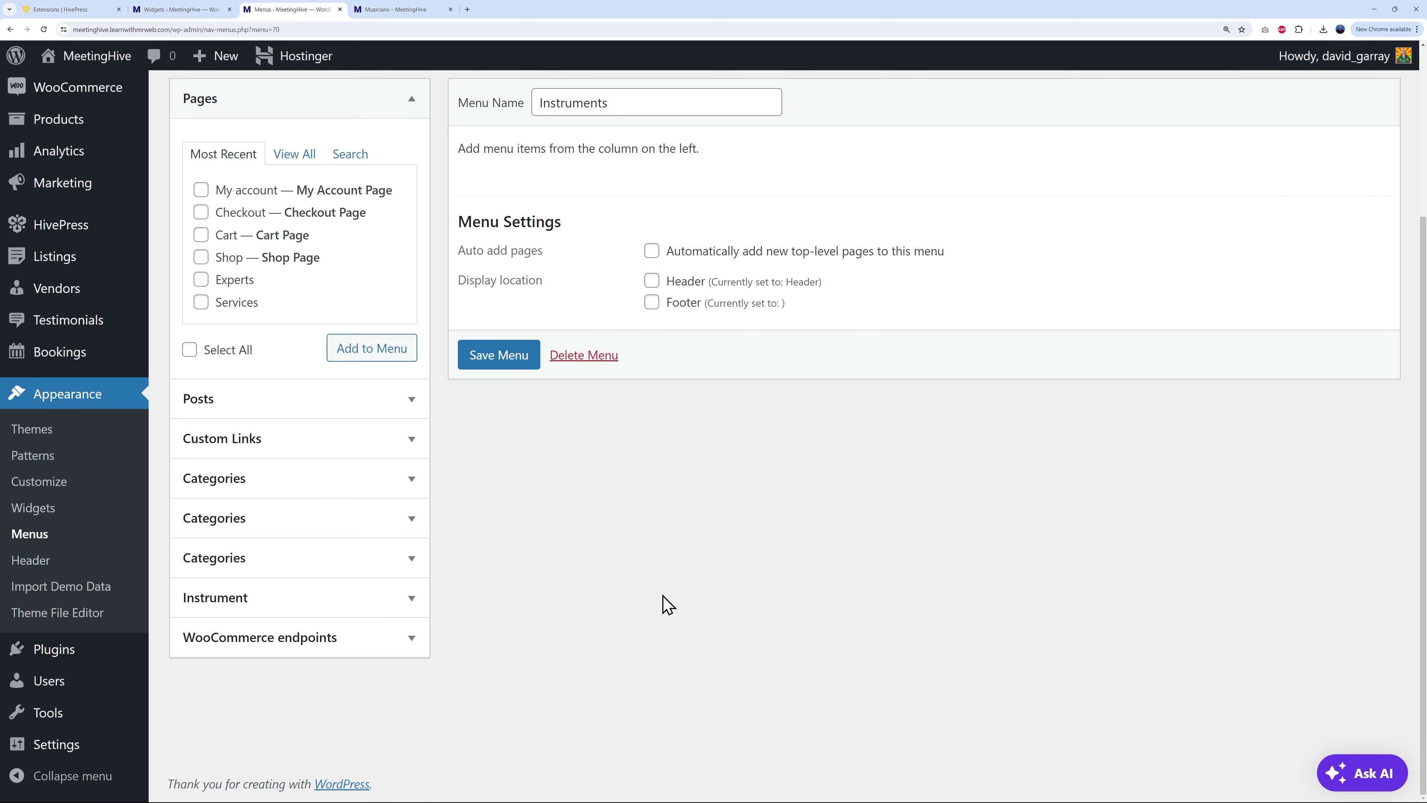
{"action": "left_click", "coordinate": [402, 607]}
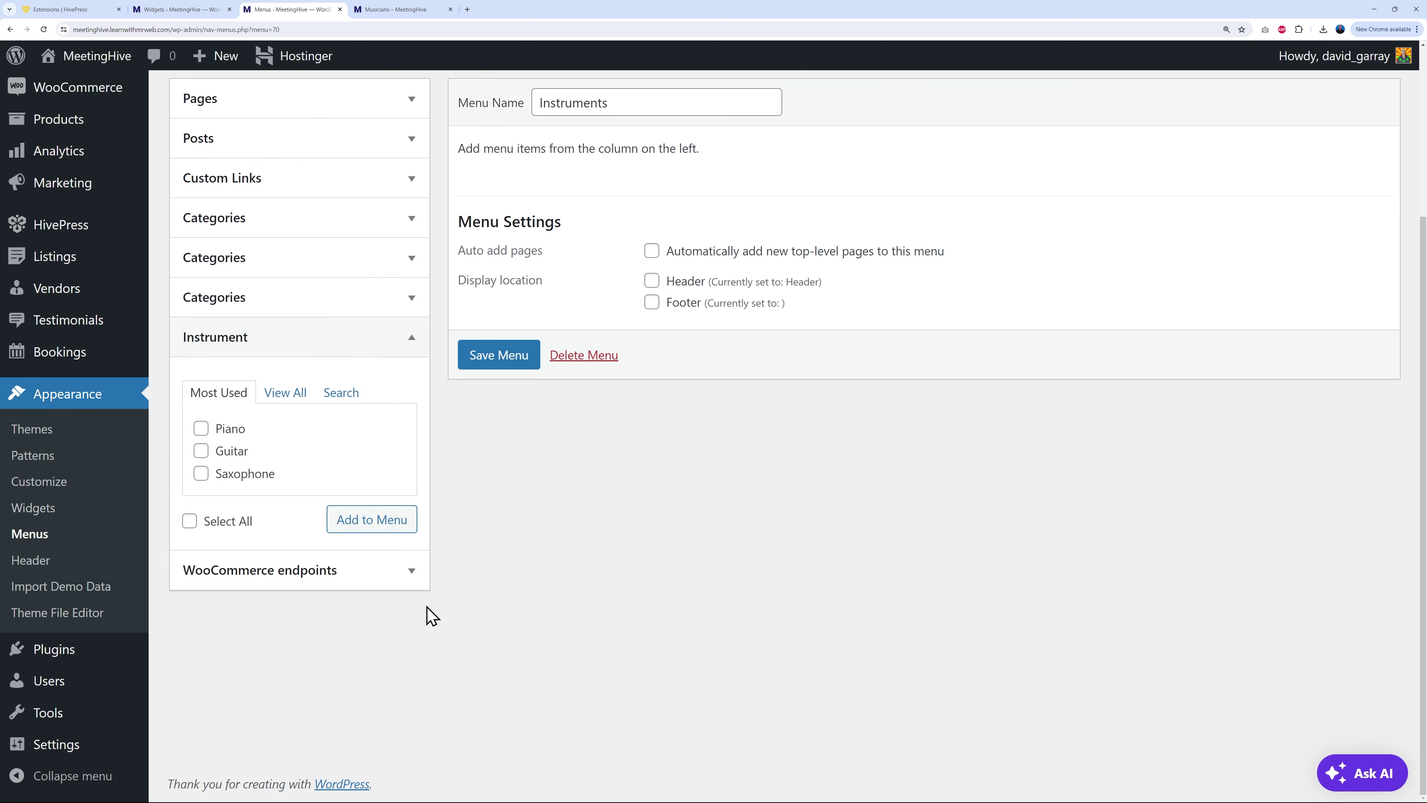
{"action": "left_click", "coordinate": [297, 399]}
{"action": "left_click", "coordinate": [201, 429]}
{"action": "left_click", "coordinate": [201, 451]}
{"action": "left_click", "coordinate": [201, 473]}
{"action": "left_click", "coordinate": [201, 496]}
{"action": "left_click", "coordinate": [201, 518]}
{"action": "left_click", "coordinate": [388, 570]}
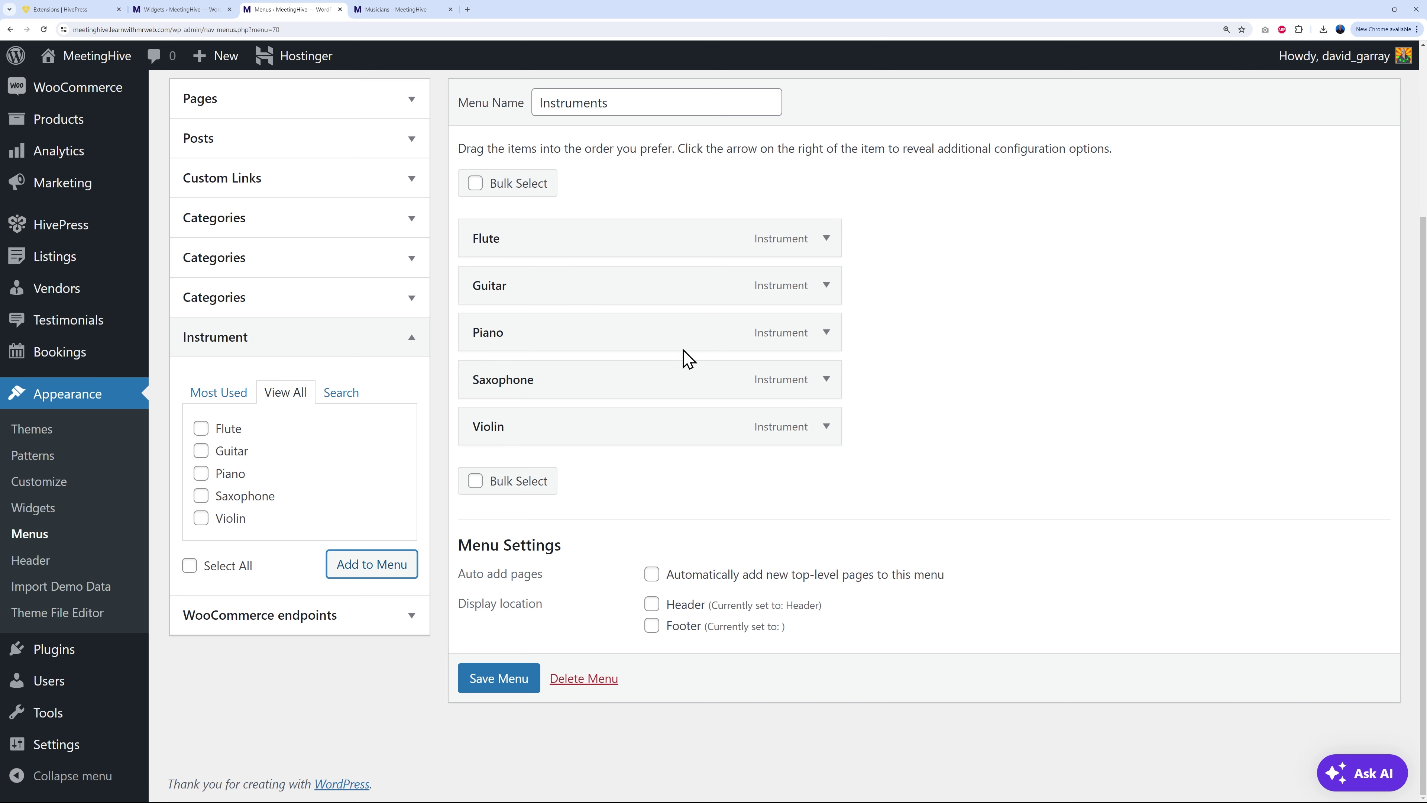
Step: Reorder the items to Piano, Guitar, Saxophone, Violin, Flute and save the menu
{"action": "left_click_drag", "start_coordinate": [562, 340], "coordinate": [561, 245]}
{"action": "left_click_drag", "start_coordinate": [561, 337], "coordinate": [564, 426]}
{"action": "left_click", "coordinate": [479, 680]}
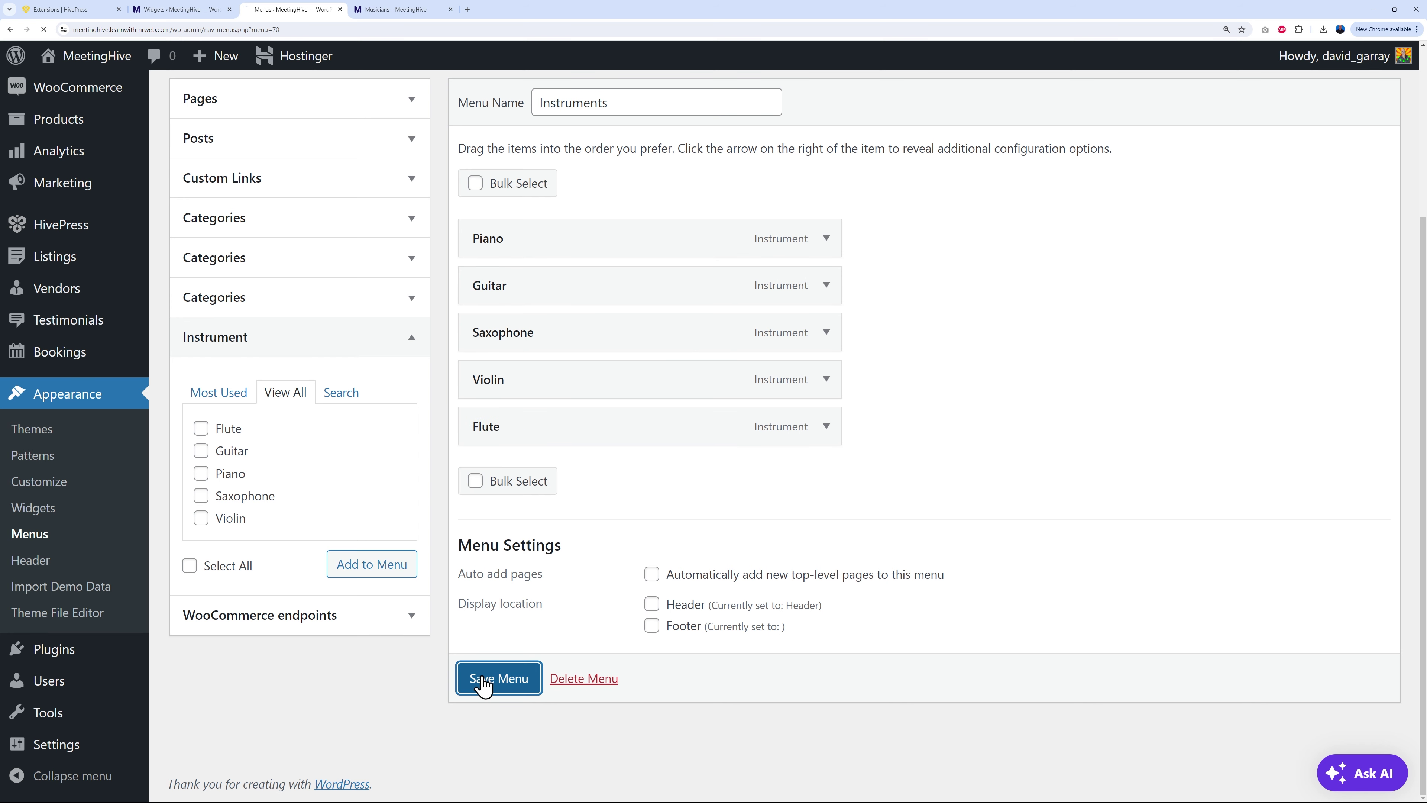
{"action": "left_click", "coordinate": [403, 9]}
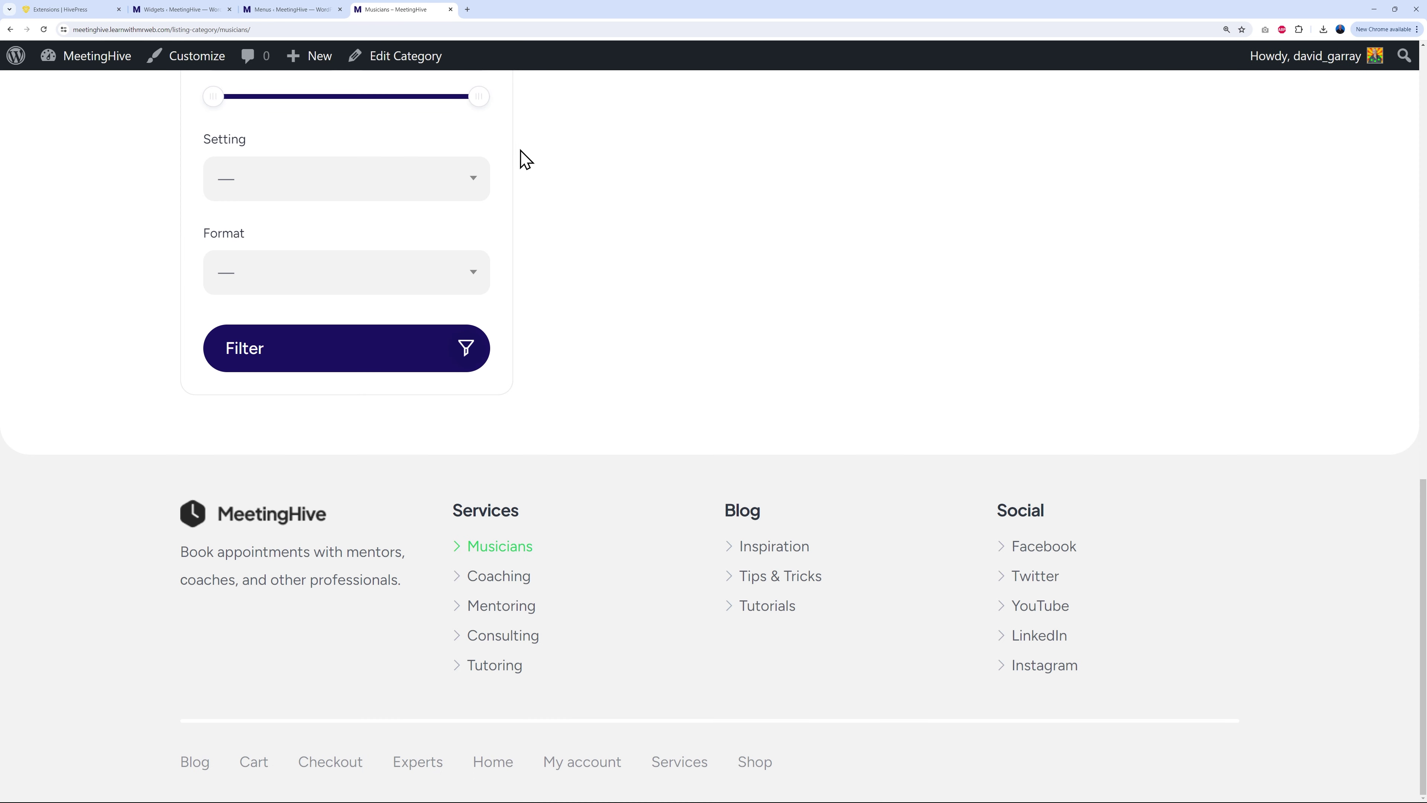
Step: Review the Site (footer) sidebar's Social, Blog and Services widget settings on the Widgets page
{"action": "left_click", "coordinate": [190, 12]}
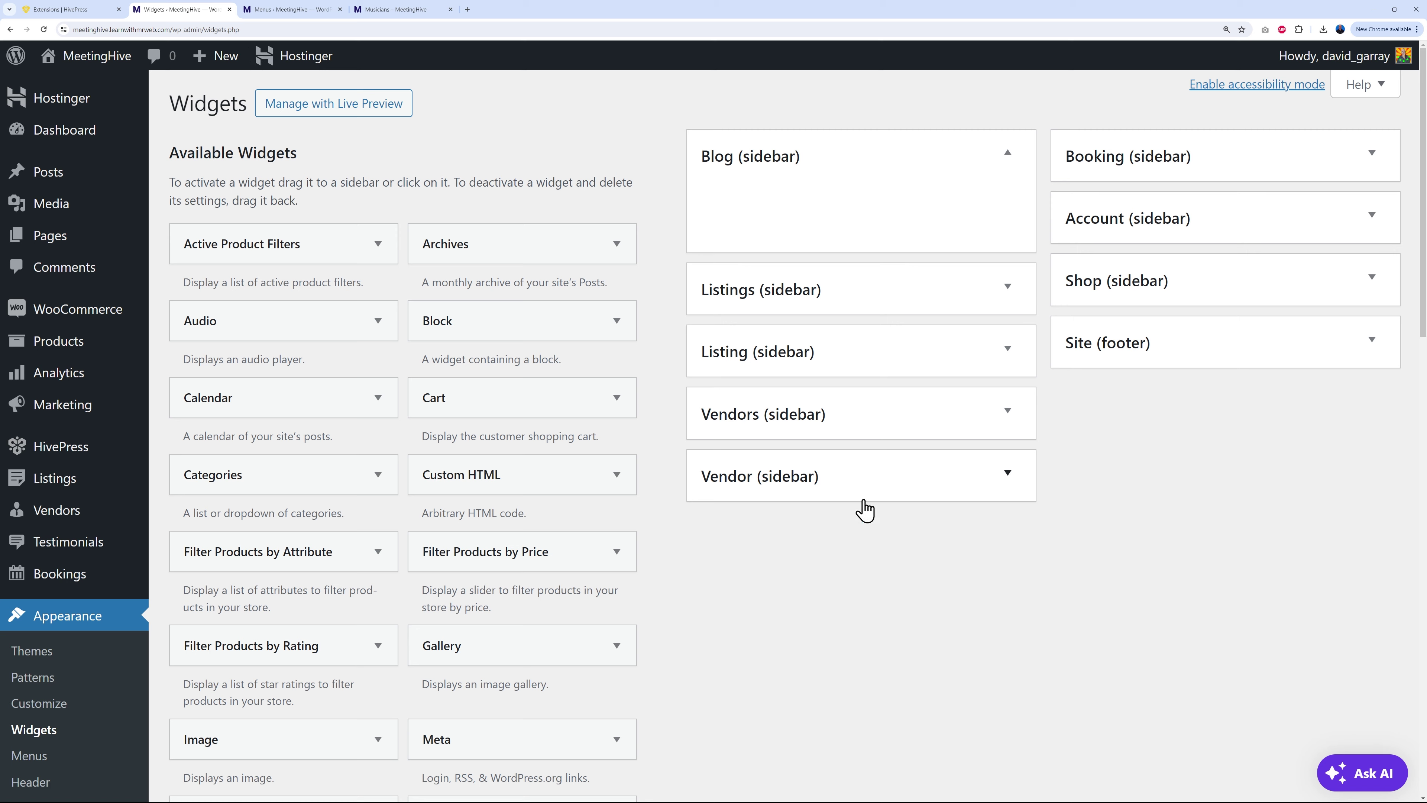
{"action": "scroll", "coordinate": [149, 471], "scroll_direction": "down", "scroll_amount": 3}
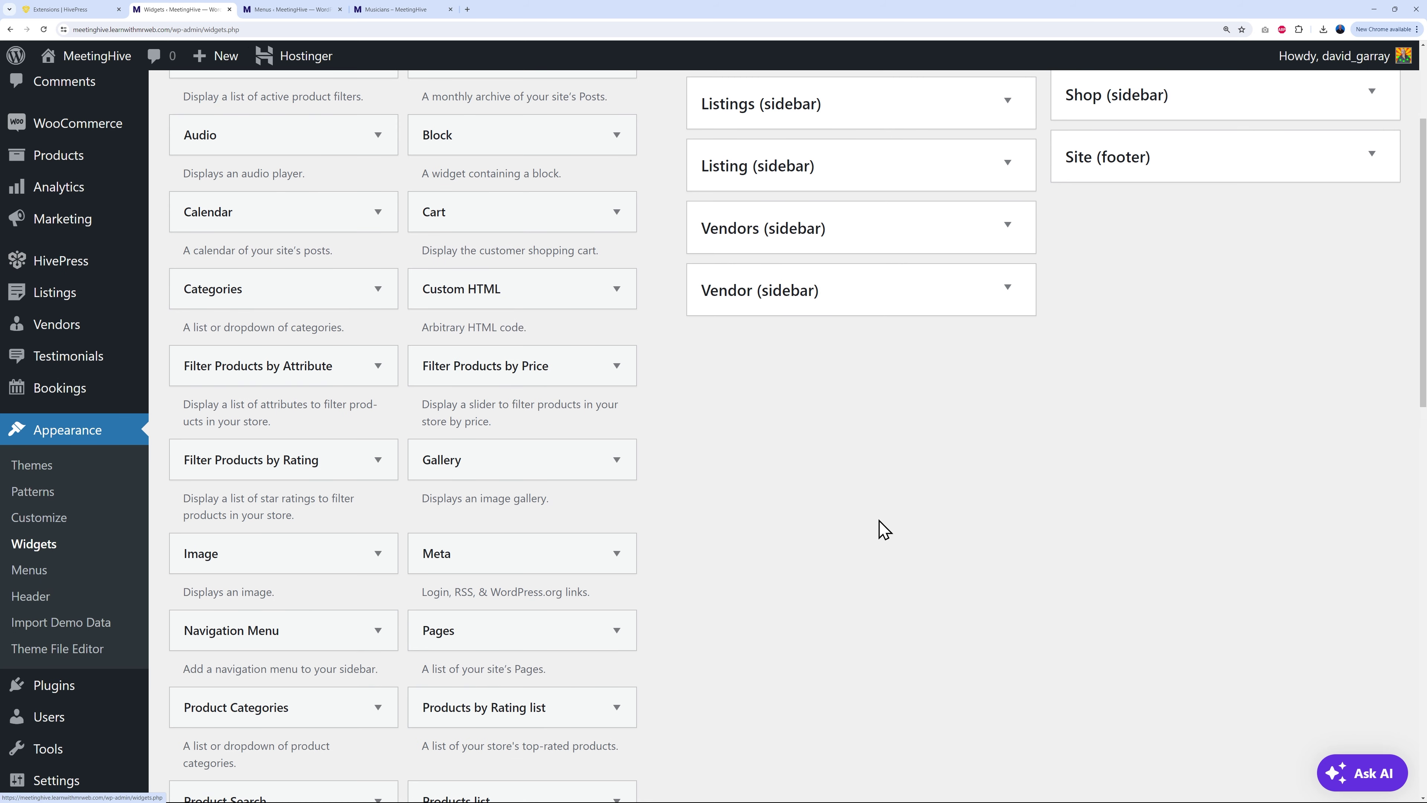
{"action": "scroll", "coordinate": [841, 529], "scroll_direction": "up", "scroll_amount": 3}
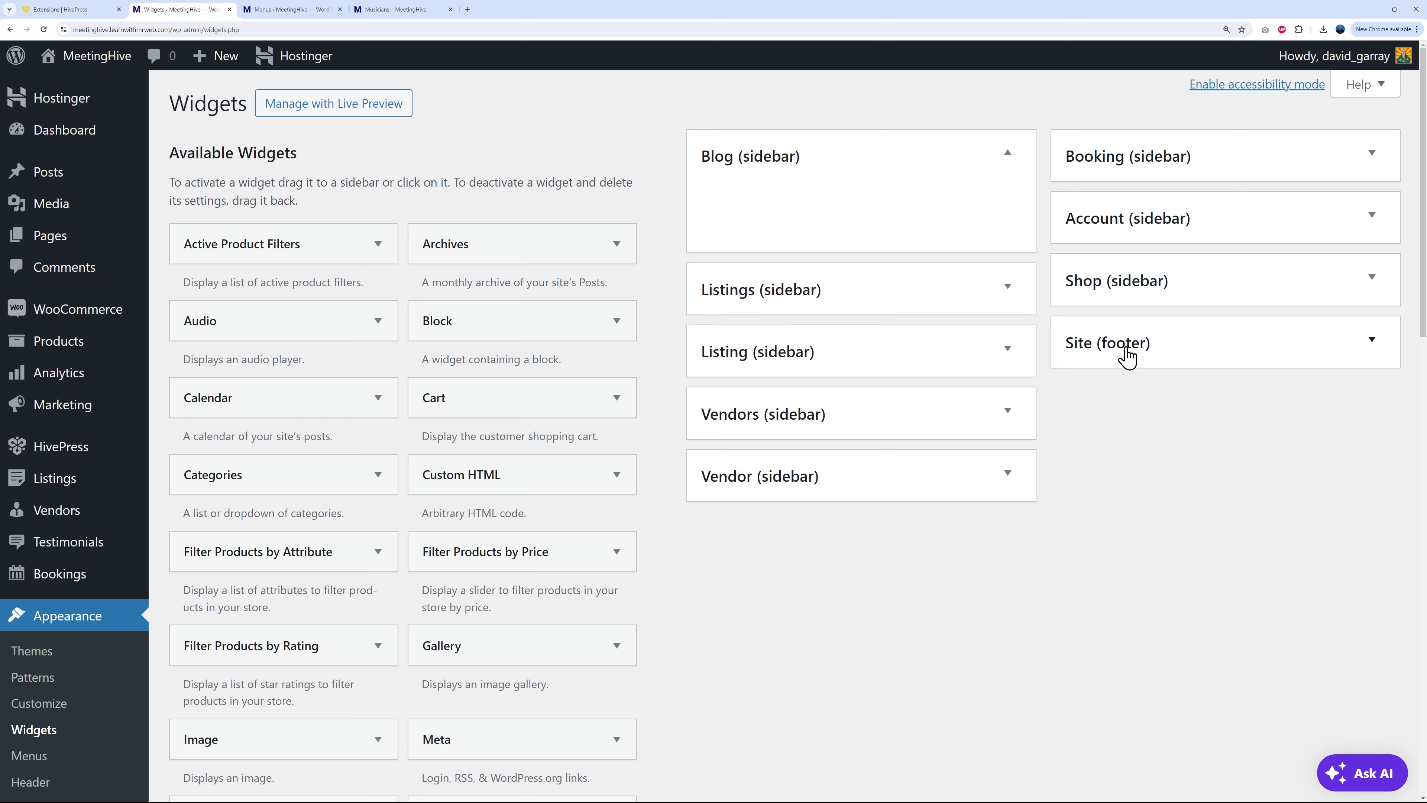
{"action": "left_click", "coordinate": [1371, 341]}
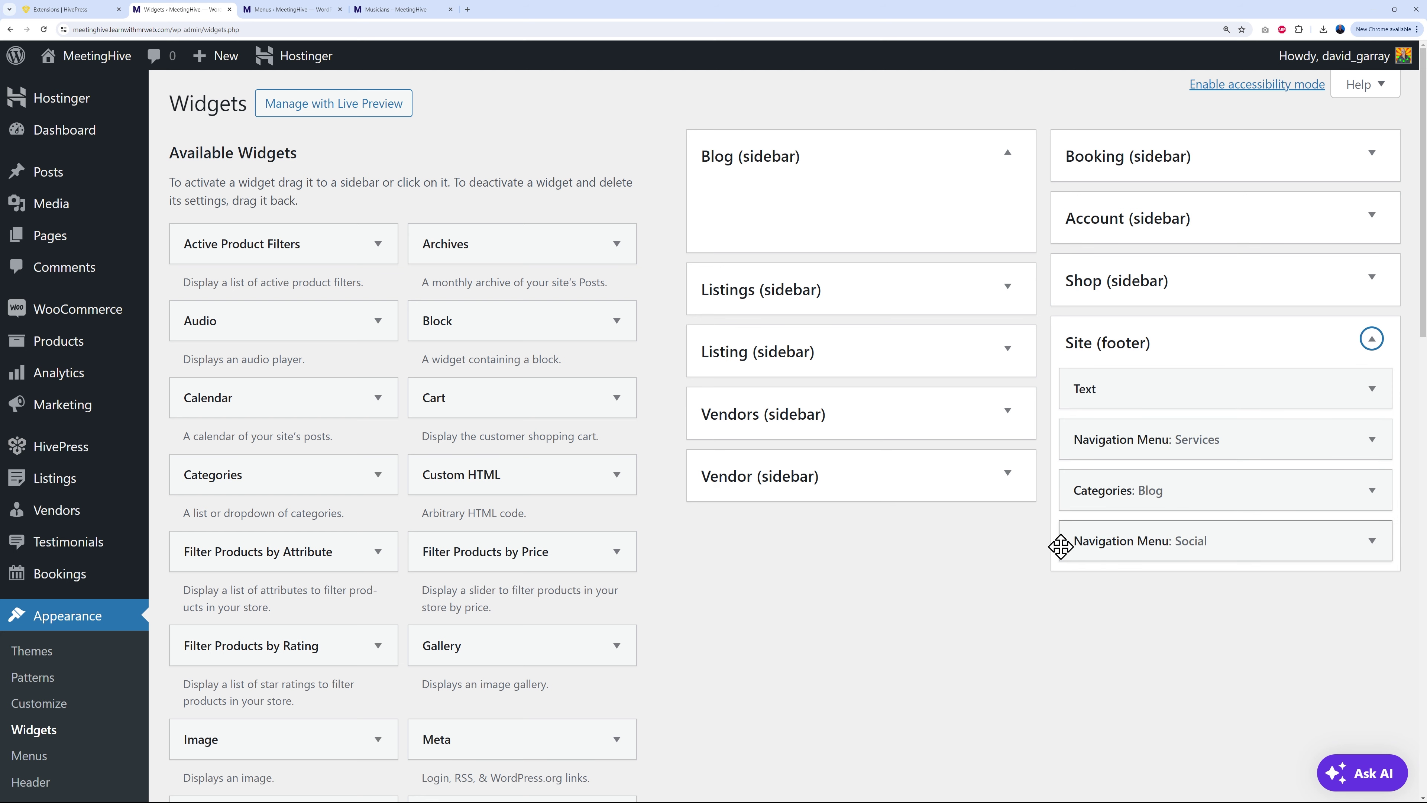
{"action": "left_click", "coordinate": [1370, 543]}
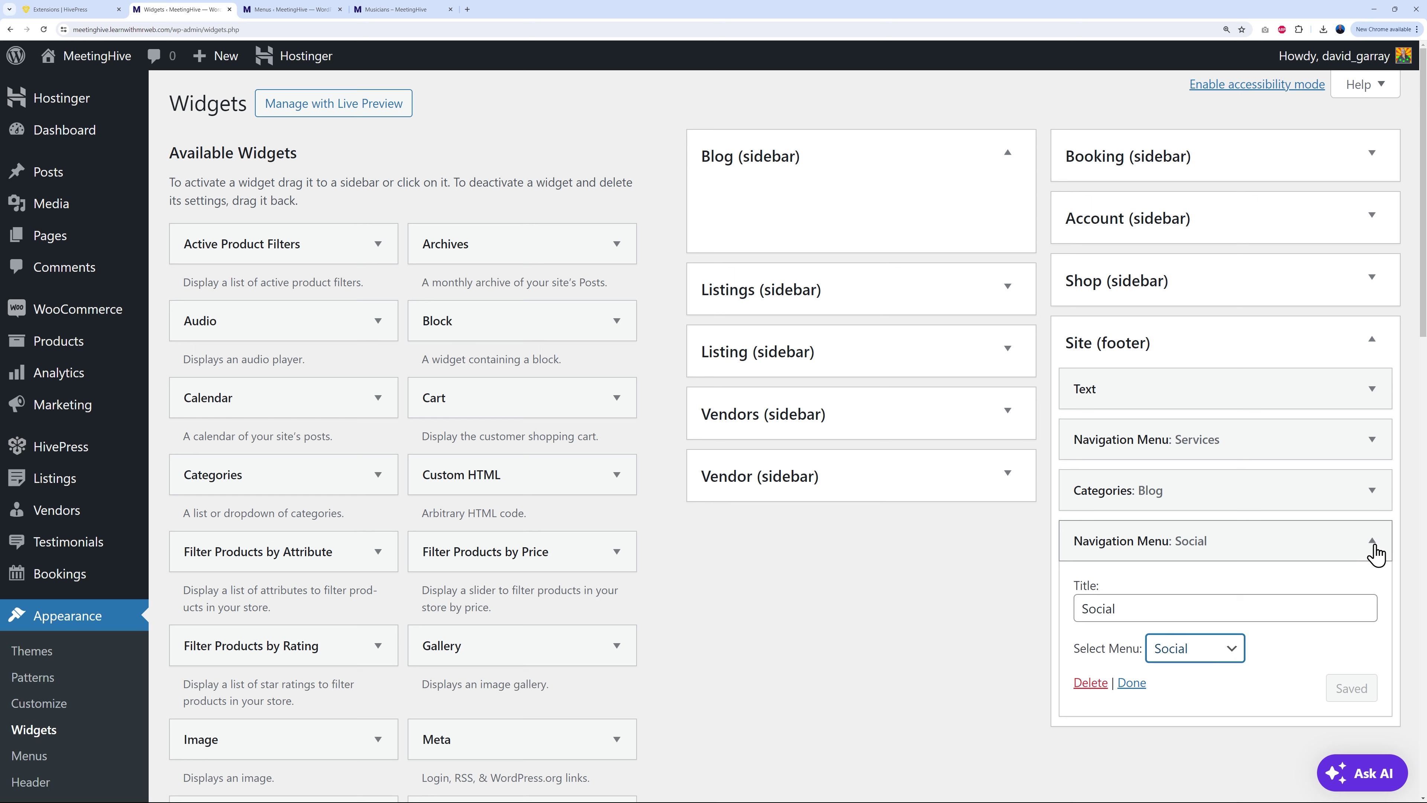
{"action": "left_click", "coordinate": [1372, 540]}
{"action": "left_click", "coordinate": [1372, 491]}
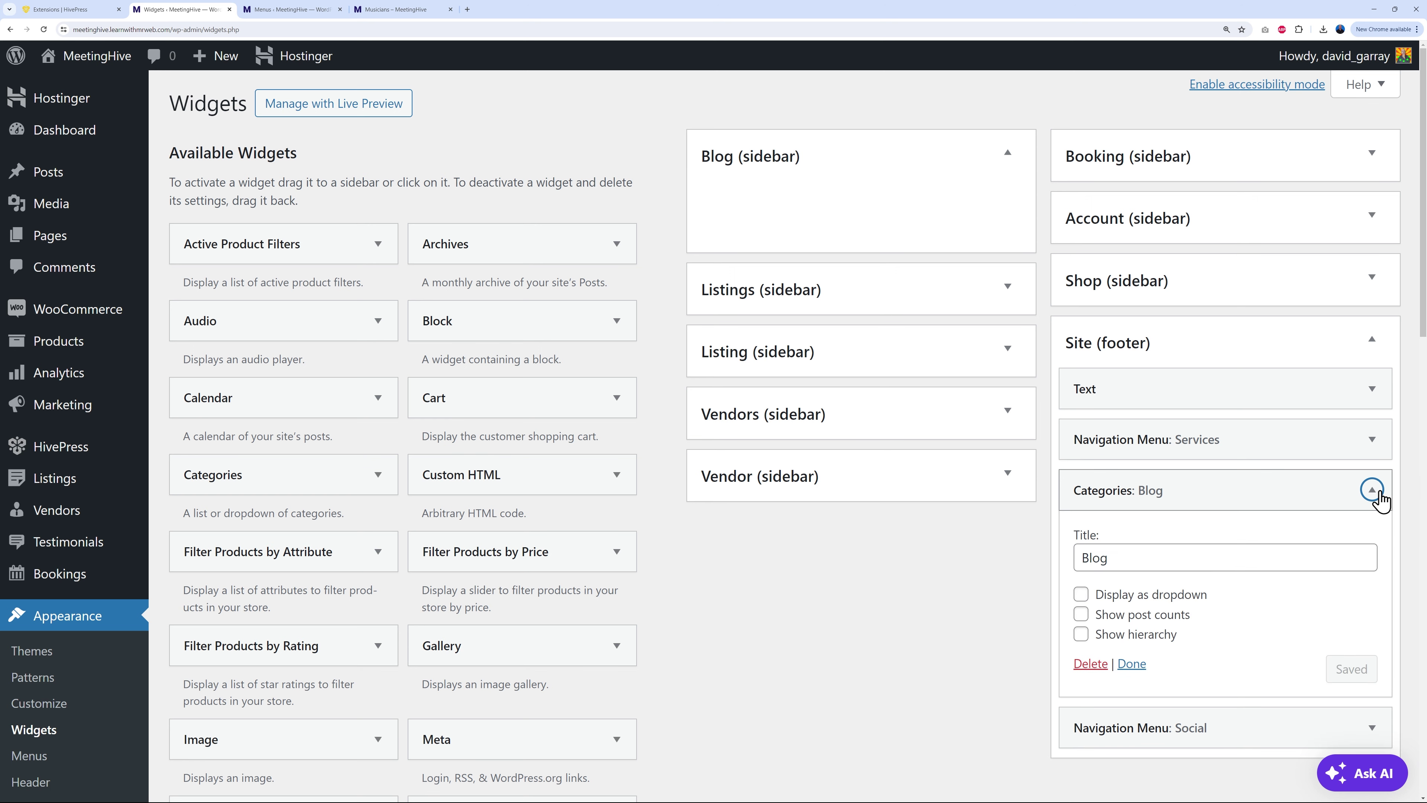
{"action": "left_click", "coordinate": [1373, 492]}
{"action": "left_click", "coordinate": [1372, 441]}
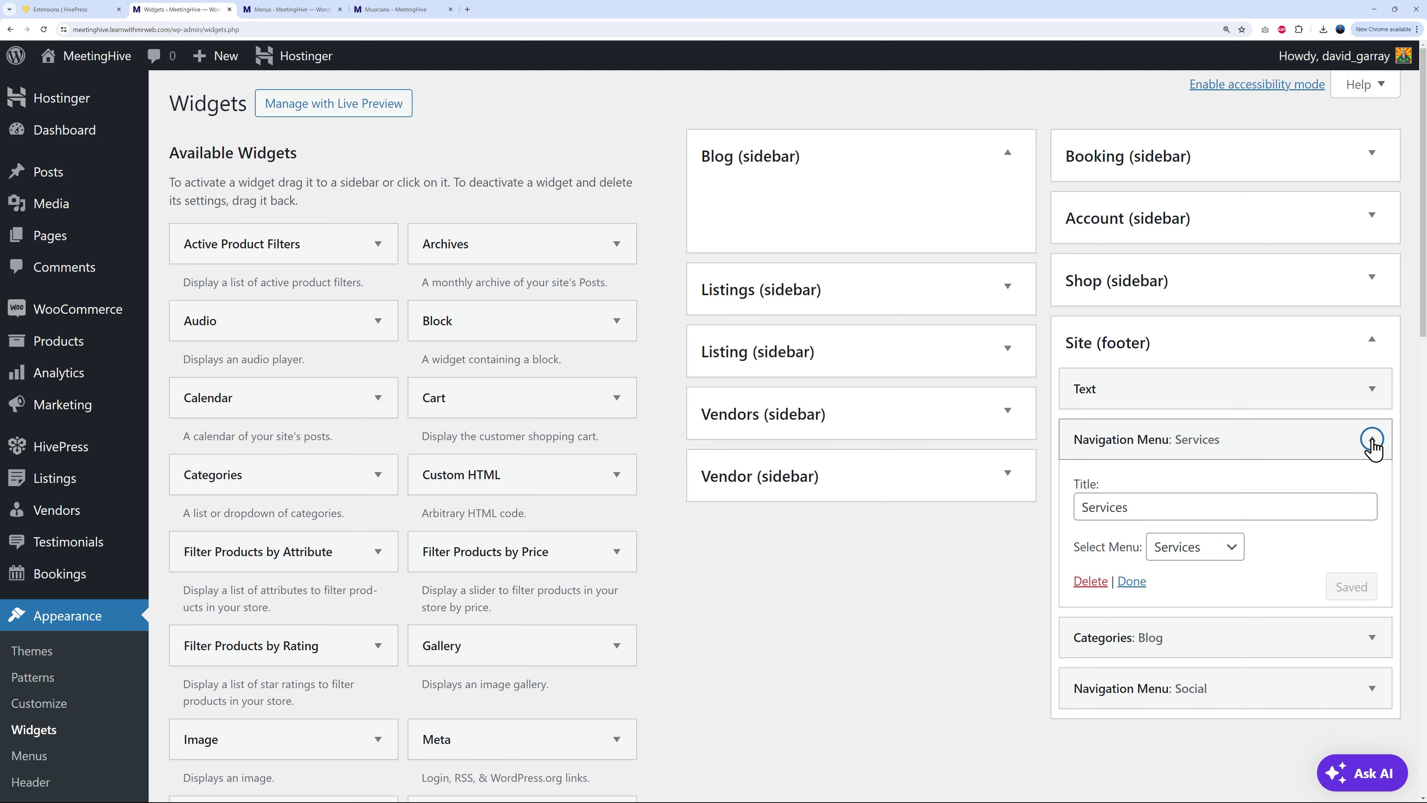
{"action": "left_click", "coordinate": [1372, 441]}
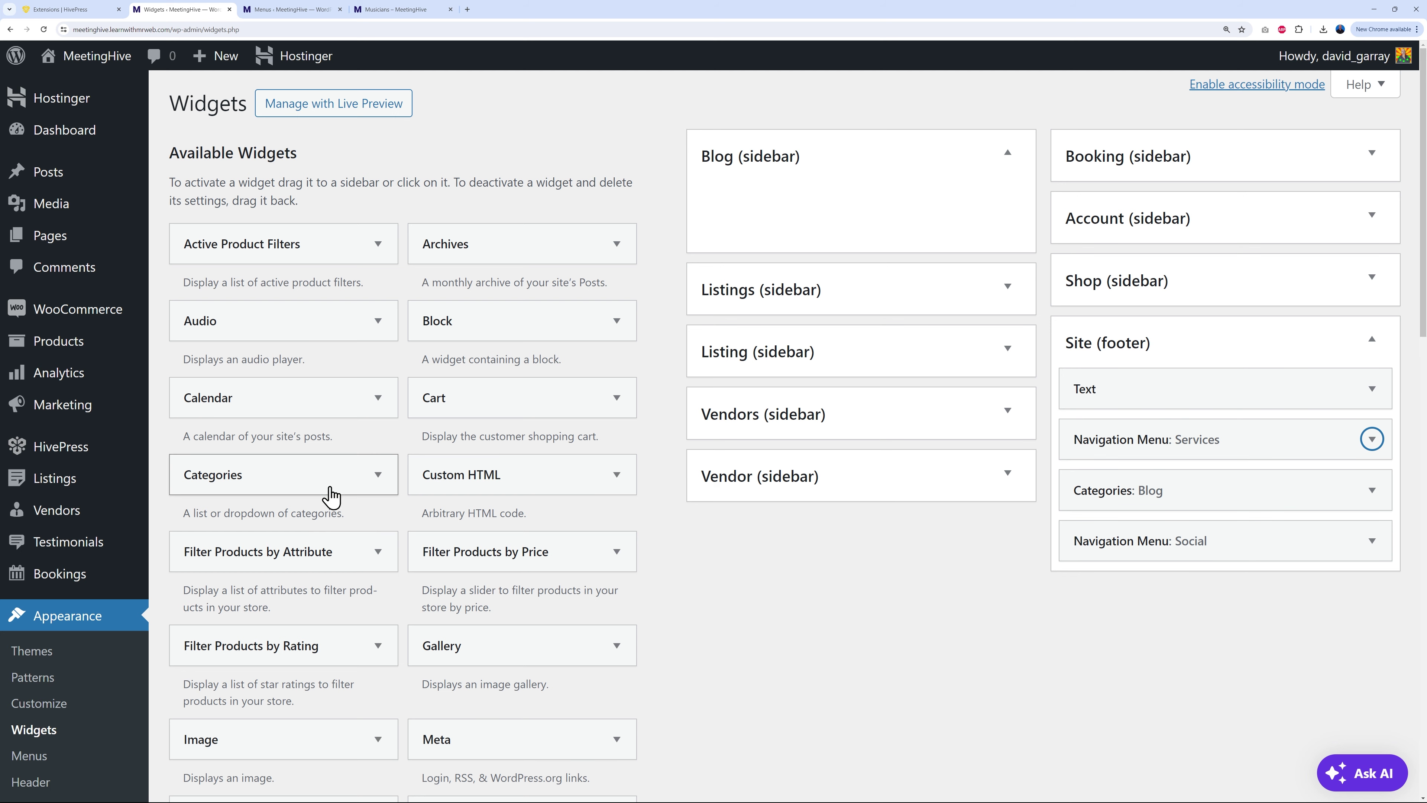
{"action": "scroll", "coordinate": [463, 598], "scroll_direction": "down", "scroll_amount": 4}
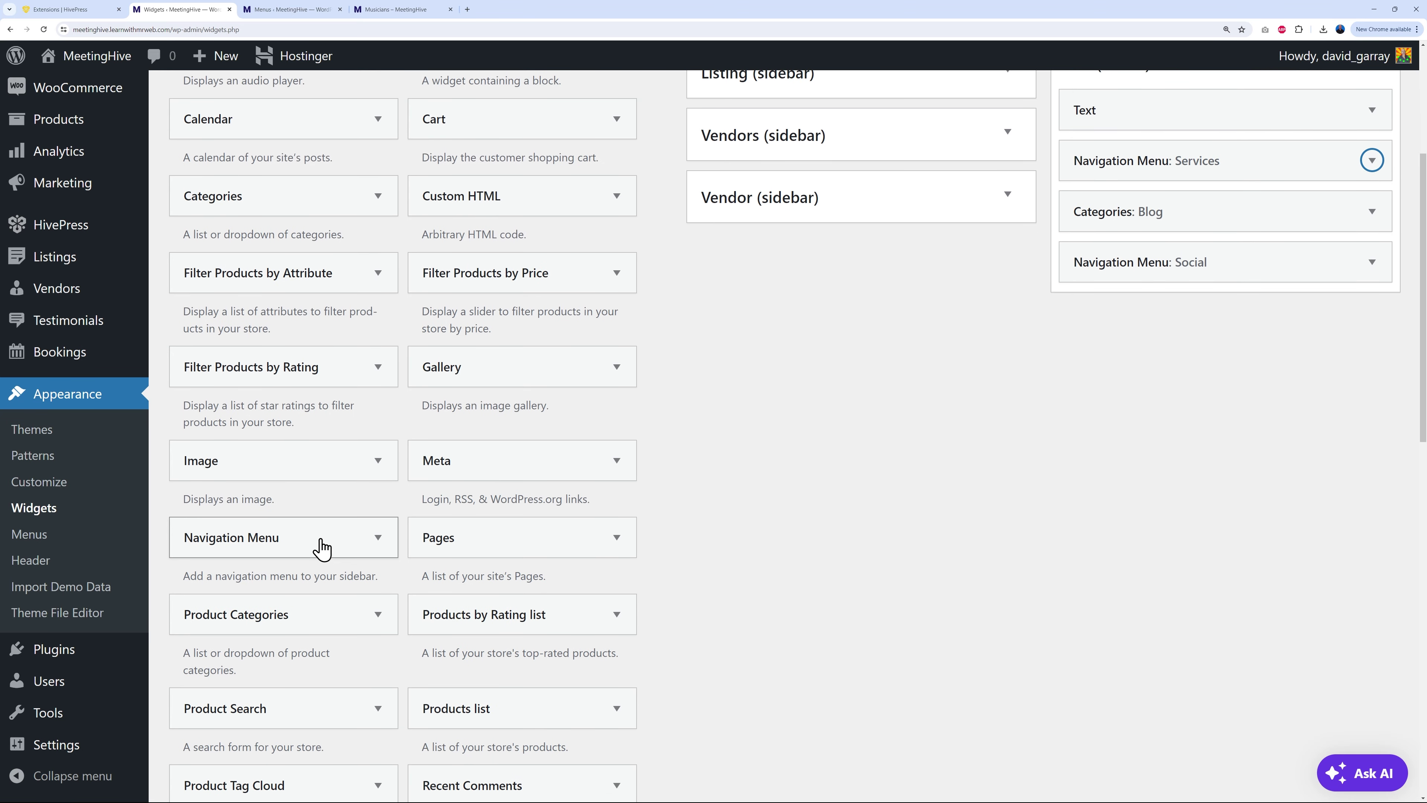
{"action": "scroll", "coordinate": [775, 590], "scroll_direction": "up", "scroll_amount": 2}
Step: Add a footer Navigation Menu widget showing the Instruments menu, save it, and reload the Musicians page
{"action": "scroll", "coordinate": [387, 638], "scroll_direction": "down", "scroll_amount": 1}
{"action": "left_click_drag", "start_coordinate": [332, 604], "coordinate": [1254, 260]}
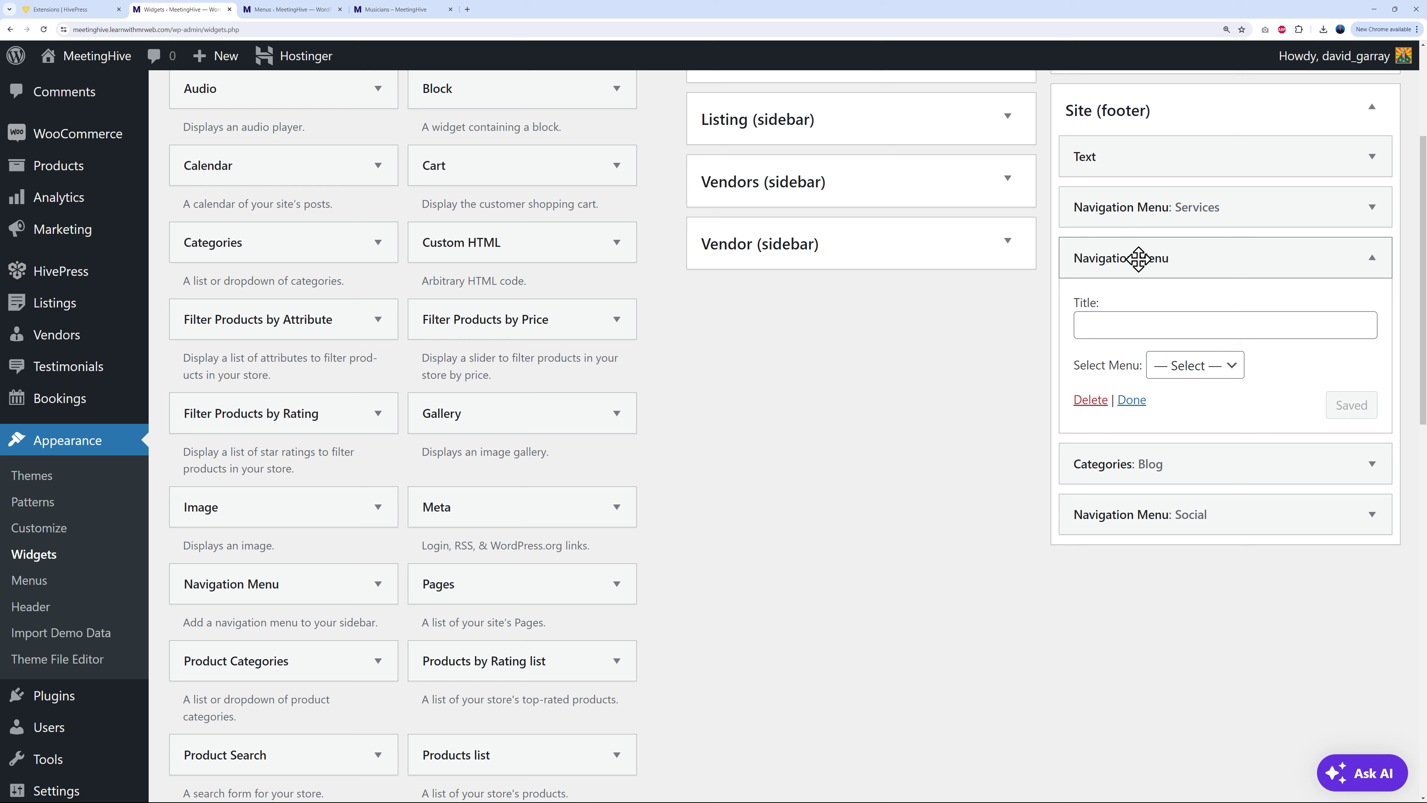
{"action": "left_click", "coordinate": [1183, 321]}
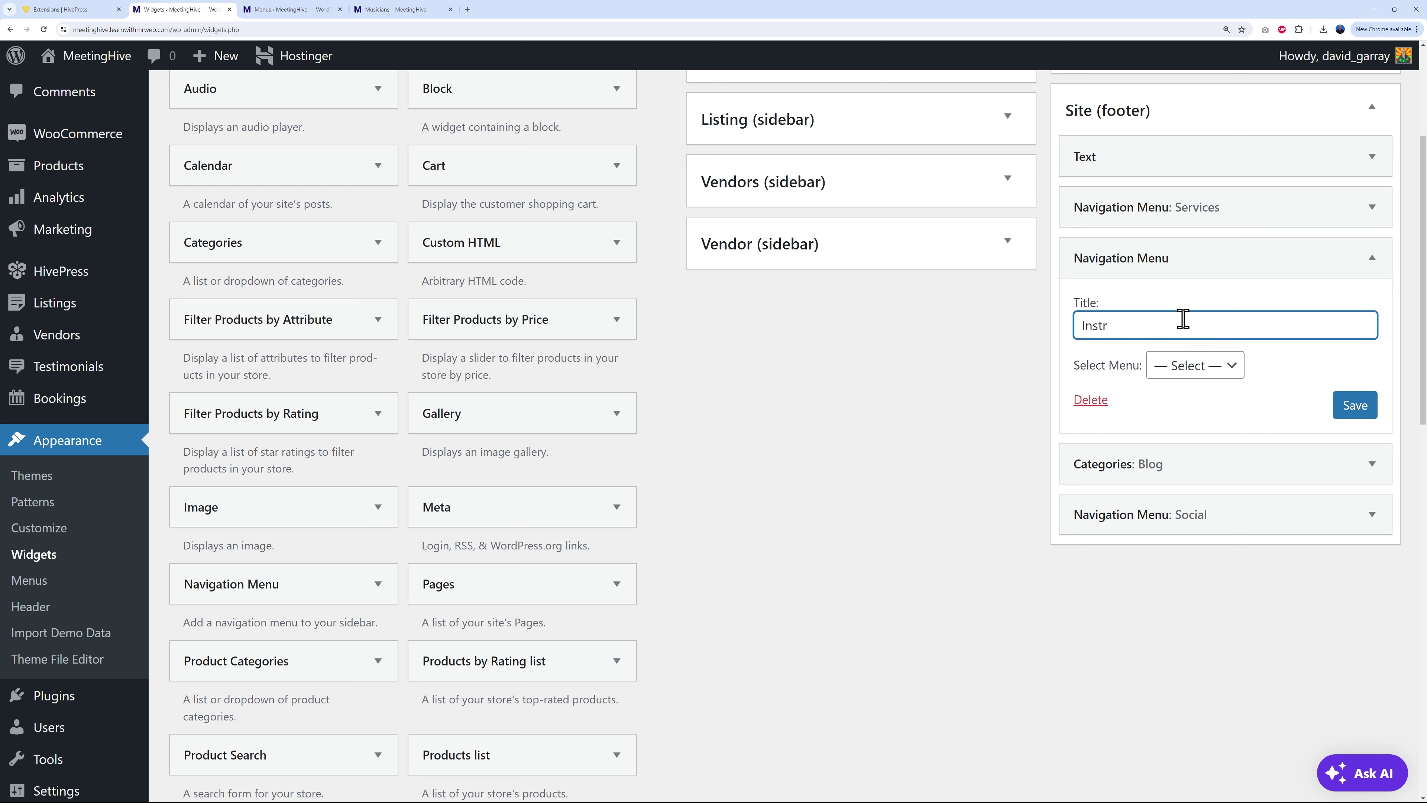
{"action": "left_click", "coordinate": [1194, 366]}
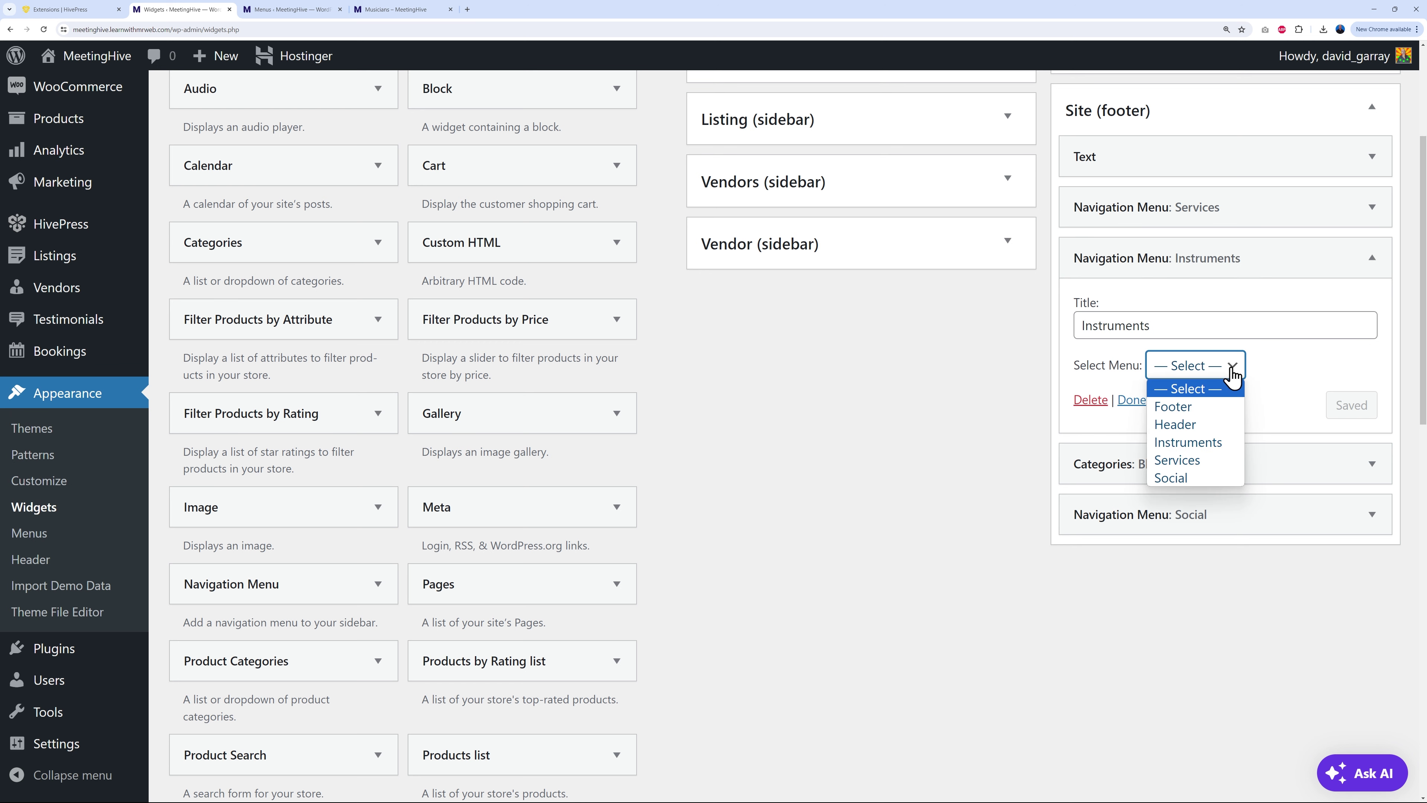
{"action": "left_click", "coordinate": [1209, 447]}
{"action": "left_click", "coordinate": [1351, 407]}
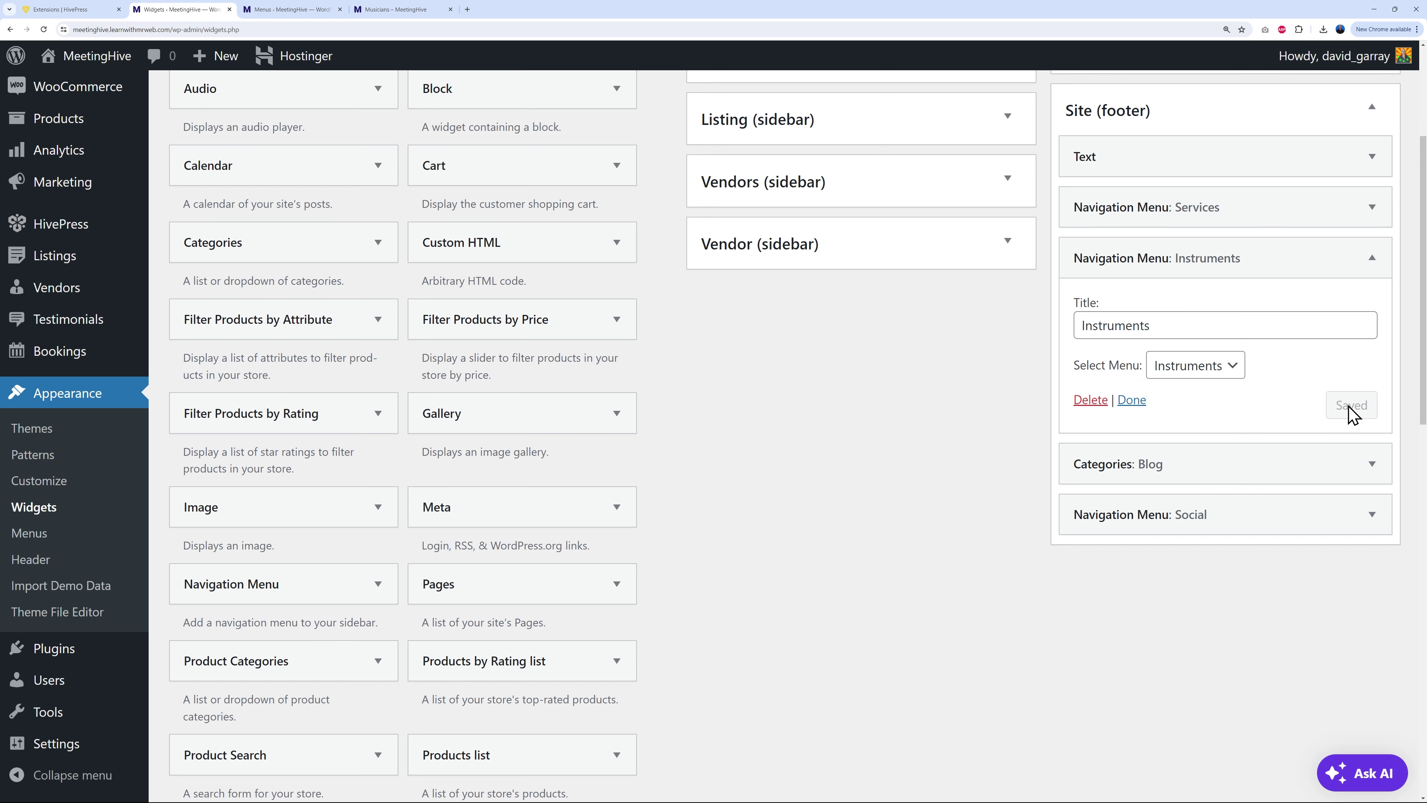
{"action": "left_click", "coordinate": [393, 10]}
{"action": "left_click", "coordinate": [43, 29]}
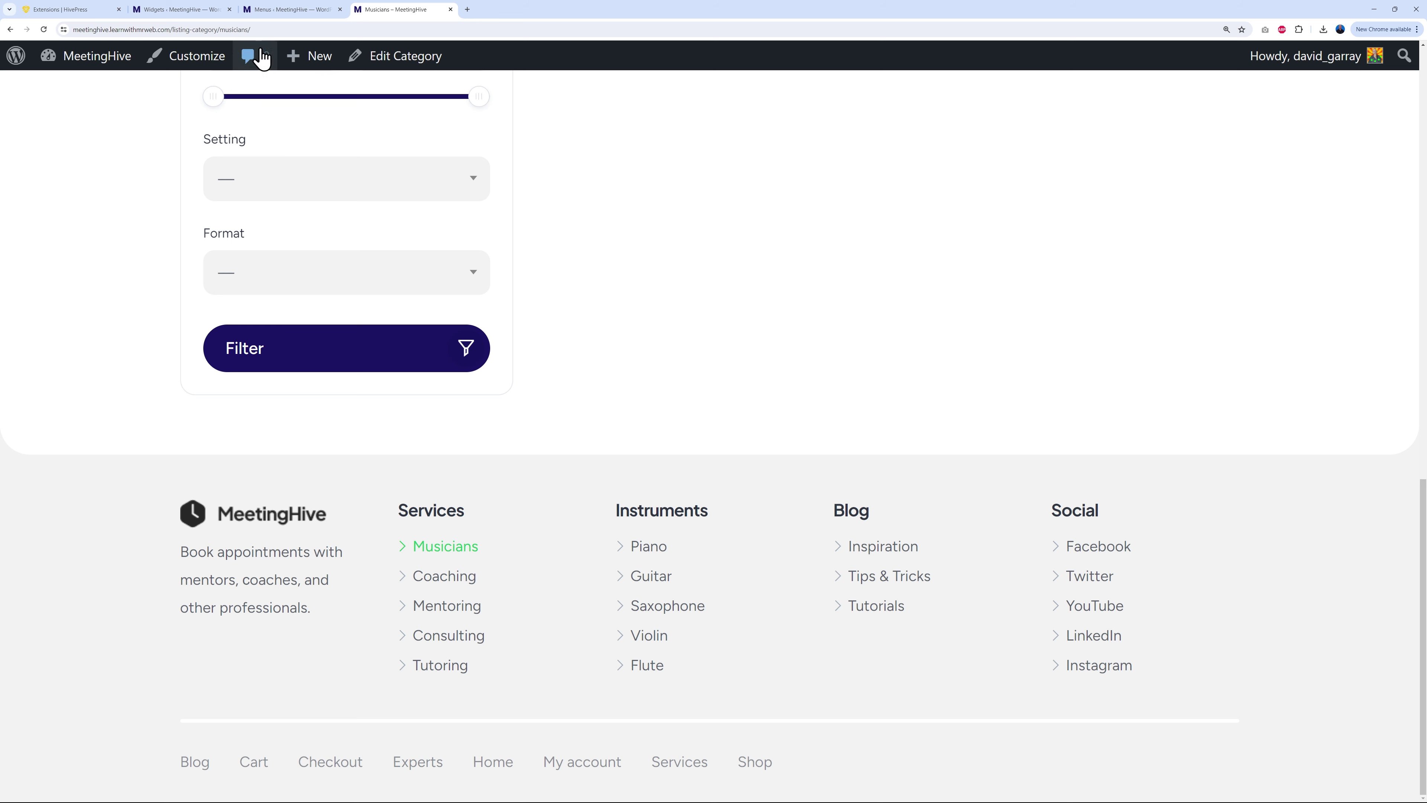
Step: Return to the Widgets admin page and collapse the Instruments navigation widget
{"action": "left_click", "coordinate": [187, 15]}
{"action": "left_click", "coordinate": [1372, 258]}
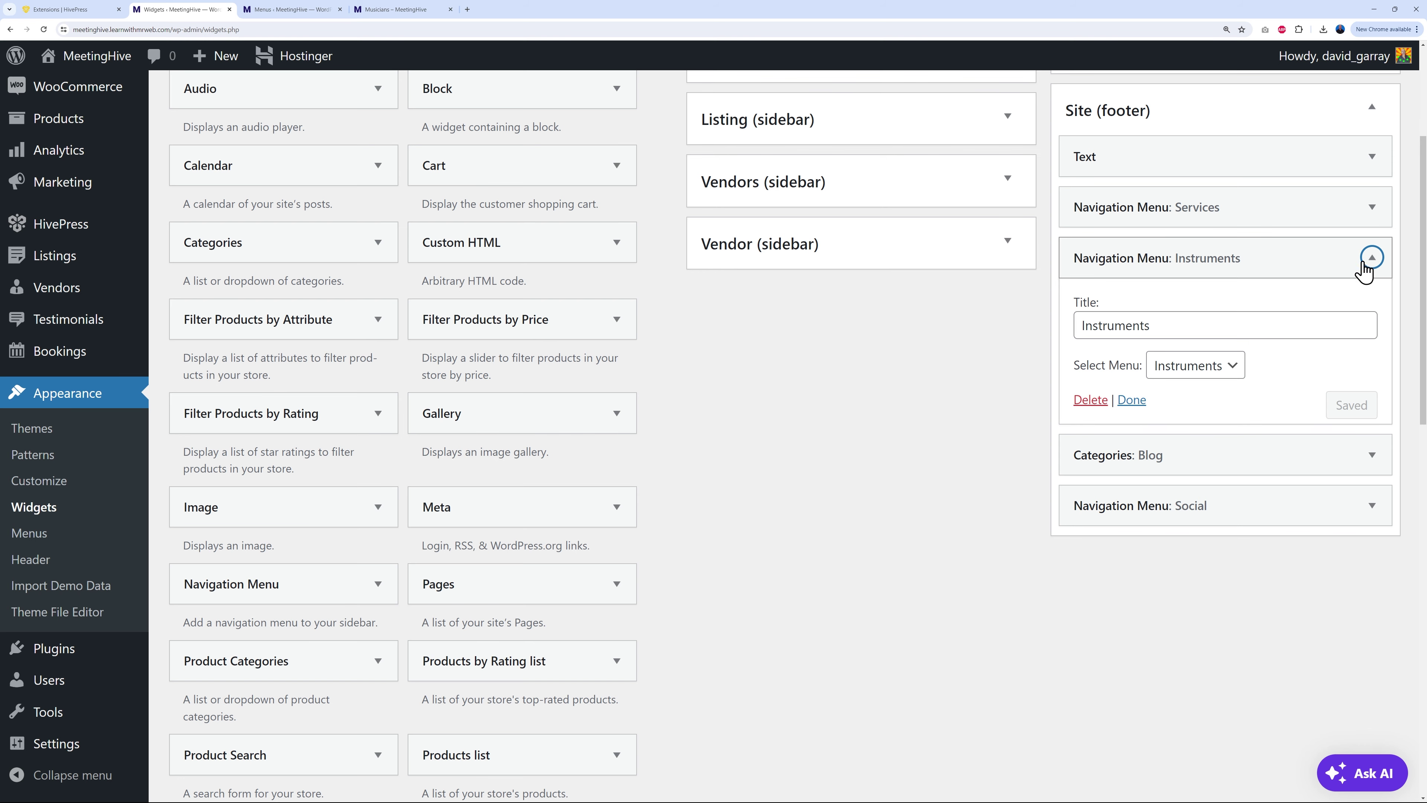
{"action": "scroll", "coordinate": [939, 529], "scroll_direction": "up", "scroll_amount": 3}
Step: Replace the MeetingHive logo in the footer Text widget with the MrWeb image from the media library
{"action": "left_click", "coordinate": [1372, 343]}
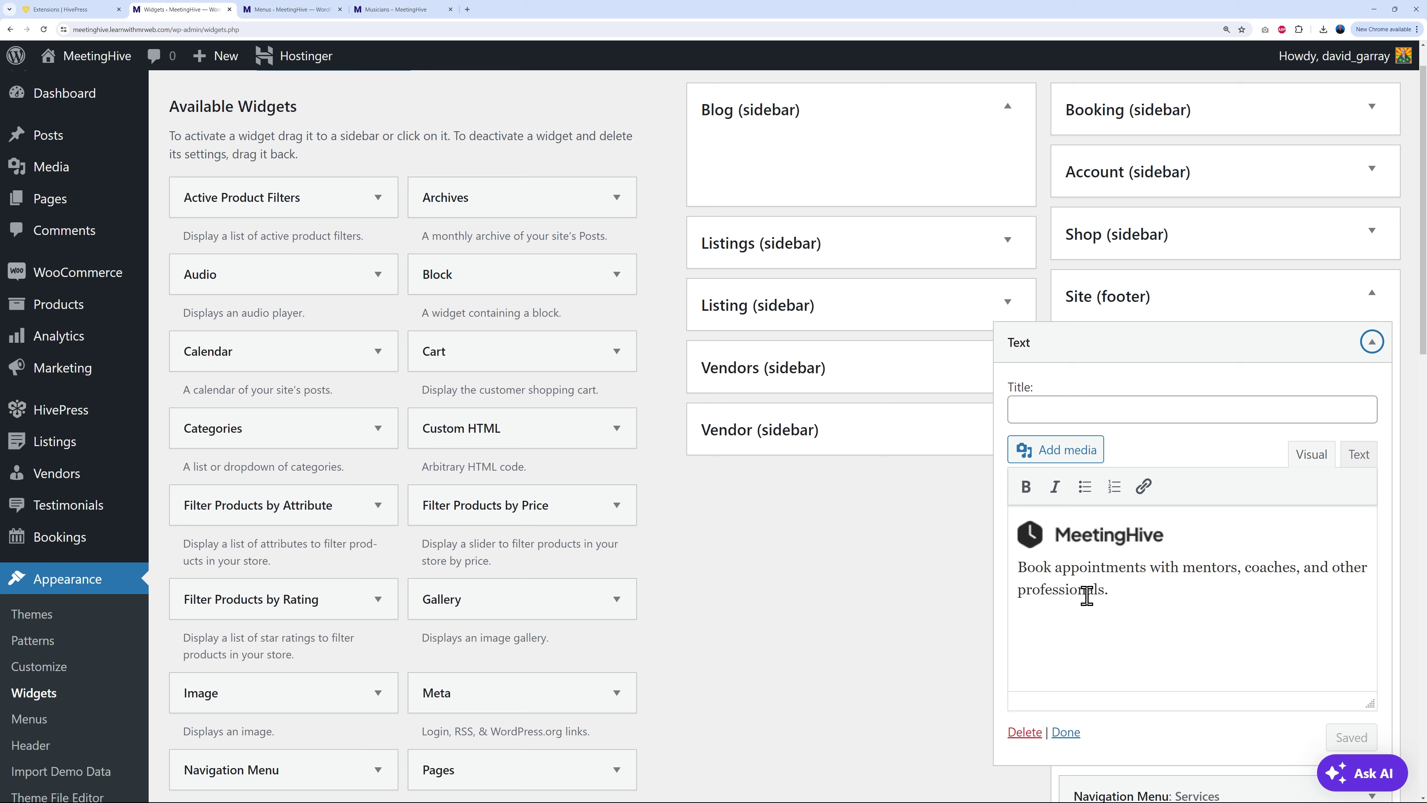
{"action": "left_click", "coordinate": [1117, 548]}
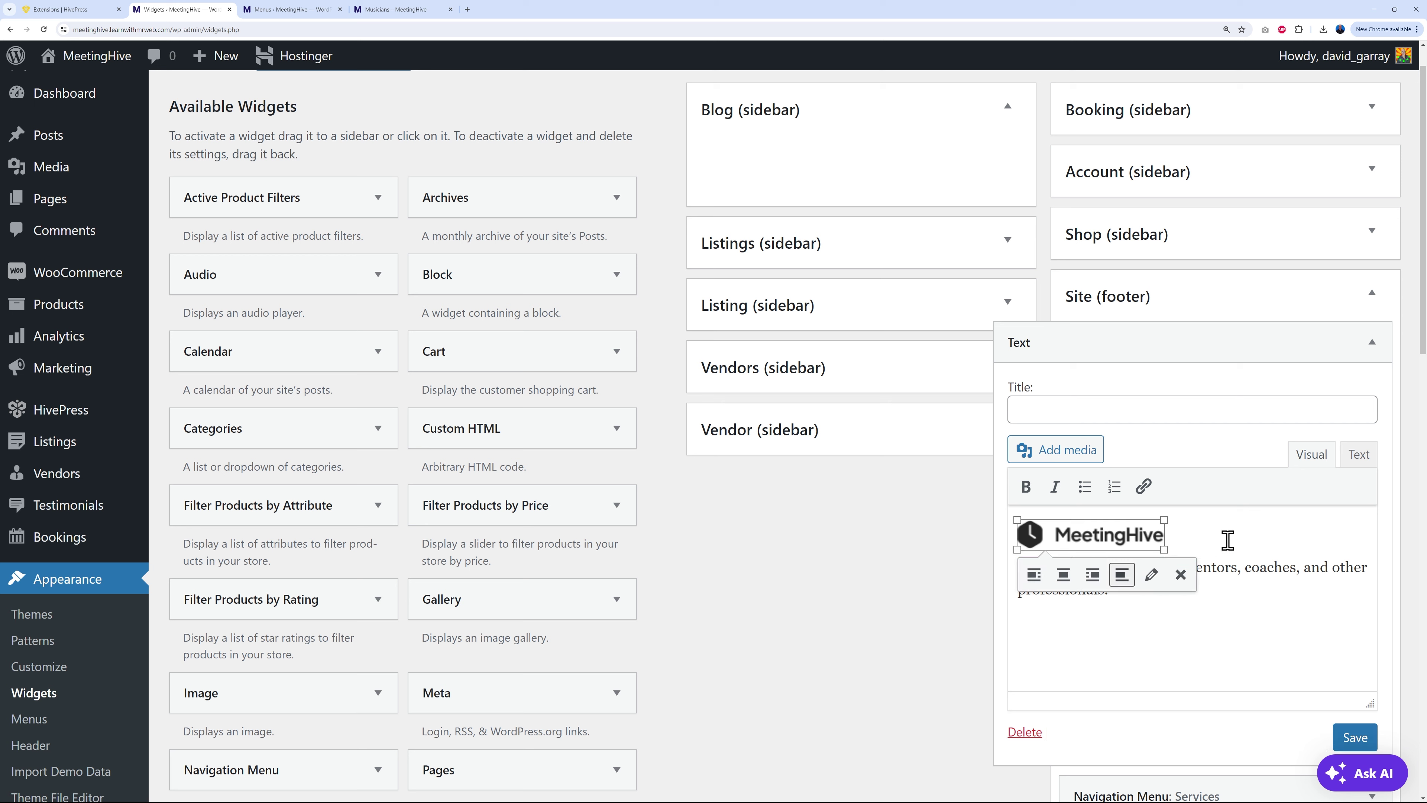
{"action": "left_click", "coordinate": [1067, 451]}
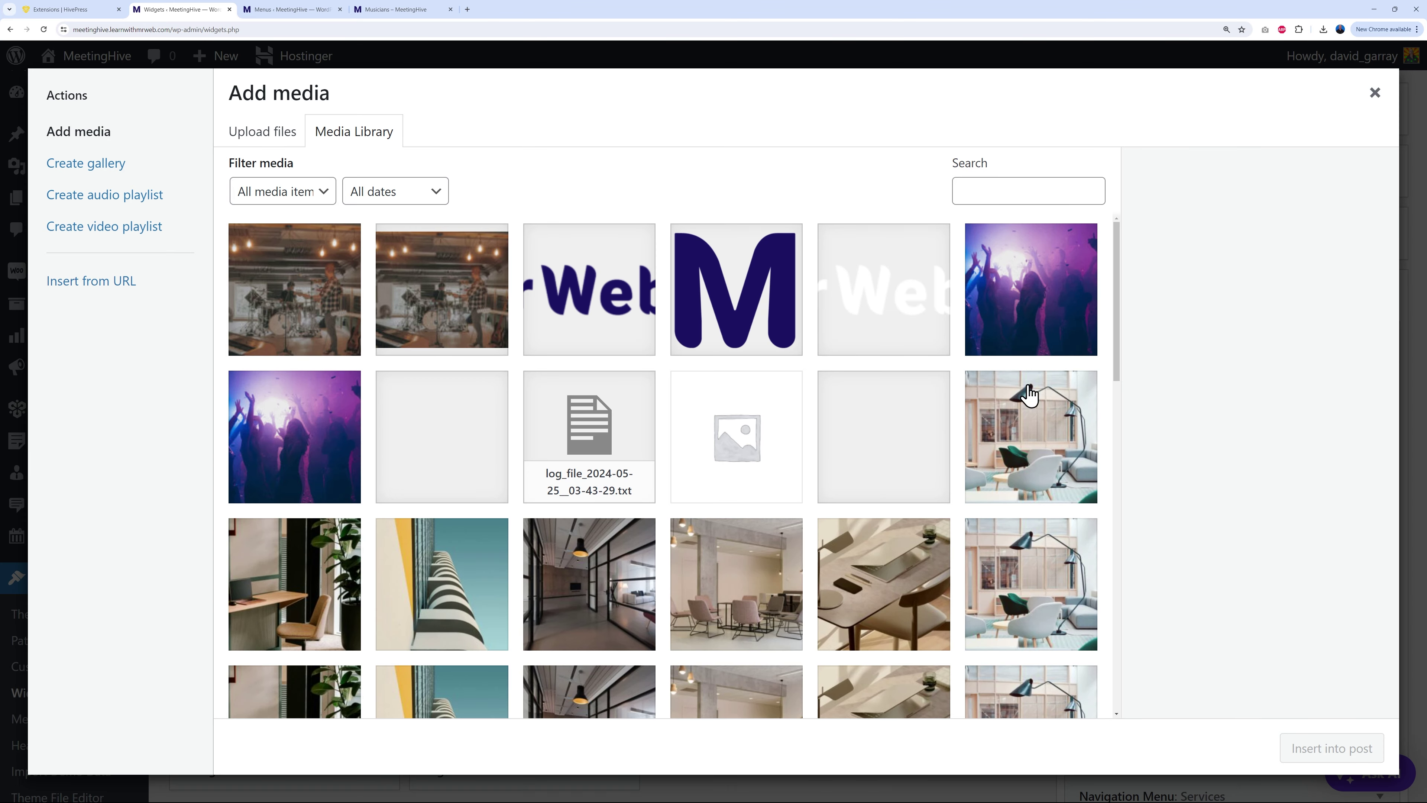
{"action": "left_click", "coordinate": [639, 302]}
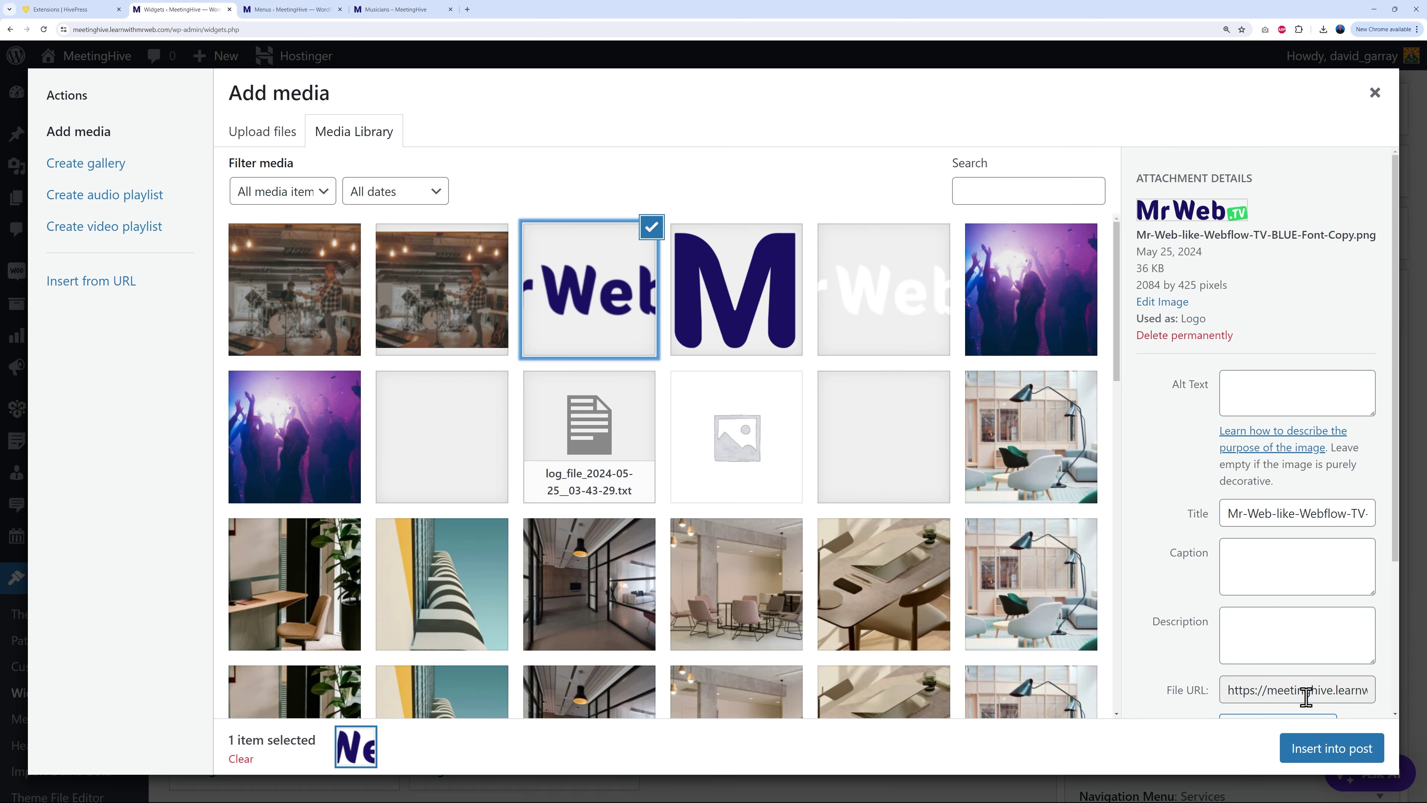
{"action": "left_click", "coordinate": [1331, 748]}
Step: Shrink the inserted MrWeb logo, save the Text widget, and view the live Musicians page
{"action": "left_click", "coordinate": [1236, 550]}
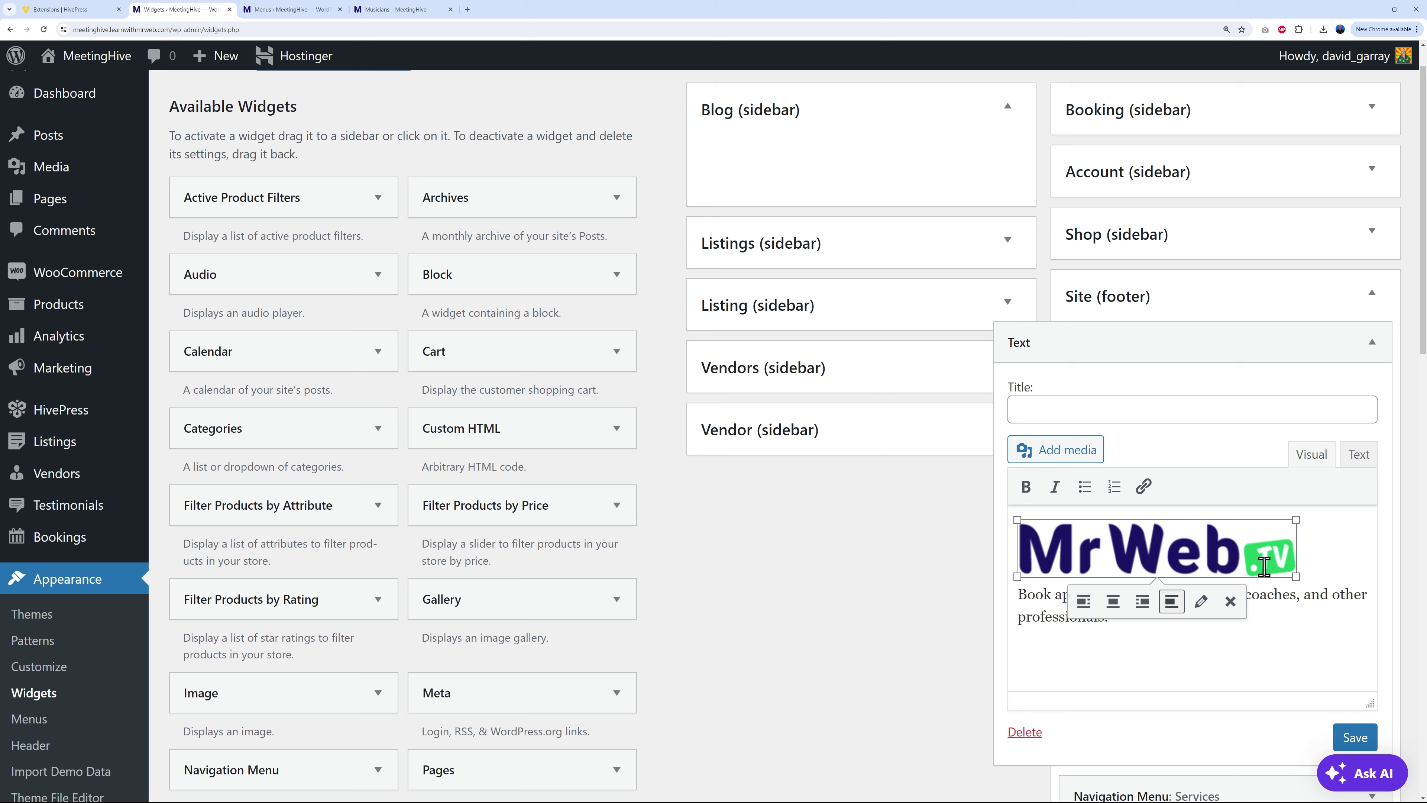
{"action": "left_click_drag", "start_coordinate": [1296, 577], "coordinate": [1169, 551]}
{"action": "left_click", "coordinate": [1239, 543]}
{"action": "left_click", "coordinate": [1354, 737]}
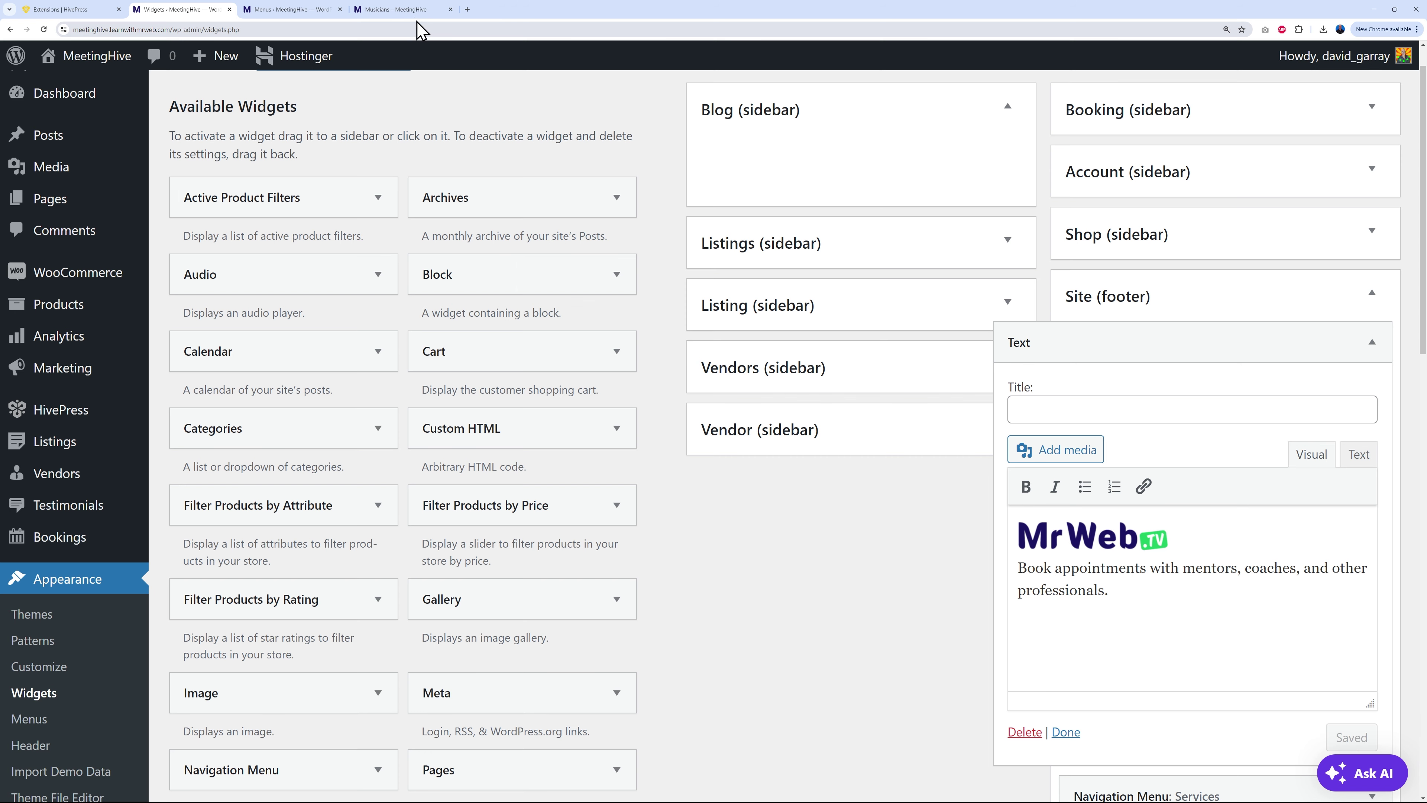
{"action": "left_click", "coordinate": [416, 12]}
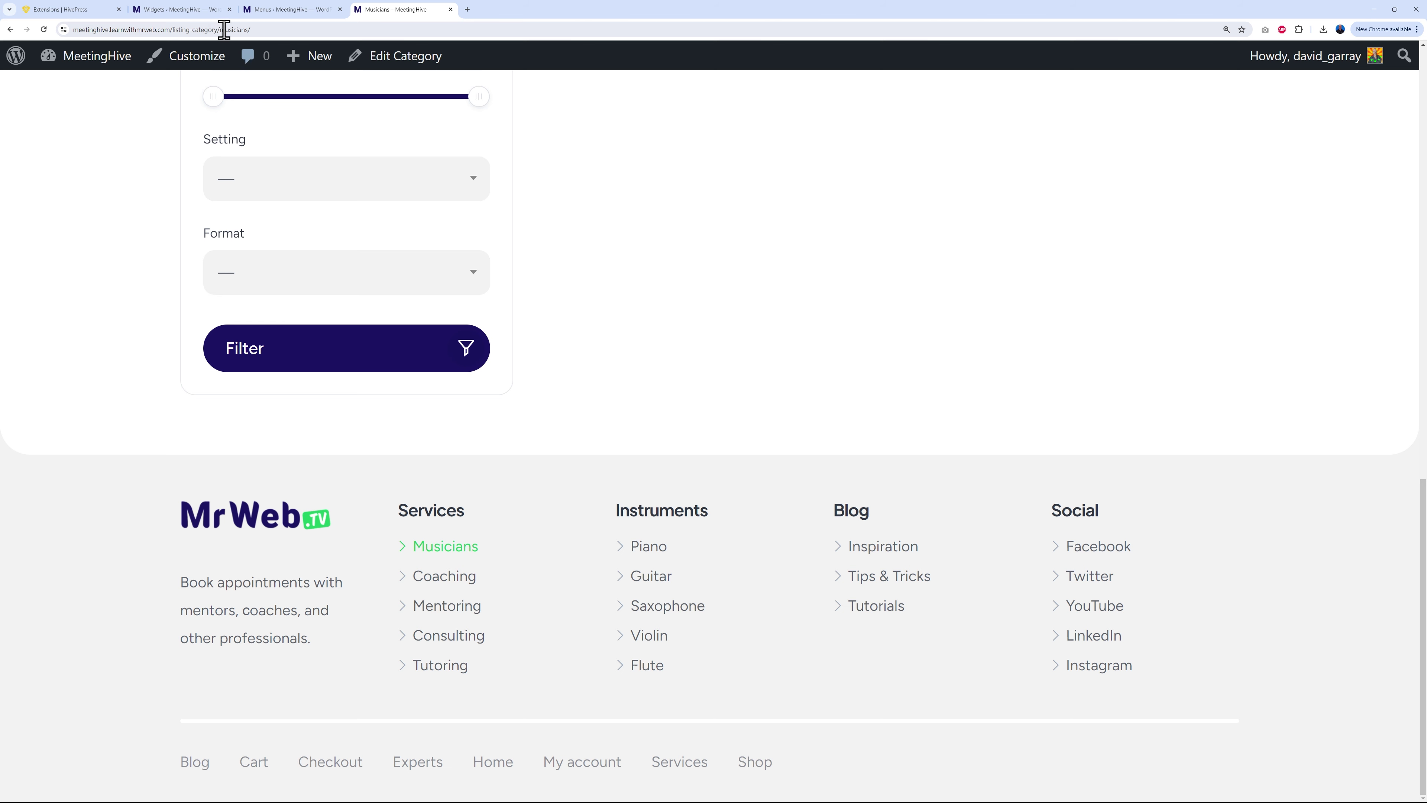
Step: Go back to the Widgets admin page and fold away the footer Text widget
{"action": "left_click", "coordinate": [207, 10]}
{"action": "left_click", "coordinate": [1371, 343]}
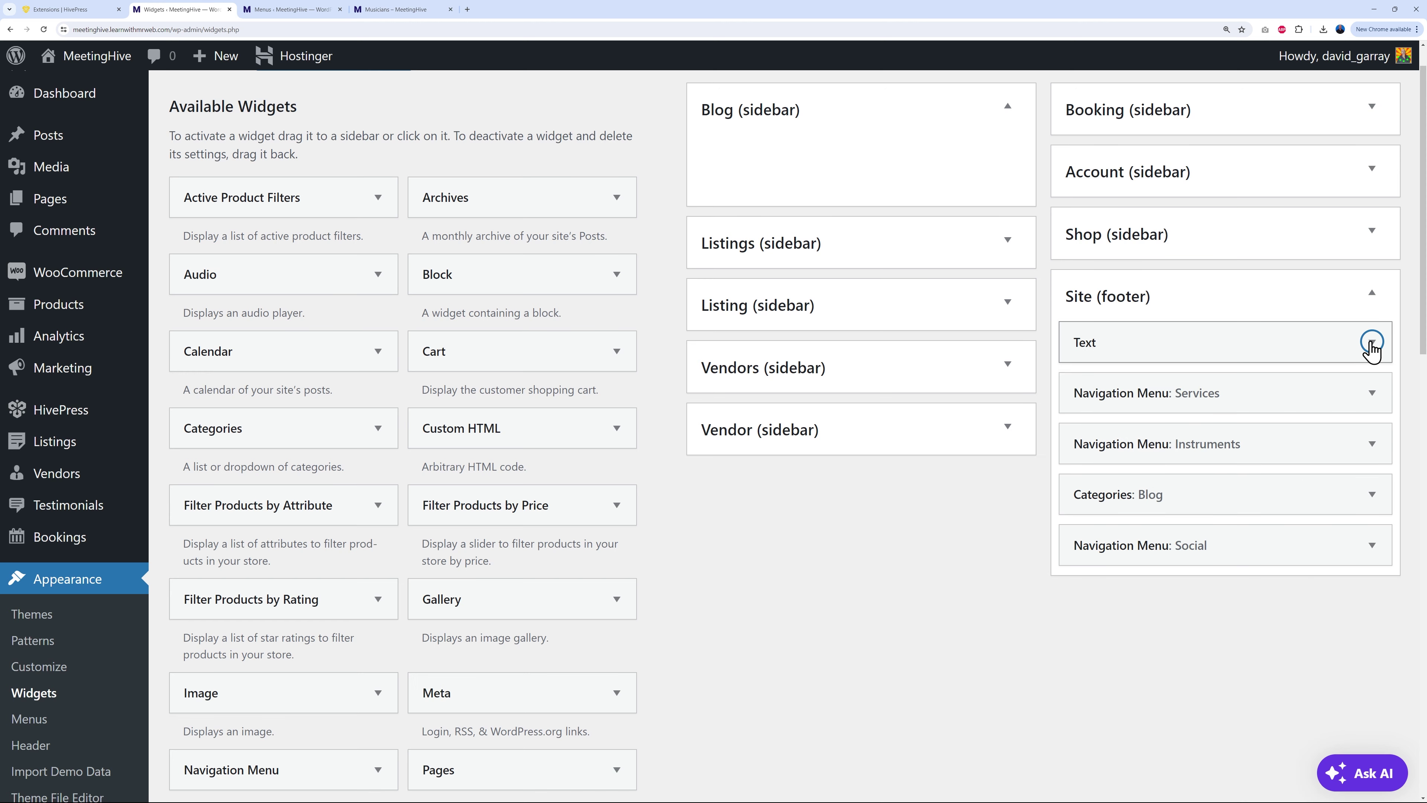
Step: In the Customizer, assign the Footer menu to the footer location and publish
{"action": "scroll", "coordinate": [105, 606], "scroll_direction": "up", "scroll_amount": 1}
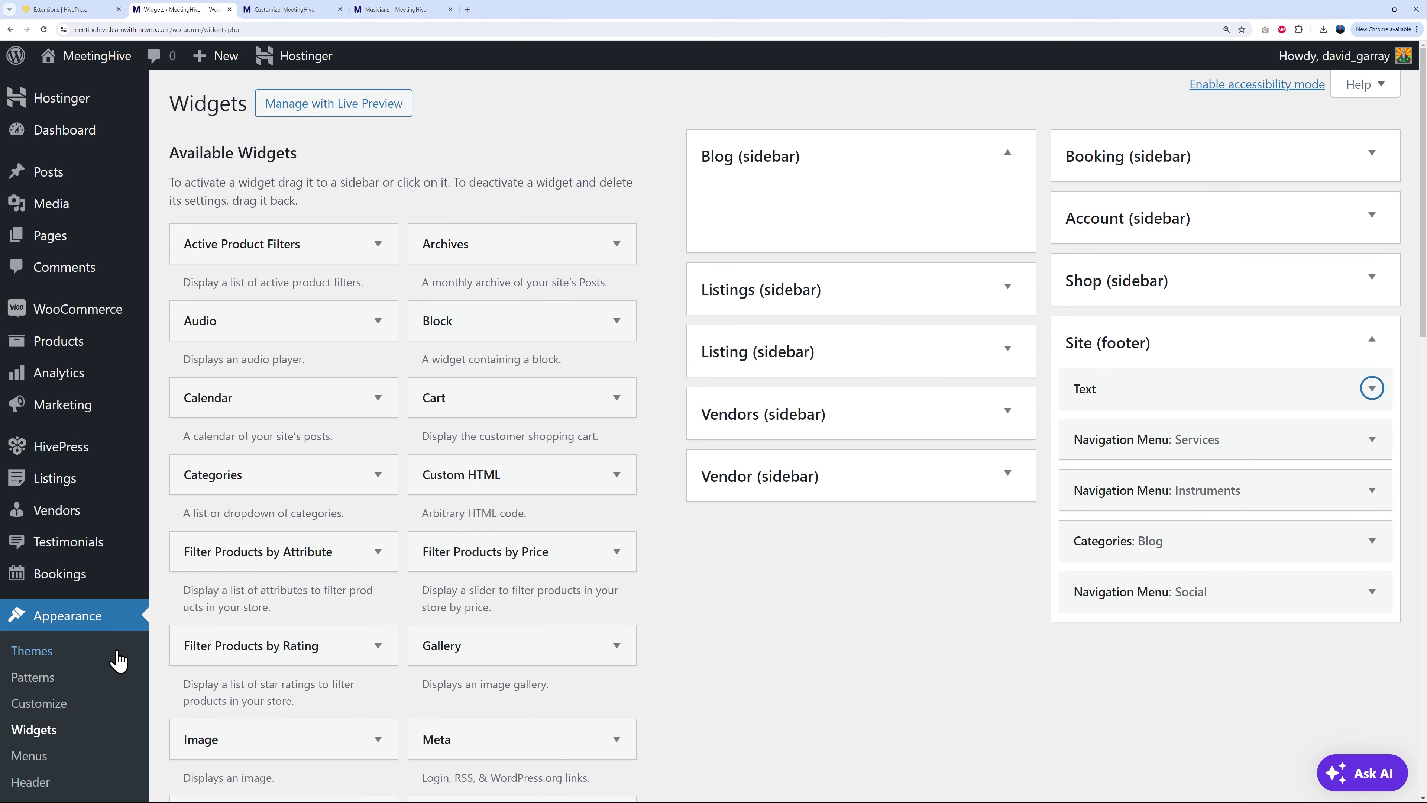
{"action": "left_click", "coordinate": [56, 704]}
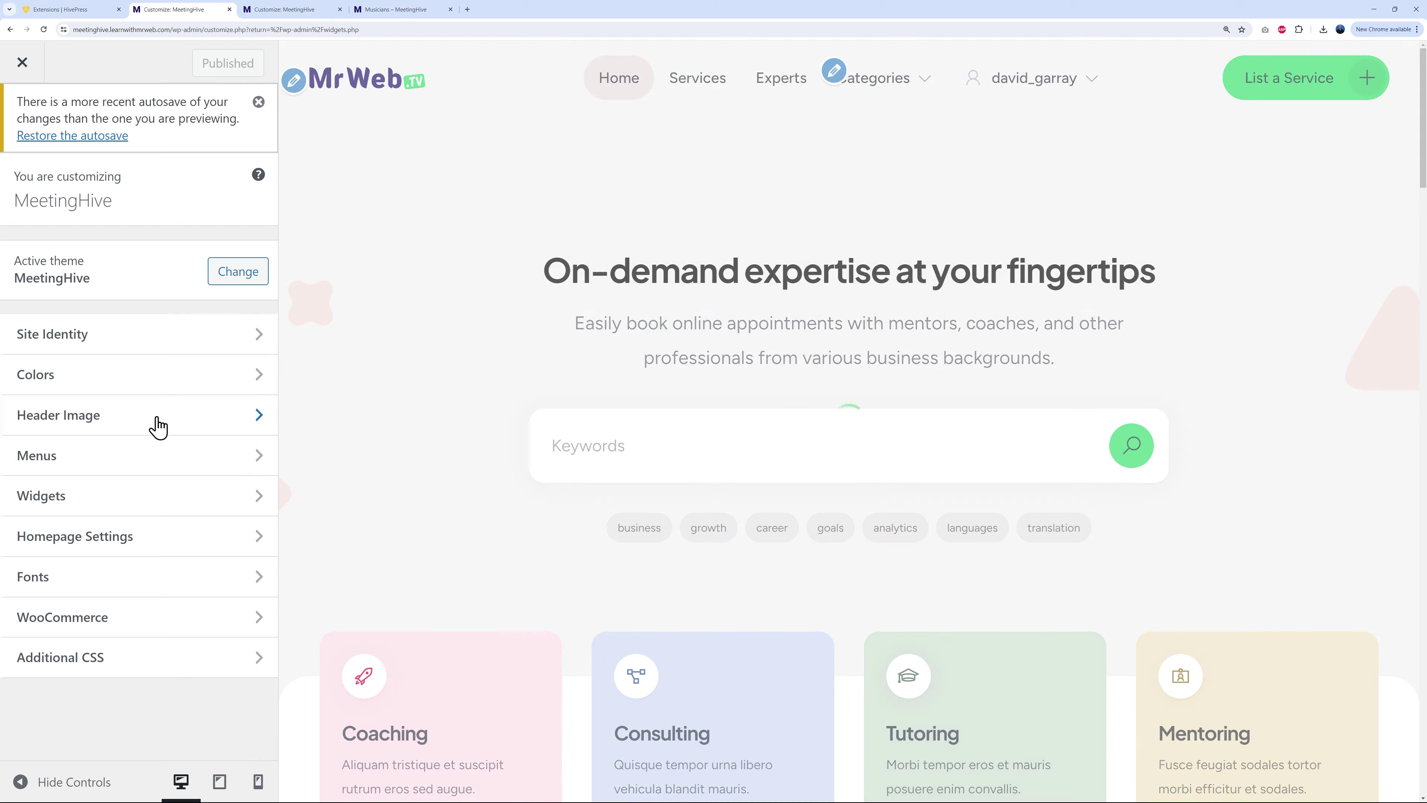
{"action": "left_click", "coordinate": [130, 459]}
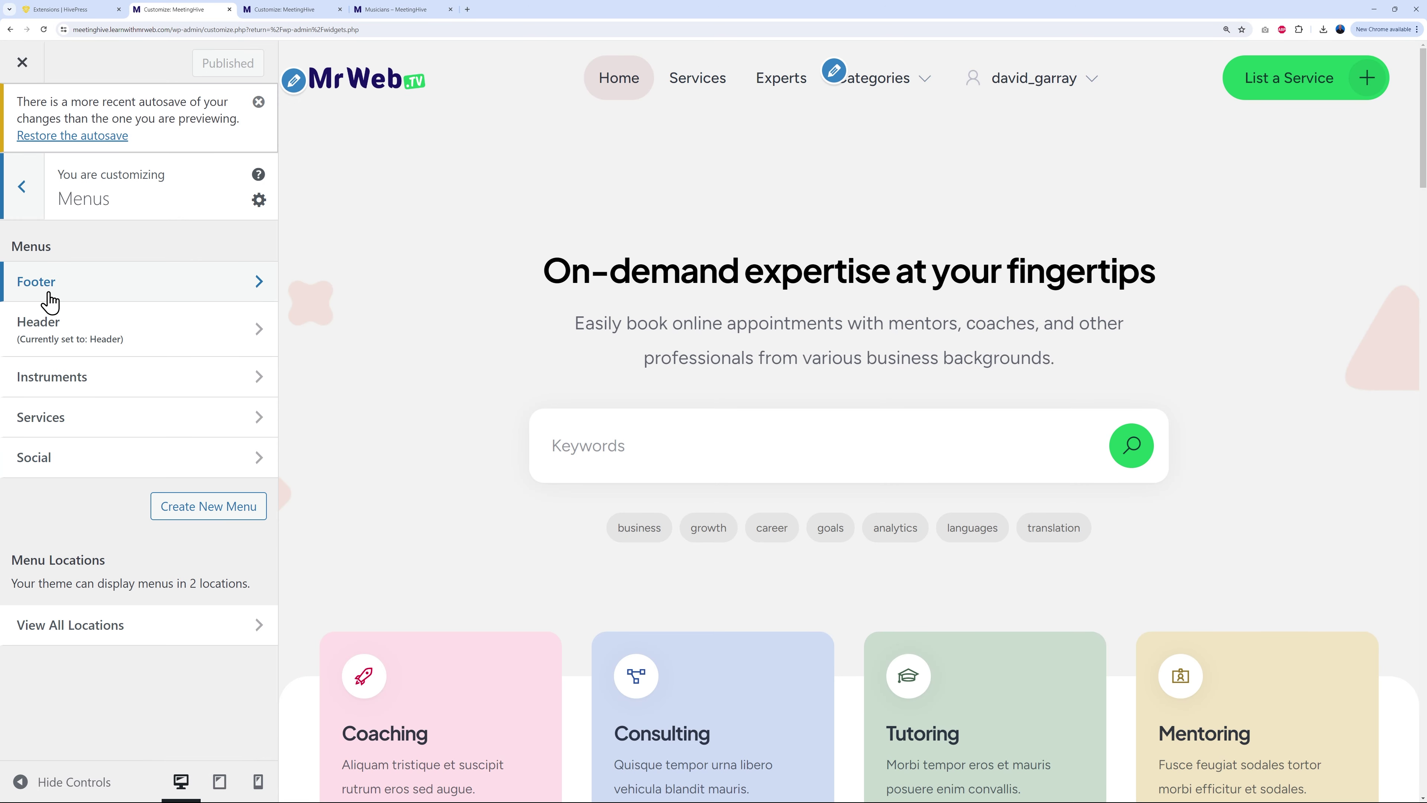
{"action": "left_click", "coordinate": [232, 282]}
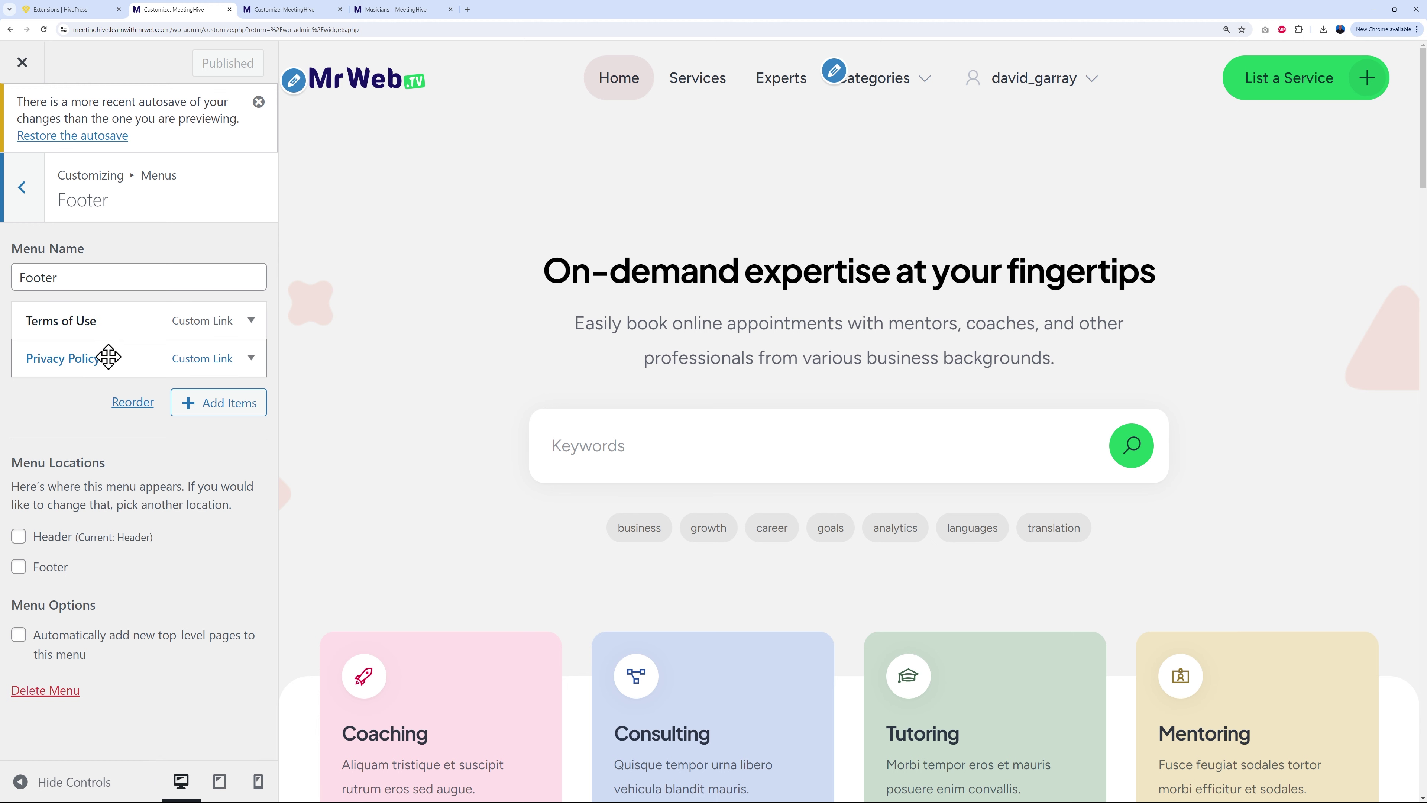
{"action": "scroll", "coordinate": [458, 489], "scroll_direction": "down", "scroll_amount": 20}
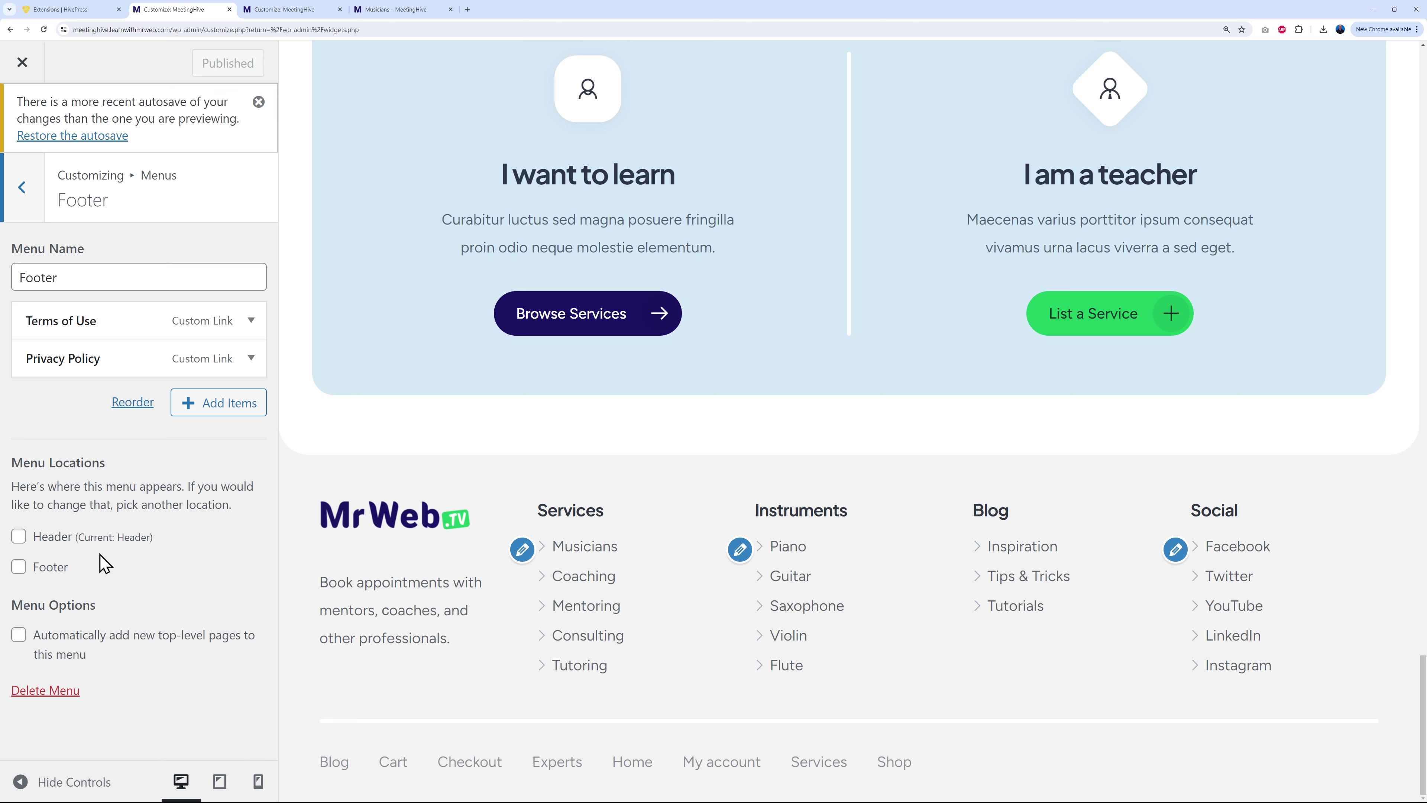
{"action": "left_click", "coordinate": [27, 571]}
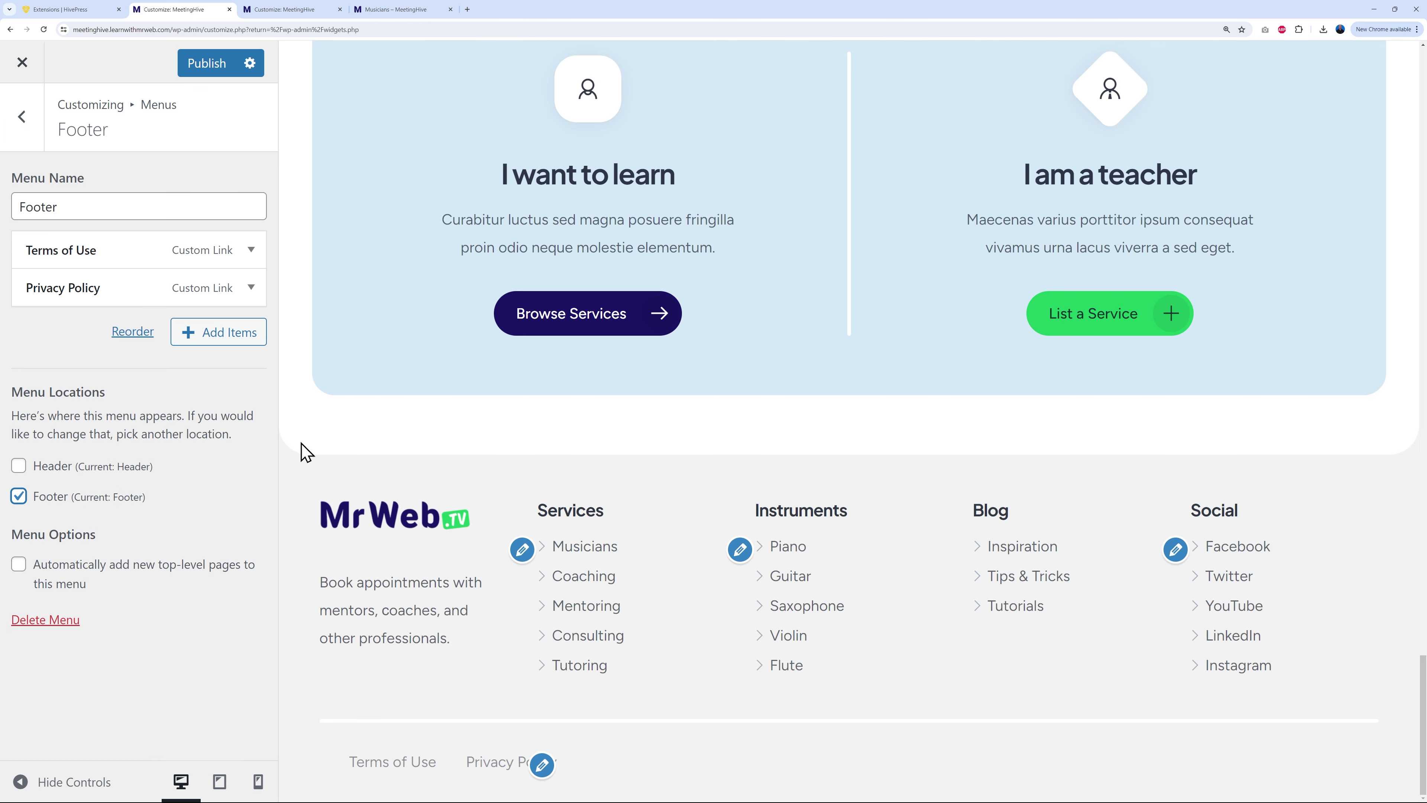
{"action": "left_click", "coordinate": [224, 67]}
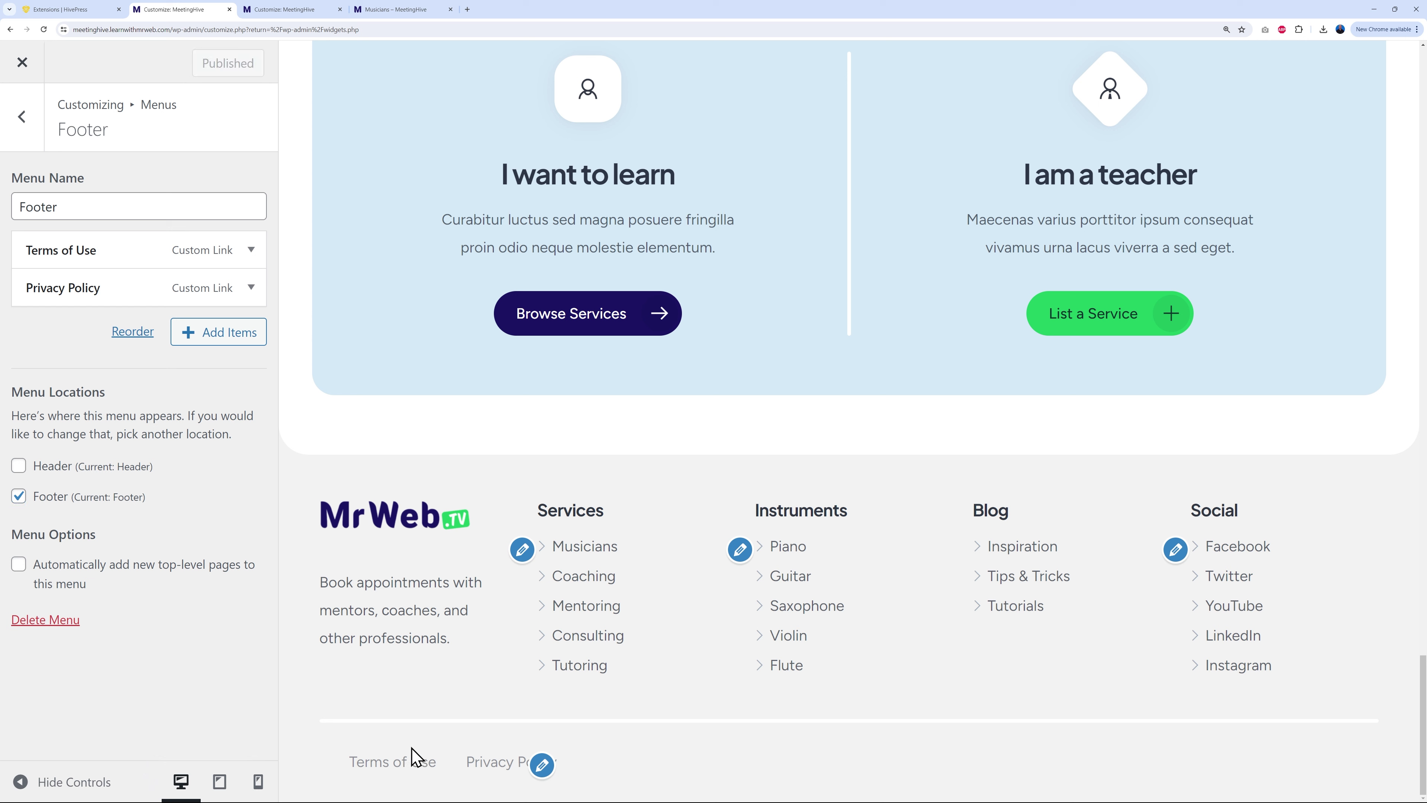
{"action": "left_click", "coordinate": [311, 10]}
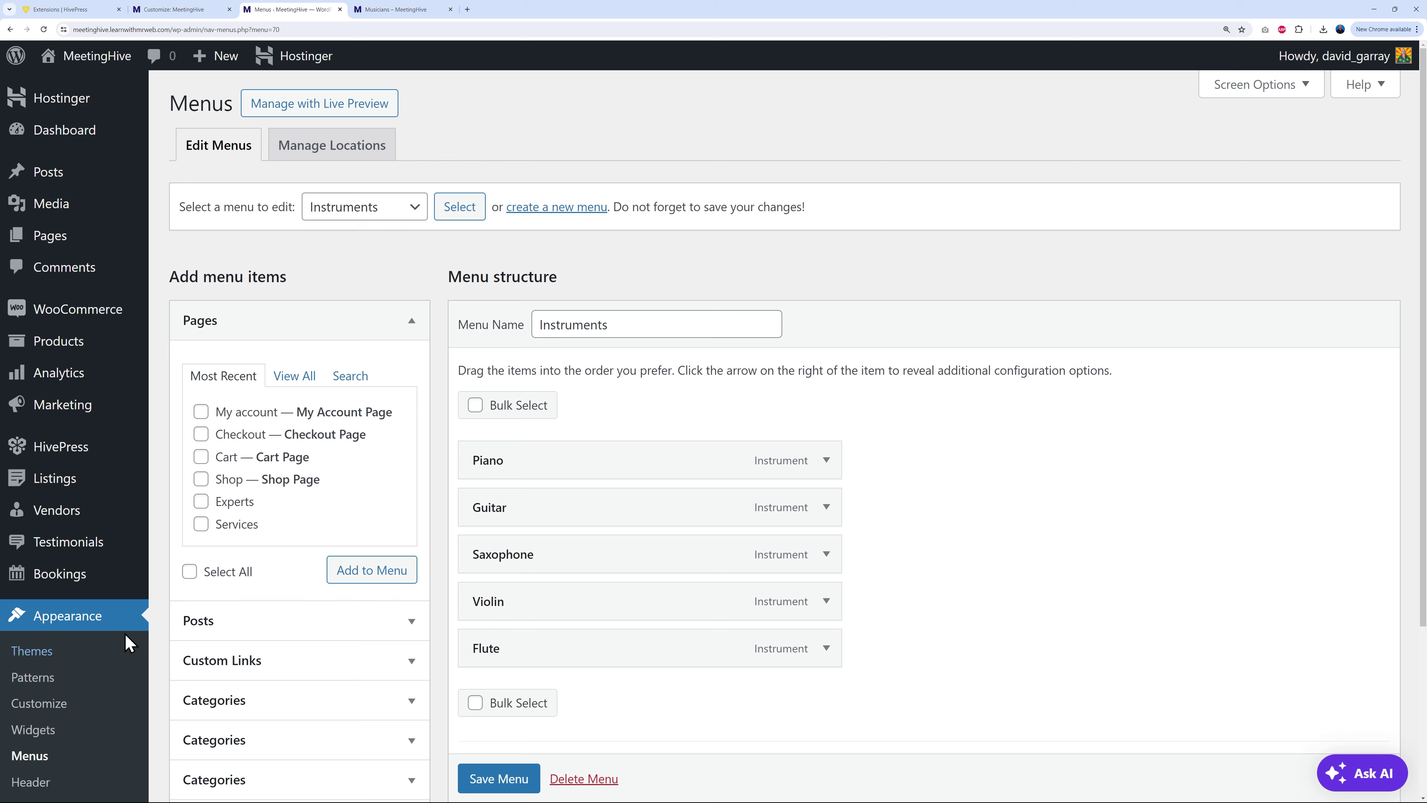
Step: Load the Footer menu in the menu editor, save it, and return to the Musicians page
{"action": "left_click", "coordinate": [393, 218]}
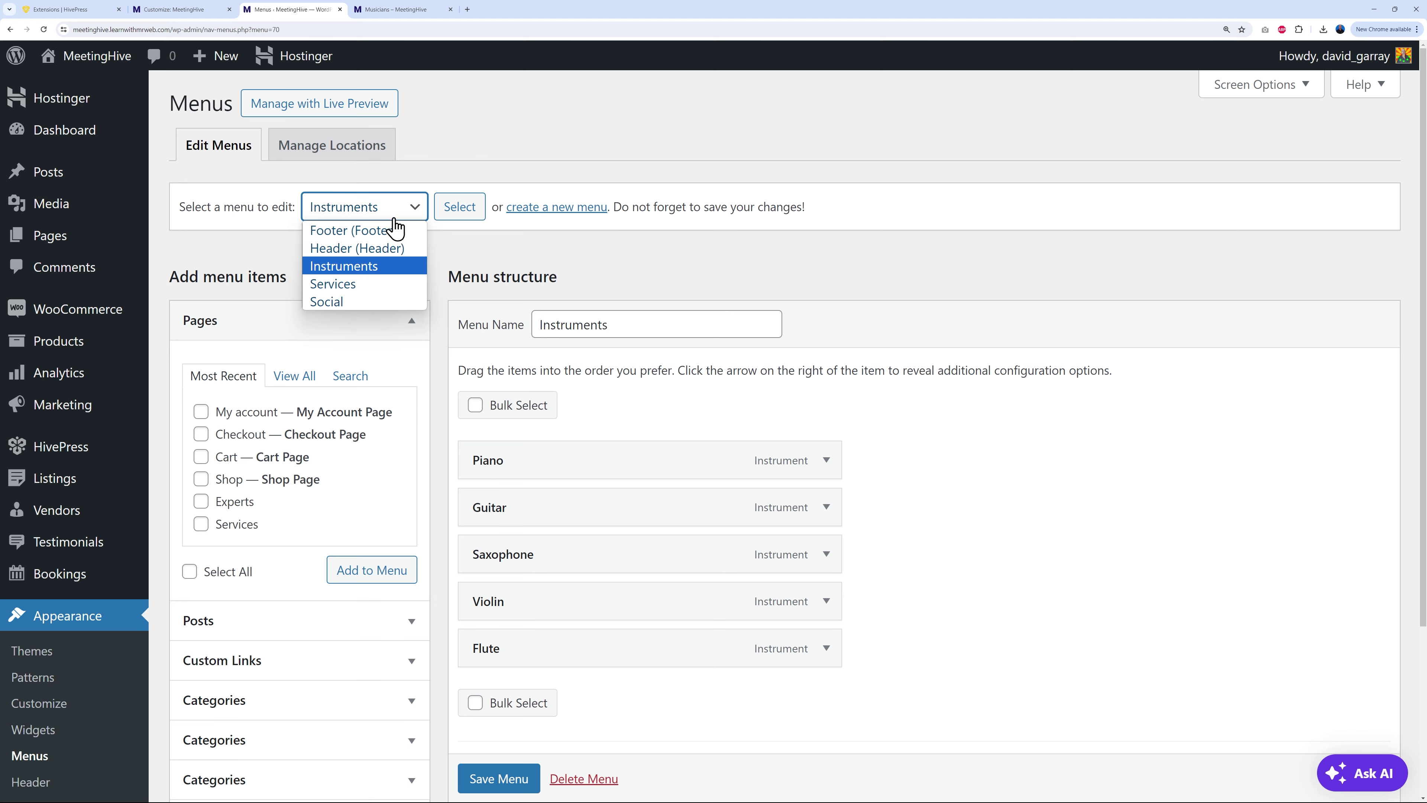
{"action": "left_click", "coordinate": [396, 231]}
{"action": "left_click", "coordinate": [459, 206]}
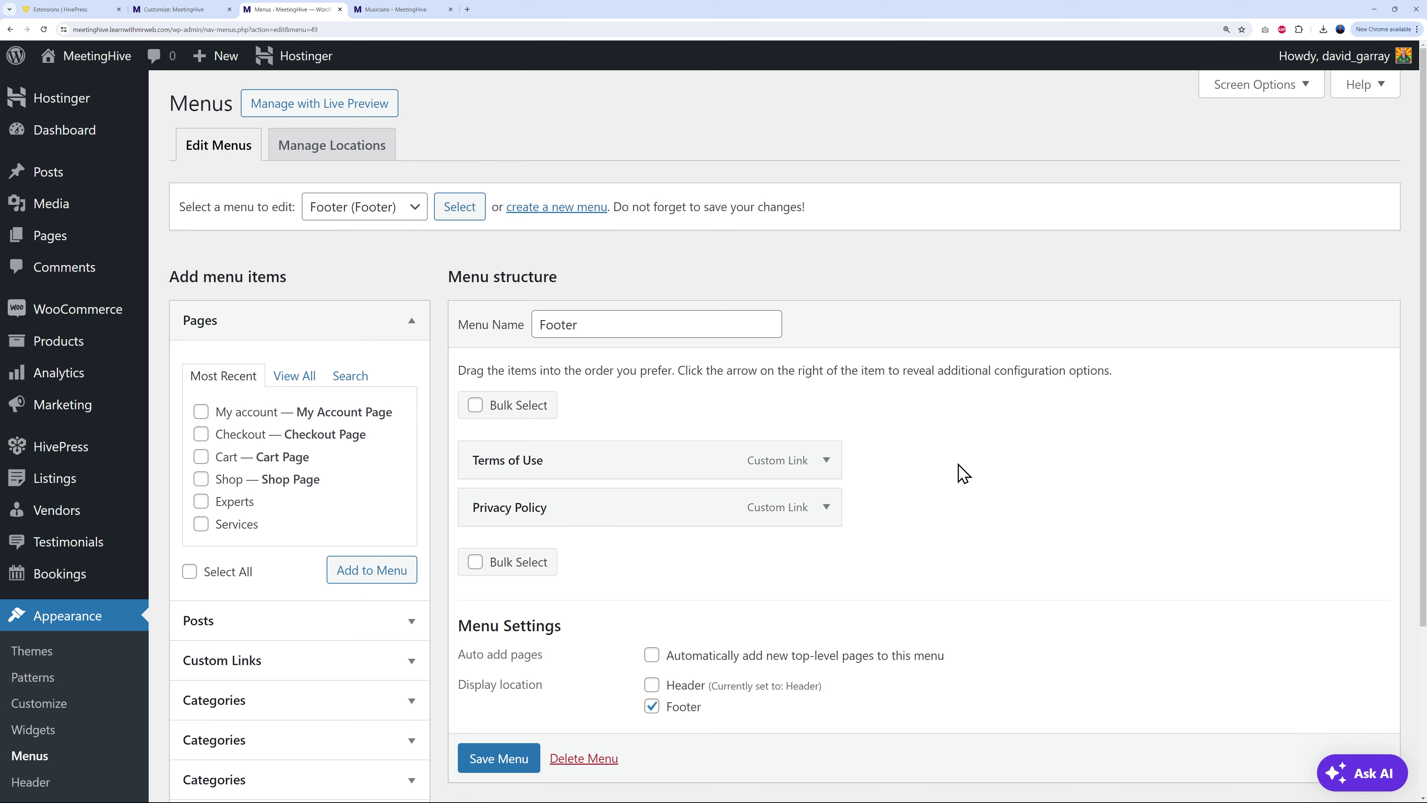
{"action": "scroll", "coordinate": [963, 473], "scroll_direction": "down", "scroll_amount": 2}
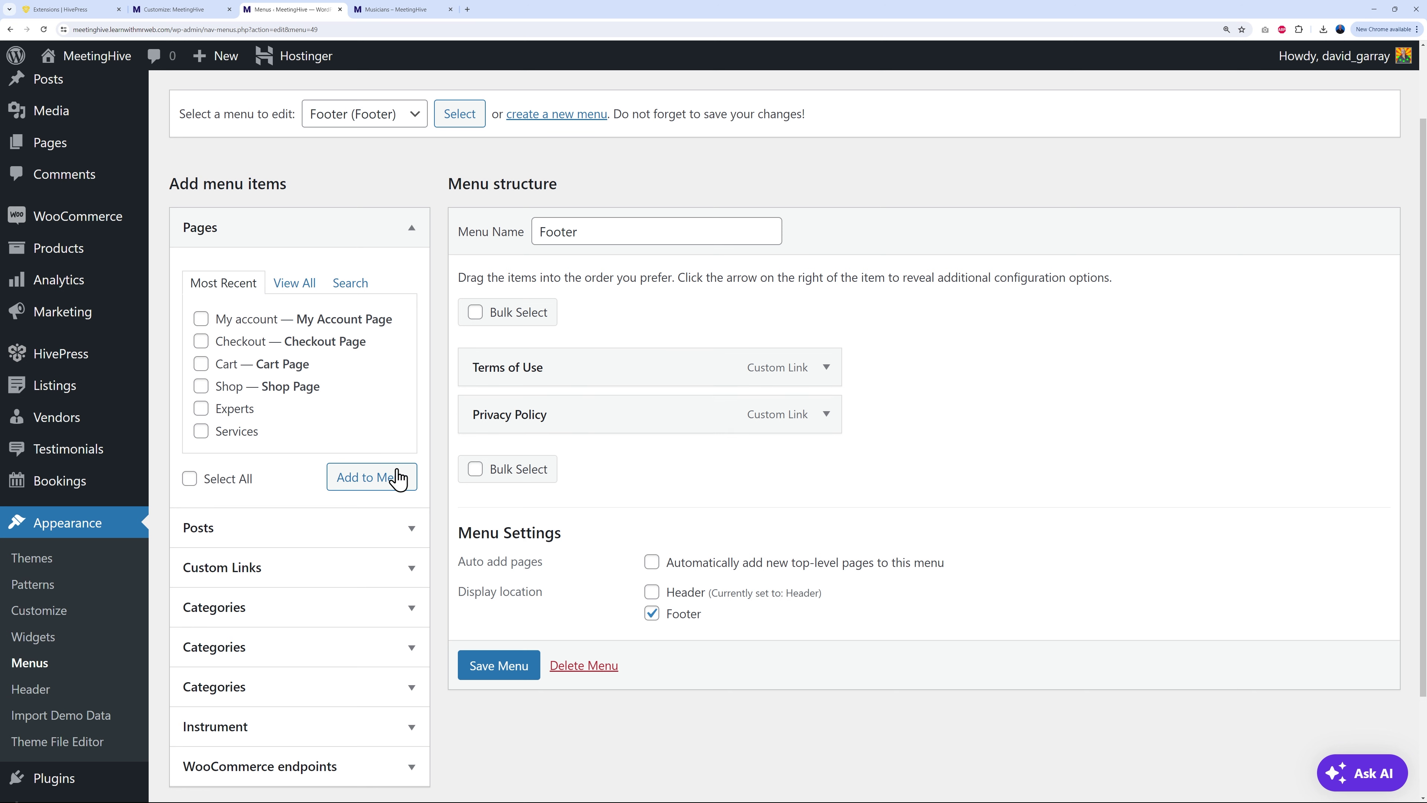
{"action": "left_click", "coordinate": [502, 671]}
{"action": "left_click", "coordinate": [396, 9]}
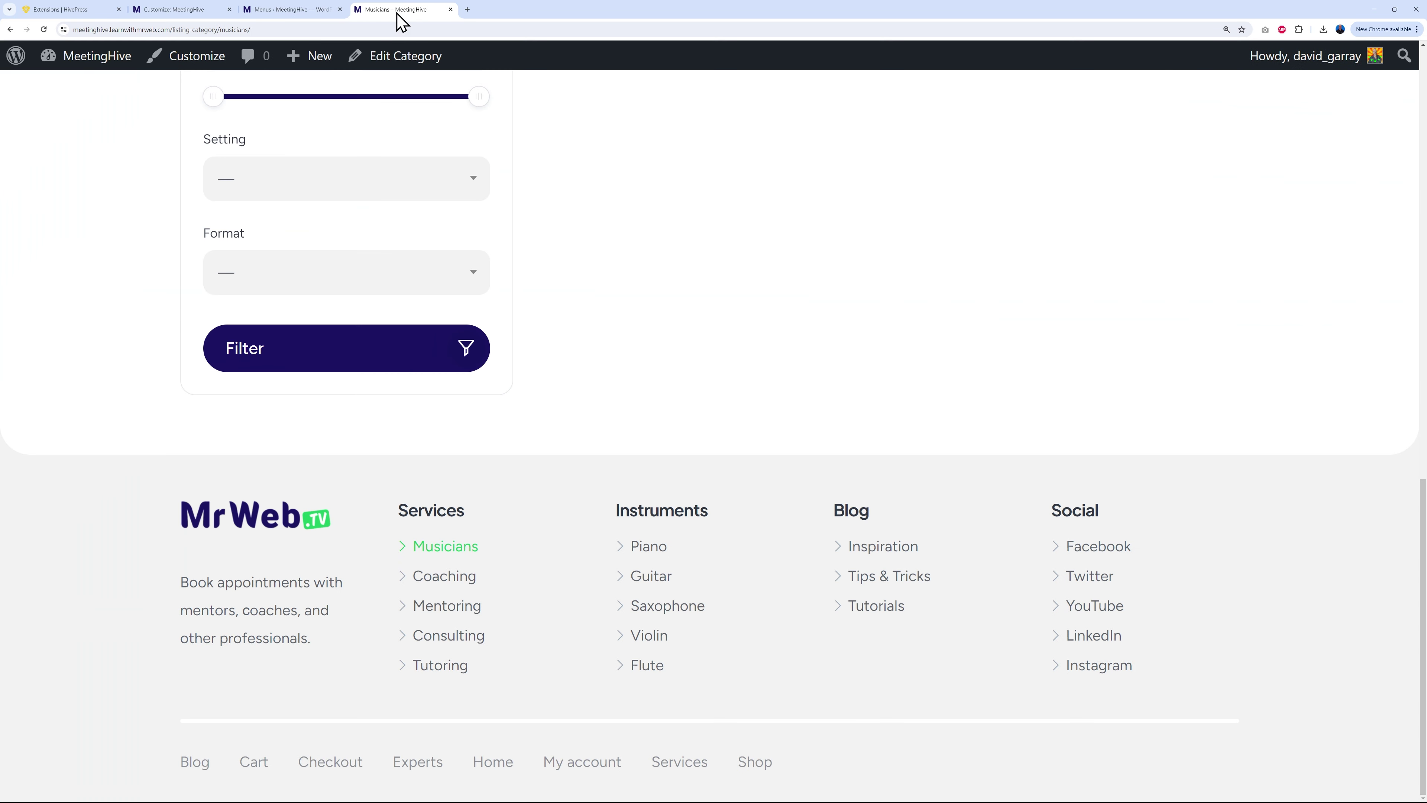